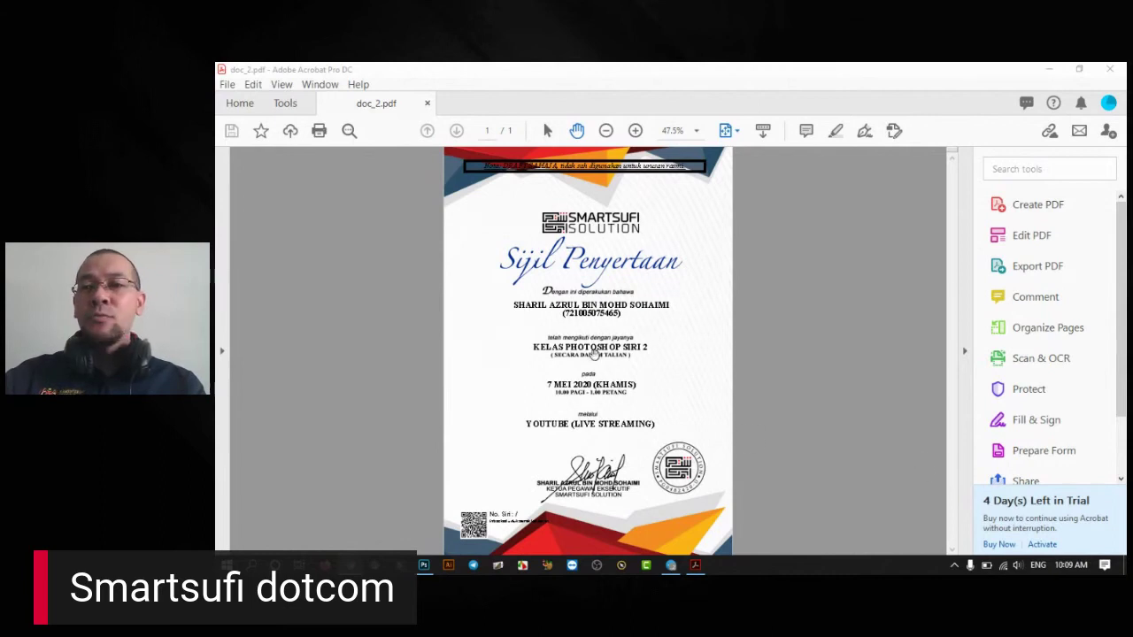
Step: Close the doc_2.pdf certificate and exit Adobe Acrobat Pro DC
{"action": "left_click", "coordinate": [1110, 69]}
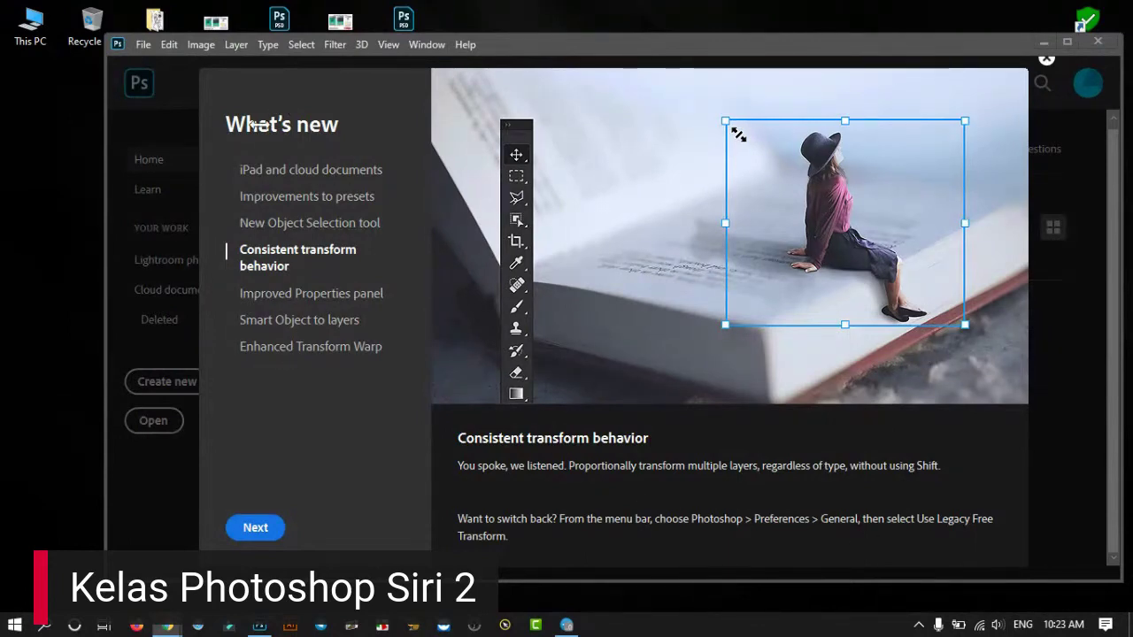
Step: Preview each What's new feature, from Improvements to presets to Enhanced Transform Warp, then finish the tour
{"action": "left_click_drag", "start_coordinate": [514, 50], "coordinate": [466, 29]}
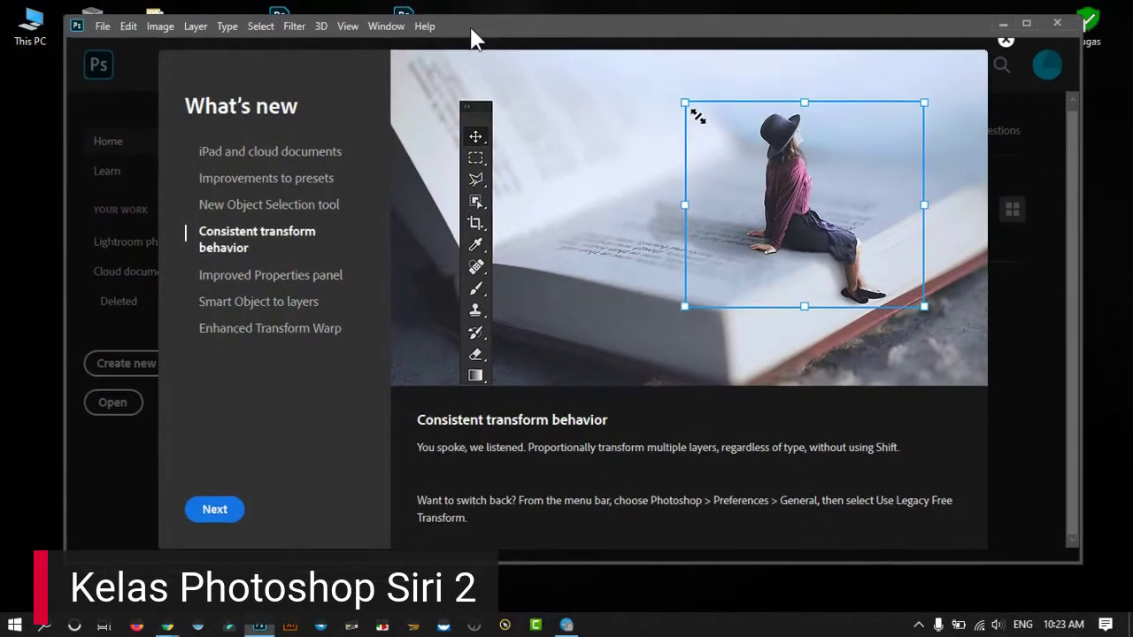
{"action": "left_click", "coordinate": [295, 182]}
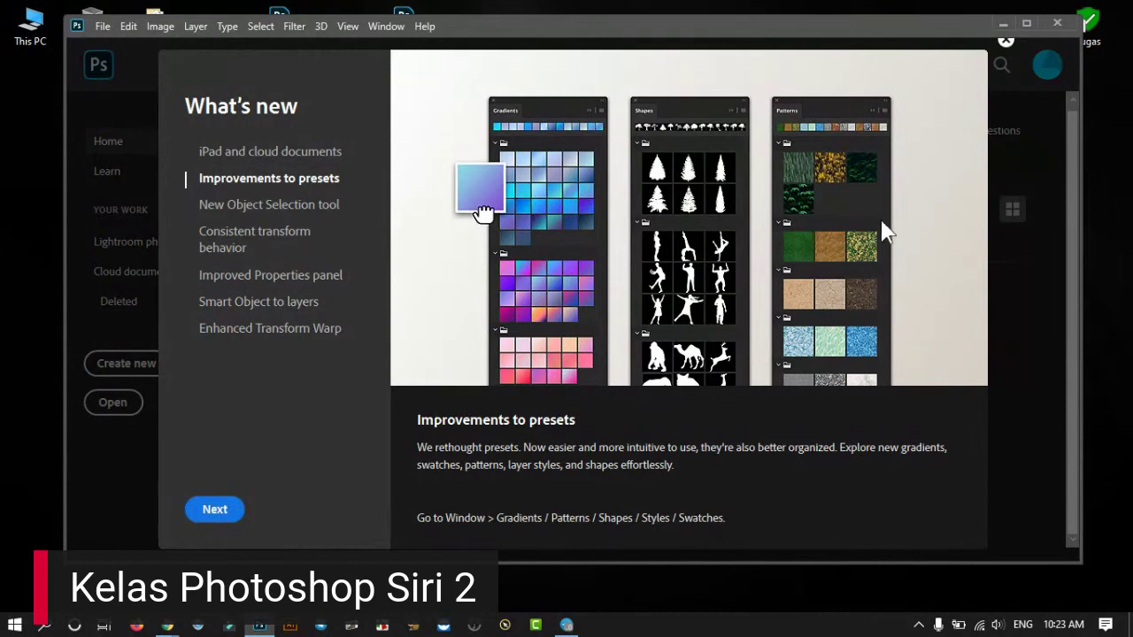
{"action": "left_click", "coordinate": [270, 206]}
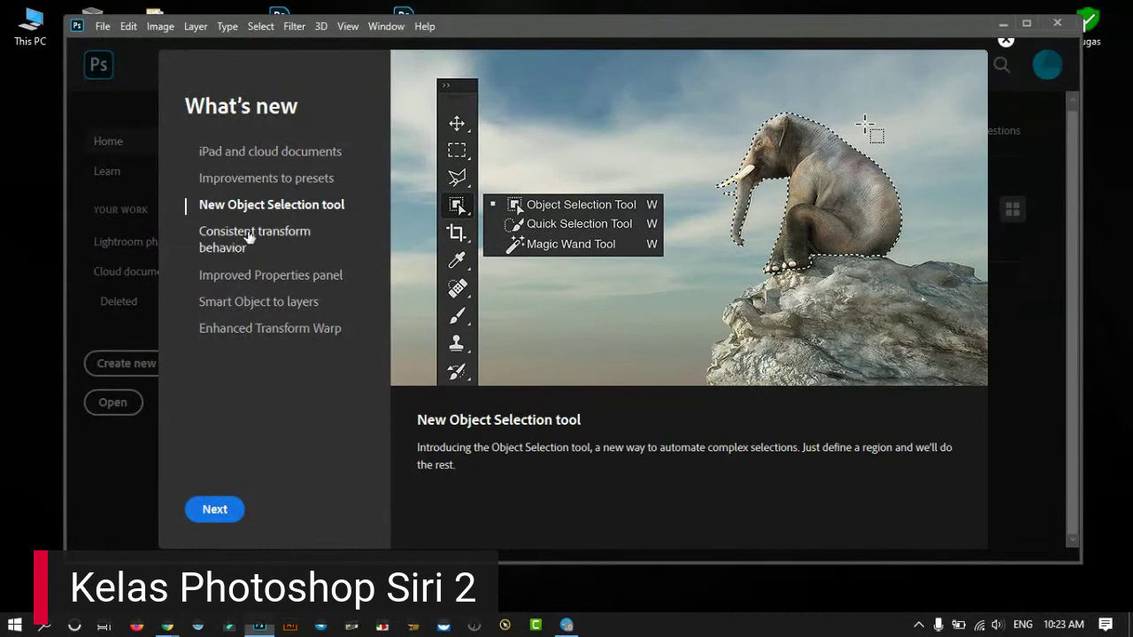
{"action": "left_click", "coordinate": [247, 236]}
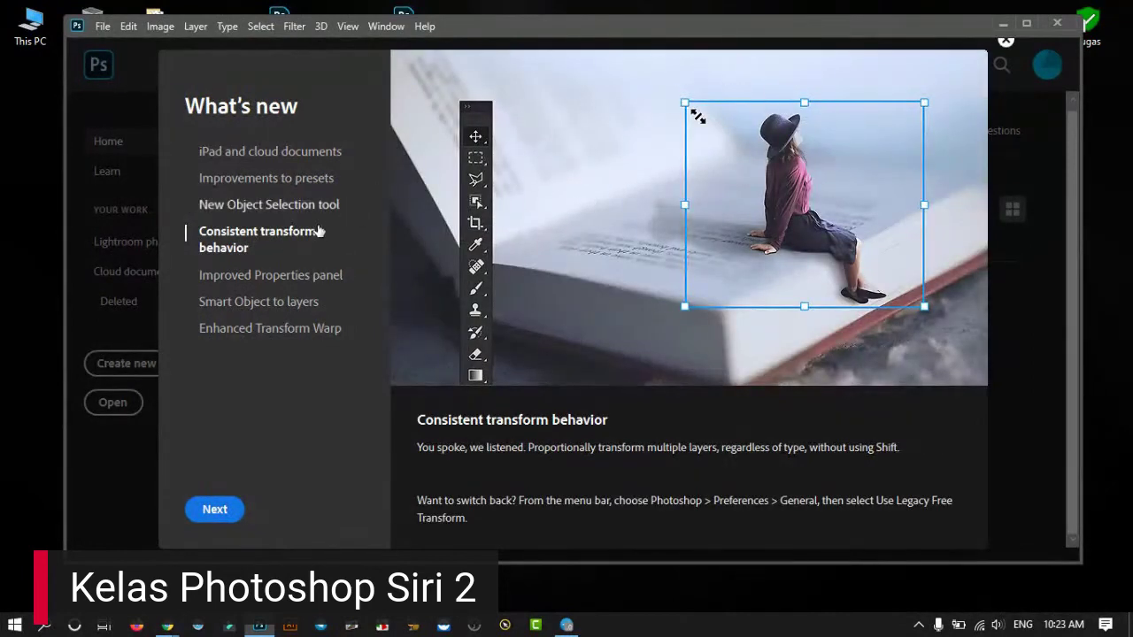
{"action": "left_click", "coordinate": [228, 281]}
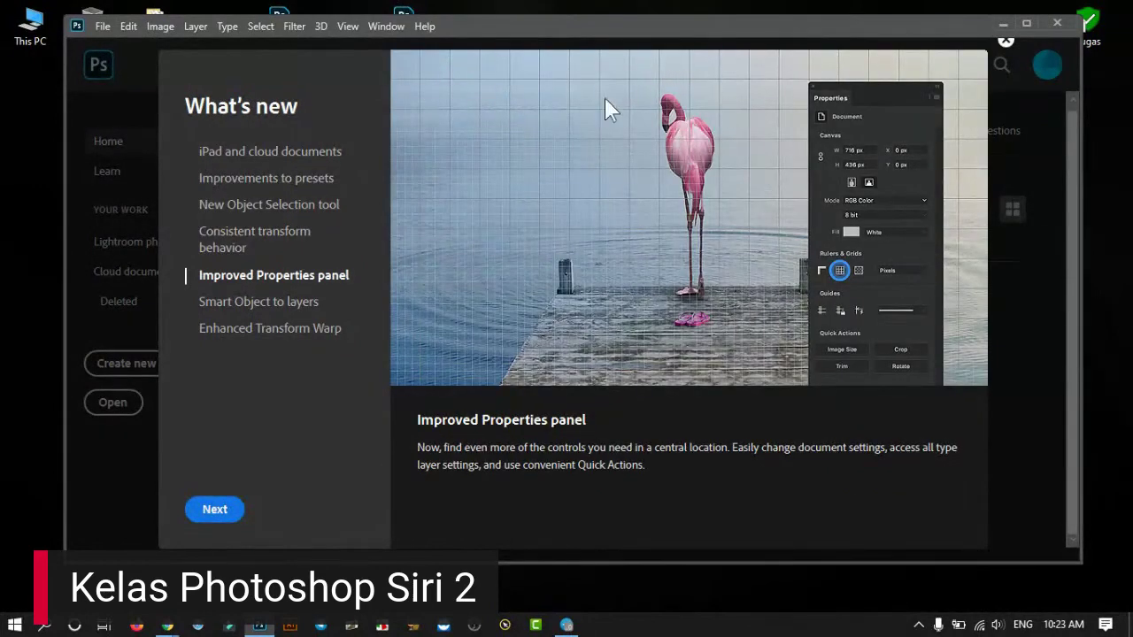
{"action": "left_click", "coordinate": [282, 304]}
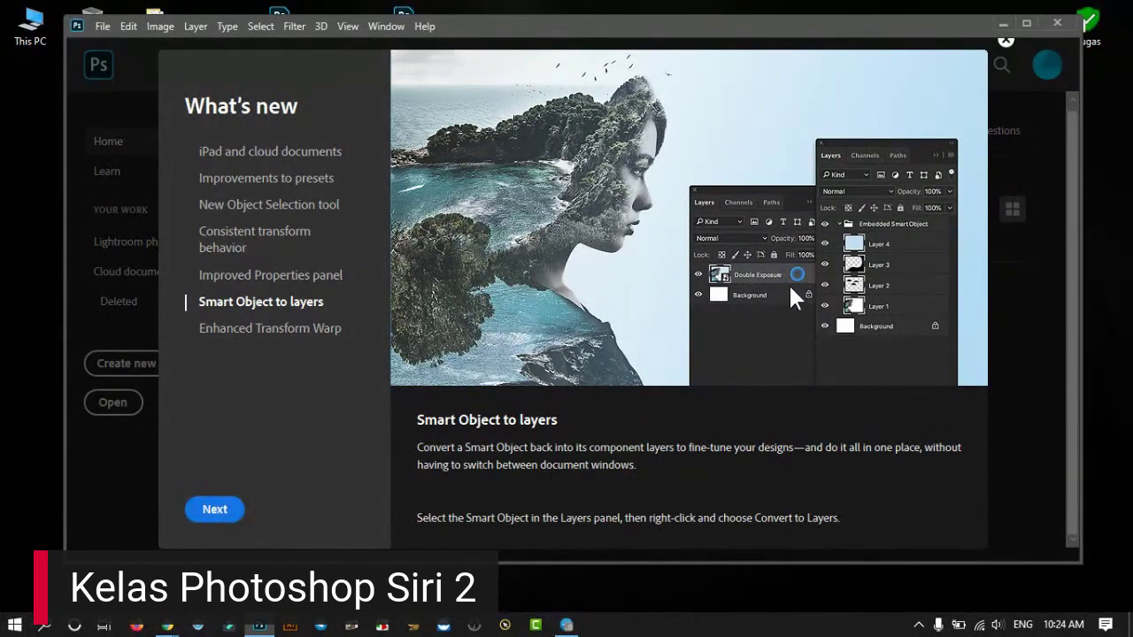
{"action": "left_click", "coordinate": [245, 330]}
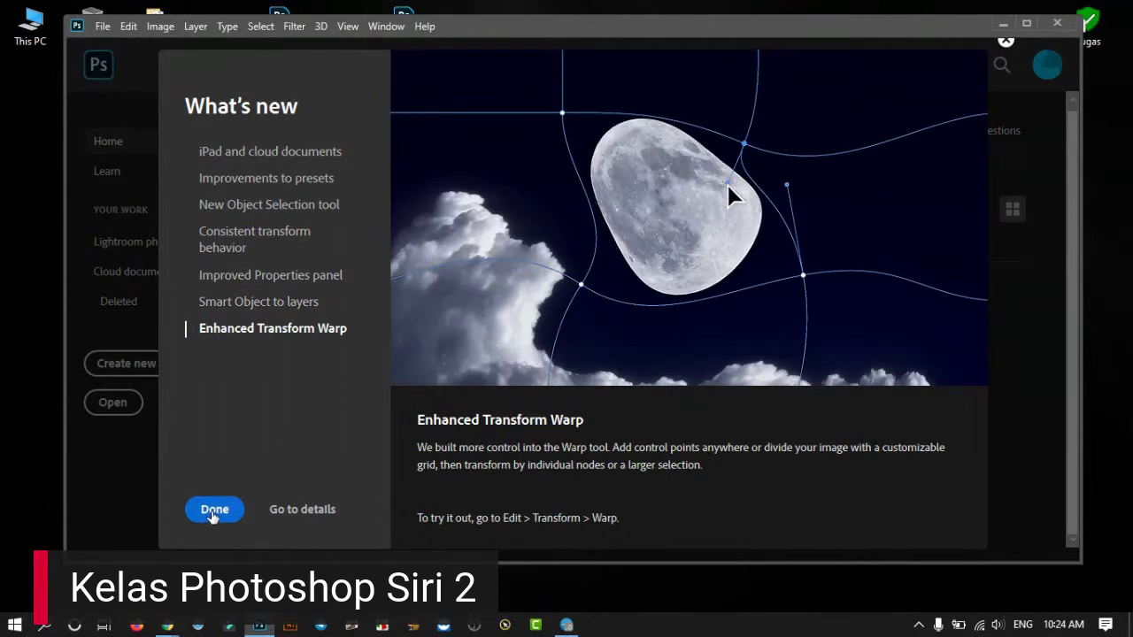
{"action": "left_click", "coordinate": [213, 512]}
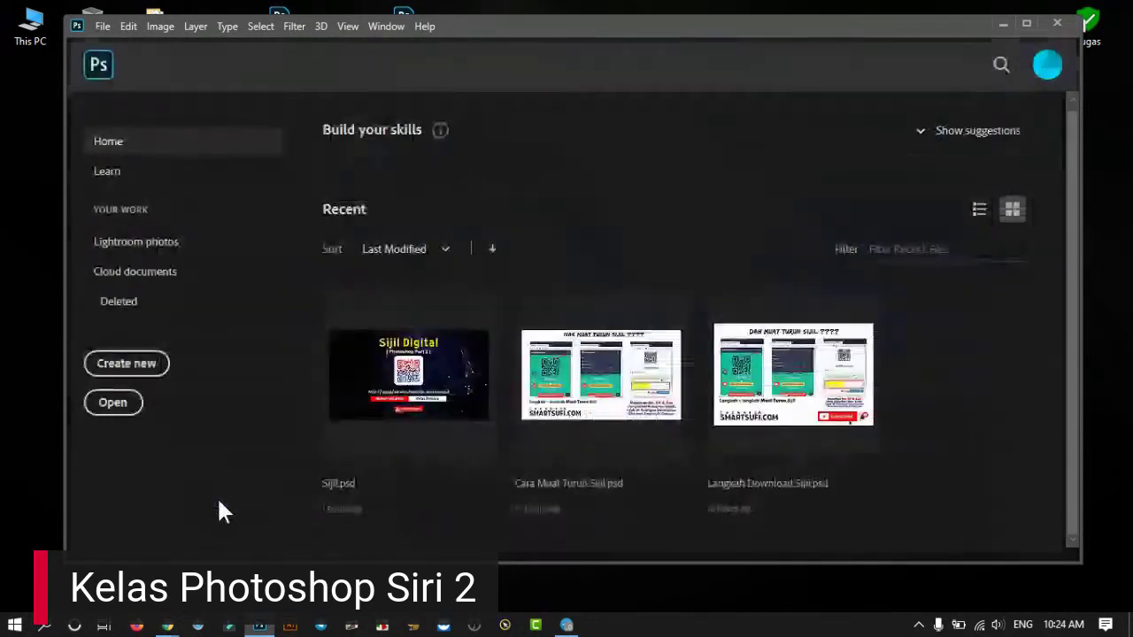
Step: Maximize Photoshop and create a new A5 portrait document, 148 × 210 mm at 300 ppi
{"action": "left_click", "coordinate": [1025, 27]}
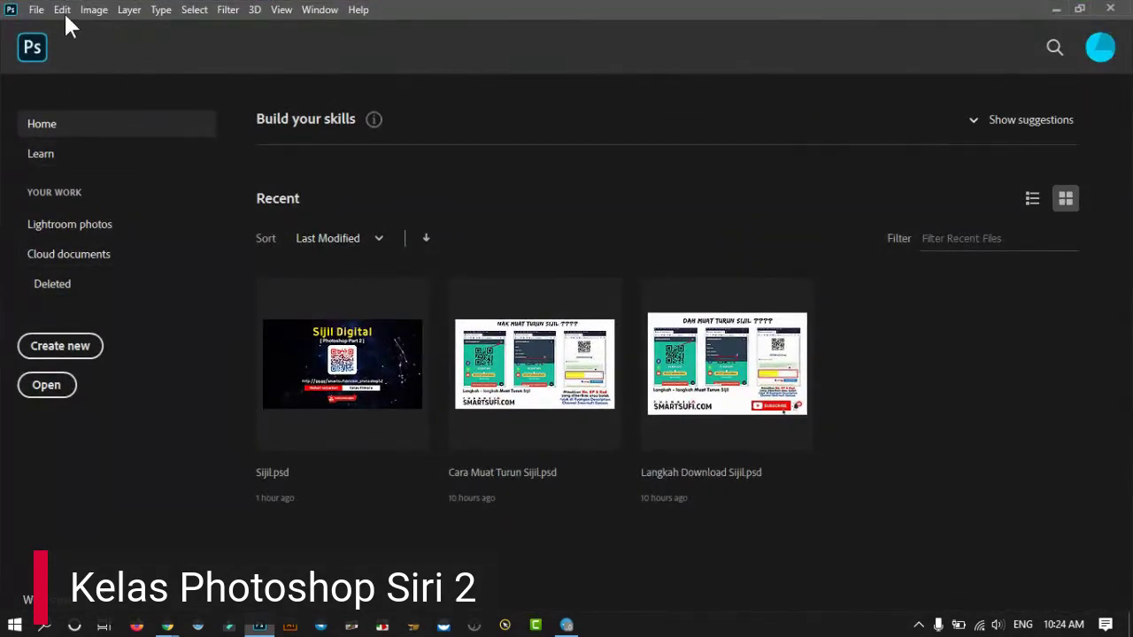
{"action": "left_click", "coordinate": [36, 10]}
{"action": "left_click", "coordinate": [38, 11]}
{"action": "key", "text": "ctrl+n"}
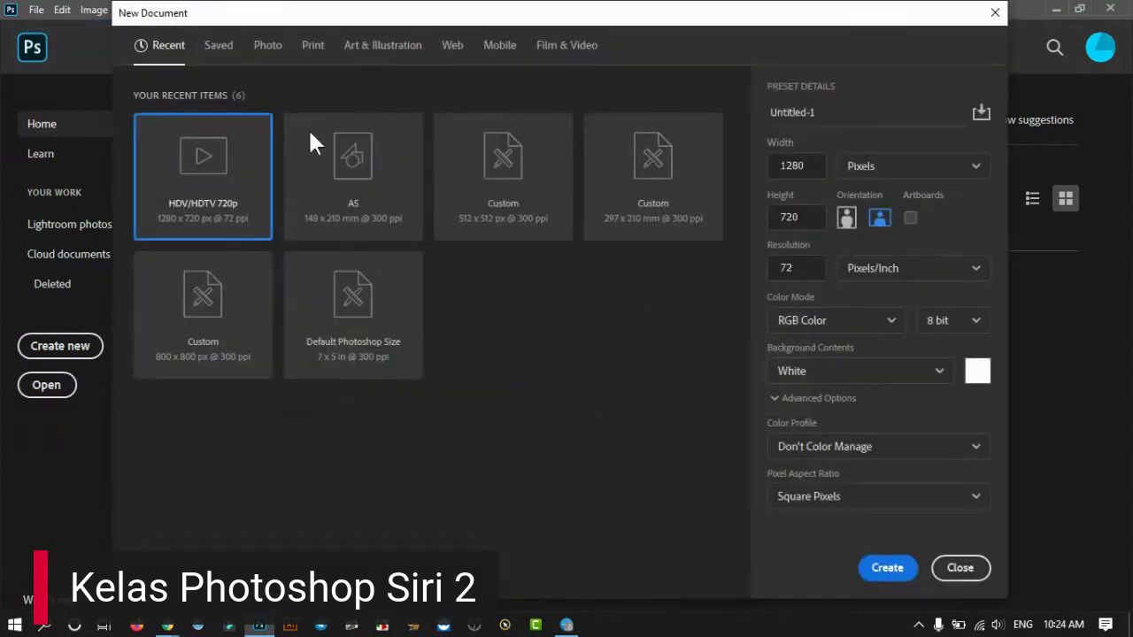
{"action": "left_click", "coordinate": [358, 177]}
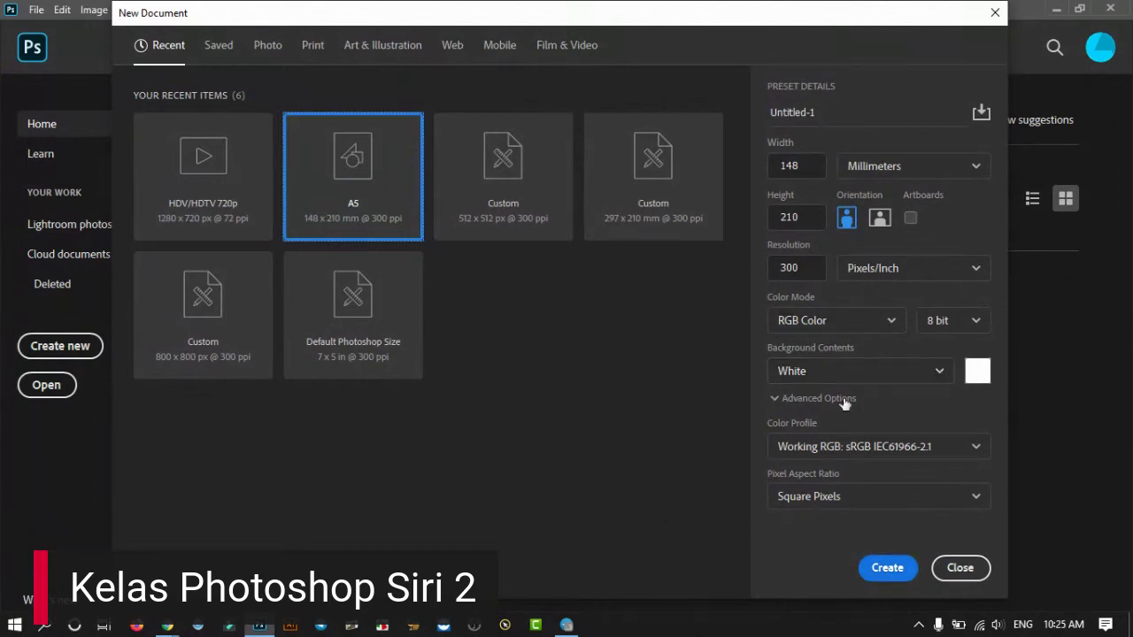
{"action": "left_click", "coordinate": [887, 569]}
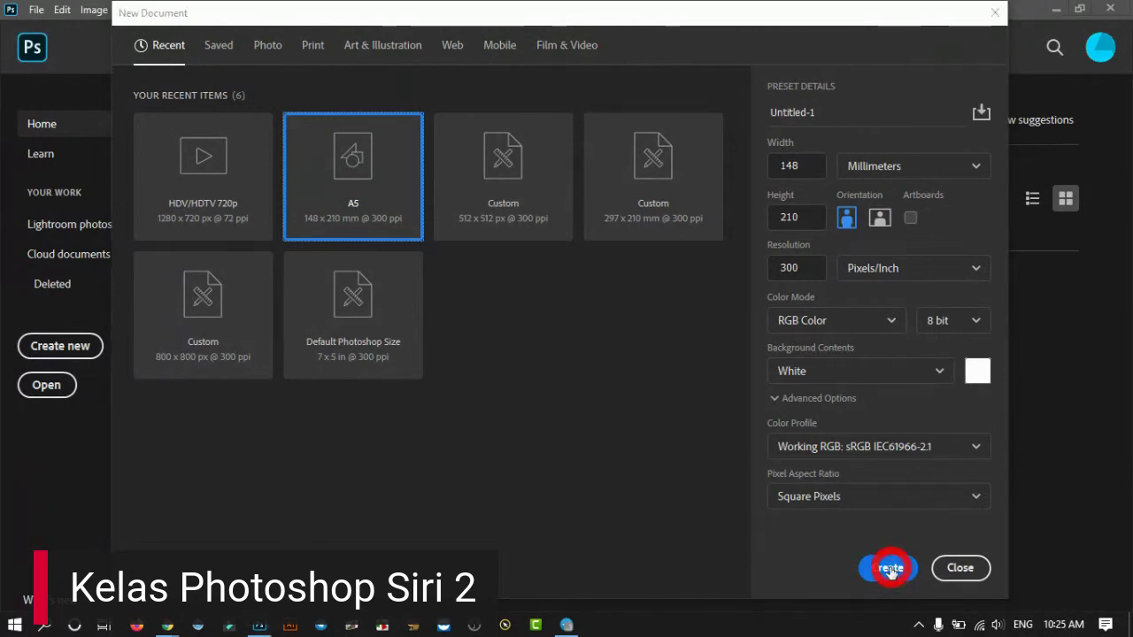
{"action": "left_click", "coordinate": [890, 570]}
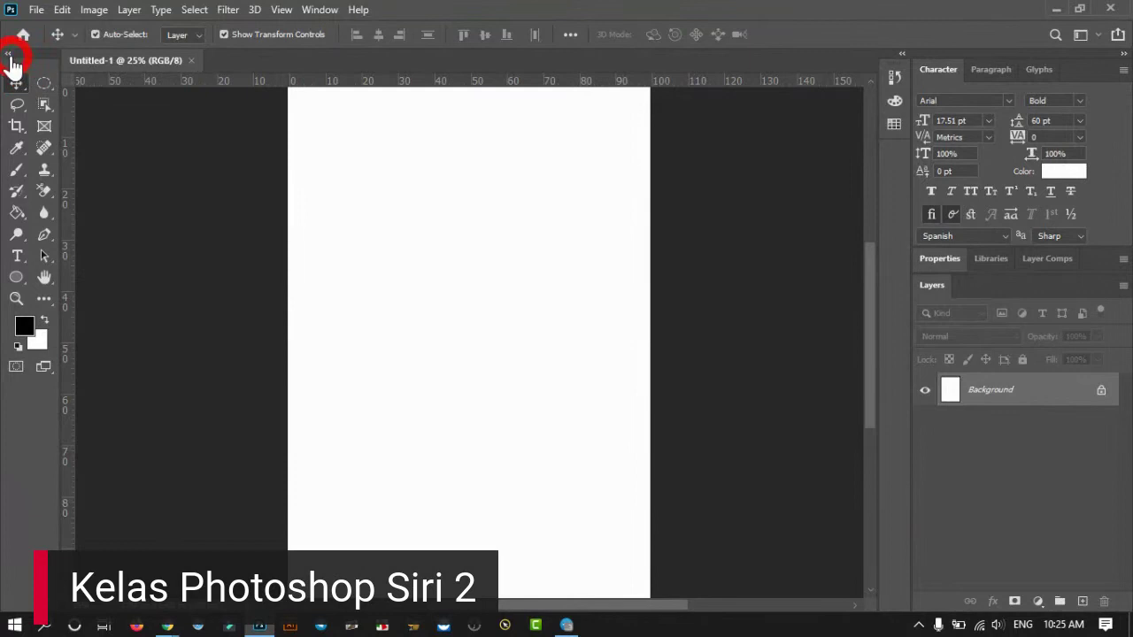
Step: Show the toolbar as a single column and switch to the Crop tool
{"action": "left_click", "coordinate": [8, 55]}
{"action": "left_click", "coordinate": [28, 478]}
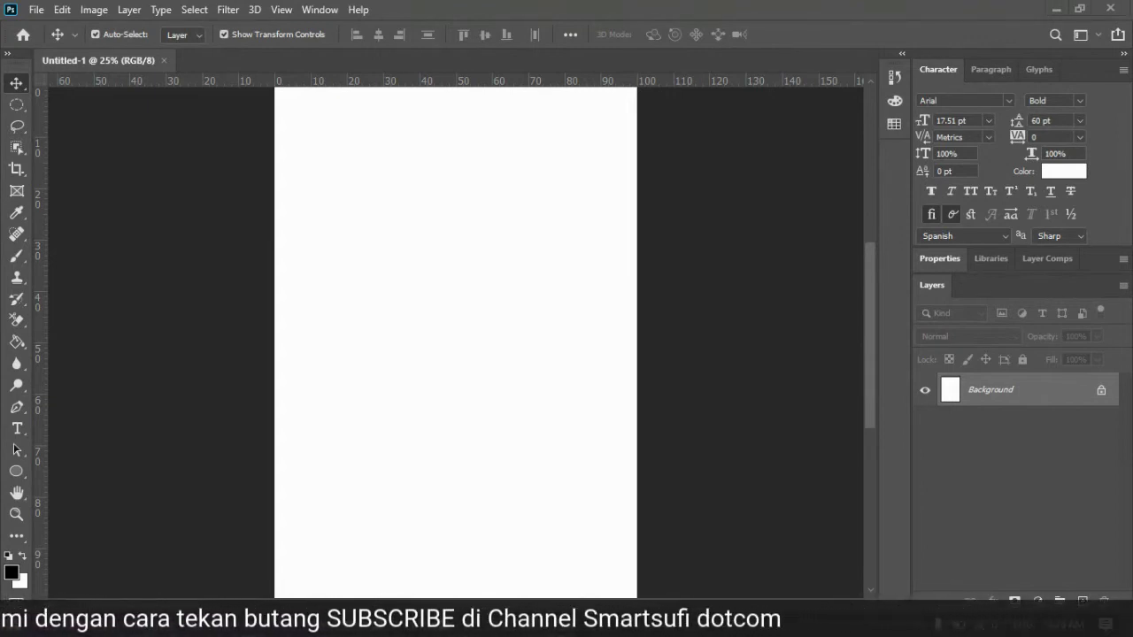
{"action": "left_click", "coordinate": [17, 172]}
{"action": "left_click_drag", "start_coordinate": [22, 182], "coordinate": [79, 166]}
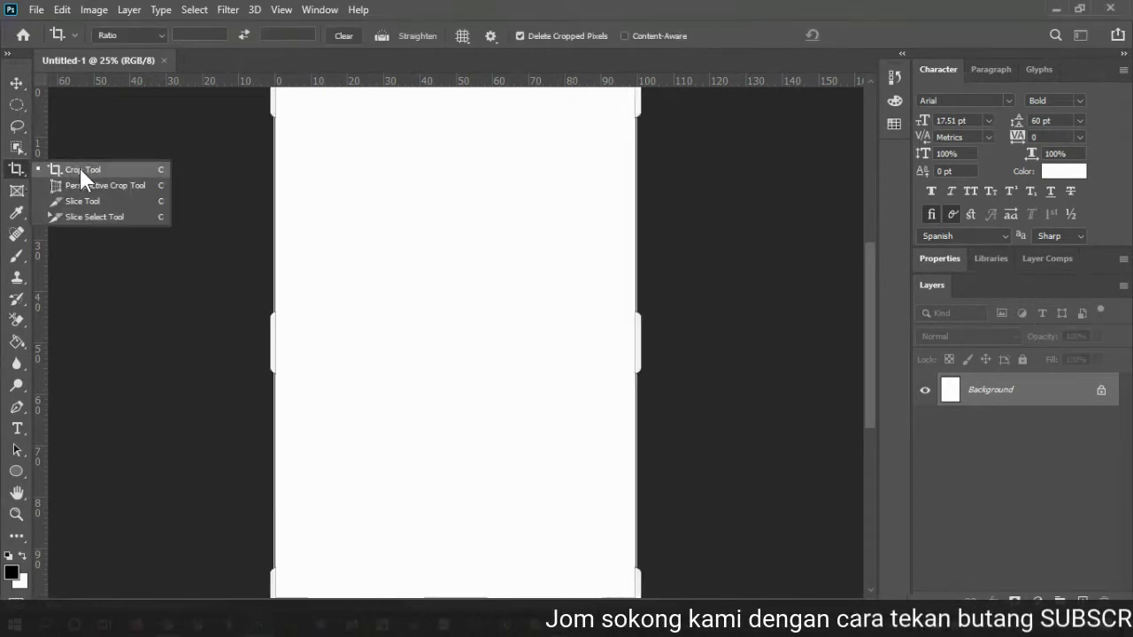
Step: Select the Object Selection tool and restore the Photoshop window to a smaller size
{"action": "left_click", "coordinate": [18, 145]}
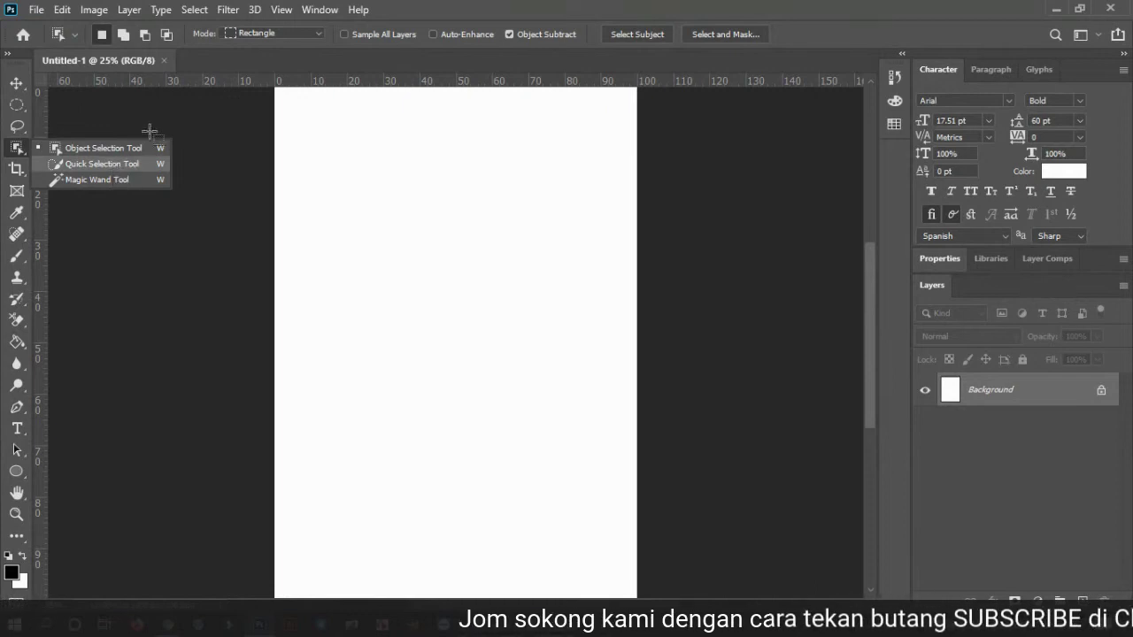
{"action": "left_click", "coordinate": [779, 13]}
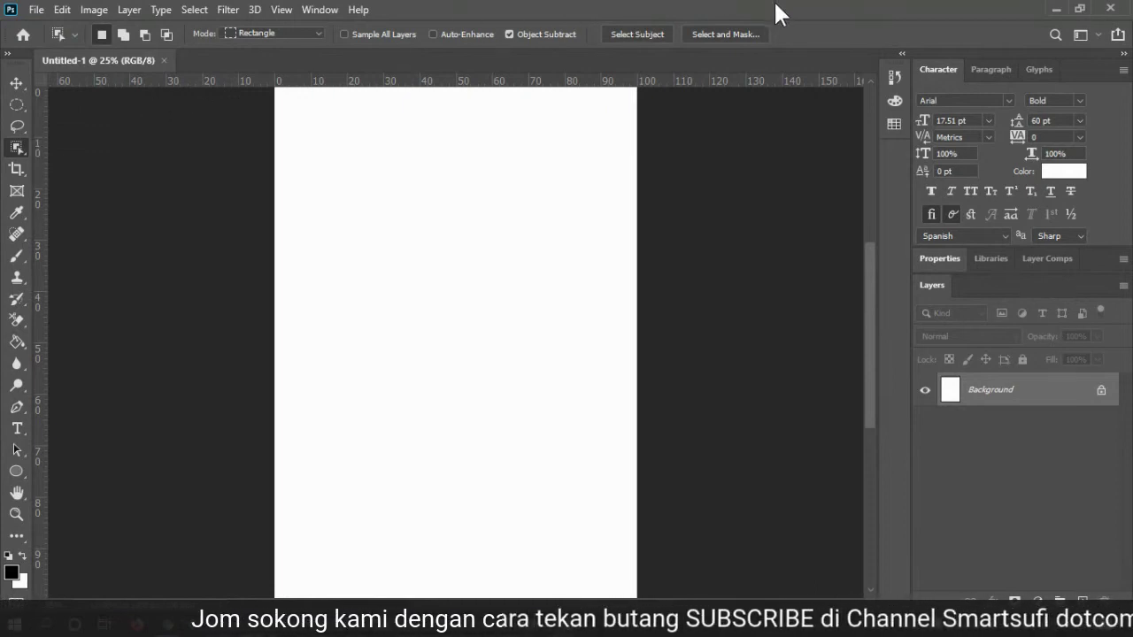
{"action": "left_click_drag", "start_coordinate": [766, 5], "coordinate": [828, 75]}
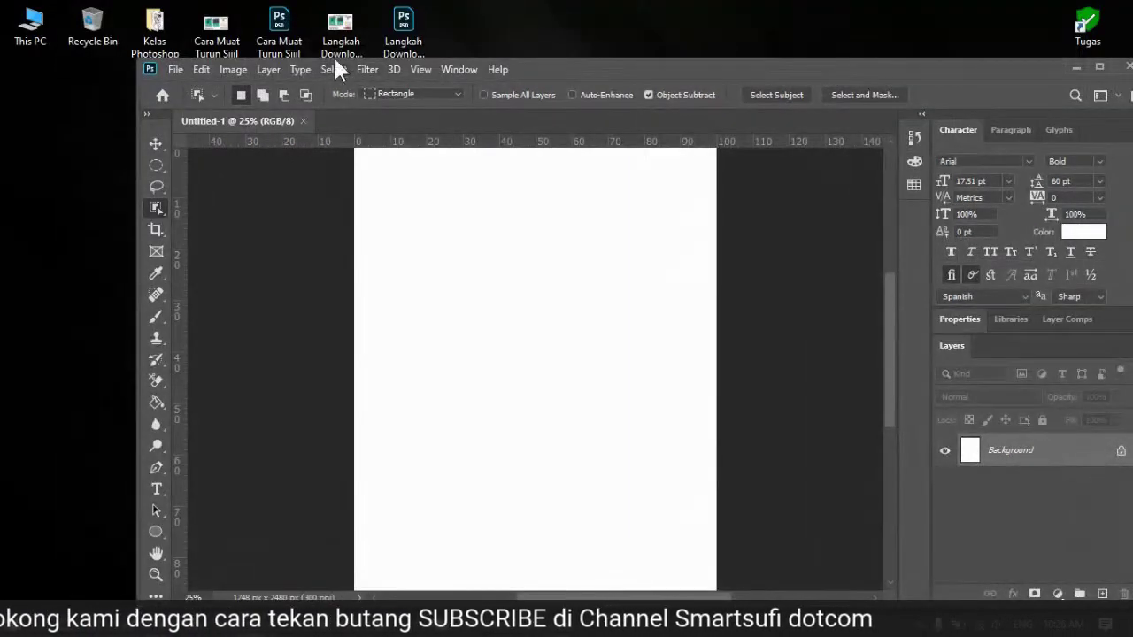
Step: Open the Kelas Photoshop folder, try dragging the Eiffel Tower photo into Photoshop, and dismiss the error
{"action": "double_click", "coordinate": [154, 31]}
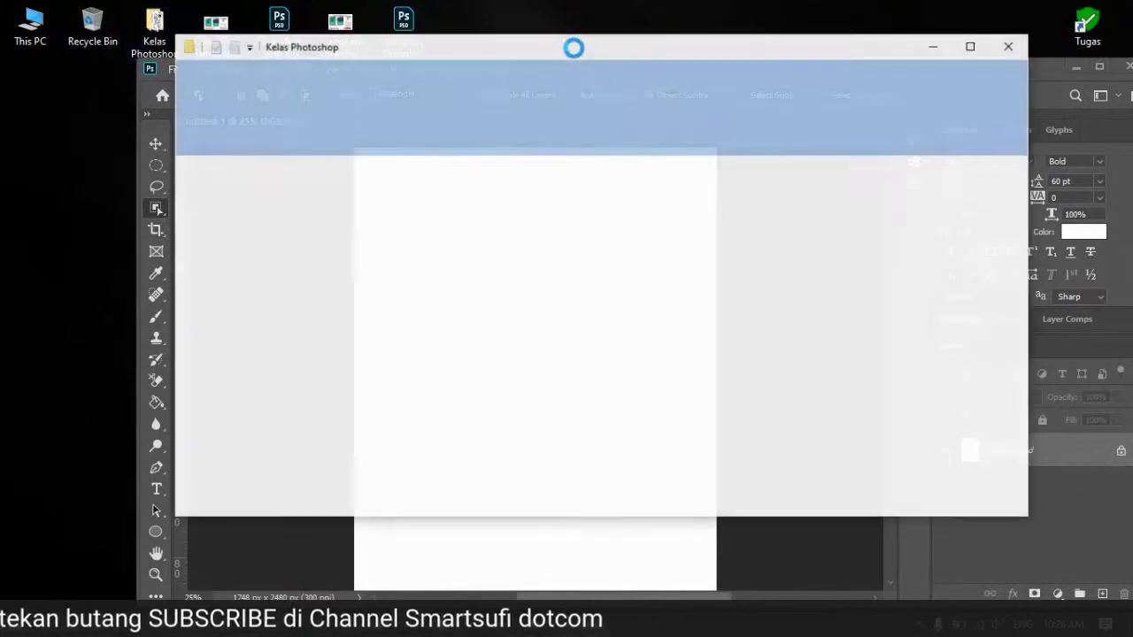
{"action": "left_click_drag", "start_coordinate": [675, 51], "coordinate": [961, 1]}
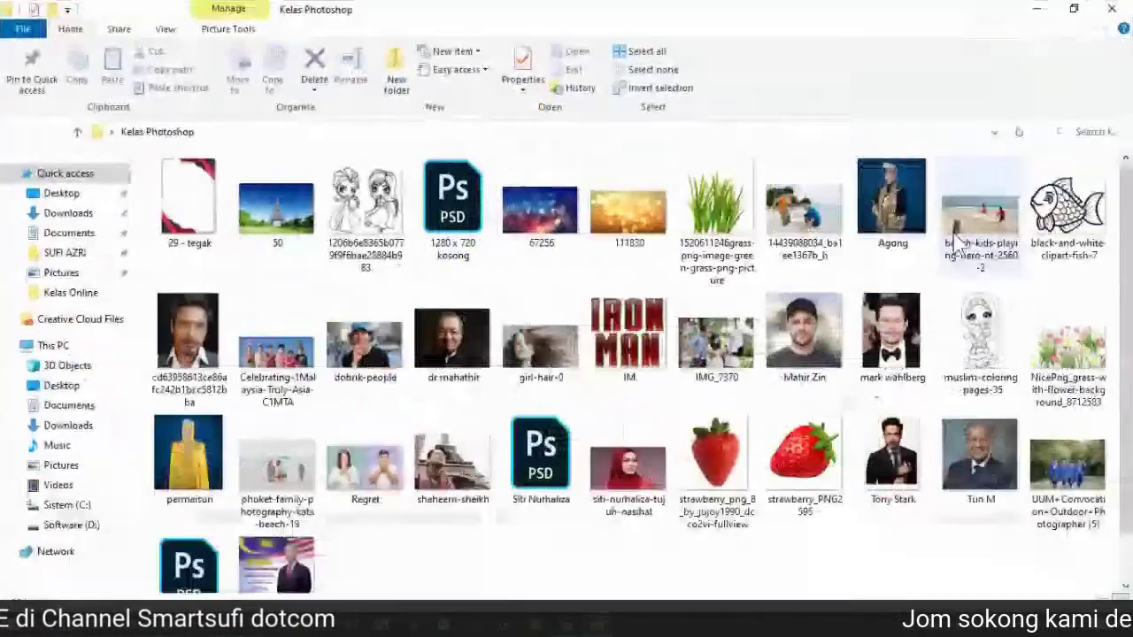
{"action": "left_click", "coordinate": [1072, 13]}
{"action": "left_click_drag", "start_coordinate": [845, 62], "coordinate": [927, 51]}
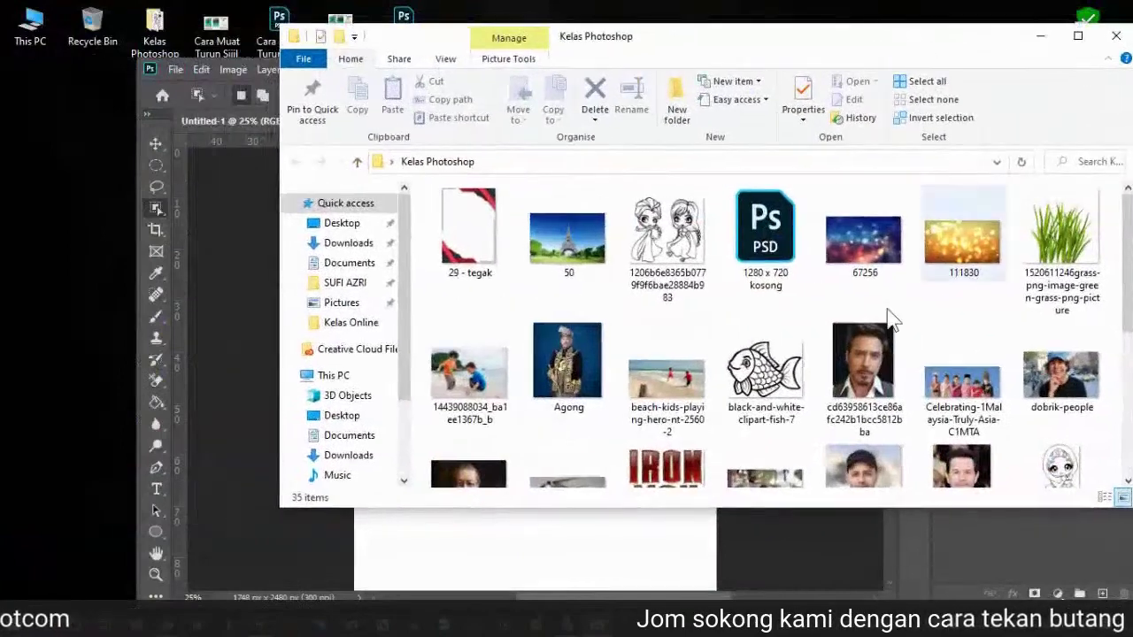
{"action": "scroll", "coordinate": [686, 407], "scroll_direction": "down", "scroll_amount": 3}
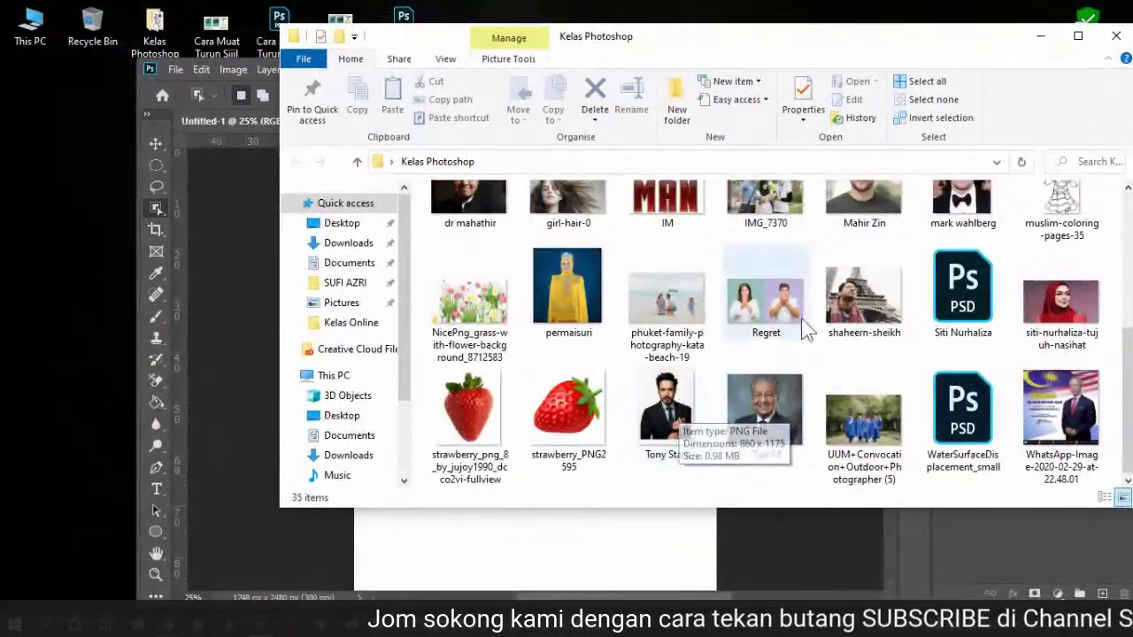
{"action": "left_click_drag", "start_coordinate": [862, 296], "coordinate": [462, 550]}
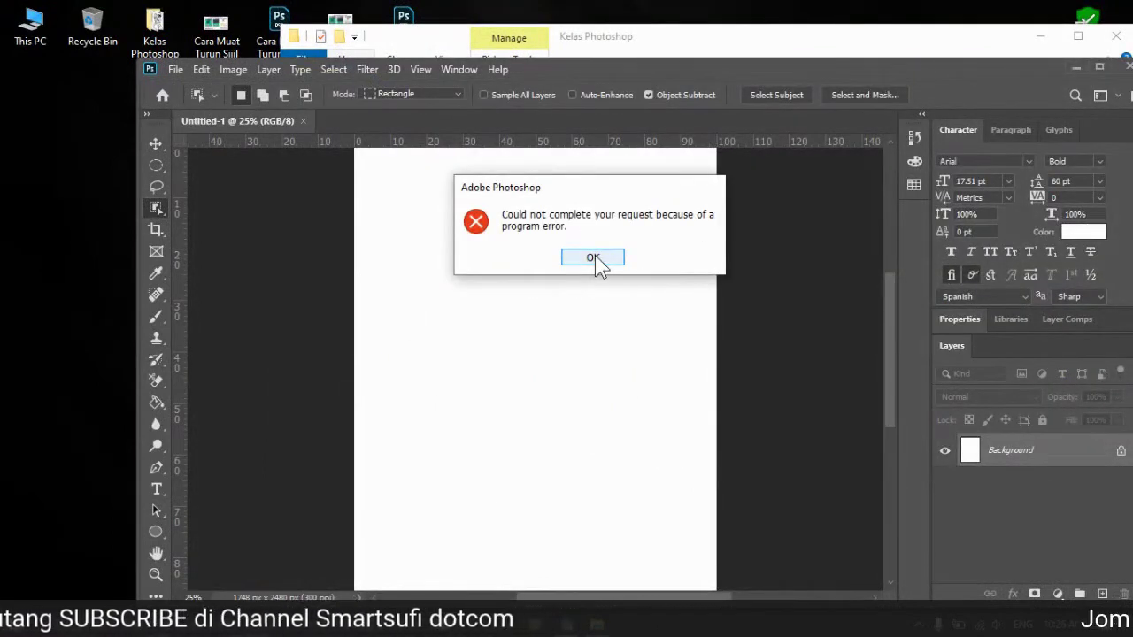
{"action": "left_click", "coordinate": [593, 257]}
Step: Retry dragging the shaheern-sheikh photo into Photoshop, dismiss the error, and select that photo in the folder
{"action": "left_click_drag", "start_coordinate": [749, 71], "coordinate": [663, 70]}
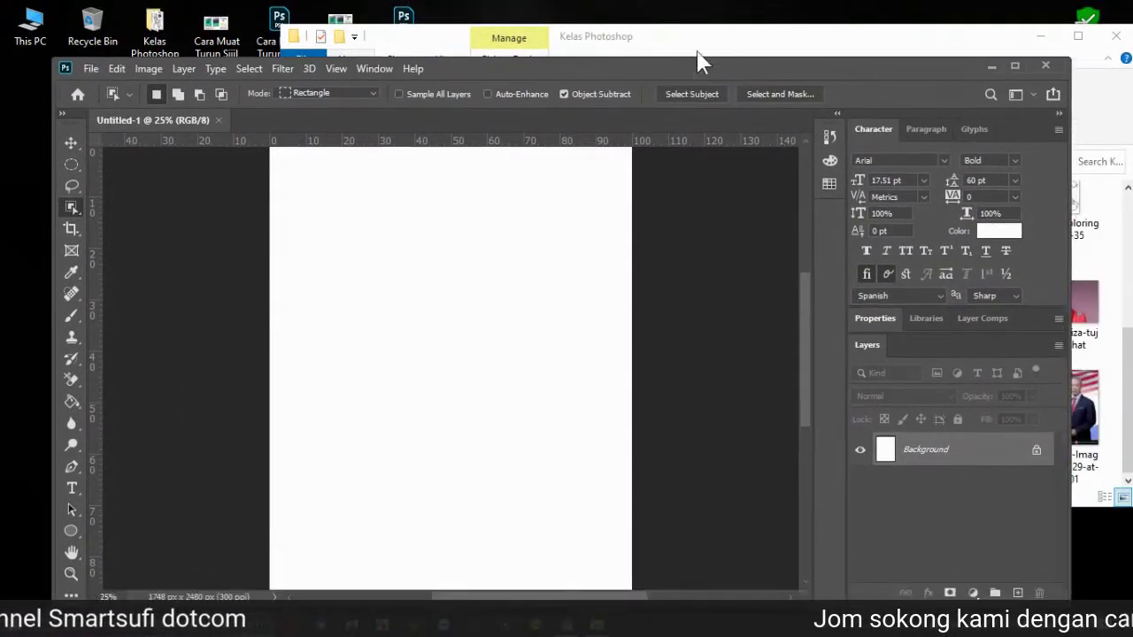
{"action": "left_click", "coordinate": [734, 28]}
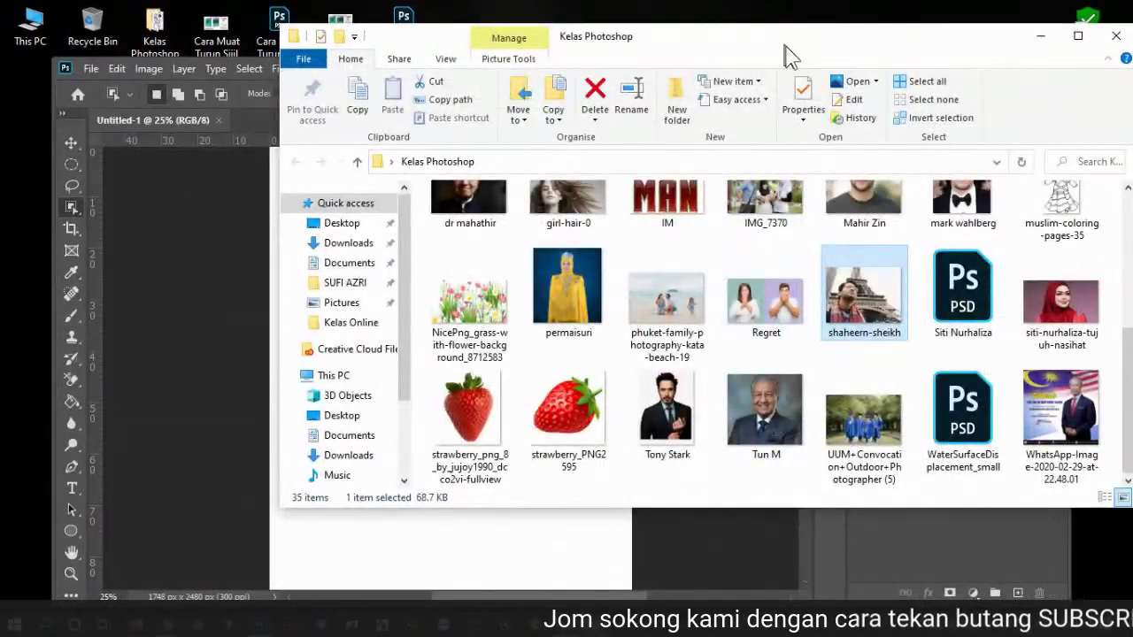
{"action": "left_click_drag", "start_coordinate": [784, 47], "coordinate": [756, 292]}
{"action": "left_click_drag", "start_coordinate": [835, 539], "coordinate": [587, 127]}
{"action": "left_click", "coordinate": [593, 258]}
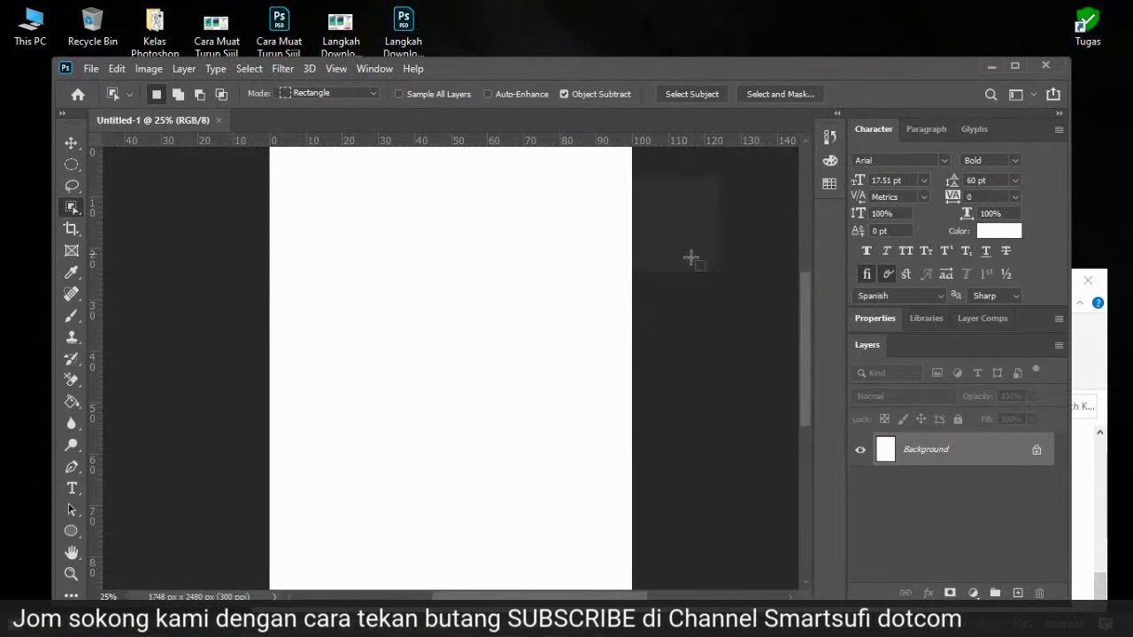
{"action": "left_click", "coordinate": [1095, 500]}
{"action": "left_click_drag", "start_coordinate": [973, 295], "coordinate": [929, 79]}
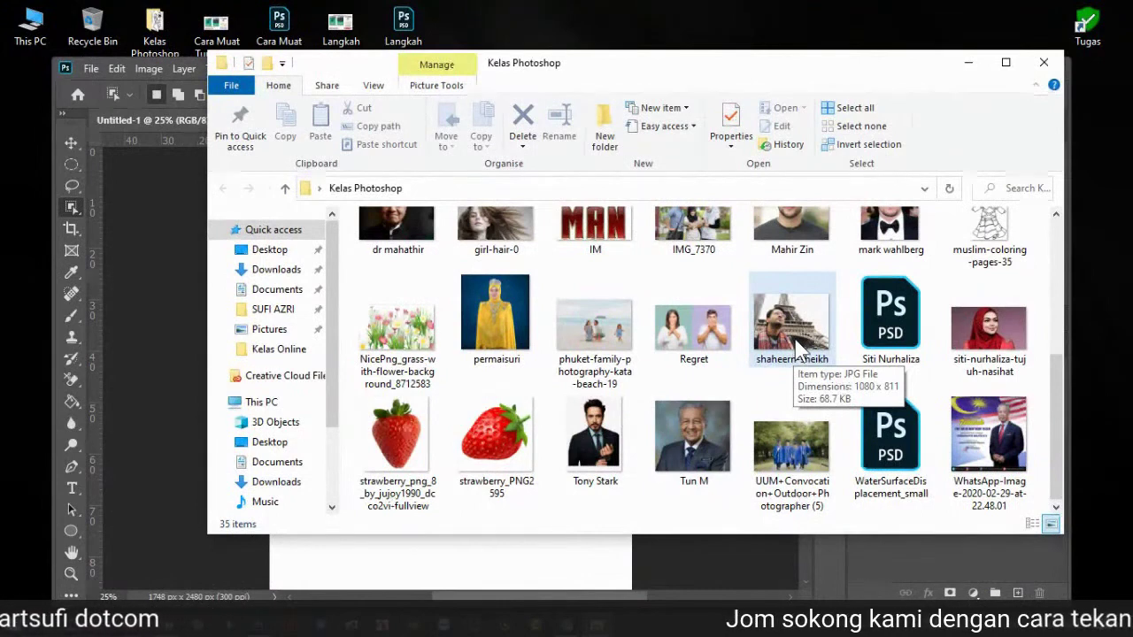
{"action": "left_click", "coordinate": [792, 341]}
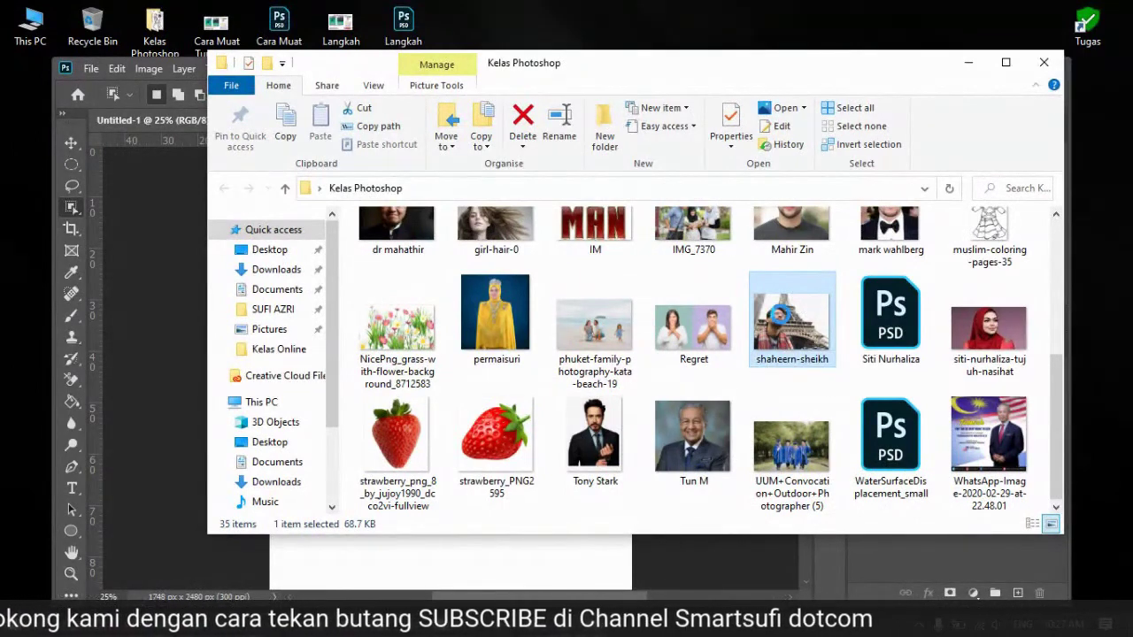
Step: Open the shaheern-sheikh photo in Paint using Open with
{"action": "right_click", "coordinate": [778, 314]}
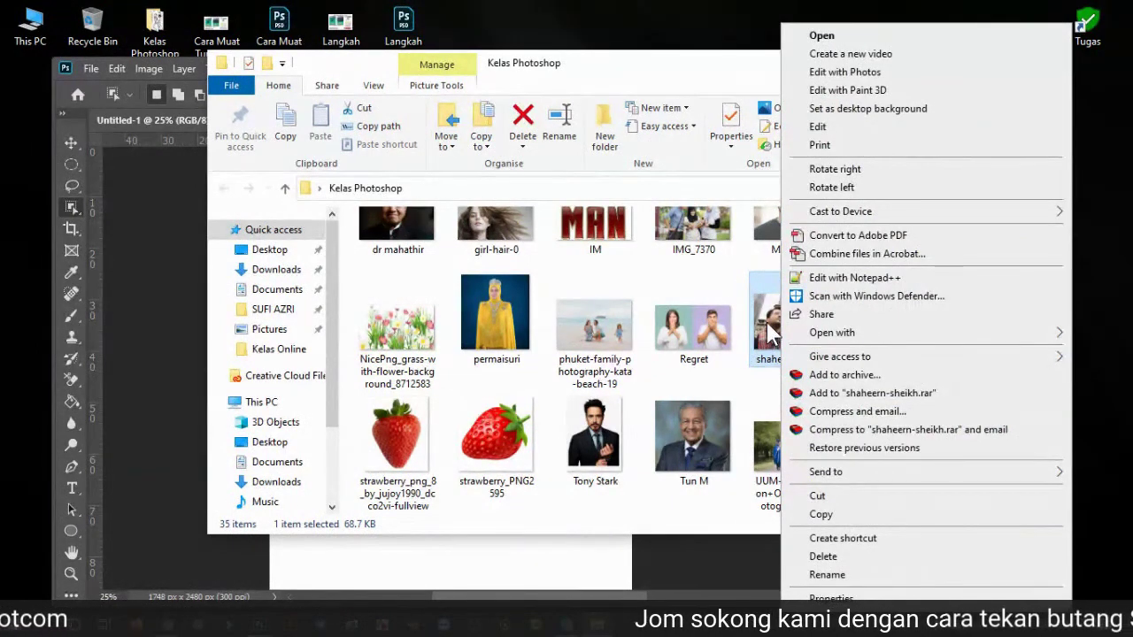
{"action": "mouse_move", "coordinate": [814, 337]}
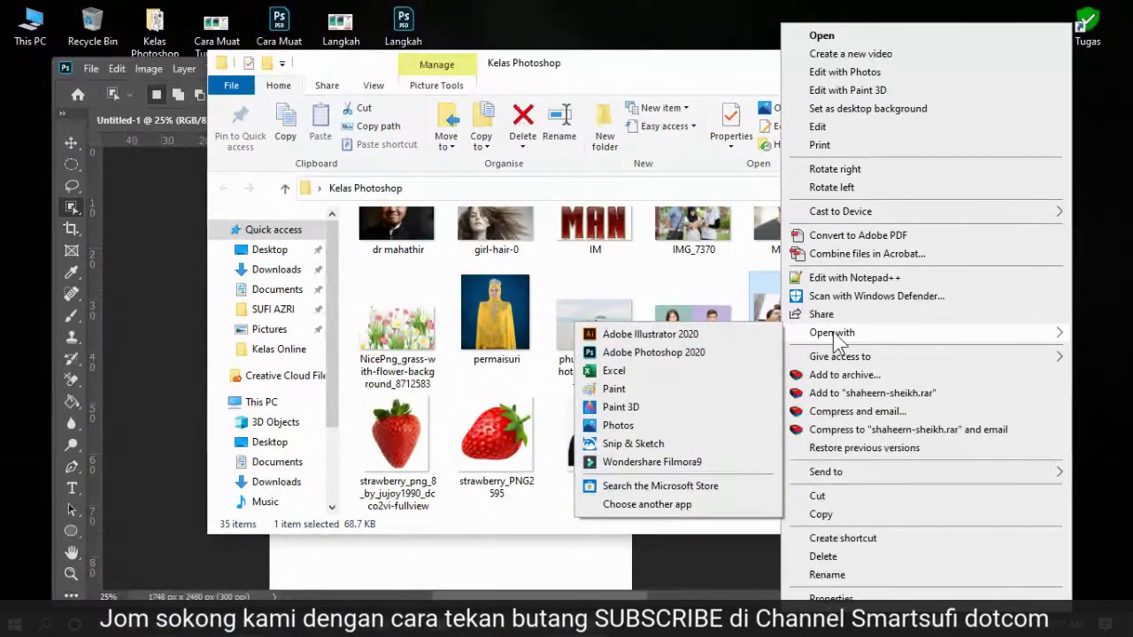
{"action": "left_click", "coordinate": [615, 391]}
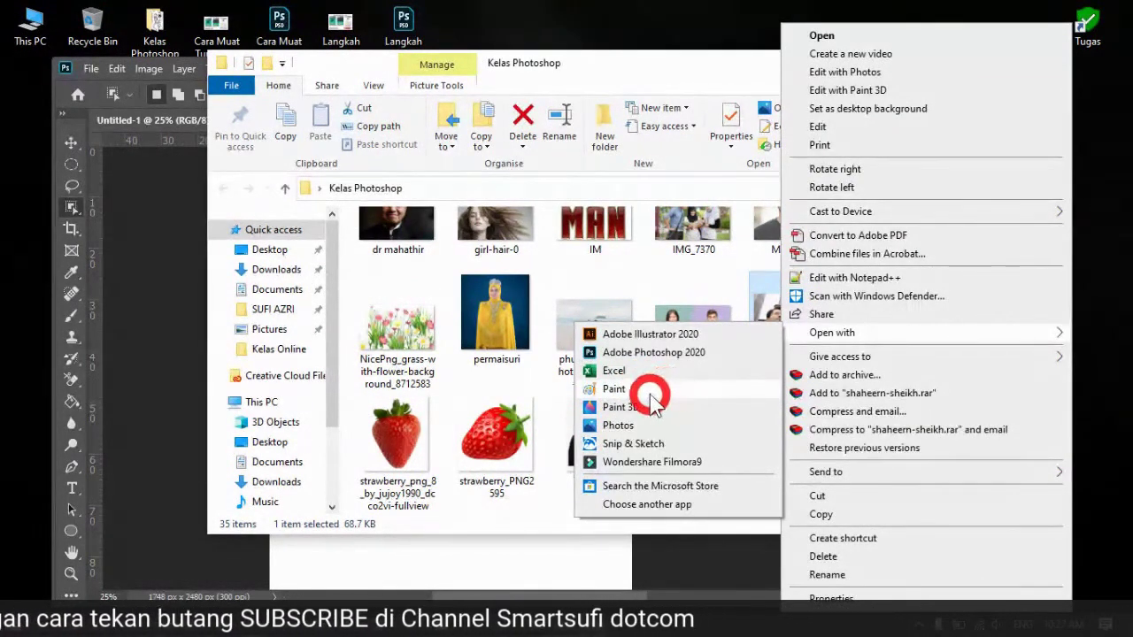
{"action": "left_click", "coordinate": [650, 397]}
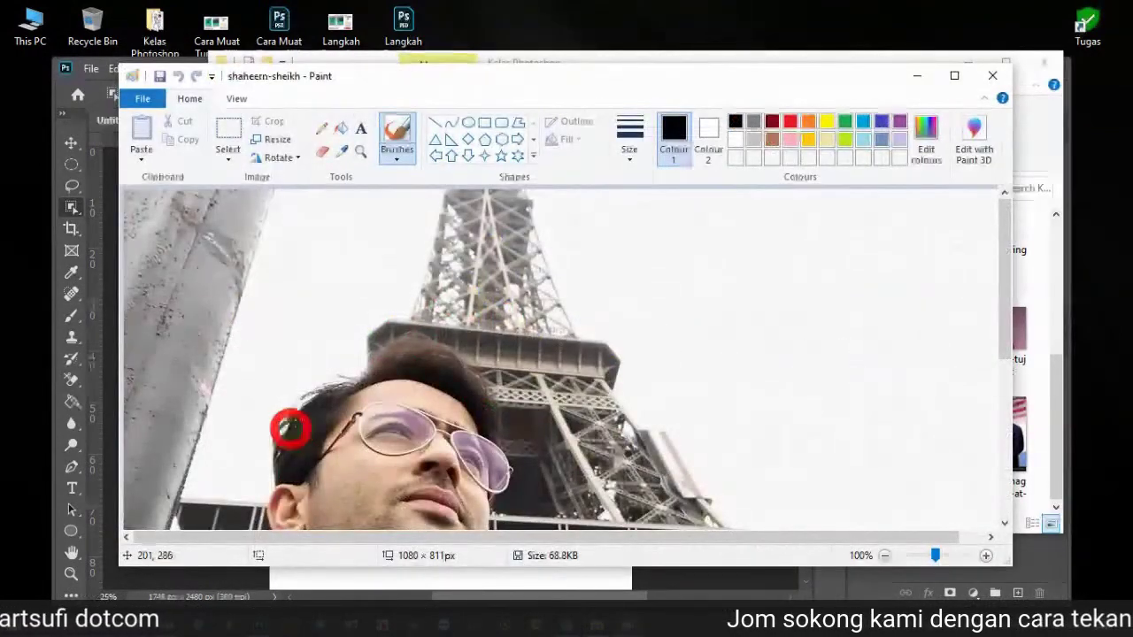
Step: Maximize Paint and start saving the photo as a PNG picture
{"action": "left_click", "coordinate": [954, 78]}
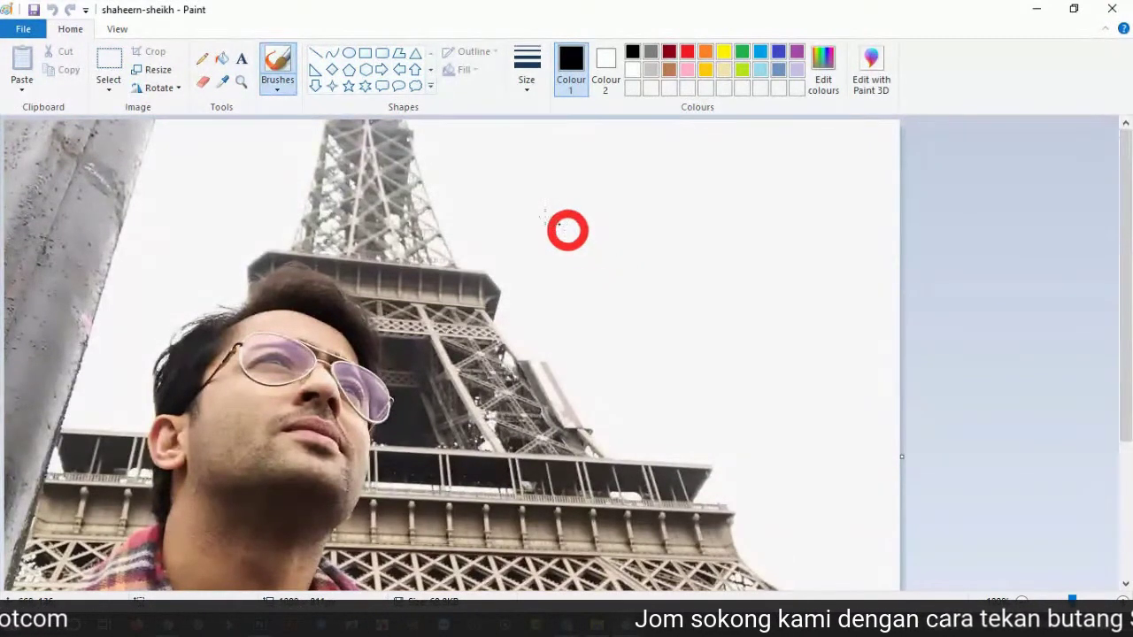
{"action": "scroll", "coordinate": [416, 336], "scroll_direction": "down", "scroll_amount": 3}
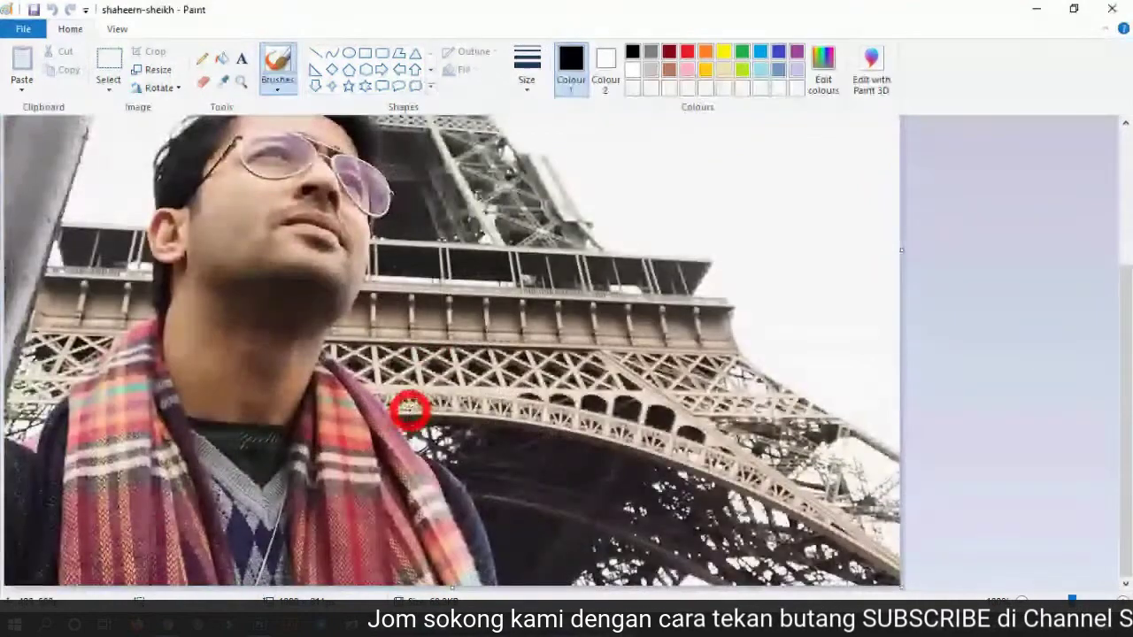
{"action": "scroll", "coordinate": [407, 404], "scroll_direction": "up", "scroll_amount": 3}
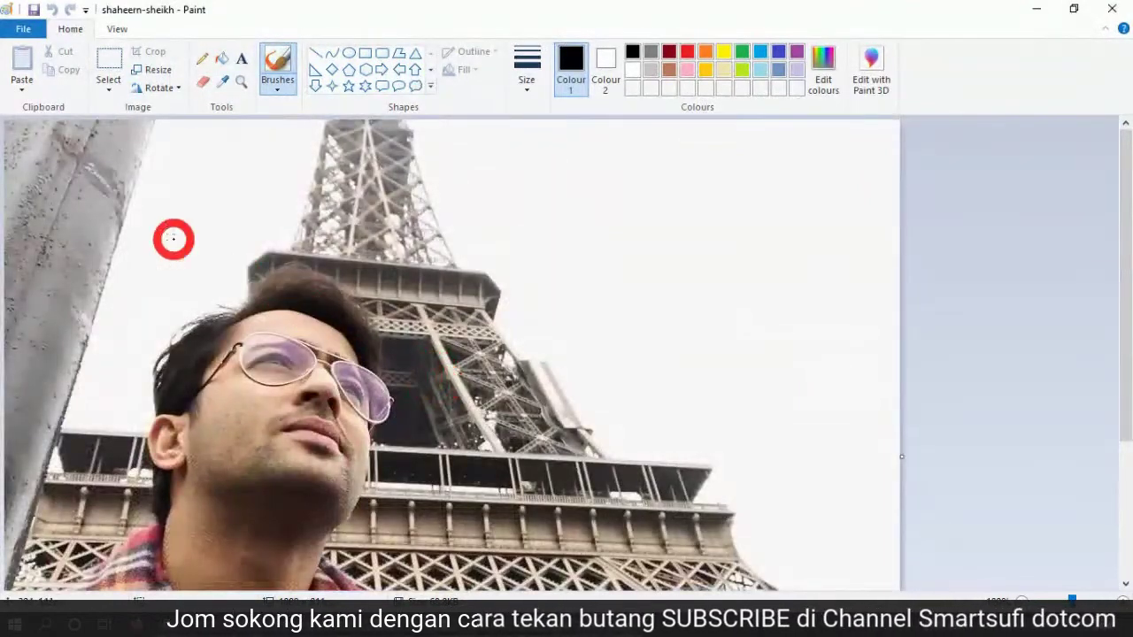
{"action": "left_click", "coordinate": [23, 29]}
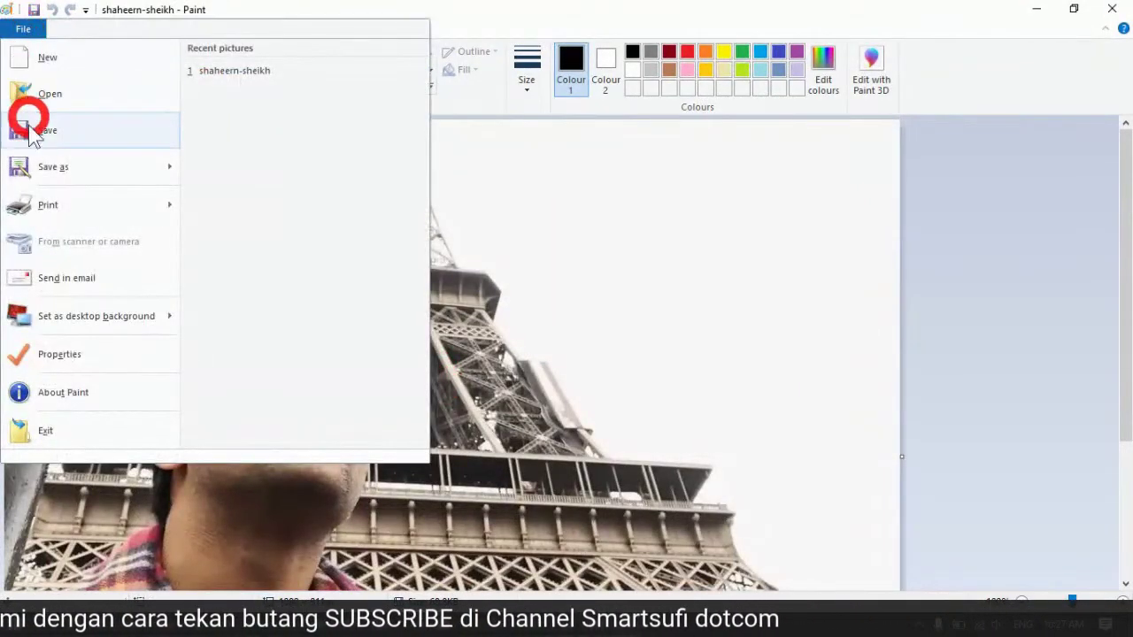
{"action": "mouse_move", "coordinate": [50, 165]}
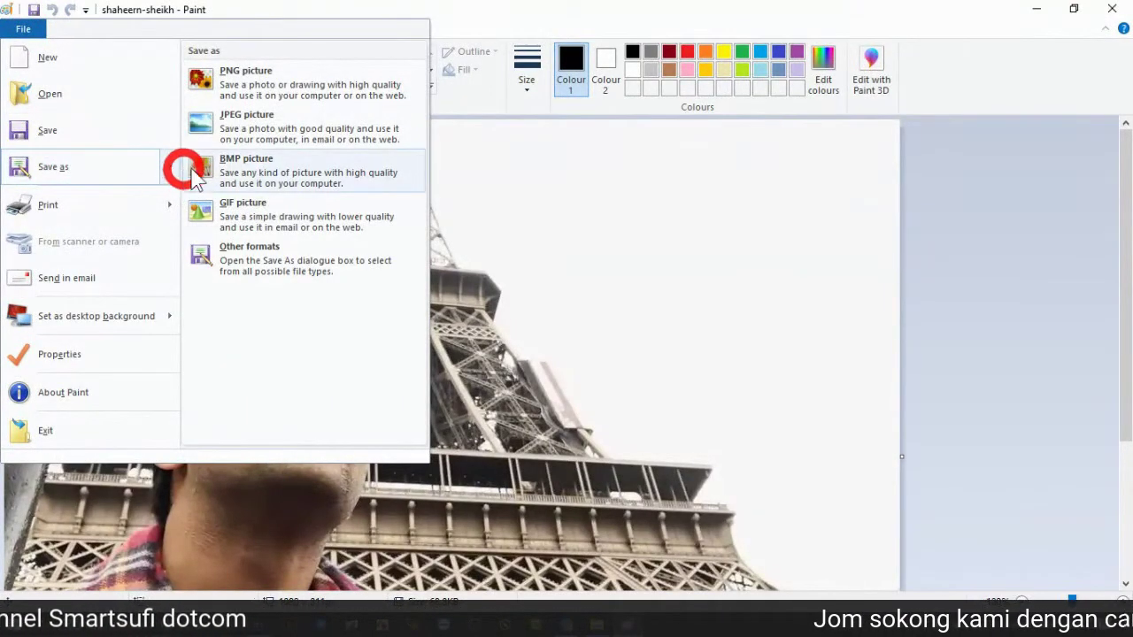
{"action": "left_click", "coordinate": [295, 89]}
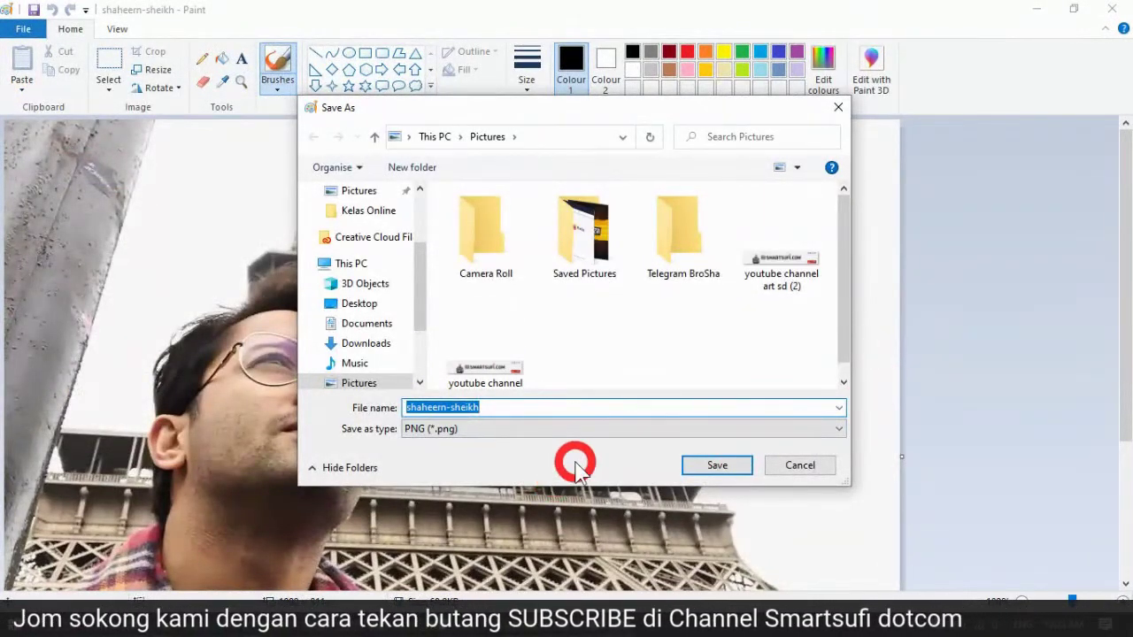
Step: Name the file Test and save it to the Desktop, accepting the transparency warning
{"action": "type", "text": "te"}
{"action": "key", "text": "BackSpace"}
{"action": "key", "text": "BackSpace"}
{"action": "type", "text": "Test"}
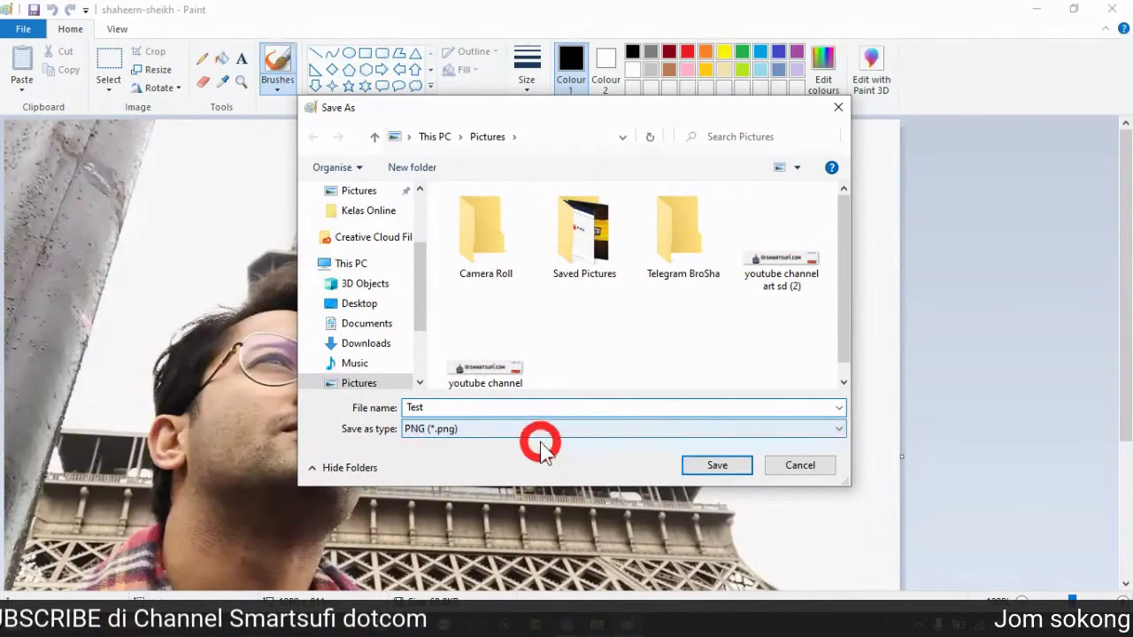
{"action": "left_click", "coordinate": [358, 303]}
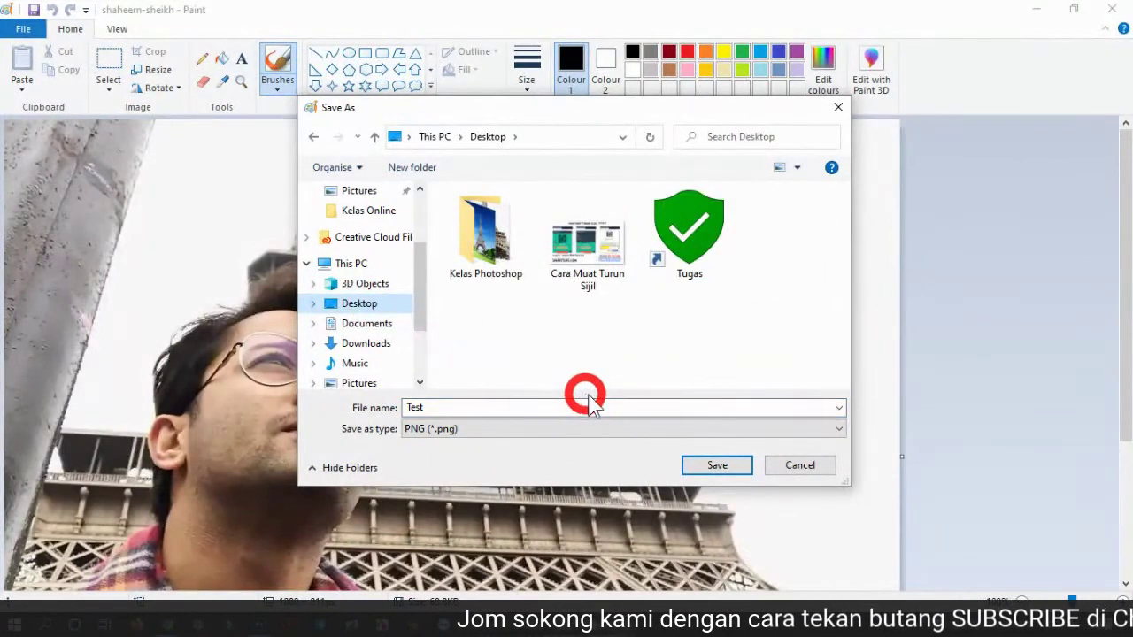
{"action": "left_click", "coordinate": [718, 466]}
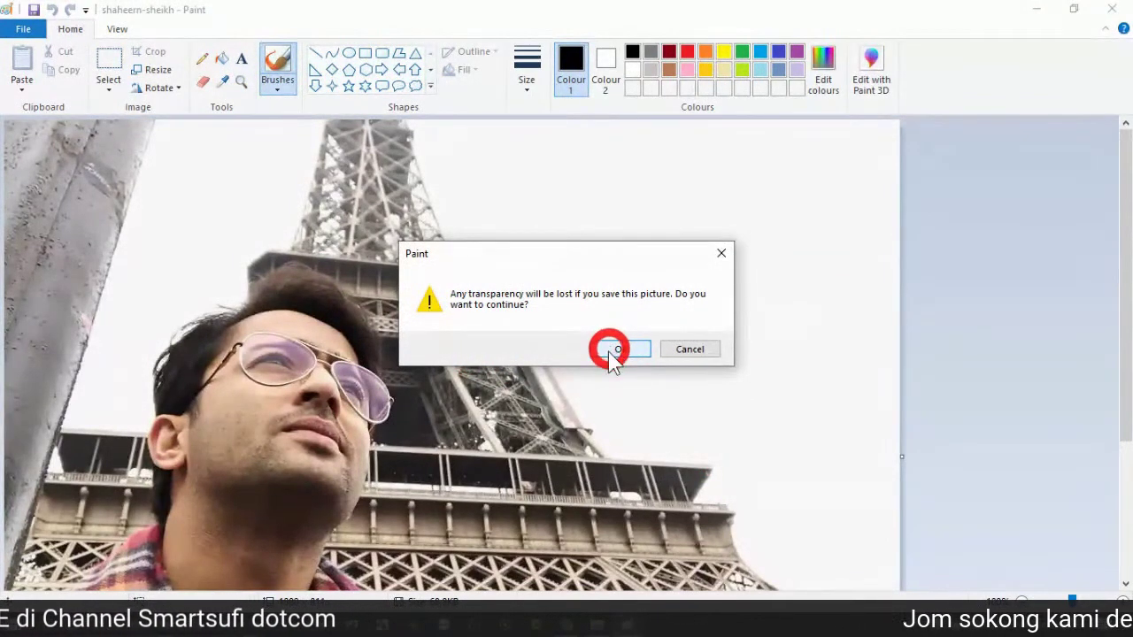
{"action": "left_click", "coordinate": [619, 350]}
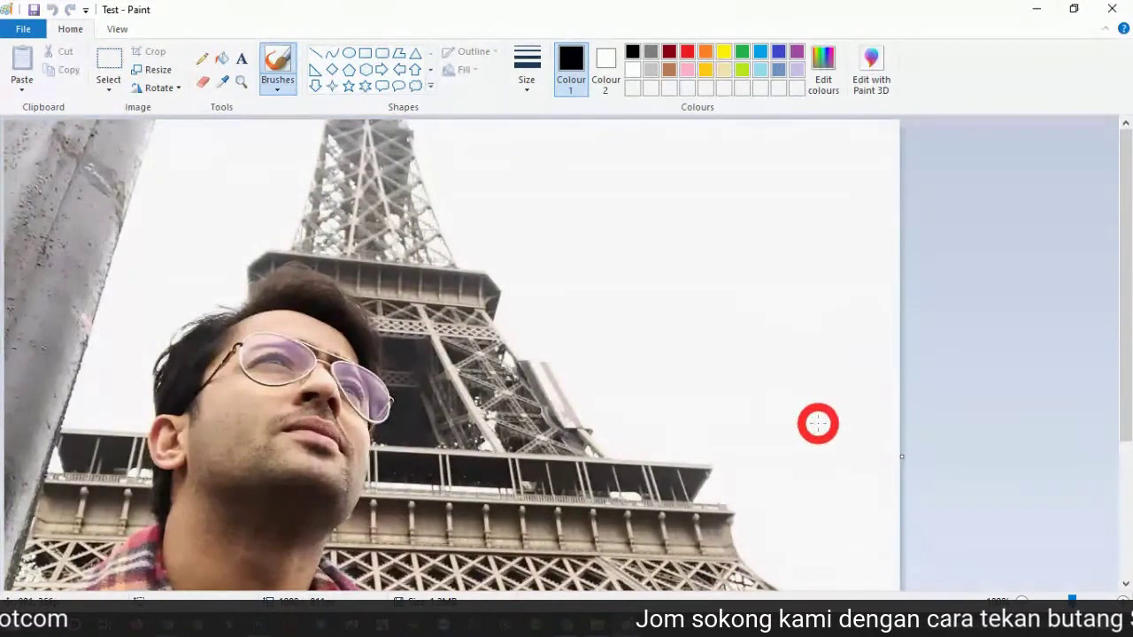
Step: Minimize Paint and the folder, then place and commit the desktop Test picture onto the A5 canvas
{"action": "left_click", "coordinate": [1037, 11]}
{"action": "left_click", "coordinate": [967, 61]}
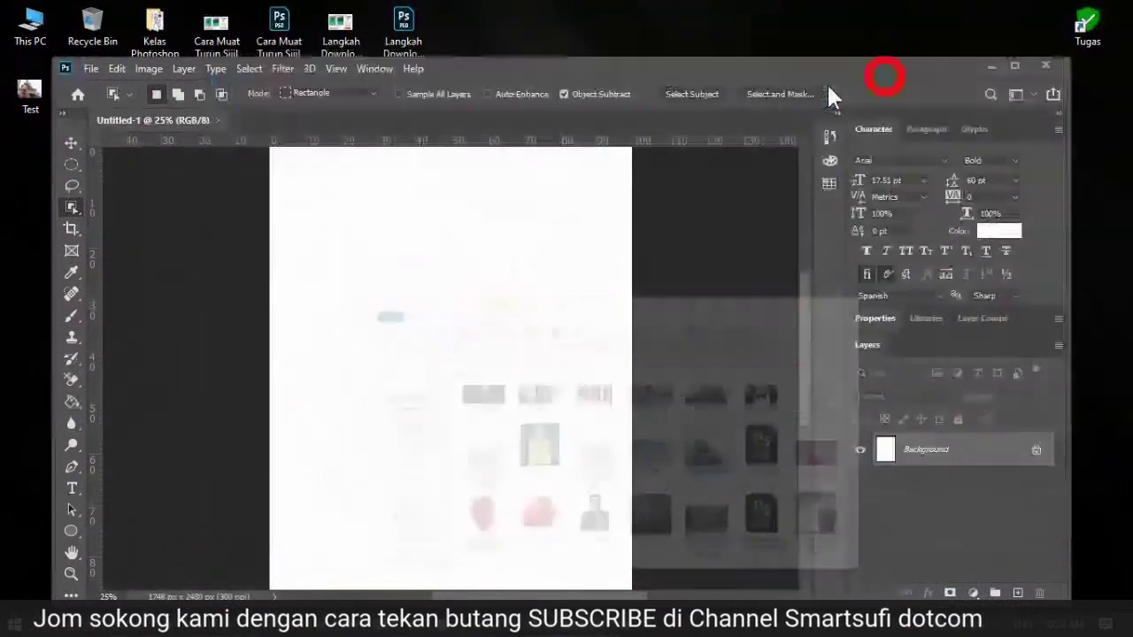
{"action": "left_click_drag", "start_coordinate": [764, 68], "coordinate": [848, 32]}
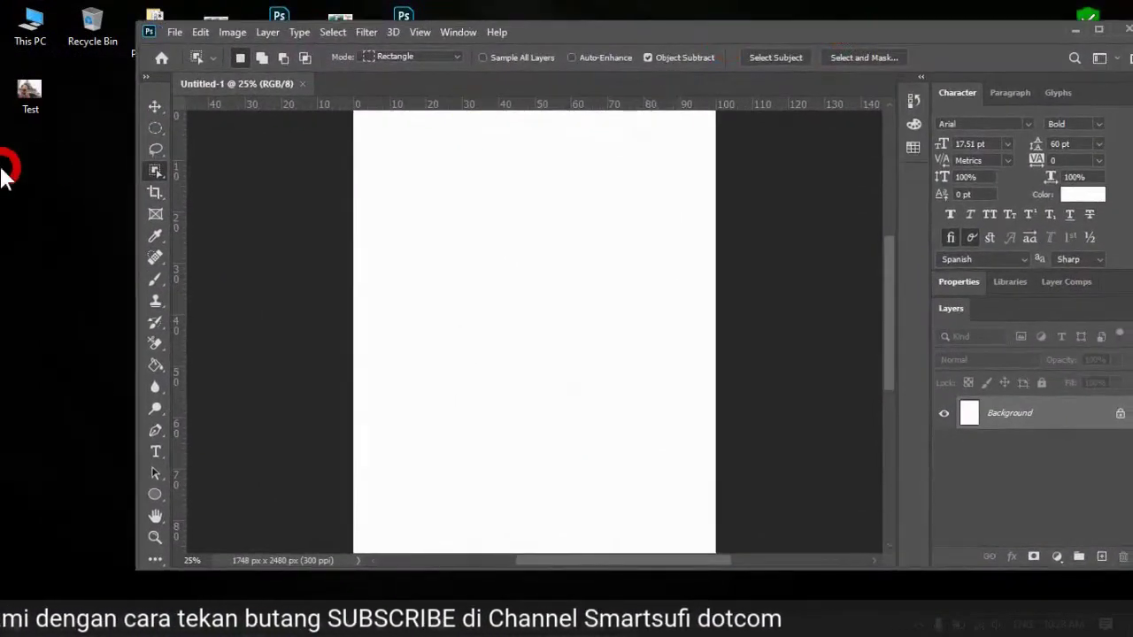
{"action": "left_click", "coordinate": [32, 92]}
{"action": "left_click", "coordinate": [25, 90]}
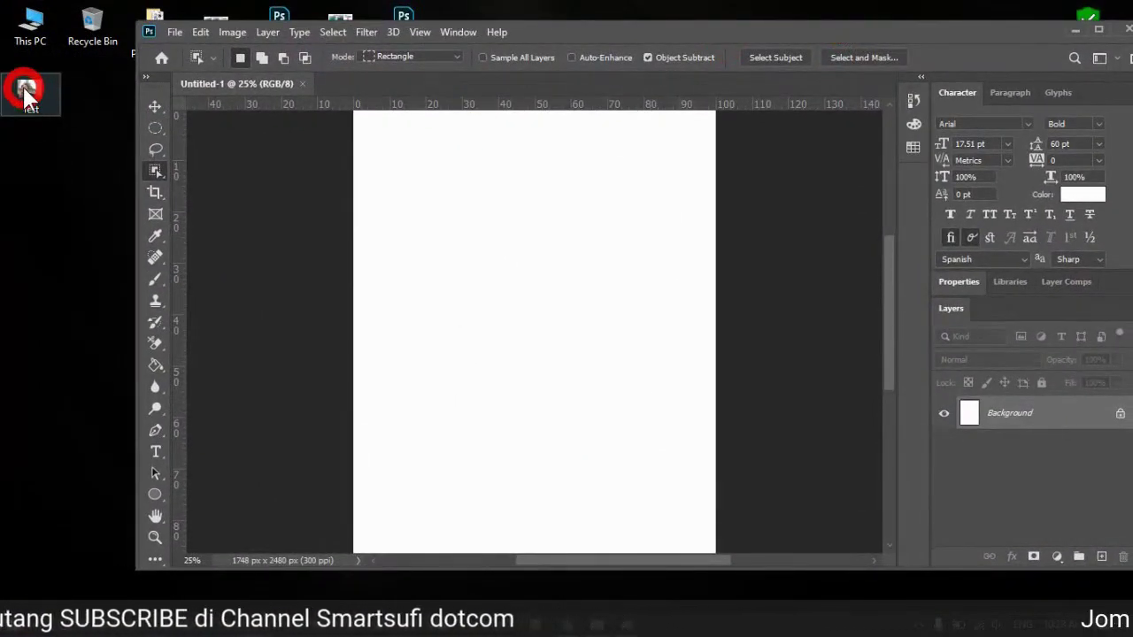
{"action": "left_click_drag", "start_coordinate": [25, 89], "coordinate": [490, 242]}
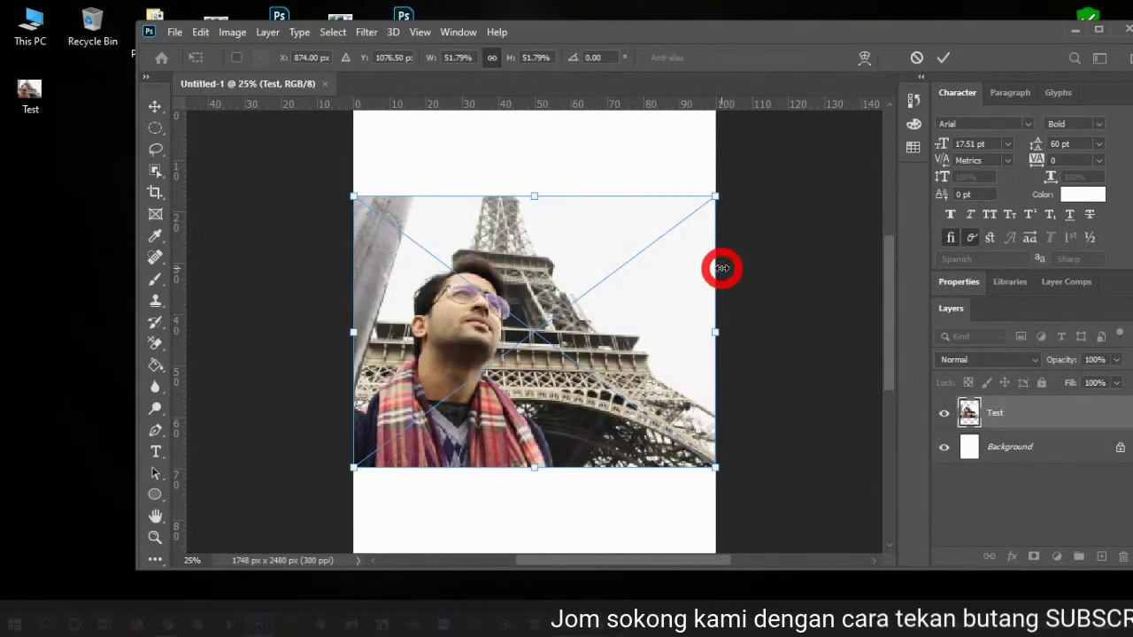
{"action": "key", "text": "Return"}
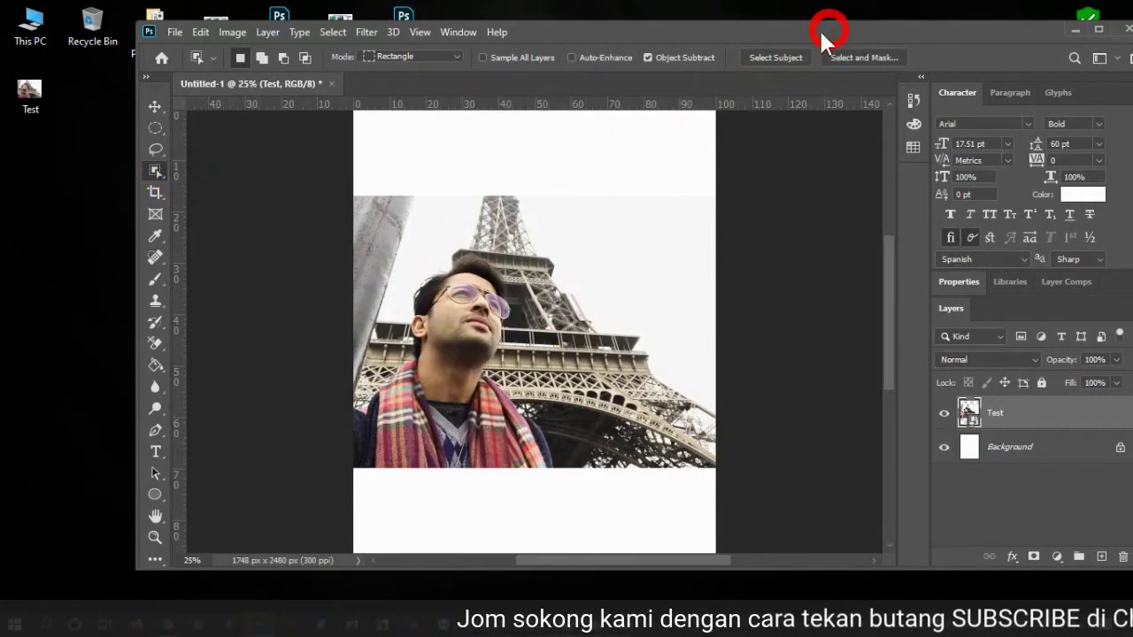
{"action": "left_click_drag", "start_coordinate": [819, 28], "coordinate": [706, 72]}
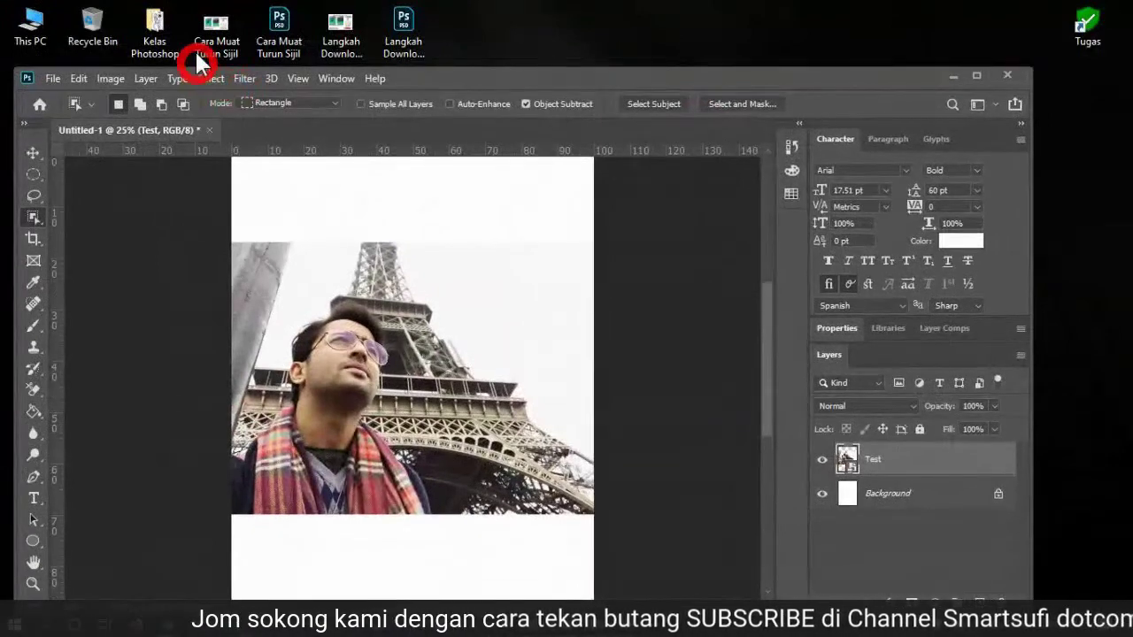
Step: Open the Kelas Photoshop folder, drag shaheen-sheikh onto the canvas, and dismiss the resulting error
{"action": "double_click", "coordinate": [155, 21]}
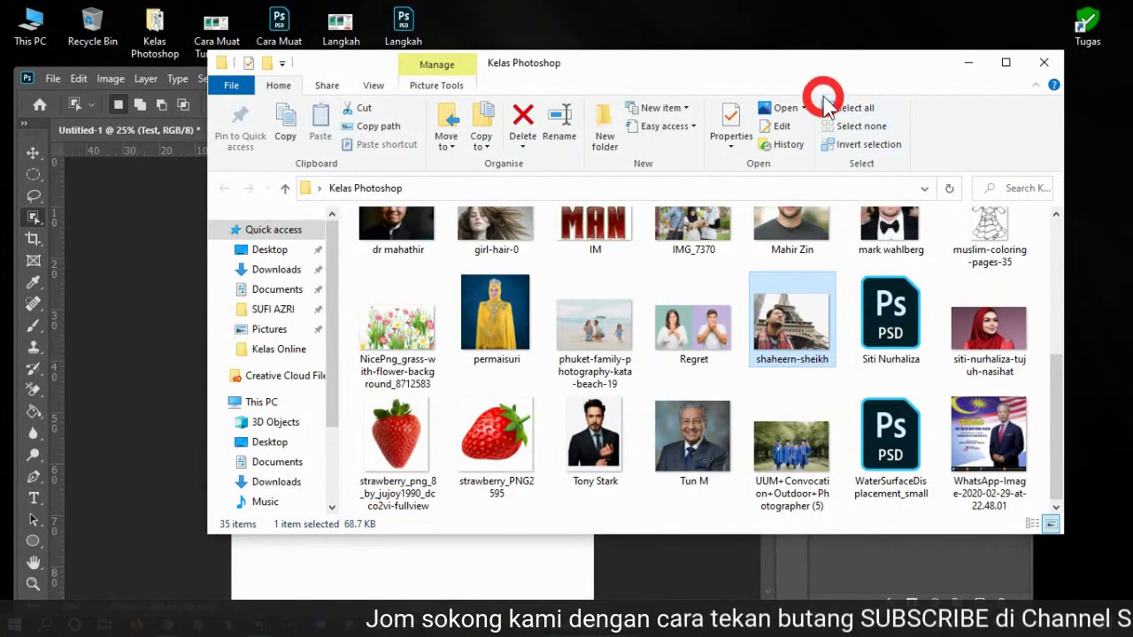
{"action": "left_click_drag", "start_coordinate": [788, 75], "coordinate": [927, 96]}
{"action": "left_click_drag", "start_coordinate": [930, 347], "coordinate": [236, 309]}
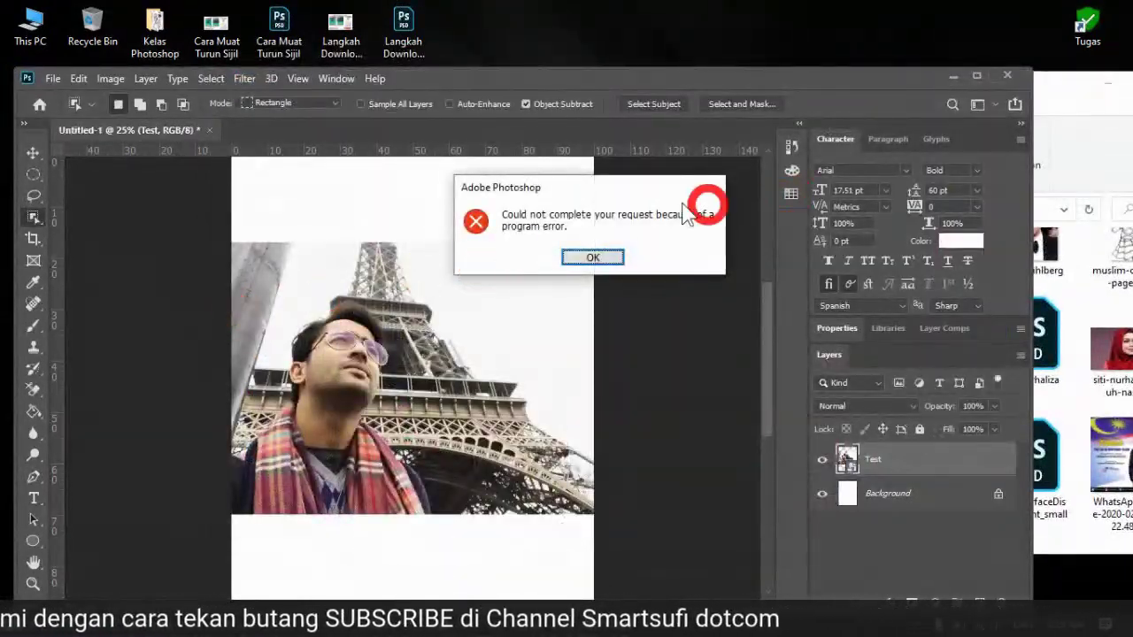
{"action": "left_click", "coordinate": [594, 258]}
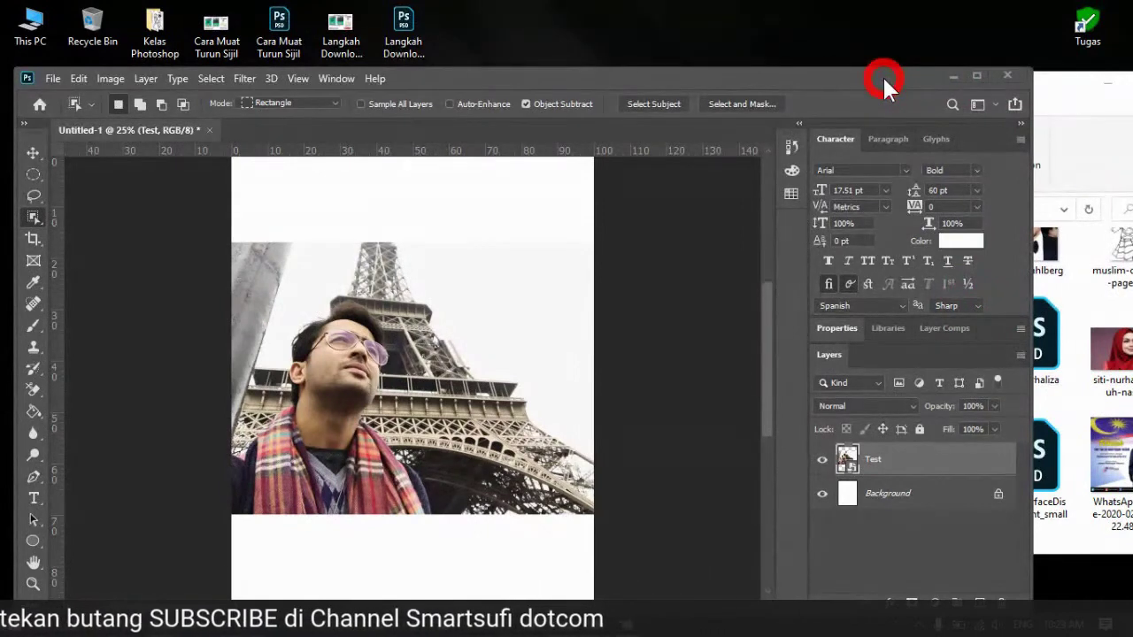
Step: Switch to the Move tool and delete the Test layer, confirming with Yes
{"action": "left_click_drag", "start_coordinate": [883, 73], "coordinate": [910, 45]}
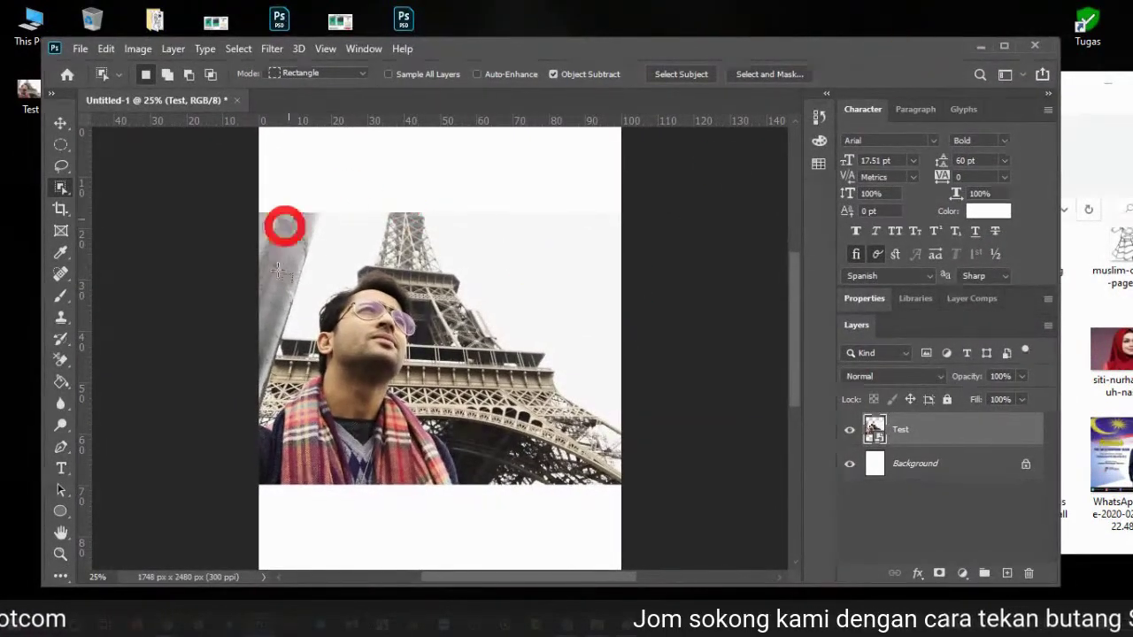
{"action": "left_click", "coordinate": [62, 120]}
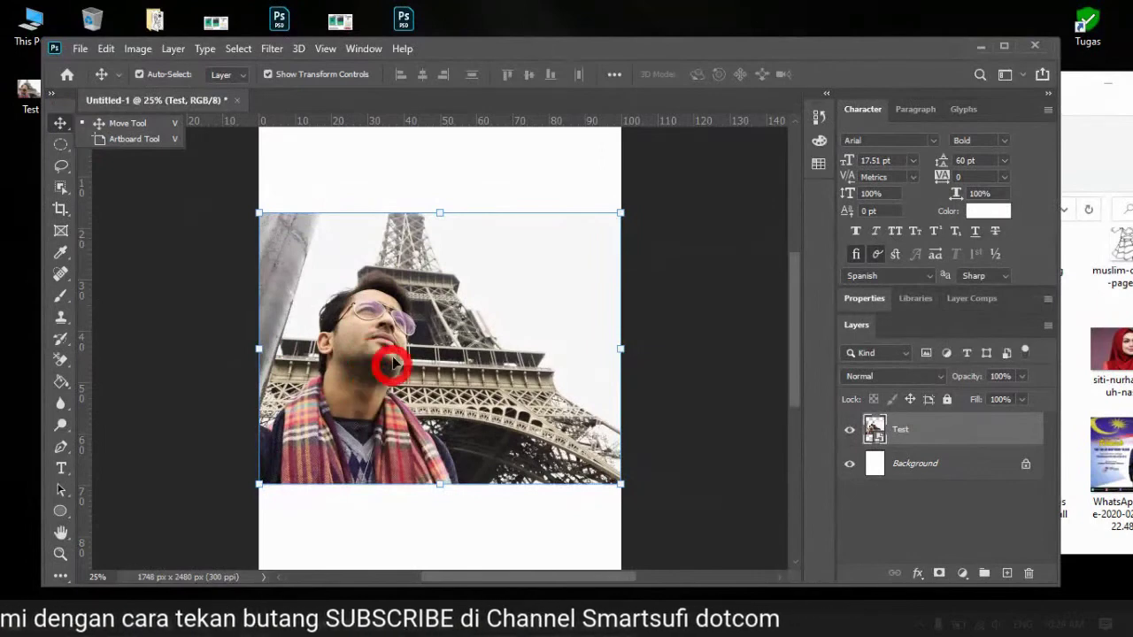
{"action": "left_click_drag", "start_coordinate": [449, 41], "coordinate": [528, 7]}
{"action": "left_click", "coordinate": [27, 95]}
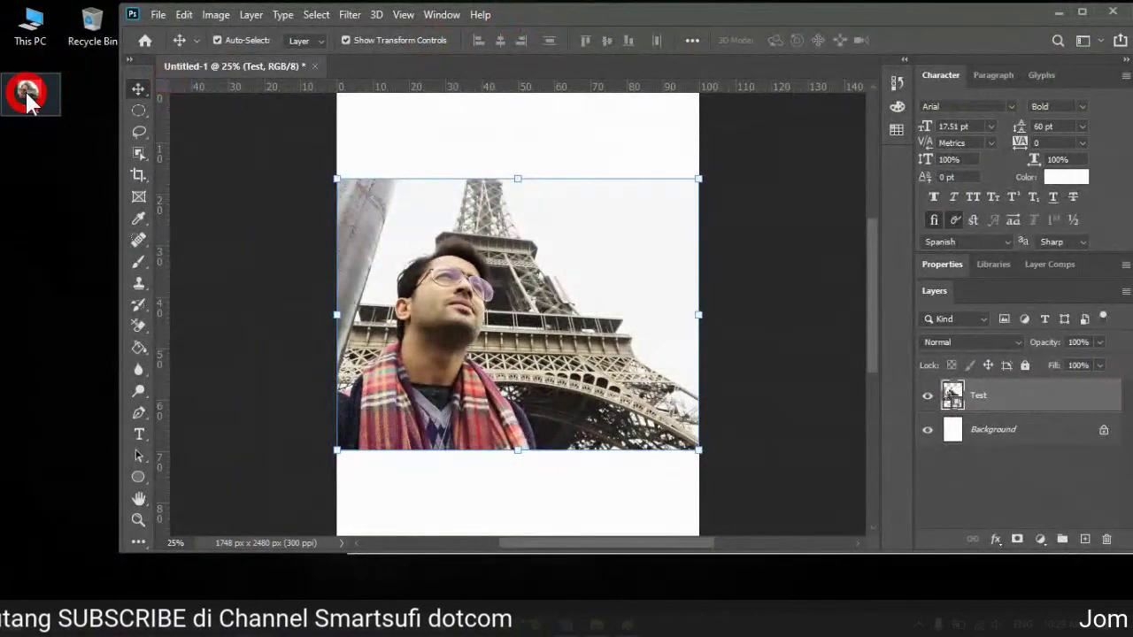
{"action": "left_click", "coordinate": [1106, 541]}
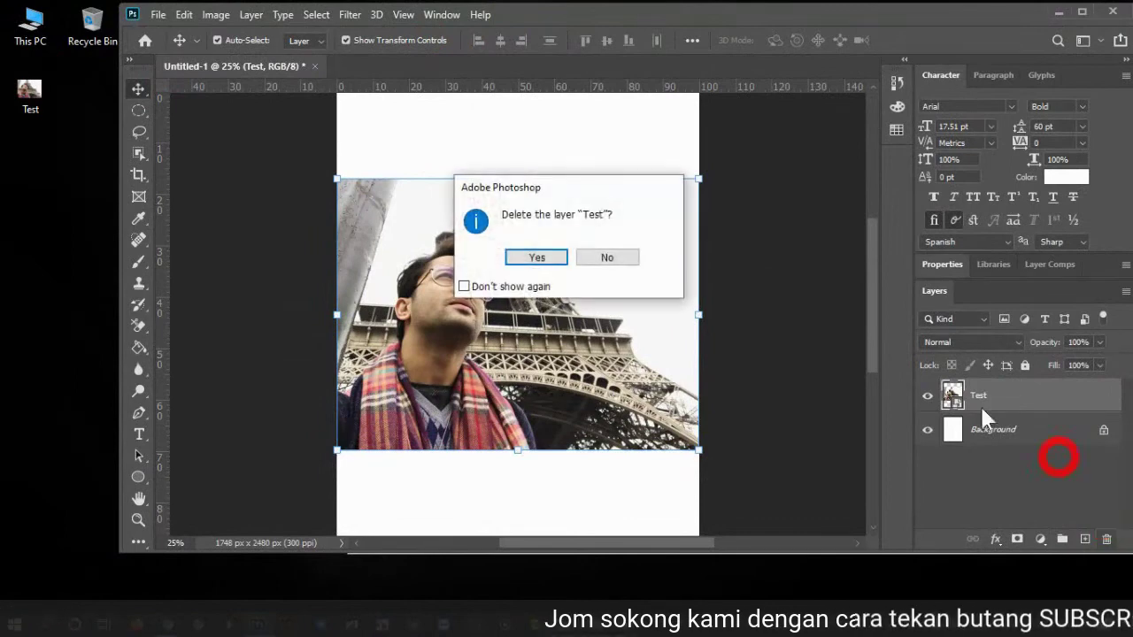
{"action": "left_click", "coordinate": [533, 255]}
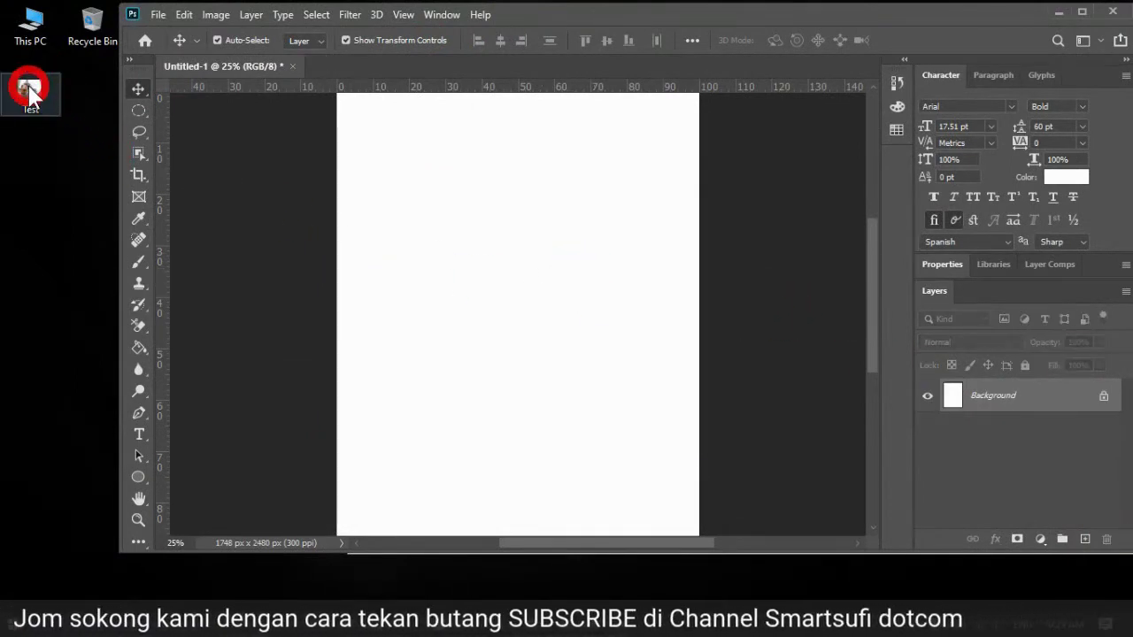
Step: Drag the desktop Test image in as Test.png and switch between its tab and Untitled-1
{"action": "left_click_drag", "start_coordinate": [130, 139], "coordinate": [380, 67]}
{"action": "left_click", "coordinate": [260, 64]}
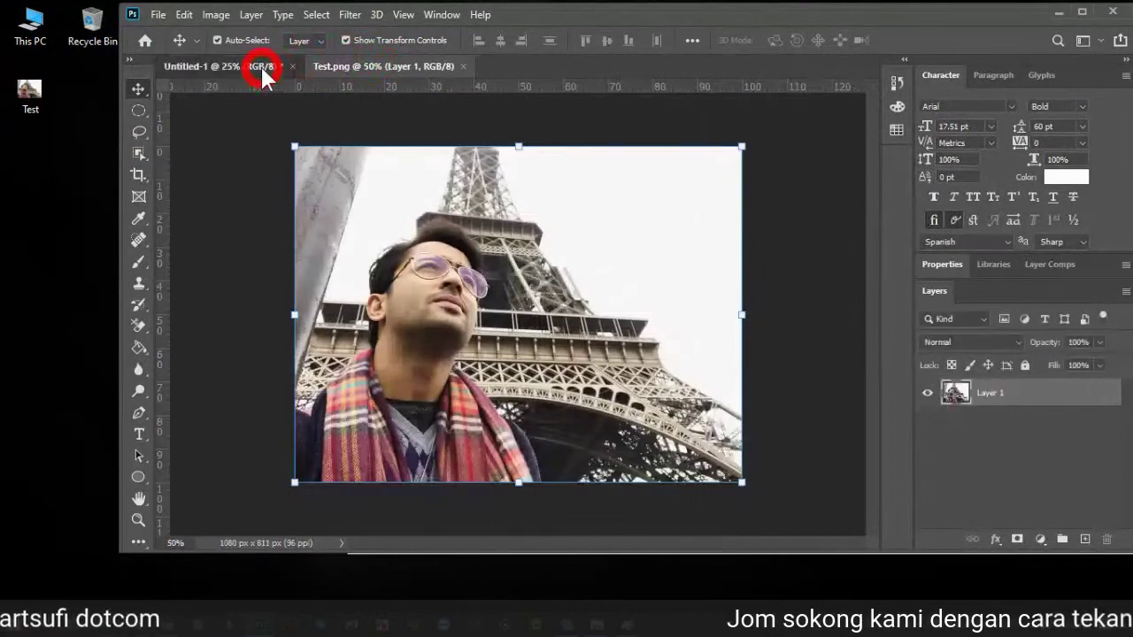
{"action": "left_click", "coordinate": [347, 62]}
{"action": "left_click", "coordinate": [301, 66]}
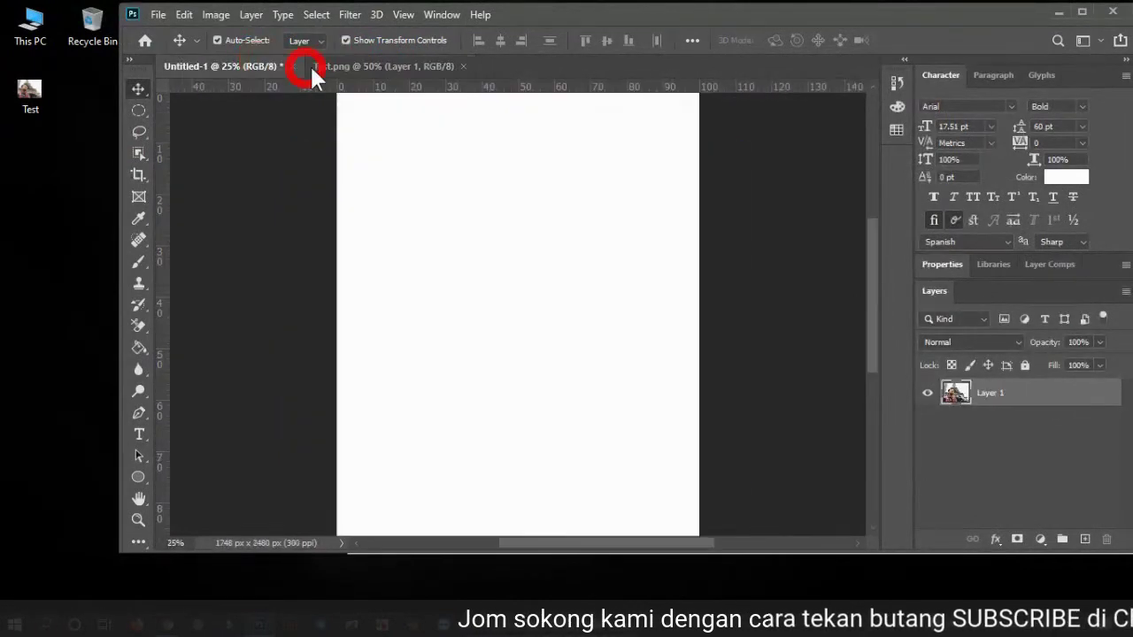
{"action": "left_click", "coordinate": [321, 66]}
{"action": "left_click", "coordinate": [260, 68]}
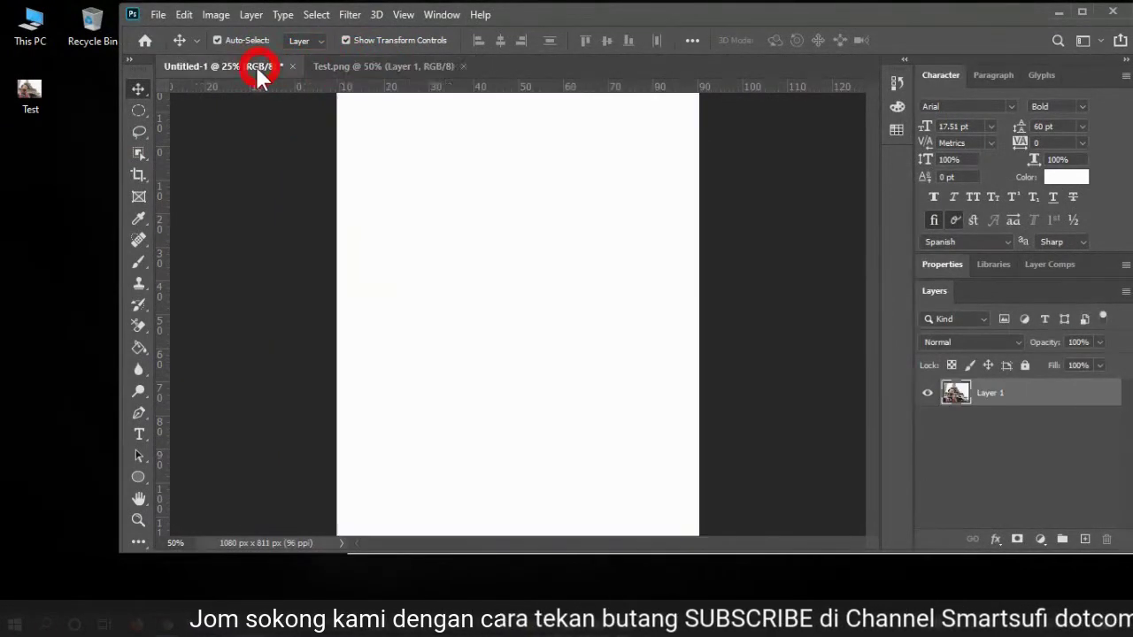
{"action": "left_click", "coordinate": [362, 64]}
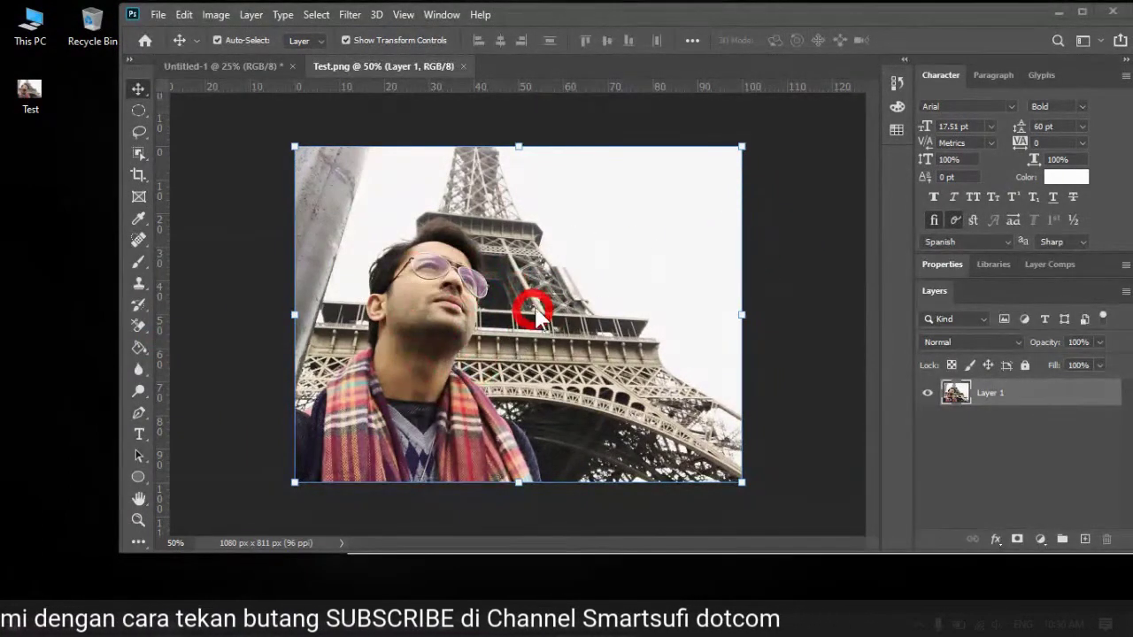
Step: Maximize the window and box the man with the Object Selection Tool
{"action": "left_click", "coordinate": [1082, 12]}
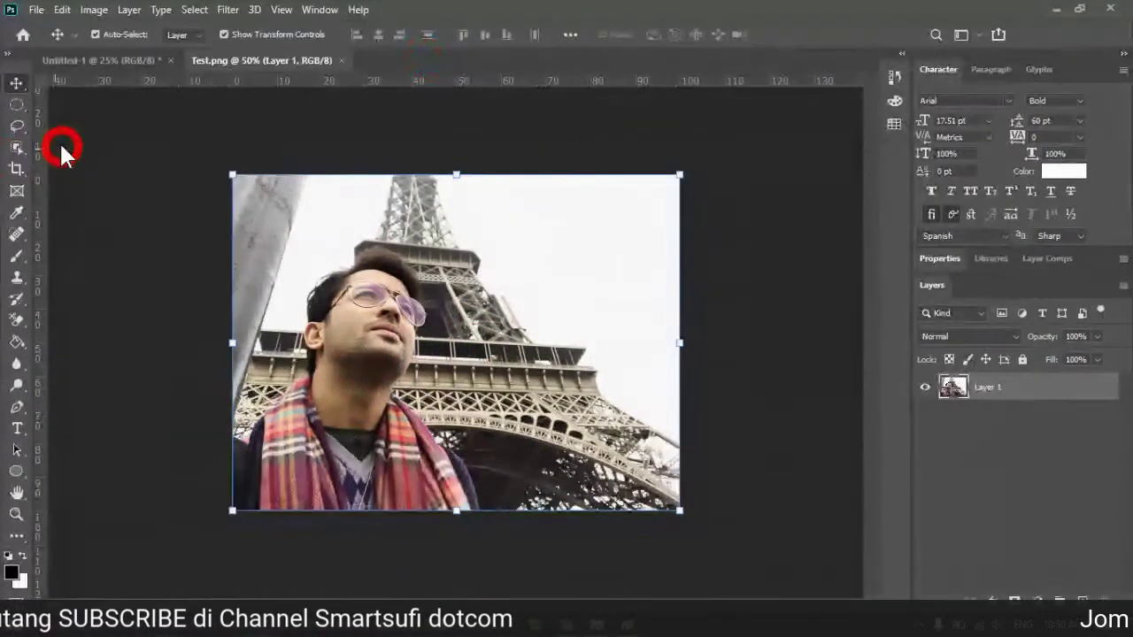
{"action": "left_click", "coordinate": [22, 147]}
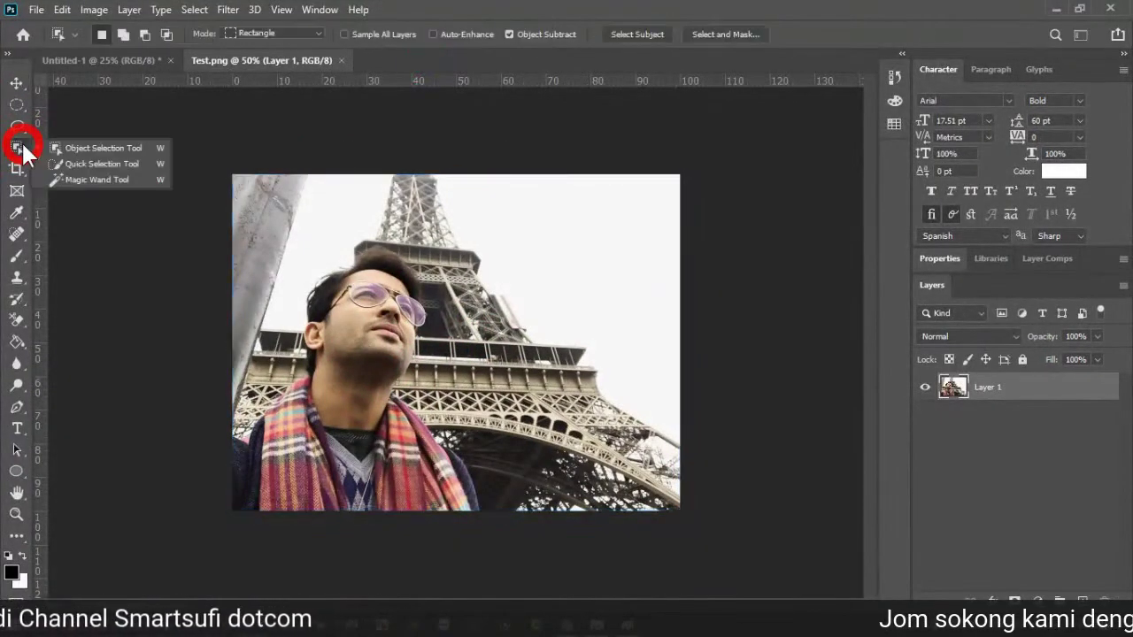
{"action": "left_click", "coordinate": [102, 151]}
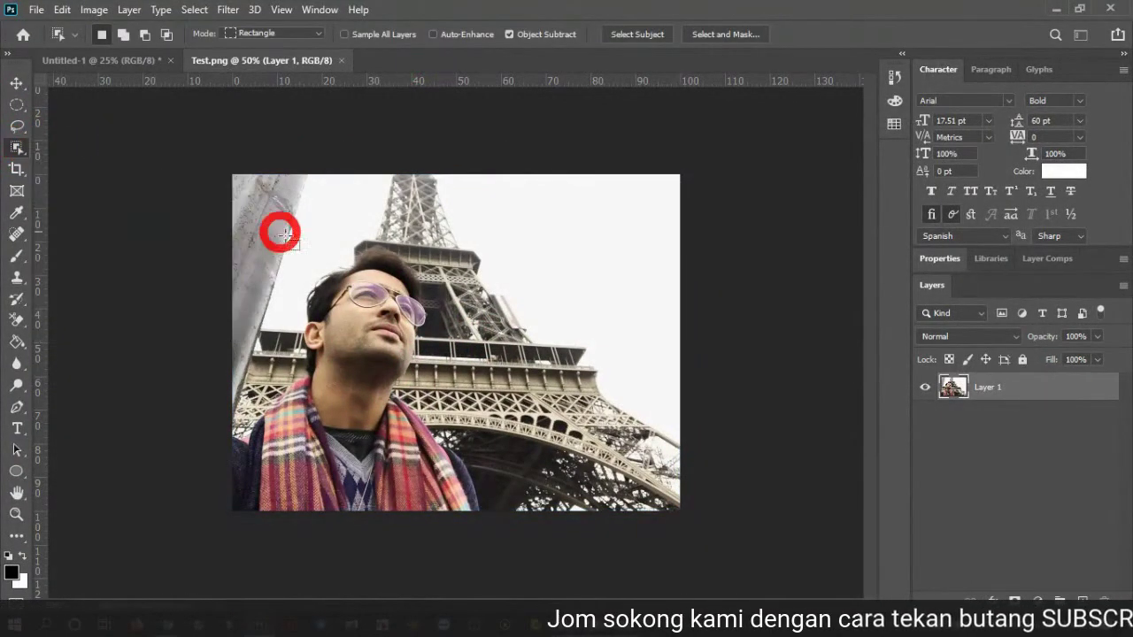
{"action": "left_click_drag", "start_coordinate": [234, 225], "coordinate": [505, 570]}
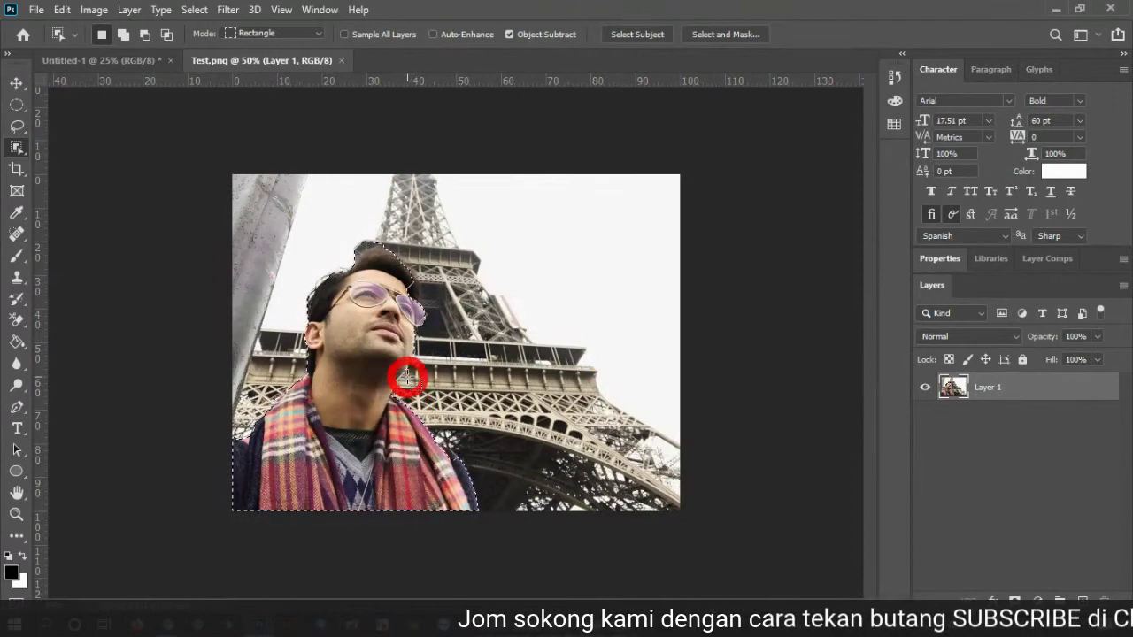
Step: Zoom to 100% on the man's head and brush background out near his hair with Quick Selection
{"action": "key", "text": "z"}
{"action": "left_click", "coordinate": [412, 298]}
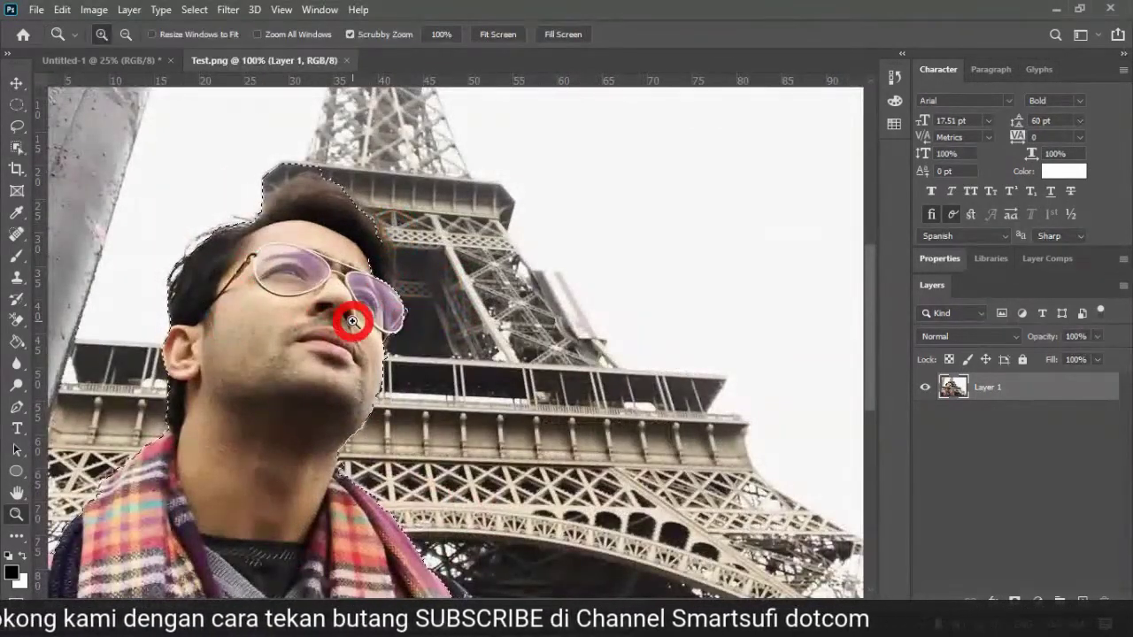
{"action": "left_click", "coordinate": [17, 147]}
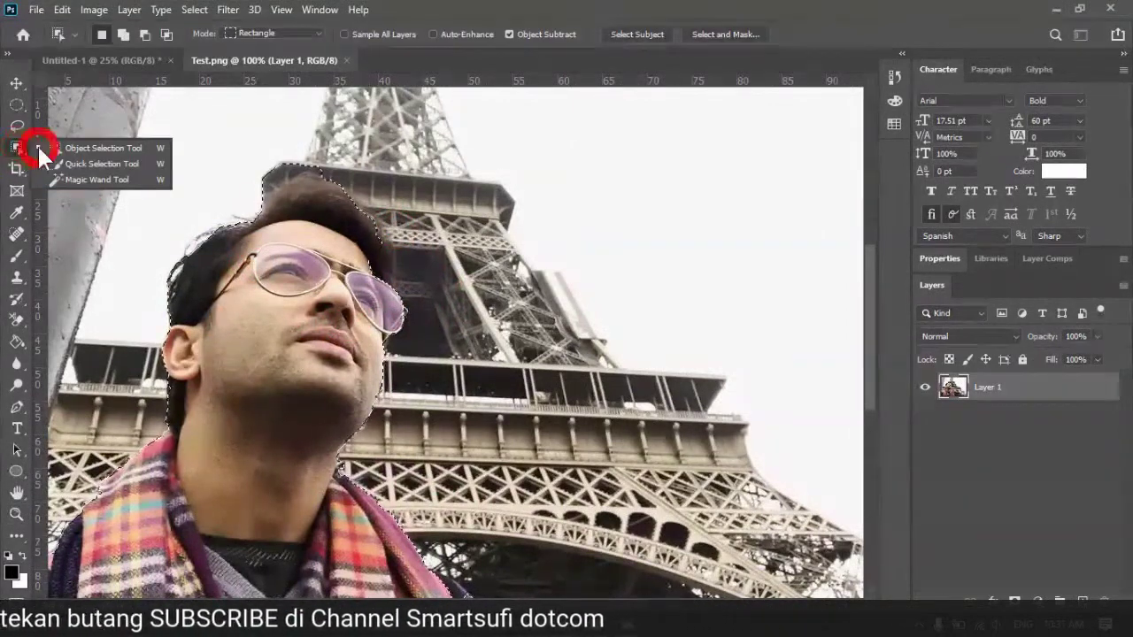
{"action": "left_click", "coordinate": [83, 163]}
{"action": "left_click", "coordinate": [129, 35]}
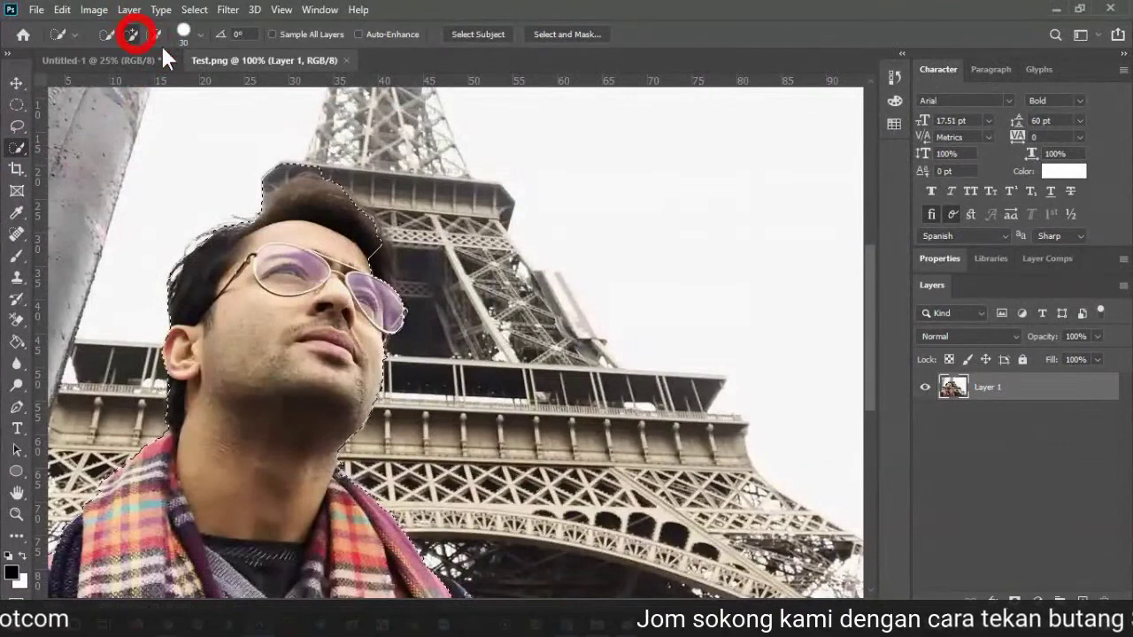
{"action": "mouse_move", "coordinate": [354, 232]}
{"action": "left_mouse_down"}
{"action": "mouse_move", "coordinate": [375, 235]}
{"action": "mouse_move", "coordinate": [390, 323]}
{"action": "left_mouse_up"}
{"action": "key", "text": "F8"}
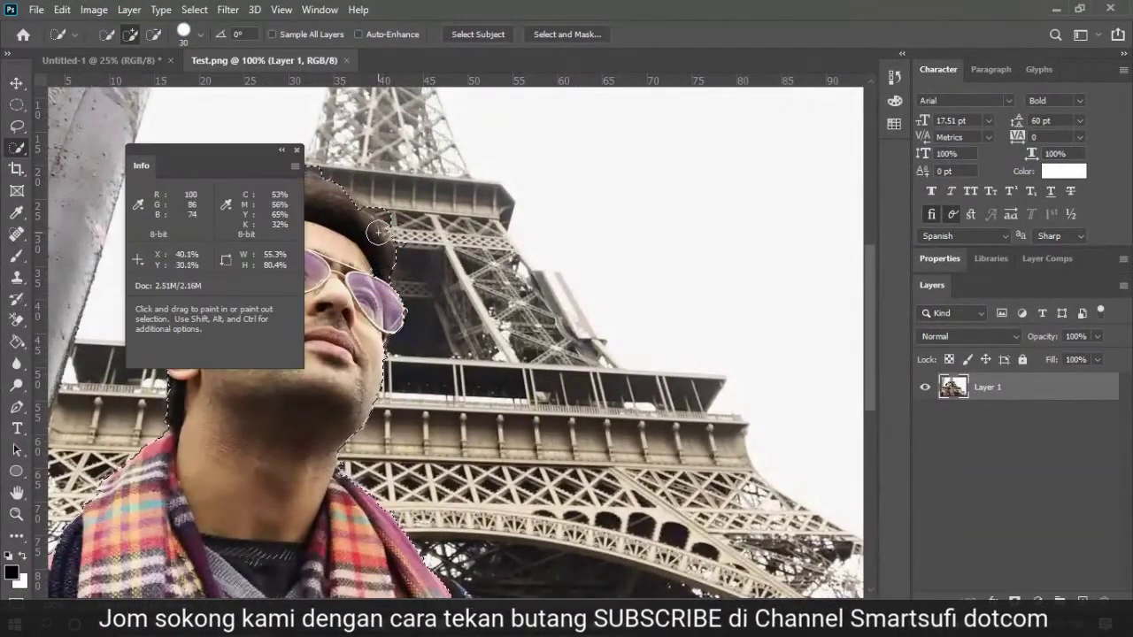
{"action": "left_click", "coordinate": [296, 149]}
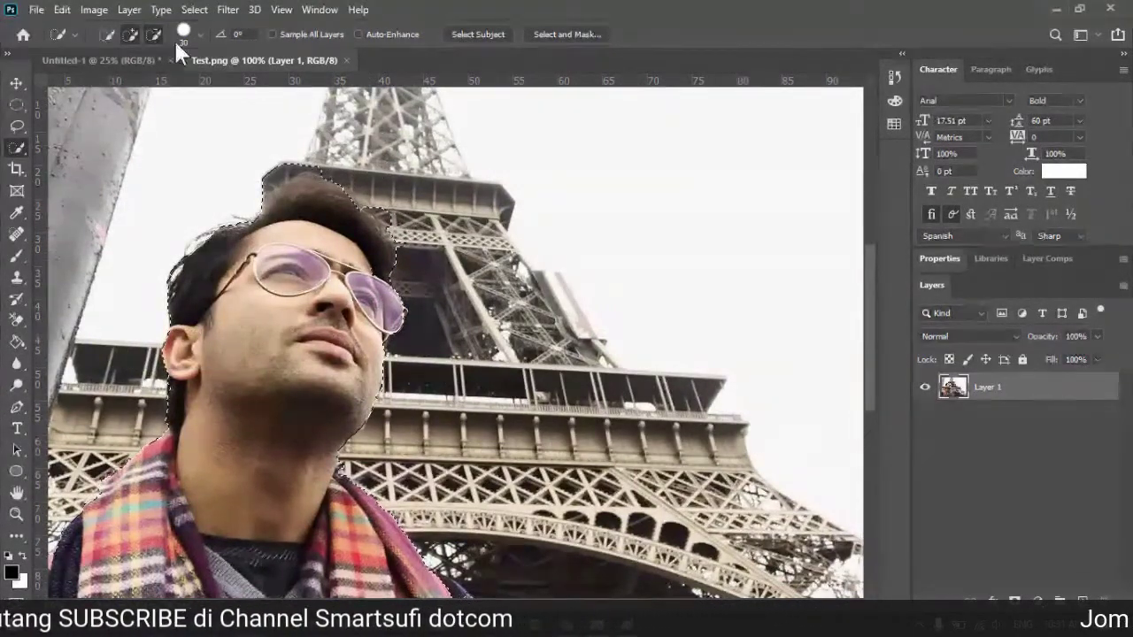
{"action": "key", "text": "alt"}
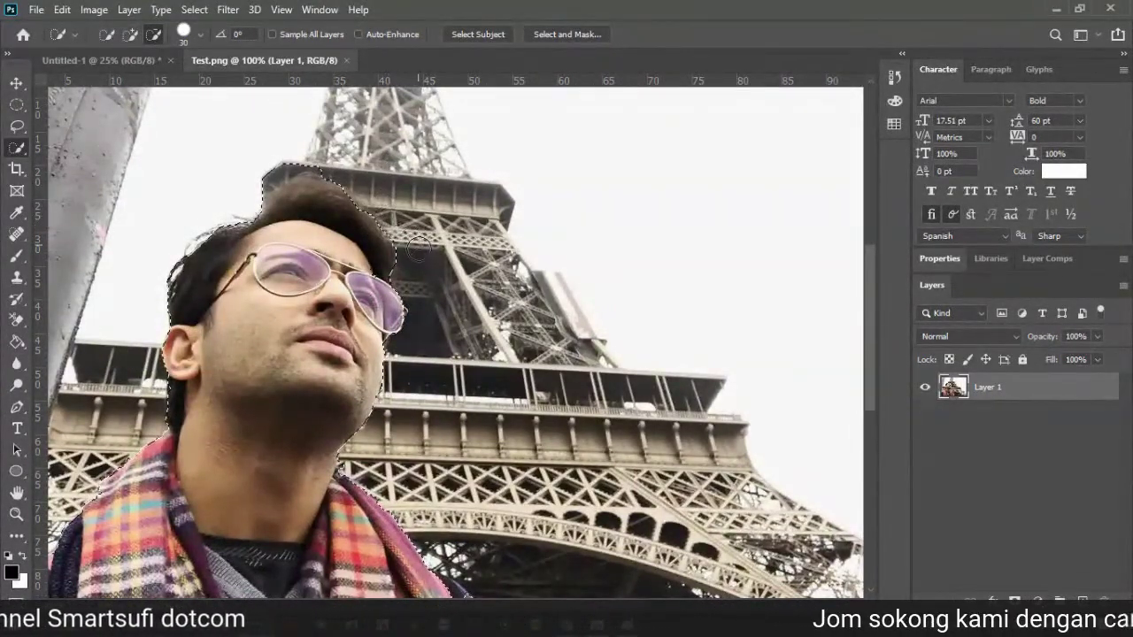
{"action": "scroll", "coordinate": [249, 419], "scroll_direction": "down", "scroll_amount": 2}
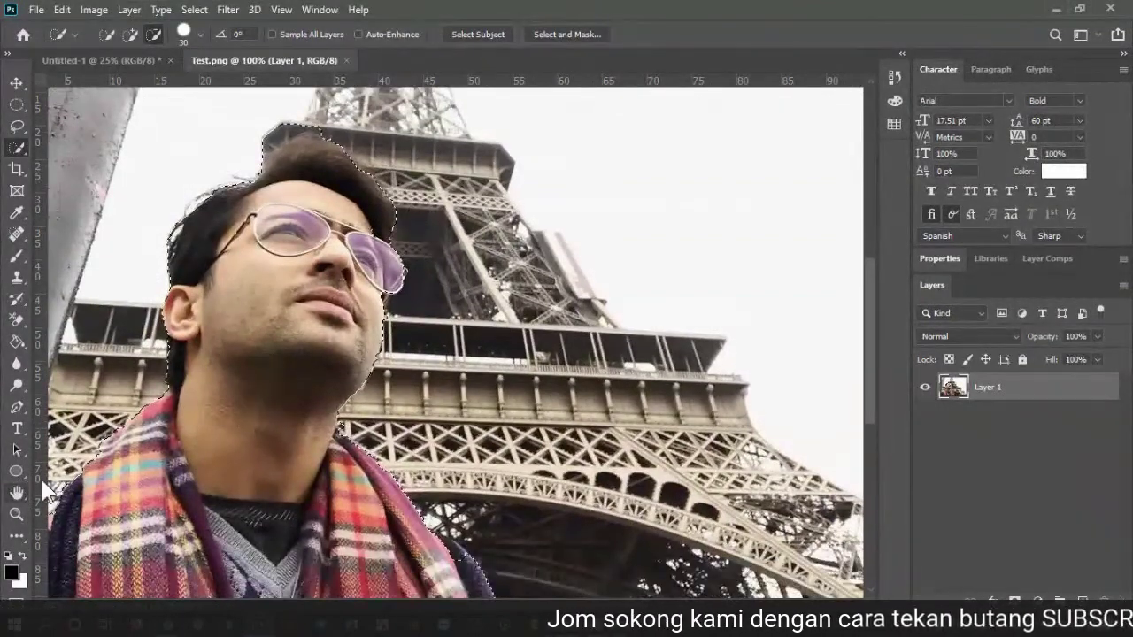
{"action": "scroll", "coordinate": [260, 381], "scroll_direction": "down", "scroll_amount": 1}
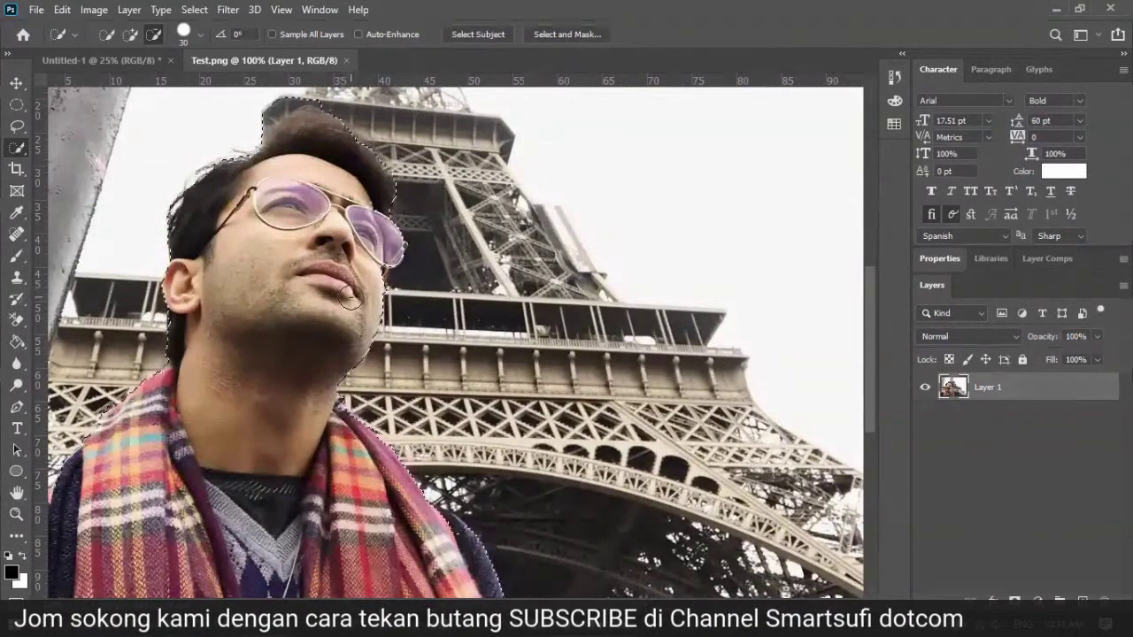
{"action": "left_click", "coordinate": [16, 82]}
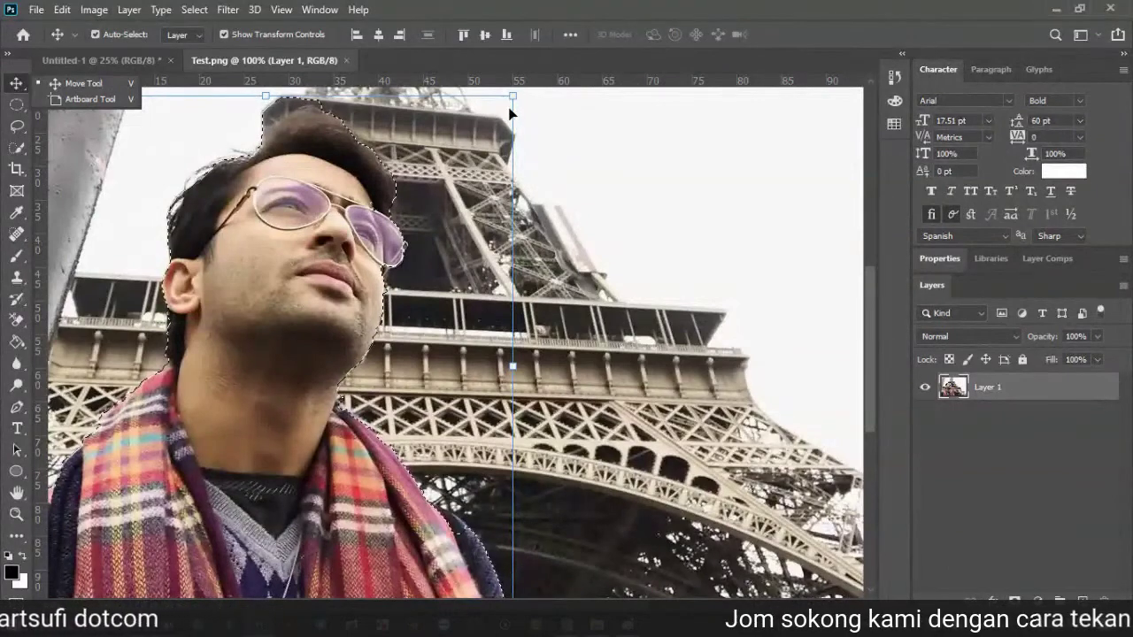
Step: Test-move the selected man, undo it, then add a layer mask hiding the Eiffel Tower
{"action": "left_click", "coordinate": [219, 32]}
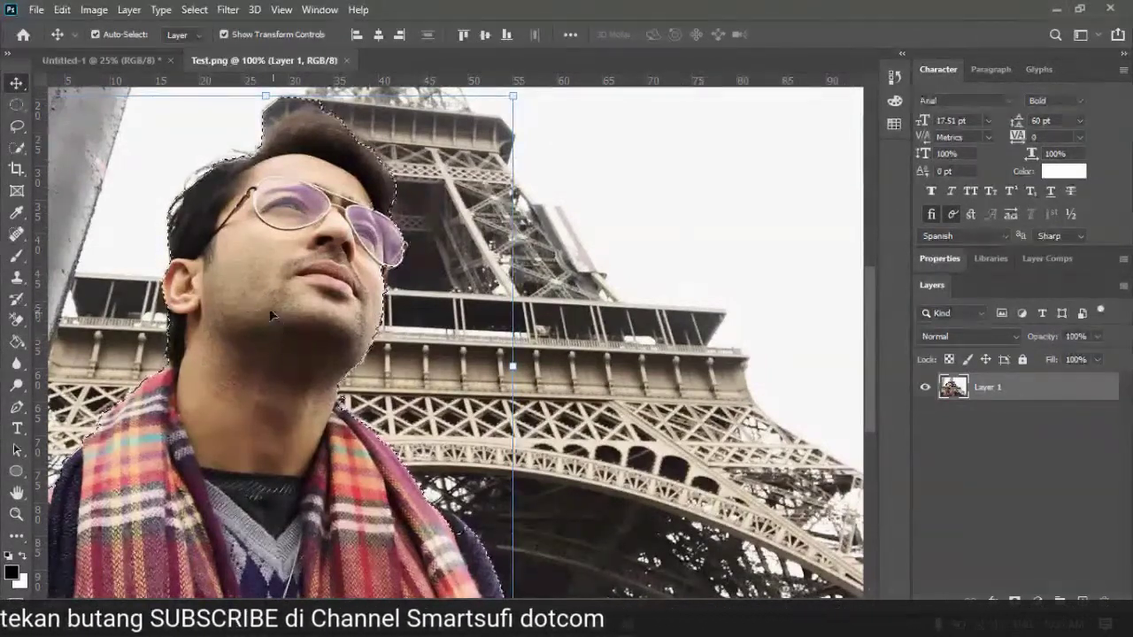
{"action": "left_click_drag", "start_coordinate": [235, 297], "coordinate": [270, 262]}
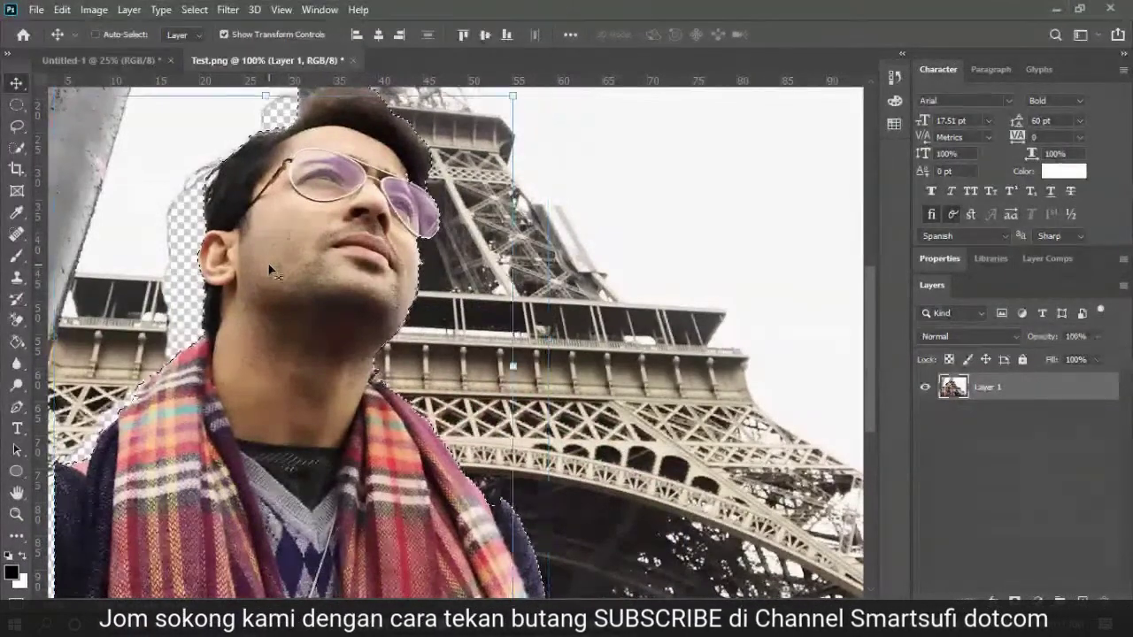
{"action": "key", "text": "ctrl+z"}
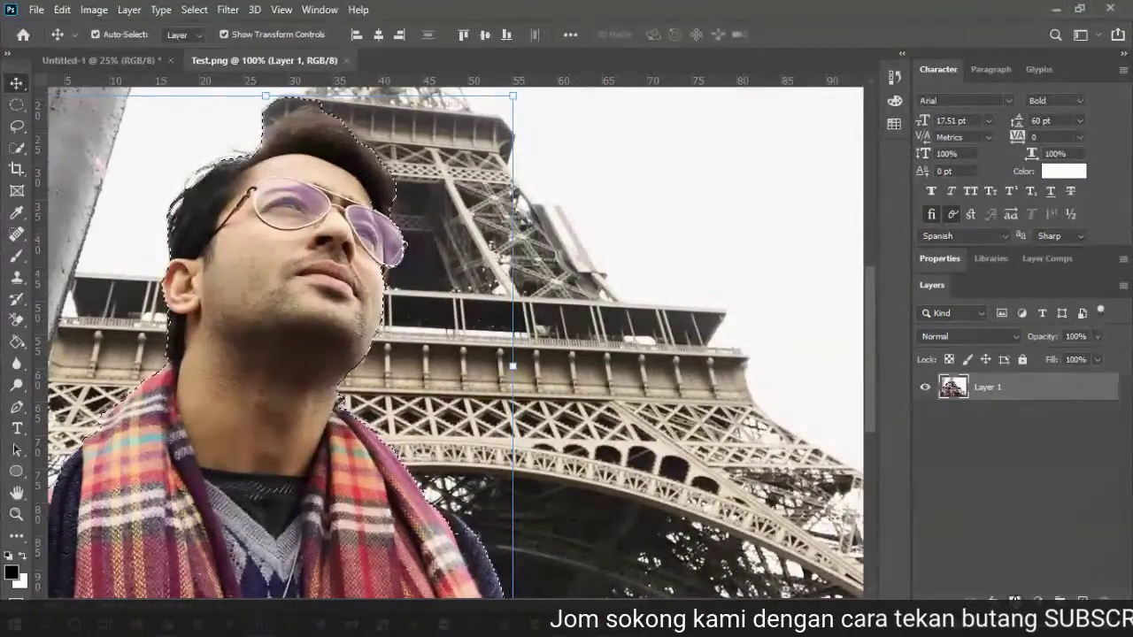
{"action": "left_click", "coordinate": [1015, 601]}
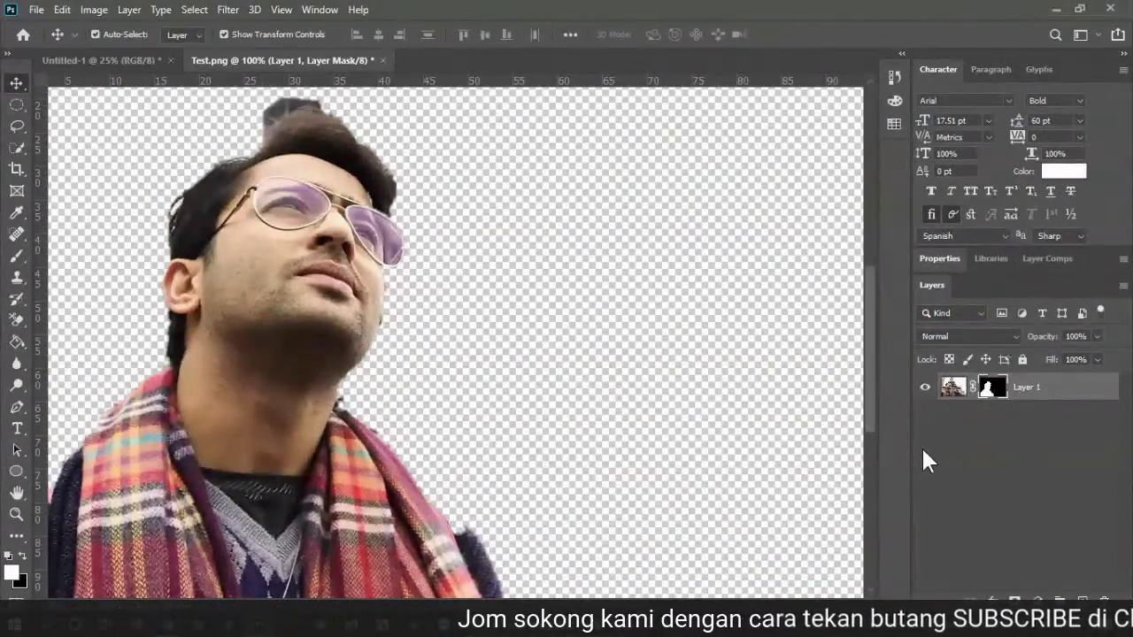
Step: Collapse the stray Actions panel and undo the layer mask on Layer 1
{"action": "key", "text": "alt+F9"}
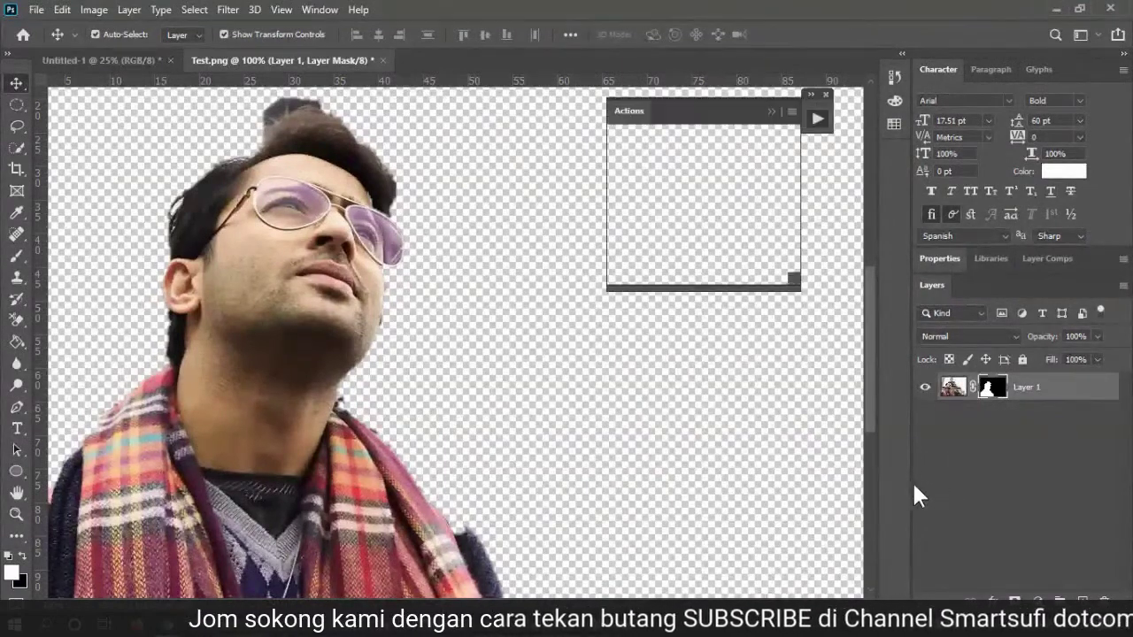
{"action": "left_click", "coordinate": [769, 110]}
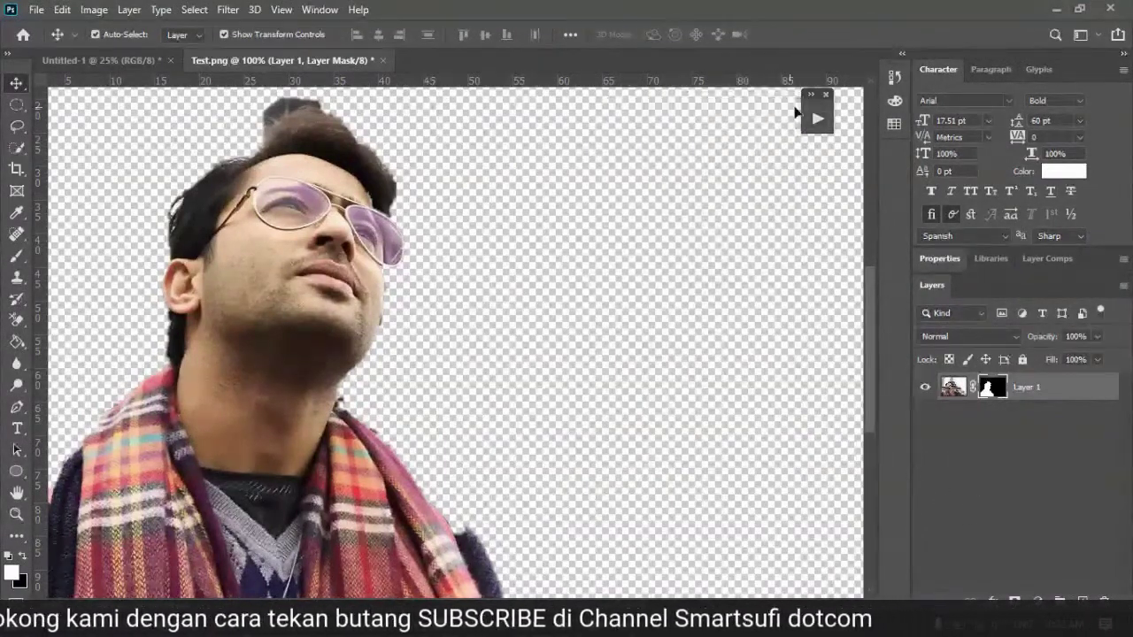
{"action": "key", "text": "ctrl+z"}
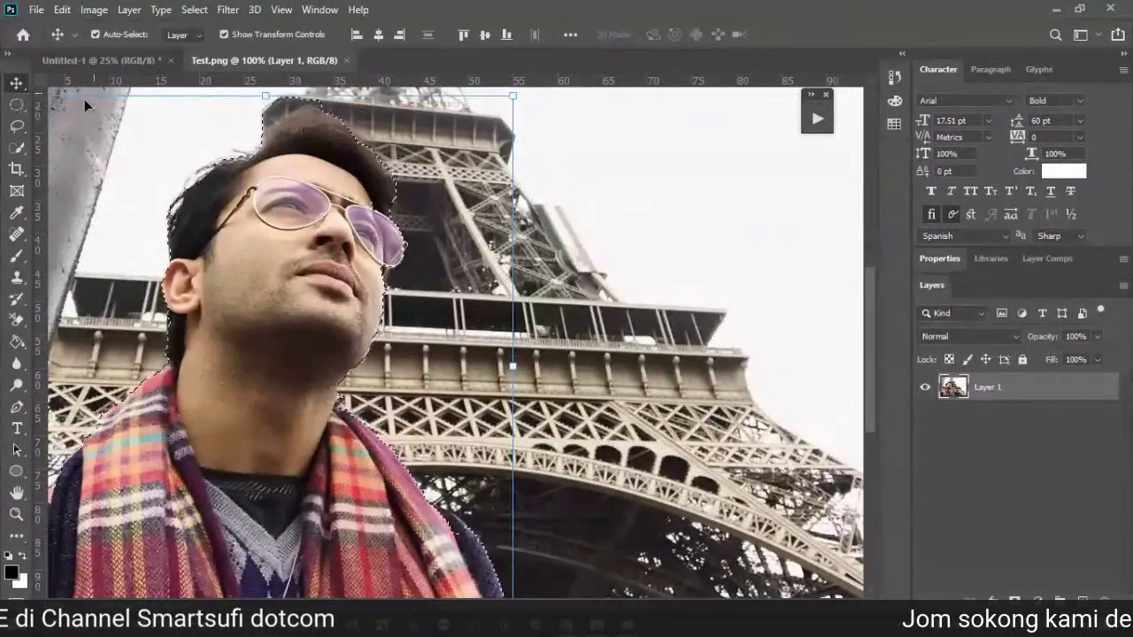
Step: Trim then extend the selection along the hair top with Quick Selection, and re-add the layer mask
{"action": "left_click", "coordinate": [17, 144]}
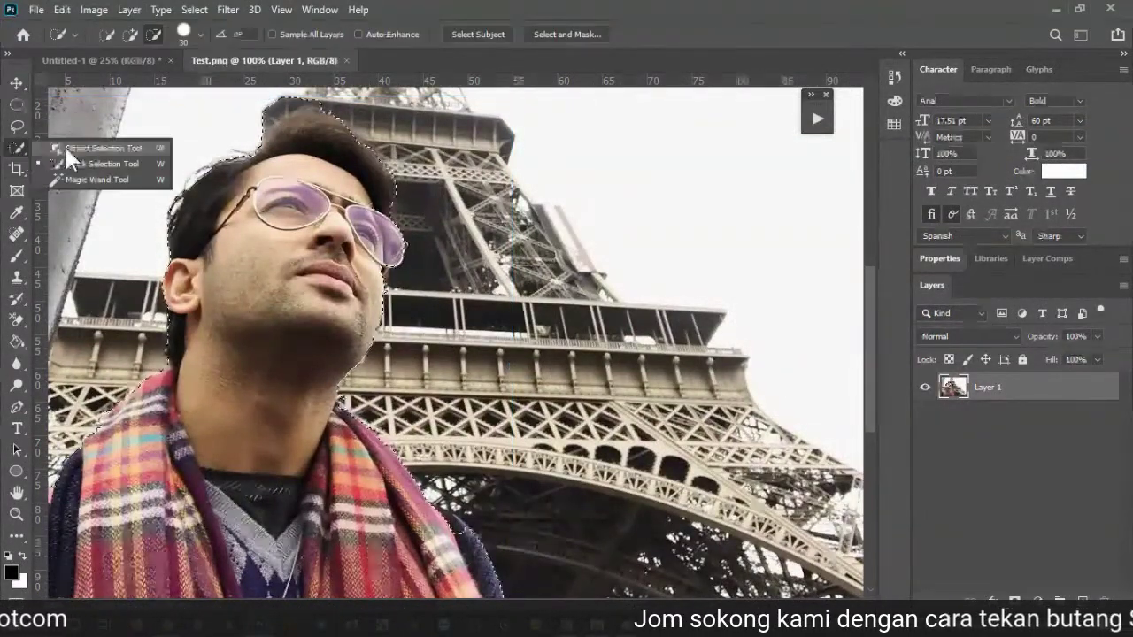
{"action": "left_click", "coordinate": [79, 161]}
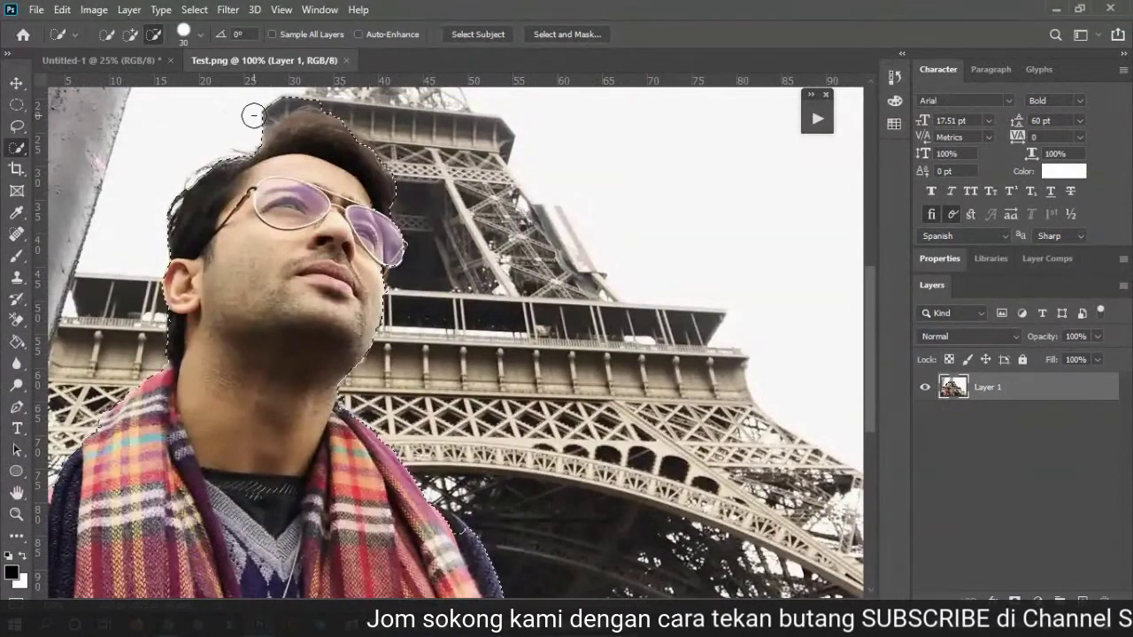
{"action": "mouse_move", "coordinate": [261, 128]}
{"action": "left_mouse_down"}
{"action": "mouse_move", "coordinate": [323, 99]}
{"action": "mouse_move", "coordinate": [316, 90]}
{"action": "left_mouse_up"}
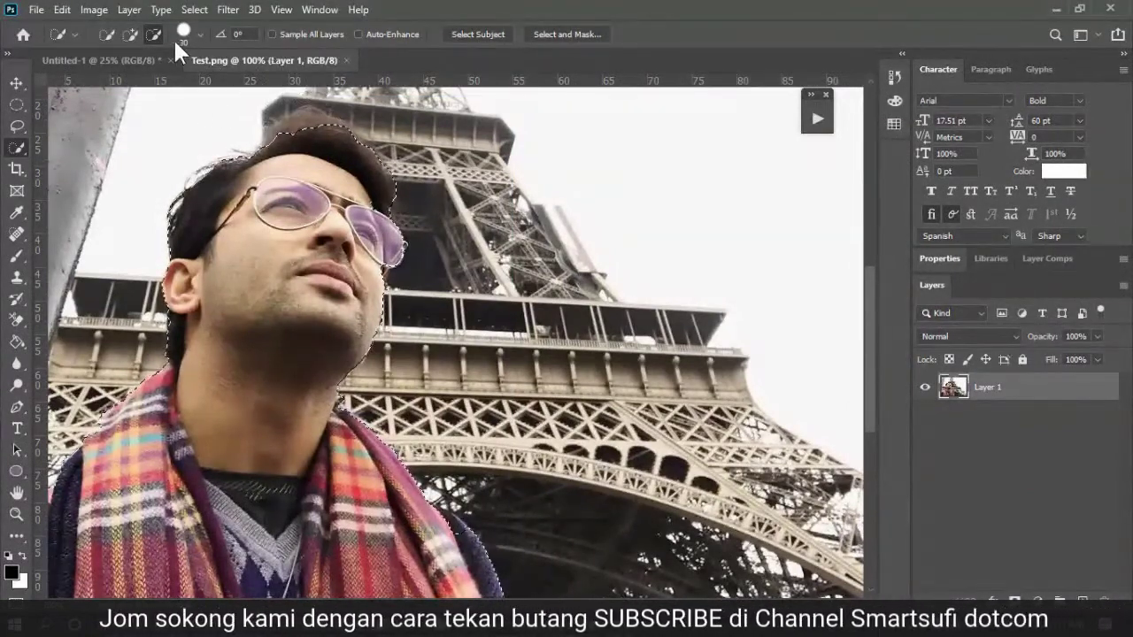
{"action": "left_click", "coordinate": [129, 34]}
{"action": "mouse_move", "coordinate": [289, 144]}
{"action": "left_mouse_down"}
{"action": "mouse_move", "coordinate": [303, 119]}
{"action": "mouse_move", "coordinate": [342, 132]}
{"action": "left_mouse_up"}
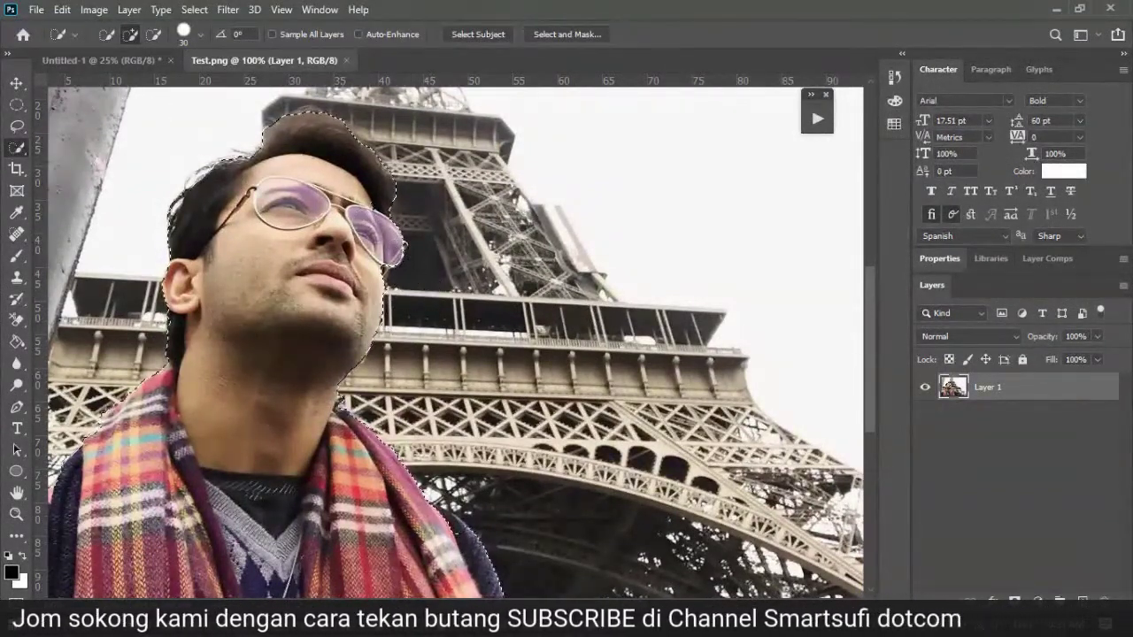
{"action": "left_click", "coordinate": [1015, 601]}
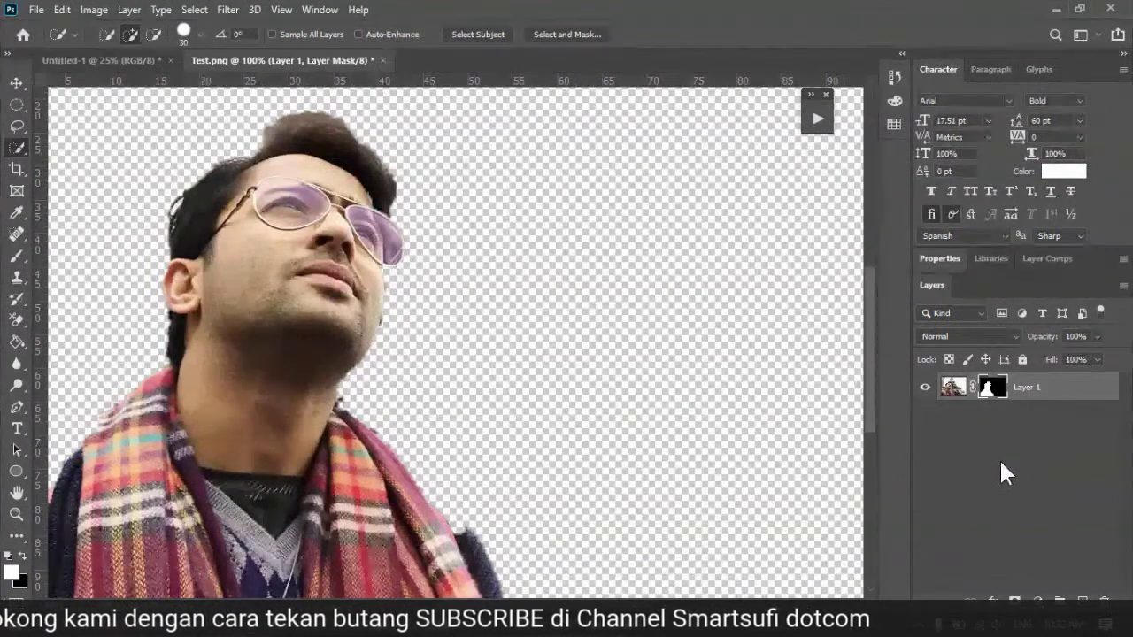
Step: Undo the mask and copy the selected man onto a new Layer 2 with Ctrl+J
{"action": "key", "text": "ctrl+z"}
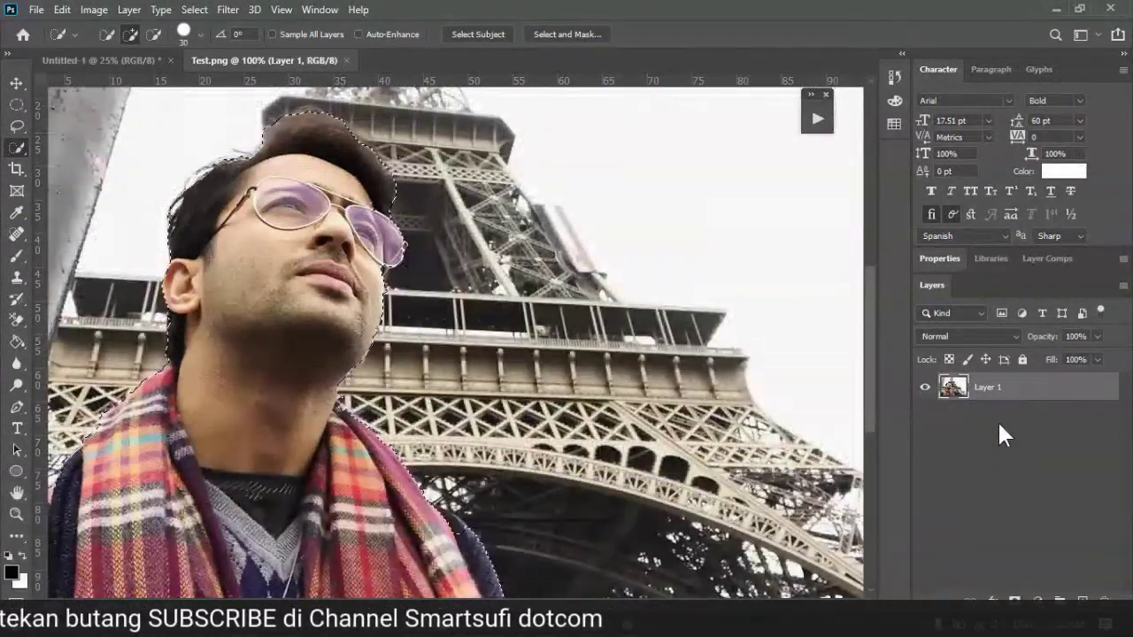
{"action": "key", "text": "ctrl+j"}
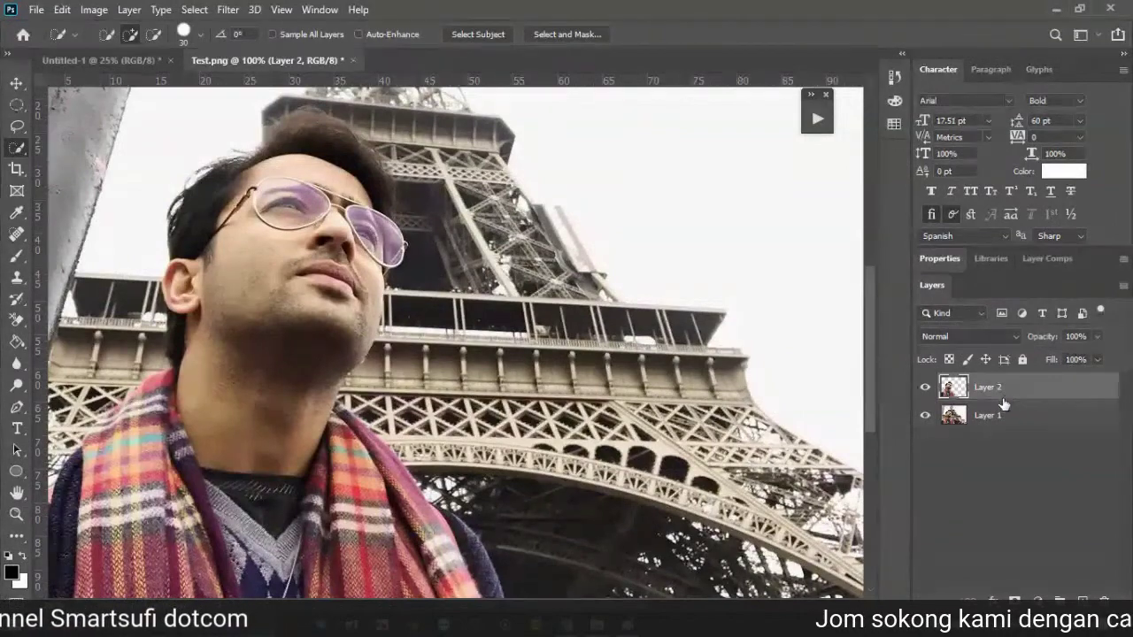
Step: Fit the photo to the screen with the Zoom tool, then try the Move, Eraser and Object Selection tools
{"action": "key", "text": "z"}
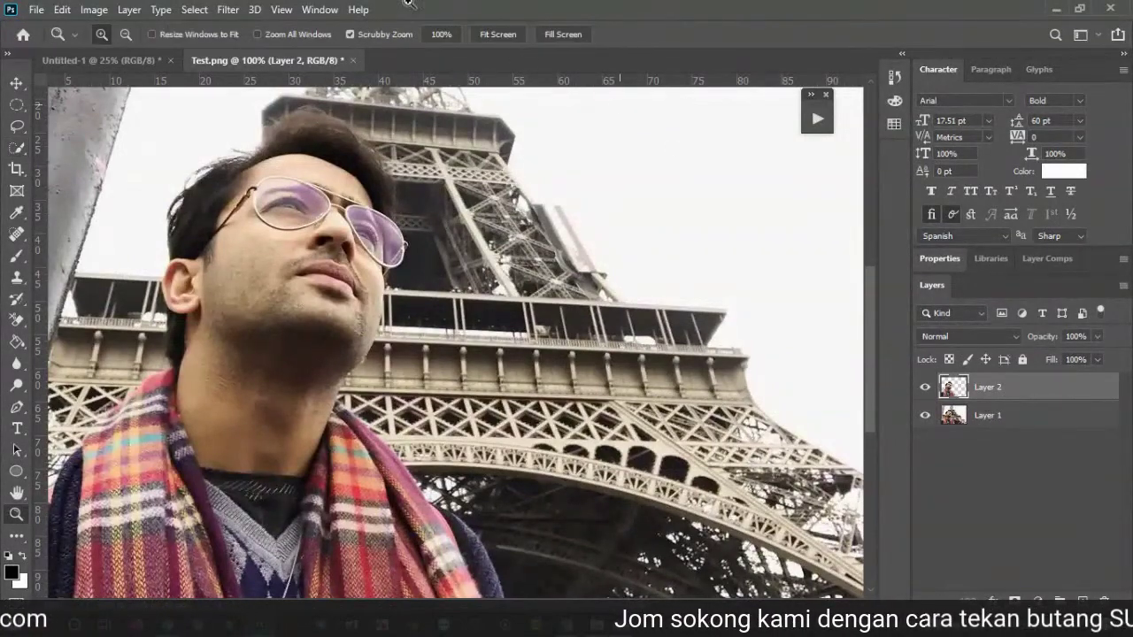
{"action": "left_click", "coordinate": [487, 31]}
{"action": "left_click", "coordinate": [15, 84]}
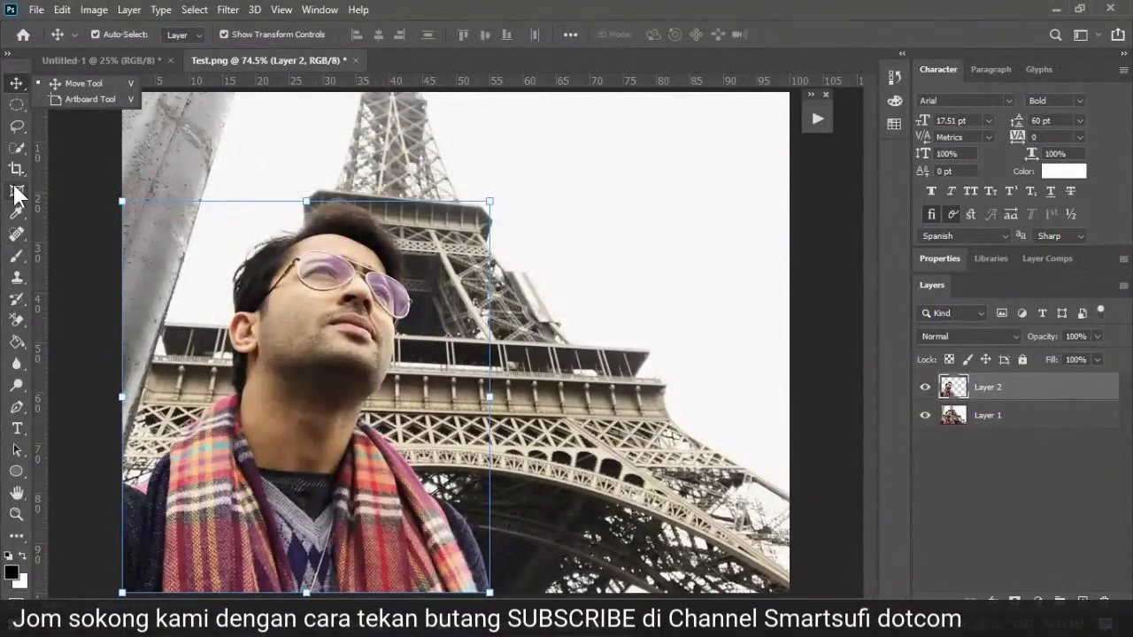
{"action": "left_click", "coordinate": [20, 319]}
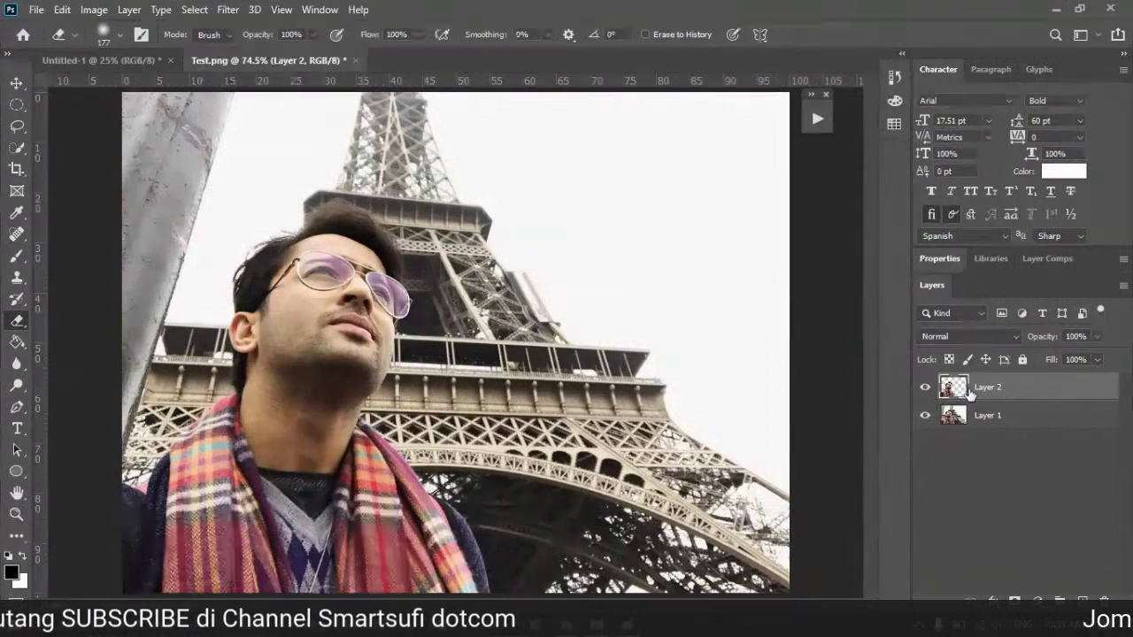
{"action": "right_click", "coordinate": [18, 149]}
{"action": "left_click", "coordinate": [60, 149]}
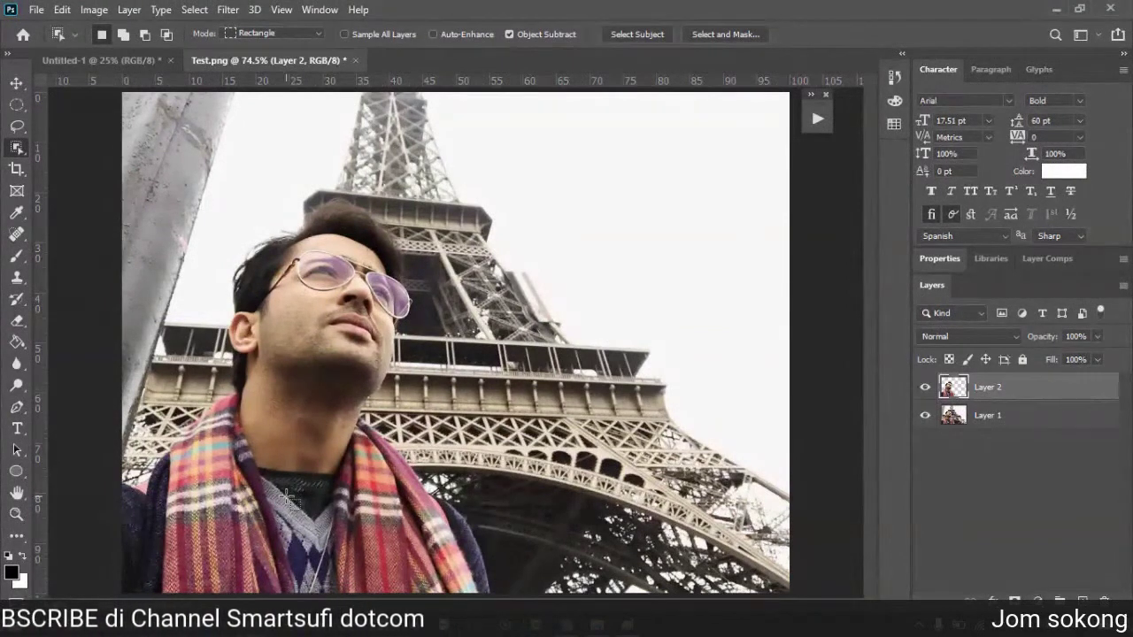
Step: Brush a Quick Selection over the pole and the left side of the photo
{"action": "right_click", "coordinate": [19, 155]}
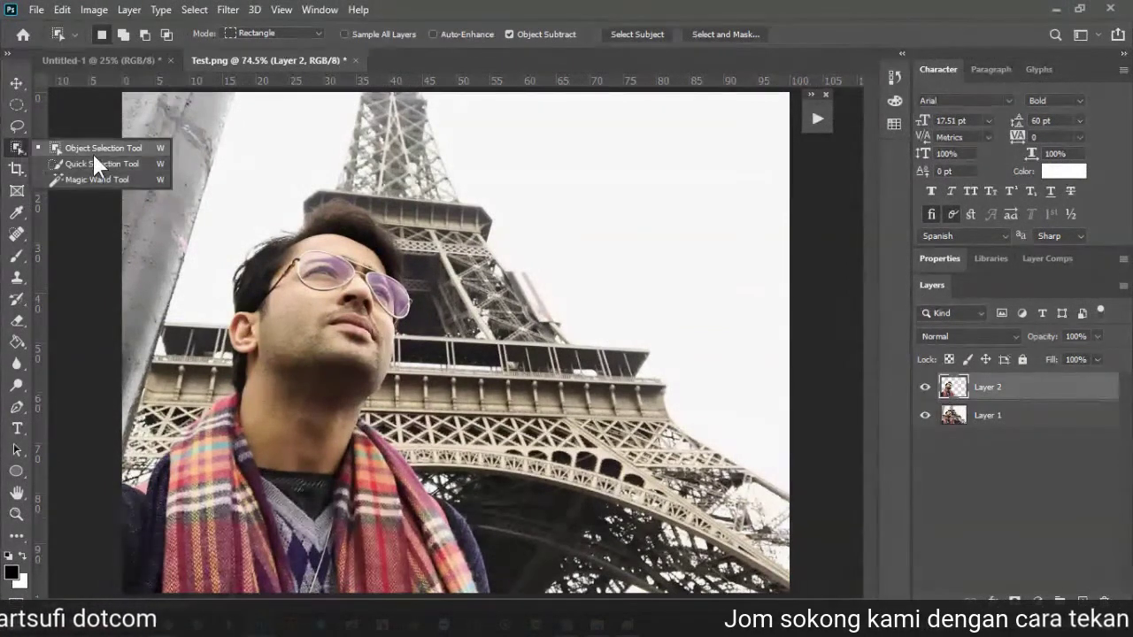
{"action": "left_click", "coordinate": [98, 164]}
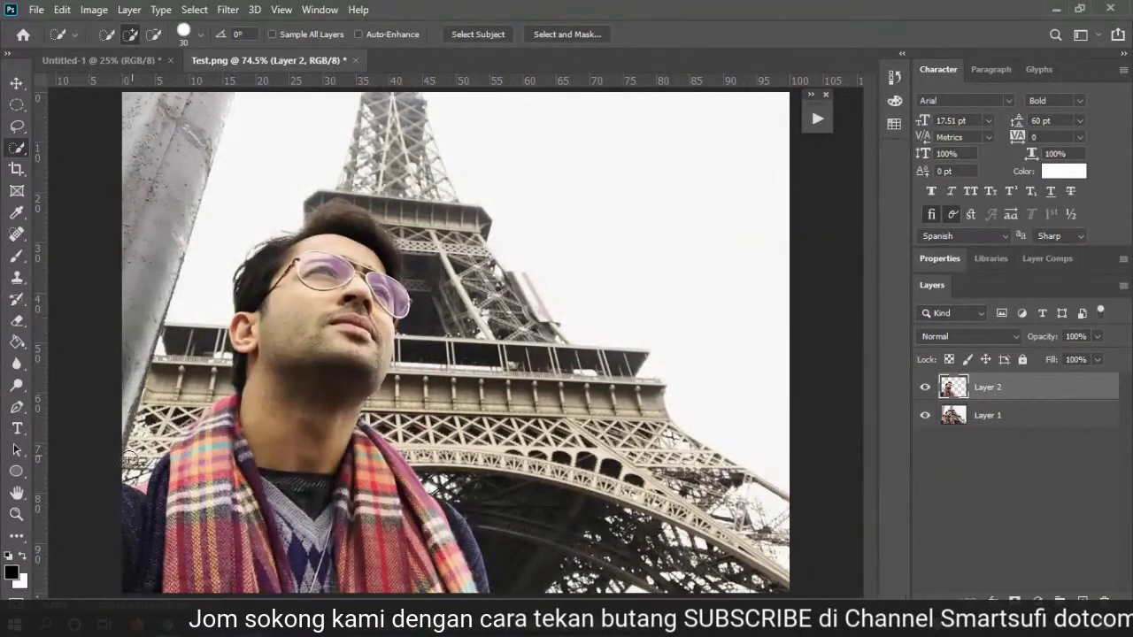
{"action": "mouse_move", "coordinate": [130, 459]}
{"action": "left_mouse_down"}
{"action": "mouse_move", "coordinate": [184, 368]}
{"action": "mouse_move", "coordinate": [124, 166]}
{"action": "mouse_move", "coordinate": [148, 110]}
{"action": "mouse_move", "coordinate": [531, 121]}
{"action": "mouse_move", "coordinate": [712, 260]}
{"action": "mouse_move", "coordinate": [688, 342]}
{"action": "mouse_move", "coordinate": [694, 378]}
{"action": "mouse_move", "coordinate": [497, 379]}
{"action": "mouse_move", "coordinate": [491, 427]}
{"action": "mouse_move", "coordinate": [417, 425]}
{"action": "mouse_move", "coordinate": [390, 414]}
{"action": "mouse_move", "coordinate": [447, 310]}
{"action": "mouse_move", "coordinate": [414, 212]}
{"action": "mouse_move", "coordinate": [469, 243]}
{"action": "mouse_move", "coordinate": [500, 354]}
{"action": "mouse_move", "coordinate": [486, 493]}
{"action": "mouse_move", "coordinate": [509, 566]}
{"action": "mouse_move", "coordinate": [447, 469]}
{"action": "mouse_move", "coordinate": [445, 332]}
{"action": "left_mouse_up"}
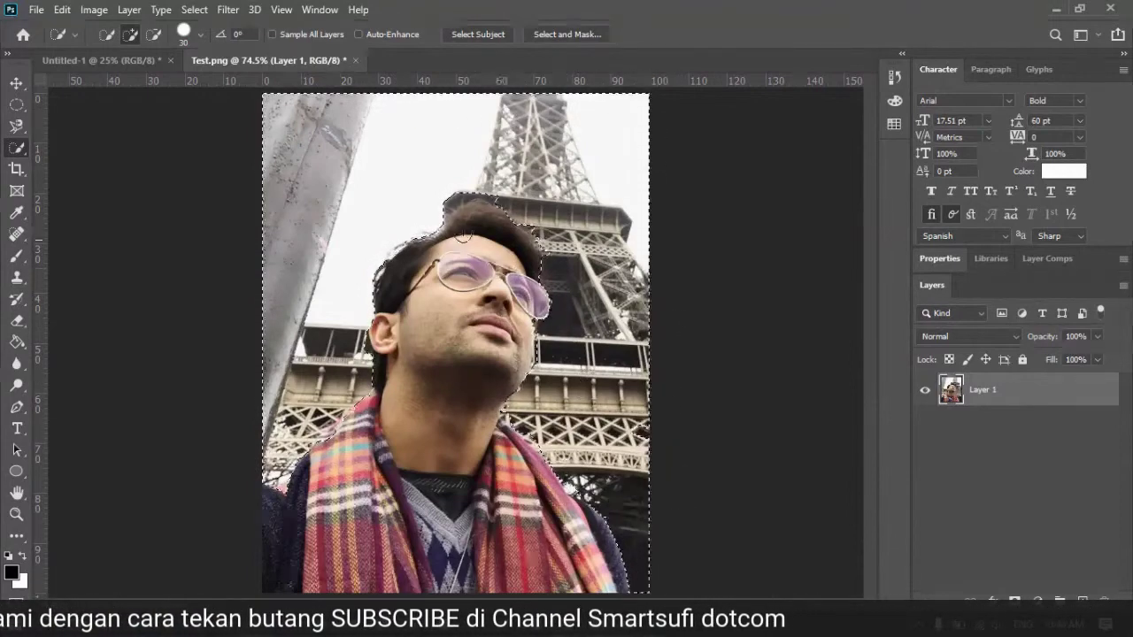
Step: Apply Smart Blur at Radius 18.6, Threshold 60.3 and High quality to the background
{"action": "left_click", "coordinate": [279, 9]}
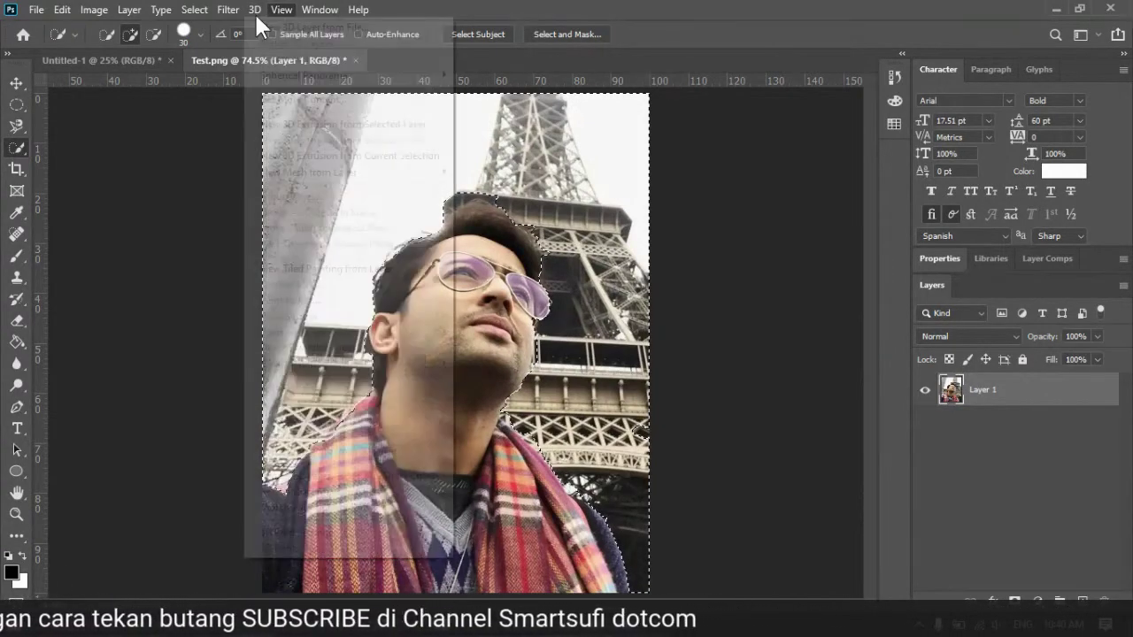
{"action": "mouse_move", "coordinate": [221, 14]}
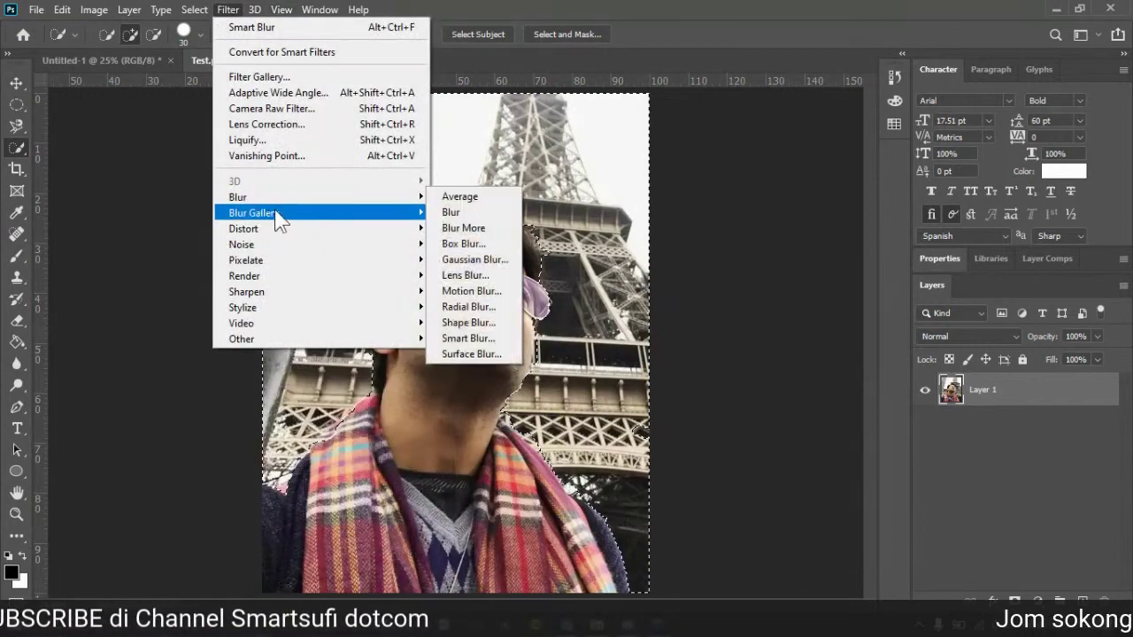
{"action": "mouse_move", "coordinate": [389, 205]}
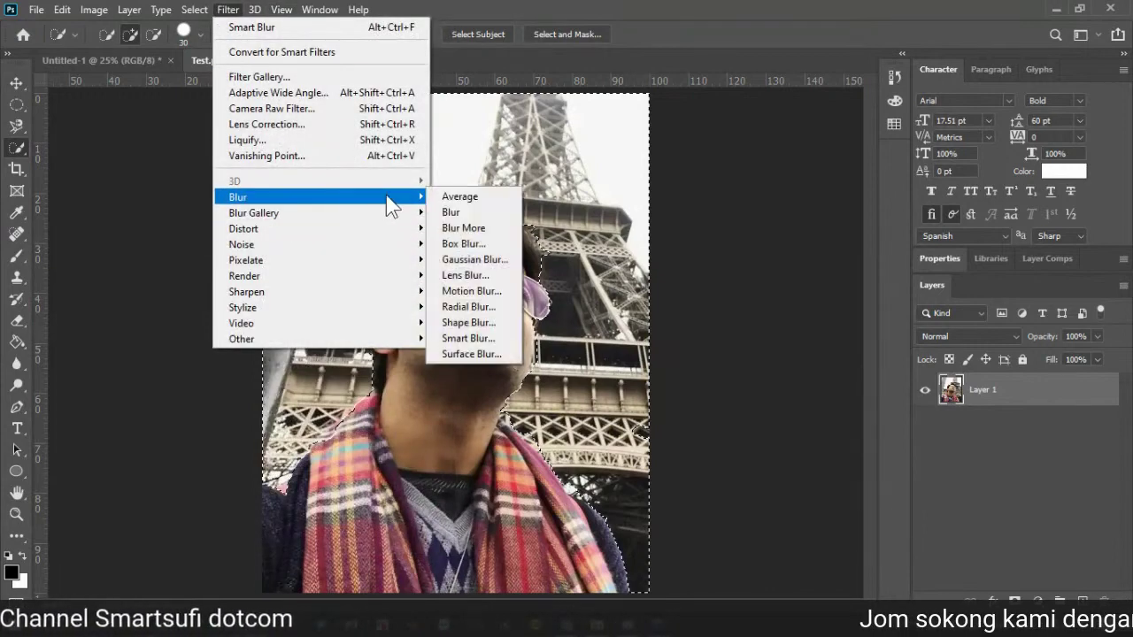
{"action": "left_click", "coordinate": [469, 338]}
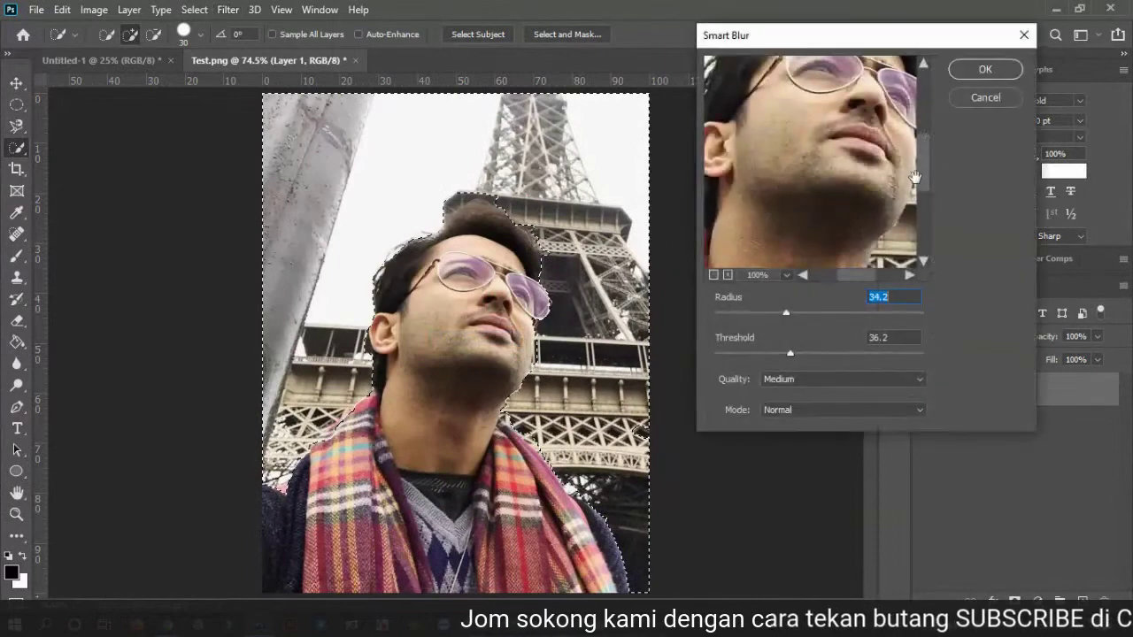
{"action": "left_click", "coordinate": [713, 274]}
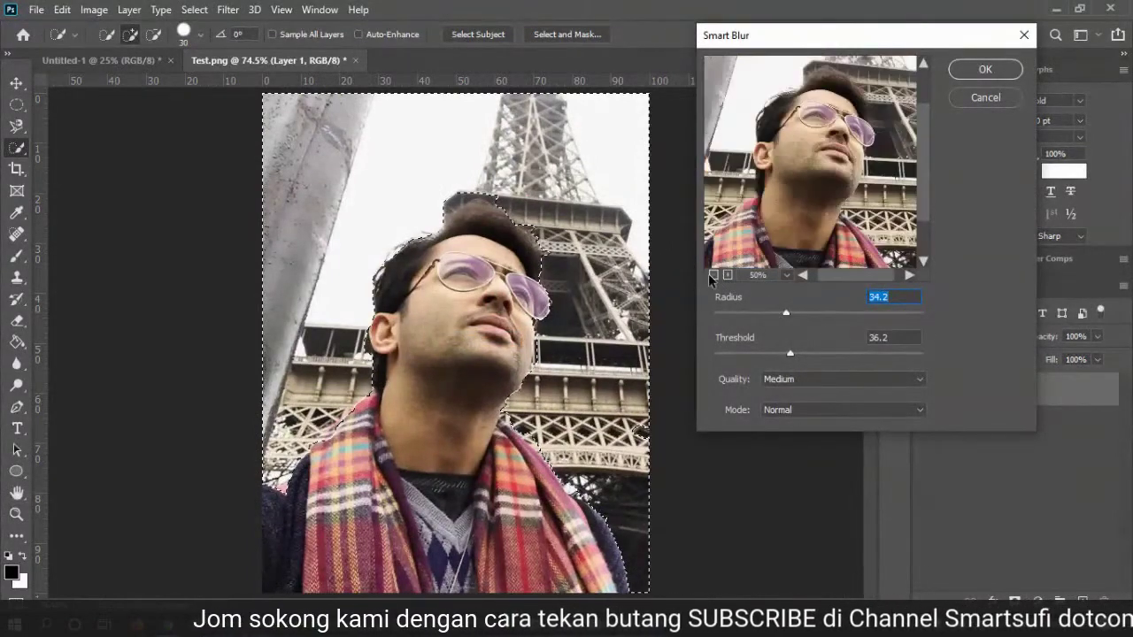
{"action": "left_click", "coordinate": [713, 274]}
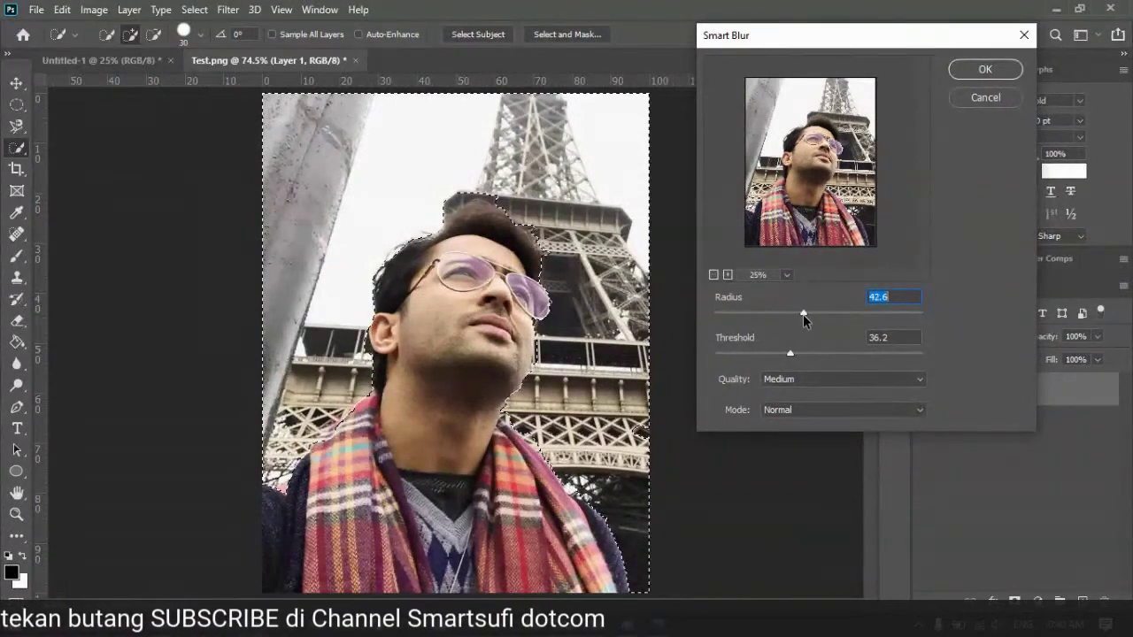
{"action": "mouse_move", "coordinate": [802, 314]}
{"action": "left_mouse_down"}
{"action": "mouse_move", "coordinate": [832, 311]}
{"action": "mouse_move", "coordinate": [807, 307]}
{"action": "left_mouse_up"}
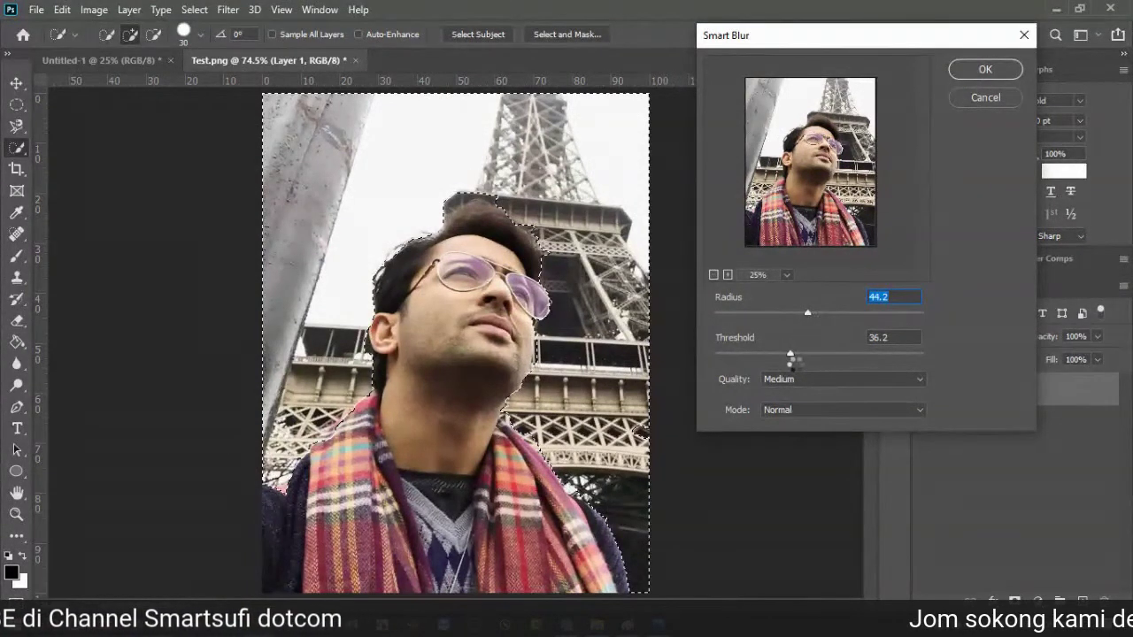
{"action": "left_click_drag", "start_coordinate": [790, 355], "coordinate": [841, 354]}
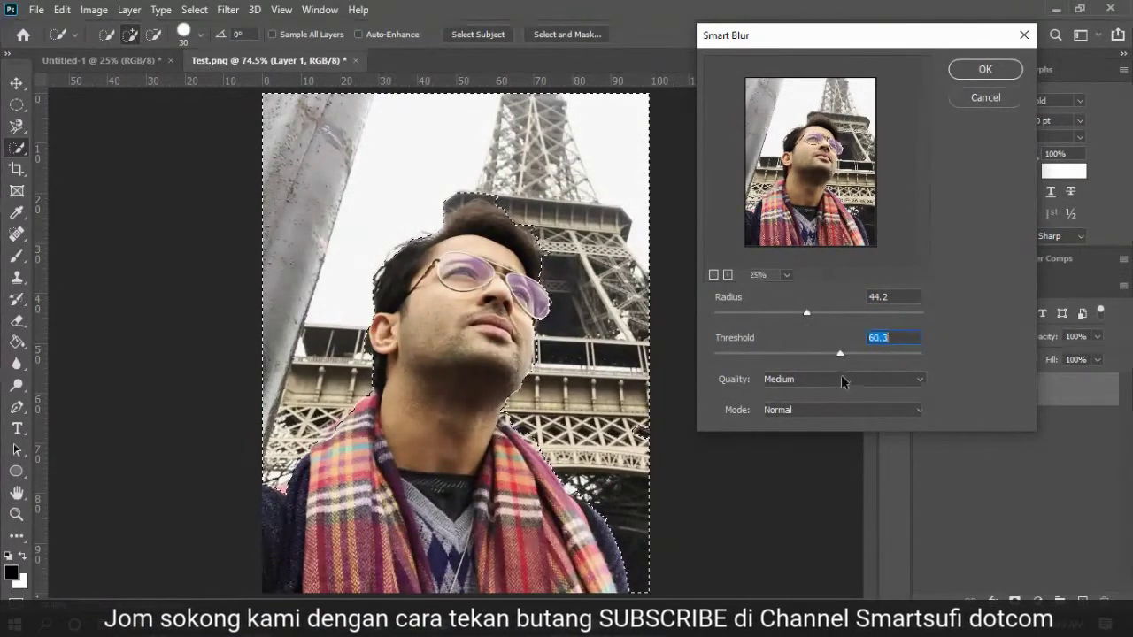
{"action": "left_click", "coordinate": [809, 382]}
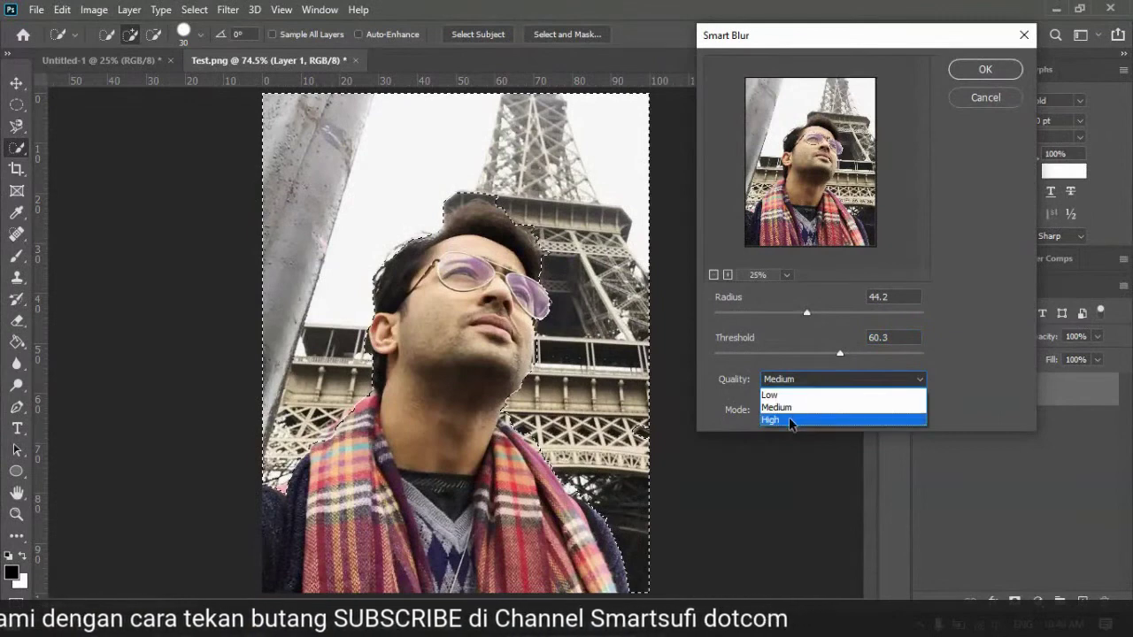
{"action": "left_click", "coordinate": [792, 417]}
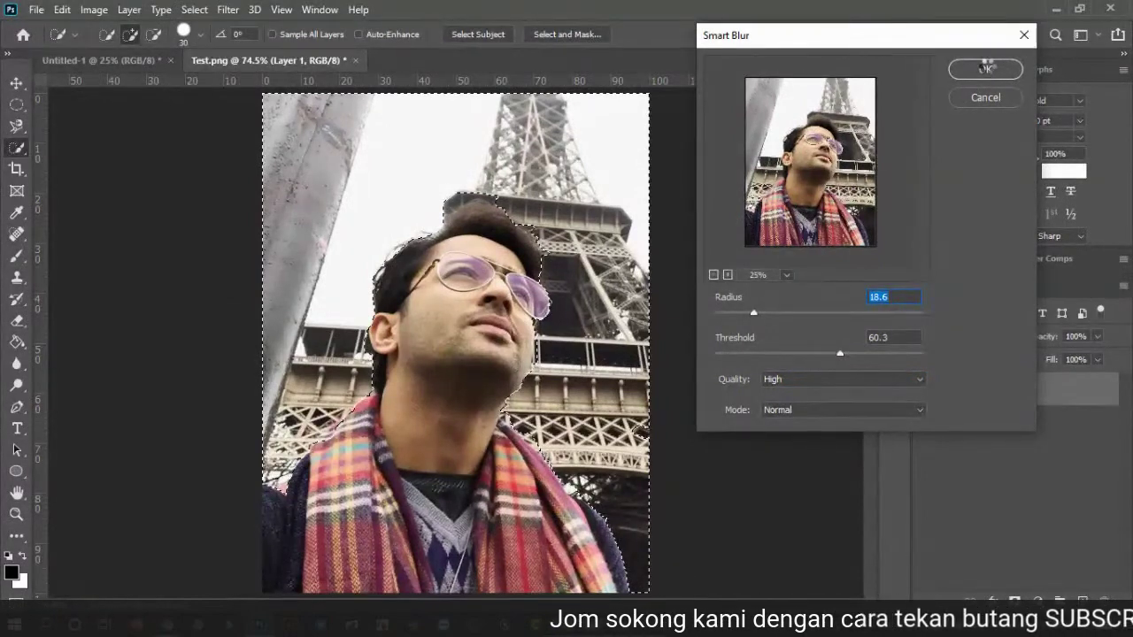
{"action": "left_click", "coordinate": [986, 69]}
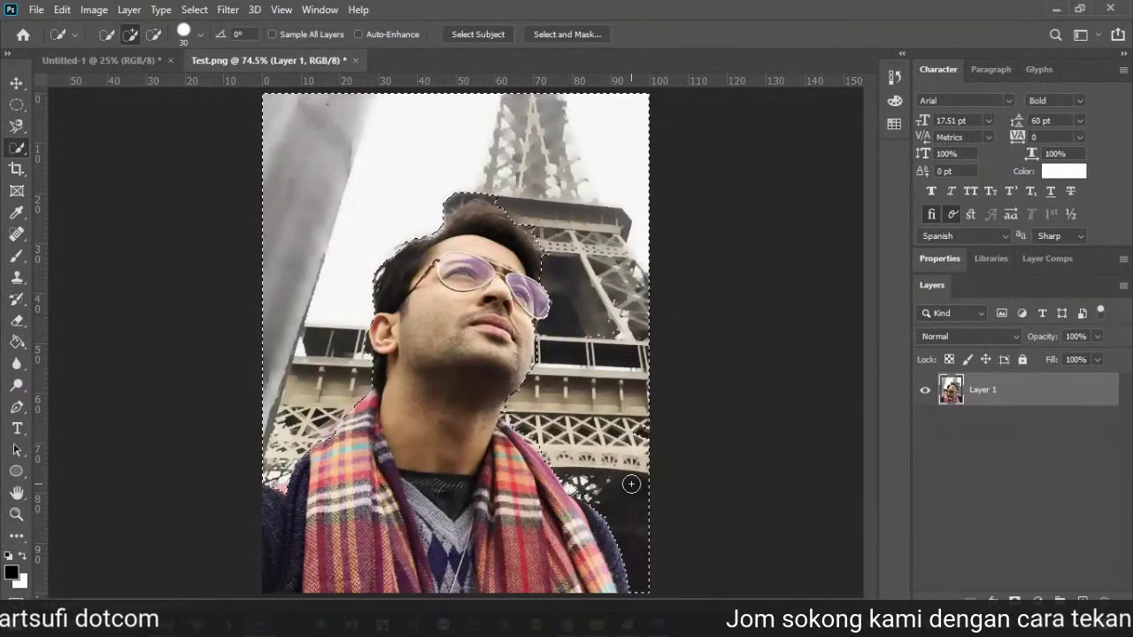
Step: Undo the Smart Blur and bring up the Filter > Blur submenu
{"action": "key", "text": "ctrl+z"}
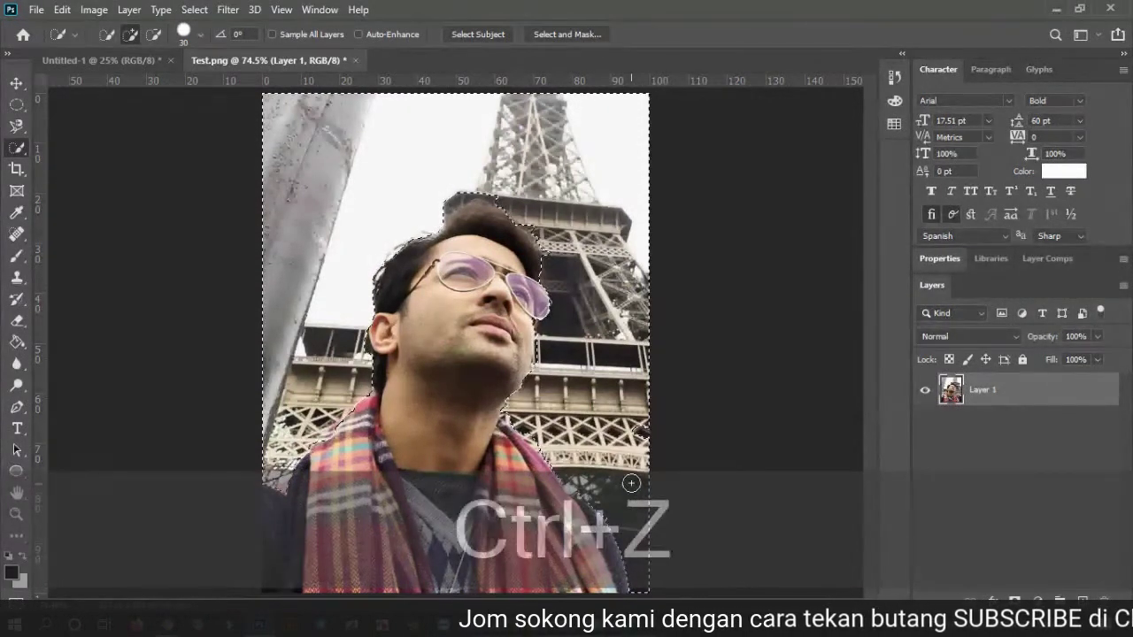
{"action": "left_click", "coordinate": [227, 9]}
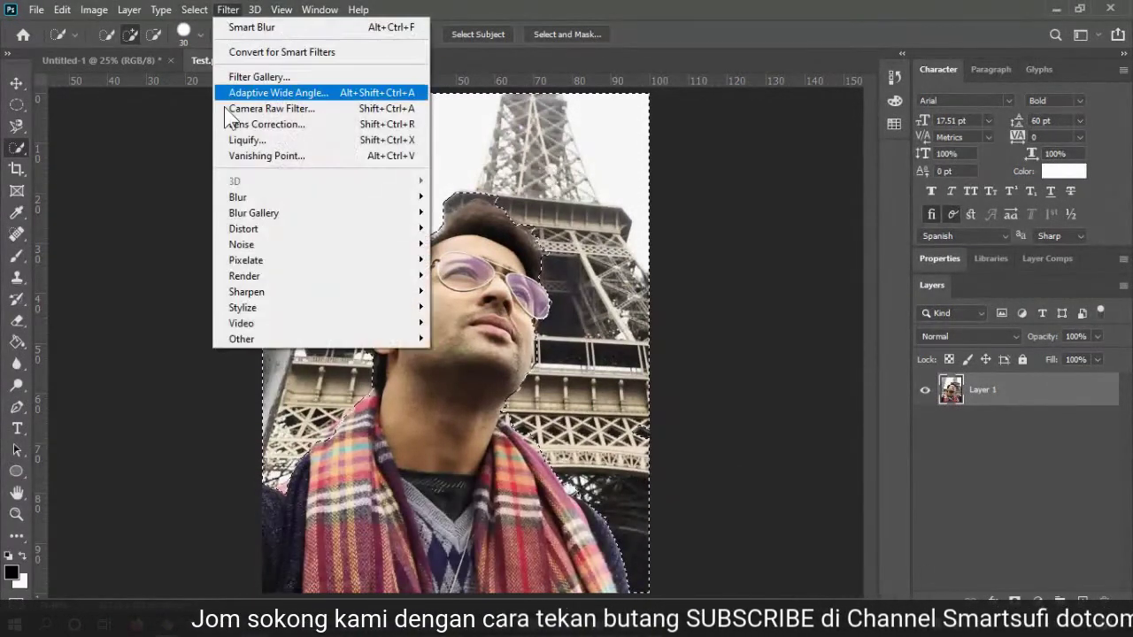
{"action": "mouse_move", "coordinate": [275, 223]}
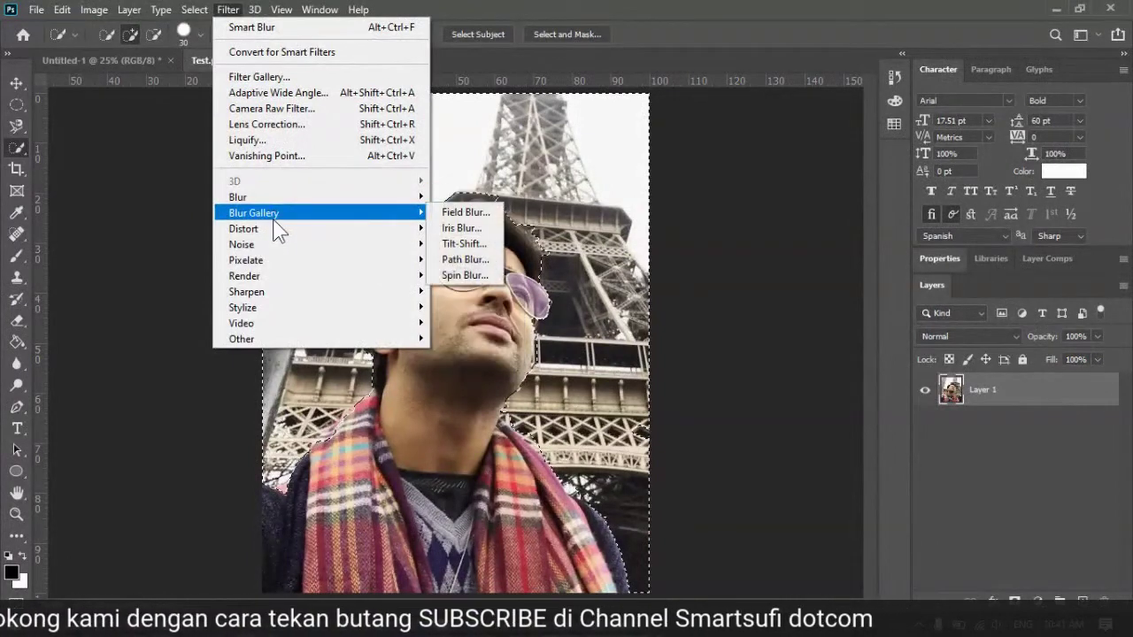
{"action": "mouse_move", "coordinate": [276, 203]}
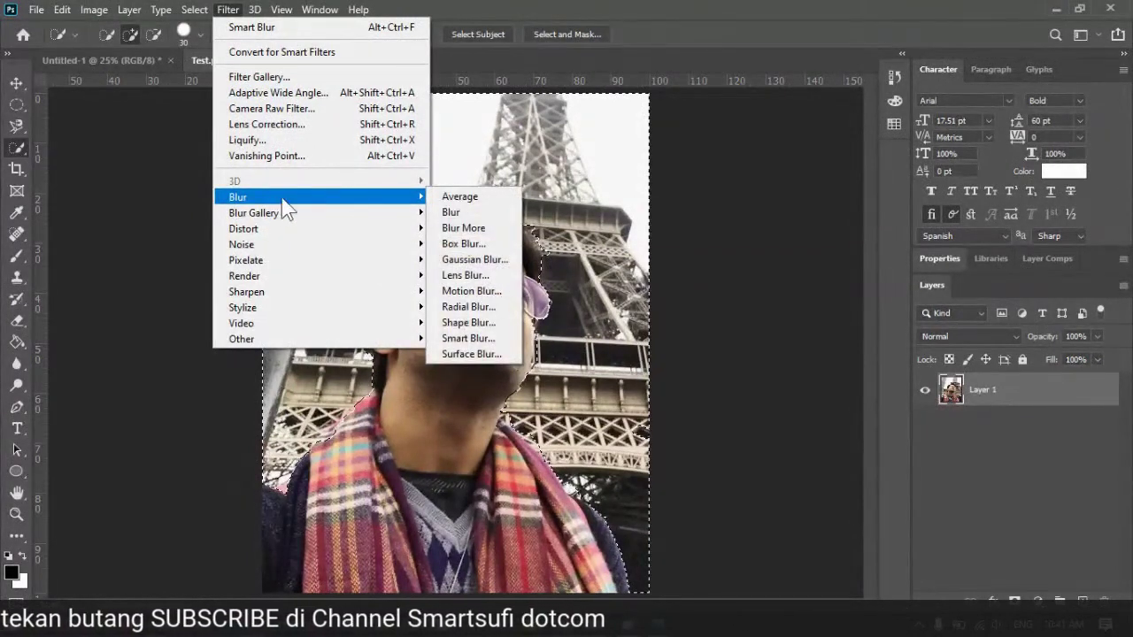
Step: Apply a Surface Blur with Radius 71 pixels and Threshold 49 levels around the outlined man
{"action": "left_click", "coordinate": [492, 355]}
{"action": "left_click_drag", "start_coordinate": [599, 81], "coordinate": [801, 99]}
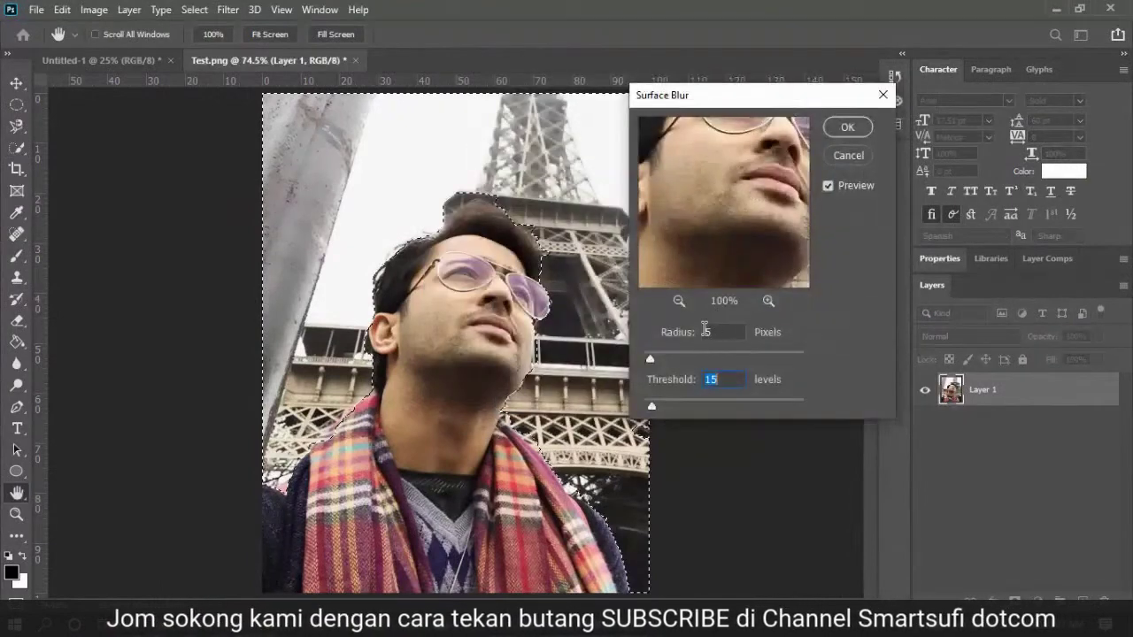
{"action": "left_click", "coordinate": [678, 300]}
{"action": "left_click", "coordinate": [677, 300]}
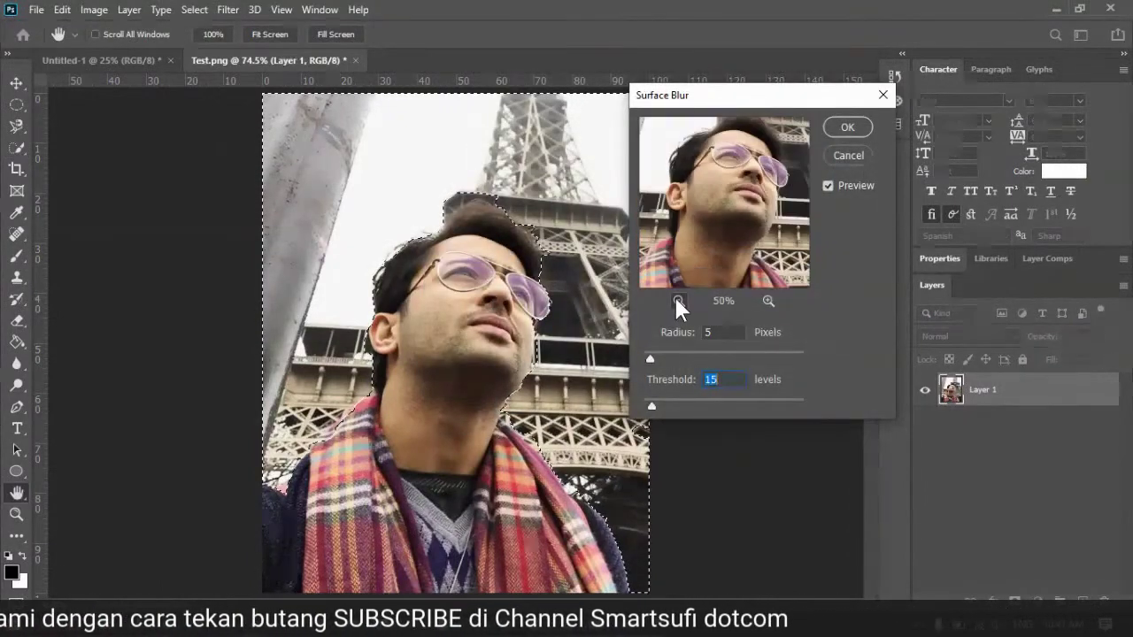
{"action": "left_click", "coordinate": [678, 300]}
{"action": "left_click", "coordinate": [678, 300]}
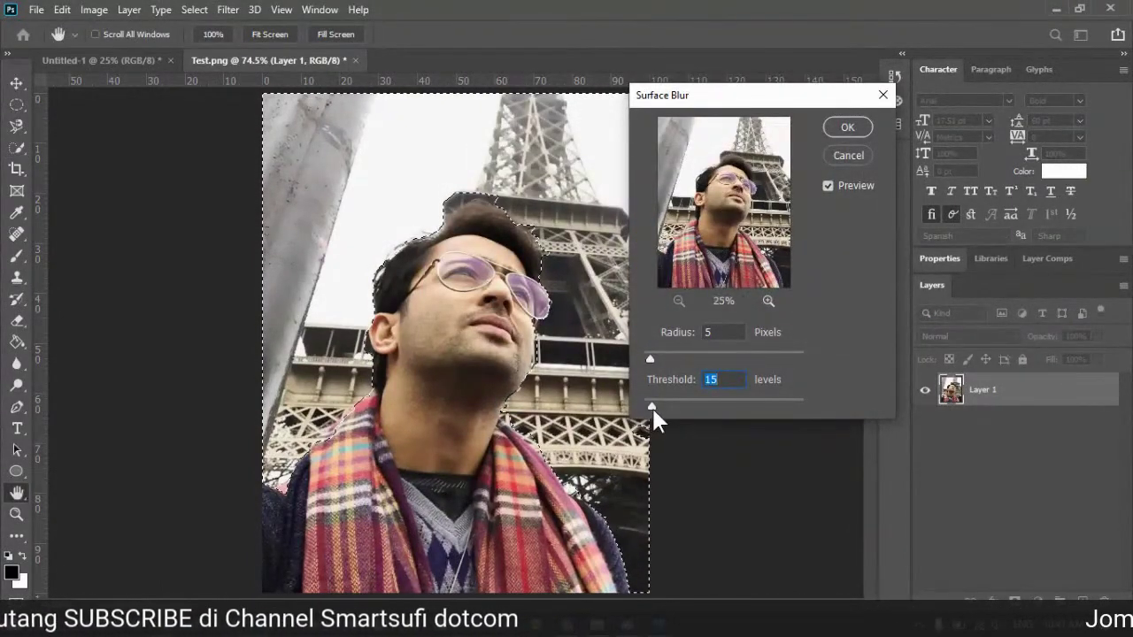
{"action": "left_click_drag", "start_coordinate": [652, 406], "coordinate": [672, 407]}
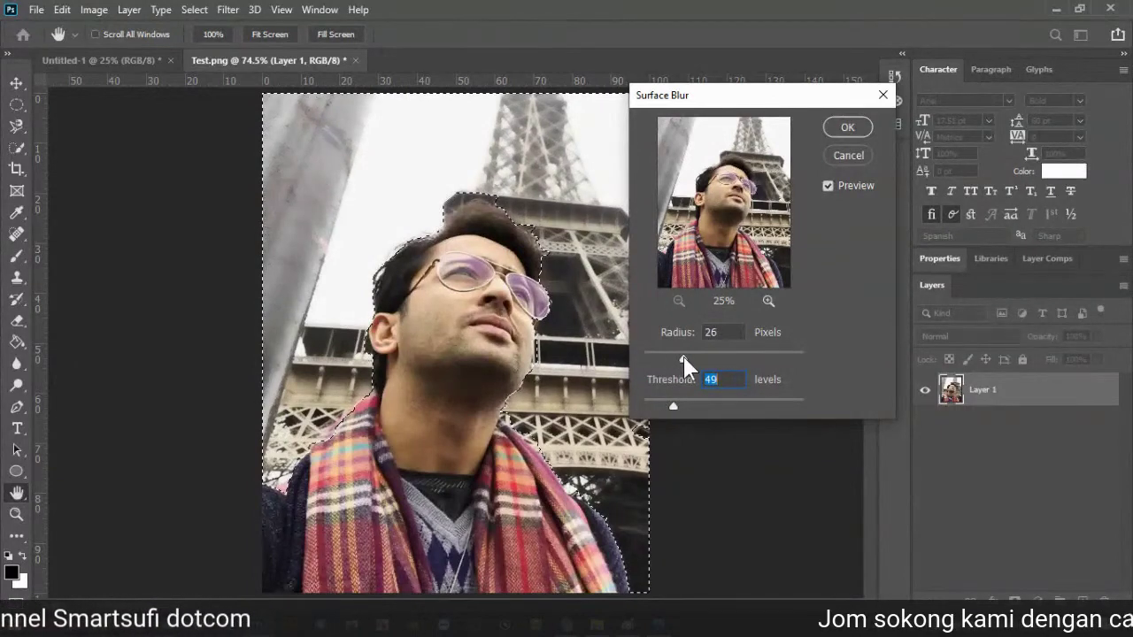
{"action": "left_click", "coordinate": [682, 353]}
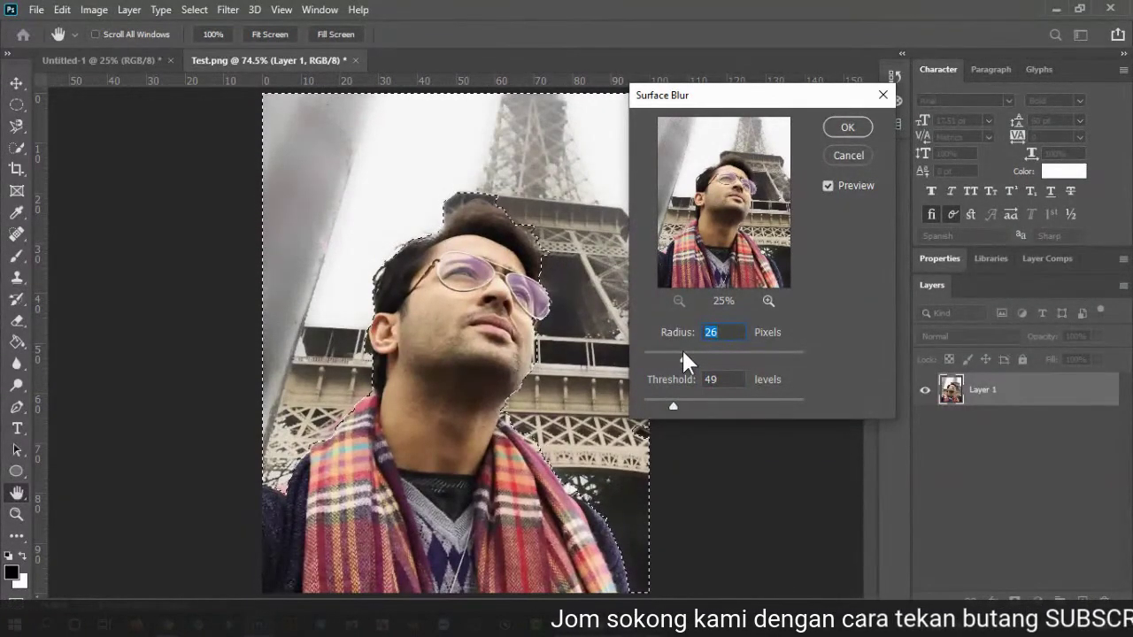
{"action": "left_click_drag", "start_coordinate": [777, 94], "coordinate": [822, 97]}
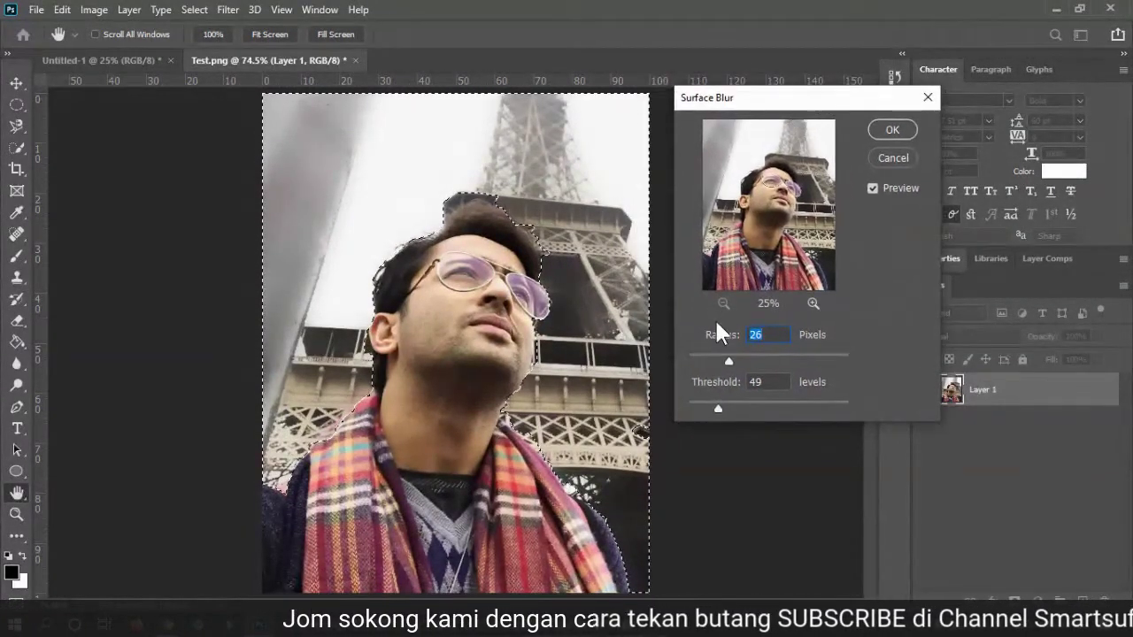
{"action": "left_click_drag", "start_coordinate": [730, 357], "coordinate": [799, 352]}
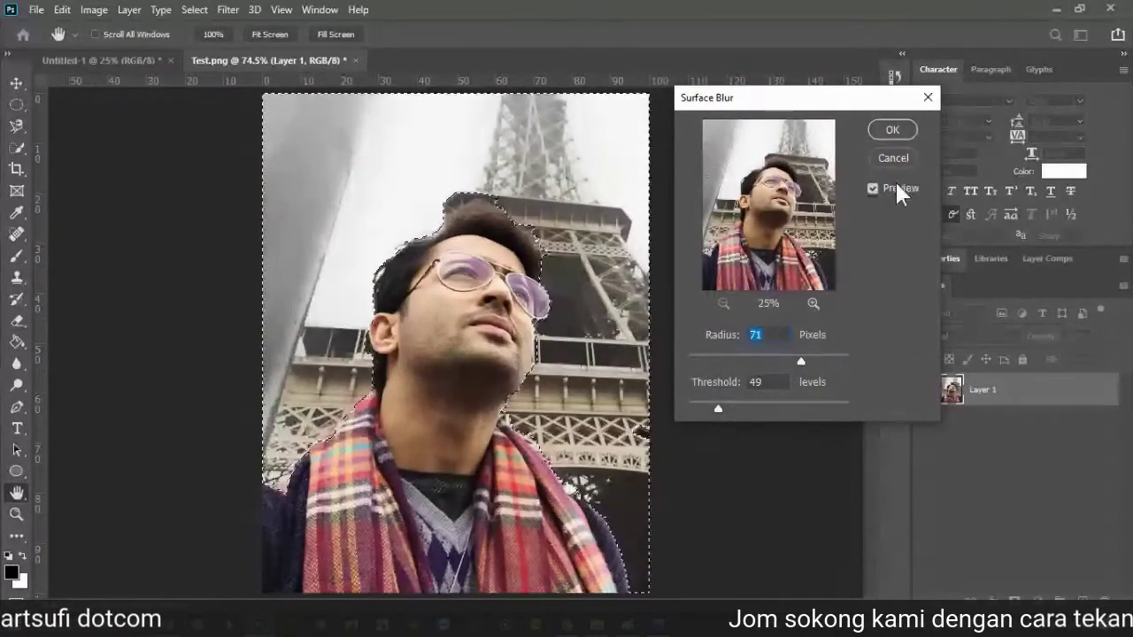
{"action": "left_click", "coordinate": [893, 129]}
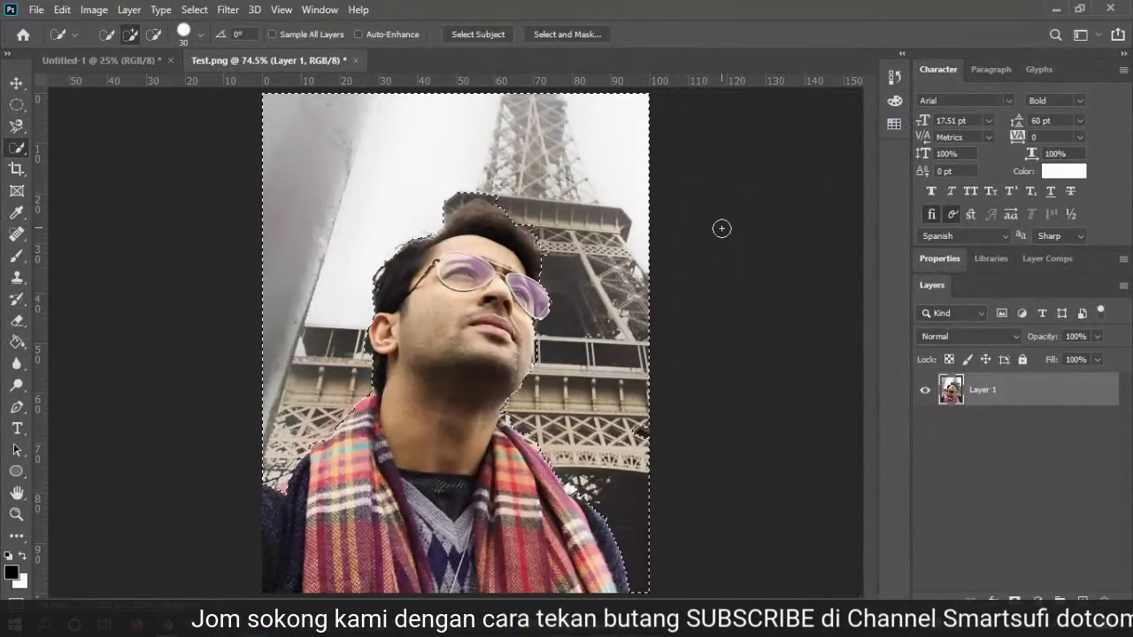
Step: Dismiss the open menus, undo the Surface Blur edits, and deselect the man
{"action": "right_click", "coordinate": [15, 148]}
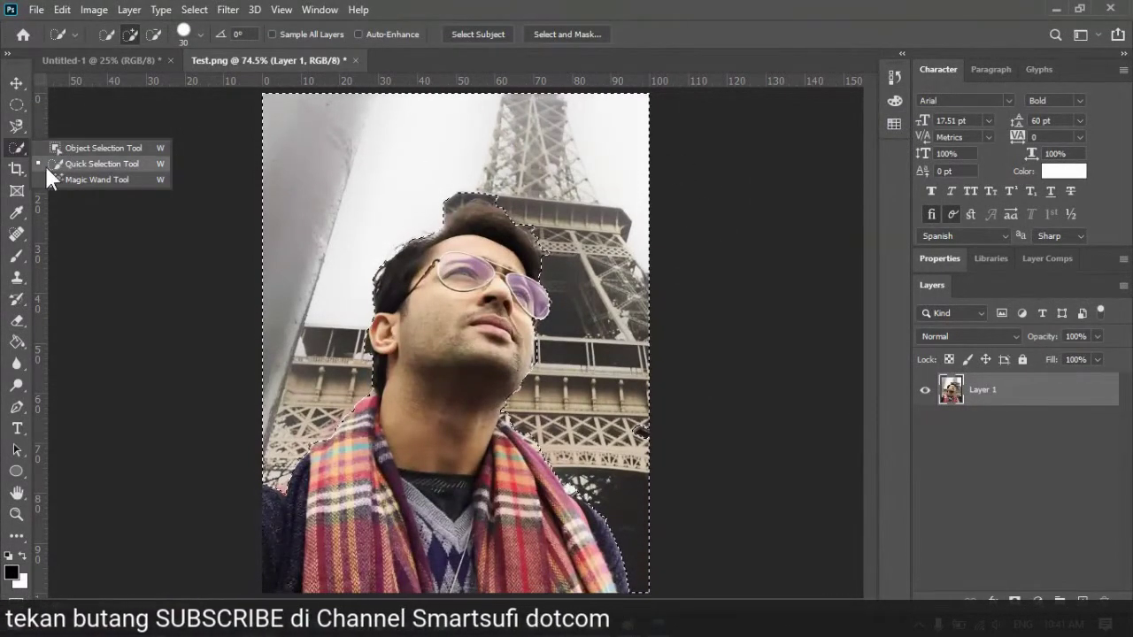
{"action": "left_click", "coordinate": [228, 11]}
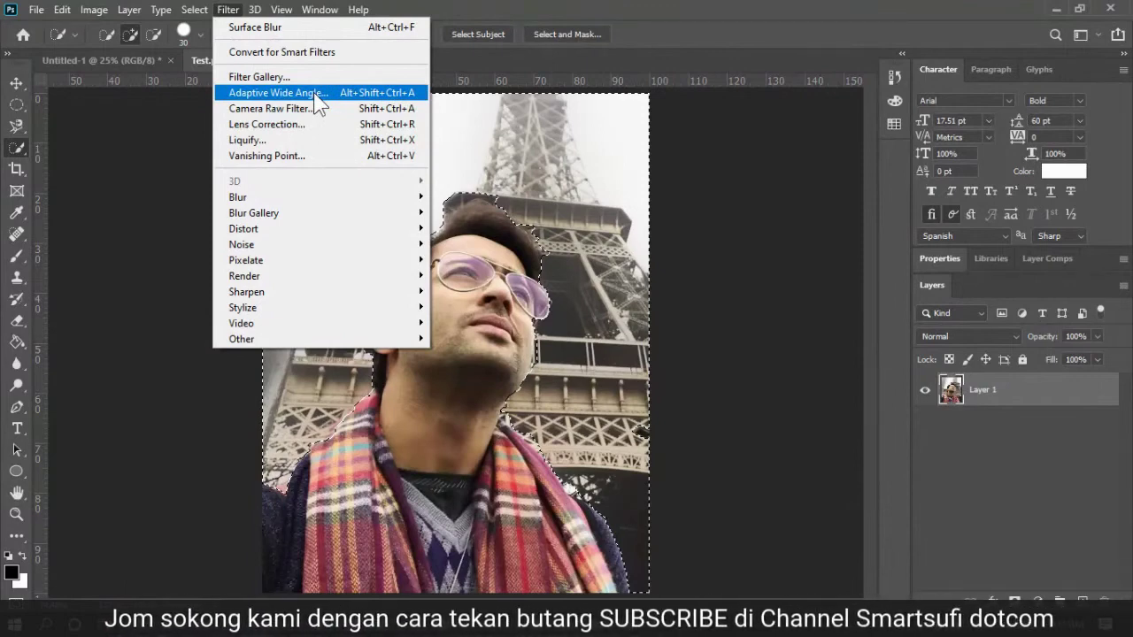
{"action": "left_click", "coordinate": [707, 211]}
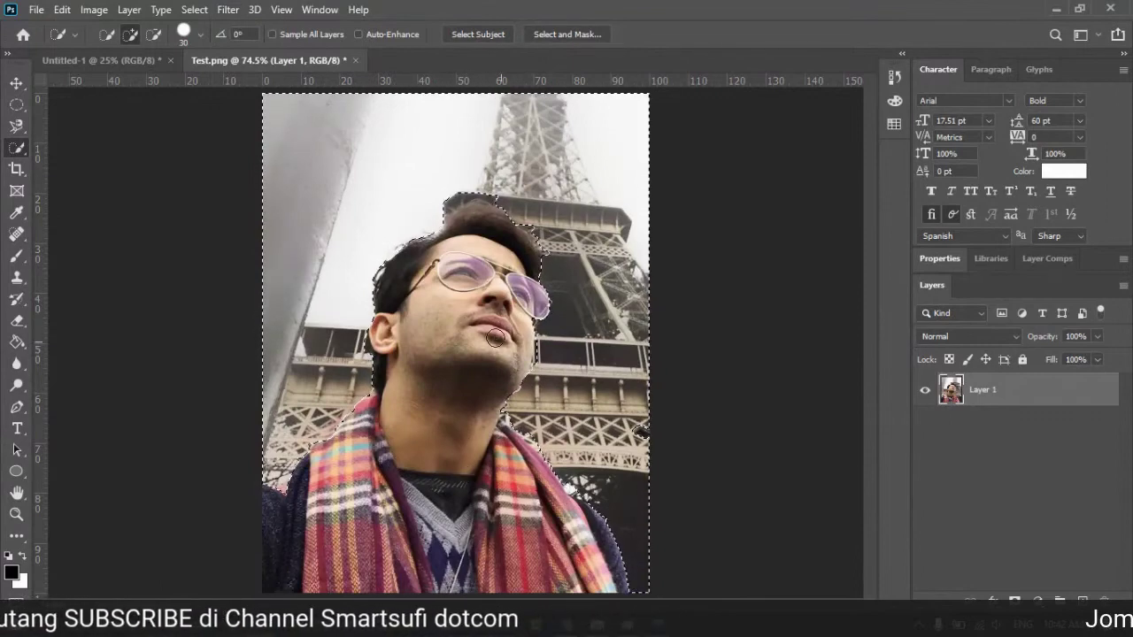
{"action": "key", "text": "ctrl+z"}
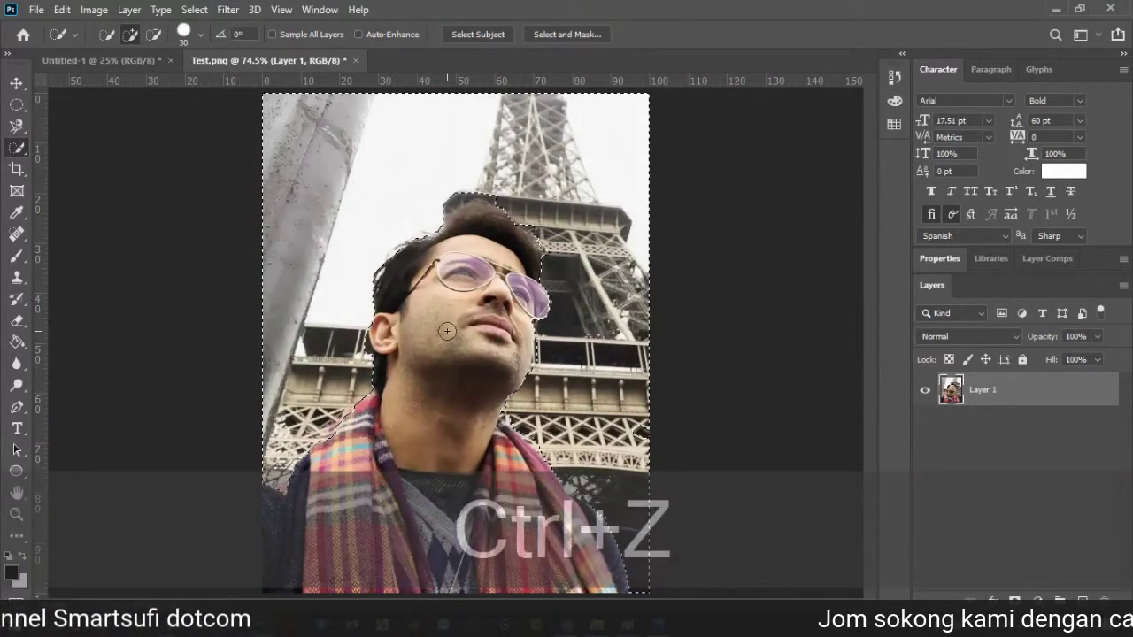
{"action": "key", "text": "ctrl+z"}
{"action": "key", "text": "ctrl+z"}
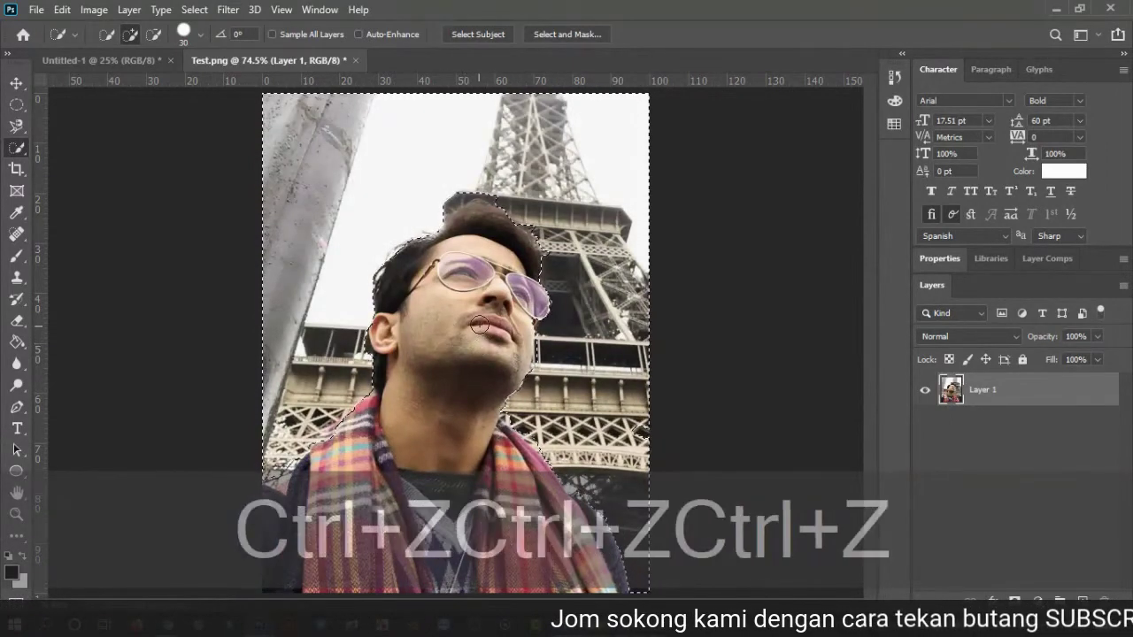
{"action": "key", "text": "ctrl+d"}
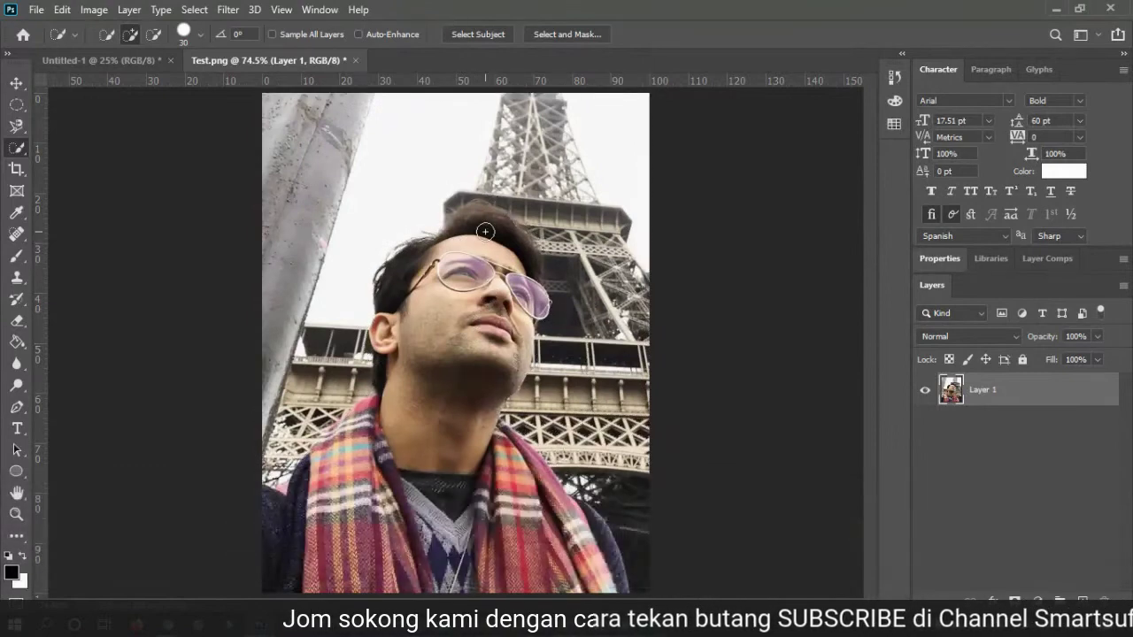
Step: Quick-select the man's head, both shoulders and scarf
{"action": "mouse_move", "coordinate": [428, 265]}
{"action": "left_mouse_down"}
{"action": "mouse_move", "coordinate": [426, 305]}
{"action": "mouse_move", "coordinate": [369, 417]}
{"action": "mouse_move", "coordinate": [294, 518]}
{"action": "mouse_move", "coordinate": [279, 579]}
{"action": "left_mouse_up"}
{"action": "mouse_move", "coordinate": [466, 564]}
{"action": "left_mouse_down"}
{"action": "mouse_move", "coordinate": [573, 583]}
{"action": "mouse_move", "coordinate": [578, 561]}
{"action": "mouse_move", "coordinate": [545, 469]}
{"action": "mouse_move", "coordinate": [498, 407]}
{"action": "mouse_move", "coordinate": [494, 243]}
{"action": "mouse_move", "coordinate": [460, 246]}
{"action": "mouse_move", "coordinate": [492, 203]}
{"action": "left_mouse_up"}
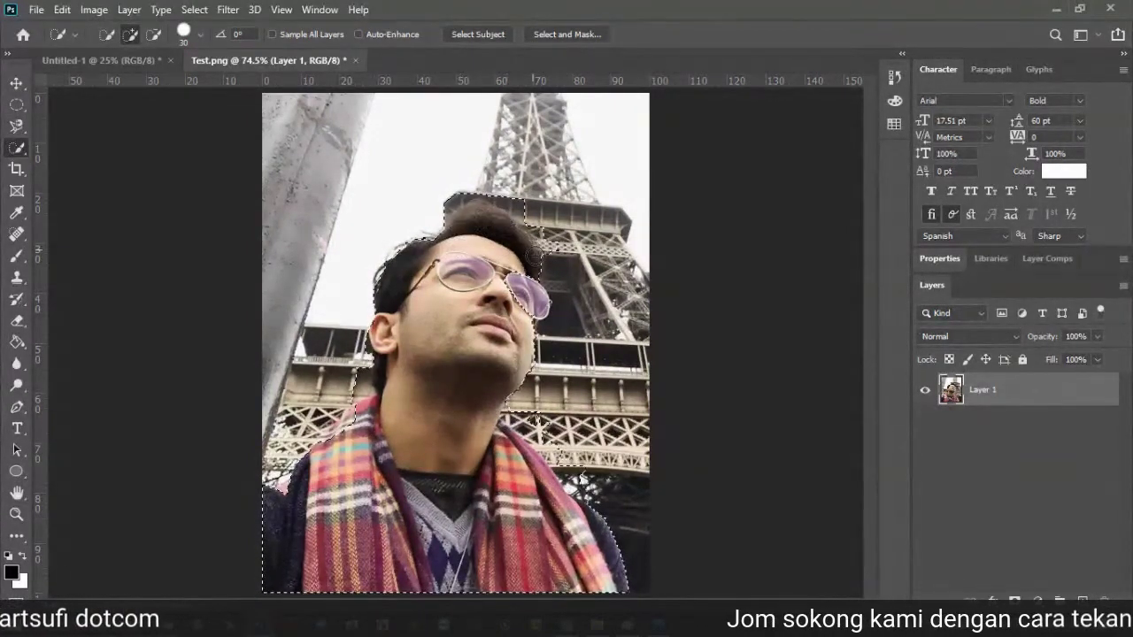
{"action": "mouse_move", "coordinate": [533, 258]}
{"action": "left_mouse_down"}
{"action": "mouse_move", "coordinate": [538, 276]}
{"action": "mouse_move", "coordinate": [571, 292]}
{"action": "left_mouse_up"}
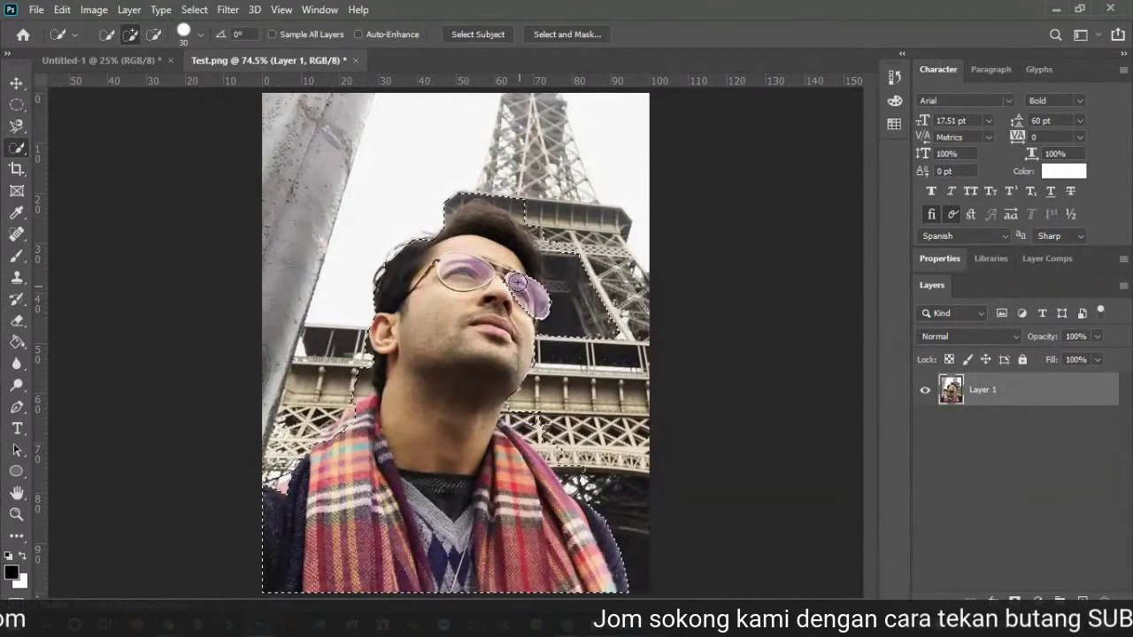
Step: Subtract the tower background above his head and around the edges from the selection
{"action": "left_click", "coordinate": [155, 33]}
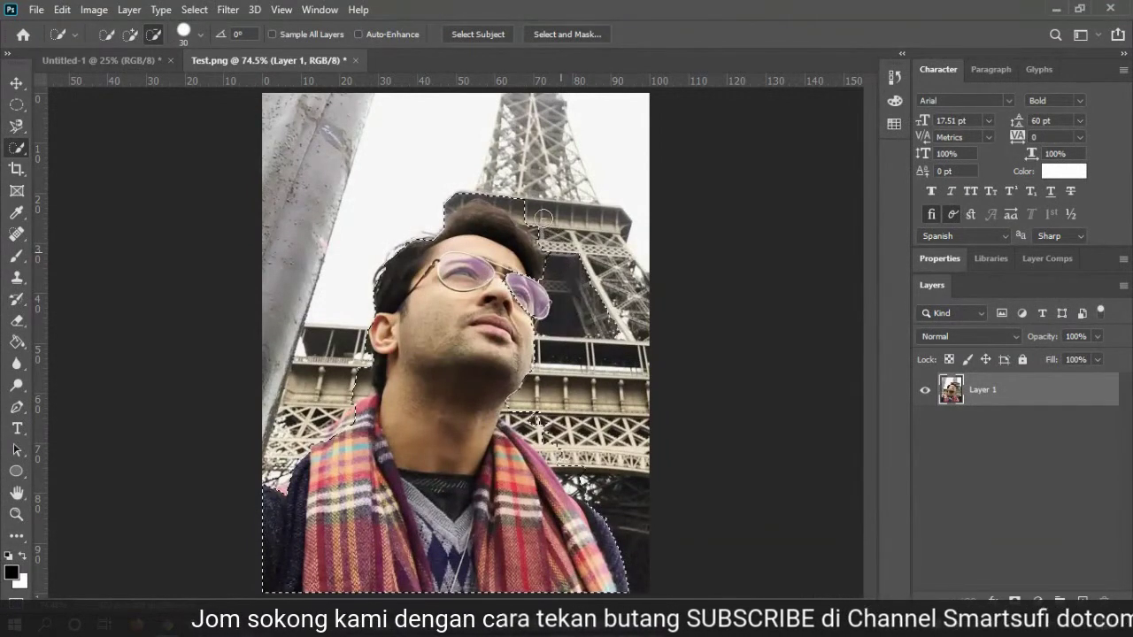
{"action": "mouse_move", "coordinate": [495, 179]}
{"action": "left_mouse_down"}
{"action": "mouse_move", "coordinate": [454, 188]}
{"action": "mouse_move", "coordinate": [464, 196]}
{"action": "left_mouse_up"}
{"action": "left_click_drag", "start_coordinate": [530, 414], "coordinate": [540, 429]}
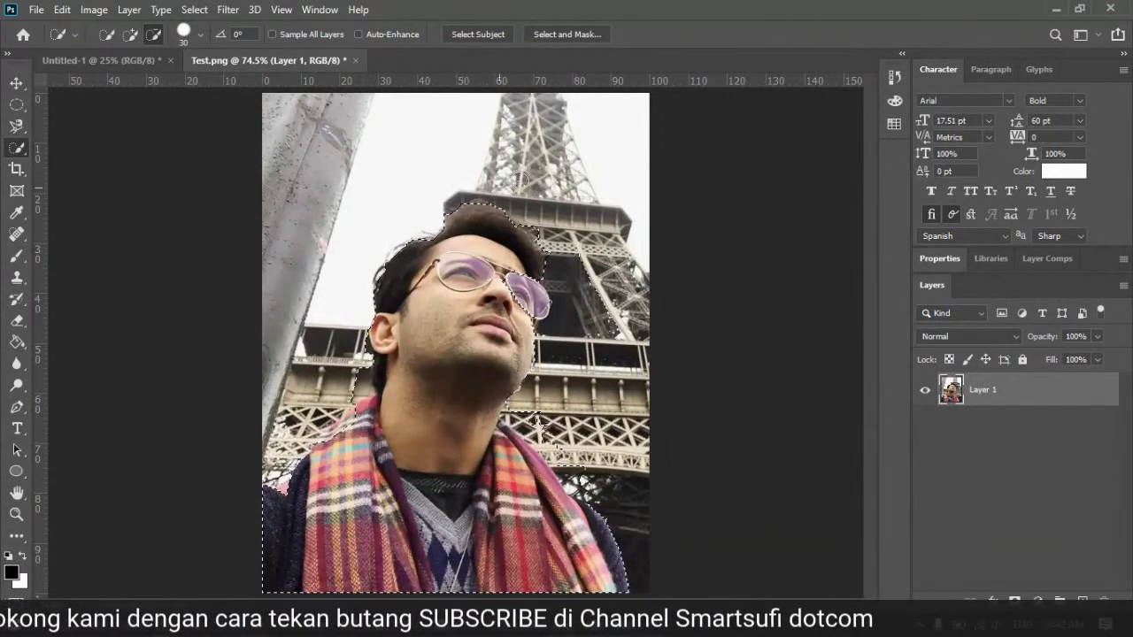
{"action": "left_click_drag", "start_coordinate": [566, 218], "coordinate": [650, 265]}
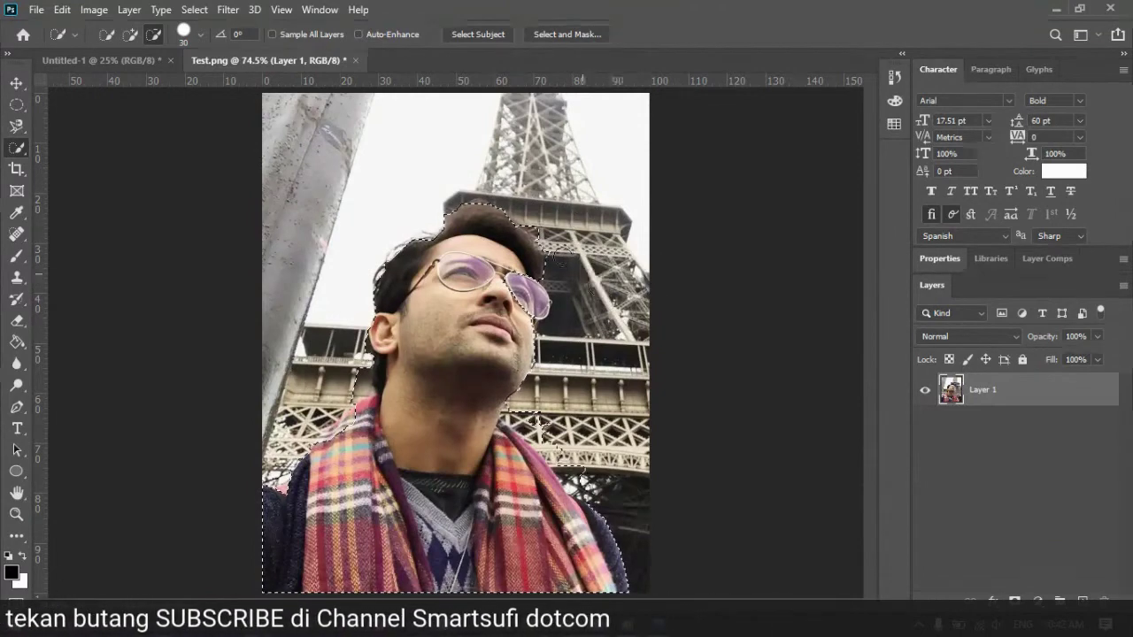
Step: Apply Smart Blur with Radius 29.0 and Threshold 86.4 to the selected man
{"action": "left_click", "coordinate": [232, 10]}
{"action": "mouse_move", "coordinate": [298, 197]}
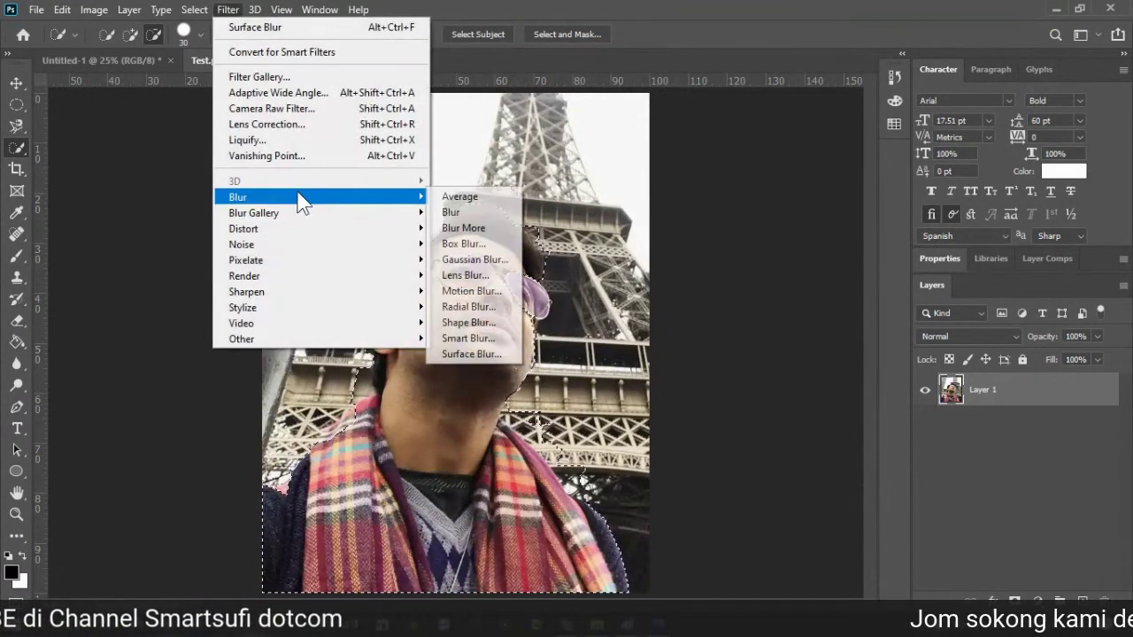
{"action": "left_click", "coordinate": [452, 336]}
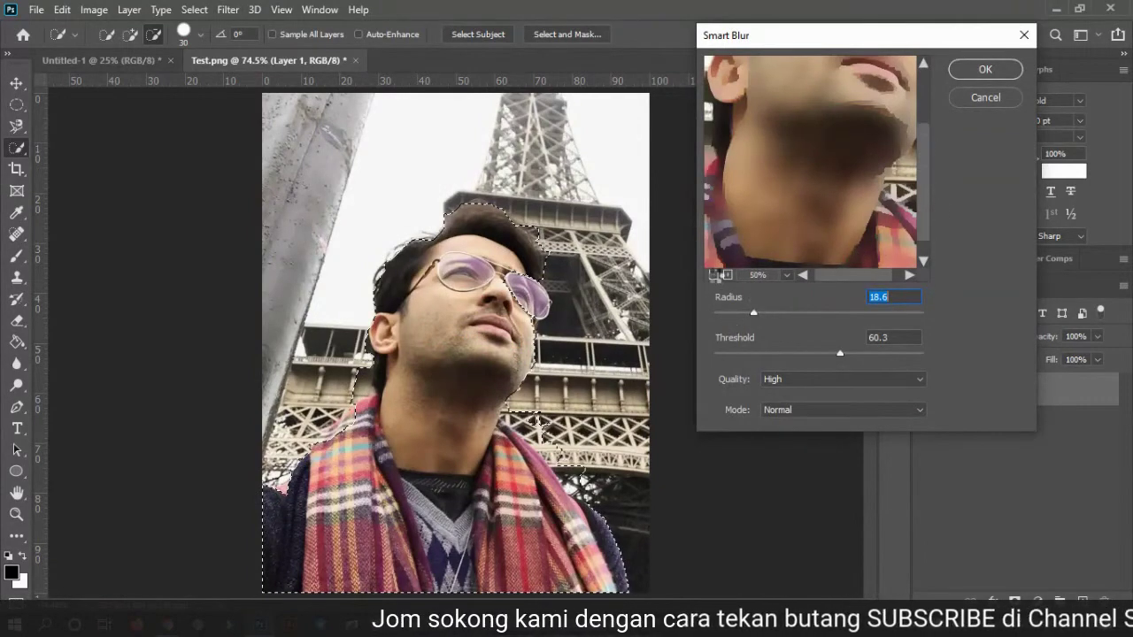
{"action": "left_click", "coordinate": [714, 276]}
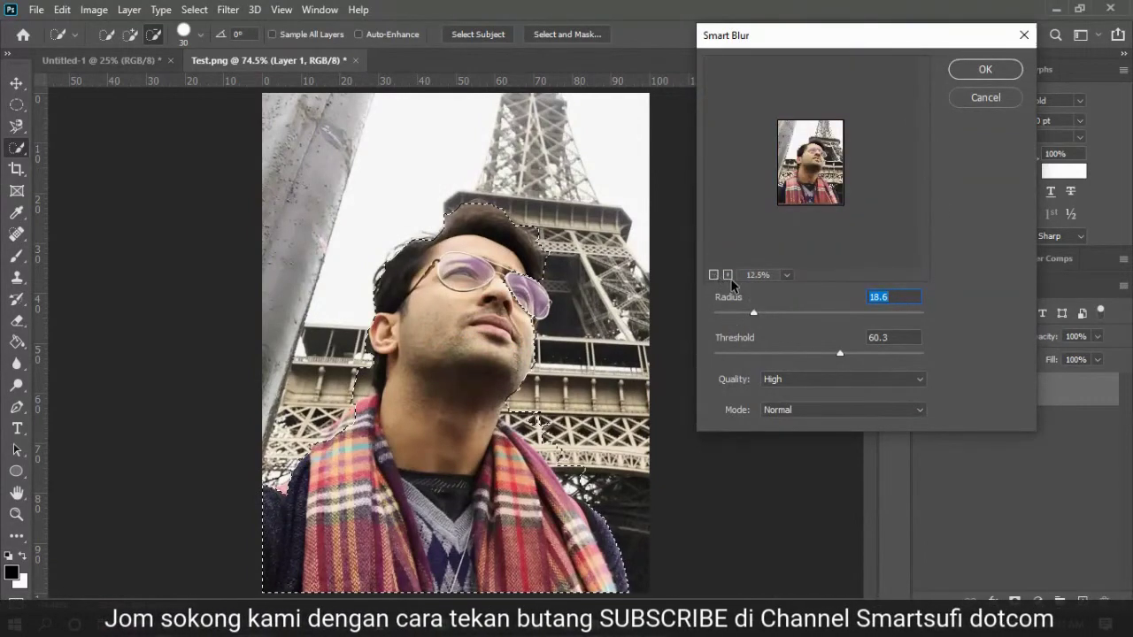
{"action": "left_click", "coordinate": [726, 274]}
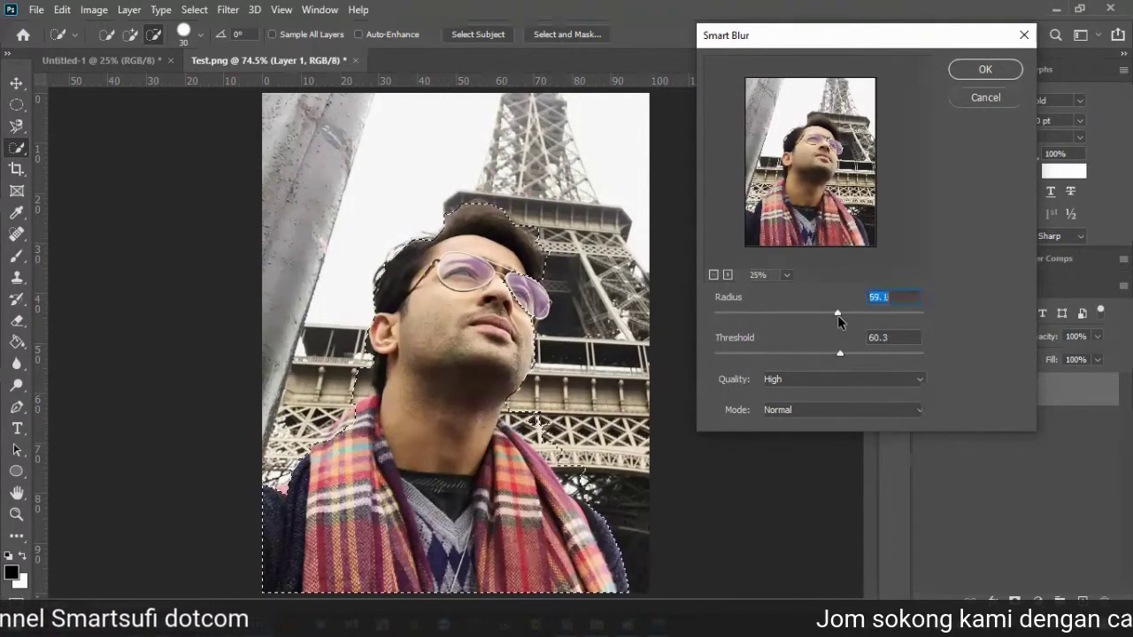
{"action": "left_click_drag", "start_coordinate": [837, 315], "coordinate": [867, 323]}
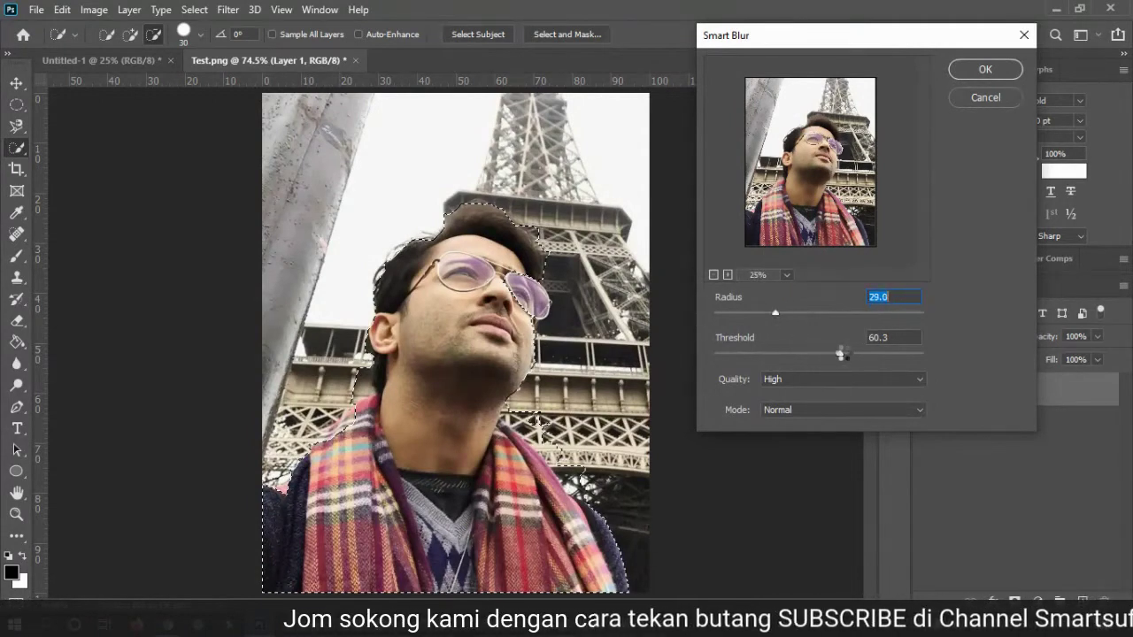
{"action": "left_click_drag", "start_coordinate": [840, 354], "coordinate": [893, 352]}
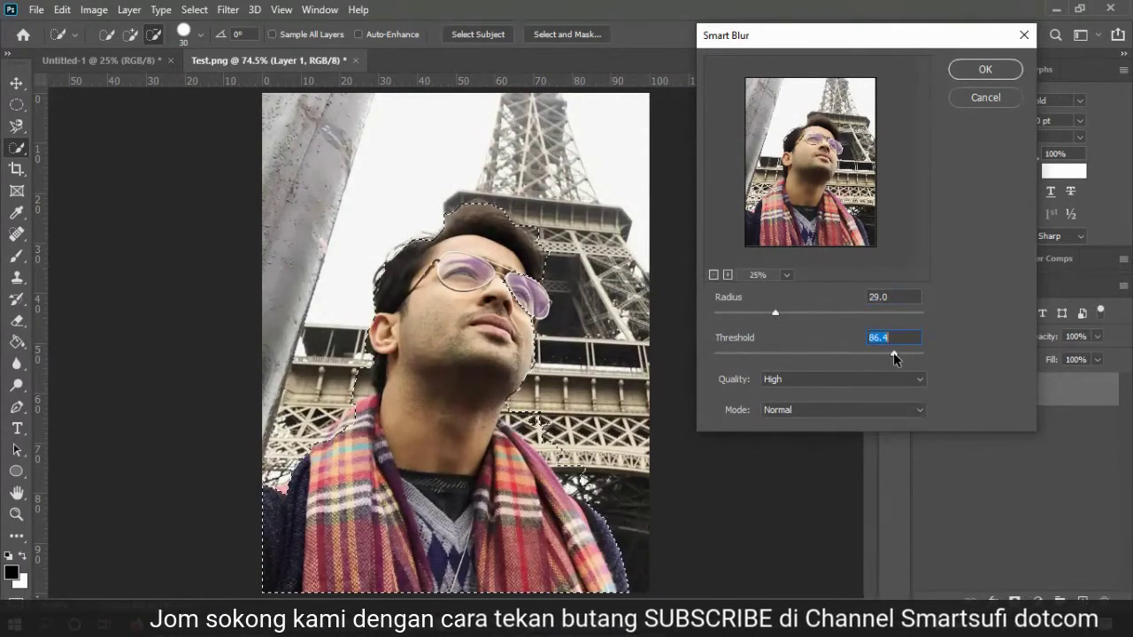
{"action": "left_click", "coordinate": [984, 69]}
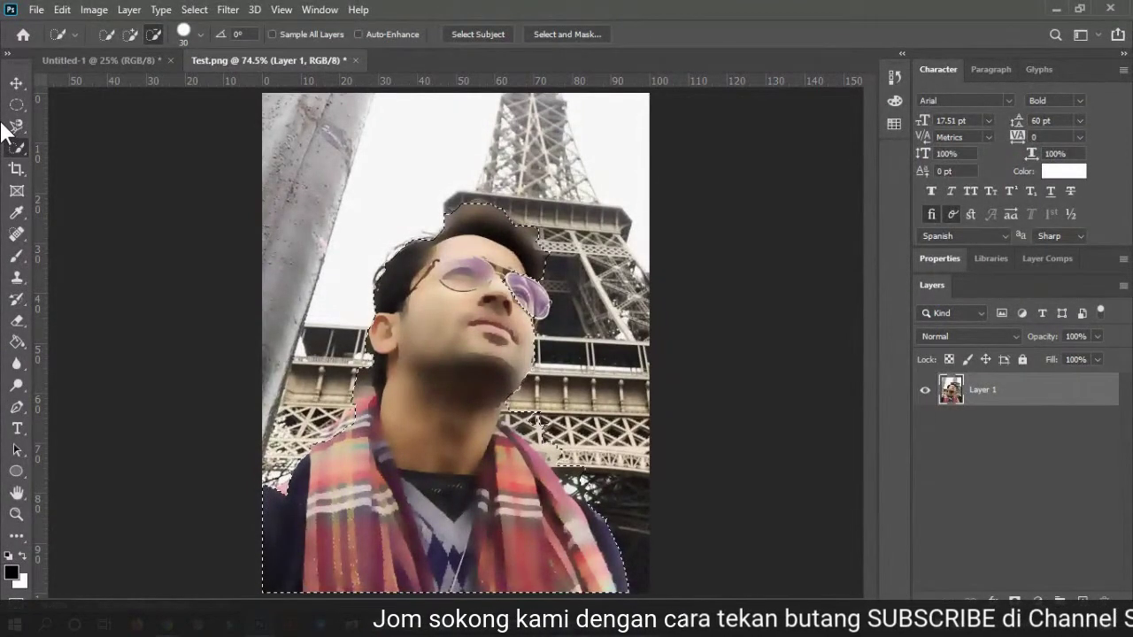
Step: Close Test.png, discarding its unsaved changes
{"action": "left_click", "coordinate": [355, 59]}
{"action": "left_click", "coordinate": [617, 259]}
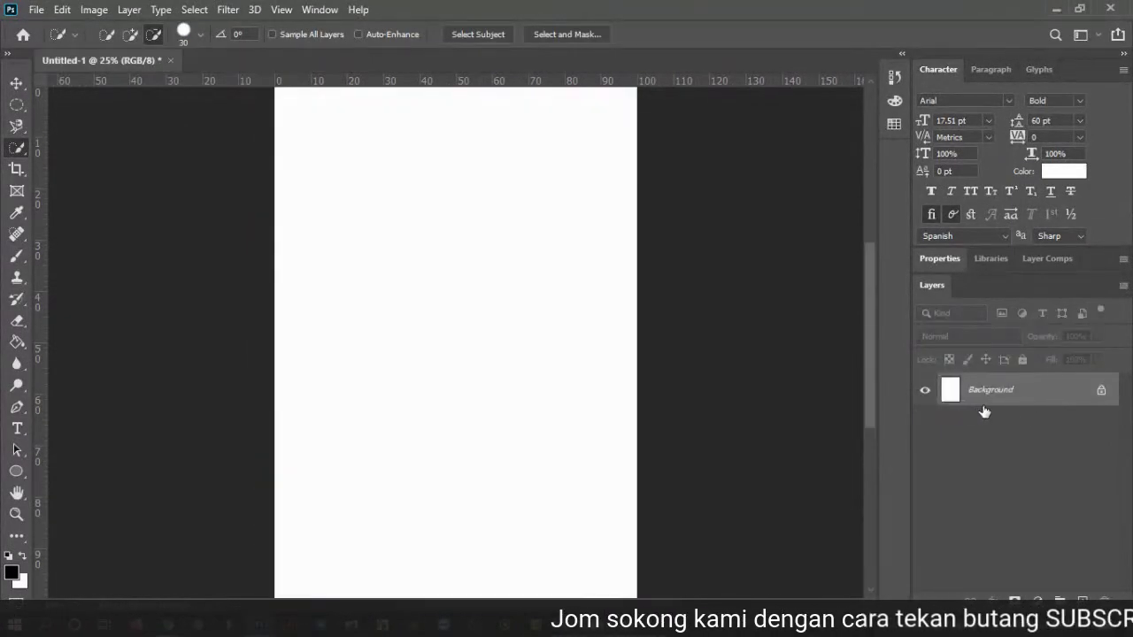
Step: Select the Crop Tool and drag Test.png from the desktop back into Photoshop
{"action": "left_click", "coordinate": [1080, 8]}
{"action": "left_click", "coordinate": [138, 174]}
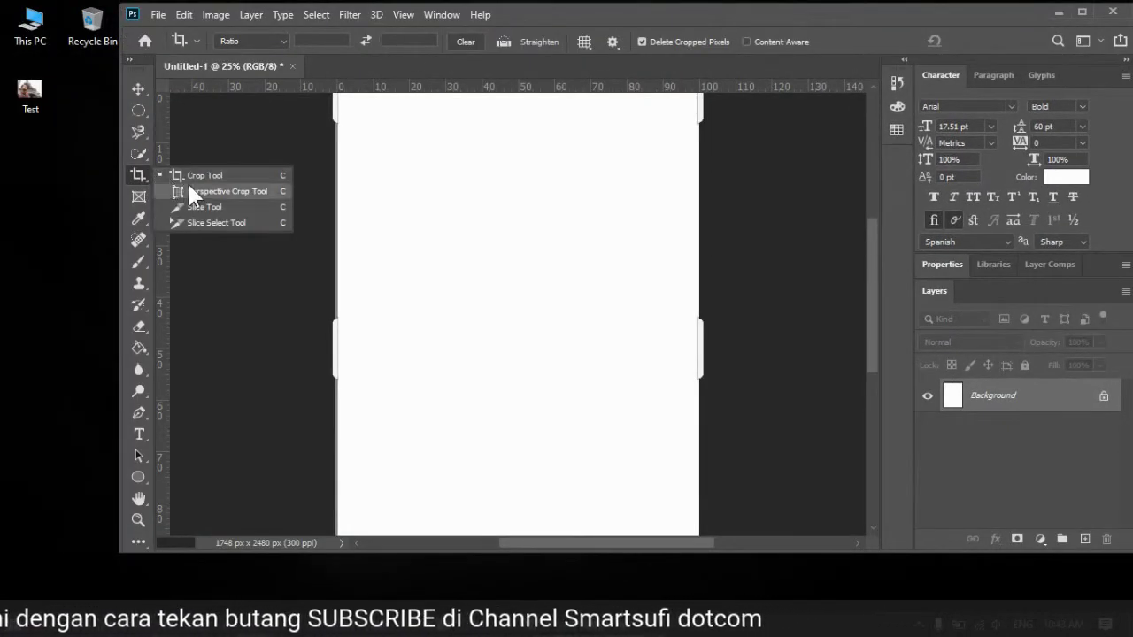
{"action": "left_click", "coordinate": [138, 153]}
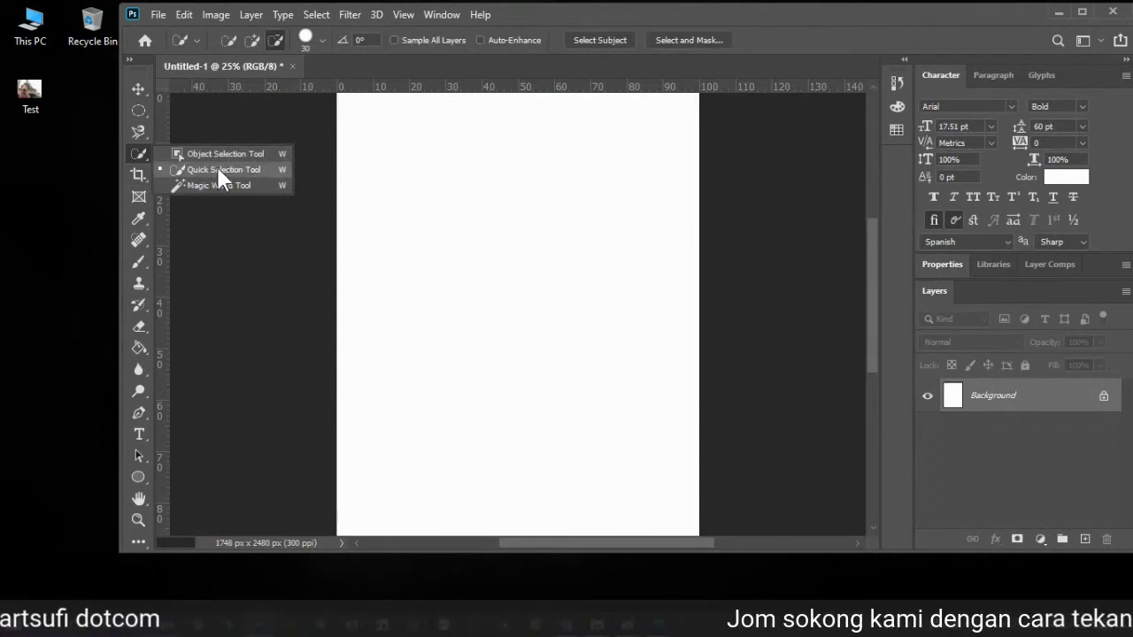
{"action": "left_click", "coordinate": [136, 175]}
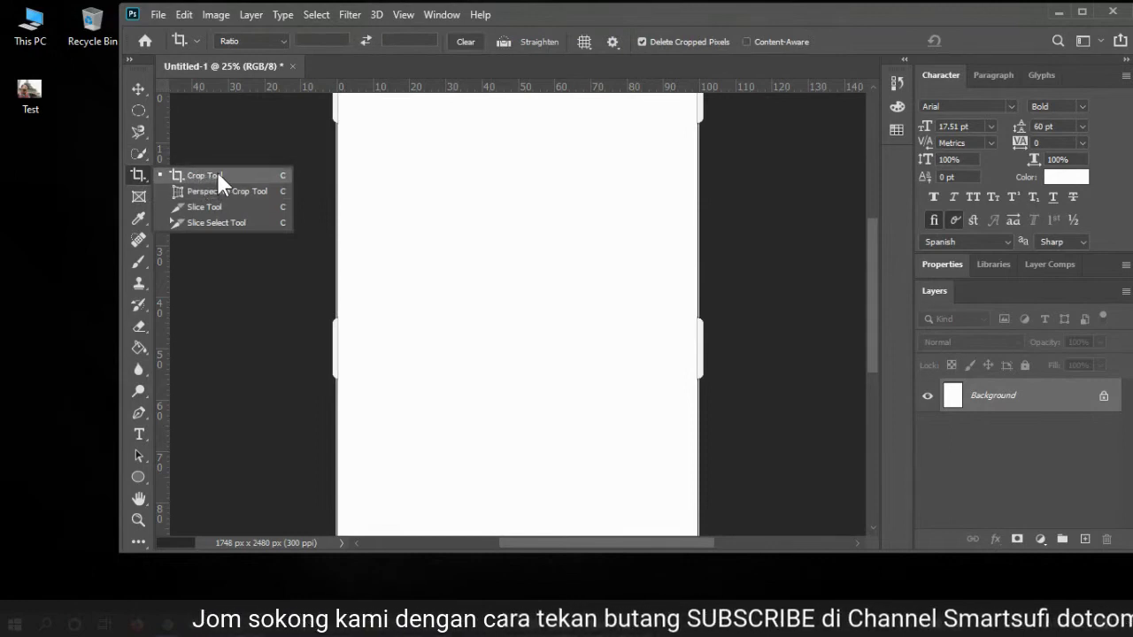
{"action": "left_click", "coordinate": [953, 7]}
{"action": "left_click_drag", "start_coordinate": [36, 94], "coordinate": [365, 67]}
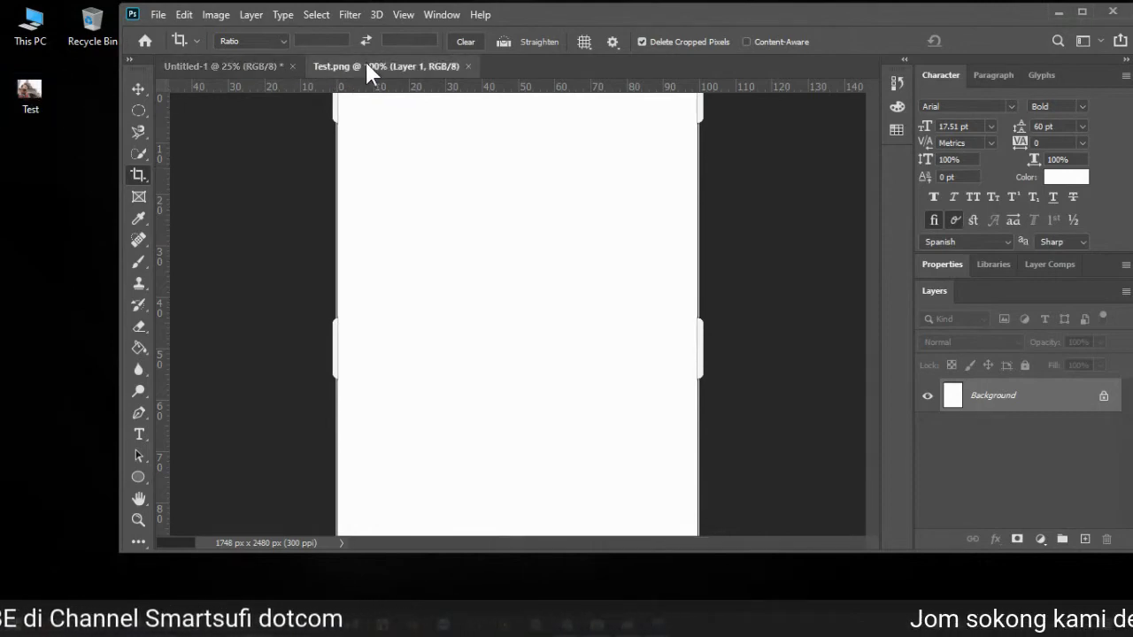
{"action": "left_click", "coordinate": [1084, 14]}
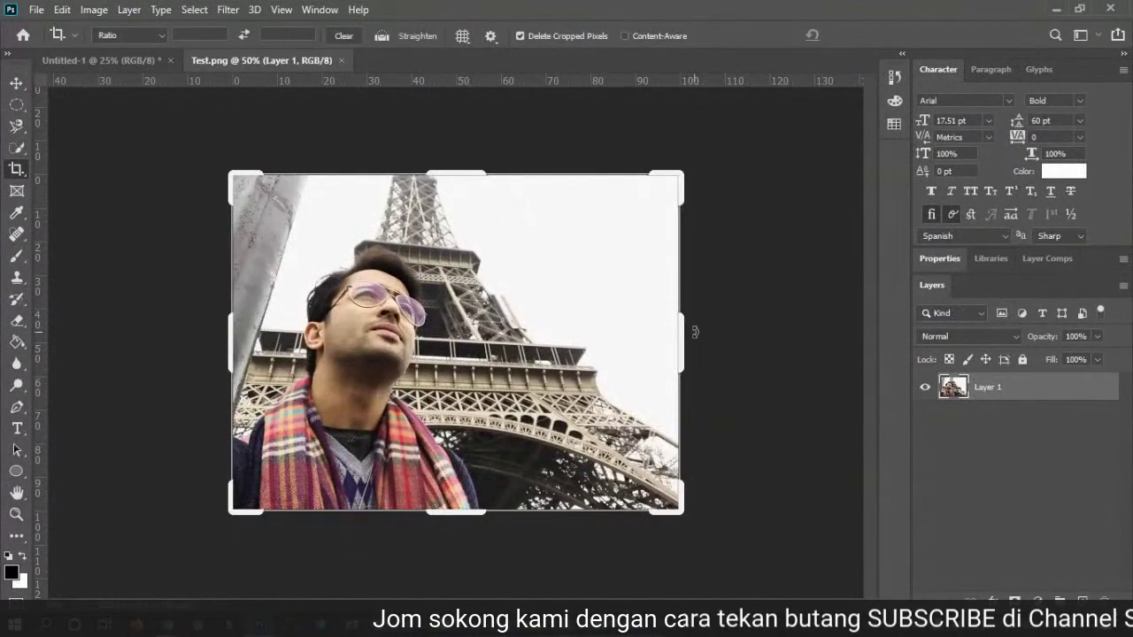
{"action": "left_click", "coordinate": [14, 85]}
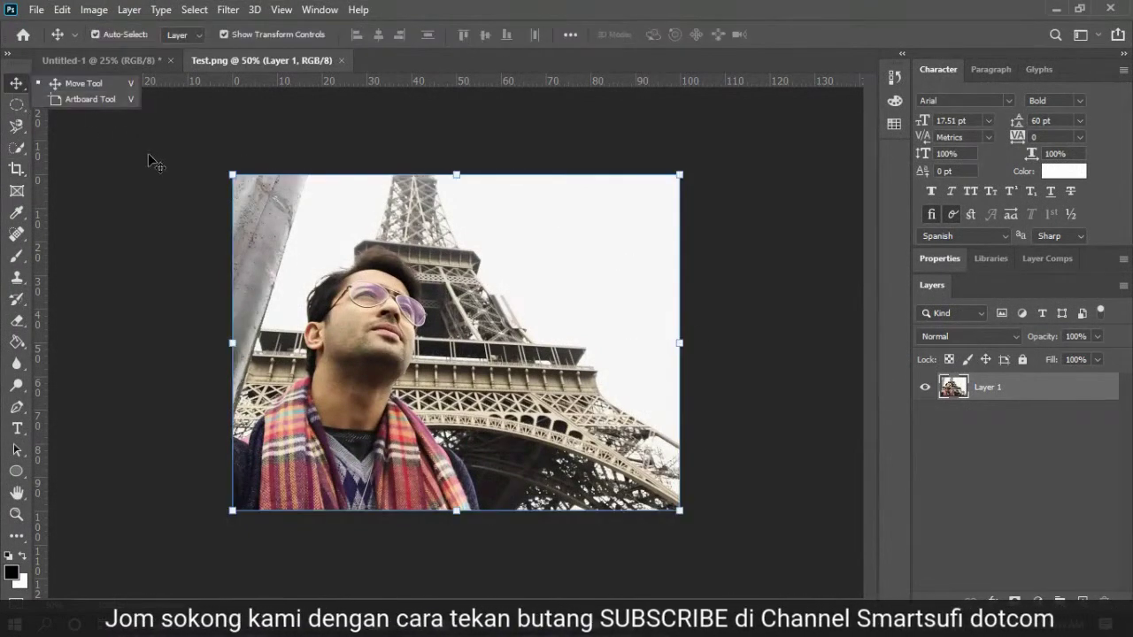
{"action": "left_click", "coordinate": [18, 172]}
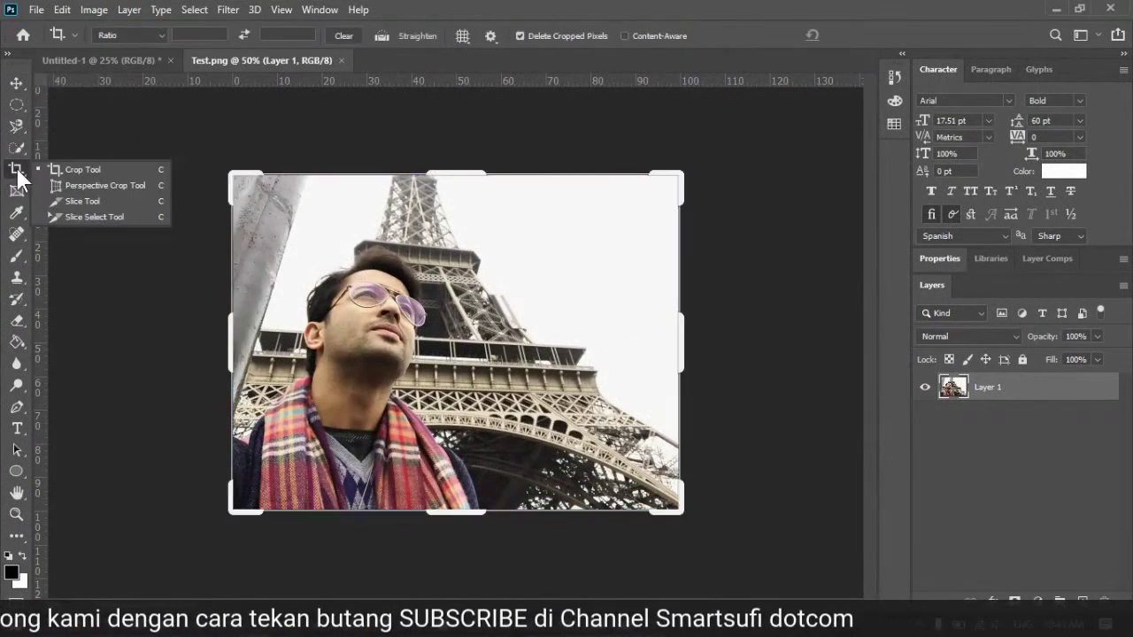
{"action": "left_click", "coordinate": [75, 170]}
{"action": "left_click", "coordinate": [269, 186]}
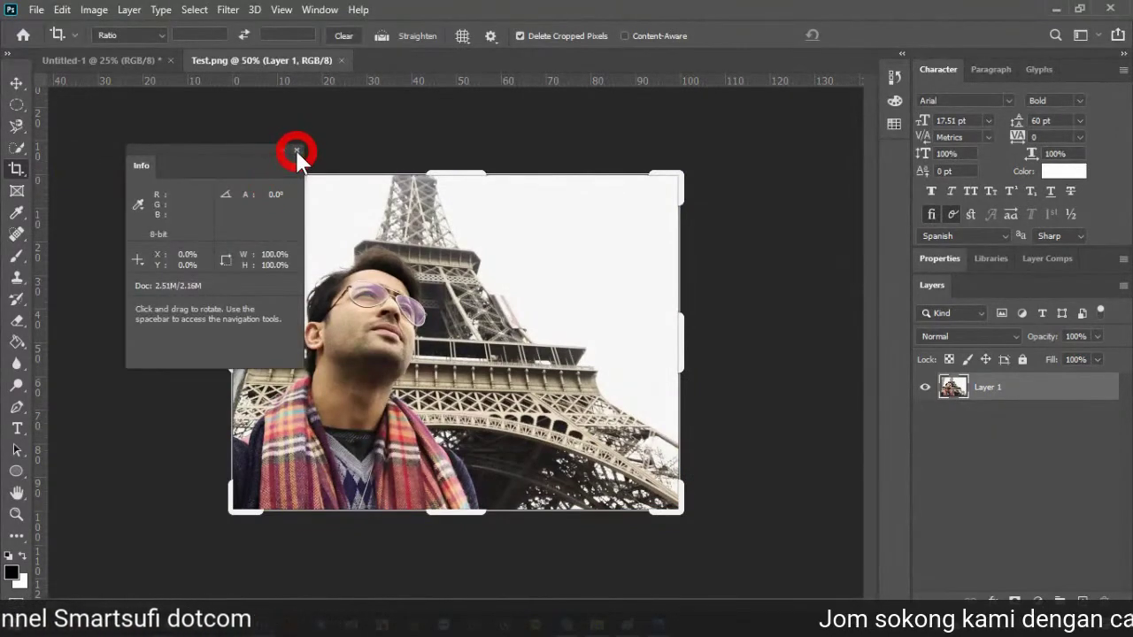
{"action": "left_click", "coordinate": [292, 147]}
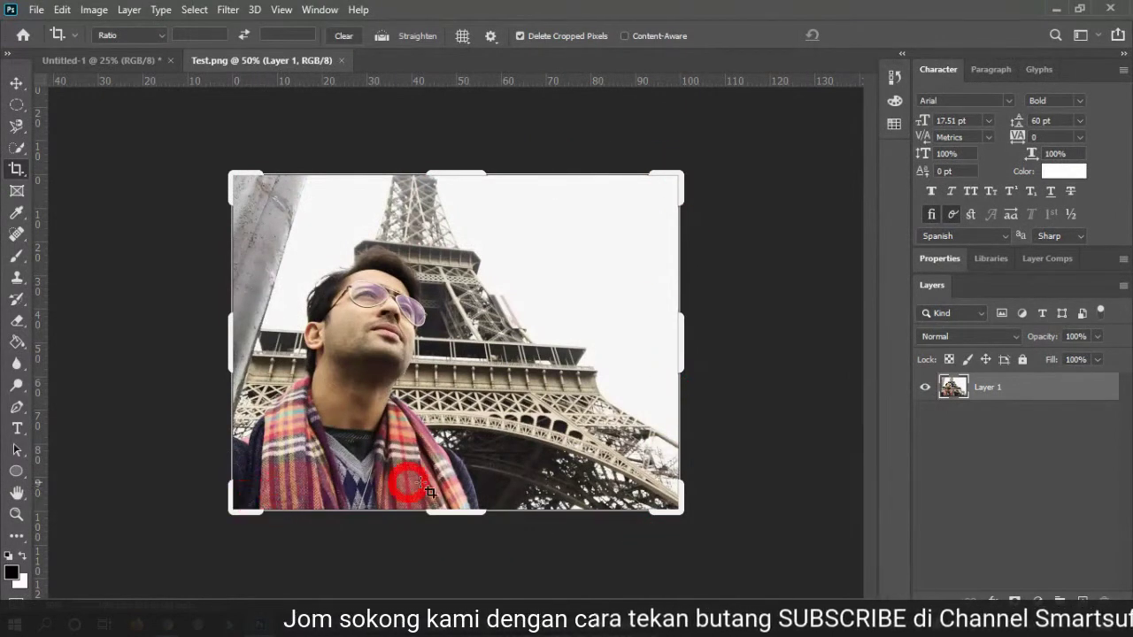
Step: Crop Test.png to a narrow portrait around the man and tower, then save it
{"action": "left_click_drag", "start_coordinate": [681, 345], "coordinate": [594, 337]}
{"action": "left_click_drag", "start_coordinate": [452, 173], "coordinate": [445, 192]}
{"action": "mouse_move", "coordinate": [600, 341]}
{"action": "left_mouse_down"}
{"action": "mouse_move", "coordinate": [574, 329]}
{"action": "mouse_move", "coordinate": [580, 342]}
{"action": "left_mouse_up"}
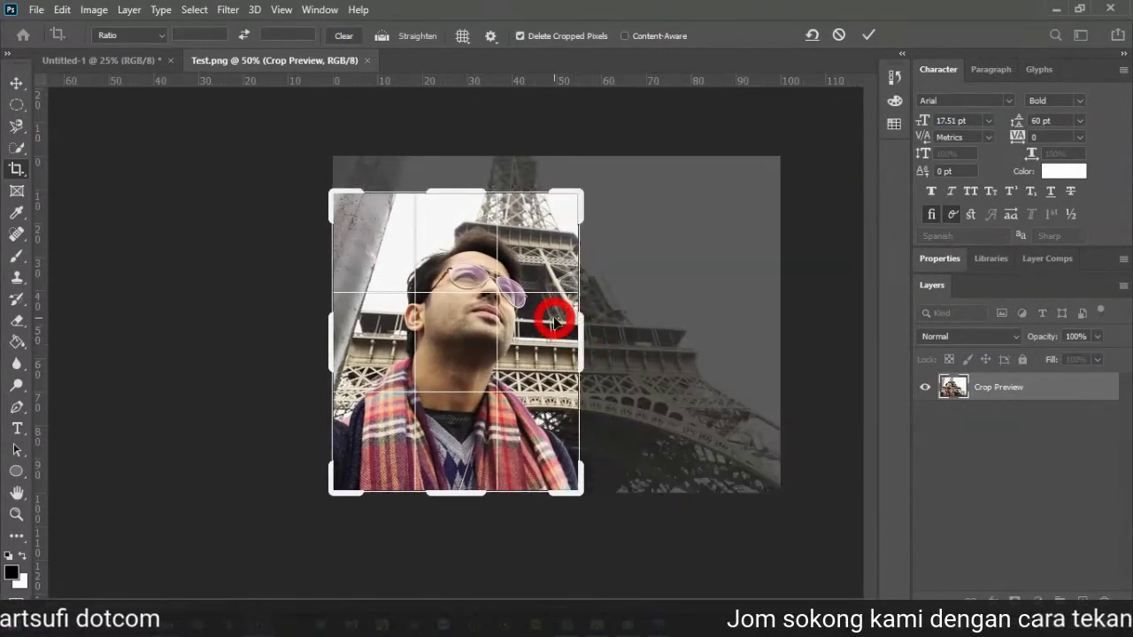
{"action": "double_click", "coordinate": [380, 257]}
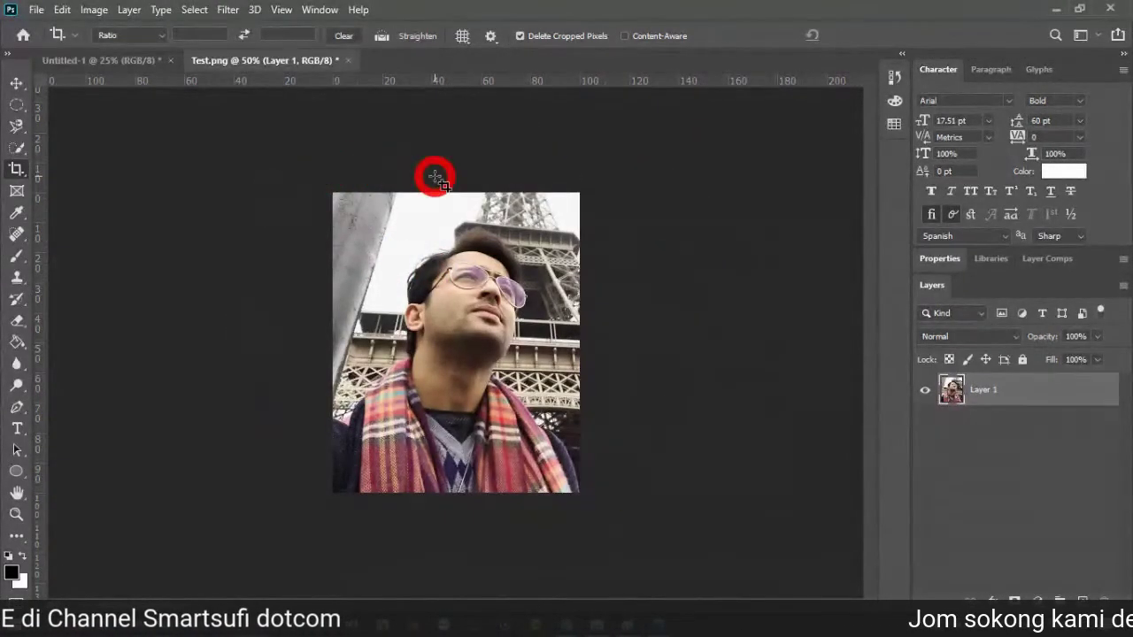
{"action": "key", "text": "ctrl+s"}
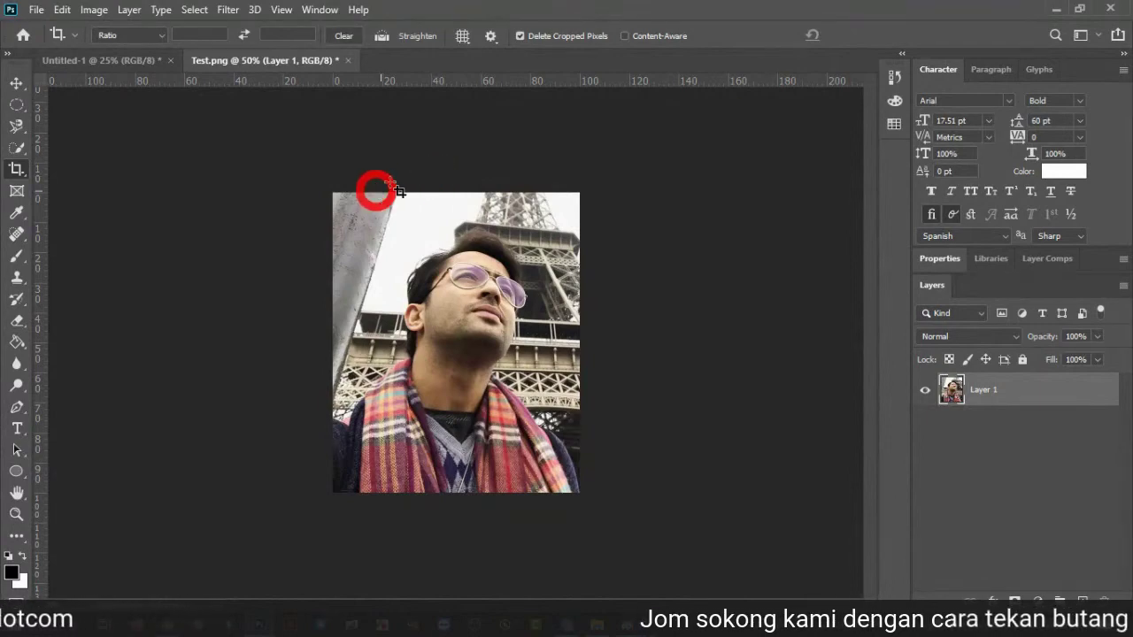
Step: Restore and lower the Photoshop window, then open the Kelas Photoshop folder on the desktop
{"action": "left_click", "coordinate": [1079, 7]}
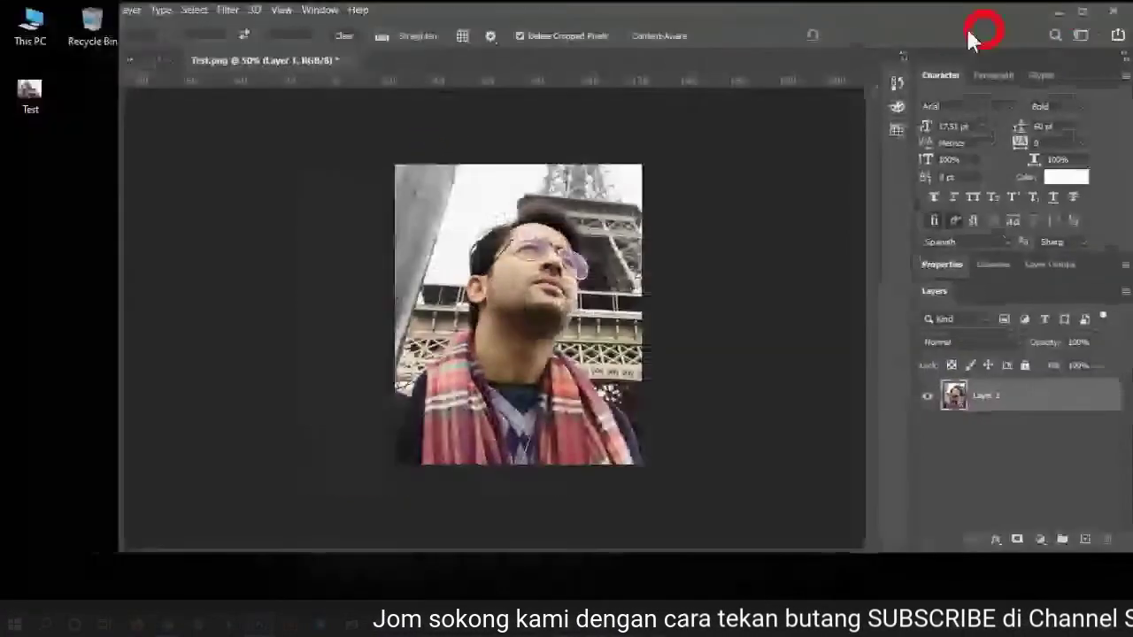
{"action": "left_click_drag", "start_coordinate": [839, 13], "coordinate": [832, 92]}
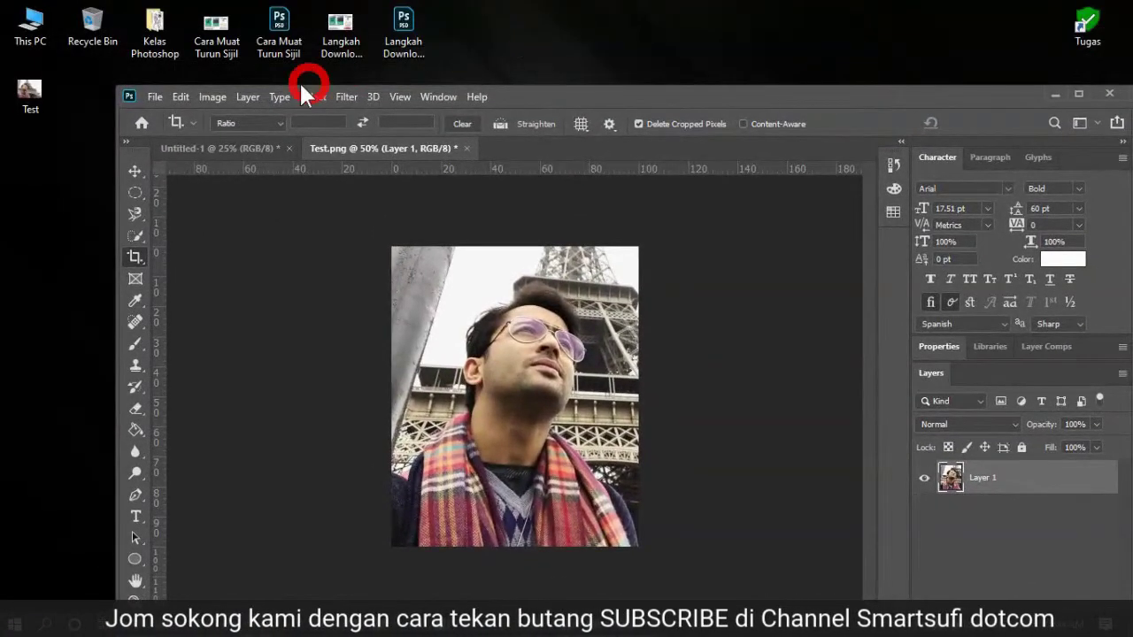
{"action": "double_click", "coordinate": [162, 23]}
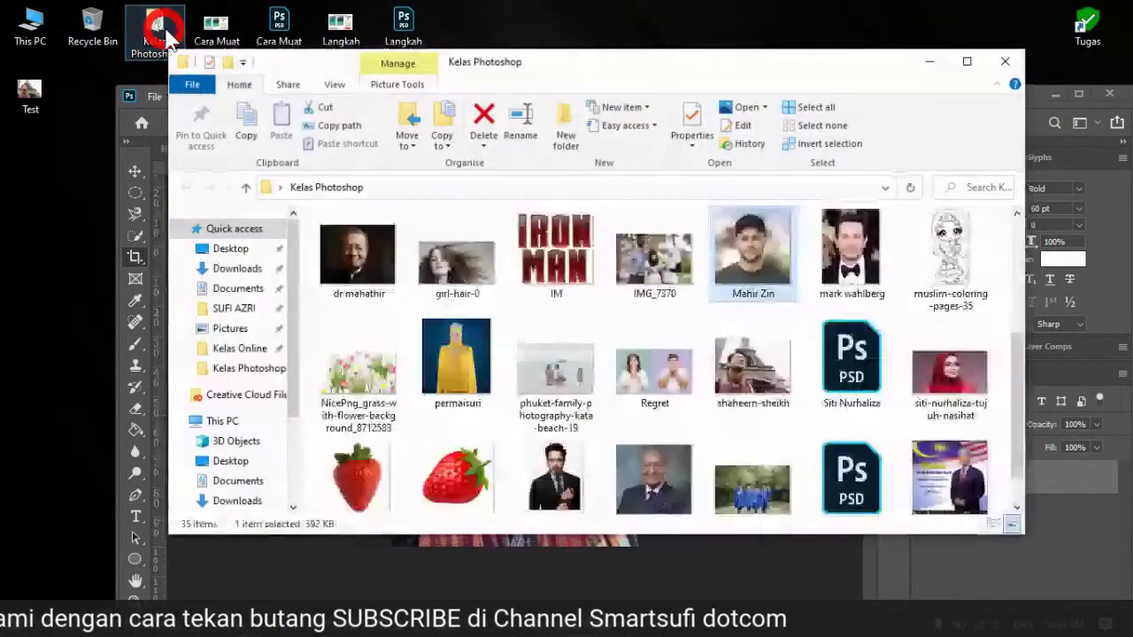
{"action": "scroll", "coordinate": [442, 424], "scroll_direction": "down", "scroll_amount": 1}
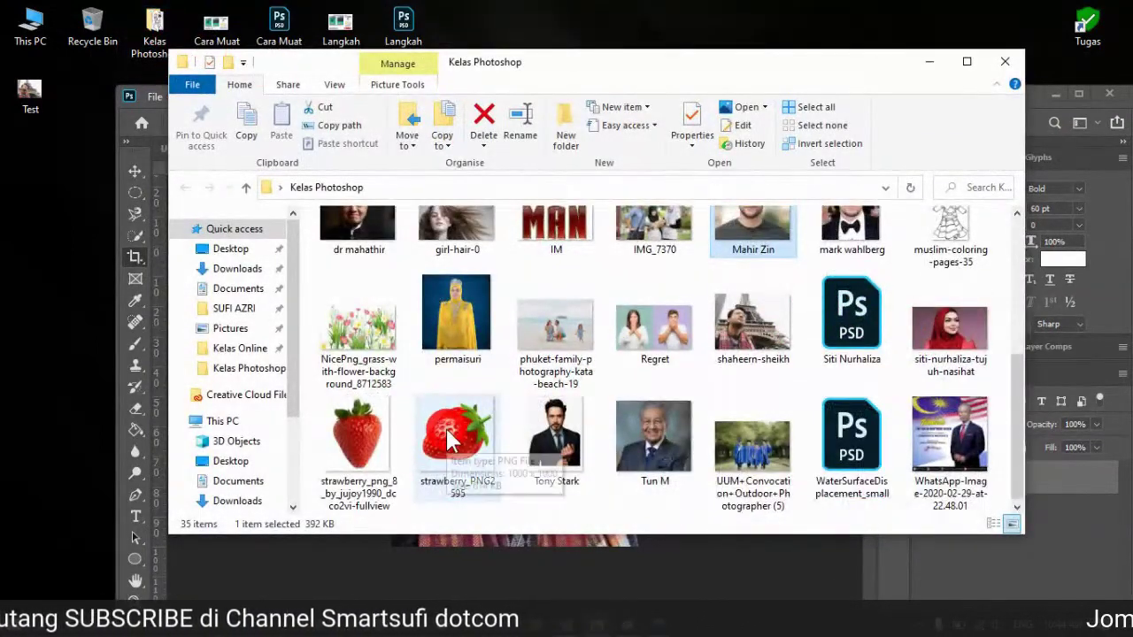
Step: Drag UUM+Convocation+Outdoor+Photographer (5).jpg from the folder into Photoshop to open it
{"action": "left_click", "coordinate": [792, 440]}
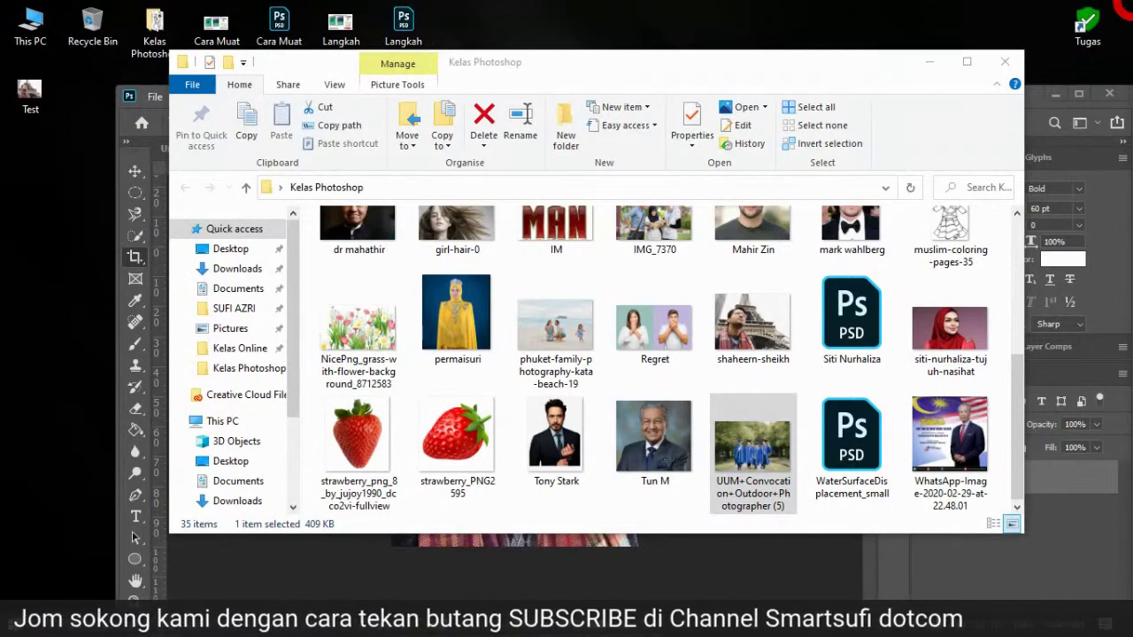
{"action": "left_click", "coordinate": [708, 111]}
{"action": "left_click_drag", "start_coordinate": [757, 64], "coordinate": [596, 182]}
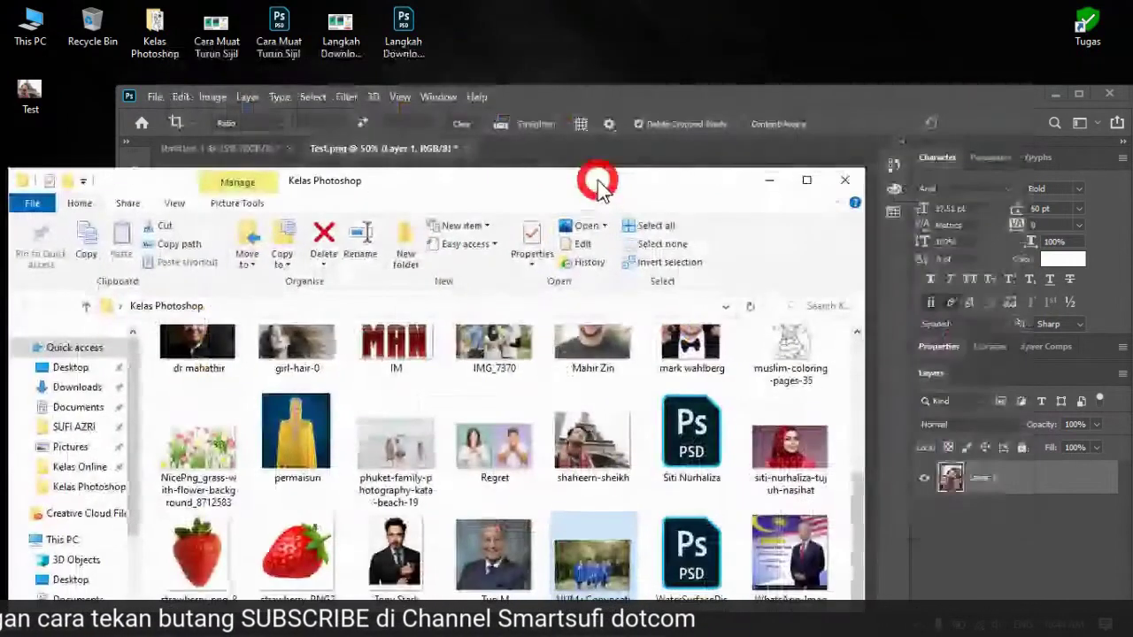
{"action": "left_click_drag", "start_coordinate": [588, 571], "coordinate": [645, 146]}
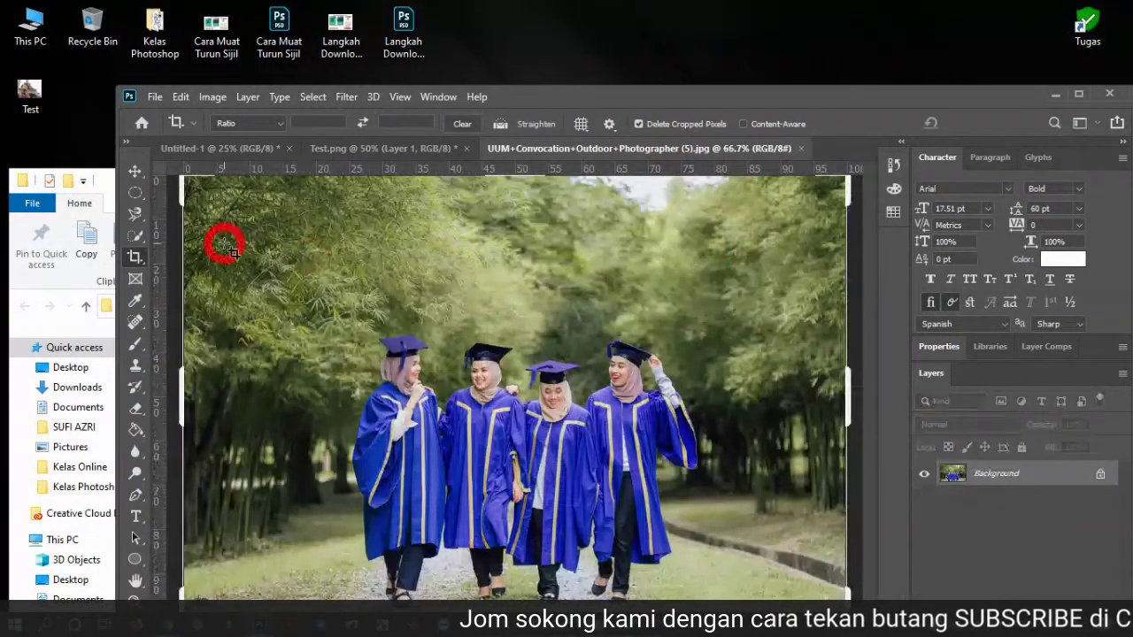
Step: Maximize Photoshop and crop the graduation photo in from the top, left and right
{"action": "left_click", "coordinate": [1078, 95]}
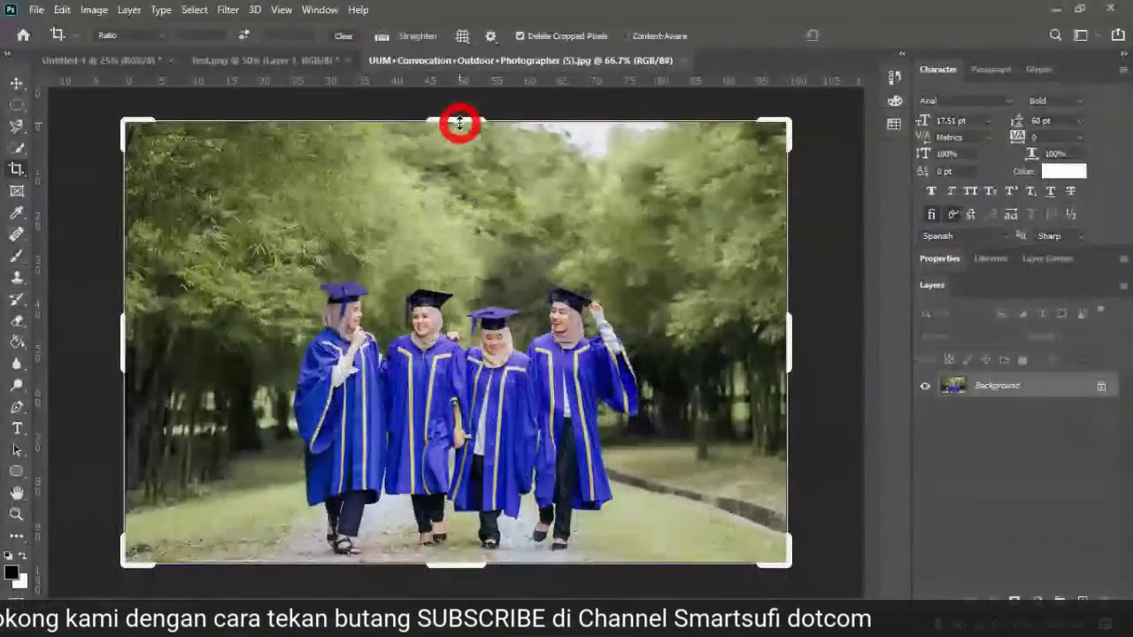
{"action": "left_click_drag", "start_coordinate": [459, 124], "coordinate": [444, 197]}
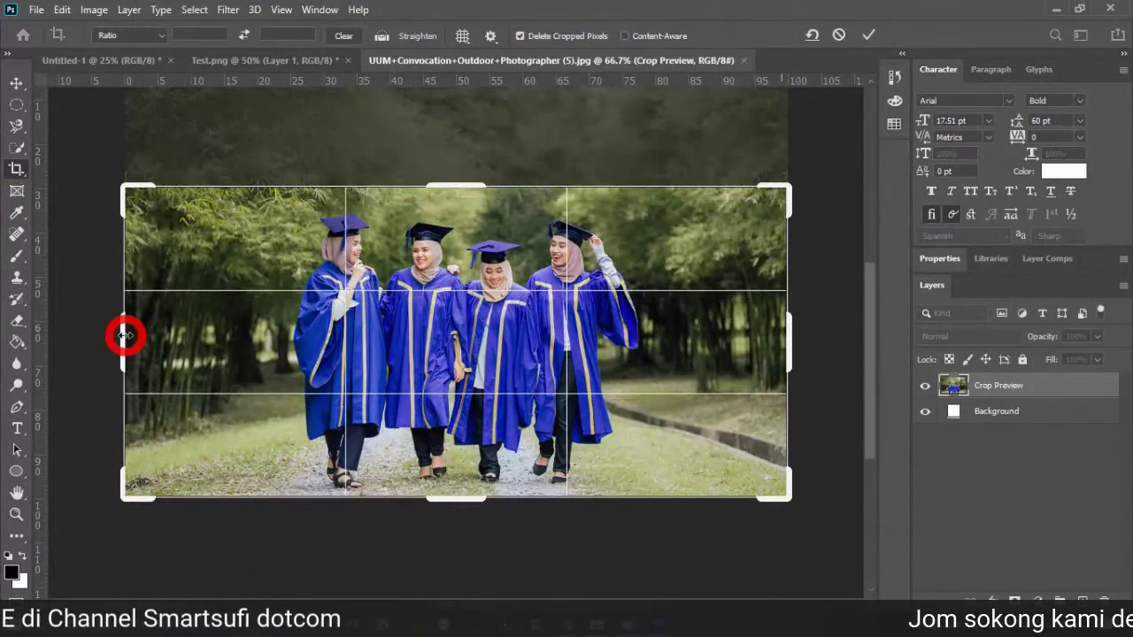
{"action": "left_click_drag", "start_coordinate": [123, 332], "coordinate": [195, 349]}
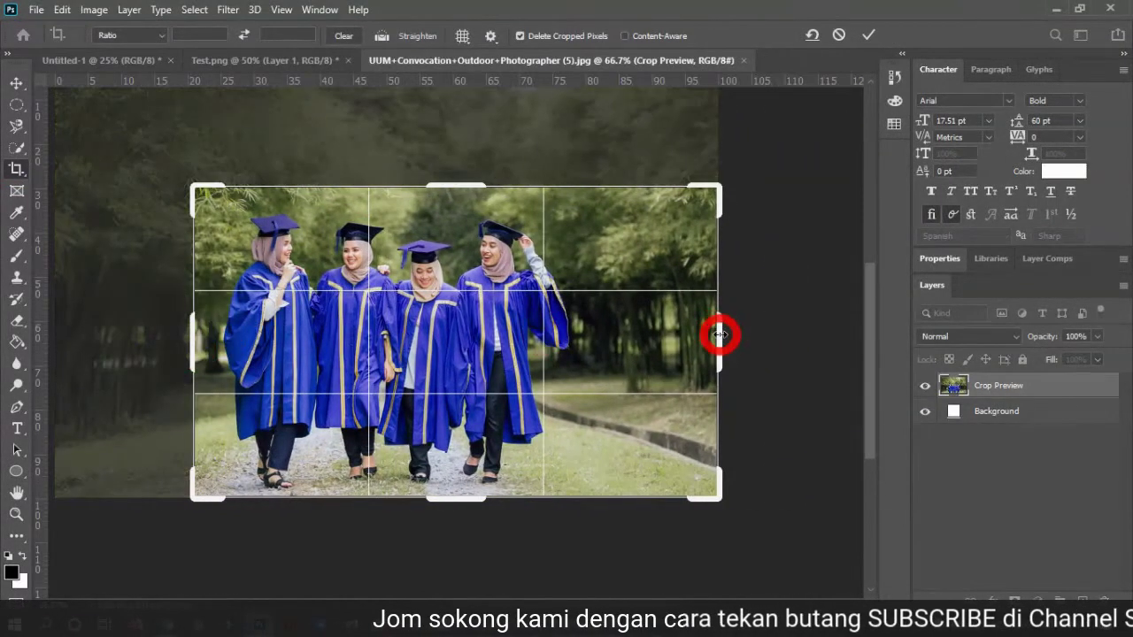
{"action": "left_click_drag", "start_coordinate": [720, 331], "coordinate": [662, 346]}
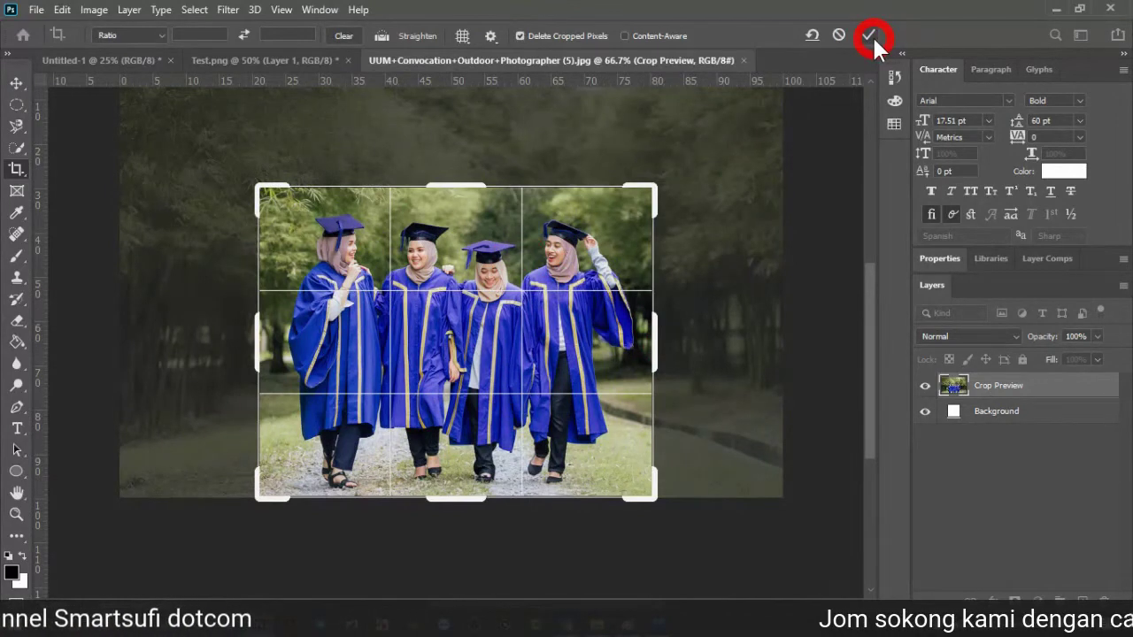
{"action": "left_click", "coordinate": [877, 37]}
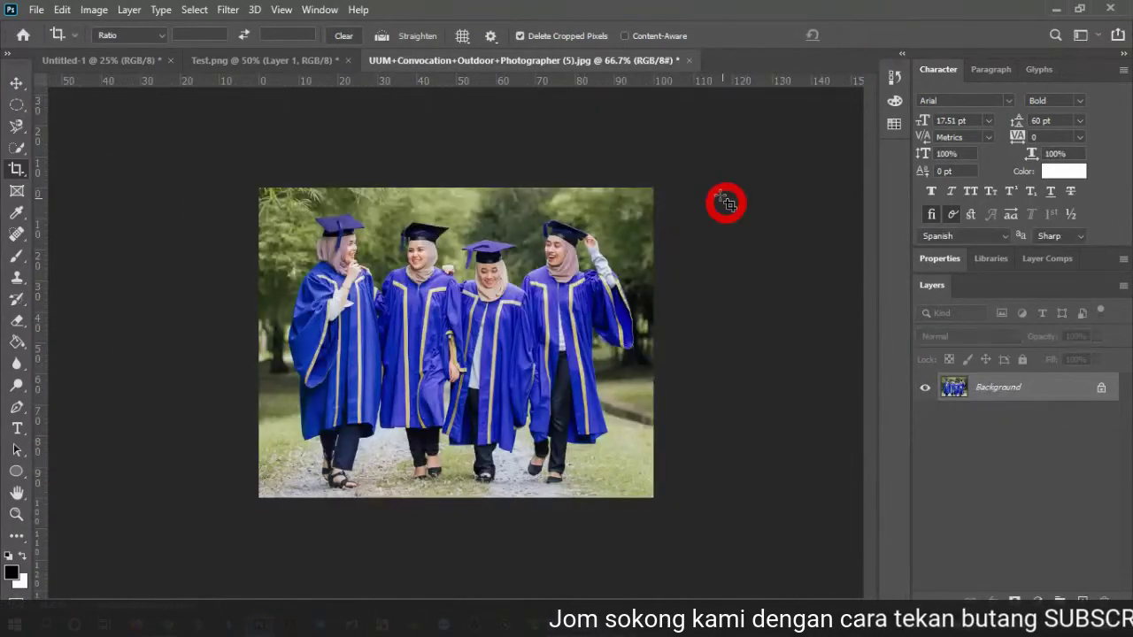
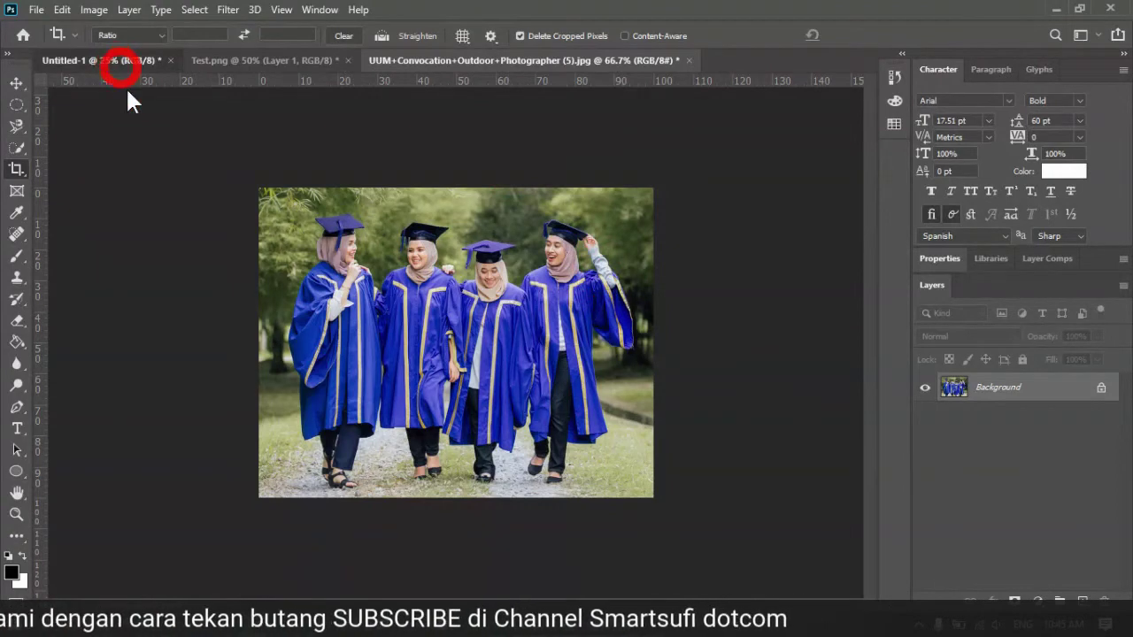
Step: Crop the top off the blank Untitled-1 canvas
{"action": "left_click", "coordinate": [121, 62]}
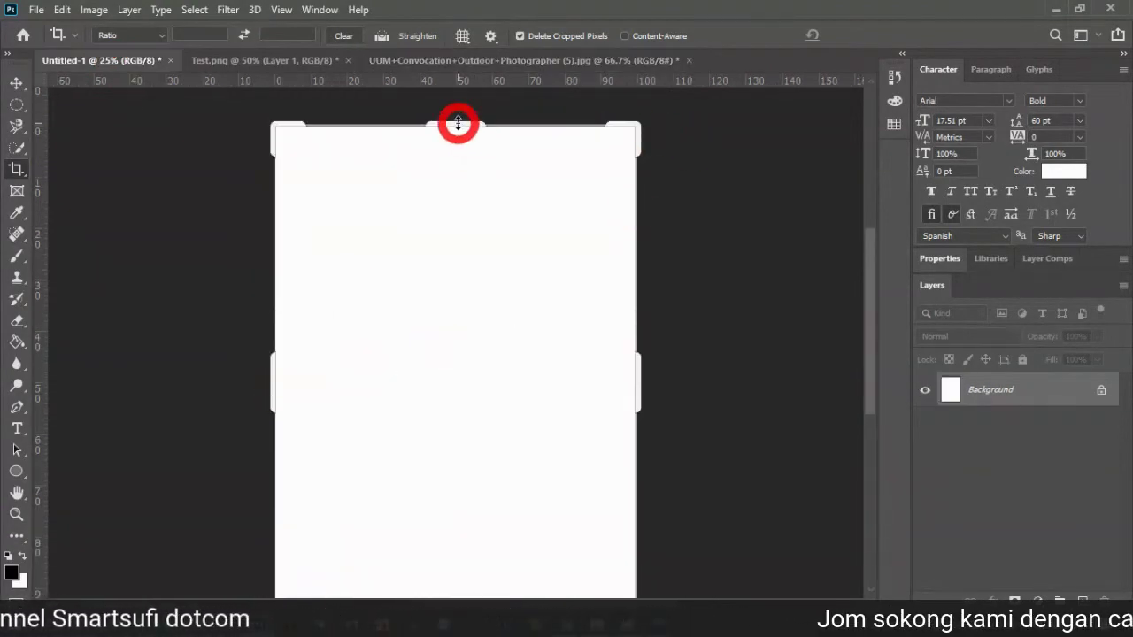
{"action": "left_click_drag", "start_coordinate": [458, 124], "coordinate": [419, 278]}
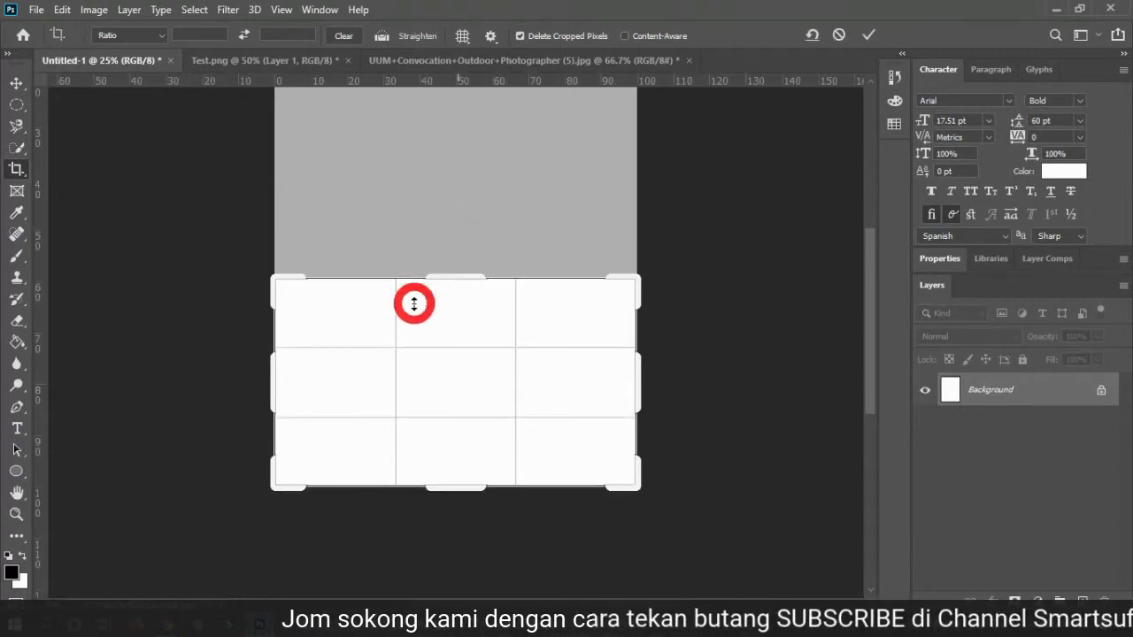
{"action": "key", "text": "Return"}
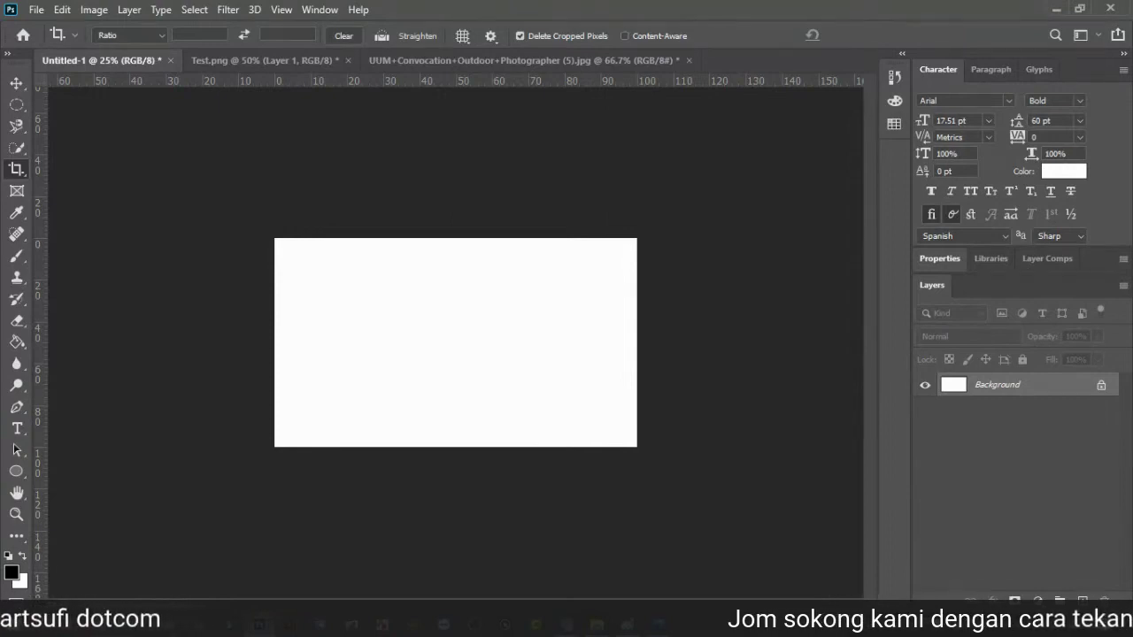
Step: Close the graduation photo without saving its changes
{"action": "left_click", "coordinate": [473, 57]}
{"action": "left_click", "coordinate": [689, 60]}
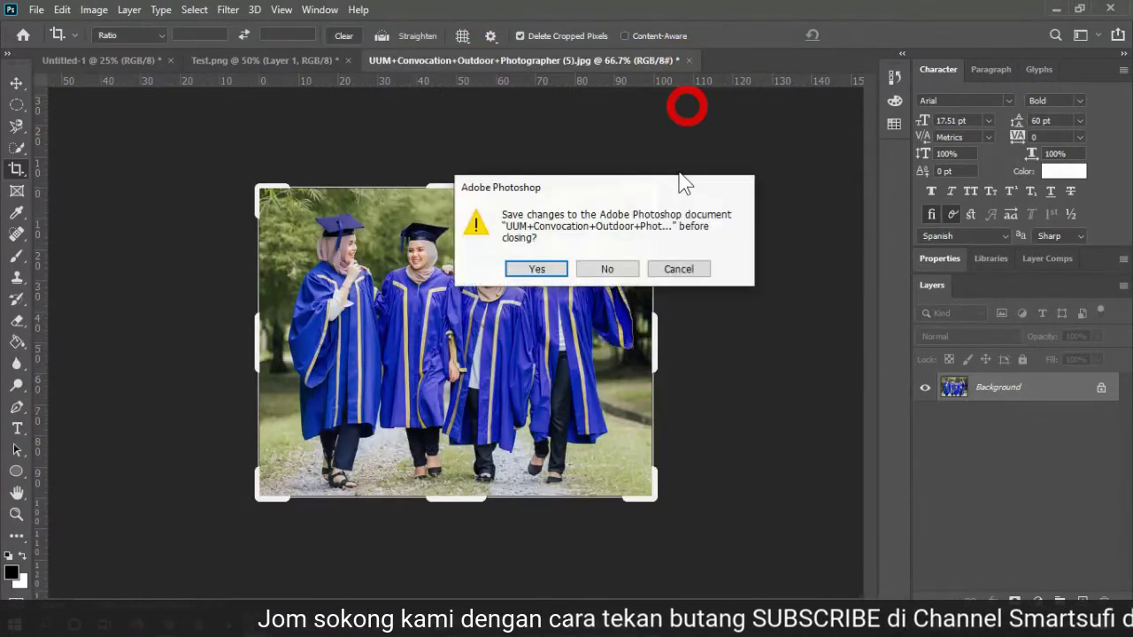
{"action": "left_click", "coordinate": [609, 264]}
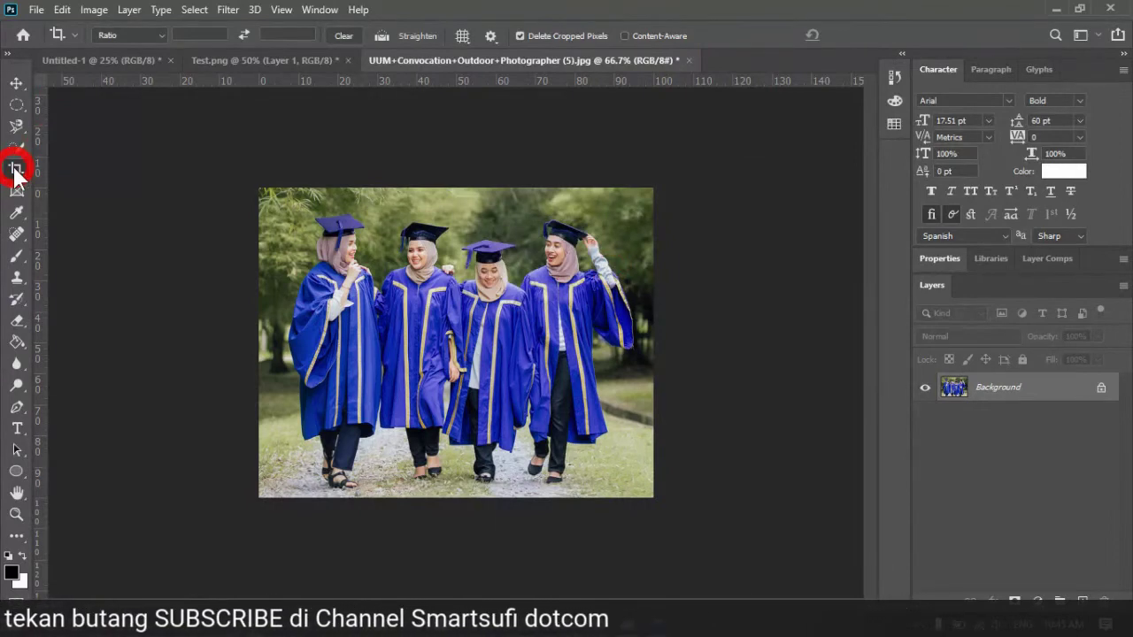
Step: Browse the crop and move tool groups, then close Test.png without saving
{"action": "right_click", "coordinate": [16, 170]}
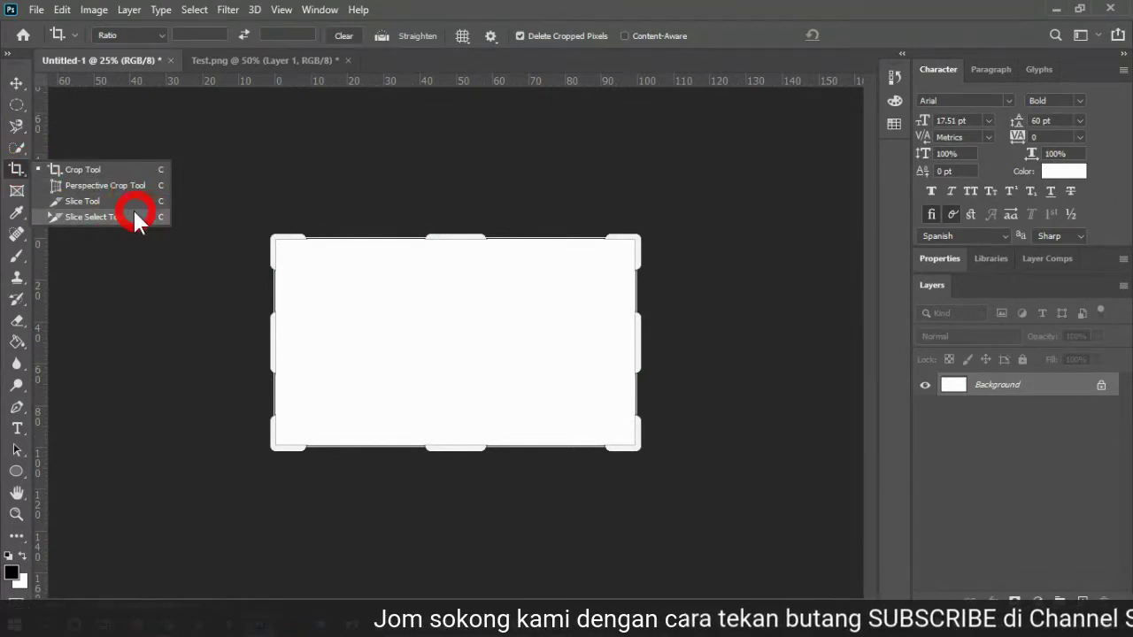
{"action": "left_click", "coordinate": [16, 83]}
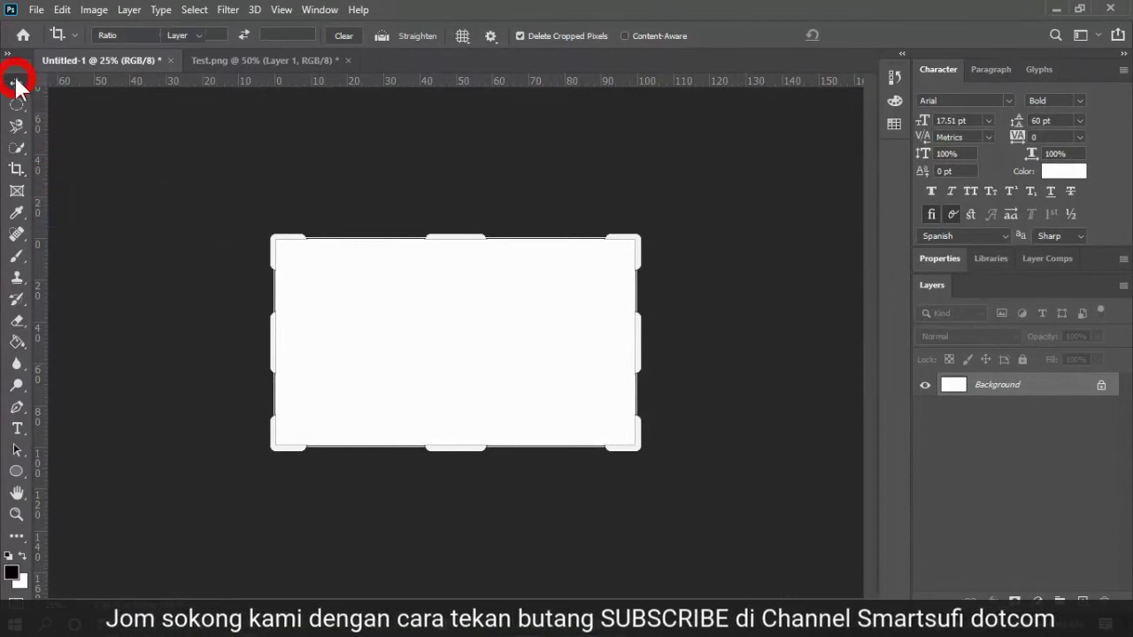
{"action": "right_click", "coordinate": [16, 83]}
{"action": "left_click", "coordinate": [245, 53]}
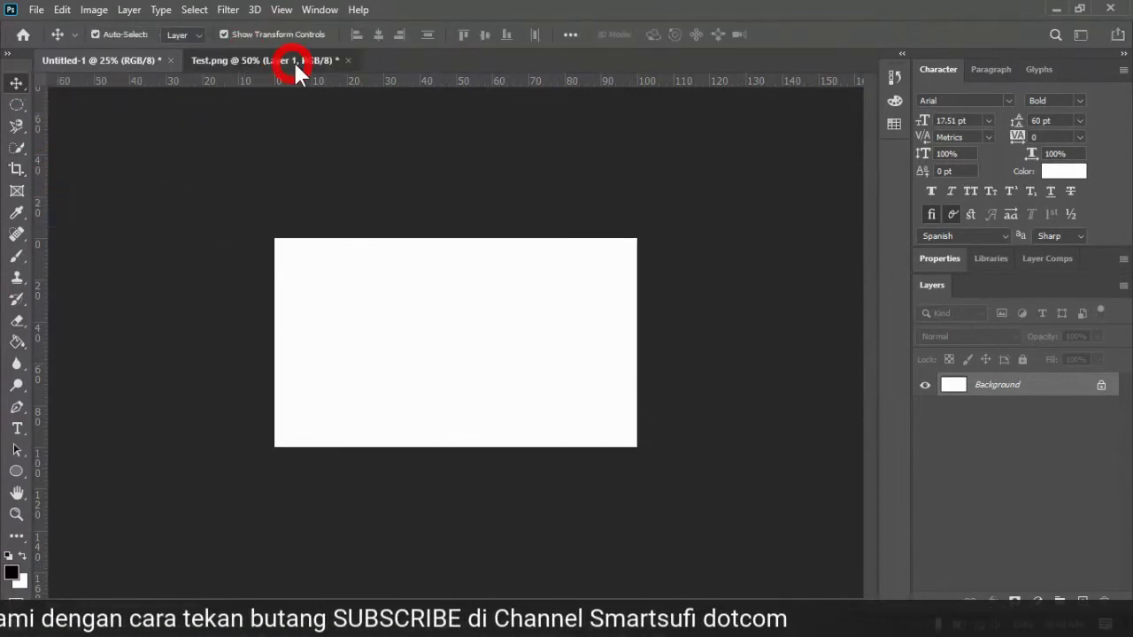
{"action": "left_click", "coordinate": [348, 60]}
{"action": "left_click", "coordinate": [618, 256]}
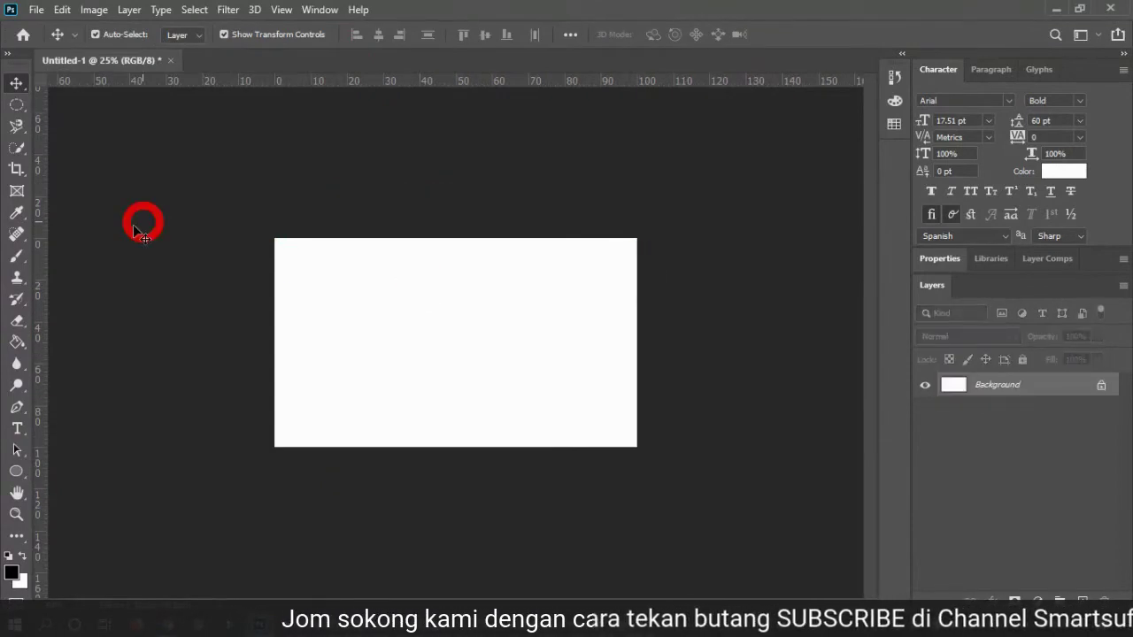
{"action": "left_click", "coordinate": [21, 173]}
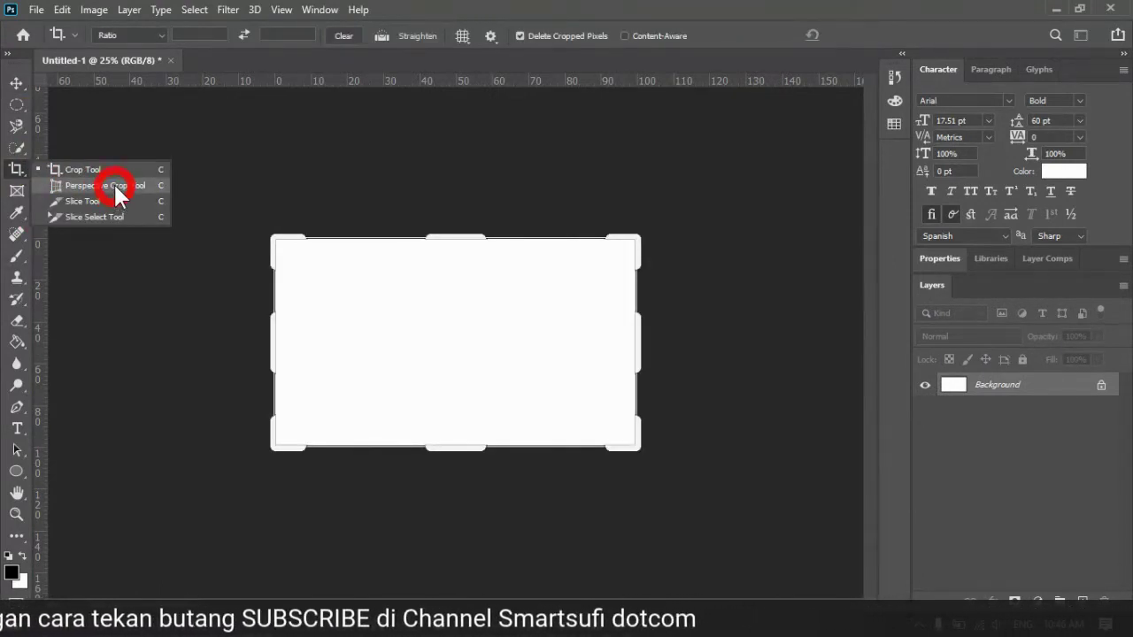
Step: Restore the Photoshop window and arrange it beside the photo folder window
{"action": "left_click", "coordinate": [1080, 10]}
{"action": "left_click_drag", "start_coordinate": [740, 87], "coordinate": [901, 28]}
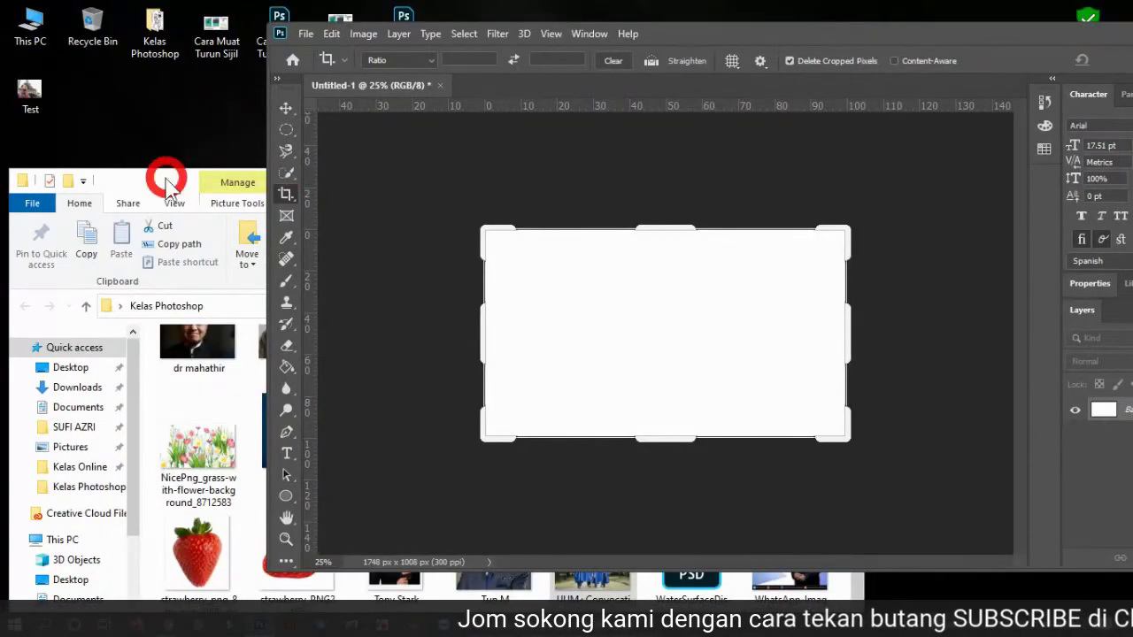
{"action": "left_click_drag", "start_coordinate": [168, 169], "coordinate": [167, 73]}
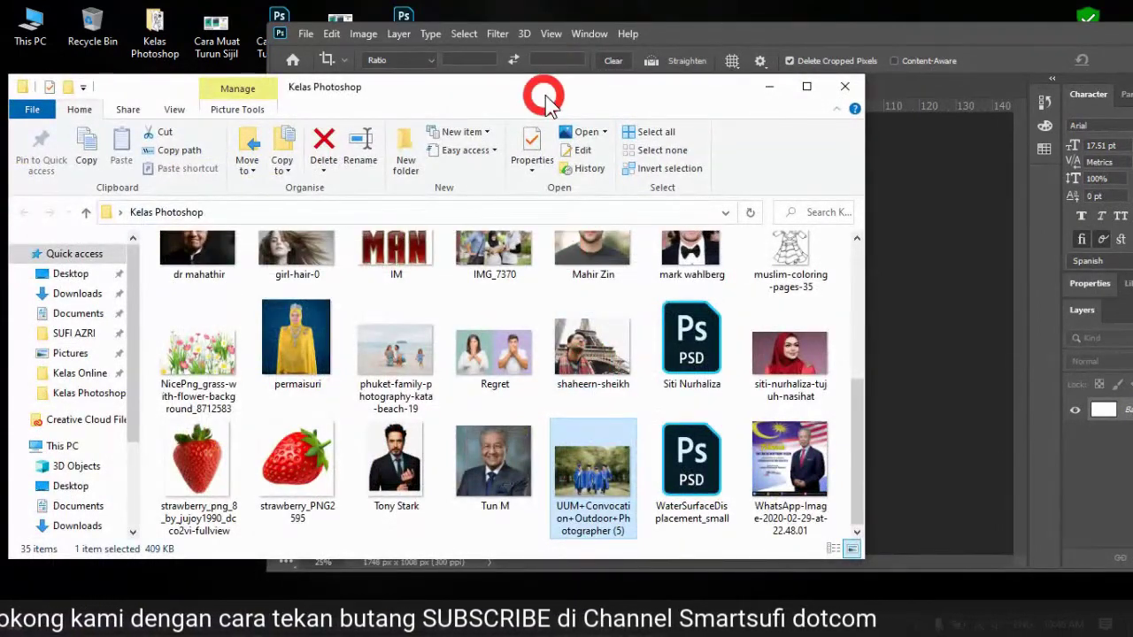
{"action": "left_click_drag", "start_coordinate": [546, 100], "coordinate": [740, 216]}
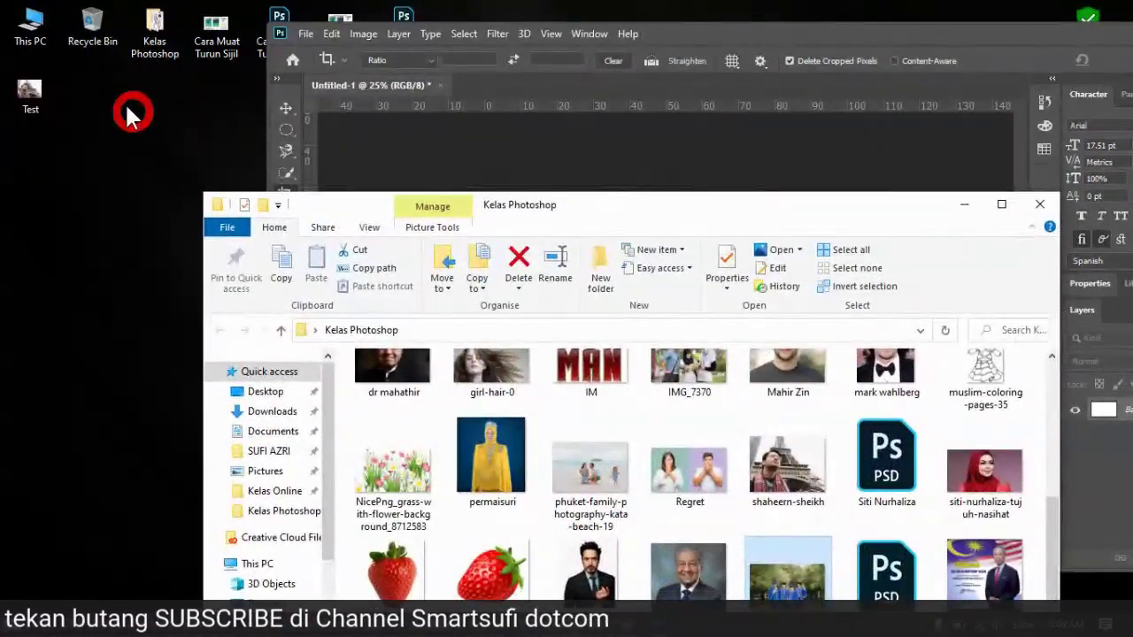
Step: Place the desktop Test image into Untitled-1, then close Untitled-1 without saving
{"action": "left_click_drag", "start_coordinate": [20, 94], "coordinate": [434, 146]}
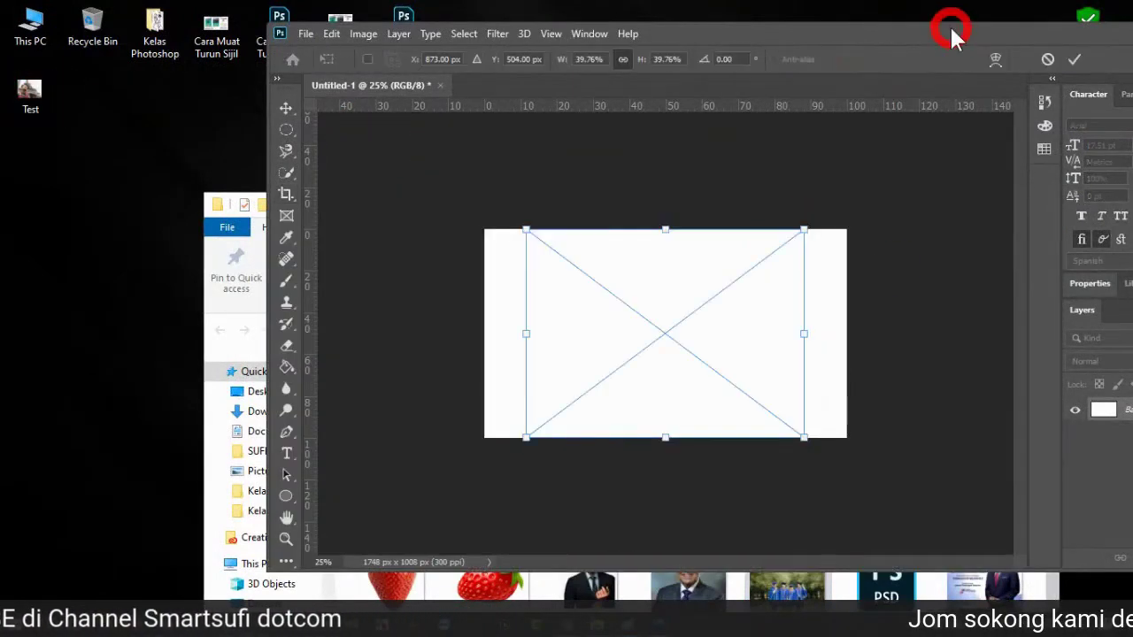
{"action": "left_click_drag", "start_coordinate": [951, 28], "coordinate": [315, 80]}
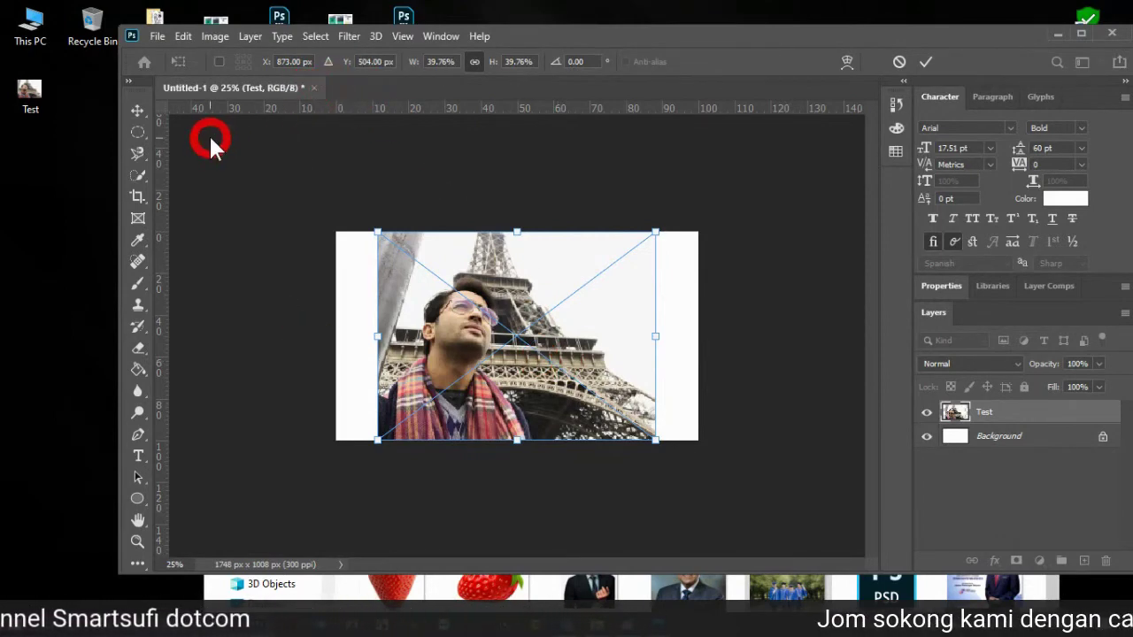
{"action": "left_click", "coordinate": [142, 109]}
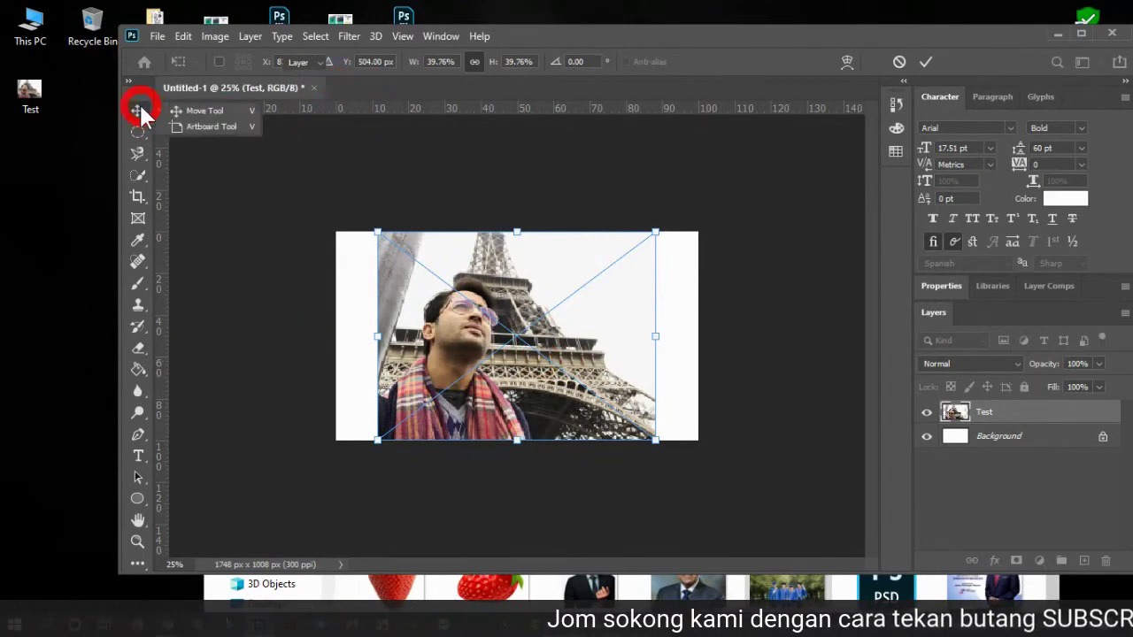
{"action": "left_click", "coordinate": [317, 89]}
{"action": "left_click", "coordinate": [607, 256]}
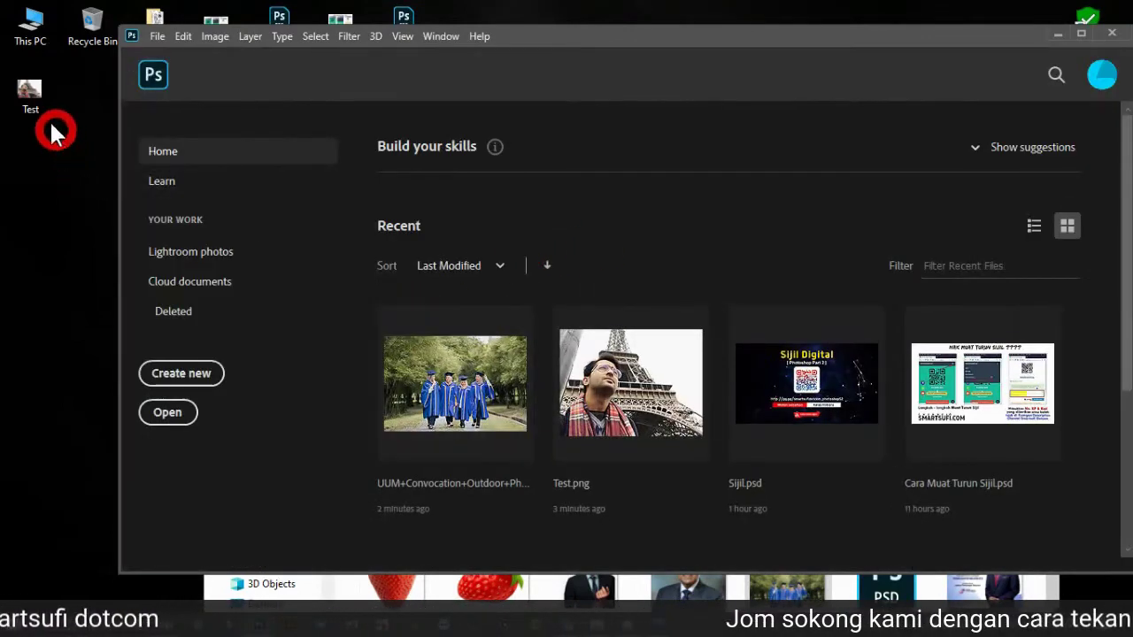
Step: Open the desktop Test image and apply a perspective crop with three adjusted corners
{"action": "left_click_drag", "start_coordinate": [33, 89], "coordinate": [502, 212]}
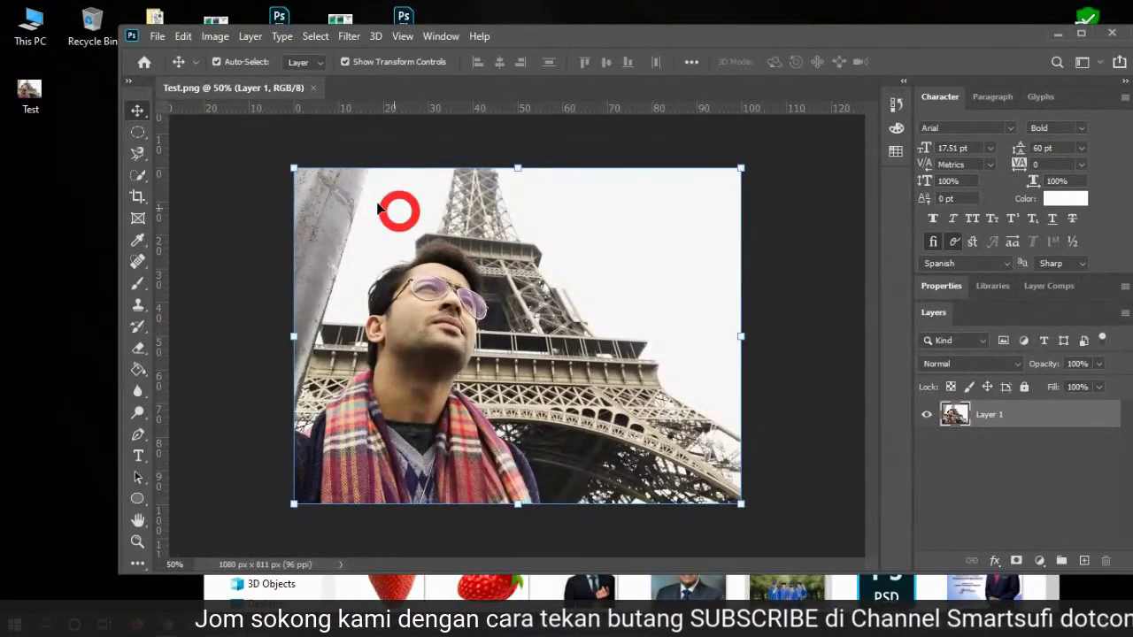
{"action": "left_click", "coordinate": [139, 194]}
{"action": "mouse_move", "coordinate": [141, 188]}
{"action": "left_mouse_down"}
{"action": "mouse_move", "coordinate": [213, 189]}
{"action": "mouse_move", "coordinate": [223, 213]}
{"action": "mouse_move", "coordinate": [430, 253]}
{"action": "mouse_move", "coordinate": [516, 293]}
{"action": "mouse_move", "coordinate": [575, 357]}
{"action": "mouse_move", "coordinate": [637, 505]}
{"action": "left_mouse_up"}
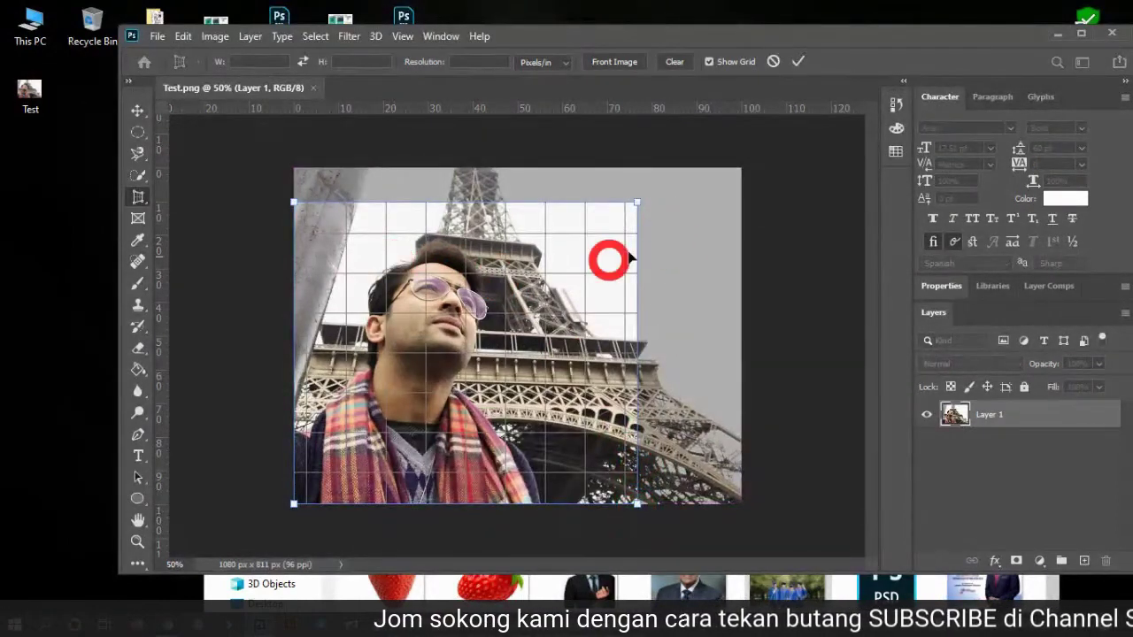
{"action": "left_click_drag", "start_coordinate": [637, 203], "coordinate": [731, 214]}
{"action": "left_click_drag", "start_coordinate": [296, 196], "coordinate": [330, 169]}
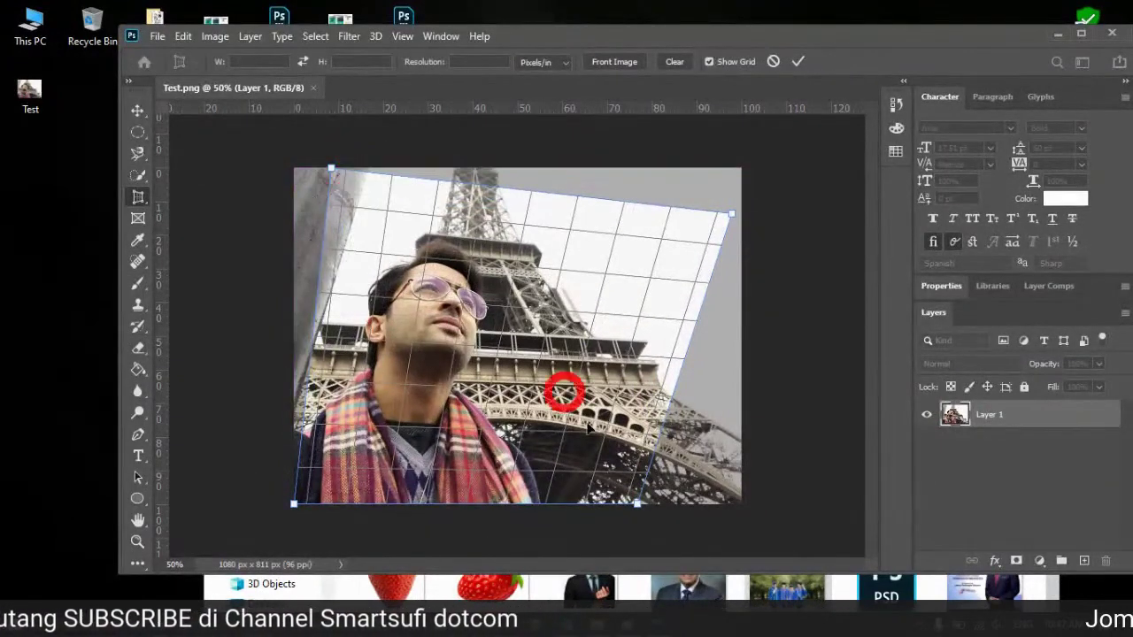
{"action": "left_click_drag", "start_coordinate": [634, 505], "coordinate": [549, 520]}
{"action": "left_click", "coordinate": [797, 61]}
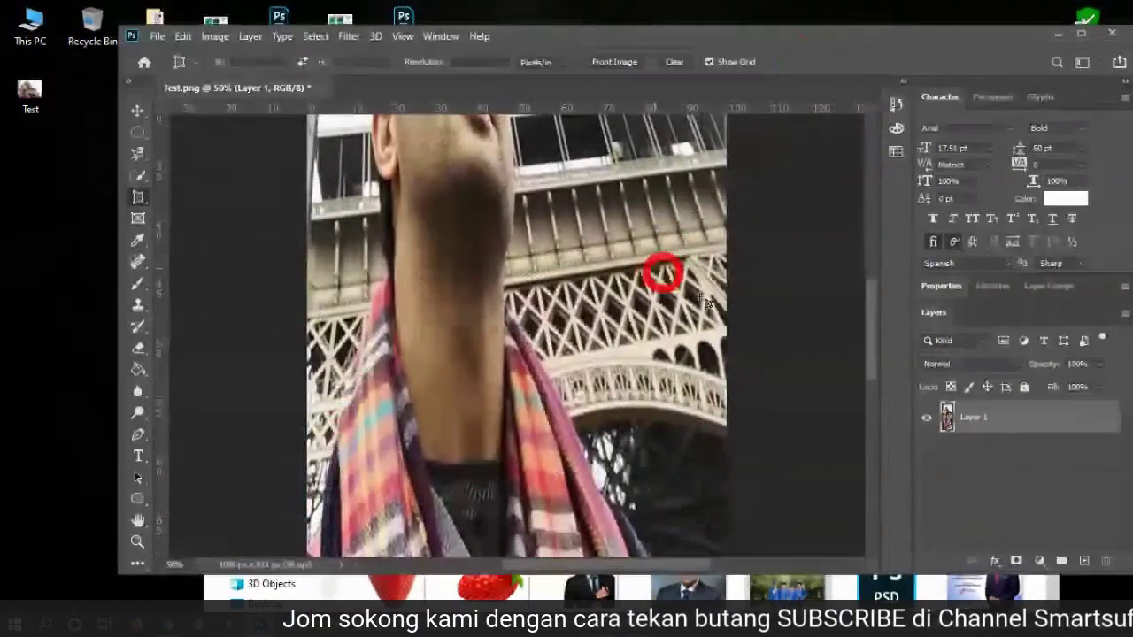
Step: Undo the perspective crop, restoring the full 1080 x 811 px photo
{"action": "scroll", "coordinate": [848, 215], "scroll_direction": "up", "scroll_amount": 1}
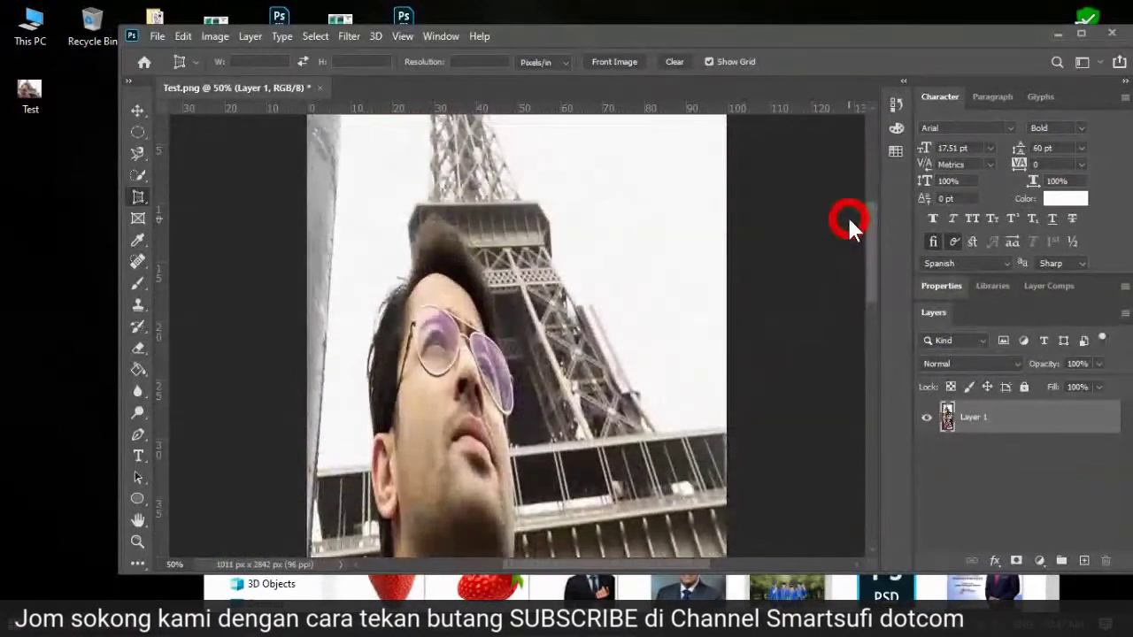
{"action": "scroll", "coordinate": [846, 204], "scroll_direction": "up", "scroll_amount": 3}
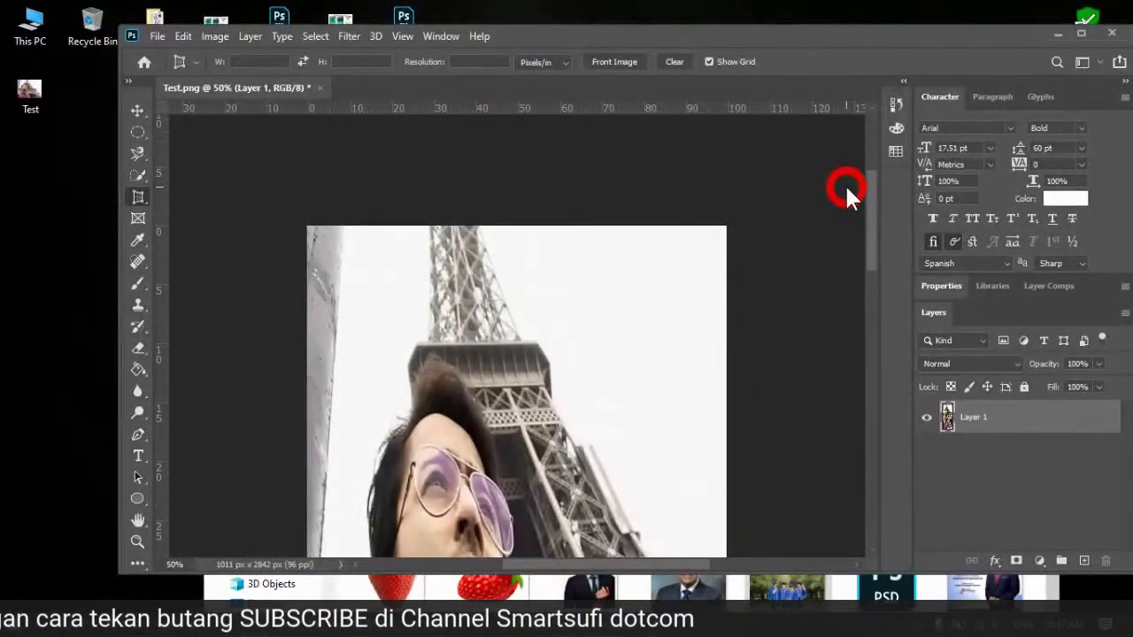
{"action": "scroll", "coordinate": [845, 186], "scroll_direction": "down", "scroll_amount": 1}
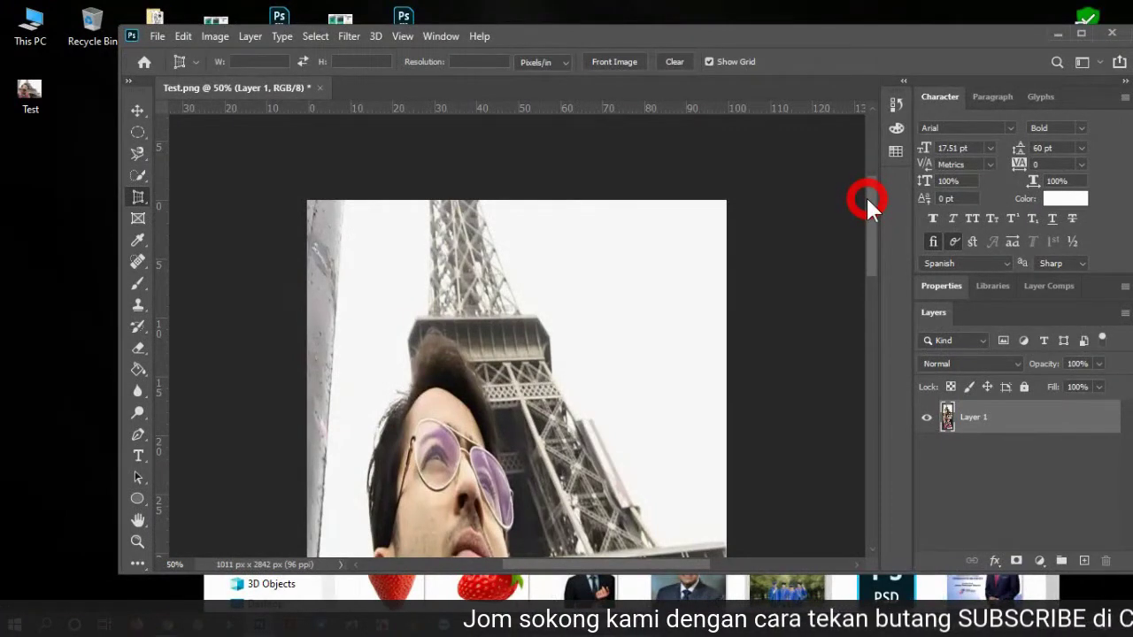
{"action": "key", "text": "ctrl+z"}
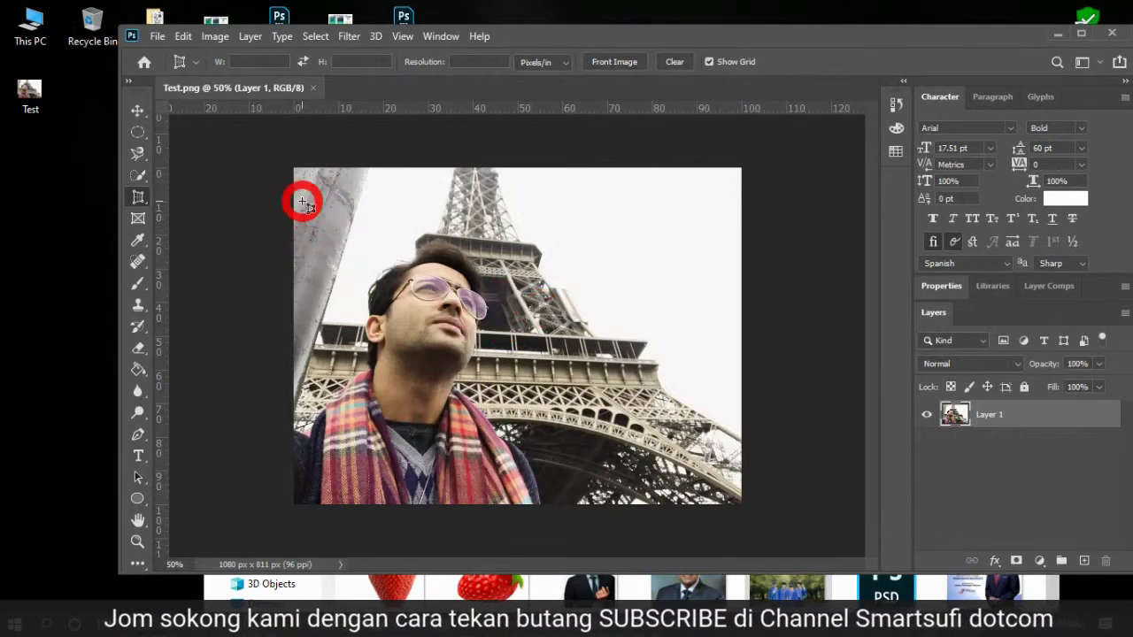
Step: Try a skewed perspective crop around the man, then undo it
{"action": "left_click_drag", "start_coordinate": [293, 206], "coordinate": [578, 519]}
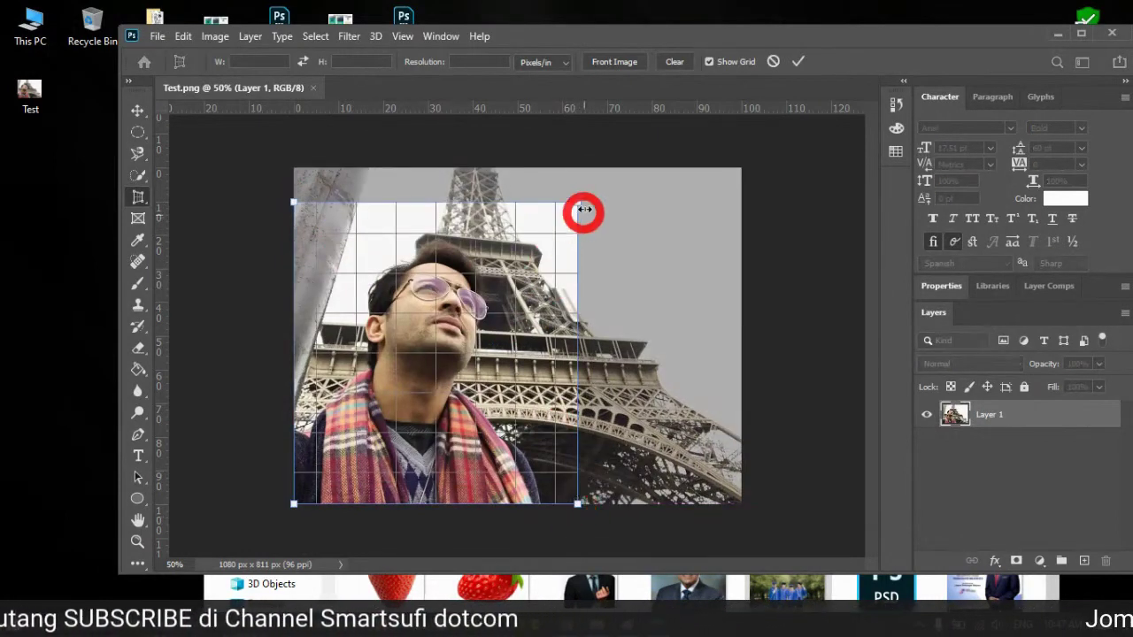
{"action": "left_click_drag", "start_coordinate": [575, 205], "coordinate": [486, 212]}
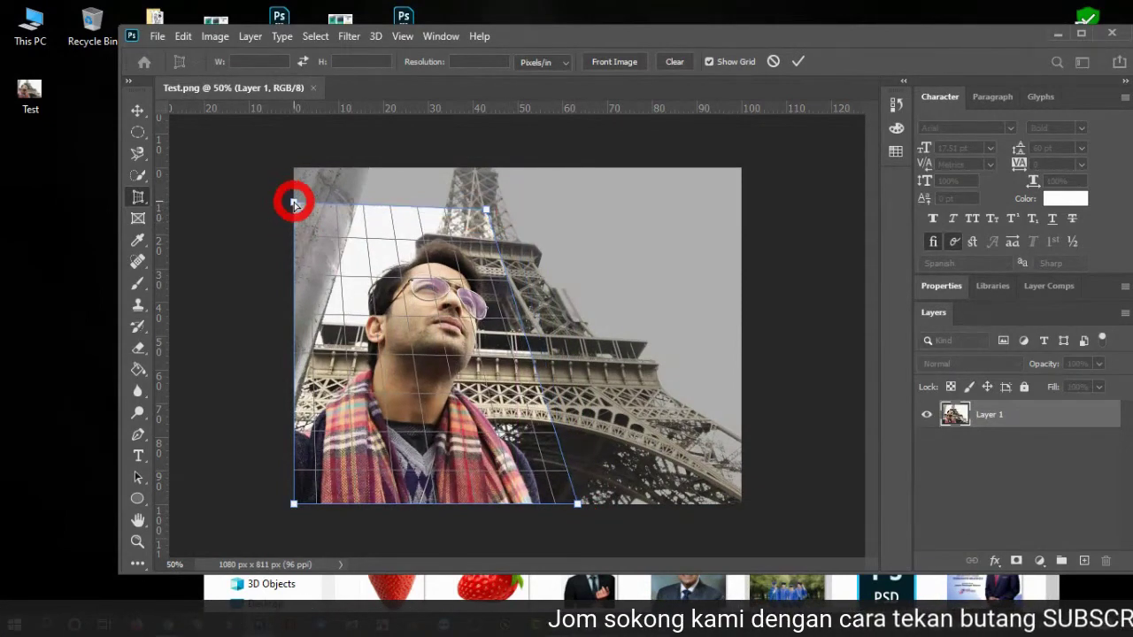
{"action": "left_click_drag", "start_coordinate": [295, 201], "coordinate": [326, 269]}
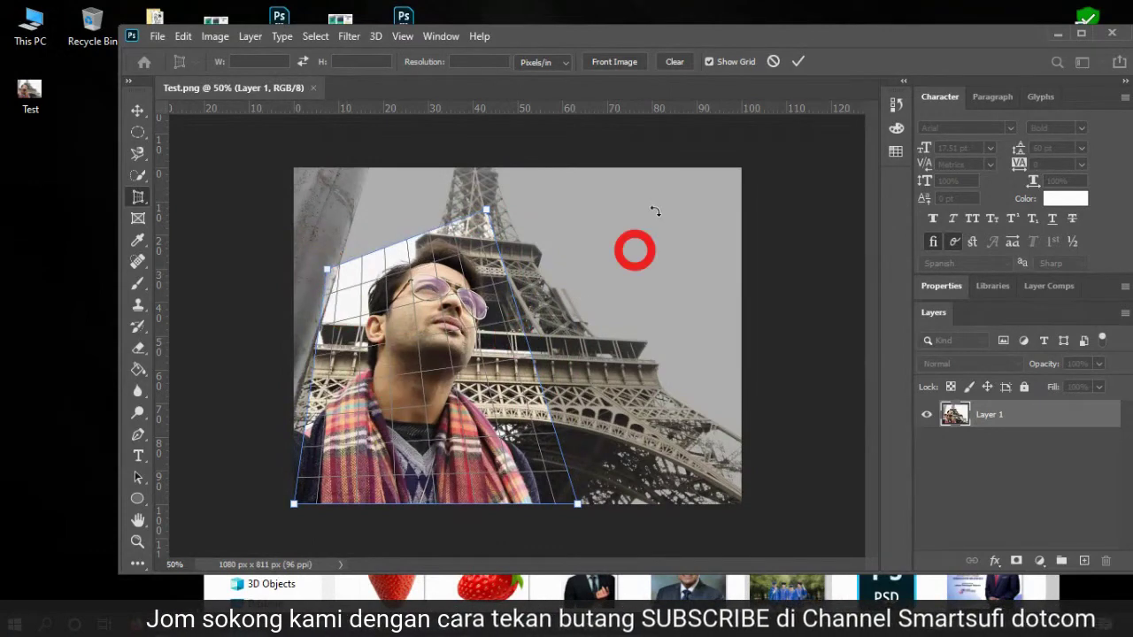
{"action": "left_click", "coordinate": [799, 62]}
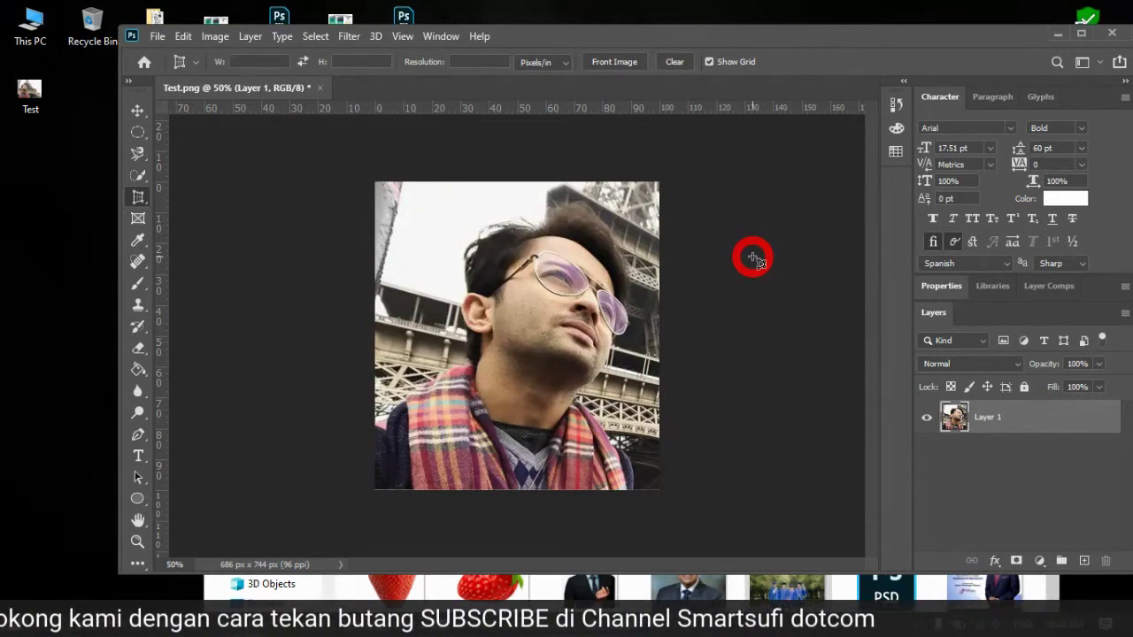
{"action": "key", "text": "ctrl+z"}
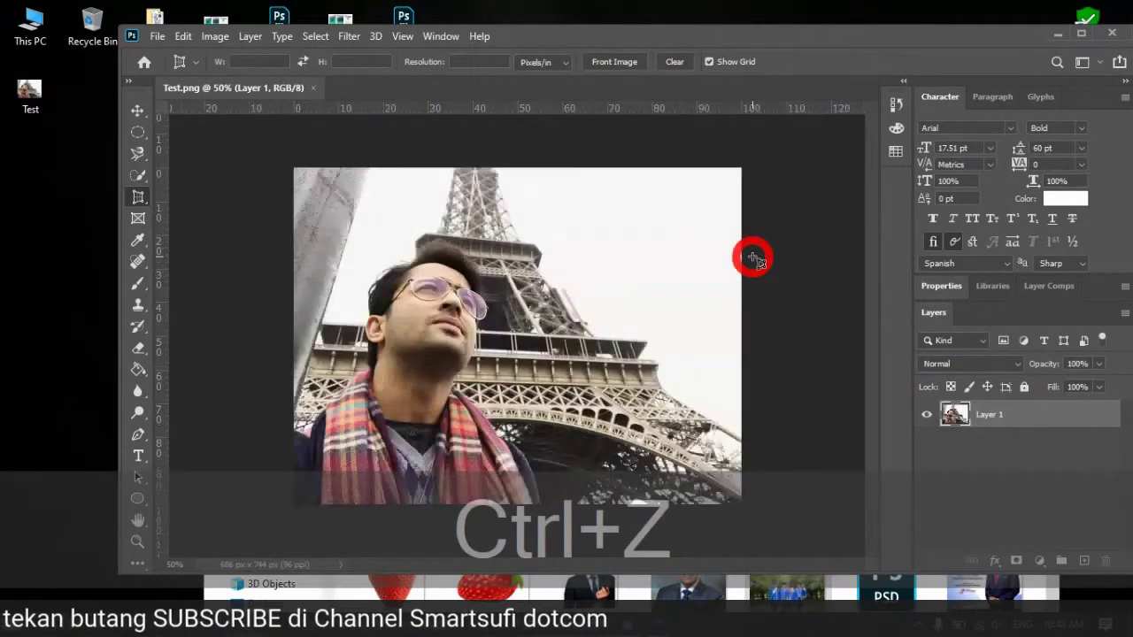
Step: Return to the regular Crop Tool, cancel the crop box, and close Test.png
{"action": "right_click", "coordinate": [134, 196]}
{"action": "left_click", "coordinate": [189, 197]}
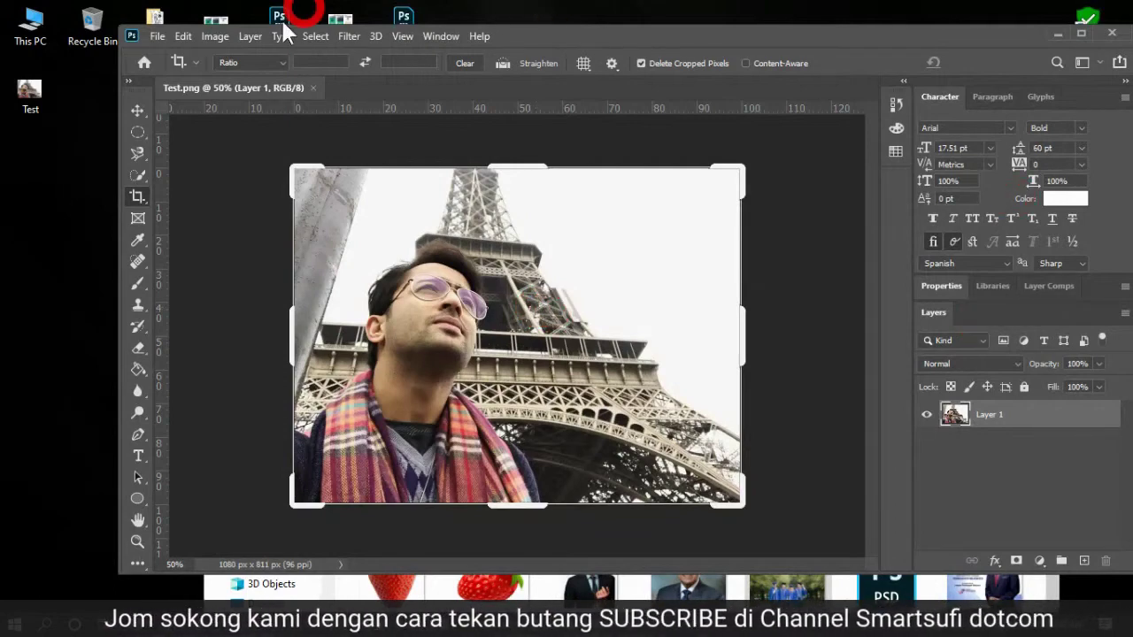
{"action": "key", "text": "Escape"}
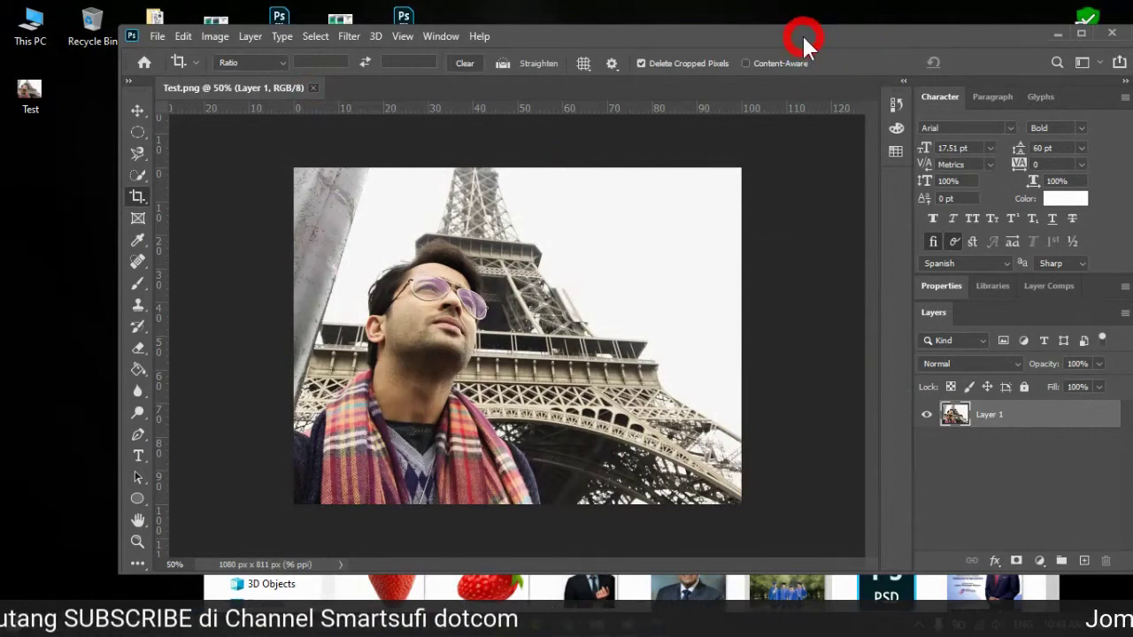
{"action": "key", "text": "ctrl+w"}
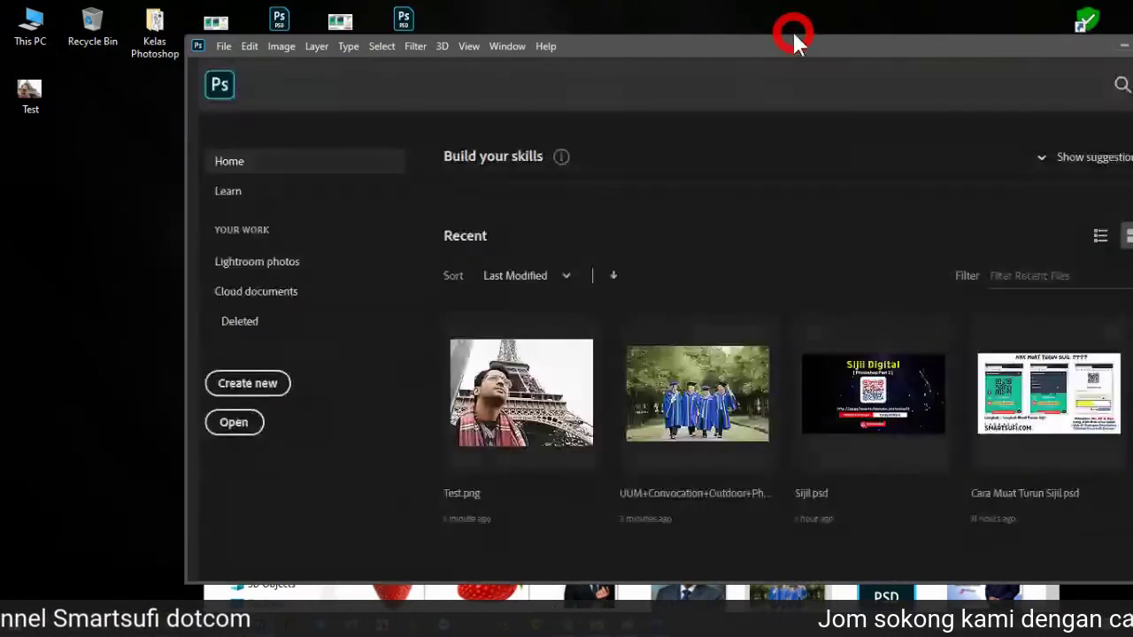
{"action": "key", "text": "super+Right"}
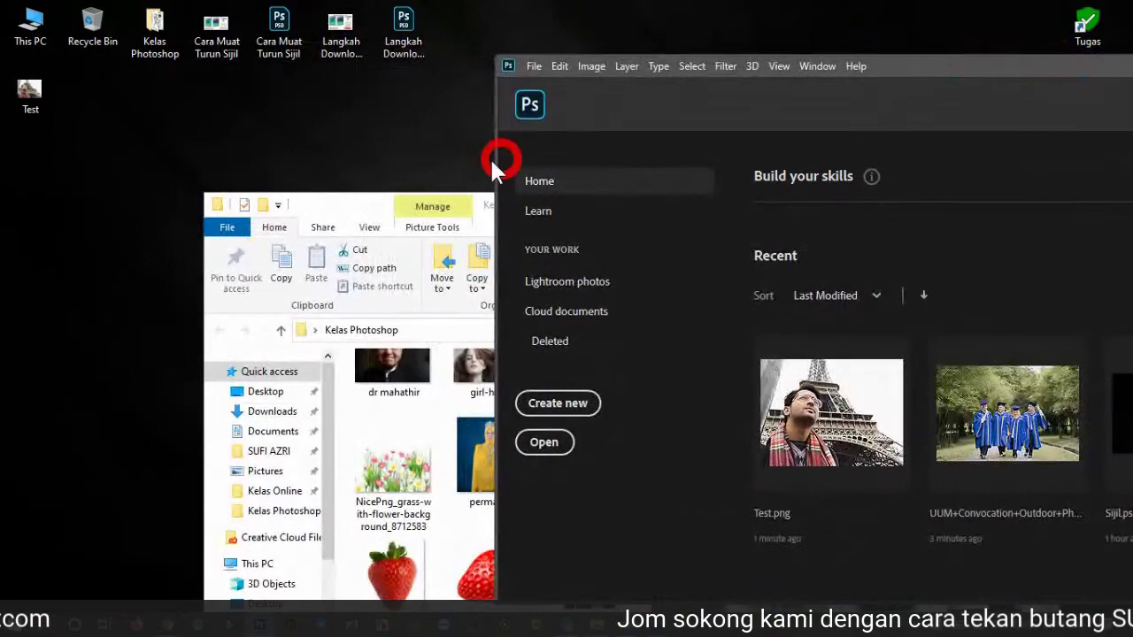
Step: Select Celebrating-1Malaysia-Truly-Asia-C1MTA in the Kelas Photoshop folder
{"action": "left_click", "coordinate": [346, 197]}
{"action": "scroll", "coordinate": [670, 402], "scroll_direction": "up", "scroll_amount": 2}
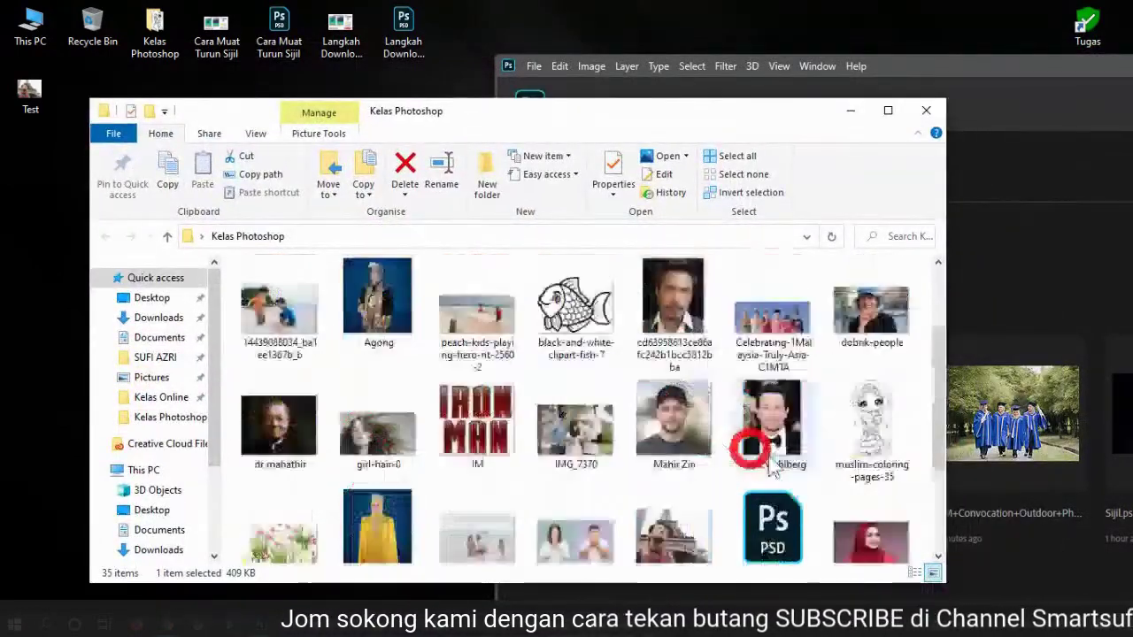
{"action": "scroll", "coordinate": [766, 495], "scroll_direction": "up", "scroll_amount": 2}
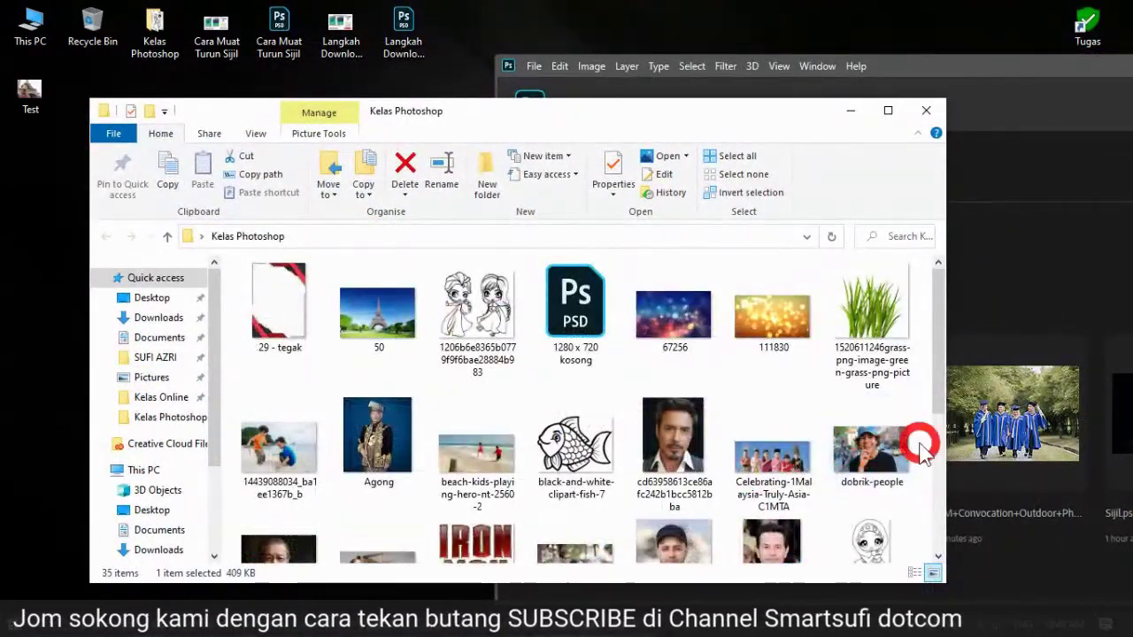
{"action": "scroll", "coordinate": [915, 445], "scroll_direction": "down", "scroll_amount": 3}
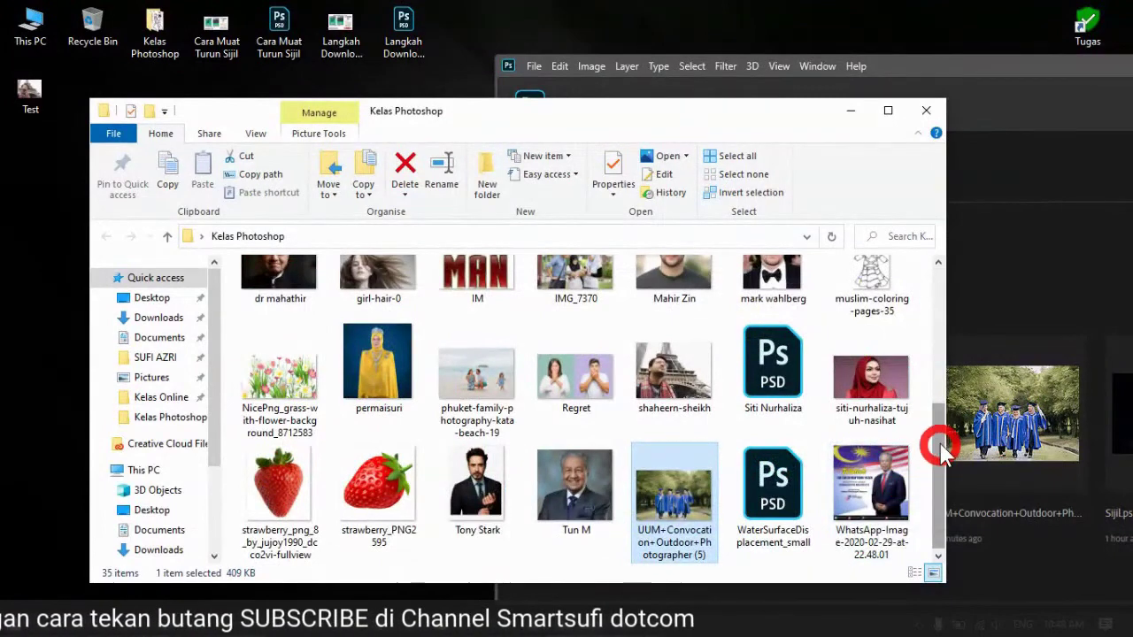
{"action": "left_click_drag", "start_coordinate": [938, 513], "coordinate": [973, 378]}
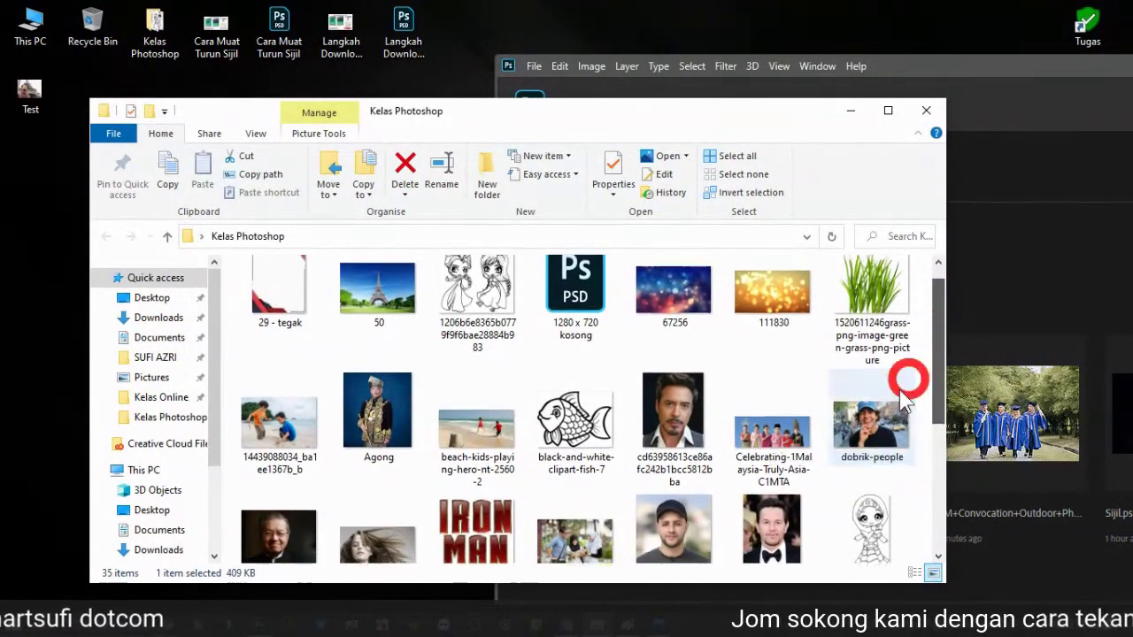
{"action": "left_click", "coordinate": [770, 438]}
{"action": "left_click_drag", "start_coordinate": [770, 439], "coordinate": [991, 354]}
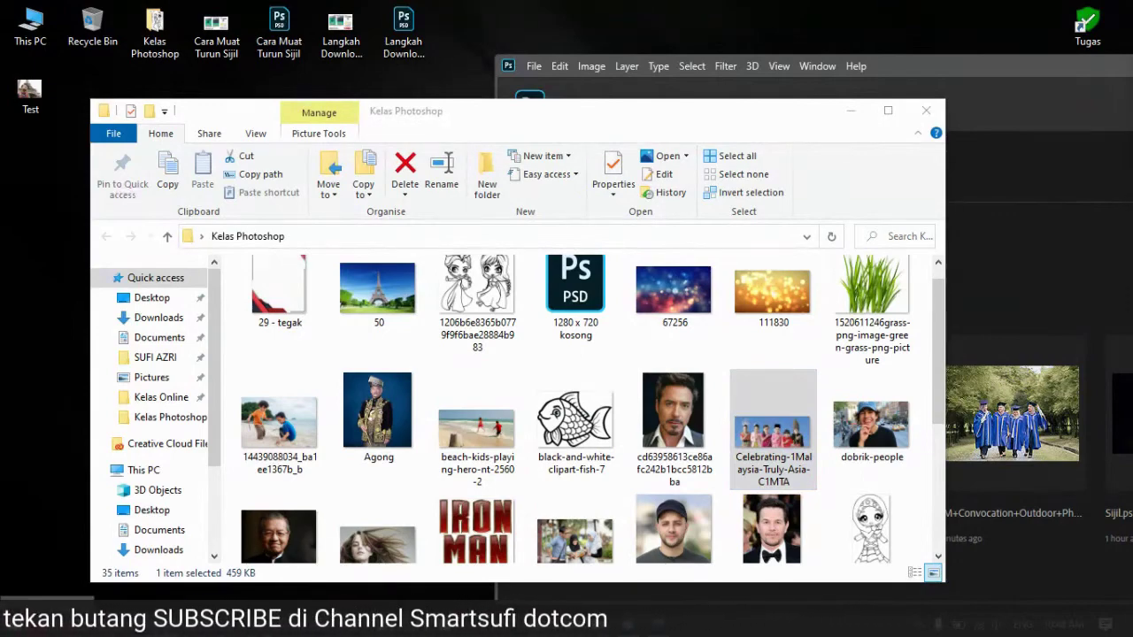
Step: Arrange the folder and Photoshop windows side by side and drag the photo into Photoshop
{"action": "double_click", "coordinate": [774, 106]}
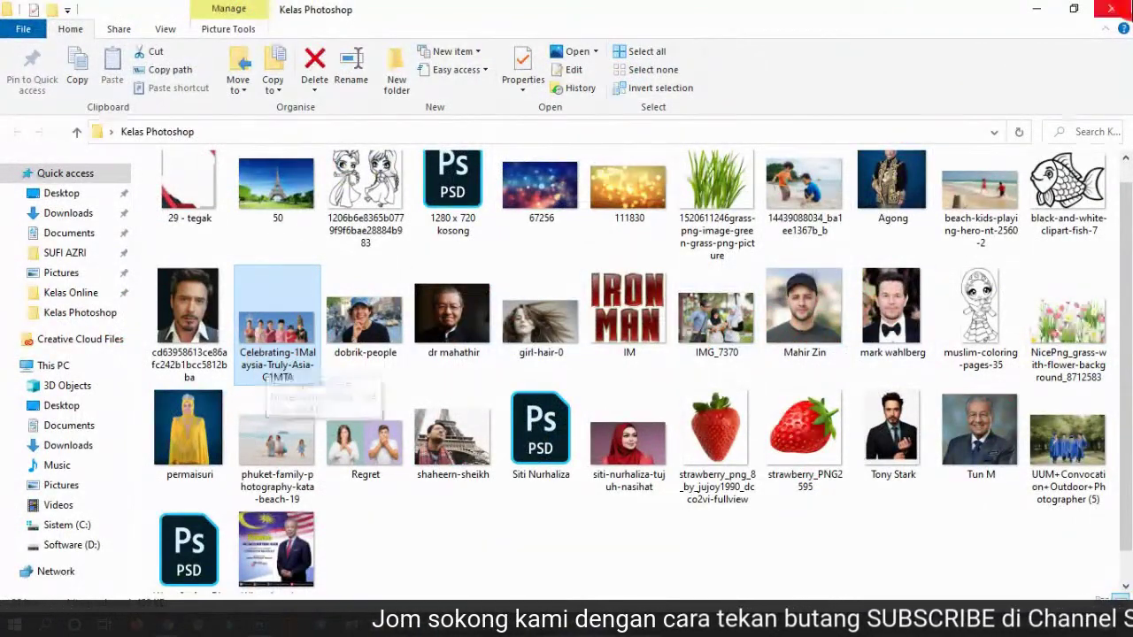
{"action": "left_click", "coordinate": [1037, 11]}
{"action": "left_click_drag", "start_coordinate": [1015, 64], "coordinate": [600, 79]}
{"action": "left_click_drag", "start_coordinate": [656, 24], "coordinate": [687, 24]}
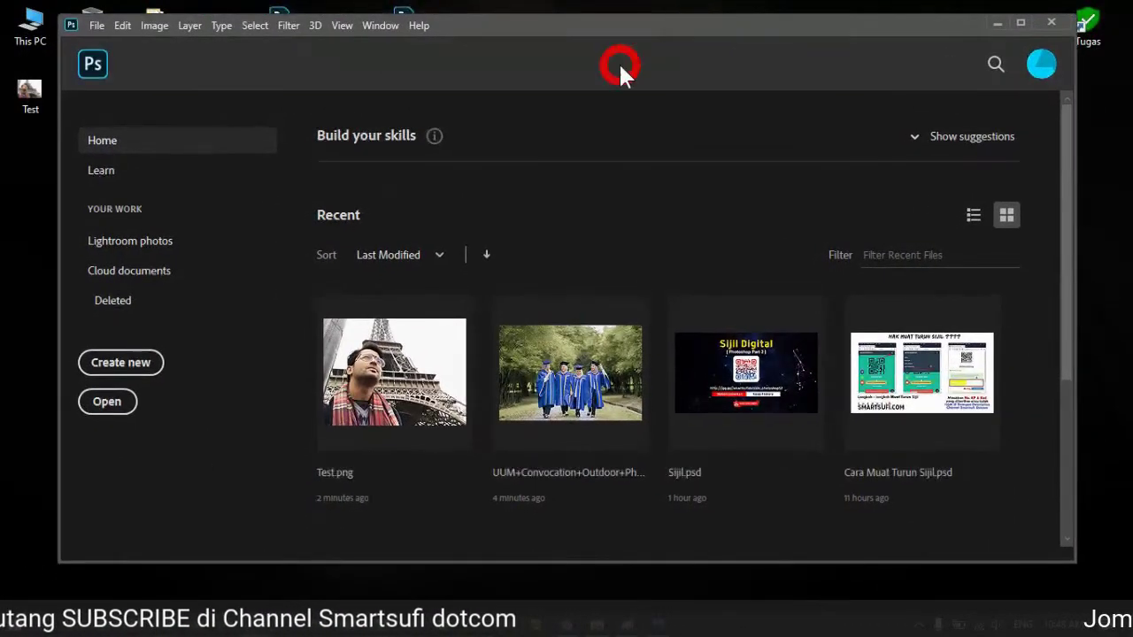
{"action": "left_click", "coordinate": [600, 625]}
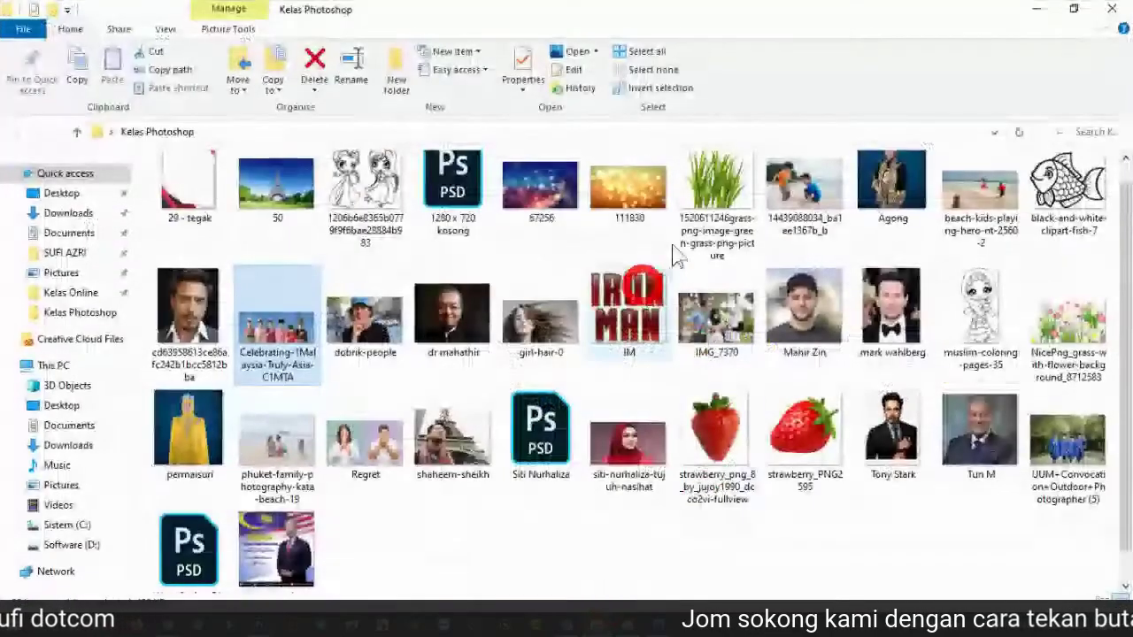
{"action": "left_click", "coordinate": [1082, 10]}
{"action": "left_click_drag", "start_coordinate": [698, 111], "coordinate": [918, 101]}
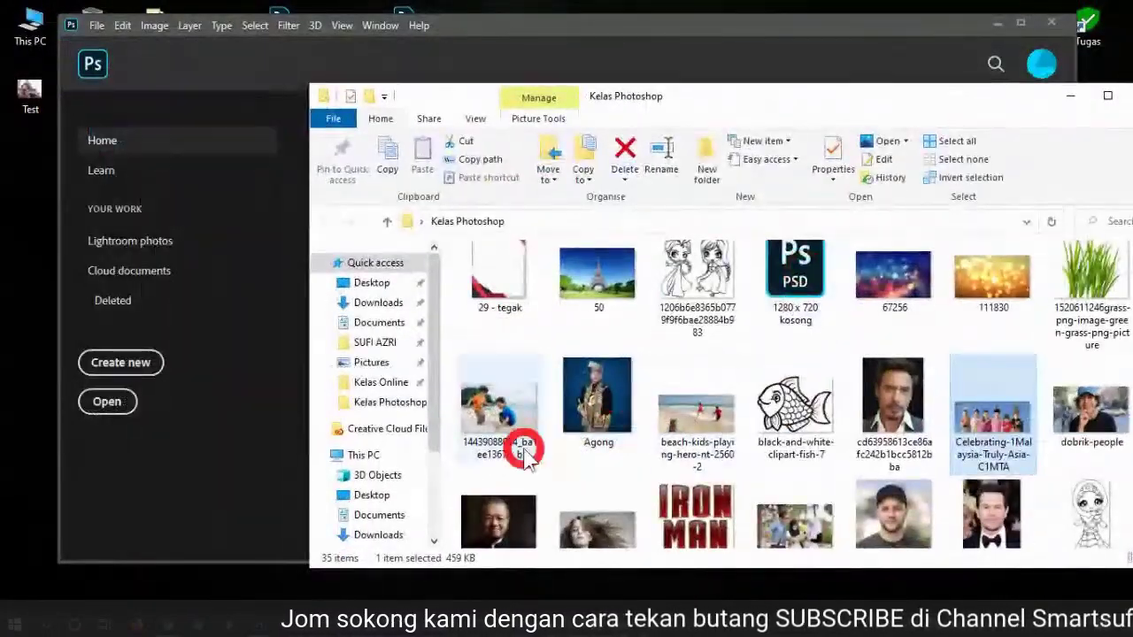
{"action": "left_click_drag", "start_coordinate": [968, 435], "coordinate": [261, 225]}
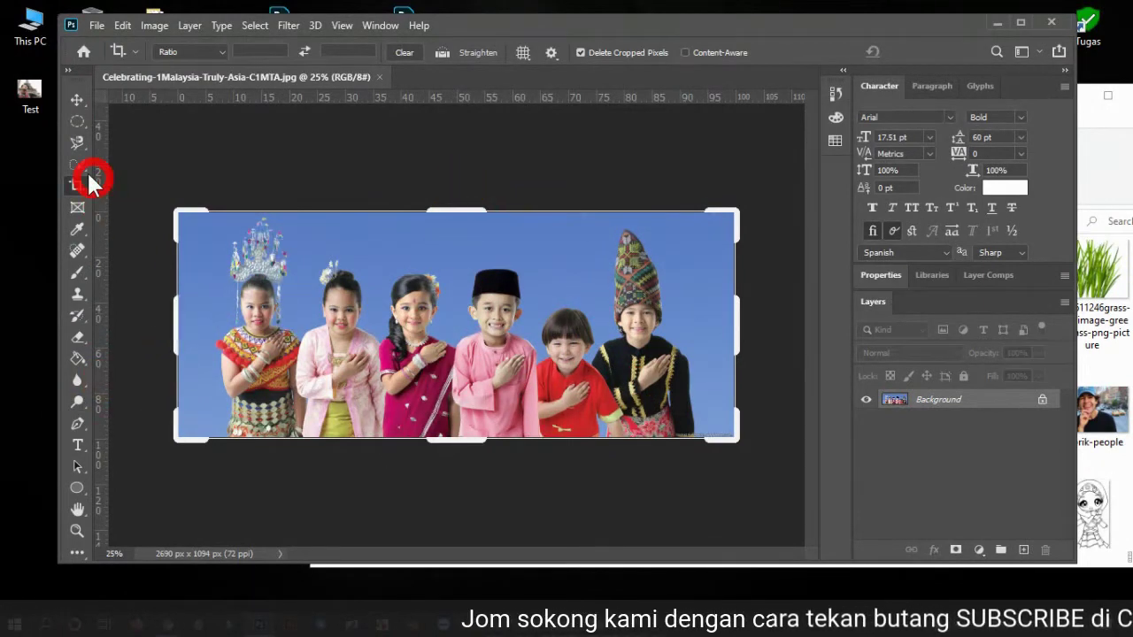
Step: Pull the crop's left and right edges in around the three right-hand children, giving 1211 x 1094 px
{"action": "left_click_drag", "start_coordinate": [177, 319], "coordinate": [331, 324]}
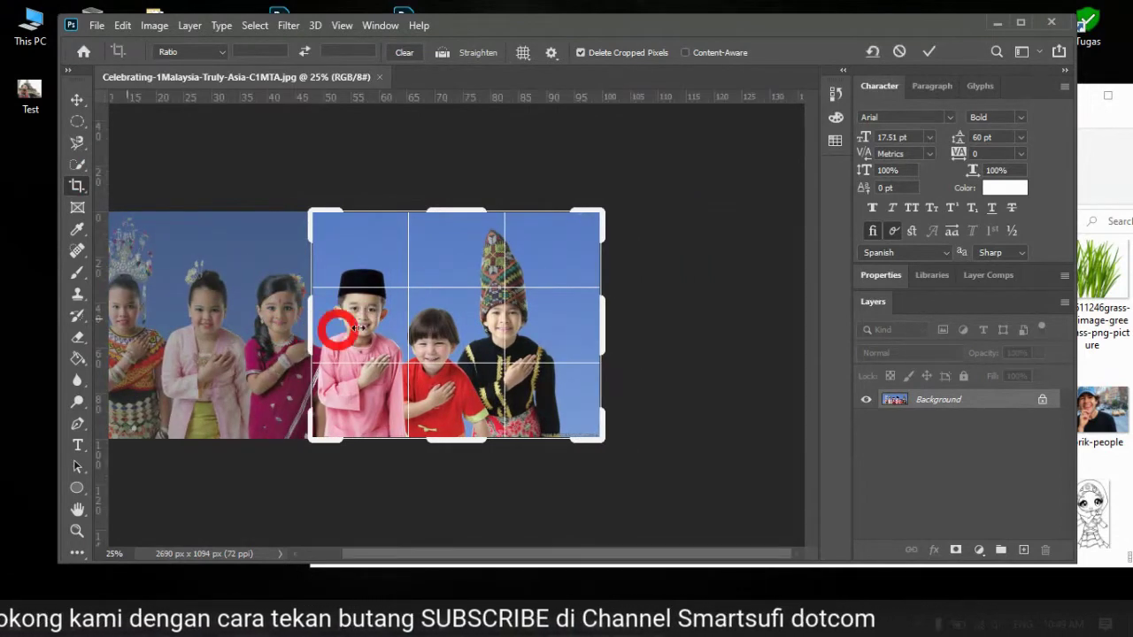
{"action": "left_click_drag", "start_coordinate": [607, 319], "coordinate": [590, 328]}
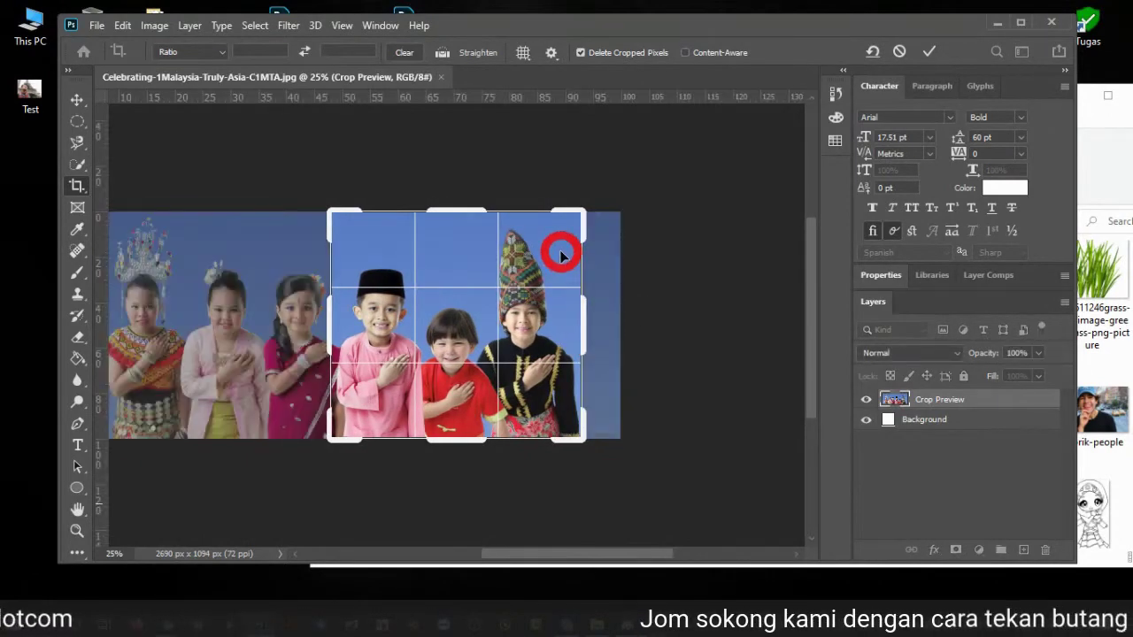
{"action": "key", "text": "Return"}
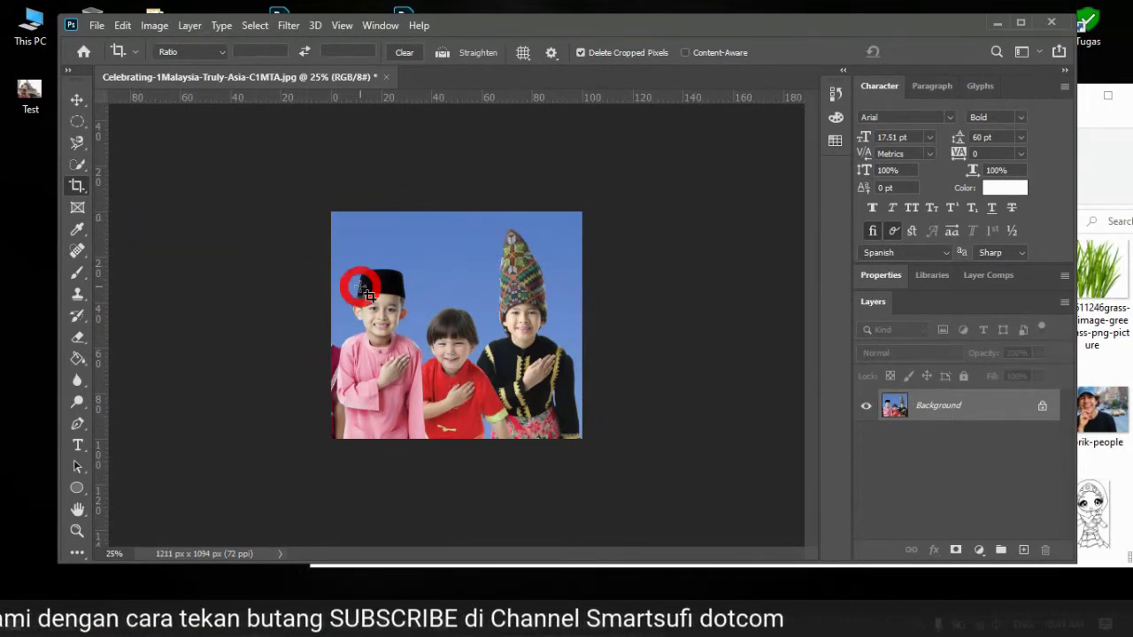
Step: Apply a first perspective crop with a skewed box over the children
{"action": "left_click_drag", "start_coordinate": [75, 190], "coordinate": [136, 198]}
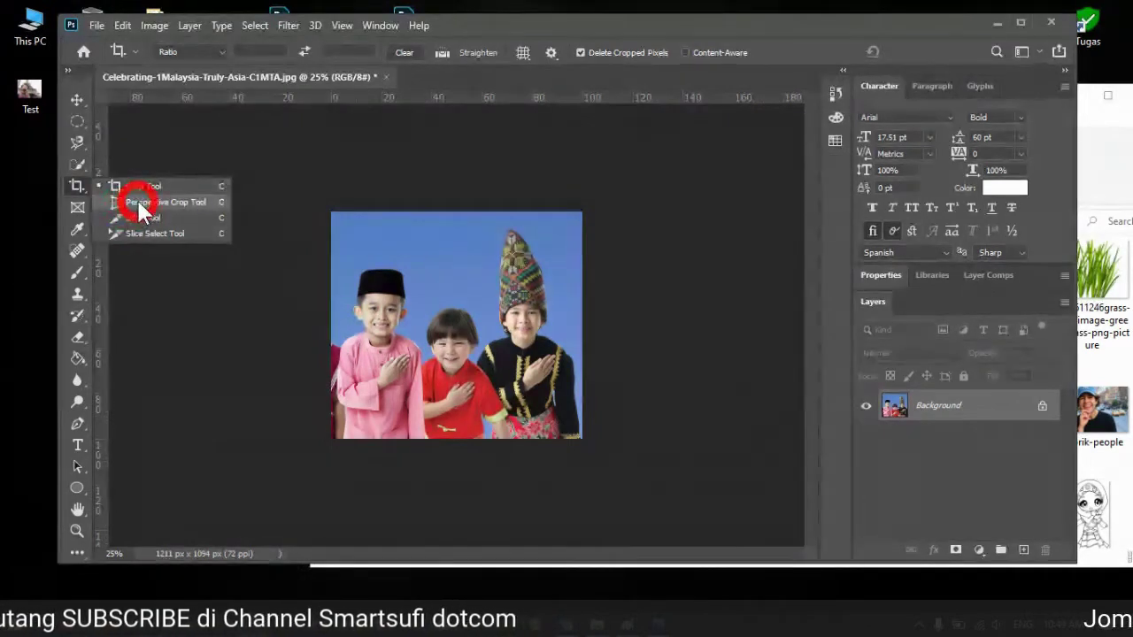
{"action": "left_click_drag", "start_coordinate": [339, 217], "coordinate": [539, 431]}
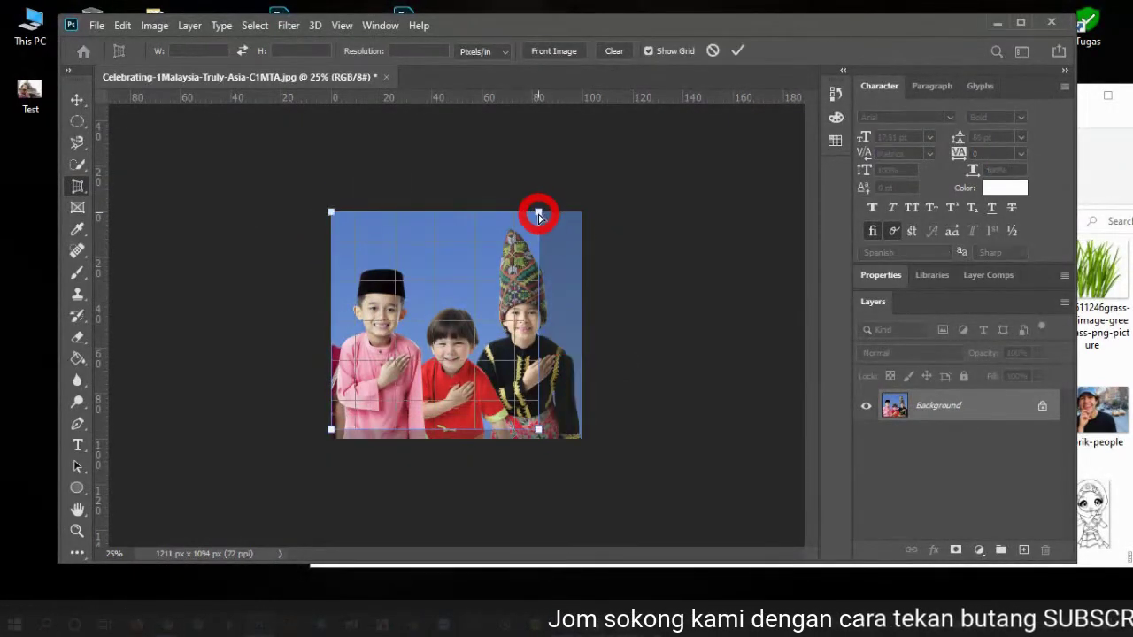
{"action": "left_click_drag", "start_coordinate": [537, 212], "coordinate": [564, 236]}
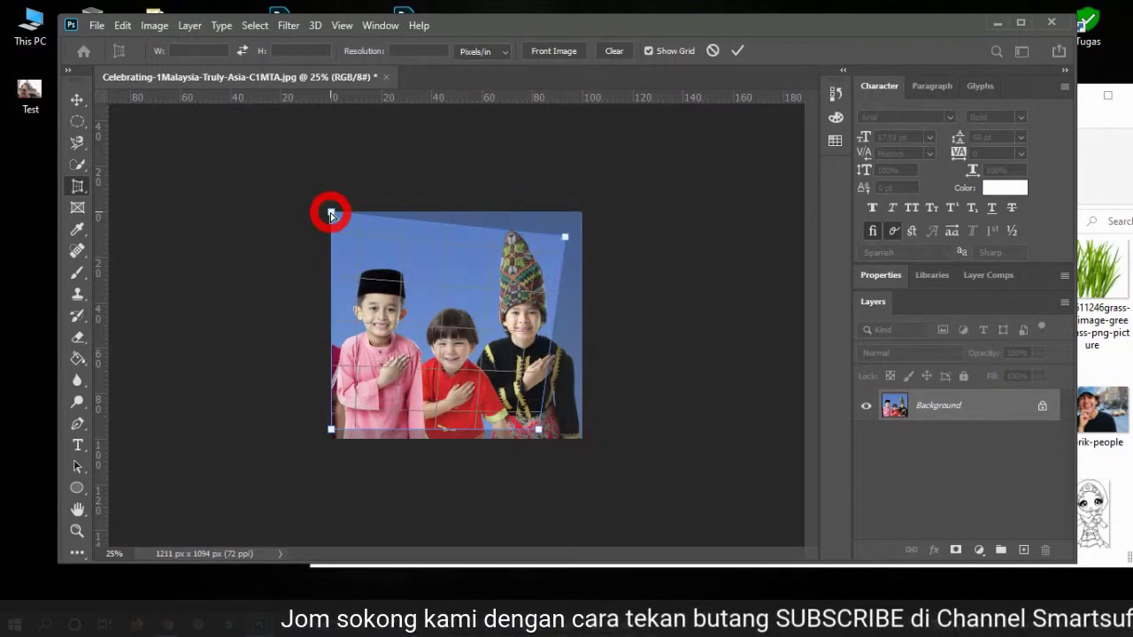
{"action": "left_click_drag", "start_coordinate": [331, 214], "coordinate": [358, 225]}
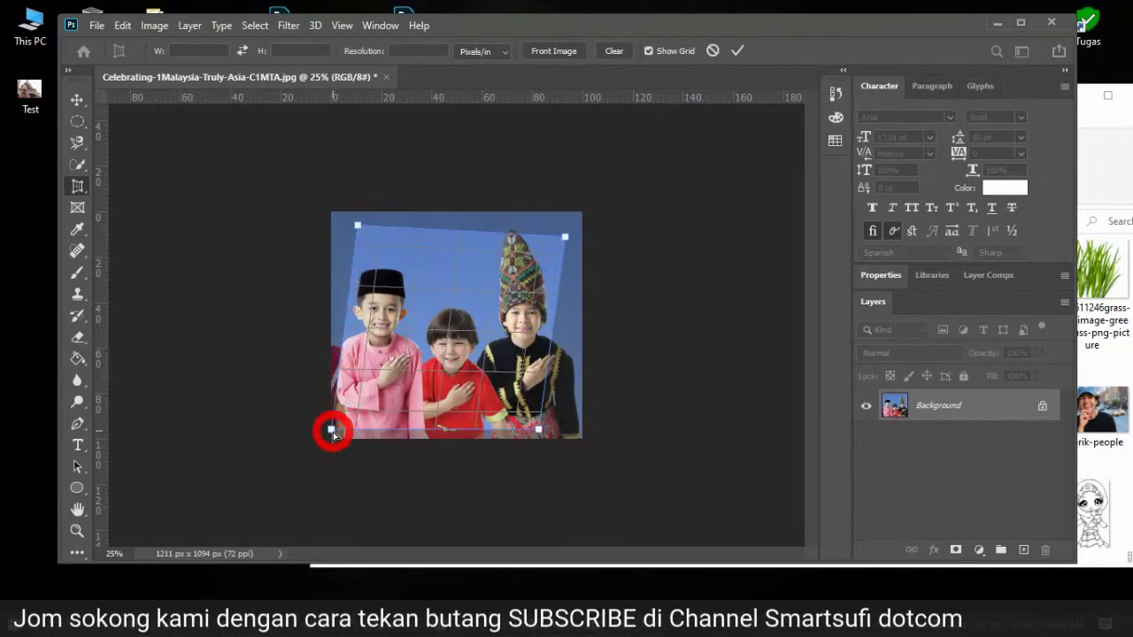
{"action": "left_click_drag", "start_coordinate": [331, 431], "coordinate": [438, 429]}
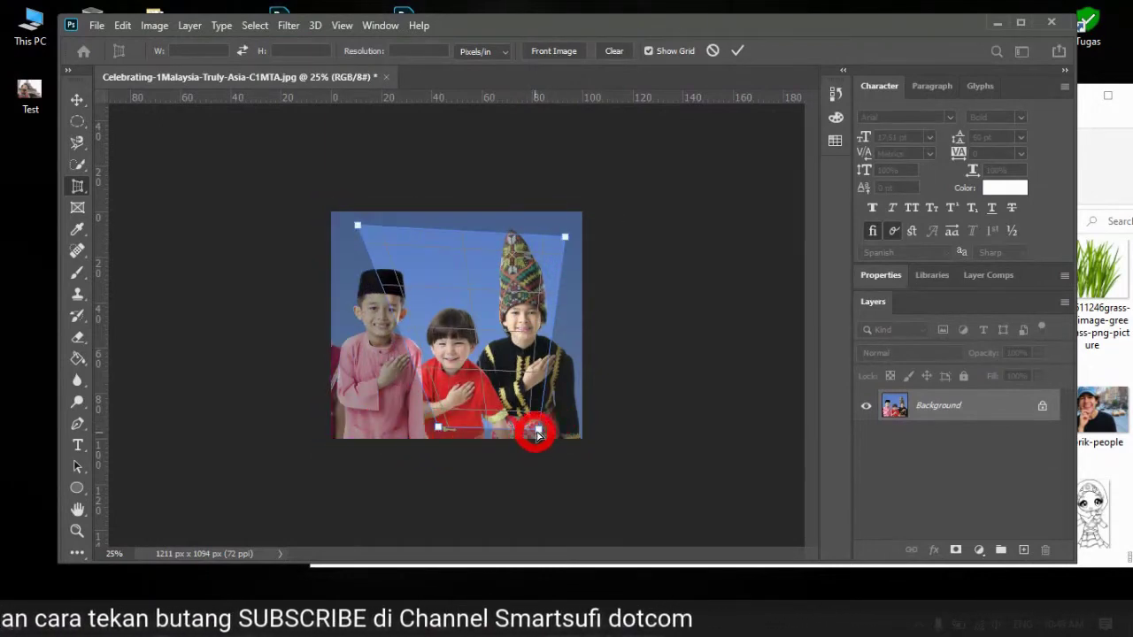
{"action": "left_click_drag", "start_coordinate": [539, 431], "coordinate": [507, 427]}
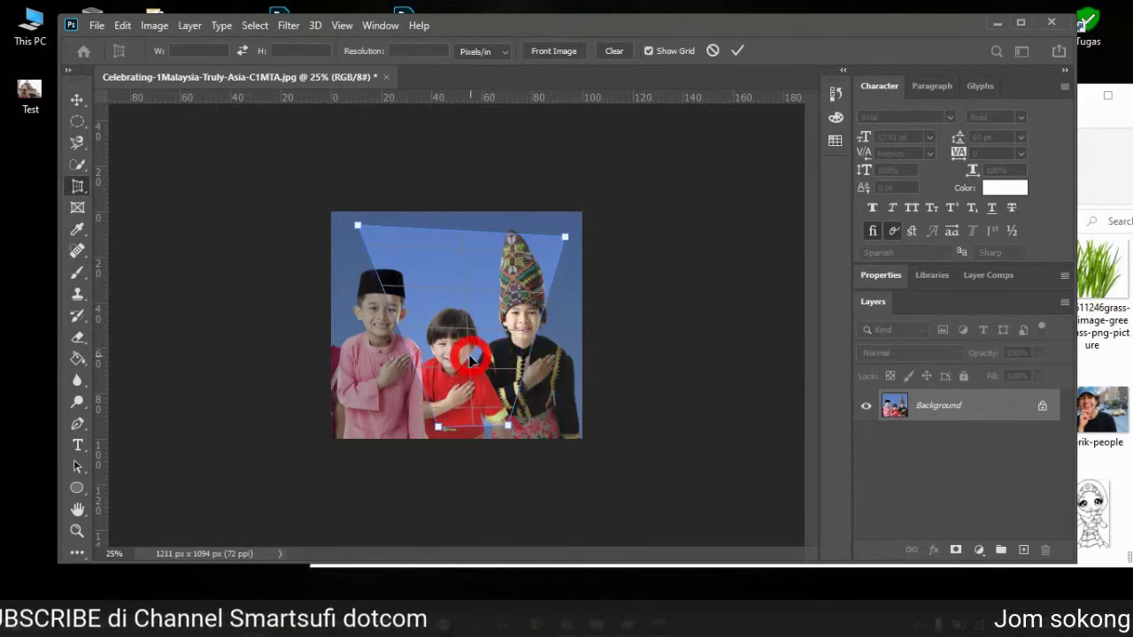
{"action": "left_click", "coordinate": [734, 51]}
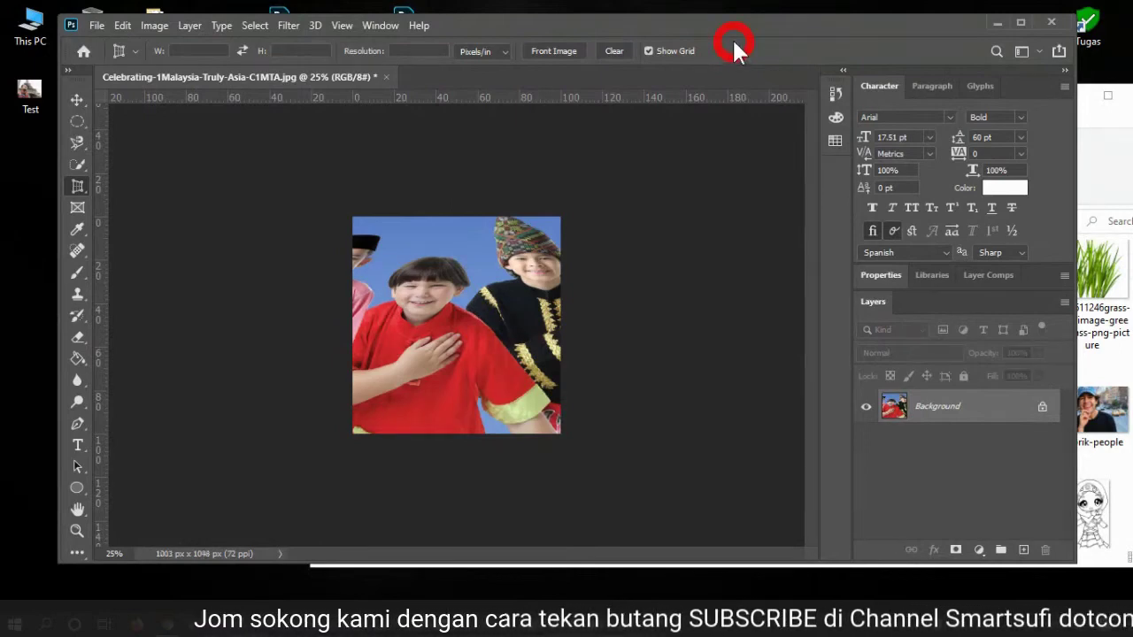
Step: Undo it and redraw the perspective crop around the boy in red, producing a tall frame
{"action": "key", "text": "ctrl+z"}
{"action": "left_click_drag", "start_coordinate": [362, 231], "coordinate": [546, 424]}
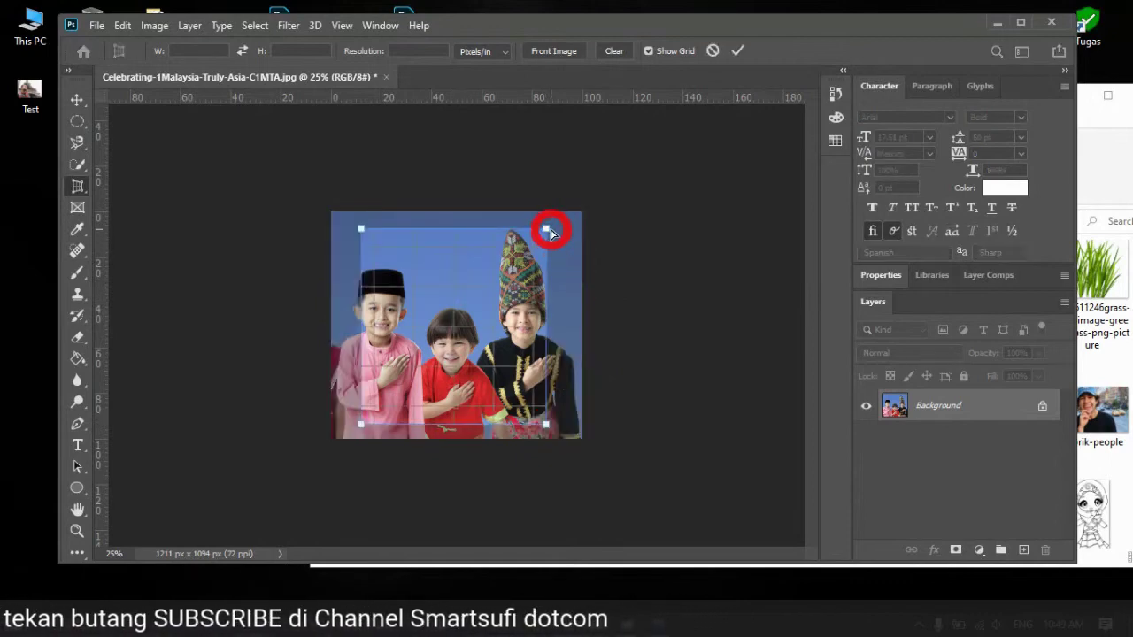
{"action": "left_click_drag", "start_coordinate": [549, 237], "coordinate": [455, 232]}
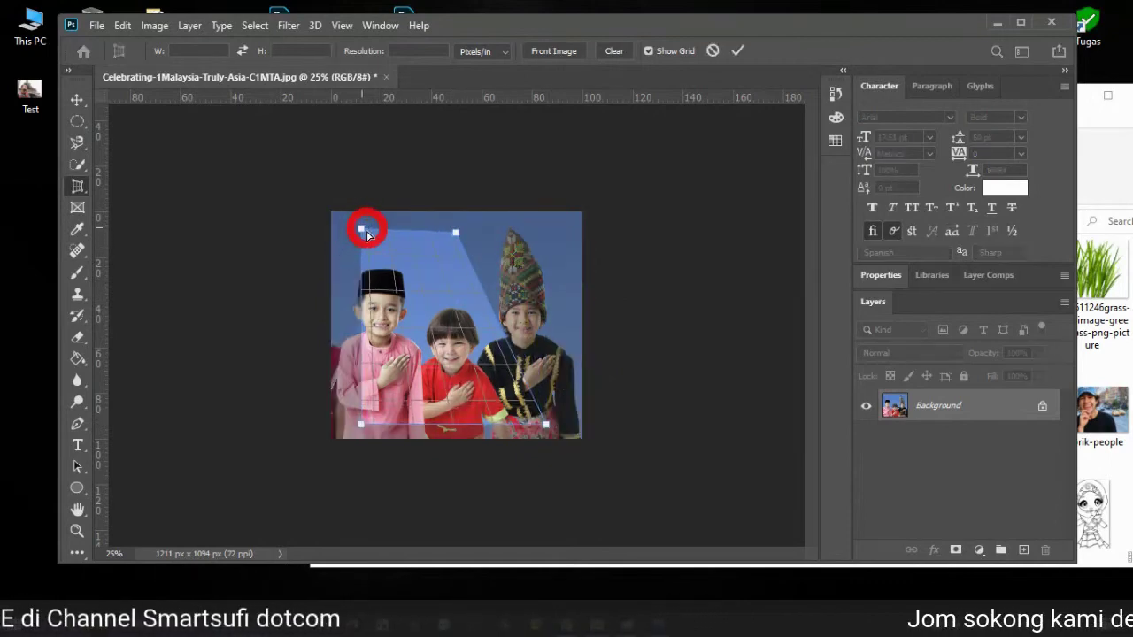
{"action": "left_click_drag", "start_coordinate": [361, 231], "coordinate": [423, 275]}
{"action": "left_click_drag", "start_coordinate": [457, 239], "coordinate": [476, 269]}
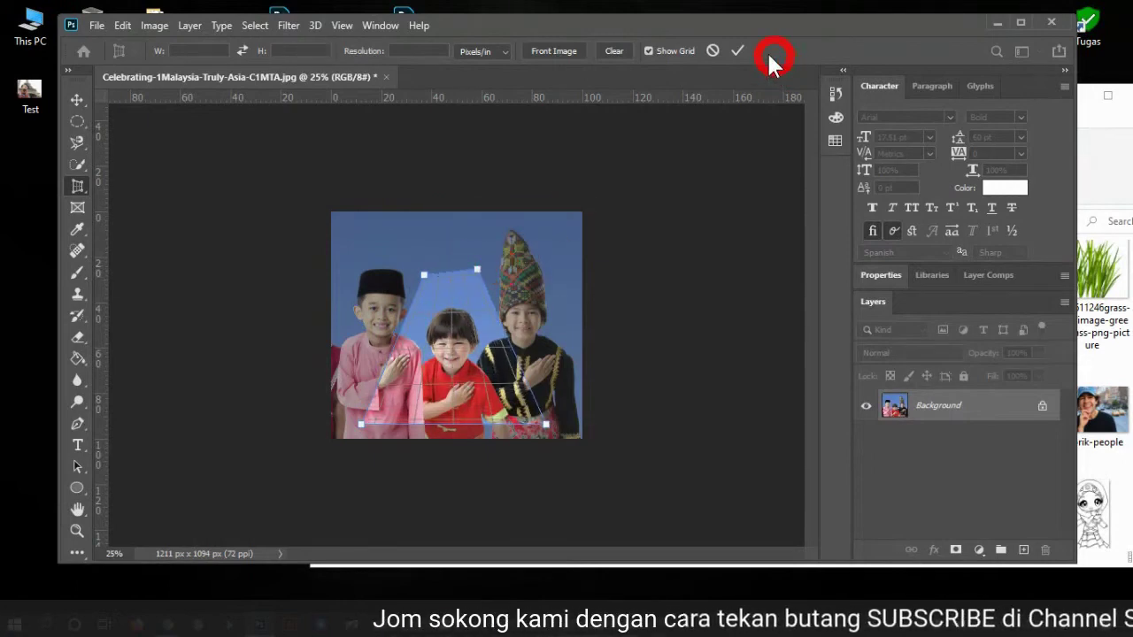
{"action": "left_click", "coordinate": [734, 50]}
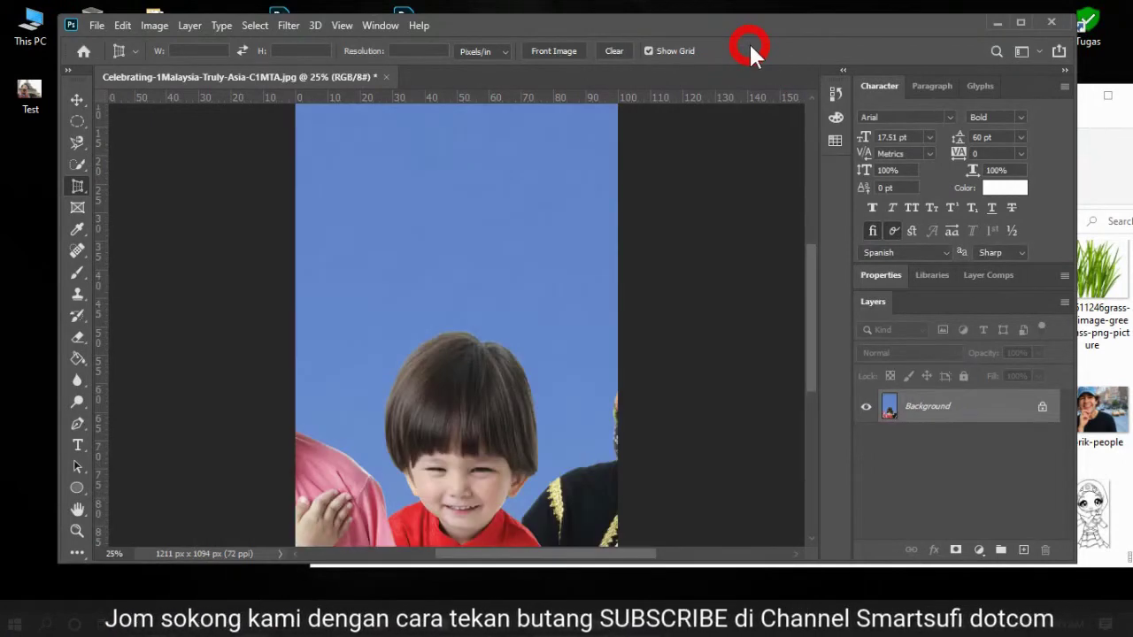
Step: Choose Crop Tool from the crop flyout, leaving the image at 1554 x 2745 px
{"action": "scroll", "coordinate": [728, 309], "scroll_direction": "down", "scroll_amount": 4}
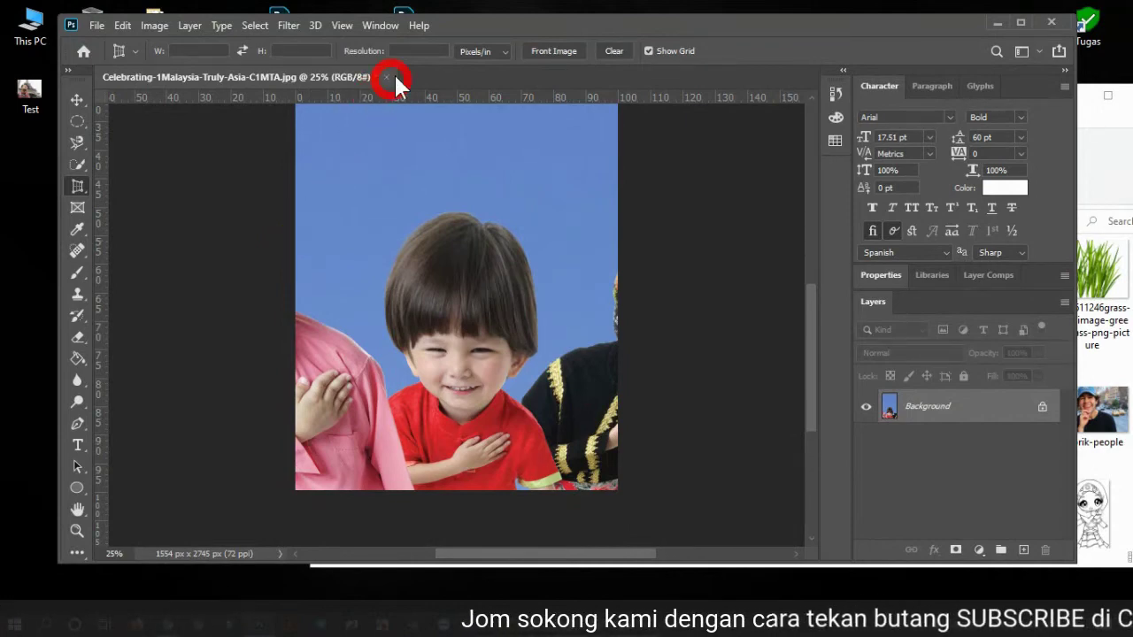
{"action": "left_click_drag", "start_coordinate": [77, 184], "coordinate": [174, 218]}
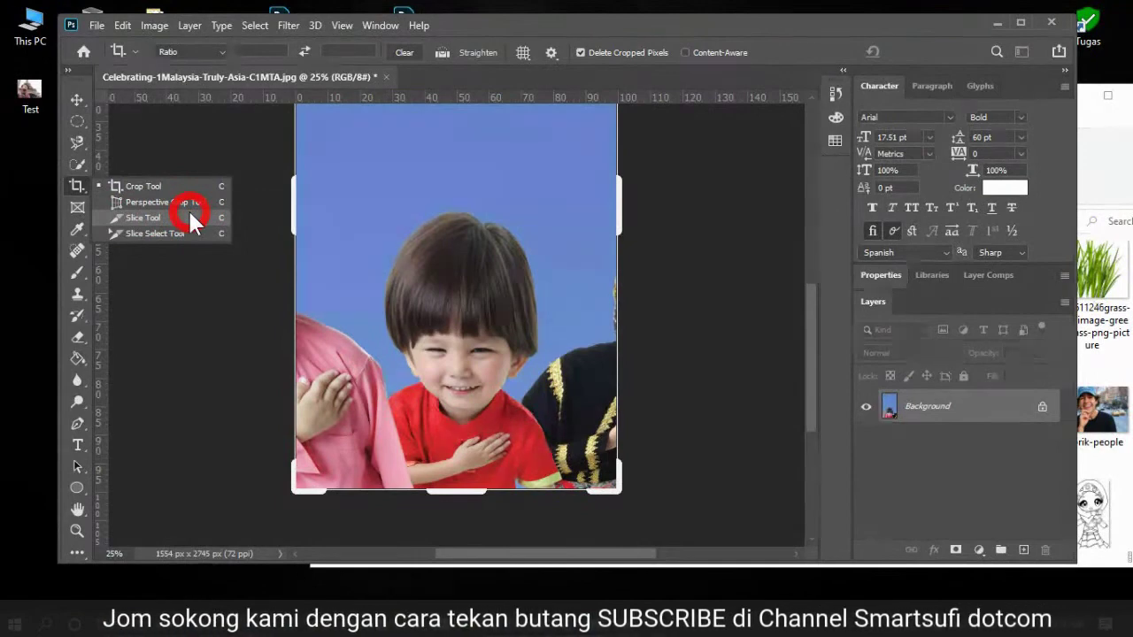
Step: Pick the Slice Tool, close the children's photo discarding changes, and bring the Kelas Photoshop folder forward
{"action": "left_click_drag", "start_coordinate": [188, 210], "coordinate": [146, 217]}
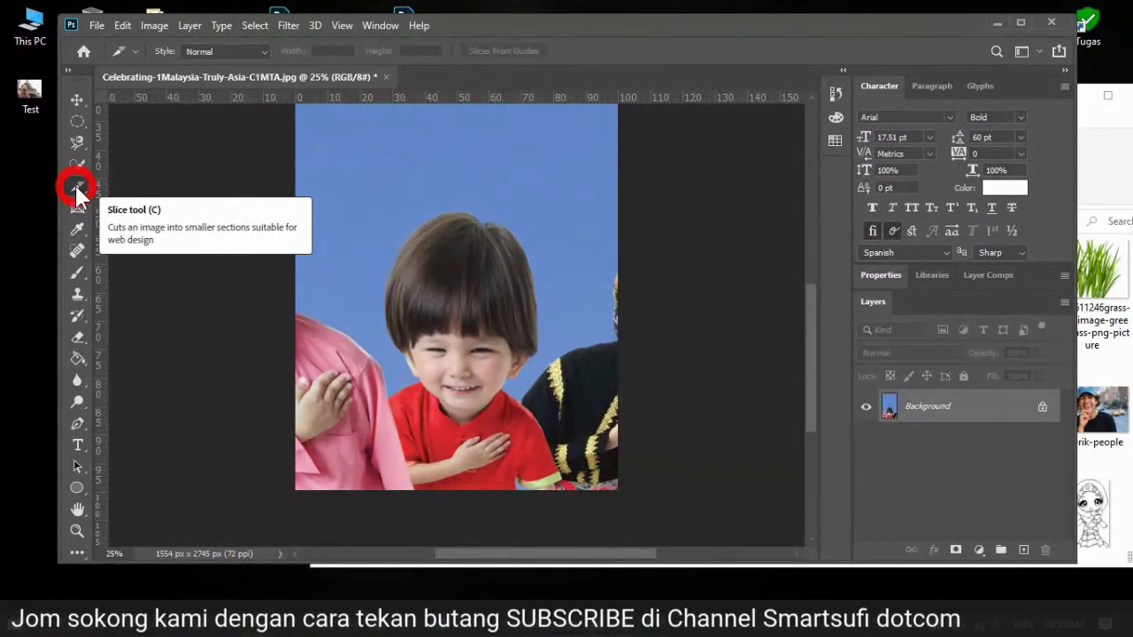
{"action": "left_click", "coordinate": [386, 78]}
{"action": "left_click", "coordinate": [610, 253]}
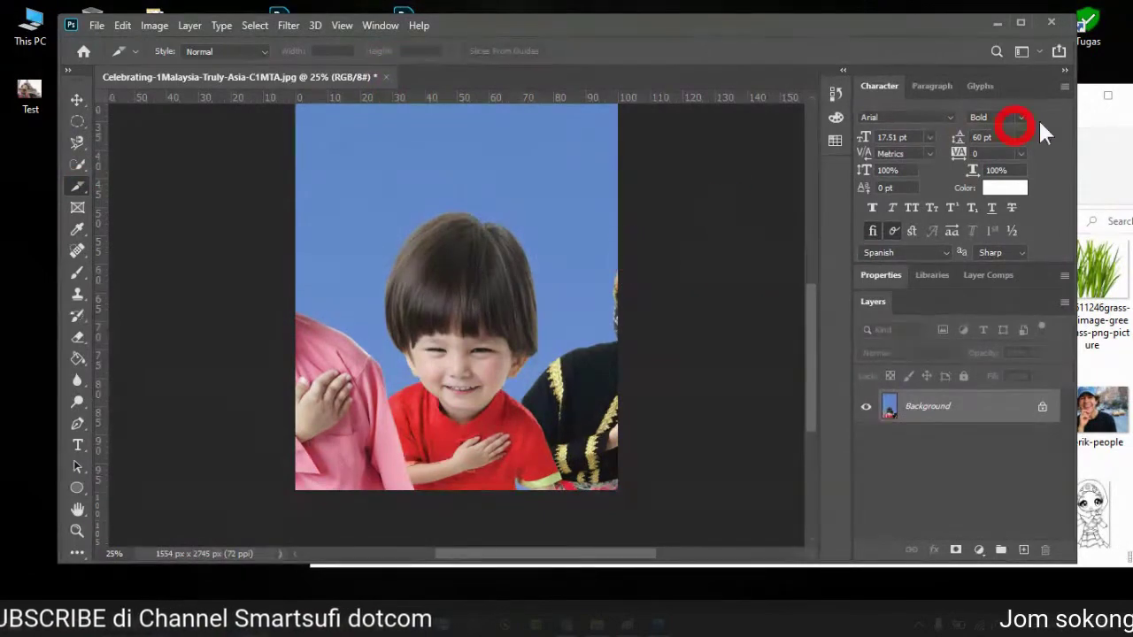
{"action": "left_click", "coordinate": [1122, 149]}
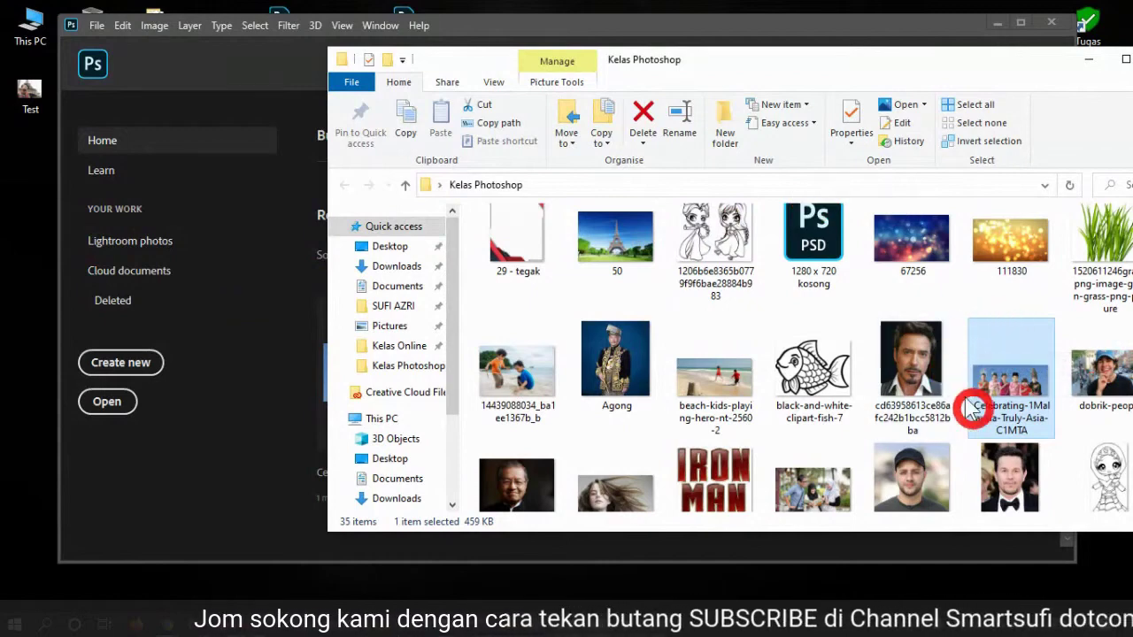
Step: Move the folder window right and drag Celebrating-1Malaysia-Truly-Asia-C1MTA into Photoshop at 2690 x 1094 px
{"action": "left_click_drag", "start_coordinate": [923, 65], "coordinate": [948, 32]}
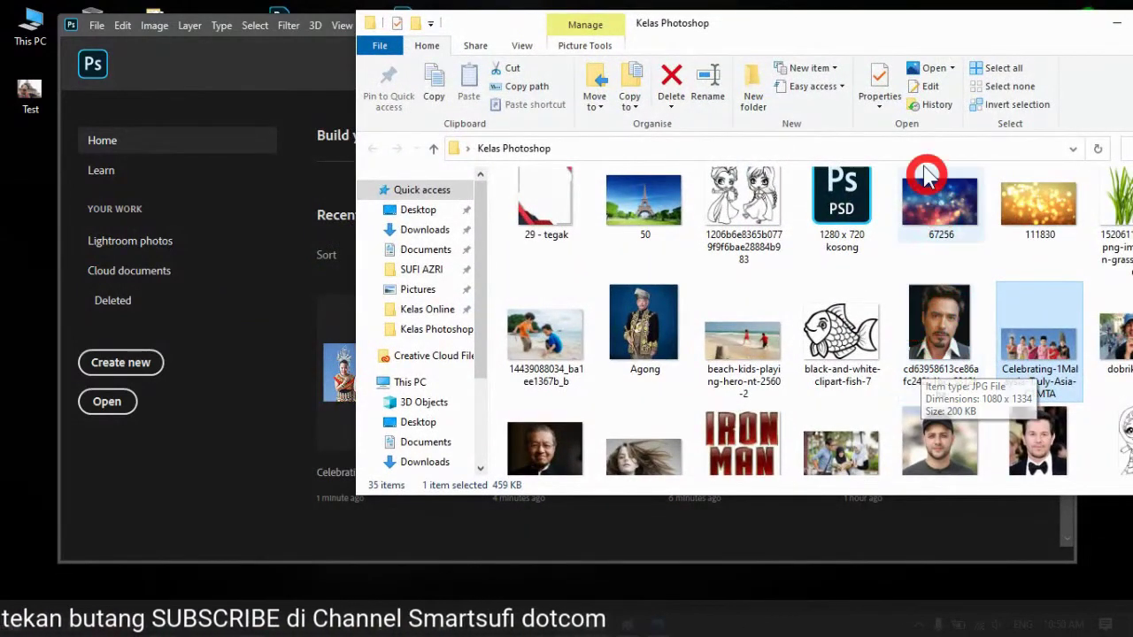
{"action": "left_click_drag", "start_coordinate": [948, 31], "coordinate": [952, 29]}
{"action": "scroll", "coordinate": [899, 226], "scroll_direction": "down", "scroll_amount": 1}
{"action": "scroll", "coordinate": [898, 226], "scroll_direction": "down", "scroll_amount": 3}
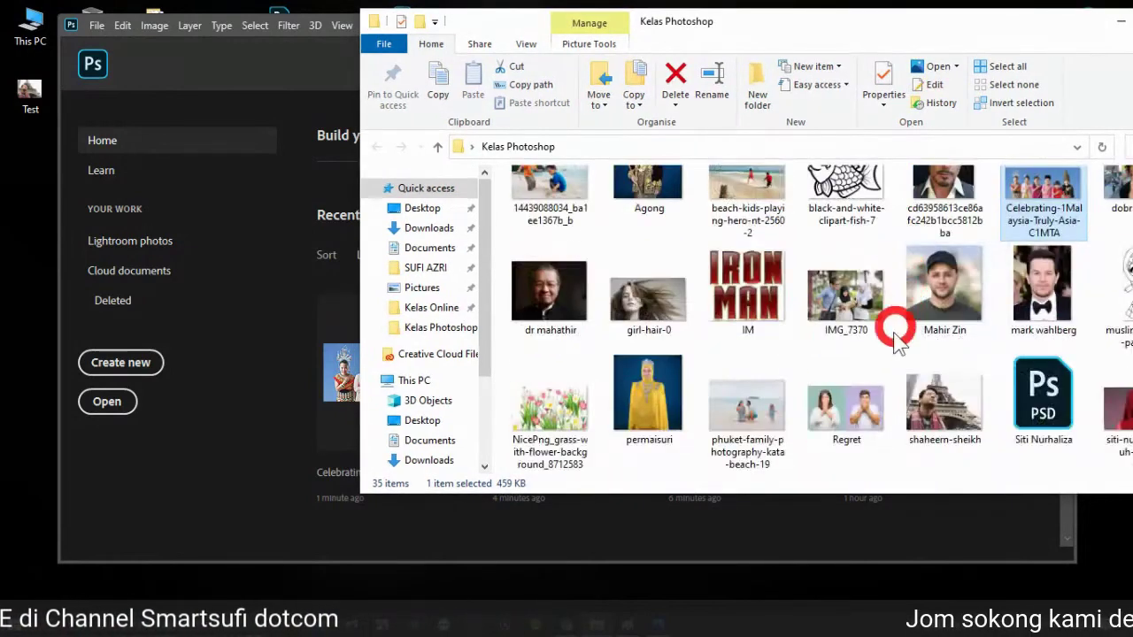
{"action": "scroll", "coordinate": [859, 346], "scroll_direction": "up", "scroll_amount": 5}
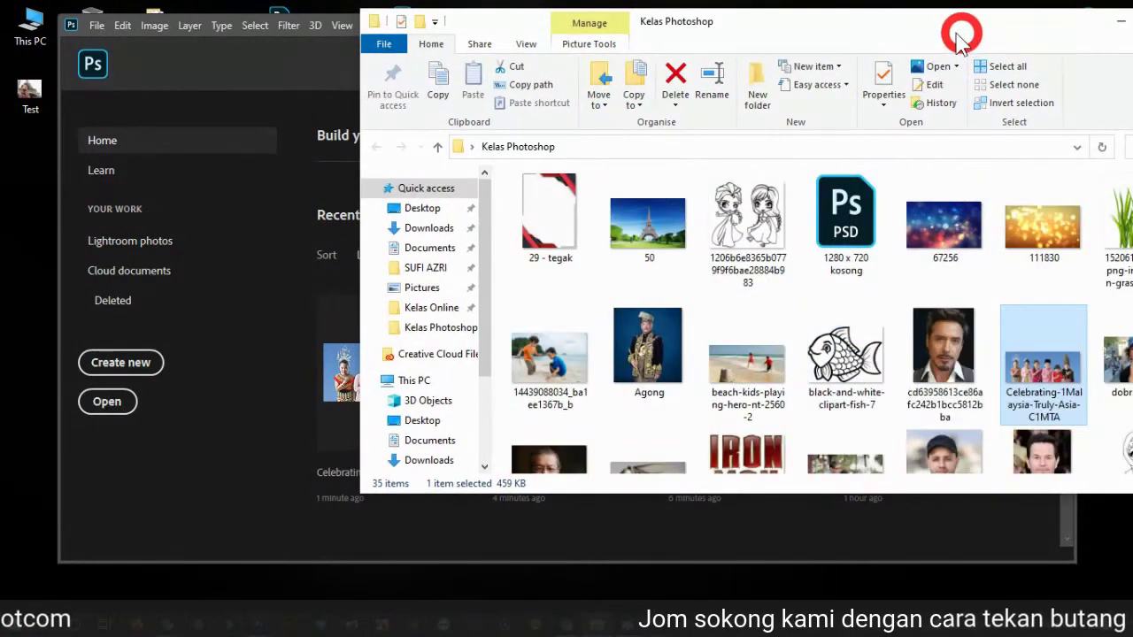
{"action": "left_click_drag", "start_coordinate": [1045, 367], "coordinate": [304, 224]}
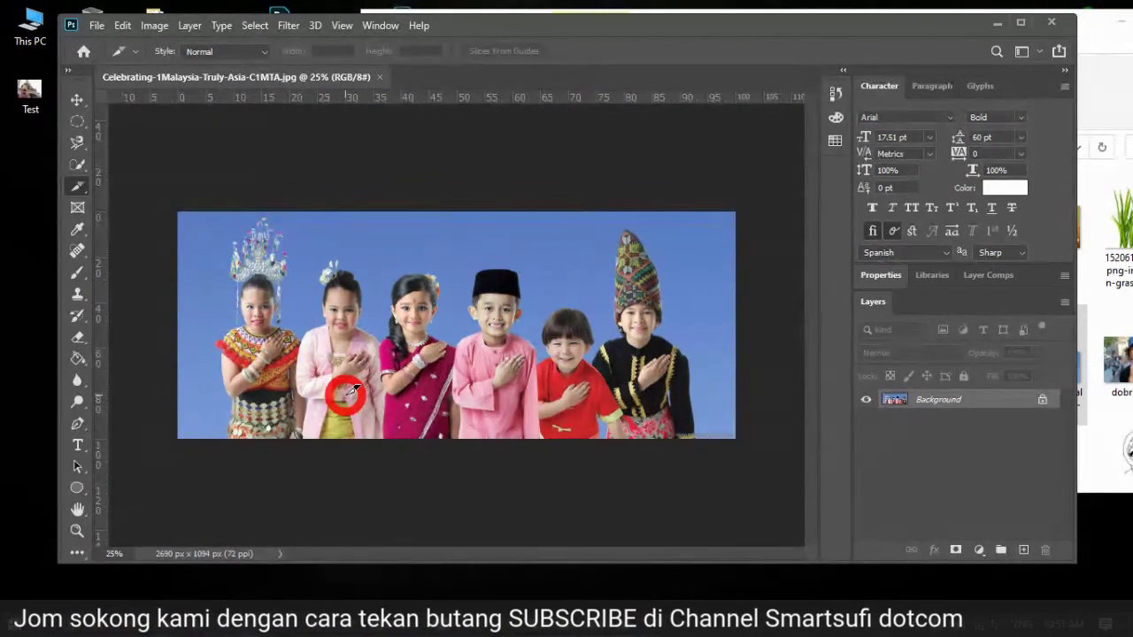
Step: Close the Info panel and switch to the Slice Tool from the crop tool group
{"action": "key", "text": "F8"}
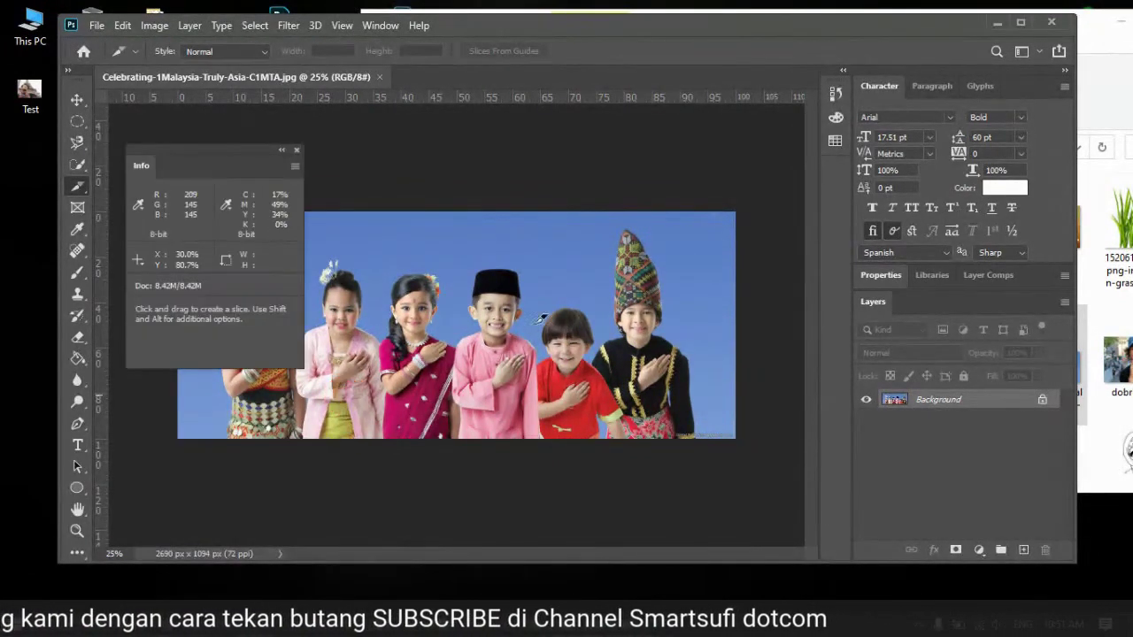
{"action": "left_click", "coordinate": [296, 149]}
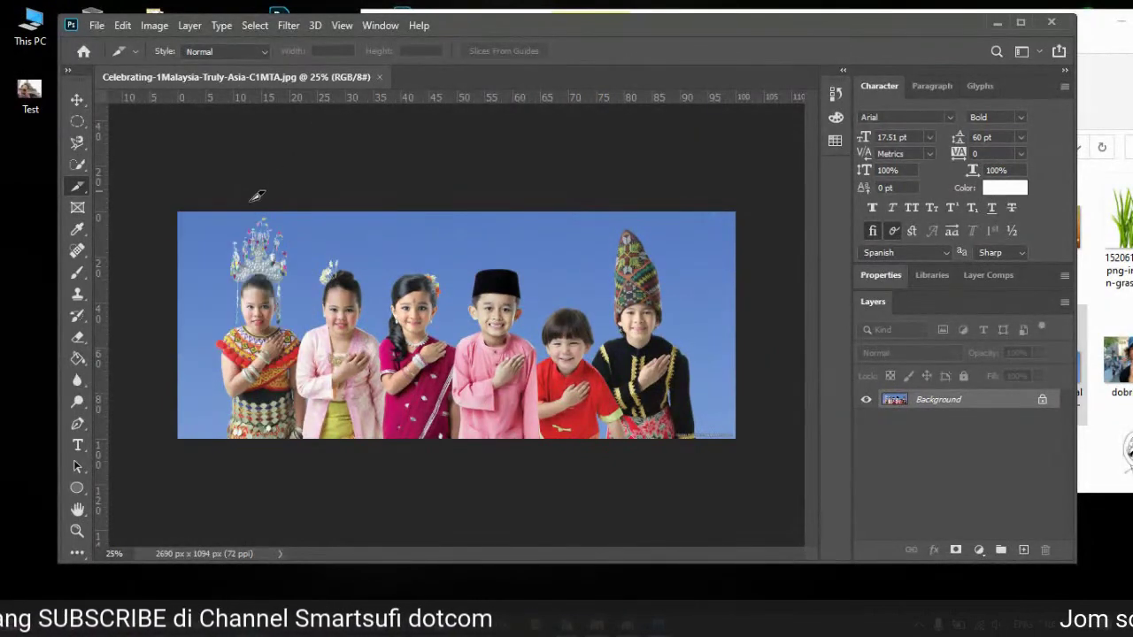
{"action": "right_click", "coordinate": [82, 182]}
{"action": "left_click", "coordinate": [146, 218]}
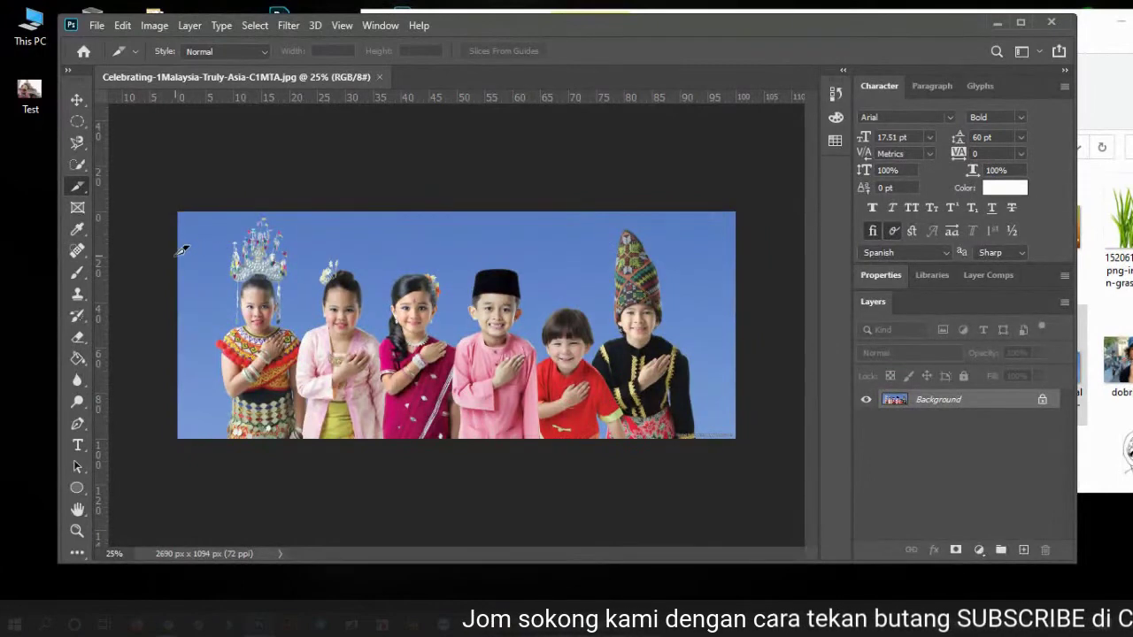
Step: Drag six slice rectangles across the children's photo, producing 30 numbered slices
{"action": "left_click_drag", "start_coordinate": [176, 256], "coordinate": [746, 228]}
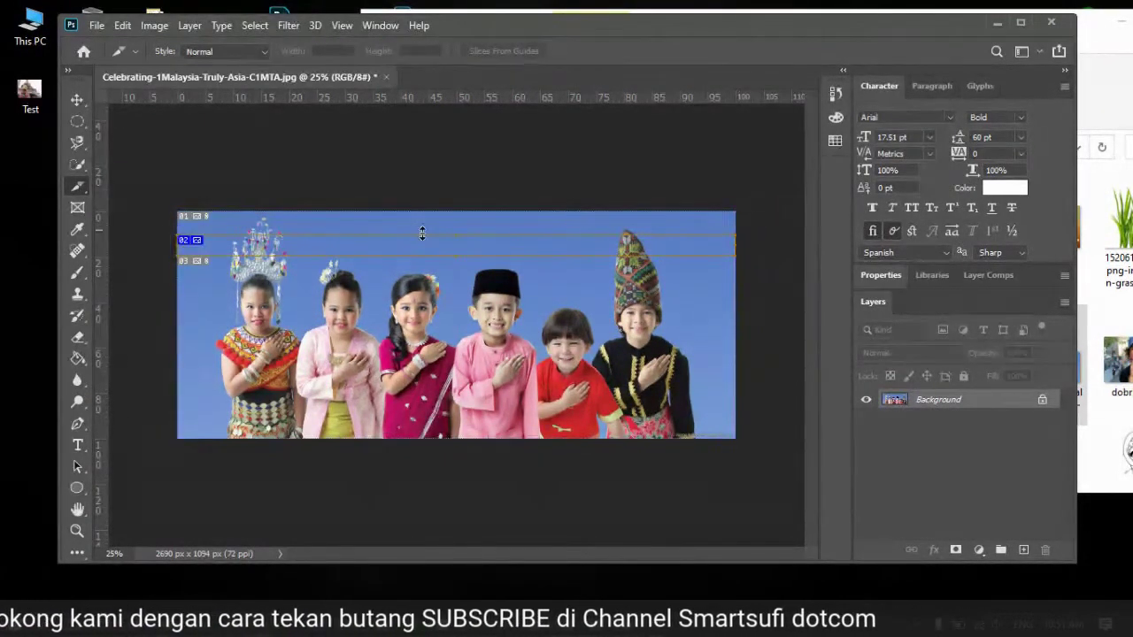
{"action": "left_click_drag", "start_coordinate": [200, 435], "coordinate": [227, 467]}
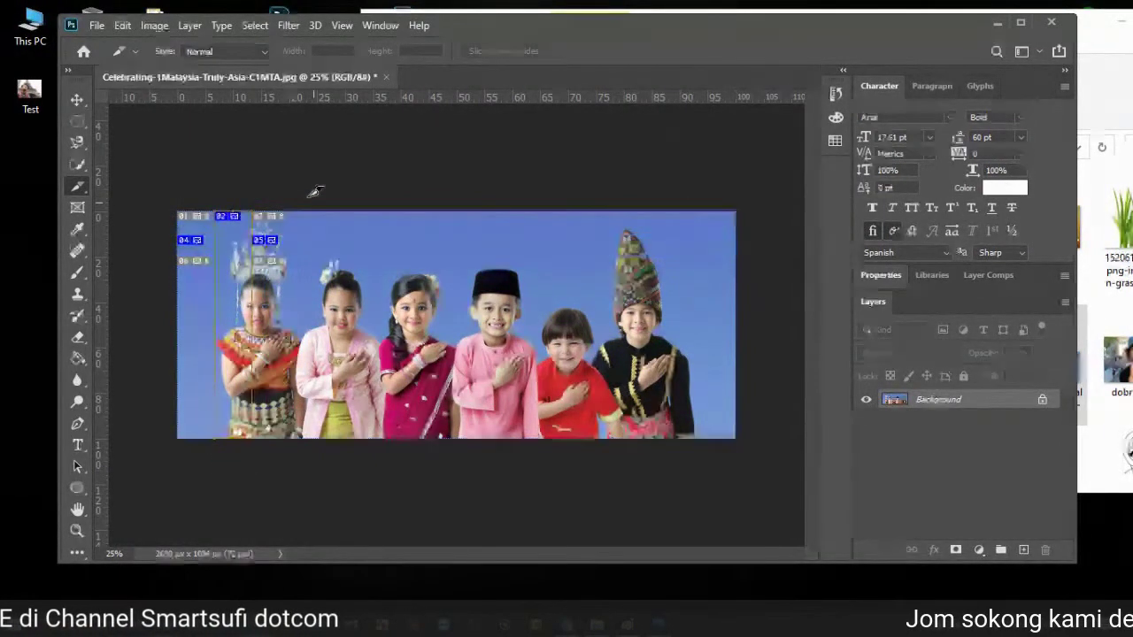
{"action": "left_click_drag", "start_coordinate": [374, 278], "coordinate": [381, 474]}
{"action": "left_click_drag", "start_coordinate": [503, 210], "coordinate": [813, 461]}
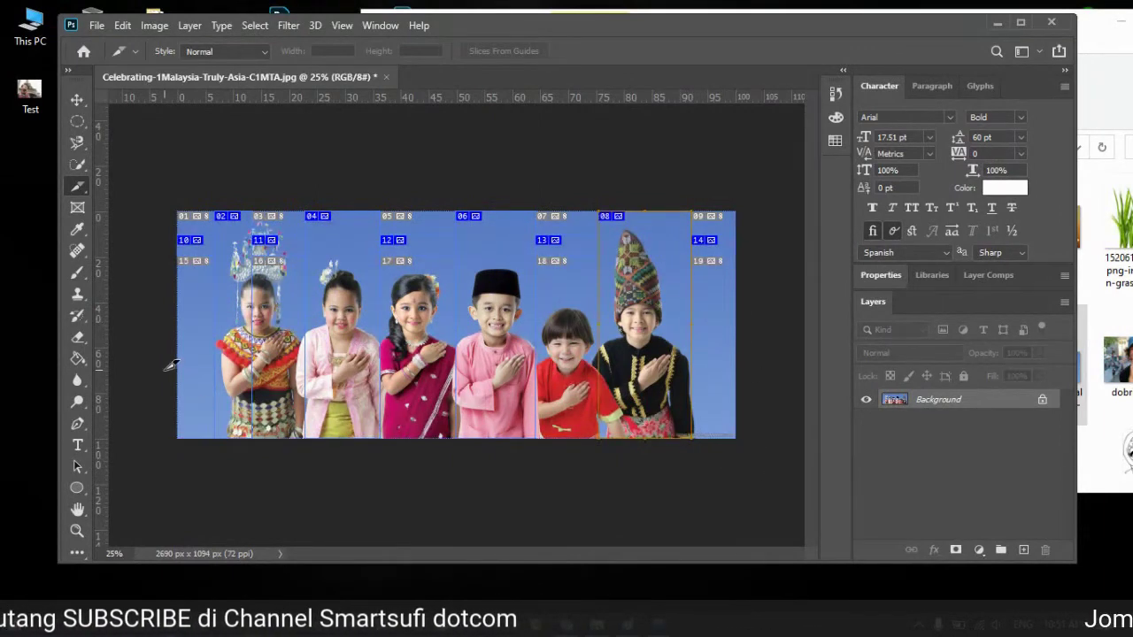
{"action": "left_click_drag", "start_coordinate": [619, 347], "coordinate": [782, 357]}
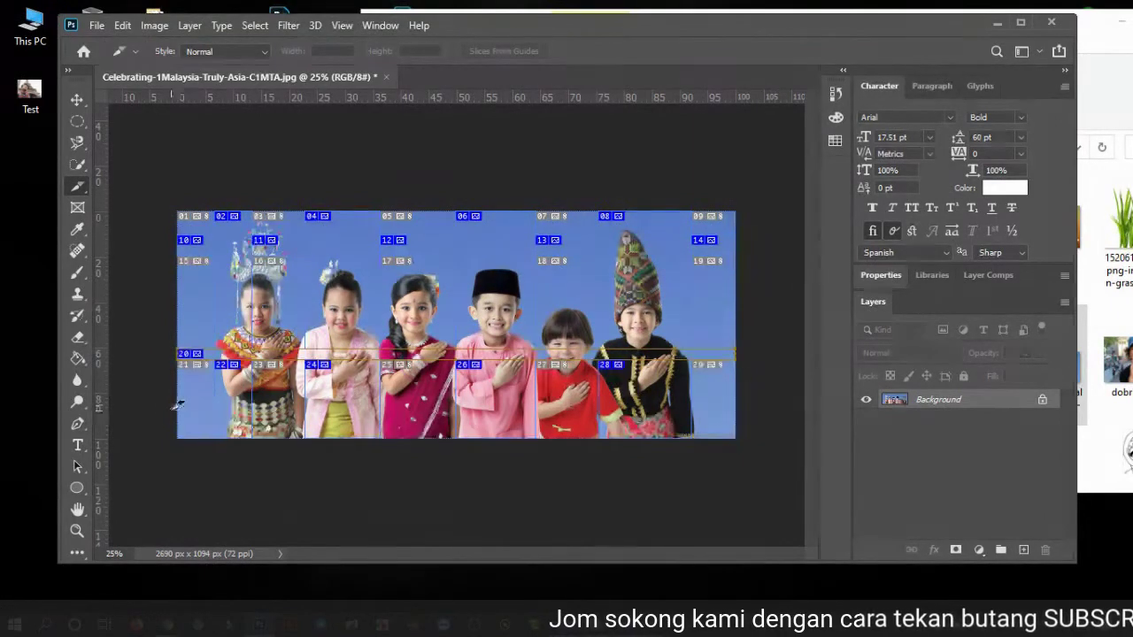
{"action": "mouse_move", "coordinate": [759, 451]}
{"action": "left_mouse_down"}
{"action": "mouse_move", "coordinate": [781, 465]}
{"action": "mouse_move", "coordinate": [768, 466]}
{"action": "left_mouse_up"}
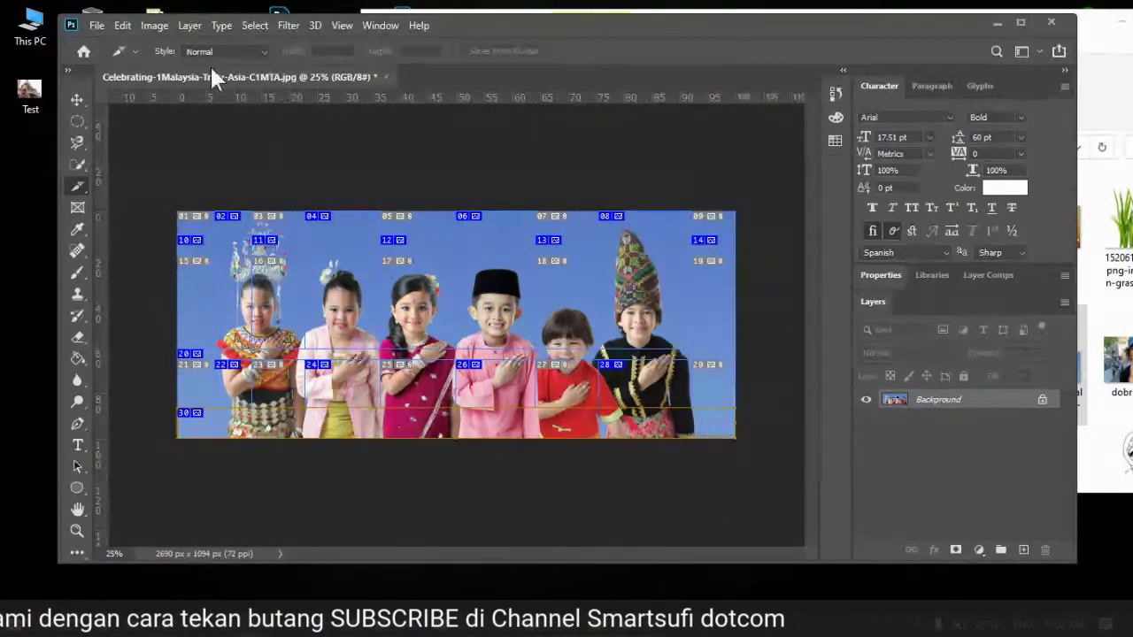
{"action": "left_click", "coordinate": [95, 26]}
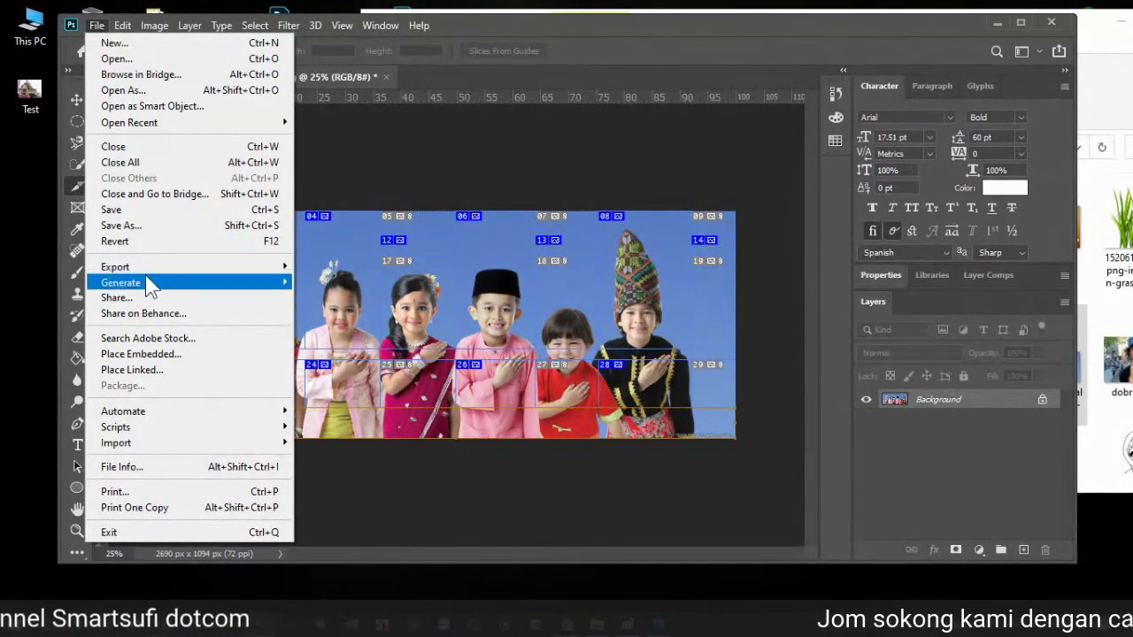
Step: Open Save for Web (Legacy) and zoom the preview out to show all slices
{"action": "mouse_move", "coordinate": [151, 272]}
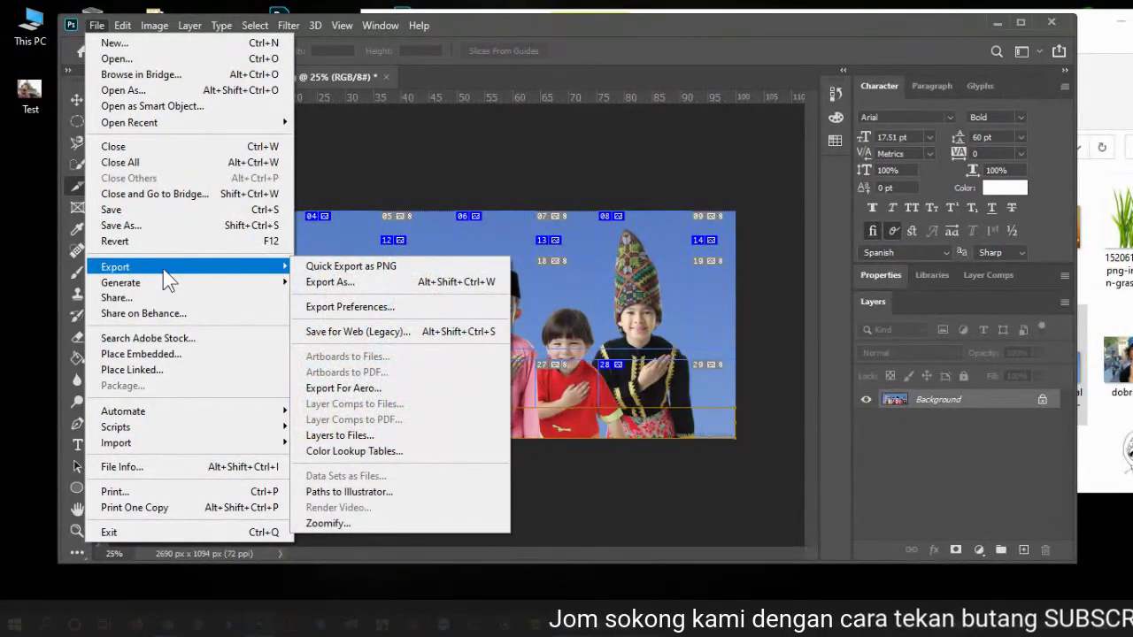
{"action": "left_click", "coordinate": [424, 334]}
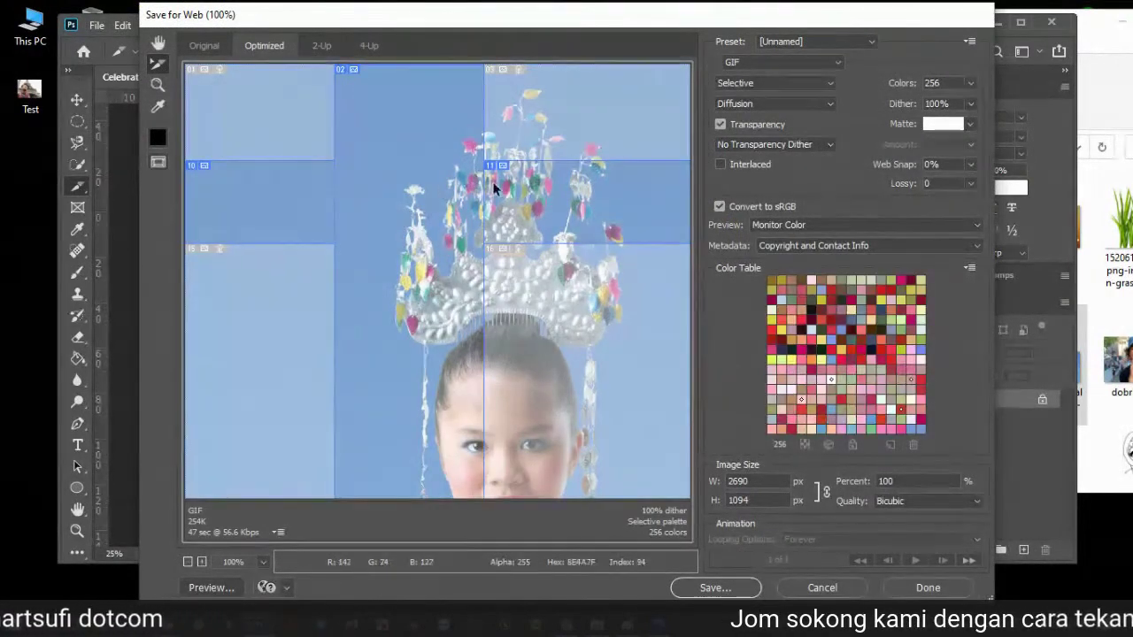
{"action": "left_click", "coordinate": [188, 562]}
{"action": "left_click", "coordinate": [187, 562]}
{"action": "left_click", "coordinate": [187, 562]}
{"action": "left_click", "coordinate": [188, 562]}
{"action": "left_click", "coordinate": [188, 562]}
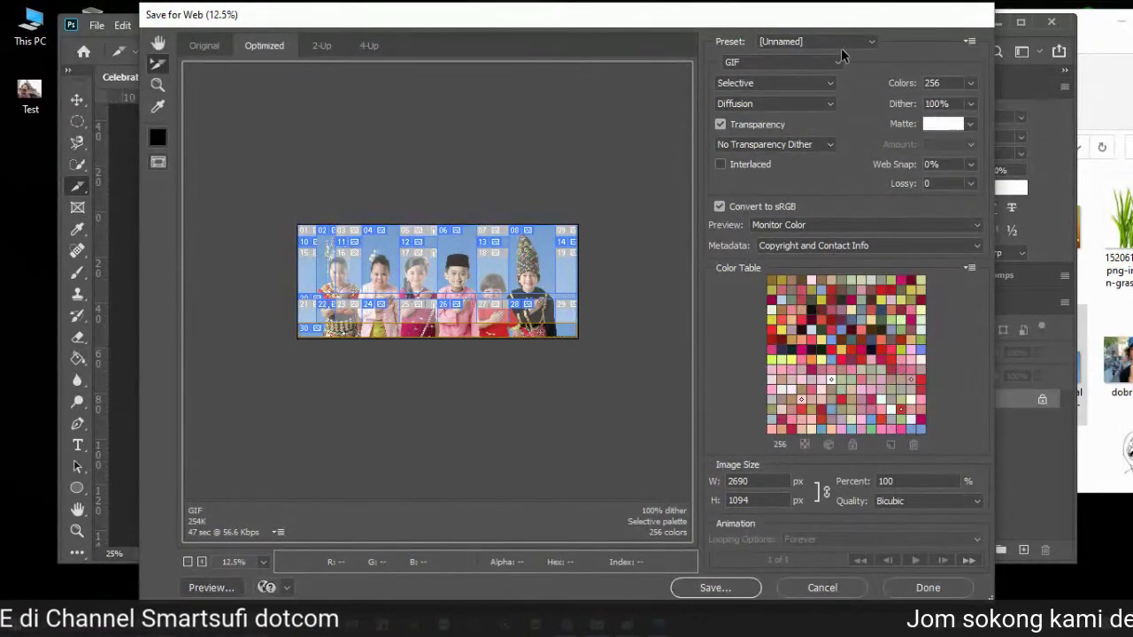
Step: Set the output format to JPEG and save the slice images to the Desktop
{"action": "left_click", "coordinate": [783, 62]}
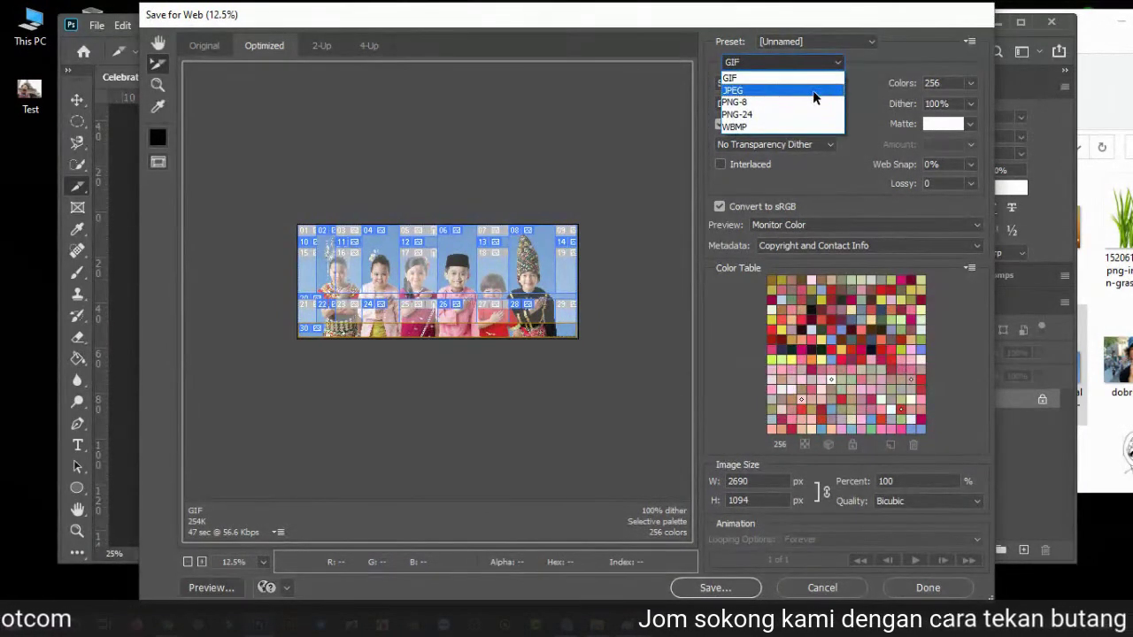
{"action": "left_click", "coordinate": [814, 91]}
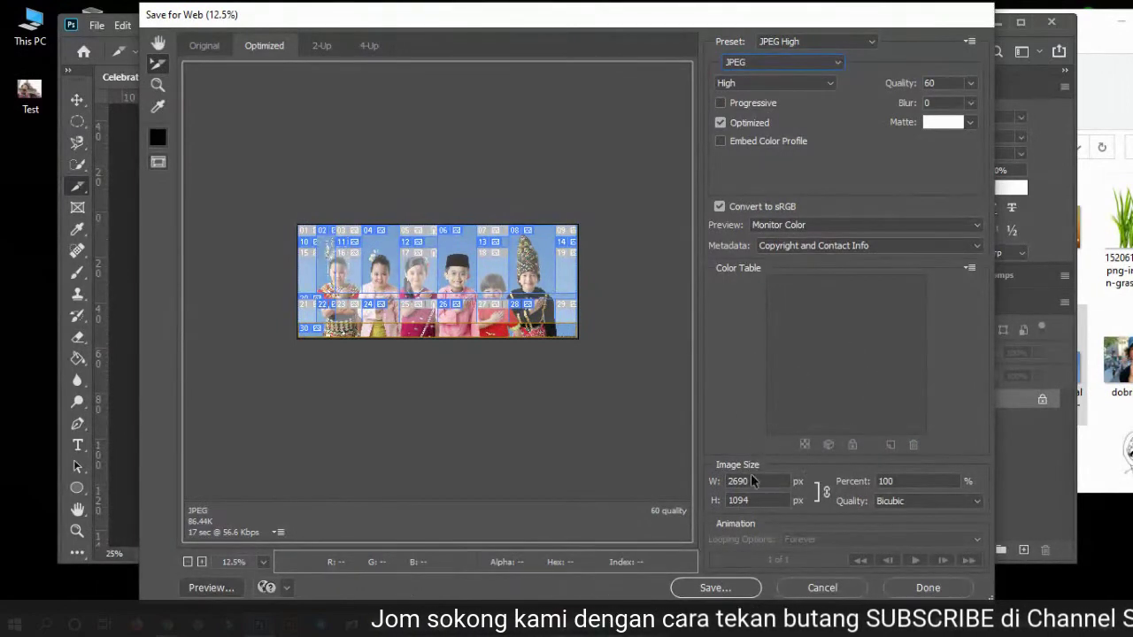
{"action": "left_click", "coordinate": [715, 587]}
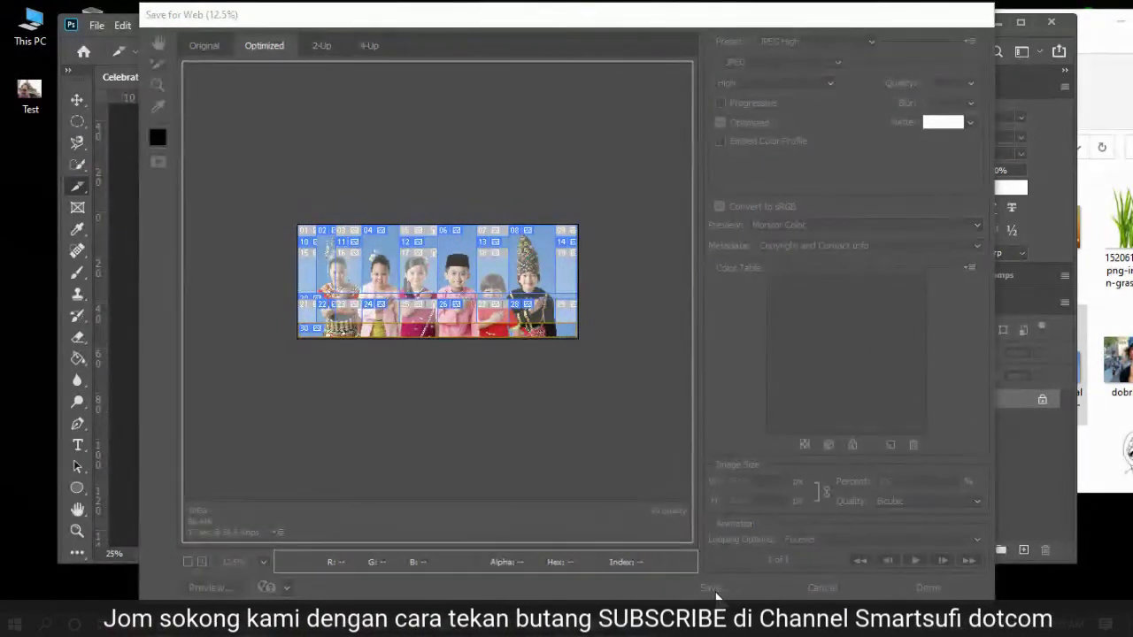
{"action": "left_click", "coordinate": [188, 163]}
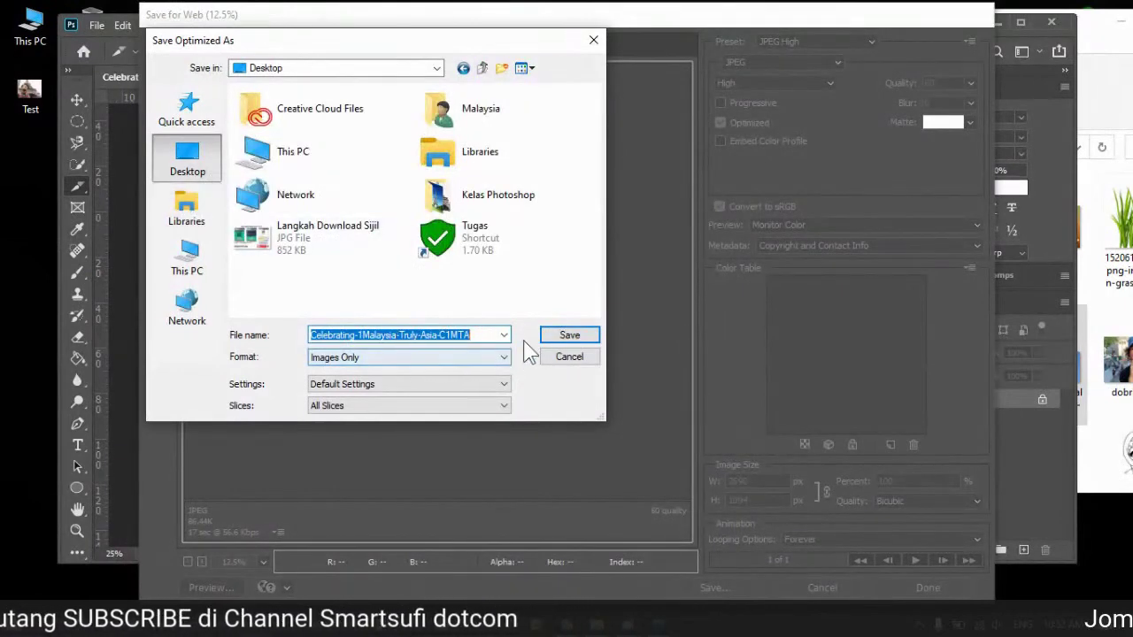
{"action": "left_click", "coordinate": [556, 337]}
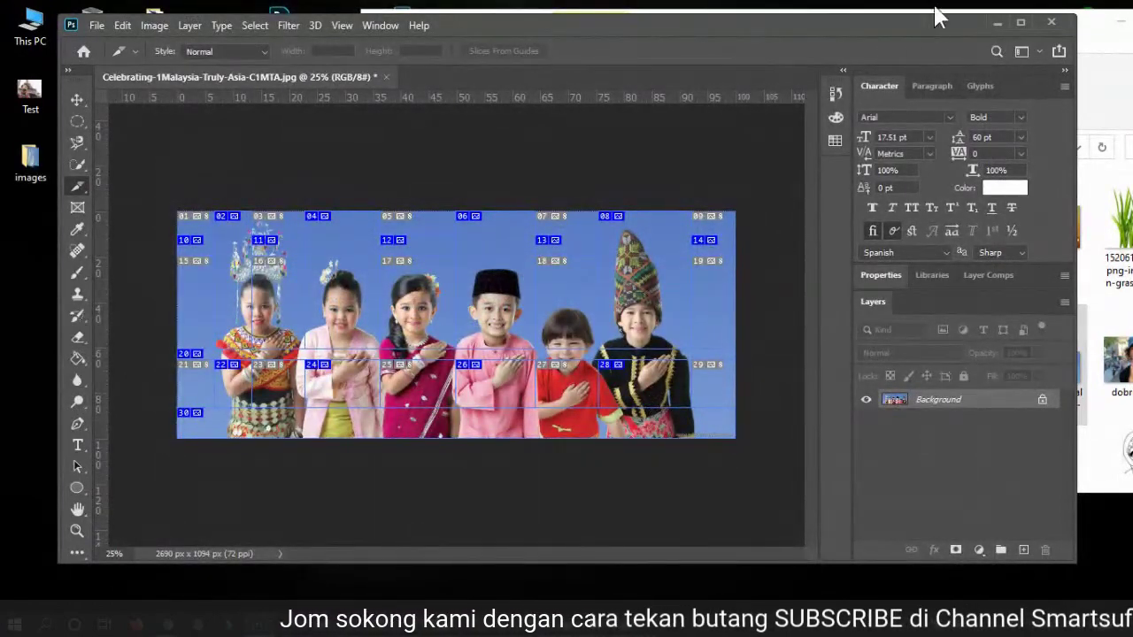
Step: Minimize Photoshop and the Kelas Photoshop folder, then open and maximize the Desktop images folder
{"action": "left_click", "coordinate": [995, 22]}
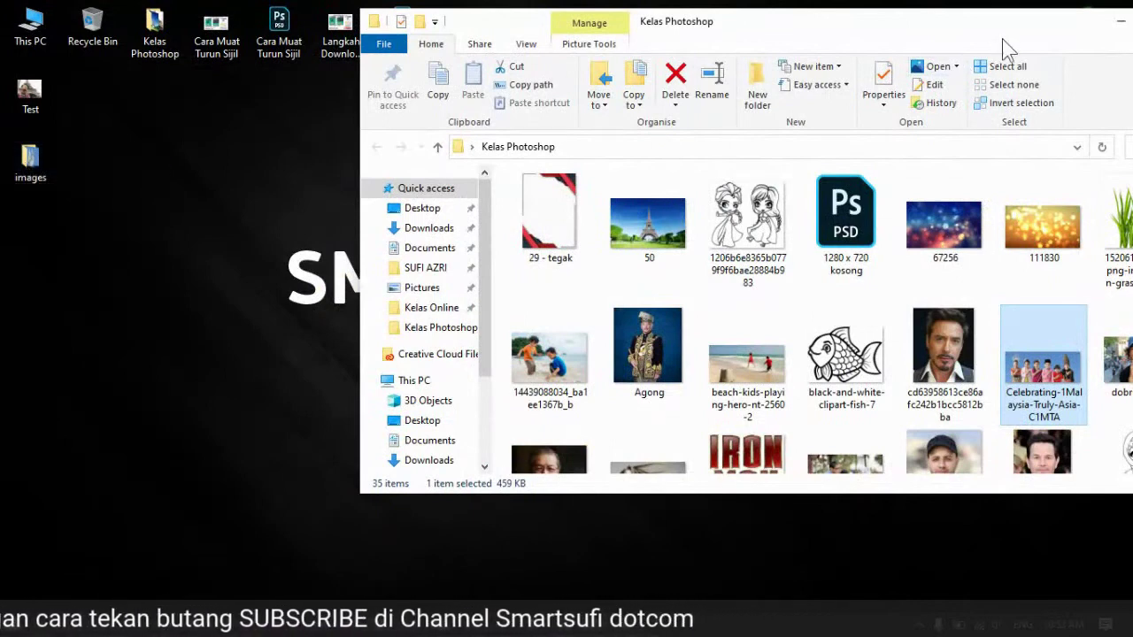
{"action": "left_click", "coordinate": [1117, 23]}
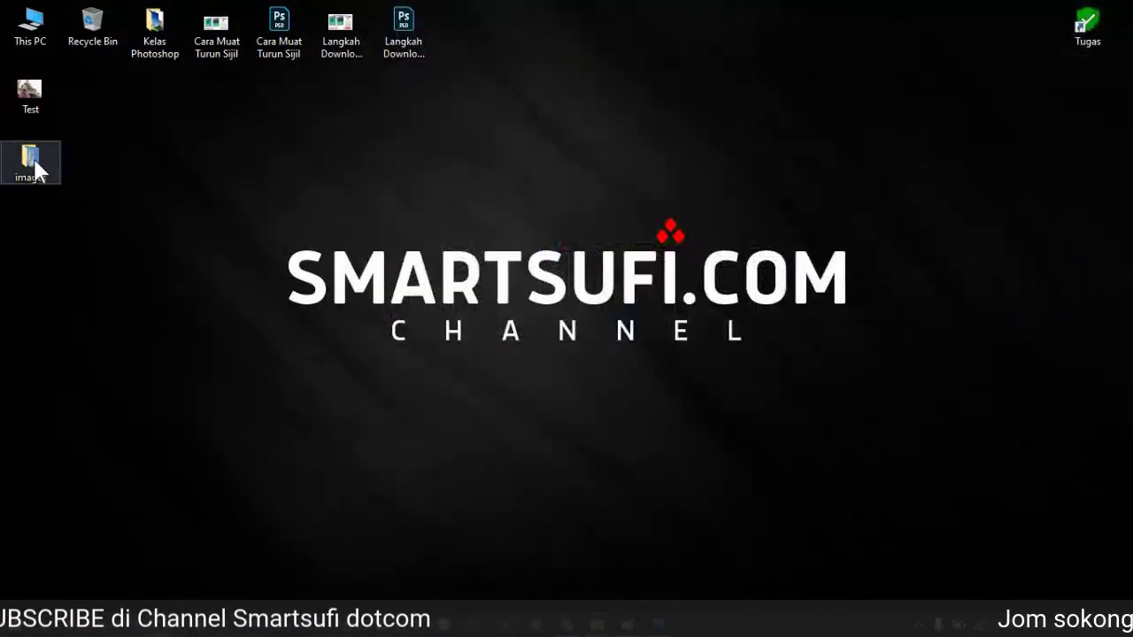
{"action": "double_click", "coordinate": [32, 158]}
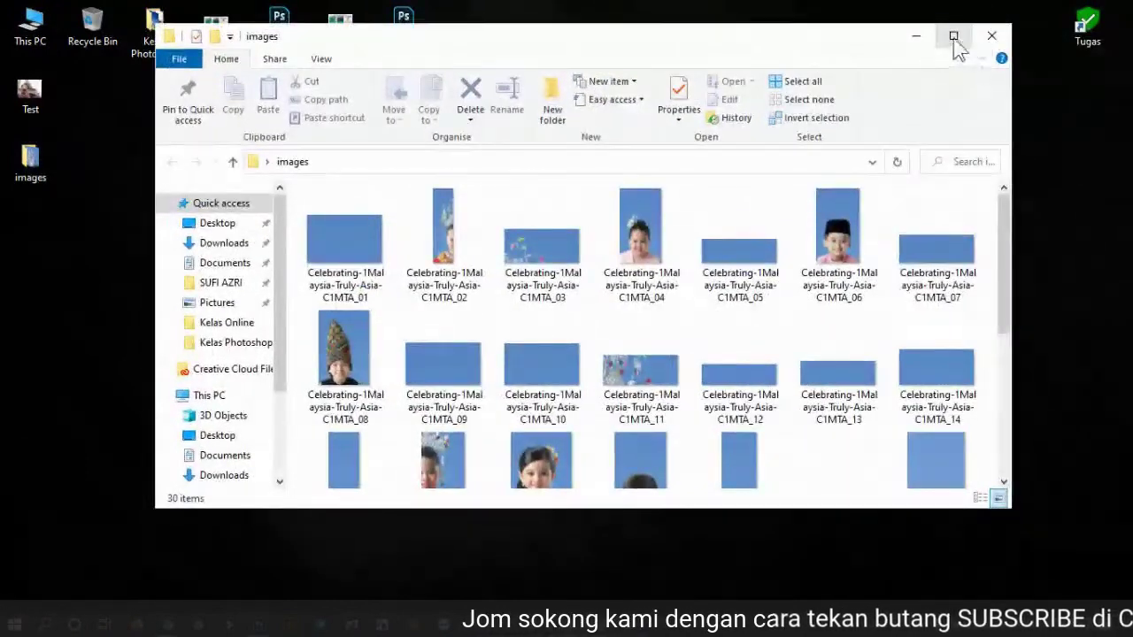
{"action": "left_click", "coordinate": [953, 36]}
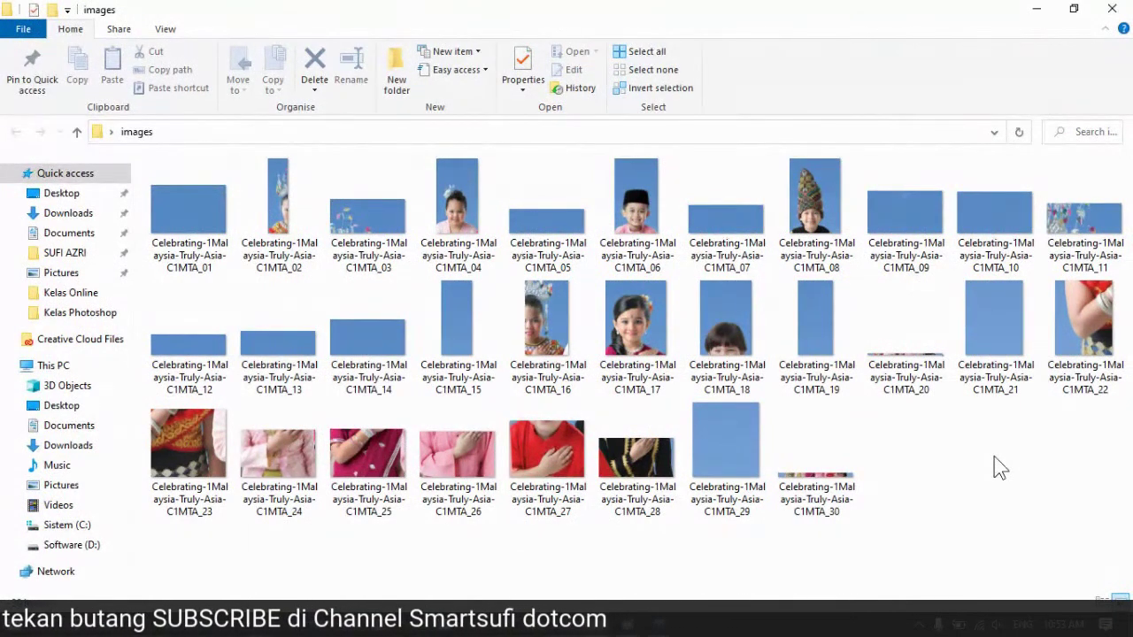
Step: Select slice files 01 and 27, then close the images folder and the Photos viewer
{"action": "left_click", "coordinate": [199, 194]}
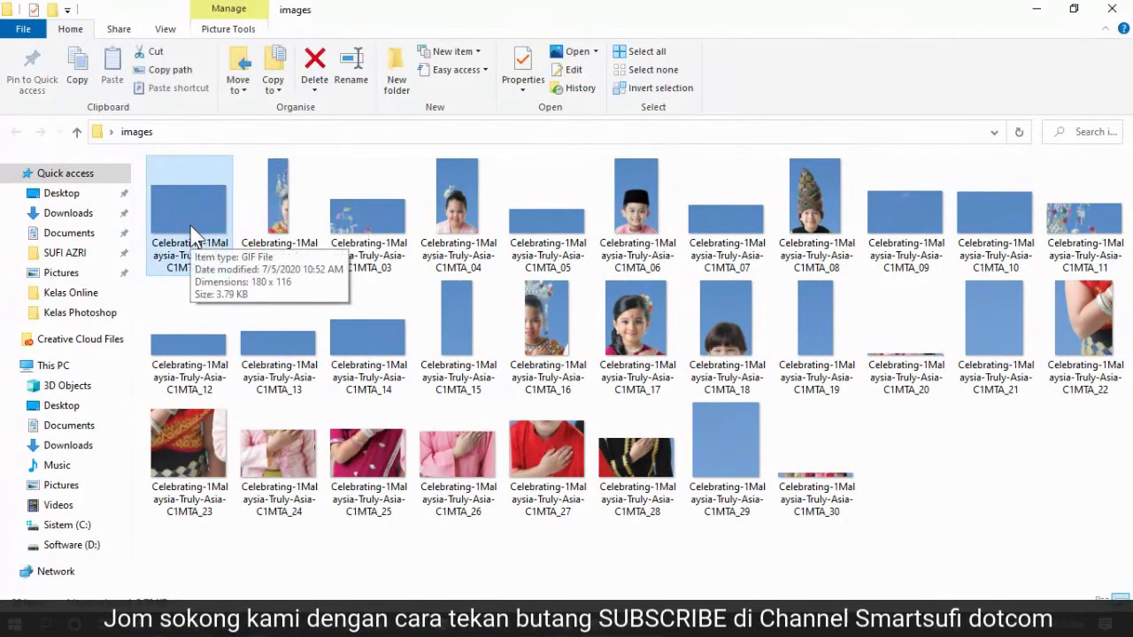
{"action": "key", "text": "alt"}
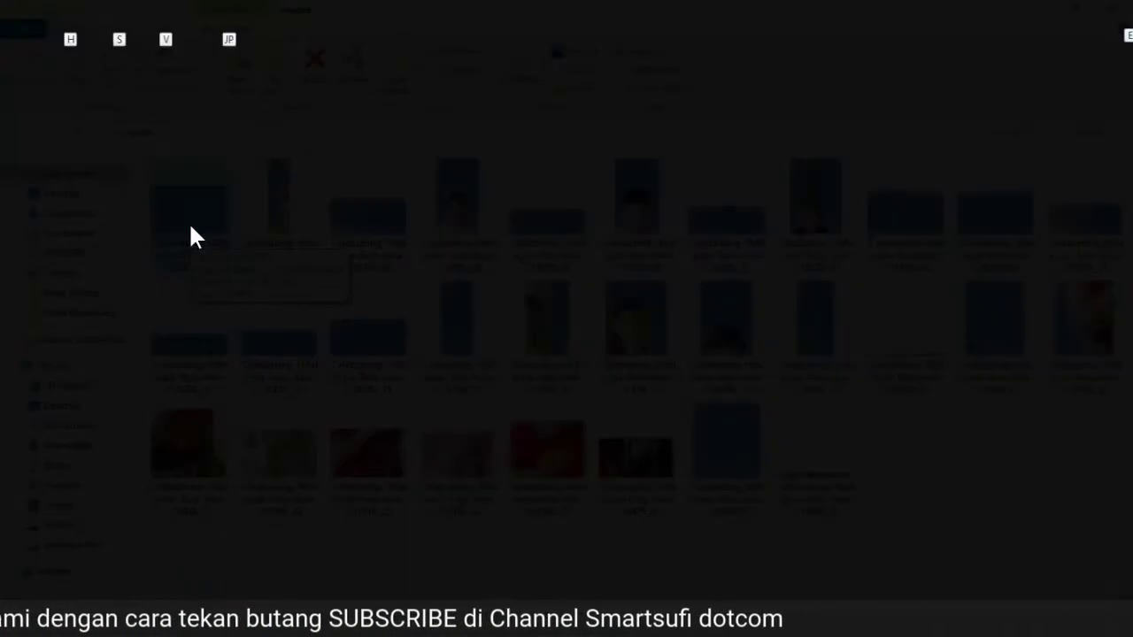
{"action": "key", "text": "alt"}
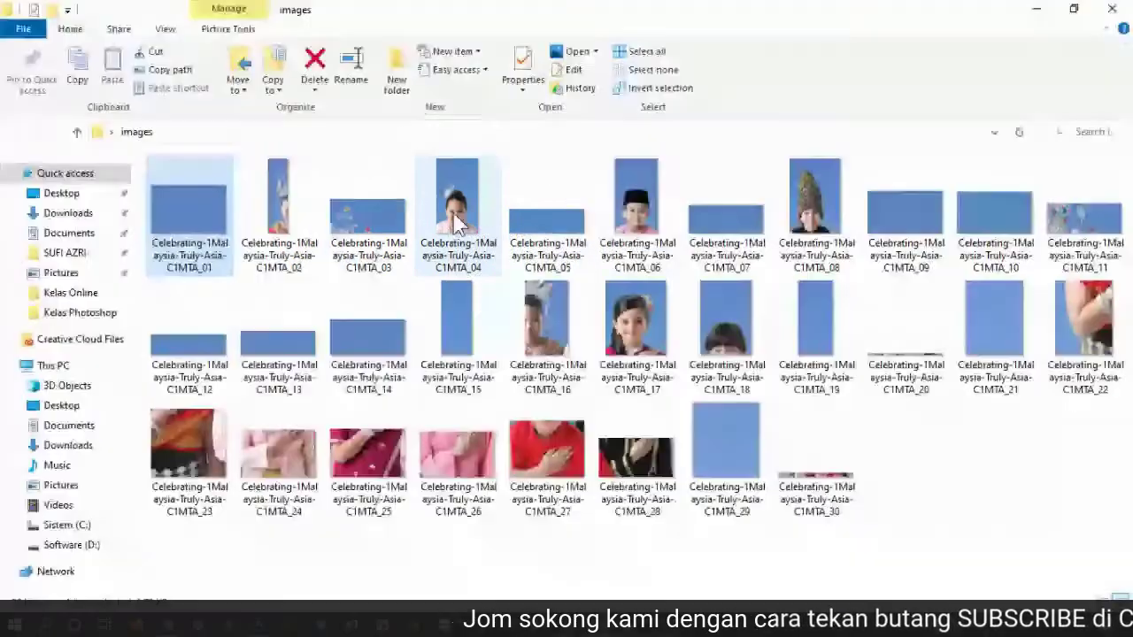
{"action": "key", "text": "alt"}
{"action": "mouse_move", "coordinate": [761, 356]}
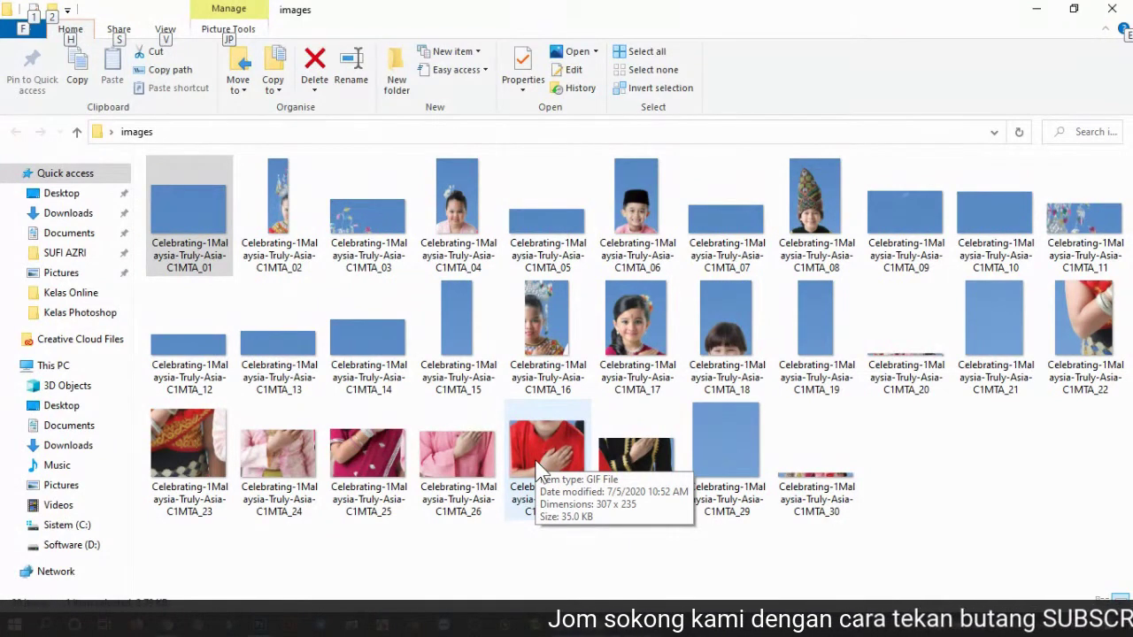
{"action": "left_click", "coordinate": [553, 431]}
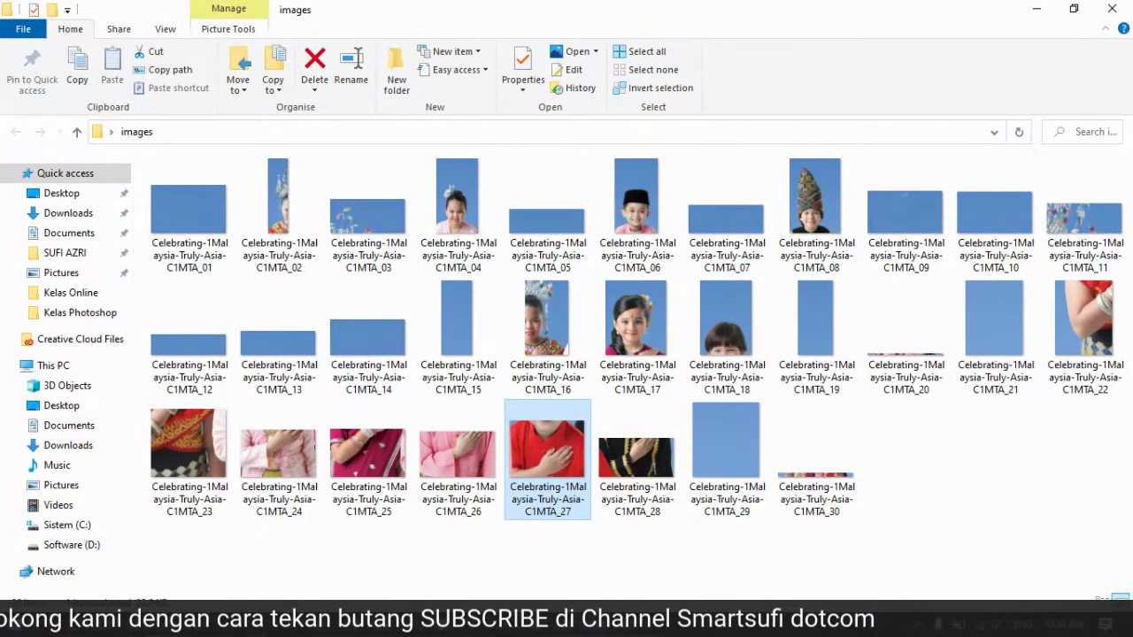
{"action": "left_click", "coordinate": [1117, 14]}
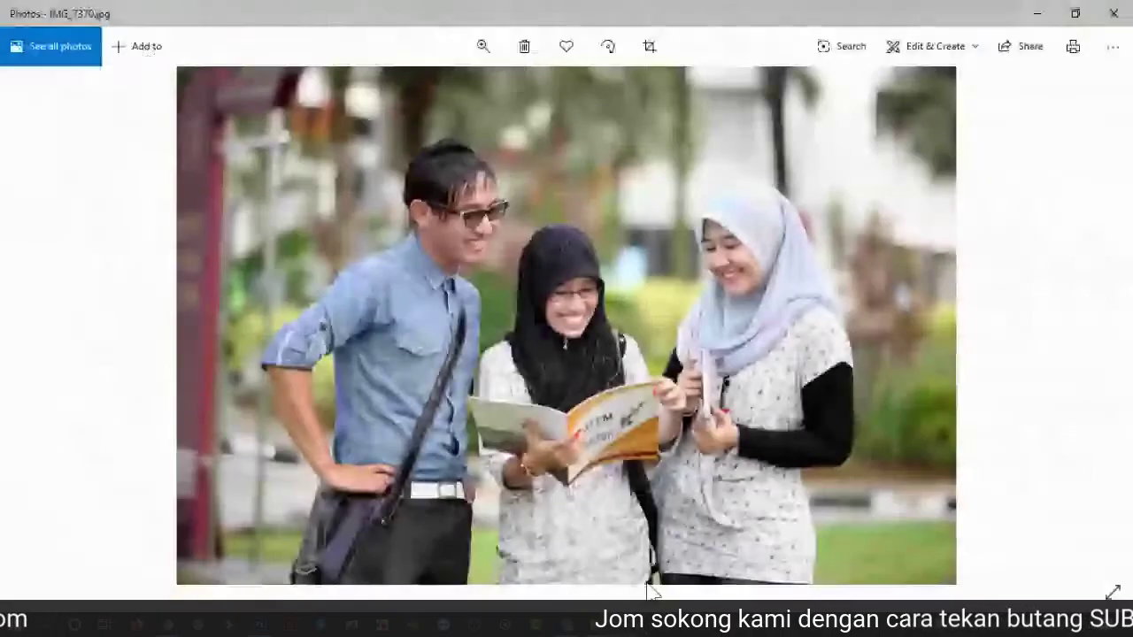
{"action": "left_click", "coordinate": [1104, 11]}
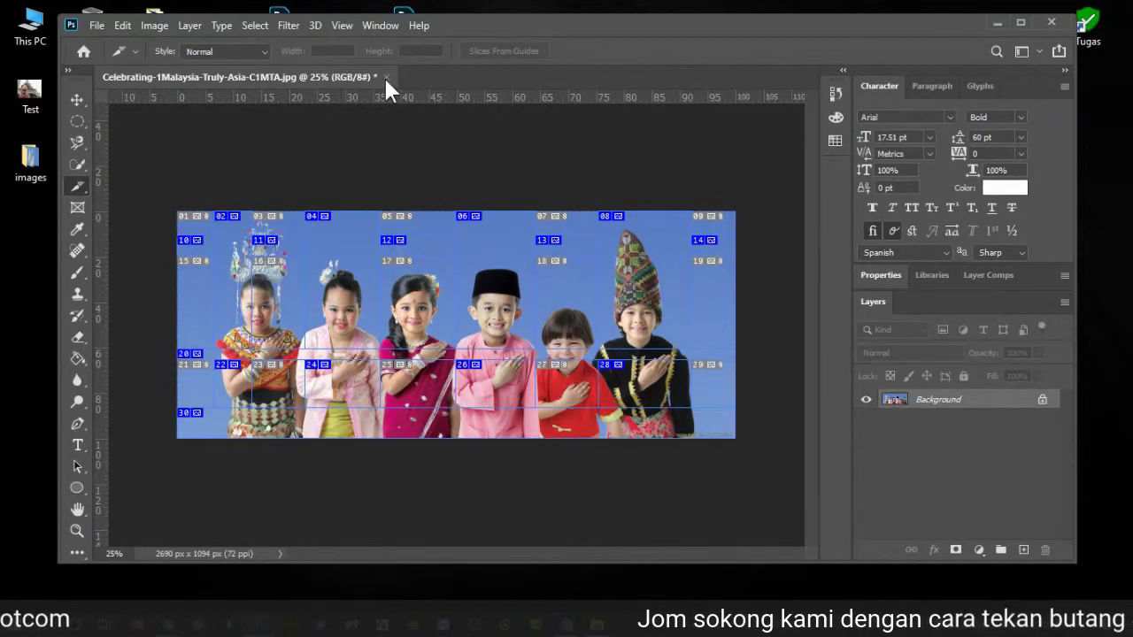
Step: Switch to the Slice Select Tool and select auto slice 17
{"action": "right_click", "coordinate": [84, 184]}
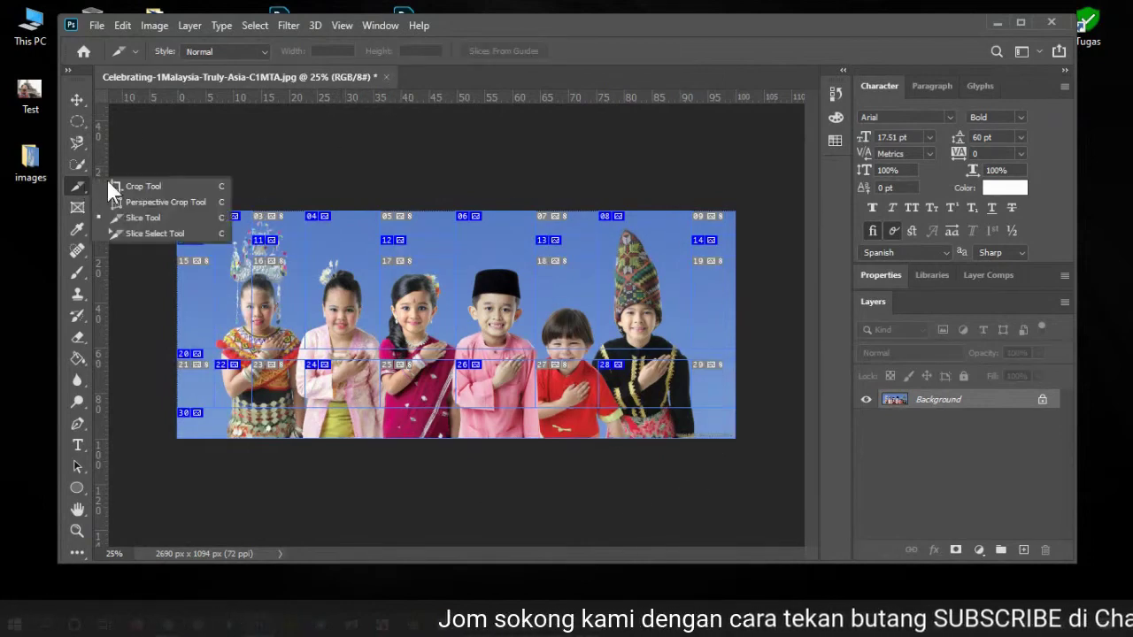
{"action": "left_click", "coordinate": [197, 231]}
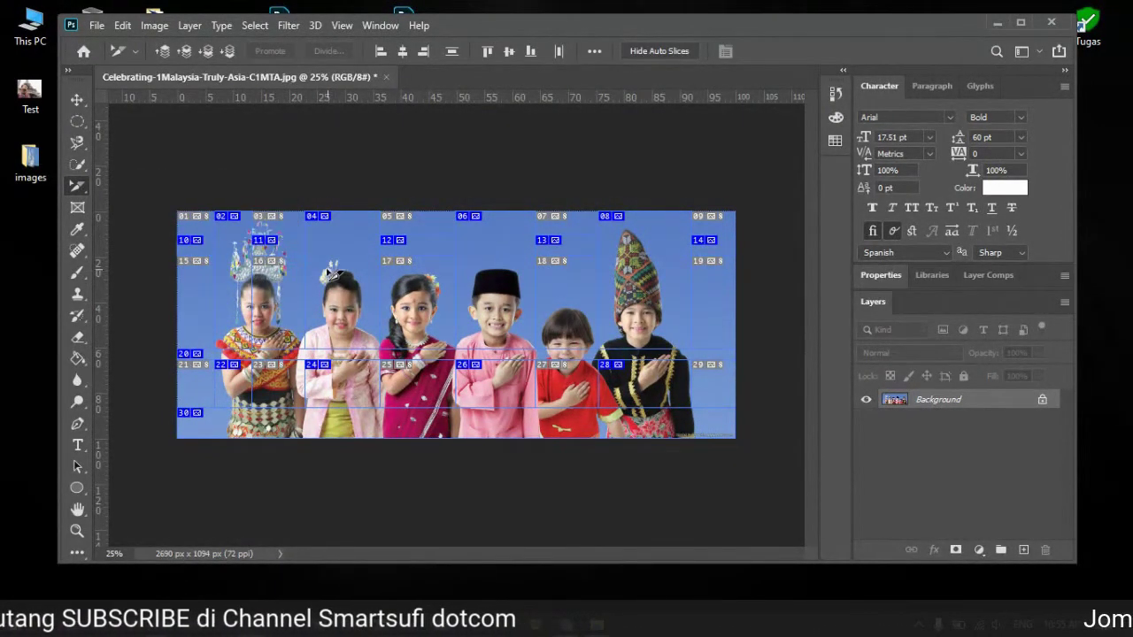
{"action": "left_click", "coordinate": [73, 186]}
{"action": "left_click", "coordinate": [409, 281]}
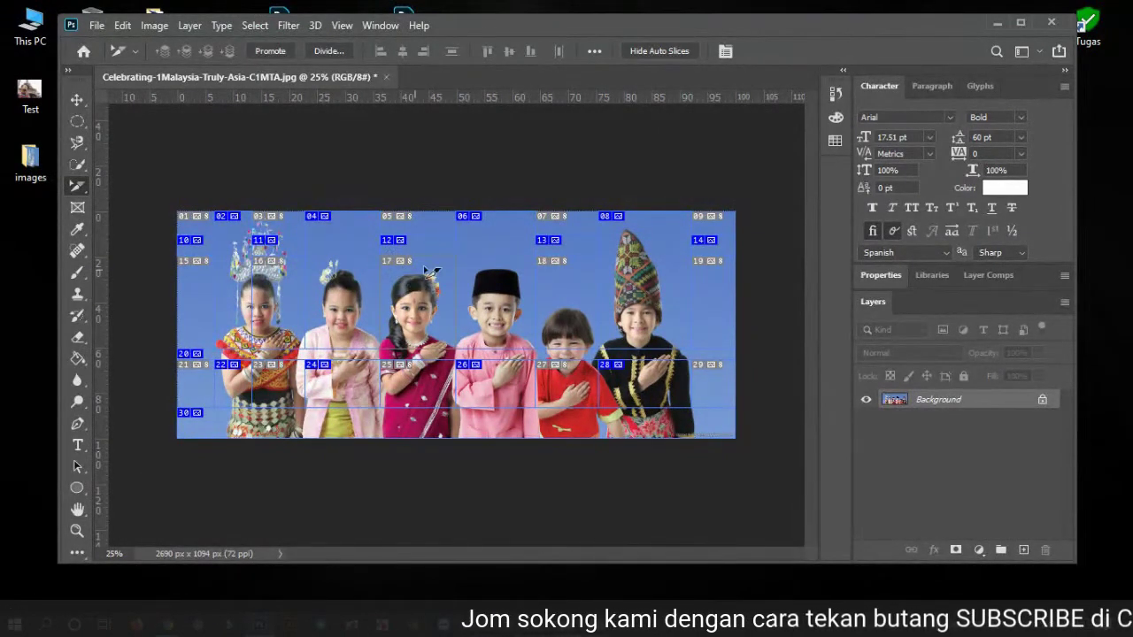
Step: Select slice 06, nudge it right with Shift+Right, then close the photo without saving
{"action": "right_click", "coordinate": [77, 183]}
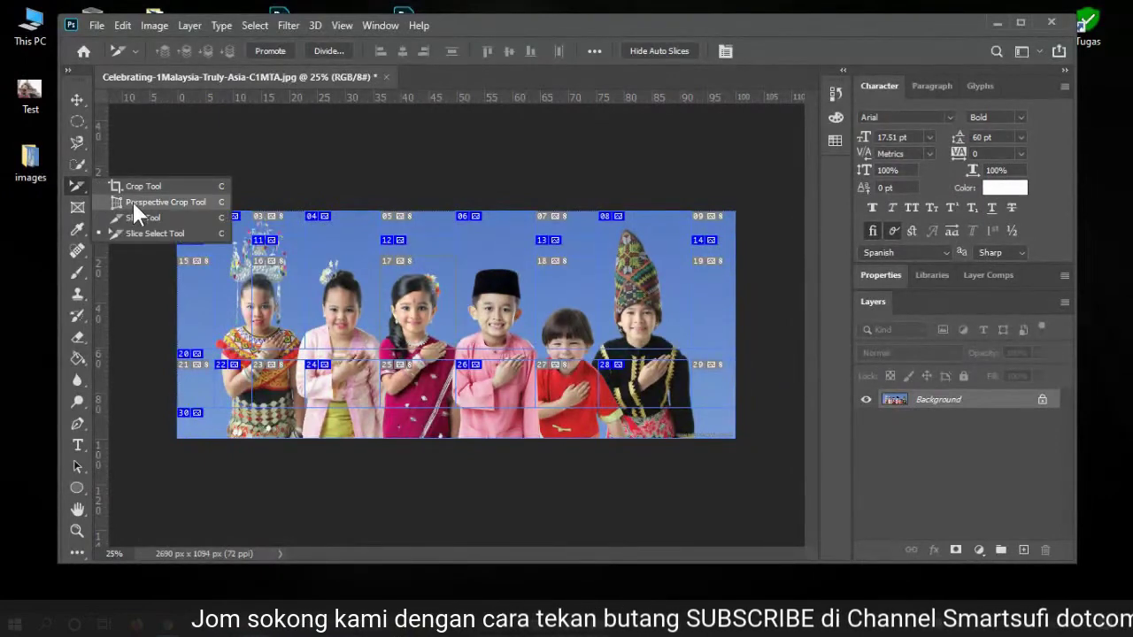
{"action": "left_click", "coordinate": [155, 233]}
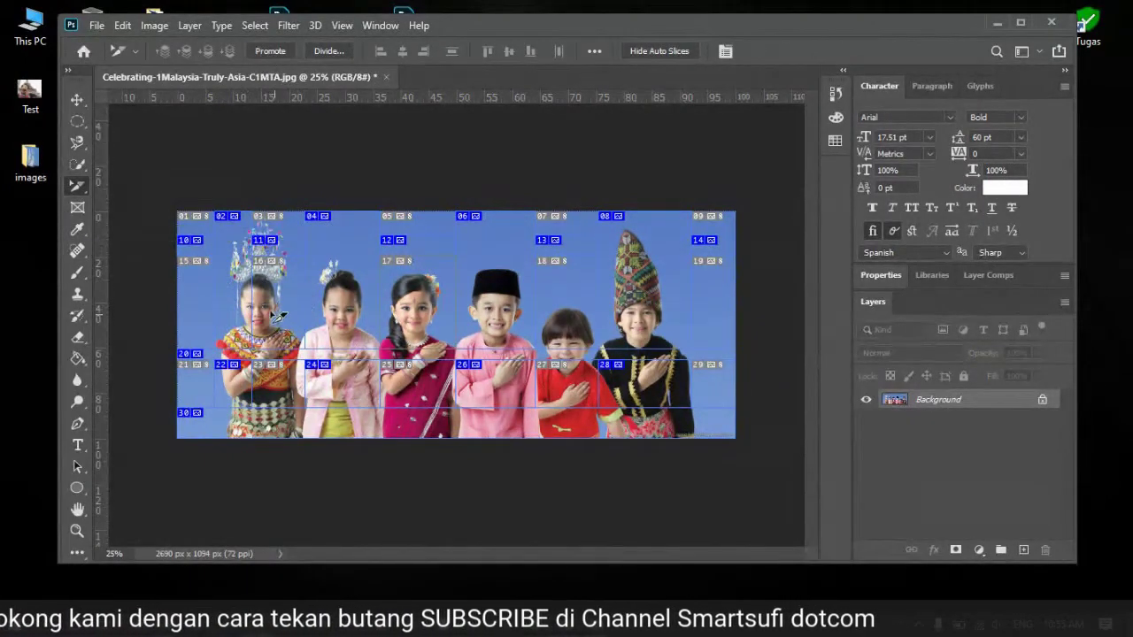
{"action": "left_click", "coordinate": [499, 320]}
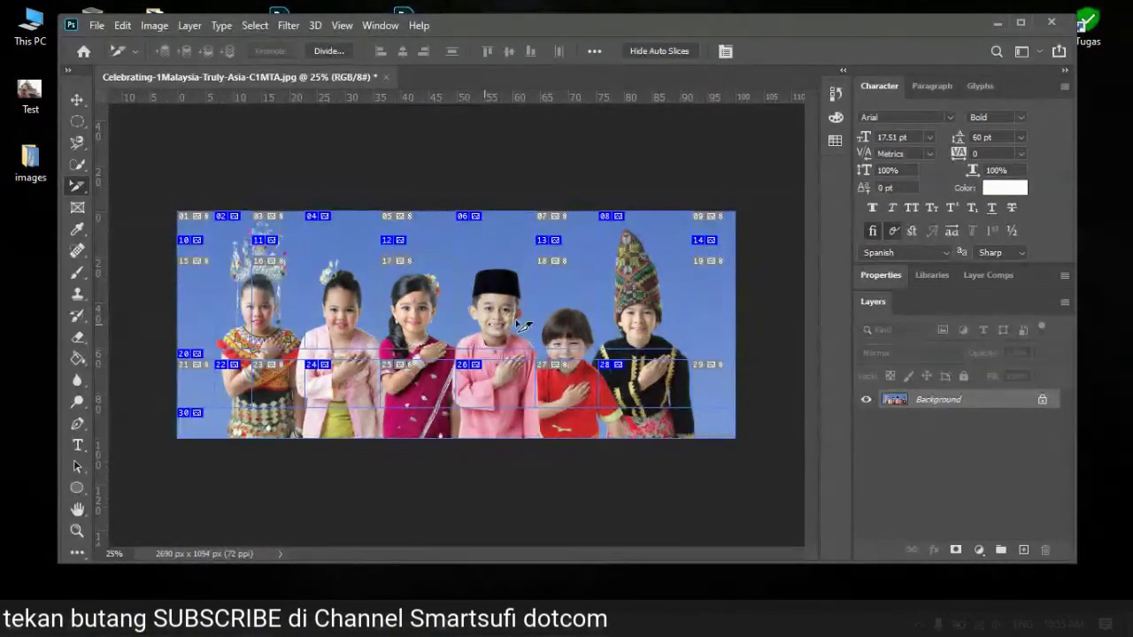
{"action": "key", "text": "shift+Right"}
{"action": "key", "text": "shift+Right"}
{"action": "key", "text": "shift+Right"}
{"action": "key", "text": "shift+Right"}
{"action": "key", "text": "shift+Right"}
{"action": "key", "text": "shift+Right"}
{"action": "key", "text": "shift+Right"}
{"action": "key", "text": "shift+Right"}
{"action": "key", "text": "shift+Right"}
{"action": "key", "text": "shift+Right"}
{"action": "key", "text": "shift+Right"}
{"action": "key", "text": "shift+Right"}
{"action": "key", "text": "shift+Right"}
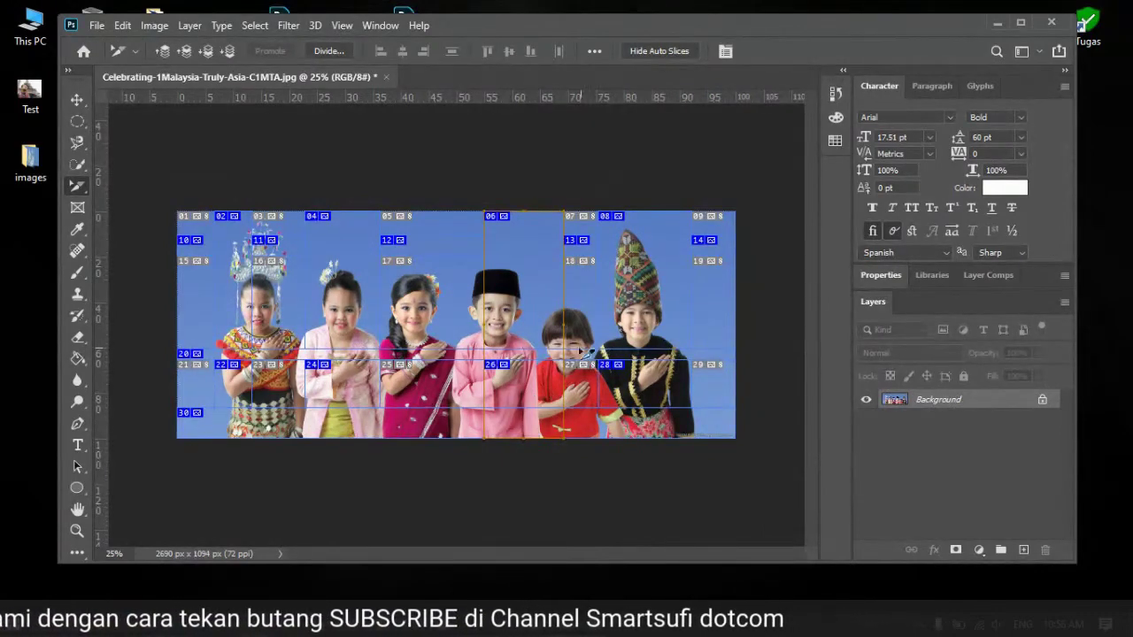
{"action": "left_click", "coordinate": [387, 77]}
{"action": "left_click", "coordinate": [592, 254]}
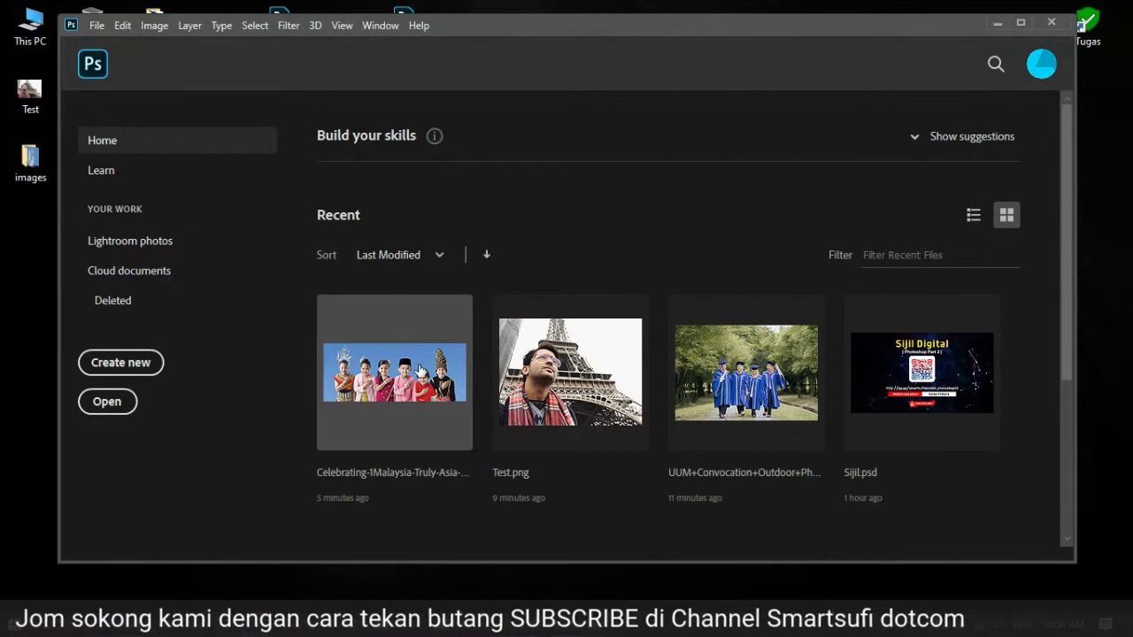
Step: Reopen the Celebrating-1Malaysia photo from Recent, maximize the window, pick the Frame Tool, and close it with Ctrl+W
{"action": "left_click", "coordinate": [394, 372]}
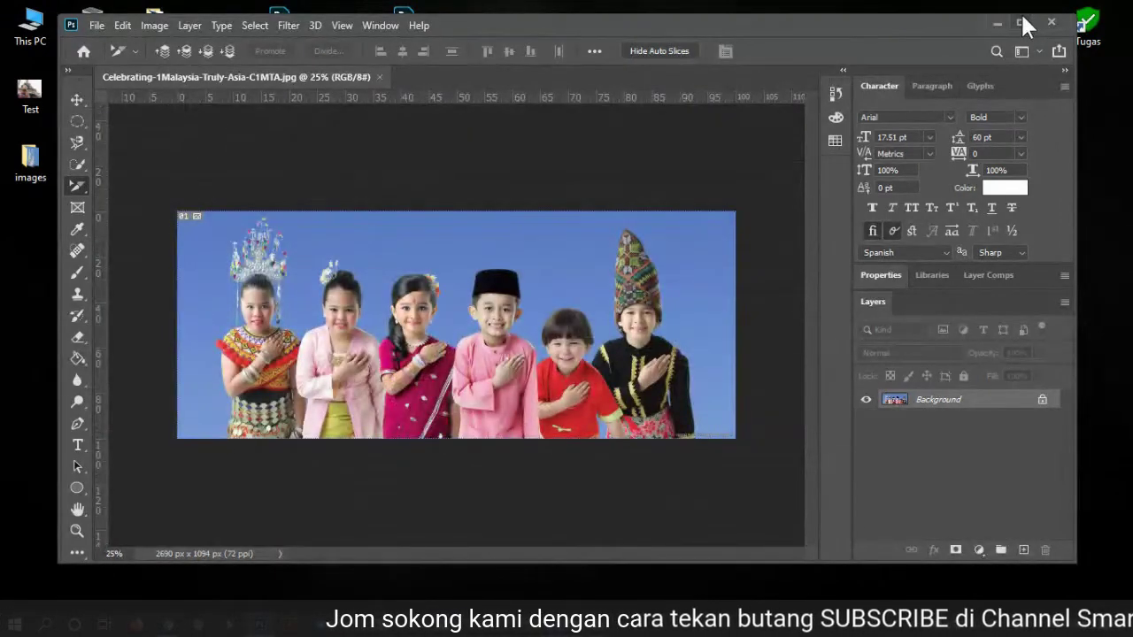
{"action": "left_click", "coordinate": [1020, 22]}
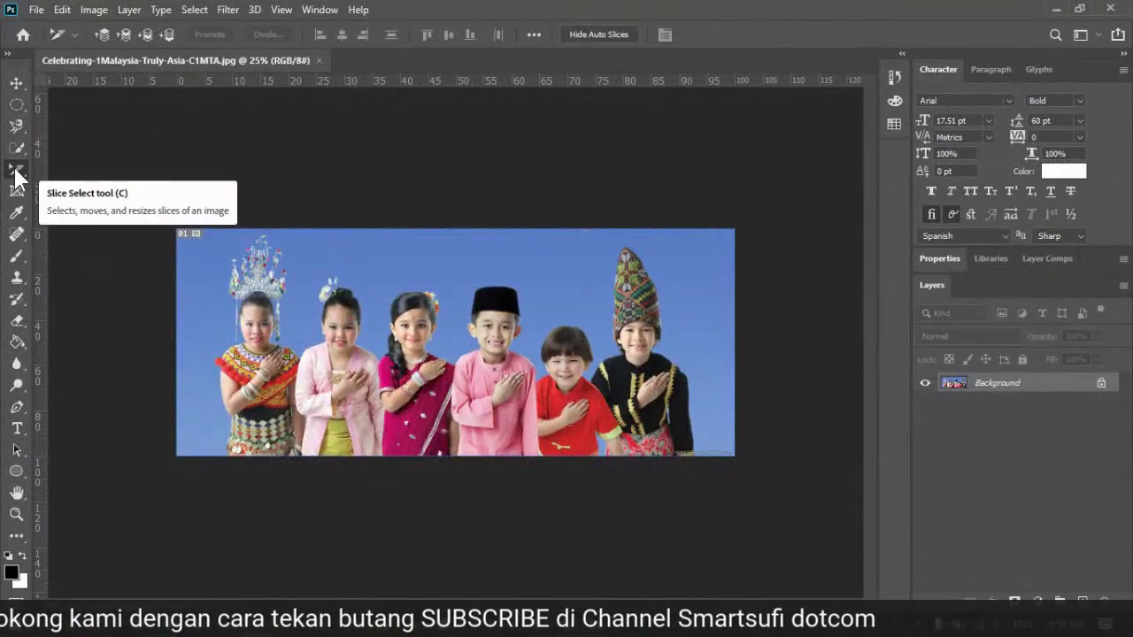
{"action": "right_click", "coordinate": [16, 175]}
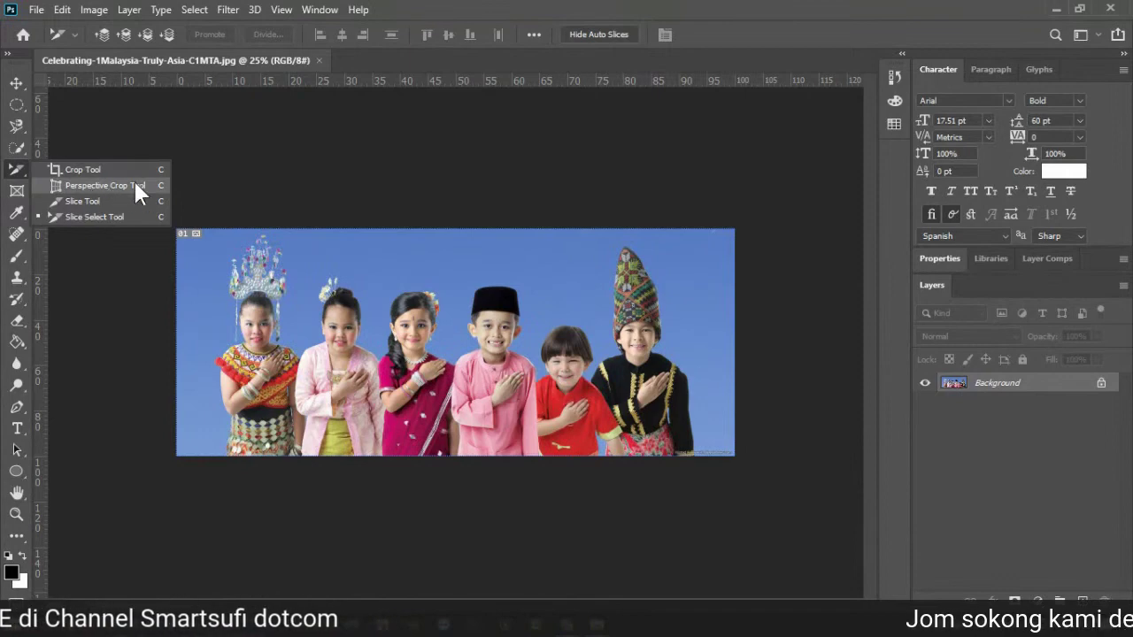
{"action": "left_click", "coordinate": [17, 193]}
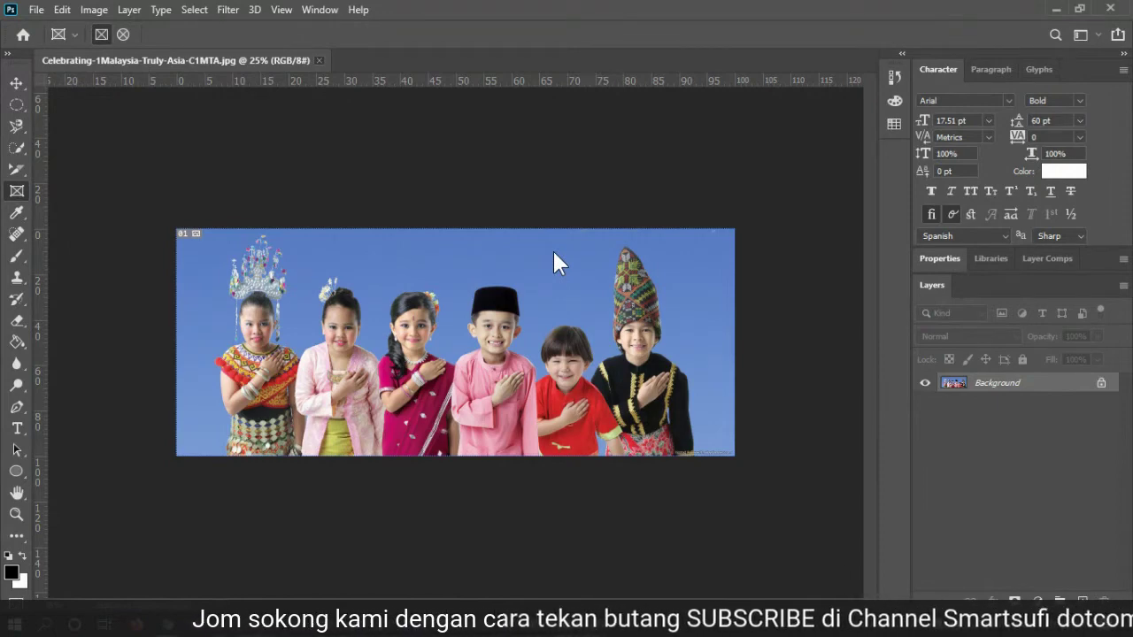
{"action": "key", "text": "ctrl+w"}
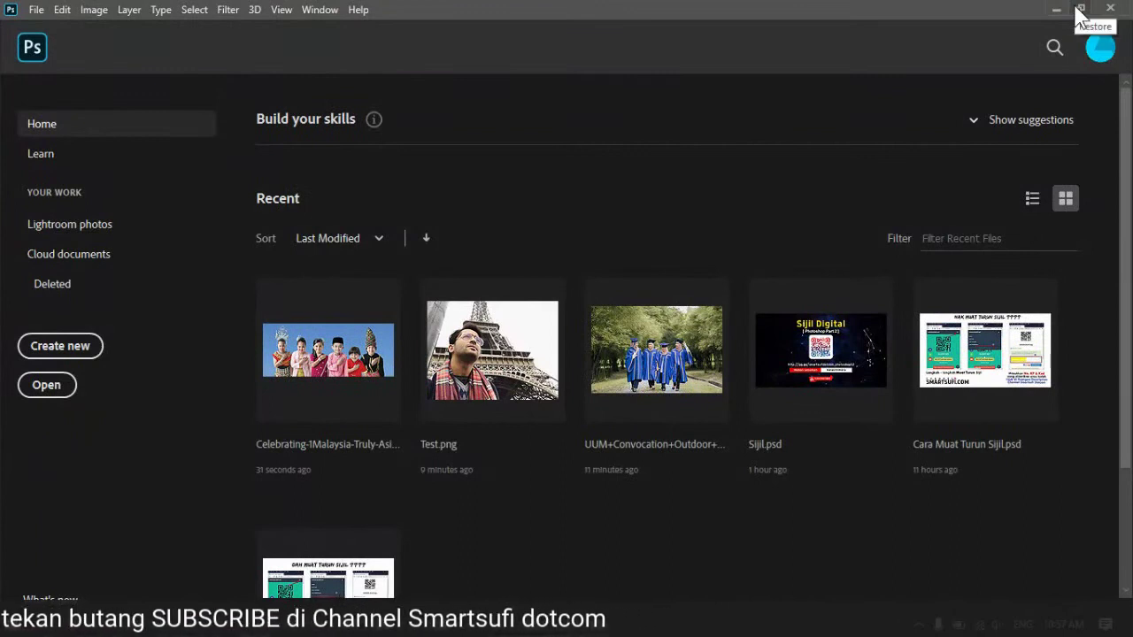
Step: Create a blank A5 document (148 x 210 mm, 300 ppi) via File > New
{"action": "left_click", "coordinate": [36, 10]}
{"action": "left_click", "coordinate": [435, 50]}
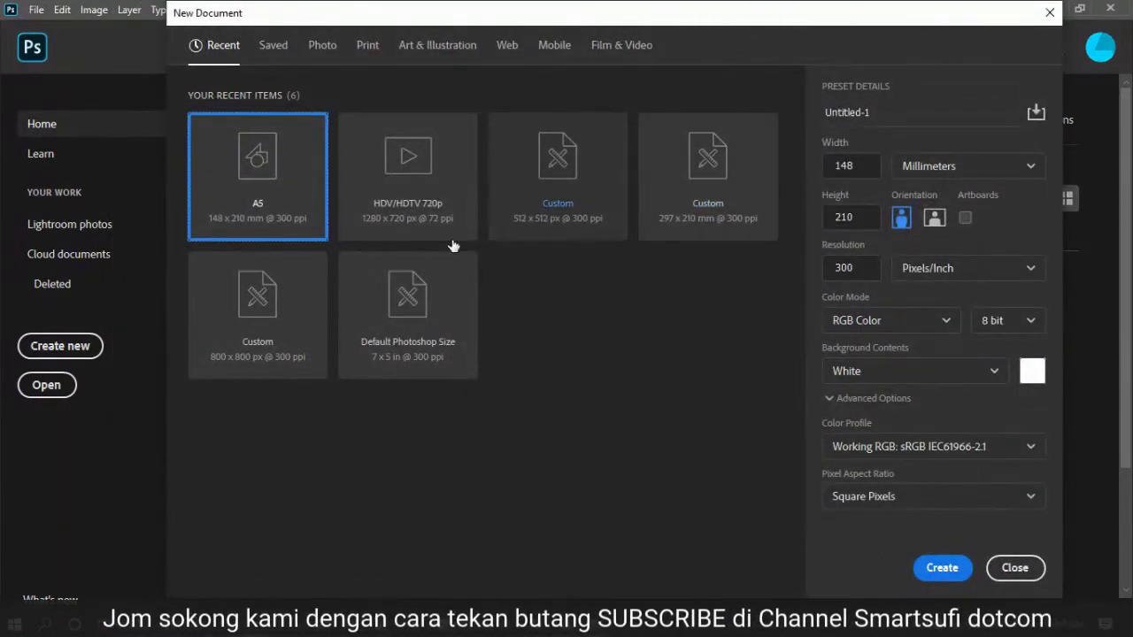
{"action": "left_click", "coordinate": [942, 566]}
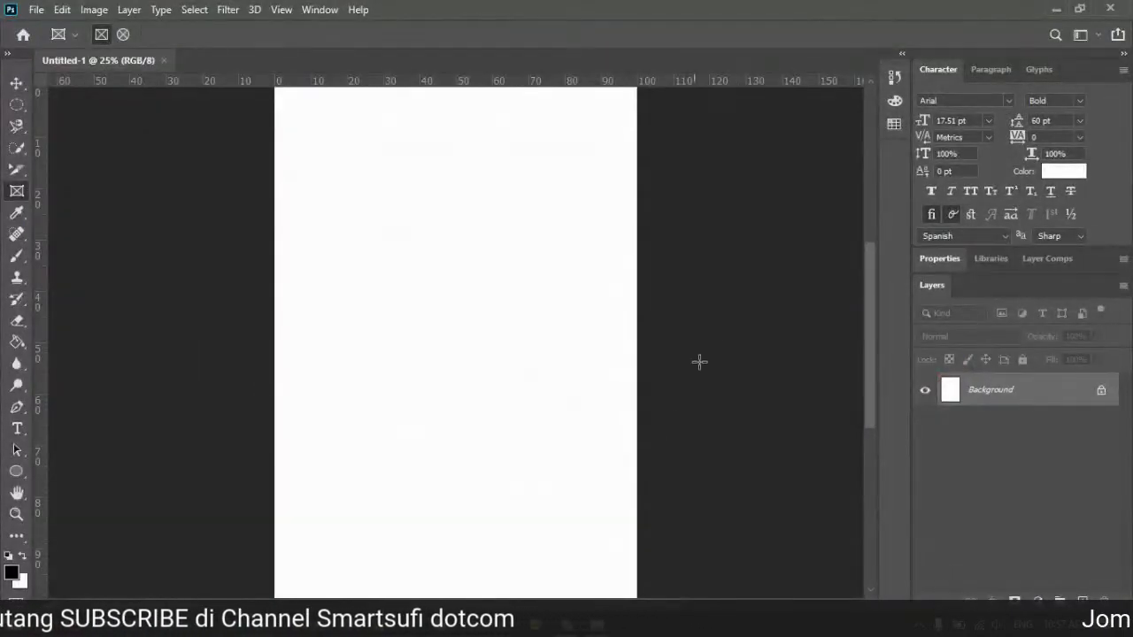
Step: Restore the window, draw a rectangular frame, and drop the Test image into it
{"action": "left_click", "coordinate": [1078, 8]}
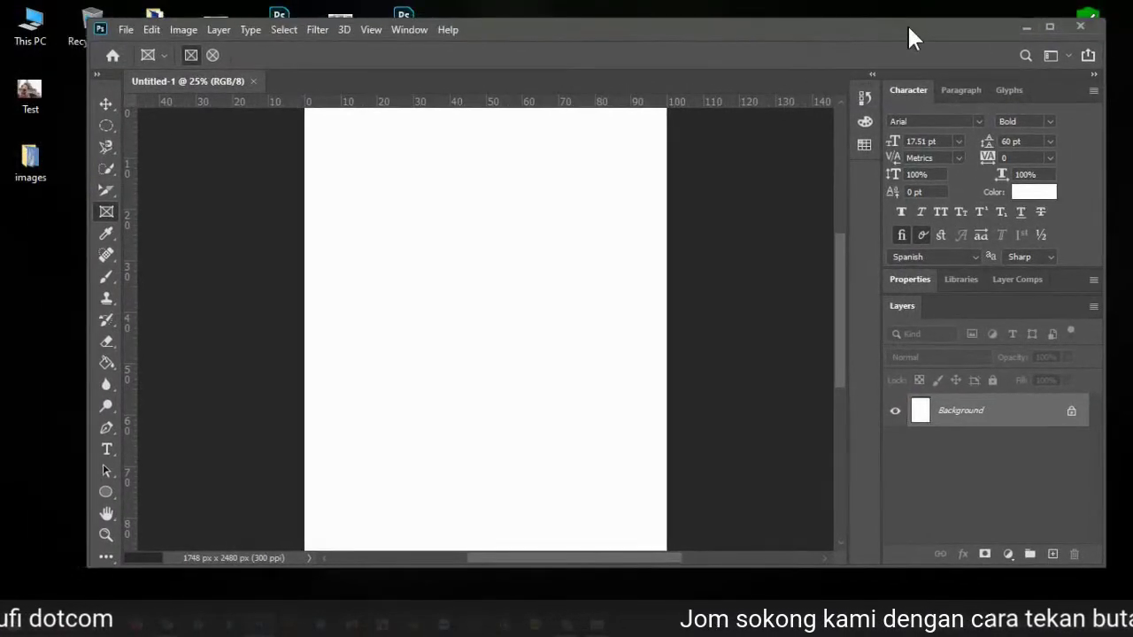
{"action": "left_click_drag", "start_coordinate": [908, 26], "coordinate": [913, 24]}
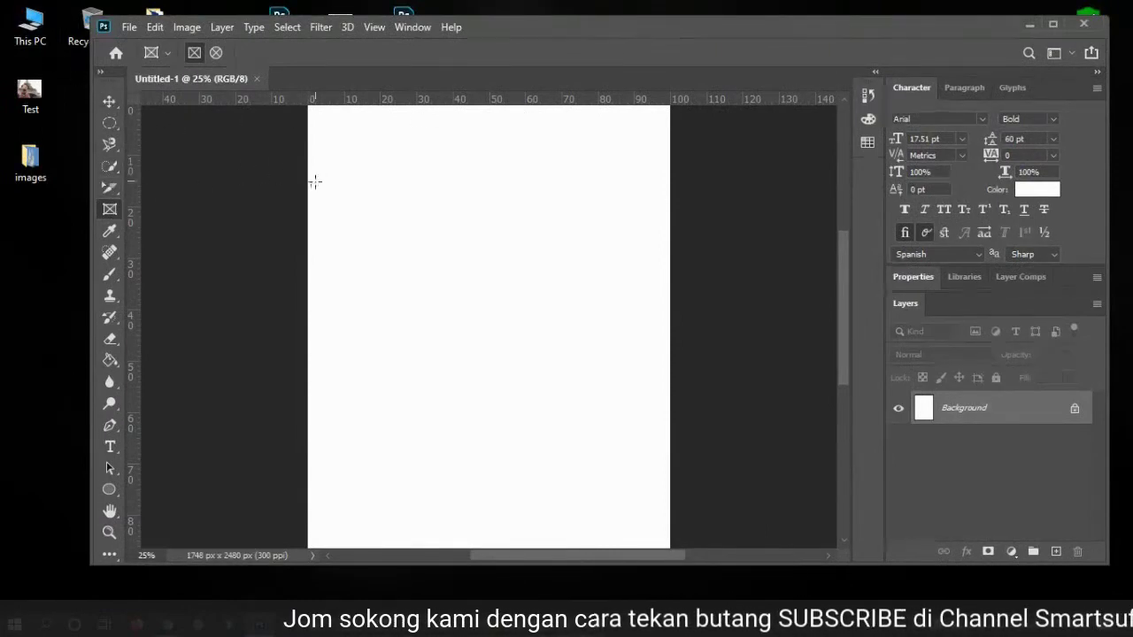
{"action": "left_click_drag", "start_coordinate": [345, 173], "coordinate": [555, 349]}
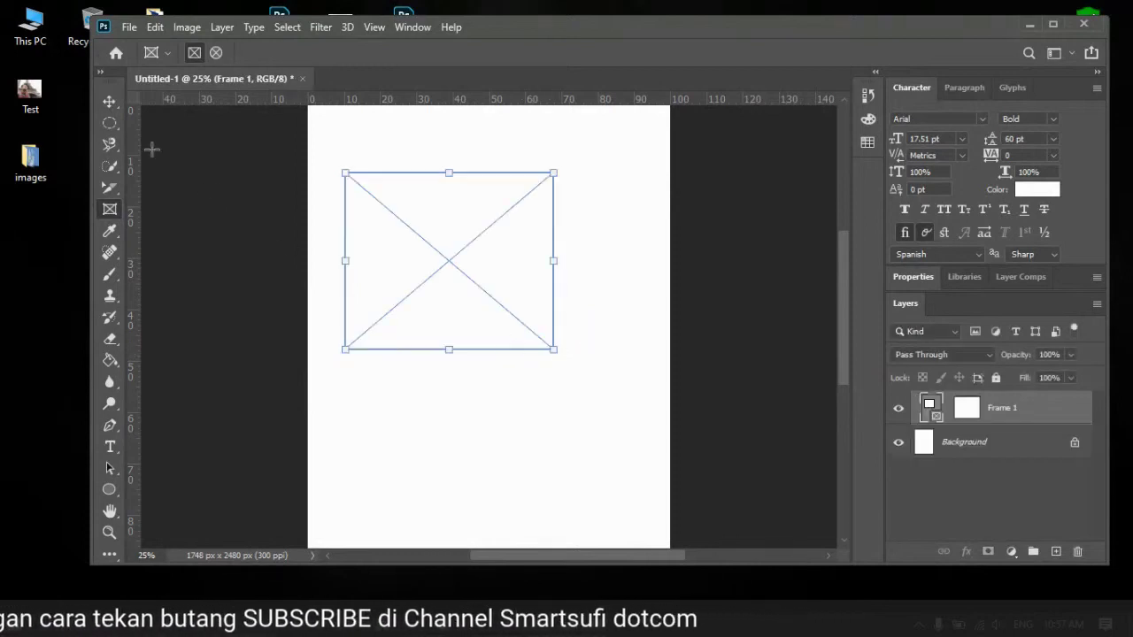
{"action": "left_click_drag", "start_coordinate": [30, 91], "coordinate": [485, 250]}
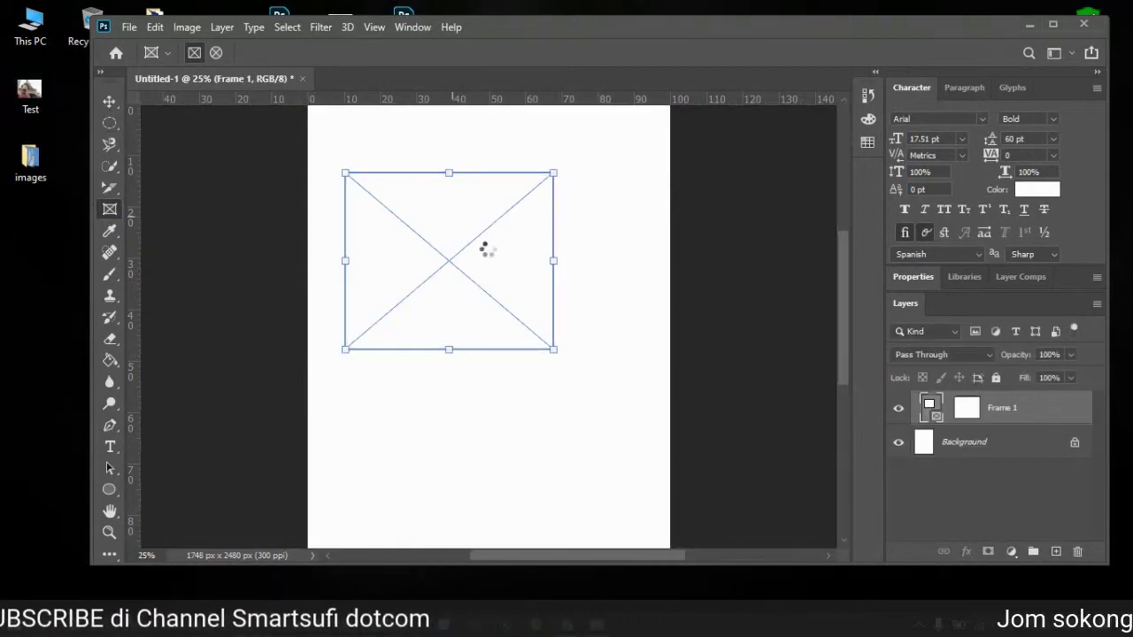
Step: Scale the framed Test photo smaller and move it to the top centre of the page
{"action": "left_click", "coordinate": [109, 101]}
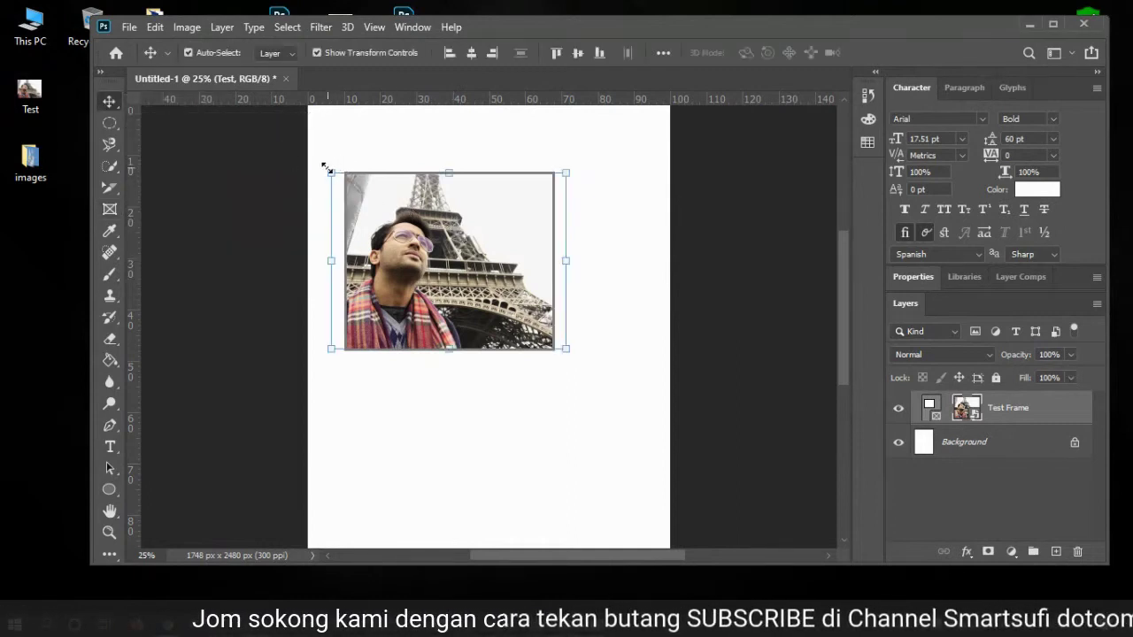
{"action": "mouse_move", "coordinate": [333, 173]}
{"action": "left_mouse_down"}
{"action": "mouse_move", "coordinate": [412, 237]}
{"action": "mouse_move", "coordinate": [339, 176]}
{"action": "left_mouse_up"}
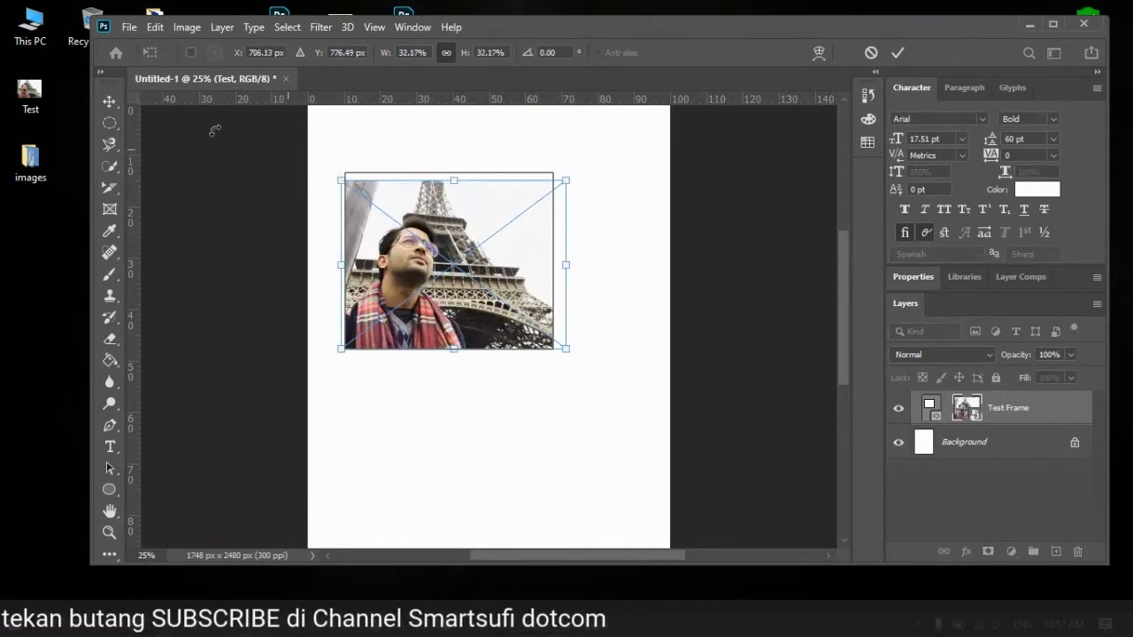
{"action": "left_click", "coordinate": [110, 99]}
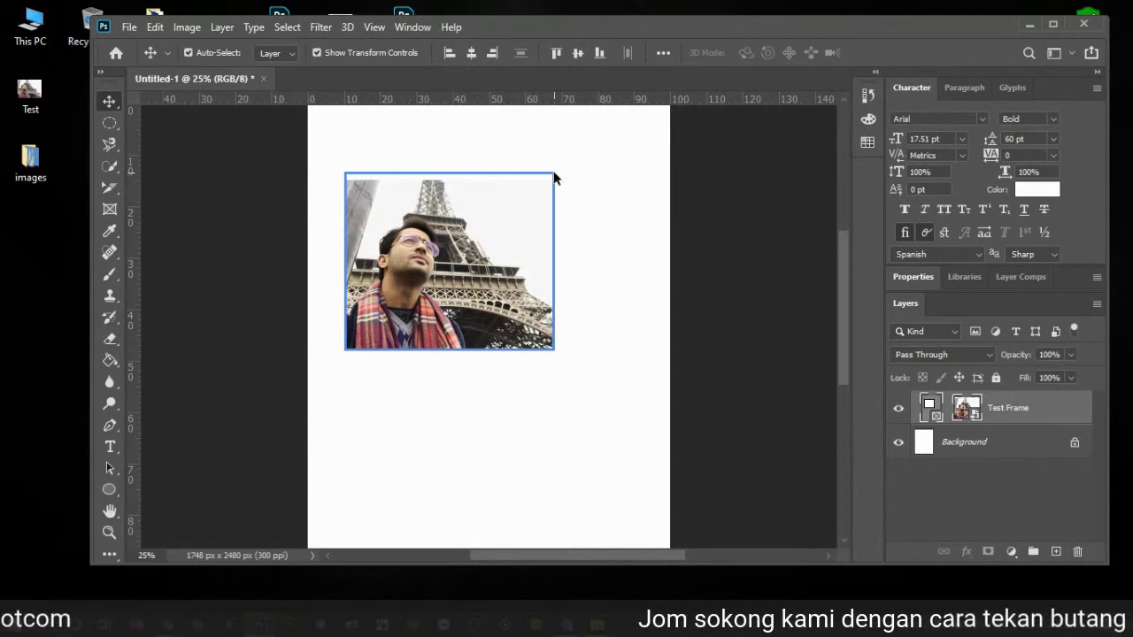
{"action": "left_click_drag", "start_coordinate": [550, 174], "coordinate": [490, 241]}
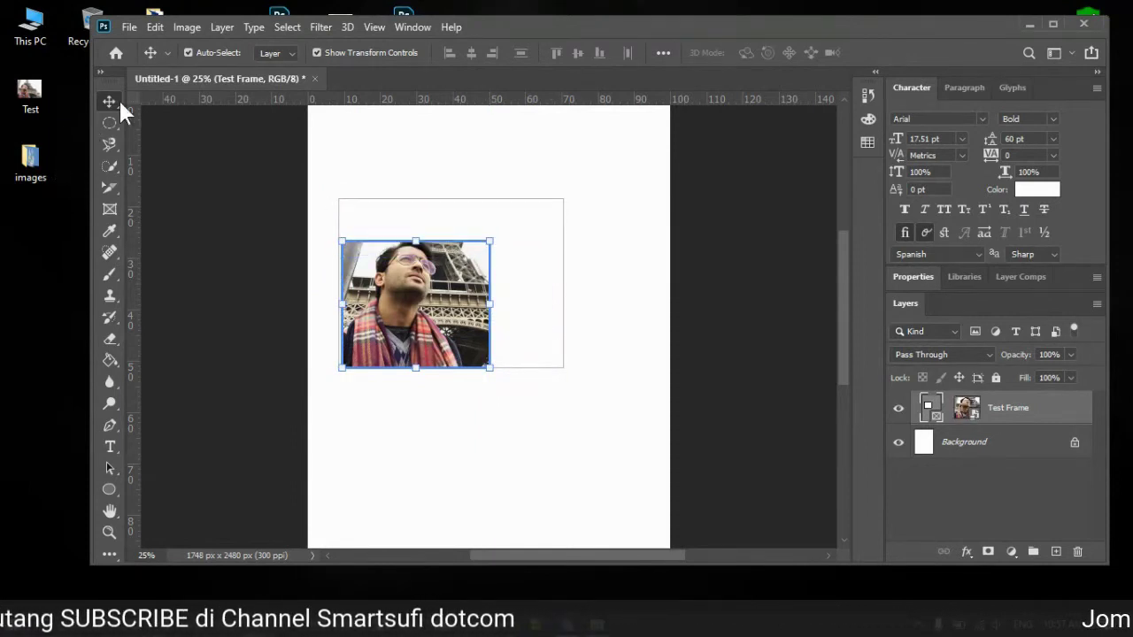
{"action": "left_click", "coordinate": [188, 155]}
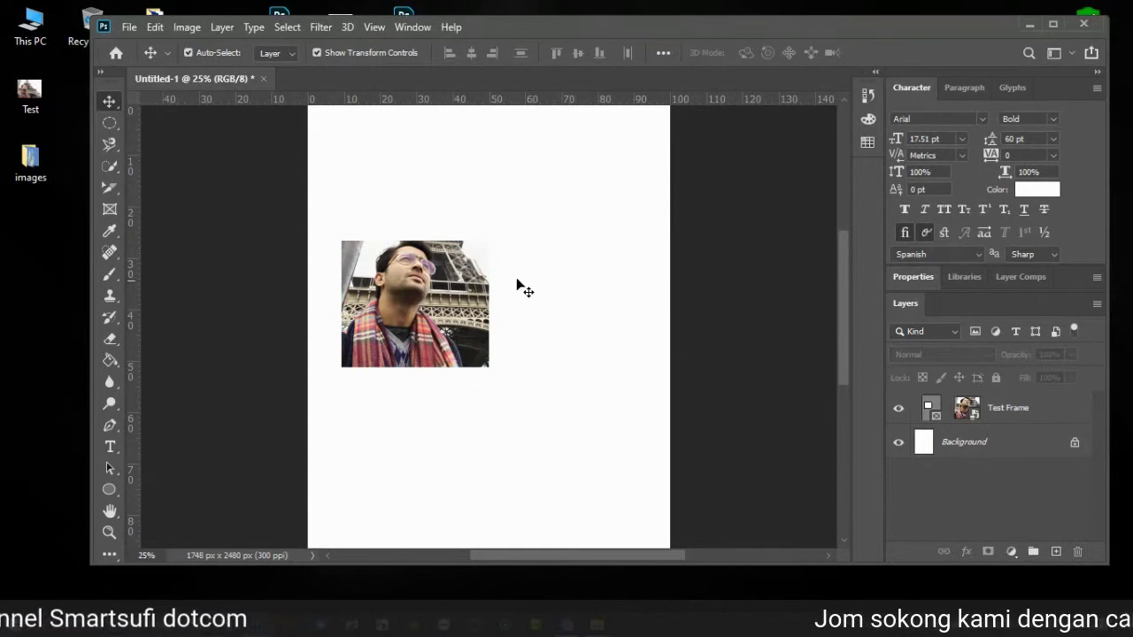
{"action": "left_click_drag", "start_coordinate": [360, 302], "coordinate": [470, 270]}
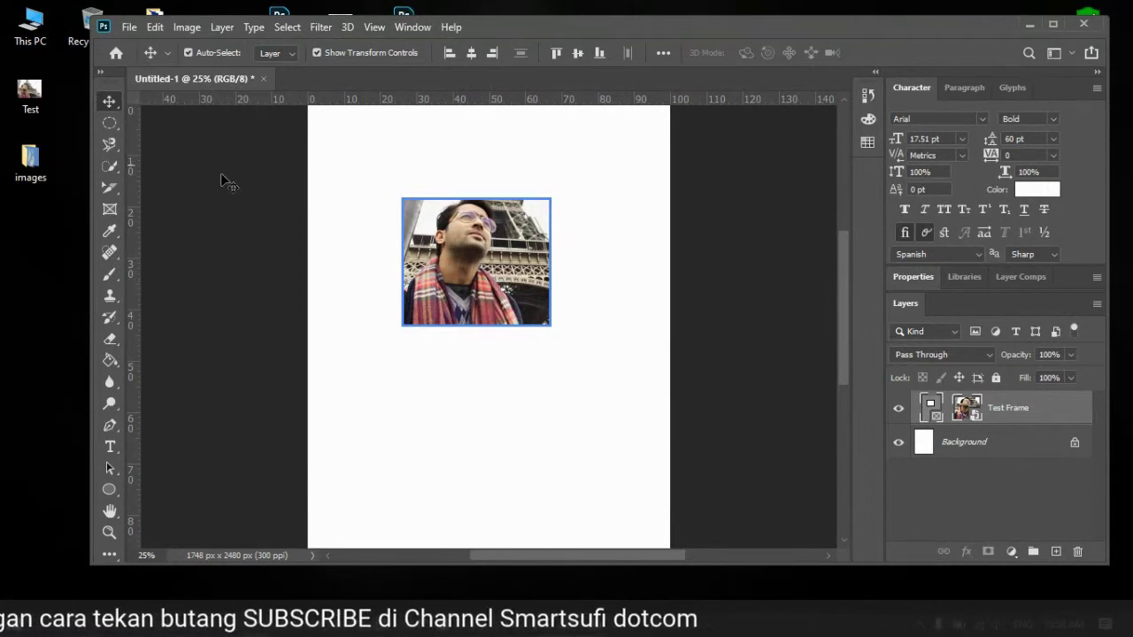
Step: Dismiss the marquee tool list and delete the Test Frame layer, leaving only the Background
{"action": "left_click", "coordinate": [114, 121]}
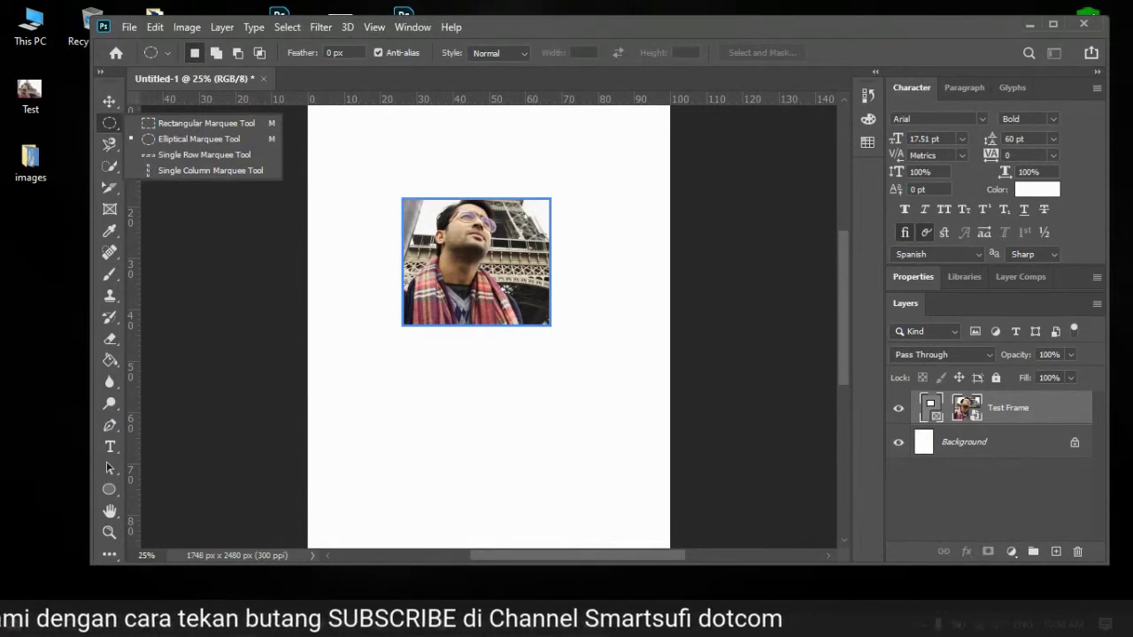
{"action": "key", "text": "Escape"}
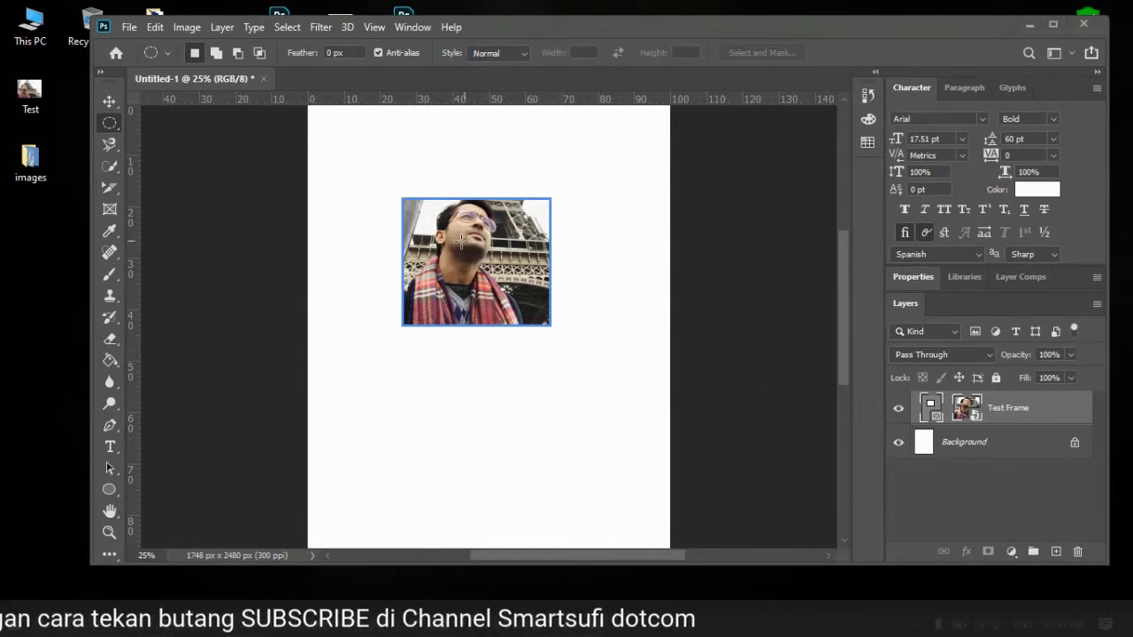
{"action": "key", "text": "Delete"}
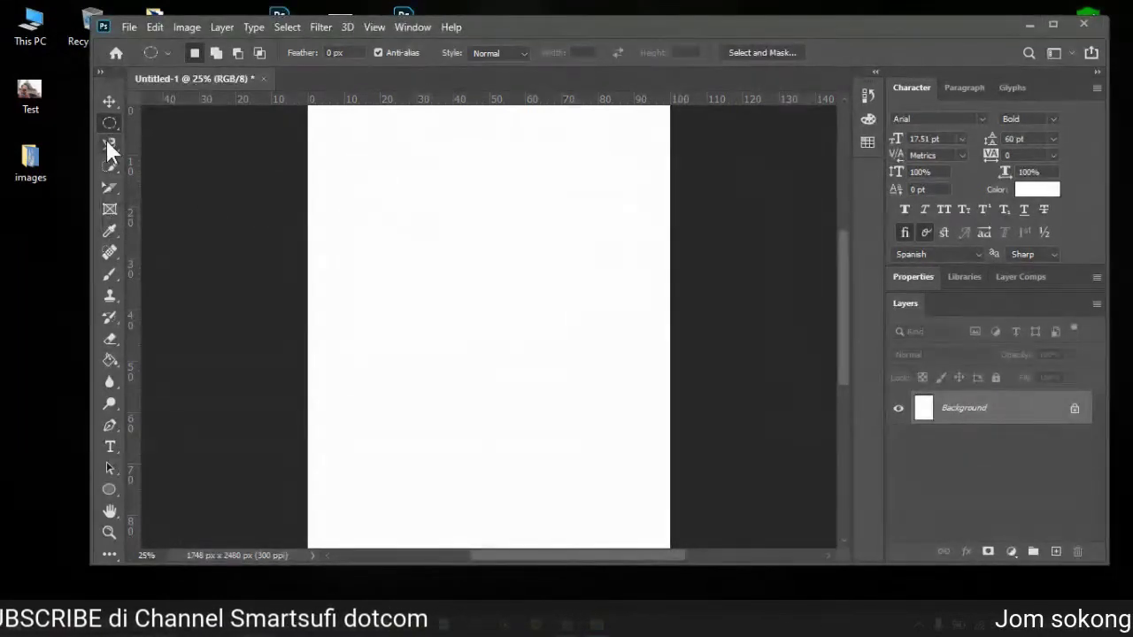
{"action": "left_click", "coordinate": [109, 209]}
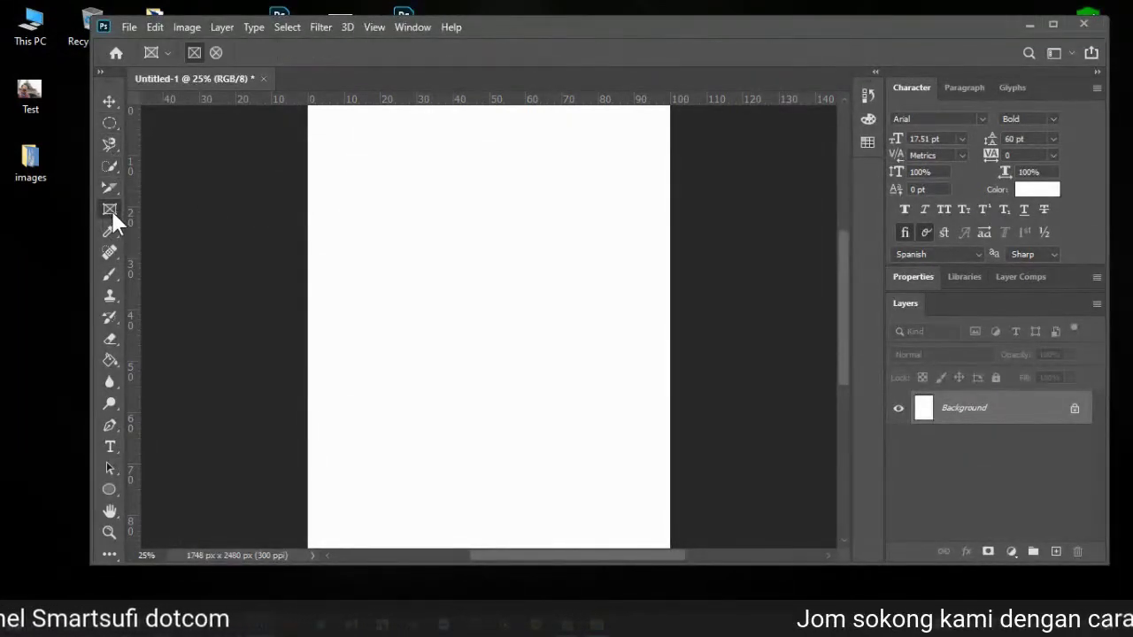
Step: Draw an elliptical frame on the page and place the Test image into it
{"action": "left_click", "coordinate": [216, 53]}
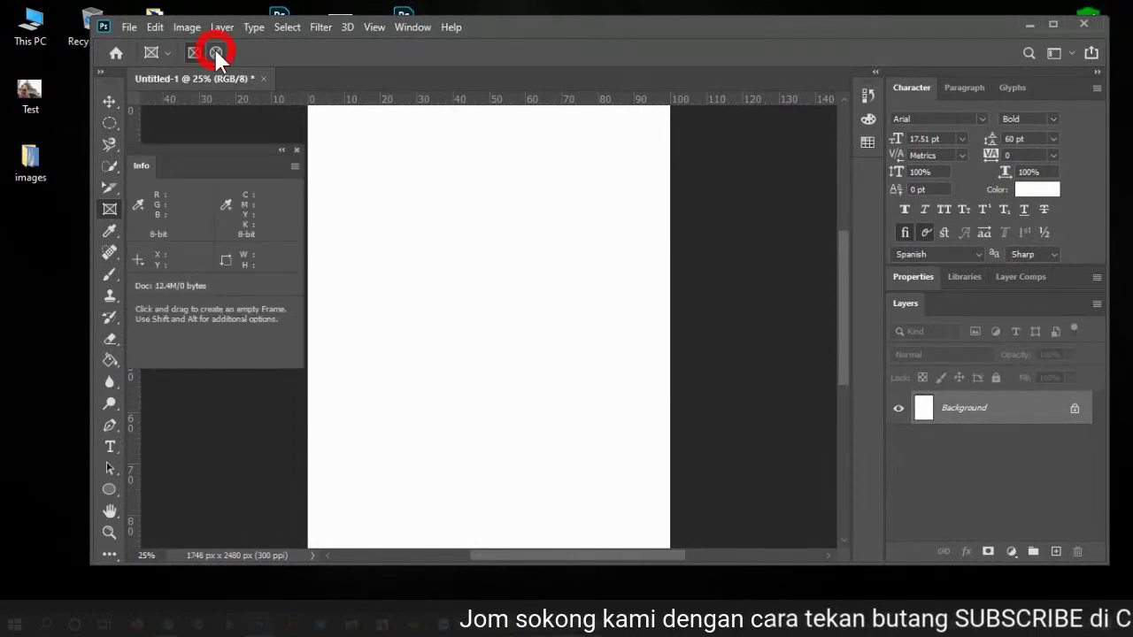
{"action": "left_click_drag", "start_coordinate": [372, 168], "coordinate": [586, 373]}
{"action": "left_click_drag", "start_coordinate": [18, 99], "coordinate": [556, 349]}
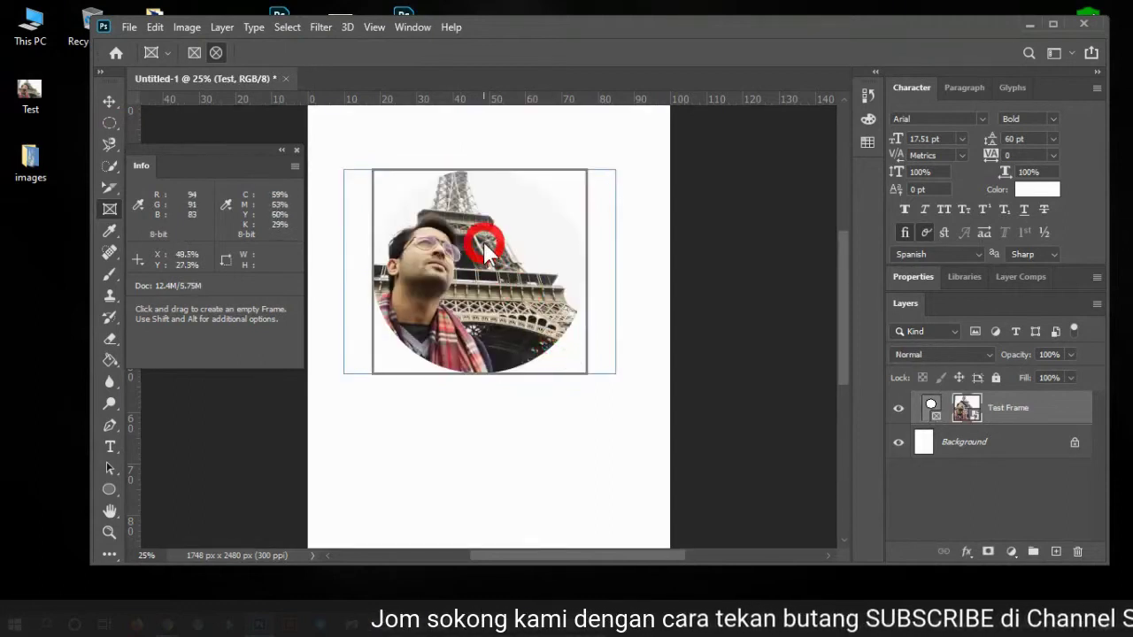
Step: Enlarge and reposition the Test photo inside the circular frame, then commit the transform
{"action": "left_click", "coordinate": [109, 99]}
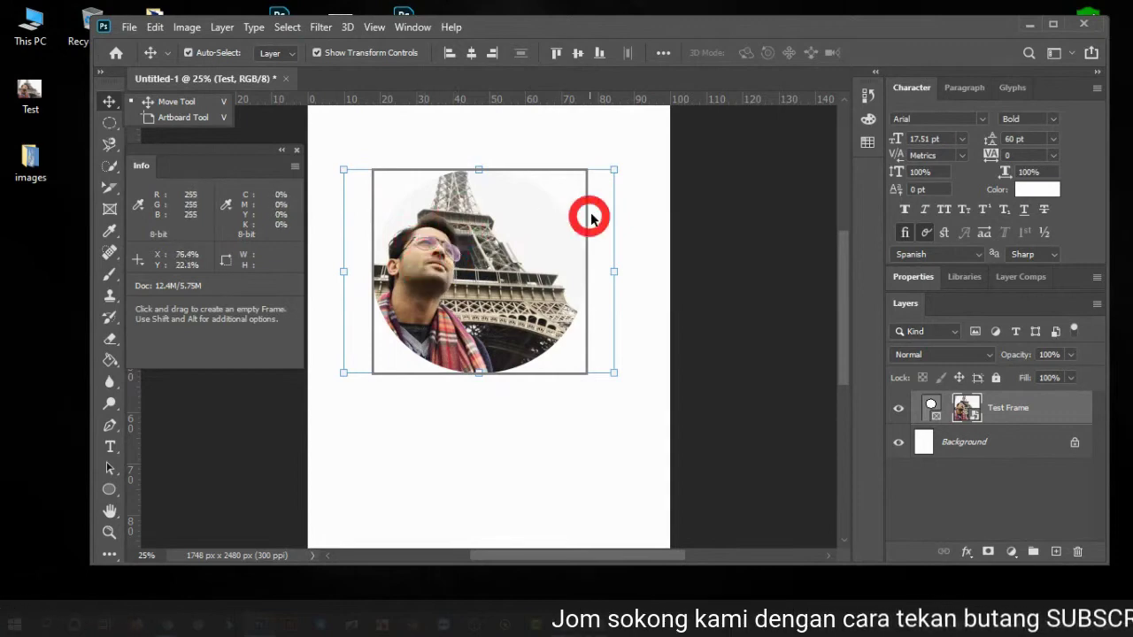
{"action": "left_click_drag", "start_coordinate": [616, 168], "coordinate": [670, 126]}
{"action": "left_click_drag", "start_coordinate": [492, 294], "coordinate": [513, 303]}
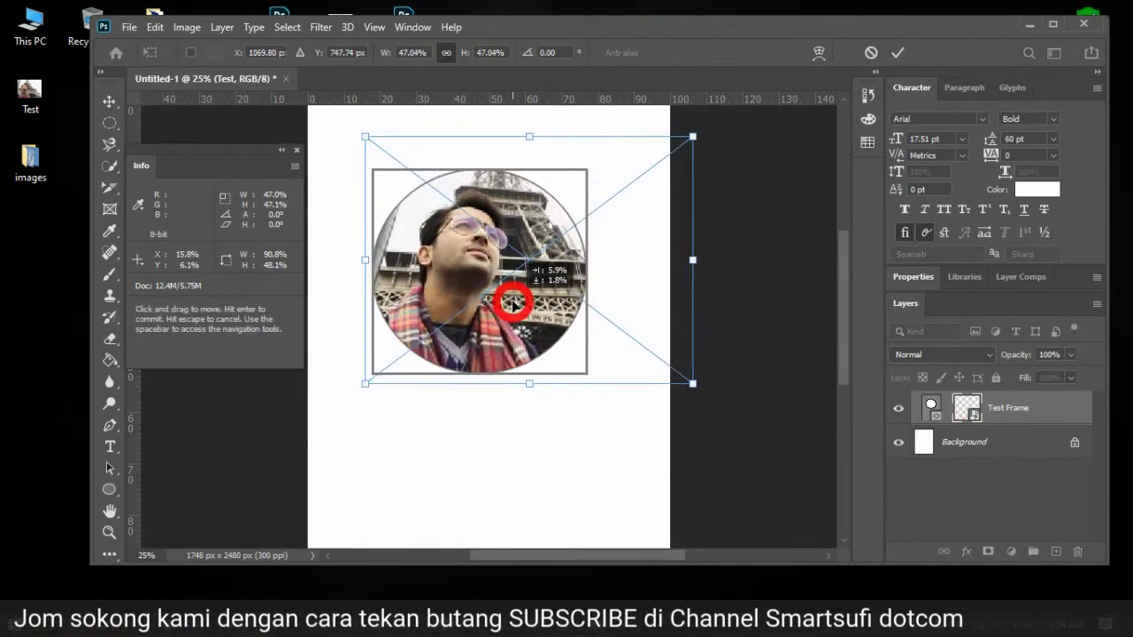
{"action": "left_click_drag", "start_coordinate": [359, 132], "coordinate": [342, 120]}
{"action": "left_click_drag", "start_coordinate": [392, 230], "coordinate": [410, 255]}
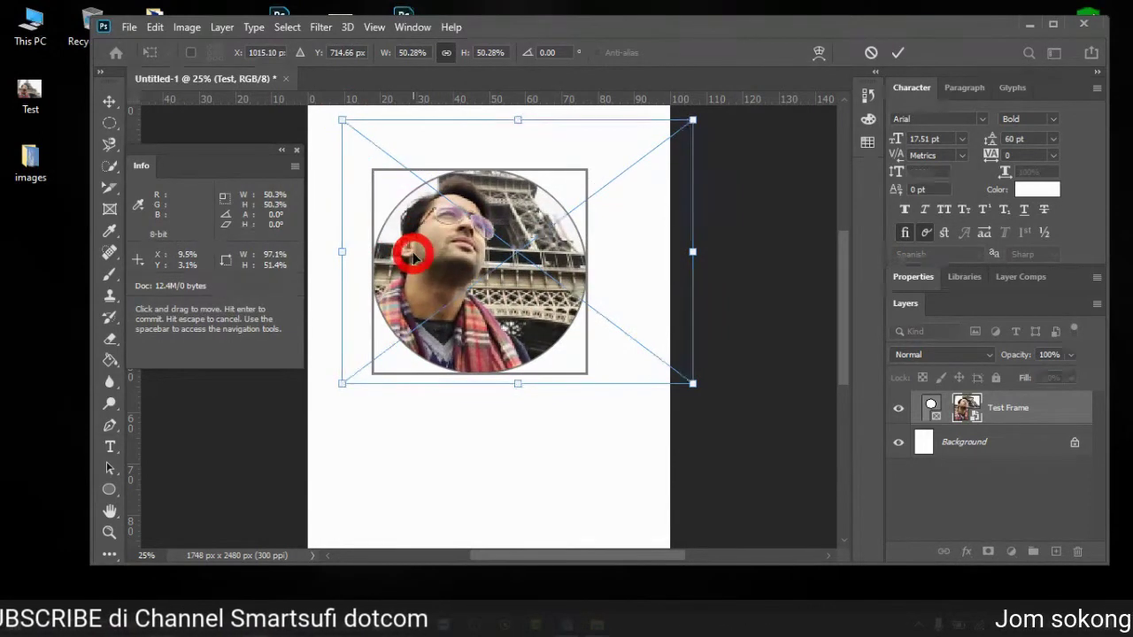
{"action": "left_click", "coordinate": [898, 53]}
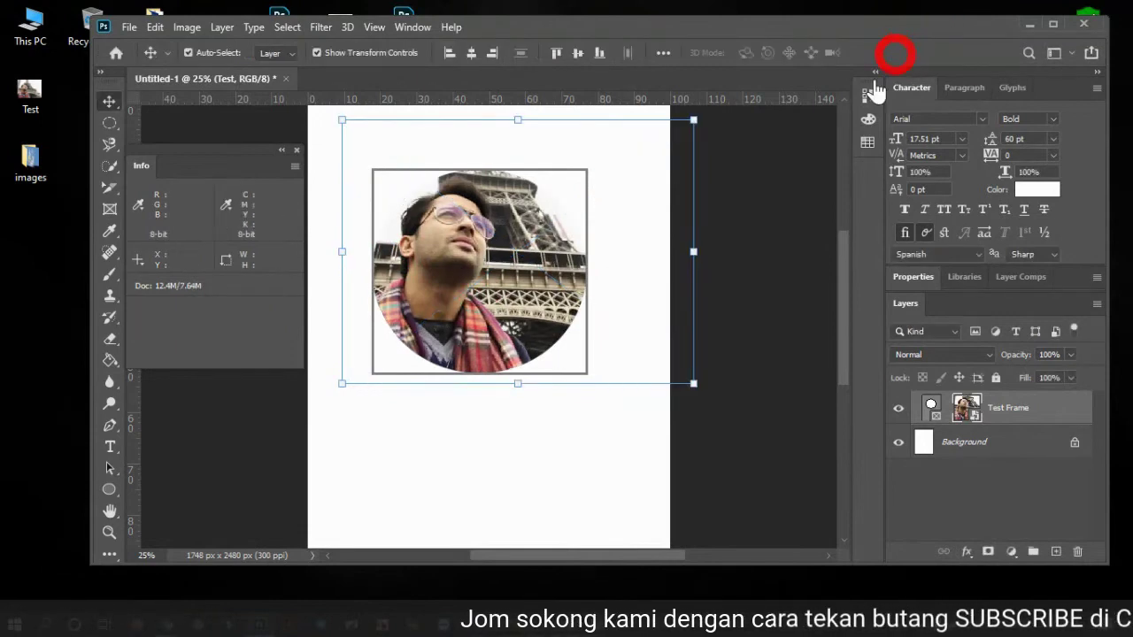
Step: Enlarge the circular Test Frame by dragging its top-right corner handle
{"action": "left_click", "coordinate": [661, 382]}
{"action": "left_click", "coordinate": [625, 457]}
{"action": "left_click", "coordinate": [576, 251]}
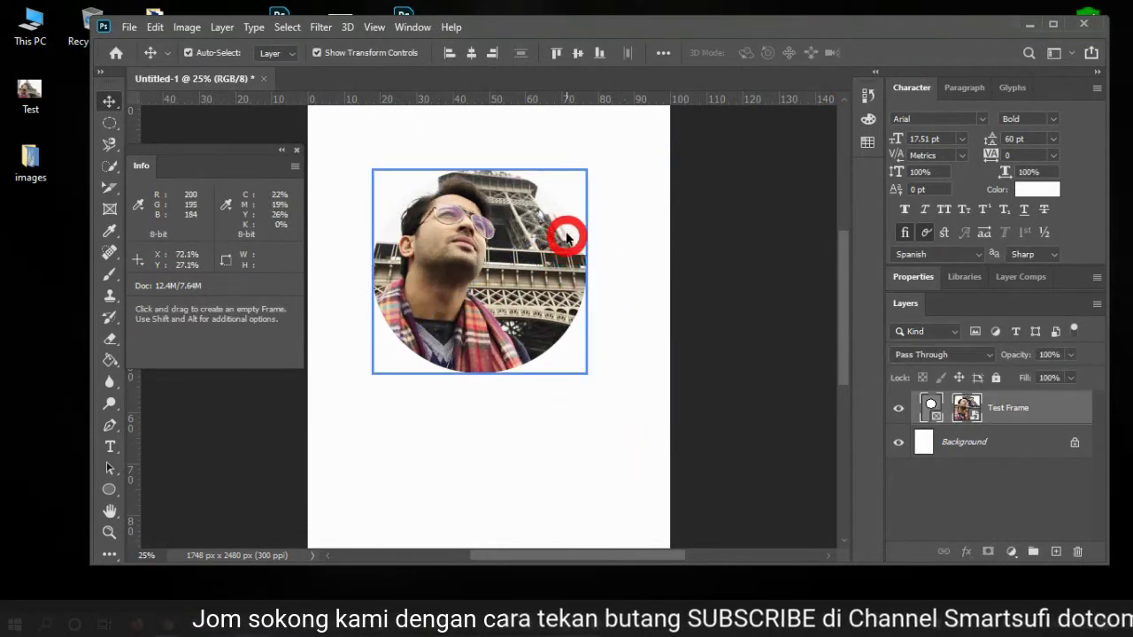
{"action": "left_click", "coordinate": [589, 180]}
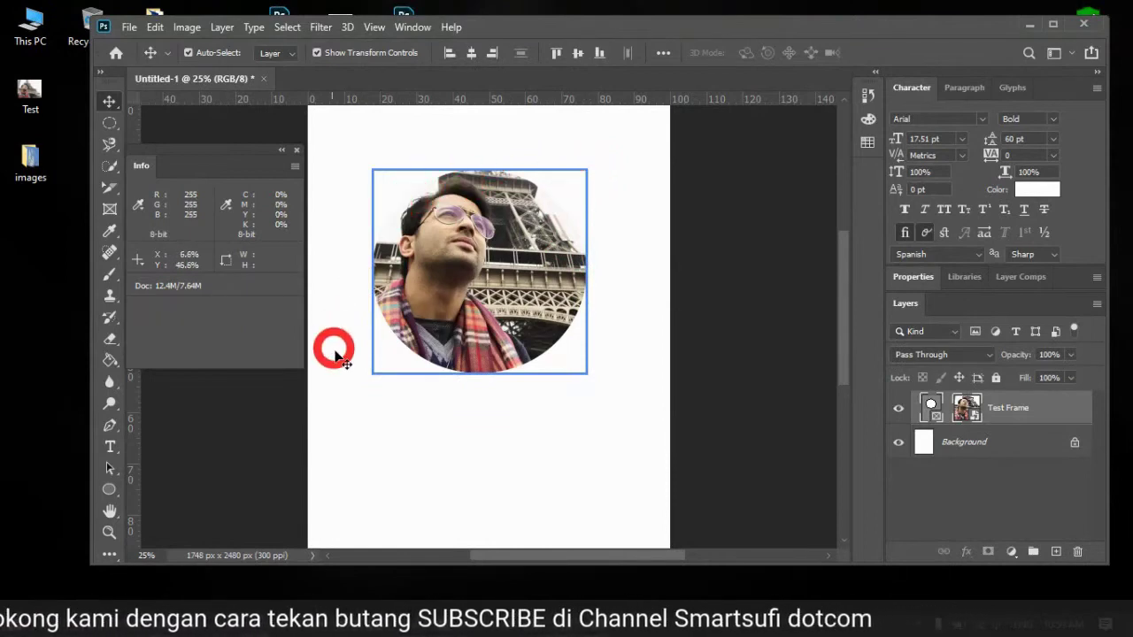
{"action": "left_click", "coordinate": [585, 170]}
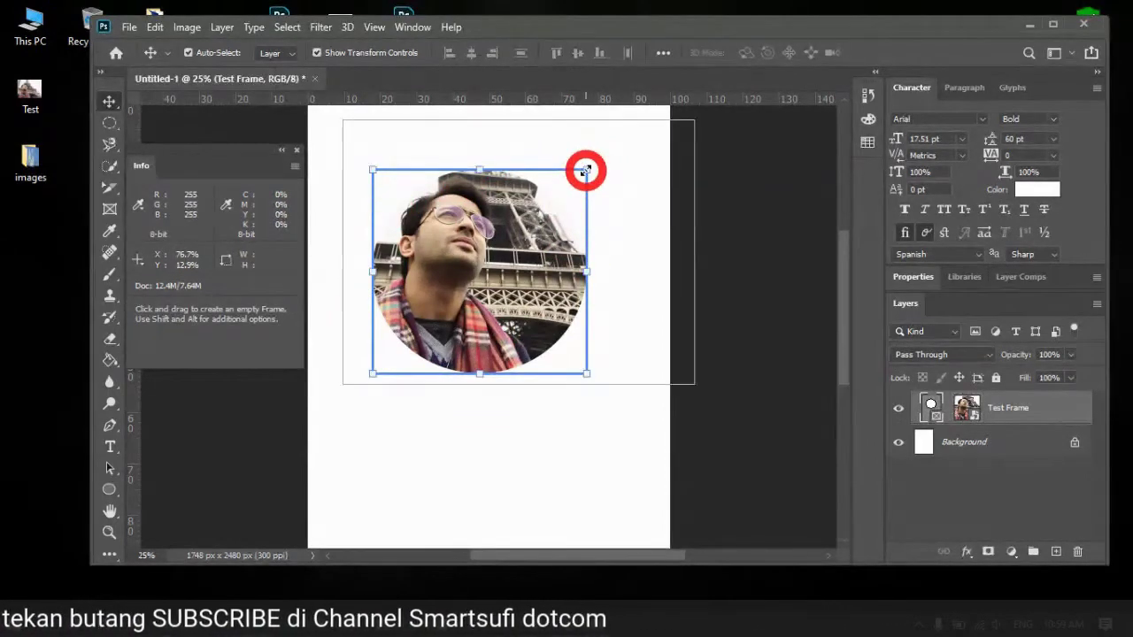
{"action": "mouse_move", "coordinate": [584, 171]}
{"action": "left_mouse_down"}
{"action": "mouse_move", "coordinate": [486, 235]}
{"action": "mouse_move", "coordinate": [577, 161]}
{"action": "left_mouse_up"}
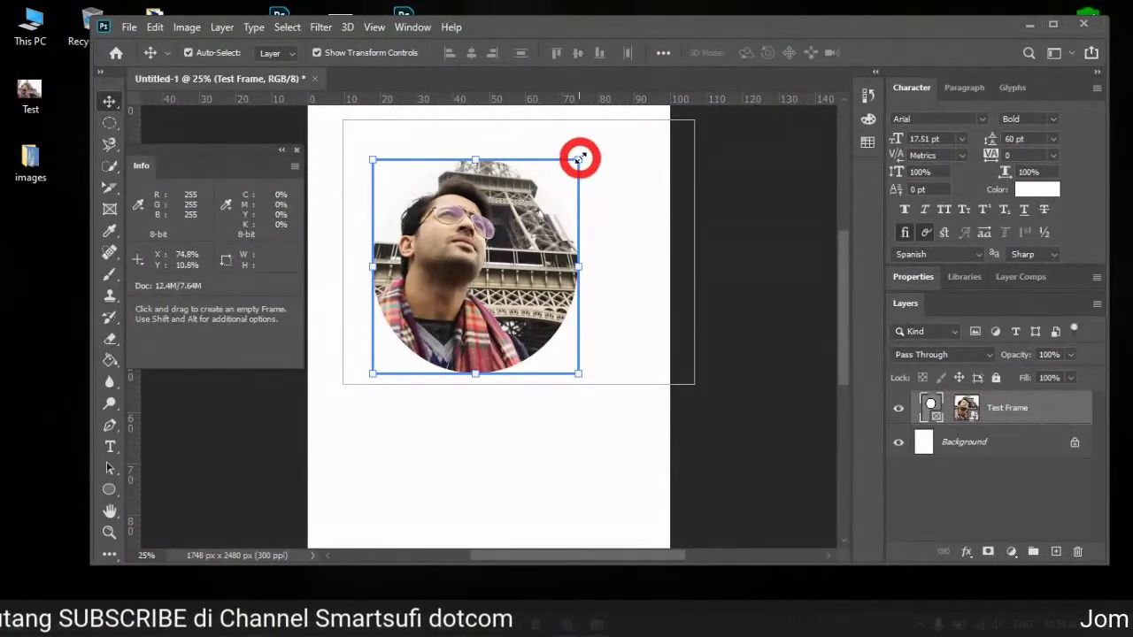
{"action": "left_click_drag", "start_coordinate": [578, 161], "coordinate": [598, 157]}
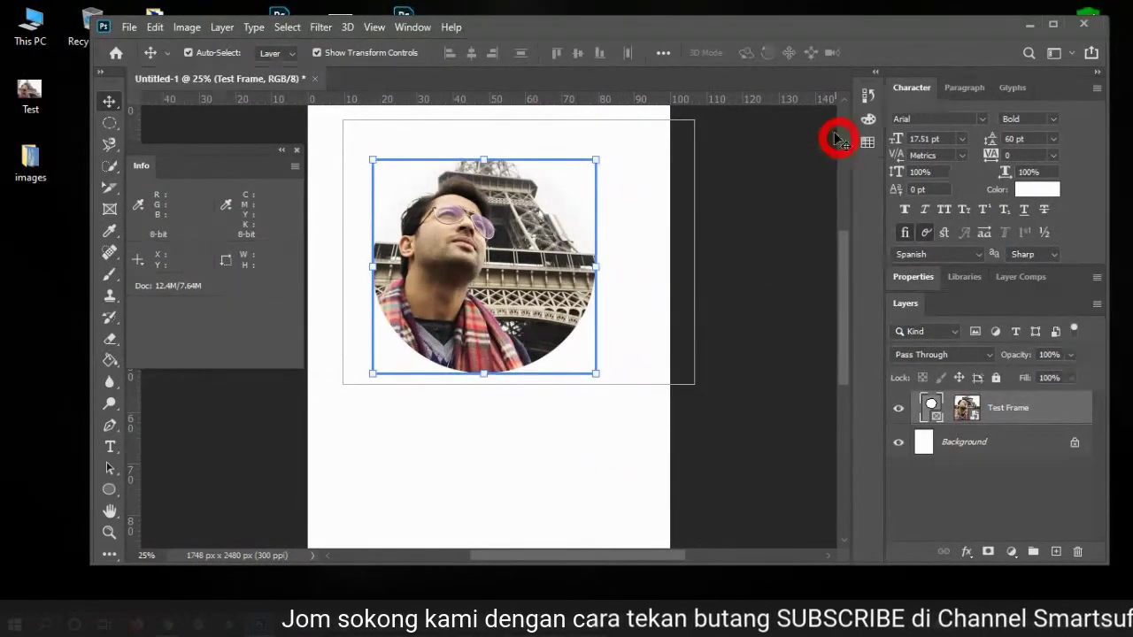
Step: Close the floating Info panel and nudge the framed photo into place
{"action": "left_click", "coordinate": [662, 431]}
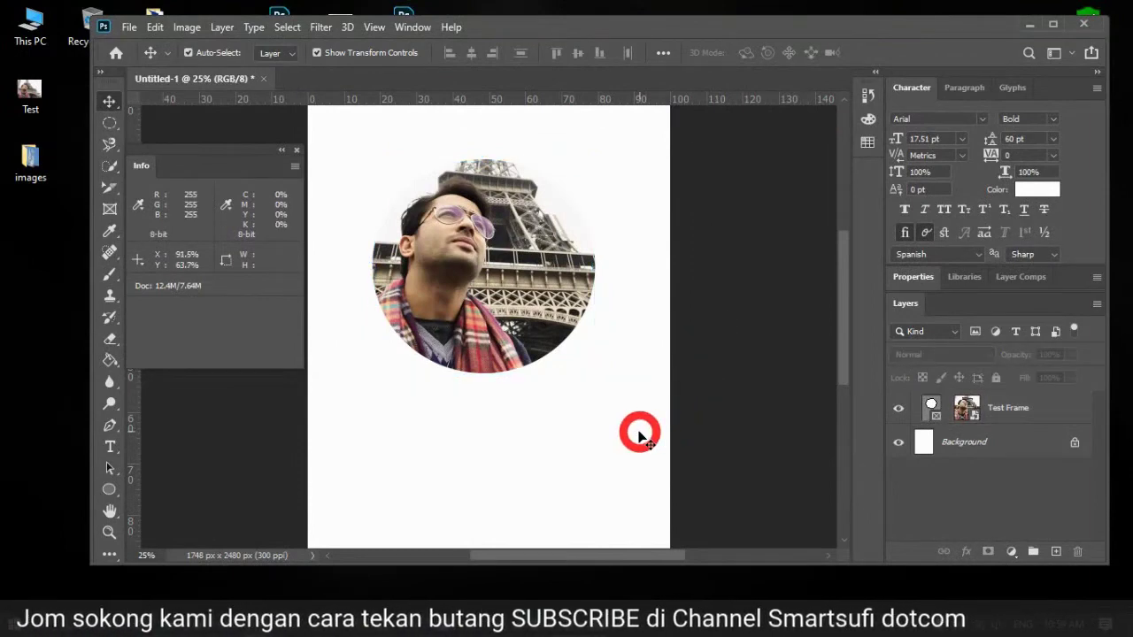
{"action": "left_click", "coordinate": [297, 151]}
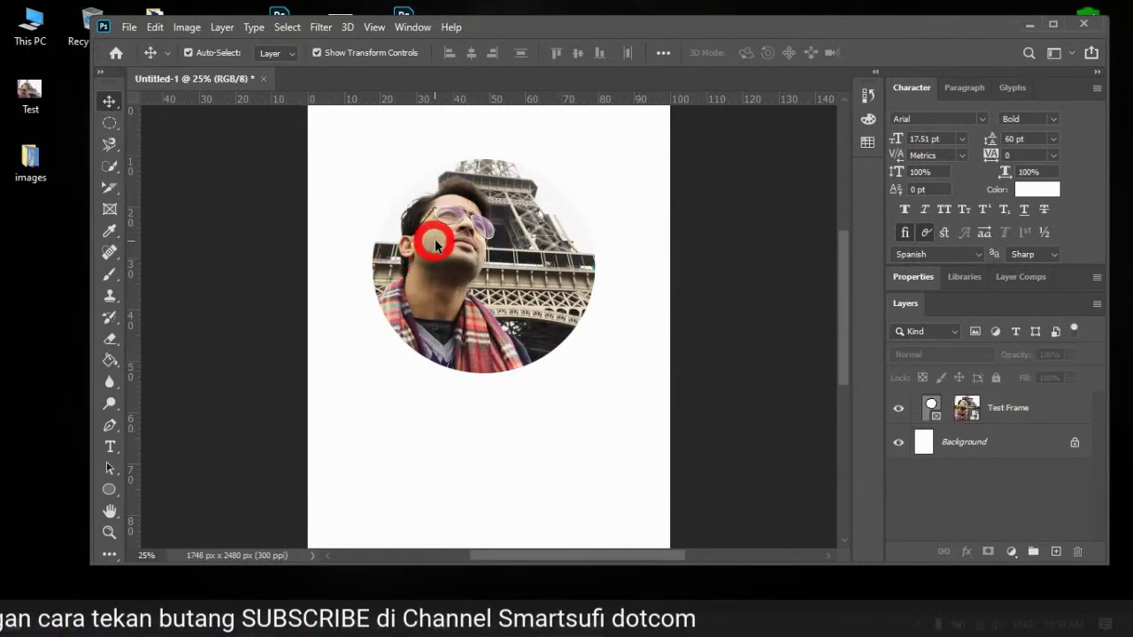
{"action": "left_click", "coordinate": [445, 237]}
{"action": "mouse_move", "coordinate": [461, 251]}
{"action": "left_mouse_down"}
{"action": "mouse_move", "coordinate": [500, 253]}
{"action": "mouse_move", "coordinate": [472, 251]}
{"action": "mouse_move", "coordinate": [466, 235]}
{"action": "left_mouse_up"}
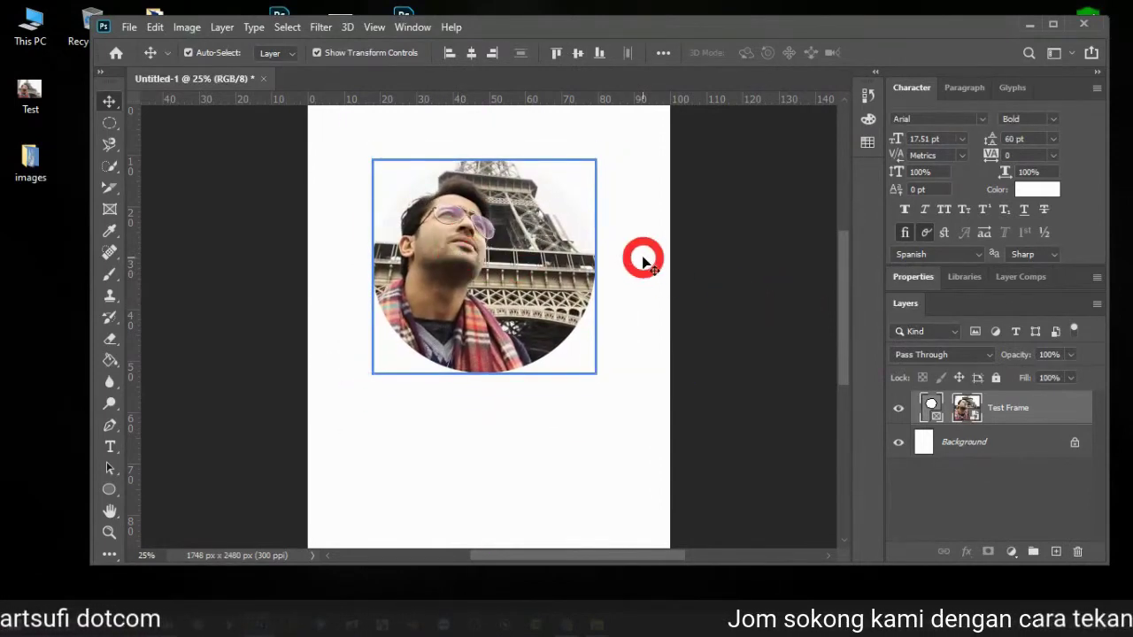
{"action": "left_click", "coordinate": [642, 256]}
Step: Reselect the Test Frame layer and dismiss its layer options without changes
{"action": "left_click", "coordinate": [527, 258]}
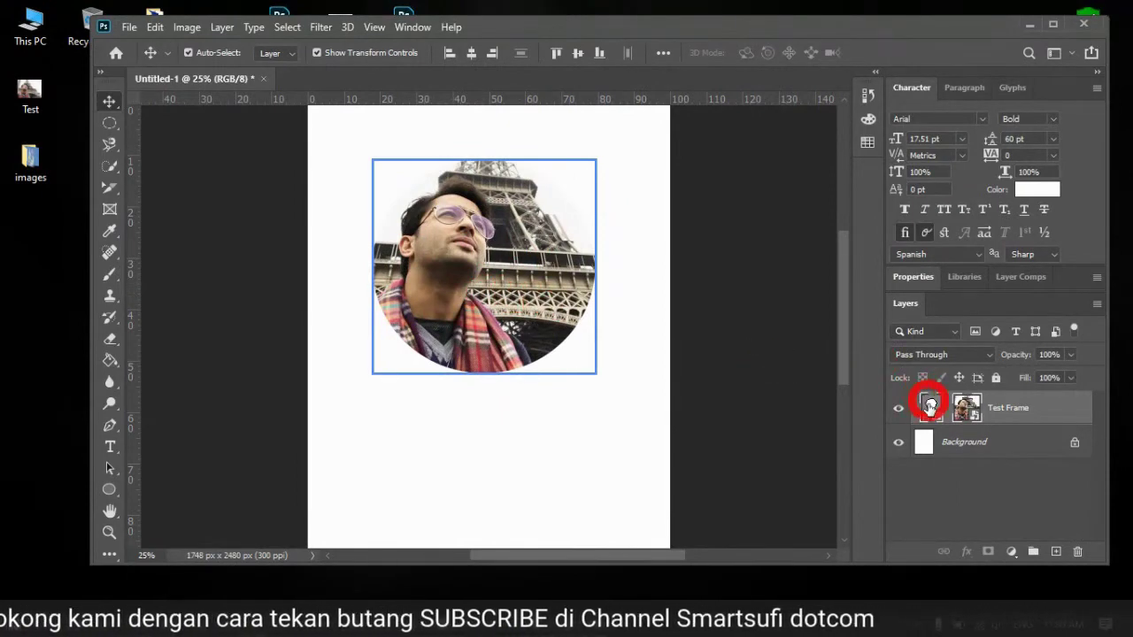
{"action": "right_click", "coordinate": [992, 411]}
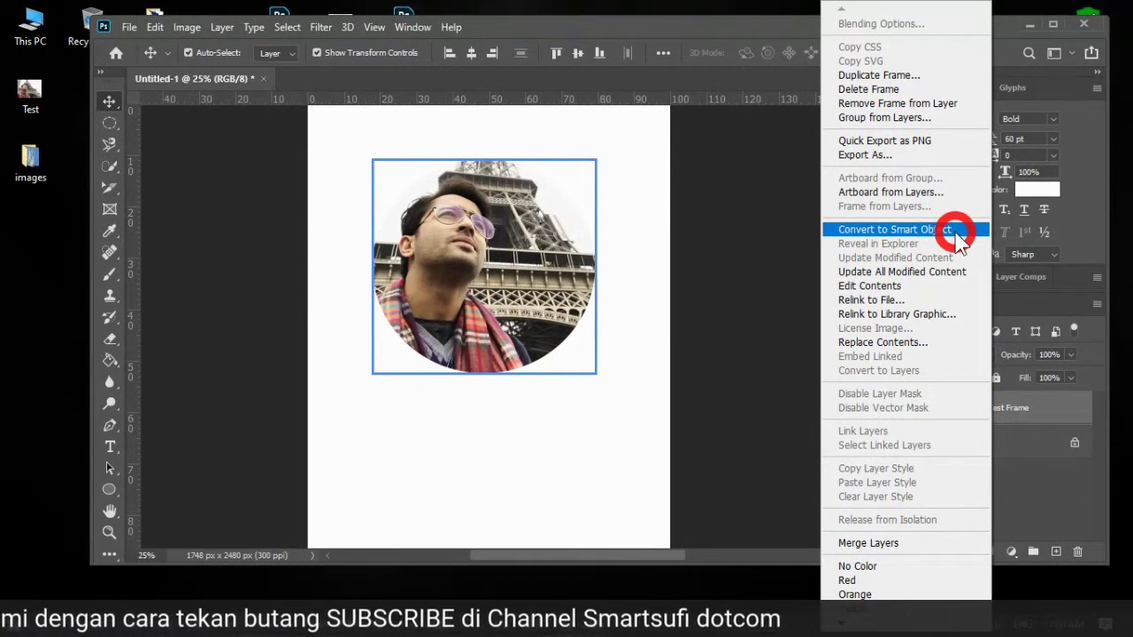
{"action": "left_click", "coordinate": [1017, 408]}
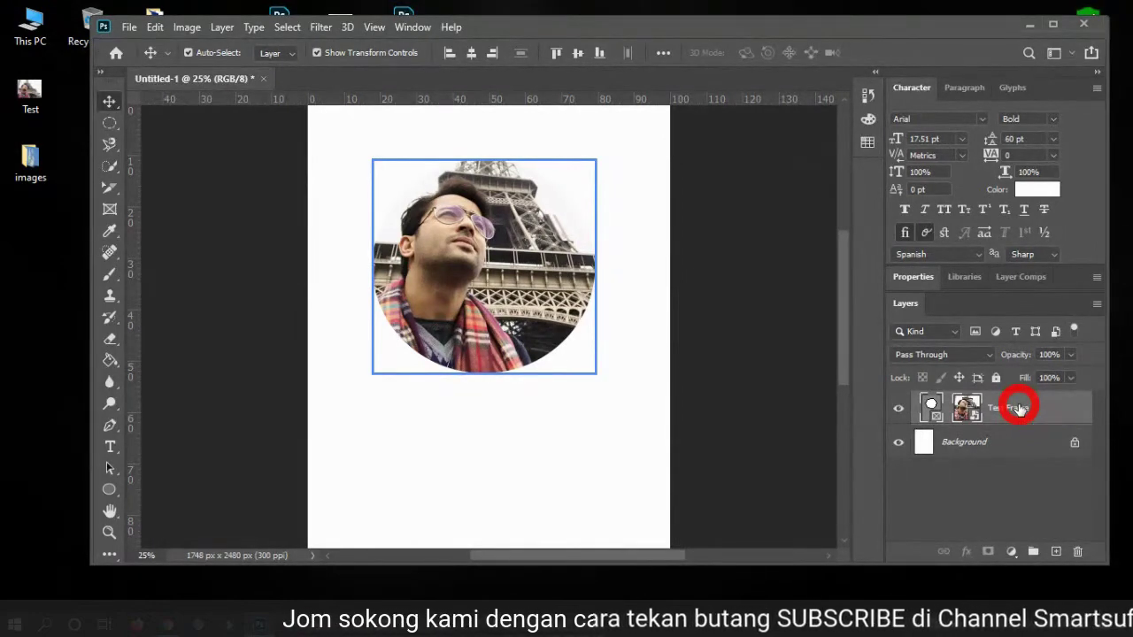
Step: Duplicate the Test Frame layer with Duplicate Frame, keeping the name 'Test Frame copy'
{"action": "key", "text": "ctrl"}
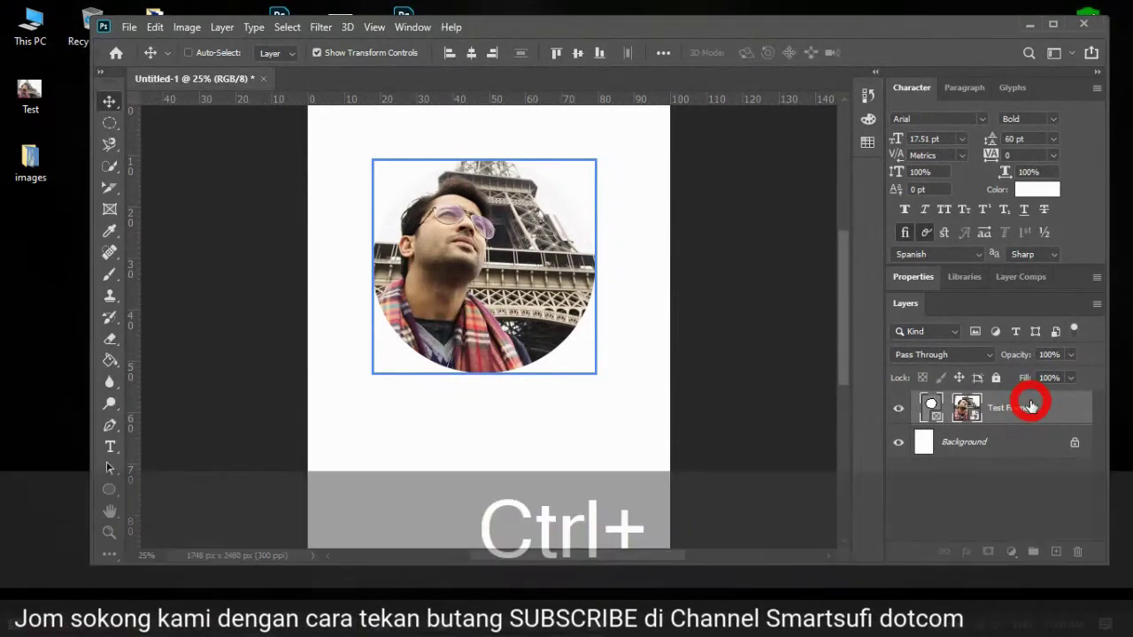
{"action": "key", "text": "ctrl+j"}
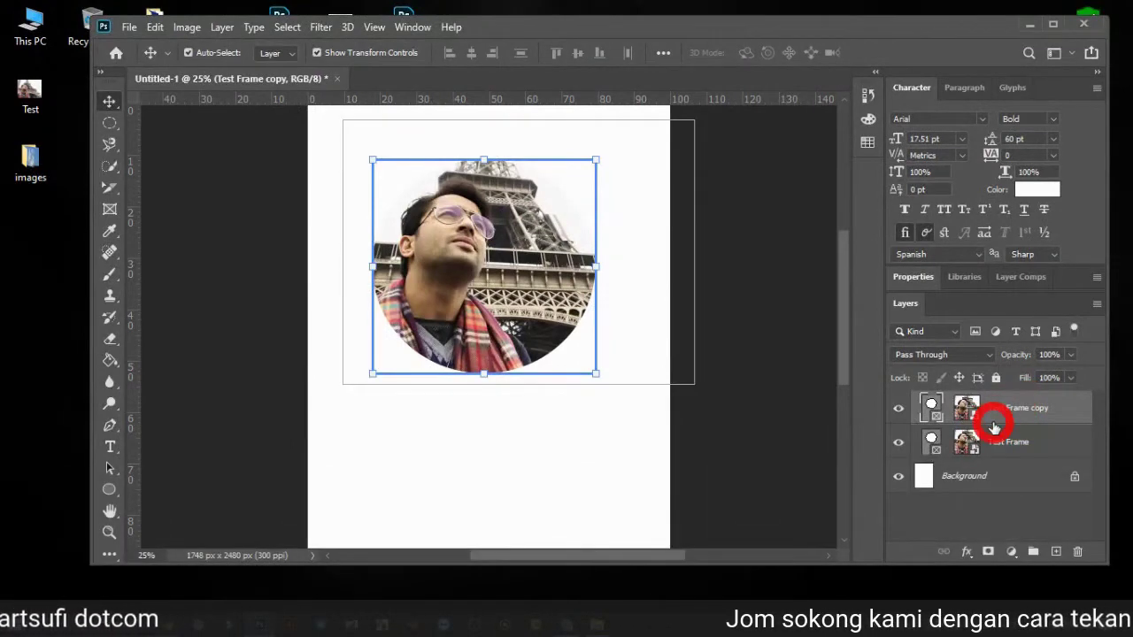
{"action": "key", "text": "ctrl+z"}
{"action": "right_click", "coordinate": [995, 425]}
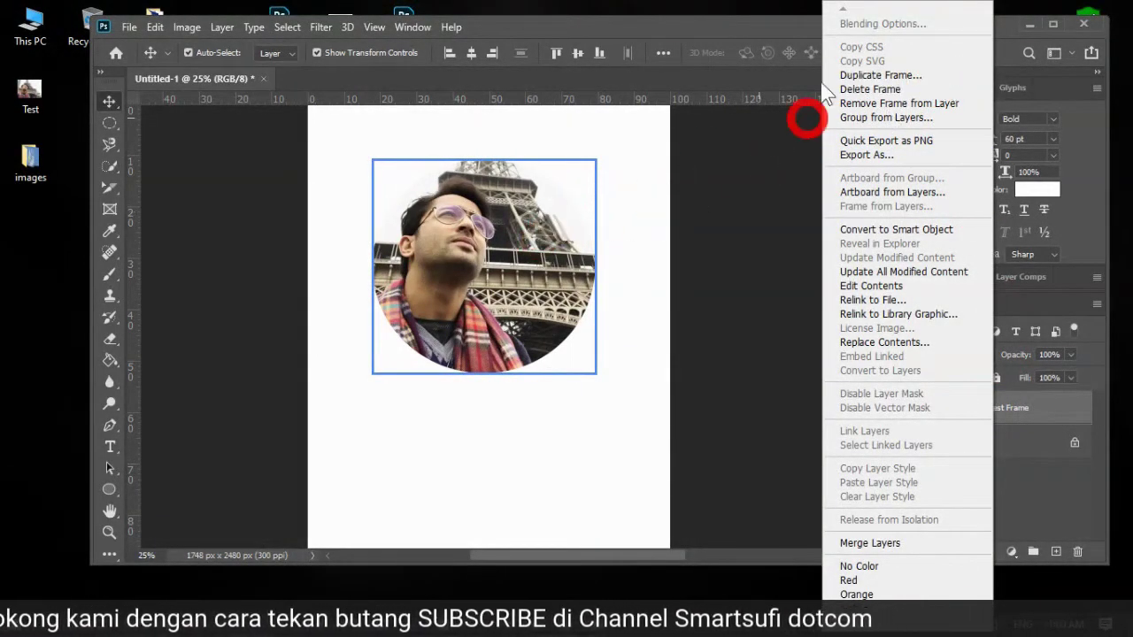
{"action": "left_click", "coordinate": [893, 76]}
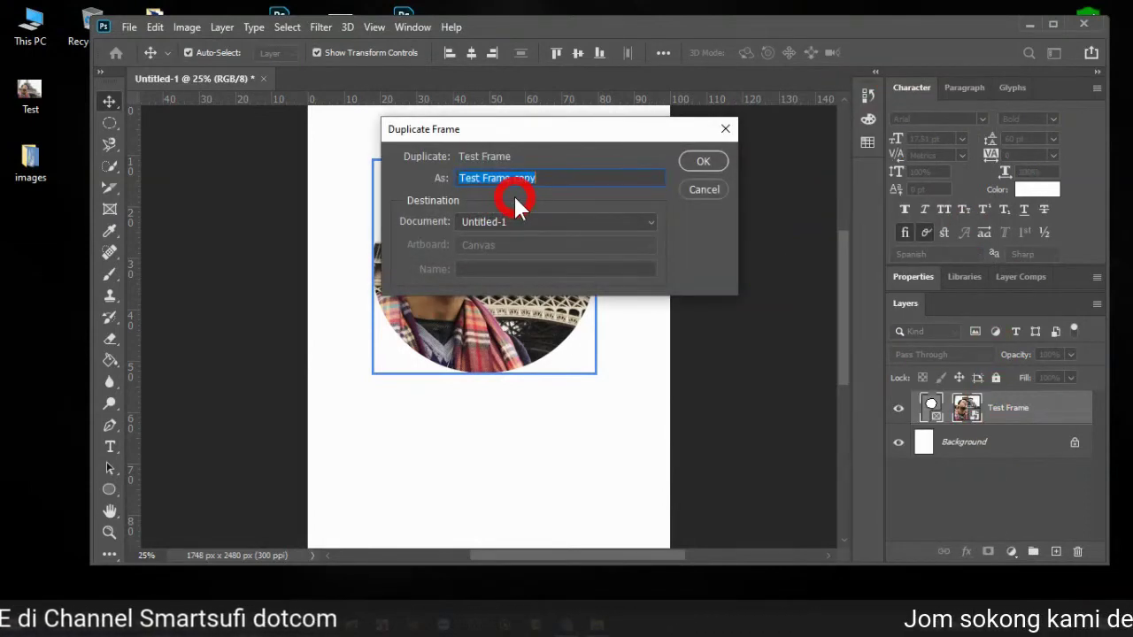
{"action": "left_click", "coordinate": [705, 161]}
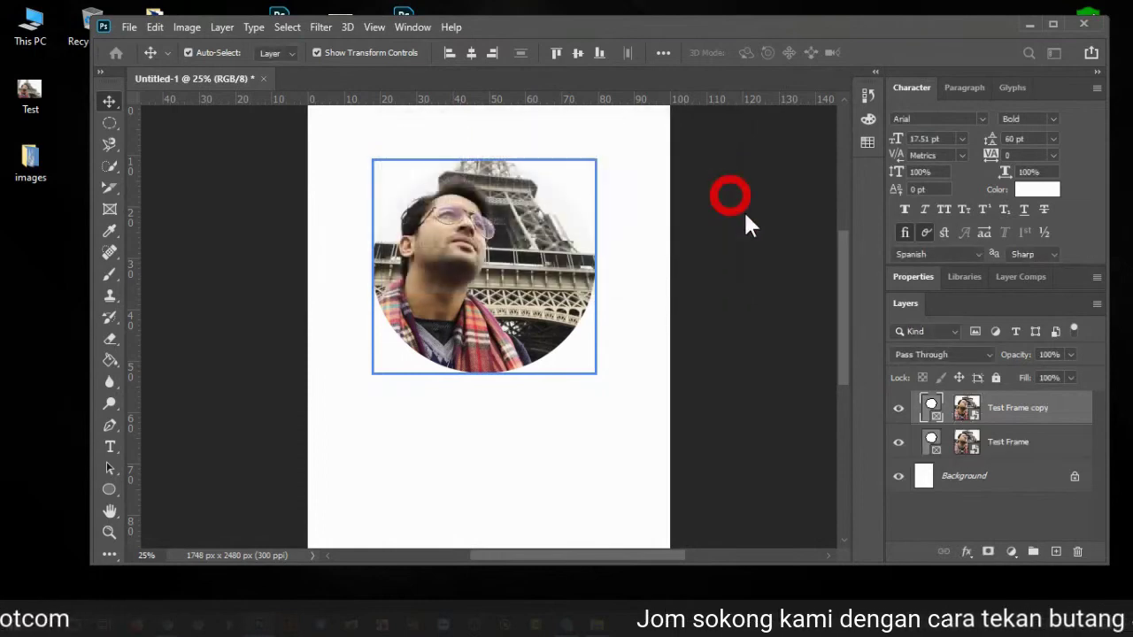
{"action": "left_click_drag", "start_coordinate": [982, 435], "coordinate": [1013, 416]}
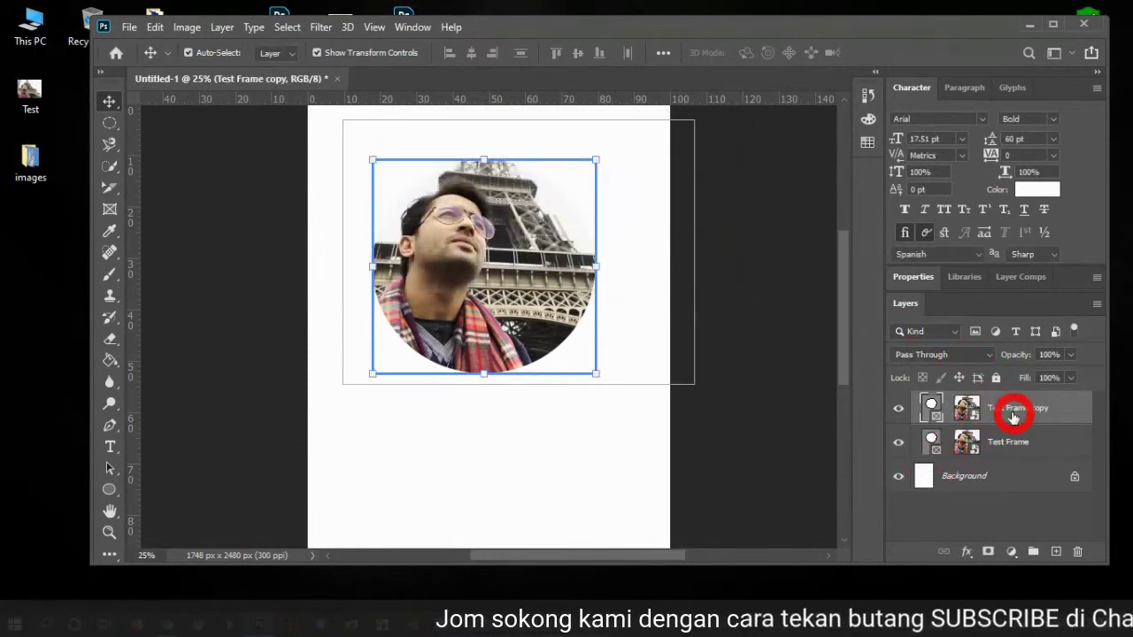
Step: Toggle Test Frame's visibility to compare, and undo a trial shift of the copy's photo
{"action": "left_click", "coordinate": [899, 444]}
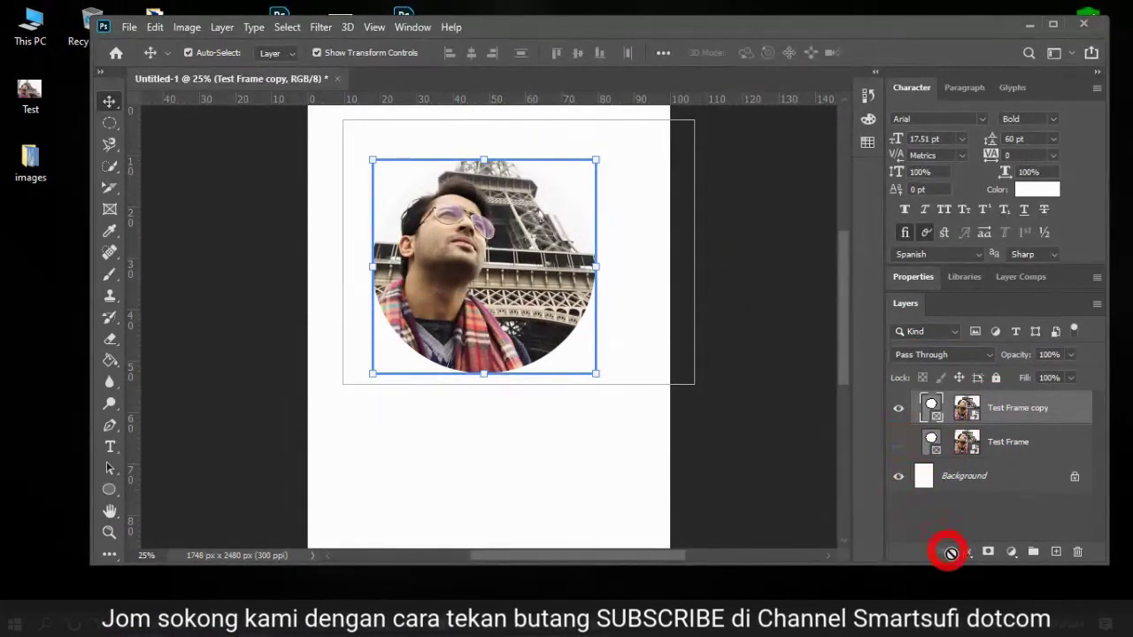
{"action": "left_click", "coordinate": [898, 442]}
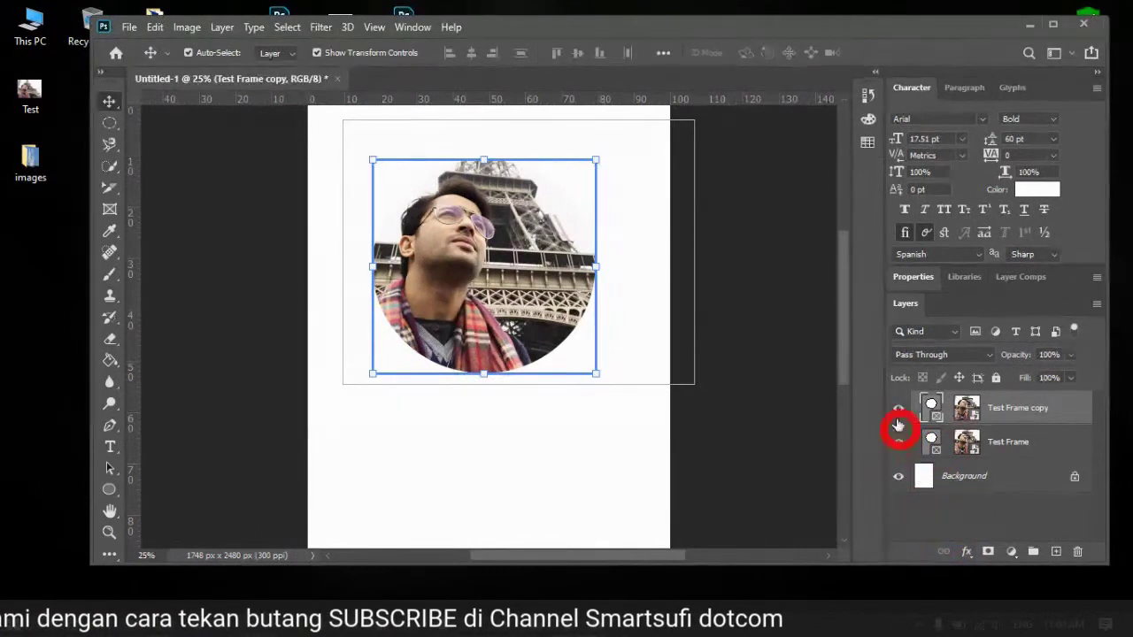
{"action": "left_click_drag", "start_coordinate": [493, 244], "coordinate": [608, 242]}
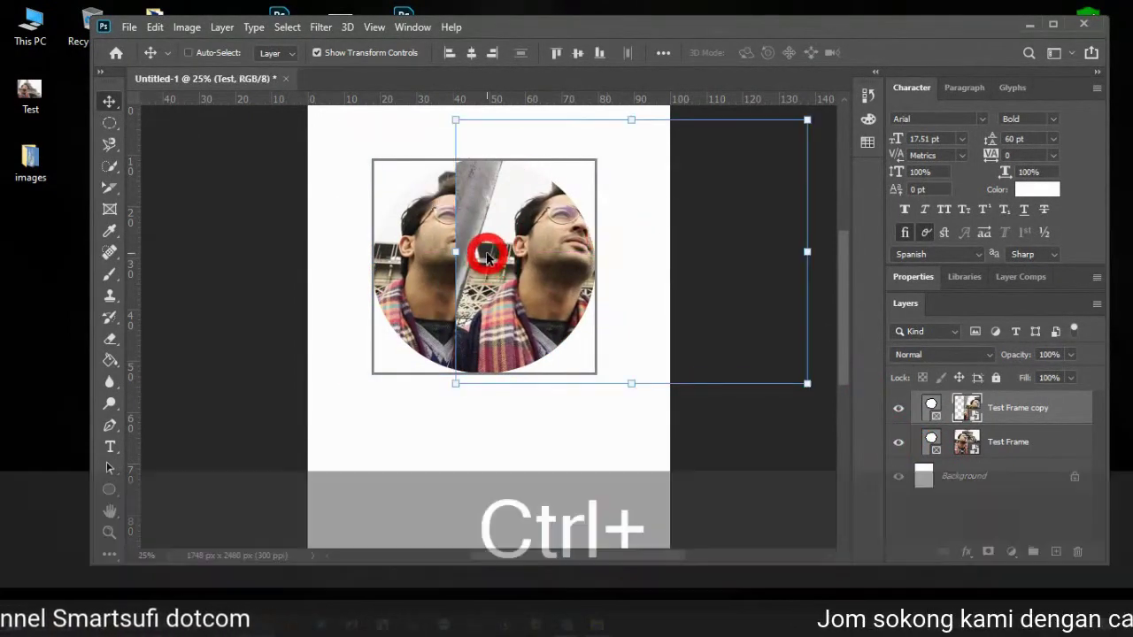
{"action": "key", "text": "ctrl+z"}
{"action": "left_click", "coordinate": [907, 442]}
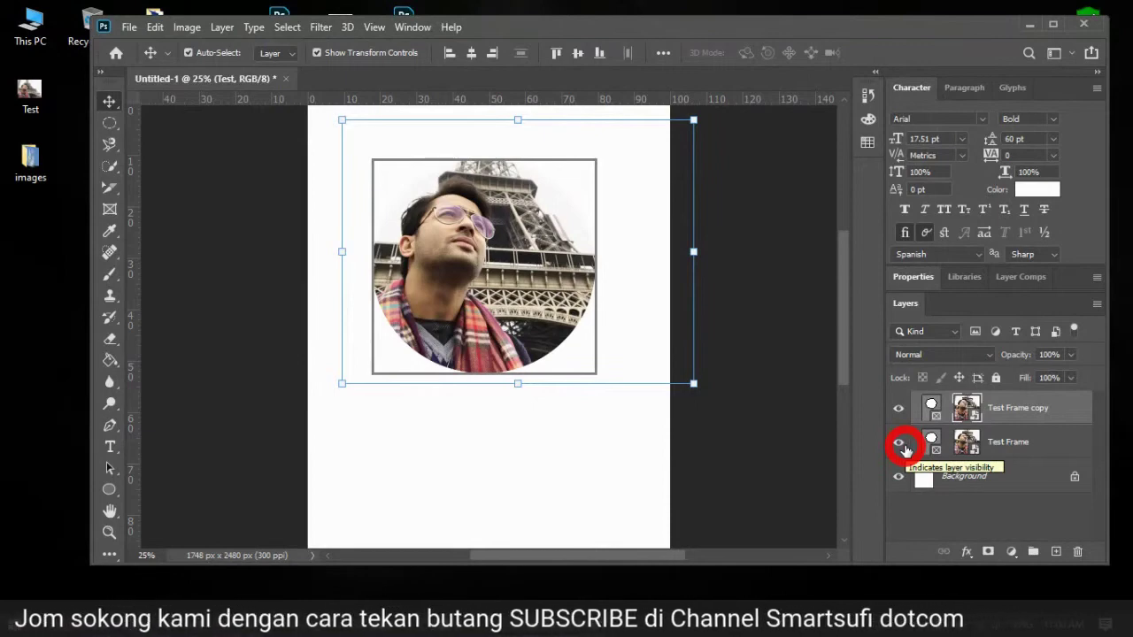
Step: Turn off the original Test Frame layer's visibility and select Test Frame copy
{"action": "left_click", "coordinate": [909, 445]}
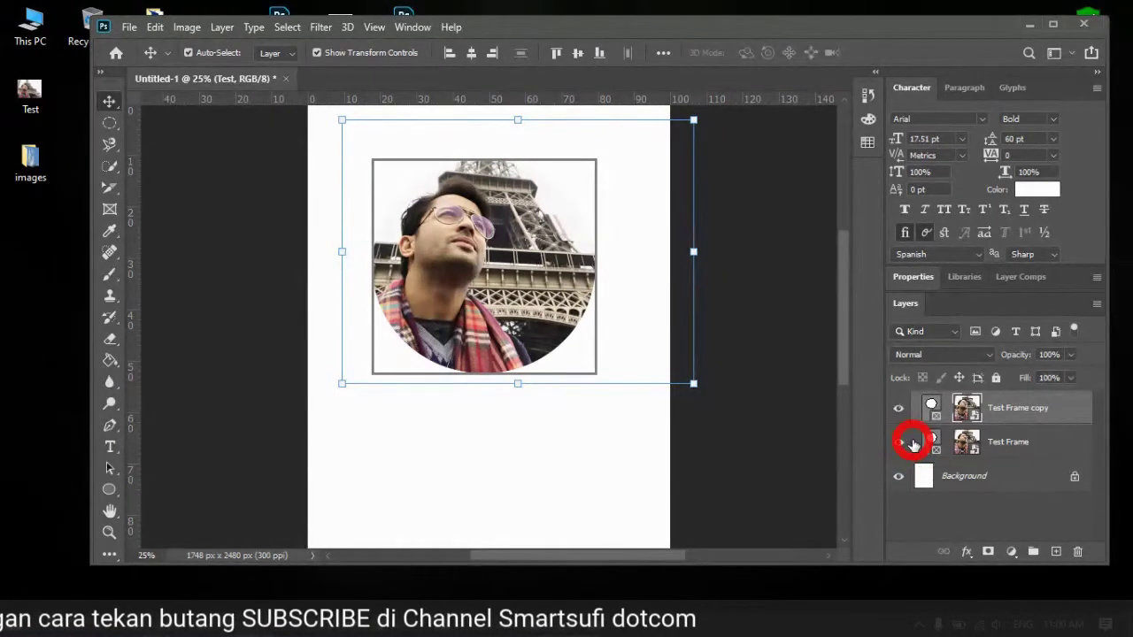
{"action": "left_click", "coordinate": [898, 450]}
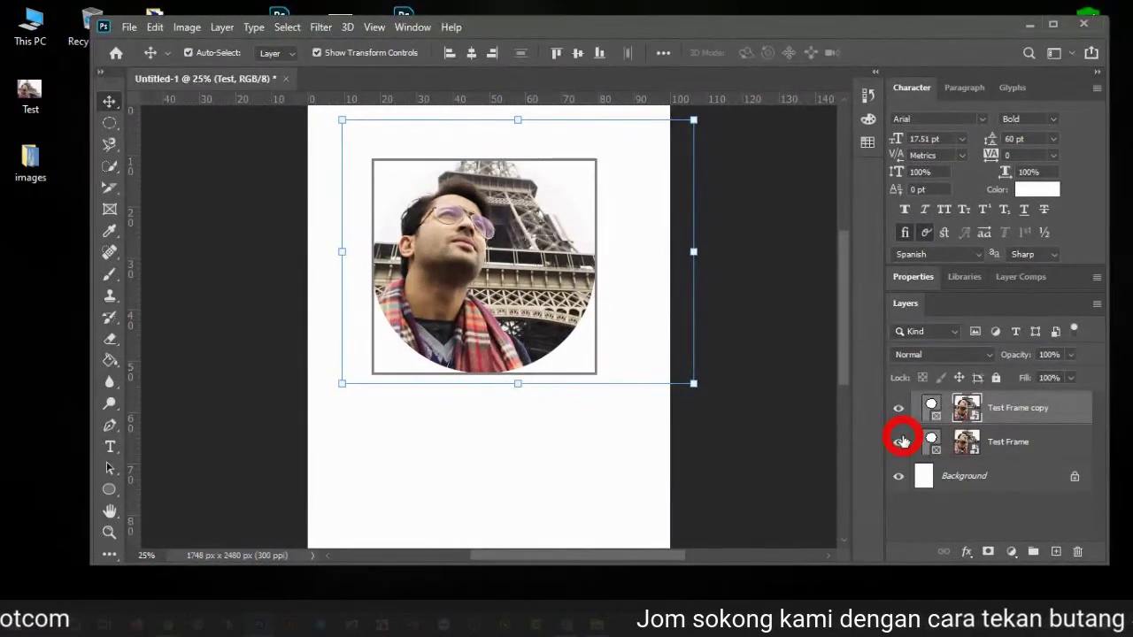
{"action": "left_click", "coordinate": [728, 363]}
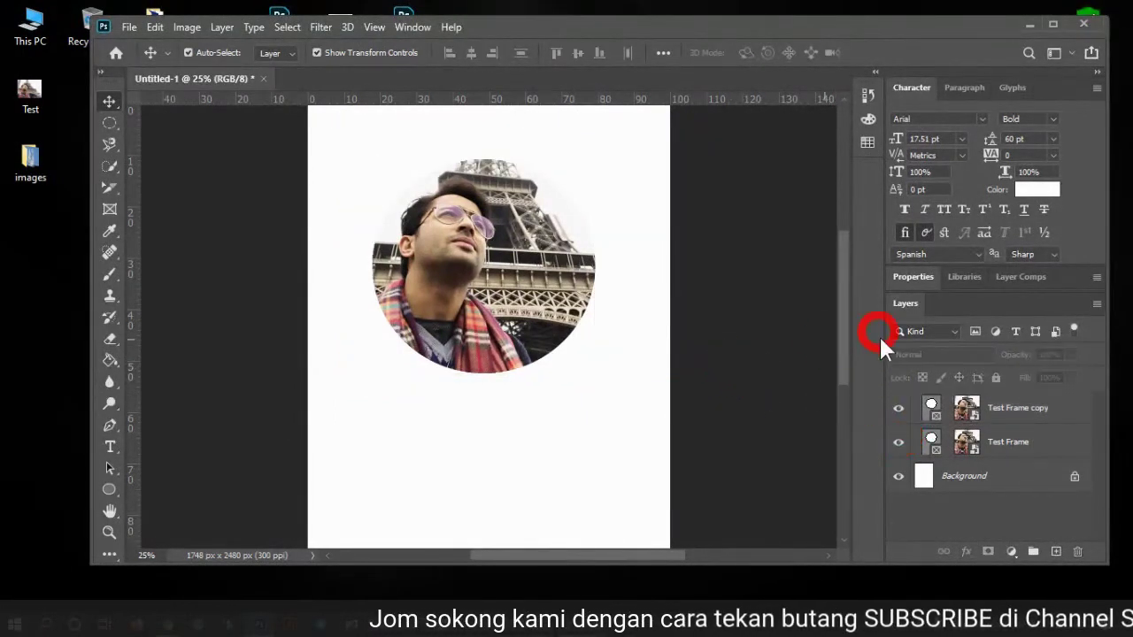
{"action": "left_click", "coordinate": [904, 440]}
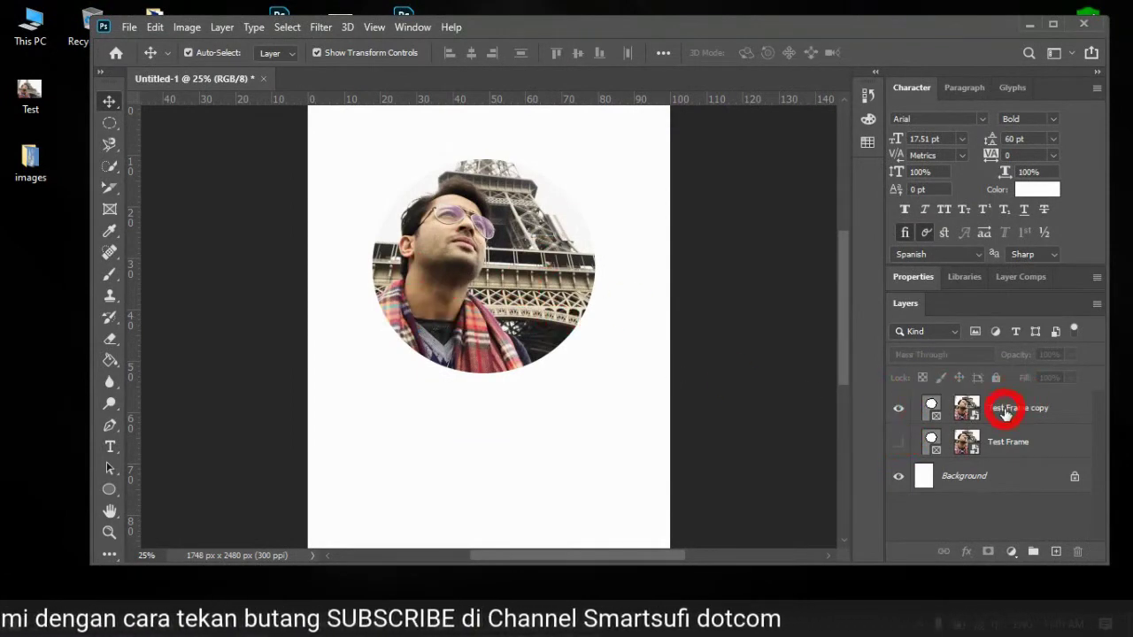
{"action": "left_click", "coordinate": [1005, 411]}
Step: Convert the Test Frame copy layer to a smart object from its layer menu
{"action": "right_click", "coordinate": [1006, 409]}
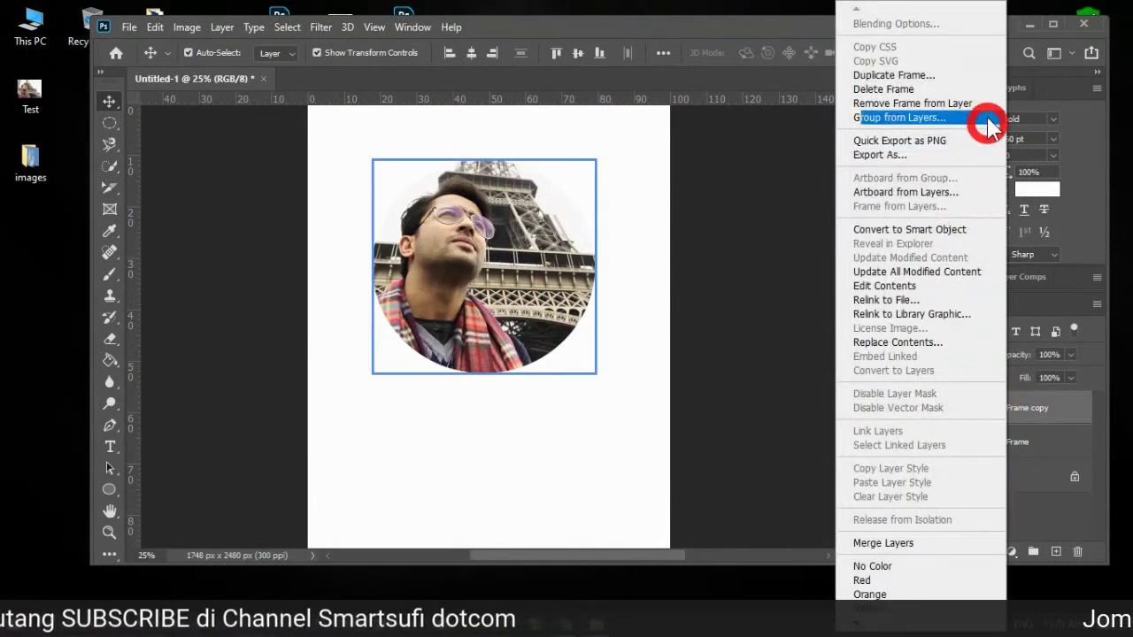
{"action": "left_click", "coordinate": [952, 229]}
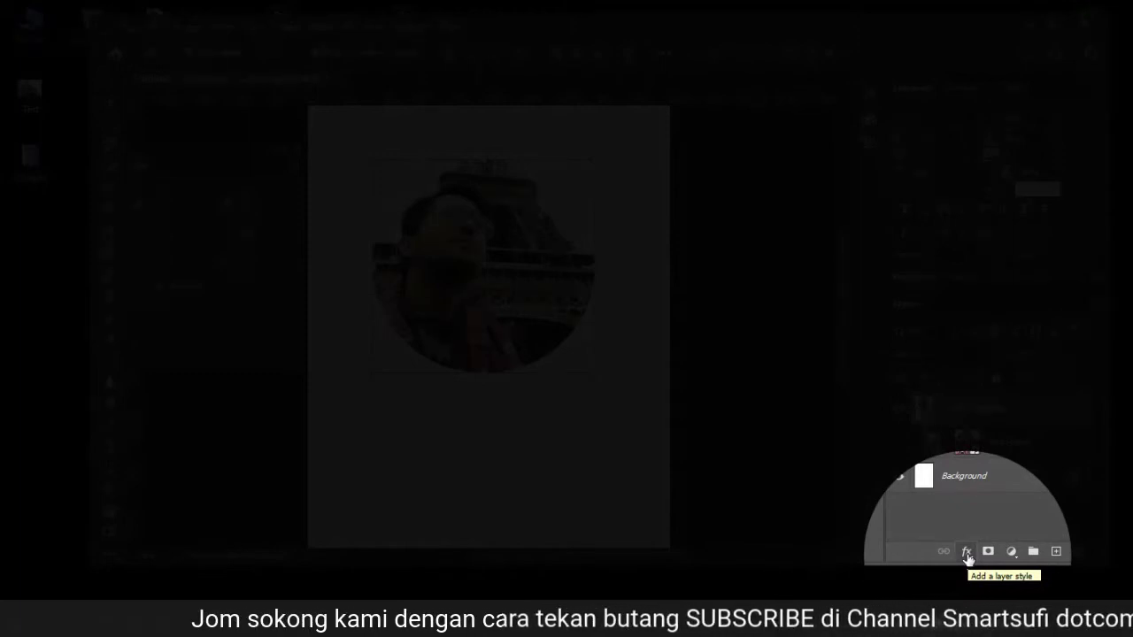
Step: Add a Stroke layer style and arrange its dialog in view, closing the Info panel
{"action": "left_click", "coordinate": [966, 552]}
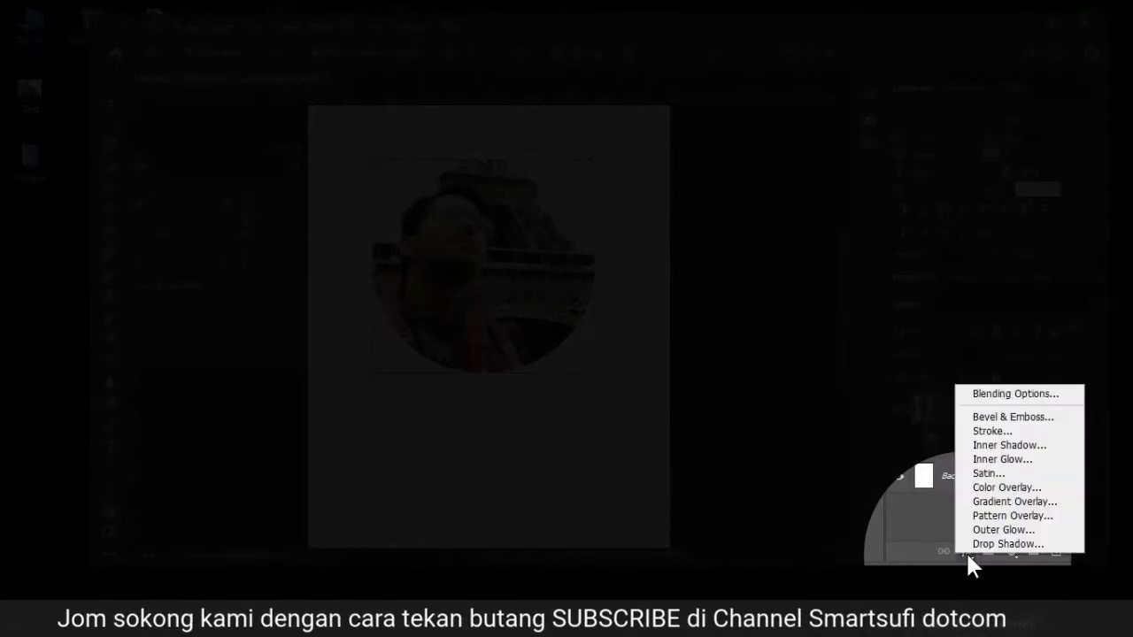
{"action": "left_click", "coordinate": [989, 433]}
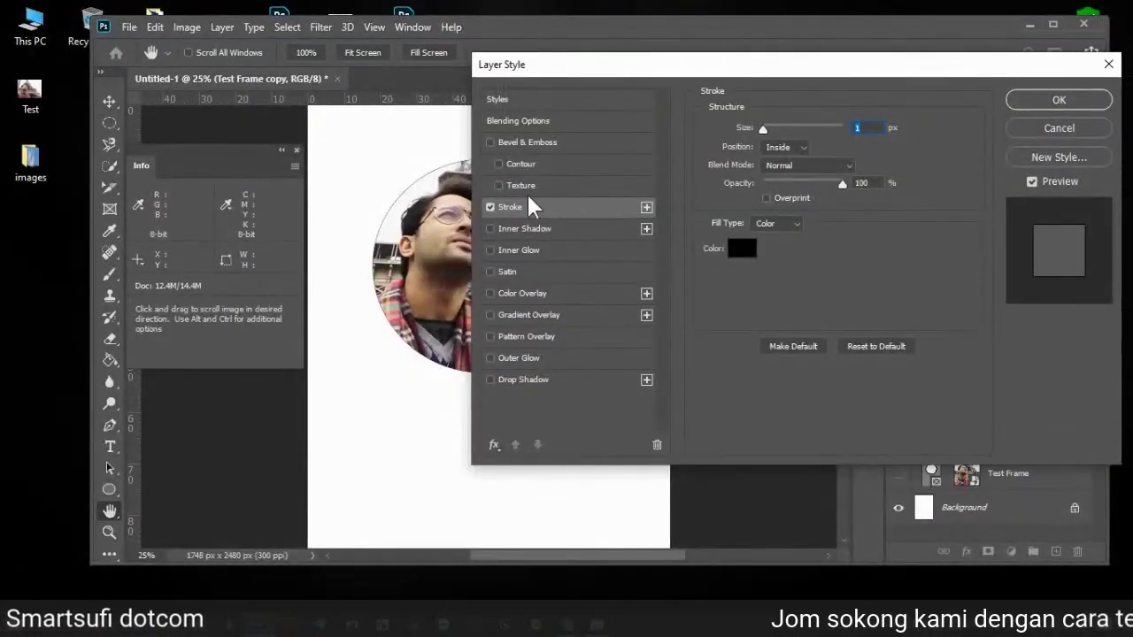
{"action": "left_click_drag", "start_coordinate": [677, 69], "coordinate": [782, 50]}
{"action": "left_click_drag", "start_coordinate": [520, 36], "coordinate": [422, 21]}
{"action": "left_click", "coordinate": [296, 151]}
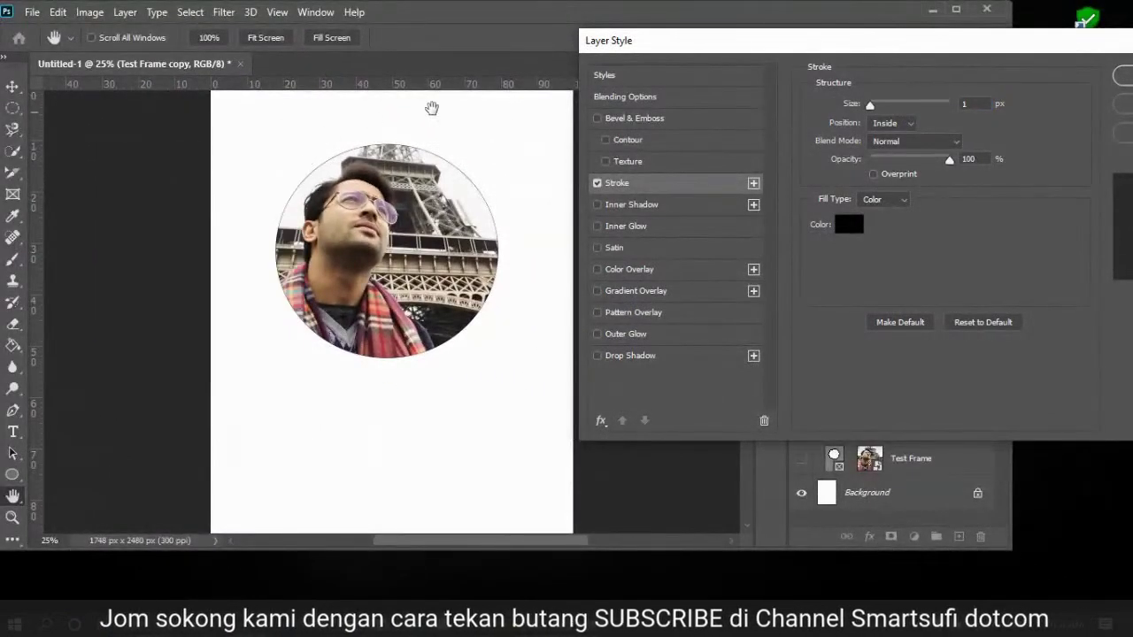
Step: Set the stroke to 16 px, position Outside, with Gradient fill type
{"action": "left_click_drag", "start_coordinate": [872, 104], "coordinate": [881, 107]}
{"action": "left_click", "coordinate": [912, 124]}
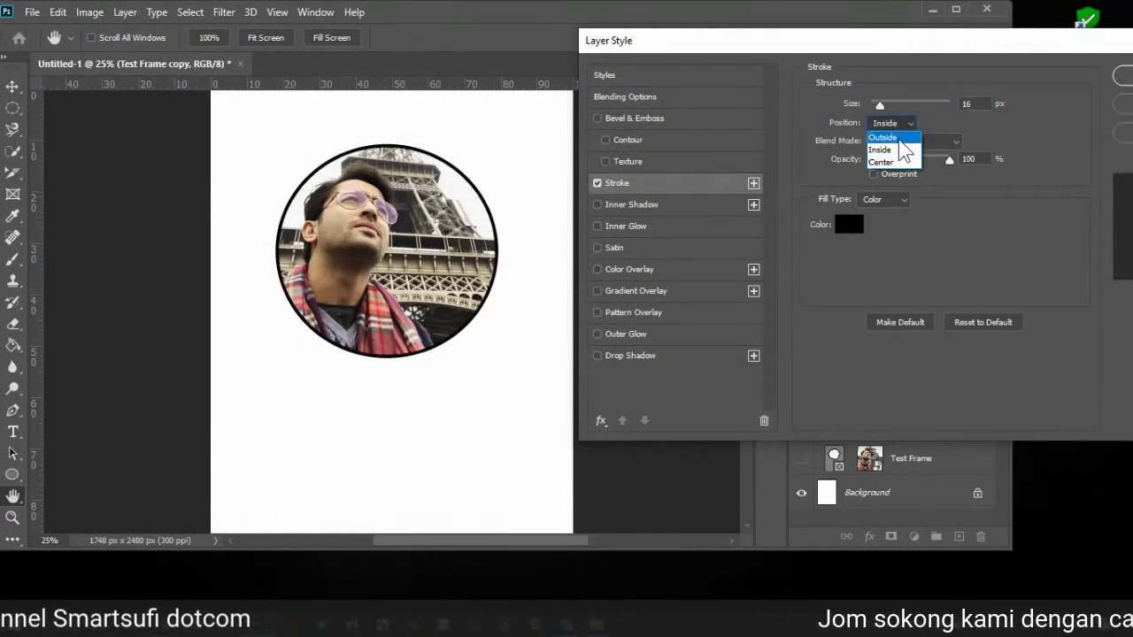
{"action": "left_click", "coordinate": [896, 139]}
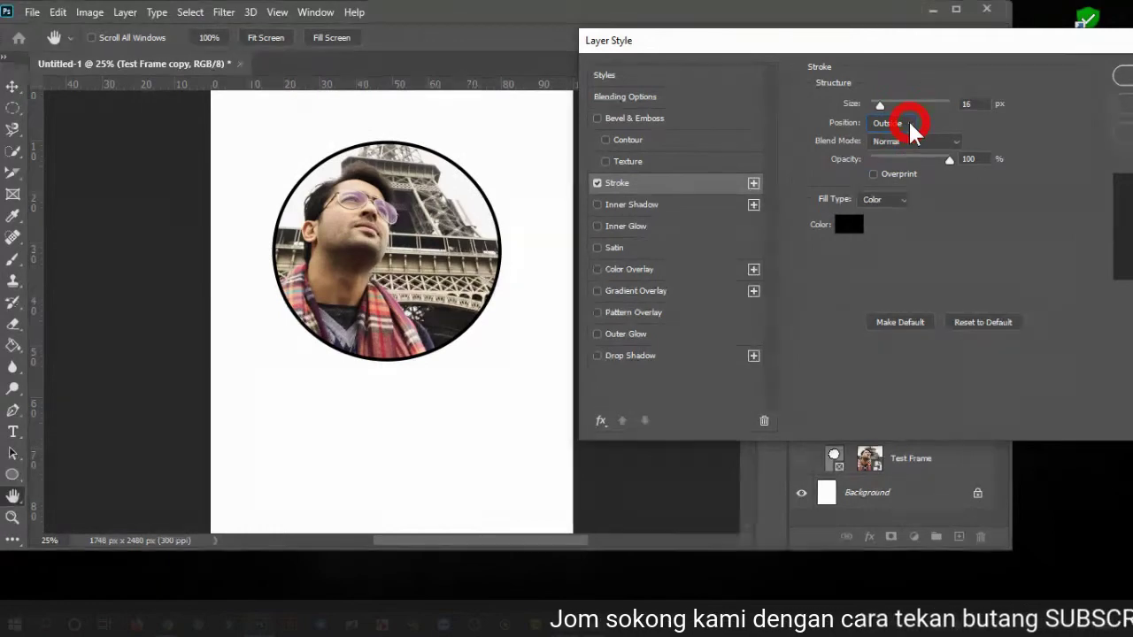
{"action": "left_click", "coordinate": [1001, 151]}
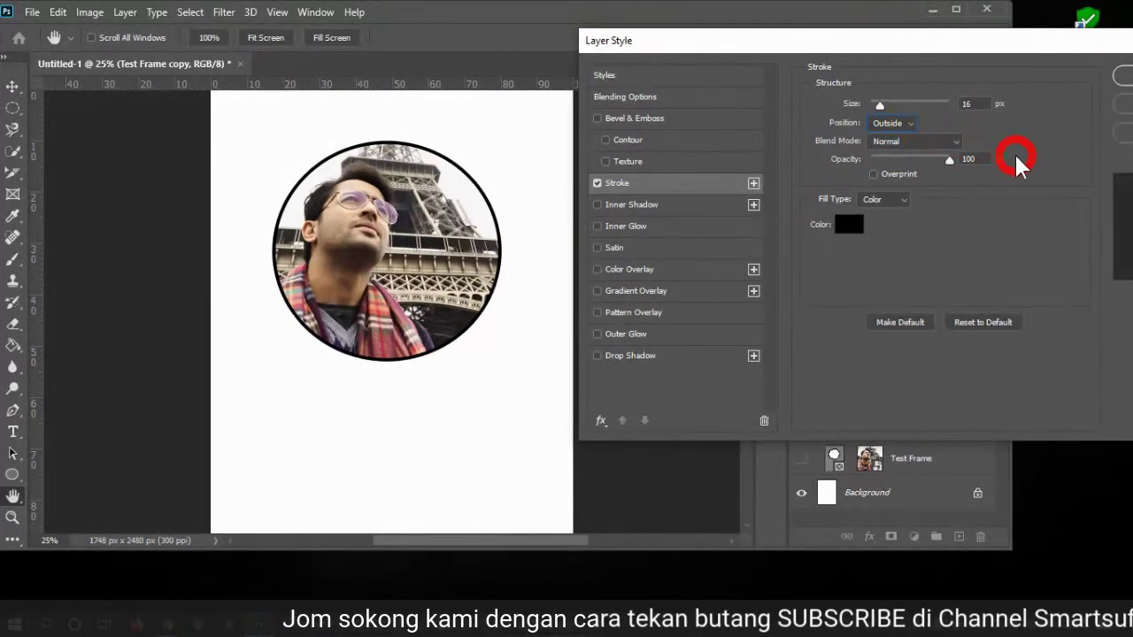
{"action": "left_click", "coordinate": [898, 202]}
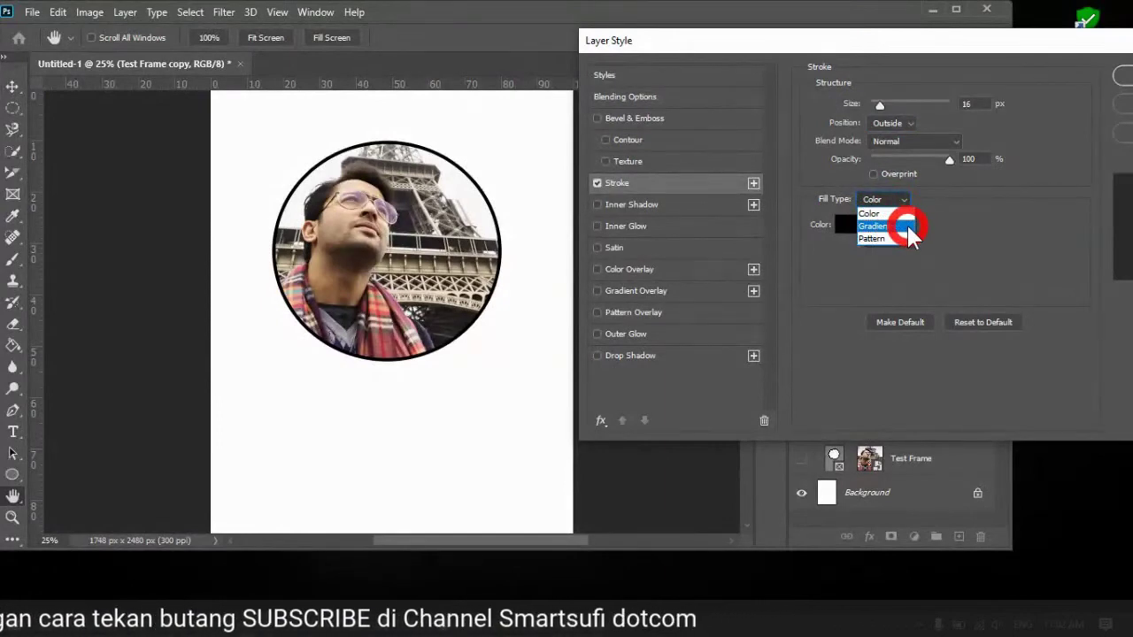
{"action": "left_click", "coordinate": [906, 226]}
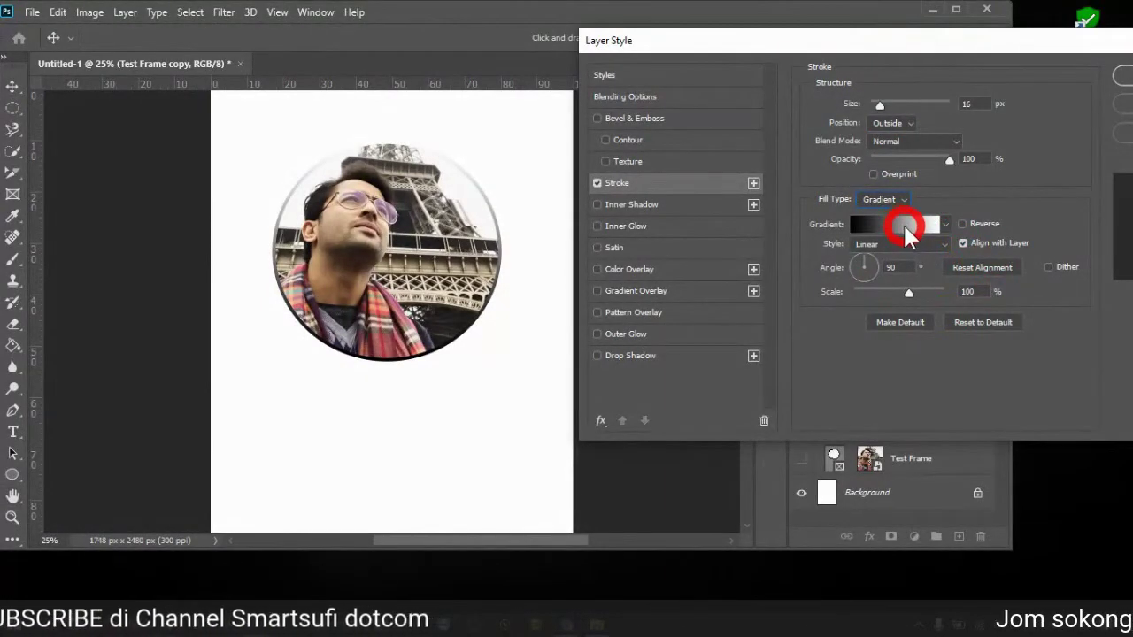
{"action": "left_click", "coordinate": [904, 228]}
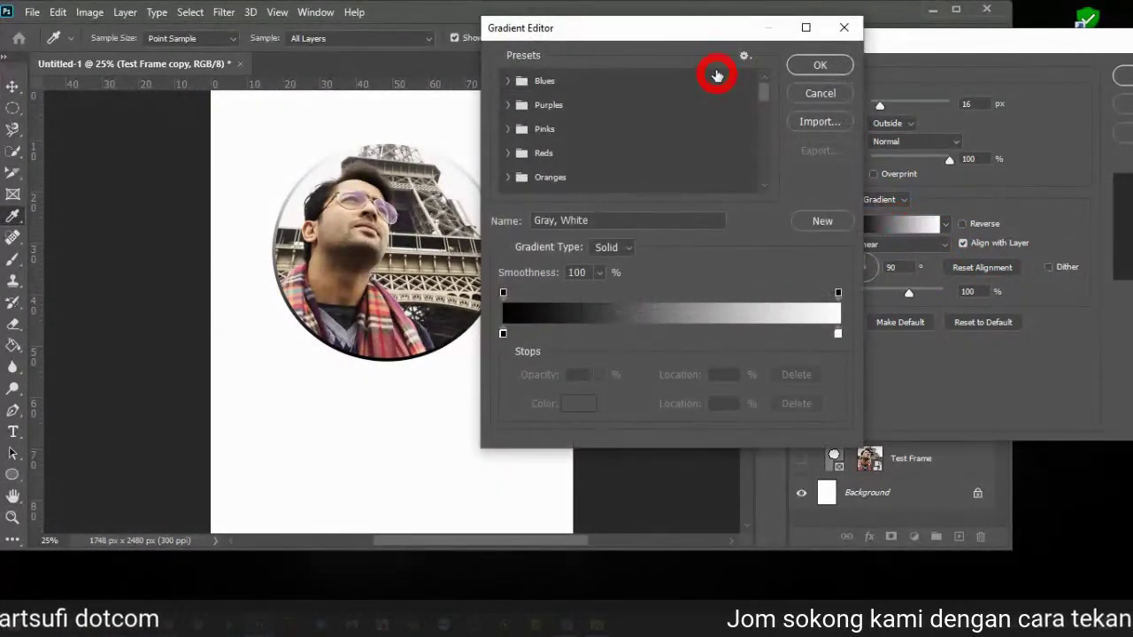
Step: Enlarge the Gradient Editor and try the Orange_05, Orange_10 and Orange_11 presets
{"action": "left_click_drag", "start_coordinate": [703, 28], "coordinate": [769, 21]}
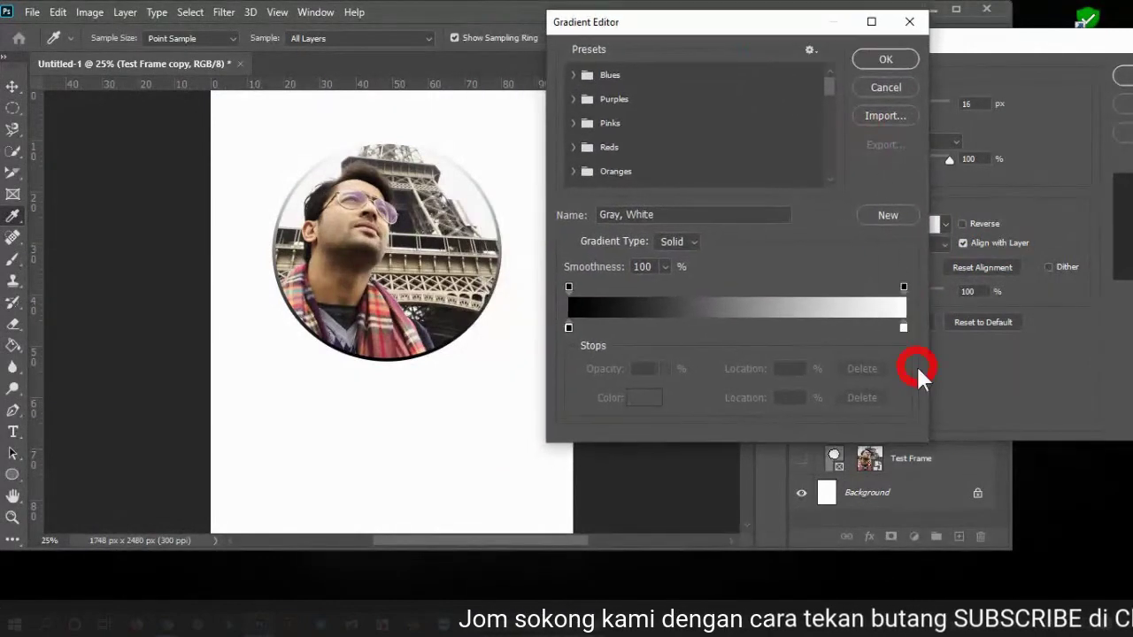
{"action": "left_click_drag", "start_coordinate": [926, 448], "coordinate": [980, 521]}
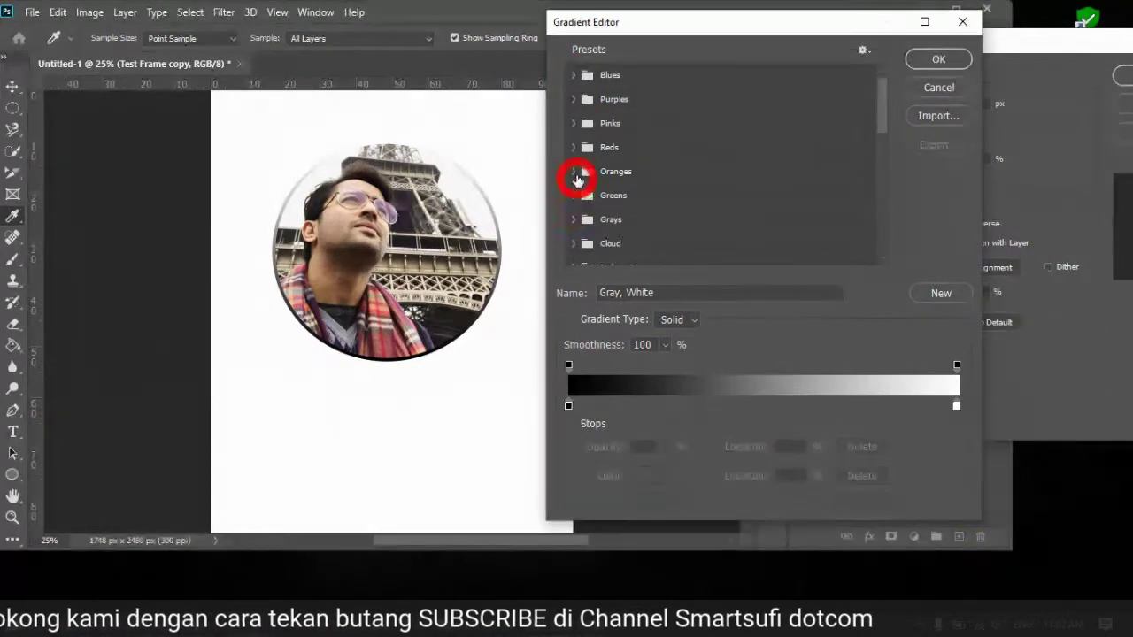
{"action": "left_click", "coordinate": [573, 171]}
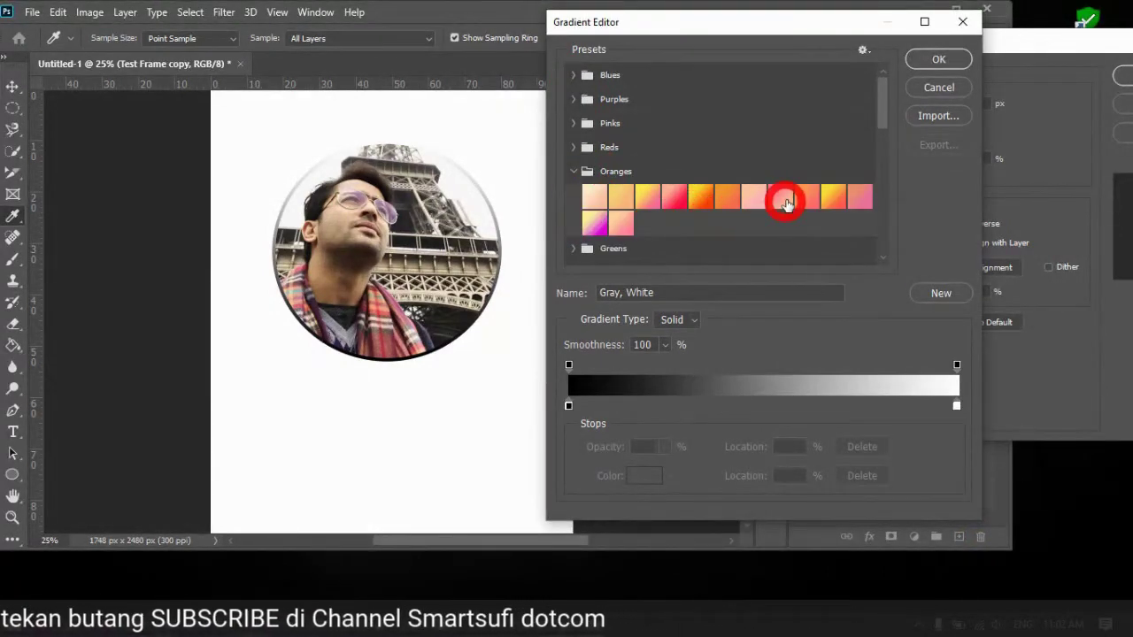
{"action": "left_click", "coordinate": [699, 197]}
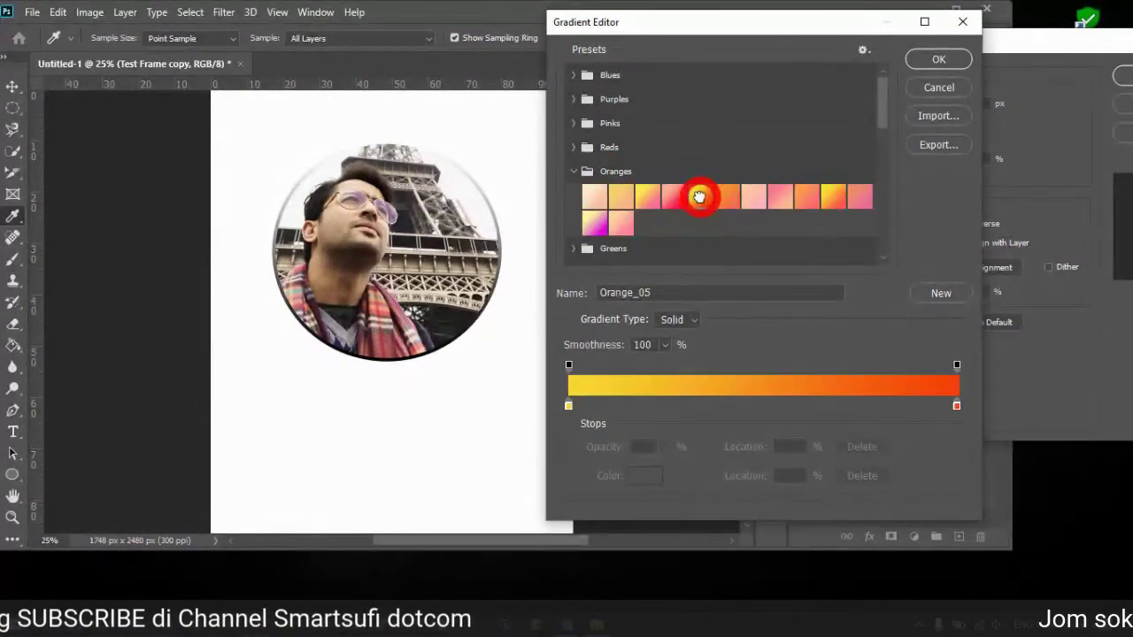
{"action": "left_click", "coordinate": [834, 196]}
{"action": "left_click", "coordinate": [856, 203]}
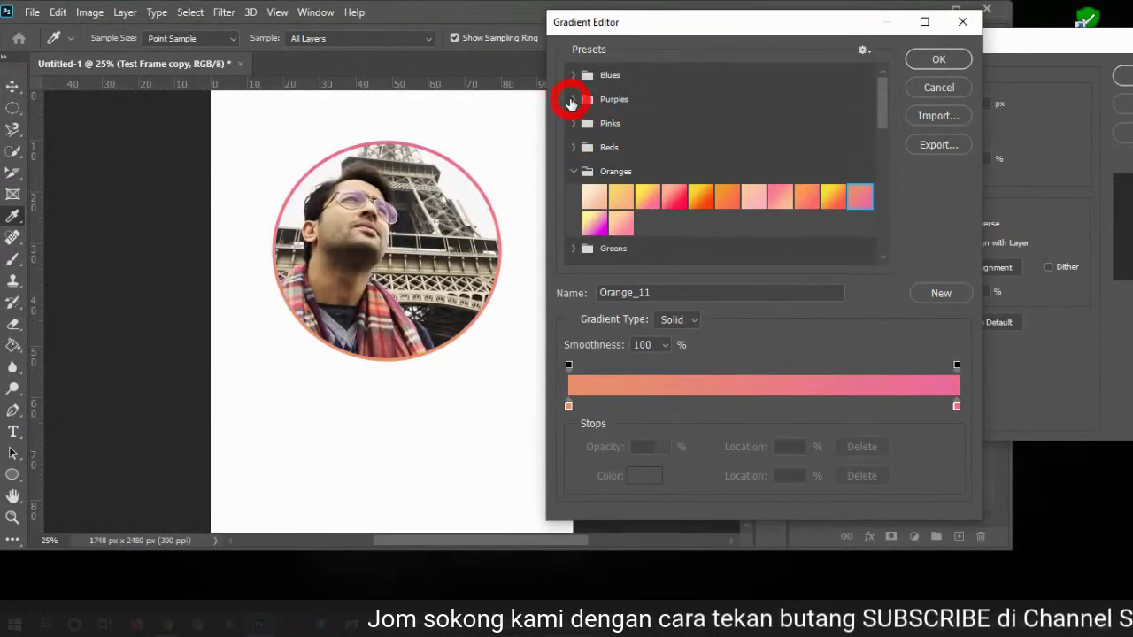
Step: Choose the Purple_07 preset and confirm both the Gradient Editor and Layer Style
{"action": "left_click", "coordinate": [571, 99]}
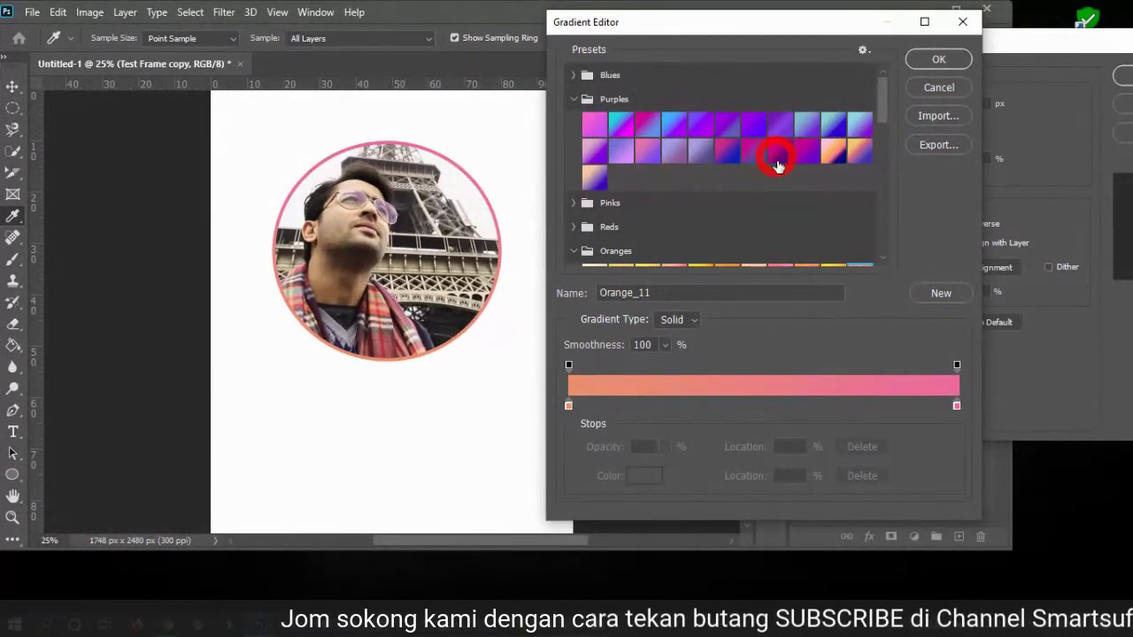
{"action": "left_click", "coordinate": [755, 123]}
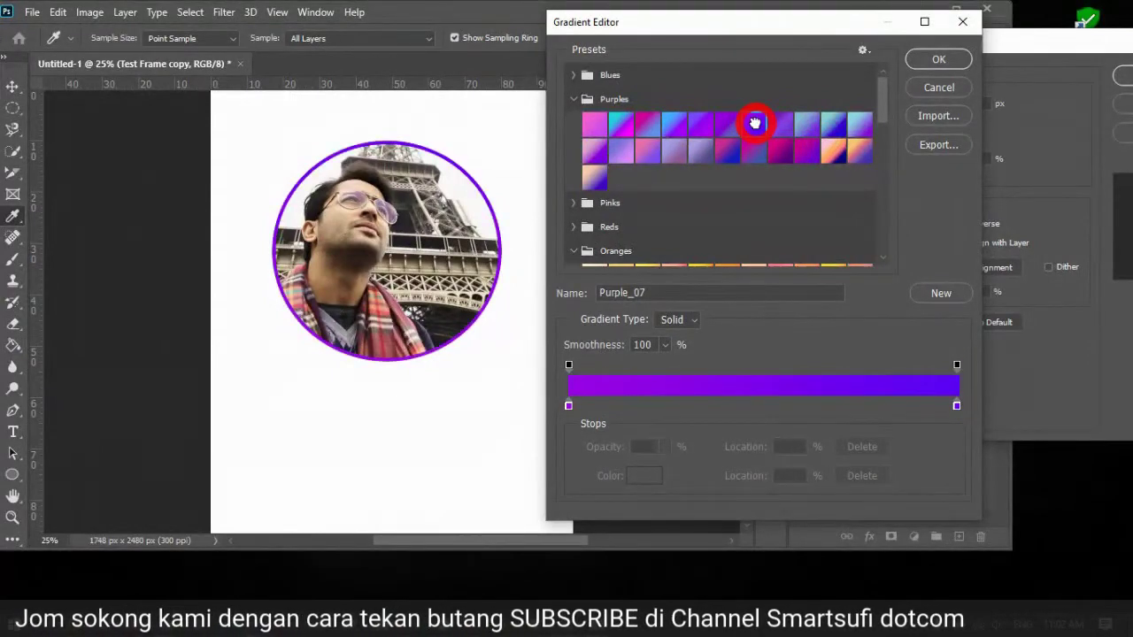
{"action": "left_click", "coordinate": [931, 59]}
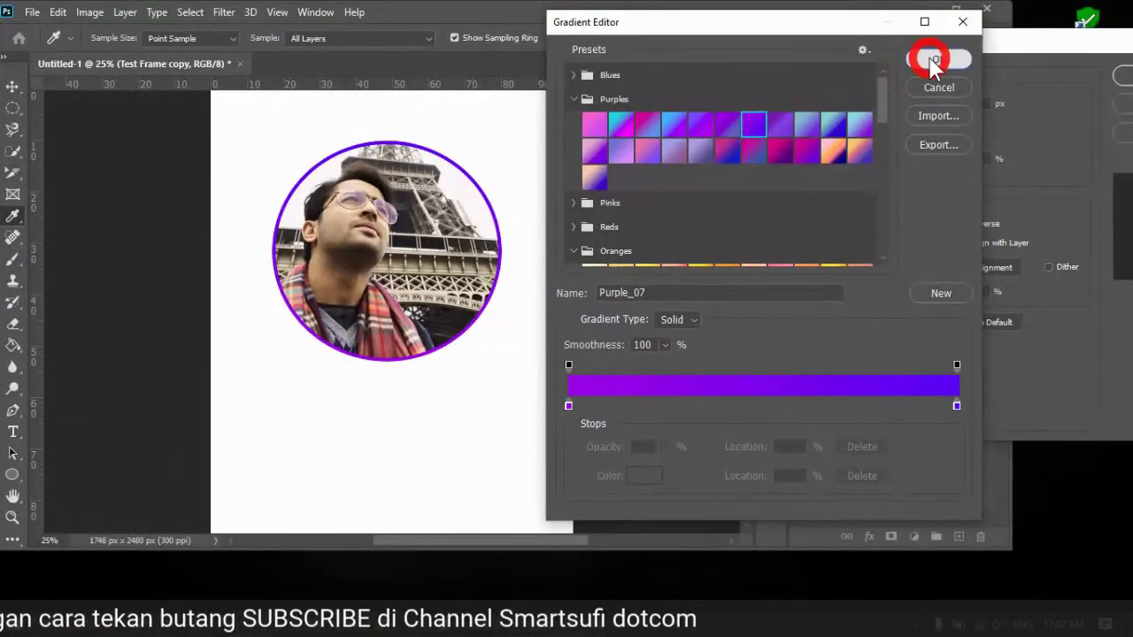
{"action": "left_click_drag", "start_coordinate": [1007, 51], "coordinate": [884, 46]}
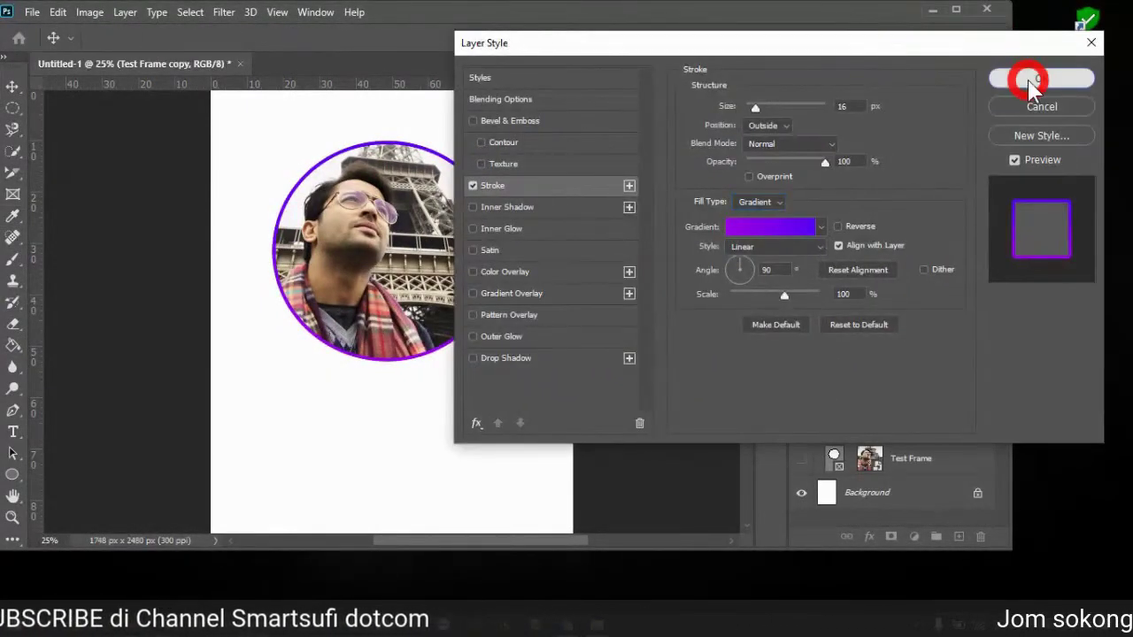
{"action": "left_click", "coordinate": [1024, 76]}
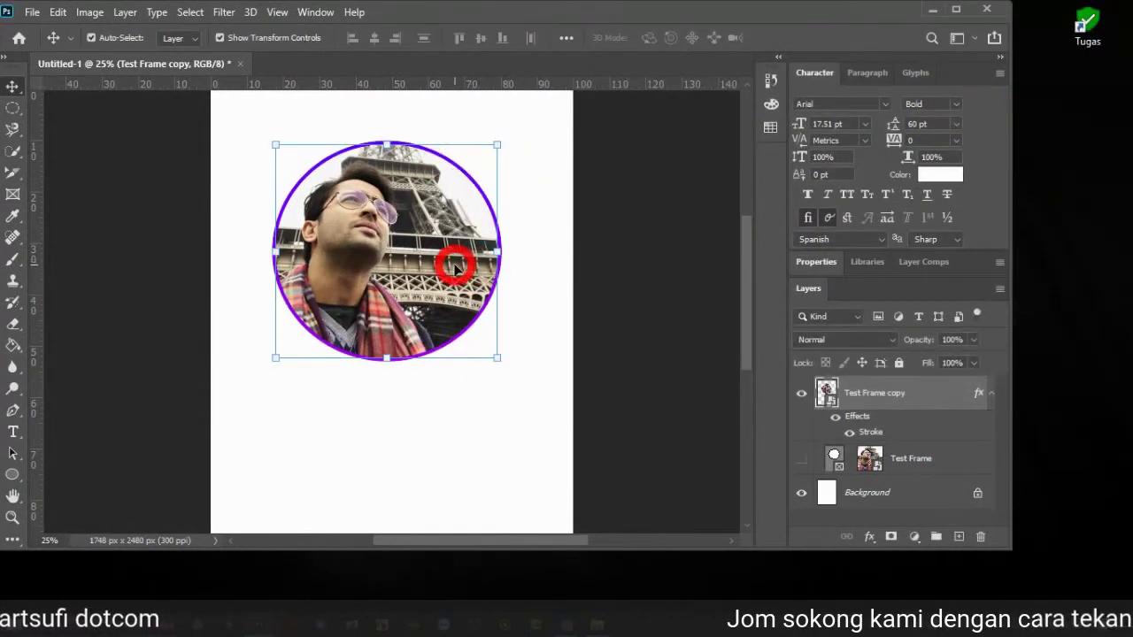
Step: Move the purple-outlined circular photo slightly higher and further left on the page
{"action": "mouse_move", "coordinate": [450, 263]}
{"action": "left_mouse_down"}
{"action": "mouse_move", "coordinate": [405, 254]}
{"action": "mouse_move", "coordinate": [430, 280]}
{"action": "mouse_move", "coordinate": [458, 276]}
{"action": "left_mouse_up"}
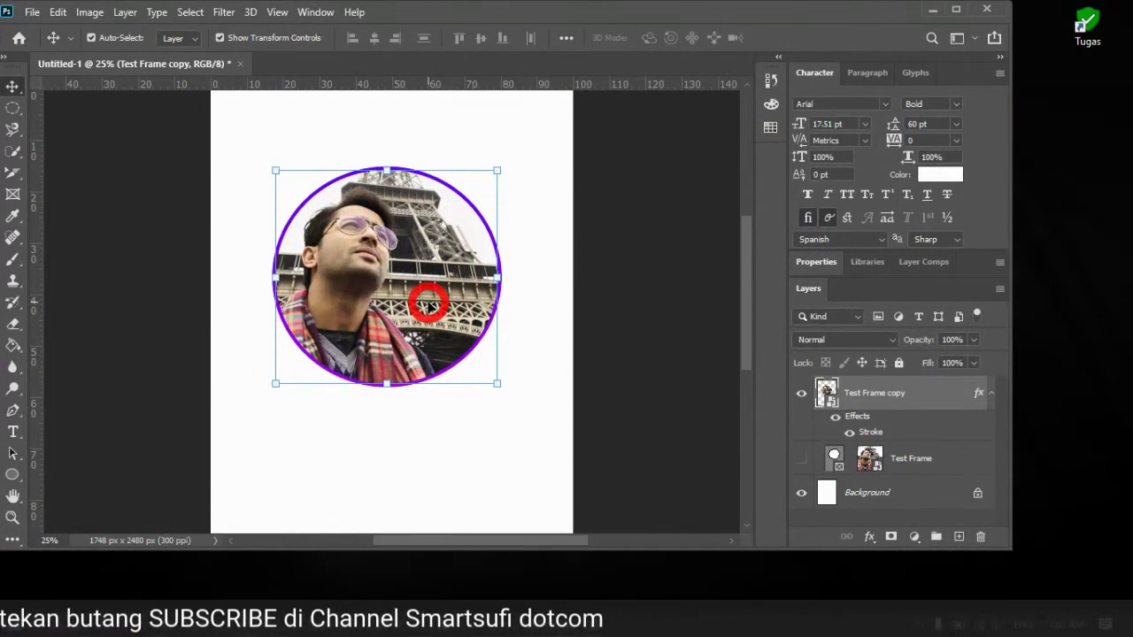
{"action": "left_click_drag", "start_coordinate": [428, 305], "coordinate": [421, 280]}
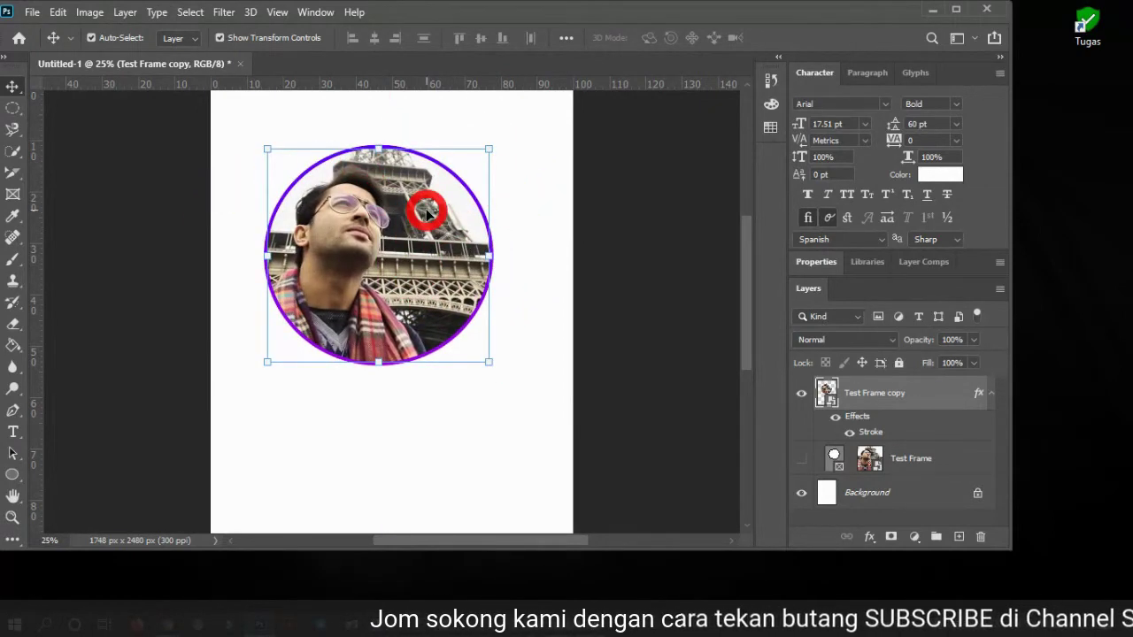
Step: Add a Stroke Emboss Bevel & Emboss effect with Depth 594% and Size 131 px
{"action": "left_click", "coordinate": [869, 539]}
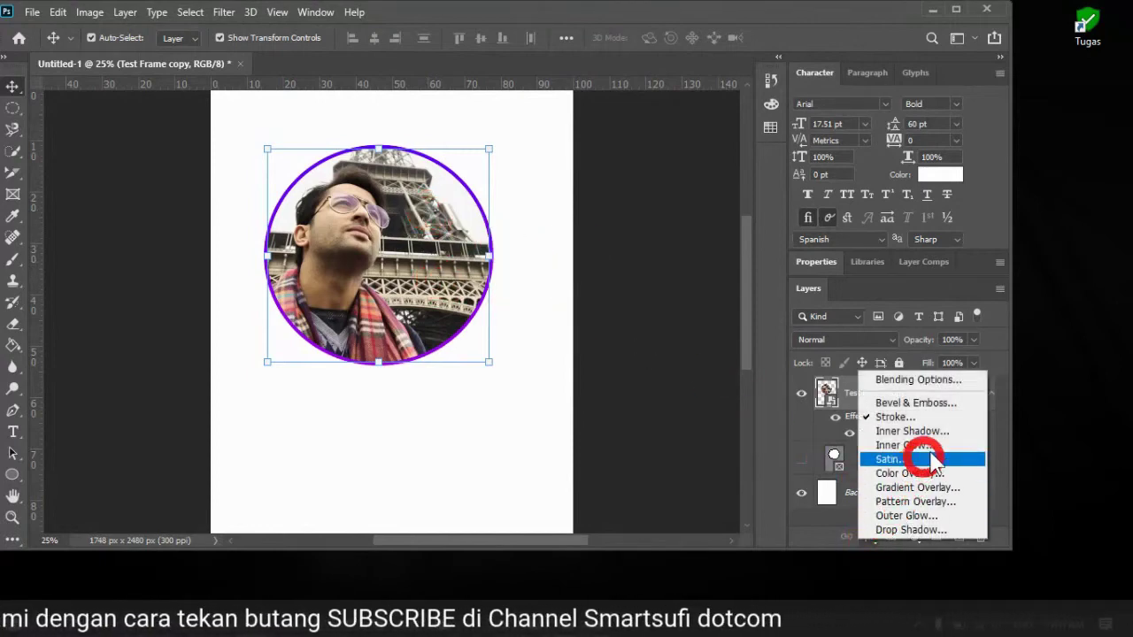
{"action": "left_click", "coordinate": [919, 403]}
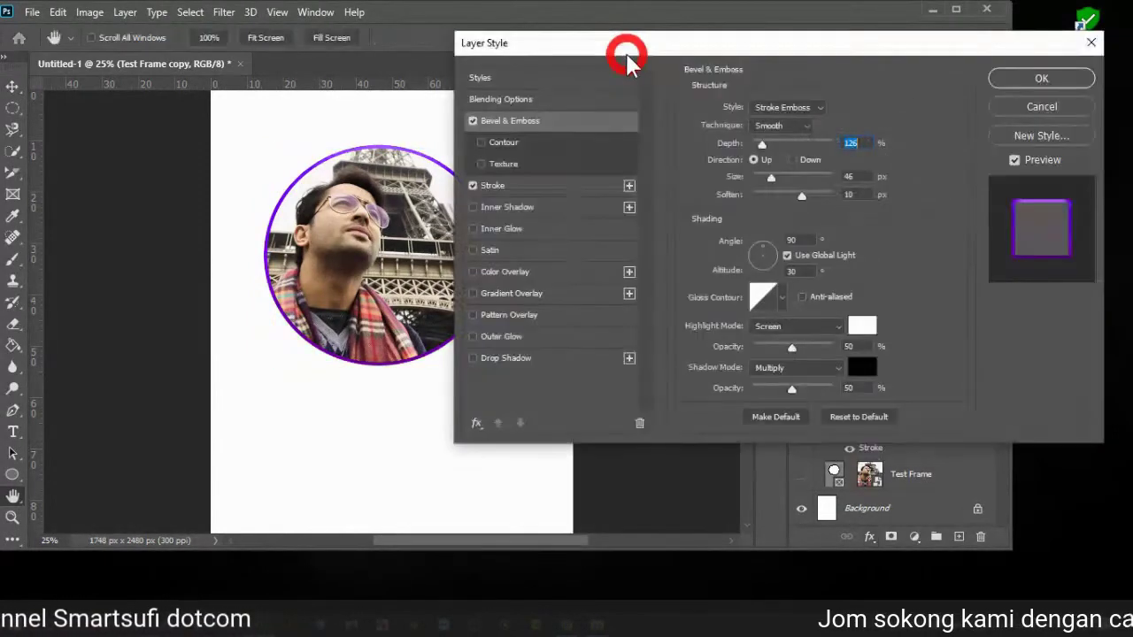
{"action": "left_click_drag", "start_coordinate": [634, 46], "coordinate": [698, 27]}
{"action": "left_click_drag", "start_coordinate": [823, 128], "coordinate": [861, 126]}
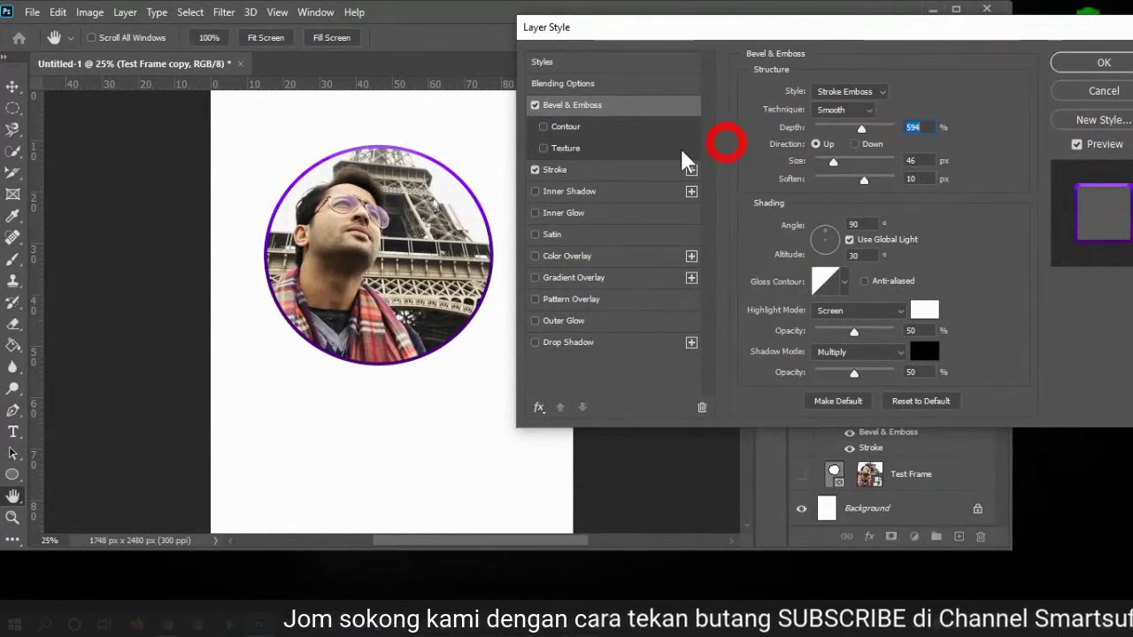
{"action": "left_click_drag", "start_coordinate": [833, 163], "coordinate": [860, 162]}
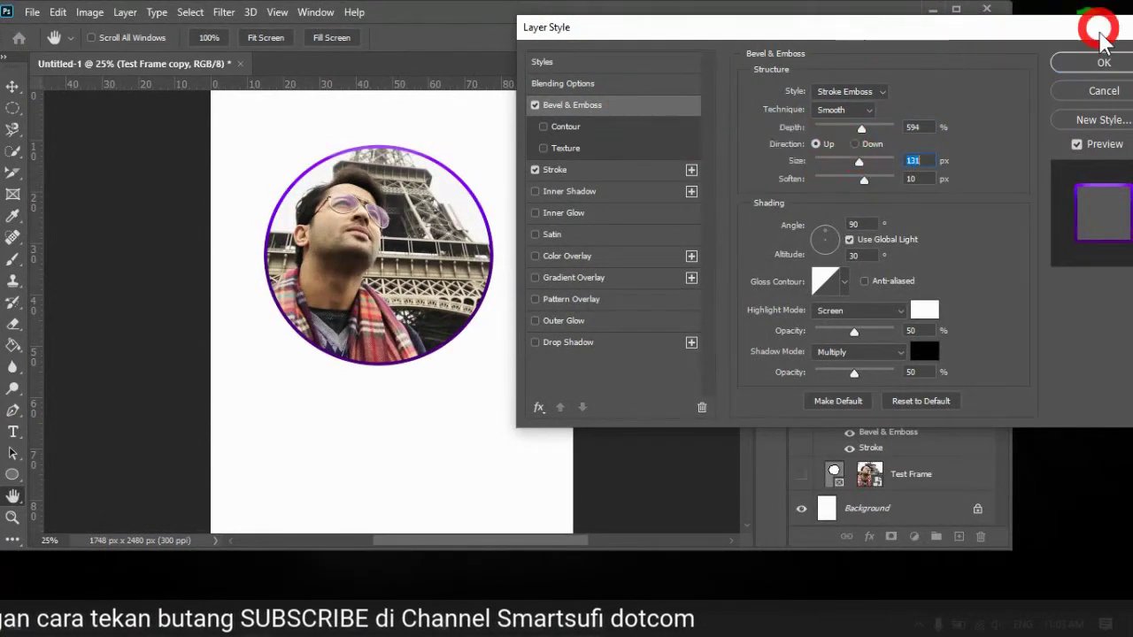
{"action": "left_click", "coordinate": [1086, 63]}
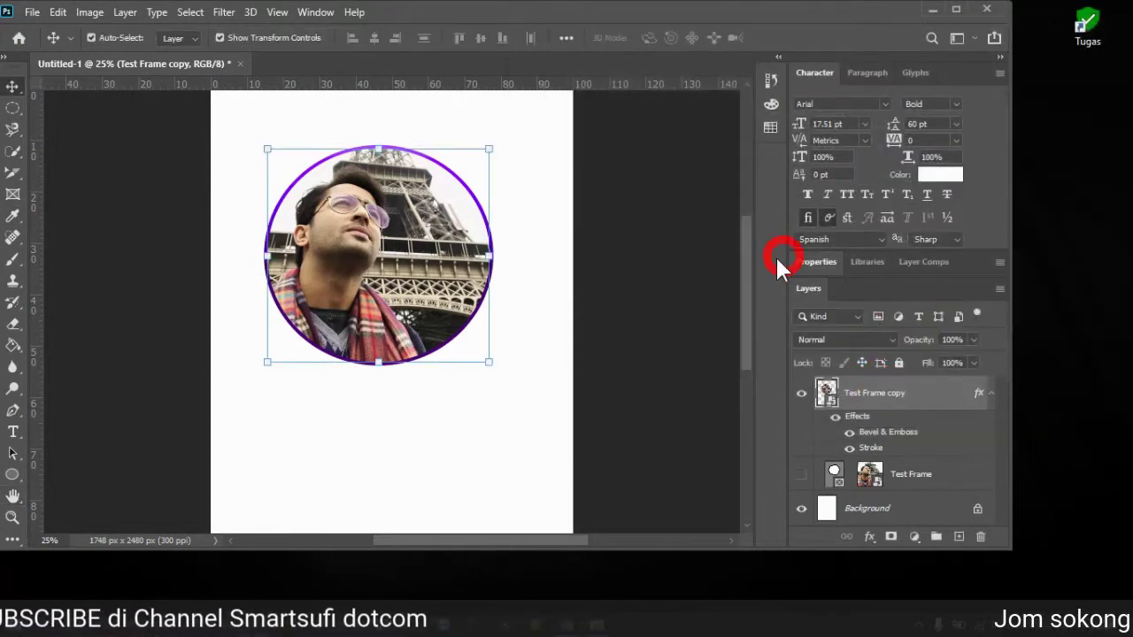
Step: Reopen Bevel & Emboss, try Outer and Inner Bevel, and set depth 646% and size 9 px
{"action": "left_click", "coordinate": [873, 537]}
{"action": "left_click", "coordinate": [907, 388]}
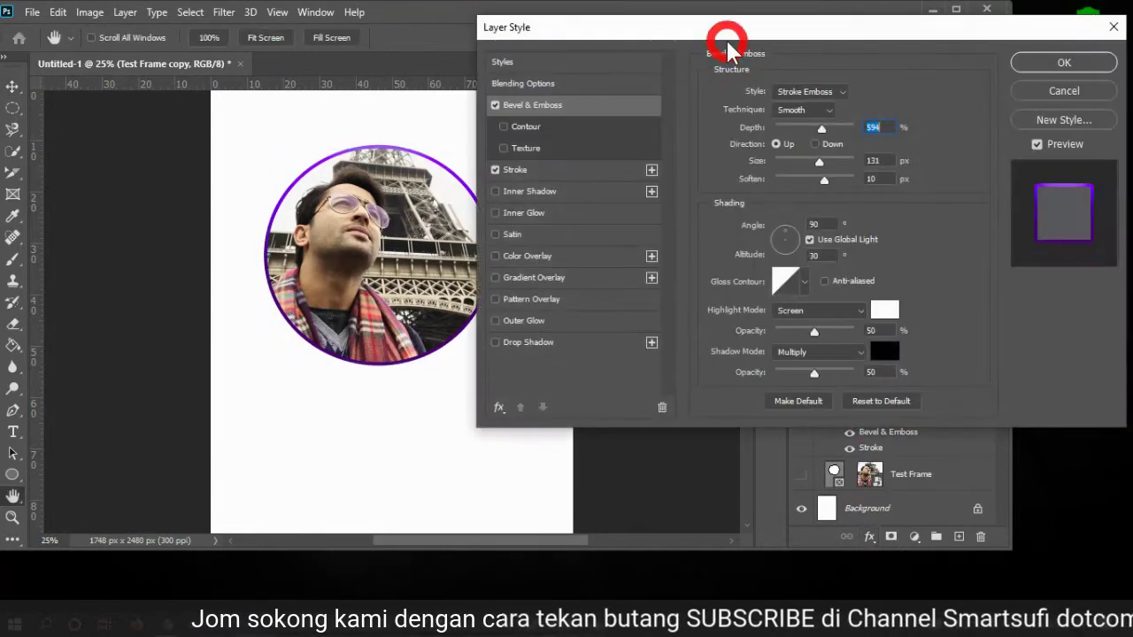
{"action": "left_click_drag", "start_coordinate": [732, 36], "coordinate": [781, 26]}
{"action": "left_click", "coordinate": [880, 84]}
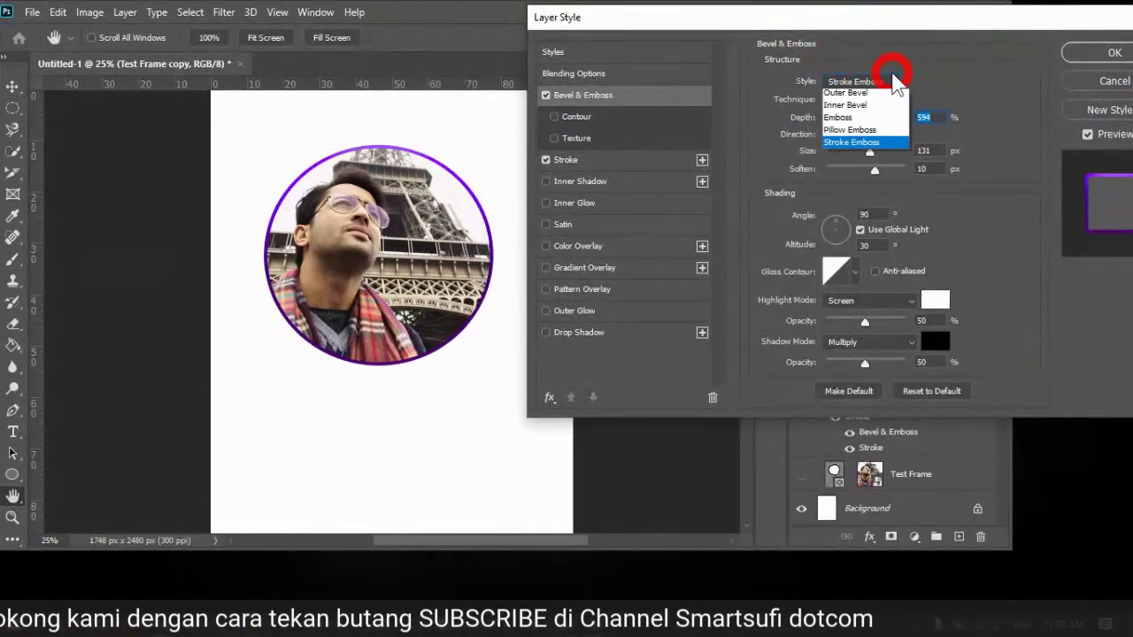
{"action": "left_click", "coordinate": [866, 95]}
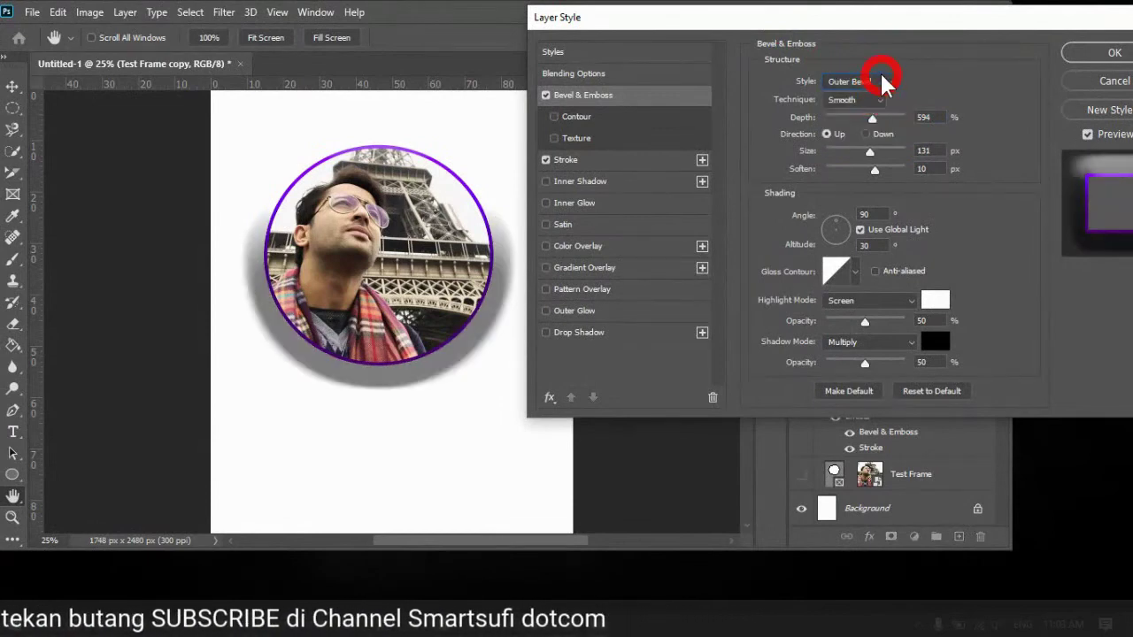
{"action": "left_click", "coordinate": [882, 78]}
{"action": "left_click", "coordinate": [863, 108]}
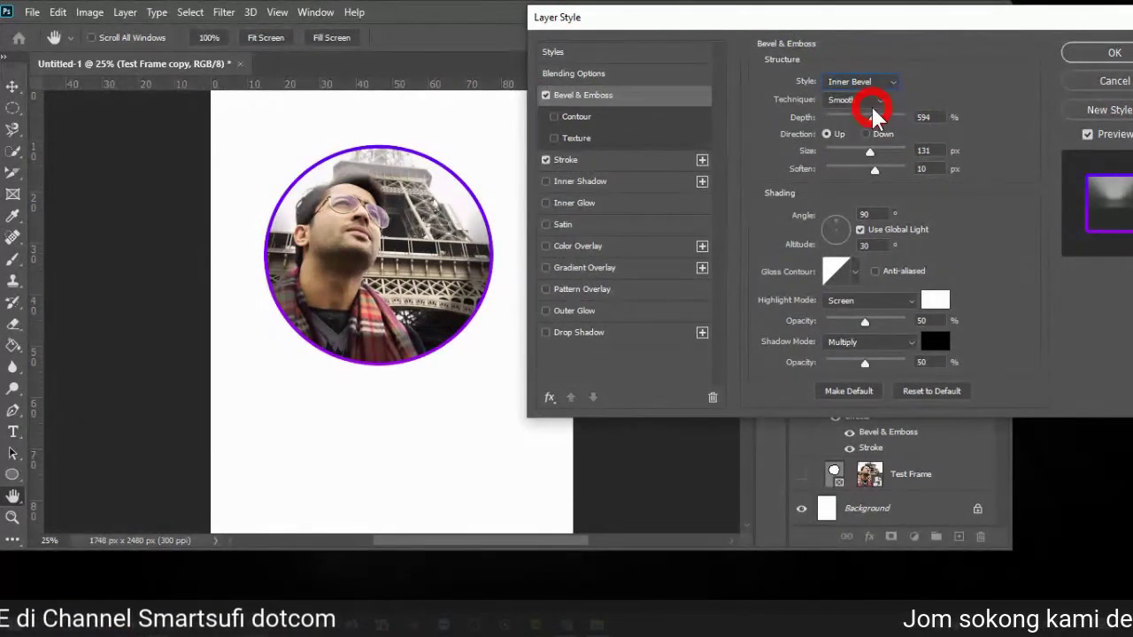
{"action": "left_click_drag", "start_coordinate": [870, 117], "coordinate": [826, 118]}
{"action": "left_click_drag", "start_coordinate": [870, 158], "coordinate": [883, 117]}
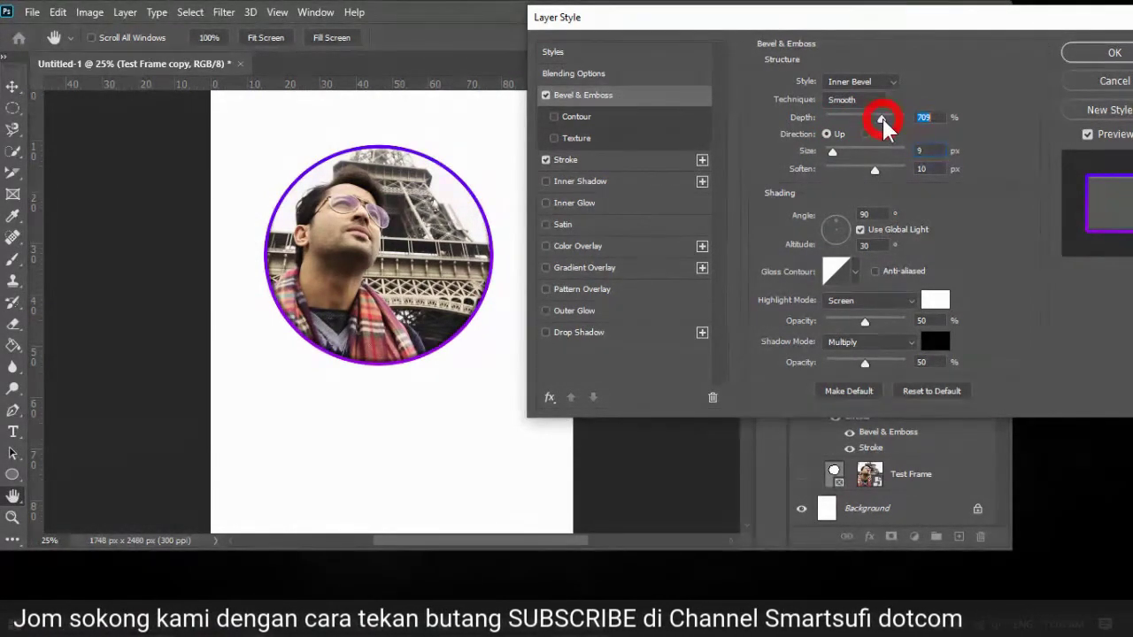
{"action": "left_click_drag", "start_coordinate": [881, 116], "coordinate": [875, 112]}
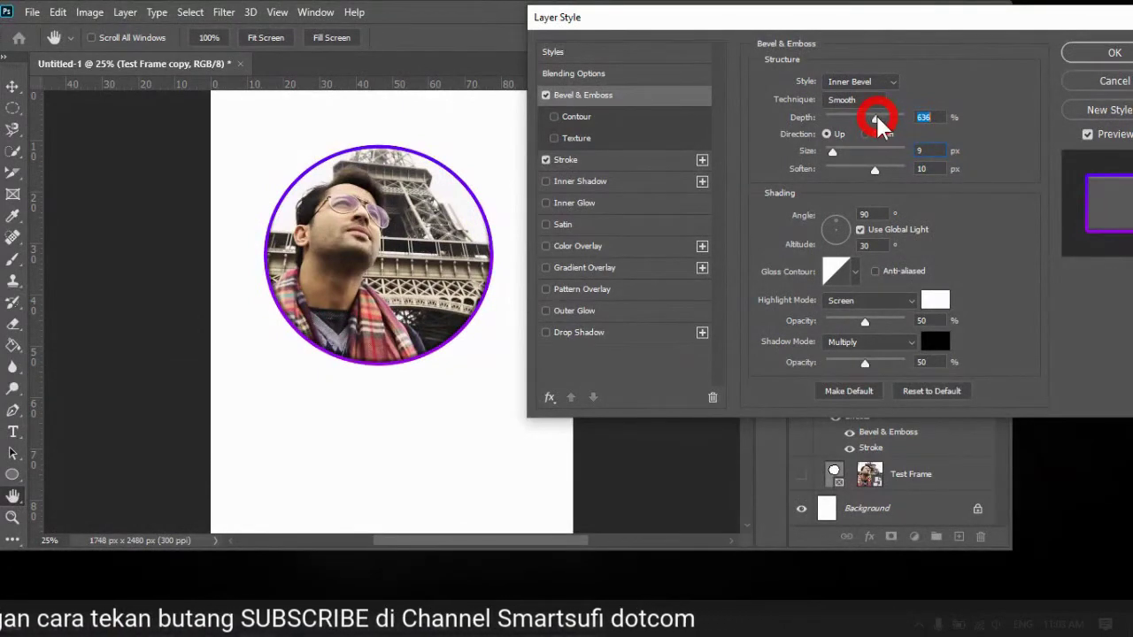
{"action": "mouse_move", "coordinate": [870, 168]}
{"action": "left_mouse_down"}
{"action": "mouse_move", "coordinate": [842, 171]}
{"action": "mouse_move", "coordinate": [877, 167]}
{"action": "left_mouse_up"}
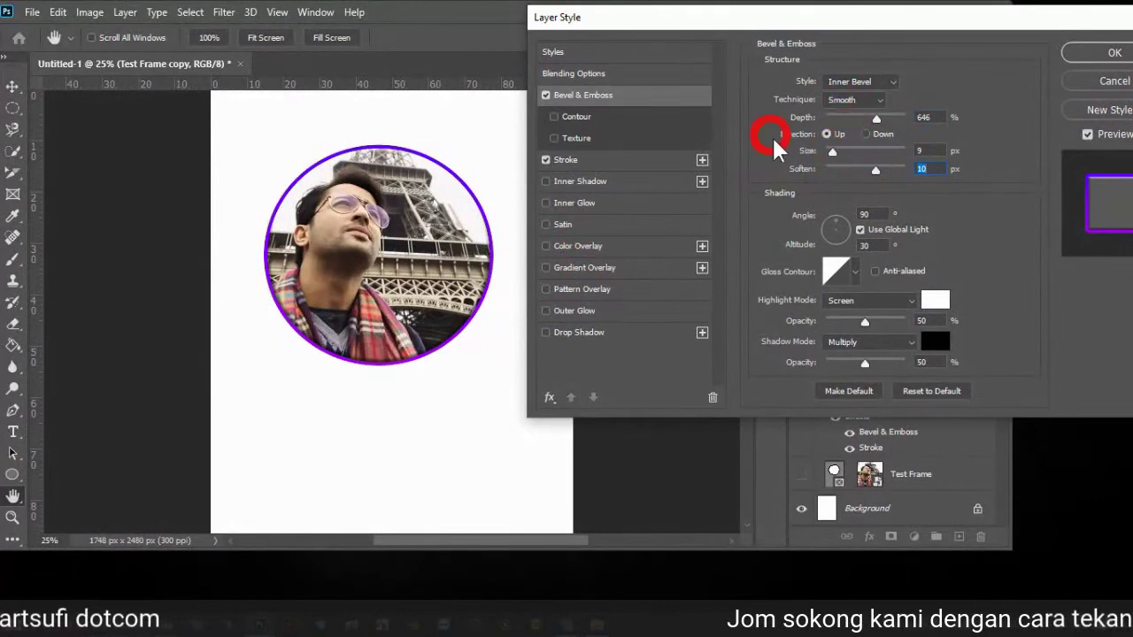
Step: Switch the bevel style to Emboss and raise its Size to 68 px
{"action": "left_click", "coordinate": [874, 83]}
{"action": "left_click", "coordinate": [863, 88]}
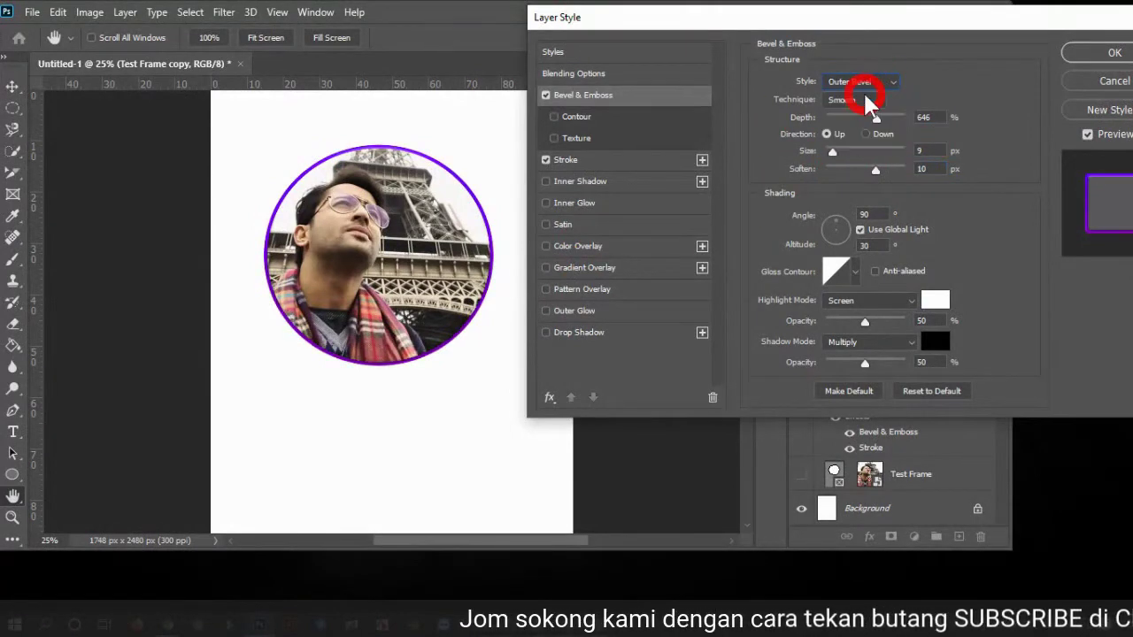
{"action": "left_click", "coordinate": [866, 84]}
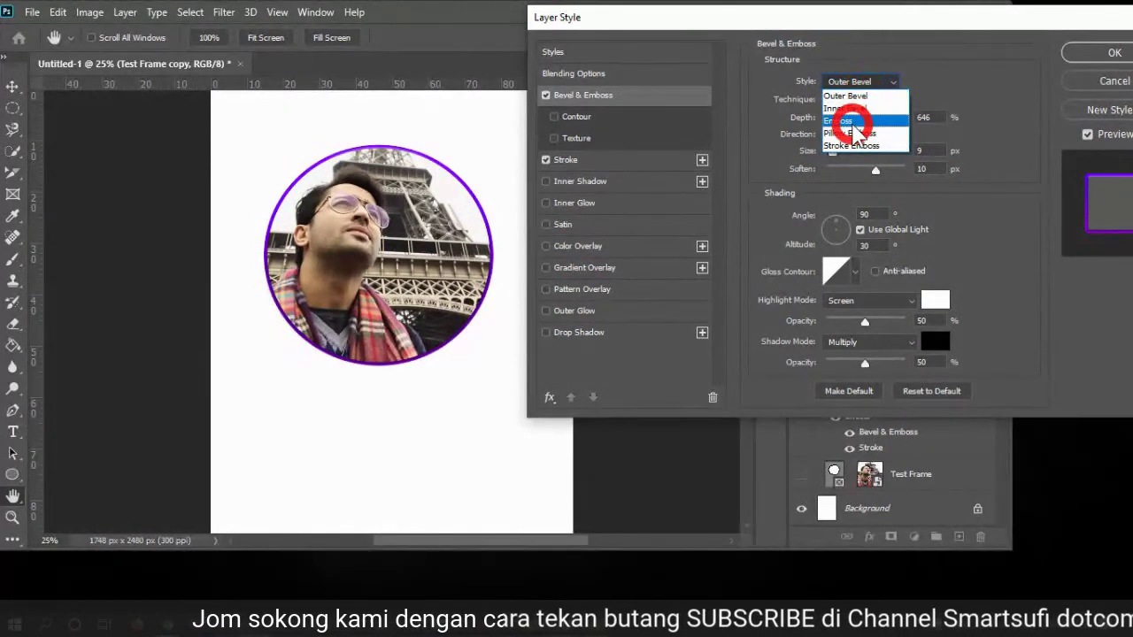
{"action": "left_click", "coordinate": [852, 108]}
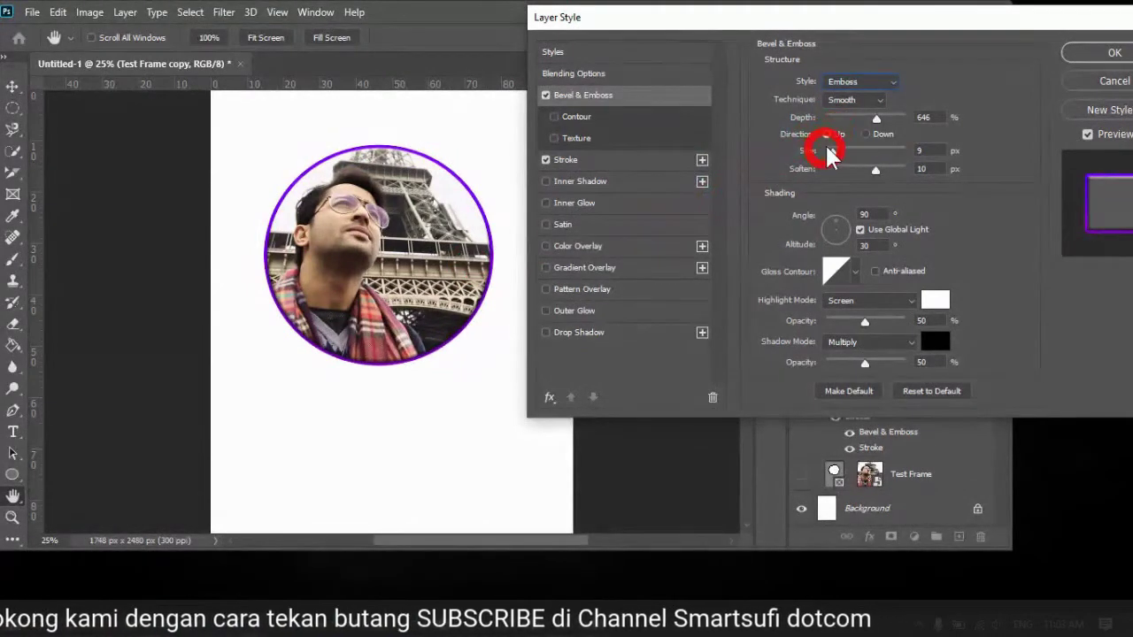
{"action": "mouse_move", "coordinate": [832, 152]}
{"action": "left_mouse_down"}
{"action": "mouse_move", "coordinate": [890, 152]}
{"action": "mouse_move", "coordinate": [853, 151]}
{"action": "left_mouse_up"}
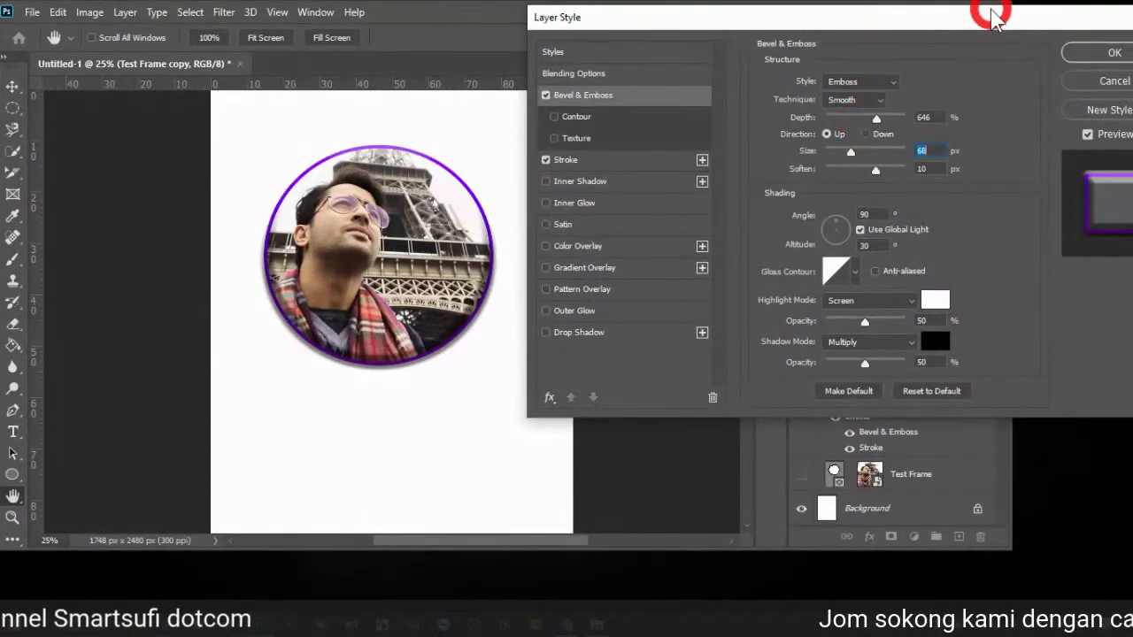
{"action": "left_click_drag", "start_coordinate": [986, 16], "coordinate": [916, 45]}
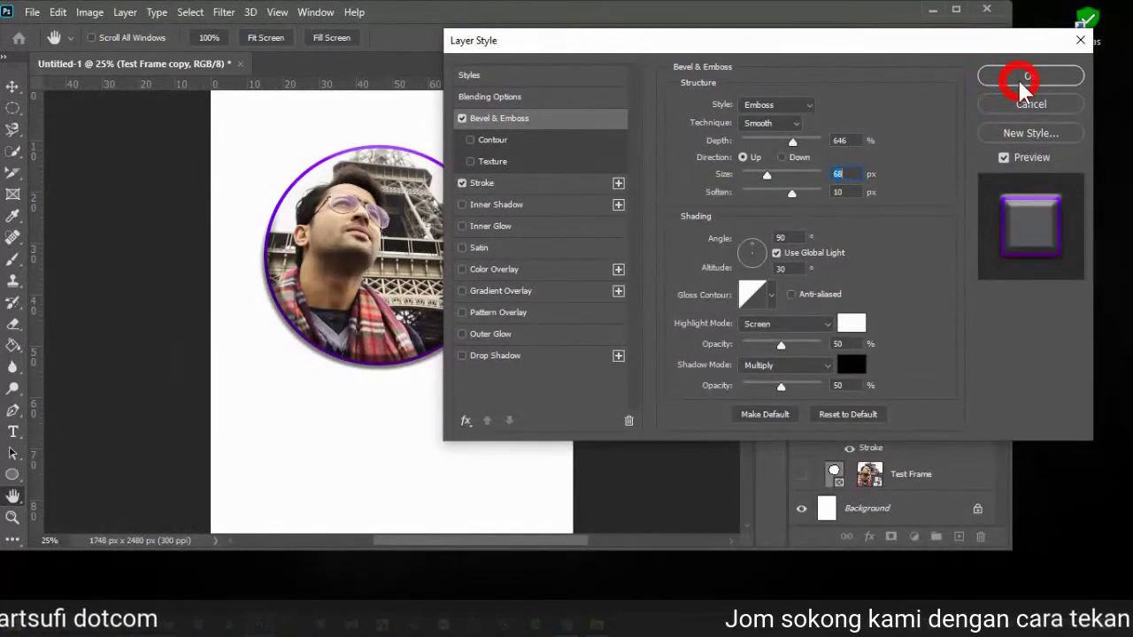
{"action": "left_click_drag", "start_coordinate": [717, 37], "coordinate": [776, 41]}
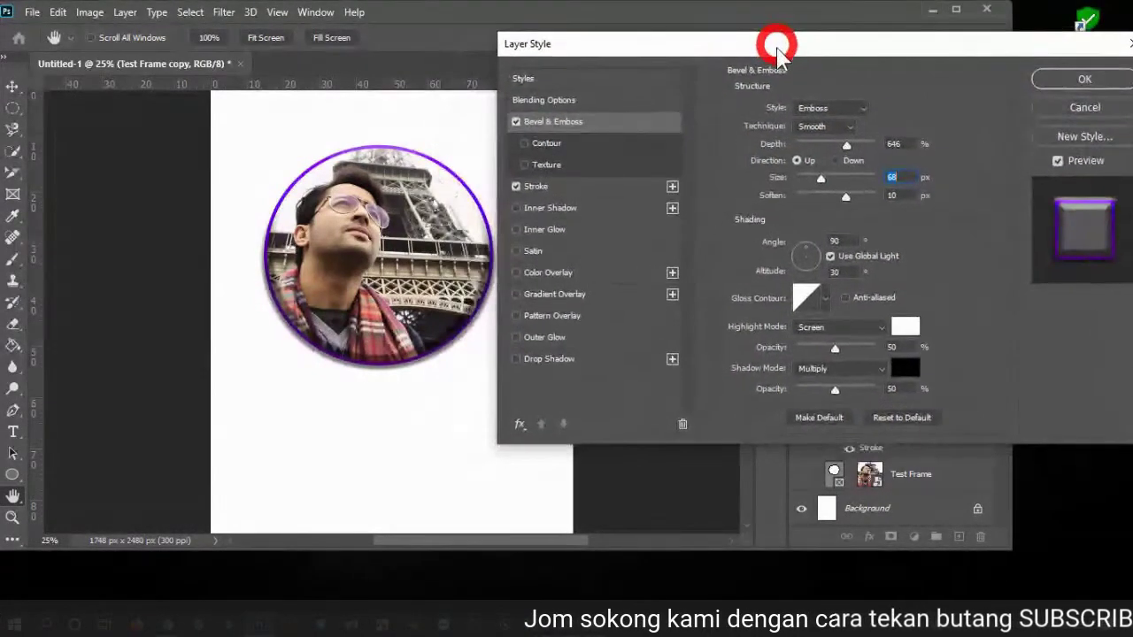
Step: Replace Bevel & Emboss with a Drop Shadow of distance 46 px, spread 32% and size 38 px
{"action": "left_click", "coordinate": [517, 121]}
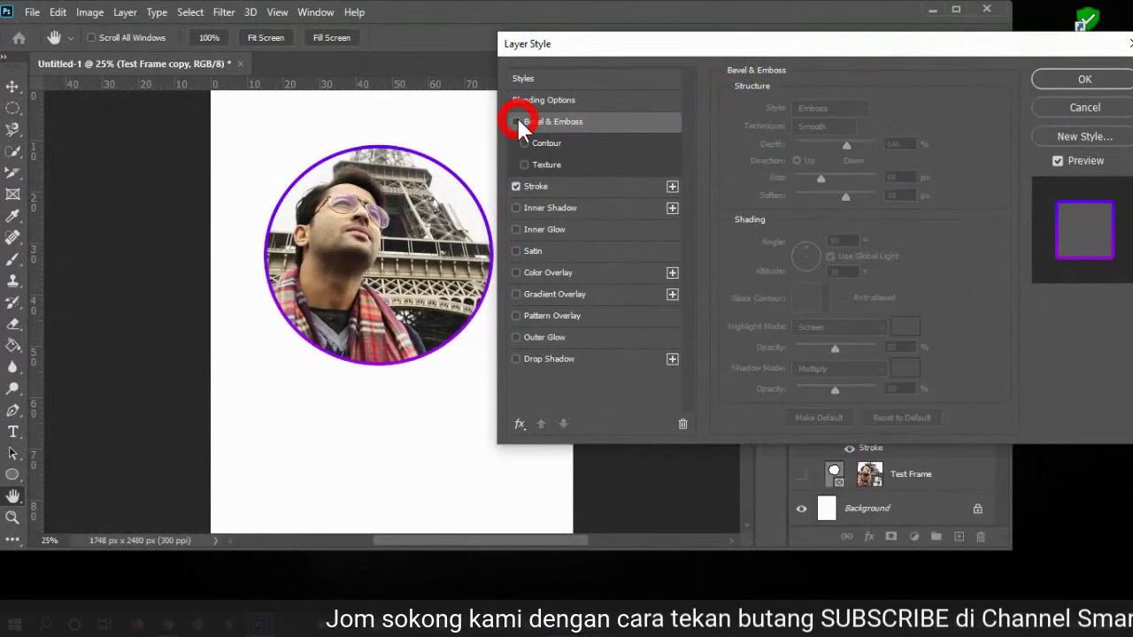
{"action": "left_click", "coordinate": [548, 358]}
{"action": "mouse_move", "coordinate": [467, 342]}
{"action": "left_mouse_down"}
{"action": "mouse_move", "coordinate": [475, 356]}
{"action": "mouse_move", "coordinate": [470, 346]}
{"action": "left_mouse_up"}
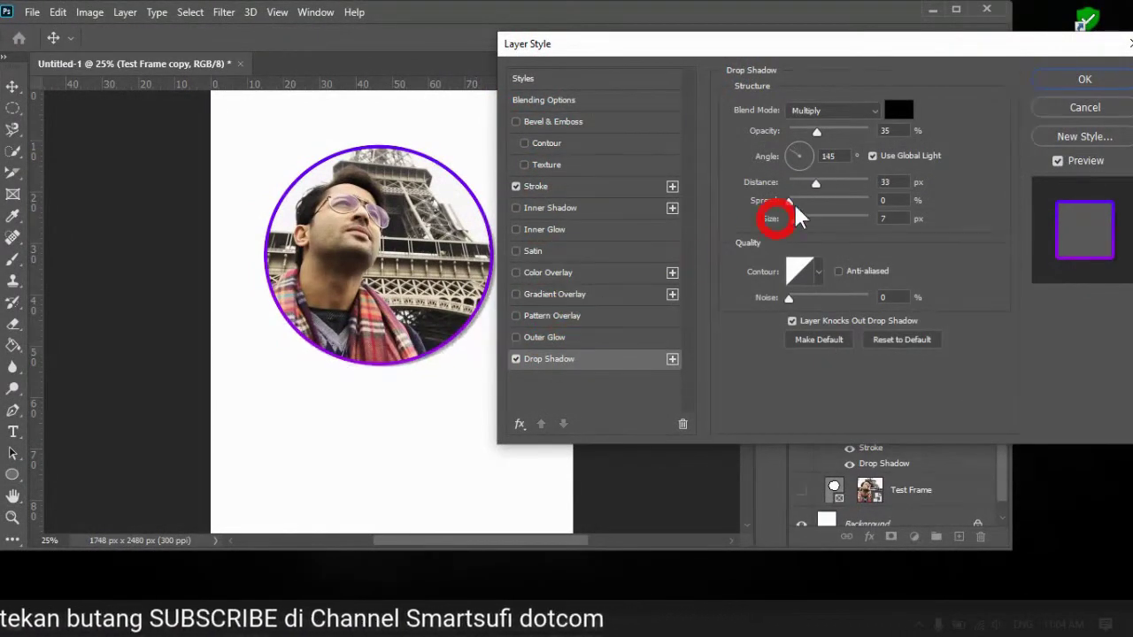
{"action": "left_click_drag", "start_coordinate": [837, 44], "coordinate": [892, 25]}
{"action": "left_click_drag", "start_coordinate": [848, 200], "coordinate": [883, 170]}
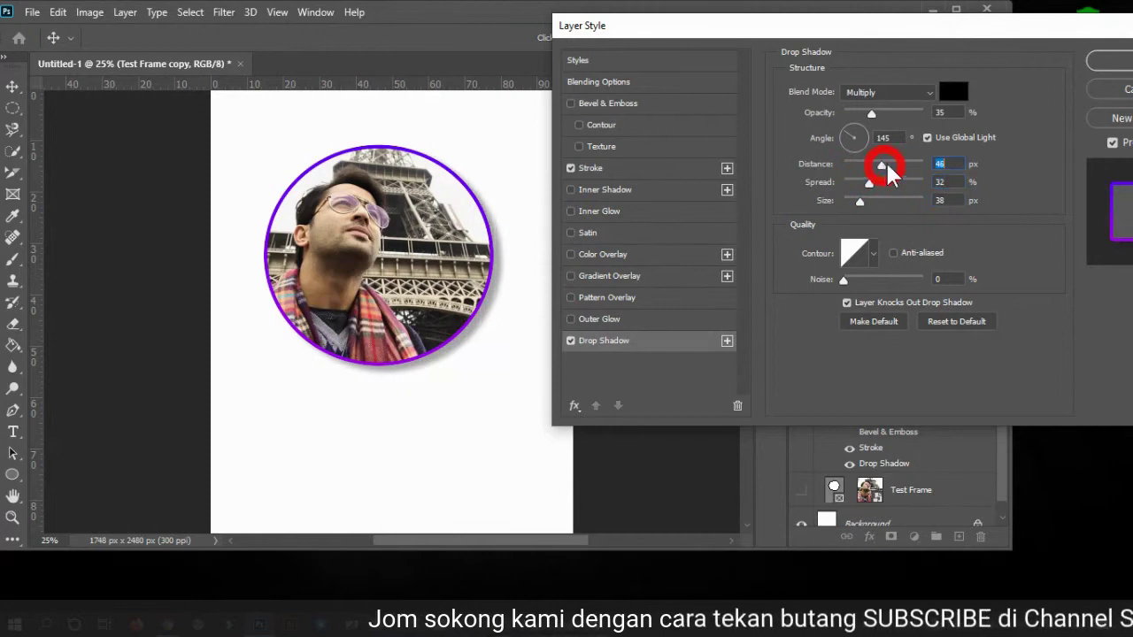
{"action": "left_click", "coordinate": [1105, 63]}
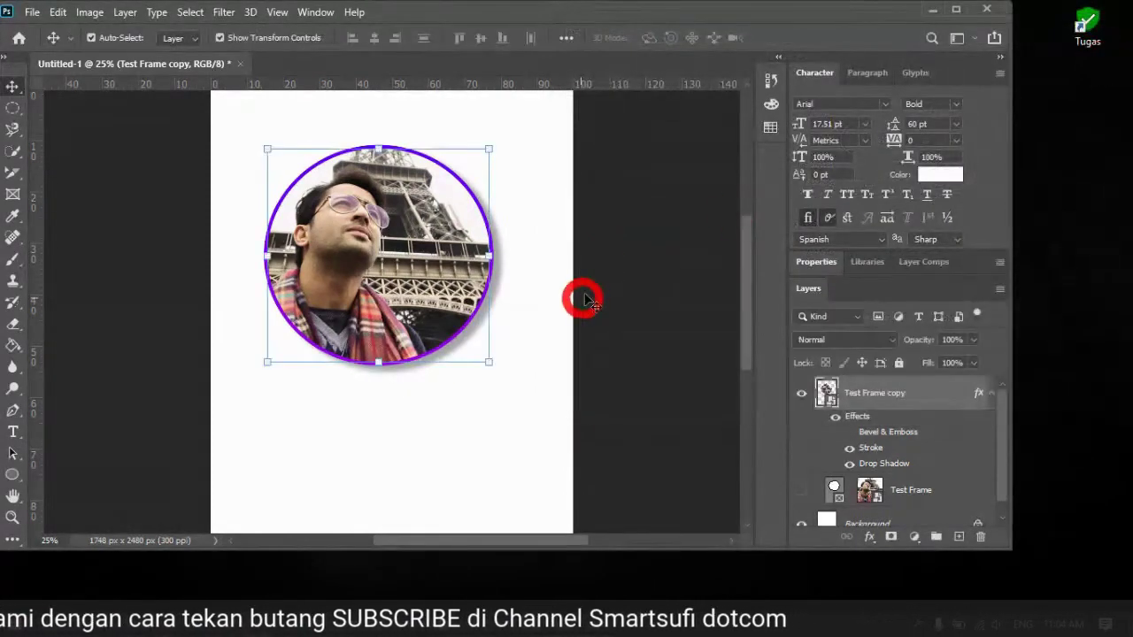
Step: Delete the Test Frame copy layer from Untitled-1
{"action": "left_click", "coordinate": [674, 296]}
{"action": "left_click", "coordinate": [400, 279]}
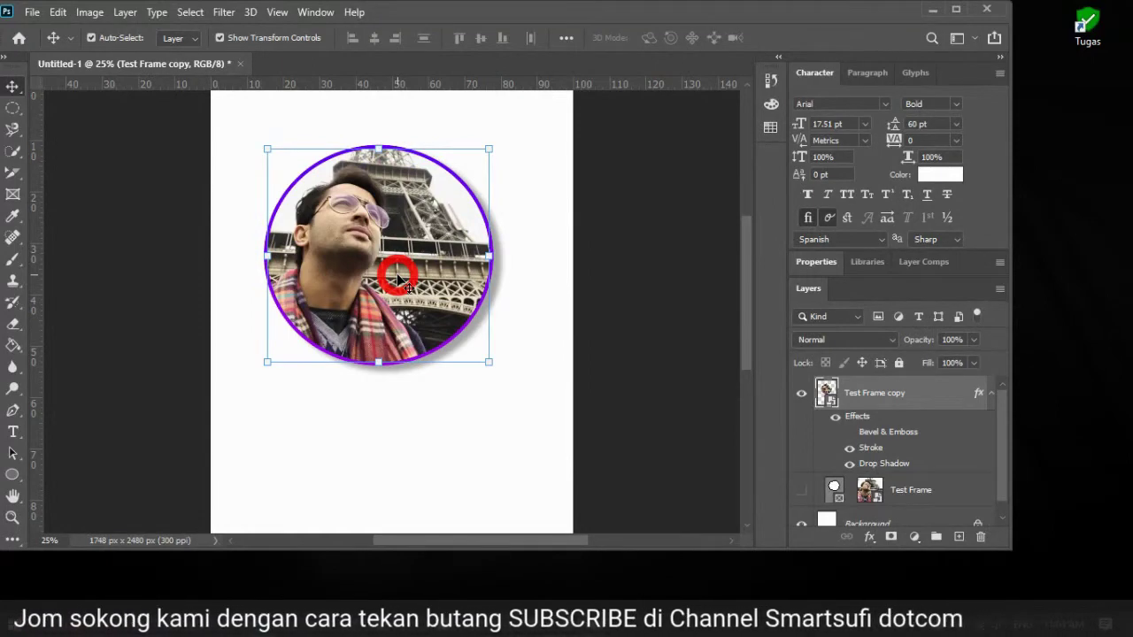
{"action": "key", "text": "Delete"}
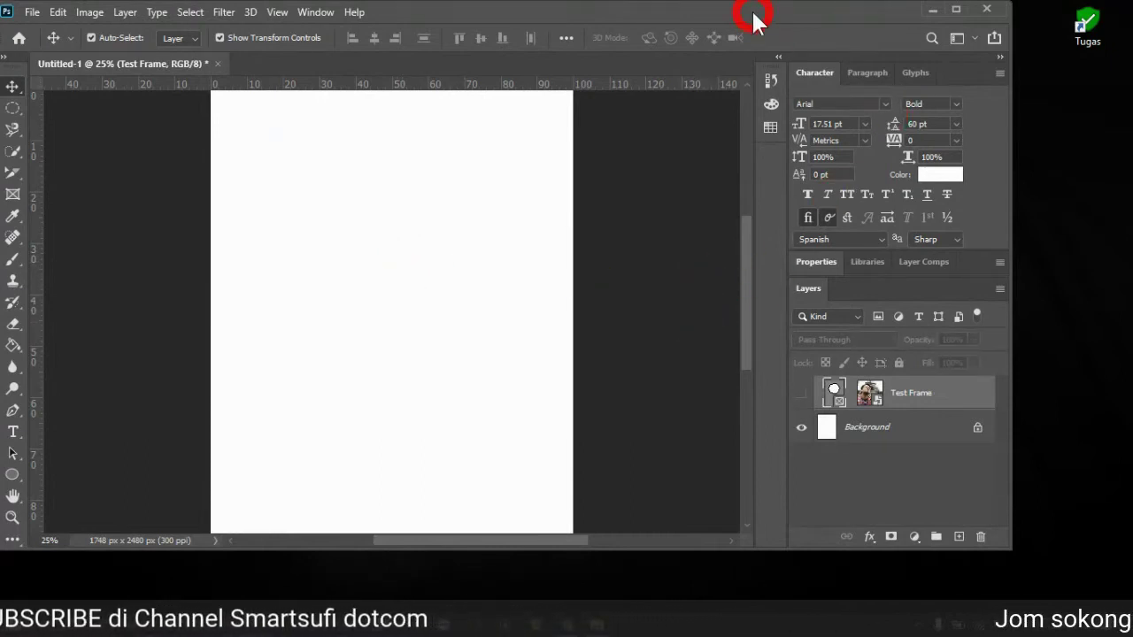
Step: Select the Frame Tool with the elliptical frame shape
{"action": "left_click_drag", "start_coordinate": [753, 22], "coordinate": [858, 28]}
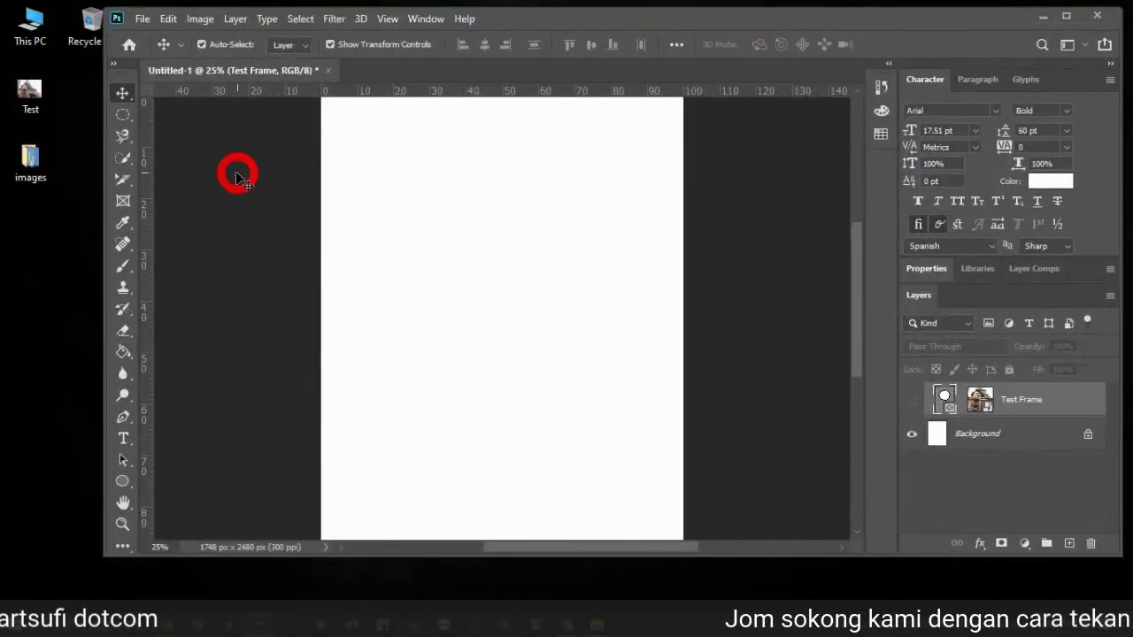
{"action": "left_click", "coordinate": [125, 199]}
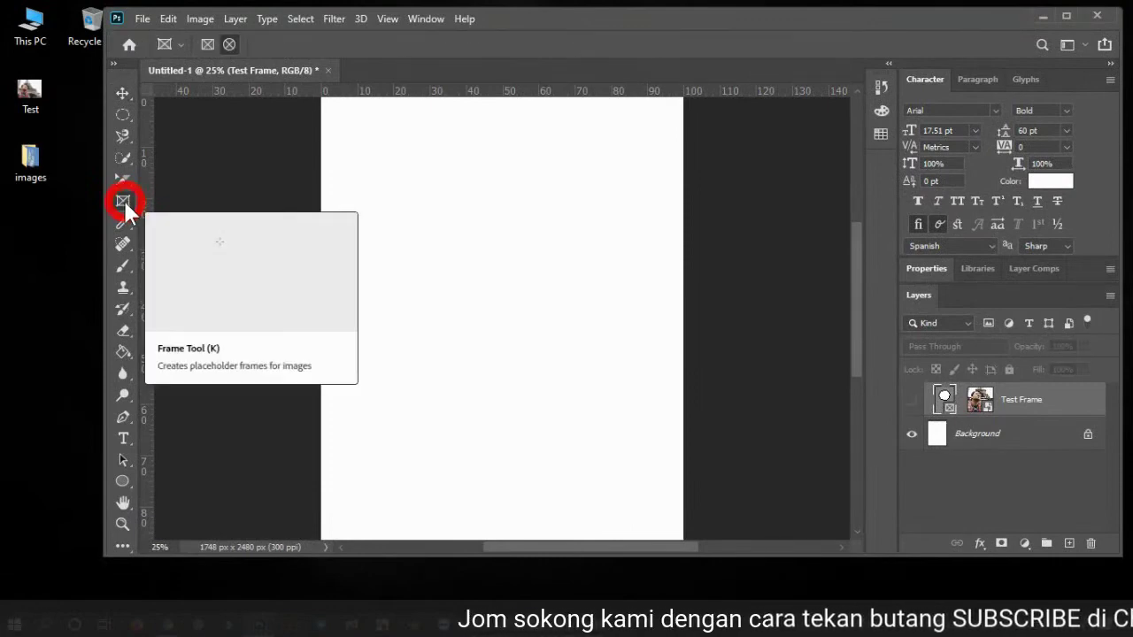
{"action": "left_click", "coordinate": [229, 44]}
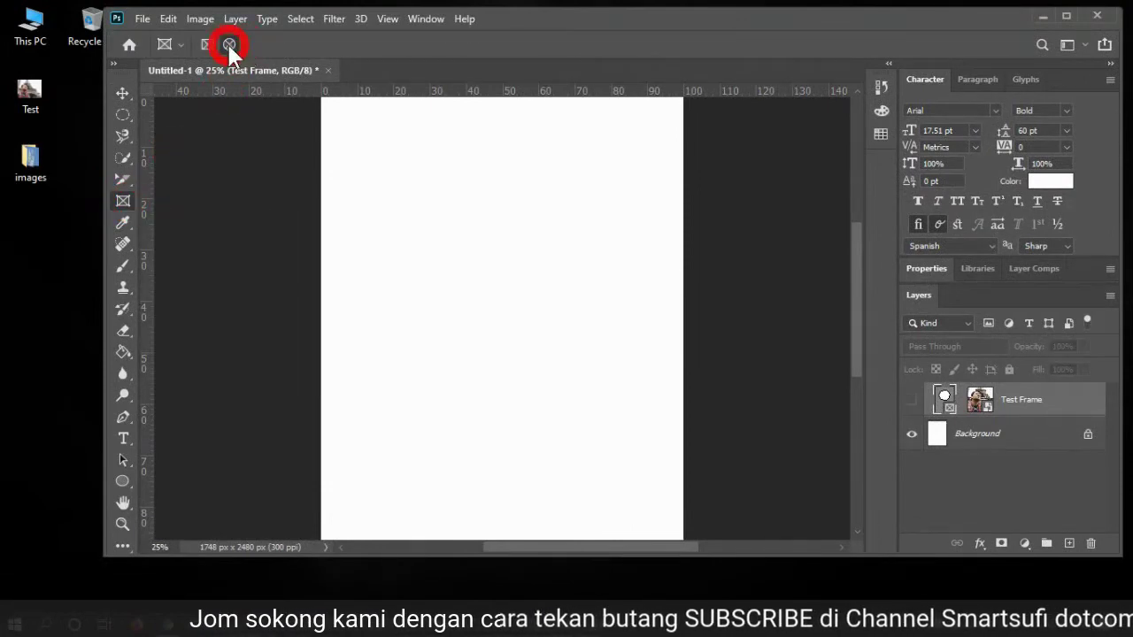
{"action": "left_click", "coordinate": [207, 45]}
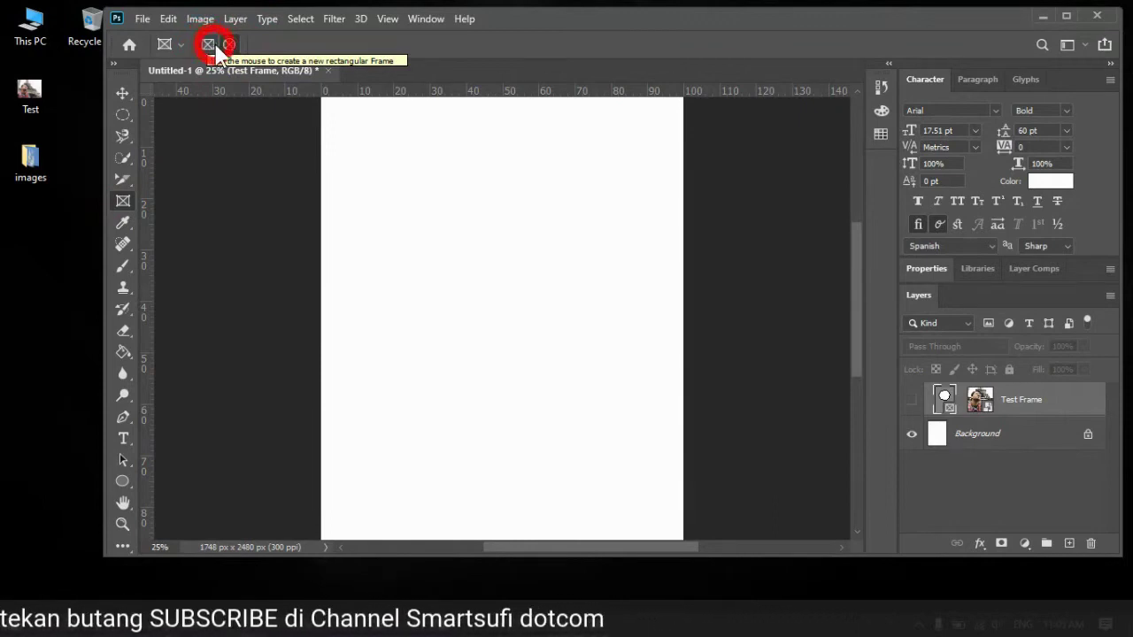
{"action": "left_click", "coordinate": [227, 45]}
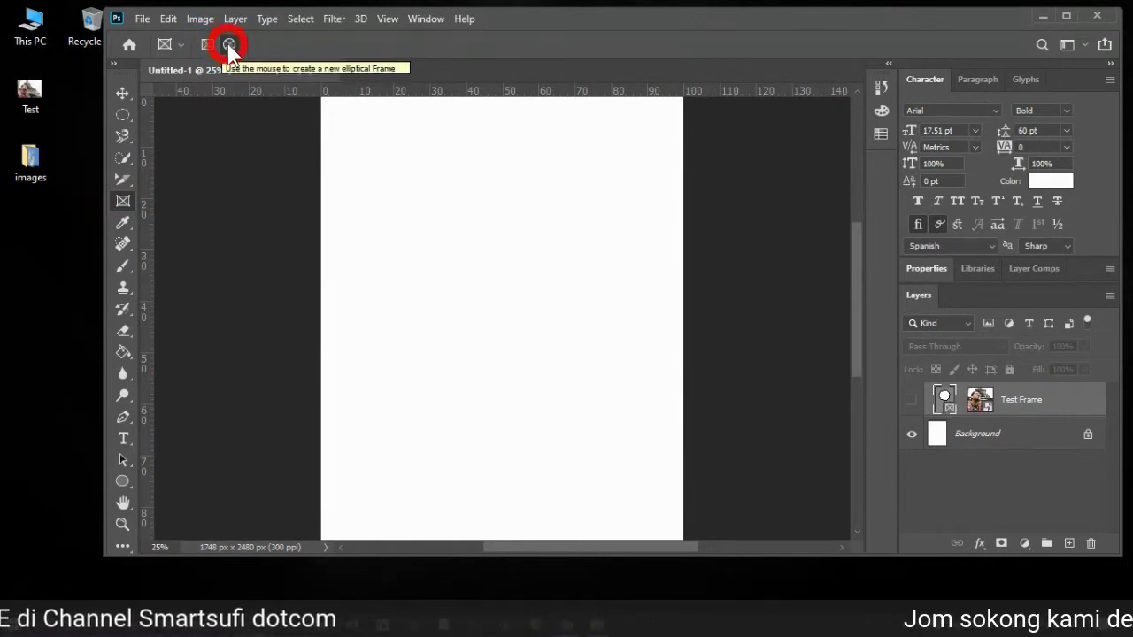
{"action": "key", "text": "F8"}
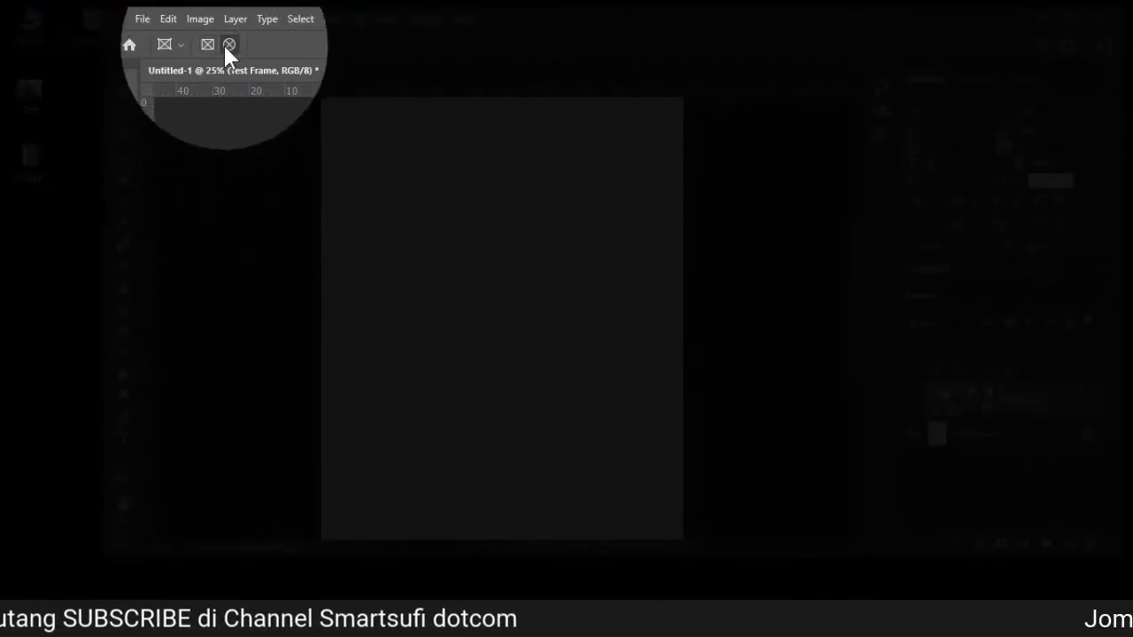
Step: Maximize the Photoshop window and select the Eyedropper Tool, then restore the window
{"action": "left_click", "coordinate": [226, 46]}
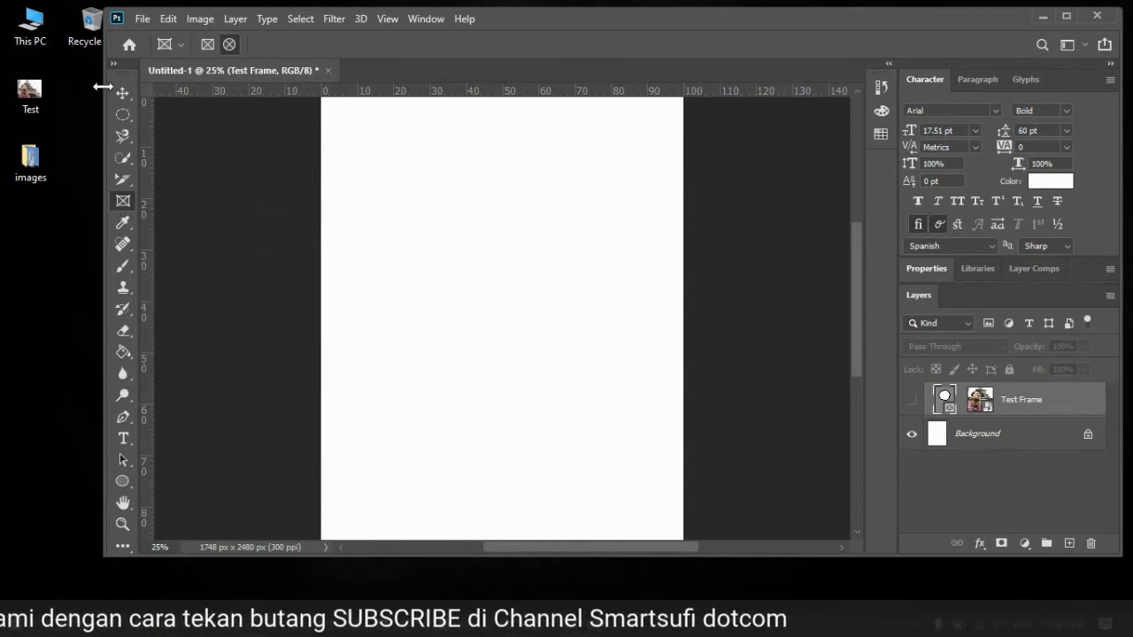
{"action": "left_click_drag", "start_coordinate": [551, 11], "coordinate": [522, 15]}
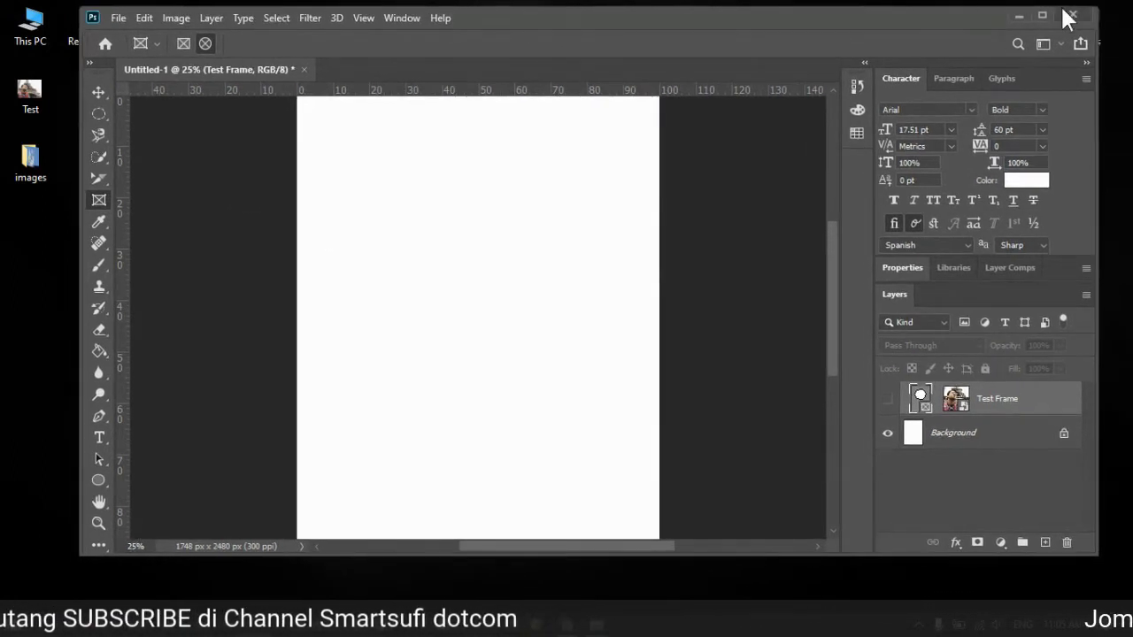
{"action": "left_click", "coordinate": [1041, 16]}
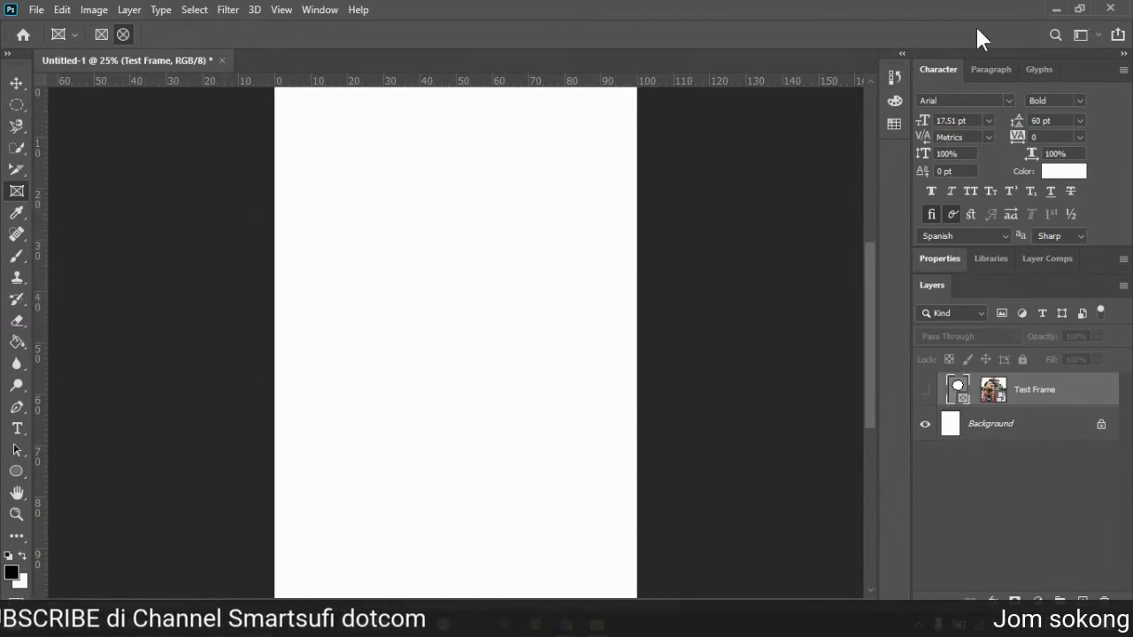
{"action": "left_click", "coordinate": [16, 213]}
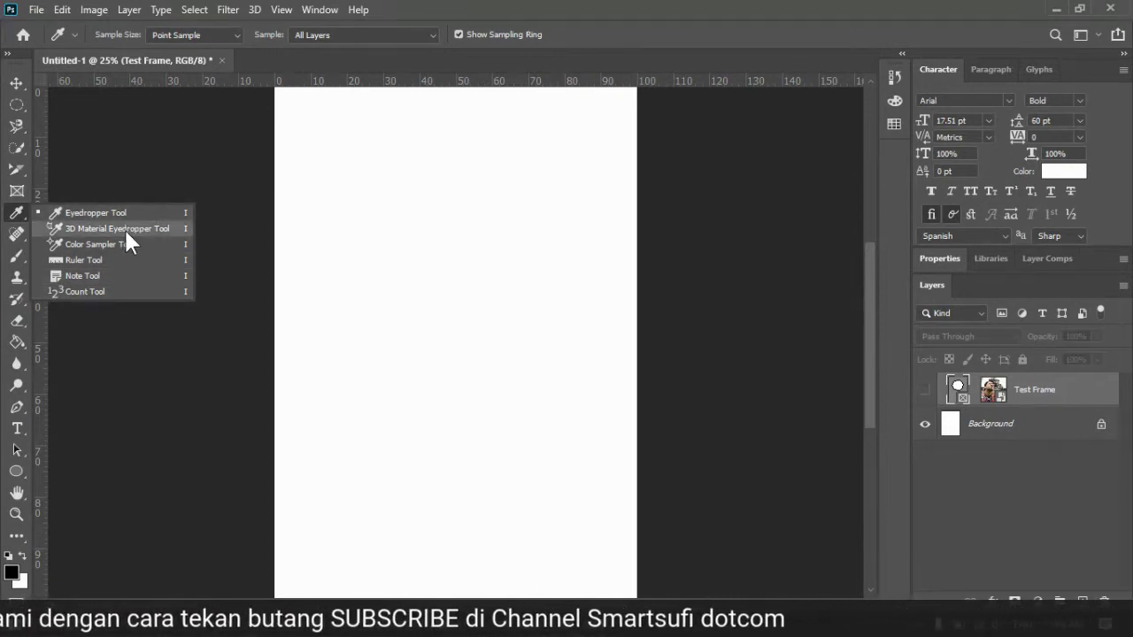
{"action": "left_click", "coordinate": [927, 13]}
{"action": "left_click_drag", "start_coordinate": [894, 2], "coordinate": [898, 95]}
Step: Drag the IM image from the Kelas Photoshop folder onto the Untitled-1 canvas
{"action": "double_click", "coordinate": [160, 29]}
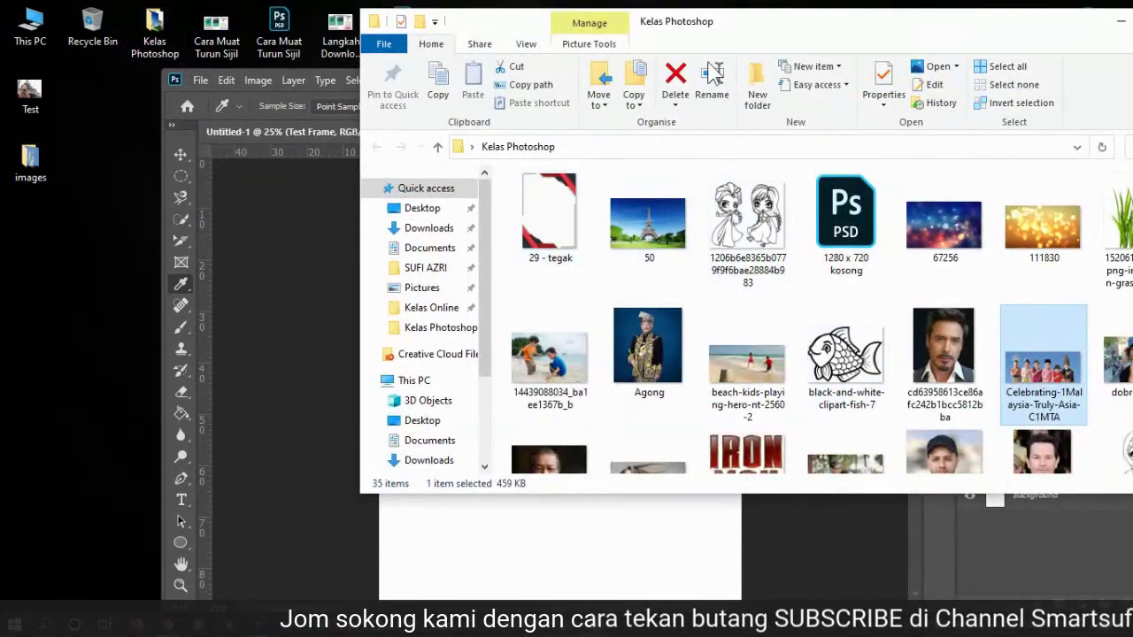
{"action": "left_click_drag", "start_coordinate": [773, 34], "coordinate": [707, 24]}
{"action": "scroll", "coordinate": [582, 321], "scroll_direction": "down", "scroll_amount": 2}
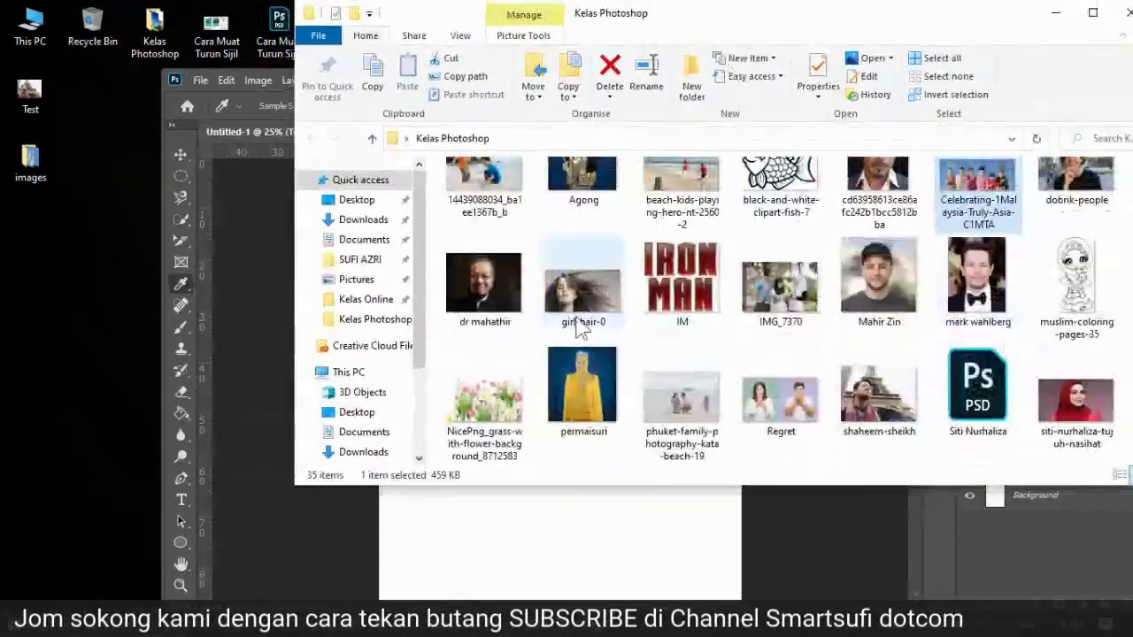
{"action": "scroll", "coordinate": [699, 371], "scroll_direction": "up", "scroll_amount": 3}
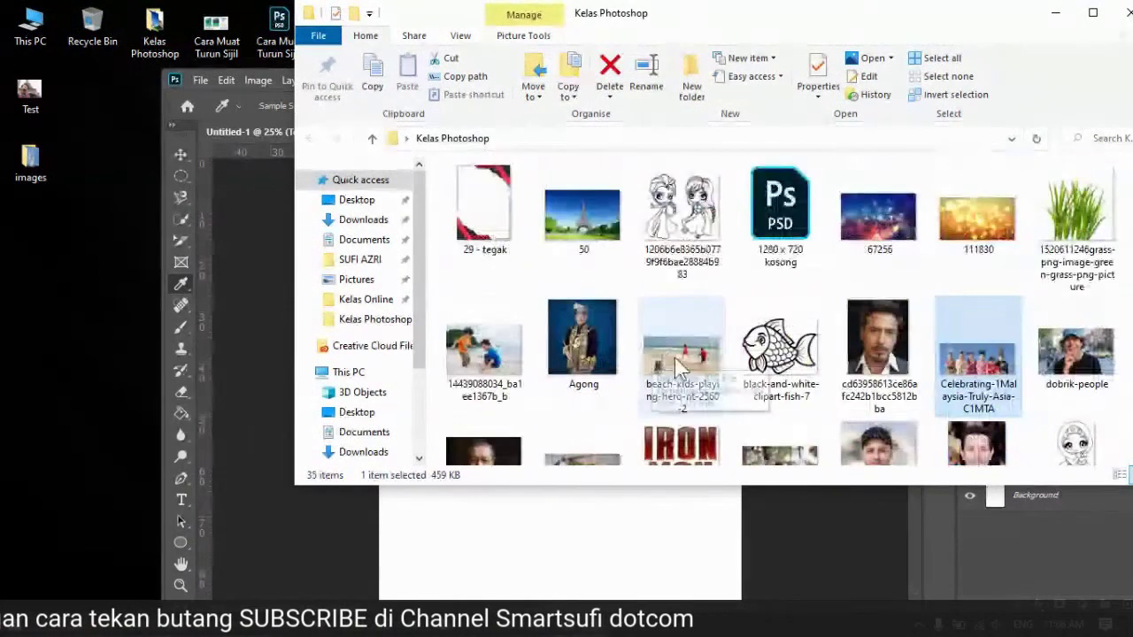
{"action": "left_click", "coordinate": [681, 447]}
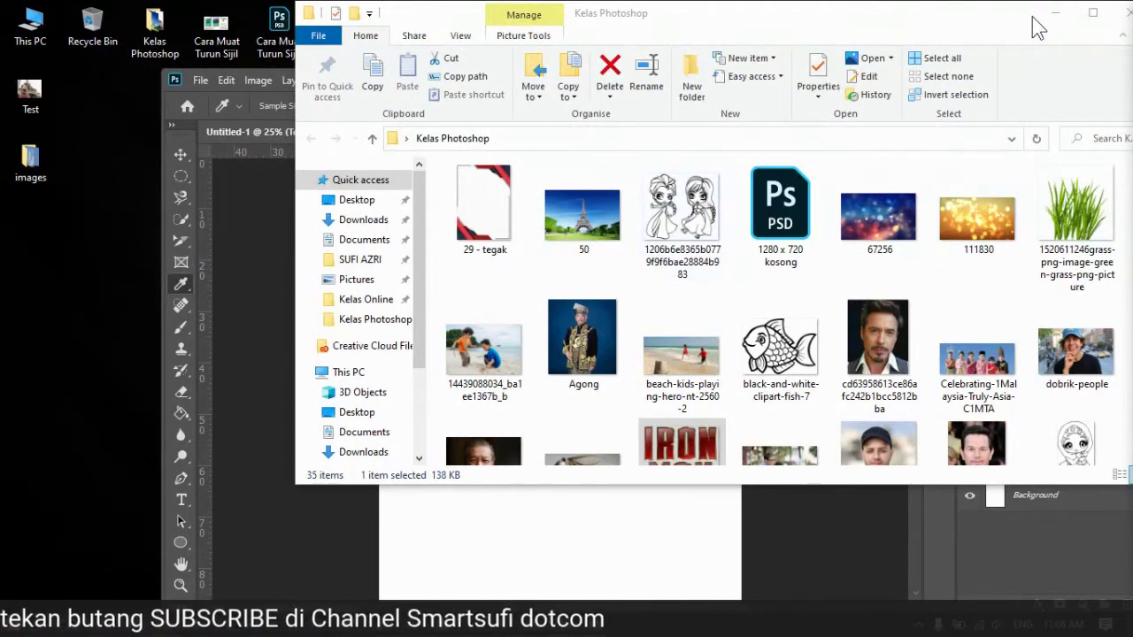
{"action": "left_click_drag", "start_coordinate": [1035, 26], "coordinate": [999, 39]}
{"action": "left_click", "coordinate": [995, 26]}
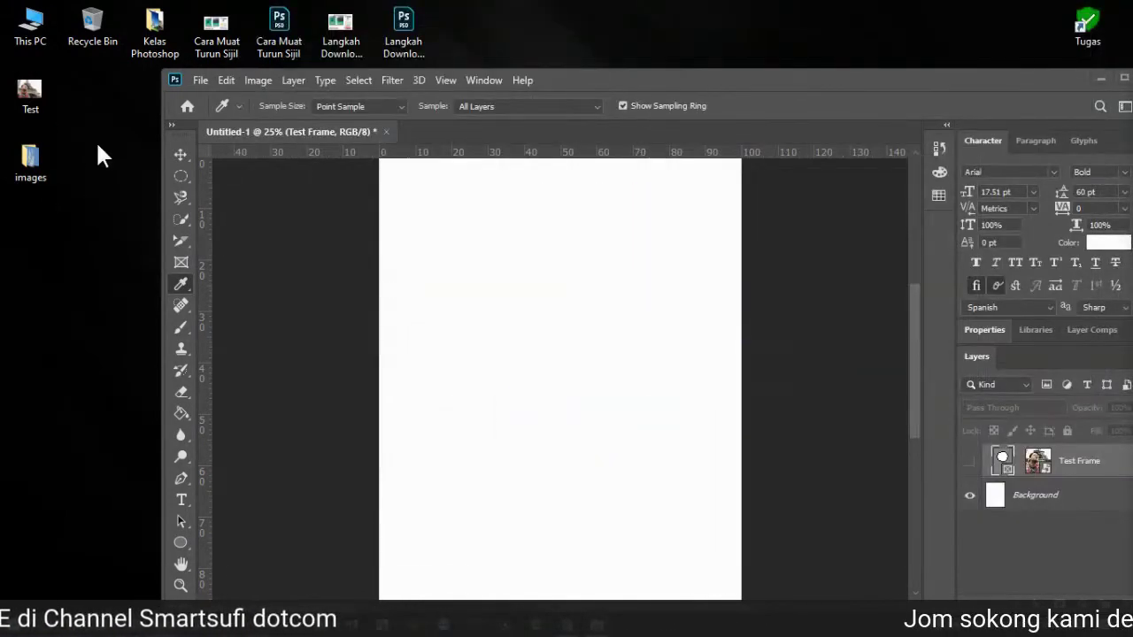
{"action": "double_click", "coordinate": [155, 22]}
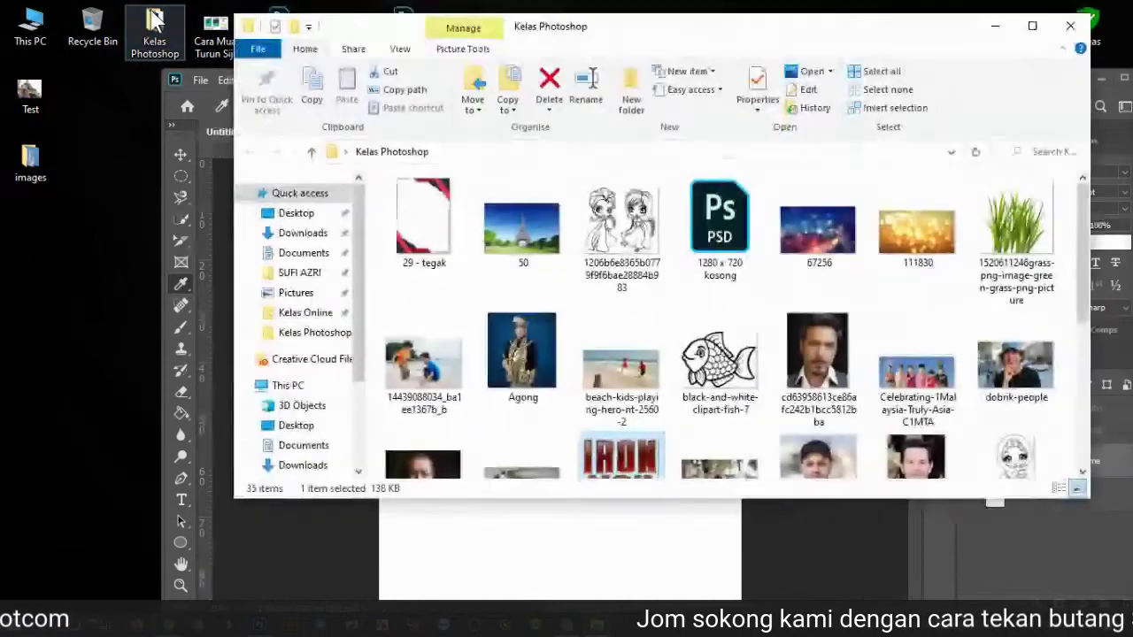
{"action": "left_click_drag", "start_coordinate": [632, 36], "coordinate": [972, 71]}
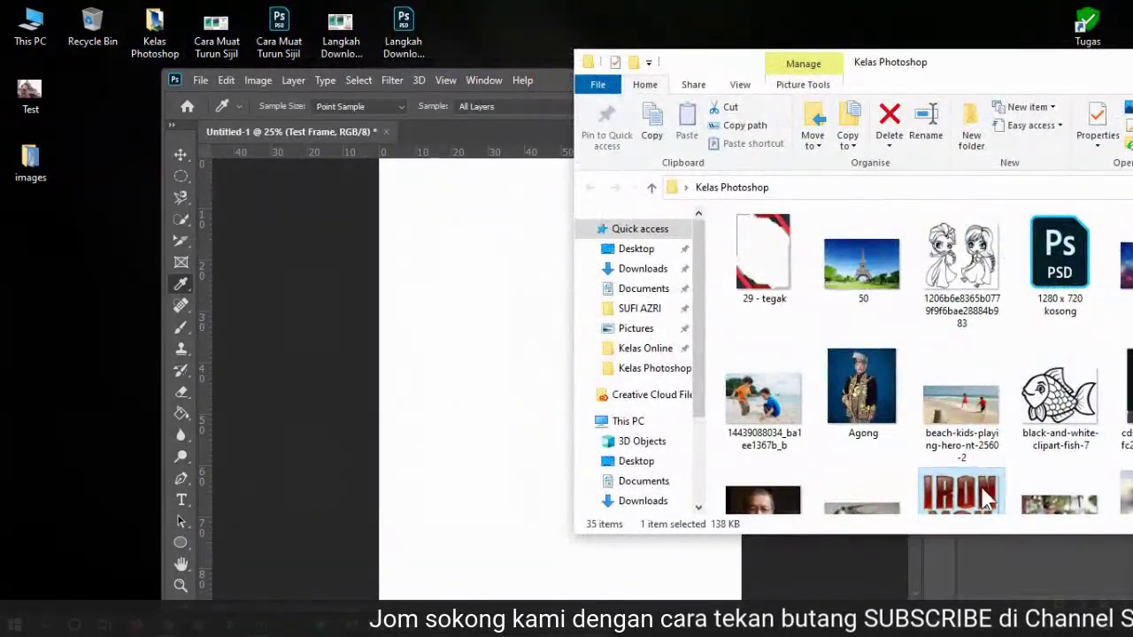
{"action": "left_click_drag", "start_coordinate": [988, 500], "coordinate": [457, 224]}
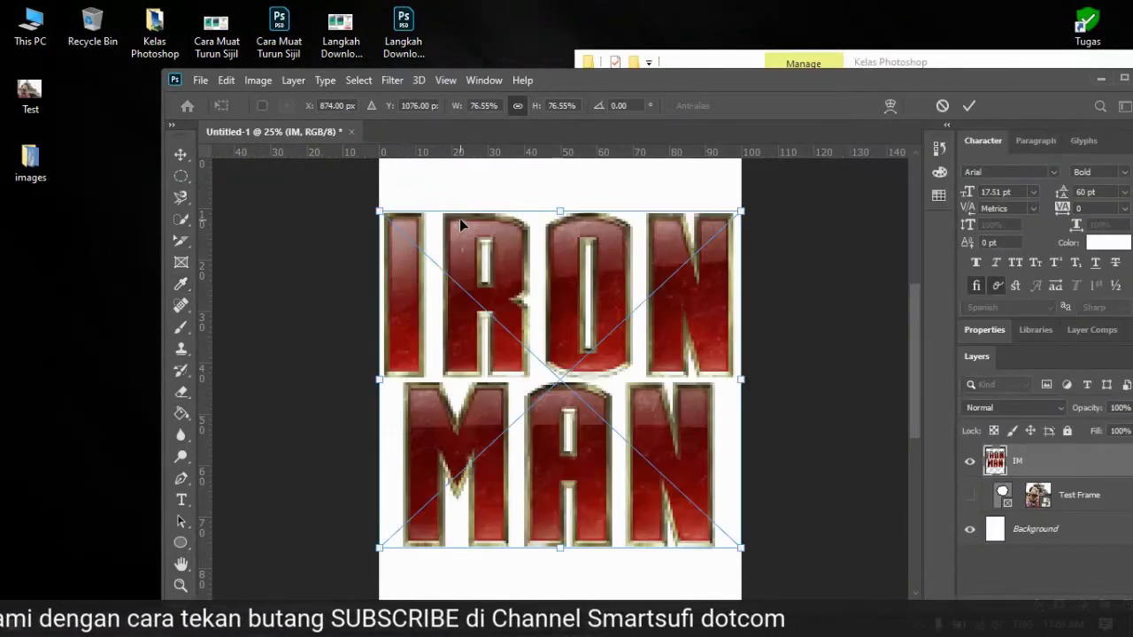
Step: Commit the IRON MAN image and sample a red from its lettering, checking the Info panel
{"action": "left_click", "coordinate": [181, 153]}
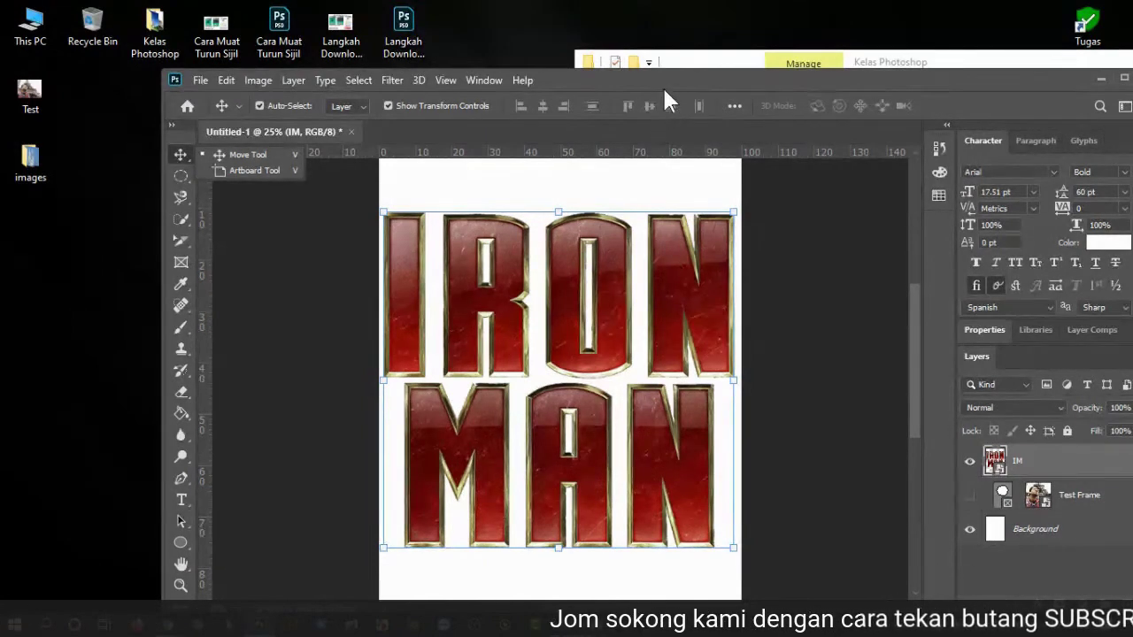
{"action": "left_click_drag", "start_coordinate": [662, 85], "coordinate": [578, 13]}
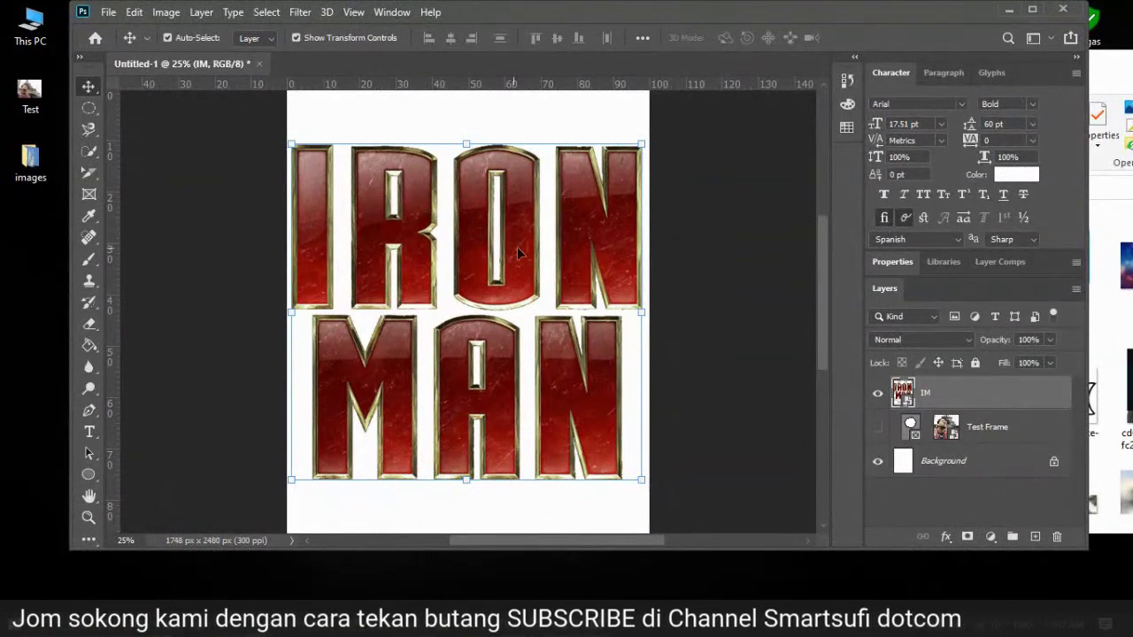
{"action": "left_click", "coordinate": [87, 215]}
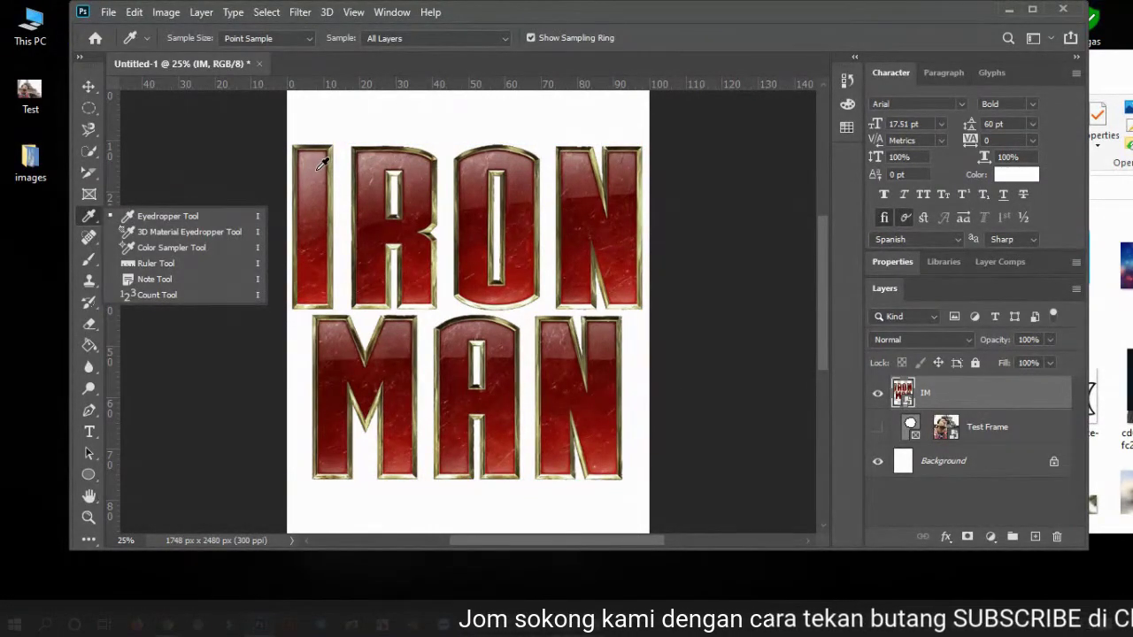
{"action": "left_click", "coordinate": [379, 193]}
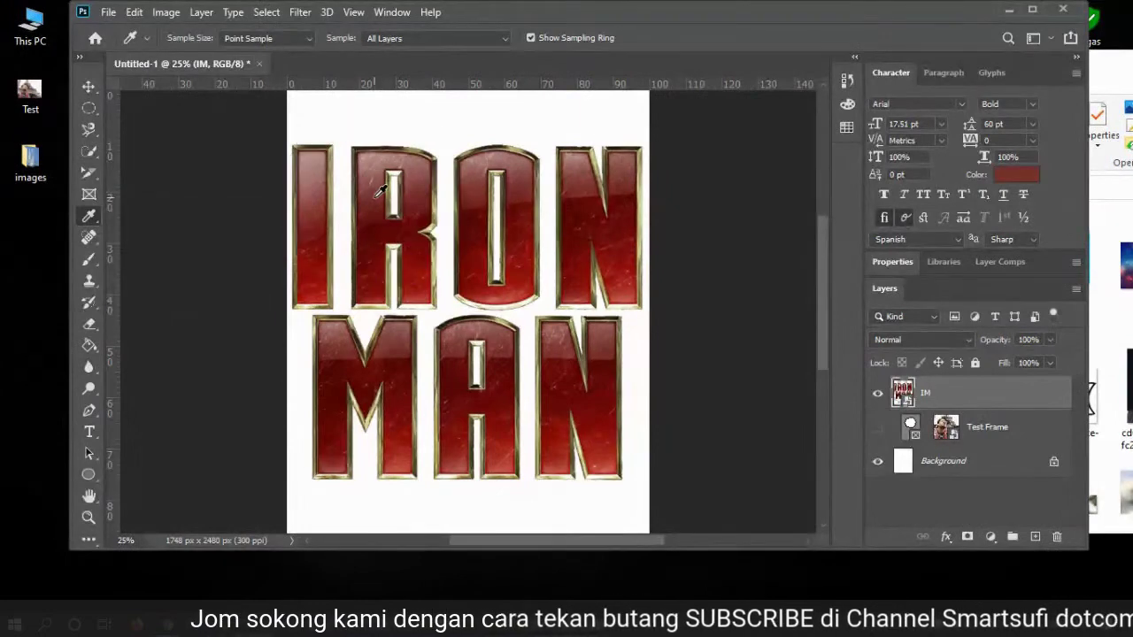
{"action": "left_click", "coordinate": [1027, 184]}
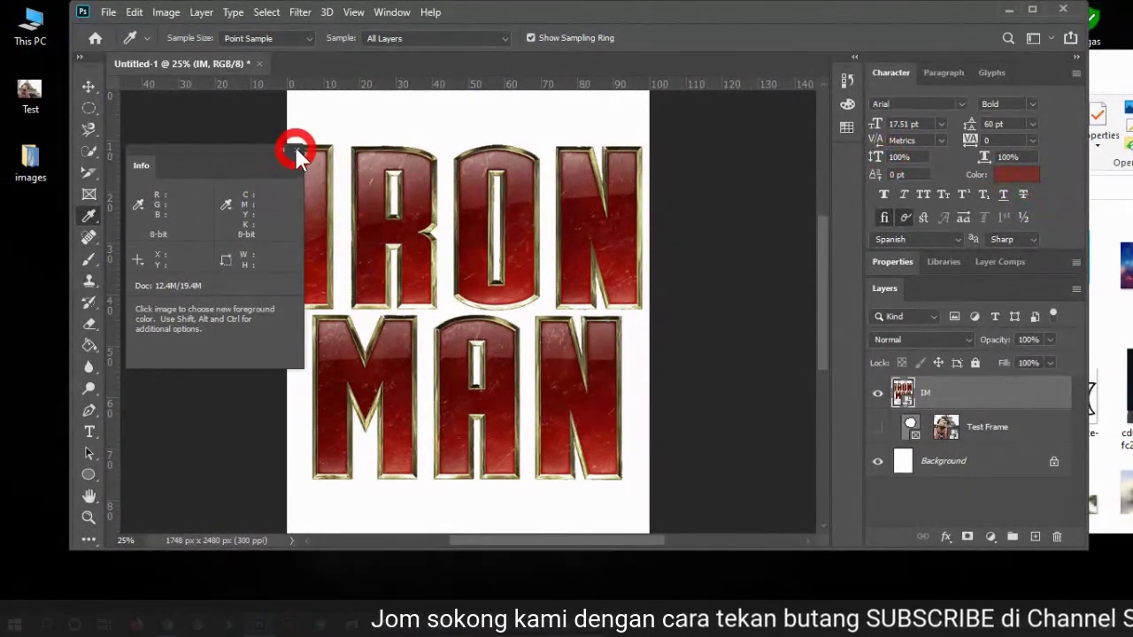
{"action": "left_click", "coordinate": [297, 150]}
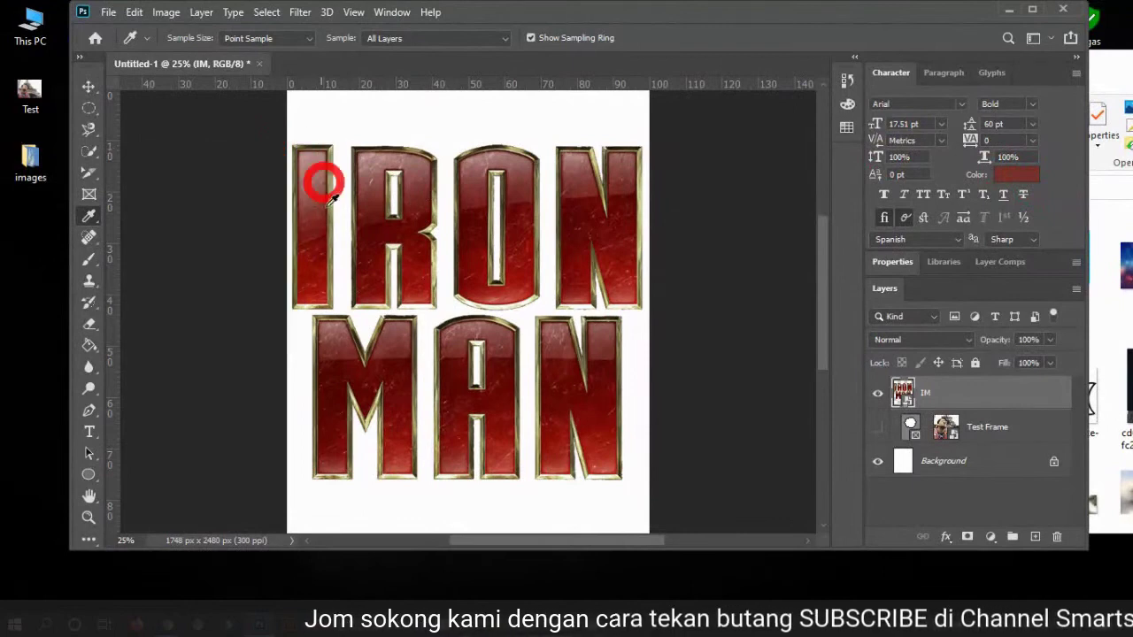
Step: Resample reds from the M and R letters, giving text colour a2443a
{"action": "left_click", "coordinate": [334, 471]}
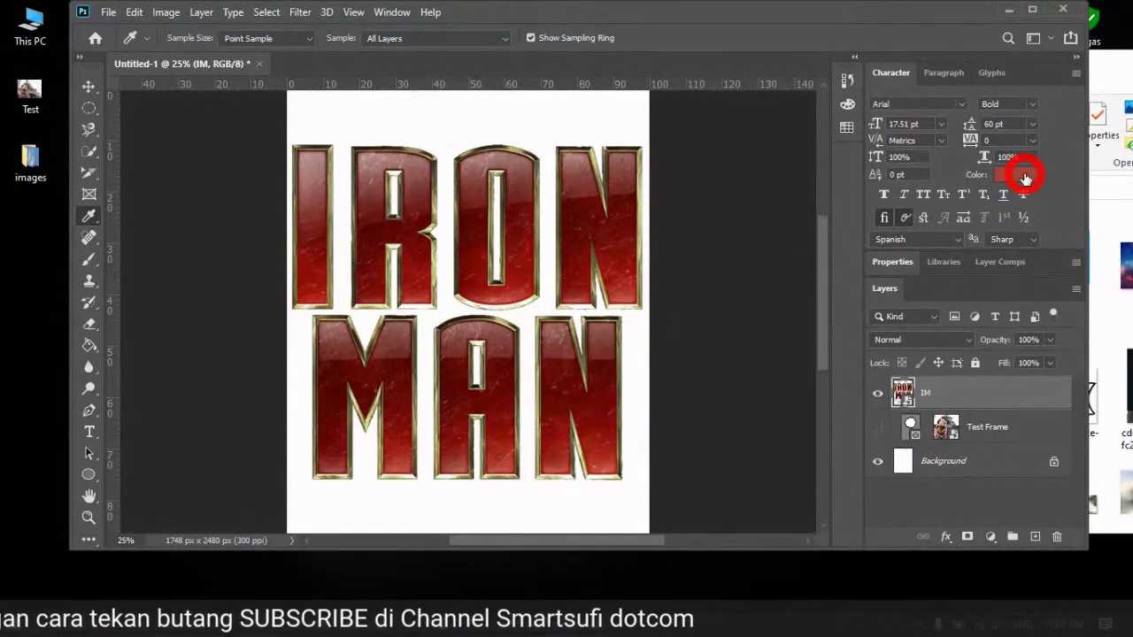
{"action": "left_click", "coordinate": [94, 209]}
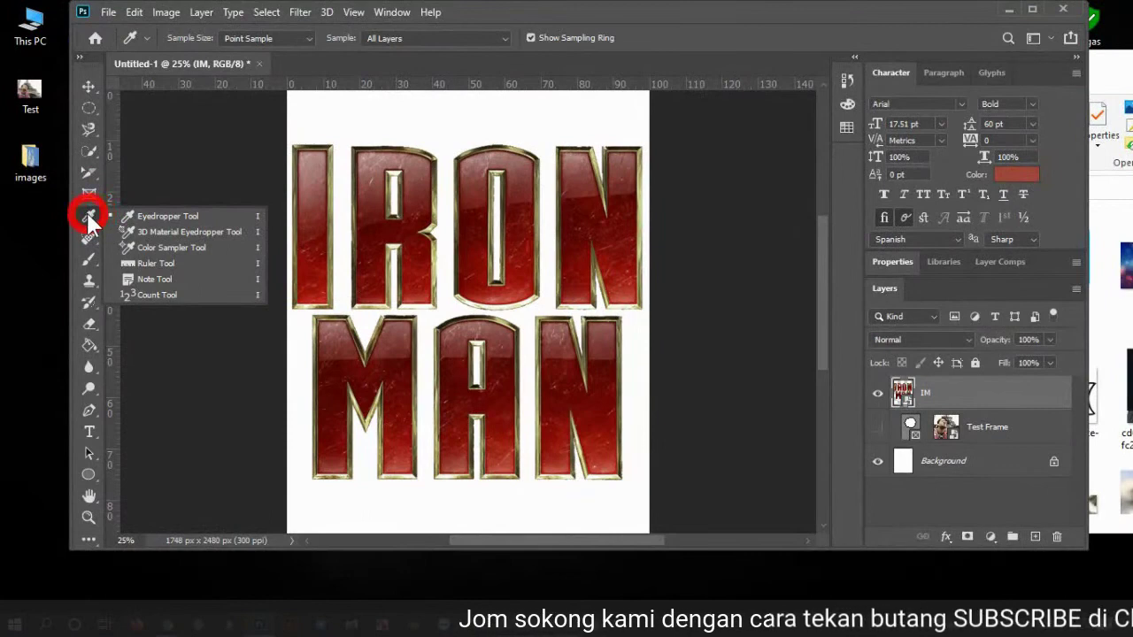
{"action": "left_click", "coordinate": [149, 221]}
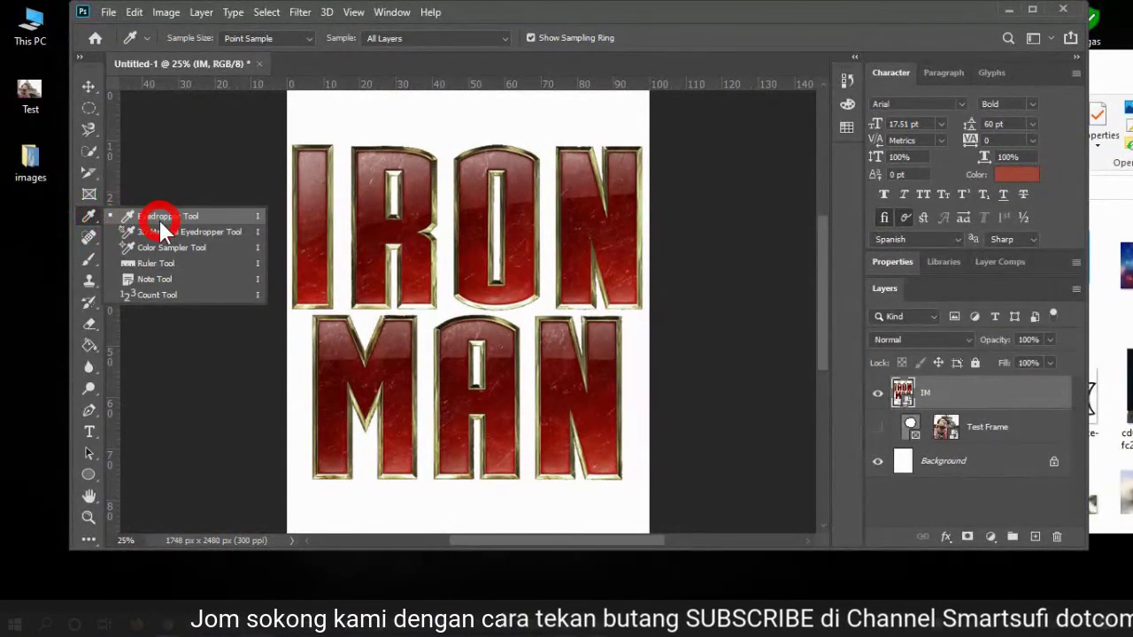
{"action": "left_click", "coordinate": [432, 172]}
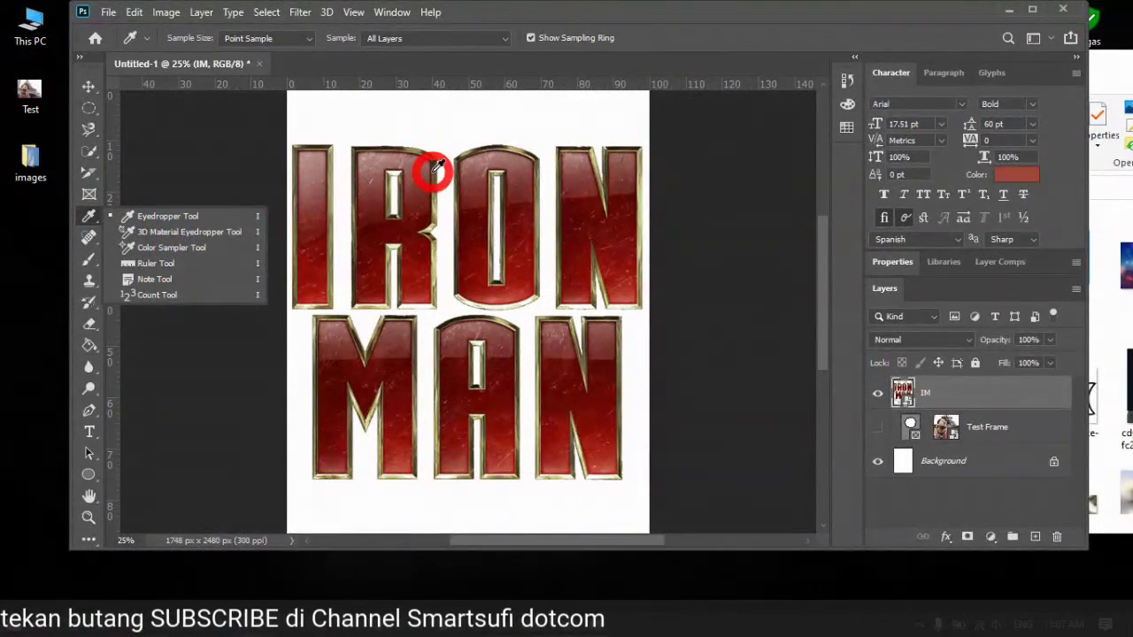
{"action": "left_click_drag", "start_coordinate": [436, 168], "coordinate": [1034, 177]}
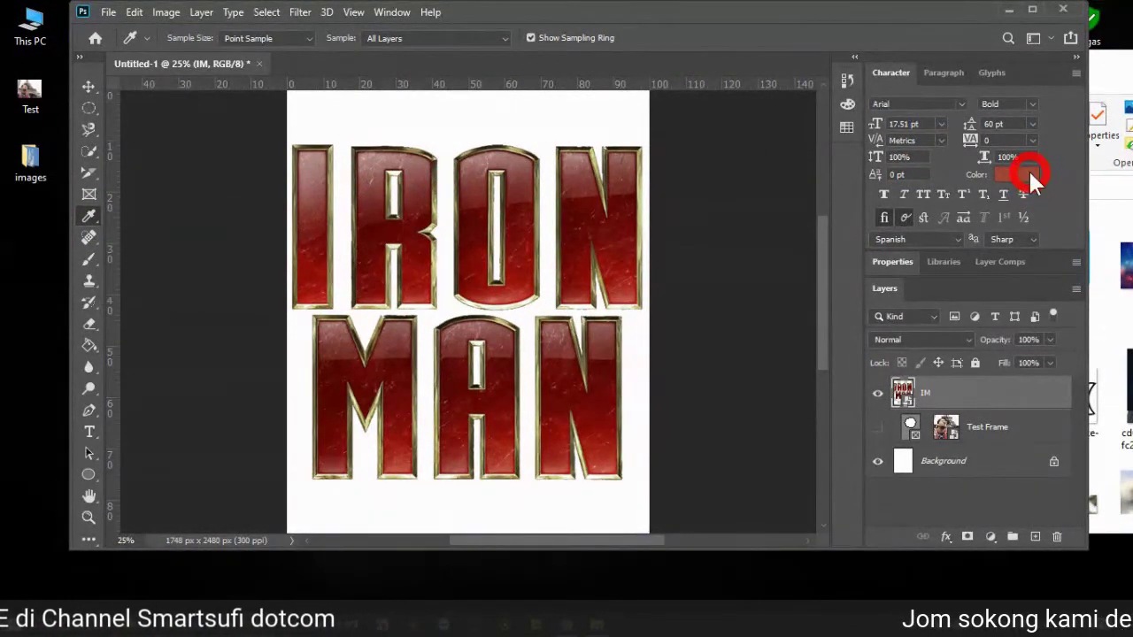
{"action": "left_click", "coordinate": [1028, 169]}
Step: Set the text colour to dark red 9a3328 in the Color Picker
{"action": "double_click", "coordinate": [836, 404]}
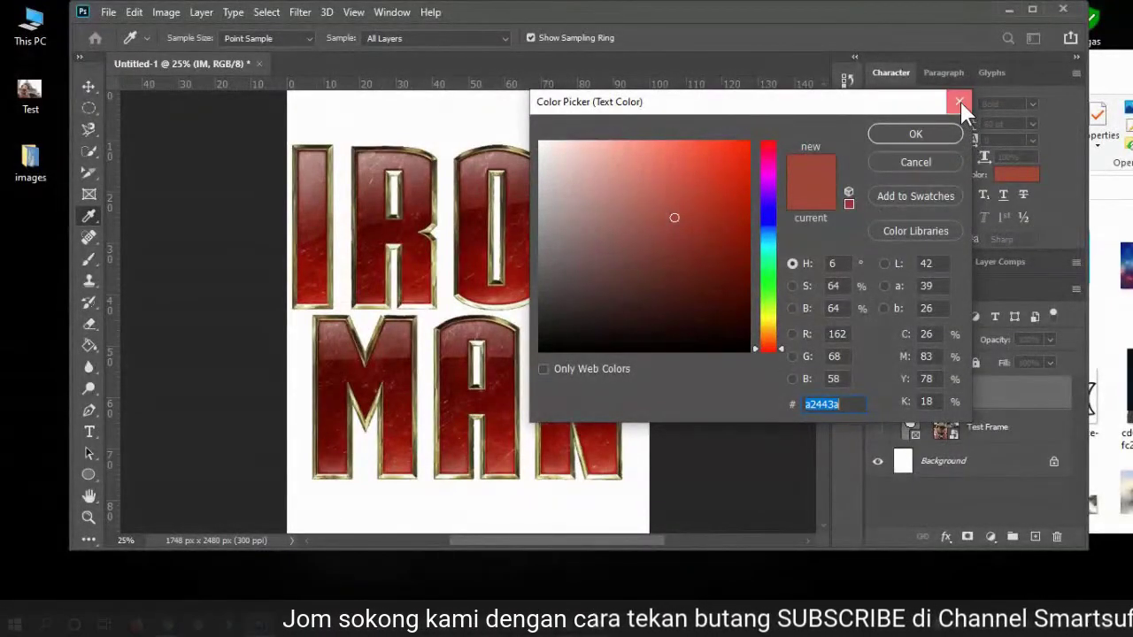
{"action": "left_click", "coordinate": [959, 99]}
{"action": "left_click", "coordinate": [1004, 174]}
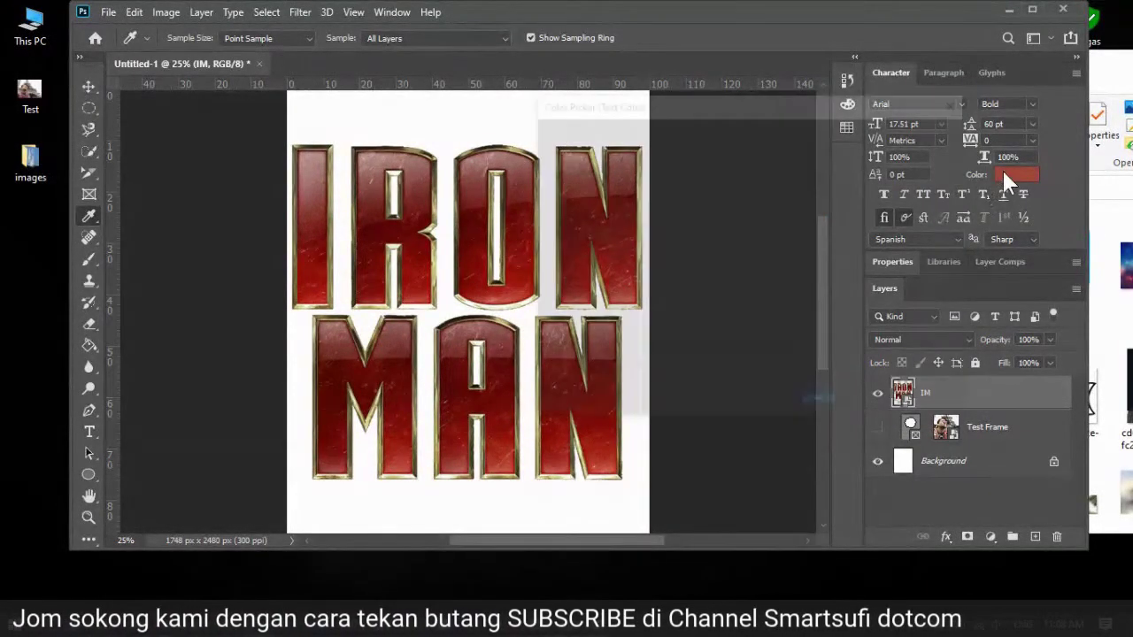
{"action": "left_click_drag", "start_coordinate": [778, 99], "coordinate": [957, 64]}
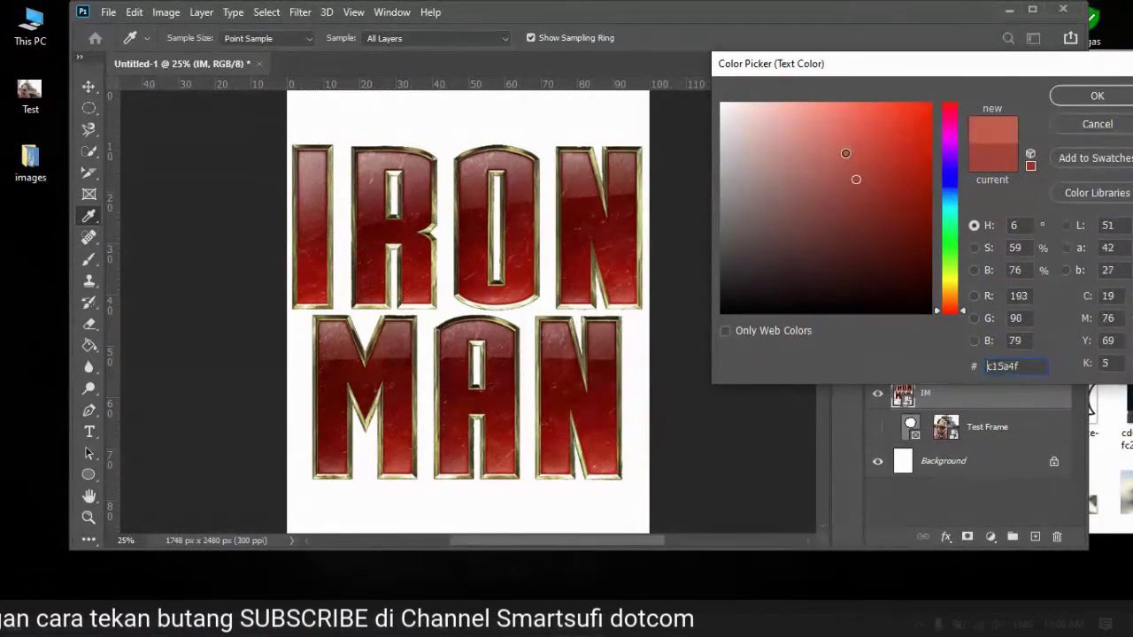
{"action": "left_click_drag", "start_coordinate": [856, 179], "coordinate": [929, 238]}
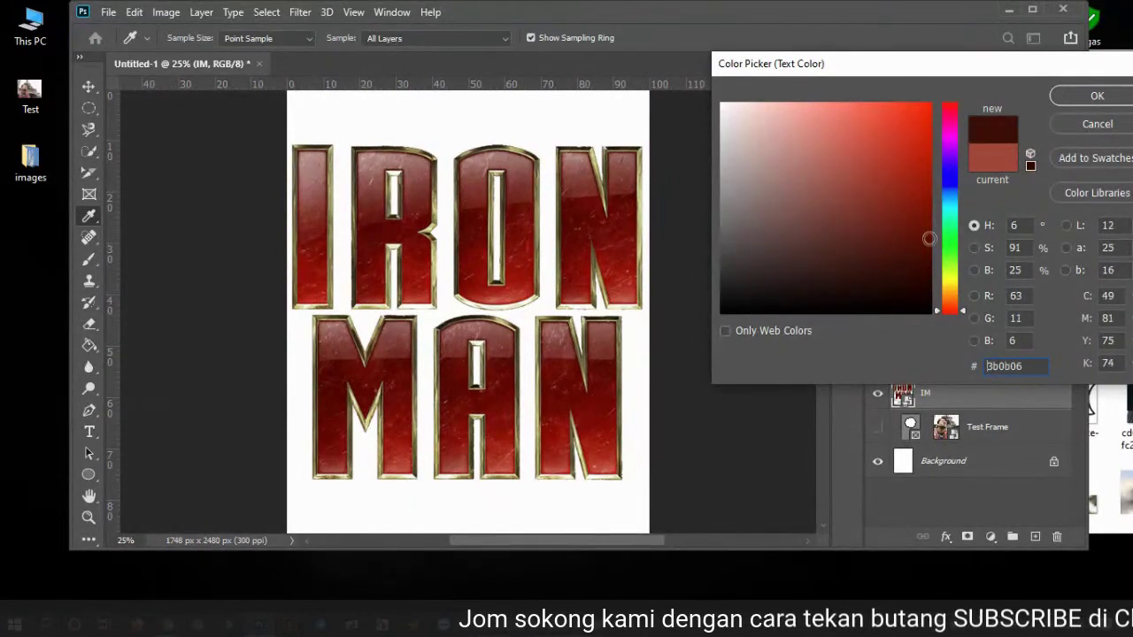
{"action": "left_click", "coordinate": [992, 157]}
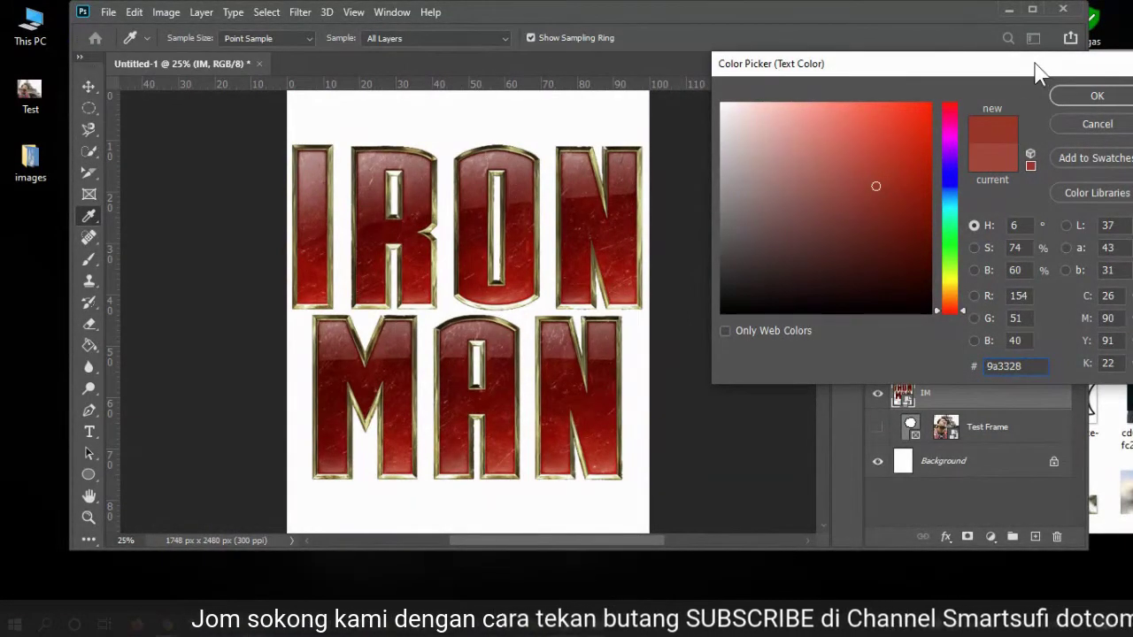
{"action": "left_click_drag", "start_coordinate": [1040, 73], "coordinate": [929, 75]}
{"action": "left_click", "coordinate": [956, 99]}
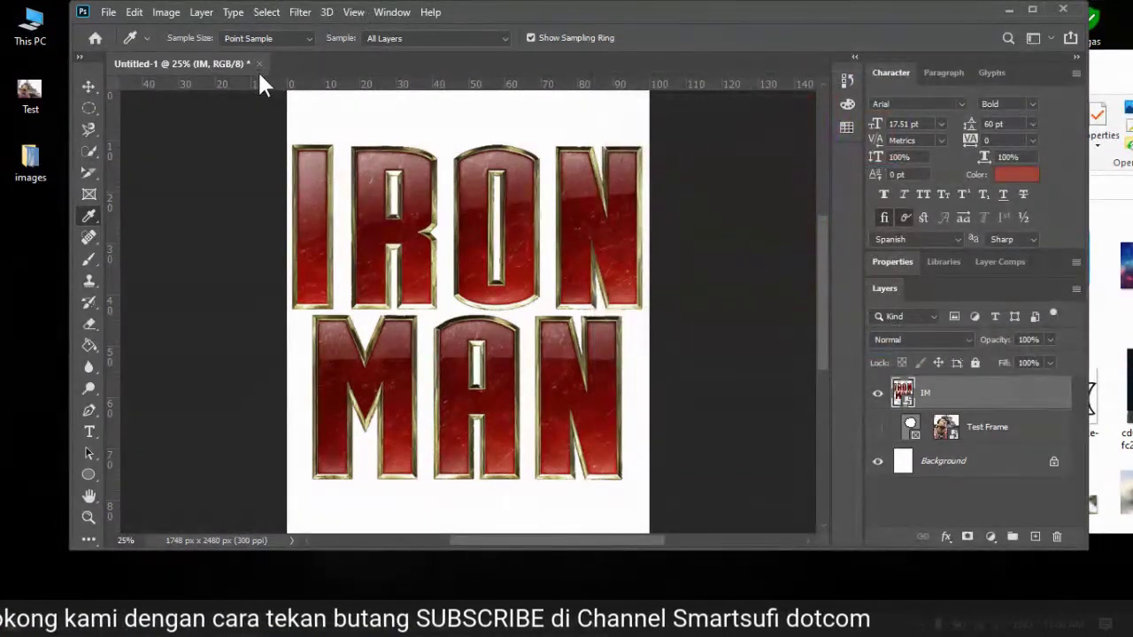
Step: Close Untitled-1 without saving changes
{"action": "left_click", "coordinate": [259, 64]}
{"action": "left_click", "coordinate": [602, 259]}
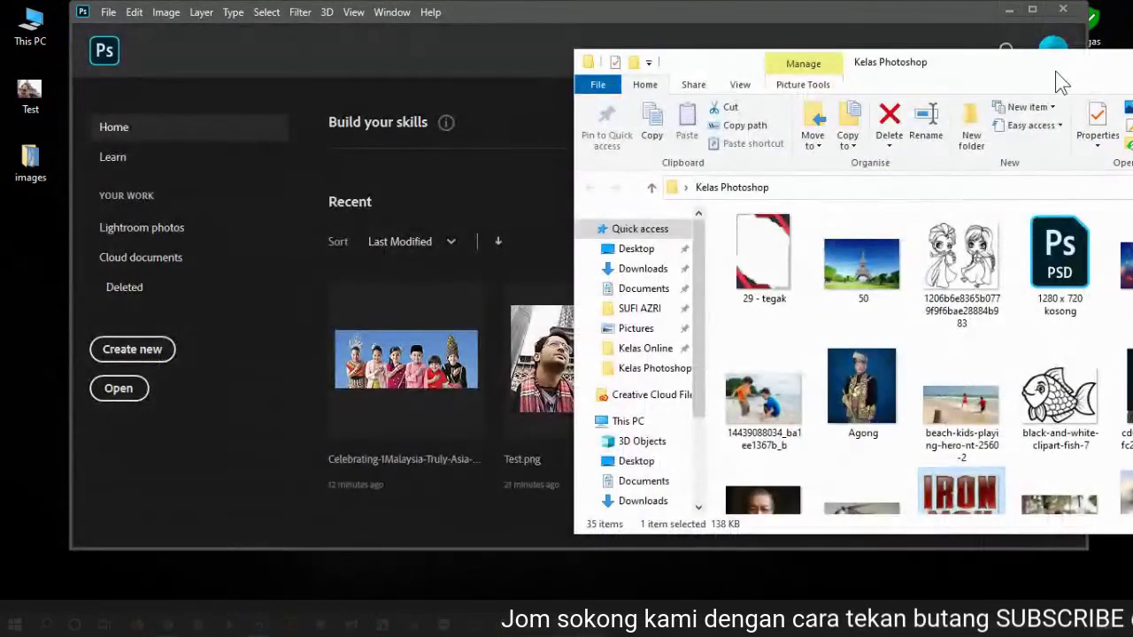
{"action": "left_click_drag", "start_coordinate": [1055, 71], "coordinate": [1053, 57]}
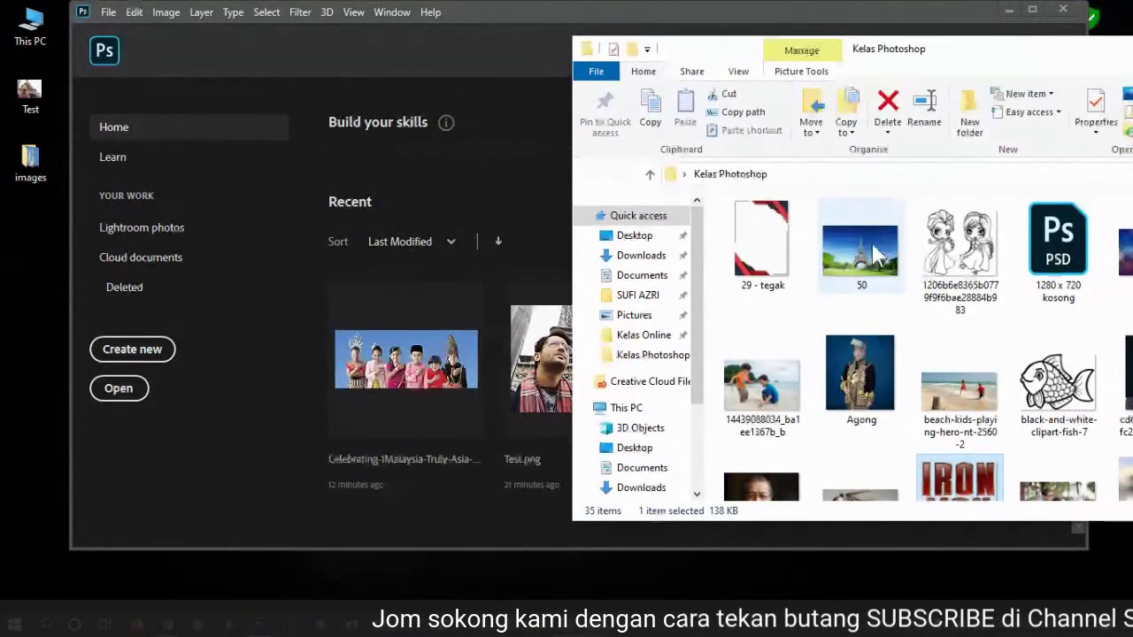
Step: Drag 29 - tegak.jpg from the Kelas Photoshop folder into Photoshop to open it
{"action": "double_click", "coordinate": [768, 239]}
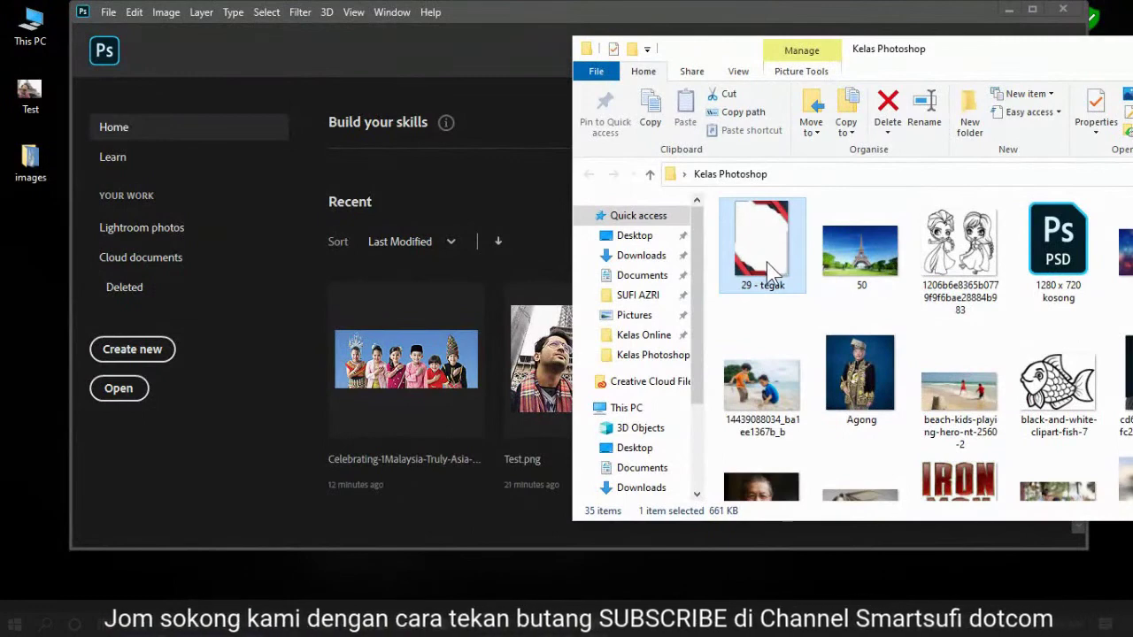
{"action": "left_click_drag", "start_coordinate": [766, 262], "coordinate": [418, 251]}
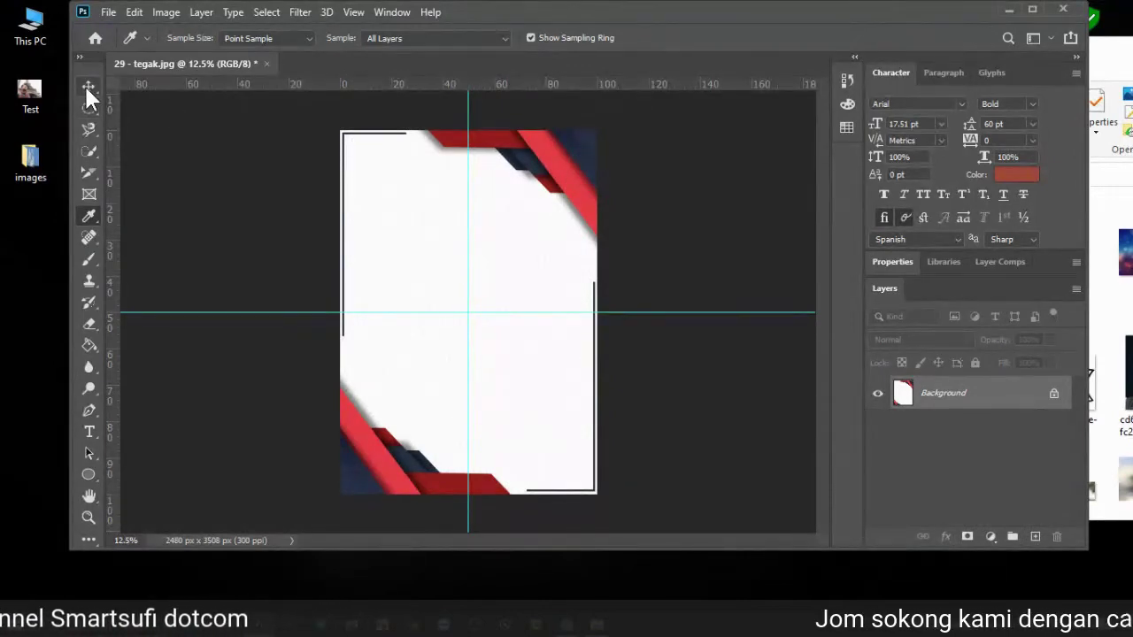
Step: Sample the bright red e83845 from the top-right stripe and check its values
{"action": "left_click", "coordinate": [87, 88]}
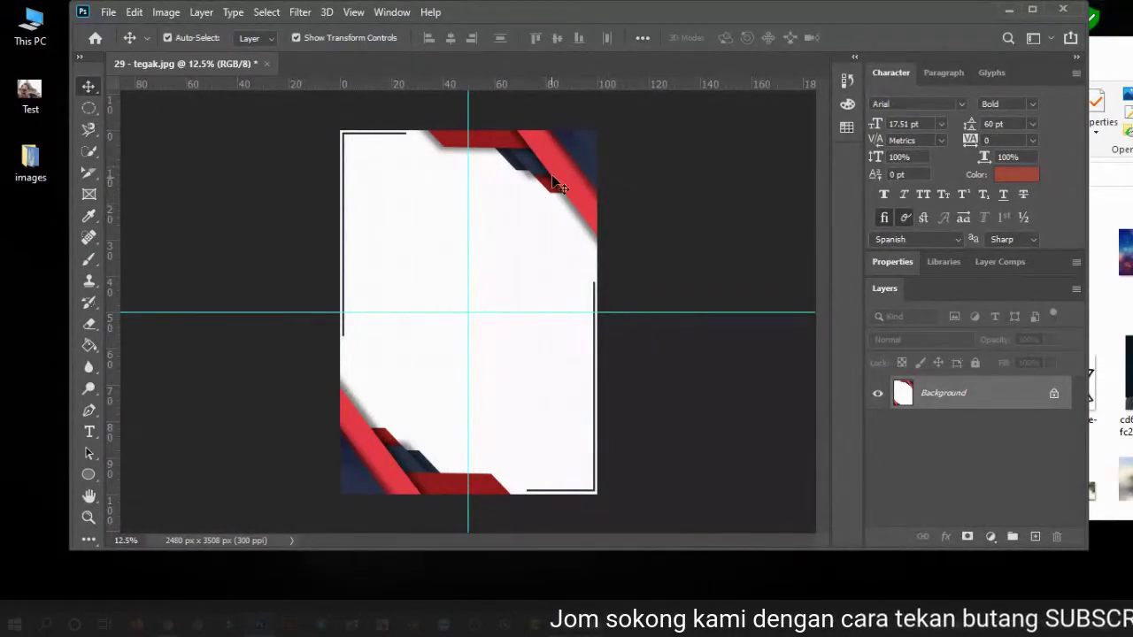
{"action": "left_click", "coordinate": [87, 214]}
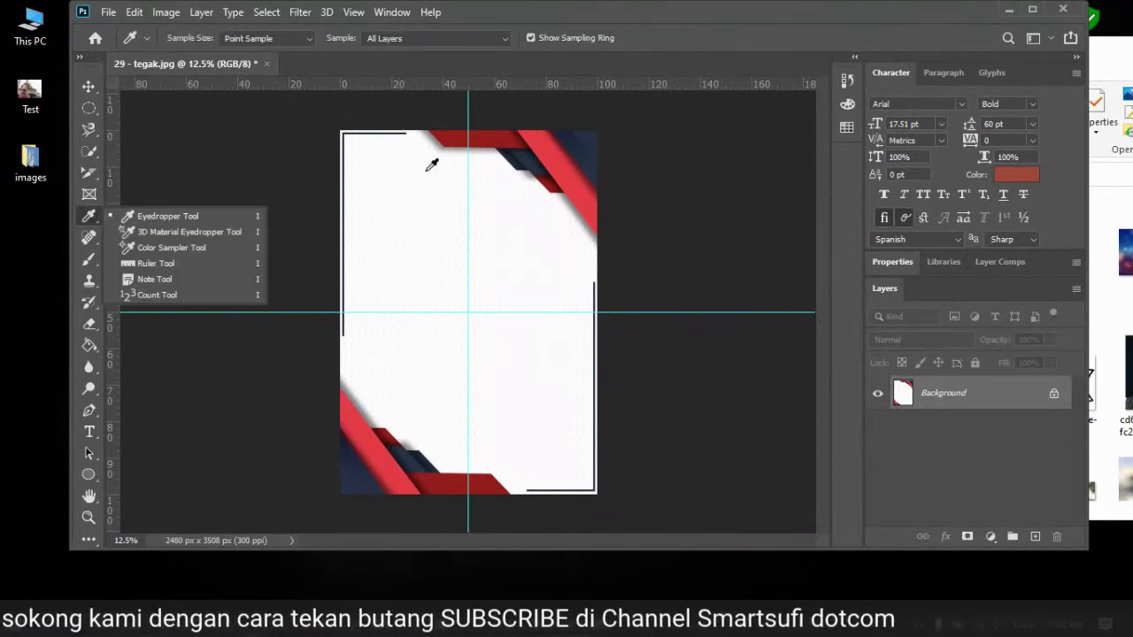
{"action": "left_click", "coordinate": [568, 162]}
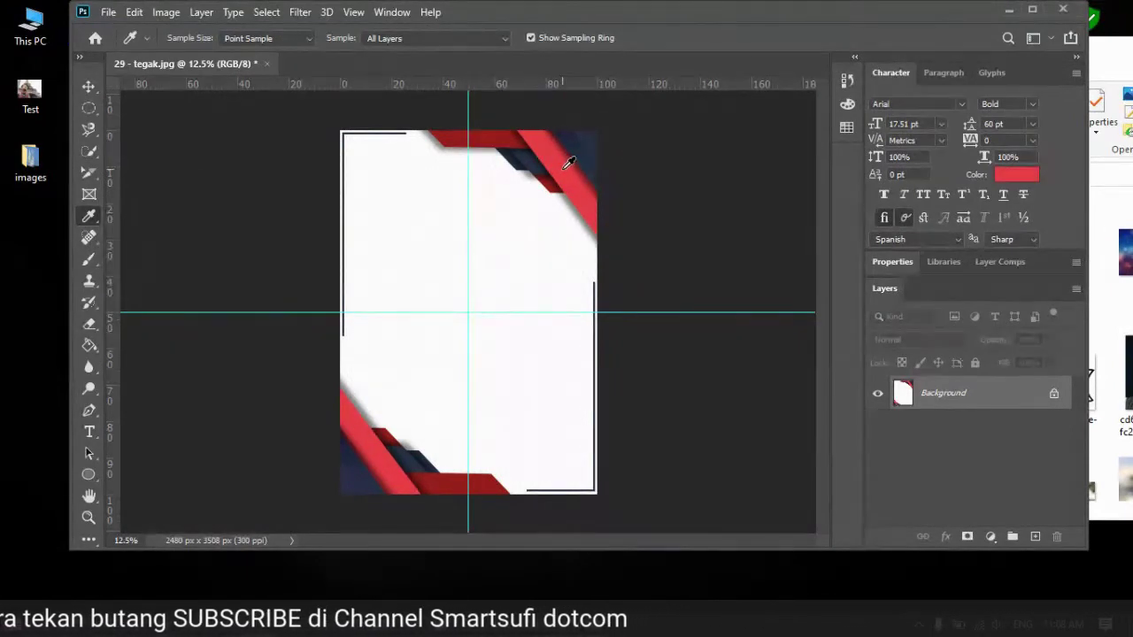
{"action": "left_click", "coordinate": [1027, 174]}
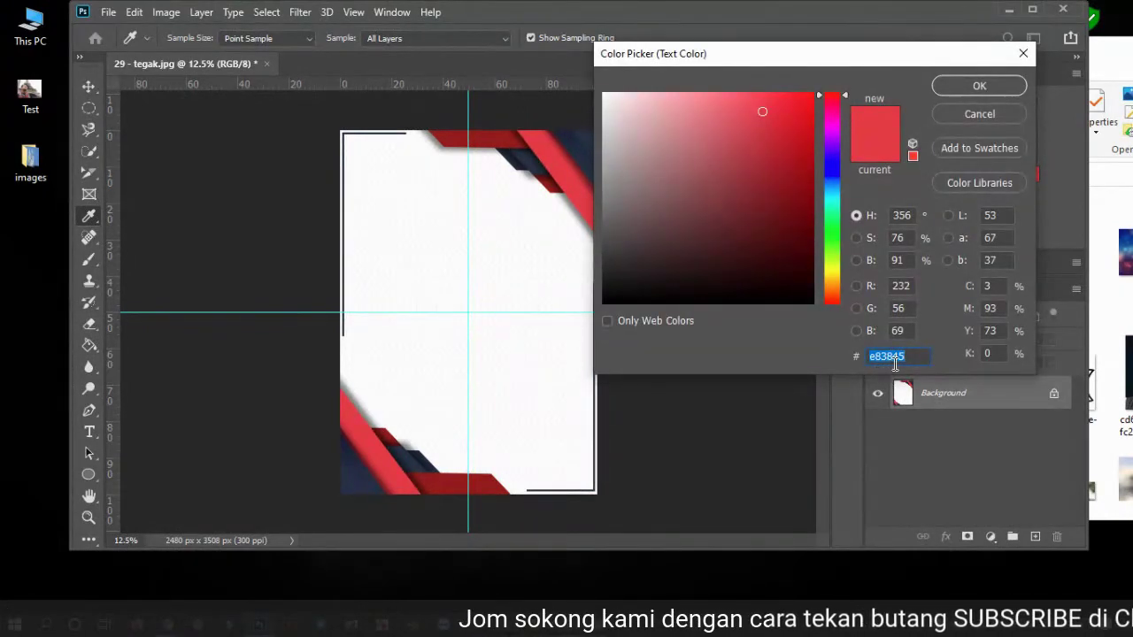
{"action": "left_click", "coordinate": [985, 113]}
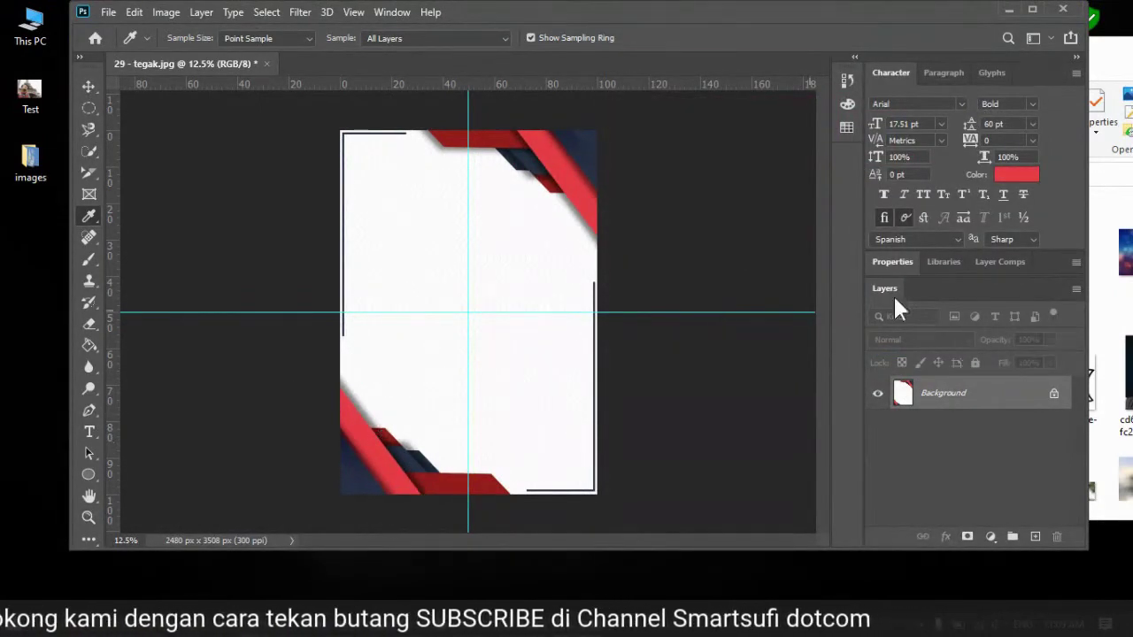
{"action": "left_click", "coordinate": [1029, 176]}
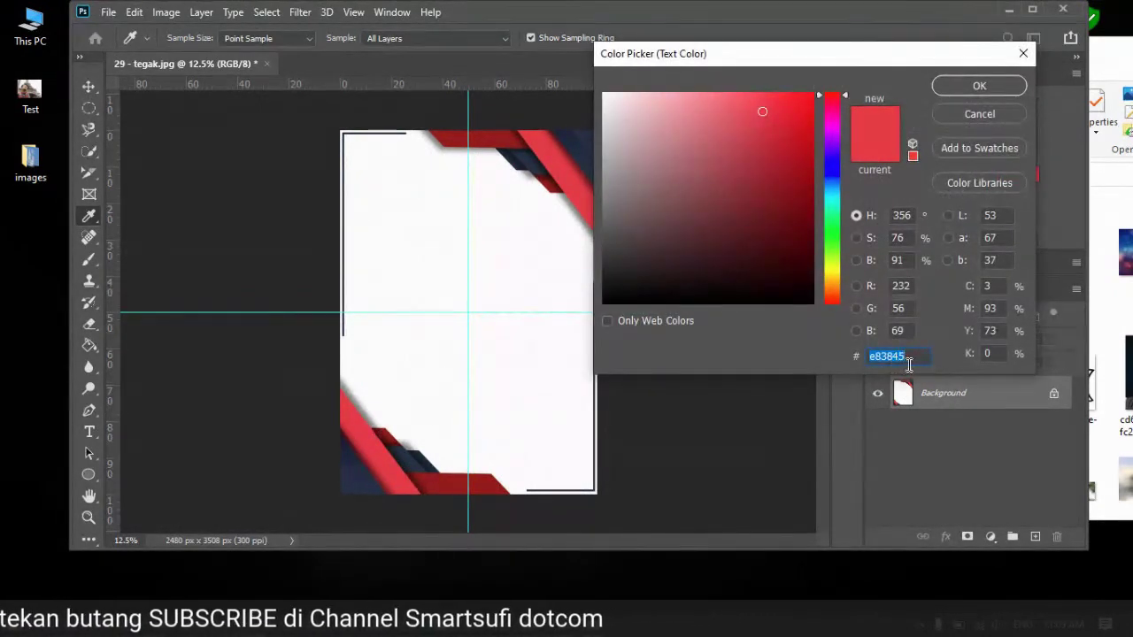
{"action": "left_click", "coordinate": [979, 113]}
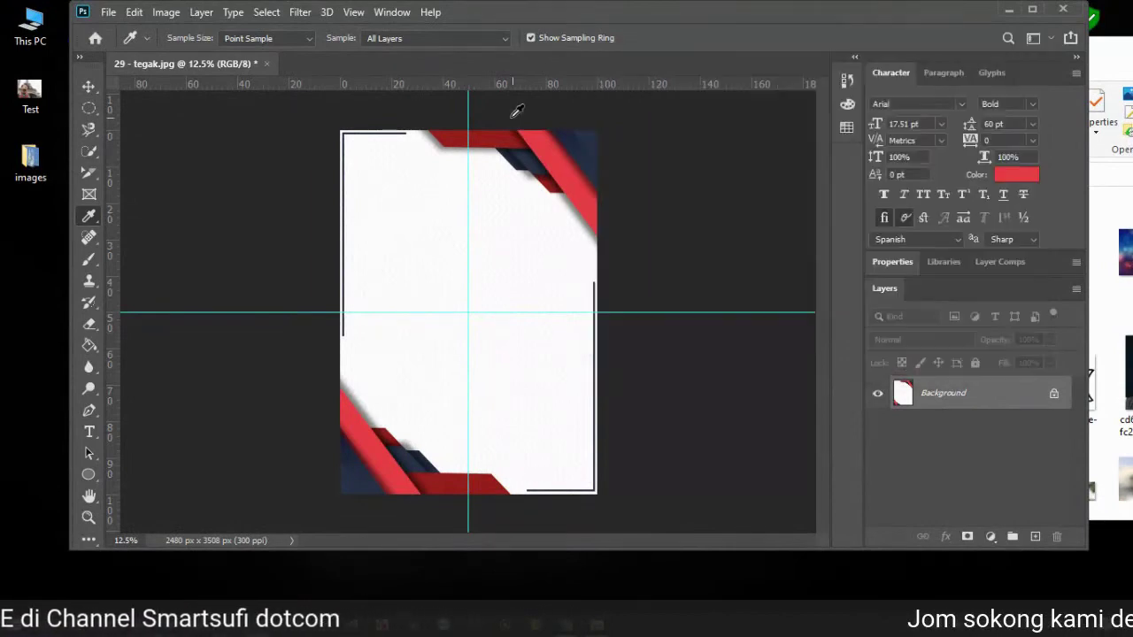
Step: Sample the darker red 97191c with the Info panel open, then the bottom stripe's red
{"action": "left_click", "coordinate": [459, 132]}
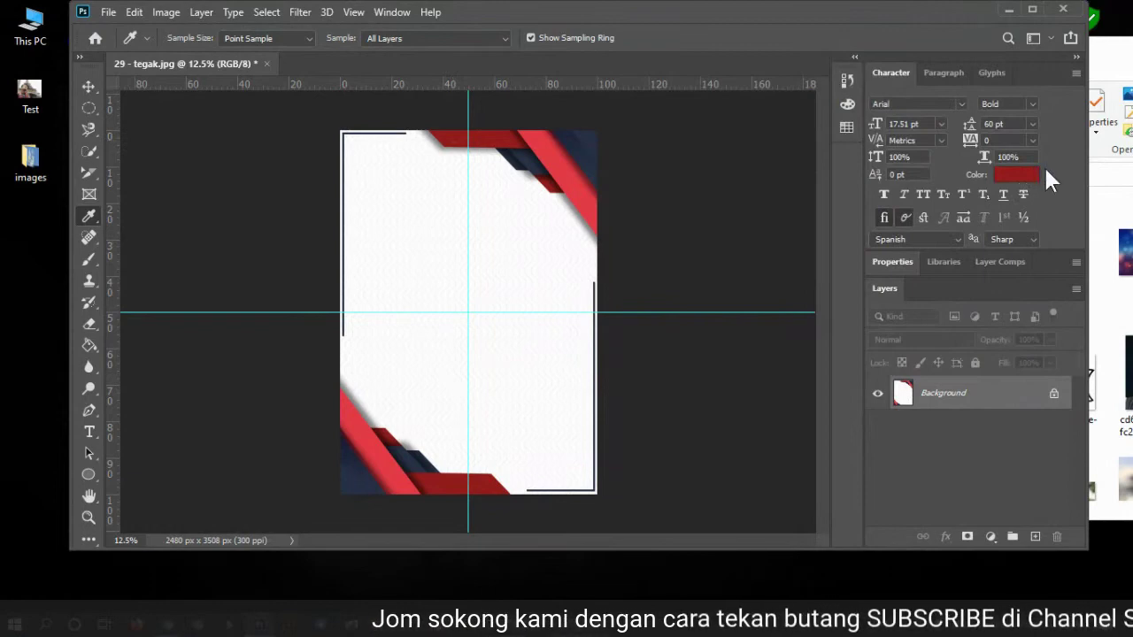
{"action": "left_click", "coordinate": [1026, 178]}
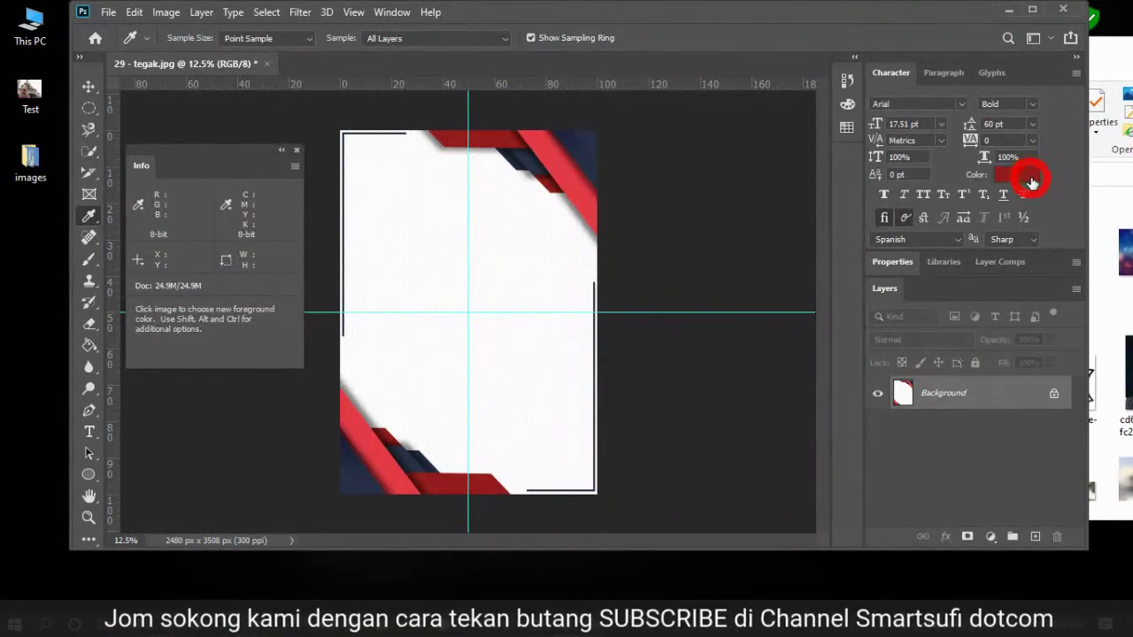
{"action": "left_click", "coordinate": [919, 356]}
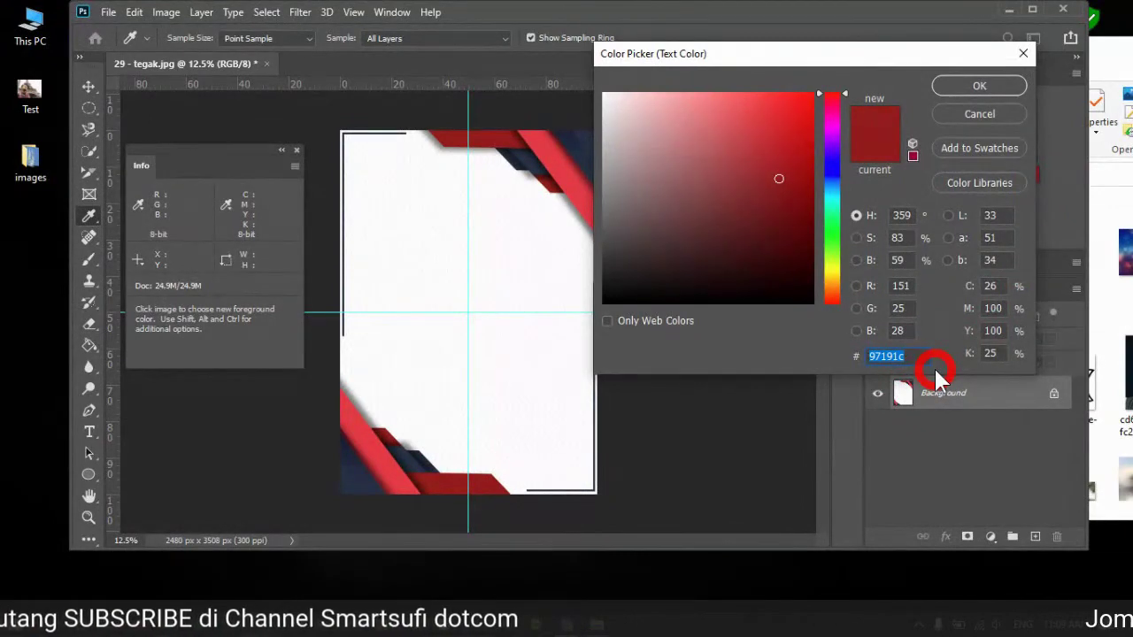
{"action": "left_click", "coordinate": [974, 111]}
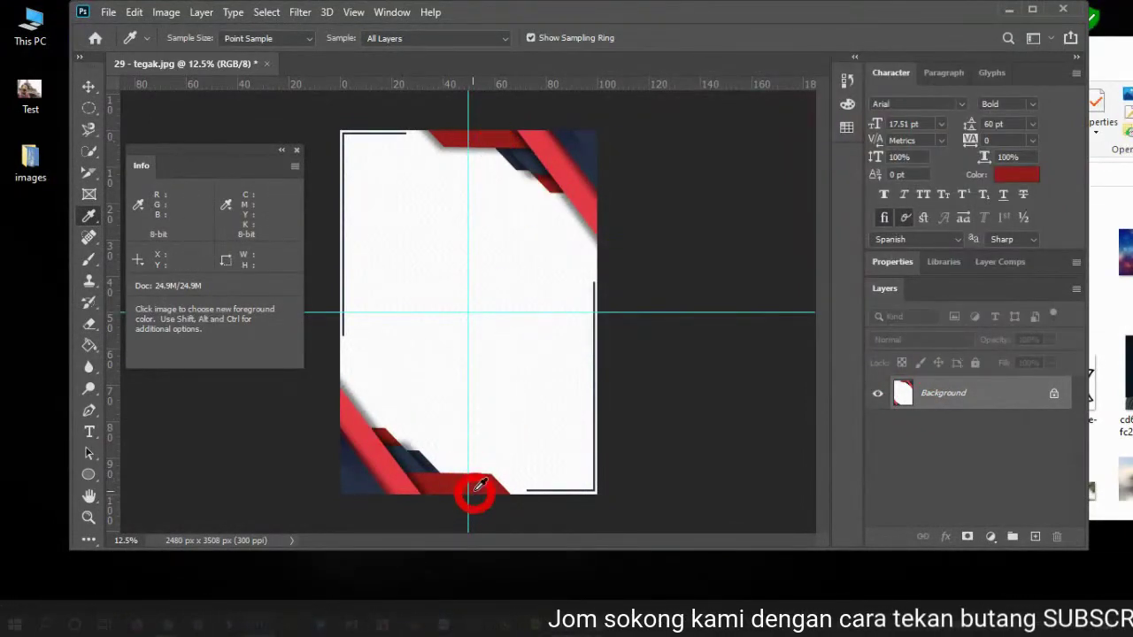
{"action": "left_click", "coordinate": [478, 485]}
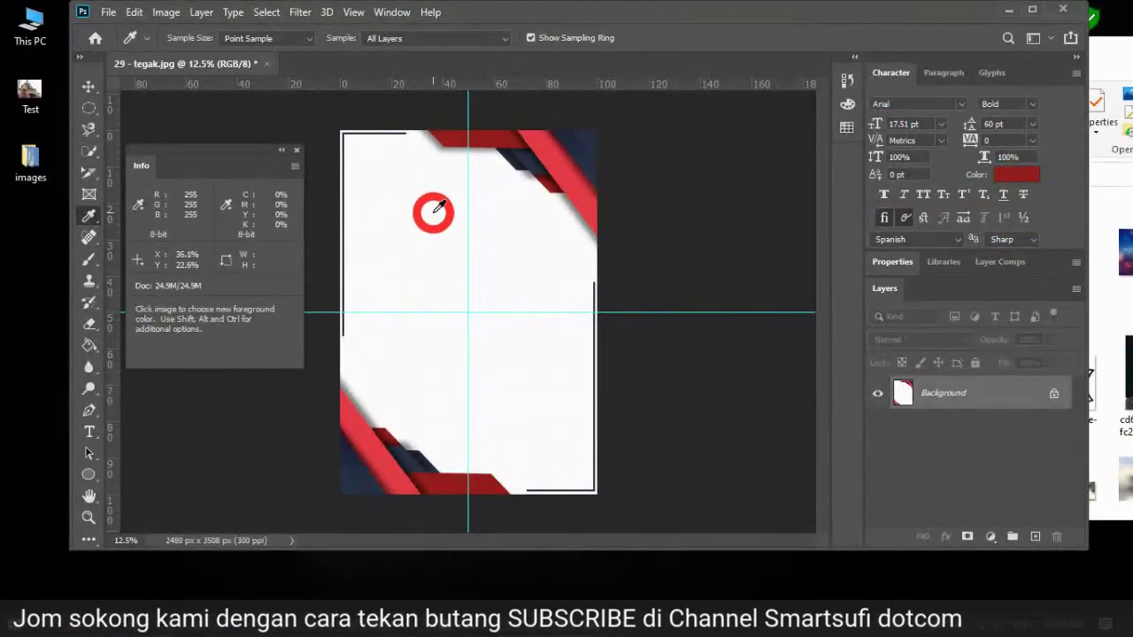
Step: Try reds bf3f3f and a darker reddish-brown in the text colour picker, then close it and the Info panel
{"action": "left_click", "coordinate": [1025, 177]}
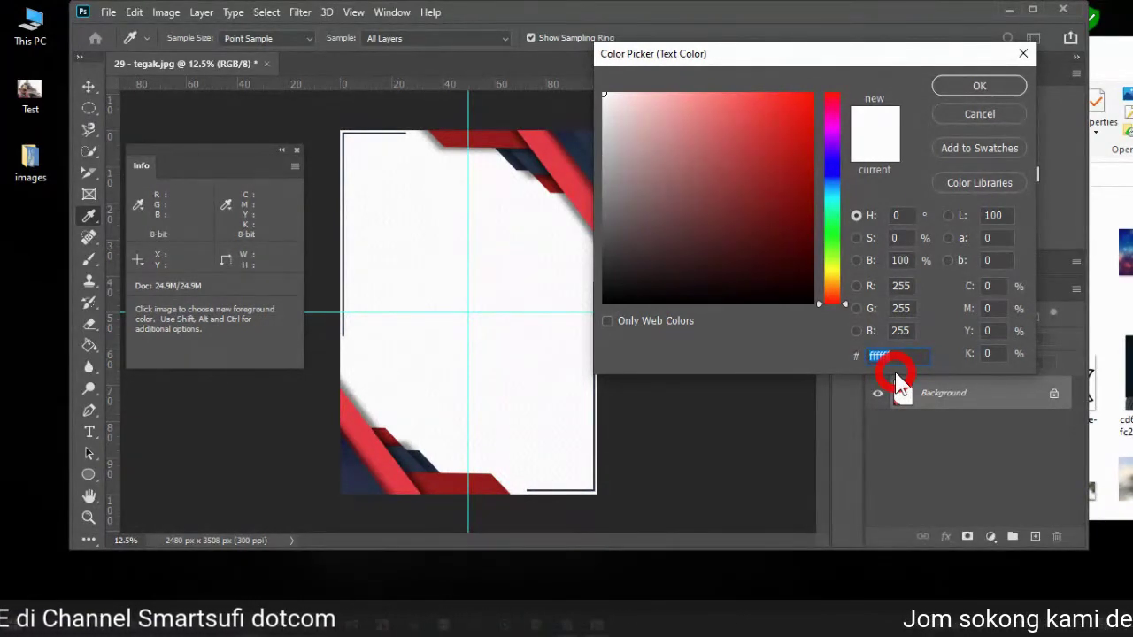
{"action": "left_click", "coordinate": [743, 145]}
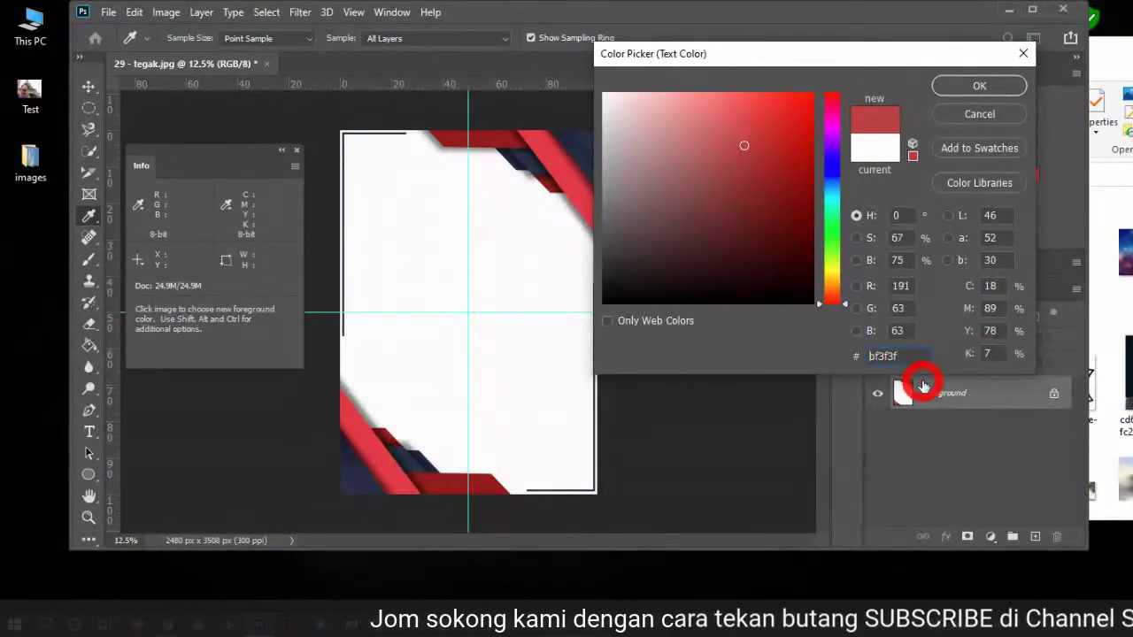
{"action": "left_click", "coordinate": [667, 219]}
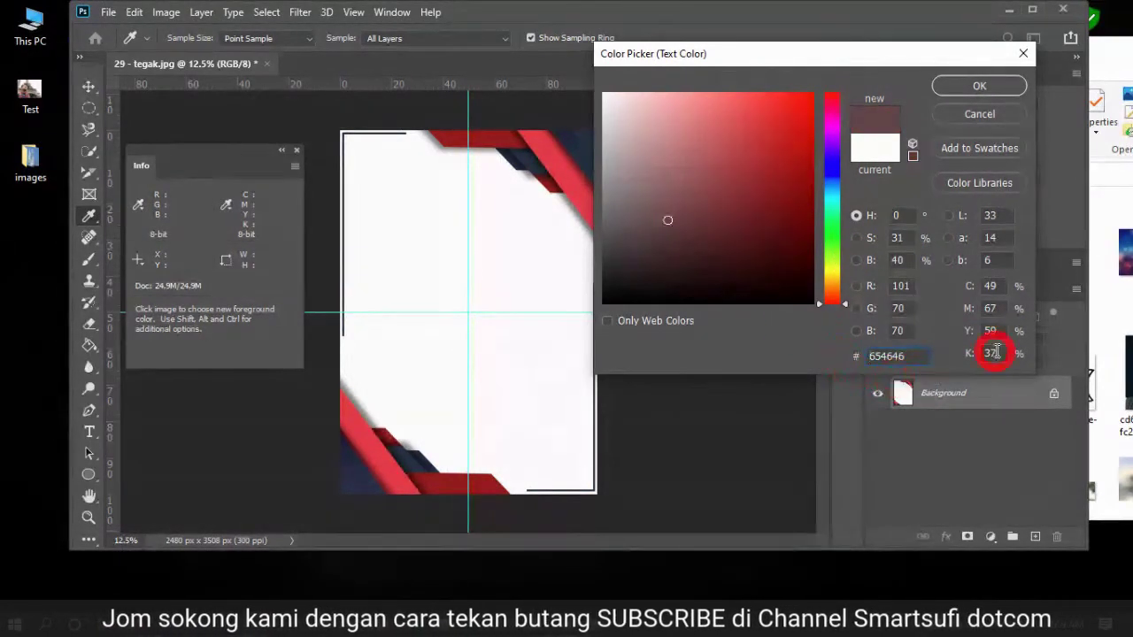
{"action": "left_click", "coordinate": [953, 356]}
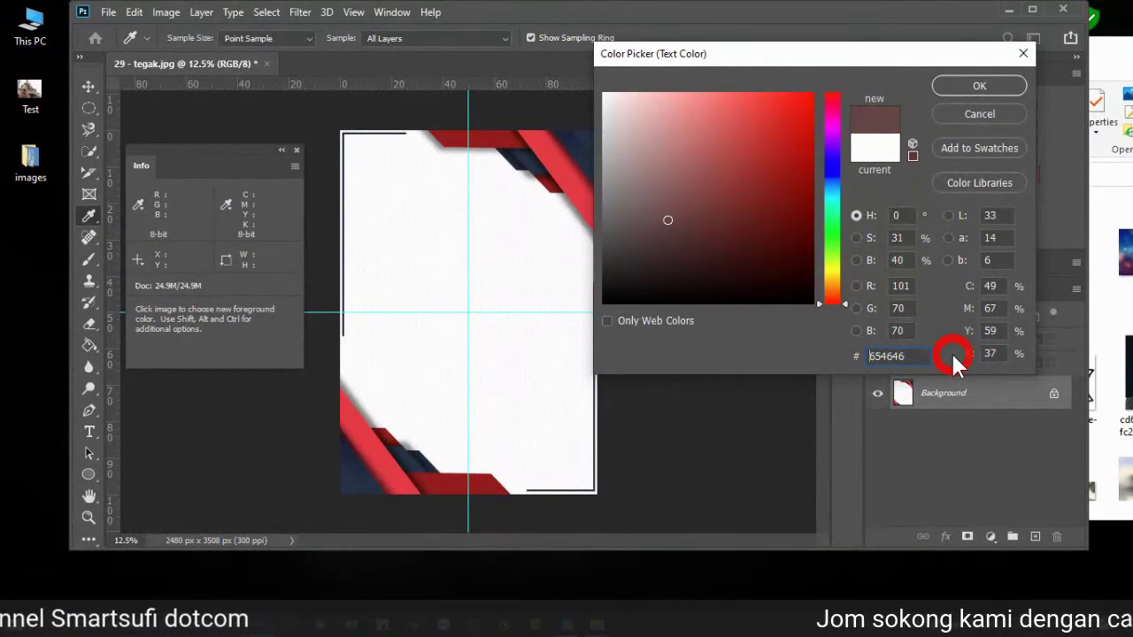
{"action": "left_click", "coordinate": [1022, 56]}
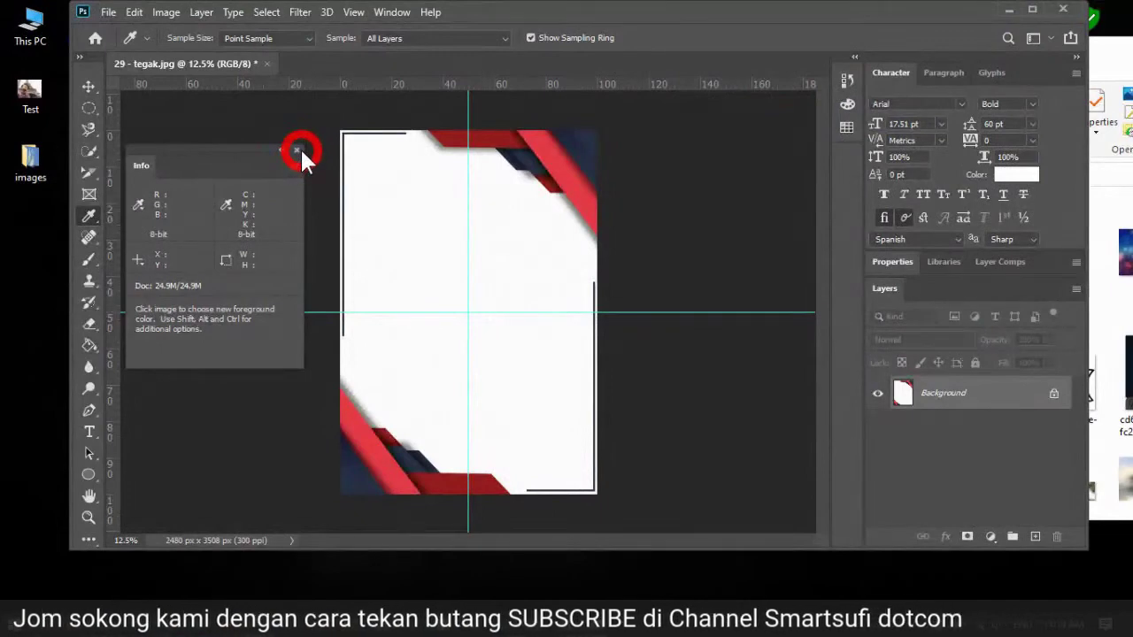
{"action": "left_click", "coordinate": [296, 149]}
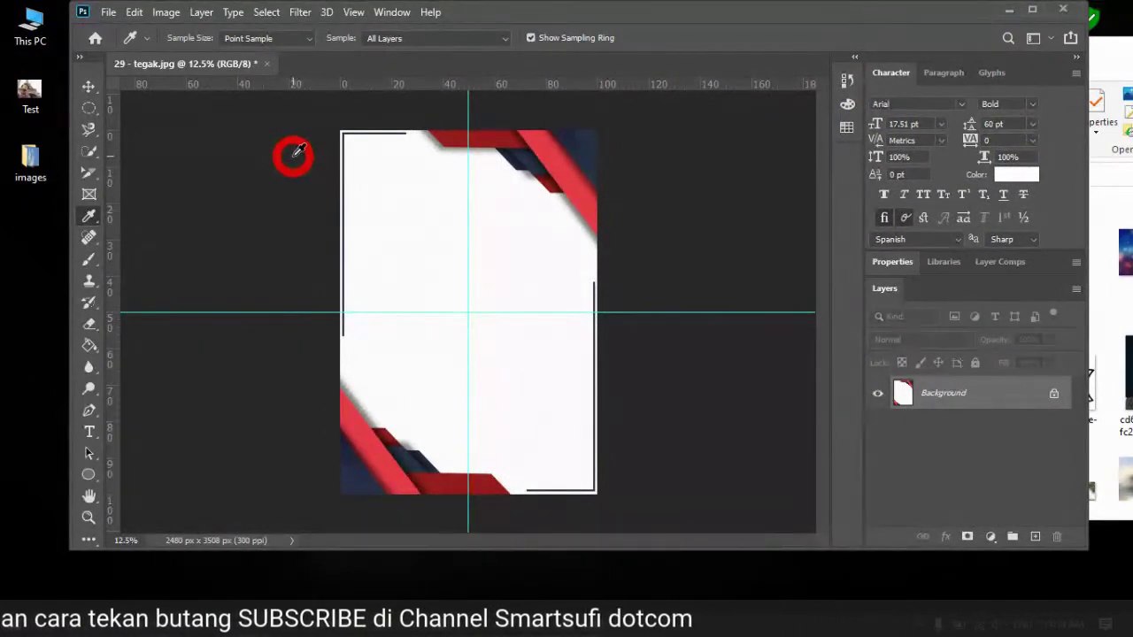
Step: Dismiss the eyedropper tool list and close 29 - tegak.jpg with Ctrl+W
{"action": "right_click", "coordinate": [88, 215]}
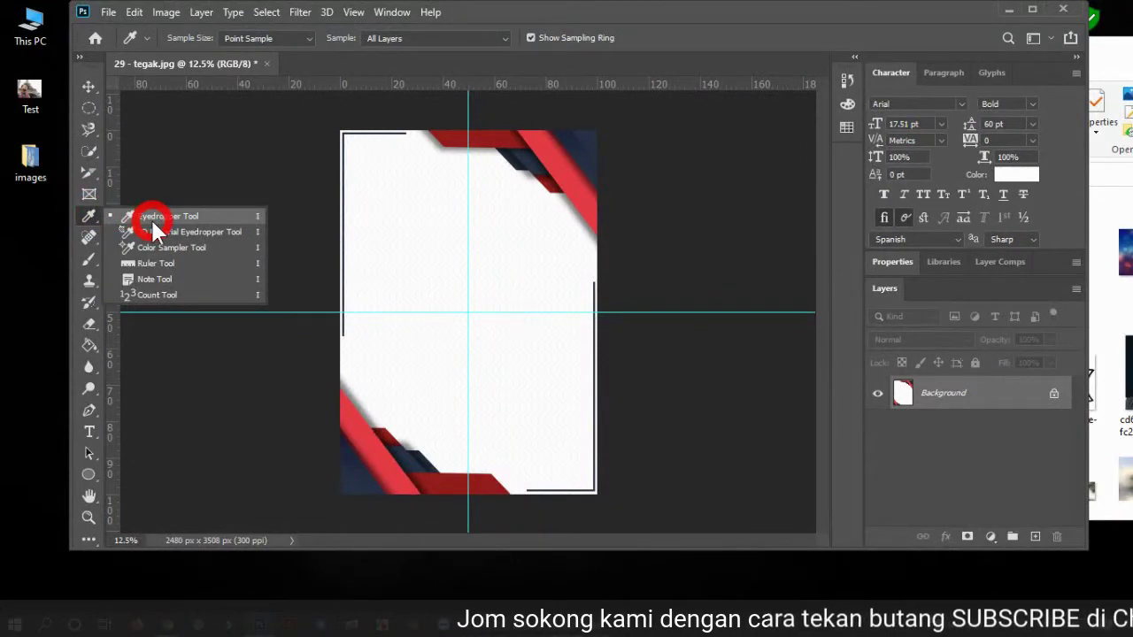
{"action": "left_click", "coordinate": [263, 58]}
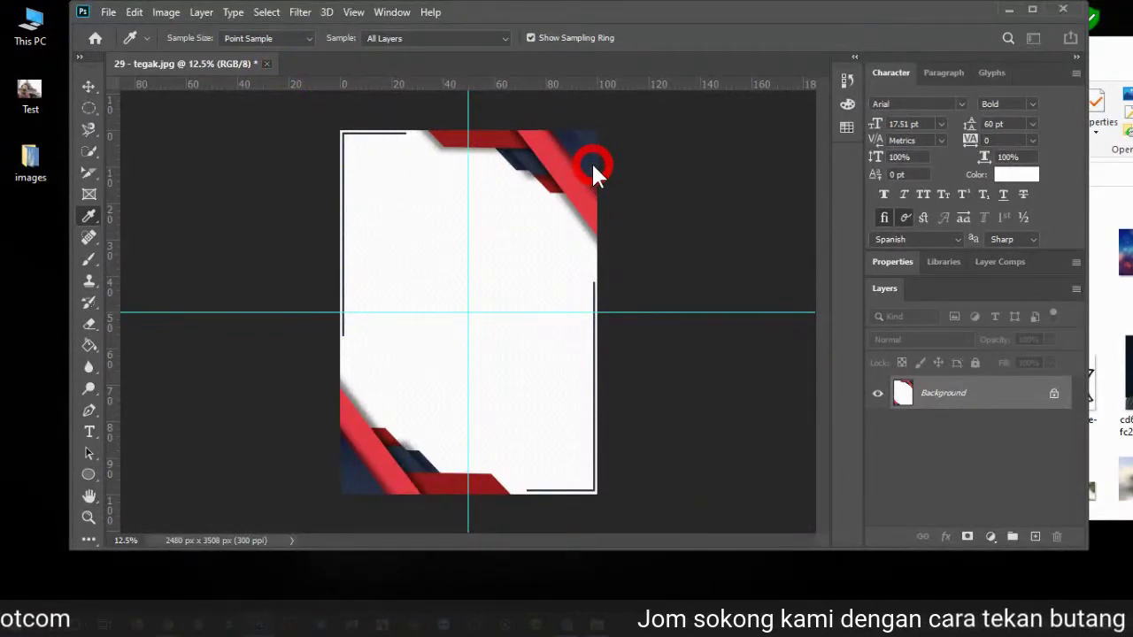
{"action": "key", "text": "ctrl+w"}
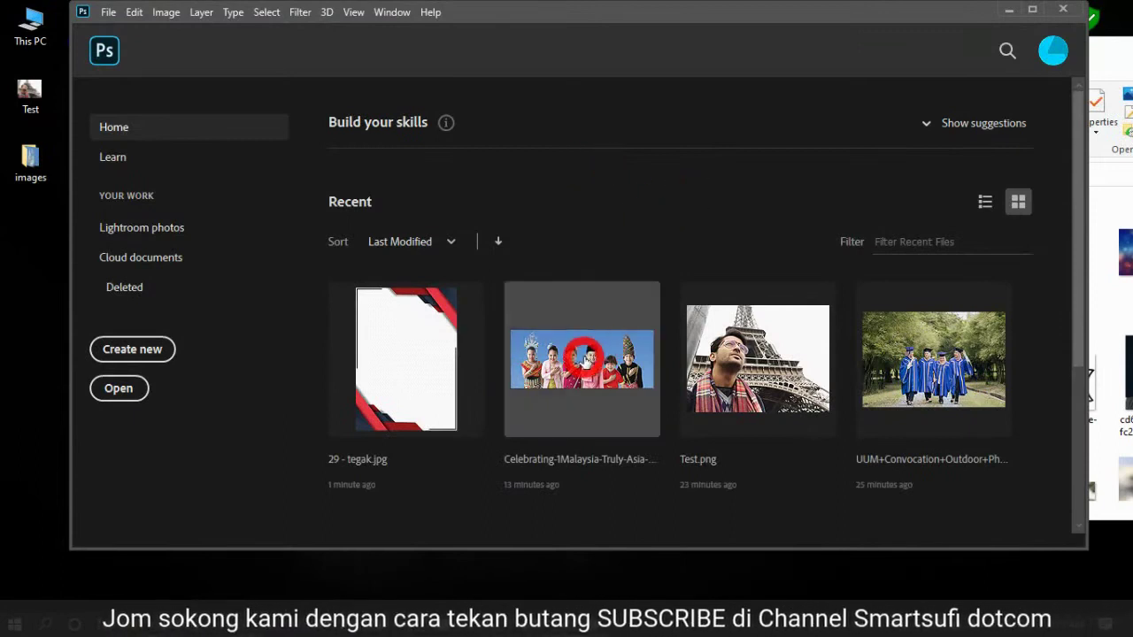
Step: Open the Celebrating-1Malaysia photo and sample the red and black outfits, abandoning a pure-black change
{"action": "left_click", "coordinate": [584, 347]}
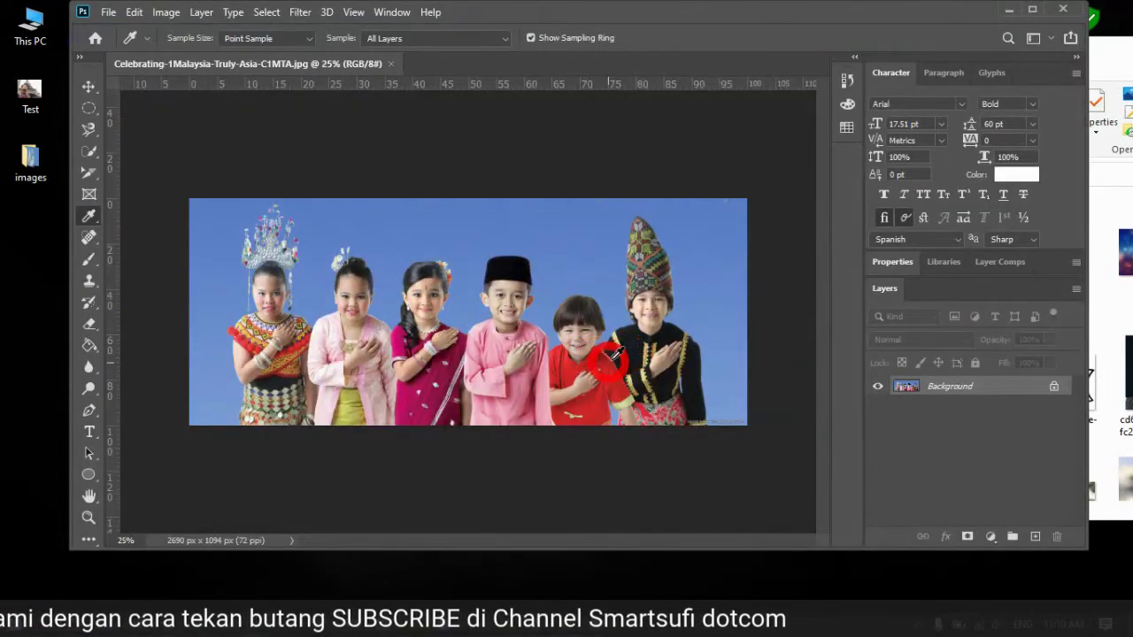
{"action": "left_click", "coordinate": [569, 367]}
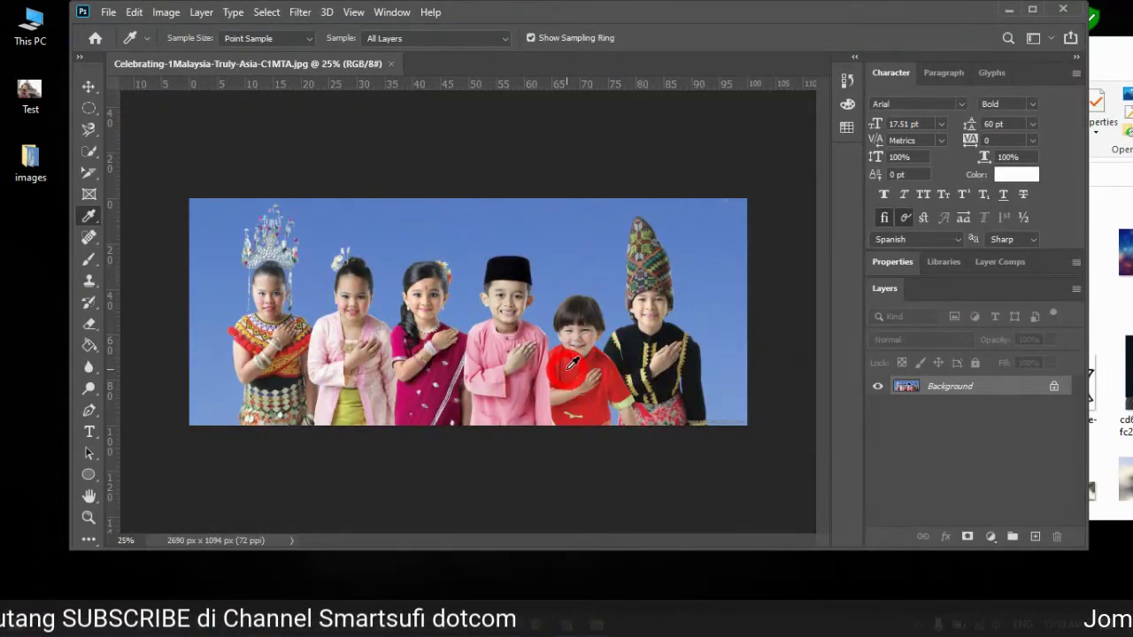
{"action": "left_click", "coordinate": [1016, 178]}
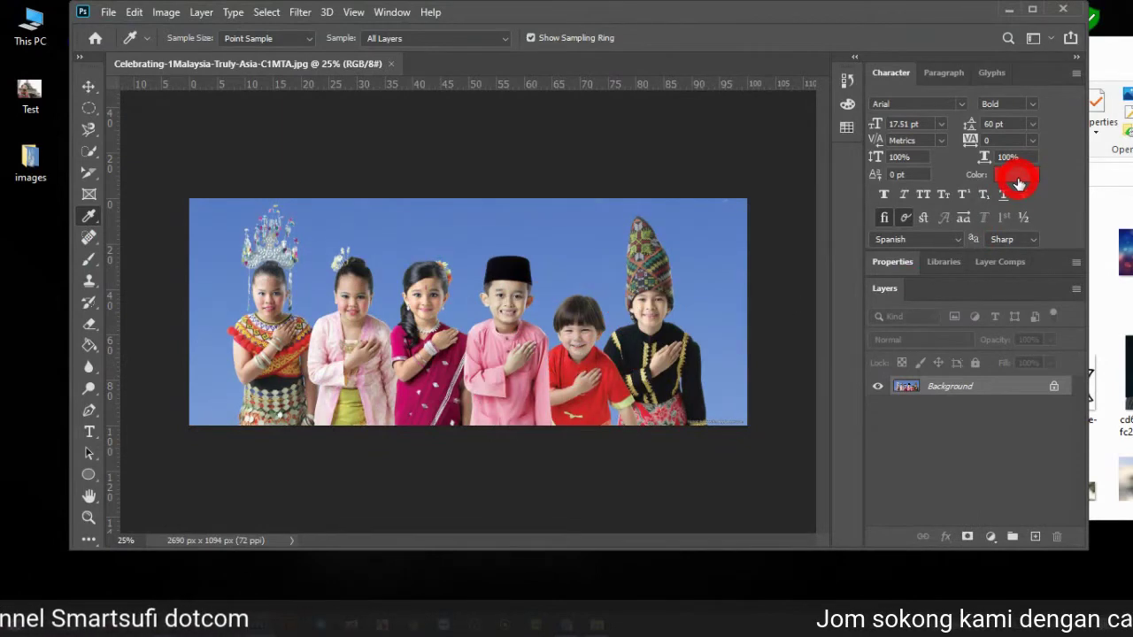
{"action": "left_click", "coordinate": [698, 377]}
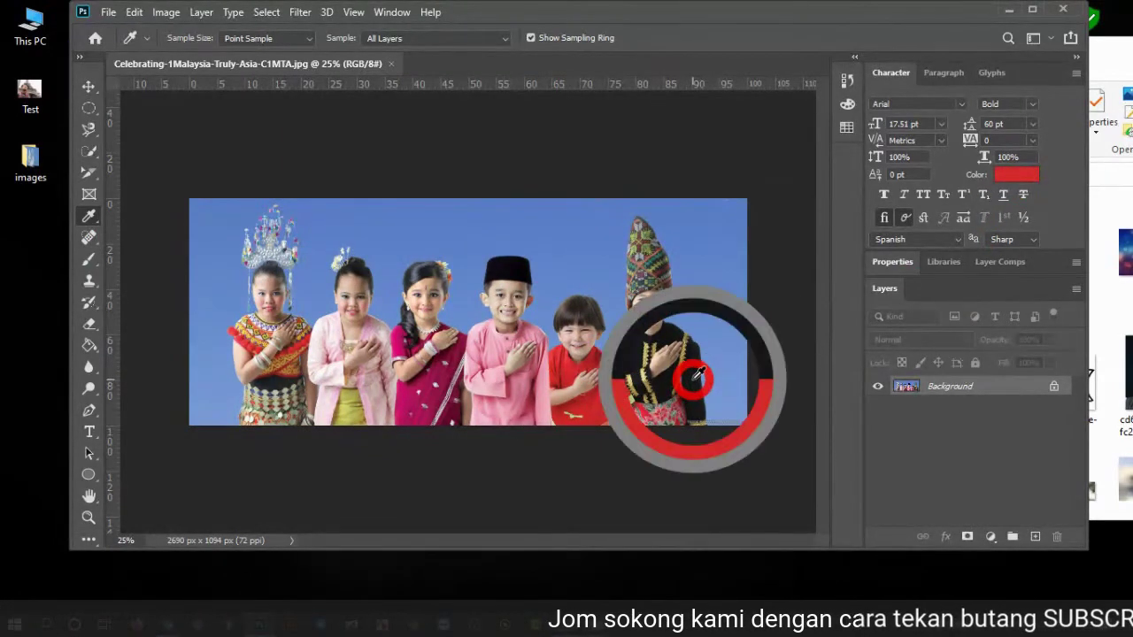
{"action": "left_click", "coordinate": [1018, 175]}
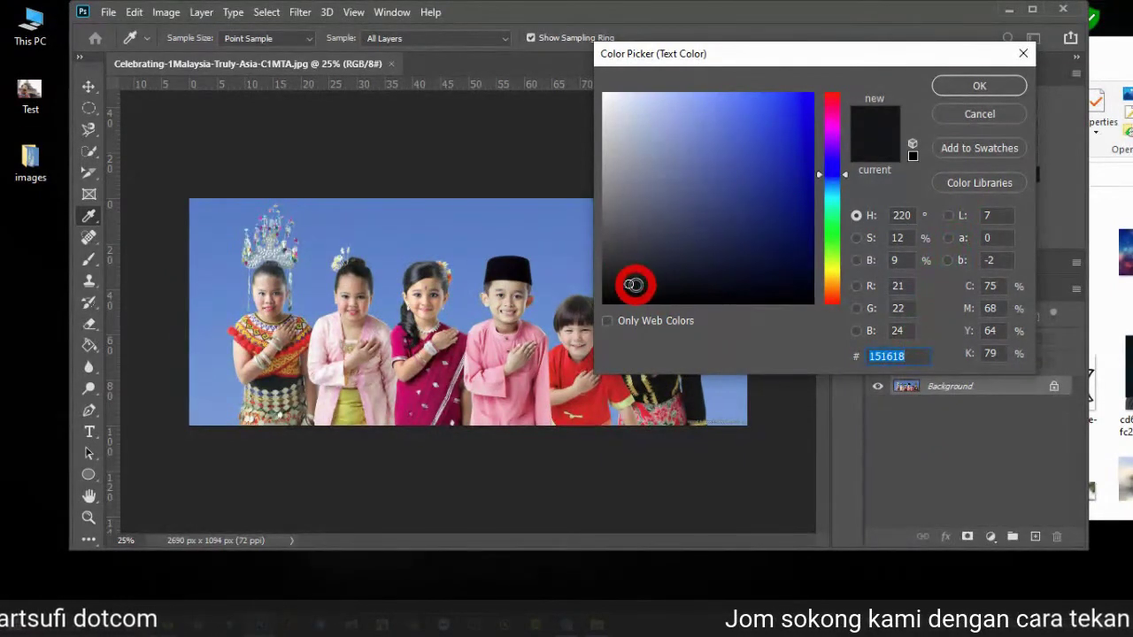
{"action": "left_click_drag", "start_coordinate": [634, 284], "coordinate": [585, 317]}
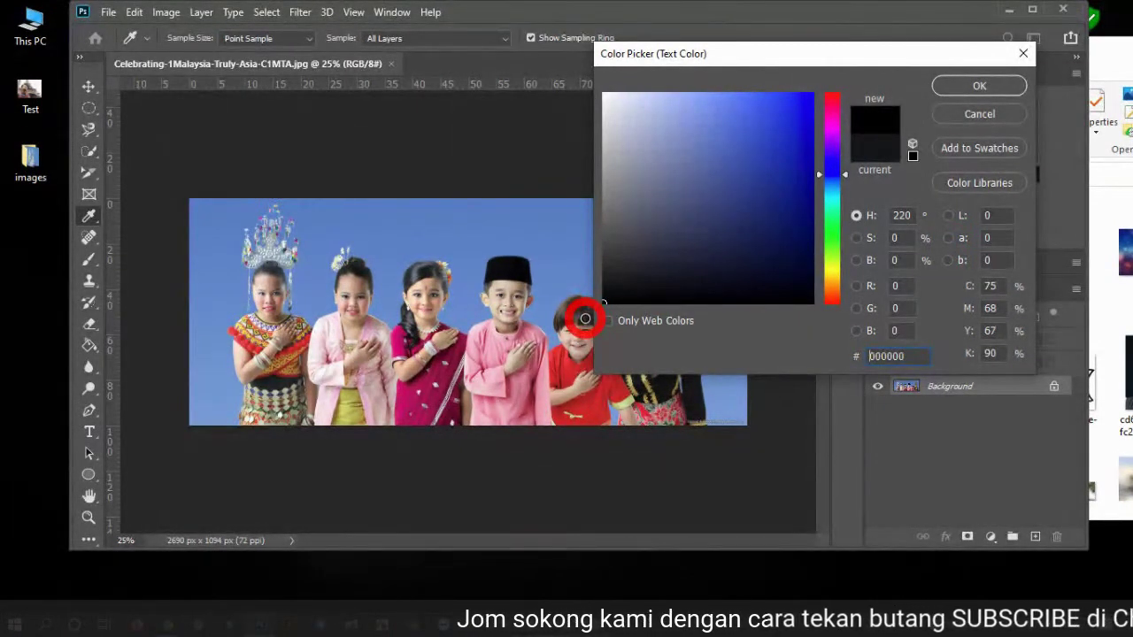
{"action": "left_click", "coordinate": [987, 150]}
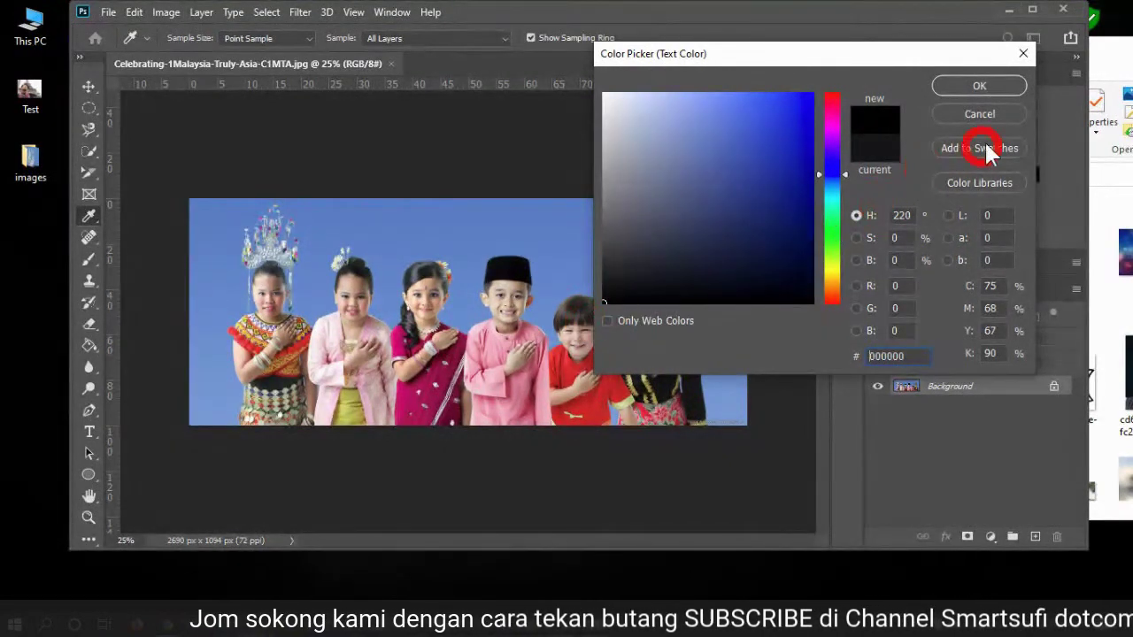
{"action": "left_click", "coordinate": [985, 115]}
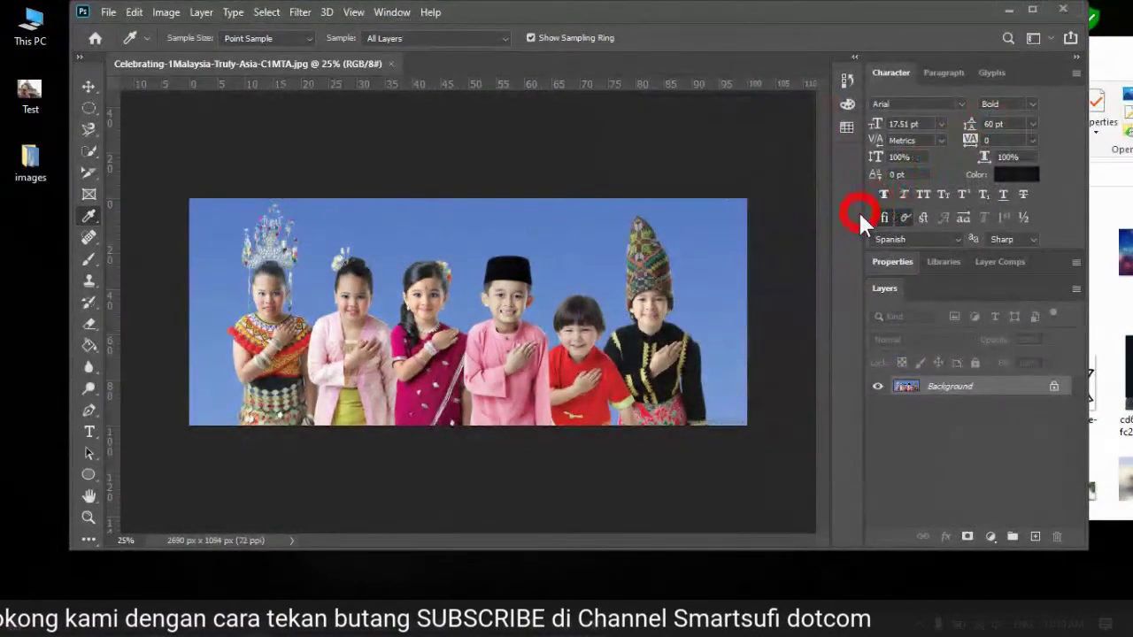
Step: Sample the pink, magenta, light pink, and finally yellow skirt colours from the children's clothes
{"action": "left_click", "coordinate": [498, 347]}
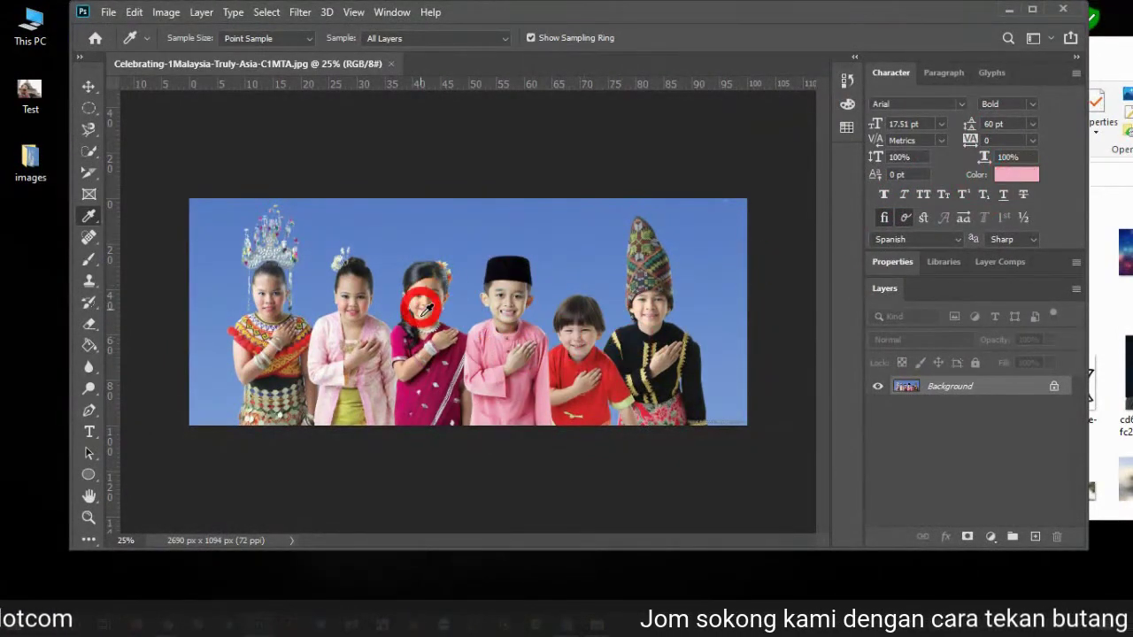
{"action": "left_click", "coordinate": [408, 395]}
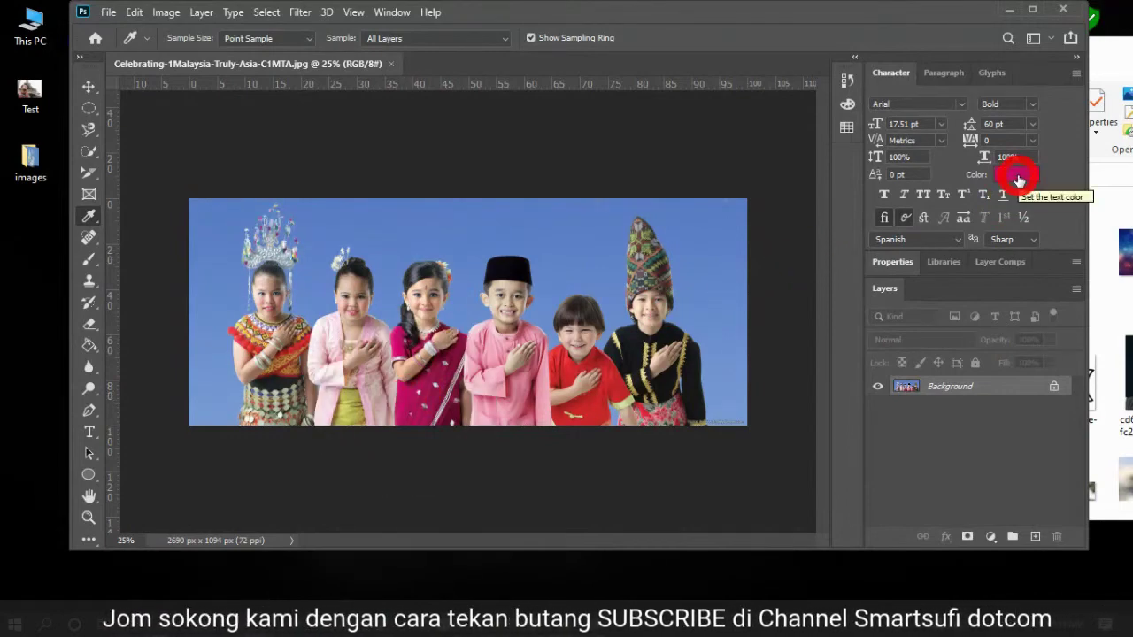
{"action": "left_click", "coordinate": [327, 335]}
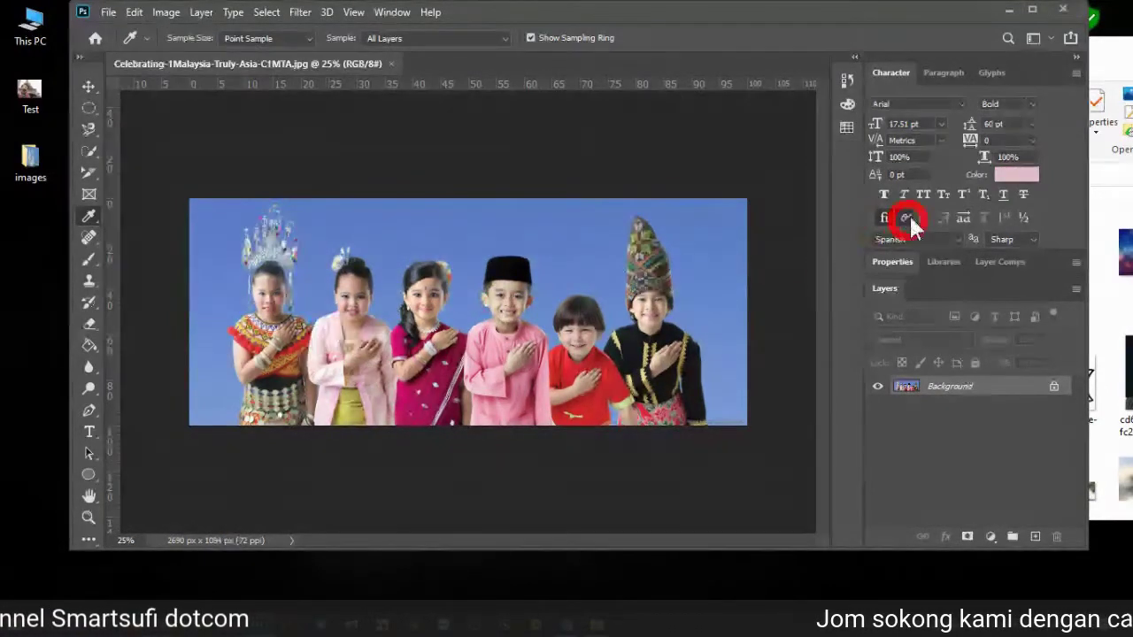
{"action": "left_click", "coordinate": [351, 399]}
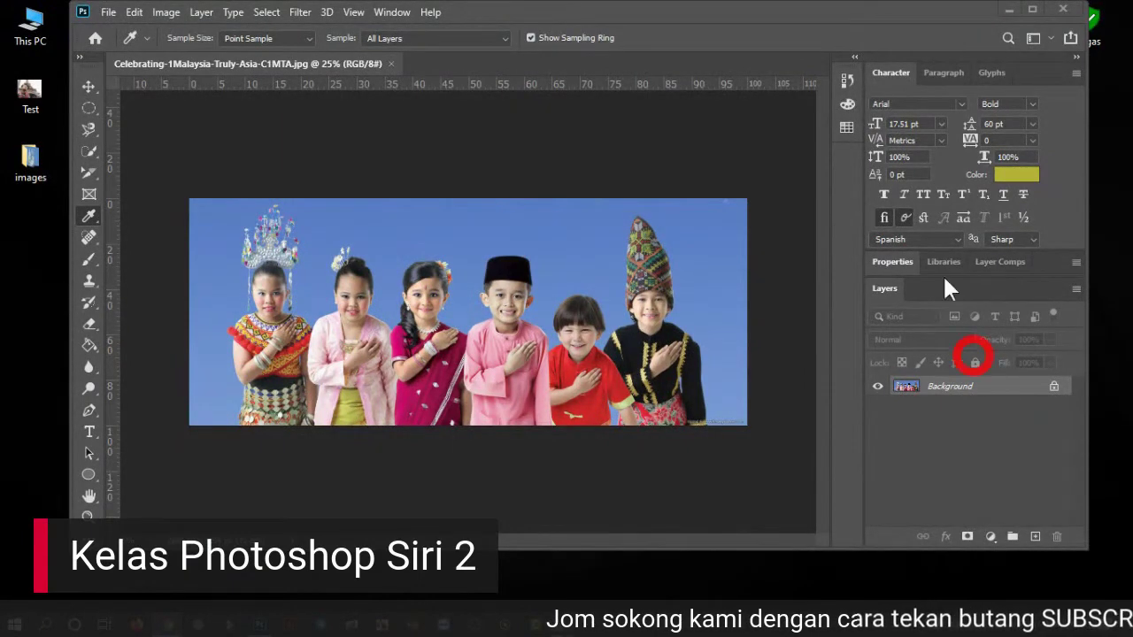
Step: Place colour sampler #1 on the sky, then move it to the pink-jacketed girl's face (R219 G177 B161)
{"action": "right_click", "coordinate": [95, 213]}
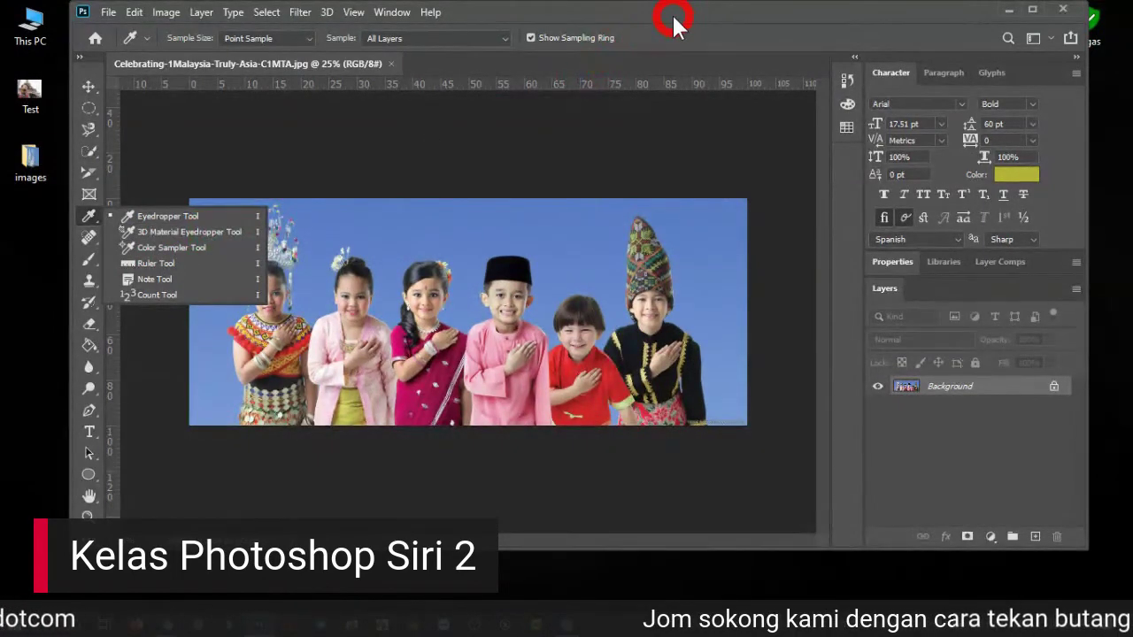
{"action": "left_click", "coordinate": [210, 246]}
{"action": "left_click", "coordinate": [514, 233]}
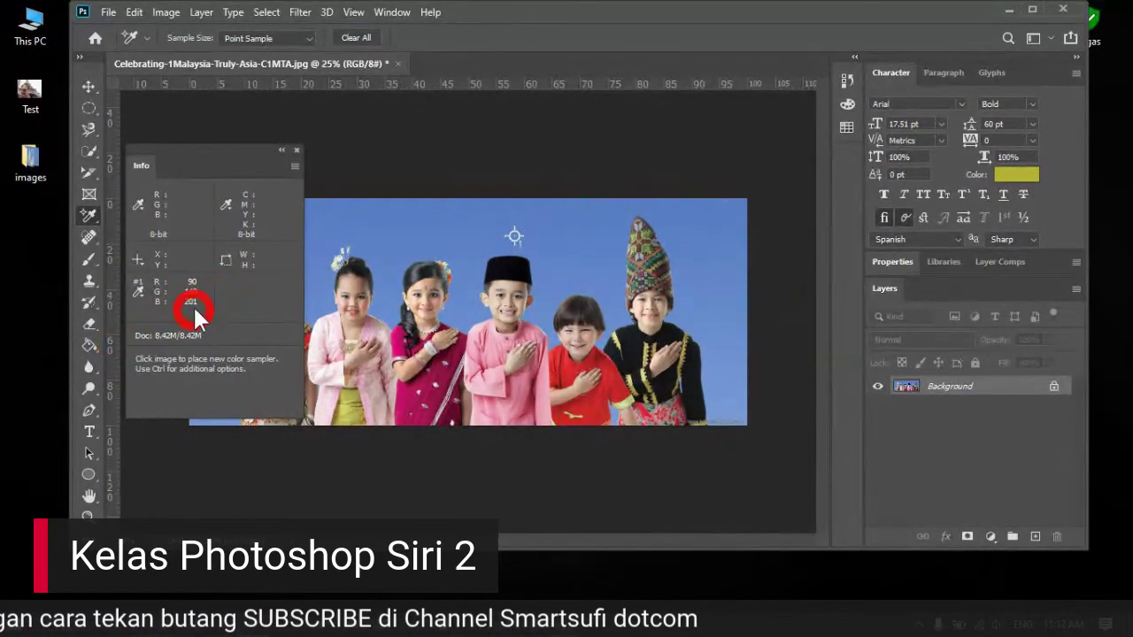
{"action": "key", "text": "F8"}
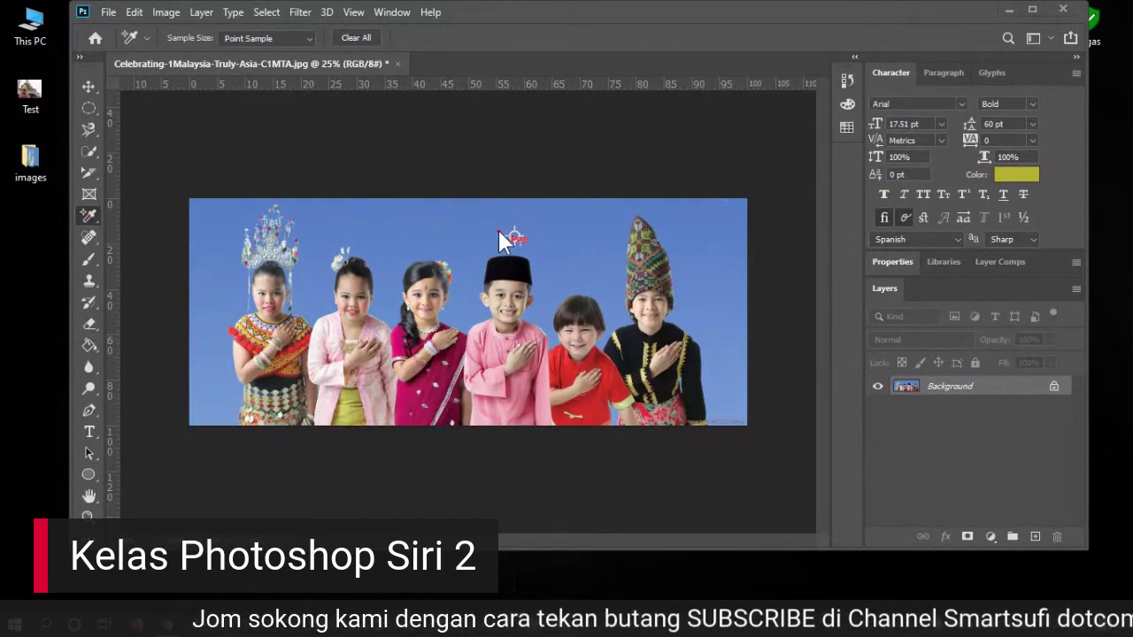
{"action": "left_click", "coordinate": [513, 239]}
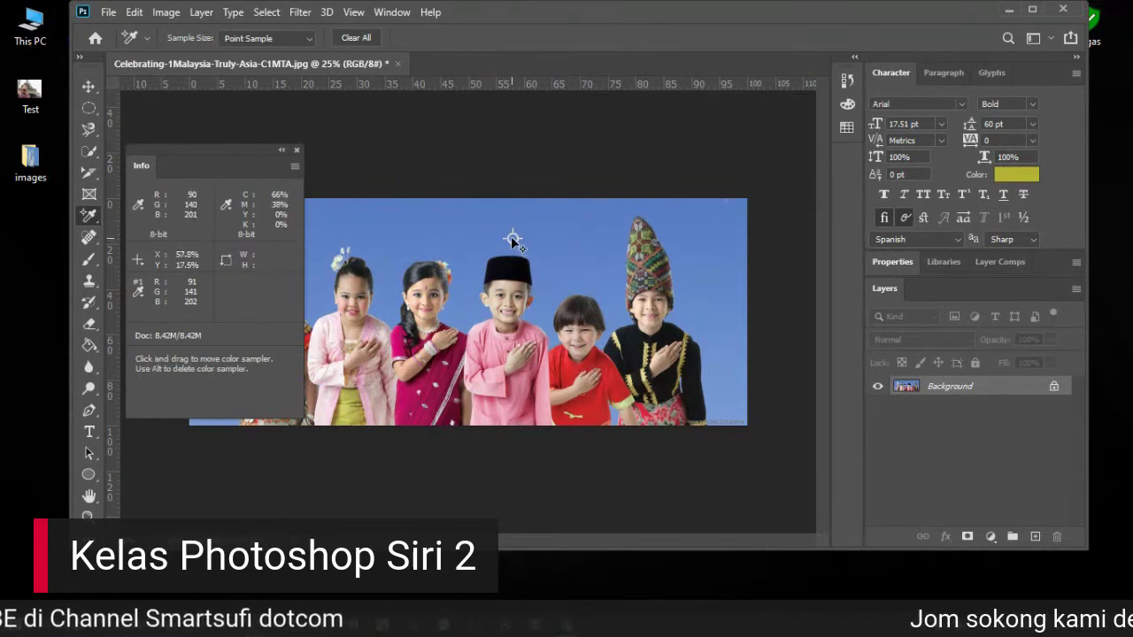
{"action": "left_click_drag", "start_coordinate": [513, 239], "coordinate": [352, 284]}
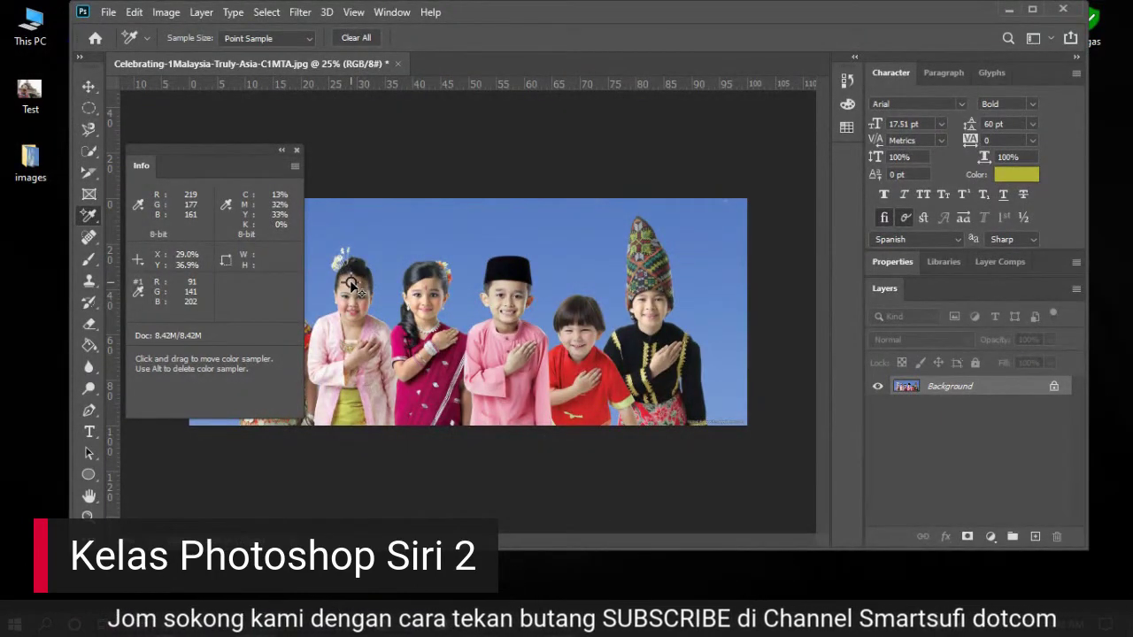
{"action": "left_click_drag", "start_coordinate": [351, 284], "coordinate": [352, 283]}
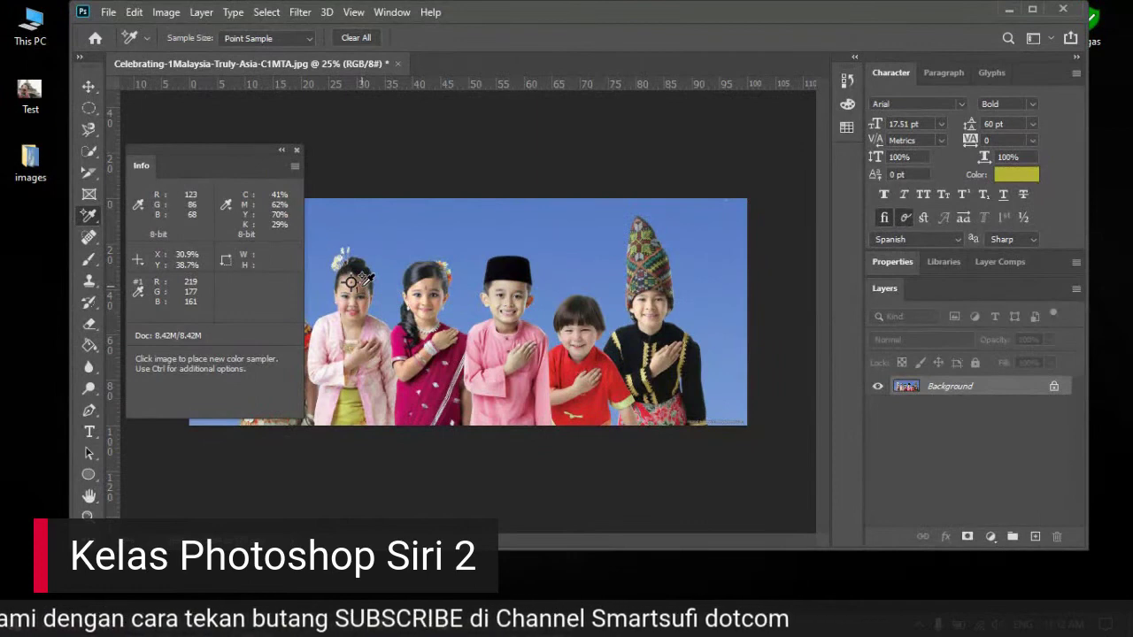
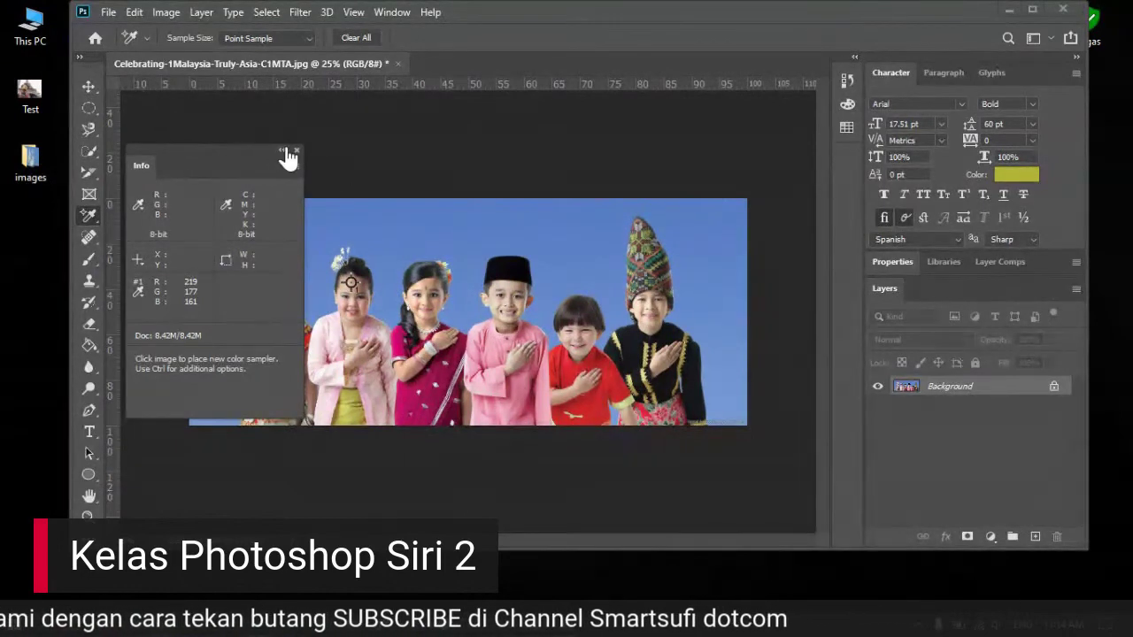
Step: Close the Info readout and use the Eyedropper on the sky, the children and the boy's black songkok
{"action": "left_click", "coordinate": [297, 150]}
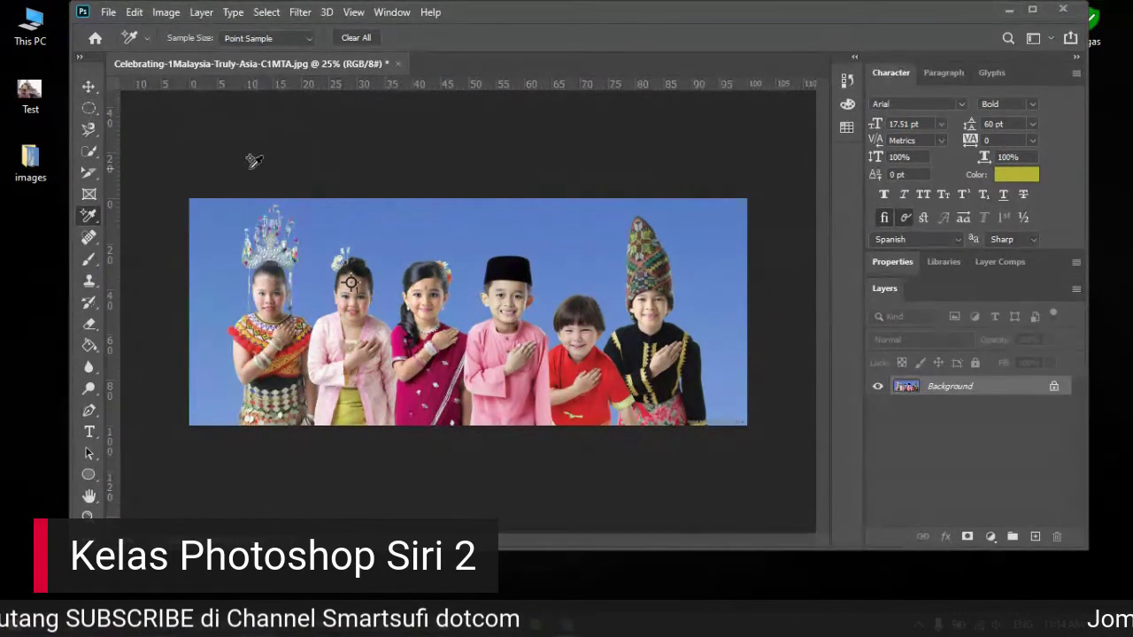
{"action": "right_click", "coordinate": [88, 213]}
{"action": "left_click", "coordinate": [145, 216]}
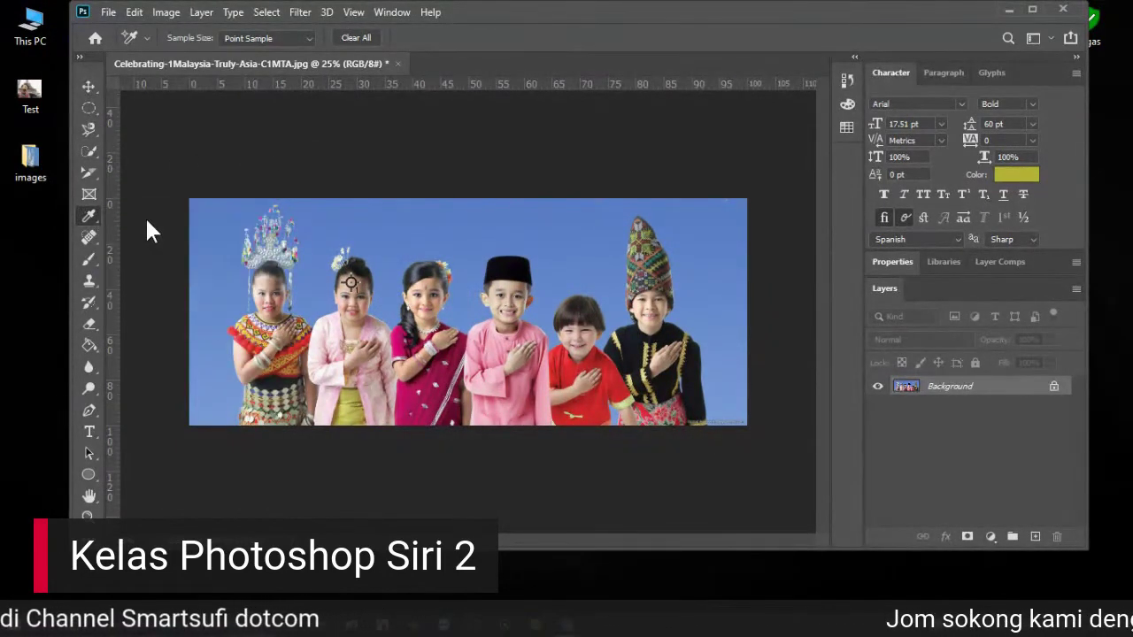
{"action": "left_click", "coordinate": [398, 200]}
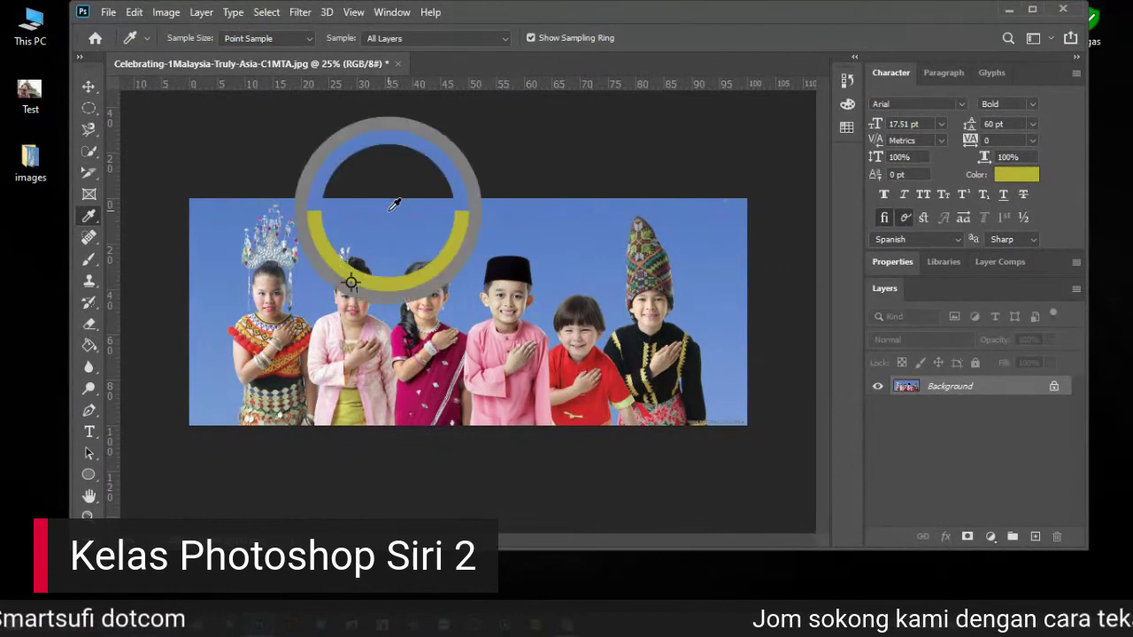
{"action": "left_click", "coordinate": [669, 303]}
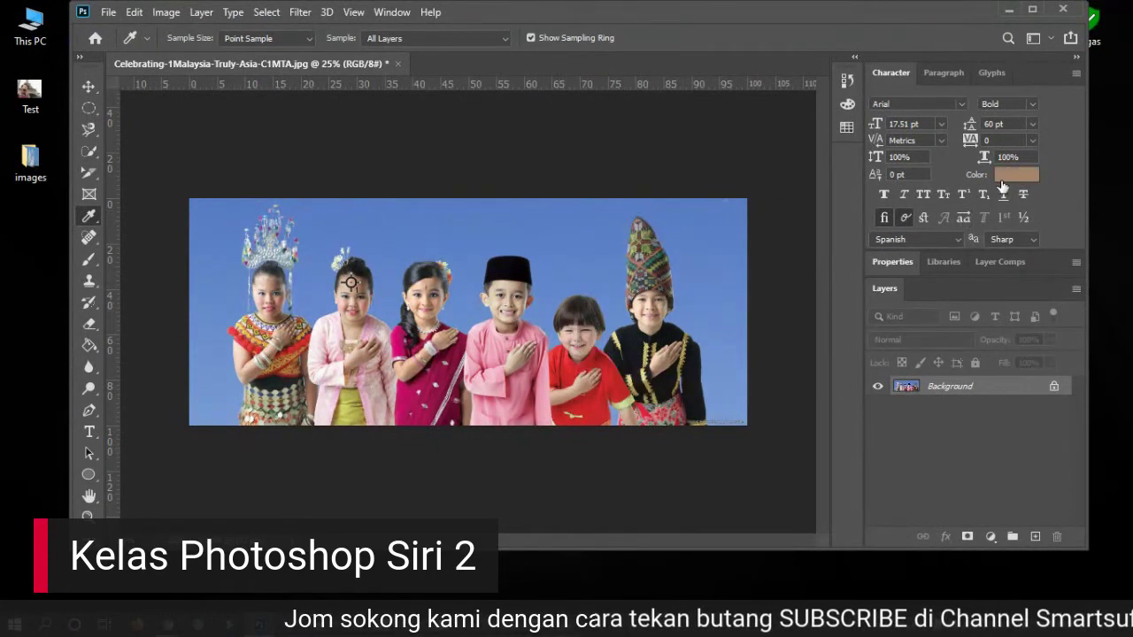
{"action": "left_click", "coordinate": [521, 269]}
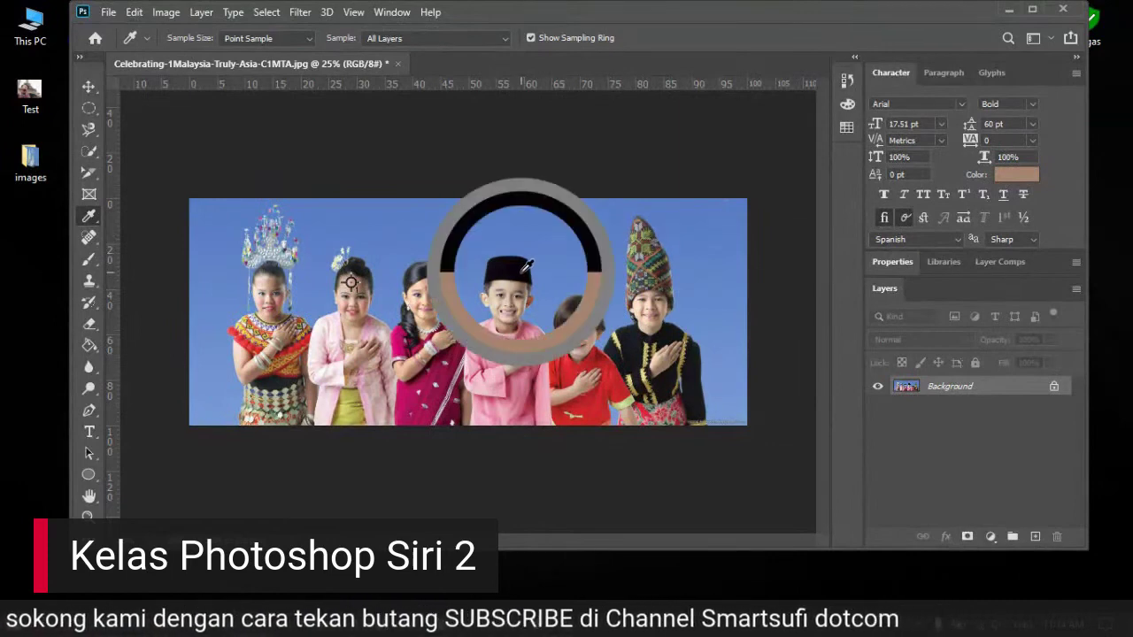
Step: Set the text colour to pure black 000000 in the colour picker and confirm
{"action": "left_click", "coordinate": [1000, 176]}
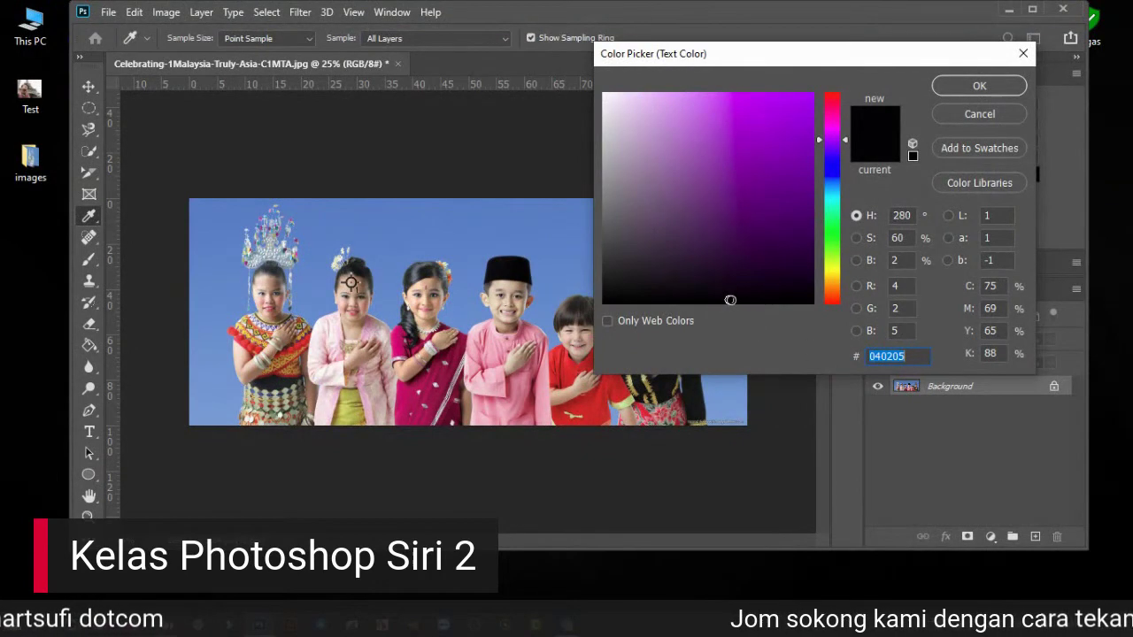
{"action": "left_click_drag", "start_coordinate": [729, 300], "coordinate": [605, 304]}
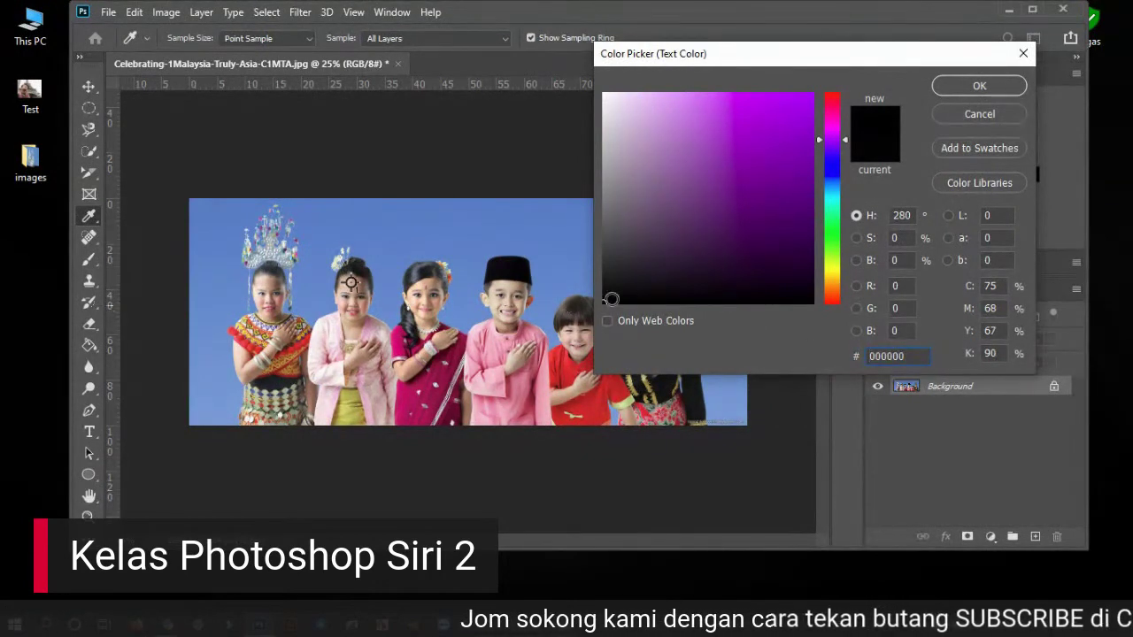
{"action": "left_click", "coordinate": [956, 86]}
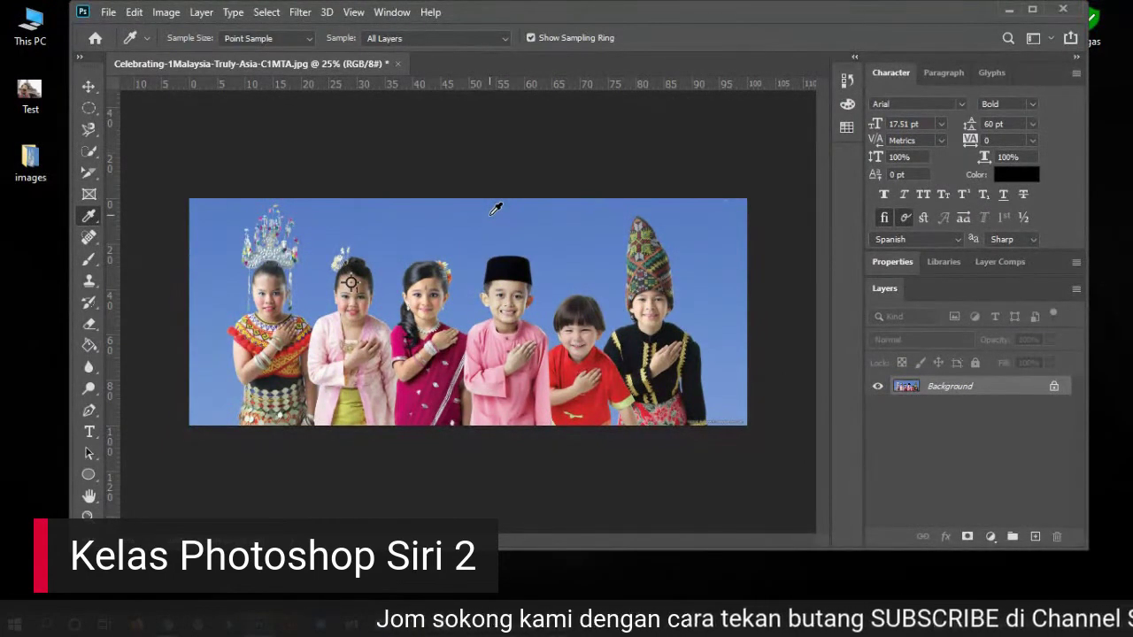
{"action": "right_click", "coordinate": [89, 213]}
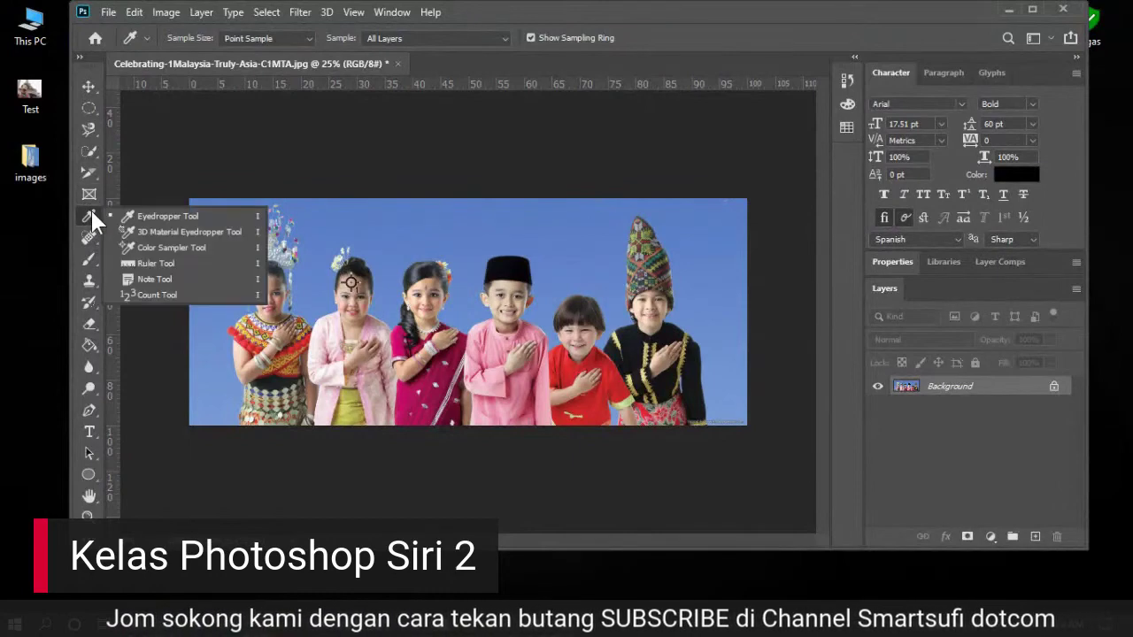
Step: Place colour sampler #2 on the sky, close the Info panel, and keep the text colour 000000
{"action": "left_click", "coordinate": [179, 247]}
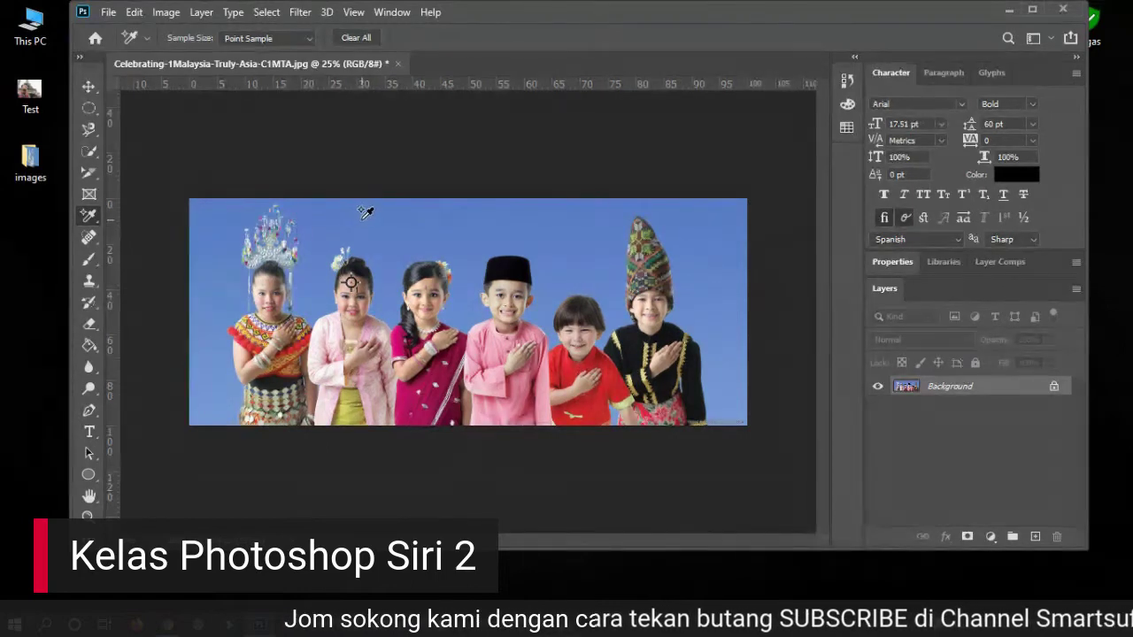
{"action": "left_click", "coordinate": [393, 225]}
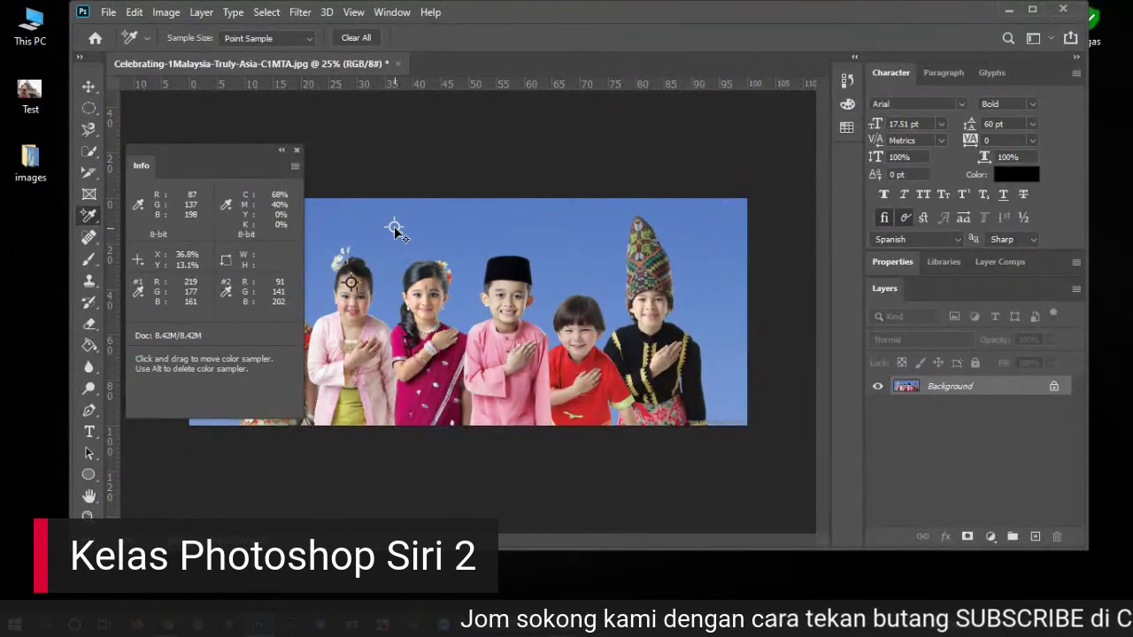
{"action": "left_click", "coordinate": [297, 150]}
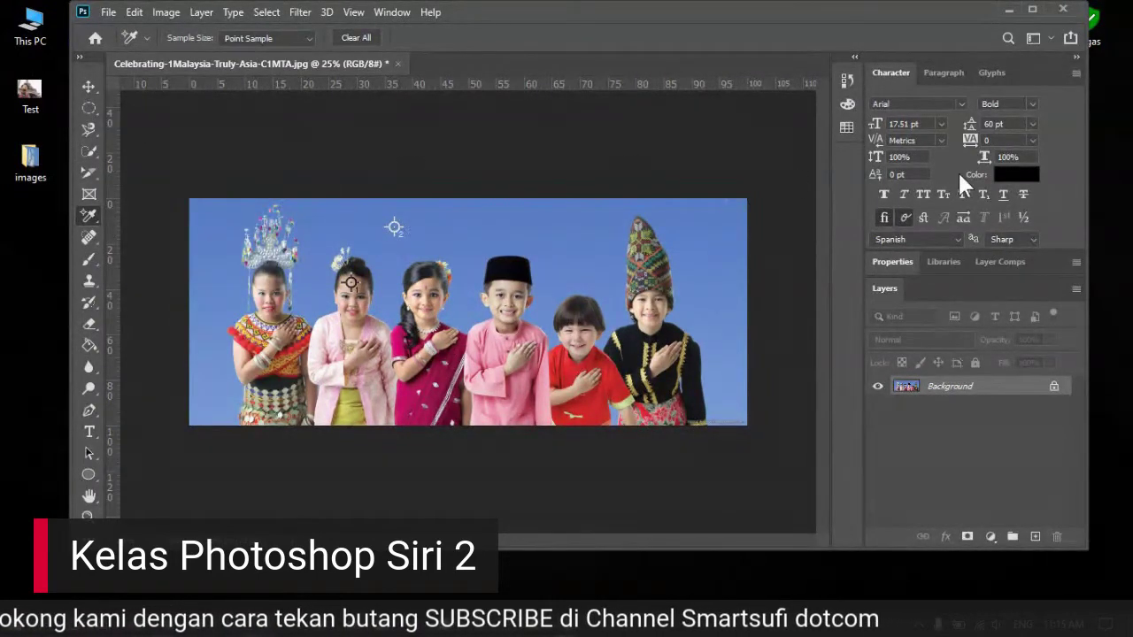
{"action": "left_click", "coordinate": [998, 176]}
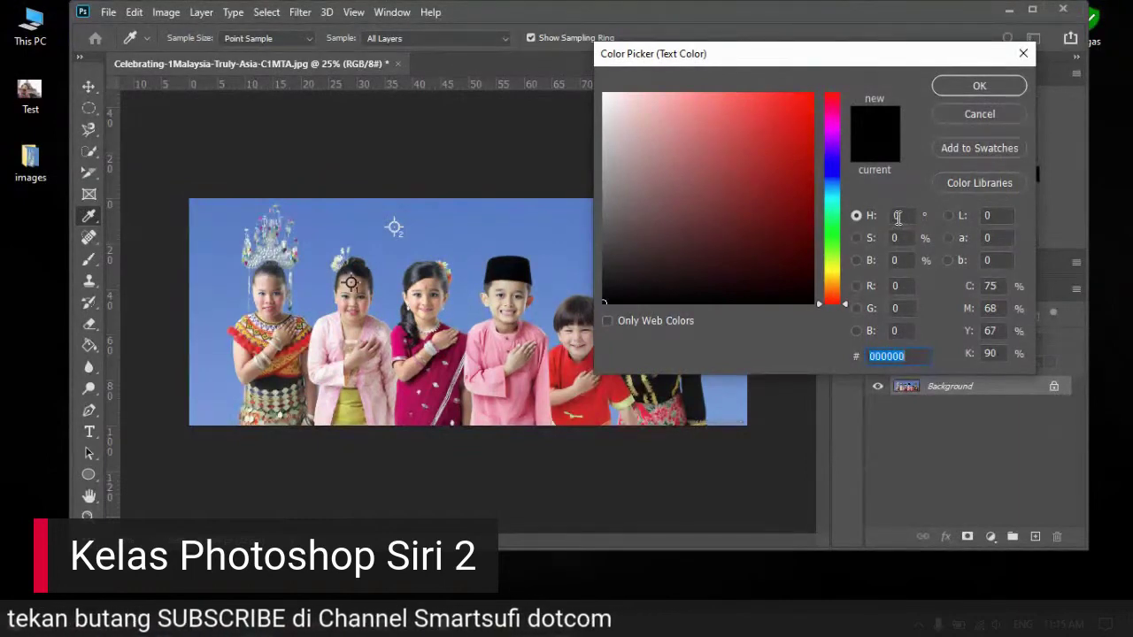
{"action": "left_click", "coordinate": [989, 115]}
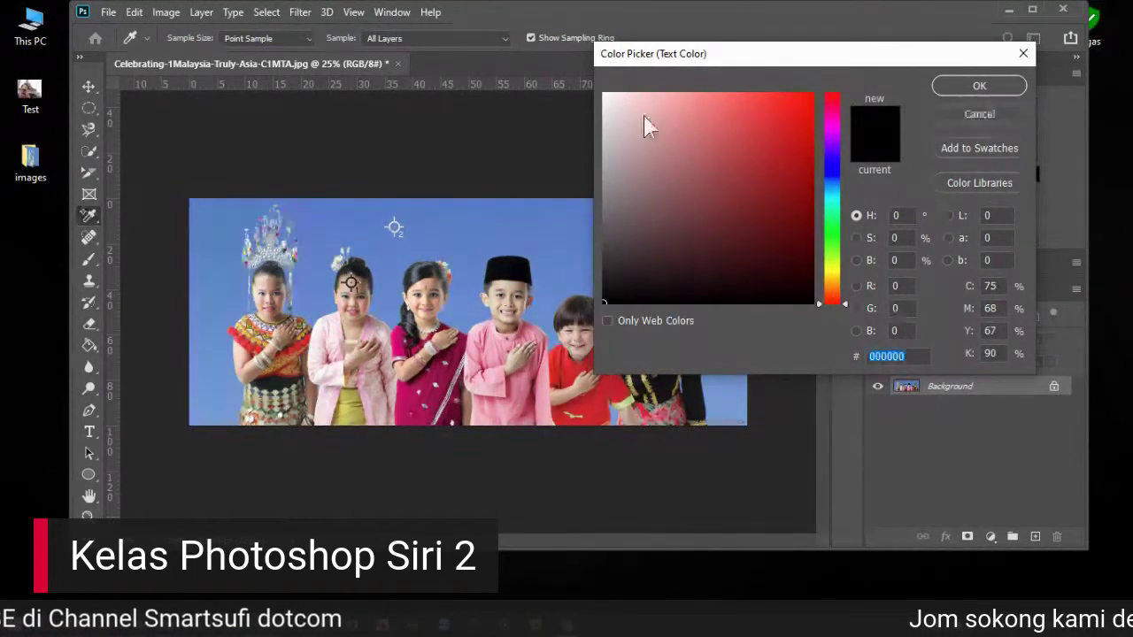
Step: Draw a rectangle on the sky above the girls with an olive-yellow fill
{"action": "right_click", "coordinate": [89, 425]}
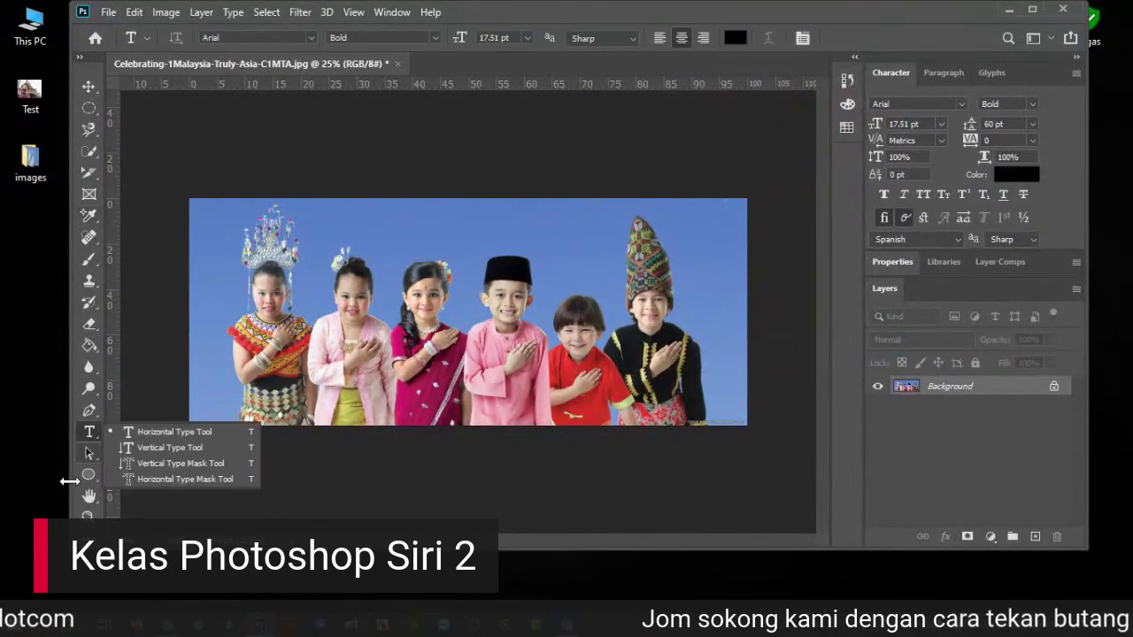
{"action": "left_click", "coordinate": [98, 470]}
{"action": "right_click", "coordinate": [94, 478]}
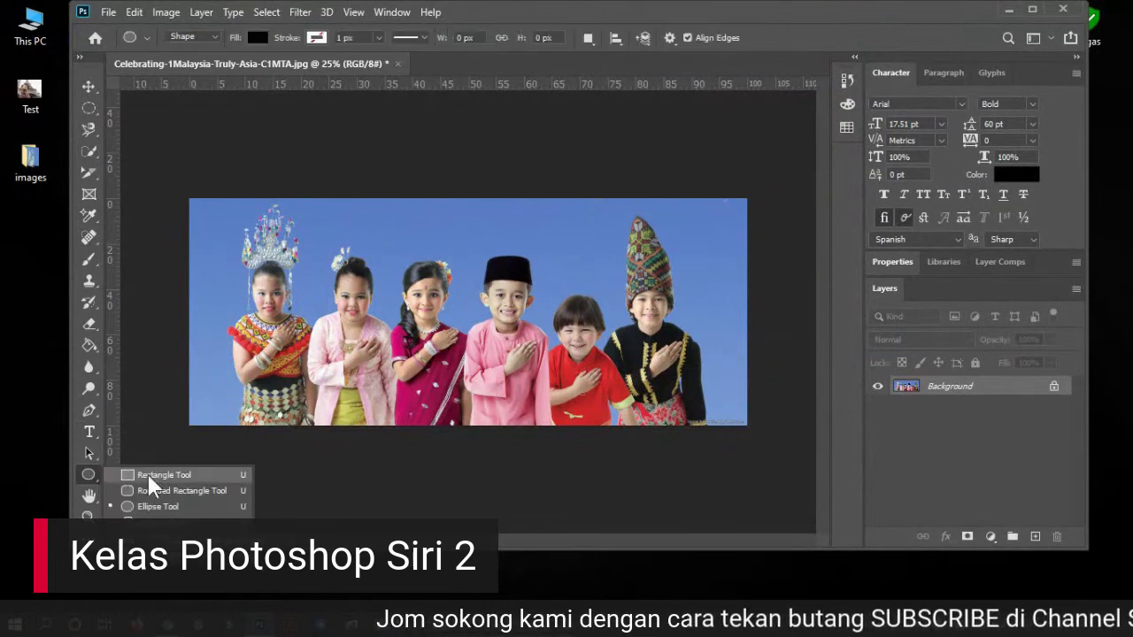
{"action": "left_click", "coordinate": [152, 475]}
{"action": "left_click_drag", "start_coordinate": [341, 217], "coordinate": [452, 259]}
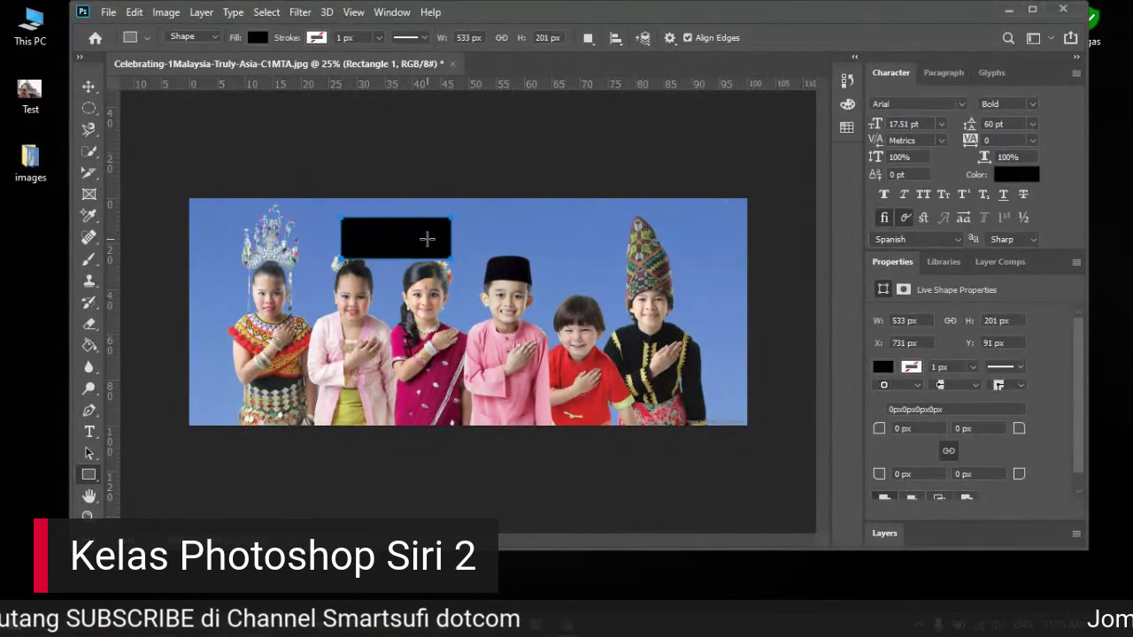
{"action": "left_click", "coordinate": [258, 37]}
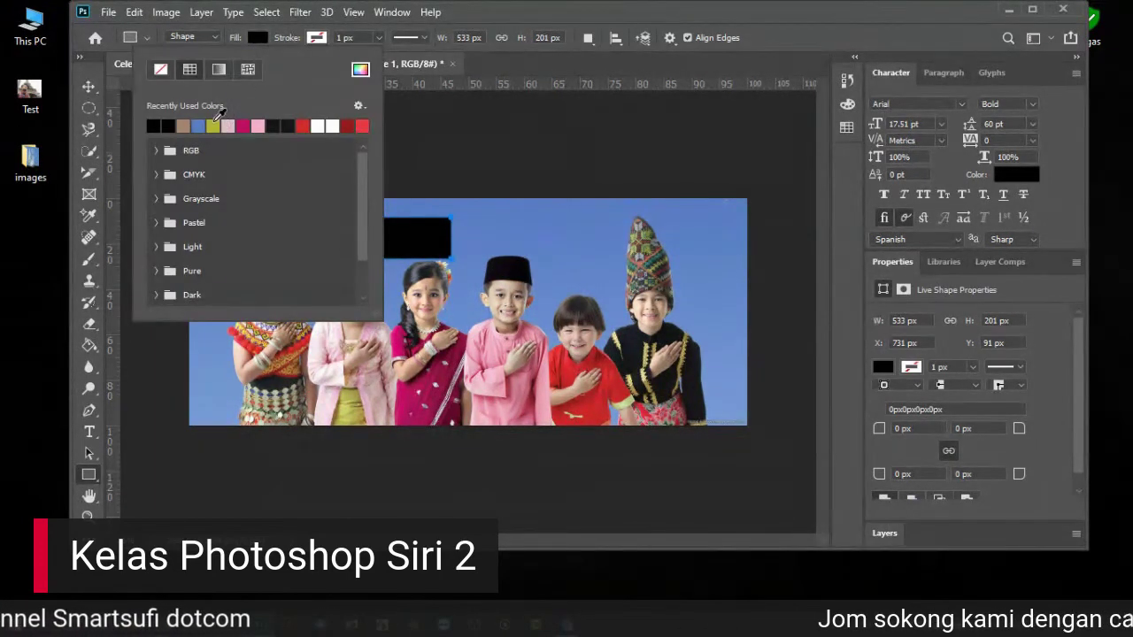
{"action": "left_click", "coordinate": [212, 126]}
{"action": "left_click", "coordinate": [576, 15]}
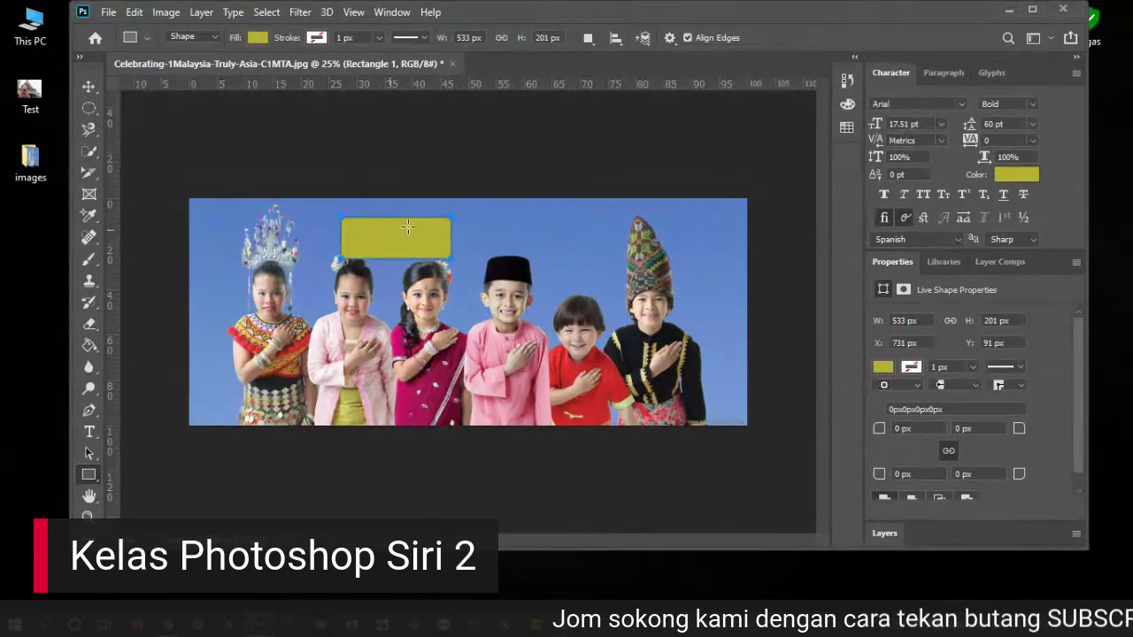
Step: Set the text colour's black (K) value to 5%
{"action": "left_click", "coordinate": [1014, 174]}
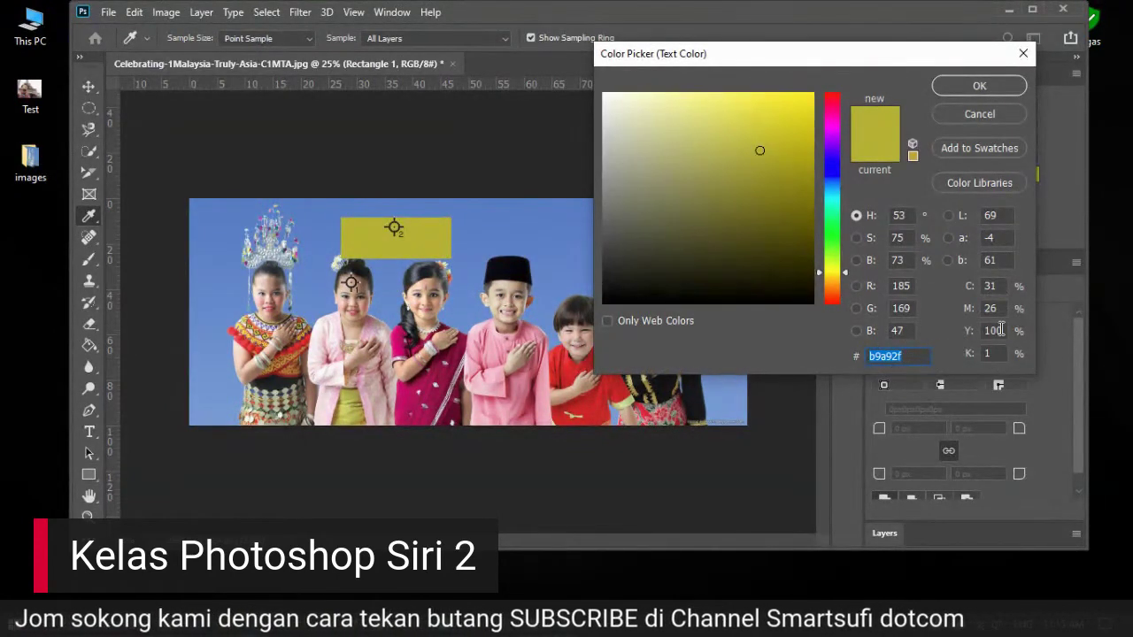
{"action": "left_click", "coordinate": [989, 353]}
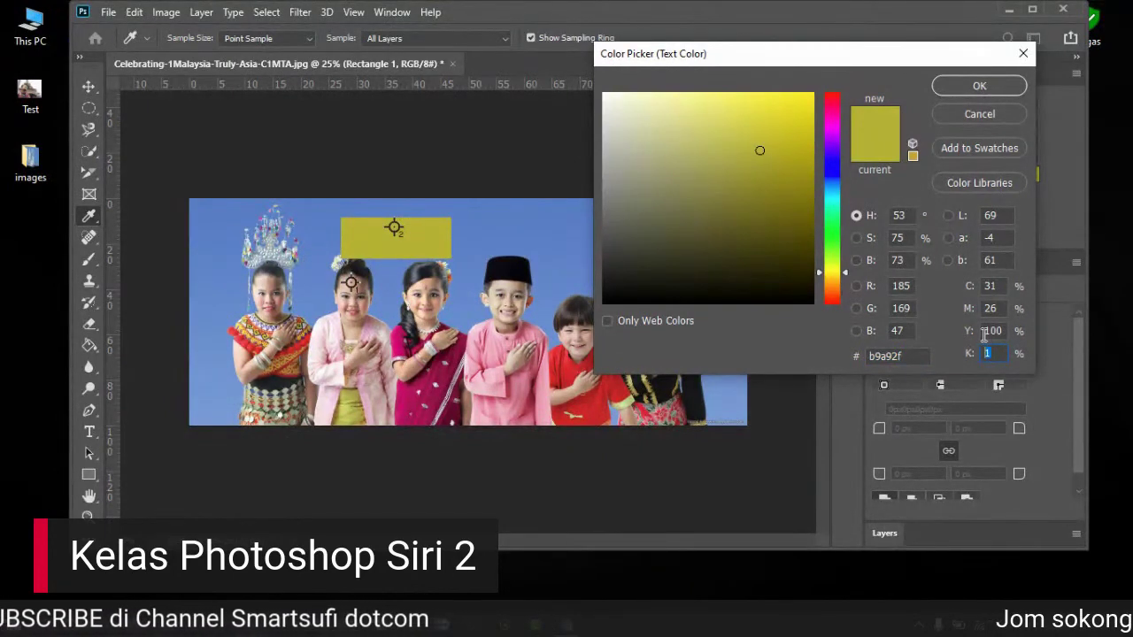
{"action": "type", "text": "5"}
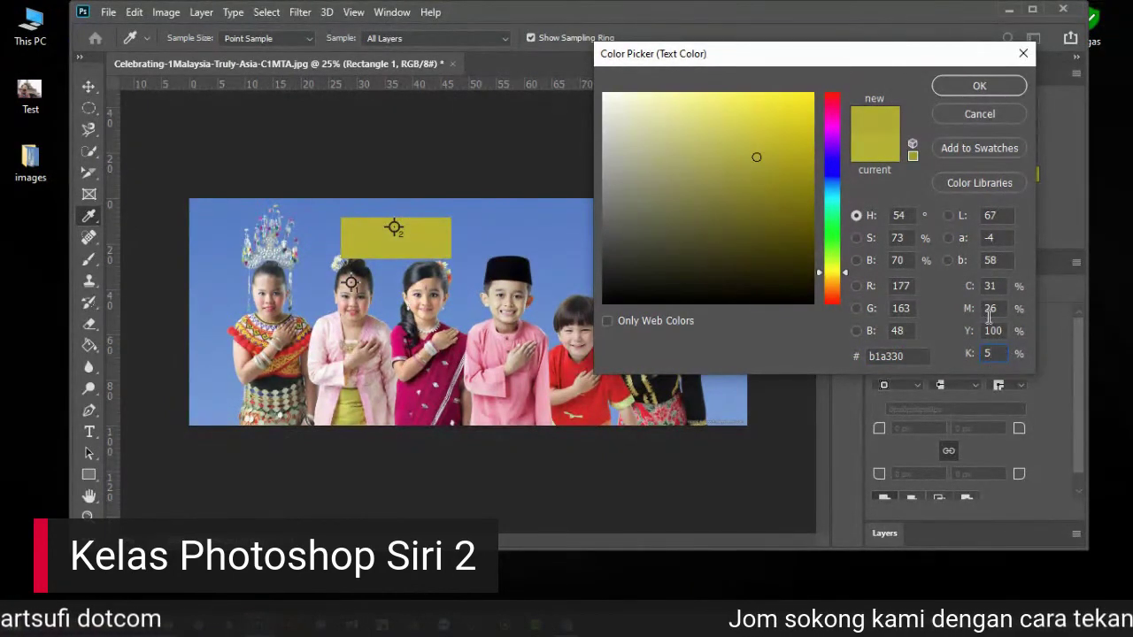
{"action": "left_click", "coordinate": [960, 88]}
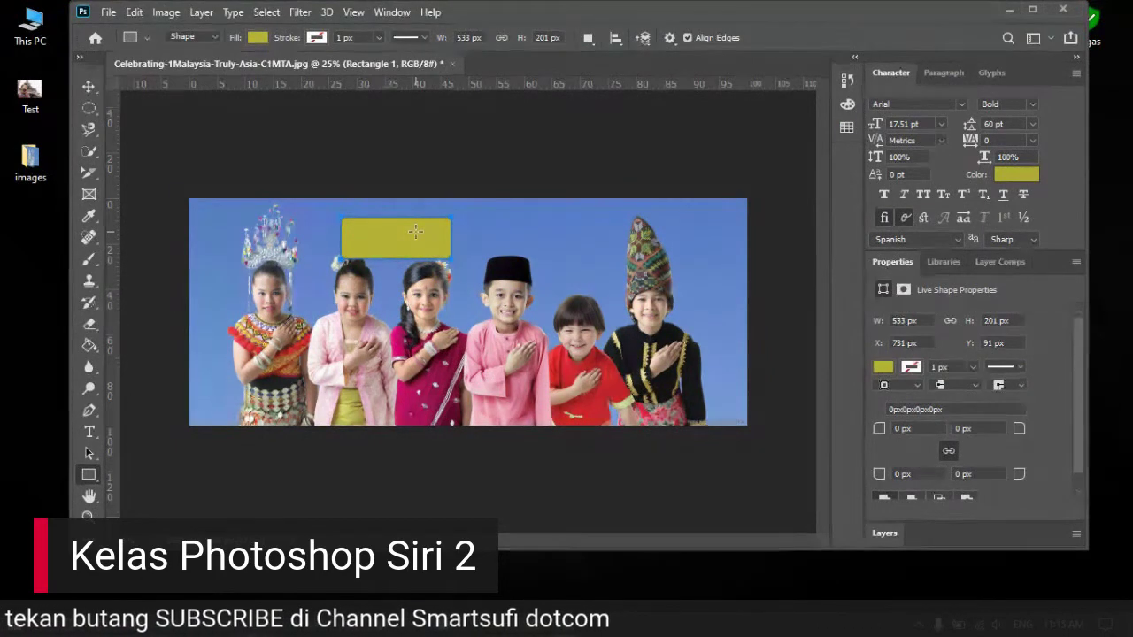
Step: Darken the text colour by setting its black (K) value to 85%
{"action": "left_click", "coordinate": [1008, 182]}
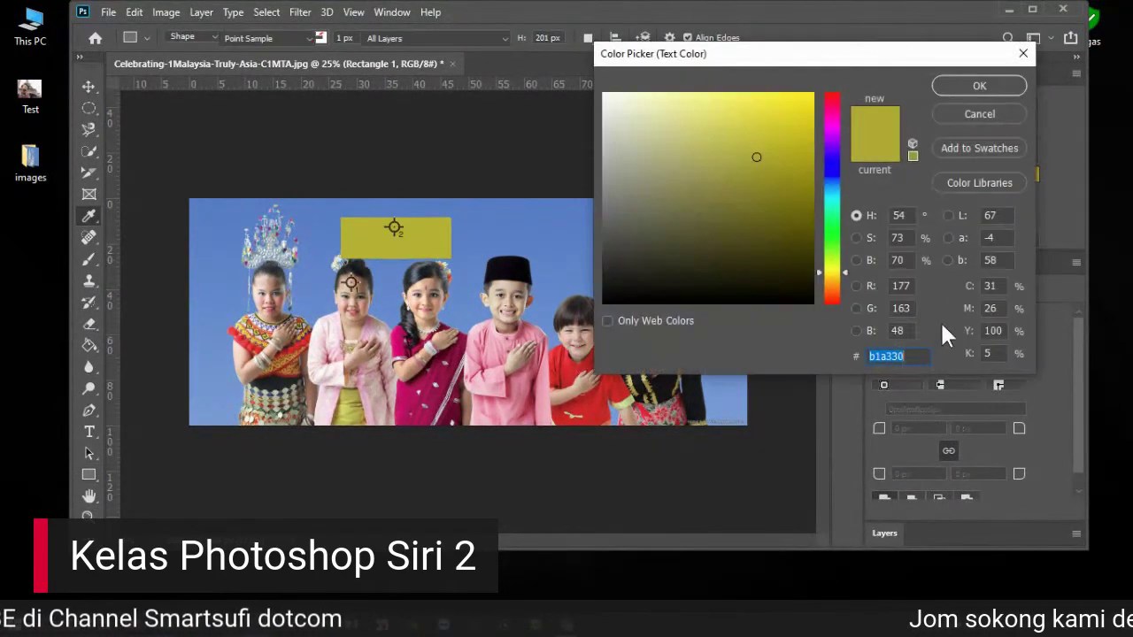
{"action": "left_click", "coordinate": [984, 354]}
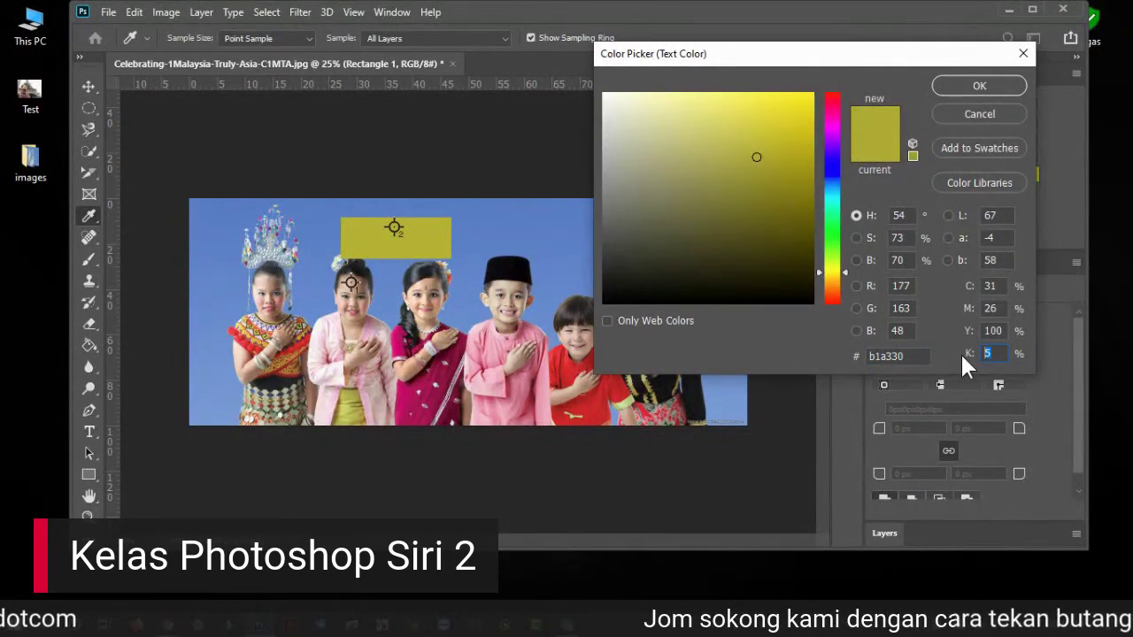
{"action": "type", "text": "85"}
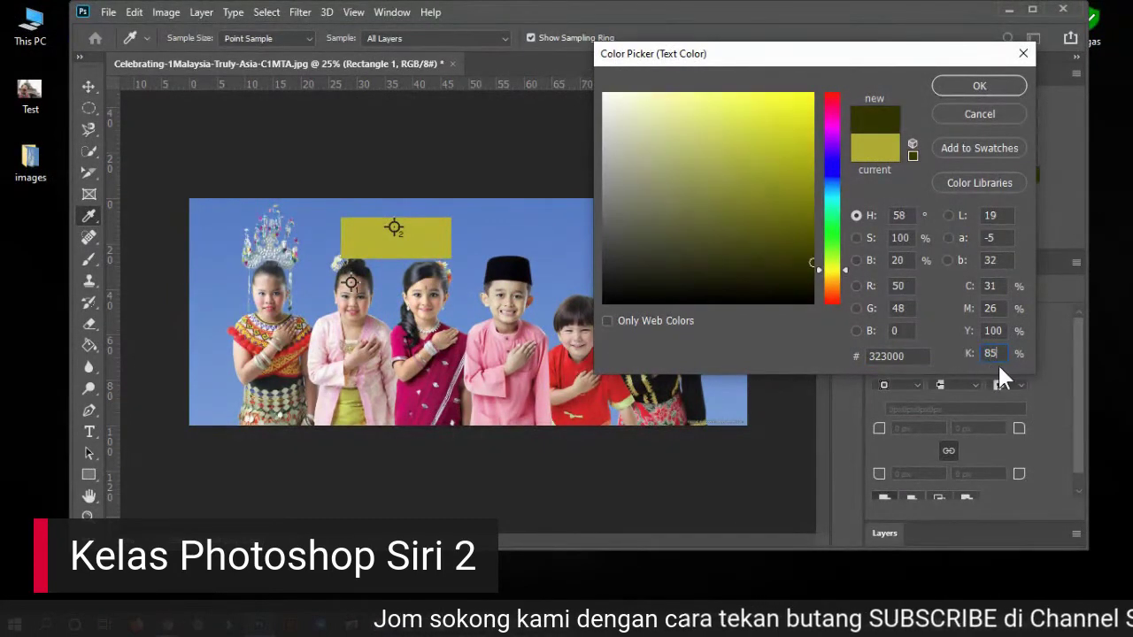
{"action": "left_click", "coordinate": [979, 85]}
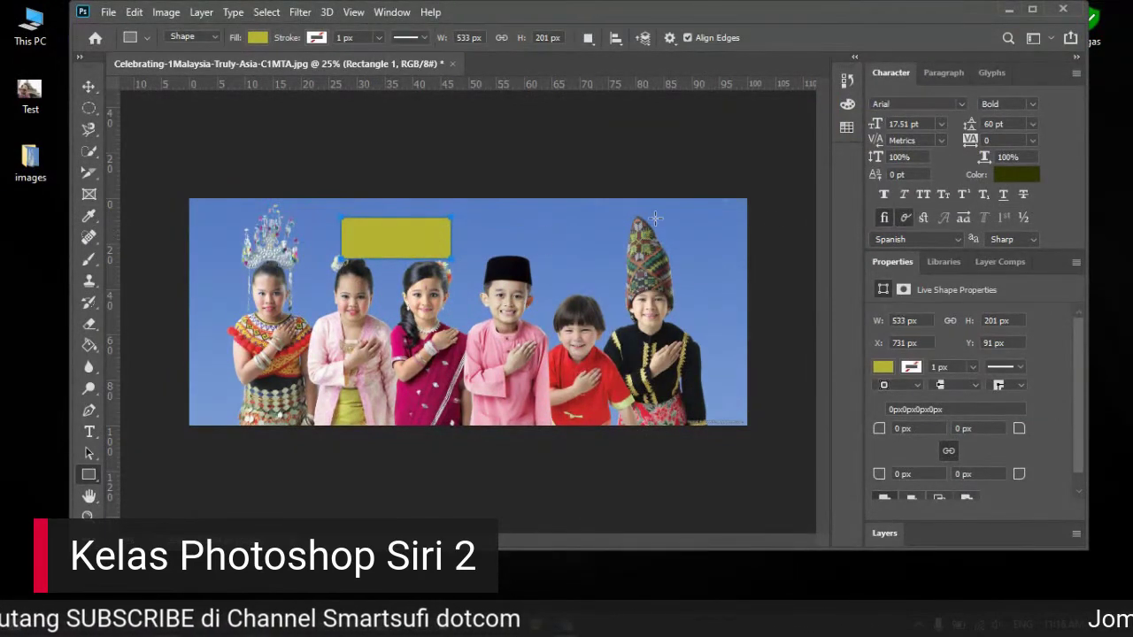
Step: Try lighter text colours around K 70%, discard the change, then delete the yellow rectangle
{"action": "left_click", "coordinate": [90, 85]}
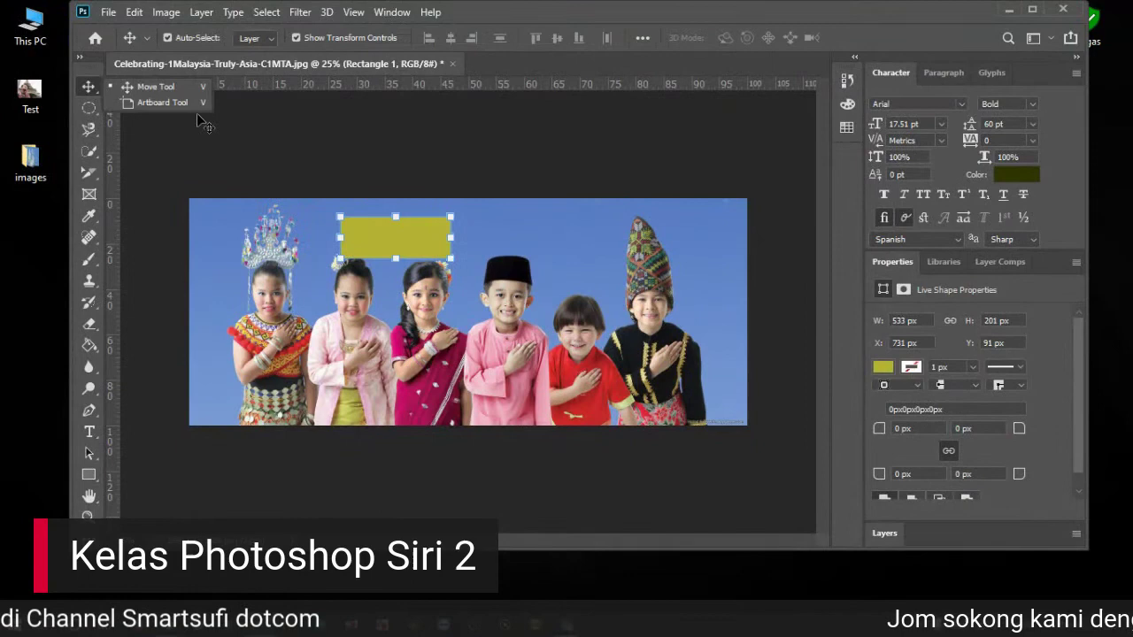
{"action": "left_click", "coordinate": [523, 157]}
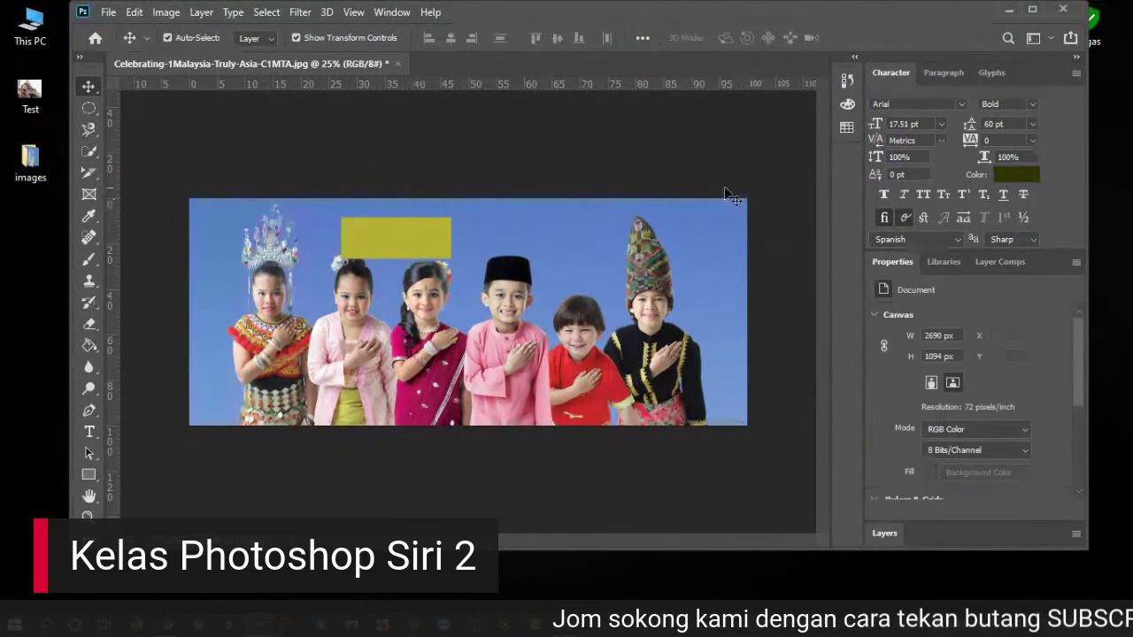
{"action": "left_click", "coordinate": [1017, 176]}
{"action": "left_click", "coordinate": [1001, 353]}
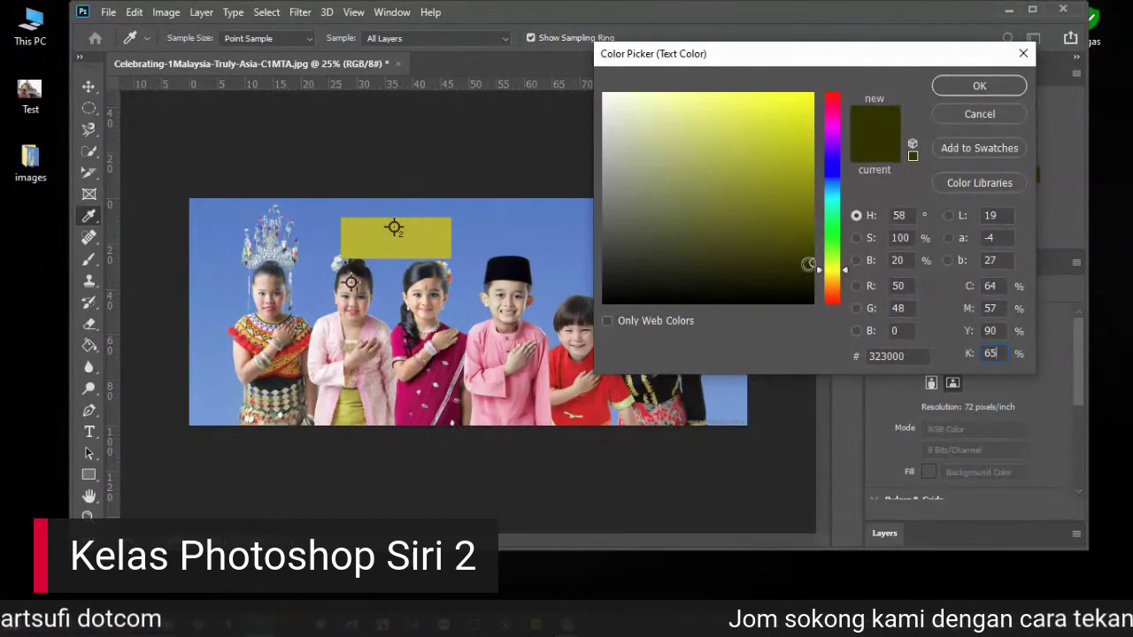
{"action": "left_click_drag", "start_coordinate": [808, 264], "coordinate": [811, 252]}
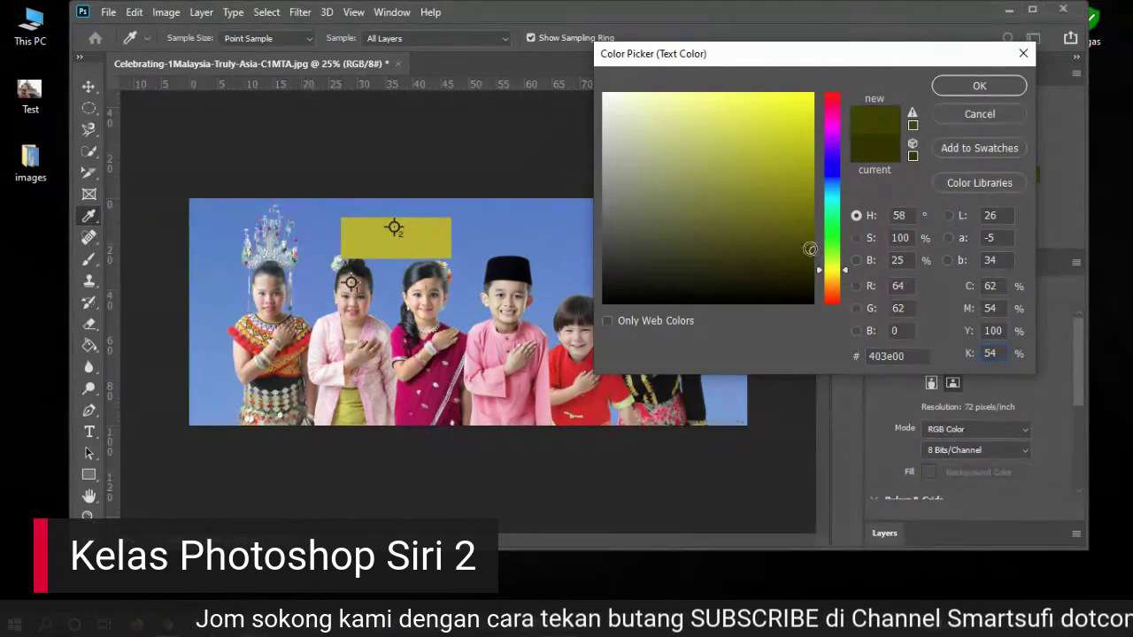
{"action": "left_click_drag", "start_coordinate": [811, 251], "coordinate": [808, 268]}
{"action": "key", "text": "Up"}
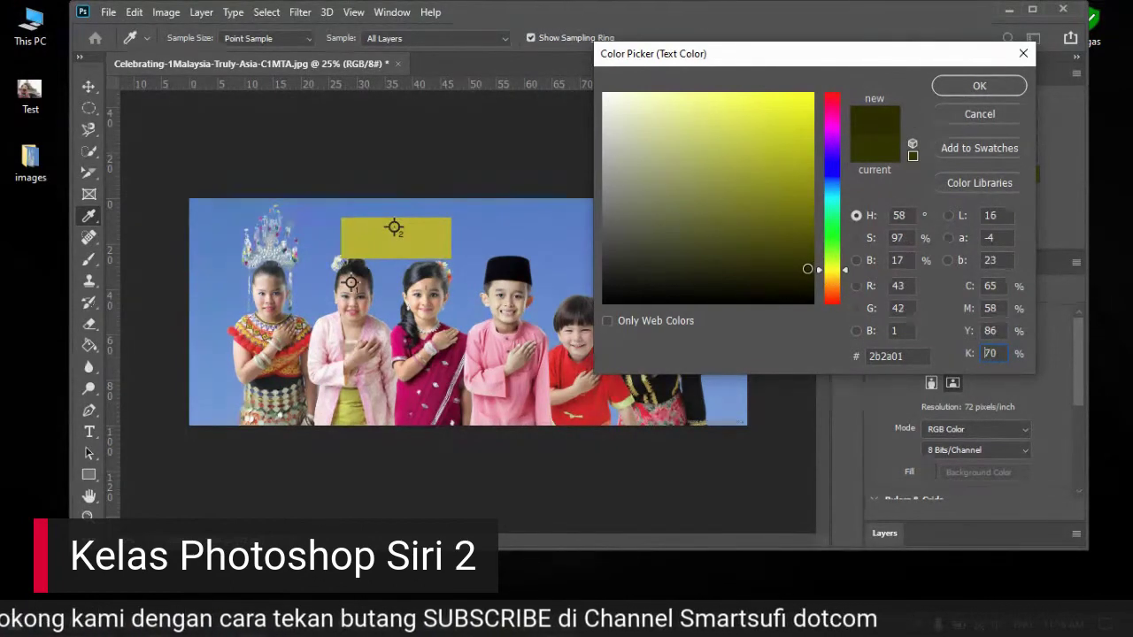
{"action": "mouse_move", "coordinate": [807, 268]}
{"action": "left_mouse_down"}
{"action": "mouse_move", "coordinate": [778, 200]}
{"action": "mouse_move", "coordinate": [809, 156]}
{"action": "mouse_move", "coordinate": [778, 202]}
{"action": "mouse_move", "coordinate": [783, 253]}
{"action": "mouse_move", "coordinate": [802, 238]}
{"action": "mouse_move", "coordinate": [773, 169]}
{"action": "mouse_move", "coordinate": [799, 132]}
{"action": "mouse_move", "coordinate": [769, 240]}
{"action": "mouse_move", "coordinate": [735, 272]}
{"action": "left_mouse_up"}
{"action": "left_click", "coordinate": [952, 111]}
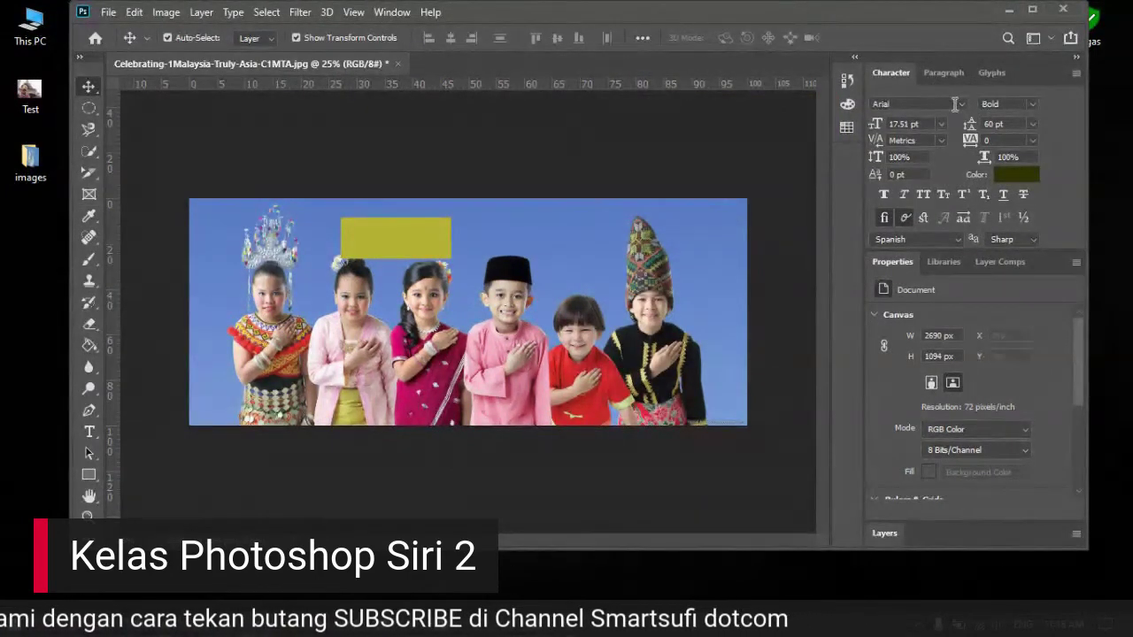
{"action": "left_click", "coordinate": [400, 240]}
{"action": "key", "text": "Delete"}
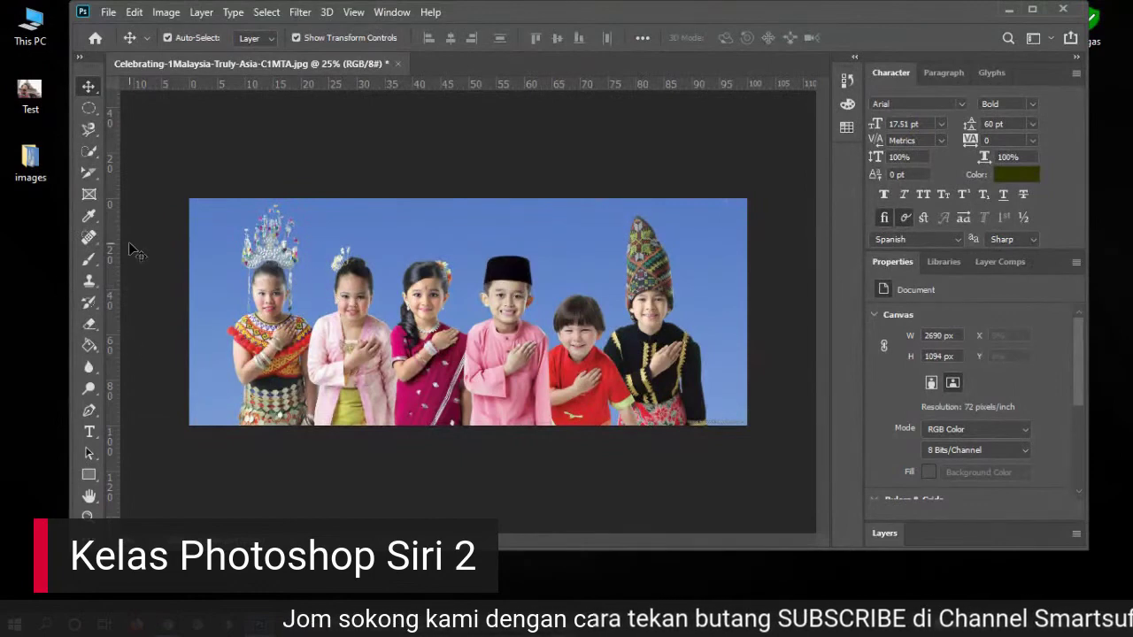
Step: Measure horizontal spans across the sky above the children with the Ruler Tool
{"action": "left_click", "coordinate": [92, 214]}
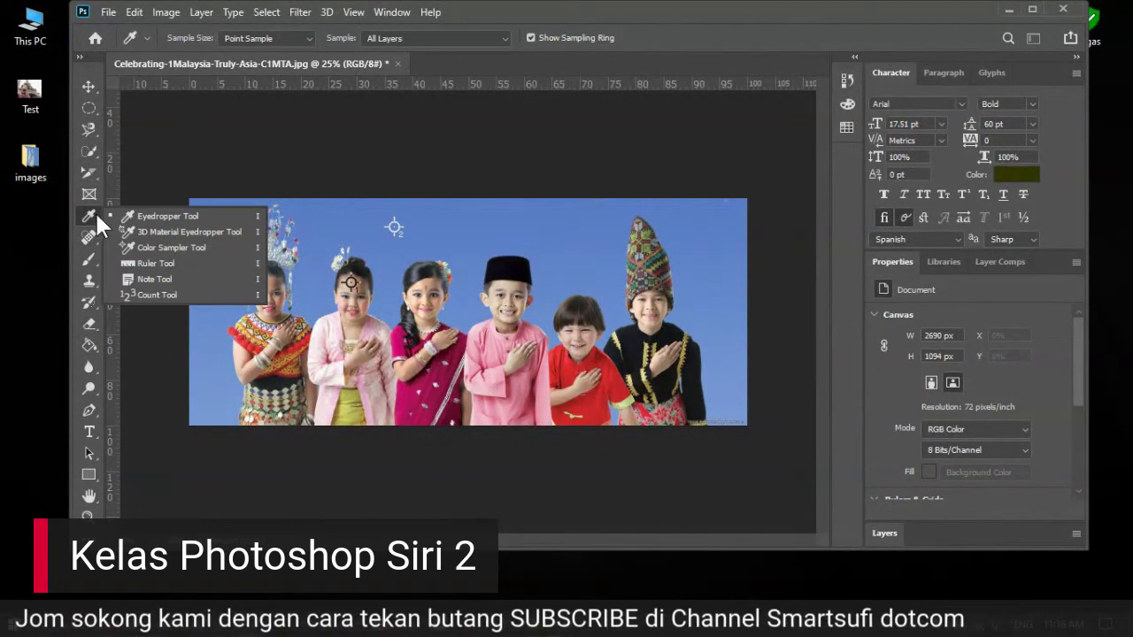
{"action": "left_click", "coordinate": [164, 263]}
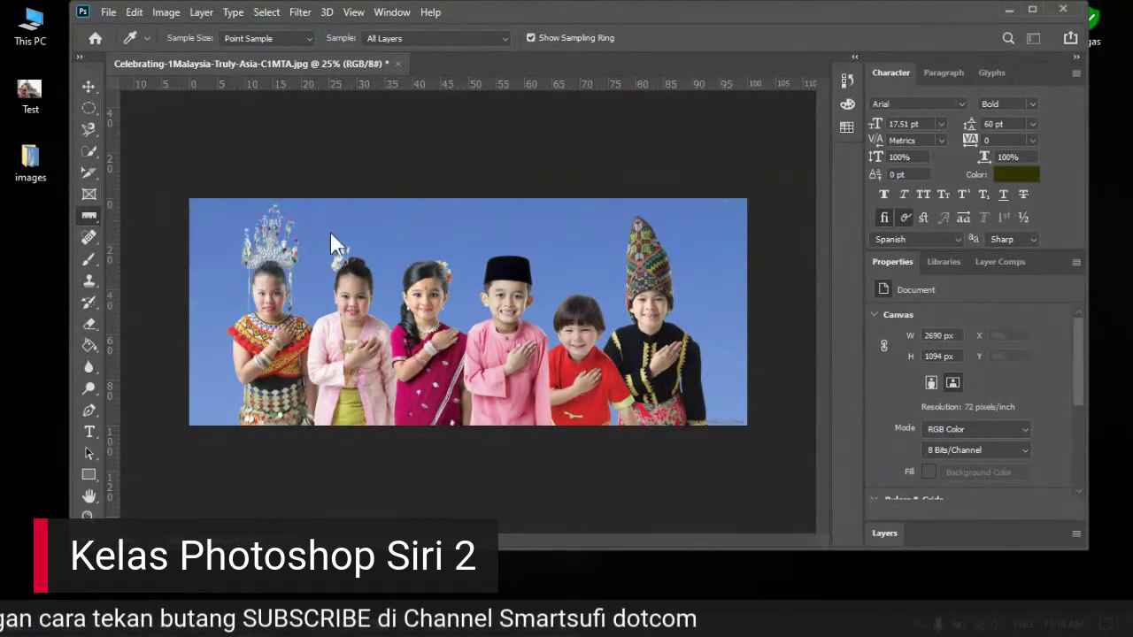
{"action": "left_click_drag", "start_coordinate": [368, 241], "coordinate": [617, 242]}
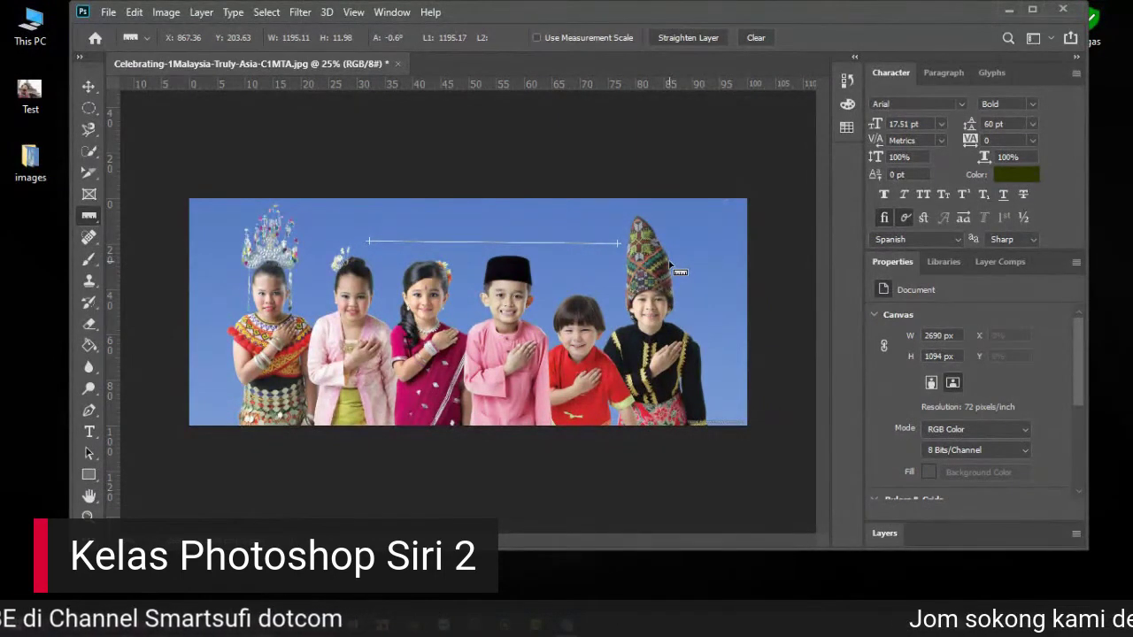
{"action": "left_click", "coordinate": [92, 86]}
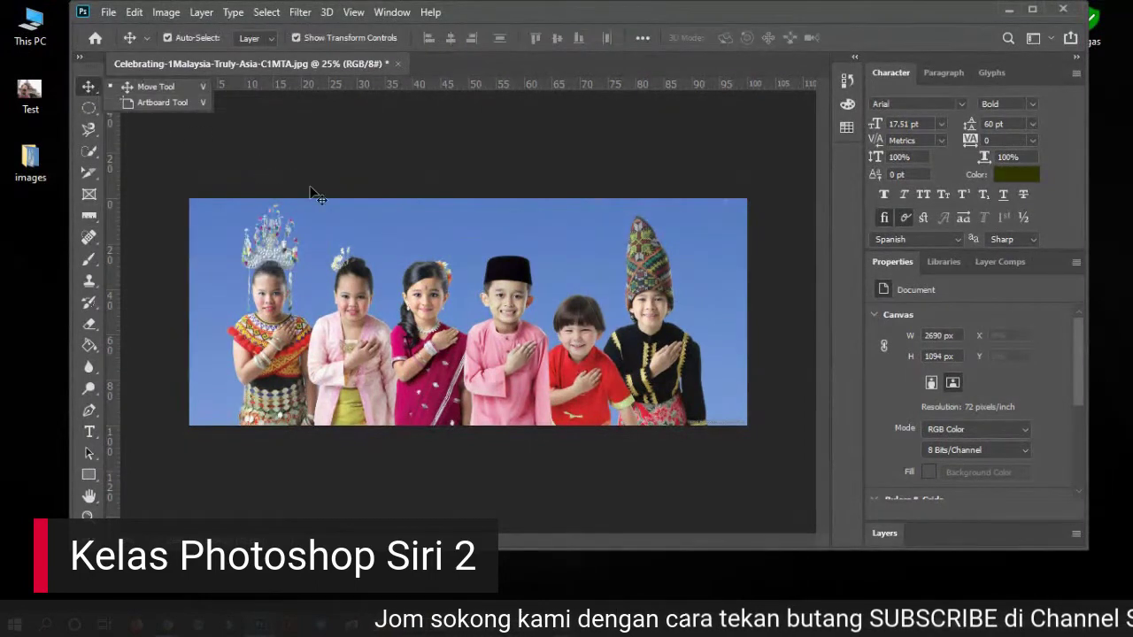
{"action": "left_click", "coordinate": [94, 213]}
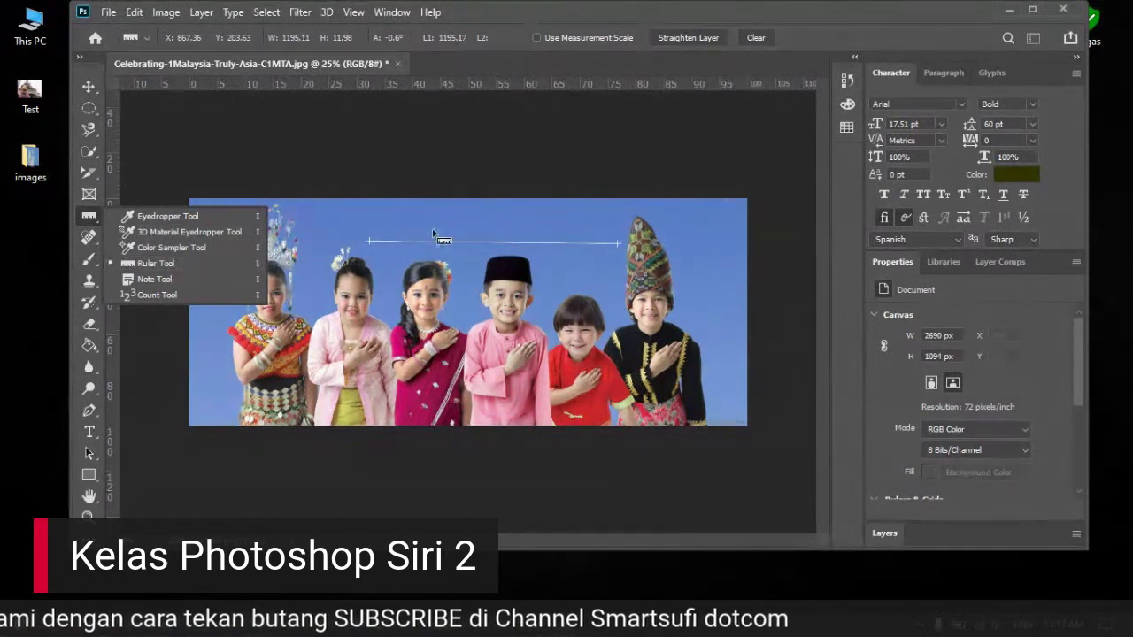
{"action": "left_click_drag", "start_coordinate": [361, 217], "coordinate": [636, 218]}
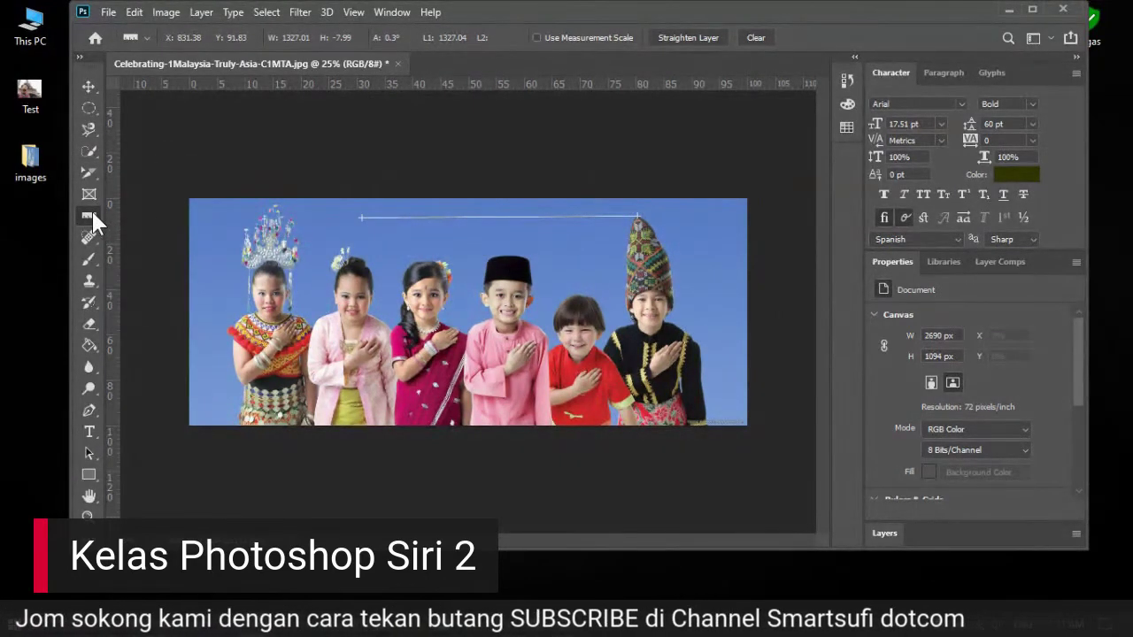
Step: Undo the stray edits to return to the photo without the rectangle
{"action": "key", "text": "ctrl+z"}
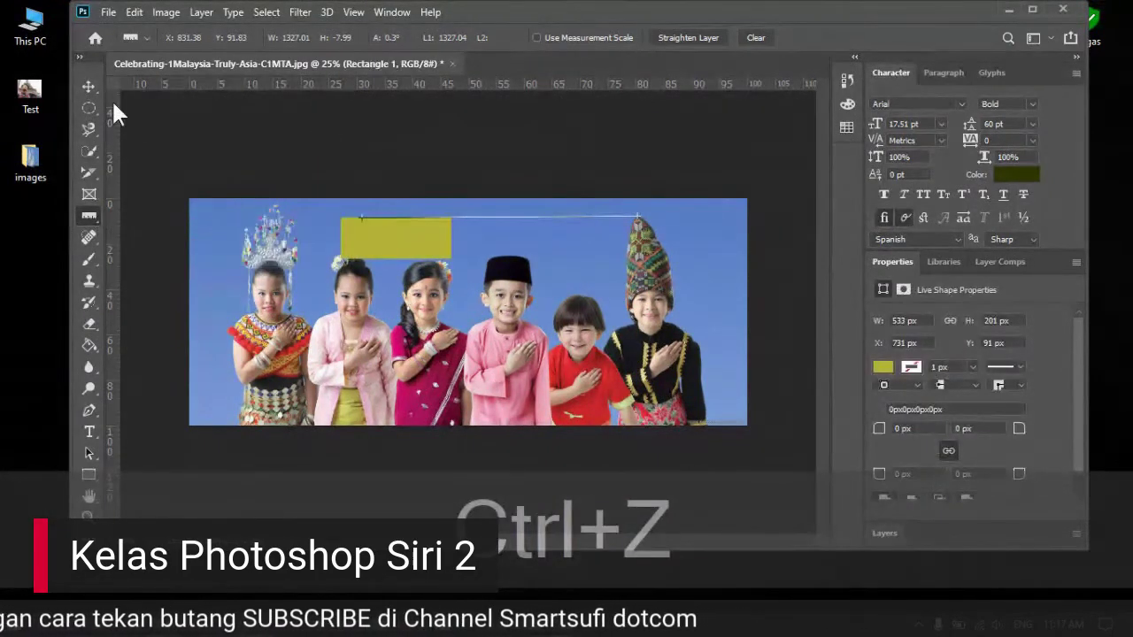
{"action": "left_click", "coordinate": [89, 86]}
{"action": "key", "text": "ctrl+z"}
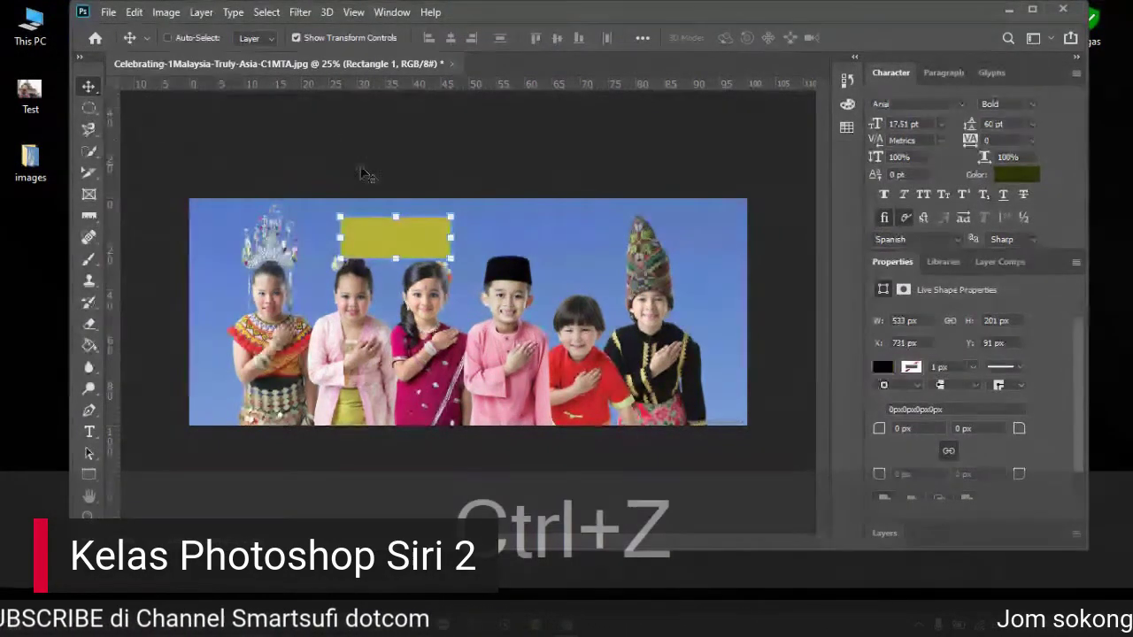
{"action": "key", "text": "ctrl+z"}
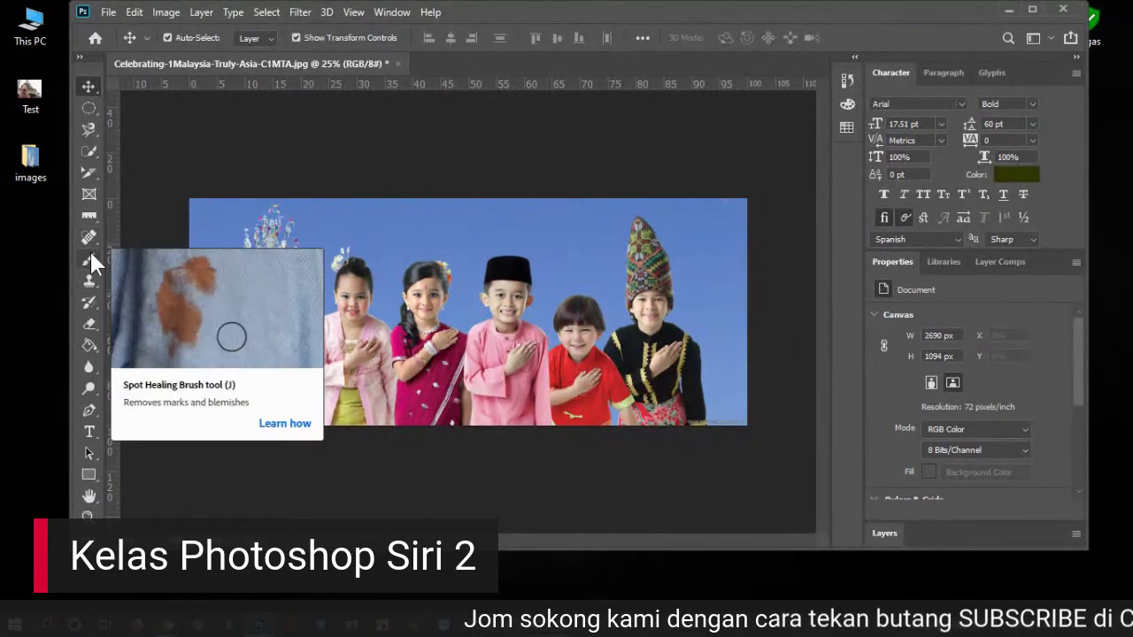
{"action": "left_click", "coordinate": [92, 213]}
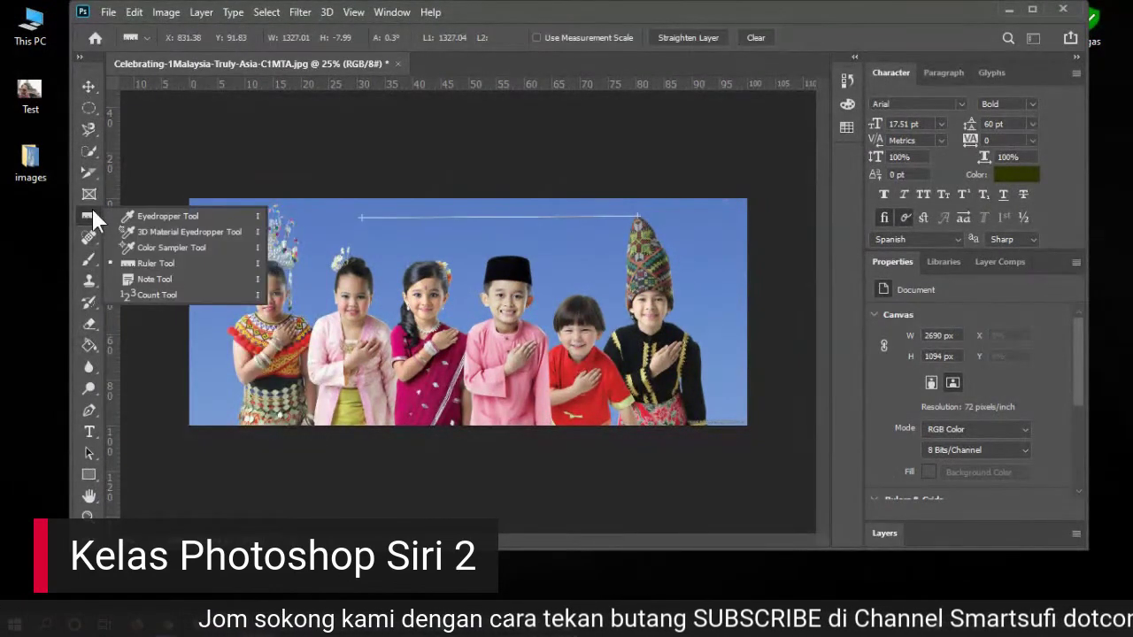
{"action": "left_click", "coordinate": [153, 280]}
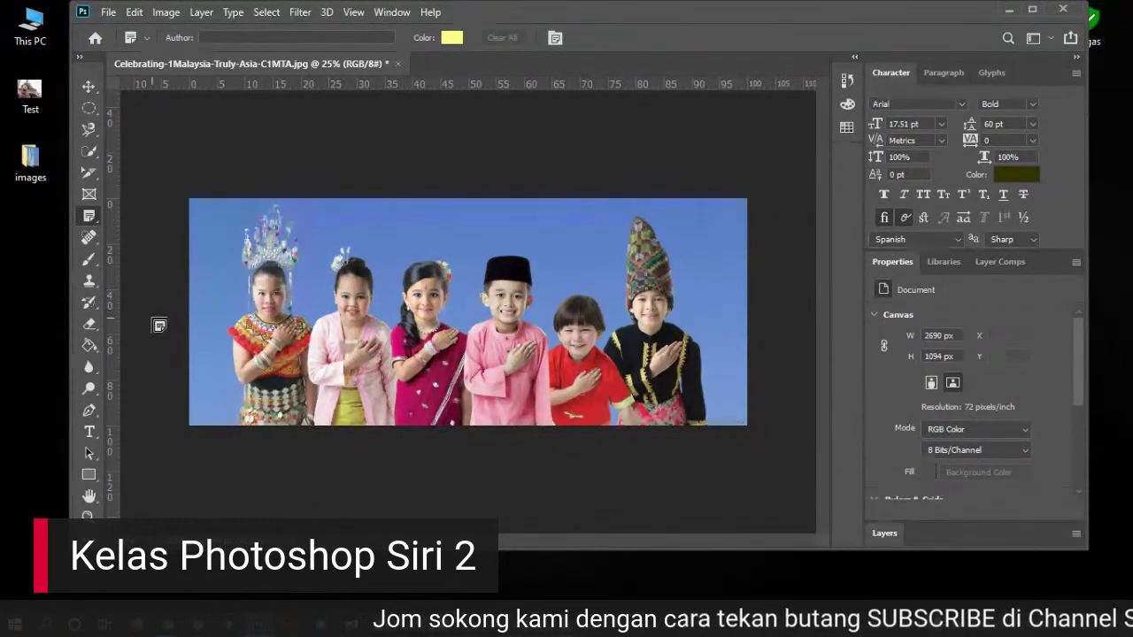
Step: Draw a wide dark olive rectangle, about 2826 × 157 px, across the photo's bottom
{"action": "left_click", "coordinate": [88, 475]}
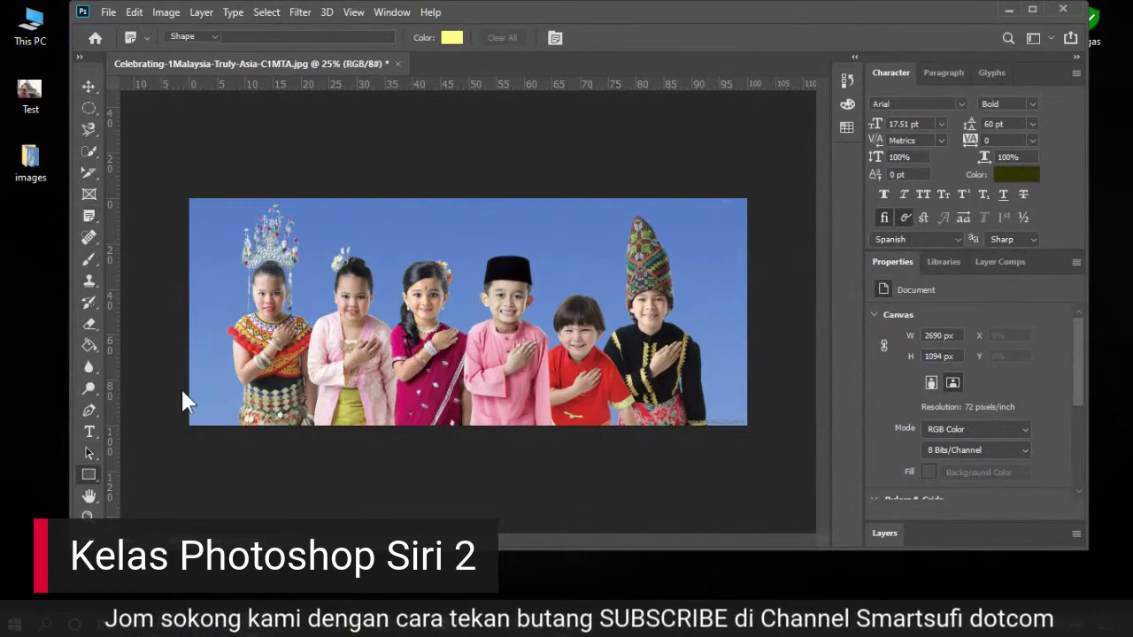
{"action": "left_click_drag", "start_coordinate": [176, 382], "coordinate": [761, 413]}
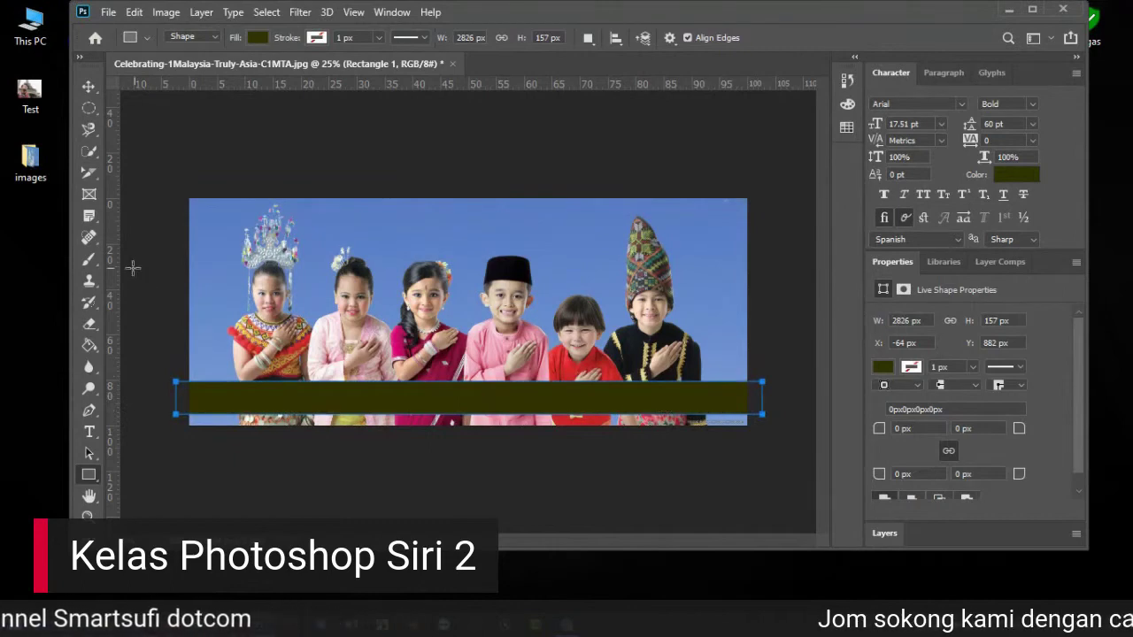
{"action": "left_click", "coordinate": [89, 217]}
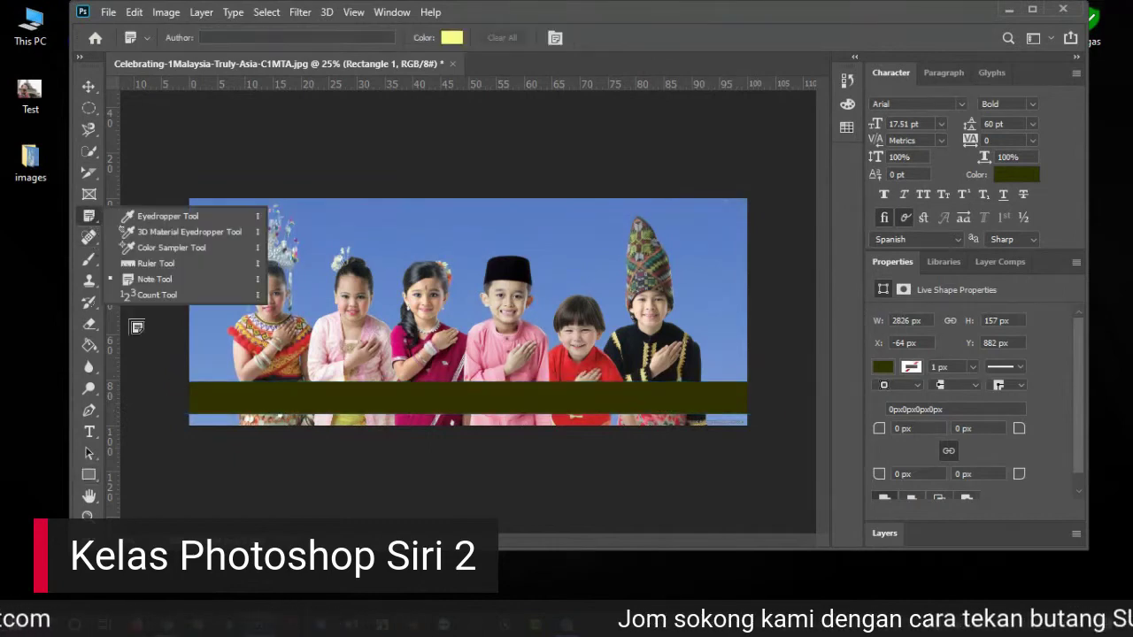
Step: Pin a note at the bar's left end reading 'Kaler code Fdfdtc'
{"action": "left_click", "coordinate": [170, 391]}
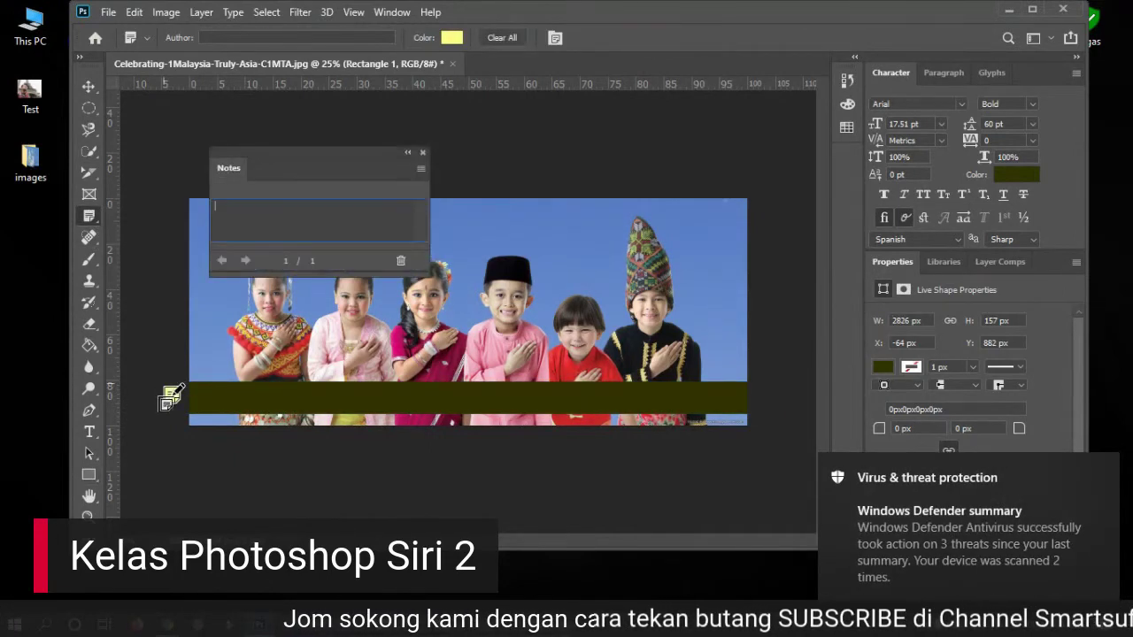
{"action": "left_click", "coordinate": [1106, 472]}
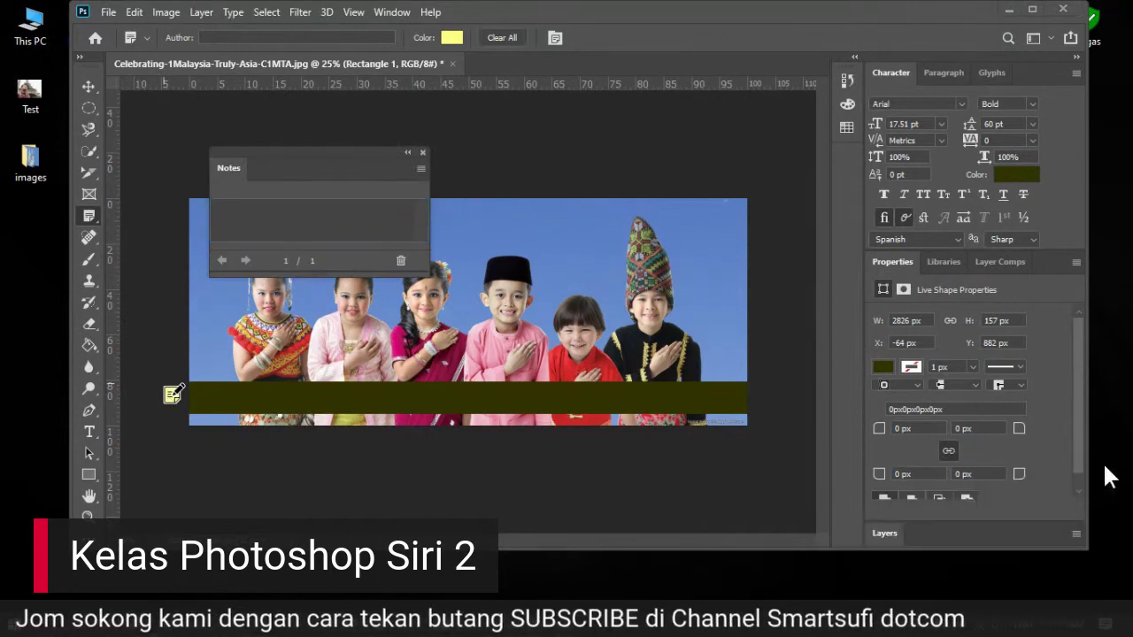
{"action": "left_click", "coordinate": [271, 218]}
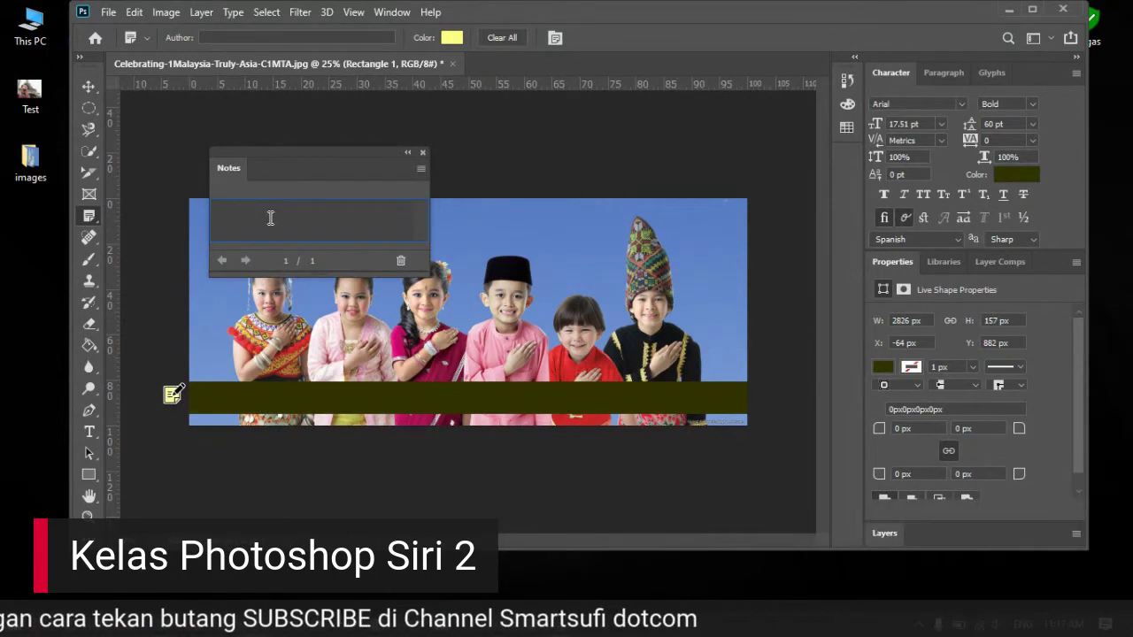
{"action": "type", "text": "Kaler c"}
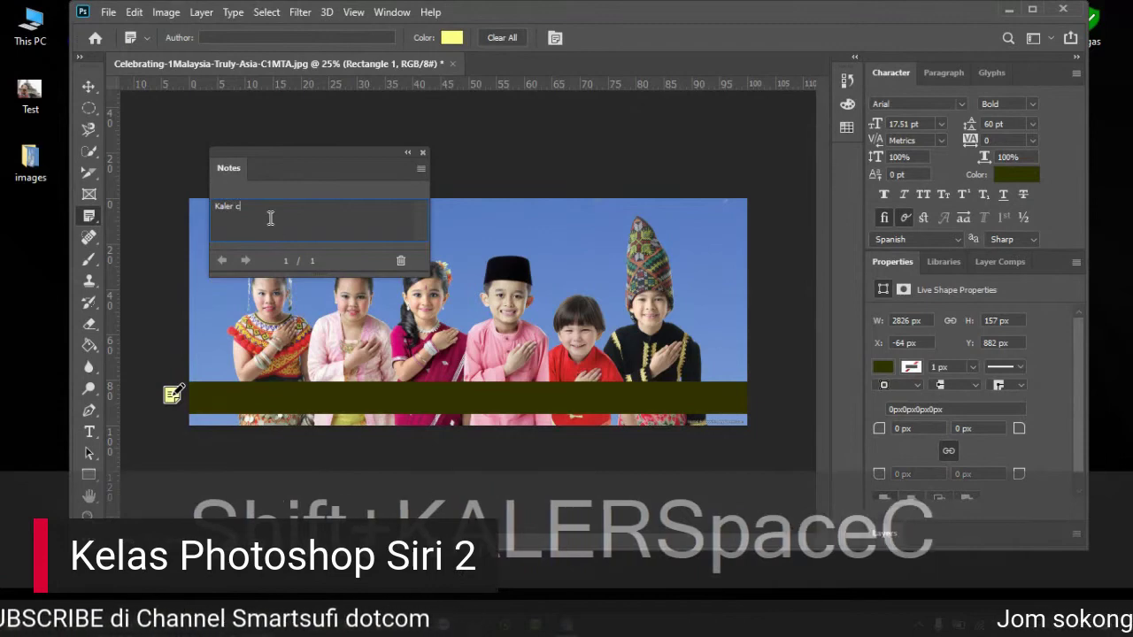
{"action": "type", "text": "ode"}
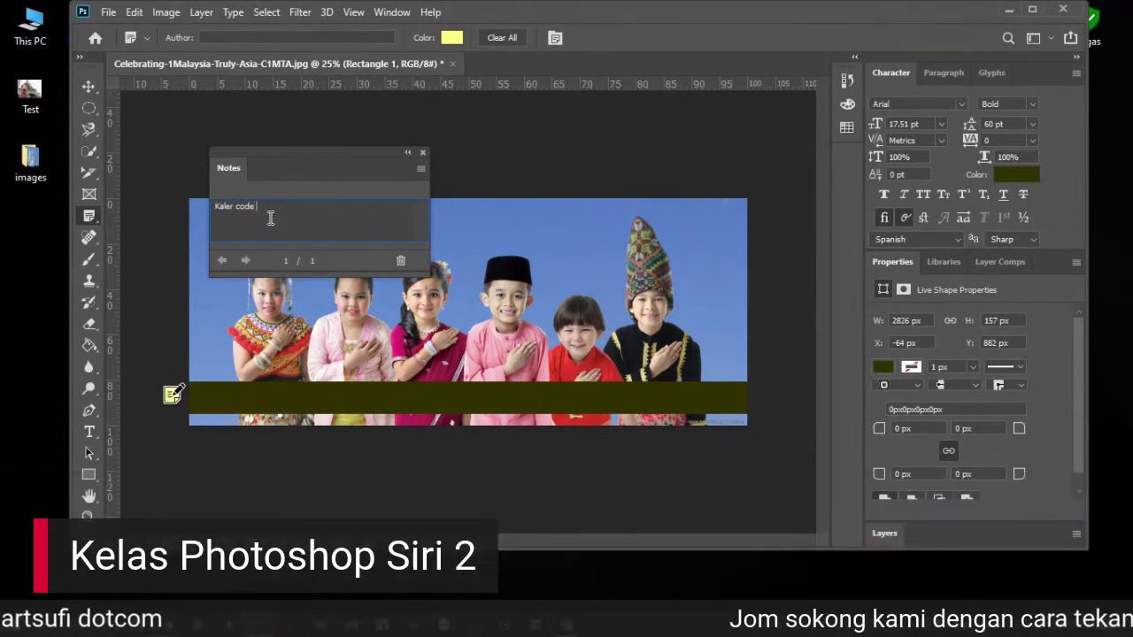
{"action": "type", "text": " Fdfd"}
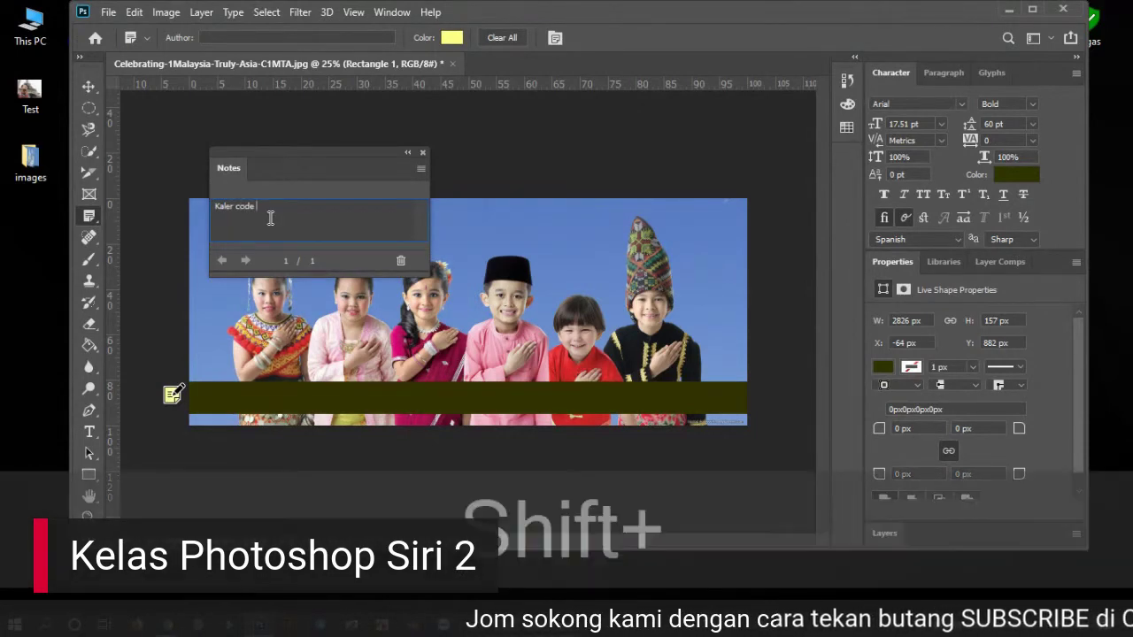
{"action": "type", "text": "tc"}
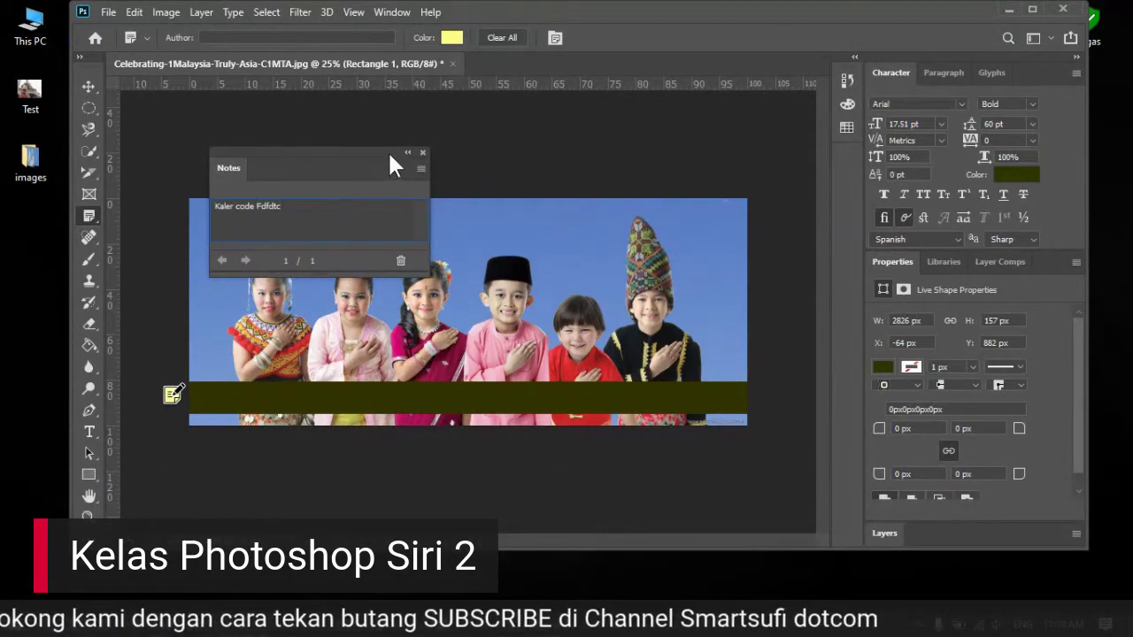
Step: Reposition the Notes panel and add a second note at the photo's top-right corner
{"action": "left_click", "coordinate": [407, 155]}
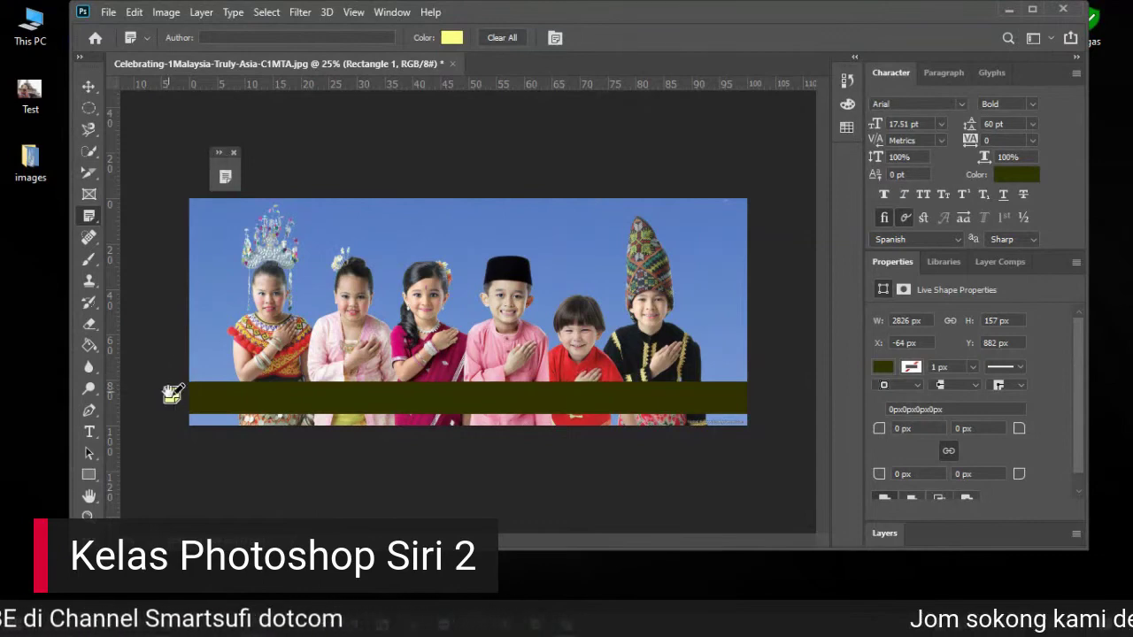
{"action": "left_click", "coordinate": [224, 177]}
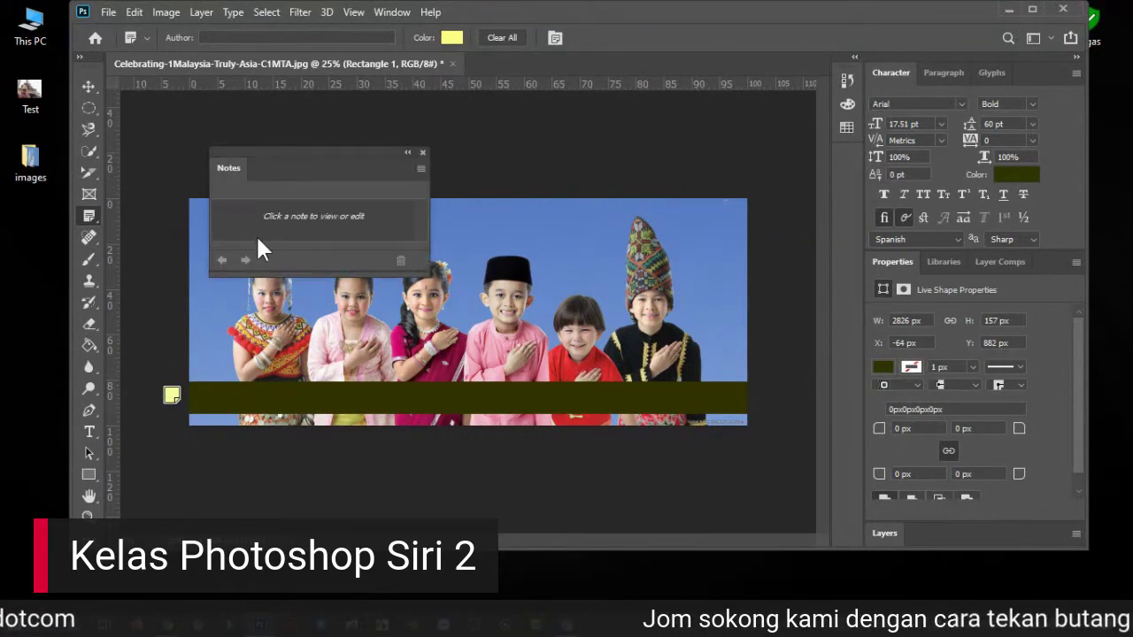
{"action": "left_click_drag", "start_coordinate": [306, 157], "coordinate": [250, 115]}
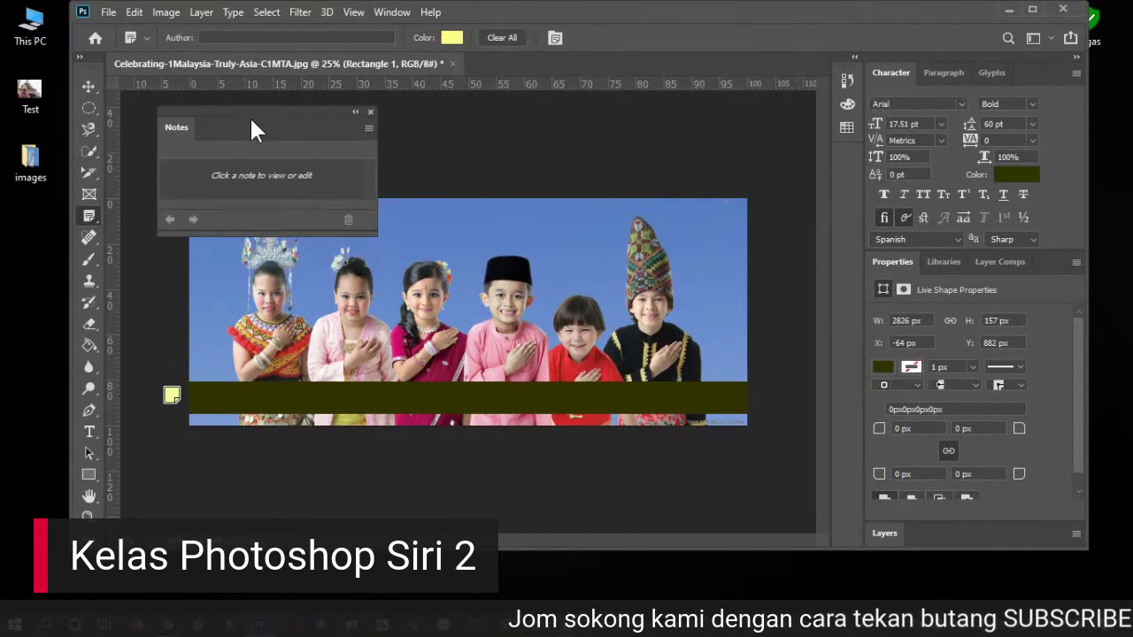
{"action": "left_click", "coordinate": [171, 396]}
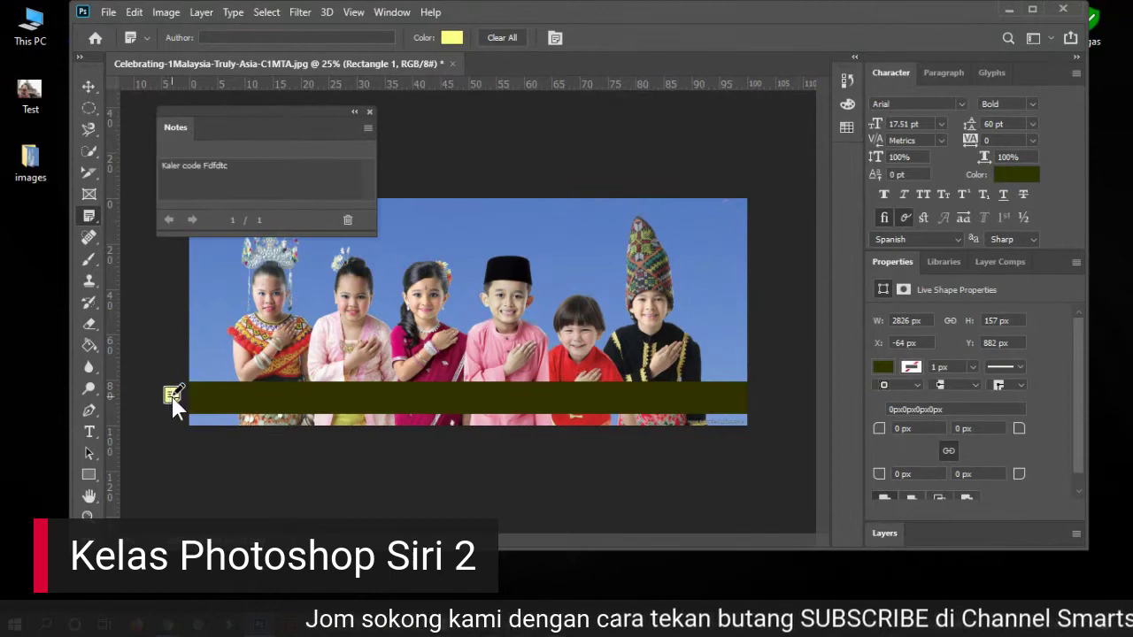
{"action": "left_click", "coordinate": [743, 185]}
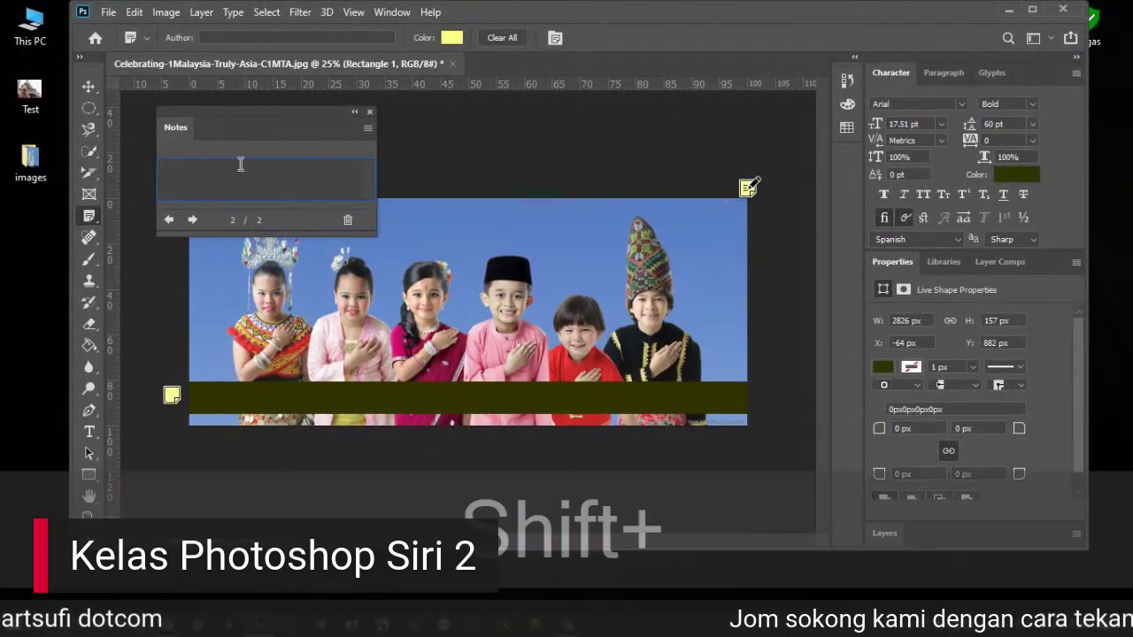
Step: Type 'Banner colour RED' into the second note and review both notes
{"action": "type", "text": "Banner"}
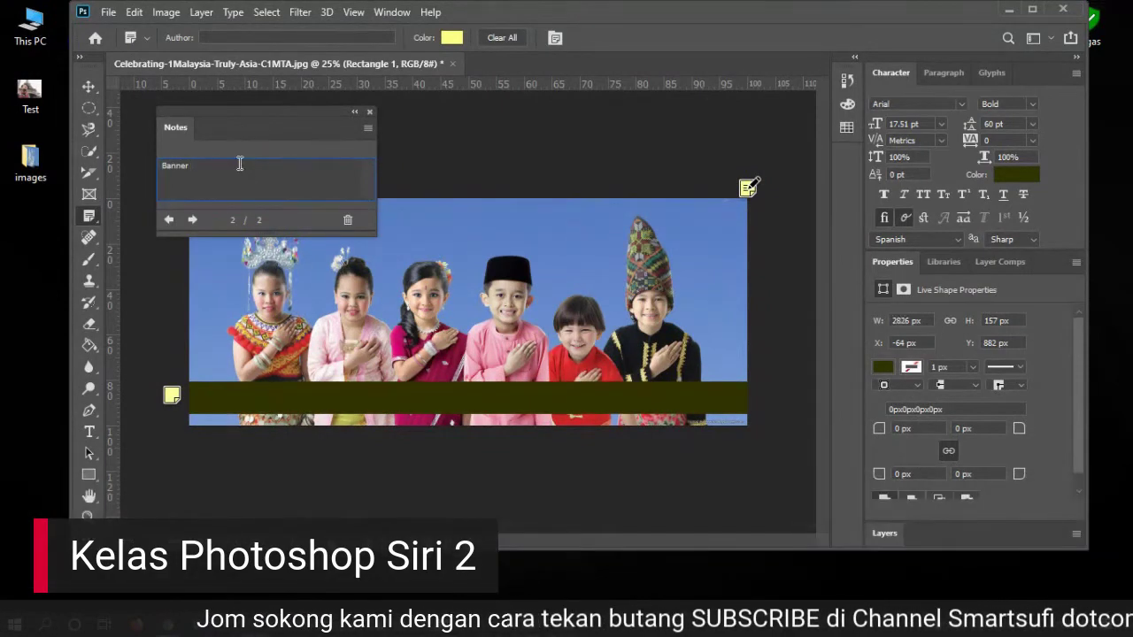
{"action": "type", "text": " colour"}
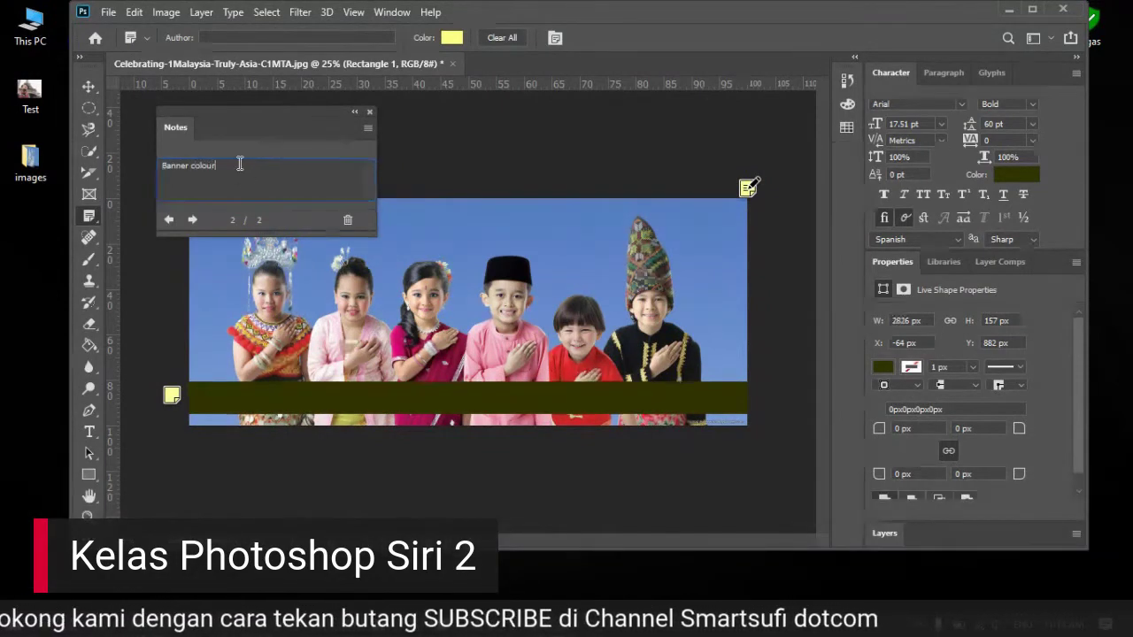
{"action": "type", "text": " RED"}
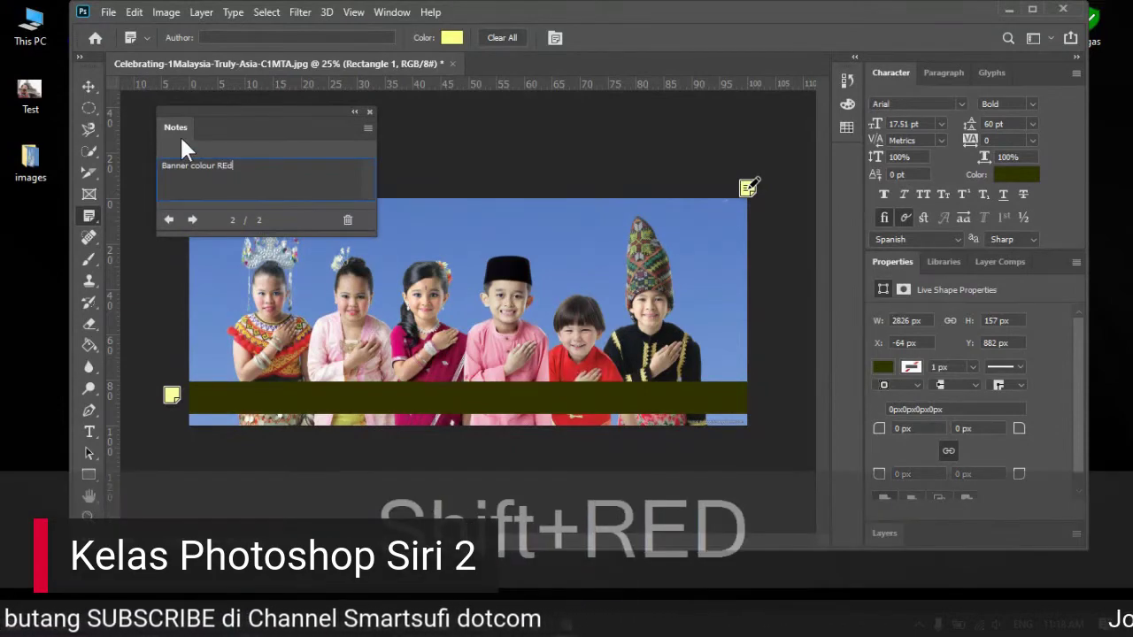
{"action": "key", "text": "BackSpace"}
{"action": "type", "text": "D"}
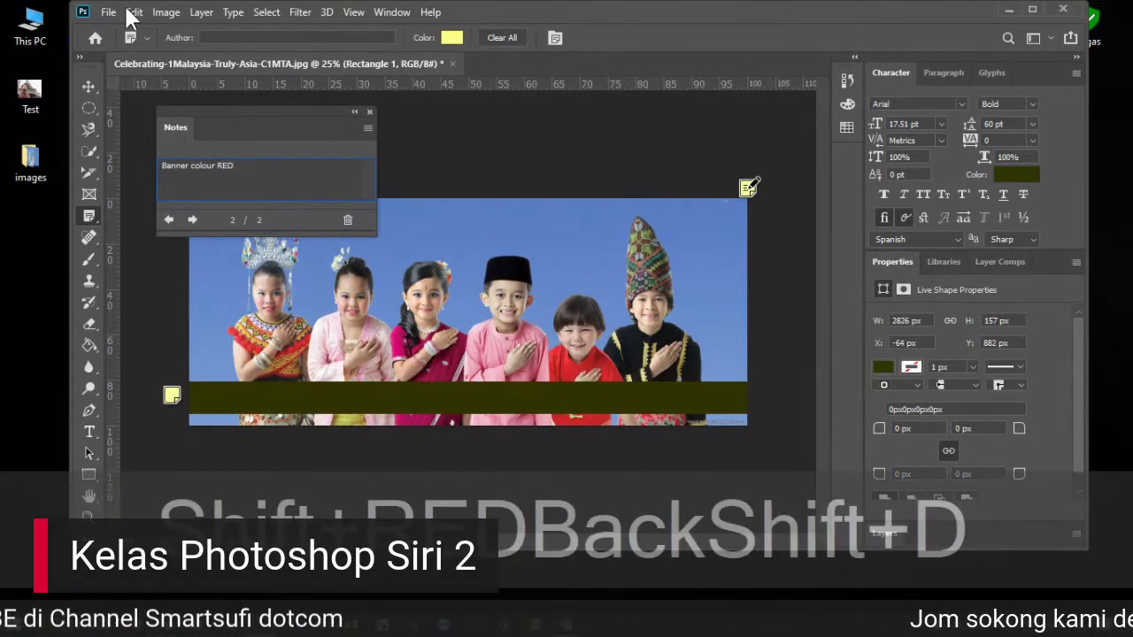
{"action": "left_click", "coordinate": [172, 396]}
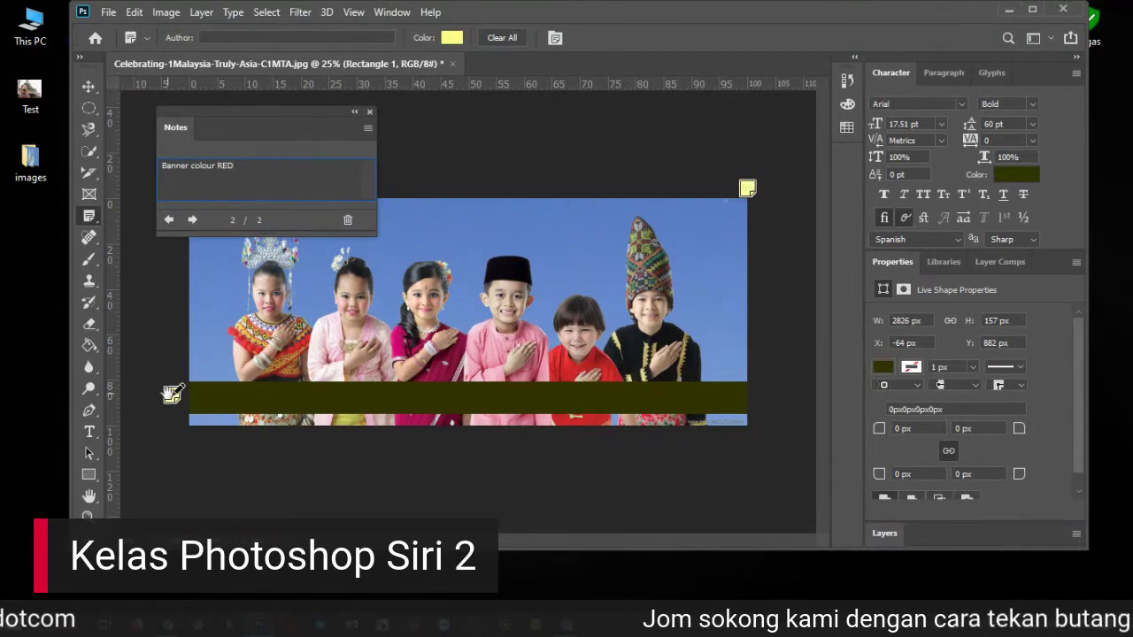
{"action": "left_click", "coordinate": [747, 188]}
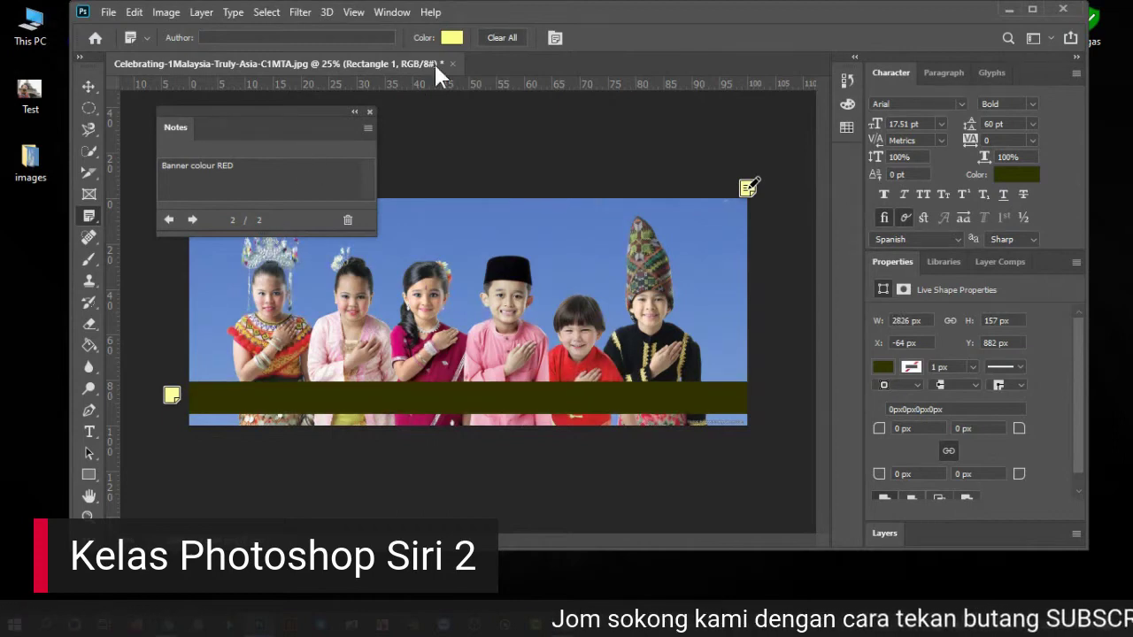
Step: Close the Notes panel and clear all notes from the image
{"action": "left_click", "coordinate": [369, 112]}
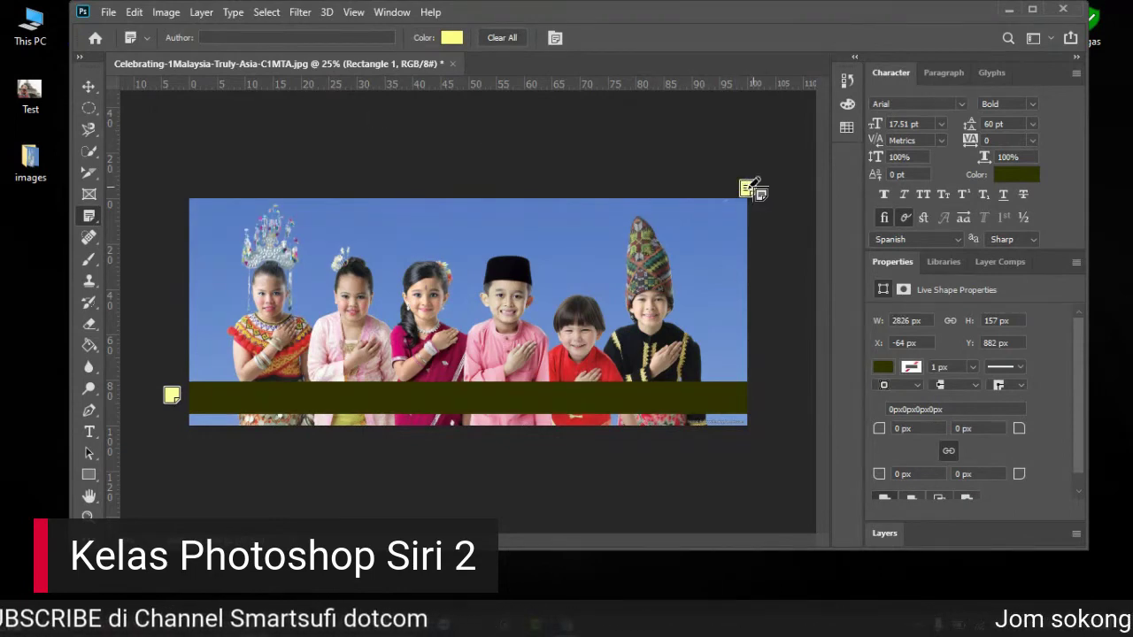
{"action": "left_click", "coordinate": [501, 38]}
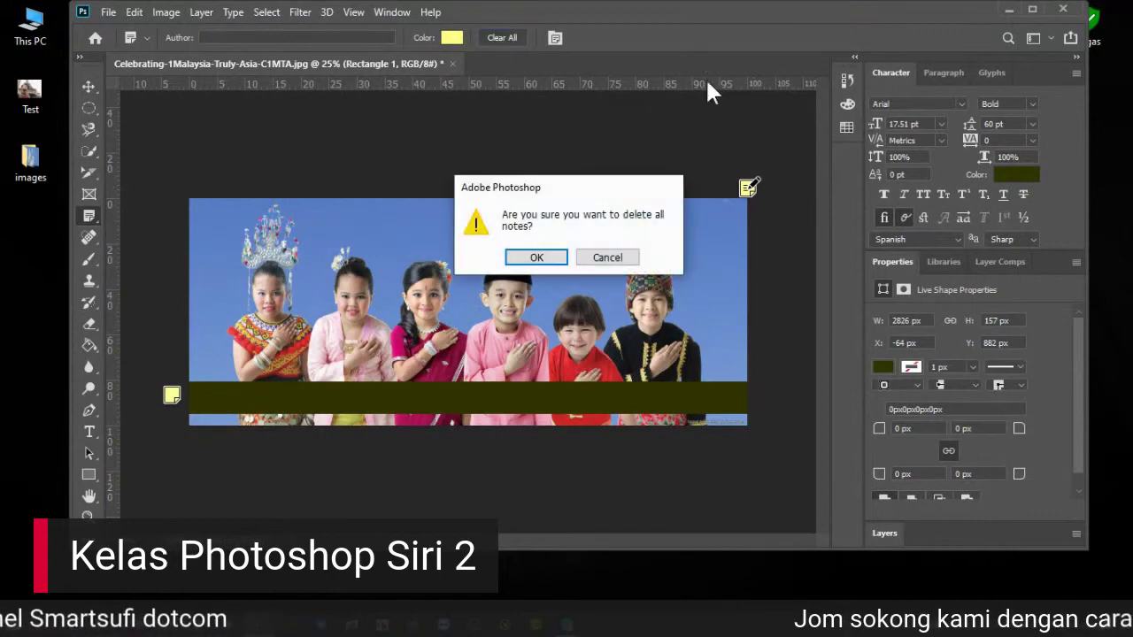
{"action": "left_click", "coordinate": [536, 262]}
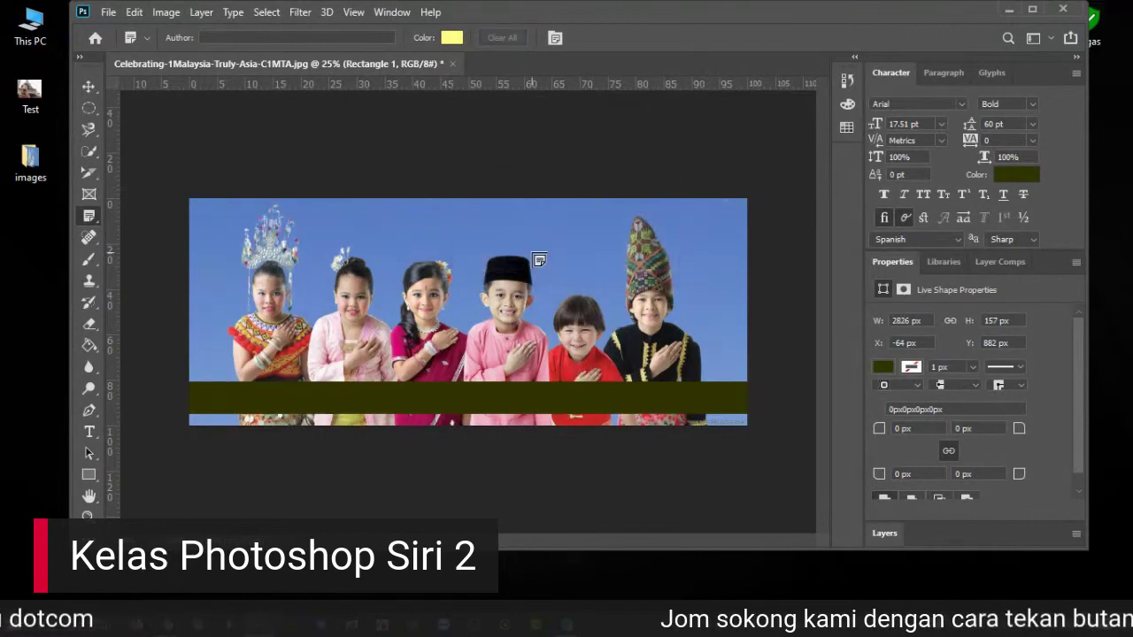
{"action": "right_click", "coordinate": [89, 217]}
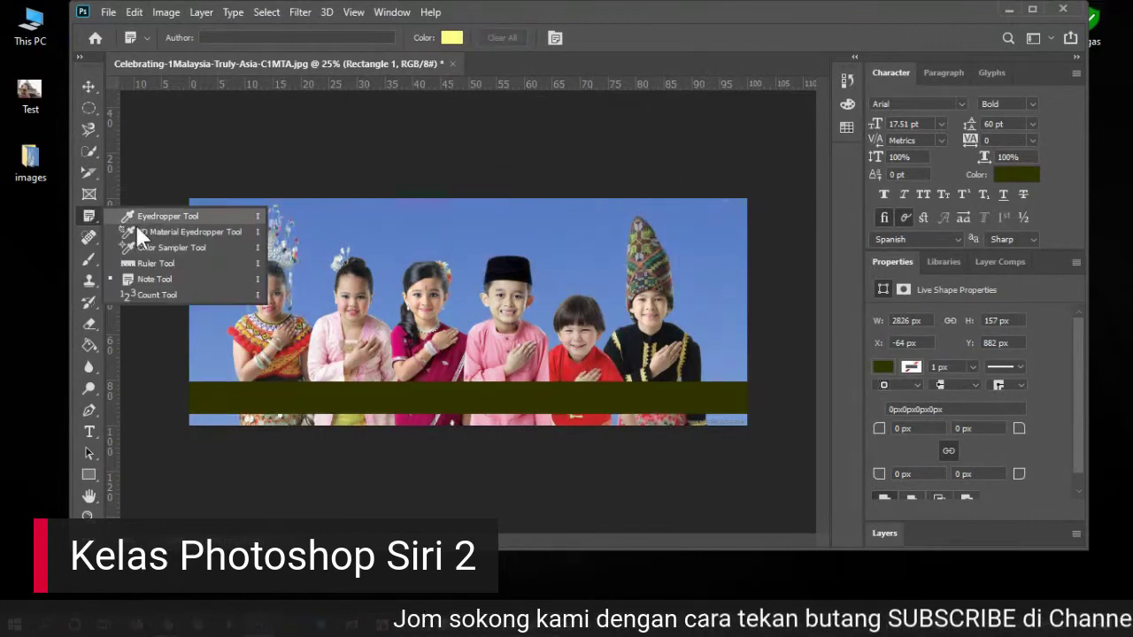
Step: Place four count markers with the Count Tool across the sky and children
{"action": "left_click", "coordinate": [191, 294]}
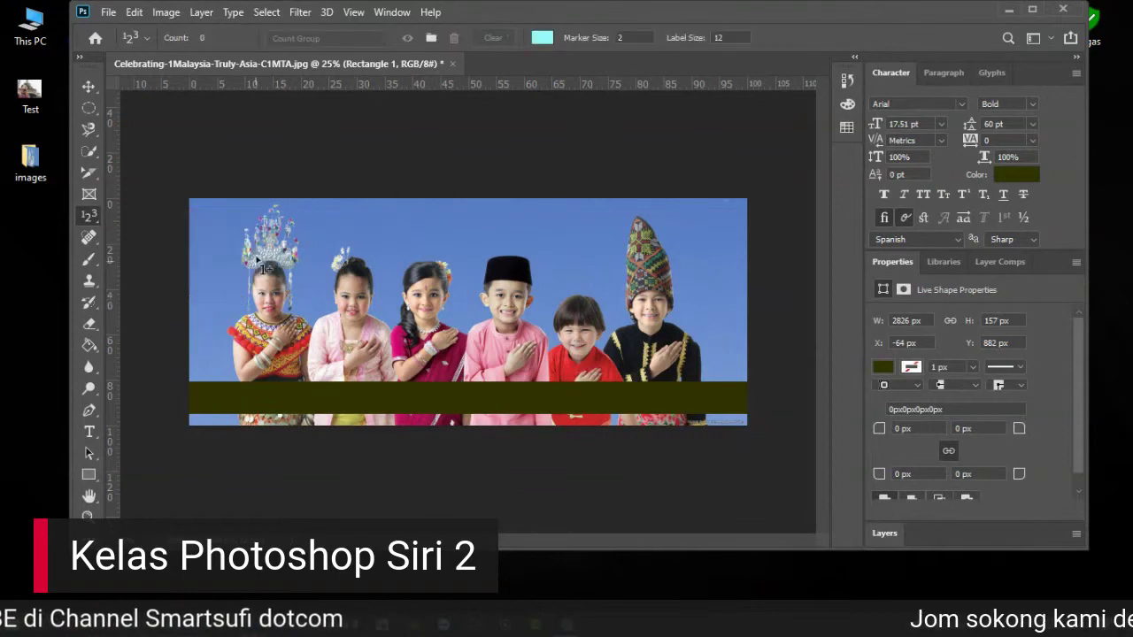
{"action": "left_click", "coordinate": [230, 205]}
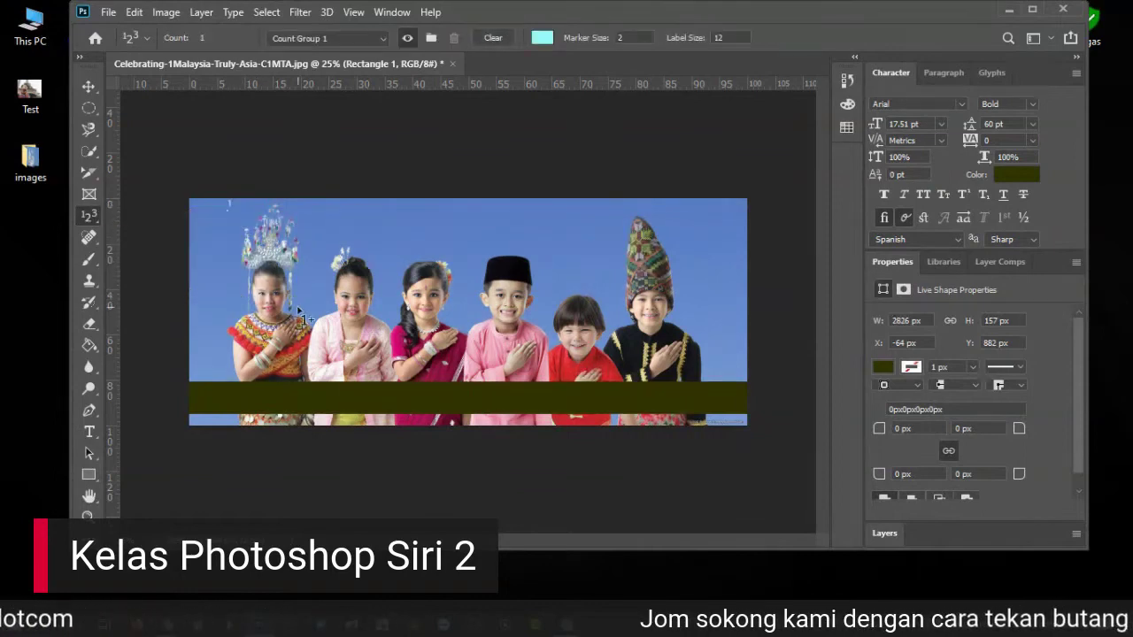
{"action": "left_click", "coordinate": [381, 266]}
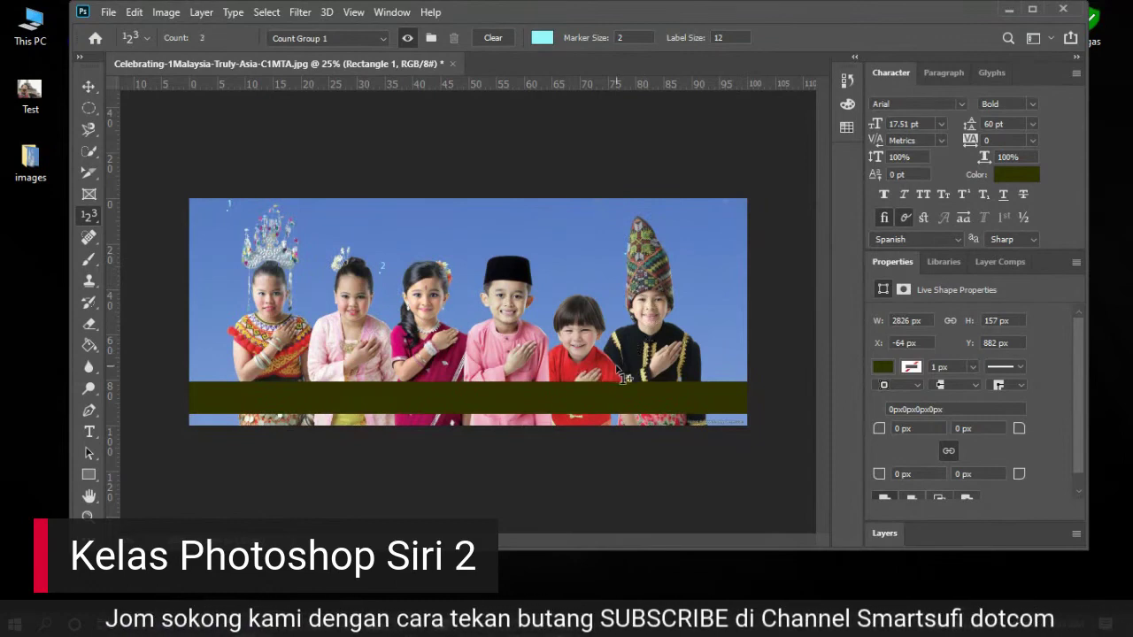
{"action": "left_click", "coordinate": [566, 350]}
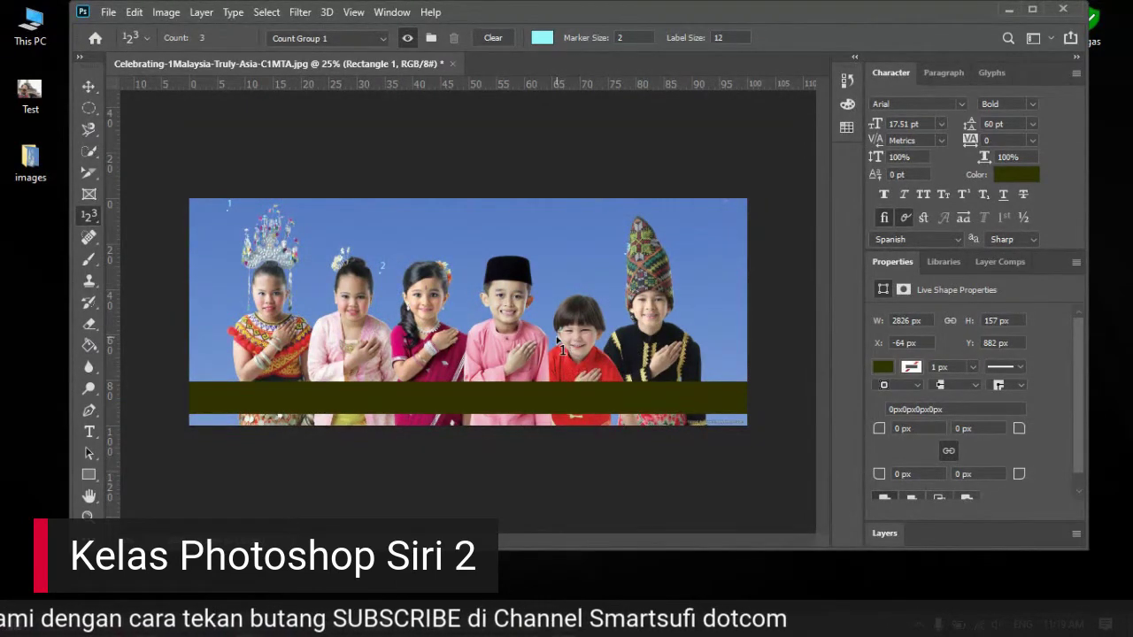
{"action": "left_click", "coordinate": [557, 341]}
Step: Set the count Marker Size to 10 and Label Size to 20
{"action": "left_click", "coordinate": [588, 38]}
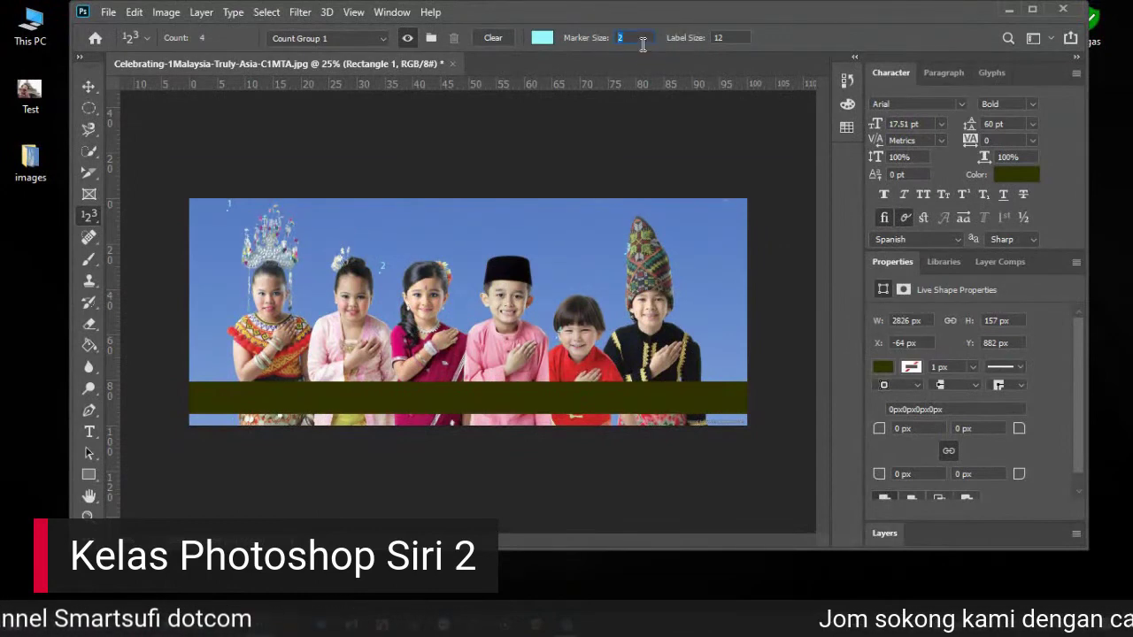
{"action": "left_click", "coordinate": [615, 37]}
{"action": "left_click", "coordinate": [630, 36]}
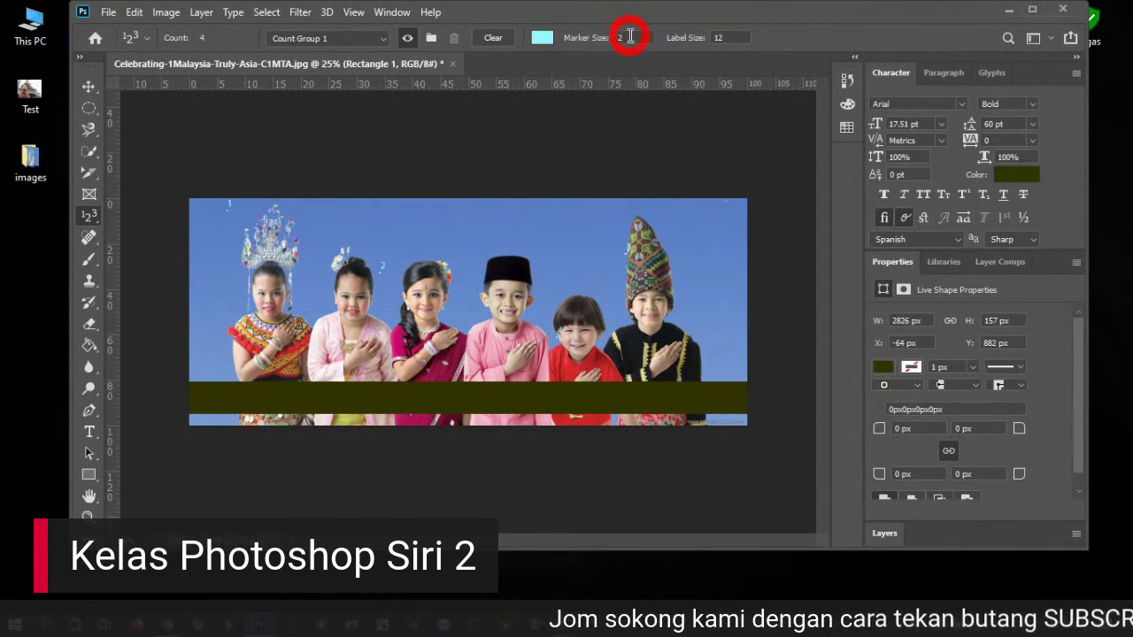
{"action": "left_click_drag", "start_coordinate": [625, 36], "coordinate": [634, 102]}
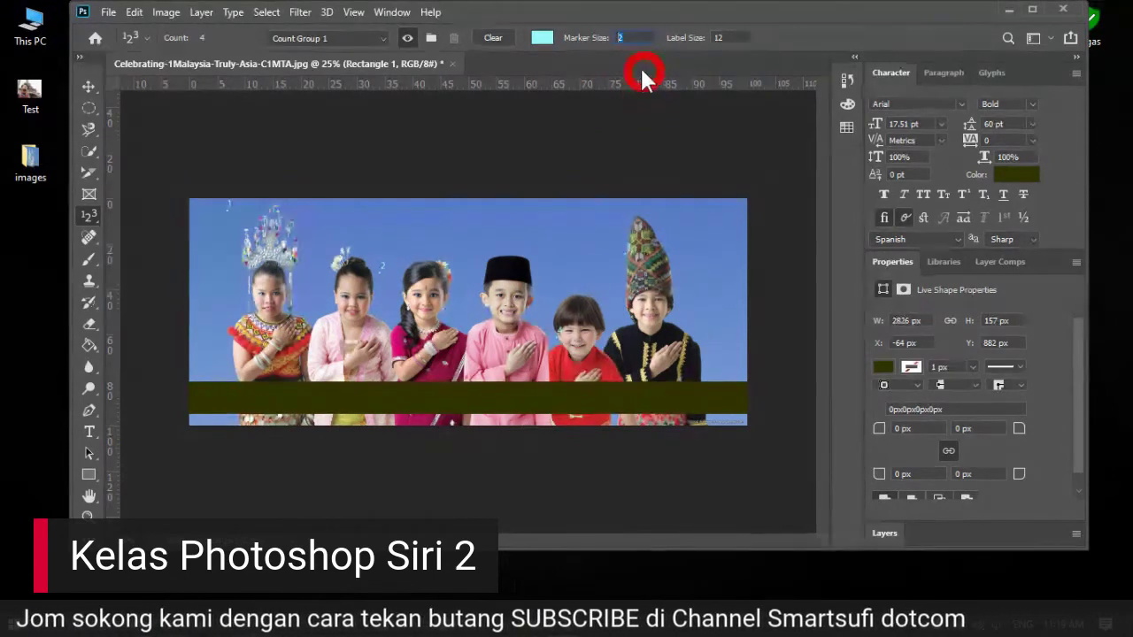
{"action": "type", "text": "10"}
{"action": "key", "text": "Return"}
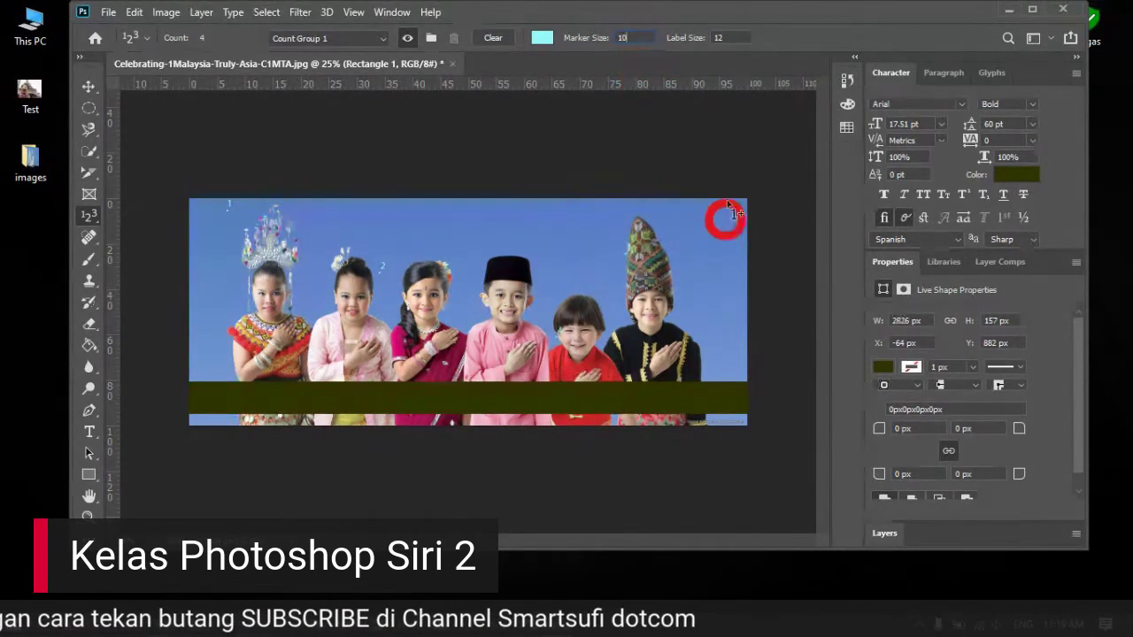
{"action": "left_click", "coordinate": [713, 42]}
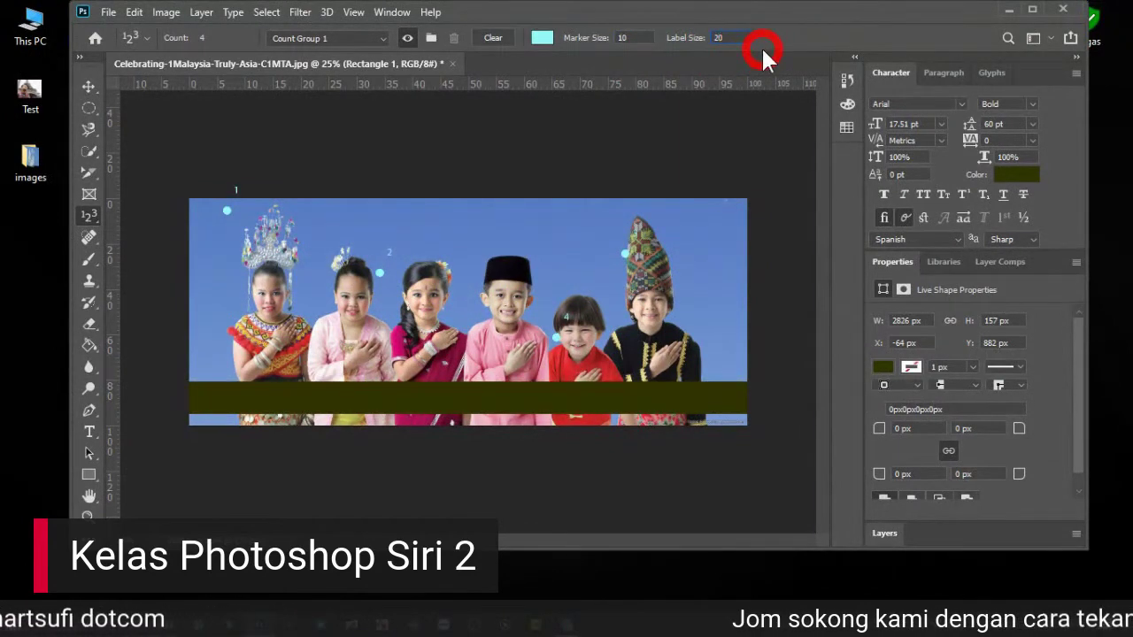
{"action": "key", "text": "Return"}
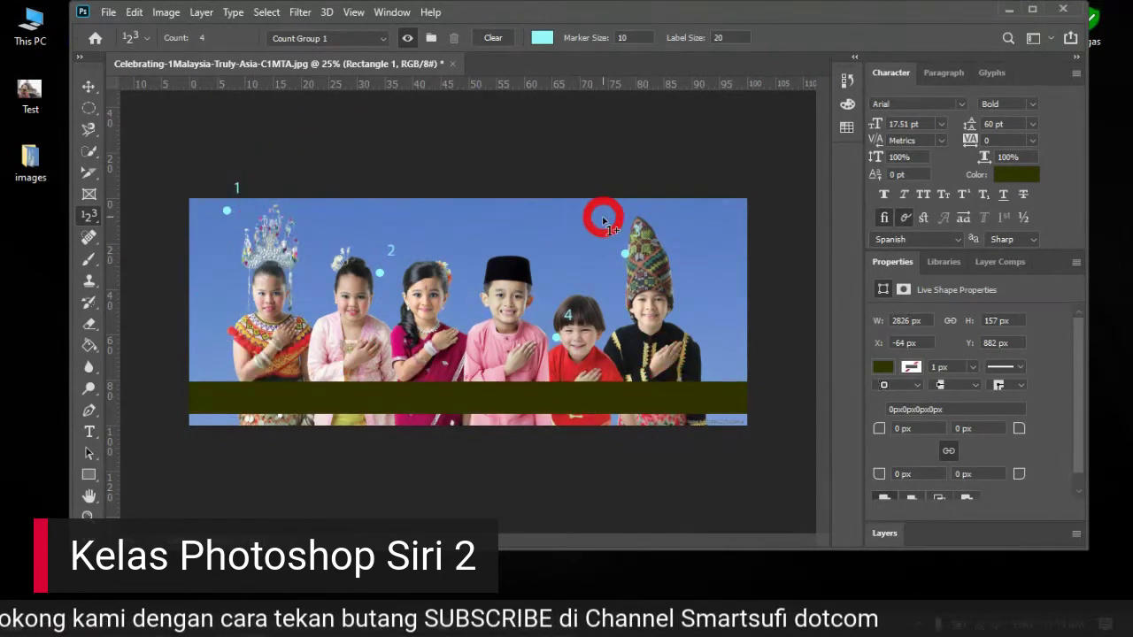
Step: Add count markers 5, 6 and 7 by the left girl, right edge and middle sky
{"action": "left_click", "coordinate": [219, 338]}
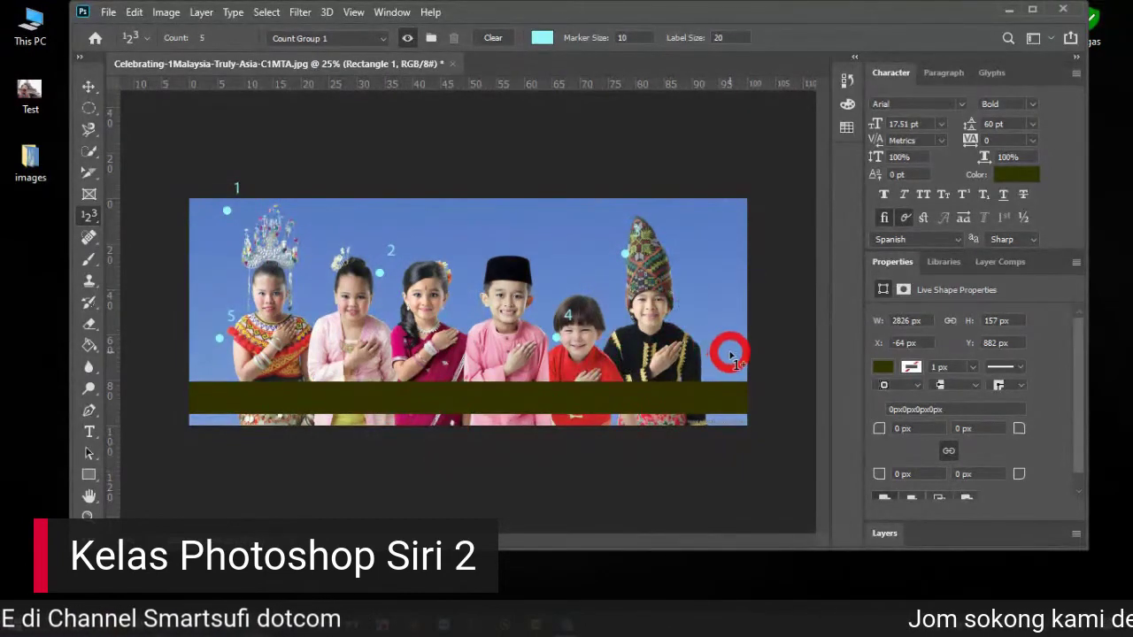
{"action": "left_click", "coordinate": [730, 353]}
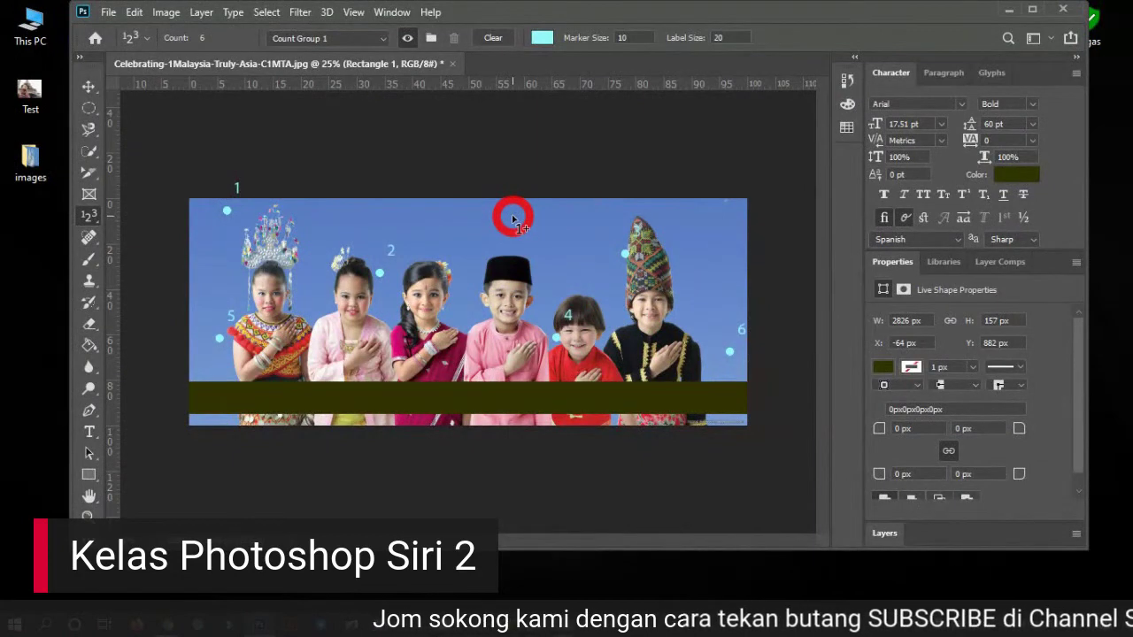
{"action": "left_click", "coordinate": [513, 217]}
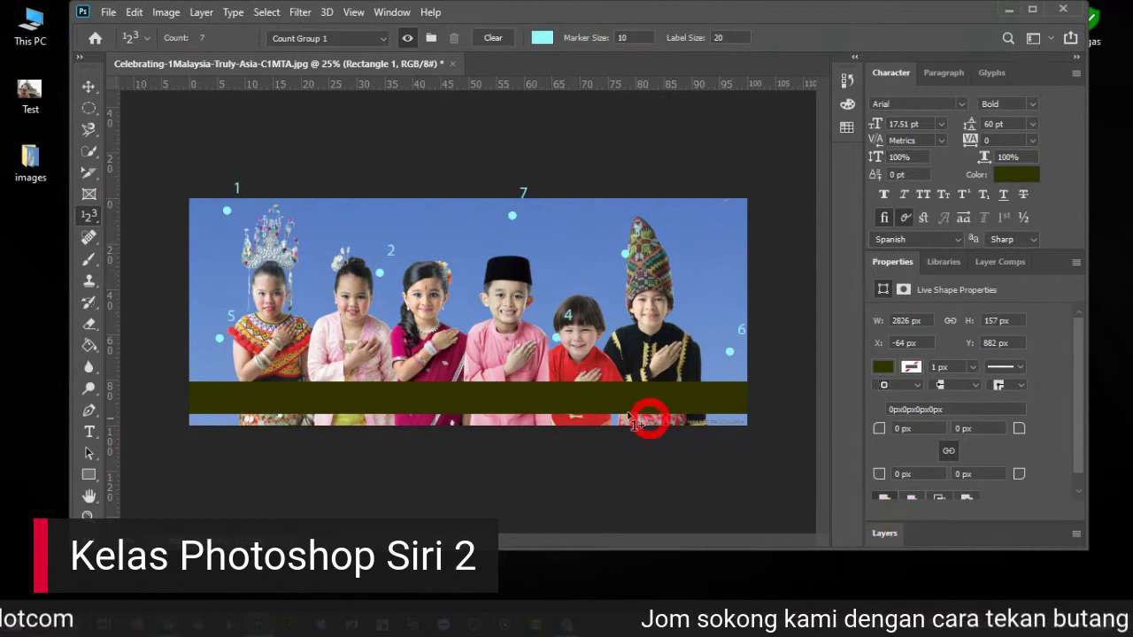
Step: Close the photo without saving and drag the Photoshop window down-right to reveal the desktop
{"action": "left_click", "coordinate": [451, 63]}
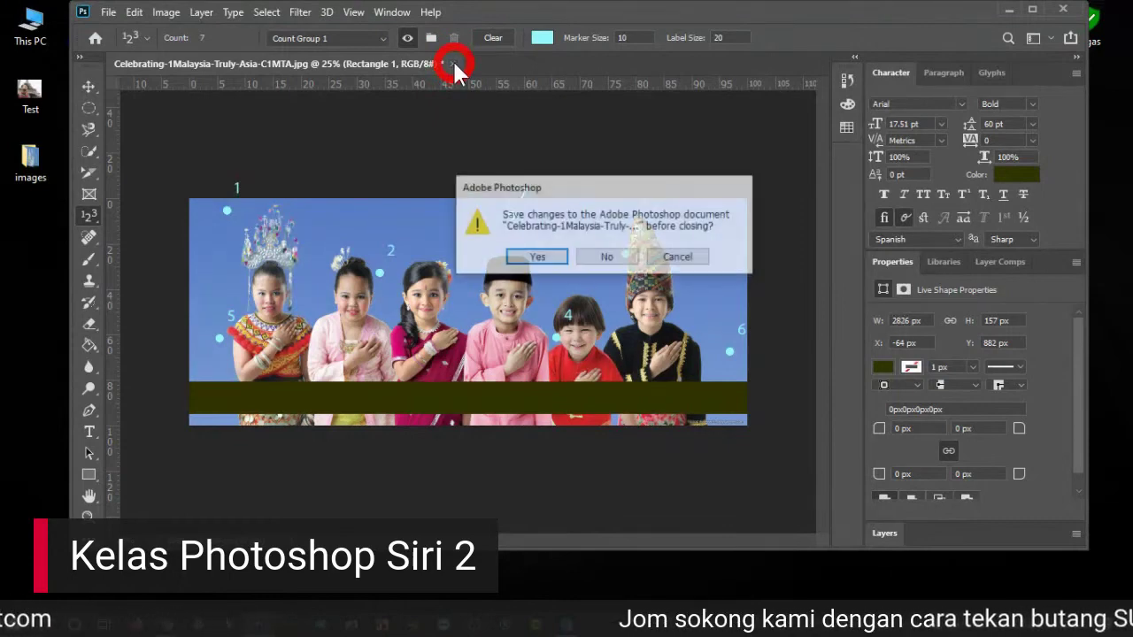
{"action": "left_click", "coordinate": [588, 253]}
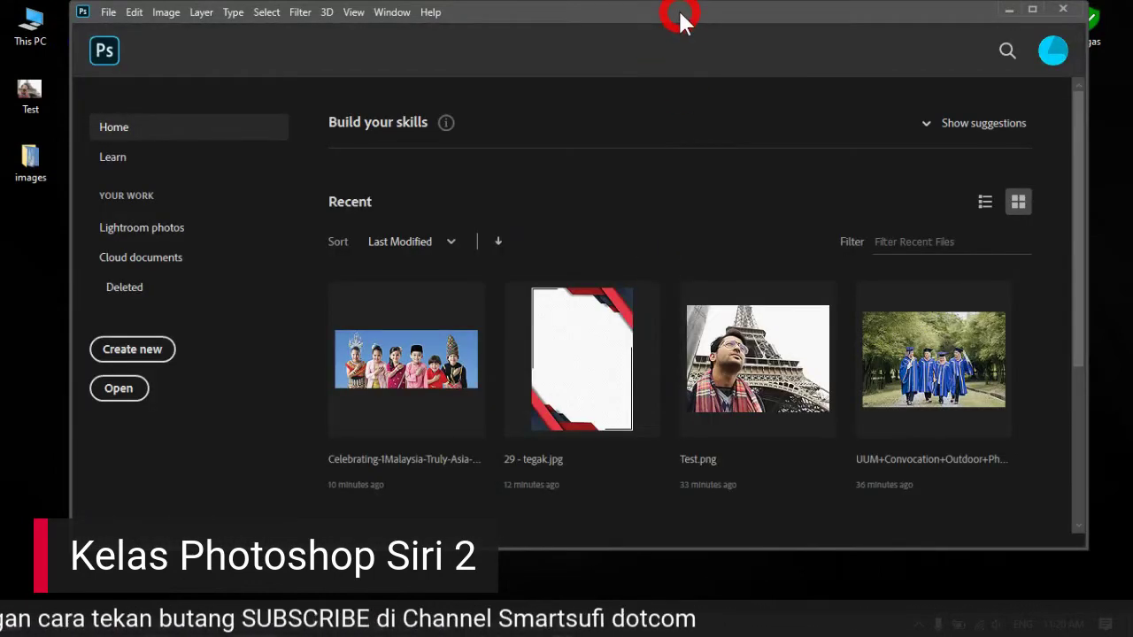
{"action": "left_click_drag", "start_coordinate": [671, 14], "coordinate": [779, 83]}
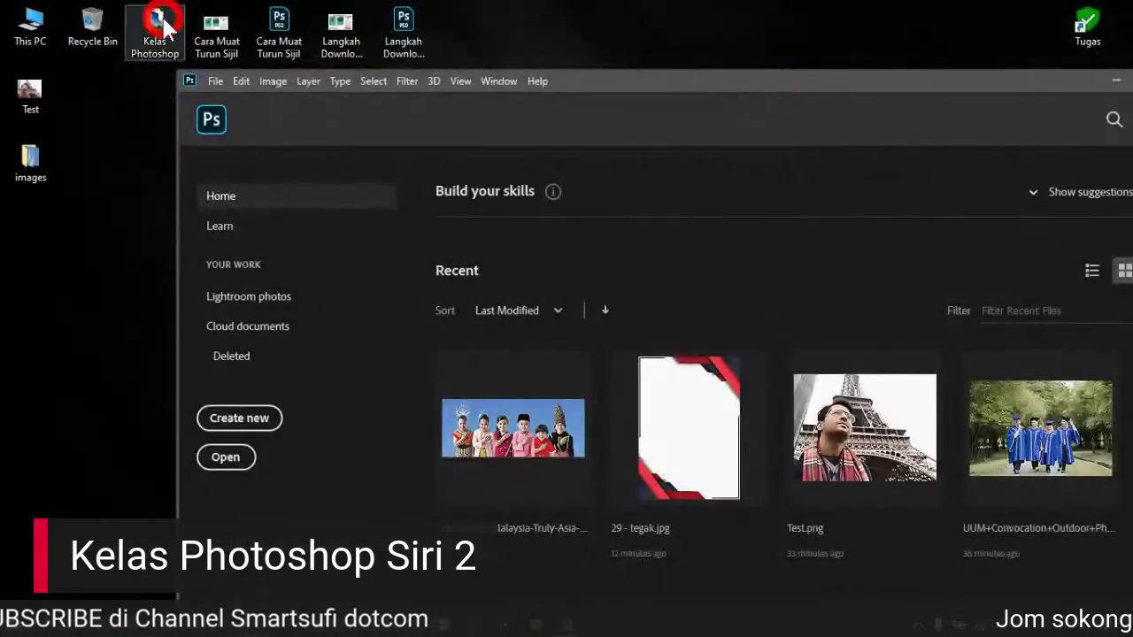
Step: Open the line-art image 1206b6e8365b0779f9f6bae28884b983.png from the Kelas Photoshop folder in Photoshop
{"action": "double_click", "coordinate": [150, 39]}
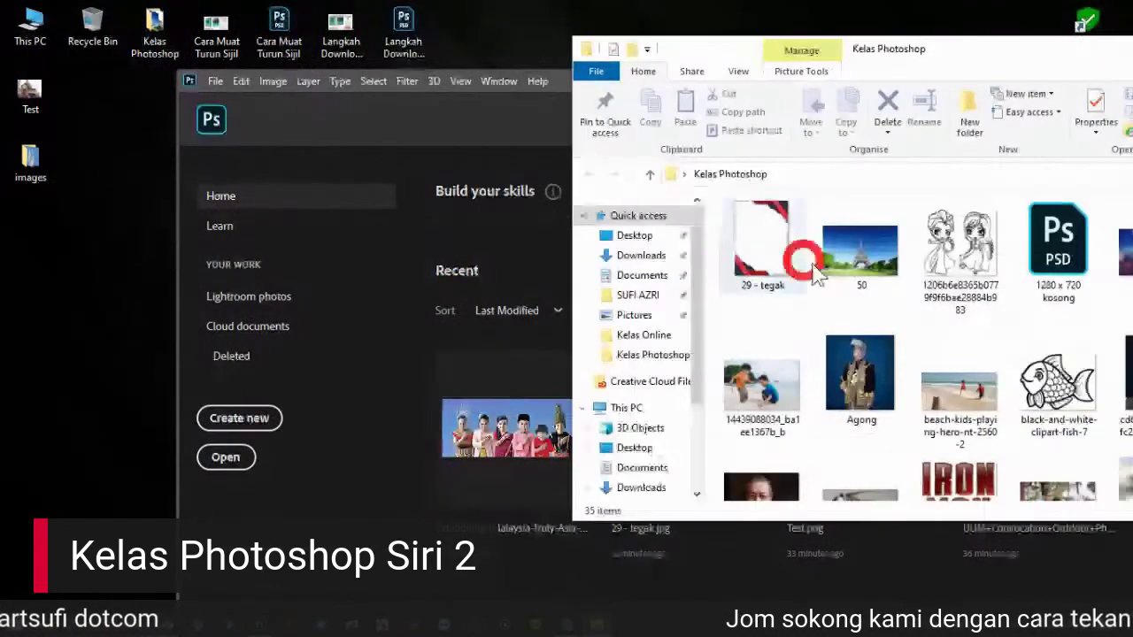
{"action": "left_click_drag", "start_coordinate": [969, 249], "coordinate": [471, 345]}
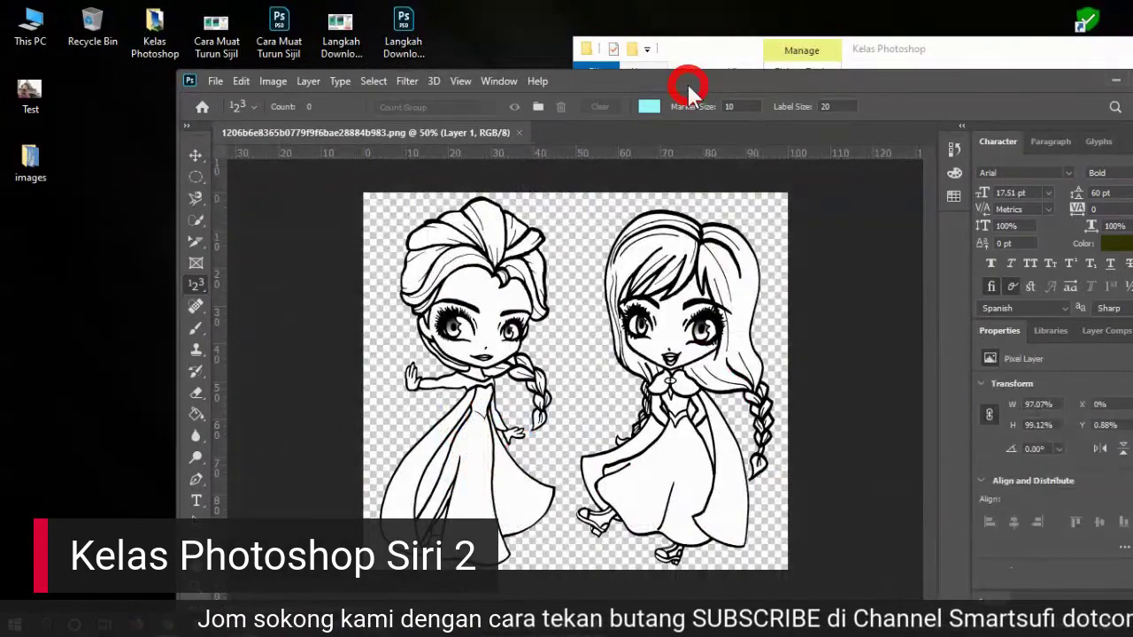
{"action": "left_click_drag", "start_coordinate": [685, 81], "coordinate": [556, 14]}
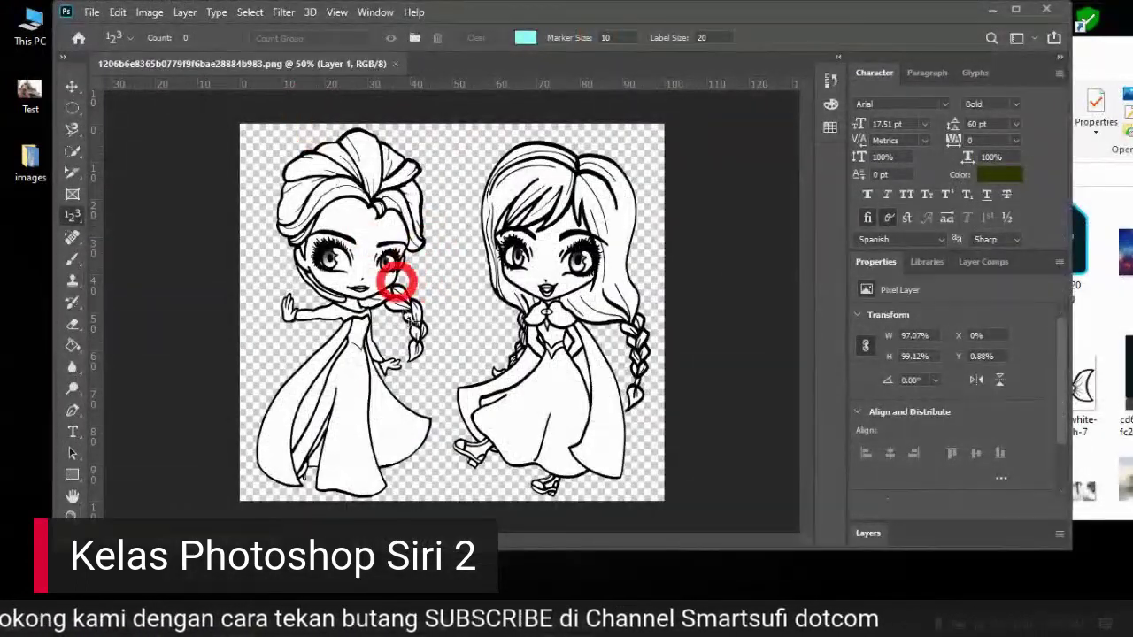
Step: Sample white ffffff from Elsa's drawing with the Eyedropper and check it in the Color Picker
{"action": "key", "text": "F8"}
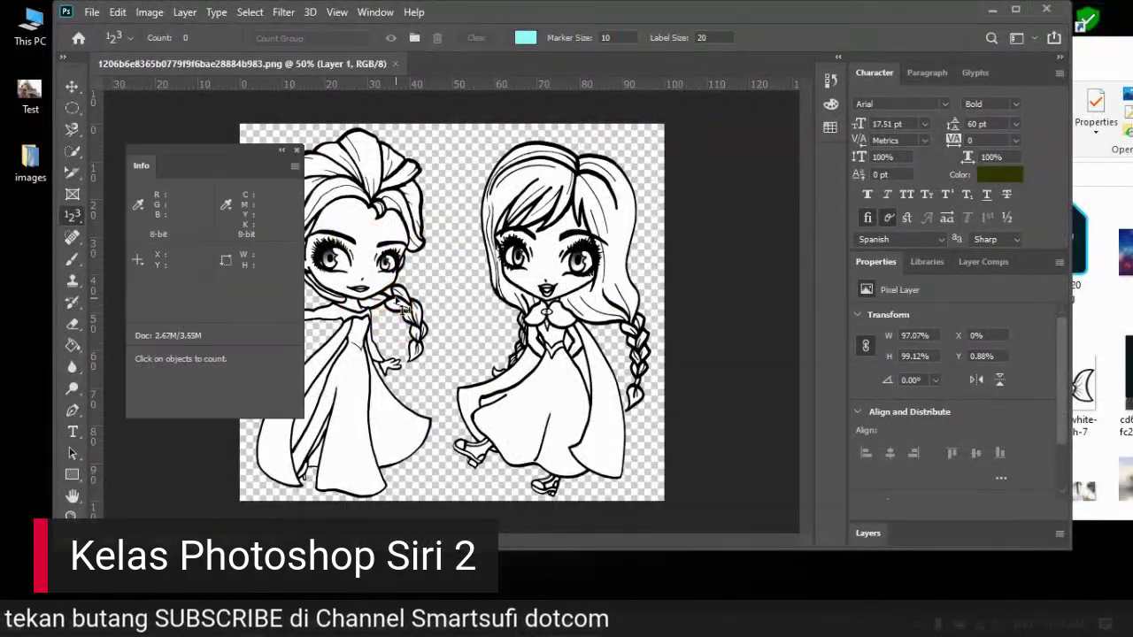
{"action": "left_click", "coordinate": [298, 151]}
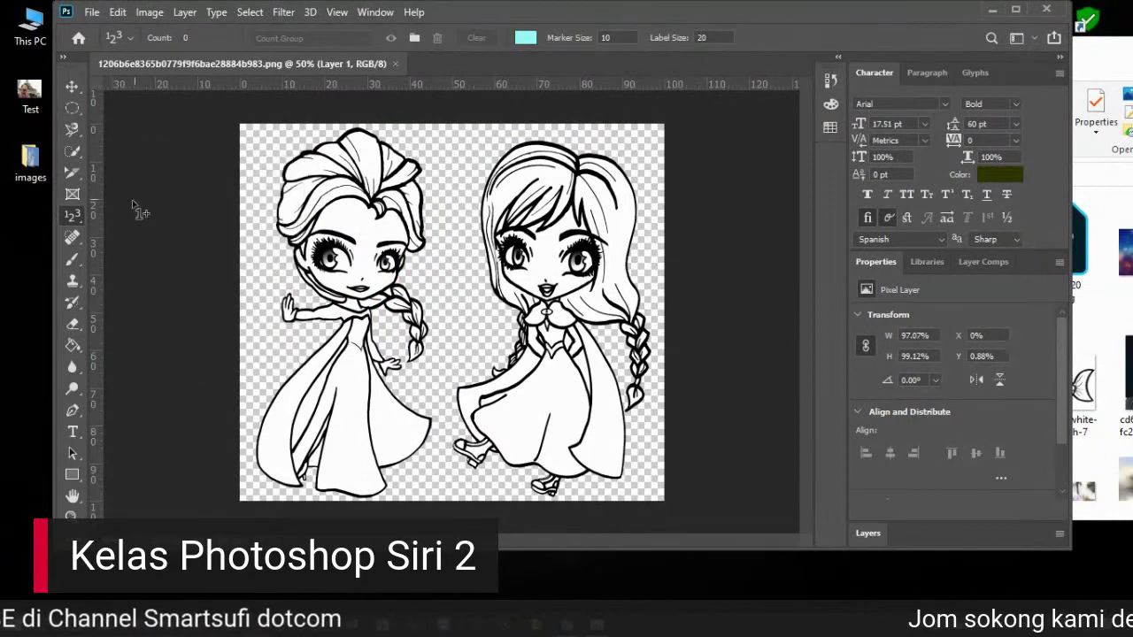
{"action": "right_click", "coordinate": [75, 217]}
{"action": "left_click", "coordinate": [124, 217]}
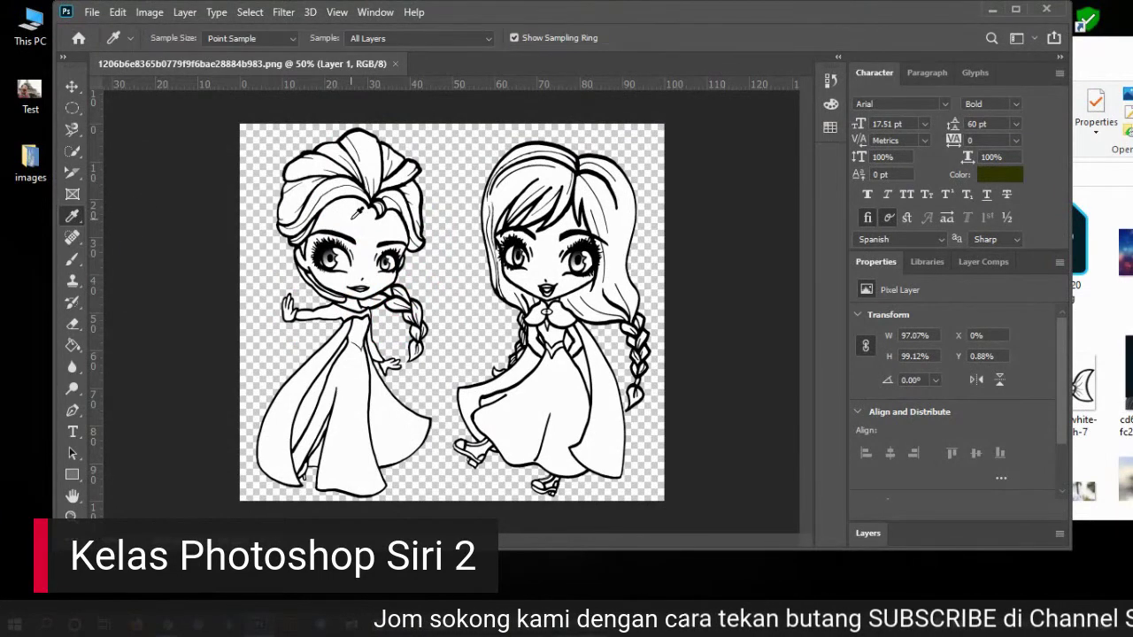
{"action": "left_click", "coordinate": [355, 214]}
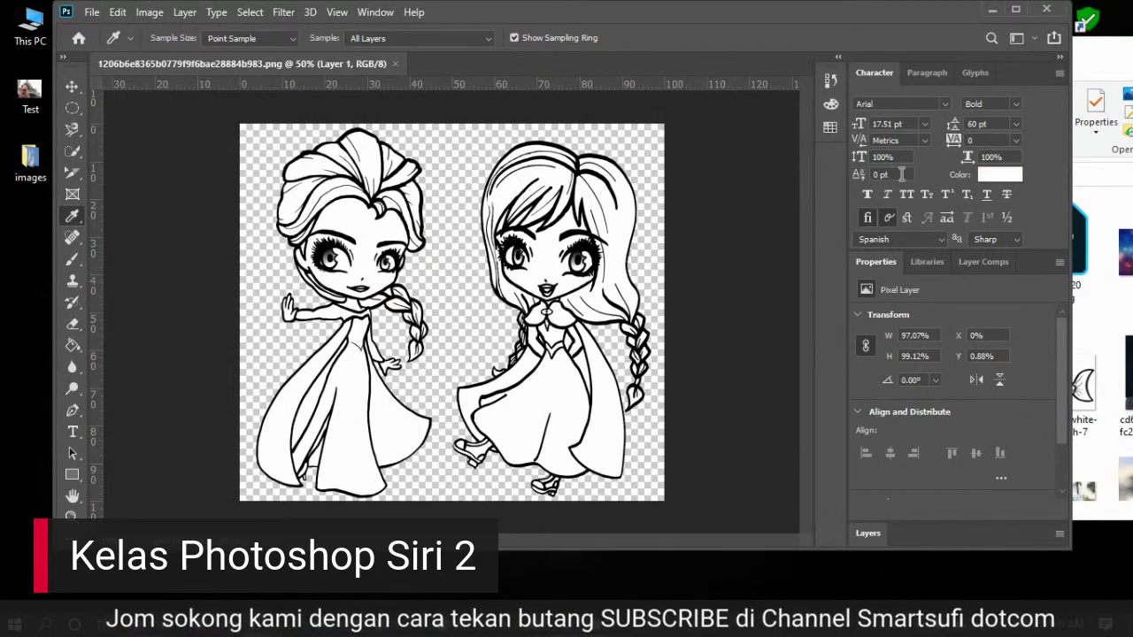
{"action": "left_click", "coordinate": [1013, 174]}
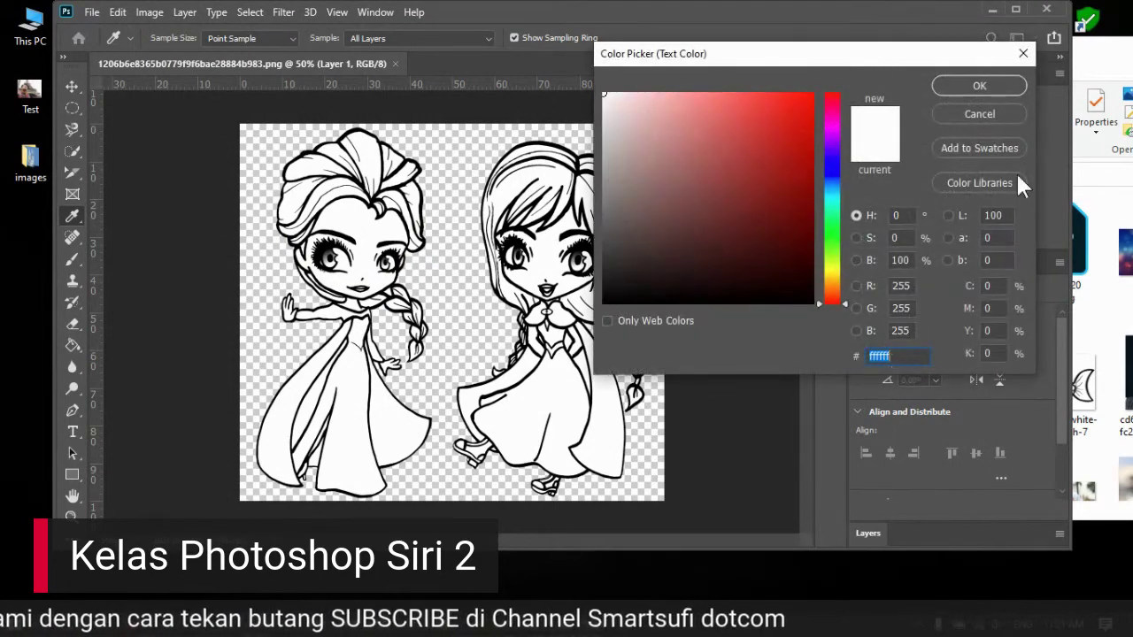
{"action": "left_click", "coordinate": [1002, 121]}
Step: Zoom to 300% on Elsa's eyes and sample the black of her eyebrow line
{"action": "key", "text": "z"}
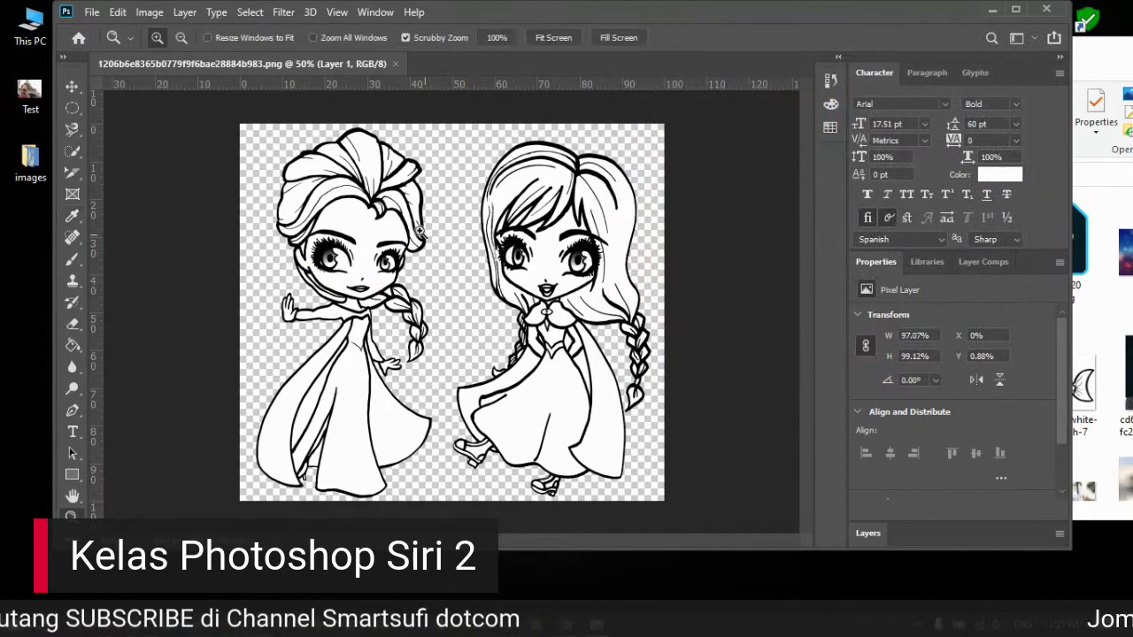
{"action": "left_click_drag", "start_coordinate": [356, 184], "coordinate": [217, 378]}
{"action": "scroll", "coordinate": [208, 389], "scroll_direction": "down", "scroll_amount": 3}
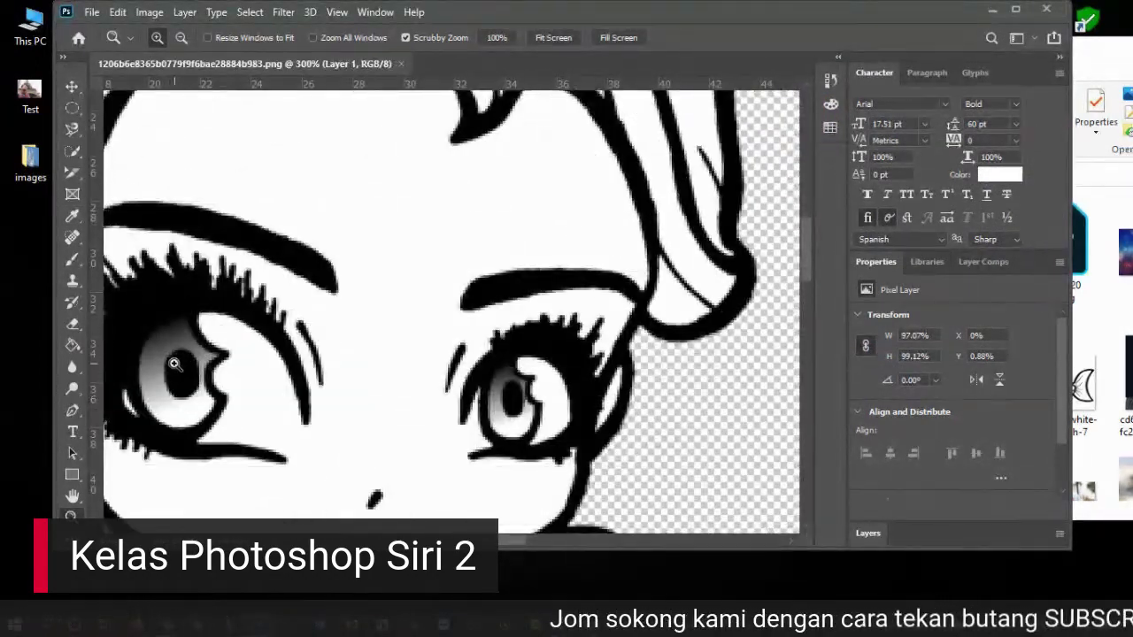
{"action": "scroll", "coordinate": [460, 416], "scroll_direction": "left", "scroll_amount": 5}
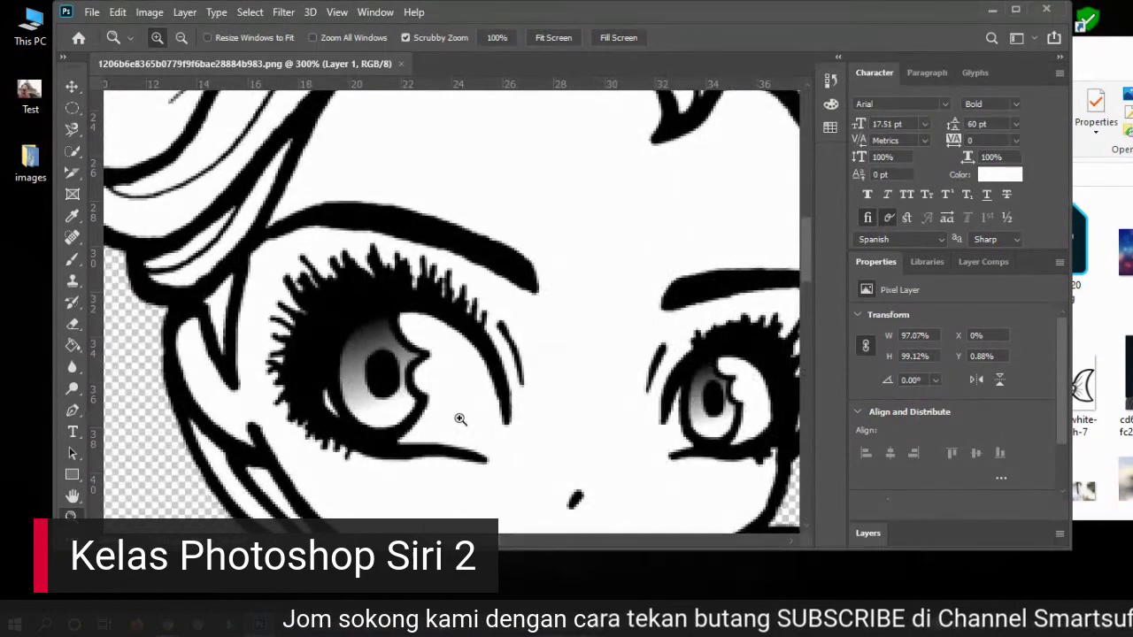
{"action": "left_click", "coordinate": [72, 215]}
{"action": "left_click", "coordinate": [410, 221]}
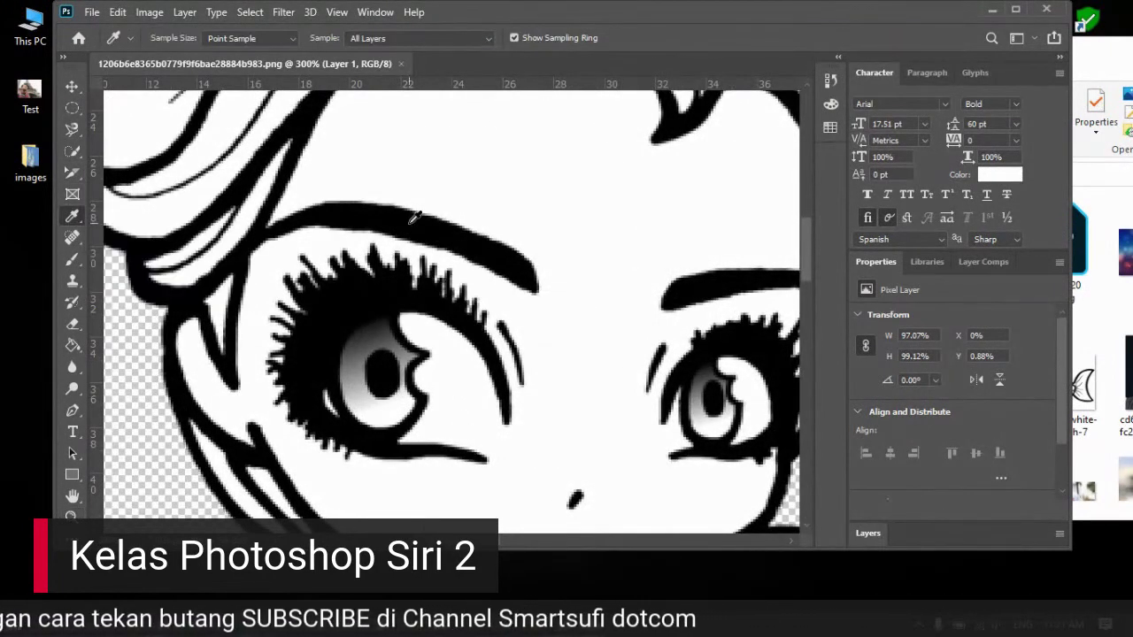
{"action": "left_click", "coordinate": [999, 175]}
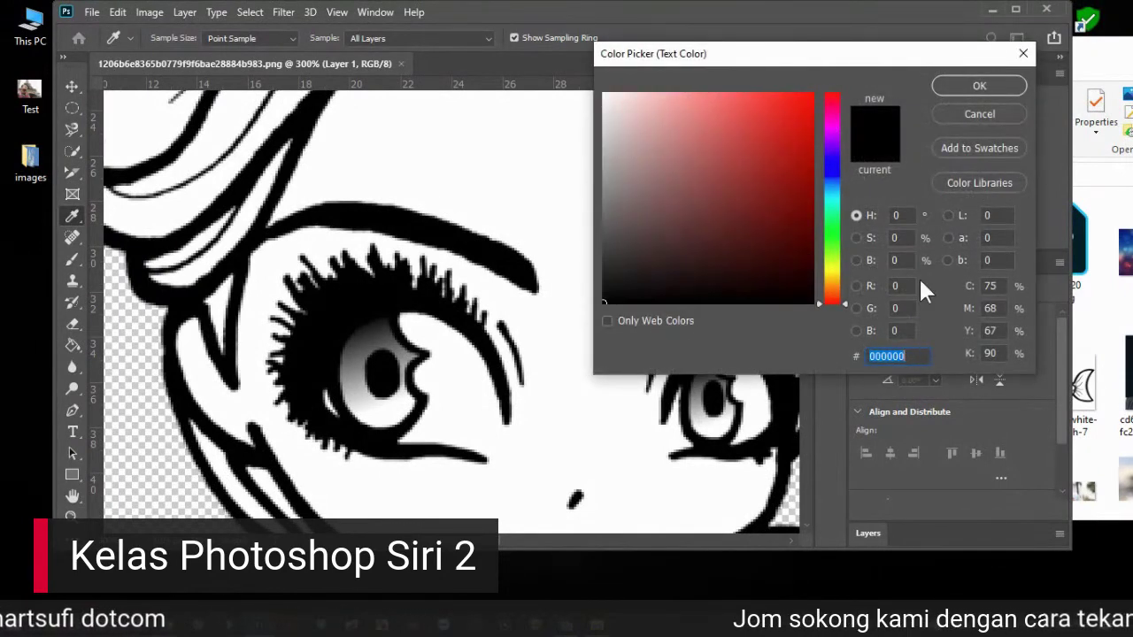
{"action": "left_click", "coordinate": [954, 104]}
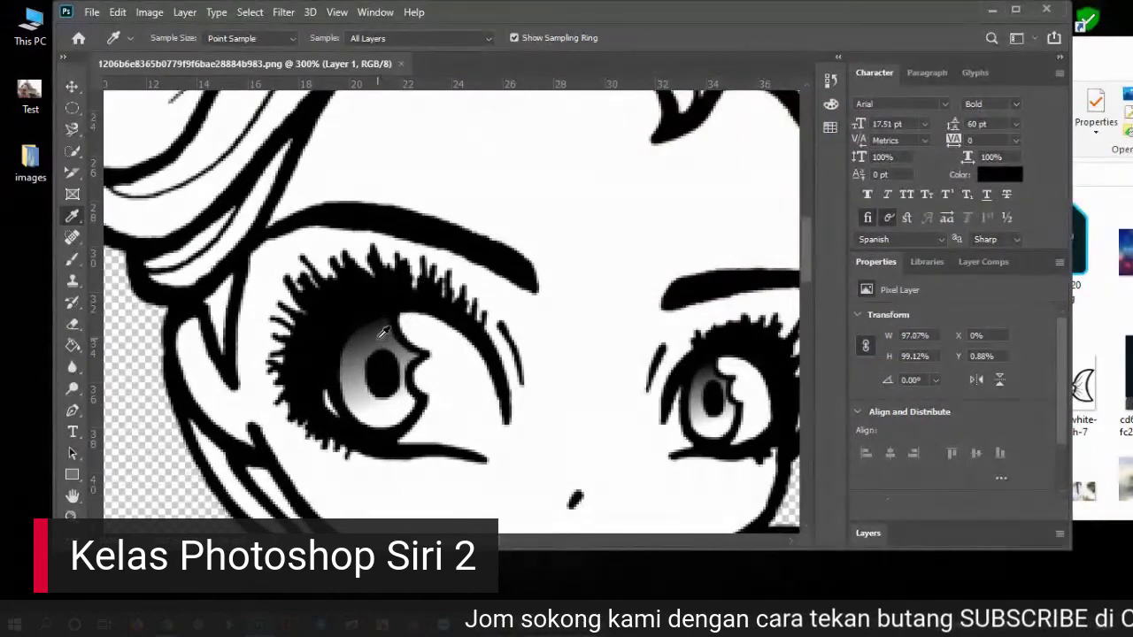
Step: Sample dark grey 393939, then light grey afafaf from Elsa's eye, and fit the drawing on screen
{"action": "left_click", "coordinate": [378, 327]}
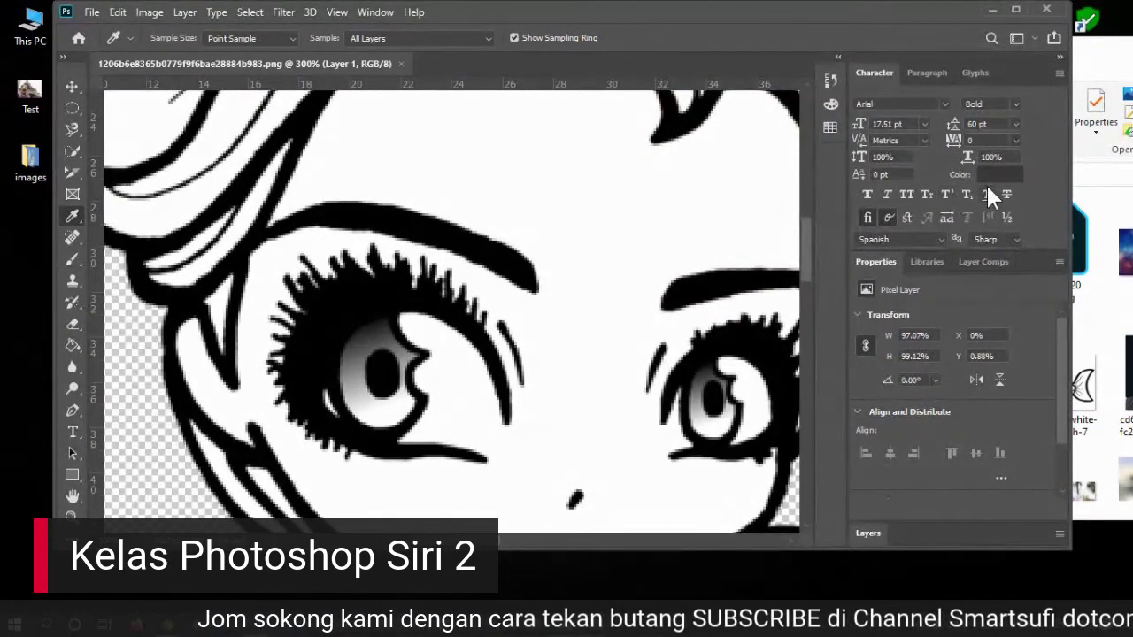
{"action": "left_click", "coordinate": [999, 174]}
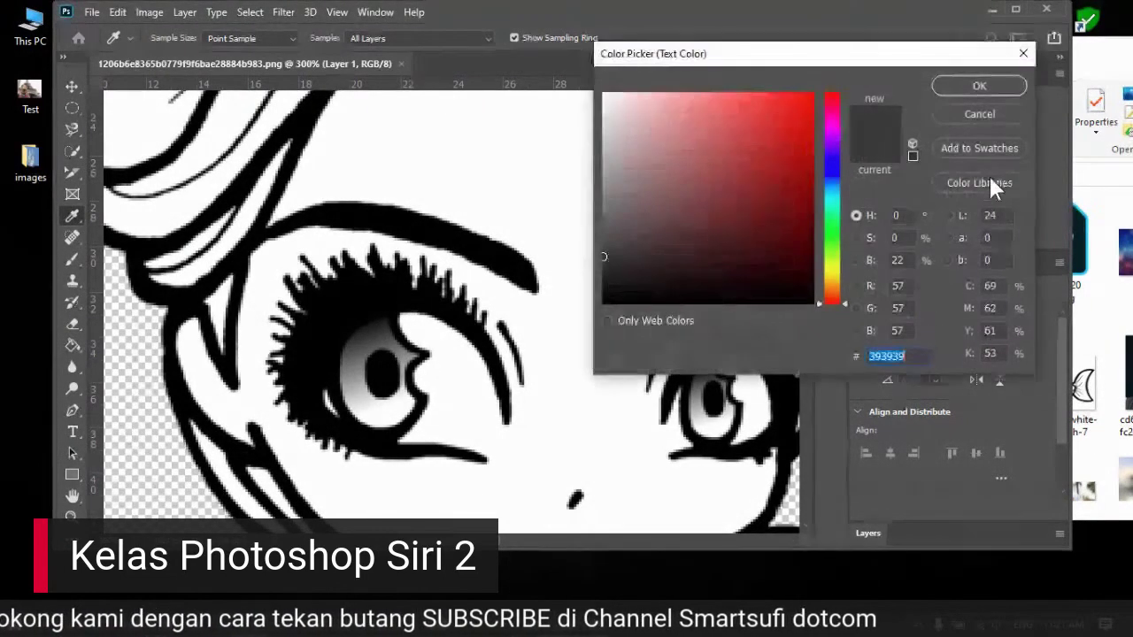
{"action": "left_click", "coordinate": [952, 113]}
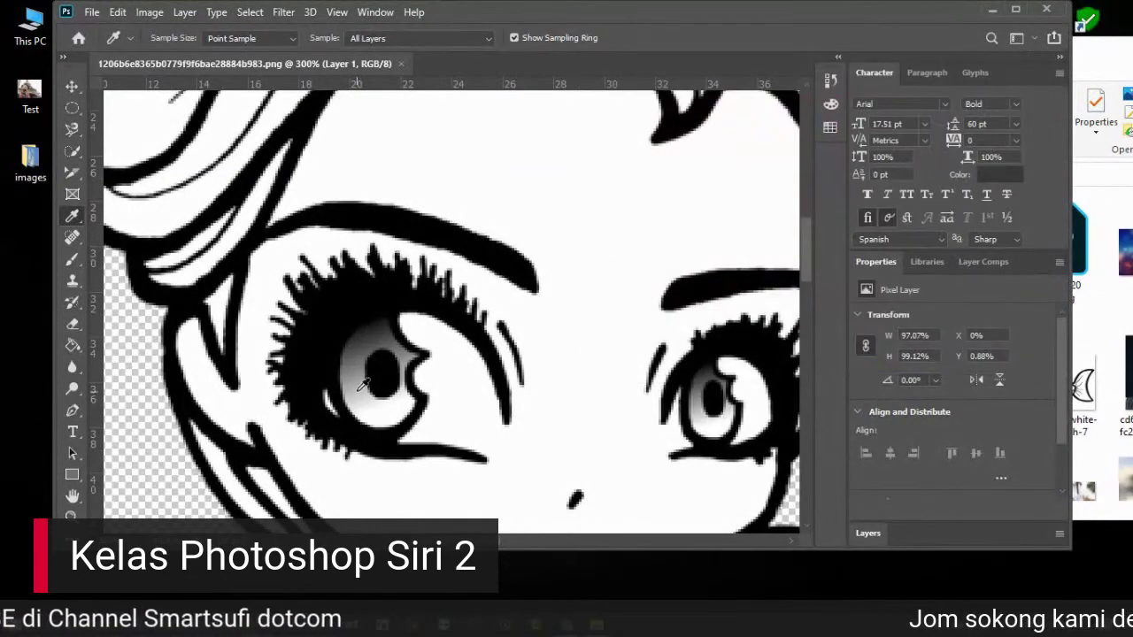
{"action": "left_click", "coordinate": [1007, 176]}
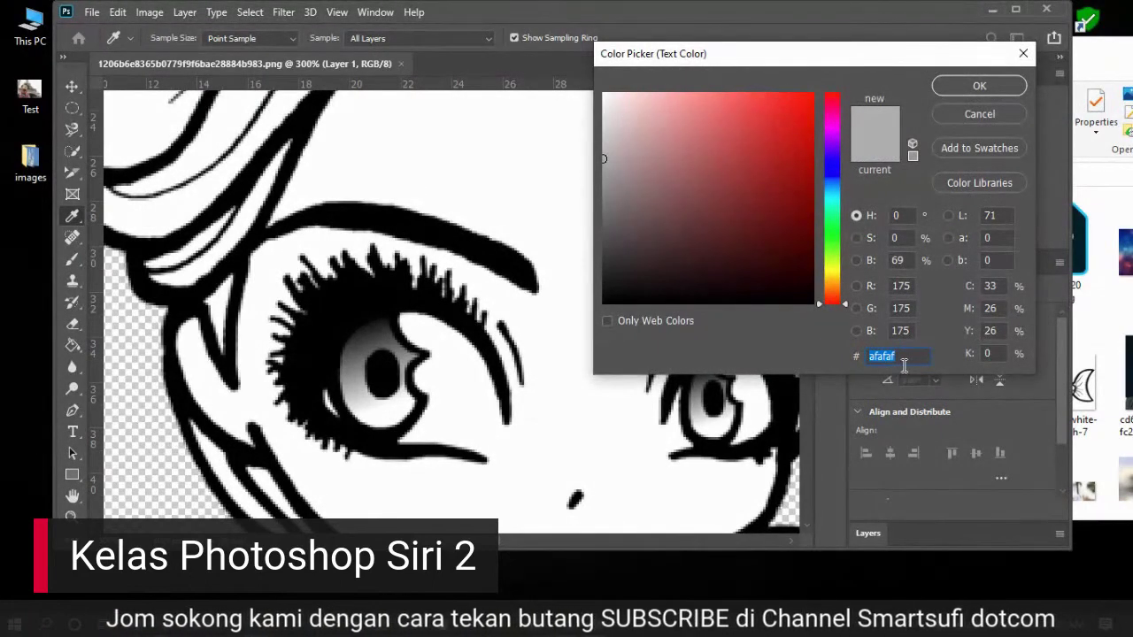
{"action": "left_click", "coordinate": [959, 113]}
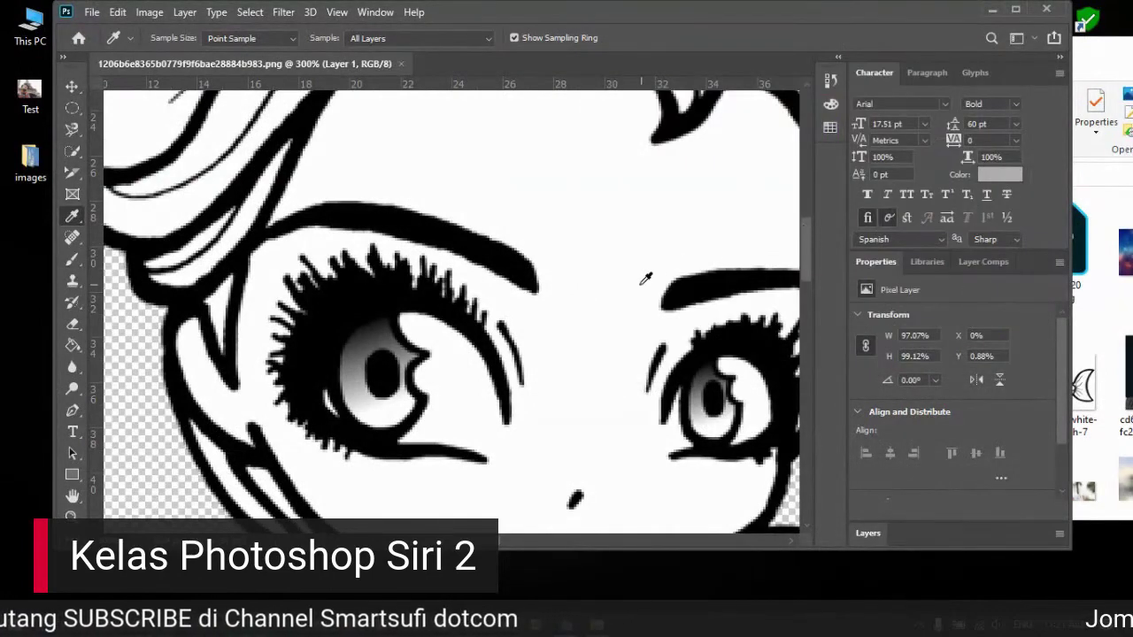
{"action": "key", "text": "z"}
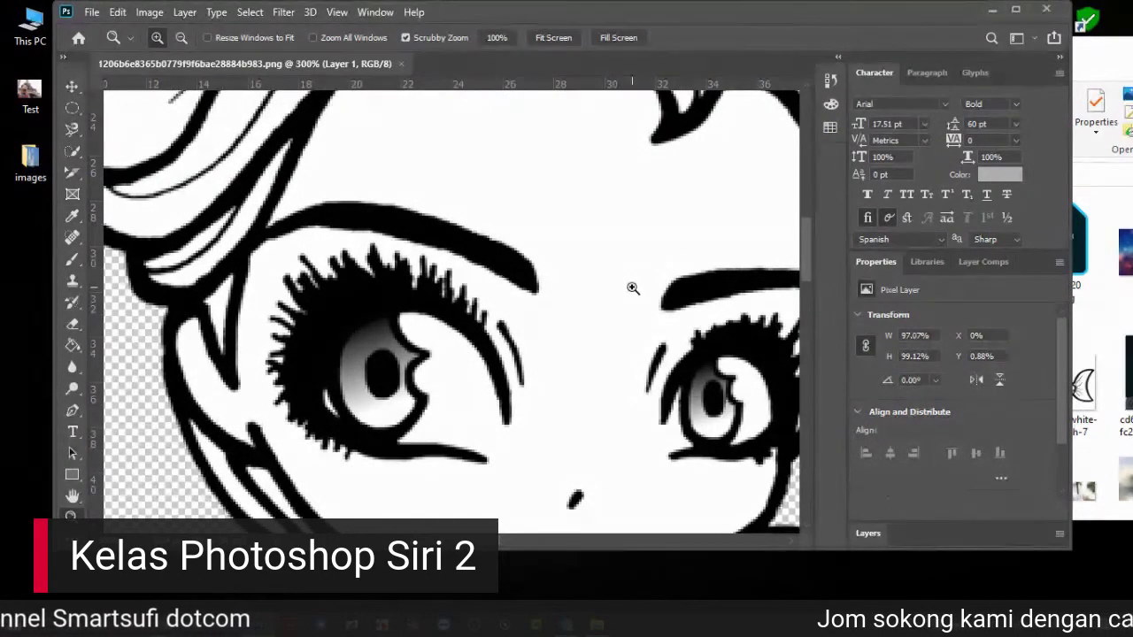
{"action": "left_click", "coordinate": [557, 38]}
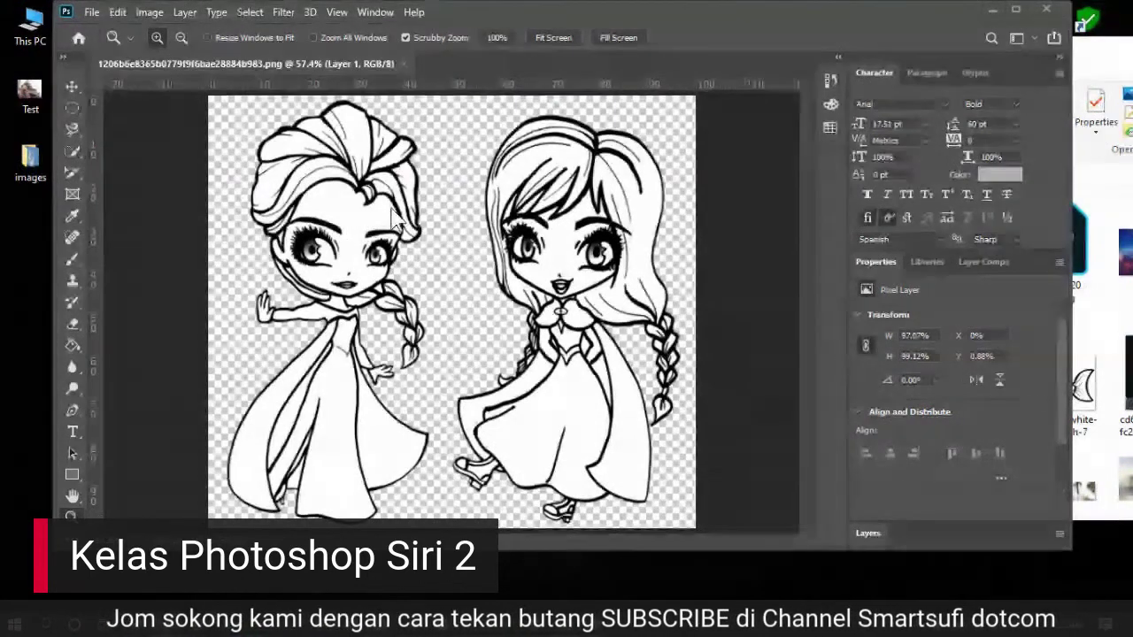
Step: Select Elsa's hair with the Magic Wand, adding the crown, right side and lower right areas
{"action": "right_click", "coordinate": [70, 150]}
{"action": "left_click", "coordinate": [71, 148]}
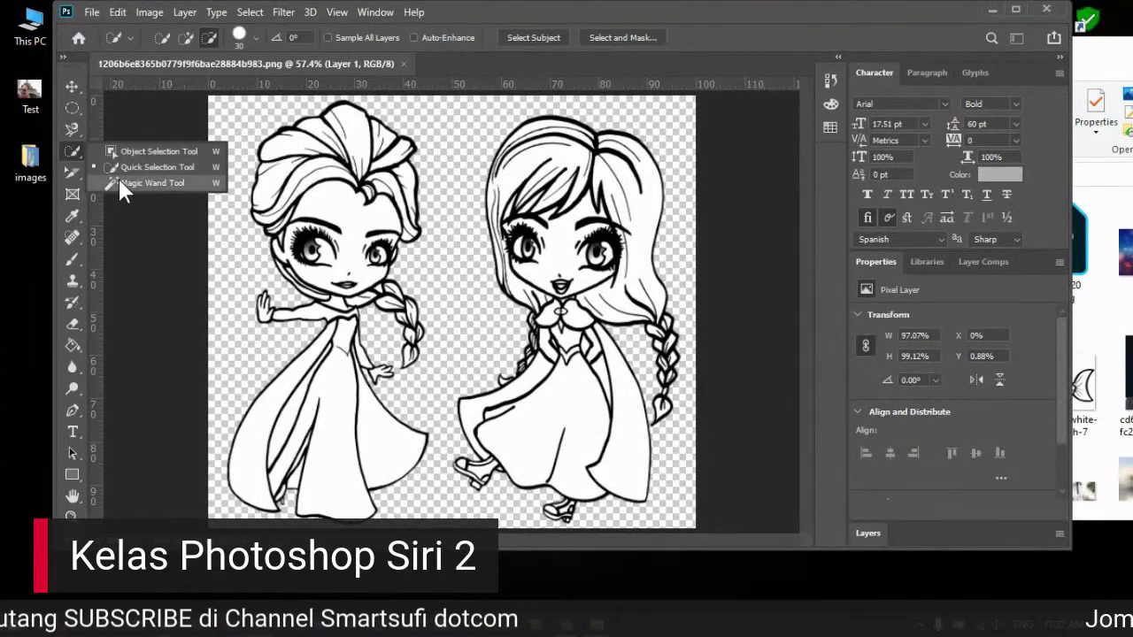
{"action": "left_click", "coordinate": [152, 183]}
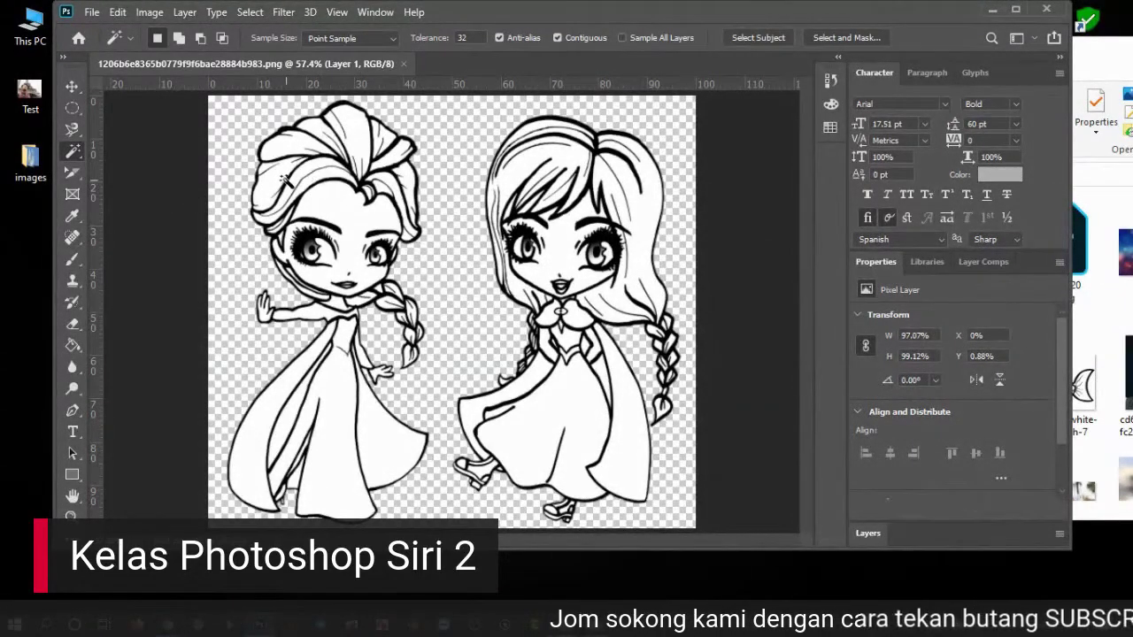
{"action": "left_click", "coordinate": [279, 180]}
{"action": "key", "text": "shift"}
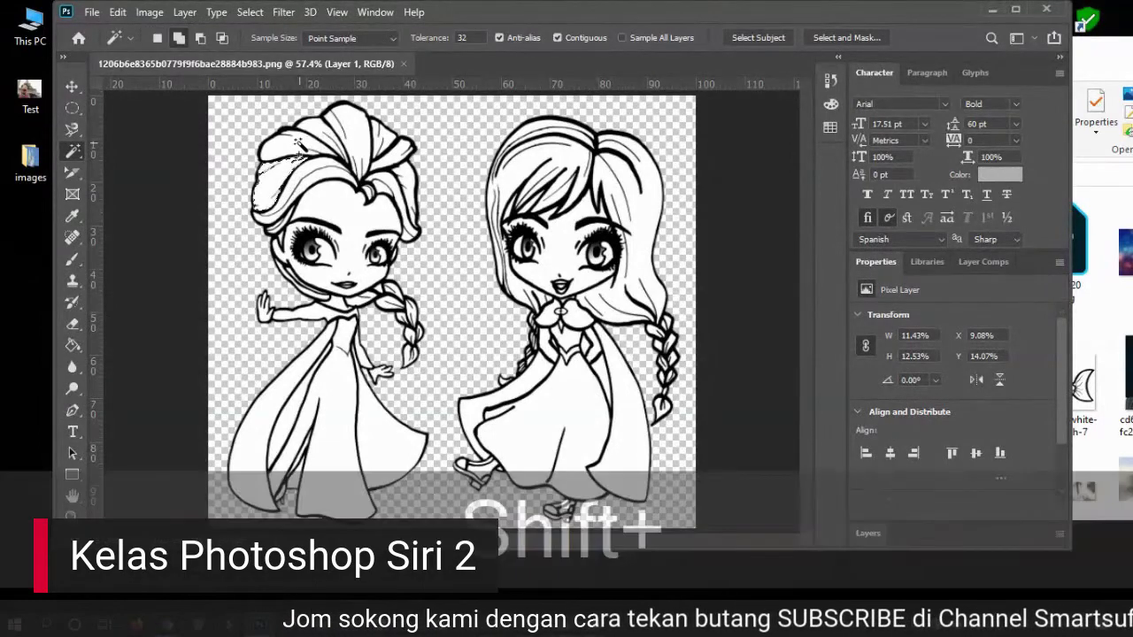
{"action": "left_click", "coordinate": [348, 129], "text": "shift"}
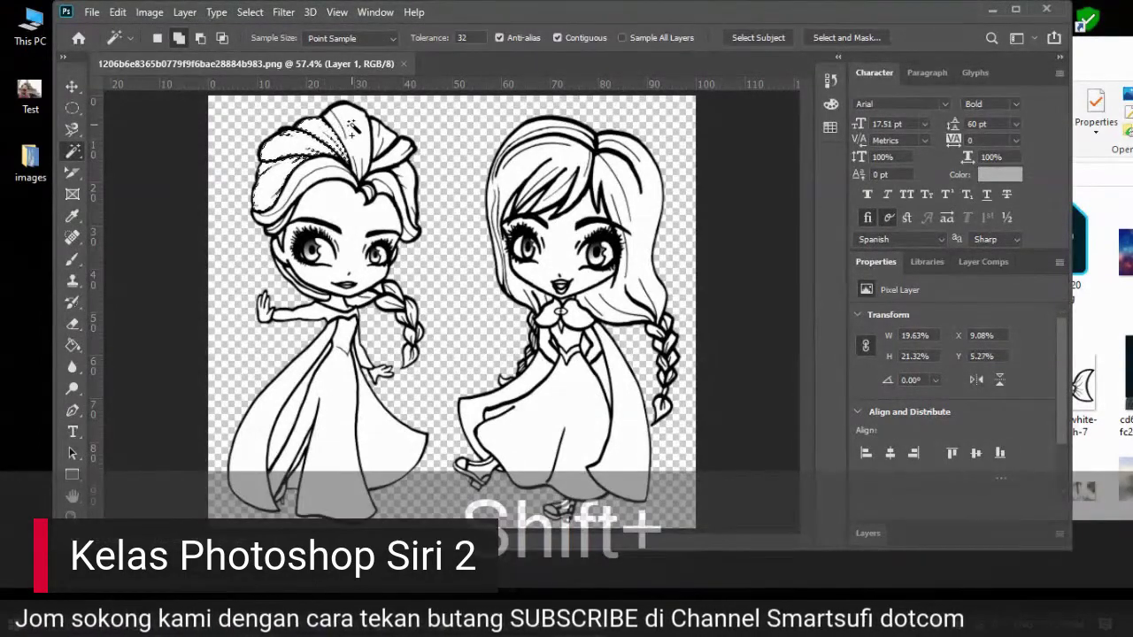
{"action": "left_click", "coordinate": [419, 175], "text": "shift"}
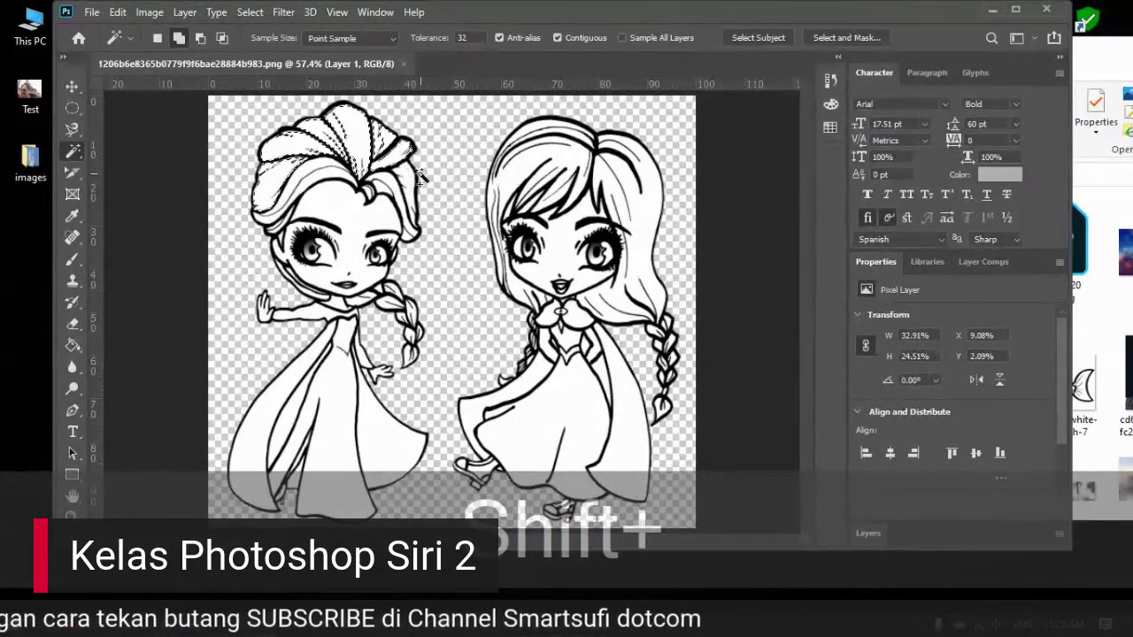
{"action": "left_click", "coordinate": [383, 200], "text": "shift"}
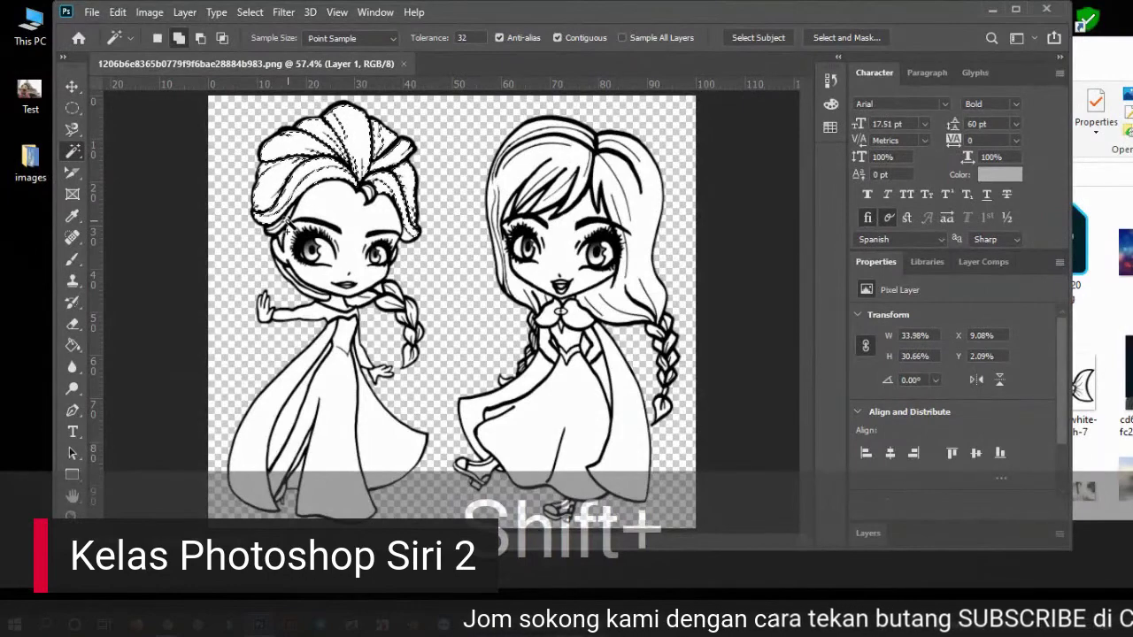
Step: Undo the addition that grabbed the whole figure and zoom in toward Elsa's face
{"action": "left_click", "coordinate": [287, 223], "text": "shift"}
{"action": "key", "text": "ctrl+shift+z"}
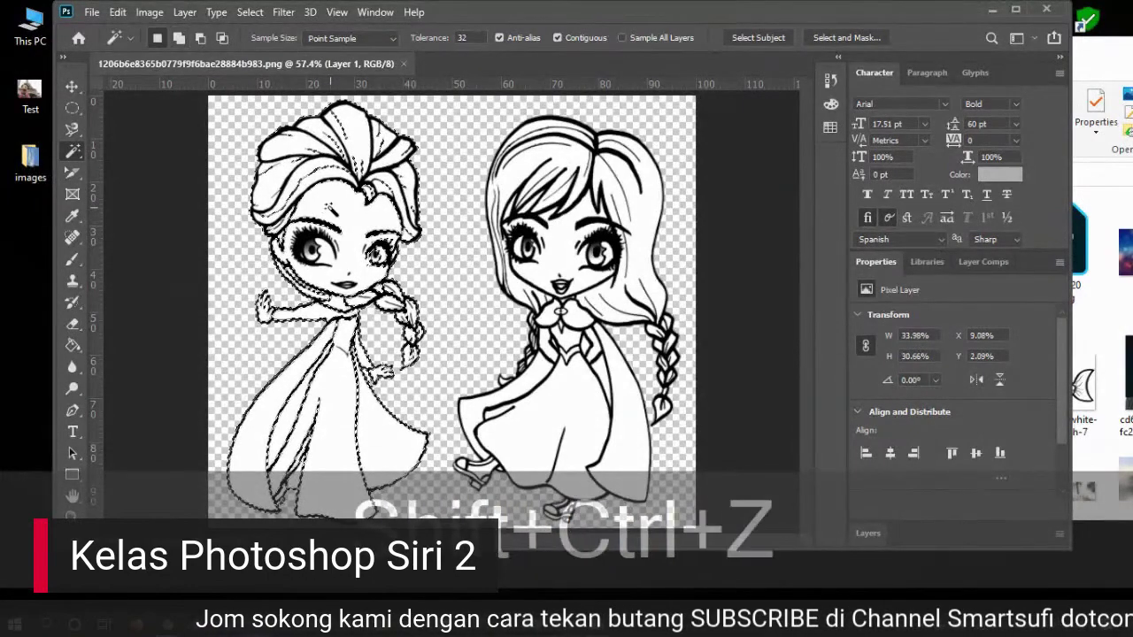
{"action": "key", "text": "shift+a"}
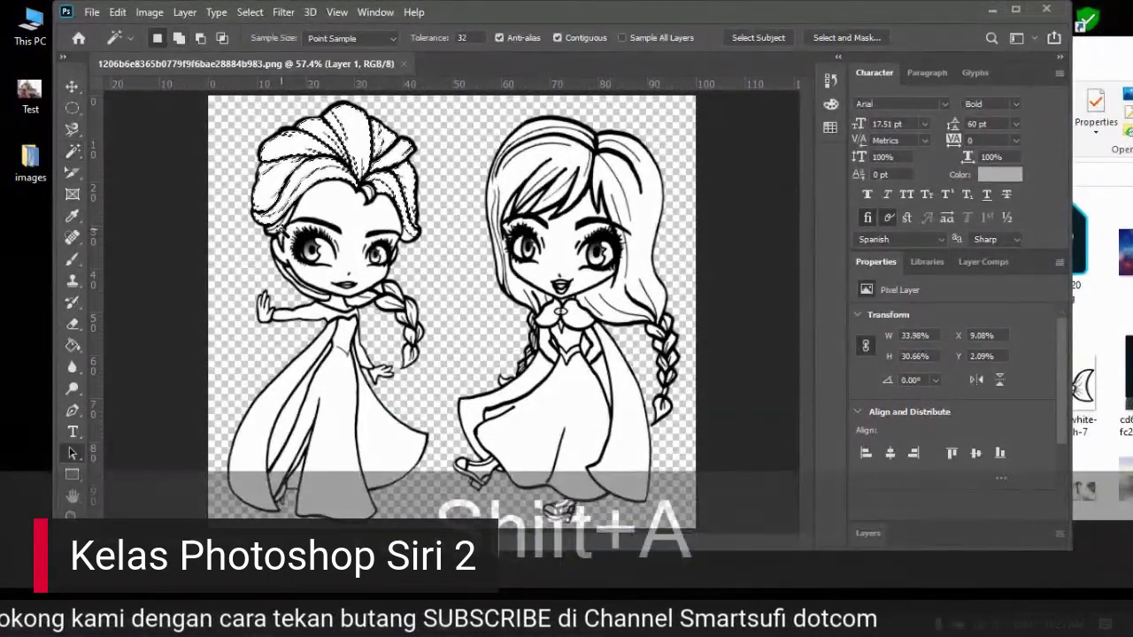
{"action": "key", "text": "z"}
{"action": "left_click", "coordinate": [280, 227]}
Step: At 100% on Elsa's face, add more hair areas with the Magic Wand, then fit the drawing on screen
{"action": "left_click", "coordinate": [280, 228]}
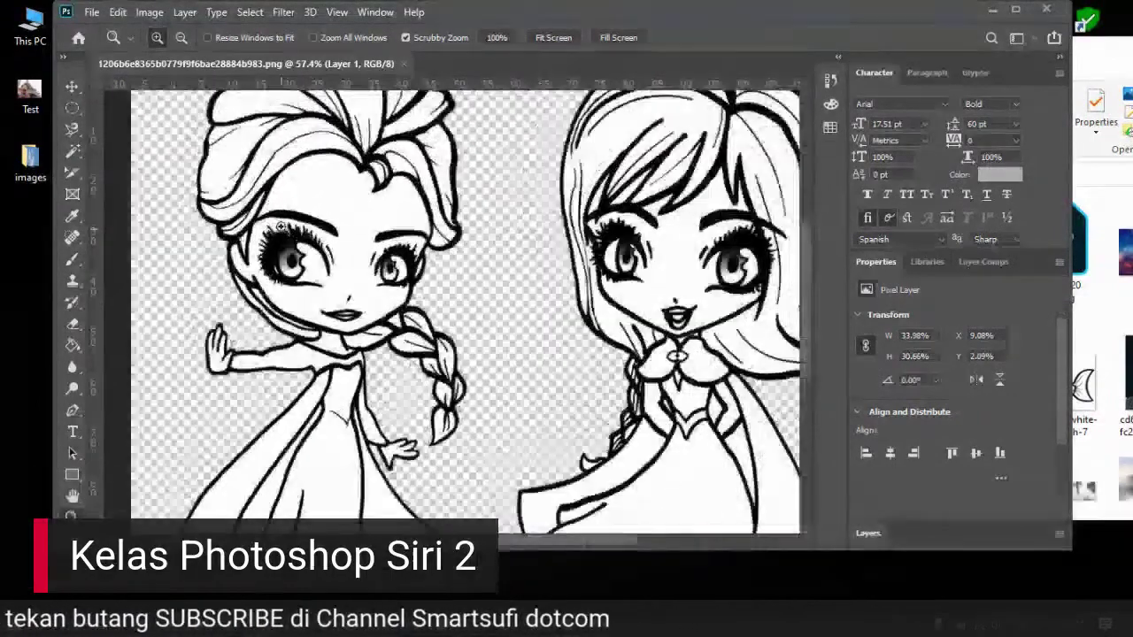
{"action": "left_click", "coordinate": [74, 155]}
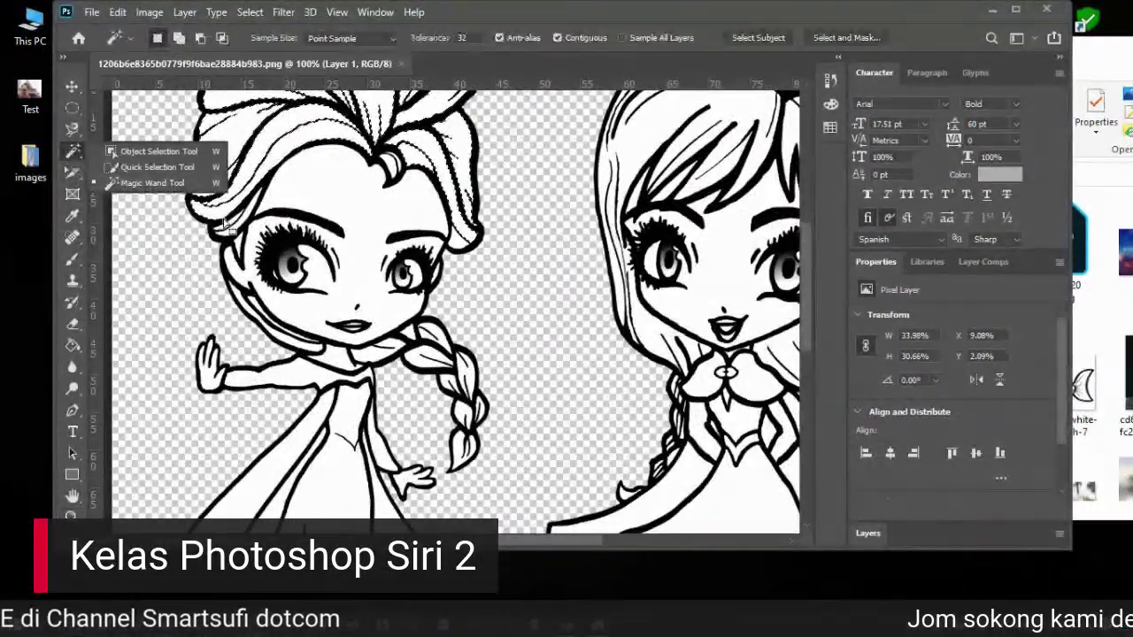
{"action": "left_click", "coordinate": [108, 183]}
{"action": "key", "text": "shift"}
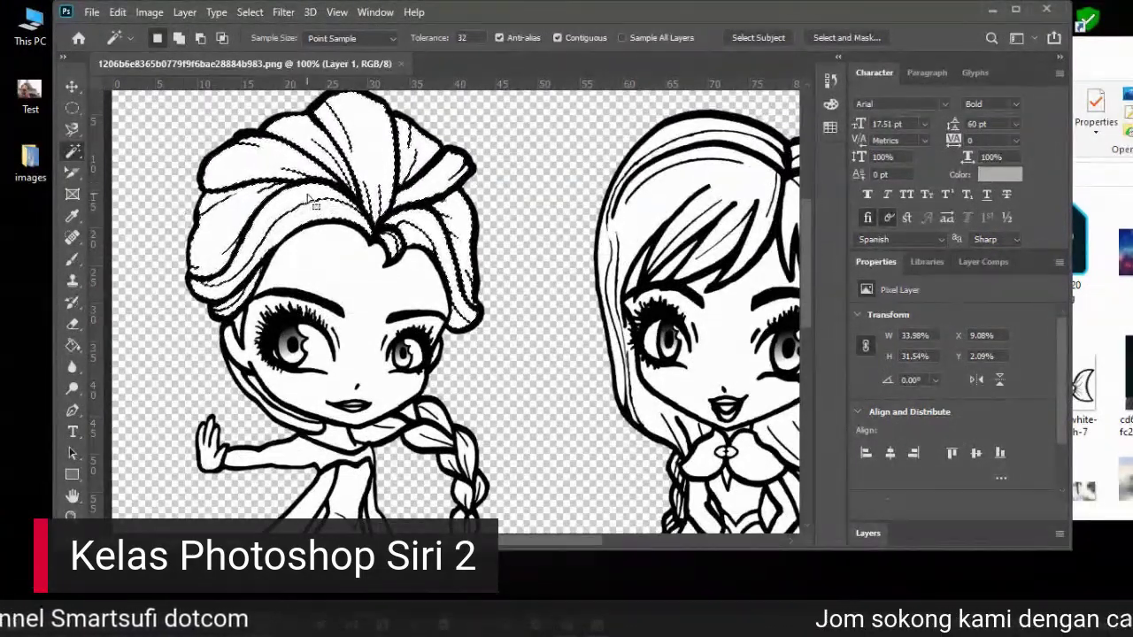
{"action": "key", "text": "z"}
{"action": "left_click", "coordinate": [555, 38]}
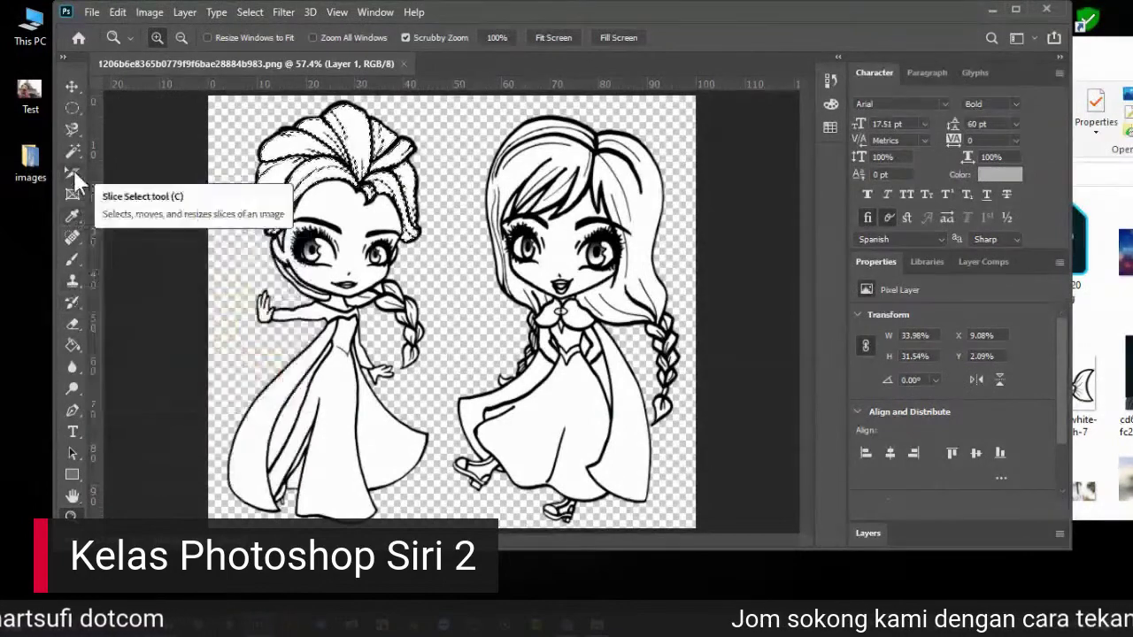
Step: Switch to the Gradient tool and choose the Orange_02 preset from the Oranges folder
{"action": "left_click", "coordinate": [70, 343]}
{"action": "left_click", "coordinate": [146, 345]}
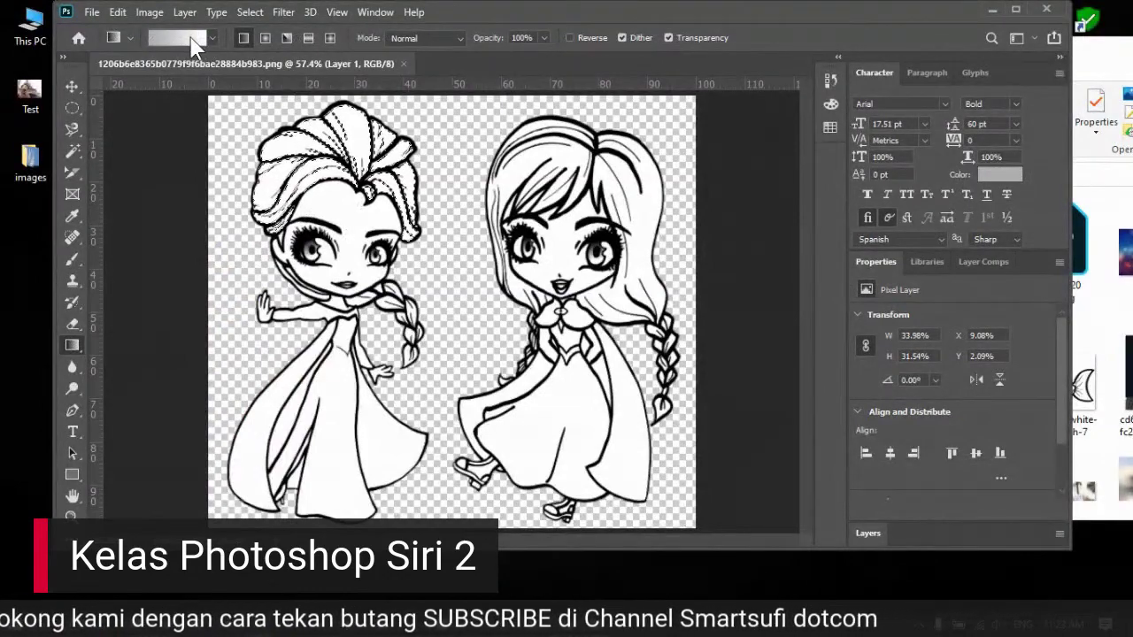
{"action": "left_click", "coordinate": [193, 39]}
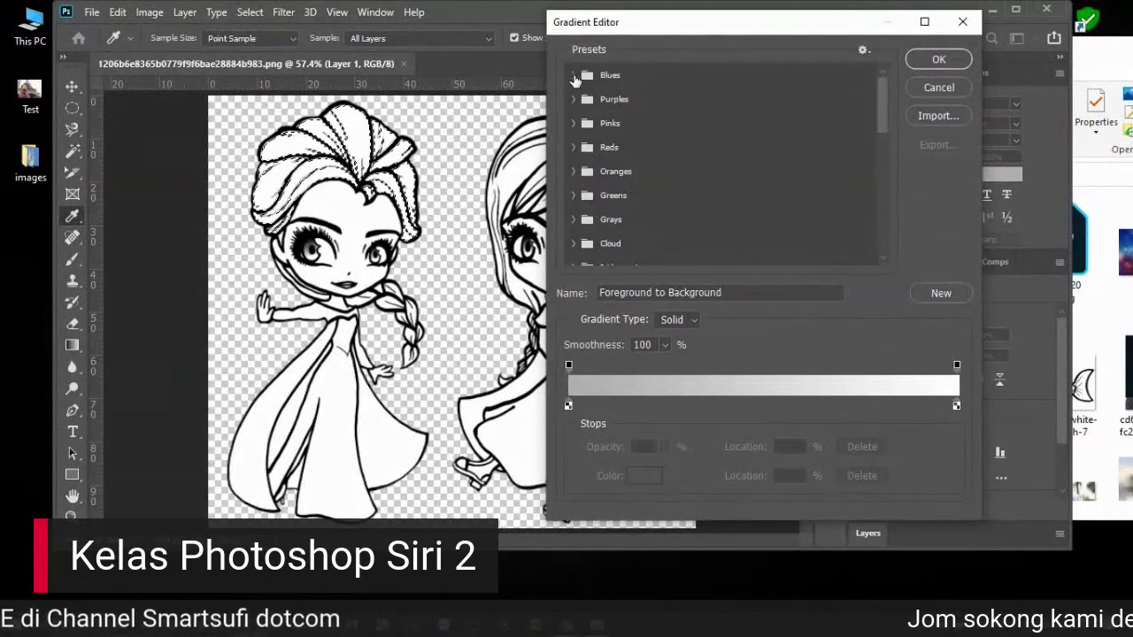
{"action": "left_click", "coordinate": [573, 172]}
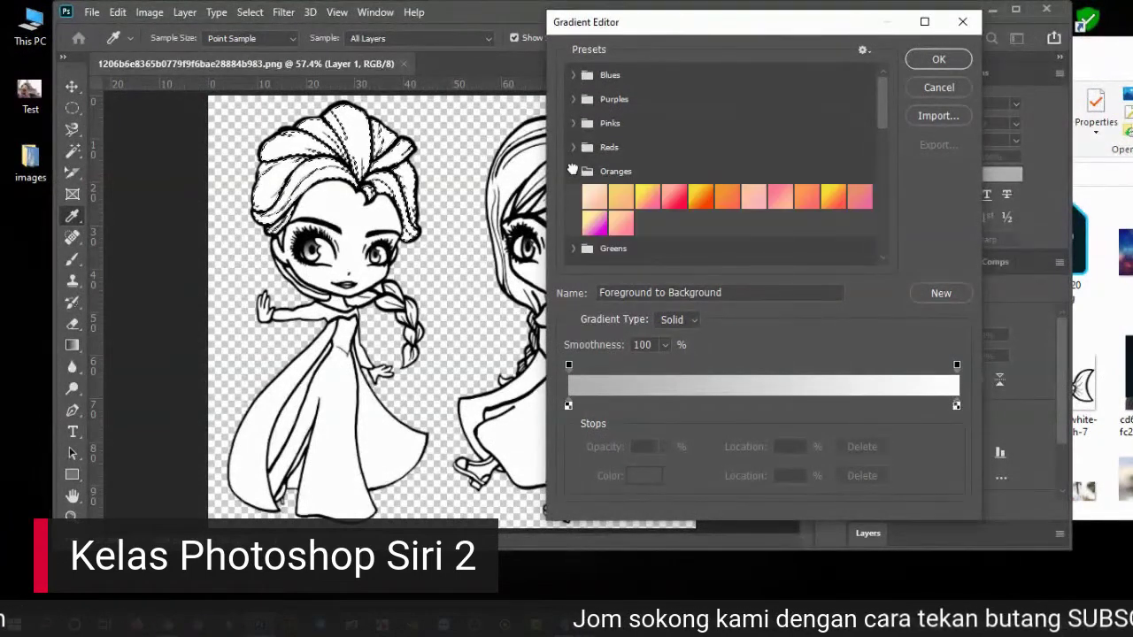
{"action": "left_click", "coordinate": [621, 200]}
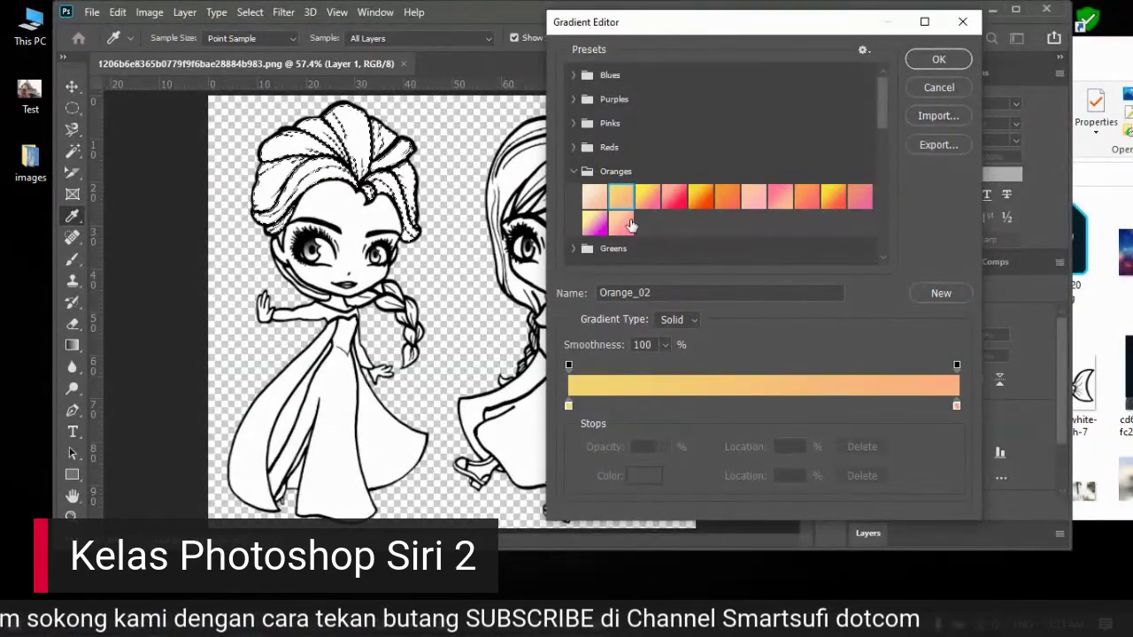
{"action": "left_click", "coordinate": [944, 58]}
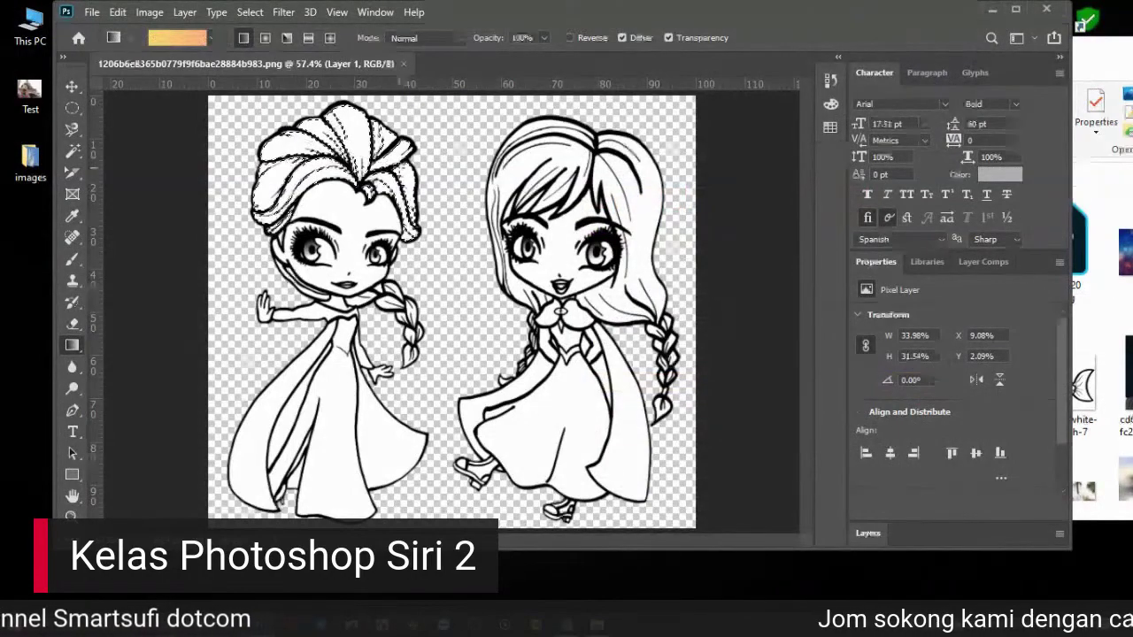
Step: Fill Elsa's hair with the orange gradient, then replace the left yellow stop with the 24% stop
{"action": "left_click_drag", "start_coordinate": [290, 135], "coordinate": [407, 177]}
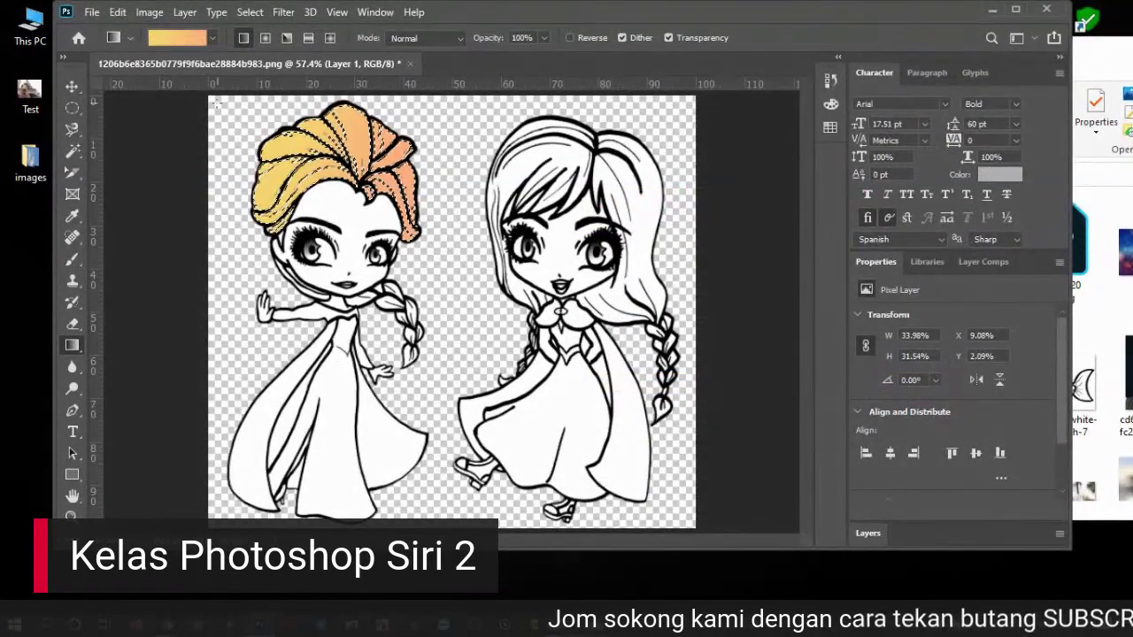
{"action": "left_click", "coordinate": [181, 38]}
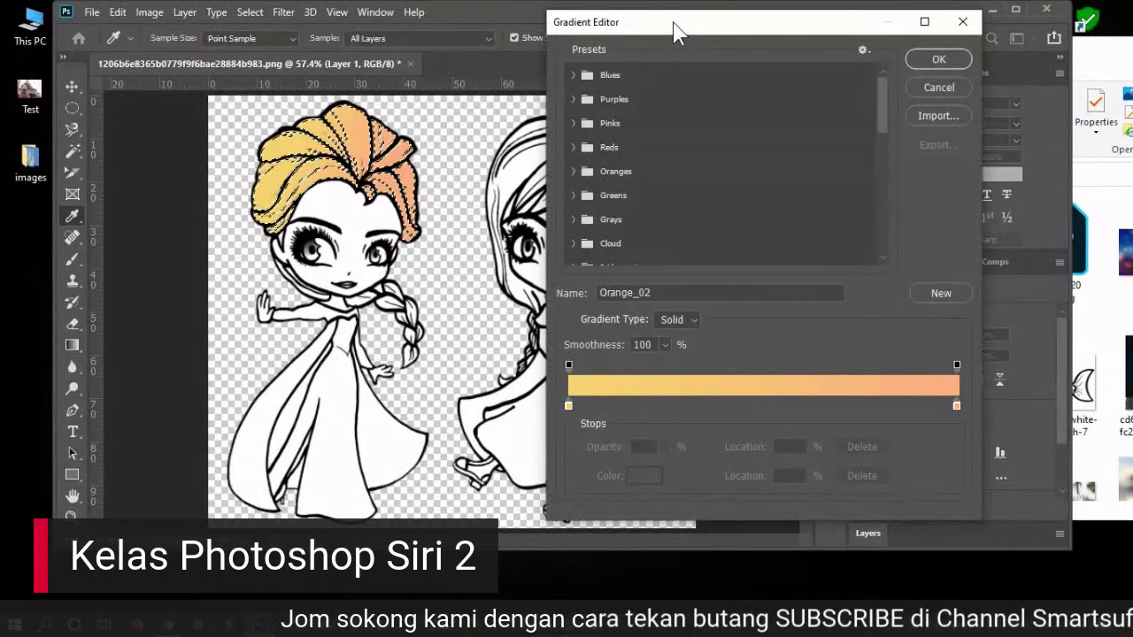
{"action": "left_click_drag", "start_coordinate": [677, 33], "coordinate": [695, 27]}
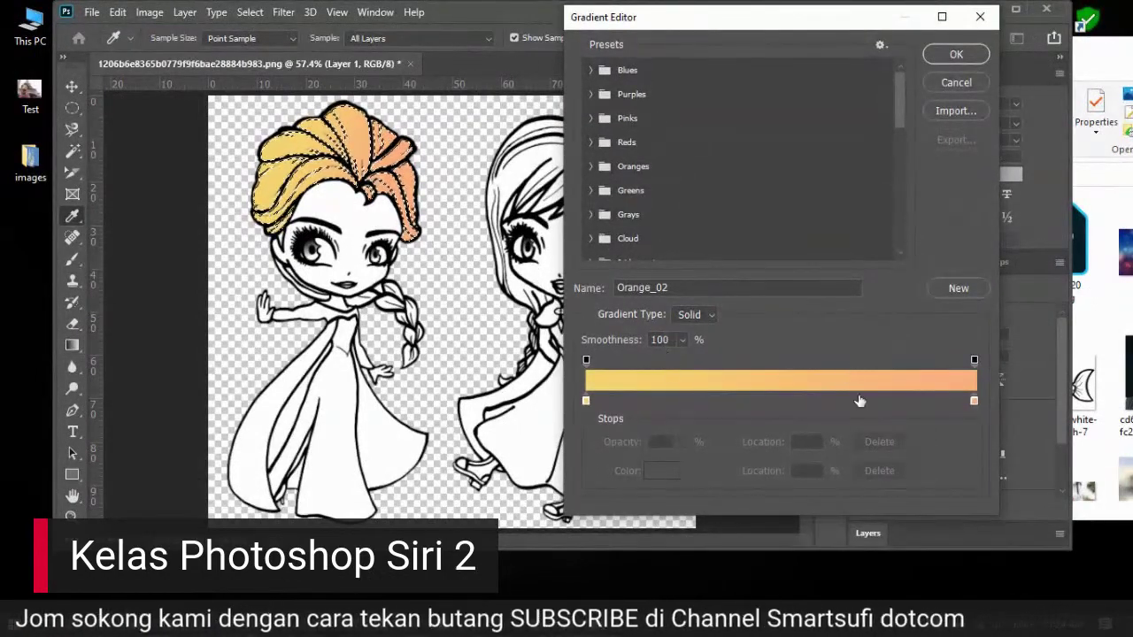
{"action": "left_click", "coordinate": [974, 401]}
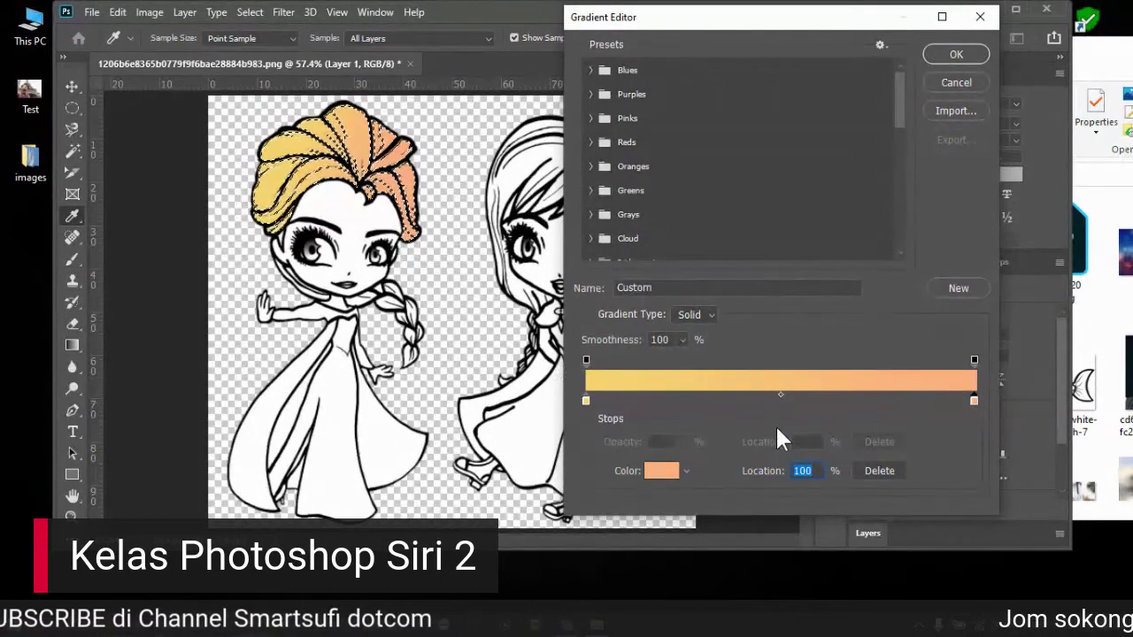
{"action": "left_click", "coordinate": [974, 401]}
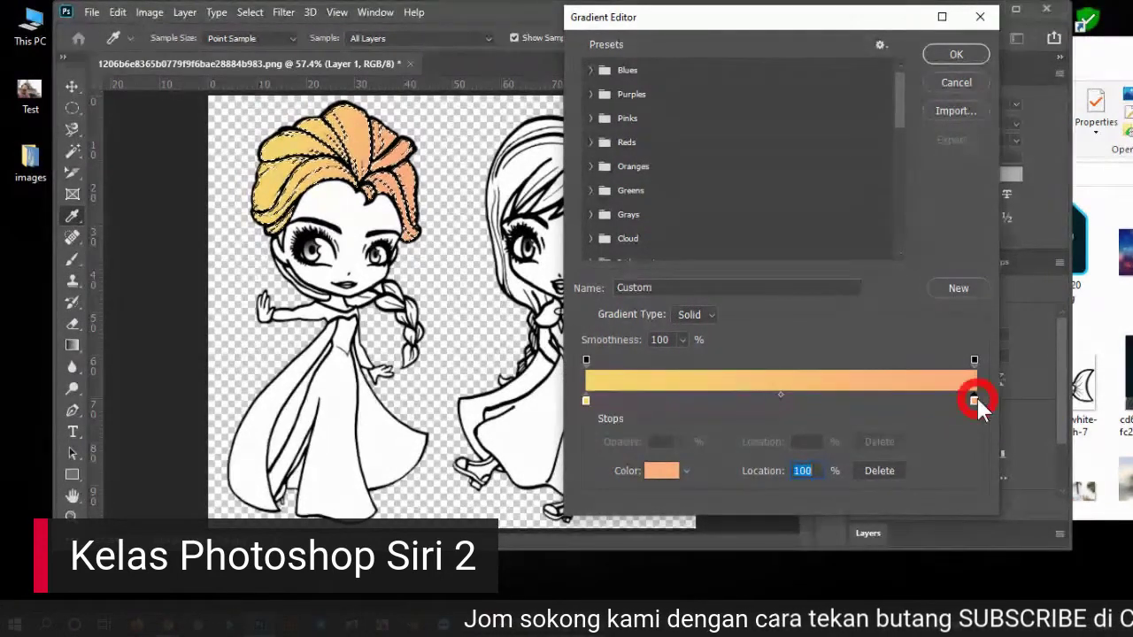
{"action": "left_click", "coordinate": [679, 400]}
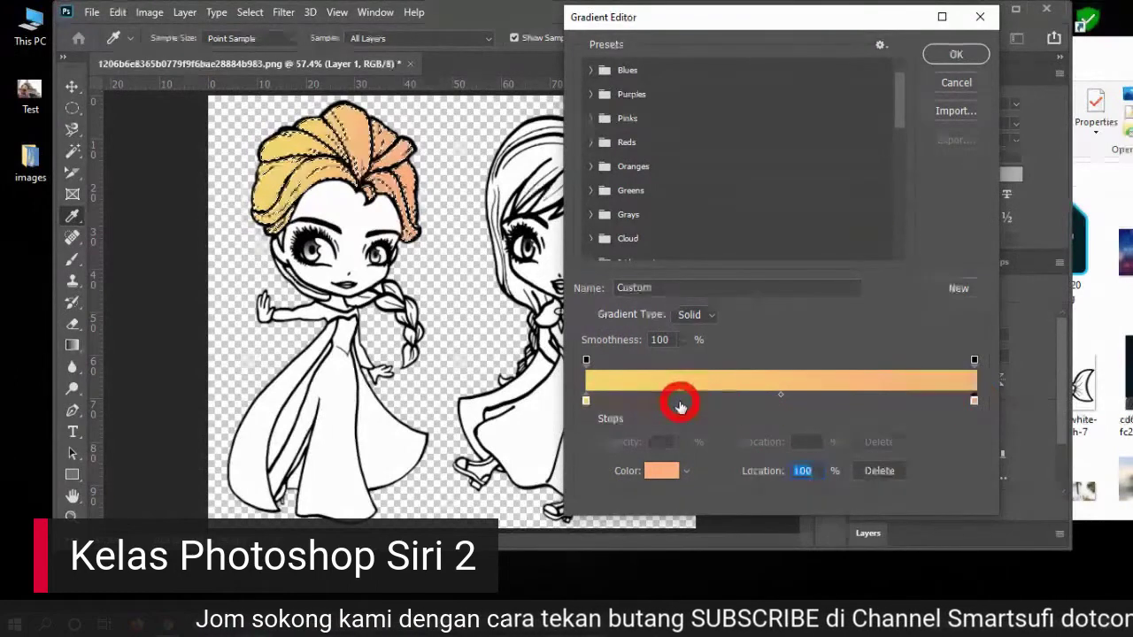
{"action": "left_click", "coordinate": [586, 401]}
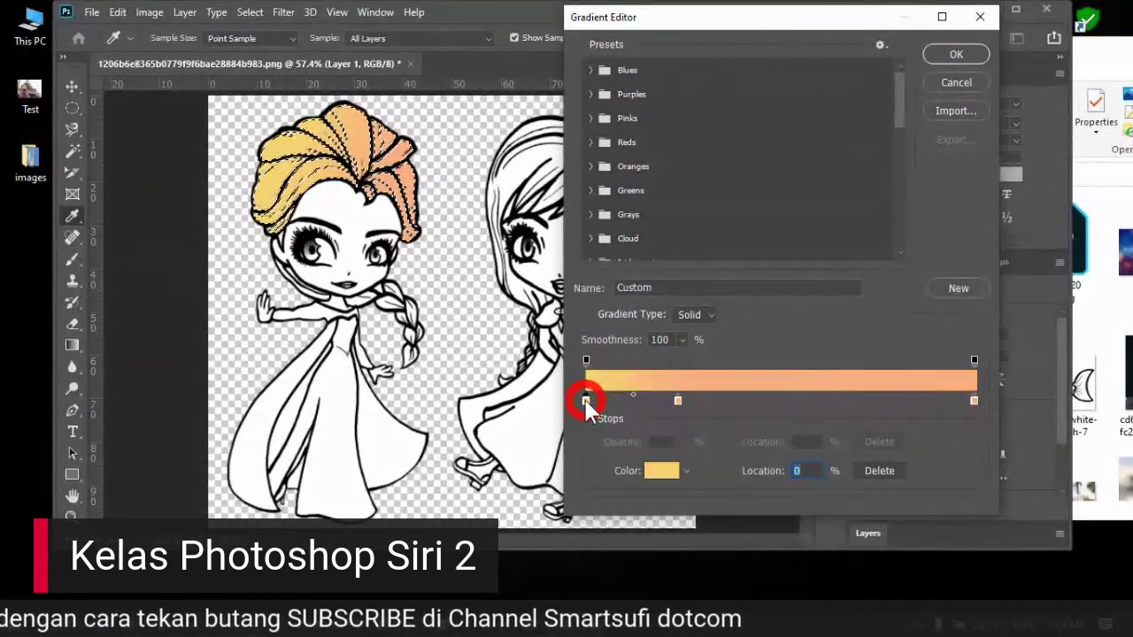
{"action": "left_click", "coordinate": [878, 470]}
{"action": "left_click_drag", "start_coordinate": [678, 400], "coordinate": [583, 390]}
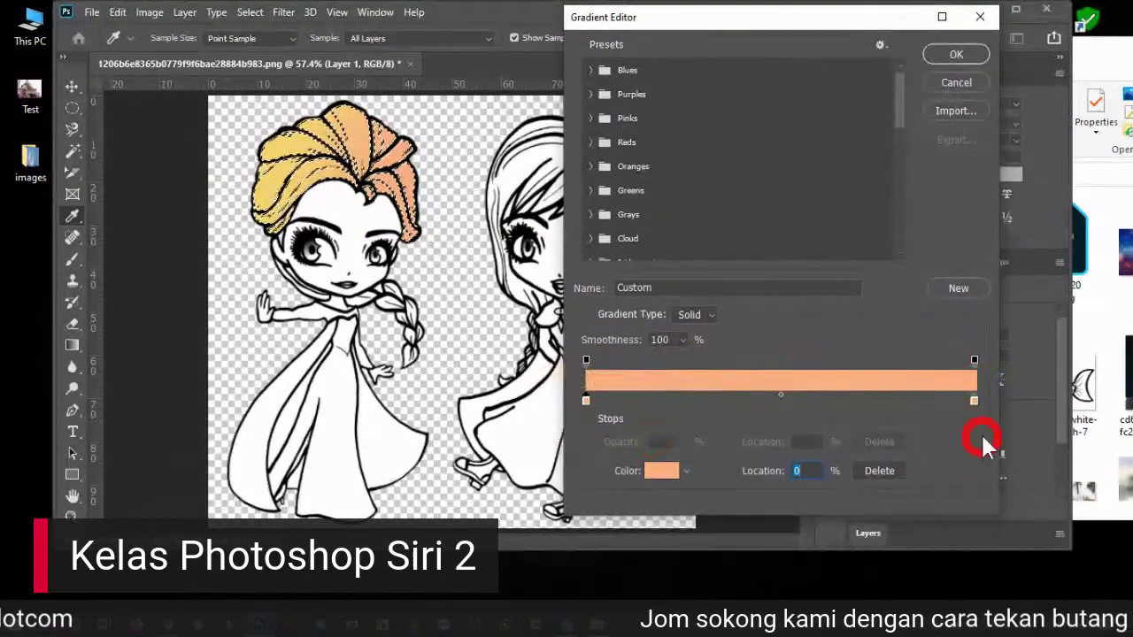
Step: Add gradient stops at about 89%, 70%, 47% and 15%, colouring the 15% stop bright yellow
{"action": "left_click", "coordinate": [929, 400]}
{"action": "left_click", "coordinate": [858, 399]}
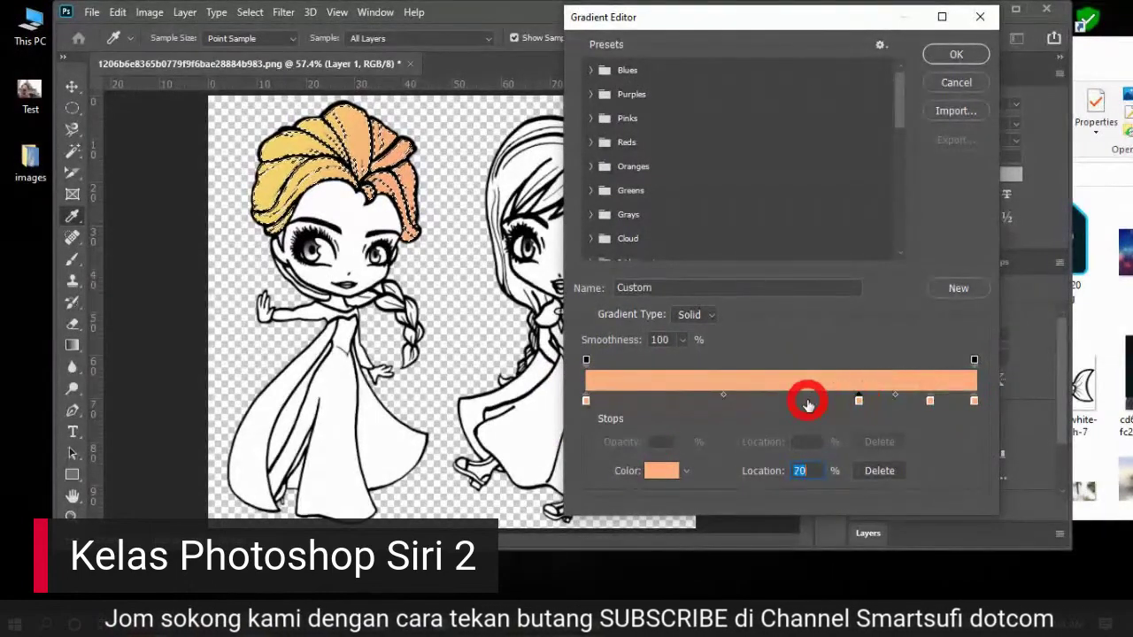
{"action": "left_click", "coordinate": [769, 400]}
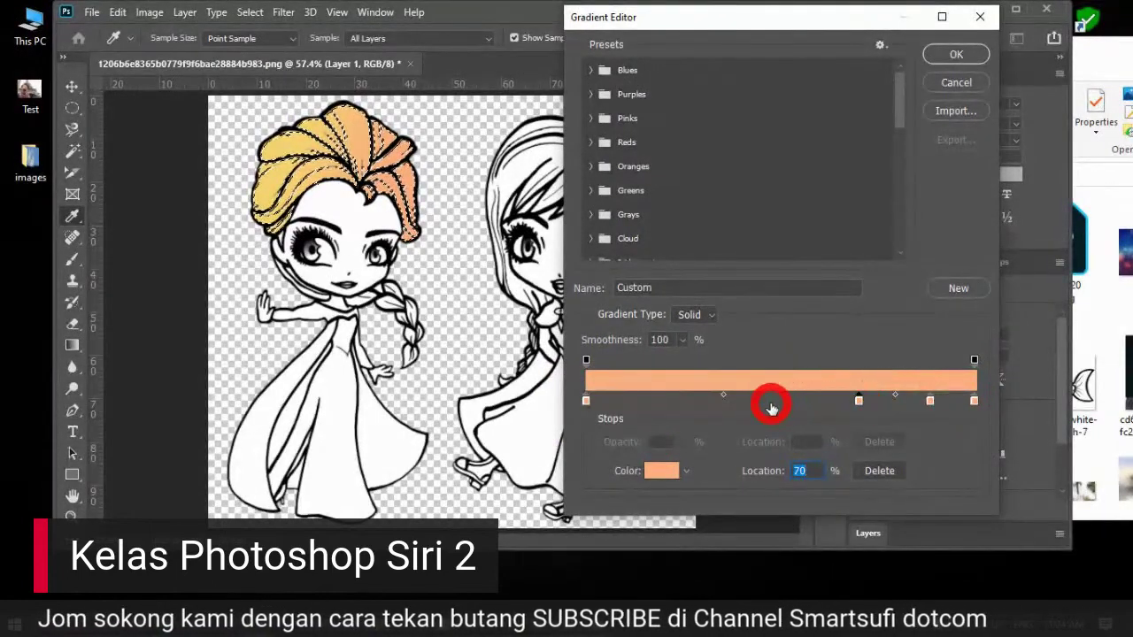
{"action": "left_click", "coordinate": [687, 400]}
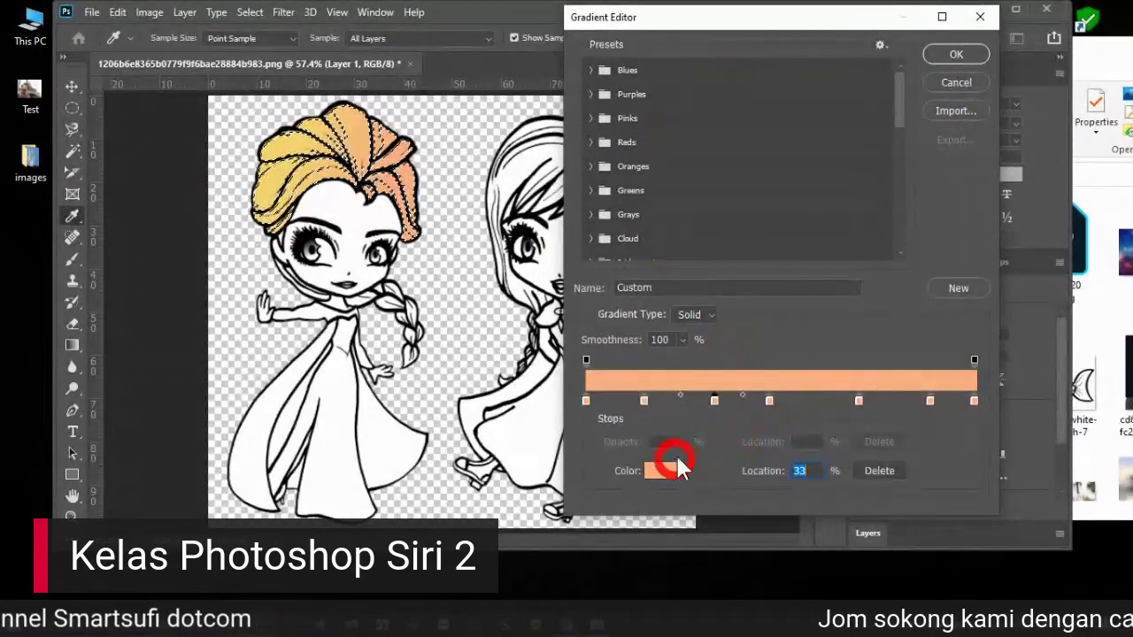
{"action": "left_click", "coordinate": [645, 400]}
{"action": "left_click", "coordinate": [662, 471]}
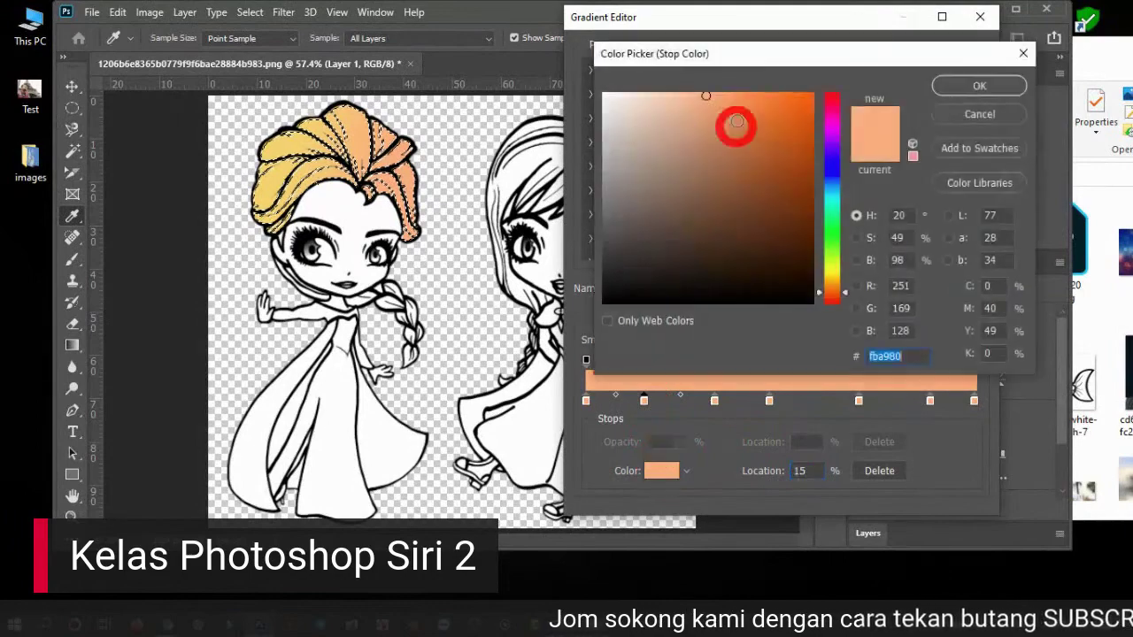
{"action": "left_click", "coordinate": [832, 269]}
{"action": "left_click", "coordinate": [771, 106]}
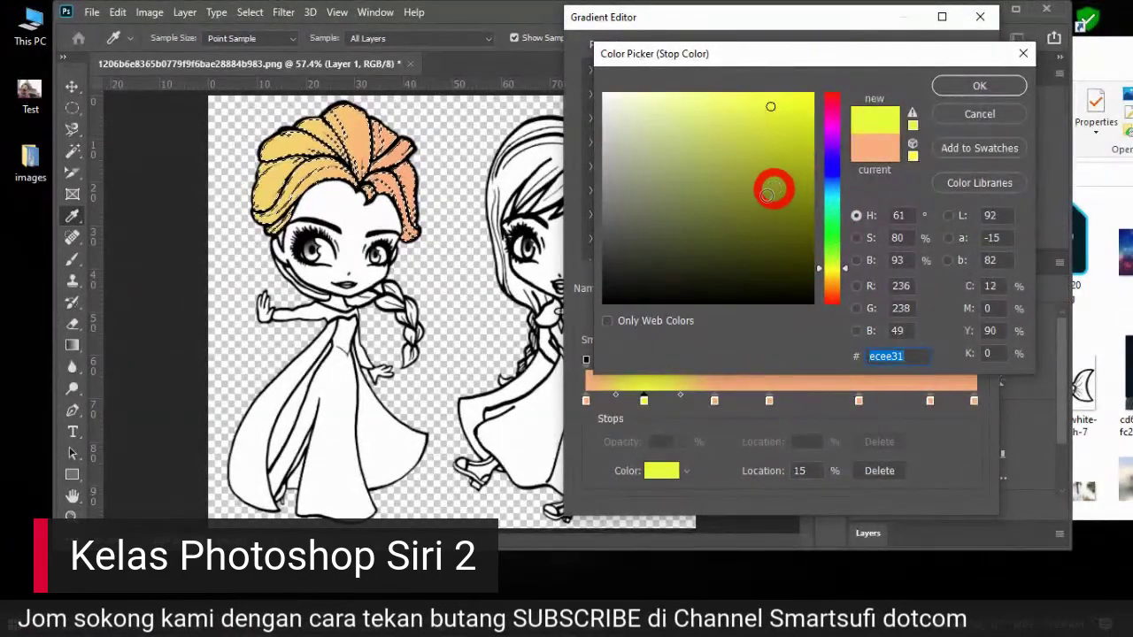
{"action": "left_click", "coordinate": [728, 195]}
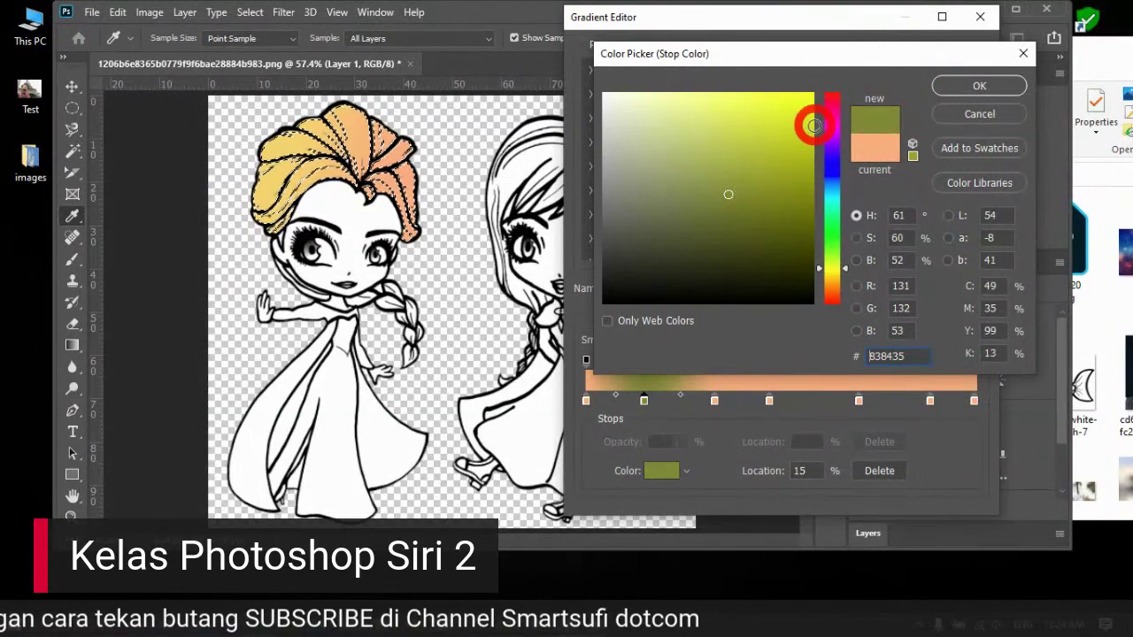
{"action": "left_click", "coordinate": [791, 125]}
{"action": "left_click", "coordinate": [963, 88]}
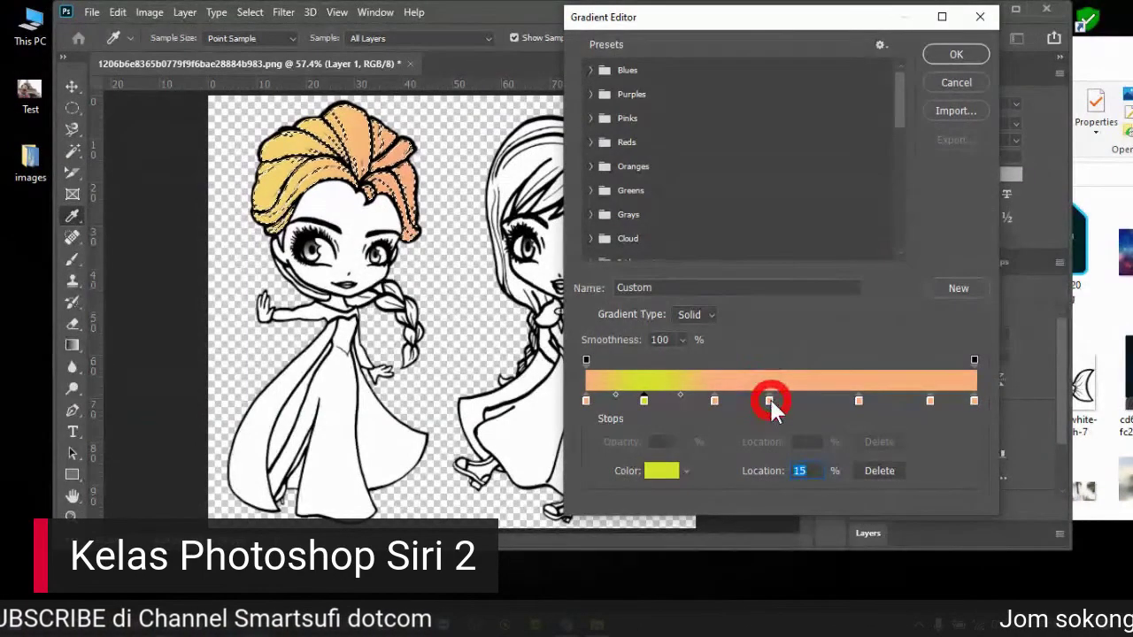
Step: Colour the 47% stop brown and the 89% stop dark brown 7d2e06, then accept the gradient
{"action": "left_click", "coordinate": [769, 400]}
{"action": "left_click", "coordinate": [661, 469]}
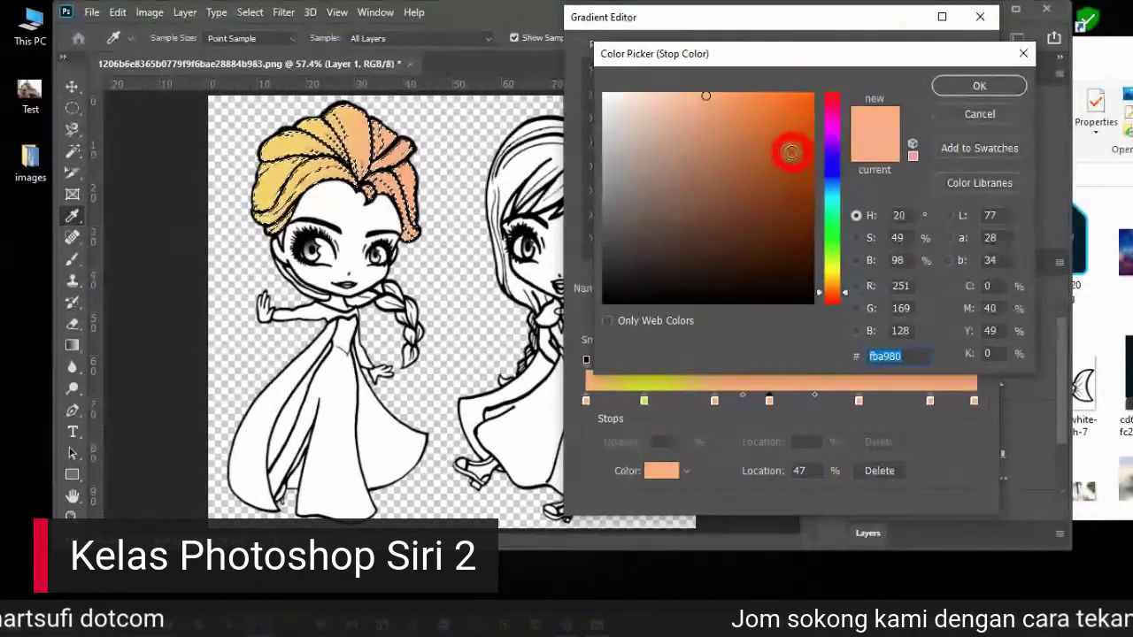
{"action": "left_click", "coordinate": [784, 160]}
{"action": "left_click", "coordinate": [979, 86]}
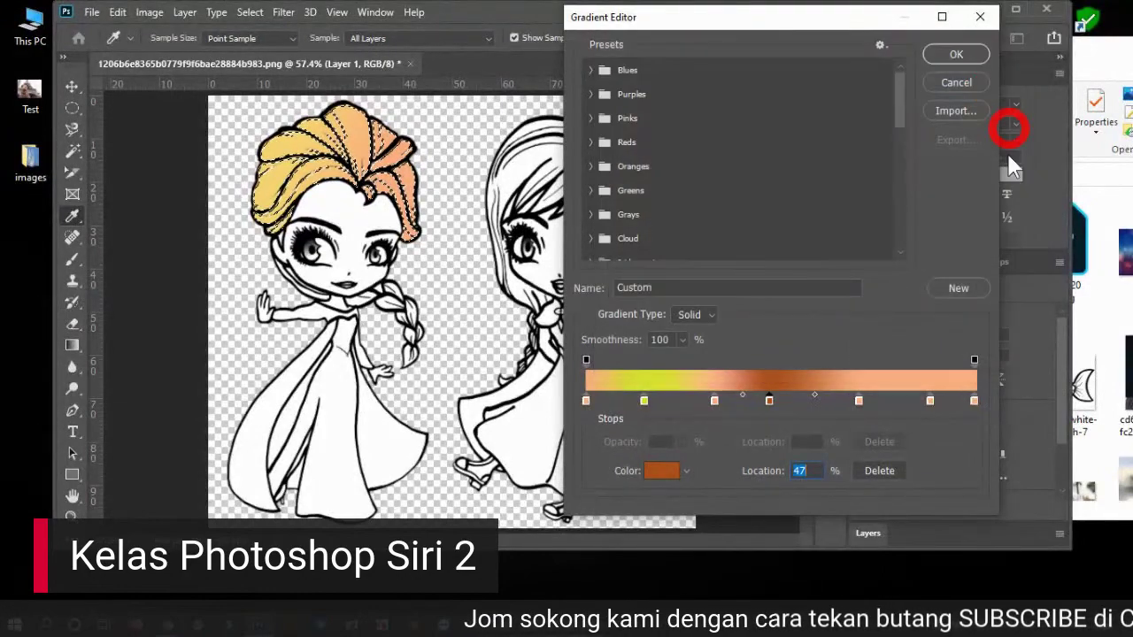
{"action": "left_click", "coordinate": [930, 400]}
{"action": "left_click", "coordinate": [661, 470]}
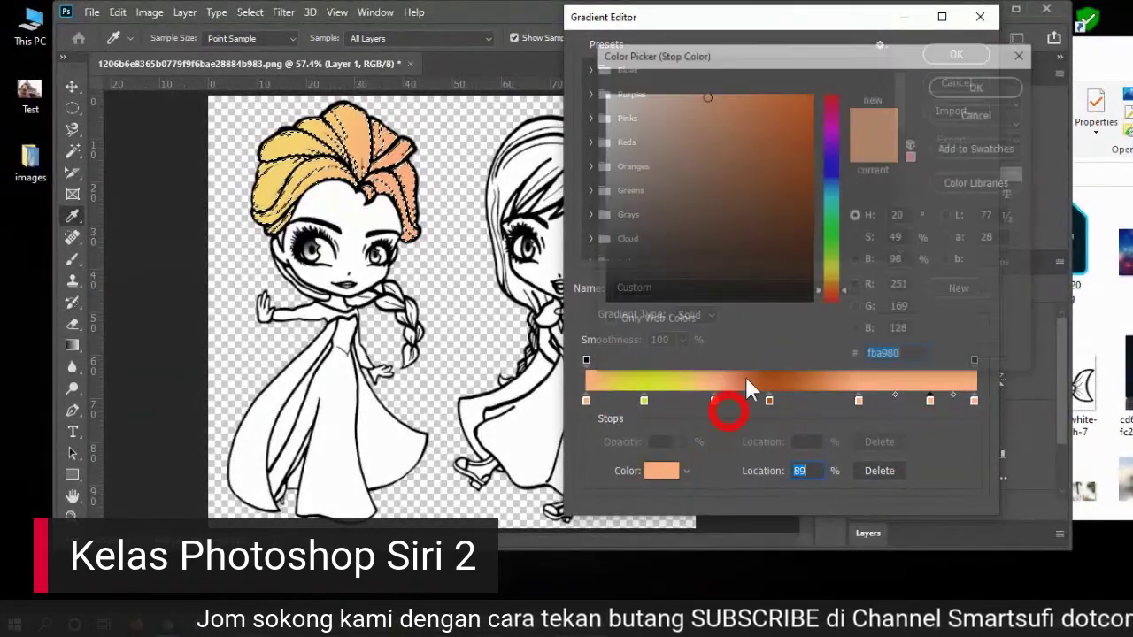
{"action": "left_click", "coordinate": [803, 200]}
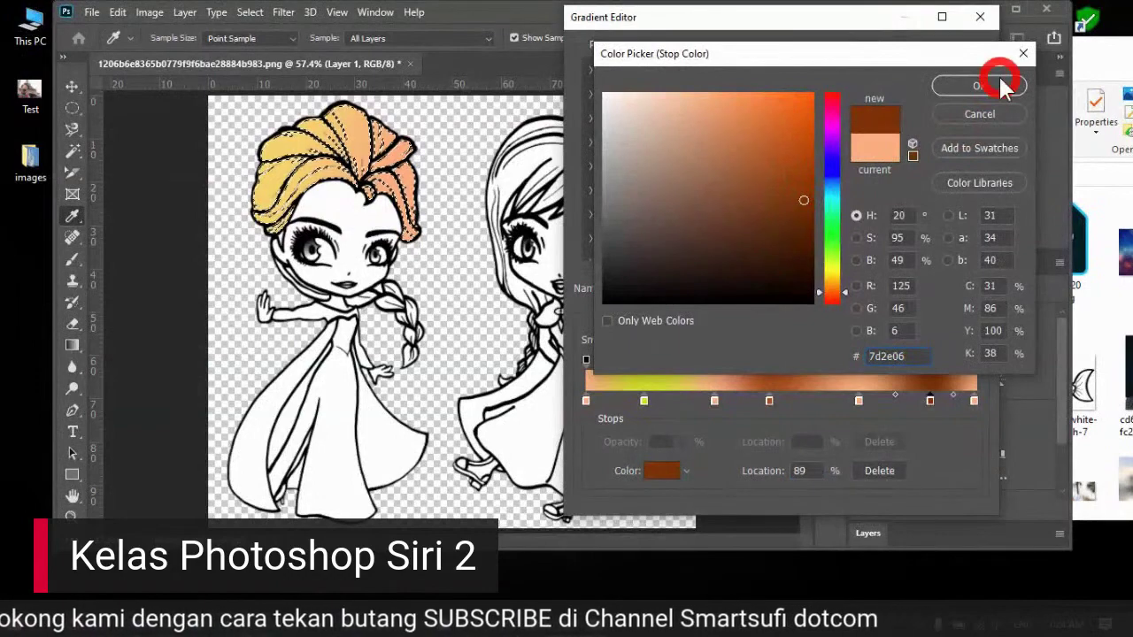
{"action": "left_click", "coordinate": [1000, 86]}
{"action": "left_click", "coordinate": [975, 51]}
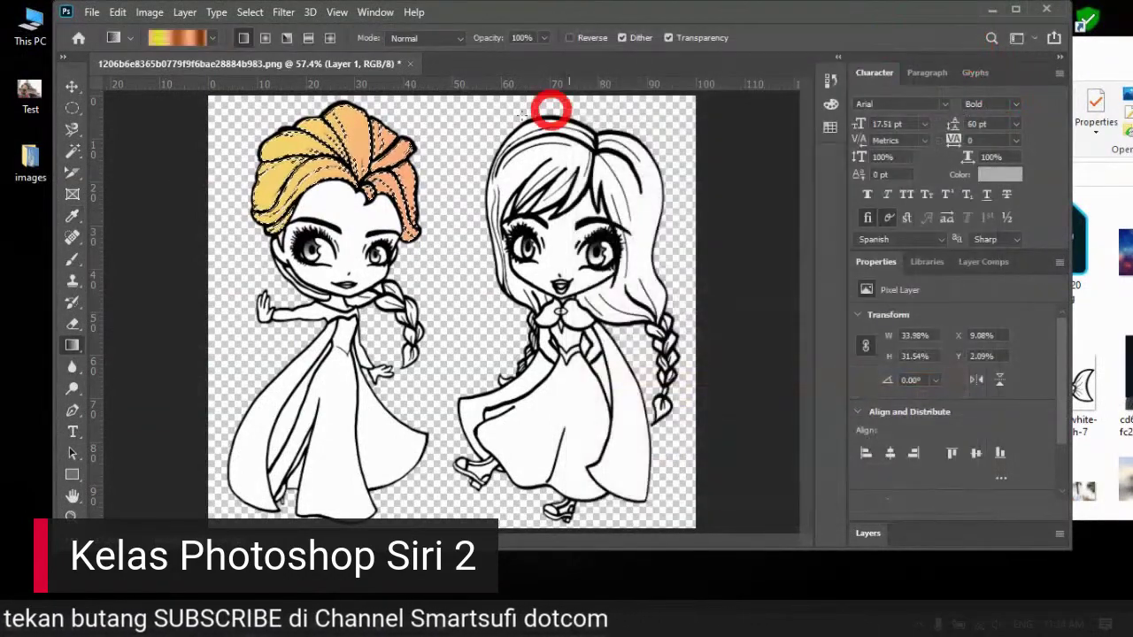
Step: Reapply the custom gradient across Elsa's hair, then delete the dark brown stop near the right
{"action": "left_click_drag", "start_coordinate": [312, 137], "coordinate": [389, 177]}
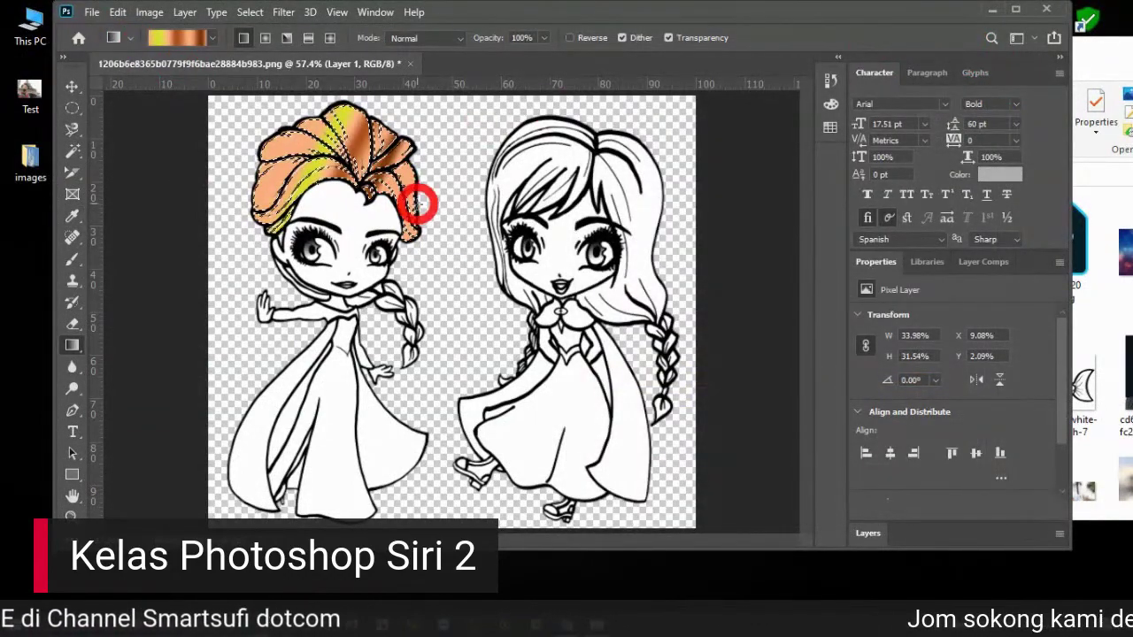
{"action": "left_click_drag", "start_coordinate": [328, 147], "coordinate": [417, 183]}
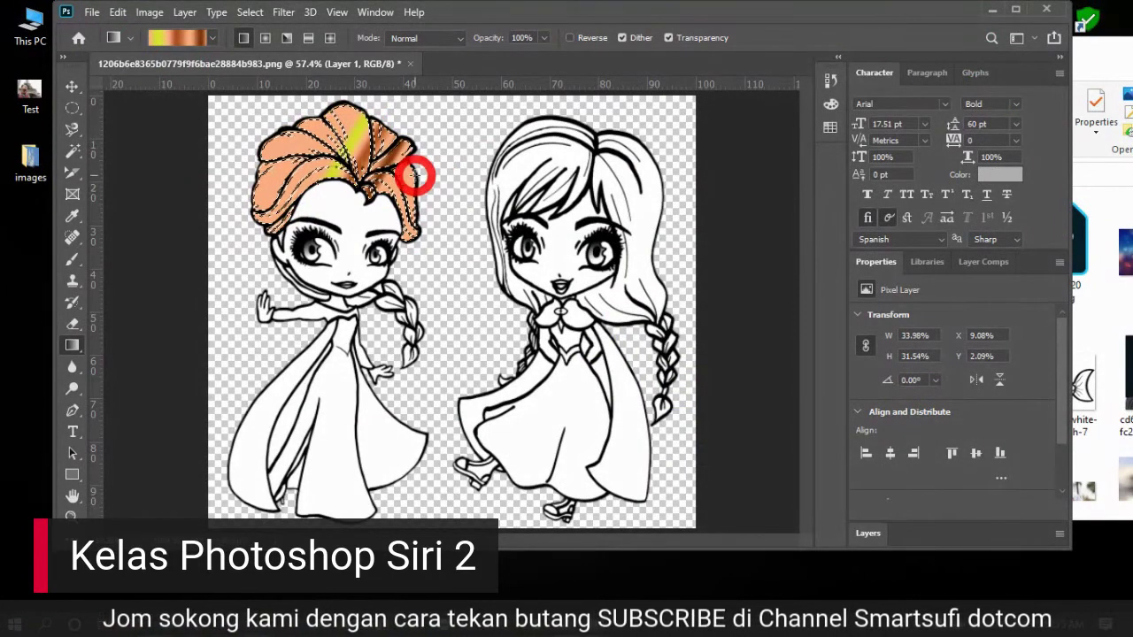
{"action": "left_click", "coordinate": [176, 38]}
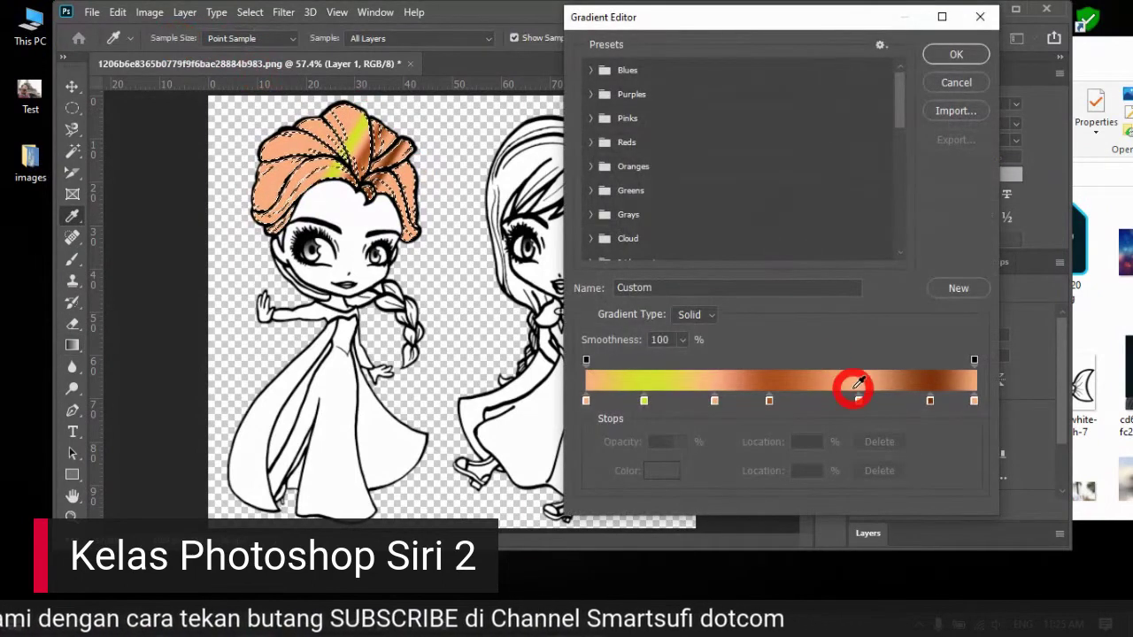
{"action": "left_click", "coordinate": [928, 401]}
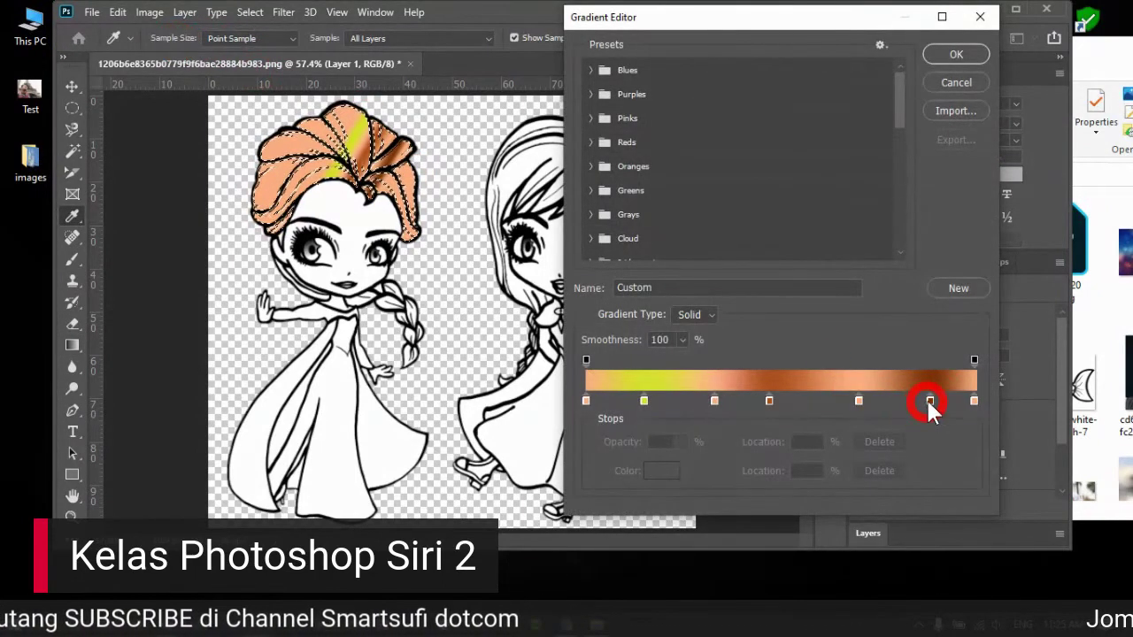
{"action": "left_click", "coordinate": [876, 469]}
Step: Delete the 69%, brown, peach 33 and yellow stops, leaving an all-peach gradient
{"action": "left_click_drag", "start_coordinate": [858, 401], "coordinate": [854, 400]}
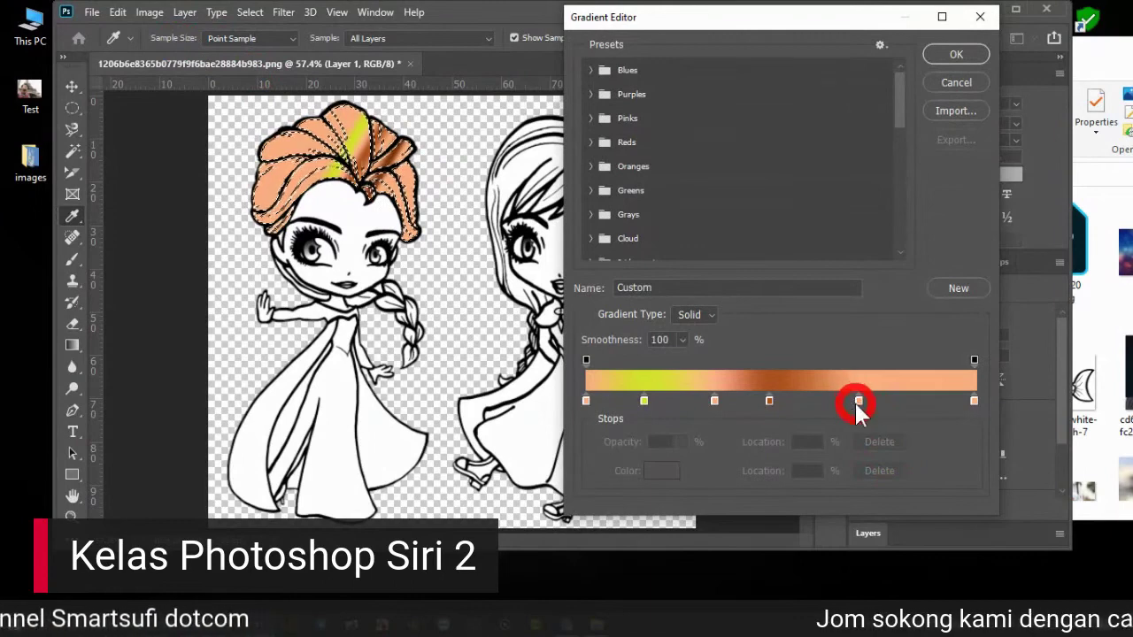
{"action": "left_click", "coordinate": [886, 470]}
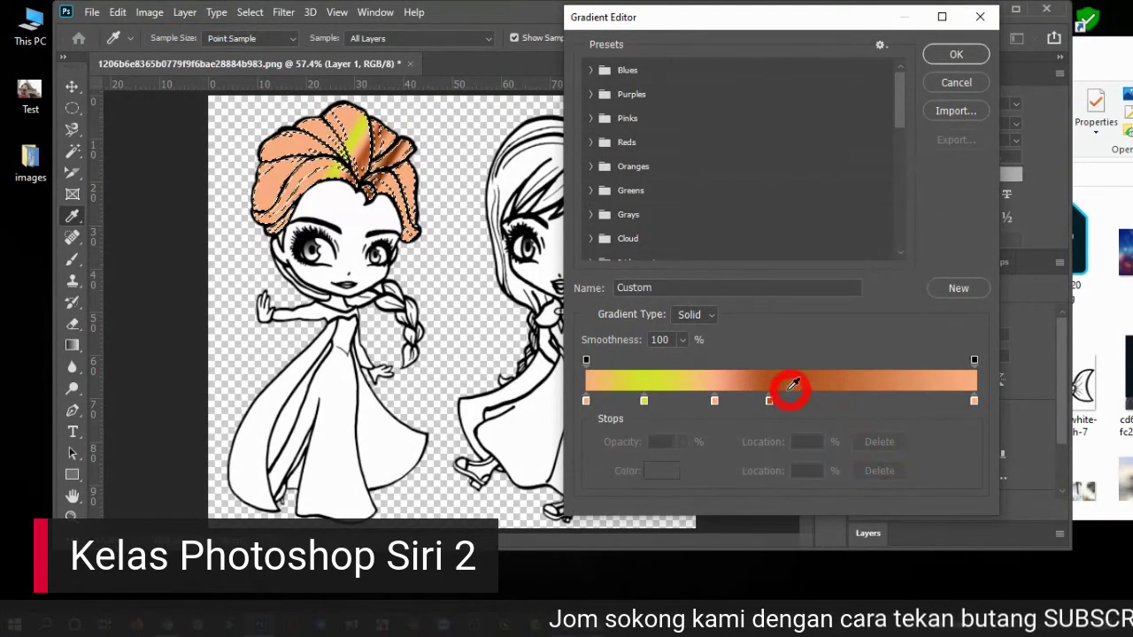
{"action": "left_click", "coordinate": [768, 400]}
{"action": "left_click", "coordinate": [864, 466]}
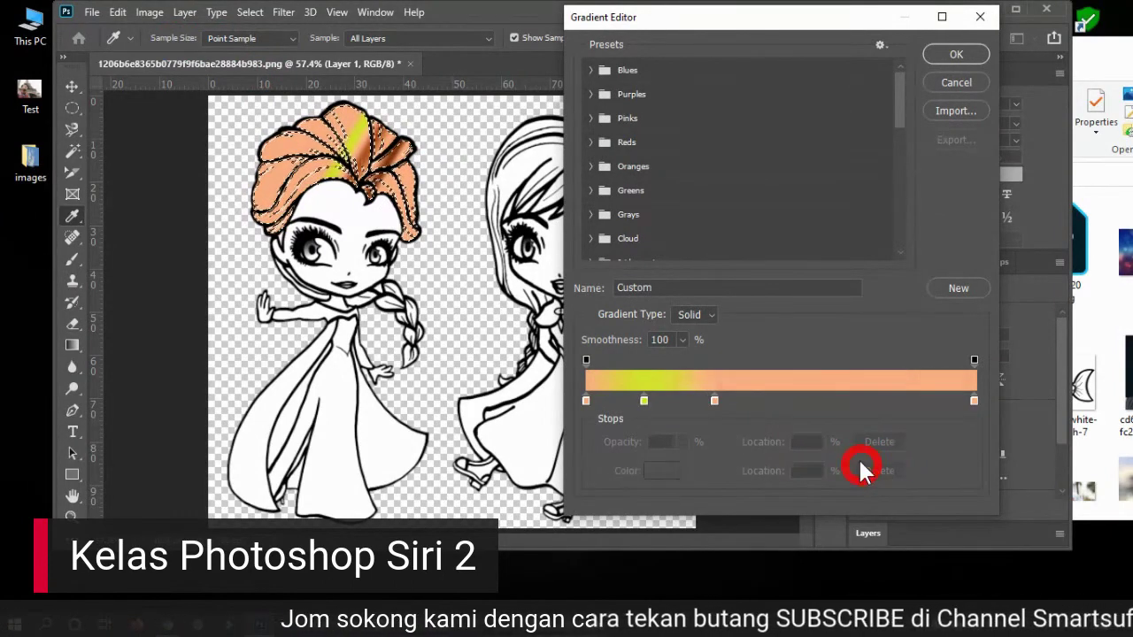
{"action": "left_click", "coordinate": [714, 400]}
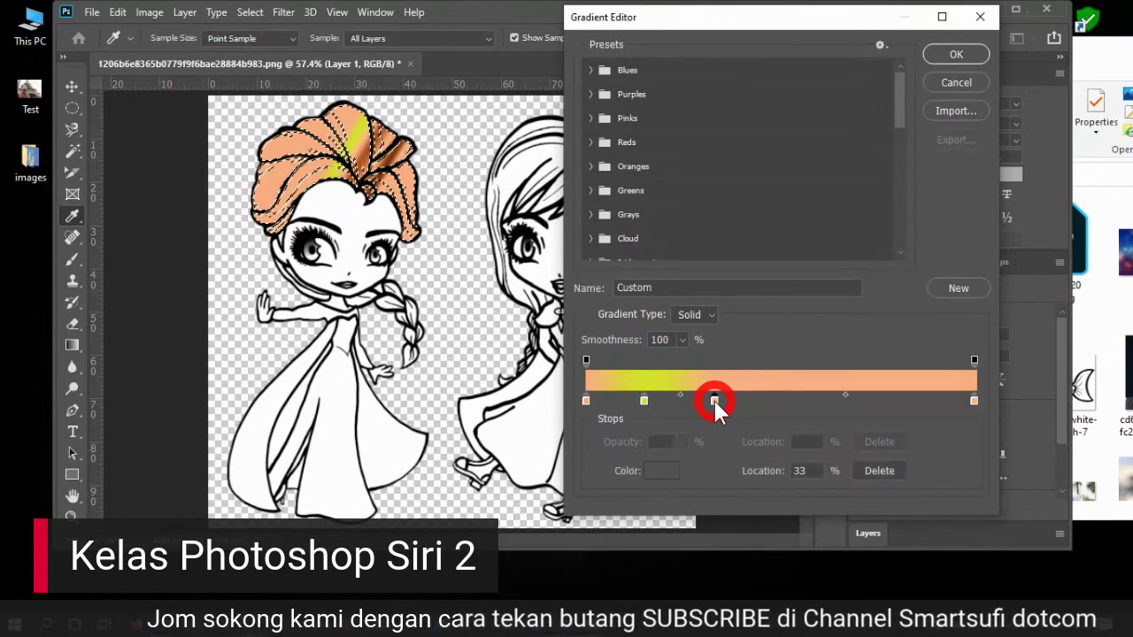
{"action": "left_click", "coordinate": [883, 467]}
{"action": "left_click", "coordinate": [643, 400]}
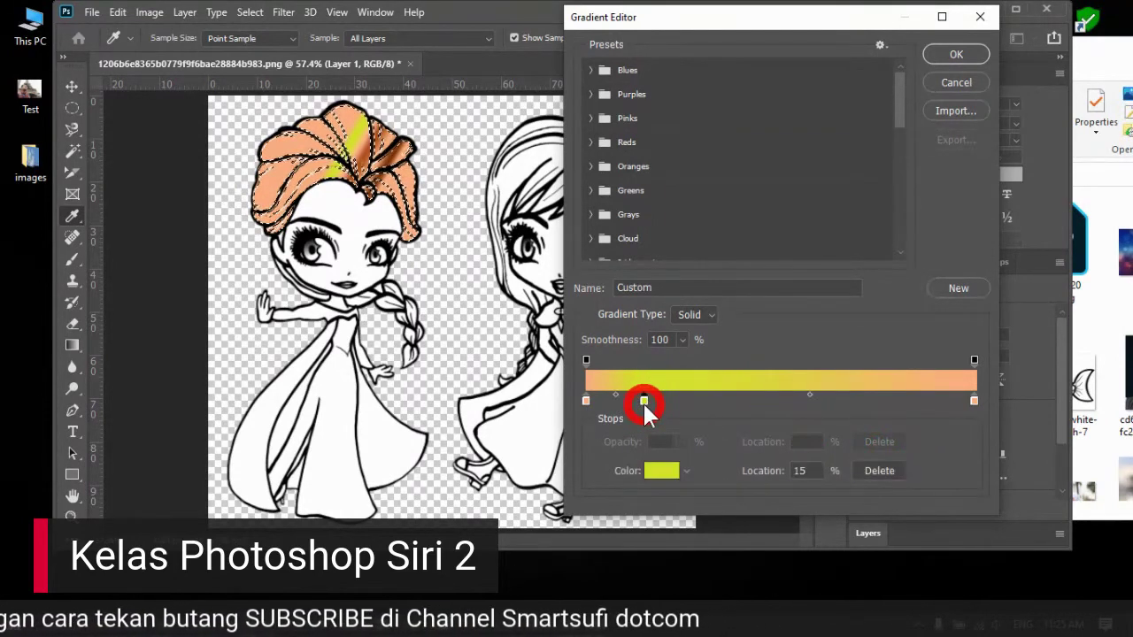
{"action": "left_click", "coordinate": [876, 469]}
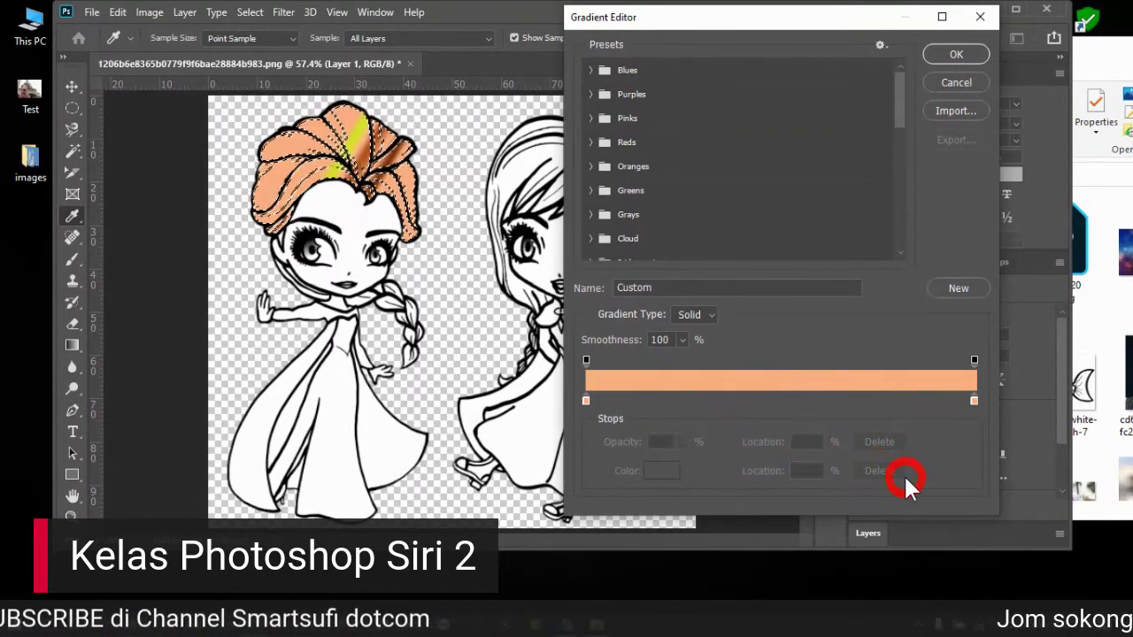
{"action": "left_click", "coordinate": [955, 54]}
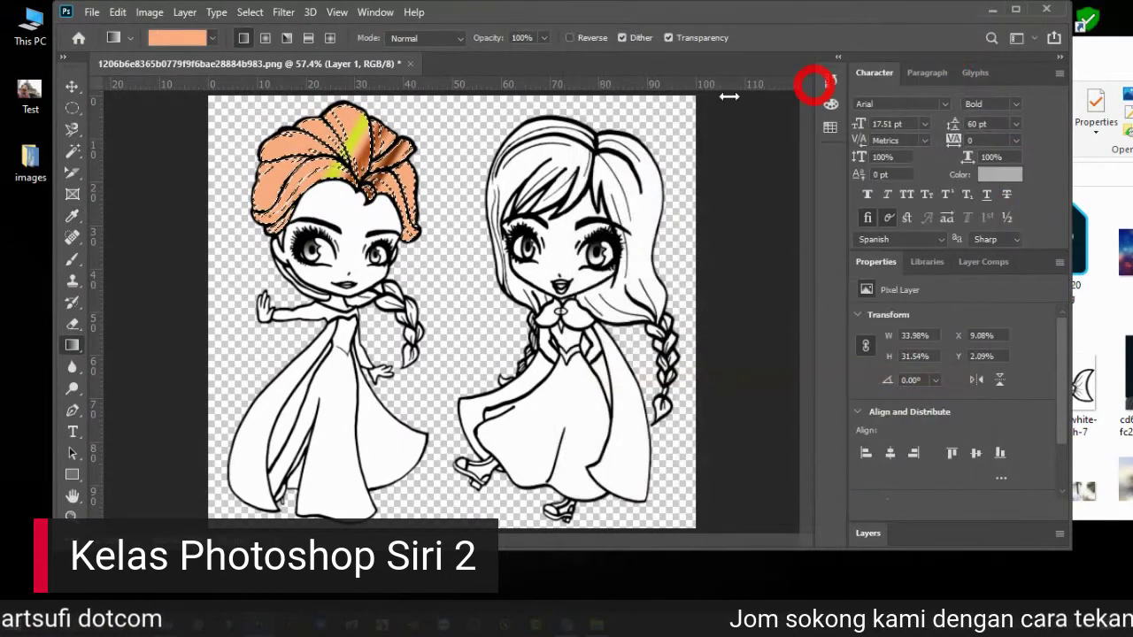
Step: Fill the selected hair with flat peach, deselect with Ctrl+D, and sample the hair colour with the Eyedropper
{"action": "left_click_drag", "start_coordinate": [413, 168], "coordinate": [442, 207]}
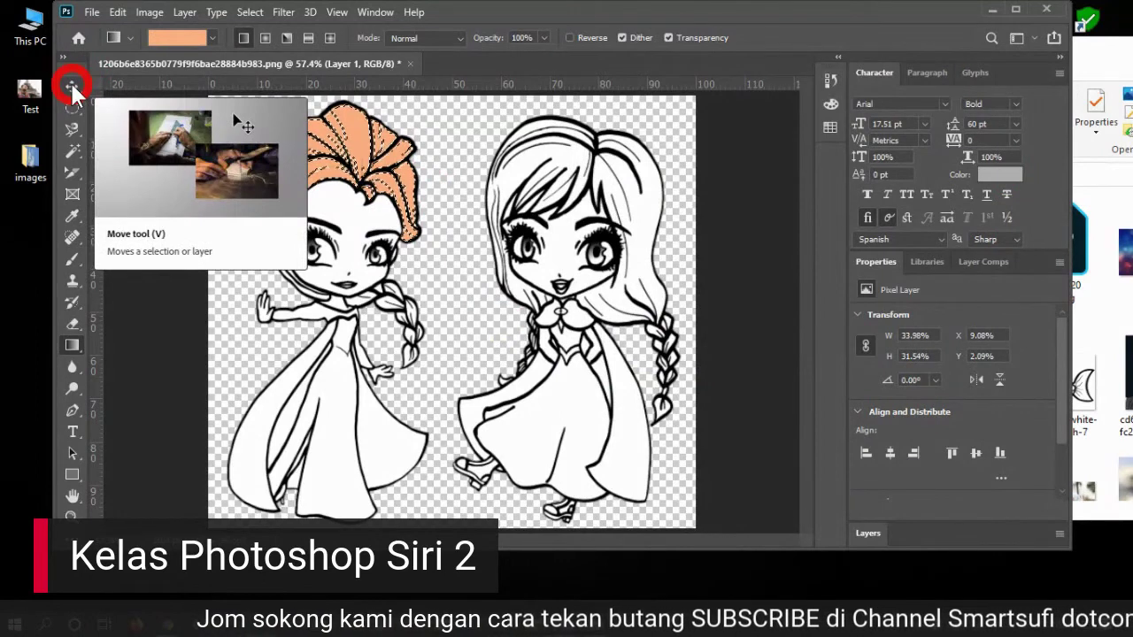
{"action": "left_click", "coordinate": [74, 86]}
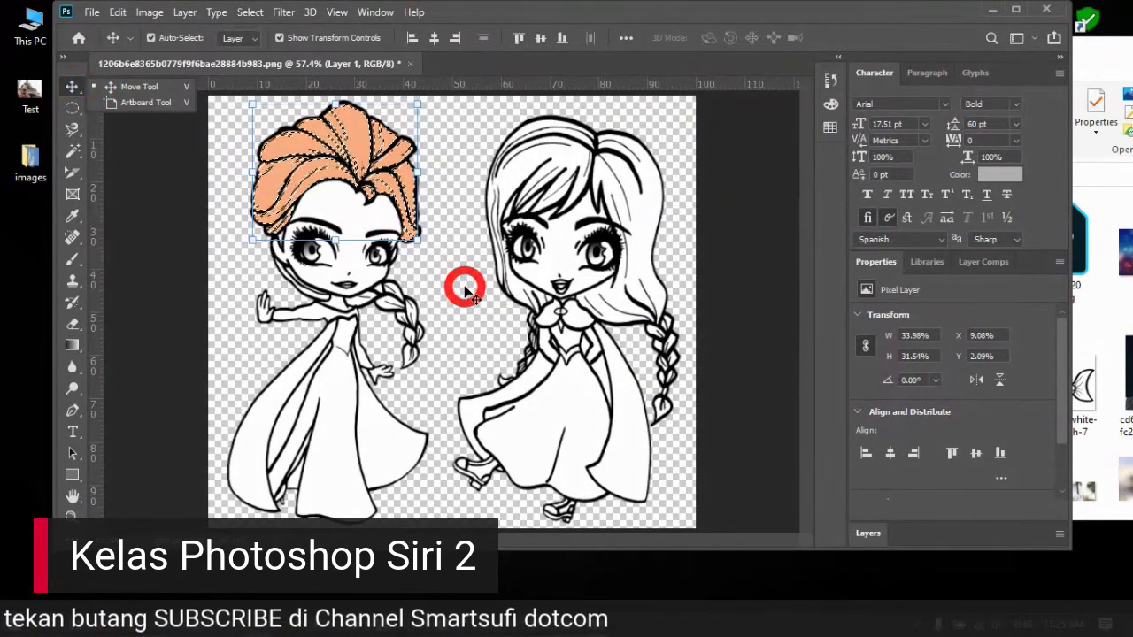
{"action": "key", "text": "ctrl+d"}
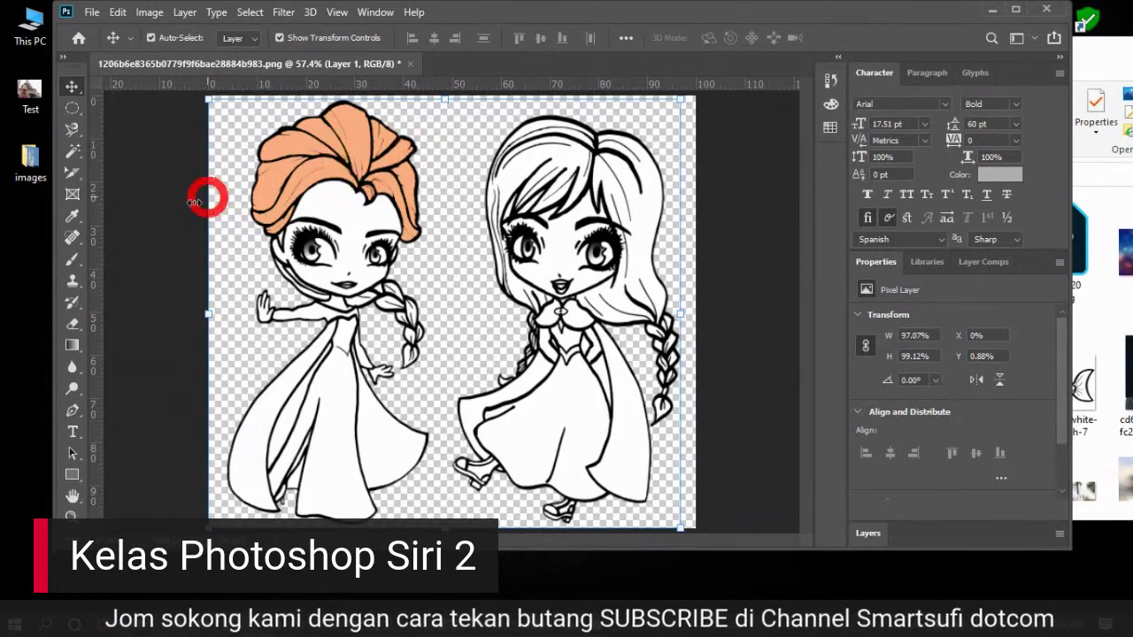
{"action": "left_click", "coordinate": [72, 217]}
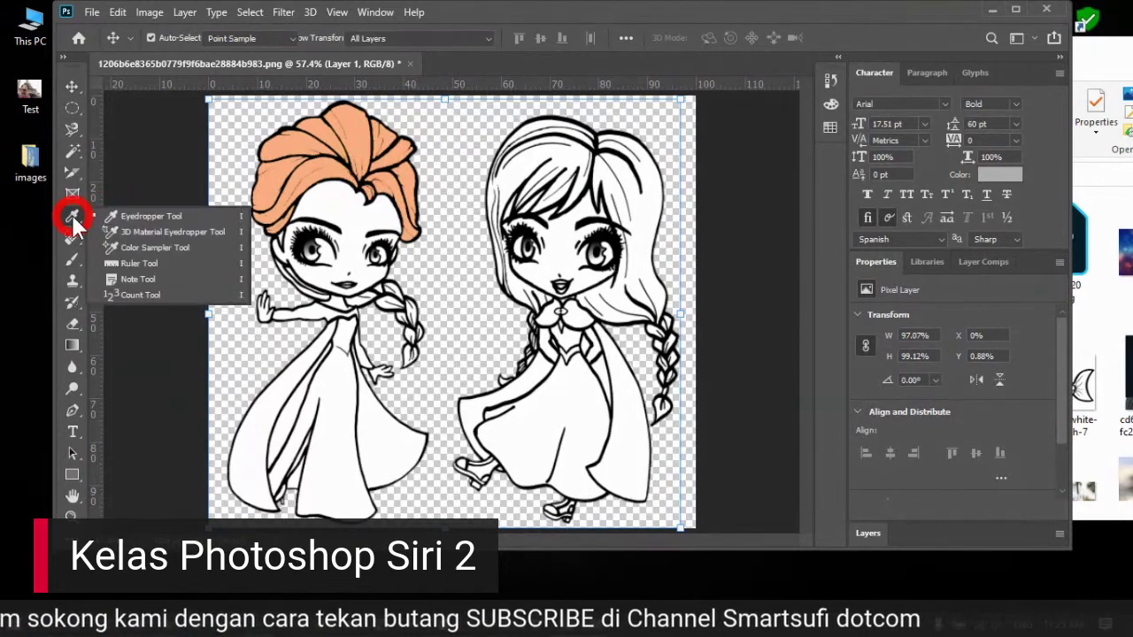
{"action": "left_click", "coordinate": [292, 140]}
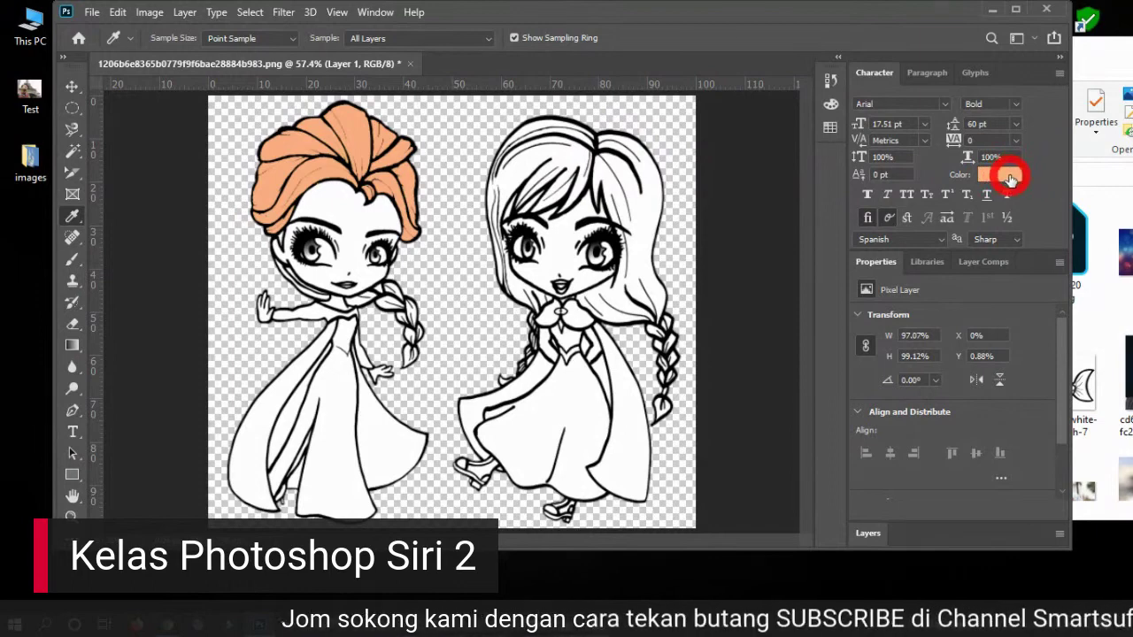
Step: Magic-wand select the right figure's hair, adding several hair strand areas
{"action": "right_click", "coordinate": [70, 148]}
{"action": "left_click", "coordinate": [155, 168]}
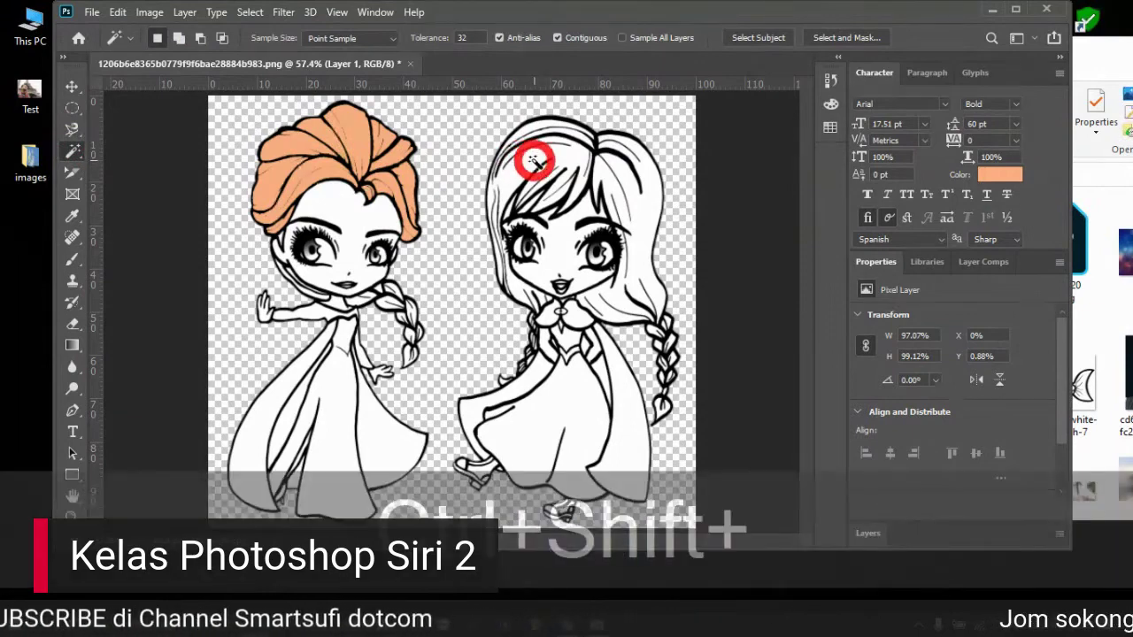
{"action": "left_click", "coordinate": [534, 161], "text": "shift"}
{"action": "left_click", "coordinate": [625, 190], "text": "shift"}
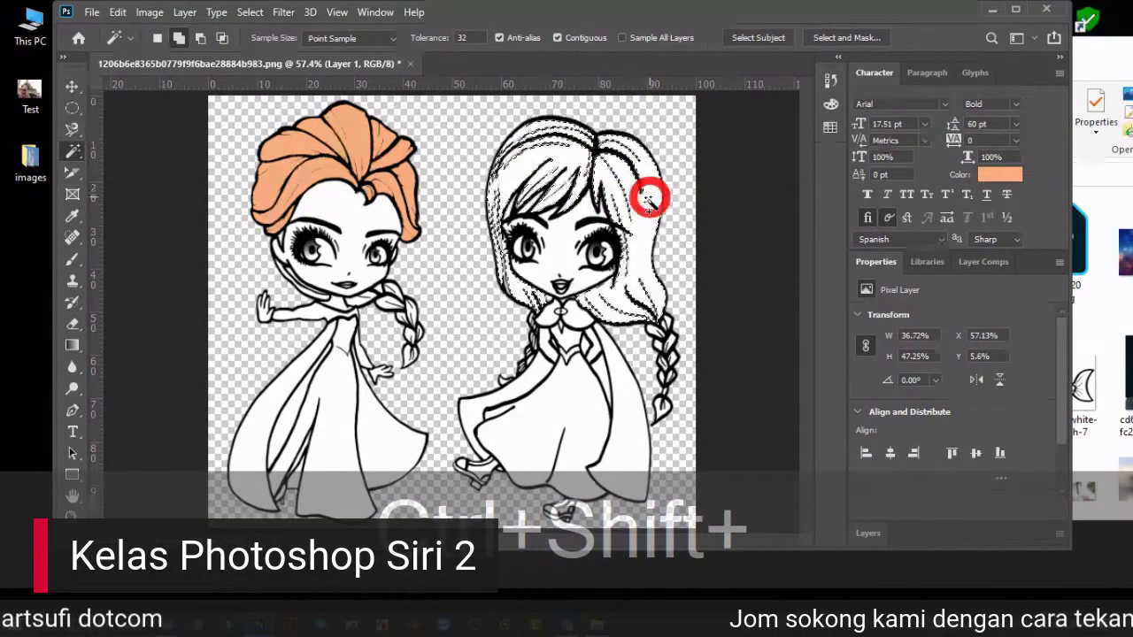
{"action": "left_click", "coordinate": [663, 309], "text": "shift"}
{"action": "left_click", "coordinate": [516, 189], "text": "shift"}
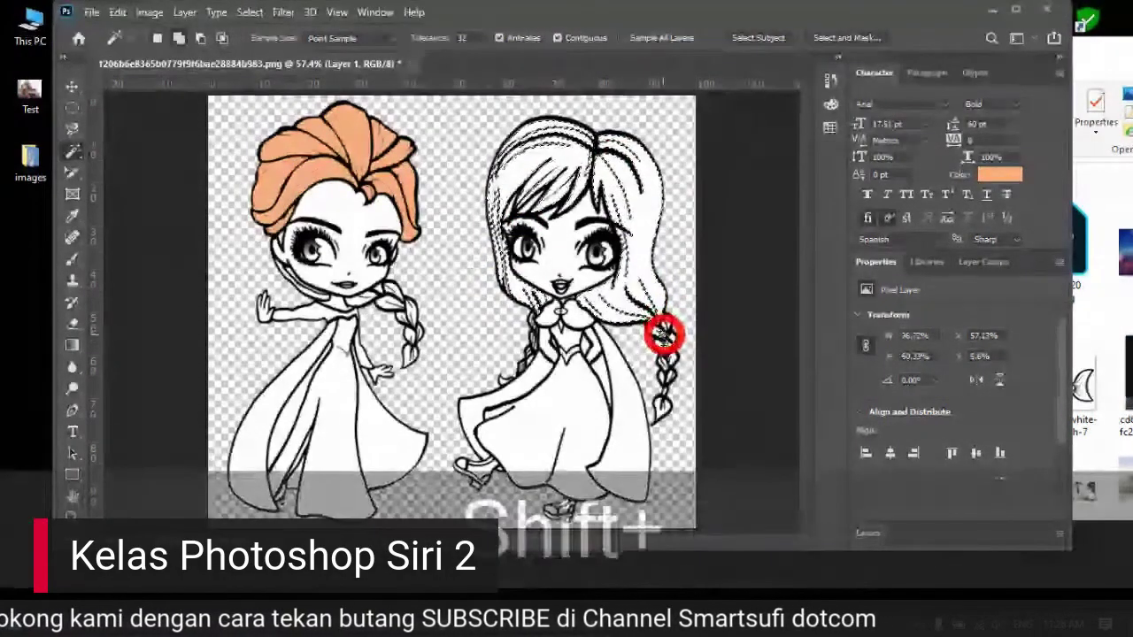
Step: Add the braid and dress to the selection, undoing stray additions with Shift+Ctrl+Z
{"action": "left_click", "coordinate": [668, 361], "text": "shift"}
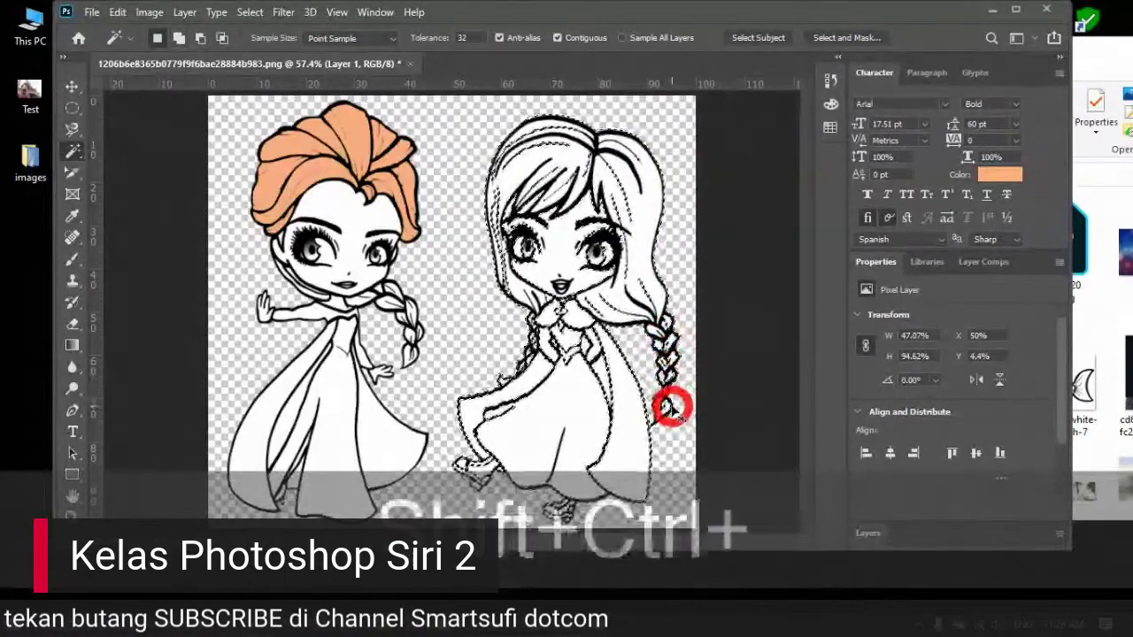
{"action": "key", "text": "ctrl+shift+z"}
{"action": "key", "text": "shift"}
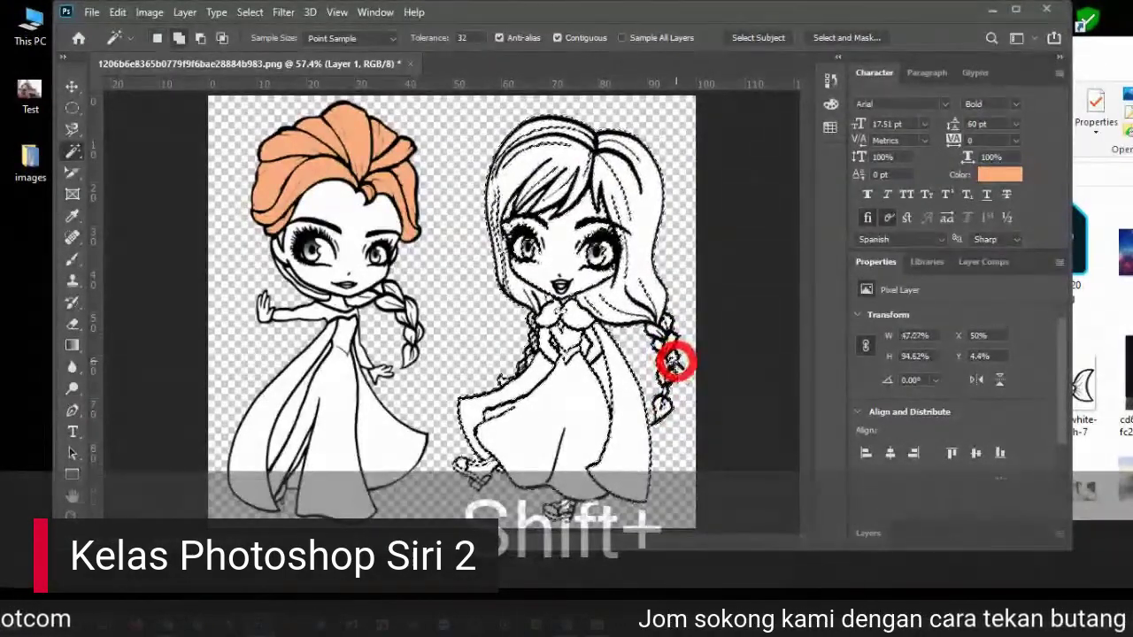
{"action": "key", "text": "ctrl+shift+z"}
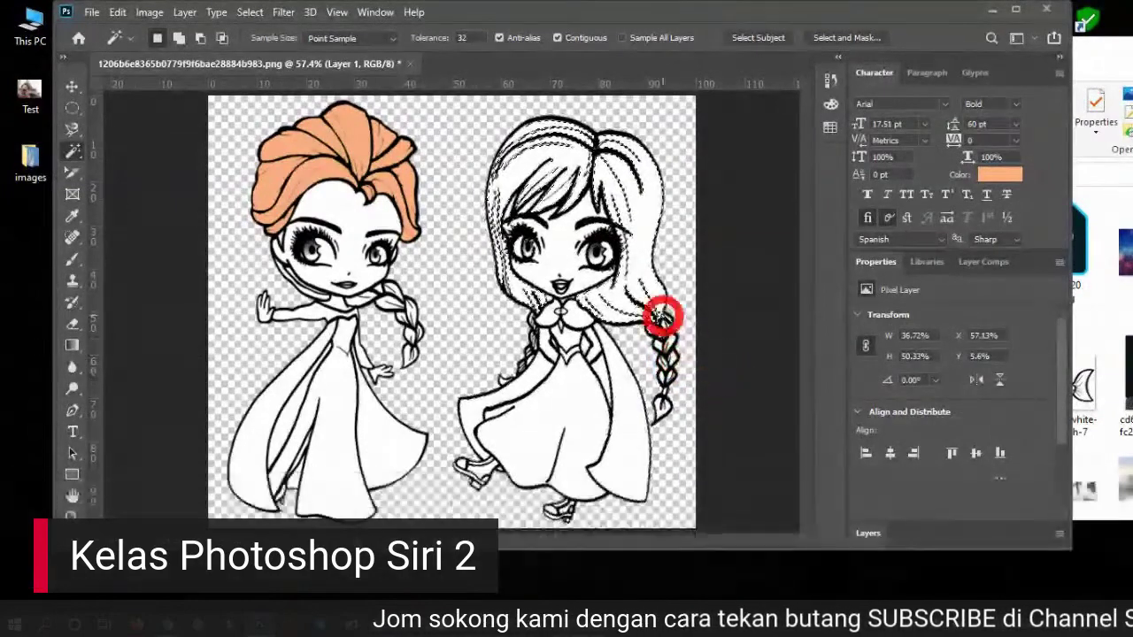
{"action": "key", "text": "shift"}
{"action": "left_click", "coordinate": [674, 328], "text": "shift"}
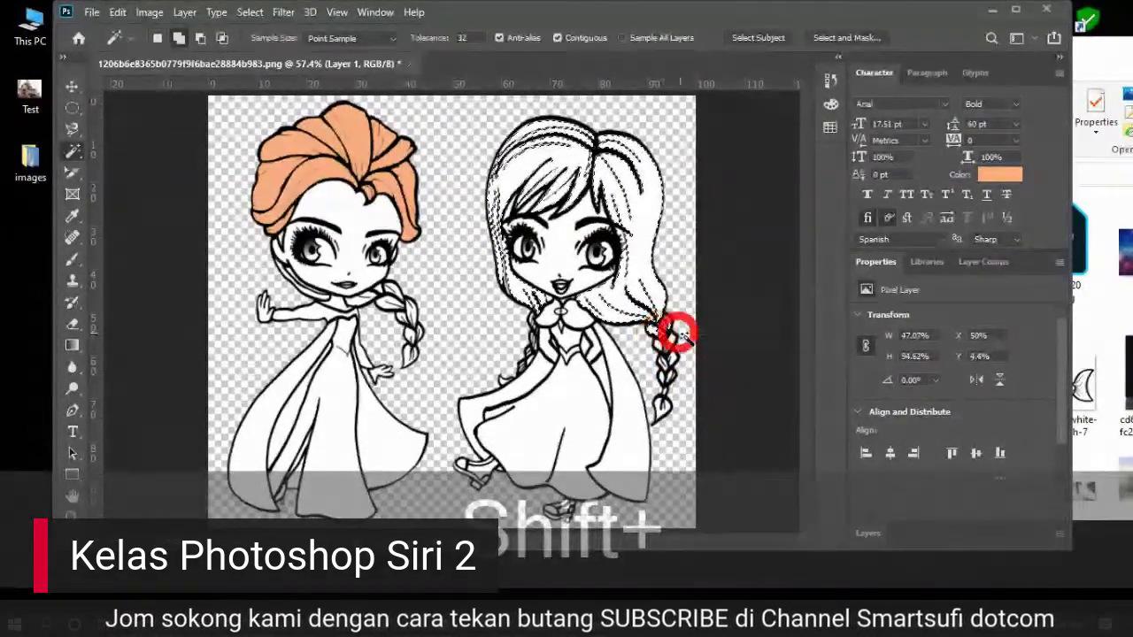
{"action": "key", "text": "shift+z"}
Step: Zoom to 100% on Anna's dress and refine the selection with Quick Selection along the arm and dress edges
{"action": "left_click", "coordinate": [723, 389]}
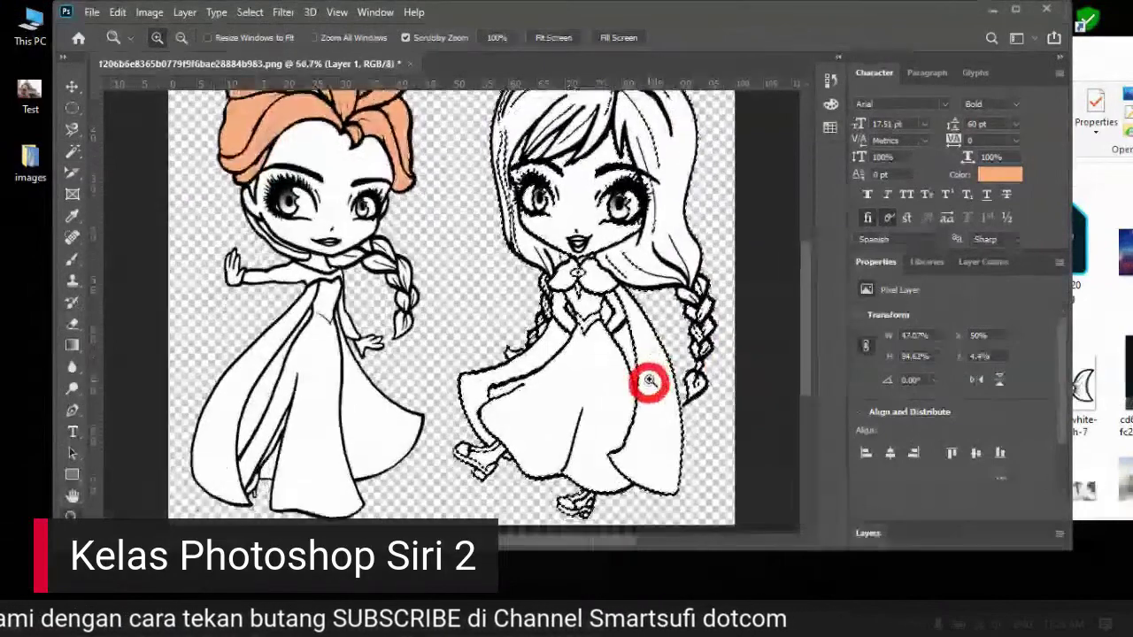
{"action": "left_click", "coordinate": [596, 356]}
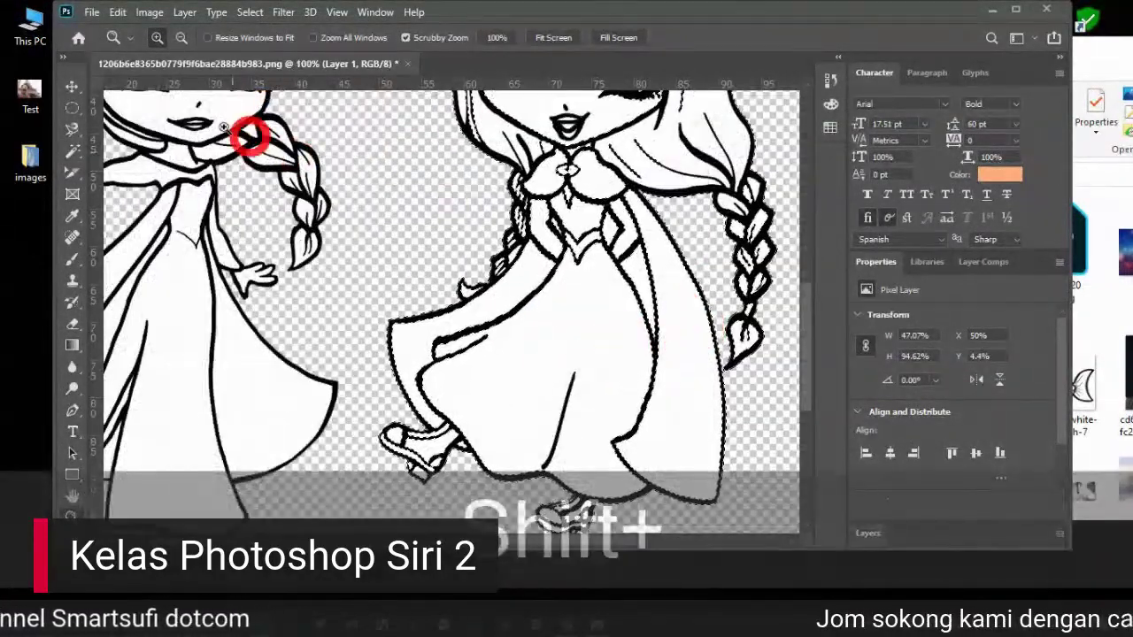
{"action": "left_click", "coordinate": [76, 150]}
{"action": "left_click", "coordinate": [153, 166]}
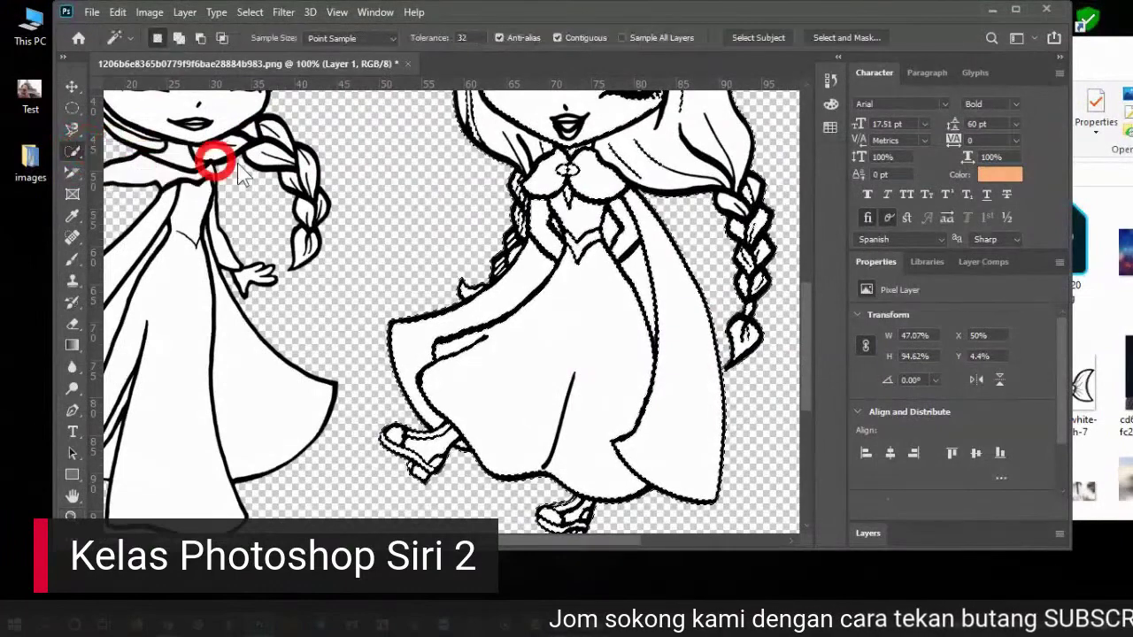
{"action": "mouse_move", "coordinate": [448, 265]}
{"action": "left_mouse_down"}
{"action": "mouse_move", "coordinate": [599, 386]}
{"action": "mouse_move", "coordinate": [654, 375]}
{"action": "mouse_move", "coordinate": [687, 299]}
{"action": "left_mouse_up"}
{"action": "mouse_move", "coordinate": [711, 481]}
{"action": "left_mouse_down"}
{"action": "mouse_move", "coordinate": [733, 496]}
{"action": "mouse_move", "coordinate": [751, 484]}
{"action": "mouse_move", "coordinate": [699, 519]}
{"action": "mouse_move", "coordinate": [640, 423]}
{"action": "mouse_move", "coordinate": [685, 343]}
{"action": "mouse_move", "coordinate": [697, 289]}
{"action": "mouse_move", "coordinate": [670, 253]}
{"action": "left_mouse_up"}
{"action": "key", "text": "F8"}
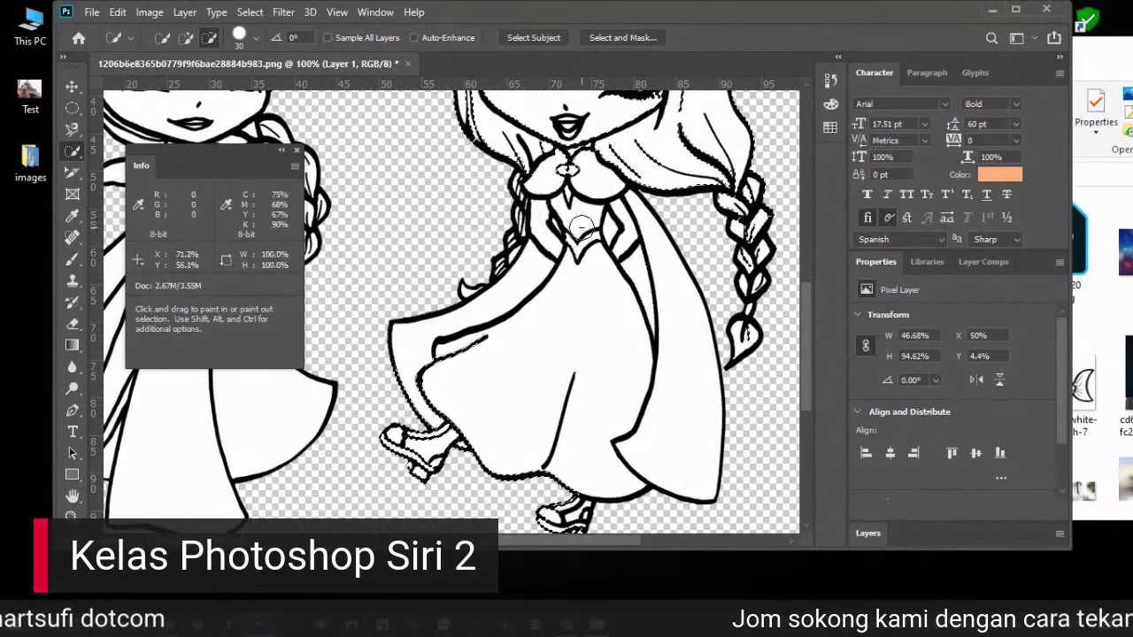
{"action": "mouse_move", "coordinate": [433, 320]}
{"action": "left_mouse_down"}
{"action": "mouse_move", "coordinate": [418, 353]}
{"action": "mouse_move", "coordinate": [474, 429]}
{"action": "mouse_move", "coordinate": [398, 347]}
{"action": "mouse_move", "coordinate": [405, 330]}
{"action": "mouse_move", "coordinate": [433, 400]}
{"action": "mouse_move", "coordinate": [493, 460]}
{"action": "mouse_move", "coordinate": [660, 491]}
{"action": "mouse_move", "coordinate": [714, 469]}
{"action": "left_mouse_up"}
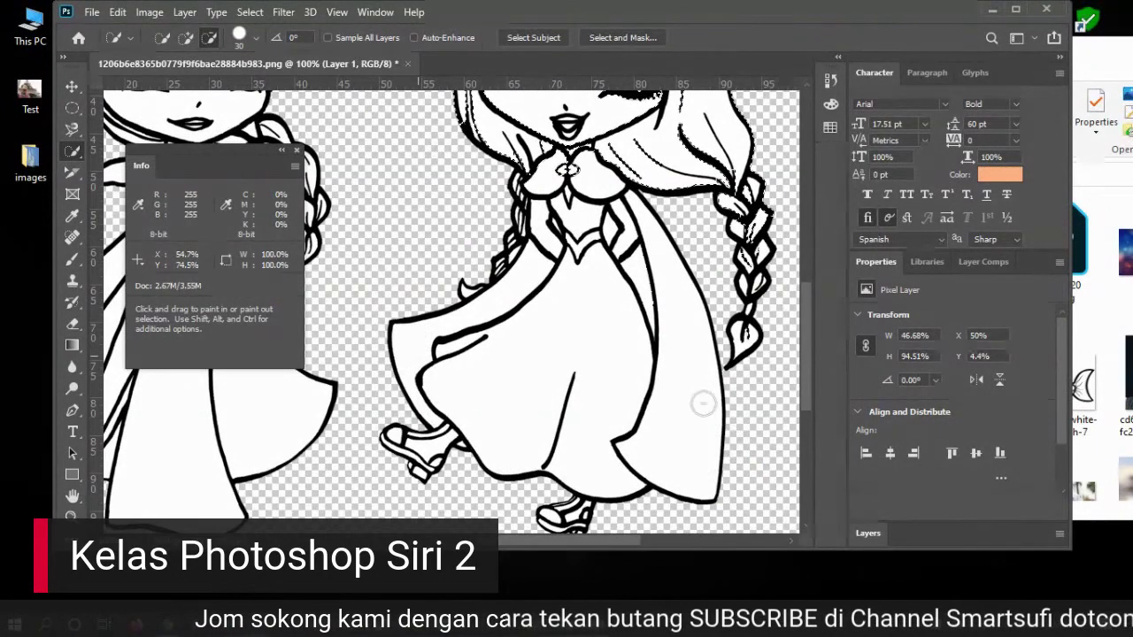
{"action": "scroll", "coordinate": [601, 265], "scroll_direction": "down", "scroll_amount": 1}
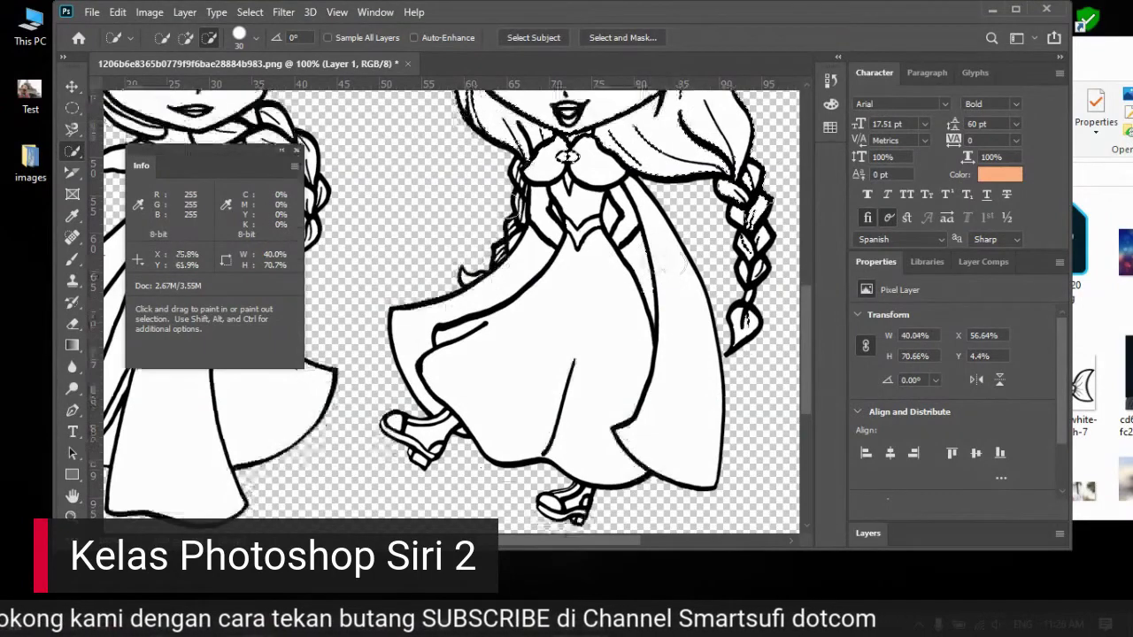
{"action": "left_click", "coordinate": [296, 149]}
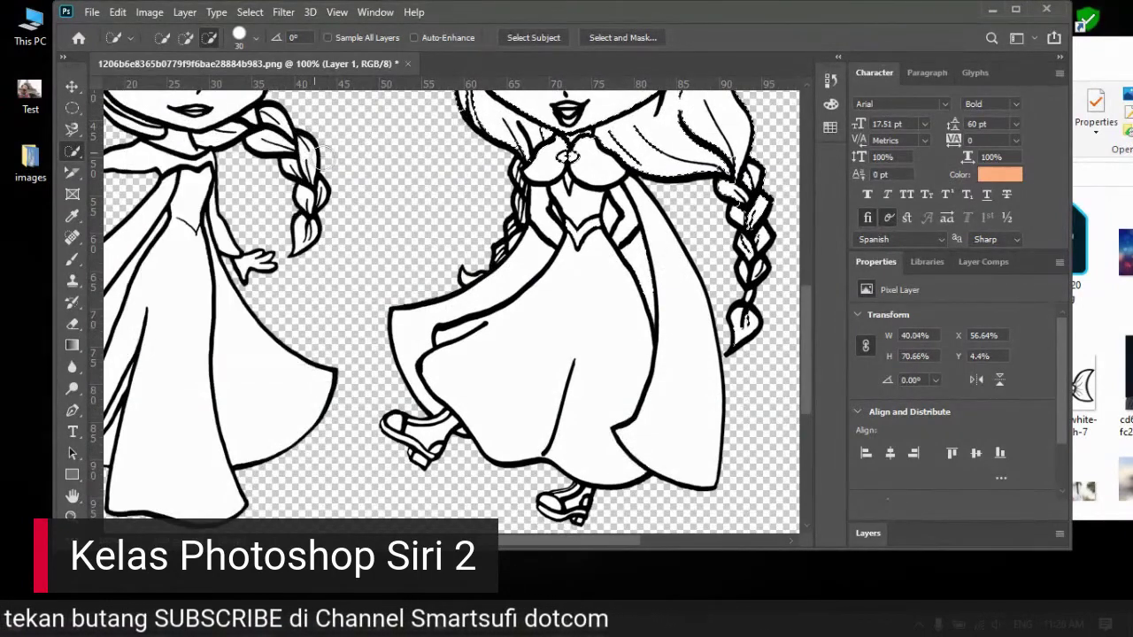
{"action": "scroll", "coordinate": [619, 310], "scroll_direction": "up", "scroll_amount": 2}
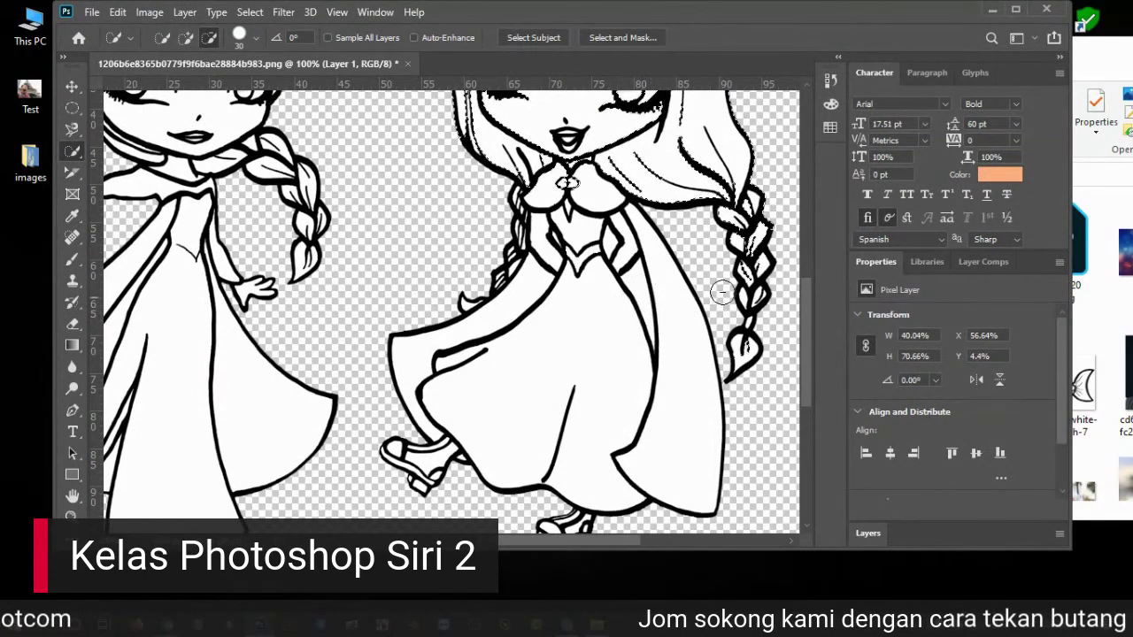
Step: With a 14 px Quick Selection brush, add the right braid tip and subtract the dress edge
{"action": "right_click", "coordinate": [74, 148]}
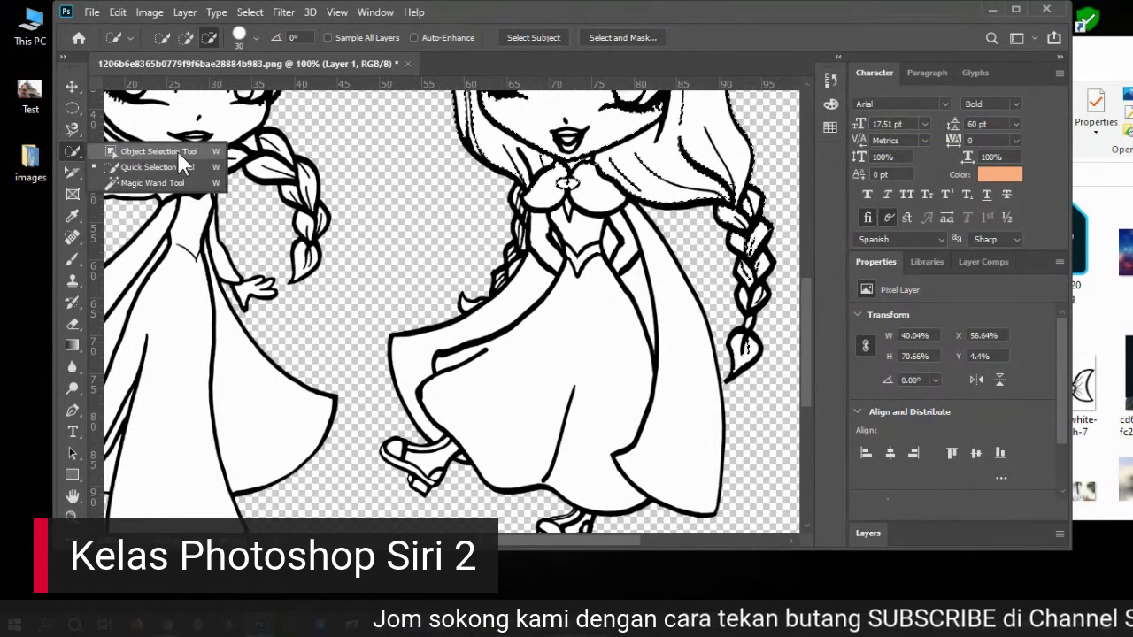
{"action": "left_click", "coordinate": [159, 167]}
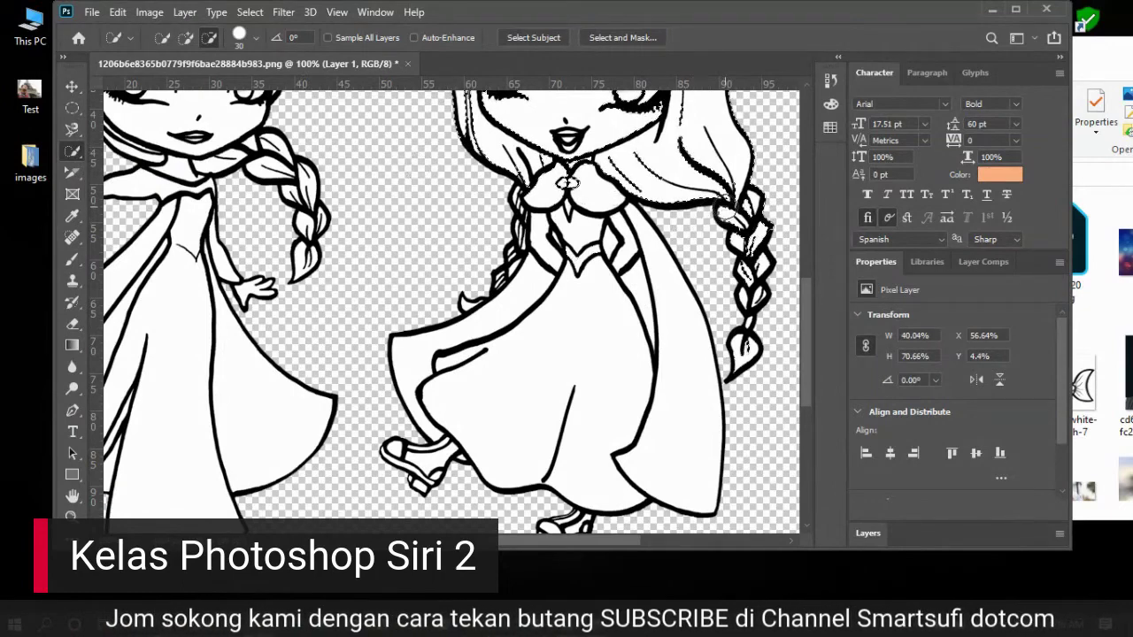
{"action": "left_click", "coordinate": [183, 35]}
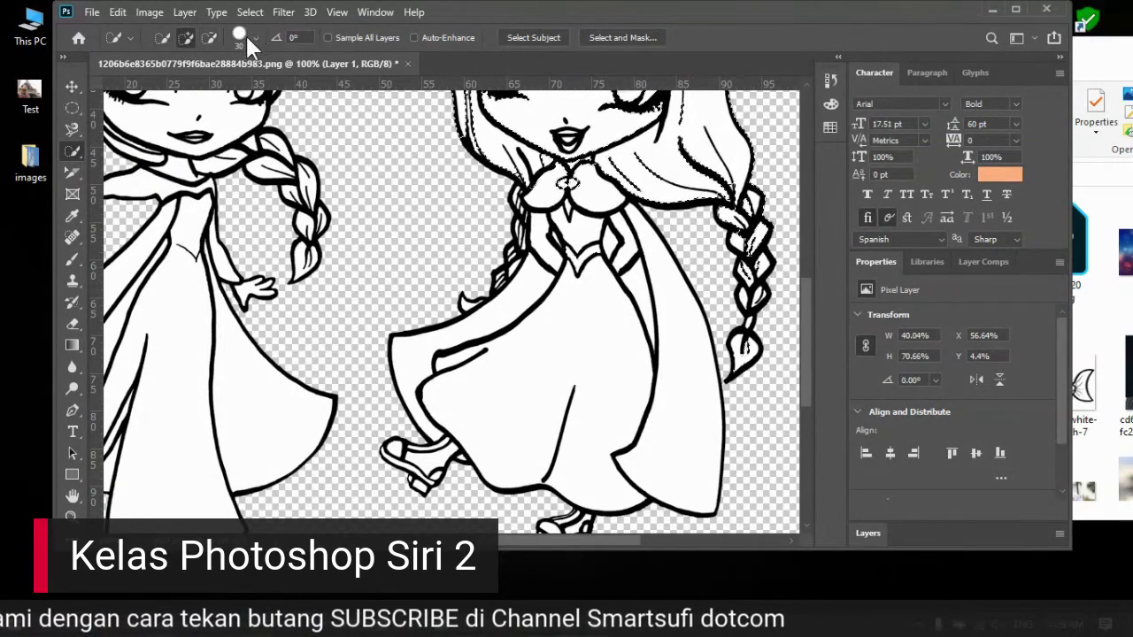
{"action": "left_click", "coordinate": [241, 36]}
{"action": "left_click_drag", "start_coordinate": [177, 81], "coordinate": [173, 77]}
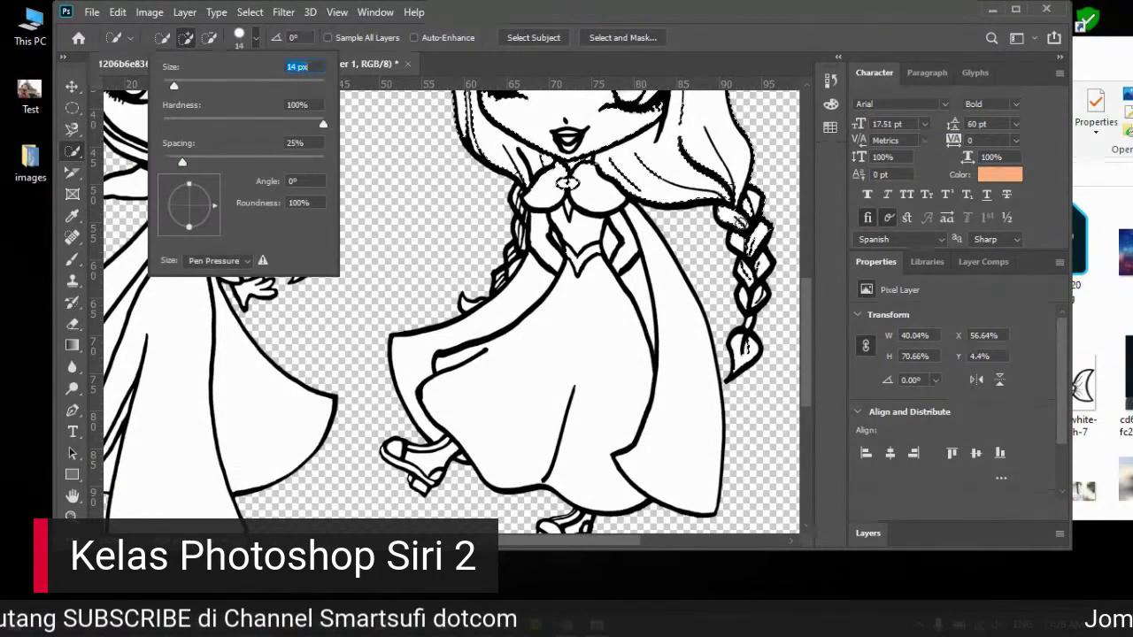
{"action": "key", "text": "Return"}
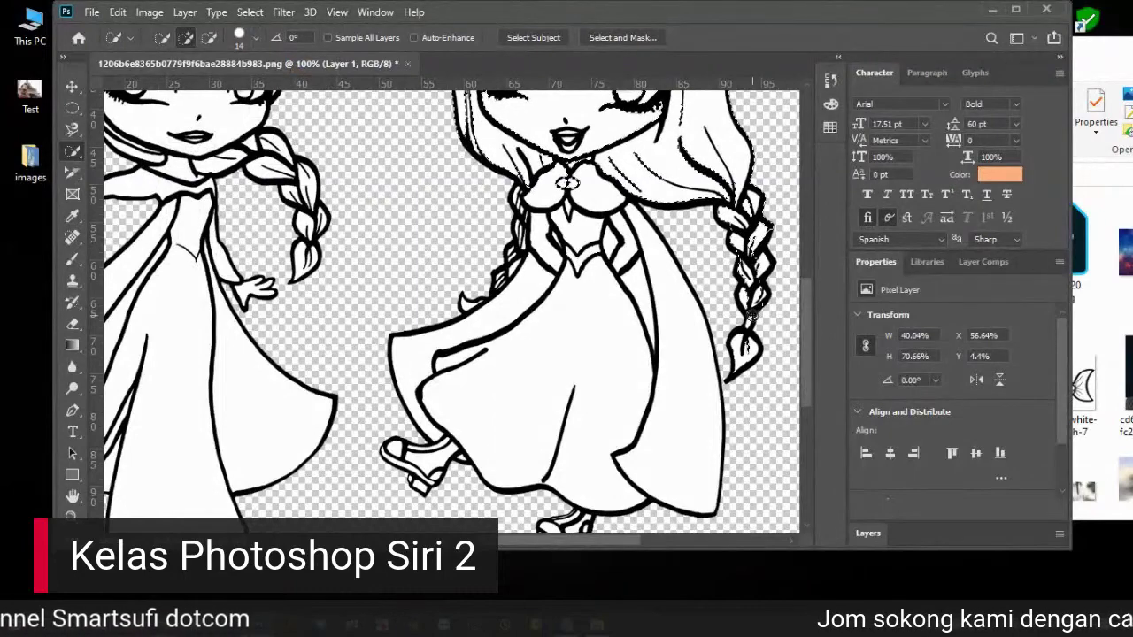
{"action": "left_click_drag", "start_coordinate": [750, 312], "coordinate": [739, 342]}
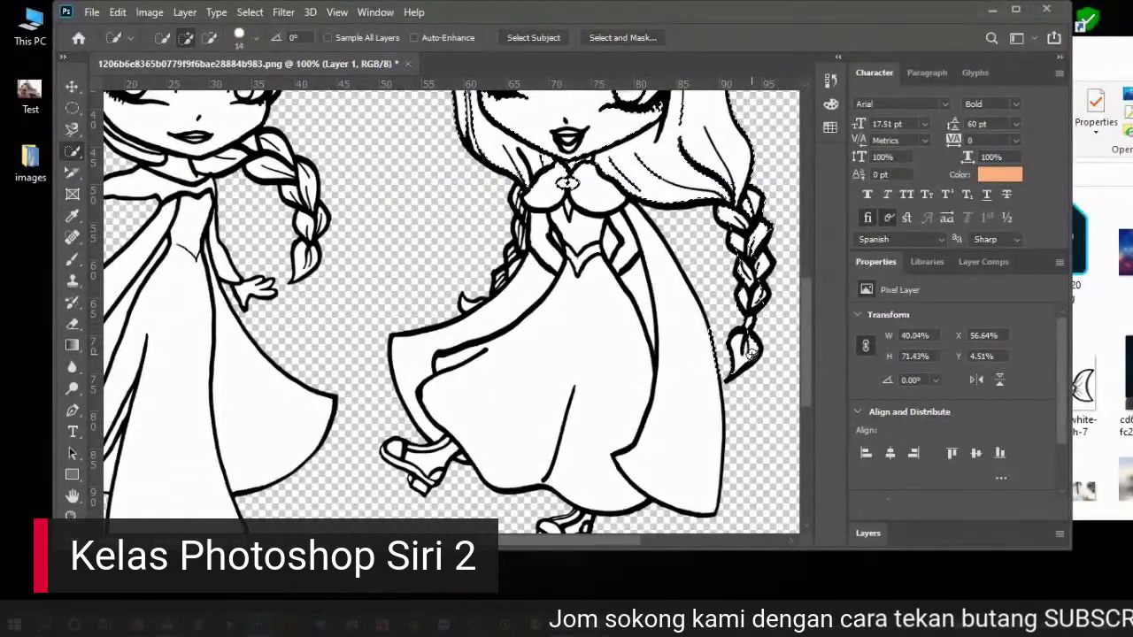
{"action": "left_click", "coordinate": [209, 38]}
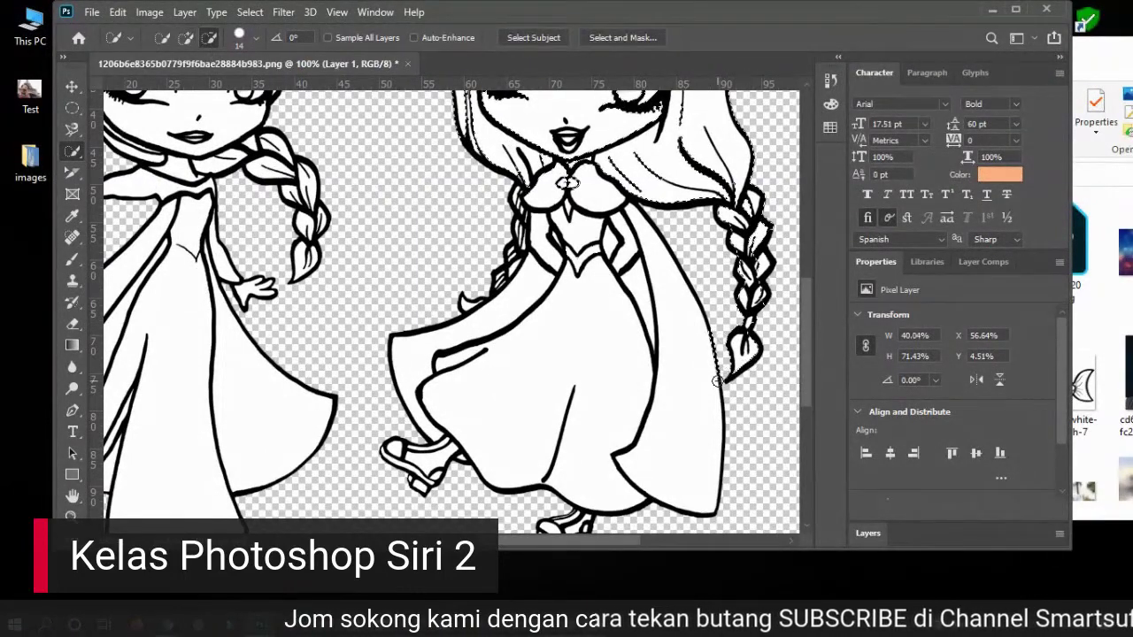
{"action": "left_click_drag", "start_coordinate": [718, 345], "coordinate": [770, 267]}
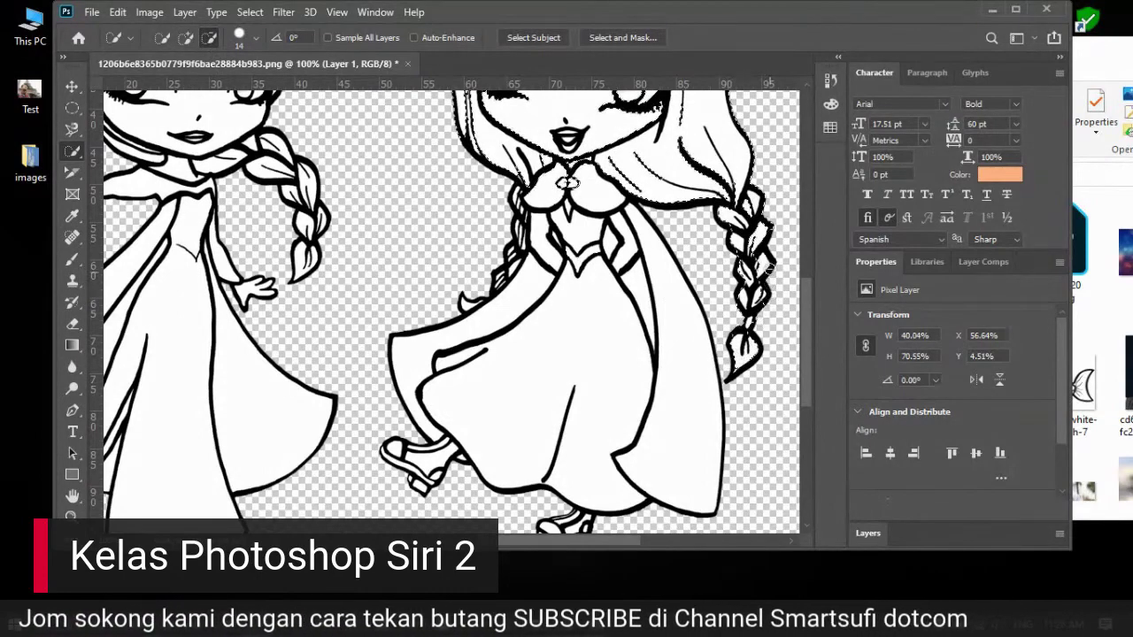
{"action": "left_click", "coordinate": [185, 37]}
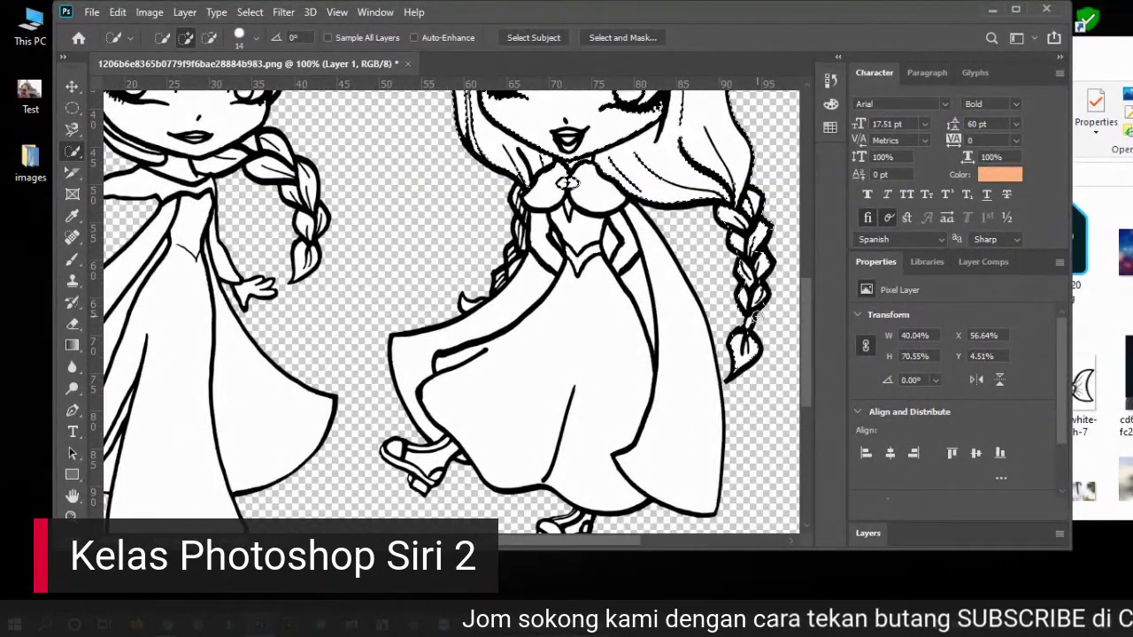
Step: Clean up the second girl's hair selection around her face using Subtract, then Add
{"action": "scroll", "coordinate": [708, 201], "scroll_direction": "up", "scroll_amount": 3}
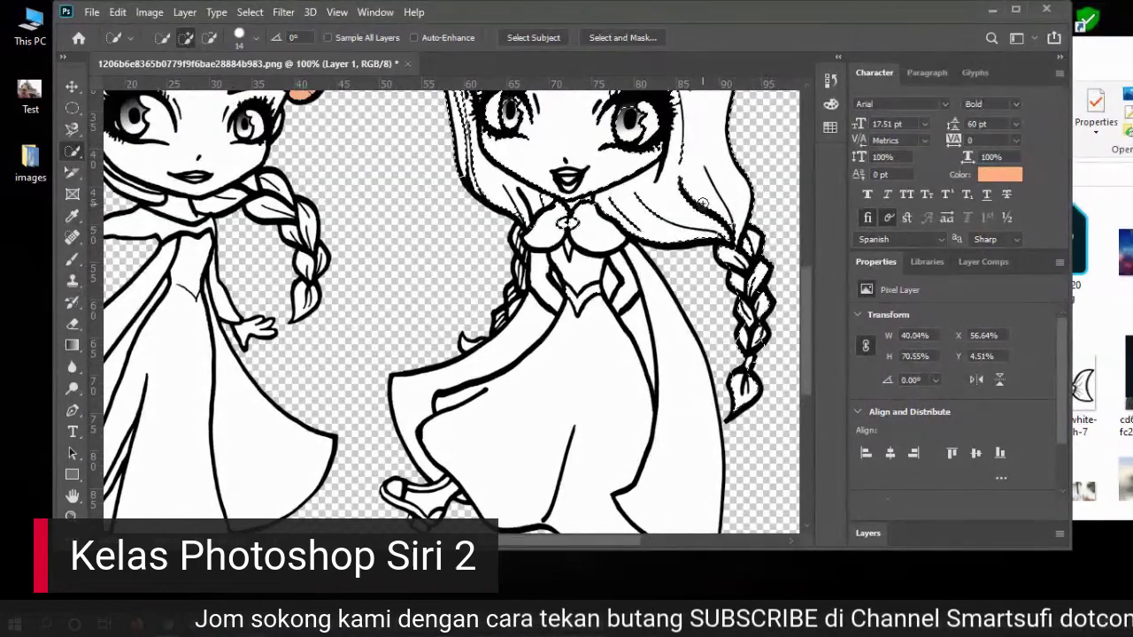
{"action": "scroll", "coordinate": [708, 201], "scroll_direction": "up", "scroll_amount": 1}
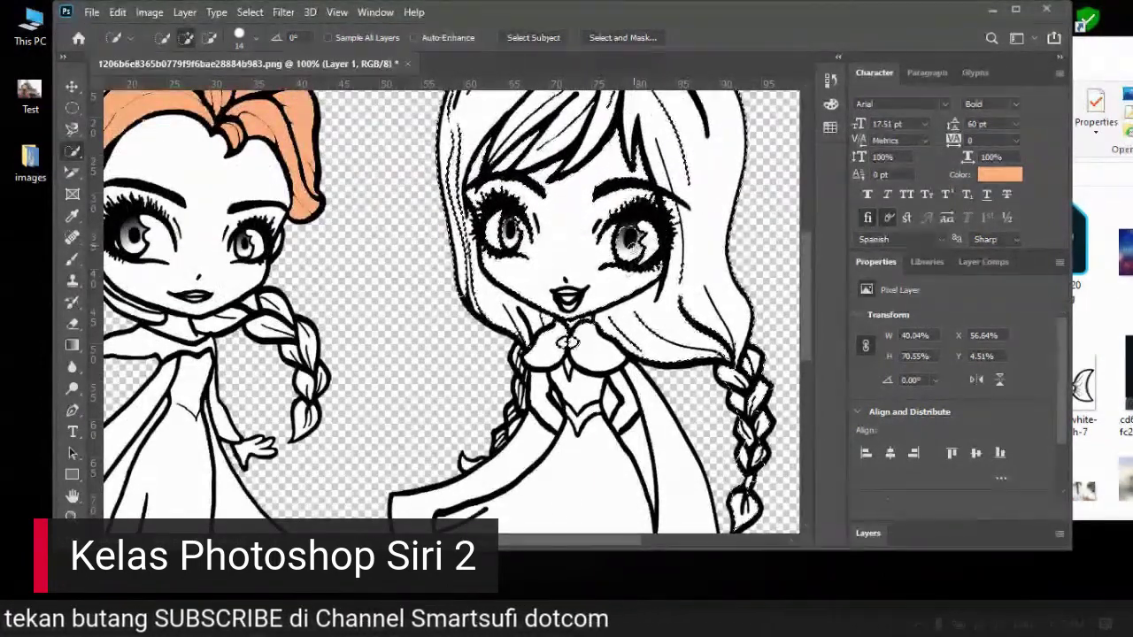
{"action": "scroll", "coordinate": [629, 204], "scroll_direction": "up", "scroll_amount": 1}
{"action": "scroll", "coordinate": [629, 203], "scroll_direction": "up", "scroll_amount": 1}
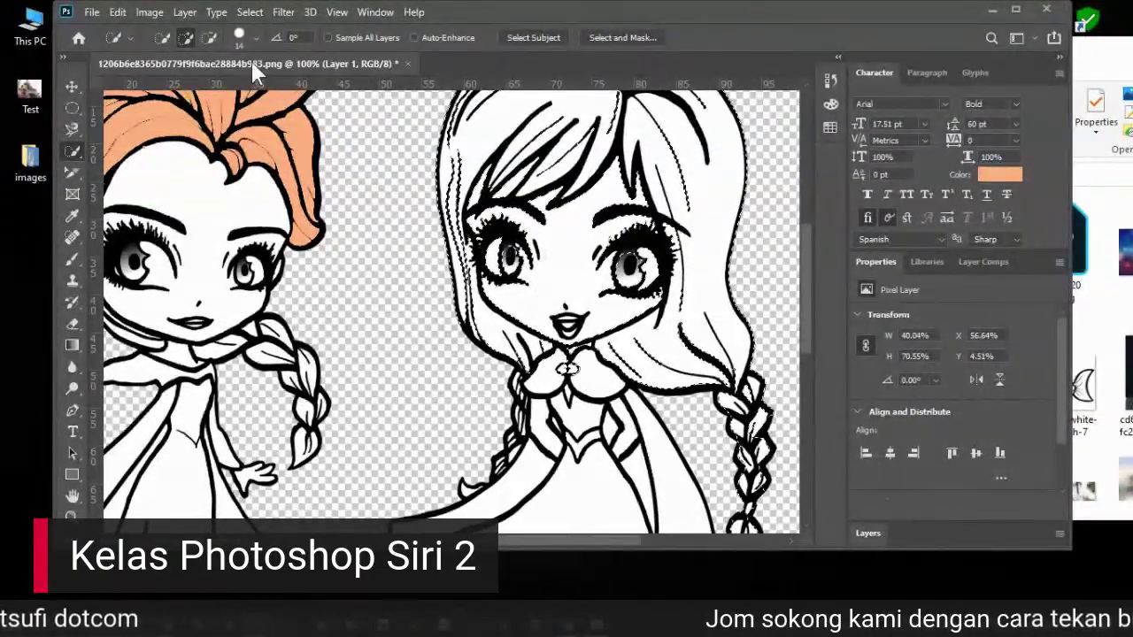
{"action": "left_click", "coordinate": [208, 37]}
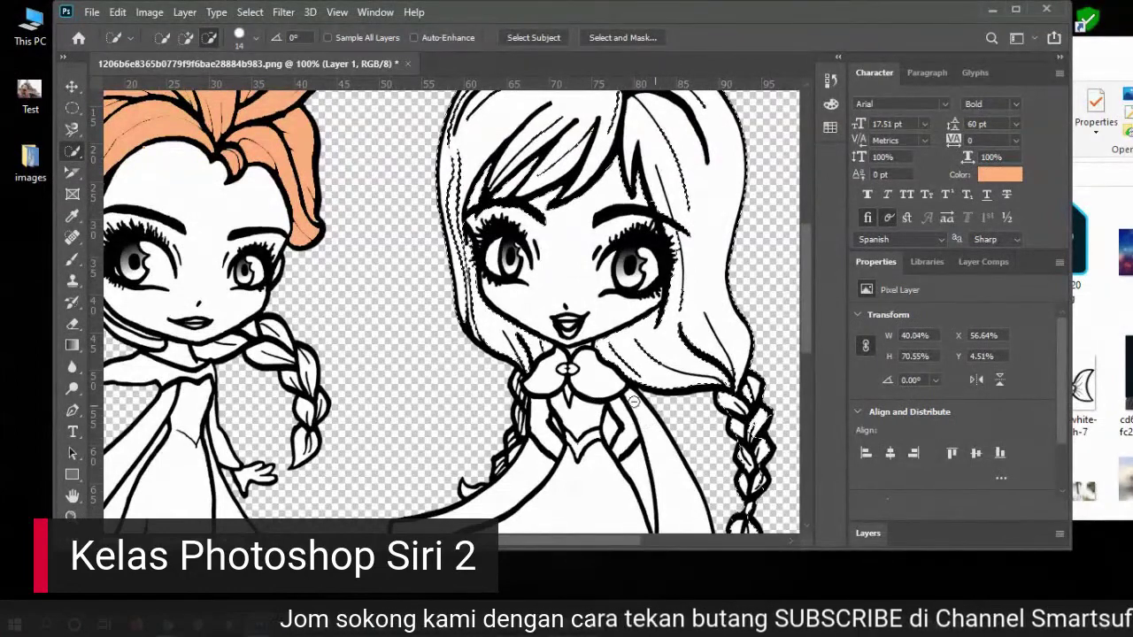
{"action": "left_click", "coordinate": [185, 37]}
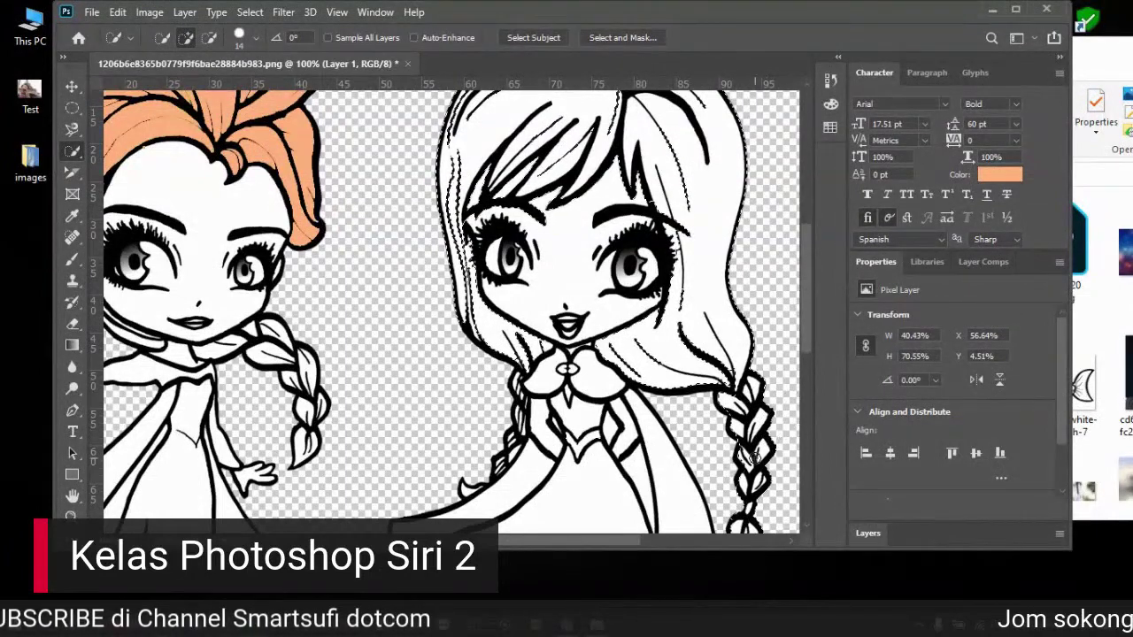
{"action": "scroll", "coordinate": [668, 345], "scroll_direction": "up", "scroll_amount": 1}
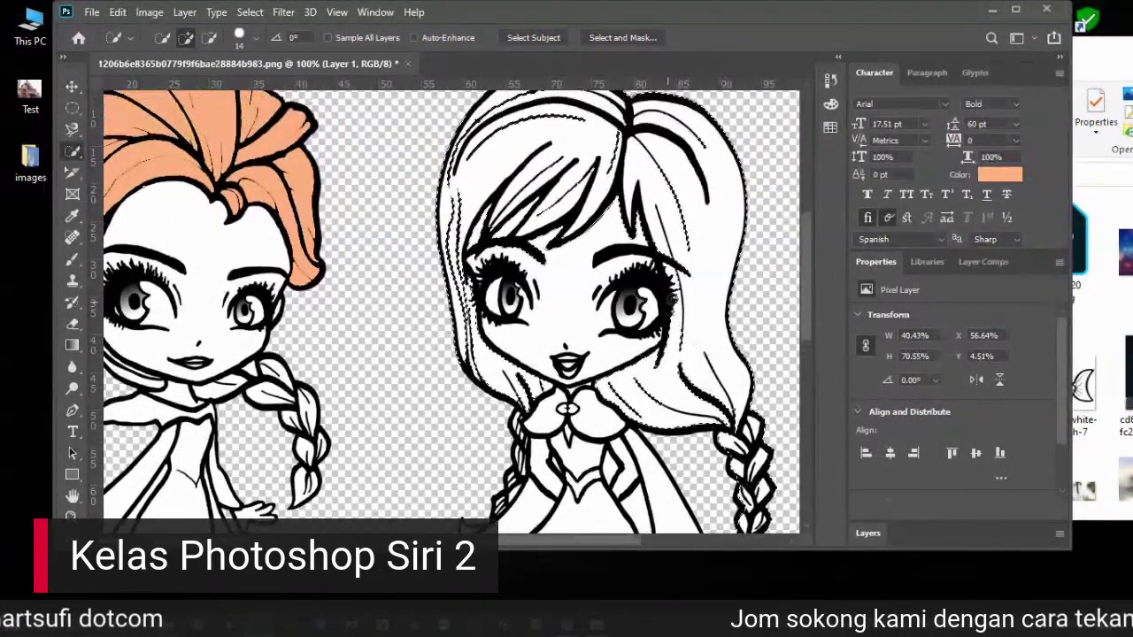
Step: Fit the whole drawing on screen, choose the standard Brush tool and maximize the window
{"action": "key", "text": "z"}
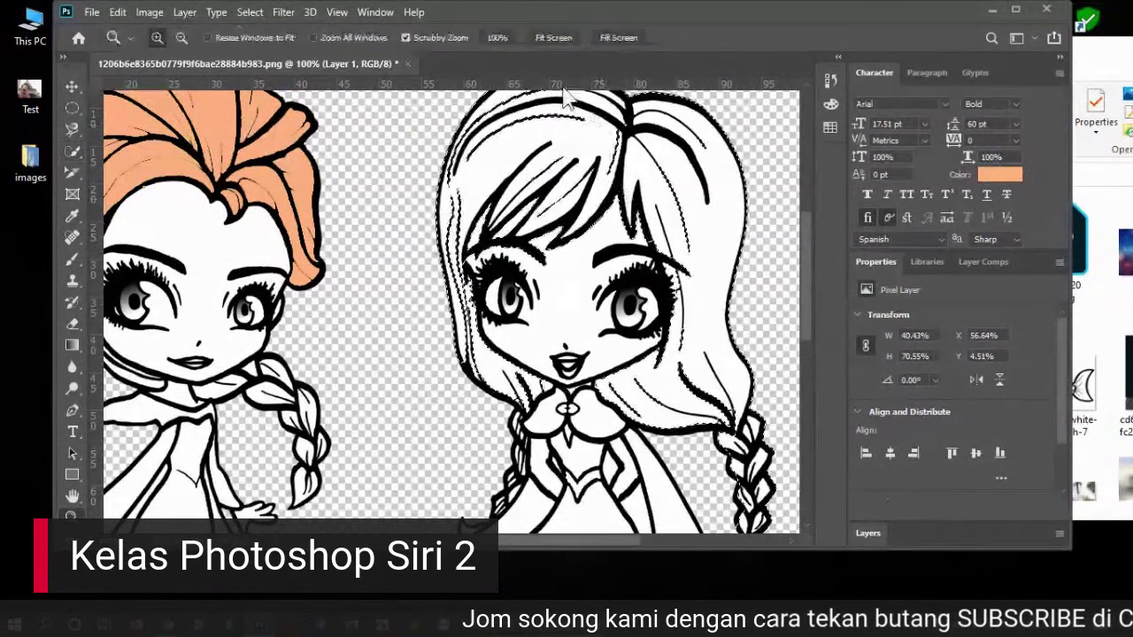
{"action": "left_click", "coordinate": [553, 38]}
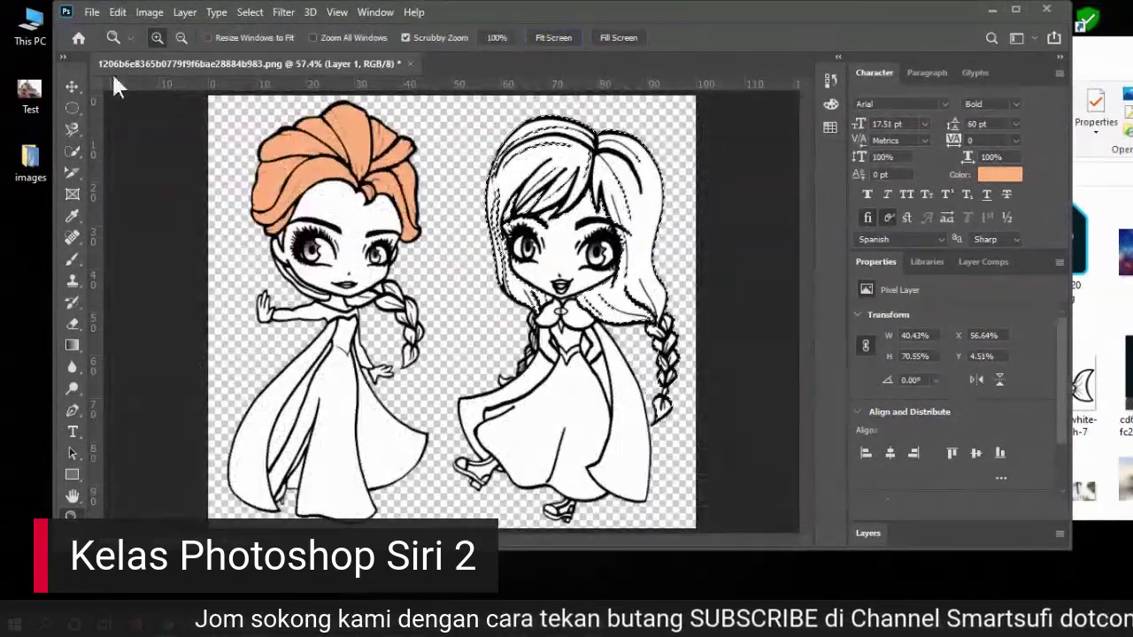
{"action": "left_click", "coordinate": [73, 86]}
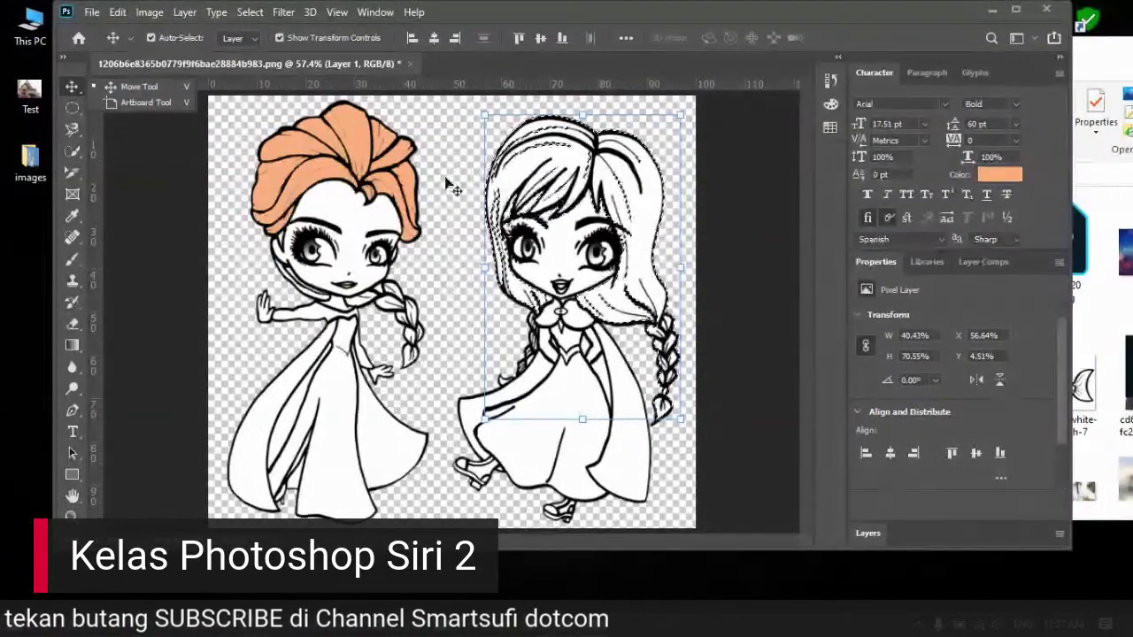
{"action": "left_click", "coordinate": [73, 259]}
{"action": "left_click", "coordinate": [124, 268]}
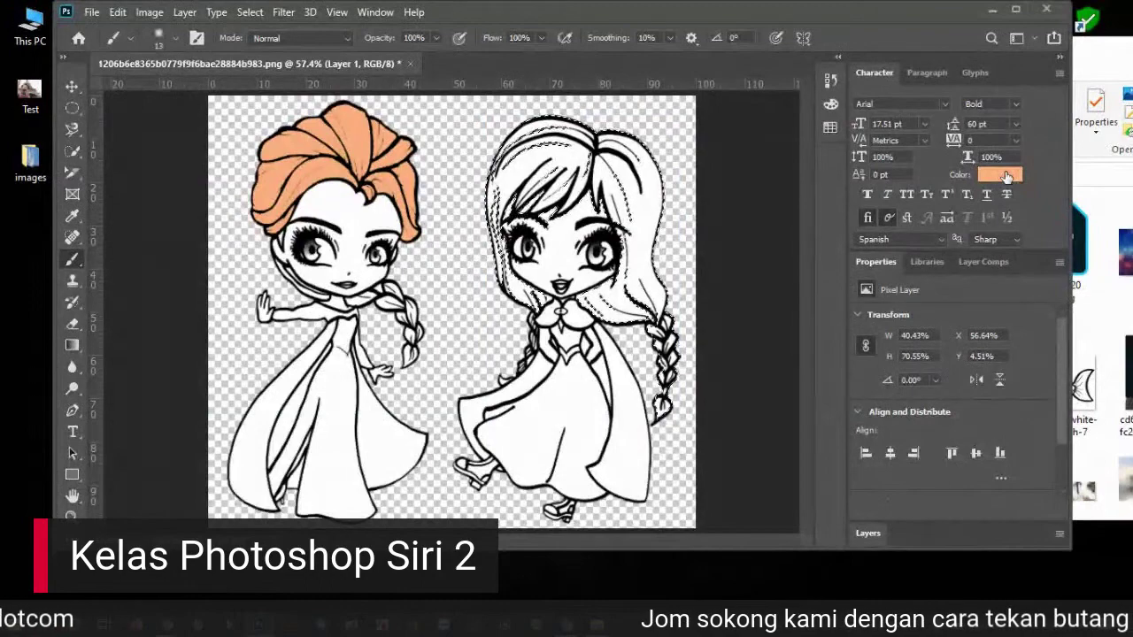
{"action": "left_click", "coordinate": [1016, 7]}
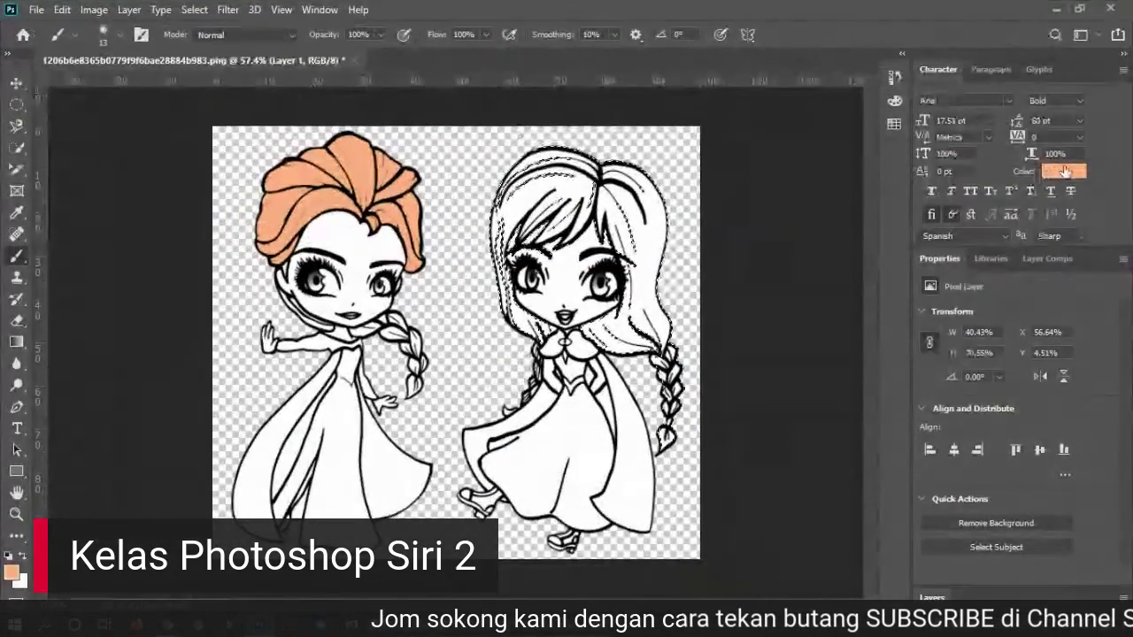
Step: Set the brush size to 64 px and confirm peach fba980 as the foreground colour
{"action": "left_click", "coordinate": [121, 34]}
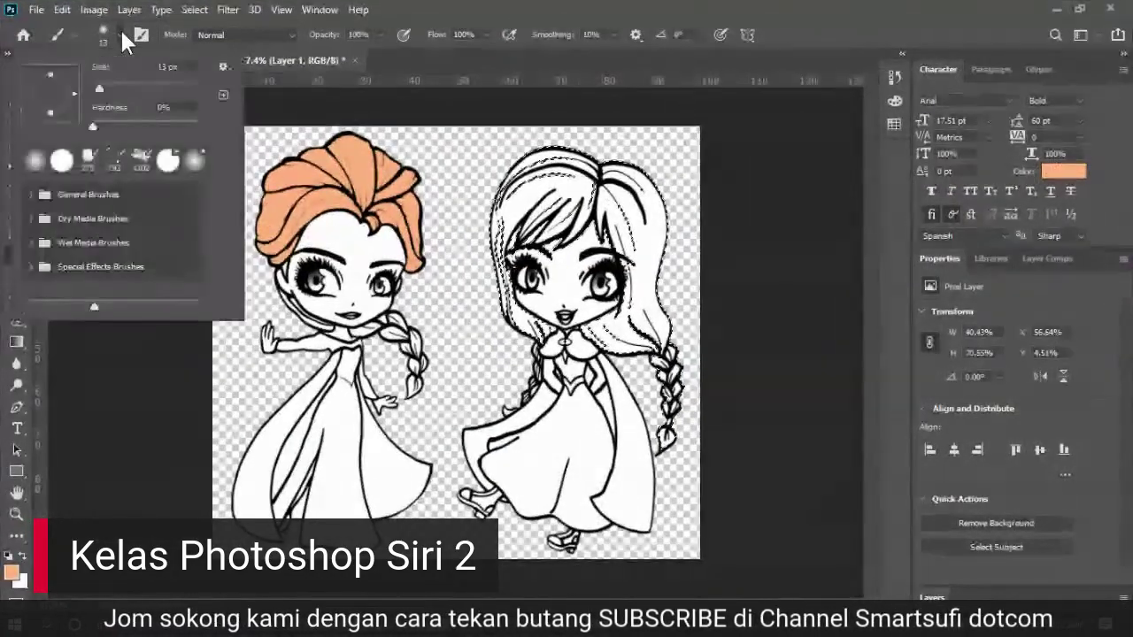
{"action": "left_click", "coordinate": [125, 89]}
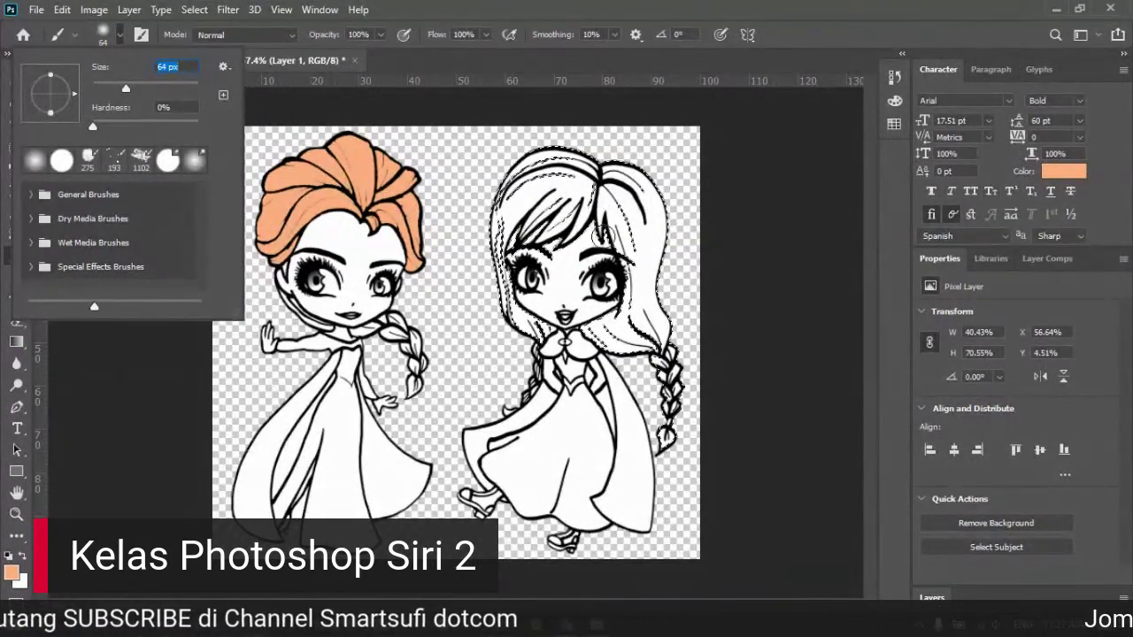
{"action": "left_click", "coordinate": [1053, 179]}
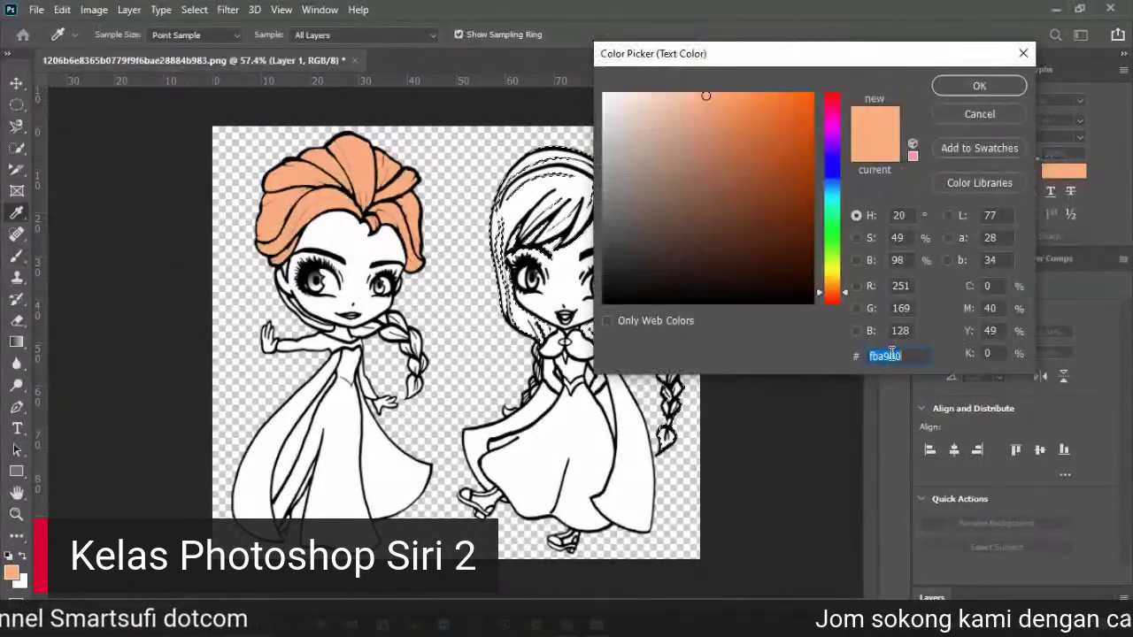
{"action": "right_click", "coordinate": [890, 355]}
{"action": "left_click", "coordinate": [930, 407]}
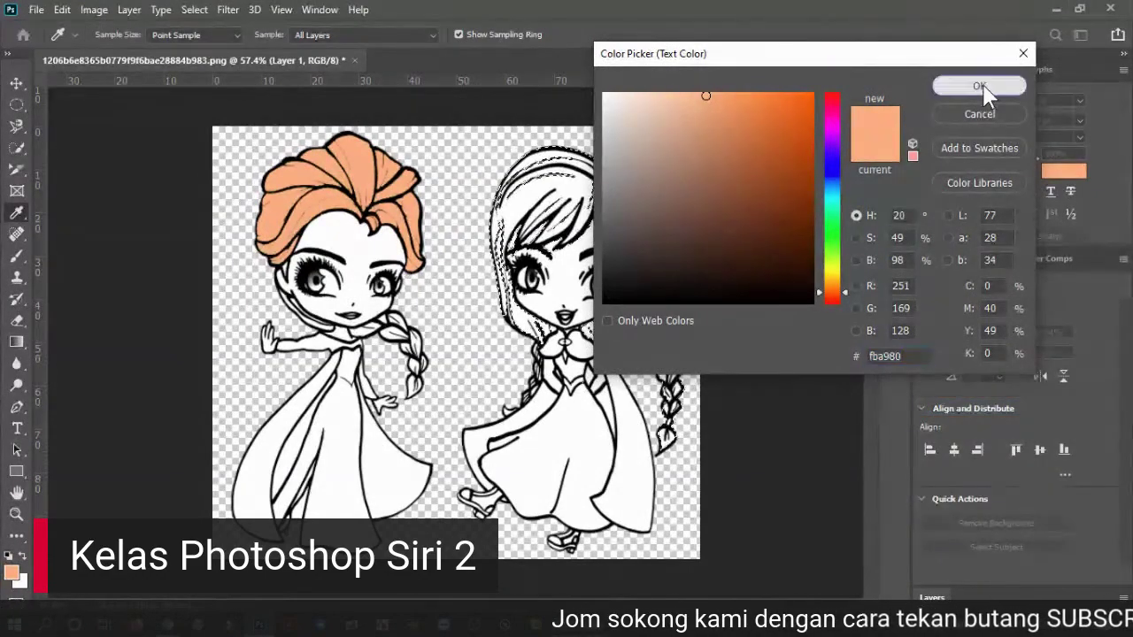
{"action": "left_click", "coordinate": [979, 85]}
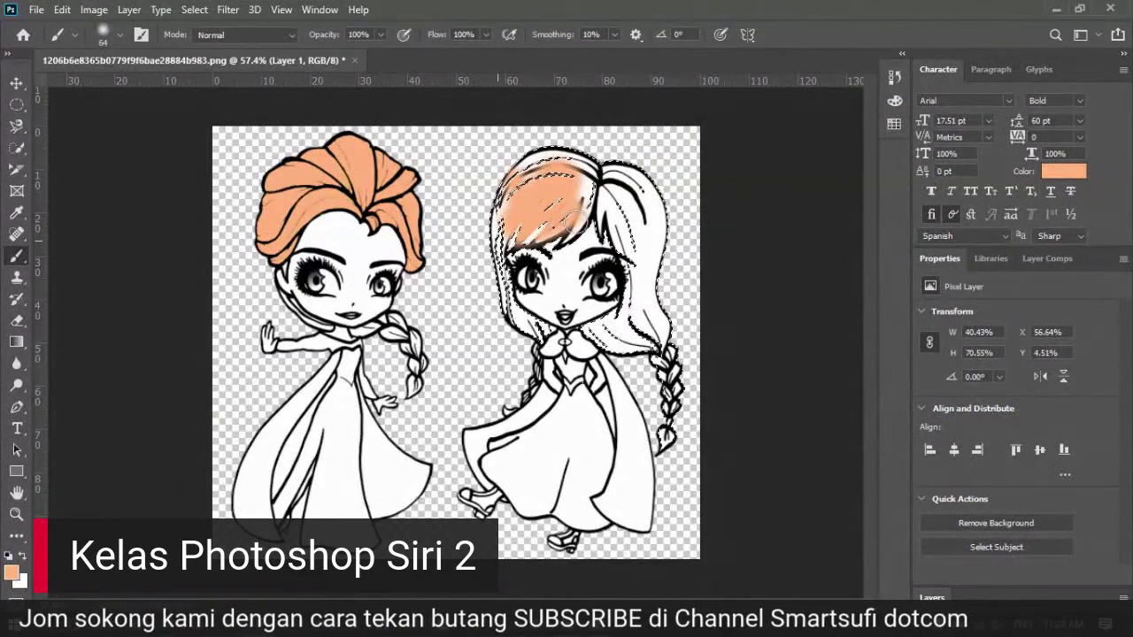
Step: Paint peach on her hair, enlarge the brush to 243 px, paint more, then undo twice
{"action": "left_click_drag", "start_coordinate": [498, 208], "coordinate": [609, 216]}
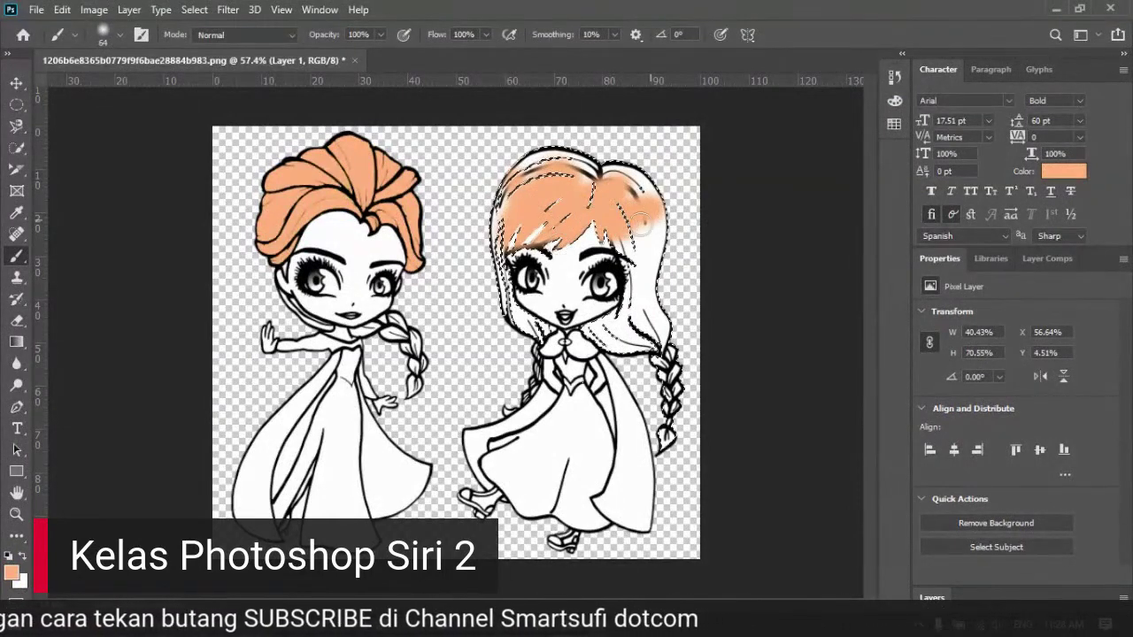
{"action": "left_click", "coordinate": [119, 35]}
{"action": "left_click_drag", "start_coordinate": [161, 94], "coordinate": [170, 94]}
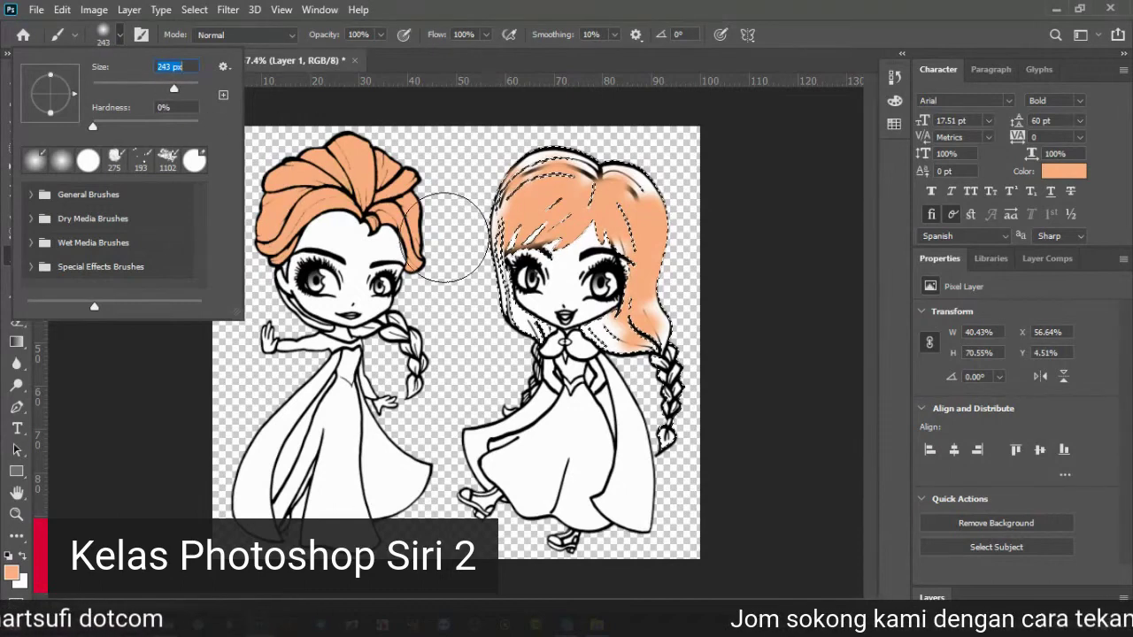
{"action": "left_click", "coordinate": [496, 199]}
{"action": "mouse_move", "coordinate": [668, 203]}
{"action": "left_mouse_down"}
{"action": "mouse_move", "coordinate": [622, 212]}
{"action": "mouse_move", "coordinate": [690, 387]}
{"action": "mouse_move", "coordinate": [616, 353]}
{"action": "mouse_move", "coordinate": [610, 328]}
{"action": "mouse_move", "coordinate": [683, 426]}
{"action": "mouse_move", "coordinate": [677, 287]}
{"action": "left_mouse_up"}
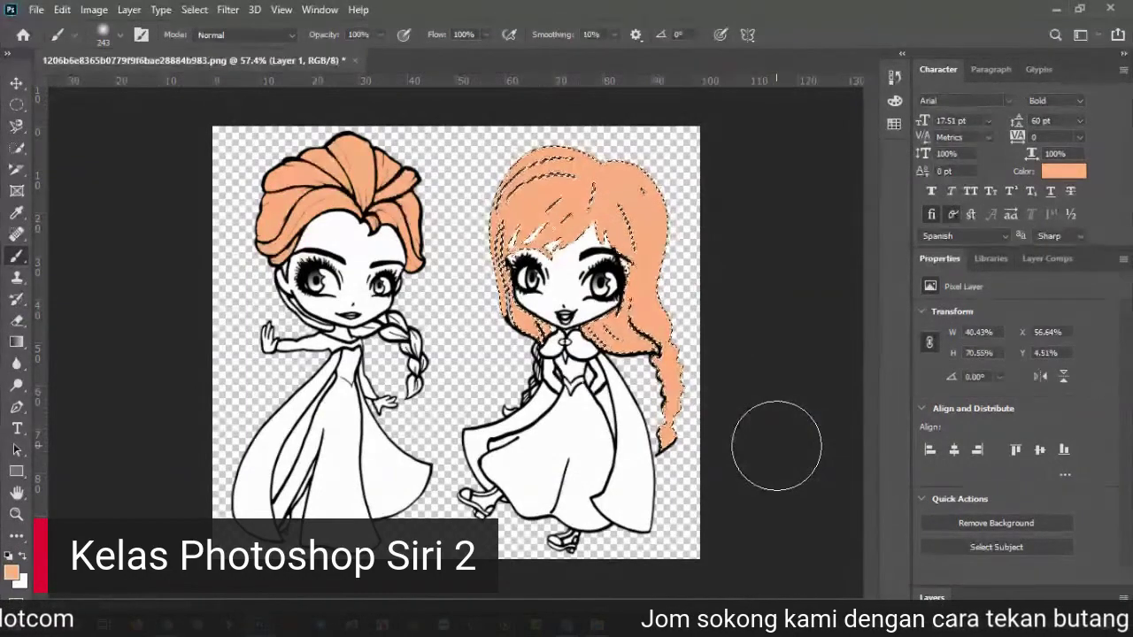
{"action": "key", "text": "ctrl+z"}
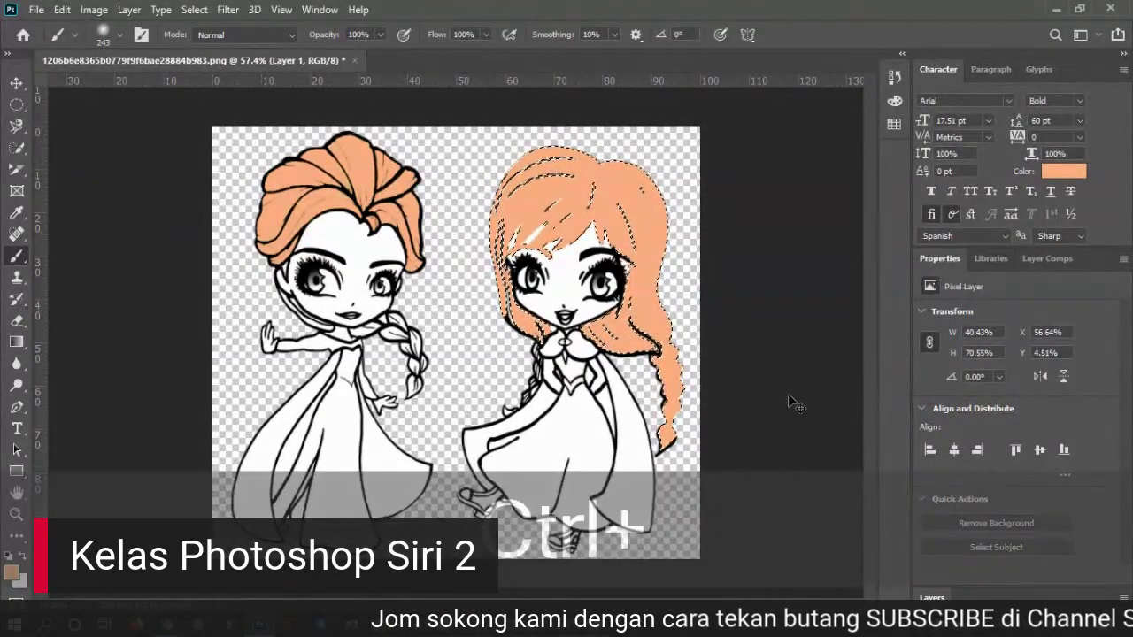
{"action": "key", "text": "ctrl+z"}
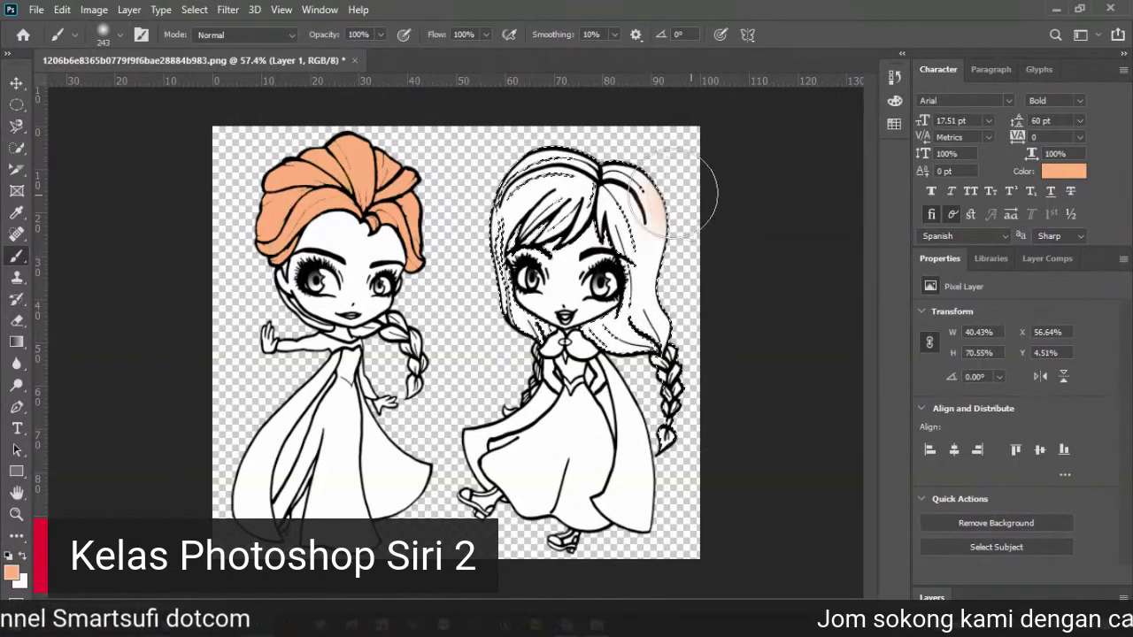
Step: Paint peach over her lower hair, braid edge and upper hair, dismissing the Info panel
{"action": "mouse_move", "coordinate": [485, 190]}
{"action": "left_mouse_down"}
{"action": "mouse_move", "coordinate": [596, 438]}
{"action": "mouse_move", "coordinate": [692, 363]}
{"action": "mouse_move", "coordinate": [697, 442]}
{"action": "mouse_move", "coordinate": [474, 274]}
{"action": "left_mouse_up"}
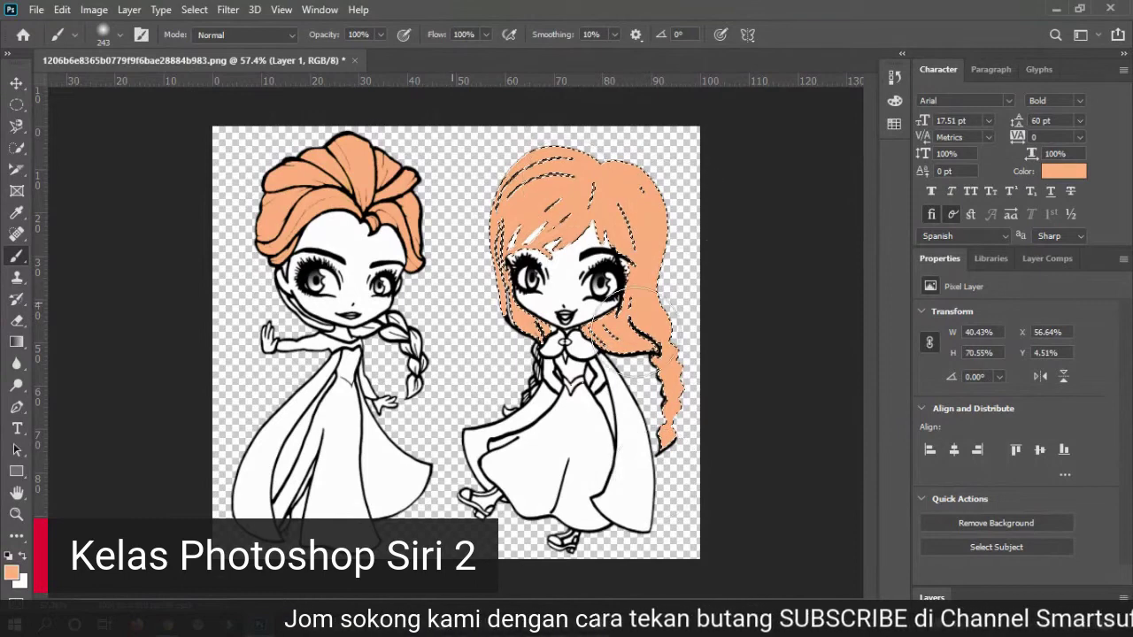
{"action": "left_click", "coordinate": [524, 362]}
{"action": "key", "text": "F8"}
{"action": "mouse_move", "coordinate": [523, 363]}
{"action": "left_mouse_down"}
{"action": "mouse_move", "coordinate": [530, 374]}
{"action": "mouse_move", "coordinate": [538, 367]}
{"action": "mouse_move", "coordinate": [521, 404]}
{"action": "mouse_move", "coordinate": [692, 403]}
{"action": "mouse_move", "coordinate": [392, 157]}
{"action": "mouse_move", "coordinate": [380, 222]}
{"action": "mouse_move", "coordinate": [297, 156]}
{"action": "left_mouse_up"}
{"action": "left_click", "coordinate": [296, 150]}
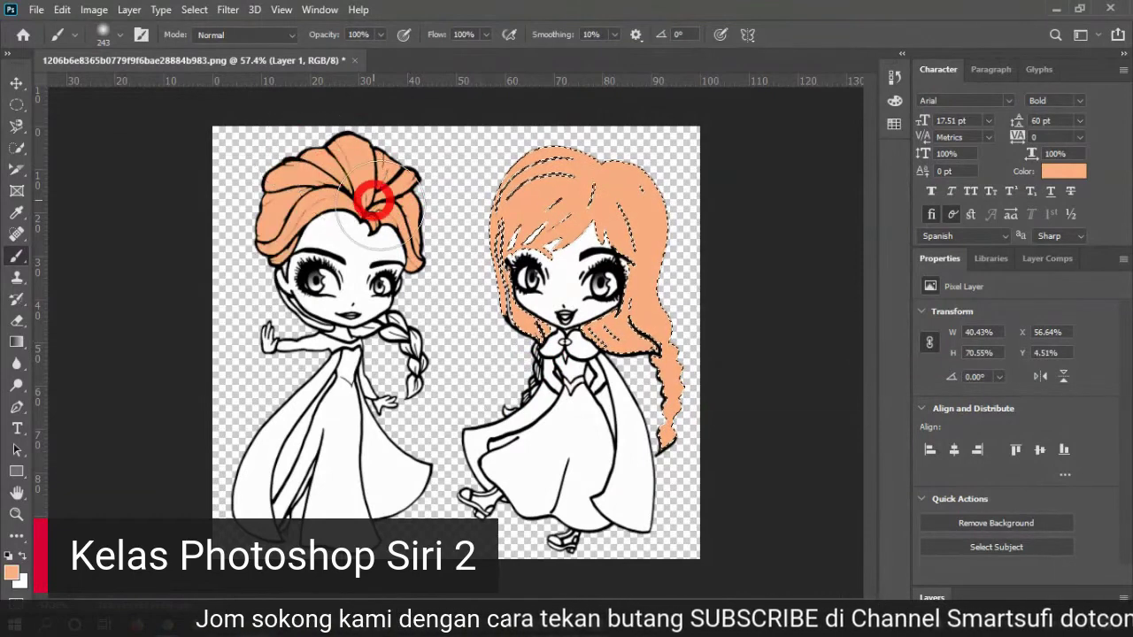
{"action": "left_click_drag", "start_coordinate": [690, 308], "coordinate": [643, 204]}
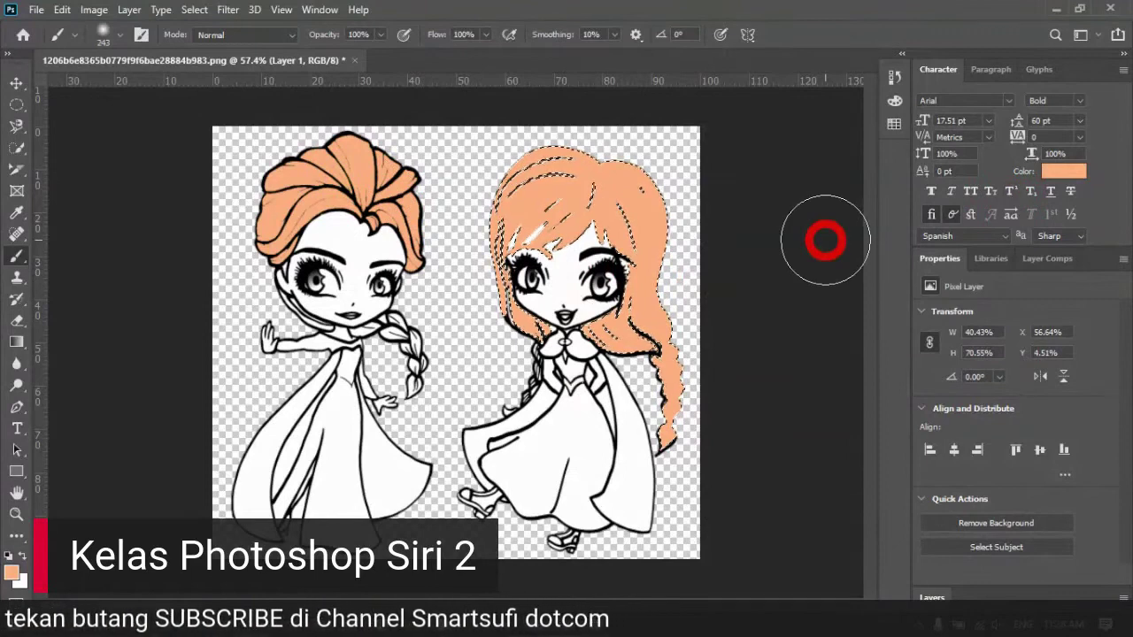
{"action": "key", "text": "F8"}
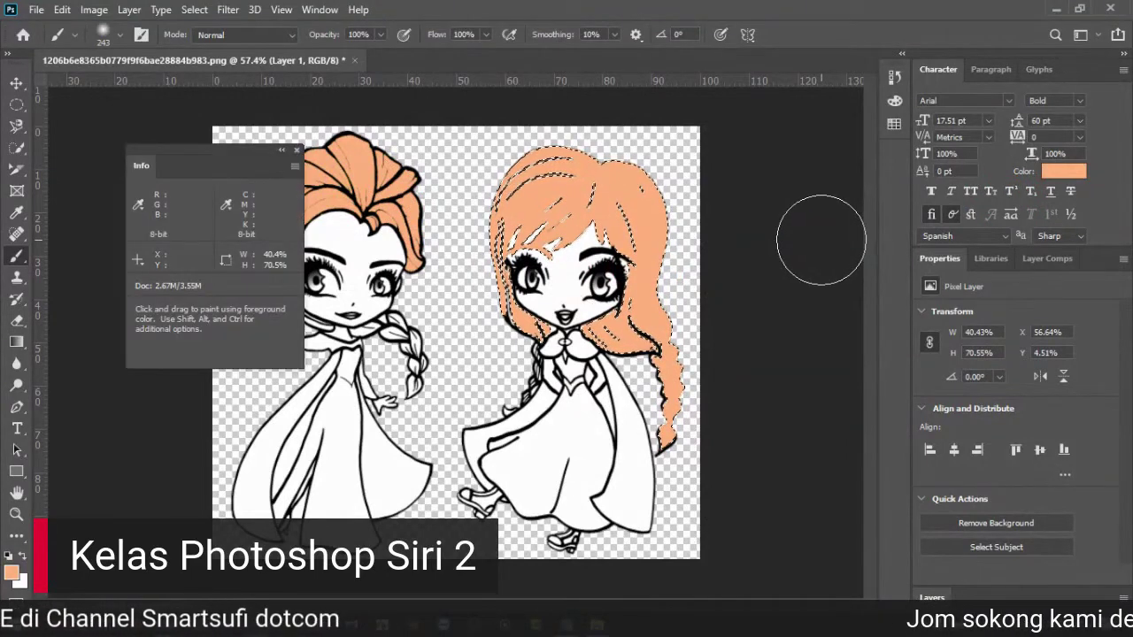
{"action": "left_click", "coordinate": [297, 150]}
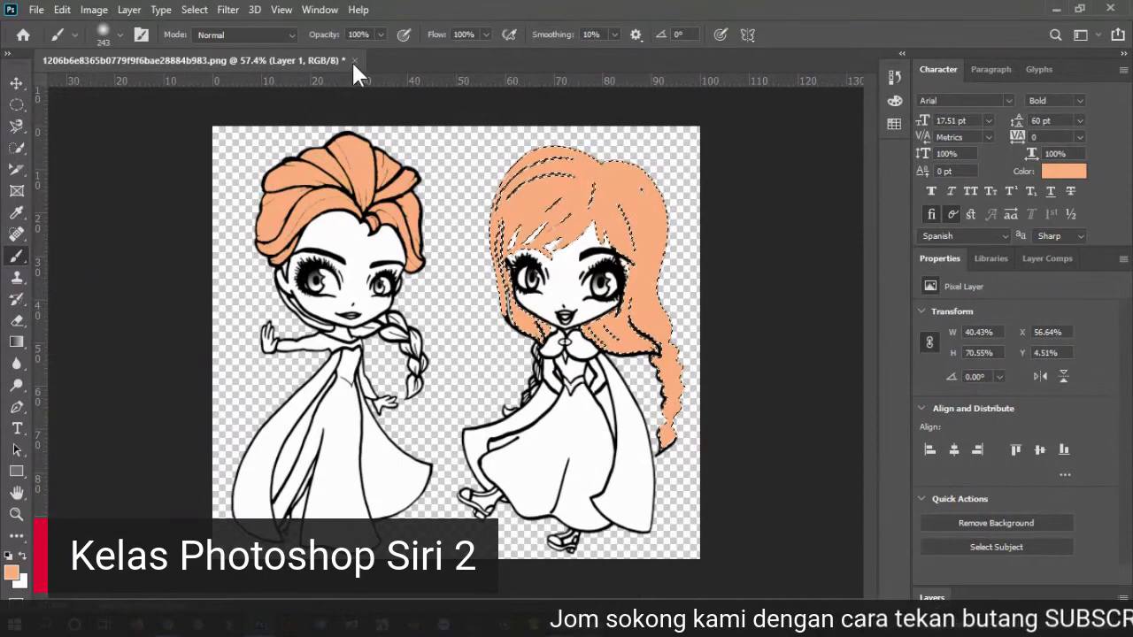
Step: Undo the orange hair fill on the right girl and deselect with Ctrl+D
{"action": "key", "text": "ctrl+z"}
{"action": "key", "text": "ctrl+z"}
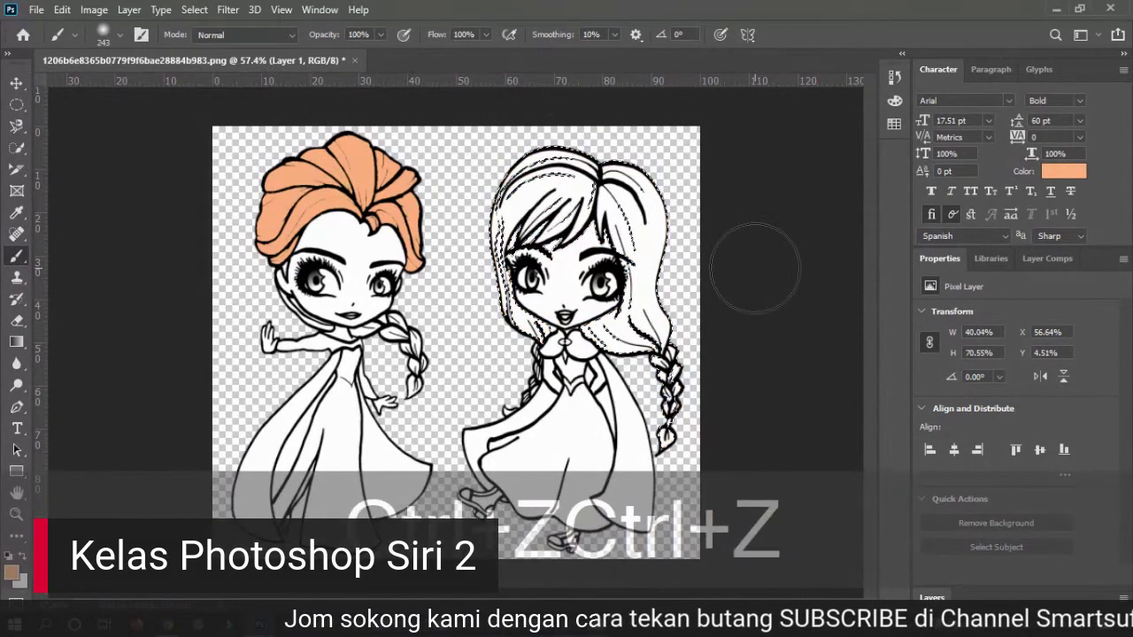
{"action": "left_click", "coordinate": [17, 84]}
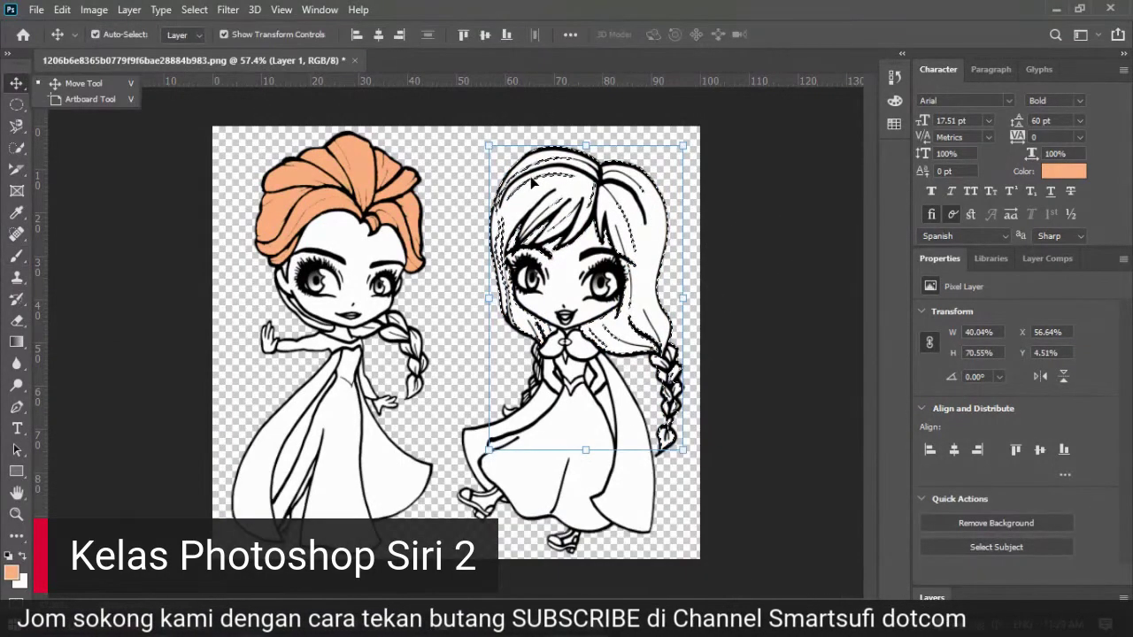
{"action": "left_click", "coordinate": [739, 167]}
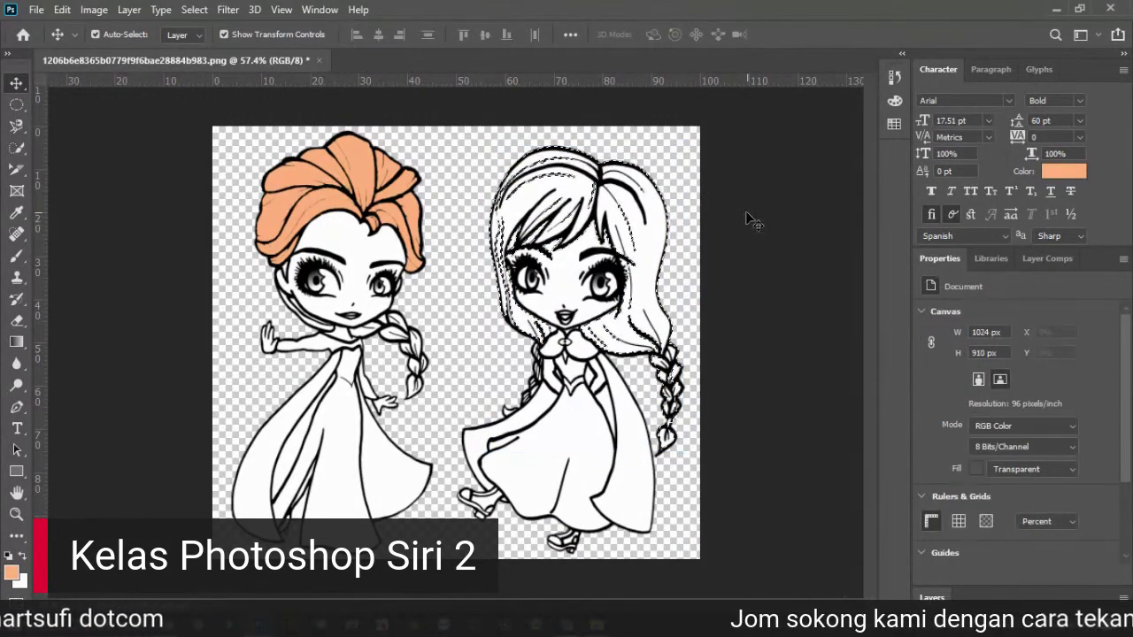
{"action": "key", "text": "ctrl+d"}
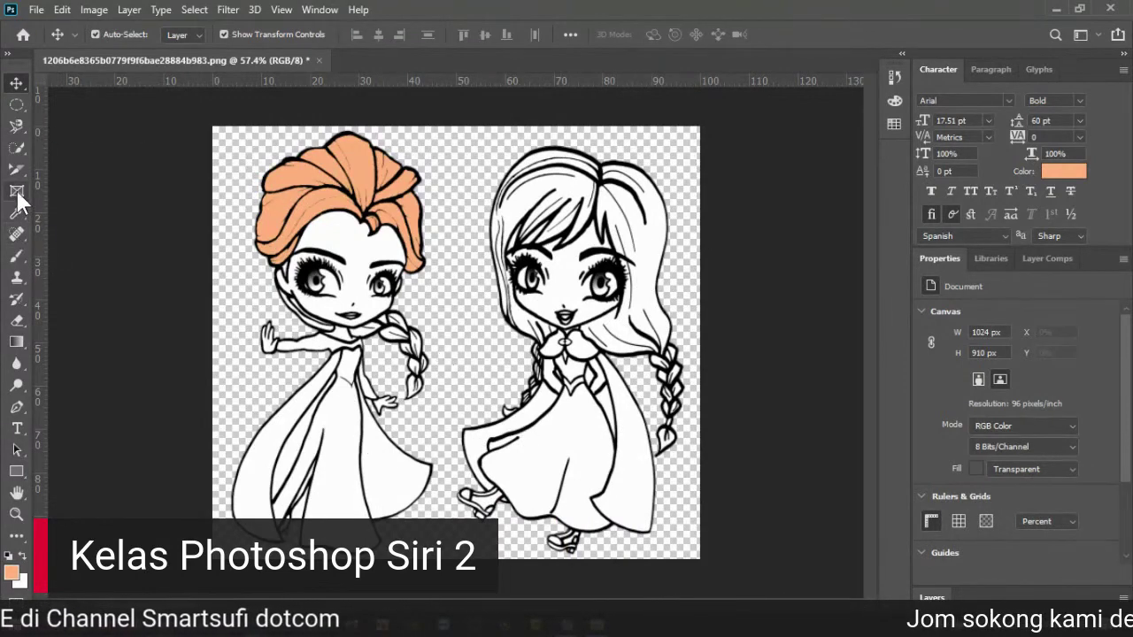
Step: Close the Properties tab group, select Layer 1 and choose the Magic Wand
{"action": "left_click", "coordinate": [19, 143]}
{"action": "left_click", "coordinate": [88, 179]}
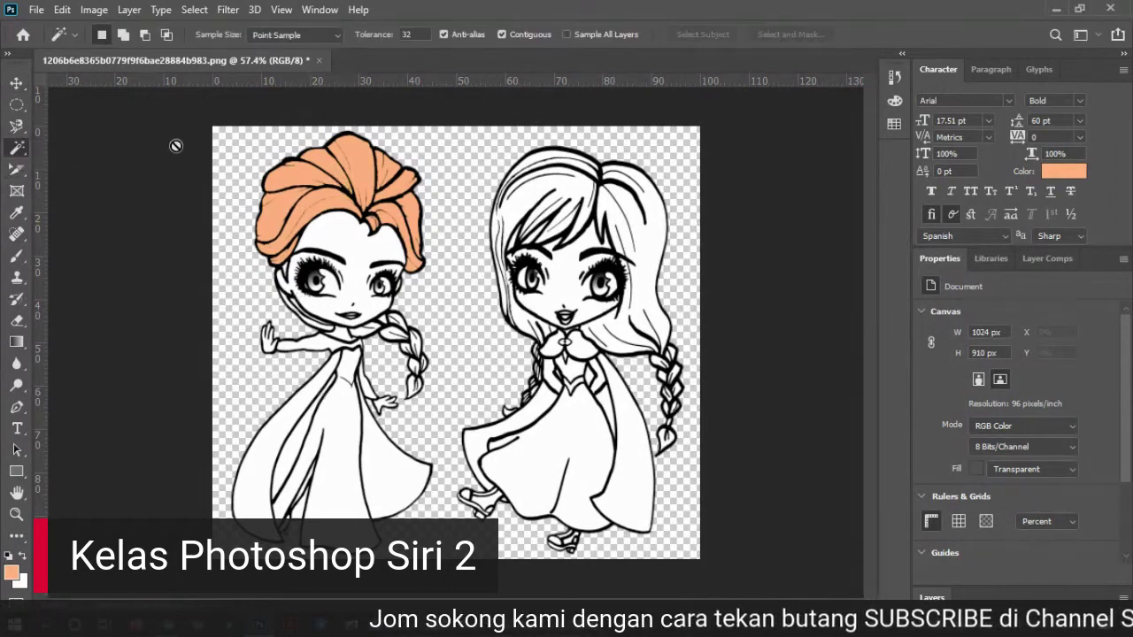
{"action": "left_click", "coordinate": [14, 84]}
{"action": "right_click", "coordinate": [948, 258]}
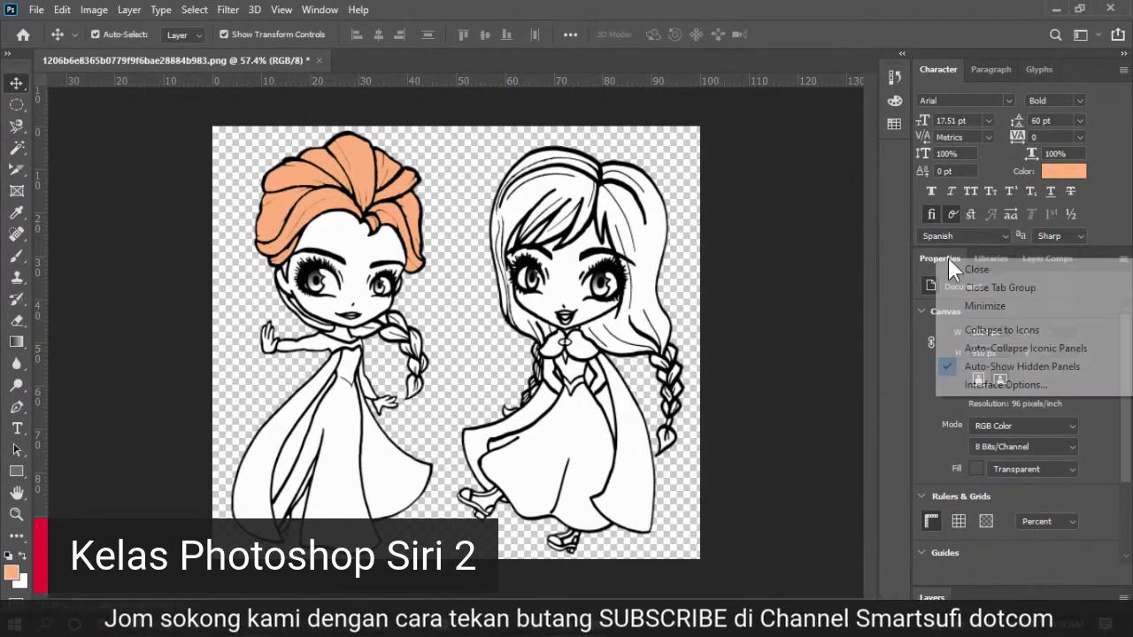
{"action": "left_click", "coordinate": [965, 281]}
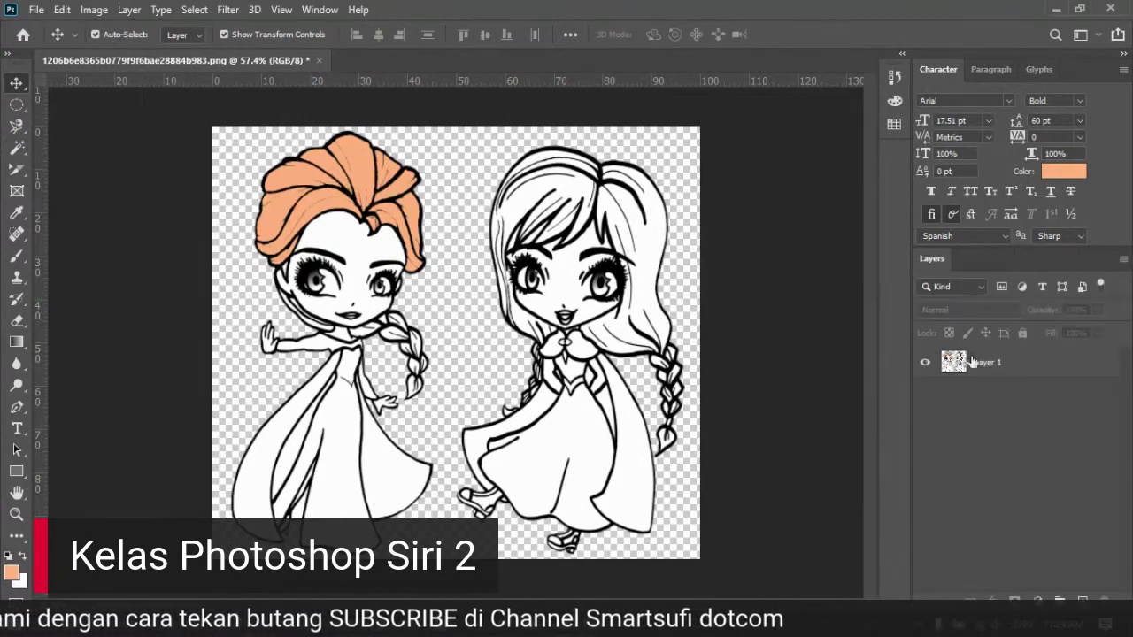
{"action": "left_click", "coordinate": [976, 365]}
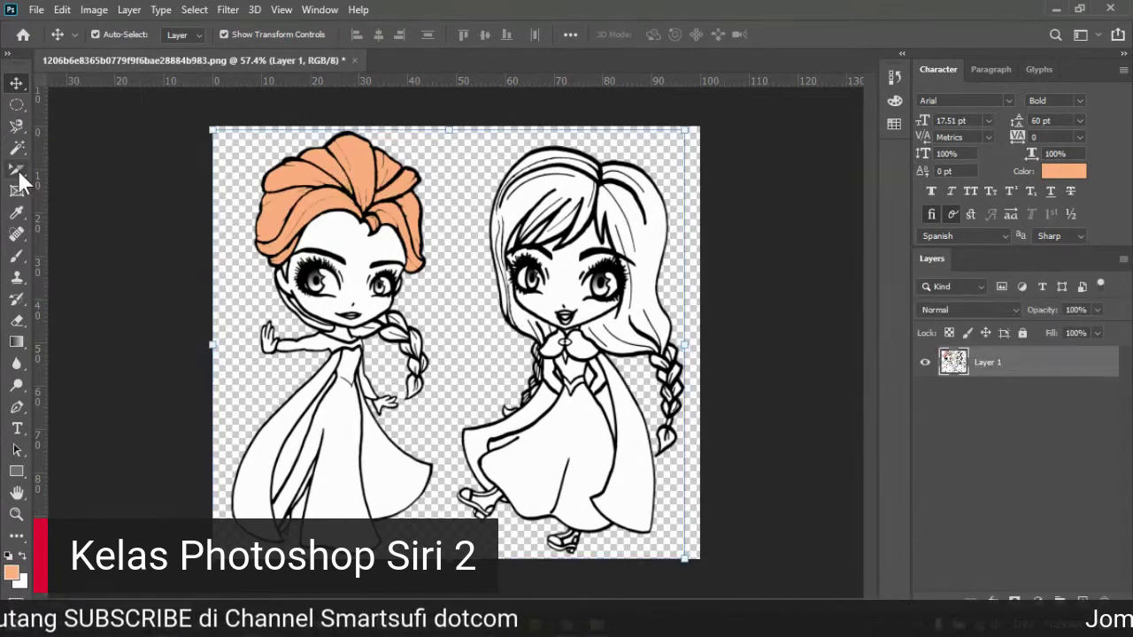
{"action": "left_click_drag", "start_coordinate": [19, 149], "coordinate": [89, 182]}
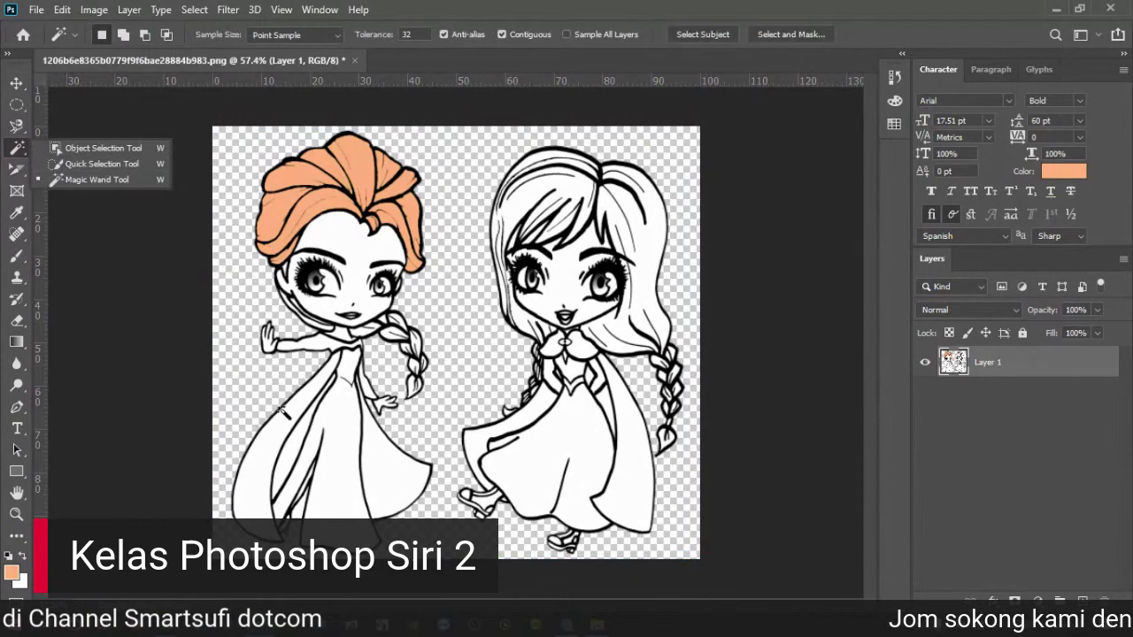
Step: Magic Wand-select the left girl's white dress and zoom in to 100% on it
{"action": "left_click", "coordinate": [341, 434]}
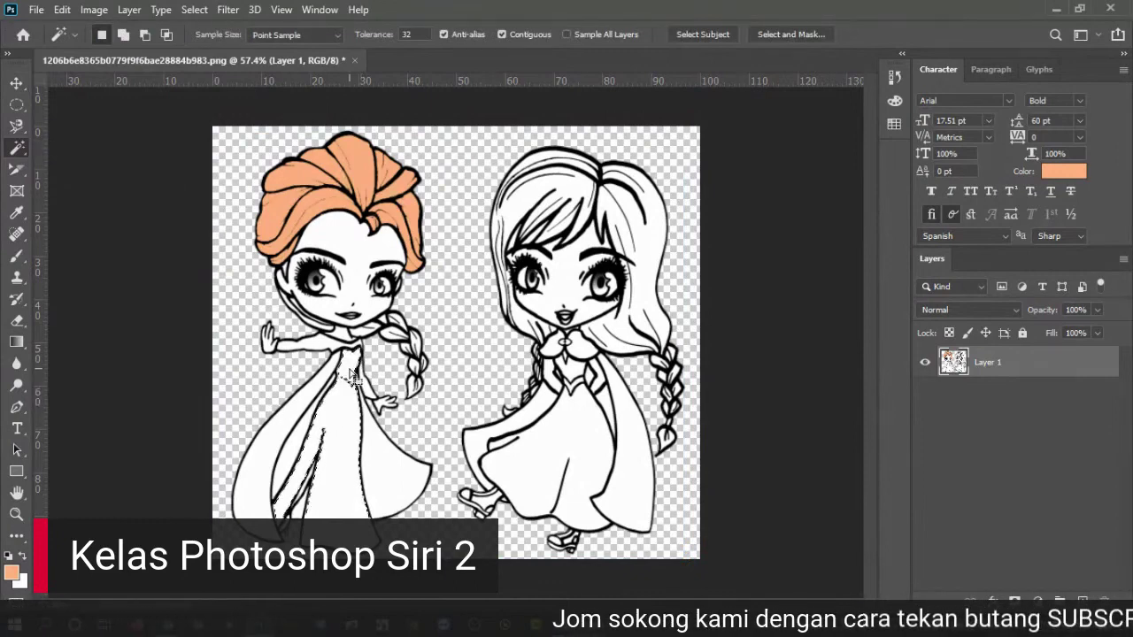
{"action": "key", "text": "z"}
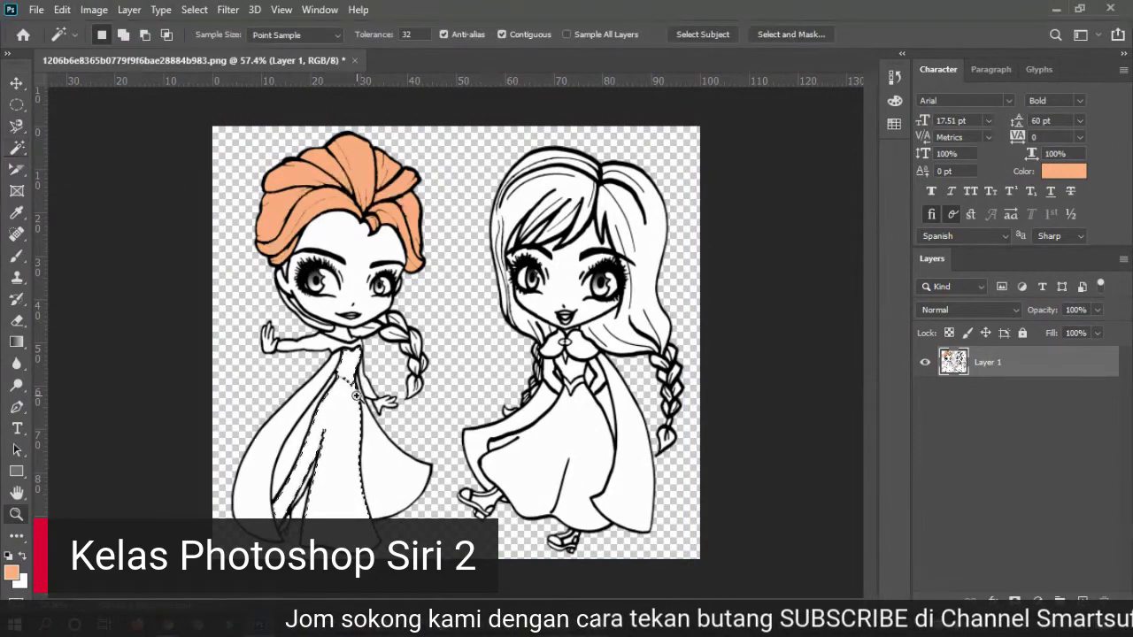
{"action": "key", "text": "ctrl+plus"}
{"action": "key", "text": "ctrl+plus"}
{"action": "scroll", "coordinate": [263, 389], "scroll_direction": "down", "scroll_amount": 2}
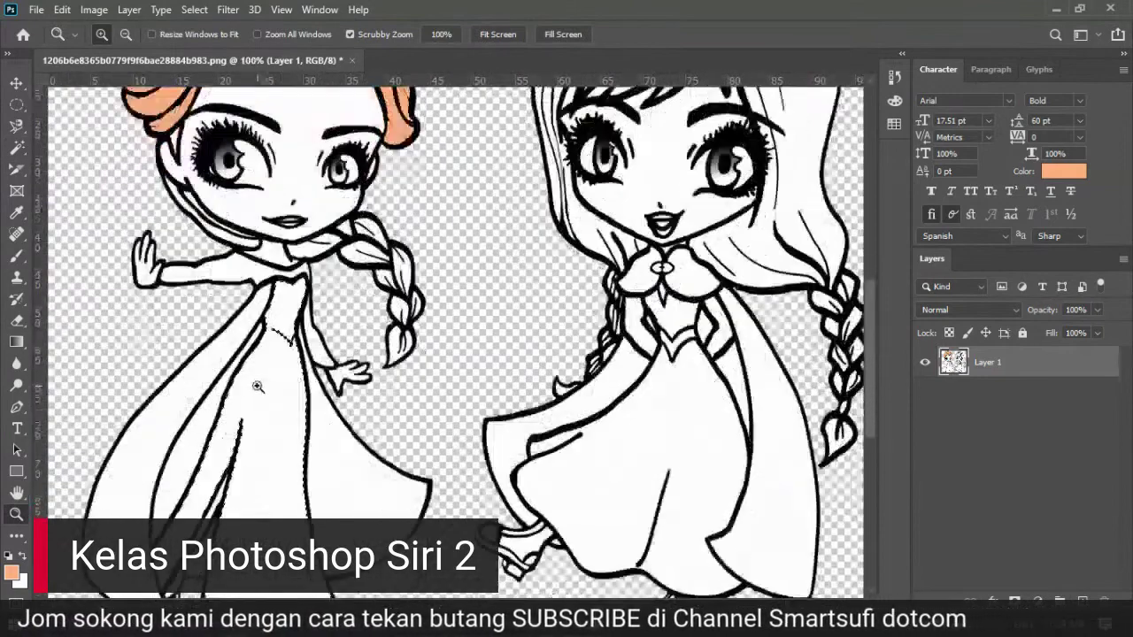
{"action": "scroll", "coordinate": [271, 416], "scroll_direction": "down", "scroll_amount": 1}
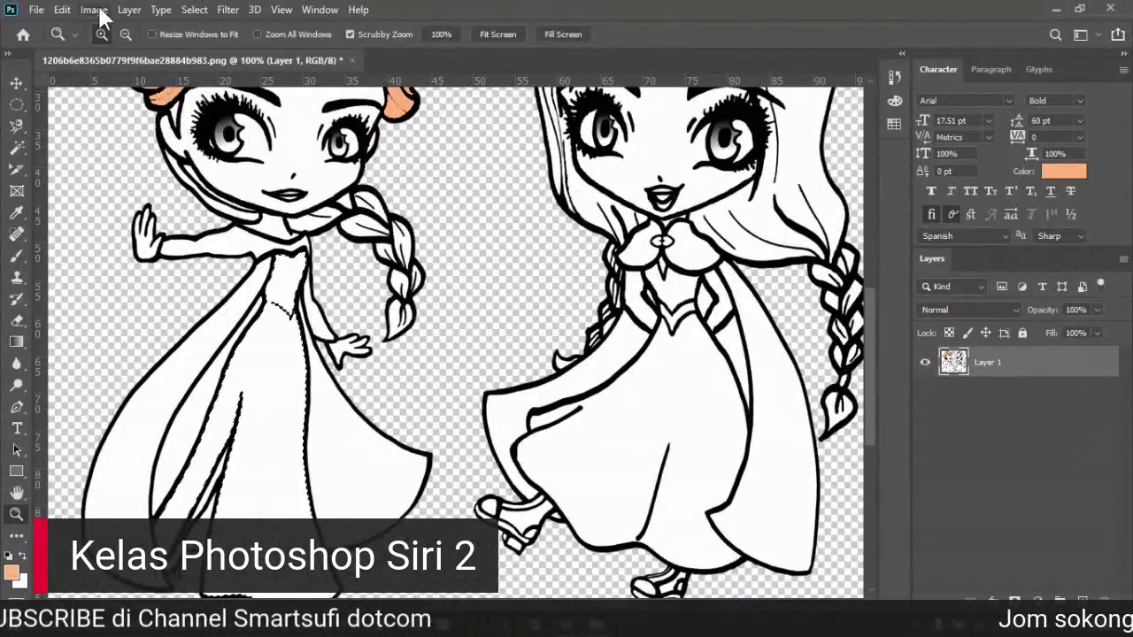
{"action": "left_click", "coordinate": [62, 10]}
{"action": "left_click", "coordinate": [61, 13]}
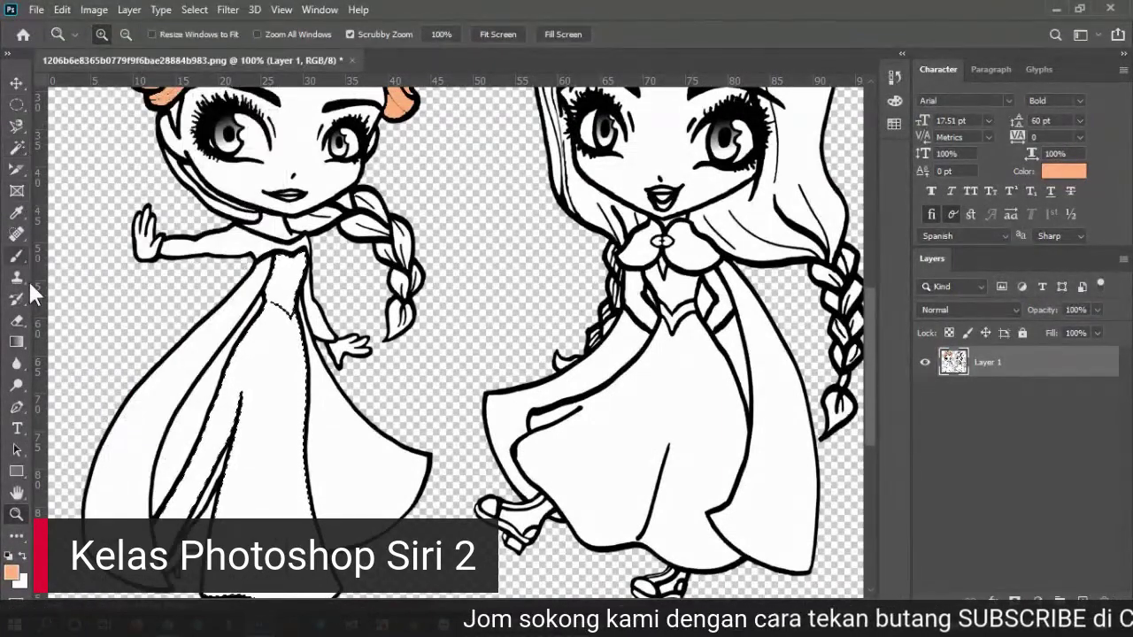
{"action": "left_click", "coordinate": [15, 341]}
Step: Fill the left dress with the Blue_14 gradient from the Blues presets
{"action": "left_click", "coordinate": [106, 34]}
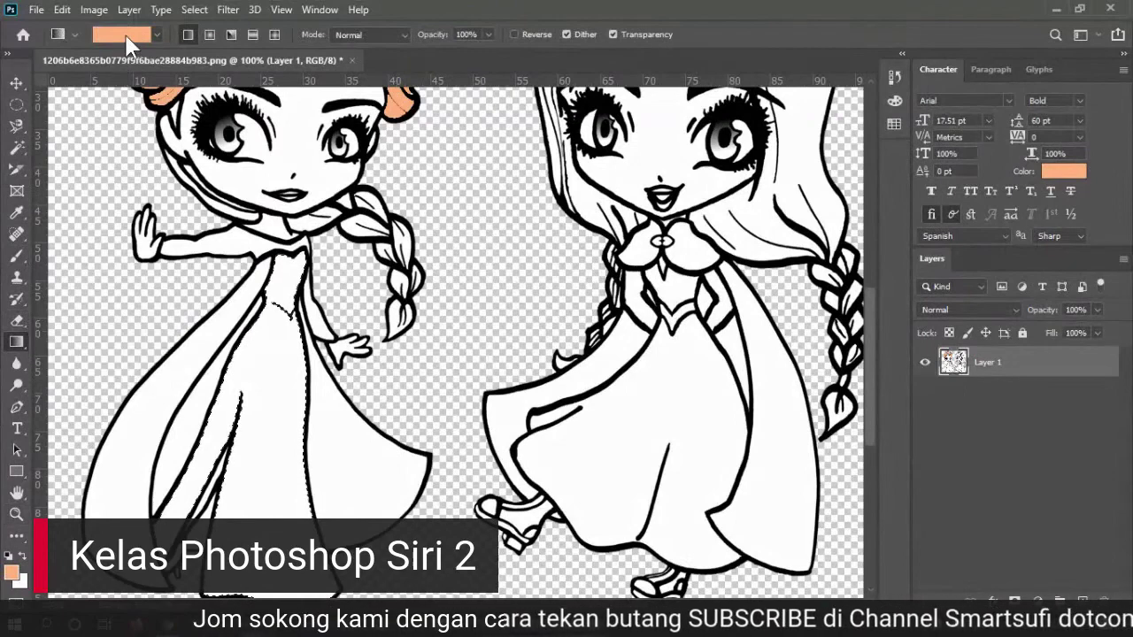
{"action": "left_click", "coordinate": [590, 69]}
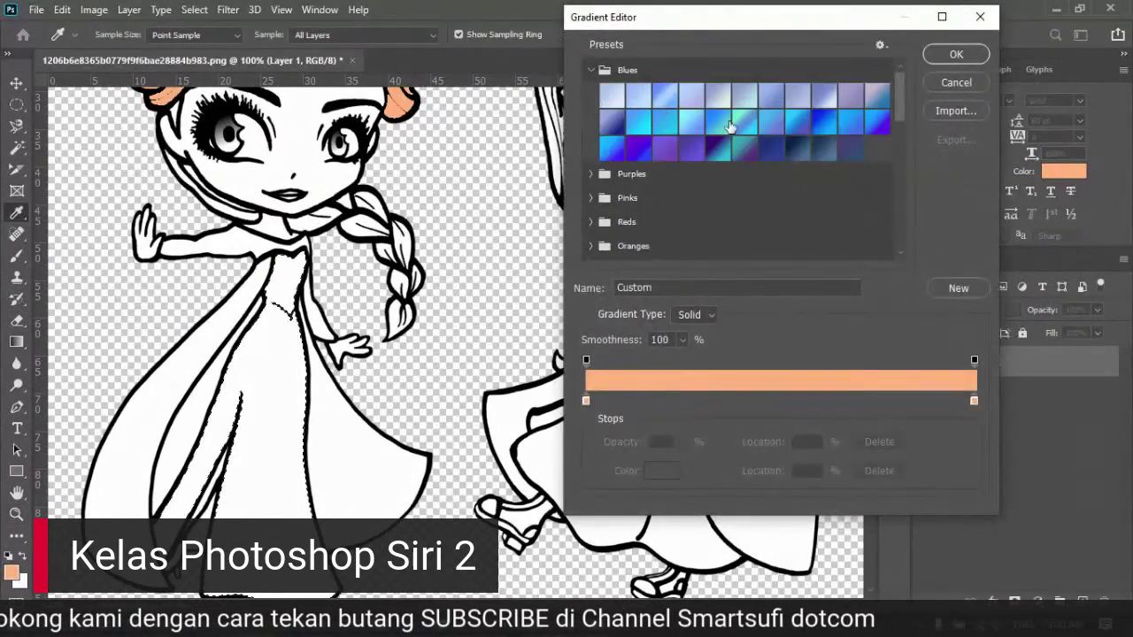
{"action": "left_click", "coordinate": [670, 124]}
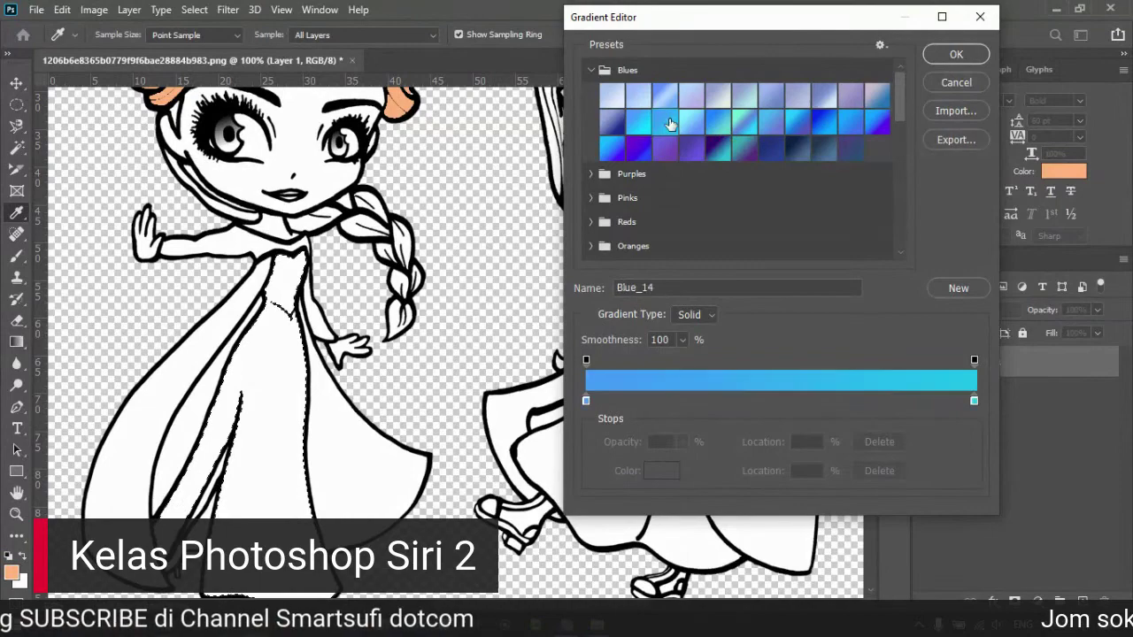
{"action": "left_click", "coordinate": [951, 55]}
{"action": "left_click_drag", "start_coordinate": [265, 431], "coordinate": [292, 531]}
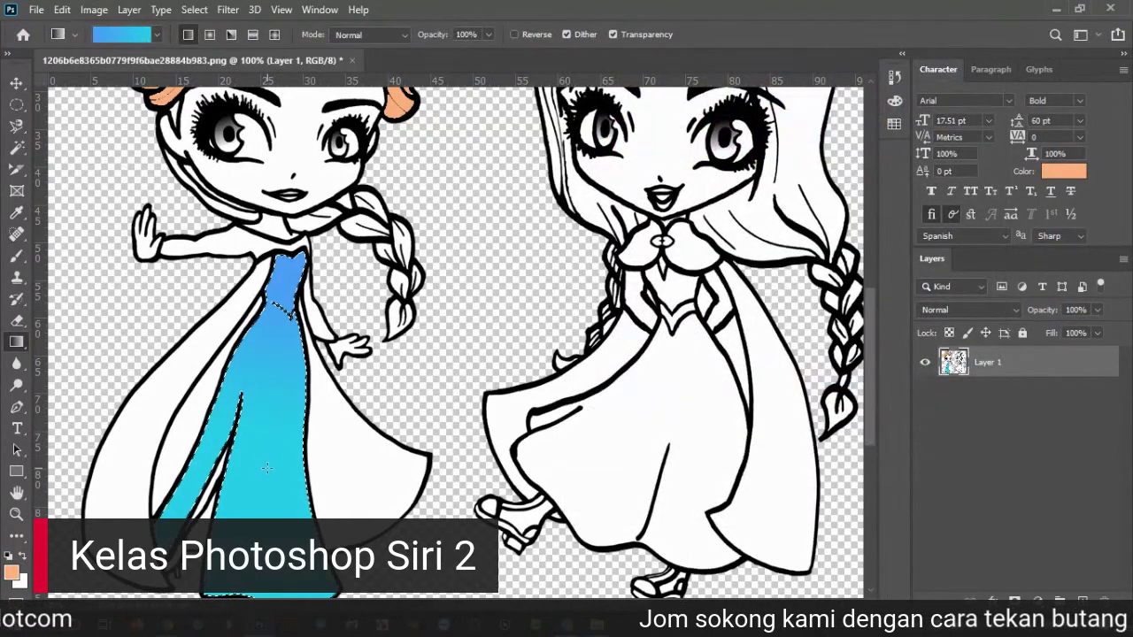
{"action": "scroll", "coordinate": [406, 397], "scroll_direction": "down", "scroll_amount": 2}
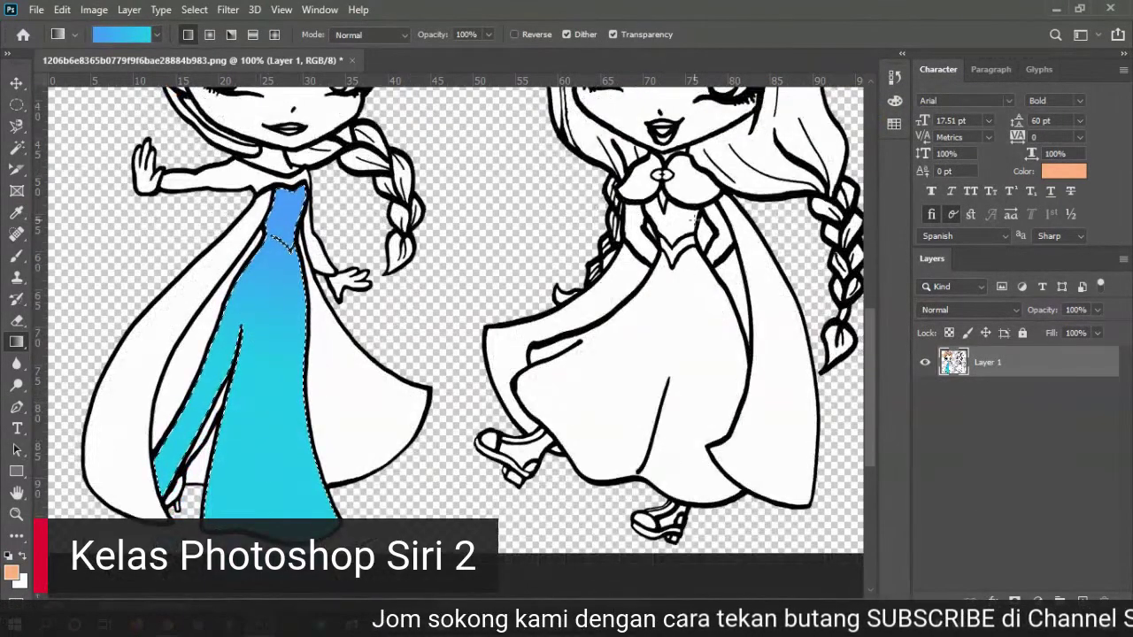
Step: Sample the dress's blue with the Eyedropper as the foreground colour
{"action": "left_click", "coordinate": [16, 82]}
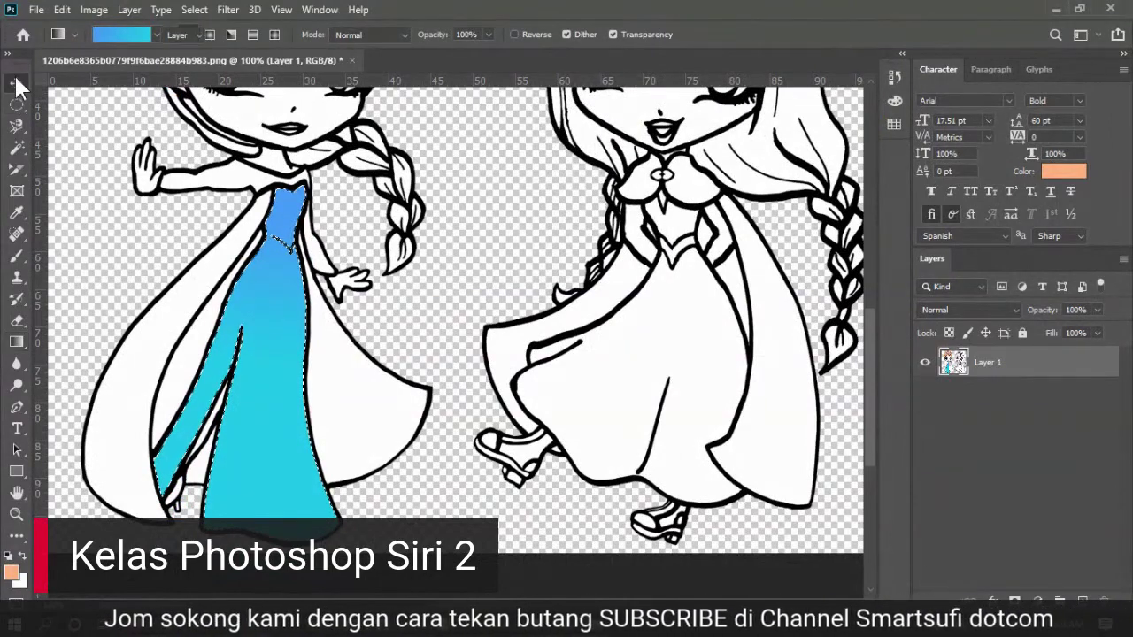
{"action": "left_click", "coordinate": [16, 213]}
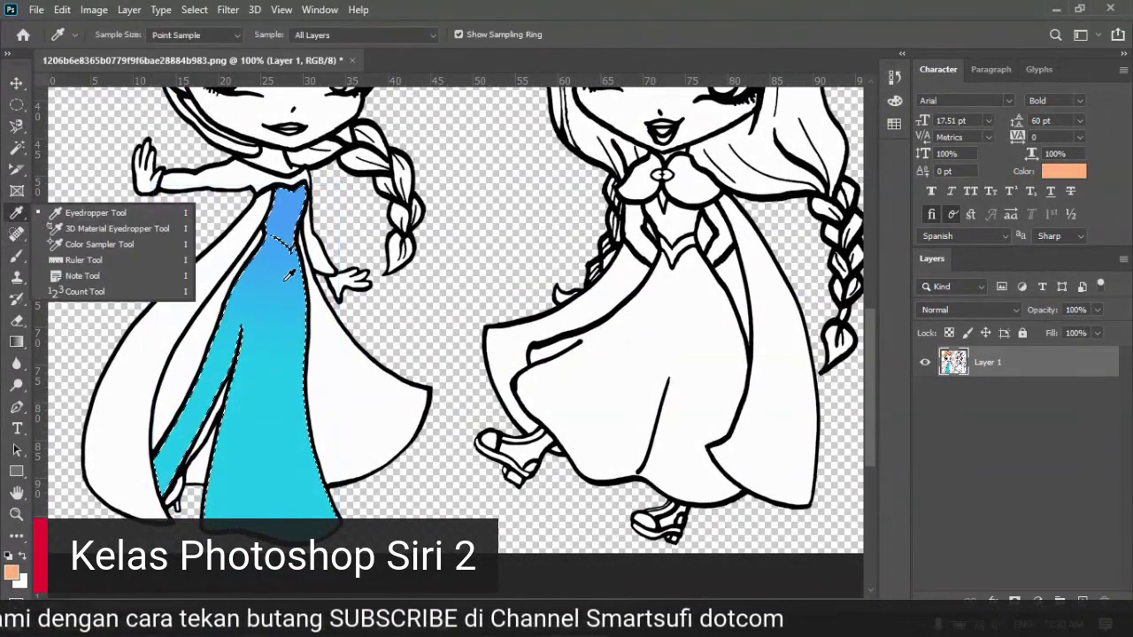
{"action": "left_click", "coordinate": [287, 250]}
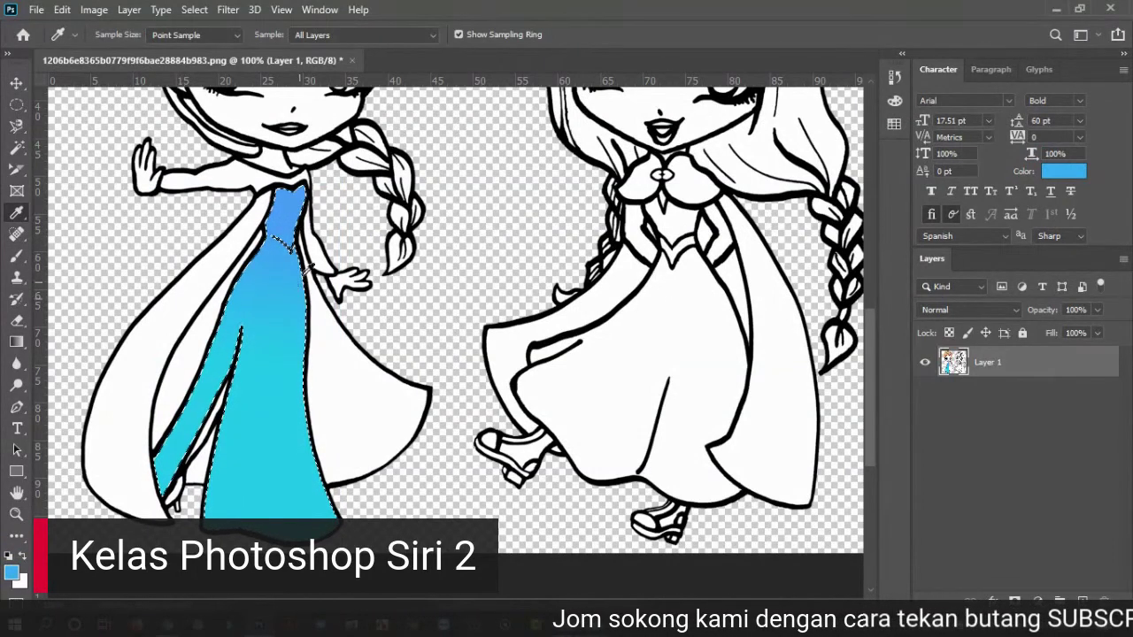
{"action": "left_click", "coordinate": [16, 82]}
Step: Undo the dress gradient, deselect, then Magic Wand-select the right dress and Shift-add the left
{"action": "key", "text": "ctrl+z"}
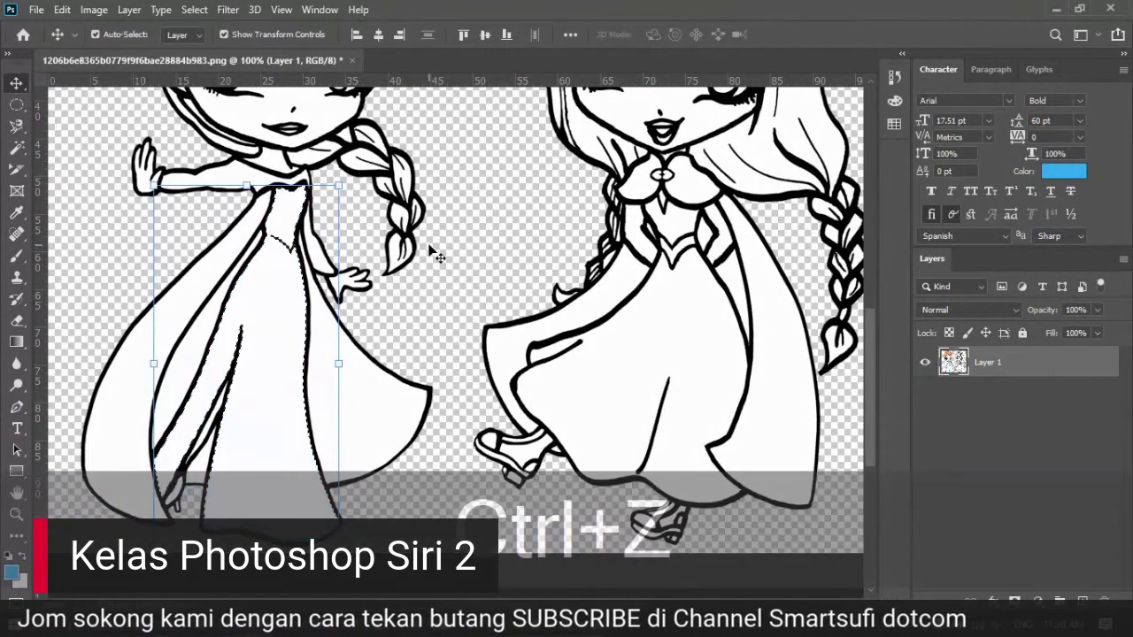
{"action": "key", "text": "ctrl+d"}
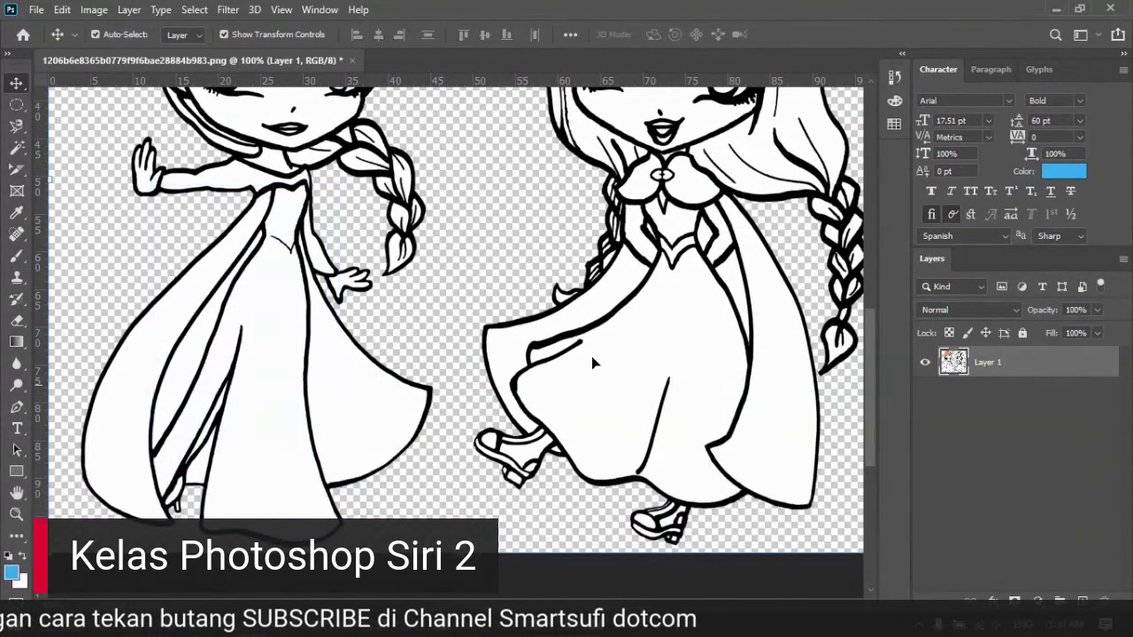
{"action": "left_click_drag", "start_coordinate": [16, 147], "coordinate": [88, 151]}
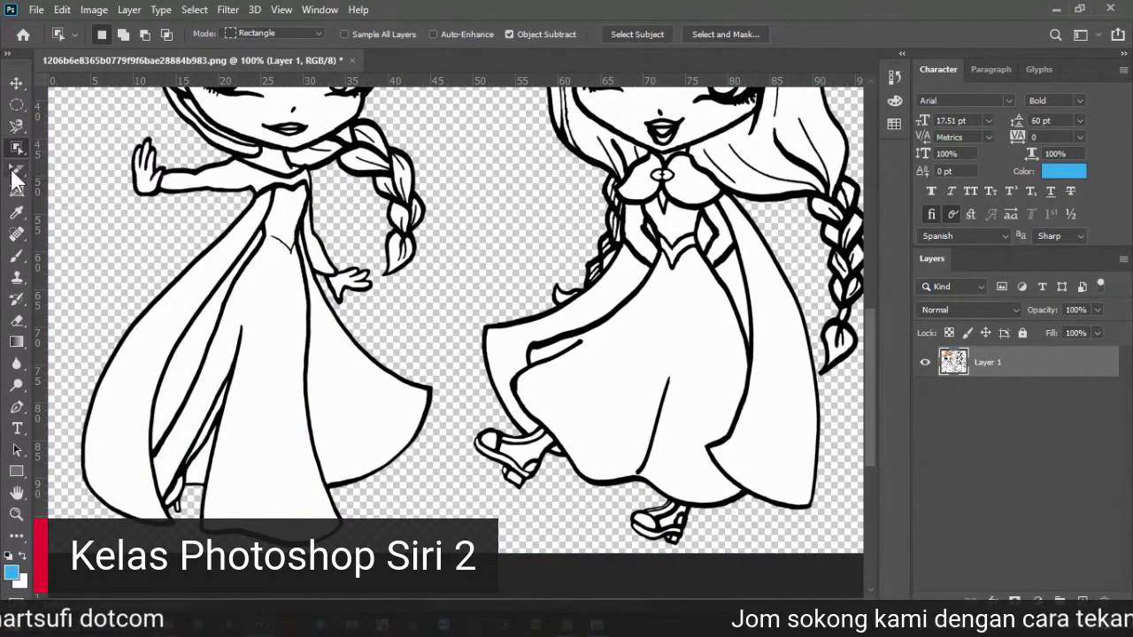
{"action": "left_click_drag", "start_coordinate": [16, 147], "coordinate": [80, 175]}
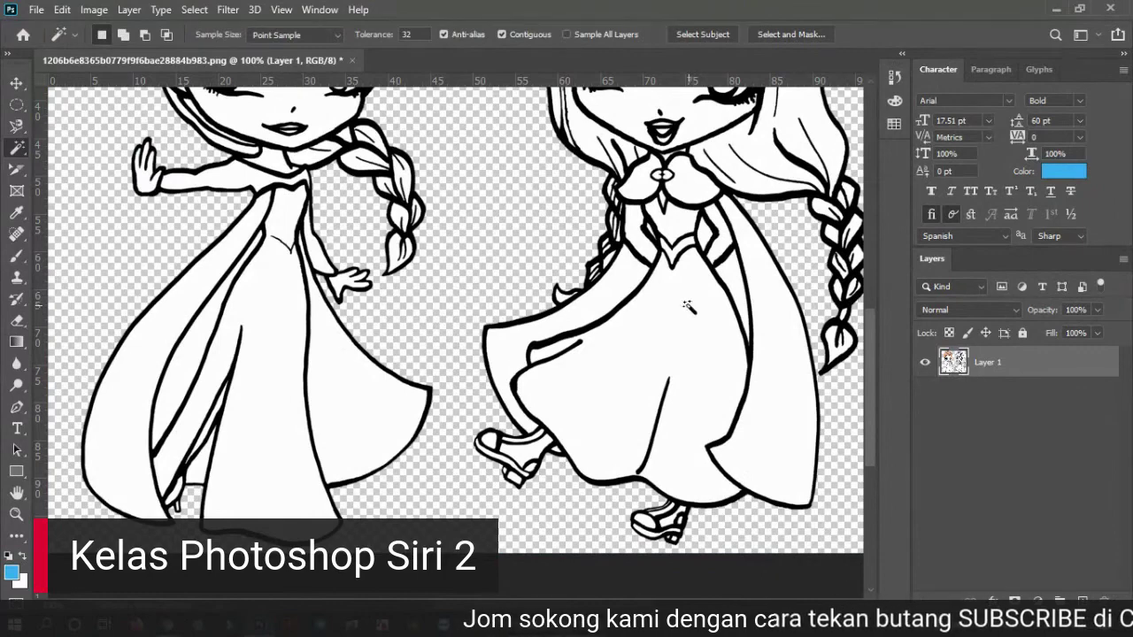
{"action": "left_click", "coordinate": [687, 312]}
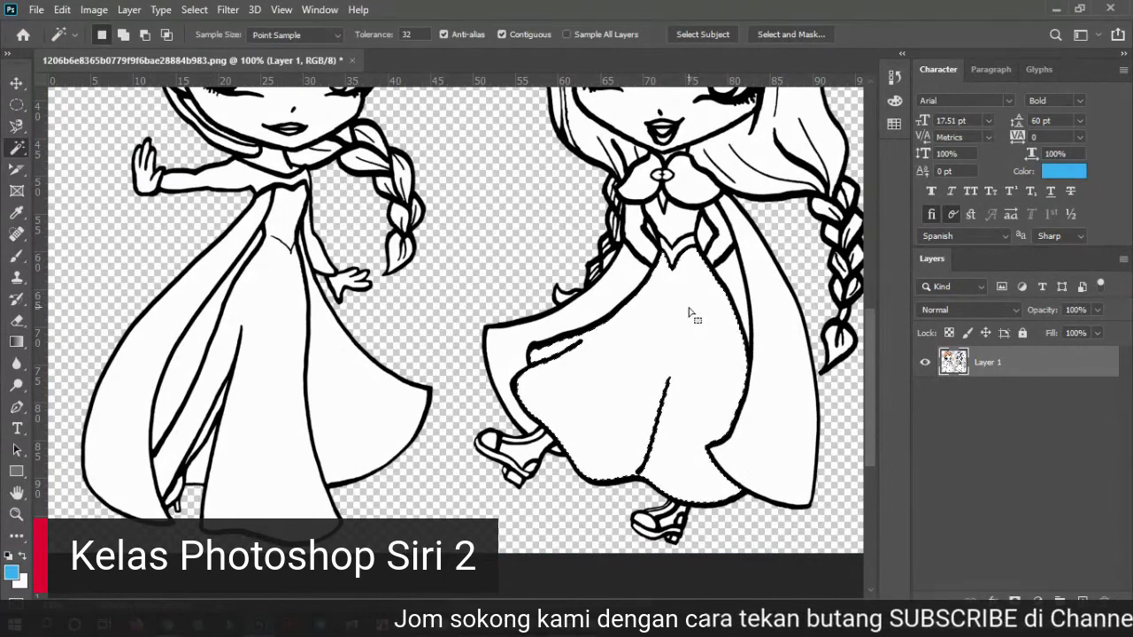
{"action": "left_click", "coordinate": [269, 298], "text": "shift"}
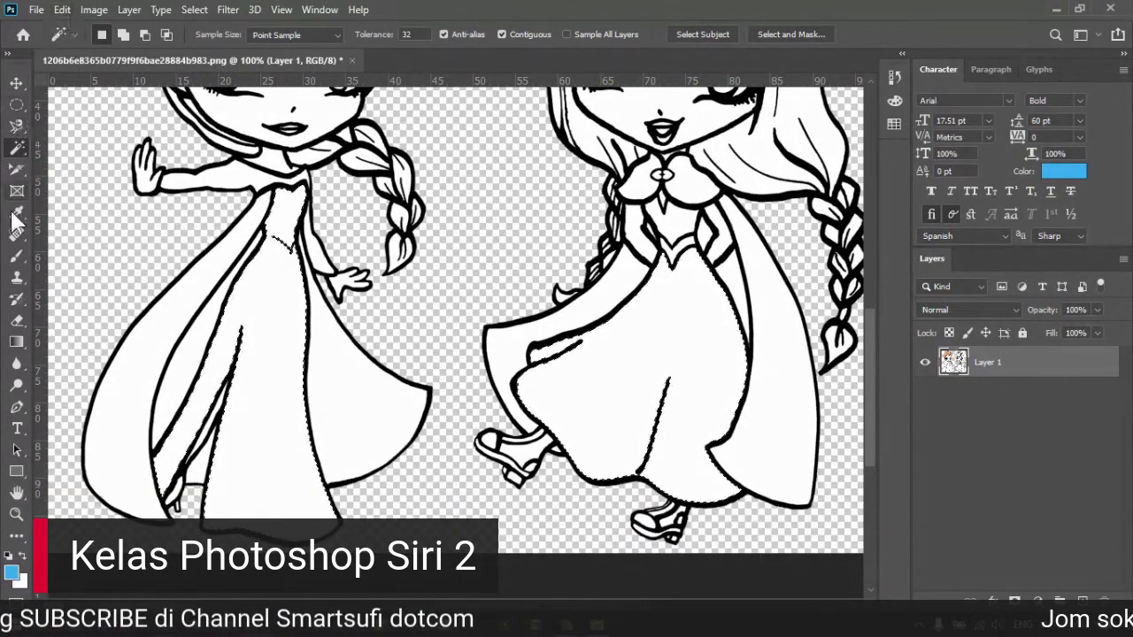
{"action": "left_click", "coordinate": [16, 341]}
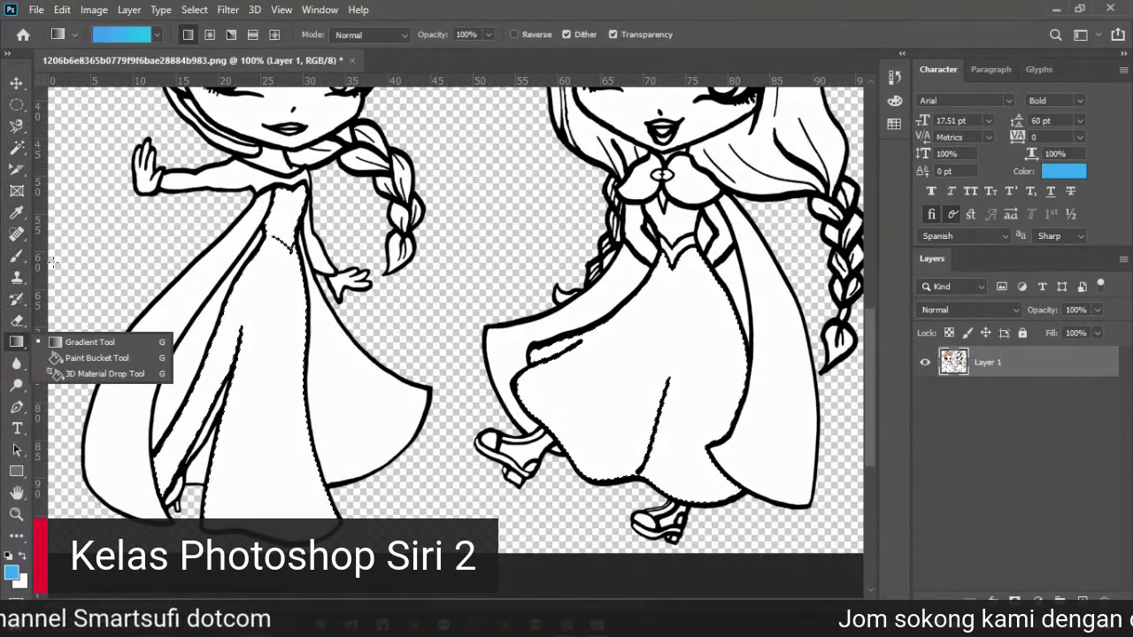
Step: Choose a light cyan-to-blue Blues preset and drag it top to bottom across both dresses
{"action": "left_click", "coordinate": [126, 30]}
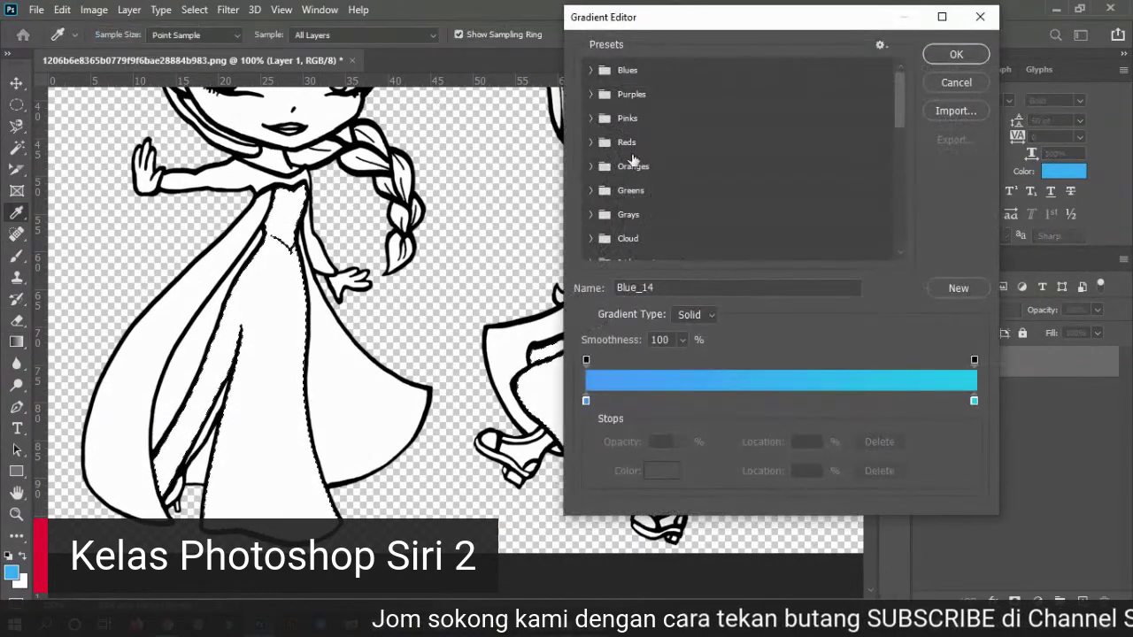
{"action": "left_click", "coordinate": [590, 71]}
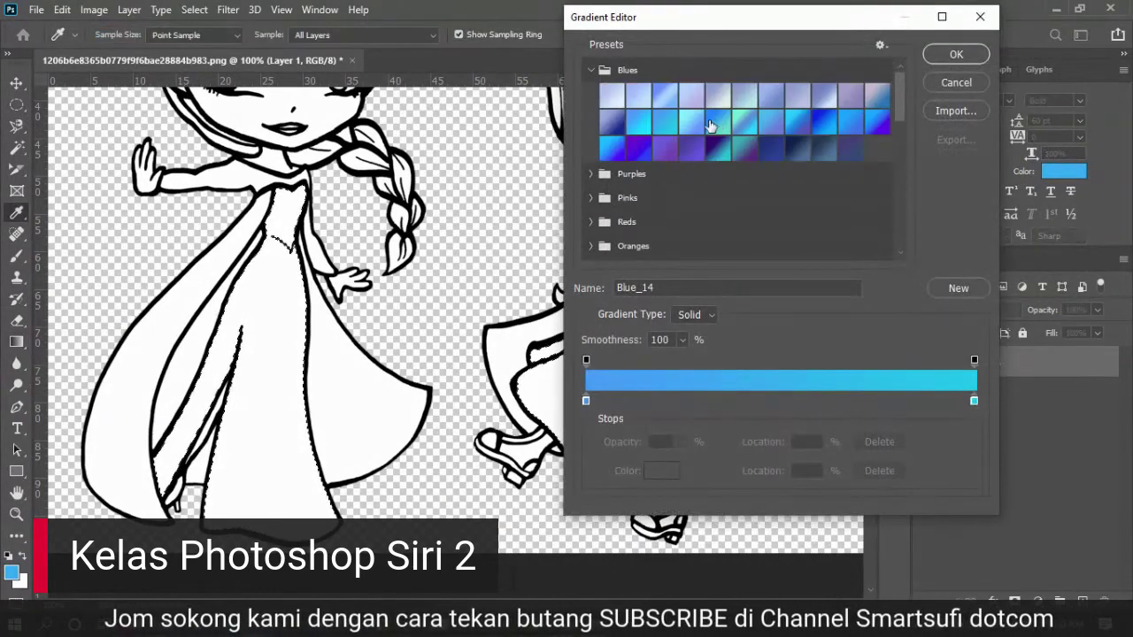
{"action": "left_click", "coordinate": [694, 121]}
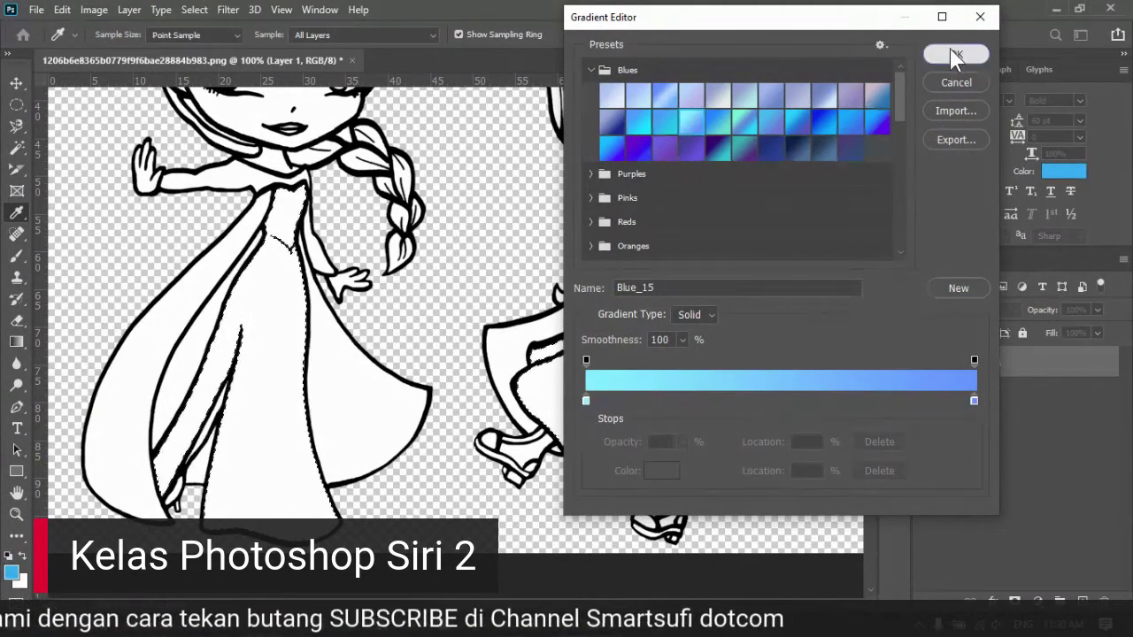
{"action": "left_click", "coordinate": [953, 55]}
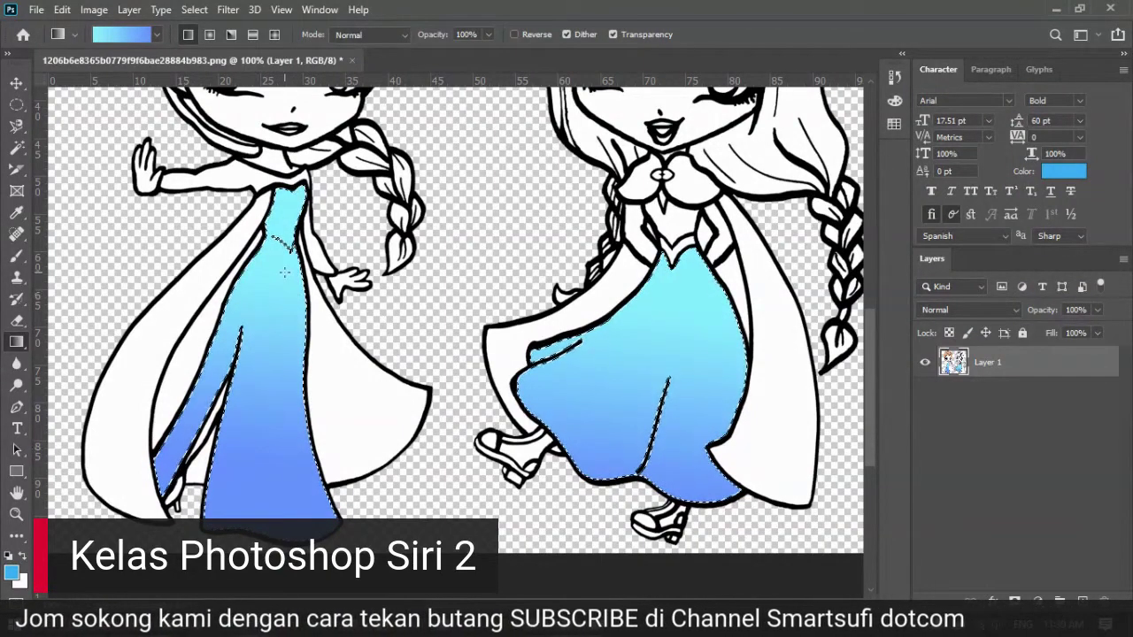
{"action": "left_click_drag", "start_coordinate": [279, 277], "coordinate": [279, 278]}
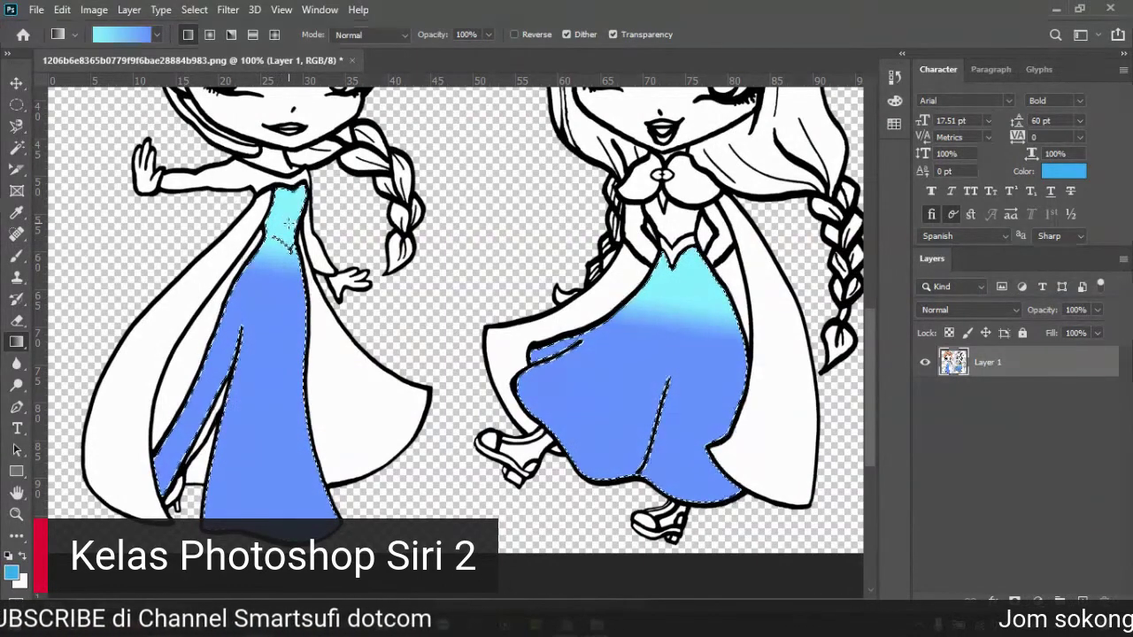
{"action": "left_click_drag", "start_coordinate": [288, 216], "coordinate": [252, 436]}
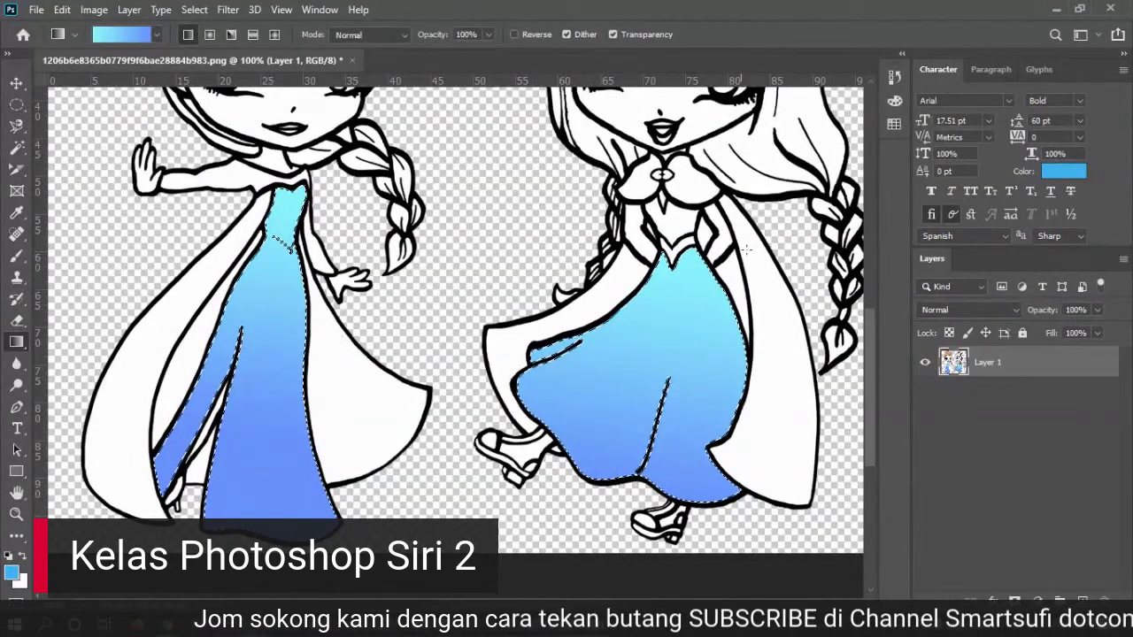
{"action": "left_click", "coordinate": [18, 85]}
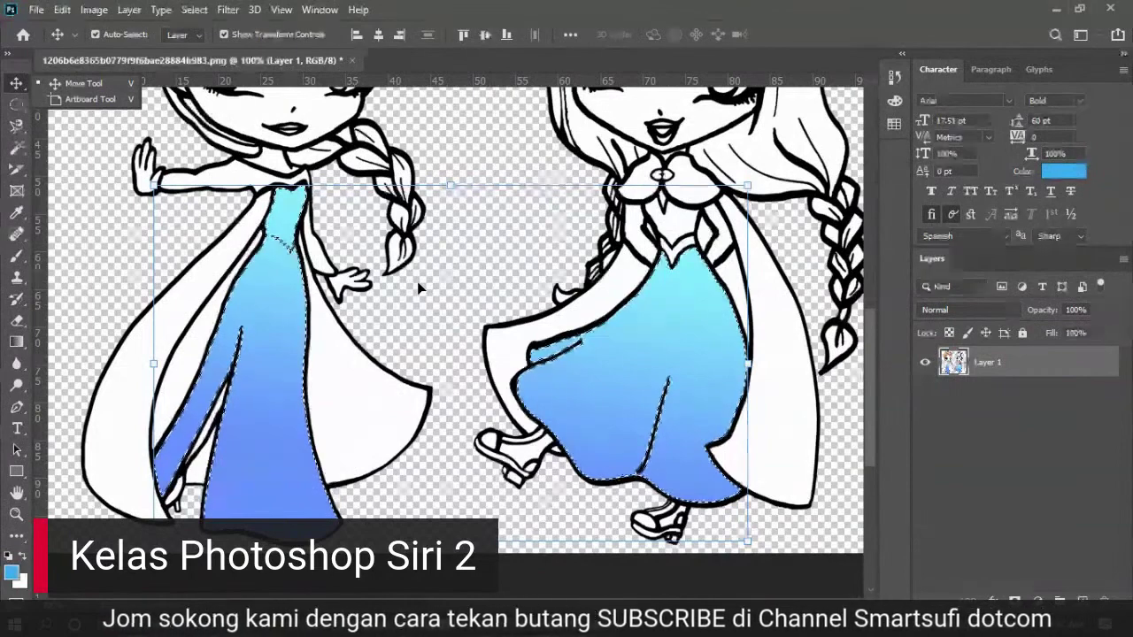
Step: Undo the cyan-to-blue gradient fills on both dresses and fit the drawing on screen
{"action": "key", "text": "ctrl"}
{"action": "key", "text": "ctrl+z"}
{"action": "key", "text": "ctrl+z"}
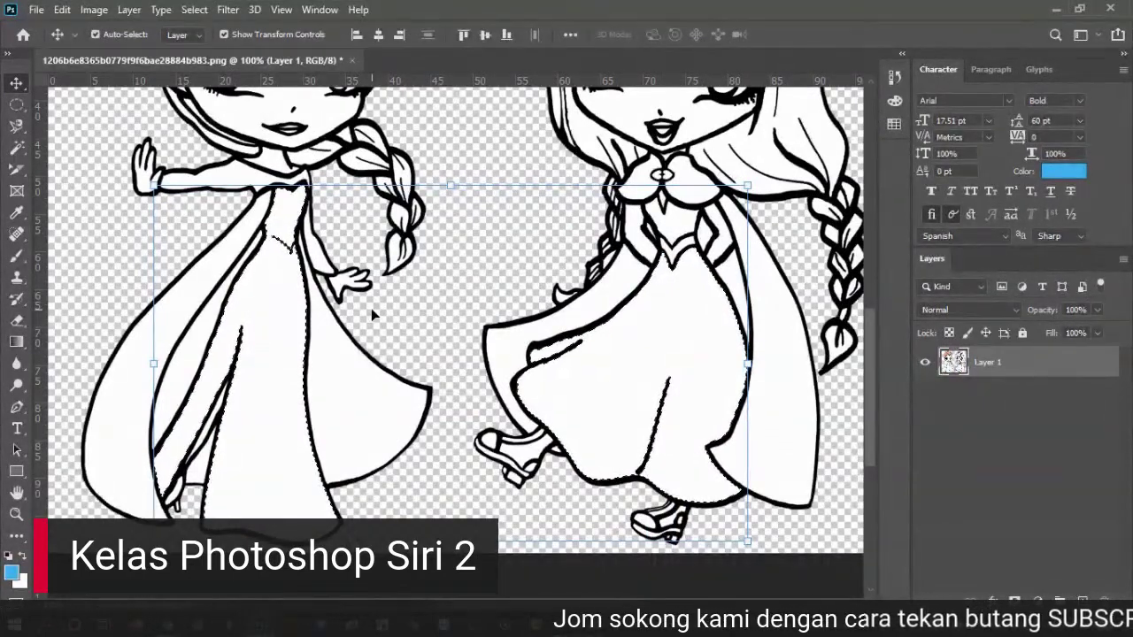
{"action": "key", "text": "z"}
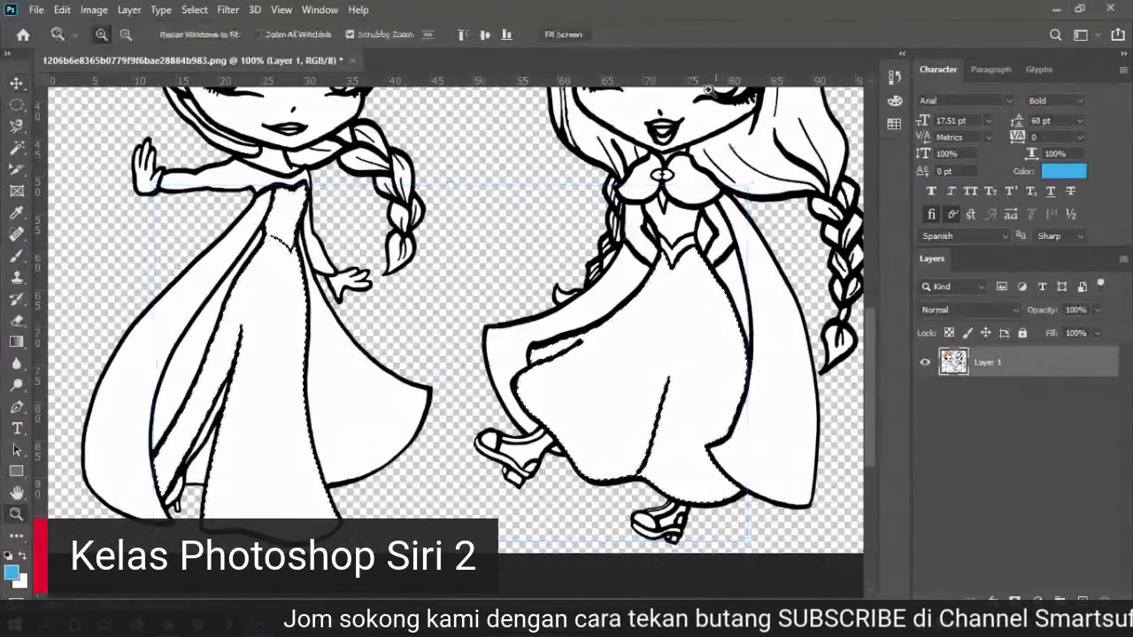
{"action": "left_click", "coordinate": [489, 35]}
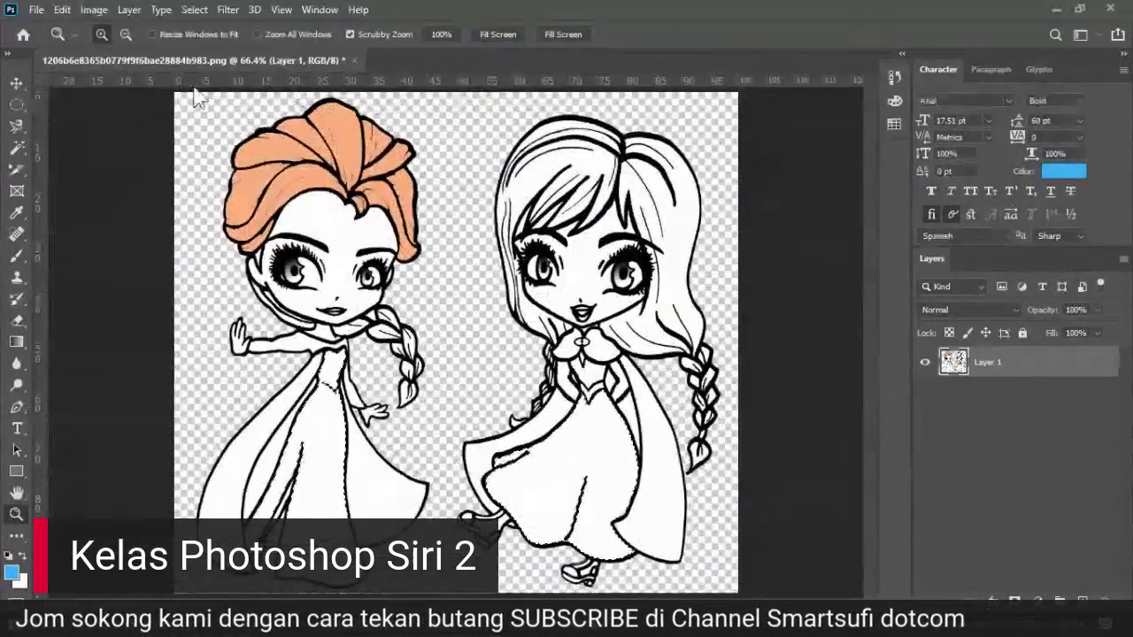
Step: Clear the selection around the dresses and zoom the drawing to 100%
{"action": "left_click", "coordinate": [14, 84]}
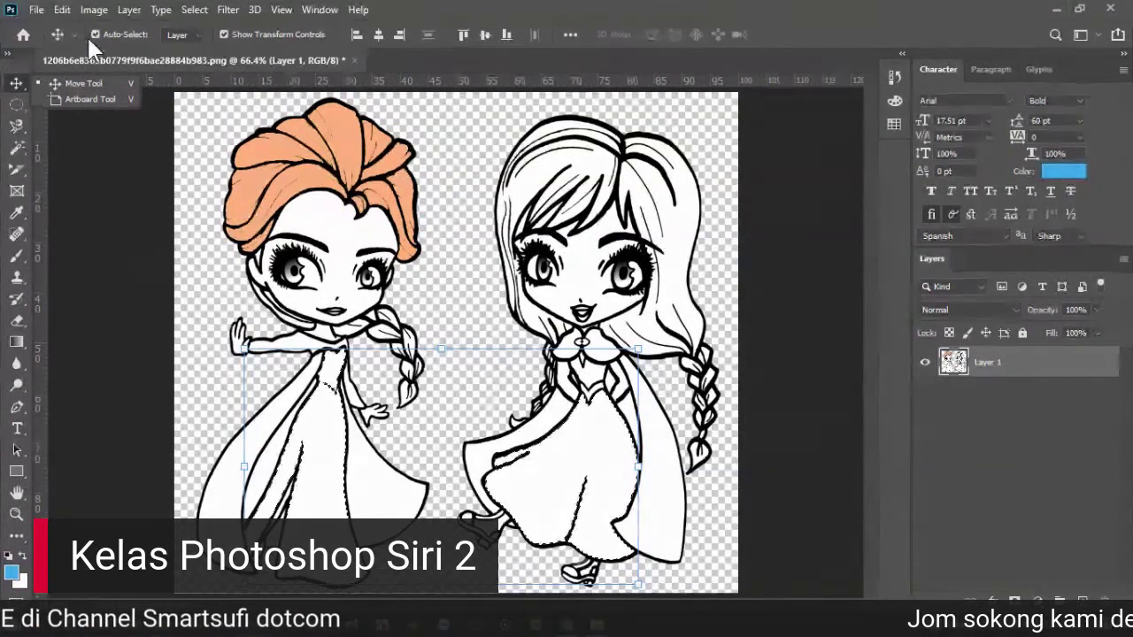
{"action": "left_click", "coordinate": [792, 241]}
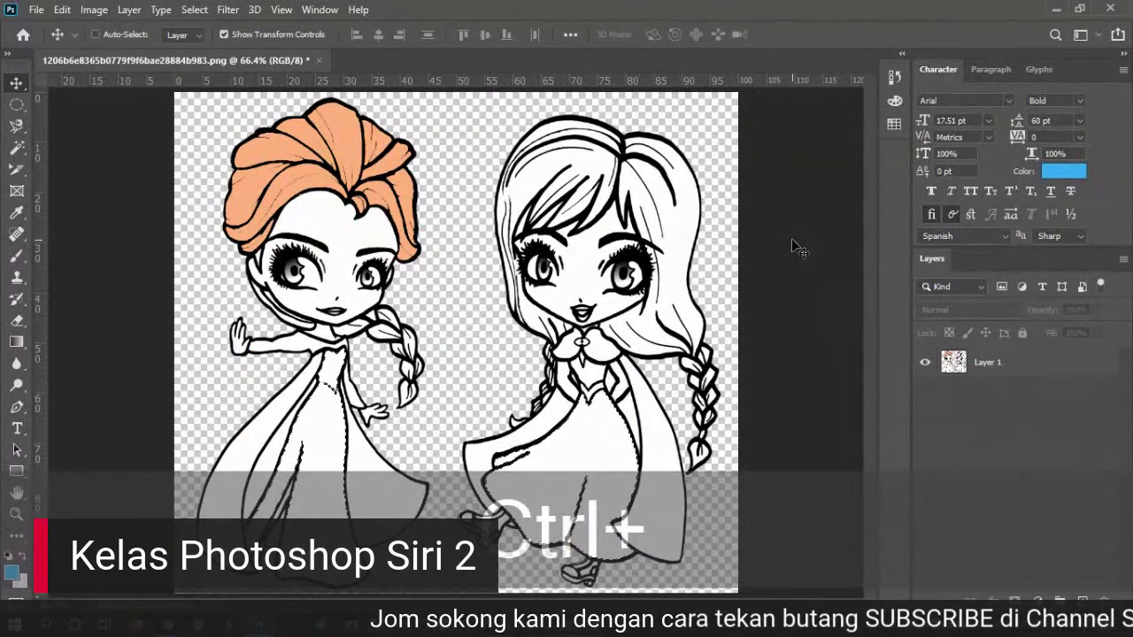
{"action": "key", "text": "ctrl+d"}
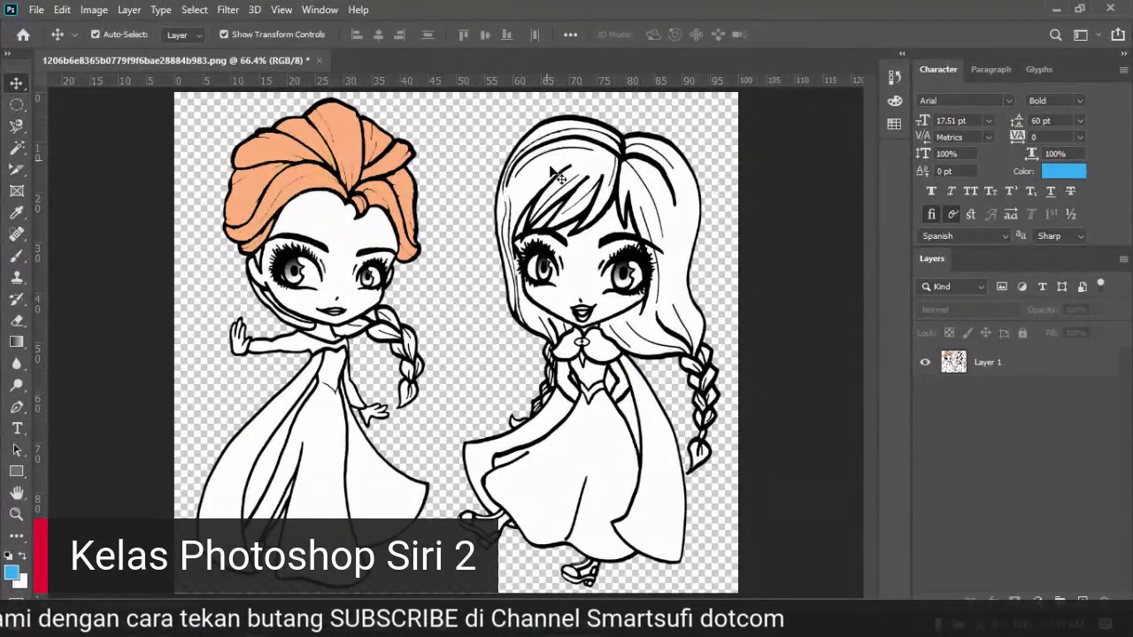
{"action": "key", "text": "z"}
{"action": "left_click", "coordinate": [713, 185]}
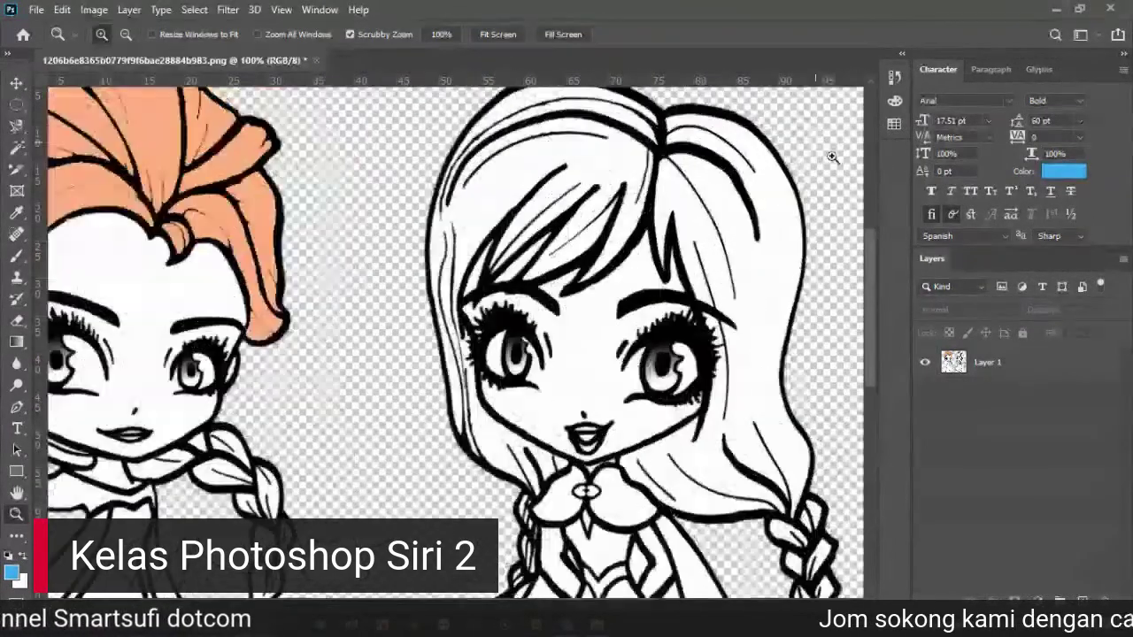
Step: Zoom to 200% on the right girl's face and try the lasso, crop and Magic Wand tools
{"action": "left_click", "coordinate": [831, 156]}
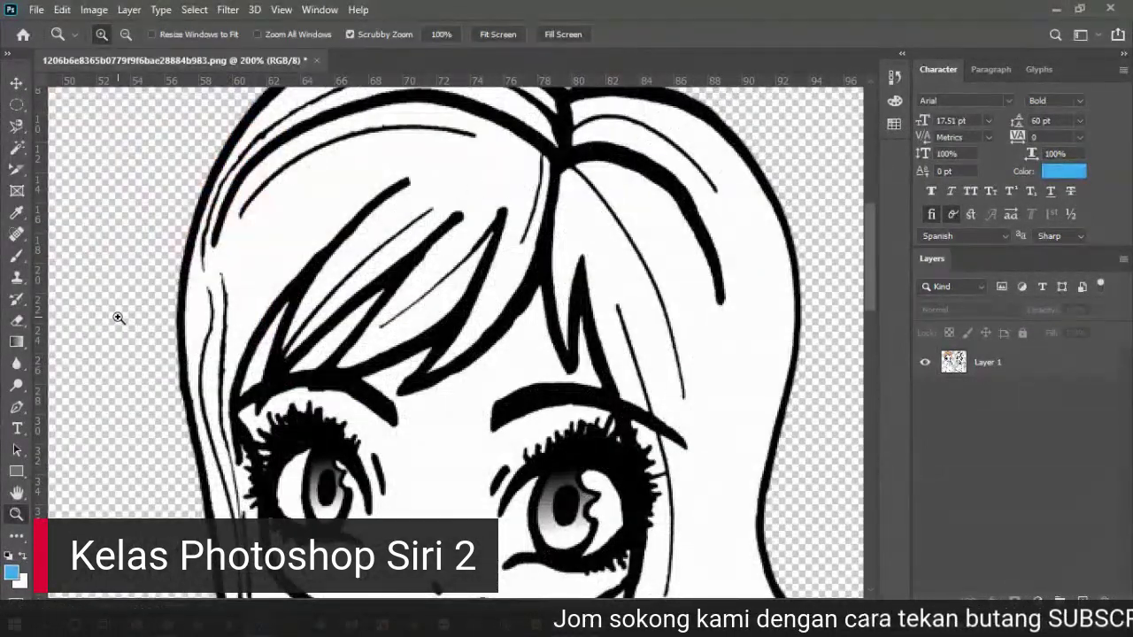
{"action": "scroll", "coordinate": [262, 352], "scroll_direction": "down", "scroll_amount": 2}
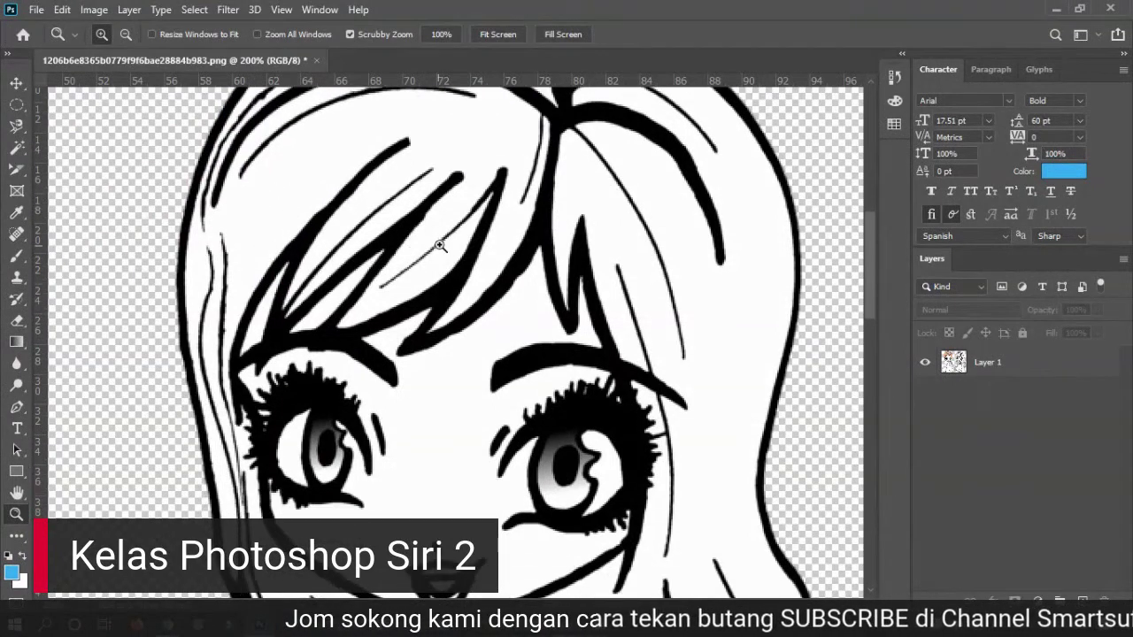
{"action": "right_click", "coordinate": [16, 126]}
{"action": "left_click", "coordinate": [65, 124]}
{"action": "left_click", "coordinate": [27, 145]}
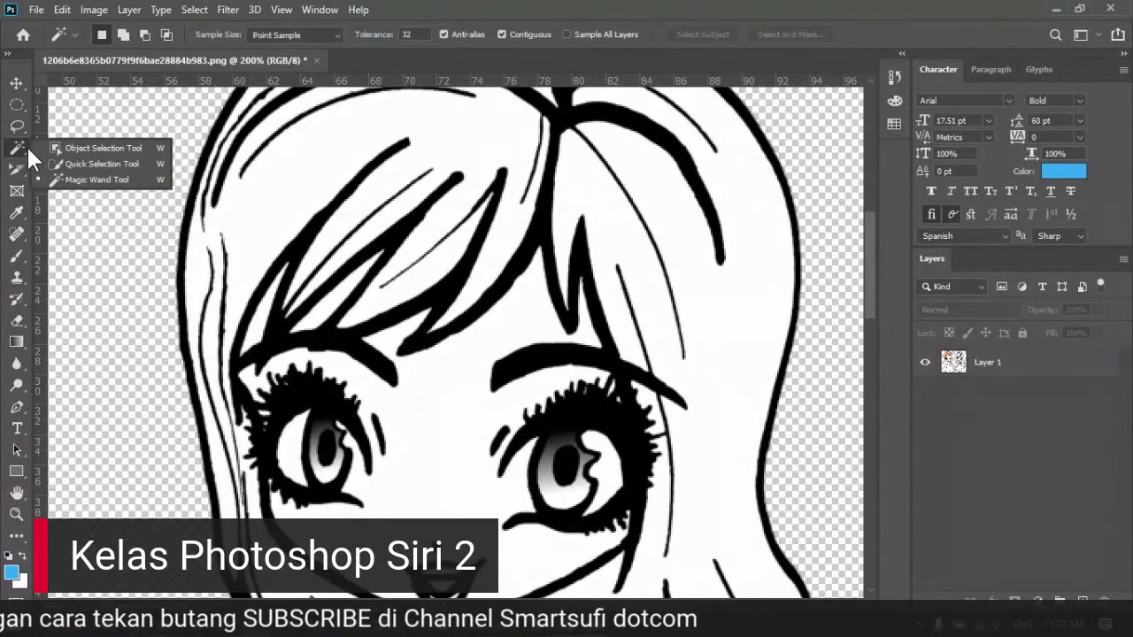
{"action": "left_click", "coordinate": [21, 164]}
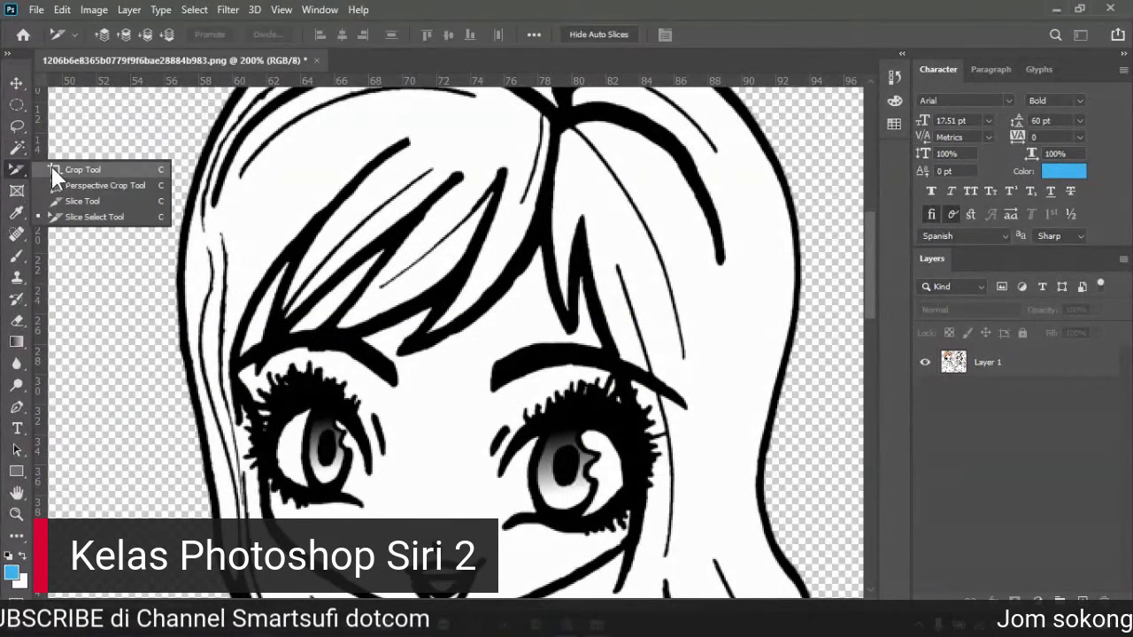
{"action": "left_click", "coordinate": [53, 169]}
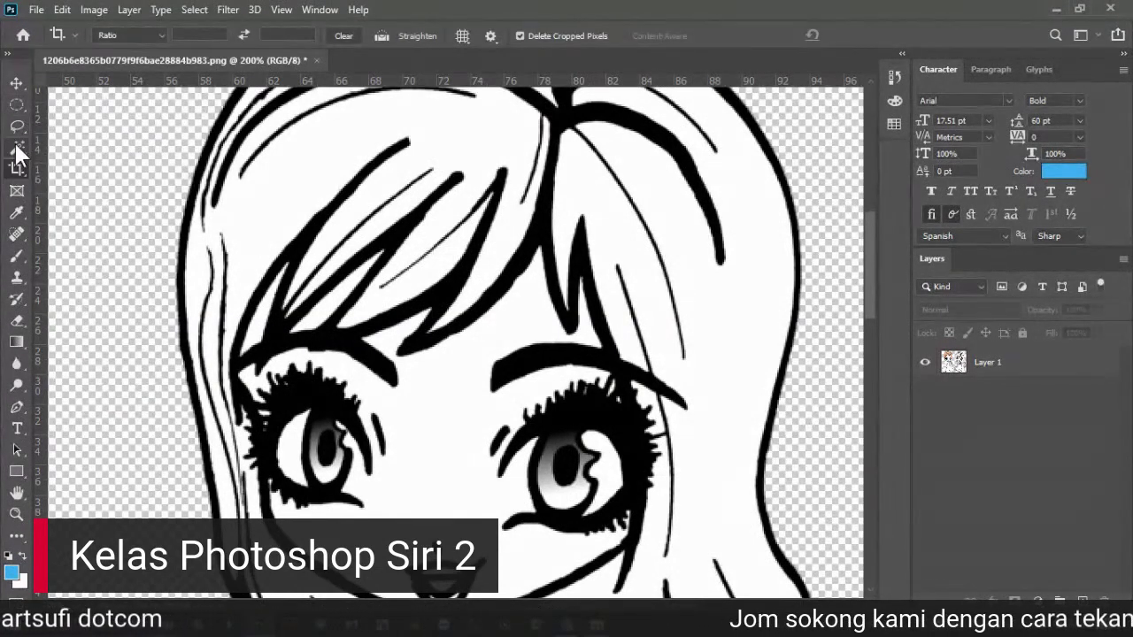
{"action": "left_click", "coordinate": [16, 145]}
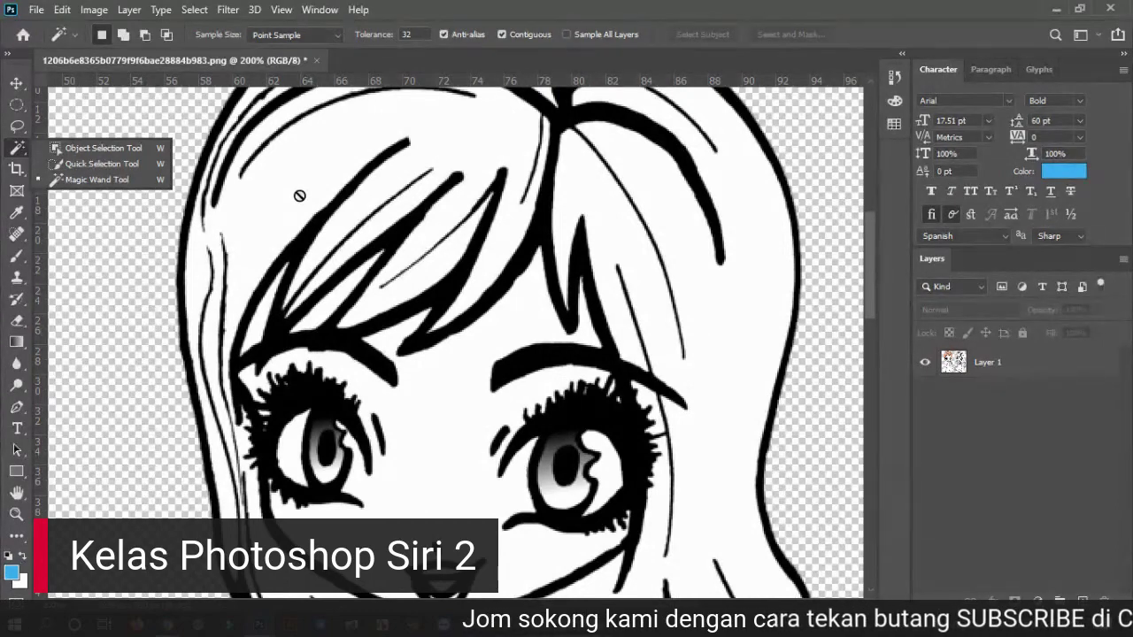
Step: Fit the drawing on screen, then close it without saving to return to Home
{"action": "key", "text": "z"}
{"action": "left_click", "coordinate": [498, 33]}
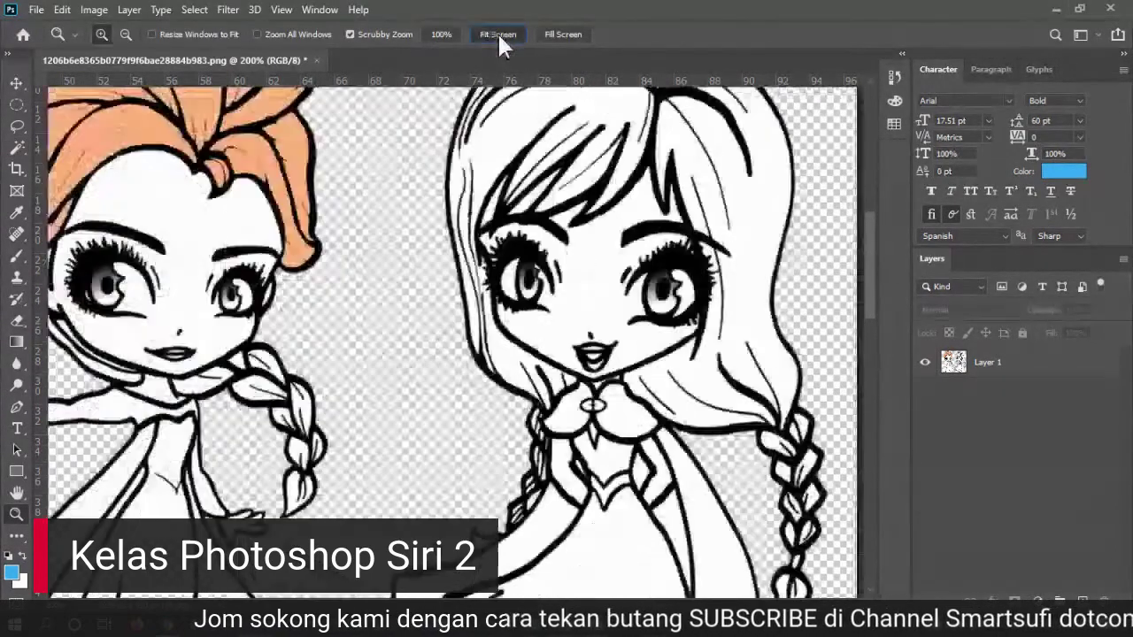
{"action": "left_click", "coordinate": [319, 60]}
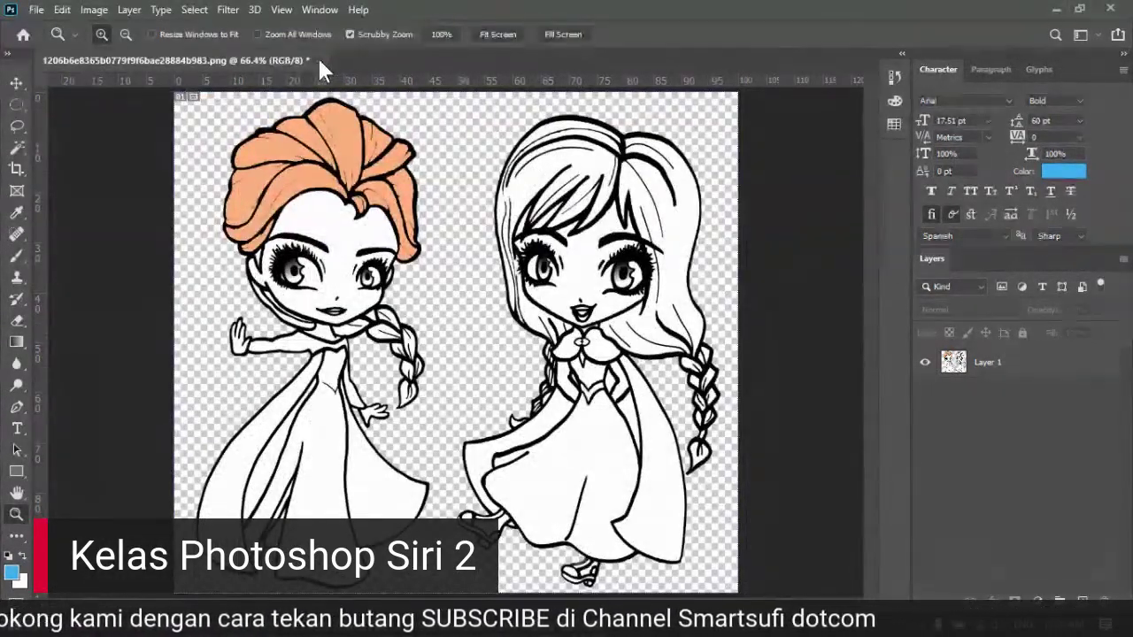
{"action": "key", "text": "Escape"}
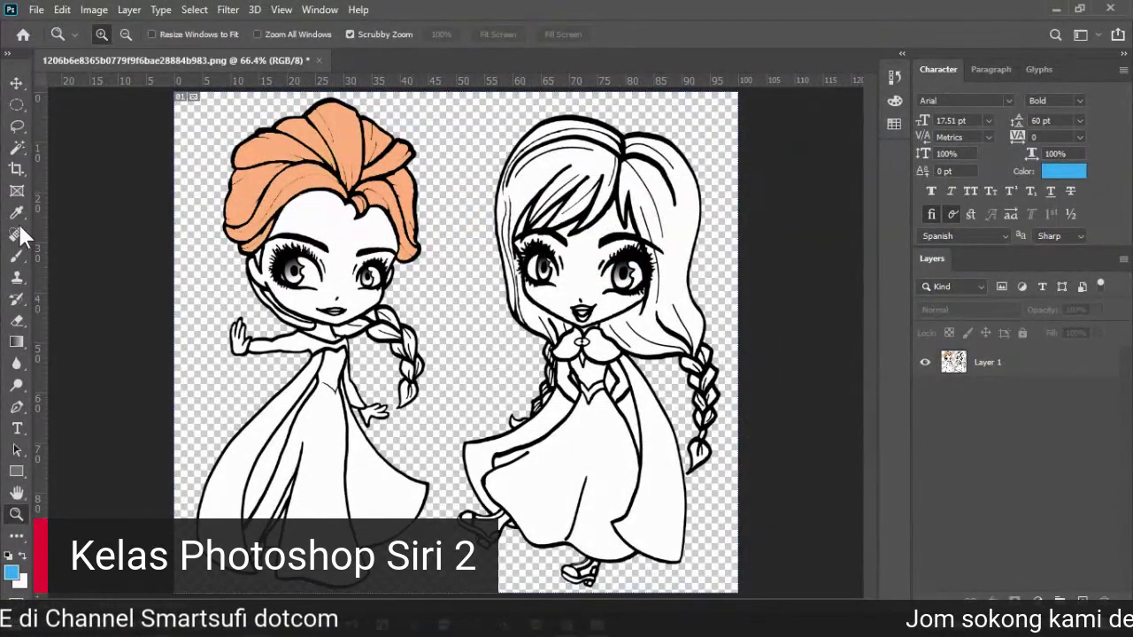
{"action": "key", "text": "ctrl+w"}
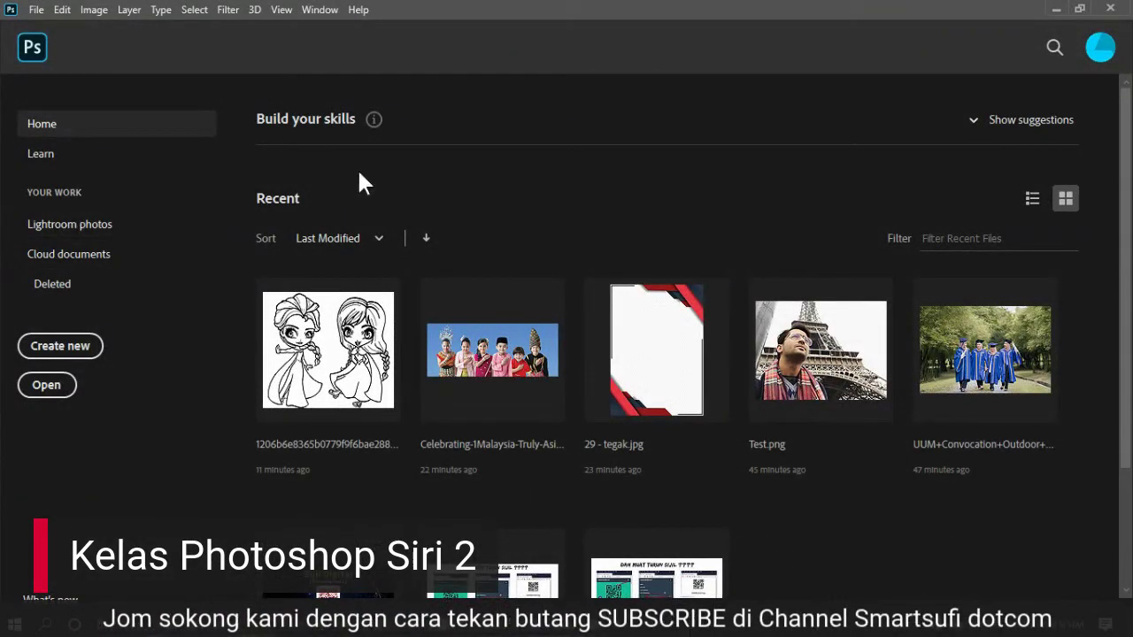
Step: Create Untitled-1 from the File > New A5 preset: 148 × 210 mm, 300 ppi, white background
{"action": "left_click", "coordinate": [35, 10]}
{"action": "left_click", "coordinate": [73, 32]}
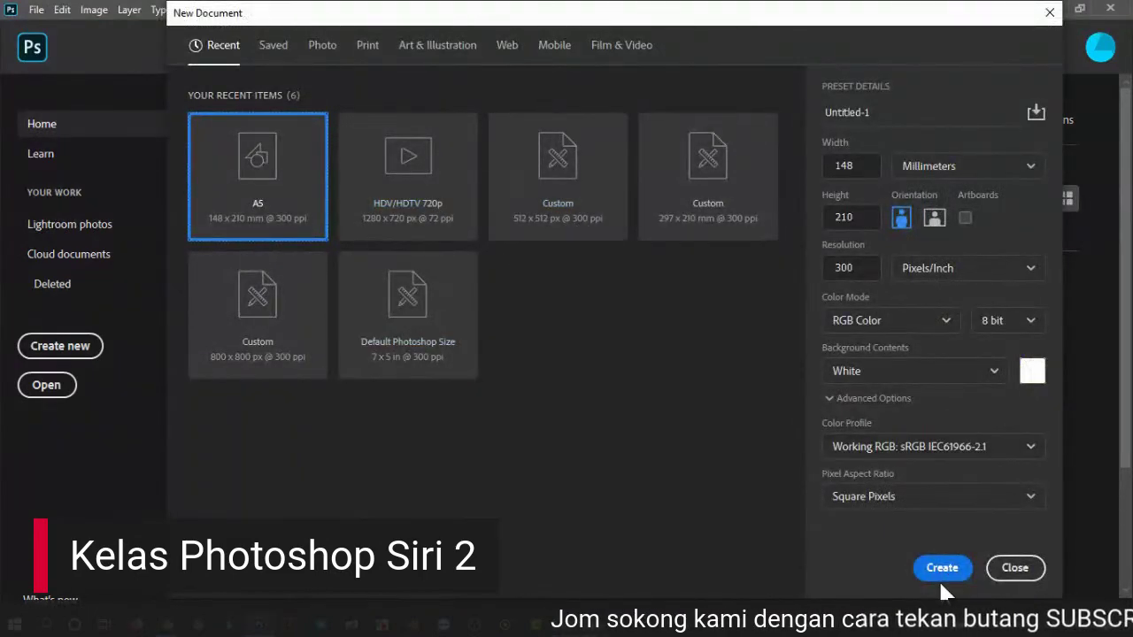
{"action": "left_click", "coordinate": [941, 571]}
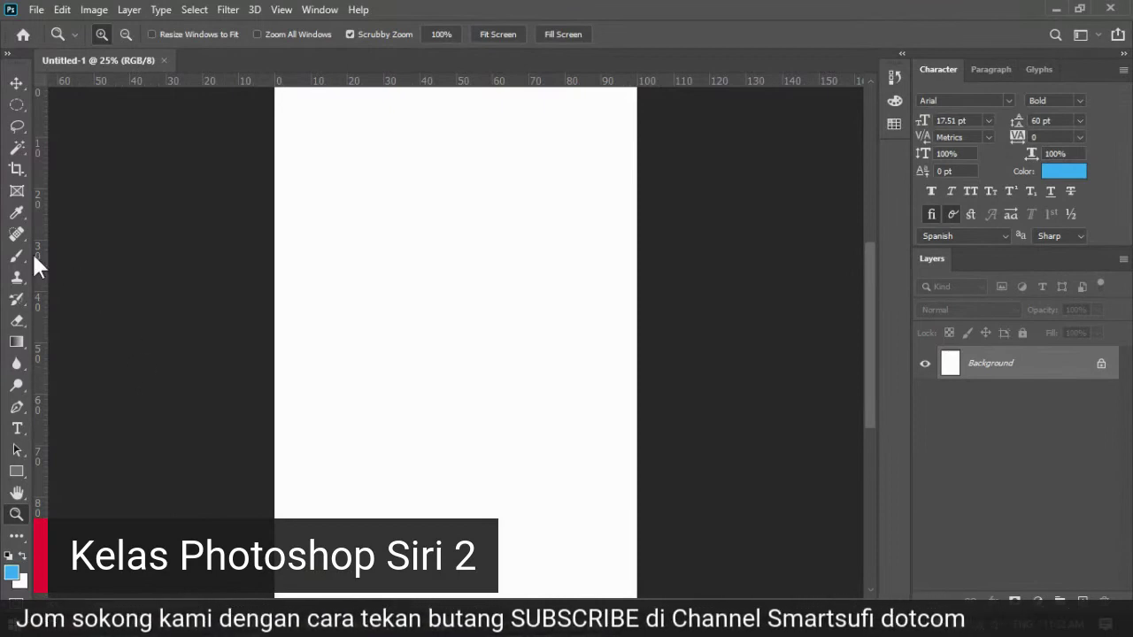
Step: Browse the healing and brush tool groups and toolbar customisation, landing on the Spot Healing Brush
{"action": "left_click", "coordinate": [16, 234]}
{"action": "left_click", "coordinate": [15, 256]}
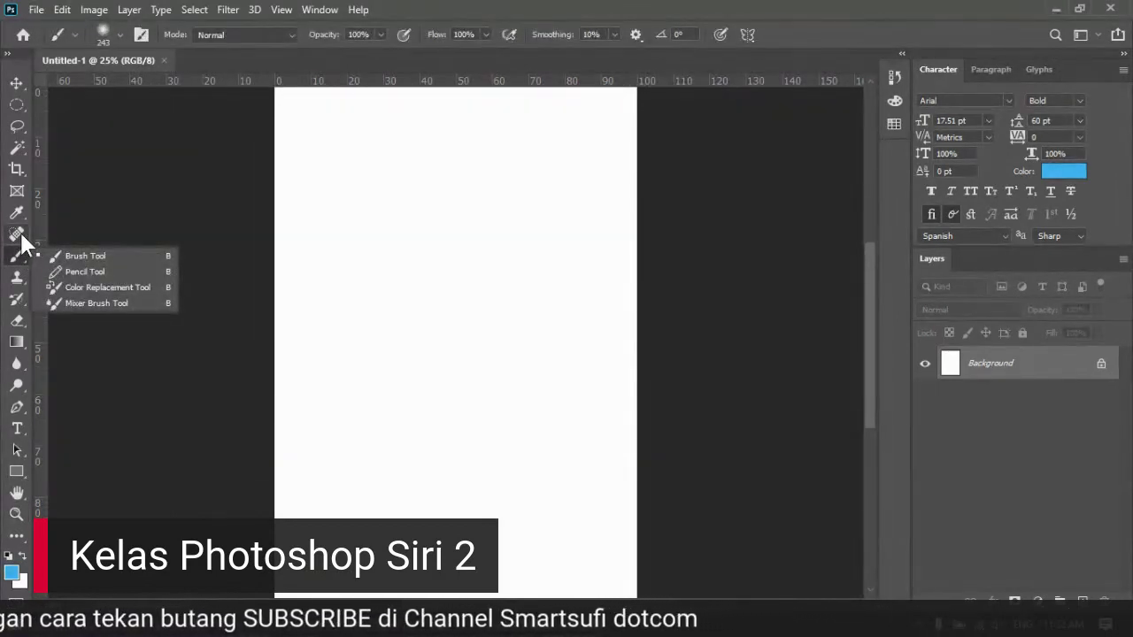
{"action": "left_click", "coordinate": [18, 234]}
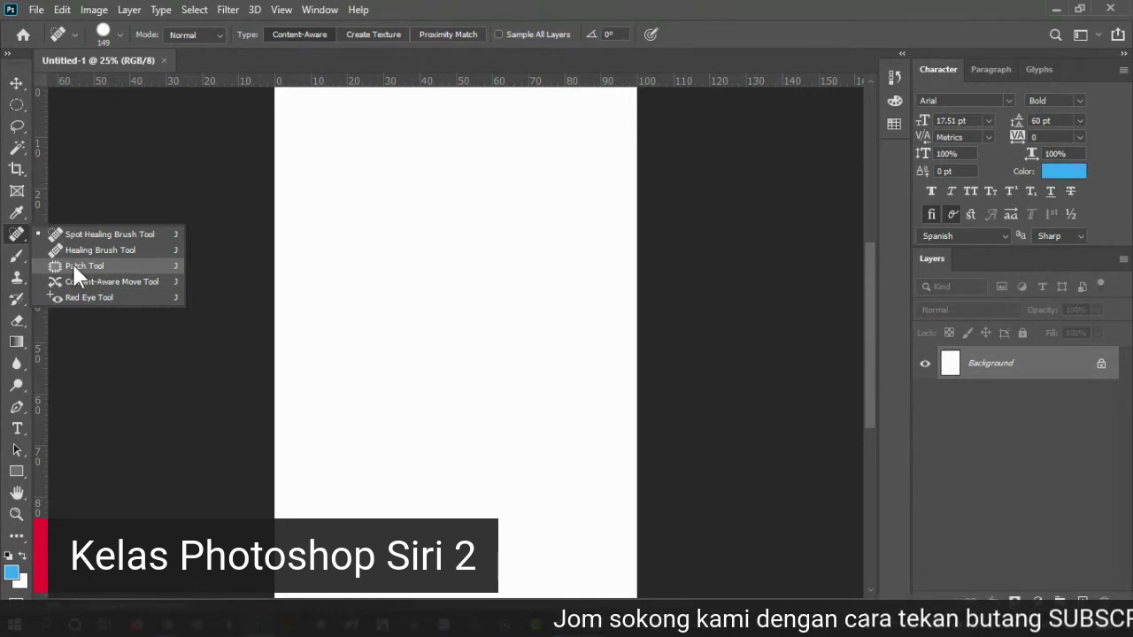
{"action": "left_click", "coordinate": [16, 537]}
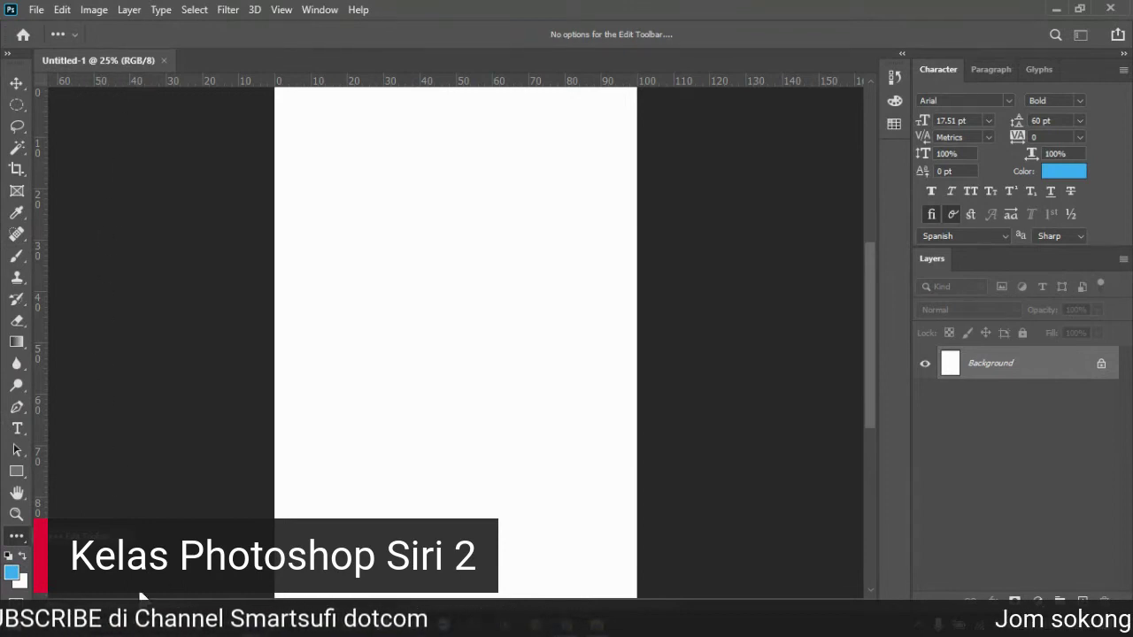
{"action": "left_click", "coordinate": [17, 235]}
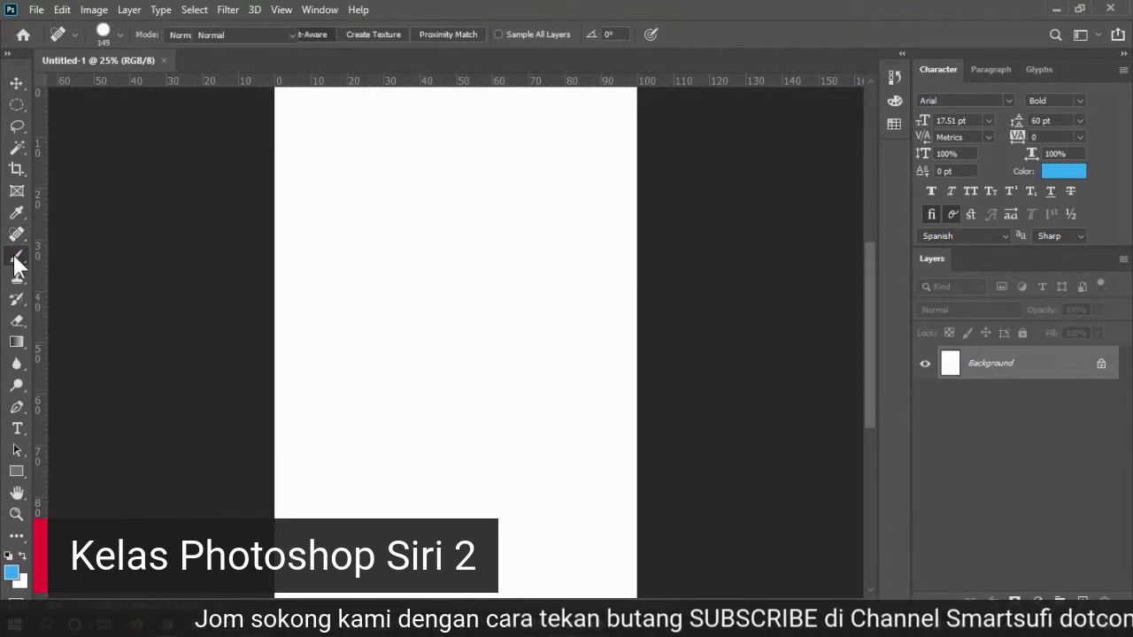
Step: Cycle through Brush, Clone Stamp, Eyedropper and Magic Wand, ending on the Spot Healing Brush
{"action": "left_click", "coordinate": [17, 255]}
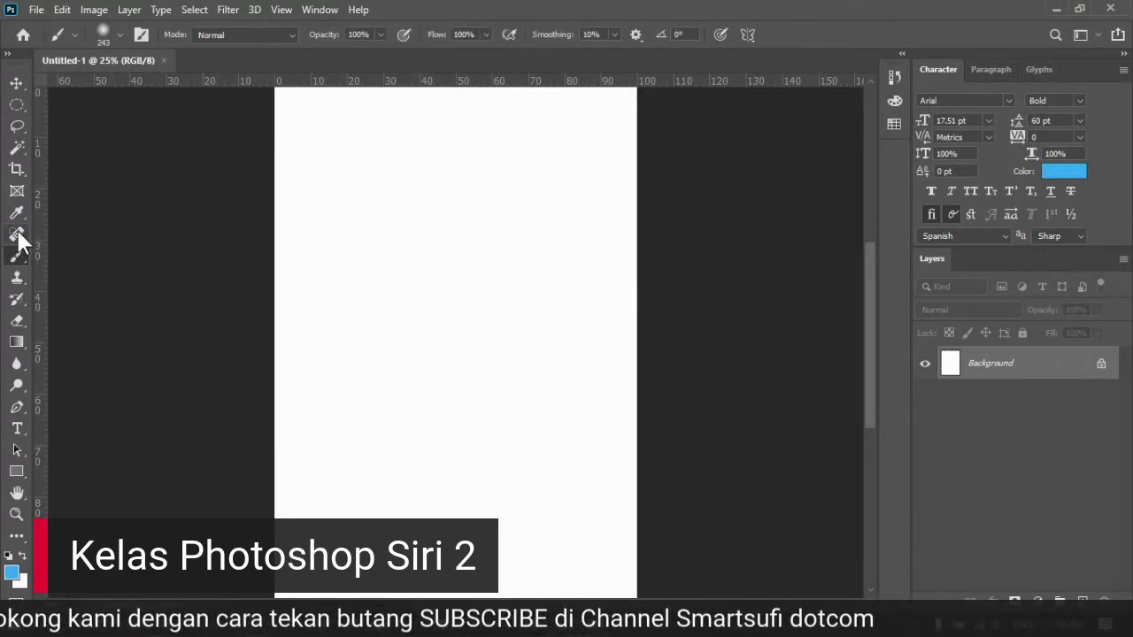
{"action": "left_click", "coordinate": [16, 230]}
{"action": "left_click", "coordinate": [17, 277]}
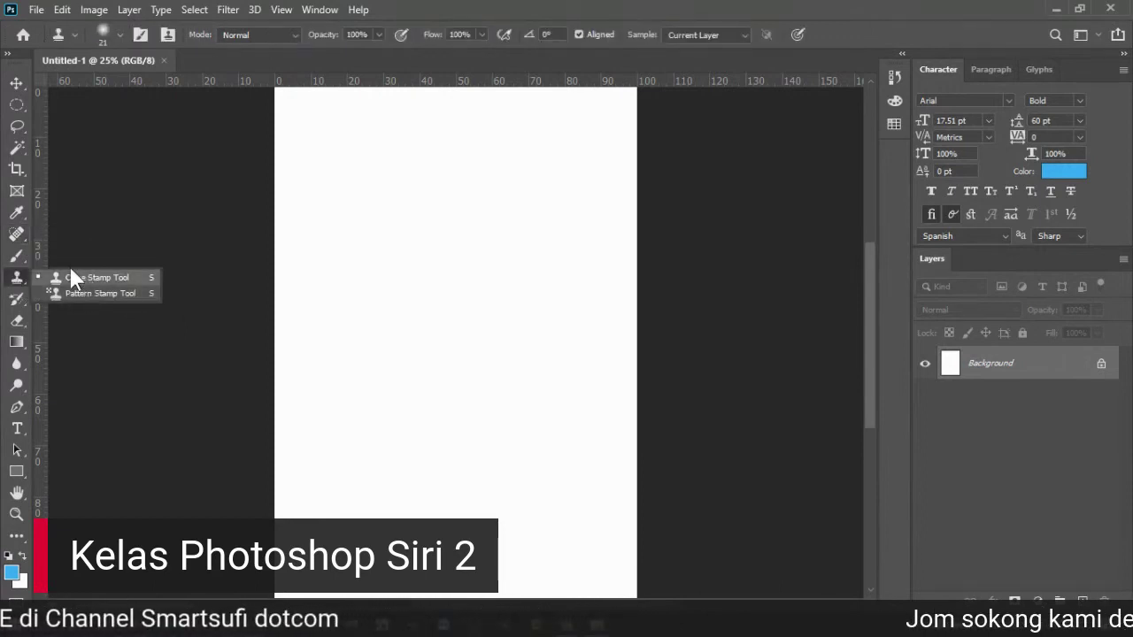
{"action": "left_click", "coordinate": [20, 213]}
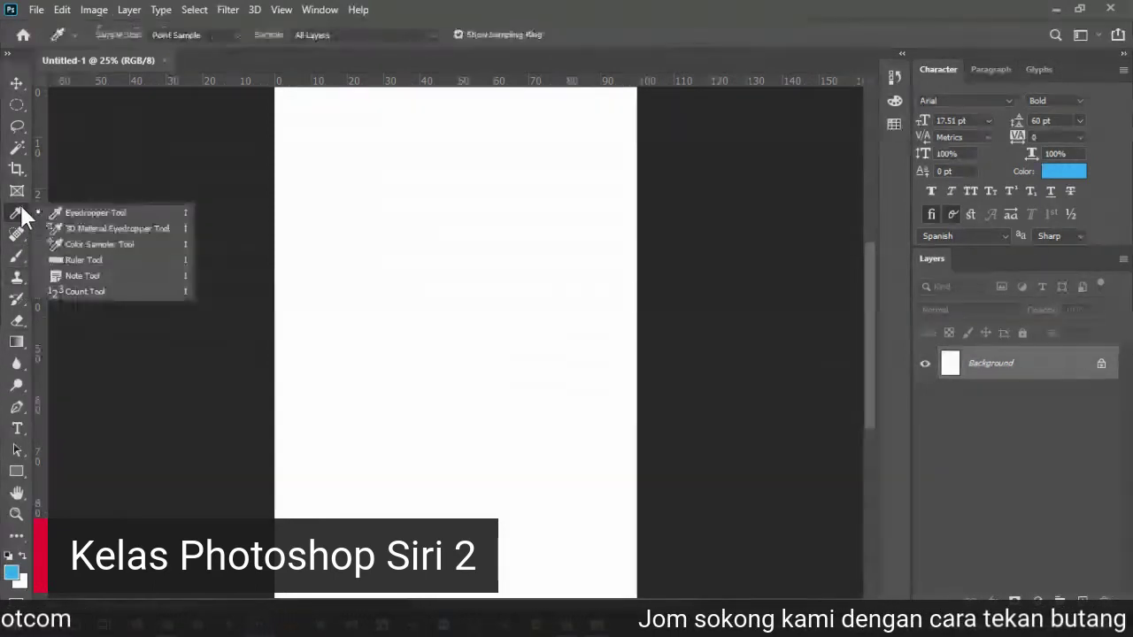
{"action": "left_click", "coordinate": [16, 256]}
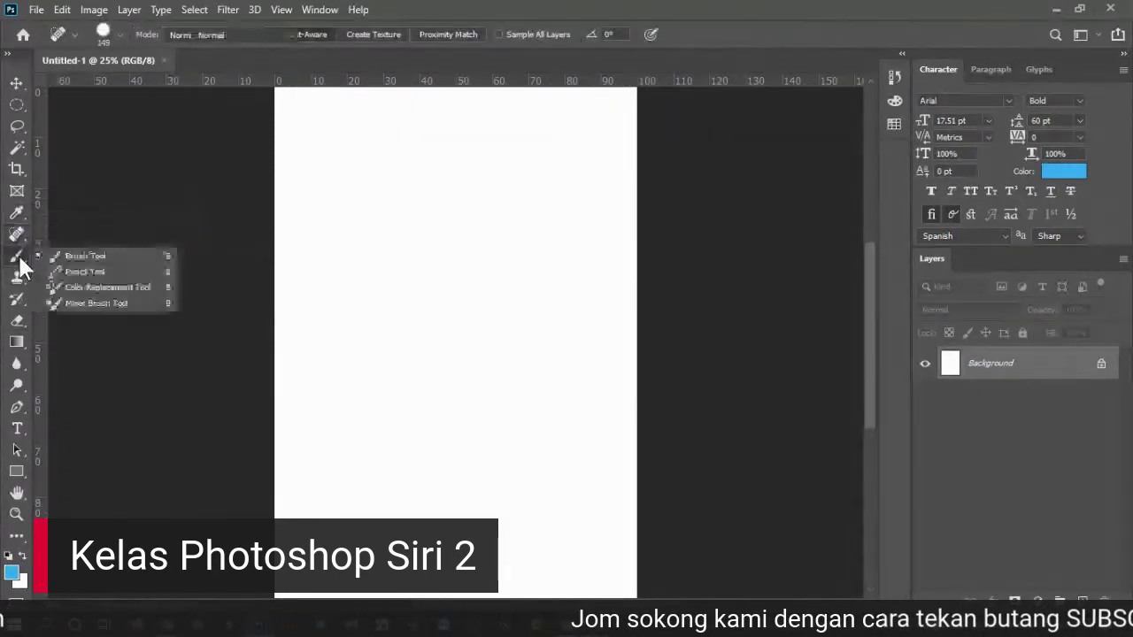
{"action": "left_click", "coordinate": [16, 144]}
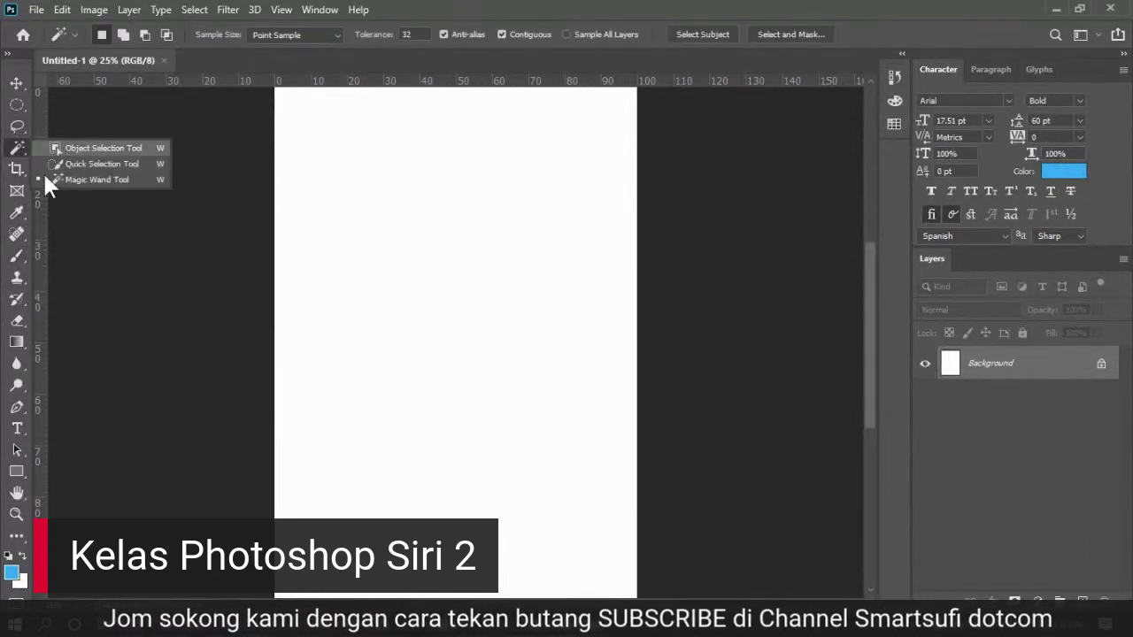
{"action": "left_click", "coordinate": [17, 233]}
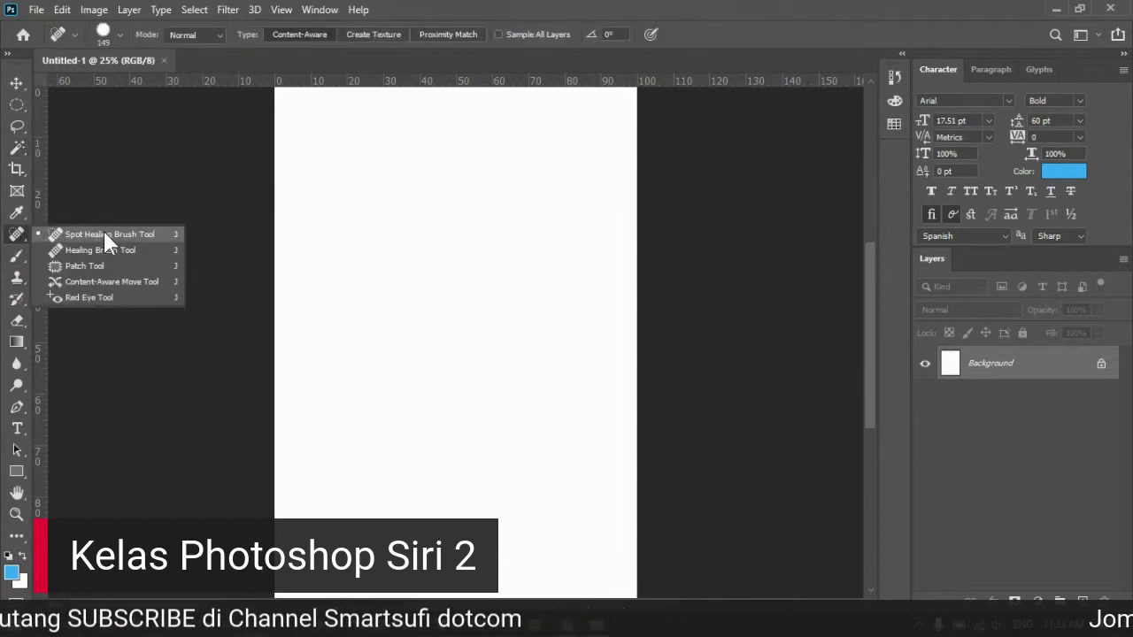
{"action": "left_click", "coordinate": [880, 22]}
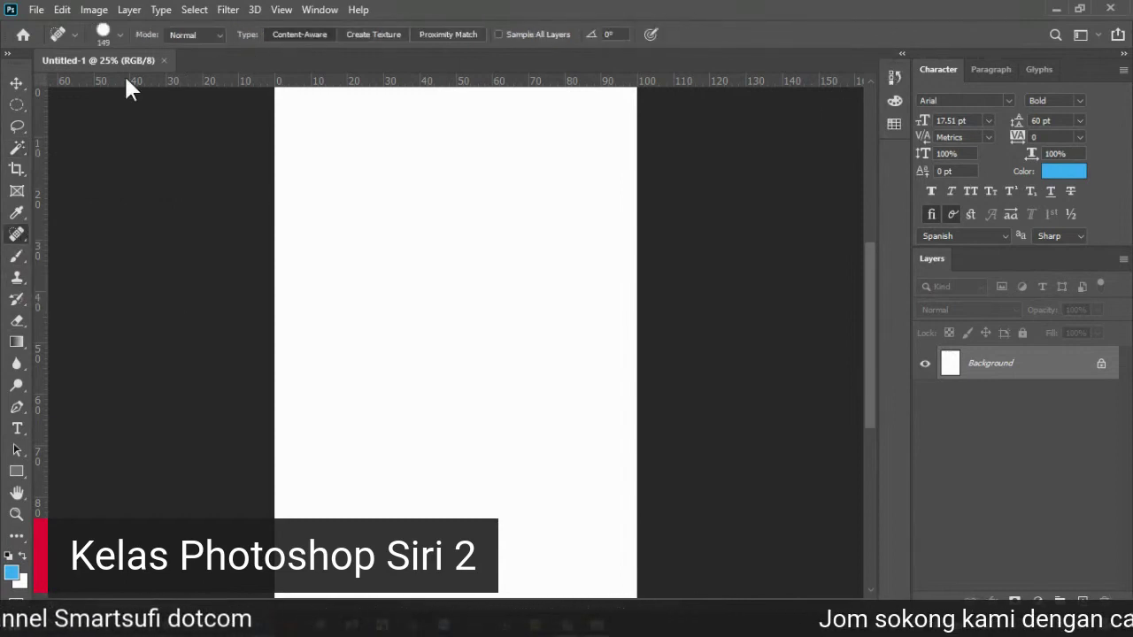
{"action": "left_click_drag", "start_coordinate": [550, 7], "coordinate": [546, 31]}
Step: Drag phuket-family-photography-kata-beach-19 from the Kelas Photoshop folder into Photoshop to open it
{"action": "left_click", "coordinate": [1093, 52]}
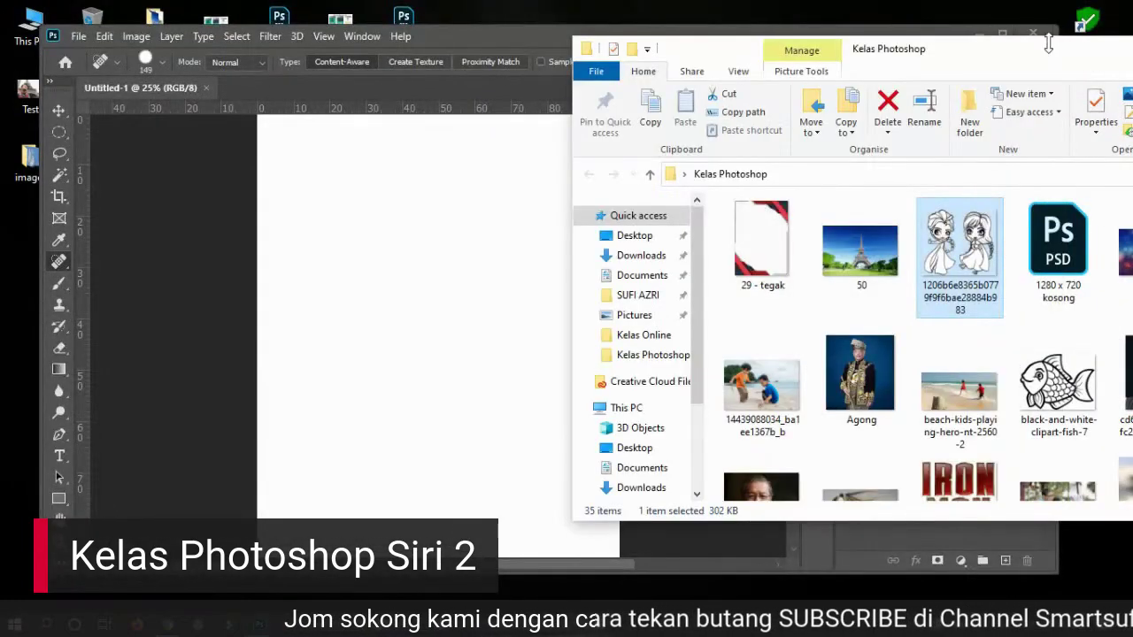
{"action": "left_click_drag", "start_coordinate": [1048, 40], "coordinate": [764, 59]}
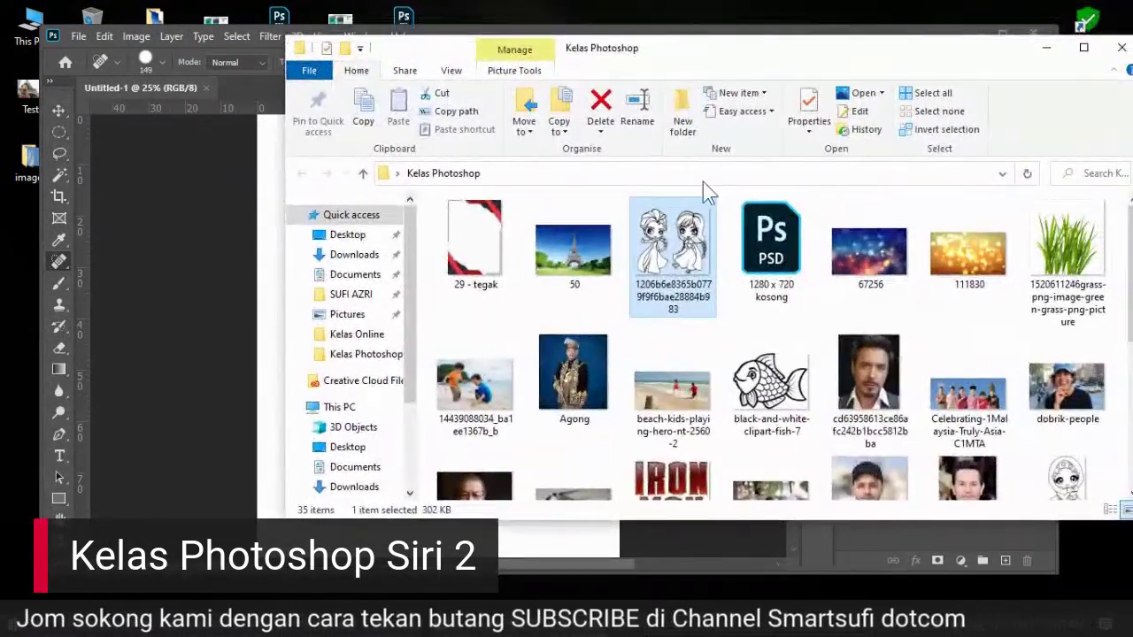
{"action": "scroll", "coordinate": [708, 265], "scroll_direction": "down", "scroll_amount": 3}
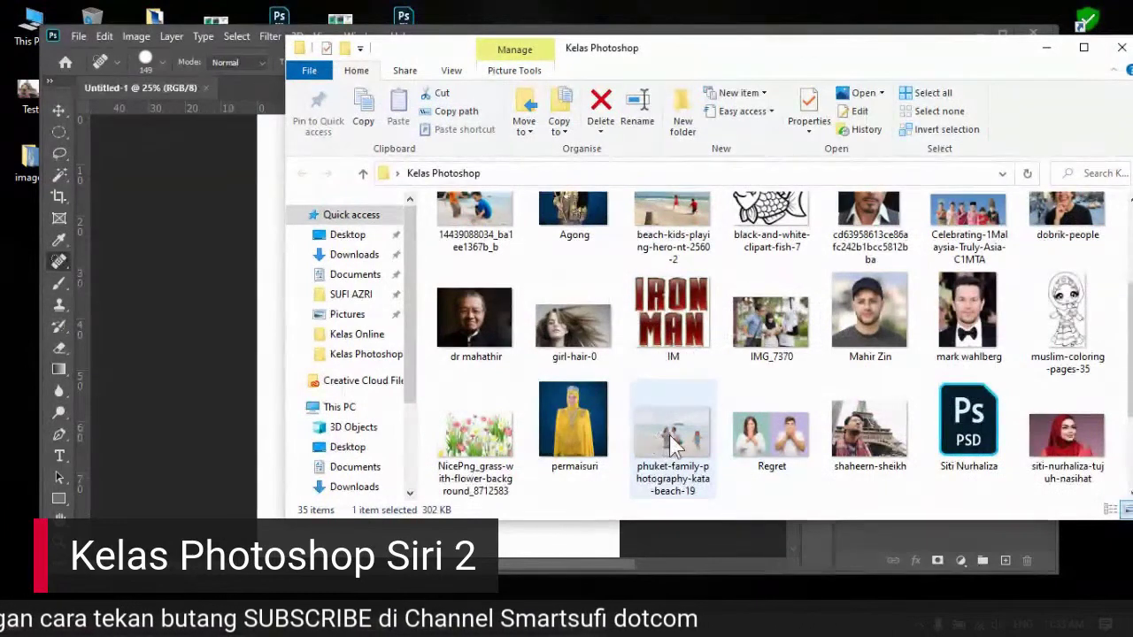
{"action": "left_click_drag", "start_coordinate": [687, 433], "coordinate": [496, 624]}
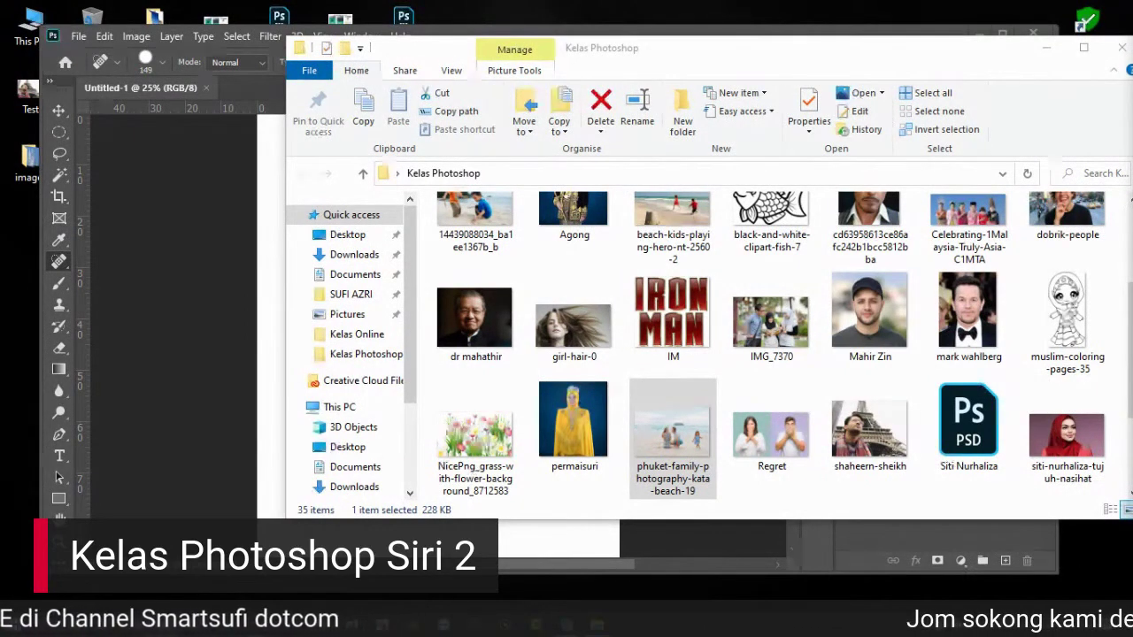
{"action": "key", "text": "alt+Tab"}
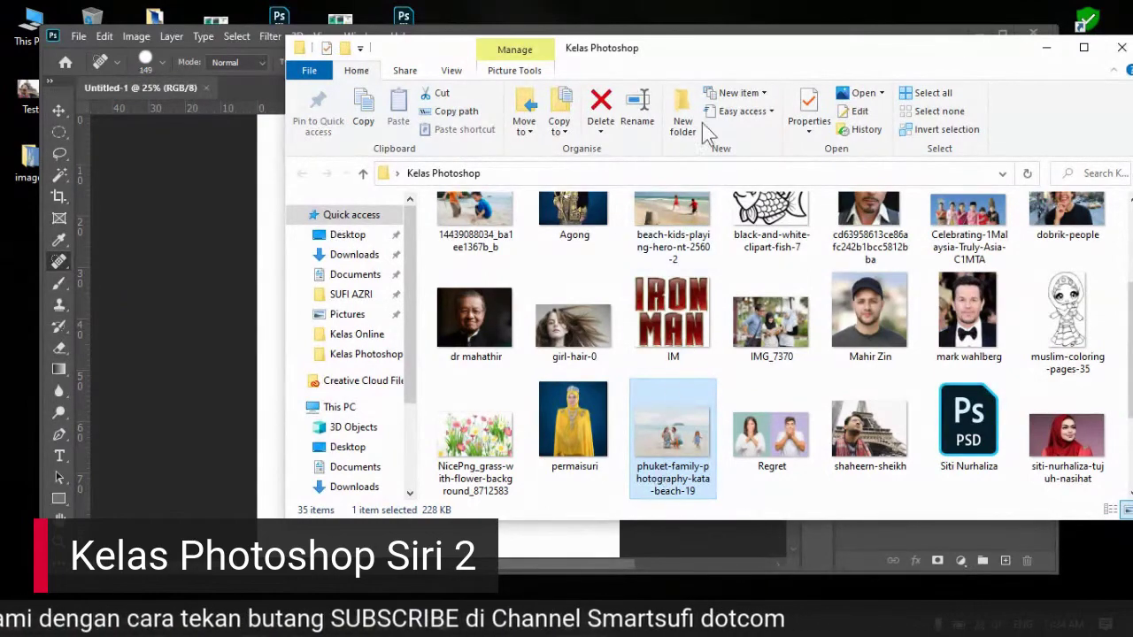
{"action": "left_click_drag", "start_coordinate": [690, 41], "coordinate": [984, 75]}
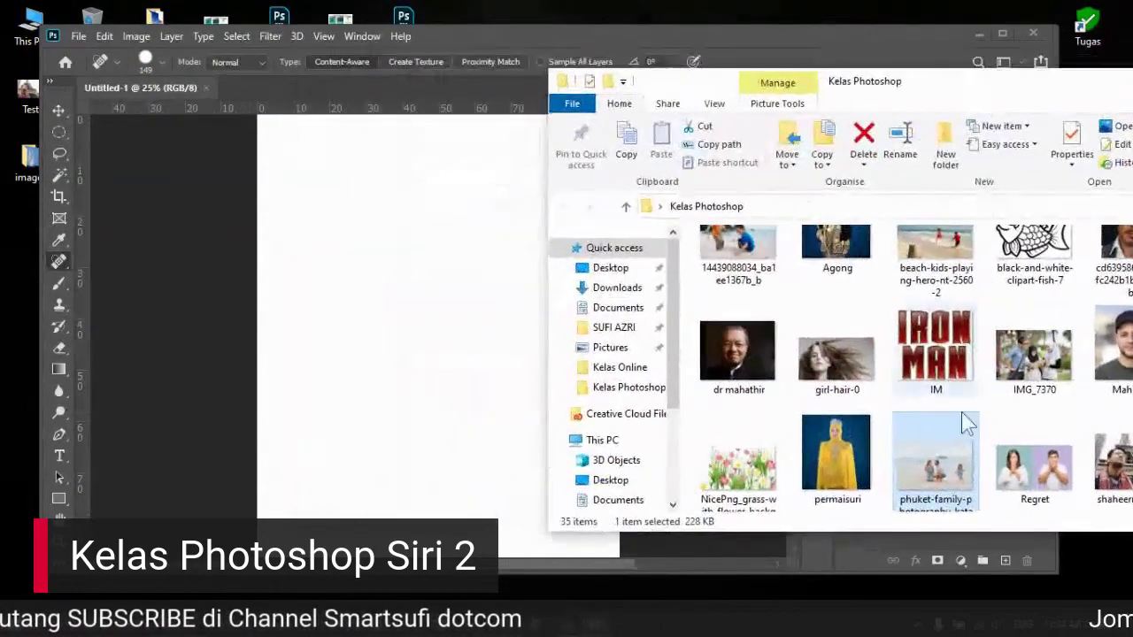
{"action": "left_click_drag", "start_coordinate": [430, 92], "coordinate": [428, 86]}
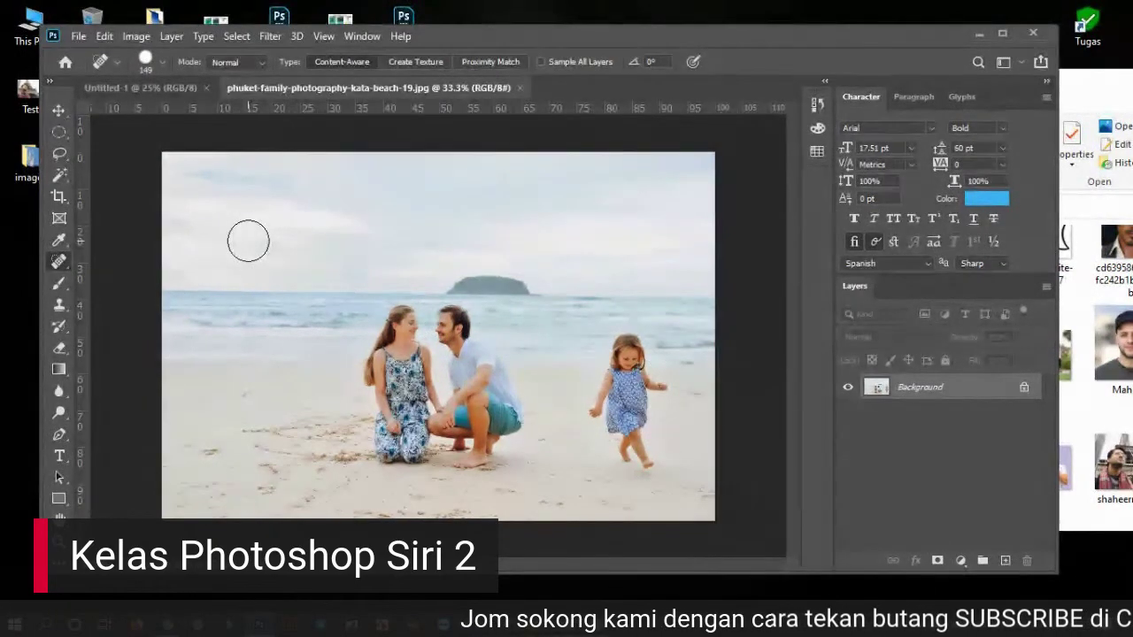
Step: Dismiss the Info panel and select the Spot Healing Brush from the healing tools flyout
{"action": "key", "text": "F8"}
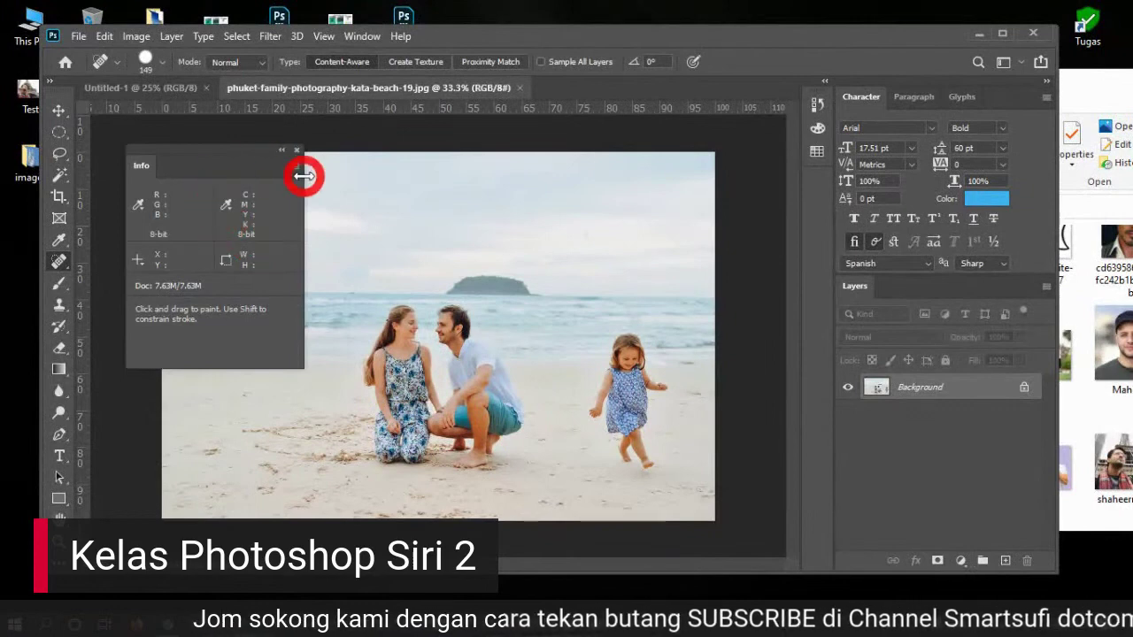
{"action": "left_click", "coordinate": [281, 152]}
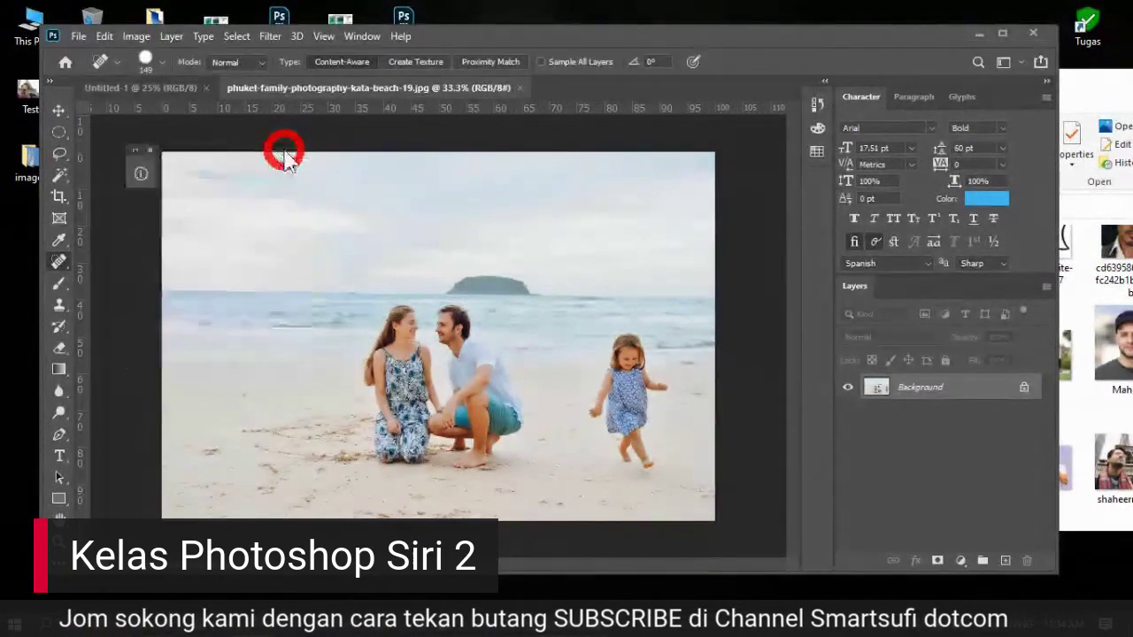
{"action": "left_click", "coordinate": [148, 151]}
{"action": "right_click", "coordinate": [58, 259]}
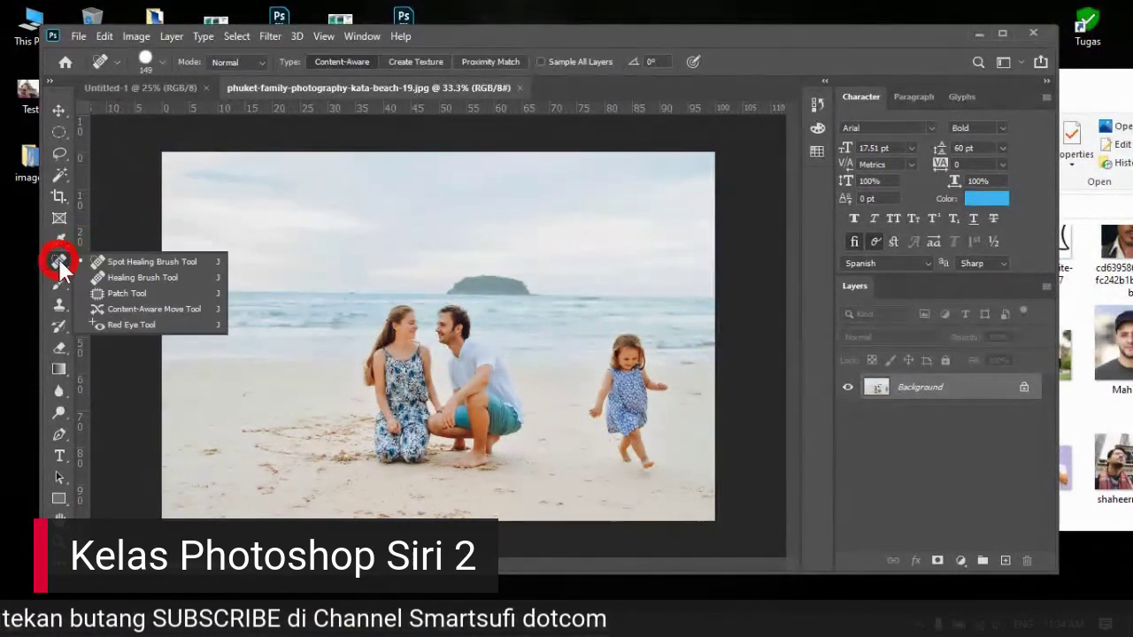
{"action": "left_click", "coordinate": [181, 261]}
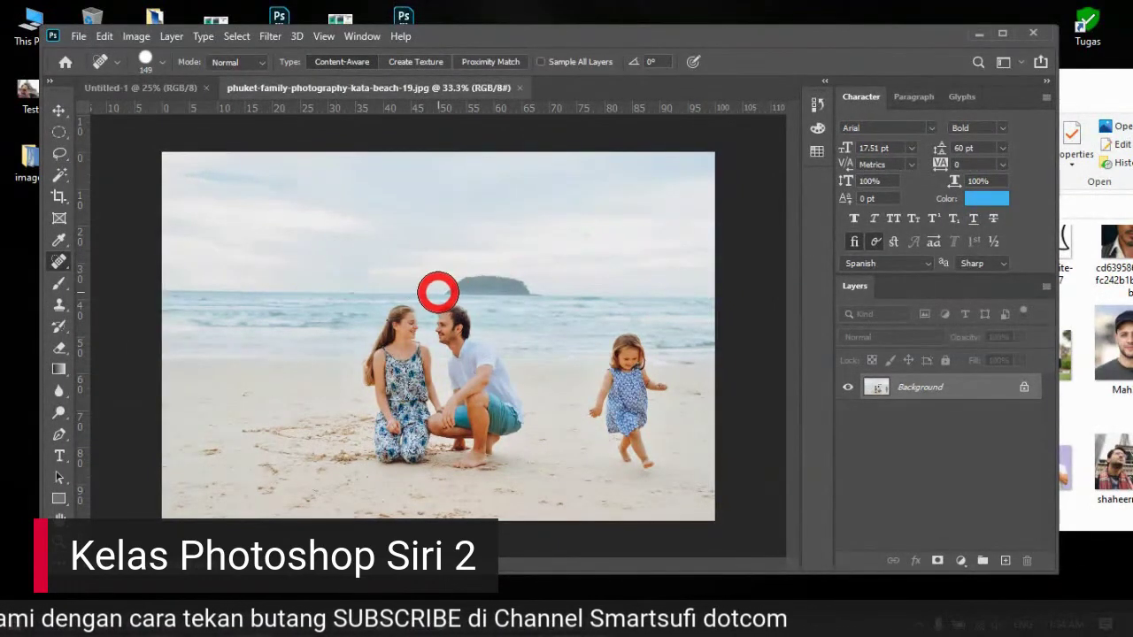
Step: Close the Info panel again and set the spot healing brush size to 306 px
{"action": "key", "text": "F8"}
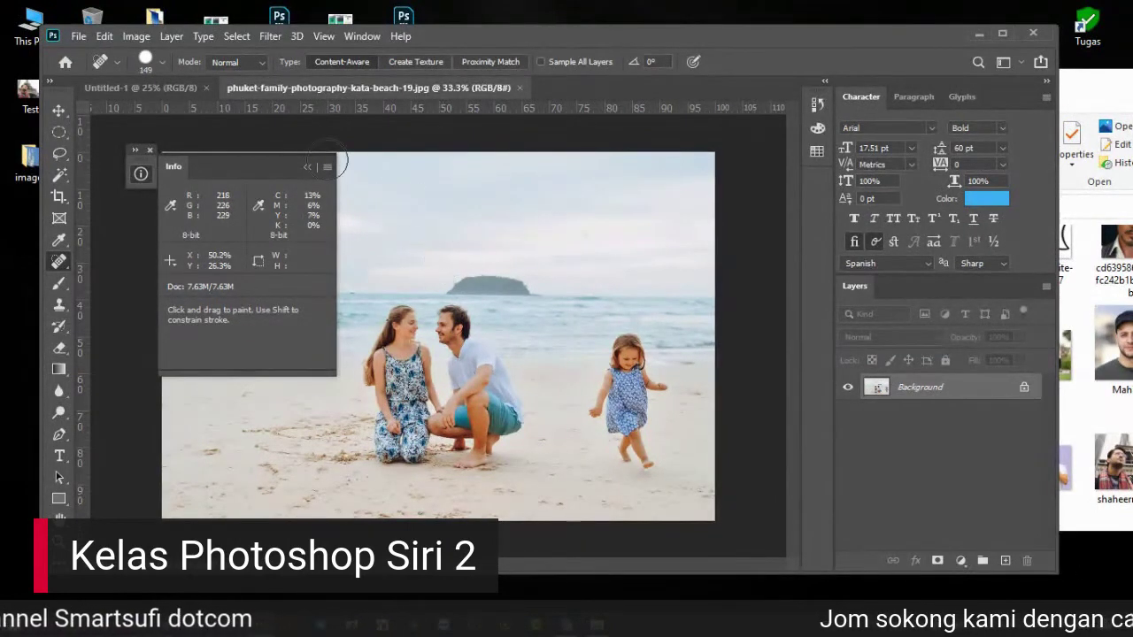
{"action": "left_click", "coordinate": [149, 150]}
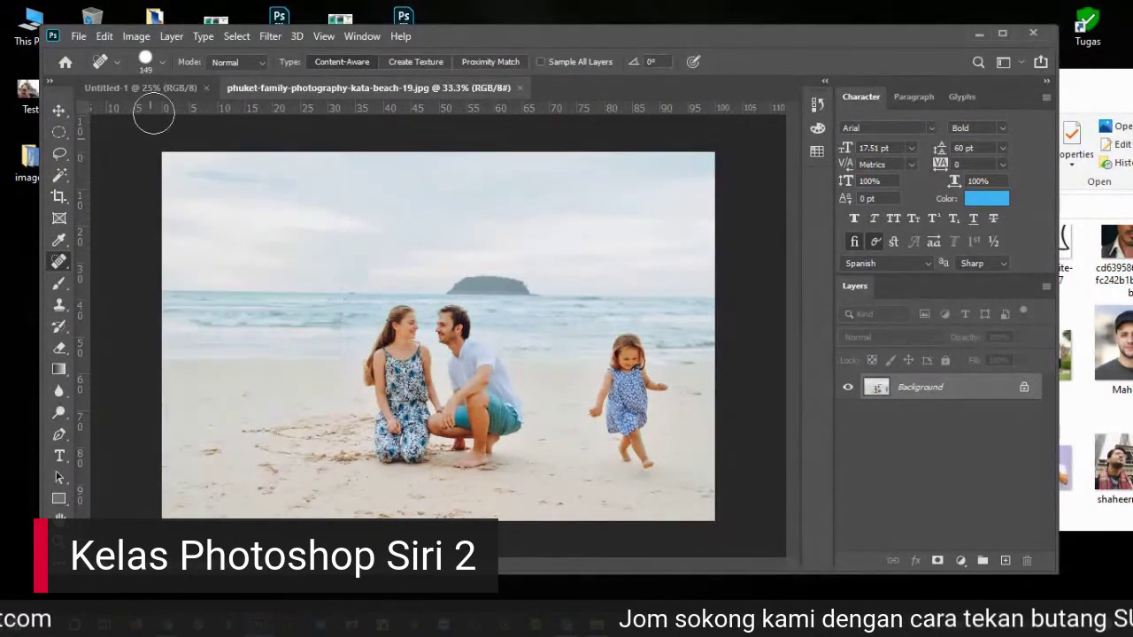
{"action": "left_click", "coordinate": [160, 59]}
{"action": "left_click_drag", "start_coordinate": [168, 107], "coordinate": [217, 110]}
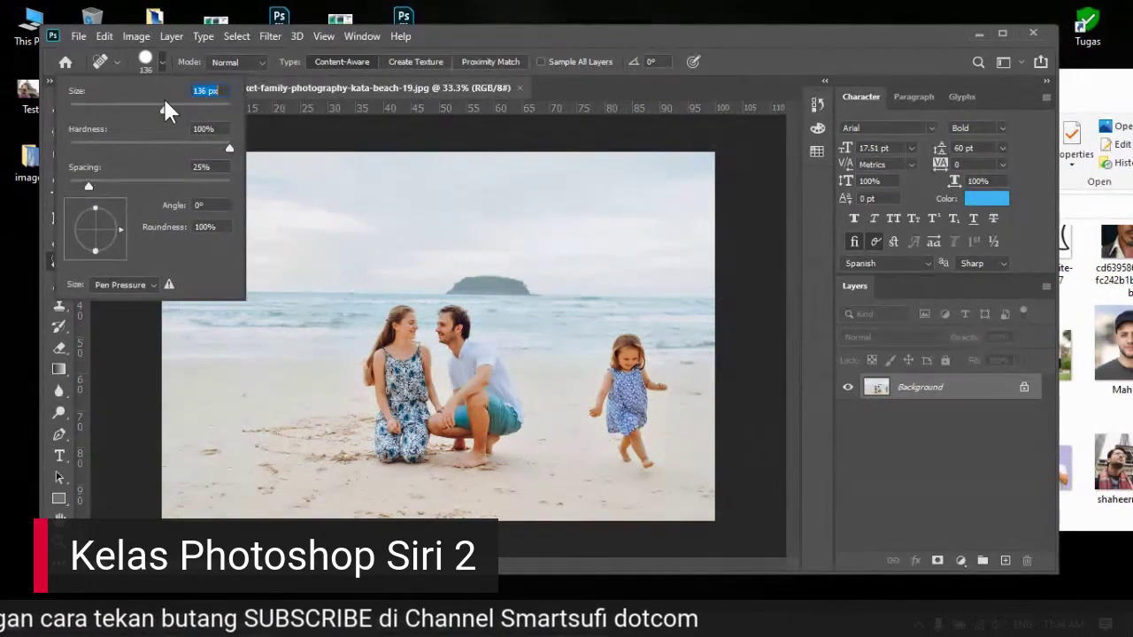
{"action": "left_click_drag", "start_coordinate": [181, 110], "coordinate": [198, 109]}
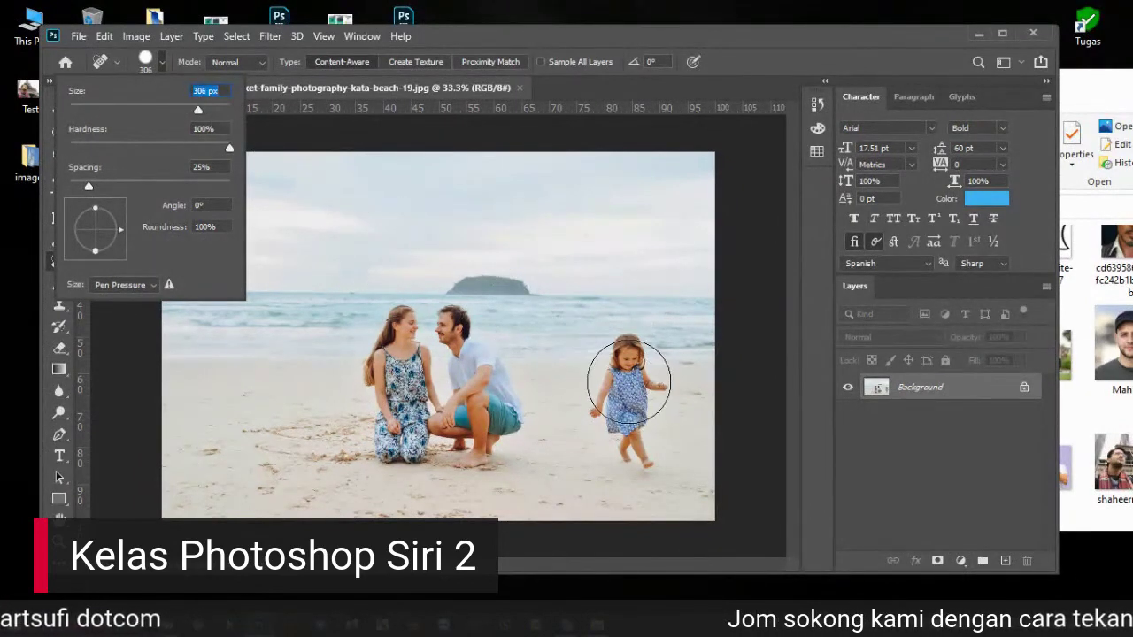
{"action": "left_click", "coordinate": [949, 395]}
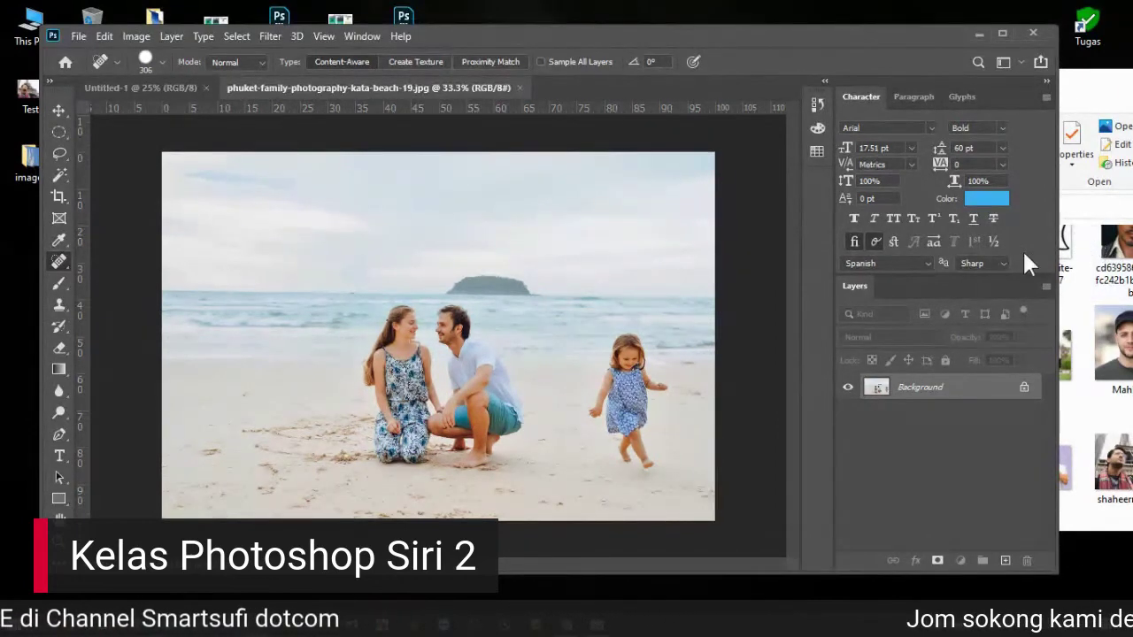
Step: Undo a first Background copy, then duplicate Background into Layer 1 with Ctrl+J
{"action": "right_click", "coordinate": [973, 389]}
{"action": "left_click", "coordinate": [1018, 417]}
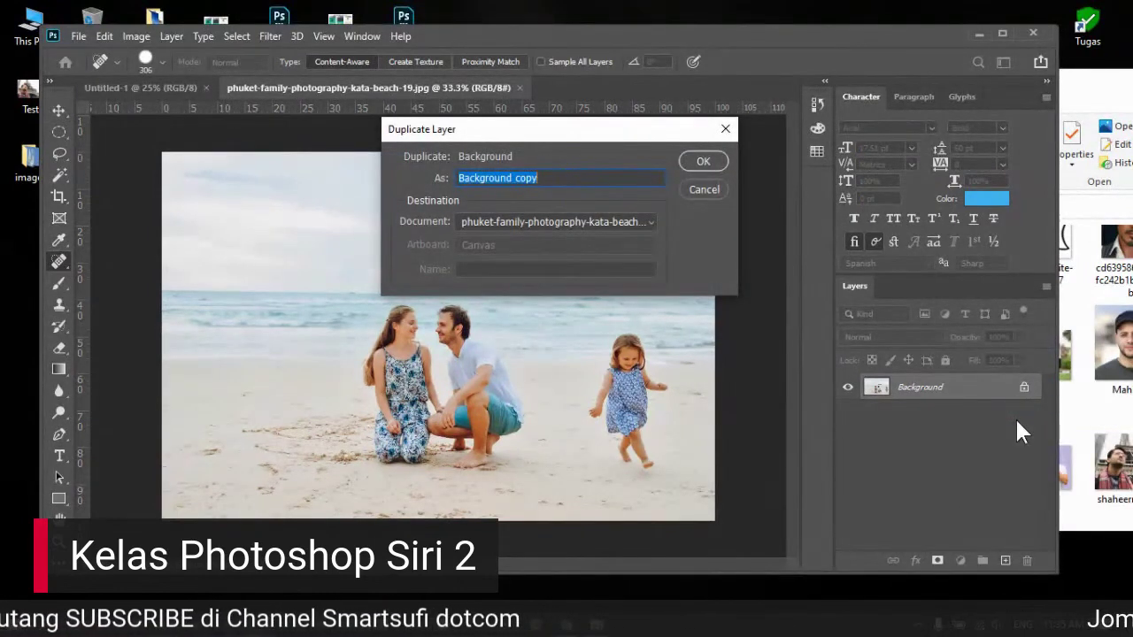
{"action": "left_click", "coordinate": [701, 161]}
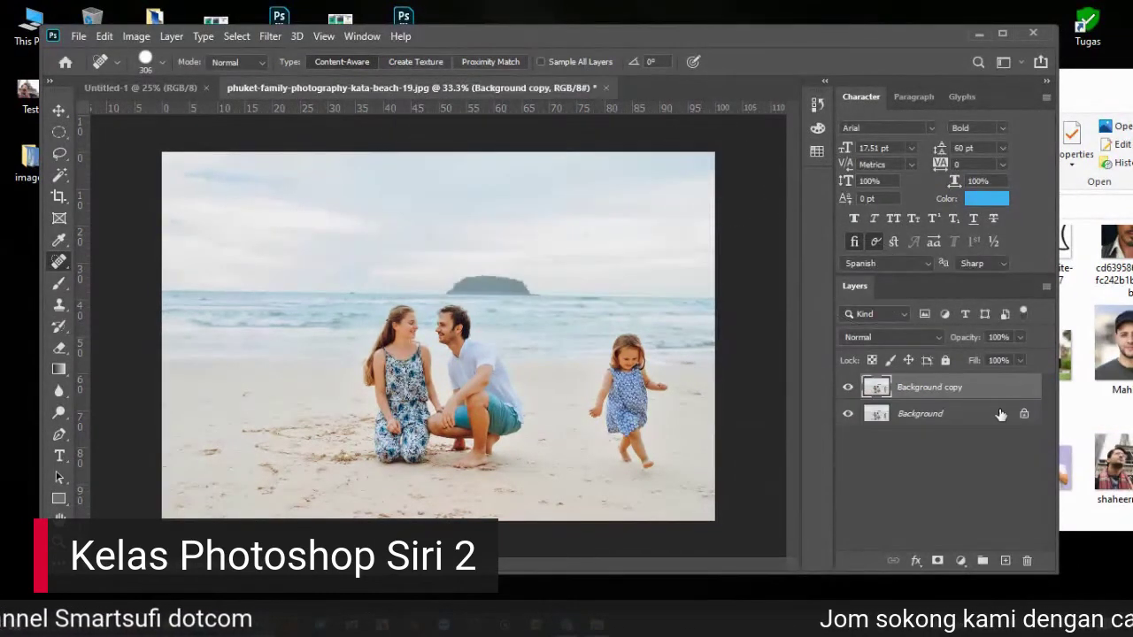
{"action": "key", "text": "ctrl+z"}
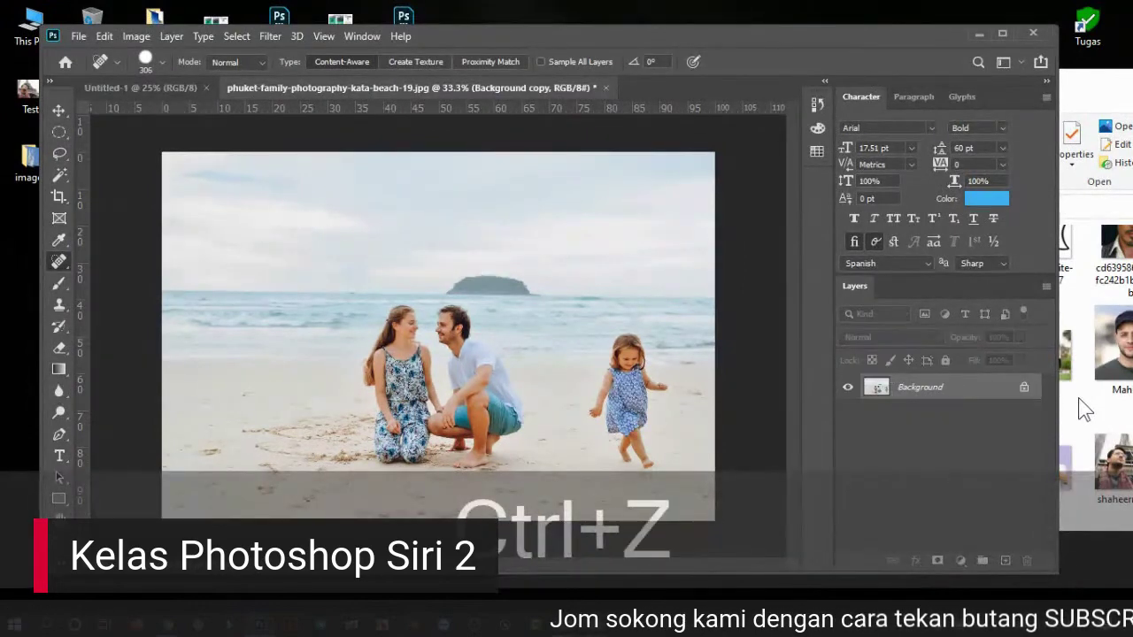
{"action": "right_click", "coordinate": [968, 391]}
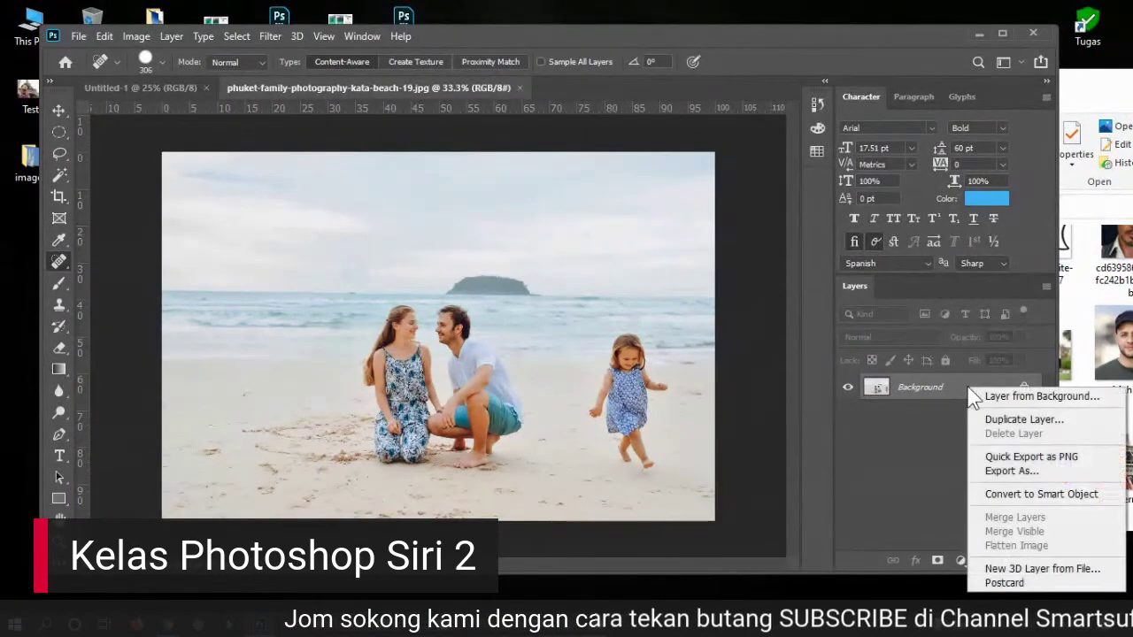
{"action": "left_click", "coordinate": [949, 397]}
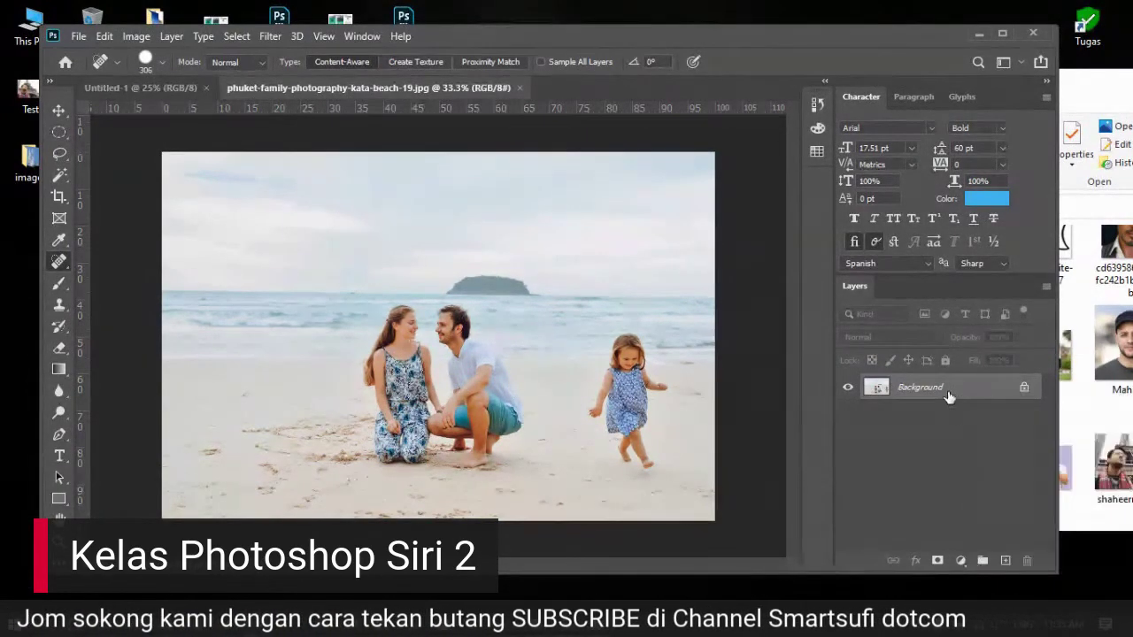
{"action": "key", "text": "ctrl+j"}
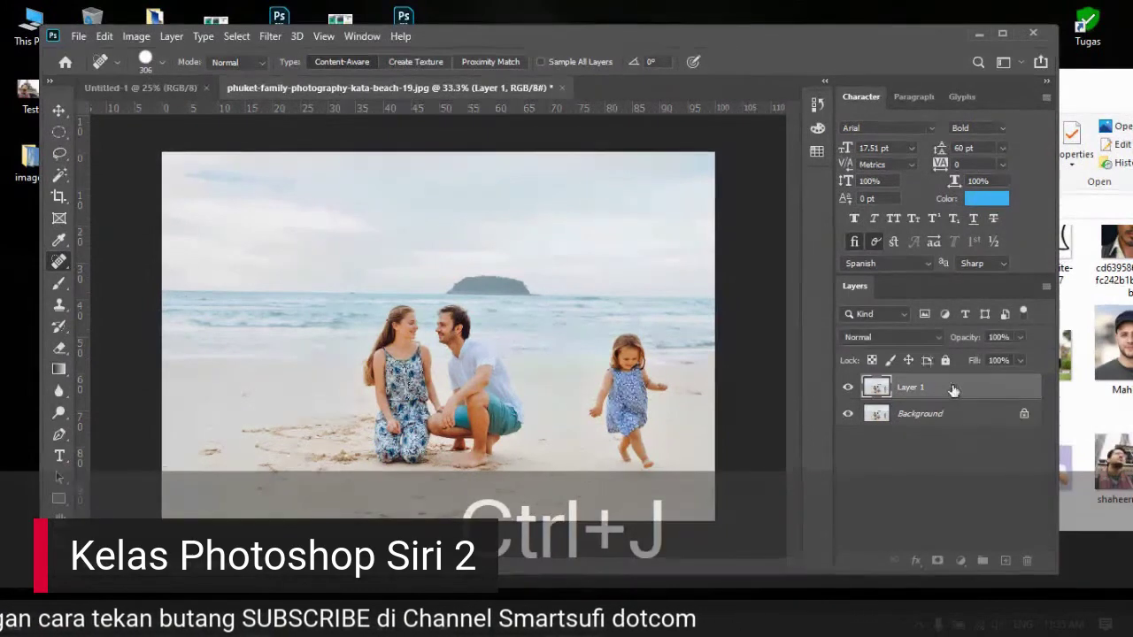
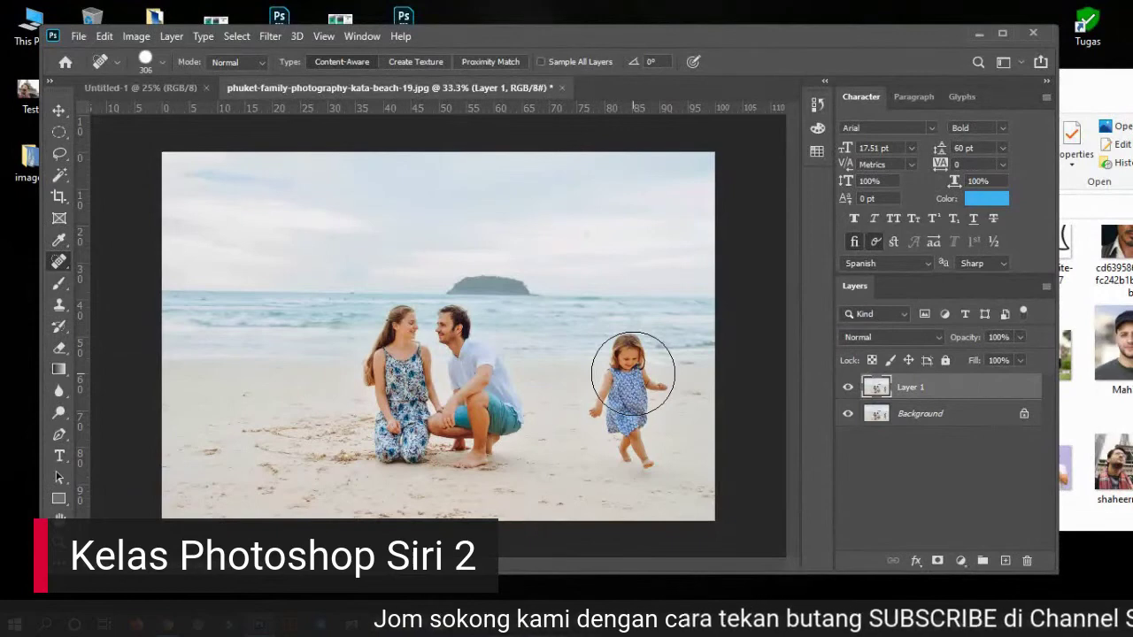
Step: Paint out the running girl with the Spot Healing Brush, redo the stroke, and zoom into the right side
{"action": "mouse_move", "coordinate": [633, 373]}
{"action": "left_mouse_down"}
{"action": "mouse_move", "coordinate": [615, 435]}
{"action": "mouse_move", "coordinate": [644, 447]}
{"action": "mouse_move", "coordinate": [658, 413]}
{"action": "left_mouse_up"}
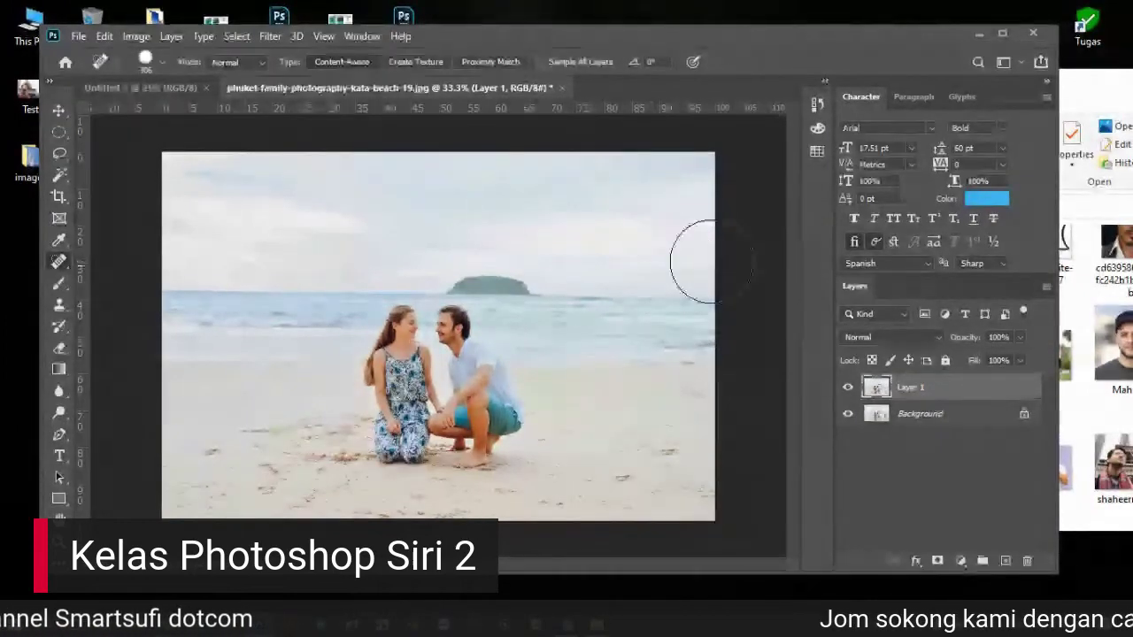
{"action": "left_click", "coordinate": [1002, 34]}
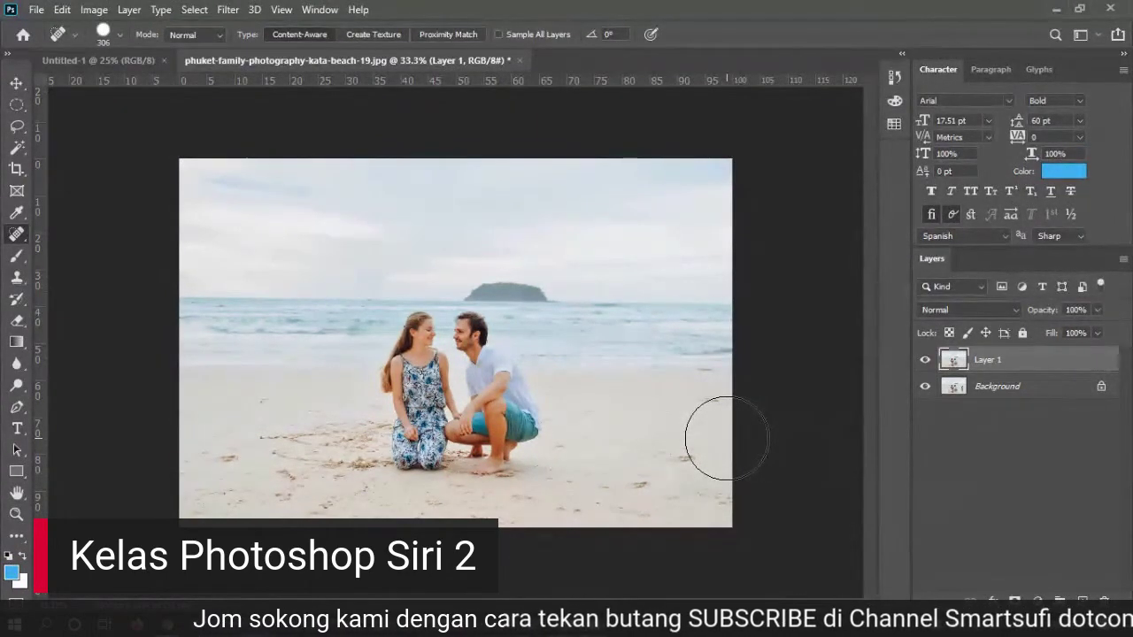
{"action": "key", "text": "ctrl+z"}
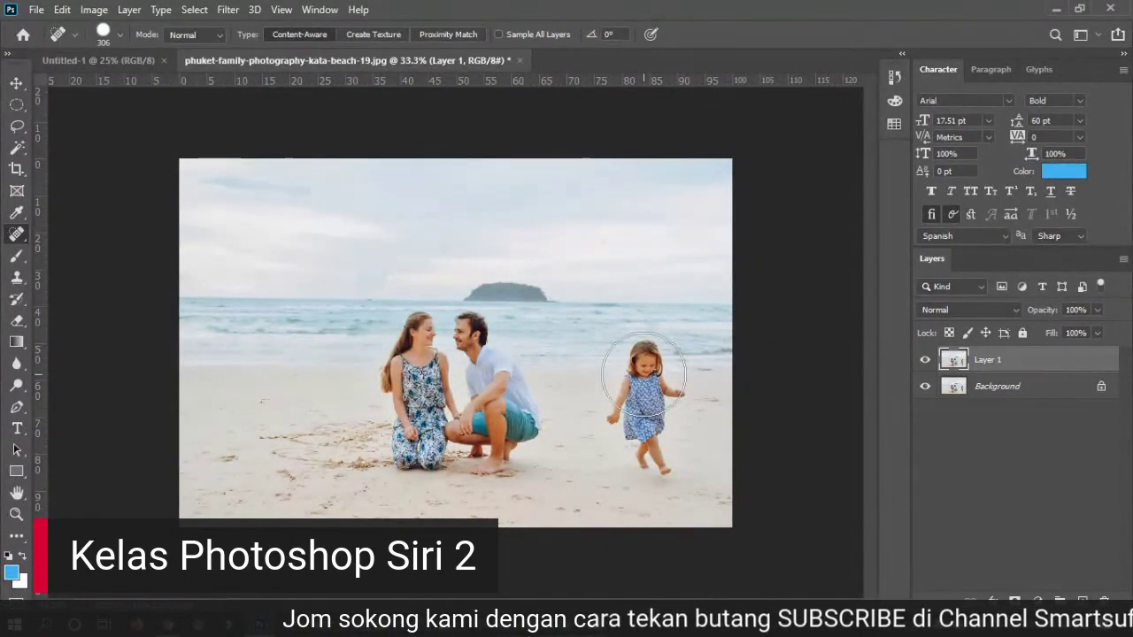
{"action": "mouse_move", "coordinate": [644, 373]}
{"action": "left_mouse_down"}
{"action": "mouse_move", "coordinate": [660, 449]}
{"action": "mouse_move", "coordinate": [669, 430]}
{"action": "mouse_move", "coordinate": [783, 531]}
{"action": "left_mouse_up"}
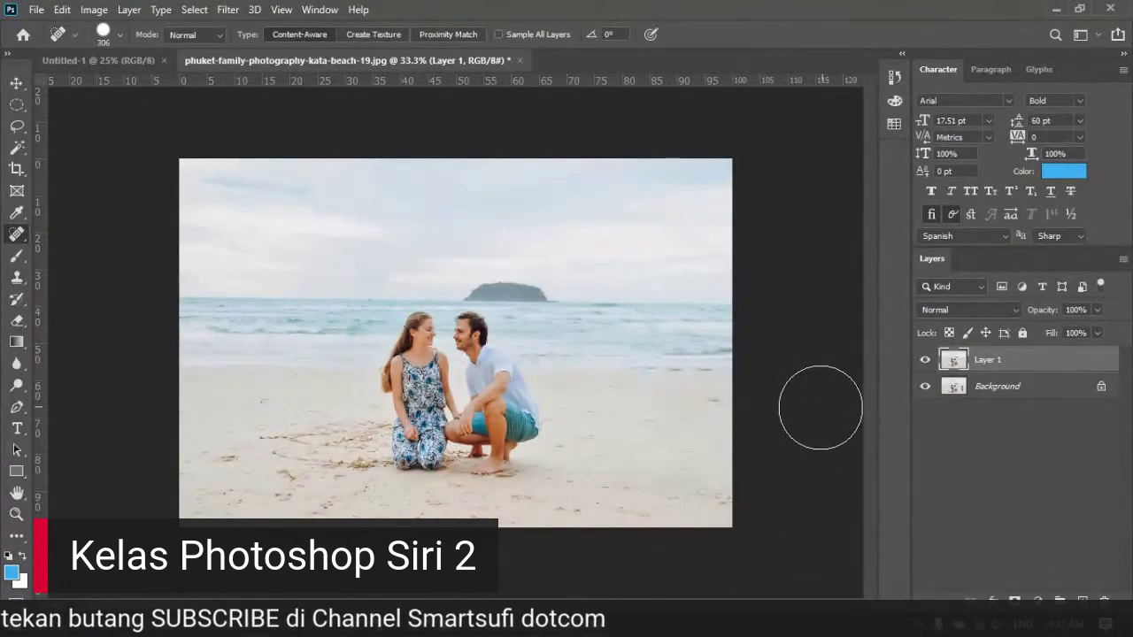
{"action": "key", "text": "z"}
{"action": "left_click_drag", "start_coordinate": [734, 417], "coordinate": [846, 414]}
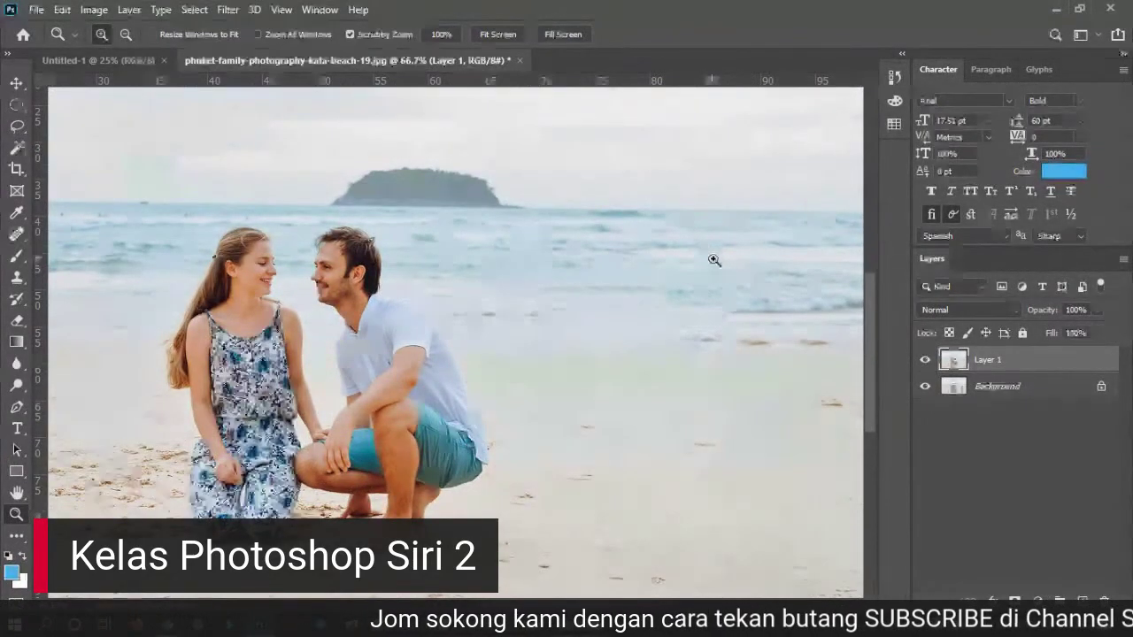
Step: Zoom in where the girl stood and set the Spot Healing Brush to 176 px
{"action": "left_click", "coordinate": [761, 344]}
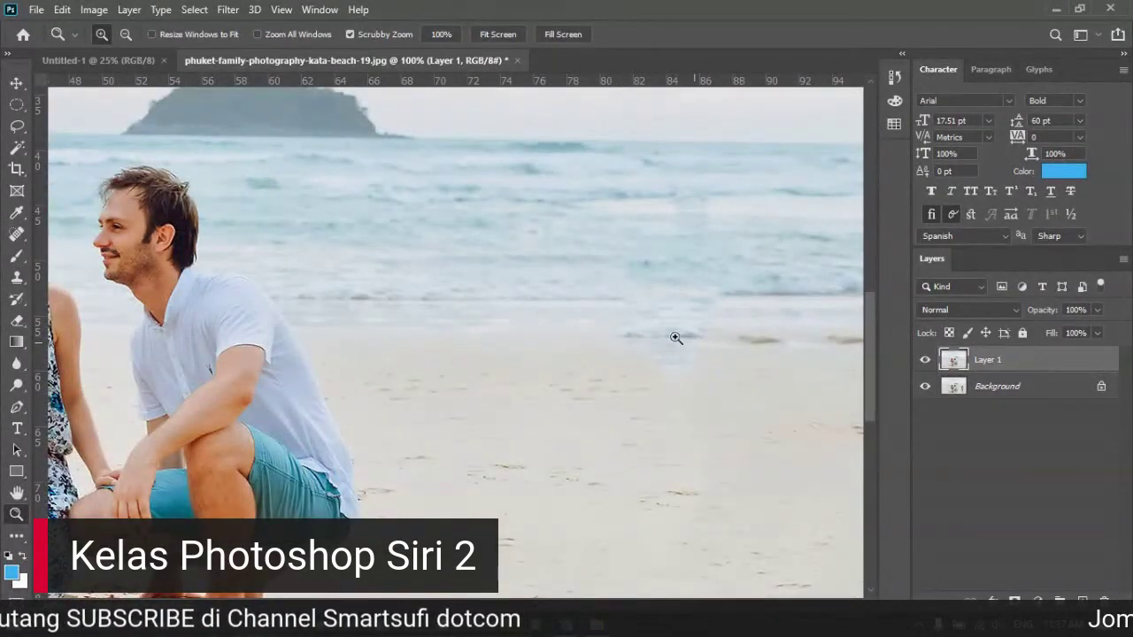
{"action": "left_click", "coordinate": [16, 212]}
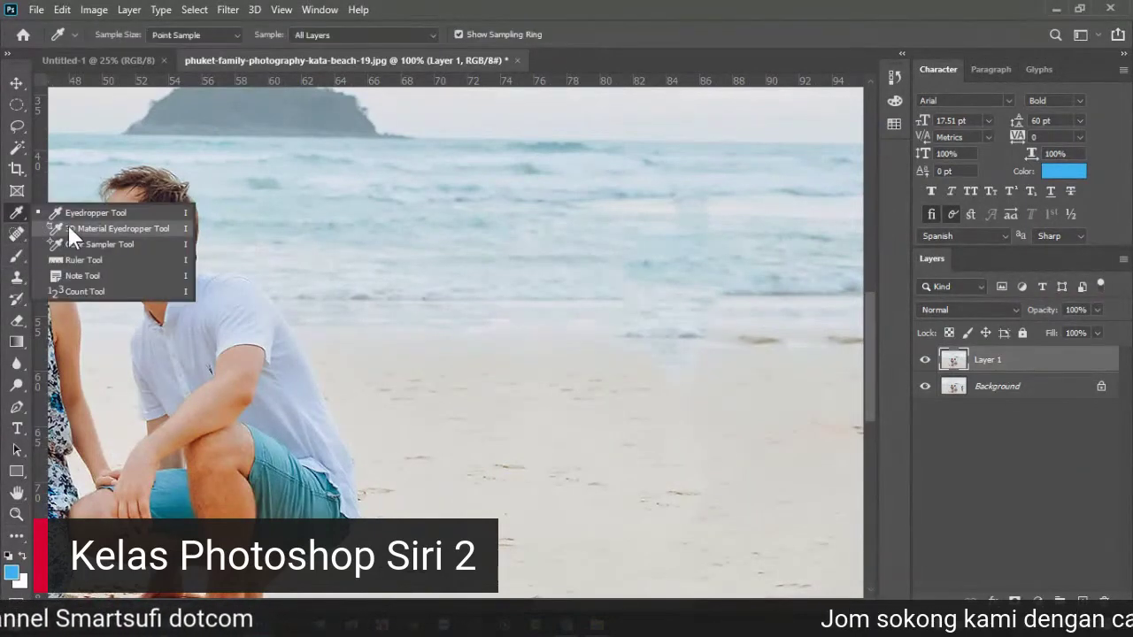
{"action": "left_click", "coordinate": [18, 234]}
{"action": "left_click", "coordinate": [97, 229]}
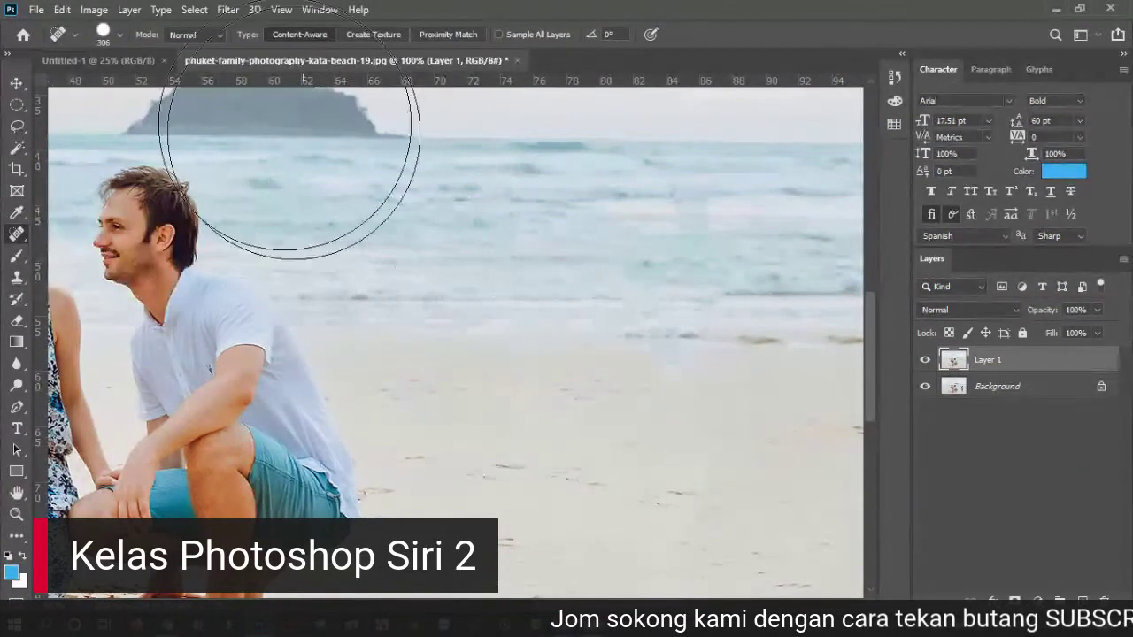
{"action": "left_click", "coordinate": [119, 36]}
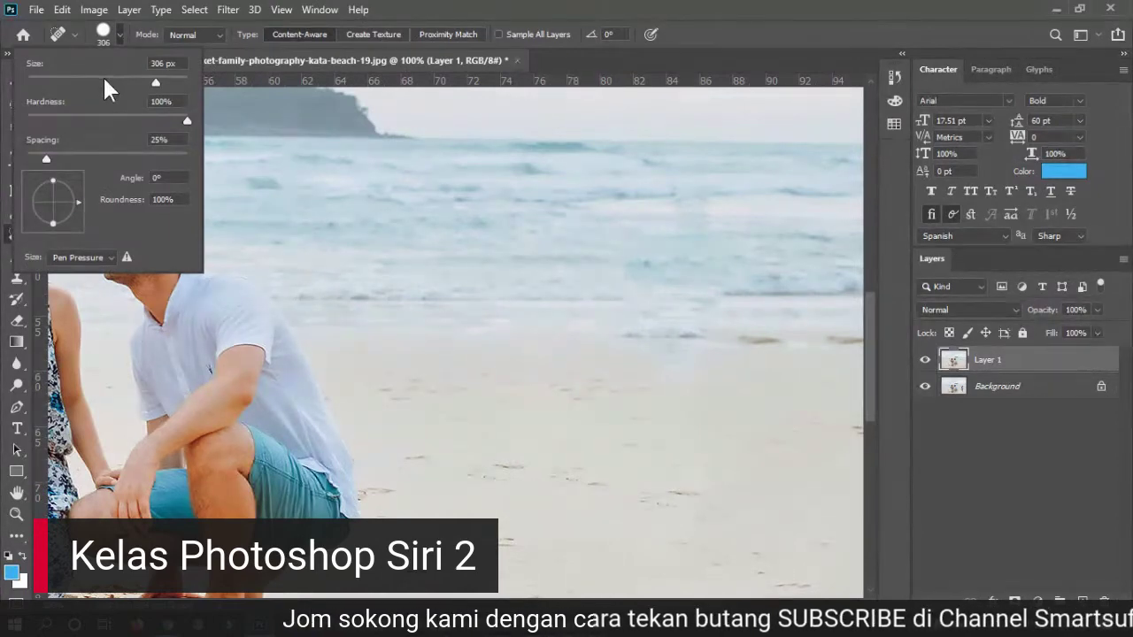
{"action": "left_click_drag", "start_coordinate": [157, 82], "coordinate": [137, 81]}
Step: Heal the larger leftover marks on the wet sand with brush strokes
{"action": "left_click", "coordinate": [644, 368]}
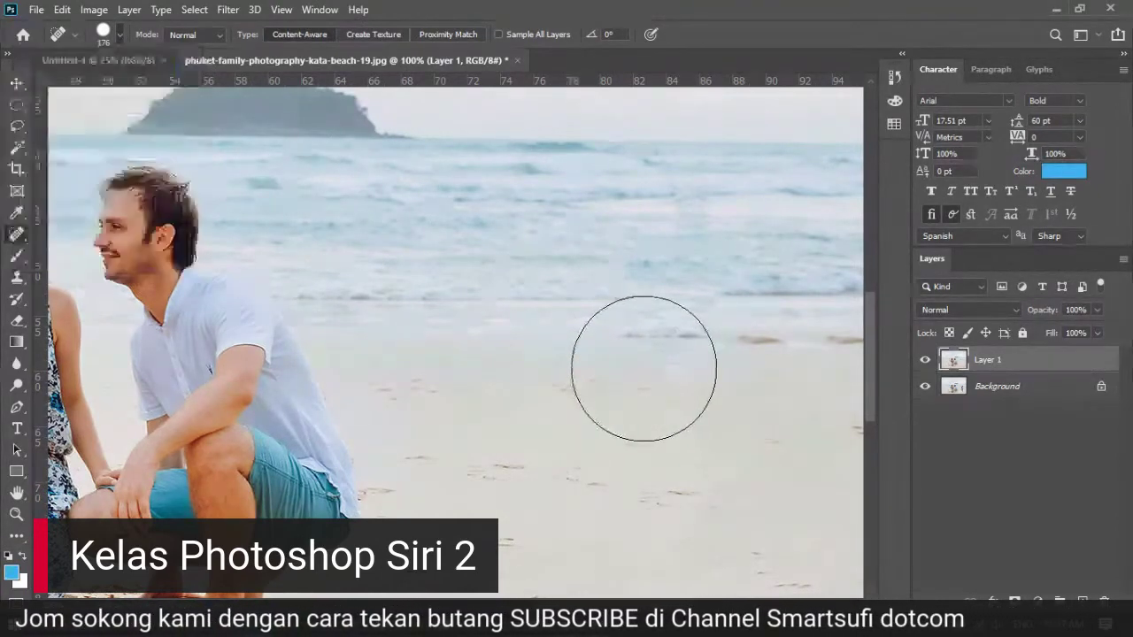
{"action": "left_click_drag", "start_coordinate": [644, 371], "coordinate": [678, 372]}
{"action": "left_click_drag", "start_coordinate": [694, 455], "coordinate": [728, 412]}
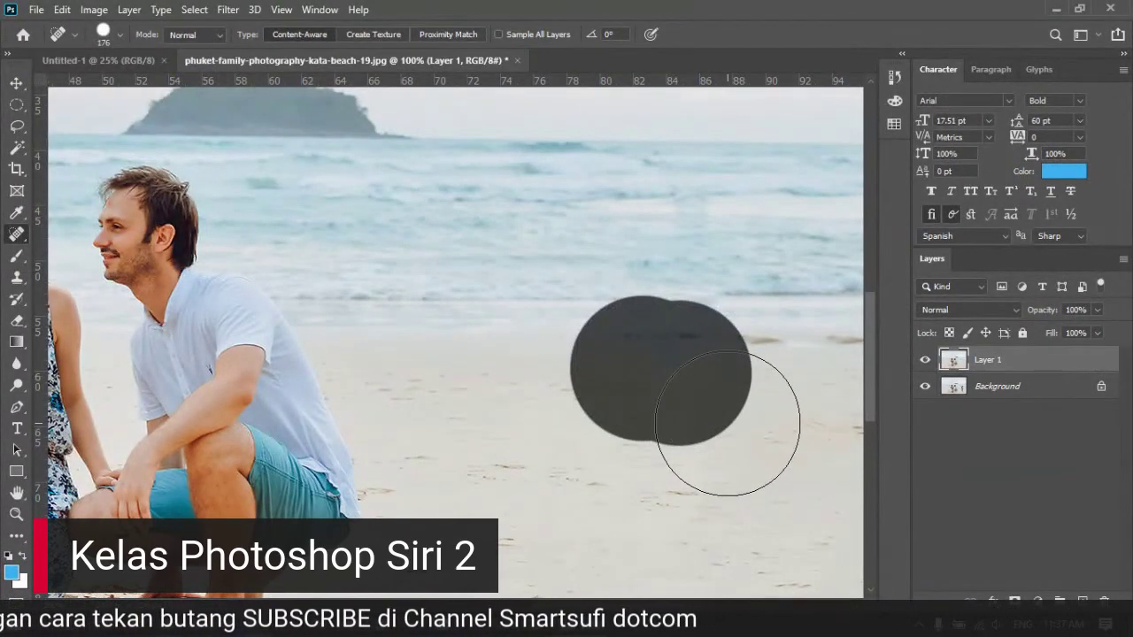
Step: Shrink the brush to 57 px, dab away the small shoreline spots, and fit the photo on screen
{"action": "left_click", "coordinate": [115, 26]}
{"action": "left_click_drag", "start_coordinate": [137, 78], "coordinate": [72, 84]}
{"action": "left_click", "coordinate": [642, 337]}
{"action": "mouse_move", "coordinate": [642, 337]}
{"action": "left_mouse_down"}
{"action": "mouse_move", "coordinate": [711, 332]}
{"action": "mouse_move", "coordinate": [689, 323]}
{"action": "mouse_move", "coordinate": [648, 352]}
{"action": "mouse_move", "coordinate": [683, 363]}
{"action": "left_mouse_up"}
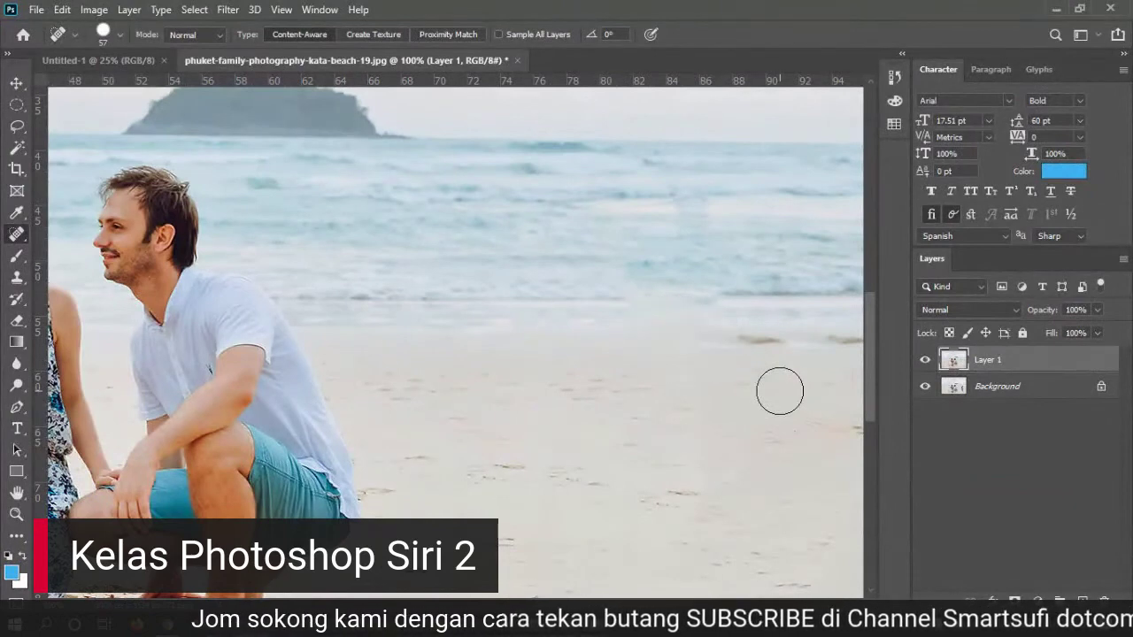
{"action": "left_click", "coordinate": [715, 321]}
{"action": "left_click", "coordinate": [703, 320]}
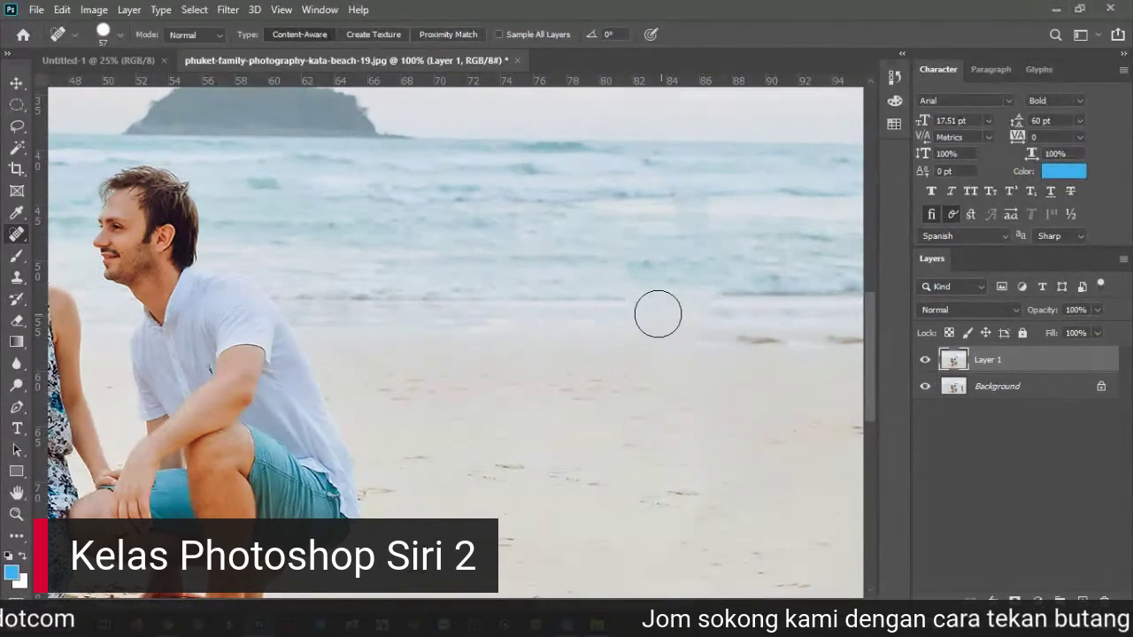
{"action": "left_click", "coordinate": [700, 316]}
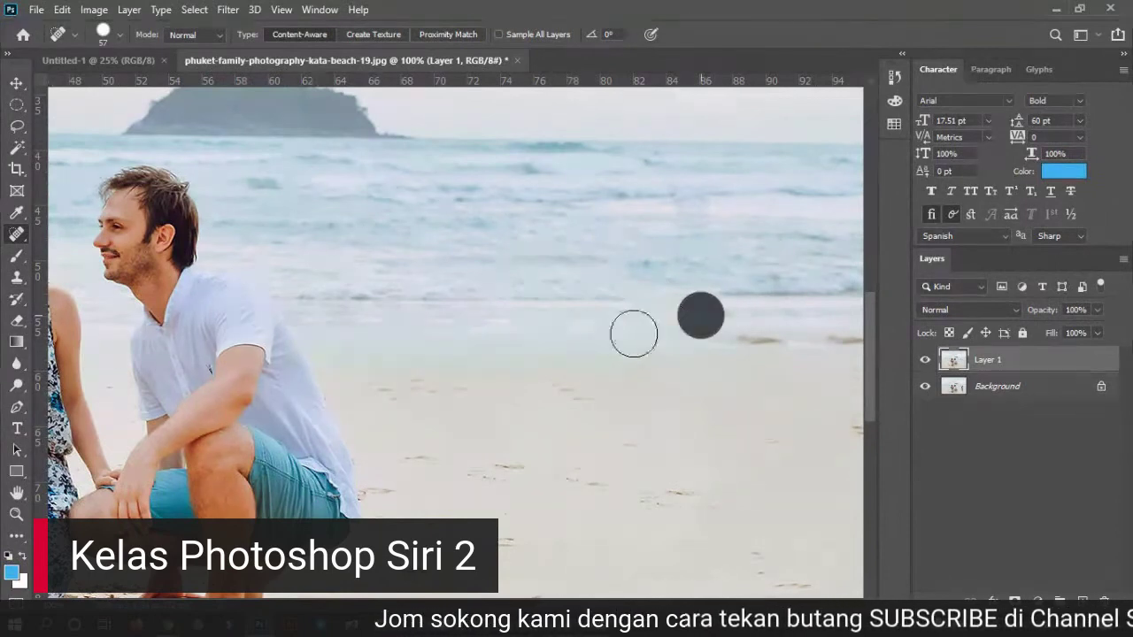
{"action": "left_click", "coordinate": [705, 304]}
{"action": "left_click", "coordinate": [677, 300]}
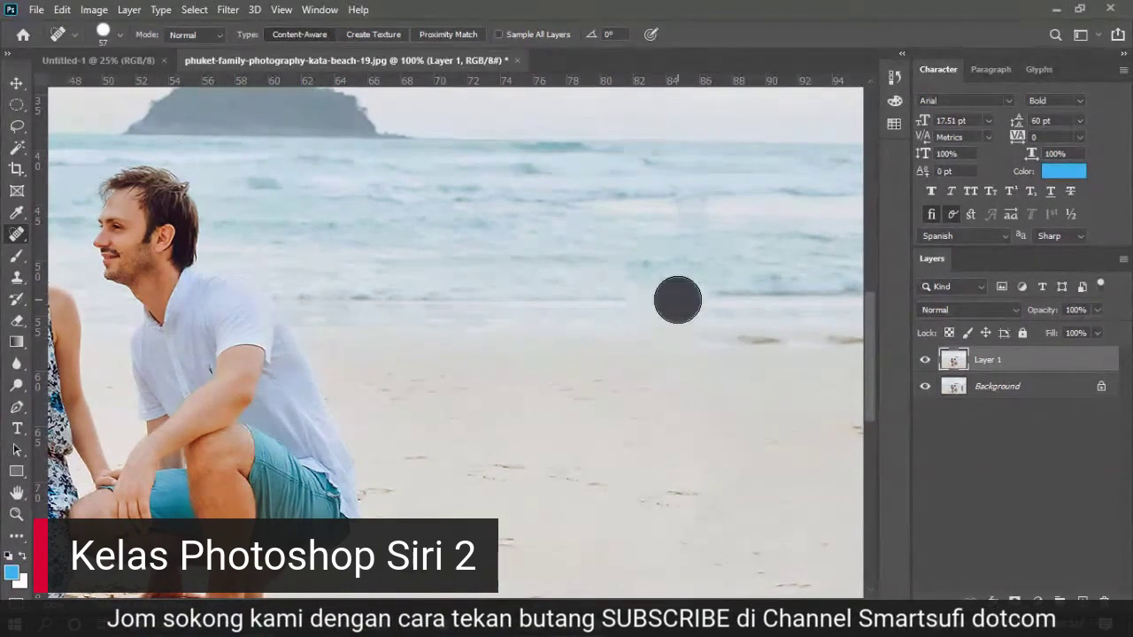
{"action": "left_click", "coordinate": [652, 309]}
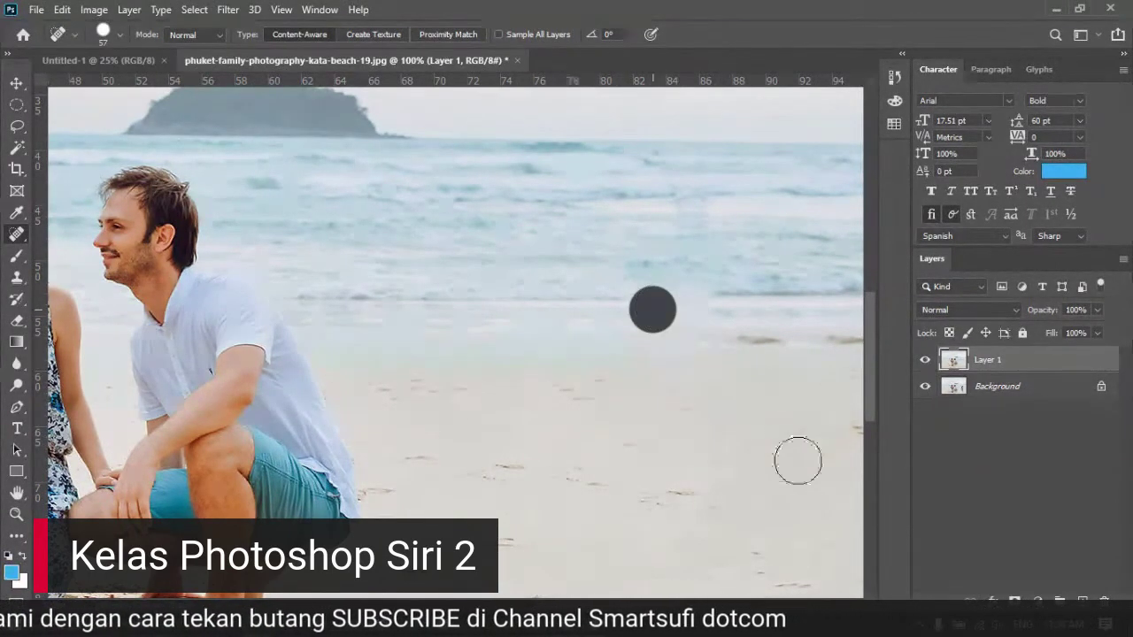
{"action": "key", "text": "z"}
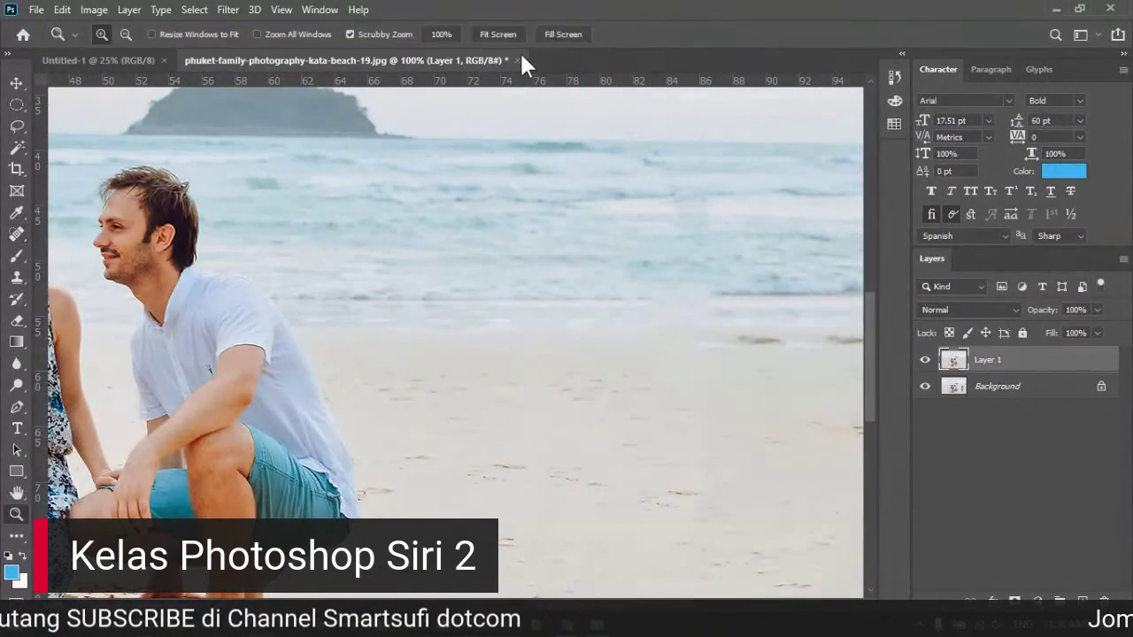
{"action": "left_click", "coordinate": [500, 33]}
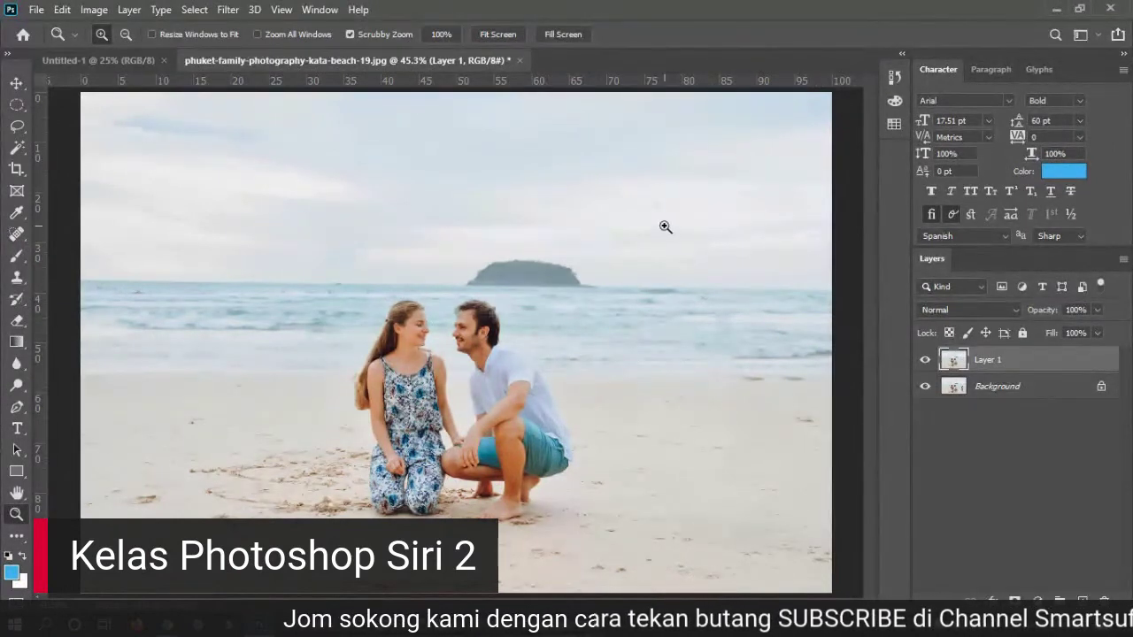
Step: Heal the stray marks on the lower-left sand and on the sand right of the couple
{"action": "left_click", "coordinate": [19, 235]}
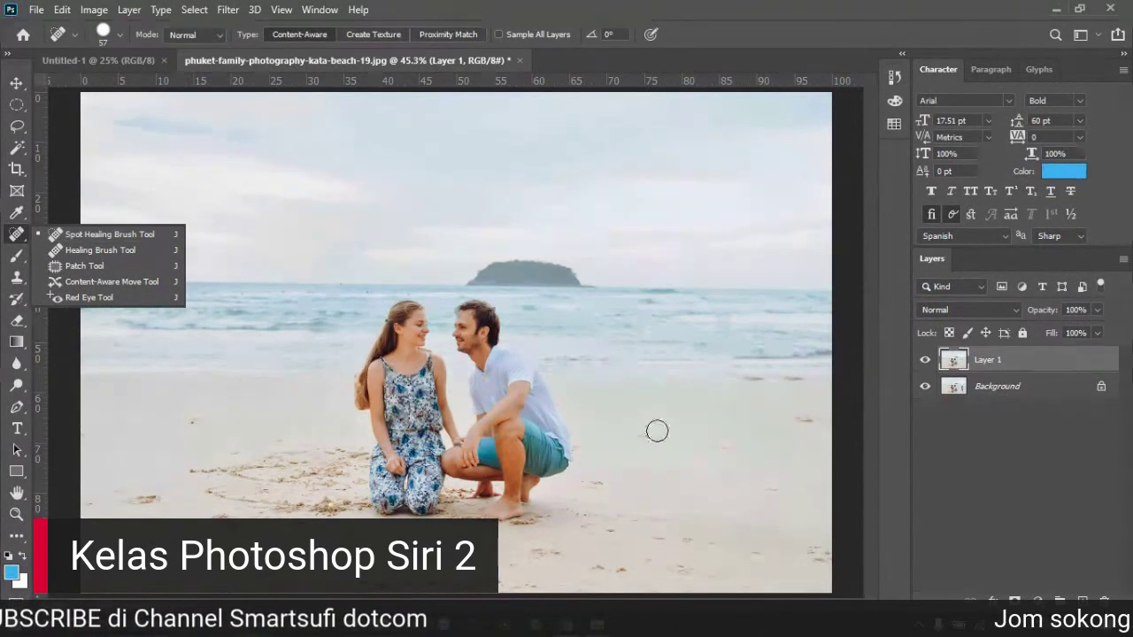
{"action": "left_click", "coordinate": [150, 495]}
{"action": "left_click_drag", "start_coordinate": [151, 495], "coordinate": [135, 498]}
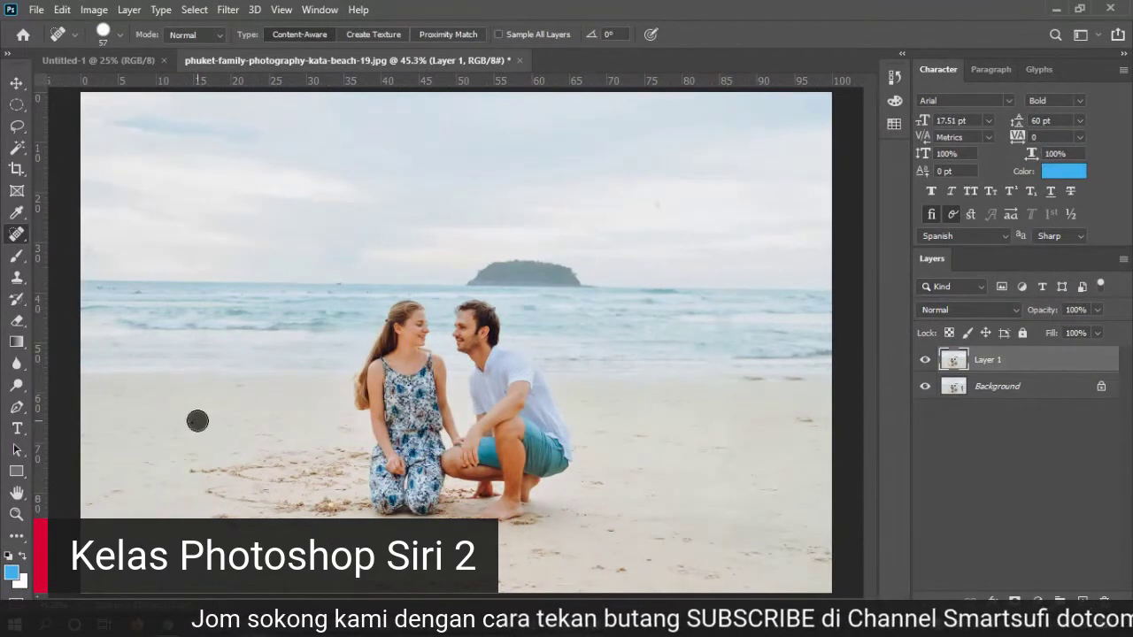
{"action": "left_click_drag", "start_coordinate": [198, 421], "coordinate": [186, 443]}
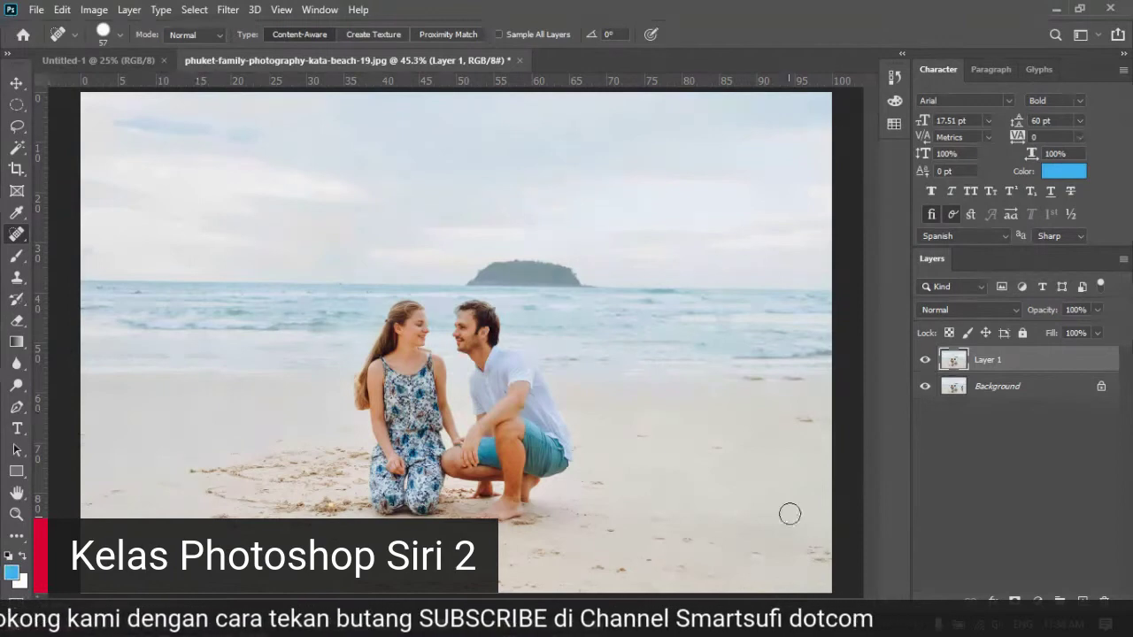
{"action": "left_click", "coordinate": [805, 420]}
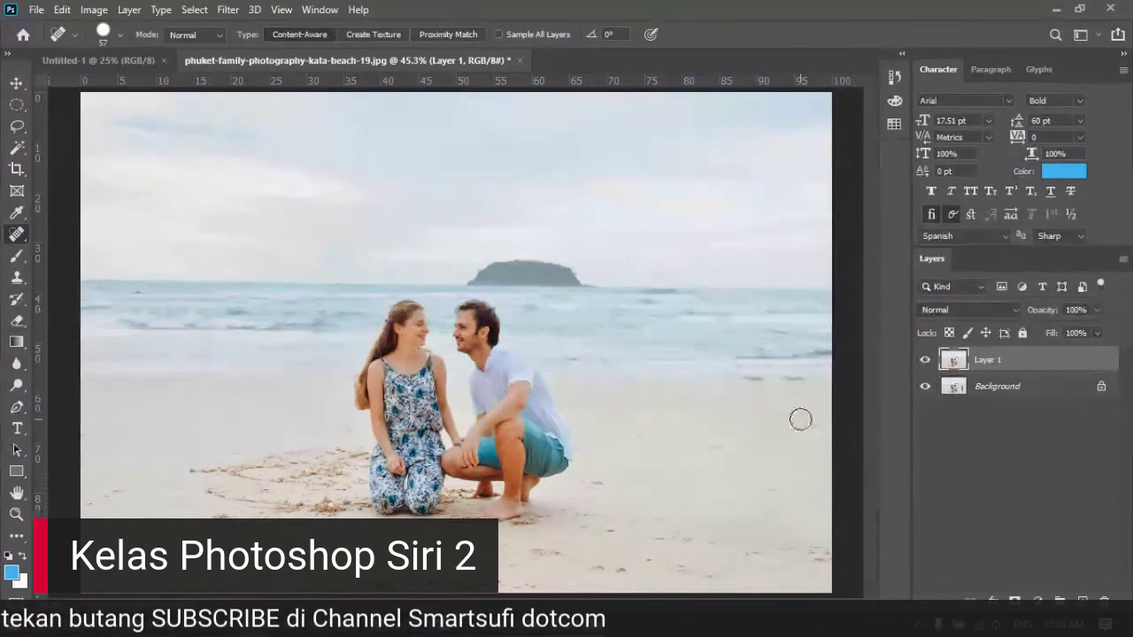
{"action": "left_click_drag", "start_coordinate": [798, 383], "coordinate": [738, 380]}
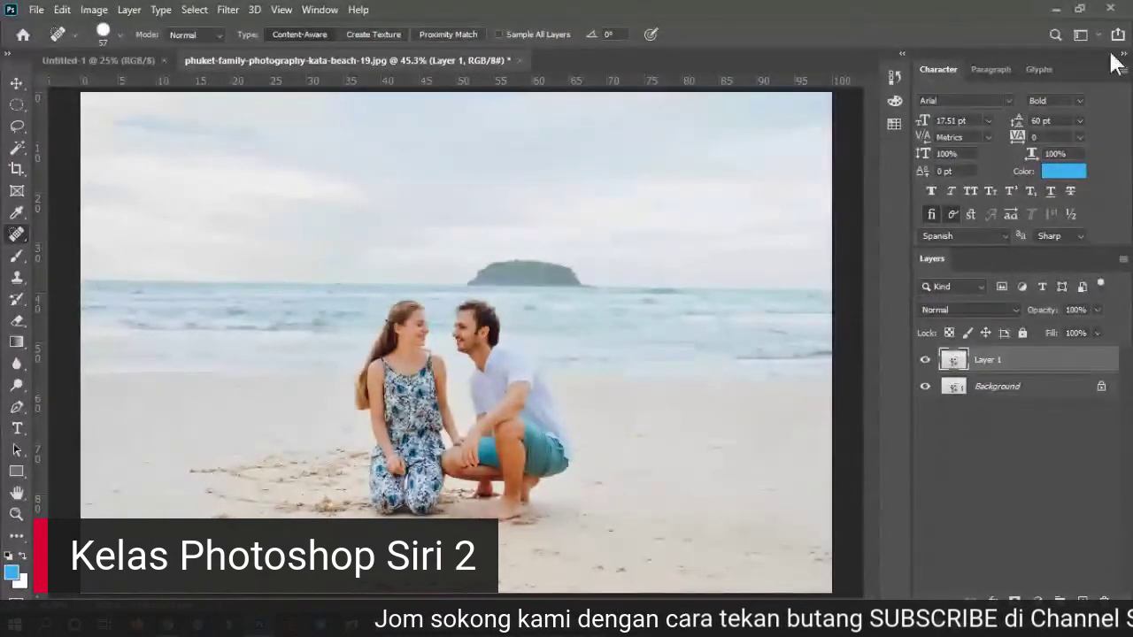
{"action": "double_click", "coordinate": [954, 13]}
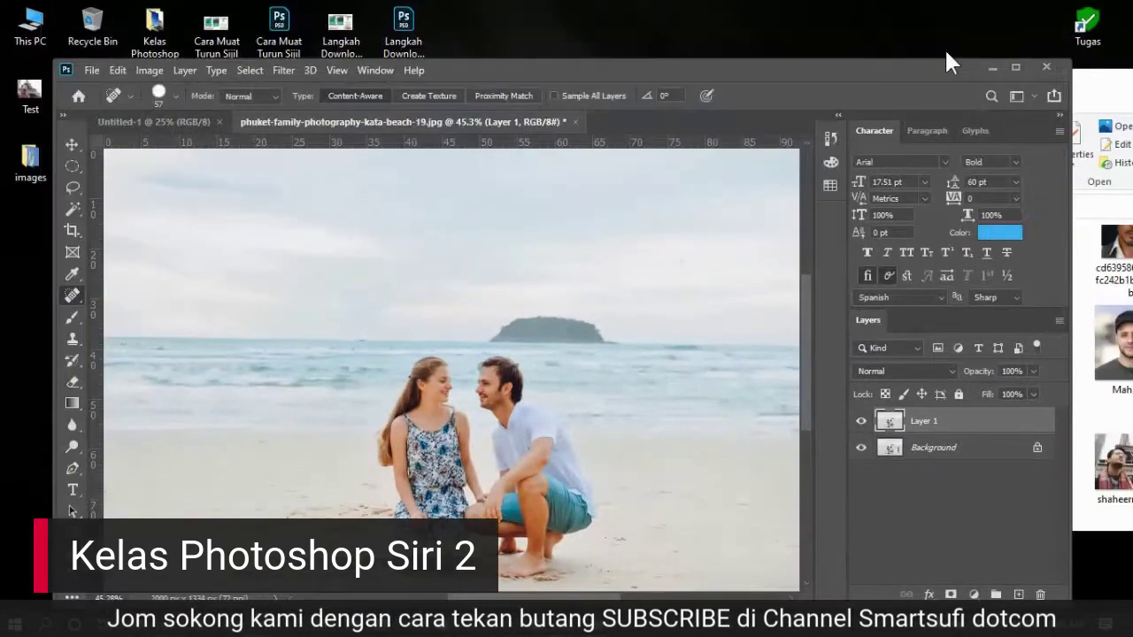
Step: Rearrange the Photoshop and Kelas Photoshop folder windows, then minimize the folder window
{"action": "left_click_drag", "start_coordinate": [912, 71], "coordinate": [849, 28]}
{"action": "left_click", "coordinate": [1074, 81]}
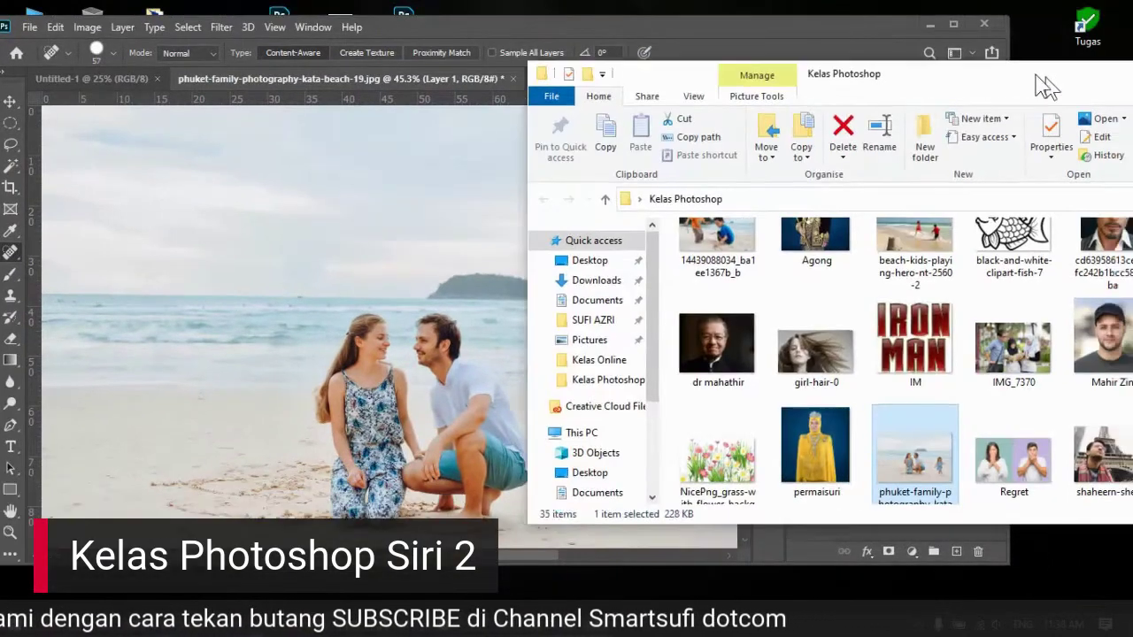
{"action": "left_click_drag", "start_coordinate": [1038, 77], "coordinate": [911, 48]}
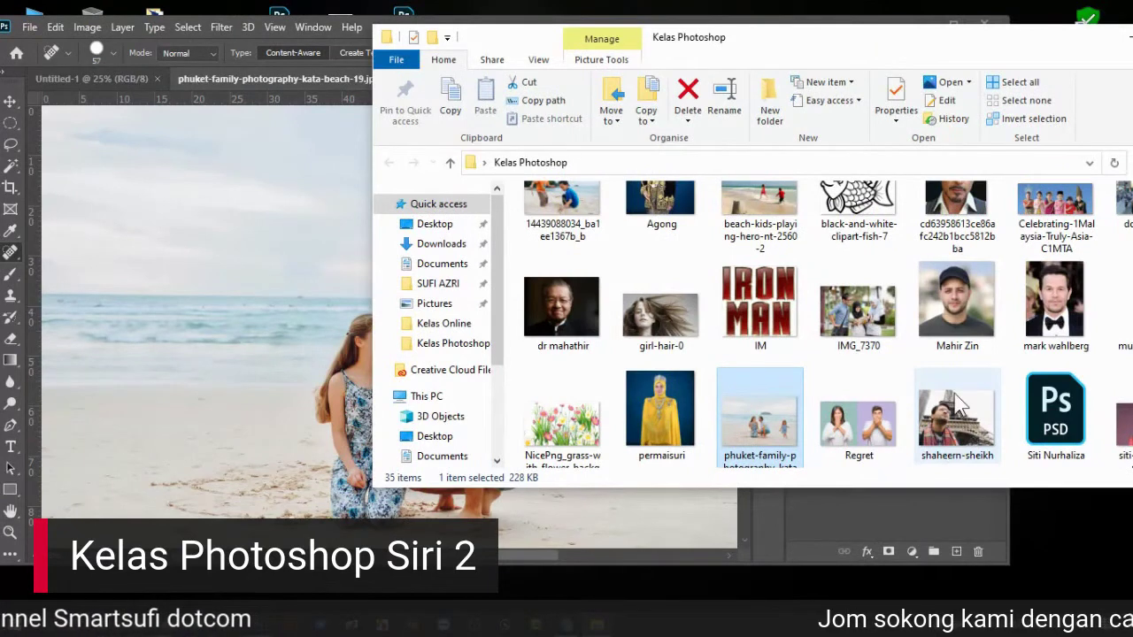
{"action": "left_click_drag", "start_coordinate": [993, 38], "coordinate": [923, 107]}
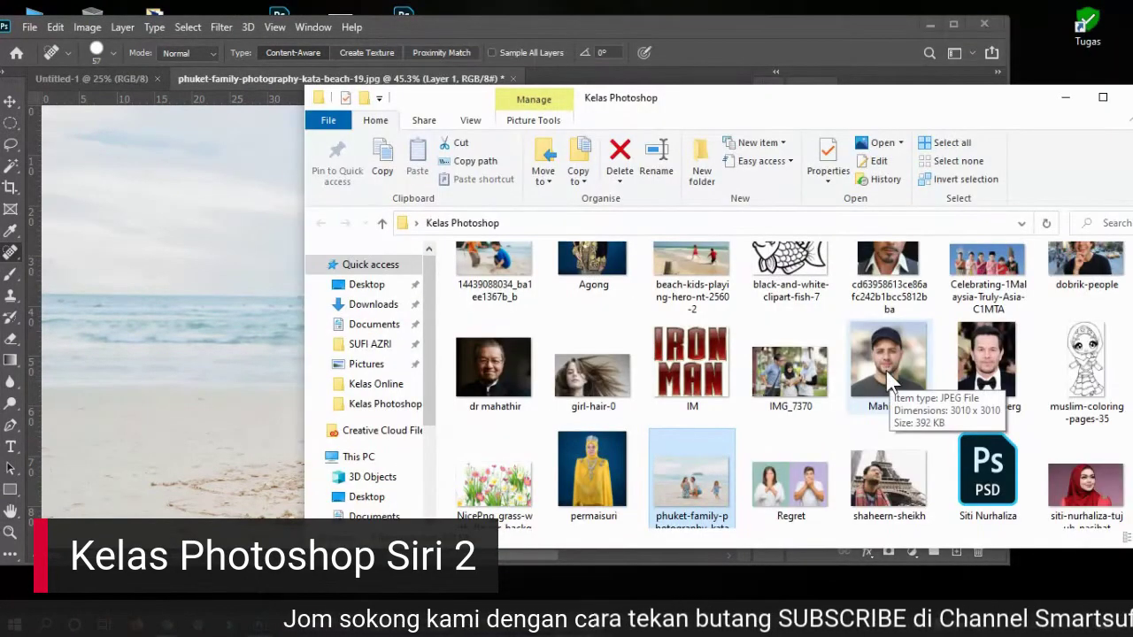
{"action": "left_click", "coordinate": [890, 370]}
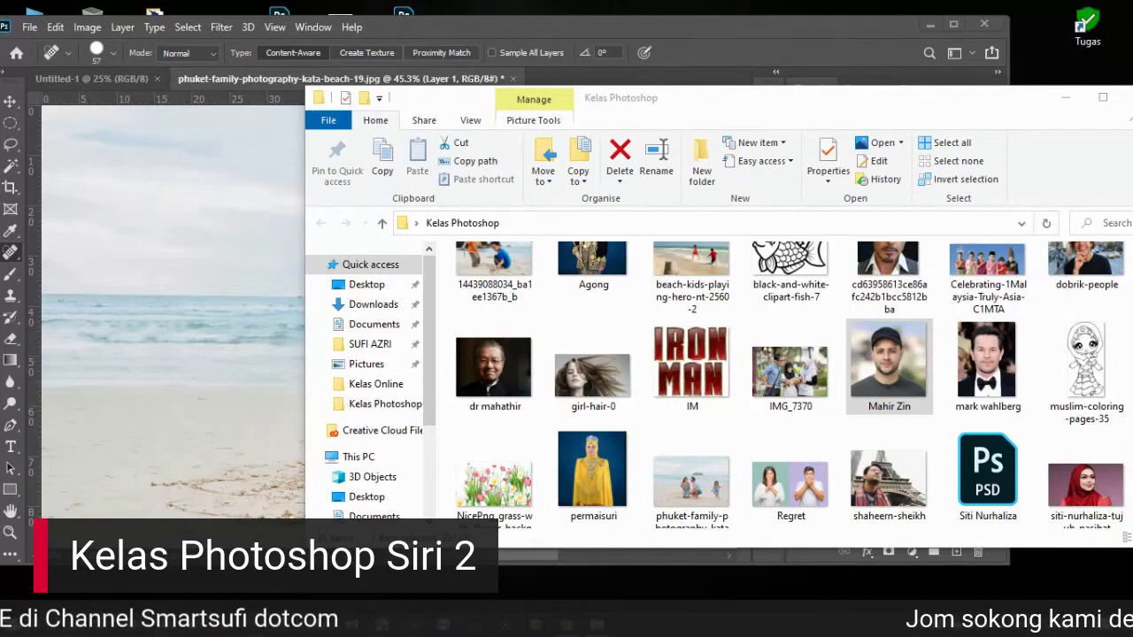
{"action": "left_click_drag", "start_coordinate": [708, 97], "coordinate": [881, 58]}
{"action": "key", "text": "super+Down"}
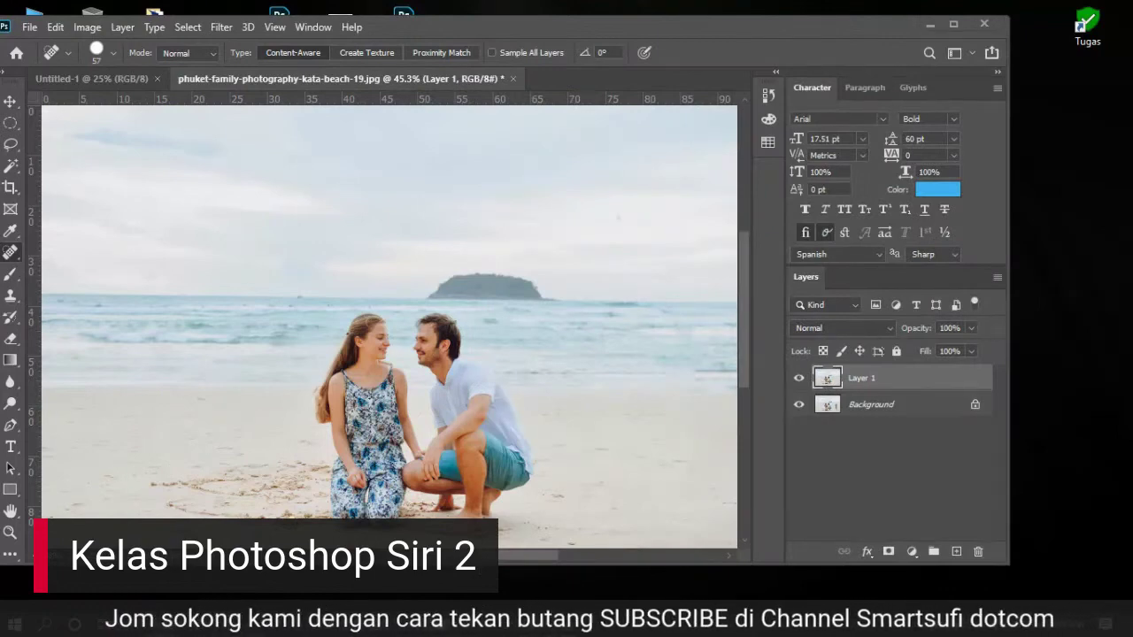
Step: Bring Photoshop back and drag its window down-left so the desktop shortcuts show
{"action": "key", "text": "super+Down"}
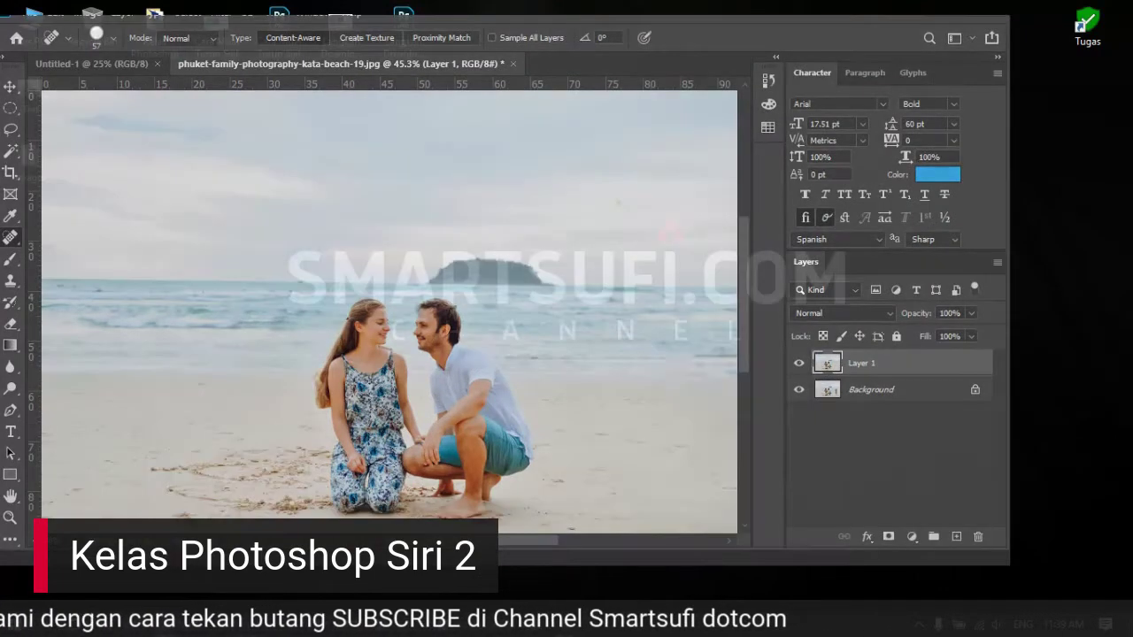
{"action": "key", "text": "alt+Tab"}
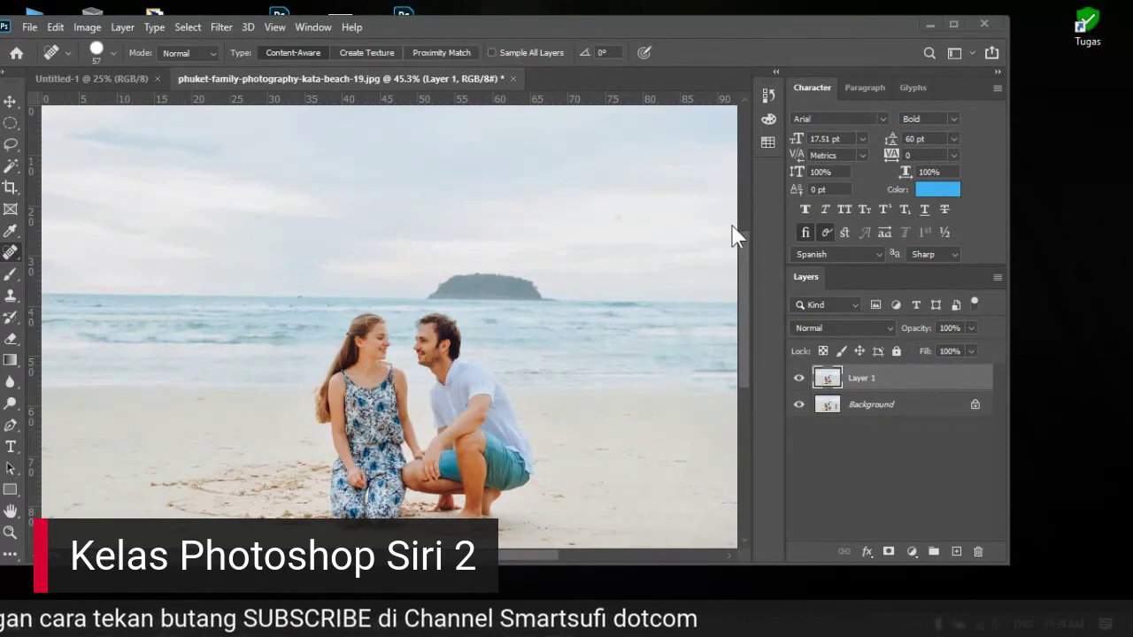
{"action": "left_click_drag", "start_coordinate": [758, 24], "coordinate": [823, 17]}
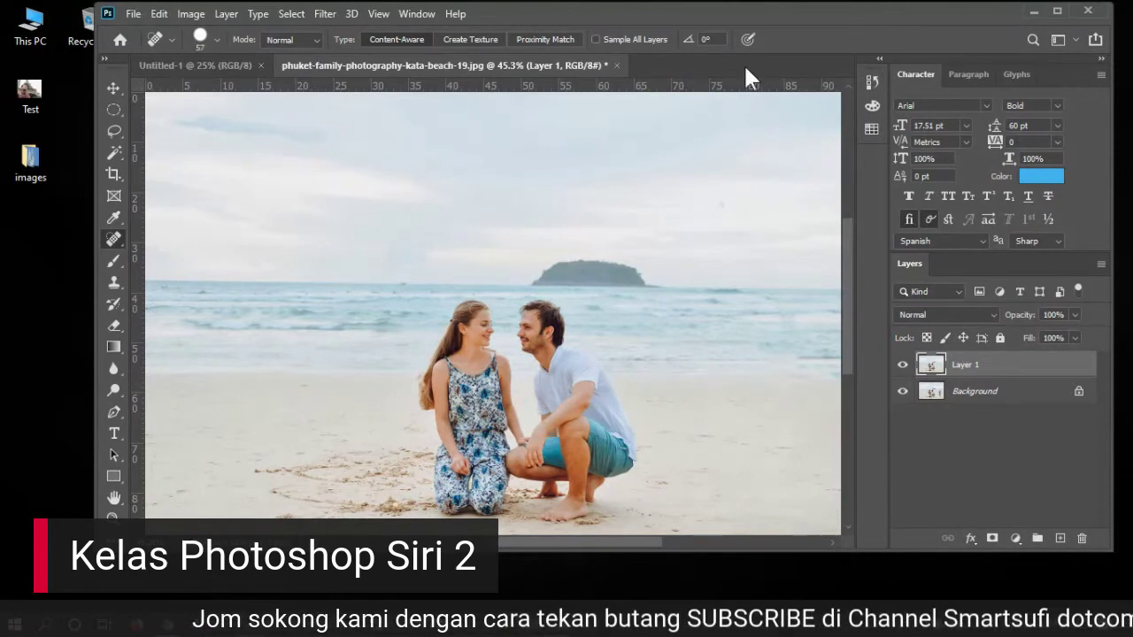
{"action": "left_click_drag", "start_coordinate": [769, 4], "coordinate": [685, 52]}
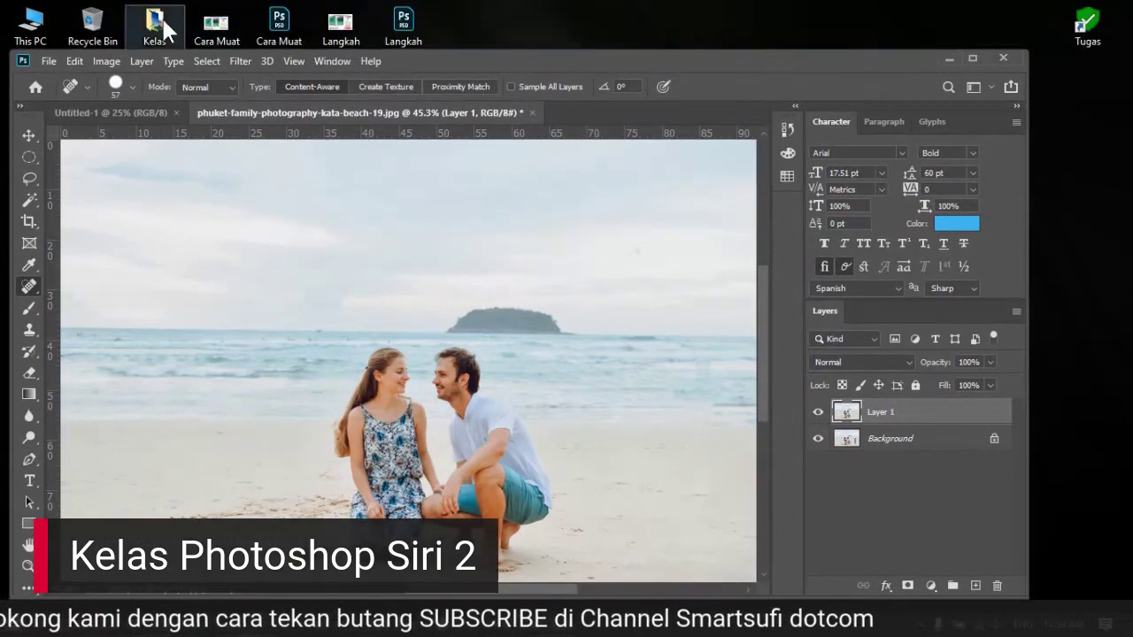
Step: Open the Kelas desktop folder and drag the man's portrait JPEG into Photoshop
{"action": "double_click", "coordinate": [164, 27]}
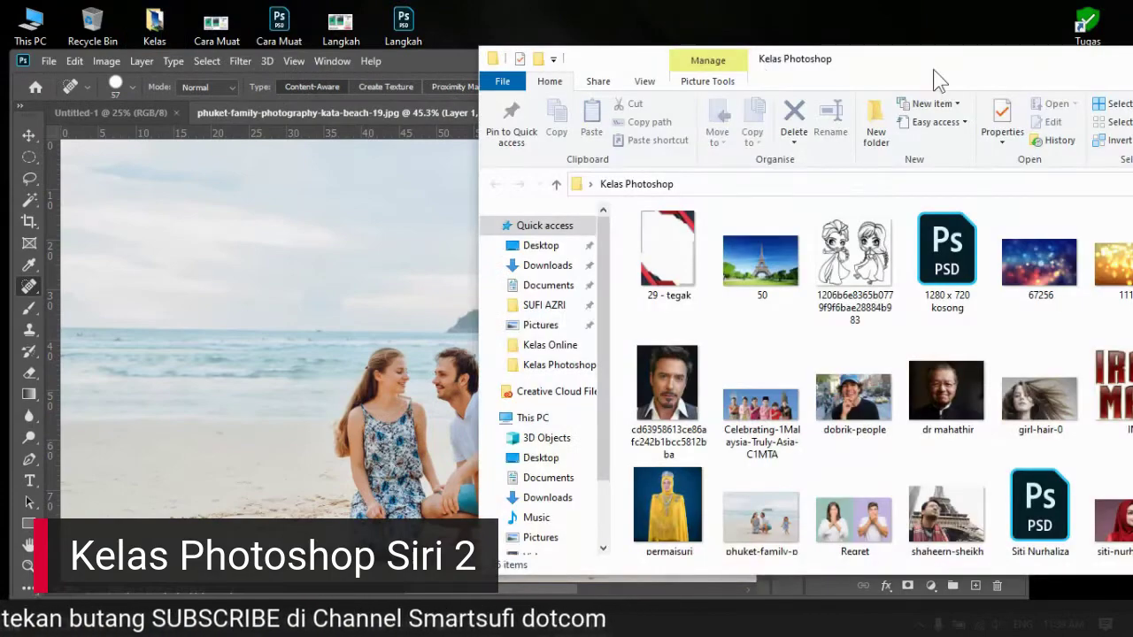
{"action": "left_click_drag", "start_coordinate": [940, 73], "coordinate": [396, 156]}
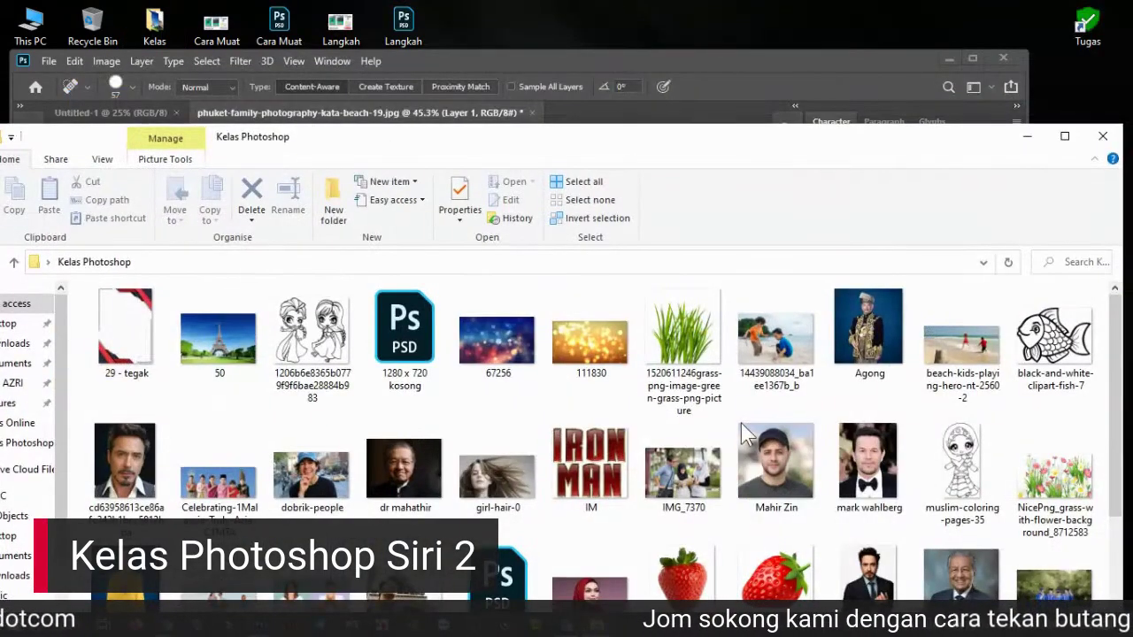
{"action": "left_click_drag", "start_coordinate": [777, 461], "coordinate": [950, 167]}
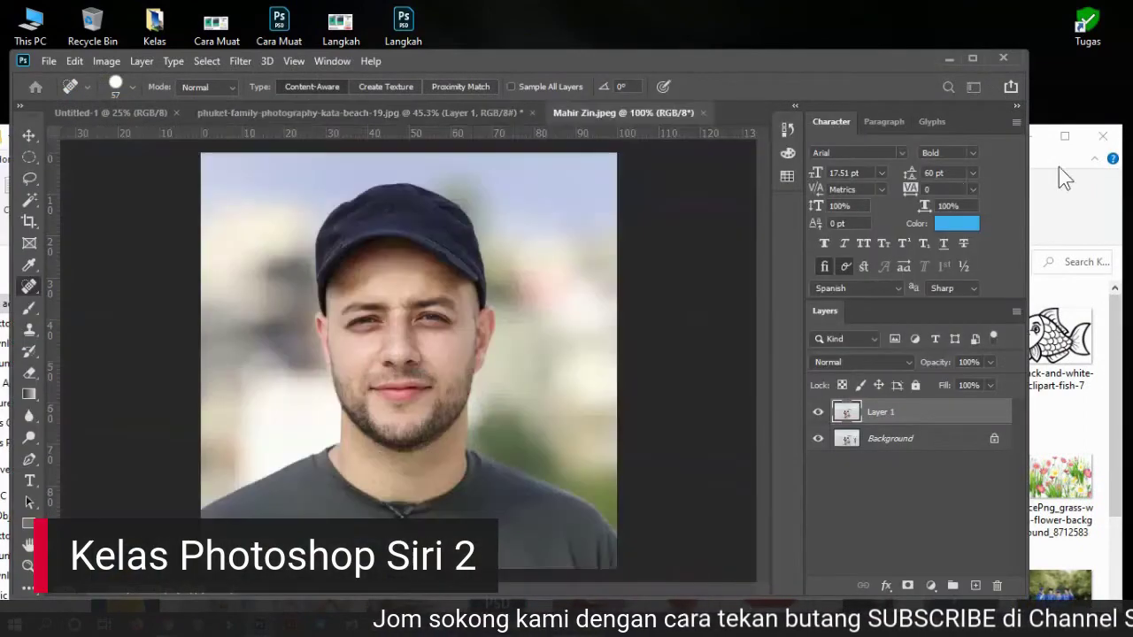
Step: Zoom the portrait to 100% on the man's left cheek
{"action": "left_click", "coordinate": [1051, 168]}
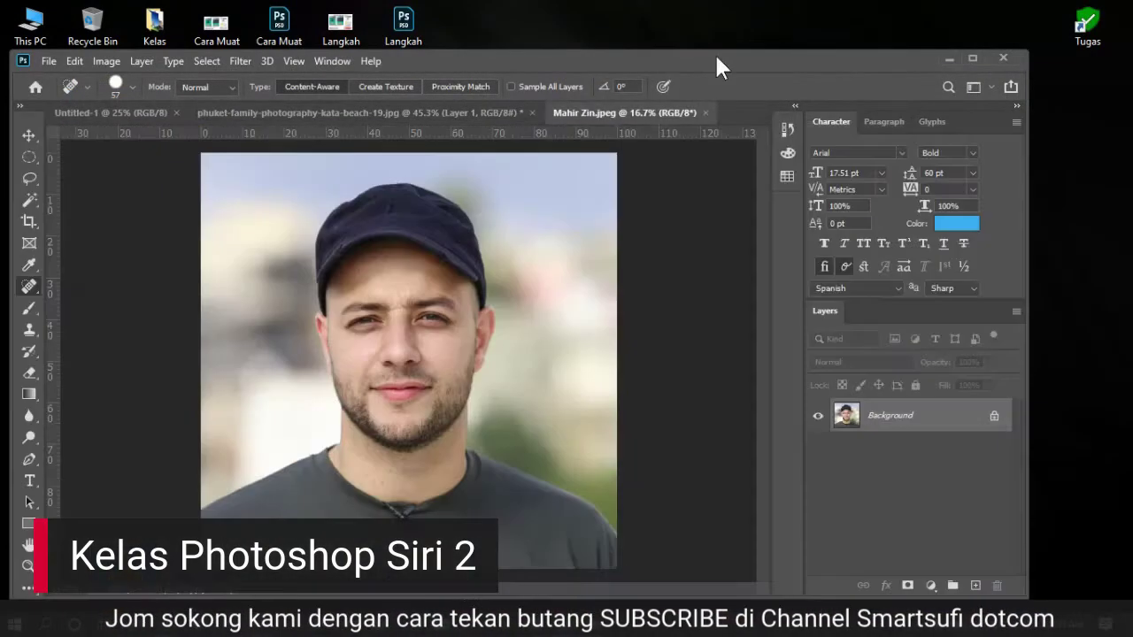
{"action": "left_click_drag", "start_coordinate": [721, 62], "coordinate": [791, 16]}
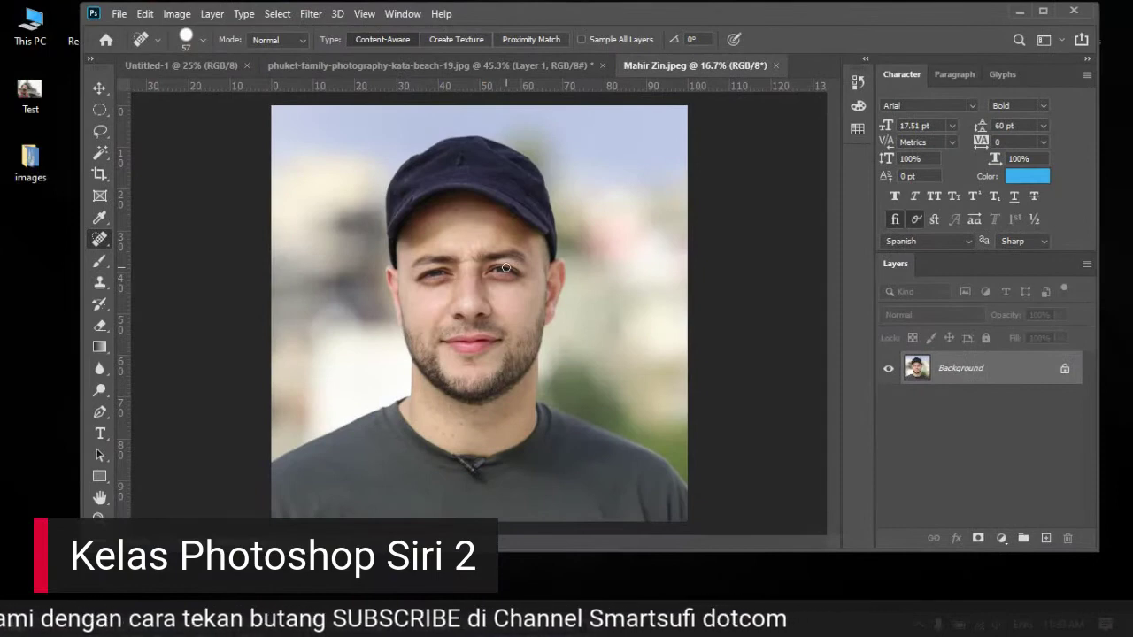
{"action": "key", "text": "z"}
{"action": "left_click", "coordinate": [453, 240]}
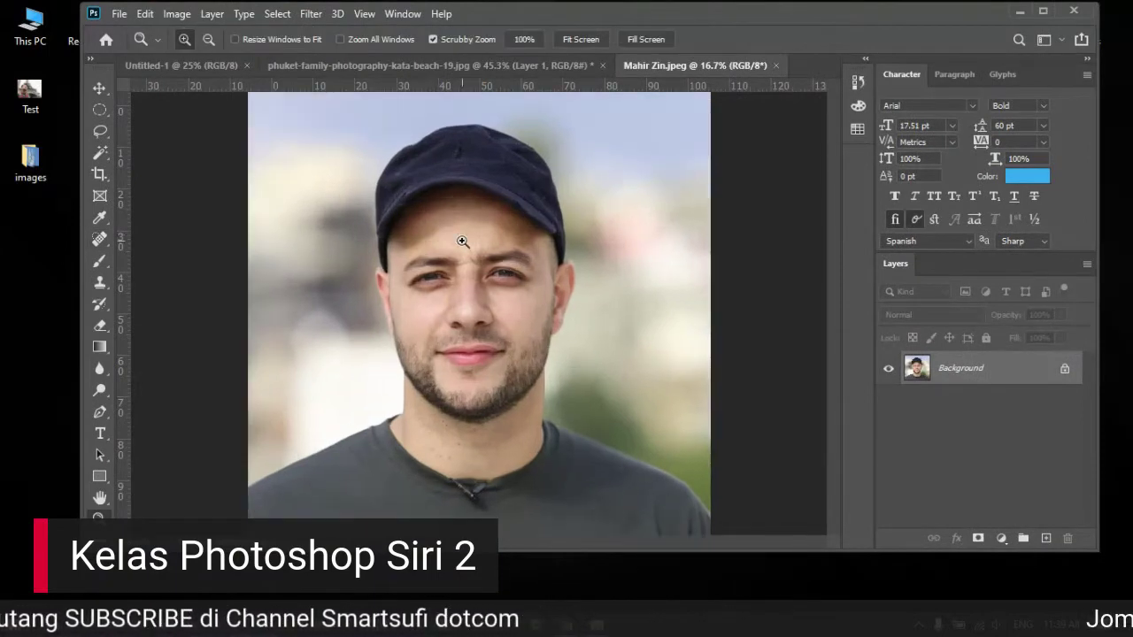
{"action": "left_click", "coordinate": [407, 152]}
{"action": "left_click", "coordinate": [410, 147]}
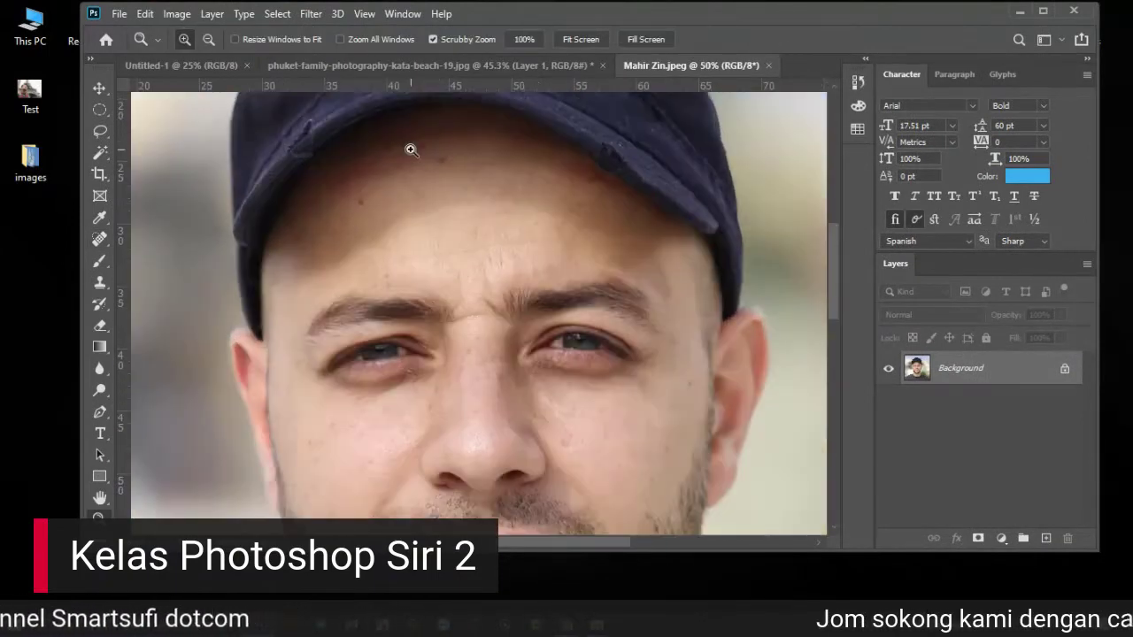
{"action": "left_click", "coordinate": [419, 159]}
{"action": "scroll", "coordinate": [432, 195], "scroll_direction": "up", "scroll_amount": 2}
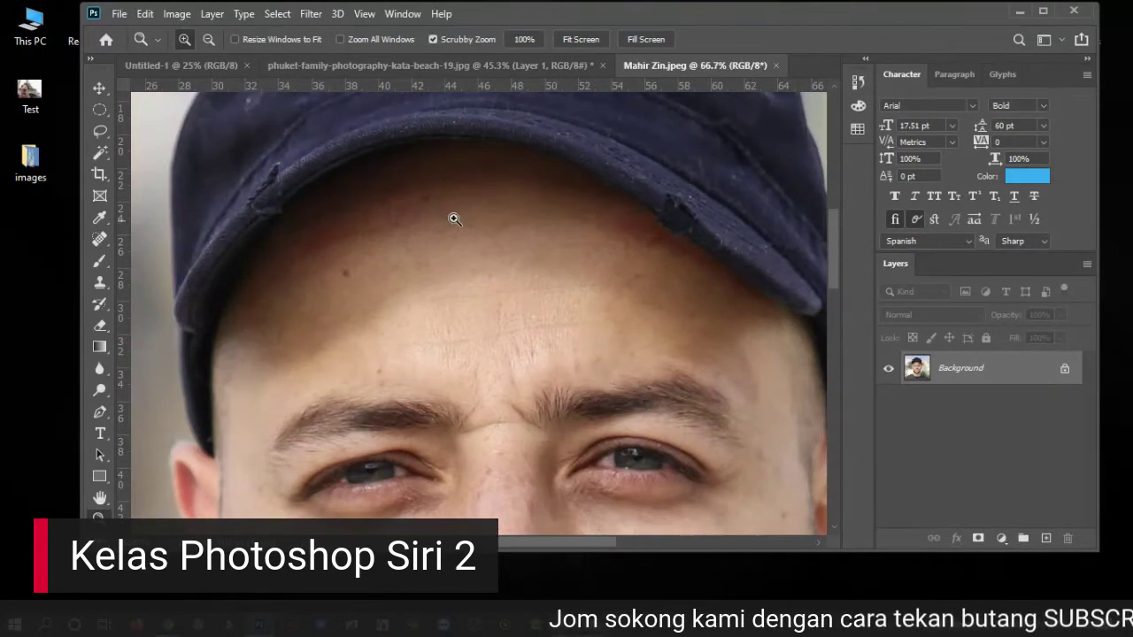
{"action": "scroll", "coordinate": [422, 301], "scroll_direction": "down", "scroll_amount": 5}
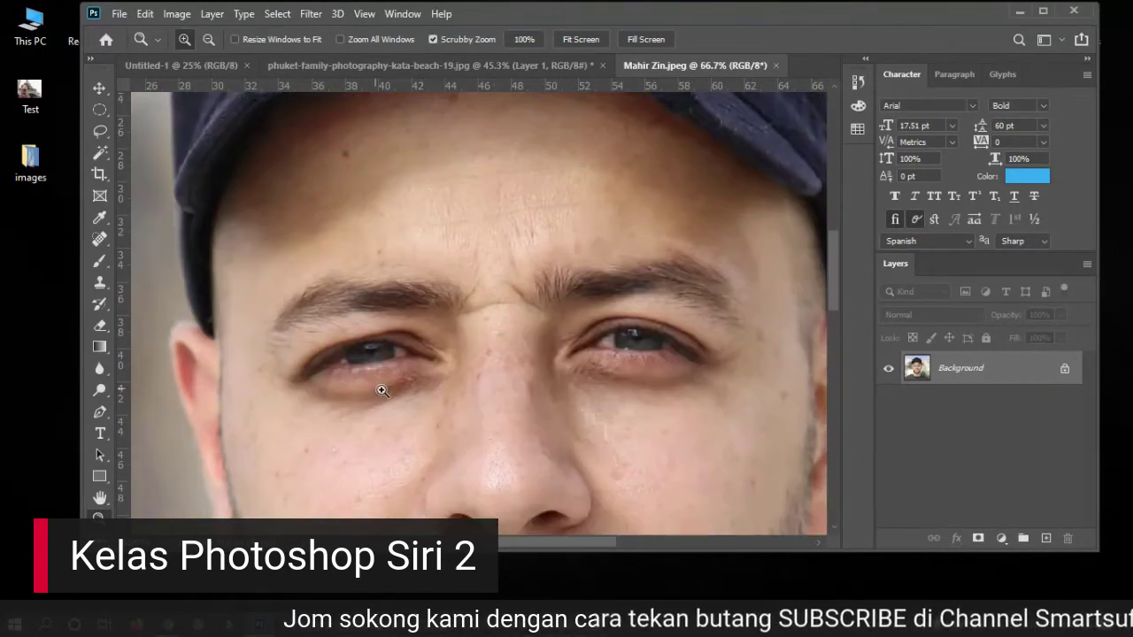
{"action": "scroll", "coordinate": [379, 396], "scroll_direction": "down", "scroll_amount": 2}
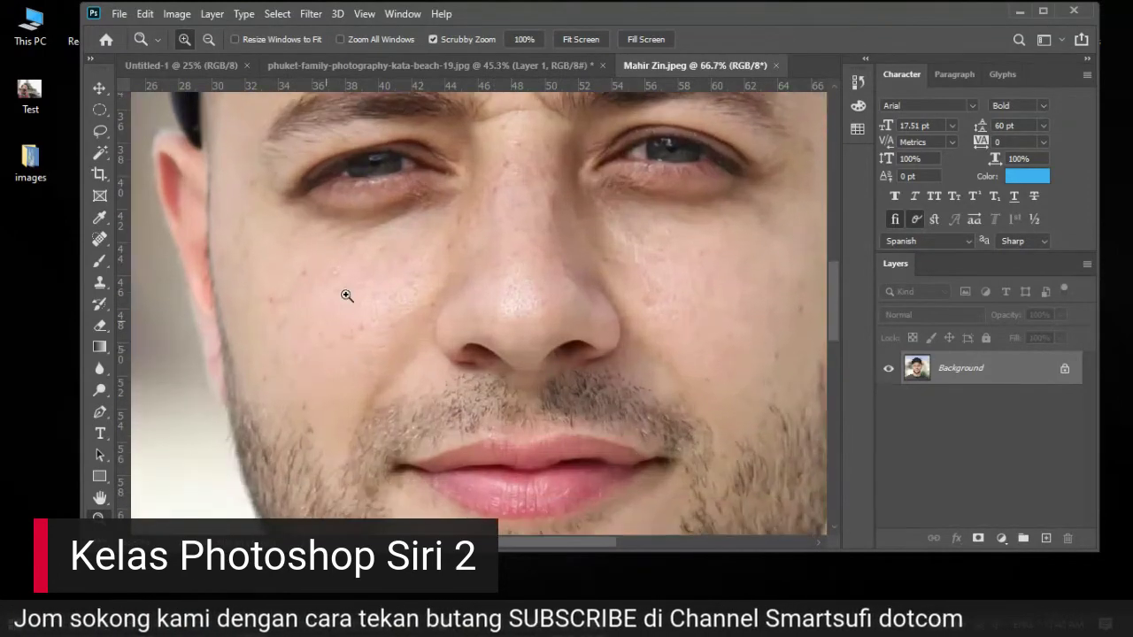
{"action": "left_click", "coordinate": [351, 266]}
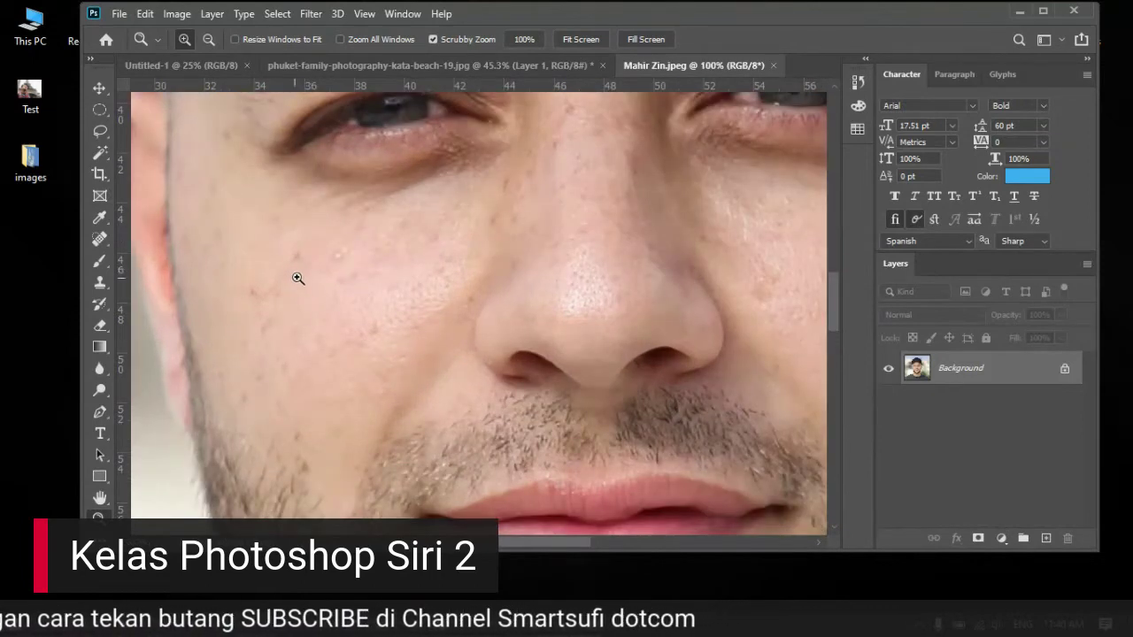
Step: Select the Spot Healing Brush and set its size to 46 px
{"action": "left_click", "coordinate": [100, 240]}
{"action": "left_click", "coordinate": [189, 238]}
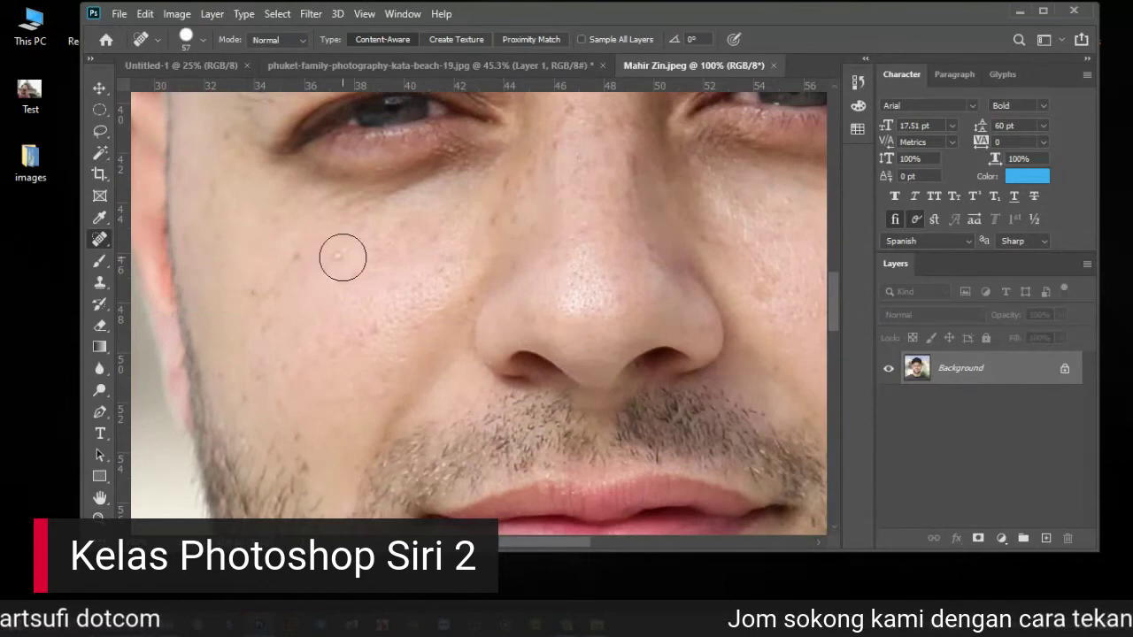
{"action": "left_click", "coordinate": [203, 39]}
{"action": "left_click_drag", "start_coordinate": [155, 88], "coordinate": [145, 87]}
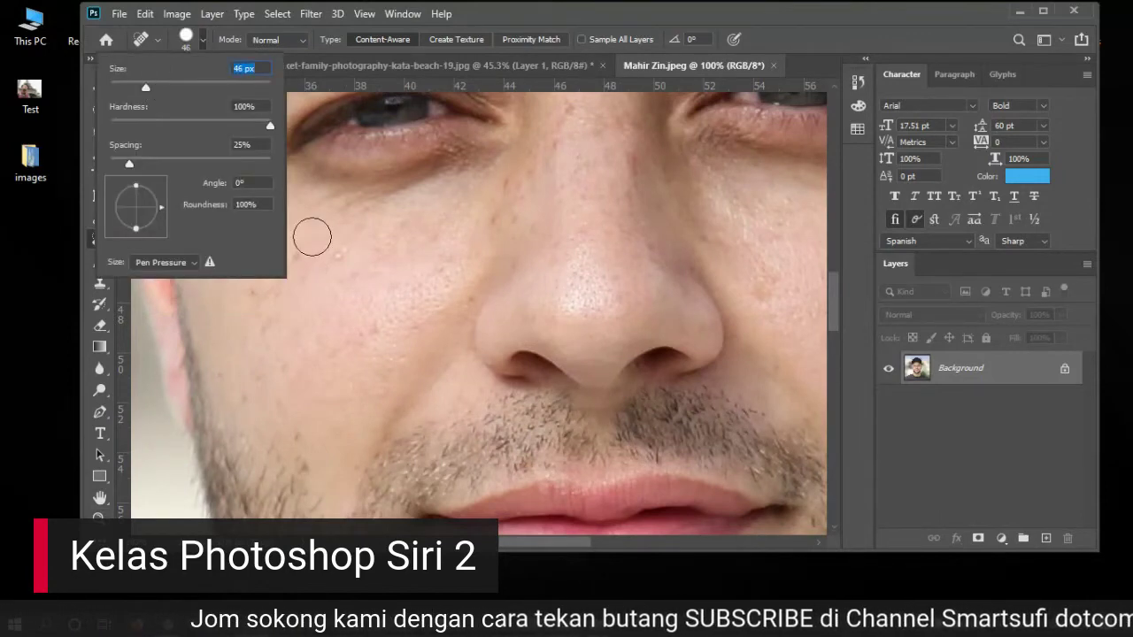
Step: Heal three cheek blemishes, a spot near the moustache, and spots on the nose bridge
{"action": "left_click", "coordinate": [339, 258]}
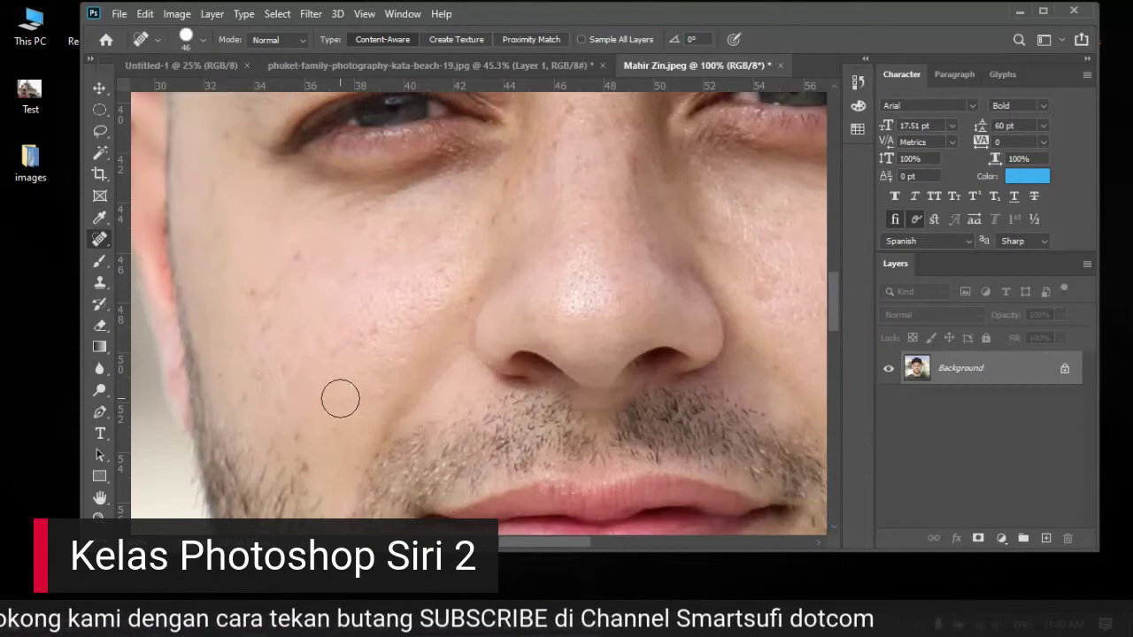
{"action": "left_click", "coordinate": [299, 253]}
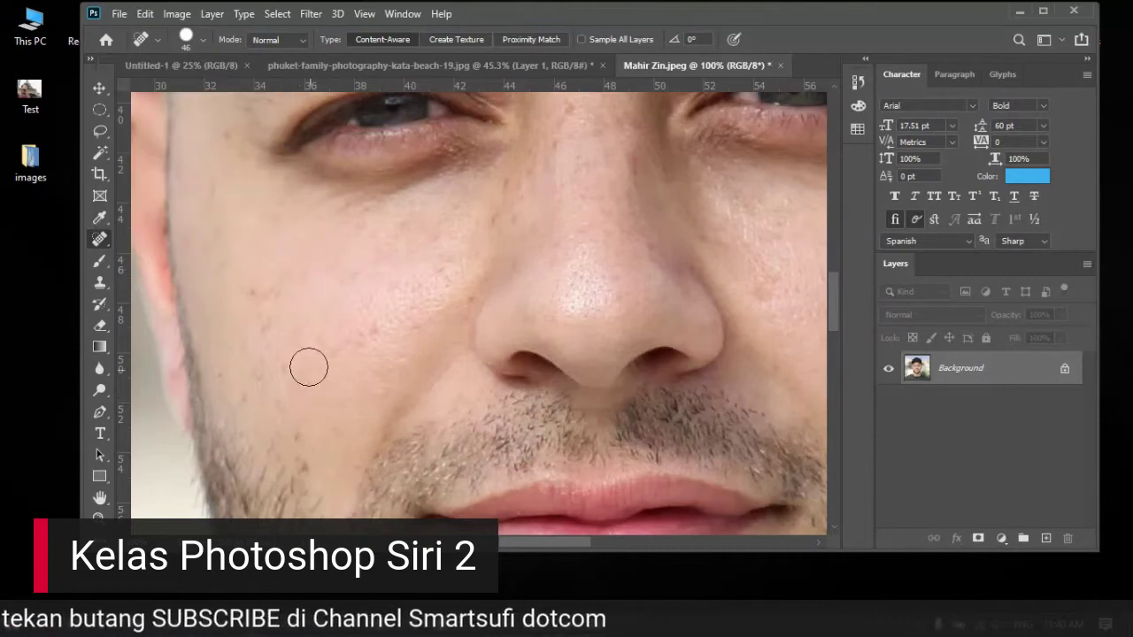
{"action": "left_click", "coordinate": [253, 294]}
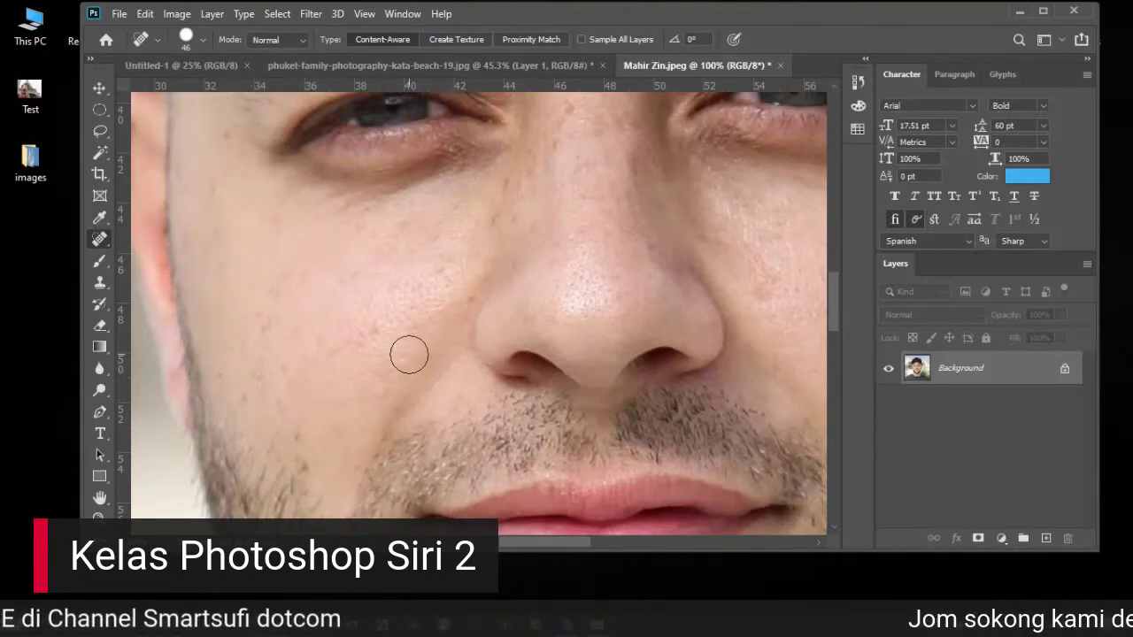
{"action": "left_click", "coordinate": [298, 426]}
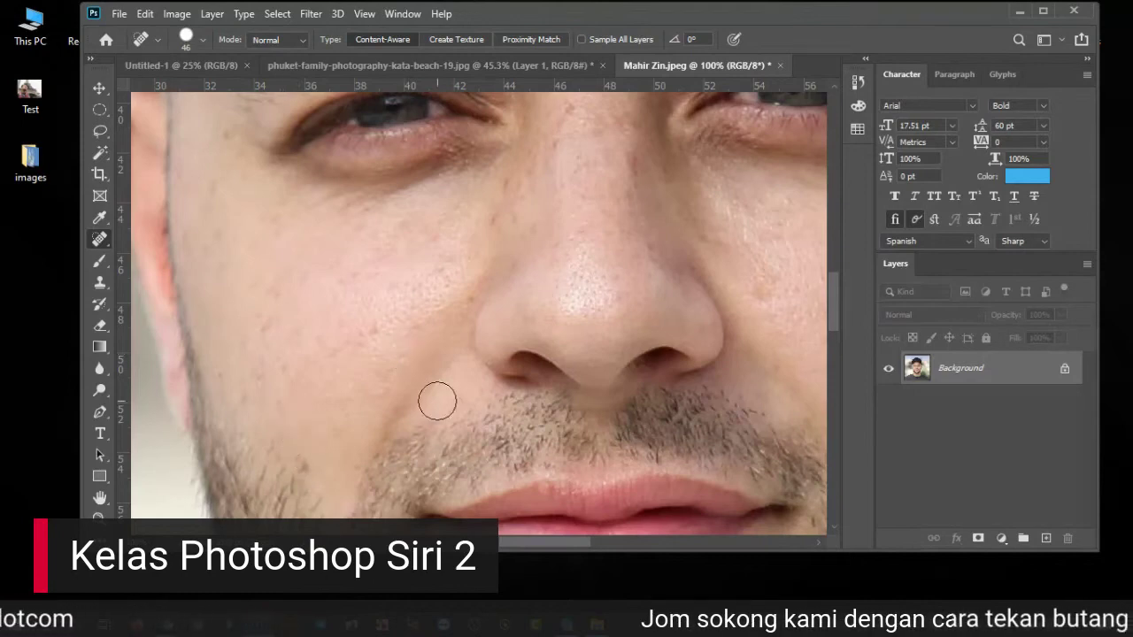
{"action": "scroll", "coordinate": [362, 333], "scroll_direction": "up", "scroll_amount": 2}
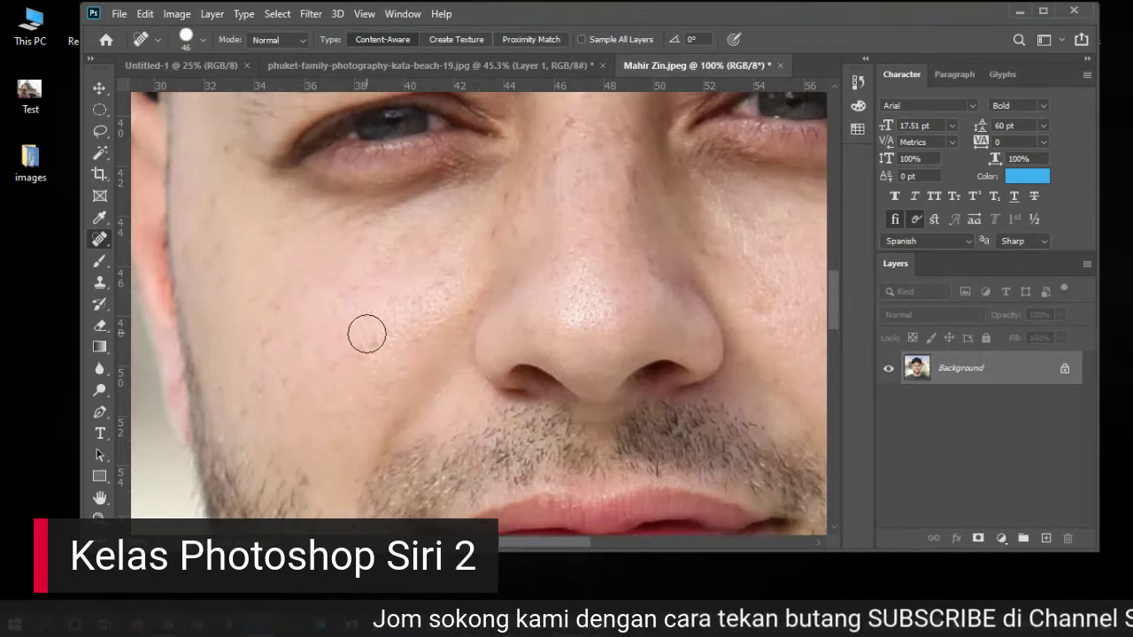
{"action": "left_click", "coordinate": [496, 249]}
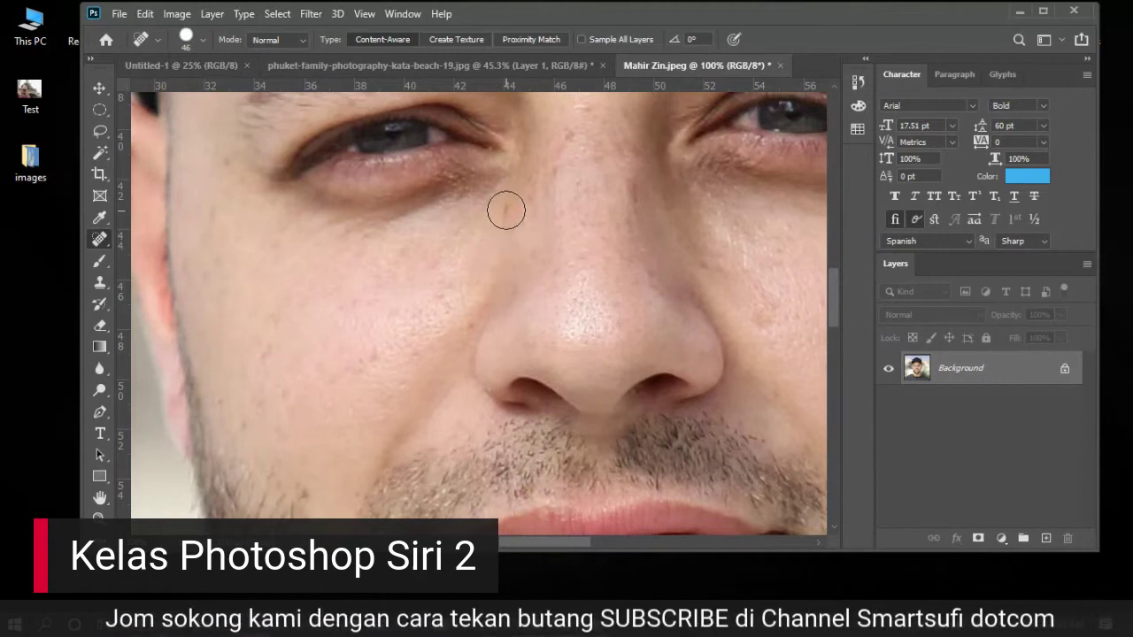
{"action": "scroll", "coordinate": [587, 306], "scroll_direction": "up", "scroll_amount": 5}
{"action": "scroll", "coordinate": [601, 327], "scroll_direction": "up", "scroll_amount": 3}
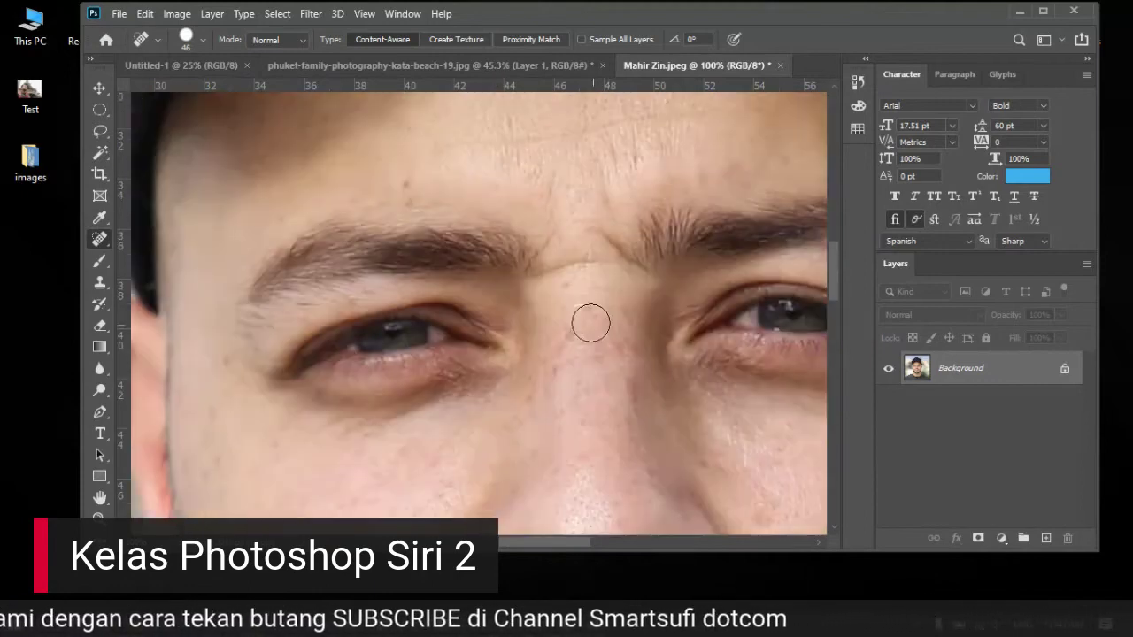
{"action": "left_click", "coordinate": [587, 306]}
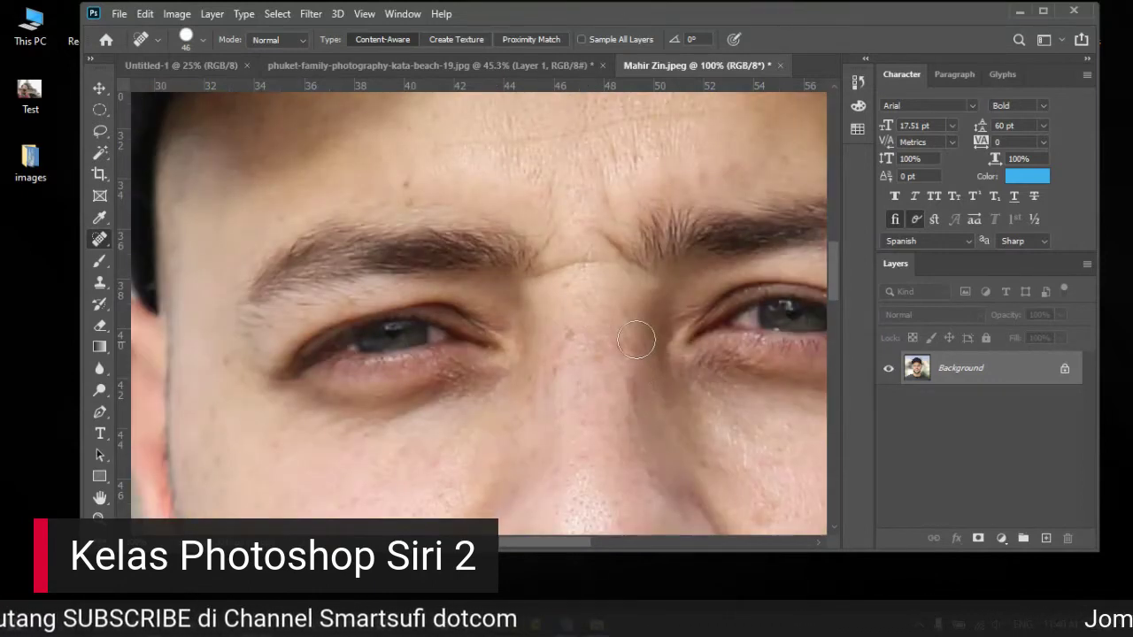
Step: Reduce the healing brush to 26 px and heal the mark on the nose bridge
{"action": "left_click", "coordinate": [202, 39]}
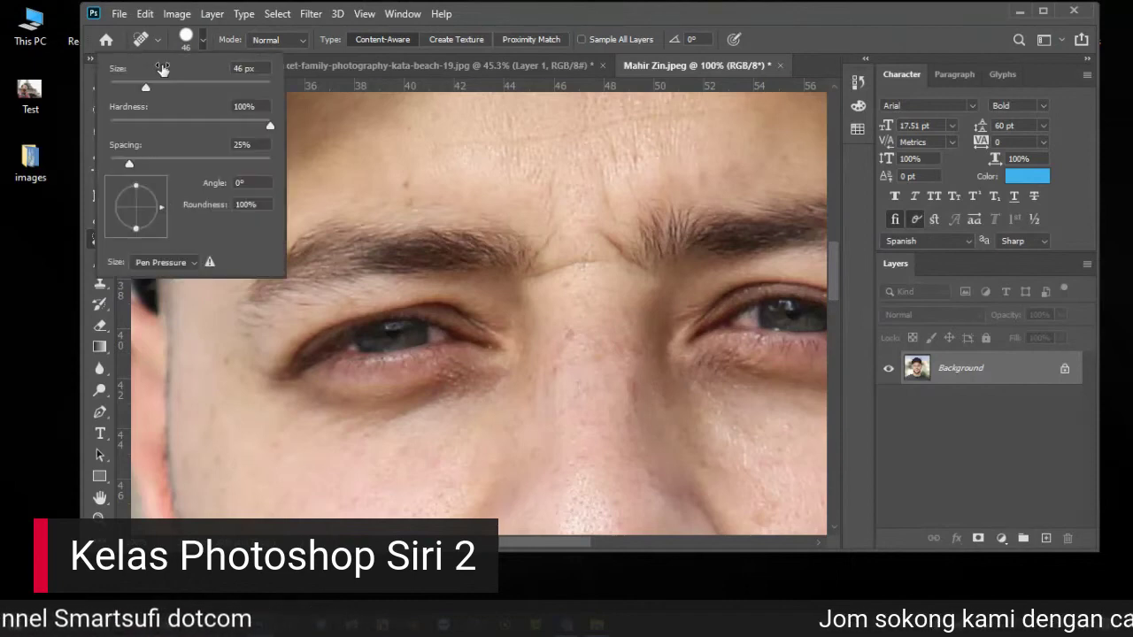
{"action": "left_click_drag", "start_coordinate": [152, 87], "coordinate": [134, 80]}
{"action": "left_click", "coordinate": [400, 181]}
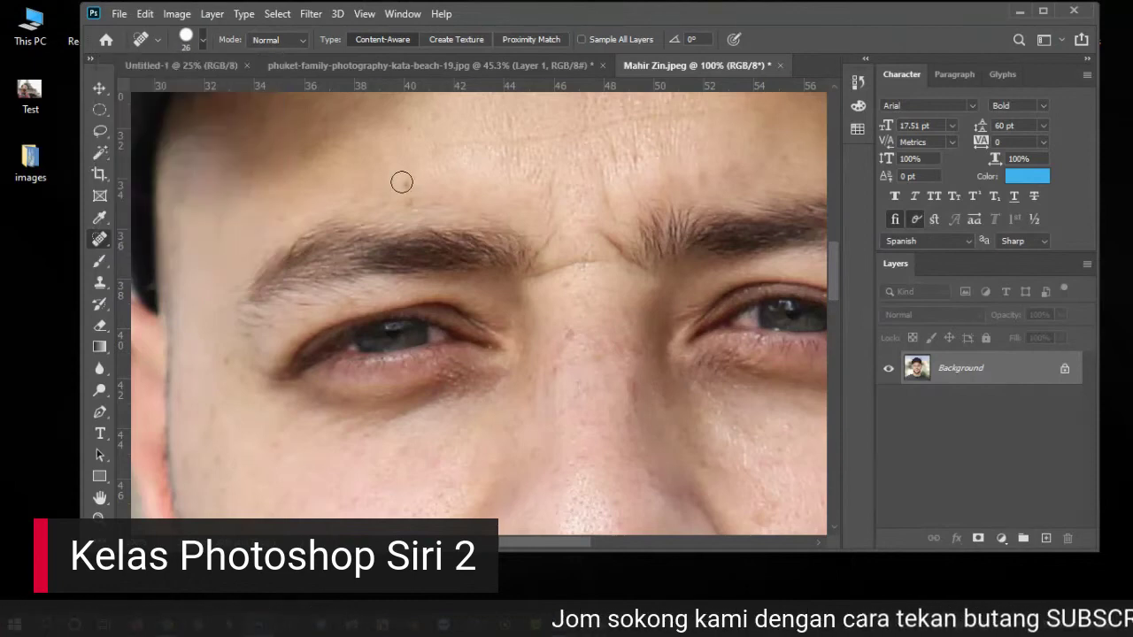
{"action": "left_click_drag", "start_coordinate": [575, 336], "coordinate": [574, 330]}
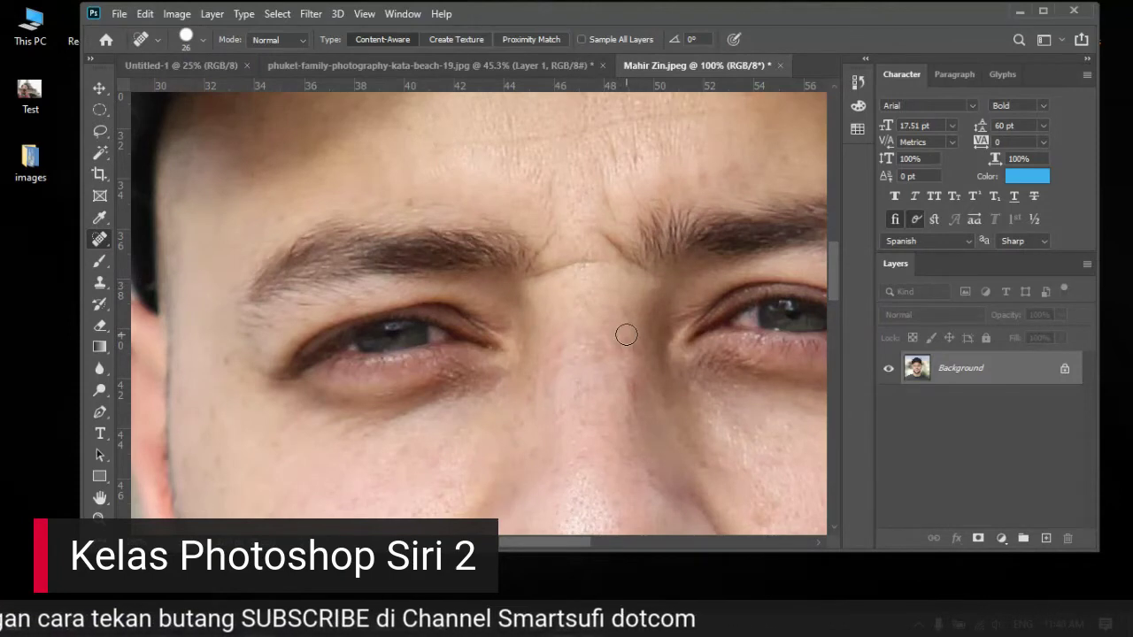
Step: Heal a cheek spot below the eye and five blemishes across the forehead
{"action": "scroll", "coordinate": [437, 197], "scroll_direction": "up", "scroll_amount": 1}
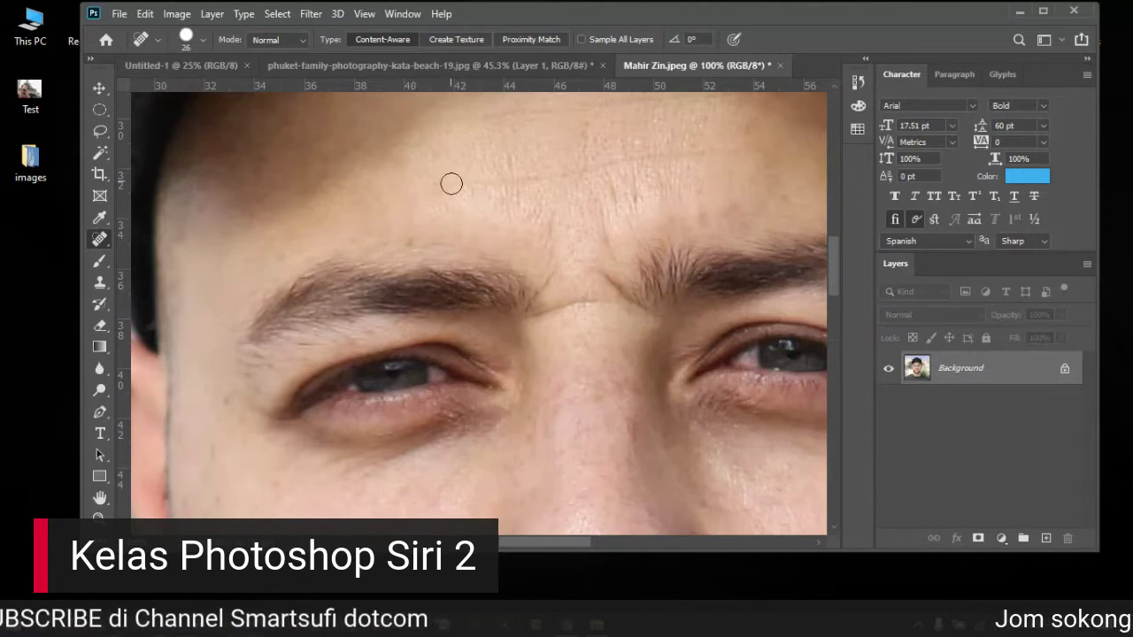
{"action": "left_click", "coordinate": [223, 398]}
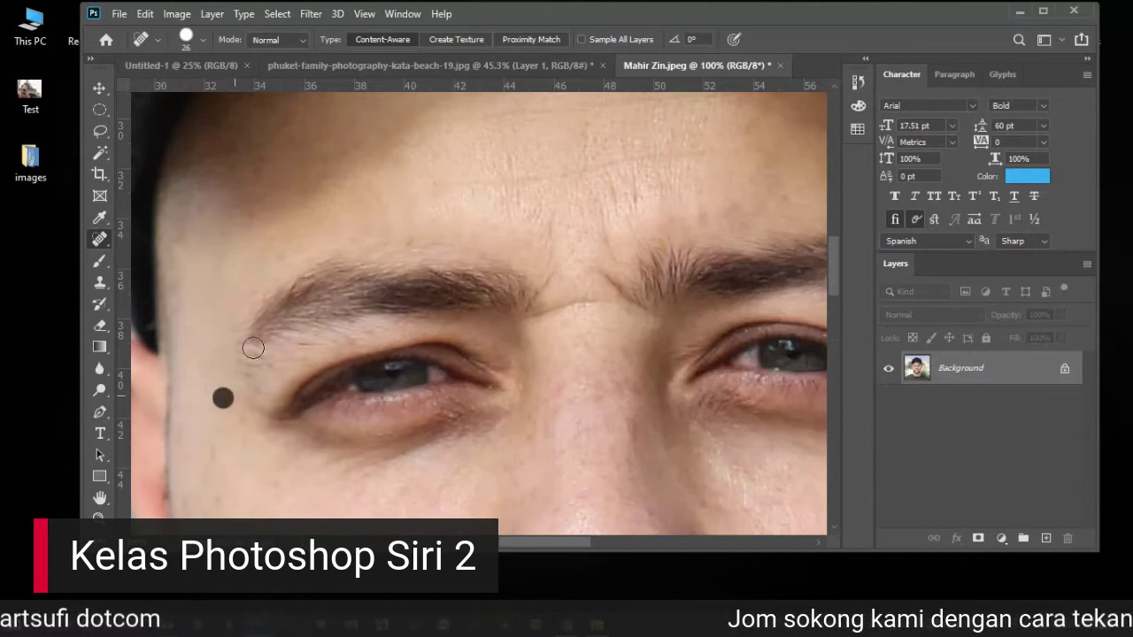
{"action": "scroll", "coordinate": [584, 245], "scroll_direction": "up", "scroll_amount": 3}
{"action": "left_click", "coordinate": [355, 198]}
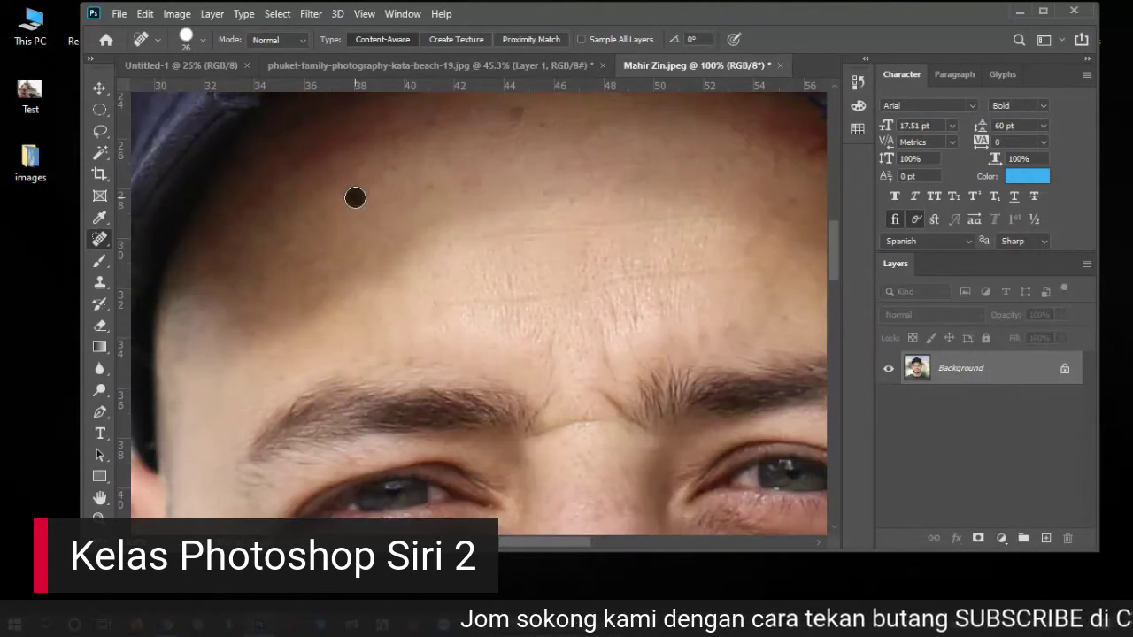
{"action": "scroll", "coordinate": [615, 272], "scroll_direction": "up", "scroll_amount": 2}
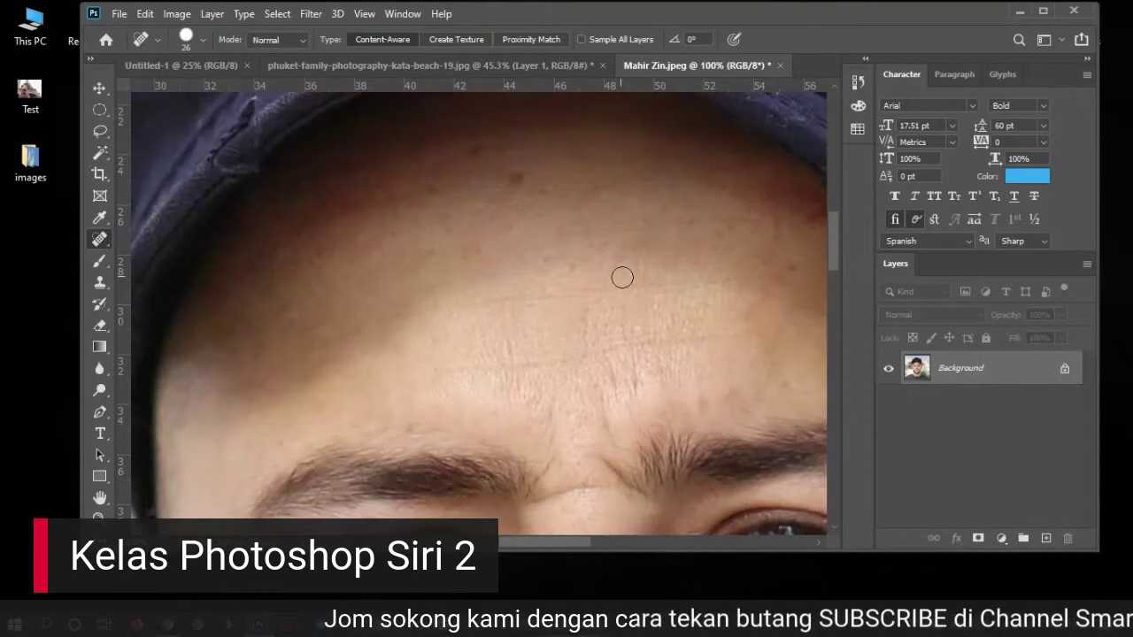
{"action": "left_click", "coordinate": [514, 175]}
{"action": "left_click", "coordinate": [538, 184]}
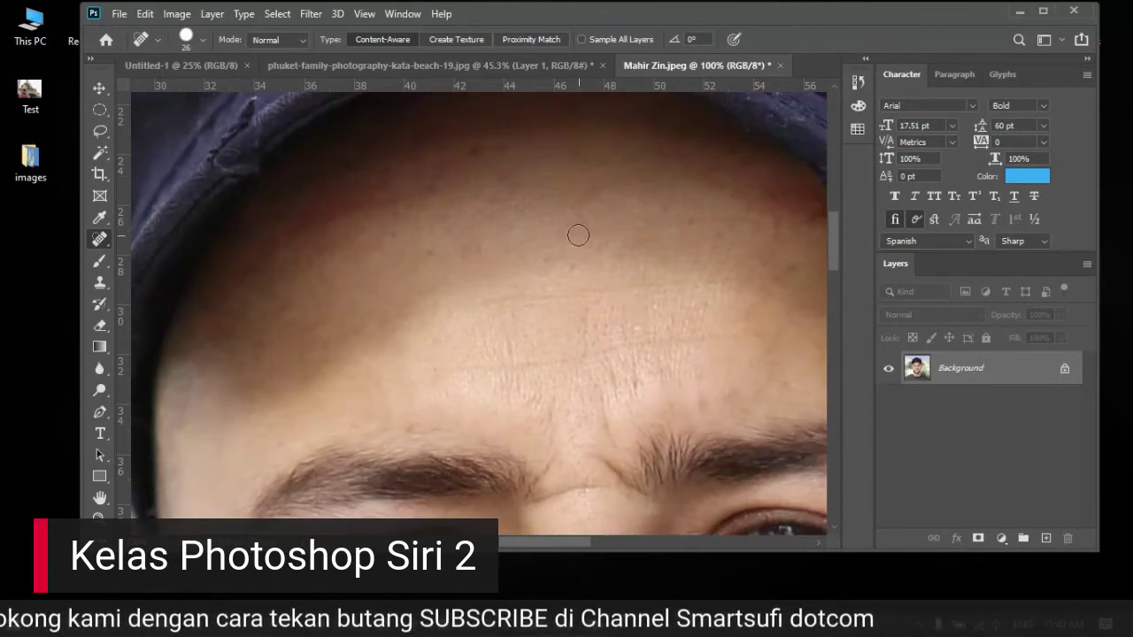
{"action": "left_click", "coordinate": [468, 165]}
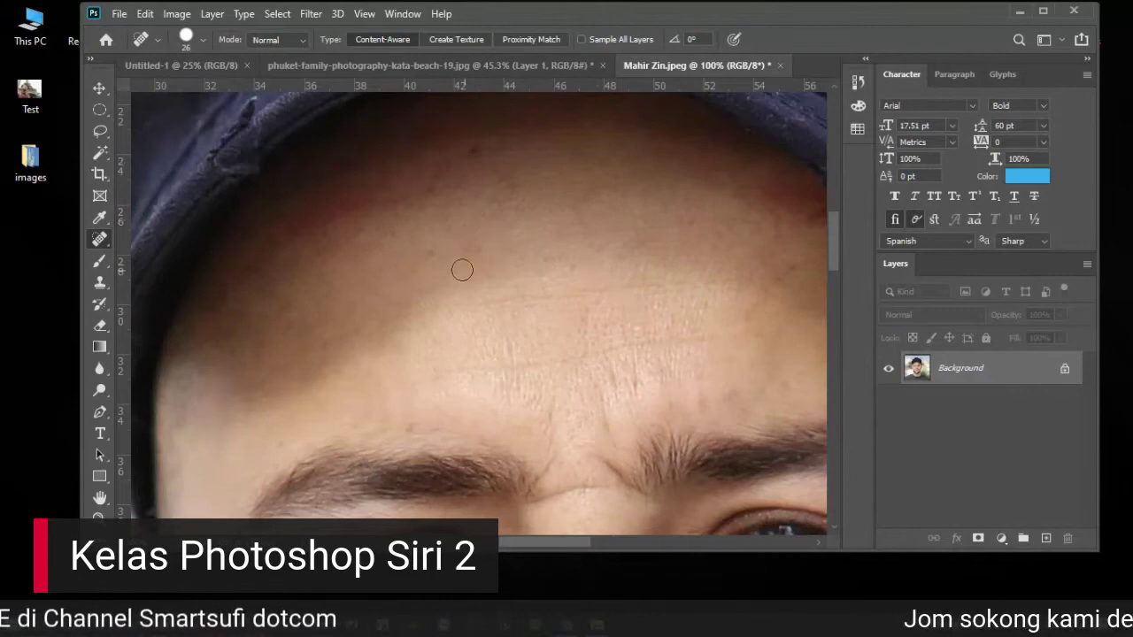
{"action": "left_click", "coordinate": [473, 153]}
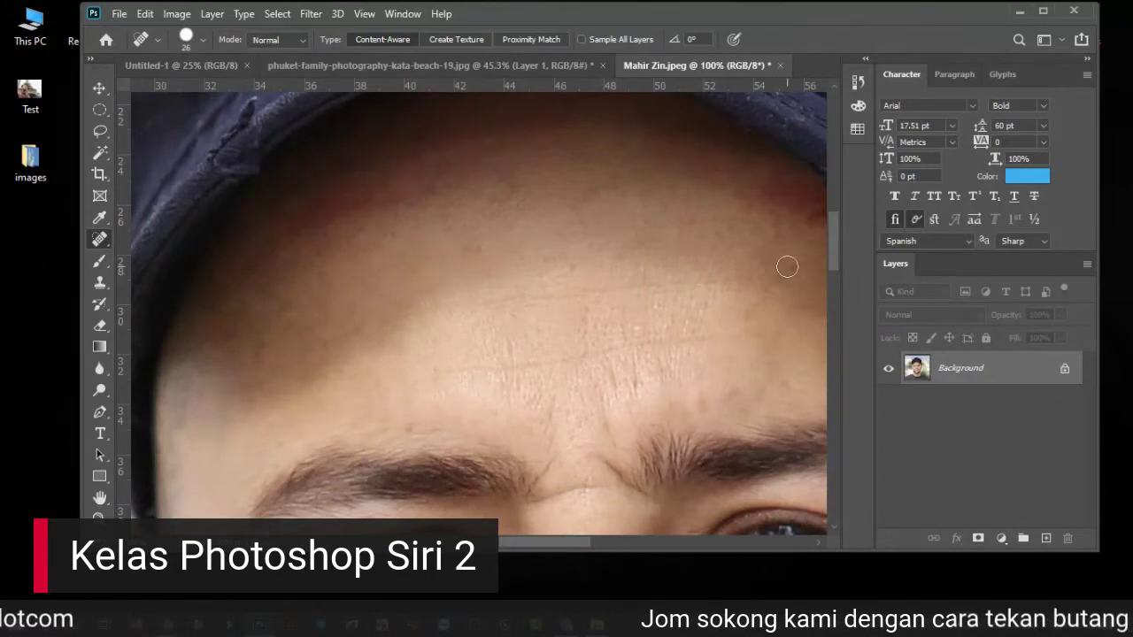
Step: Heal the spot beside the nose and move the Photoshop window down to reveal the desktop
{"action": "scroll", "coordinate": [690, 210], "scroll_direction": "down", "scroll_amount": 5}
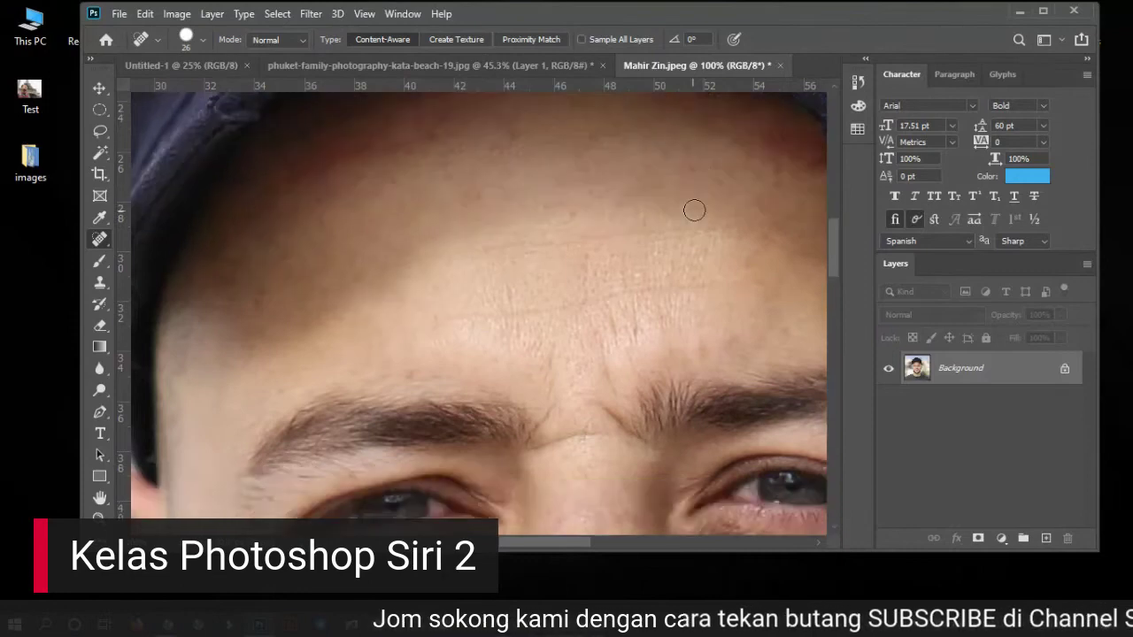
{"action": "scroll", "coordinate": [572, 346], "scroll_direction": "down", "scroll_amount": 5}
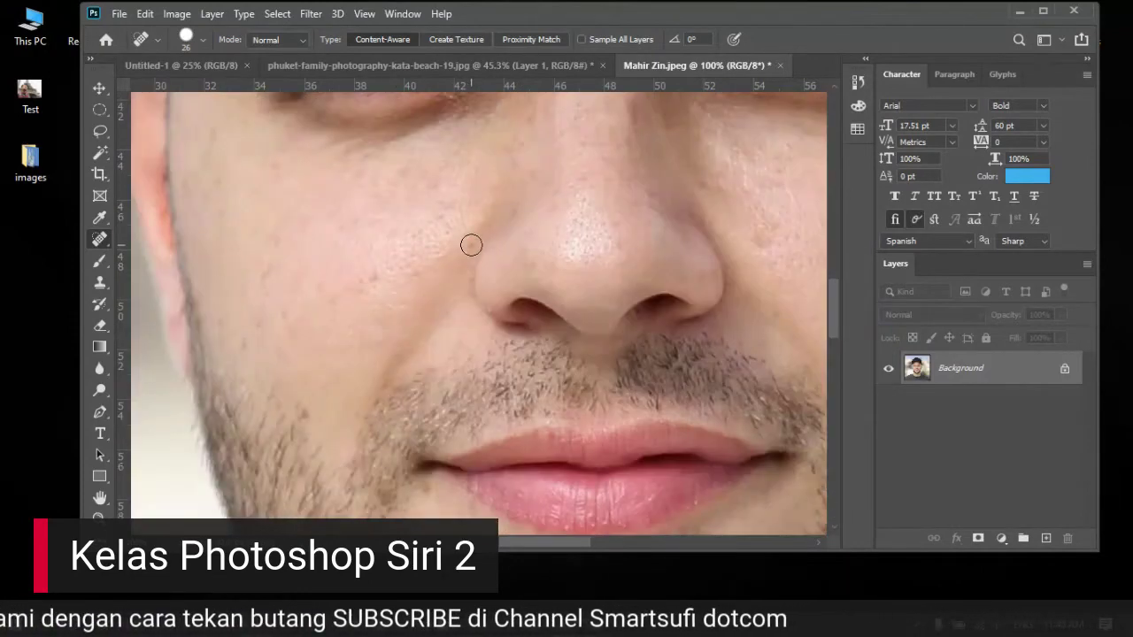
{"action": "left_click", "coordinate": [471, 244]}
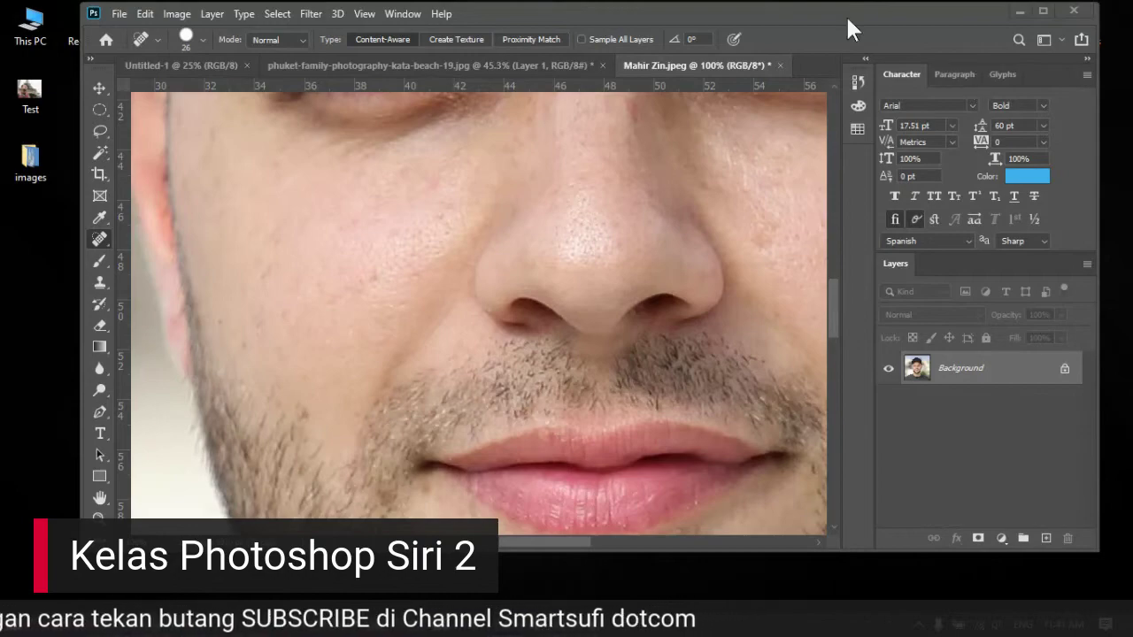
{"action": "left_click_drag", "start_coordinate": [845, 14], "coordinate": [860, 167]}
{"action": "double_click", "coordinate": [154, 31]}
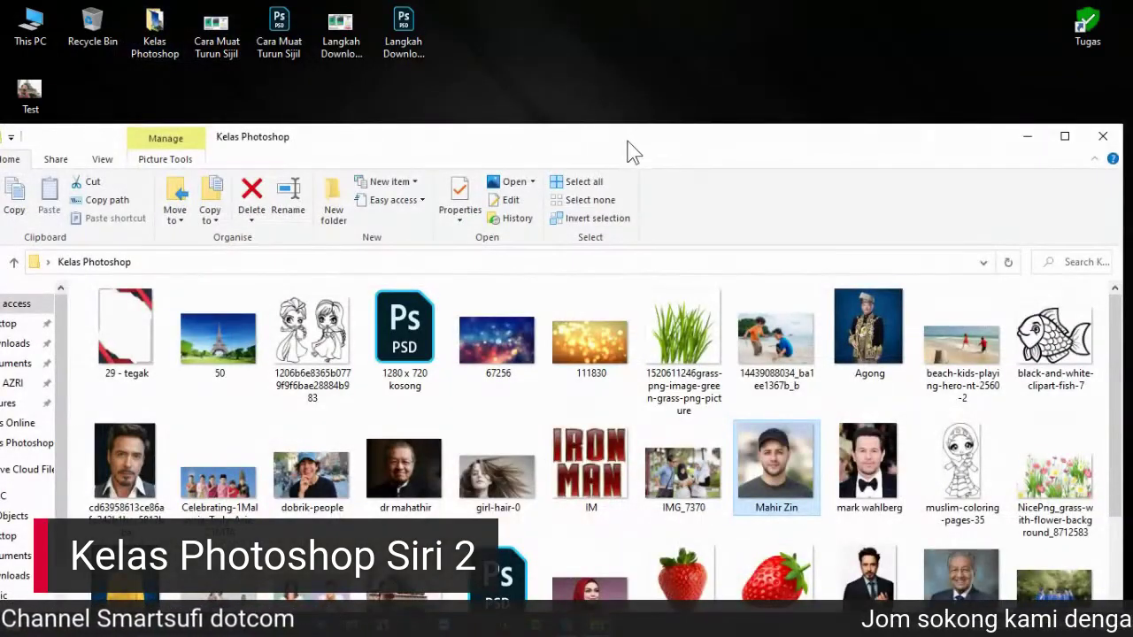
{"action": "left_click_drag", "start_coordinate": [627, 144], "coordinate": [788, 74]}
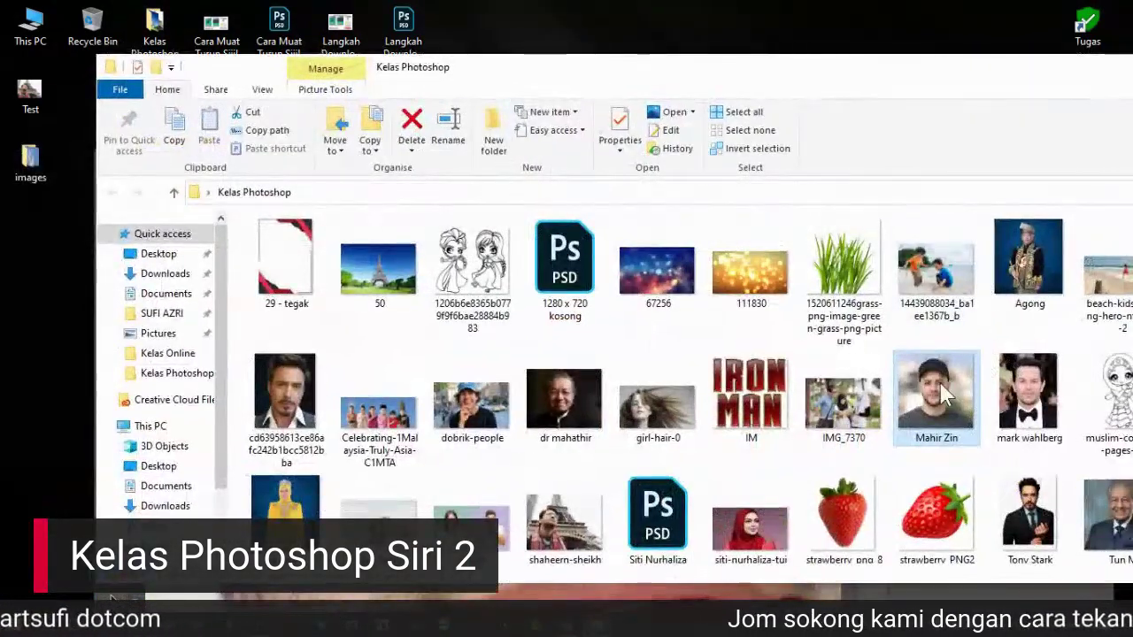
{"action": "left_click", "coordinate": [112, 599]}
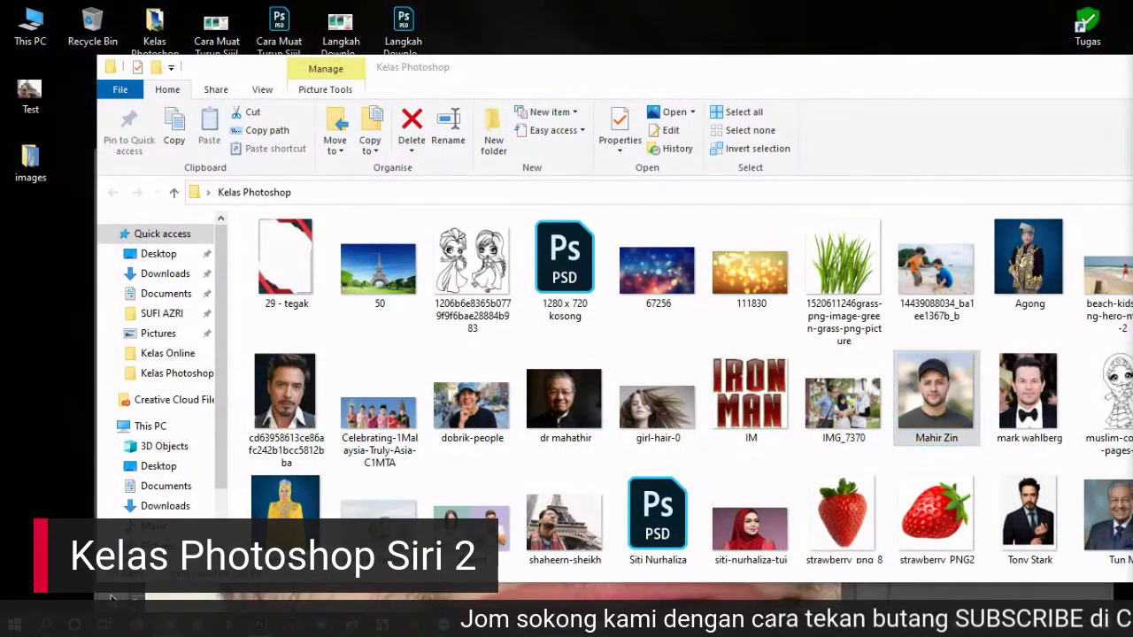
{"action": "left_click", "coordinate": [112, 599]}
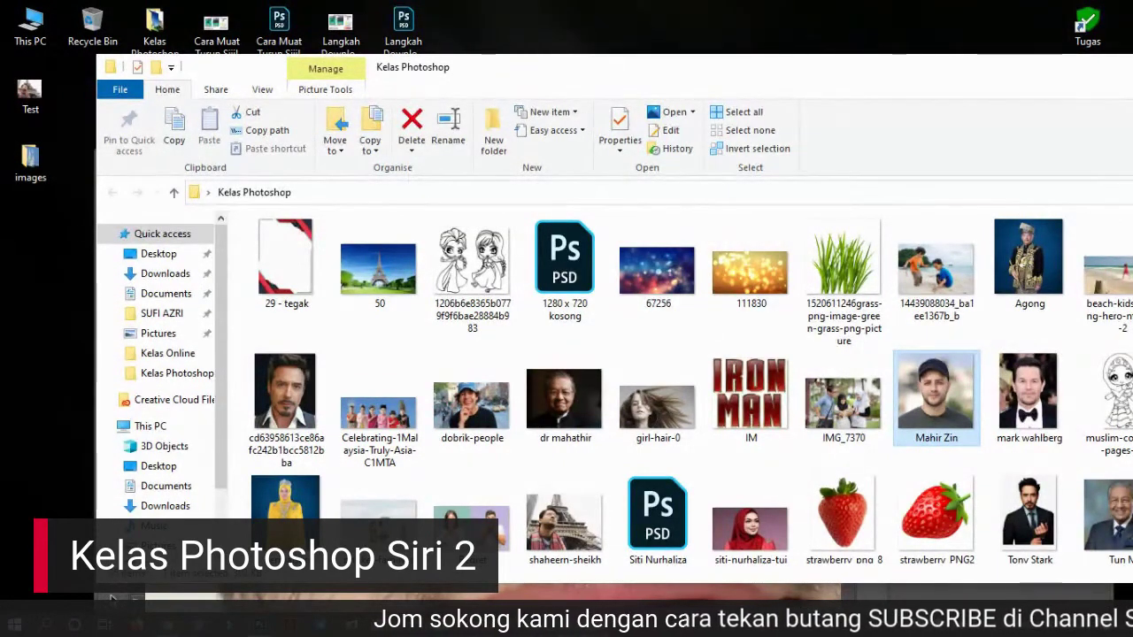
{"action": "left_click_drag", "start_coordinate": [927, 86], "coordinate": [829, 83]}
{"action": "left_click", "coordinate": [903, 62]}
{"action": "left_click_drag", "start_coordinate": [832, 168], "coordinate": [792, 46]}
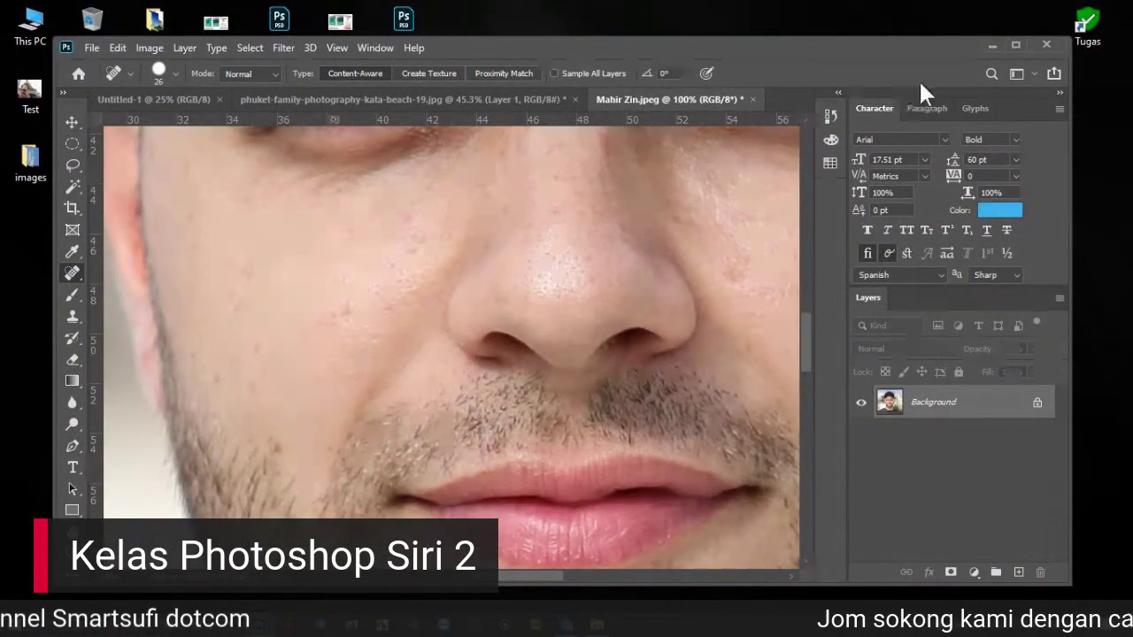
Step: Maximize Photoshop and heal the chin spots plus a cheek blemish
{"action": "left_click", "coordinate": [1015, 44]}
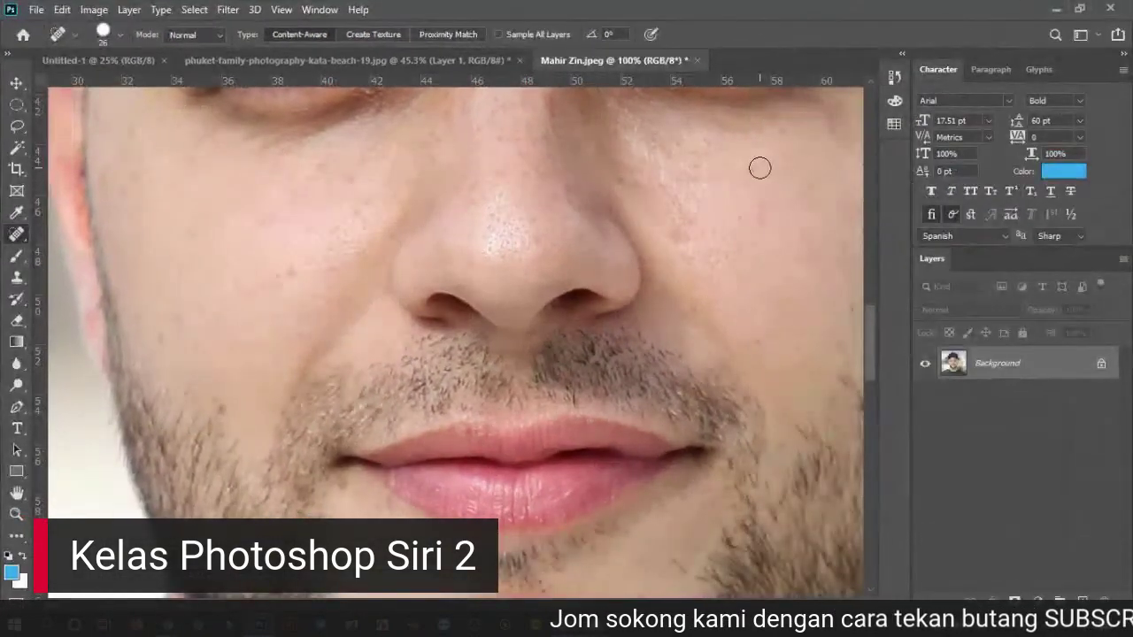
{"action": "scroll", "coordinate": [761, 215], "scroll_direction": "down", "scroll_amount": 5}
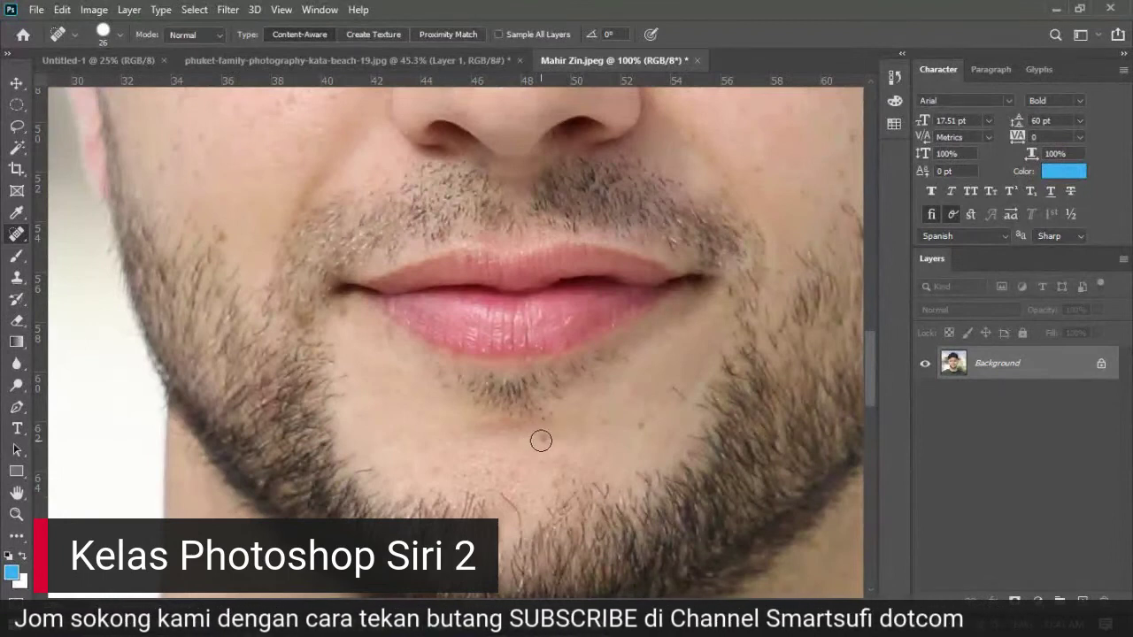
{"action": "left_click", "coordinate": [644, 424]}
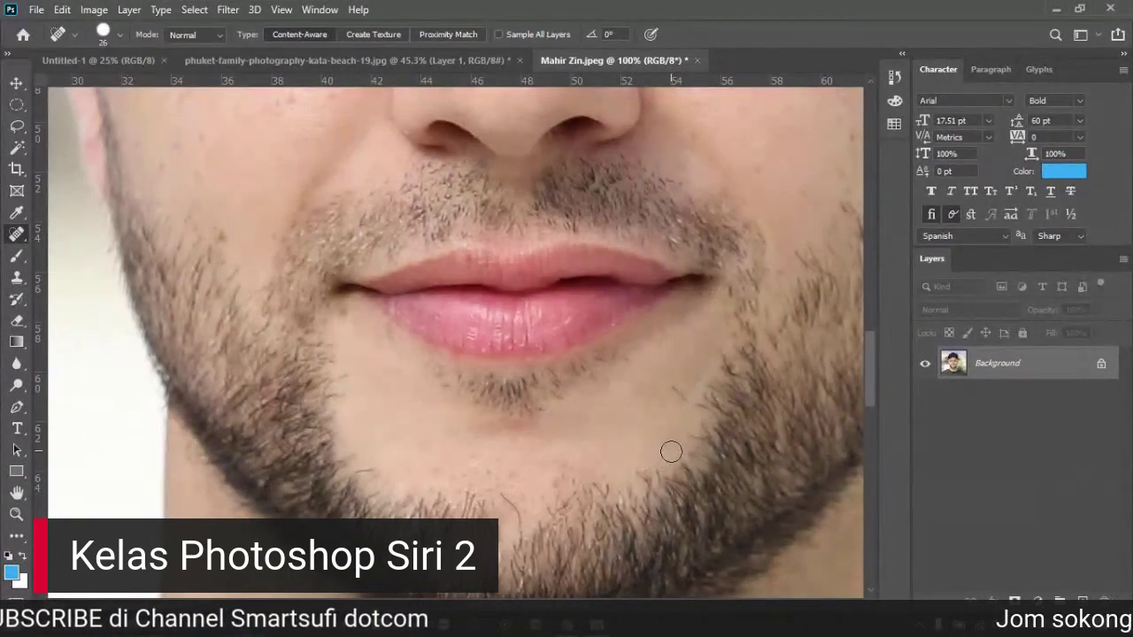
{"action": "left_click", "coordinate": [225, 235]}
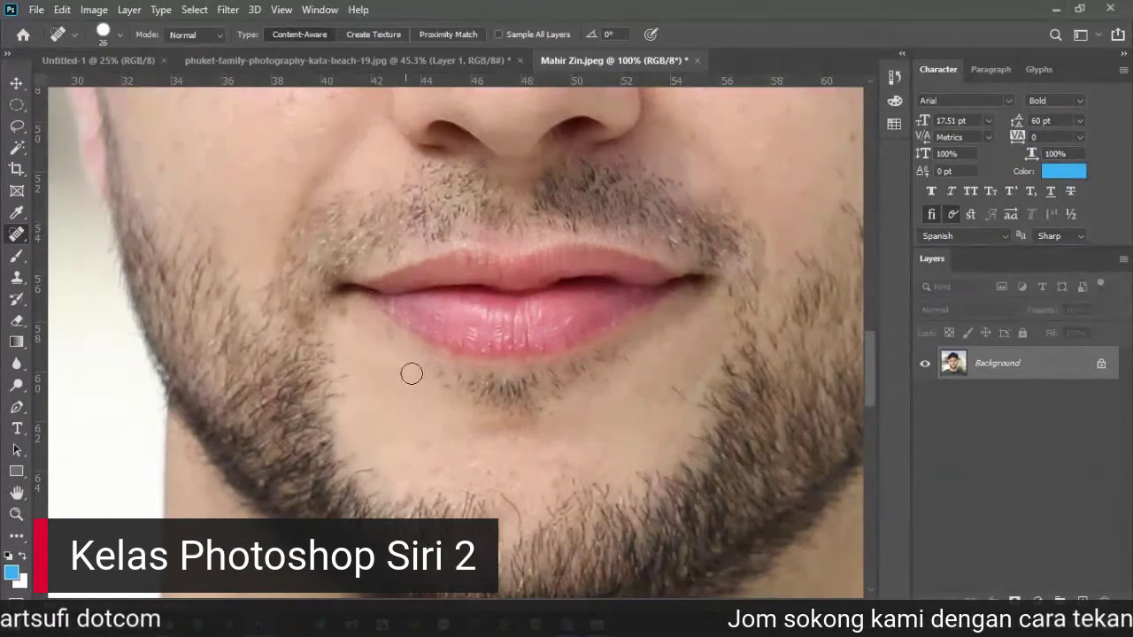
{"action": "scroll", "coordinate": [699, 333], "scroll_direction": "down", "scroll_amount": 5}
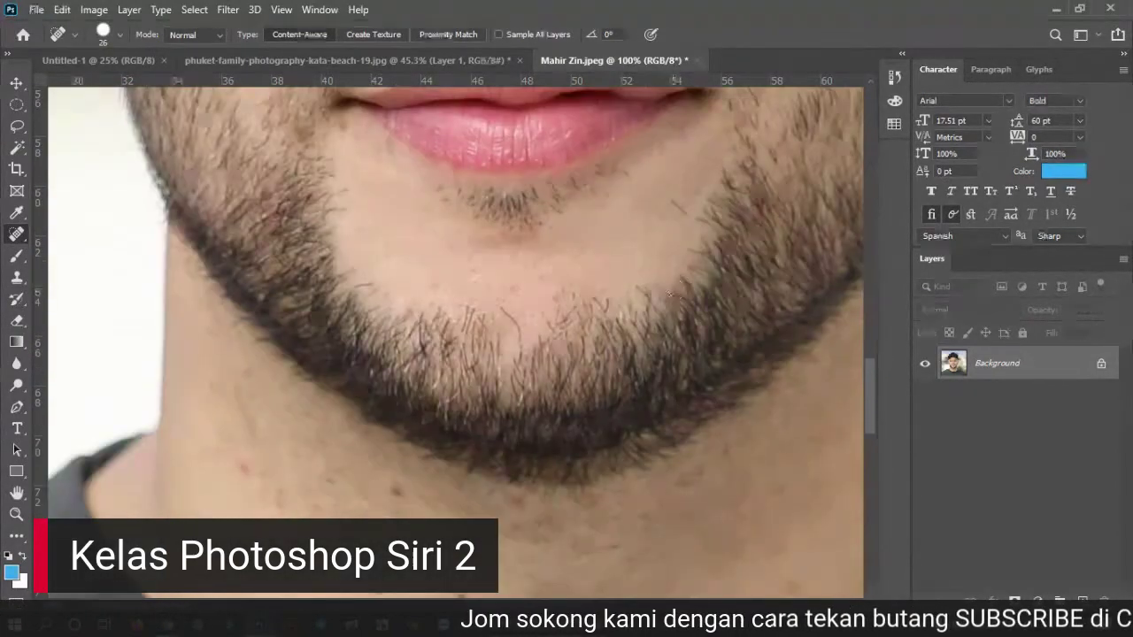
{"action": "left_click", "coordinate": [394, 490]}
{"action": "scroll", "coordinate": [390, 490], "scroll_direction": "down", "scroll_amount": 2}
{"action": "left_click", "coordinate": [440, 501]}
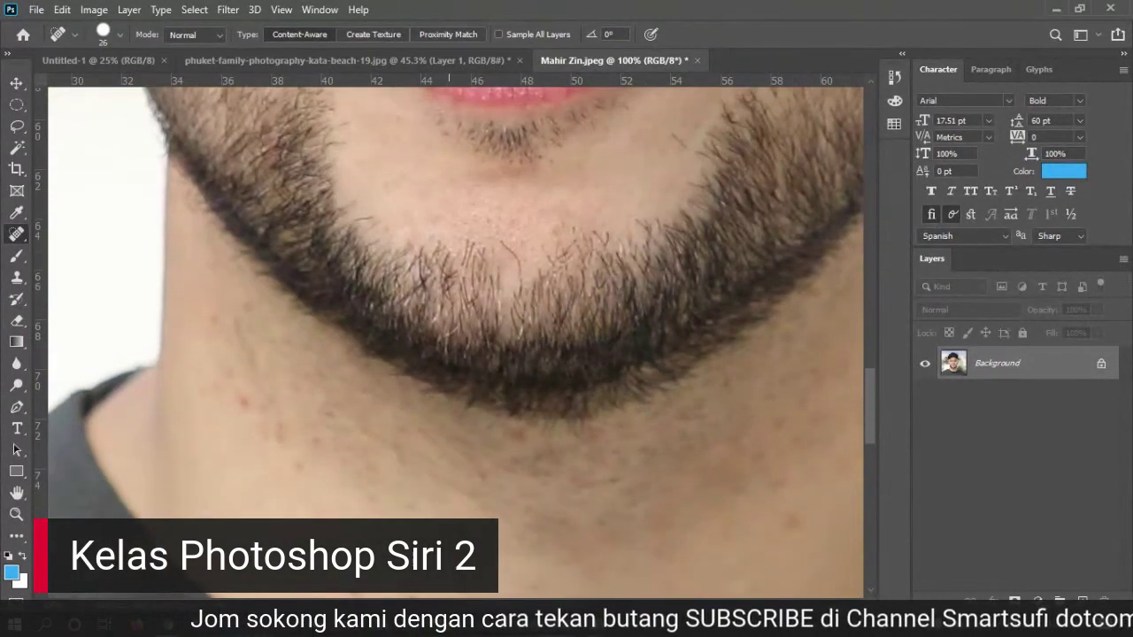
Step: Heal the small dark and red spots on the left, lower and right sides of the neck
{"action": "scroll", "coordinate": [417, 499], "scroll_direction": "down", "scroll_amount": 2}
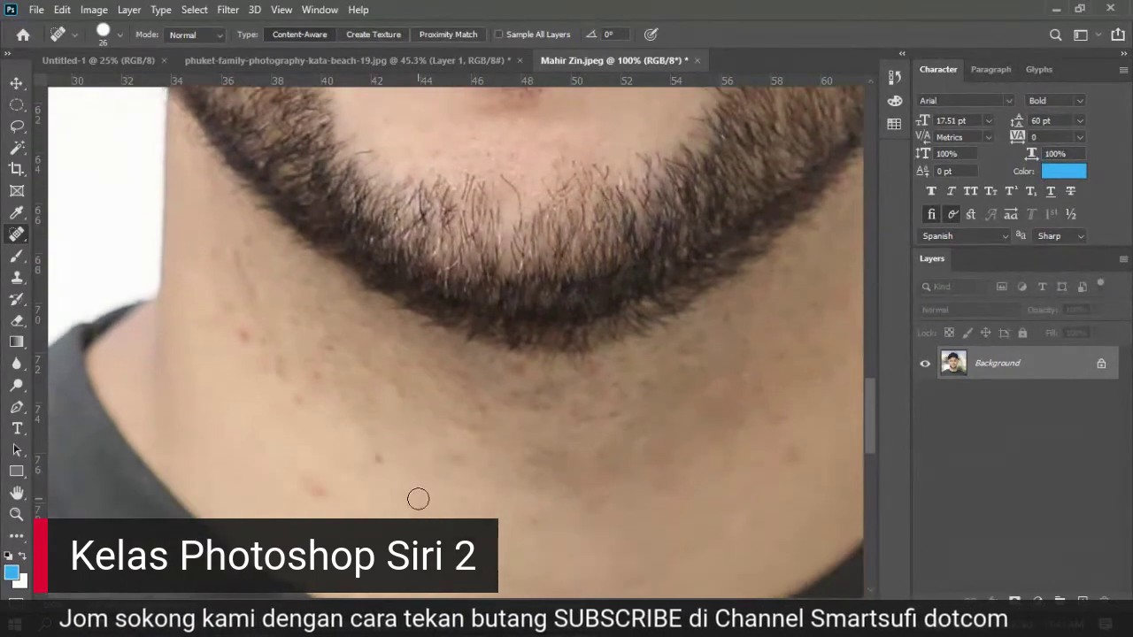
{"action": "left_click", "coordinate": [379, 459]}
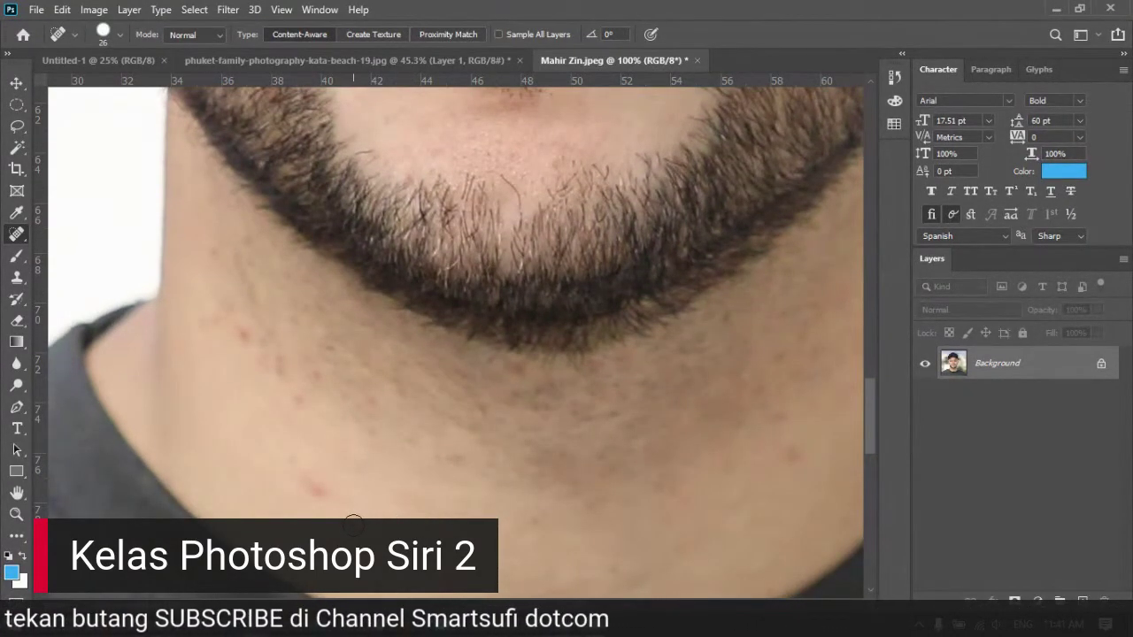
{"action": "left_click", "coordinate": [316, 490]}
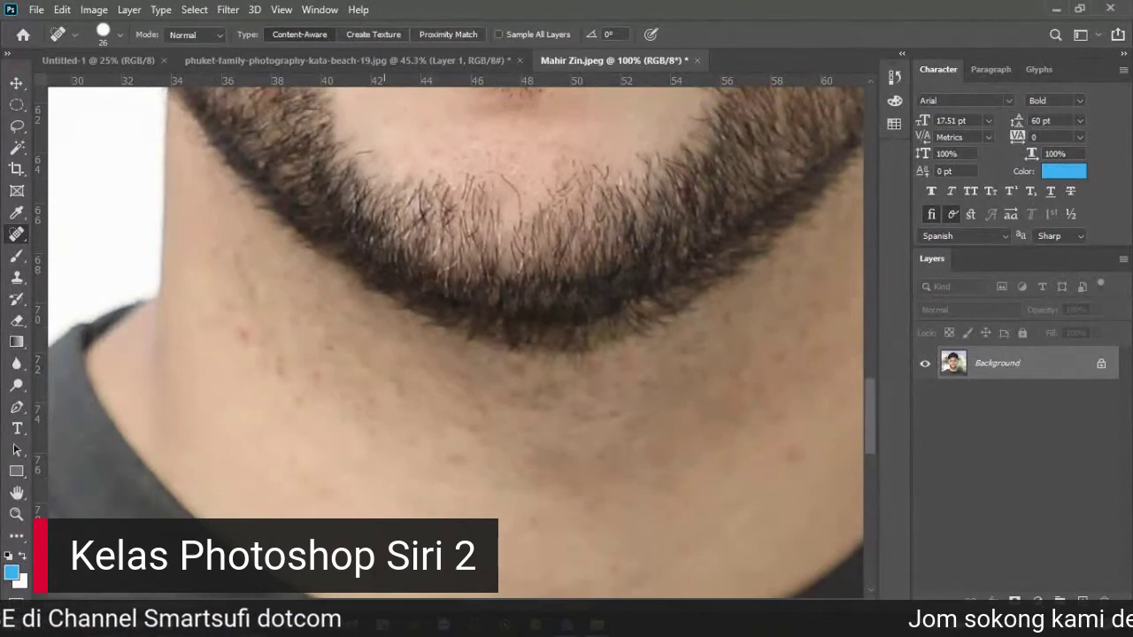
{"action": "left_click", "coordinate": [790, 457]}
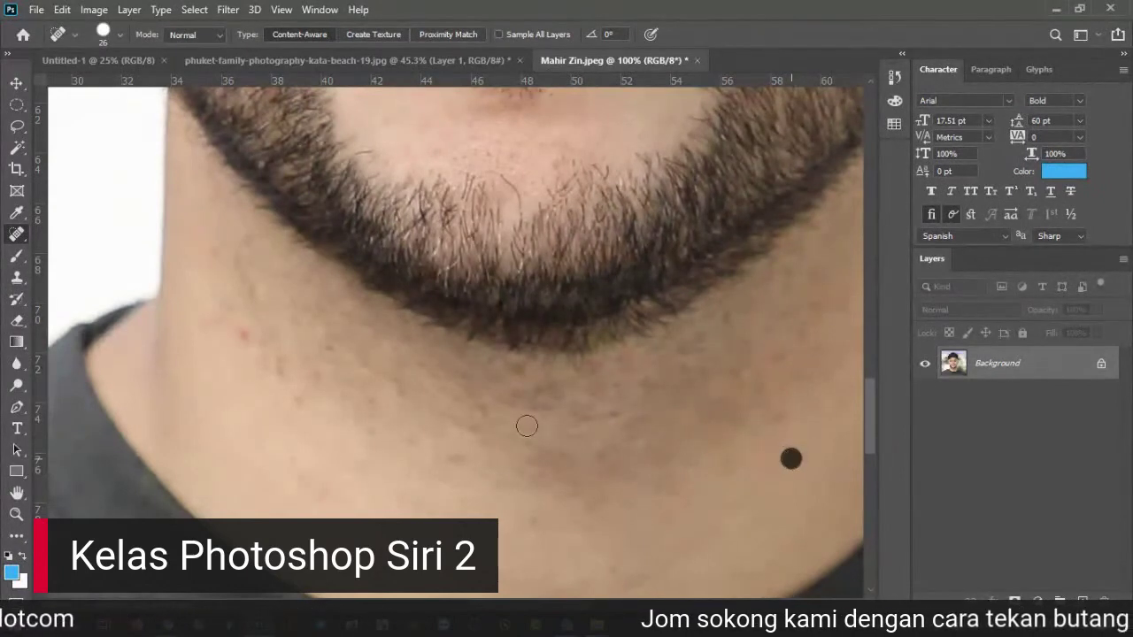
{"action": "left_click", "coordinate": [242, 337]}
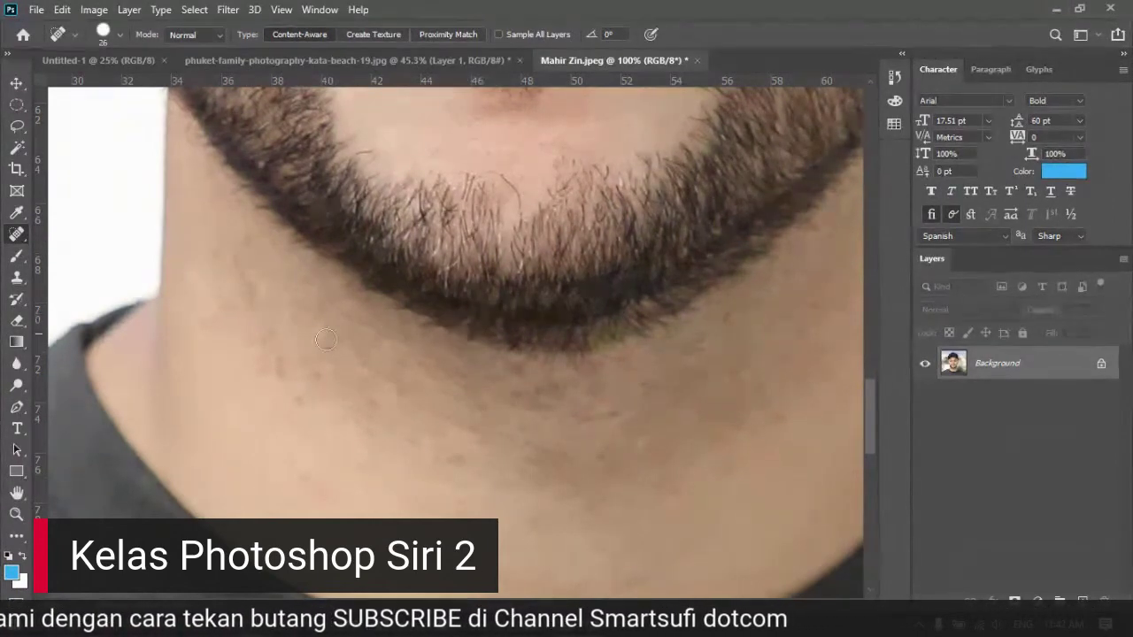
{"action": "left_click", "coordinate": [280, 370]}
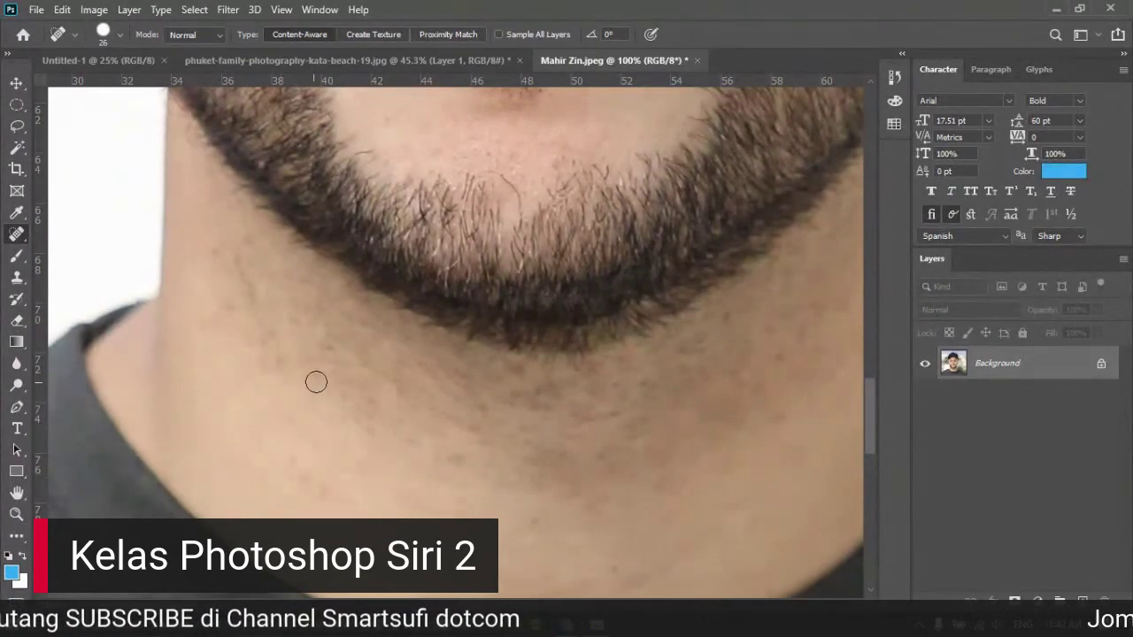
{"action": "left_click", "coordinate": [318, 378]}
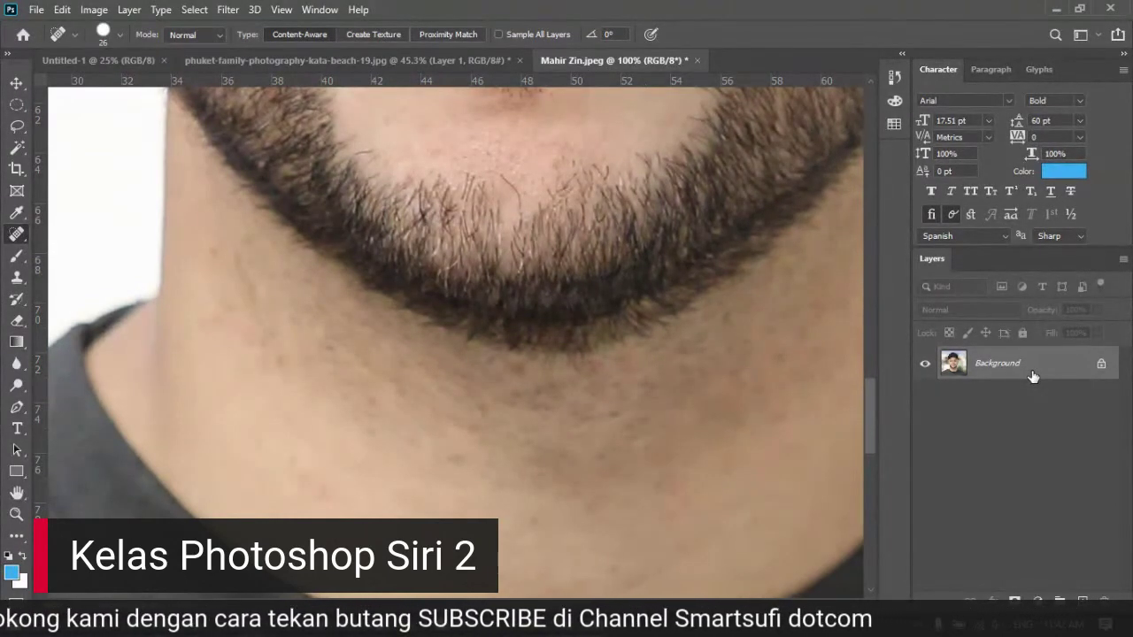
Step: Fit the photo on screen and duplicate the Background into Layer 1 with Ctrl+J
{"action": "key", "text": "z"}
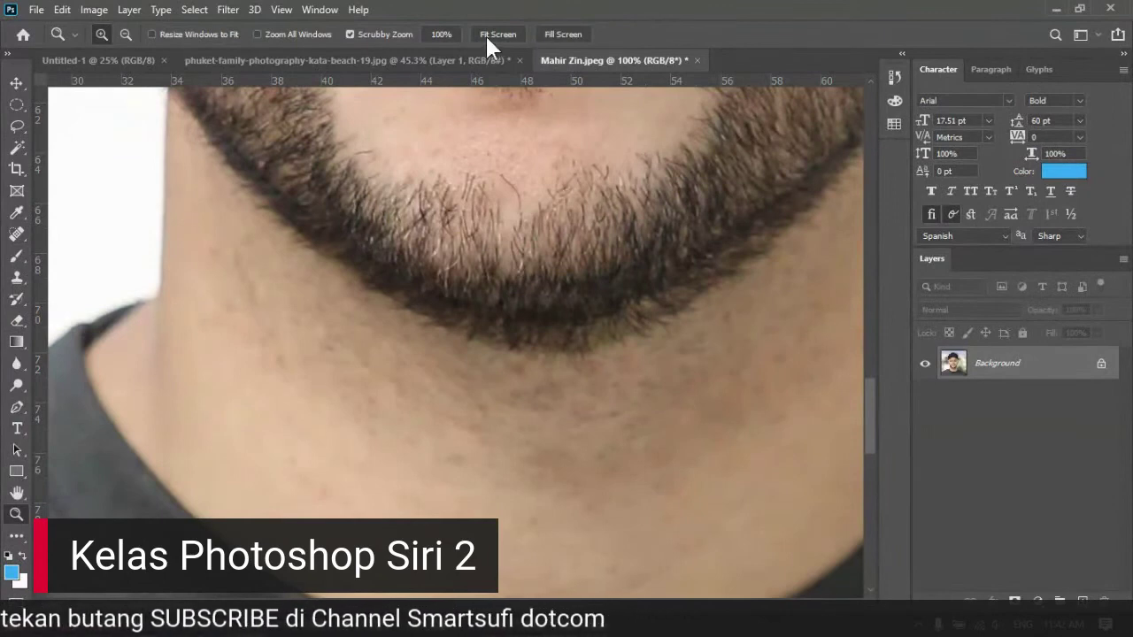
{"action": "left_click", "coordinate": [497, 35]}
{"action": "left_click", "coordinate": [23, 80]}
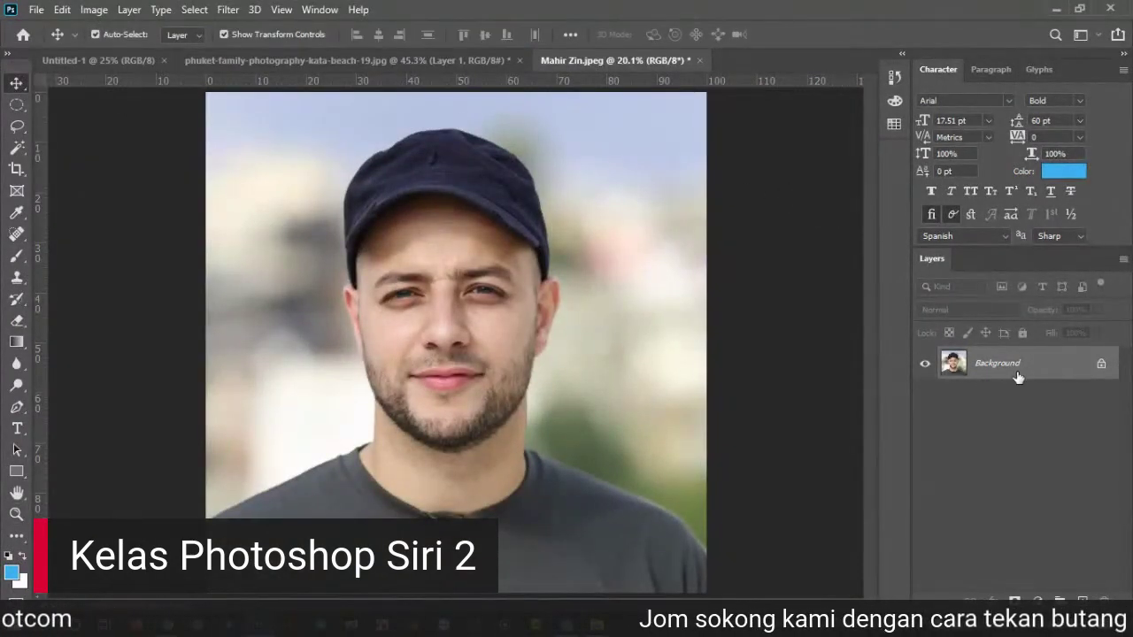
{"action": "key", "text": "ctrl+j"}
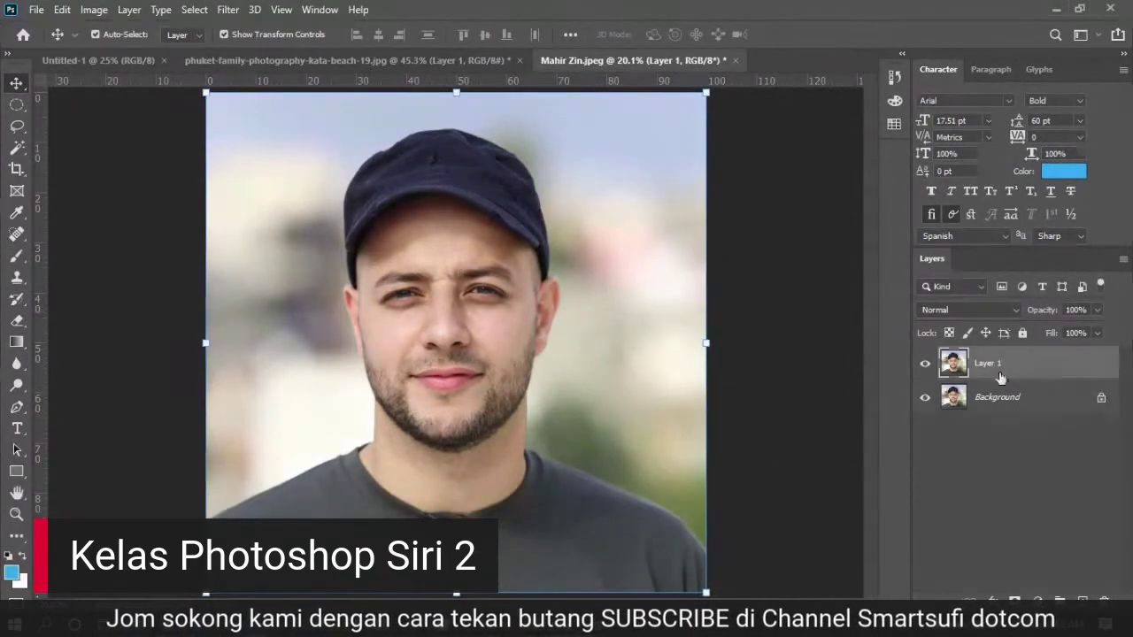
Step: Check Layer 1's options and toggle Layer 1 and Background visibility to compare
{"action": "right_click", "coordinate": [996, 379]}
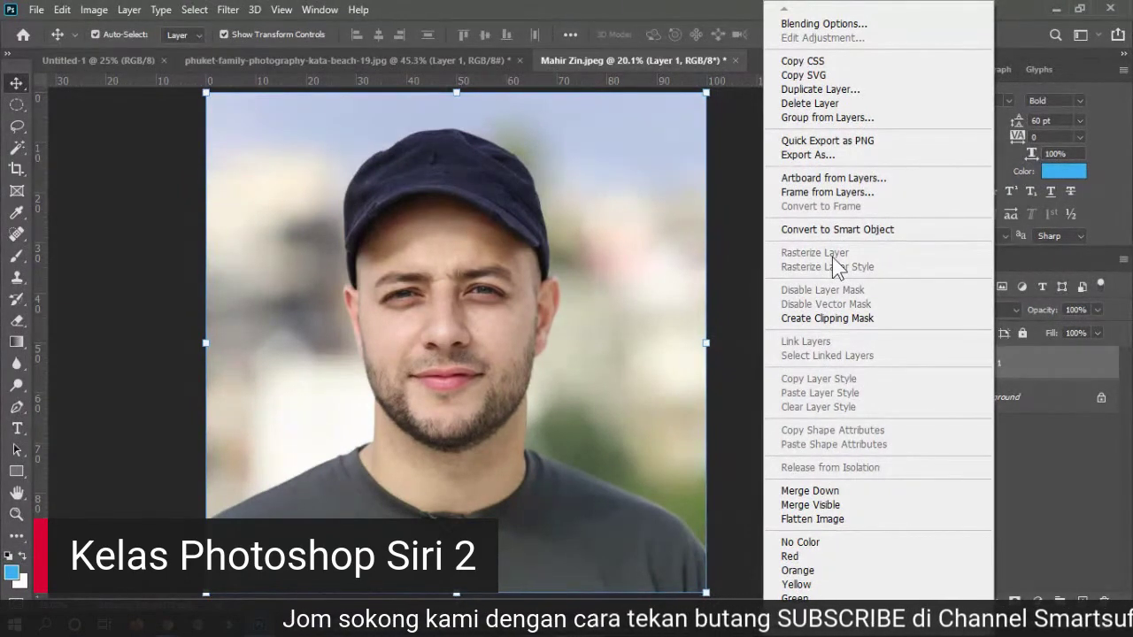
{"action": "left_click", "coordinate": [1031, 367]}
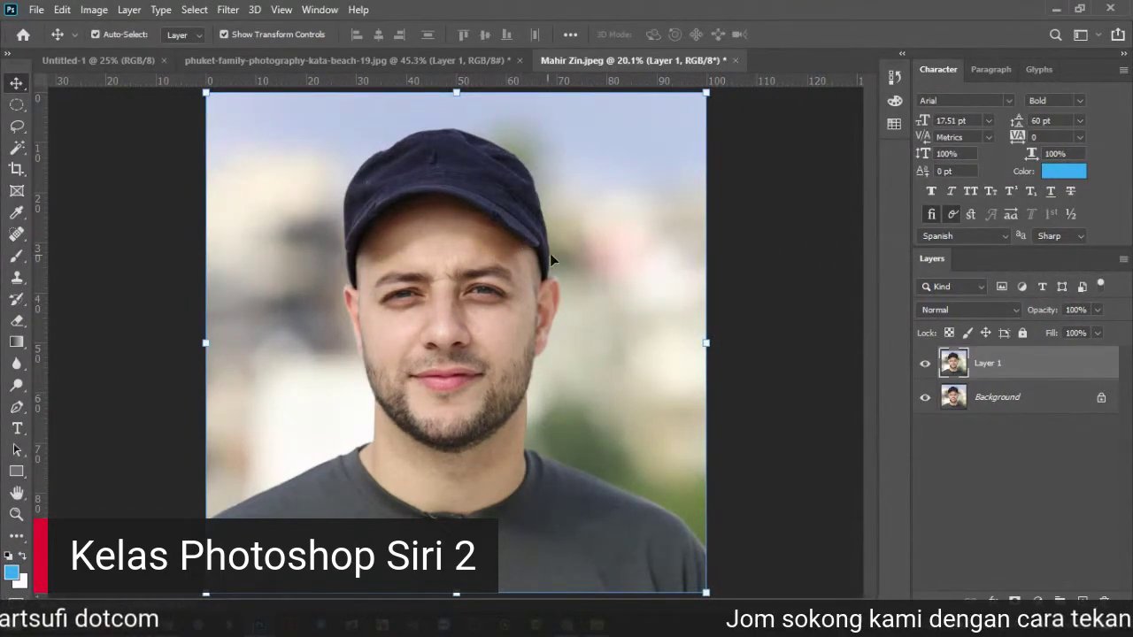
{"action": "left_click", "coordinate": [925, 363]}
{"action": "left_click", "coordinate": [925, 364]}
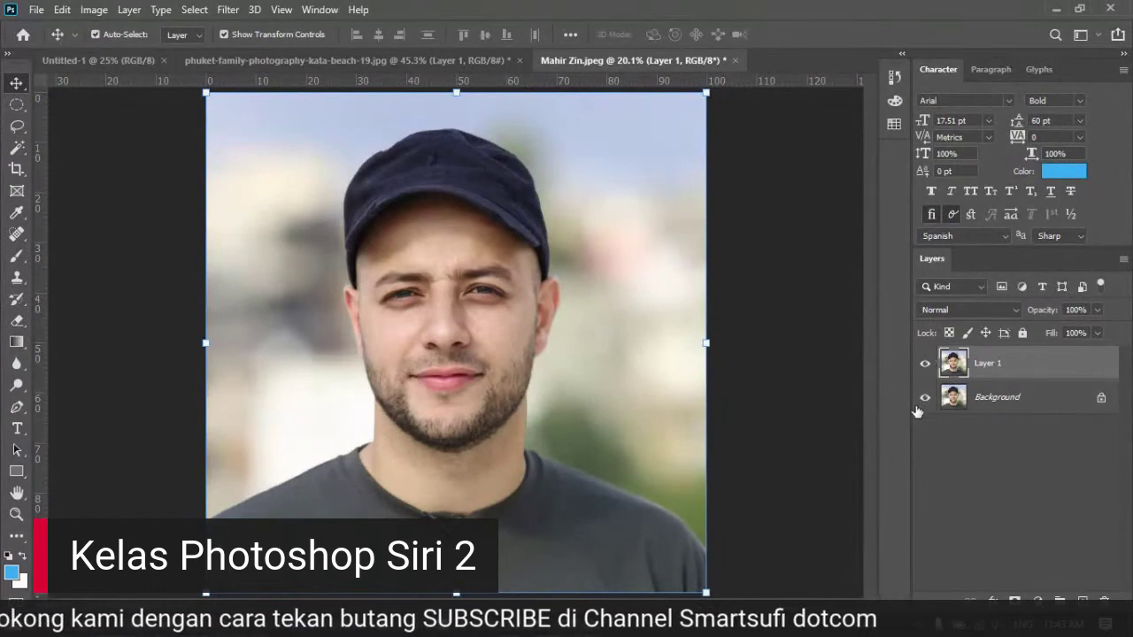
{"action": "left_click", "coordinate": [927, 397]}
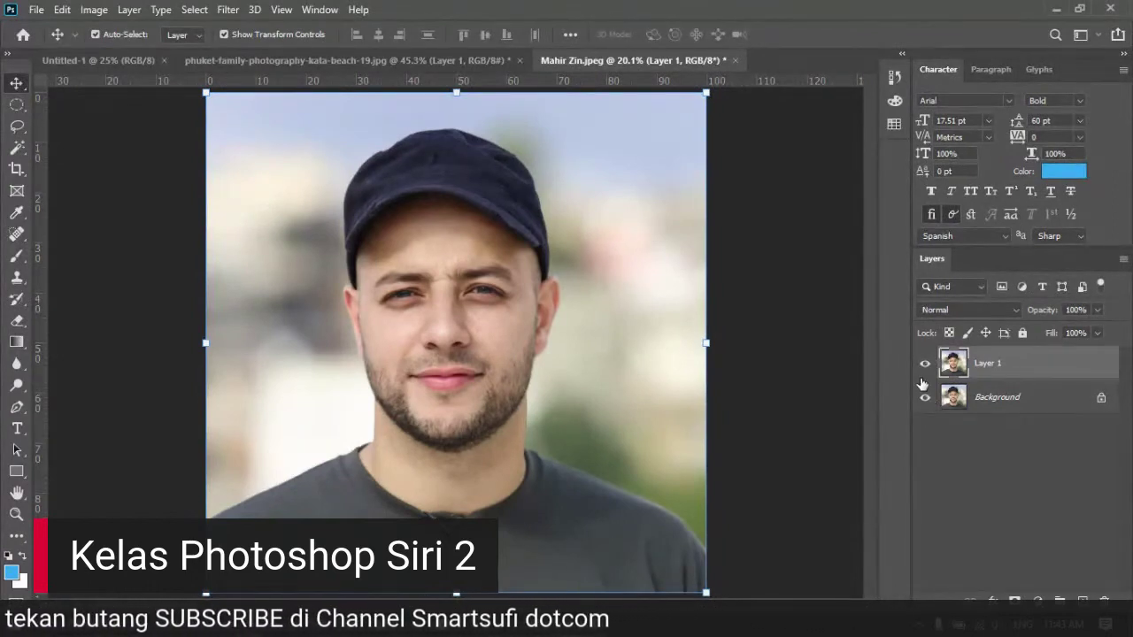
{"action": "key", "text": "ctrl+z"}
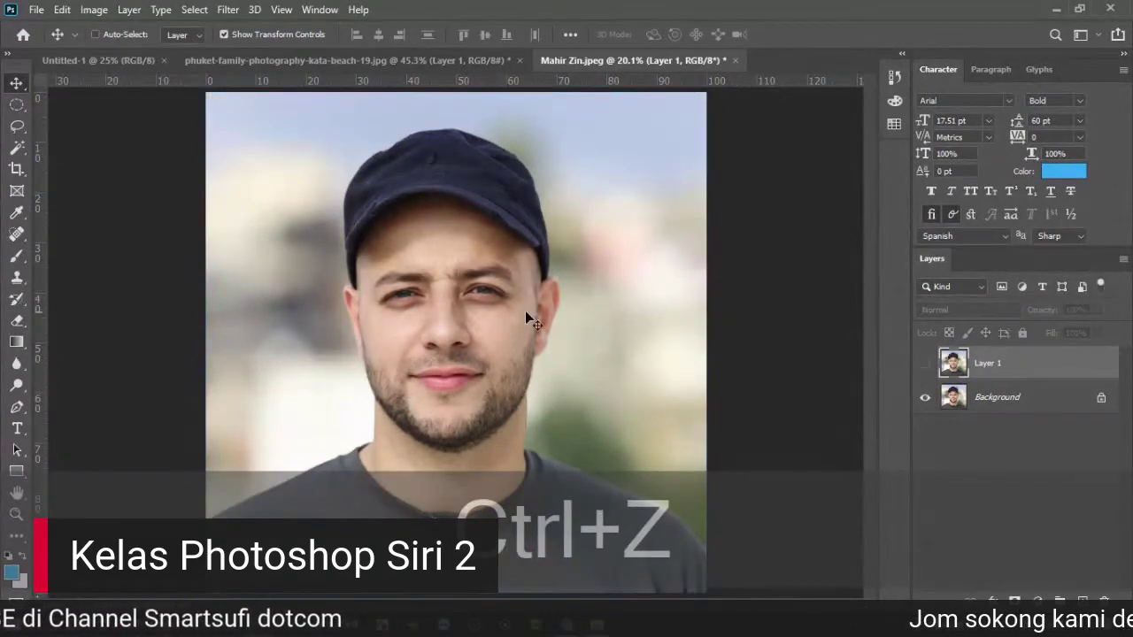
Step: Zoom in on the face and undo back past the layer duplication
{"action": "key", "text": "z"}
{"action": "left_click", "coordinate": [430, 291]}
{"action": "left_click", "coordinate": [431, 291]}
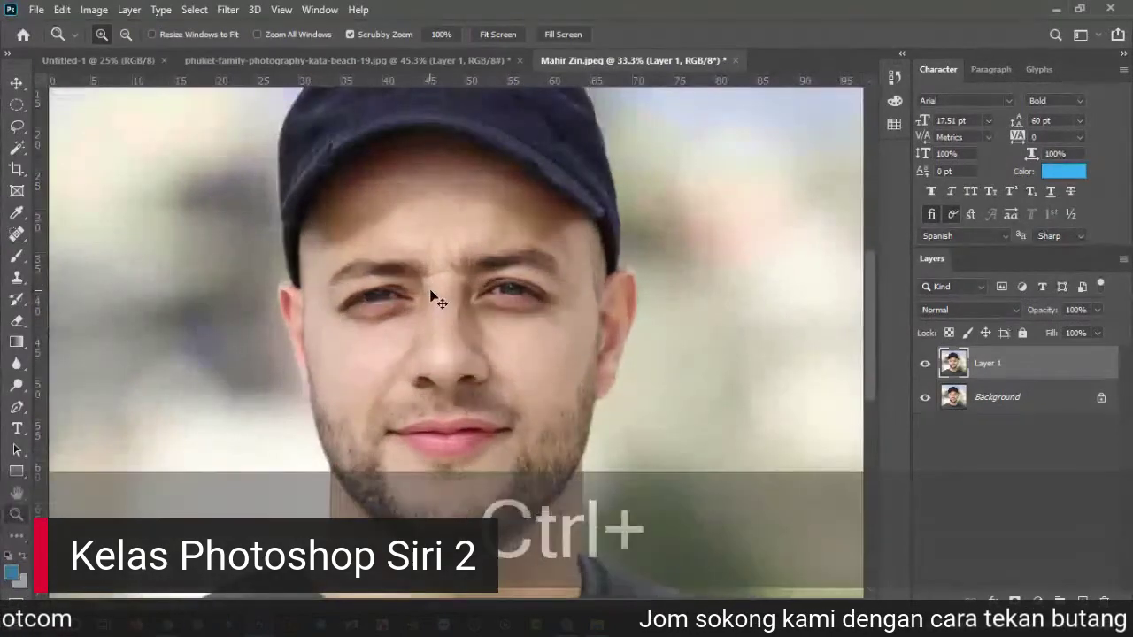
{"action": "key", "text": "ctrl+z"}
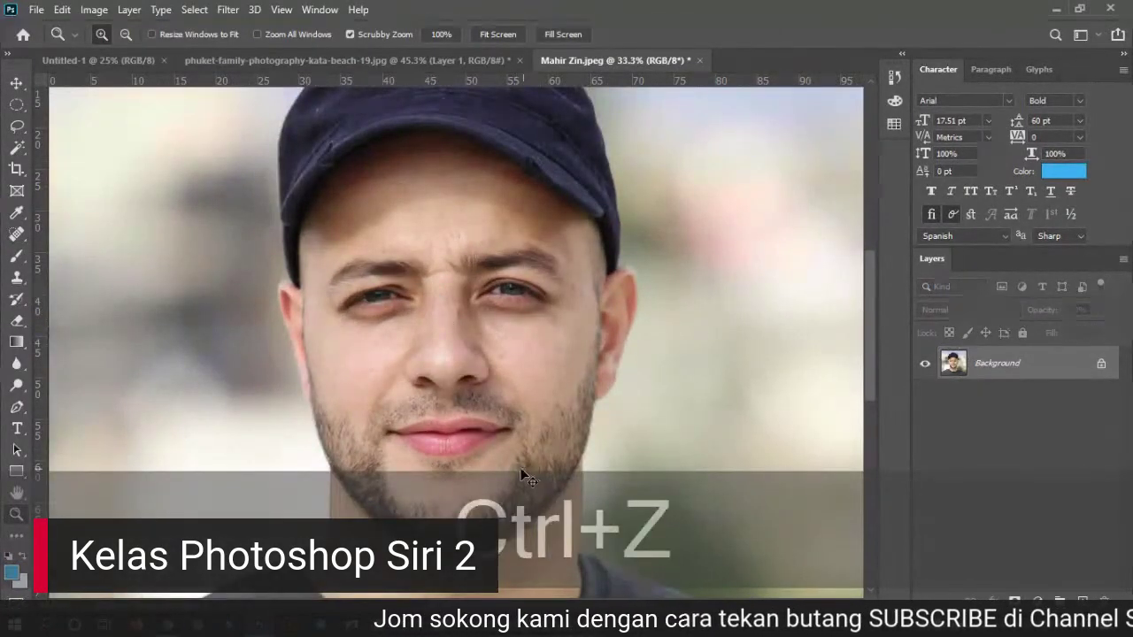
{"action": "key", "text": "ctrl+z"}
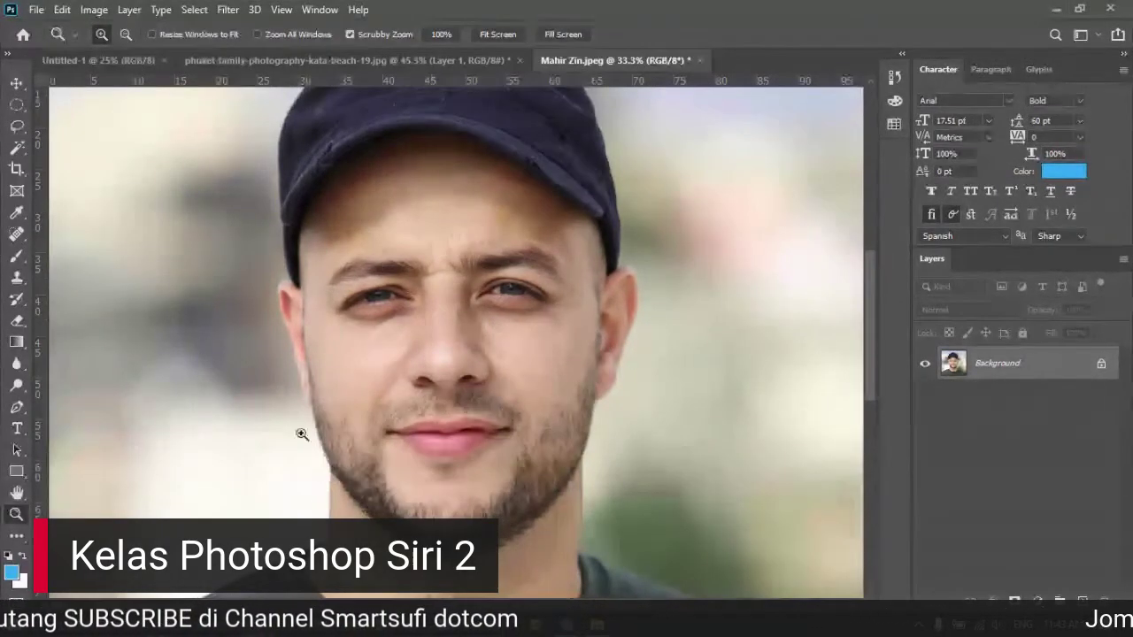
{"action": "scroll", "coordinate": [298, 434], "scroll_direction": "down", "scroll_amount": 2}
{"action": "key", "text": "ctrl+z"}
{"action": "key", "text": "ctrl+z"}
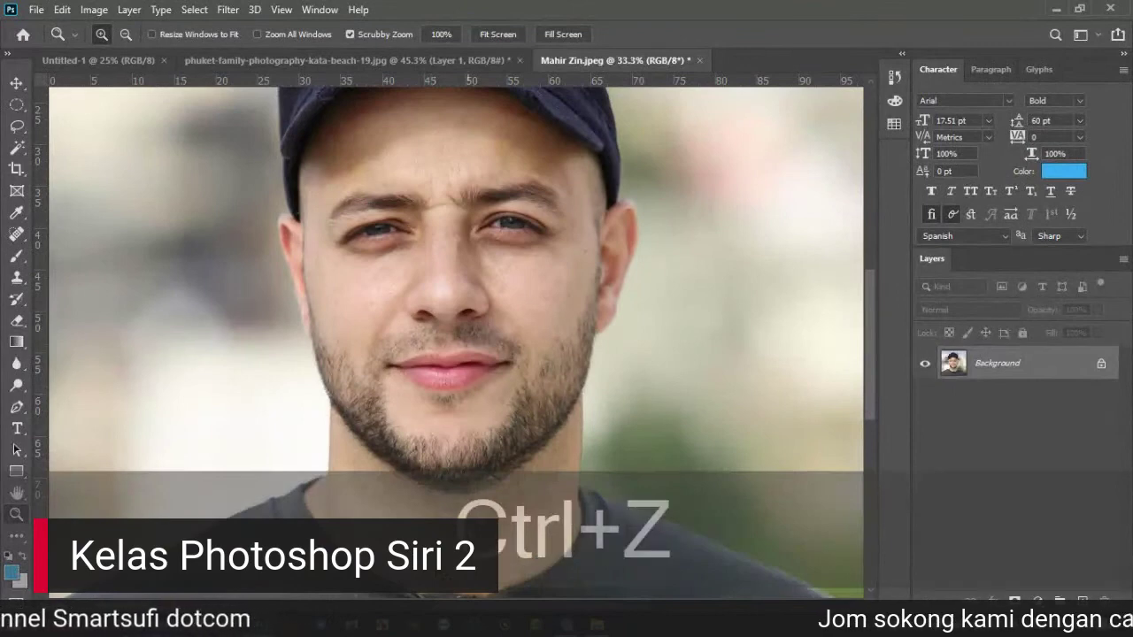
{"action": "scroll", "coordinate": [855, 369], "scroll_direction": "down", "scroll_amount": 1}
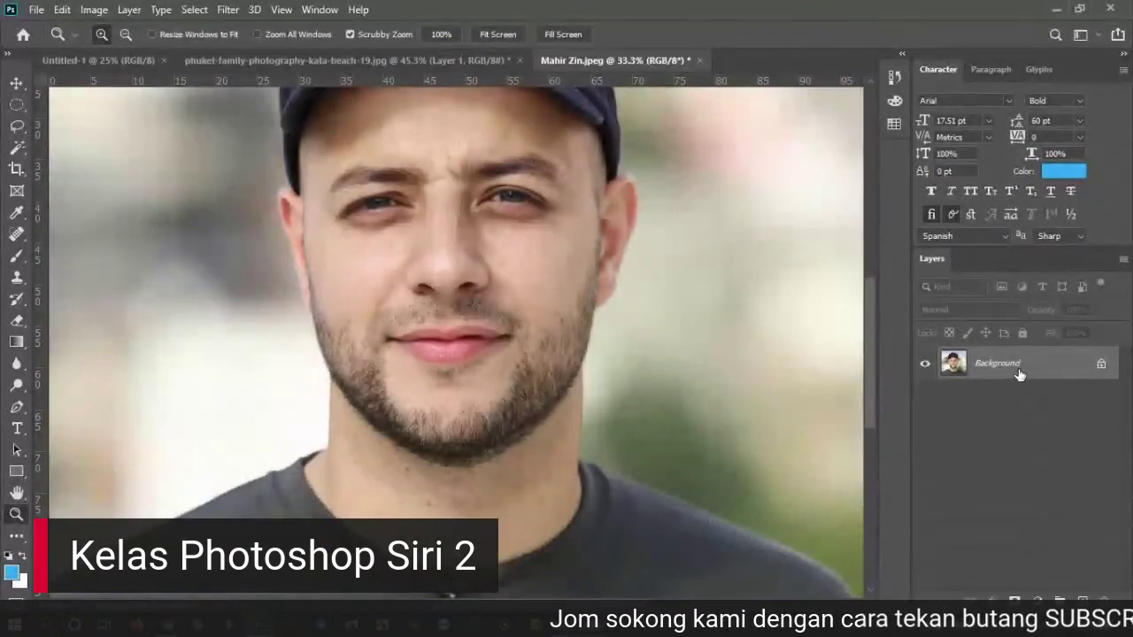
Step: Copy the portrait onto a fresh Layer 1 and hide the Background layer
{"action": "key", "text": "ctrl"}
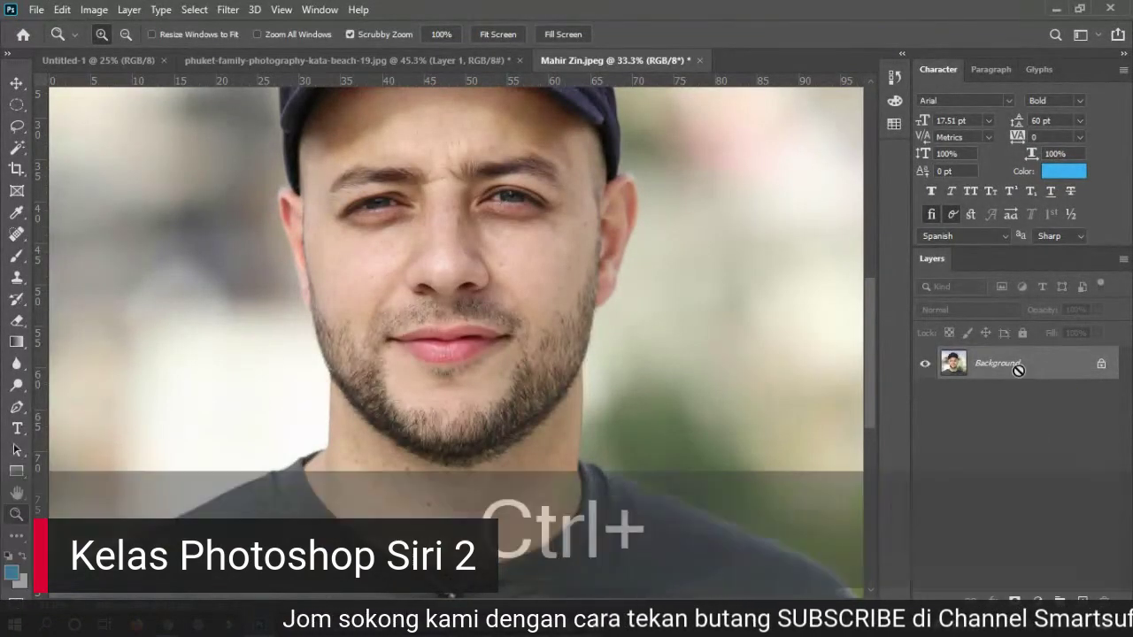
{"action": "key", "text": "ctrl+j"}
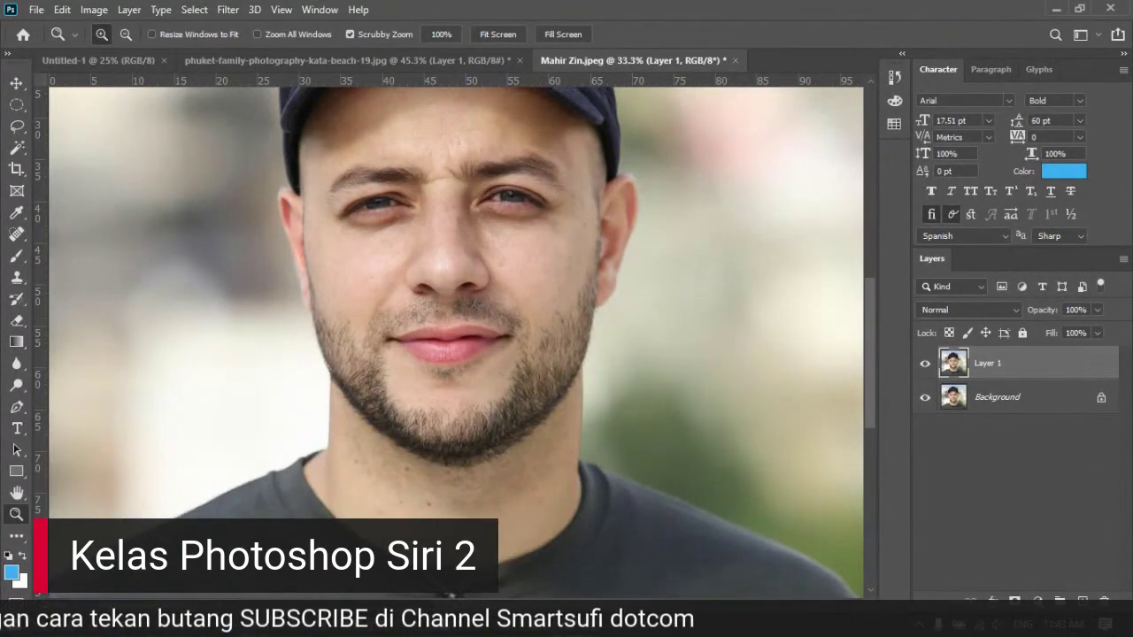
{"action": "left_click", "coordinate": [925, 397]}
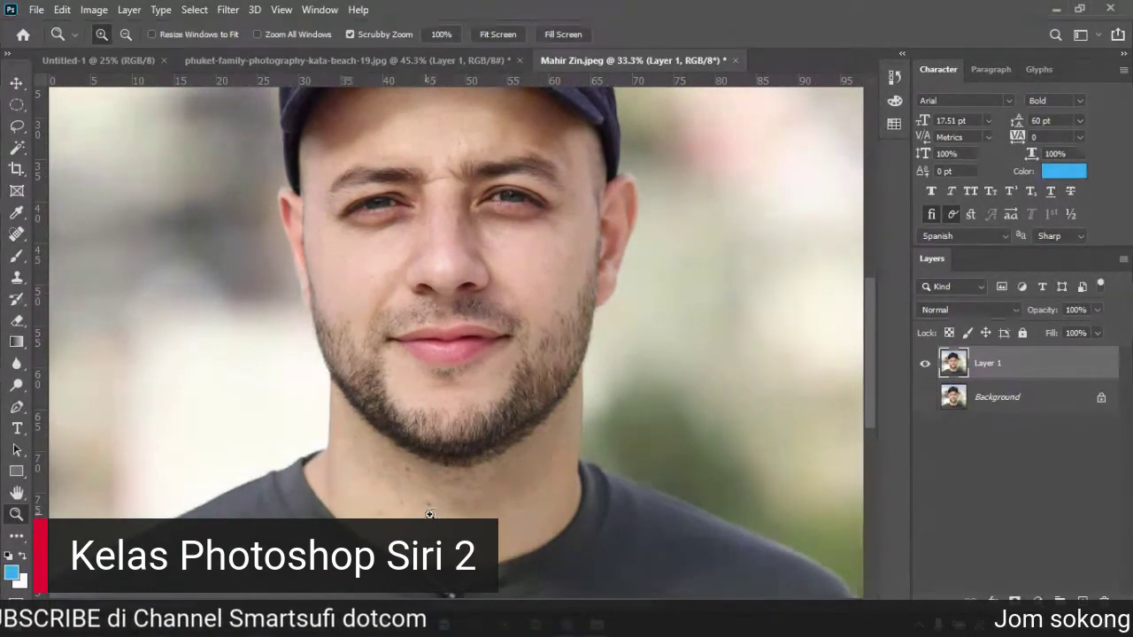
{"action": "left_click", "coordinate": [16, 233]}
Step: Spot-heal a blemish on the man's neck in the portrait
{"action": "left_click", "coordinate": [78, 232]}
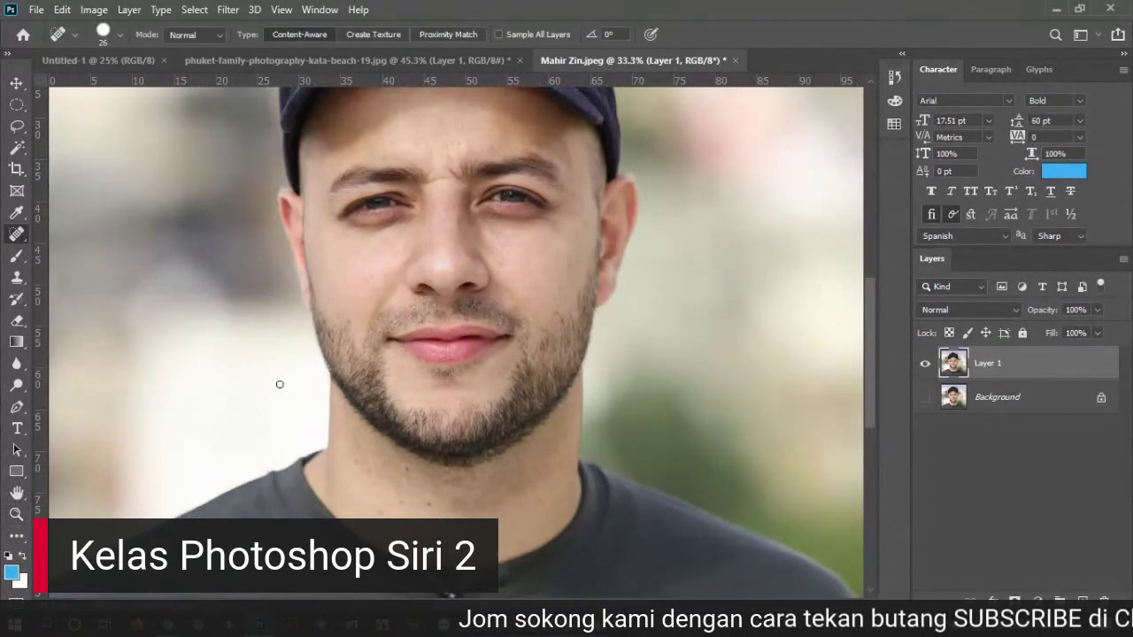
{"action": "left_click", "coordinate": [429, 503]}
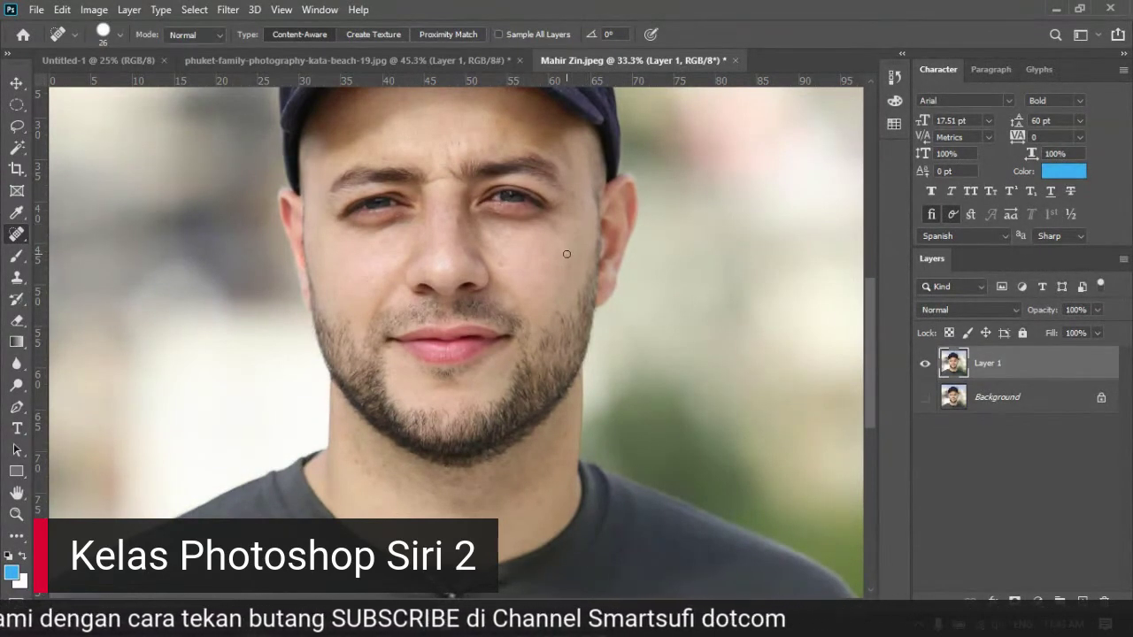
{"action": "scroll", "coordinate": [566, 257], "scroll_direction": "up", "scroll_amount": 2}
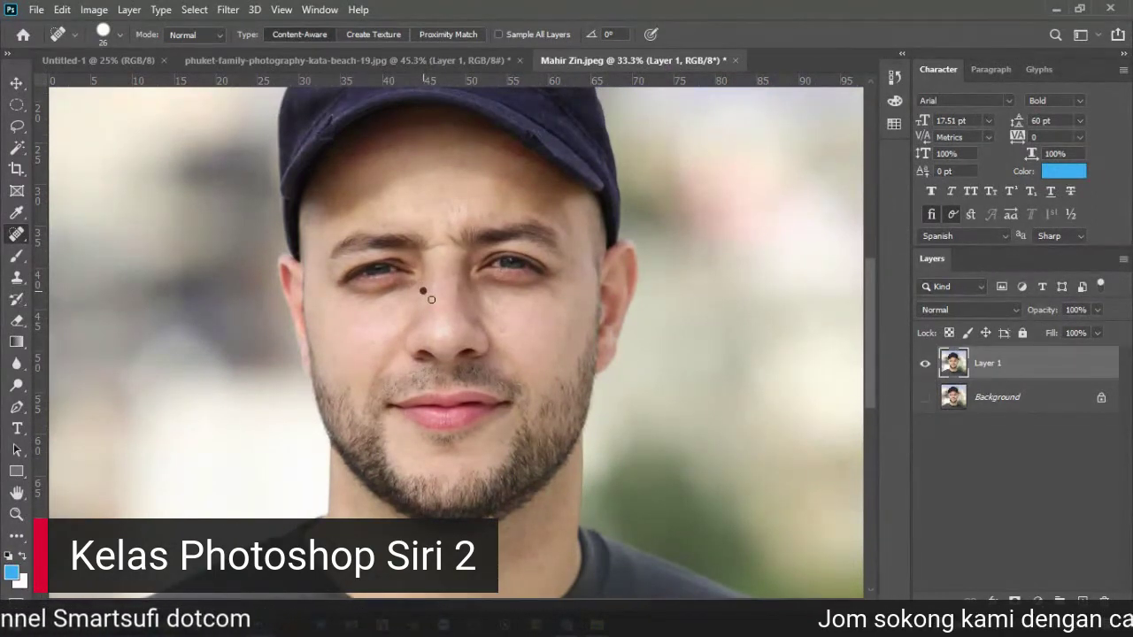
{"action": "scroll", "coordinate": [822, 418], "scroll_direction": "down", "scroll_amount": 1}
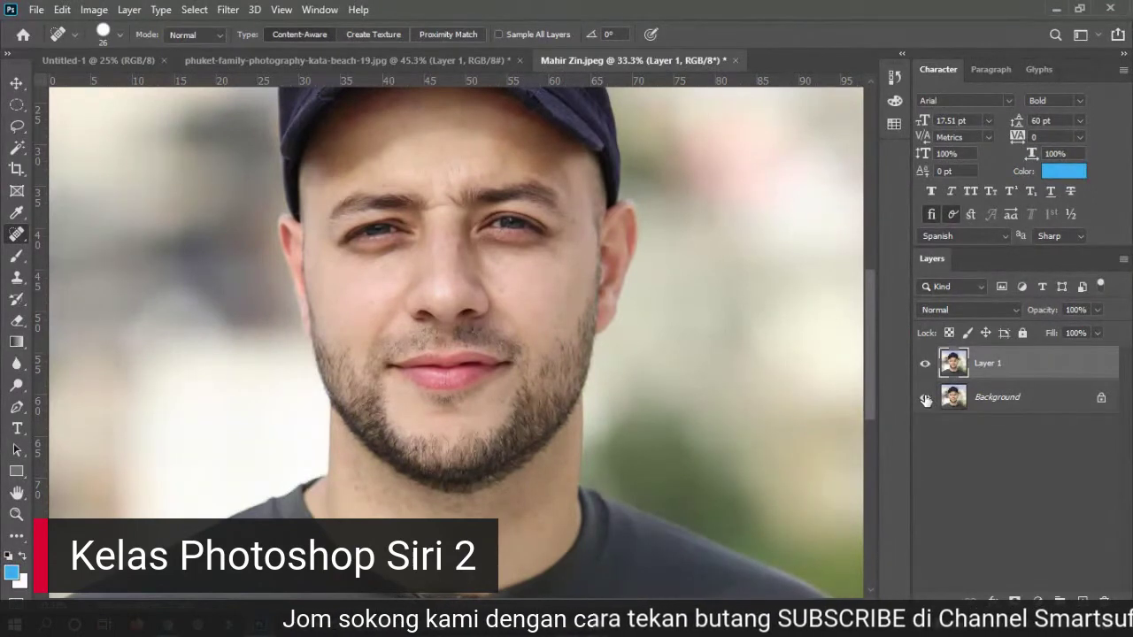
Step: Toggle Layer 1's visibility to compare the healed skin with the original
{"action": "left_click", "coordinate": [924, 364]}
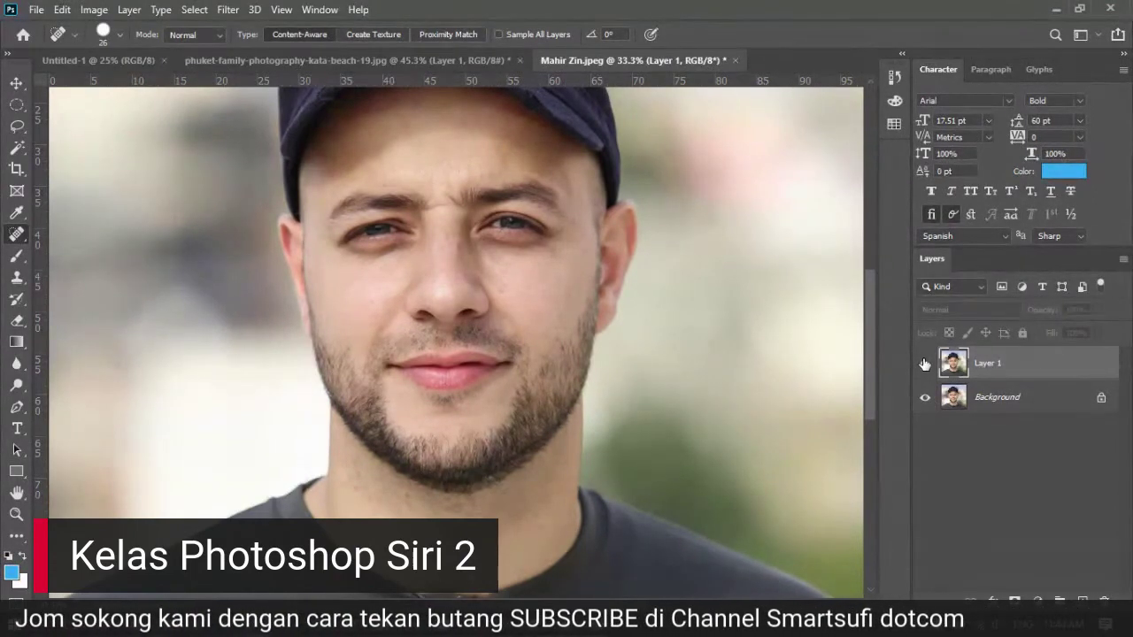
{"action": "left_click", "coordinate": [924, 364]}
{"action": "left_click", "coordinate": [924, 364]}
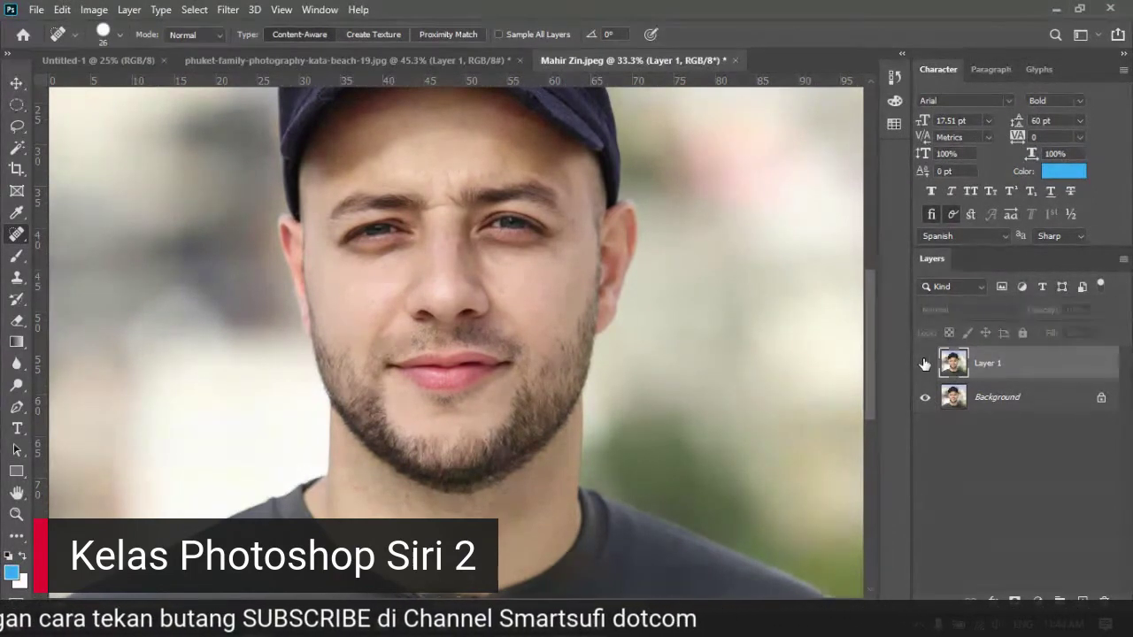
{"action": "left_click", "coordinate": [924, 364]}
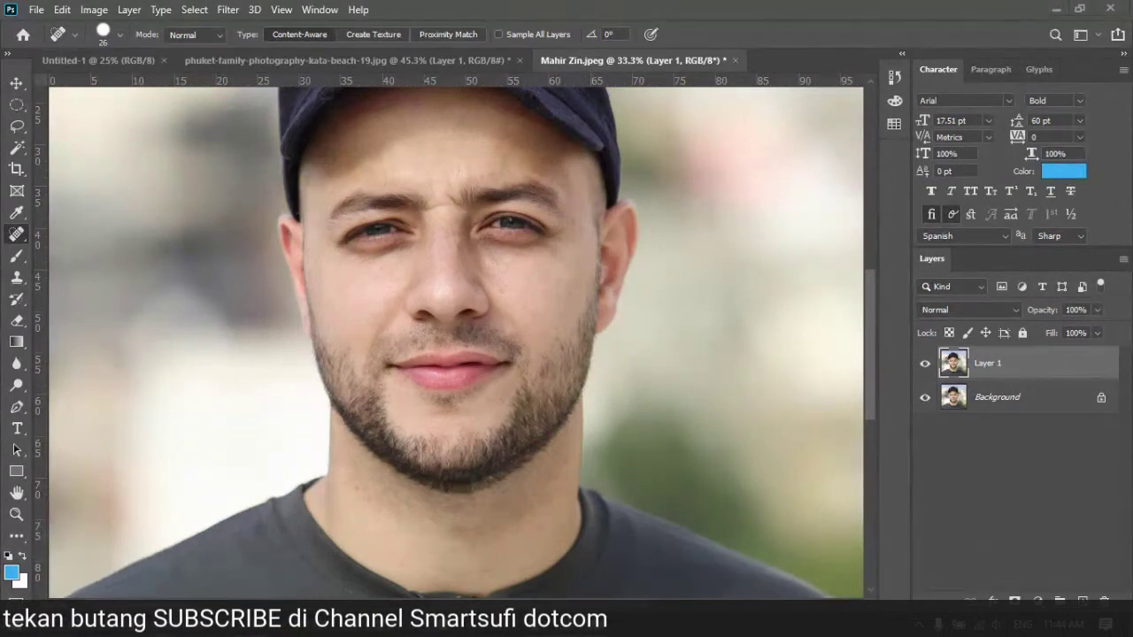
{"action": "left_click", "coordinate": [925, 364]}
{"action": "left_click", "coordinate": [925, 364]}
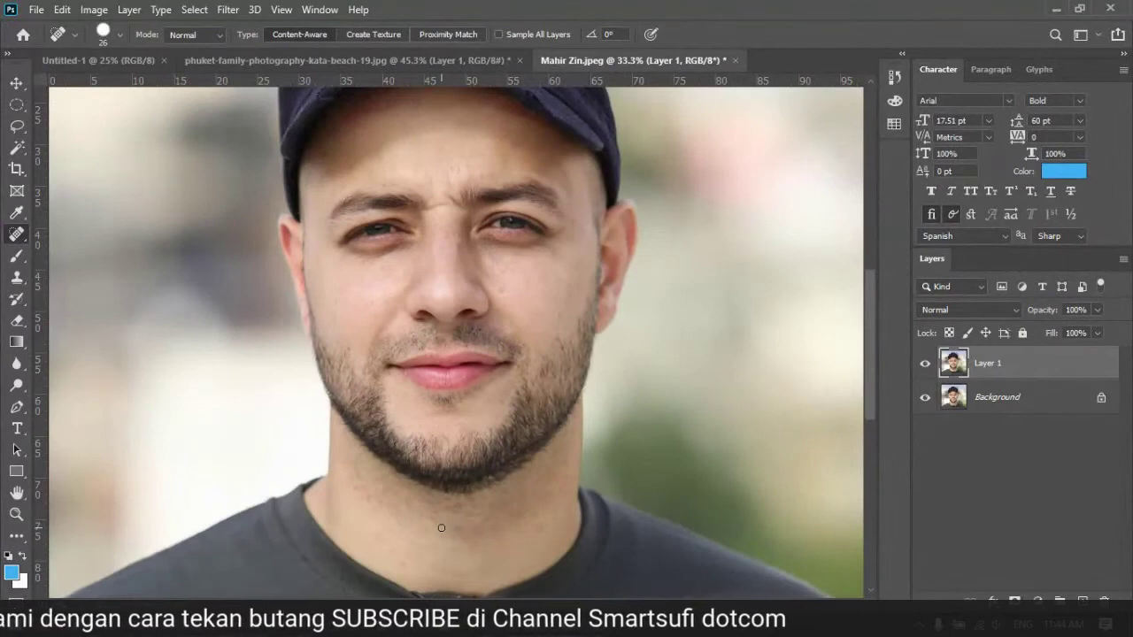
Step: Briefly show the F8 info readout, then repeat the Layer 1 before/after comparison
{"action": "key", "text": "F8"}
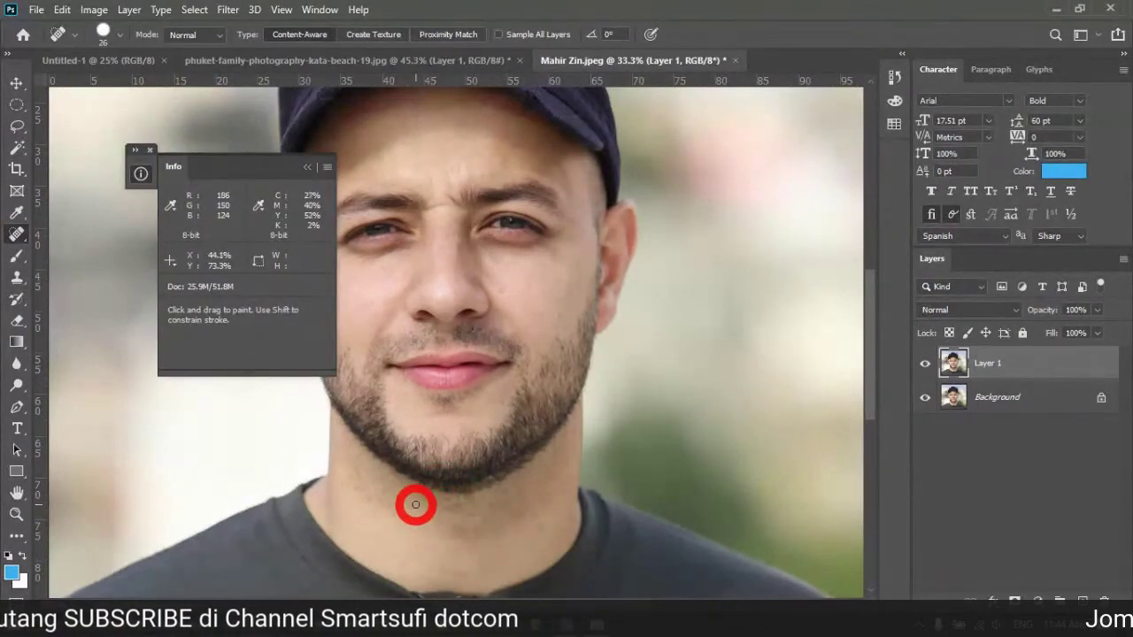
{"action": "key", "text": "F8"}
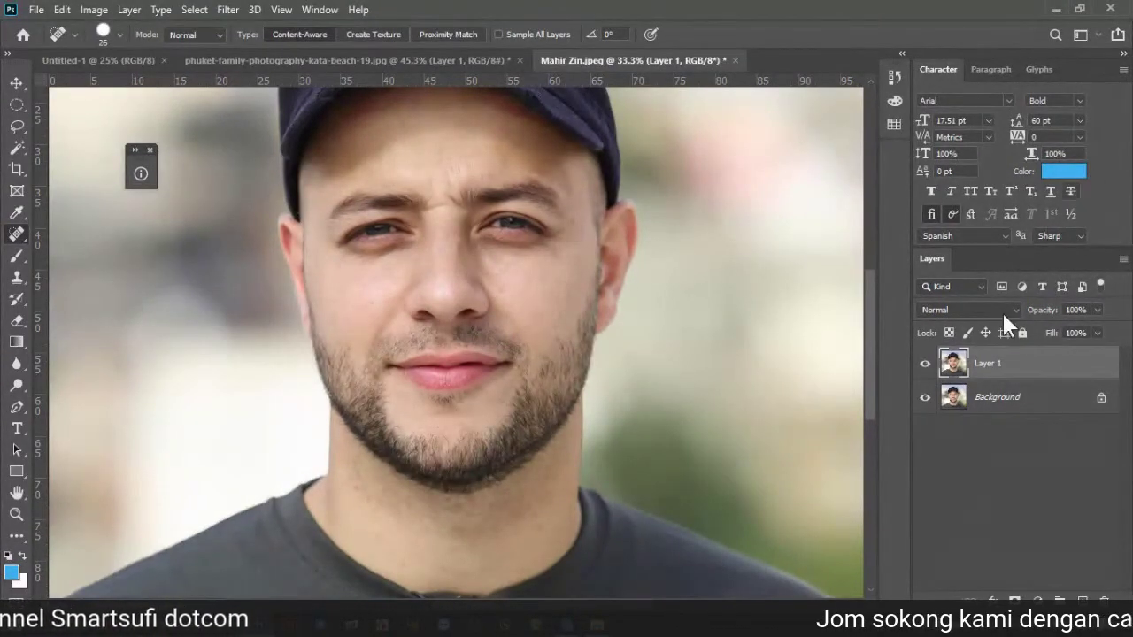
{"action": "left_click", "coordinate": [925, 364]}
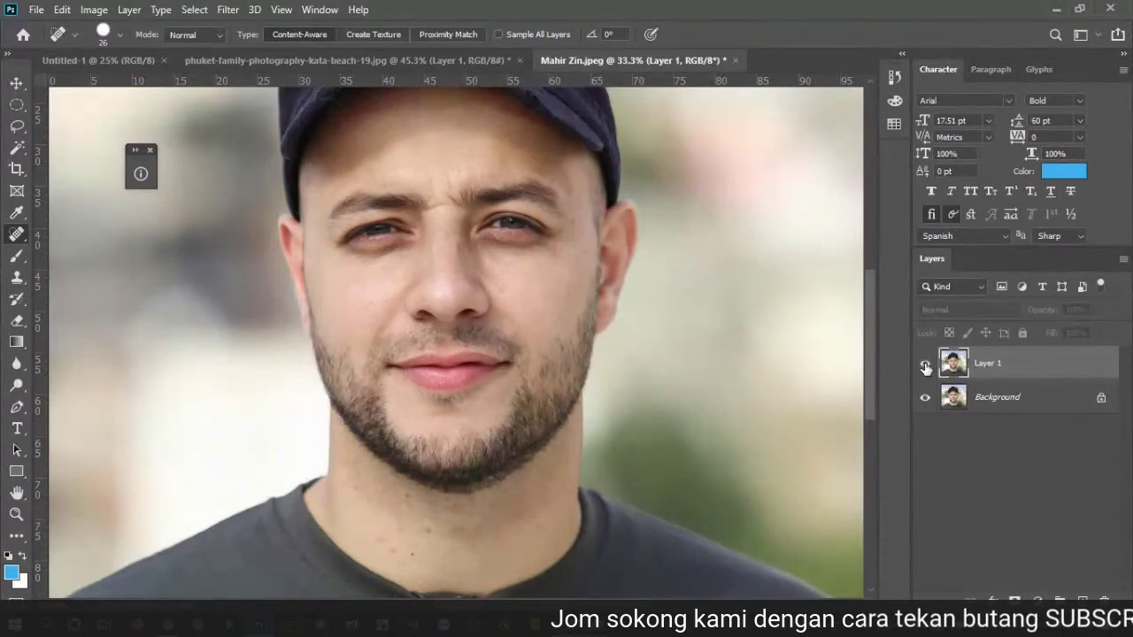
{"action": "left_click", "coordinate": [925, 365]}
{"action": "left_click", "coordinate": [924, 366]}
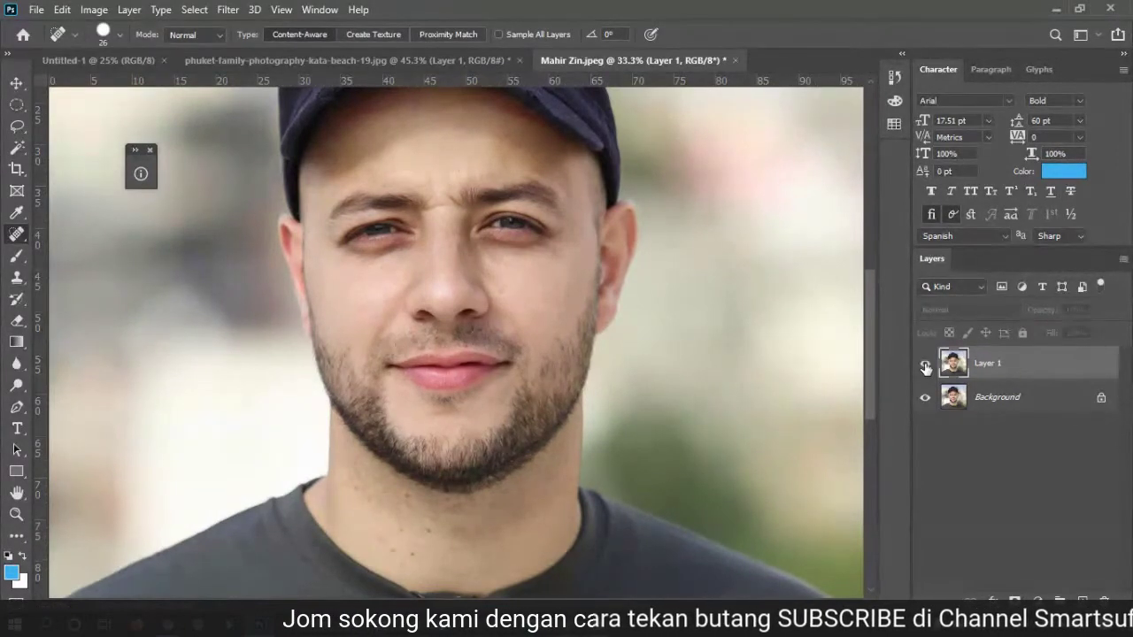
{"action": "left_click", "coordinate": [924, 366]}
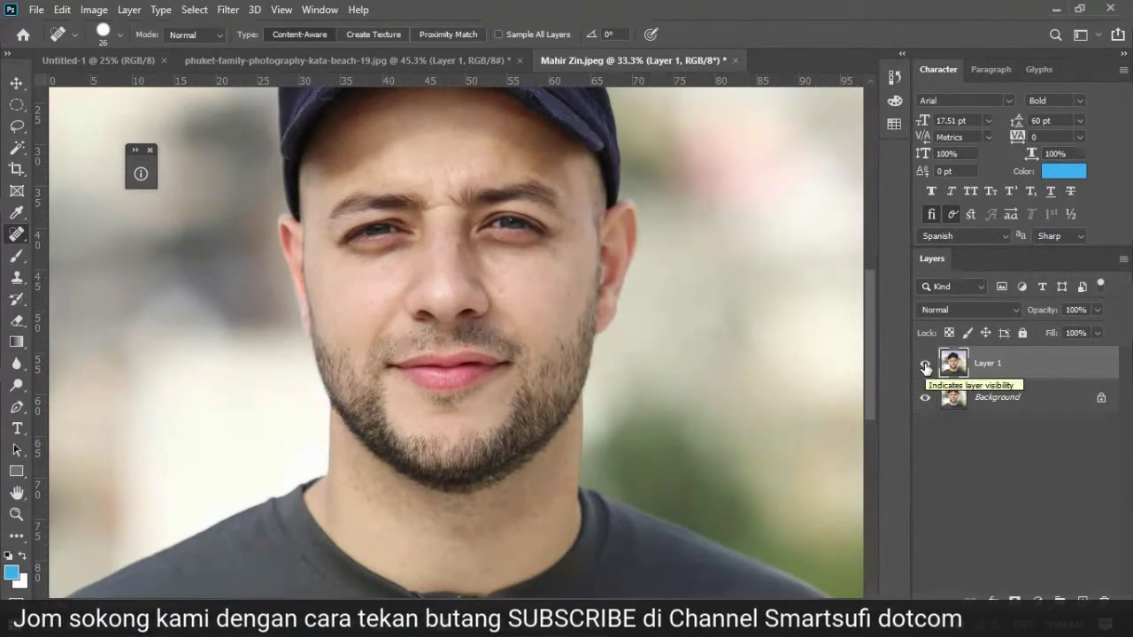
{"action": "left_click", "coordinate": [924, 366]}
{"action": "left_click", "coordinate": [924, 365]}
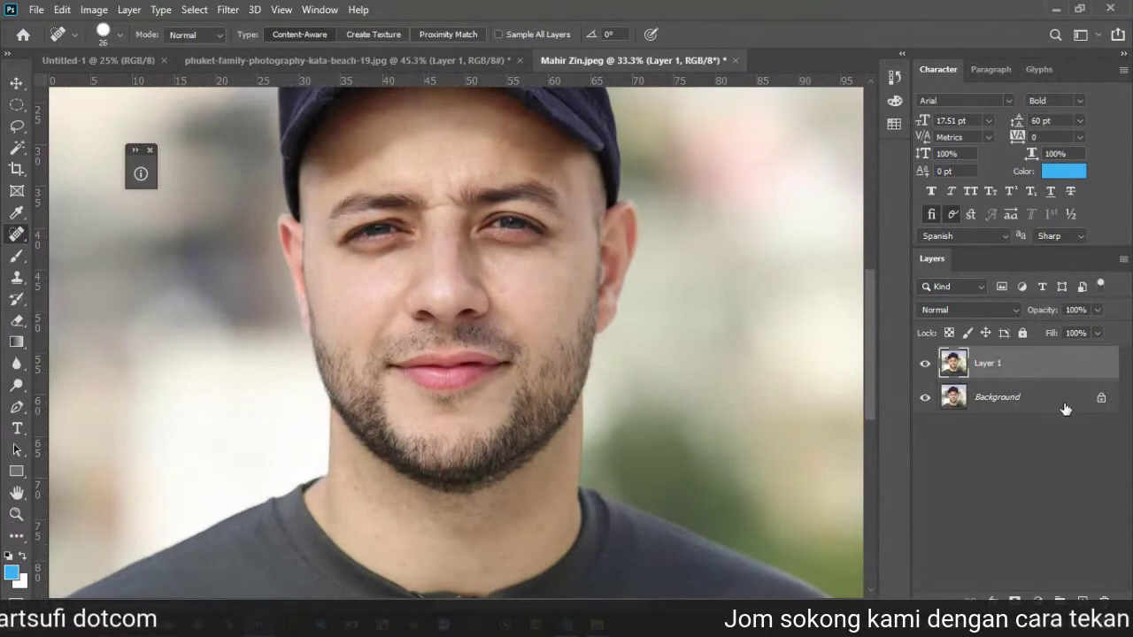
Step: On the beach photo, undo earlier edits until the running girl reappears
{"action": "left_click", "coordinate": [348, 62]}
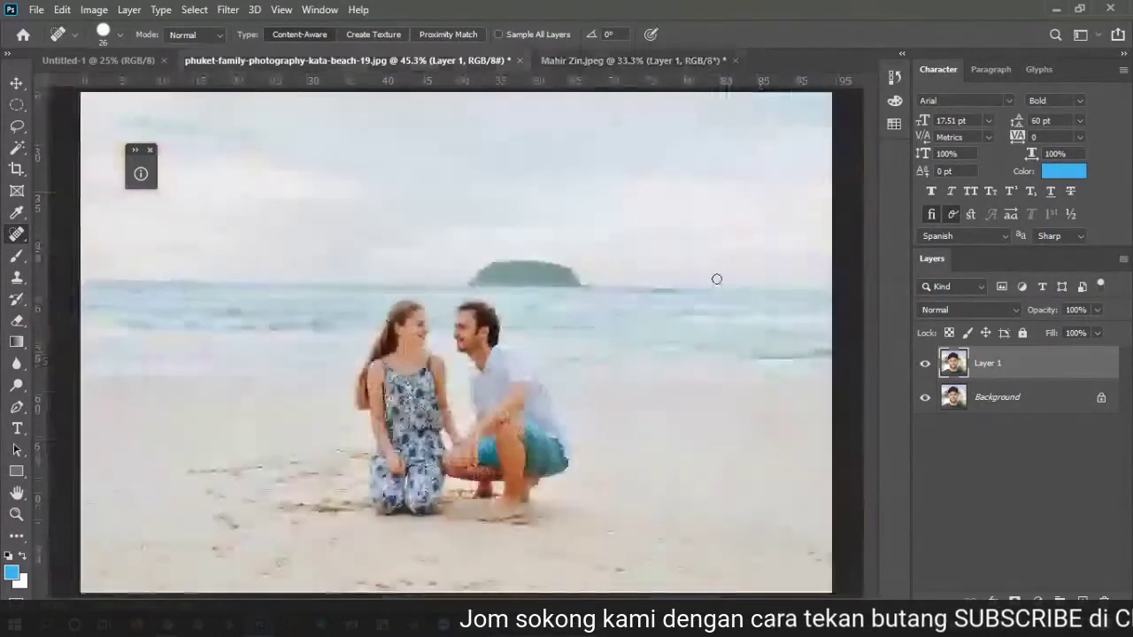
{"action": "key", "text": "ctrl+z"}
{"action": "key", "text": "ctrl+z"}
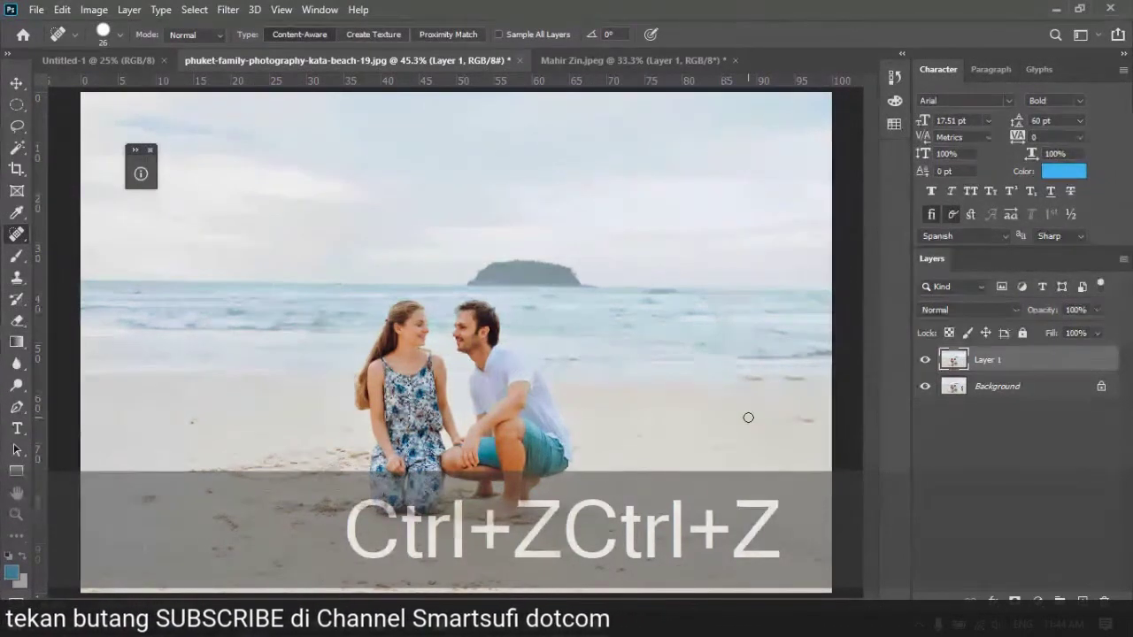
{"action": "key", "text": "ctrl+z"}
{"action": "key", "text": "ctrl+z"}
{"action": "key", "text": "ctrl+z"}
{"action": "key", "text": "ctrl+z"}
{"action": "key", "text": "ctrl+z"}
{"action": "key", "text": "ctrl+z"}
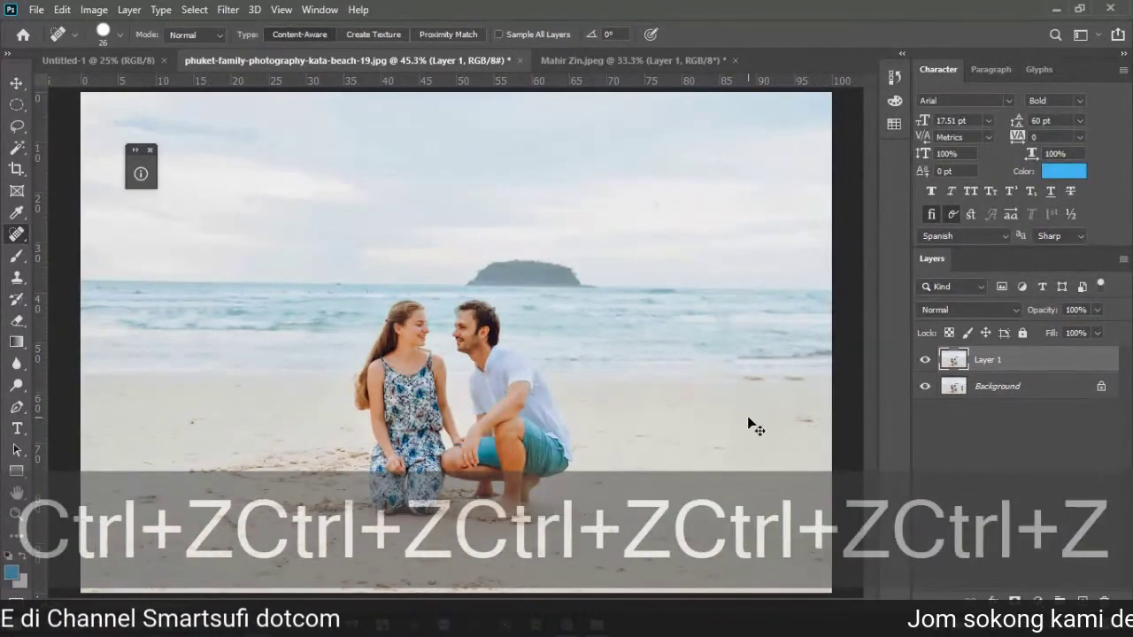
{"action": "key", "text": "ctrl"}
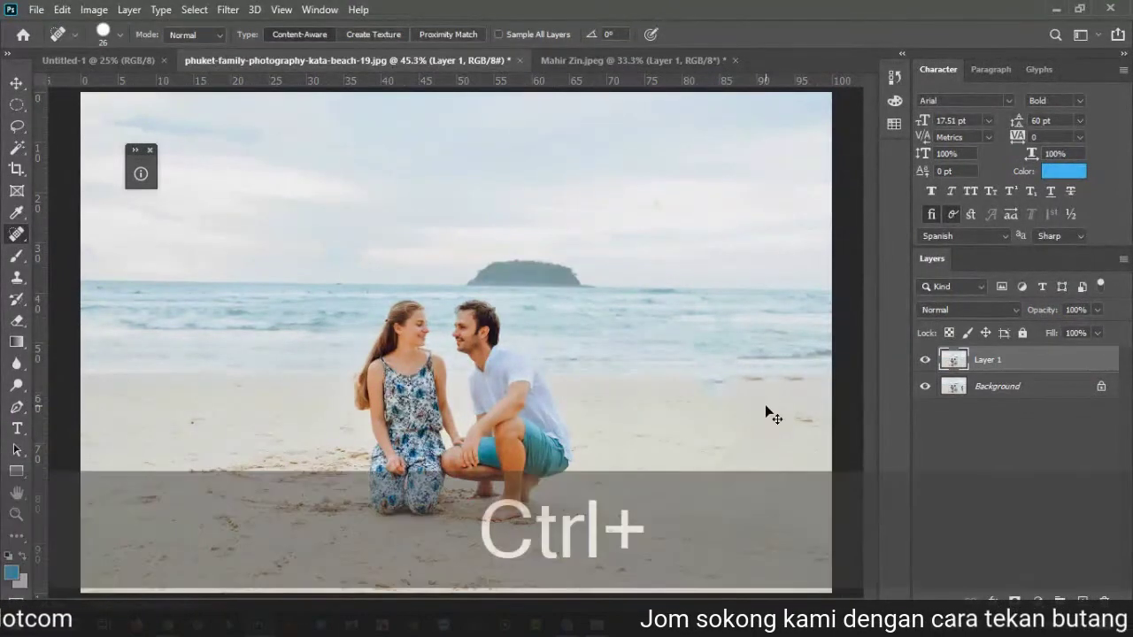
{"action": "key", "text": "Delete"}
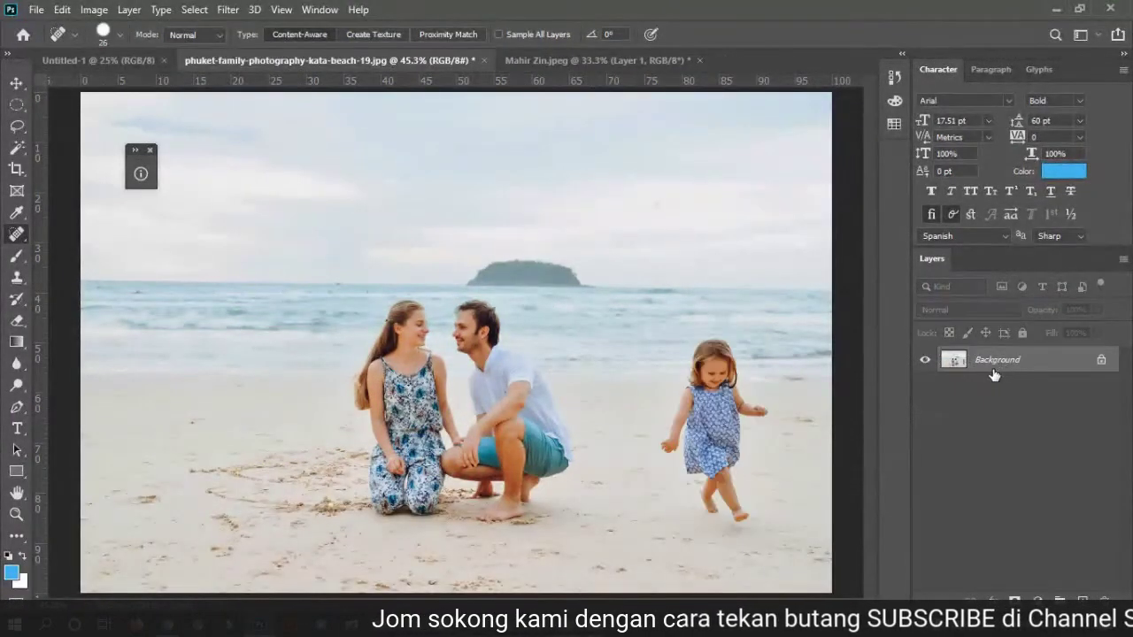
Step: Duplicate the Background onto a new Layer 1 with Ctrl+J
{"action": "key", "text": "ctrl+j"}
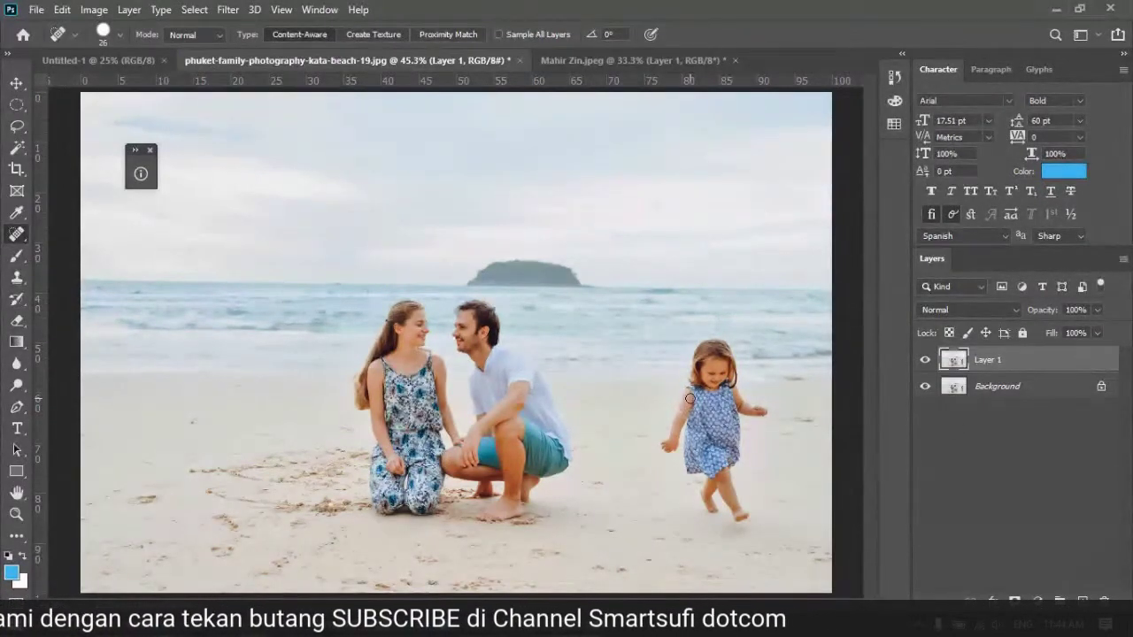
{"action": "left_click", "coordinate": [16, 81]}
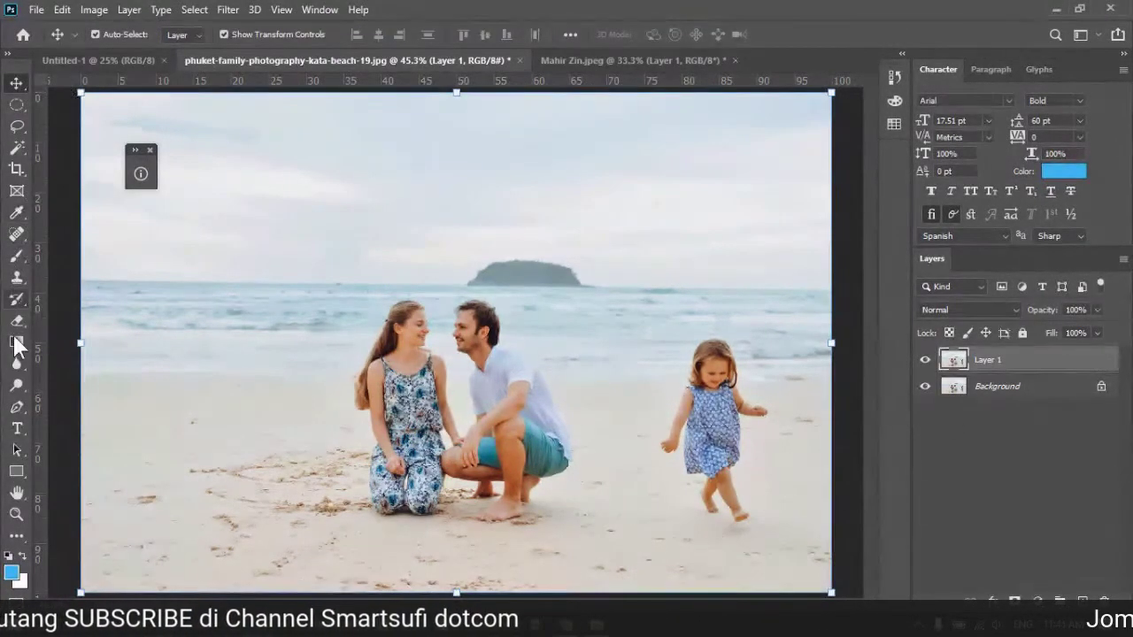
{"action": "left_click", "coordinate": [18, 236]}
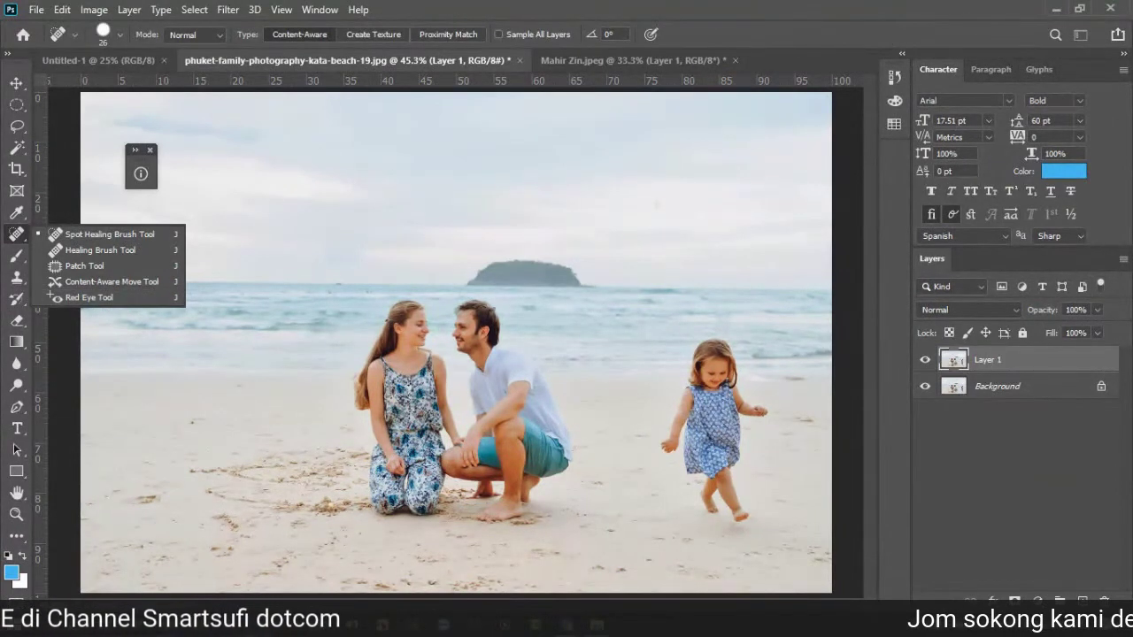
Step: Choose the Content-Aware Move tool from the healing tools flyout after trying the Lasso
{"action": "key", "text": "Escape"}
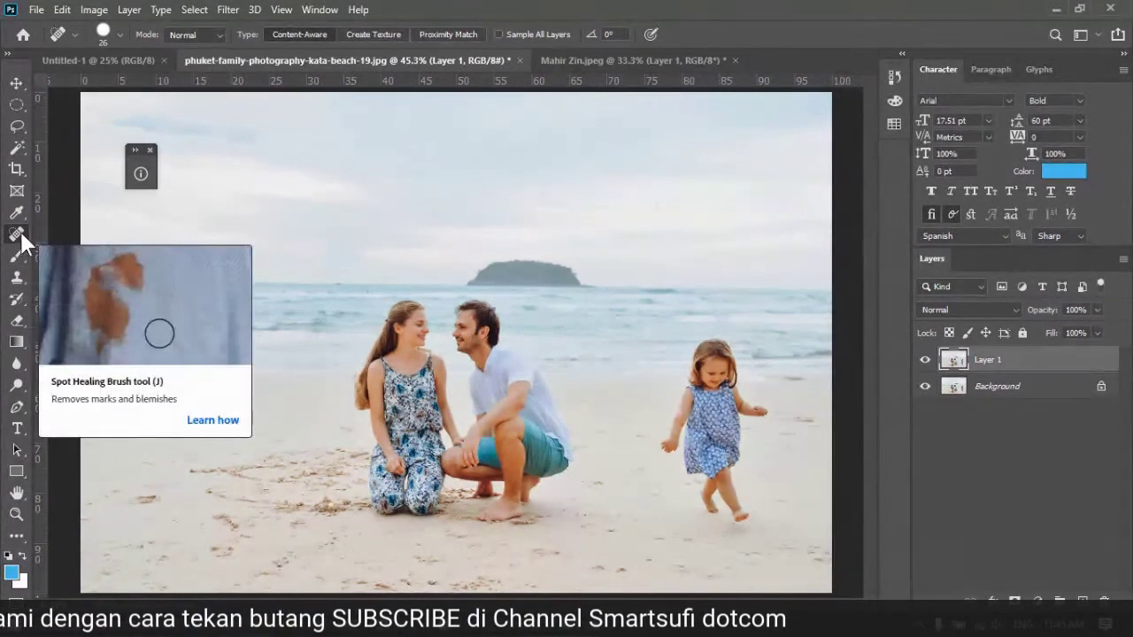
{"action": "left_click", "coordinate": [19, 124]}
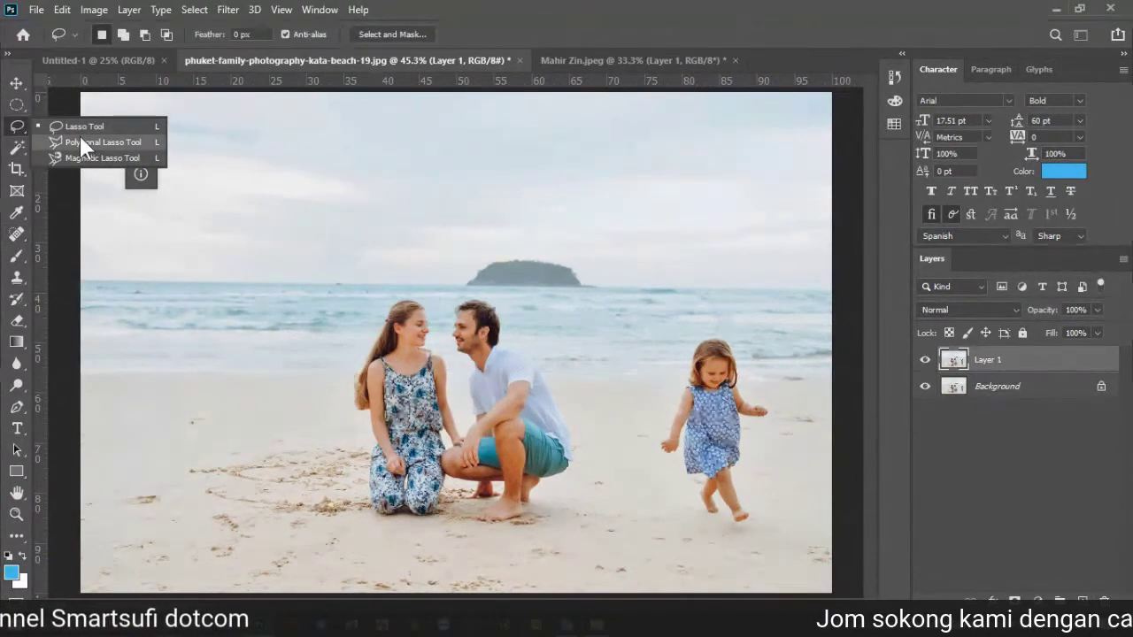
{"action": "left_click", "coordinate": [29, 248]}
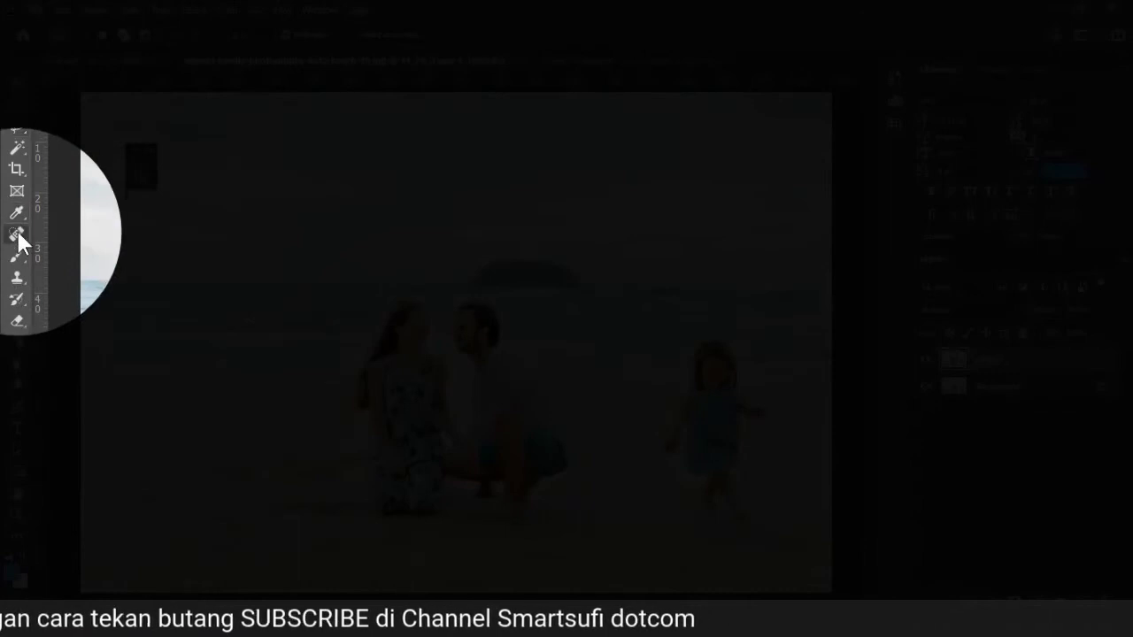
{"action": "right_click", "coordinate": [19, 235]}
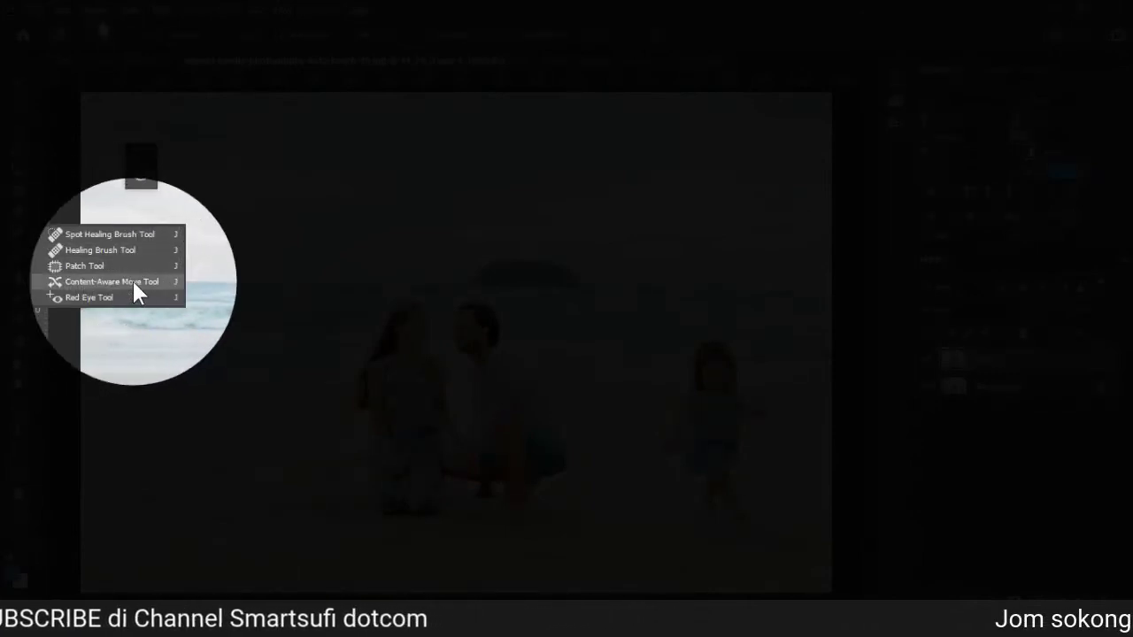
{"action": "left_click", "coordinate": [134, 282]}
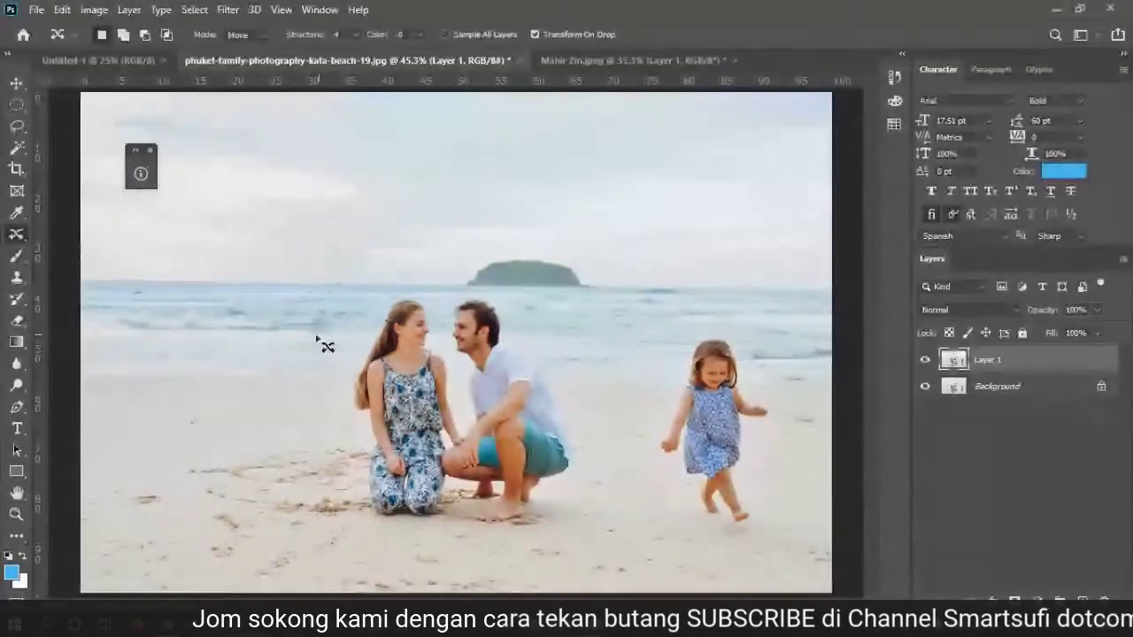
{"action": "right_click", "coordinate": [17, 233]}
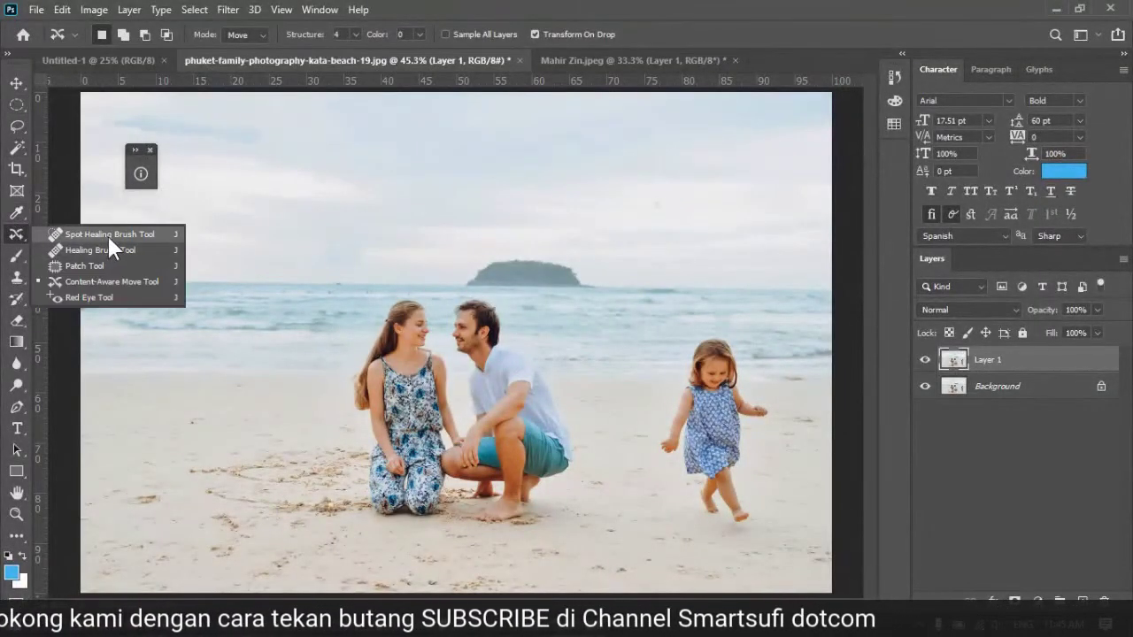
{"action": "left_click", "coordinate": [662, 319]}
Step: Outline the running girl and run Edit > Content-Aware Fill to preview her removal
{"action": "mouse_move", "coordinate": [663, 319]}
{"action": "left_mouse_down"}
{"action": "mouse_move", "coordinate": [745, 356]}
{"action": "mouse_move", "coordinate": [799, 484]}
{"action": "mouse_move", "coordinate": [738, 563]}
{"action": "mouse_move", "coordinate": [692, 542]}
{"action": "mouse_move", "coordinate": [636, 430]}
{"action": "mouse_move", "coordinate": [664, 317]}
{"action": "left_mouse_up"}
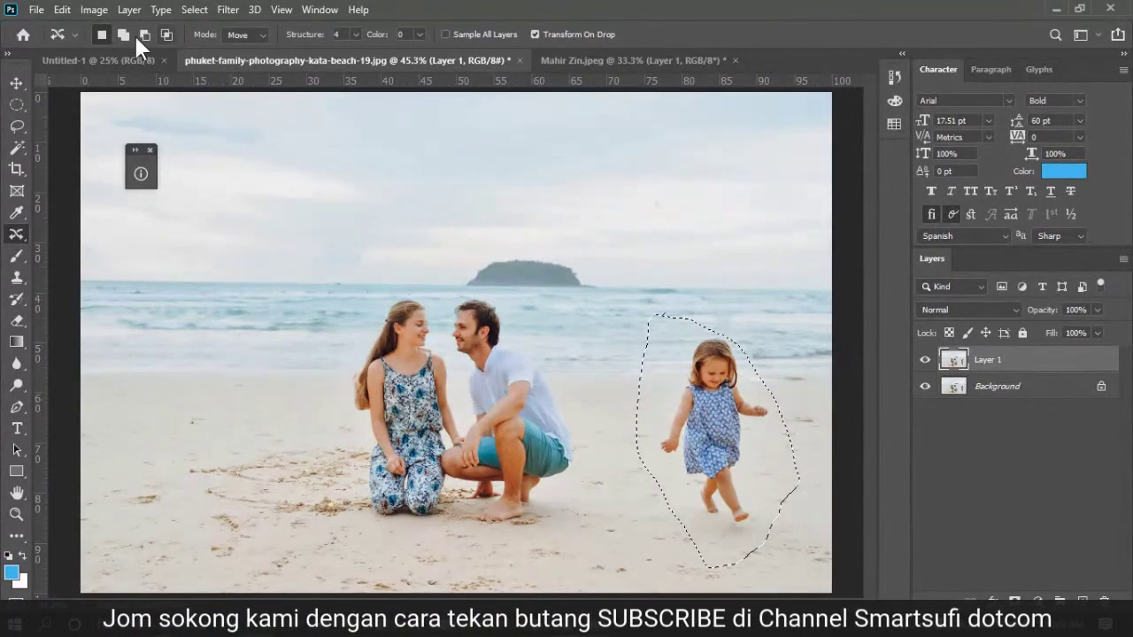
{"action": "left_click", "coordinate": [64, 10]}
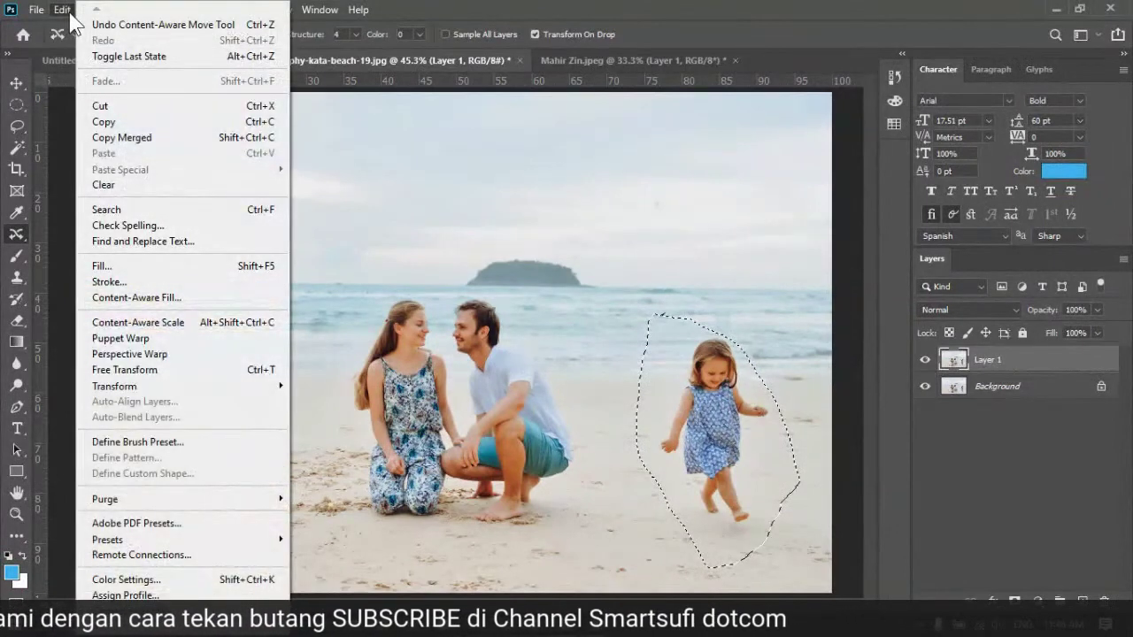
{"action": "left_click", "coordinate": [139, 300]}
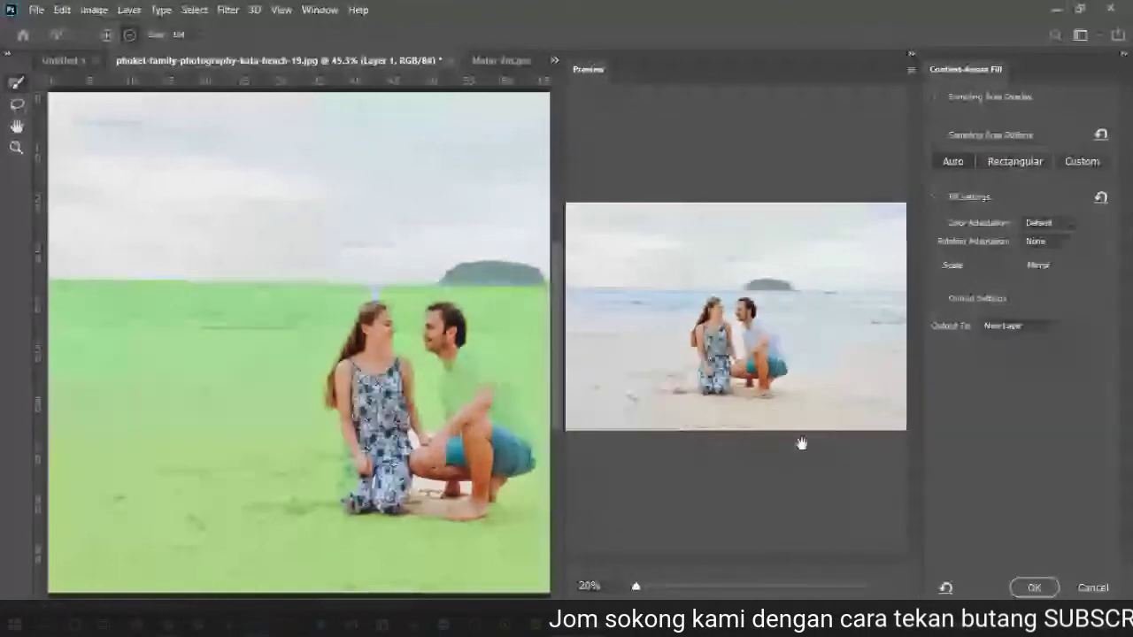
Step: Cancel the fill, drop the selection, and paint the girl away with the Spot Healing Brush
{"action": "key", "text": "Escape"}
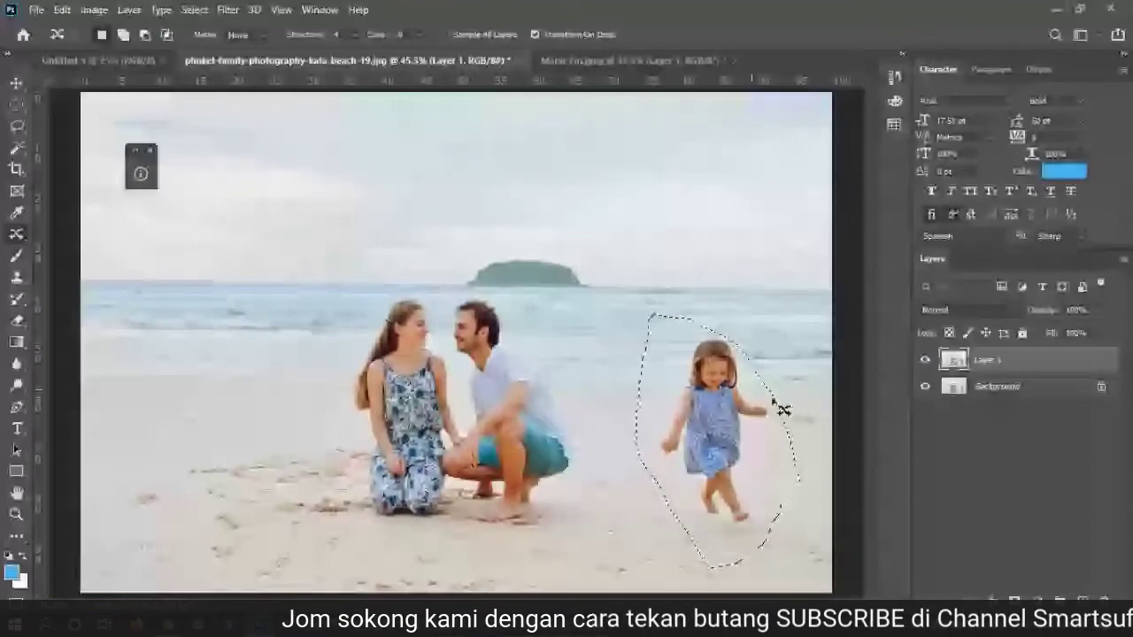
{"action": "key", "text": "ctrl+z"}
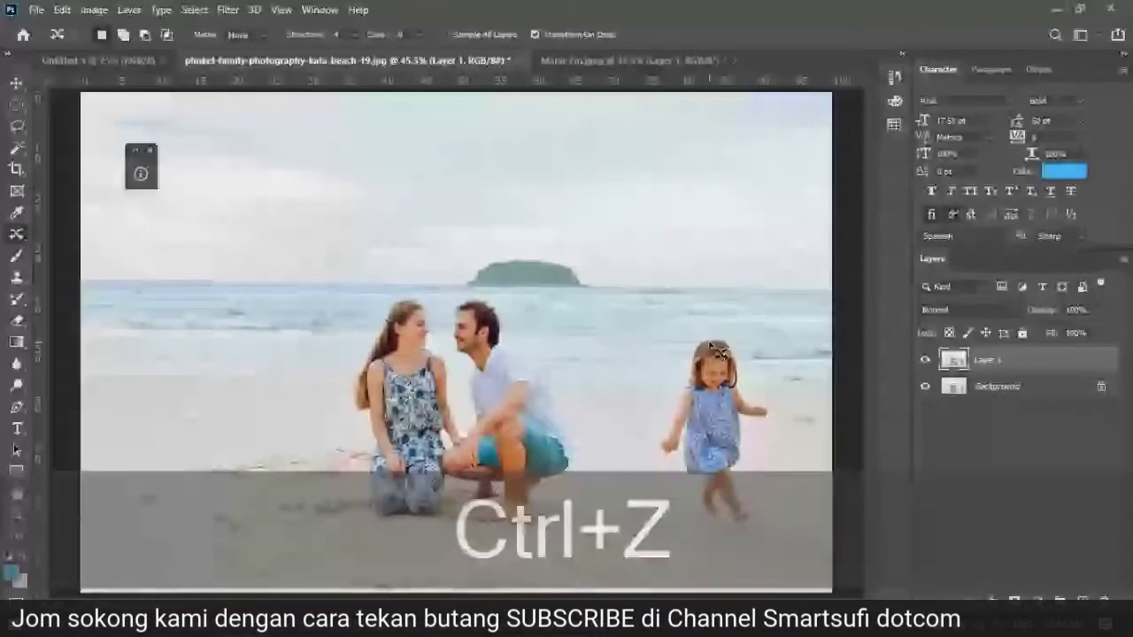
{"action": "key", "text": "shift+j"}
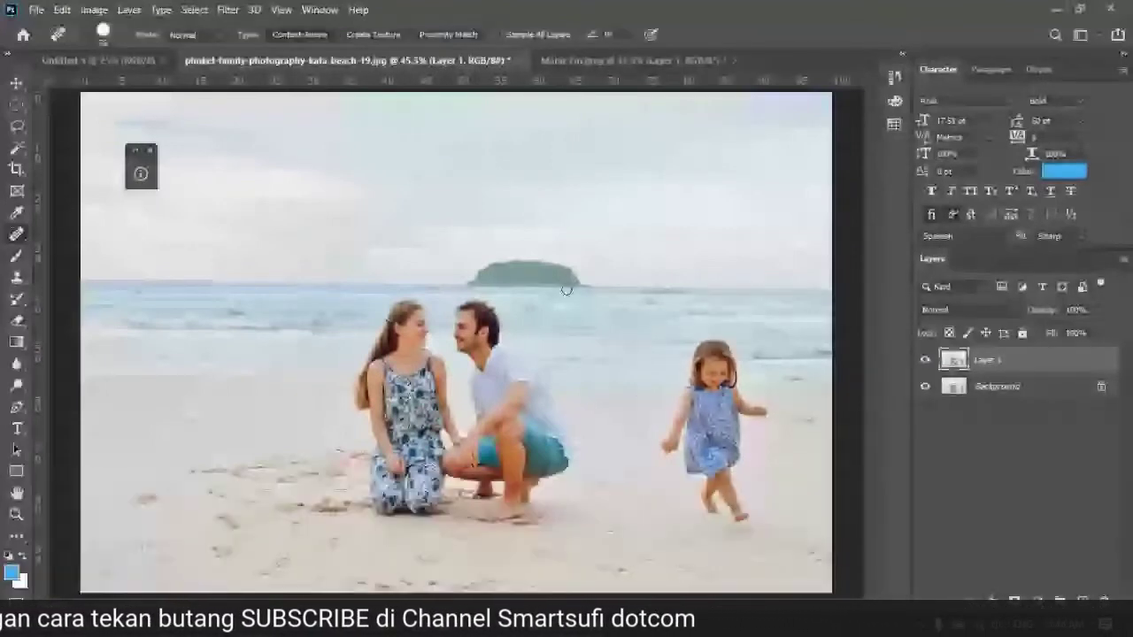
{"action": "left_click", "coordinate": [103, 34]}
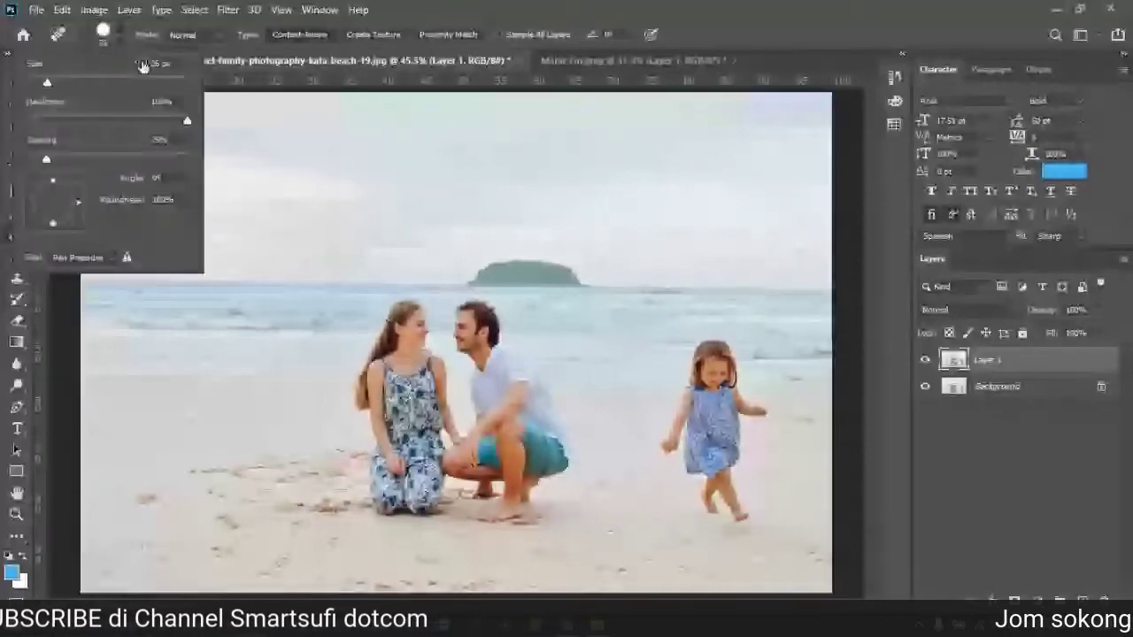
{"action": "mouse_move", "coordinate": [717, 365]}
{"action": "left_mouse_down"}
{"action": "mouse_move", "coordinate": [688, 420]}
{"action": "mouse_move", "coordinate": [746, 436]}
{"action": "left_mouse_up"}
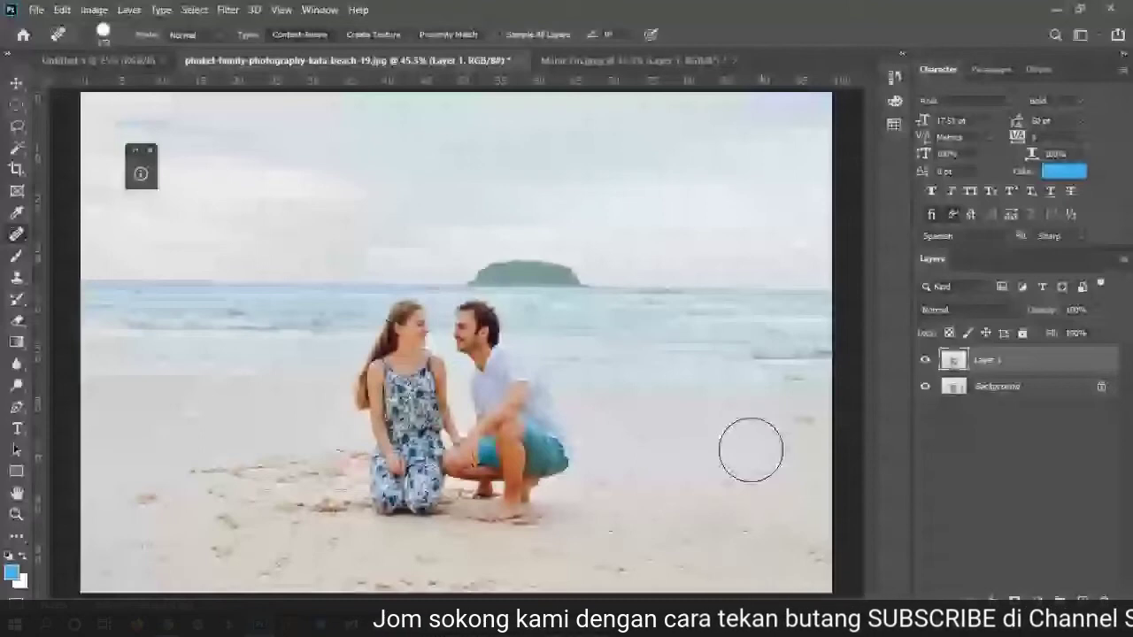
{"action": "key", "text": "z"}
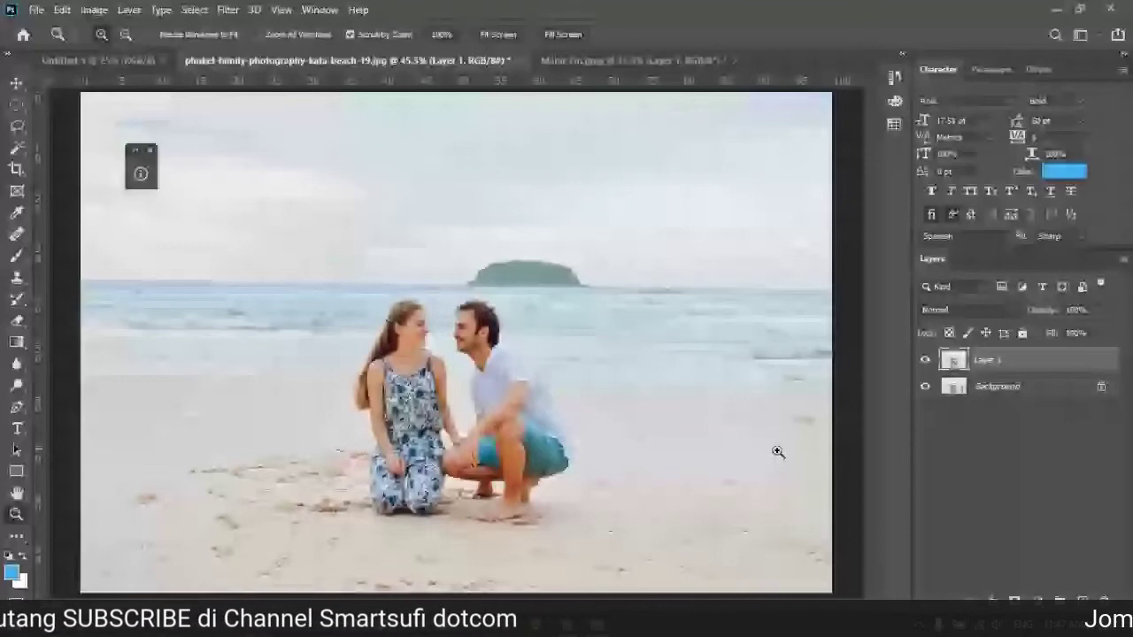
Step: Zoom in on the sand right of the couple and outline the leftover smudge
{"action": "left_click", "coordinate": [777, 452]}
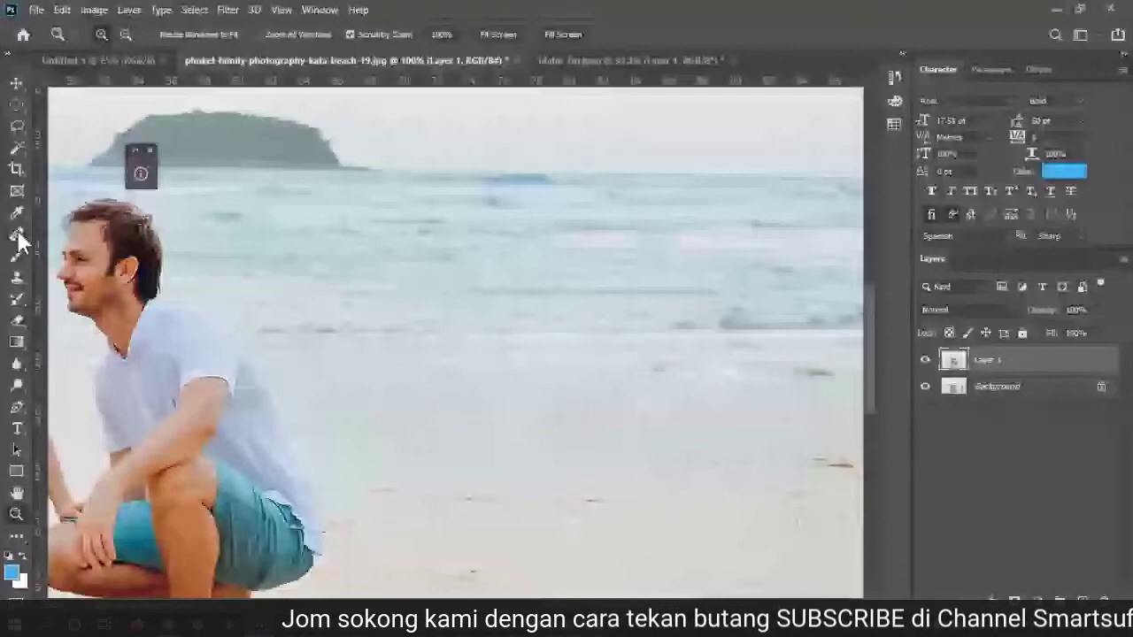
{"action": "left_click", "coordinate": [17, 234]}
{"action": "left_click_drag", "start_coordinate": [612, 367], "coordinate": [731, 333]}
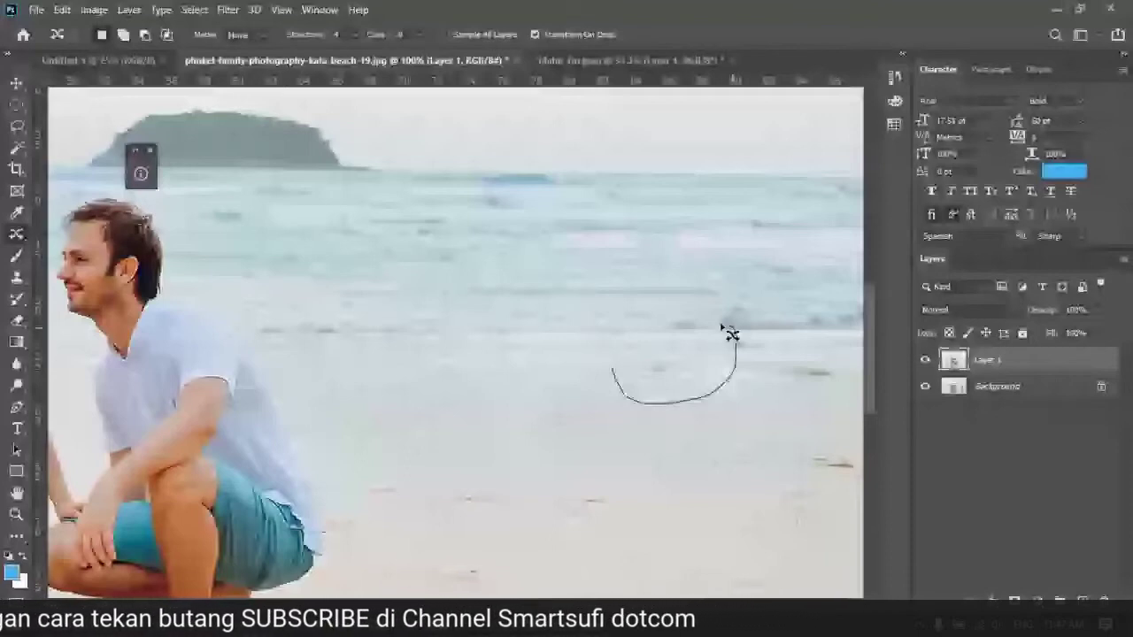
{"action": "left_click_drag", "start_coordinate": [731, 334], "coordinate": [619, 343]}
Step: Try Content-Aware Fill on the smudge, then undo it and clear the selection
{"action": "left_click", "coordinate": [62, 9]}
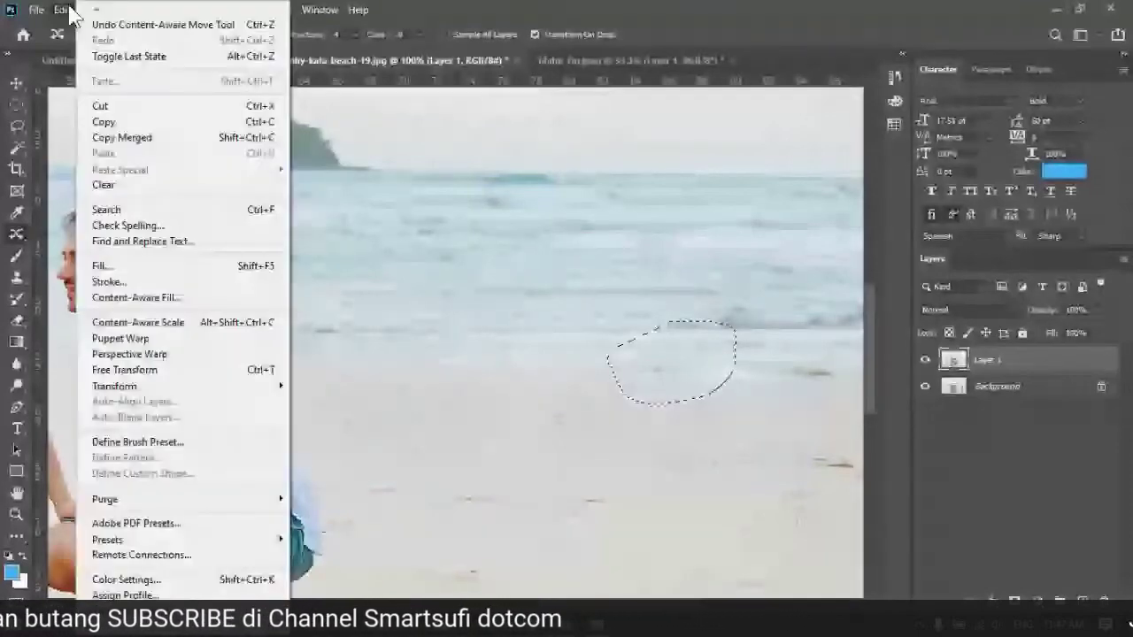
{"action": "left_click", "coordinate": [99, 299]}
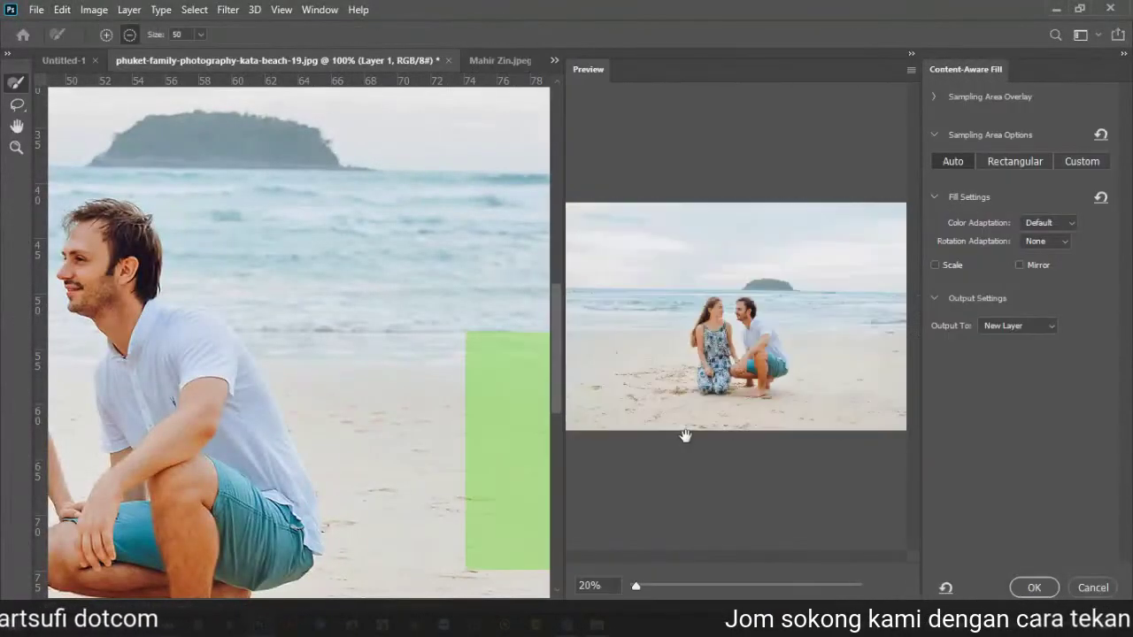
{"action": "scroll", "coordinate": [684, 434], "scroll_direction": "up", "scroll_amount": 5}
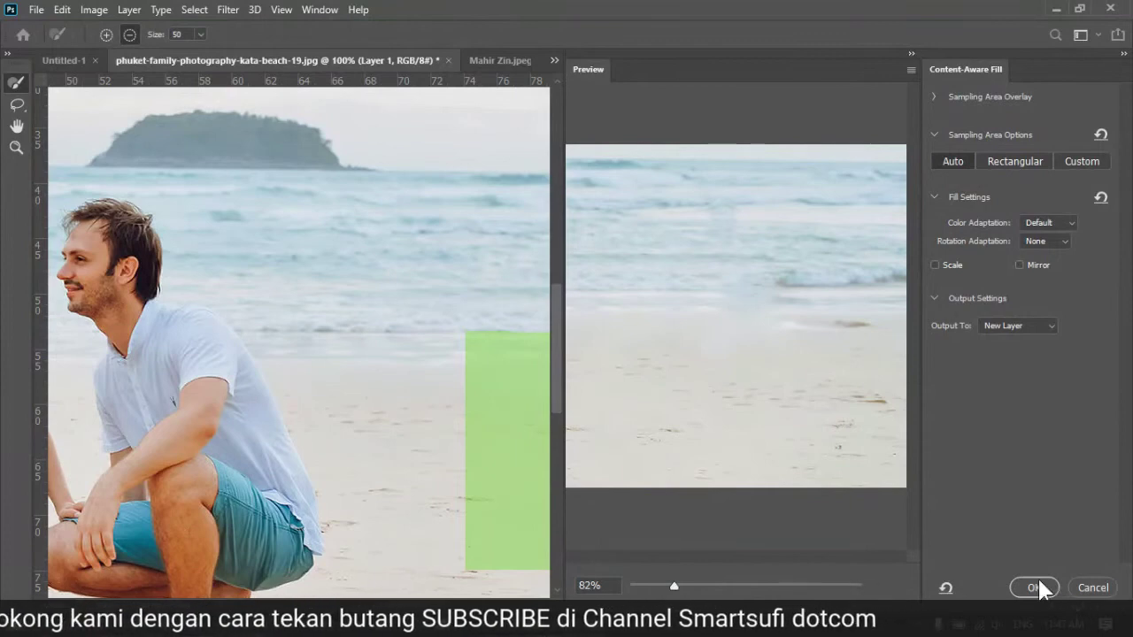
{"action": "left_click", "coordinate": [1091, 588]}
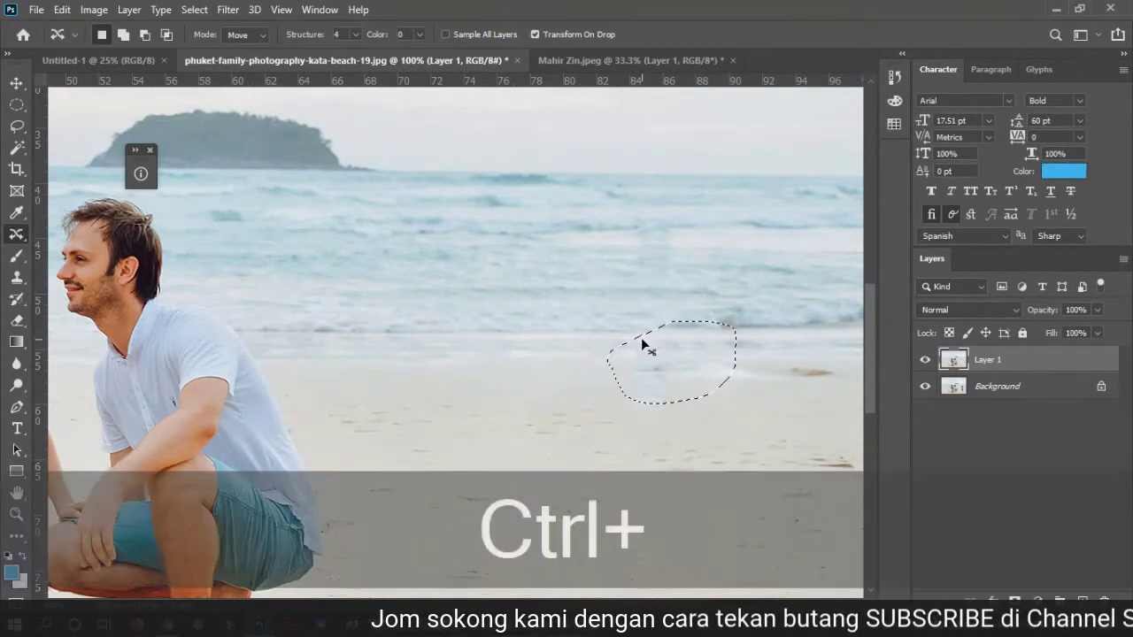
{"action": "key", "text": "ctrl+z"}
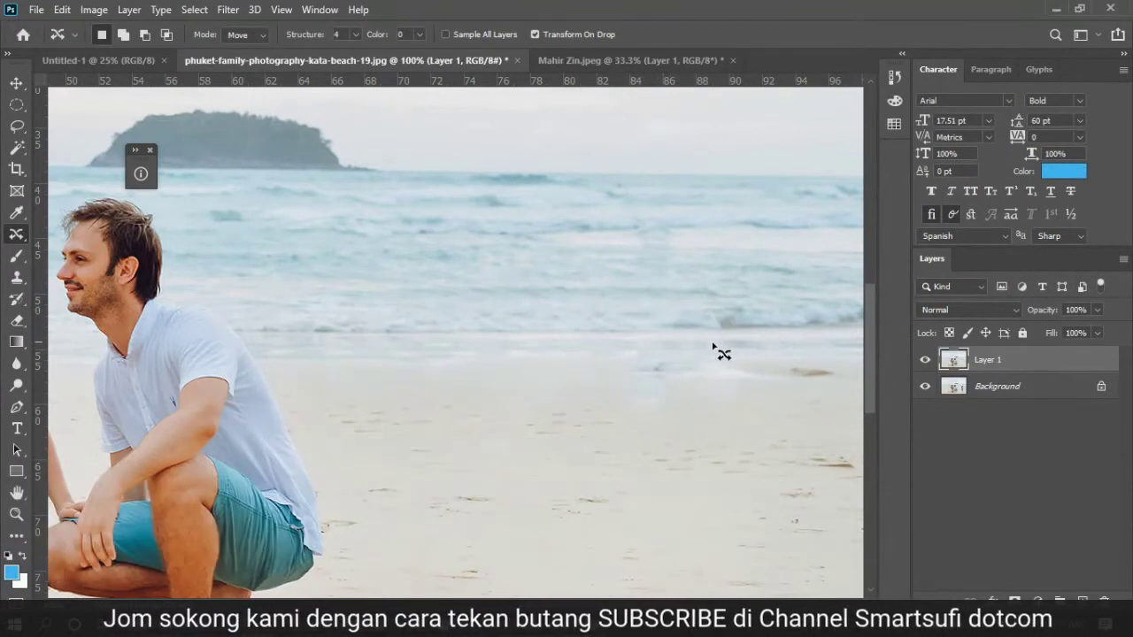
{"action": "right_click", "coordinate": [22, 237]}
Step: Heal the sand marks and debris spot with a 98 px Spot Healing Brush, undoing one dab
{"action": "left_click", "coordinate": [53, 235]}
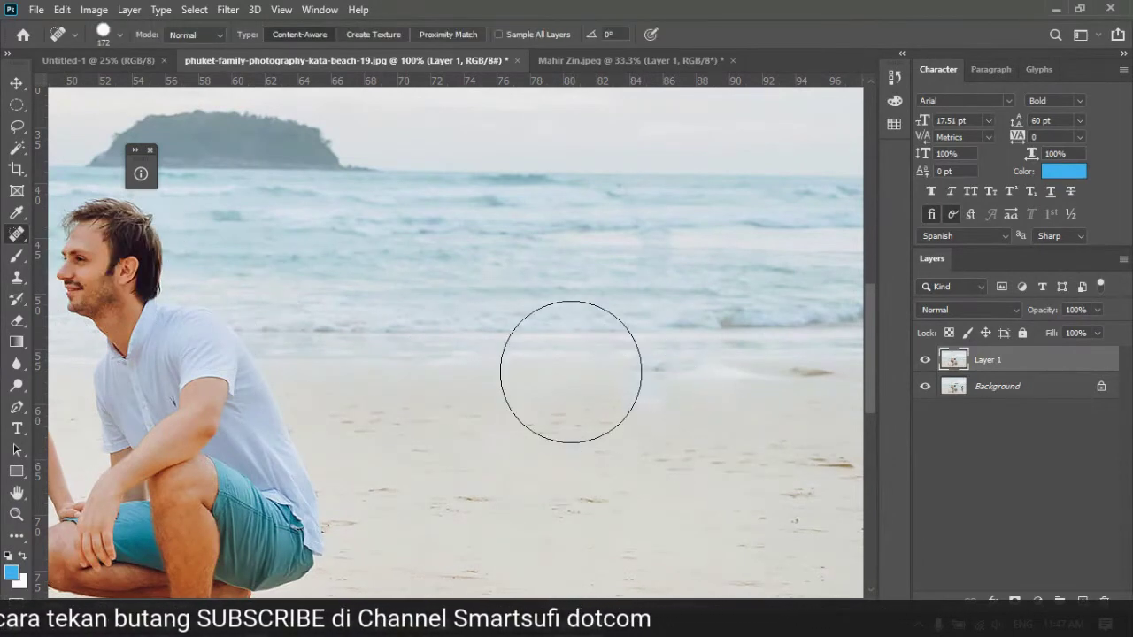
{"action": "left_click", "coordinate": [122, 35]}
{"action": "left_click", "coordinate": [104, 77]}
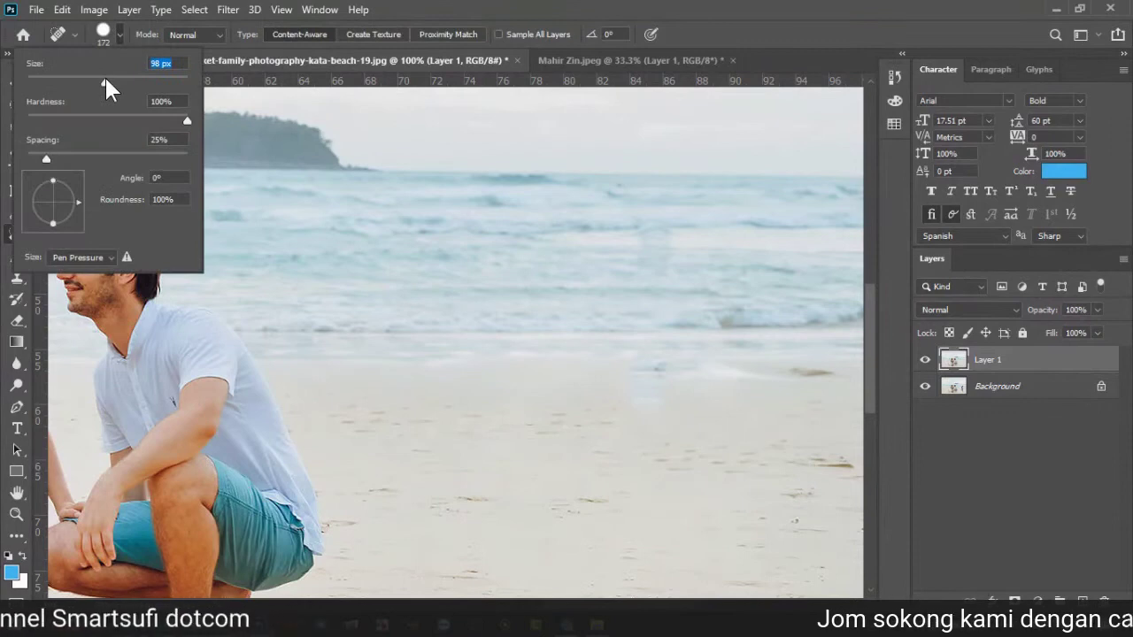
{"action": "left_click_drag", "start_coordinate": [630, 408], "coordinate": [668, 395]}
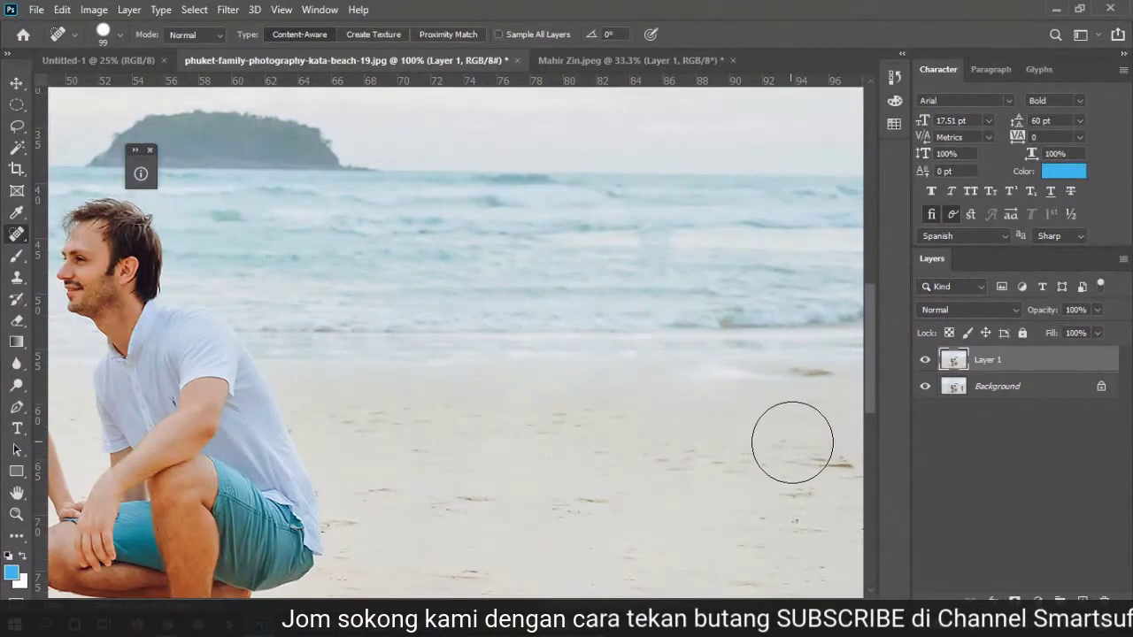
{"action": "left_click", "coordinate": [707, 389]}
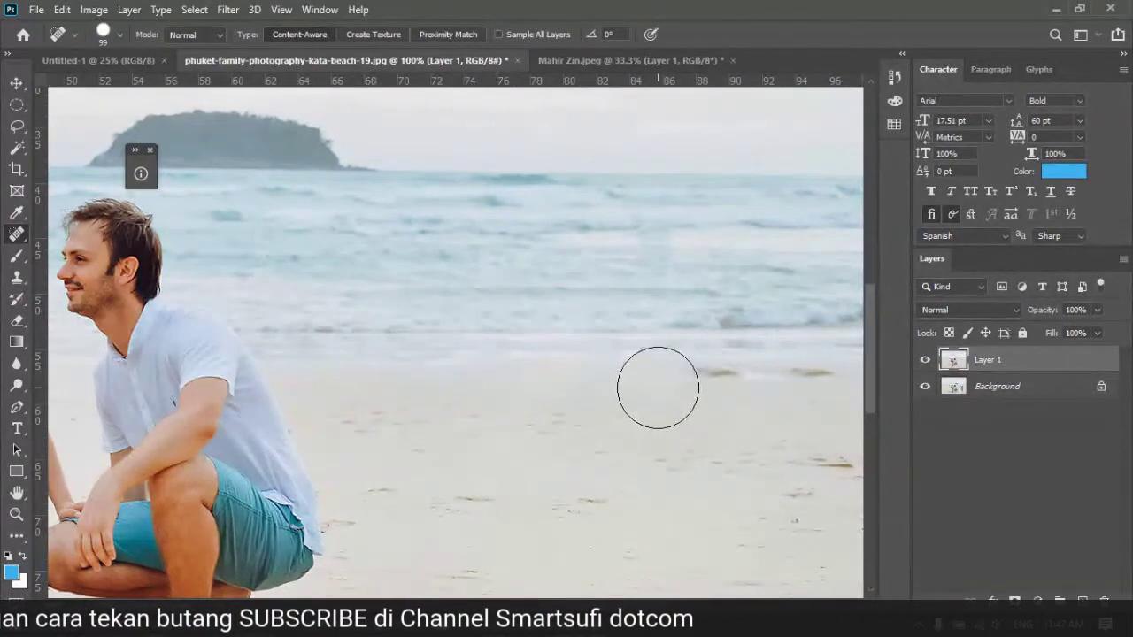
{"action": "key", "text": "ctrl+z"}
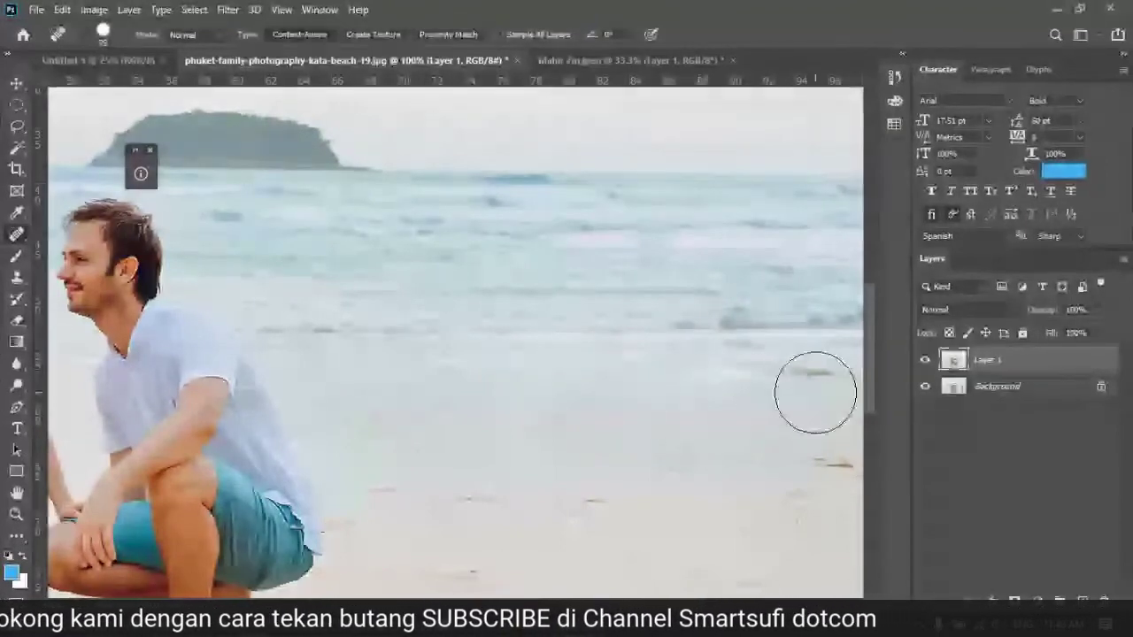
{"action": "left_click", "coordinate": [828, 474]}
Step: Fit the photo to the screen, then try a Patch Tool outline on the sand and undo it
{"action": "key", "text": "z"}
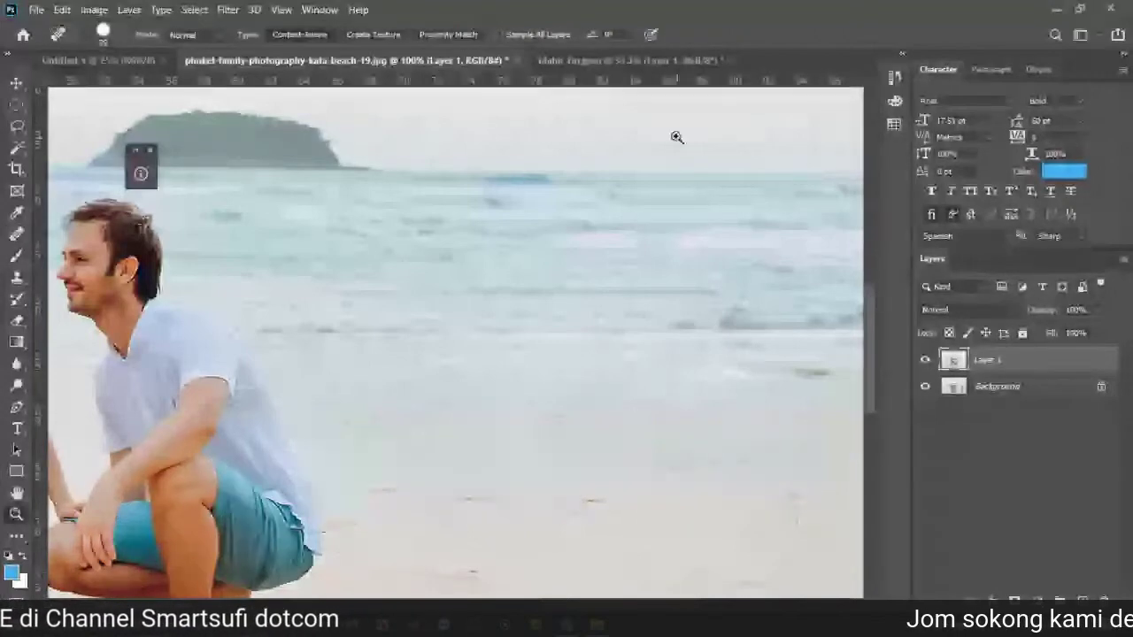
{"action": "left_click", "coordinate": [500, 34]}
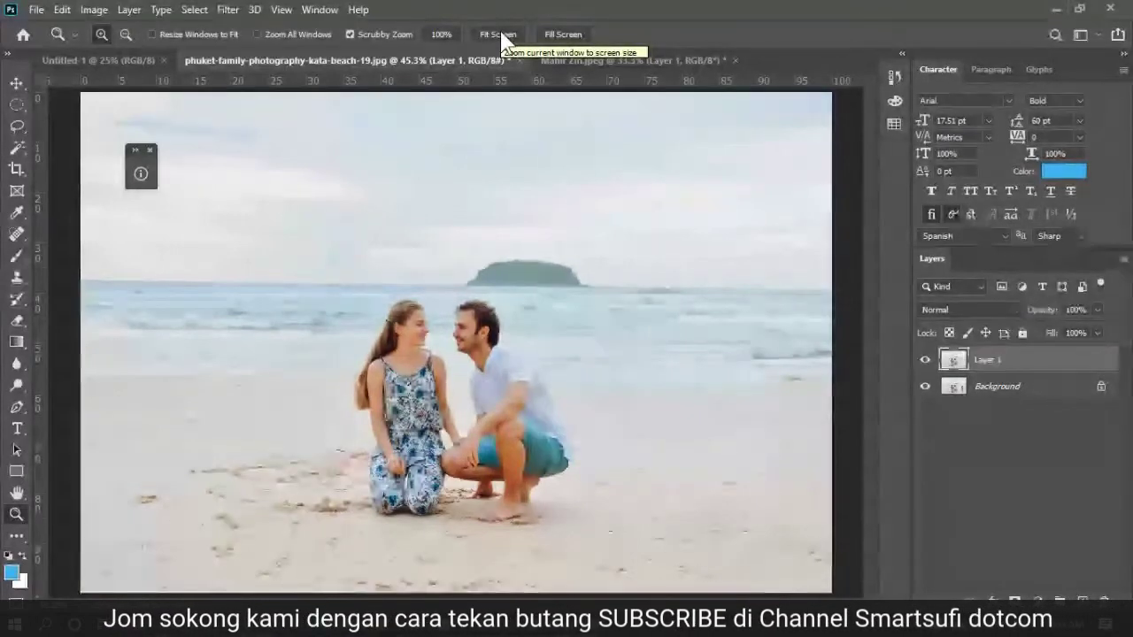
{"action": "mouse_move", "coordinate": [16, 234]}
{"action": "left_mouse_down"}
{"action": "mouse_move", "coordinate": [83, 238]}
{"action": "mouse_move", "coordinate": [86, 295]}
{"action": "left_mouse_up"}
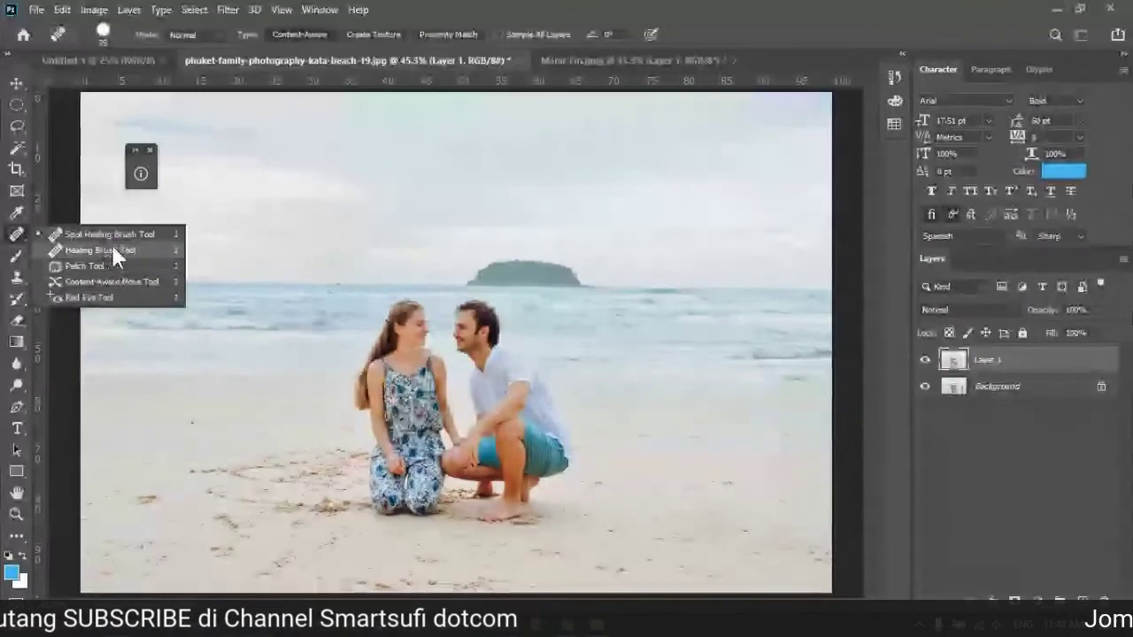
{"action": "left_click", "coordinate": [97, 262]}
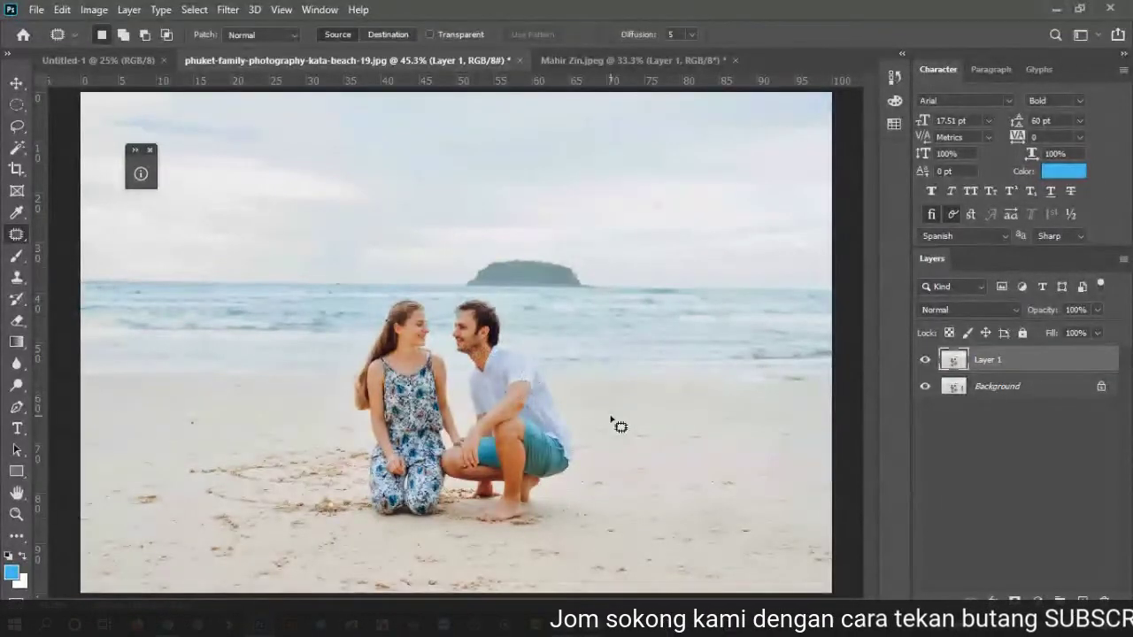
{"action": "mouse_move", "coordinate": [636, 352]}
{"action": "left_mouse_down"}
{"action": "mouse_move", "coordinate": [691, 404]}
{"action": "mouse_move", "coordinate": [620, 454]}
{"action": "mouse_move", "coordinate": [592, 363]}
{"action": "mouse_move", "coordinate": [636, 352]}
{"action": "left_mouse_up"}
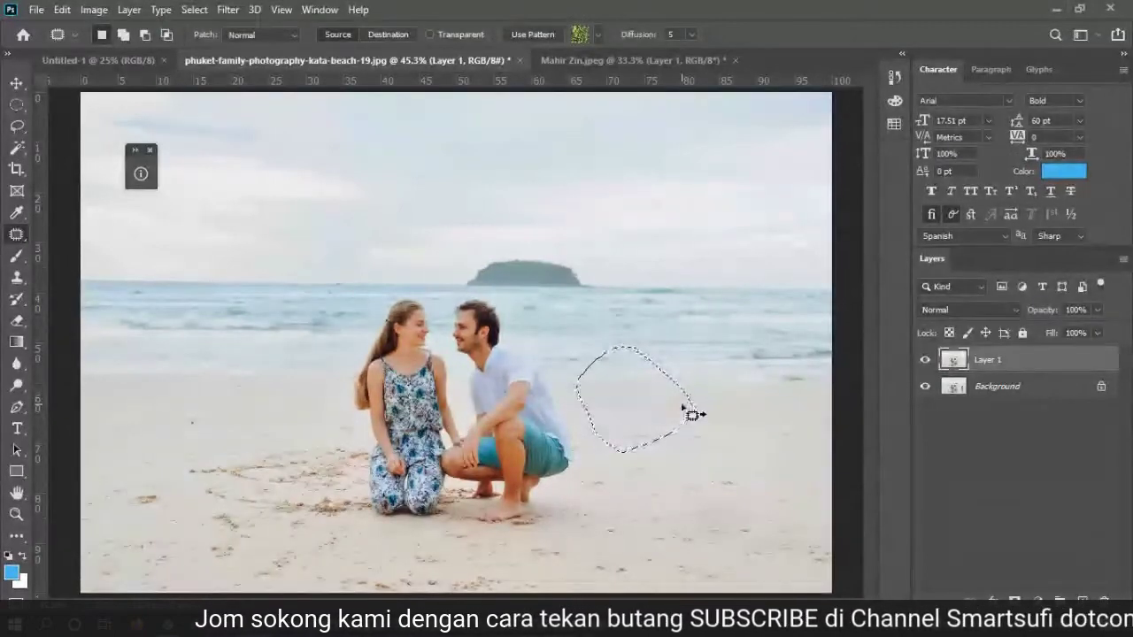
{"action": "key", "text": "ctrl+z"}
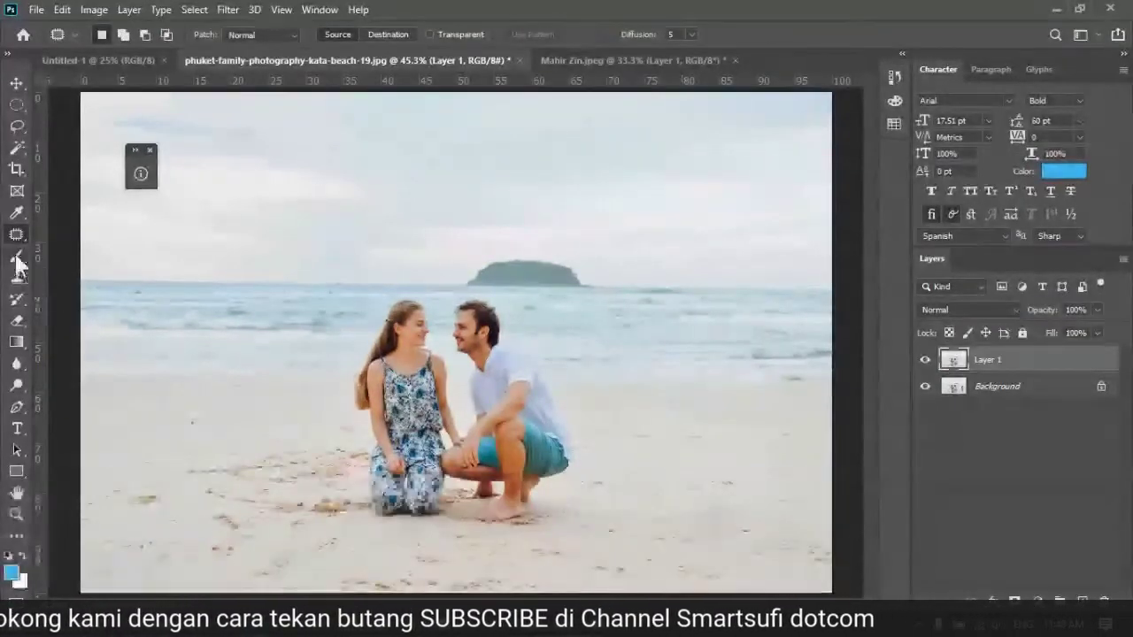
Step: Look through the healing, selection and sampling tool flyouts, settling on the Spot Healing Brush
{"action": "right_click", "coordinate": [15, 240]}
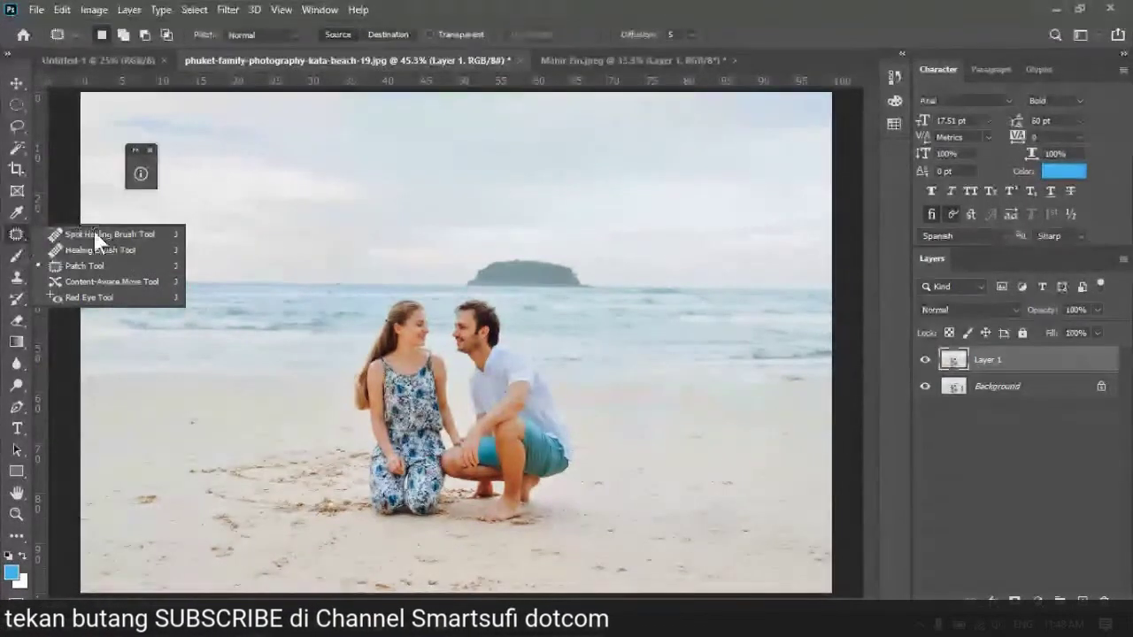
{"action": "left_click", "coordinate": [94, 231]}
{"action": "right_click", "coordinate": [19, 240]}
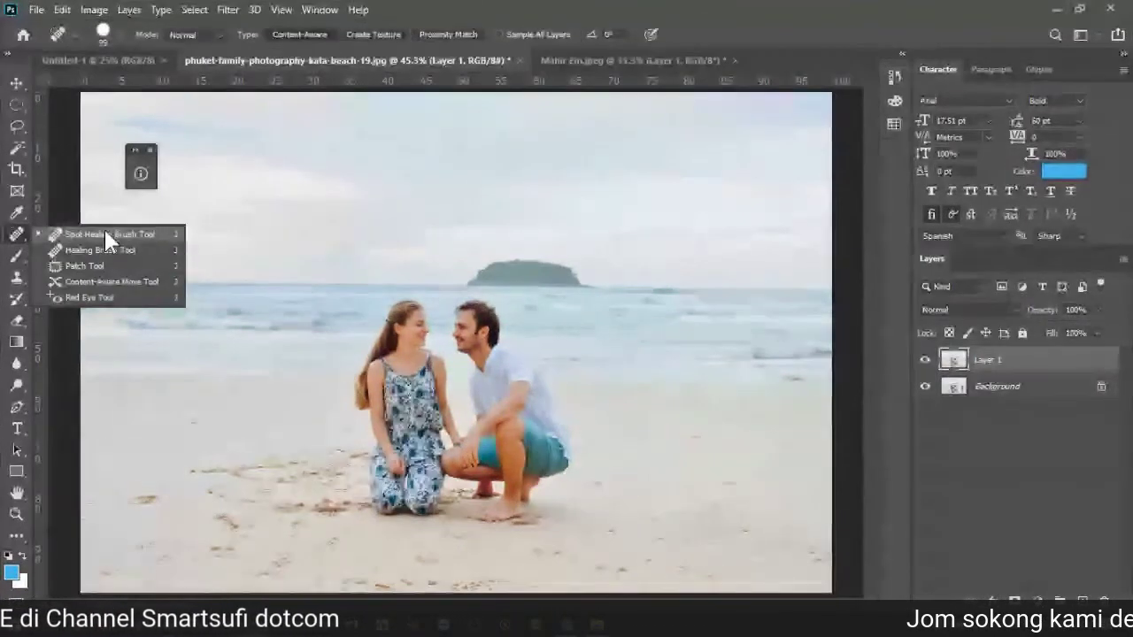
{"action": "right_click", "coordinate": [19, 144]}
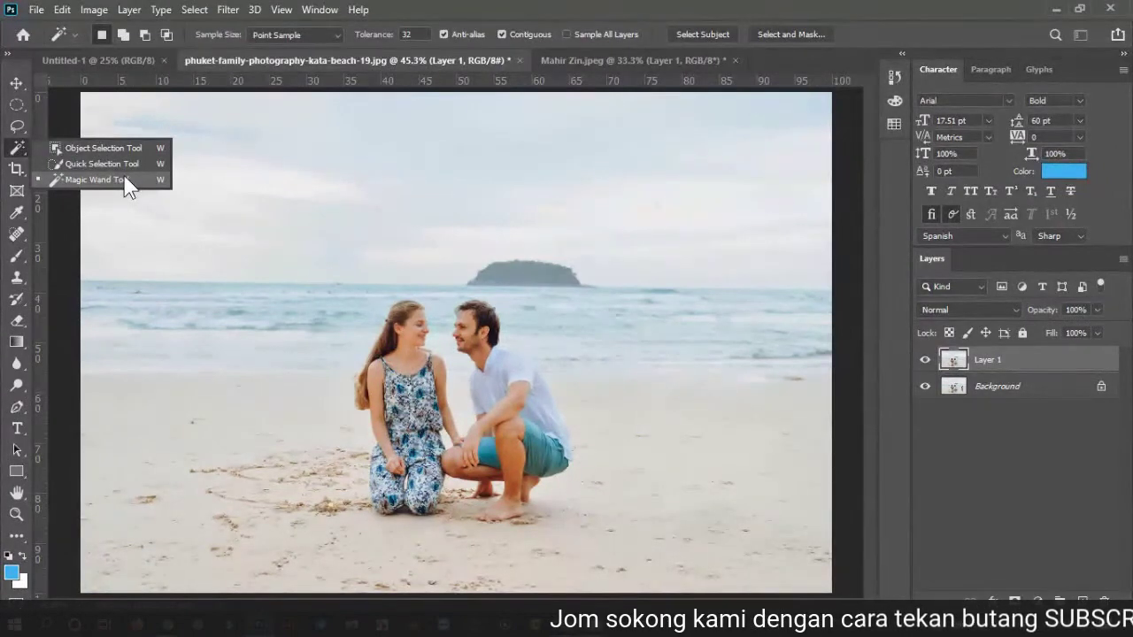
{"action": "left_click", "coordinate": [17, 211]}
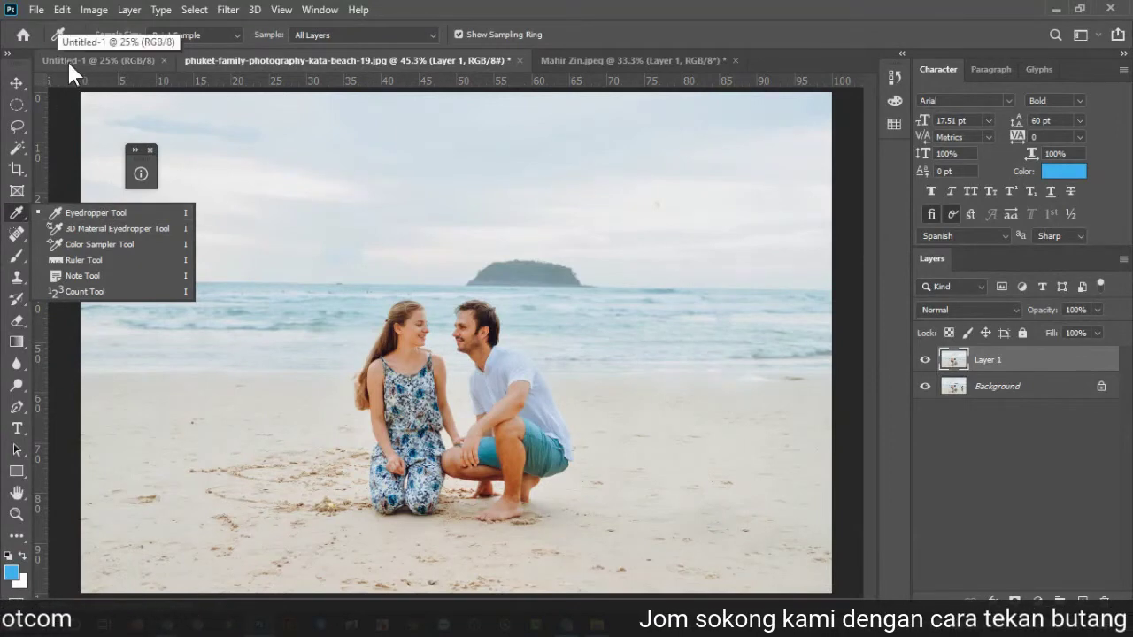
{"action": "left_click", "coordinate": [16, 234]}
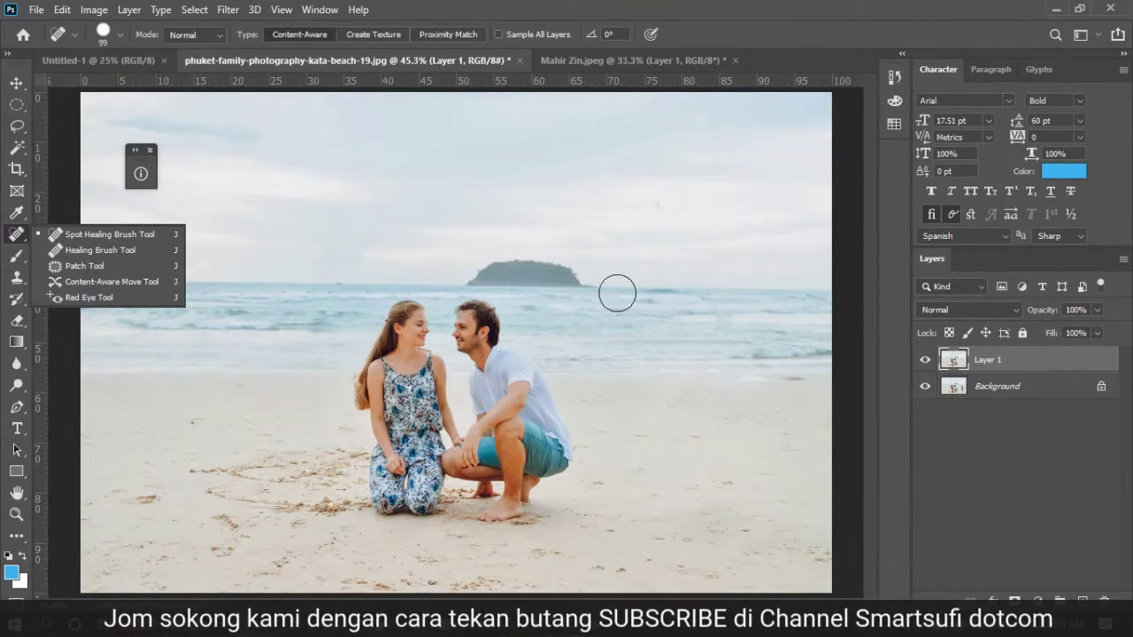
Step: Paint out the island along the horizon and zoom in on the leftover smudge
{"action": "mouse_move", "coordinate": [590, 274]}
{"action": "left_mouse_down"}
{"action": "mouse_move", "coordinate": [470, 276]}
{"action": "mouse_move", "coordinate": [503, 267]}
{"action": "mouse_move", "coordinate": [593, 274]}
{"action": "mouse_move", "coordinate": [627, 251]}
{"action": "left_mouse_up"}
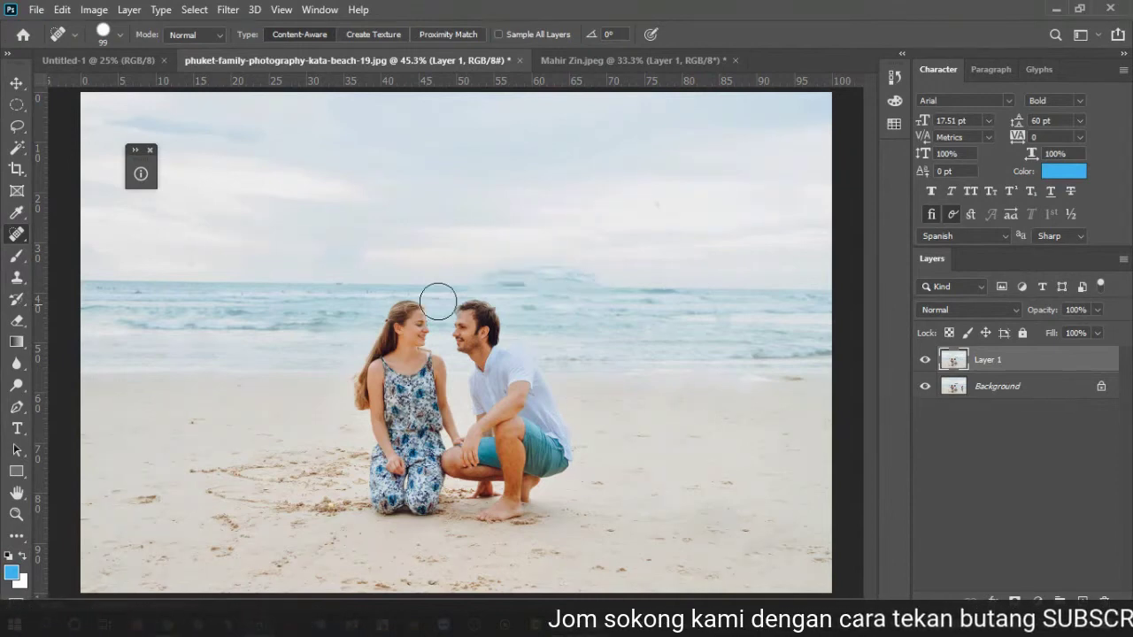
{"action": "left_click_drag", "start_coordinate": [485, 269], "coordinate": [597, 267]}
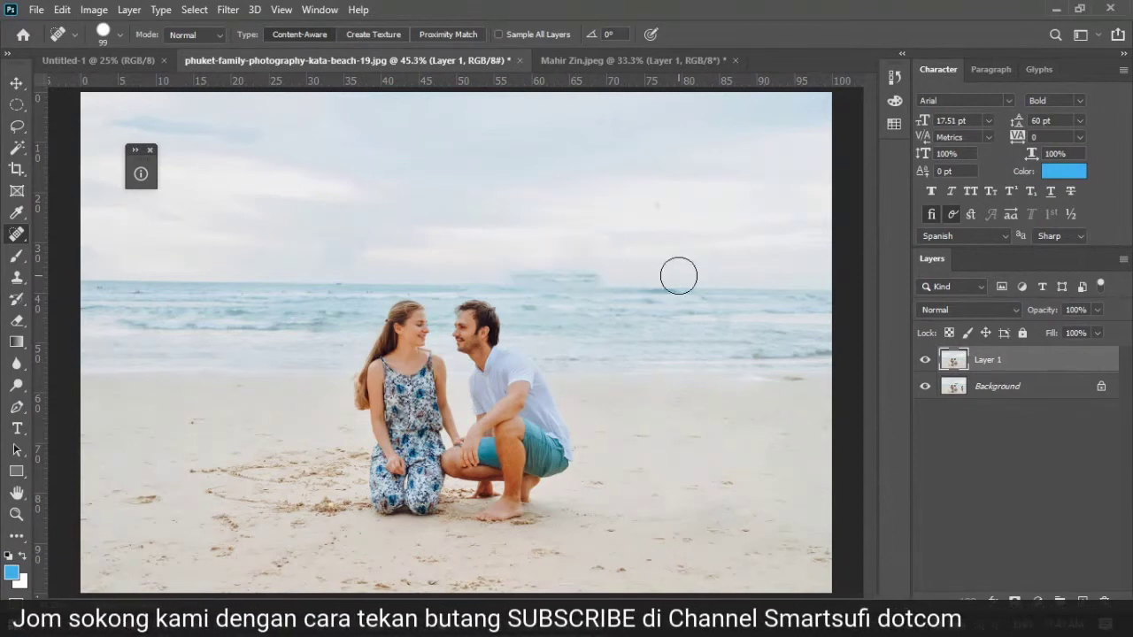
{"action": "key", "text": "z"}
{"action": "left_click", "coordinate": [629, 264]}
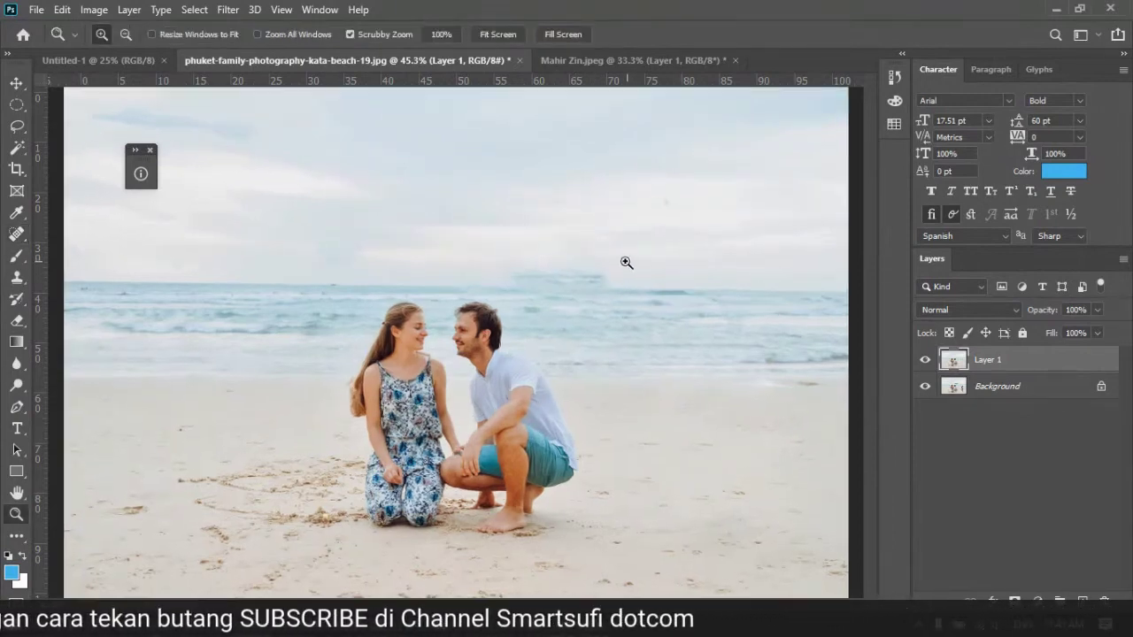
{"action": "left_click", "coordinate": [631, 267]}
{"action": "left_click", "coordinate": [631, 267]}
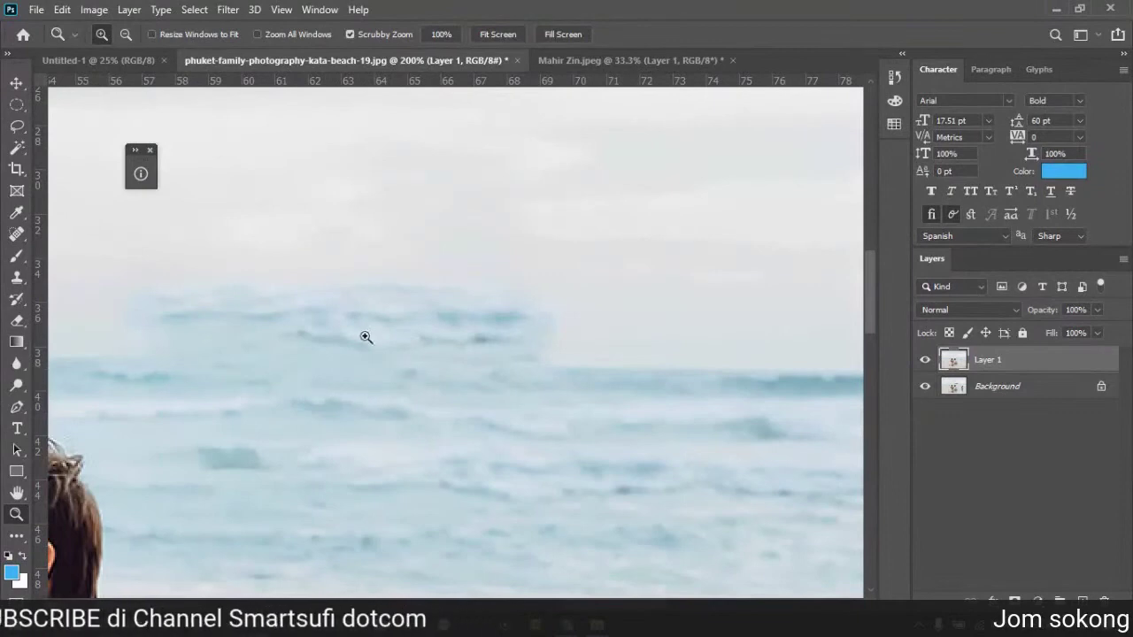
{"action": "left_click_drag", "start_coordinate": [606, 609], "coordinate": [583, 614]}
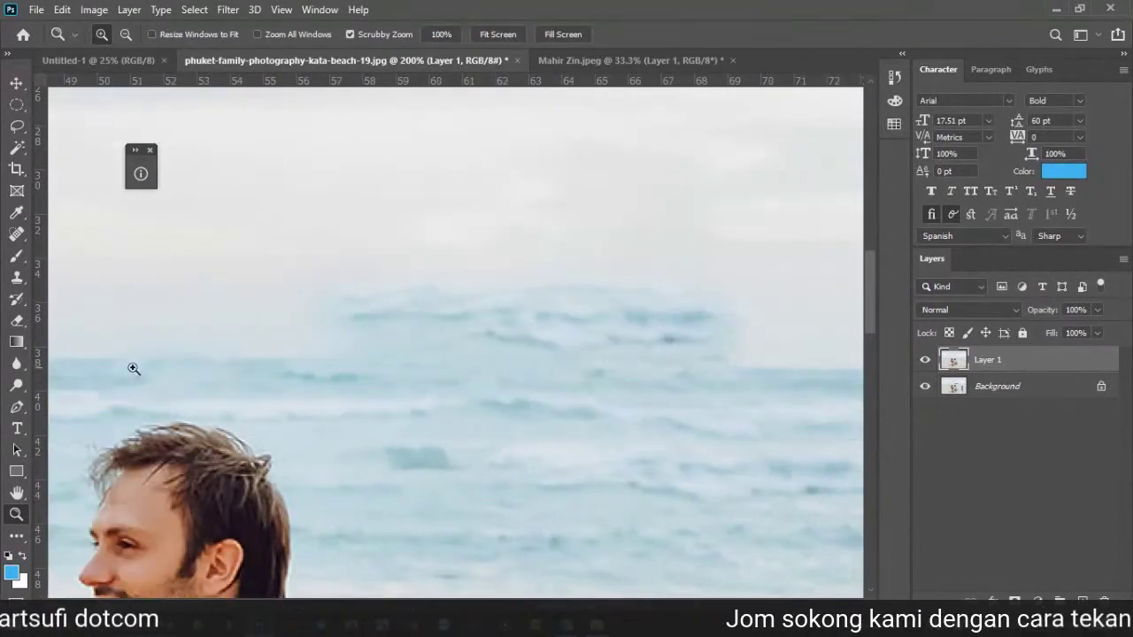
Step: Dab away the remaining smudges above the horizon, then fit the whole photo back on screen
{"action": "left_click", "coordinate": [16, 234]}
{"action": "mouse_move", "coordinate": [345, 258]}
{"action": "left_mouse_down"}
{"action": "mouse_move", "coordinate": [548, 245]}
{"action": "mouse_move", "coordinate": [710, 282]}
{"action": "mouse_move", "coordinate": [373, 279]}
{"action": "mouse_move", "coordinate": [329, 271]}
{"action": "mouse_move", "coordinate": [329, 226]}
{"action": "left_mouse_up"}
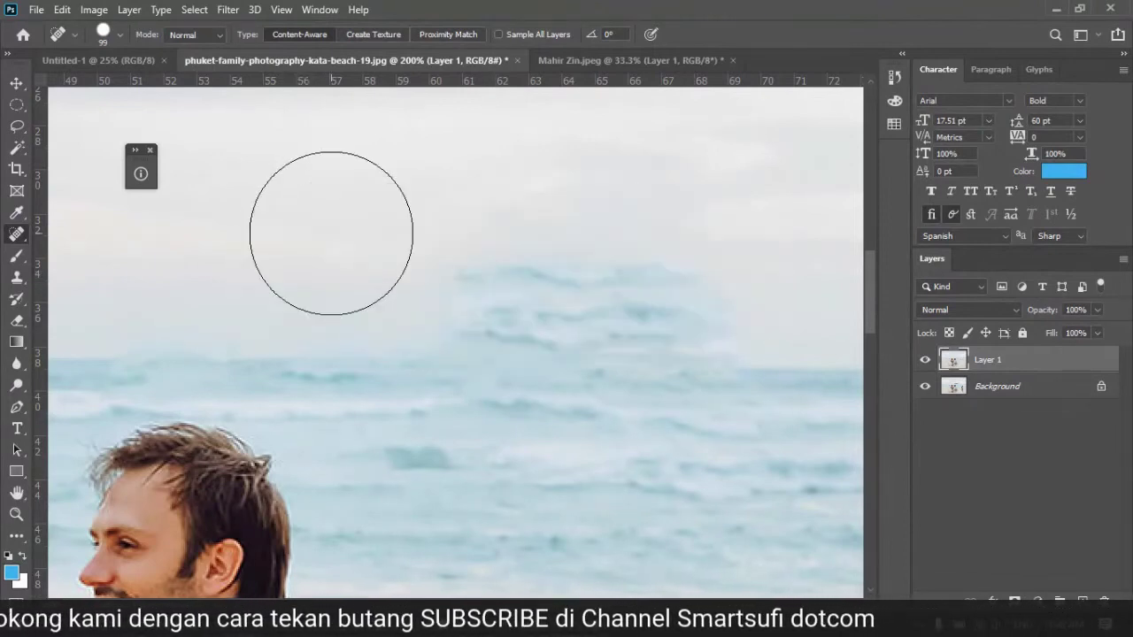
{"action": "mouse_move", "coordinate": [499, 266]}
{"action": "left_mouse_down"}
{"action": "mouse_move", "coordinate": [499, 281]}
{"action": "mouse_move", "coordinate": [481, 286]}
{"action": "mouse_move", "coordinate": [522, 285]}
{"action": "left_mouse_up"}
{"action": "left_click", "coordinate": [560, 272]}
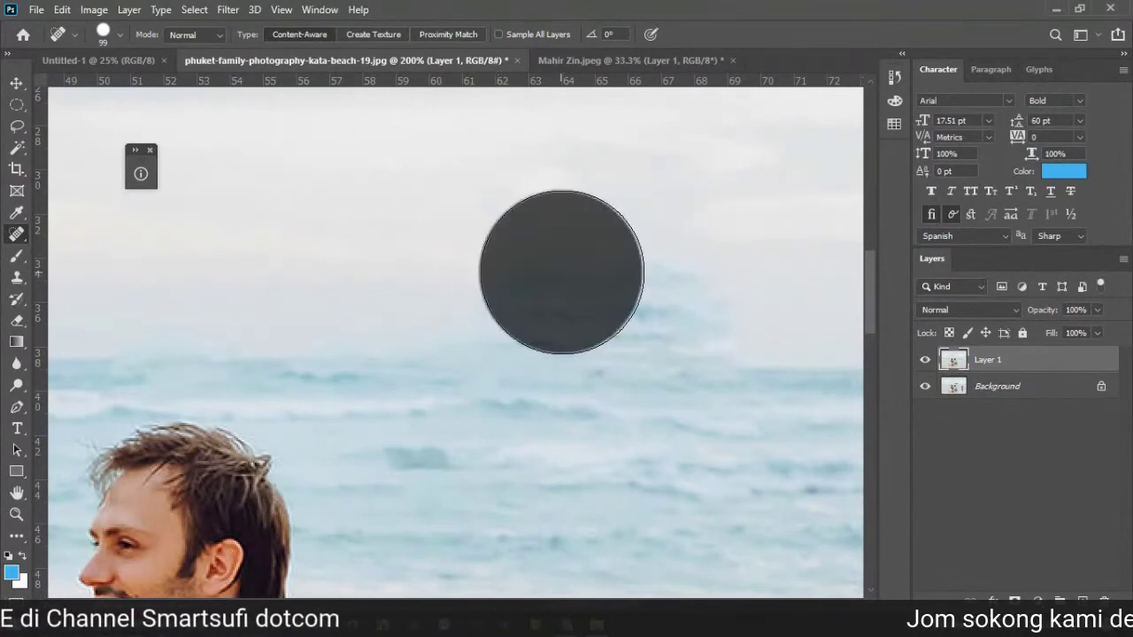
{"action": "left_click", "coordinate": [673, 286]}
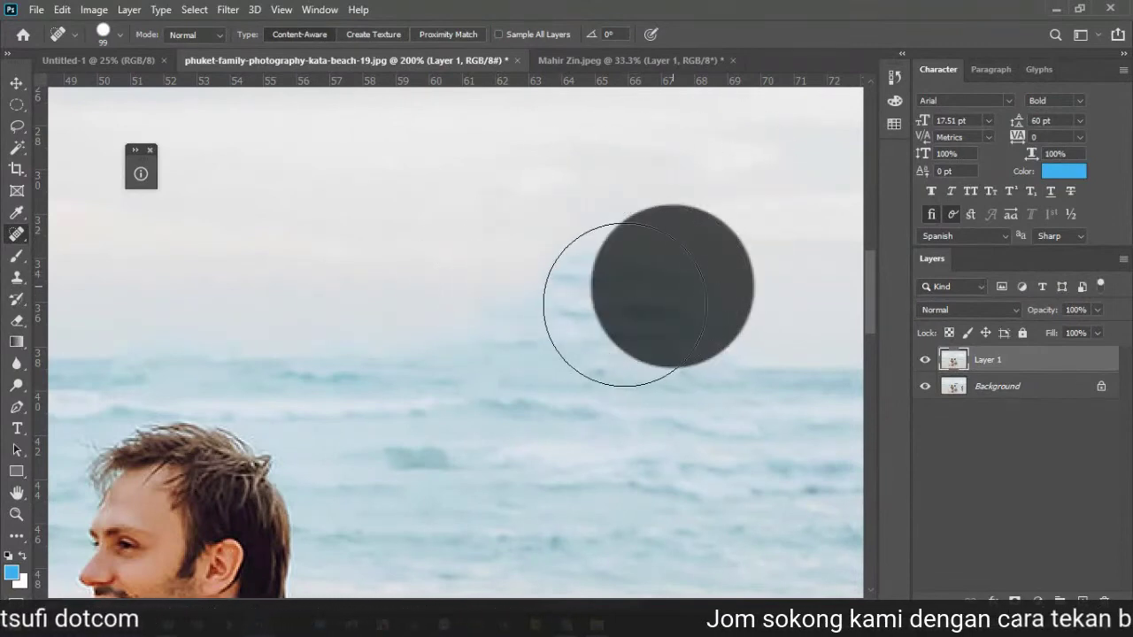
{"action": "left_click", "coordinate": [561, 291]}
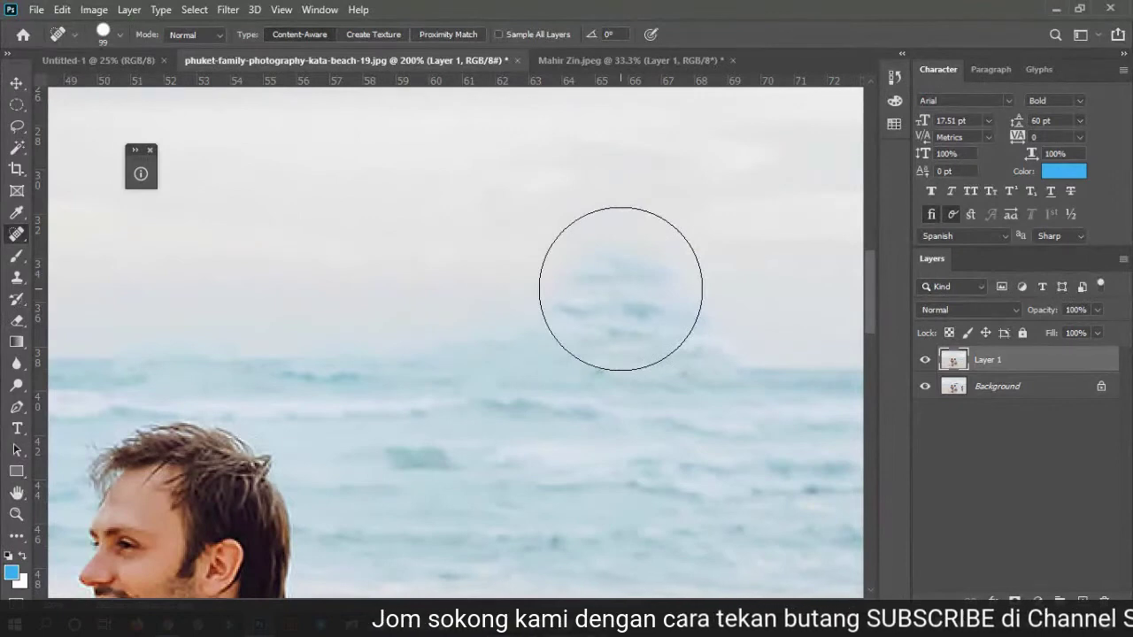
{"action": "left_click", "coordinate": [622, 288]}
{"action": "left_click", "coordinate": [654, 297]}
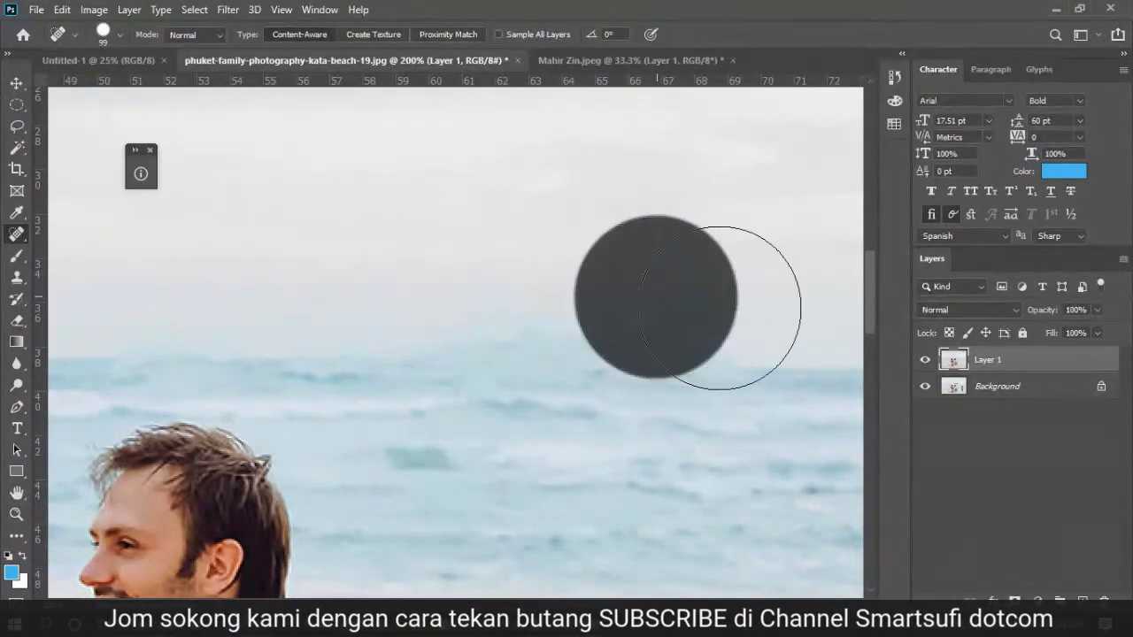
{"action": "left_click", "coordinate": [598, 284]}
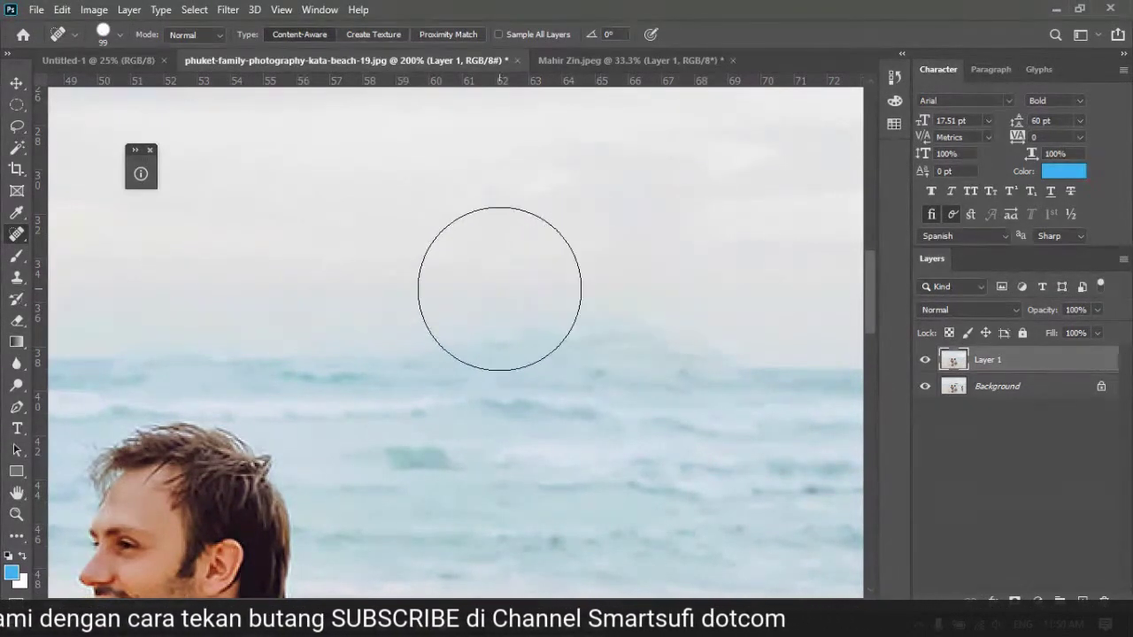
{"action": "left_click", "coordinate": [477, 298]}
{"action": "left_click", "coordinate": [577, 300]}
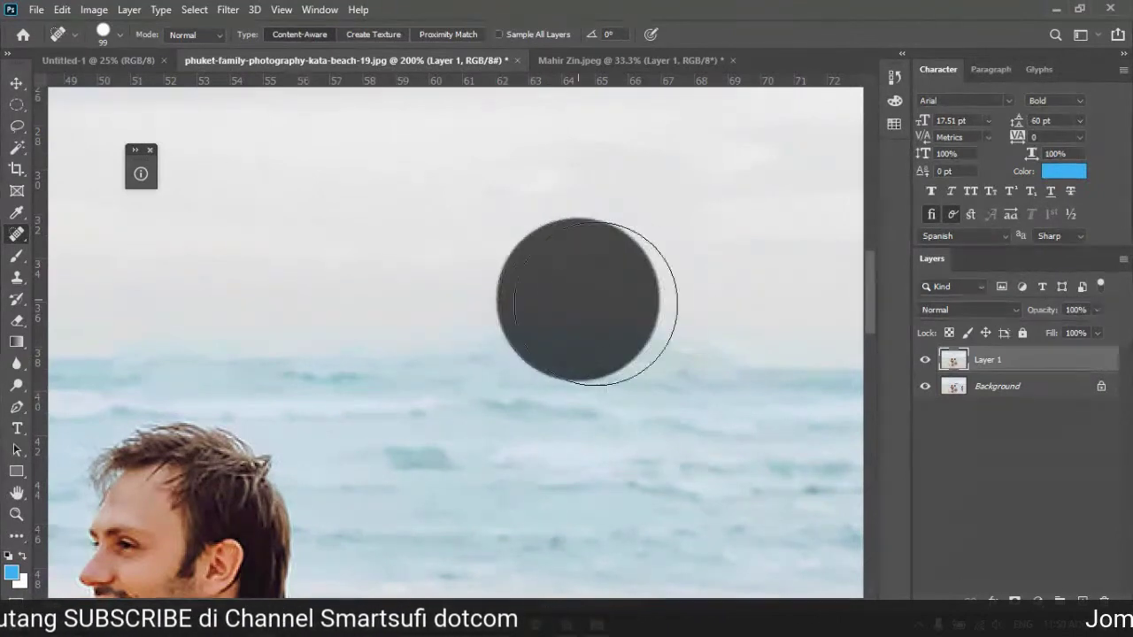
{"action": "left_click", "coordinate": [688, 309]}
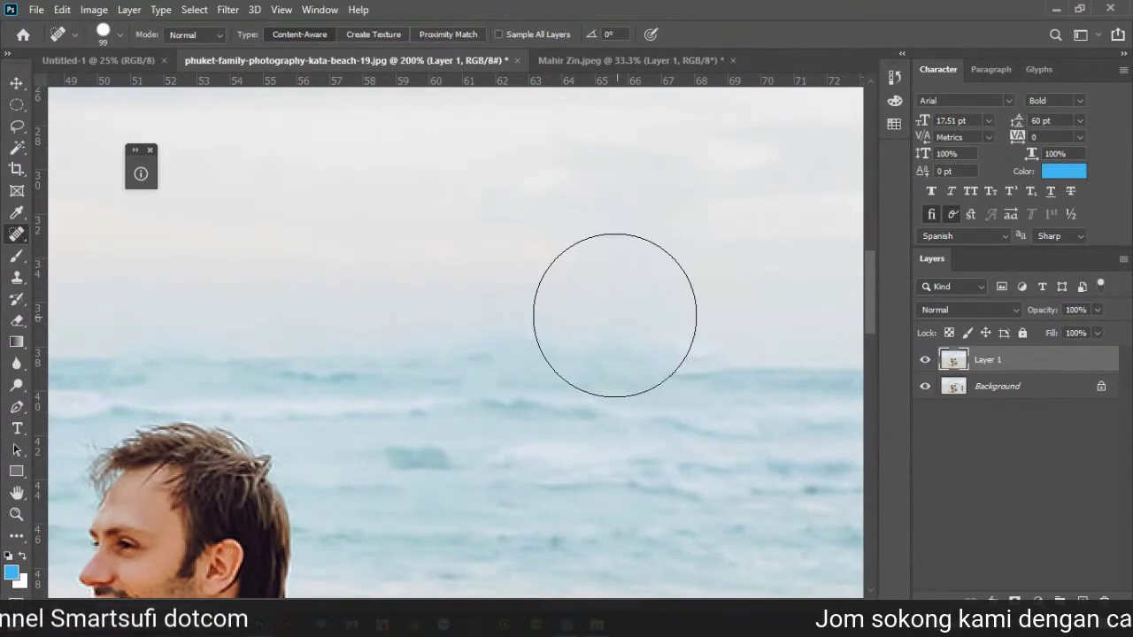
{"action": "left_click", "coordinate": [591, 306]}
{"action": "left_click", "coordinate": [487, 313]}
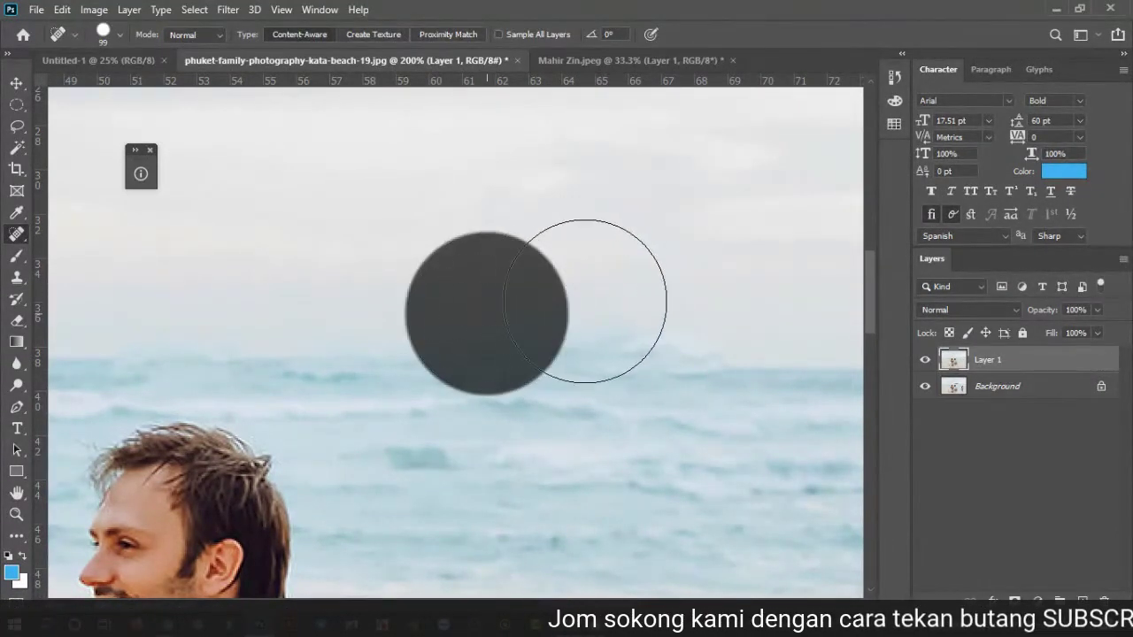
{"action": "left_click", "coordinate": [600, 303]}
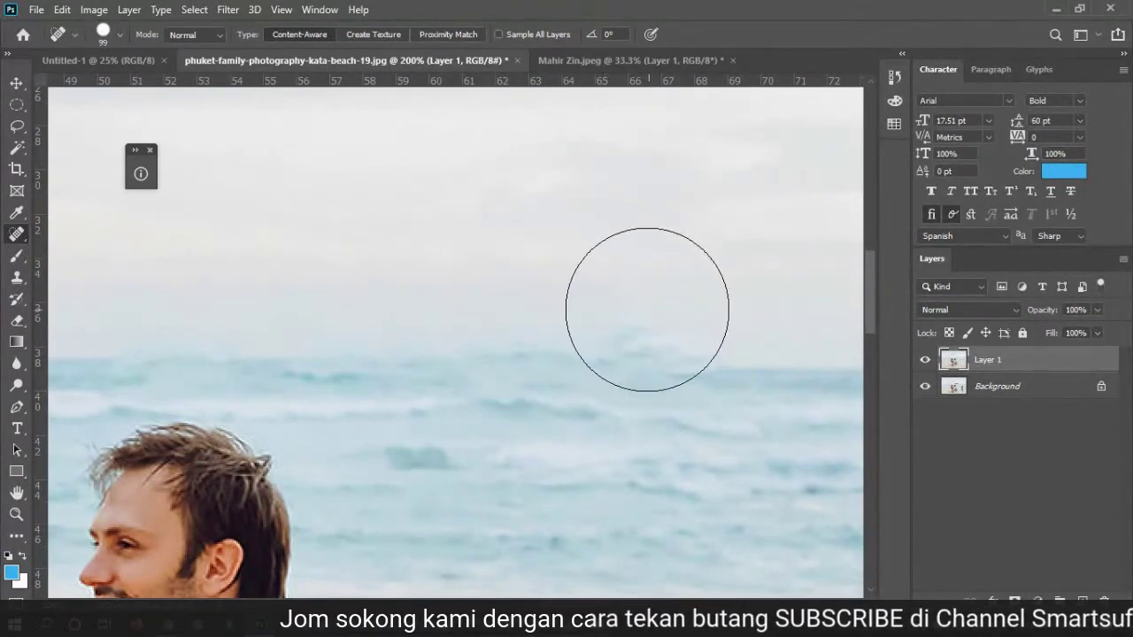
{"action": "left_click", "coordinate": [645, 278]}
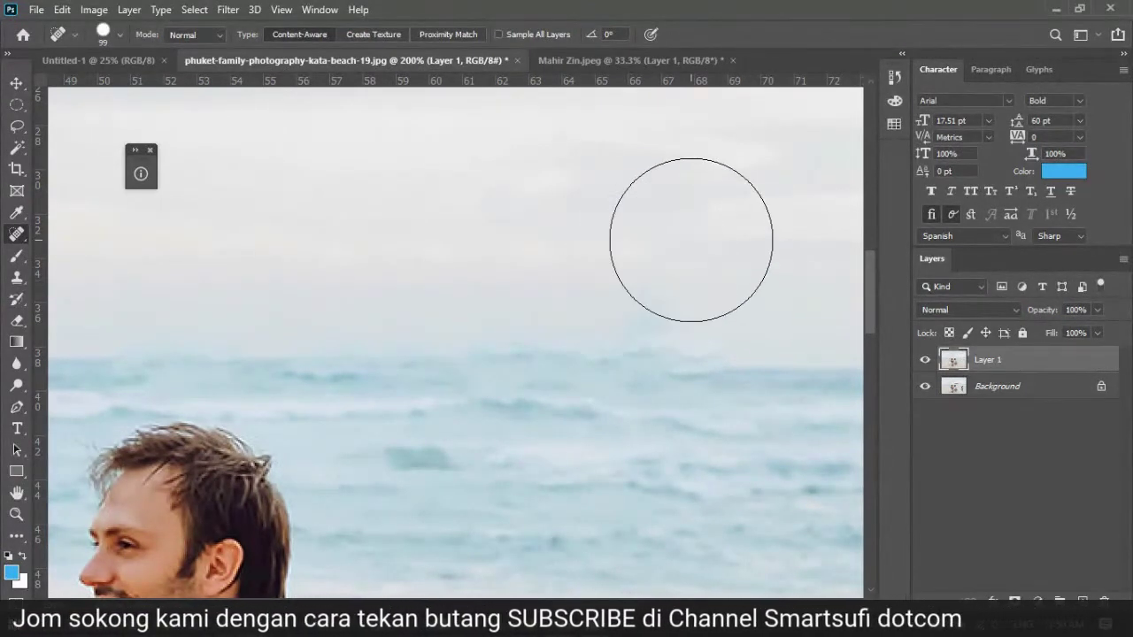
{"action": "key", "text": "z"}
{"action": "left_click", "coordinate": [500, 35]}
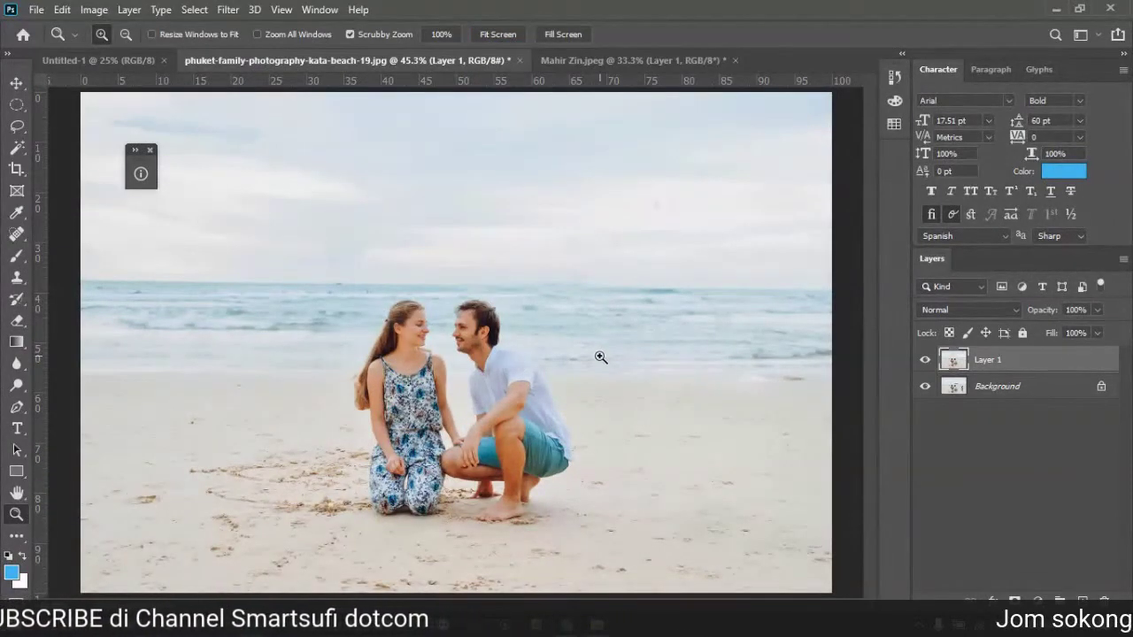
Step: With the Spot Healing Brush, heal a small patch and a spot in the sky
{"action": "left_click", "coordinate": [19, 235]}
{"action": "left_click_drag", "start_coordinate": [561, 262], "coordinate": [591, 263]}
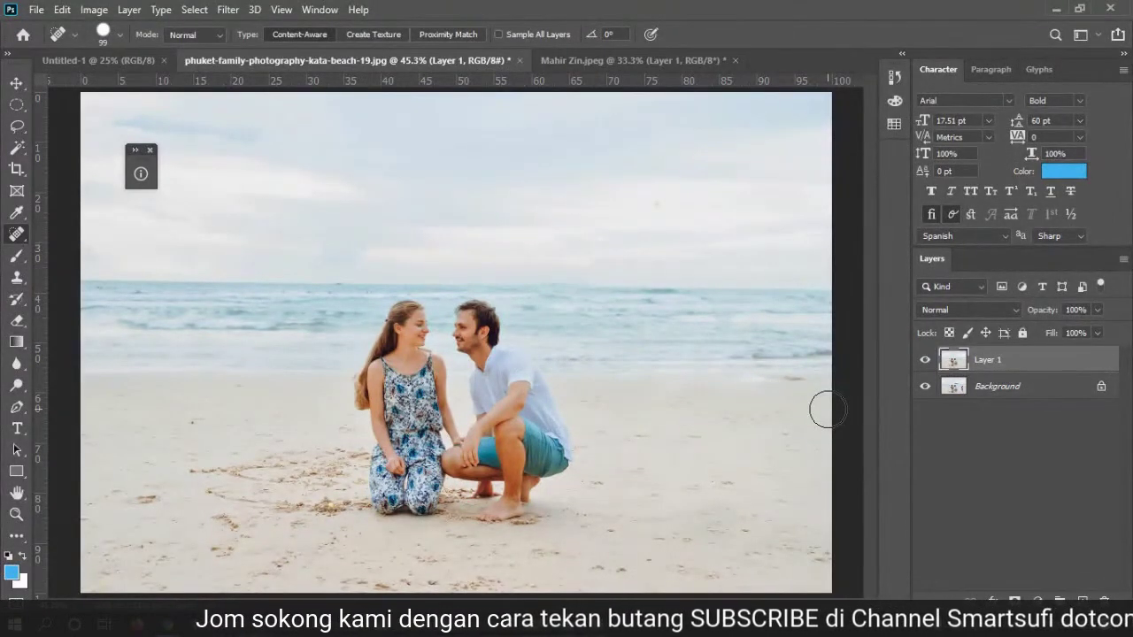
{"action": "left_click", "coordinate": [583, 268]}
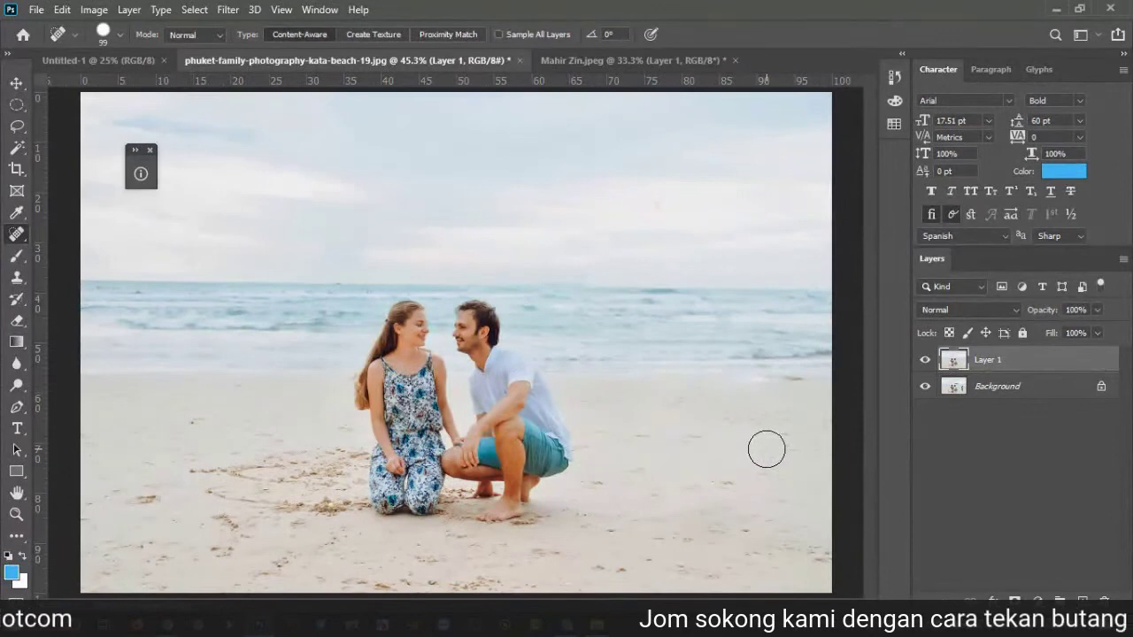
Step: Toggle Layer 1's visibility repeatedly to compare the retouch with the original
{"action": "left_click", "coordinate": [924, 359]}
{"action": "left_click", "coordinate": [924, 360]}
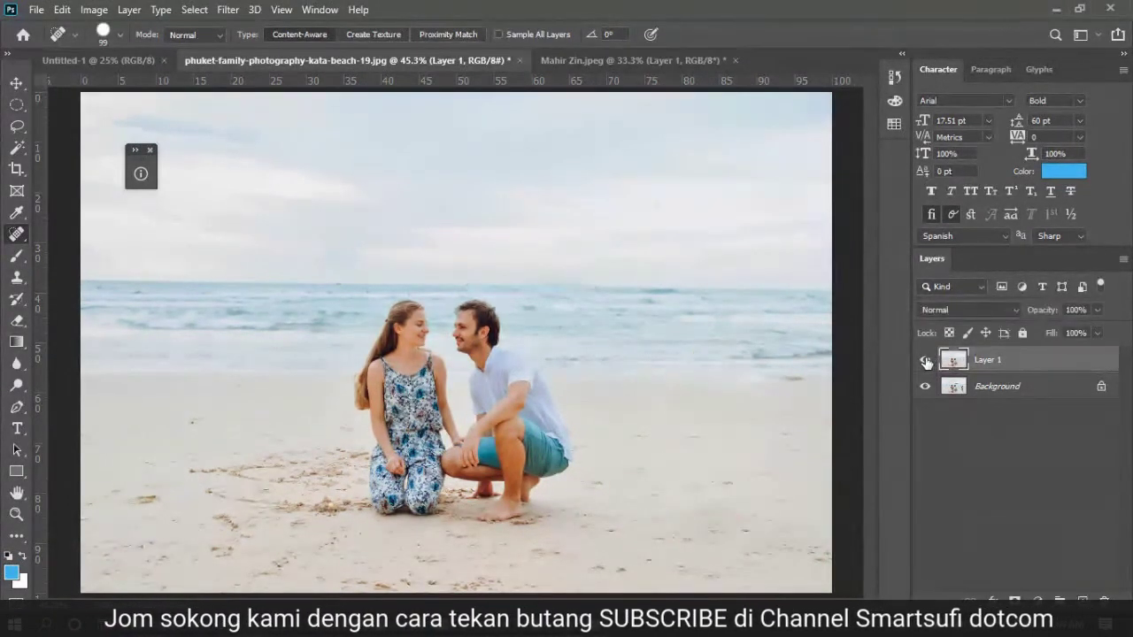
{"action": "left_click", "coordinate": [925, 360]}
{"action": "left_click", "coordinate": [925, 360]}
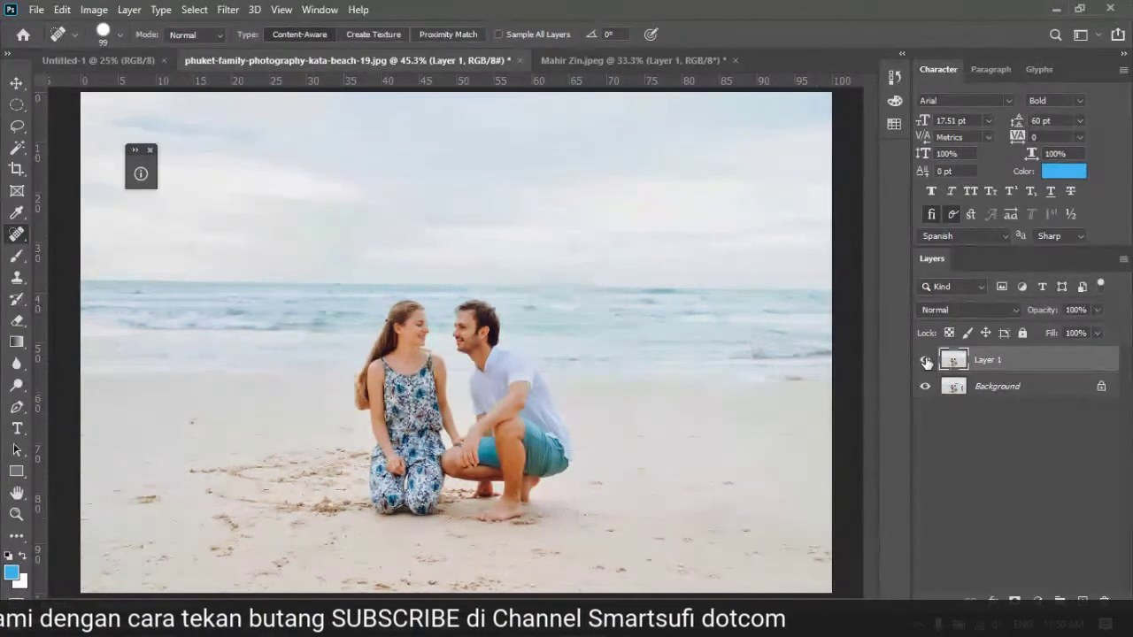
{"action": "left_click", "coordinate": [924, 360]}
{"action": "left_click", "coordinate": [925, 360]}
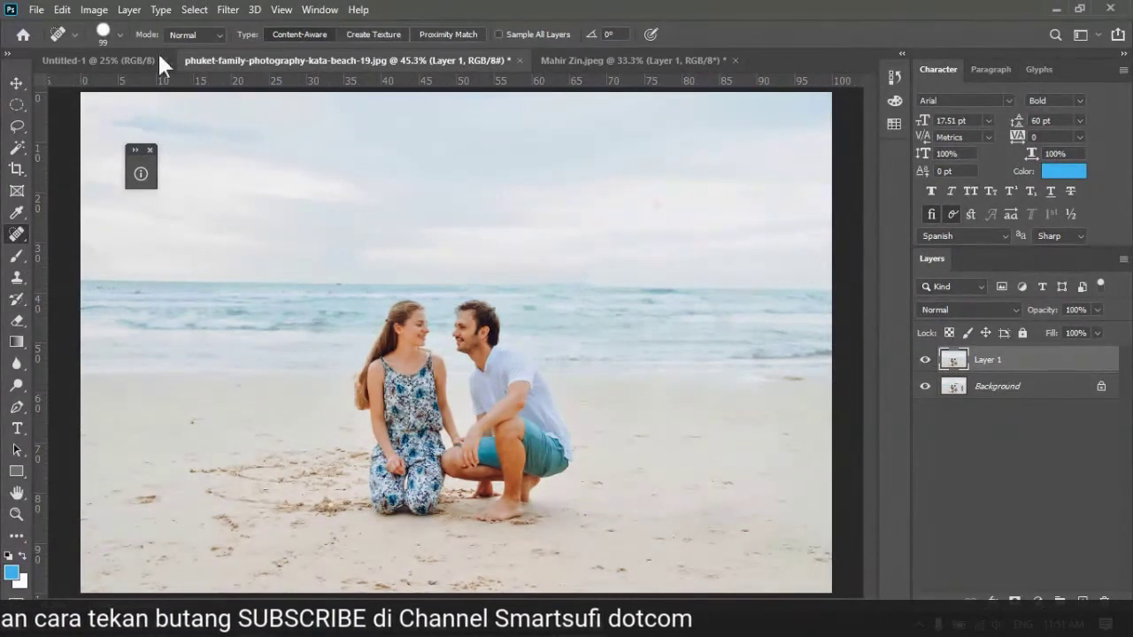
{"action": "left_click", "coordinate": [150, 150]}
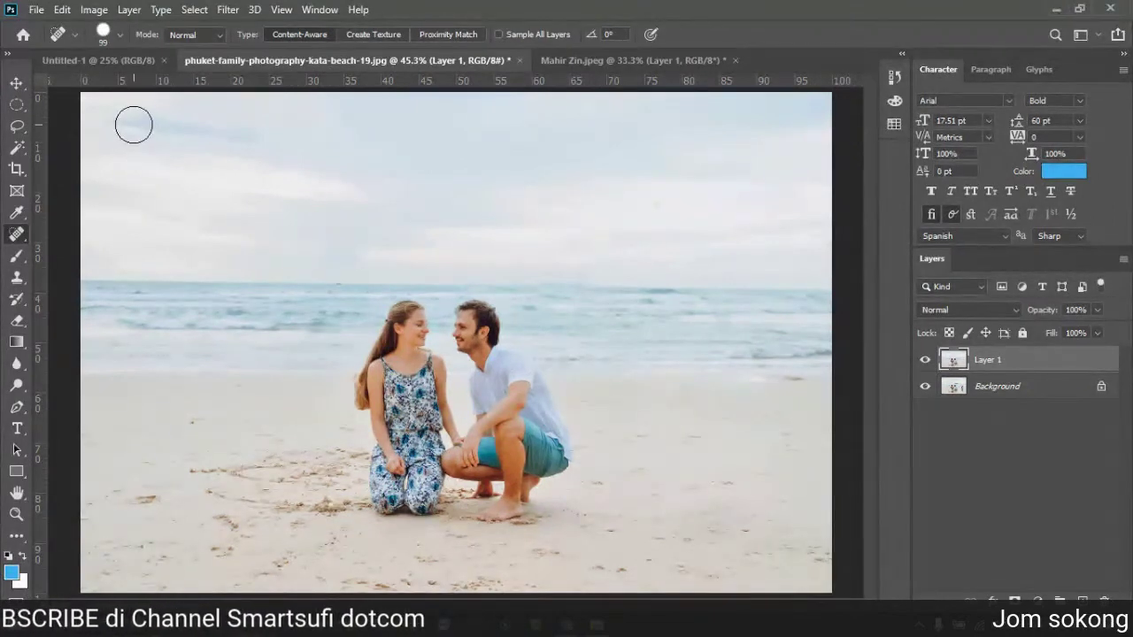
{"action": "right_click", "coordinate": [17, 234]}
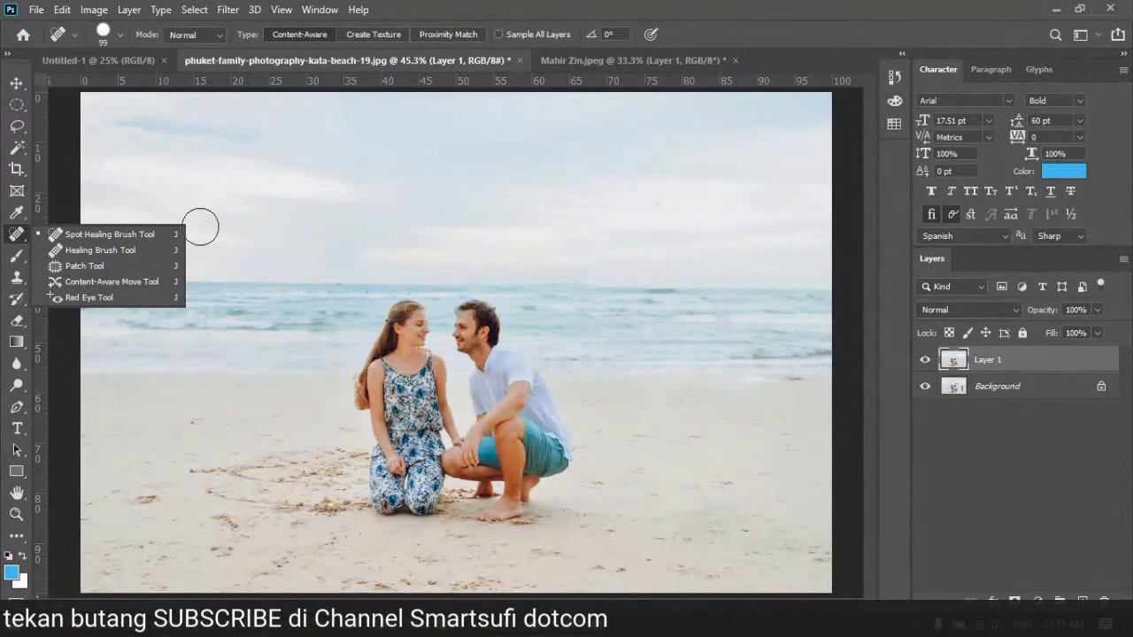
{"action": "left_click", "coordinate": [104, 234]}
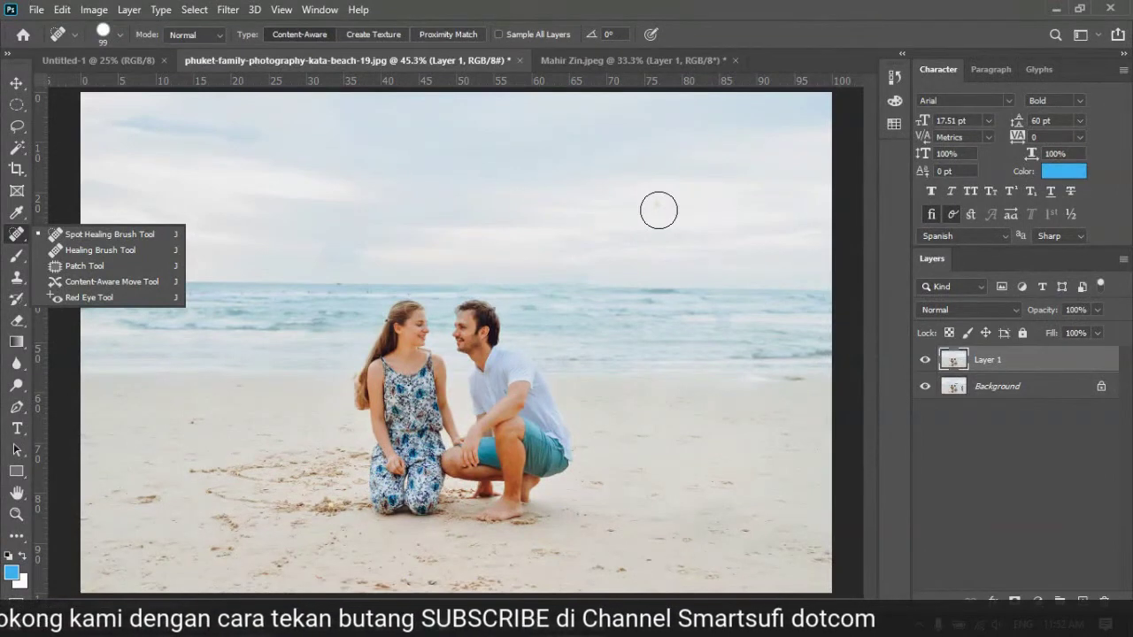
Step: Zoom into the yellowish sky speck and heal it with a 63 px Spot Healing Brush
{"action": "key", "text": "z"}
{"action": "left_click_drag", "start_coordinate": [682, 198], "coordinate": [770, 180]}
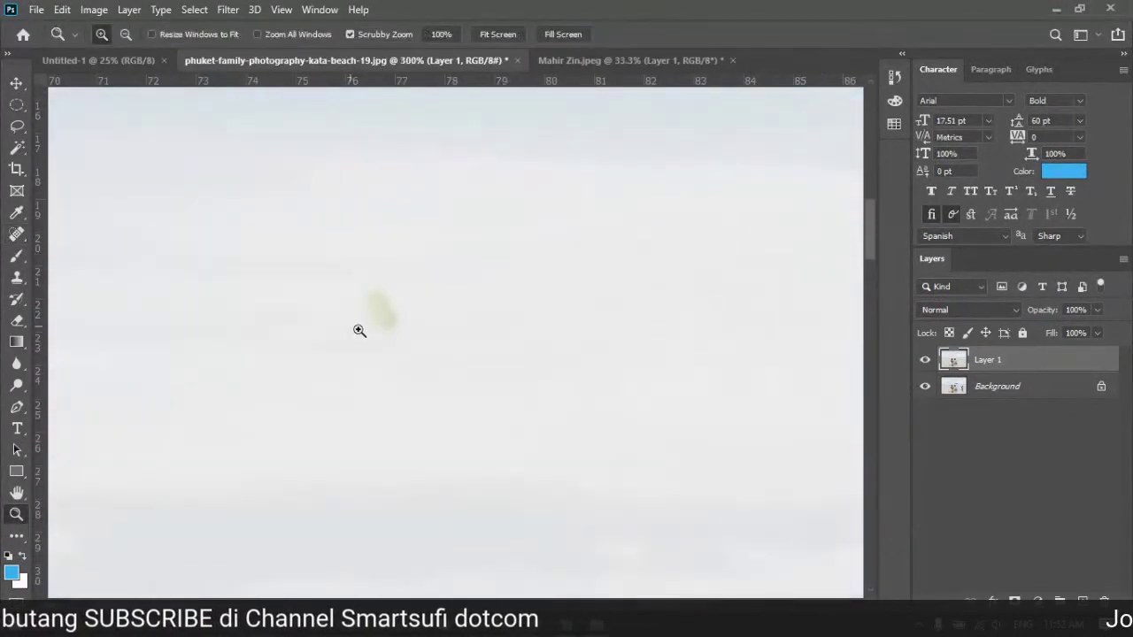
{"action": "left_click", "coordinate": [18, 235]}
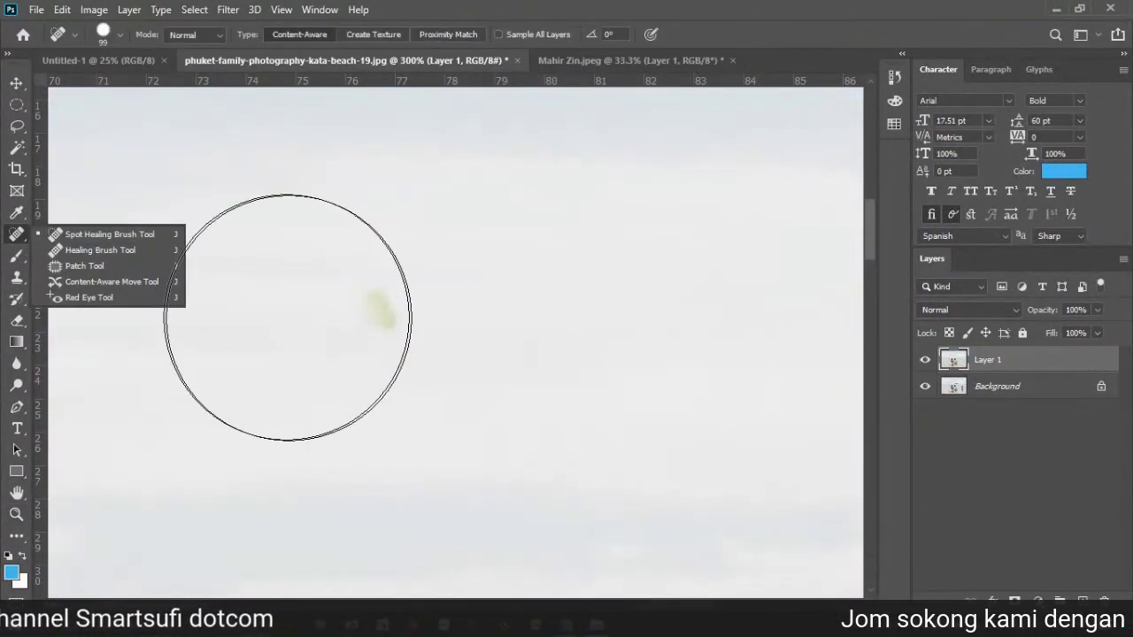
{"action": "left_click", "coordinate": [120, 35]}
{"action": "left_click_drag", "start_coordinate": [82, 81], "coordinate": [77, 82]}
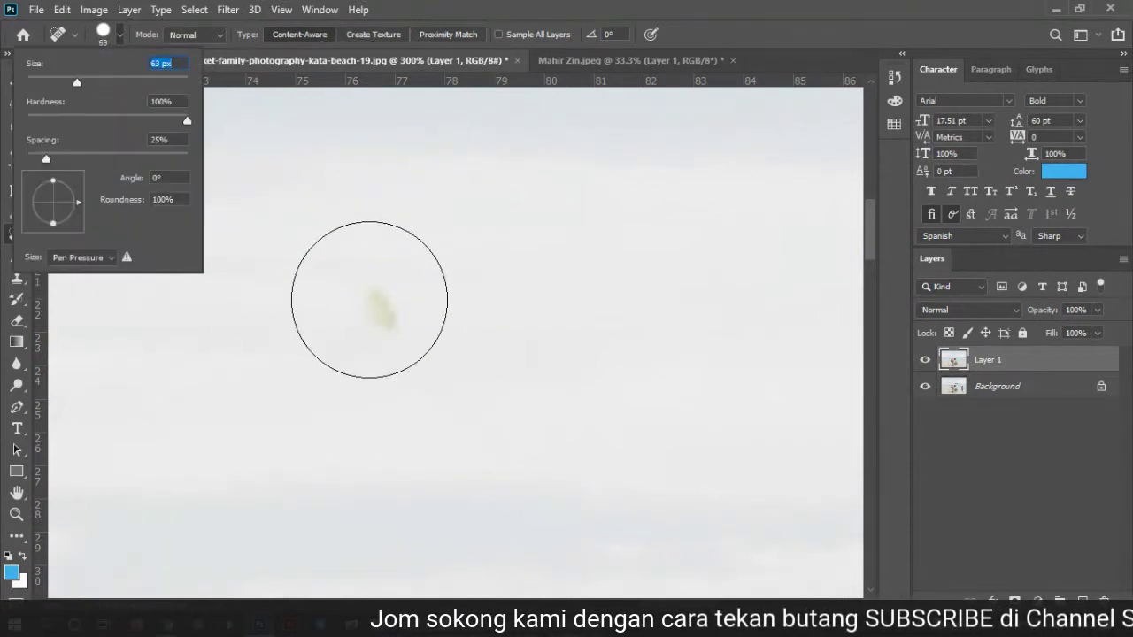
{"action": "left_click_drag", "start_coordinate": [369, 299], "coordinate": [386, 324]}
Step: Fit the photo to the screen and close the beach photo without saving
{"action": "key", "text": "z"}
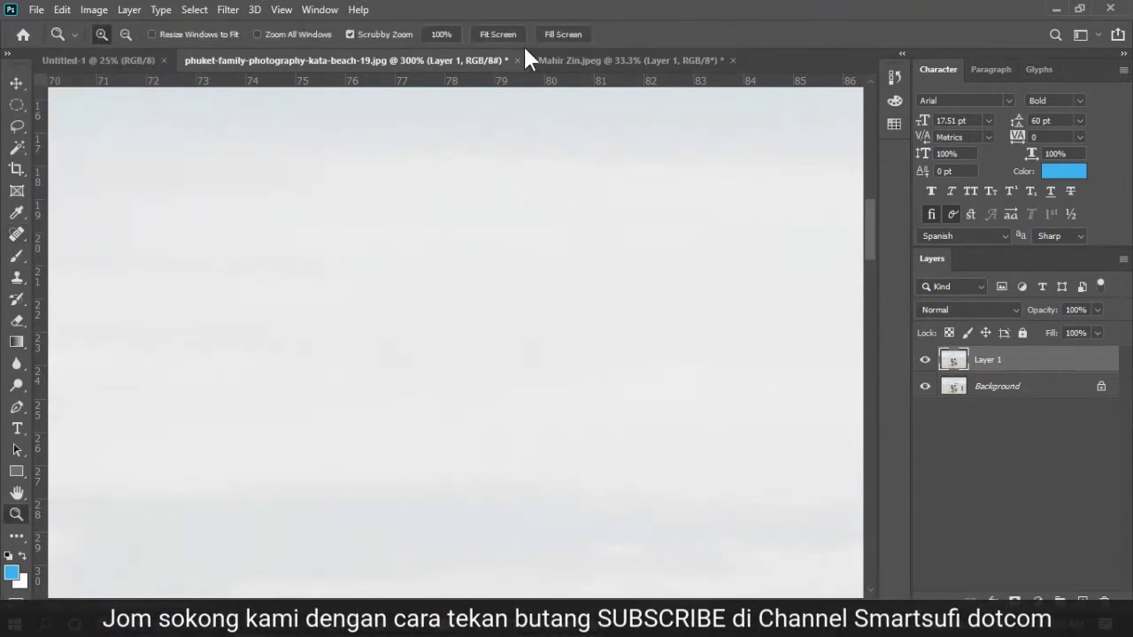
{"action": "left_click", "coordinate": [501, 33]}
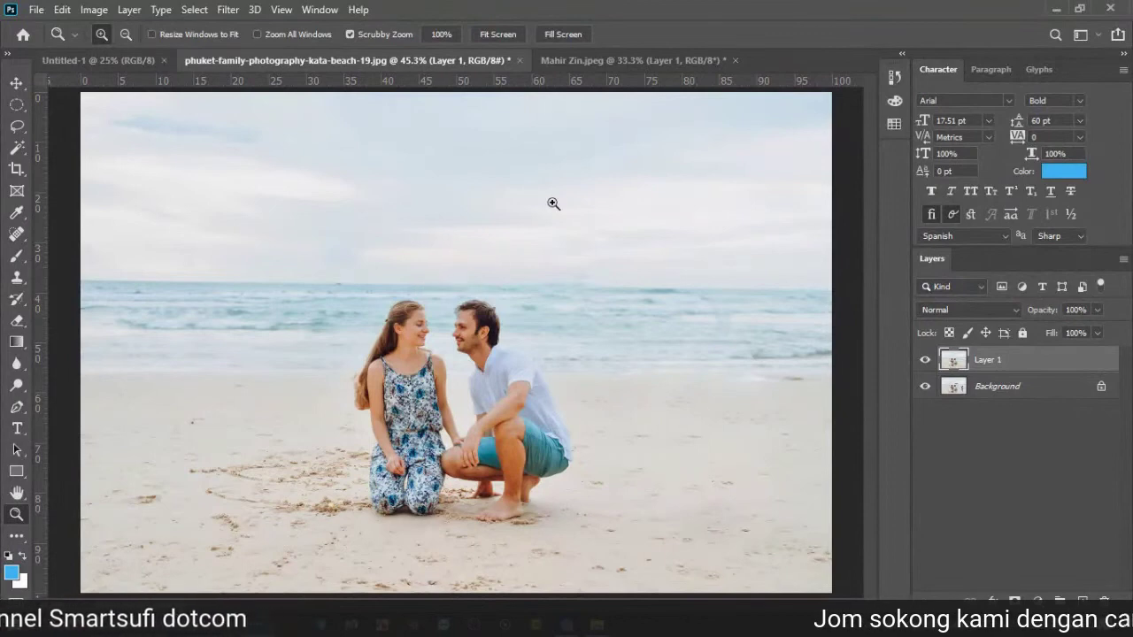
{"action": "left_click", "coordinate": [520, 60]}
{"action": "left_click", "coordinate": [614, 259]}
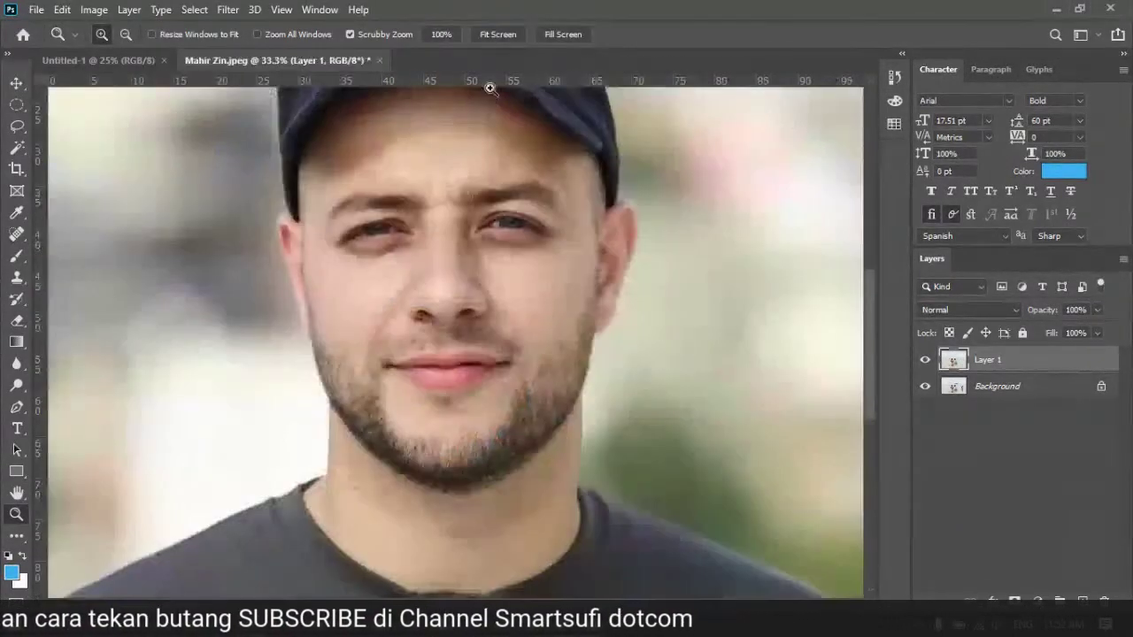
Step: Close the portrait document without saving and switch to the Kelas Photoshop folder window
{"action": "left_click", "coordinate": [378, 59]}
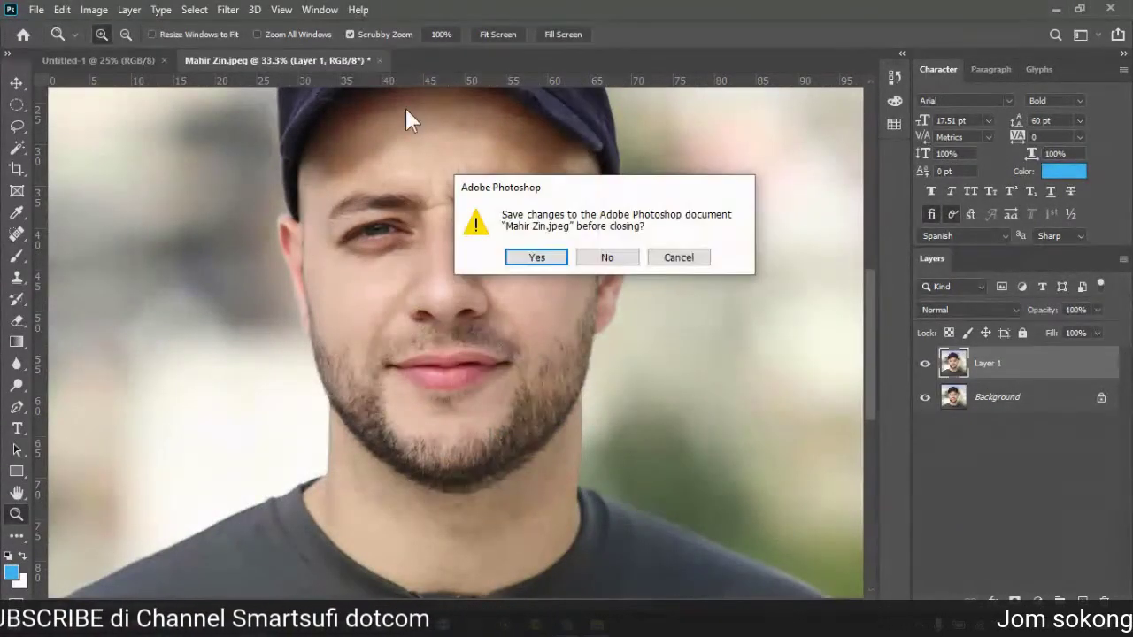
{"action": "left_click", "coordinate": [606, 256]}
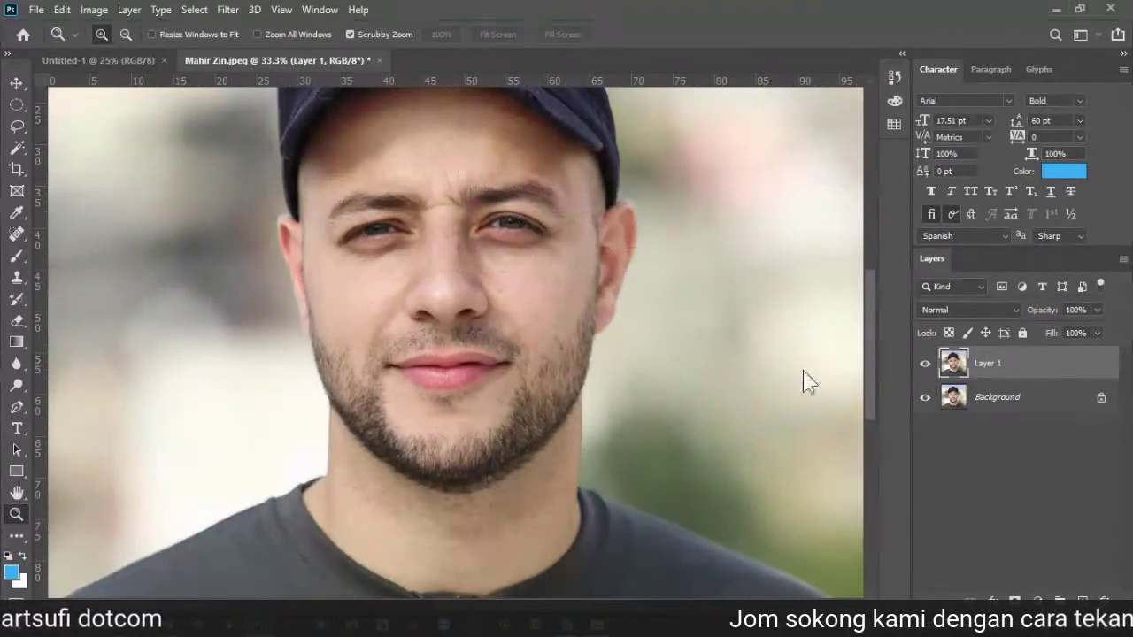
{"action": "key", "text": "alt+Tab"}
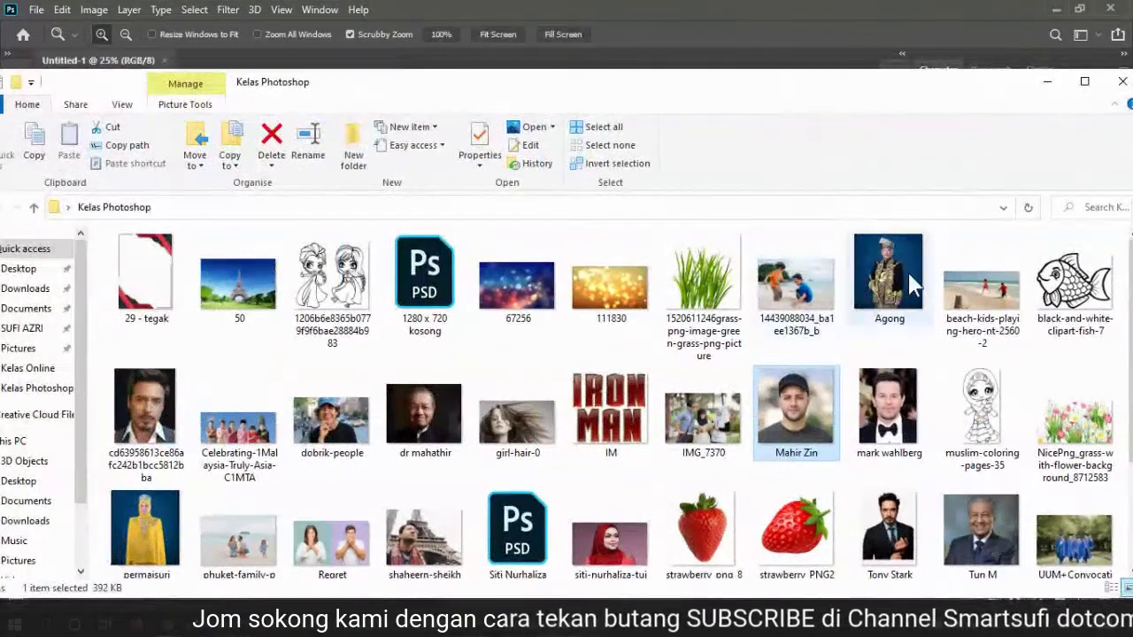
Step: Drag beach-kids-playing-hero-nt-2560-2 from the shrunken Explorer window into Photoshop to open it
{"action": "left_click", "coordinate": [1009, 310]}
{"action": "mouse_move", "coordinate": [977, 299]}
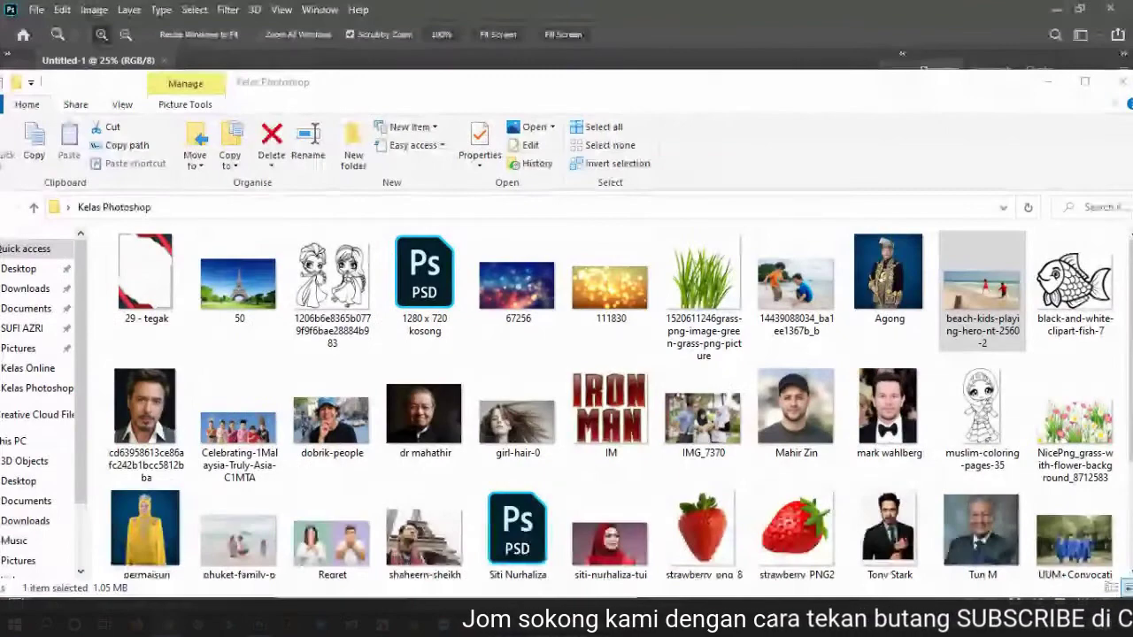
{"action": "left_click", "coordinate": [998, 584]}
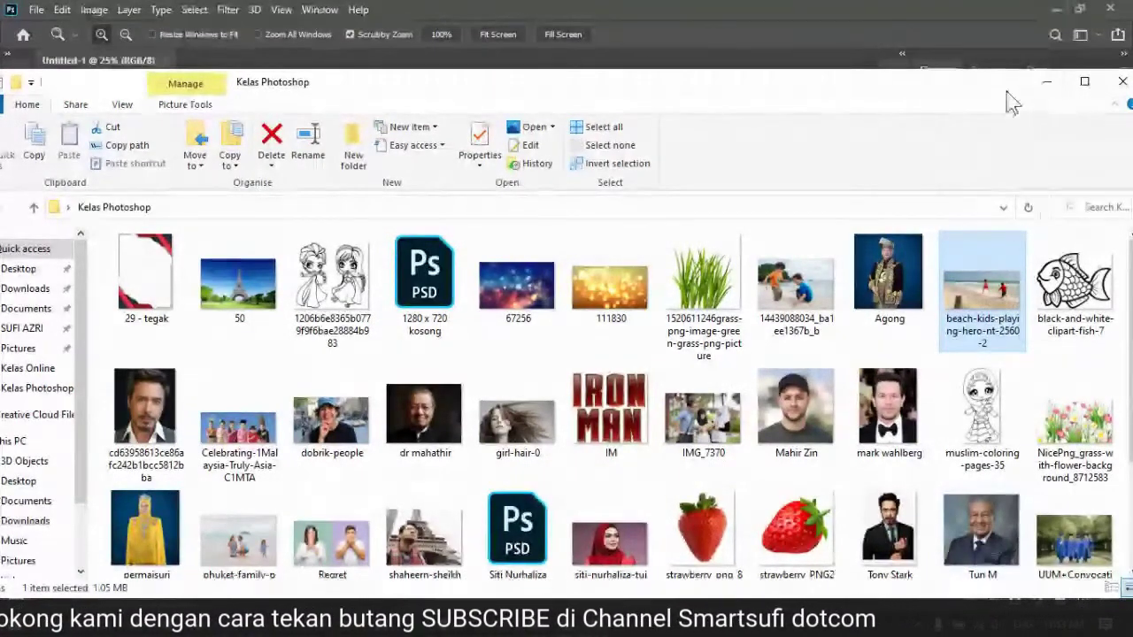
{"action": "left_click_drag", "start_coordinate": [1013, 103], "coordinate": [722, 363]}
{"action": "left_click_drag", "start_coordinate": [771, 548], "coordinate": [555, 71]}
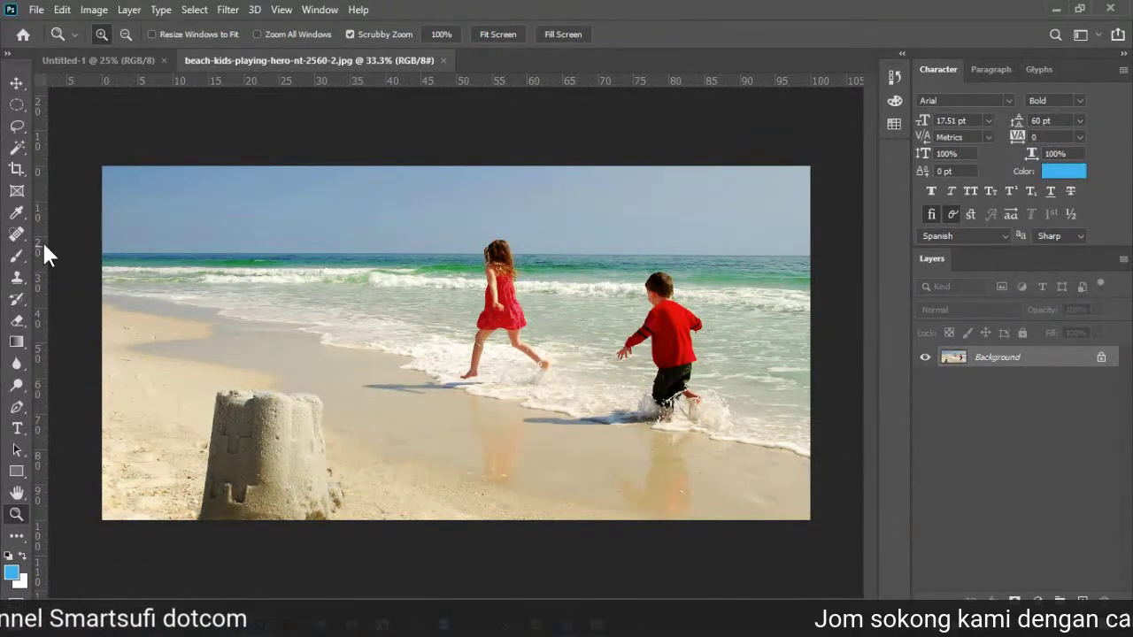
Step: With the Content-Aware Move Tool, draw a loose outline around the lower-left sandcastle
{"action": "right_click", "coordinate": [16, 234]}
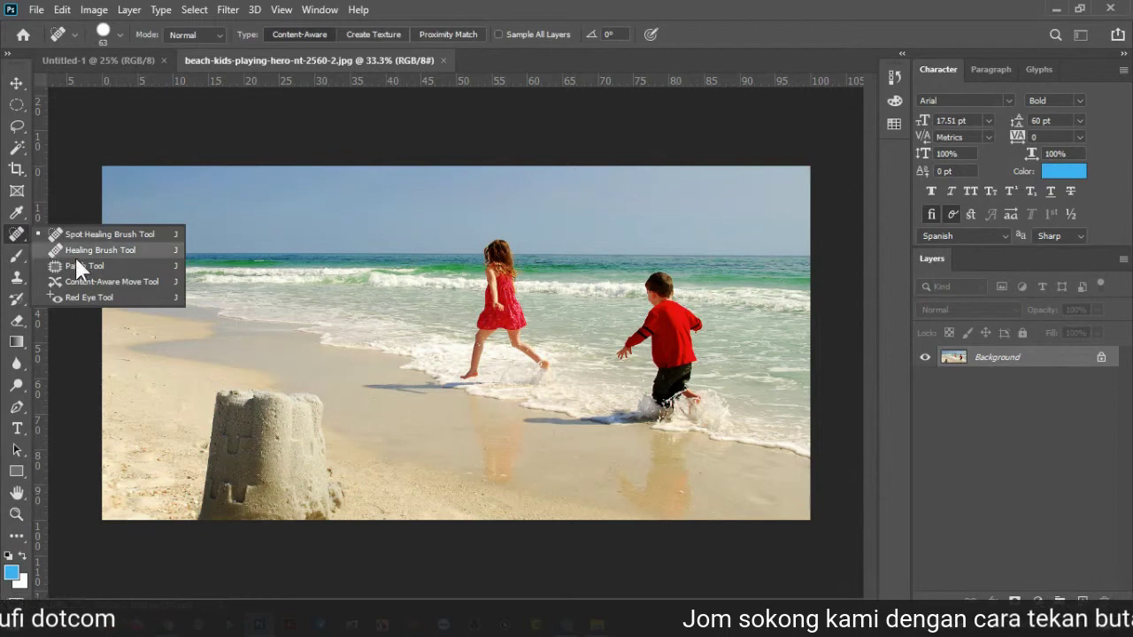
{"action": "left_click", "coordinate": [128, 281]}
{"action": "left_click_drag", "start_coordinate": [186, 528], "coordinate": [192, 416]}
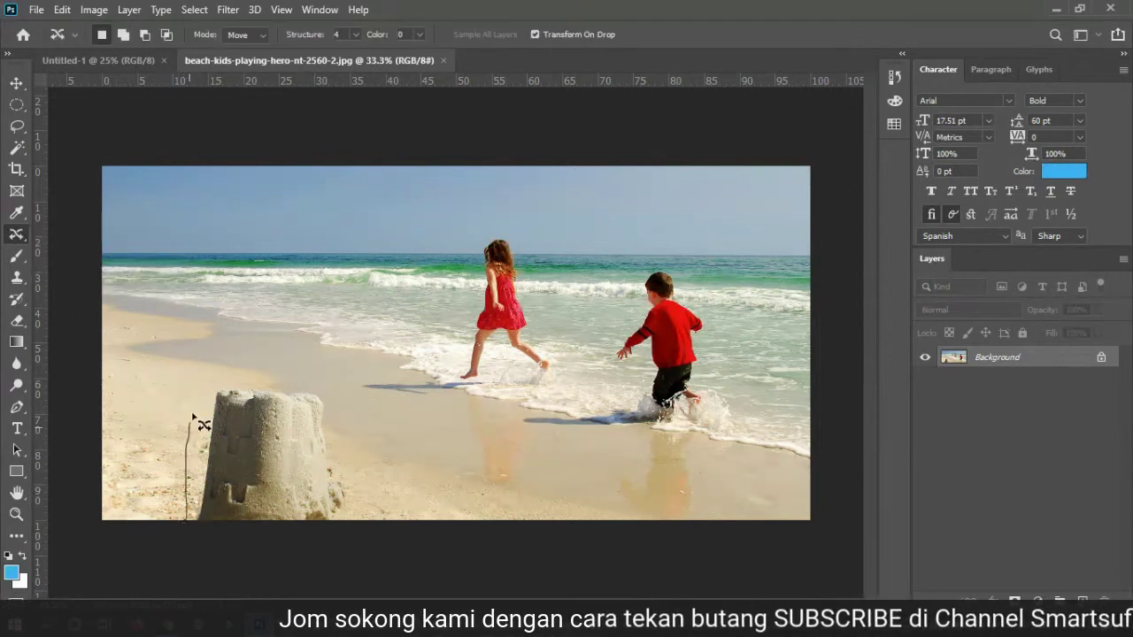
{"action": "mouse_move", "coordinate": [358, 515]}
{"action": "left_mouse_down"}
{"action": "mouse_move", "coordinate": [286, 538]}
{"action": "mouse_move", "coordinate": [197, 540]}
{"action": "left_mouse_up"}
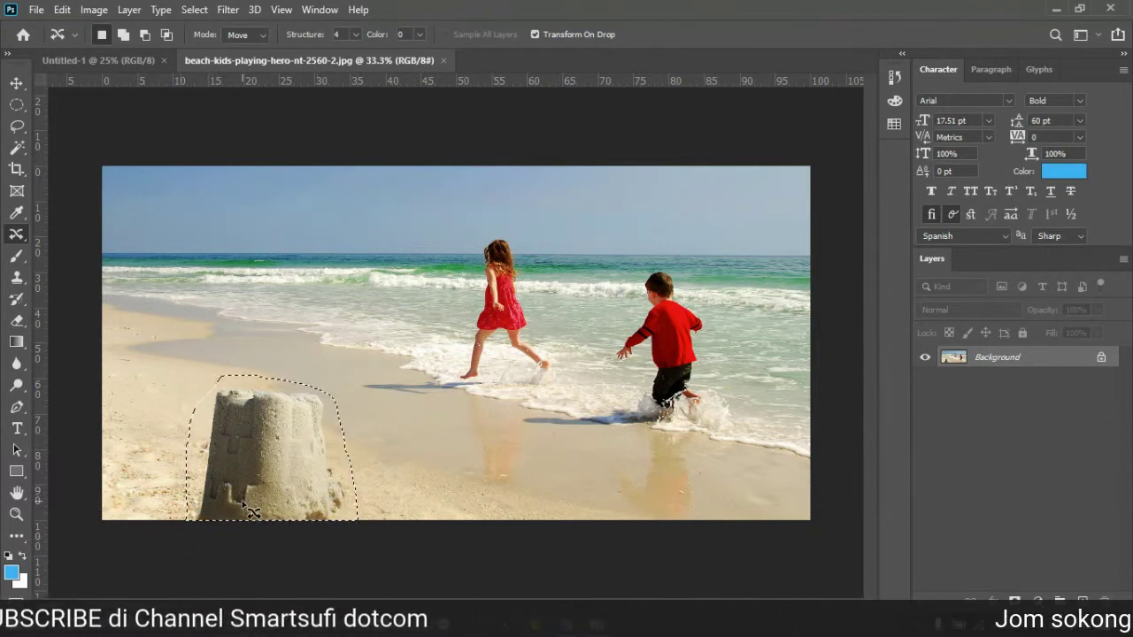
{"action": "left_click", "coordinate": [63, 11]}
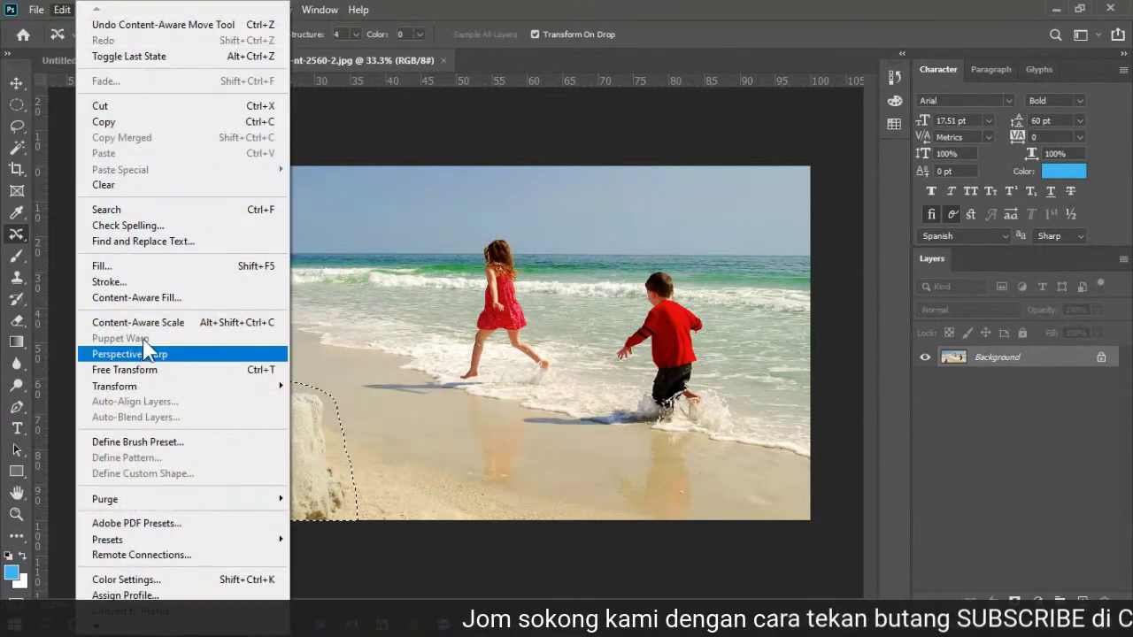
Step: Apply Content-Aware Fill to the sandcastle selection with output to a new layer
{"action": "left_click", "coordinate": [149, 300]}
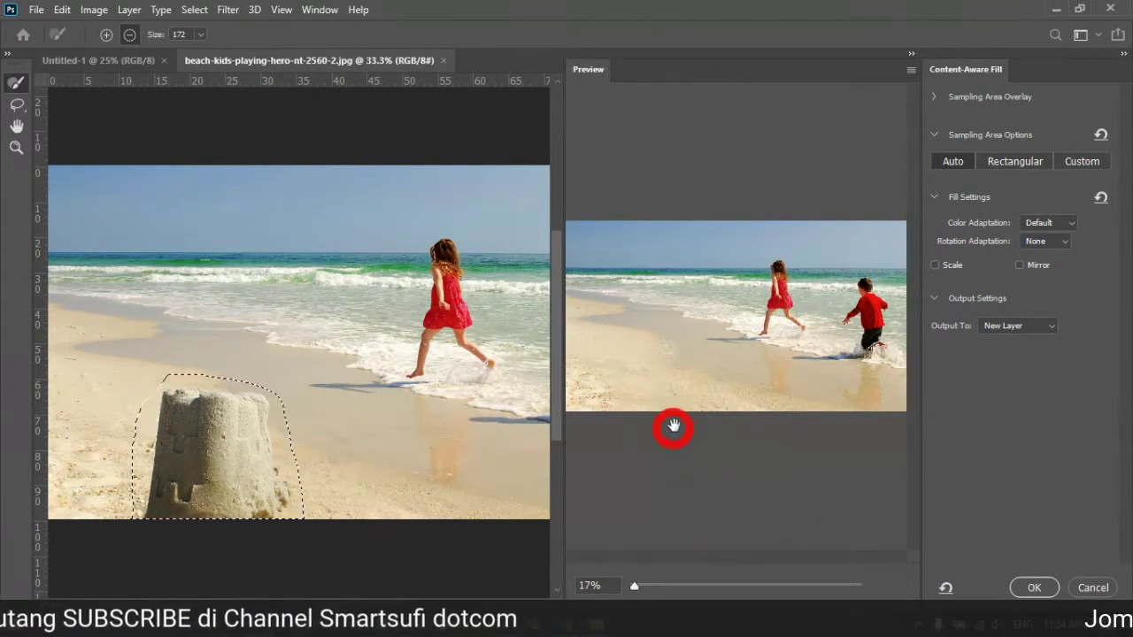
{"action": "left_click", "coordinate": [1035, 587]}
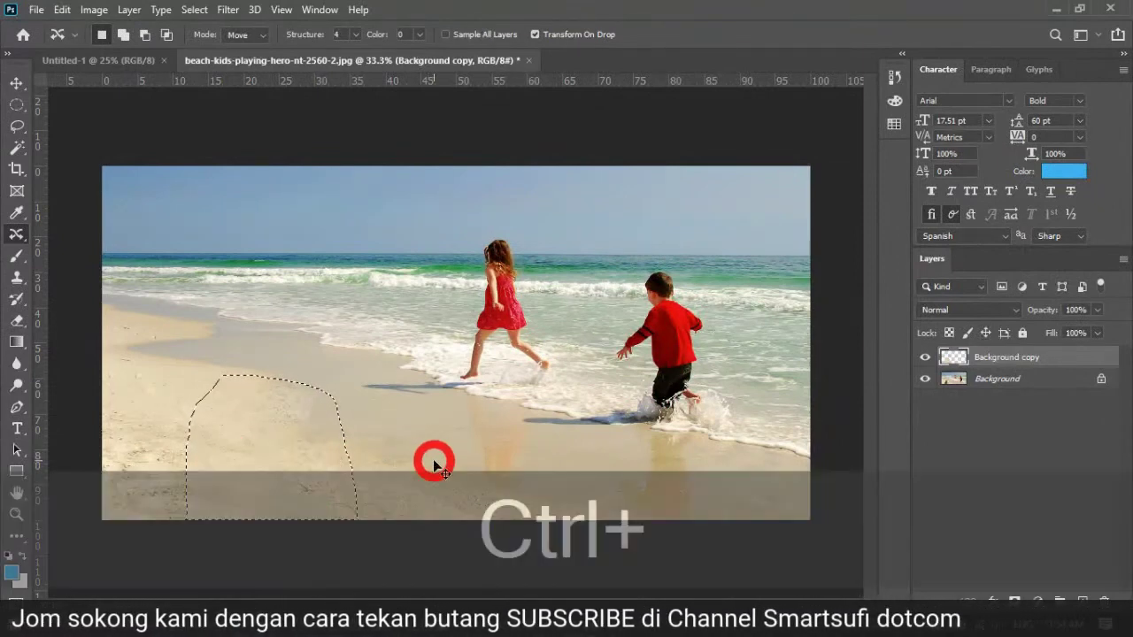
Step: Deselect, then set up the Spot Healing Brush at 244 px with the Info panel shown
{"action": "key", "text": "ctrl+d"}
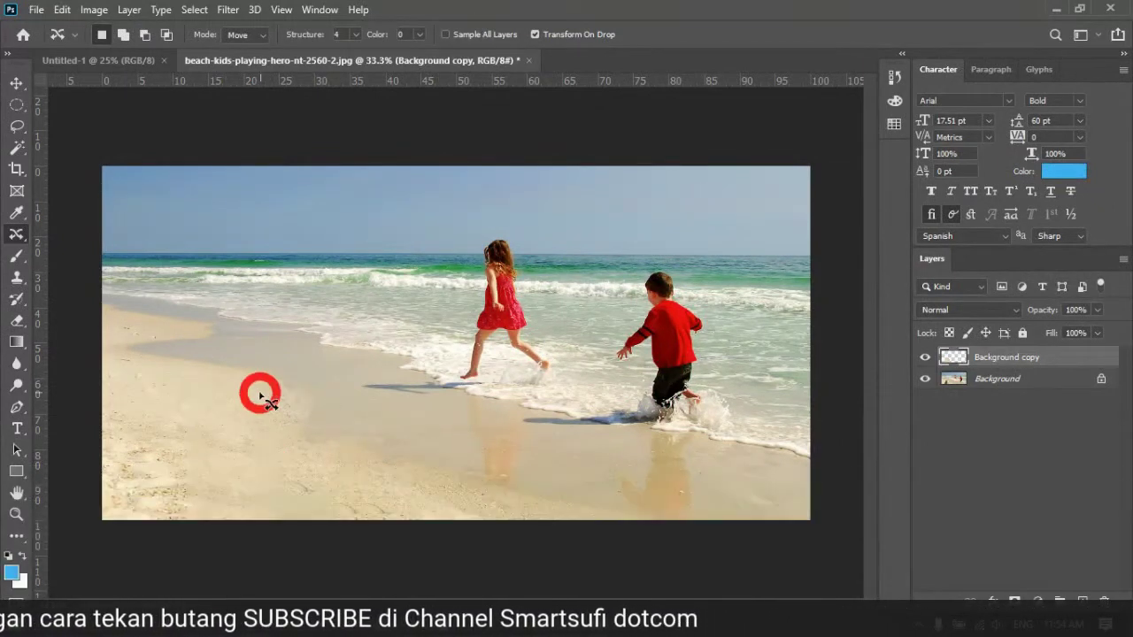
{"action": "right_click", "coordinate": [16, 235]}
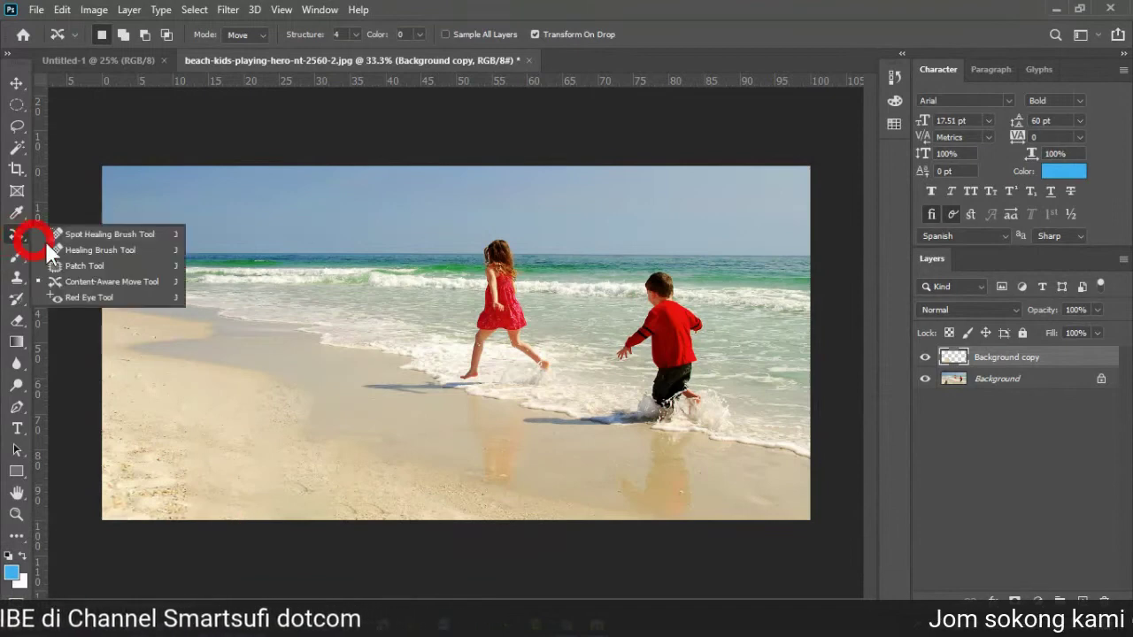
{"action": "left_click", "coordinate": [121, 233]}
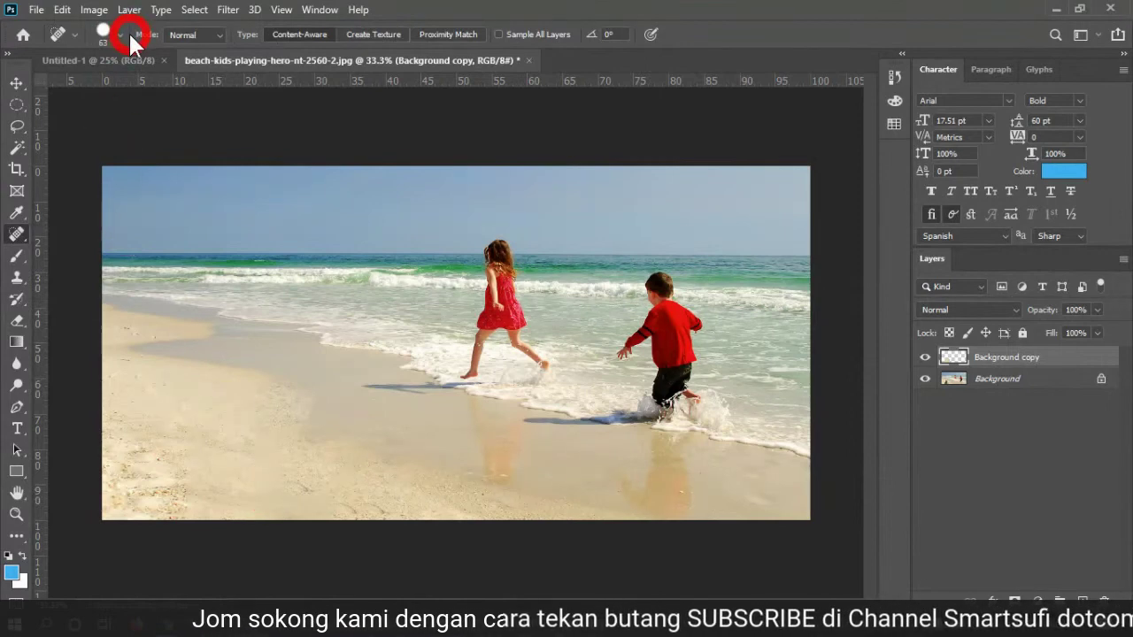
{"action": "key", "text": "F8"}
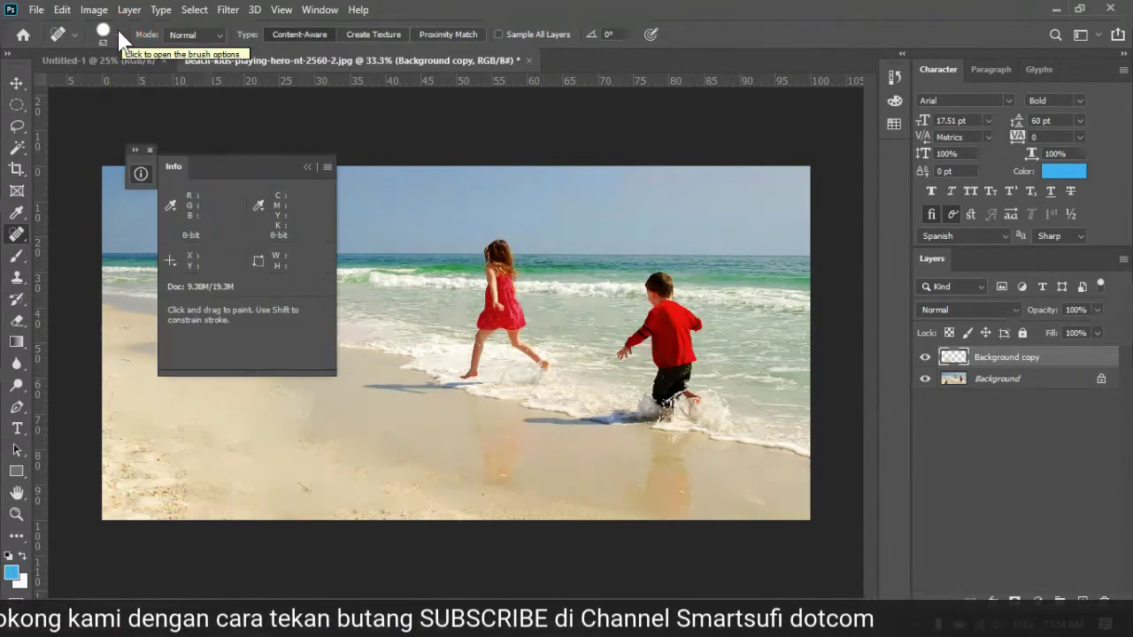
{"action": "left_click", "coordinate": [117, 29]}
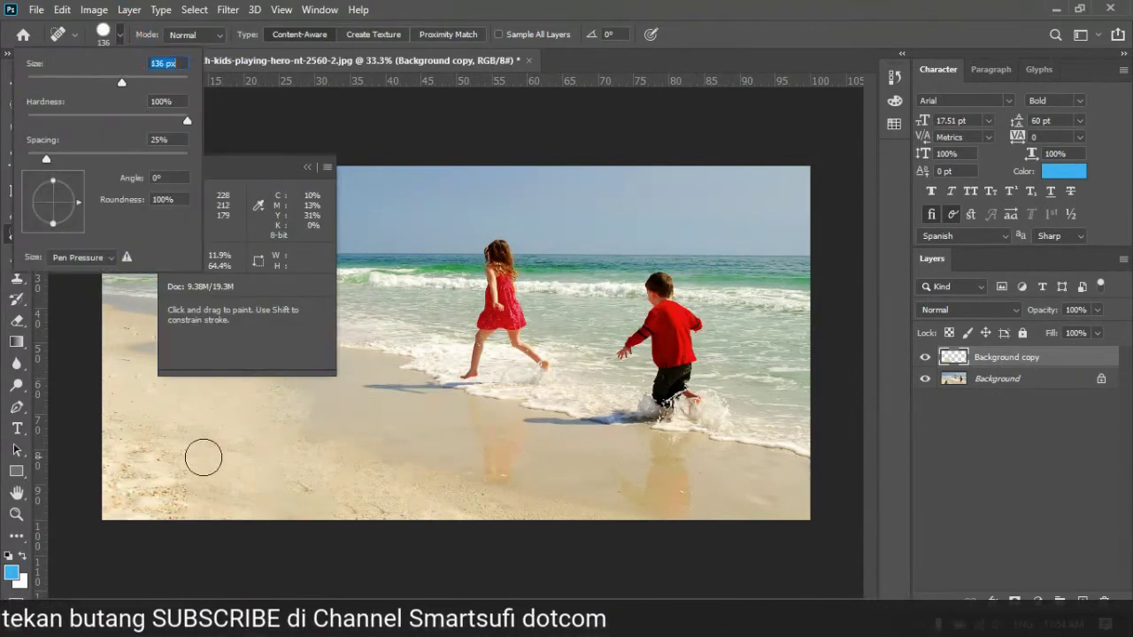
{"action": "left_click_drag", "start_coordinate": [121, 83], "coordinate": [147, 82]}
Step: Heal the four leftover blotches on the lower-left sand and collapse the Info panel
{"action": "left_click_drag", "start_coordinate": [201, 503], "coordinate": [228, 513]}
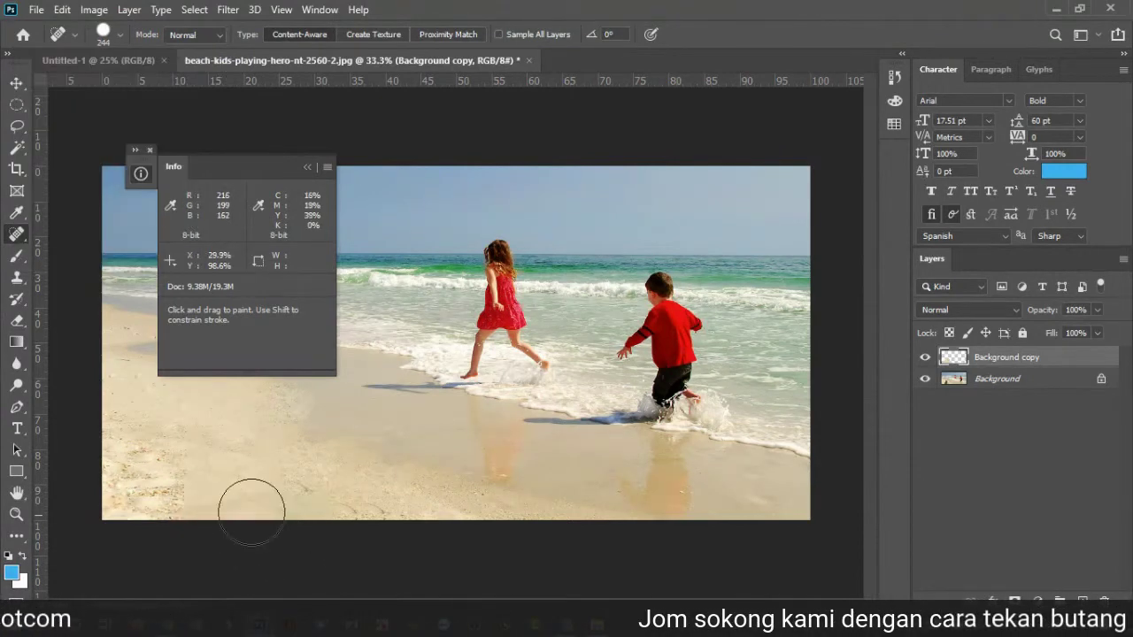
{"action": "left_click", "coordinate": [322, 513]}
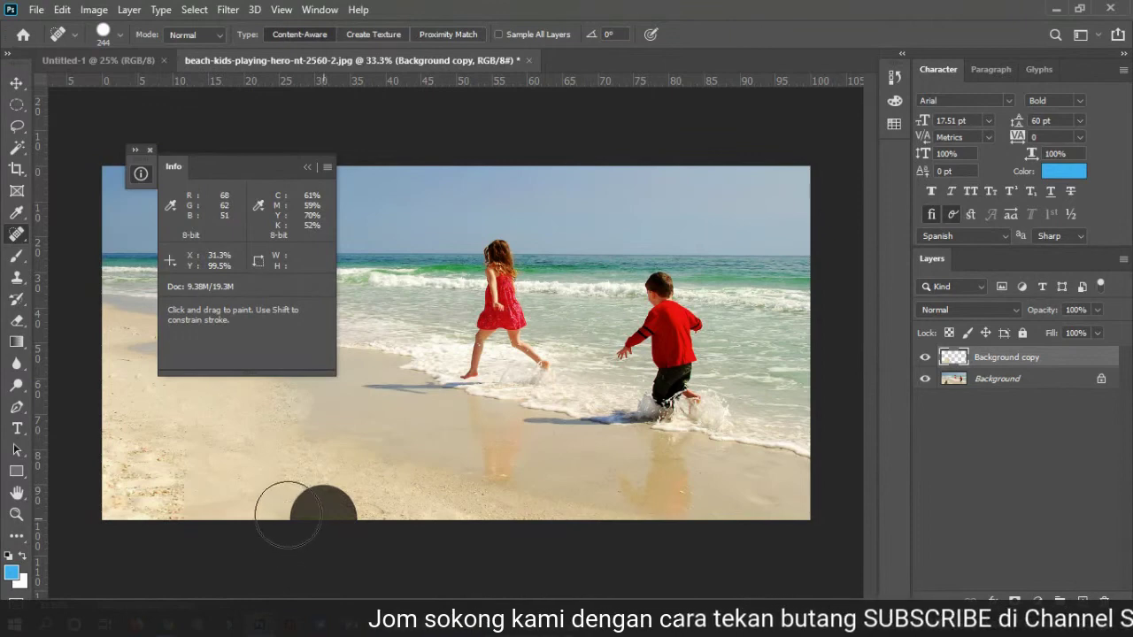
{"action": "left_click", "coordinate": [272, 512]}
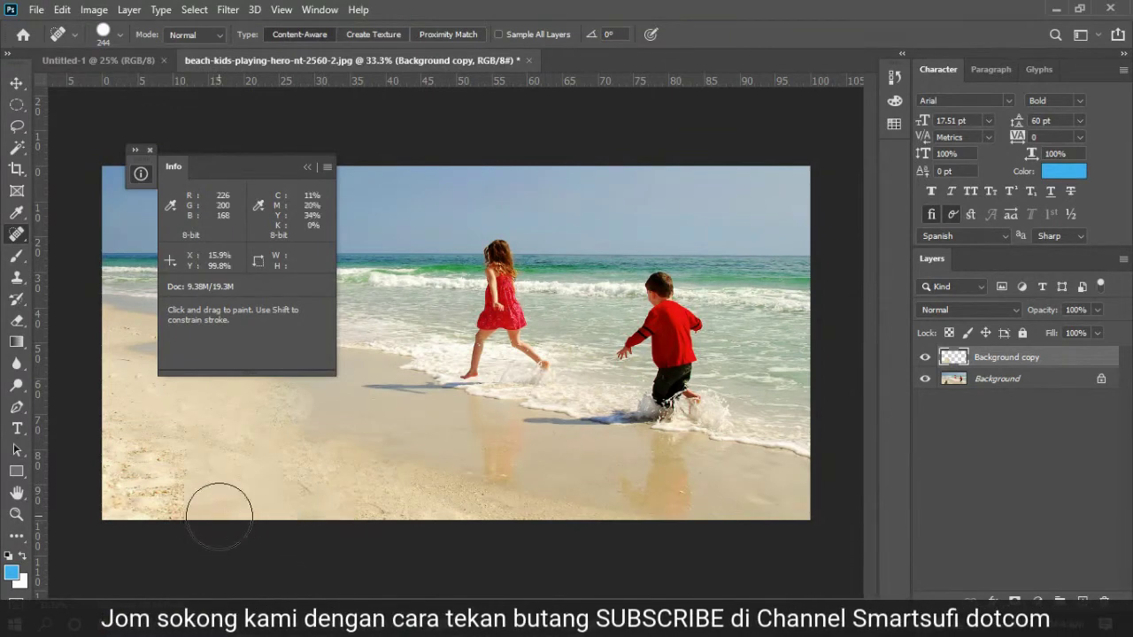
{"action": "left_click", "coordinate": [209, 510]}
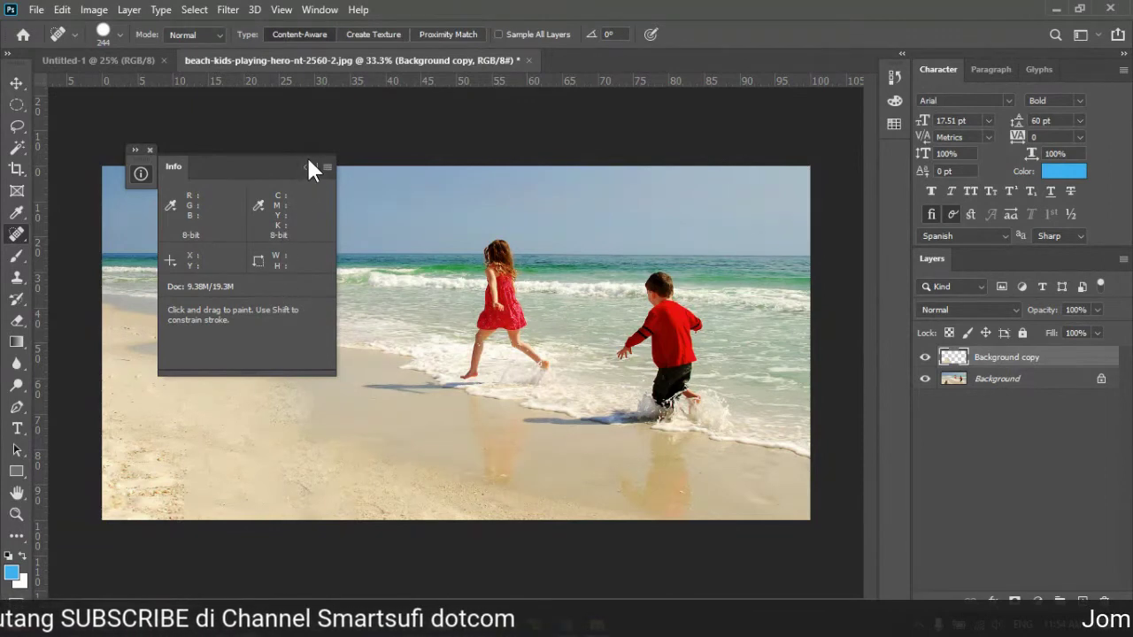
{"action": "left_click", "coordinate": [306, 166]}
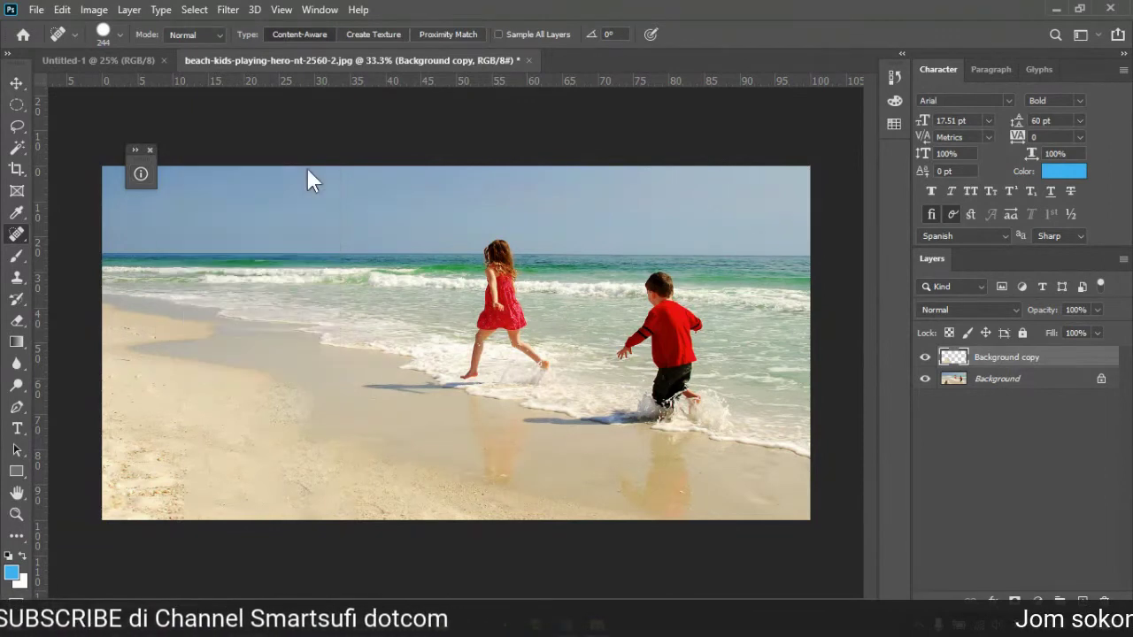
Step: Set the Clone Stamp to a soft 165 px brush and sample clean lower-left sand
{"action": "left_click", "coordinate": [19, 281]}
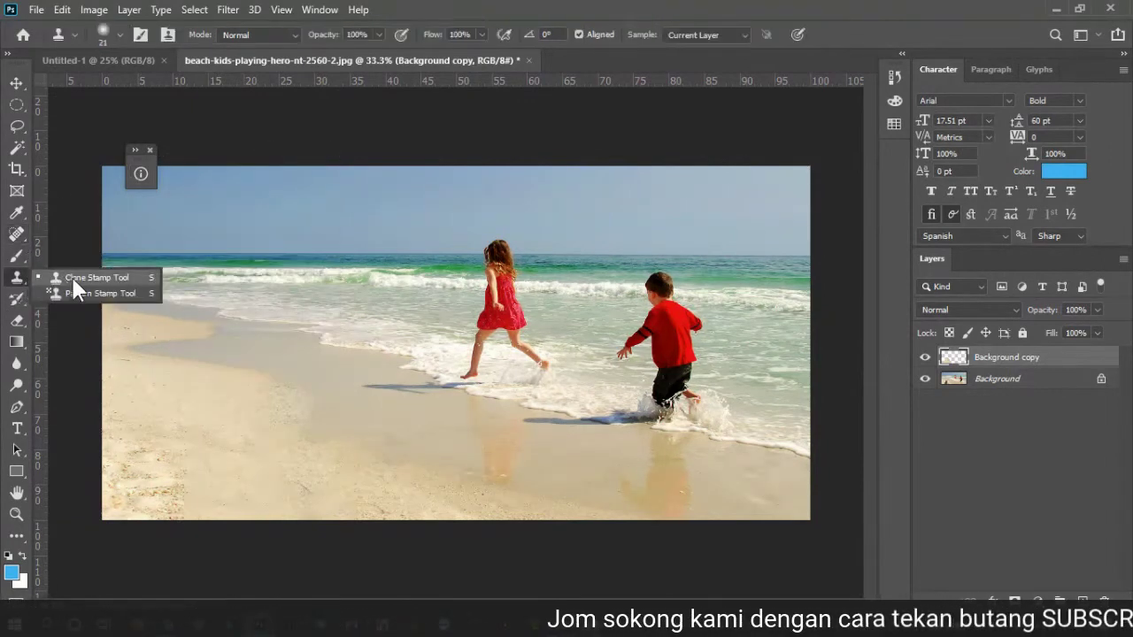
{"action": "left_click", "coordinate": [71, 277]}
{"action": "left_click", "coordinate": [119, 35]}
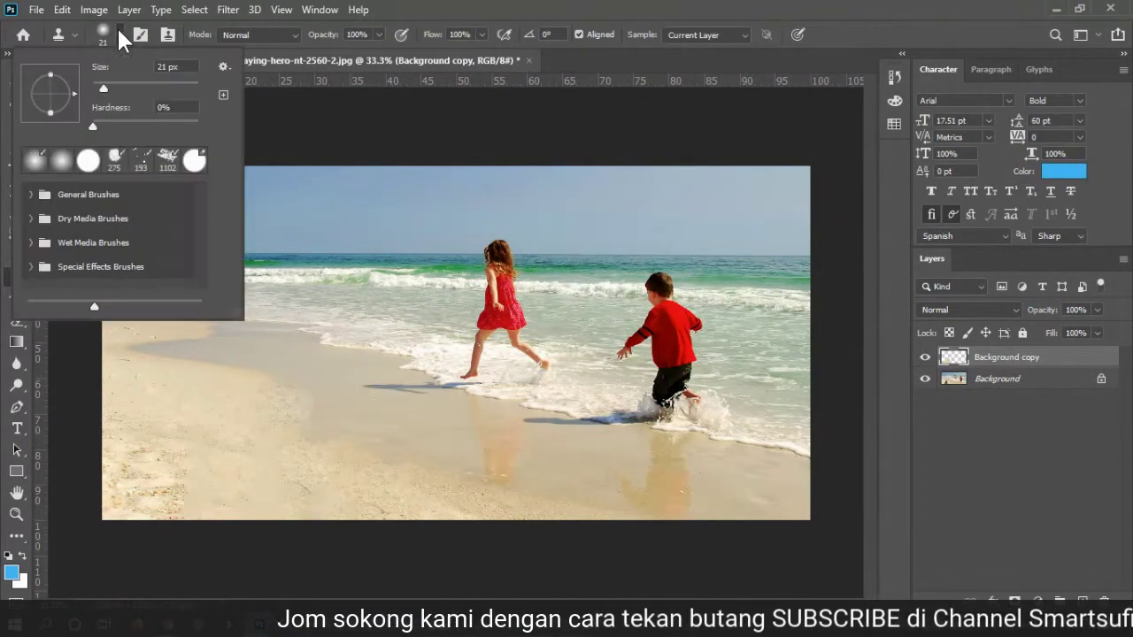
{"action": "left_click", "coordinate": [140, 84]}
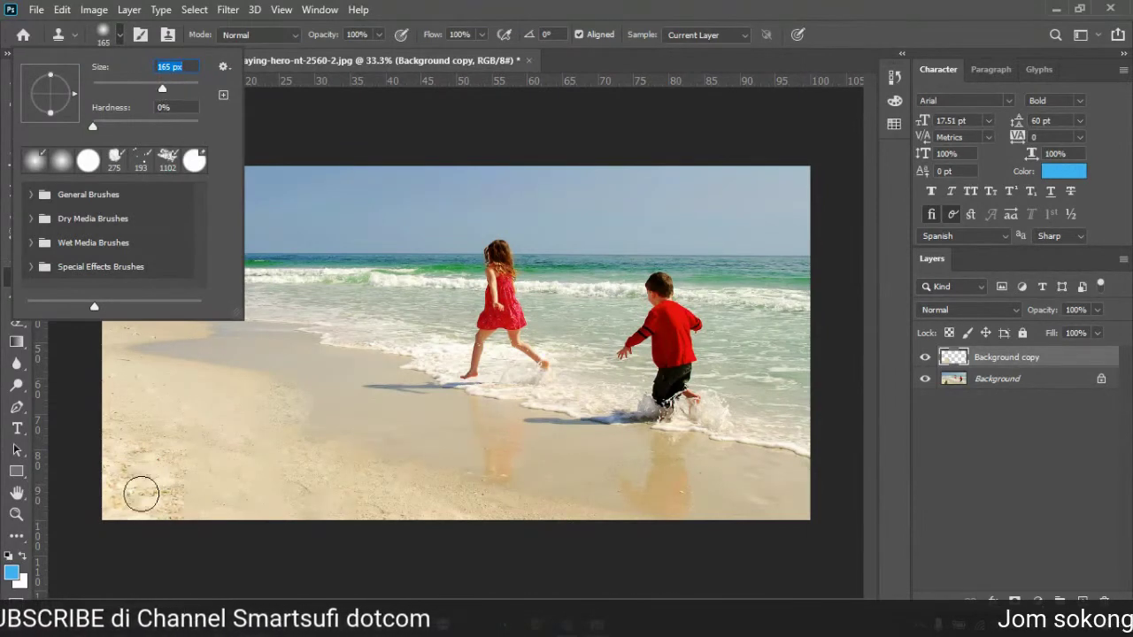
{"action": "key", "text": "alt"}
{"action": "left_click", "coordinate": [148, 475], "text": "alt"}
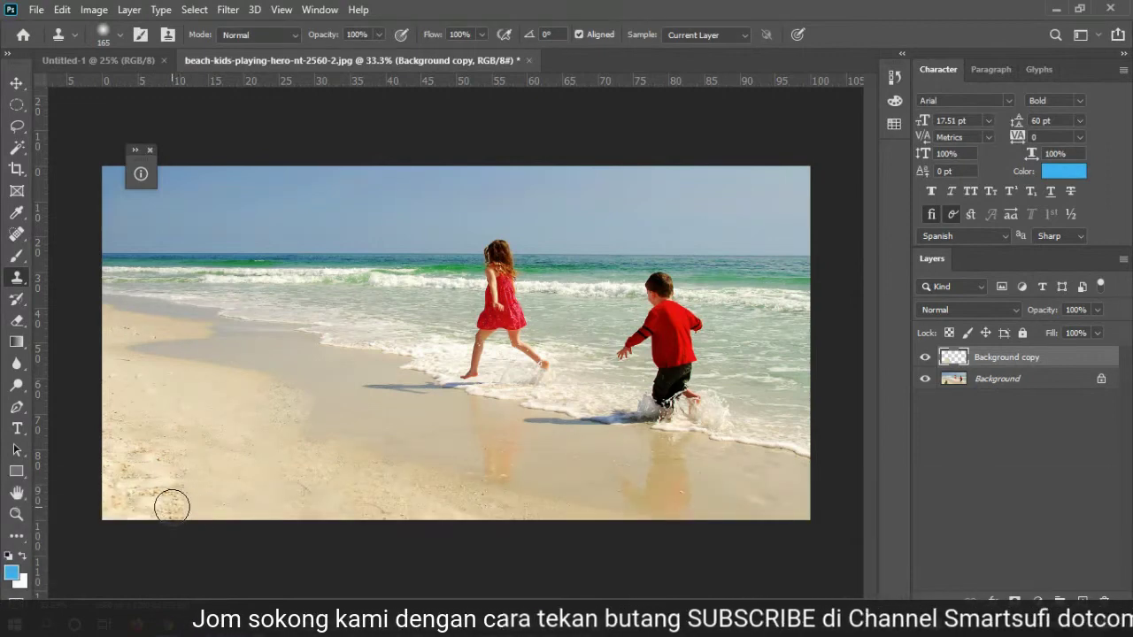
Step: On the Background layer, sample clean sand and clone it along the bottom of the beach
{"action": "left_click", "coordinate": [996, 379]}
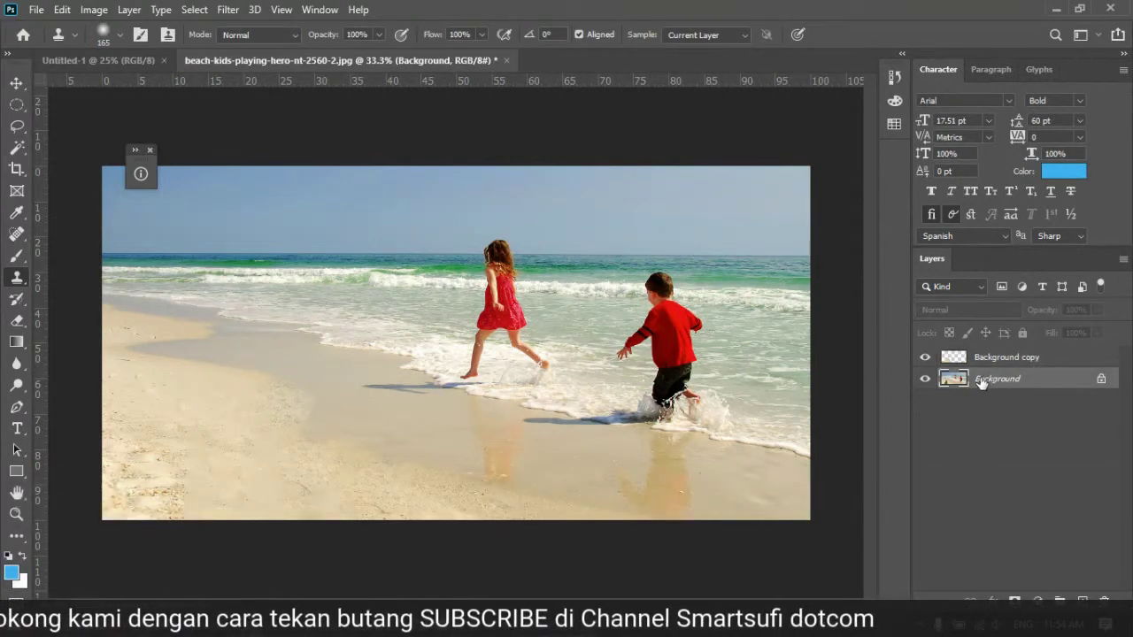
{"action": "key", "text": "alt"}
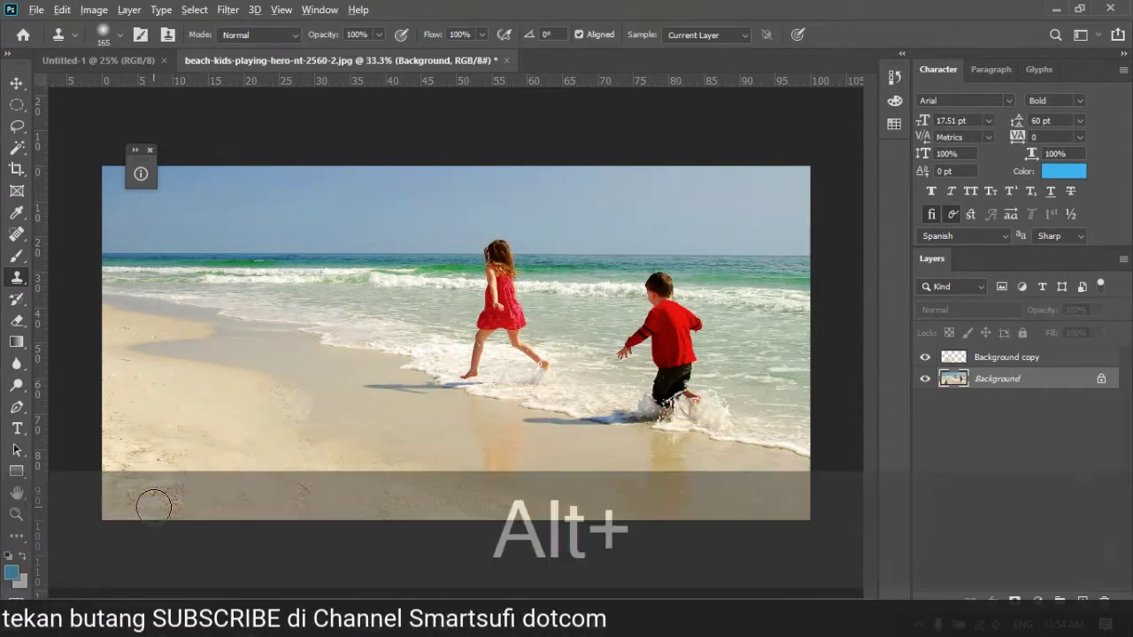
{"action": "left_click", "coordinate": [158, 491], "text": "alt"}
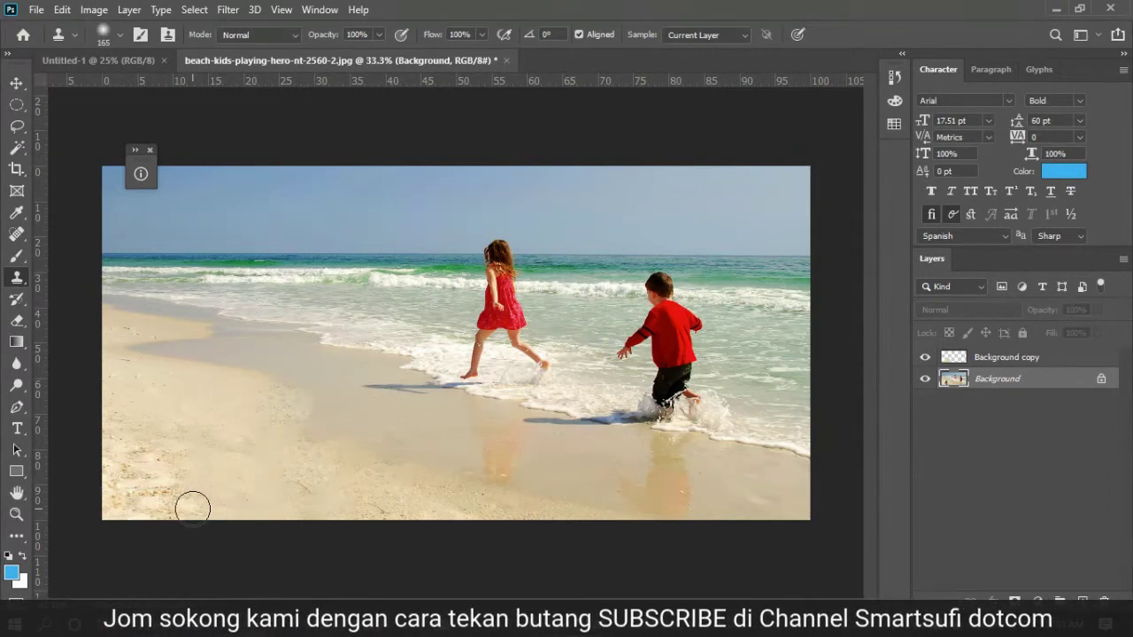
{"action": "key", "text": "alt"}
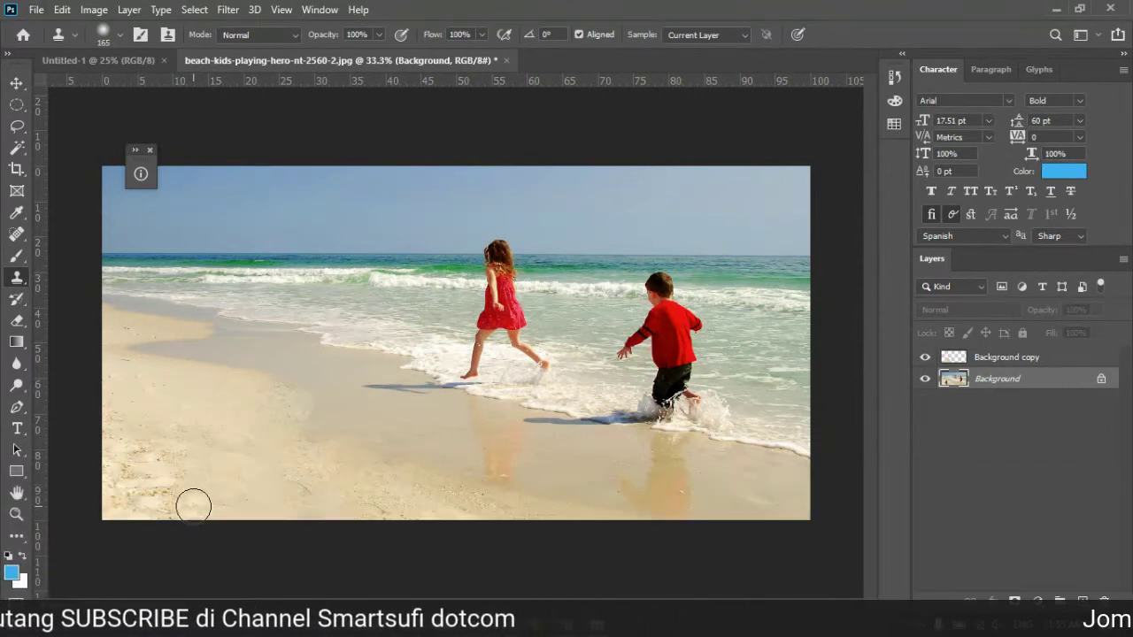
{"action": "left_click_drag", "start_coordinate": [193, 505], "coordinate": [244, 506]}
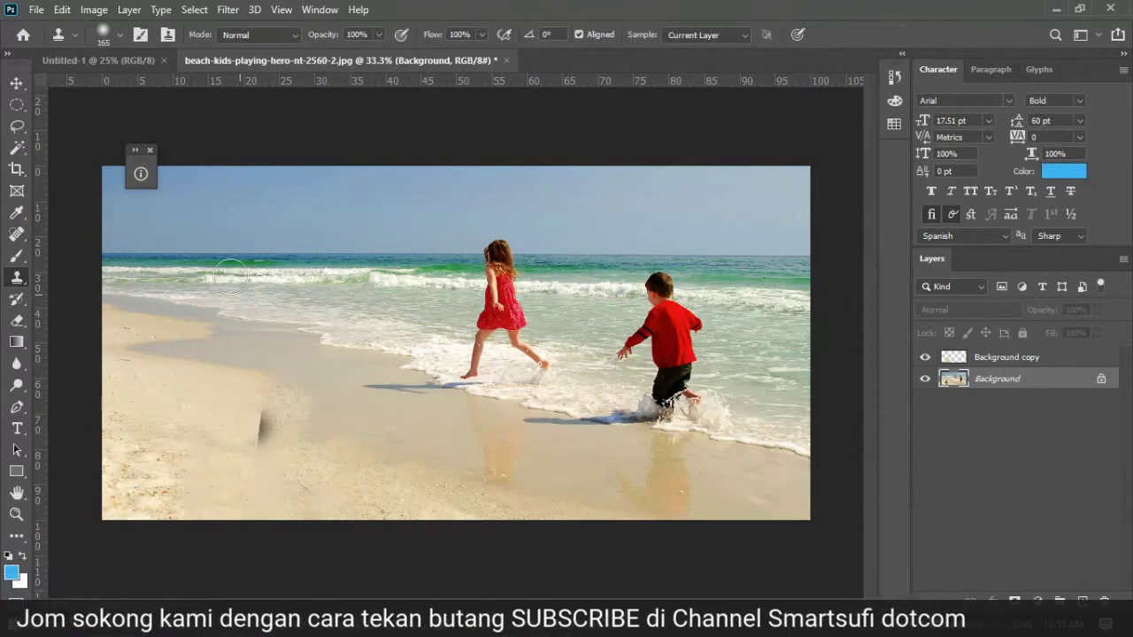
Step: Enlarge the clone brush to 259 px
{"action": "left_click", "coordinate": [120, 33]}
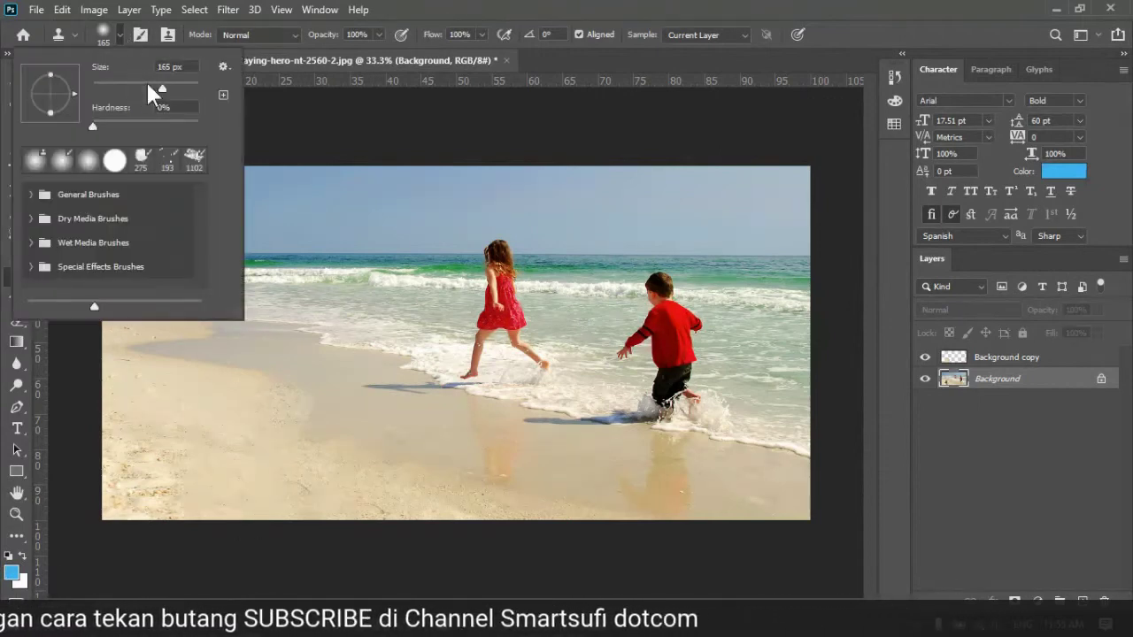
{"action": "left_click_drag", "start_coordinate": [150, 86], "coordinate": [175, 86]}
{"action": "left_click", "coordinate": [421, 23]}
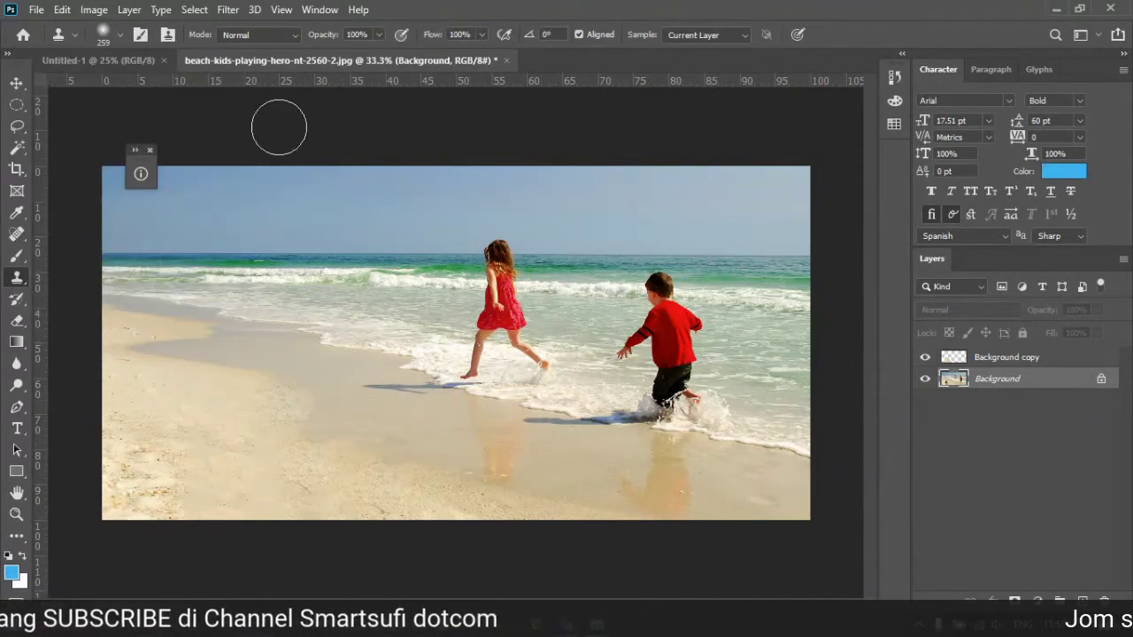
Step: Stamp cloned sand onto the lower-left beach, undoing the dark patches that result
{"action": "right_click", "coordinate": [16, 277]}
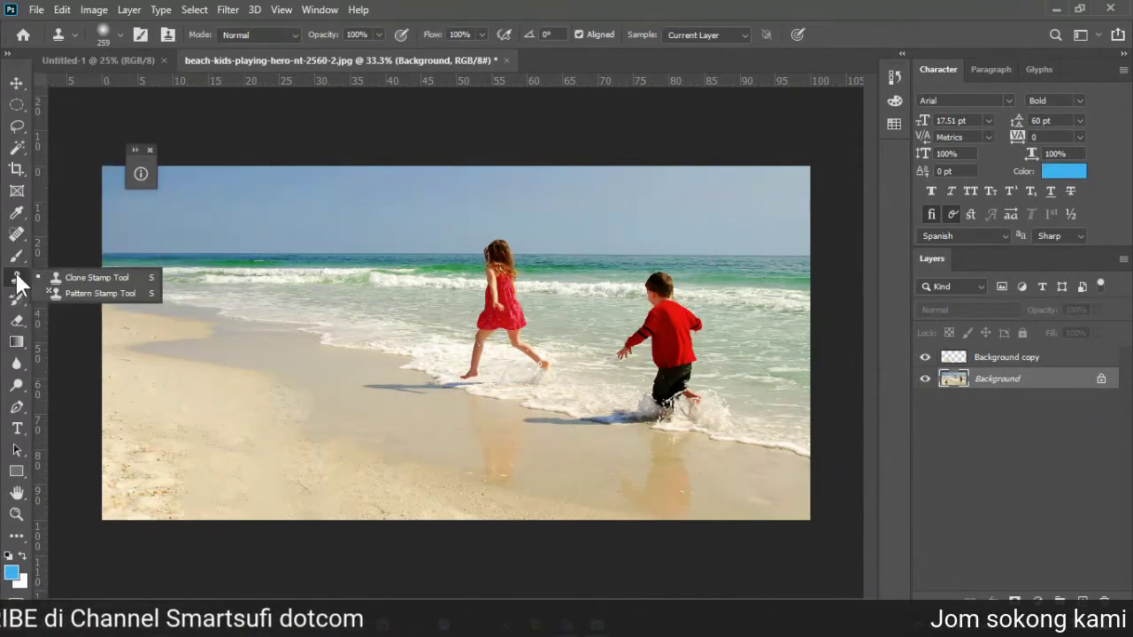
{"action": "left_click", "coordinate": [108, 277]}
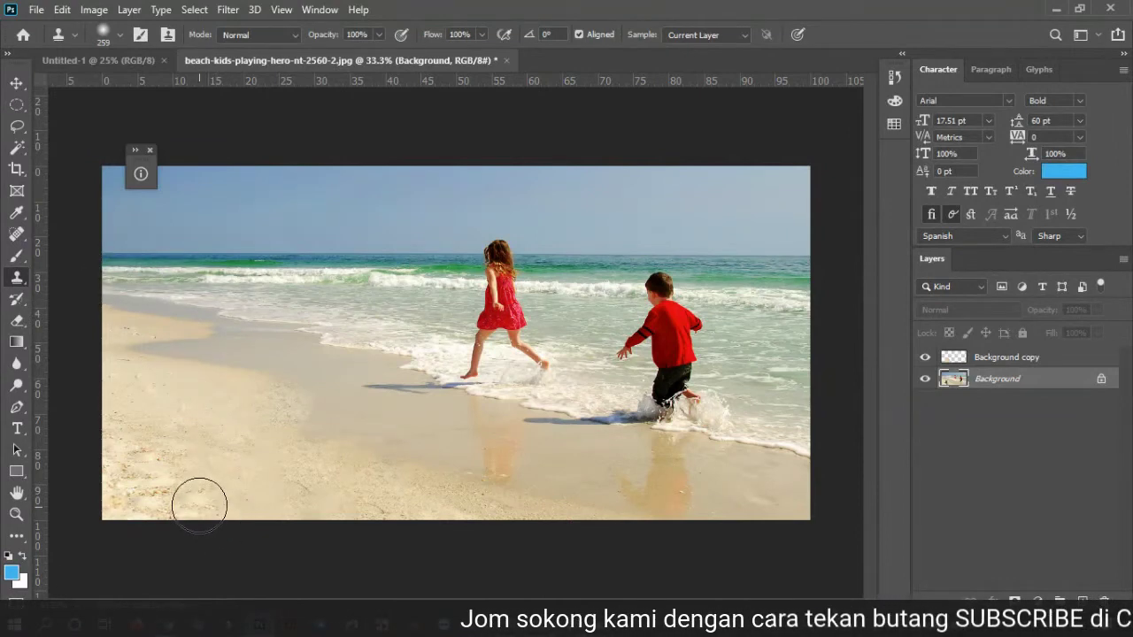
{"action": "left_click", "coordinate": [266, 476]}
{"action": "key", "text": "ctrl+z"}
{"action": "left_click", "coordinate": [260, 475]}
{"action": "left_click", "coordinate": [271, 455]}
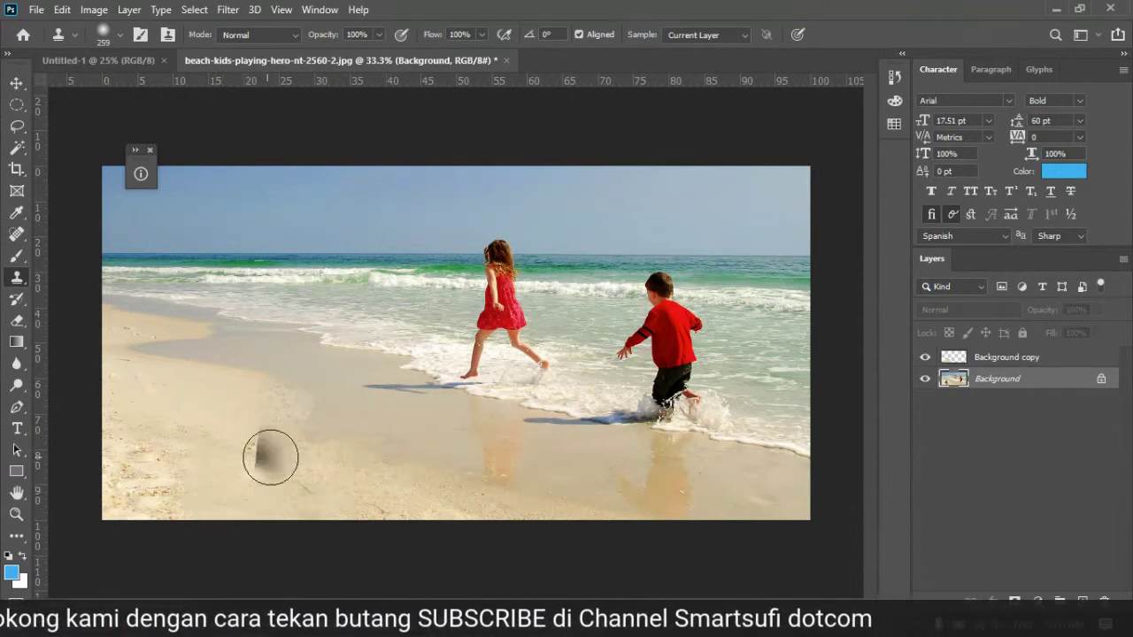
{"action": "left_click", "coordinate": [296, 479]}
{"action": "key", "text": "ctrl+z"}
{"action": "key", "text": "ctrl+z"}
{"action": "key", "text": "ctrl+z"}
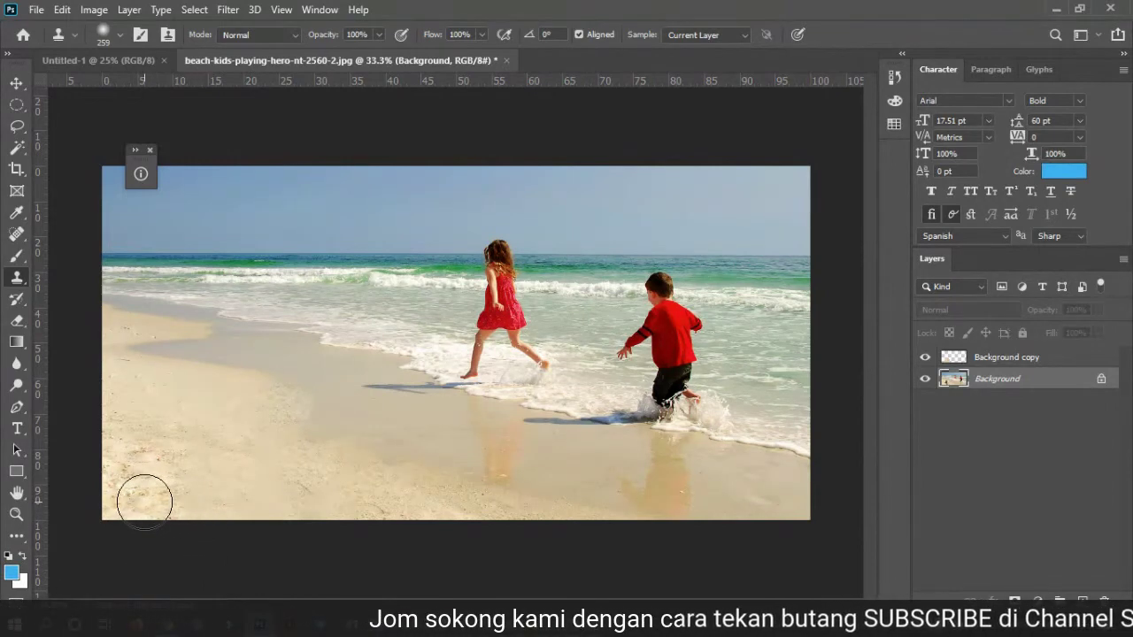
Step: Resample clean sand and paint it smoothly over the lower-left beach, undoing a dark blob
{"action": "key", "text": "alt"}
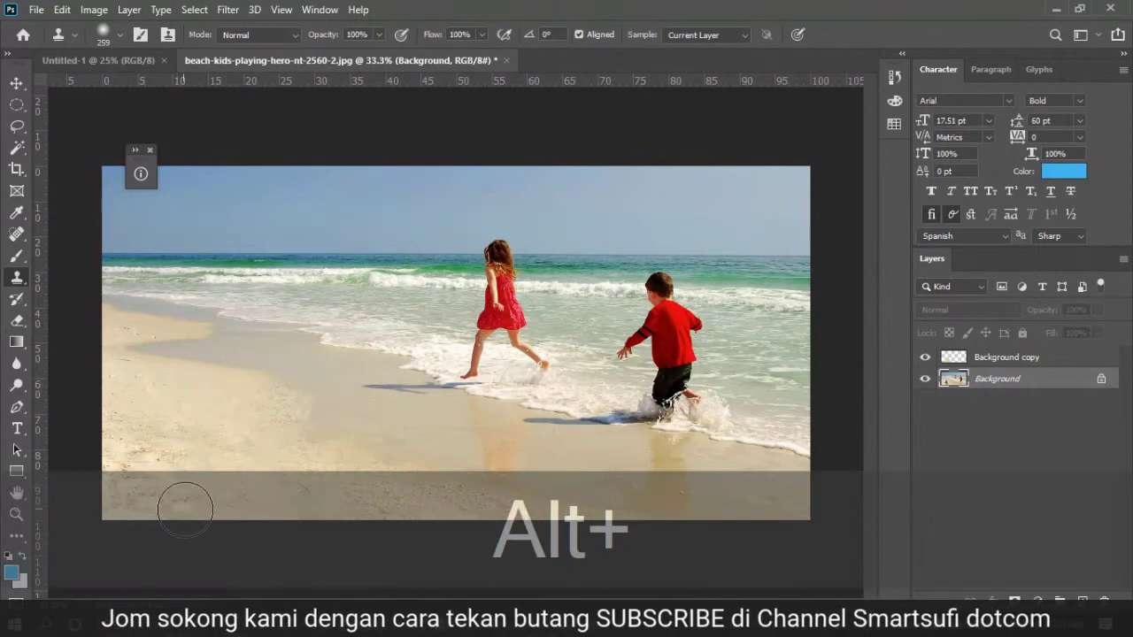
{"action": "key", "text": "alt"}
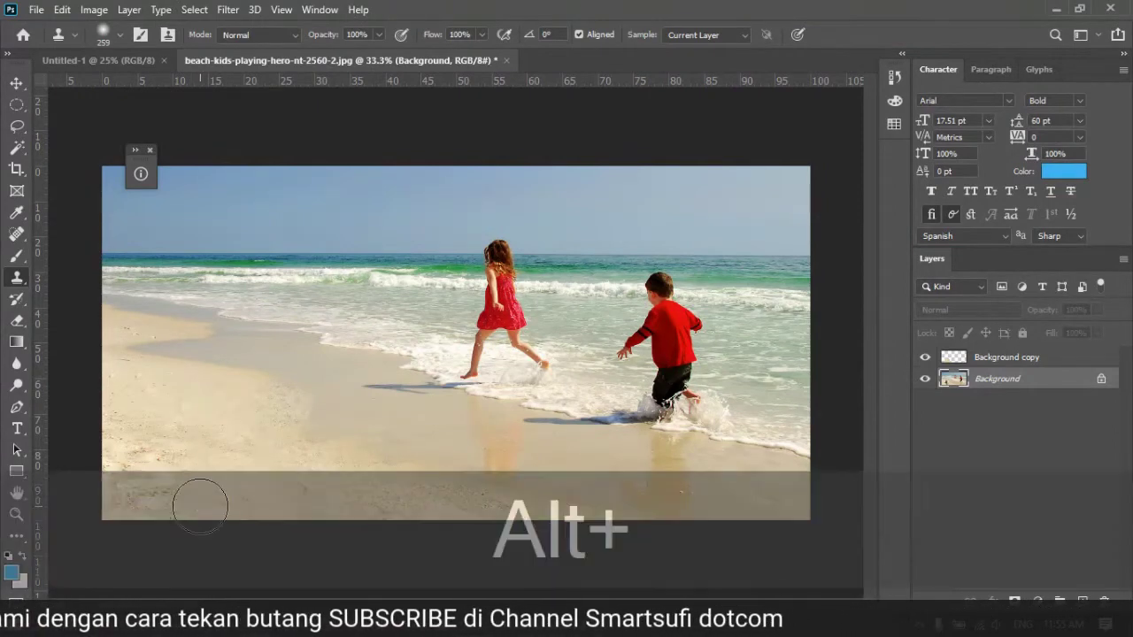
{"action": "left_click", "coordinate": [195, 505], "text": "alt"}
{"action": "key", "text": "alt"}
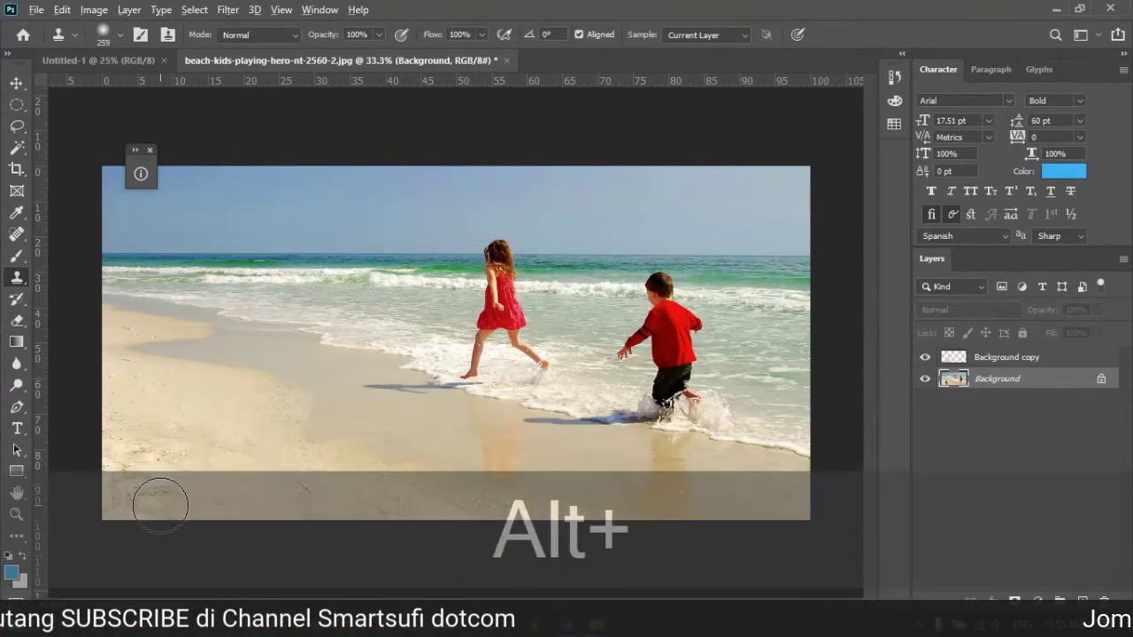
{"action": "left_click", "coordinate": [160, 504], "text": "alt"}
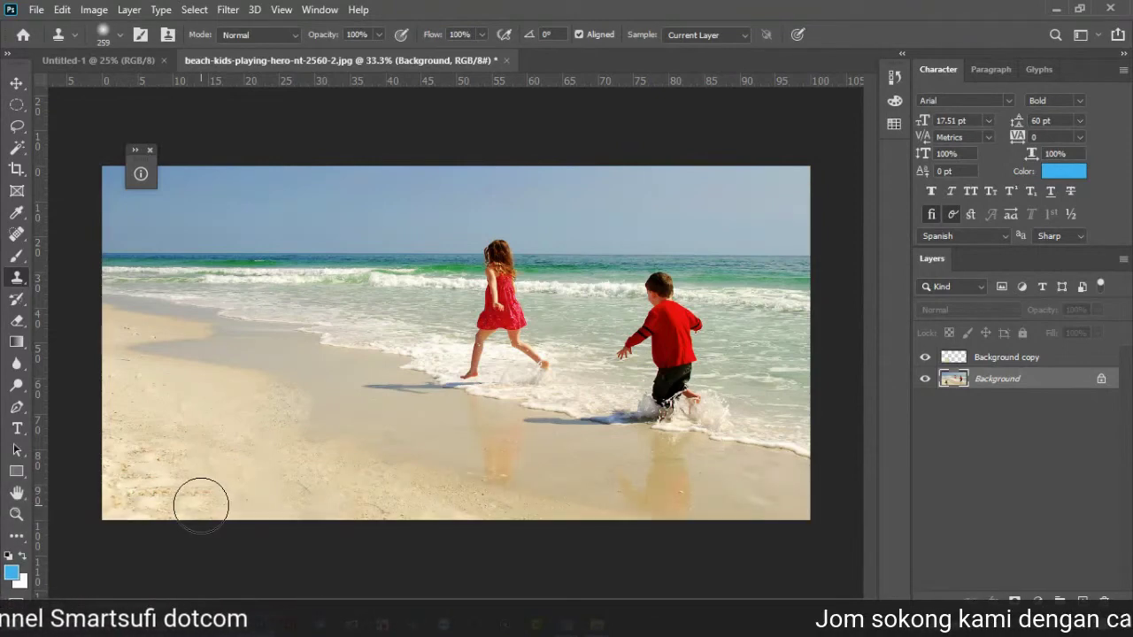
{"action": "mouse_move", "coordinate": [209, 505]}
{"action": "left_mouse_down"}
{"action": "mouse_move", "coordinate": [279, 506]}
{"action": "mouse_move", "coordinate": [269, 518]}
{"action": "mouse_move", "coordinate": [279, 503]}
{"action": "mouse_move", "coordinate": [315, 505]}
{"action": "mouse_move", "coordinate": [314, 516]}
{"action": "mouse_move", "coordinate": [195, 515]}
{"action": "mouse_move", "coordinate": [209, 502]}
{"action": "mouse_move", "coordinate": [190, 503]}
{"action": "mouse_move", "coordinate": [206, 490]}
{"action": "mouse_move", "coordinate": [242, 499]}
{"action": "mouse_move", "coordinate": [193, 496]}
{"action": "left_mouse_up"}
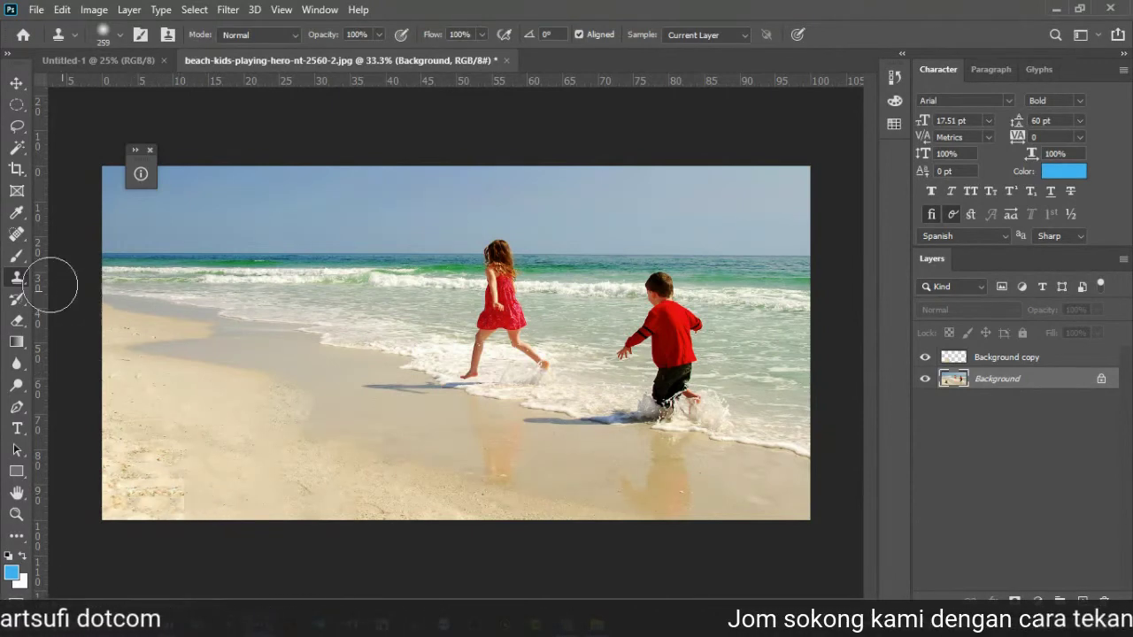
{"action": "right_click", "coordinate": [17, 277]}
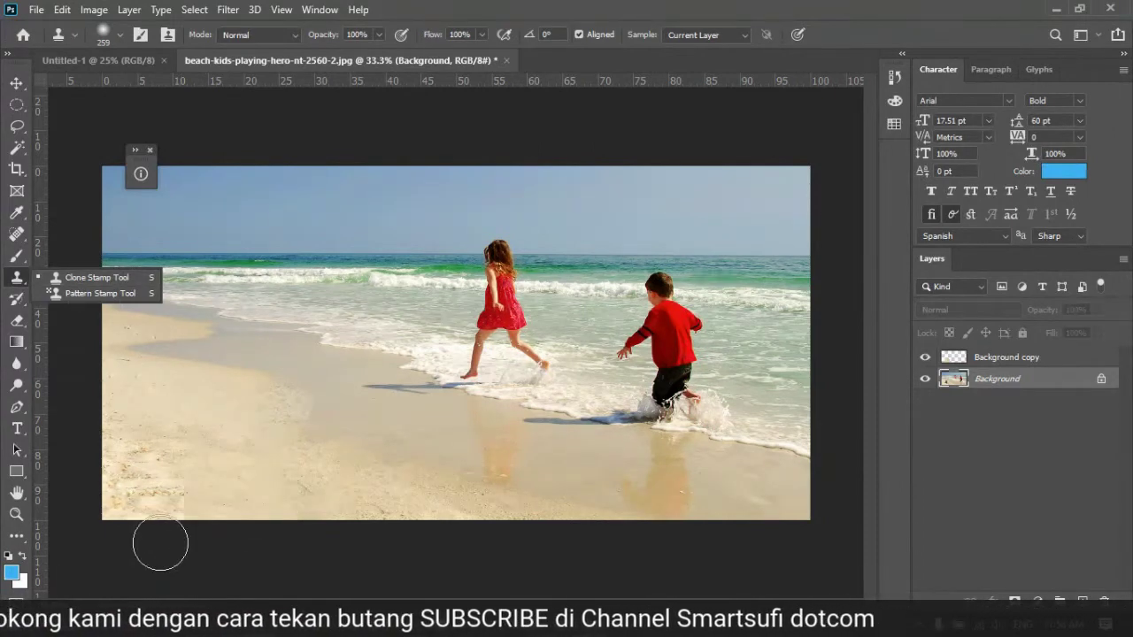
{"action": "mouse_move", "coordinate": [198, 511]}
{"action": "left_mouse_down"}
{"action": "mouse_move", "coordinate": [256, 499]}
{"action": "mouse_move", "coordinate": [404, 523]}
{"action": "mouse_move", "coordinate": [375, 512]}
{"action": "mouse_move", "coordinate": [410, 491]}
{"action": "mouse_move", "coordinate": [406, 457]}
{"action": "mouse_move", "coordinate": [280, 359]}
{"action": "mouse_move", "coordinate": [283, 383]}
{"action": "mouse_move", "coordinate": [334, 420]}
{"action": "mouse_move", "coordinate": [303, 408]}
{"action": "mouse_move", "coordinate": [256, 423]}
{"action": "mouse_move", "coordinate": [293, 431]}
{"action": "mouse_move", "coordinate": [252, 438]}
{"action": "mouse_move", "coordinate": [229, 491]}
{"action": "mouse_move", "coordinate": [242, 517]}
{"action": "mouse_move", "coordinate": [308, 498]}
{"action": "mouse_move", "coordinate": [314, 463]}
{"action": "mouse_move", "coordinate": [255, 491]}
{"action": "mouse_move", "coordinate": [337, 510]}
{"action": "mouse_move", "coordinate": [160, 541]}
{"action": "left_mouse_up"}
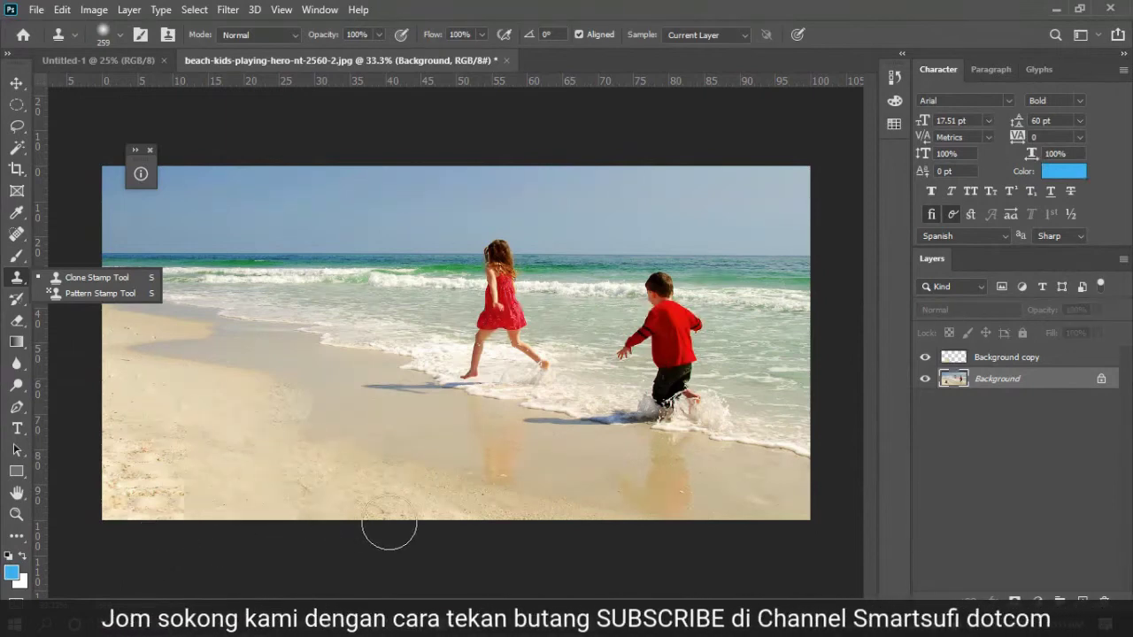
{"action": "left_click", "coordinate": [279, 437]}
{"action": "key", "text": "ctrl+z"}
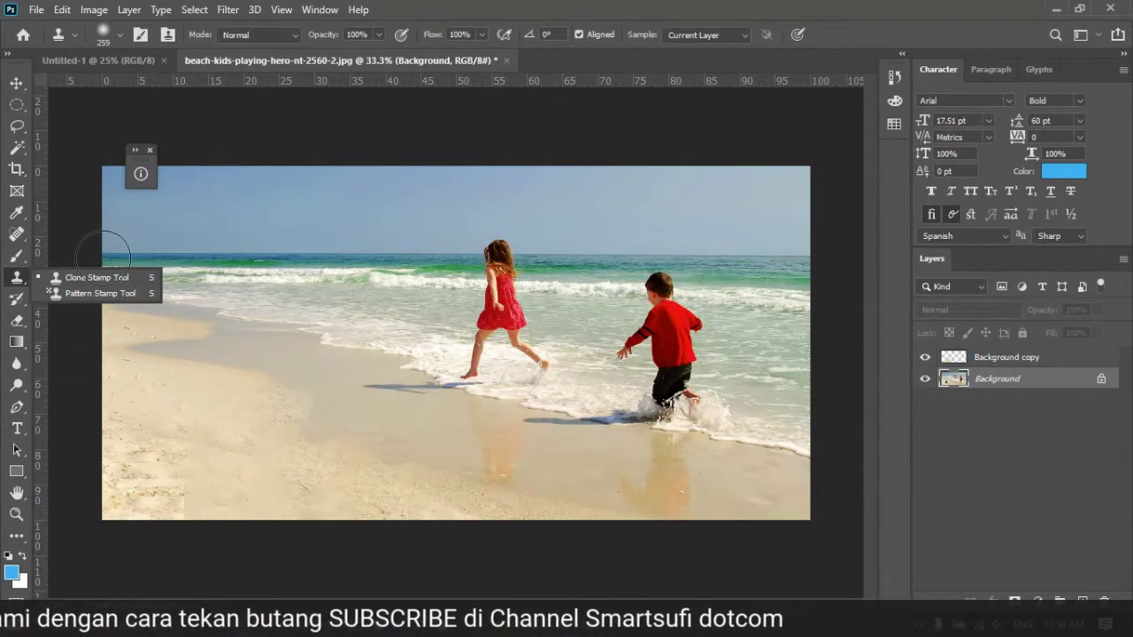
Step: Switch back to the Spot Healing Brush Tool
{"action": "left_click", "coordinate": [16, 84]}
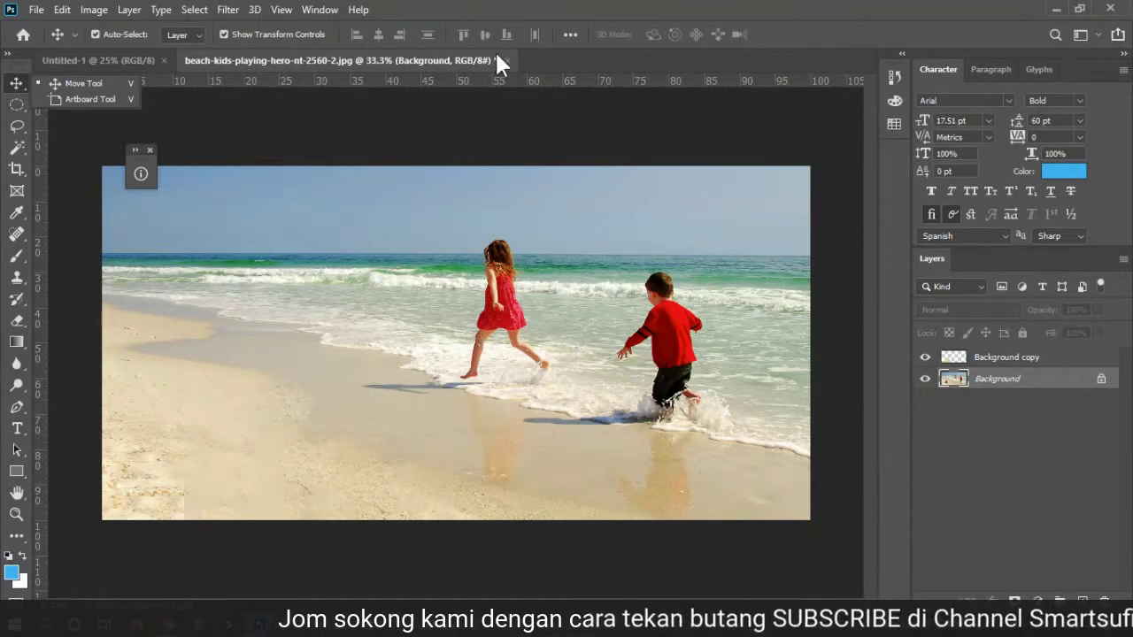
{"action": "left_click", "coordinate": [431, 141]}
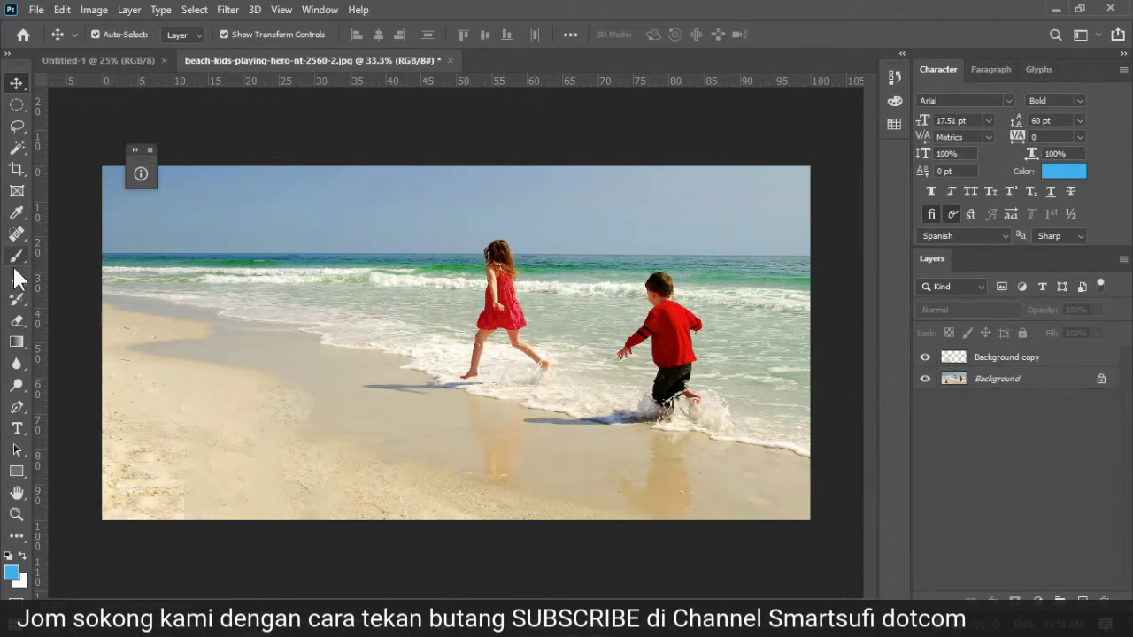
{"action": "left_click", "coordinate": [16, 236]}
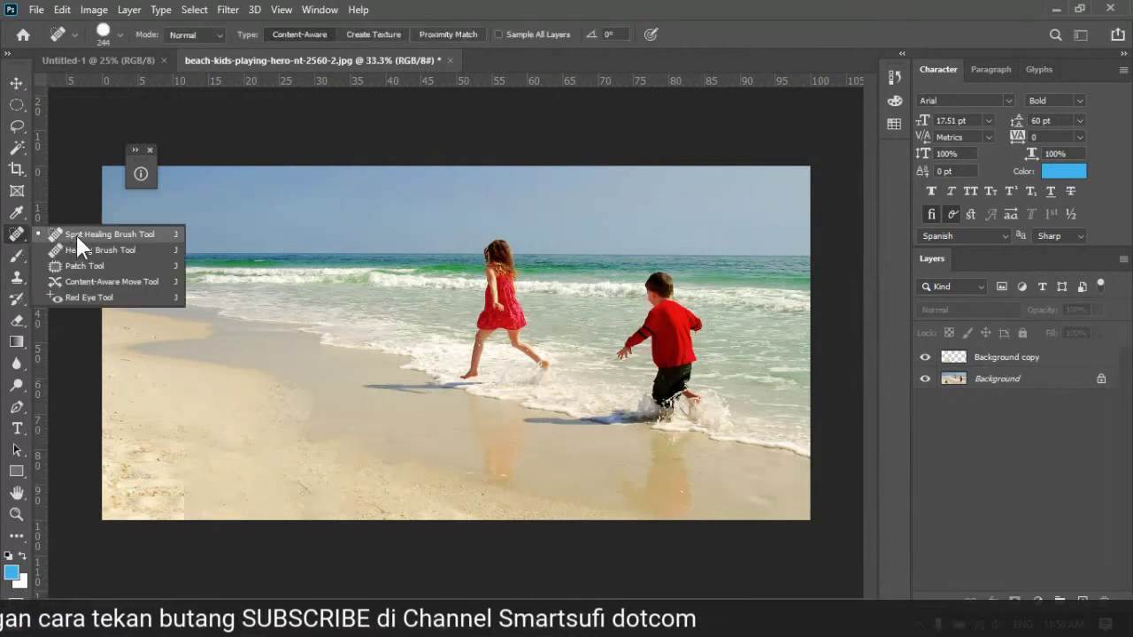
Step: Select the Spot Healing Brush from the healing tool group
{"action": "left_click", "coordinate": [76, 232]}
{"action": "right_click", "coordinate": [18, 235]}
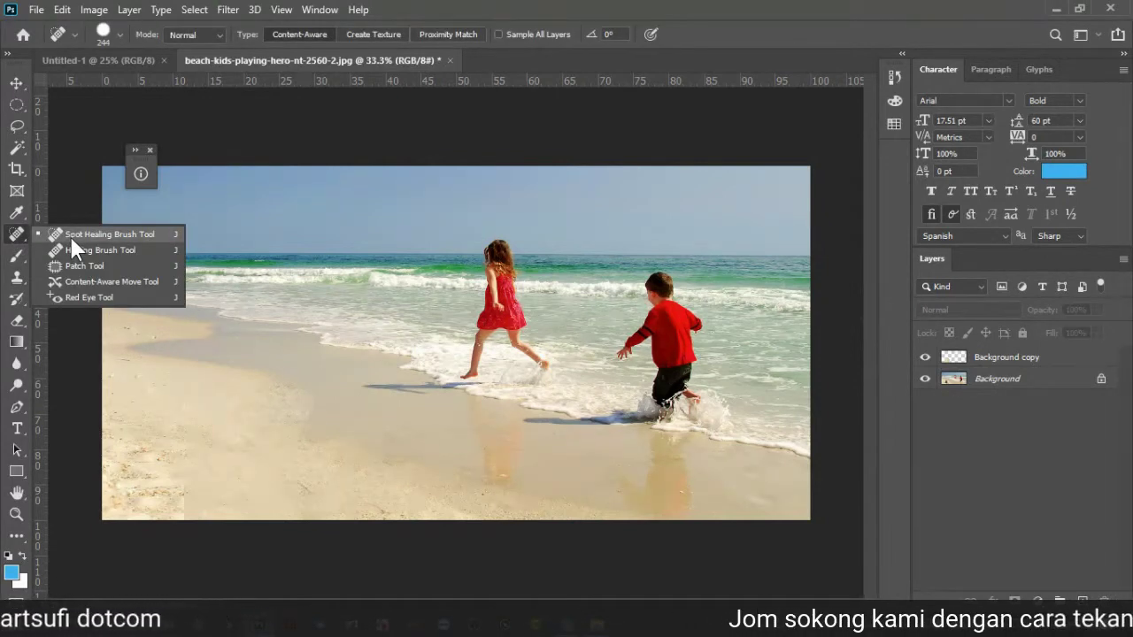
{"action": "left_click", "coordinate": [69, 233]}
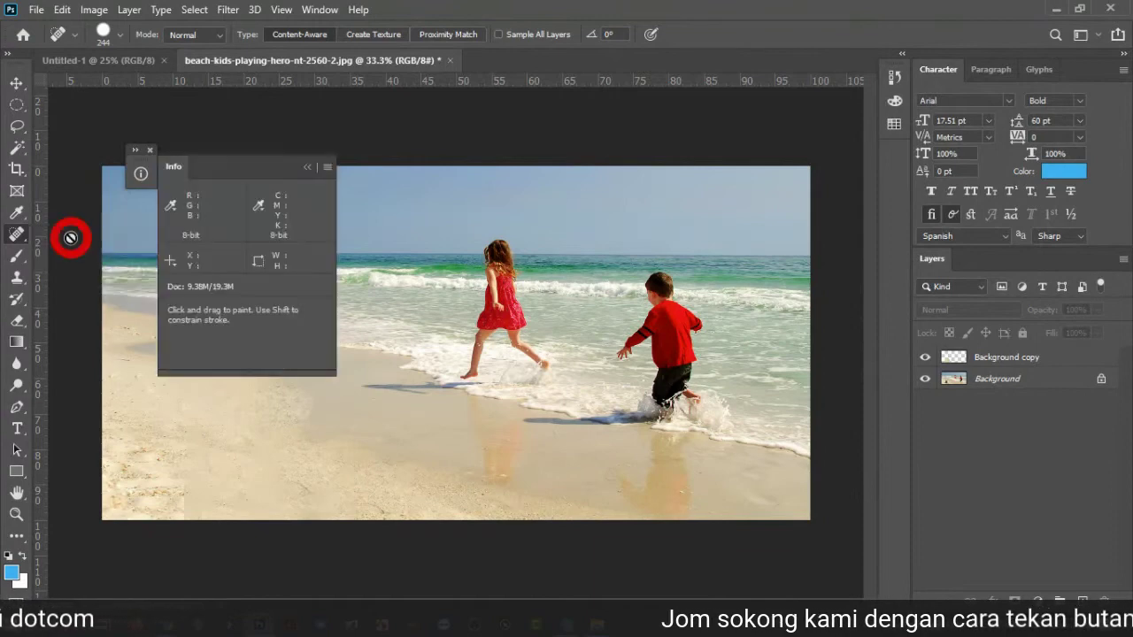
{"action": "right_click", "coordinate": [17, 235]}
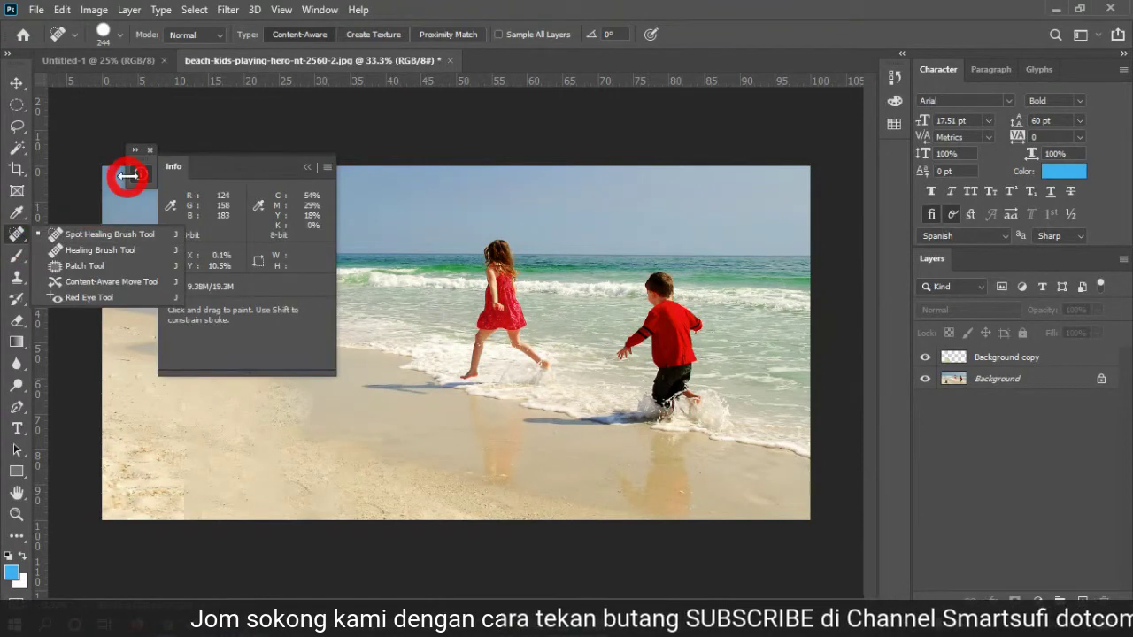
Step: Close the Info panel and raise the brush size to its 5000 px maximum
{"action": "left_click", "coordinate": [149, 149]}
{"action": "left_click", "coordinate": [120, 33]}
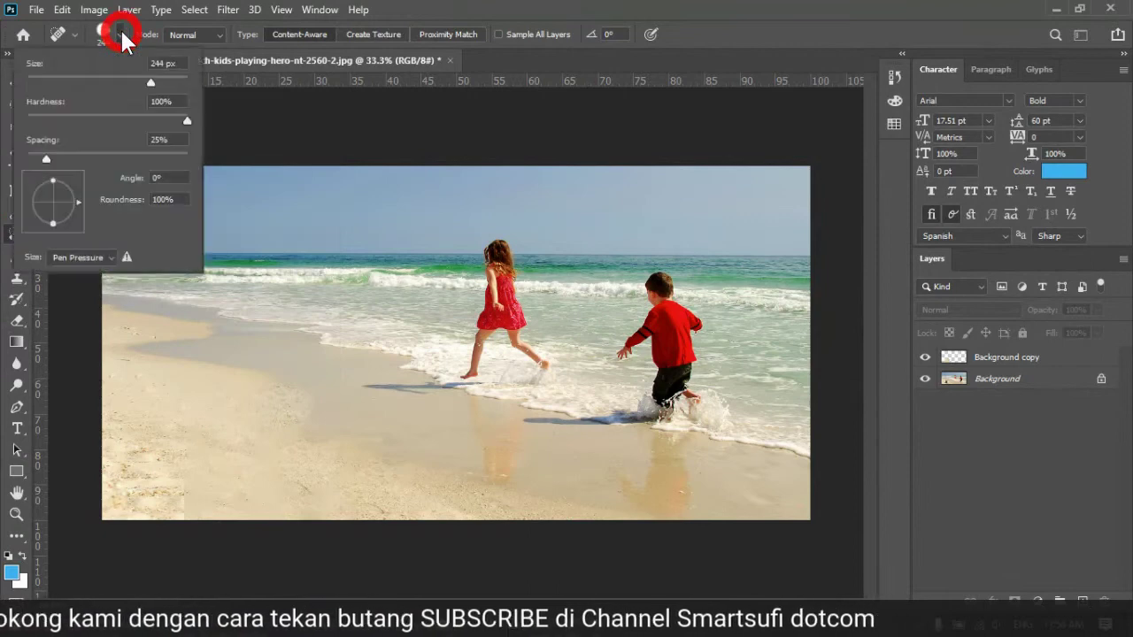
{"action": "left_click_drag", "start_coordinate": [169, 78], "coordinate": [166, 83]}
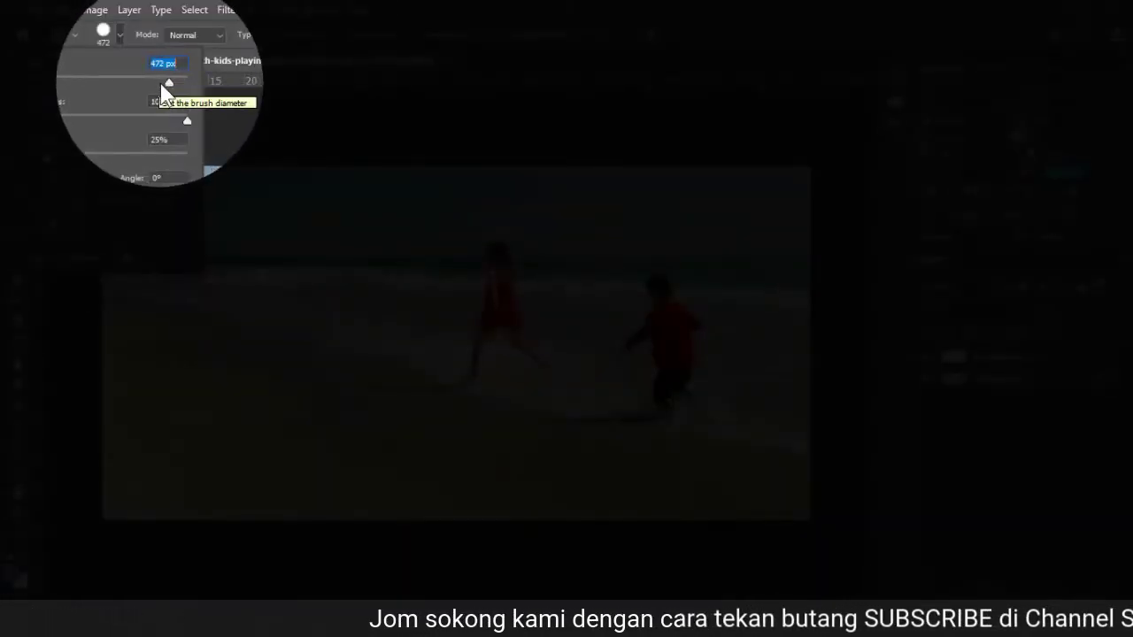
{"action": "left_click_drag", "start_coordinate": [166, 83], "coordinate": [188, 84]}
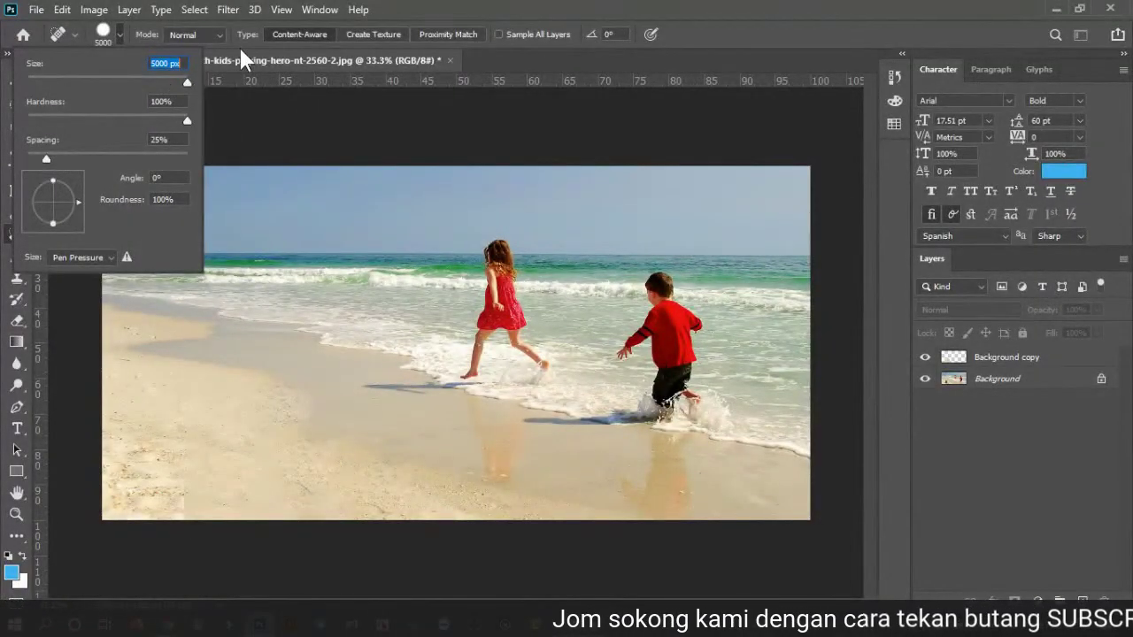
{"action": "key", "text": "Return"}
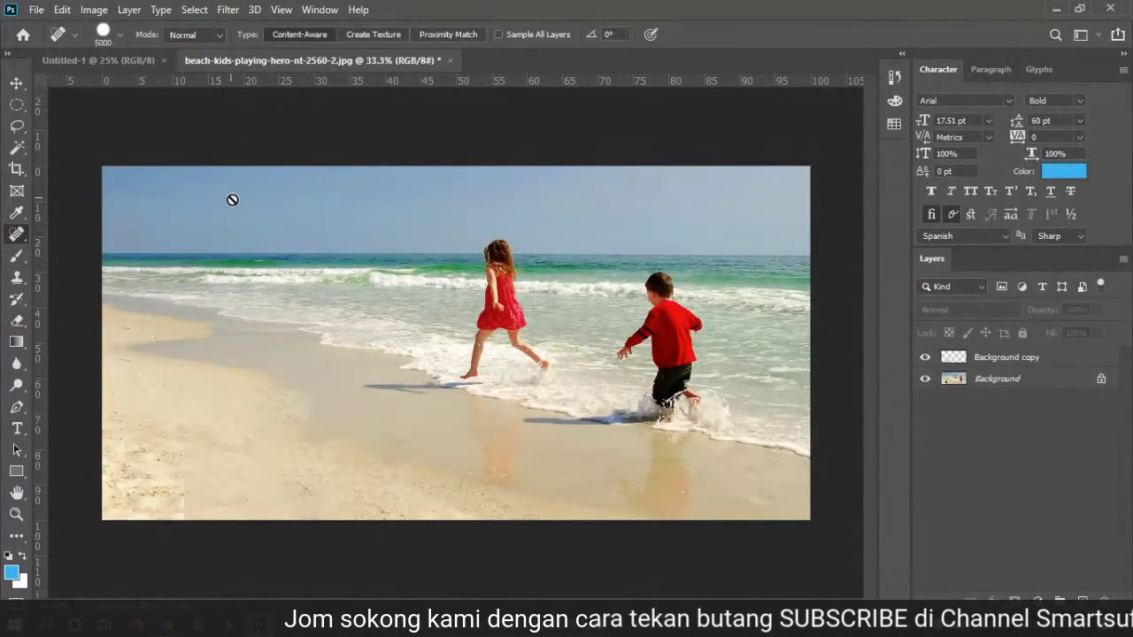
Step: Reselect the Spot Healing Brush, attempt a heal and dismiss the no-layer-selected error
{"action": "left_click", "coordinate": [17, 83]}
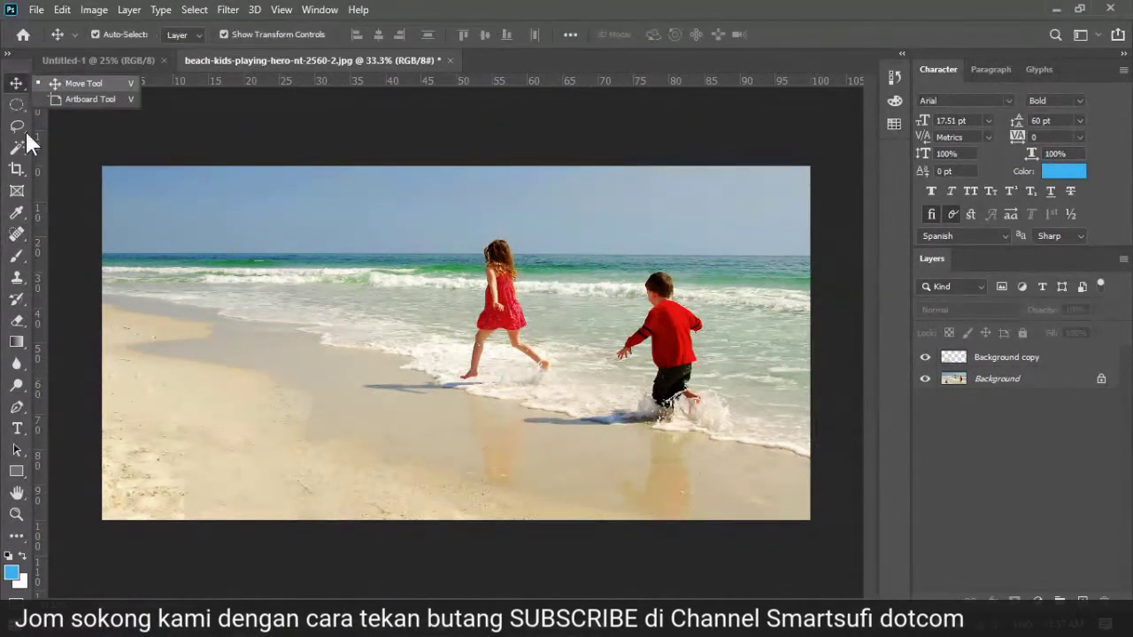
{"action": "left_click", "coordinate": [17, 236]}
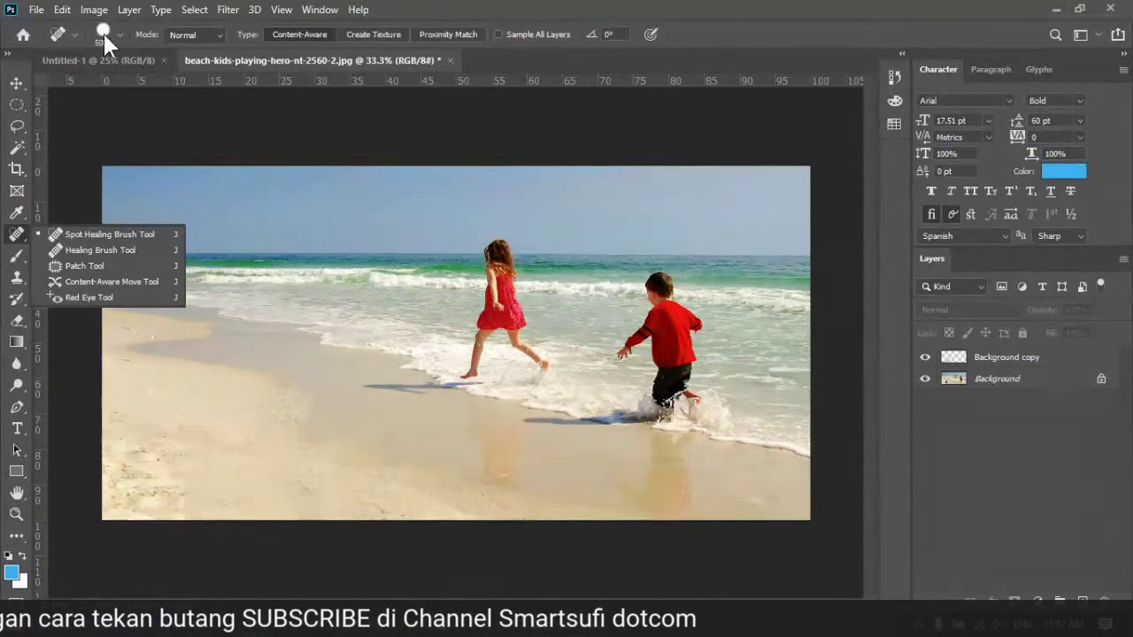
{"action": "left_click", "coordinate": [103, 34]}
{"action": "left_click", "coordinate": [432, 321]}
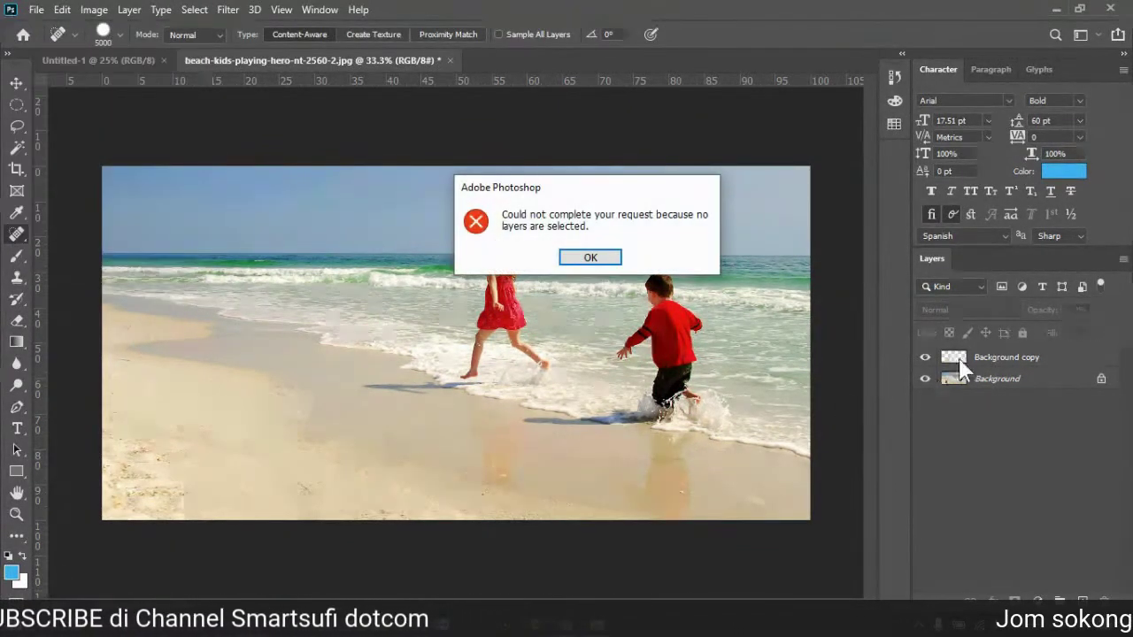
{"action": "left_click", "coordinate": [589, 257]}
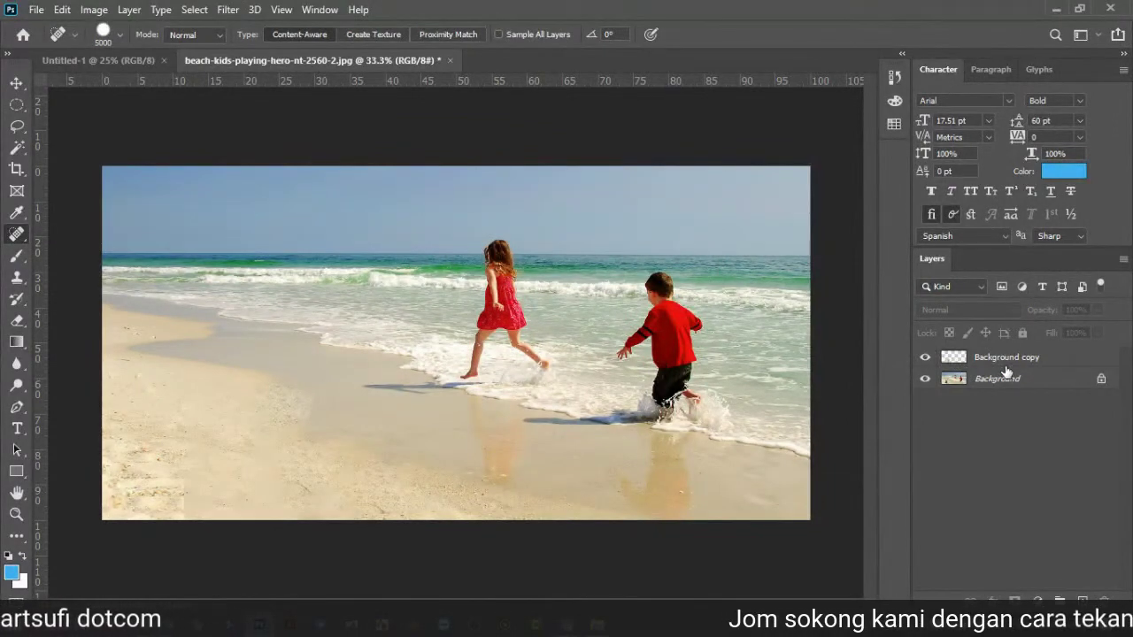
Step: Delete the Background copy layer and duplicate Background into a new Layer 1
{"action": "left_click", "coordinate": [1005, 361]}
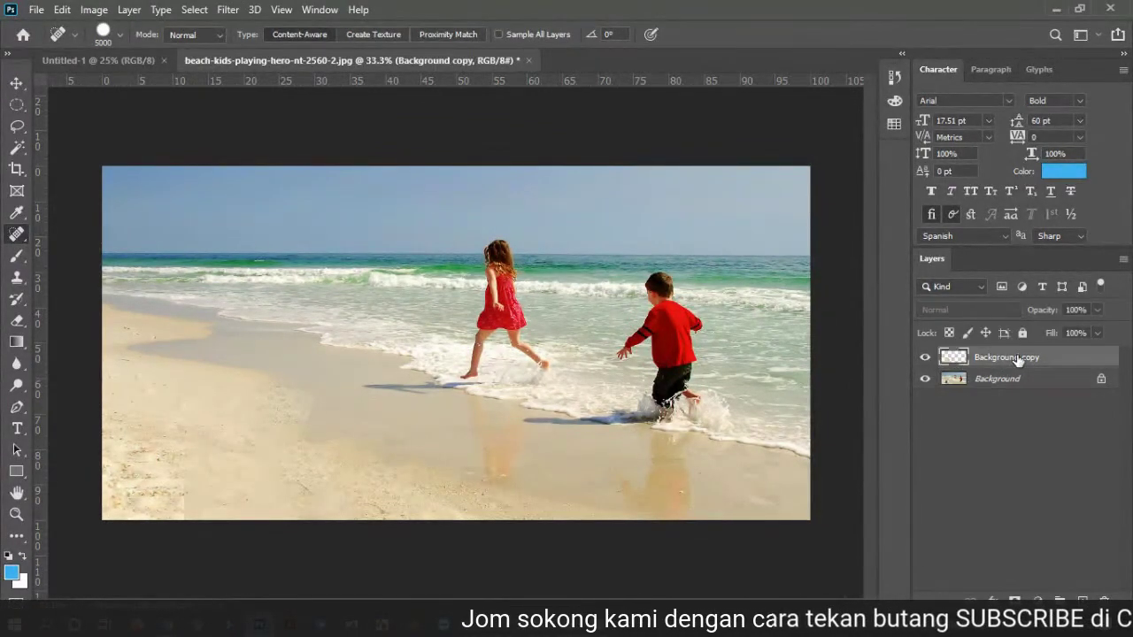
{"action": "key", "text": "Delete"}
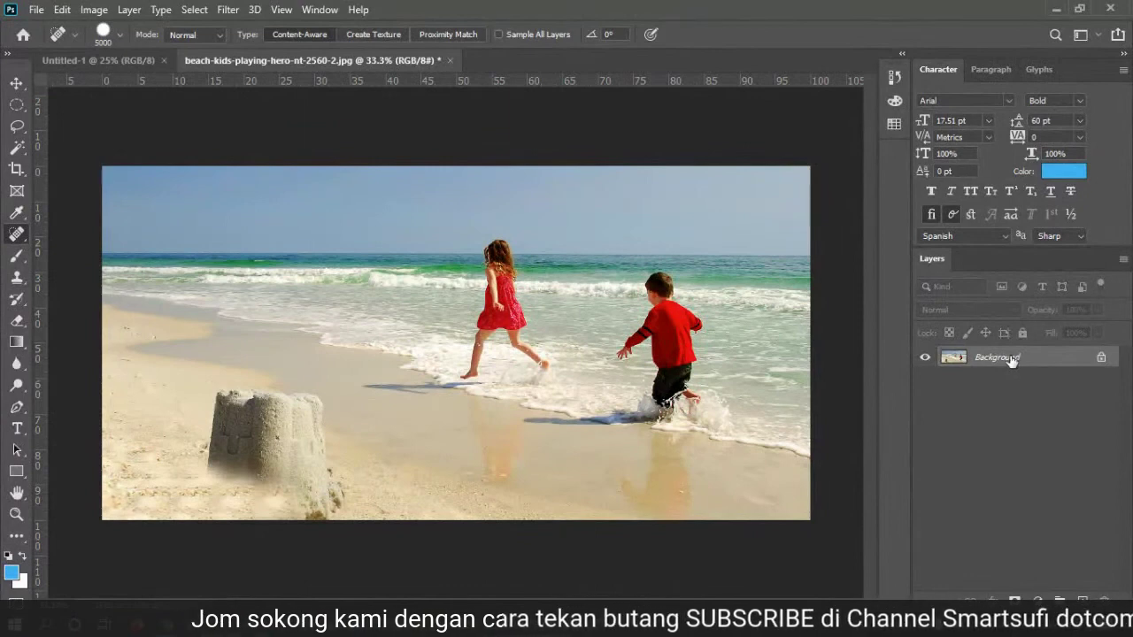
{"action": "key", "text": "ctrl+j"}
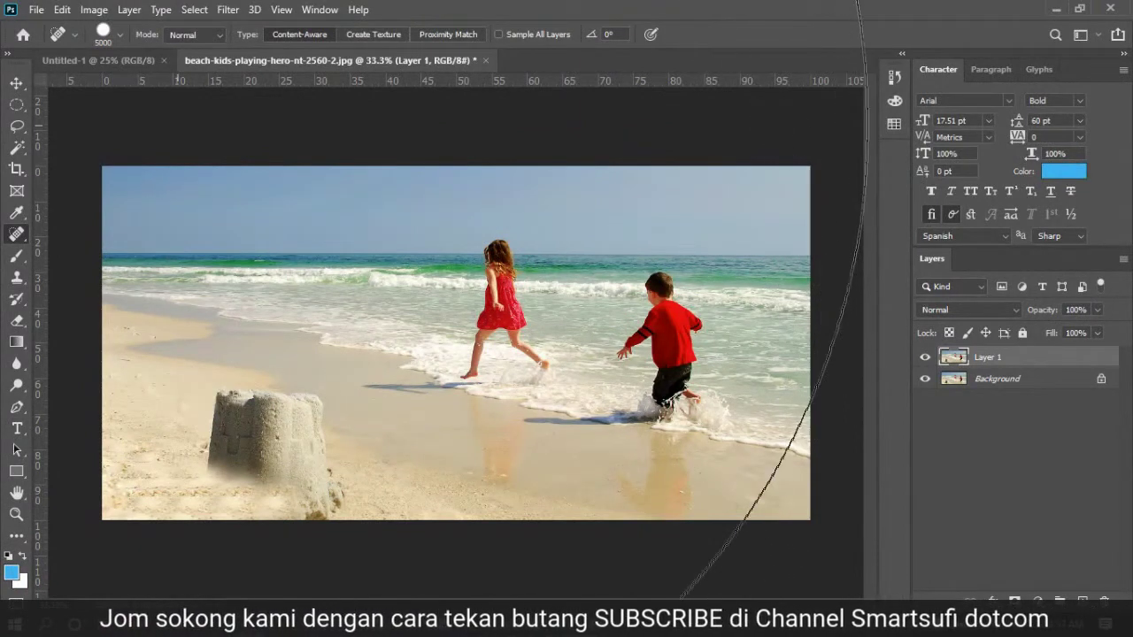
Step: Resize the healing brush to roughly 399 px and paint over the girl to erase her
{"action": "left_click", "coordinate": [119, 34]}
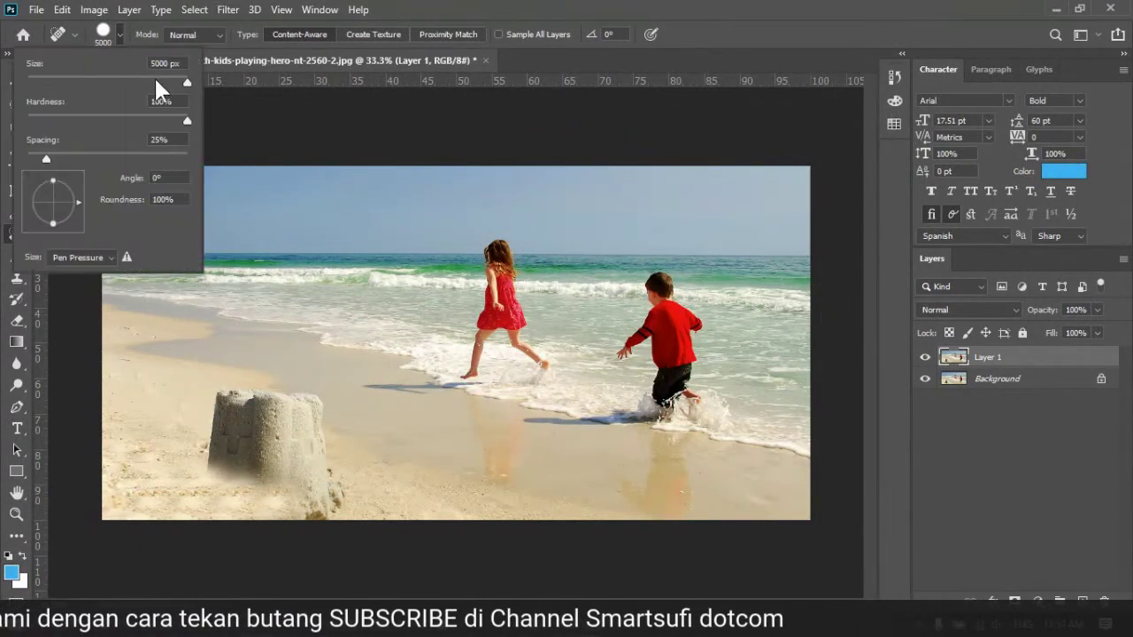
{"action": "left_click_drag", "start_coordinate": [184, 83], "coordinate": [163, 80]}
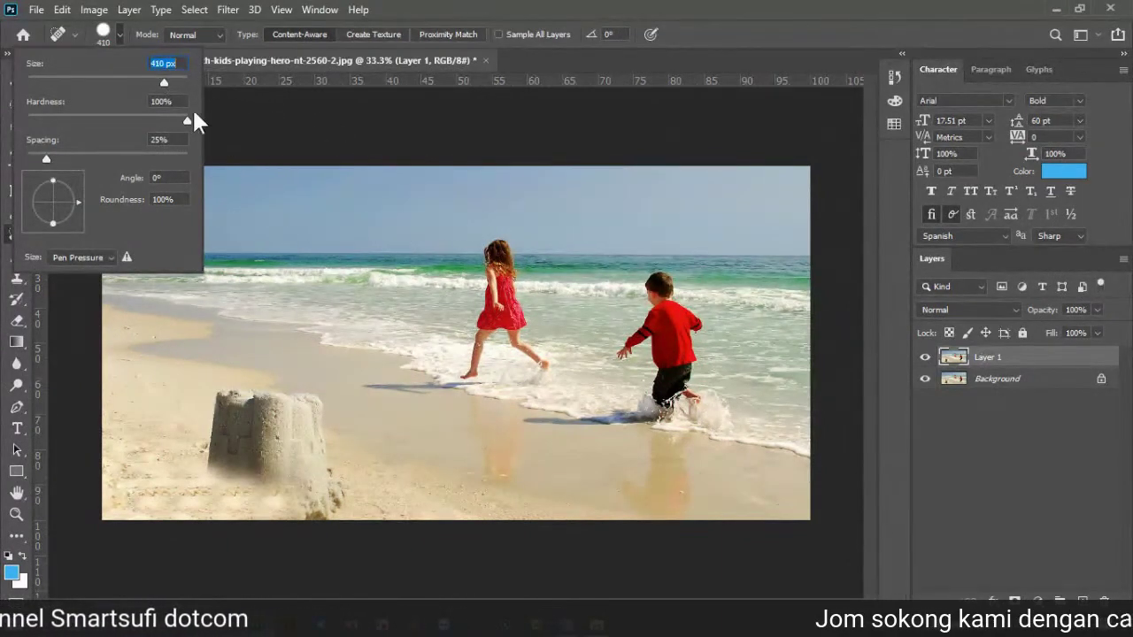
{"action": "mouse_move", "coordinate": [163, 81]}
{"action": "left_mouse_down"}
{"action": "mouse_move", "coordinate": [173, 80]}
{"action": "mouse_move", "coordinate": [155, 80]}
{"action": "left_mouse_up"}
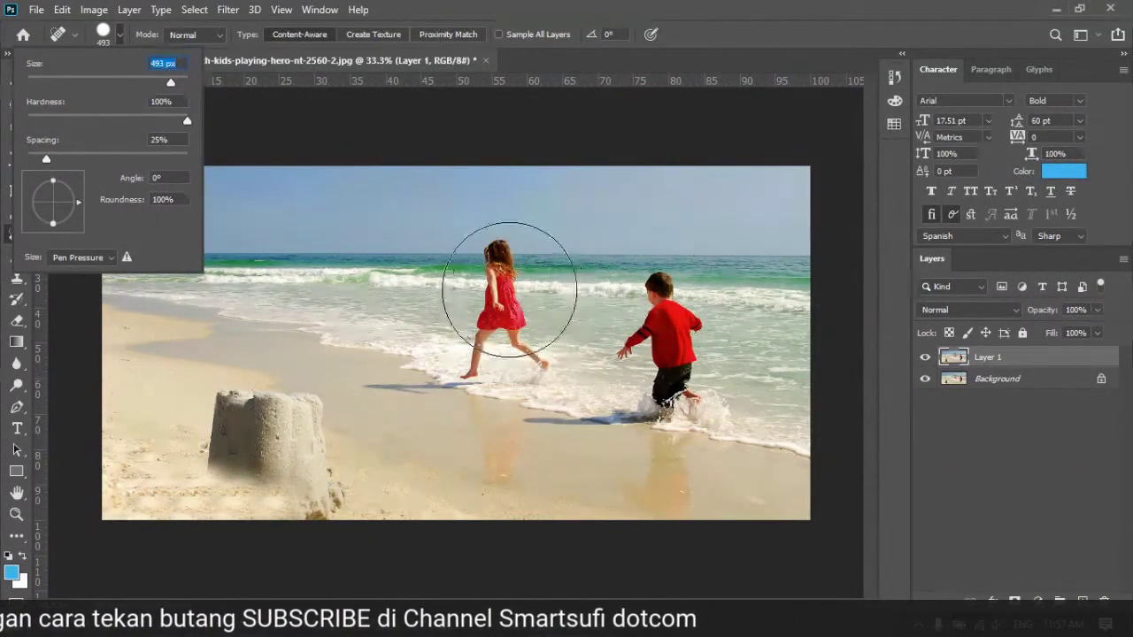
{"action": "mouse_move", "coordinate": [508, 291]}
{"action": "left_mouse_down"}
{"action": "mouse_move", "coordinate": [488, 357]}
{"action": "mouse_move", "coordinate": [517, 370]}
{"action": "left_mouse_up"}
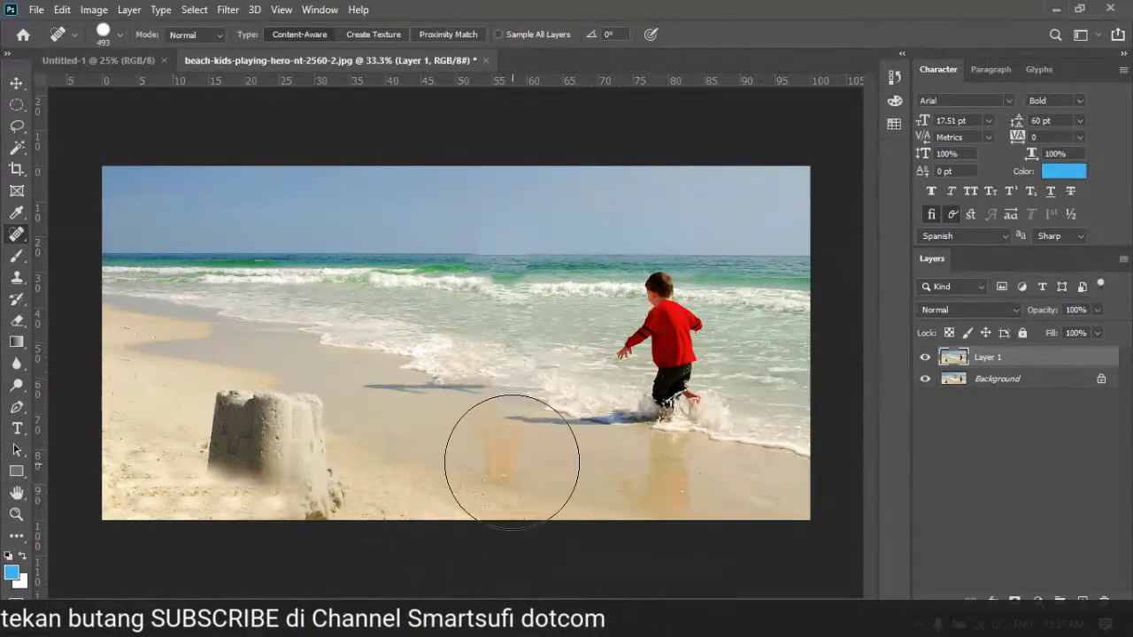
Step: With a roughly 296 px brush, erase the girl's reflection and shadow on the sand
{"action": "left_click", "coordinate": [120, 35]}
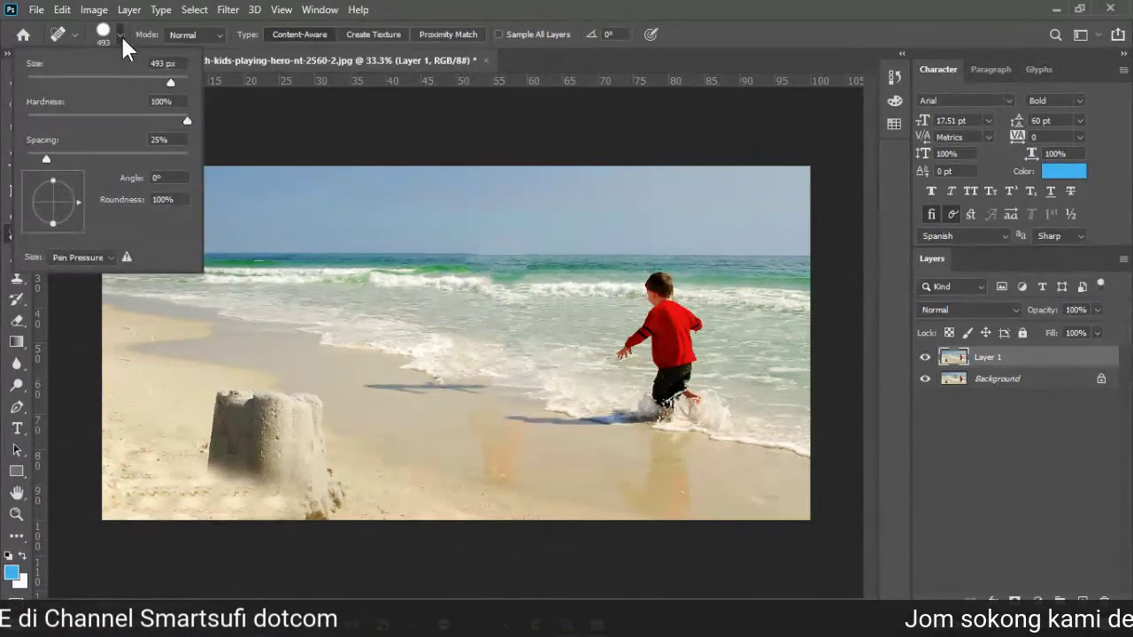
{"action": "left_click", "coordinate": [155, 82]}
{"action": "left_click_drag", "start_coordinate": [506, 433], "coordinate": [507, 469]}
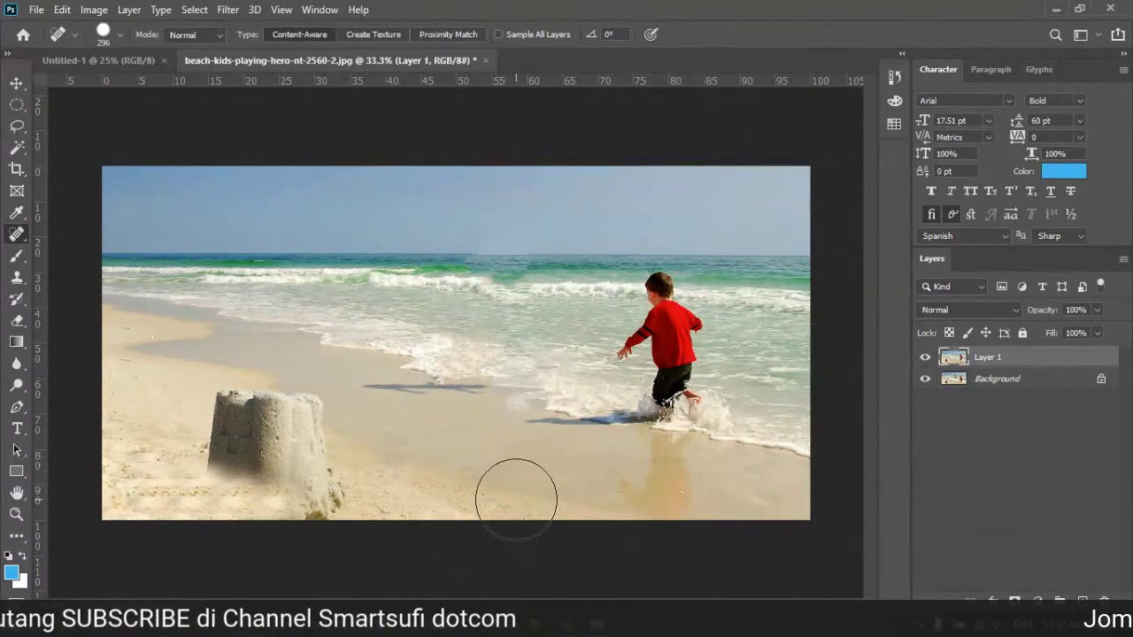
{"action": "left_click_drag", "start_coordinate": [380, 405], "coordinate": [469, 412]}
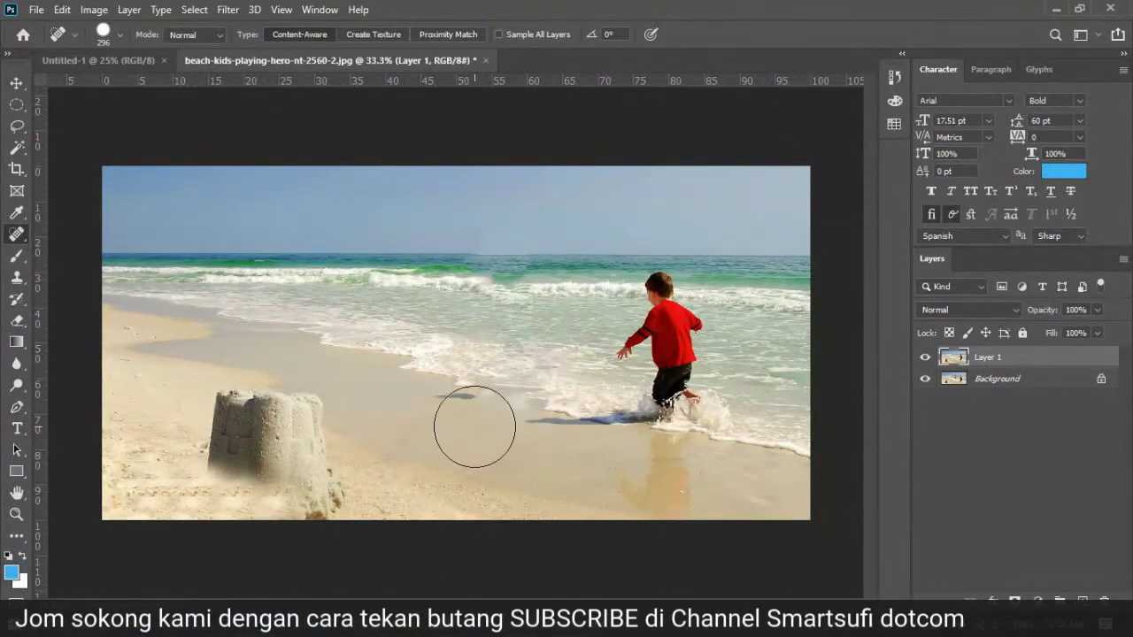
Step: Shrink the brush to 180 px and heal two leftover marks on the sand
{"action": "left_click", "coordinate": [120, 34]}
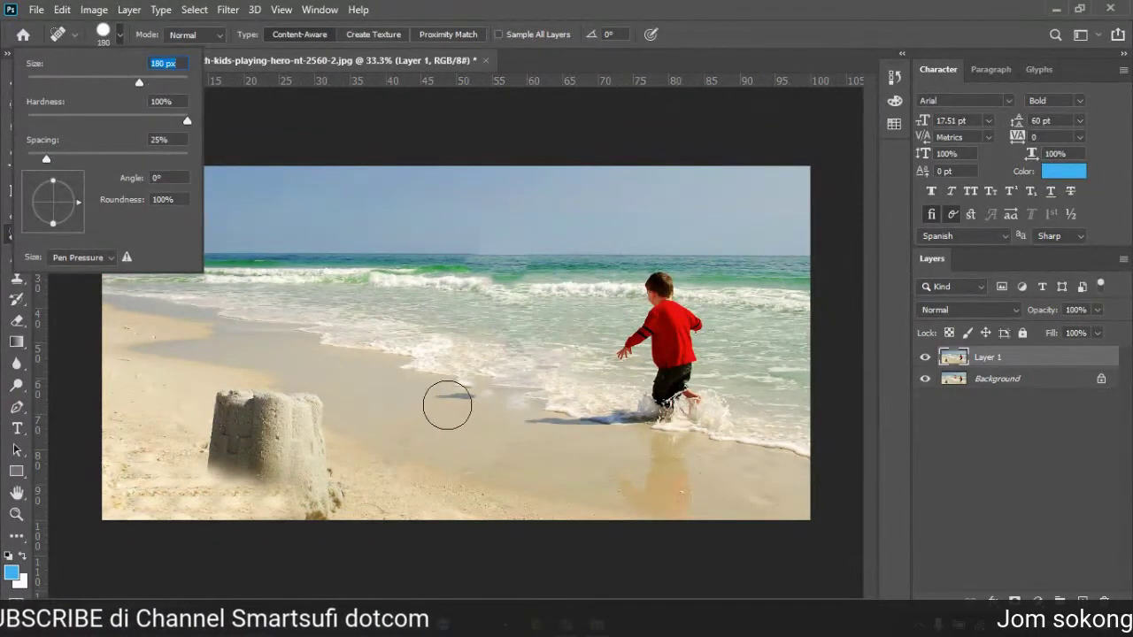
{"action": "left_click_drag", "start_coordinate": [447, 404], "coordinate": [467, 407]}
{"action": "left_click", "coordinate": [464, 399]}
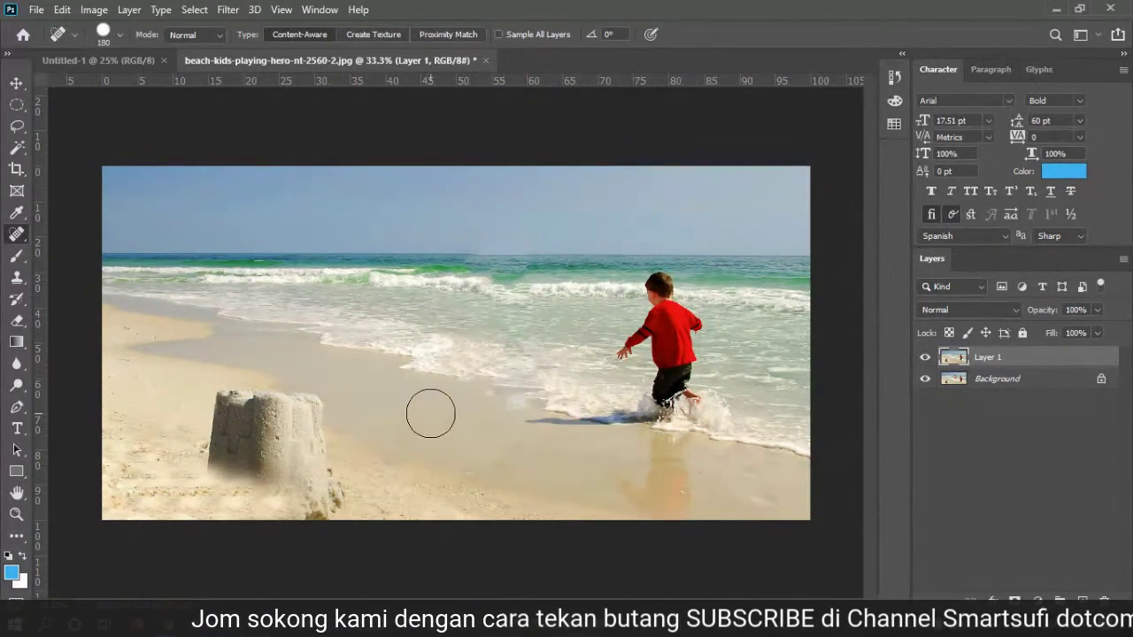
{"action": "left_click", "coordinate": [478, 408]}
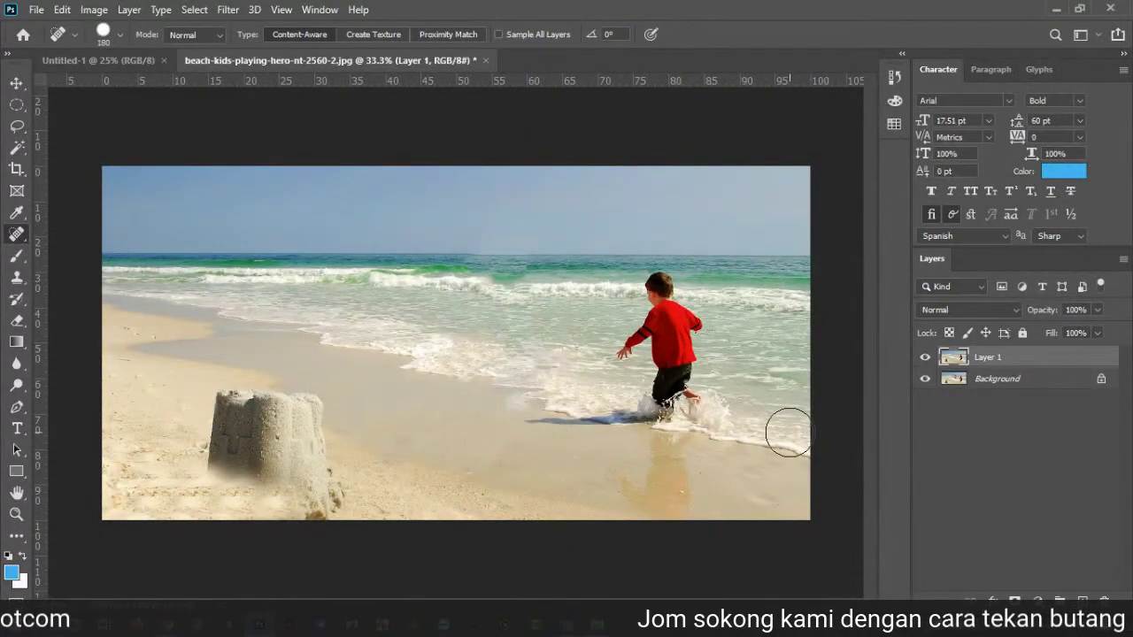
Step: Toggle Layer 1's visibility to compare with the original, then heal leftover marks in the sky
{"action": "left_click", "coordinate": [924, 378]}
{"action": "left_click", "coordinate": [924, 358]}
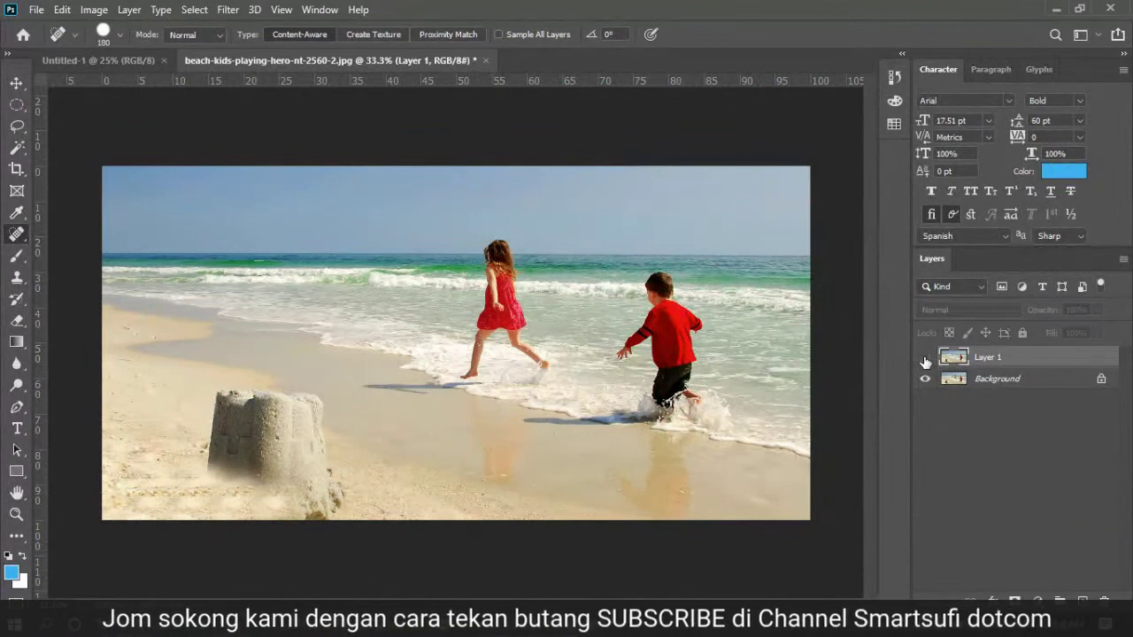
{"action": "left_click", "coordinate": [924, 358]}
{"action": "left_click", "coordinate": [924, 358]}
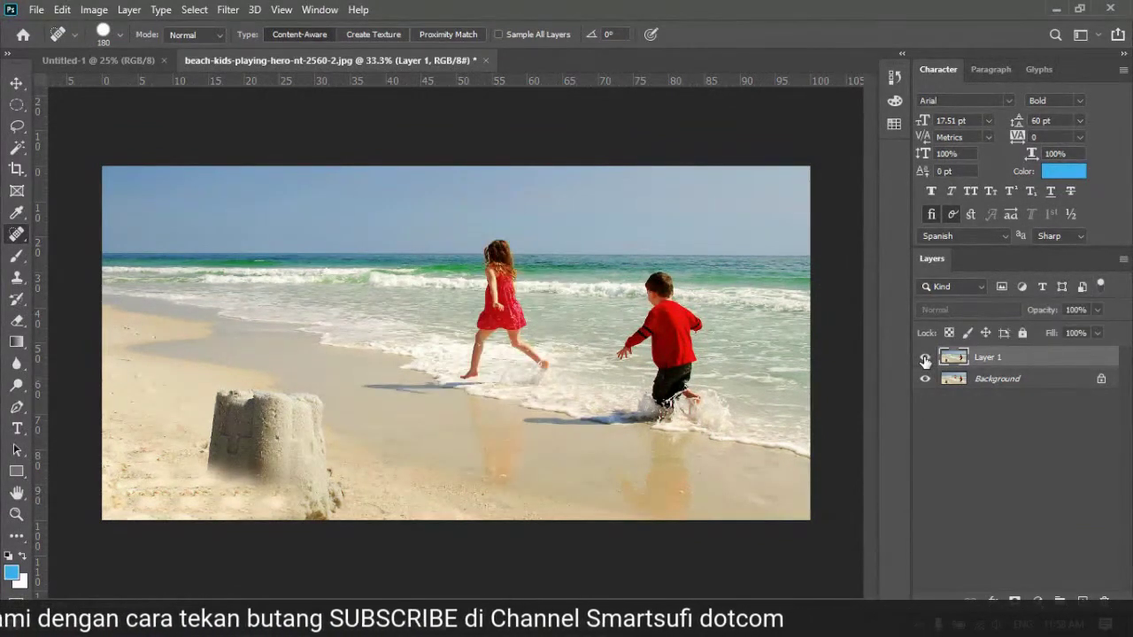
{"action": "left_click", "coordinate": [925, 358]}
{"action": "left_click", "coordinate": [925, 358]}
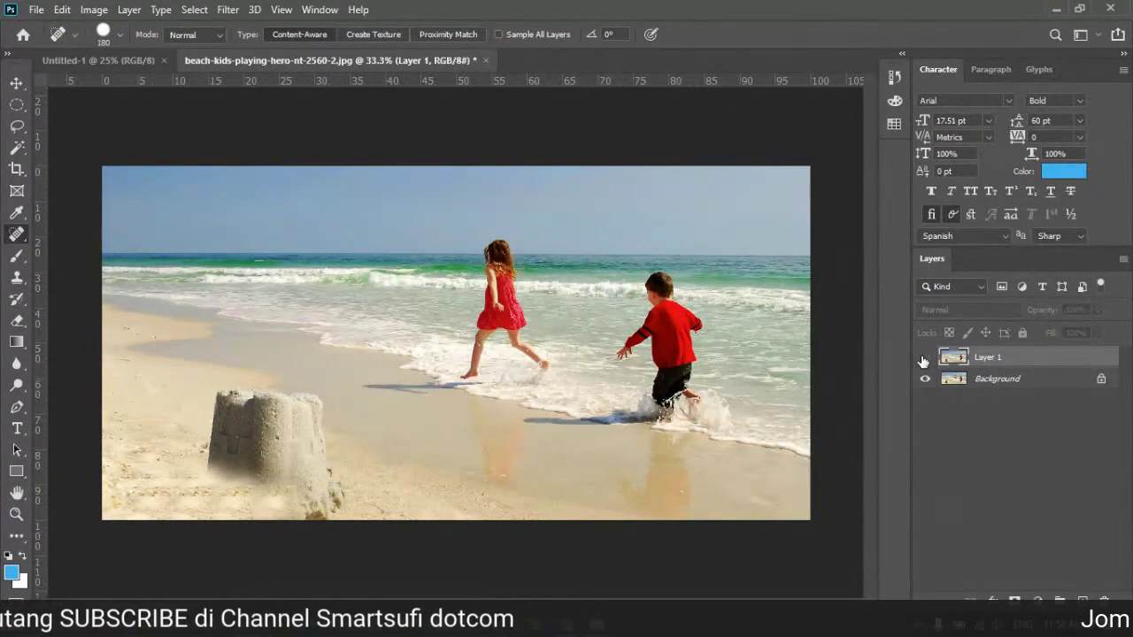
{"action": "left_click", "coordinate": [924, 358]}
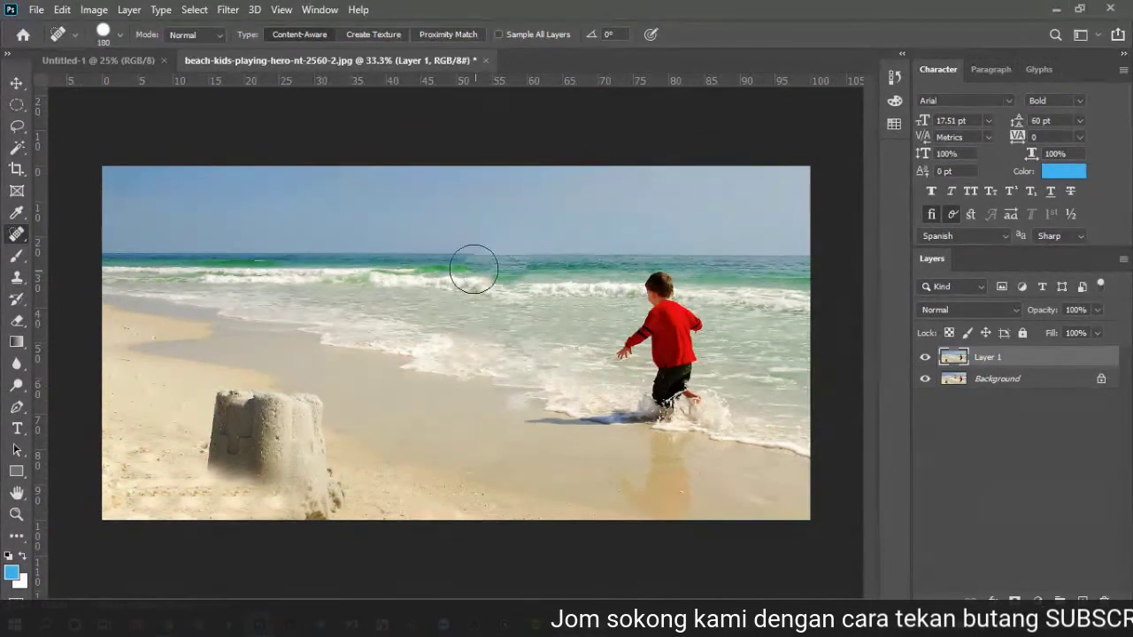
{"action": "left_click_drag", "start_coordinate": [483, 229], "coordinate": [532, 231]}
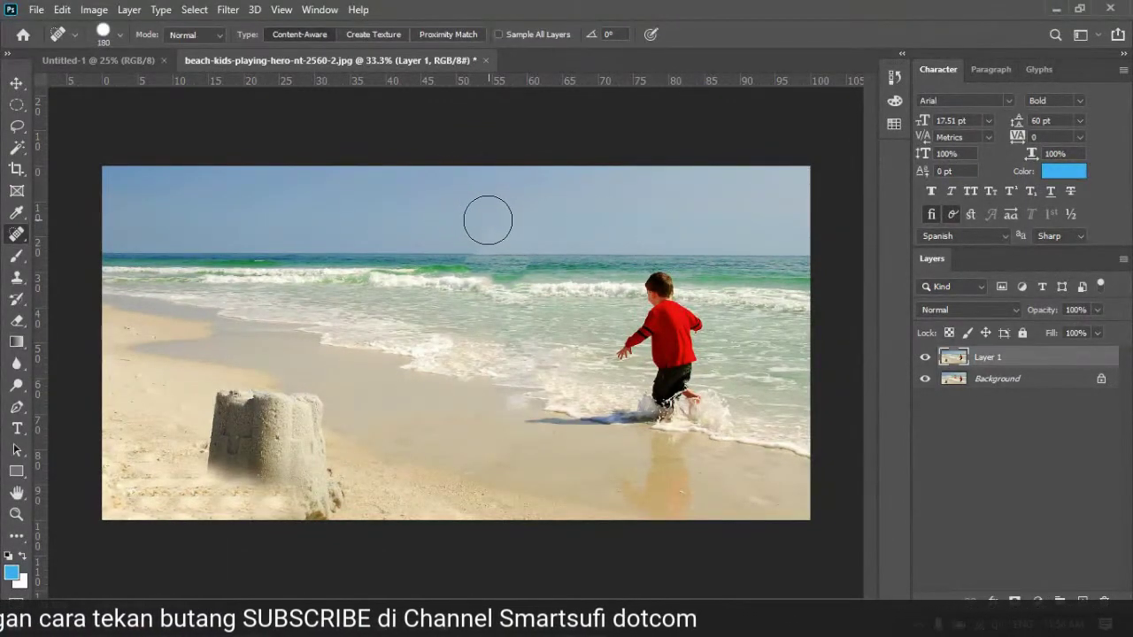
{"action": "left_click", "coordinate": [485, 228]}
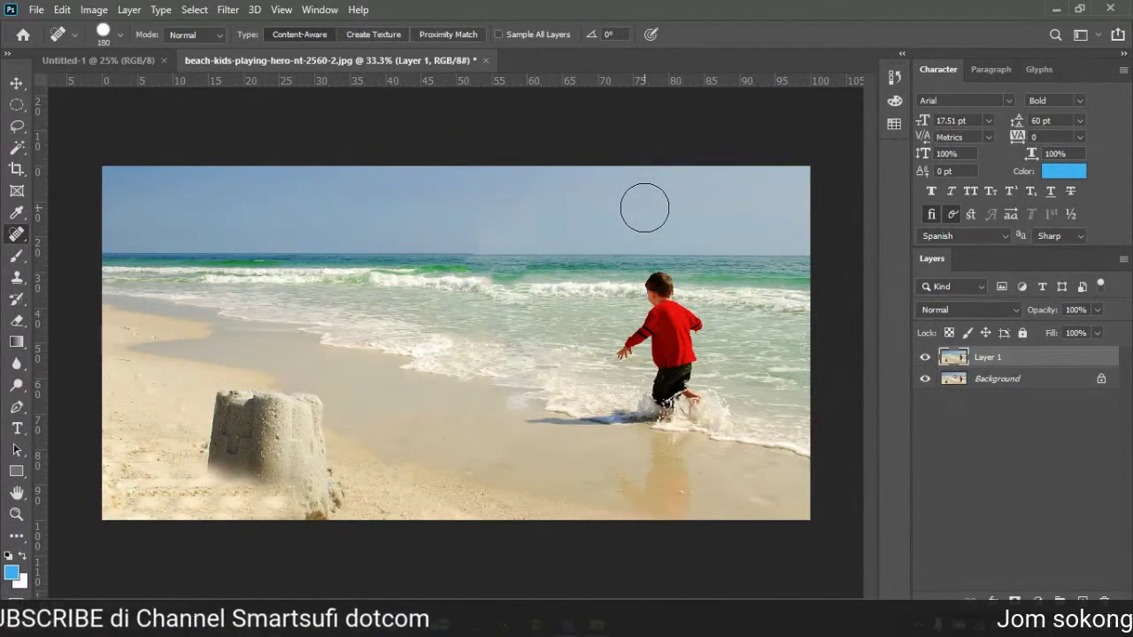
Step: Compare with the original again and heal the remaining spots in the waves
{"action": "left_click", "coordinate": [924, 357]}
{"action": "left_click", "coordinate": [924, 357]}
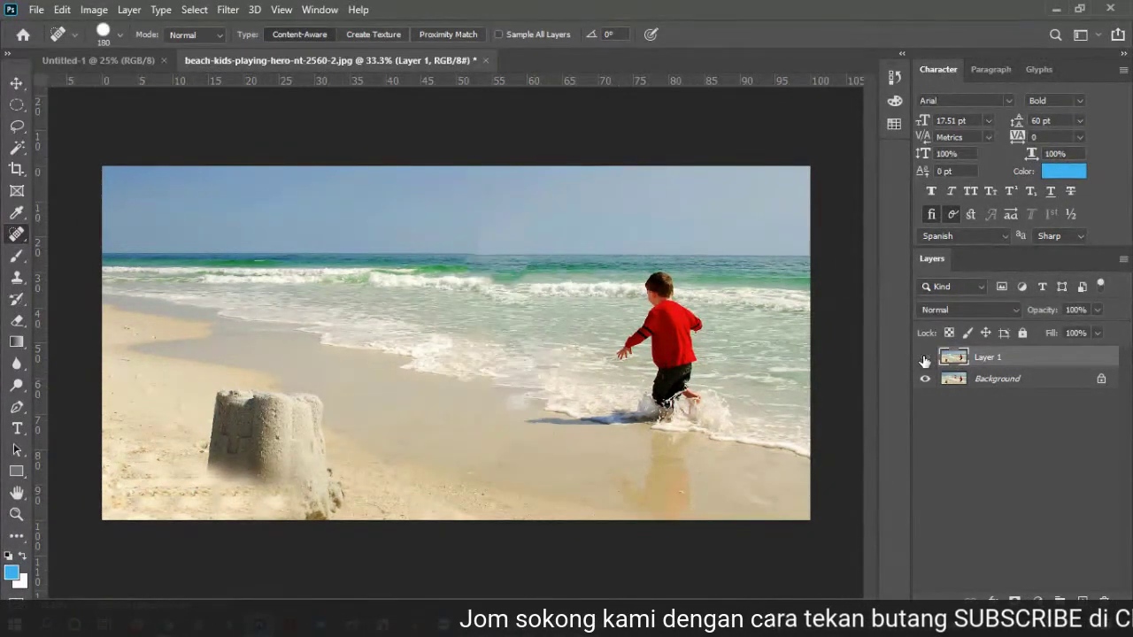
{"action": "left_click", "coordinate": [924, 358]}
{"action": "left_click", "coordinate": [924, 357]}
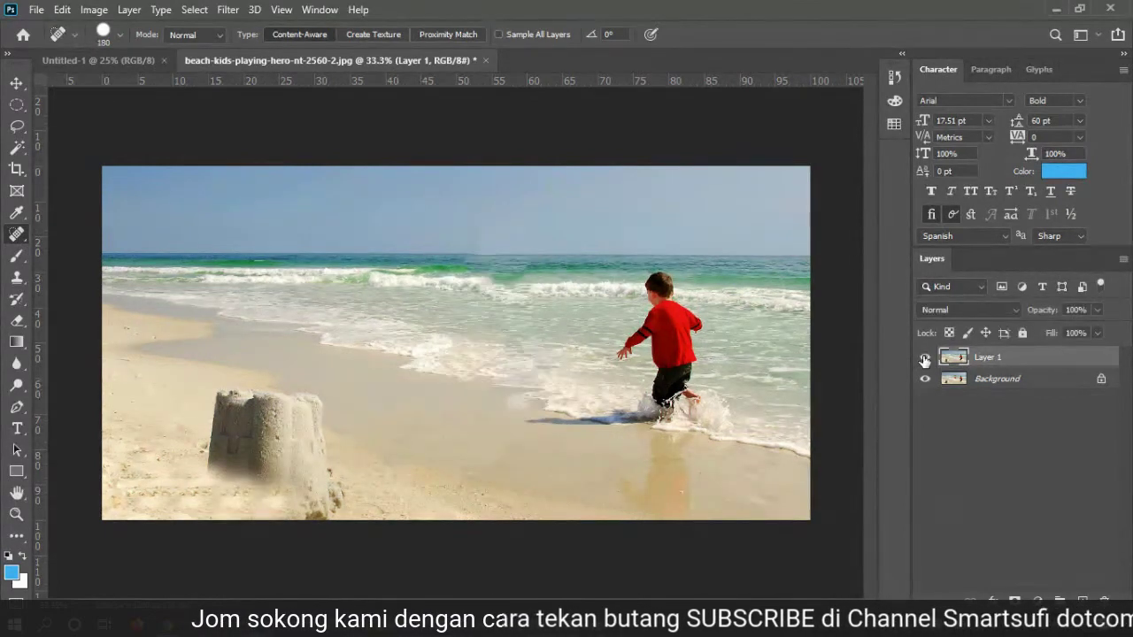
{"action": "left_click", "coordinate": [924, 358]}
{"action": "left_click", "coordinate": [924, 357]}
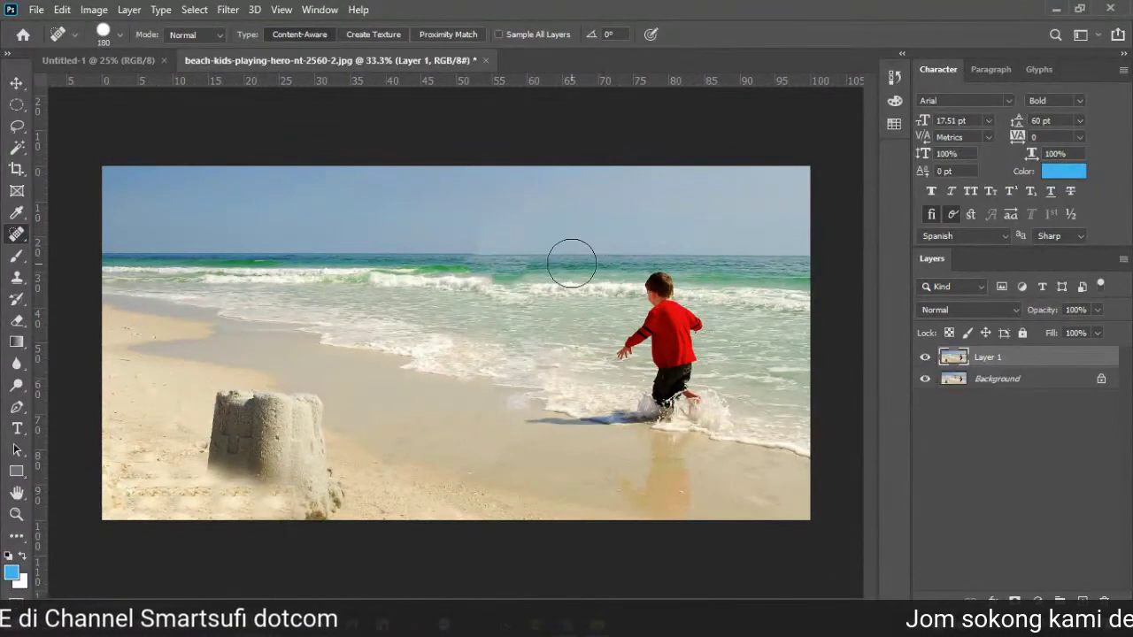
{"action": "left_click", "coordinate": [510, 276]}
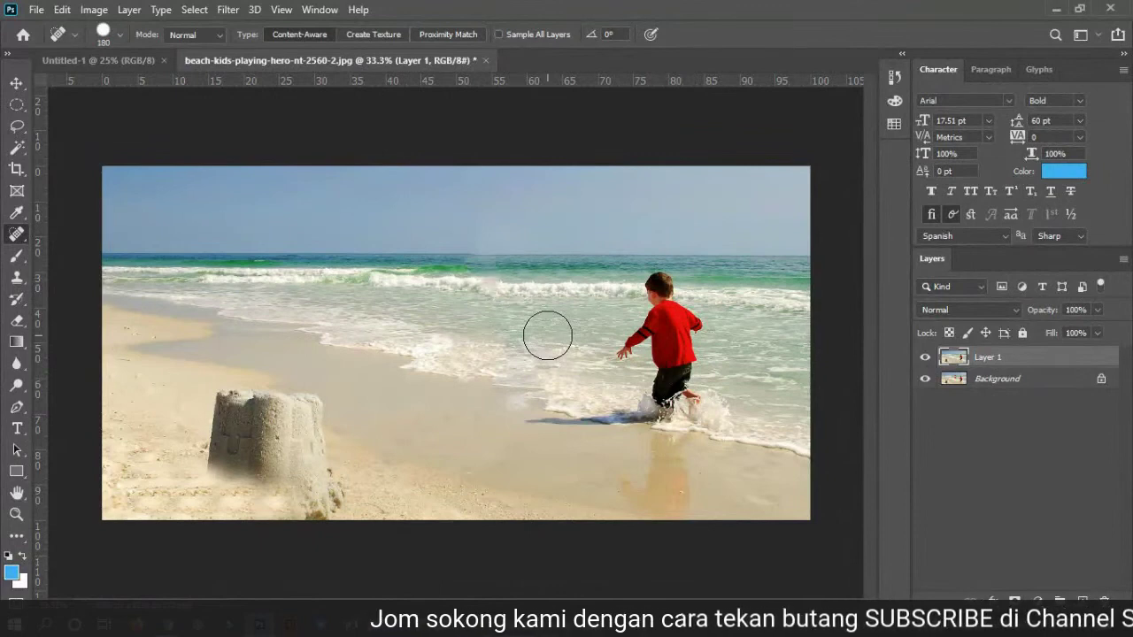
{"action": "left_click", "coordinate": [496, 284]}
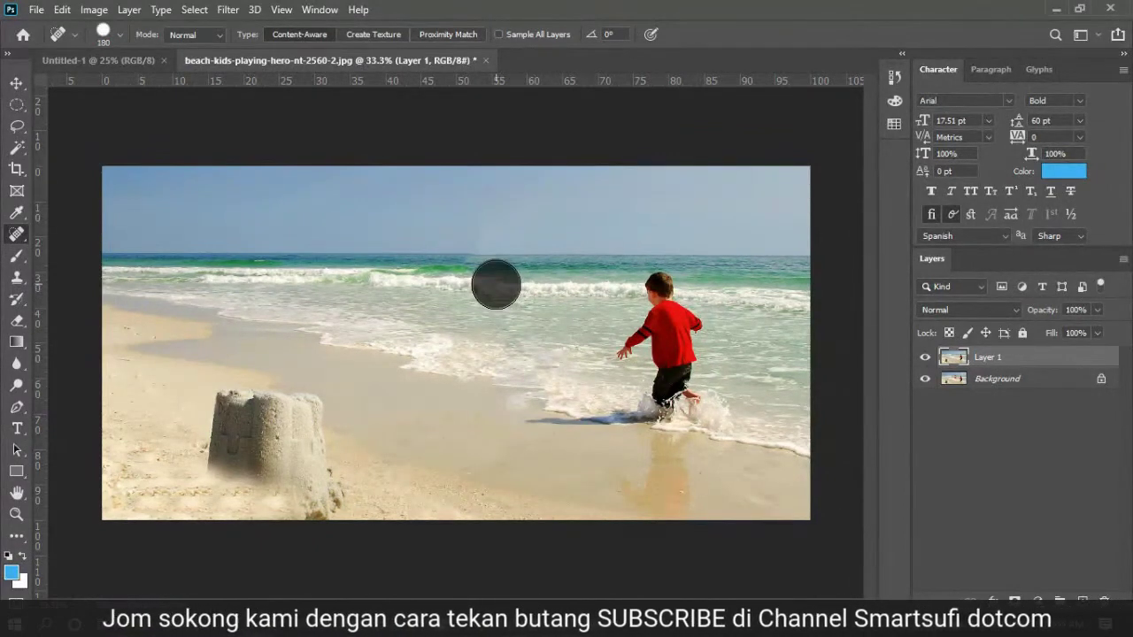
{"action": "right_click", "coordinate": [16, 234]}
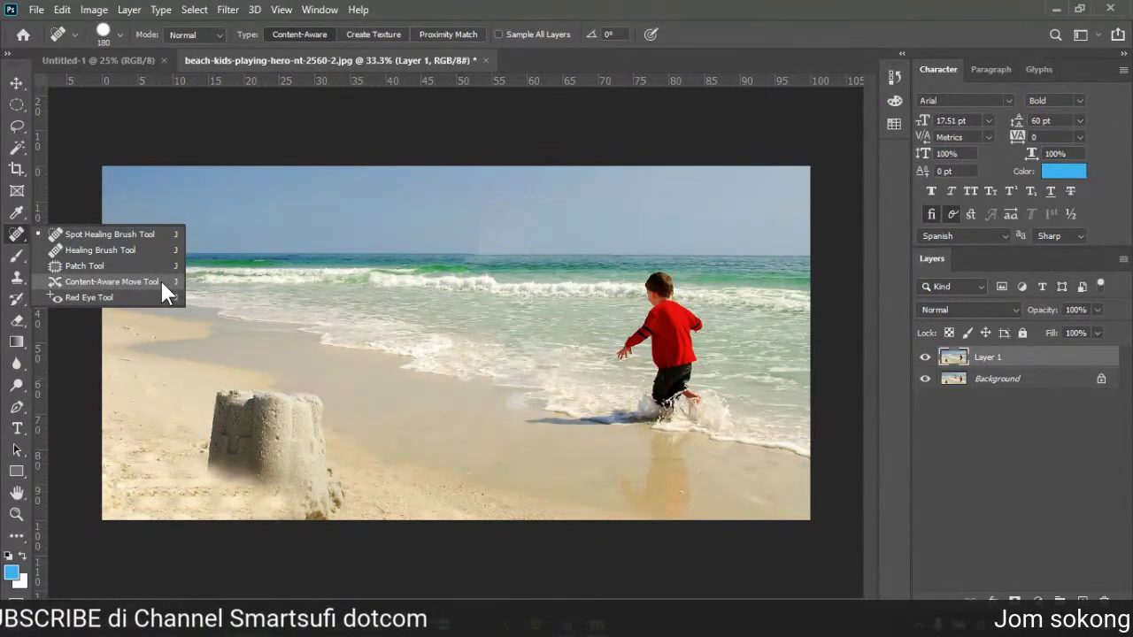
Step: Minimize Photoshop, open the Kelas Photoshop folder to browse it, then close it
{"action": "left_click", "coordinate": [116, 233]}
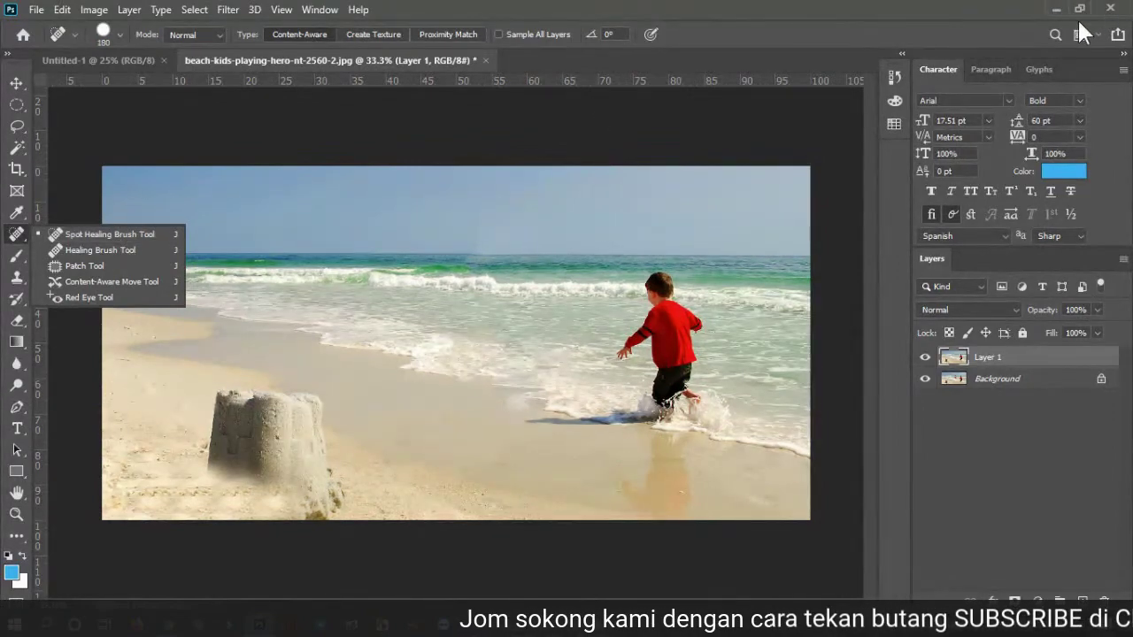
{"action": "left_click", "coordinate": [1055, 8]}
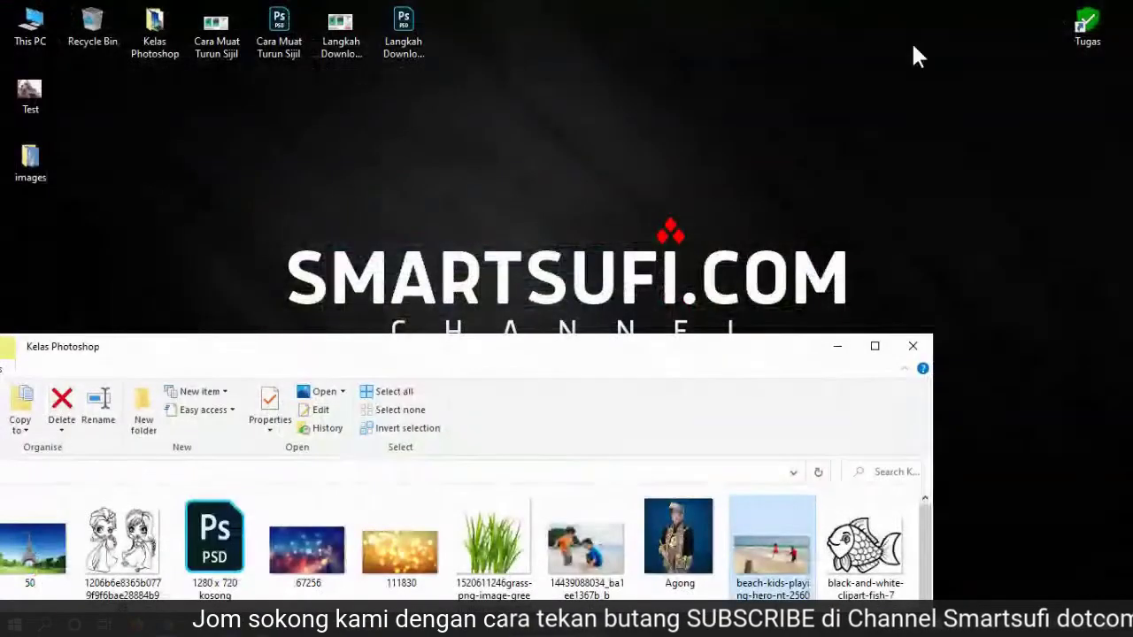
{"action": "double_click", "coordinate": [150, 25]}
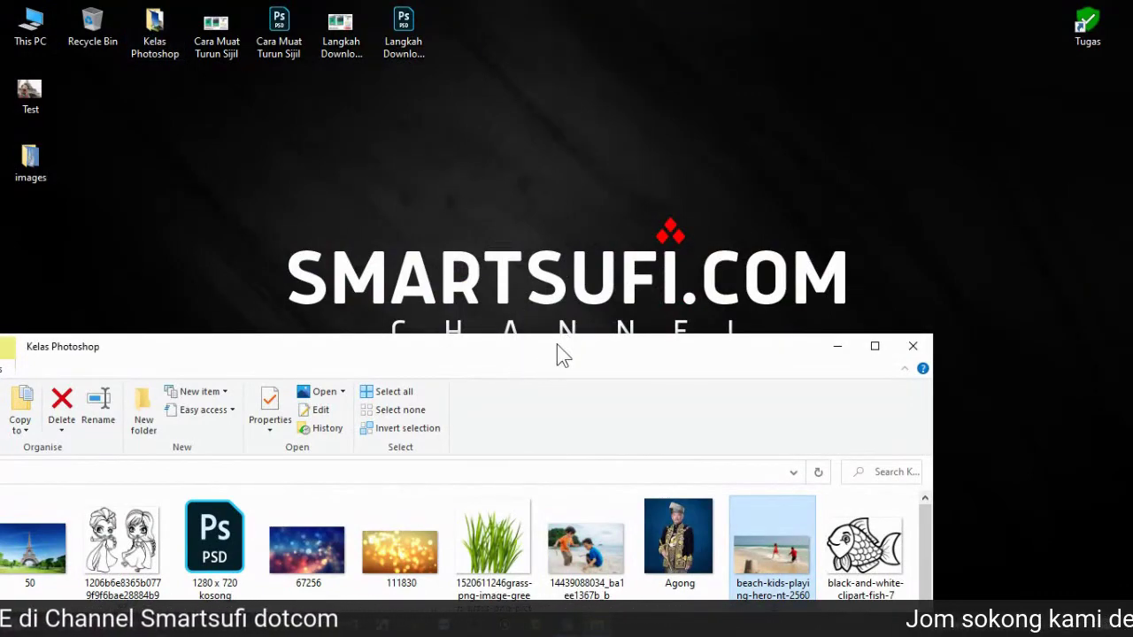
{"action": "left_click_drag", "start_coordinate": [557, 344], "coordinate": [706, 120]}
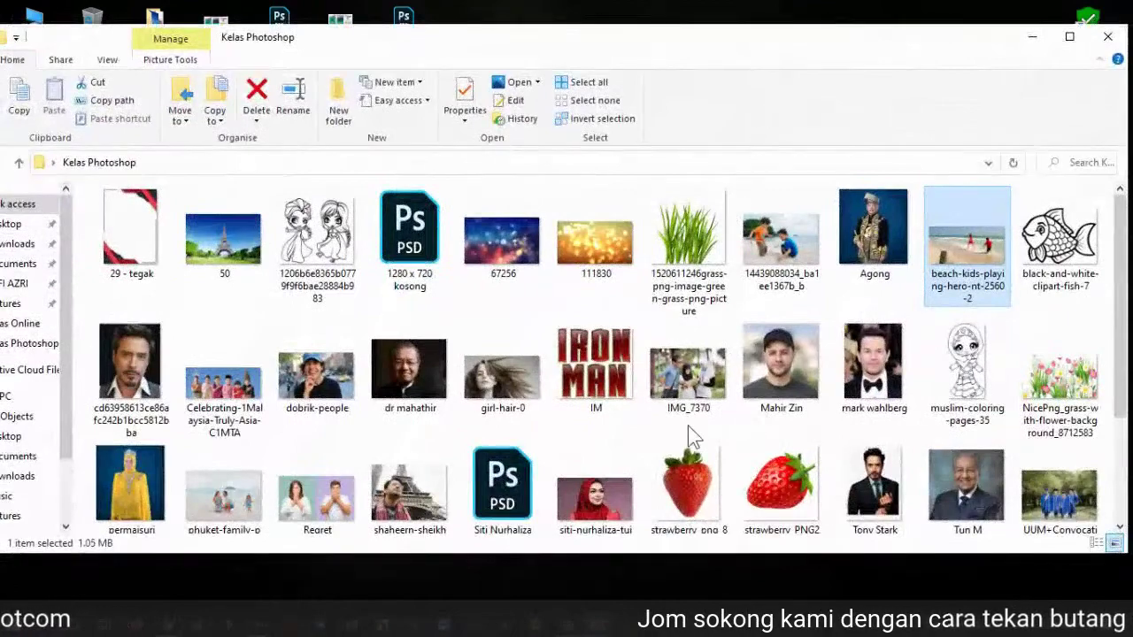
{"action": "scroll", "coordinate": [748, 55], "scroll_direction": "down", "scroll_amount": 1}
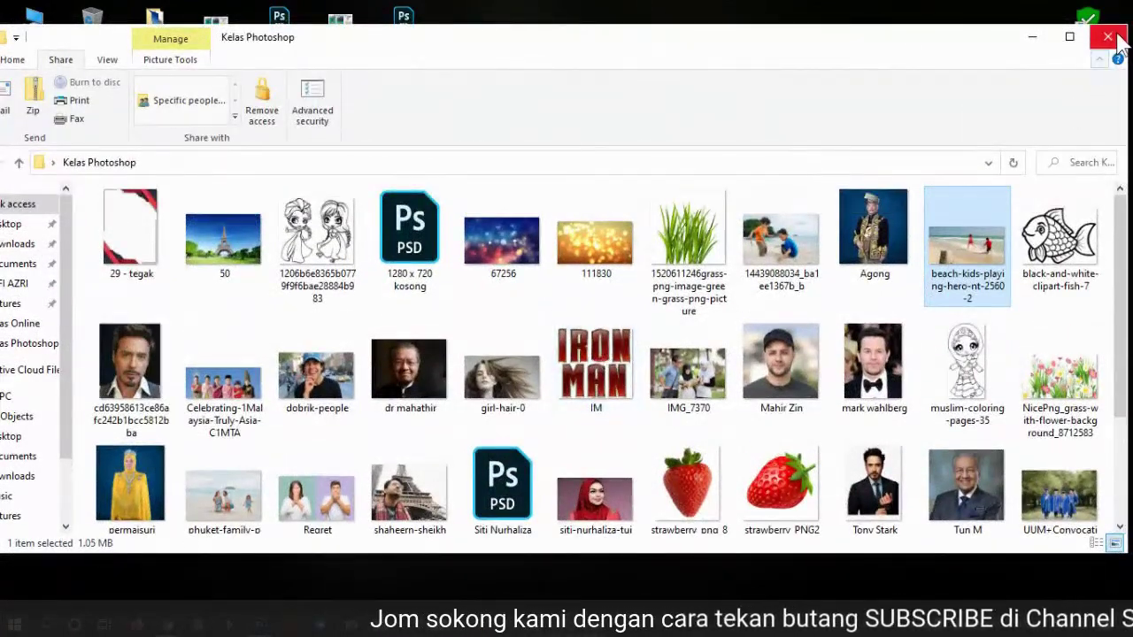
{"action": "left_click", "coordinate": [1029, 39]}
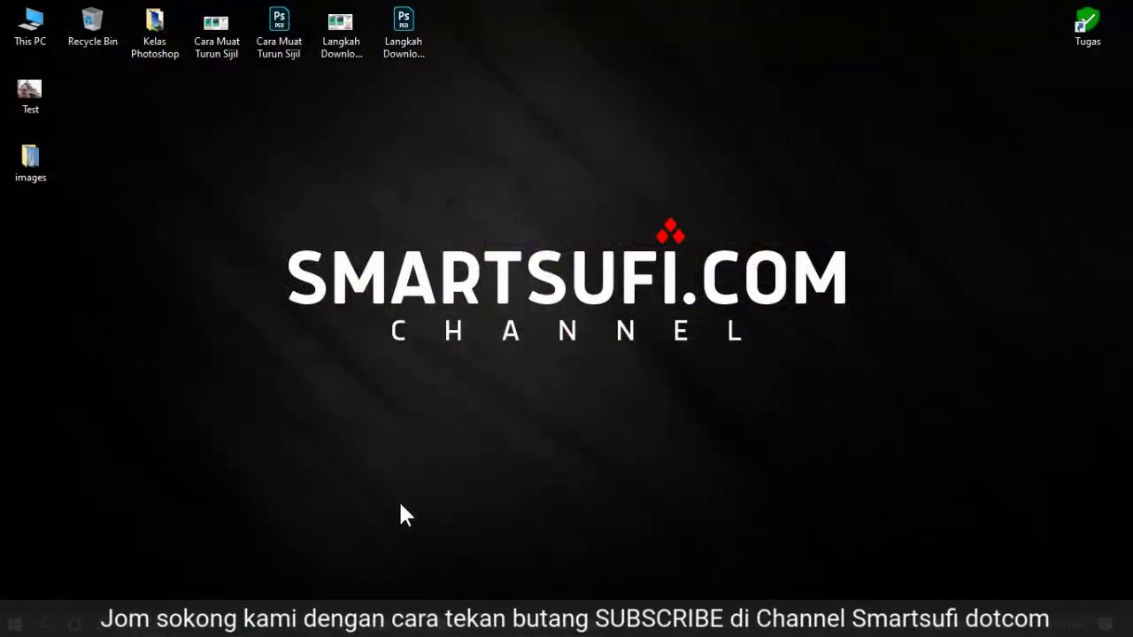
Step: Return to the beach photo in Photoshop and heal a leftover sand mark near the boy
{"action": "mouse_move", "coordinate": [251, 624]}
{"action": "left_click", "coordinate": [274, 568]}
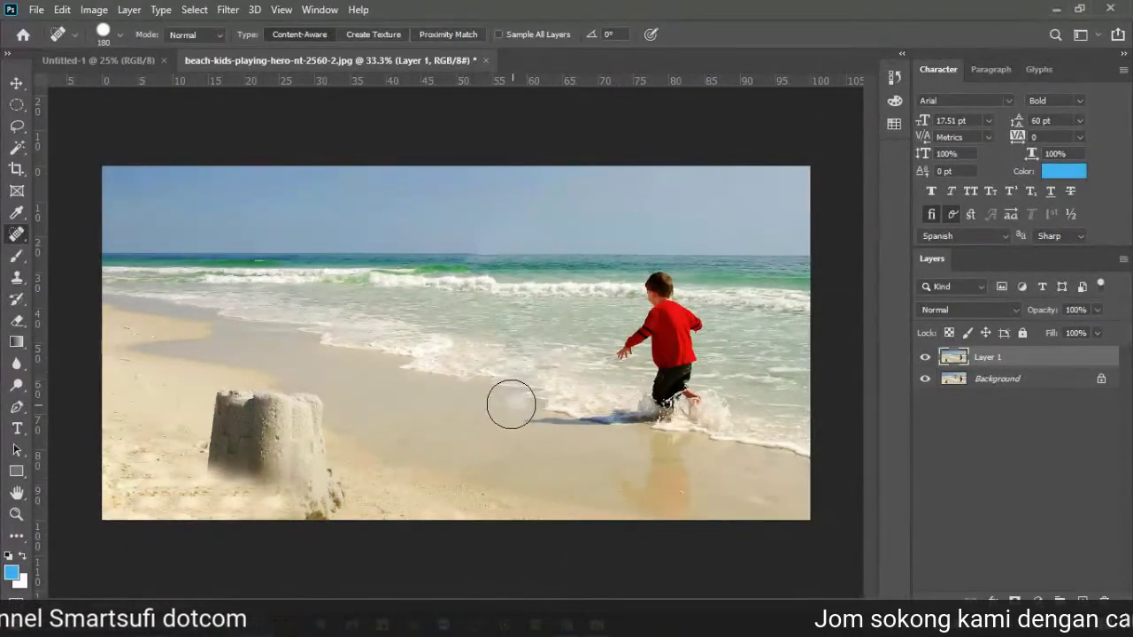
{"action": "left_click", "coordinate": [509, 405]}
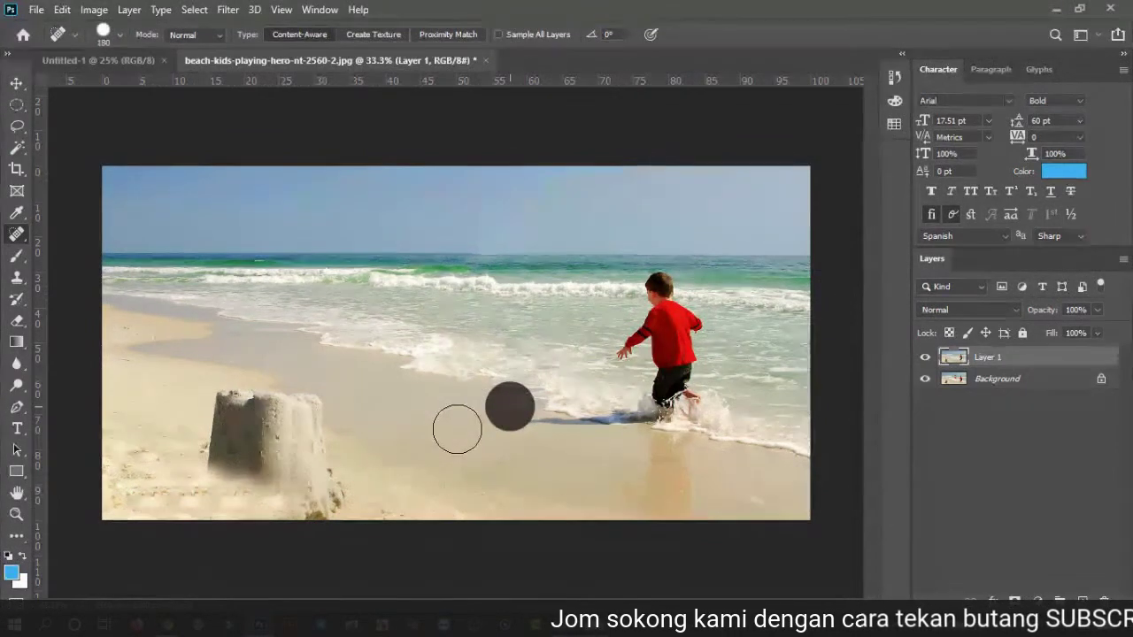
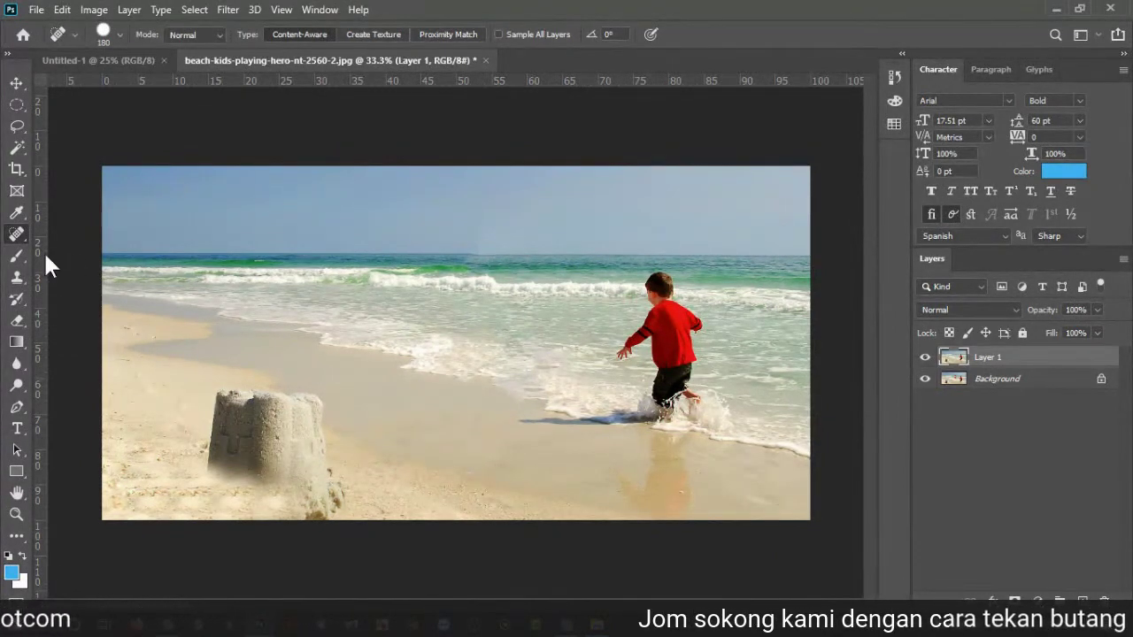
Step: Switch to the Spot Healing Brush and paint the sandcastle out of the beach
{"action": "right_click", "coordinate": [17, 233]}
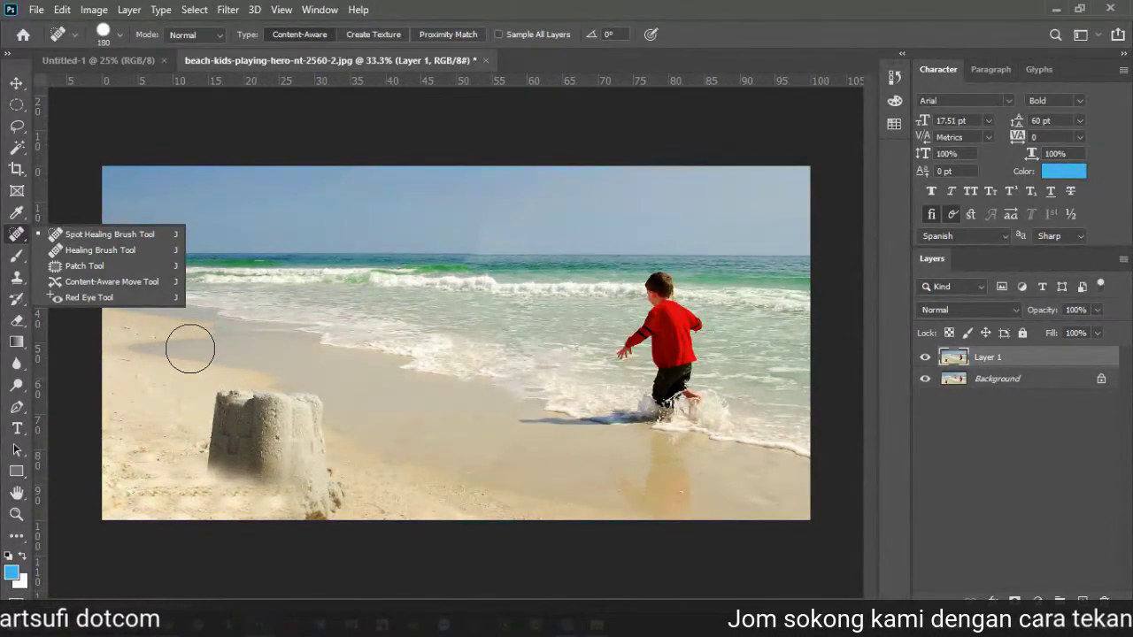
{"action": "left_click", "coordinate": [108, 233]}
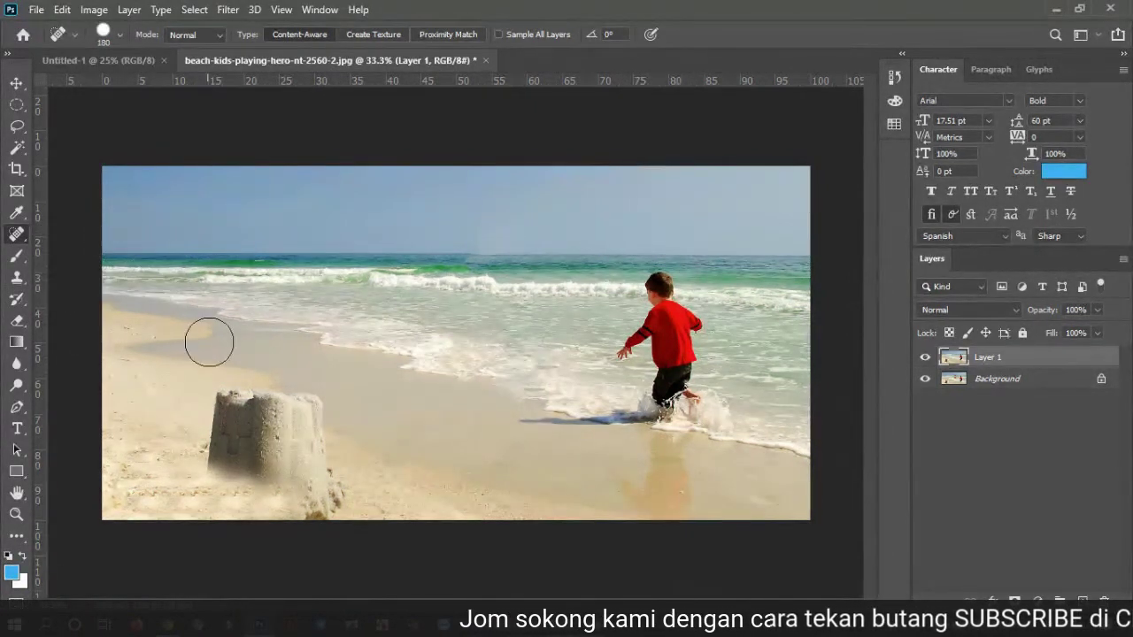
{"action": "mouse_move", "coordinate": [222, 403]}
{"action": "left_mouse_down"}
{"action": "mouse_move", "coordinate": [216, 466]}
{"action": "mouse_move", "coordinate": [235, 412]}
{"action": "mouse_move", "coordinate": [300, 418]}
{"action": "mouse_move", "coordinate": [319, 469]}
{"action": "mouse_move", "coordinate": [314, 519]}
{"action": "mouse_move", "coordinate": [281, 459]}
{"action": "mouse_move", "coordinate": [247, 463]}
{"action": "mouse_move", "coordinate": [332, 508]}
{"action": "mouse_move", "coordinate": [297, 516]}
{"action": "mouse_move", "coordinate": [269, 491]}
{"action": "mouse_move", "coordinate": [333, 523]}
{"action": "left_mouse_up"}
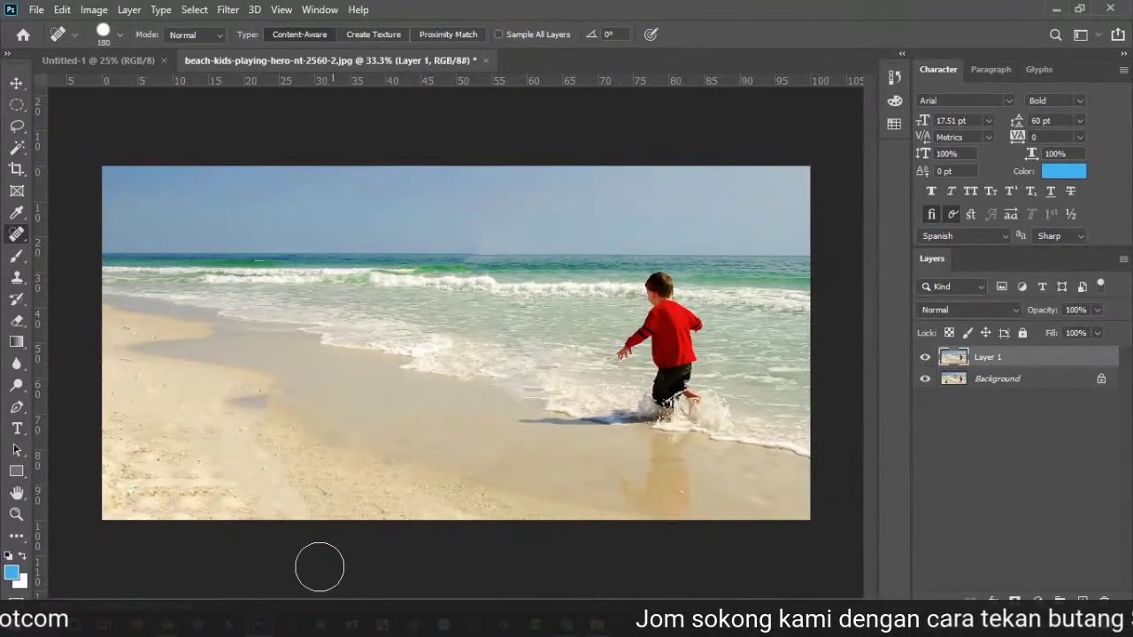
Step: Heal the remaining dark spots and patches on the lower-left sand and bottom edge
{"action": "left_click", "coordinate": [252, 400]}
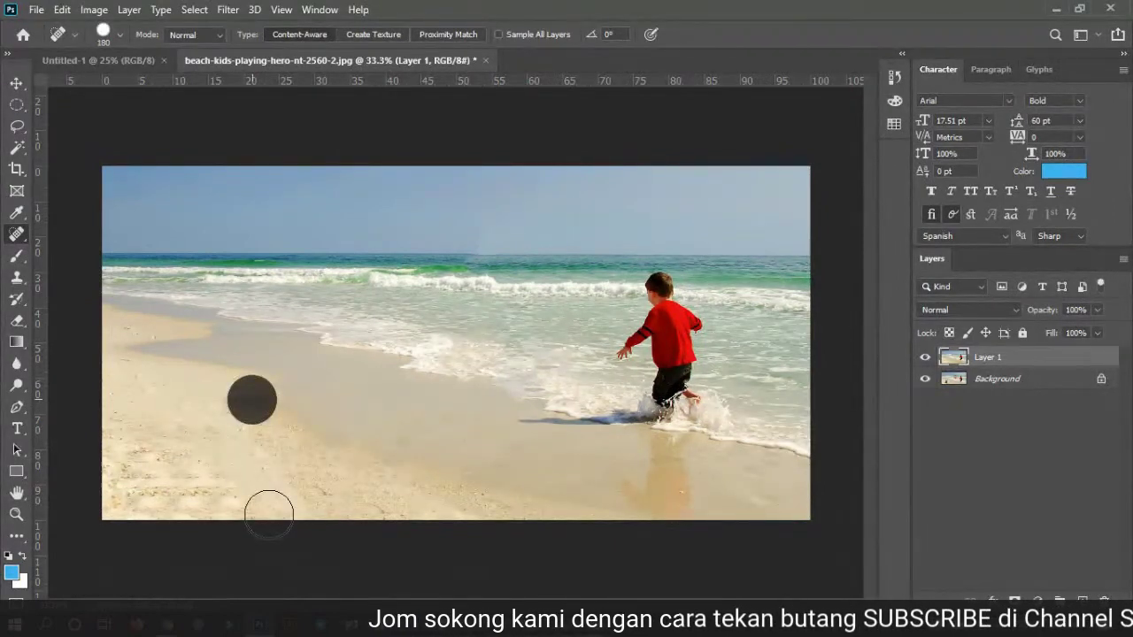
{"action": "left_click_drag", "start_coordinate": [238, 429], "coordinate": [217, 439]}
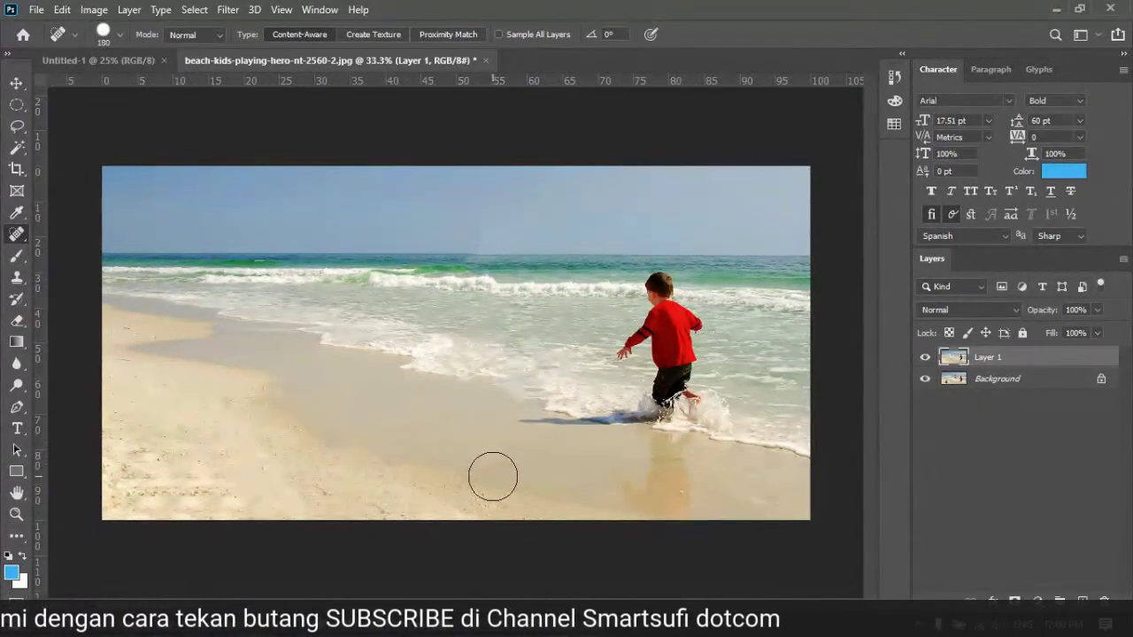
{"action": "left_click", "coordinate": [247, 462]}
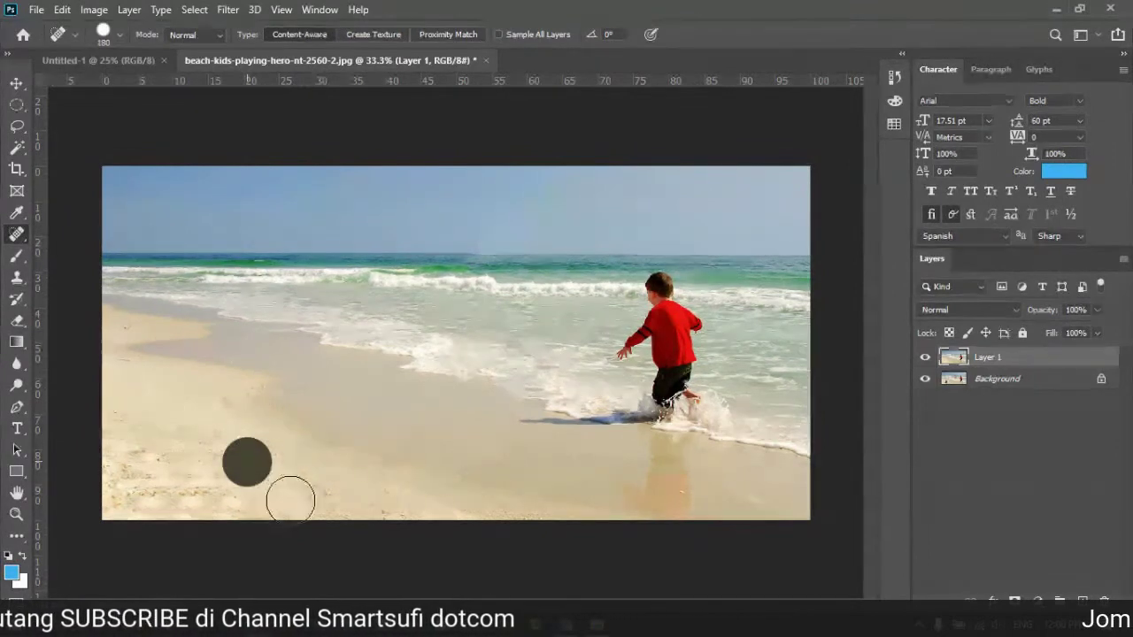
{"action": "left_click", "coordinate": [293, 500]}
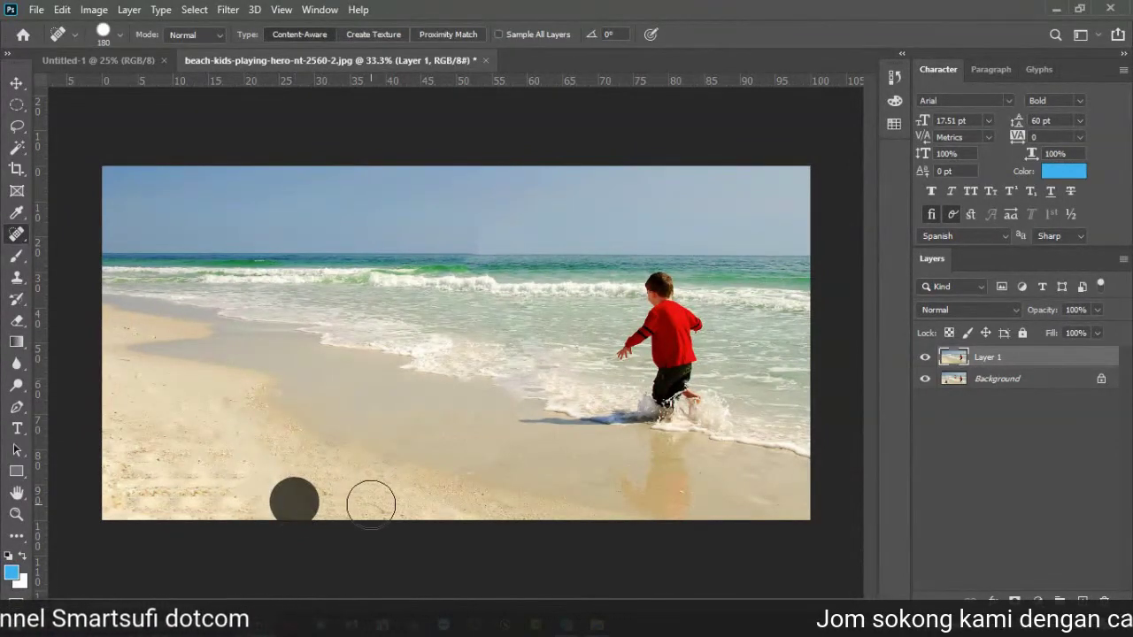
Step: Enlarge the spot healing brush to 399 px and heal two wider lower-left sand areas
{"action": "left_click", "coordinate": [118, 35]}
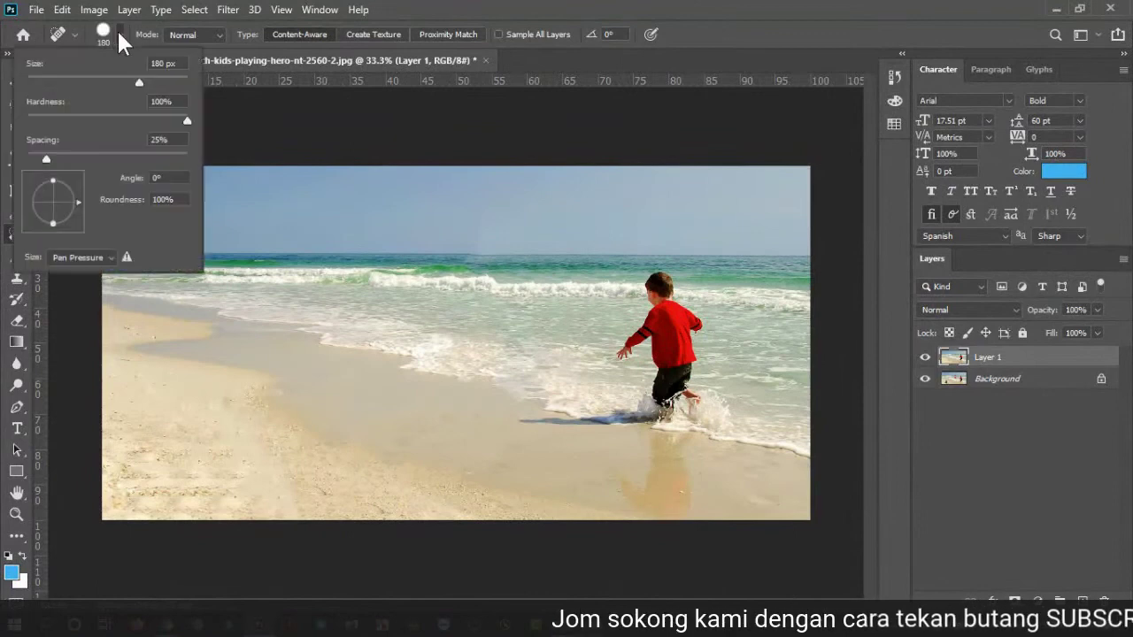
{"action": "left_click_drag", "start_coordinate": [158, 84], "coordinate": [162, 82]}
{"action": "left_click", "coordinate": [248, 469]}
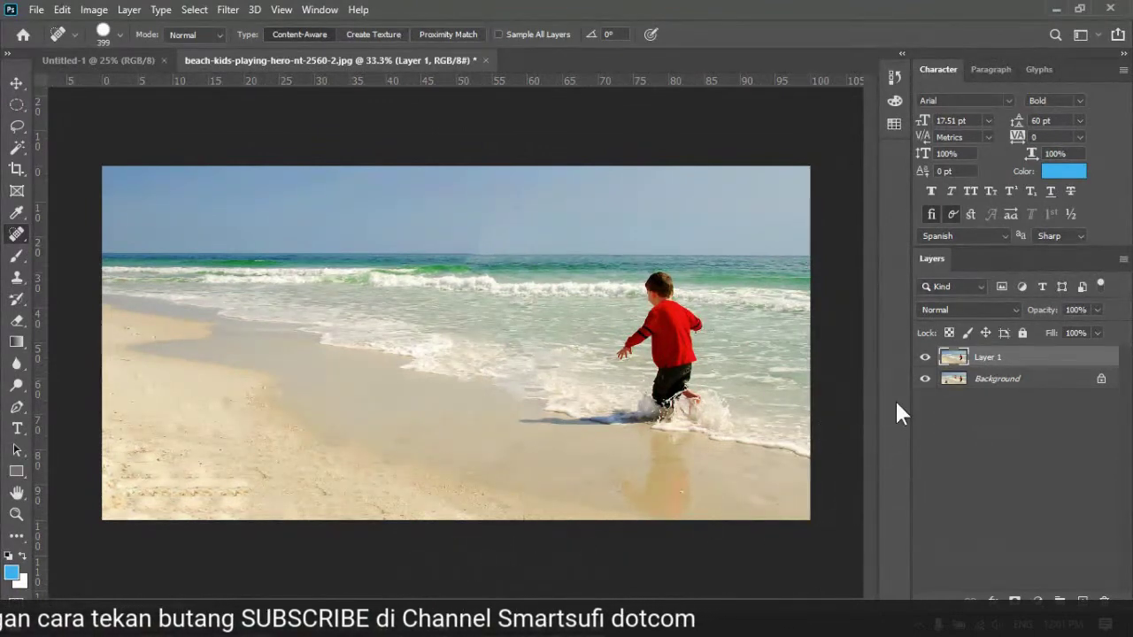
{"action": "left_click", "coordinate": [292, 511]}
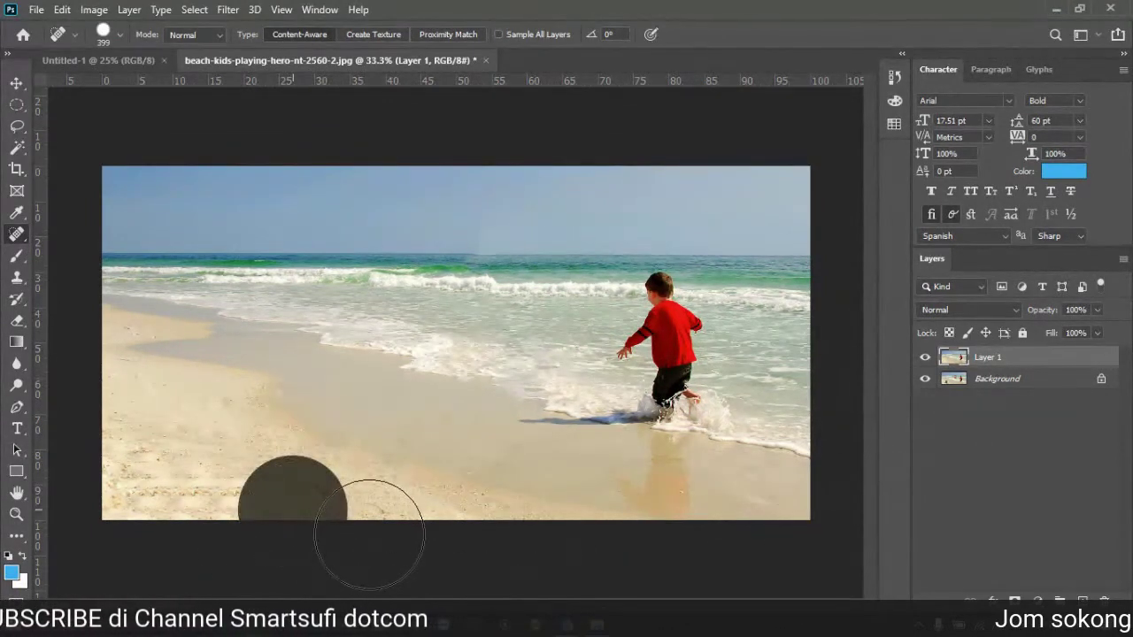
Step: Toggle Layer 1's visibility repeatedly to compare retouch and original, leaving it hidden
{"action": "left_click", "coordinate": [925, 357]}
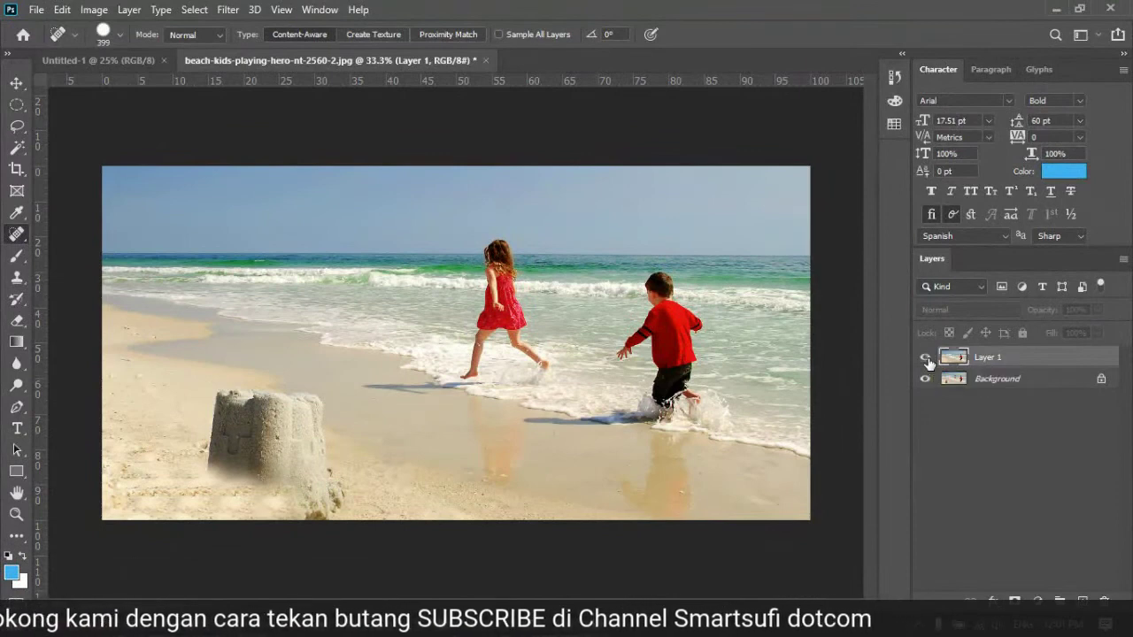
{"action": "left_click", "coordinate": [925, 359]}
{"action": "left_click", "coordinate": [926, 359]}
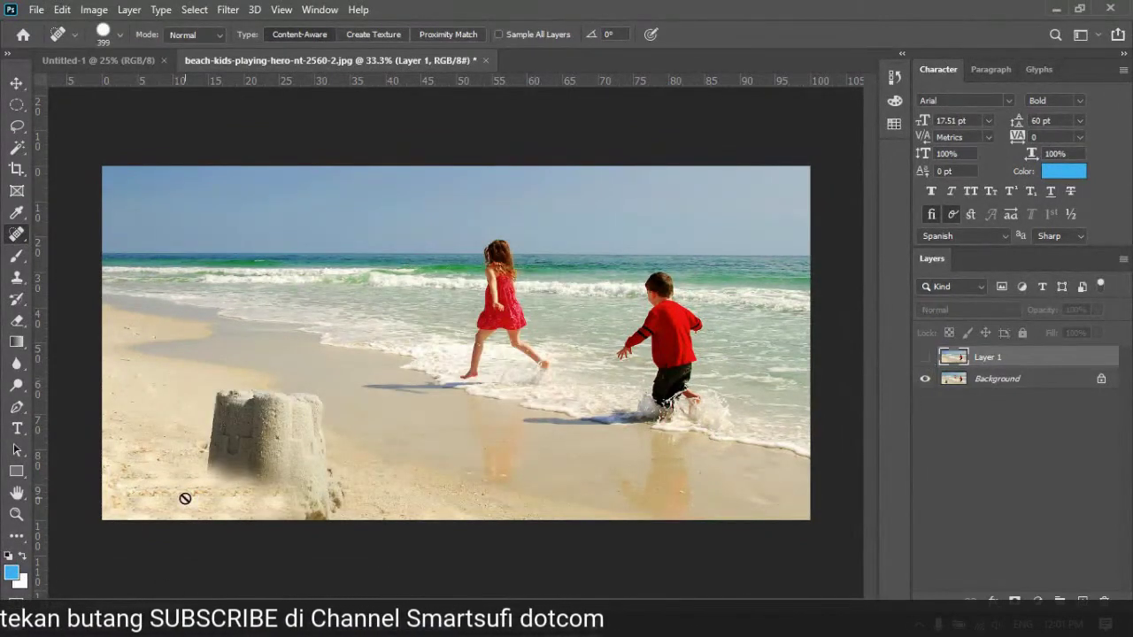
{"action": "left_click", "coordinate": [926, 358]}
{"action": "left_click", "coordinate": [926, 358]}
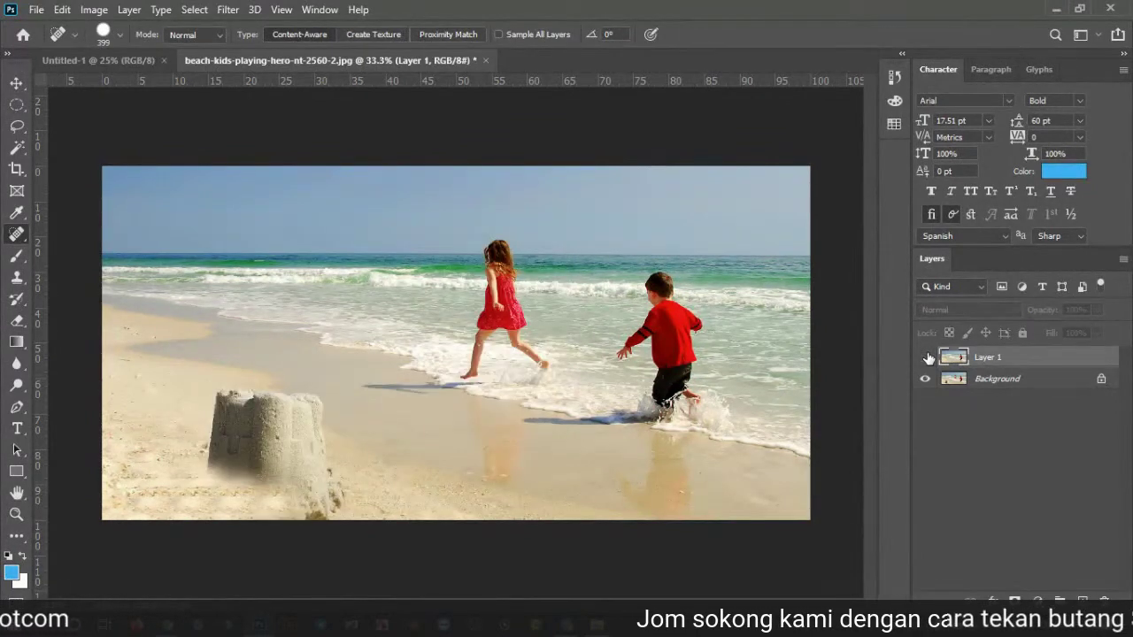
{"action": "left_click", "coordinate": [926, 358]}
{"action": "left_click", "coordinate": [926, 358]}
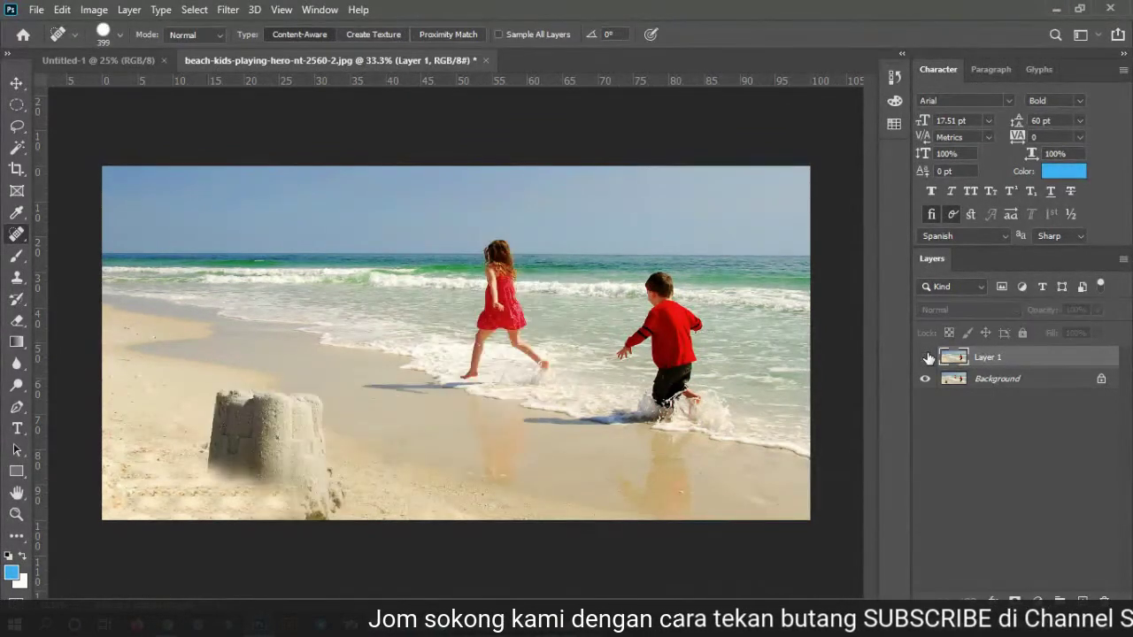
{"action": "left_click", "coordinate": [926, 358]}
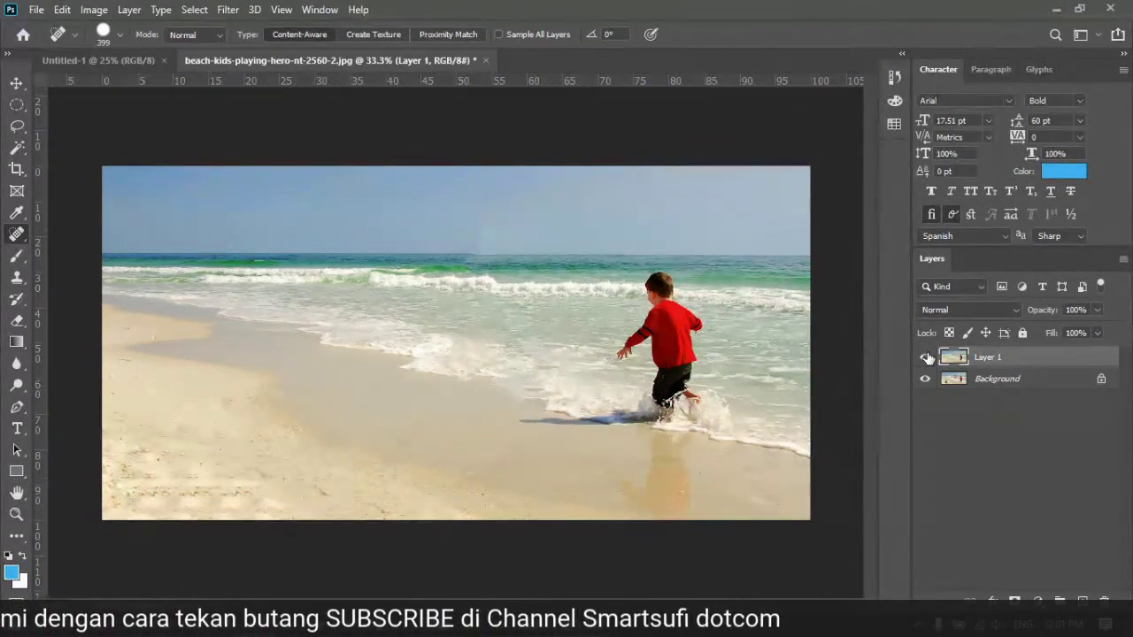
{"action": "left_click", "coordinate": [927, 357]}
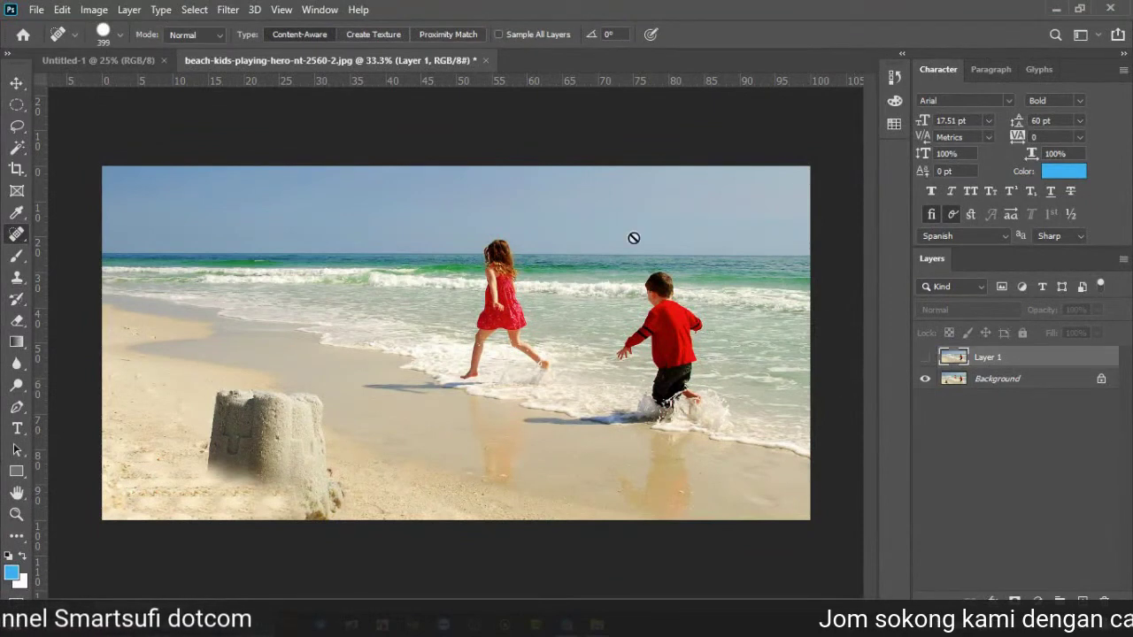
Step: Close the beach photo without saving, returning to the blank Untitled-1 page
{"action": "left_click", "coordinate": [485, 60]}
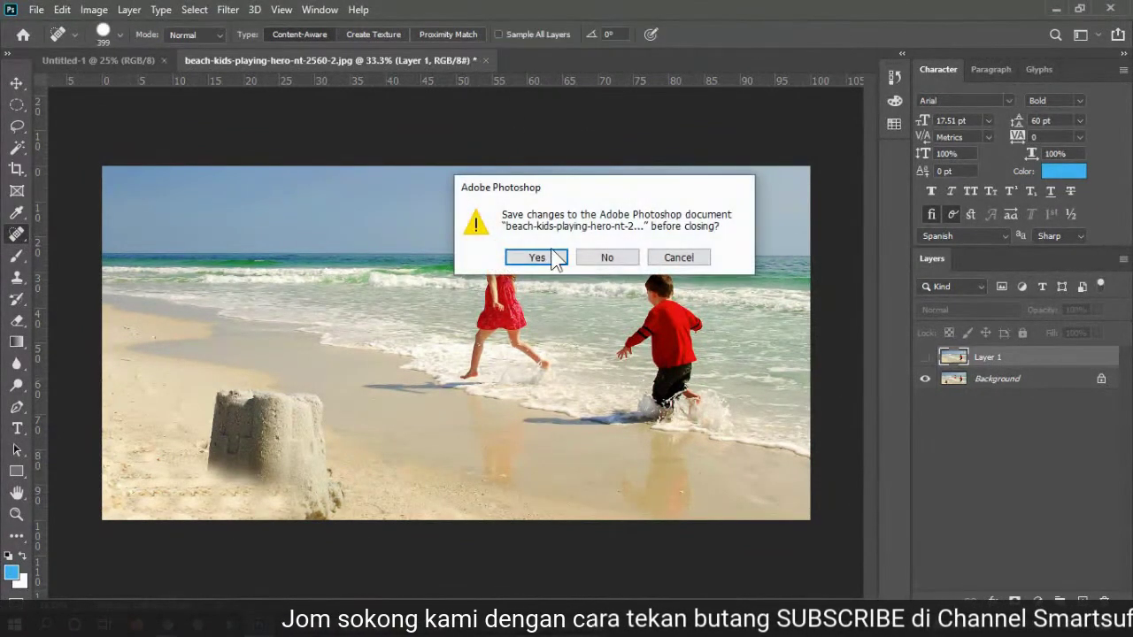
{"action": "left_click", "coordinate": [607, 256]}
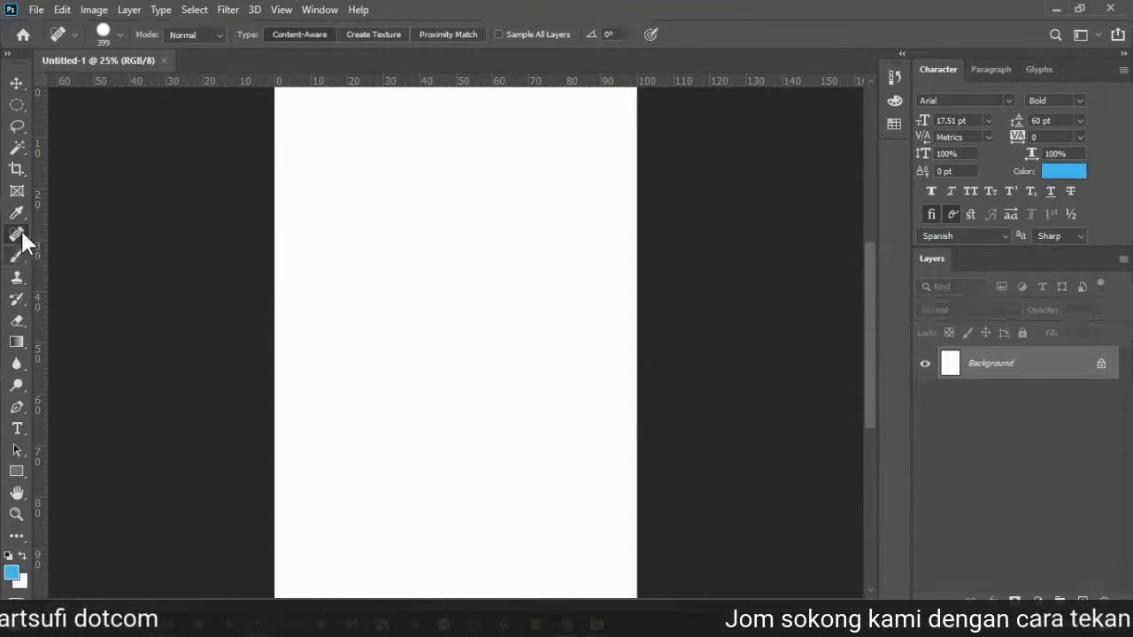
{"action": "left_click", "coordinate": [15, 256]}
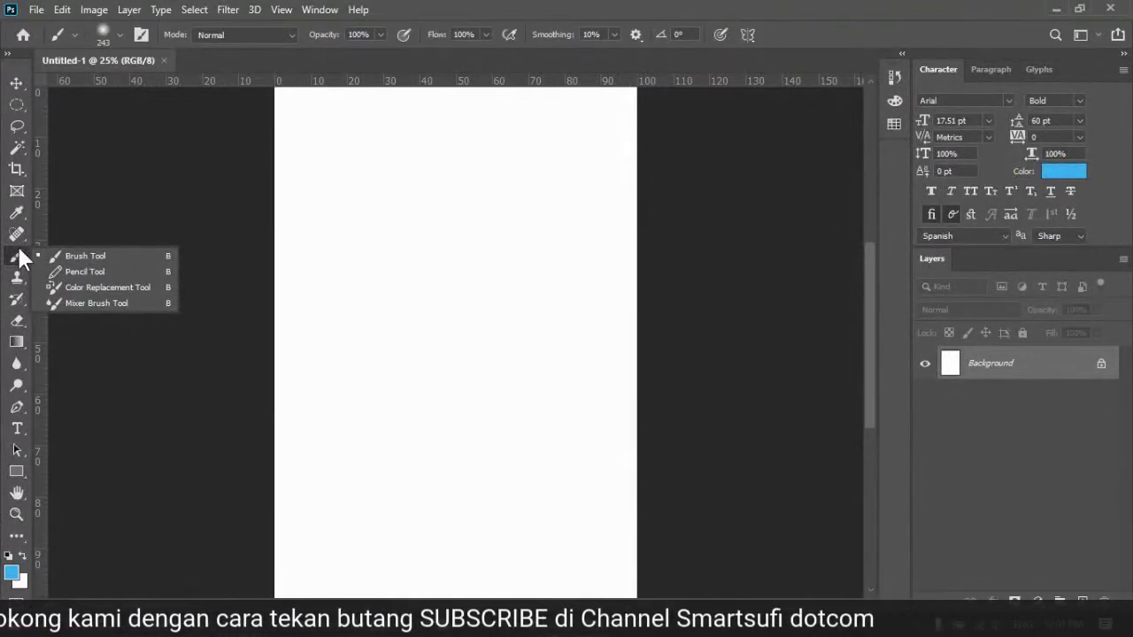
Step: Draw a thick blue stroke near the top with a 193 px Pencil
{"action": "left_click", "coordinate": [103, 269]}
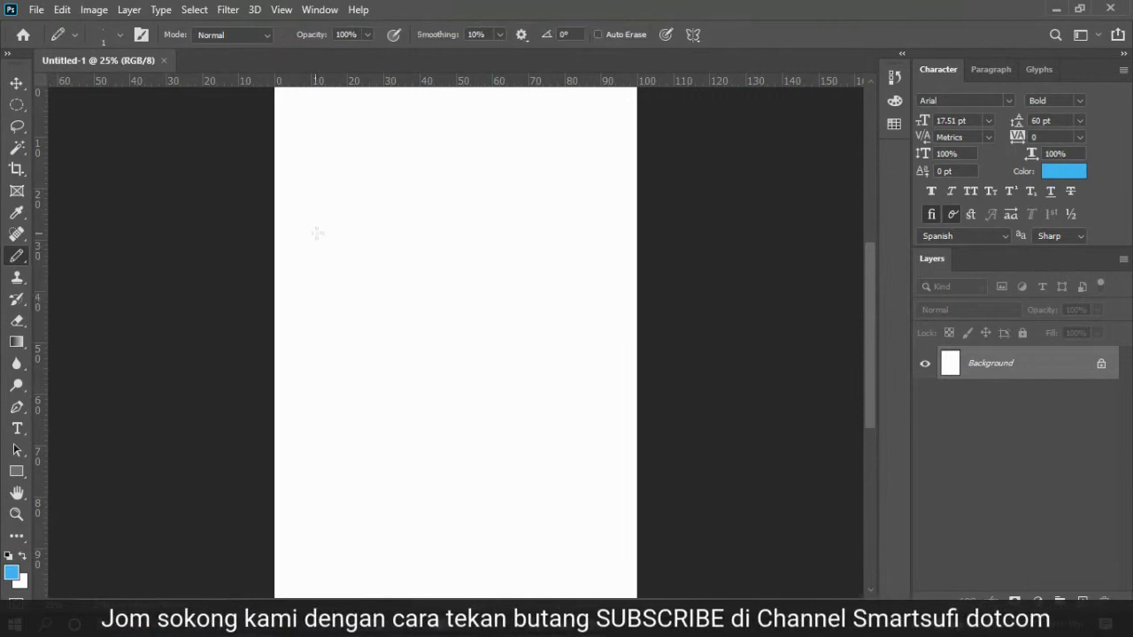
{"action": "left_click", "coordinate": [120, 36]}
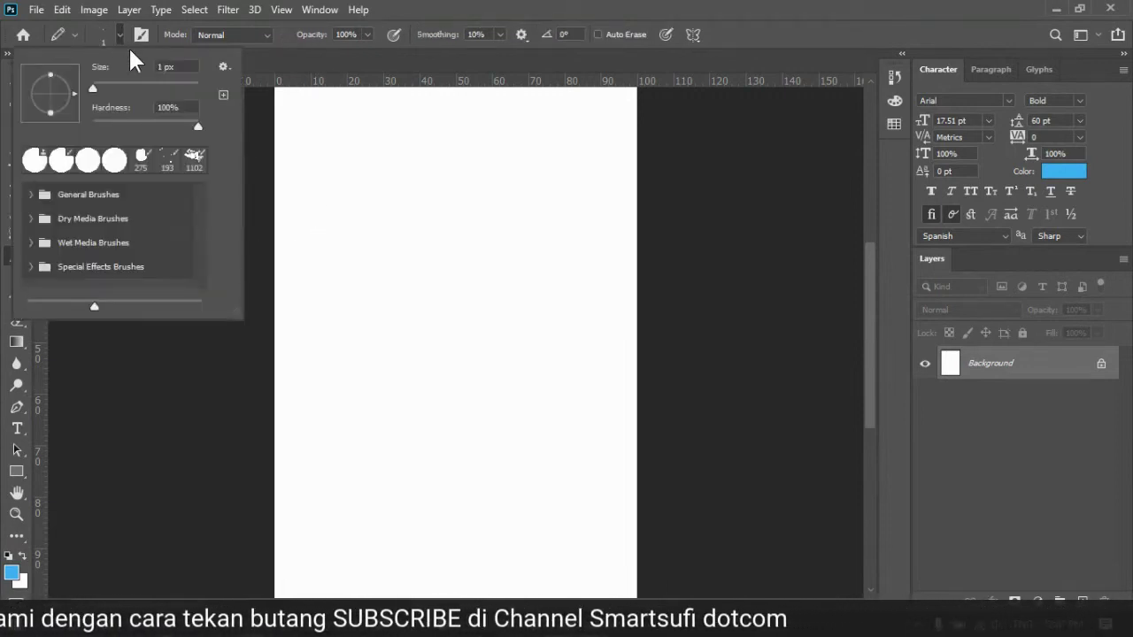
{"action": "left_click_drag", "start_coordinate": [143, 85], "coordinate": [169, 88]}
{"action": "mouse_move", "coordinate": [332, 189]}
{"action": "left_mouse_down"}
{"action": "mouse_move", "coordinate": [406, 183]}
{"action": "mouse_move", "coordinate": [439, 242]}
{"action": "mouse_move", "coordinate": [409, 242]}
{"action": "mouse_move", "coordinate": [477, 307]}
{"action": "left_mouse_up"}
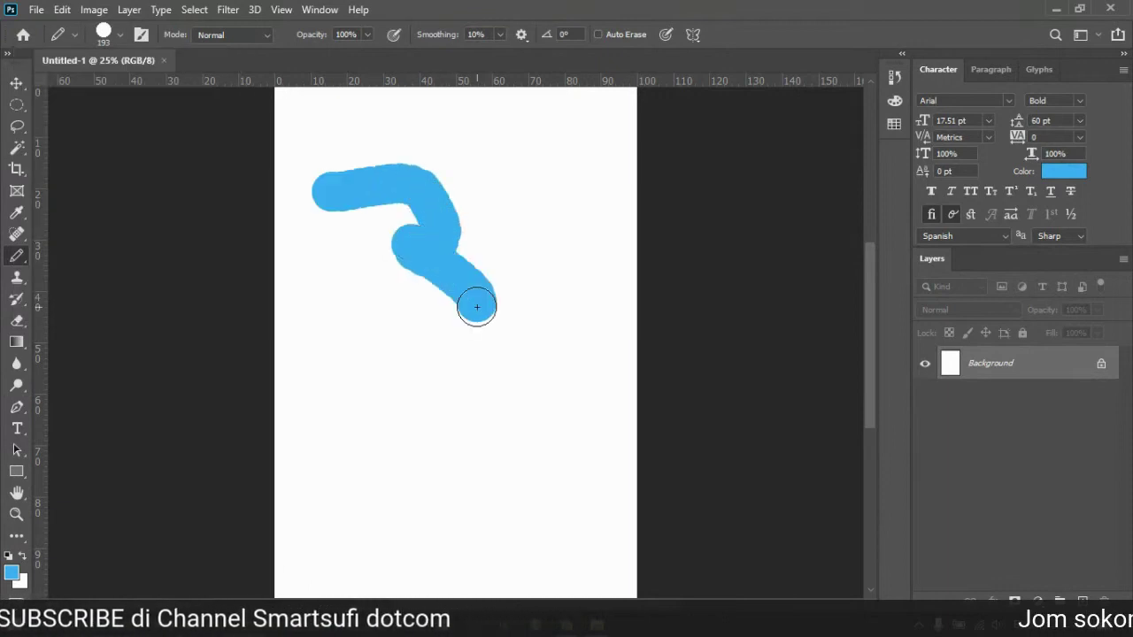
Step: Paint soft blue strokes across the middle of the page with the Brush Tool
{"action": "right_click", "coordinate": [17, 257]}
{"action": "left_click", "coordinate": [80, 252]}
{"action": "mouse_move", "coordinate": [305, 323]}
{"action": "left_mouse_down"}
{"action": "mouse_move", "coordinate": [382, 356]}
{"action": "mouse_move", "coordinate": [479, 358]}
{"action": "mouse_move", "coordinate": [557, 416]}
{"action": "mouse_move", "coordinate": [327, 452]}
{"action": "left_mouse_up"}
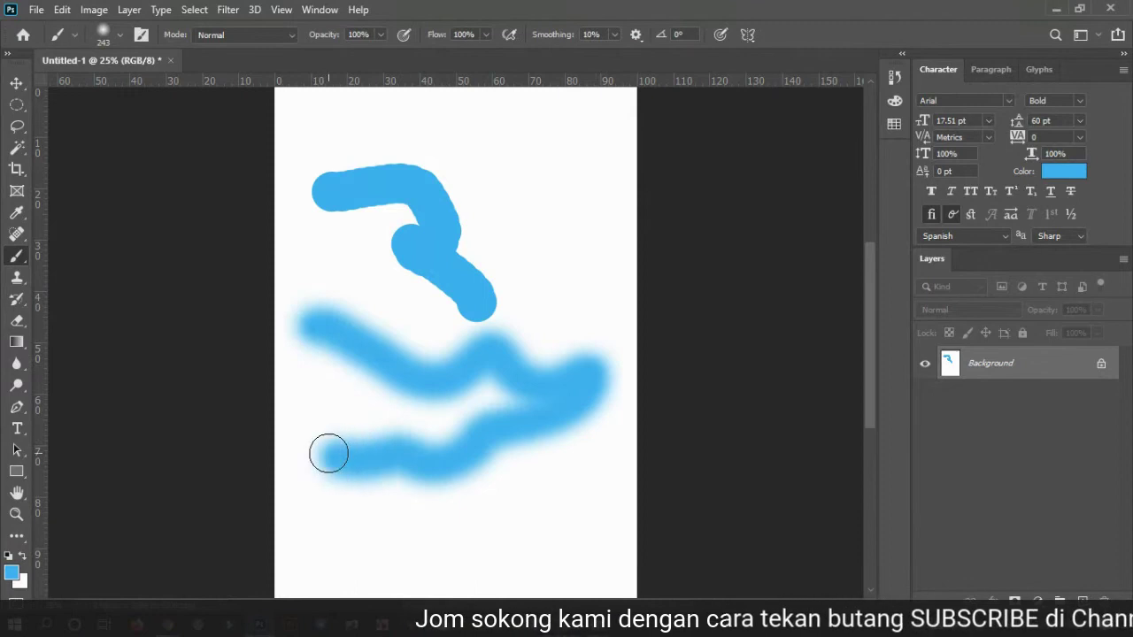
Step: Paint large blue blobs and a looping stroke with a 1102 px hard round brush
{"action": "left_click", "coordinate": [118, 33]}
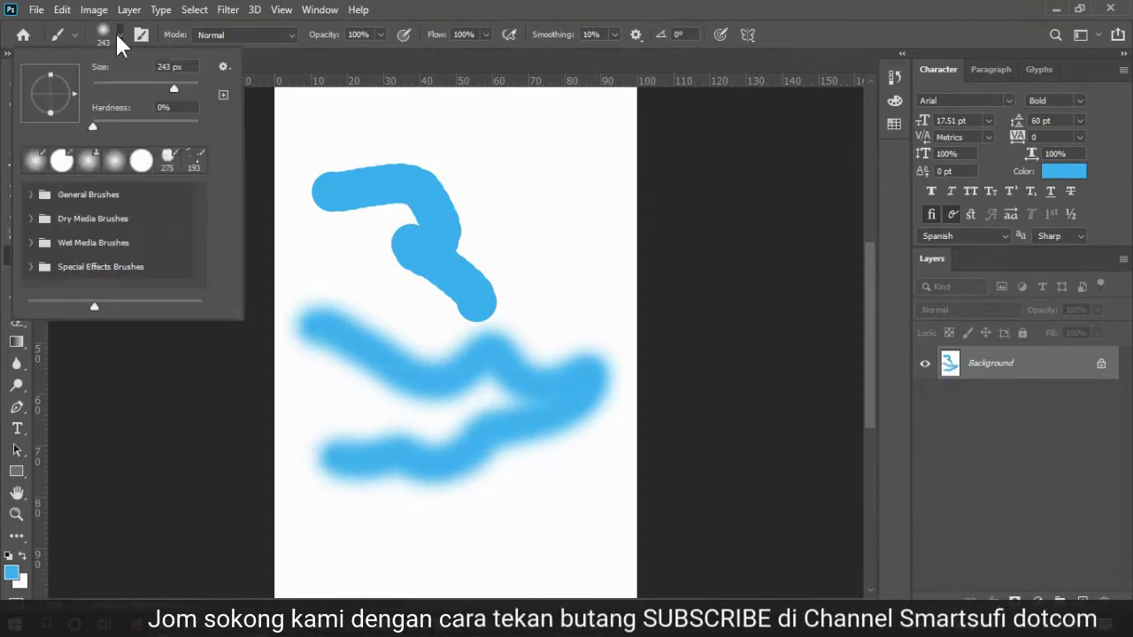
{"action": "left_click_drag", "start_coordinate": [187, 86], "coordinate": [189, 89]}
{"action": "left_click", "coordinate": [134, 162]}
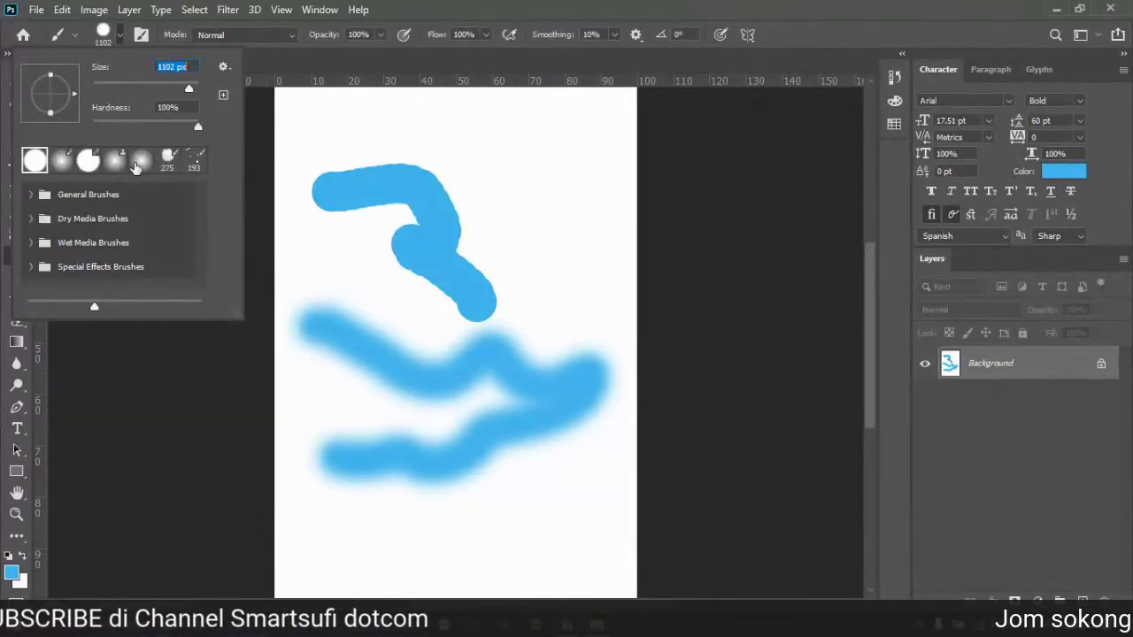
{"action": "left_click", "coordinate": [541, 228]}
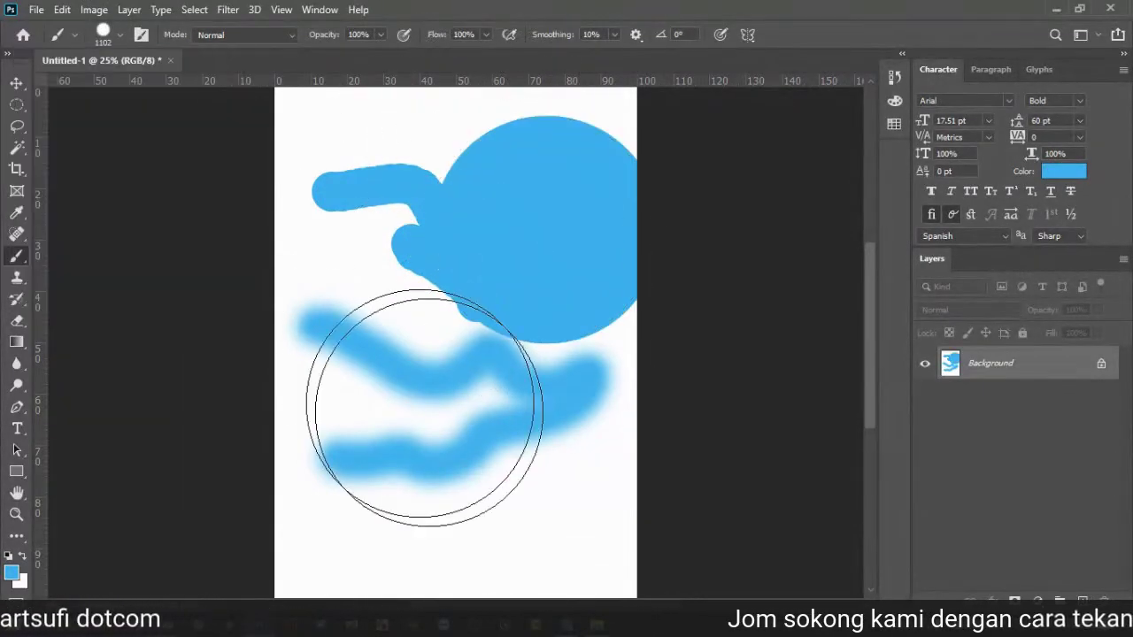
{"action": "mouse_move", "coordinate": [425, 412]}
{"action": "left_mouse_down"}
{"action": "mouse_move", "coordinate": [487, 452]}
{"action": "mouse_move", "coordinate": [352, 452]}
{"action": "mouse_move", "coordinate": [310, 341]}
{"action": "left_mouse_up"}
{"action": "left_click", "coordinate": [112, 34]}
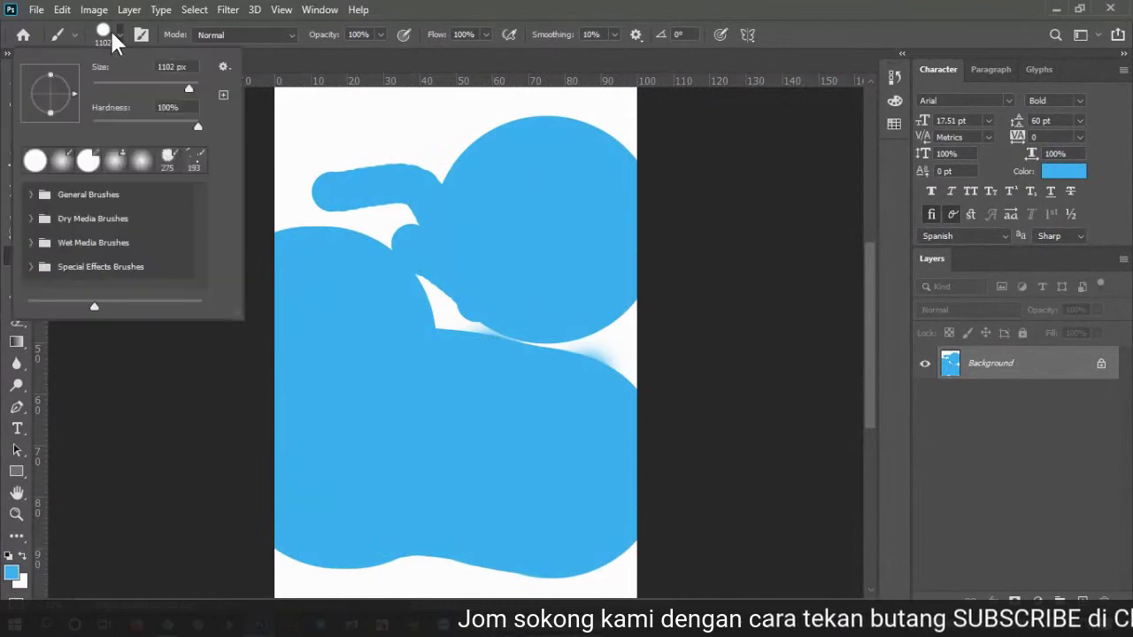
{"action": "mouse_move", "coordinate": [294, 109]}
{"action": "left_mouse_down"}
{"action": "mouse_move", "coordinate": [409, 133]}
{"action": "mouse_move", "coordinate": [318, 137]}
{"action": "mouse_move", "coordinate": [313, 176]}
{"action": "mouse_move", "coordinate": [501, 173]}
{"action": "left_mouse_up"}
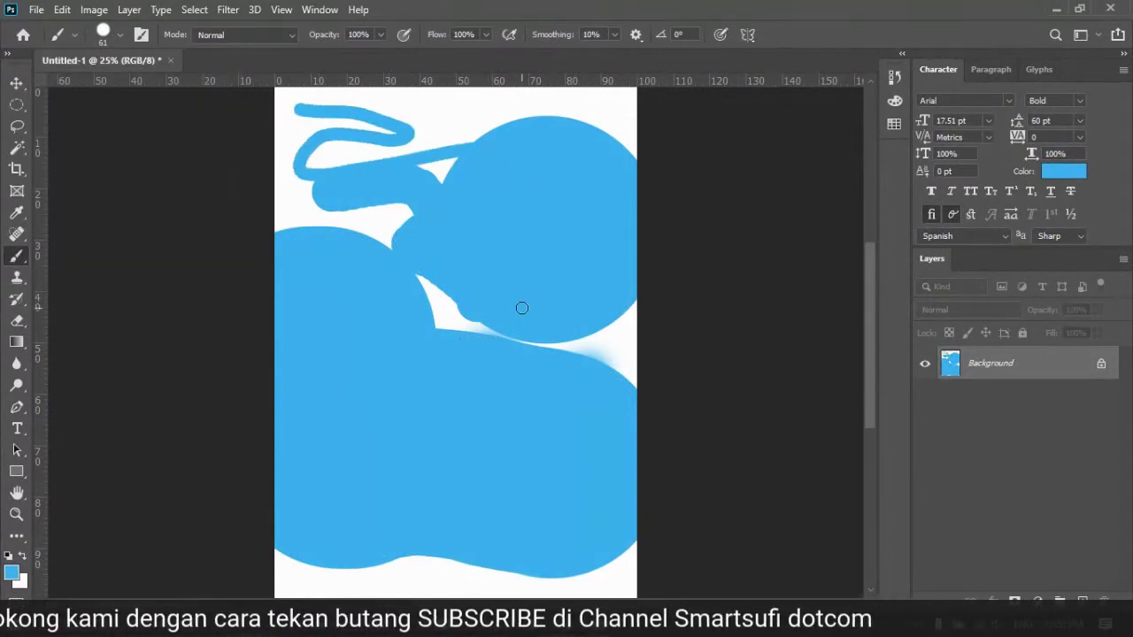
Step: Set the foreground colour to white and paint a white stroke over the blue shape
{"action": "left_click", "coordinate": [1069, 173]}
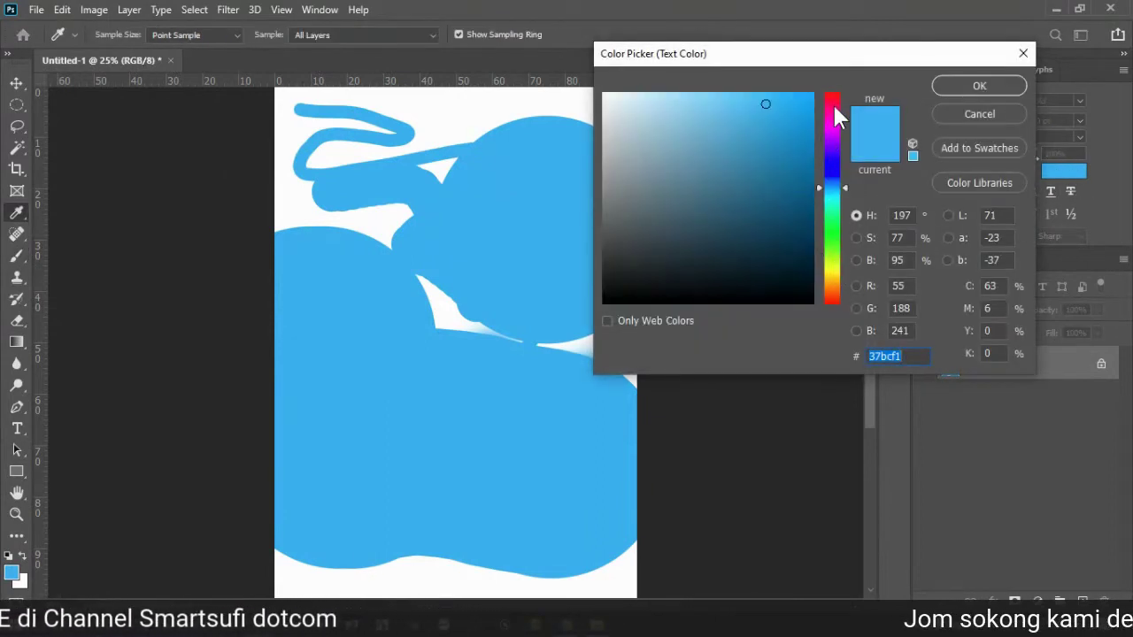
{"action": "left_click", "coordinate": [833, 101]}
{"action": "left_click", "coordinate": [354, 215]}
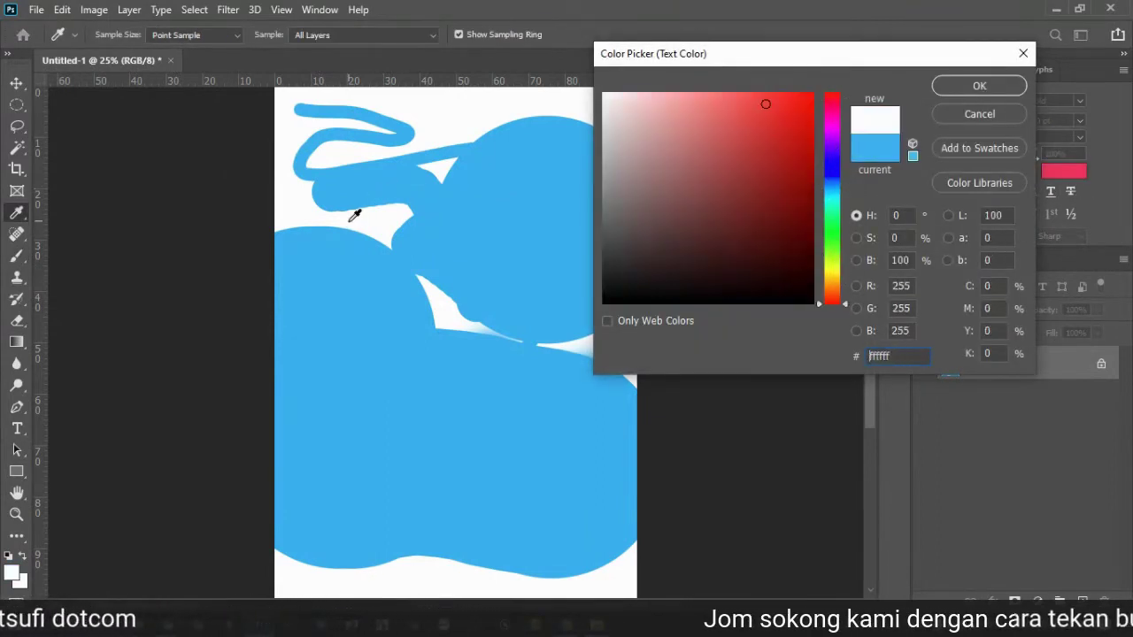
{"action": "left_click", "coordinate": [938, 85]}
{"action": "key", "text": "b"}
{"action": "mouse_move", "coordinate": [513, 177]}
{"action": "left_mouse_down"}
{"action": "mouse_move", "coordinate": [384, 190]}
{"action": "mouse_move", "coordinate": [362, 211]}
{"action": "left_mouse_up"}
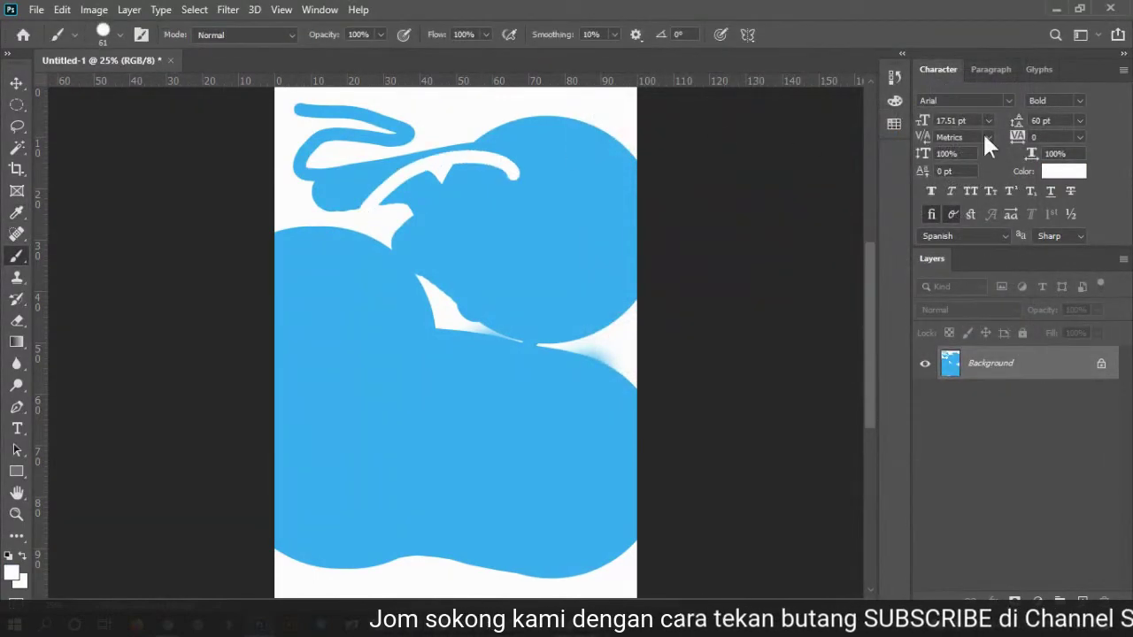
Step: Switch the foreground colour to bright red and paint a curving red S
{"action": "left_click", "coordinate": [1062, 172]}
{"action": "left_click", "coordinate": [799, 108]}
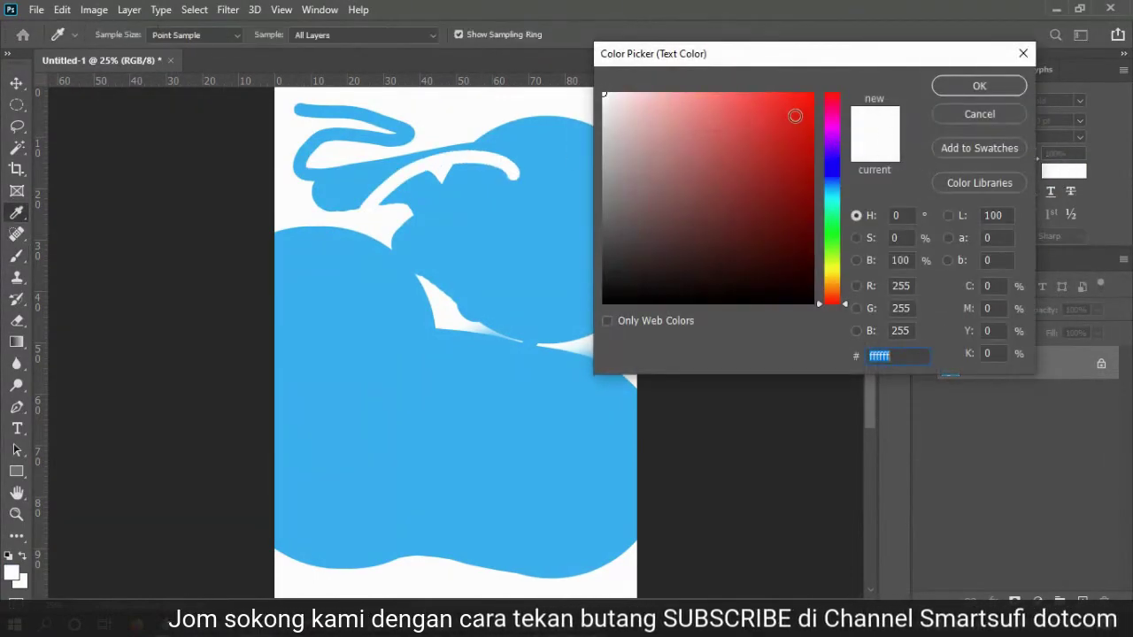
{"action": "left_click", "coordinate": [978, 86]}
{"action": "key", "text": "b"}
{"action": "mouse_move", "coordinate": [560, 209]}
{"action": "left_mouse_down"}
{"action": "mouse_move", "coordinate": [526, 195]}
{"action": "mouse_move", "coordinate": [526, 301]}
{"action": "mouse_move", "coordinate": [378, 343]}
{"action": "mouse_move", "coordinate": [392, 430]}
{"action": "left_mouse_up"}
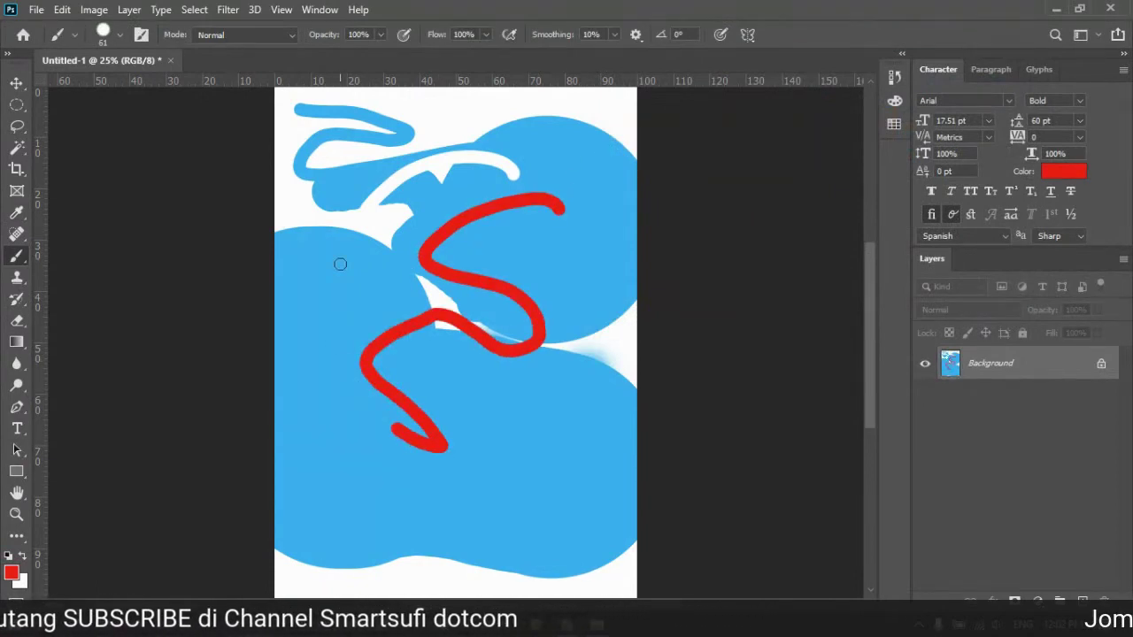
{"action": "mouse_move", "coordinate": [331, 233]}
{"action": "left_mouse_down"}
{"action": "mouse_move", "coordinate": [305, 393]}
{"action": "mouse_move", "coordinate": [321, 325]}
{"action": "mouse_move", "coordinate": [365, 345]}
{"action": "mouse_move", "coordinate": [347, 387]}
{"action": "left_mouse_up"}
Step: Finish handwriting 'hasil' in red, including the i's dot and a tall l
{"action": "mouse_move", "coordinate": [447, 354]}
{"action": "left_mouse_down"}
{"action": "mouse_move", "coordinate": [411, 344]}
{"action": "mouse_move", "coordinate": [392, 401]}
{"action": "mouse_move", "coordinate": [452, 357]}
{"action": "mouse_move", "coordinate": [425, 420]}
{"action": "left_mouse_up"}
{"action": "mouse_move", "coordinate": [469, 361]}
{"action": "left_mouse_down"}
{"action": "mouse_move", "coordinate": [470, 416]}
{"action": "mouse_move", "coordinate": [513, 337]}
{"action": "mouse_move", "coordinate": [544, 359]}
{"action": "mouse_move", "coordinate": [566, 416]}
{"action": "left_mouse_up"}
{"action": "left_click", "coordinate": [589, 293]}
{"action": "left_click_drag", "start_coordinate": [610, 252], "coordinate": [617, 450]}
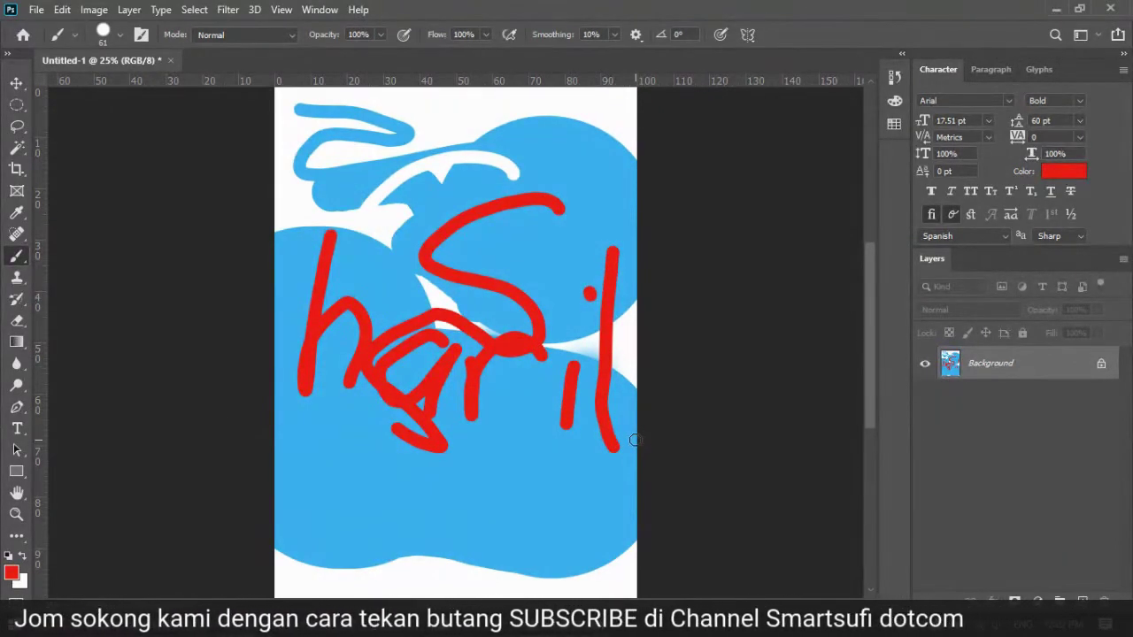
Step: Close the scribbled document, discarding its changes
{"action": "left_click", "coordinate": [17, 83]}
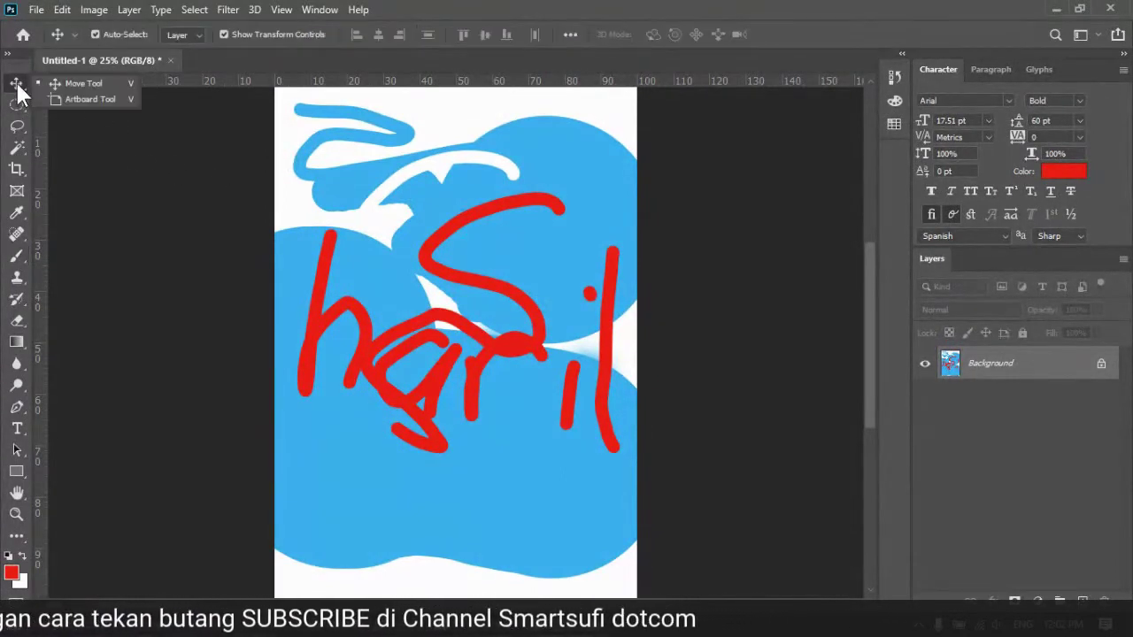
{"action": "left_click", "coordinate": [62, 82]}
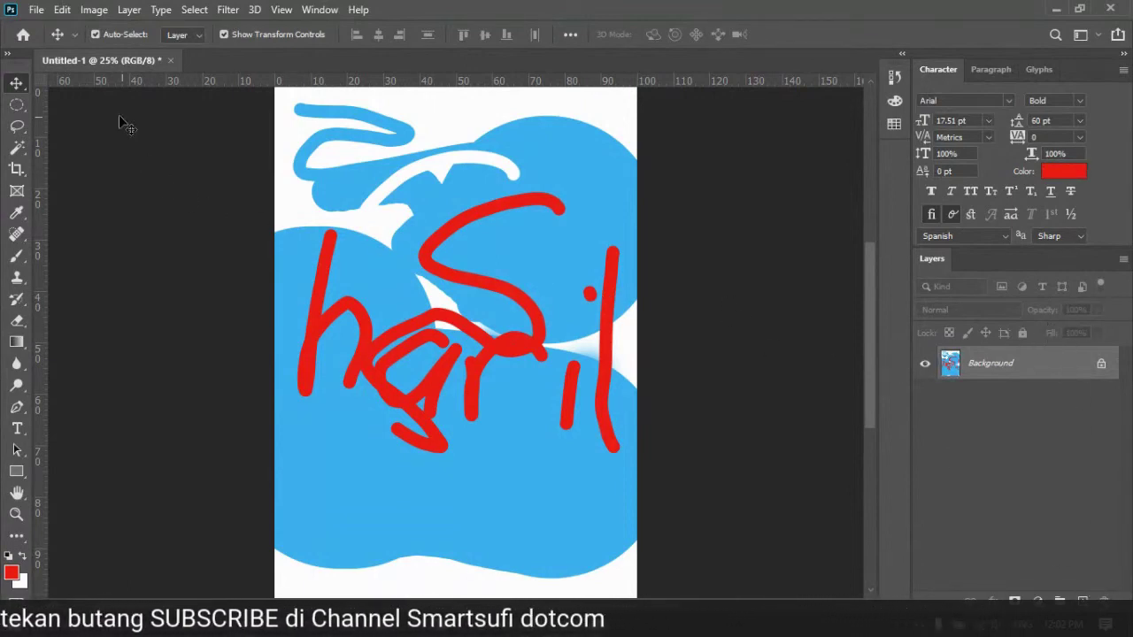
{"action": "left_click", "coordinate": [170, 61]}
{"action": "left_click", "coordinate": [605, 254]}
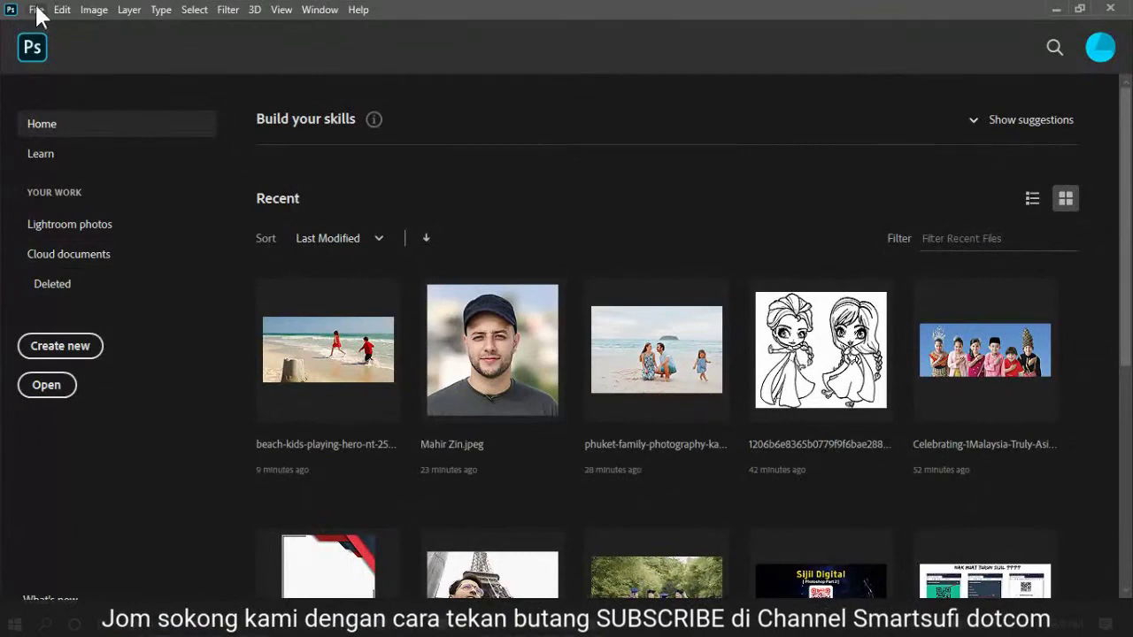
Step: Create a new blank A5 document at 148 × 210 mm and 300 ppi
{"action": "left_click", "coordinate": [37, 9]}
{"action": "left_click", "coordinate": [44, 25]}
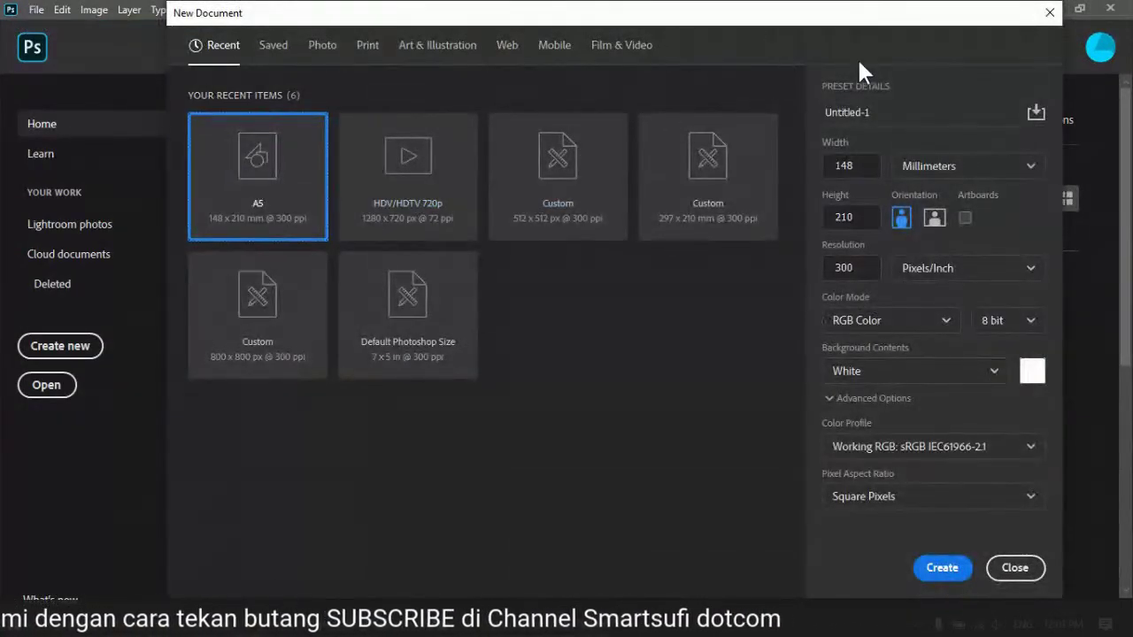
{"action": "left_click", "coordinate": [941, 568]}
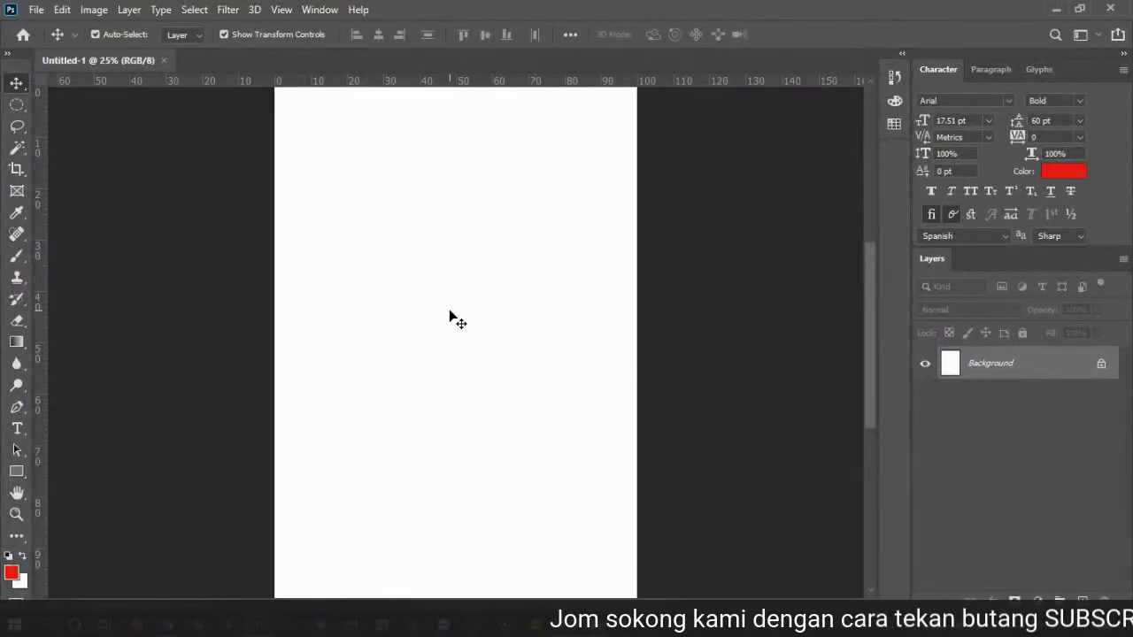
Step: With the Brush Tool, paint a red S test stroke and dismiss the Info readout
{"action": "left_click", "coordinate": [18, 258]}
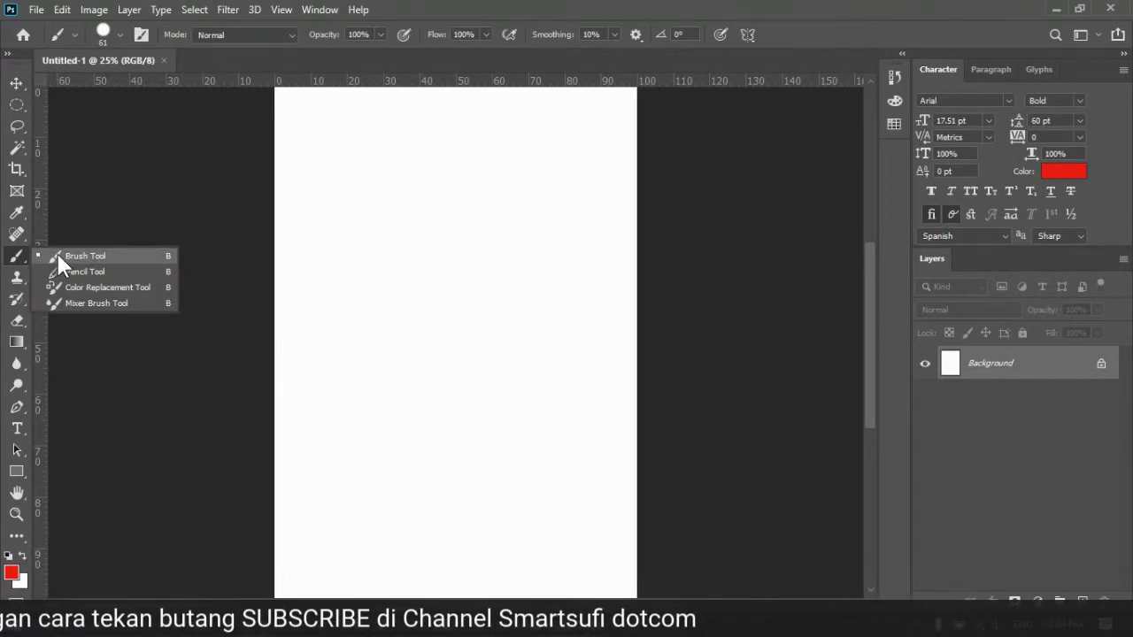
{"action": "left_click", "coordinate": [1034, 372]}
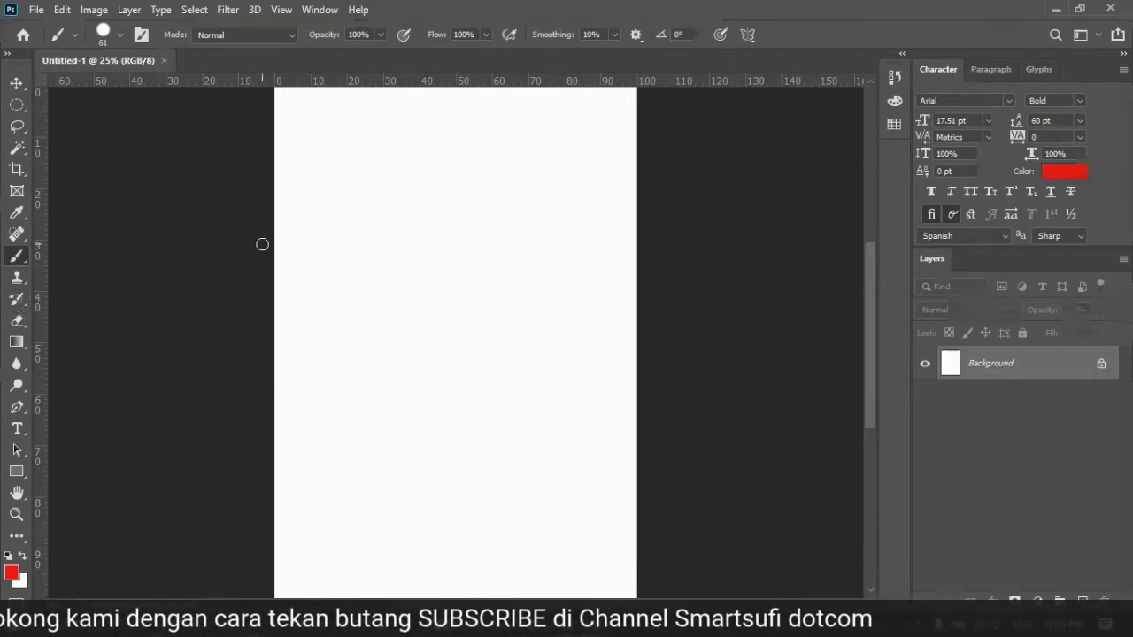
{"action": "mouse_move", "coordinate": [306, 232]}
{"action": "left_mouse_down"}
{"action": "mouse_move", "coordinate": [555, 221]}
{"action": "mouse_move", "coordinate": [544, 247]}
{"action": "mouse_move", "coordinate": [453, 215]}
{"action": "mouse_move", "coordinate": [404, 278]}
{"action": "mouse_move", "coordinate": [532, 315]}
{"action": "mouse_move", "coordinate": [424, 372]}
{"action": "mouse_move", "coordinate": [339, 337]}
{"action": "mouse_move", "coordinate": [350, 404]}
{"action": "mouse_move", "coordinate": [440, 426]}
{"action": "mouse_move", "coordinate": [319, 436]}
{"action": "left_mouse_up"}
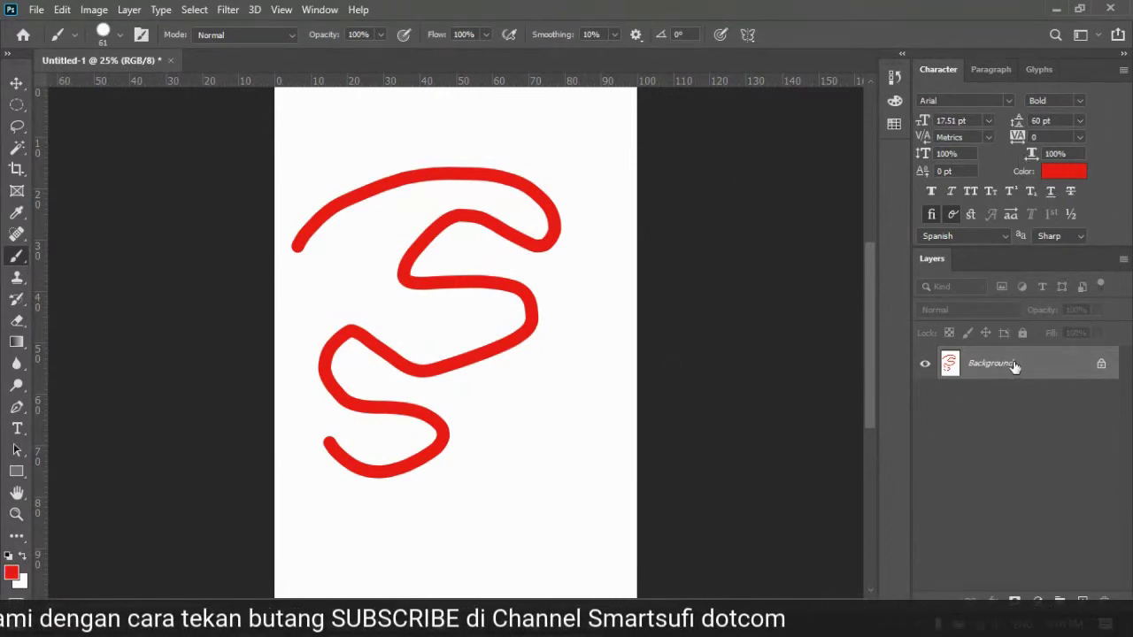
{"action": "key", "text": "F8"}
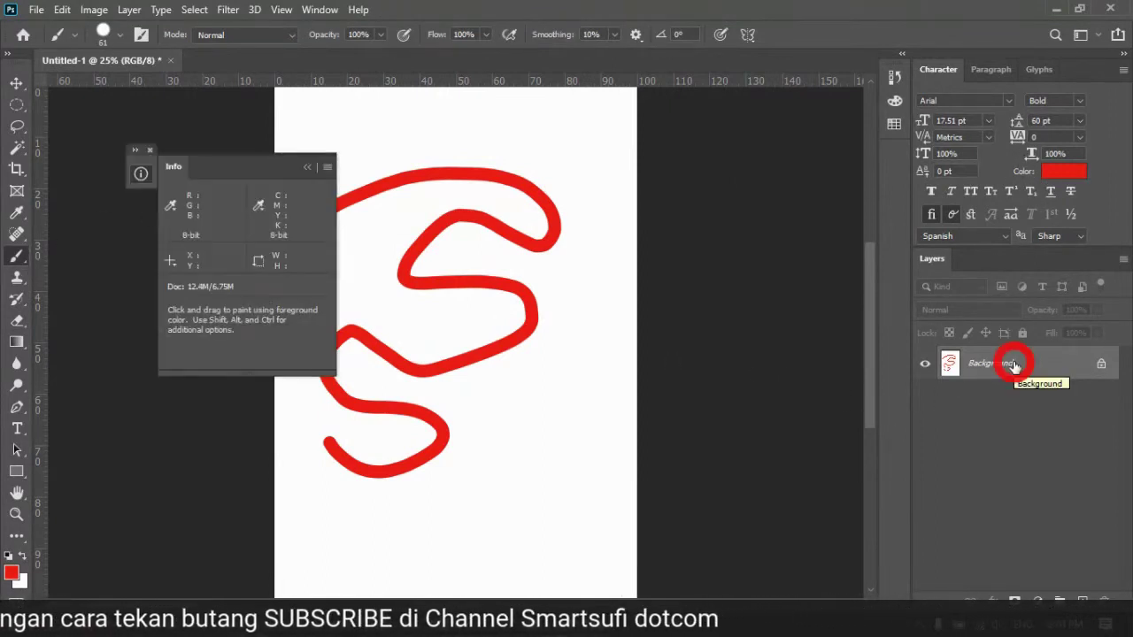
{"action": "left_click", "coordinate": [303, 169]}
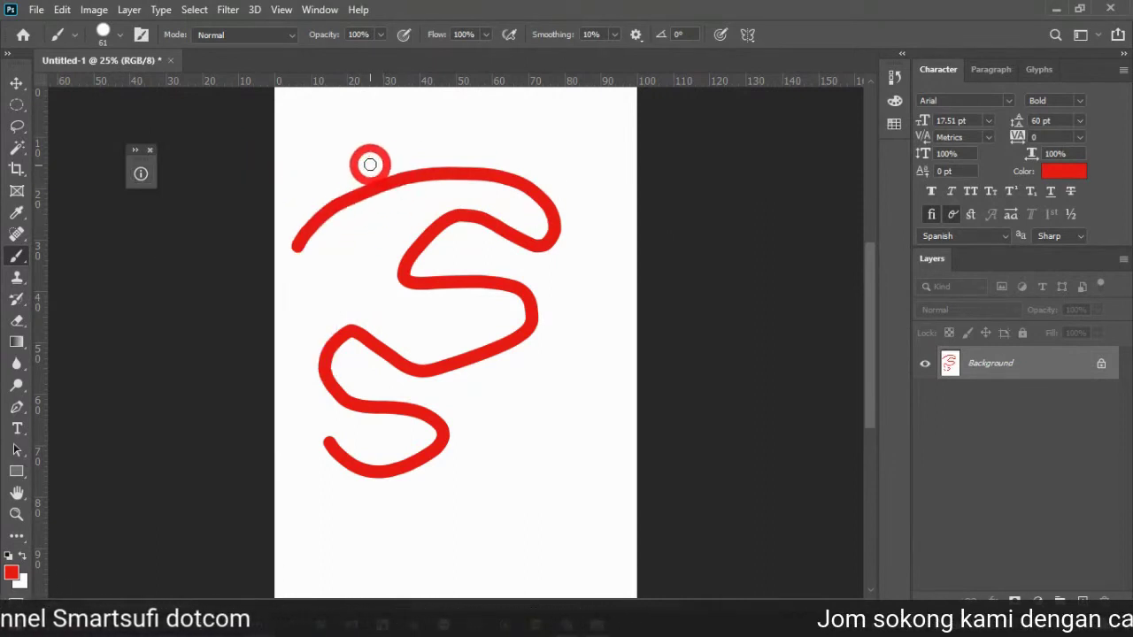
{"action": "left_click", "coordinate": [149, 147]}
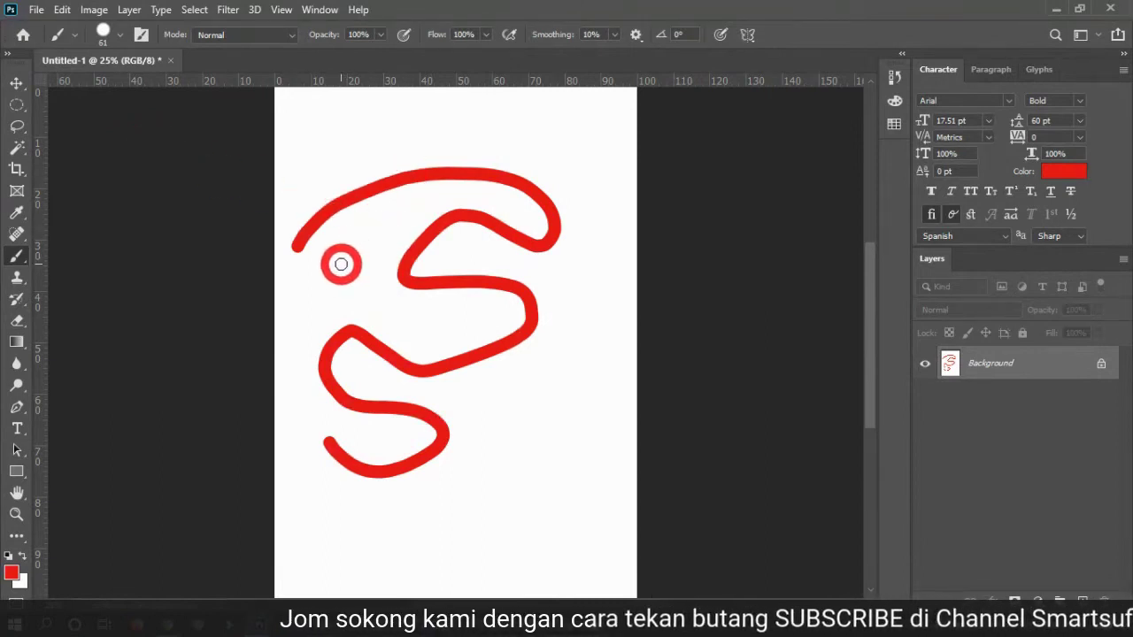
Step: Paint a red check mark and heart, undo both with Ctrl+Z, and reopen Info
{"action": "mouse_move", "coordinate": [523, 389]}
{"action": "left_mouse_down"}
{"action": "mouse_move", "coordinate": [554, 442]}
{"action": "mouse_move", "coordinate": [595, 392]}
{"action": "mouse_move", "coordinate": [633, 292]}
{"action": "mouse_move", "coordinate": [544, 115]}
{"action": "left_mouse_up"}
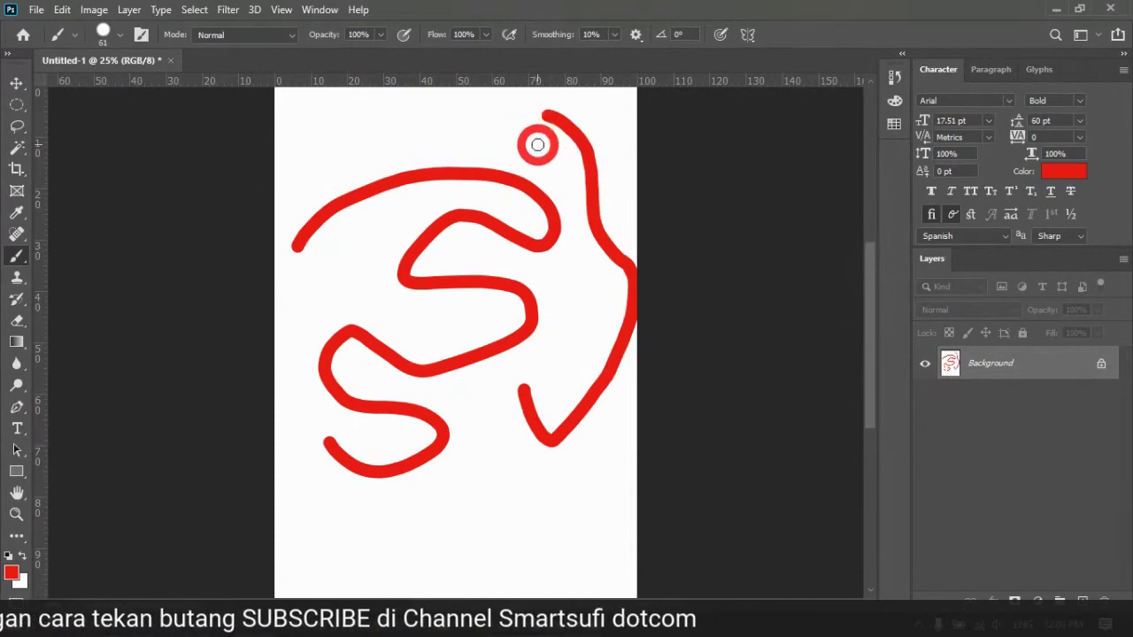
{"action": "key", "text": "ctrl+z"}
{"action": "key", "text": "ctrl+z"}
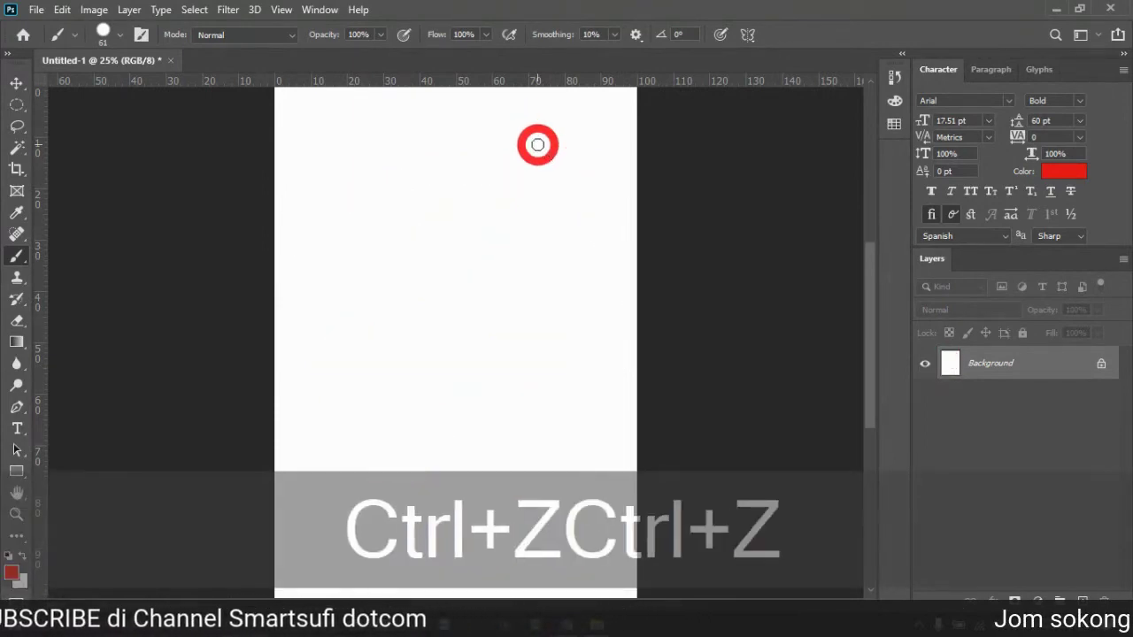
{"action": "mouse_move", "coordinate": [437, 256]}
{"action": "left_mouse_down"}
{"action": "mouse_move", "coordinate": [378, 183]}
{"action": "mouse_move", "coordinate": [335, 208]}
{"action": "mouse_move", "coordinate": [335, 271]}
{"action": "mouse_move", "coordinate": [433, 416]}
{"action": "mouse_move", "coordinate": [533, 320]}
{"action": "mouse_move", "coordinate": [555, 237]}
{"action": "mouse_move", "coordinate": [503, 172]}
{"action": "mouse_move", "coordinate": [446, 205]}
{"action": "mouse_move", "coordinate": [416, 266]}
{"action": "left_mouse_up"}
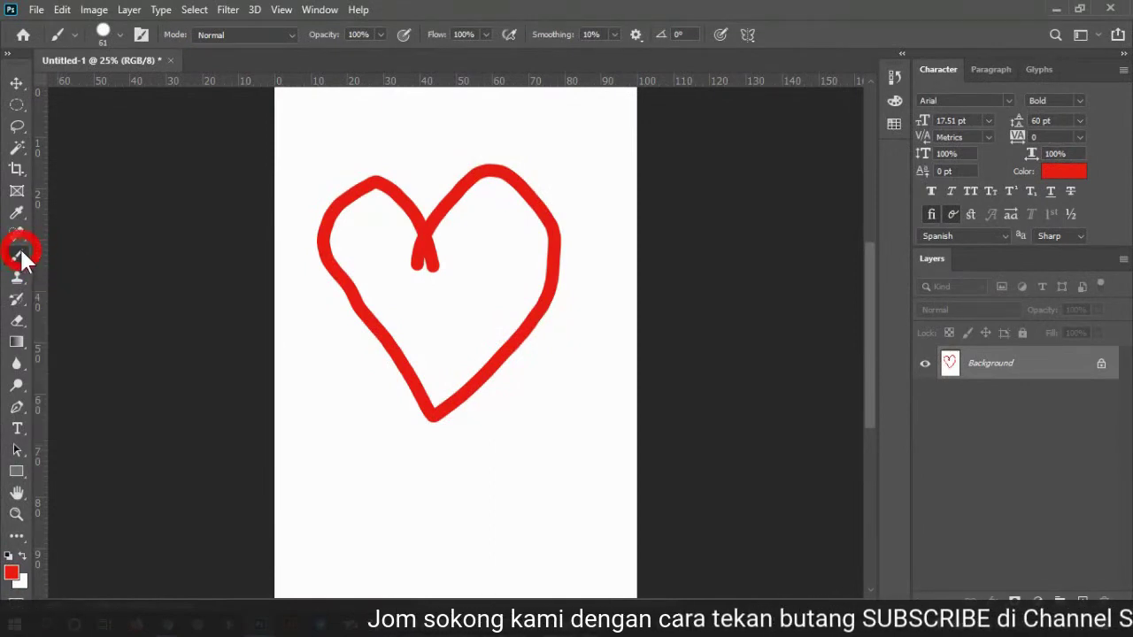
{"action": "key", "text": "ctrl+z"}
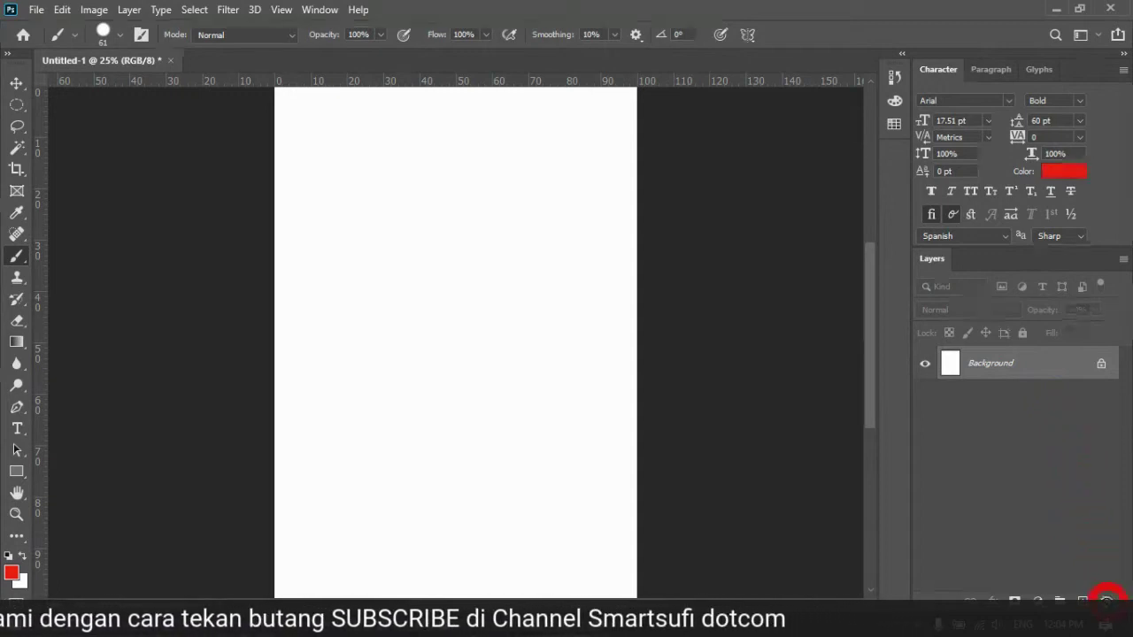
{"action": "key", "text": "F8"}
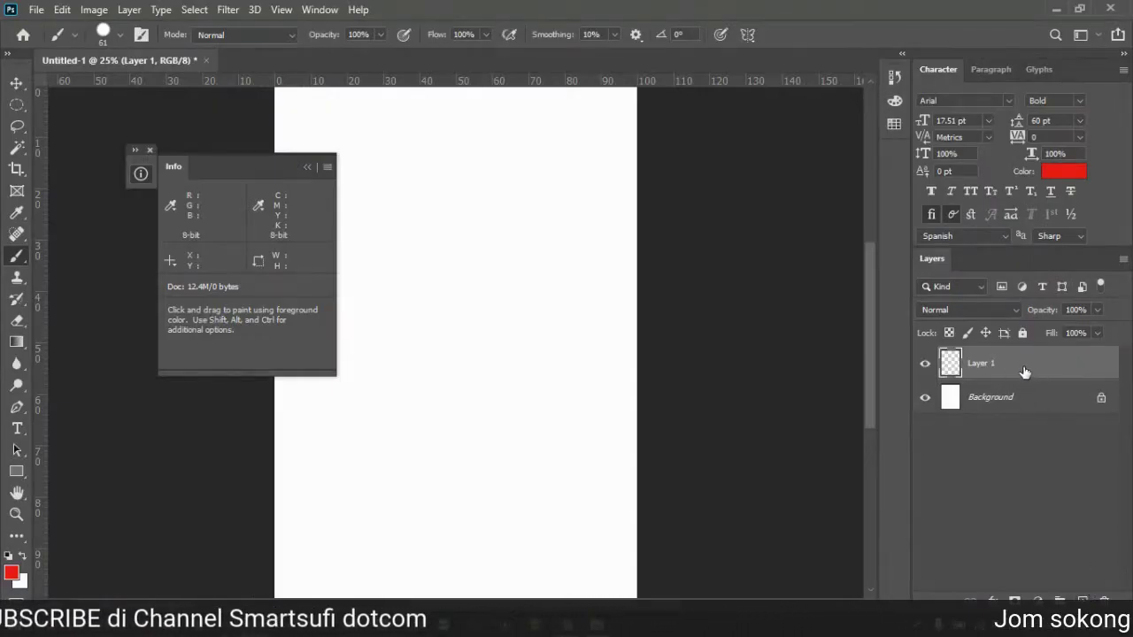
Step: Paint a red heart outline on Layer 1 and move it slightly lower, near the page centre
{"action": "left_click", "coordinate": [308, 166]}
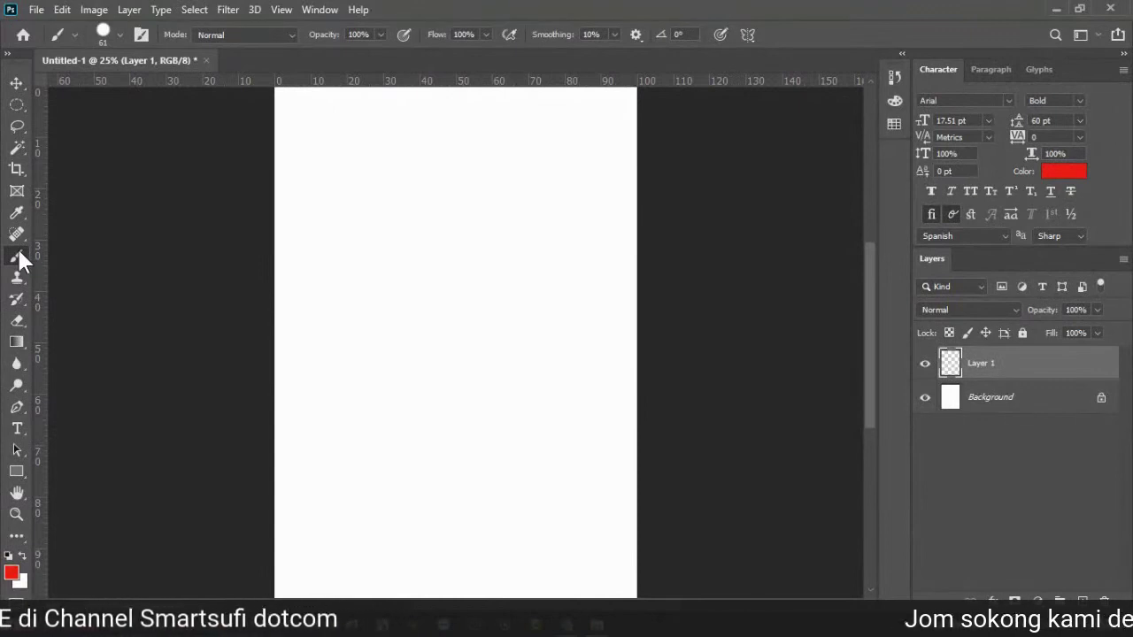
{"action": "mouse_move", "coordinate": [398, 193]}
{"action": "left_mouse_down"}
{"action": "mouse_move", "coordinate": [319, 214]}
{"action": "mouse_move", "coordinate": [343, 320]}
{"action": "mouse_move", "coordinate": [416, 412]}
{"action": "mouse_move", "coordinate": [565, 243]}
{"action": "mouse_move", "coordinate": [543, 178]}
{"action": "mouse_move", "coordinate": [445, 233]}
{"action": "left_mouse_up"}
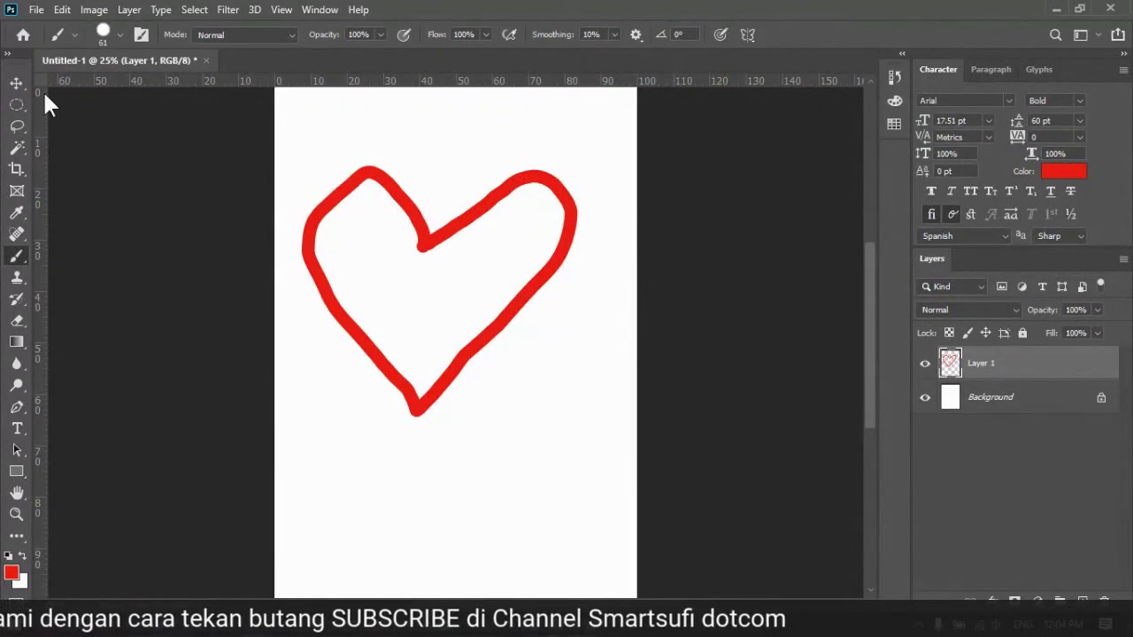
{"action": "left_click", "coordinate": [16, 82]}
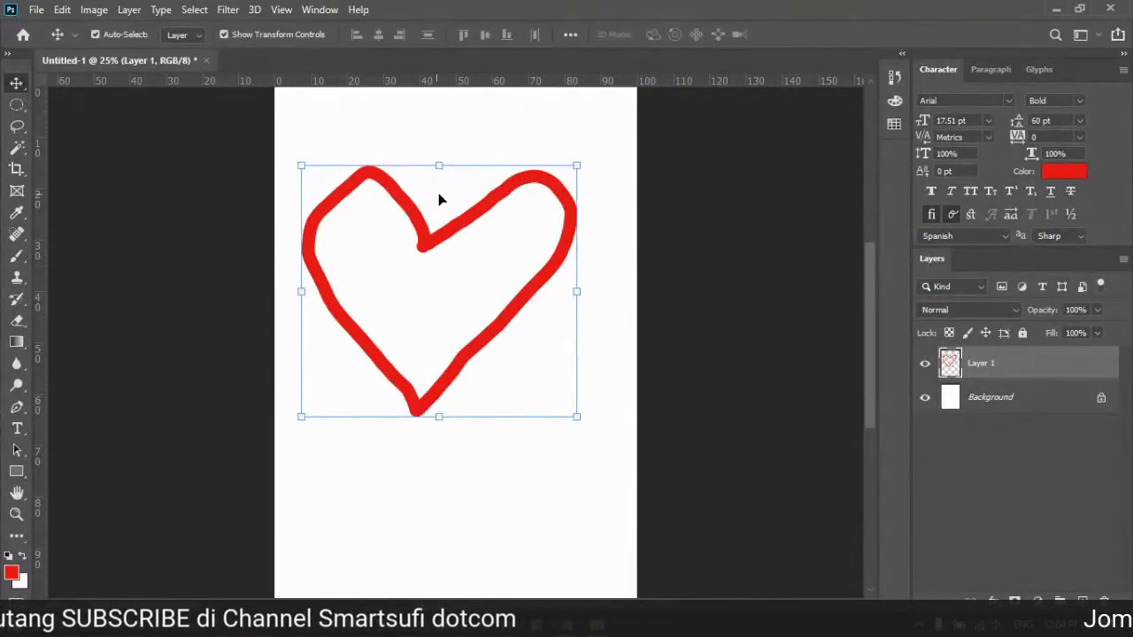
{"action": "left_click_drag", "start_coordinate": [612, 213], "coordinate": [561, 228]}
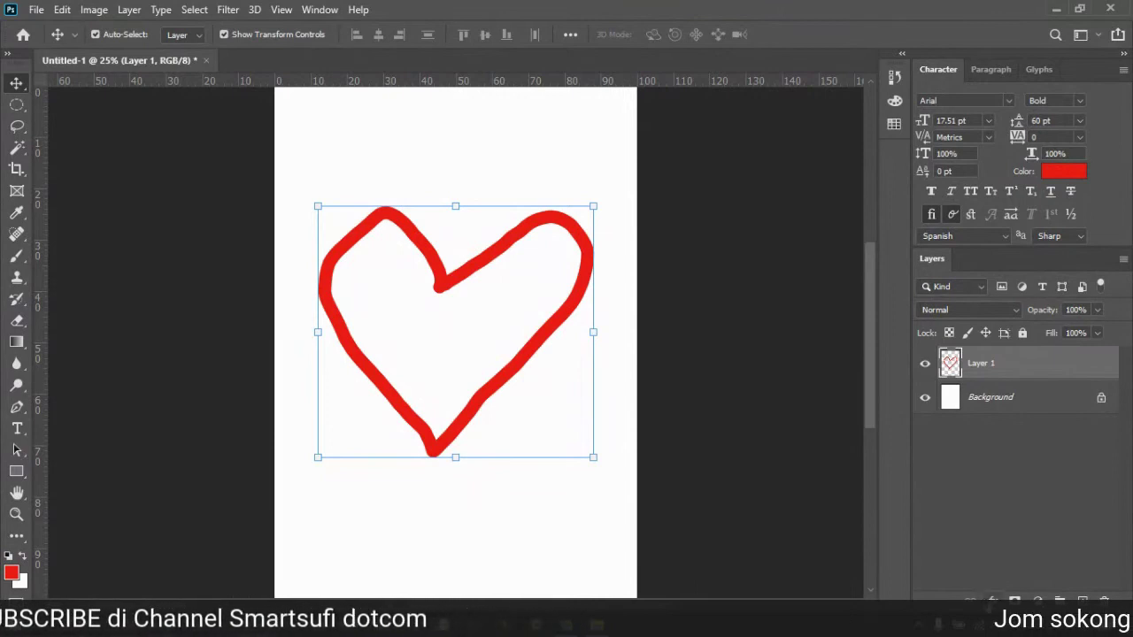
Step: Add a Gradient Overlay layer effect to the heart and open its gradient editor
{"action": "left_click", "coordinate": [991, 600]}
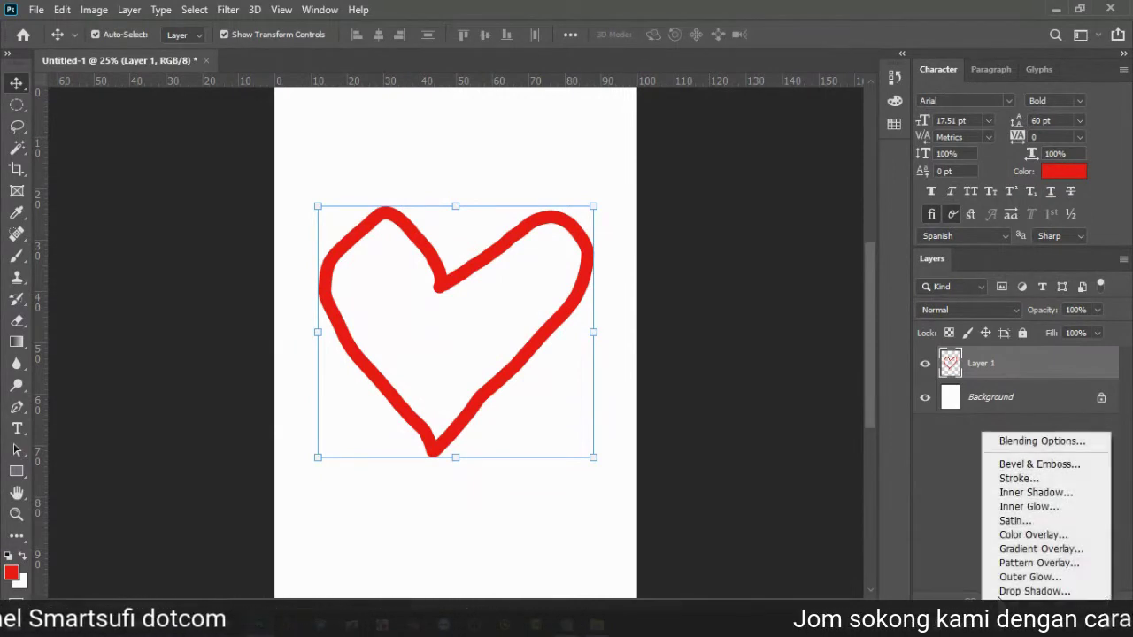
{"action": "left_click", "coordinate": [1065, 548]}
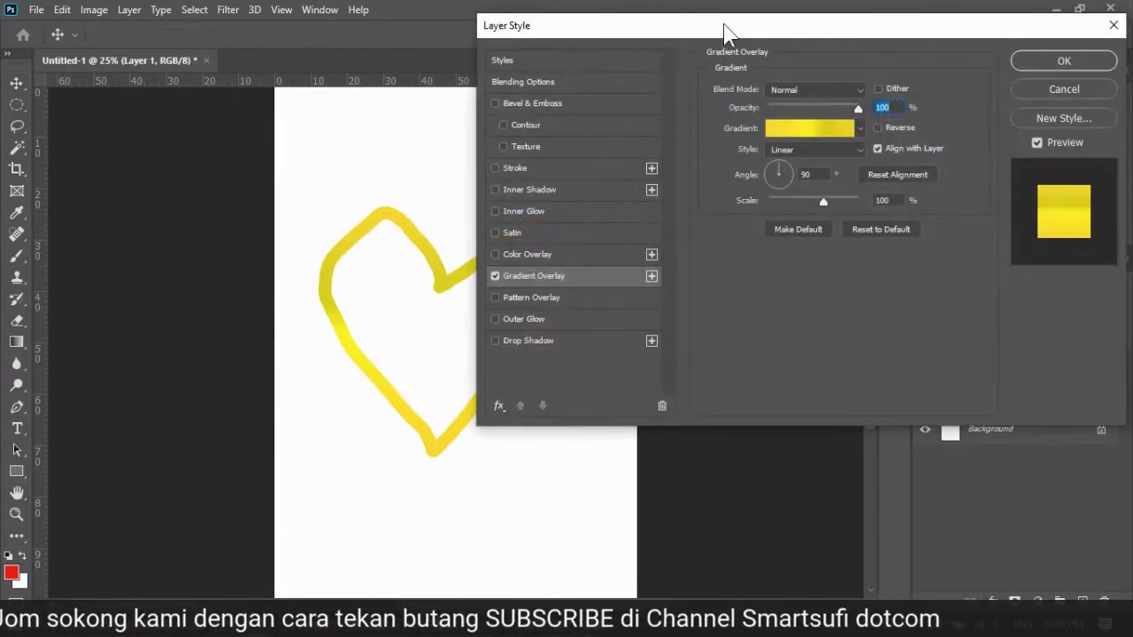
{"action": "left_click_drag", "start_coordinate": [711, 6], "coordinate": [883, 17]}
{"action": "left_click", "coordinate": [965, 122]}
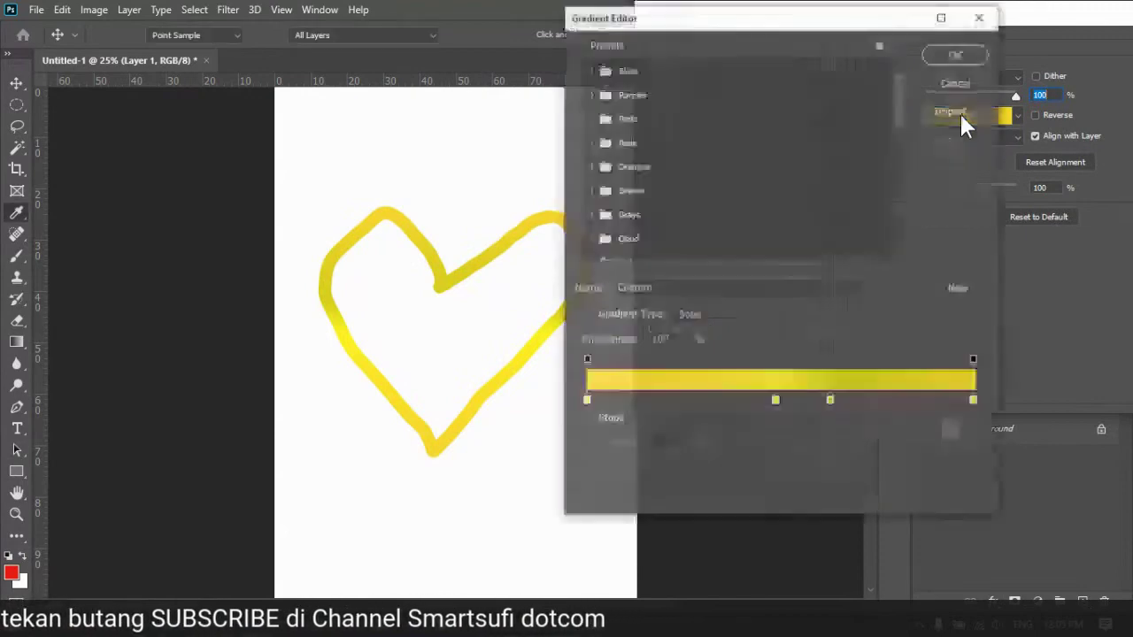
{"action": "left_click_drag", "start_coordinate": [696, 16], "coordinate": [764, 18]}
Step: Choose the pink-to-purple Purple_19 preset from Purples and apply the overlay
{"action": "left_click", "coordinate": [666, 91]}
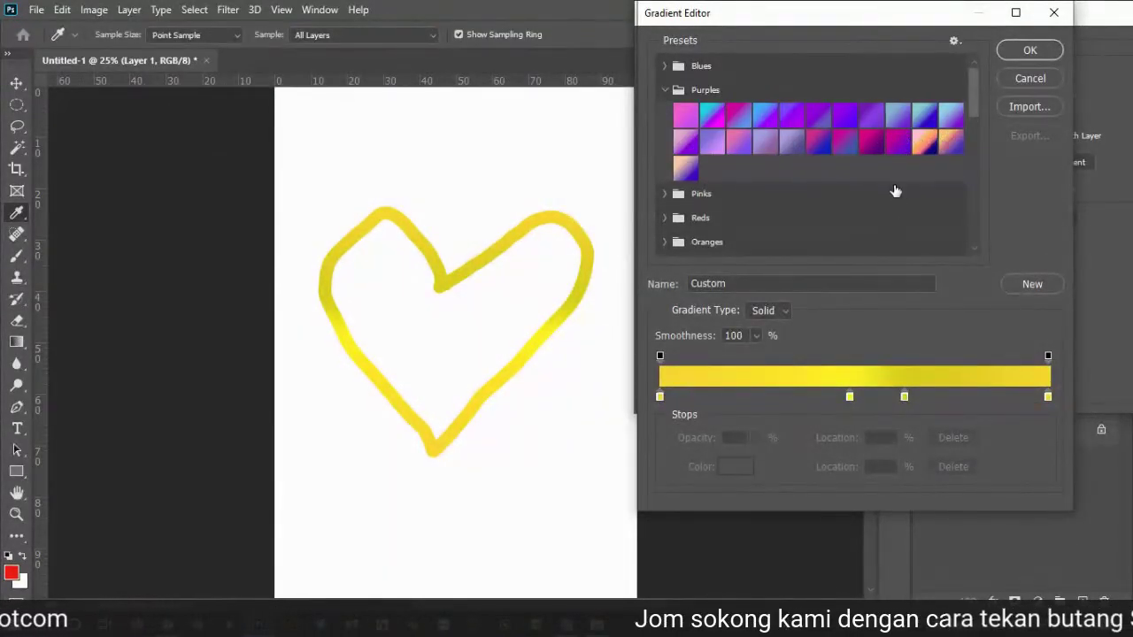
{"action": "left_click", "coordinate": [872, 145]}
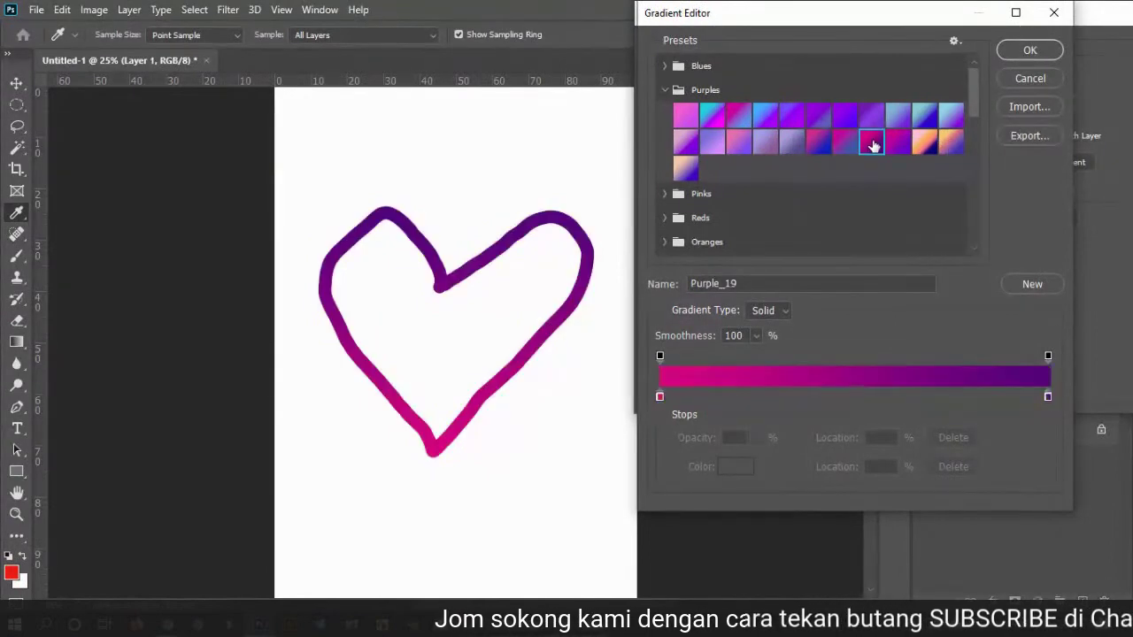
{"action": "left_click", "coordinate": [1030, 51]}
{"action": "left_click_drag", "start_coordinate": [1021, 16], "coordinate": [790, 100]}
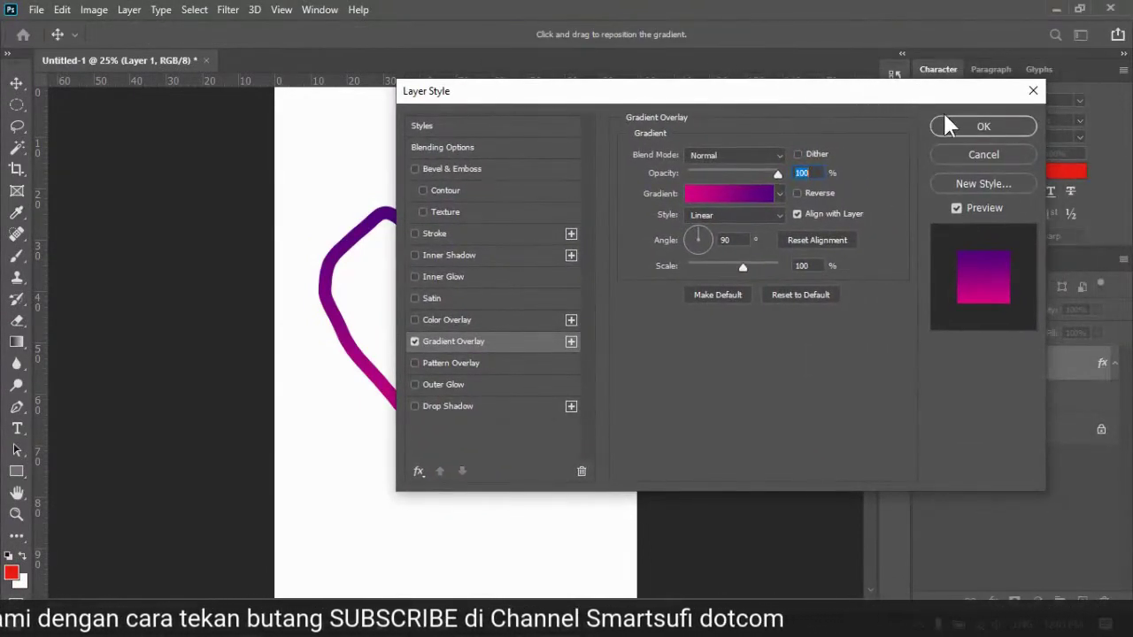
{"action": "left_click", "coordinate": [977, 127]}
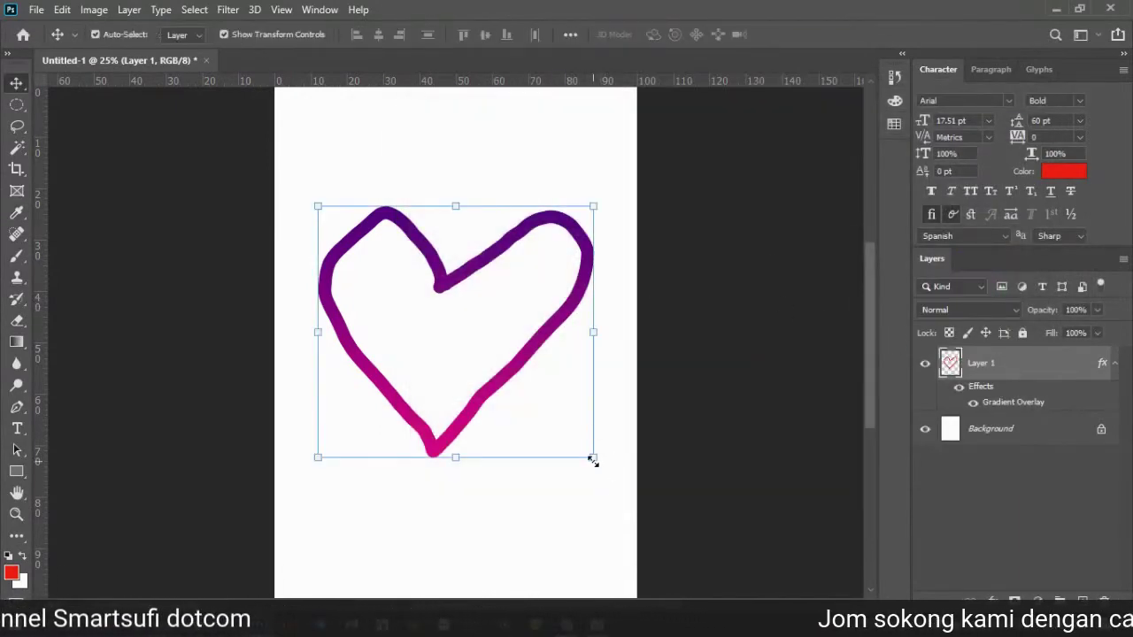
Step: Scale the gradient heart to 70.72%, then duplicate Layer 1 with its Gradient Overlay
{"action": "left_click_drag", "start_coordinate": [592, 459], "coordinate": [512, 383]}
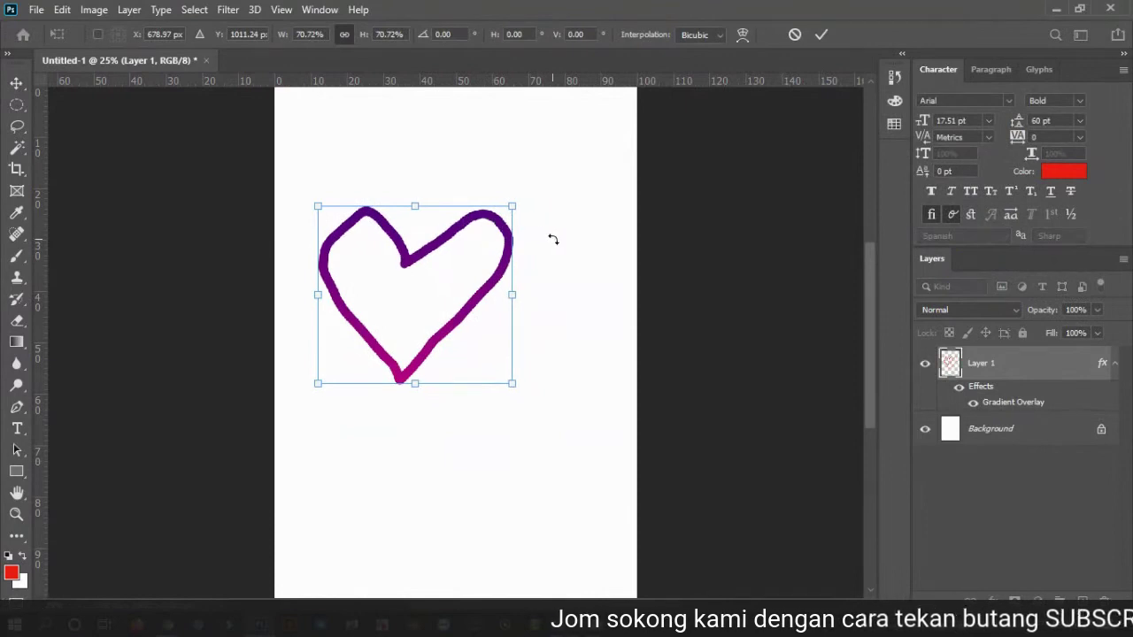
{"action": "key", "text": "Return"}
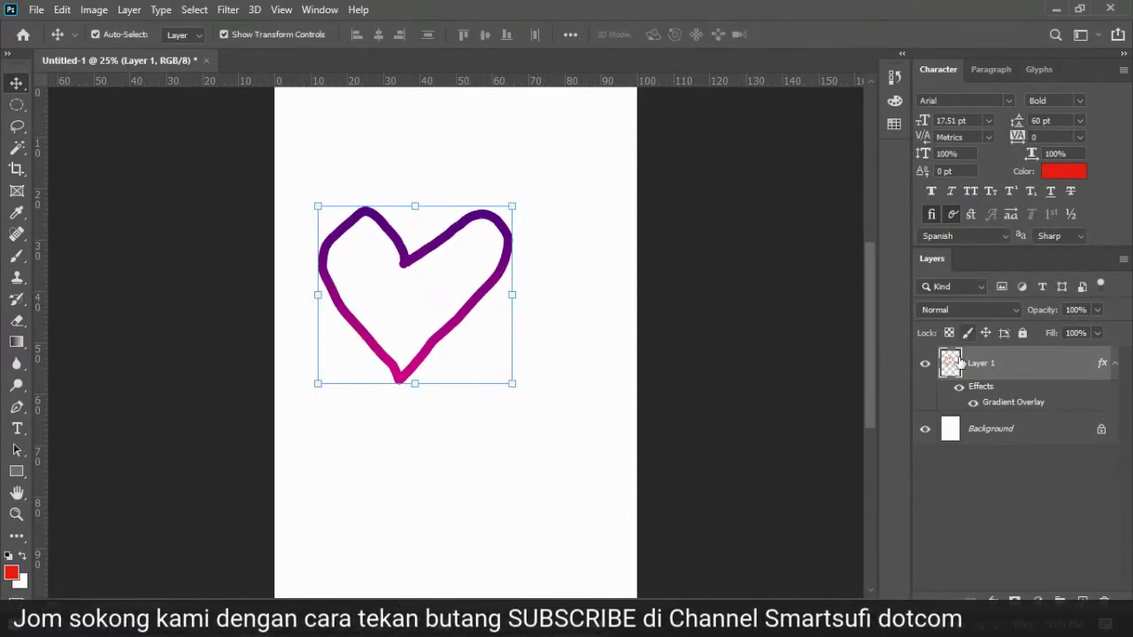
{"action": "right_click", "coordinate": [986, 370]}
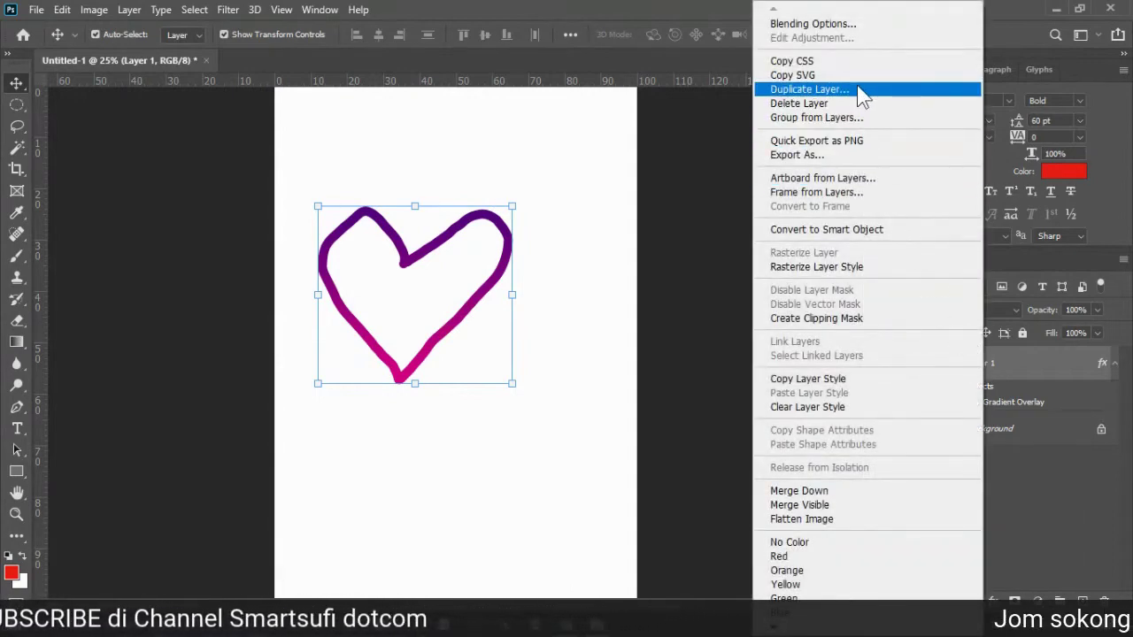
{"action": "left_click", "coordinate": [1013, 366]}
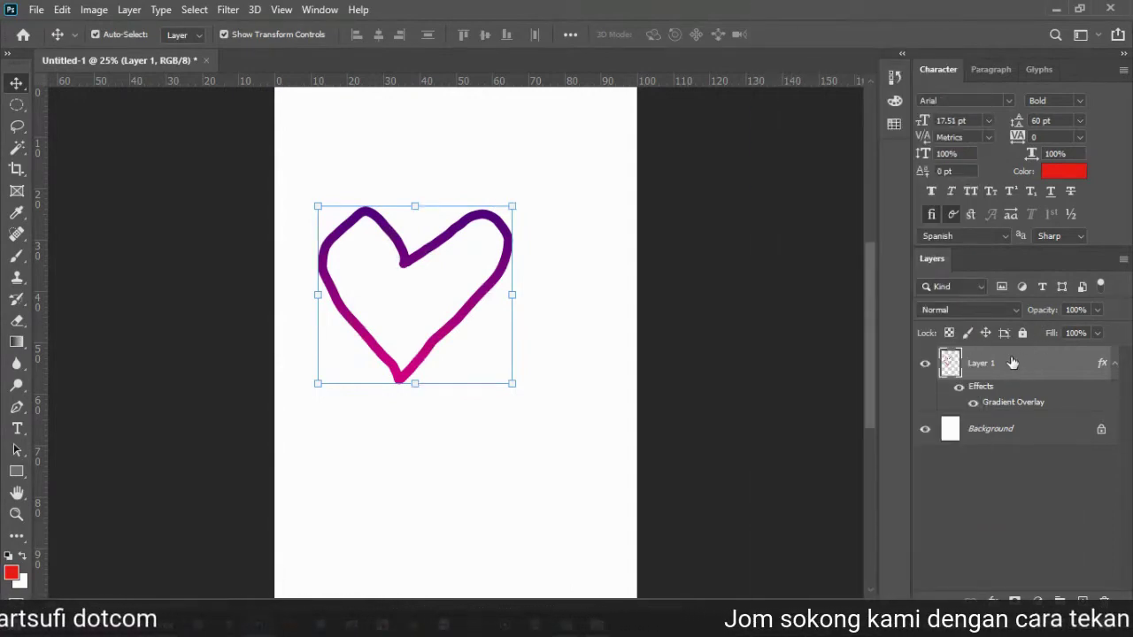
{"action": "key", "text": "ctrl+j"}
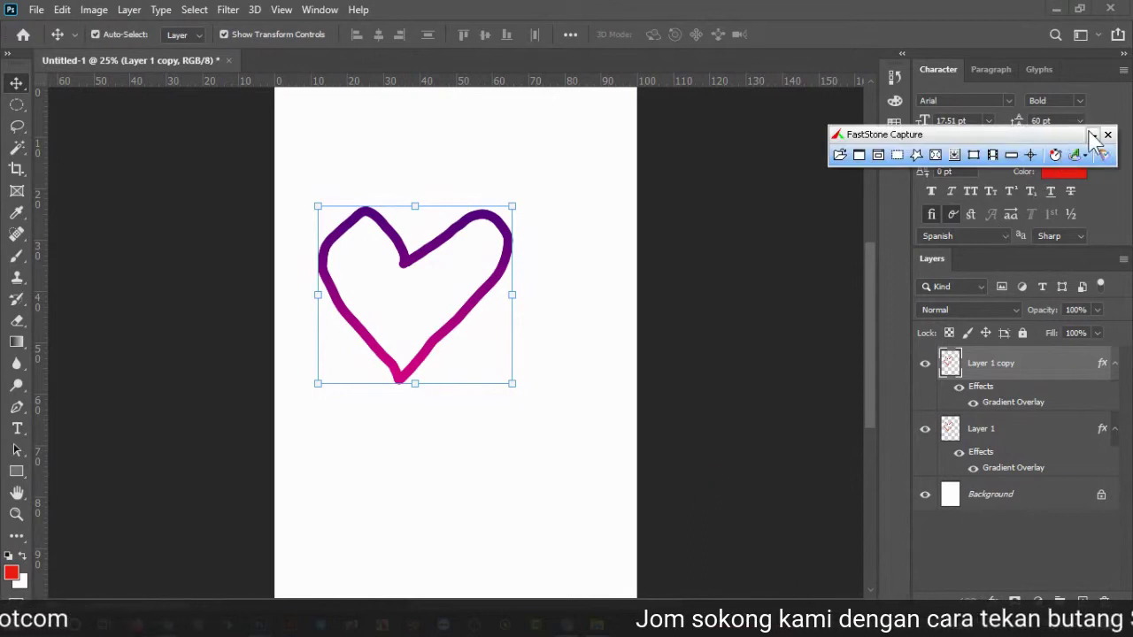
Step: Rename Layer 1 to 'love 1' and Layer 1 copy to 'Love 2'
{"action": "left_click", "coordinate": [1091, 134]}
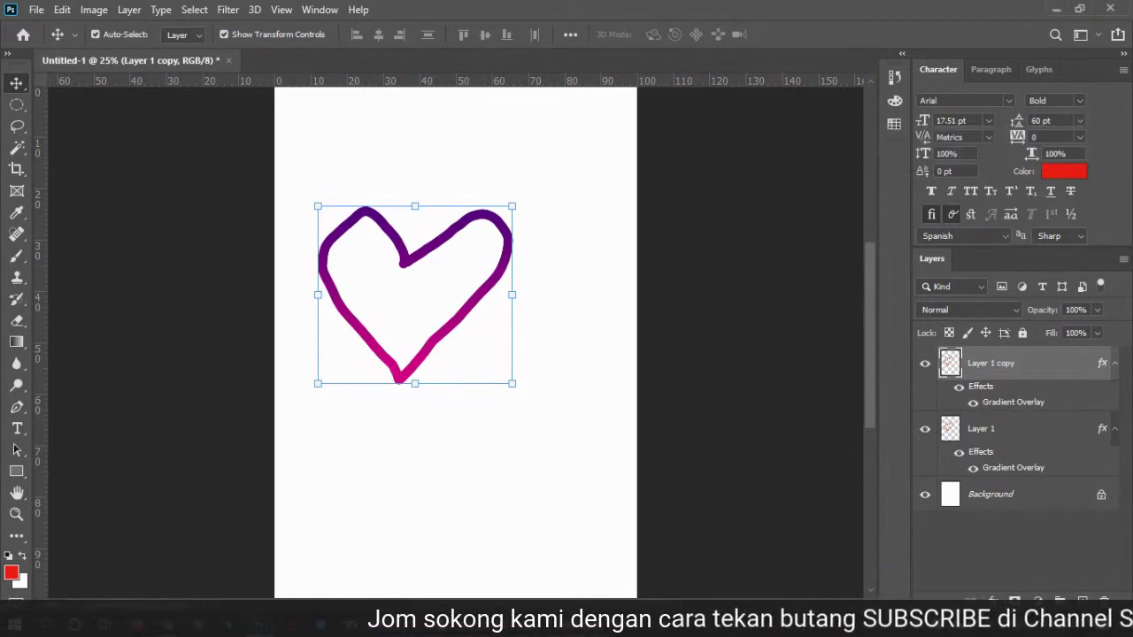
{"action": "key", "text": "ctrl"}
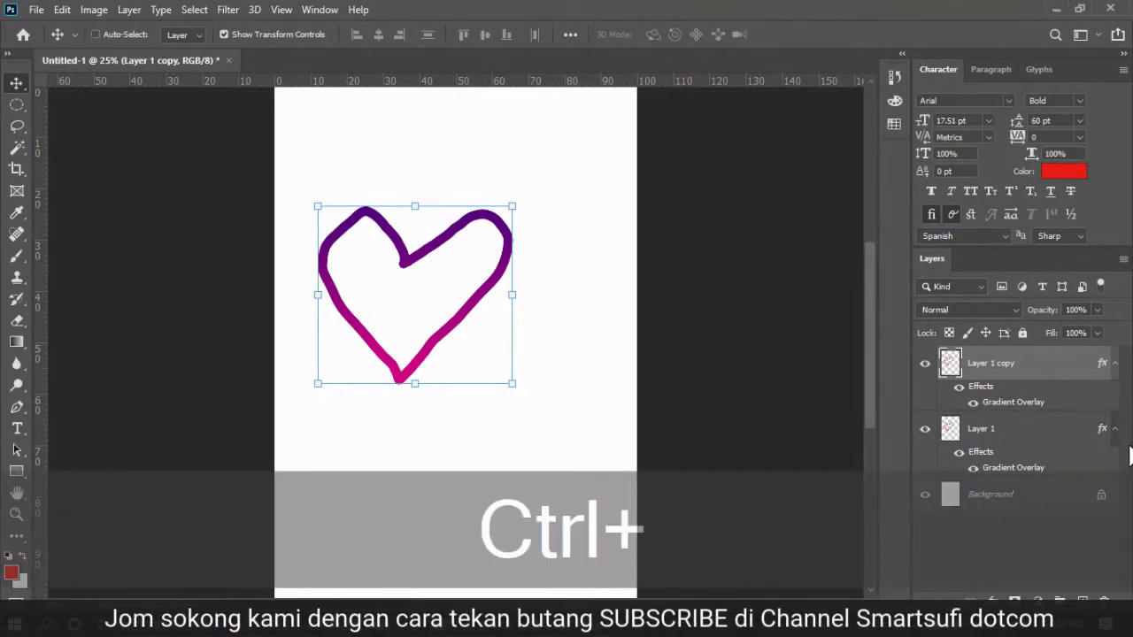
{"action": "key", "text": "ctrl+w"}
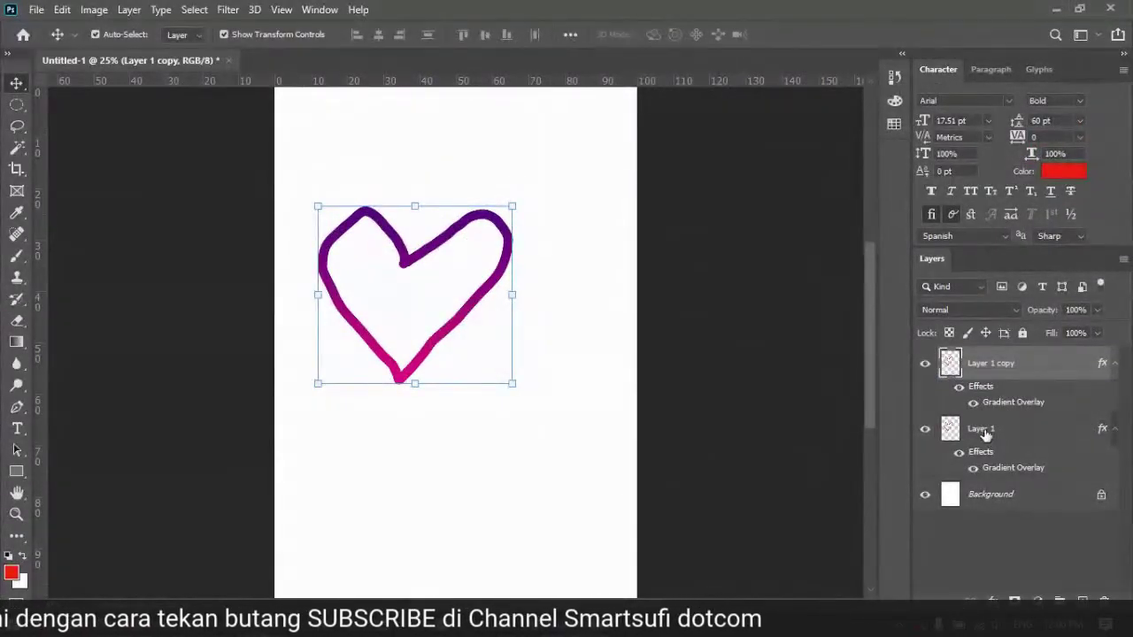
{"action": "left_click", "coordinate": [835, 448]}
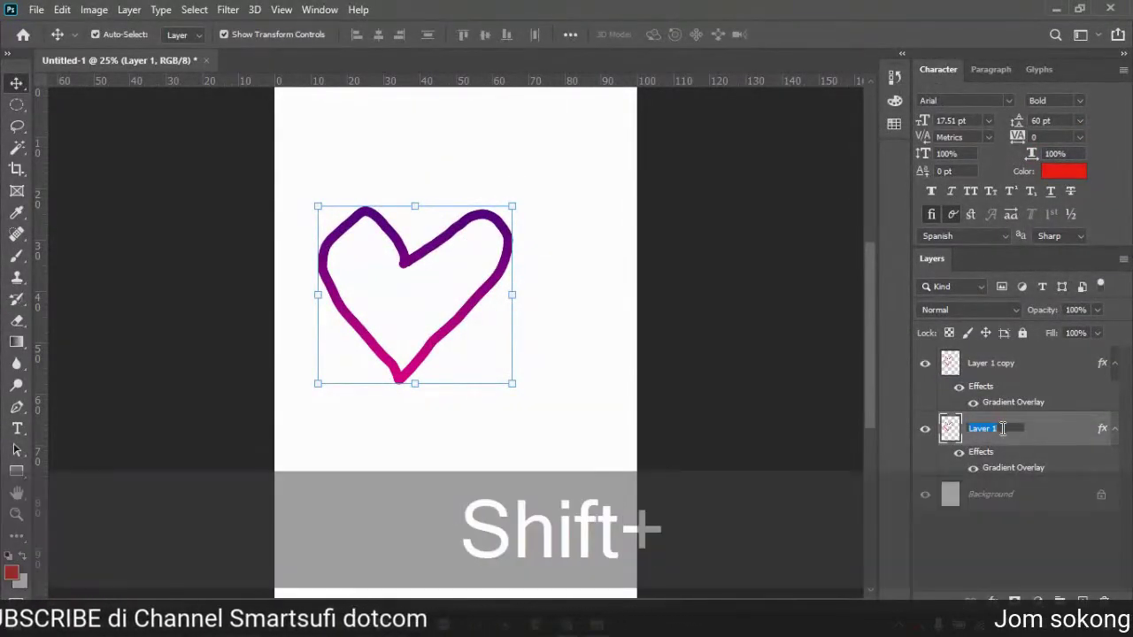
{"action": "type", "text": "love 1"}
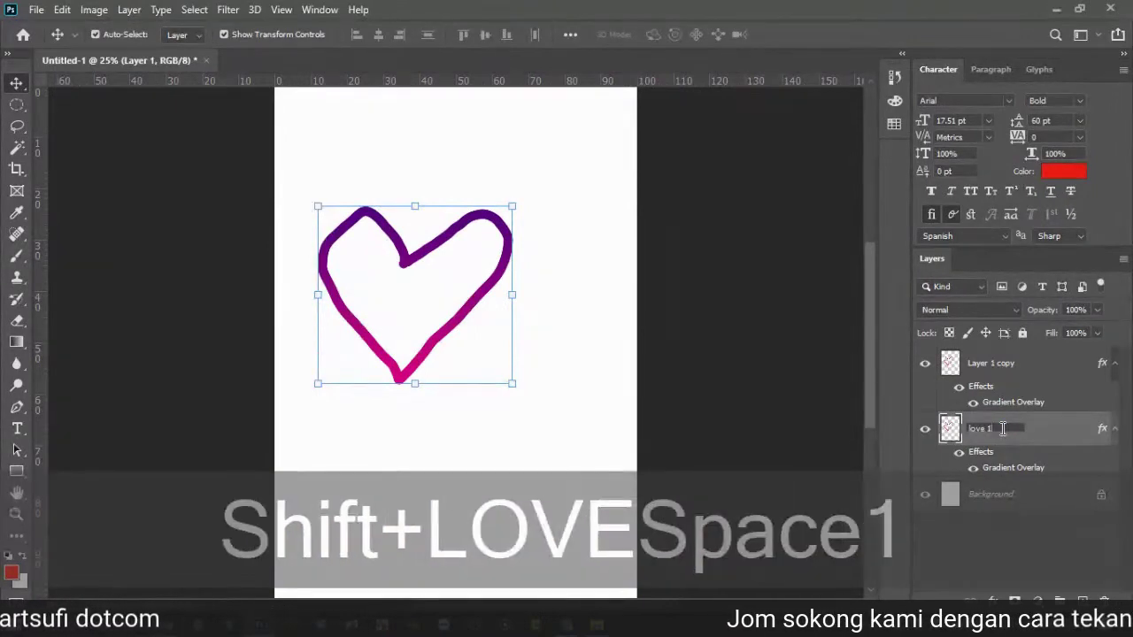
{"action": "left_click", "coordinate": [976, 370]}
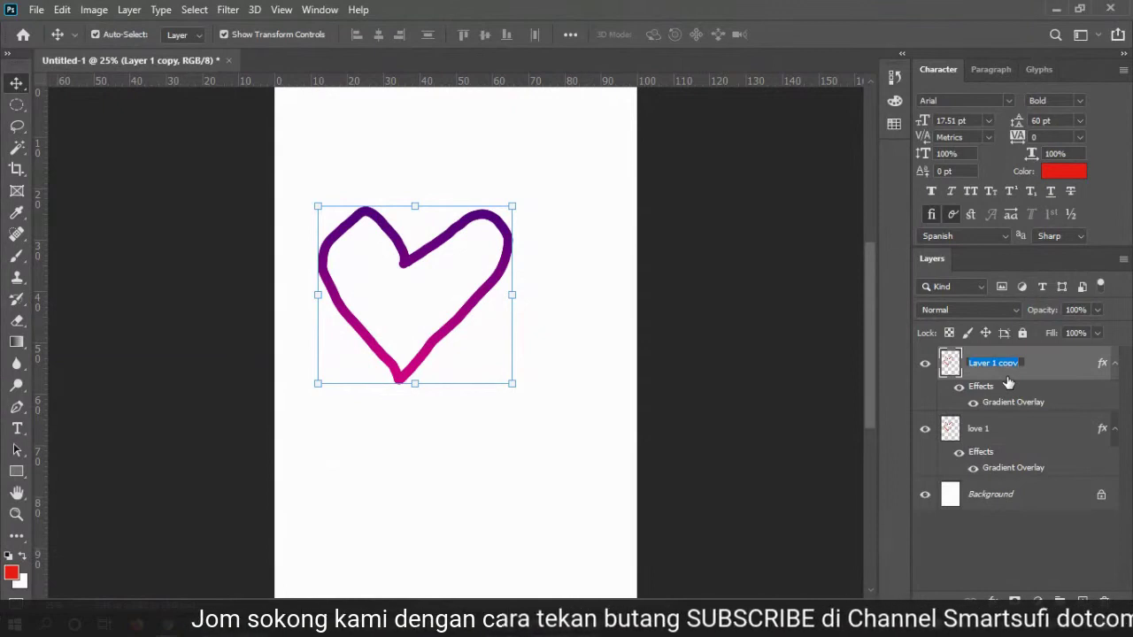
{"action": "type", "text": "Love 2"}
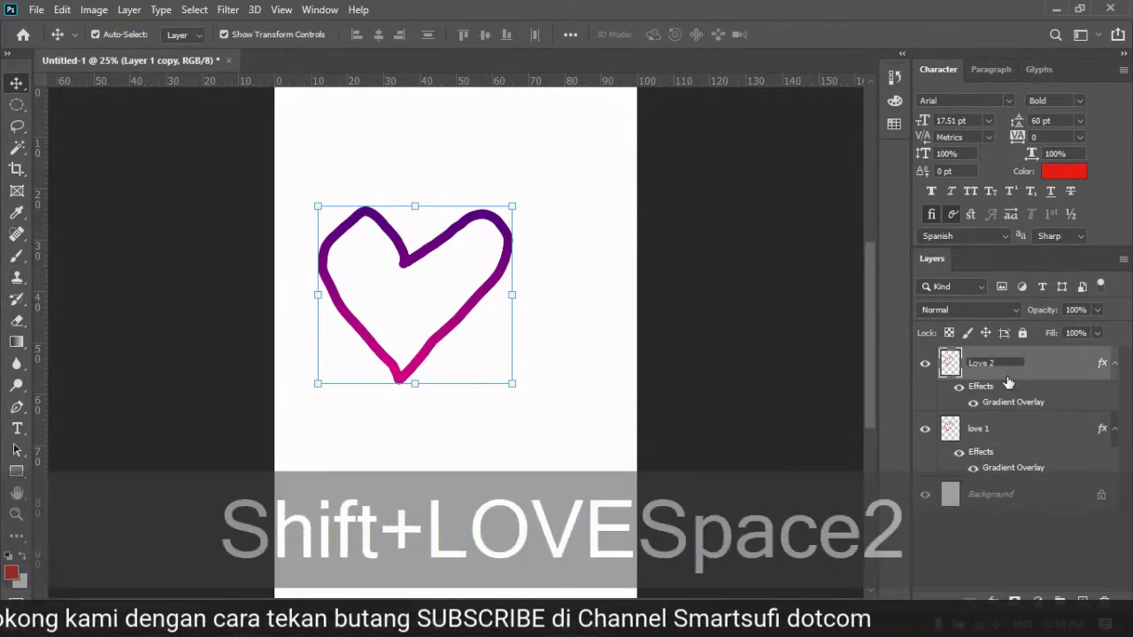
{"action": "left_click", "coordinate": [730, 293]}
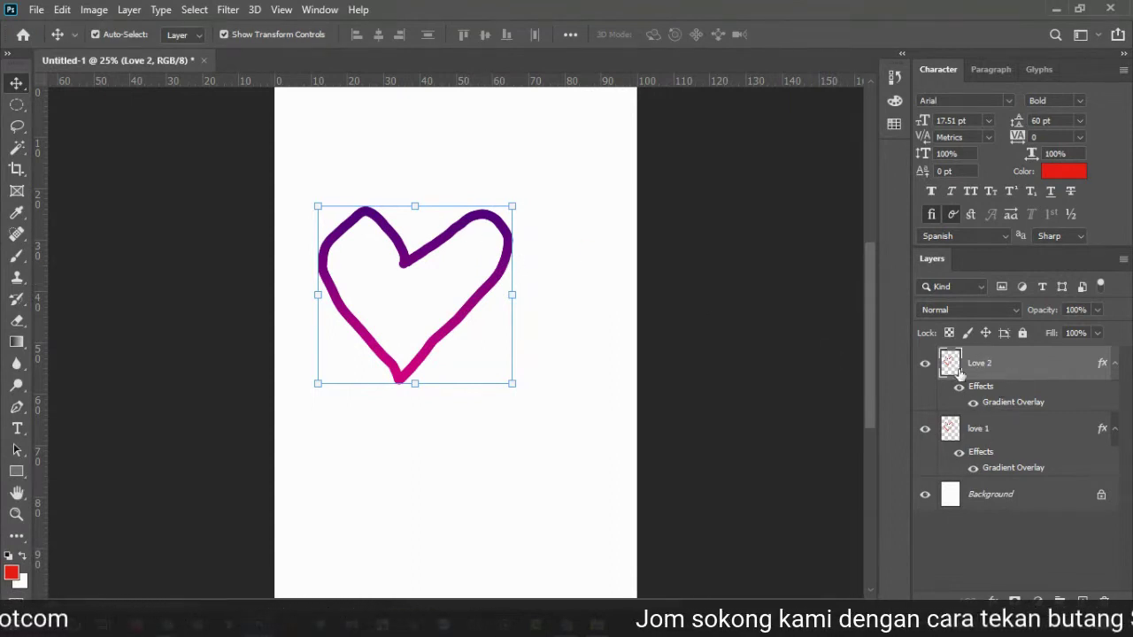
Step: Switch Love 2's Gradient Overlay to the yellow-to-orange Oranges > Orange_10 preset
{"action": "left_click", "coordinate": [992, 600]}
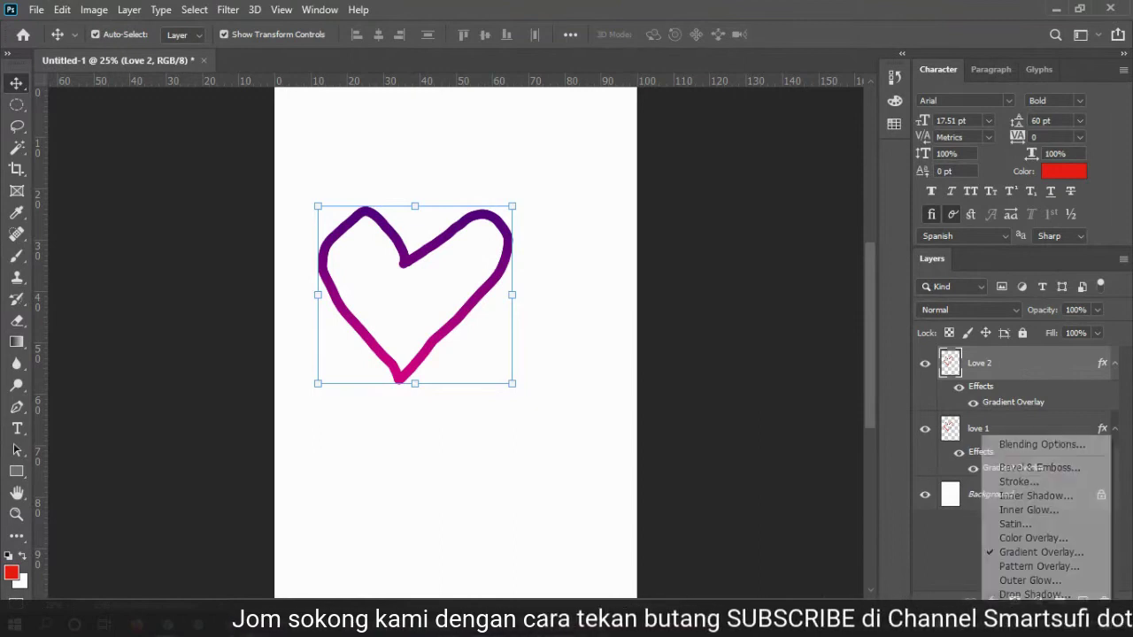
{"action": "left_click", "coordinate": [1019, 553]}
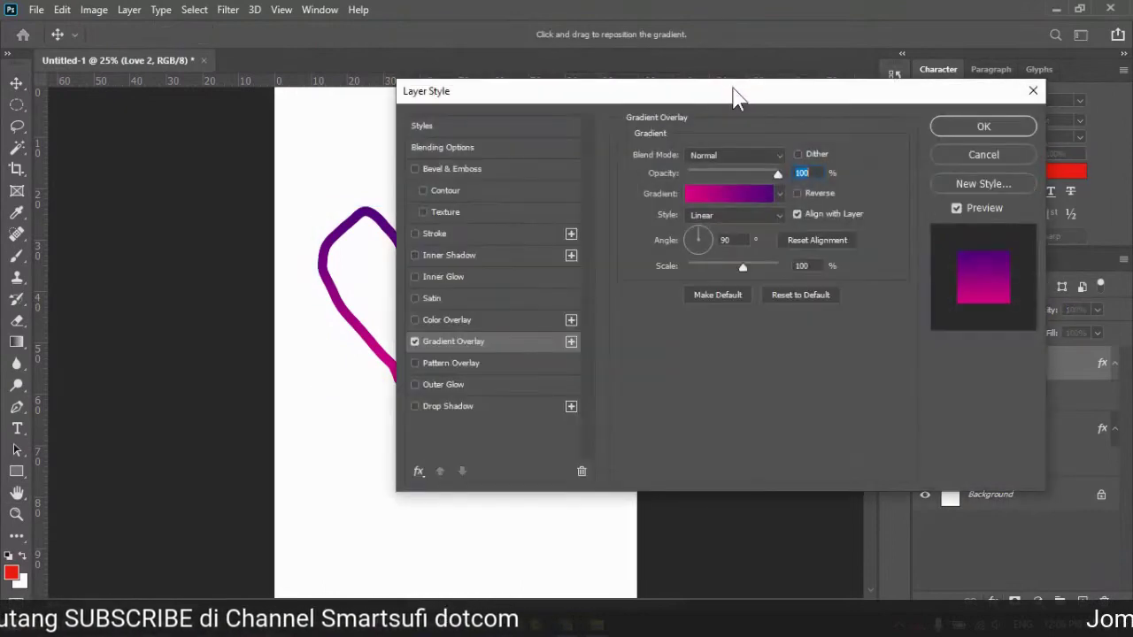
{"action": "left_click_drag", "start_coordinate": [734, 95], "coordinate": [948, 16]}
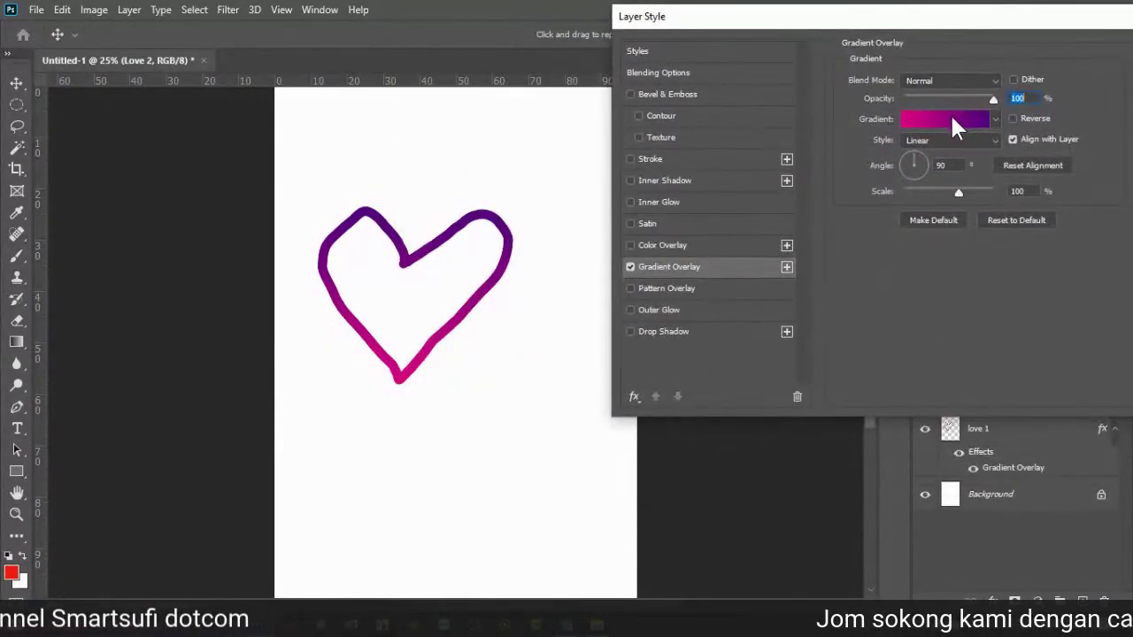
{"action": "left_click", "coordinate": [951, 115]}
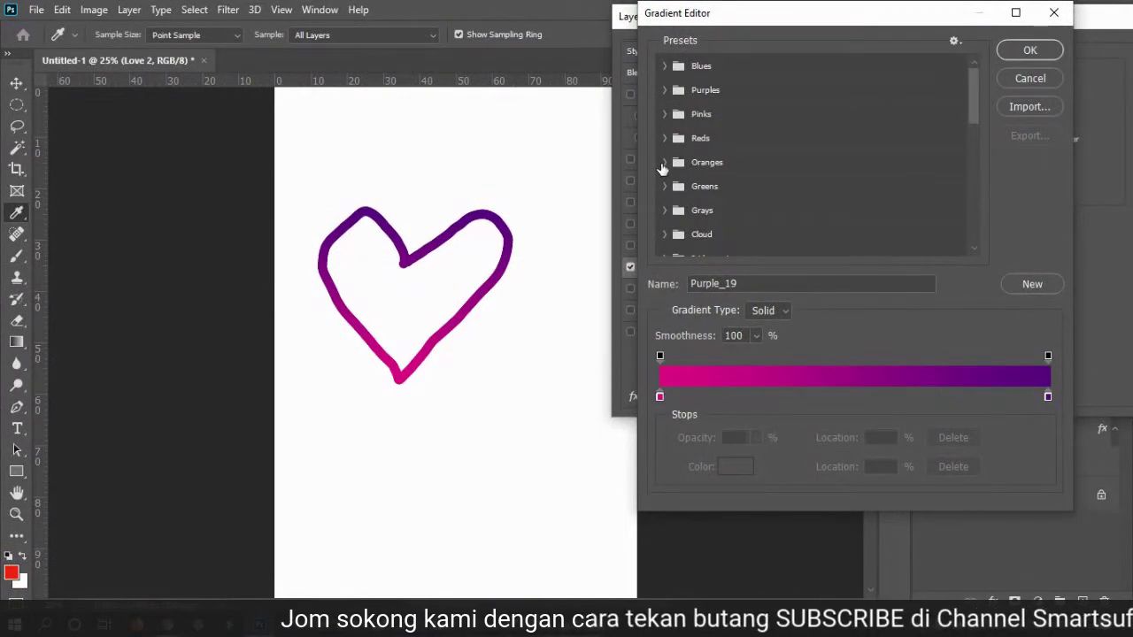
{"action": "left_click", "coordinate": [664, 163]}
{"action": "left_click", "coordinate": [766, 187]}
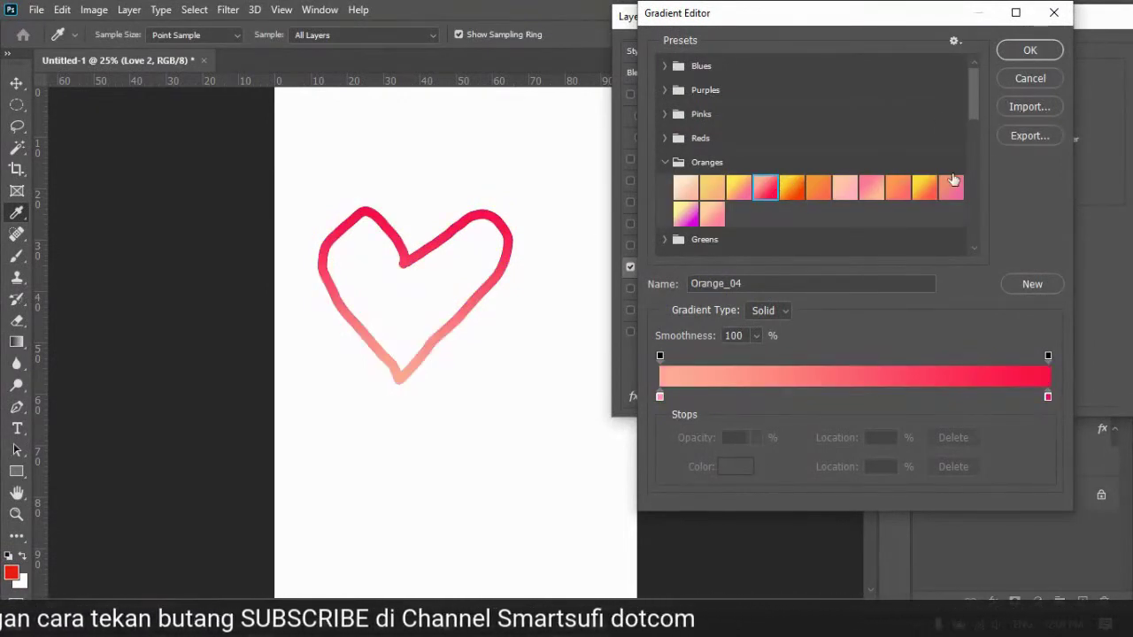
{"action": "left_click", "coordinate": [924, 195]}
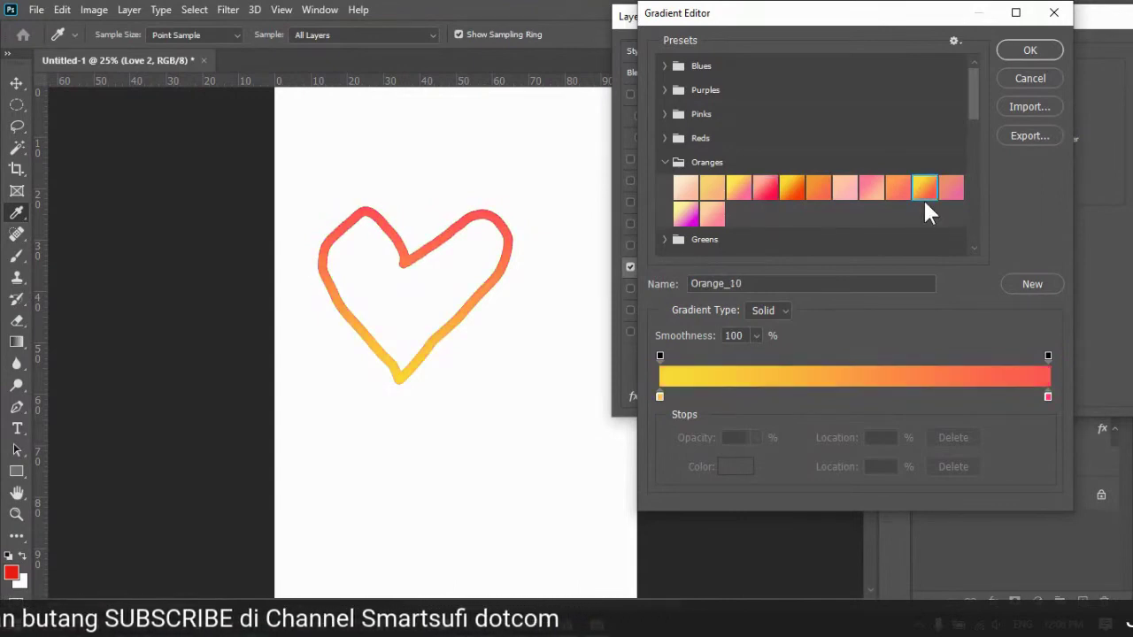
{"action": "left_click", "coordinate": [1030, 51]}
{"action": "left_click_drag", "start_coordinate": [1019, 26], "coordinate": [624, 62]}
{"action": "left_click", "coordinate": [776, 82]}
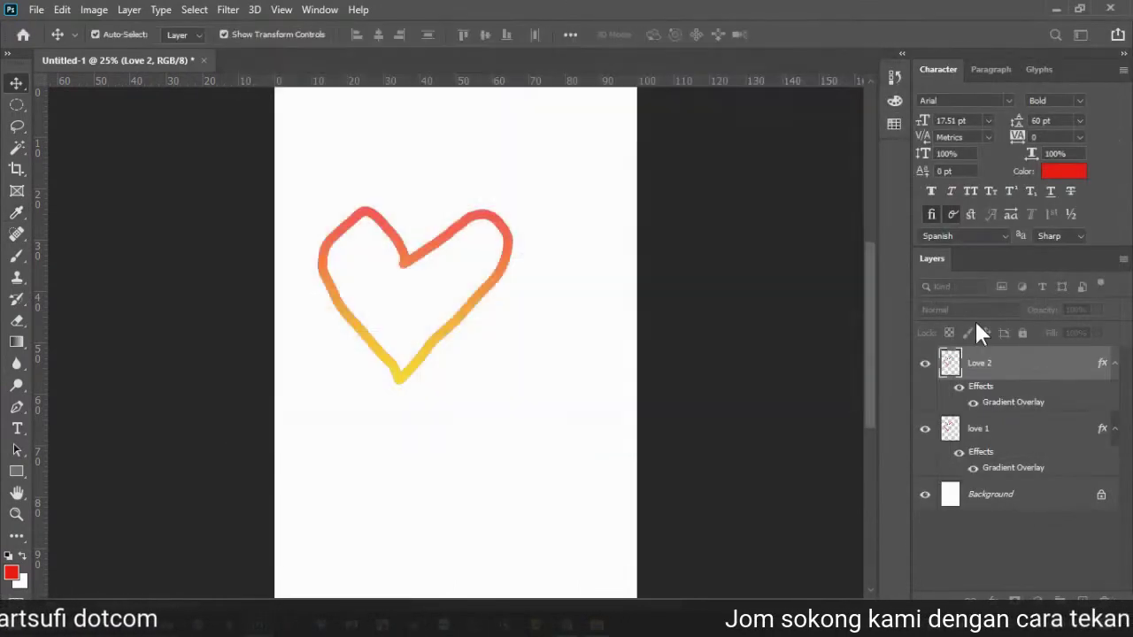
Step: Reposition the smaller orange Love 2 heart to overlap the purple heart's lower right
{"action": "left_click_drag", "start_coordinate": [487, 222], "coordinate": [563, 284]}
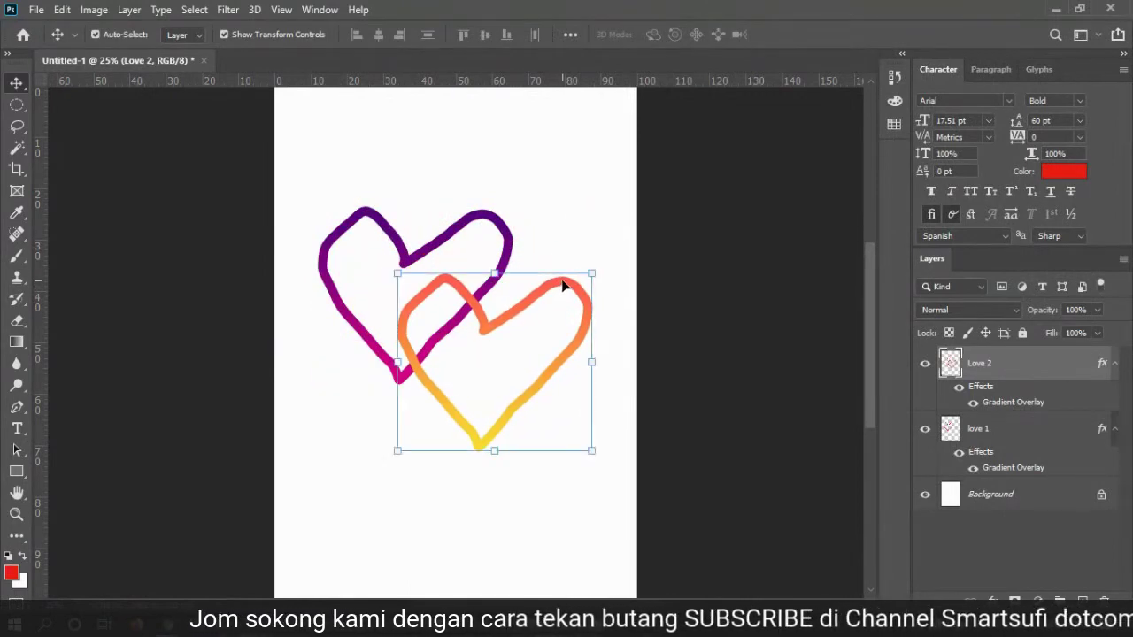
{"action": "key", "text": "ctrl+z"}
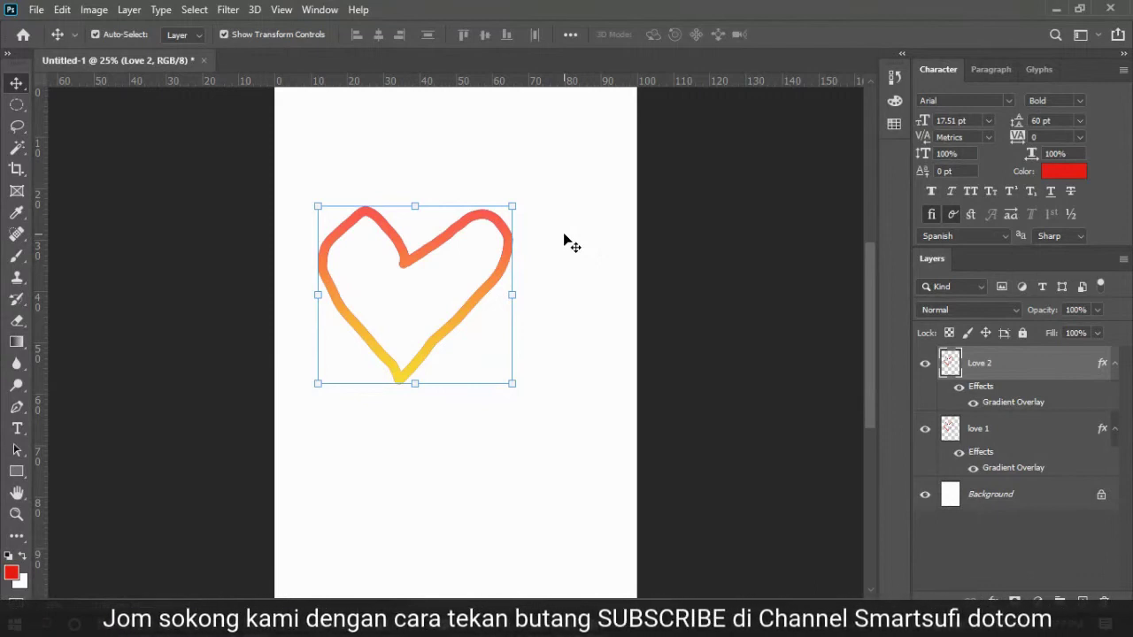
{"action": "left_click", "coordinate": [1008, 430]}
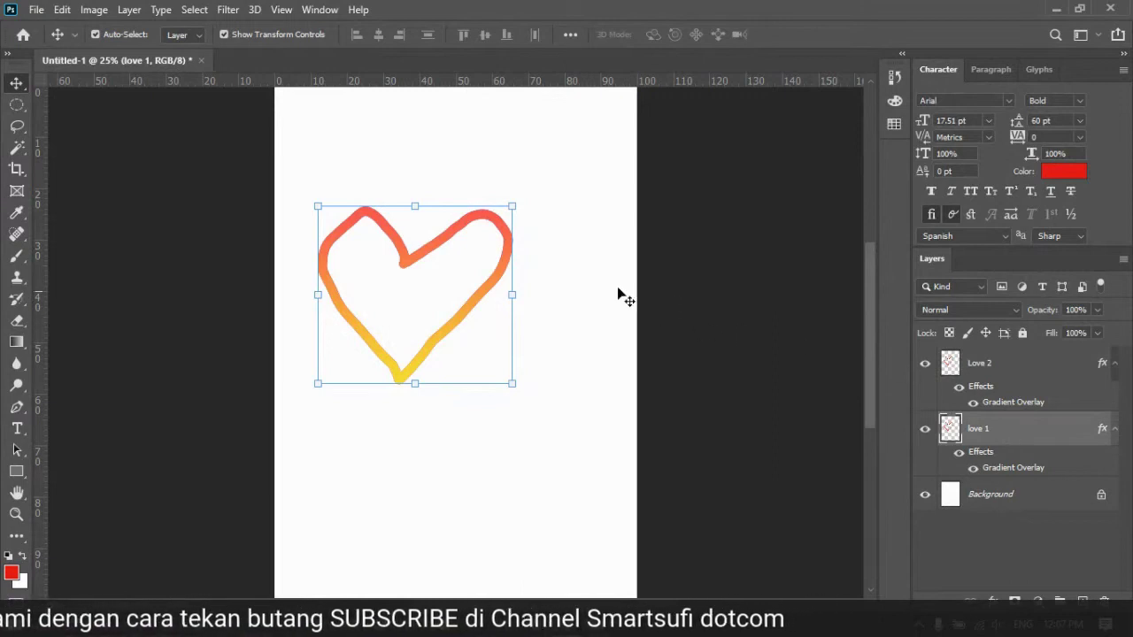
{"action": "left_click_drag", "start_coordinate": [501, 226], "coordinate": [602, 209]}
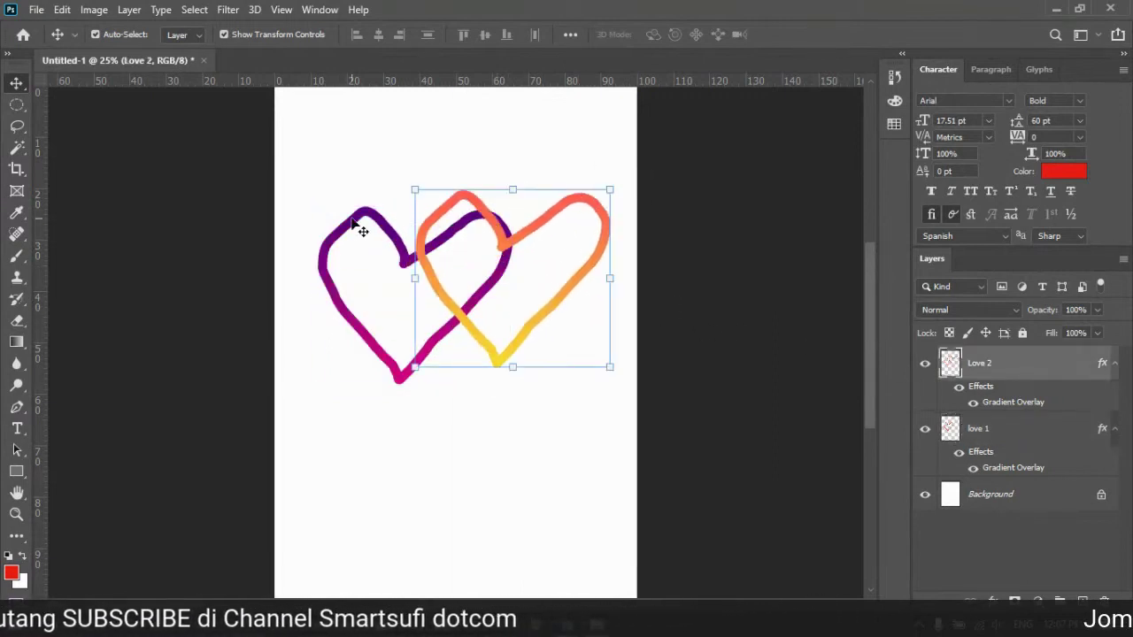
{"action": "left_click", "coordinate": [359, 230]}
{"action": "left_click", "coordinate": [991, 362]}
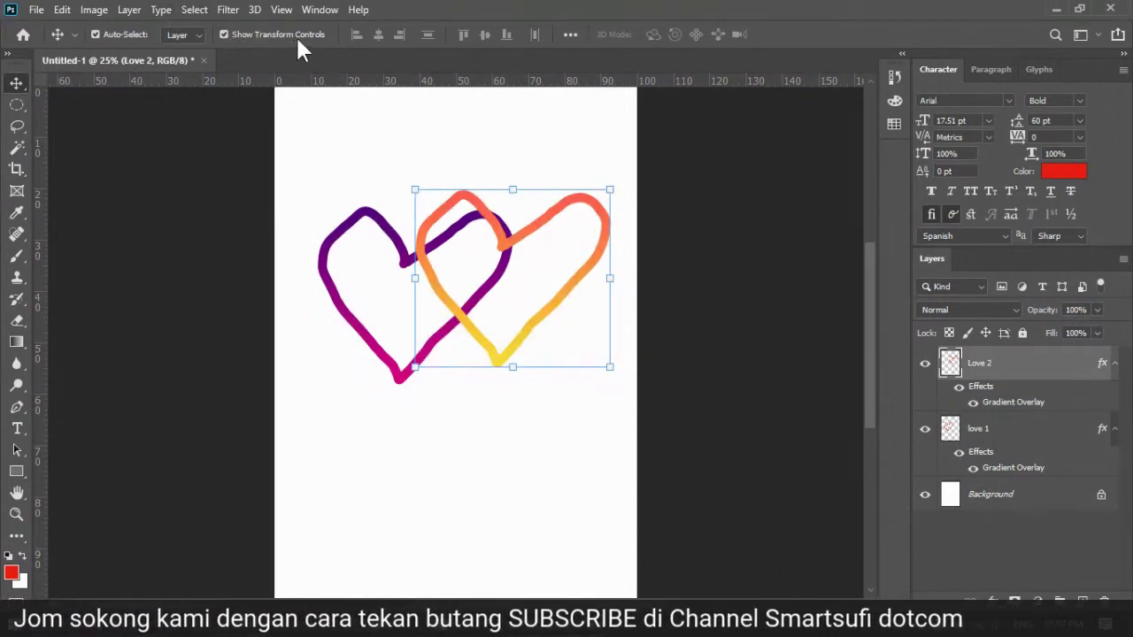
{"action": "left_click", "coordinate": [998, 433]}
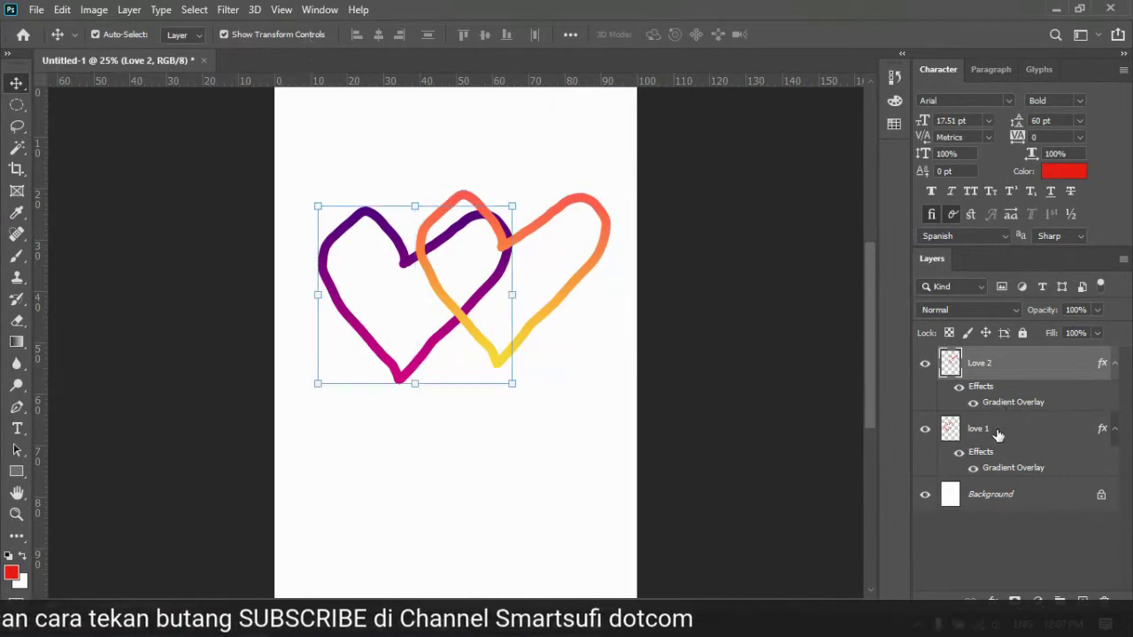
{"action": "left_click", "coordinate": [1006, 368]}
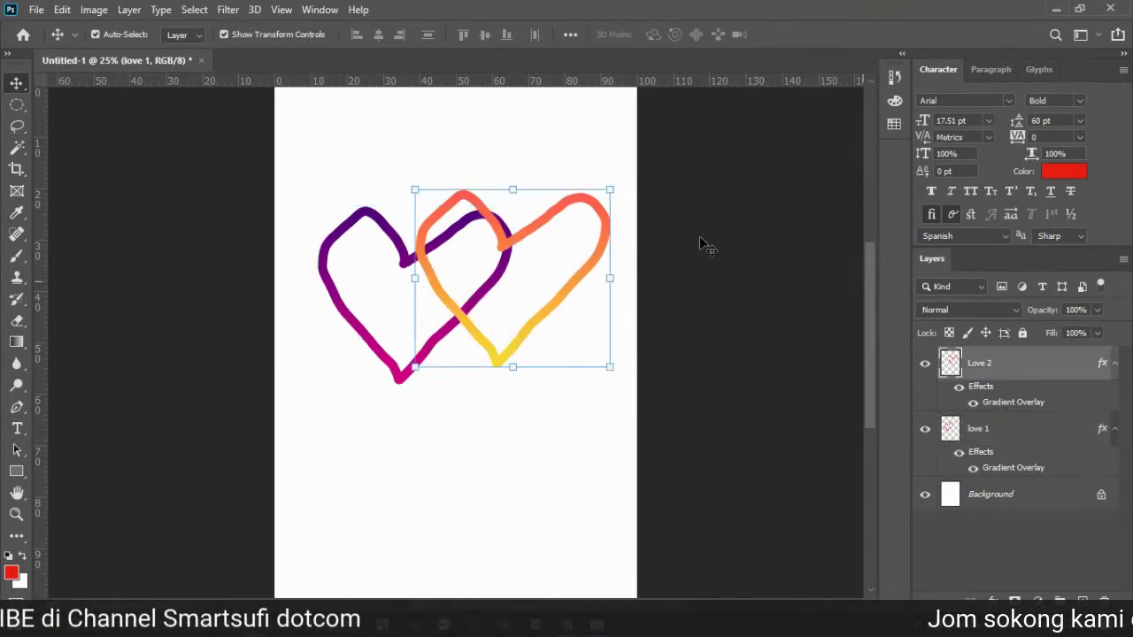
{"action": "left_click", "coordinate": [1006, 428]}
{"action": "left_click", "coordinate": [999, 369]}
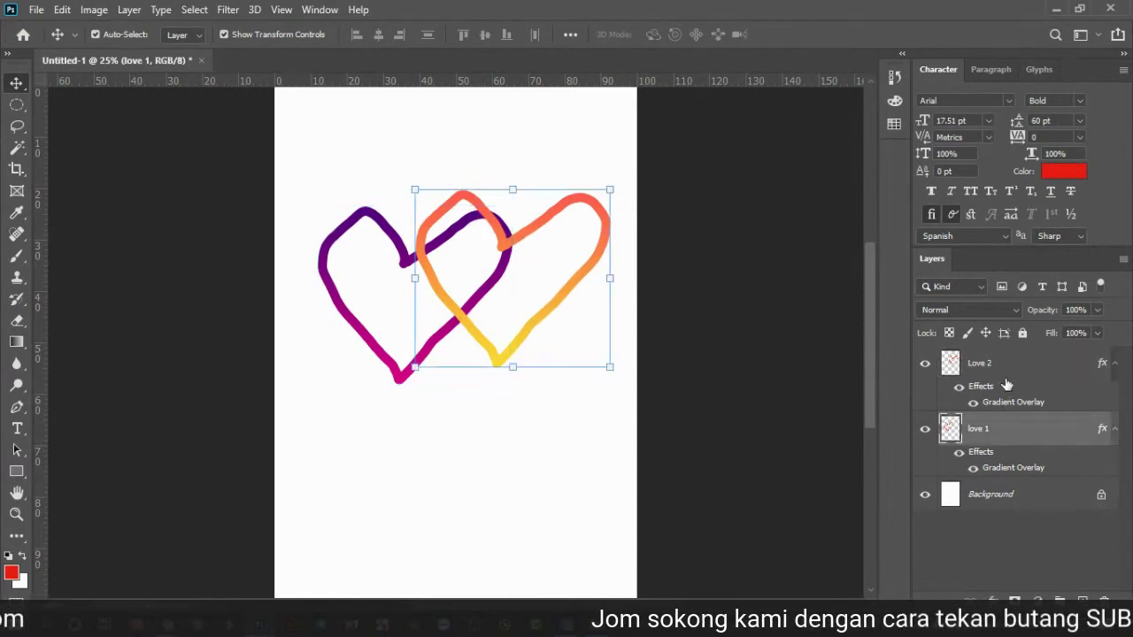
{"action": "left_click", "coordinate": [1013, 437]}
{"action": "left_click_drag", "start_coordinate": [580, 207], "coordinate": [493, 314]}
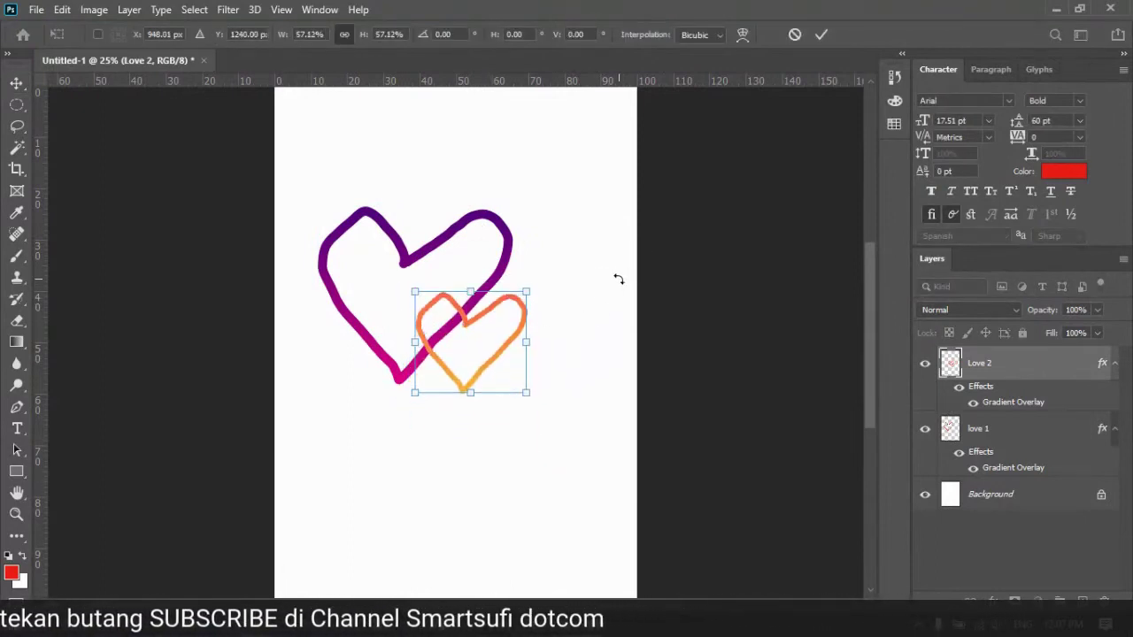
Step: Commit the small heart's resize, duplicate it, and move the copy beside the purple heart
{"action": "key", "text": "Return"}
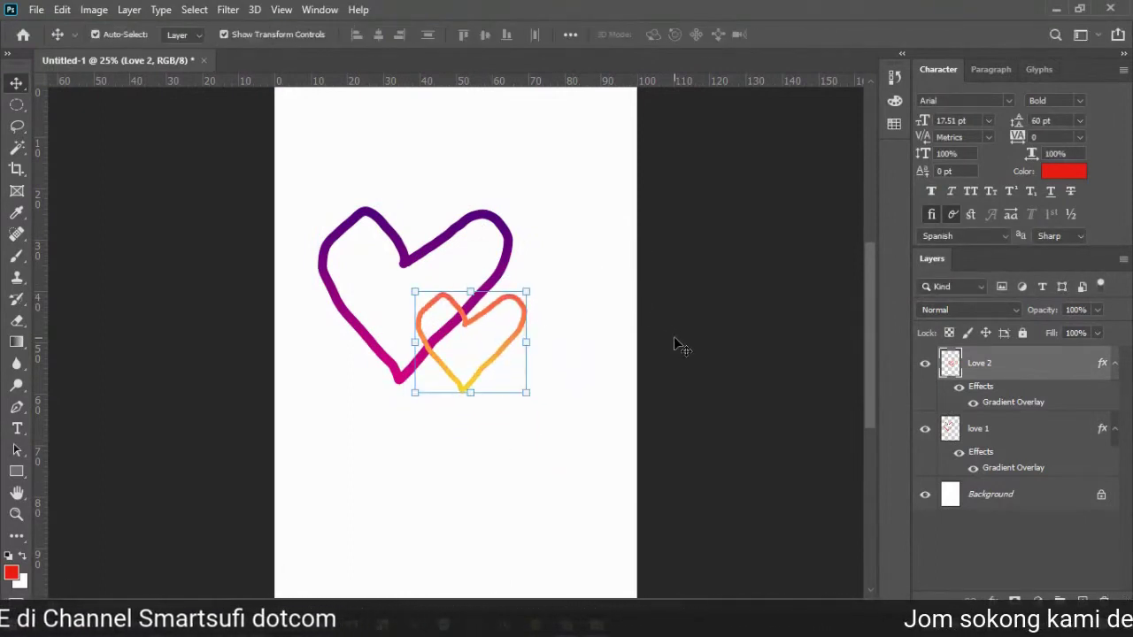
{"action": "key", "text": "ctrl"}
{"action": "key", "text": "ctrl+j"}
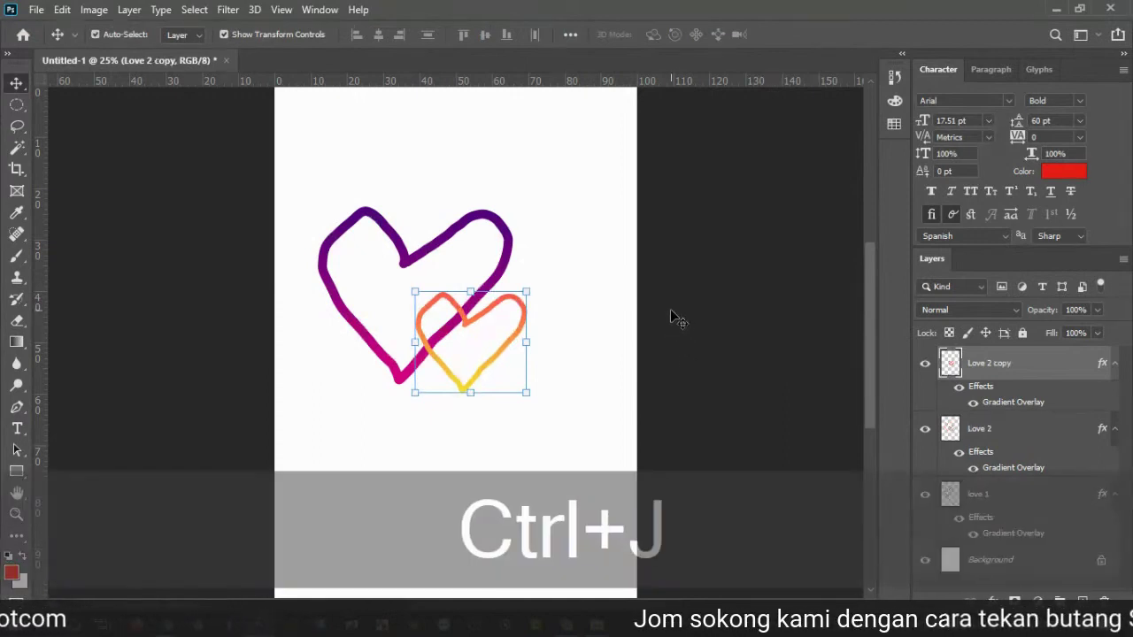
{"action": "left_click", "coordinate": [672, 318]}
{"action": "left_click_drag", "start_coordinate": [515, 308], "coordinate": [597, 211]}
{"action": "left_click", "coordinate": [731, 312]}
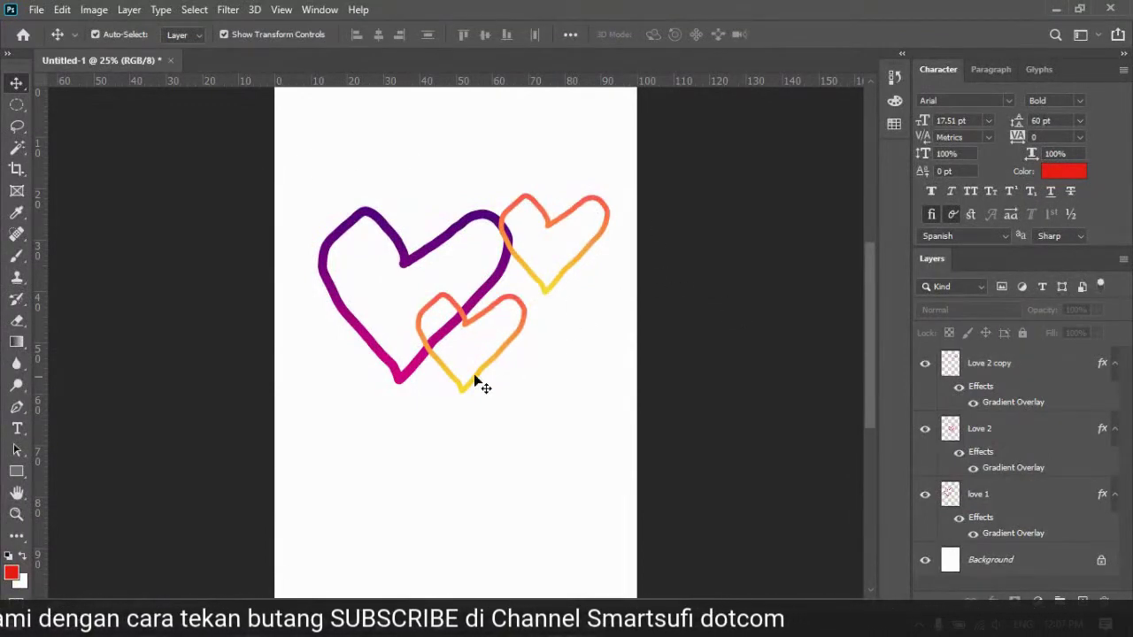
Step: Enlarge the Love 2 copy heart to about 147% and place it below the small heart
{"action": "left_click", "coordinate": [16, 256]}
{"action": "left_click", "coordinate": [93, 256]}
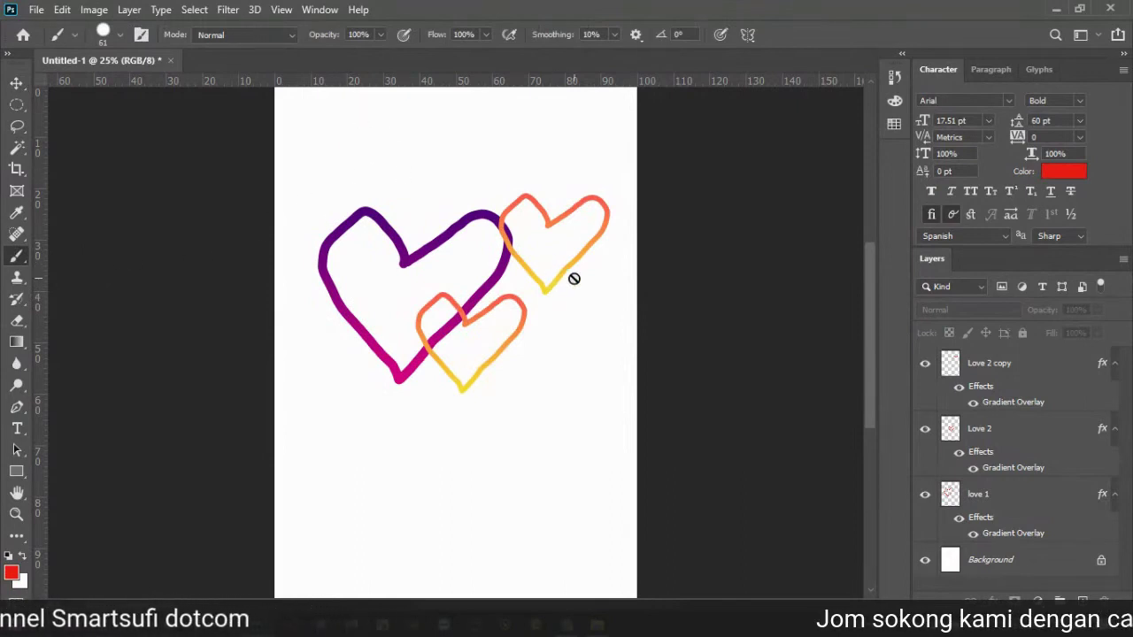
{"action": "left_click", "coordinate": [1020, 366]}
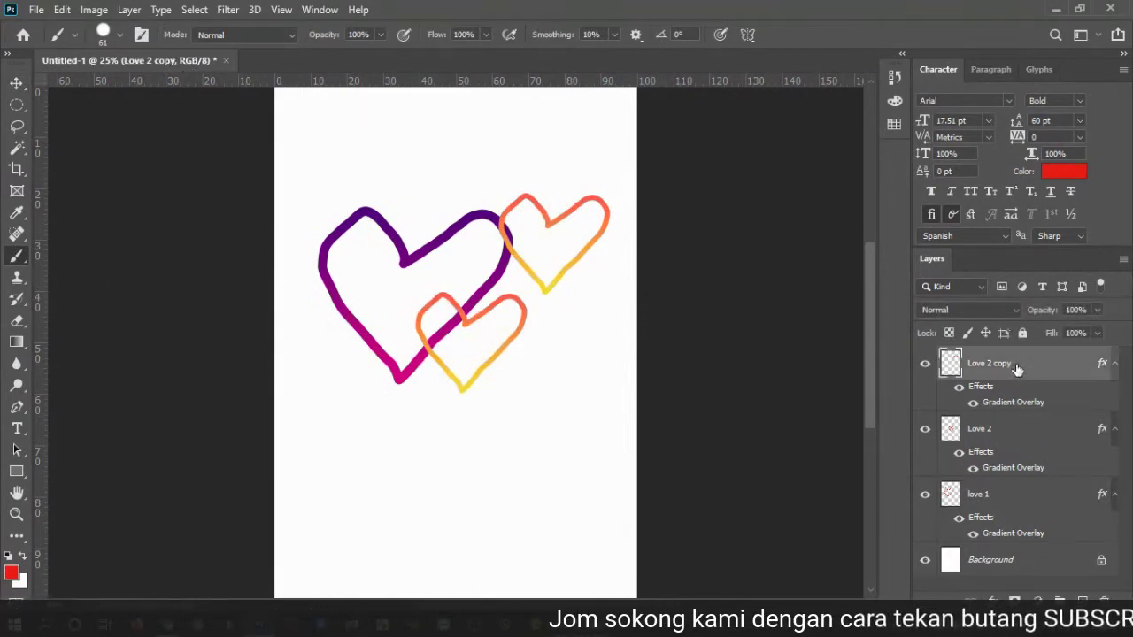
{"action": "left_click", "coordinate": [16, 82]}
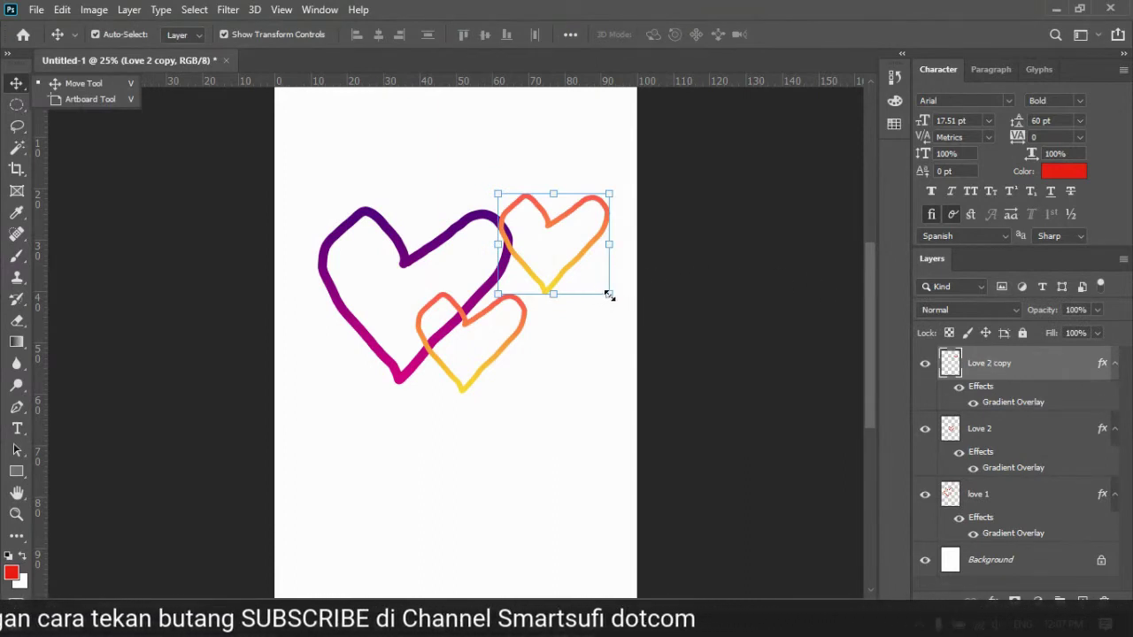
{"action": "left_click_drag", "start_coordinate": [608, 295], "coordinate": [543, 492]}
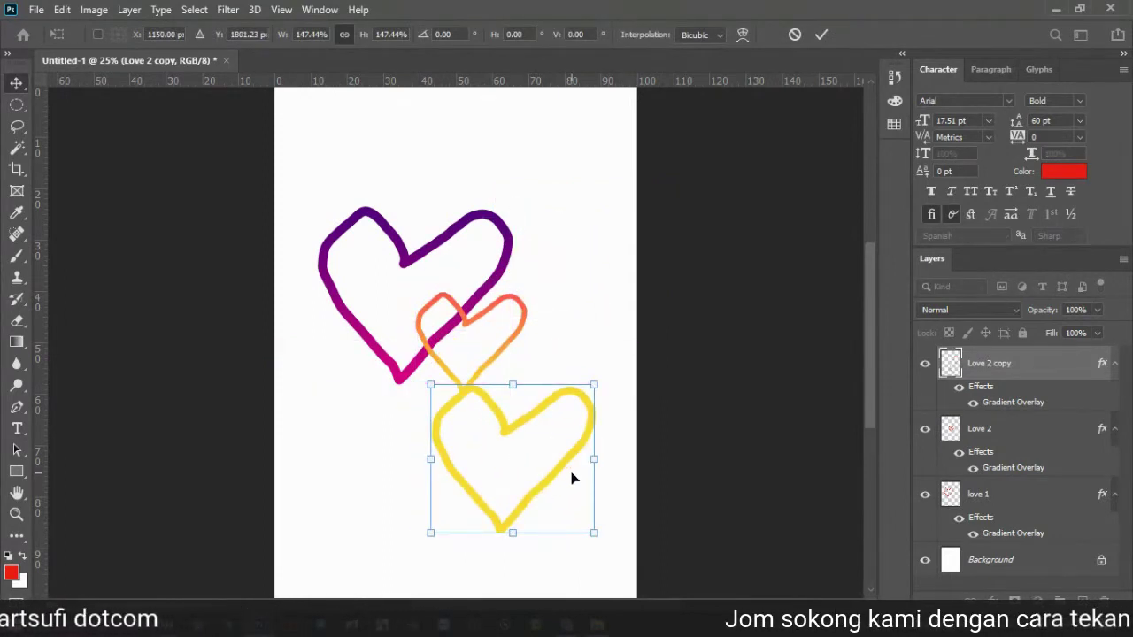
{"action": "key", "text": "Return"}
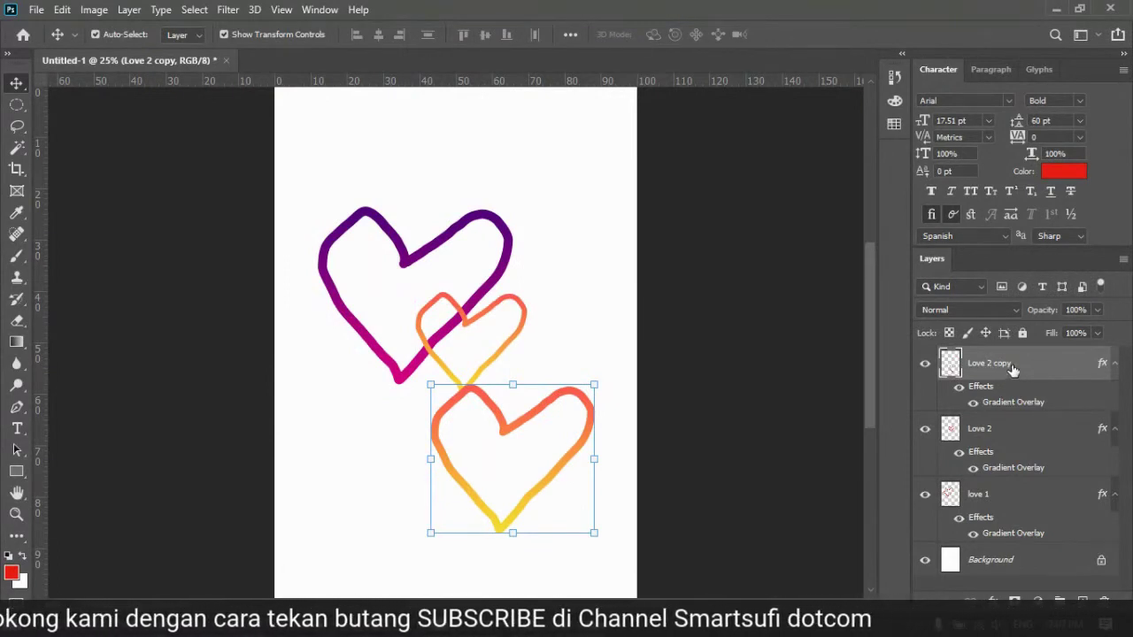
Step: Select the Dry Media Kyle's Ultimate Pastel Palooza brush at 177 px size
{"action": "left_click", "coordinate": [16, 256]}
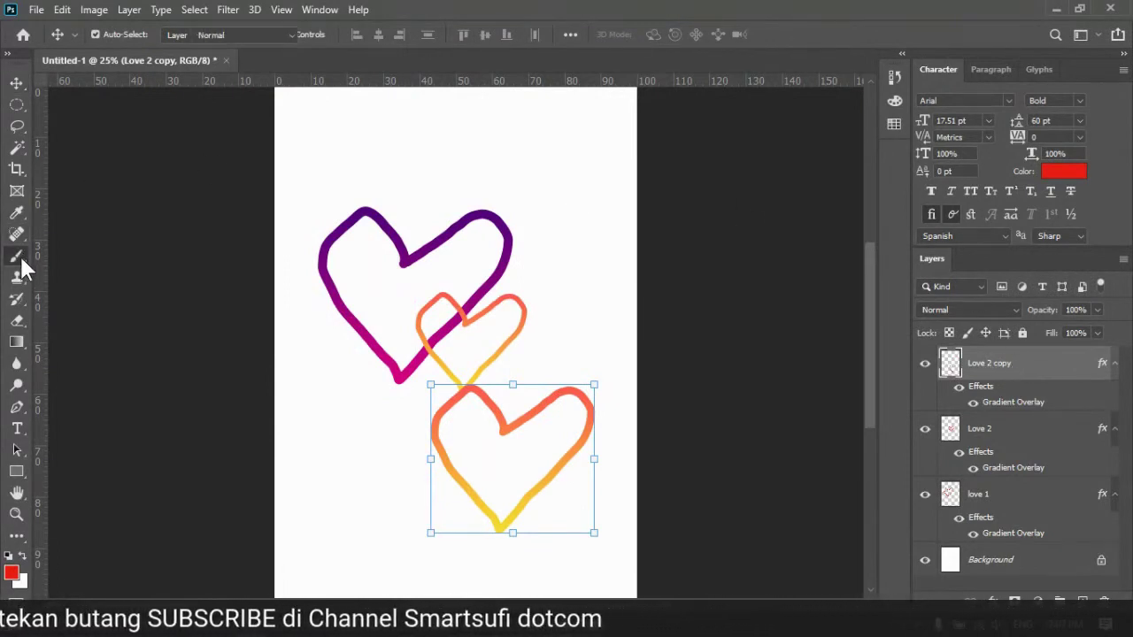
{"action": "left_click", "coordinate": [120, 252]}
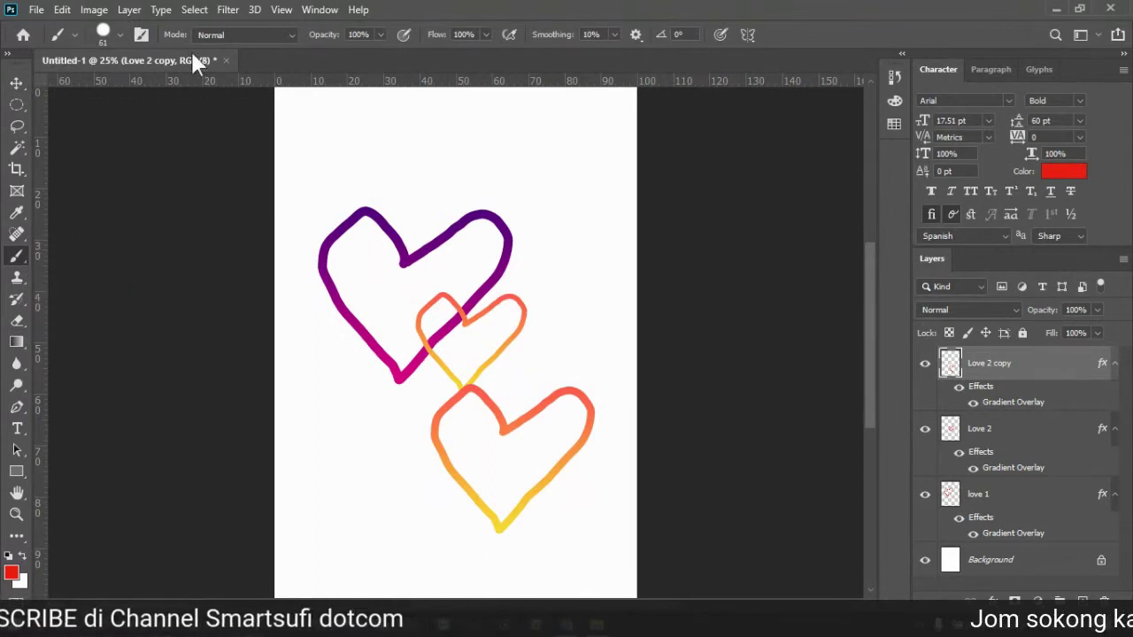
{"action": "left_click", "coordinate": [121, 34]}
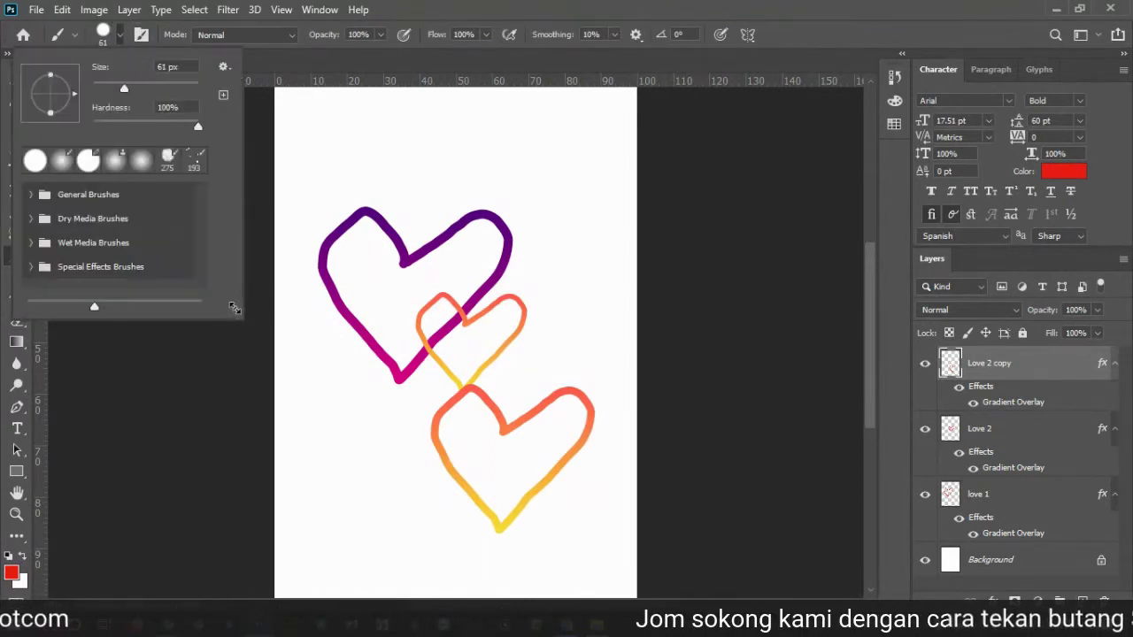
{"action": "left_click_drag", "start_coordinate": [235, 307], "coordinate": [235, 445]}
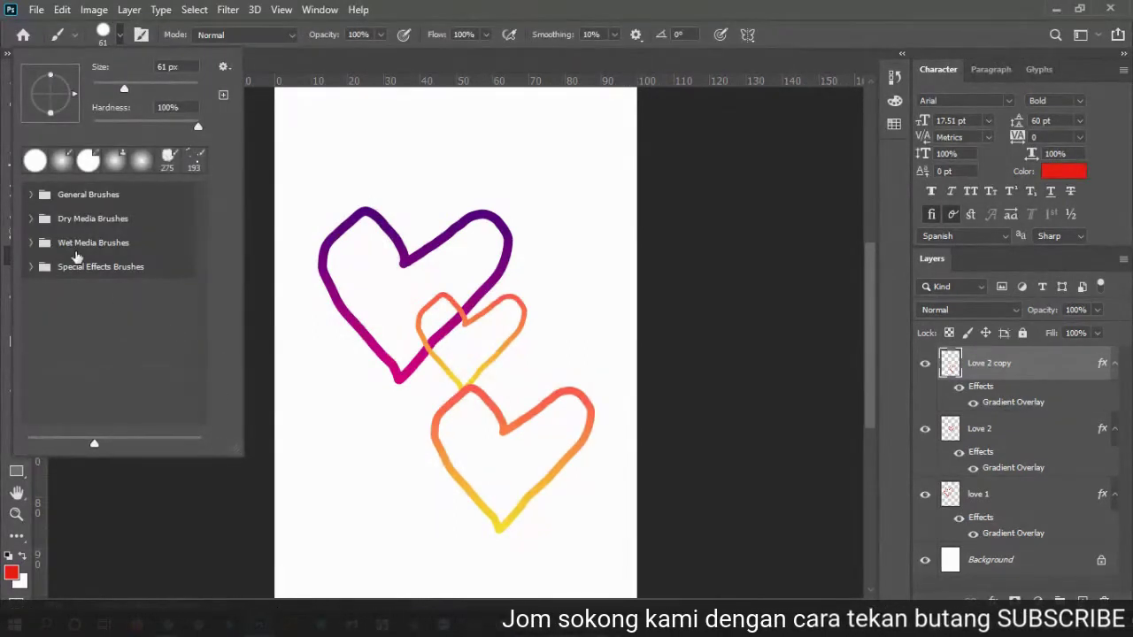
{"action": "left_click", "coordinate": [31, 218]}
{"action": "left_click", "coordinate": [133, 336]}
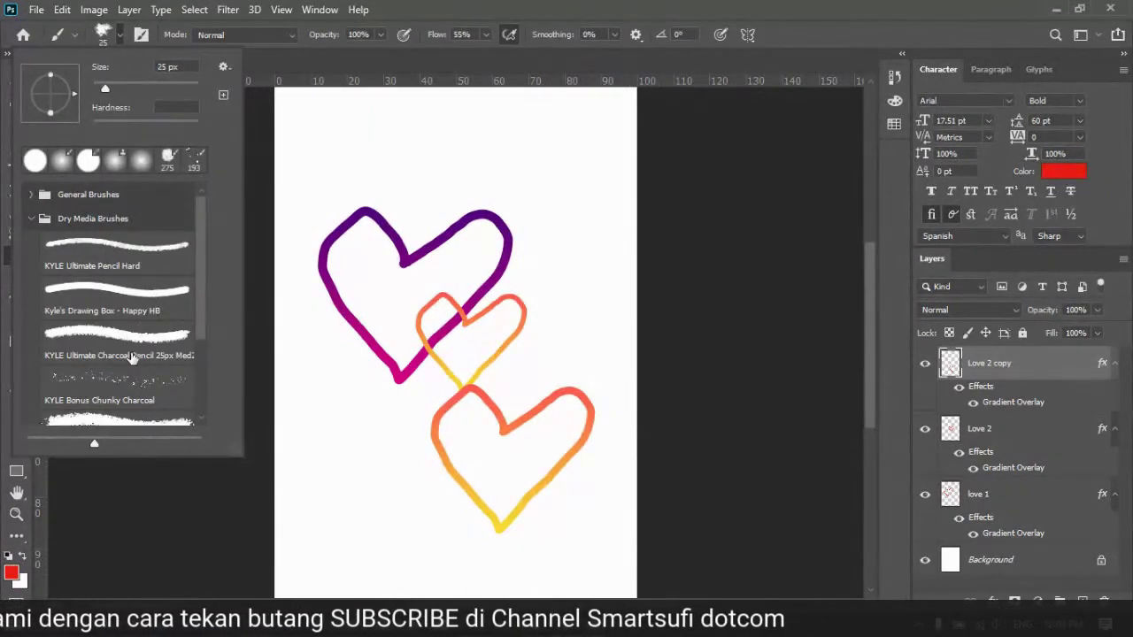
{"action": "scroll", "coordinate": [131, 349], "scroll_direction": "down", "scroll_amount": 3}
{"action": "left_click", "coordinate": [138, 364]}
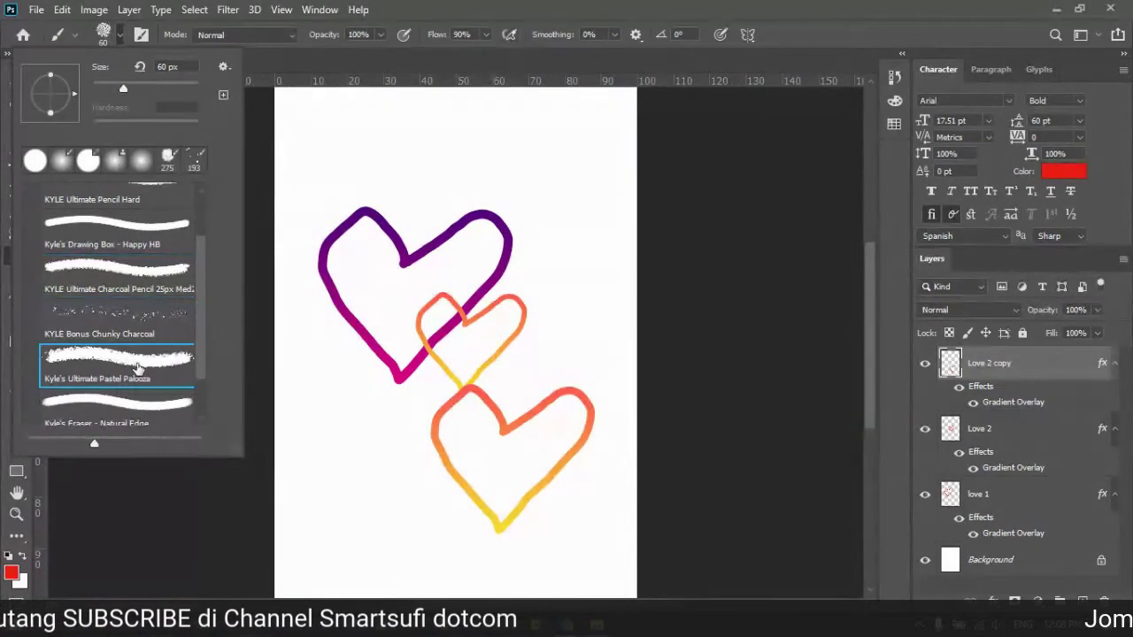
{"action": "left_click_drag", "start_coordinate": [233, 448], "coordinate": [285, 499]}
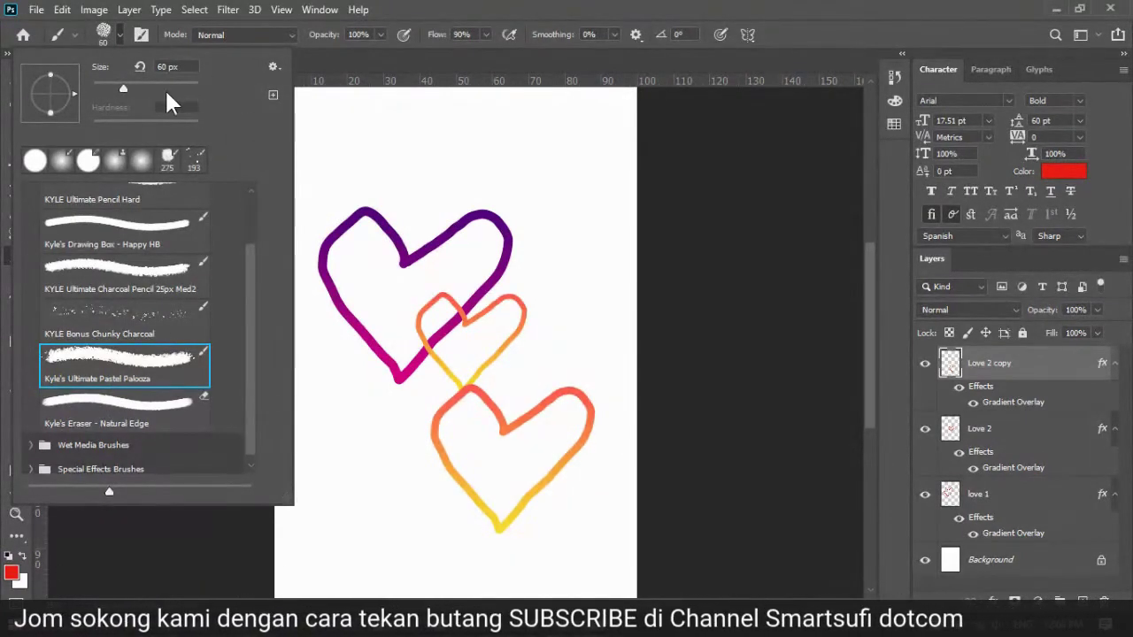
{"action": "left_click", "coordinate": [150, 86]}
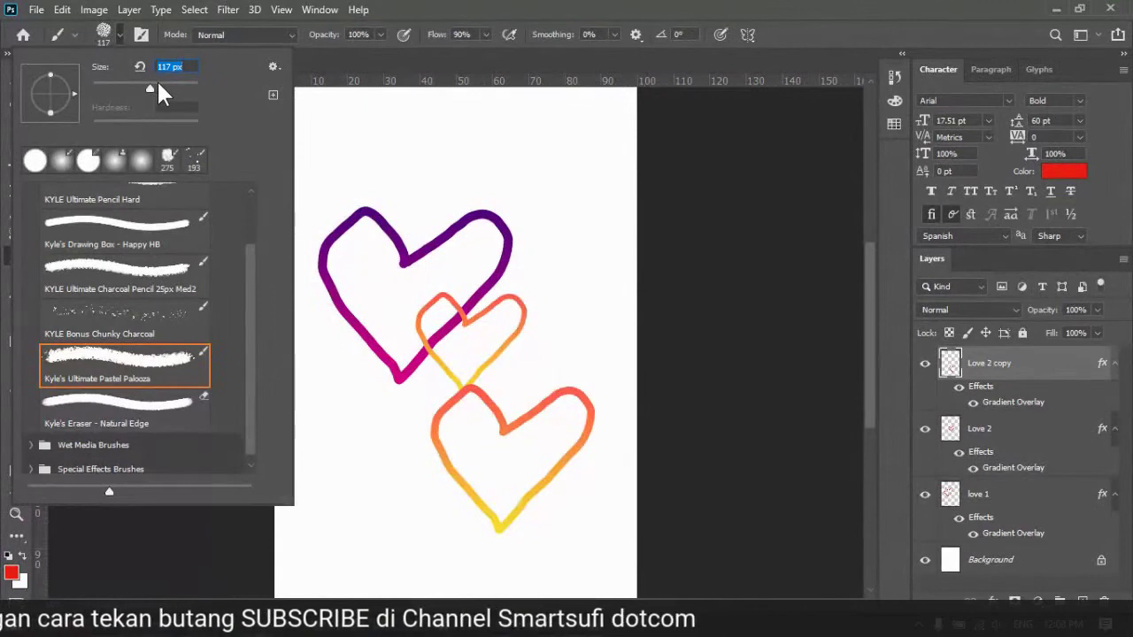
{"action": "left_click_drag", "start_coordinate": [156, 79], "coordinate": [165, 84]}
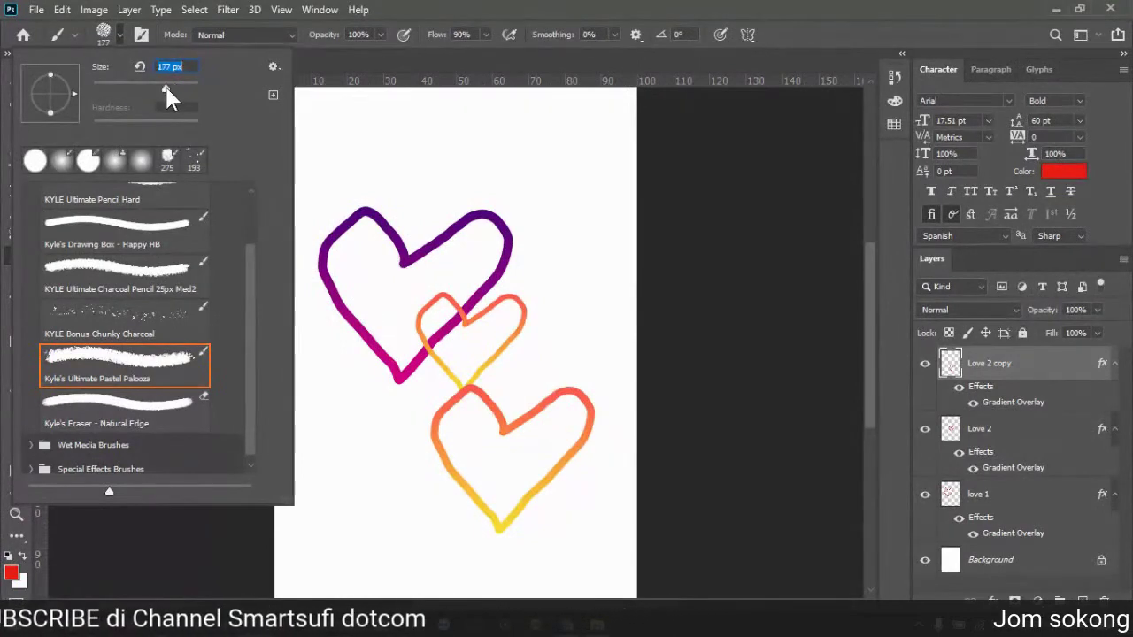
{"action": "left_click", "coordinate": [455, 172]}
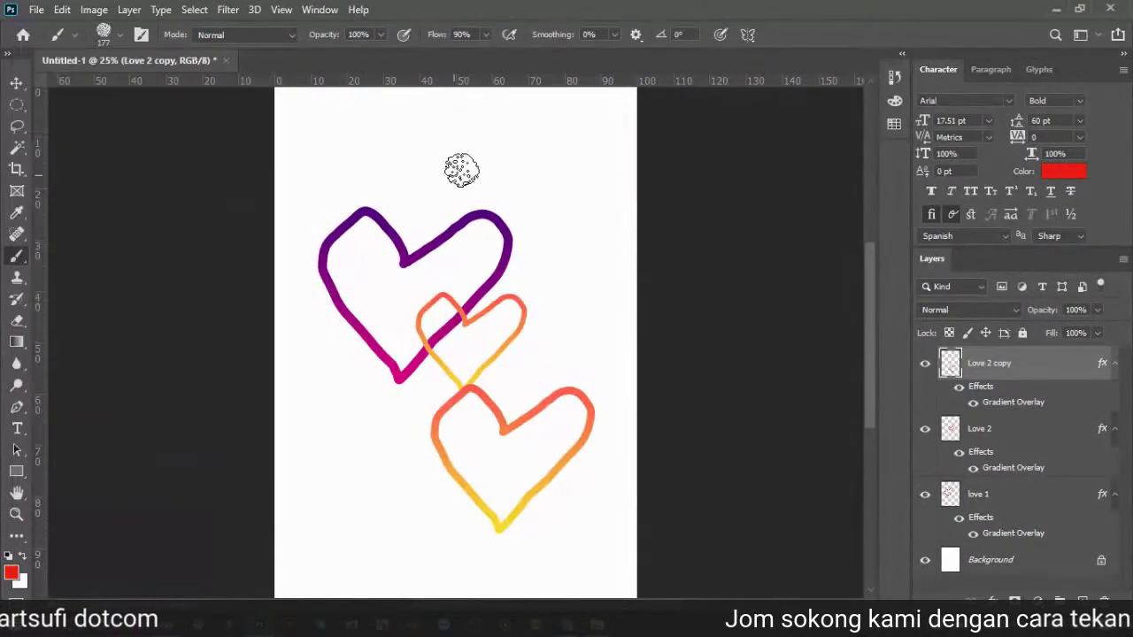
Step: Paint test pastel strokes on the page, then undo the bottom and top strokes
{"action": "mouse_move", "coordinate": [446, 169]}
{"action": "left_mouse_down"}
{"action": "mouse_move", "coordinate": [557, 193]}
{"action": "mouse_move", "coordinate": [560, 177]}
{"action": "mouse_move", "coordinate": [609, 281]}
{"action": "mouse_move", "coordinate": [593, 323]}
{"action": "left_mouse_up"}
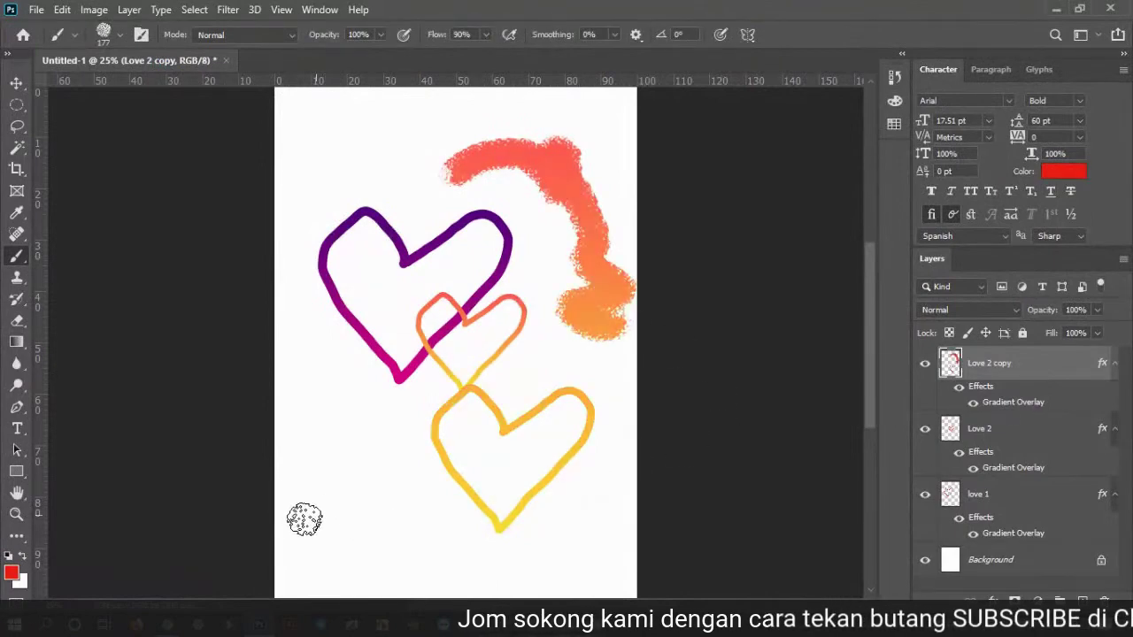
{"action": "mouse_move", "coordinate": [245, 519]}
{"action": "left_mouse_down"}
{"action": "mouse_move", "coordinate": [335, 561]}
{"action": "mouse_move", "coordinate": [512, 538]}
{"action": "mouse_move", "coordinate": [649, 504]}
{"action": "mouse_move", "coordinate": [820, 418]}
{"action": "left_mouse_up"}
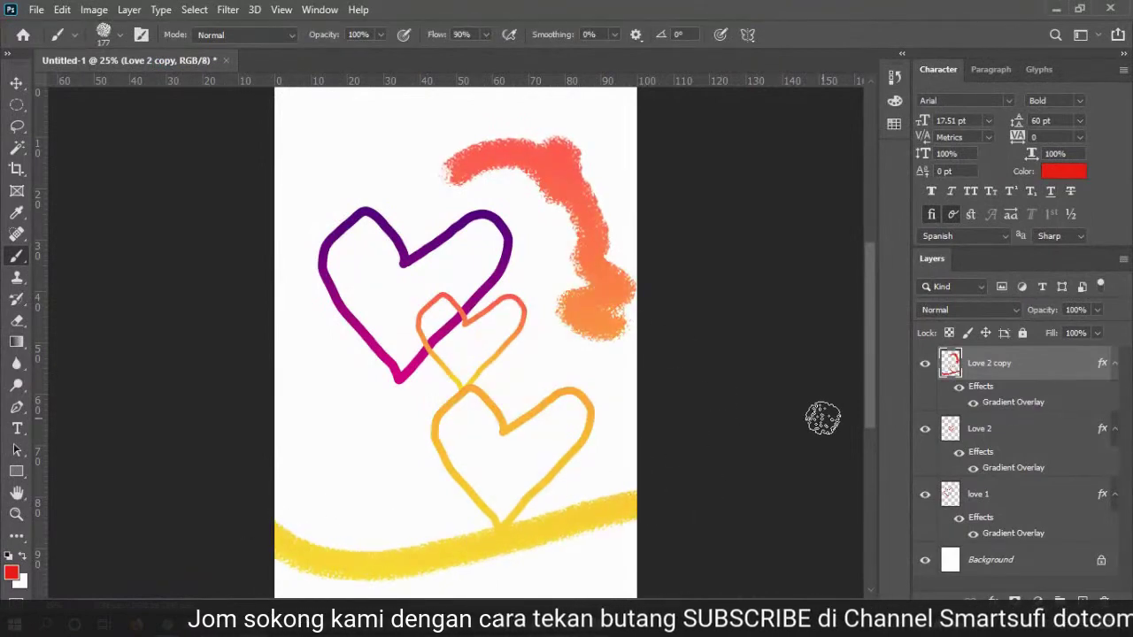
{"action": "mouse_move", "coordinate": [270, 176]}
{"action": "left_mouse_down"}
{"action": "mouse_move", "coordinate": [388, 114]}
{"action": "mouse_move", "coordinate": [496, 105]}
{"action": "left_mouse_up"}
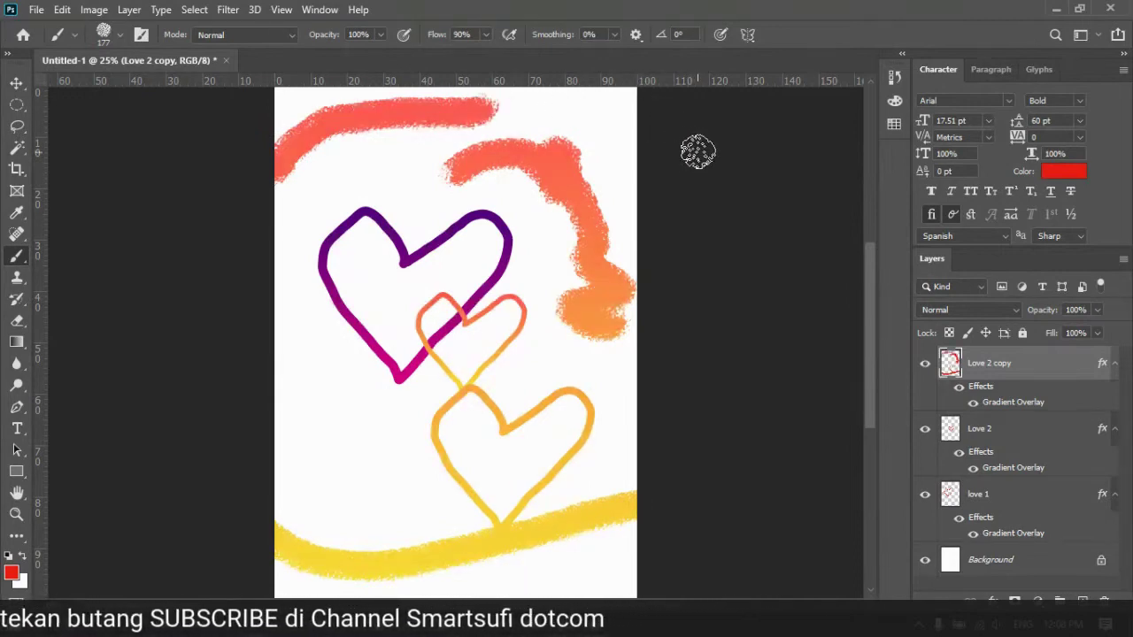
{"action": "key", "text": "ctrl+z"}
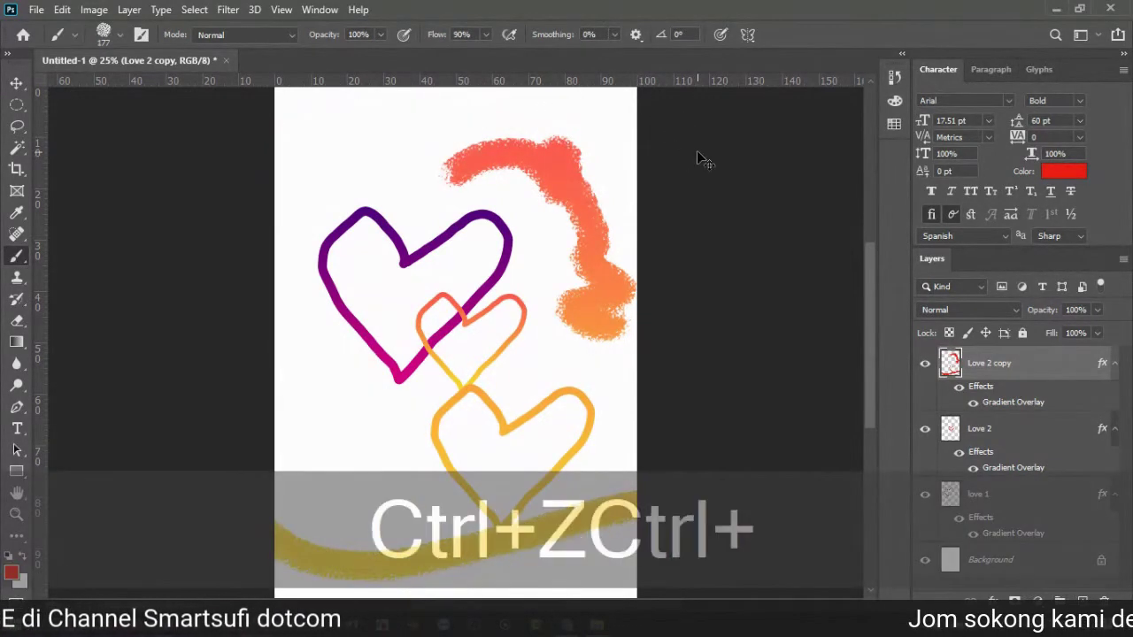
{"action": "key", "text": "ctrl+z"}
{"action": "key", "text": "ctrl+z"}
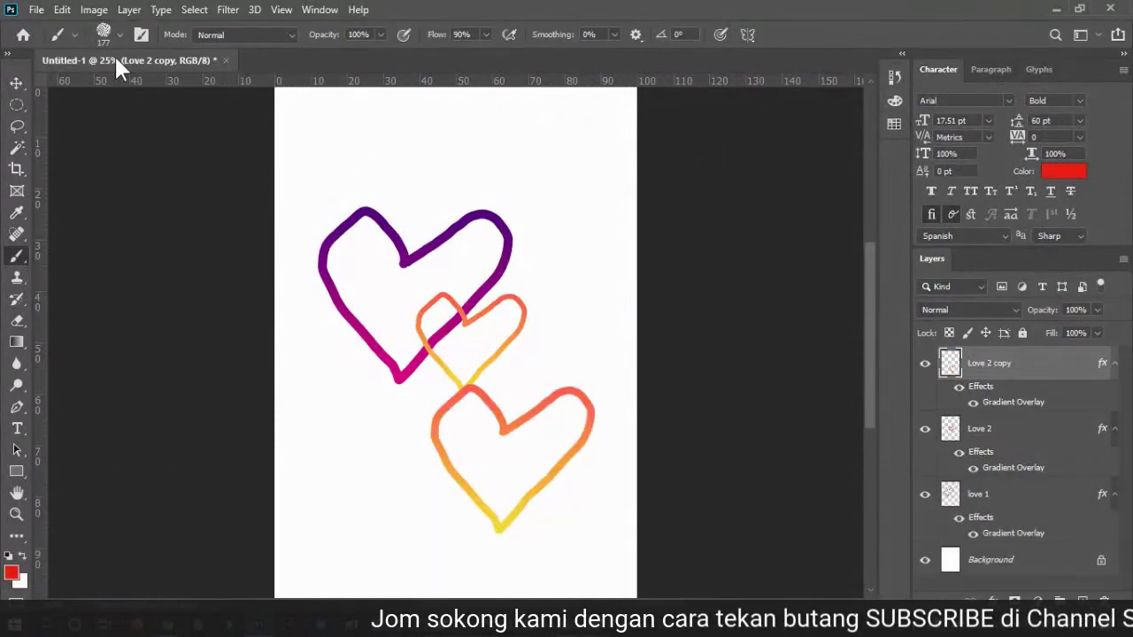
Step: Pick the KYLE Bonus Chunky Charcoal brush preset at 112 px with 100% flow
{"action": "left_click", "coordinate": [121, 31]}
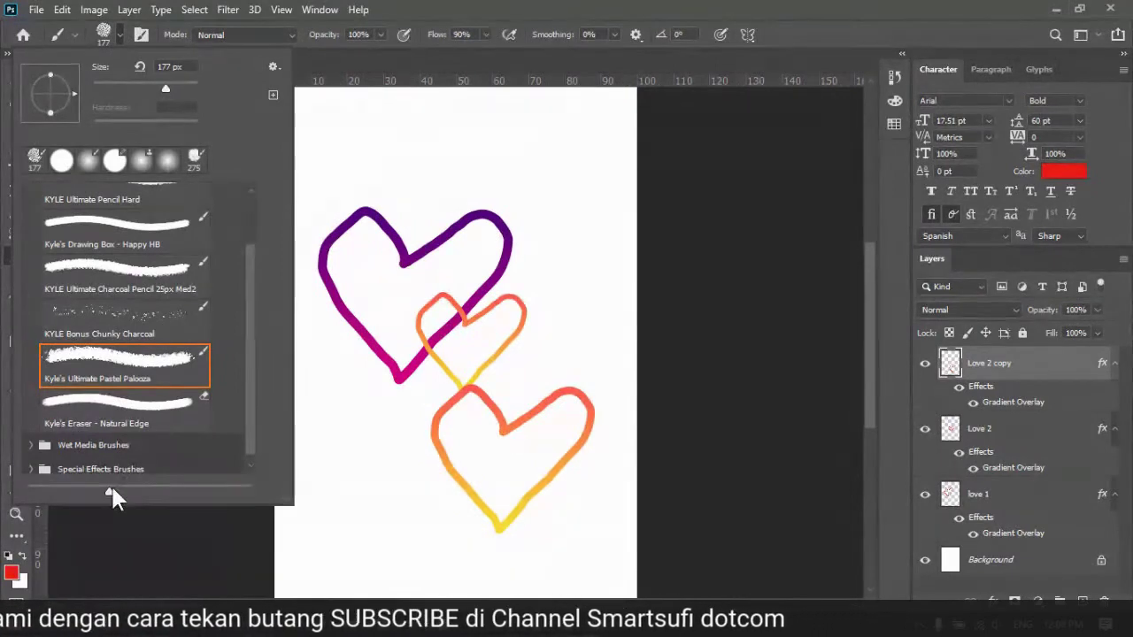
{"action": "mouse_move", "coordinate": [111, 490]}
{"action": "left_mouse_down"}
{"action": "mouse_move", "coordinate": [251, 496]}
{"action": "mouse_move", "coordinate": [458, 550]}
{"action": "mouse_move", "coordinate": [437, 568]}
{"action": "left_mouse_up"}
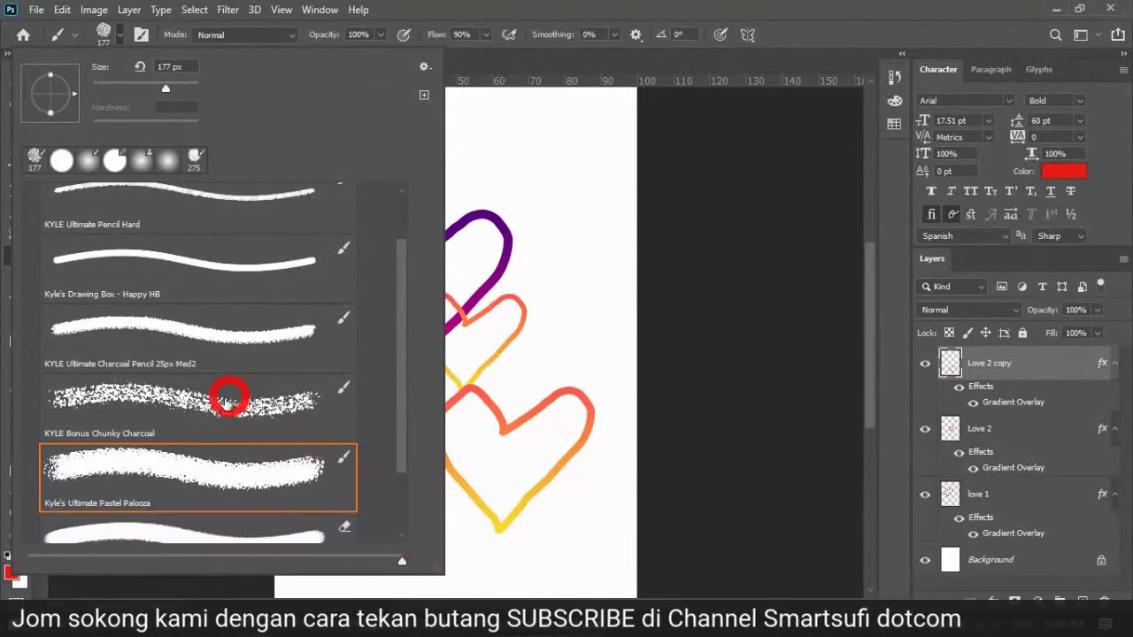
{"action": "scroll", "coordinate": [152, 390], "scroll_direction": "down", "scroll_amount": 3}
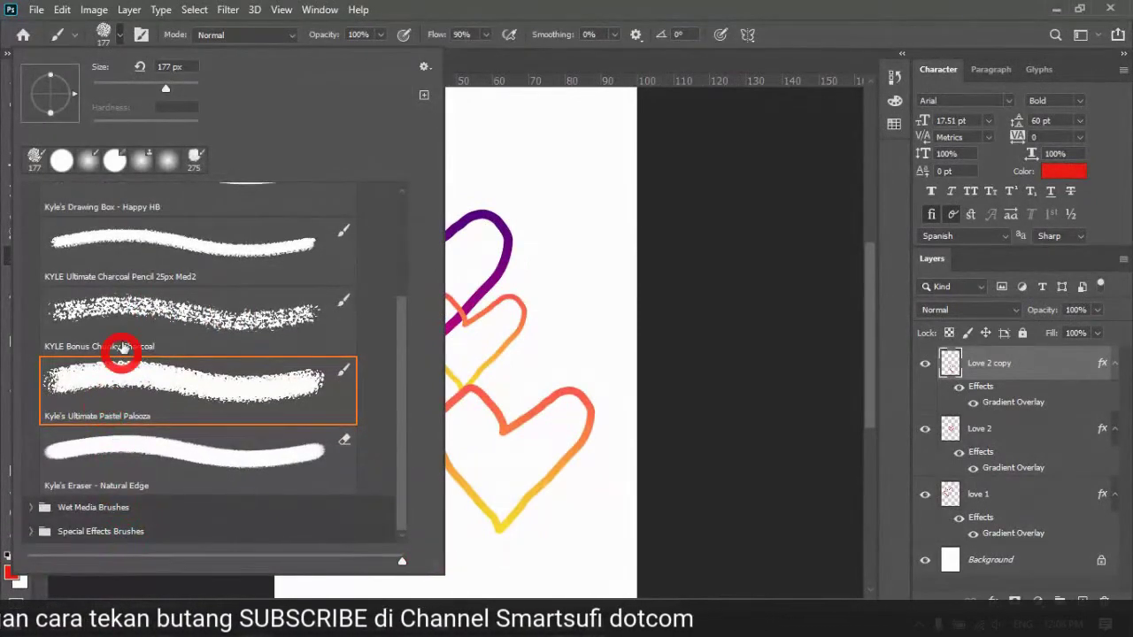
{"action": "left_click", "coordinate": [424, 67]}
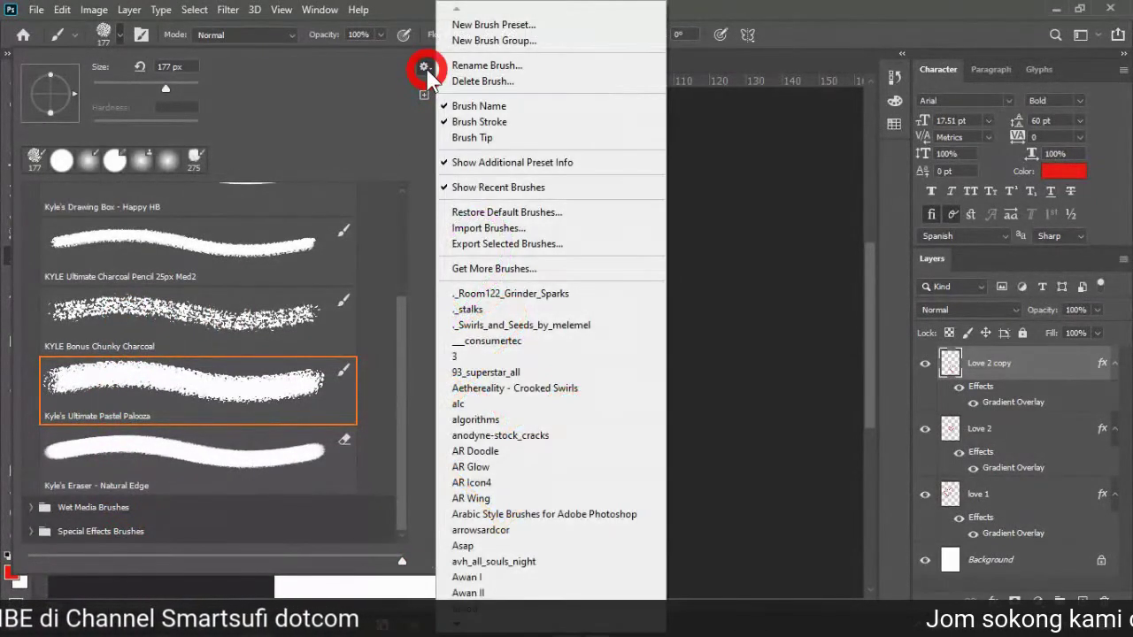
{"action": "left_click", "coordinate": [595, 139]}
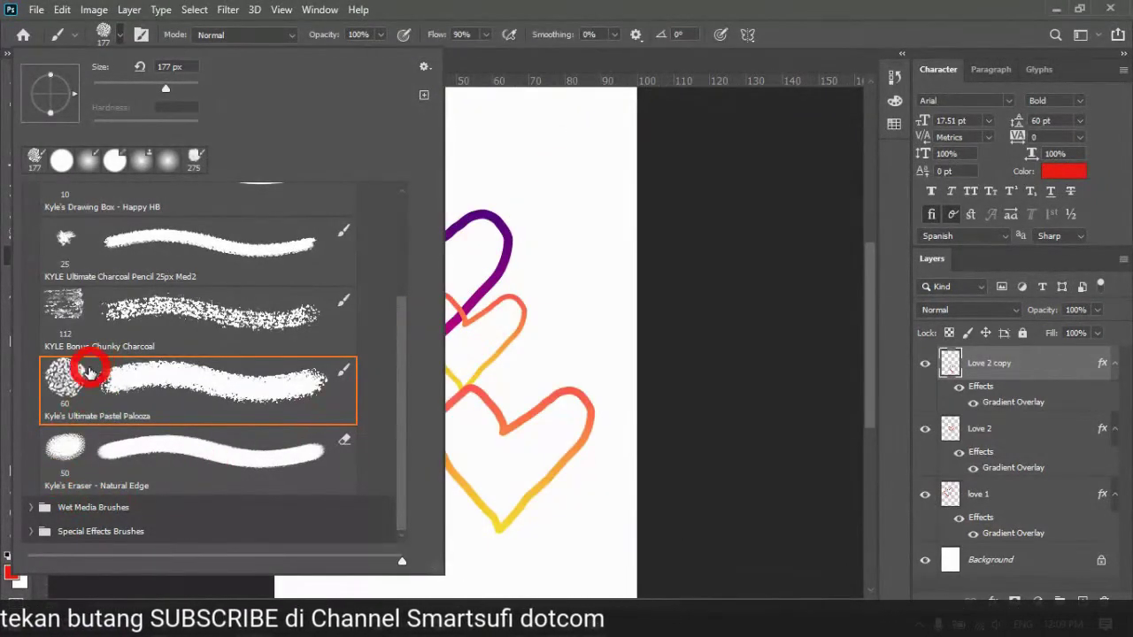
{"action": "left_click", "coordinate": [418, 66]}
{"action": "left_click", "coordinate": [490, 134]}
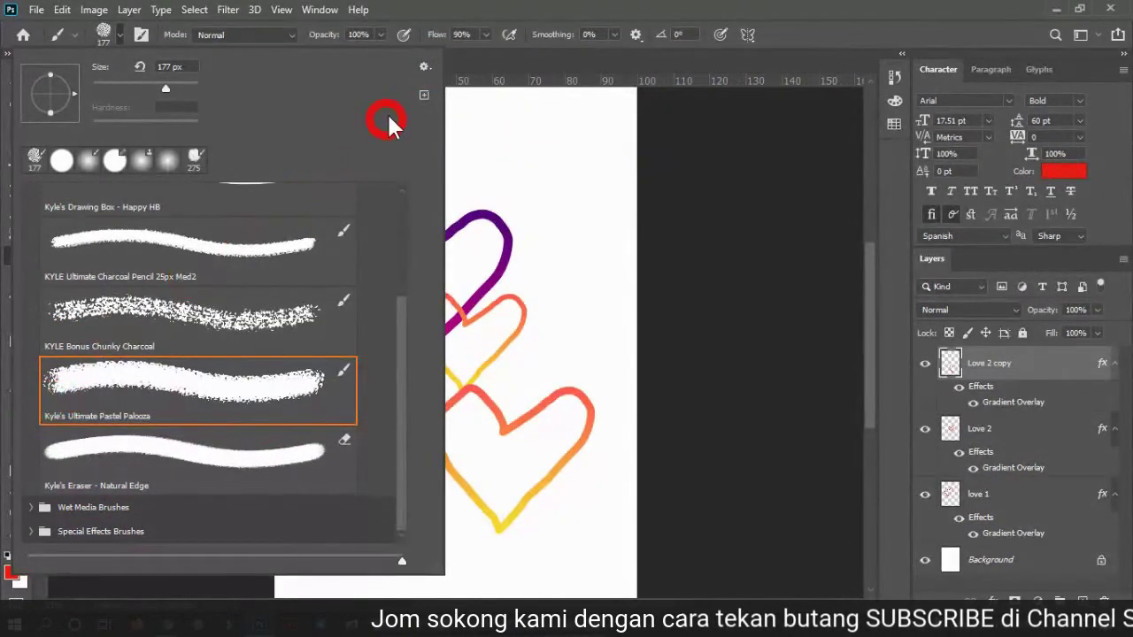
{"action": "left_click", "coordinate": [425, 64]}
{"action": "left_click", "coordinate": [472, 131]}
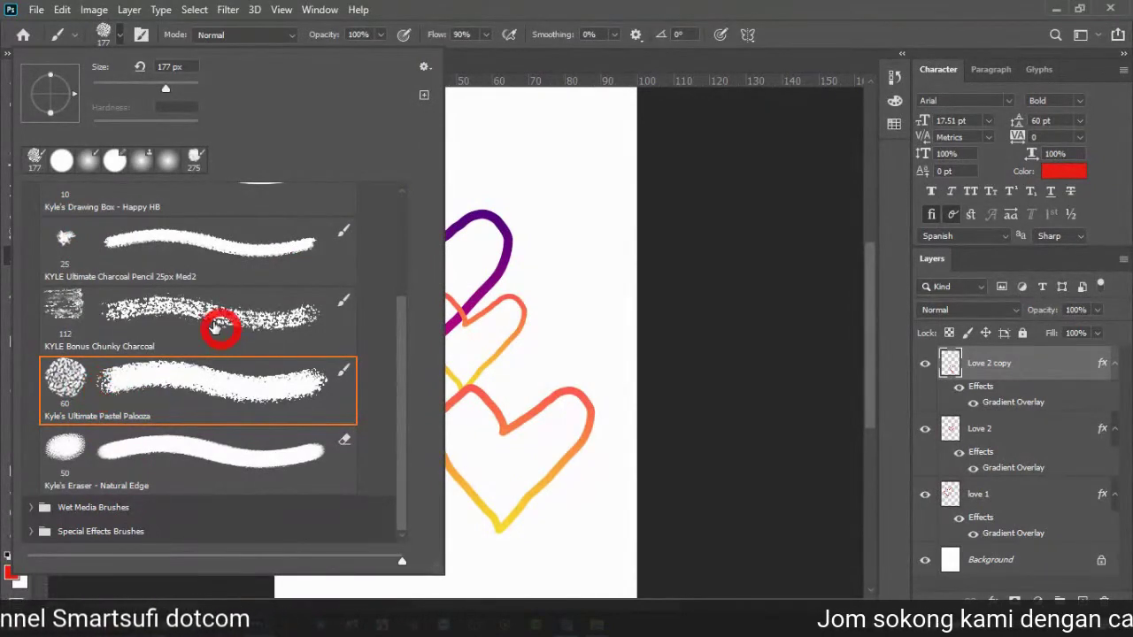
{"action": "left_click", "coordinate": [147, 309]}
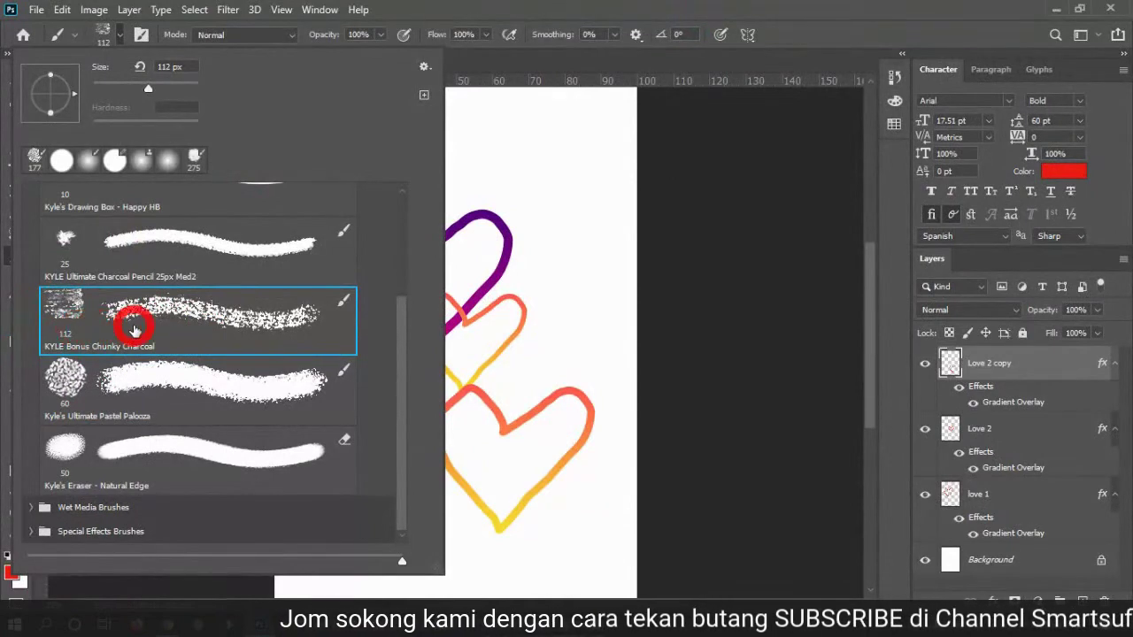
{"action": "left_click", "coordinate": [546, 18]}
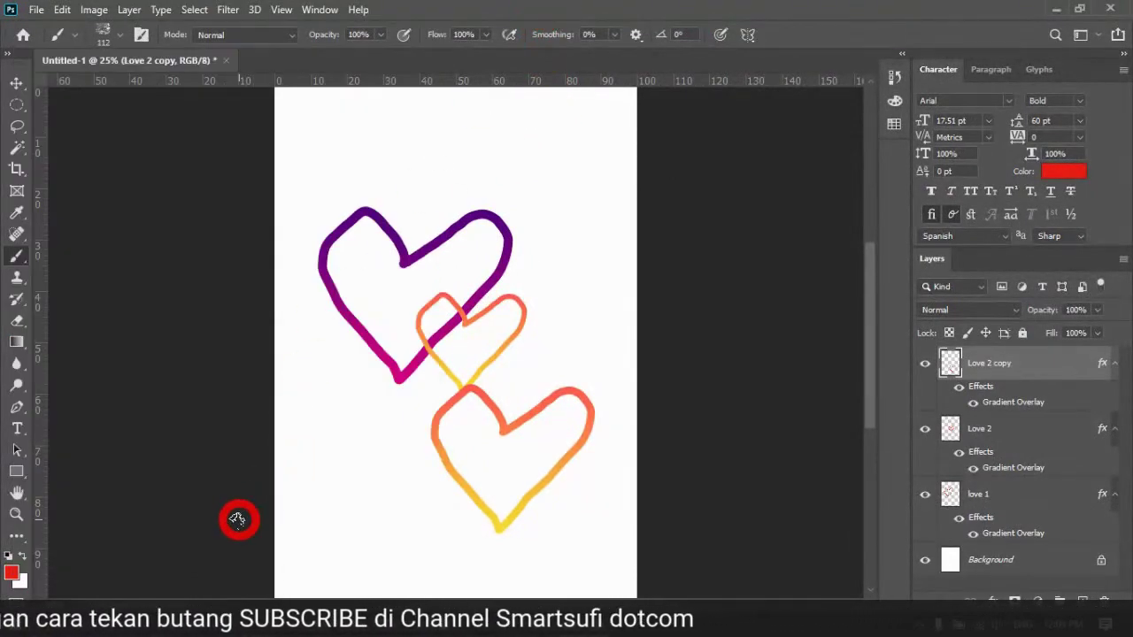
Step: Paint and undo a trial yellow stroke, then enlarge the charcoal brush to 464 px
{"action": "mouse_move", "coordinate": [235, 522]}
{"action": "left_mouse_down"}
{"action": "mouse_move", "coordinate": [498, 547]}
{"action": "mouse_move", "coordinate": [611, 528]}
{"action": "mouse_move", "coordinate": [817, 523]}
{"action": "mouse_move", "coordinate": [830, 496]}
{"action": "left_mouse_up"}
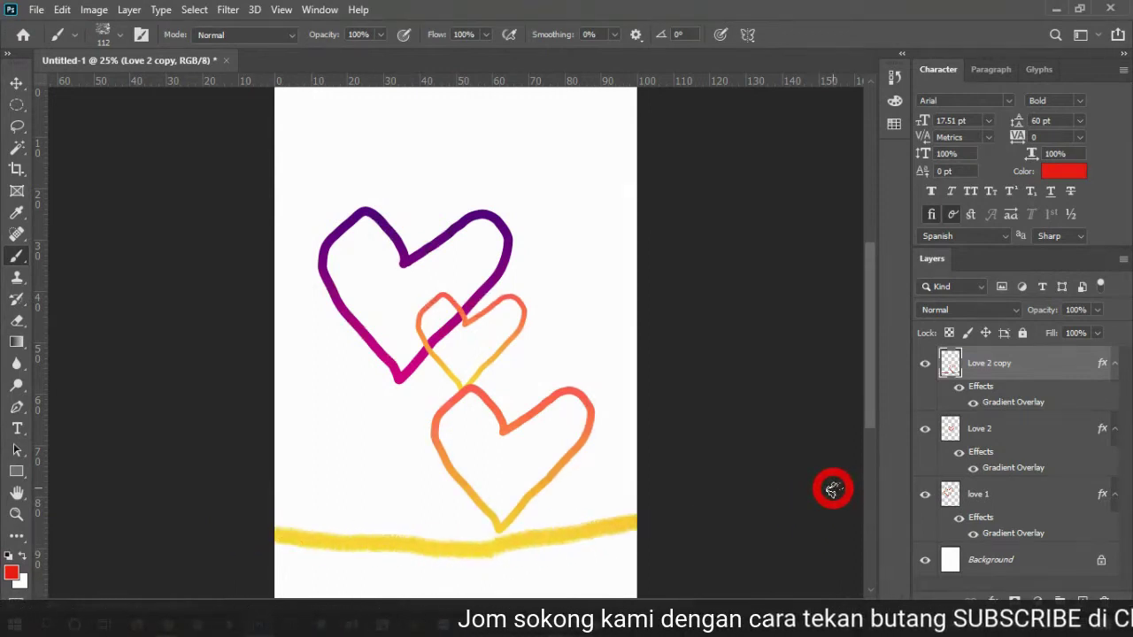
{"action": "key", "text": "ctrl+z"}
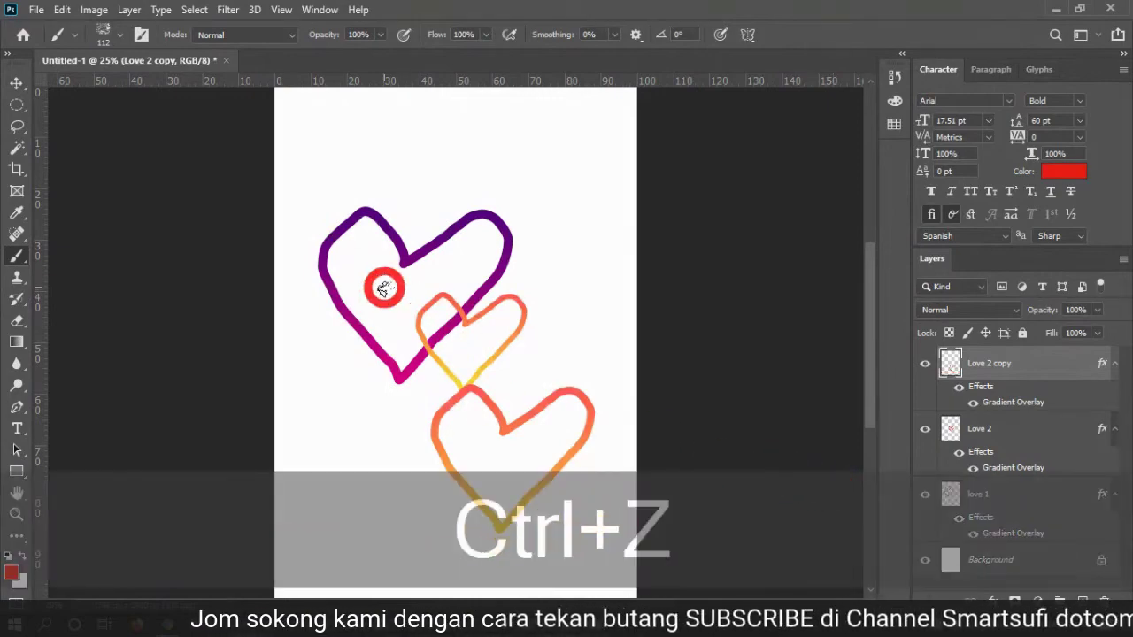
{"action": "left_click", "coordinate": [115, 33]}
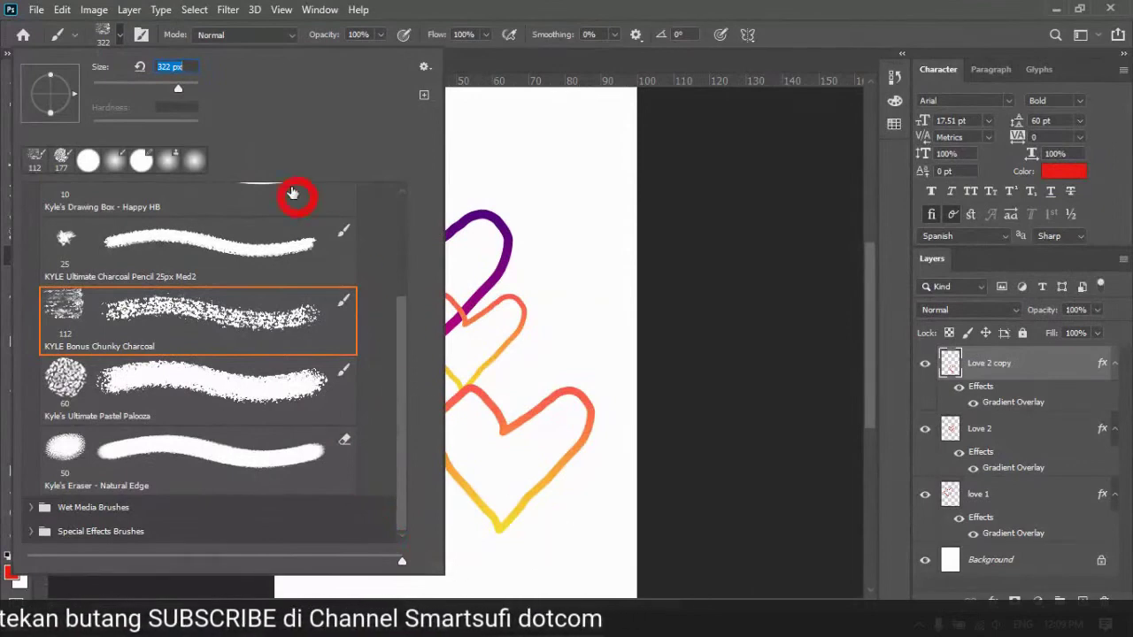
{"action": "left_click_drag", "start_coordinate": [186, 87], "coordinate": [193, 89]}
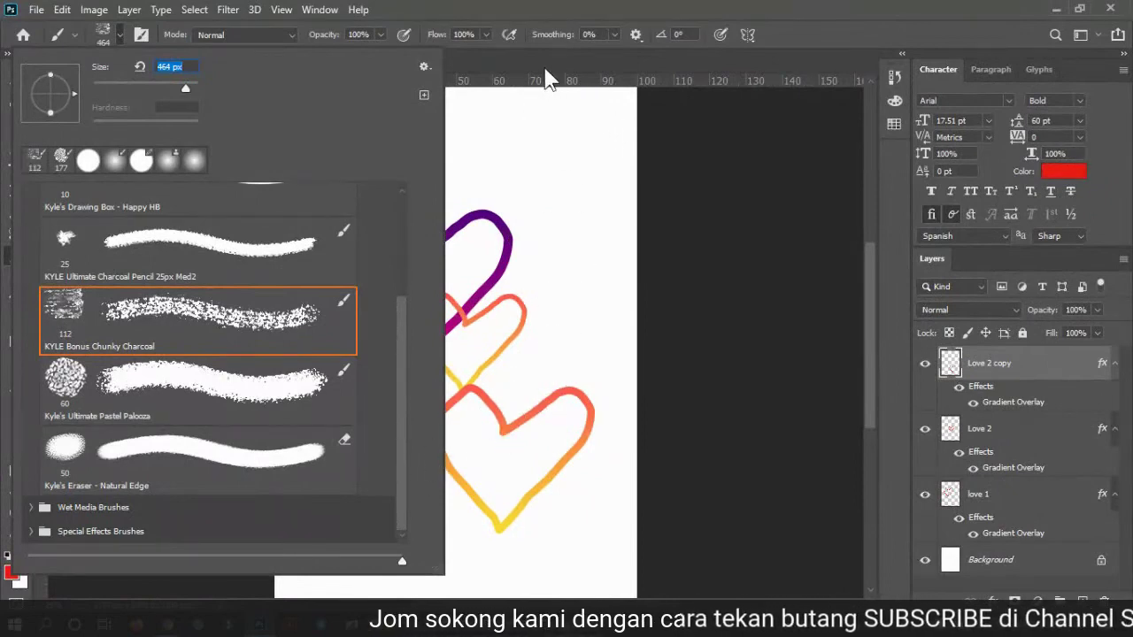
{"action": "key", "text": "Return"}
Step: Paint a wide yellow charcoal band across the bottom, try moving it, then undo it all
{"action": "left_click", "coordinate": [326, 539]}
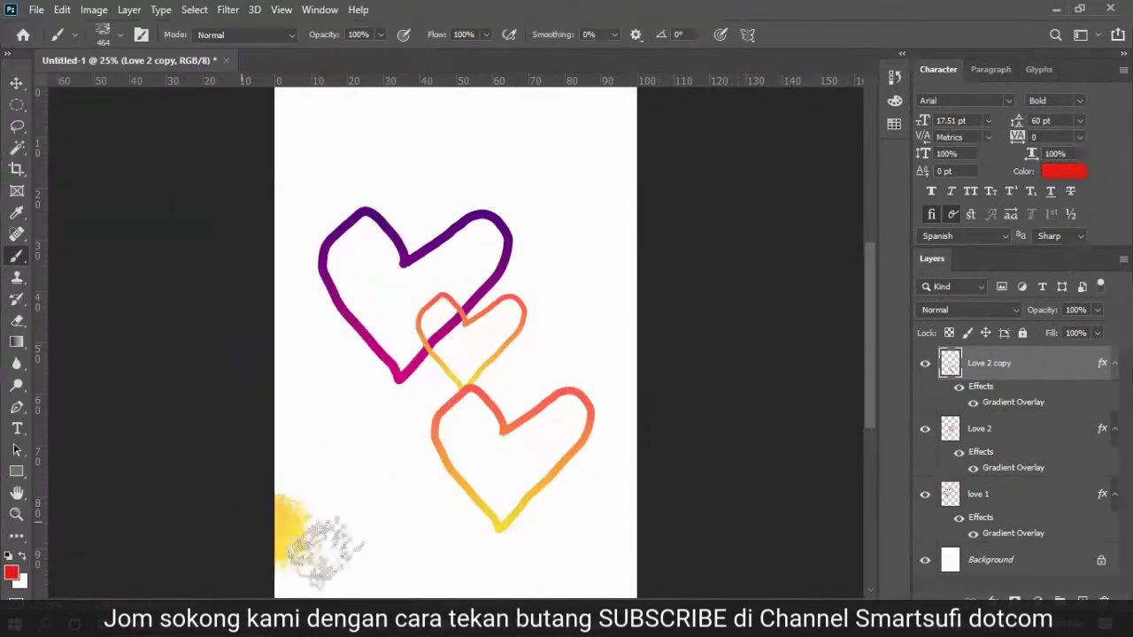
{"action": "left_click_drag", "start_coordinate": [442, 549], "coordinate": [784, 468]}
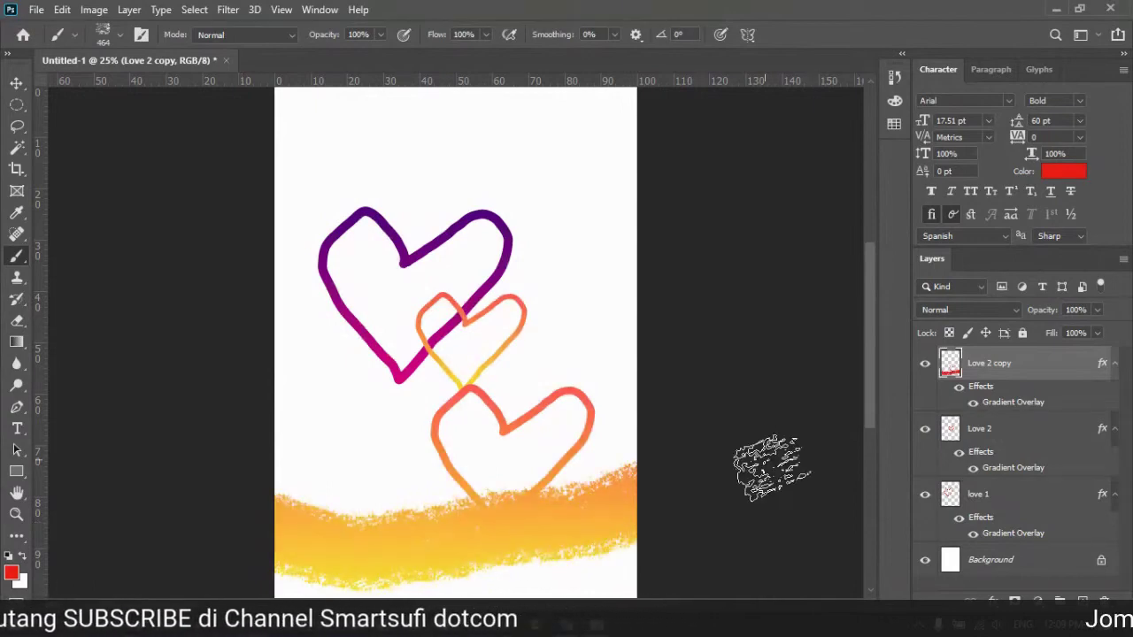
{"action": "key", "text": "ctrl+z"}
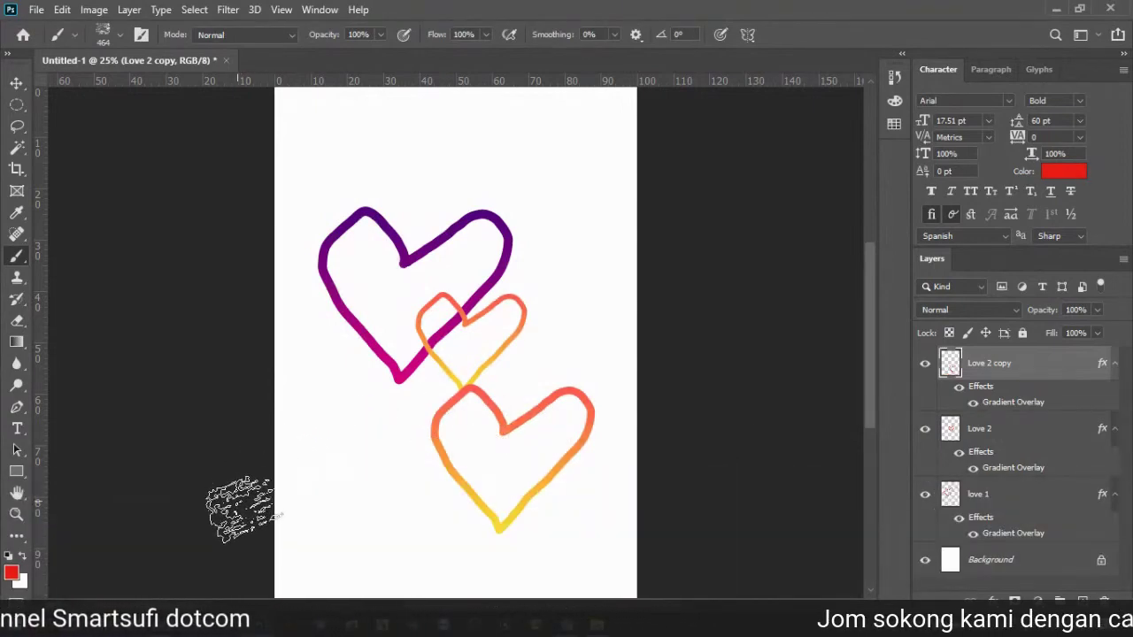
{"action": "mouse_move", "coordinate": [281, 511]}
{"action": "left_mouse_down"}
{"action": "mouse_move", "coordinate": [846, 494]}
{"action": "mouse_move", "coordinate": [971, 512]}
{"action": "mouse_move", "coordinate": [1037, 491]}
{"action": "left_mouse_up"}
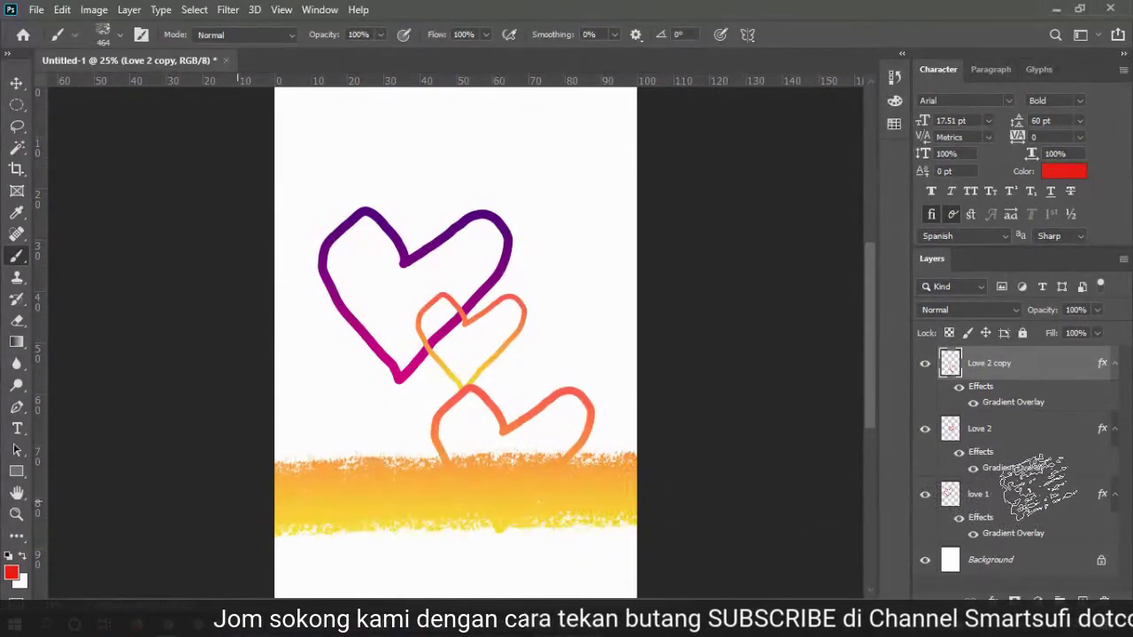
{"action": "left_click", "coordinate": [18, 82]}
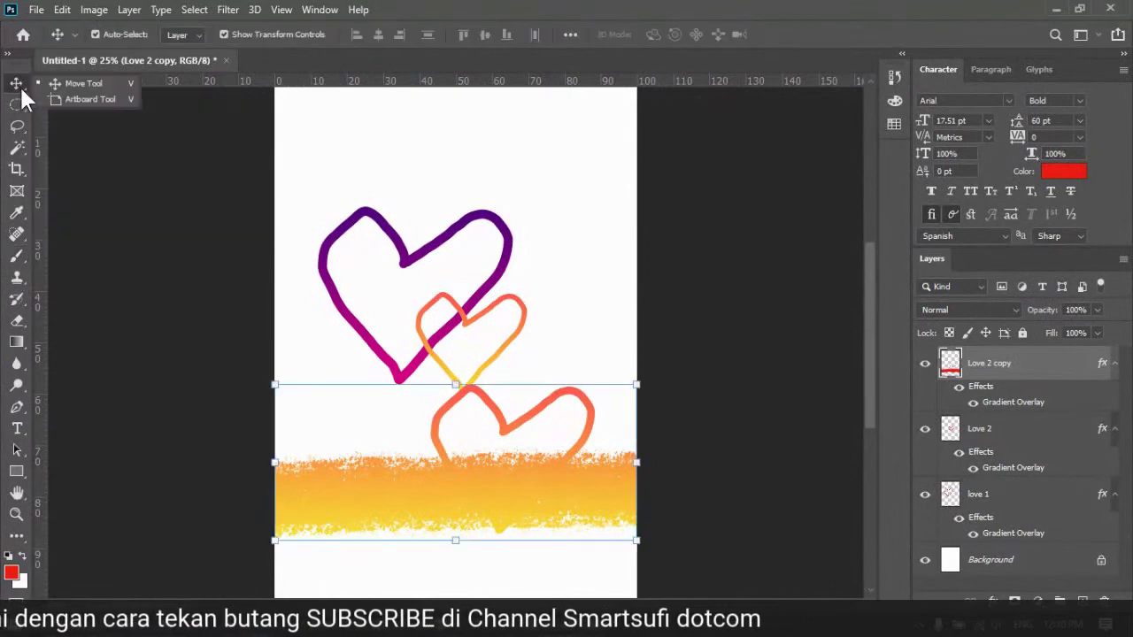
{"action": "left_click", "coordinate": [660, 270]}
{"action": "mouse_move", "coordinate": [570, 407]}
{"action": "left_mouse_down"}
{"action": "mouse_move", "coordinate": [555, 356]}
{"action": "mouse_move", "coordinate": [582, 201]}
{"action": "mouse_move", "coordinate": [457, 413]}
{"action": "mouse_move", "coordinate": [619, 399]}
{"action": "mouse_move", "coordinate": [553, 377]}
{"action": "mouse_move", "coordinate": [509, 416]}
{"action": "mouse_move", "coordinate": [627, 404]}
{"action": "mouse_move", "coordinate": [619, 392]}
{"action": "mouse_move", "coordinate": [596, 392]}
{"action": "mouse_move", "coordinate": [567, 416]}
{"action": "mouse_move", "coordinate": [576, 415]}
{"action": "left_mouse_up"}
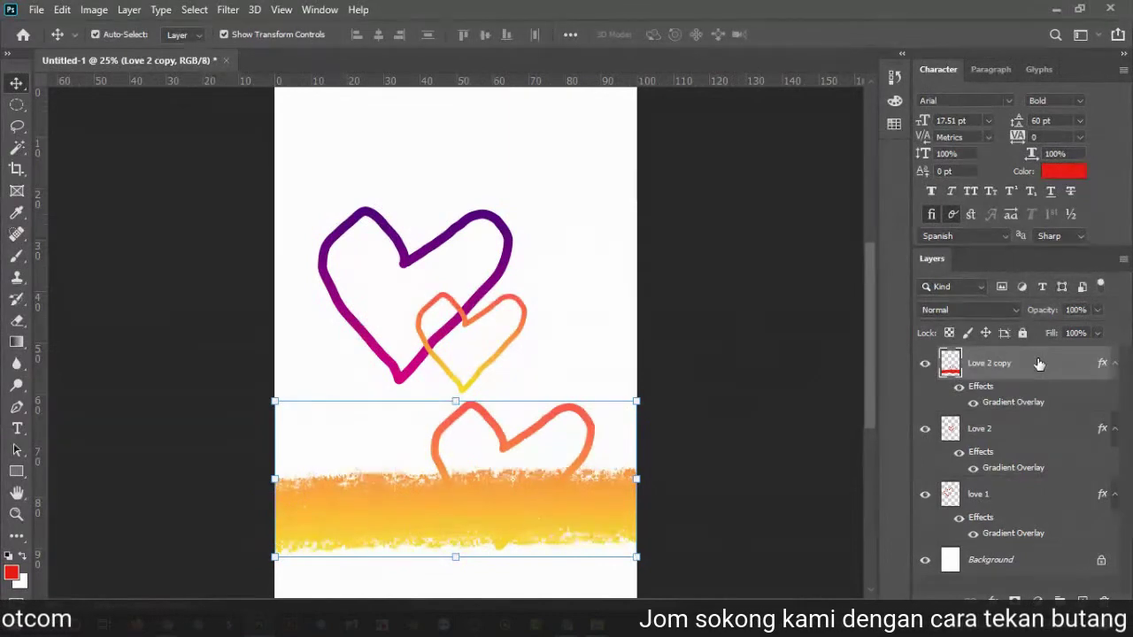
{"action": "key", "text": "ctrl"}
{"action": "key", "text": "ctrl+z"}
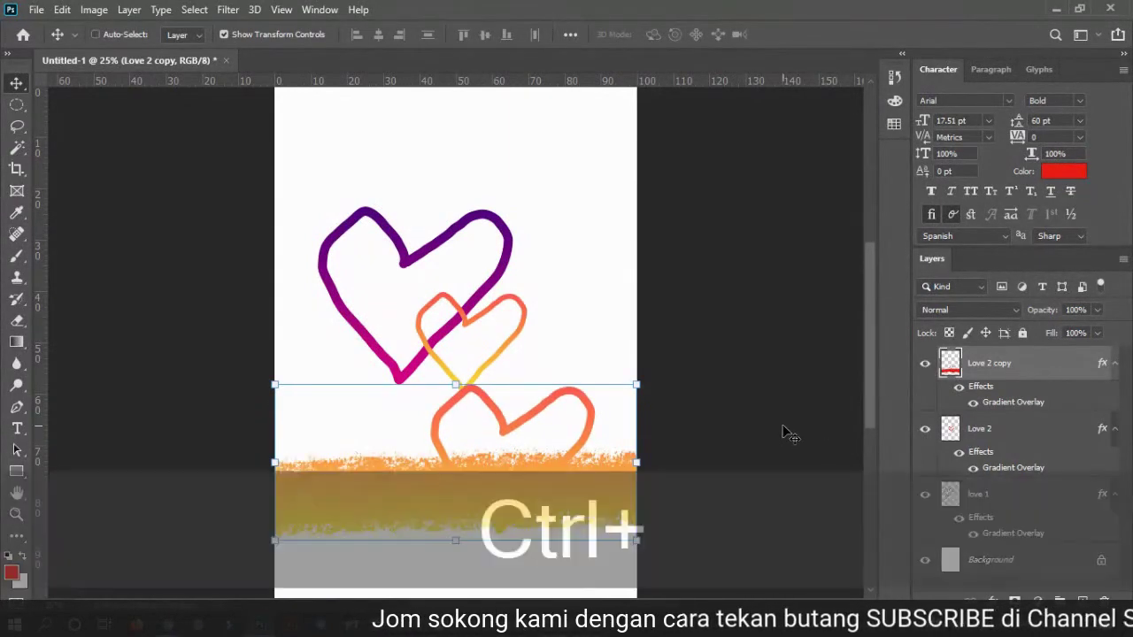
{"action": "key", "text": "ctrl+z"}
{"action": "left_click", "coordinate": [784, 431]}
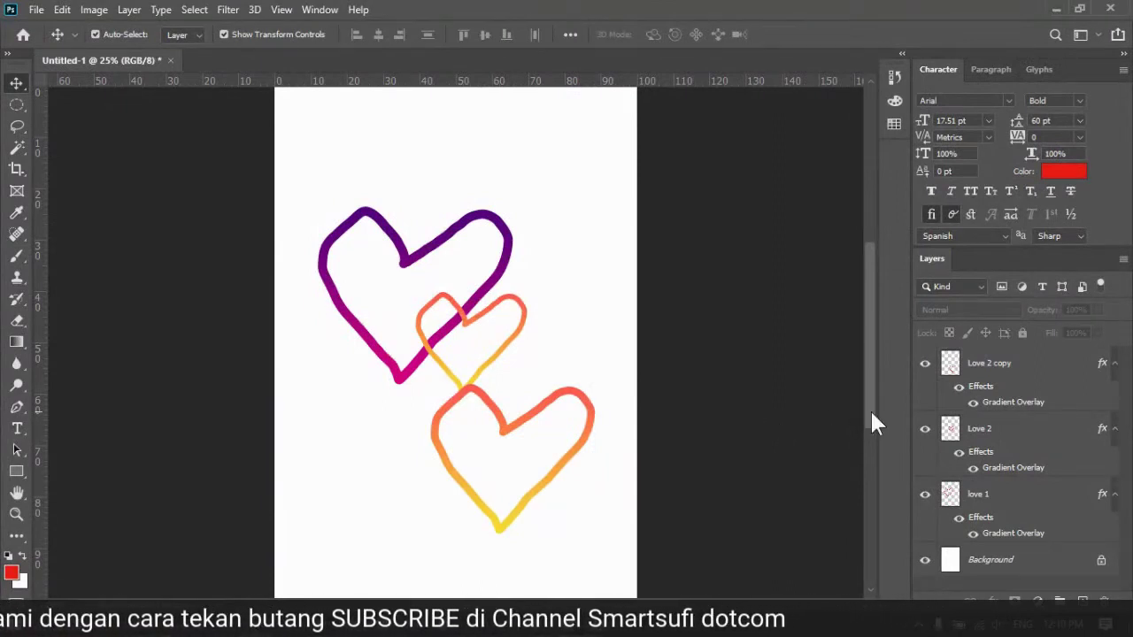
Step: Paint a wide red chalky band across the page bottom on a new empty layer
{"action": "left_click", "coordinate": [1081, 601]}
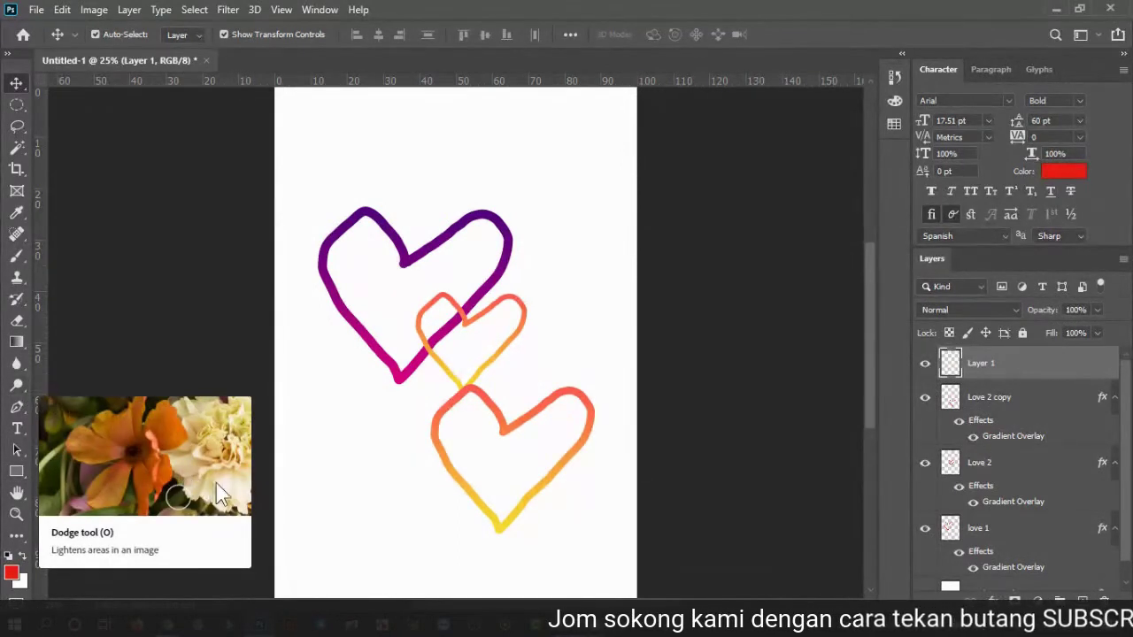
{"action": "left_click", "coordinate": [17, 253]}
{"action": "left_click", "coordinate": [67, 254]}
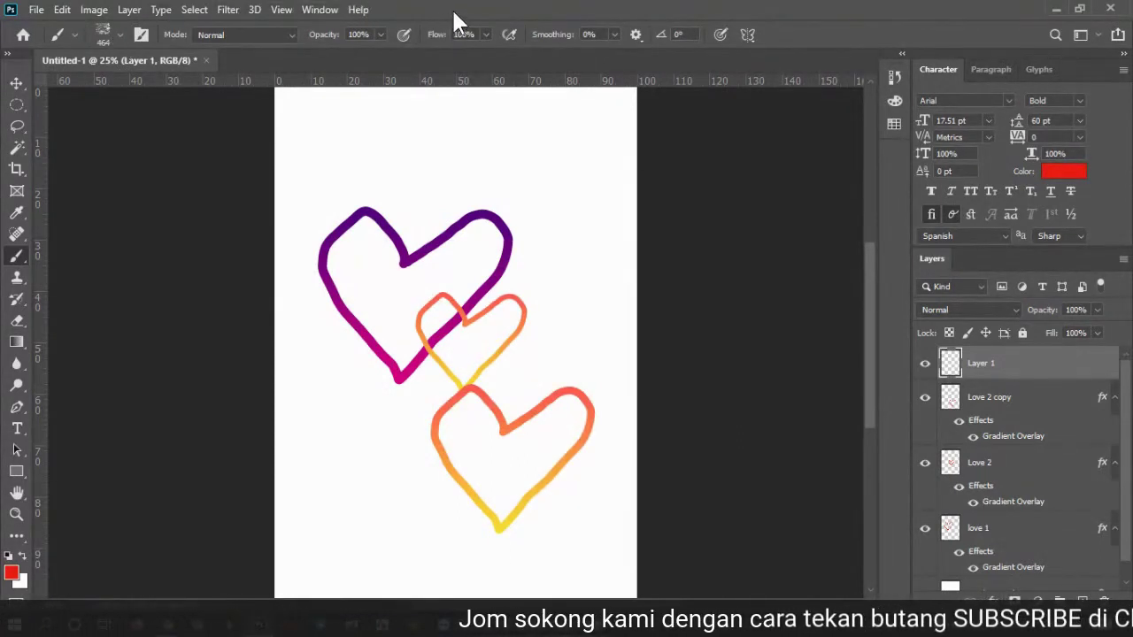
{"action": "mouse_move", "coordinate": [240, 519]}
{"action": "left_mouse_down"}
{"action": "mouse_move", "coordinate": [361, 503]}
{"action": "mouse_move", "coordinate": [481, 467]}
{"action": "mouse_move", "coordinate": [668, 473]}
{"action": "mouse_move", "coordinate": [783, 486]}
{"action": "mouse_move", "coordinate": [872, 544]}
{"action": "left_mouse_up"}
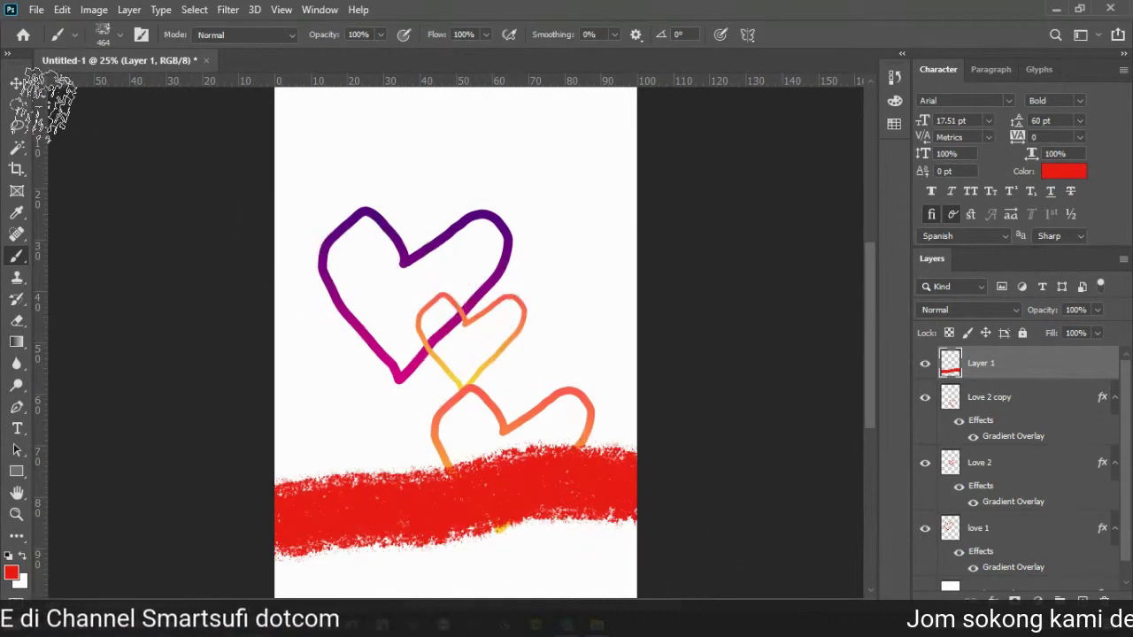
{"action": "left_click", "coordinate": [15, 83]}
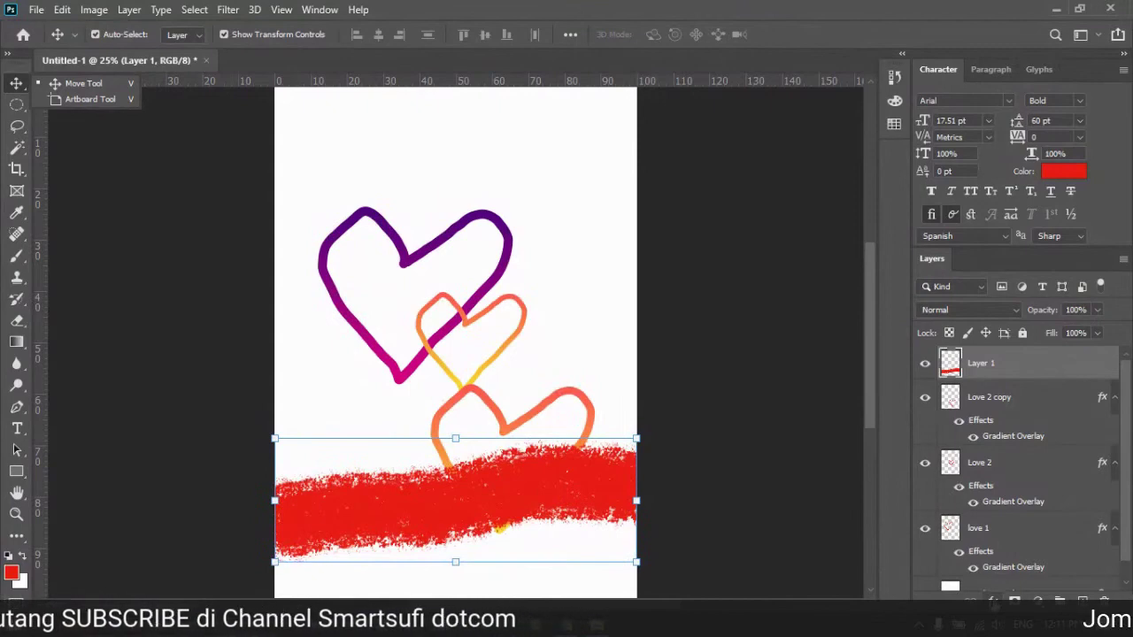
{"action": "left_click", "coordinate": [992, 600]}
Step: Add a Gradient Overlay to the band and expand the OTAI gradient presets folder
{"action": "left_click", "coordinate": [1033, 530]}
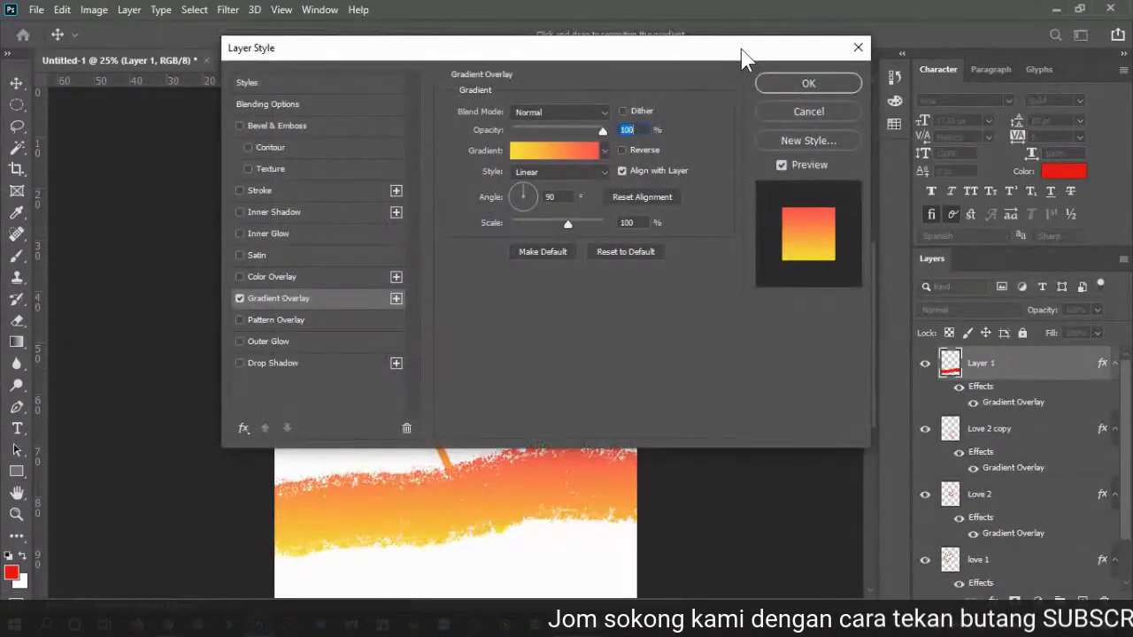
{"action": "left_click_drag", "start_coordinate": [741, 50], "coordinate": [984, 13]}
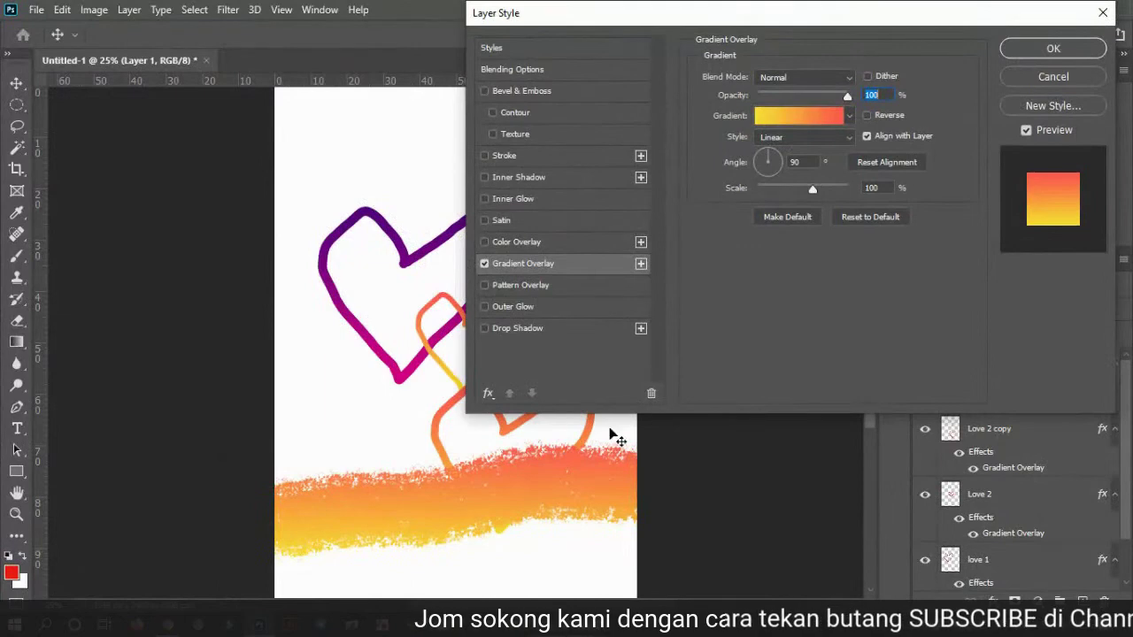
{"action": "left_click", "coordinate": [804, 115]}
{"action": "scroll", "coordinate": [670, 175], "scroll_direction": "down", "scroll_amount": 5}
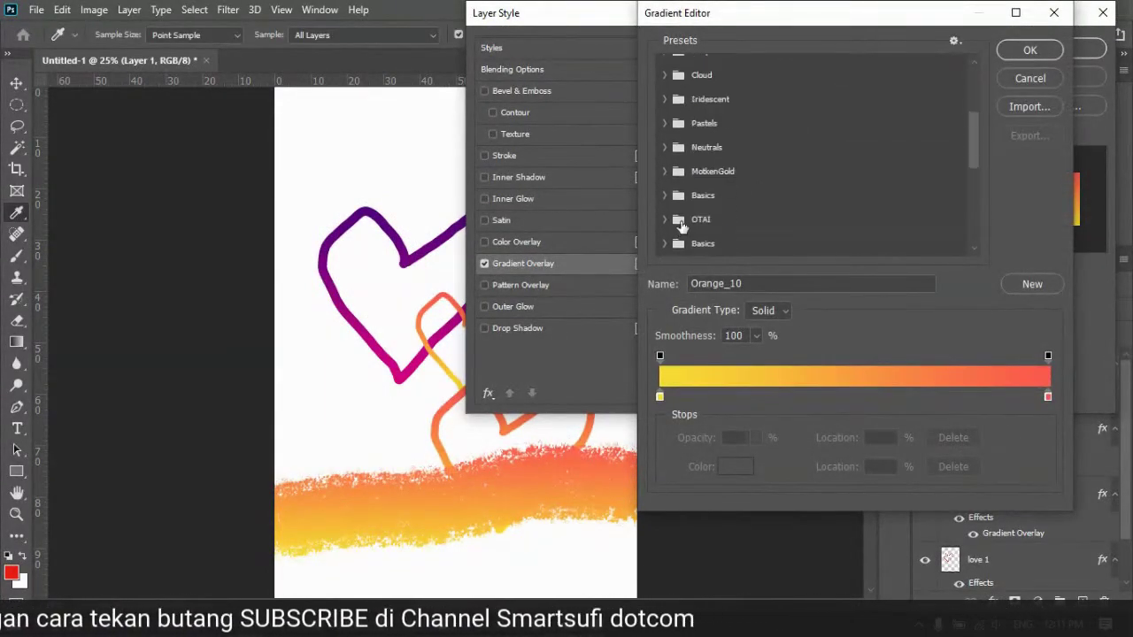
{"action": "left_click", "coordinate": [669, 155]}
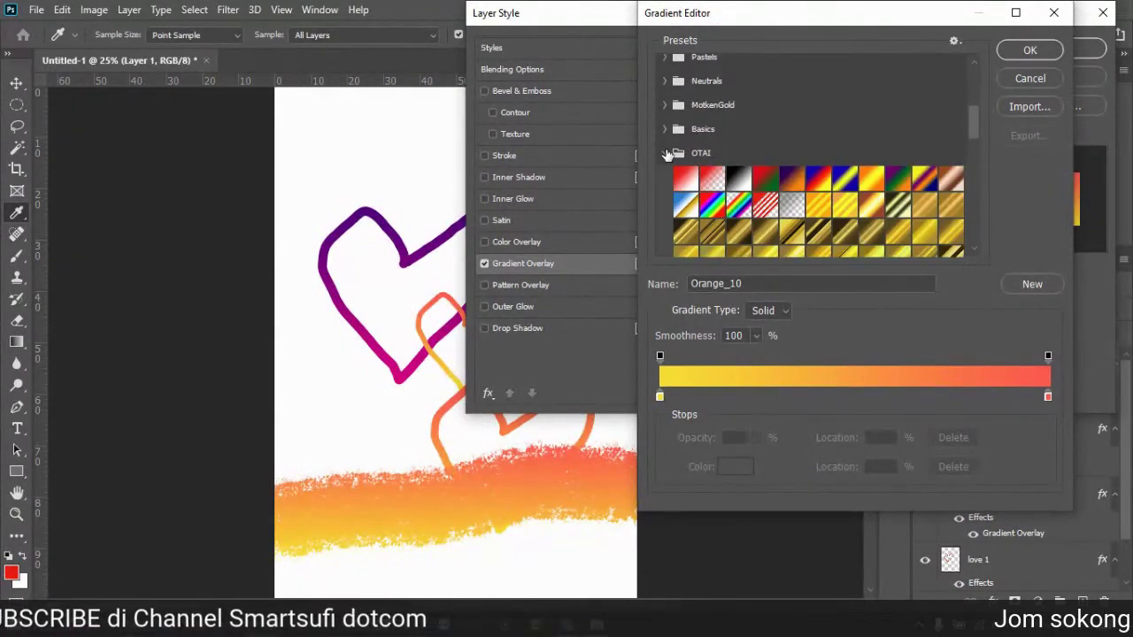
{"action": "scroll", "coordinate": [752, 172], "scroll_direction": "down", "scroll_amount": 2}
Step: Try several gold and bronze presets, then confirm Bronze Bz77 for the band
{"action": "left_click", "coordinate": [844, 158]}
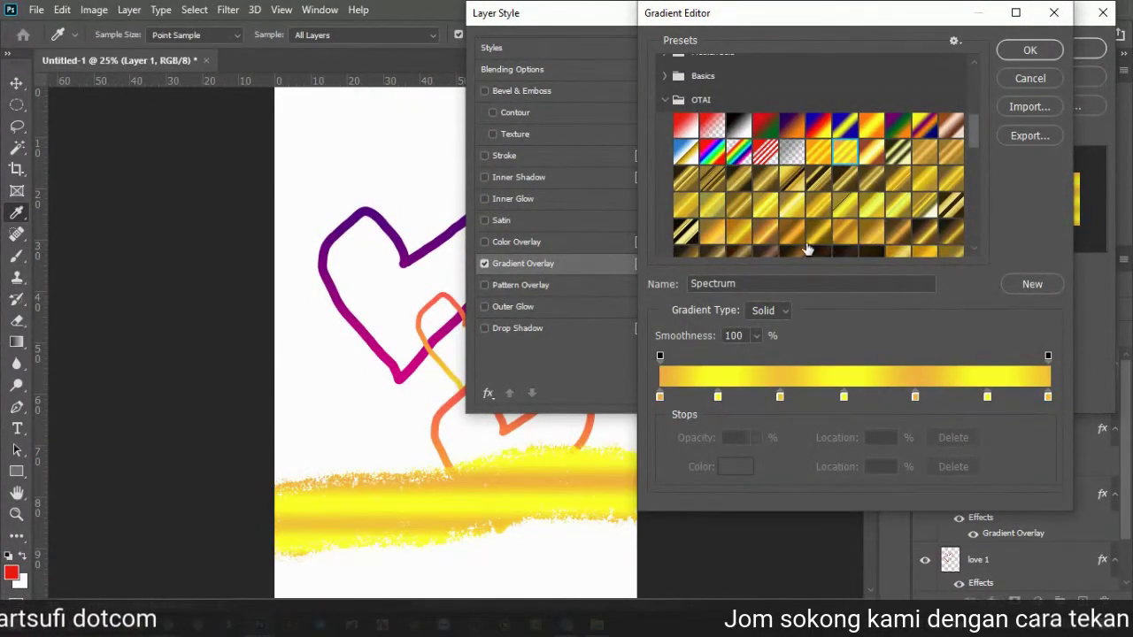
{"action": "left_click", "coordinate": [771, 211]}
{"action": "left_click", "coordinate": [802, 207]}
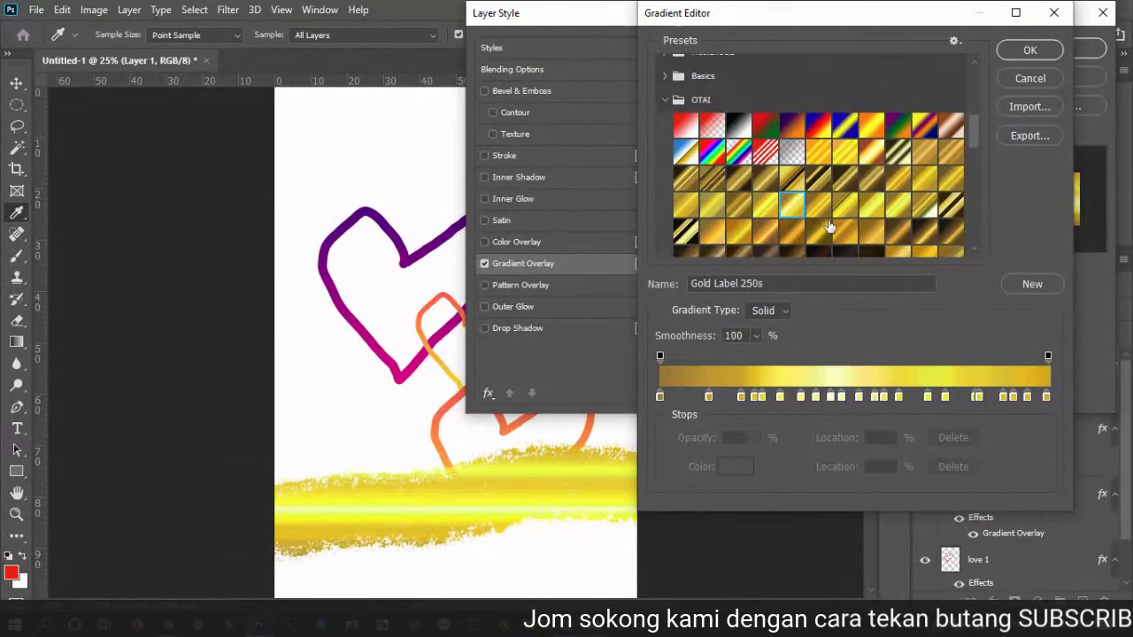
{"action": "left_click", "coordinate": [885, 181]}
{"action": "left_click", "coordinate": [871, 178]}
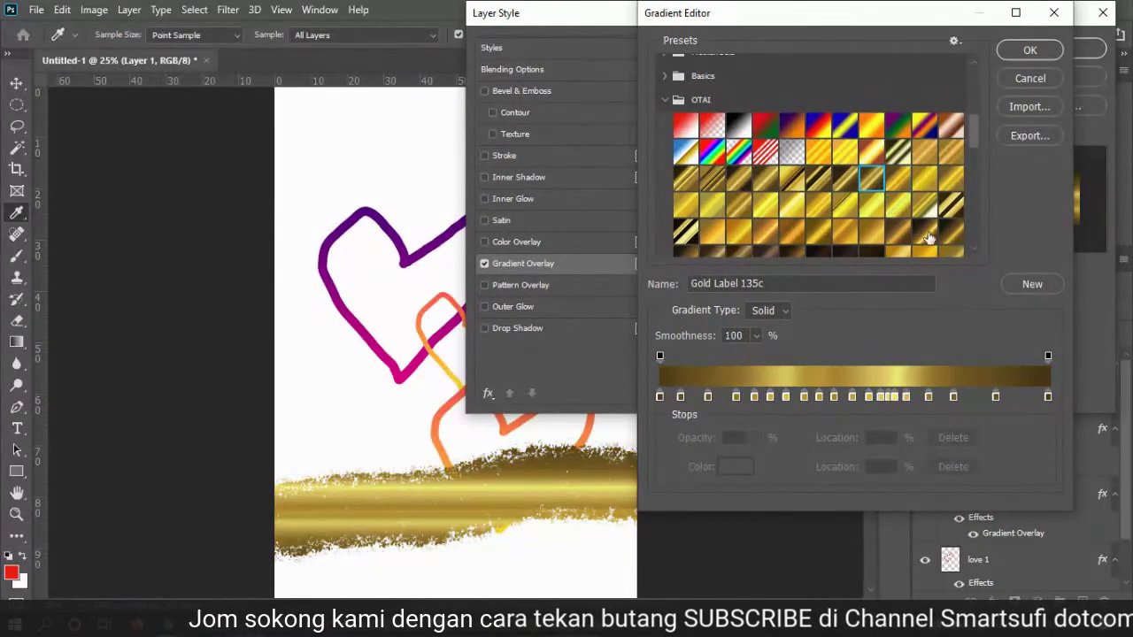
{"action": "scroll", "coordinate": [947, 229], "scroll_direction": "down", "scroll_amount": 2}
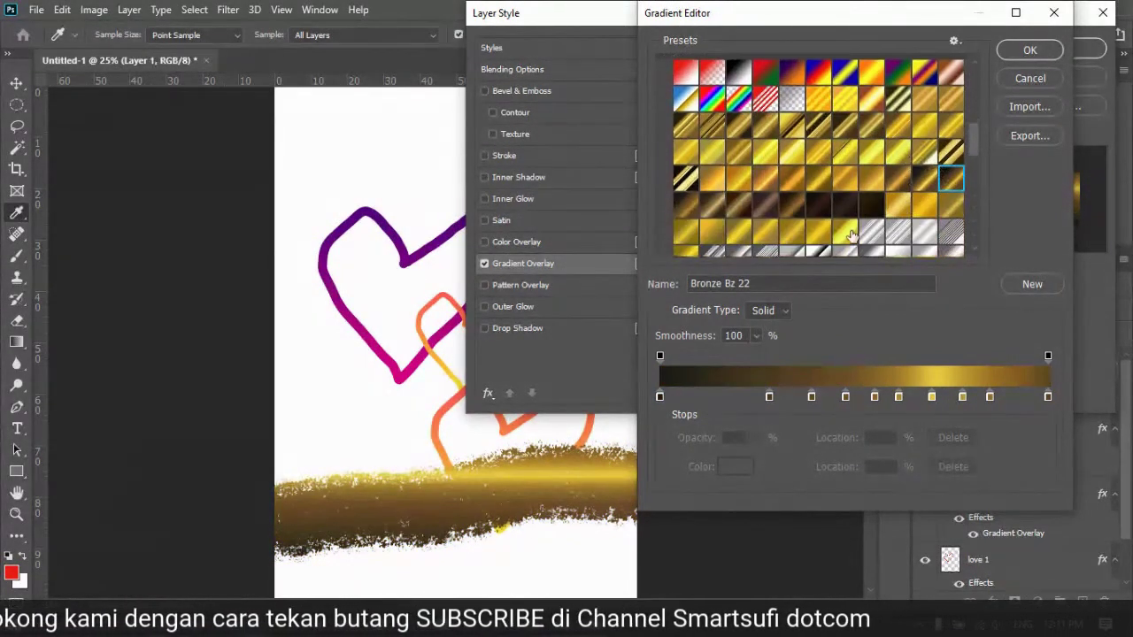
{"action": "left_click", "coordinate": [789, 205]}
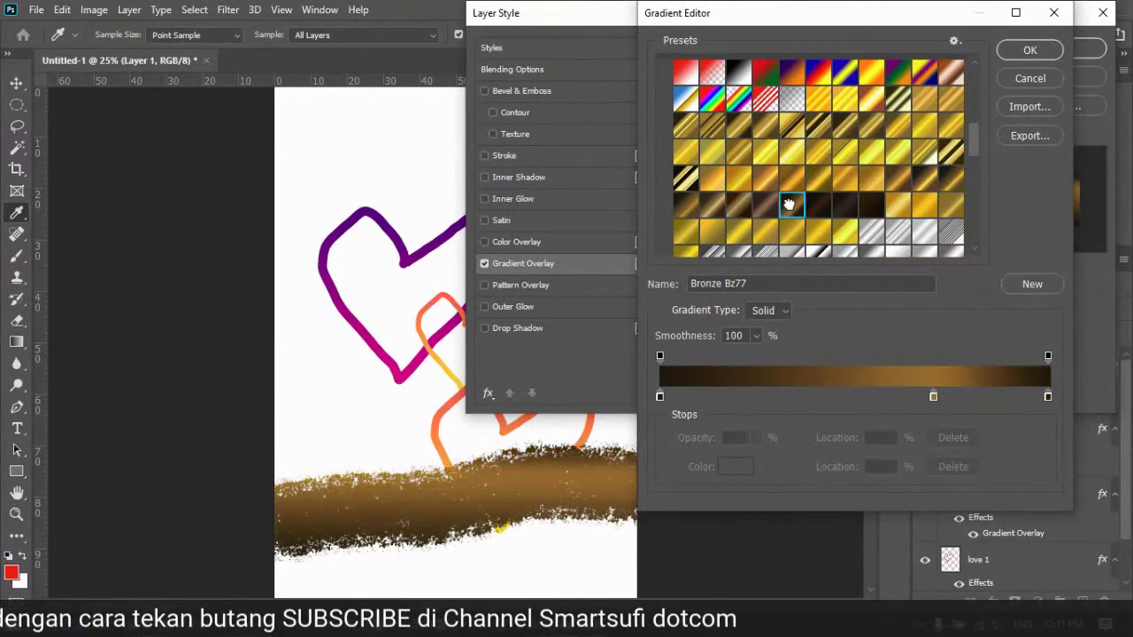
{"action": "left_click", "coordinate": [1022, 48]}
{"action": "mouse_move", "coordinate": [1010, 24]}
{"action": "left_mouse_down"}
{"action": "mouse_move", "coordinate": [1030, 41]}
{"action": "mouse_move", "coordinate": [1004, 17]}
{"action": "left_mouse_up"}
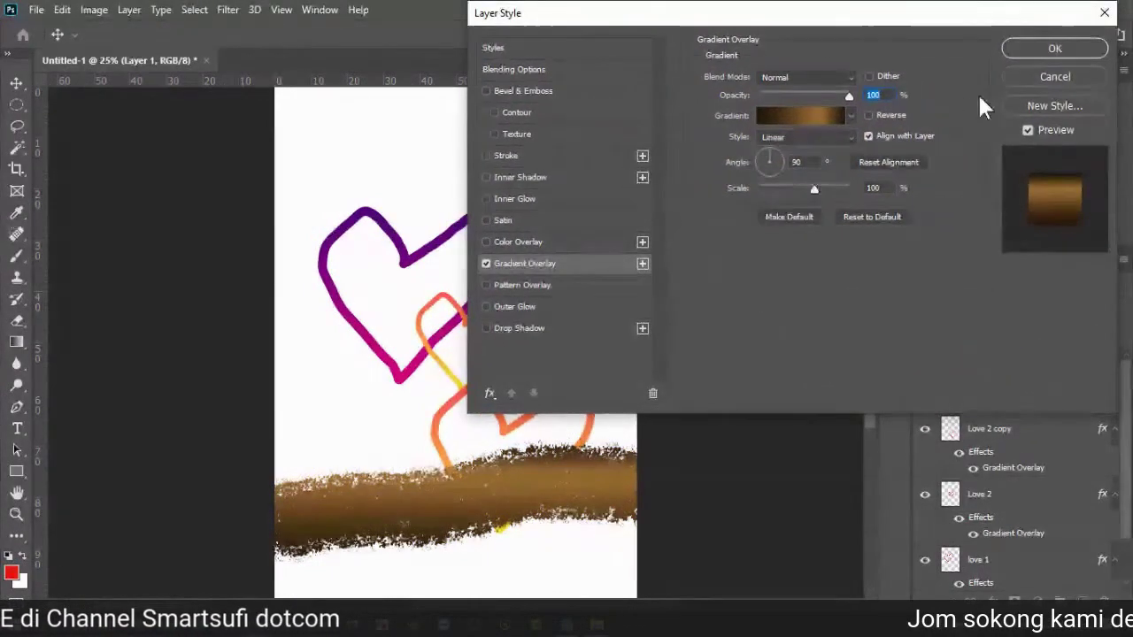
Step: Commit the band's gradient overlay, lower the brown band slightly, and spread the orange and purple hearts apart
{"action": "left_click", "coordinate": [1030, 49]}
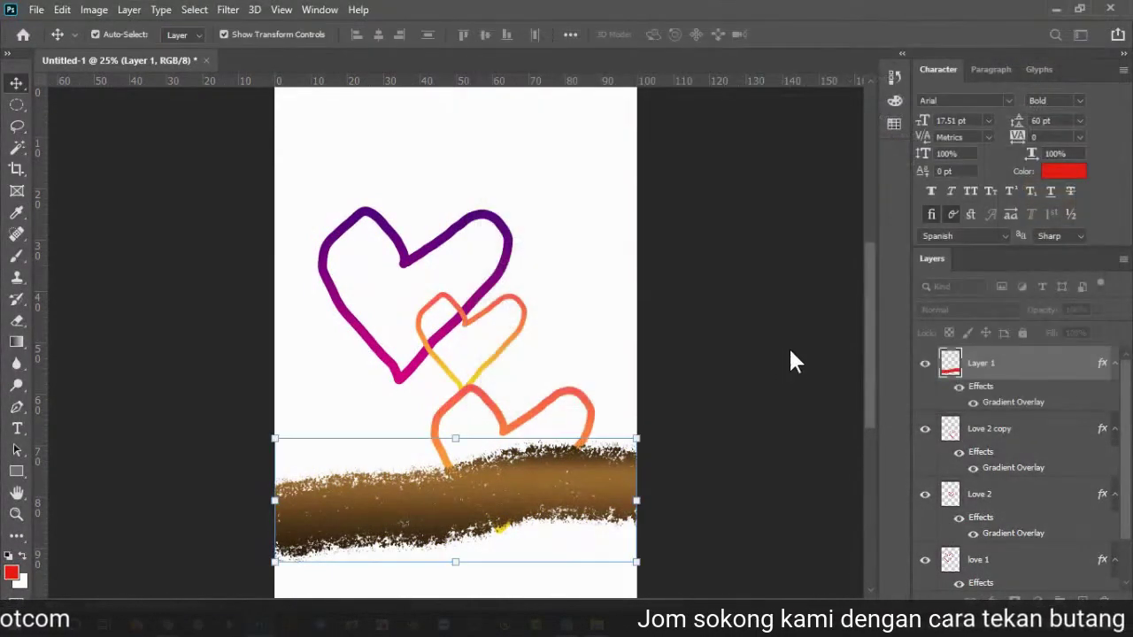
{"action": "mouse_move", "coordinate": [575, 499]}
{"action": "left_mouse_down"}
{"action": "mouse_move", "coordinate": [556, 536]}
{"action": "mouse_move", "coordinate": [571, 531]}
{"action": "left_mouse_up"}
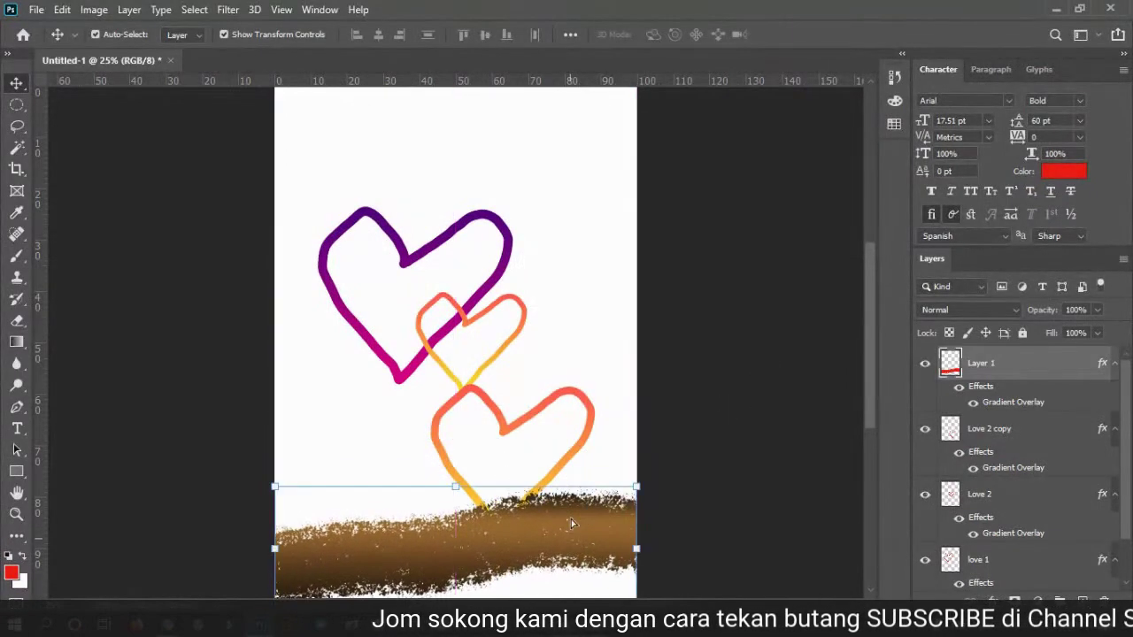
{"action": "left_click_drag", "start_coordinate": [513, 447], "coordinate": [586, 379]}
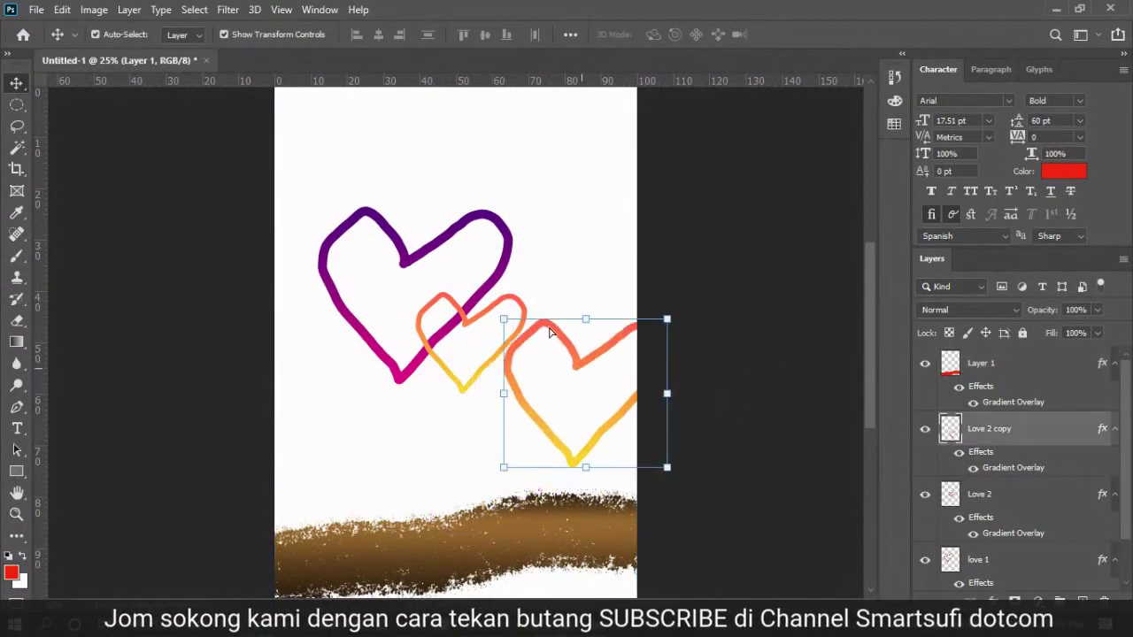
{"action": "left_click", "coordinate": [453, 302]}
{"action": "left_click_drag", "start_coordinate": [453, 302], "coordinate": [551, 164]}
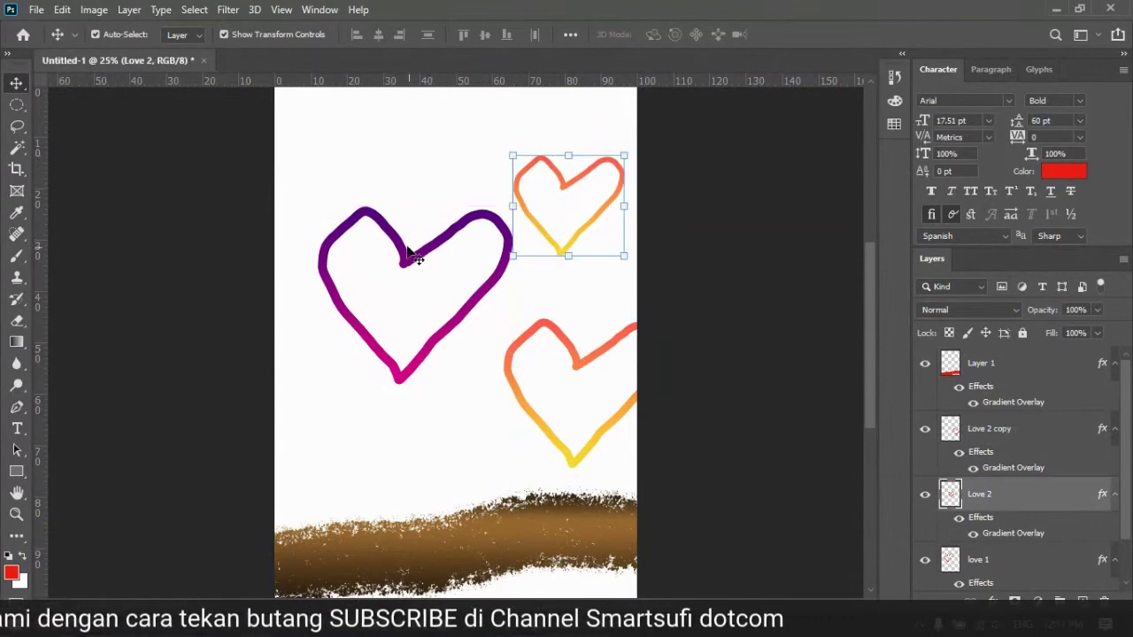
{"action": "left_click_drag", "start_coordinate": [413, 263], "coordinate": [359, 219]}
{"action": "left_click", "coordinate": [754, 233]}
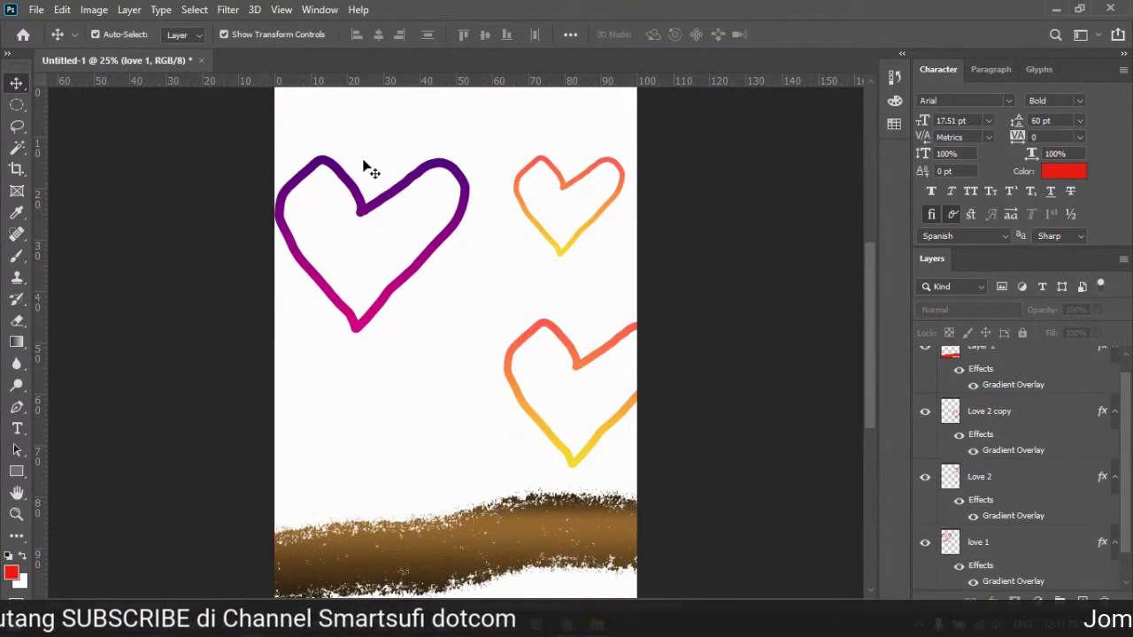
{"action": "left_click", "coordinate": [24, 252]}
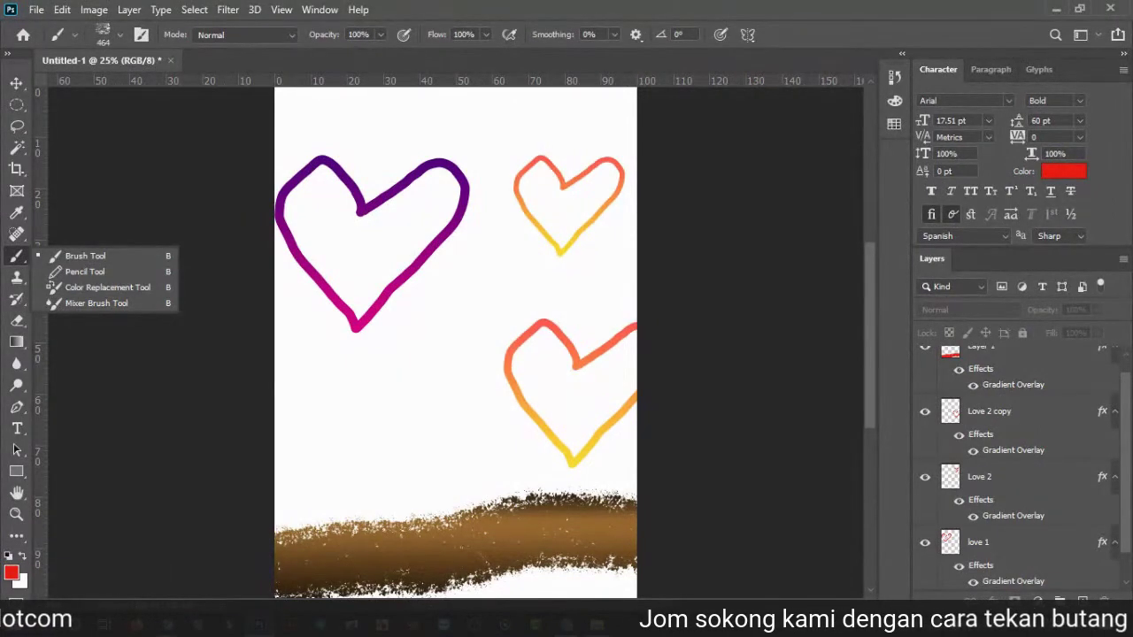
Step: Select the Background layer and close the heart poster document, dismissing the save prompt
{"action": "key", "text": "Escape"}
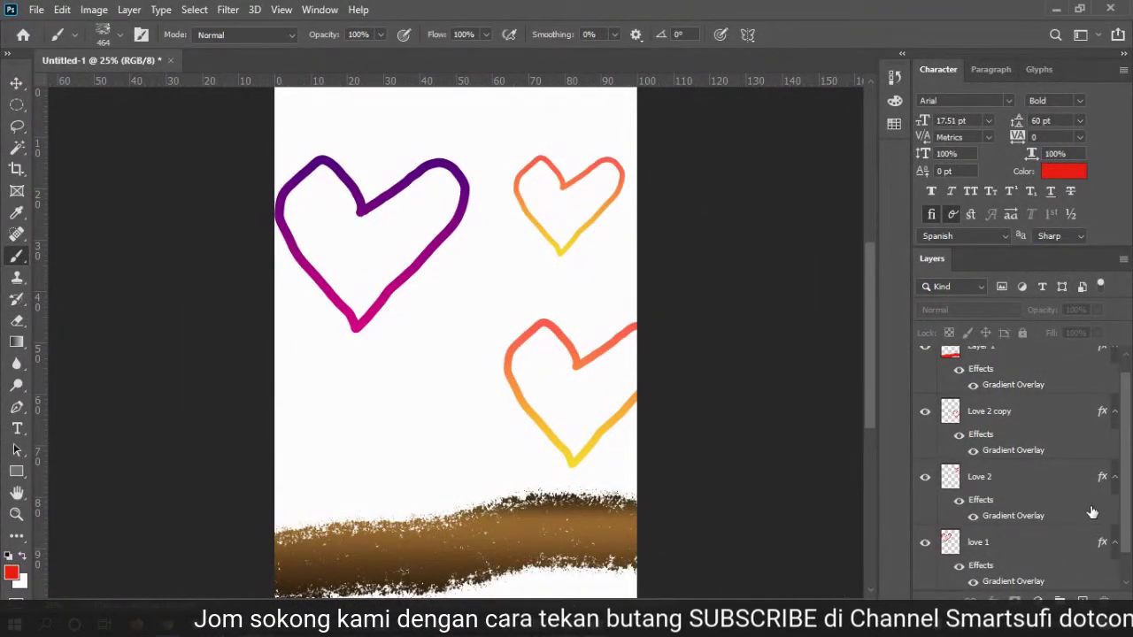
{"action": "scroll", "coordinate": [1106, 522], "scroll_direction": "down", "scroll_amount": 2}
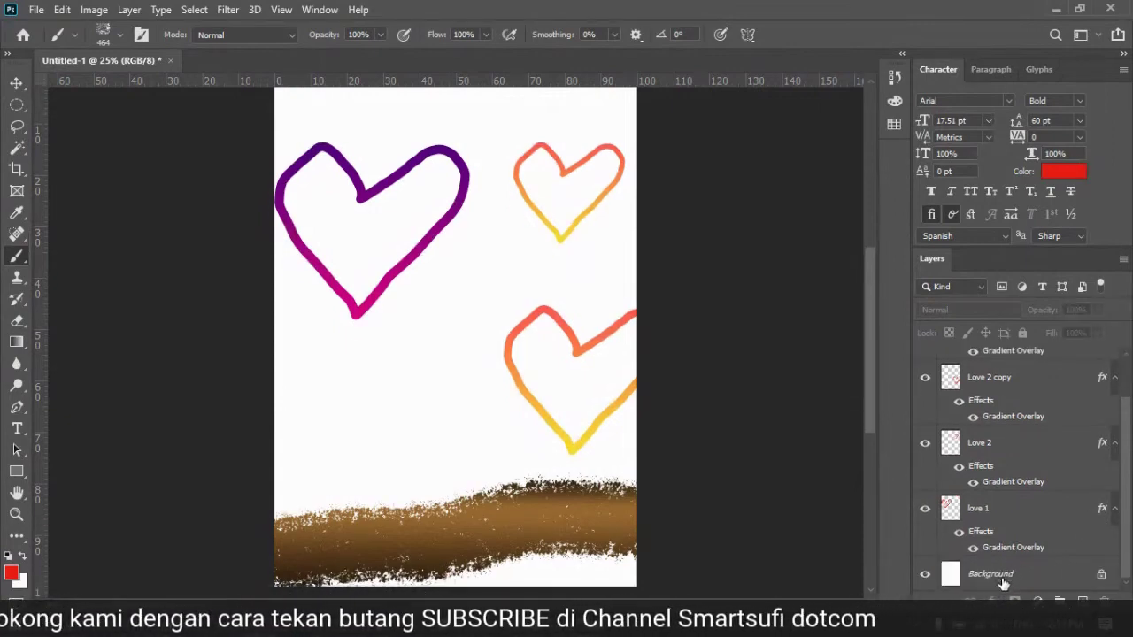
{"action": "left_click", "coordinate": [1008, 574]}
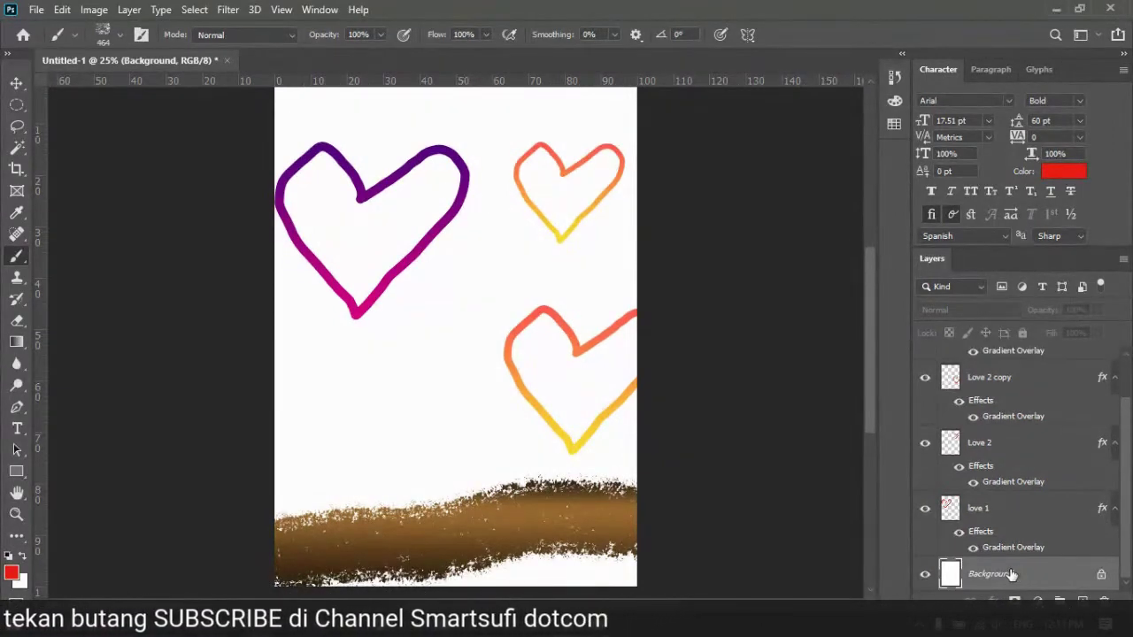
{"action": "left_click", "coordinate": [227, 60]}
{"action": "key", "text": "Escape"}
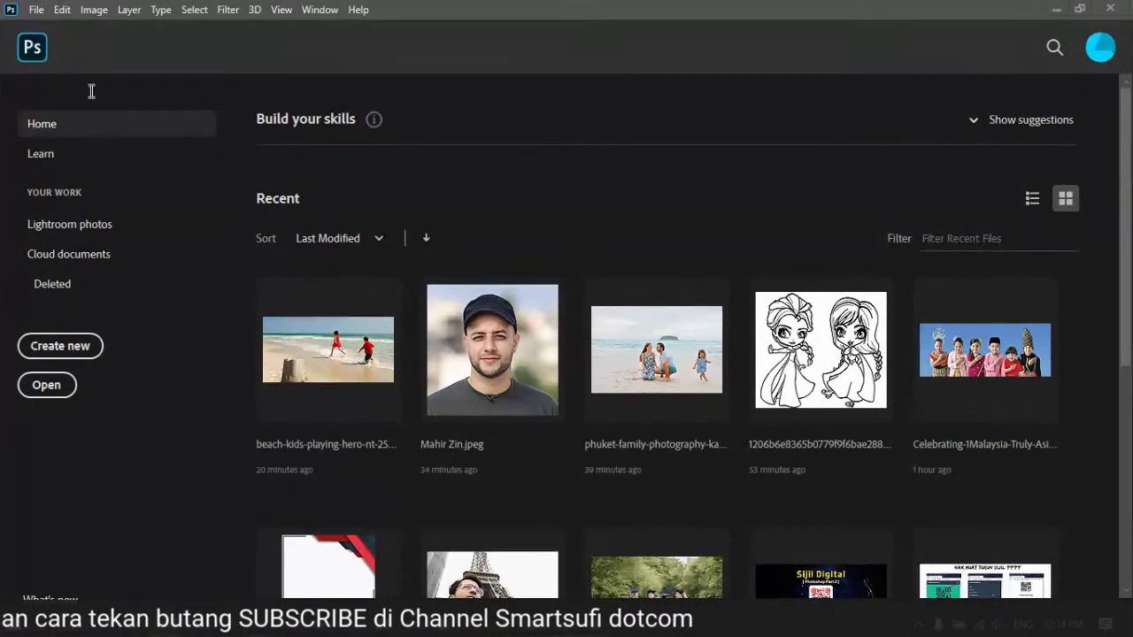
Step: Create a new A5 portrait document, 148 × 210 mm at 300 ppi
{"action": "left_click", "coordinate": [36, 10]}
{"action": "left_click", "coordinate": [44, 27]}
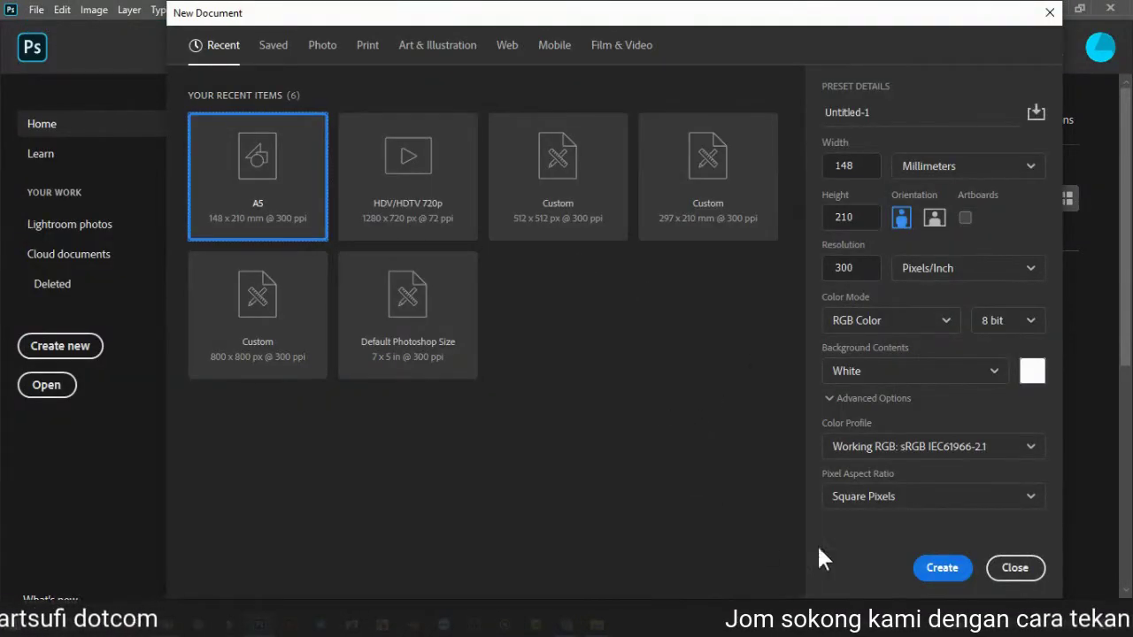
{"action": "left_click", "coordinate": [964, 549]}
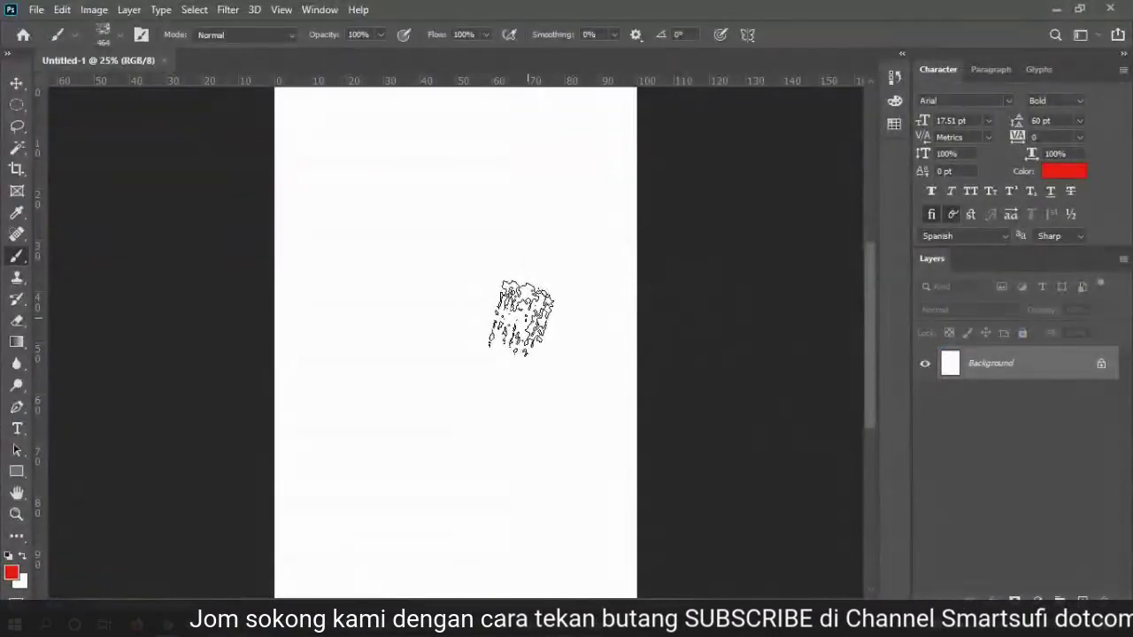
Step: Undo a trial red stroke and add an empty Layer 1 above the background
{"action": "left_click_drag", "start_coordinate": [232, 455], "coordinate": [415, 478]}
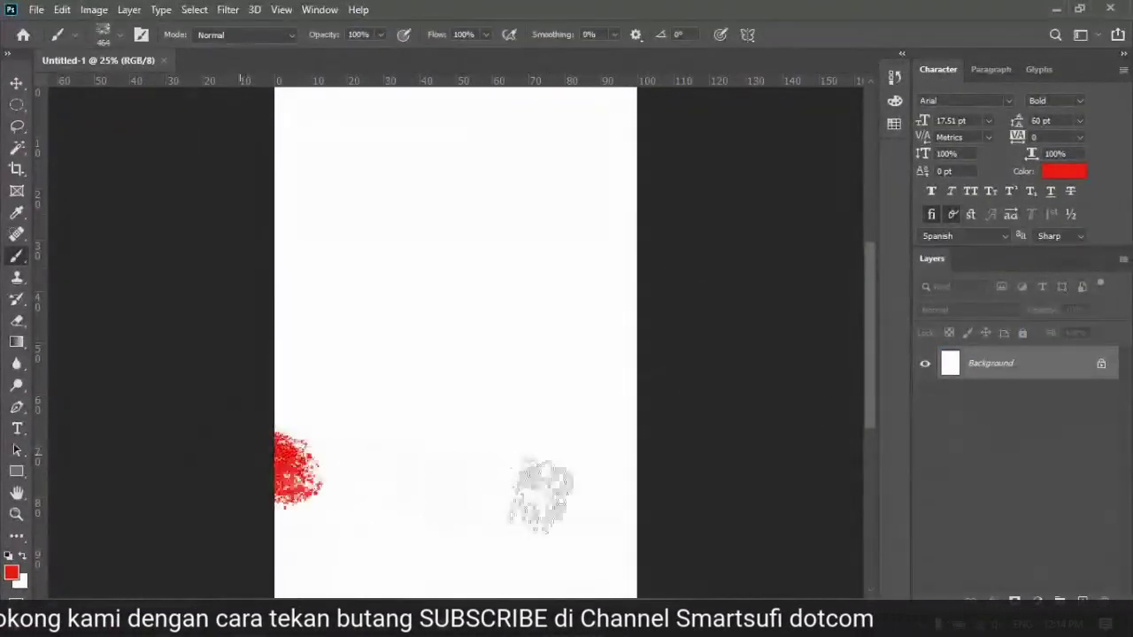
{"action": "left_click_drag", "start_coordinate": [759, 473], "coordinate": [930, 404]}
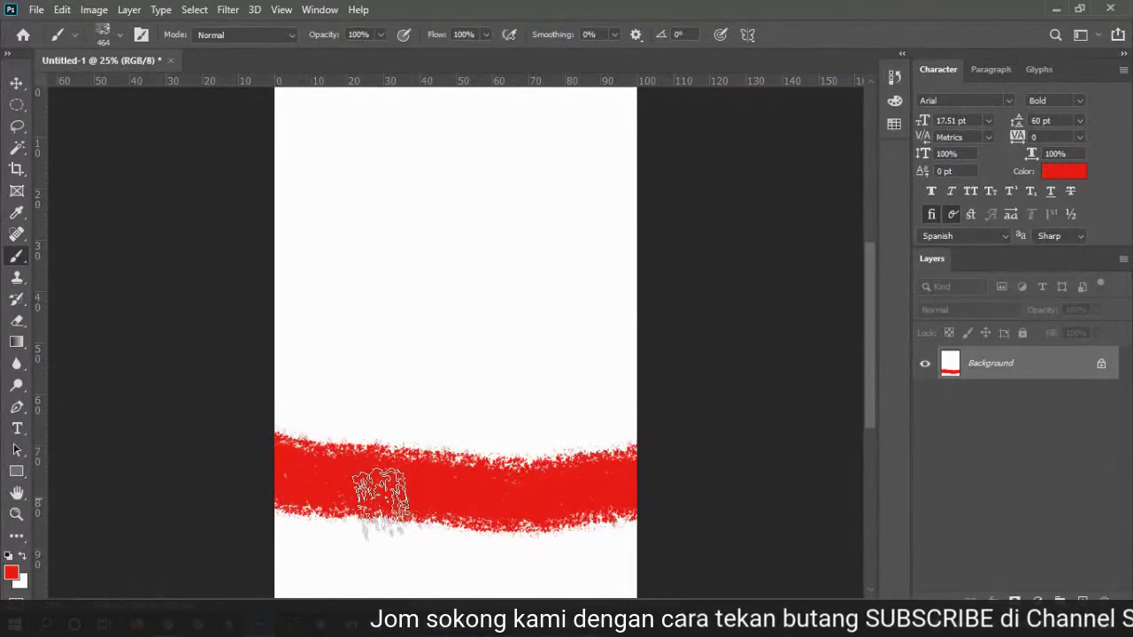
{"action": "left_click", "coordinate": [16, 82]}
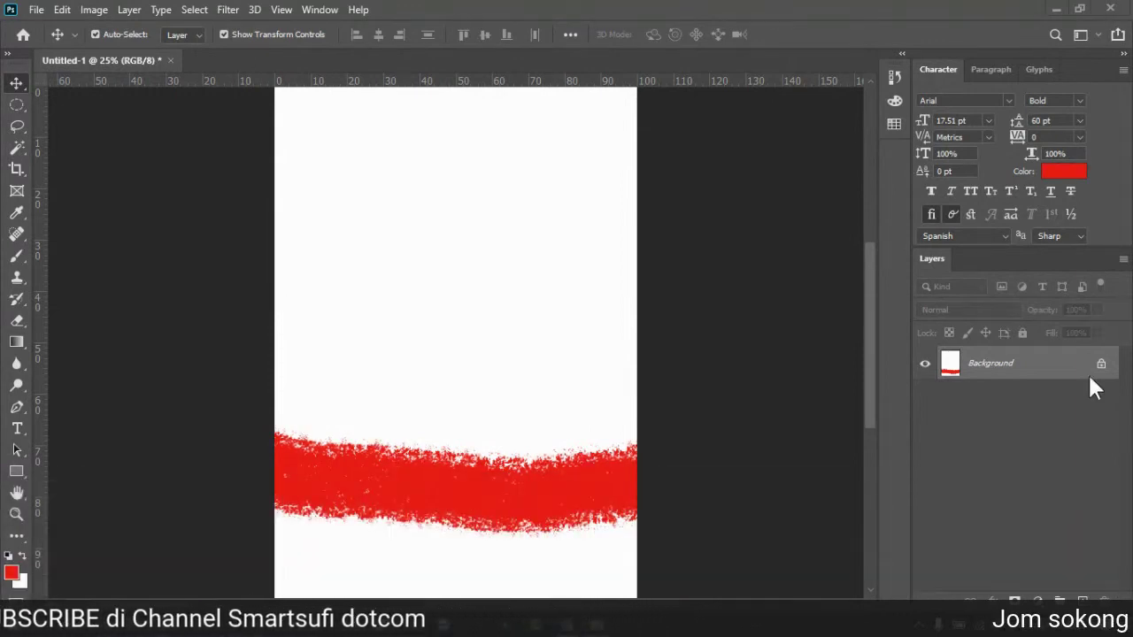
{"action": "key", "text": "ctrl+z"}
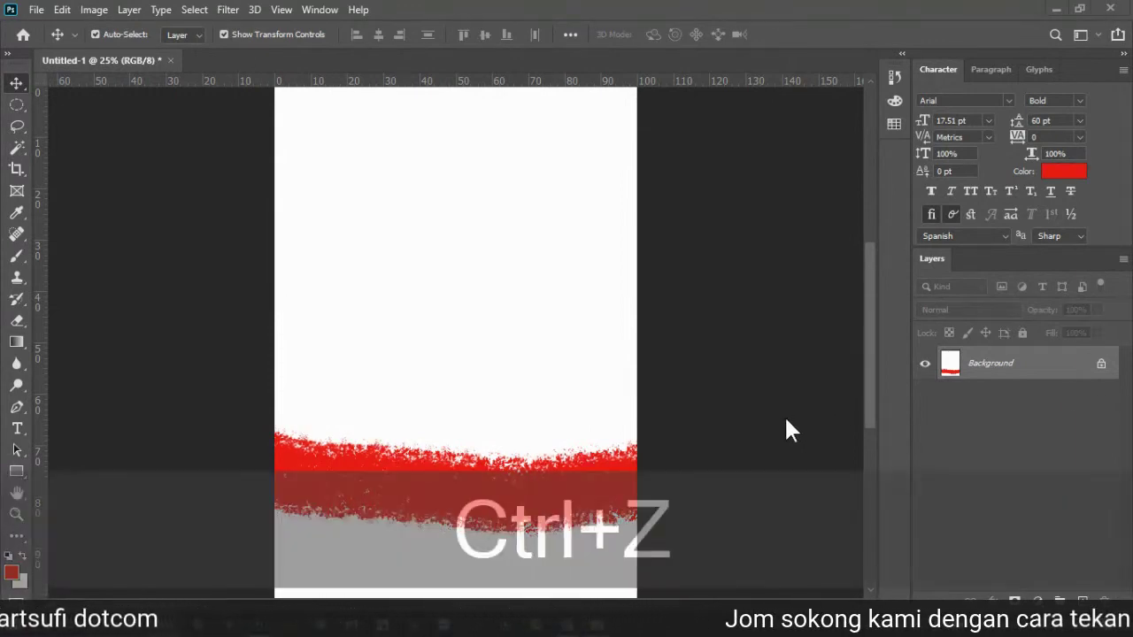
{"action": "key", "text": "ctrl+z"}
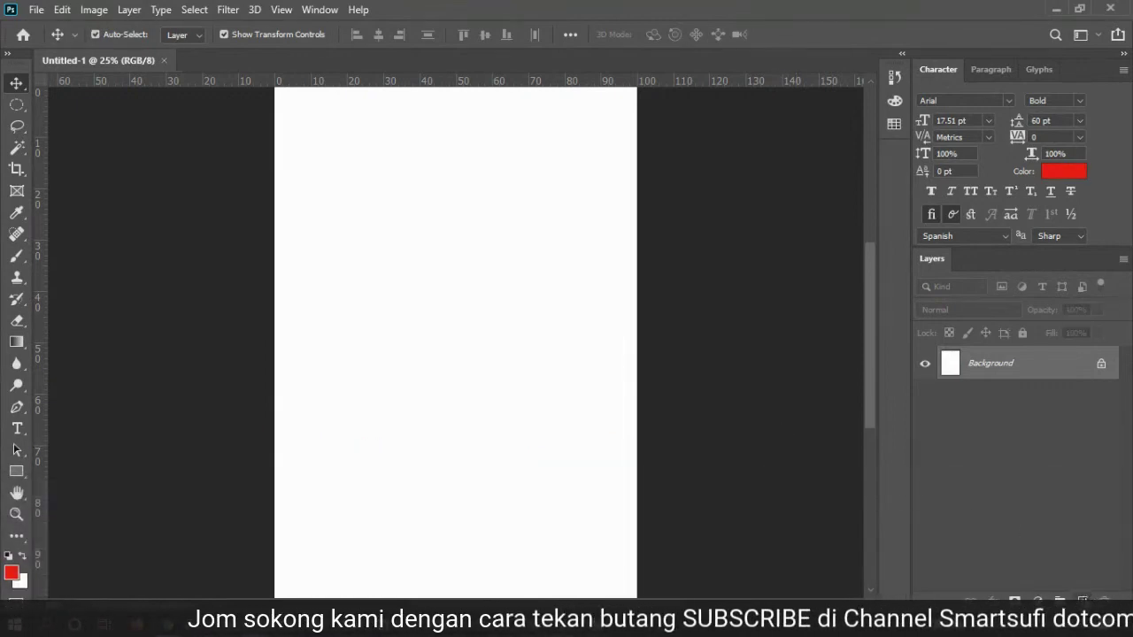
{"action": "key", "text": "ctrl+shift+alt+n"}
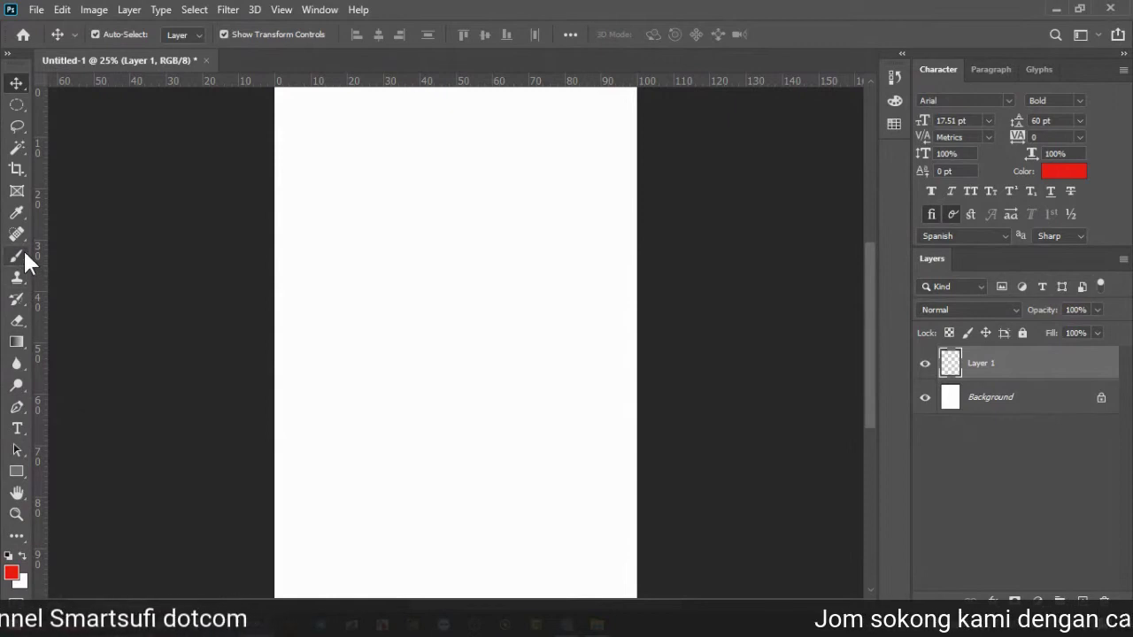
Step: Brush a wide red chalky stroke across the bottom of the page on Layer 1
{"action": "left_click_drag", "start_coordinate": [20, 256], "coordinate": [73, 262]}
{"action": "left_click", "coordinate": [73, 259]}
{"action": "mouse_move", "coordinate": [231, 509]}
{"action": "left_mouse_down"}
{"action": "mouse_move", "coordinate": [716, 526]}
{"action": "mouse_move", "coordinate": [770, 505]}
{"action": "left_mouse_up"}
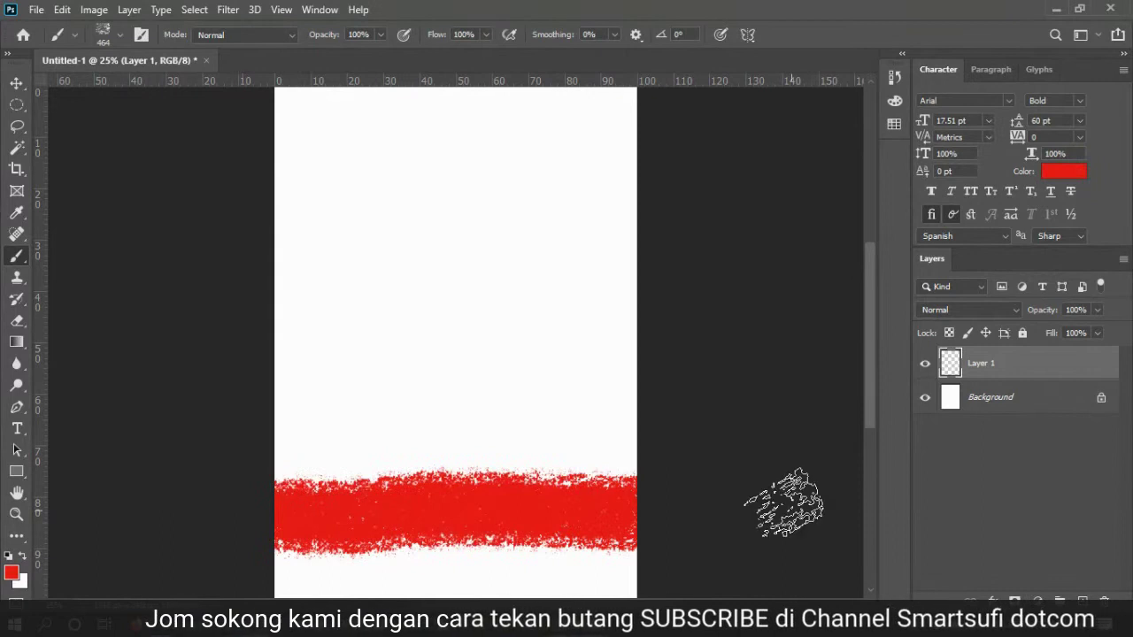
{"action": "left_click", "coordinate": [15, 83]}
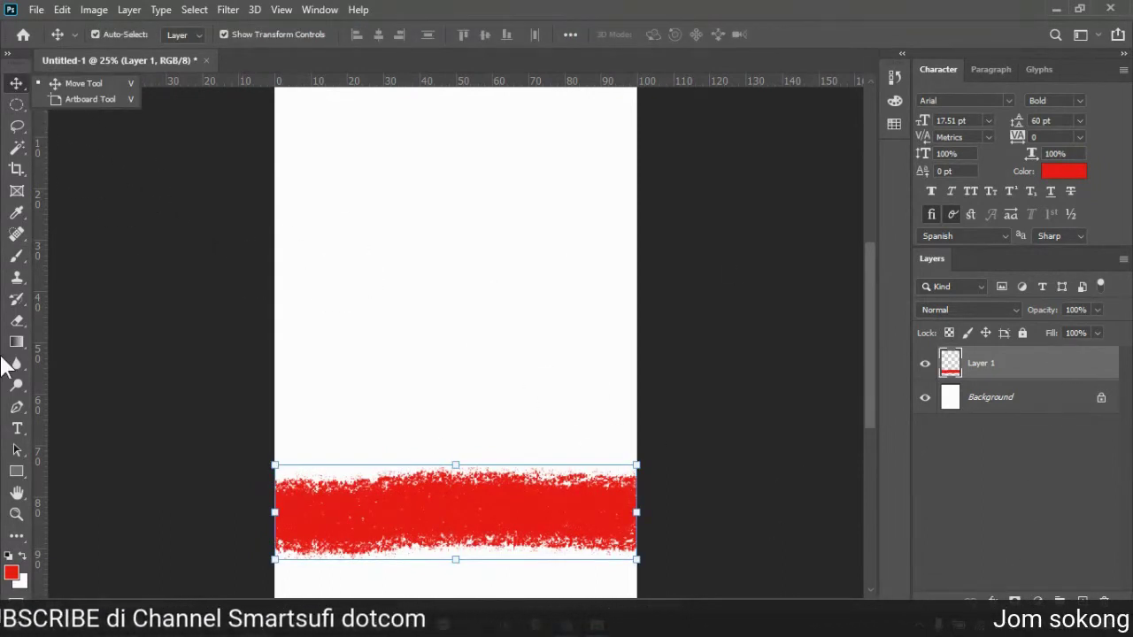
{"action": "left_click", "coordinate": [92, 384]}
{"action": "left_click", "coordinate": [17, 428]}
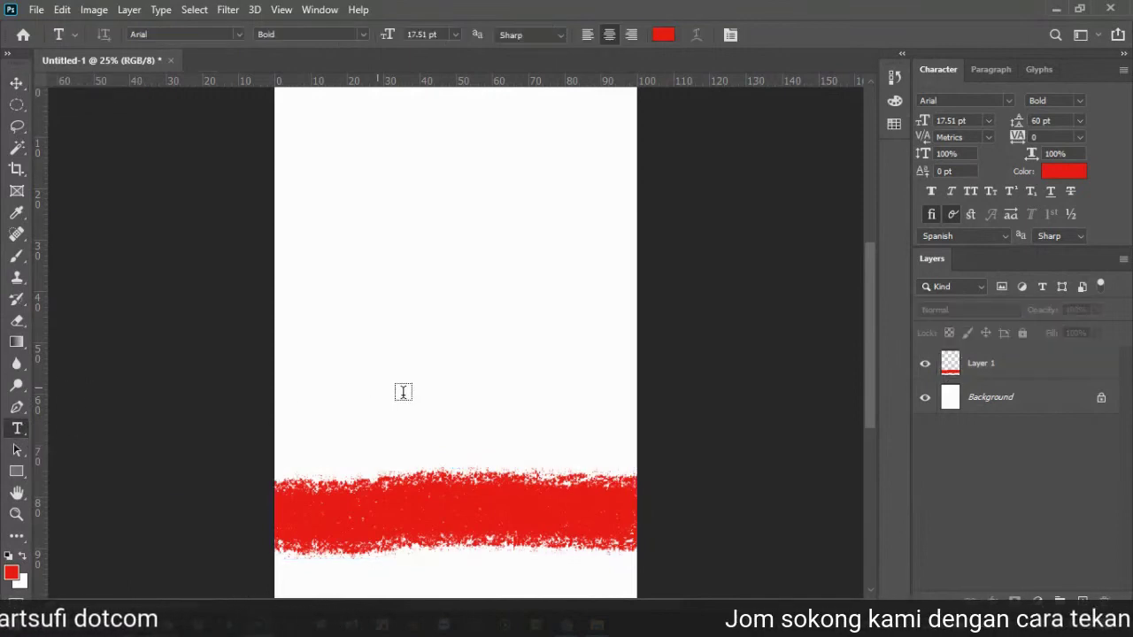
Step: Type the heading 'PERTANDINGAN MTB' above the red band
{"action": "left_click", "coordinate": [402, 392]}
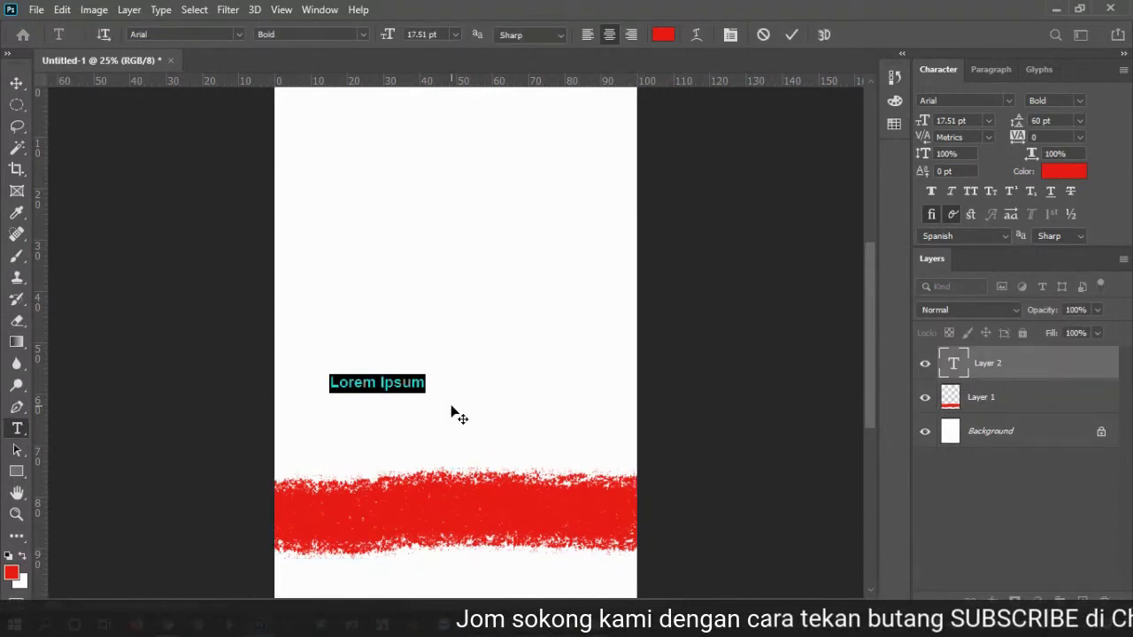
{"action": "type", "text": "PERTAN"}
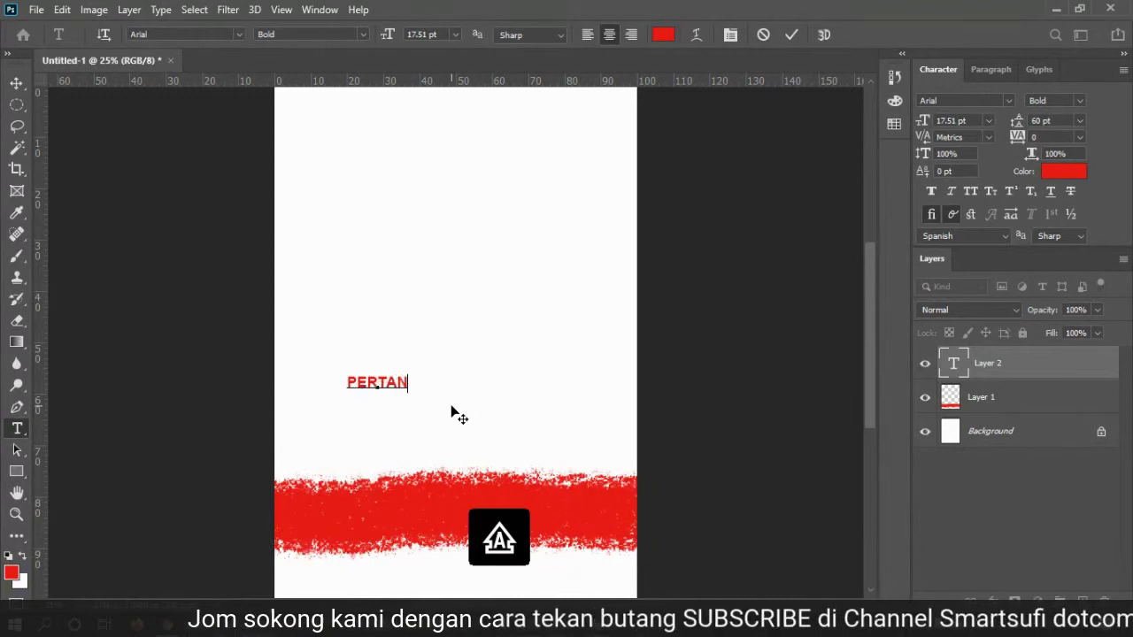
{"action": "type", "text": "DINGAN MT"}
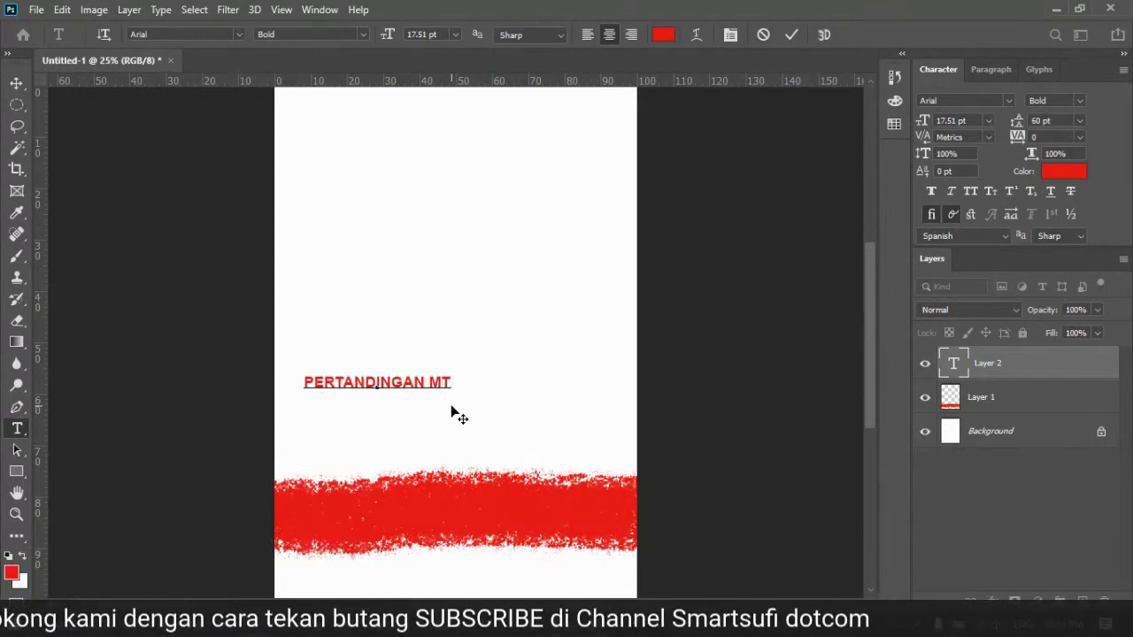
{"action": "type", "text": "B"}
{"action": "left_click", "coordinate": [16, 83]}
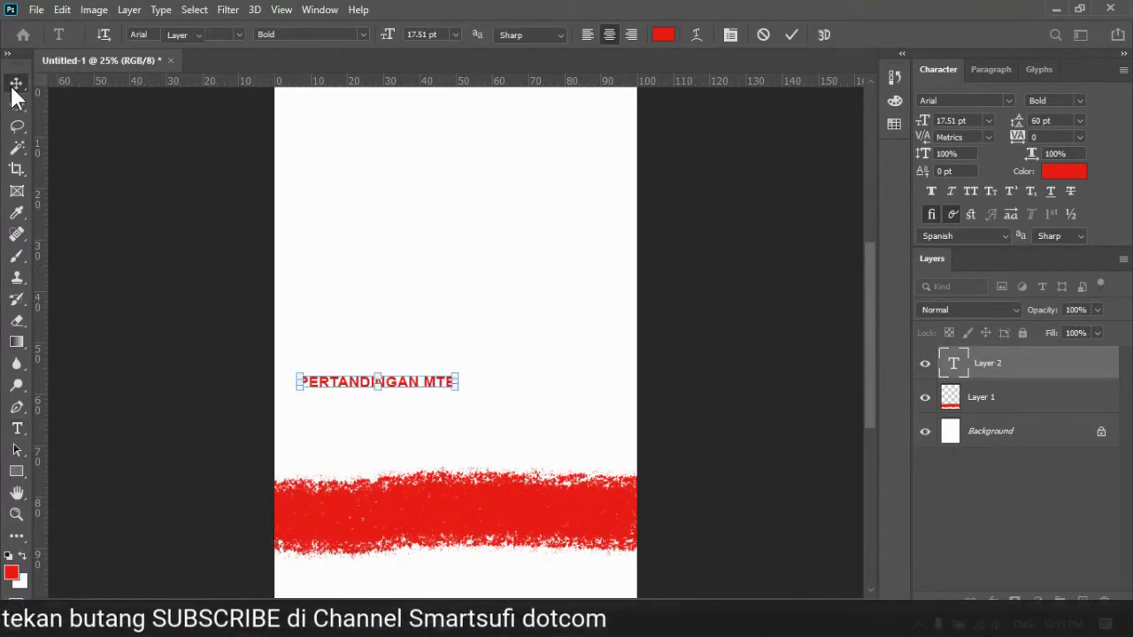
Step: Scale the heading up to 29.11 pt onto the red band and select all its letters
{"action": "left_click", "coordinate": [458, 381]}
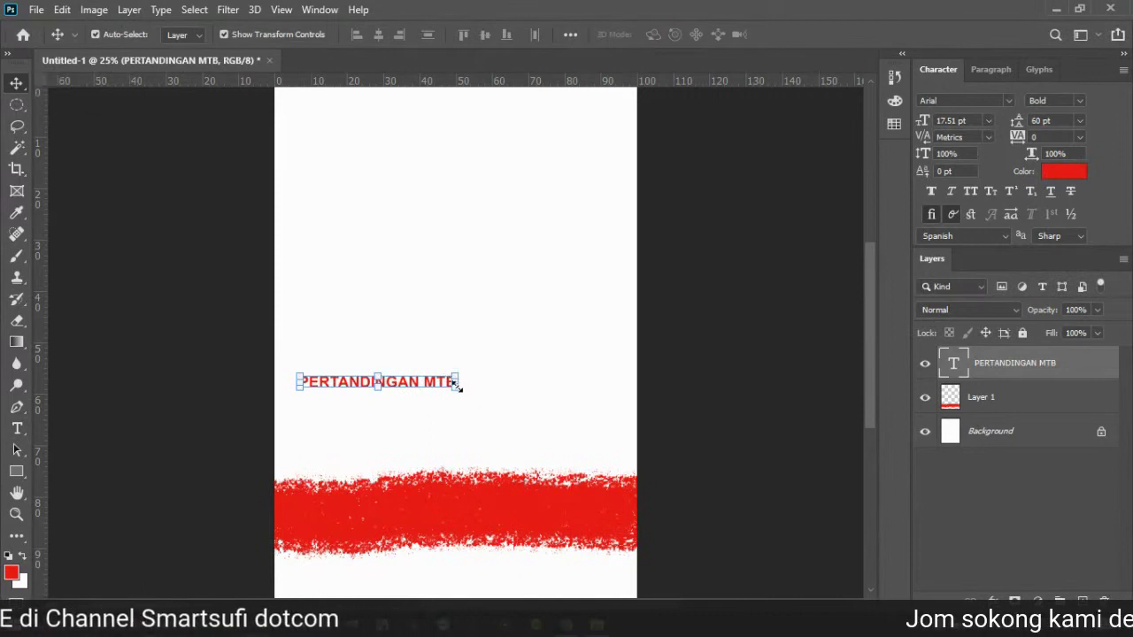
{"action": "key", "text": "ctrl+t"}
{"action": "left_click_drag", "start_coordinate": [458, 382], "coordinate": [536, 513]}
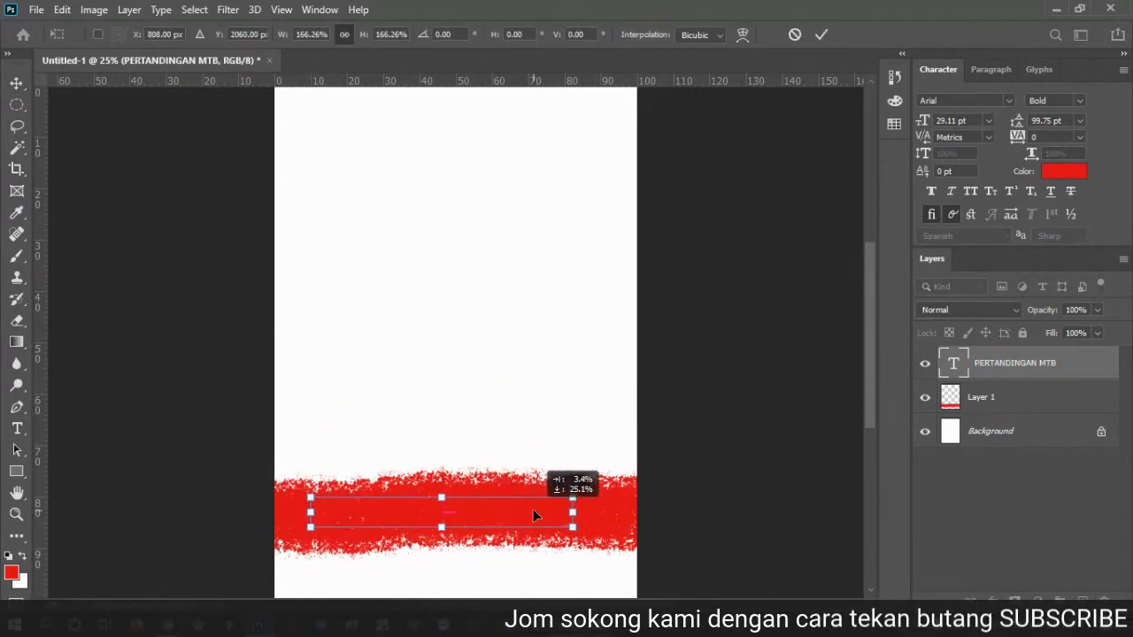
{"action": "key", "text": "Return"}
{"action": "double_click", "coordinate": [953, 363]}
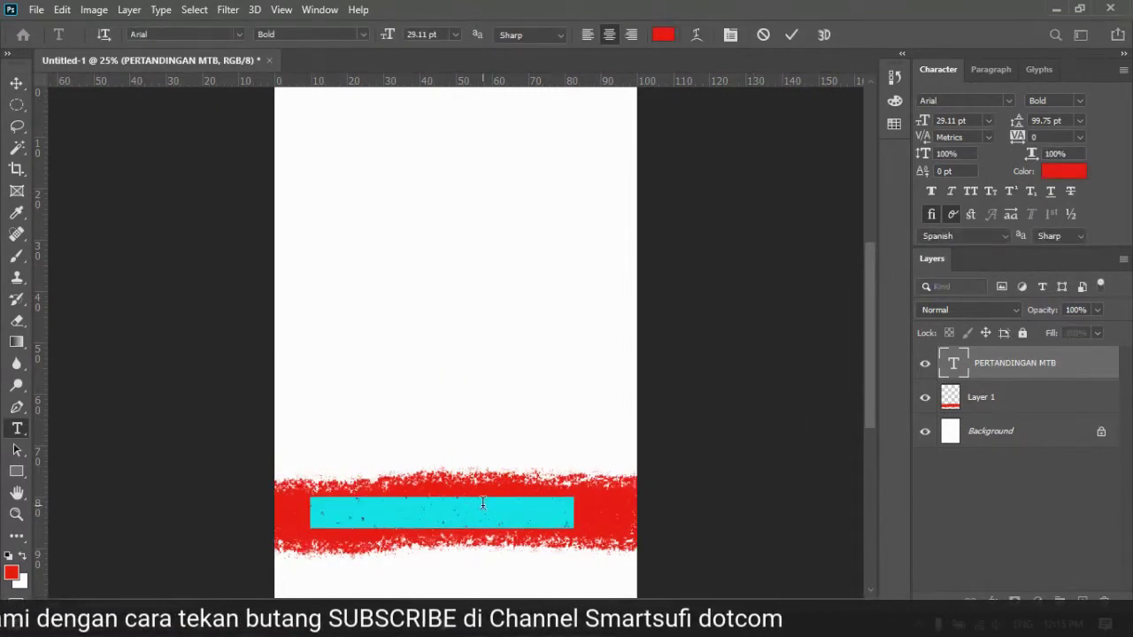
{"action": "left_click", "coordinate": [511, 517]}
{"action": "left_click_drag", "start_coordinate": [574, 509], "coordinate": [91, 202]}
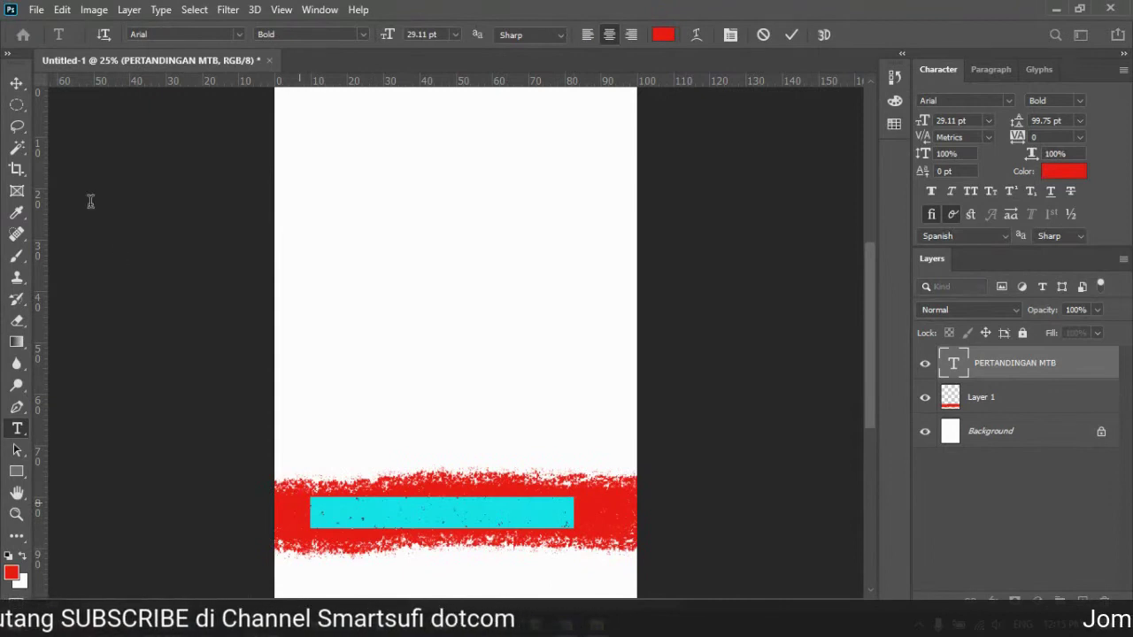
{"action": "left_click", "coordinate": [18, 86]}
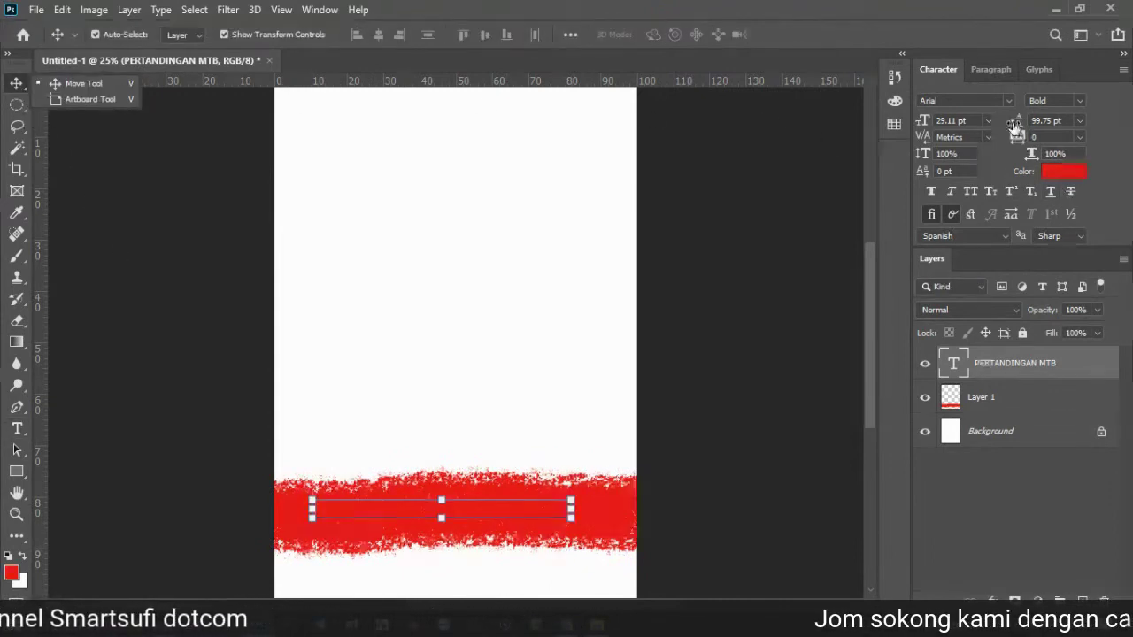
Step: Switch the PERTANDINGAN MTB heading from Arial Bold to Arial Black
{"action": "left_click", "coordinate": [1007, 100]}
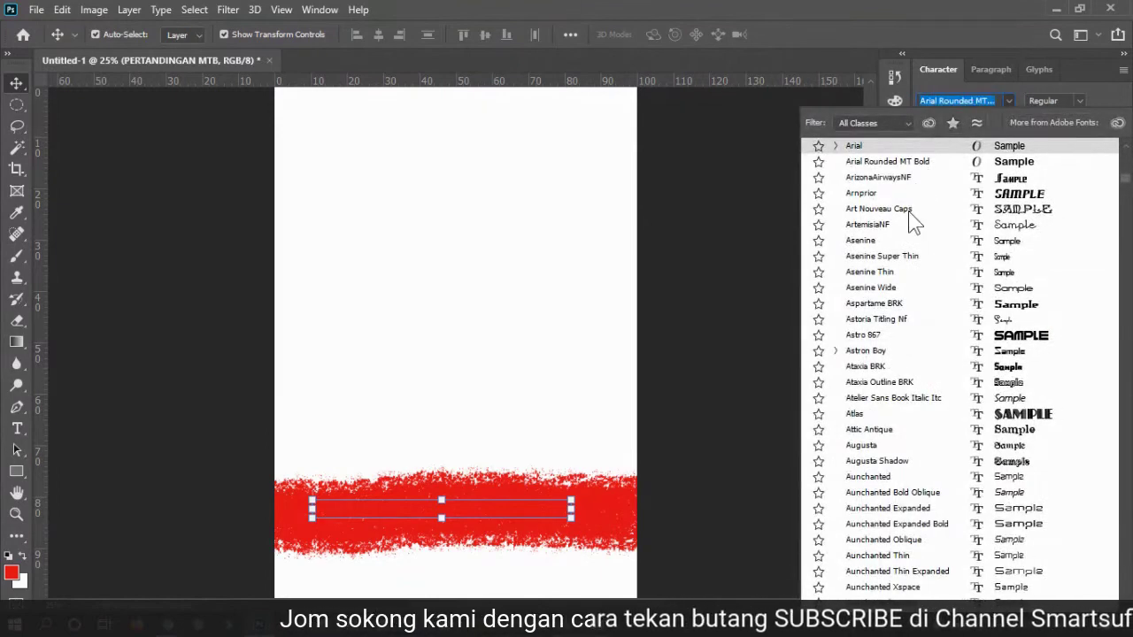
{"action": "scroll", "coordinate": [903, 363], "scroll_direction": "down", "scroll_amount": 1}
{"action": "scroll", "coordinate": [921, 393], "scroll_direction": "down", "scroll_amount": 3}
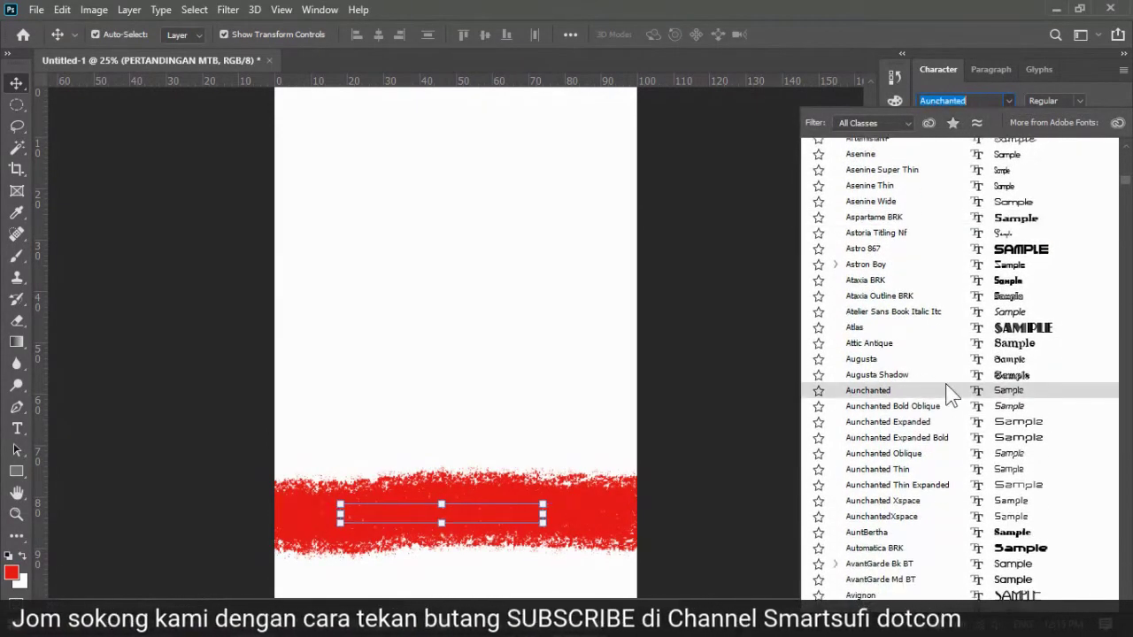
{"action": "scroll", "coordinate": [945, 447], "scroll_direction": "down", "scroll_amount": 2}
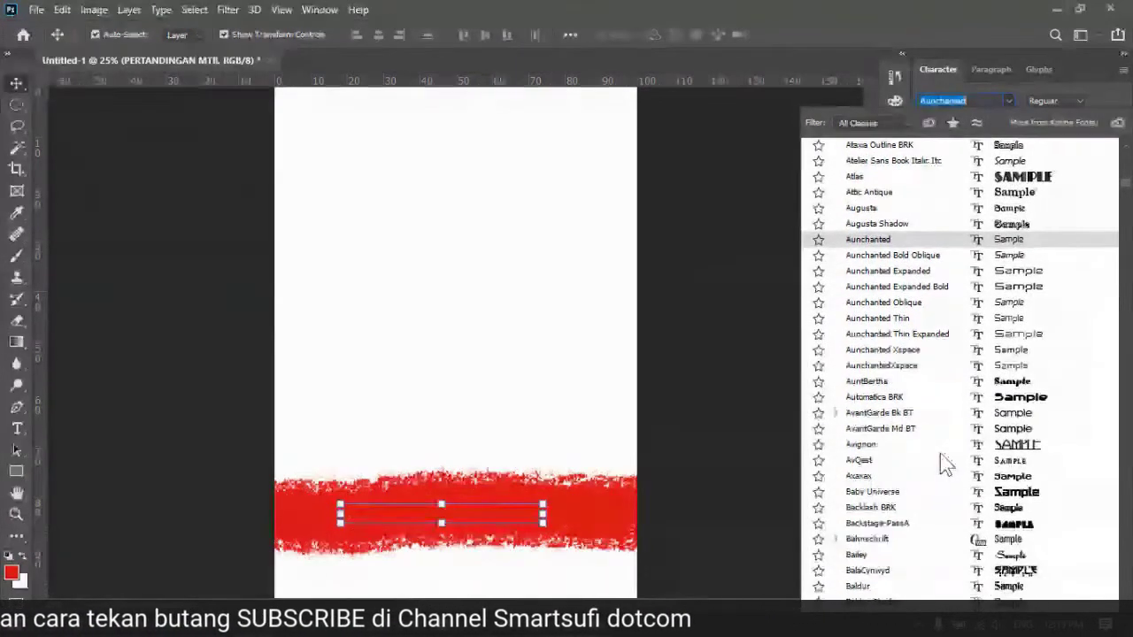
{"action": "scroll", "coordinate": [930, 299], "scroll_direction": "up", "scroll_amount": 7}
{"action": "scroll", "coordinate": [929, 199], "scroll_direction": "up", "scroll_amount": 2}
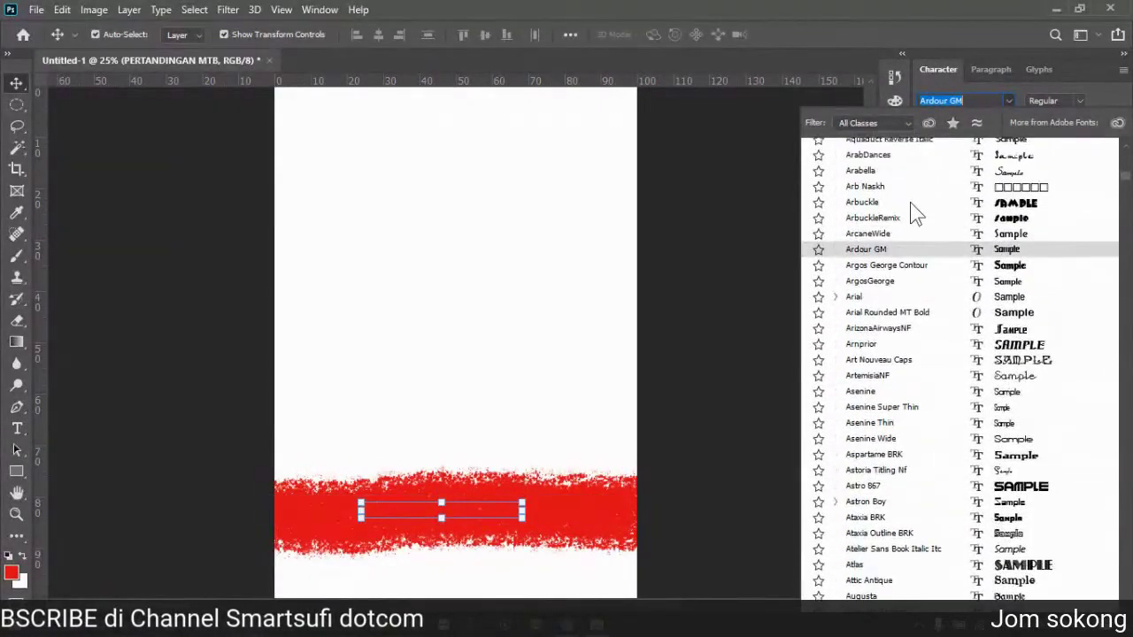
{"action": "scroll", "coordinate": [909, 247], "scroll_direction": "up", "scroll_amount": 1}
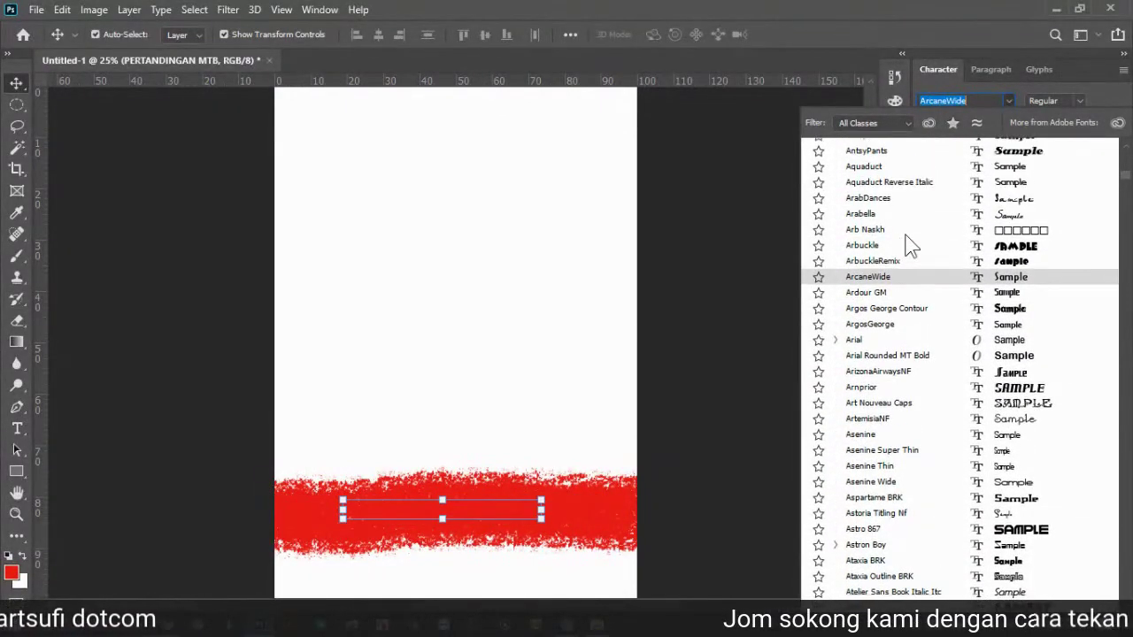
{"action": "scroll", "coordinate": [913, 251], "scroll_direction": "up", "scroll_amount": 4}
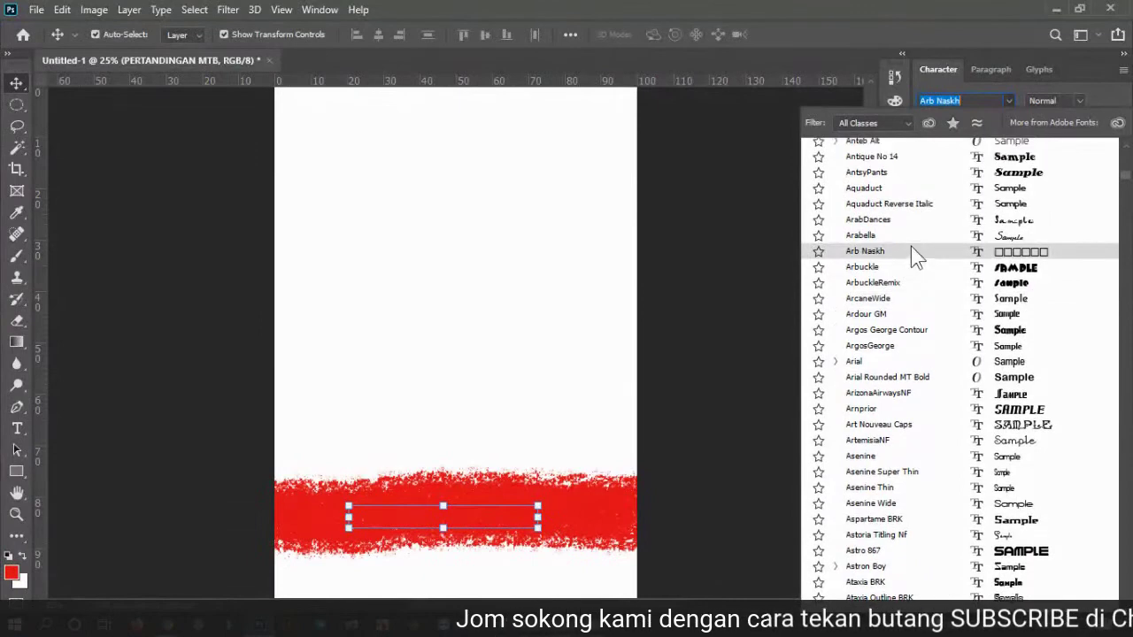
{"action": "scroll", "coordinate": [910, 248], "scroll_direction": "down", "scroll_amount": 1}
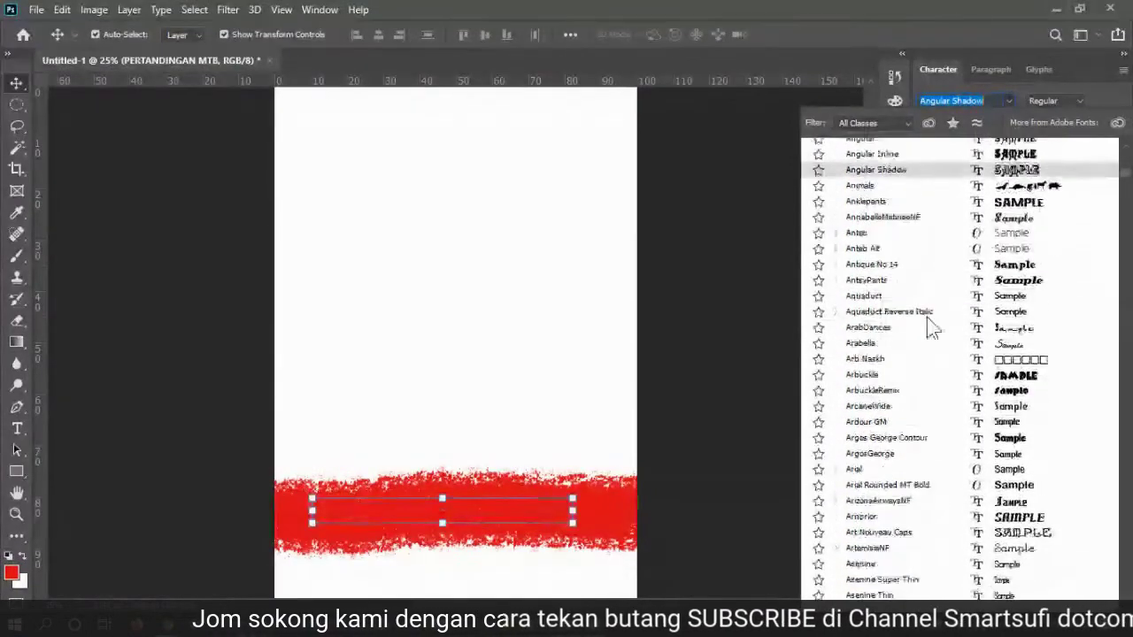
{"action": "left_click", "coordinate": [891, 471]}
{"action": "left_click", "coordinate": [1080, 100]}
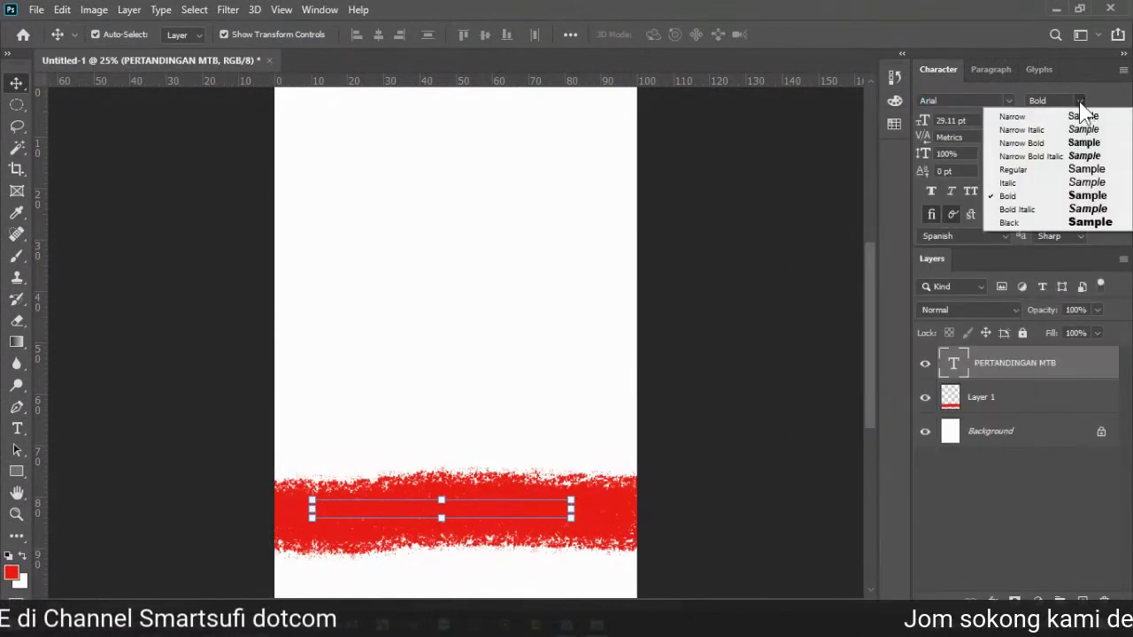
{"action": "left_click", "coordinate": [1028, 222]}
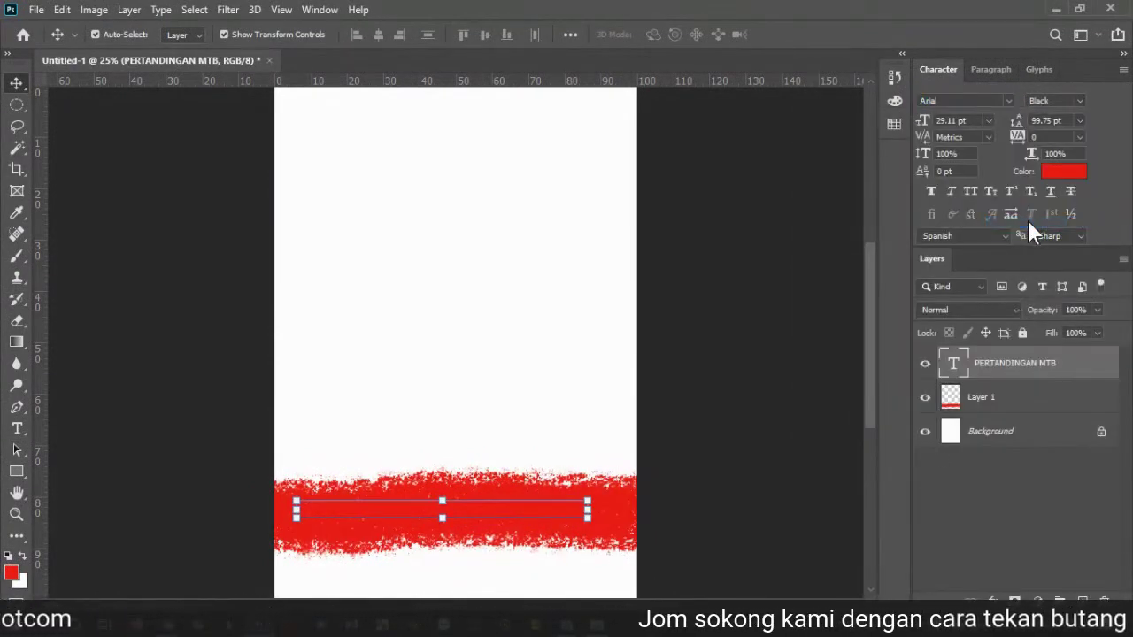
Step: Colour the heading text bright yellow (ffe400)
{"action": "left_click", "coordinate": [1073, 172]}
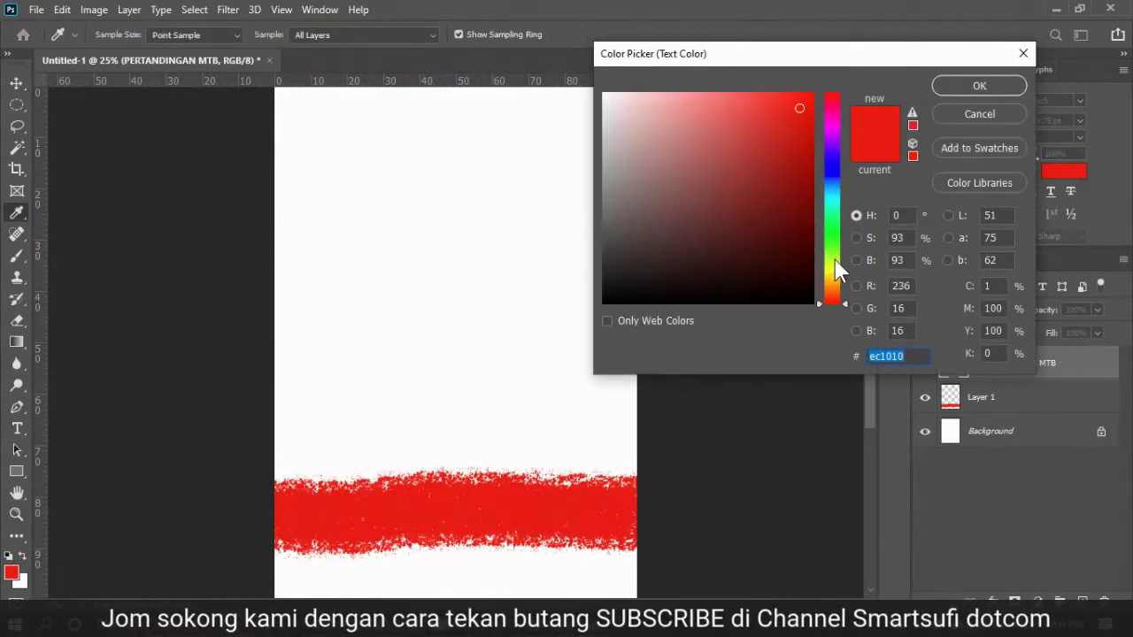
{"action": "left_click", "coordinate": [835, 259]}
{"action": "left_click_drag", "start_coordinate": [833, 258], "coordinate": [834, 274]}
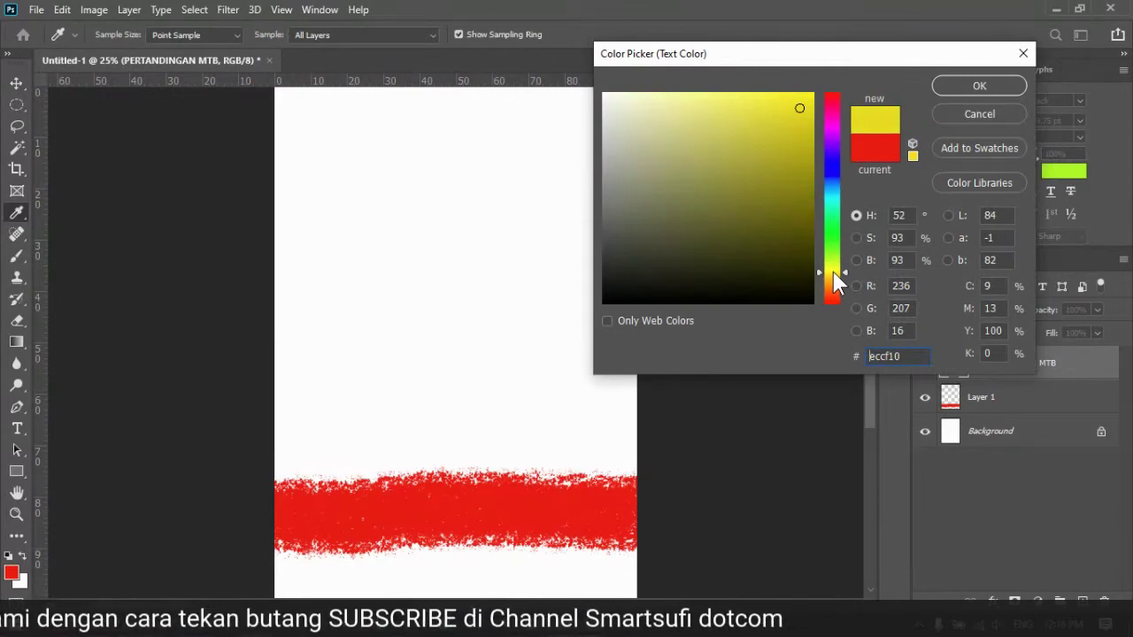
{"action": "left_click_drag", "start_coordinate": [800, 100], "coordinate": [829, 92]}
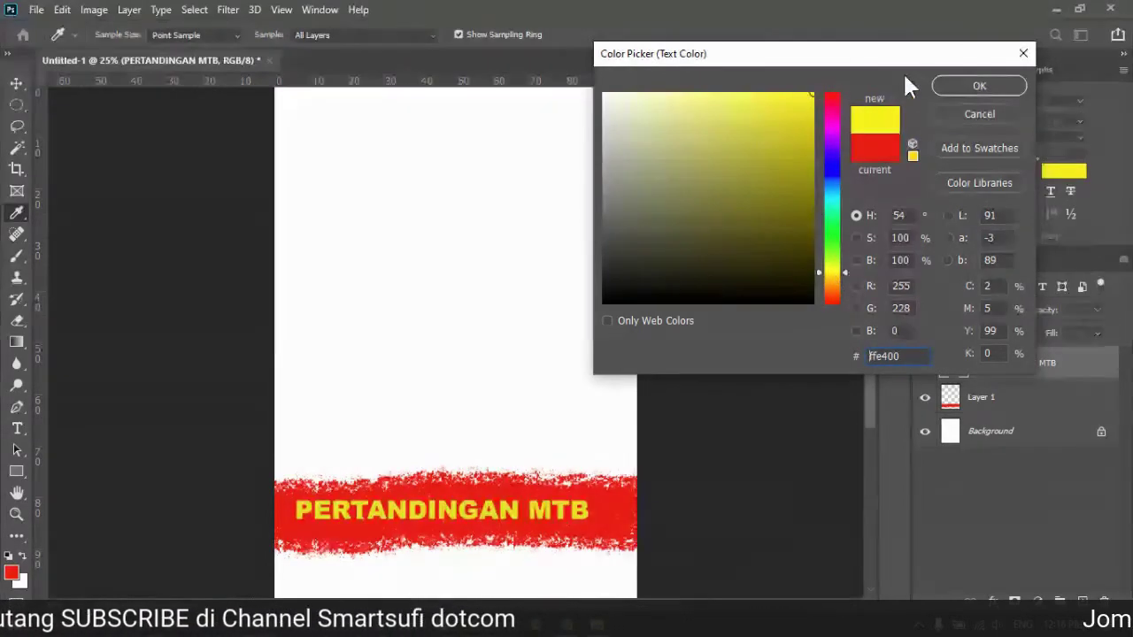
{"action": "left_click", "coordinate": [977, 86]}
Step: Centre the yellow title on the red brush band
{"action": "mouse_move", "coordinate": [557, 510]}
{"action": "left_mouse_down"}
{"action": "mouse_move", "coordinate": [604, 507]}
{"action": "mouse_move", "coordinate": [588, 520]}
{"action": "mouse_move", "coordinate": [560, 518]}
{"action": "left_mouse_up"}
{"action": "left_click_drag", "start_coordinate": [558, 522], "coordinate": [569, 520]}
{"action": "key", "text": "Return"}
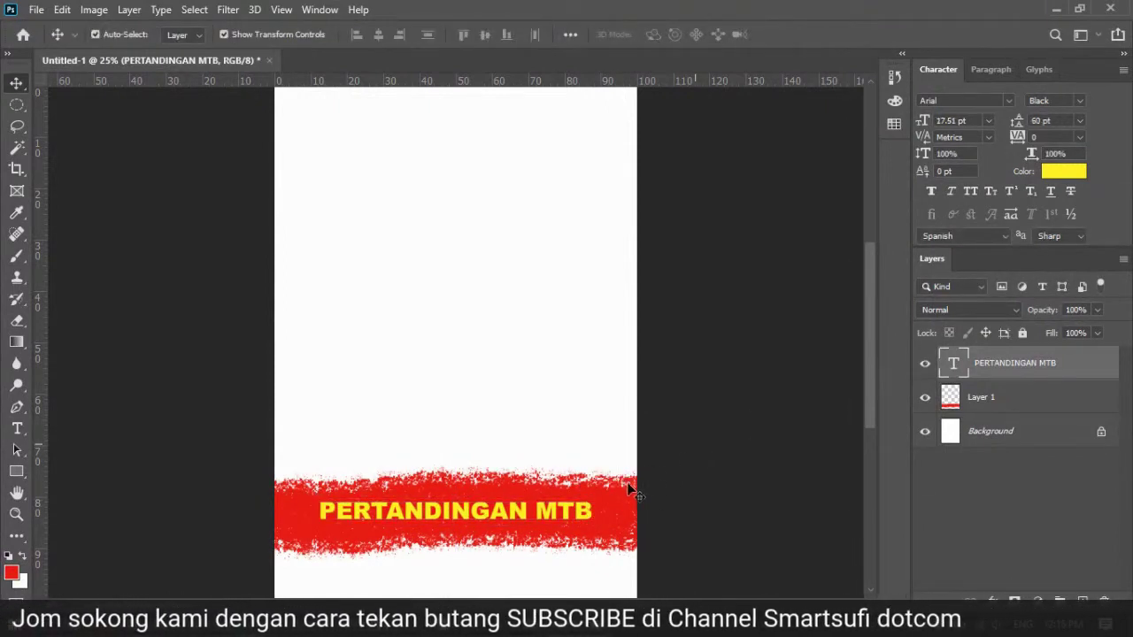
Step: Select Layer 1 with the red band and bring up its layer effects list
{"action": "left_click", "coordinate": [1031, 398]}
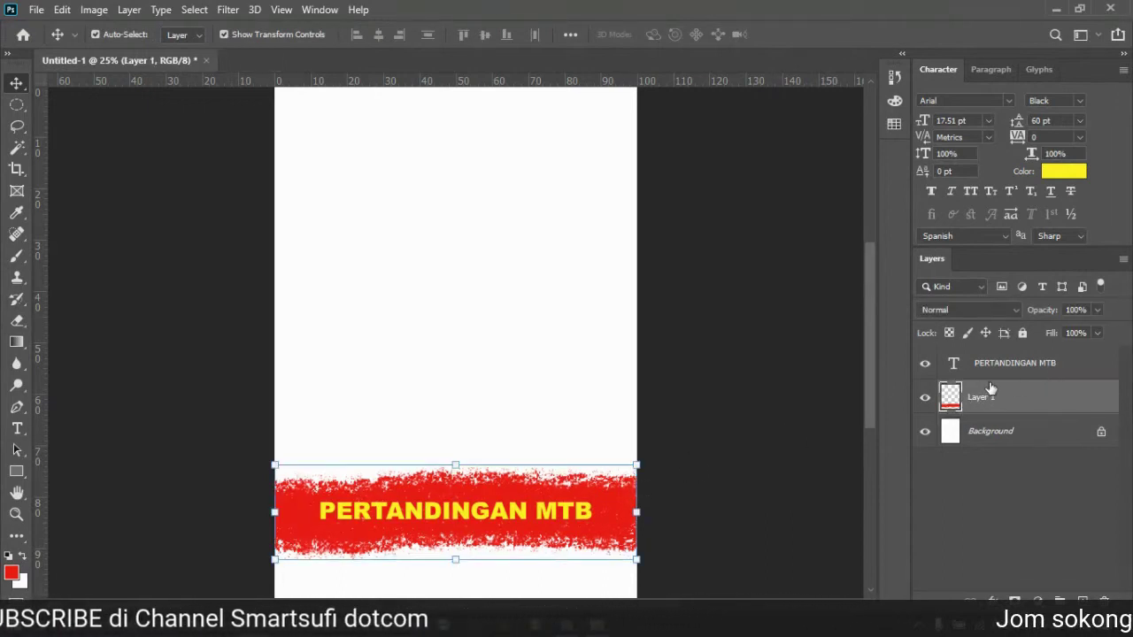
{"action": "left_click", "coordinate": [1003, 370]}
{"action": "left_click", "coordinate": [991, 400]}
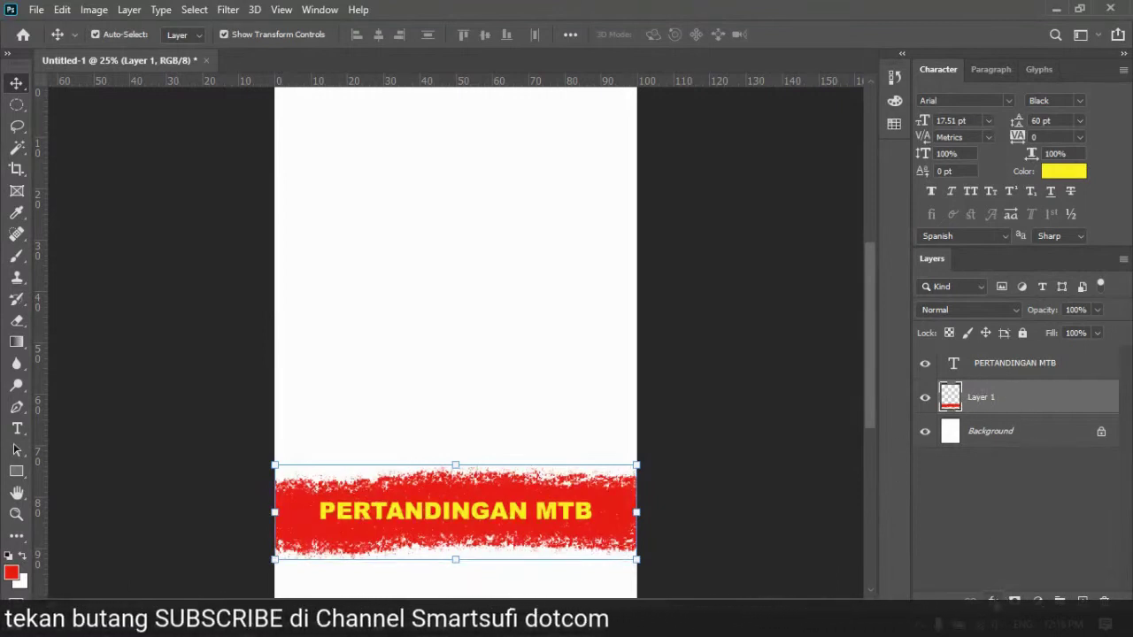
{"action": "left_click", "coordinate": [993, 601]}
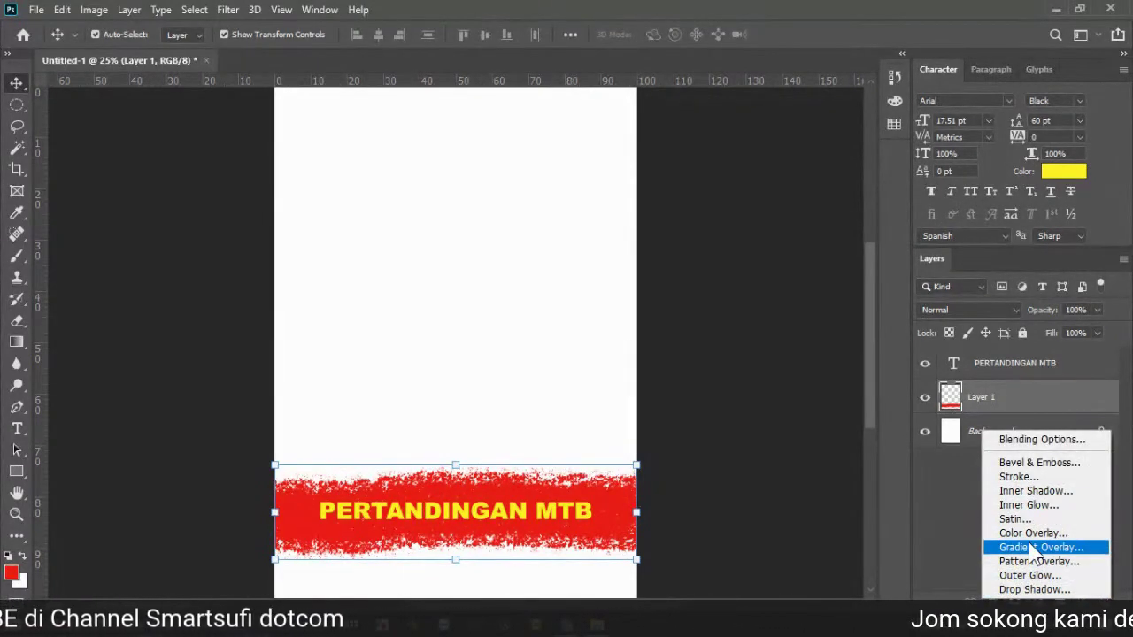
Step: Try a red 840606 Color Overlay on the band, discard it, and switch to Gradient Overlay
{"action": "left_click", "coordinate": [816, 492]}
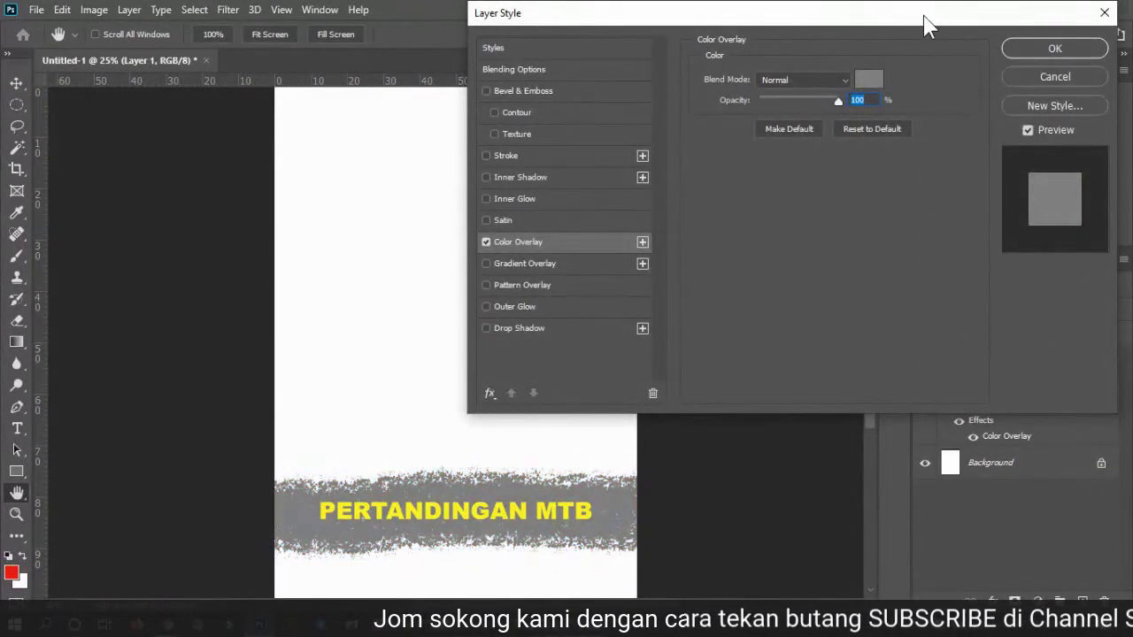
{"action": "left_click_drag", "start_coordinate": [922, 23], "coordinate": [585, 32]}
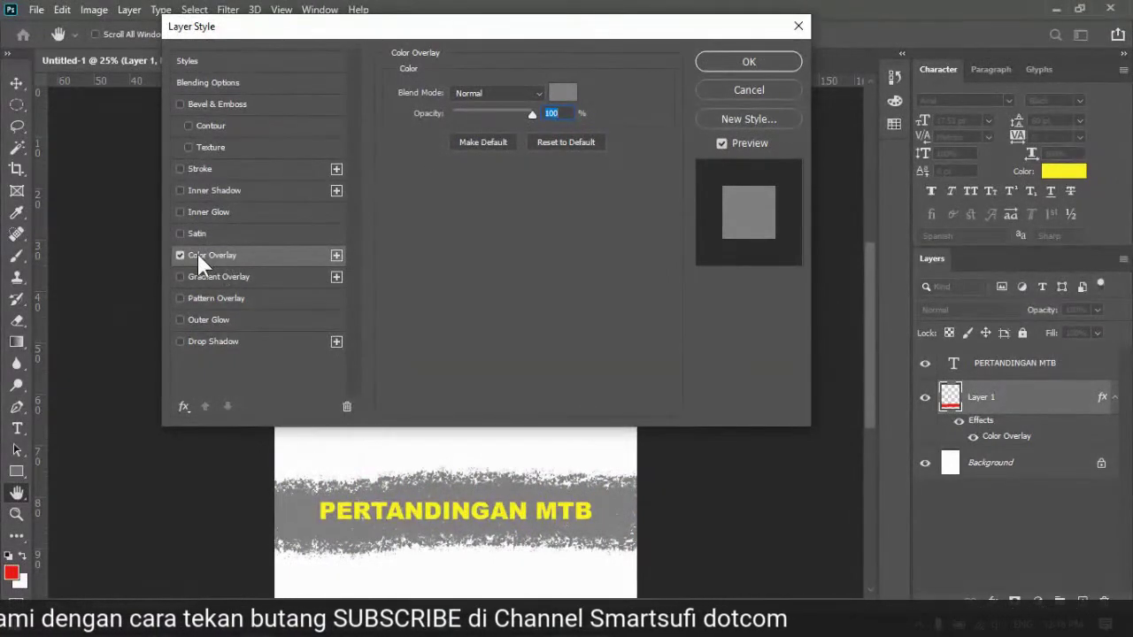
{"action": "left_click", "coordinate": [563, 94]}
{"action": "type", "text": "840606"}
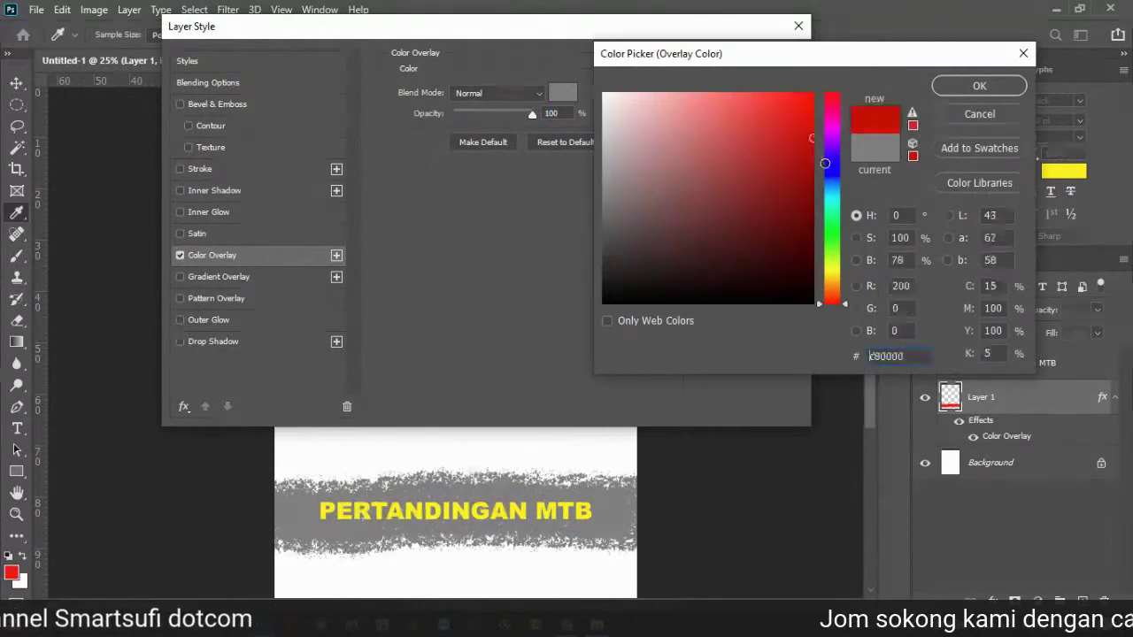
{"action": "left_click_drag", "start_coordinate": [821, 200], "coordinate": [812, 160]}
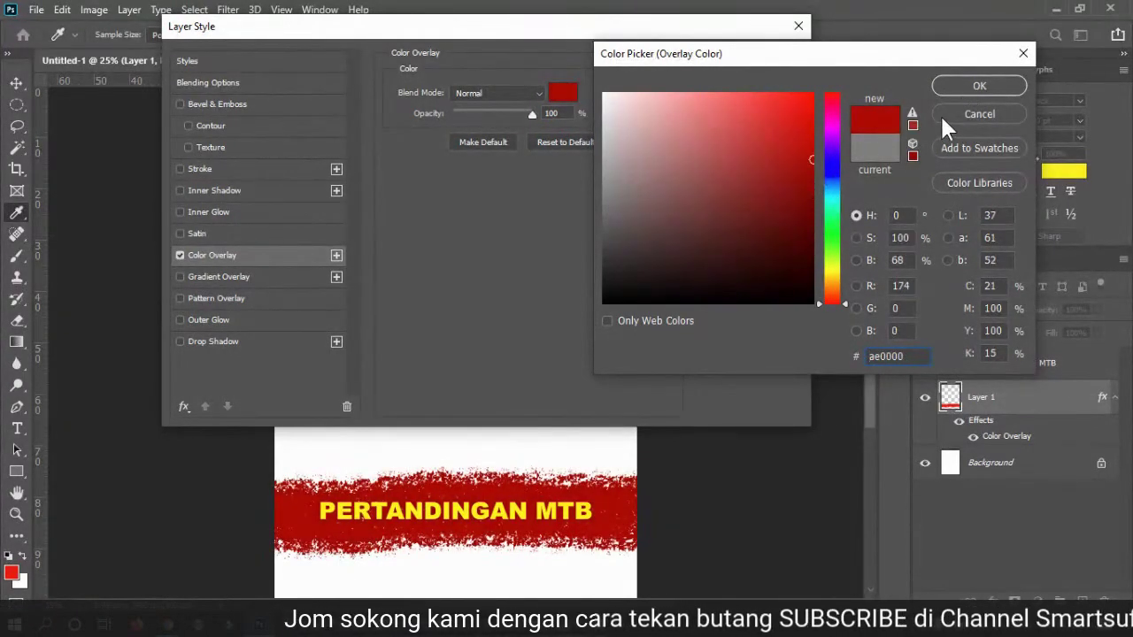
{"action": "left_click", "coordinate": [953, 111]}
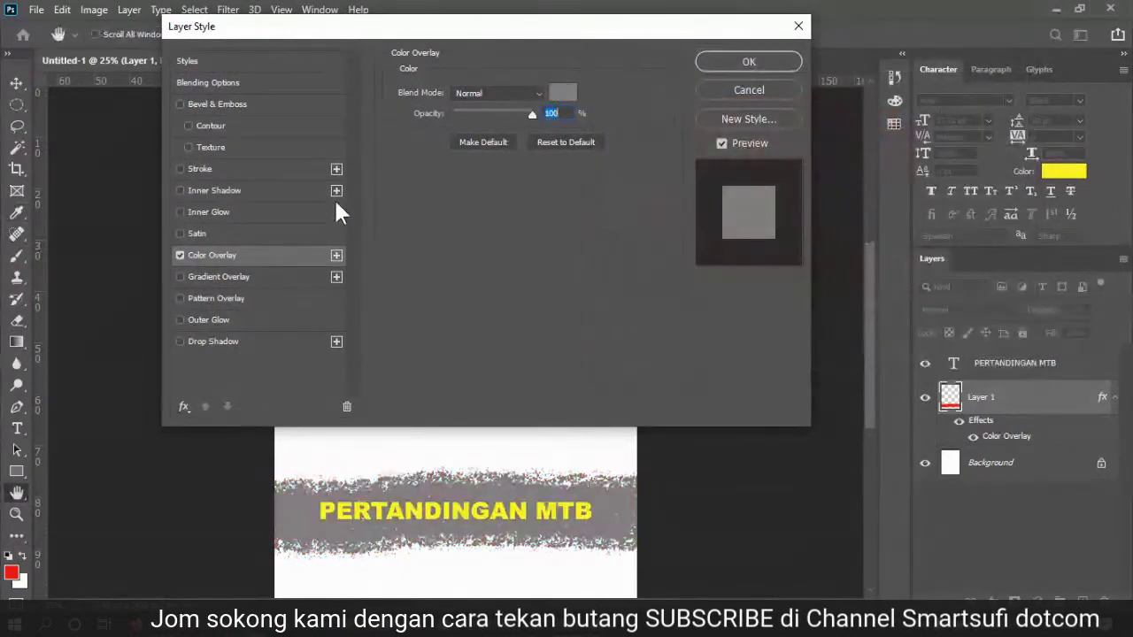
{"action": "left_click", "coordinate": [182, 276]}
{"action": "left_click", "coordinate": [180, 255]}
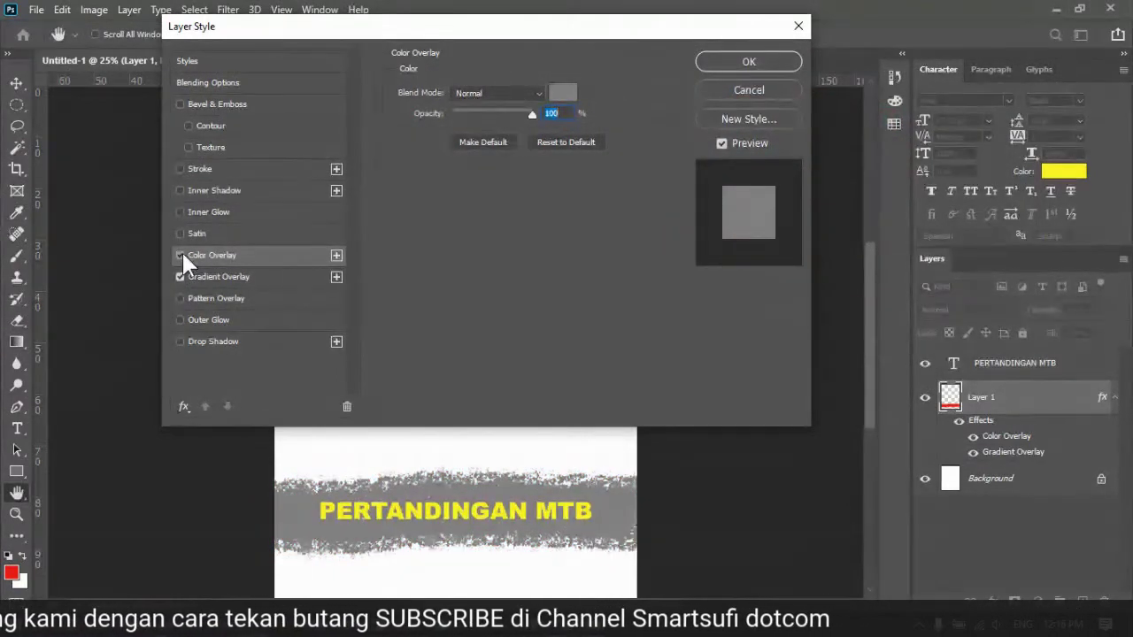
Step: Open the Gradient Overlay's Gradient Editor and glance through the Reds presets
{"action": "left_click", "coordinate": [224, 276]}
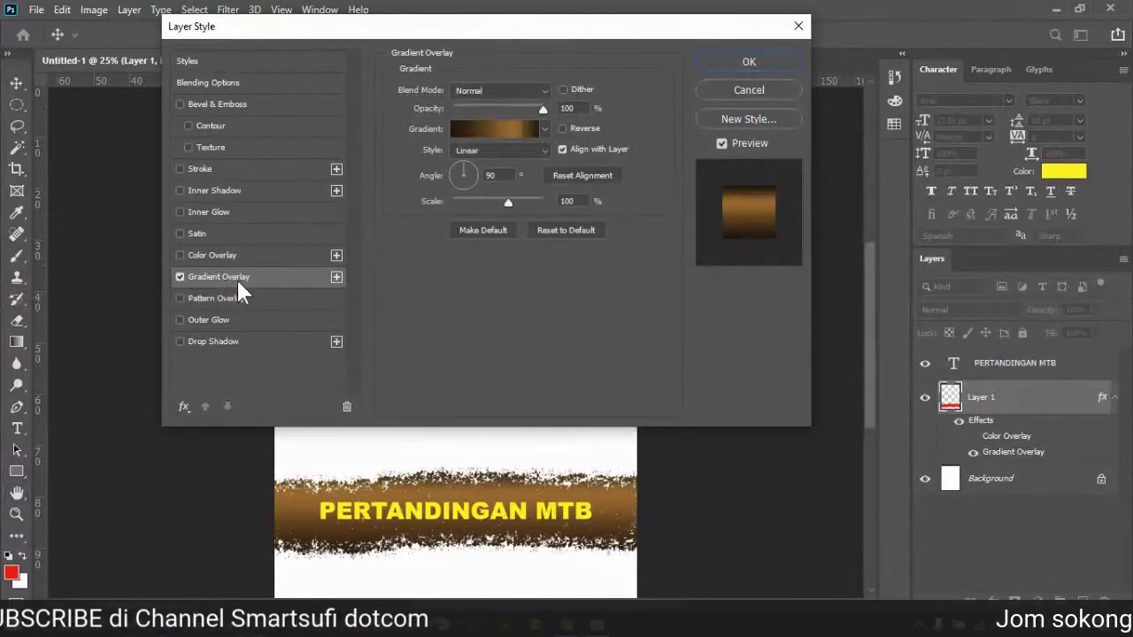
{"action": "left_click", "coordinate": [507, 134]}
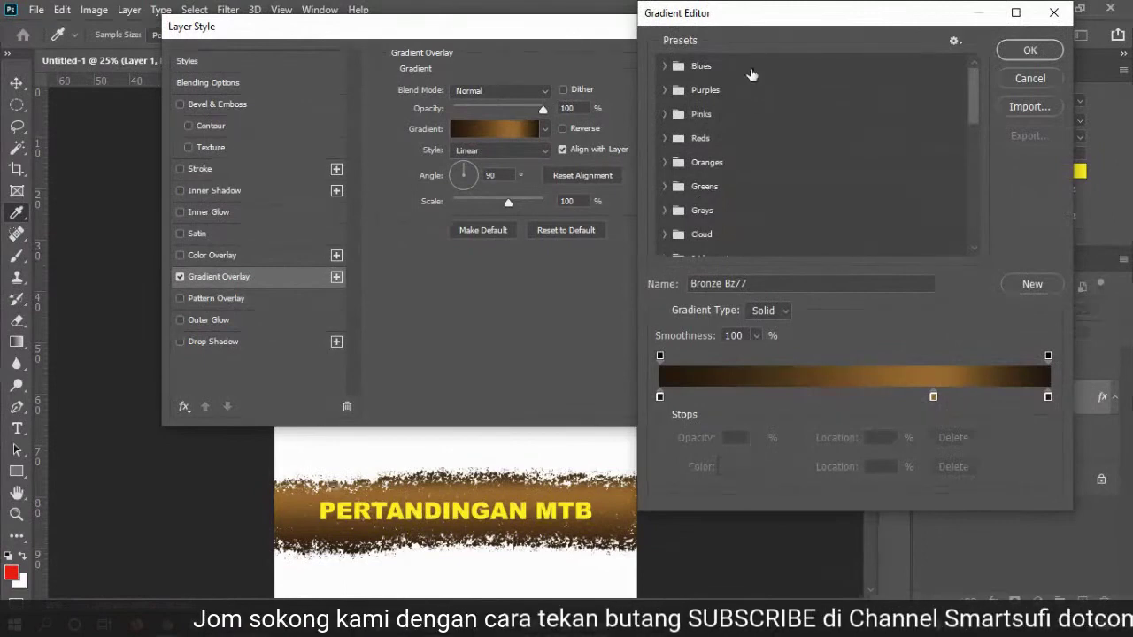
{"action": "left_click", "coordinate": [666, 139]}
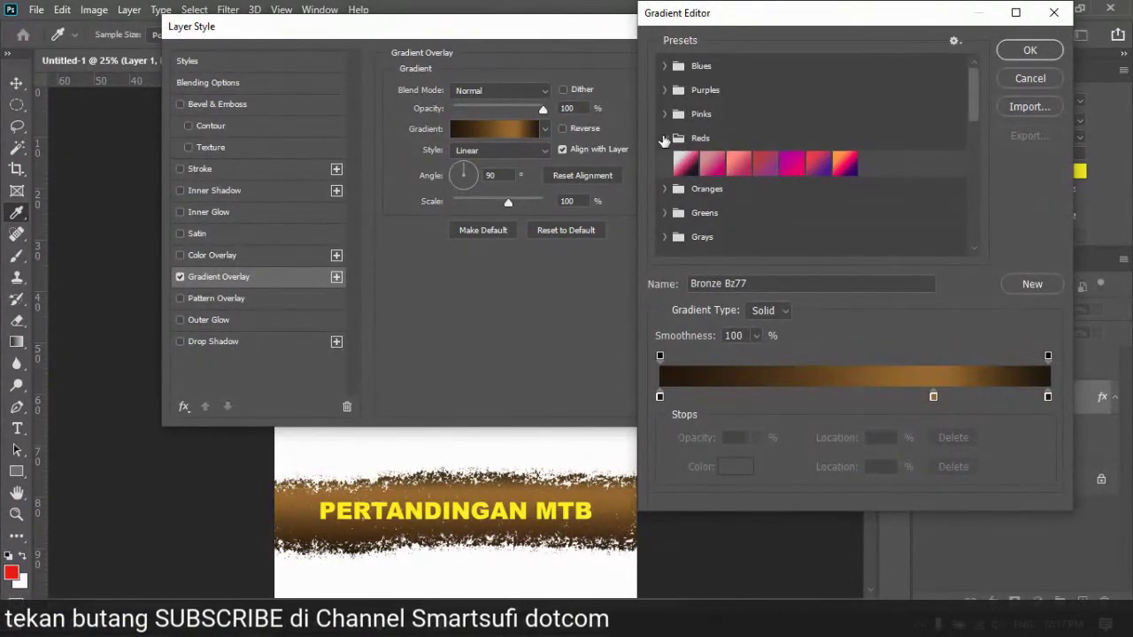
{"action": "left_click", "coordinate": [665, 139]}
Step: Set the gradient's left colour stop to bright red
{"action": "left_click", "coordinate": [660, 396]}
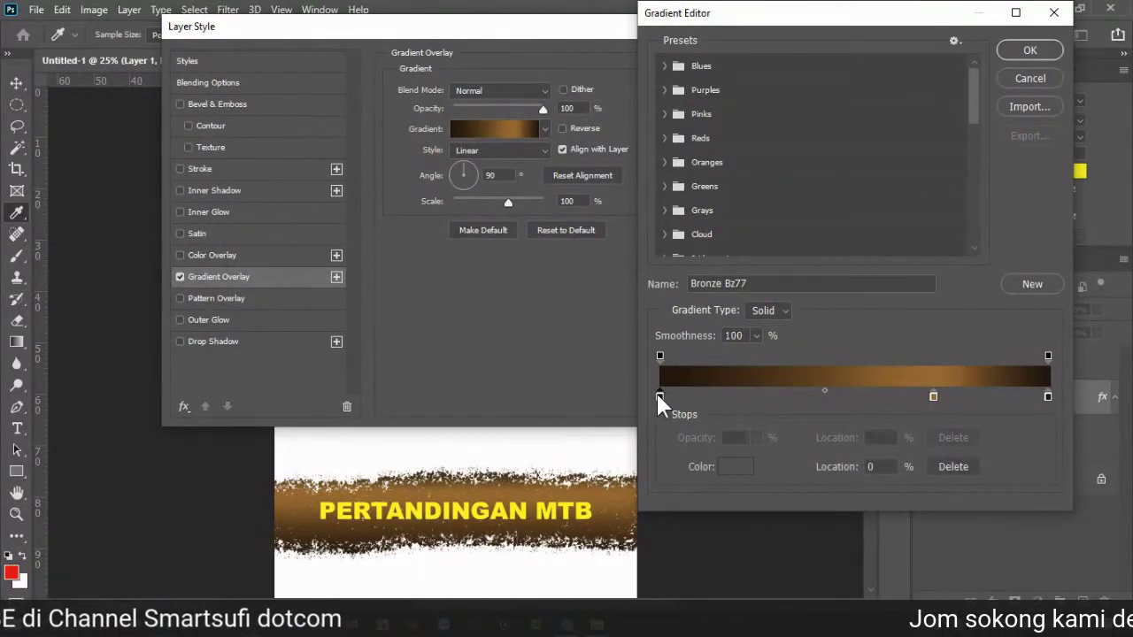
{"action": "left_click", "coordinate": [732, 471]}
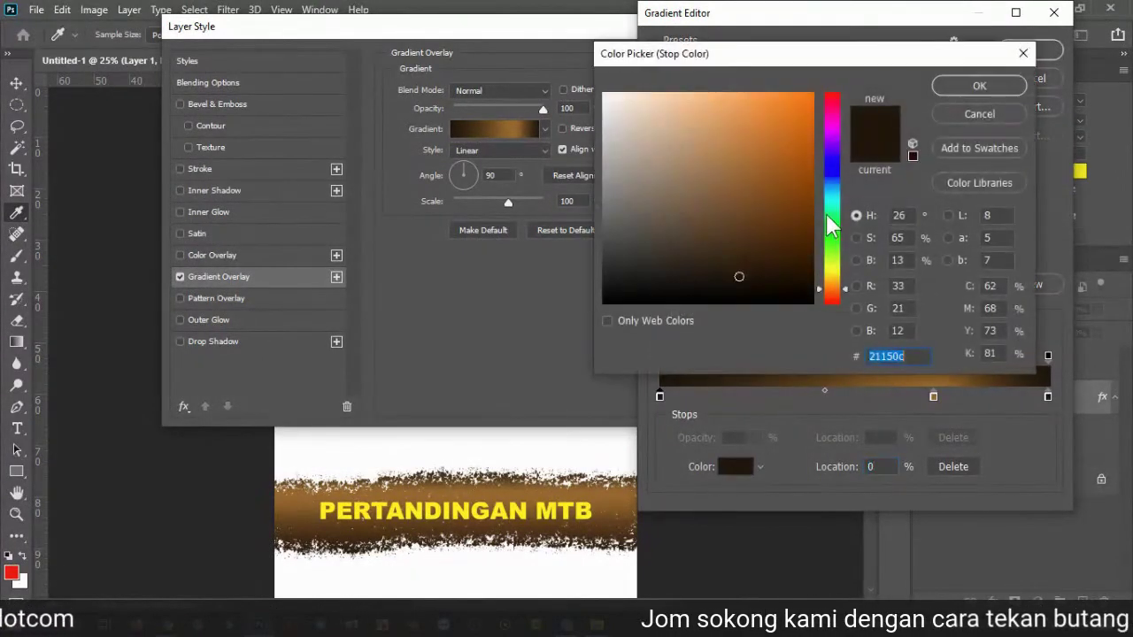
{"action": "left_click", "coordinate": [833, 94]}
{"action": "left_click", "coordinate": [808, 109]}
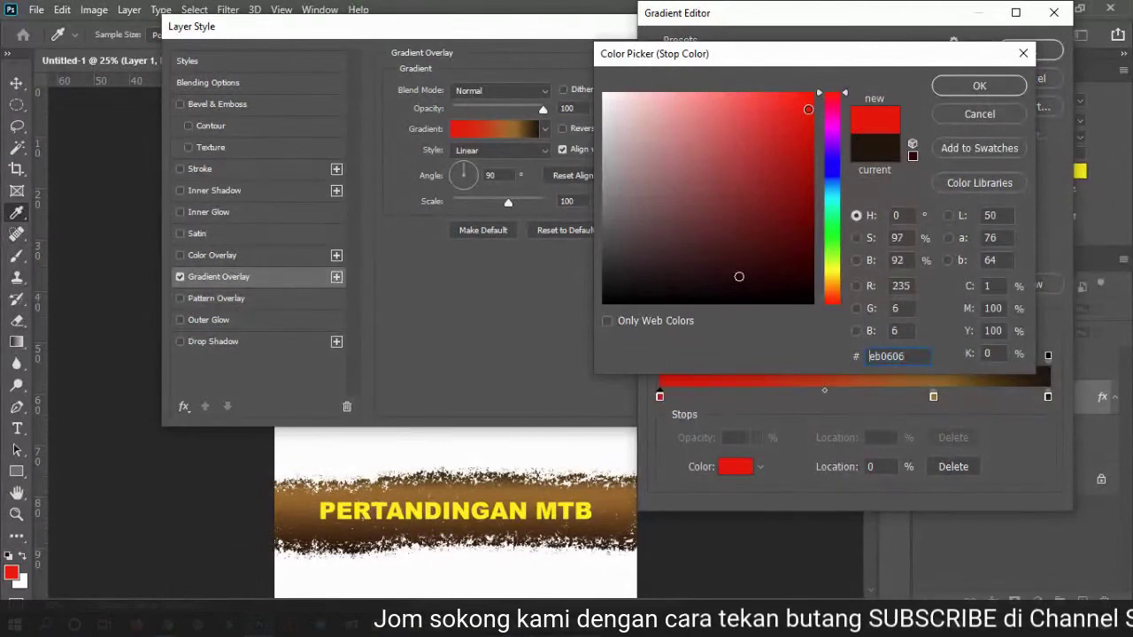
{"action": "left_click", "coordinate": [975, 86]}
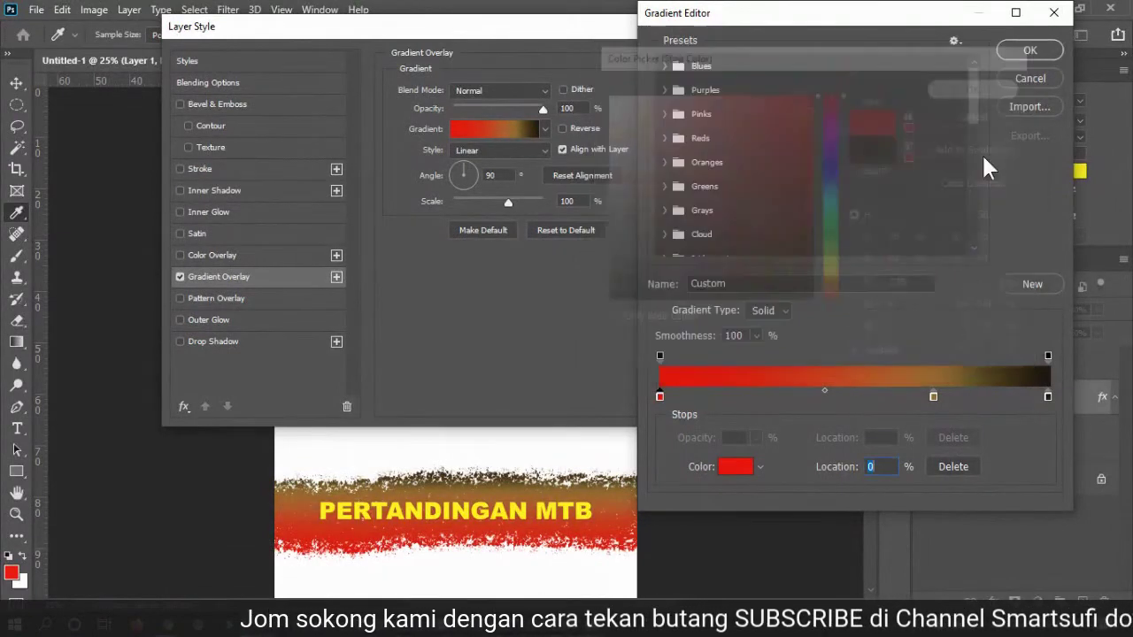
Step: Set the gradient's right colour stop to dark red
{"action": "left_click", "coordinate": [1048, 397]}
{"action": "left_click", "coordinate": [751, 469]}
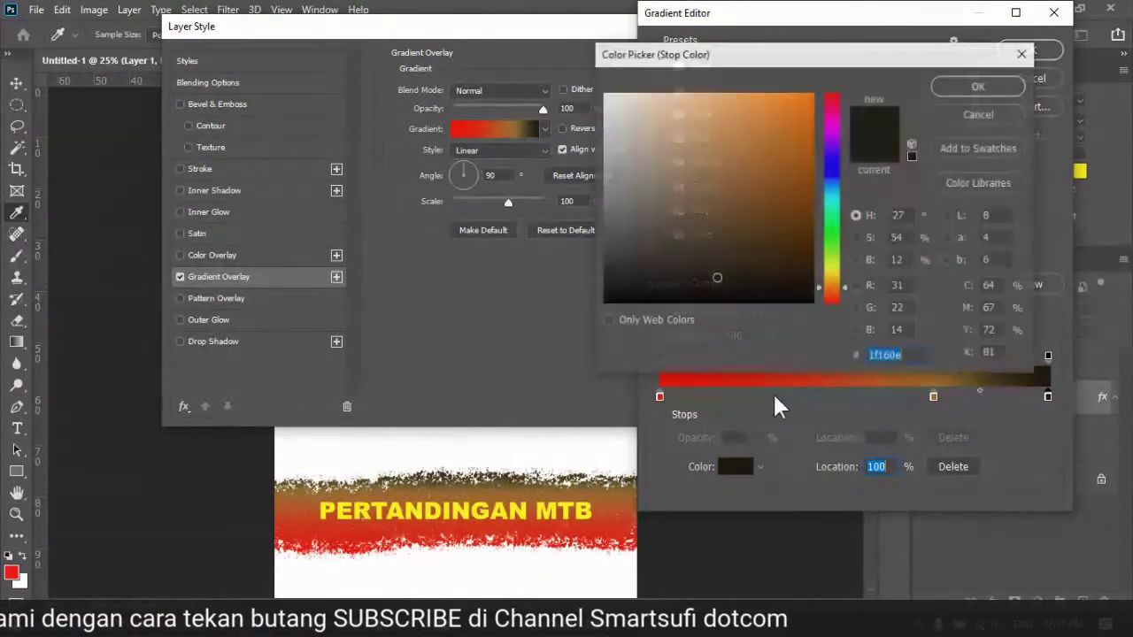
{"action": "left_click", "coordinate": [833, 99]}
{"action": "left_click_drag", "start_coordinate": [836, 104], "coordinate": [834, 92]}
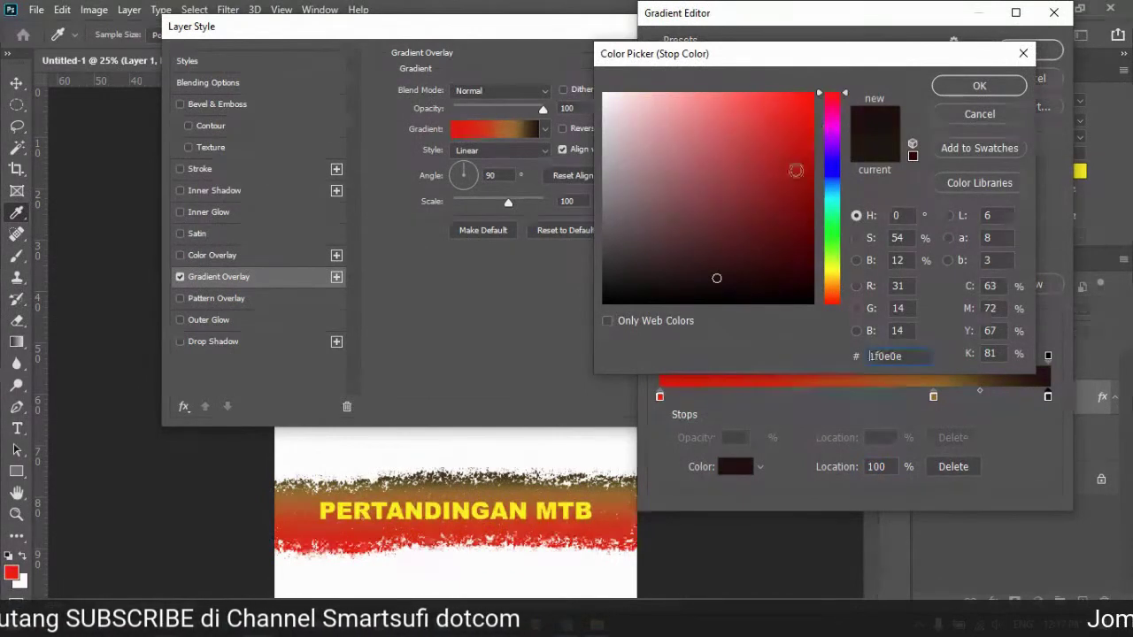
{"action": "left_click_drag", "start_coordinate": [797, 171], "coordinate": [811, 223]}
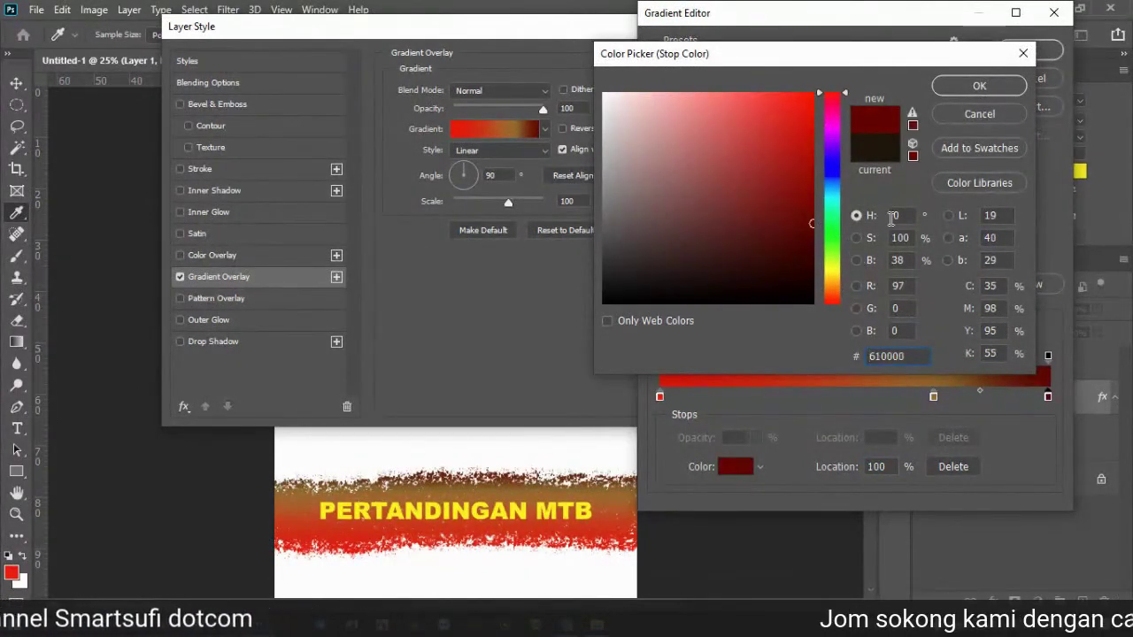
{"action": "left_click", "coordinate": [995, 87]}
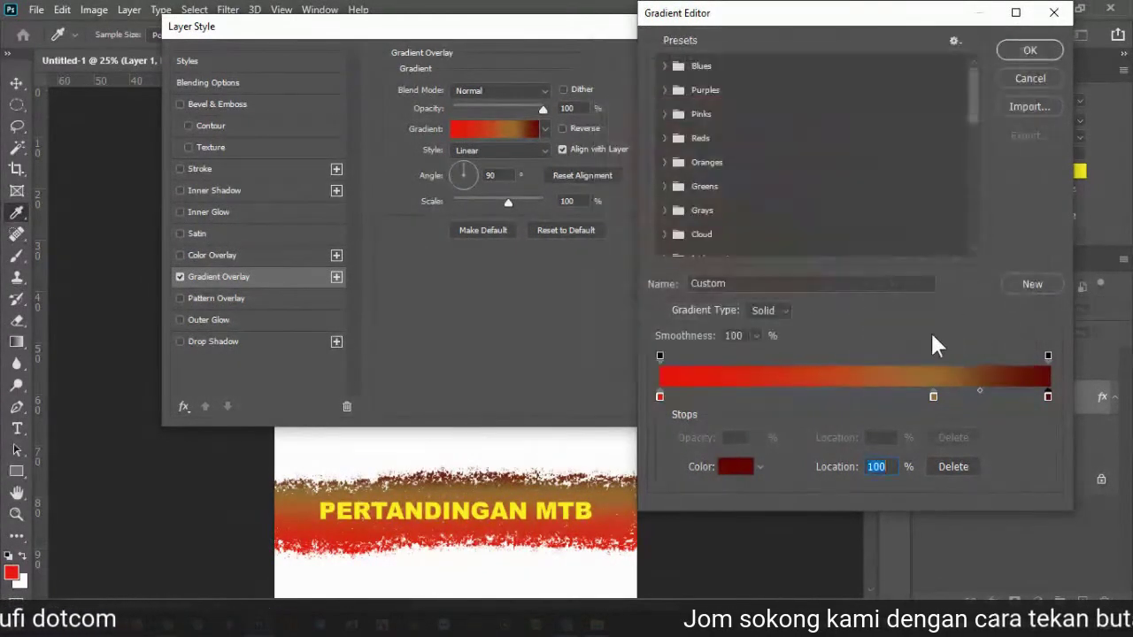
Step: Delete the orange middle stop, adjust the midpoint, and apply the red gradient overlay
{"action": "left_click", "coordinate": [931, 396]}
{"action": "left_click", "coordinate": [943, 469]}
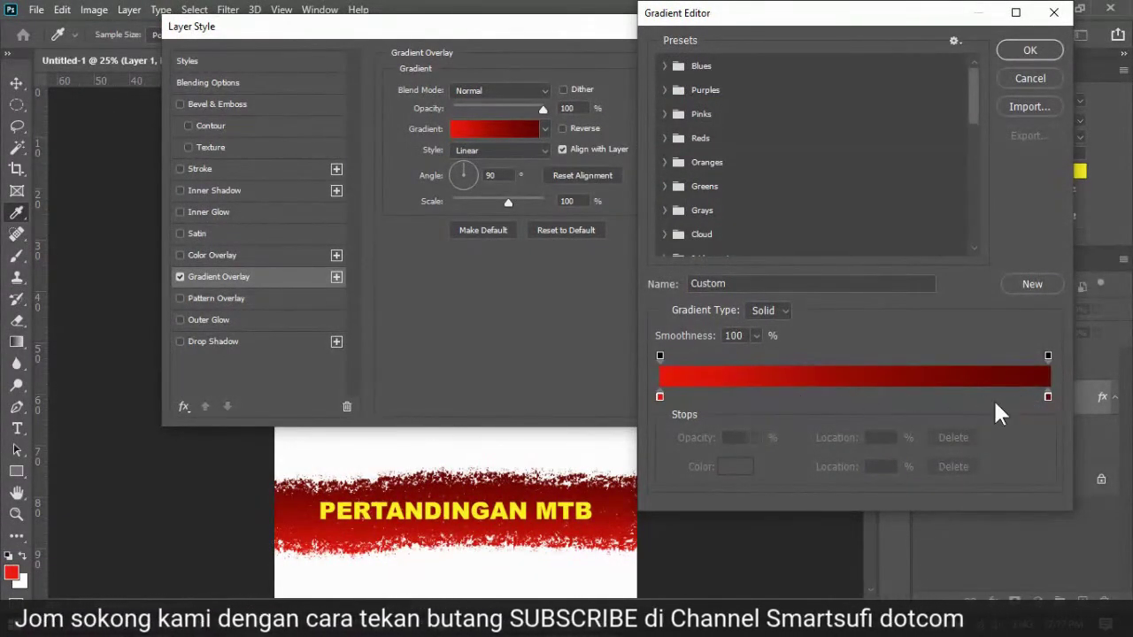
{"action": "left_click", "coordinate": [1048, 396]}
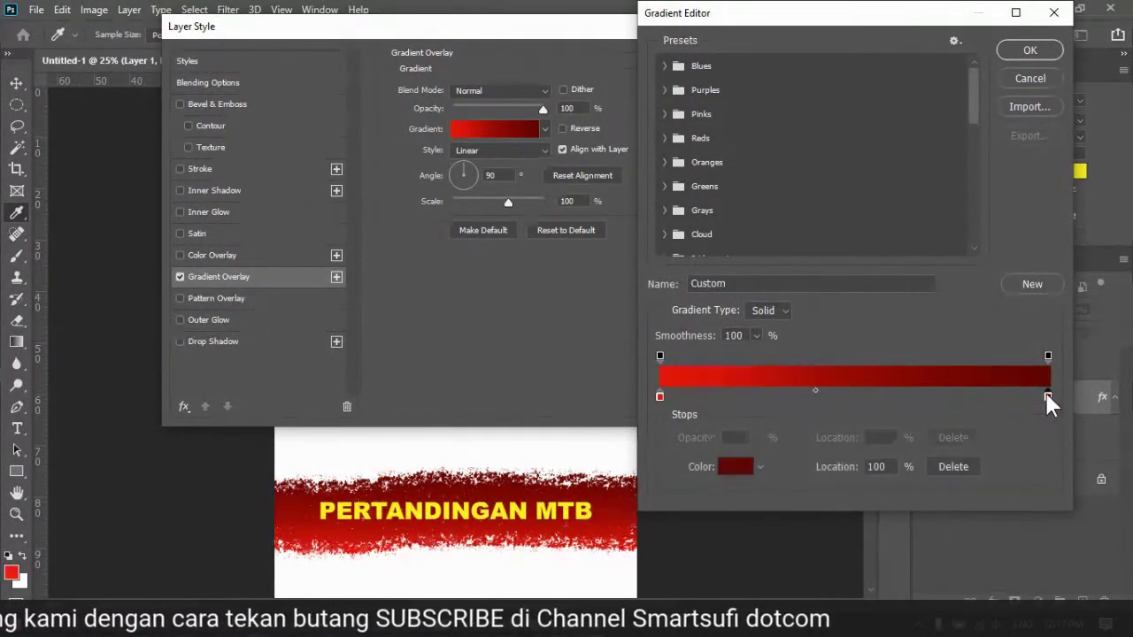
{"action": "left_click", "coordinate": [815, 390]}
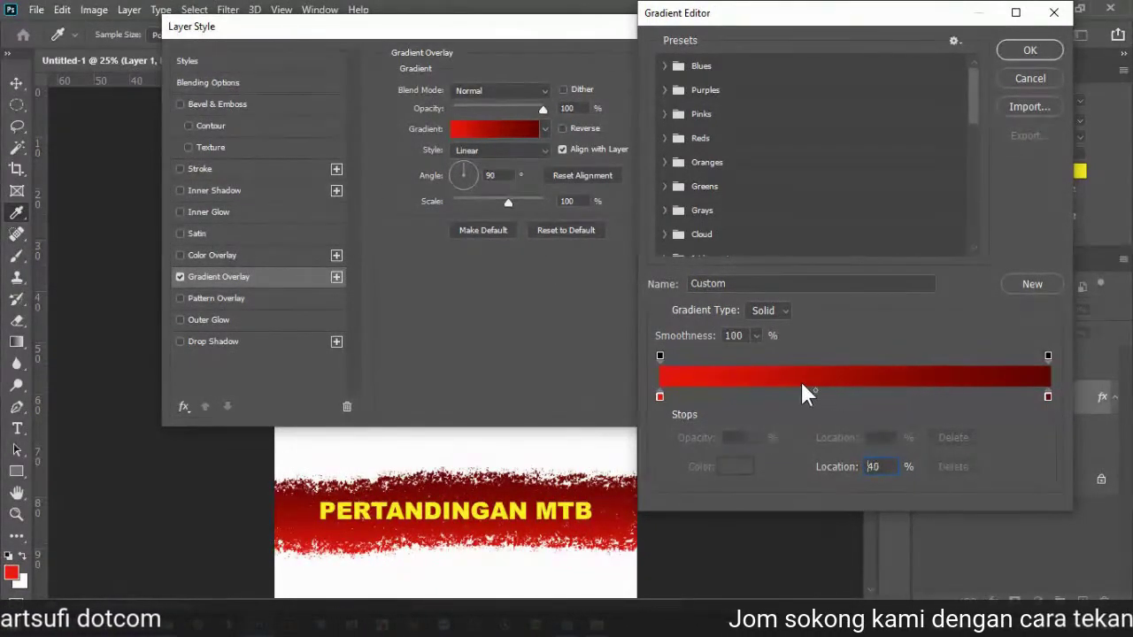
{"action": "left_click_drag", "start_coordinate": [716, 392], "coordinate": [712, 390]}
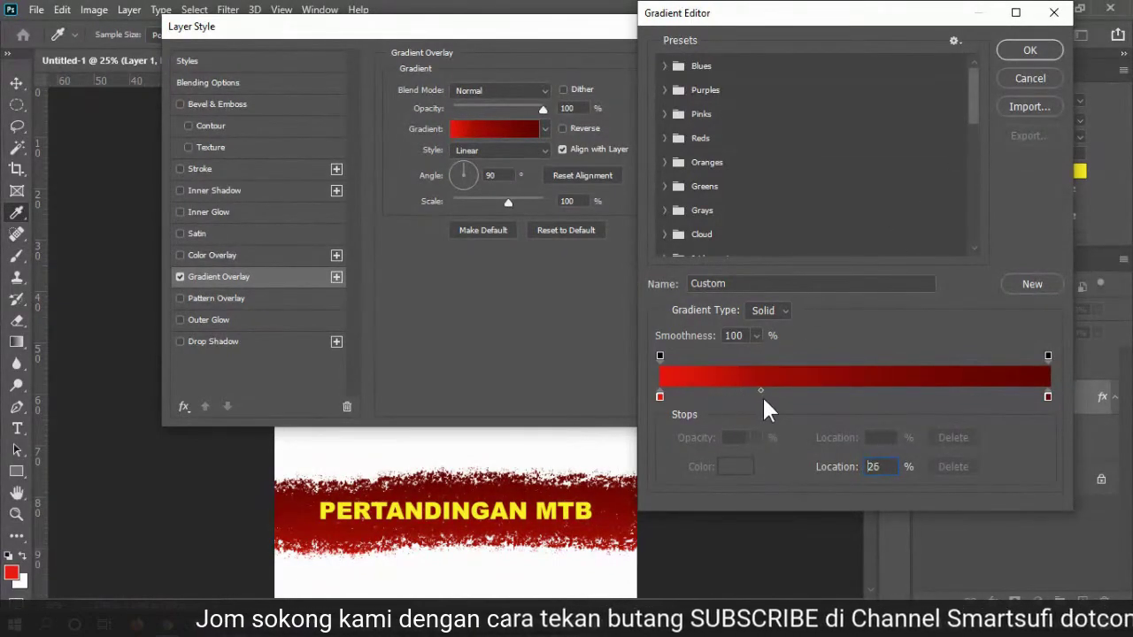
{"action": "left_click_drag", "start_coordinate": [761, 392], "coordinate": [766, 392]}
{"action": "left_click", "coordinate": [1030, 51]}
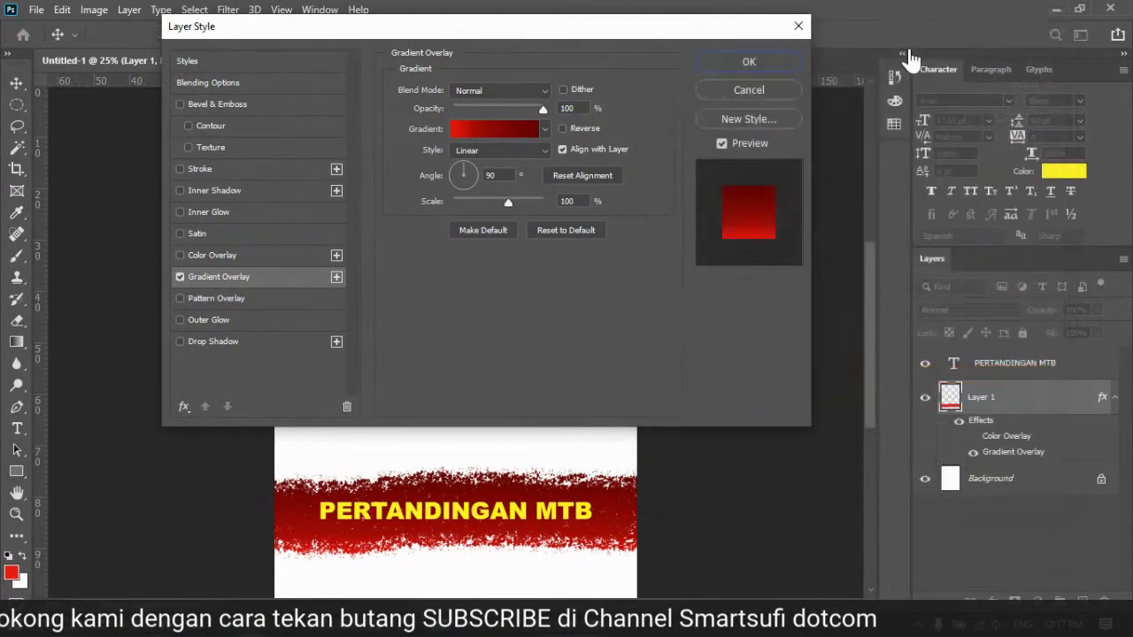
{"action": "left_click", "coordinate": [782, 61]}
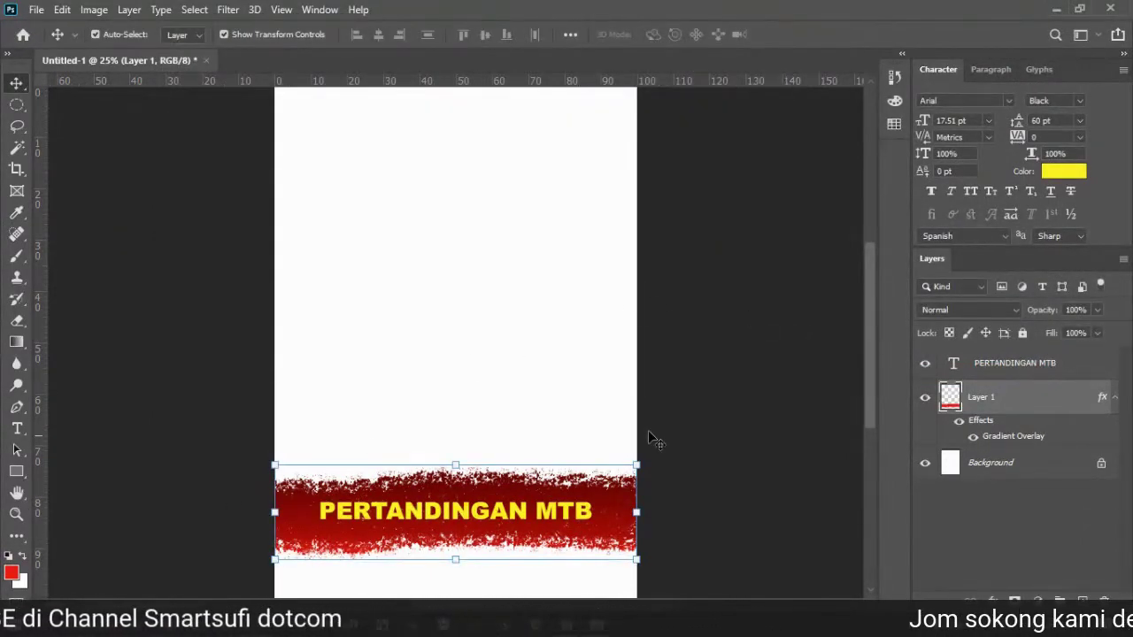
Step: Deselect the band and select the PERTANDINGAN MTB text layer, ready to edit its font family
{"action": "left_click", "coordinate": [733, 390]}
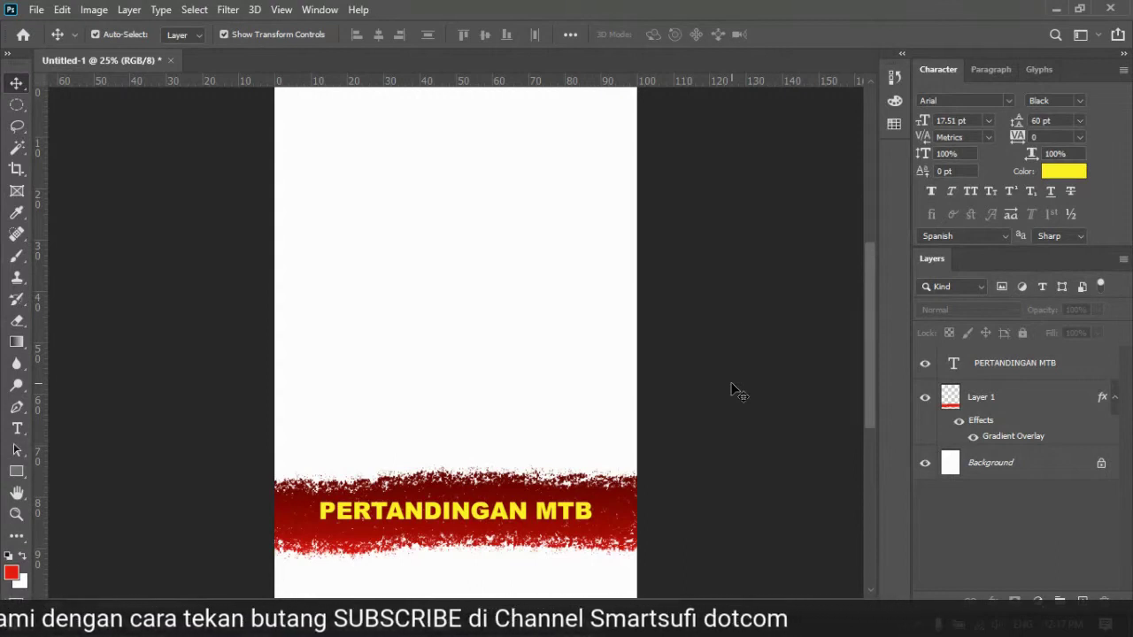
{"action": "left_click", "coordinate": [453, 513]}
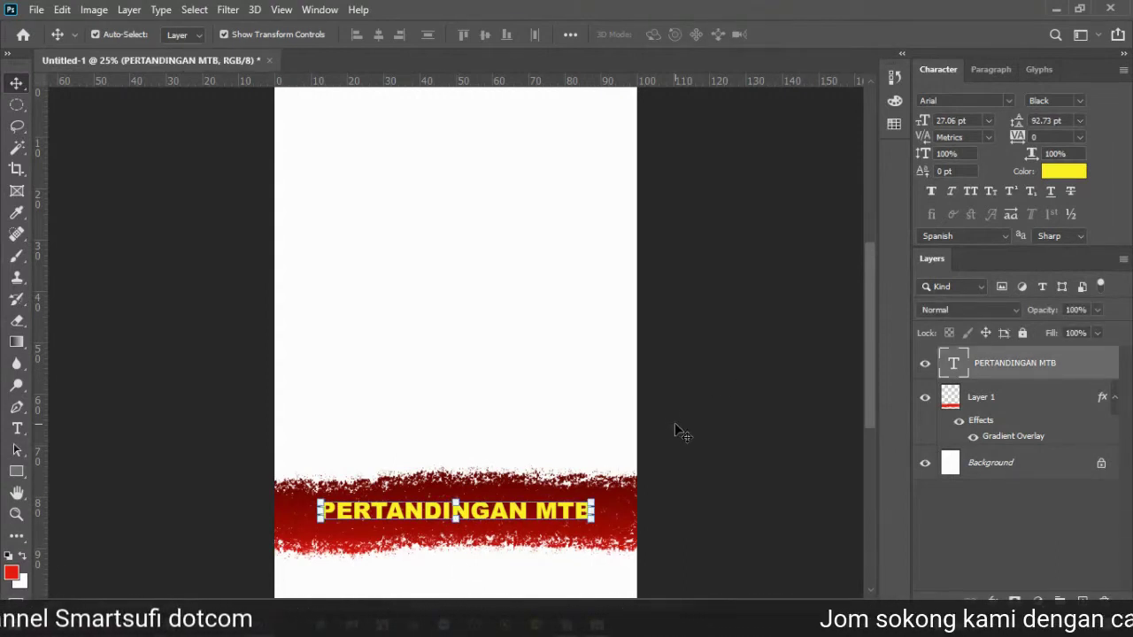
{"action": "left_click", "coordinate": [962, 101]}
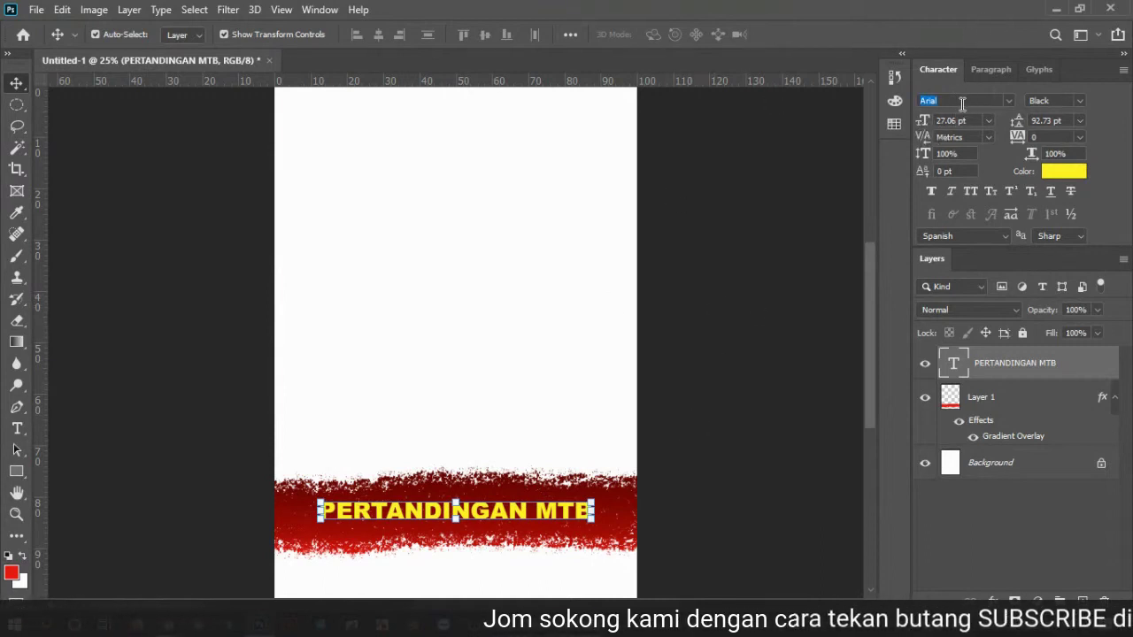
{"action": "left_click", "coordinate": [1008, 100]}
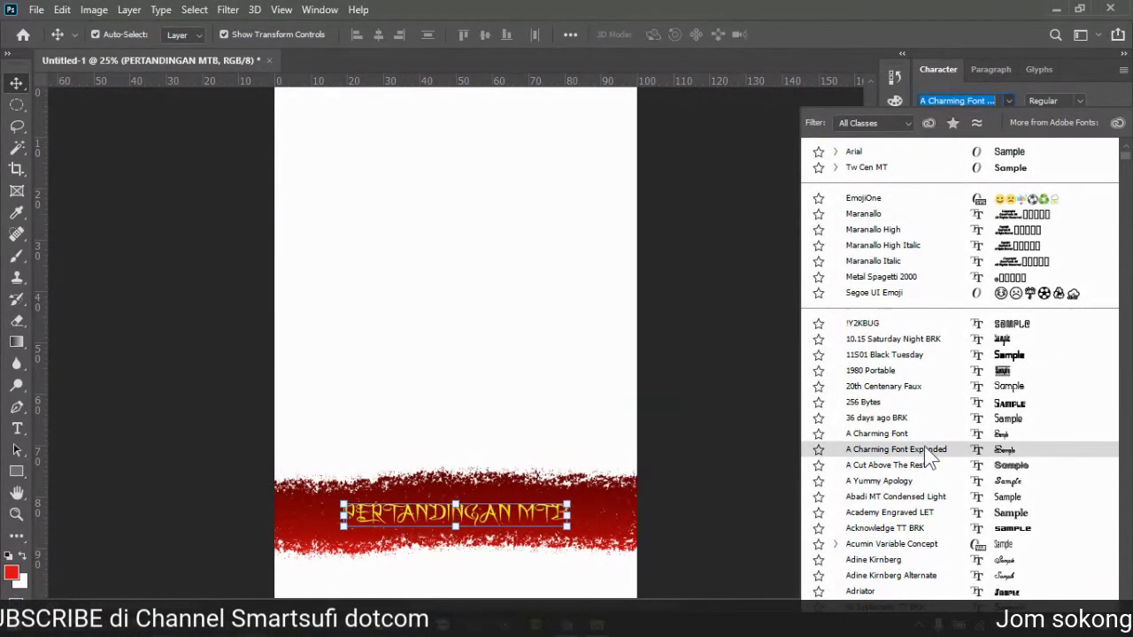
{"action": "scroll", "coordinate": [924, 446], "scroll_direction": "down", "scroll_amount": 2}
{"action": "scroll", "coordinate": [926, 465], "scroll_direction": "down", "scroll_amount": 2}
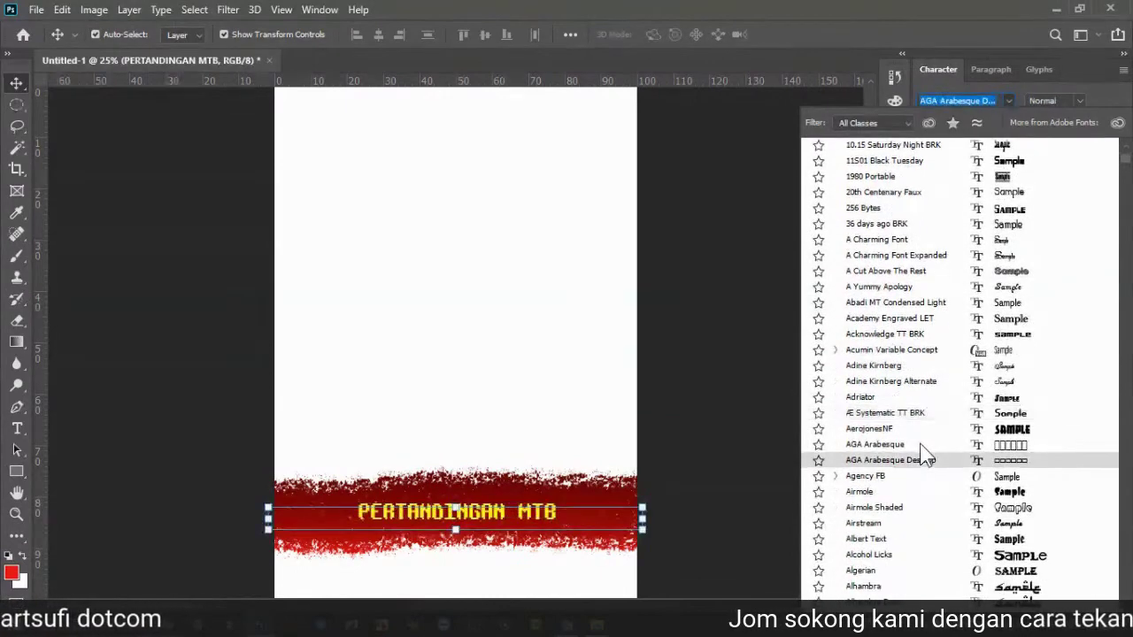
{"action": "scroll", "coordinate": [930, 456], "scroll_direction": "down", "scroll_amount": 3}
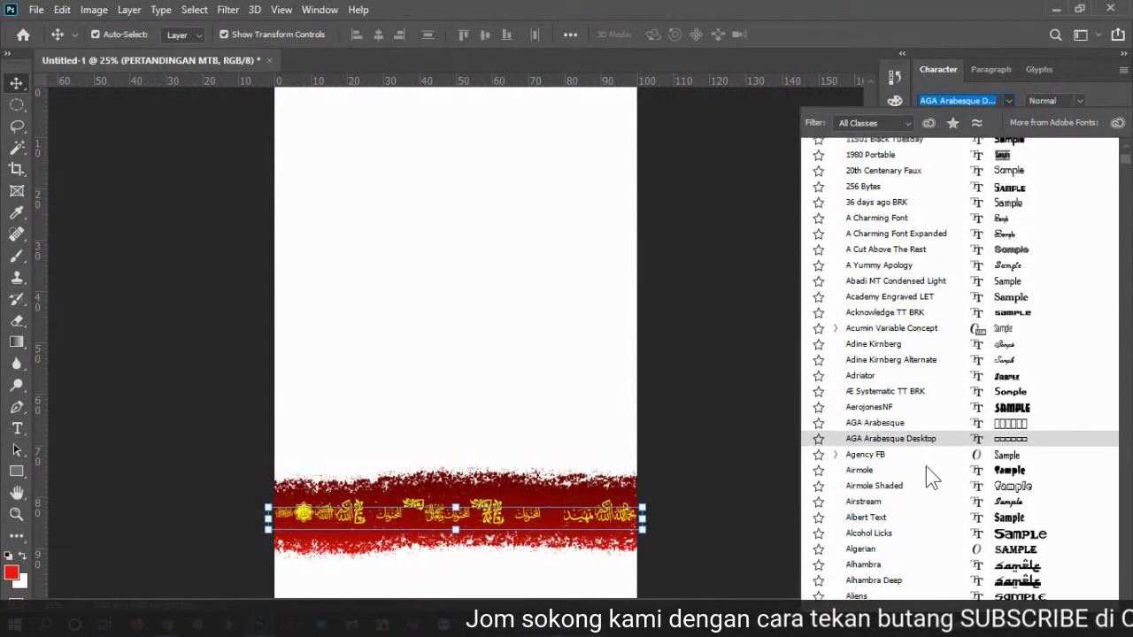
{"action": "scroll", "coordinate": [948, 541], "scroll_direction": "down", "scroll_amount": 2}
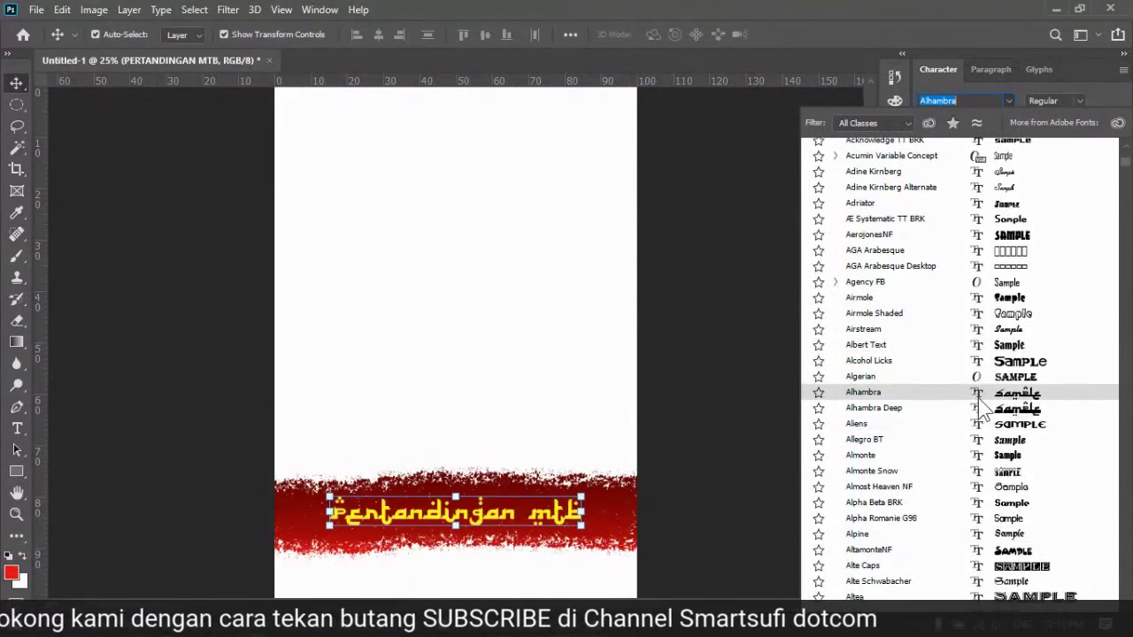
{"action": "scroll", "coordinate": [974, 411], "scroll_direction": "down", "scroll_amount": 2}
{"action": "scroll", "coordinate": [934, 495], "scroll_direction": "down", "scroll_amount": 3}
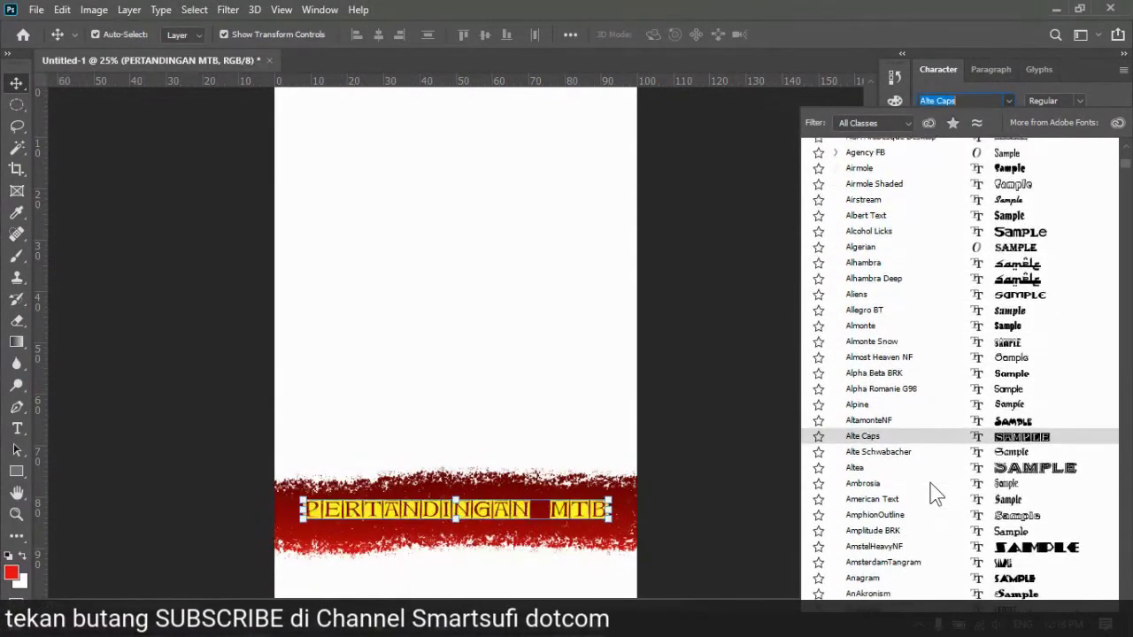
{"action": "scroll", "coordinate": [922, 484], "scroll_direction": "down", "scroll_amount": 3}
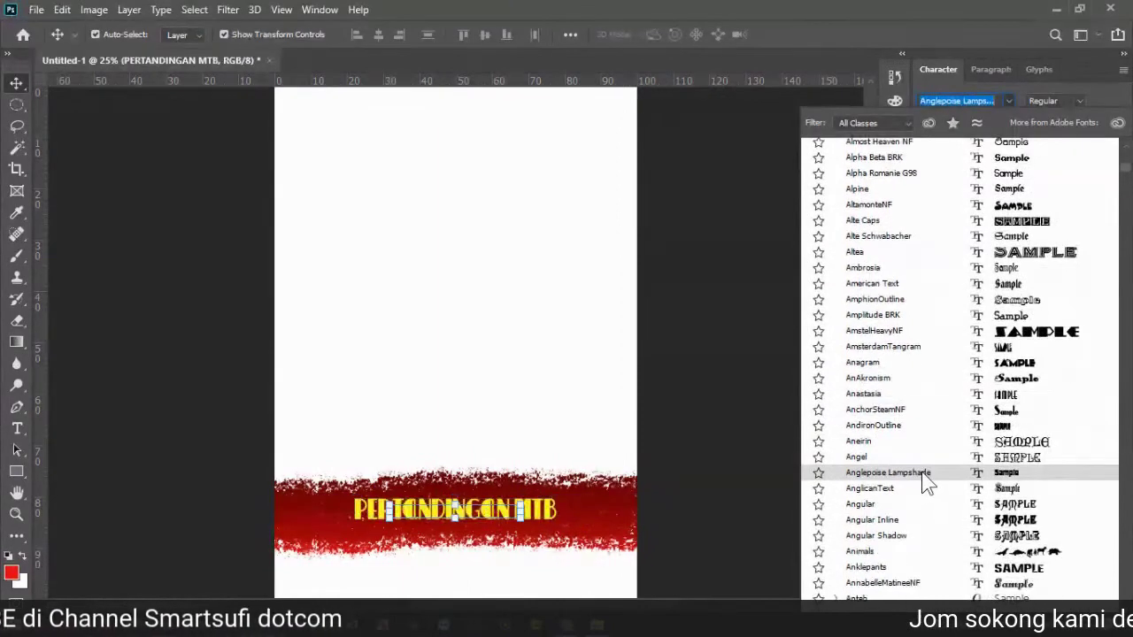
{"action": "scroll", "coordinate": [927, 496], "scroll_direction": "down", "scroll_amount": 3}
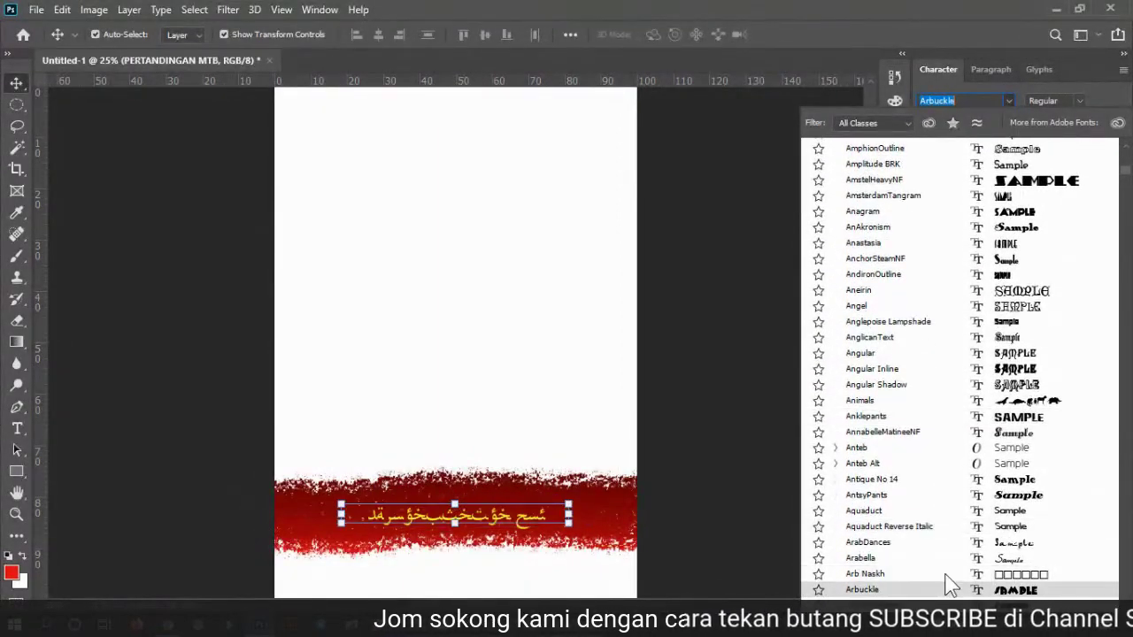
{"action": "scroll", "coordinate": [946, 577], "scroll_direction": "down", "scroll_amount": 5}
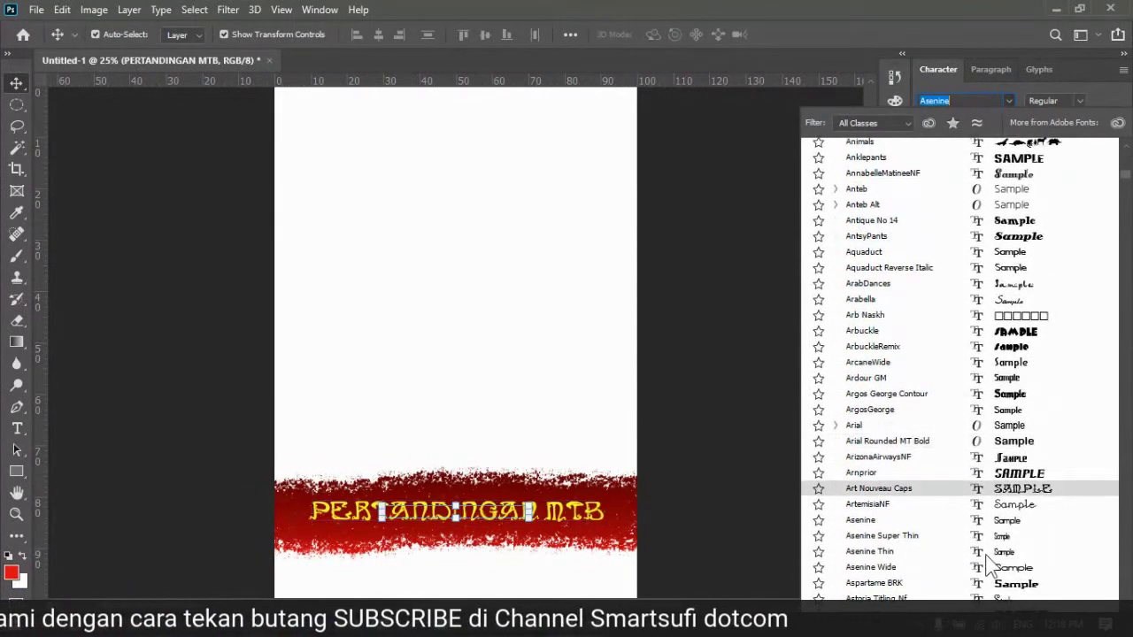
{"action": "scroll", "coordinate": [973, 372], "scroll_direction": "down", "scroll_amount": 2}
{"action": "scroll", "coordinate": [984, 363], "scroll_direction": "down", "scroll_amount": 4}
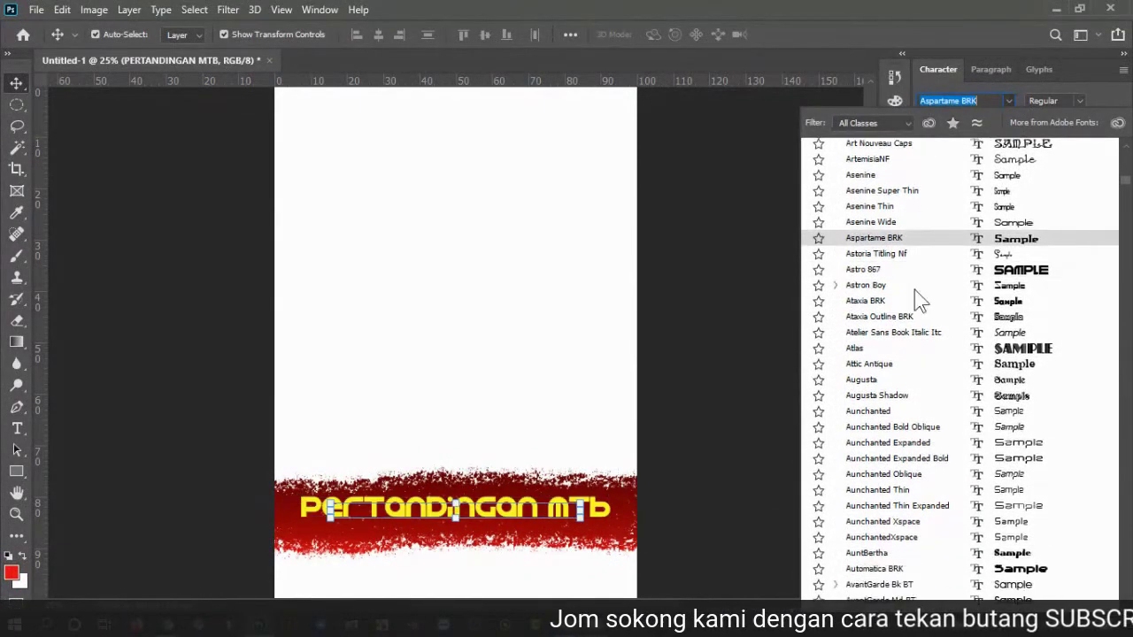
{"action": "scroll", "coordinate": [916, 301], "scroll_direction": "down", "scroll_amount": 2}
{"action": "scroll", "coordinate": [924, 299], "scroll_direction": "down", "scroll_amount": 4}
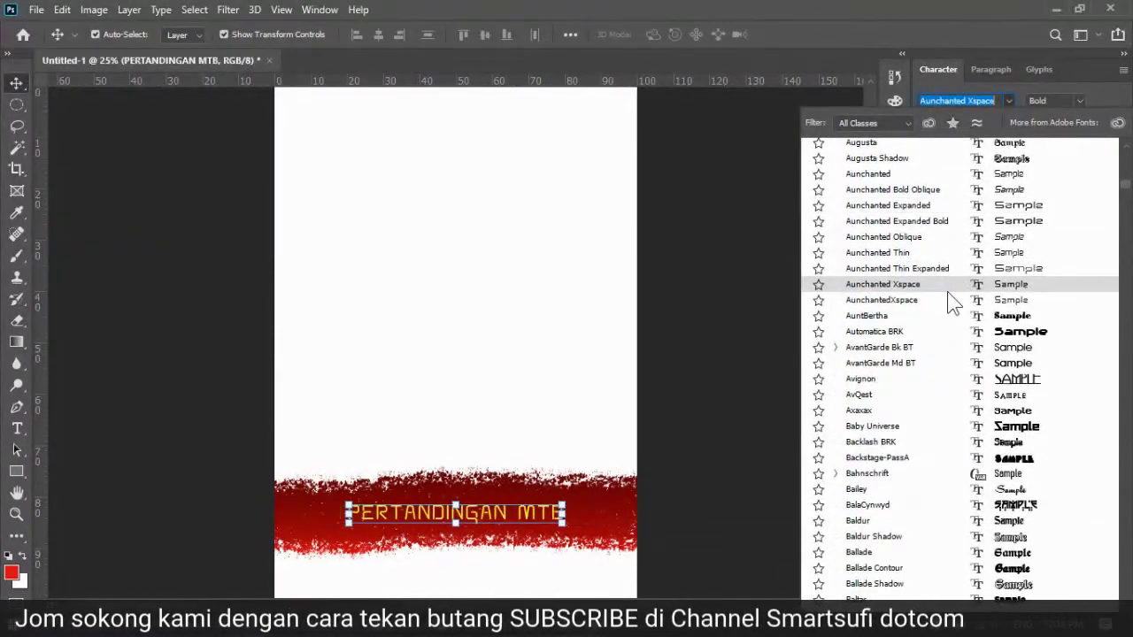
{"action": "scroll", "coordinate": [951, 385], "scroll_direction": "down", "scroll_amount": 1}
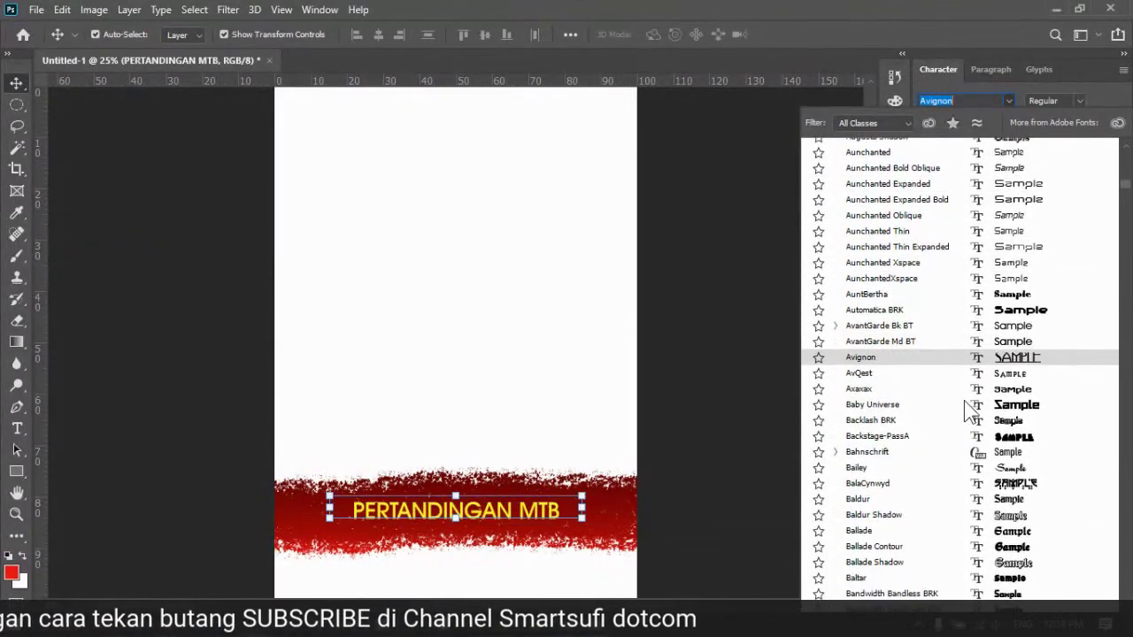
{"action": "left_click", "coordinate": [977, 14]}
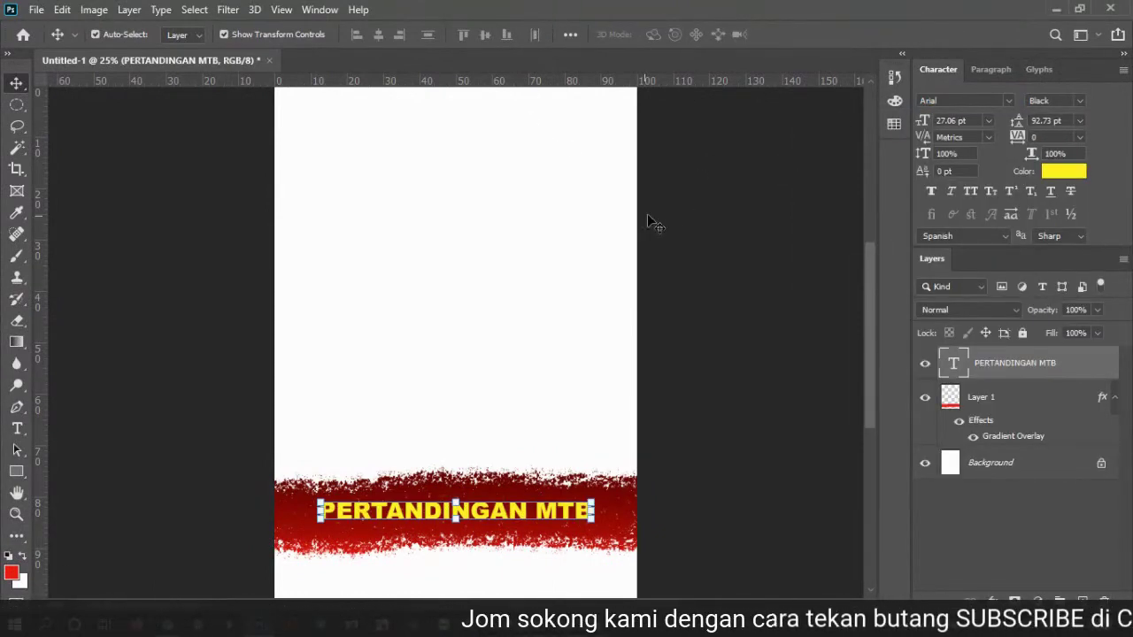
{"action": "left_click", "coordinate": [670, 214]}
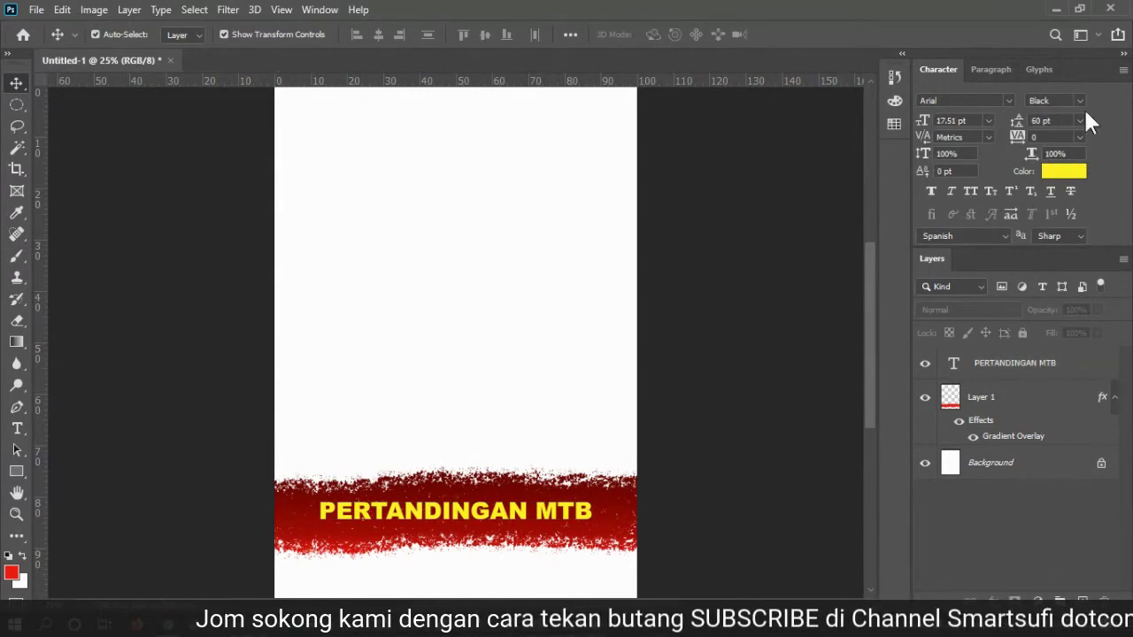
Step: From the Character panel's font family list, jump to the Adobe Fonts website for more typefaces
{"action": "left_click", "coordinate": [1007, 97]}
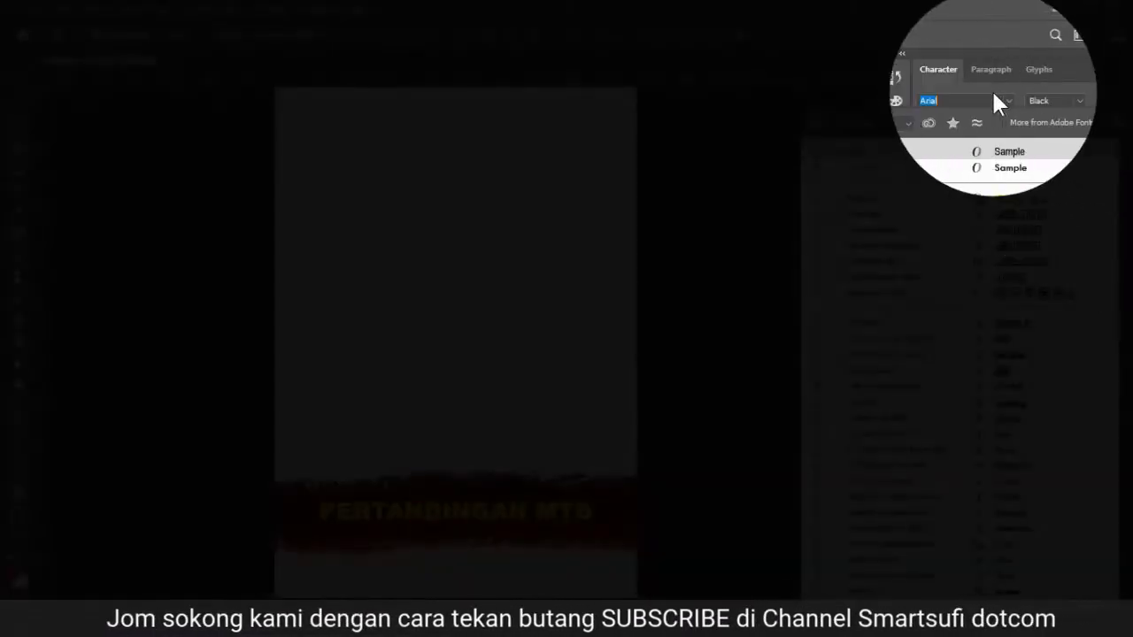
{"action": "left_click", "coordinate": [1013, 108]}
{"action": "left_click", "coordinate": [1009, 103]}
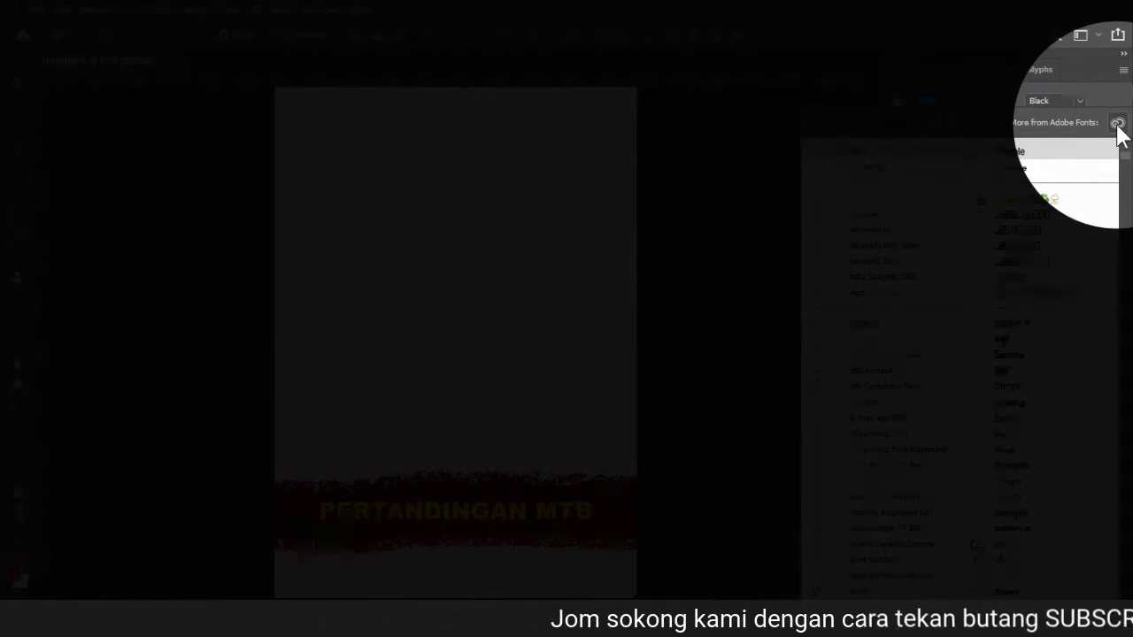
{"action": "left_click", "coordinate": [1117, 124]}
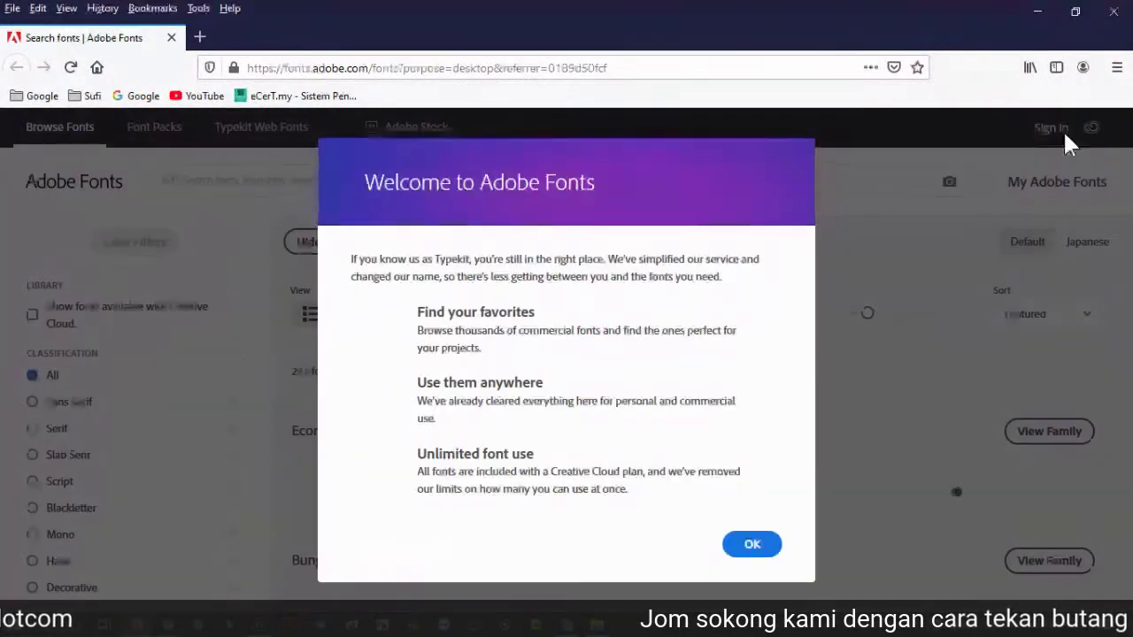
Step: Dismiss the Welcome to Adobe Fonts message and browse the 203 font family previews
{"action": "left_click", "coordinate": [751, 545]}
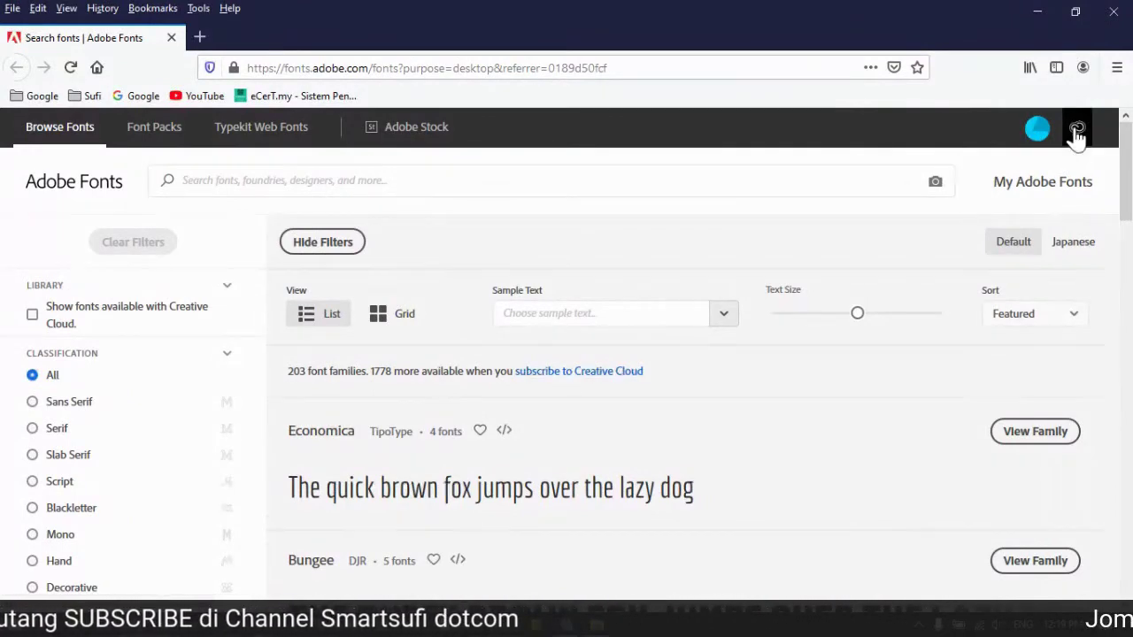
{"action": "scroll", "coordinate": [13, 395], "scroll_direction": "down", "scroll_amount": 3}
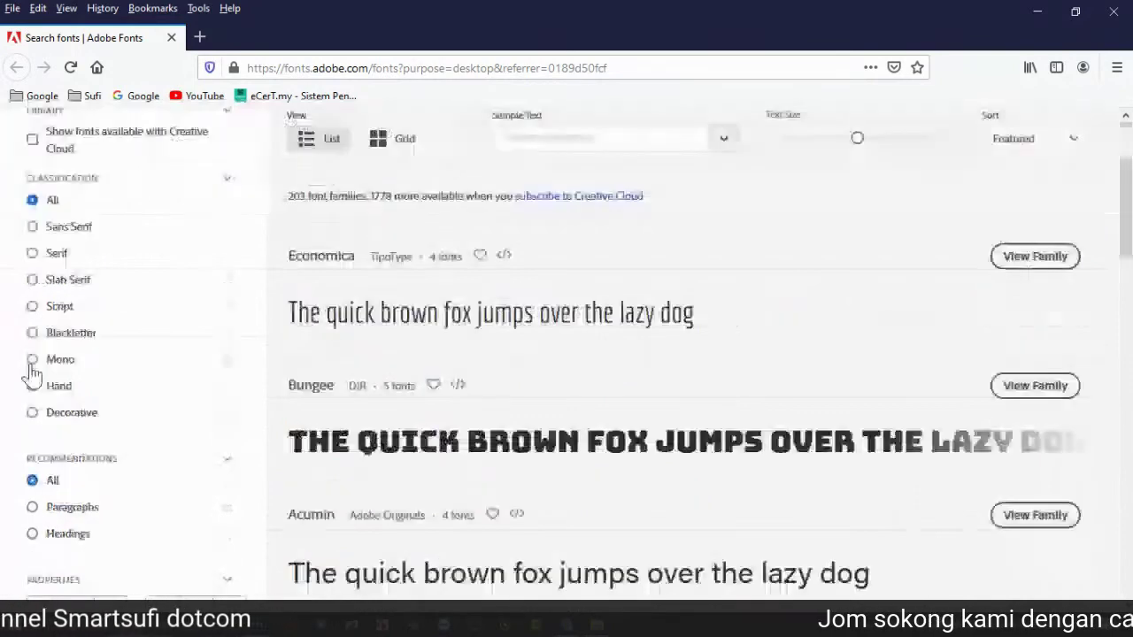
{"action": "scroll", "coordinate": [76, 197], "scroll_direction": "up", "scroll_amount": 2}
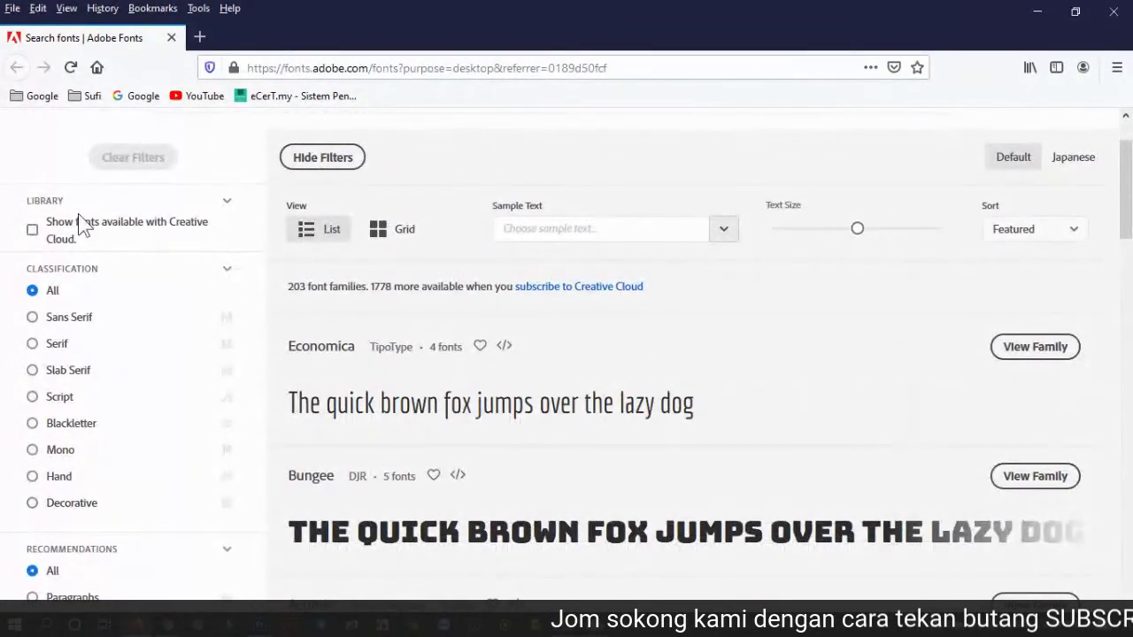
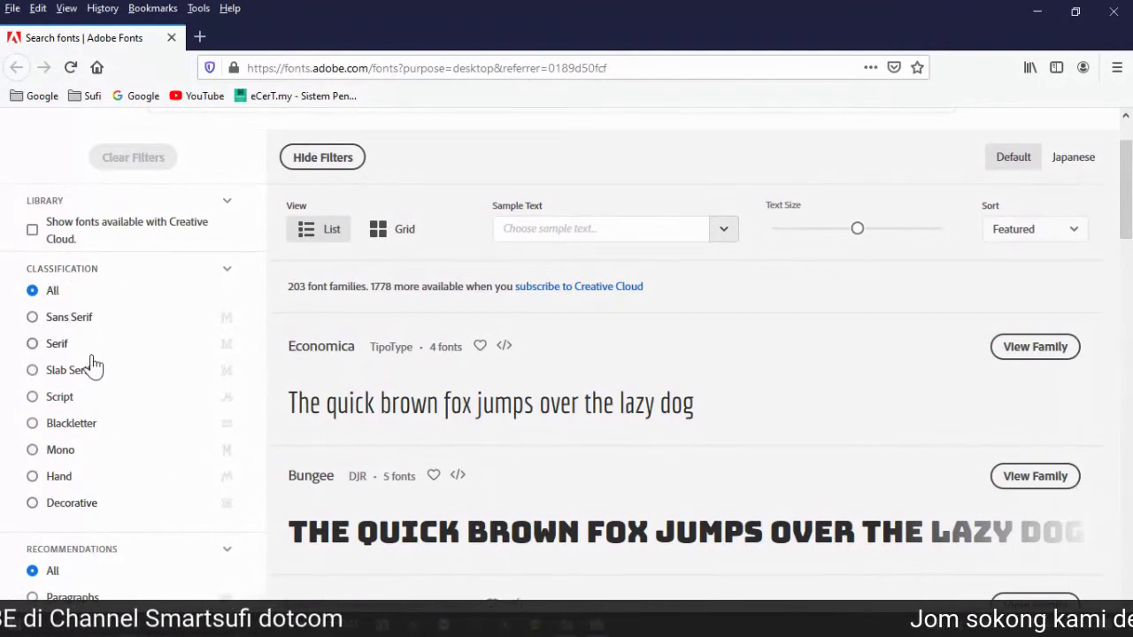
Step: Scroll through the Adobe Fonts catalogue and return to the top of the list
{"action": "scroll", "coordinate": [124, 363], "scroll_direction": "down", "scroll_amount": 3}
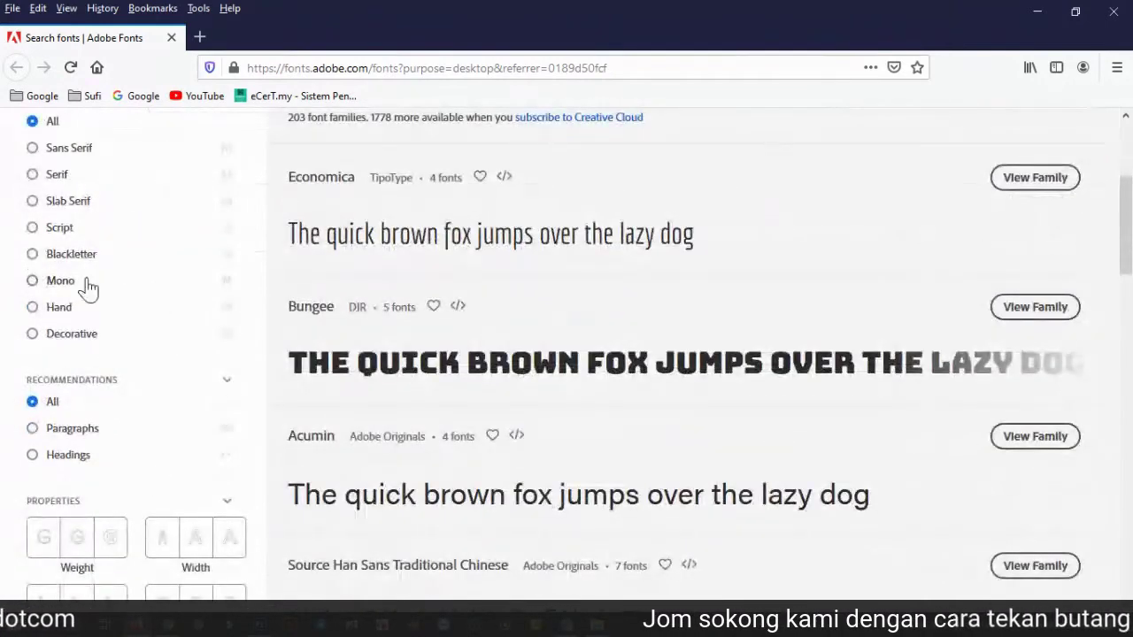
{"action": "scroll", "coordinate": [86, 285], "scroll_direction": "up", "scroll_amount": 2}
{"action": "scroll", "coordinate": [83, 280], "scroll_direction": "down", "scroll_amount": 3}
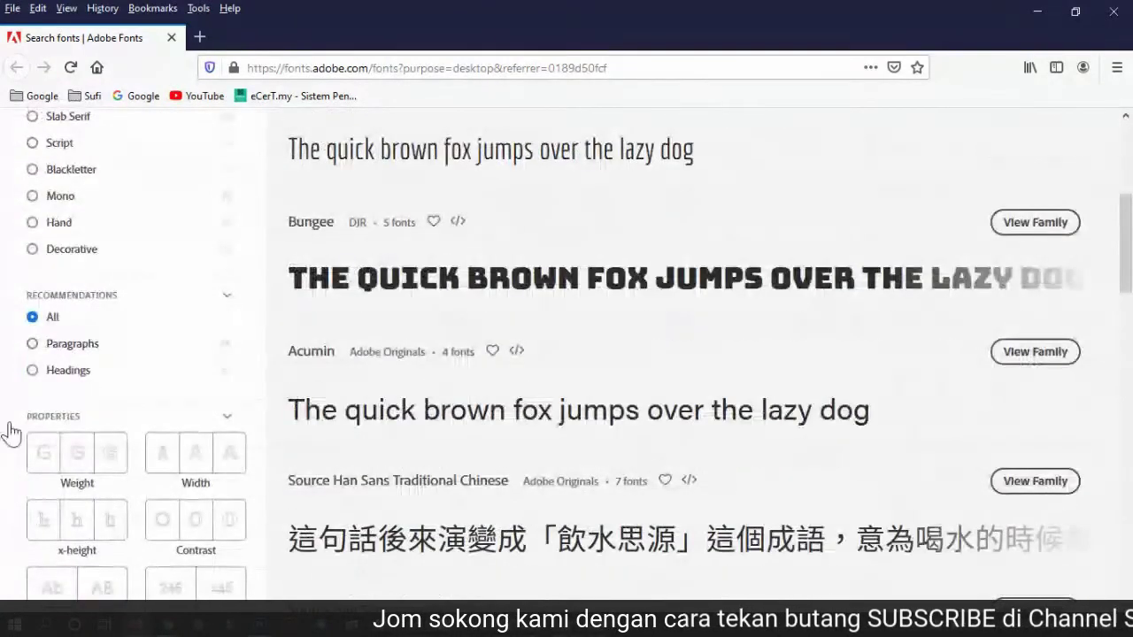
{"action": "scroll", "coordinate": [79, 292], "scroll_direction": "down", "scroll_amount": 3}
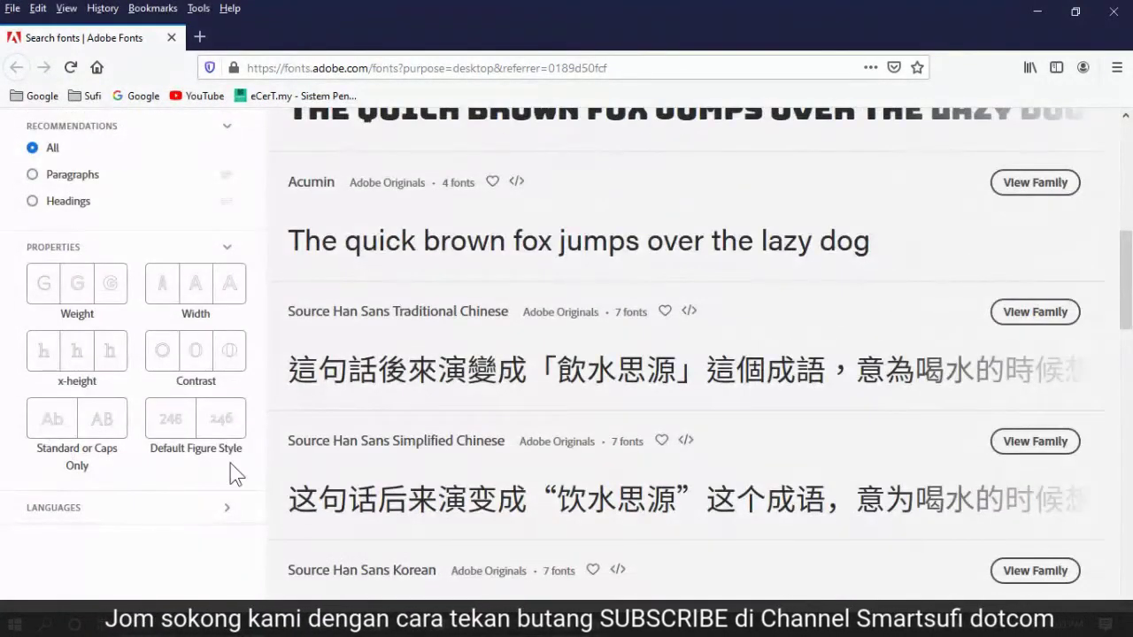
{"action": "scroll", "coordinate": [150, 257], "scroll_direction": "up", "scroll_amount": 9}
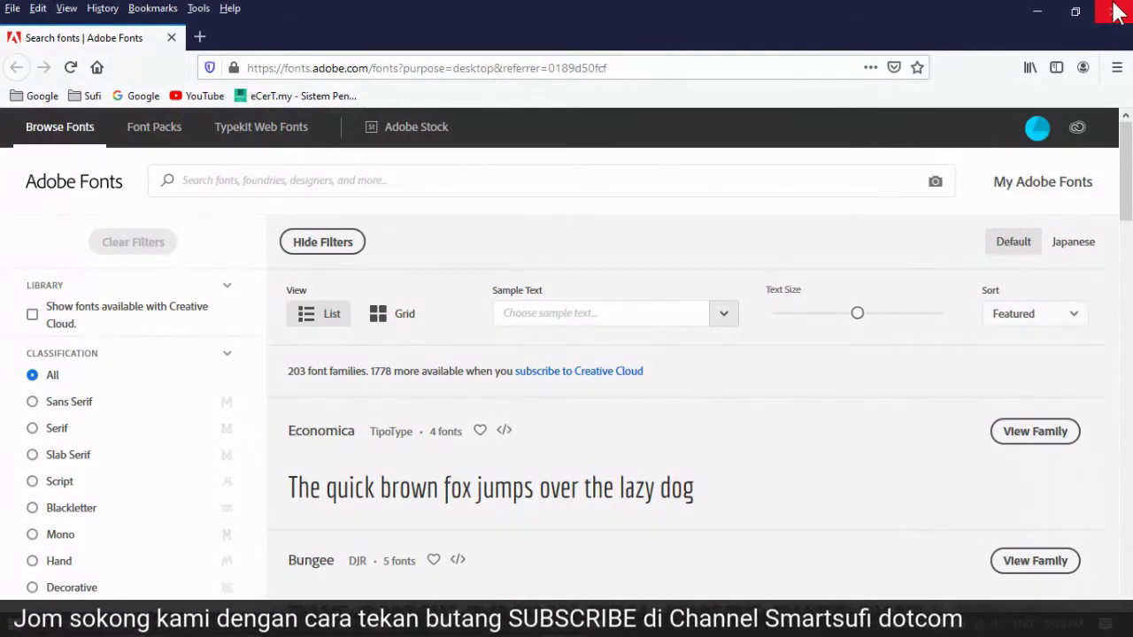
Step: Minimize Firefox and Photoshop, then open the Kelas Photoshop folder on the desktop
{"action": "left_click", "coordinate": [1039, 17]}
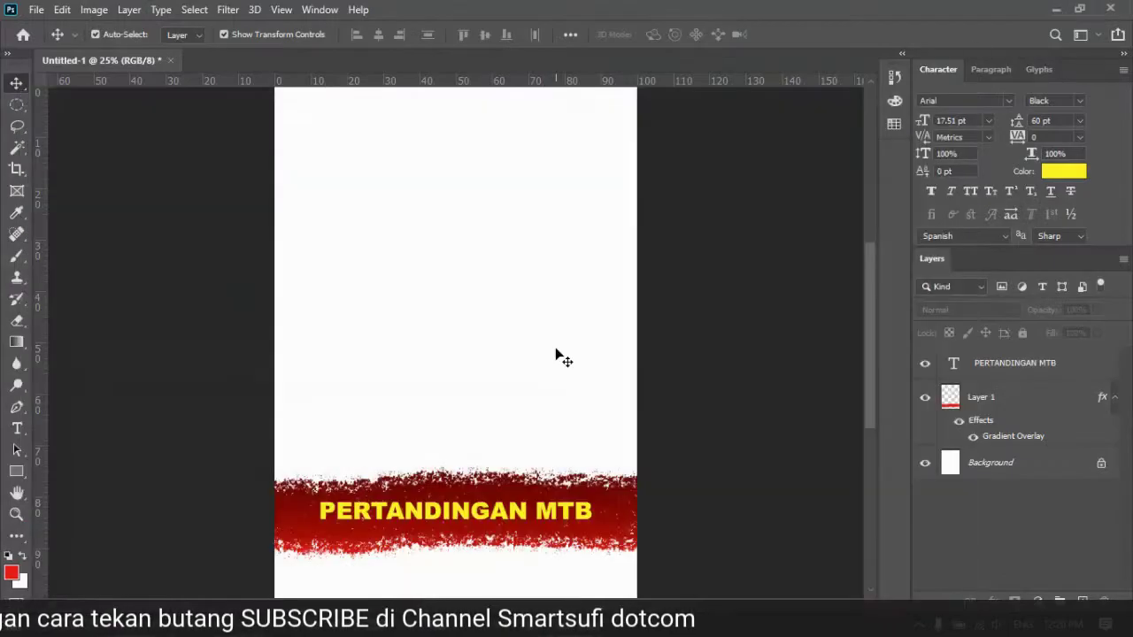
{"action": "left_click", "coordinate": [1053, 12]}
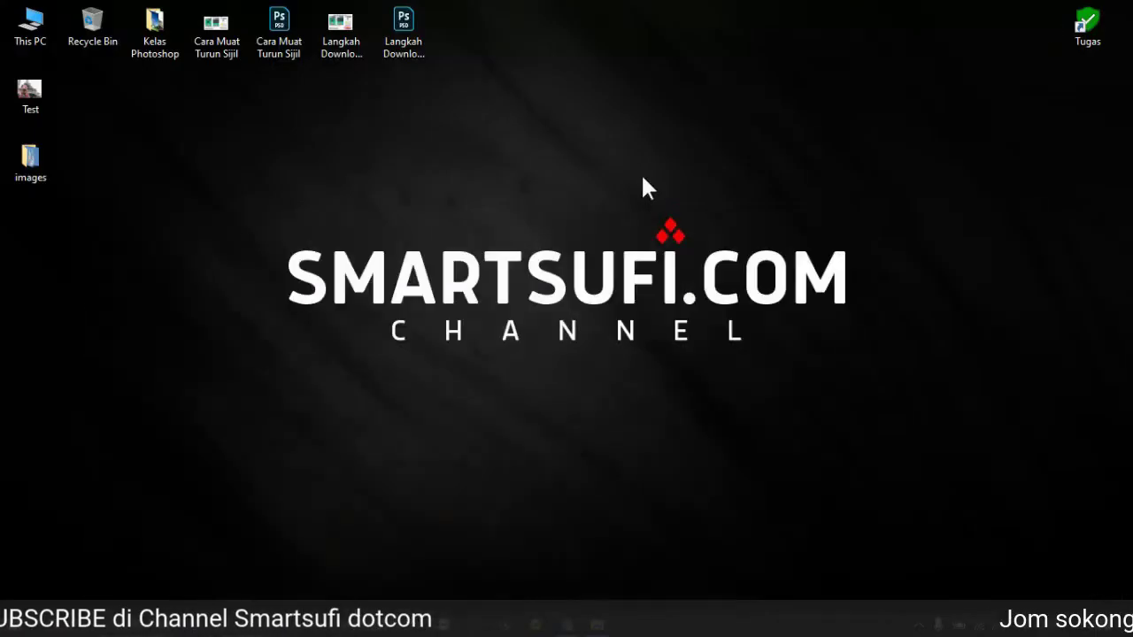
{"action": "double_click", "coordinate": [155, 26]}
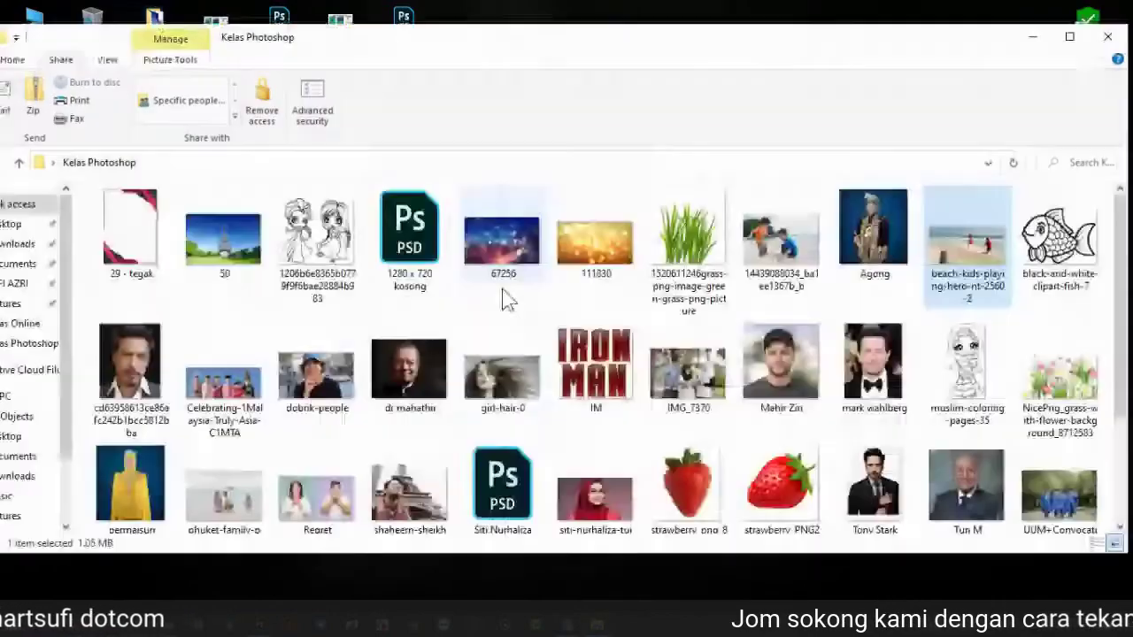
Step: View the IM Iron Man image in Photos, close it, and minimize the folder
{"action": "left_click", "coordinate": [606, 376]}
{"action": "double_click", "coordinate": [613, 390]}
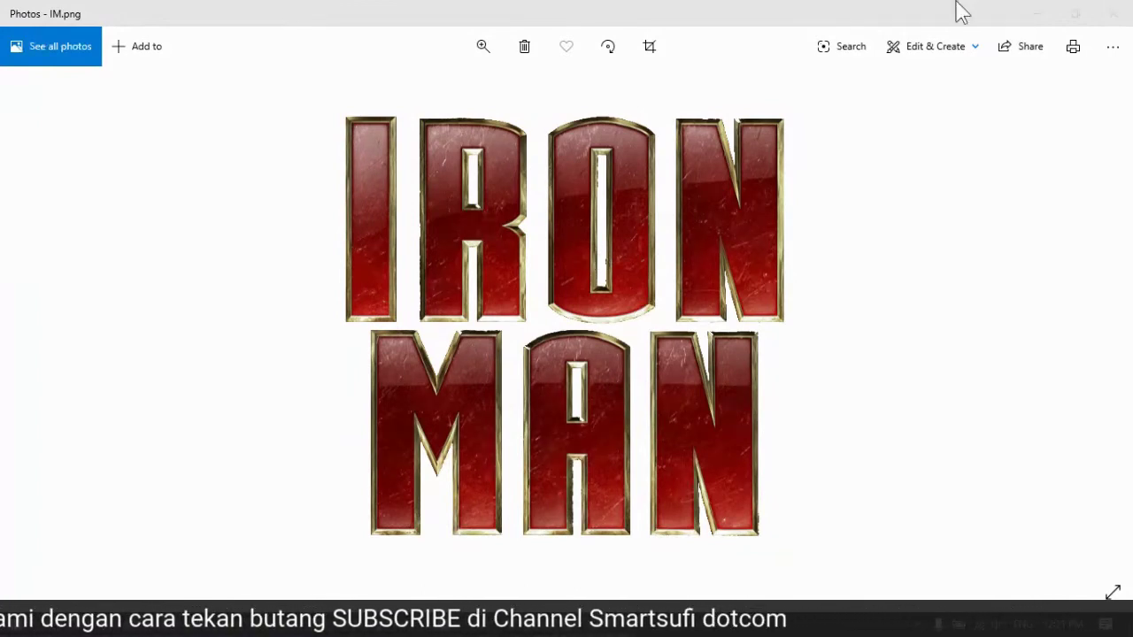
{"action": "left_click", "coordinate": [1117, 13]}
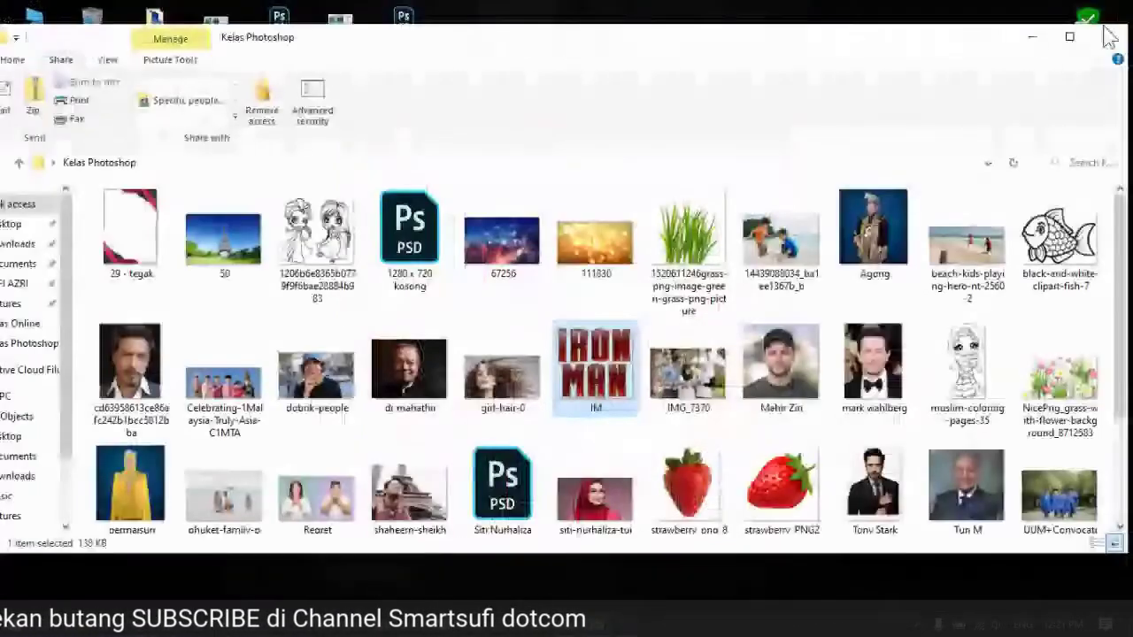
{"action": "left_click", "coordinate": [1036, 42]}
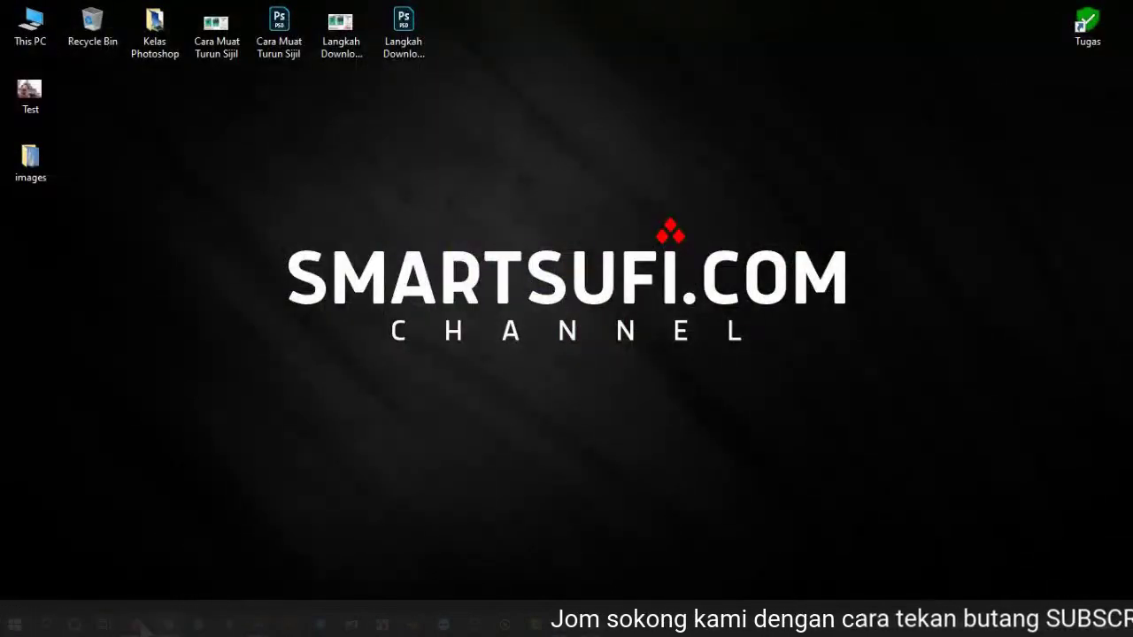
Step: Bring the Firefox window with Adobe Fonts back from the taskbar
{"action": "left_click", "coordinate": [137, 625]}
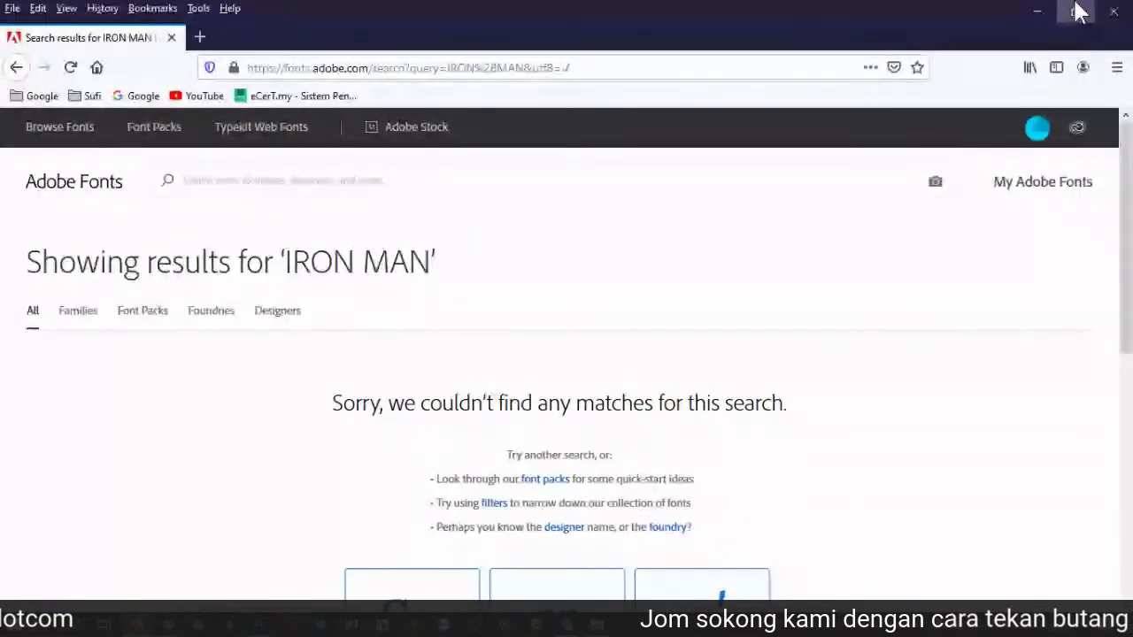
Step: In a fresh tab, Google 'WHAT THE FONTS' and open the WhatTheFont! « MyFonts result
{"action": "left_click", "coordinate": [199, 37]}
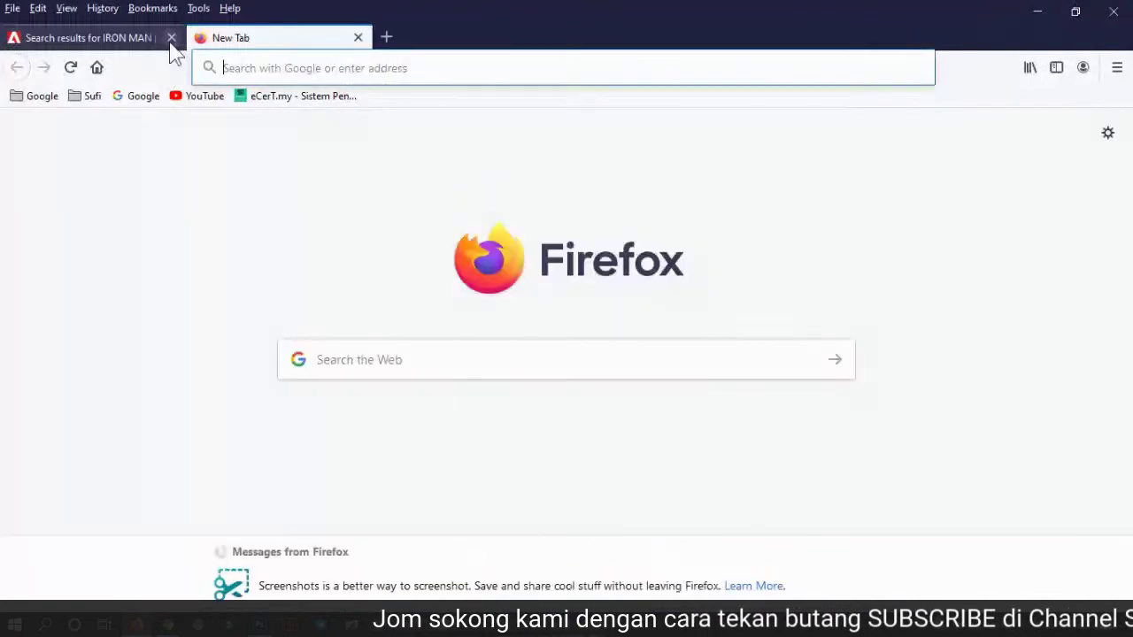
{"action": "left_click", "coordinate": [170, 37]}
{"action": "left_click", "coordinate": [345, 362]}
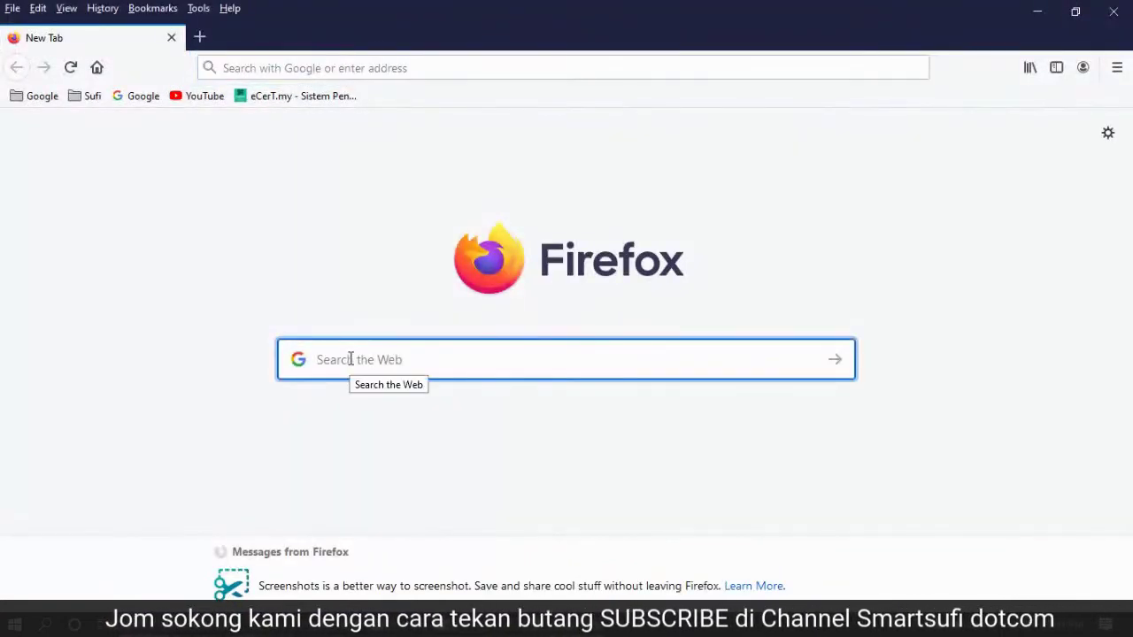
{"action": "type", "text": "WHAT TEH"}
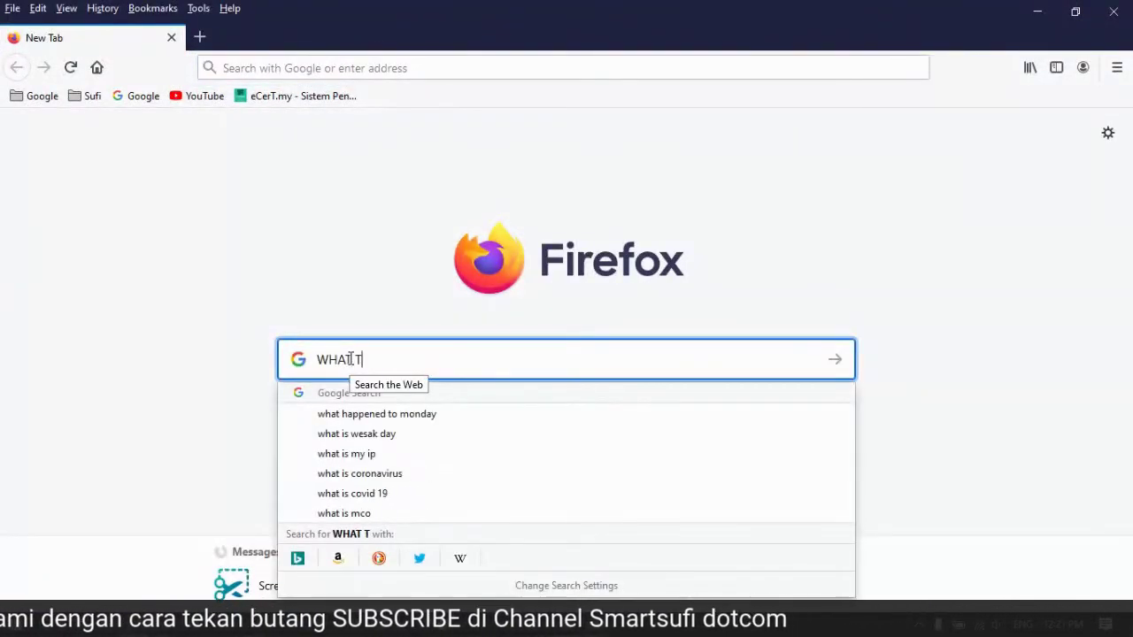
{"action": "key", "text": "BackSpace"}
{"action": "key", "text": "BackSpace"}
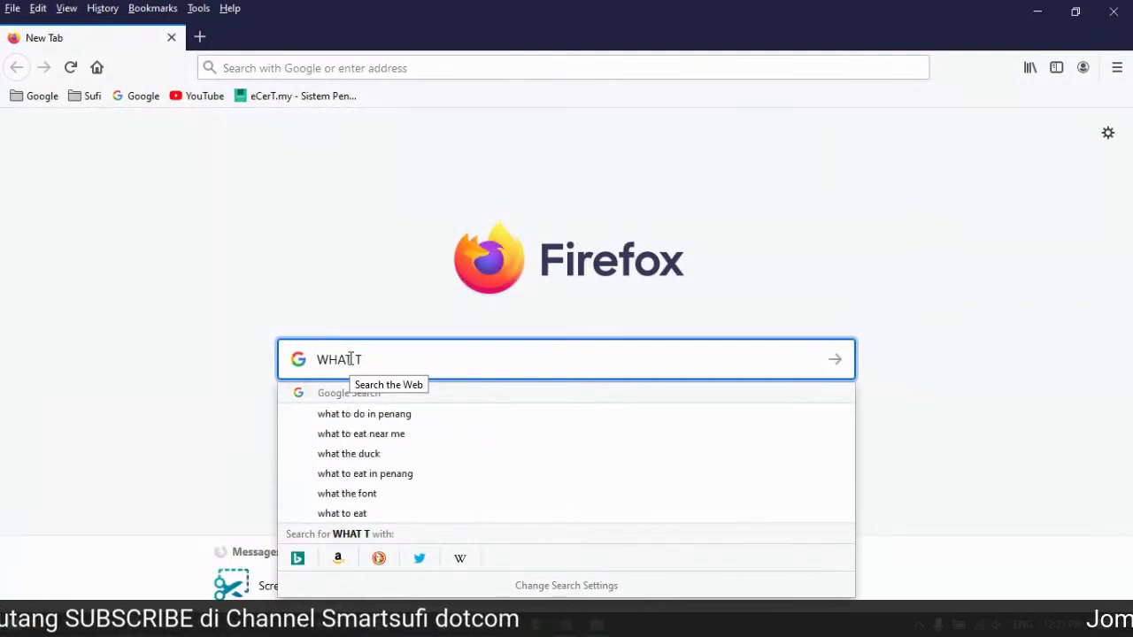
{"action": "type", "text": "HE FONTS"}
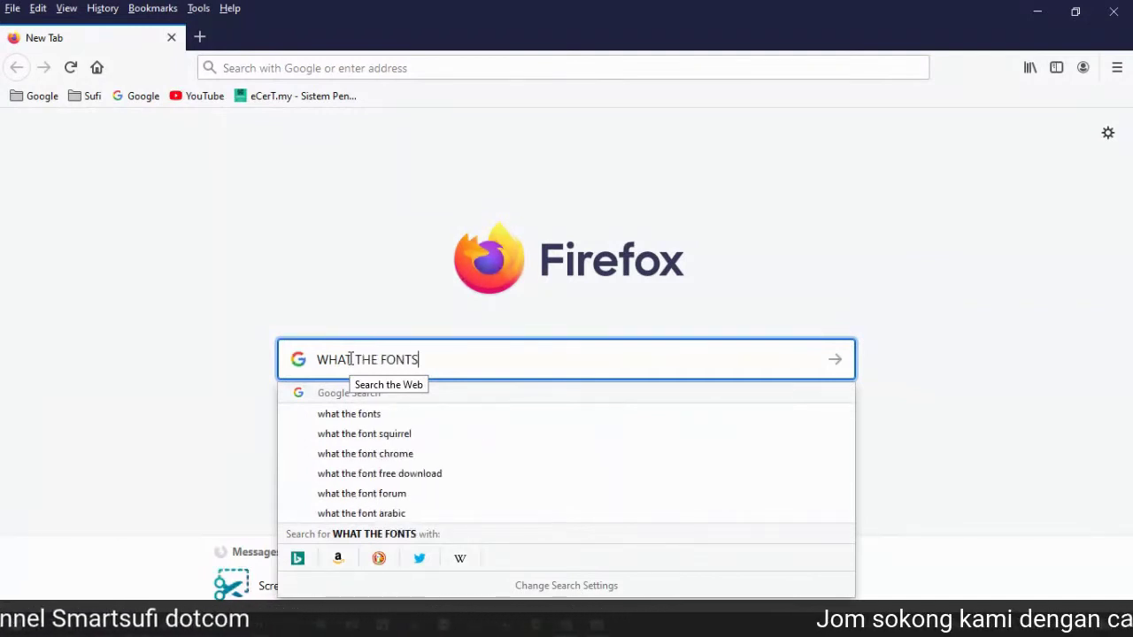
{"action": "key", "text": "Return"}
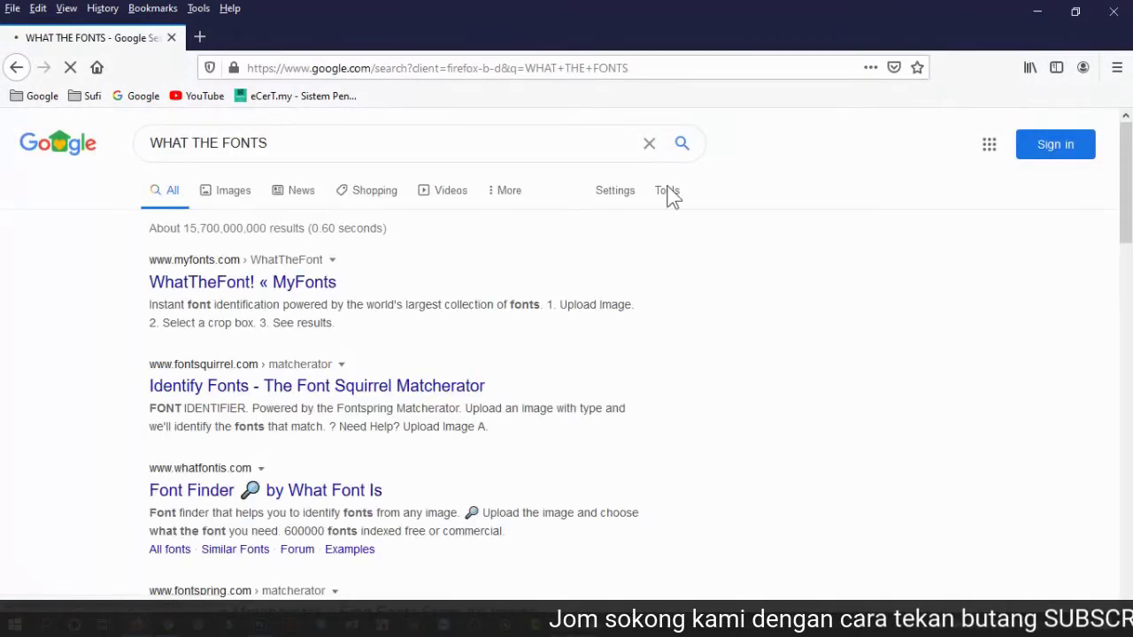
{"action": "left_click", "coordinate": [211, 287]}
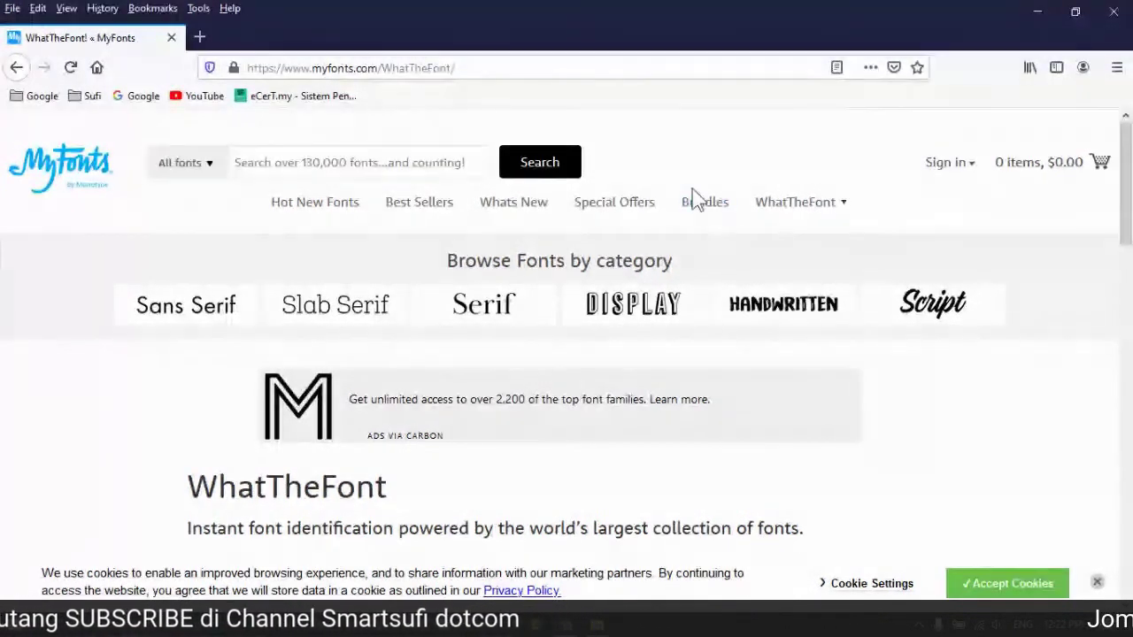
Step: Take the browser out of full screen and shift its window slightly right
{"action": "scroll", "coordinate": [935, 309], "scroll_direction": "down", "scroll_amount": 5}
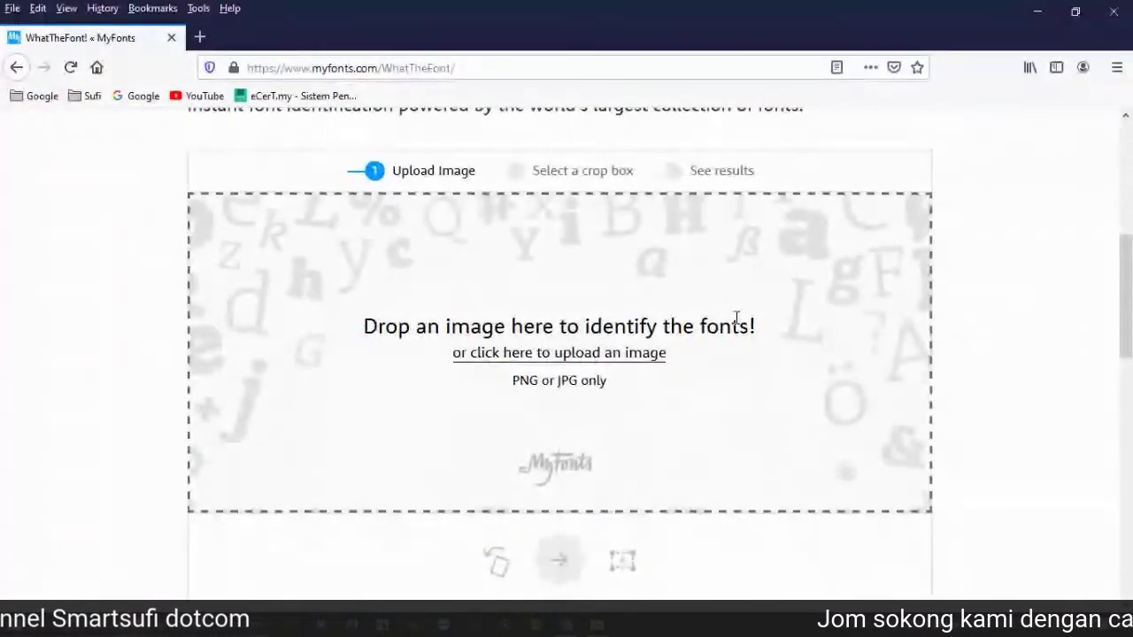
{"action": "left_click", "coordinate": [1075, 11]}
{"action": "left_click_drag", "start_coordinate": [705, 57], "coordinate": [755, 42]}
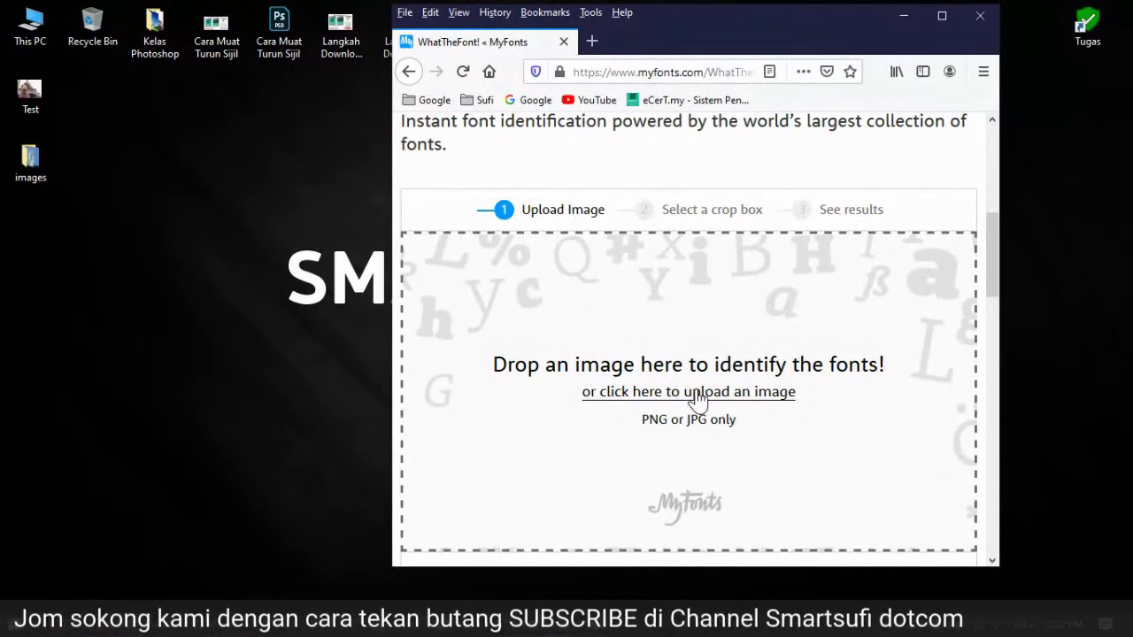
Step: Open Kelas Photoshop beside the browser and drag IM onto the WhatTheFont drop zone
{"action": "double_click", "coordinate": [155, 28]}
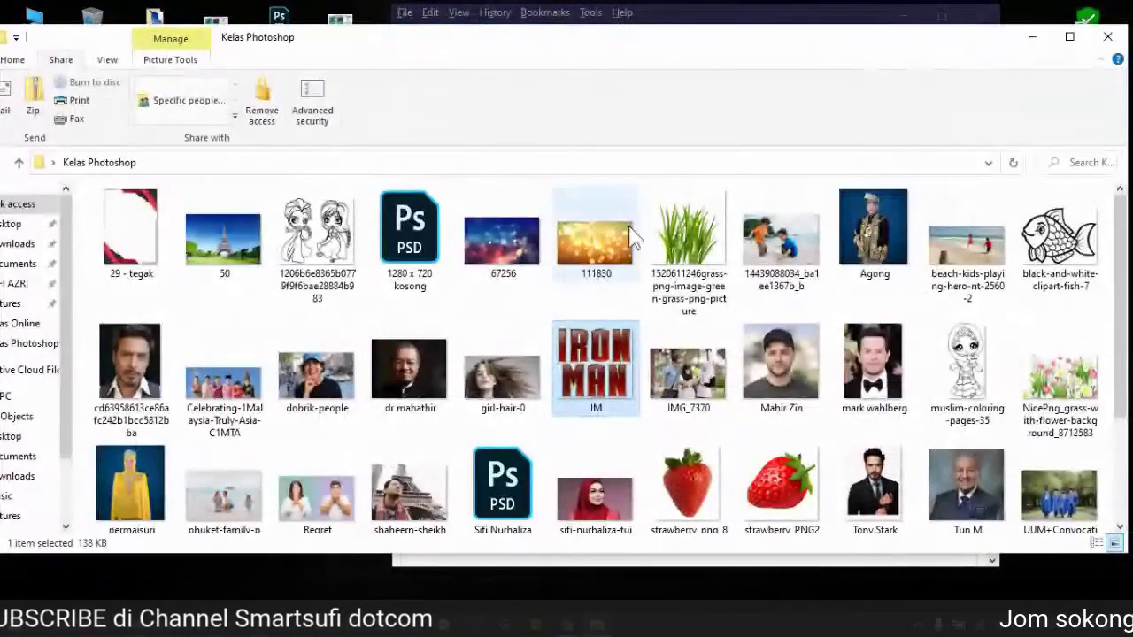
{"action": "left_click_drag", "start_coordinate": [750, 49], "coordinate": [637, 68]}
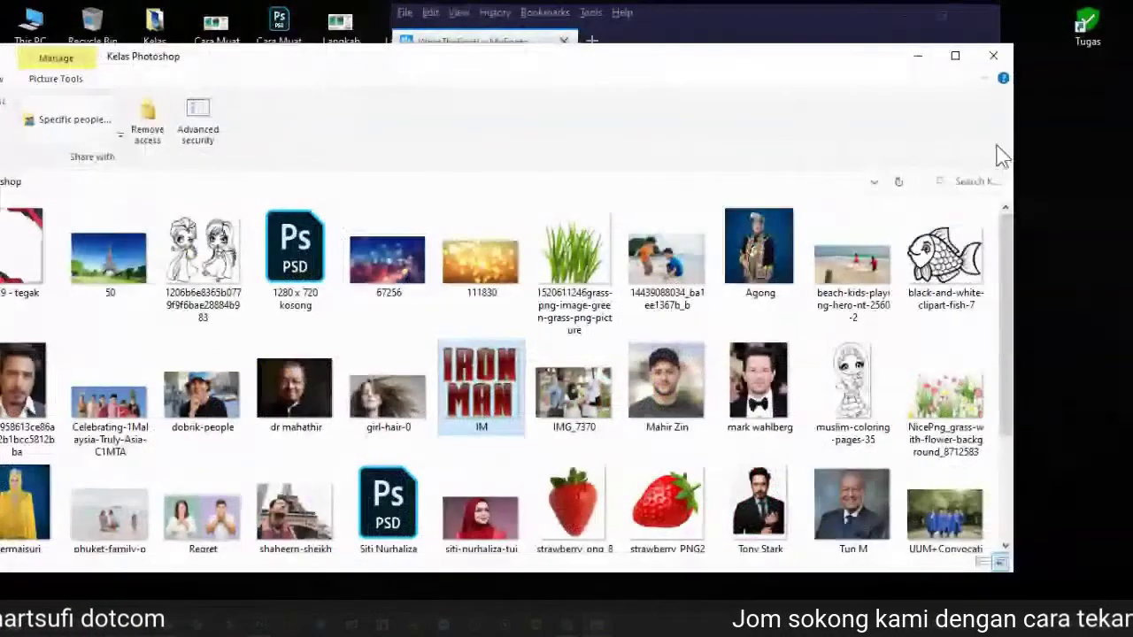
{"action": "left_click_drag", "start_coordinate": [1013, 142], "coordinate": [581, 142]}
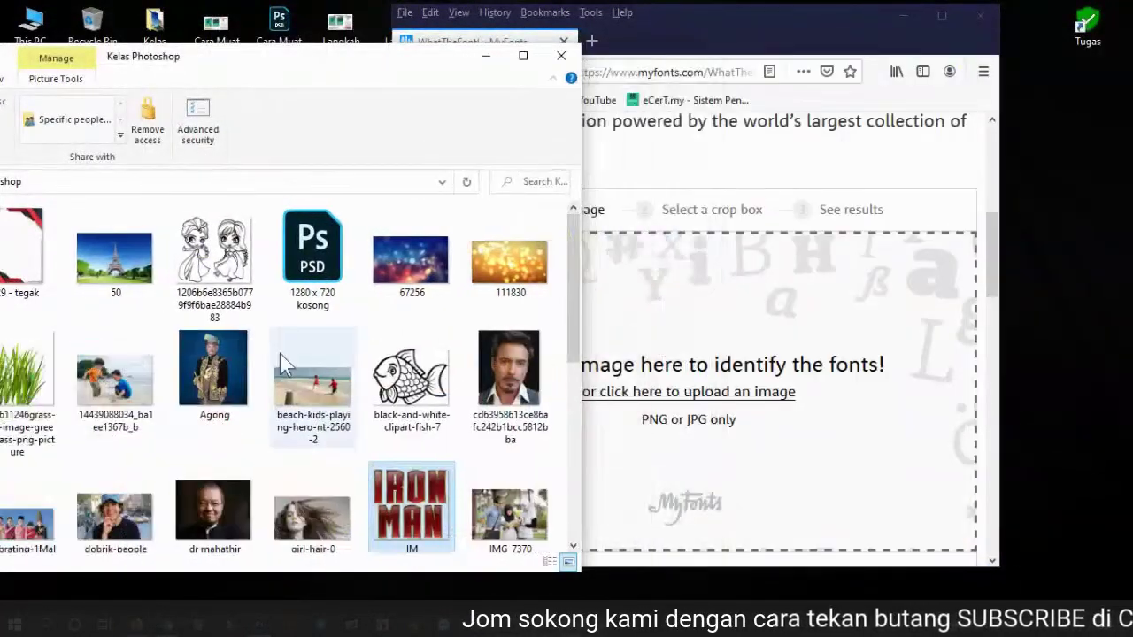
{"action": "left_click_drag", "start_coordinate": [704, 427], "coordinate": [810, 381]}
Step: Hide the folder window and make the browser fill the screen again
{"action": "left_click", "coordinate": [483, 54]}
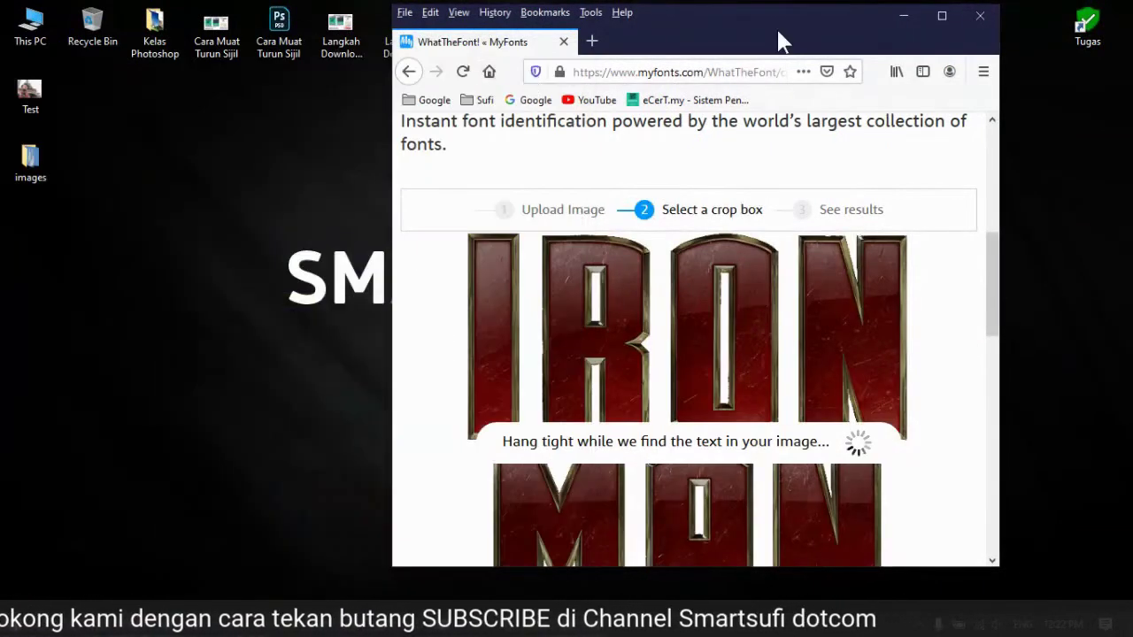
{"action": "left_click", "coordinate": [941, 16]}
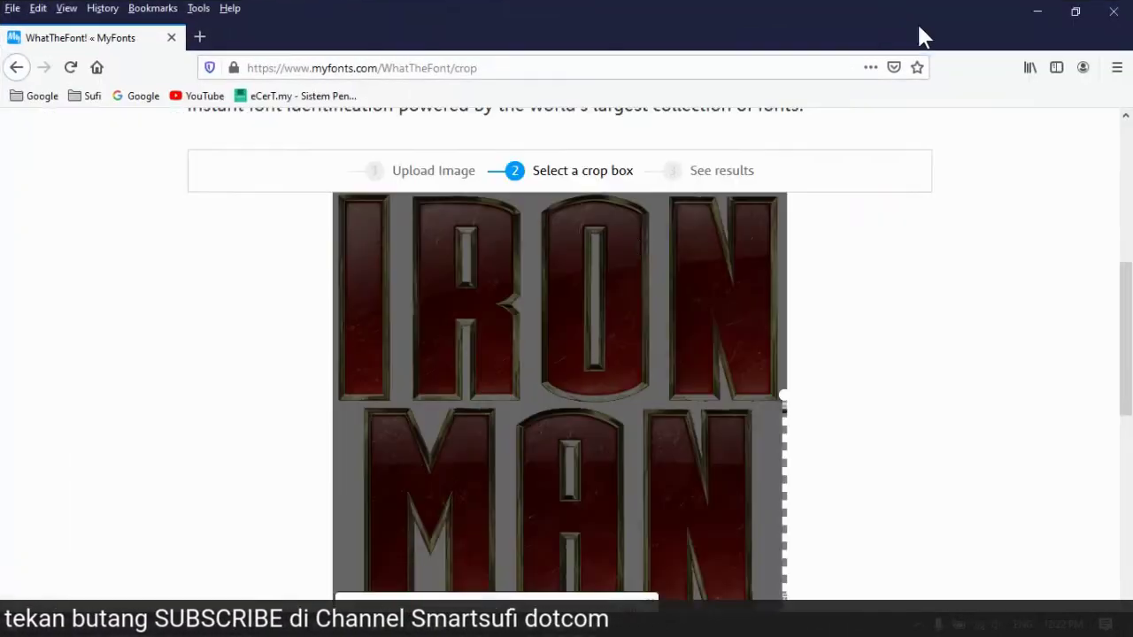
{"action": "scroll", "coordinate": [837, 357], "scroll_direction": "down", "scroll_amount": 5}
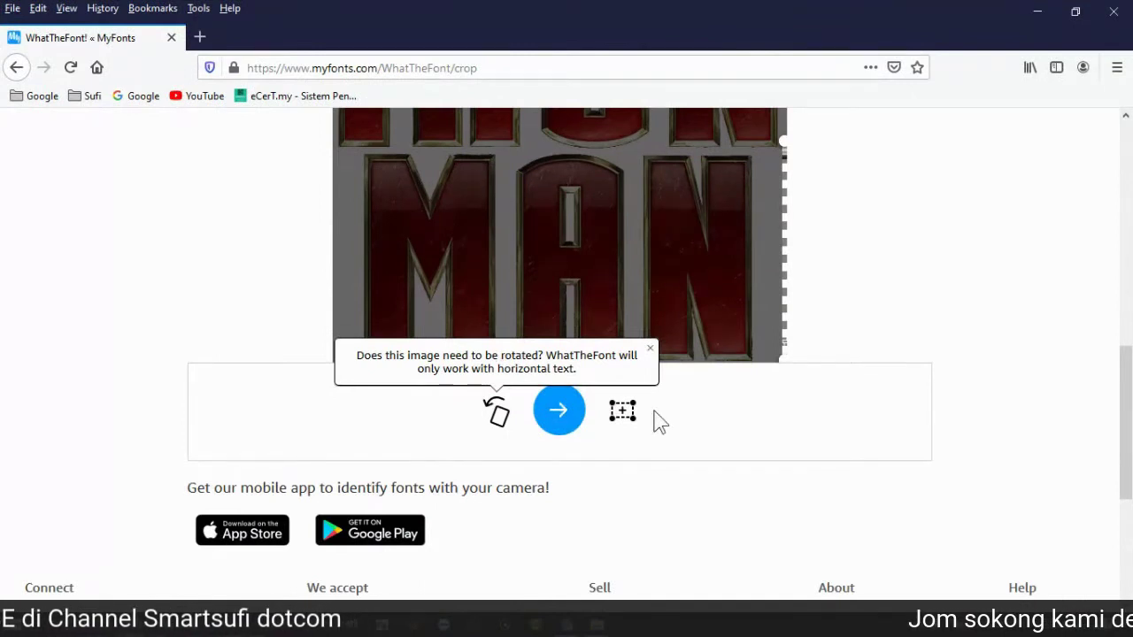
{"action": "scroll", "coordinate": [688, 461], "scroll_direction": "up", "scroll_amount": 3}
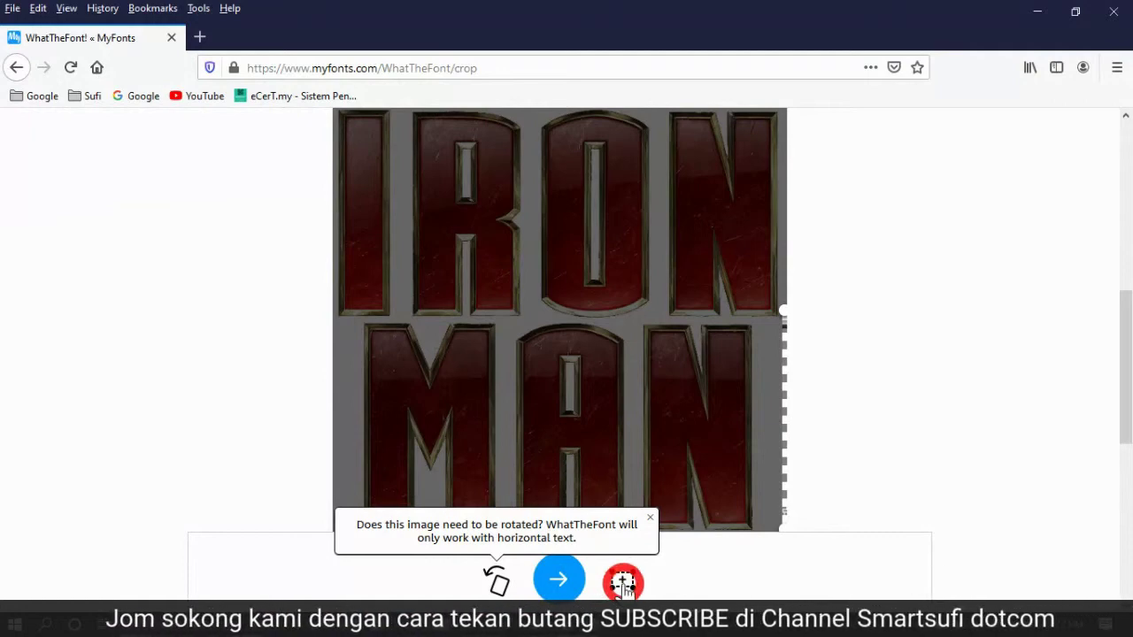
Step: Crop the sample around the word IRON up to the top edge and identify the font
{"action": "left_click", "coordinate": [622, 582]}
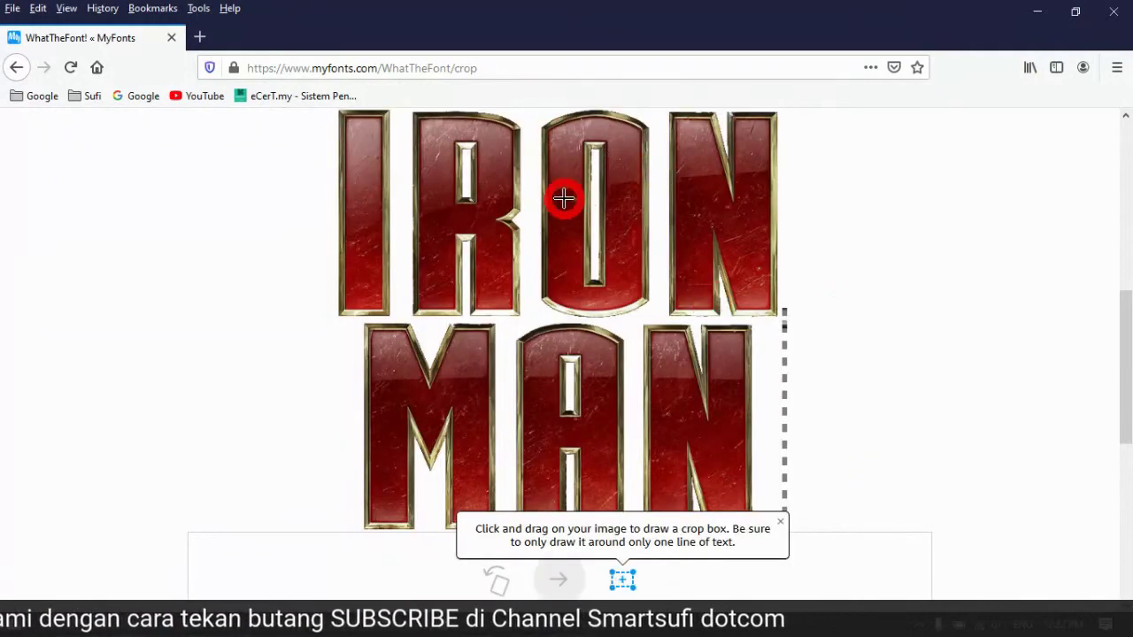
{"action": "scroll", "coordinate": [513, 171], "scroll_direction": "down", "scroll_amount": 1}
{"action": "scroll", "coordinate": [424, 207], "scroll_direction": "up", "scroll_amount": 2}
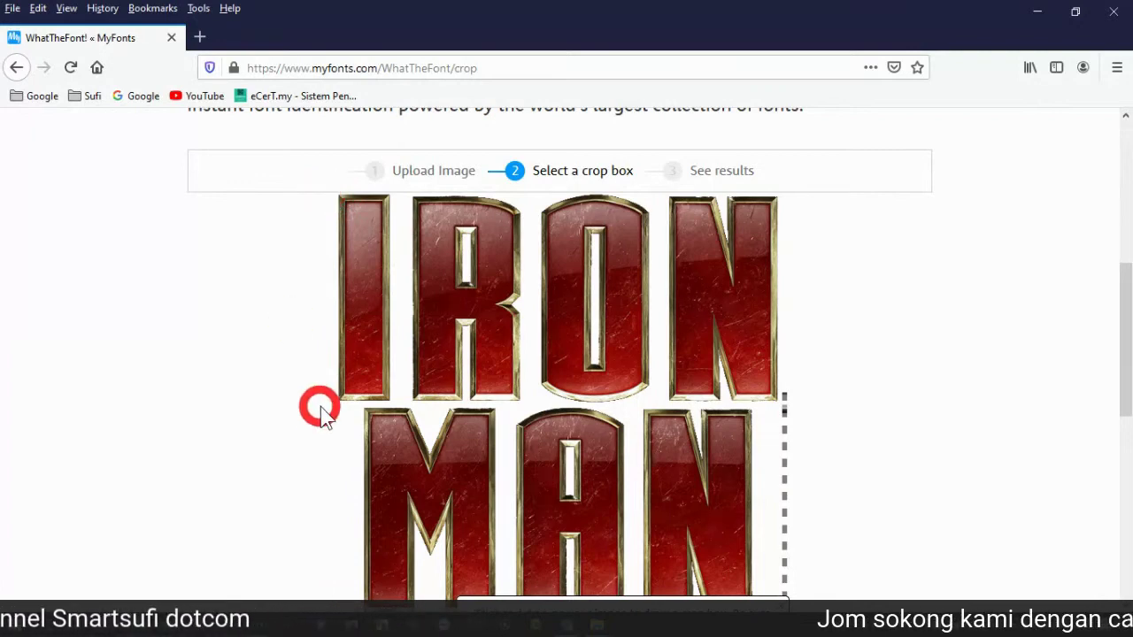
{"action": "left_click_drag", "start_coordinate": [320, 406], "coordinate": [515, 394]}
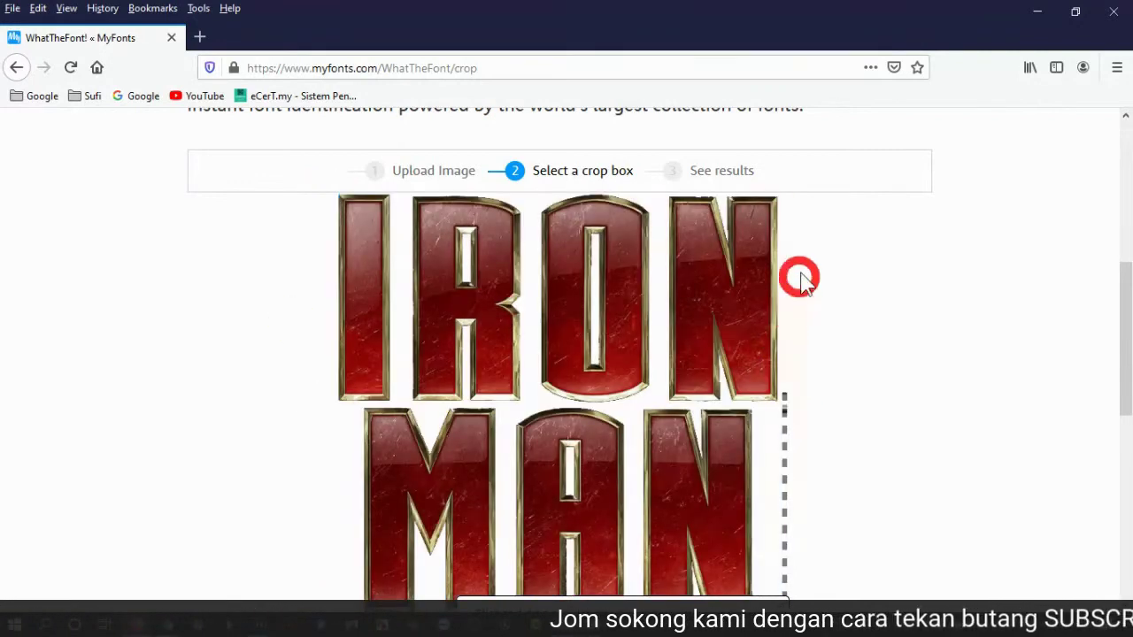
{"action": "left_click", "coordinate": [335, 244]}
{"action": "left_click_drag", "start_coordinate": [331, 229], "coordinate": [796, 406]}
{"action": "left_click", "coordinate": [713, 233]}
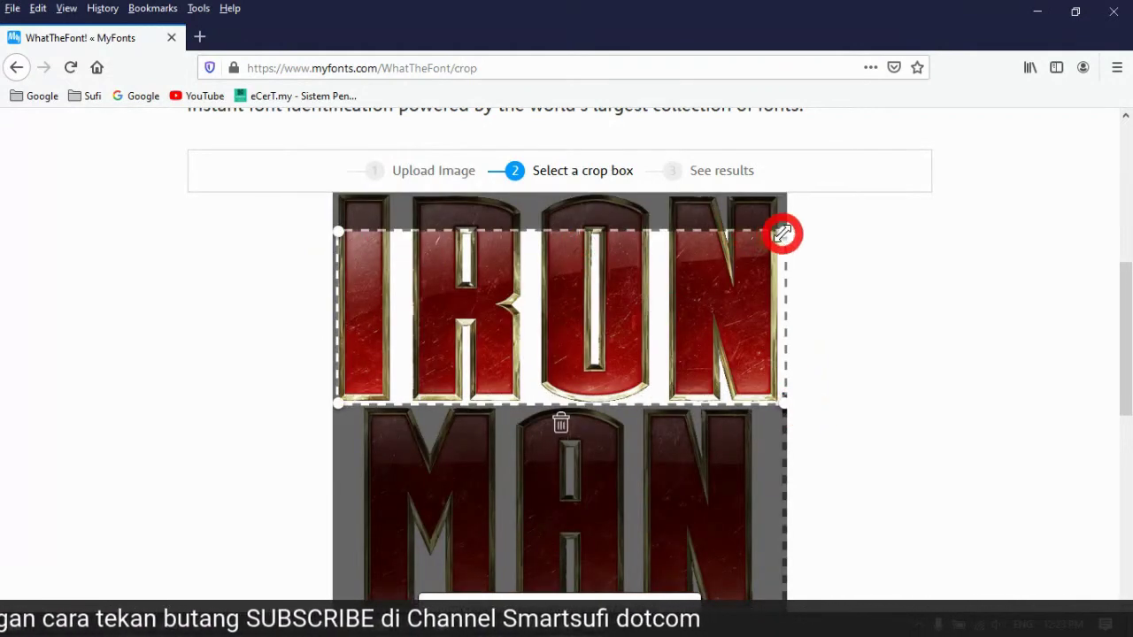
{"action": "left_click_drag", "start_coordinate": [781, 232], "coordinate": [794, 184]}
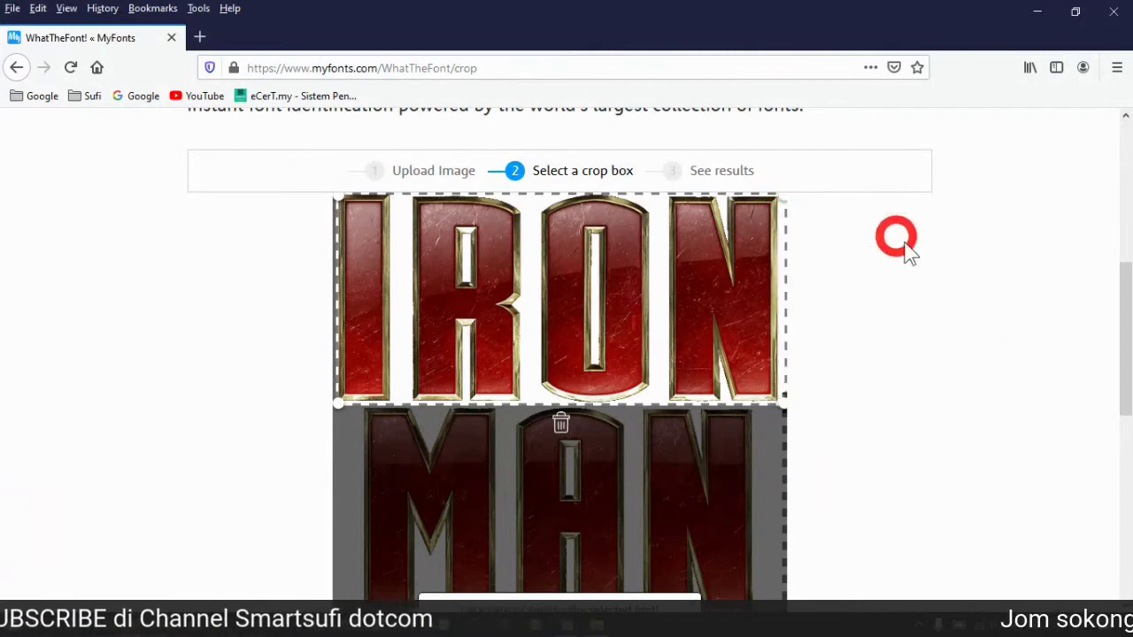
{"action": "scroll", "coordinate": [1081, 389], "scroll_direction": "down", "scroll_amount": 3}
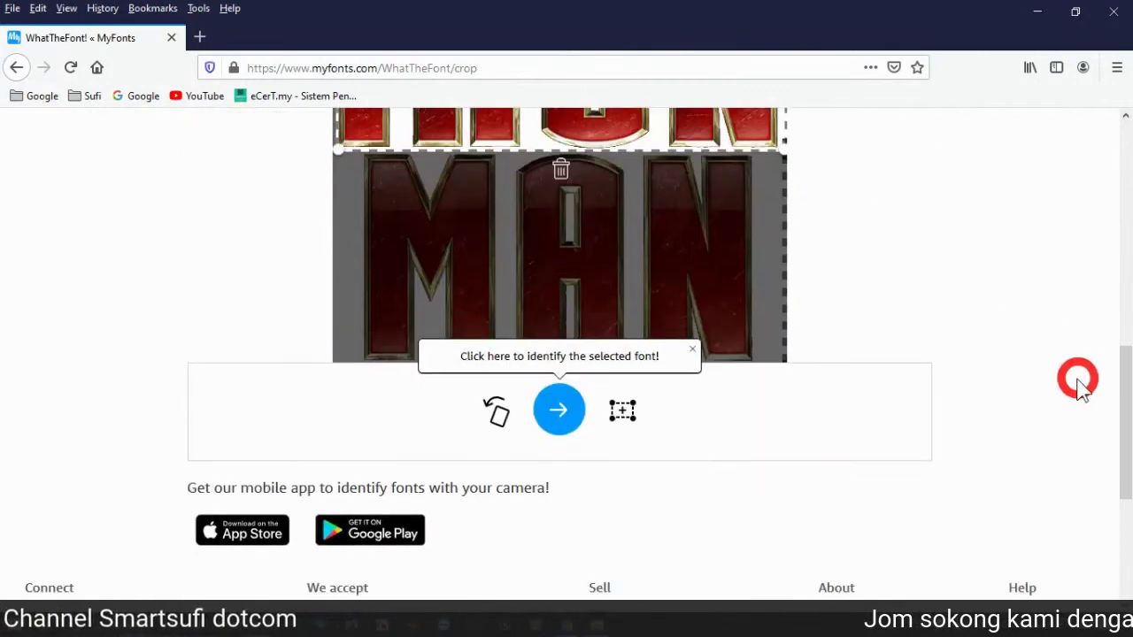
{"action": "left_click", "coordinate": [561, 416]}
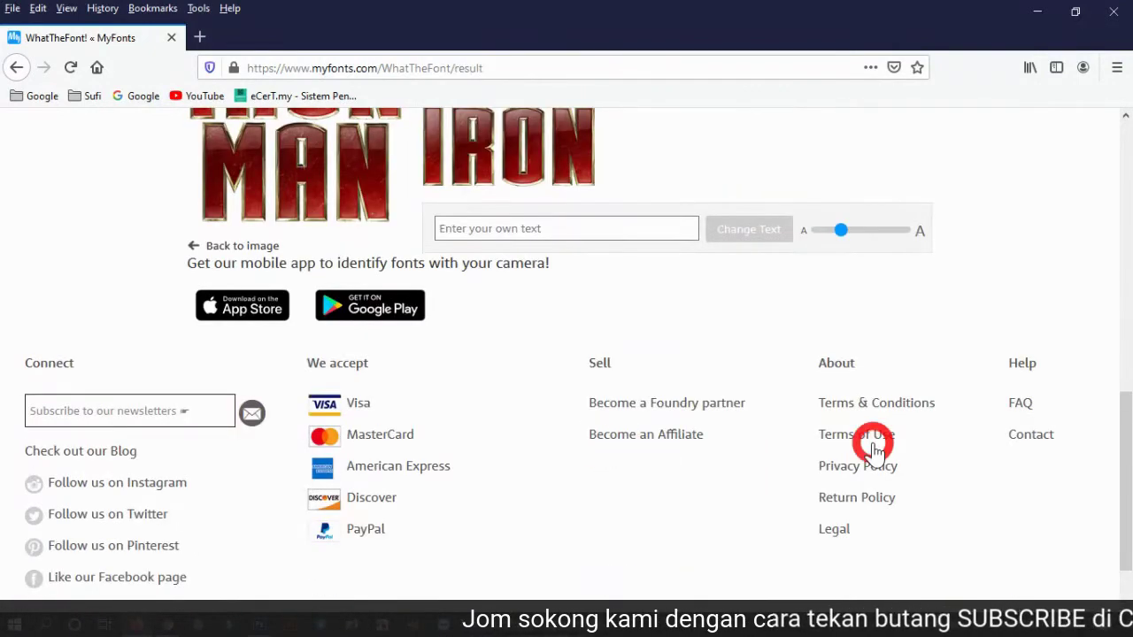
Step: Scroll the font matches until IRON MAN OF WAR 002 ($25.00) is in view
{"action": "scroll", "coordinate": [602, 367], "scroll_direction": "up", "scroll_amount": 3}
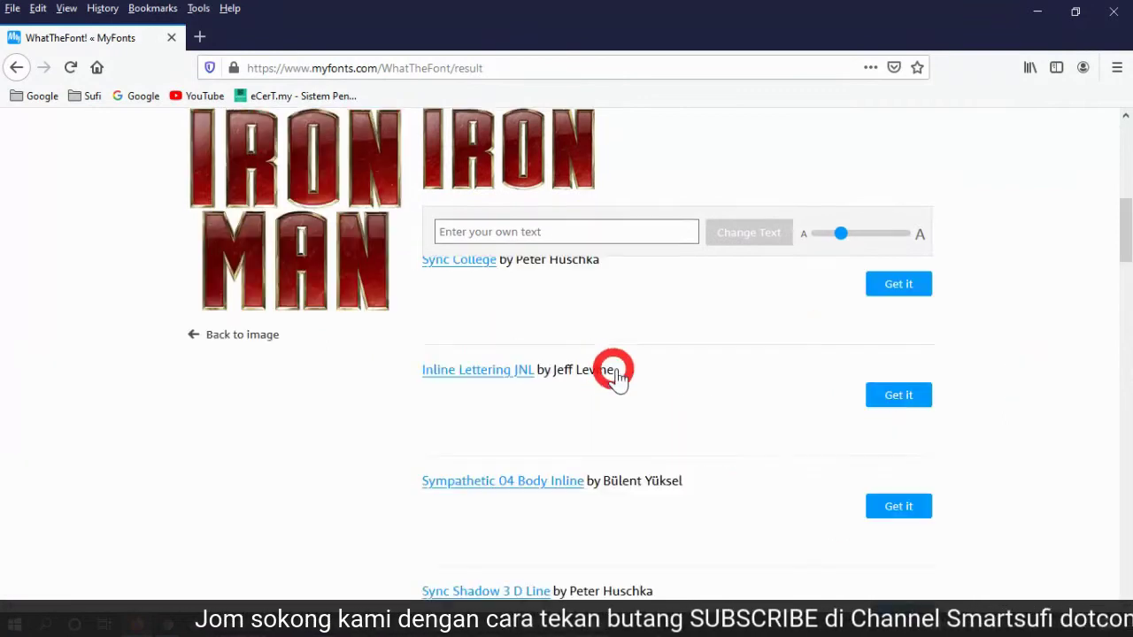
{"action": "scroll", "coordinate": [1018, 304], "scroll_direction": "down", "scroll_amount": 1}
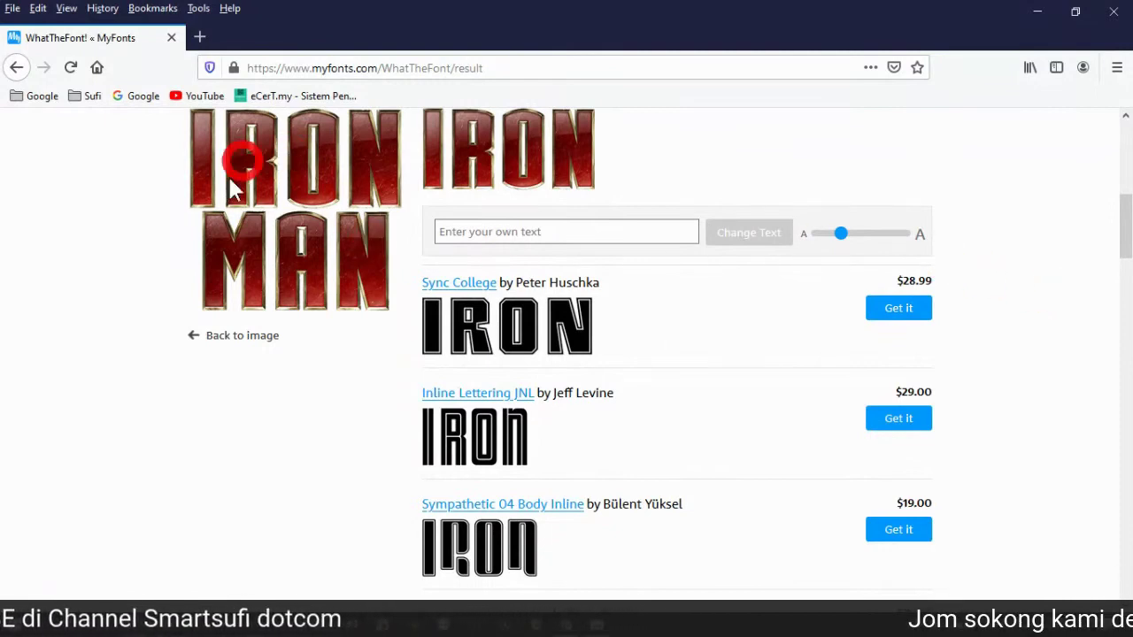
{"action": "scroll", "coordinate": [598, 204], "scroll_direction": "up", "scroll_amount": 1}
{"action": "scroll", "coordinate": [417, 260], "scroll_direction": "down", "scroll_amount": 5}
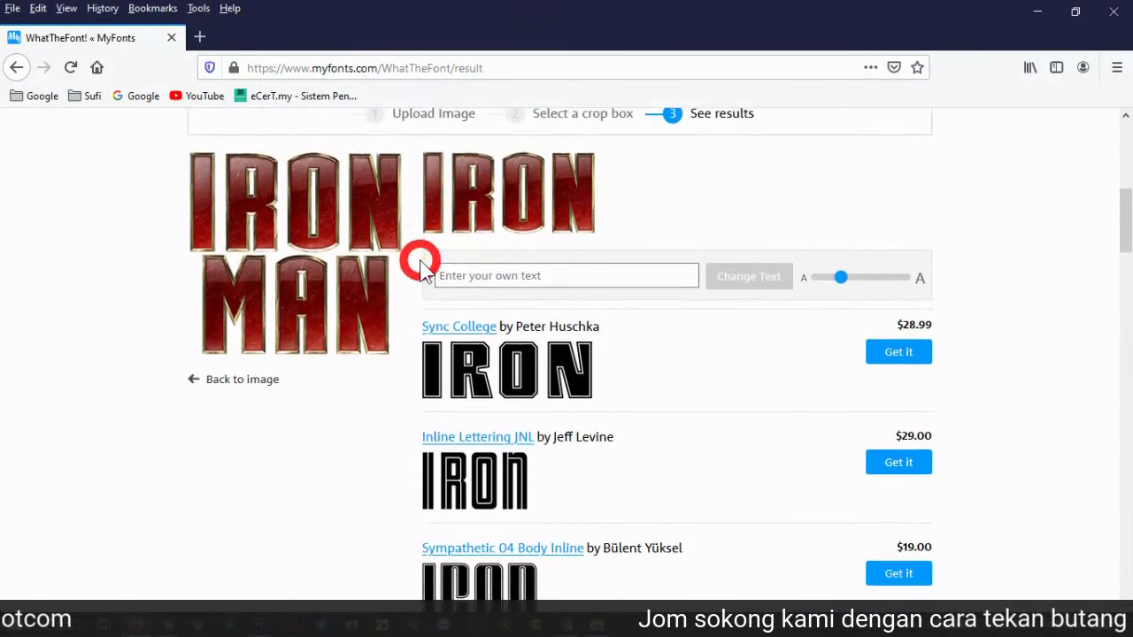
{"action": "scroll", "coordinate": [541, 496], "scroll_direction": "down", "scroll_amount": 2}
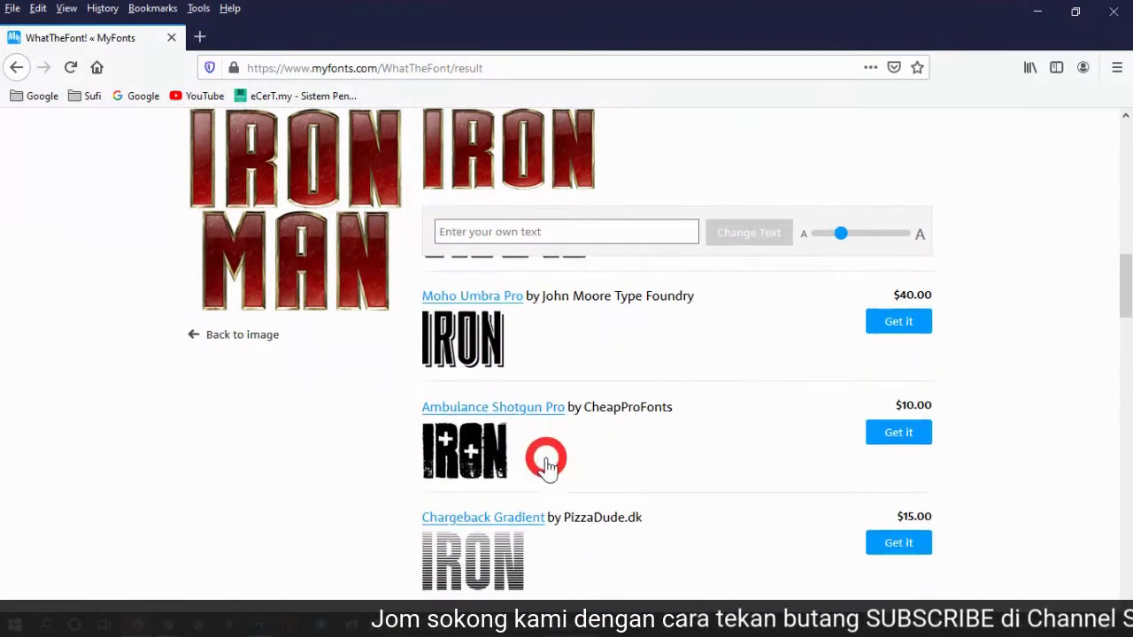
{"action": "scroll", "coordinate": [541, 457], "scroll_direction": "down", "scroll_amount": 4}
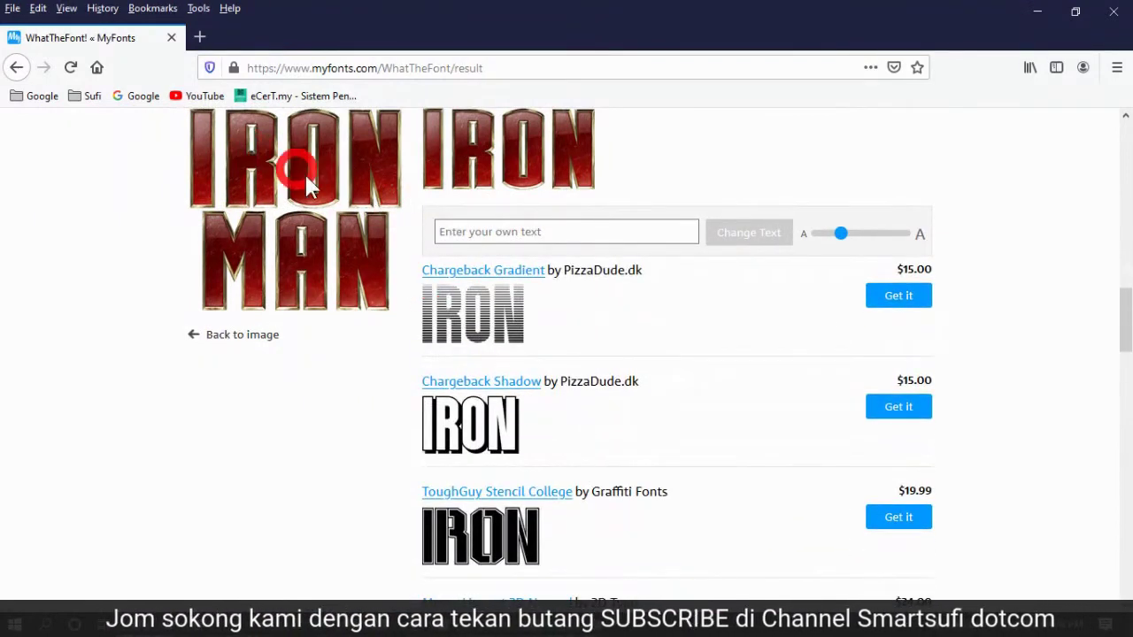
{"action": "scroll", "coordinate": [257, 164], "scroll_direction": "down", "scroll_amount": 2}
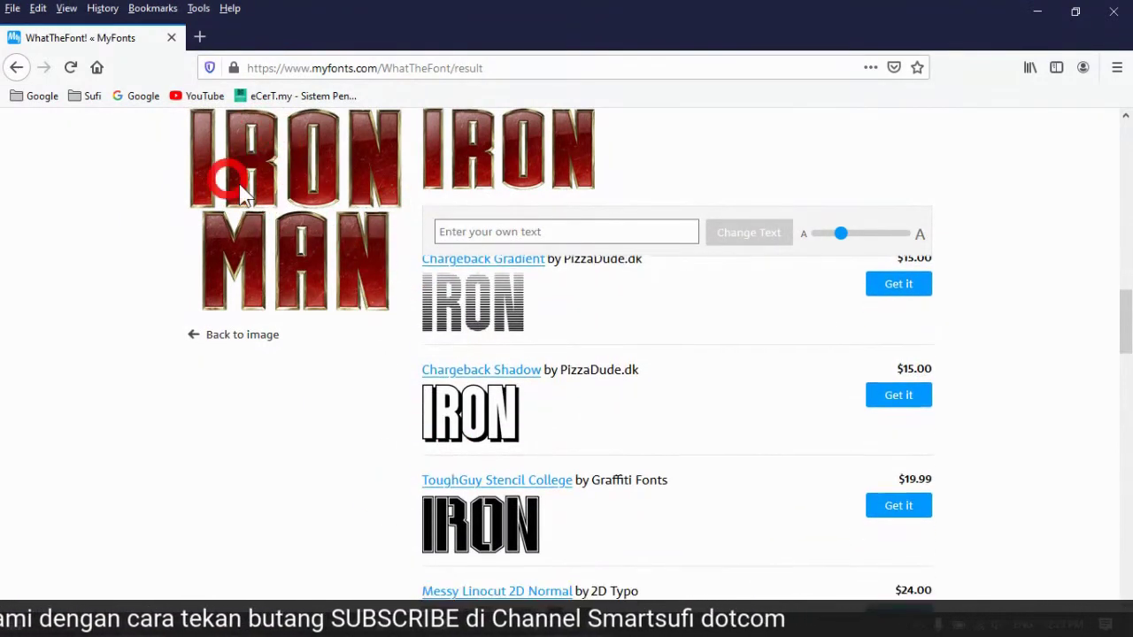
{"action": "scroll", "coordinate": [555, 479], "scroll_direction": "down", "scroll_amount": 2}
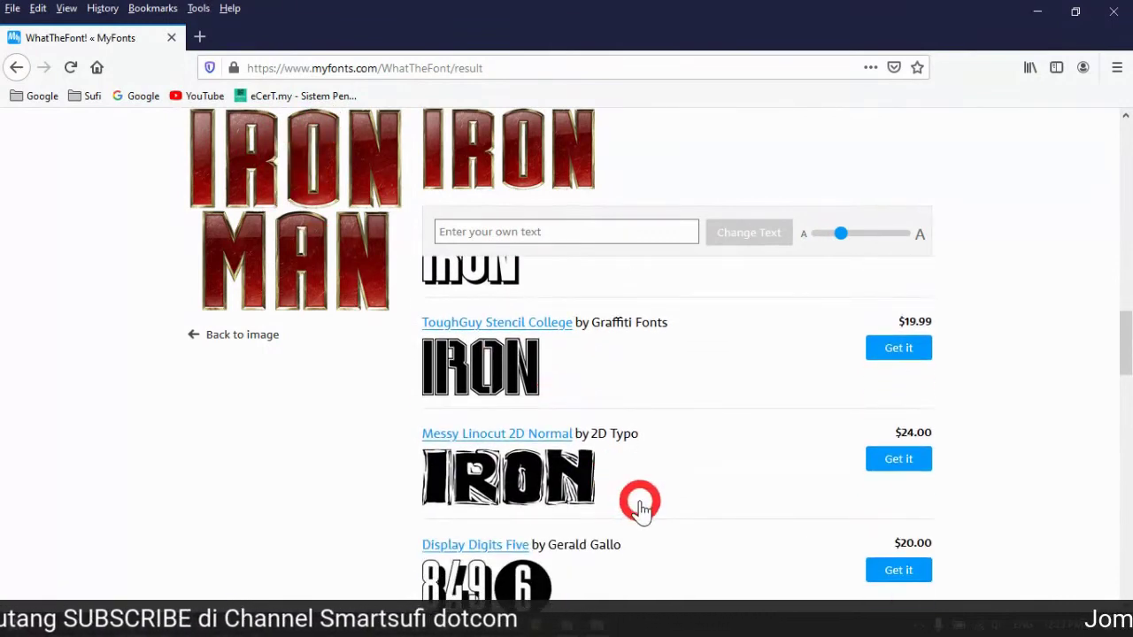
{"action": "scroll", "coordinate": [639, 504], "scroll_direction": "down", "scroll_amount": 9}
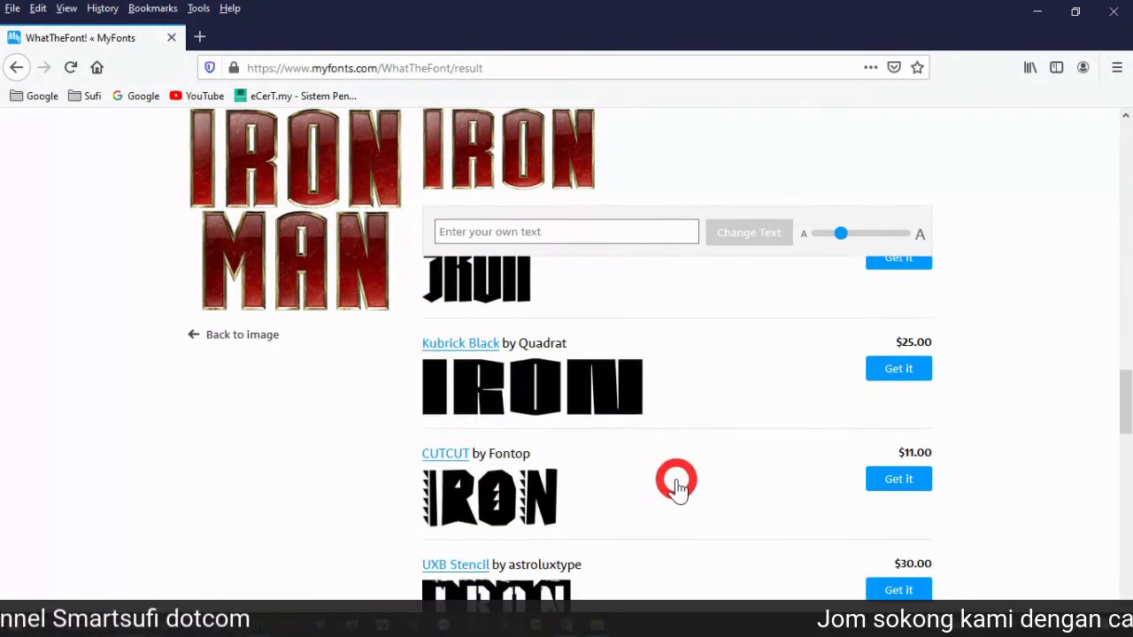
{"action": "scroll", "coordinate": [676, 486], "scroll_direction": "down", "scroll_amount": 7}
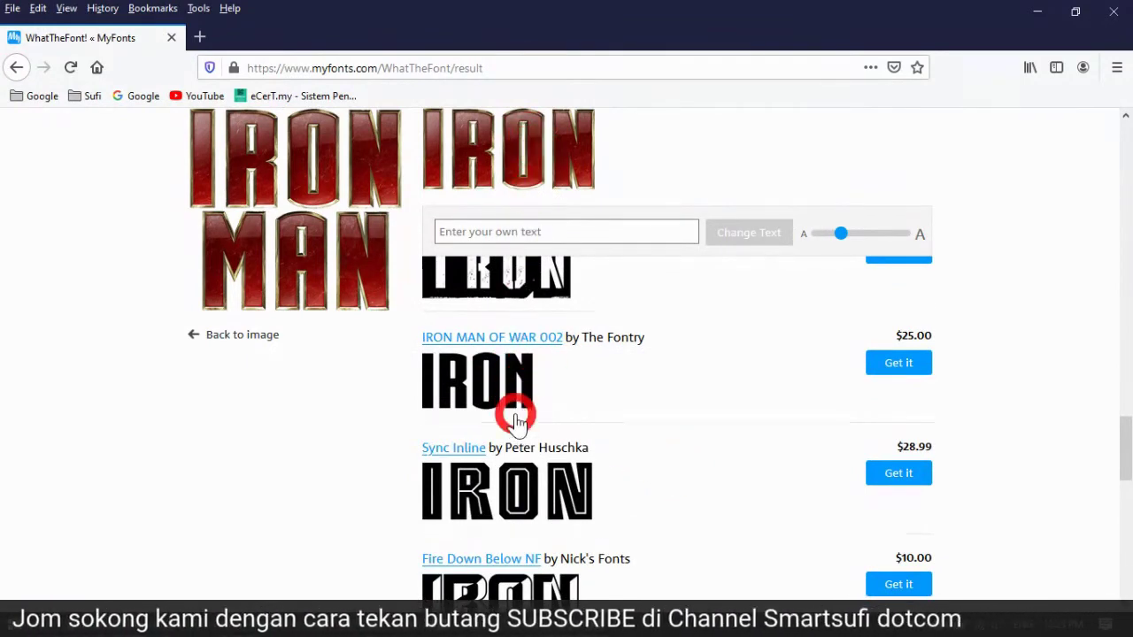
{"action": "scroll", "coordinate": [708, 381], "scroll_direction": "down", "scroll_amount": 5}
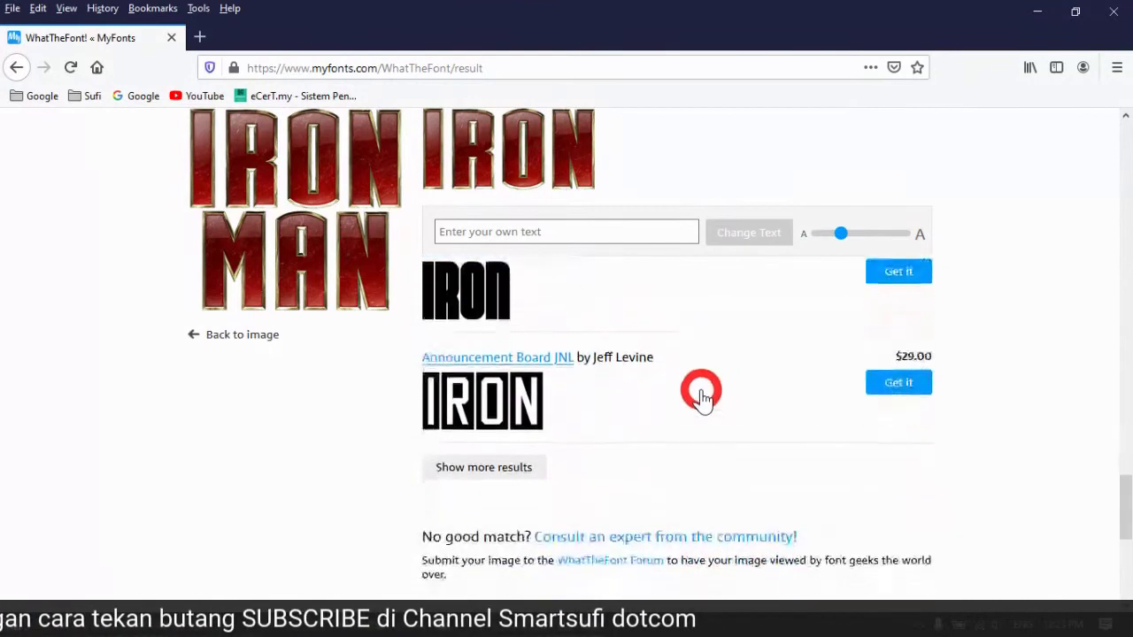
{"action": "scroll", "coordinate": [700, 390], "scroll_direction": "down", "scroll_amount": 1}
{"action": "scroll", "coordinate": [941, 518], "scroll_direction": "up", "scroll_amount": 2}
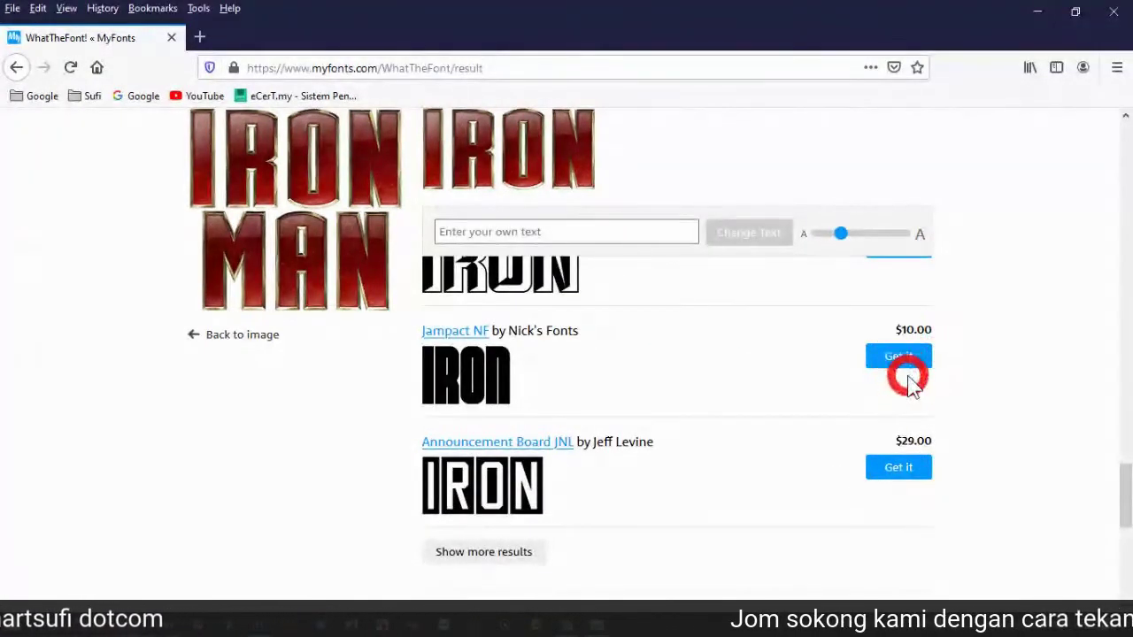
{"action": "scroll", "coordinate": [912, 382], "scroll_direction": "up", "scroll_amount": 5}
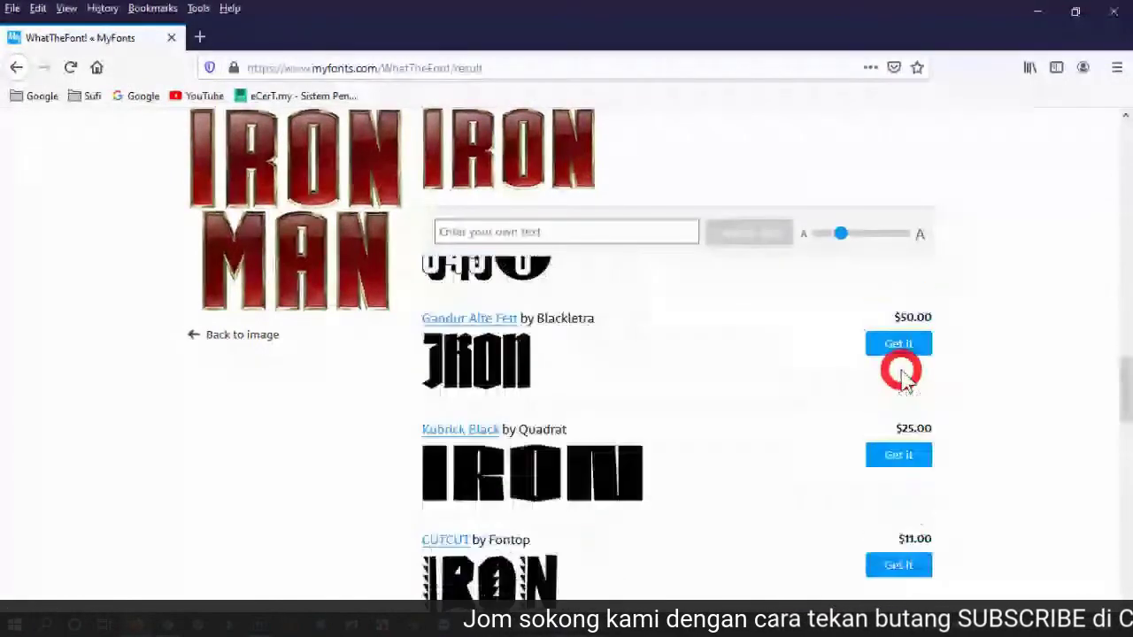
{"action": "scroll", "coordinate": [902, 378], "scroll_direction": "up", "scroll_amount": 10}
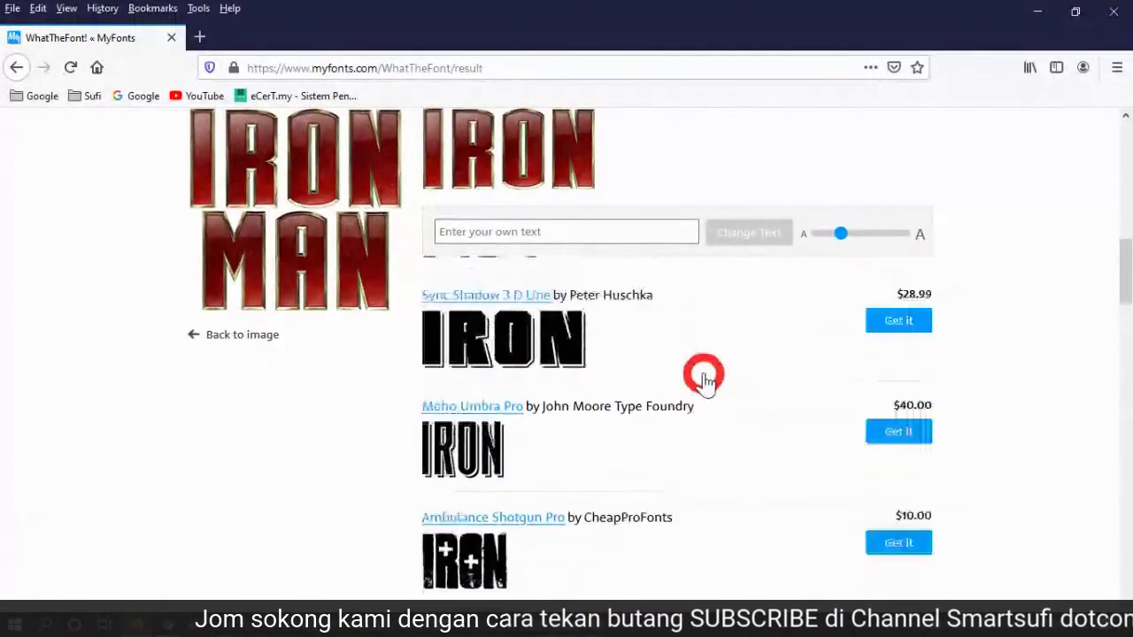
{"action": "scroll", "coordinate": [704, 379], "scroll_direction": "up", "scroll_amount": 5}
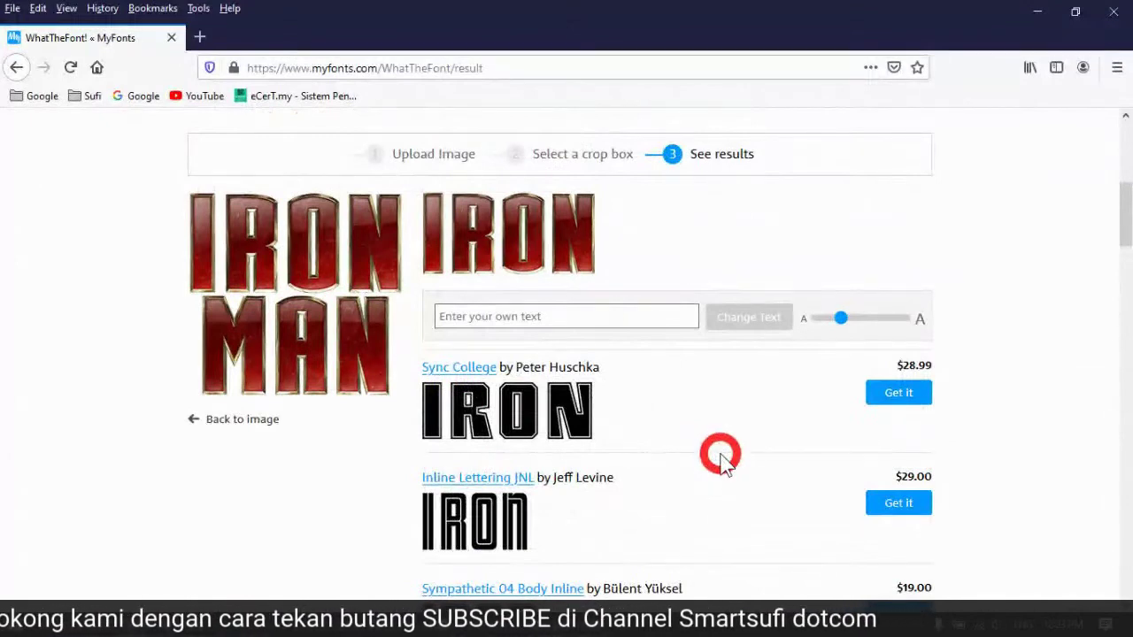
{"action": "scroll", "coordinate": [721, 456], "scroll_direction": "down", "scroll_amount": 5}
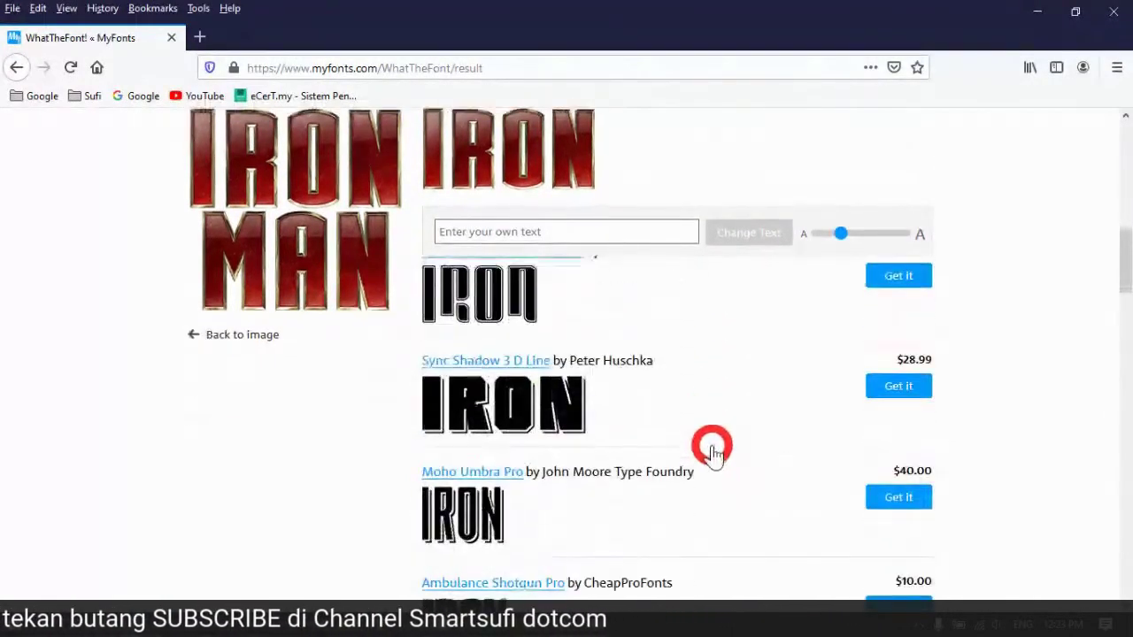
{"action": "scroll", "coordinate": [530, 373], "scroll_direction": "down", "scroll_amount": 2}
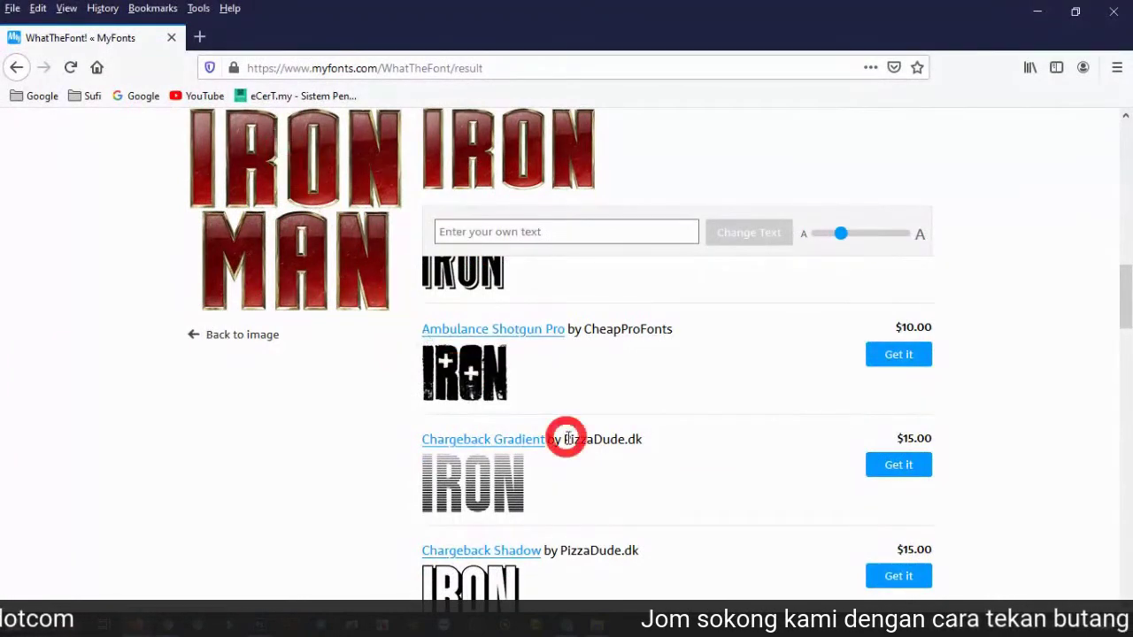
{"action": "scroll", "coordinate": [584, 425], "scroll_direction": "down", "scroll_amount": 4}
{"action": "scroll", "coordinate": [599, 414], "scroll_direction": "down", "scroll_amount": 6}
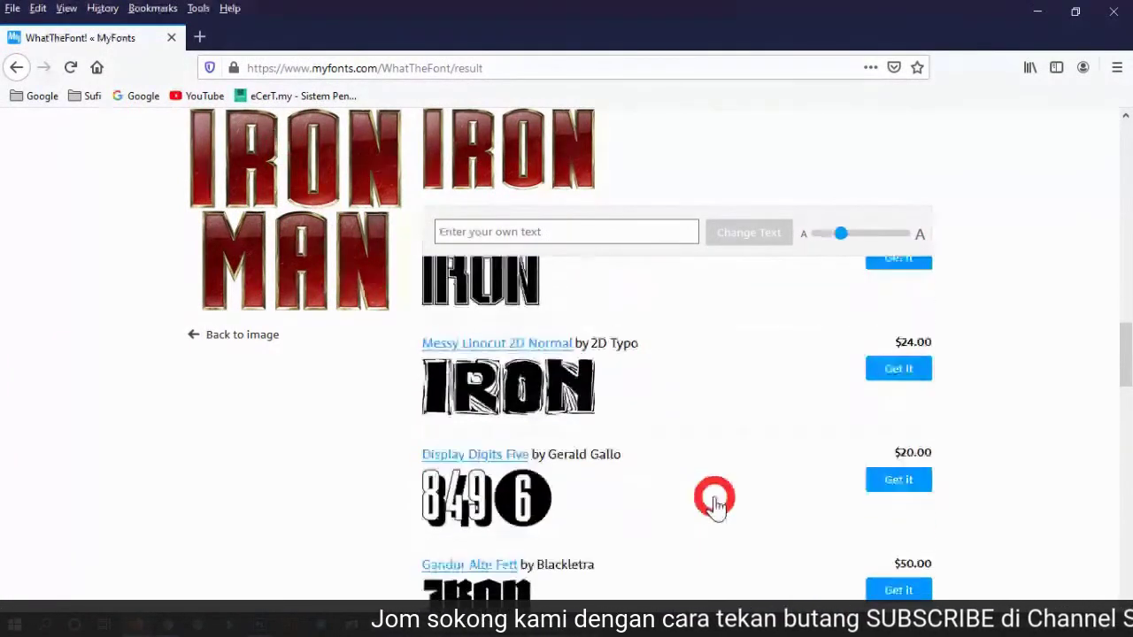
{"action": "scroll", "coordinate": [699, 511], "scroll_direction": "down", "scroll_amount": 4}
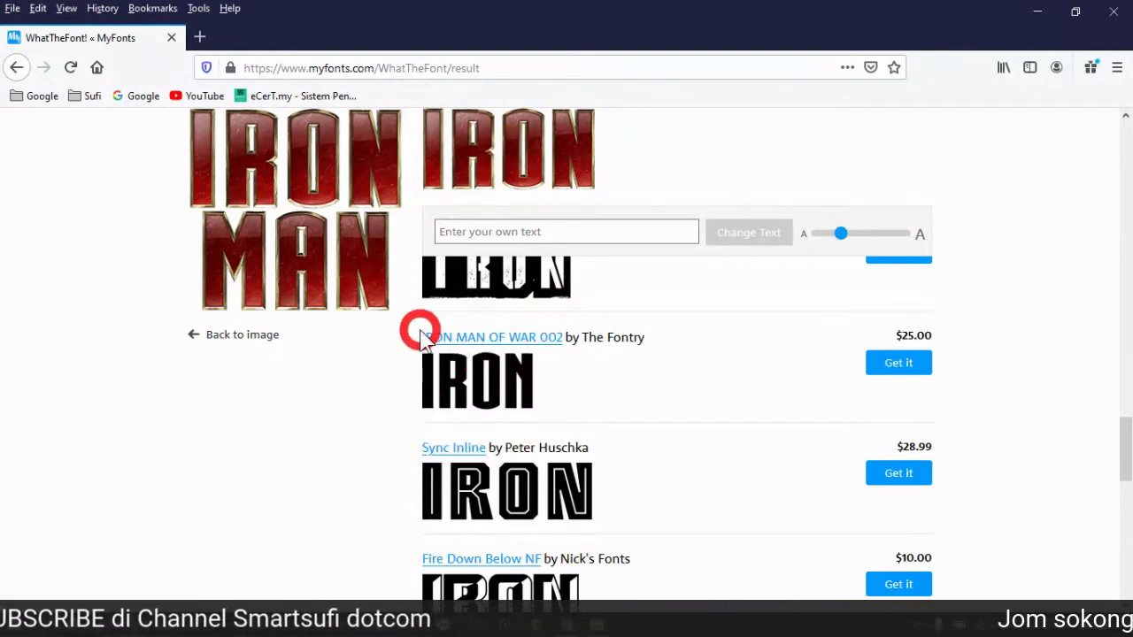
Step: Copy the font name IRON MAN OF WAR 002 from the results list
{"action": "left_click_drag", "start_coordinate": [424, 340], "coordinate": [562, 341]}
{"action": "right_click", "coordinate": [561, 340]}
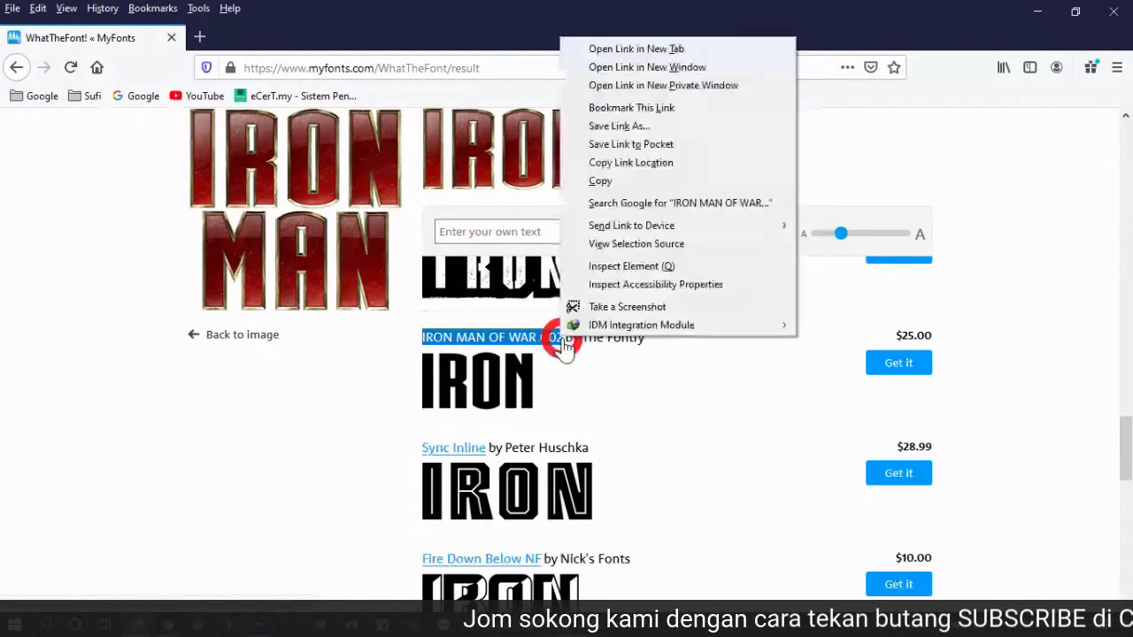
{"action": "left_click", "coordinate": [626, 183]}
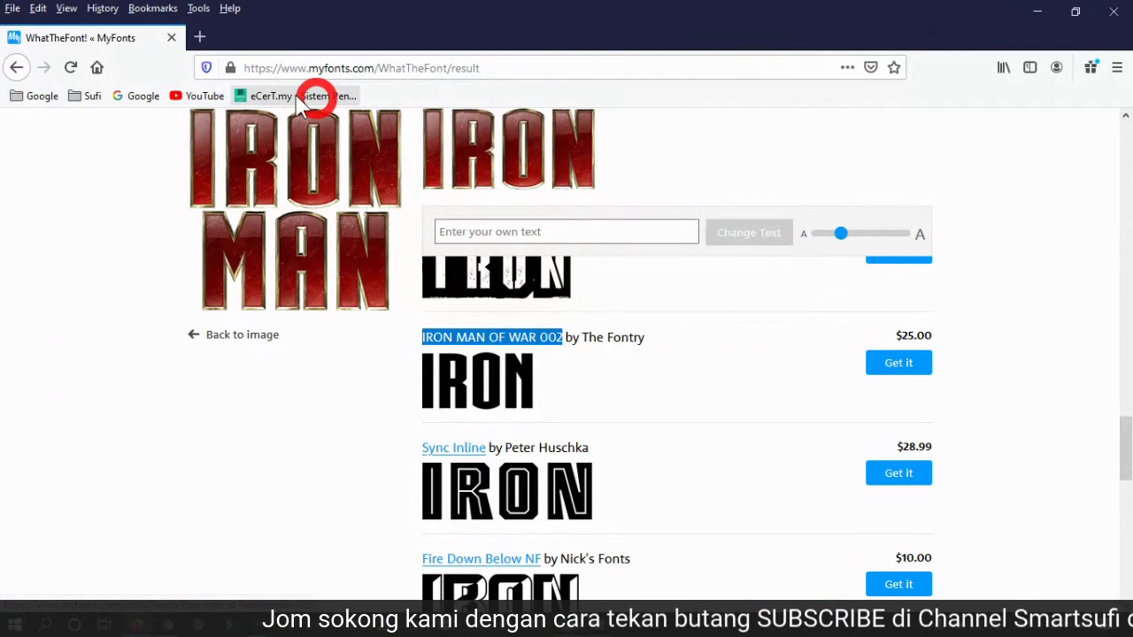
Step: In a new tab, Google the pasted font name with FREE FONT added
{"action": "left_click", "coordinate": [199, 36]}
{"action": "left_click", "coordinate": [420, 361]}
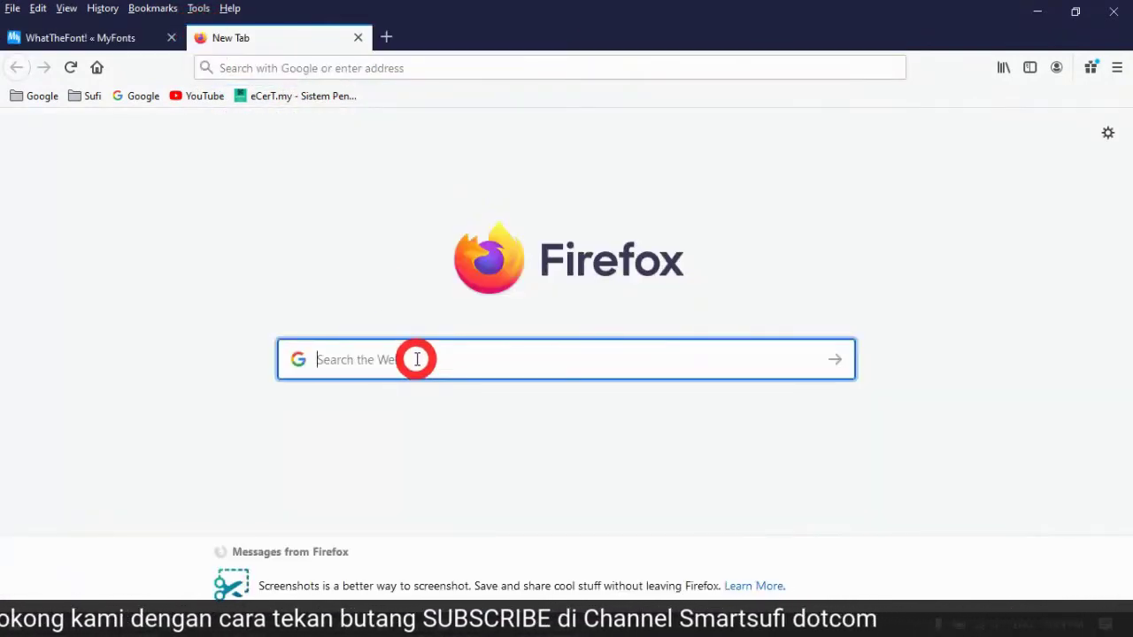
{"action": "key", "text": "ctrl+v"}
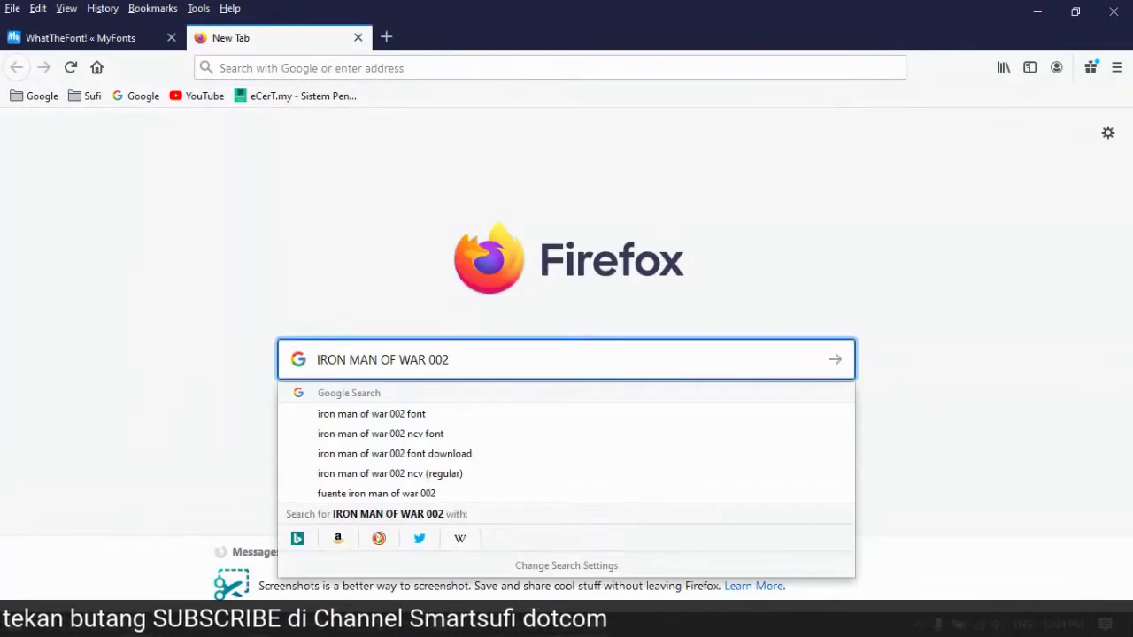
{"action": "type", "text": "FREE FONT"}
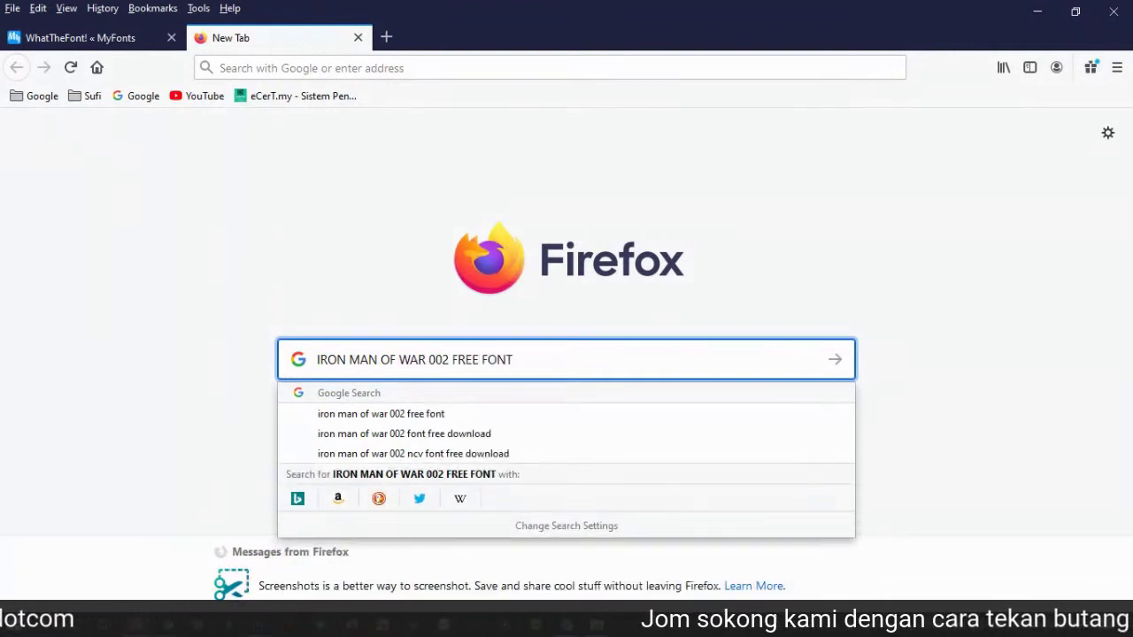
{"action": "key", "text": "Return"}
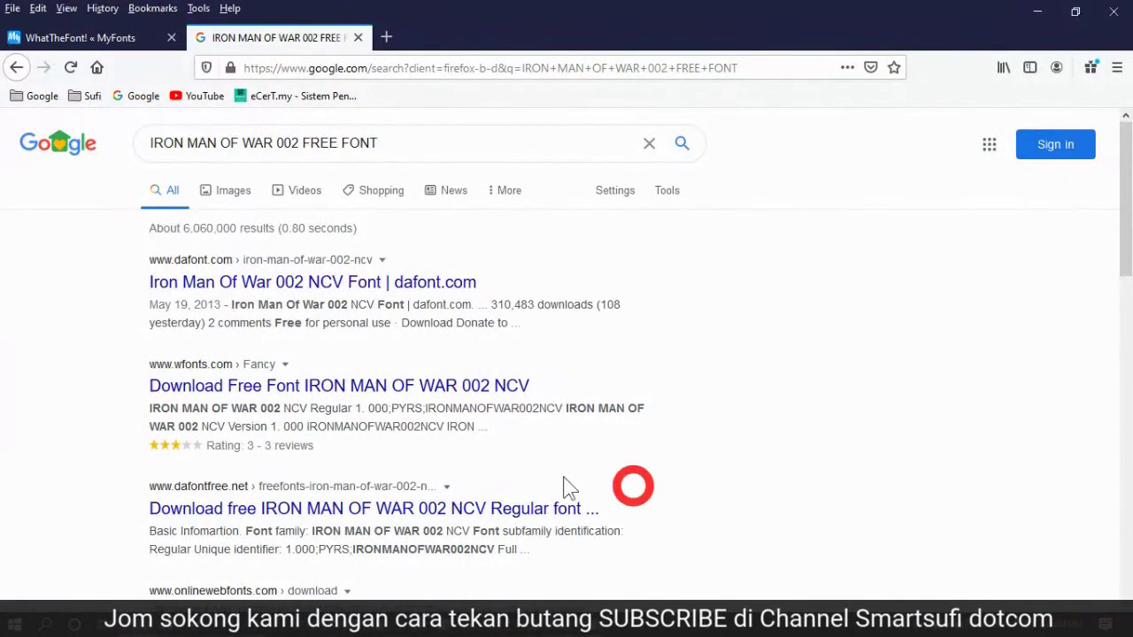
Step: Open the dafont page for Iron Man Of War 002 NCV and download the font
{"action": "left_click", "coordinate": [256, 283]}
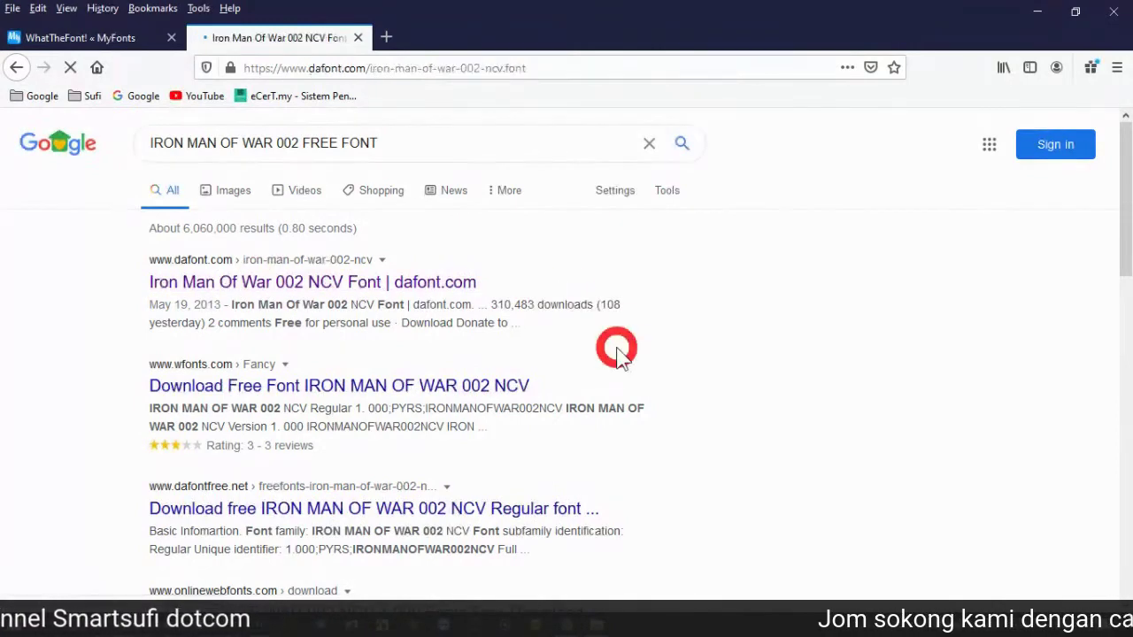
{"action": "scroll", "coordinate": [659, 367], "scroll_direction": "down", "scroll_amount": 3}
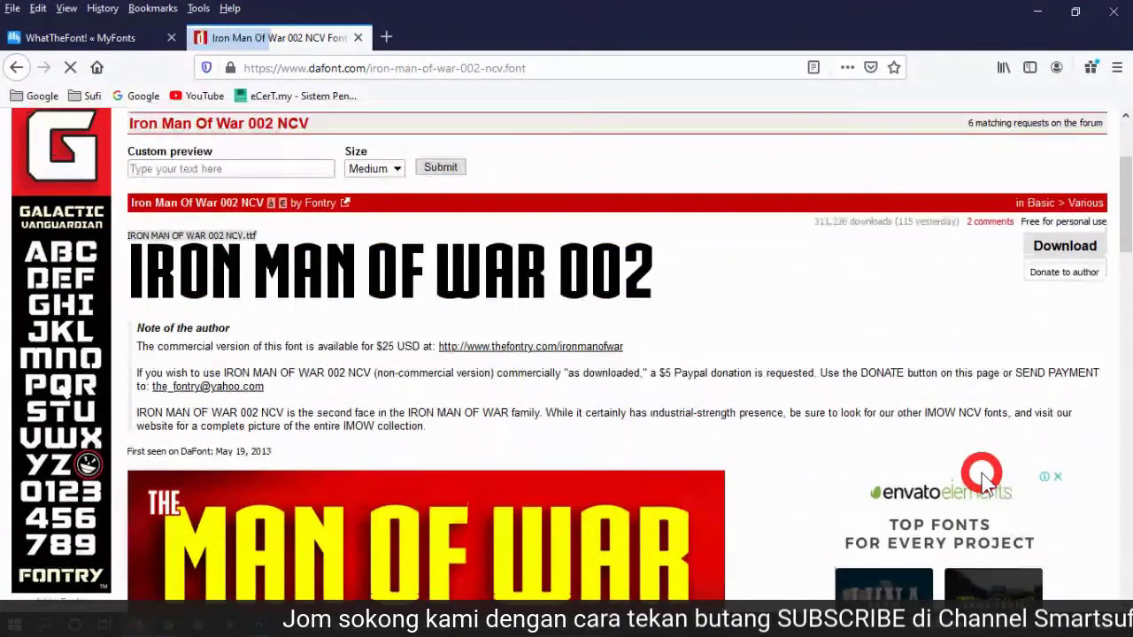
{"action": "scroll", "coordinate": [266, 256], "scroll_direction": "up", "scroll_amount": 2}
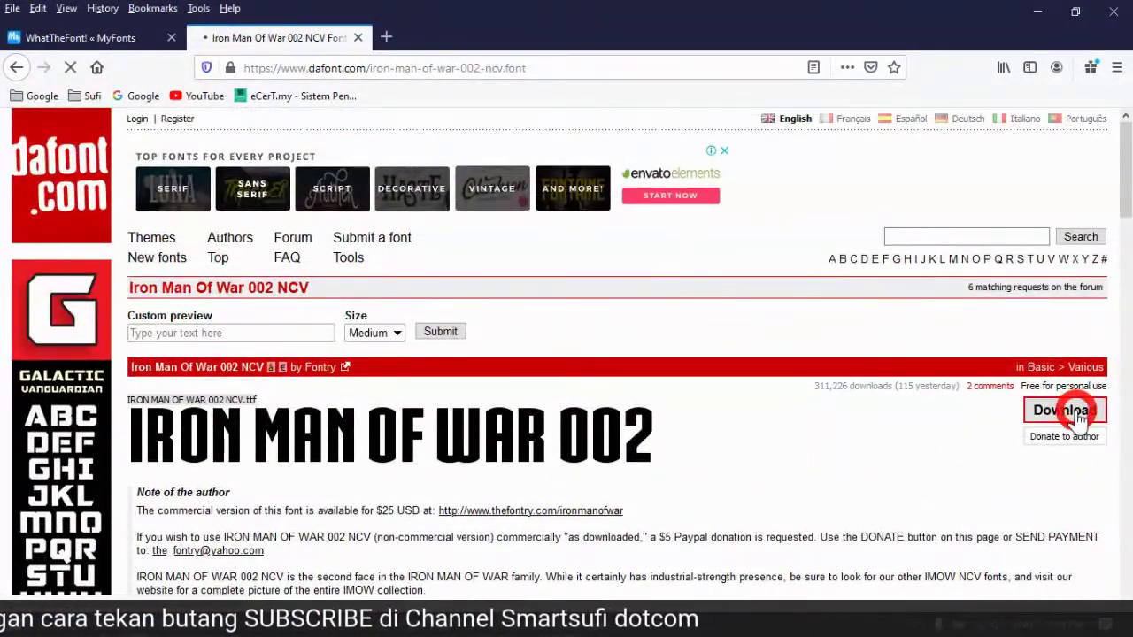
{"action": "left_click", "coordinate": [571, 388]}
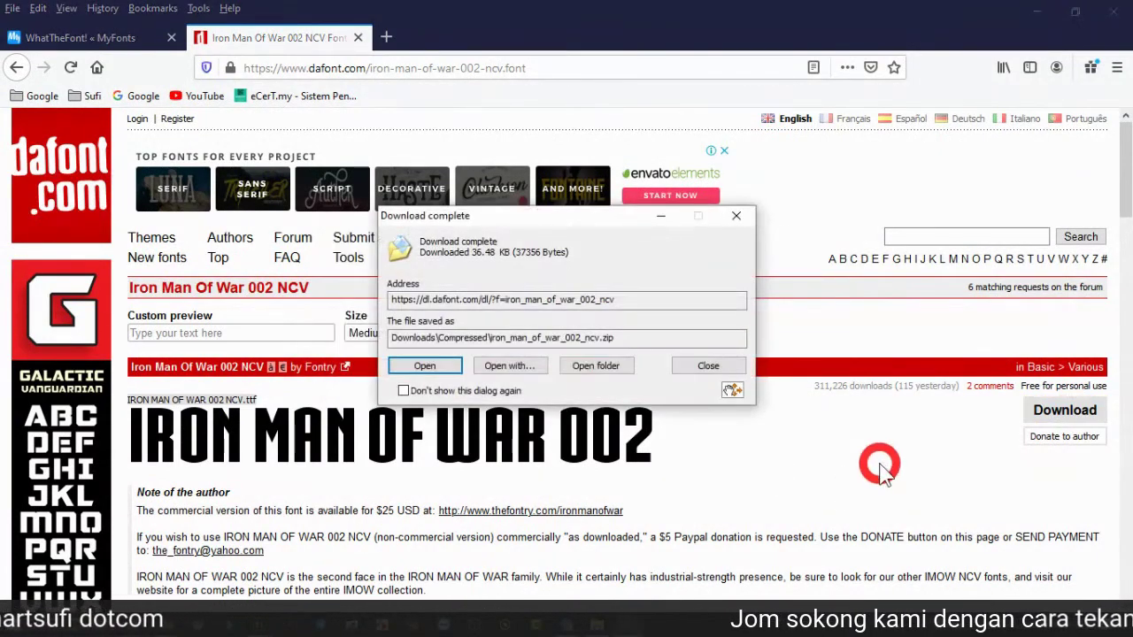
Step: Place iron_man_of_war_002_ncv.zip on the desktop from the download notice, then close it
{"action": "left_click", "coordinate": [1029, 8]}
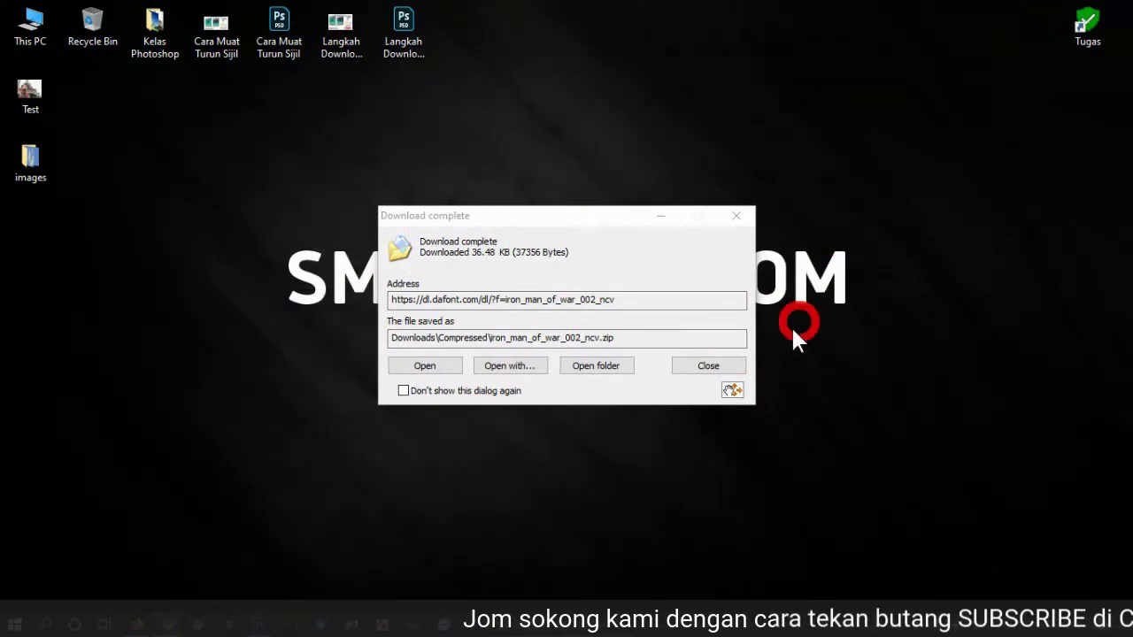
{"action": "left_click_drag", "start_coordinate": [739, 384], "coordinate": [712, 403]}
{"action": "left_click_drag", "start_coordinate": [107, 299], "coordinate": [62, 285]}
{"action": "left_click", "coordinate": [699, 365]}
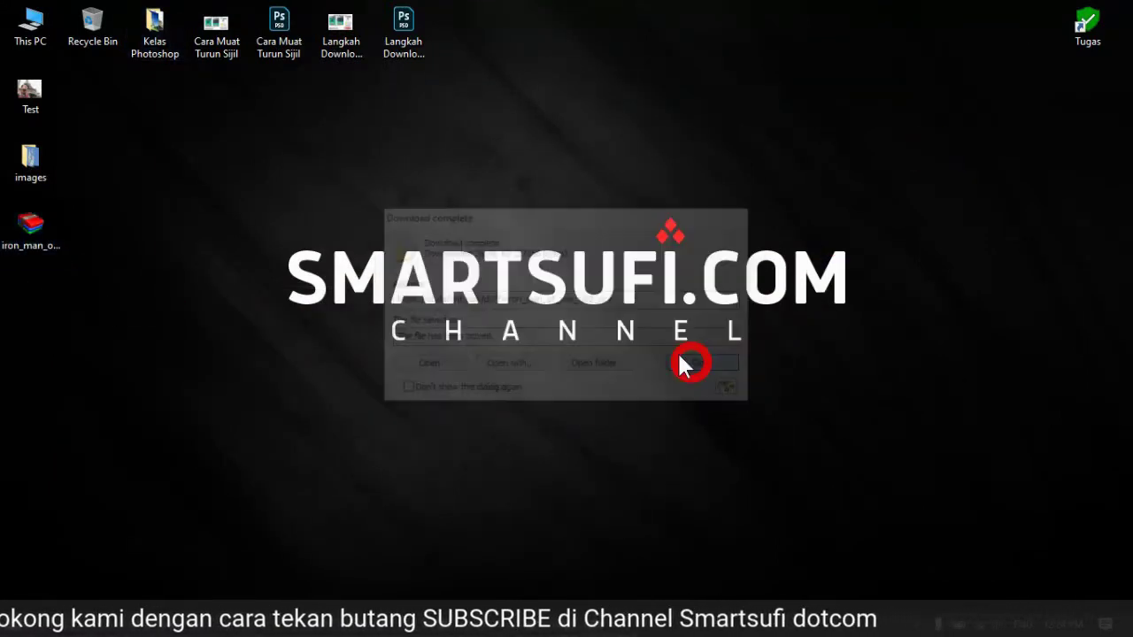
{"action": "left_click", "coordinate": [74, 241]}
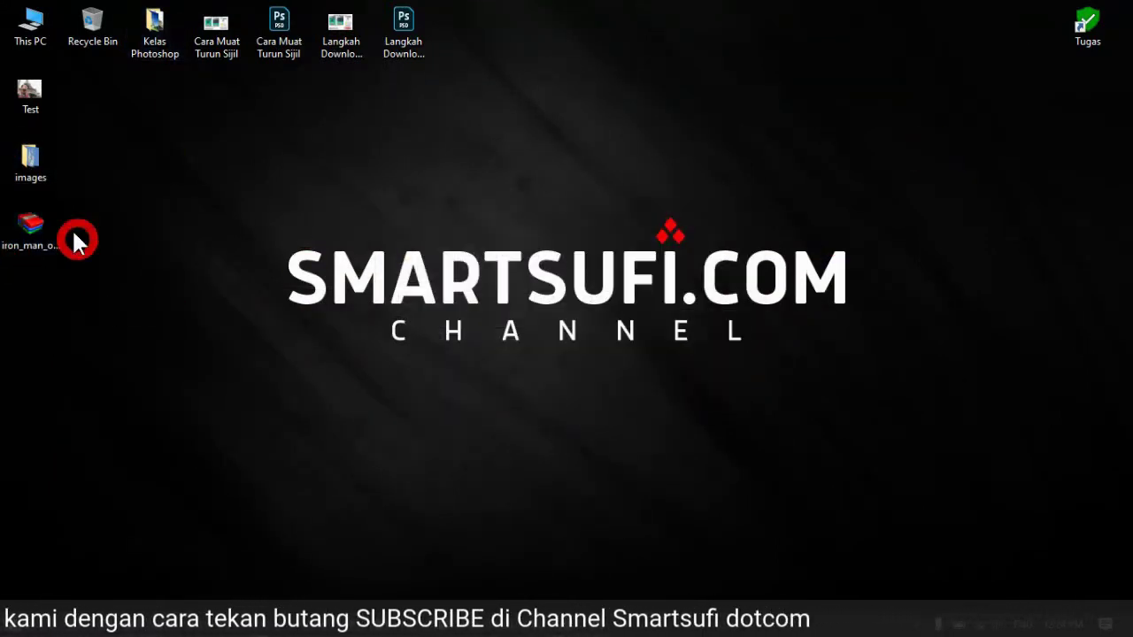
Step: Extract iron_man_of_war_002_ncv.zip into its own iron_man_of_war_002_ncv folder
{"action": "left_click", "coordinate": [28, 245]}
{"action": "right_click", "coordinate": [28, 241]}
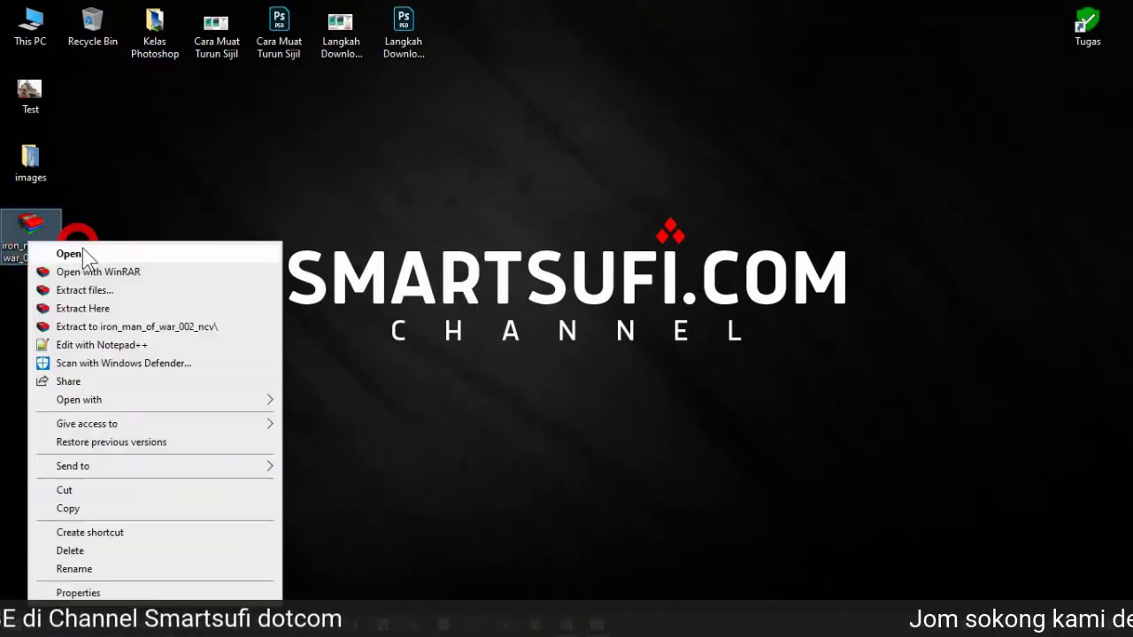
{"action": "left_click", "coordinate": [104, 327]}
{"action": "left_click", "coordinate": [178, 211]}
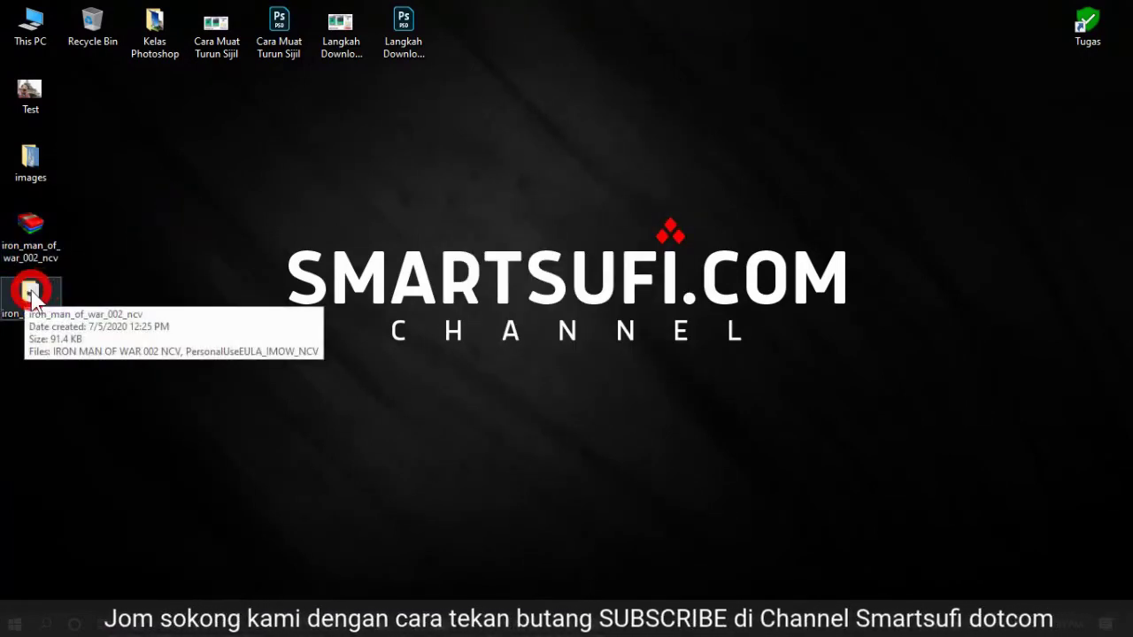
Step: Install the IRON MAN OF WAR 002 NCV font from that folder and close Explorer
{"action": "double_click", "coordinate": [31, 292]}
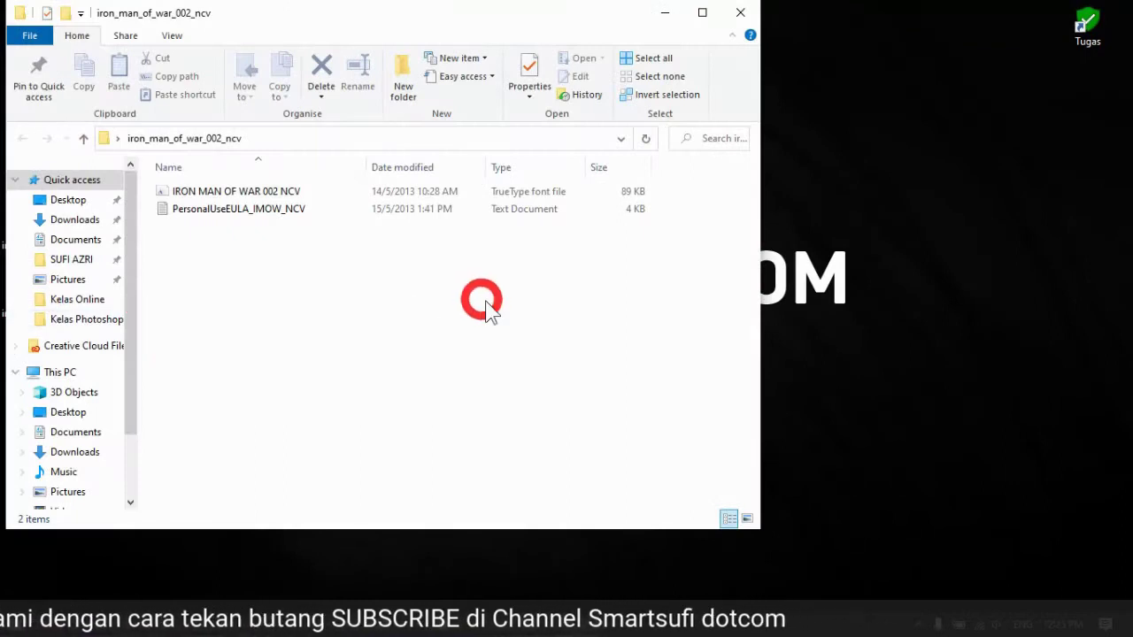
{"action": "left_click", "coordinate": [286, 202]}
{"action": "right_click", "coordinate": [286, 202]}
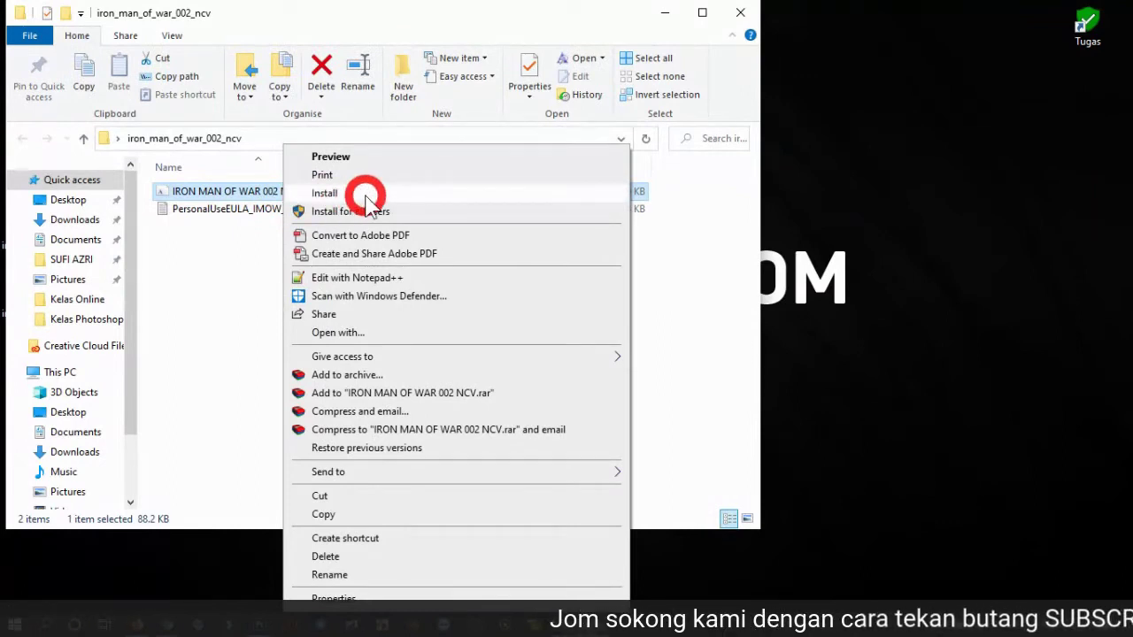
{"action": "left_click", "coordinate": [326, 193]}
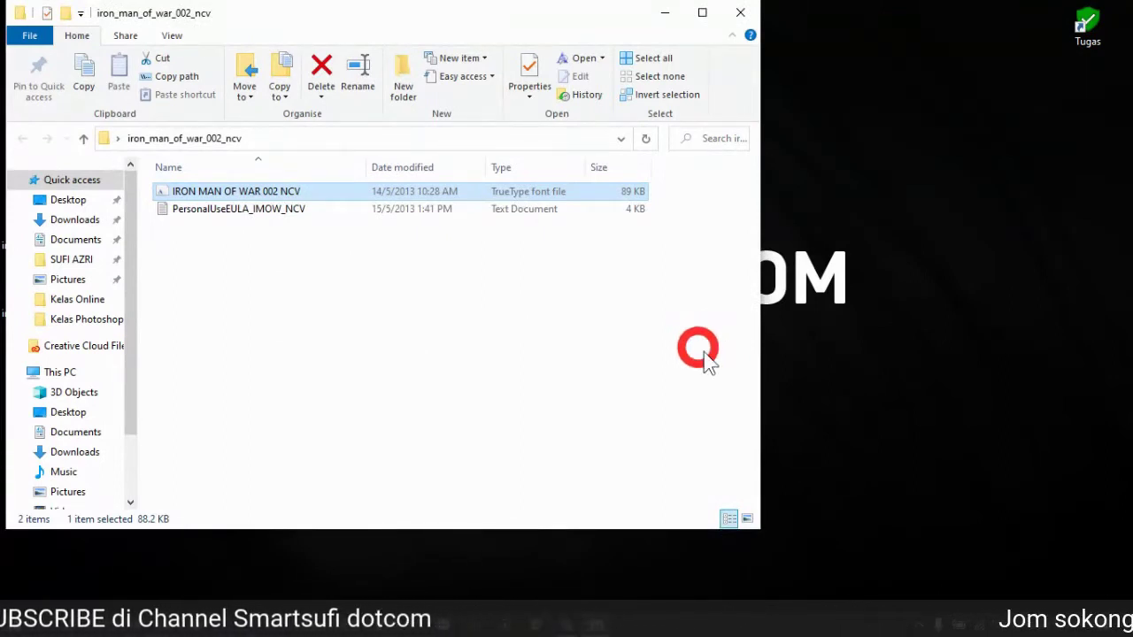
{"action": "left_click", "coordinate": [740, 13]}
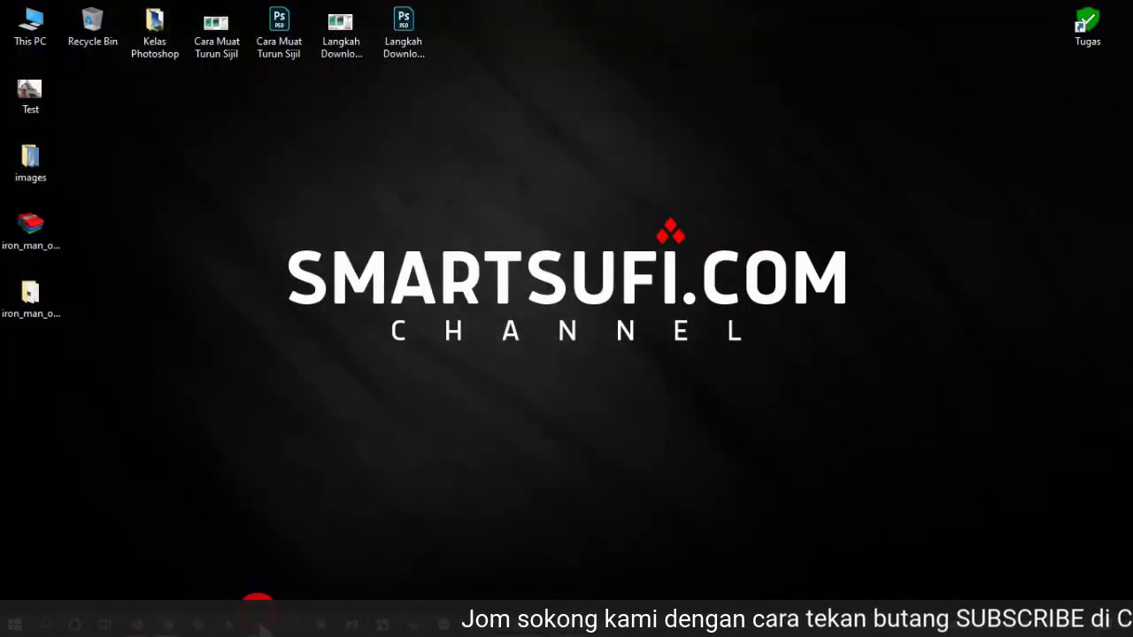
Step: Restore Photoshop, reopen the extracted font folder on the desktop, then maximize Photoshop again
{"action": "left_click", "coordinate": [257, 619]}
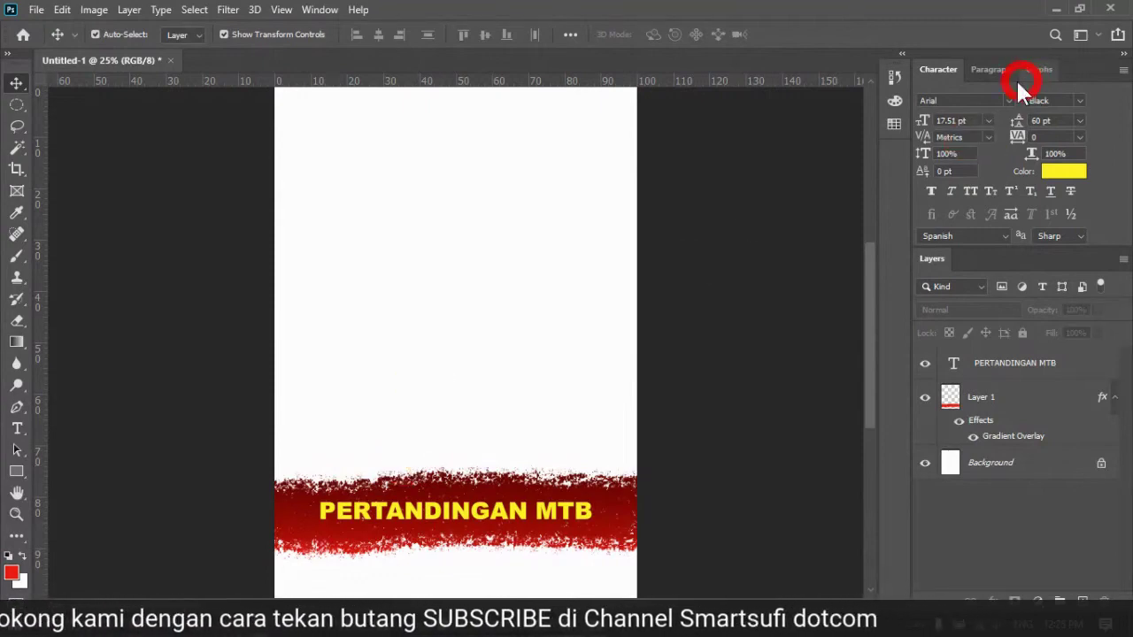
{"action": "left_click", "coordinate": [1079, 10]}
{"action": "left_click", "coordinate": [225, 25]}
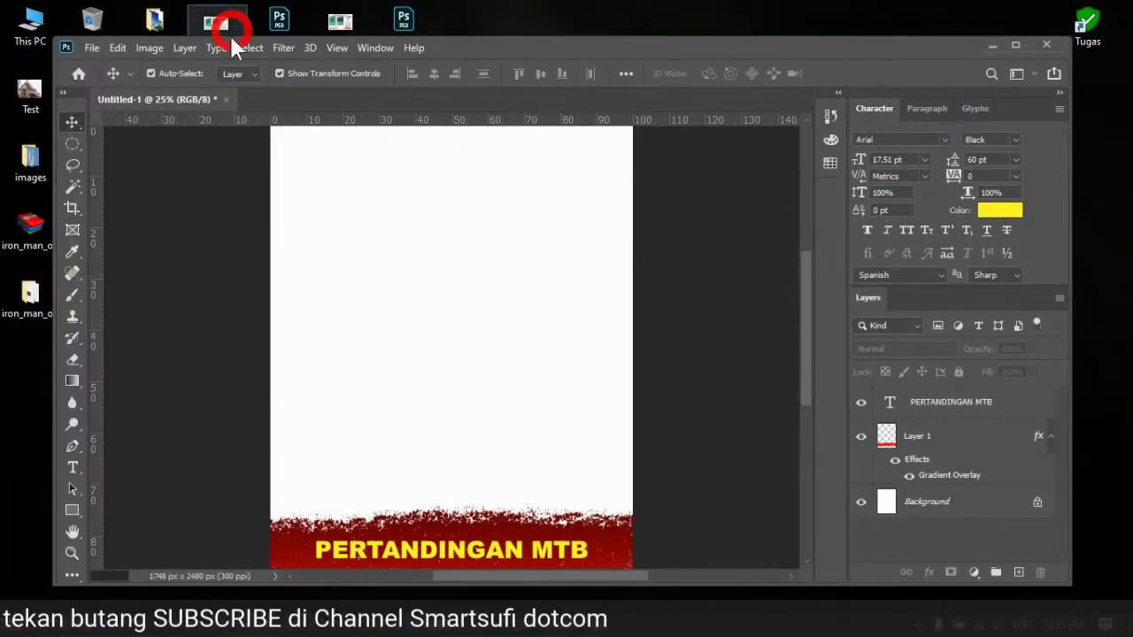
{"action": "left_click", "coordinate": [31, 292]}
{"action": "double_click", "coordinate": [31, 292]}
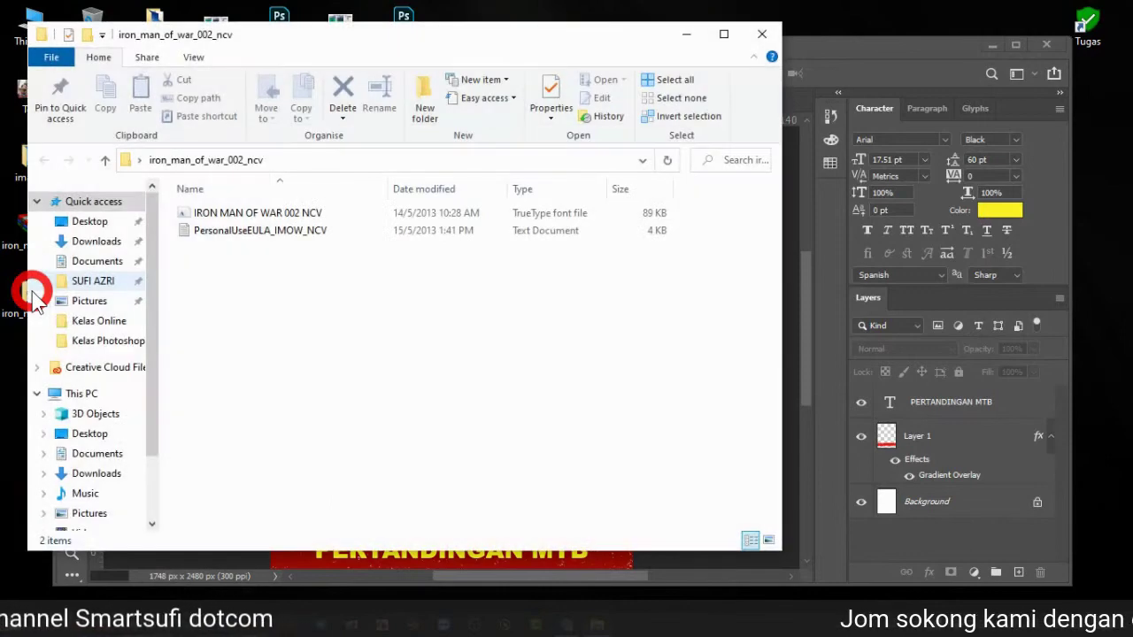
{"action": "left_click", "coordinate": [767, 31]}
{"action": "left_click", "coordinate": [1016, 43]}
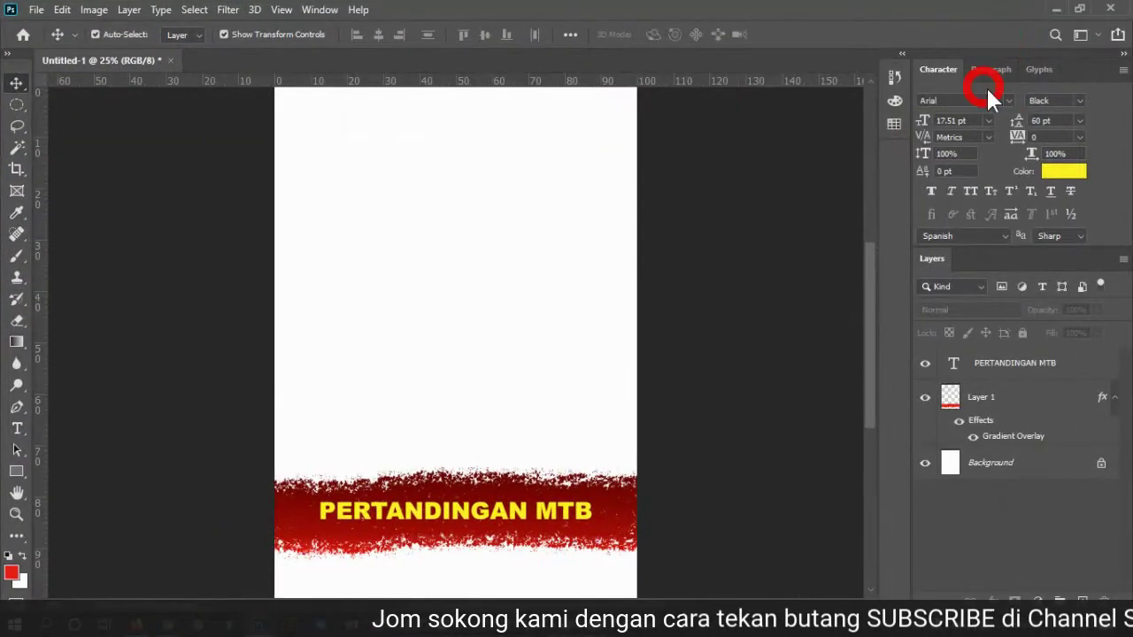
Step: Browse the Character panel font list for the new font and settle on Ink Free
{"action": "left_click", "coordinate": [1005, 99]}
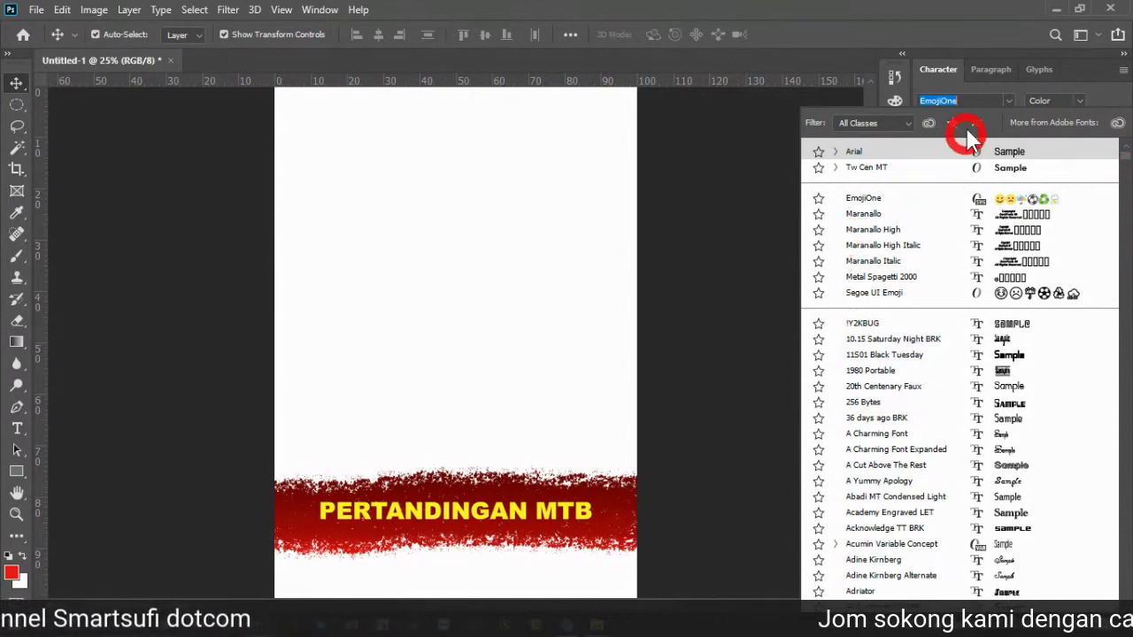
{"action": "type", "text": "char"}
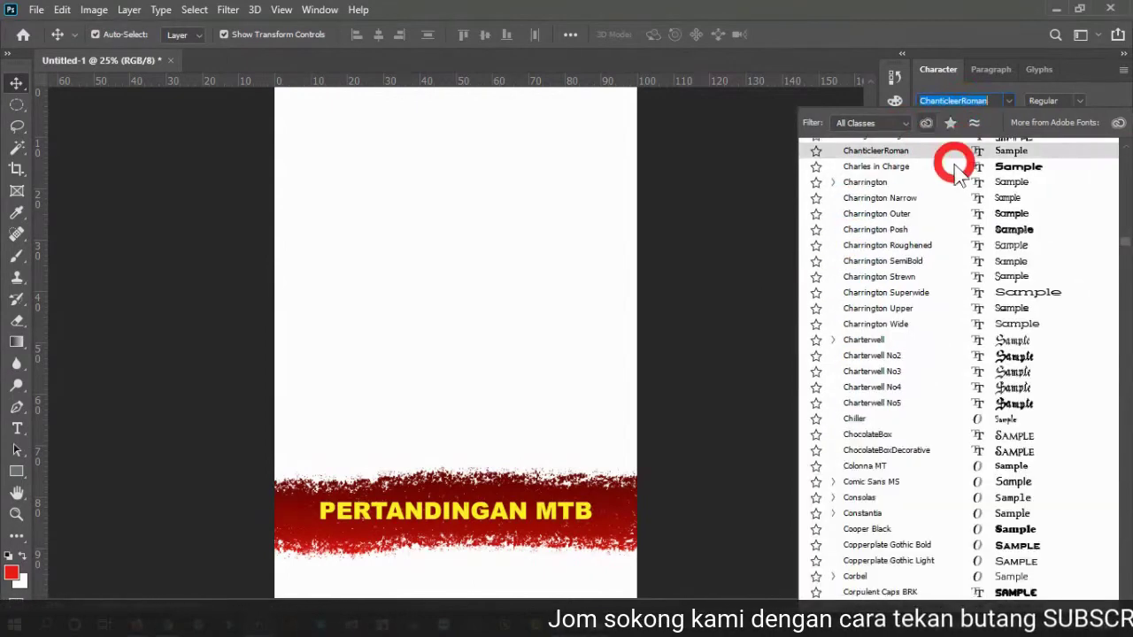
{"action": "scroll", "coordinate": [947, 323], "scroll_direction": "down", "scroll_amount": 10}
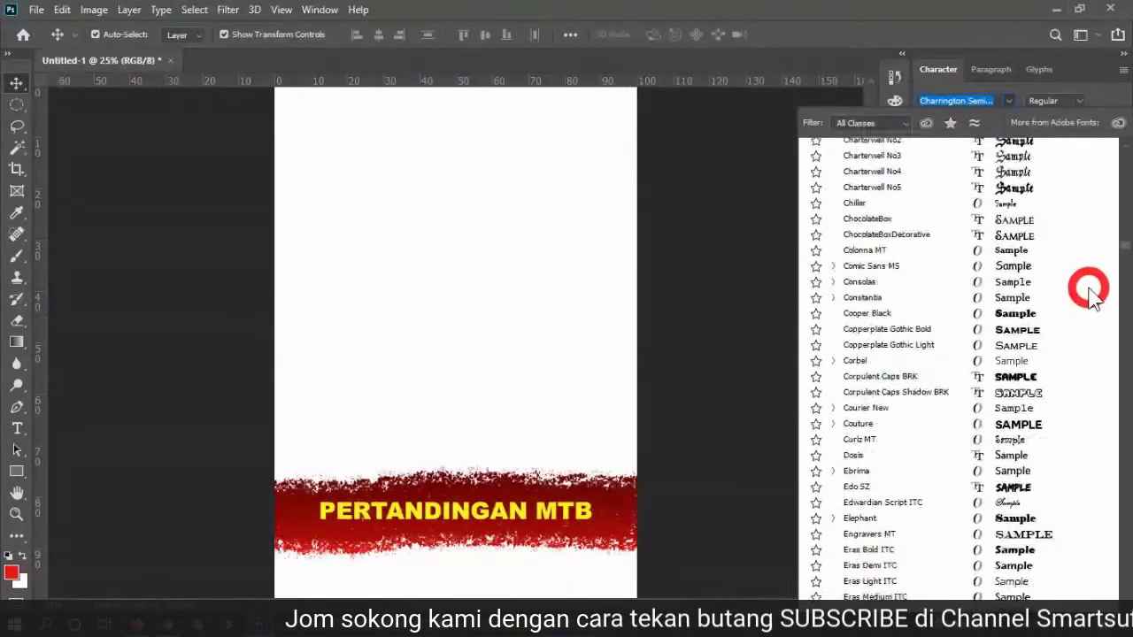
{"action": "scroll", "coordinate": [1120, 257], "scroll_direction": "down", "scroll_amount": 1}
{"action": "mouse_move", "coordinate": [1123, 266]}
{"action": "left_mouse_down"}
{"action": "mouse_move", "coordinate": [1120, 354]}
{"action": "mouse_move", "coordinate": [1122, 244]}
{"action": "mouse_move", "coordinate": [1117, 253]}
{"action": "left_mouse_up"}
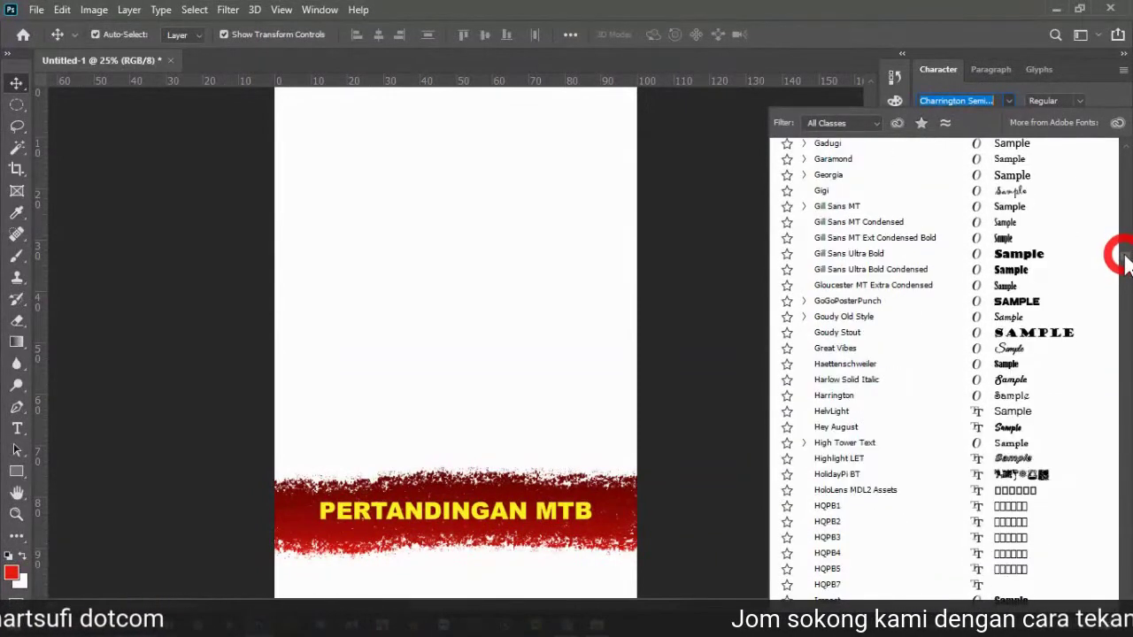
{"action": "scroll", "coordinate": [840, 566], "scroll_direction": "down", "scroll_amount": 5}
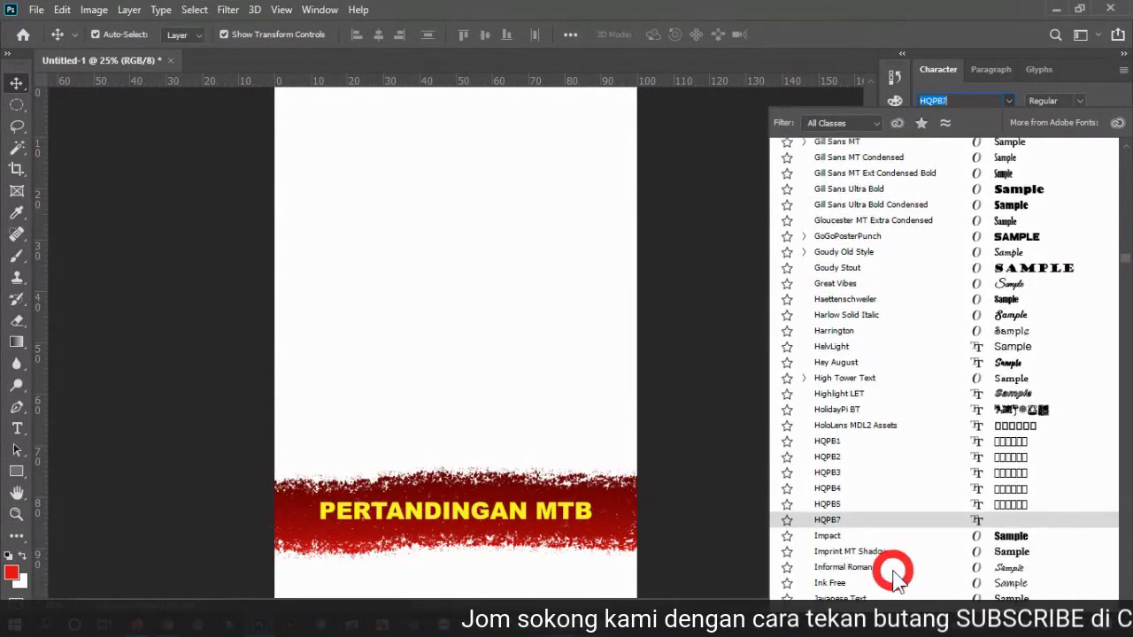
{"action": "scroll", "coordinate": [913, 595], "scroll_direction": "down", "scroll_amount": 4}
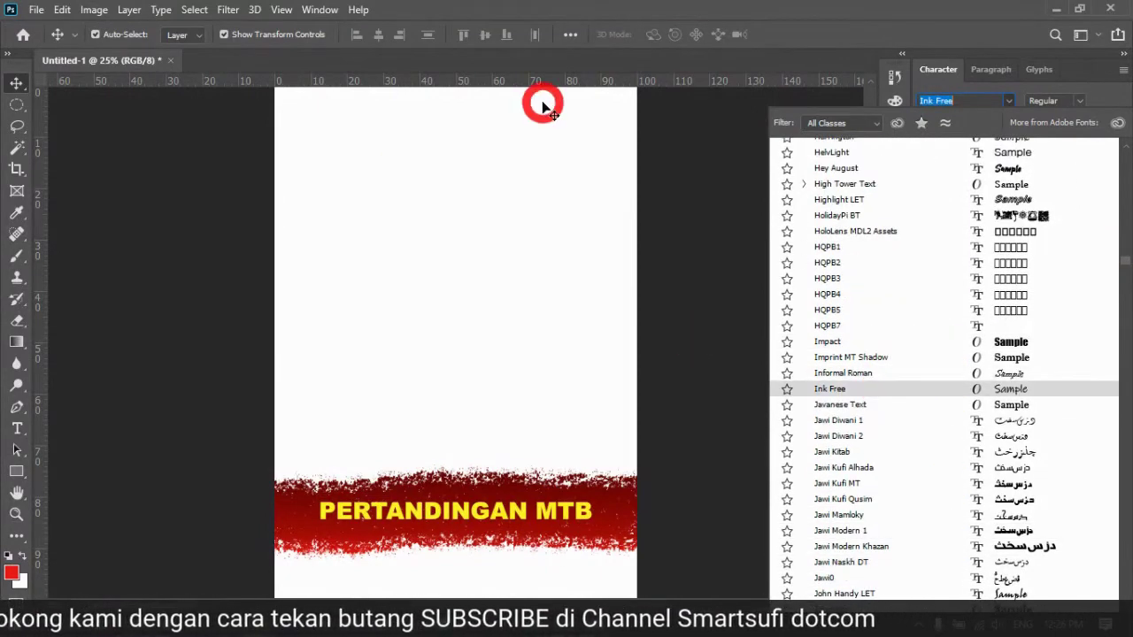
{"action": "left_click", "coordinate": [182, 78]}
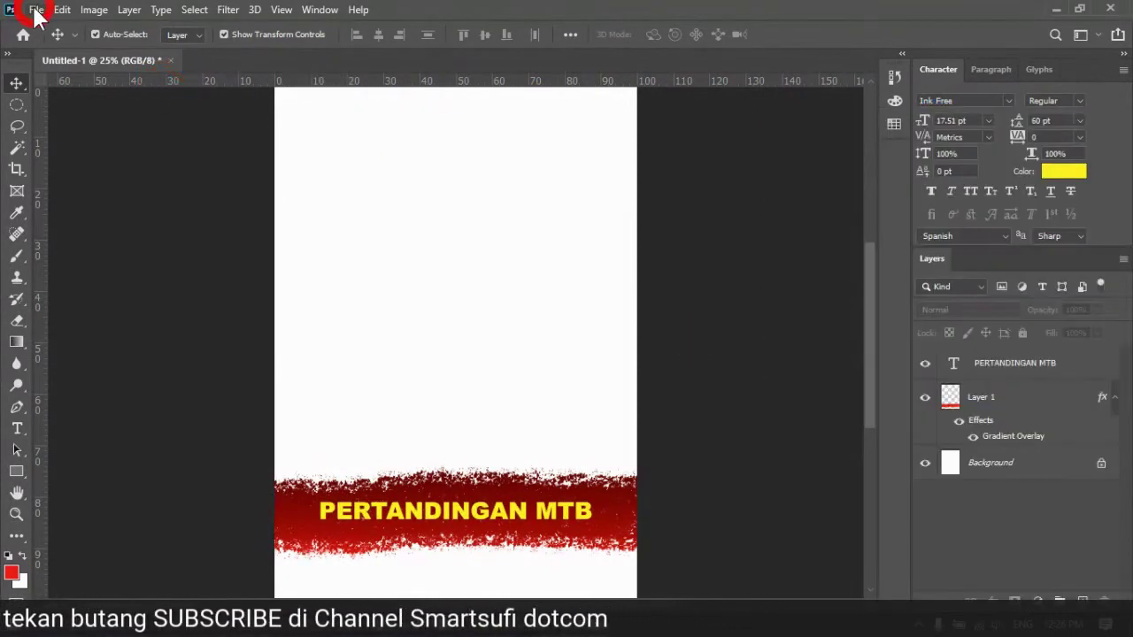
Step: Close Untitled-1 without saving and quit Photoshop
{"action": "left_click", "coordinate": [170, 60]}
{"action": "left_click", "coordinate": [623, 257]}
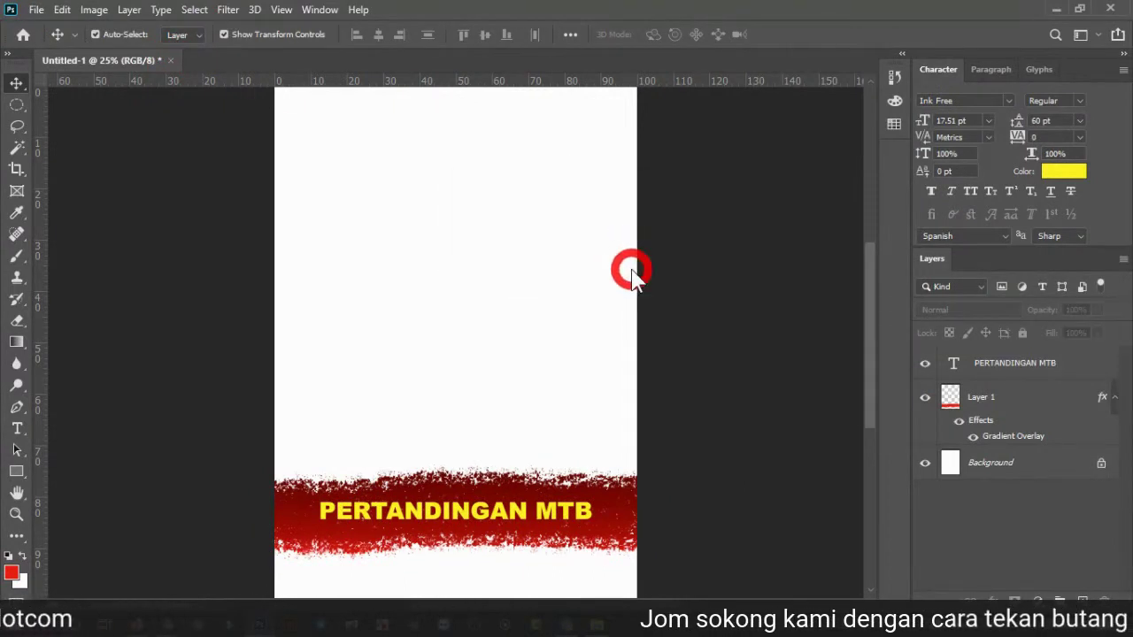
{"action": "left_click", "coordinate": [1115, 16]}
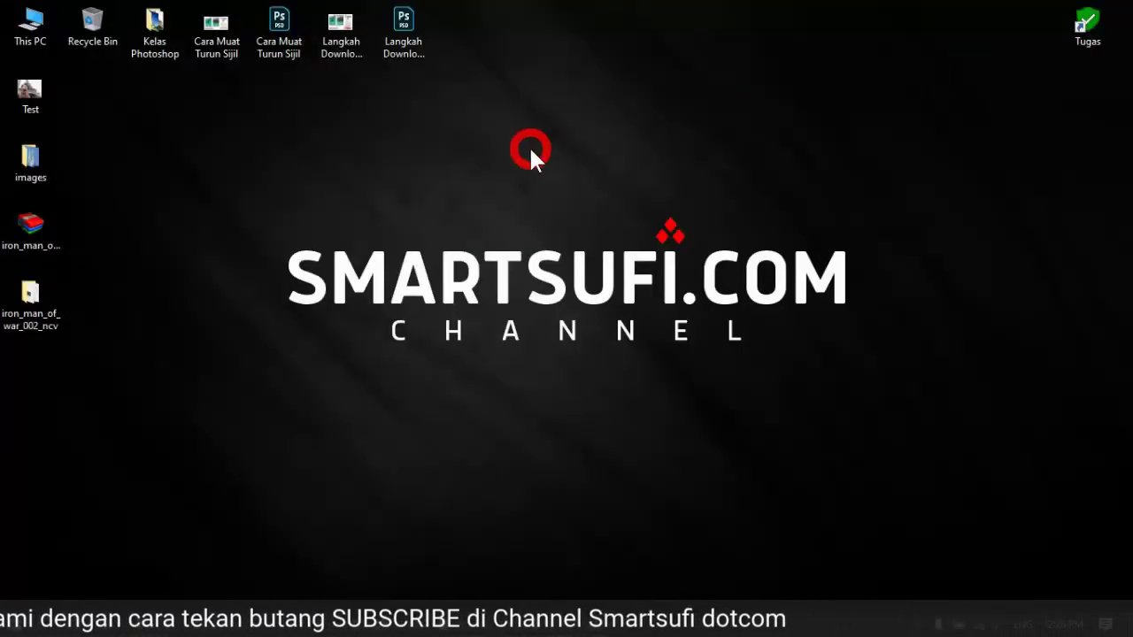
Step: Clear the desktop selection and refresh the desktop twice from its right-click menu
{"action": "left_click", "coordinate": [182, 577]}
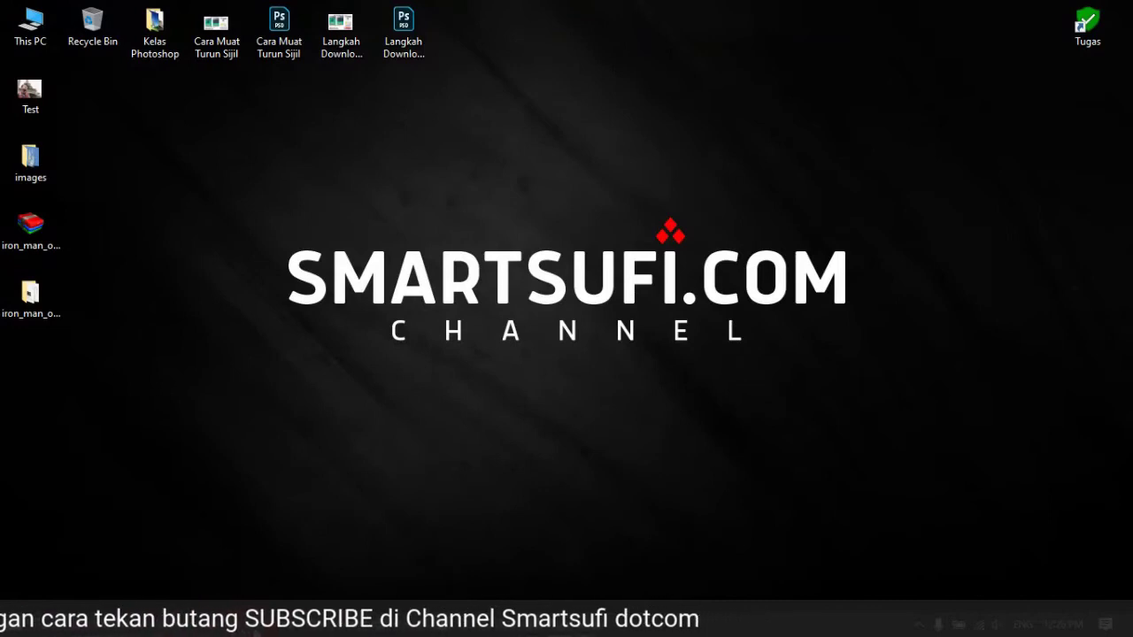
{"action": "left_click", "coordinate": [196, 387]}
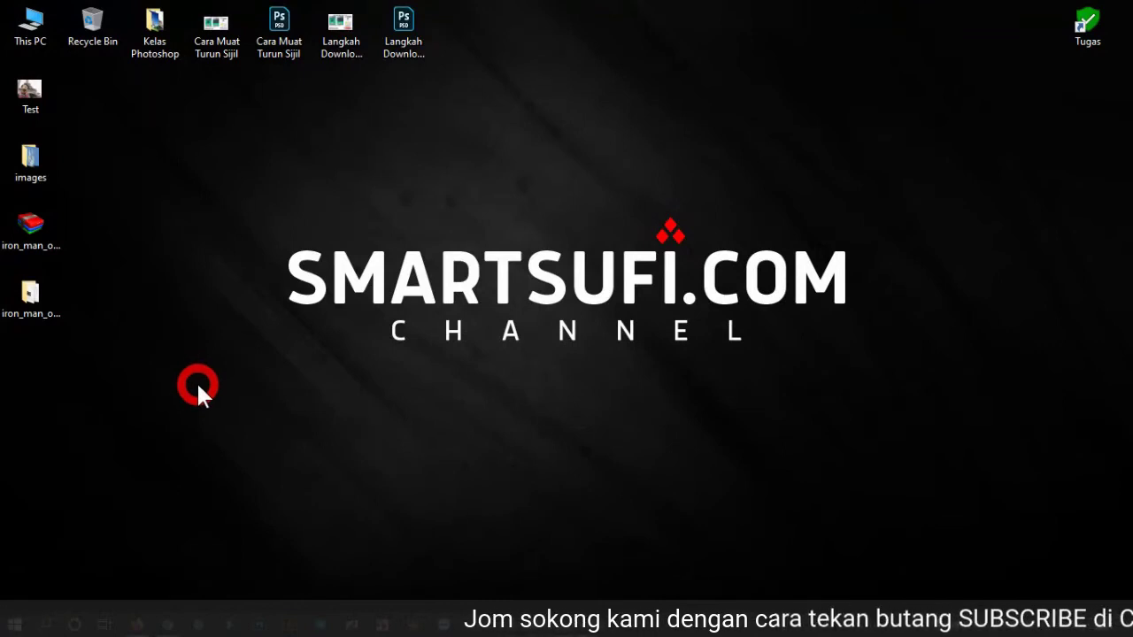
{"action": "left_click", "coordinate": [177, 172]}
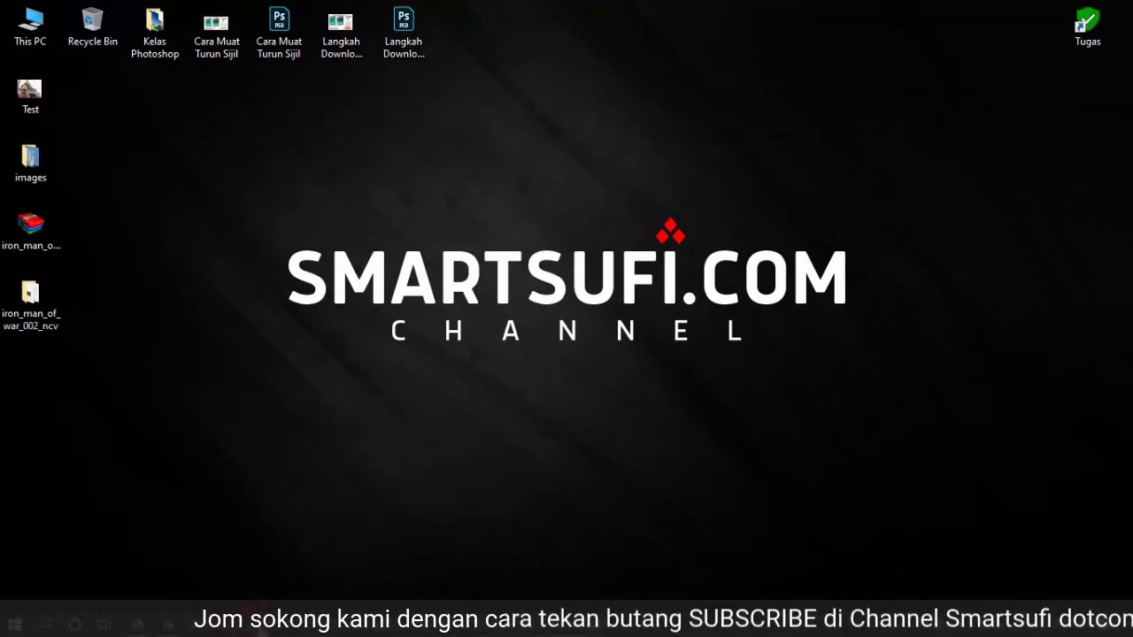
{"action": "right_click", "coordinate": [146, 299]}
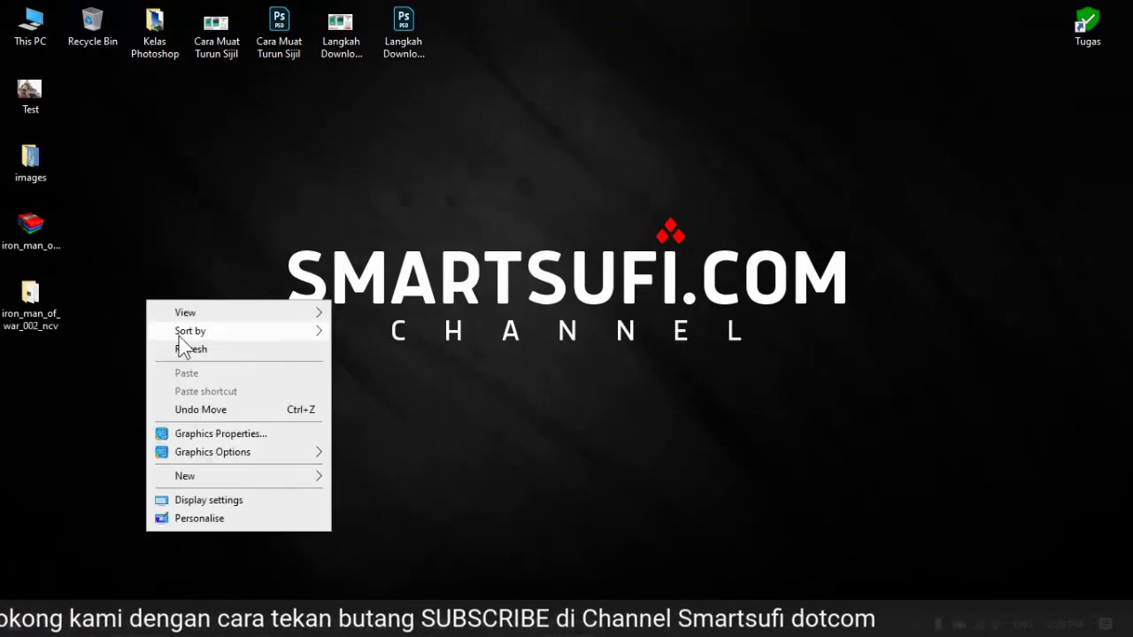
{"action": "left_click", "coordinate": [177, 345]}
{"action": "right_click", "coordinate": [133, 246]}
{"action": "left_click", "coordinate": [169, 286]}
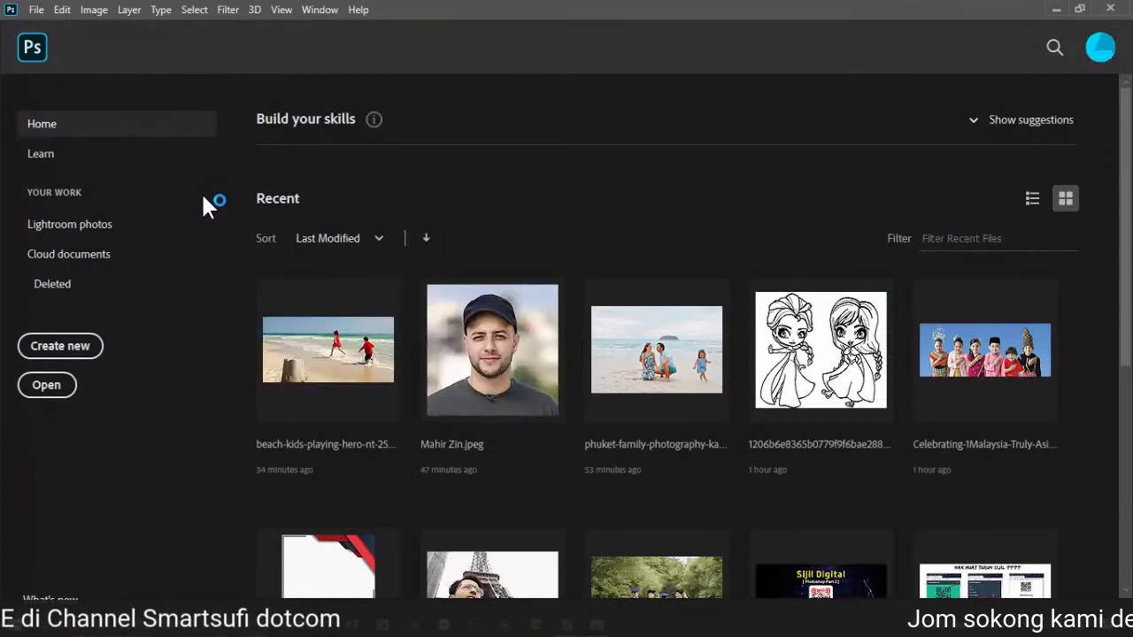
Step: Create a new blank document, Untitled-1, from a Print preset in File > New
{"action": "left_click", "coordinate": [36, 9]}
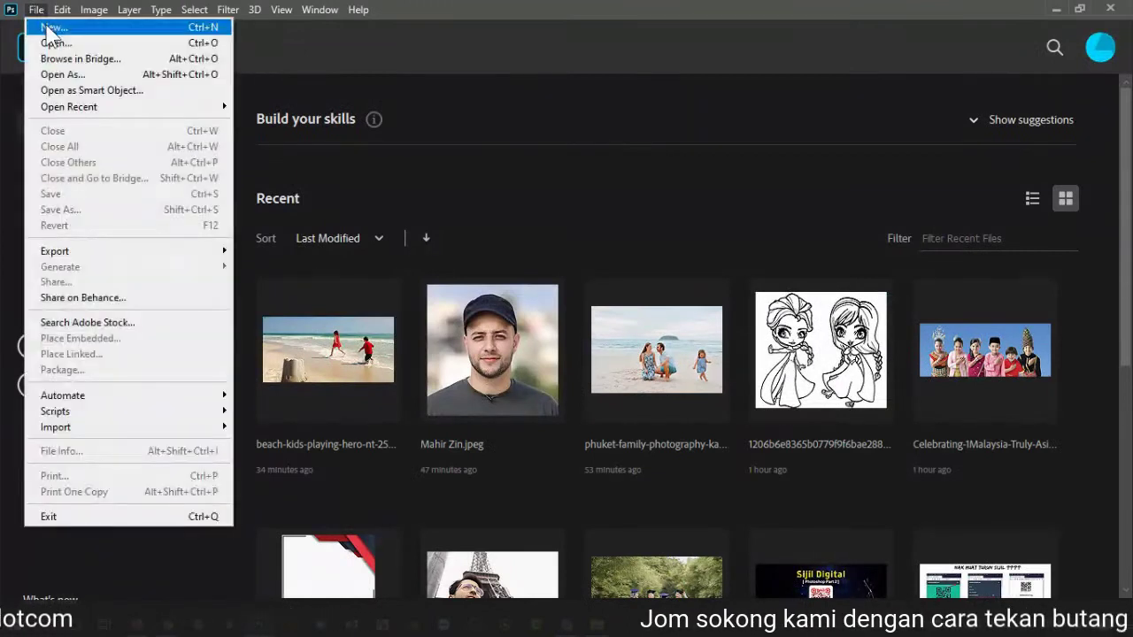
{"action": "left_click", "coordinate": [528, 226]}
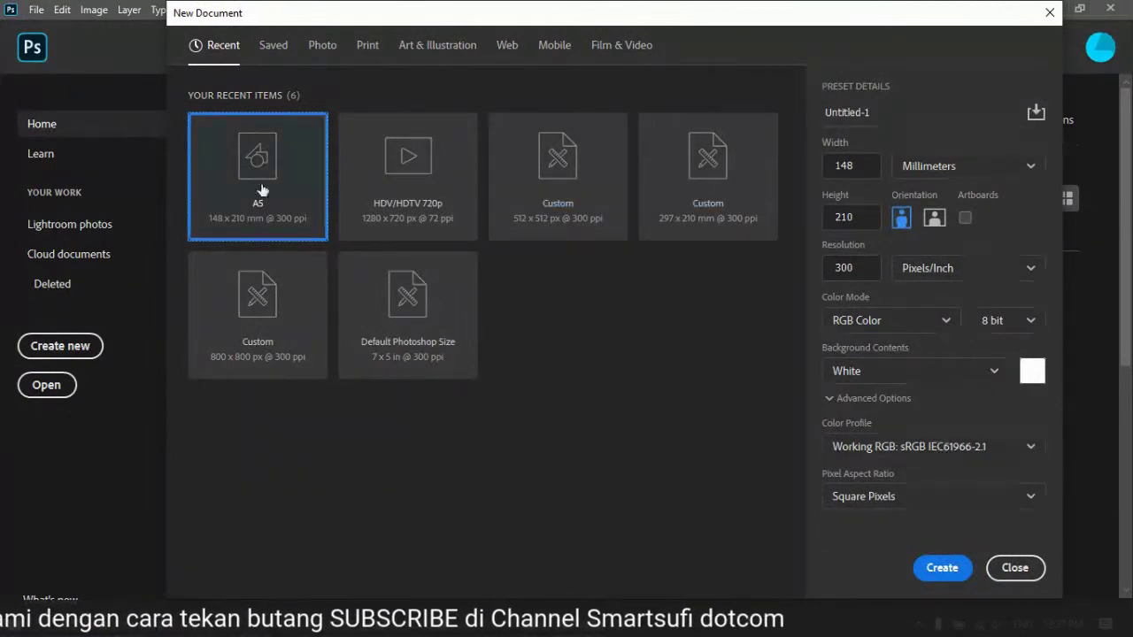
{"action": "left_click", "coordinate": [365, 47]}
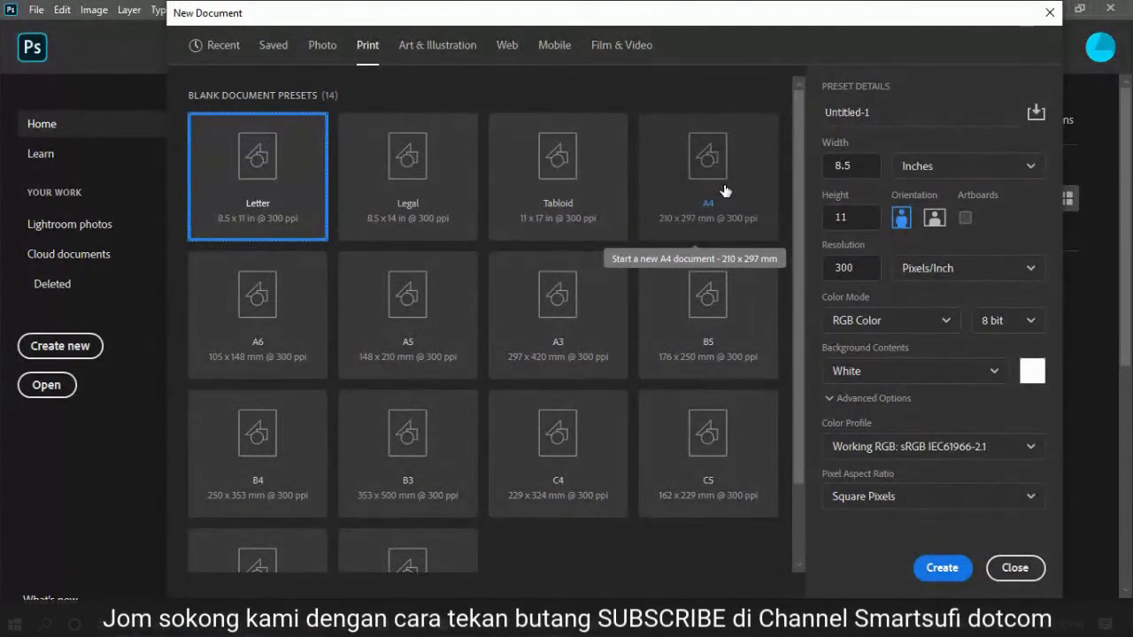
{"action": "left_click", "coordinate": [416, 314]}
{"action": "left_click", "coordinate": [940, 568]}
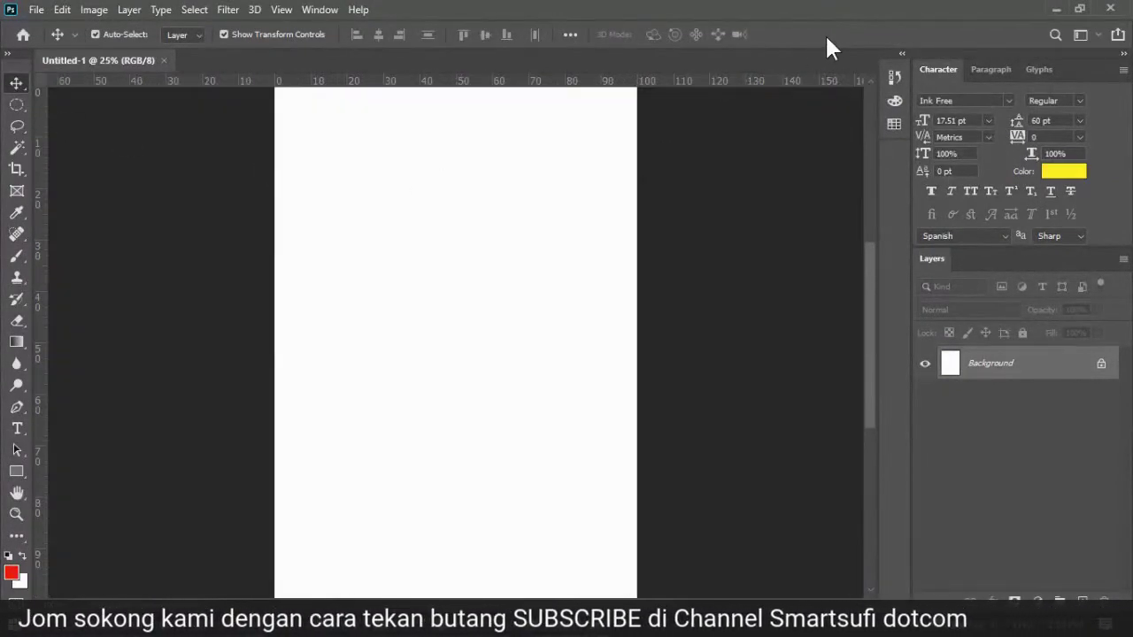
Step: Drag the IM image from the Kelas Photoshop folder into Untitled-1, scaled to about 41%
{"action": "double_click", "coordinate": [790, 10]}
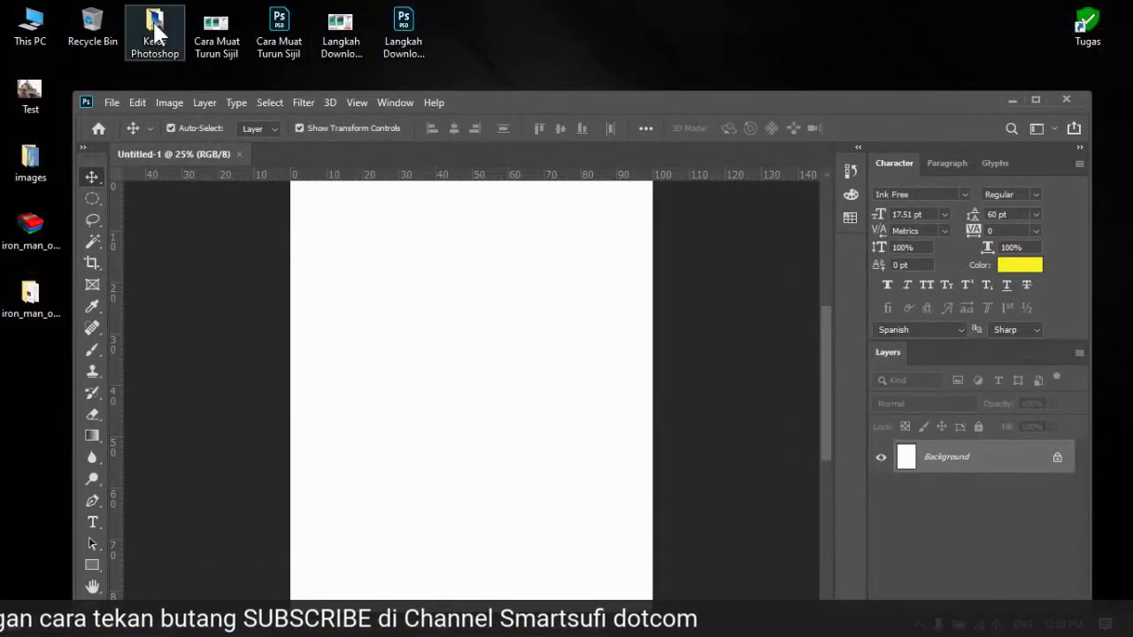
{"action": "left_click", "coordinate": [154, 27]}
{"action": "left_click", "coordinate": [165, 39]}
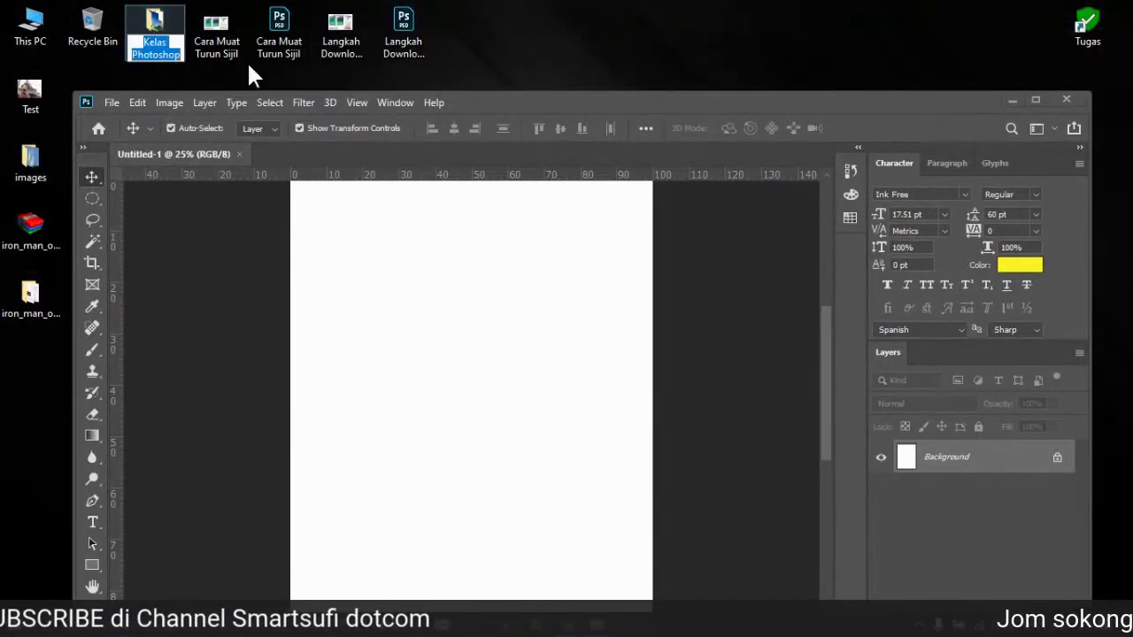
{"action": "key", "text": "Return"}
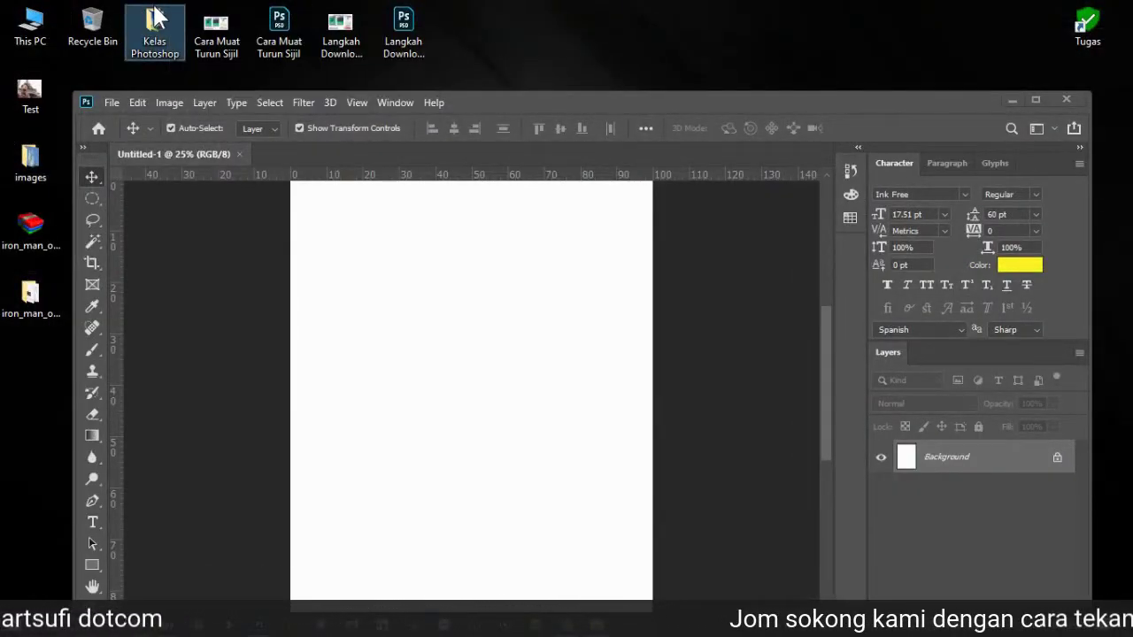
{"action": "double_click", "coordinate": [154, 19]}
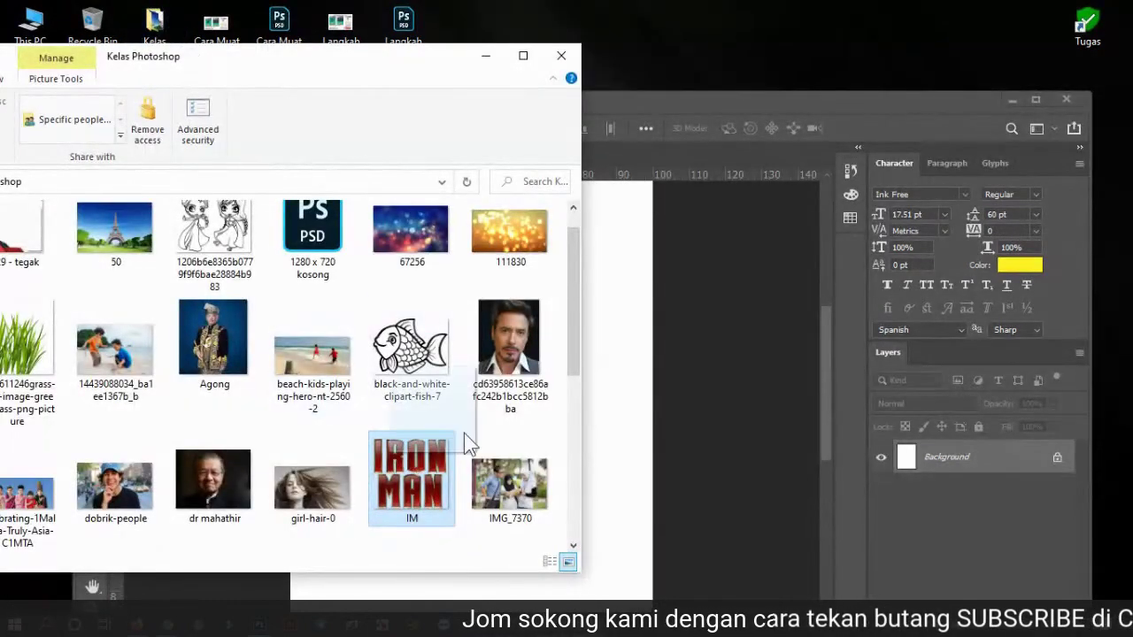
{"action": "left_click_drag", "start_coordinate": [463, 433], "coordinate": [458, 283]}
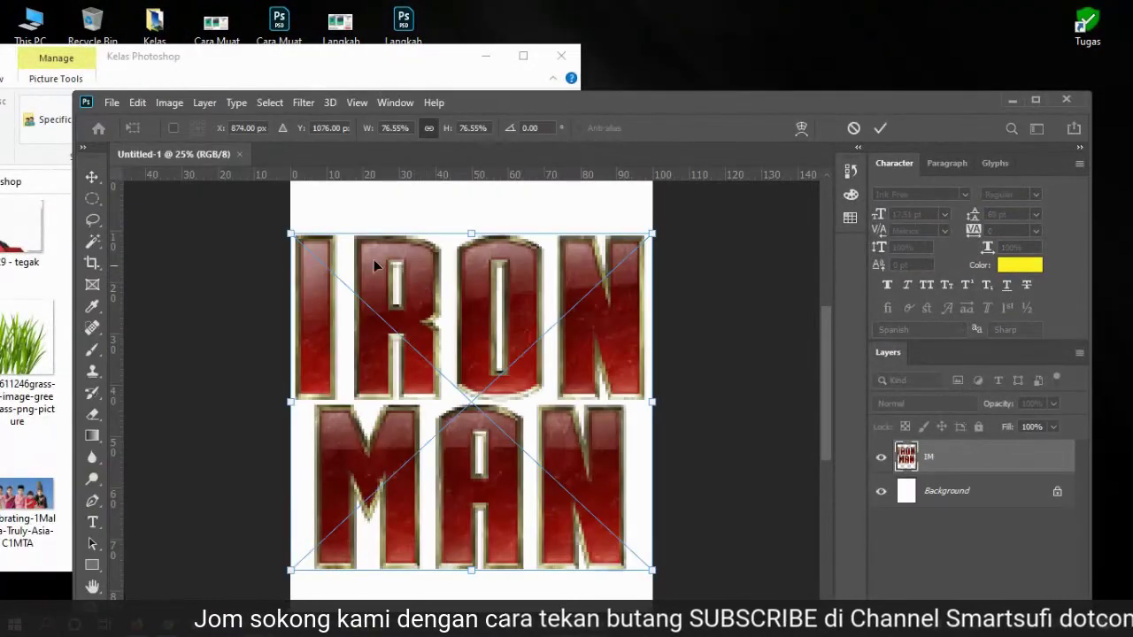
{"action": "left_click_drag", "start_coordinate": [291, 235], "coordinate": [432, 226]}
{"action": "key", "text": "Return"}
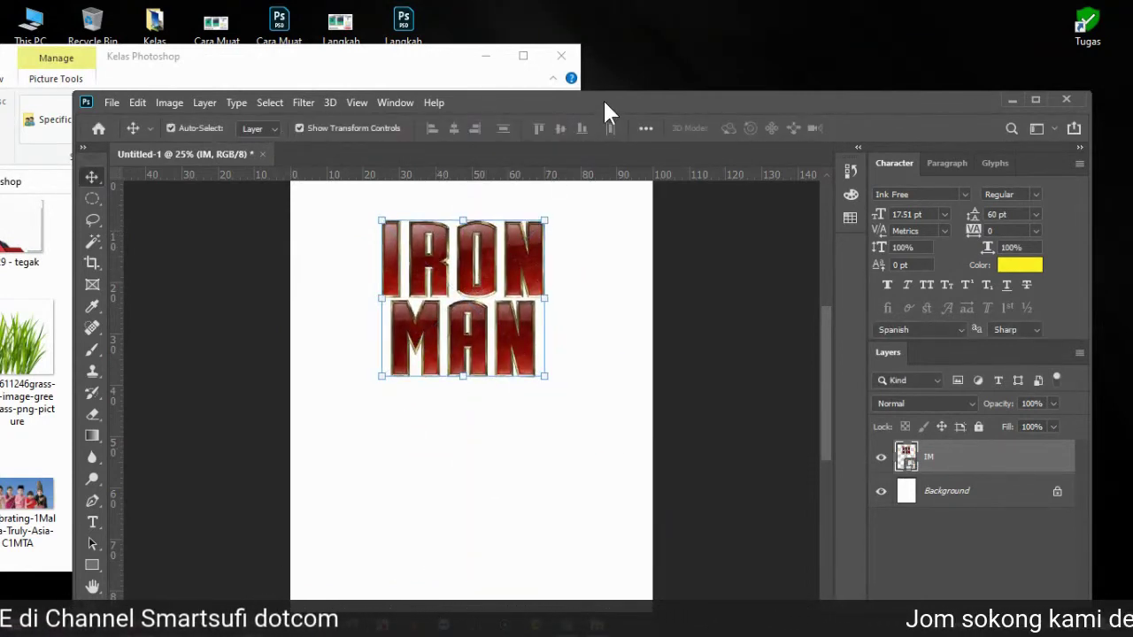
{"action": "left_click_drag", "start_coordinate": [604, 102], "coordinate": [617, 68]}
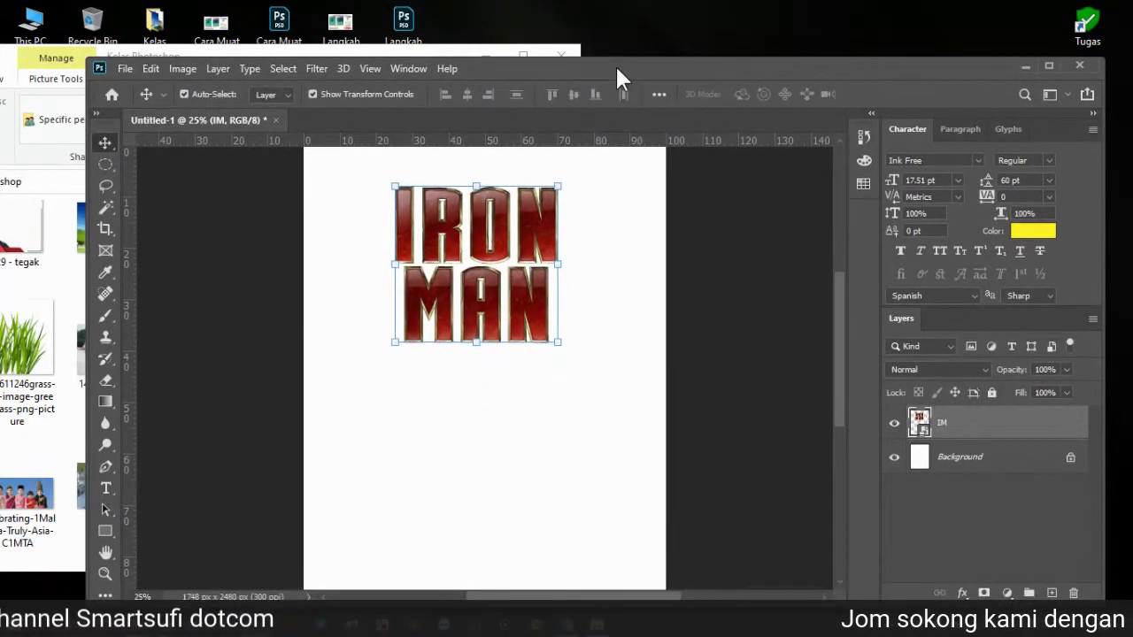
Step: Add a text layer below the logo reading IRON MAN in capitals
{"action": "left_click", "coordinate": [105, 488]}
{"action": "left_click", "coordinate": [390, 419]}
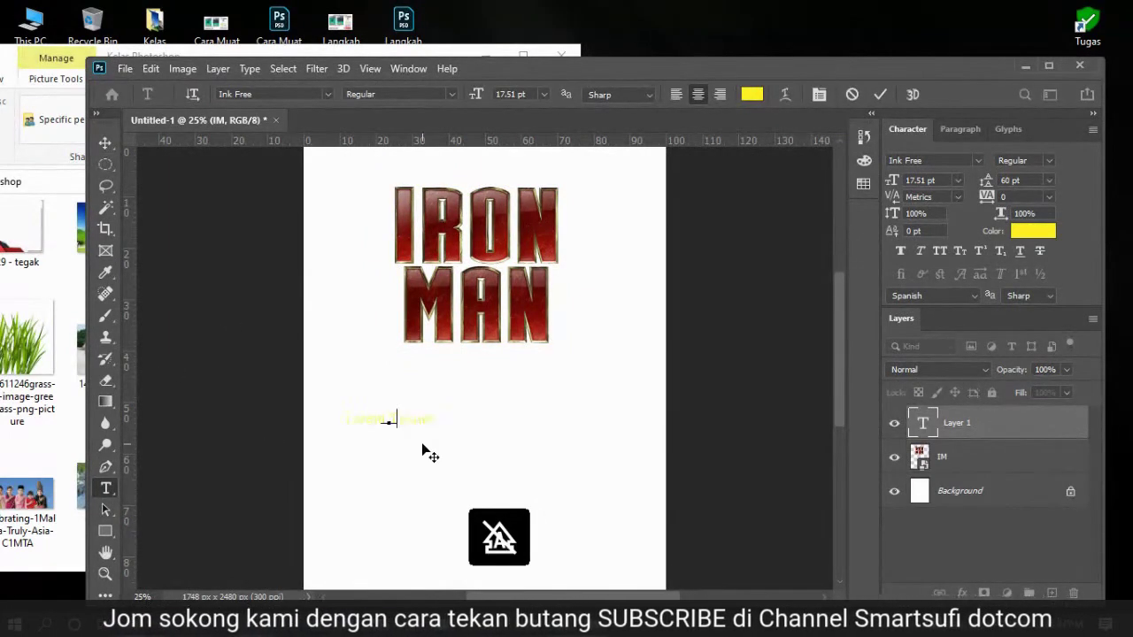
{"action": "type", "text": "Lorem"}
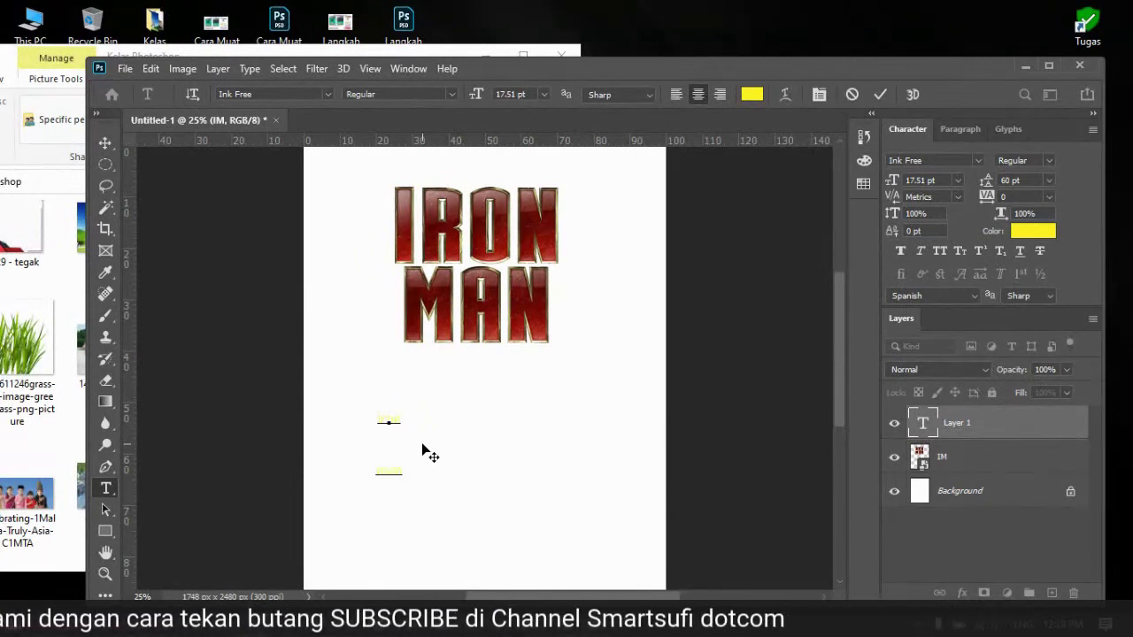
{"action": "key", "text": "ctrl+v"}
{"action": "key", "text": "ctrl+a"}
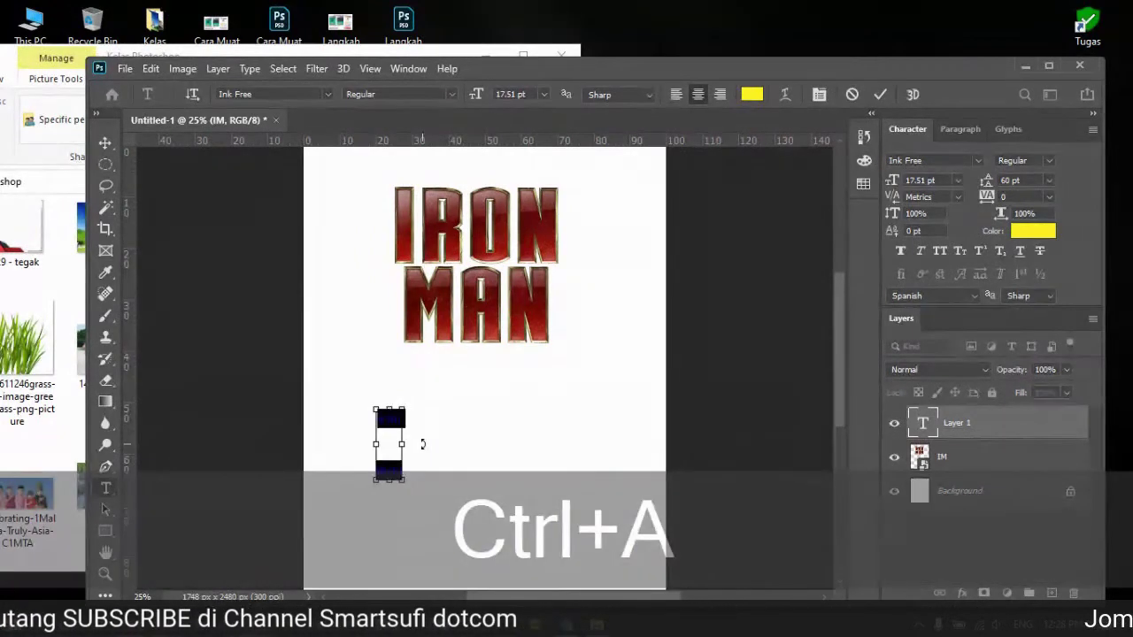
{"action": "key", "text": "Caps_Lock"}
{"action": "type", "text": "IRON MAN"}
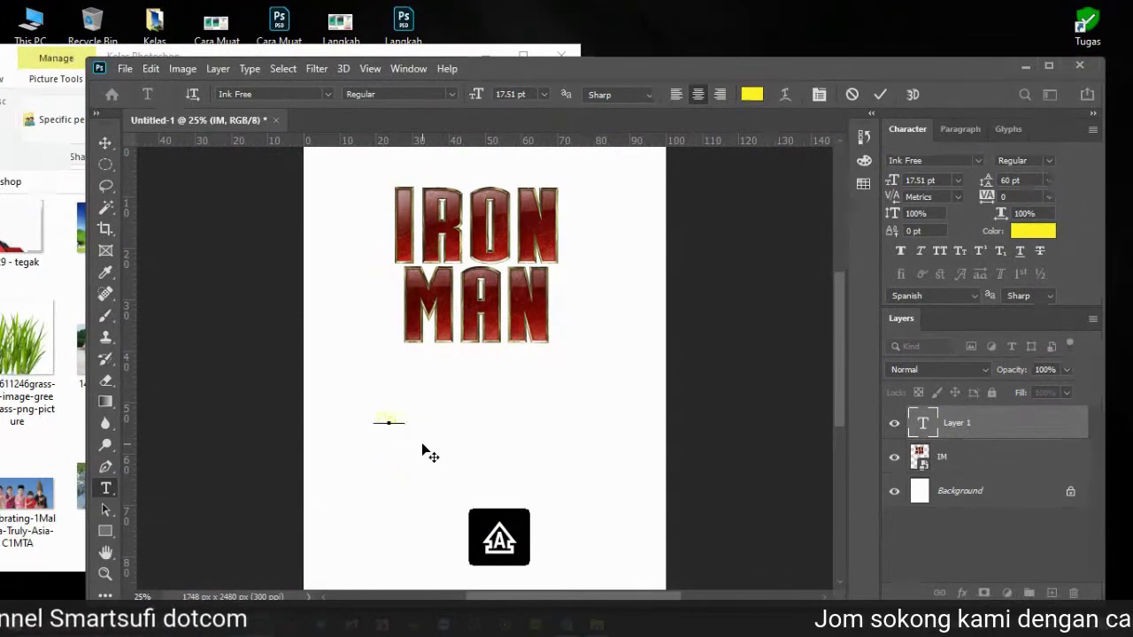
{"action": "type", "text": " MAN"}
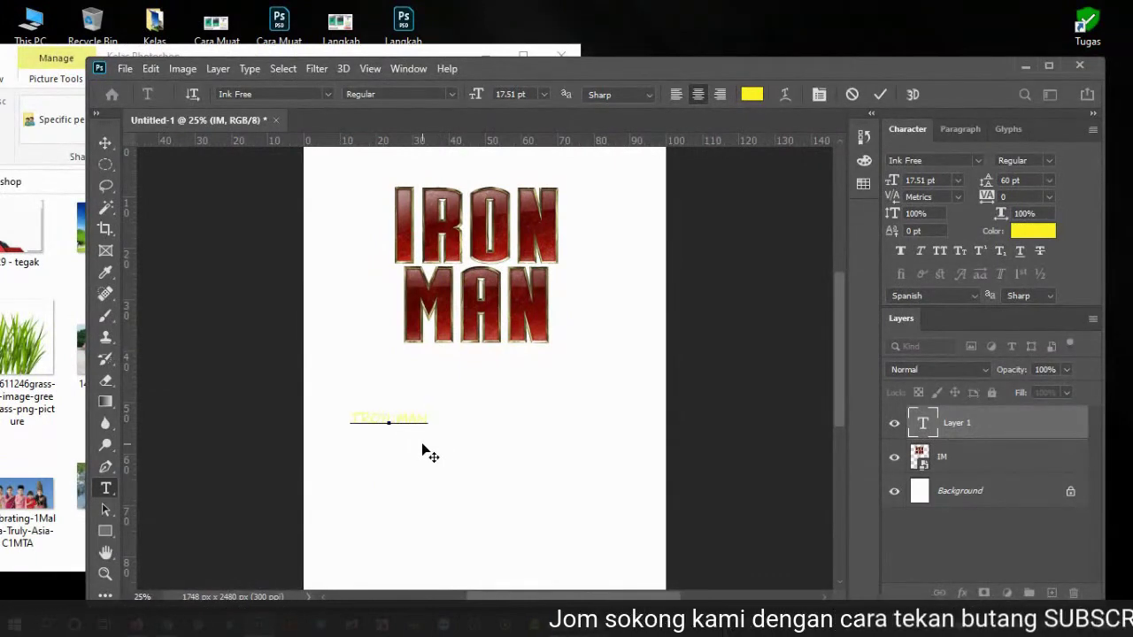
{"action": "left_click", "coordinate": [104, 144]}
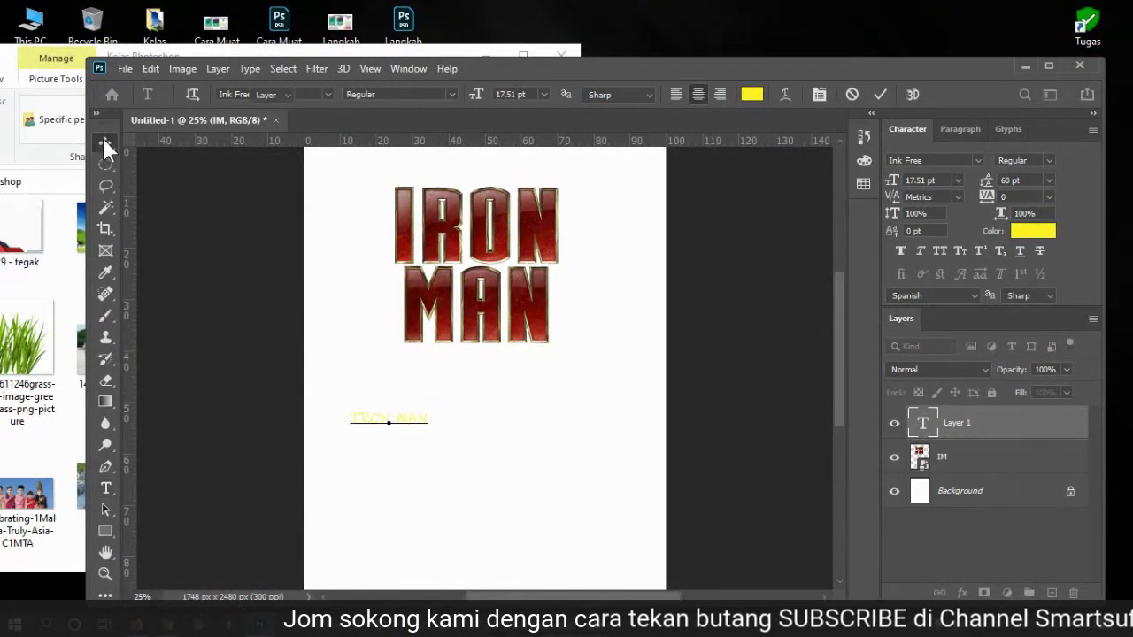
Step: Make the text black (000000) and move it up under the logo
{"action": "left_click", "coordinate": [1048, 232]}
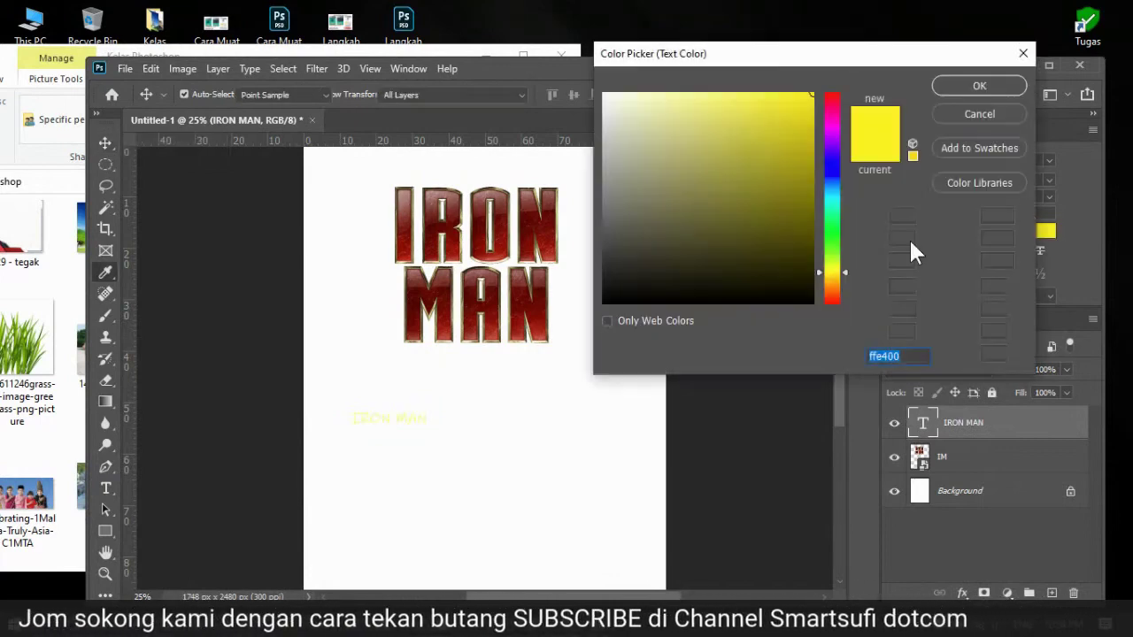
{"action": "left_click", "coordinate": [812, 302]}
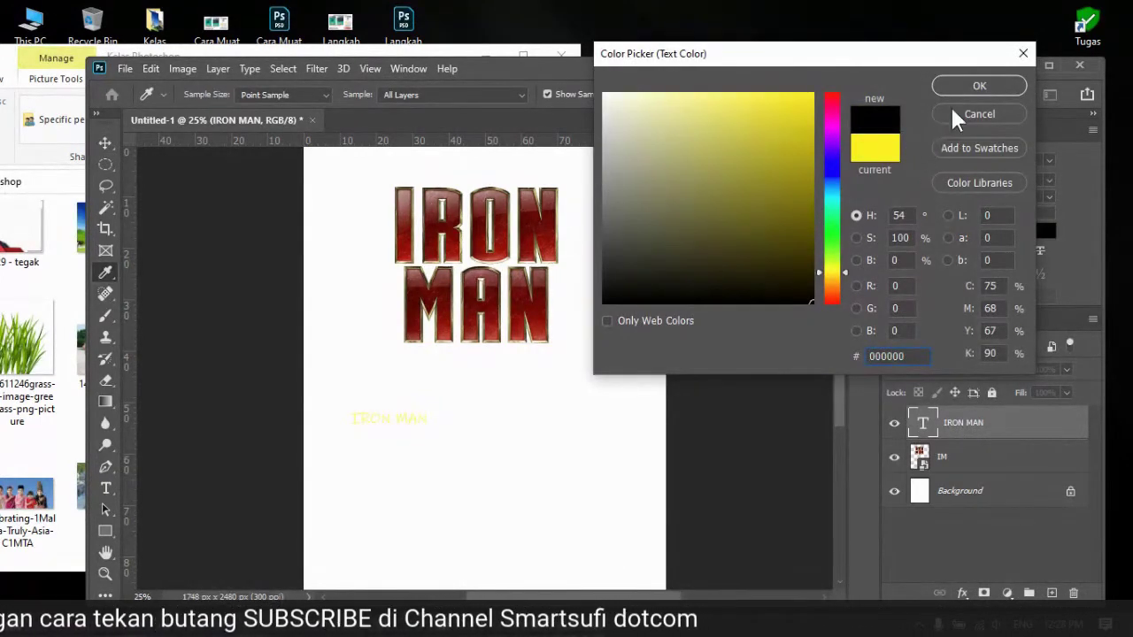
{"action": "left_click", "coordinate": [977, 85]}
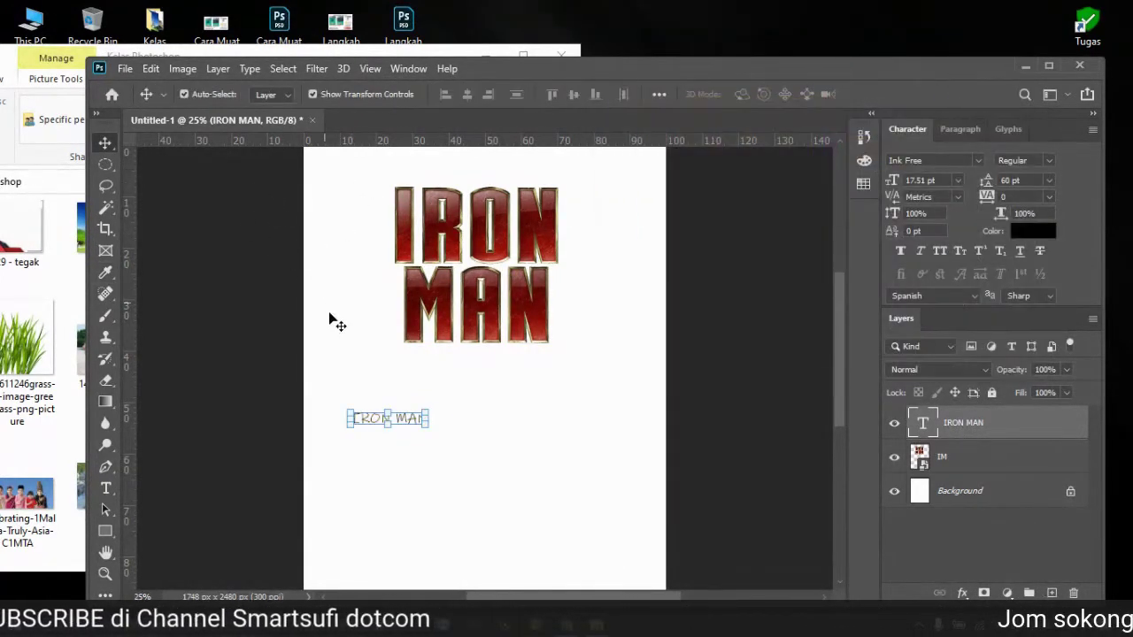
{"action": "left_click_drag", "start_coordinate": [405, 413], "coordinate": [480, 398]}
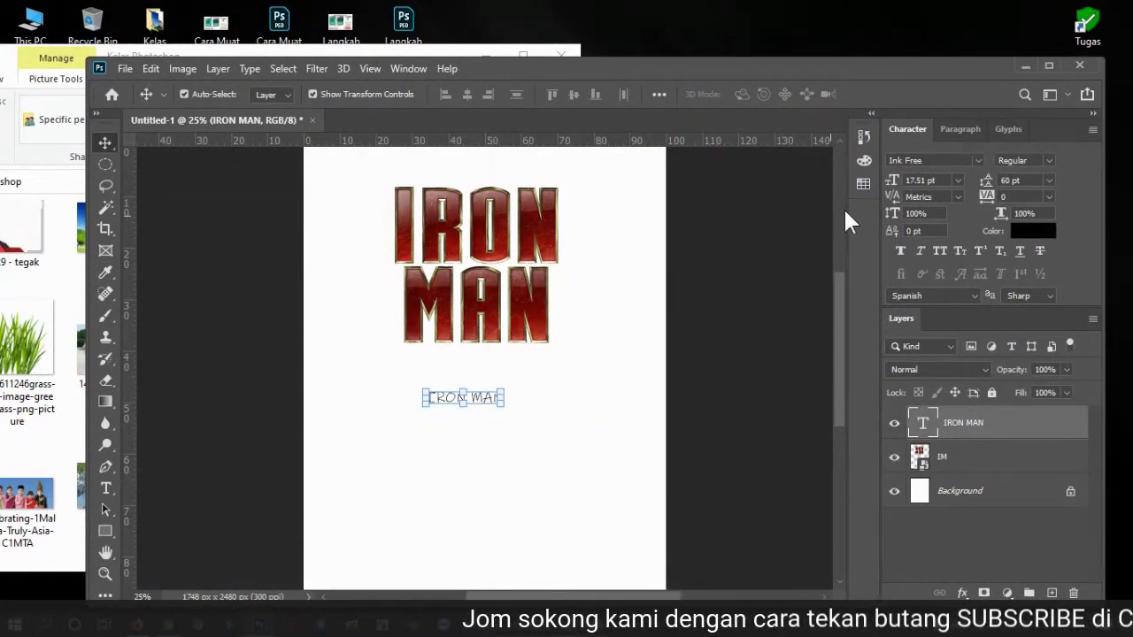
Step: Set the IRON MAN text to 72 pt, nudge it, and break MAN onto a second line
{"action": "left_click", "coordinate": [957, 180]}
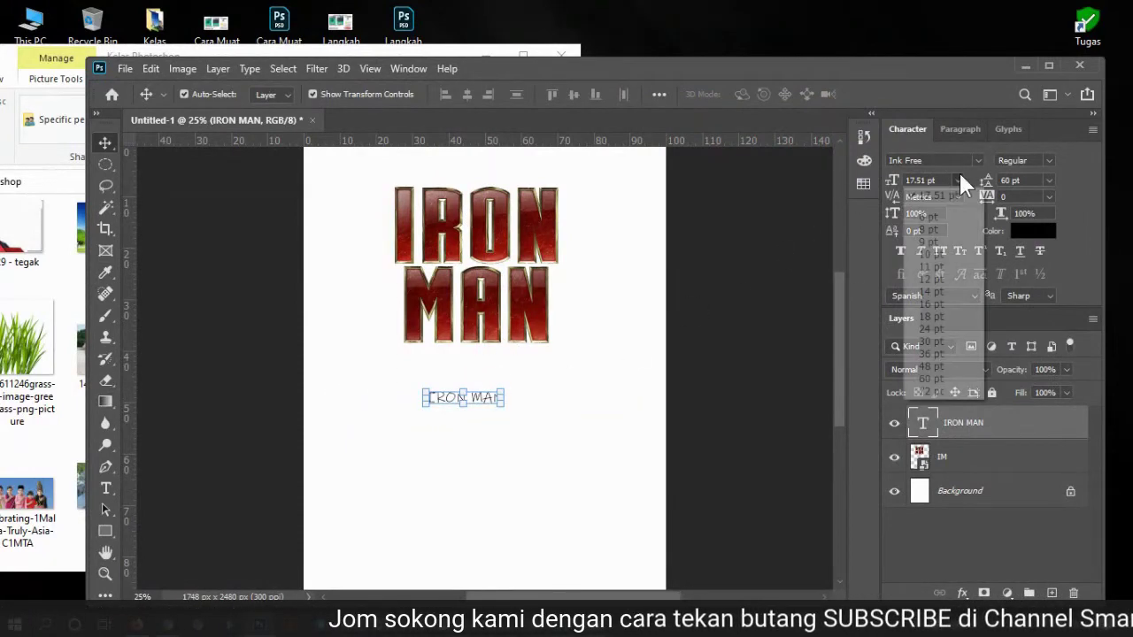
{"action": "left_click", "coordinate": [943, 385]}
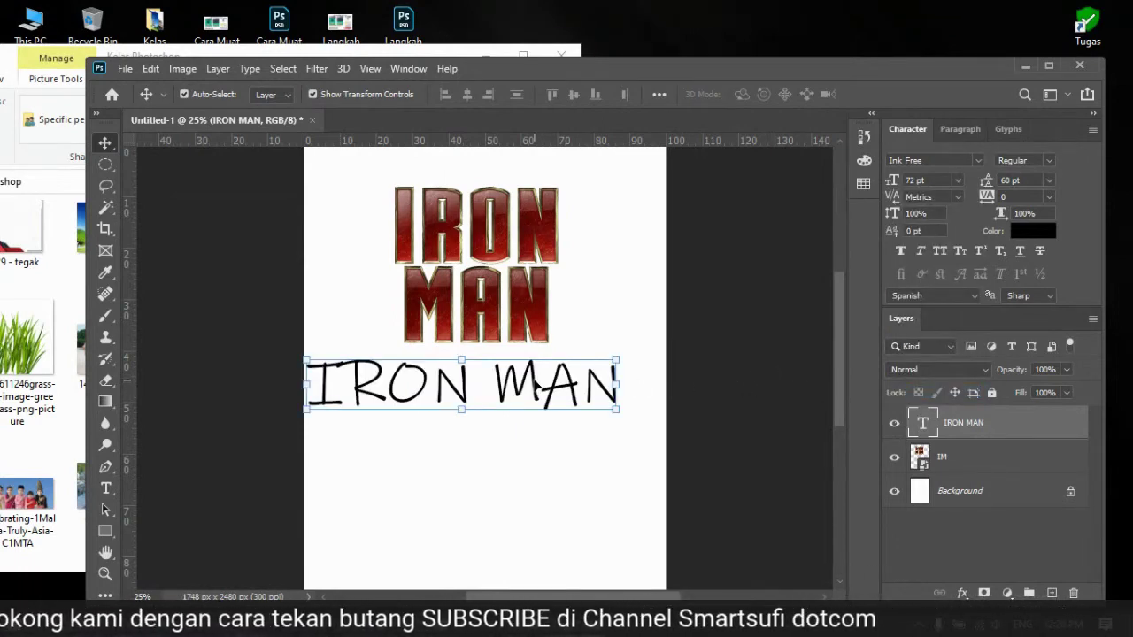
{"action": "left_click_drag", "start_coordinate": [535, 386], "coordinate": [558, 403]}
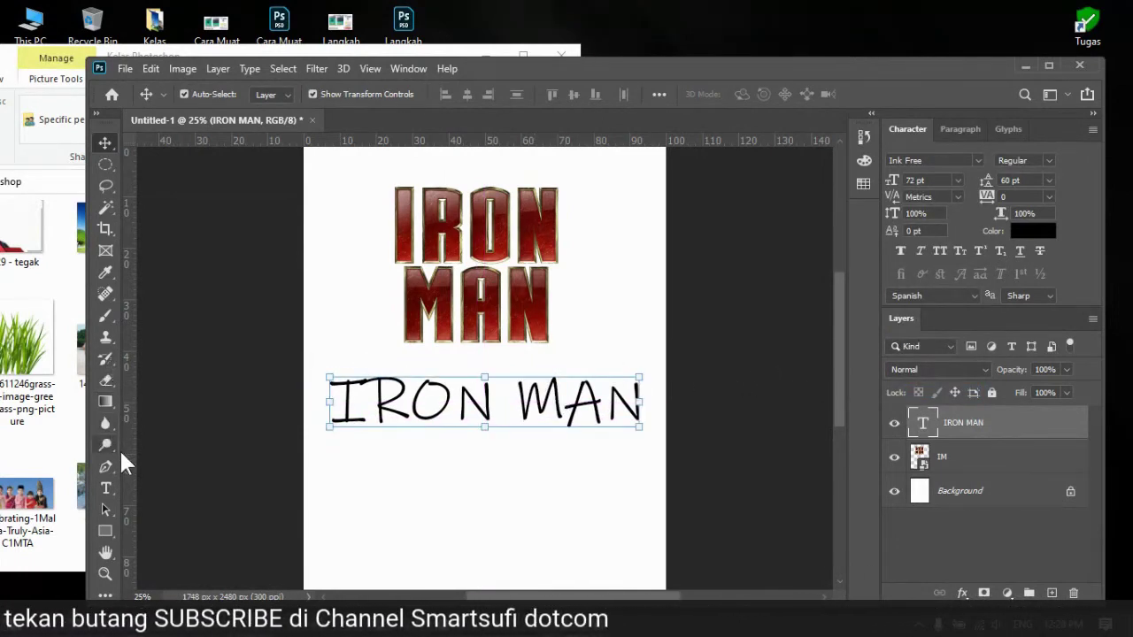
{"action": "left_click", "coordinate": [106, 489]}
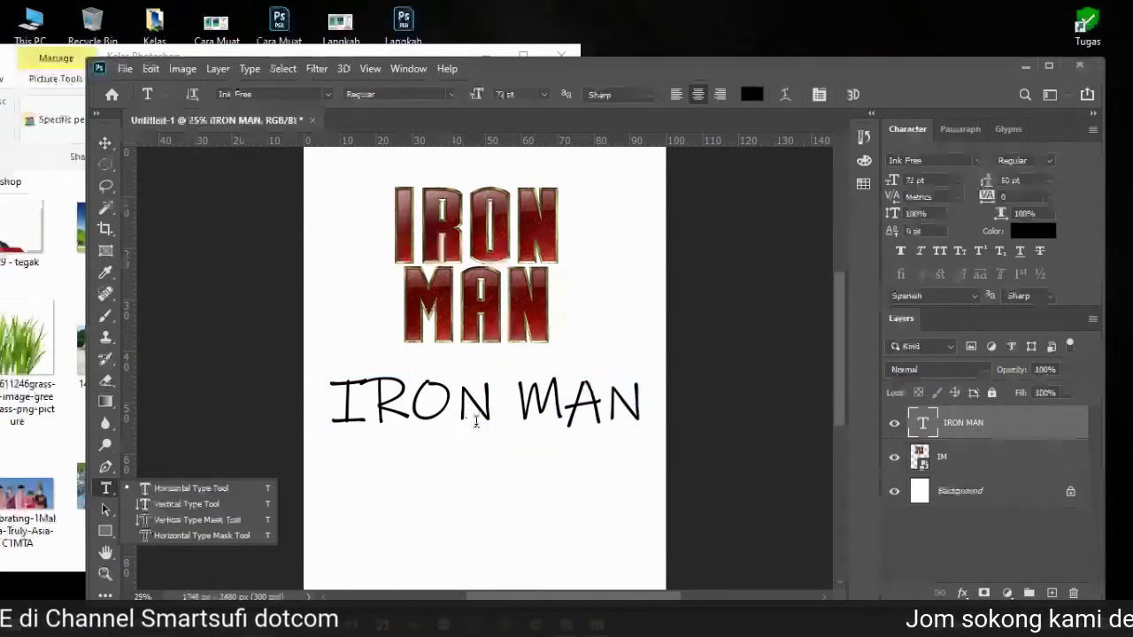
{"action": "left_click", "coordinate": [518, 398]}
{"action": "key", "text": "Return"}
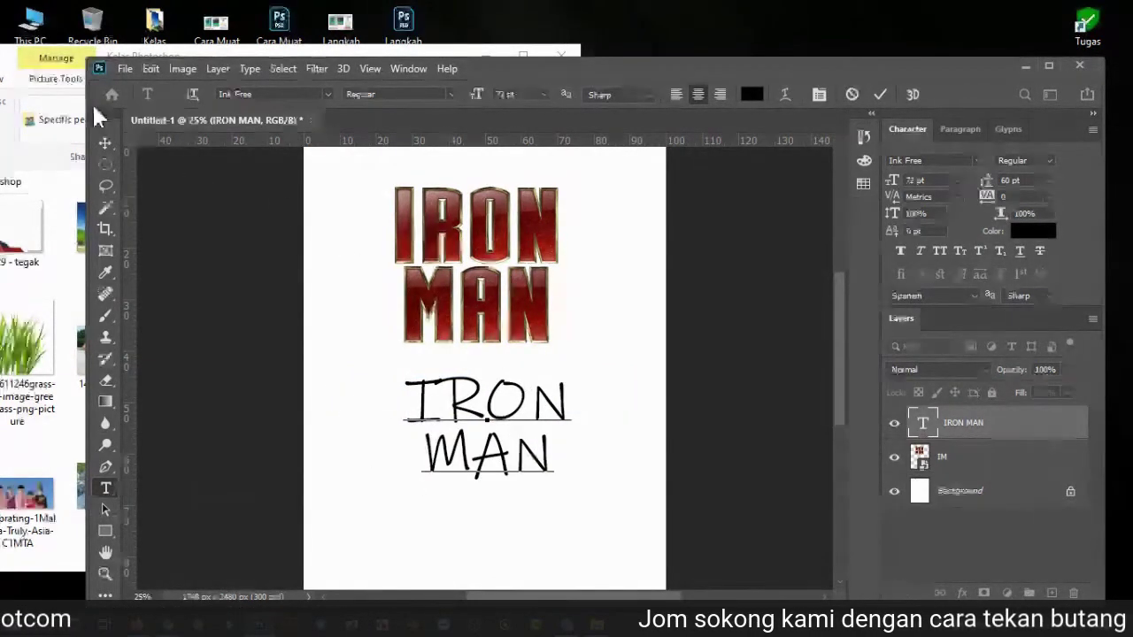
{"action": "left_click", "coordinate": [106, 142]}
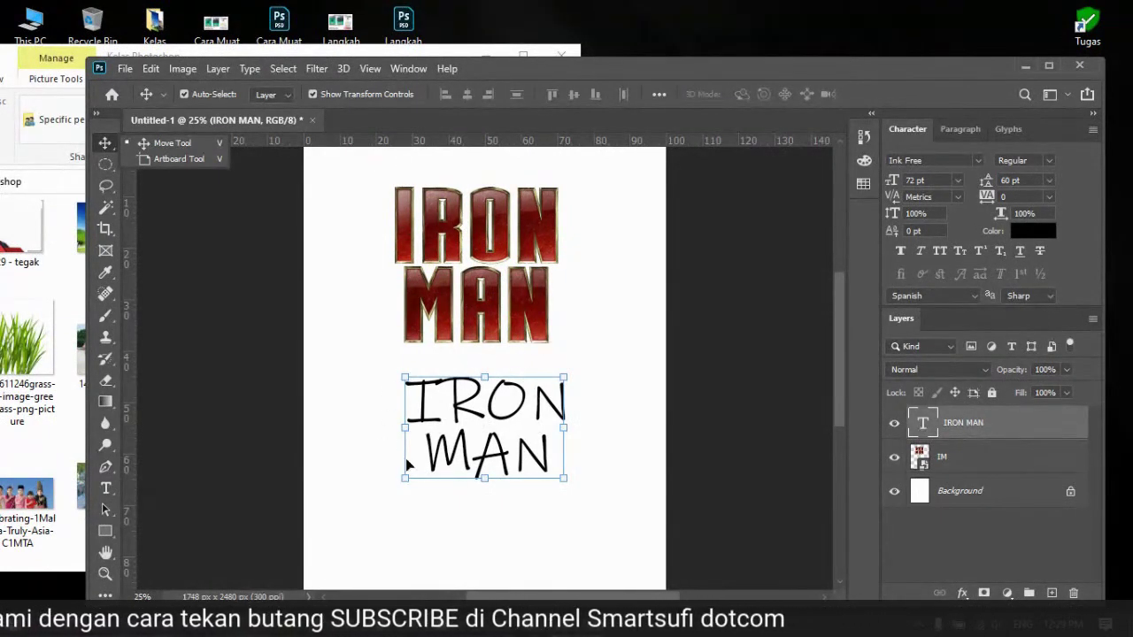
Step: Apply the IRON MAN OF WAR 002 NCV font to the black text
{"action": "left_click", "coordinate": [977, 160]}
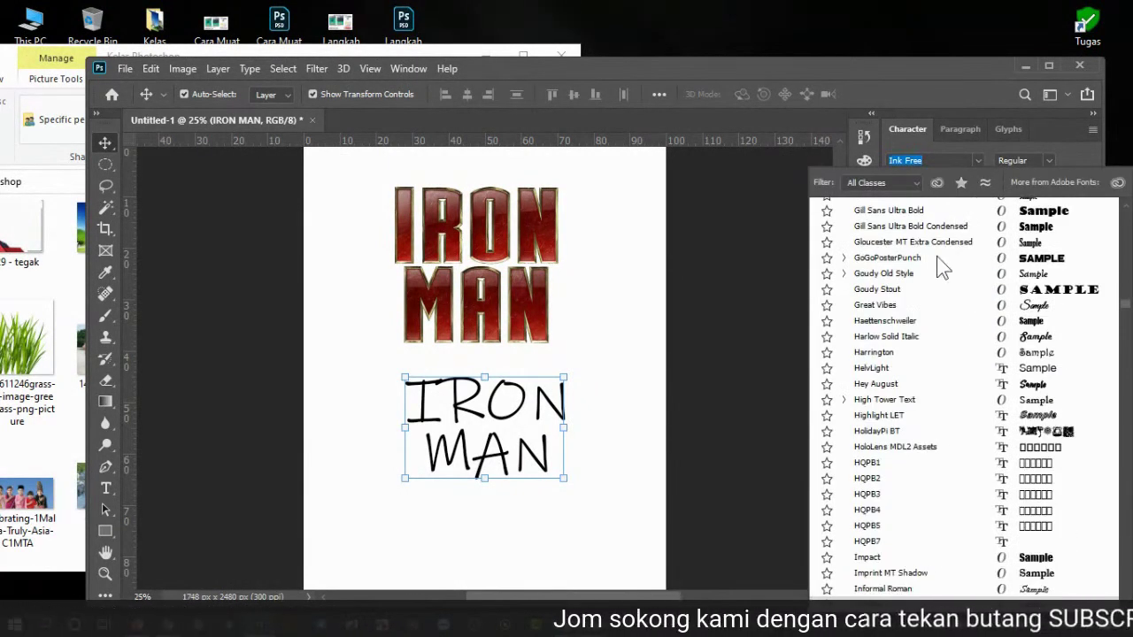
{"action": "scroll", "coordinate": [948, 305], "scroll_direction": "down", "scroll_amount": 1}
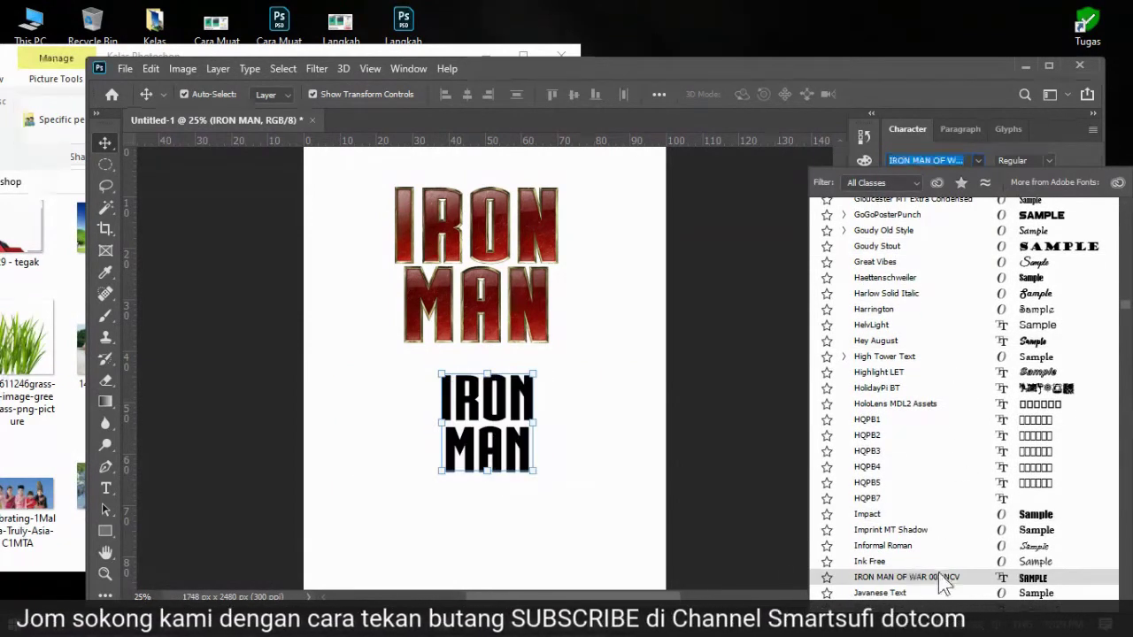
{"action": "scroll", "coordinate": [947, 573], "scroll_direction": "down", "scroll_amount": 3}
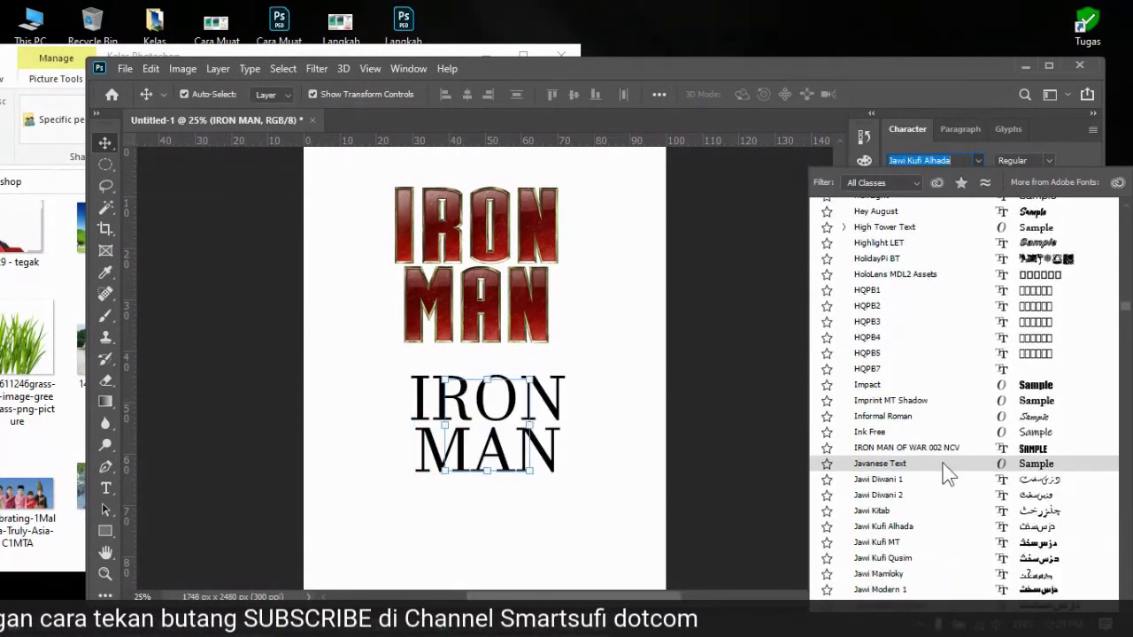
{"action": "scroll", "coordinate": [945, 474], "scroll_direction": "down", "scroll_amount": 1}
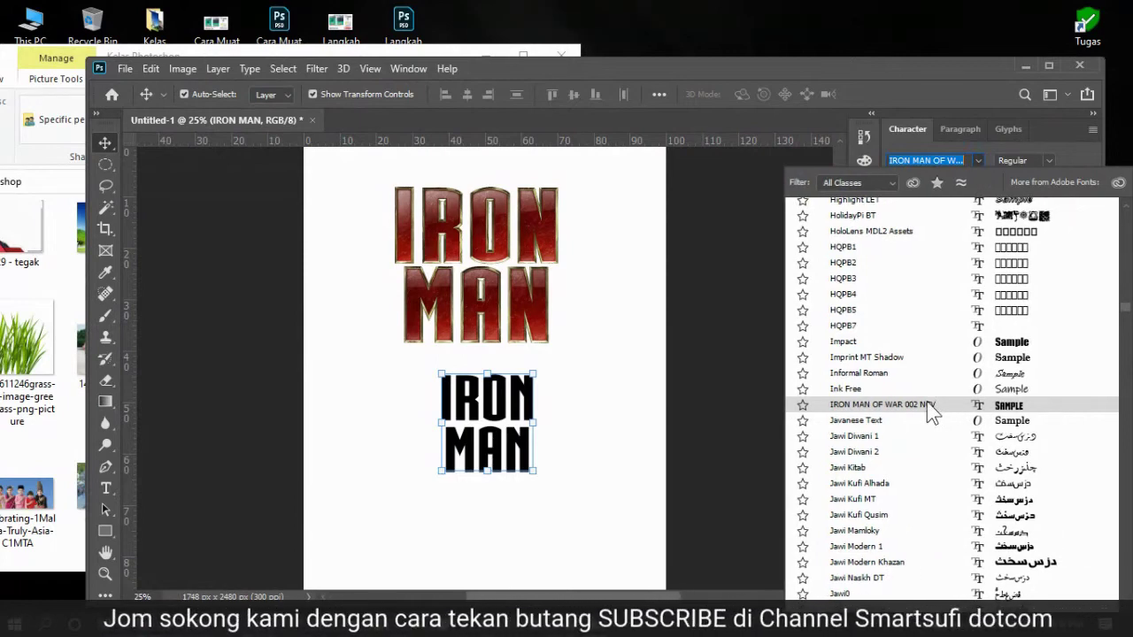
{"action": "left_click", "coordinate": [929, 405]}
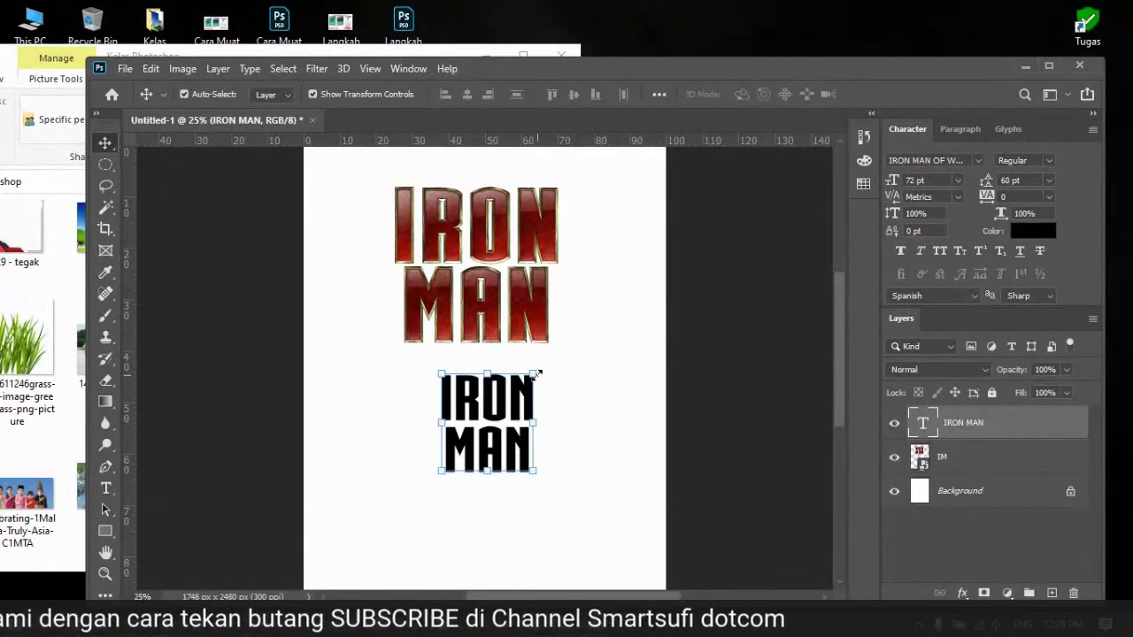
Step: Scale the black IRON MAN text to about 215% and deselect it
{"action": "mouse_move", "coordinate": [537, 374]}
{"action": "left_mouse_down"}
{"action": "mouse_move", "coordinate": [657, 250]}
{"action": "mouse_move", "coordinate": [632, 275]}
{"action": "mouse_move", "coordinate": [542, 229]}
{"action": "mouse_move", "coordinate": [528, 204]}
{"action": "mouse_move", "coordinate": [540, 203]}
{"action": "mouse_move", "coordinate": [554, 386]}
{"action": "mouse_move", "coordinate": [577, 350]}
{"action": "mouse_move", "coordinate": [531, 399]}
{"action": "mouse_move", "coordinate": [542, 376]}
{"action": "left_mouse_up"}
{"action": "key", "text": "Return"}
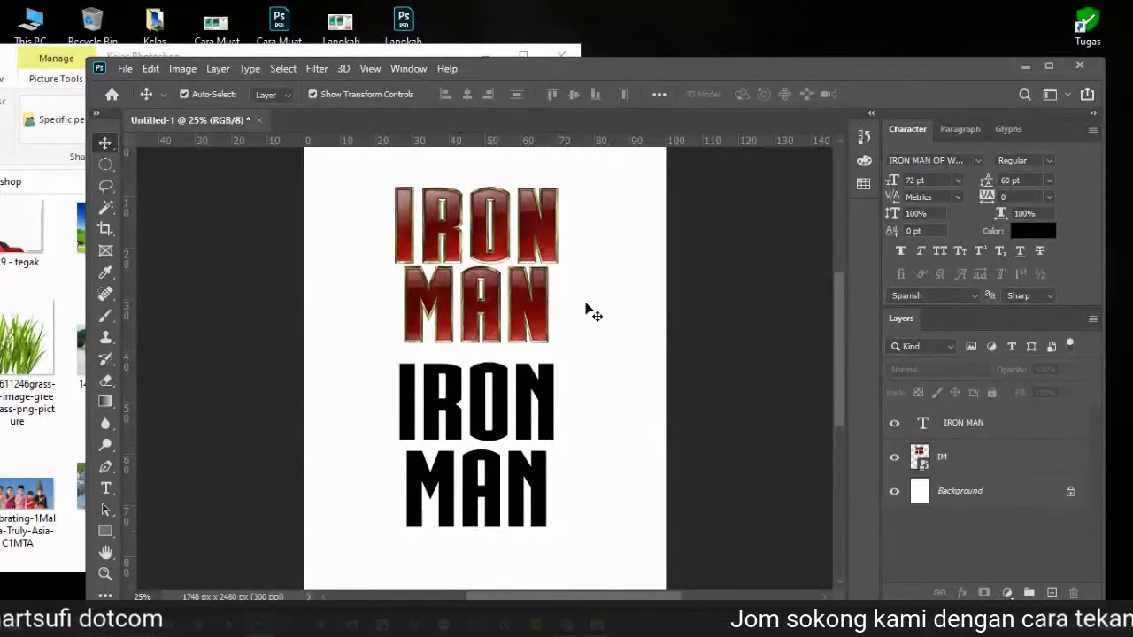
{"action": "left_click_drag", "start_coordinate": [630, 75], "coordinate": [701, 42]}
{"action": "left_click", "coordinate": [607, 352]}
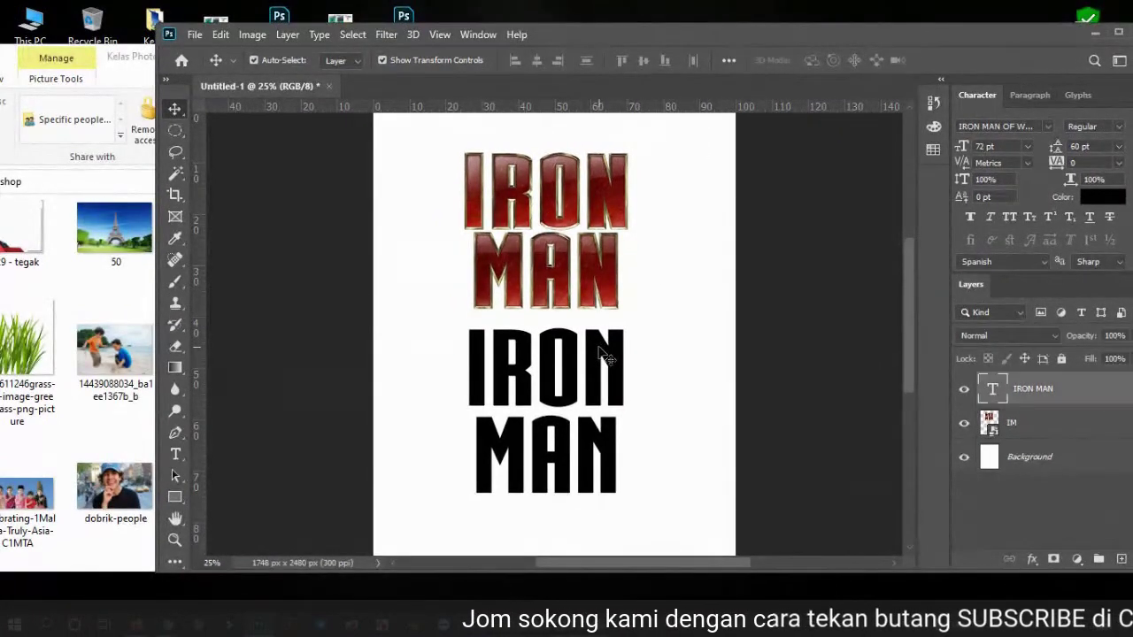
{"action": "left_click", "coordinate": [681, 303]}
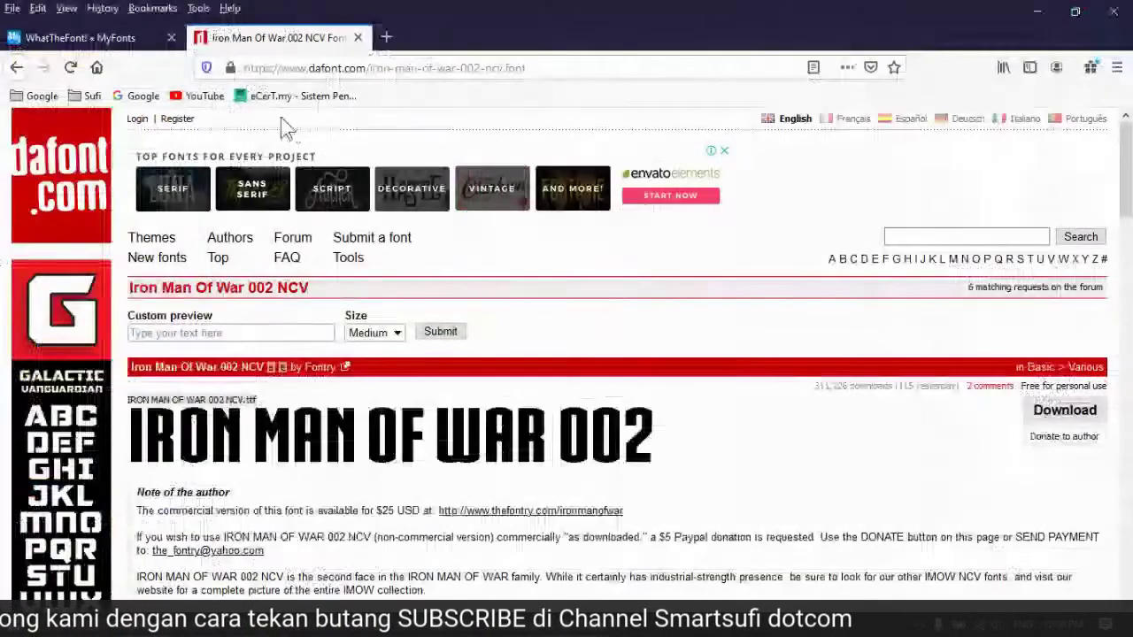
Step: Switch to the WhatTheFont results tab and clear the selected font name
{"action": "scroll", "coordinate": [430, 270], "scroll_direction": "down", "scroll_amount": 4}
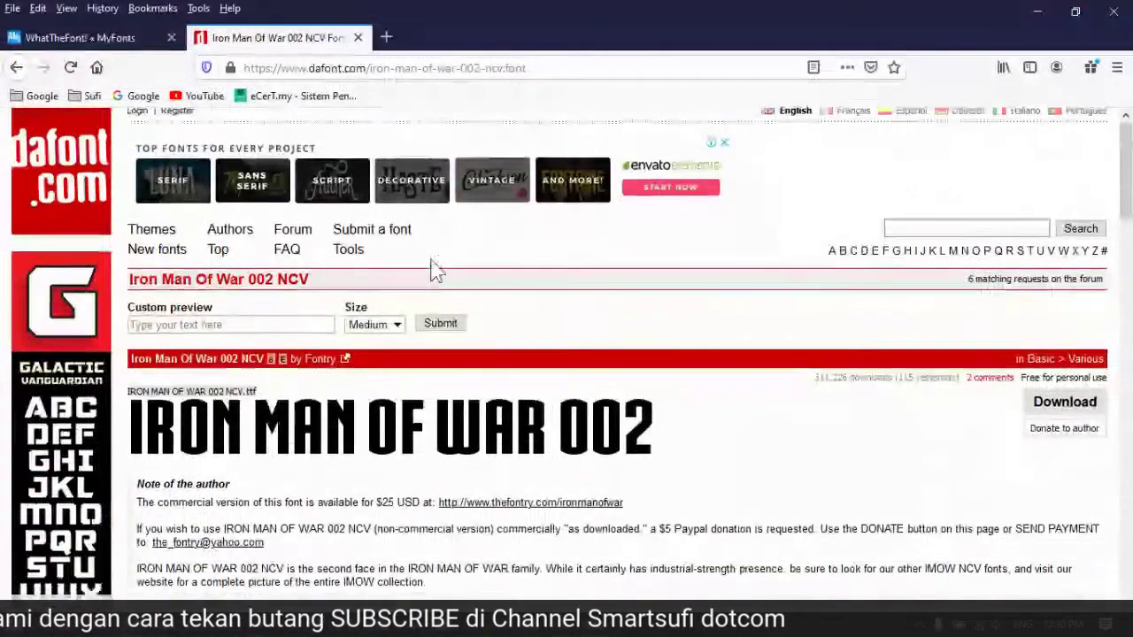
{"action": "scroll", "coordinate": [470, 285], "scroll_direction": "up", "scroll_amount": 5}
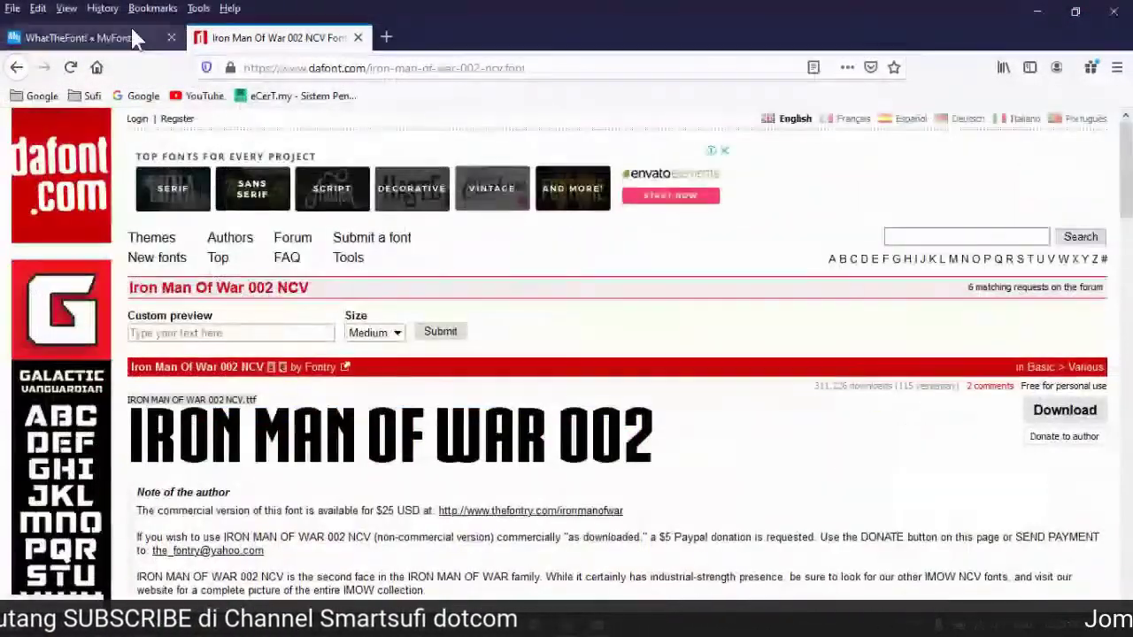
{"action": "left_click", "coordinate": [88, 38]}
{"action": "left_click", "coordinate": [1043, 407]}
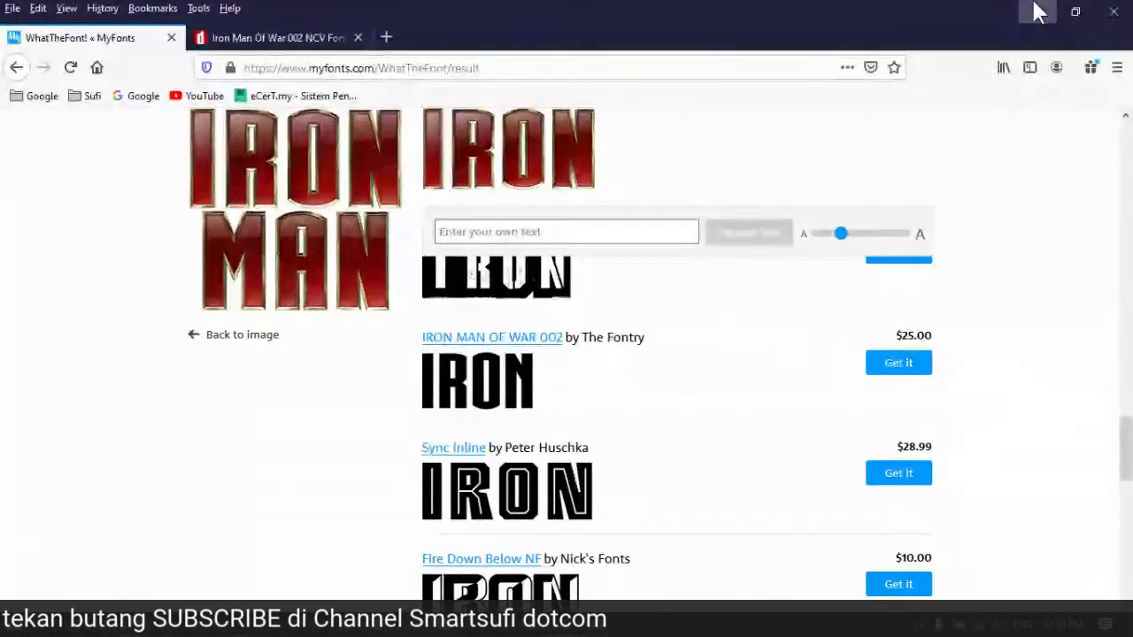
Step: Look through the Iron Man Of War 002 NCV glyphs on dafont, then close that tab and Firefox
{"action": "left_click", "coordinate": [270, 40]}
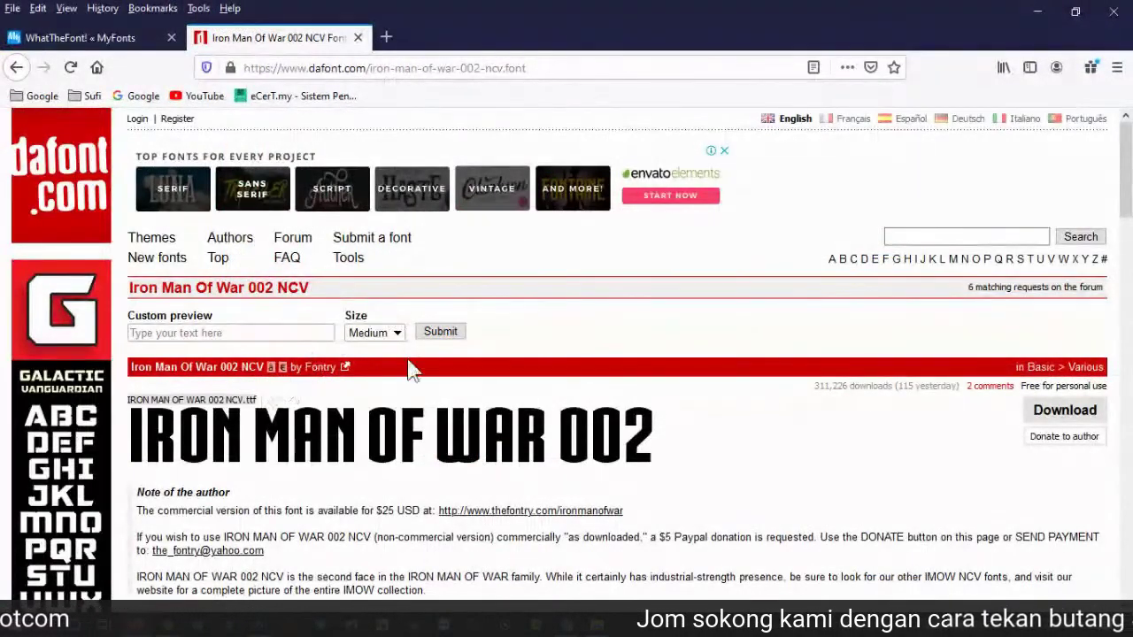
{"action": "scroll", "coordinate": [407, 368], "scroll_direction": "down", "scroll_amount": 3}
{"action": "scroll", "coordinate": [406, 372], "scroll_direction": "up", "scroll_amount": 3}
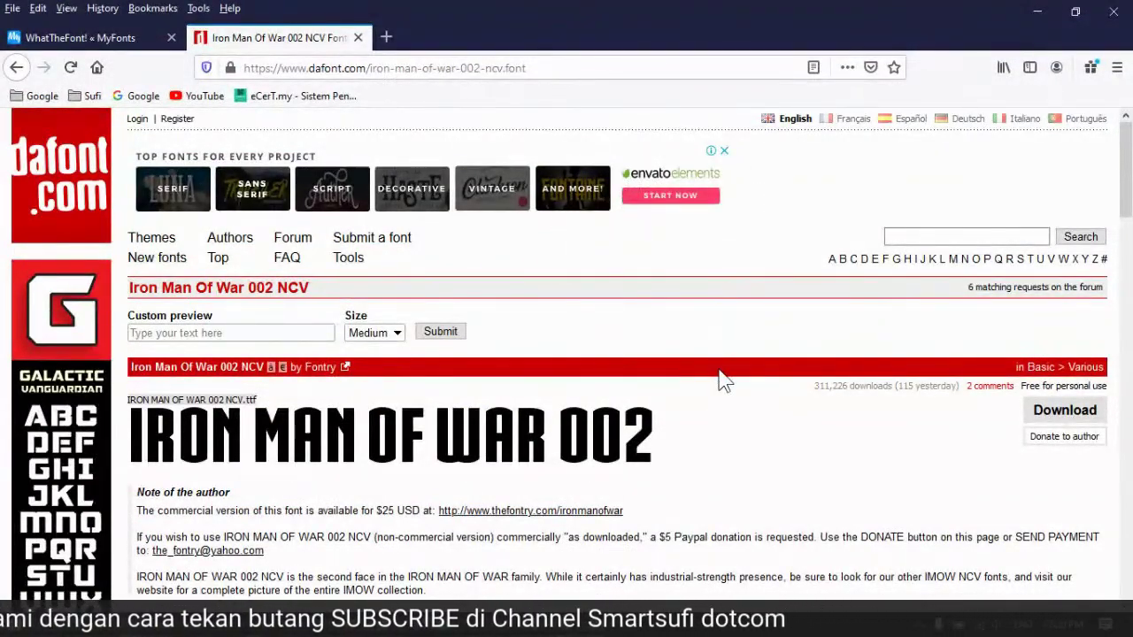
{"action": "scroll", "coordinate": [702, 374], "scroll_direction": "down", "scroll_amount": 7}
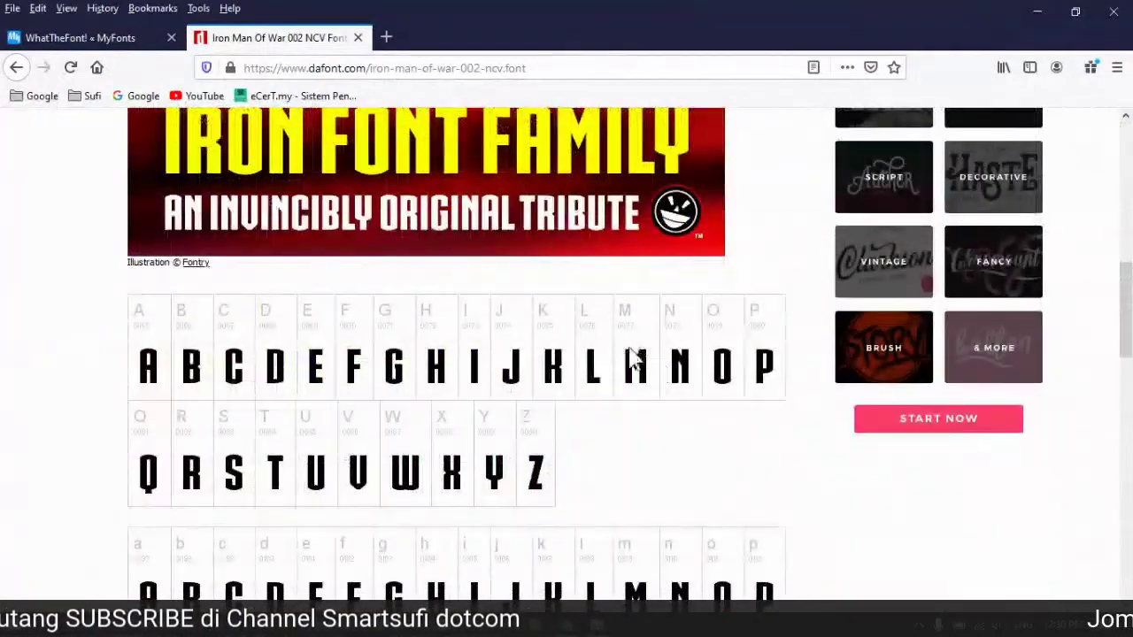
{"action": "scroll", "coordinate": [632, 359], "scroll_direction": "down", "scroll_amount": 15}
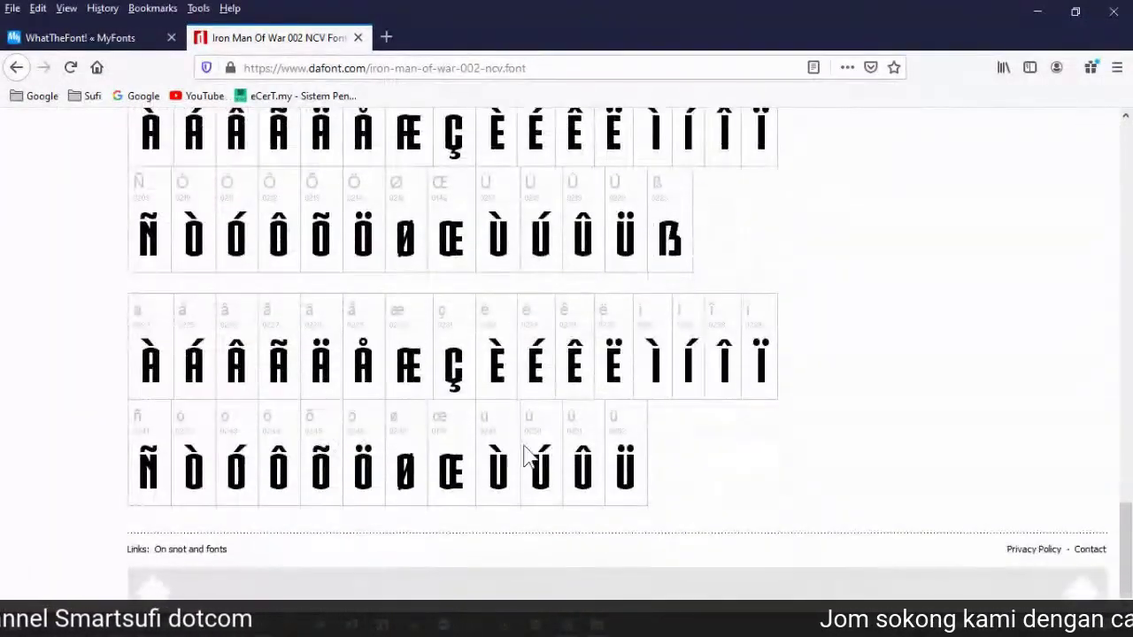
{"action": "scroll", "coordinate": [495, 371], "scroll_direction": "up", "scroll_amount": 12}
{"action": "scroll", "coordinate": [416, 336], "scroll_direction": "down", "scroll_amount": 6}
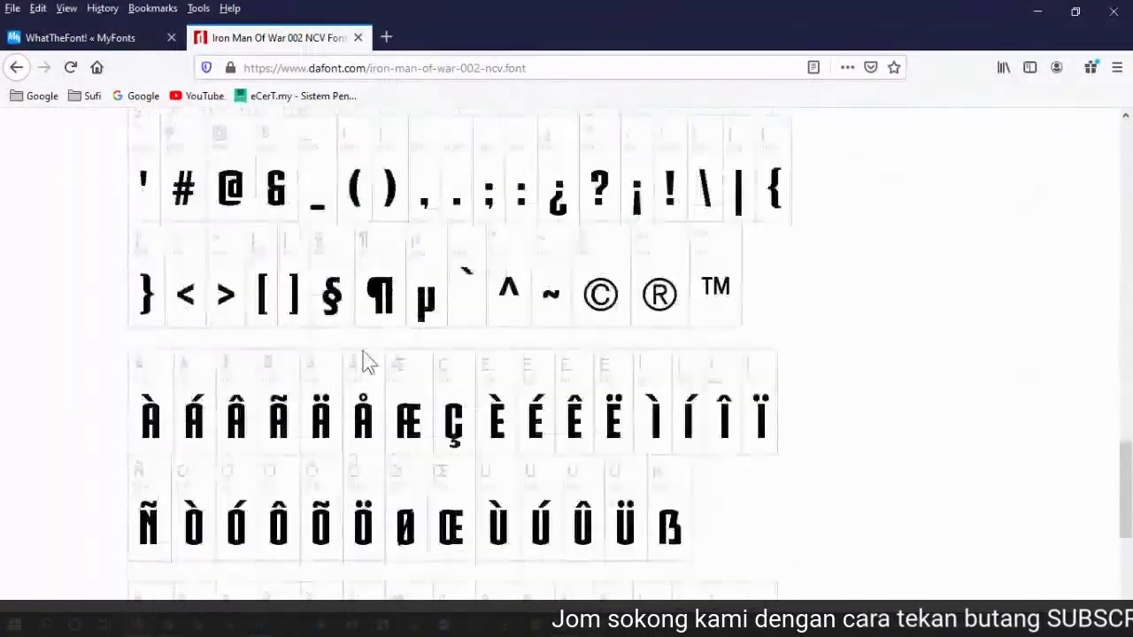
{"action": "scroll", "coordinate": [367, 363], "scroll_direction": "down", "scroll_amount": 2}
{"action": "scroll", "coordinate": [550, 332], "scroll_direction": "up", "scroll_amount": 8}
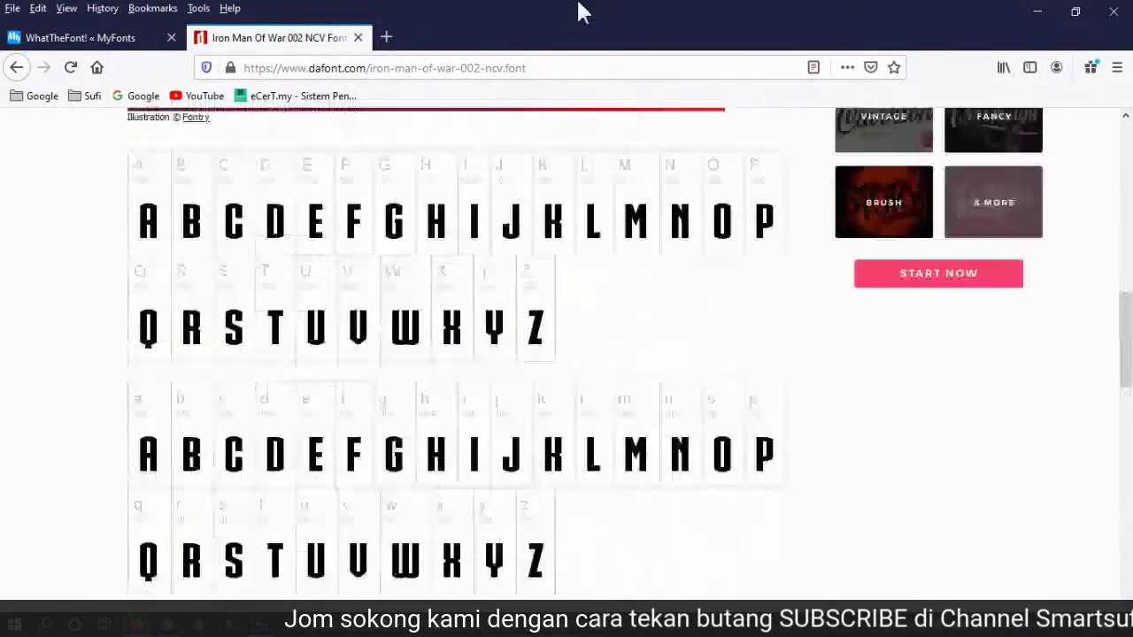
{"action": "left_click", "coordinate": [358, 37]}
{"action": "left_click", "coordinate": [1116, 12]}
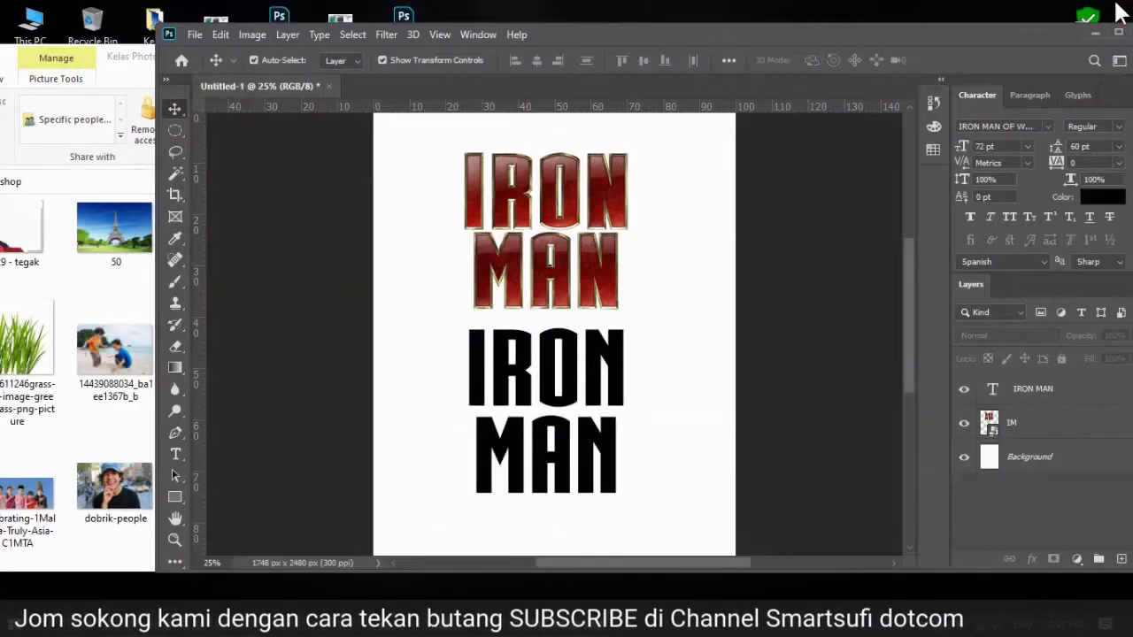
Step: Check the IRON MAN text and IM logo layers, then maximize the Photoshop window
{"action": "left_click", "coordinate": [589, 379]}
{"action": "left_click_drag", "start_coordinate": [897, 32], "coordinate": [836, 42]}
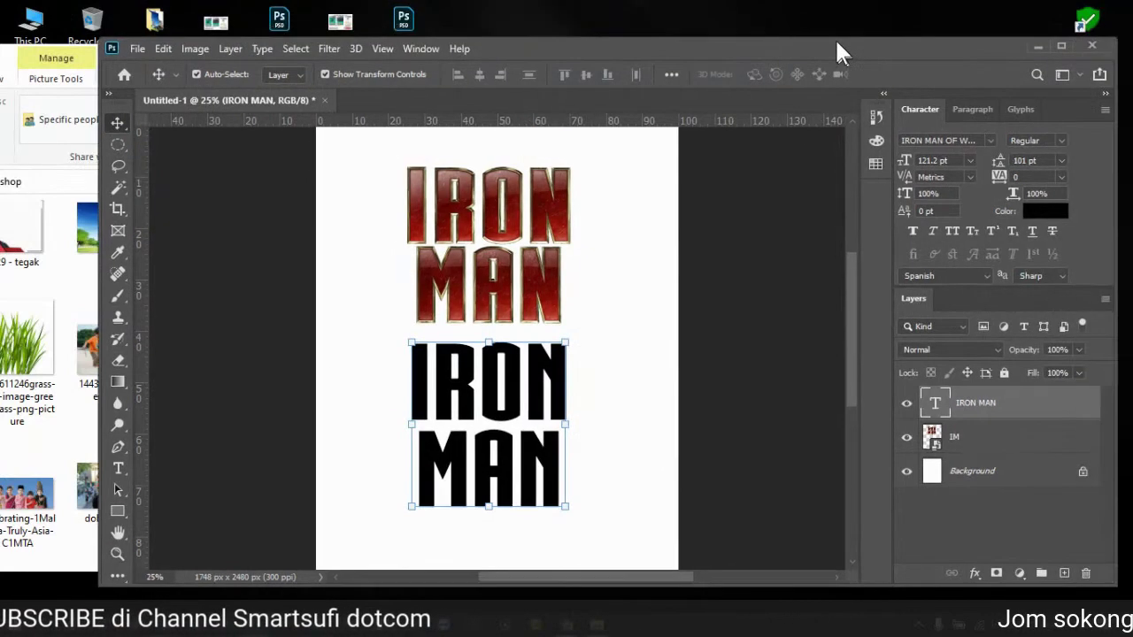
{"action": "left_click", "coordinate": [553, 201]}
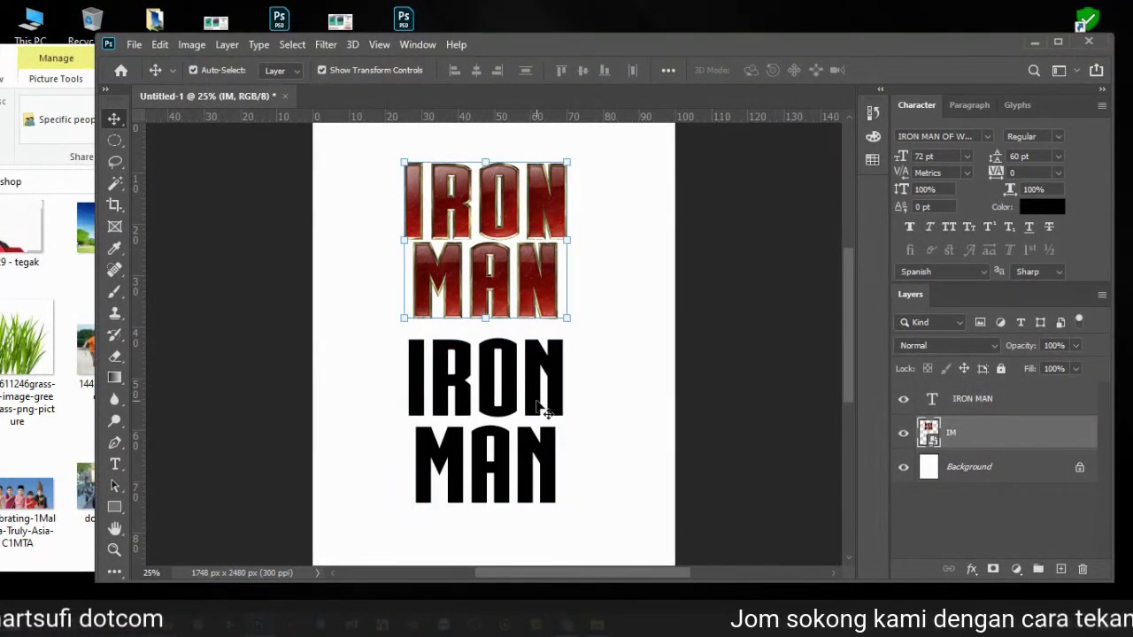
{"action": "left_click", "coordinate": [557, 384]}
{"action": "left_click", "coordinate": [542, 323]}
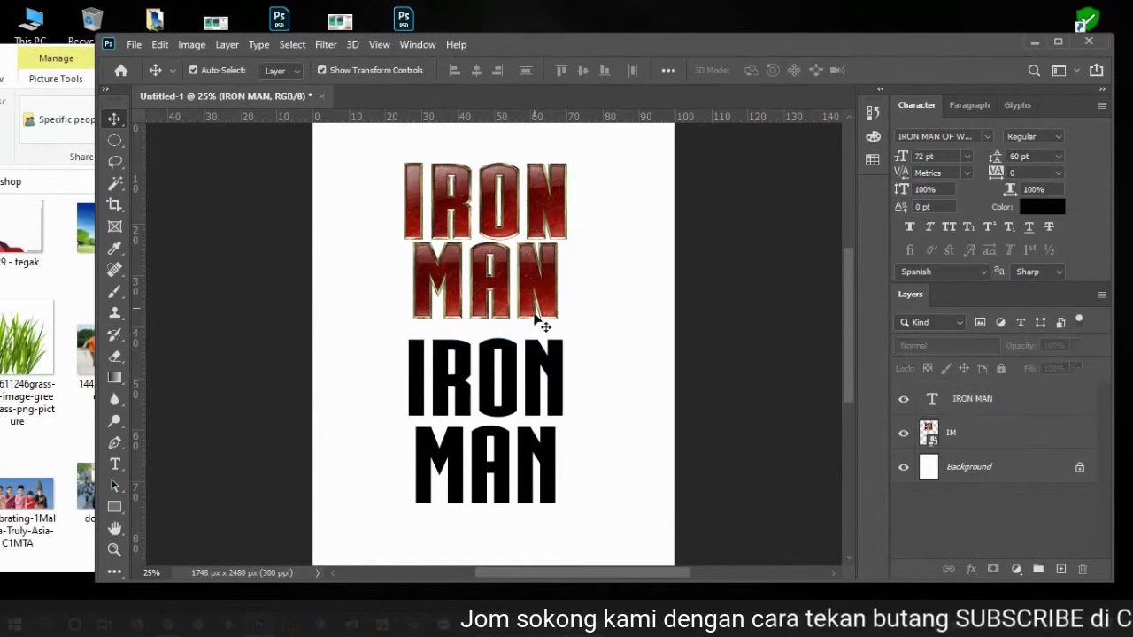
{"action": "left_click", "coordinate": [541, 295]}
{"action": "left_click", "coordinate": [557, 394]}
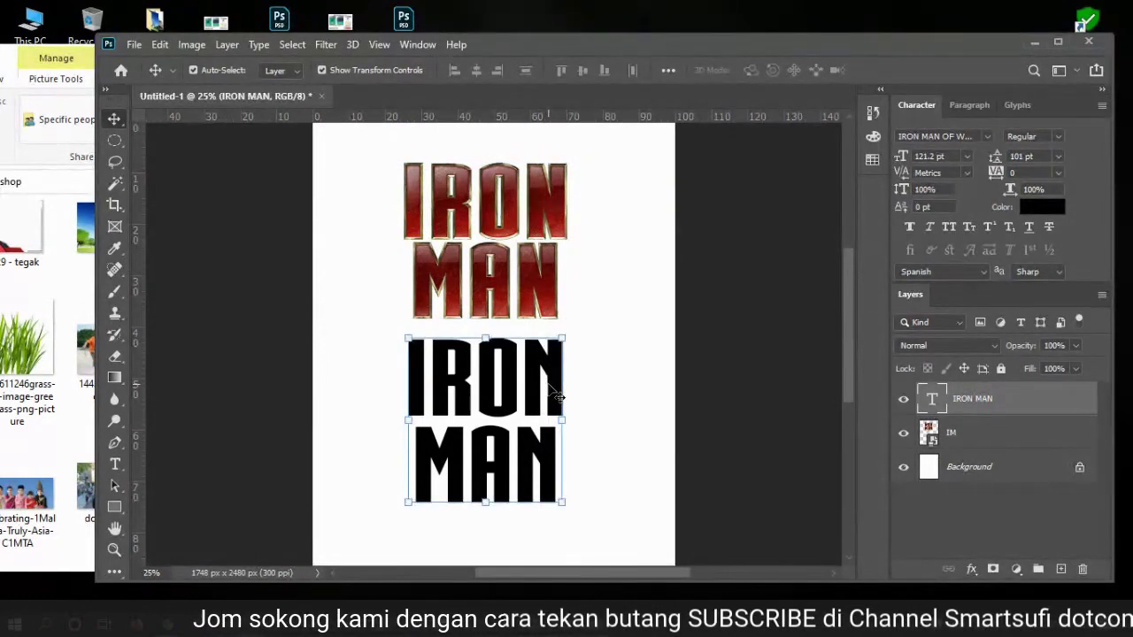
{"action": "left_click", "coordinate": [549, 234]}
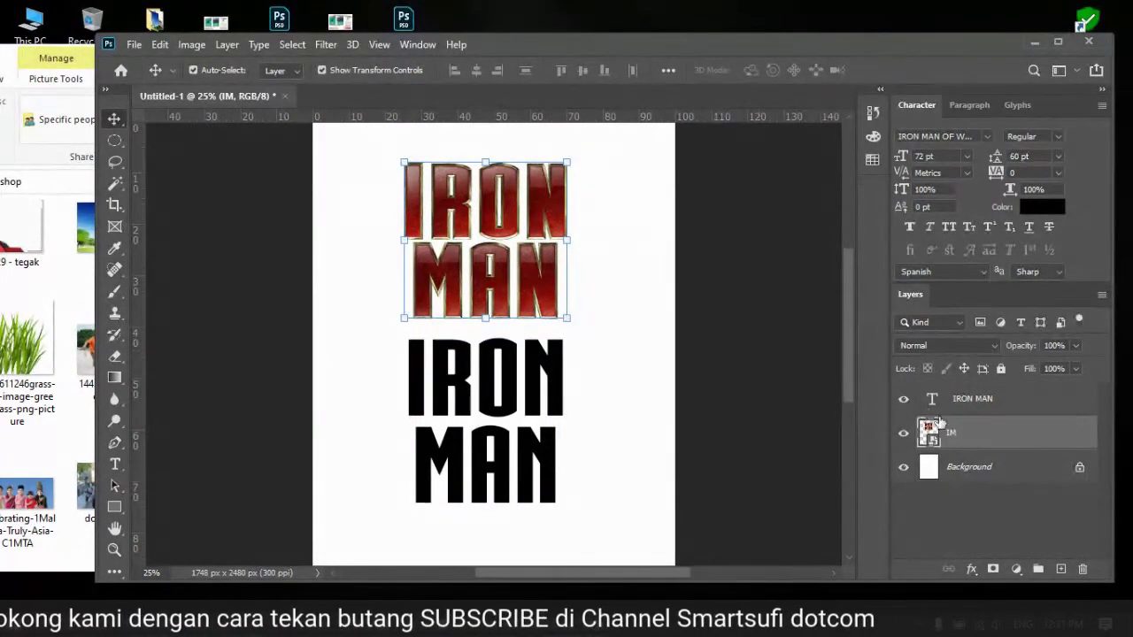
{"action": "left_click", "coordinate": [748, 274]}
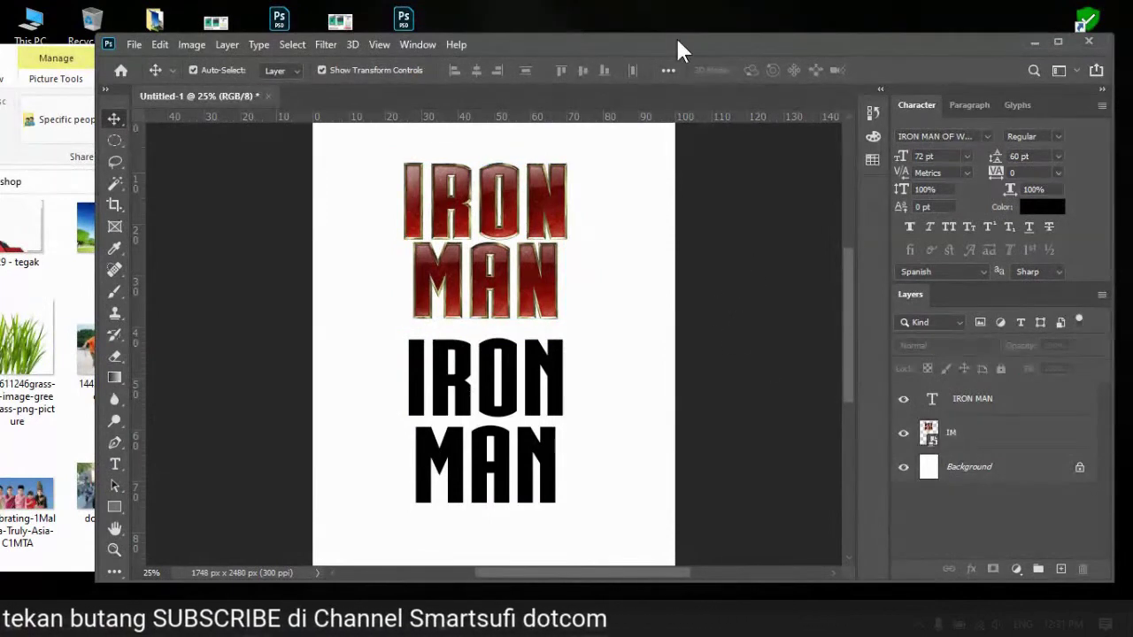
{"action": "left_click_drag", "start_coordinate": [678, 45], "coordinate": [688, 1]}
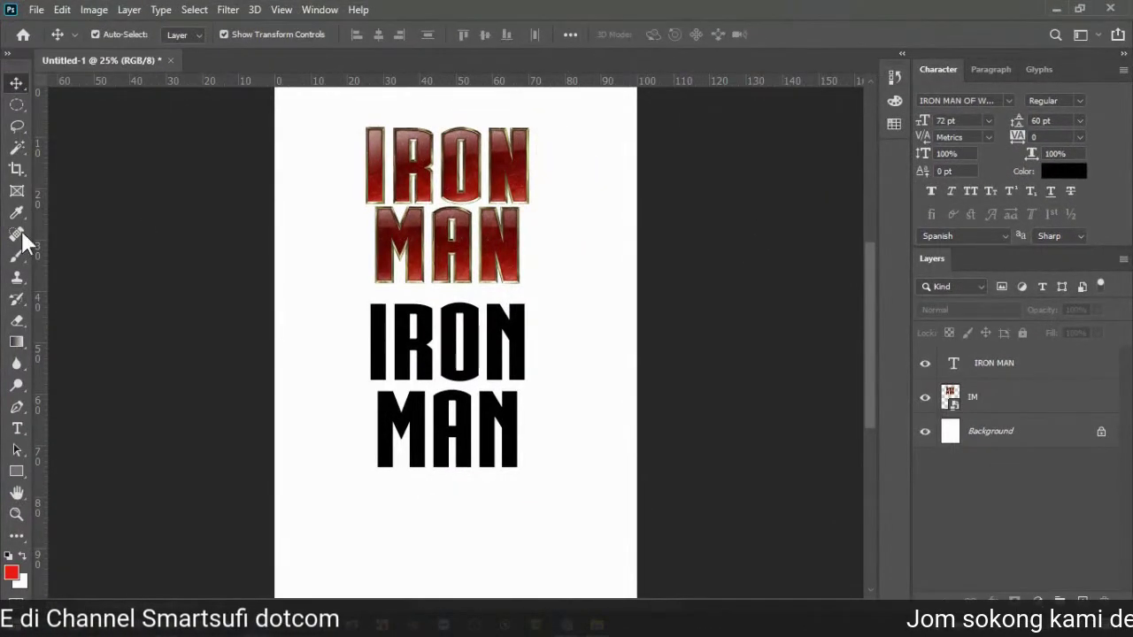
Step: Choose the standard Brush Tool and try painting on the IRON MAN text layer, dismissing the error
{"action": "left_click", "coordinate": [19, 253]}
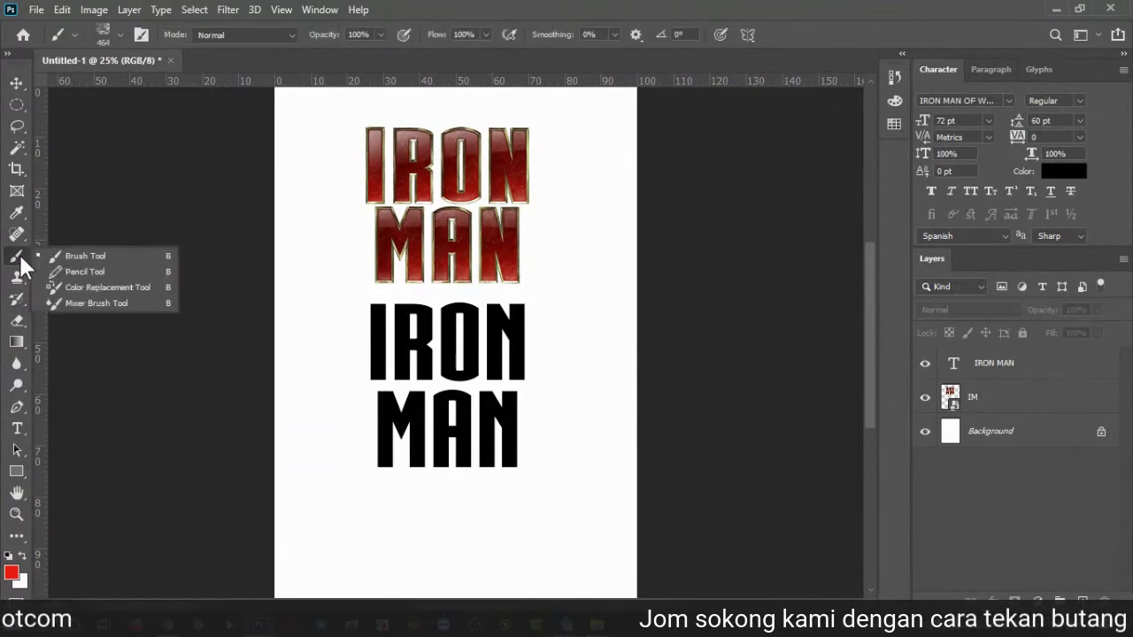
{"action": "left_click", "coordinate": [81, 255]}
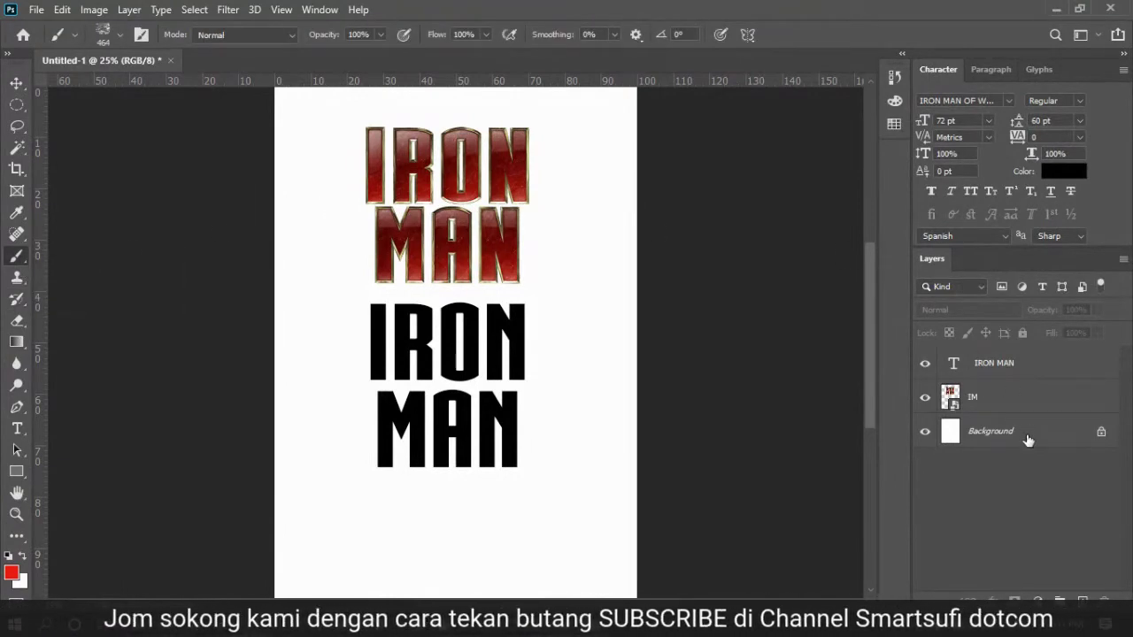
{"action": "left_click", "coordinate": [1001, 373]}
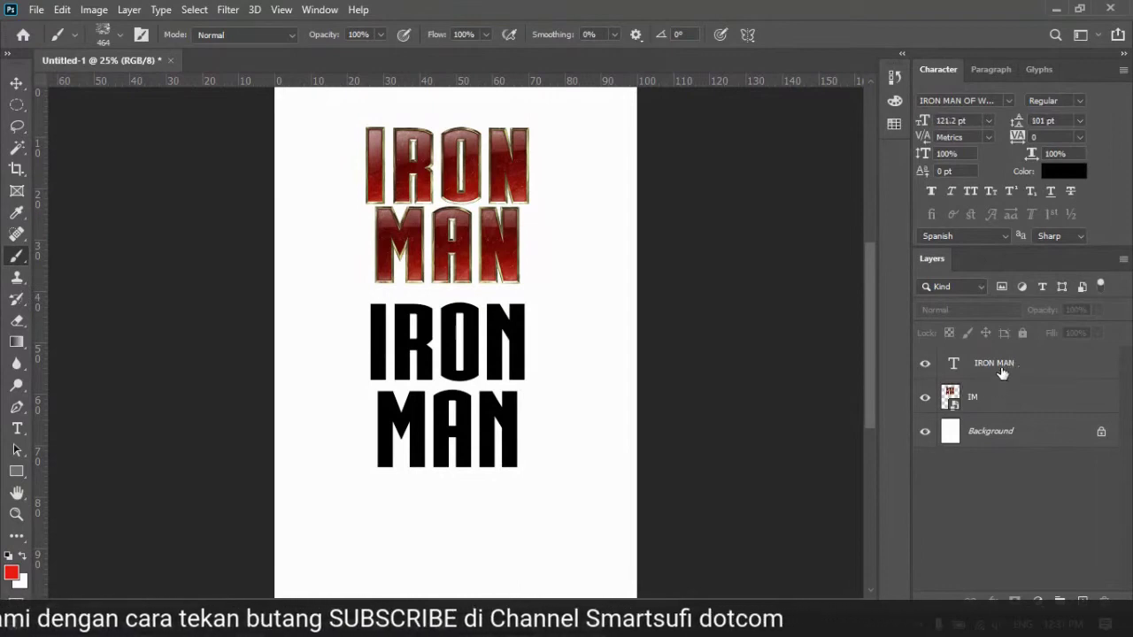
{"action": "left_click", "coordinate": [993, 372]}
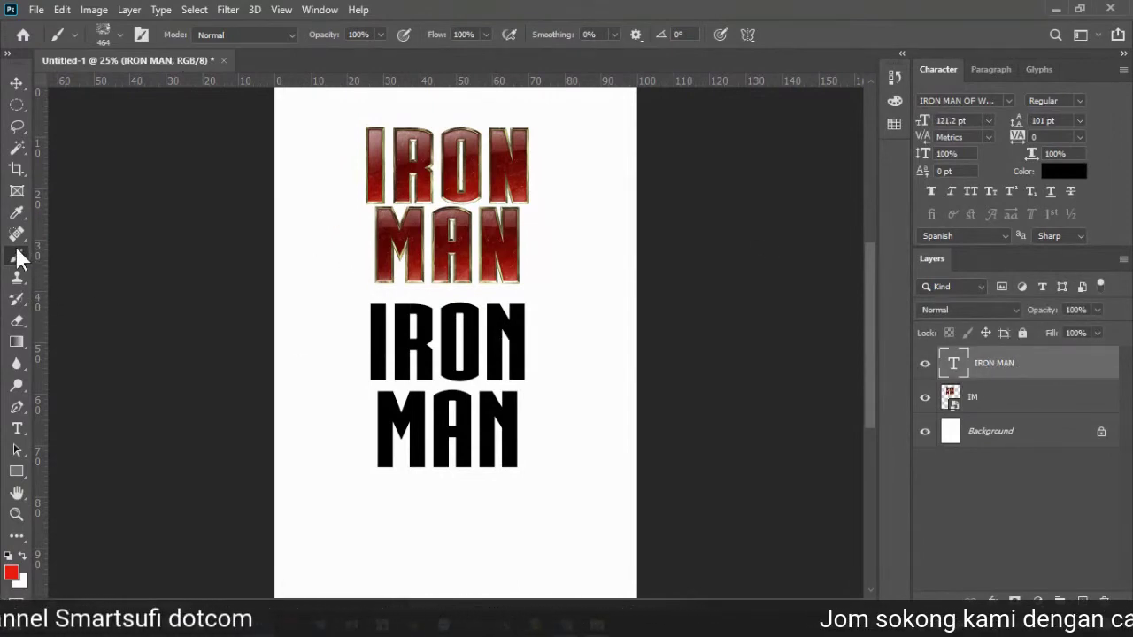
{"action": "left_click", "coordinate": [406, 376]}
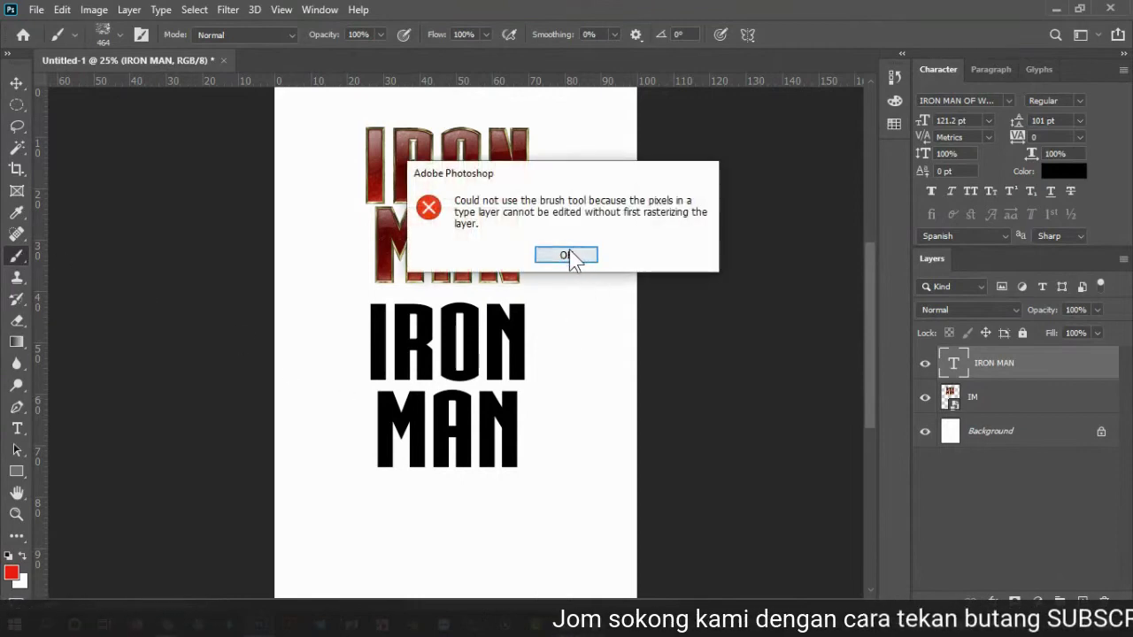
{"action": "left_click", "coordinate": [567, 255]}
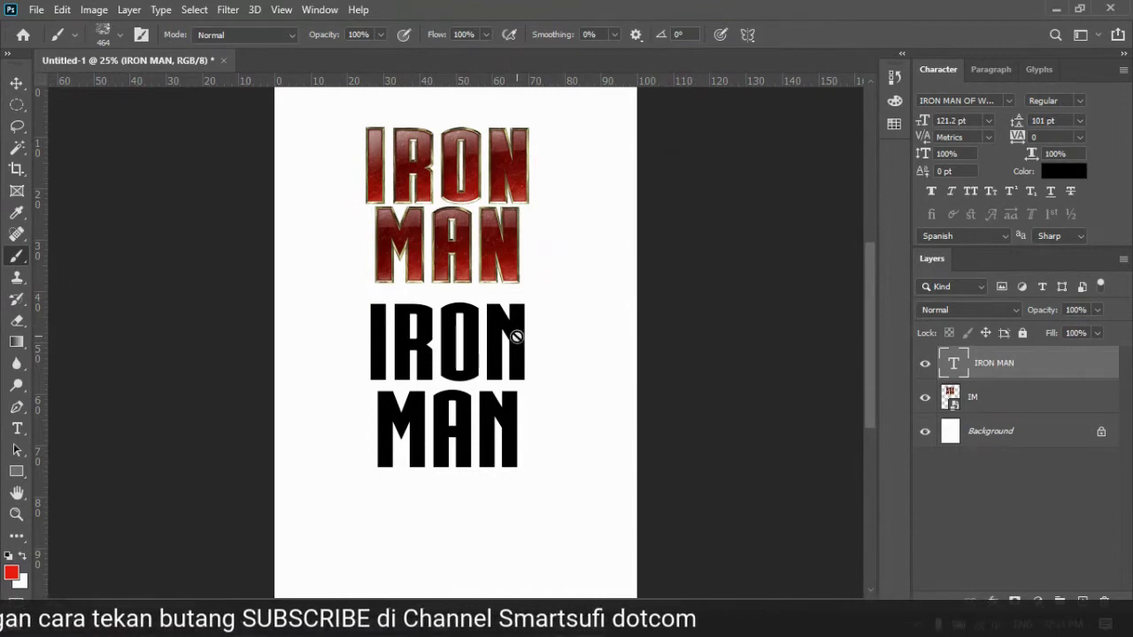
Step: Try painting on the IM smart object layer and dismiss its error
{"action": "left_click", "coordinate": [983, 400]}
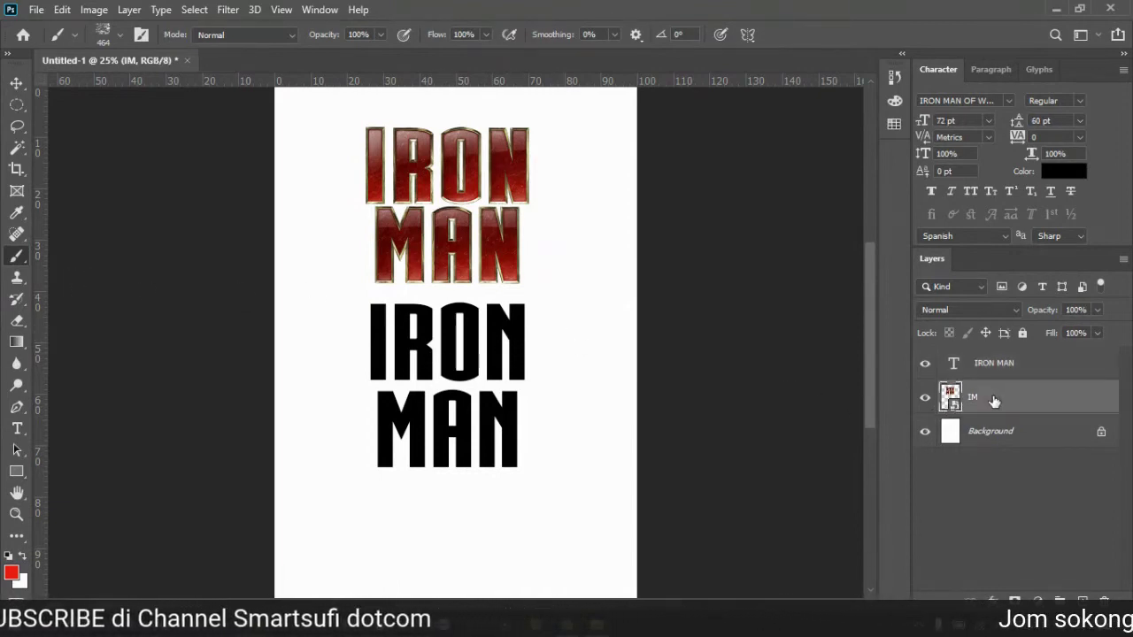
{"action": "left_click", "coordinate": [379, 181]}
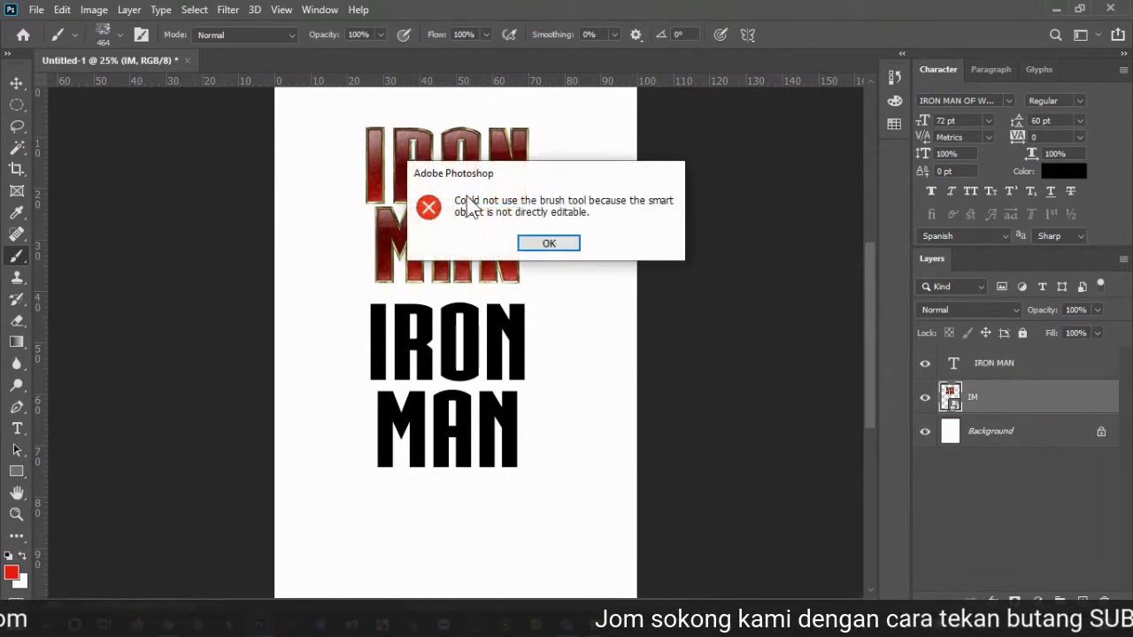
{"action": "left_click", "coordinate": [549, 243]}
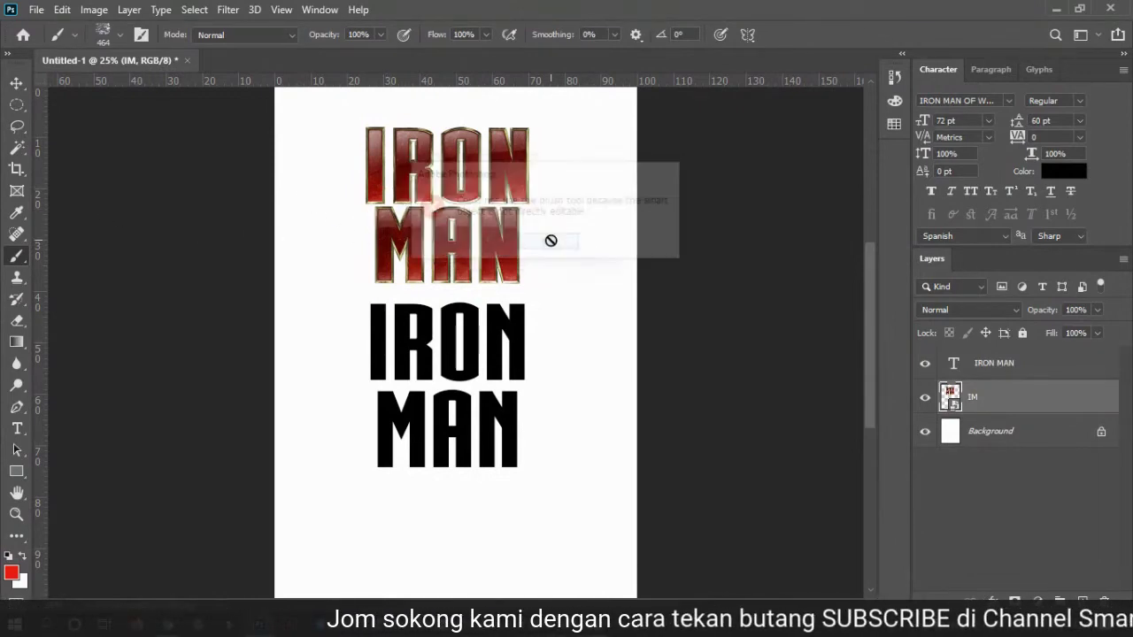
Step: Rasterize the IM layer and paint a broad red charcoal-brush stroke across the page middle
{"action": "right_click", "coordinate": [996, 406]}
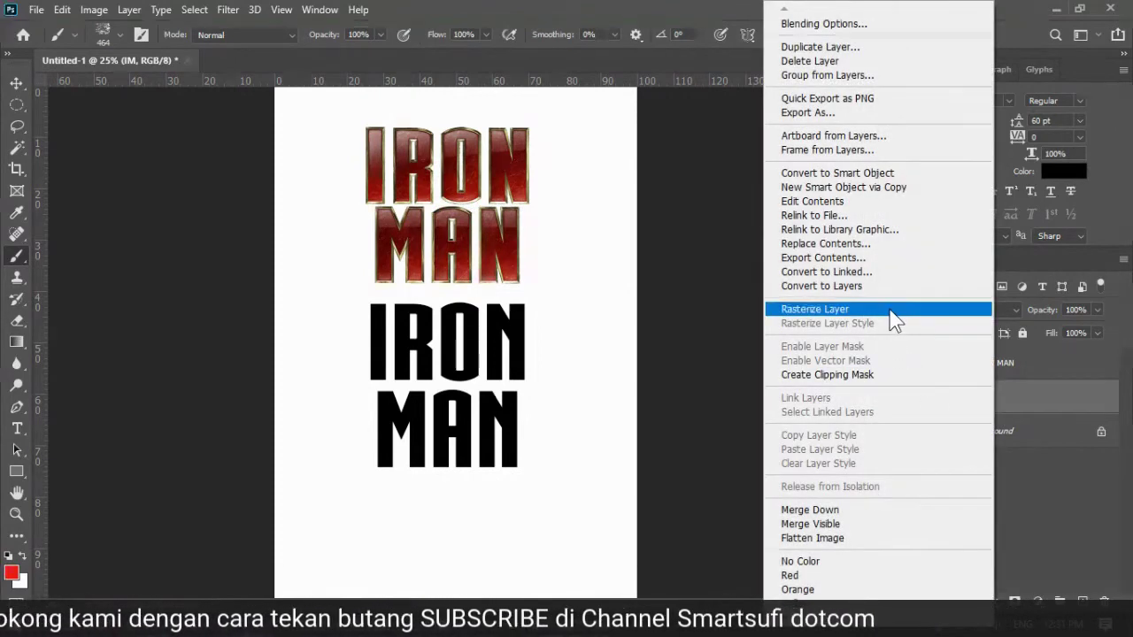
{"action": "left_click", "coordinate": [889, 310]}
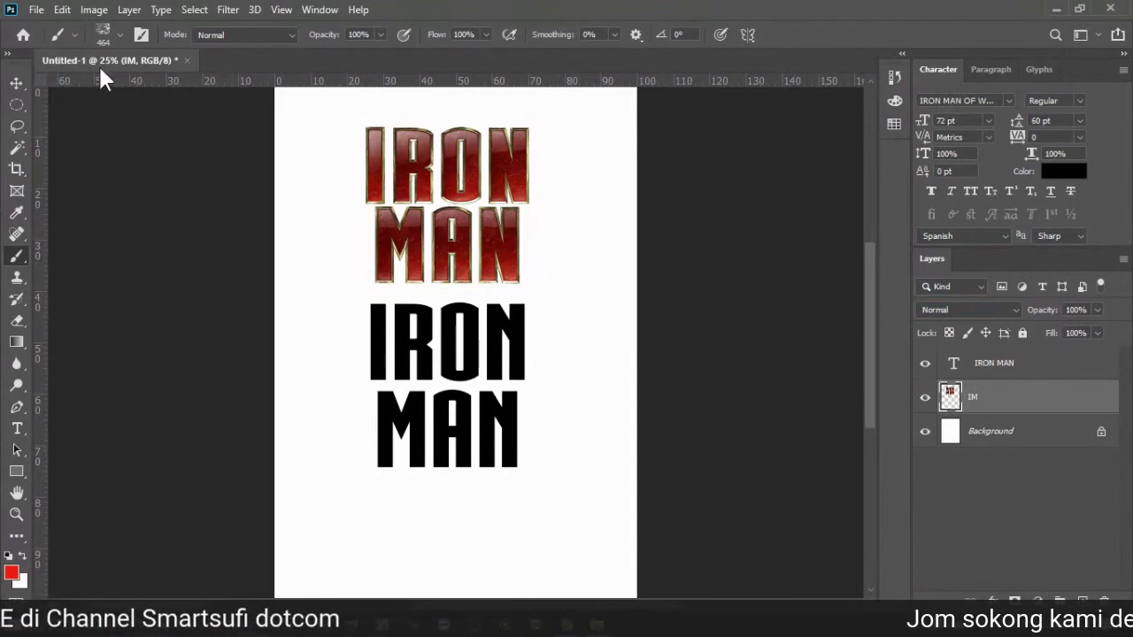
{"action": "left_click", "coordinate": [120, 36]}
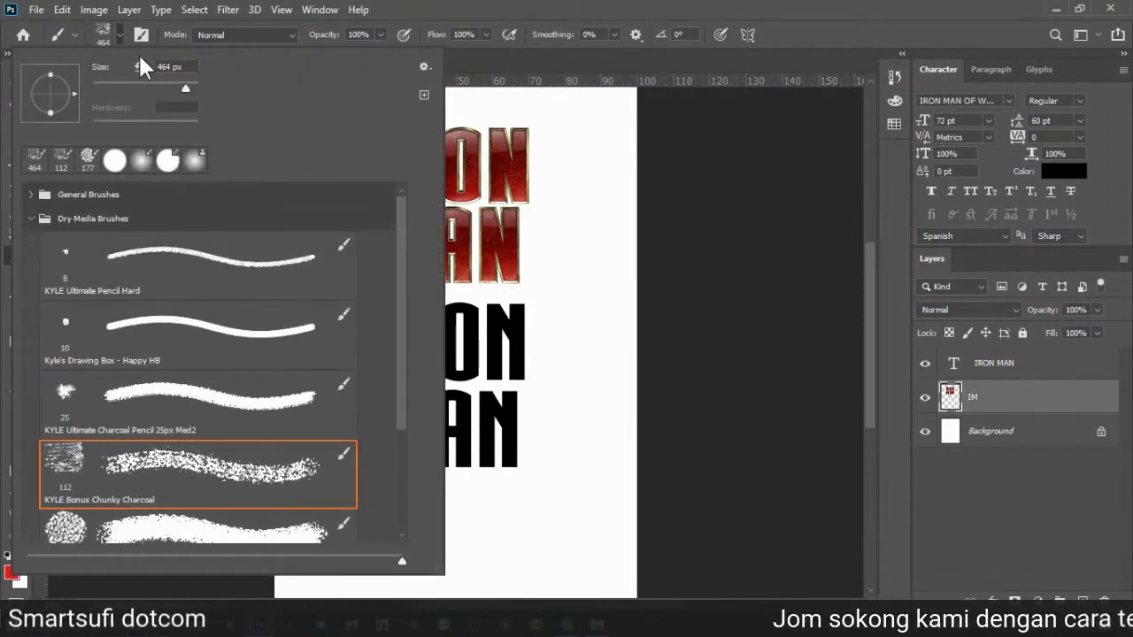
{"action": "left_click", "coordinate": [403, 10]}
{"action": "mouse_move", "coordinate": [286, 361]}
{"action": "left_mouse_down"}
{"action": "mouse_move", "coordinate": [357, 385]}
{"action": "mouse_move", "coordinate": [602, 344]}
{"action": "left_mouse_up"}
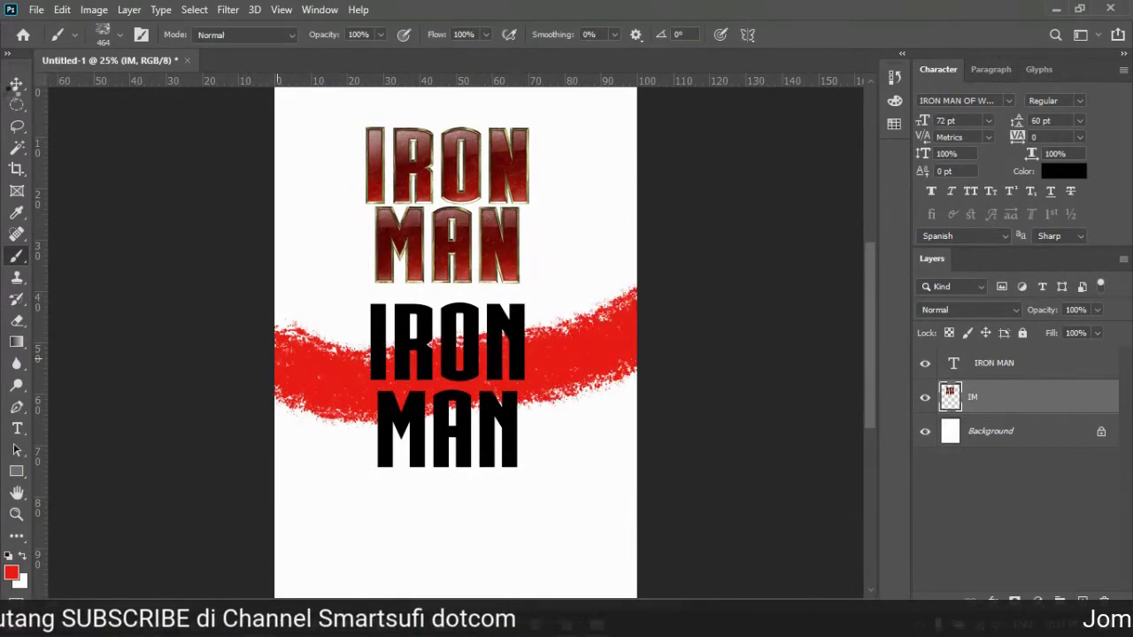
Step: Nudge the IM artwork, undo the move and red stroke, and add a new empty layer
{"action": "left_click", "coordinate": [17, 83]}
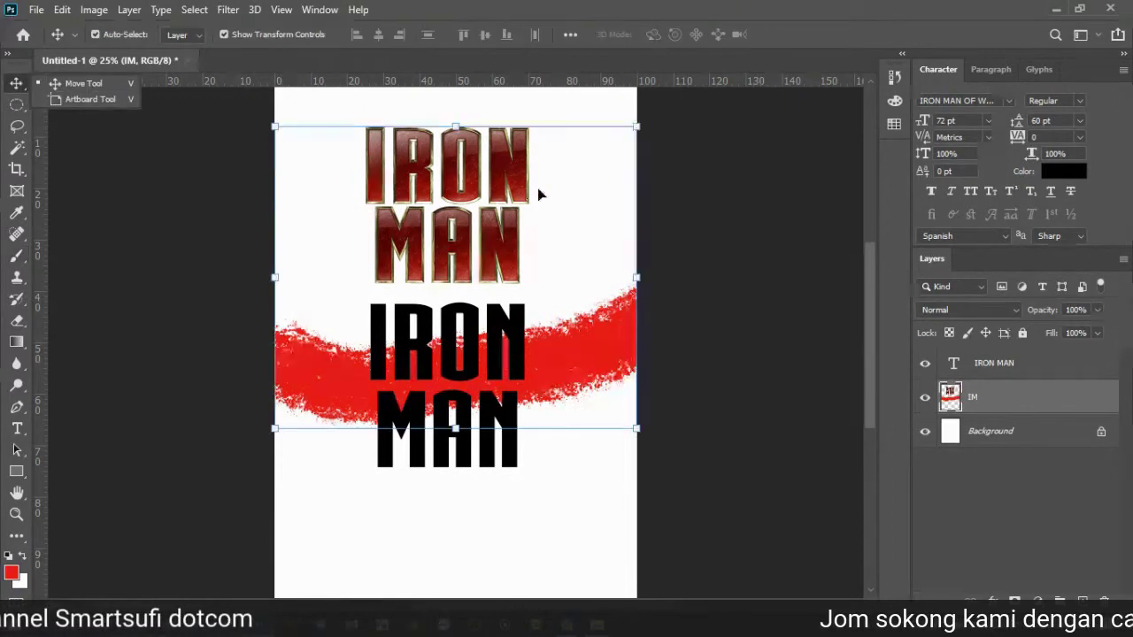
{"action": "mouse_move", "coordinate": [532, 173]}
{"action": "left_mouse_down"}
{"action": "mouse_move", "coordinate": [560, 146]}
{"action": "mouse_move", "coordinate": [313, 172]}
{"action": "mouse_move", "coordinate": [708, 287]}
{"action": "mouse_move", "coordinate": [748, 128]}
{"action": "mouse_move", "coordinate": [575, 180]}
{"action": "mouse_move", "coordinate": [557, 203]}
{"action": "left_mouse_up"}
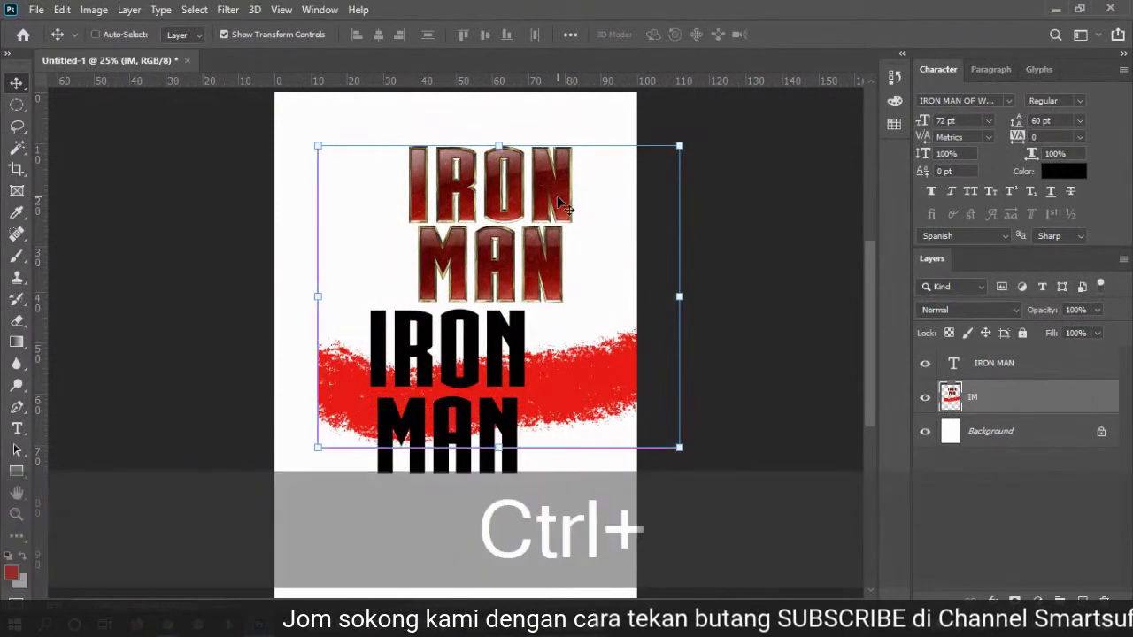
{"action": "key", "text": "ctrl+z"}
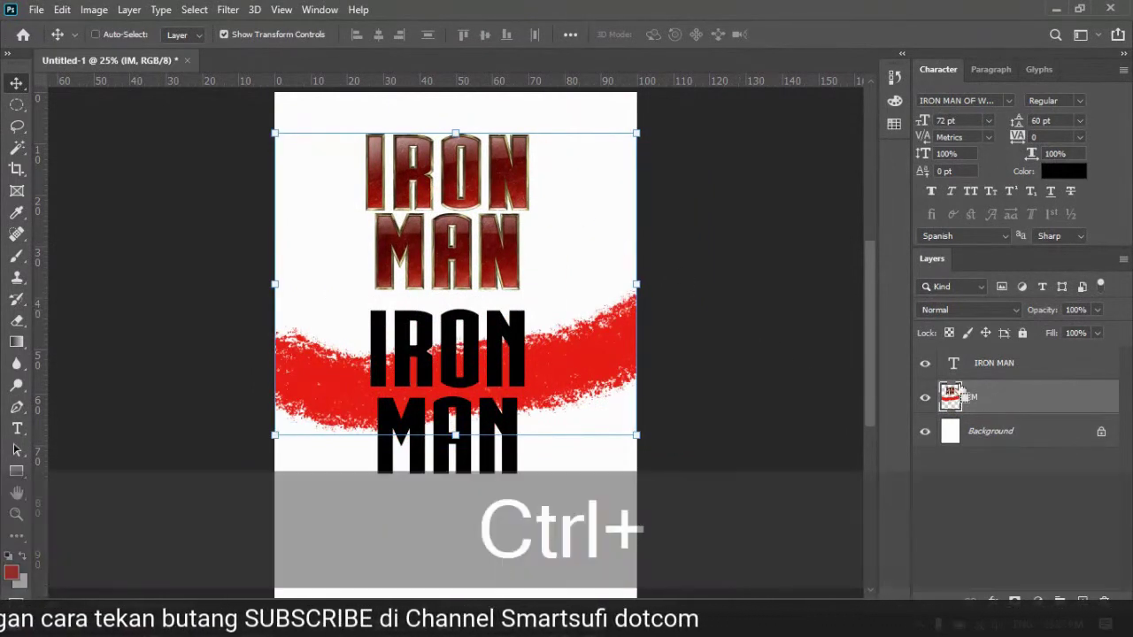
{"action": "key", "text": "ctrl+z"}
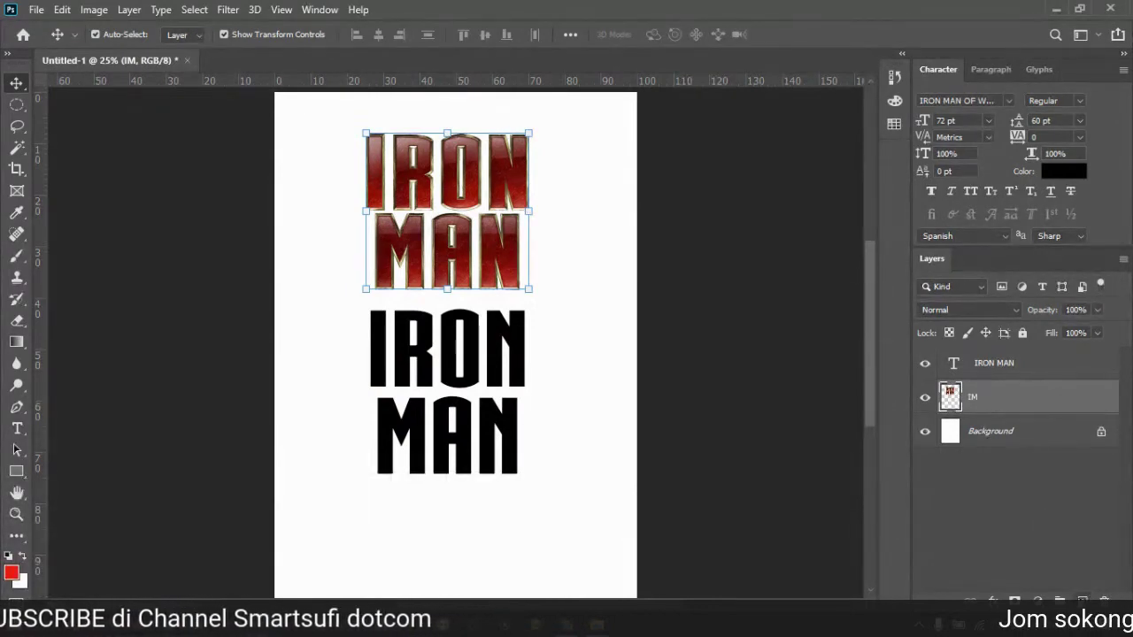
{"action": "key", "text": "ctrl+shift+alt+n"}
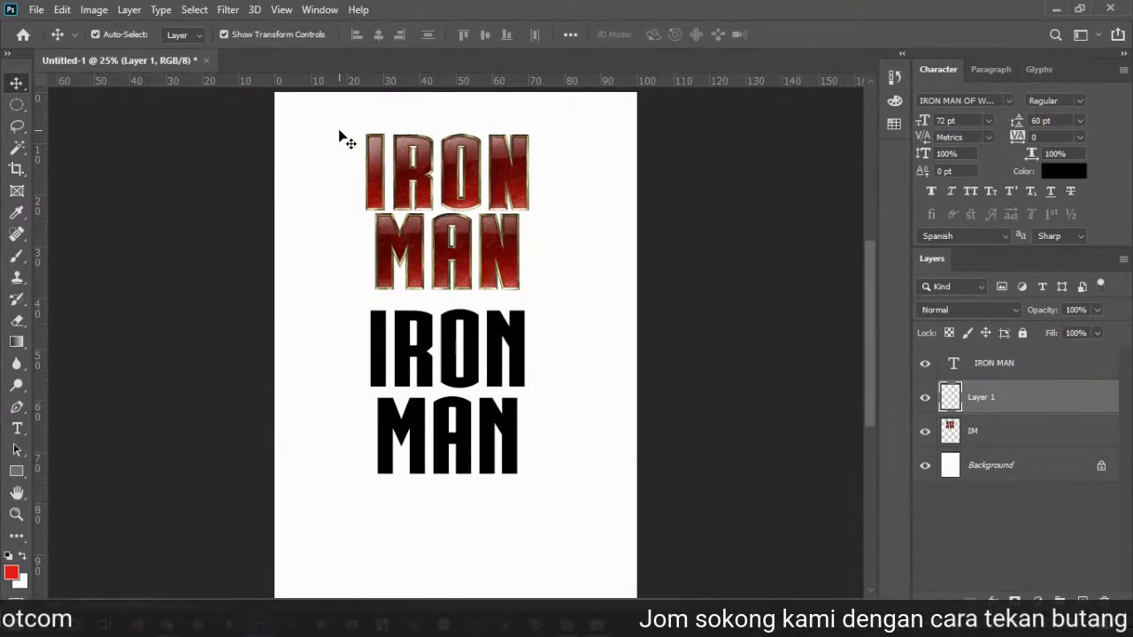
Step: Make the IM artwork layer active and nudge the red-gold IRON MAN artwork slightly
{"action": "left_click", "coordinate": [473, 354]}
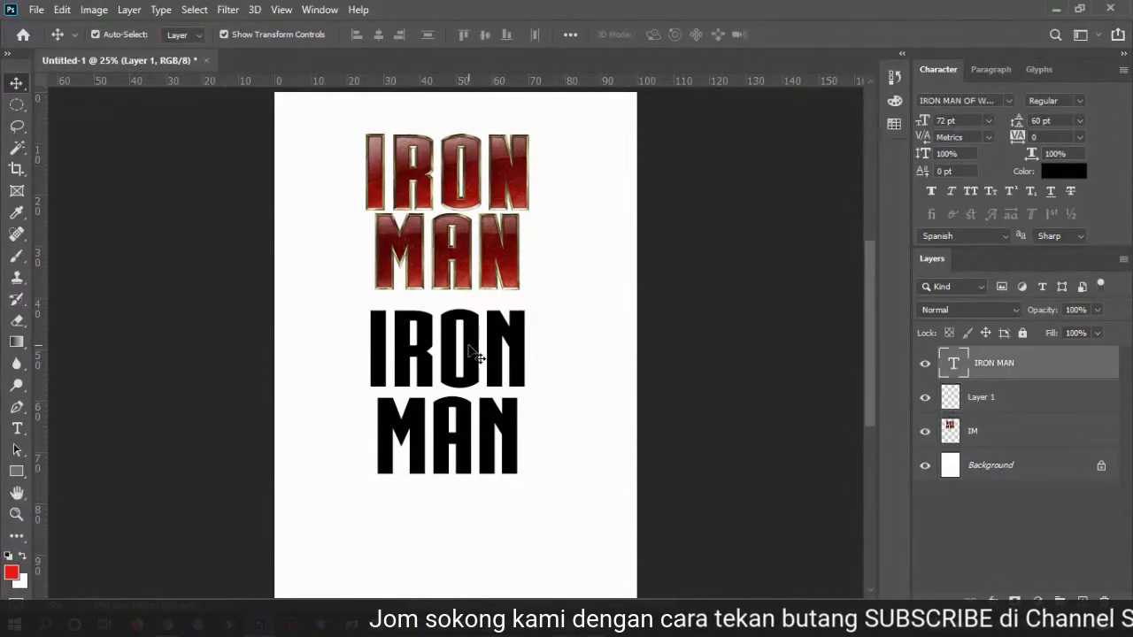
{"action": "left_click", "coordinate": [498, 157]}
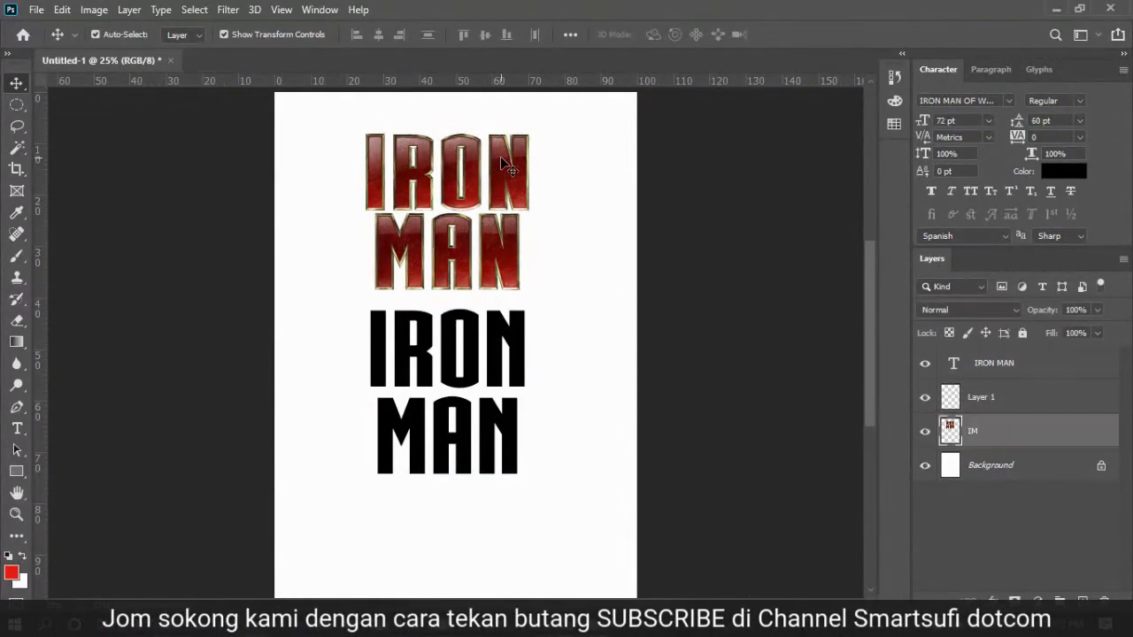
{"action": "left_click_drag", "start_coordinate": [499, 154], "coordinate": [501, 159]}
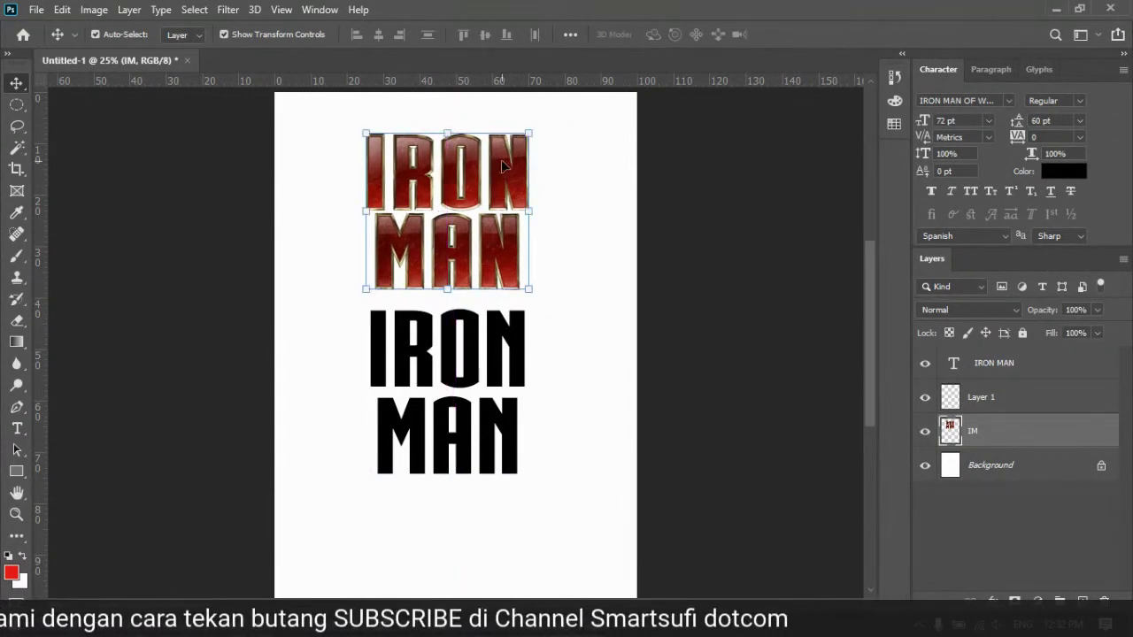
Step: Set the Brush tool to a hard round 1102 px tip, test a stroke and undo it
{"action": "left_click", "coordinate": [17, 256]}
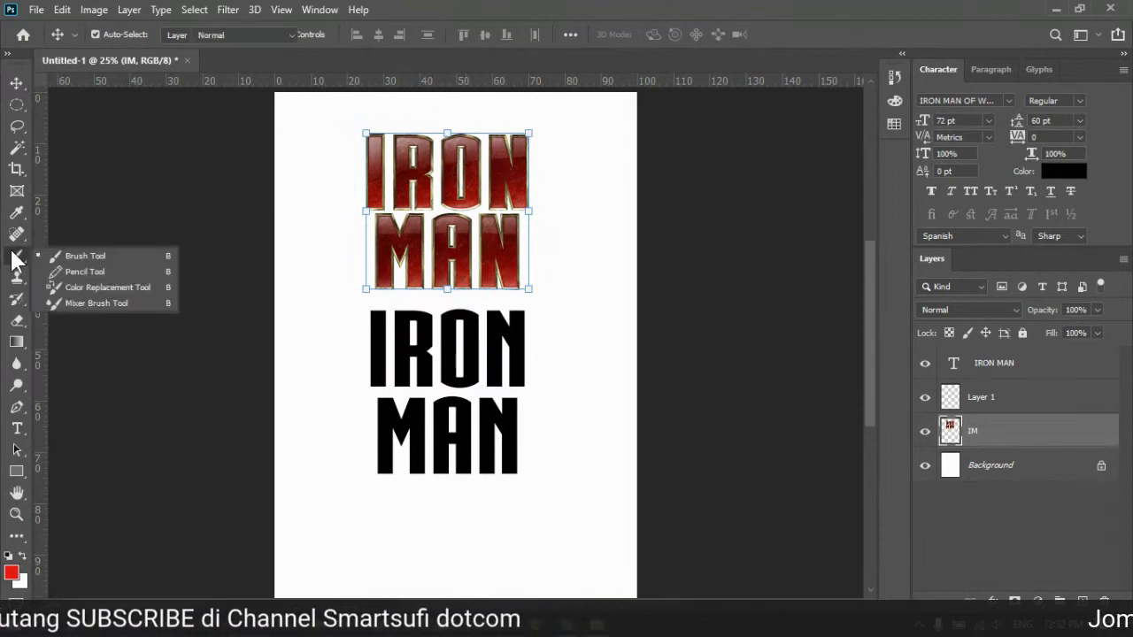
{"action": "left_click", "coordinate": [62, 257]}
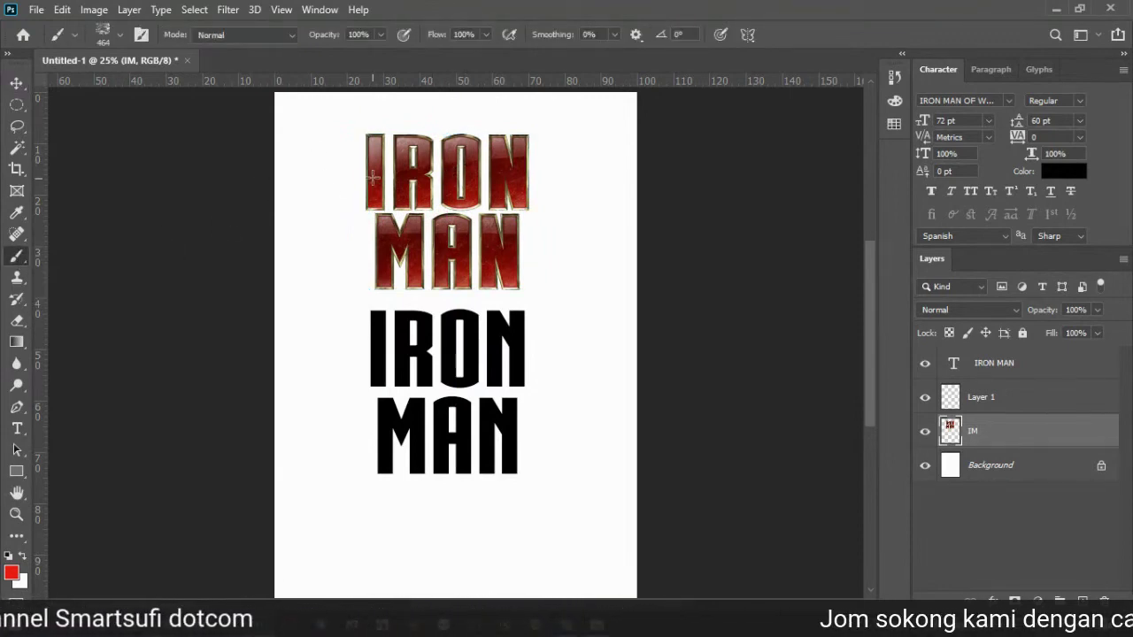
{"action": "left_click", "coordinate": [121, 36]}
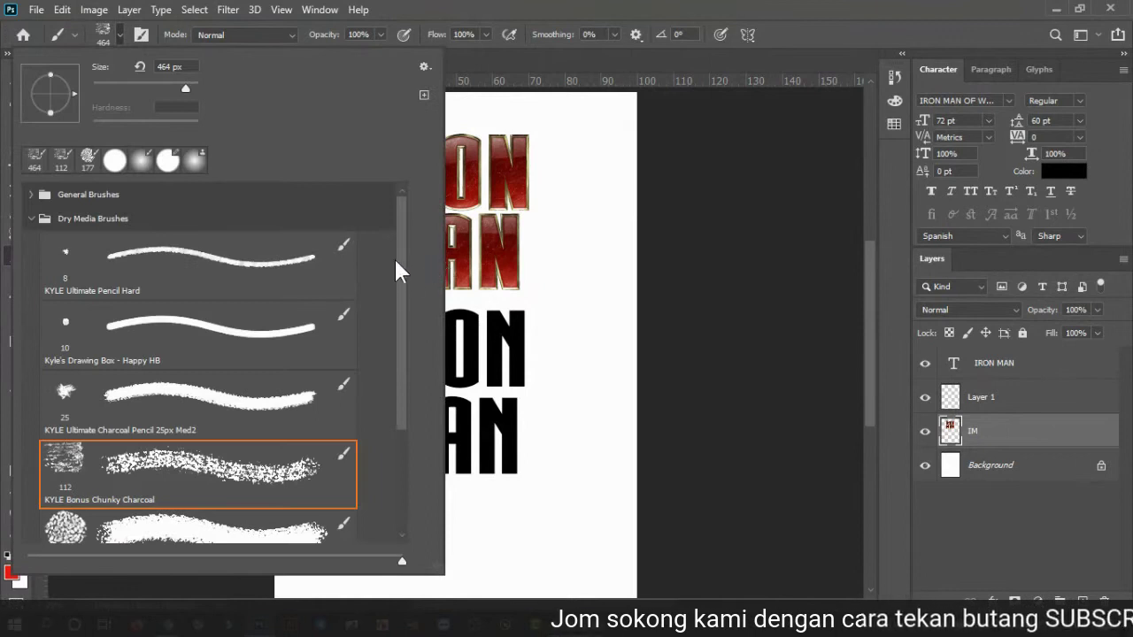
{"action": "left_click", "coordinate": [115, 160]}
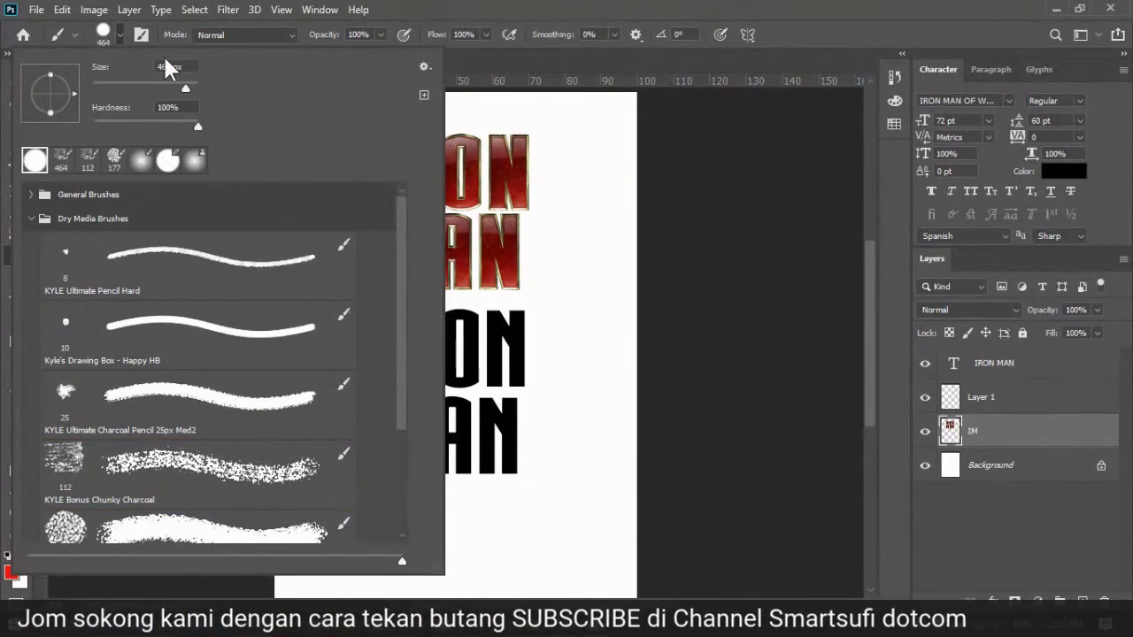
{"action": "left_click", "coordinate": [194, 88]}
{"action": "mouse_move", "coordinate": [507, 157]}
{"action": "left_mouse_down"}
{"action": "mouse_move", "coordinate": [460, 183]}
{"action": "mouse_move", "coordinate": [506, 164]}
{"action": "mouse_move", "coordinate": [377, 214]}
{"action": "mouse_move", "coordinate": [441, 205]}
{"action": "mouse_move", "coordinate": [422, 234]}
{"action": "mouse_move", "coordinate": [530, 237]}
{"action": "left_mouse_up"}
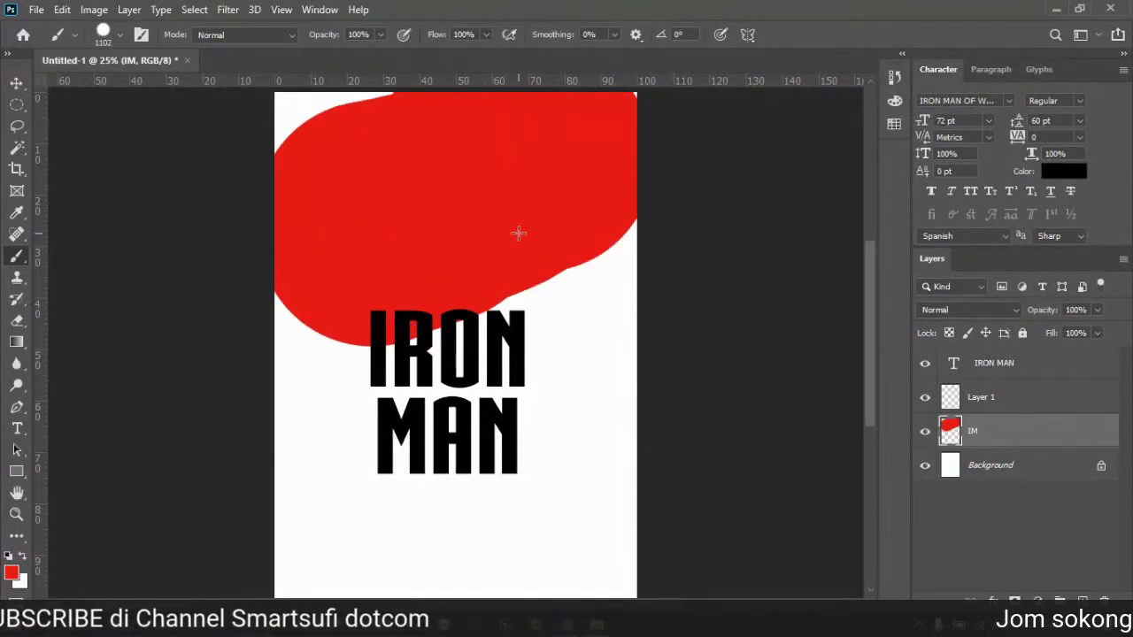
{"action": "key", "text": "ctrl+z"}
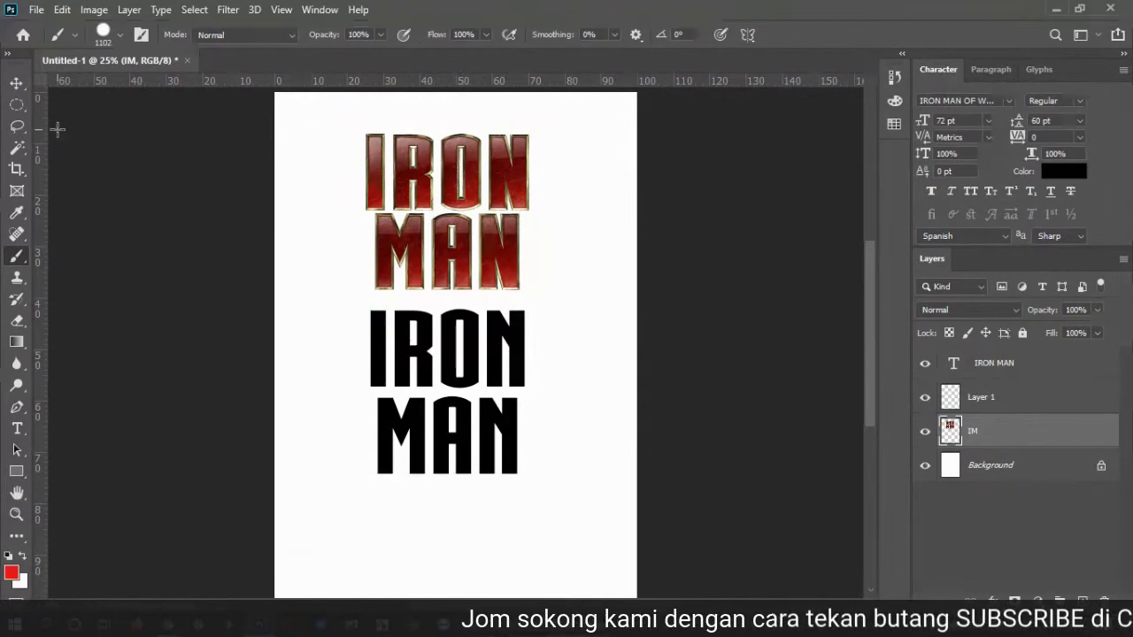
{"action": "left_click", "coordinate": [16, 83]}
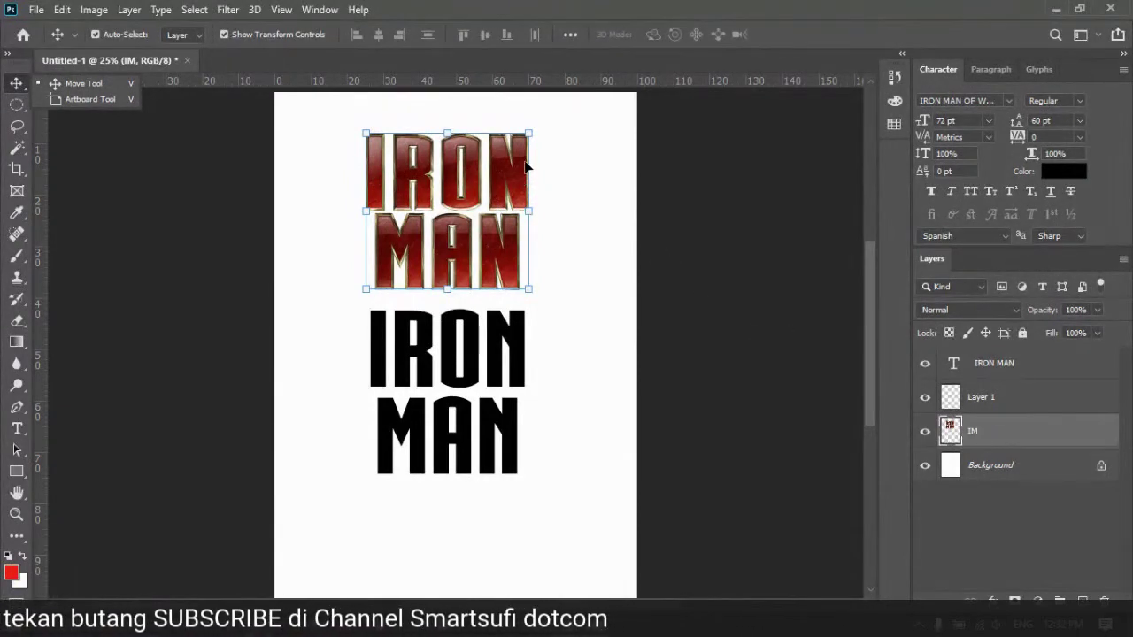
{"action": "left_click", "coordinate": [17, 144]}
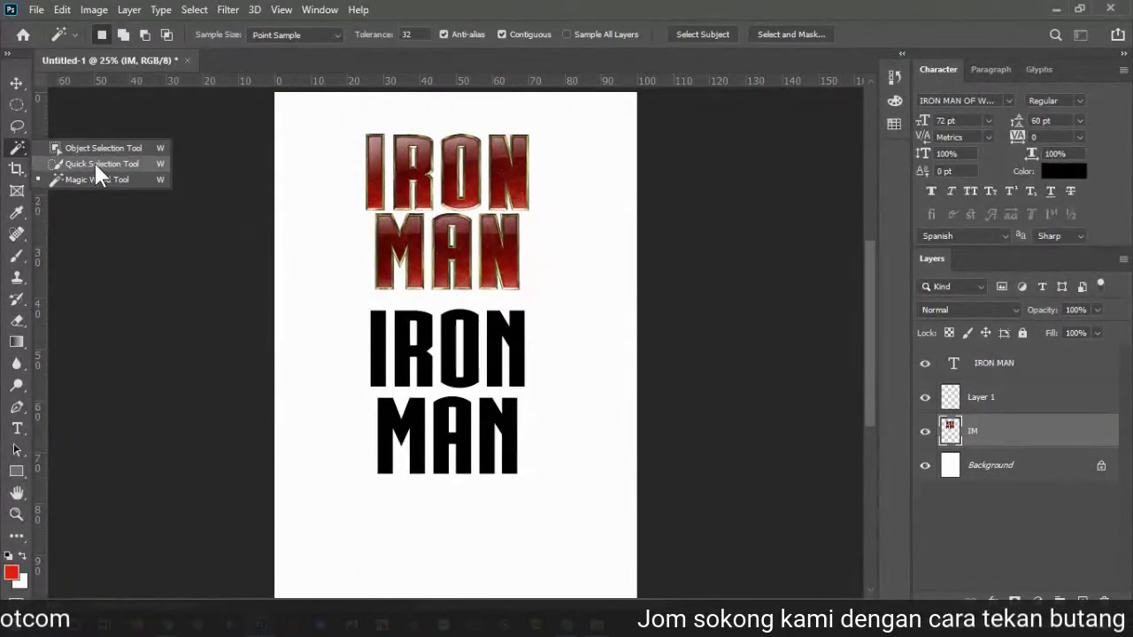
{"action": "left_click", "coordinate": [95, 164]}
{"action": "mouse_move", "coordinate": [371, 141]}
{"action": "left_mouse_down"}
{"action": "mouse_move", "coordinate": [464, 189]}
{"action": "mouse_move", "coordinate": [501, 247]}
{"action": "left_mouse_up"}
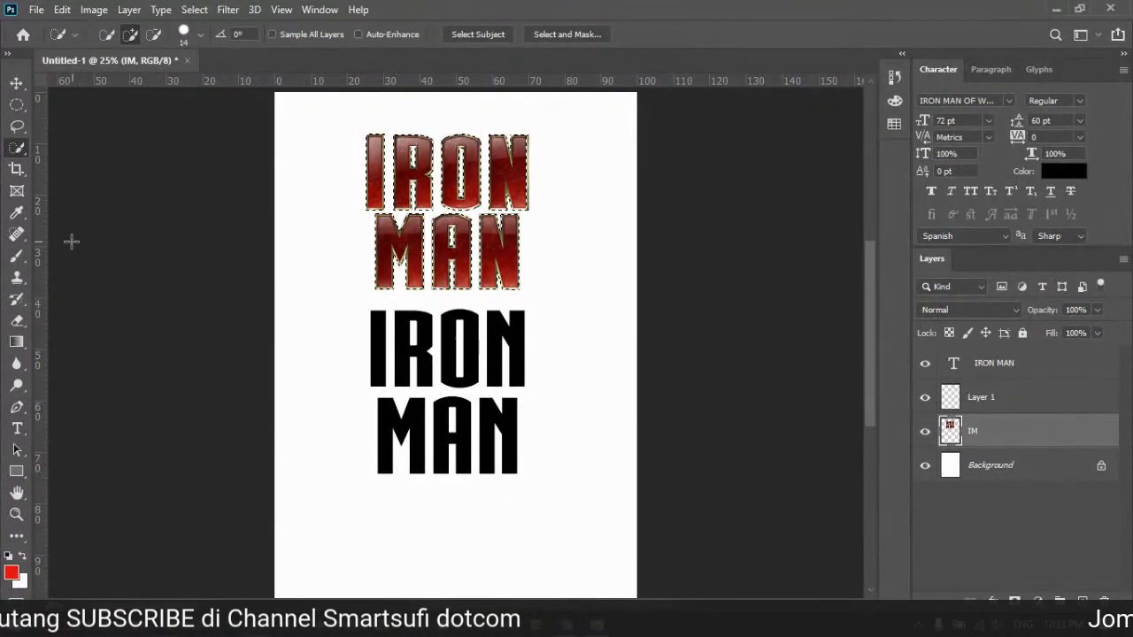
{"action": "right_click", "coordinate": [17, 256]}
{"action": "left_click", "coordinate": [84, 256]}
{"action": "mouse_move", "coordinate": [362, 188]}
{"action": "left_mouse_down"}
{"action": "mouse_move", "coordinate": [454, 176]}
{"action": "mouse_move", "coordinate": [483, 190]}
{"action": "left_mouse_up"}
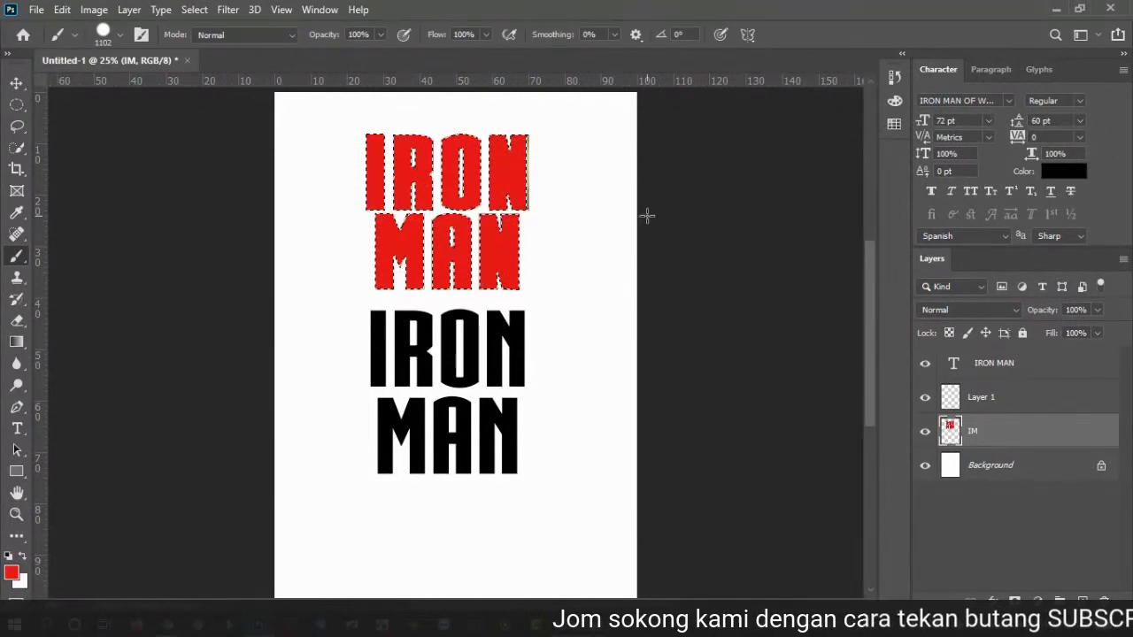
{"action": "key", "text": "ctrl+z"}
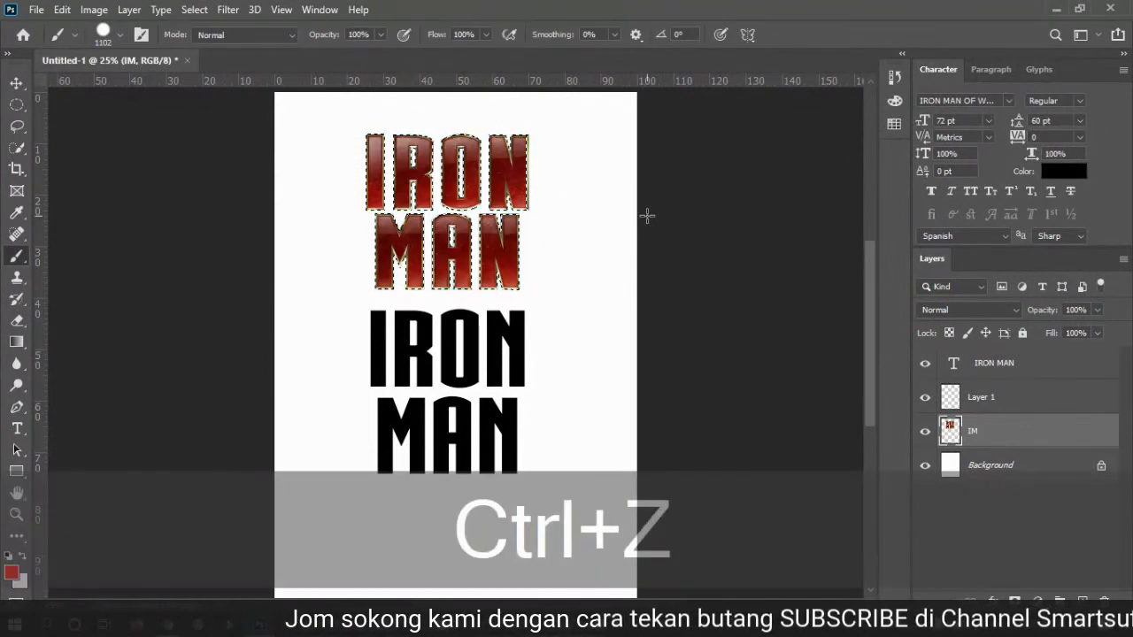
{"action": "key", "text": "z"}
{"action": "left_click", "coordinate": [479, 141]}
{"action": "left_click", "coordinate": [479, 141]}
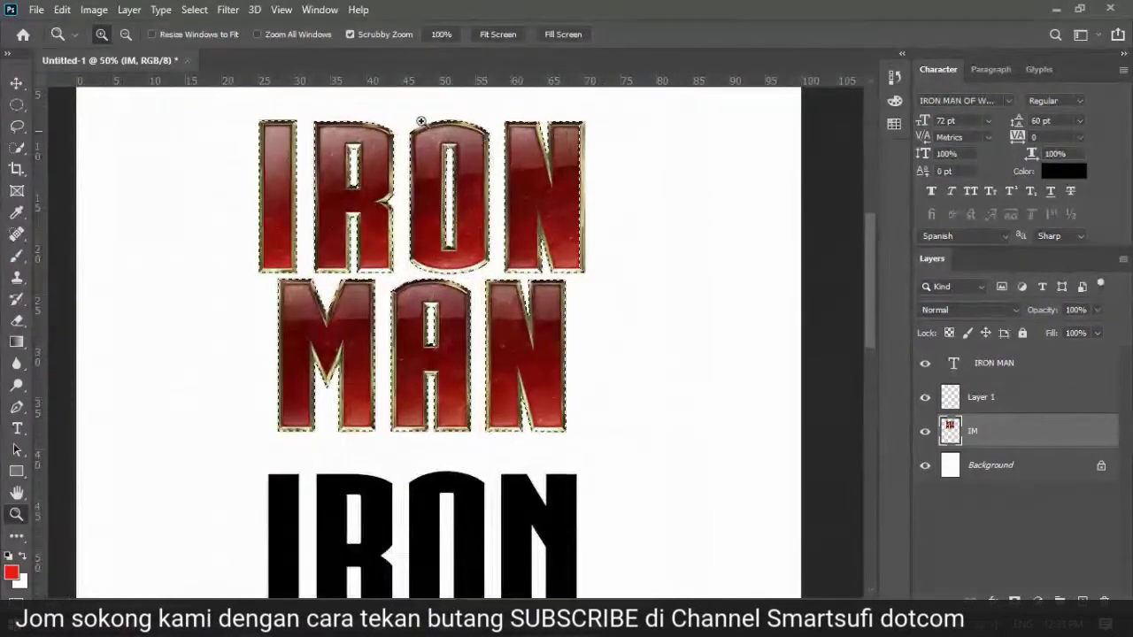
{"action": "left_click", "coordinate": [26, 81]}
{"action": "key", "text": "ctrl+z"}
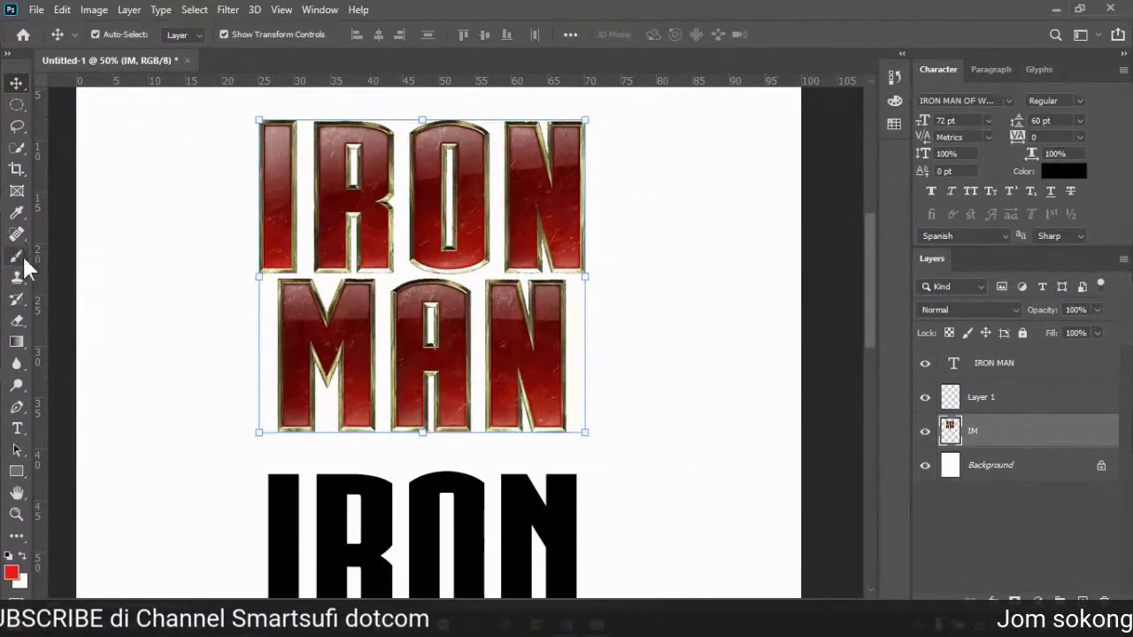
{"action": "left_click", "coordinate": [18, 253]}
{"action": "right_click", "coordinate": [18, 254]}
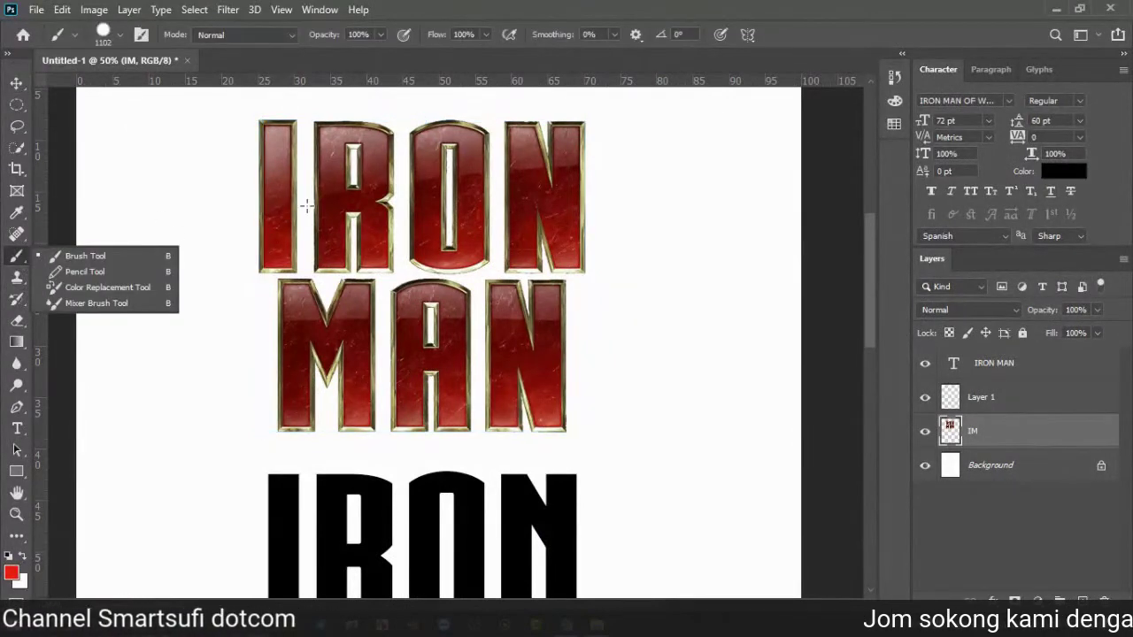
{"action": "left_click", "coordinate": [120, 256]}
{"action": "mouse_move", "coordinate": [268, 200]}
{"action": "left_mouse_down"}
{"action": "mouse_move", "coordinate": [562, 203]}
{"action": "mouse_move", "coordinate": [638, 232]}
{"action": "mouse_move", "coordinate": [413, 226]}
{"action": "mouse_move", "coordinate": [283, 240]}
{"action": "left_mouse_up"}
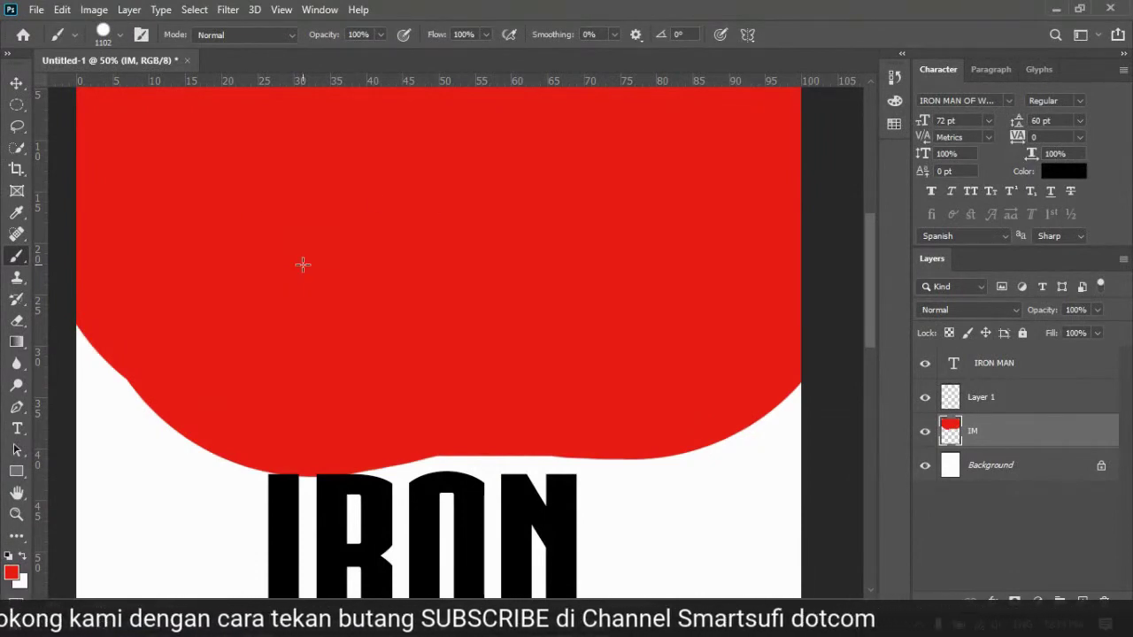
{"action": "key", "text": "ctrl+z"}
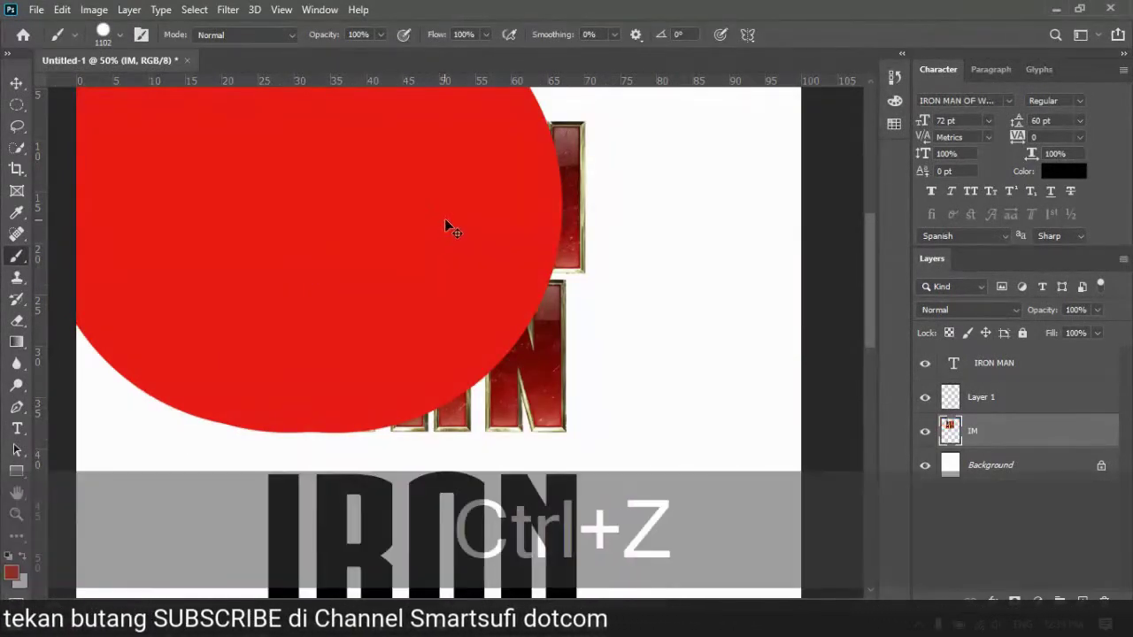
{"action": "key", "text": "ctrl+z"}
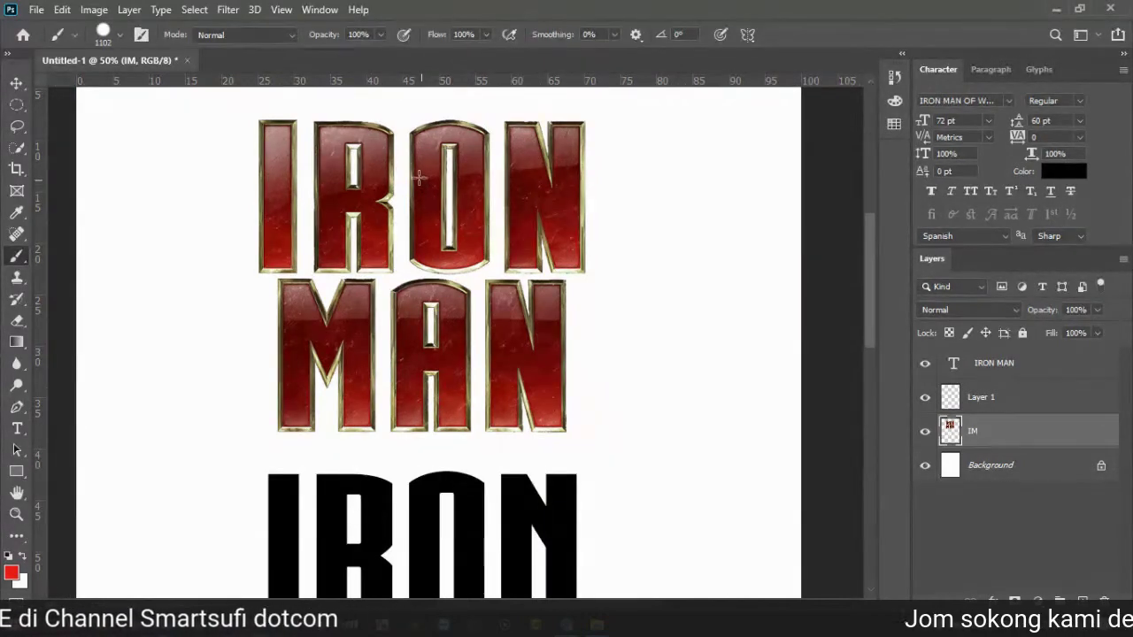
Step: Sweep the Quick Selection tool over the IRON letters and the MAN letters to select them
{"action": "left_click", "coordinate": [17, 147]}
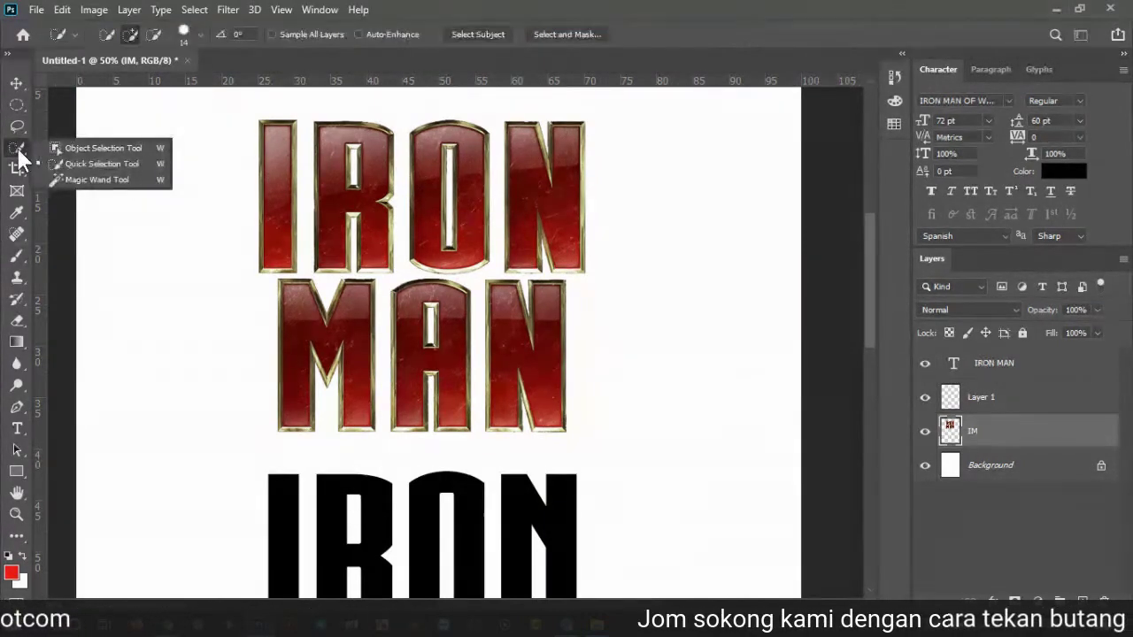
{"action": "left_click", "coordinate": [103, 162]}
{"action": "left_click", "coordinate": [265, 156]}
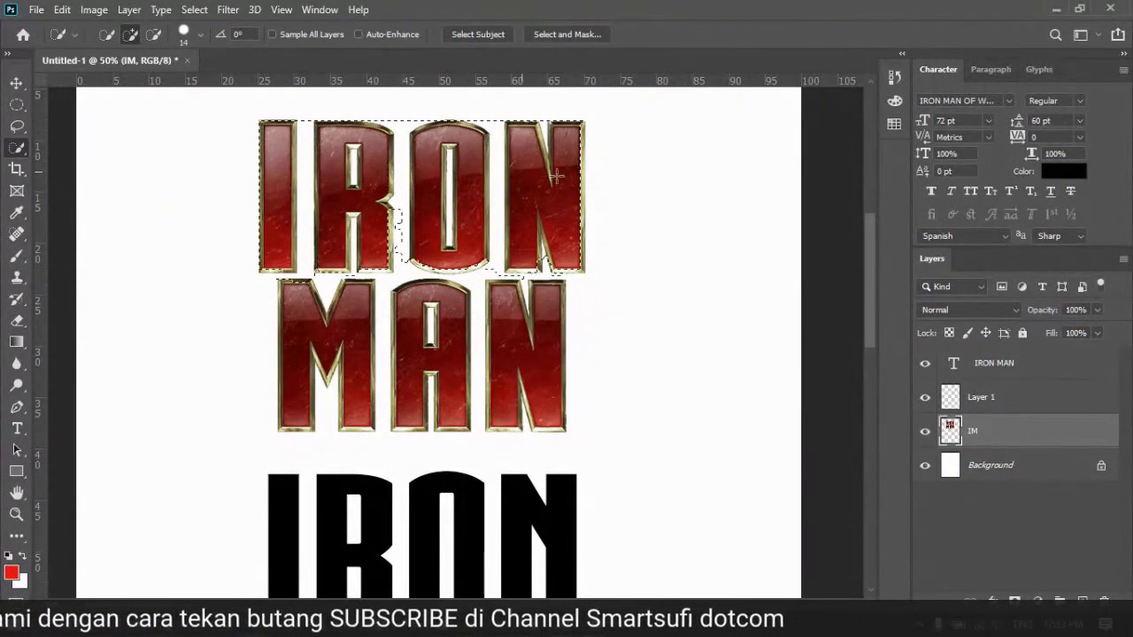
{"action": "left_click_drag", "start_coordinate": [581, 176], "coordinate": [586, 187]}
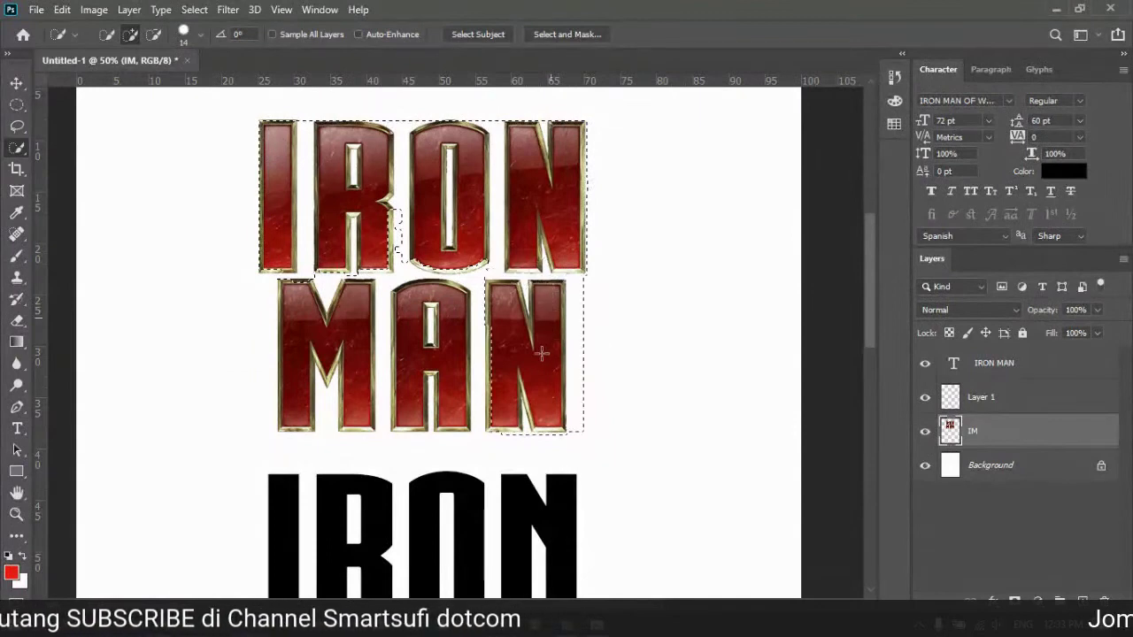
{"action": "left_click_drag", "start_coordinate": [400, 359], "coordinate": [315, 348]}
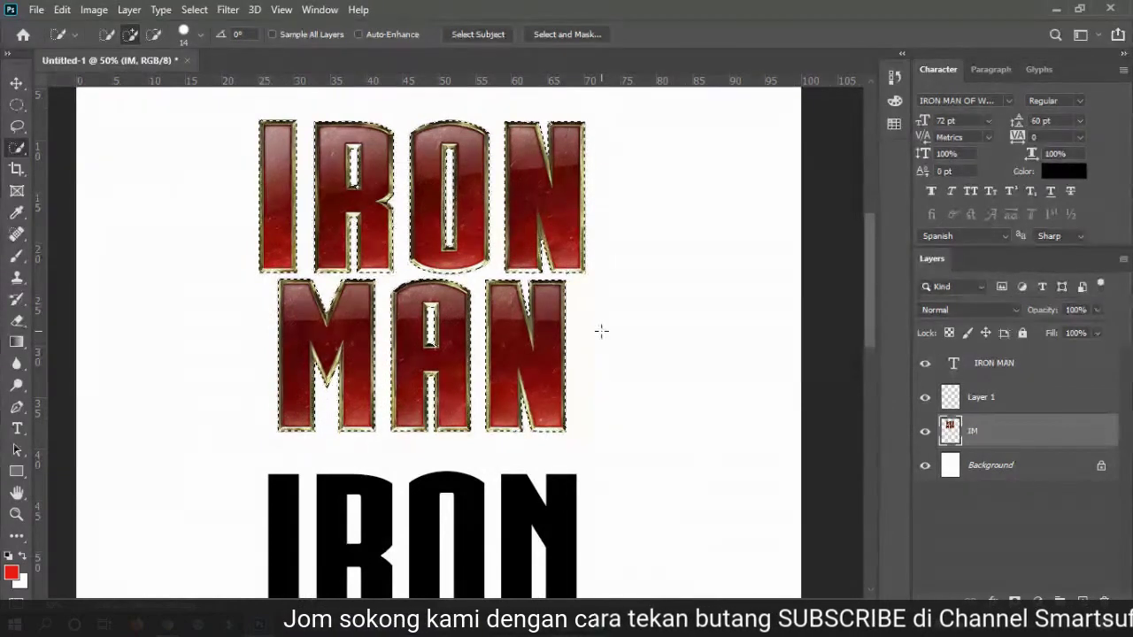
{"action": "left_click_drag", "start_coordinate": [17, 255], "coordinate": [67, 258]}
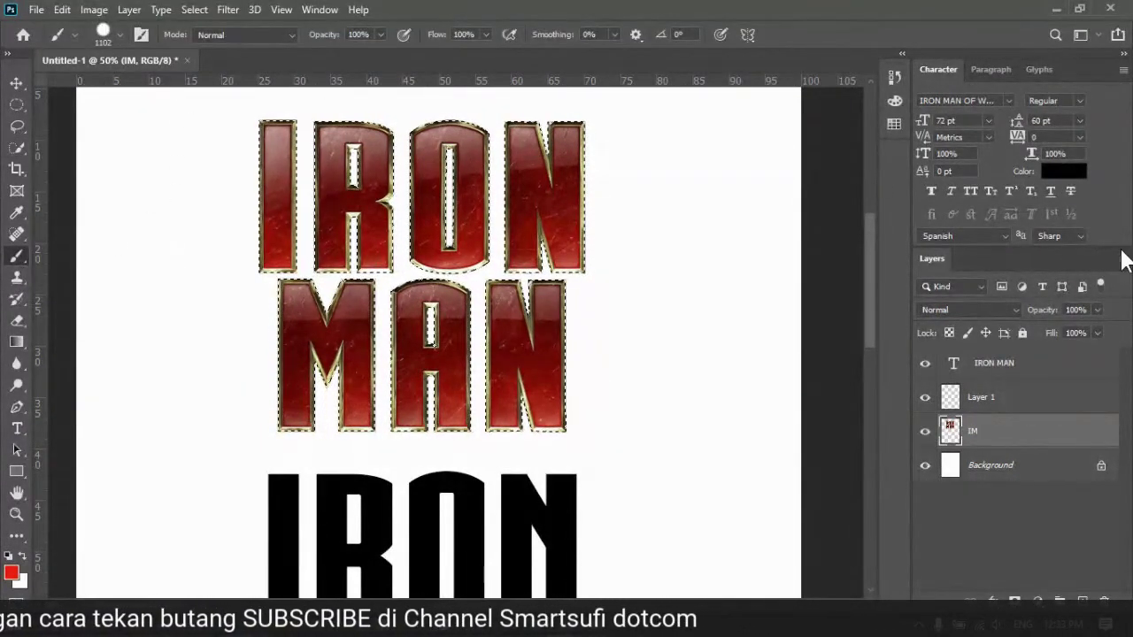
Step: Set the foreground colour to a strong blue (#2255c7)
{"action": "left_click", "coordinate": [11, 572]}
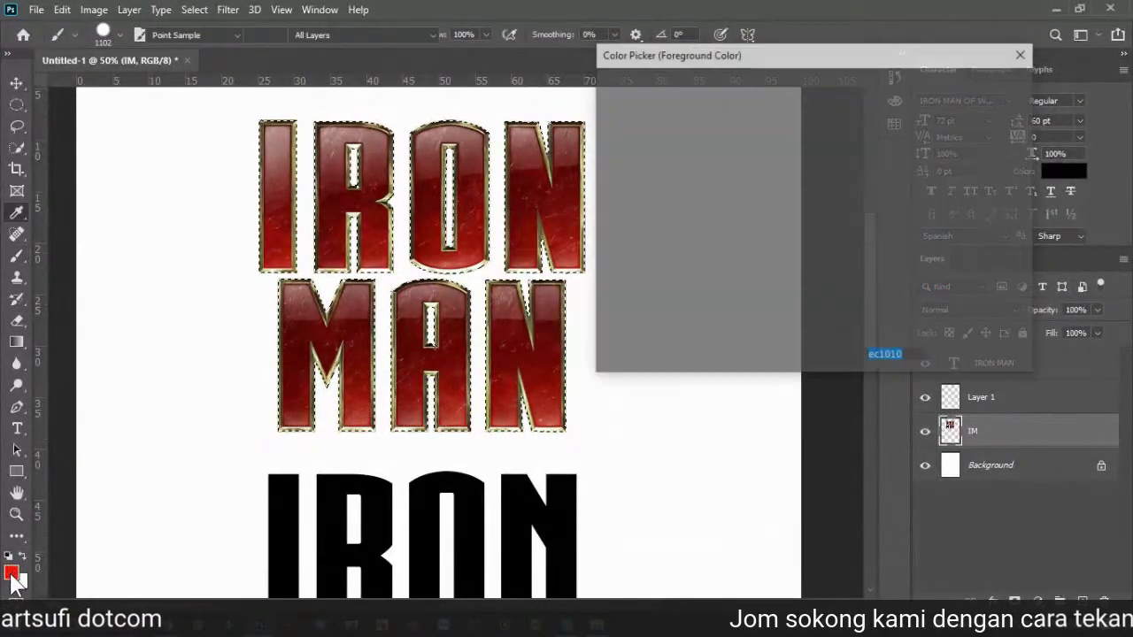
{"action": "left_click", "coordinate": [708, 141]}
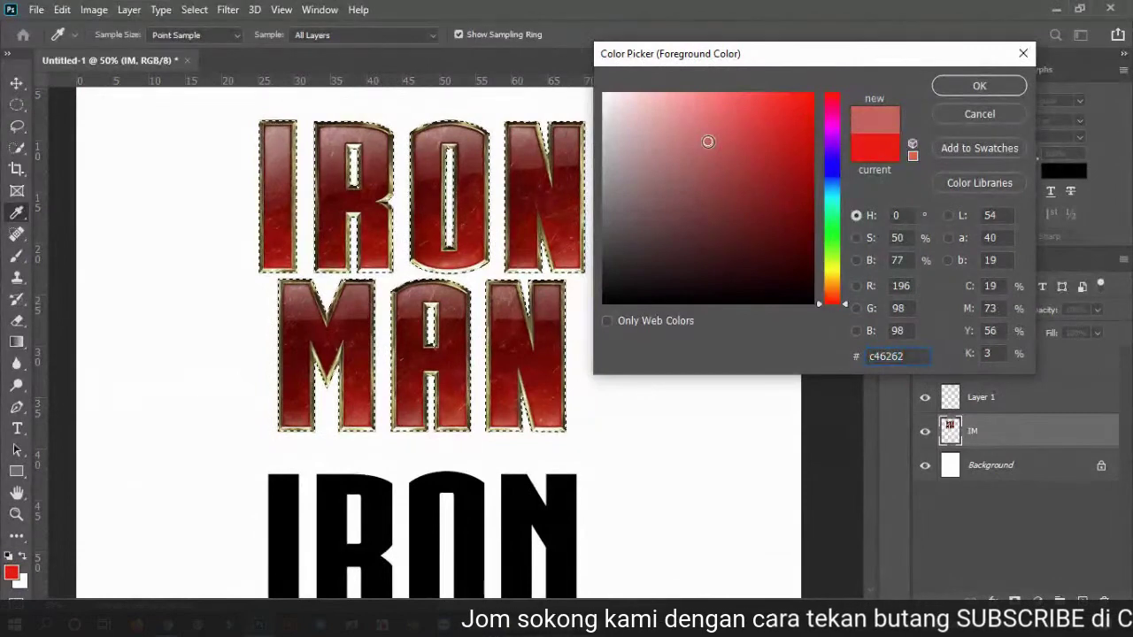
{"action": "left_click", "coordinate": [832, 261]}
{"action": "left_click", "coordinate": [829, 173]}
{"action": "left_click_drag", "start_coordinate": [789, 141], "coordinate": [777, 139]}
{"action": "left_click", "coordinate": [969, 86]}
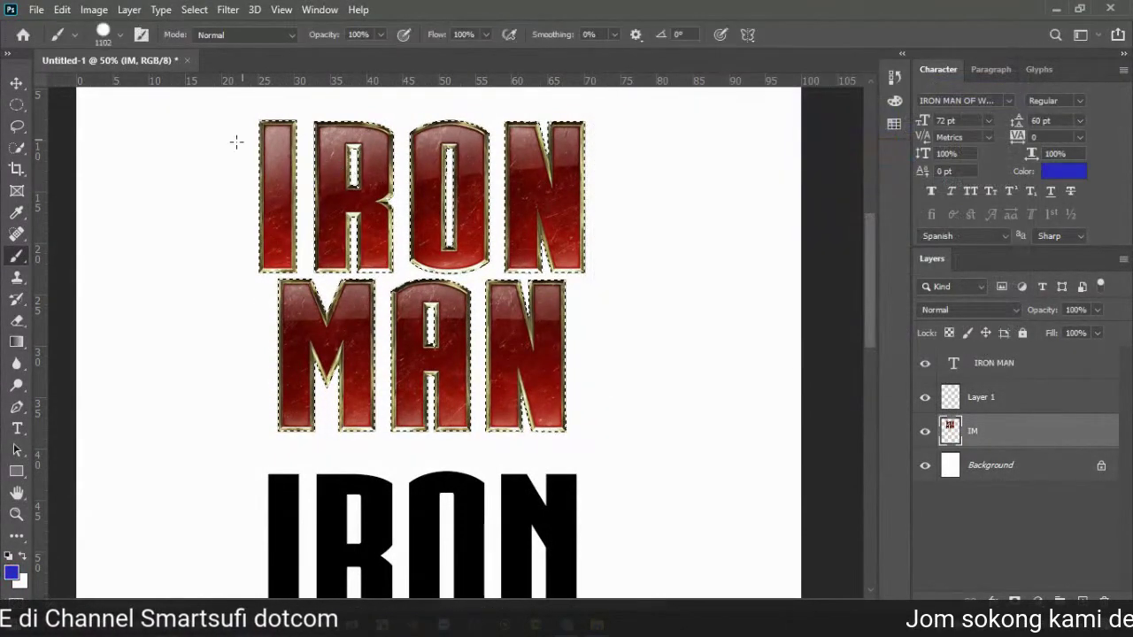
Step: Shrink the brush to 196 px, paint trial blue strokes over IRON, then undo them all
{"action": "left_click", "coordinate": [118, 32]}
{"action": "left_click_drag", "start_coordinate": [192, 88], "coordinate": [171, 89]}
{"action": "left_click", "coordinate": [635, 183]}
{"action": "left_click_drag", "start_coordinate": [634, 183], "coordinate": [455, 221]}
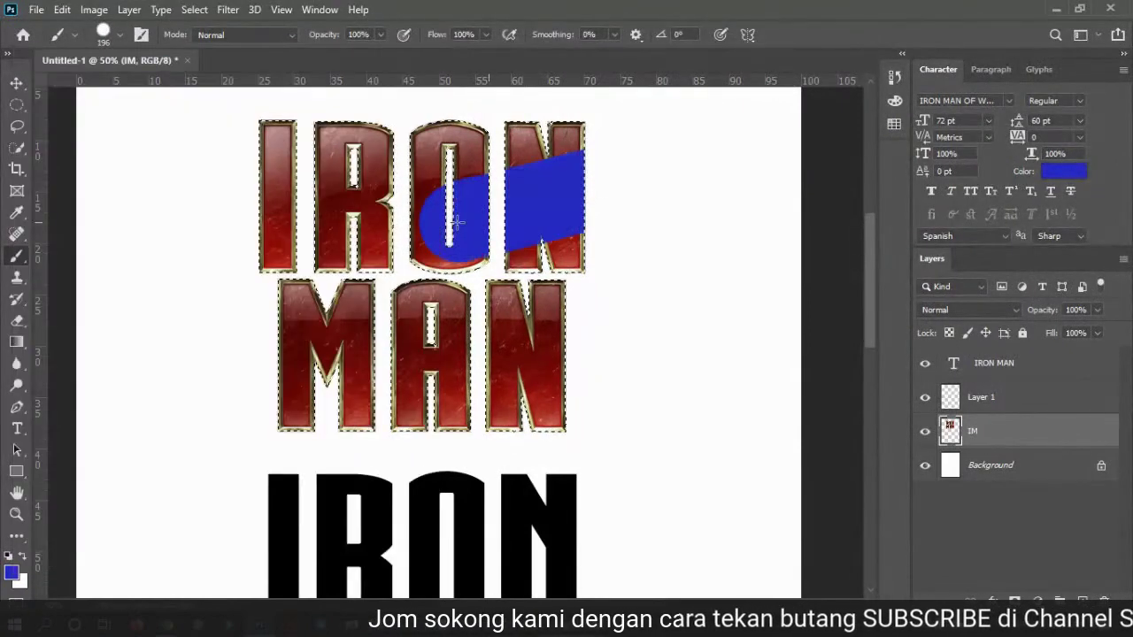
{"action": "mouse_move", "coordinate": [250, 196]}
{"action": "left_mouse_down"}
{"action": "mouse_move", "coordinate": [518, 163]}
{"action": "mouse_move", "coordinate": [576, 197]}
{"action": "left_mouse_up"}
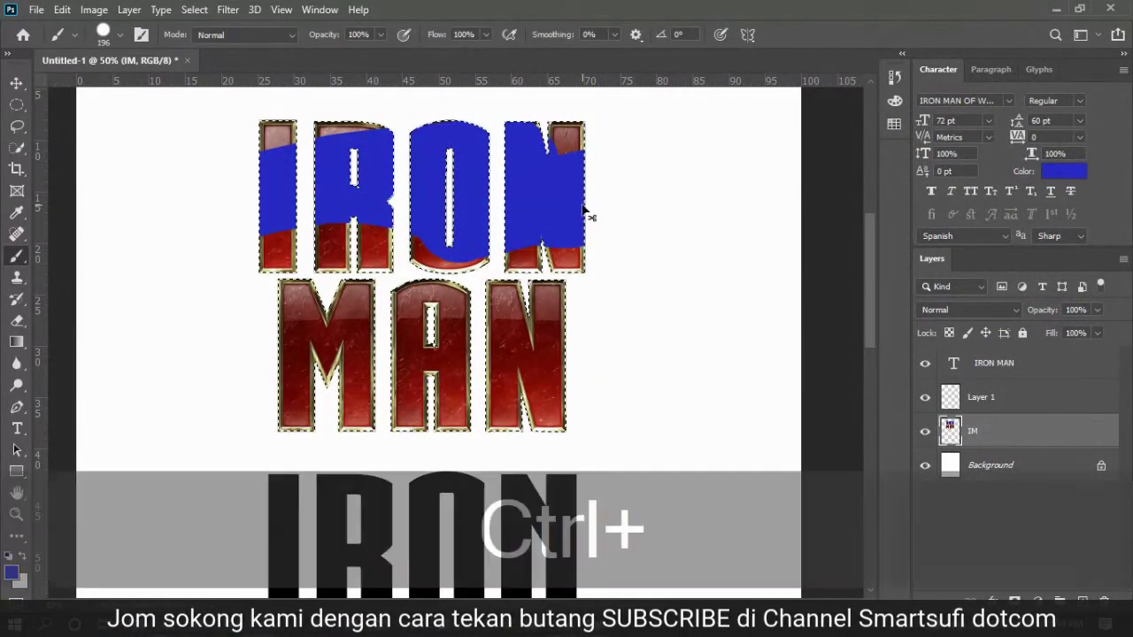
{"action": "key", "text": "ctrl+z"}
{"action": "key", "text": "ctrl+z"}
{"action": "left_click_drag", "start_coordinate": [611, 248], "coordinate": [450, 239]}
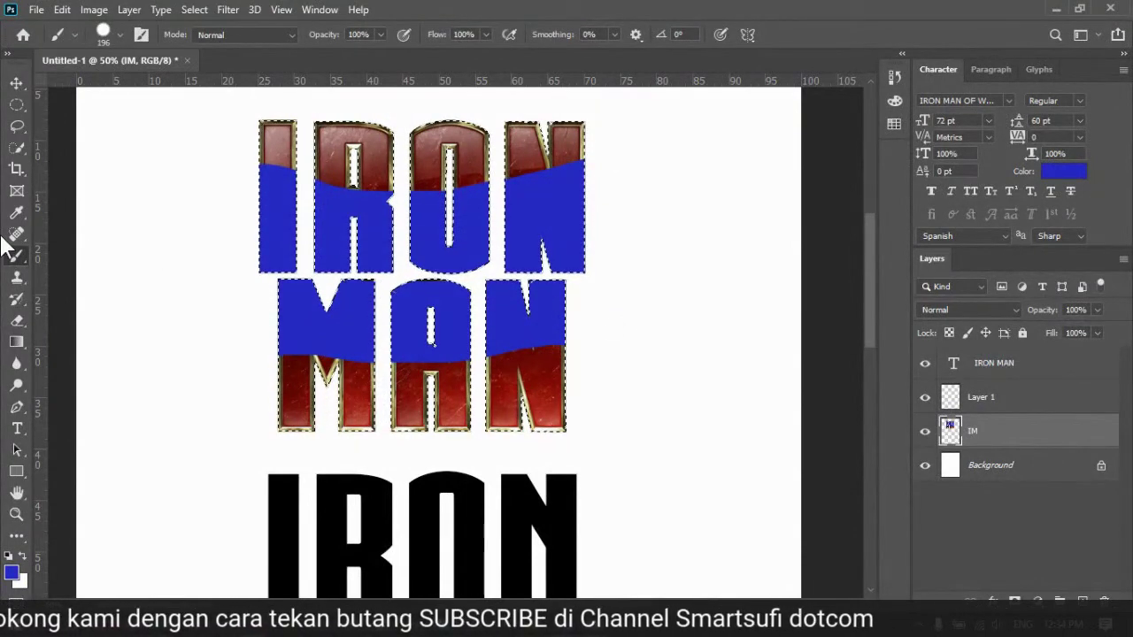
{"action": "key", "text": "ctrl+z"}
{"action": "key", "text": "ctrl+z"}
{"action": "key", "text": "ctrl+z"}
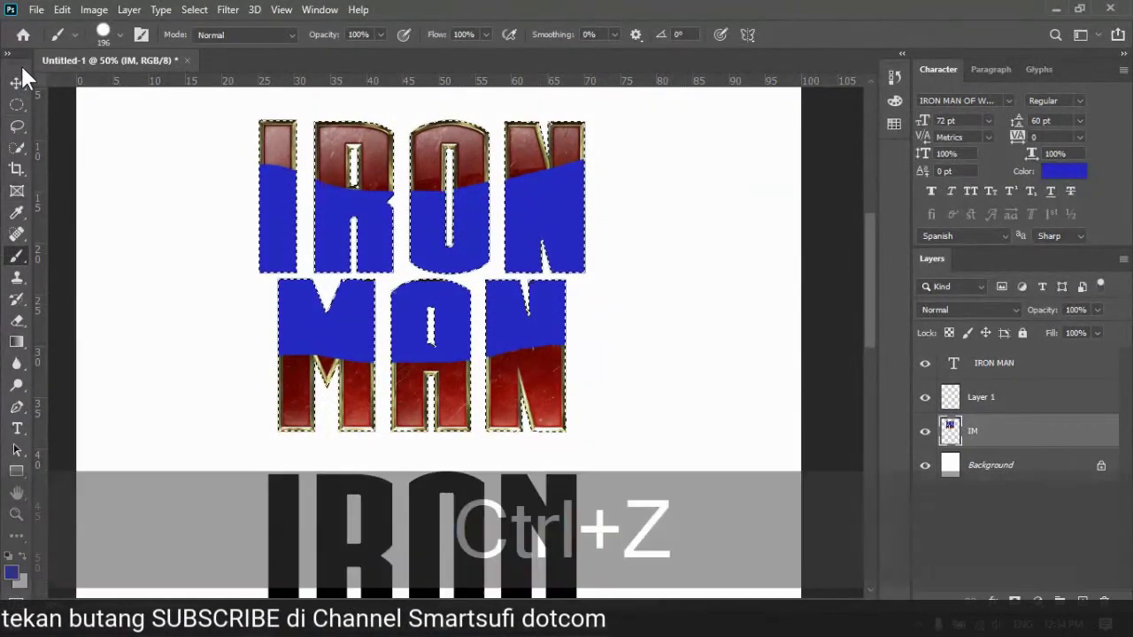
{"action": "key", "text": "ctrl+z"}
{"action": "key", "text": "ctrl+z"}
{"action": "key", "text": "ctrl+z"}
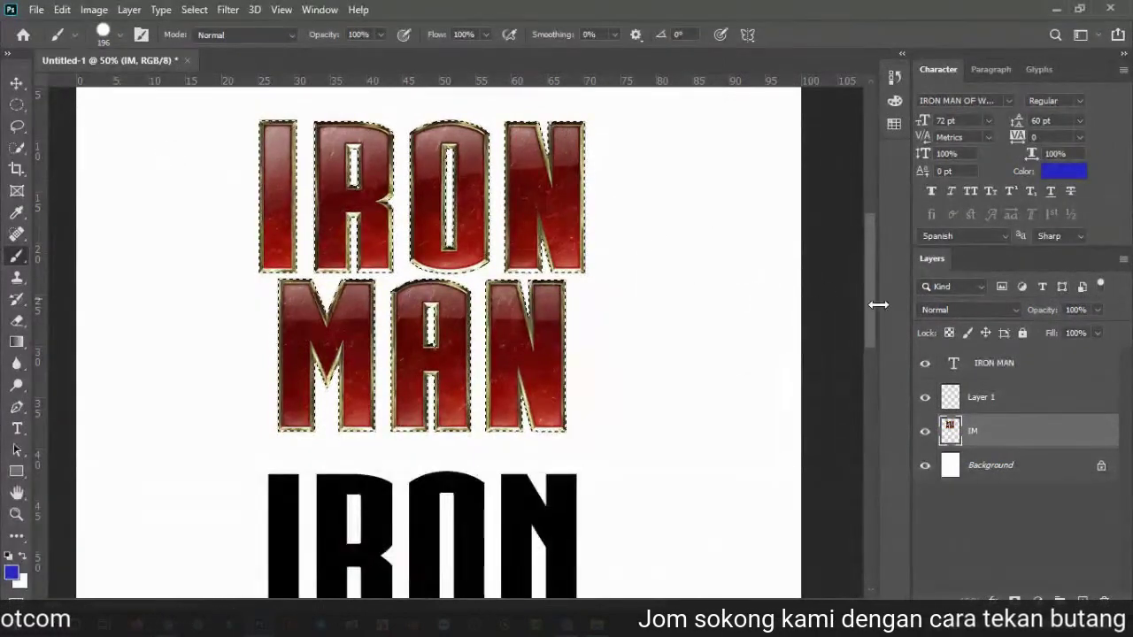
Step: On a new Layer 2, brush blue bands across the lower half of IRON and upper half of MAN
{"action": "key", "text": "ctrl+shift+alt+n"}
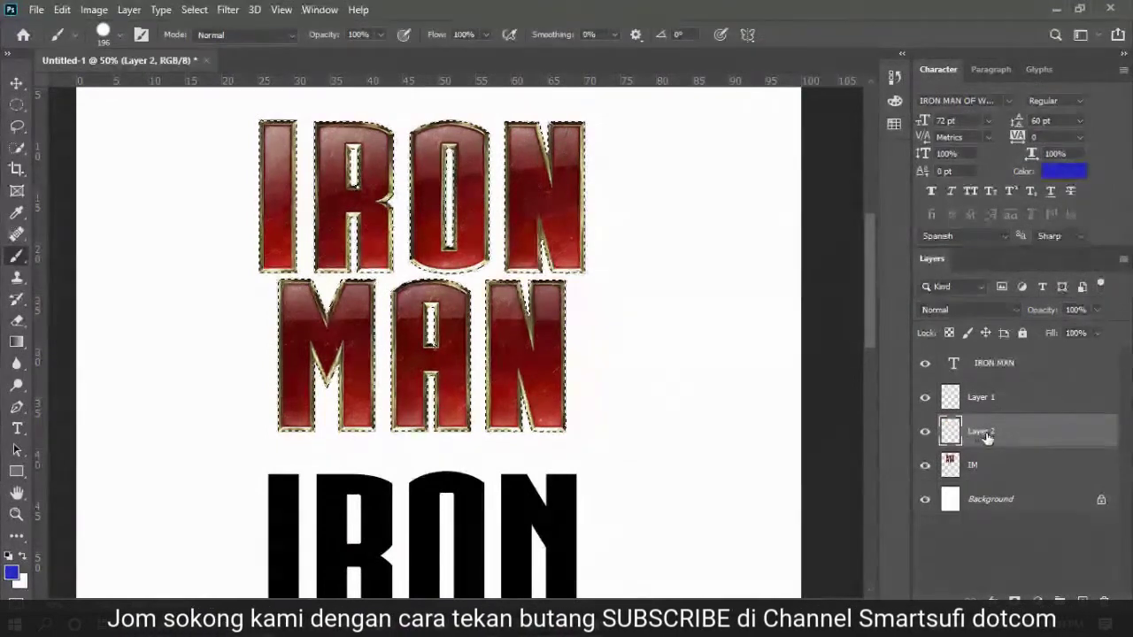
{"action": "left_click_drag", "start_coordinate": [210, 217], "coordinate": [611, 256]}
{"action": "left_click_drag", "start_coordinate": [670, 289], "coordinate": [212, 291]}
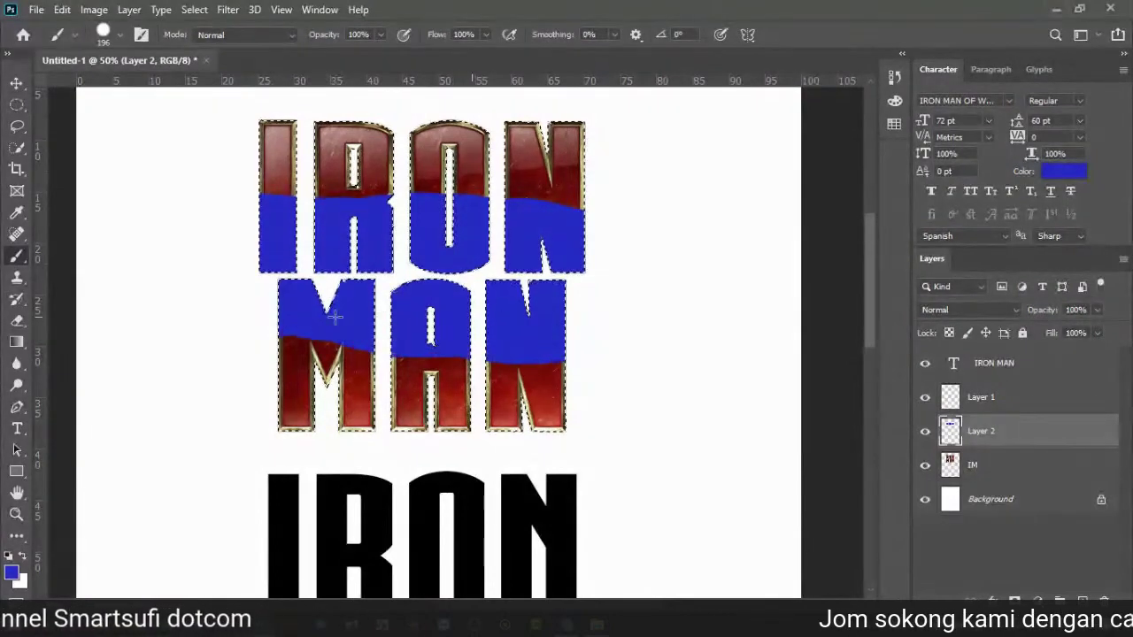
{"action": "left_click", "coordinate": [17, 78]}
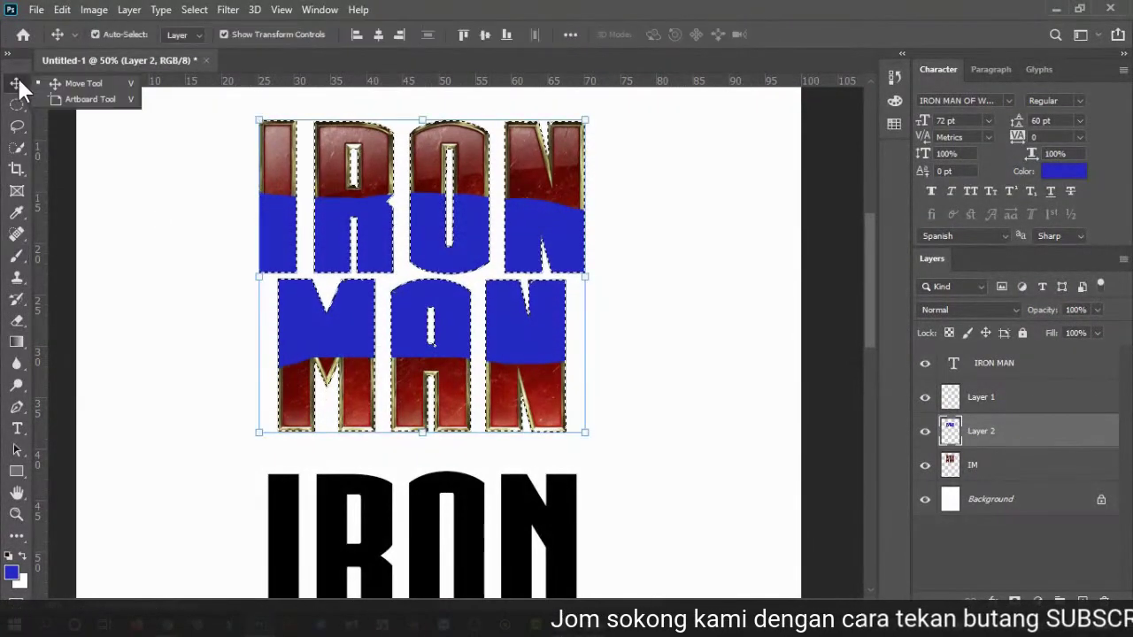
{"action": "mouse_move", "coordinate": [565, 226]}
{"action": "left_mouse_down"}
{"action": "mouse_move", "coordinate": [638, 237]}
{"action": "mouse_move", "coordinate": [727, 220]}
{"action": "mouse_move", "coordinate": [626, 251]}
{"action": "left_mouse_up"}
{"action": "key", "text": "ctrl+z"}
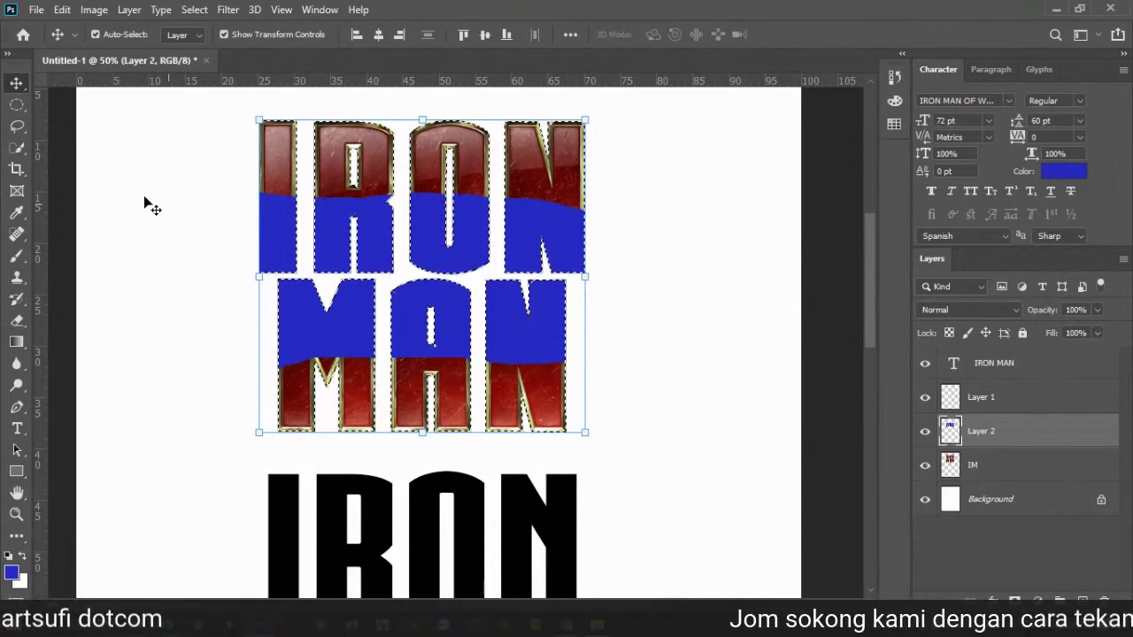
Step: Fade the blue bands' edges over IRON and MAN with a 369 px standard eraser
{"action": "left_click", "coordinate": [17, 322]}
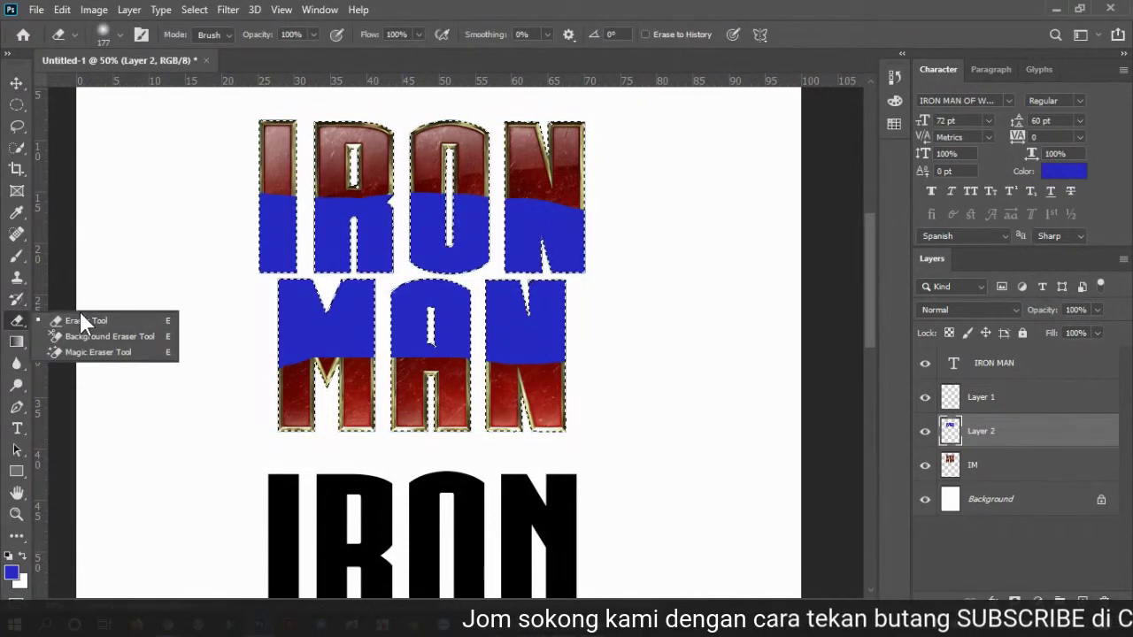
{"action": "left_click", "coordinate": [80, 321]}
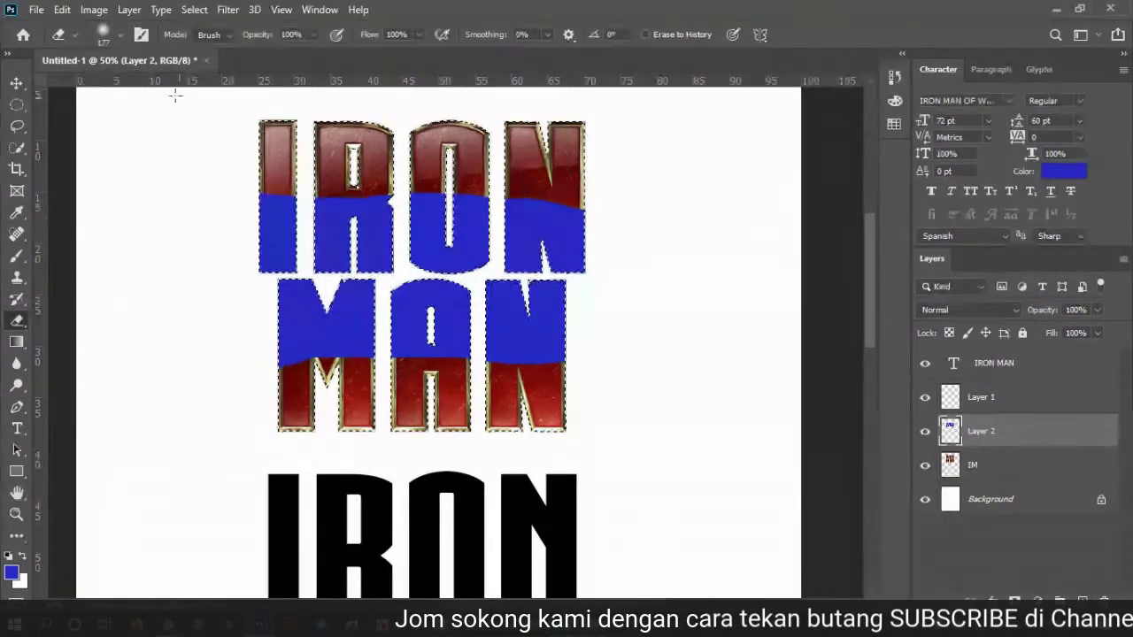
{"action": "left_click", "coordinate": [114, 33]}
{"action": "left_click_drag", "start_coordinate": [165, 88], "coordinate": [181, 88]}
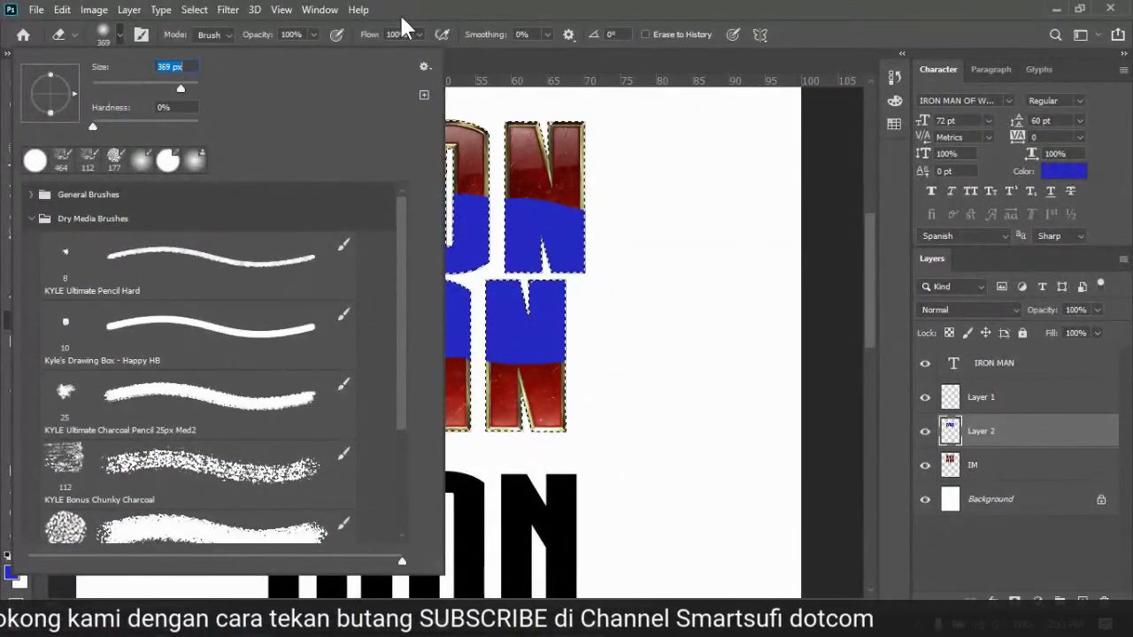
{"action": "left_click", "coordinate": [328, 83]}
{"action": "left_click_drag", "start_coordinate": [308, 168], "coordinate": [607, 171]}
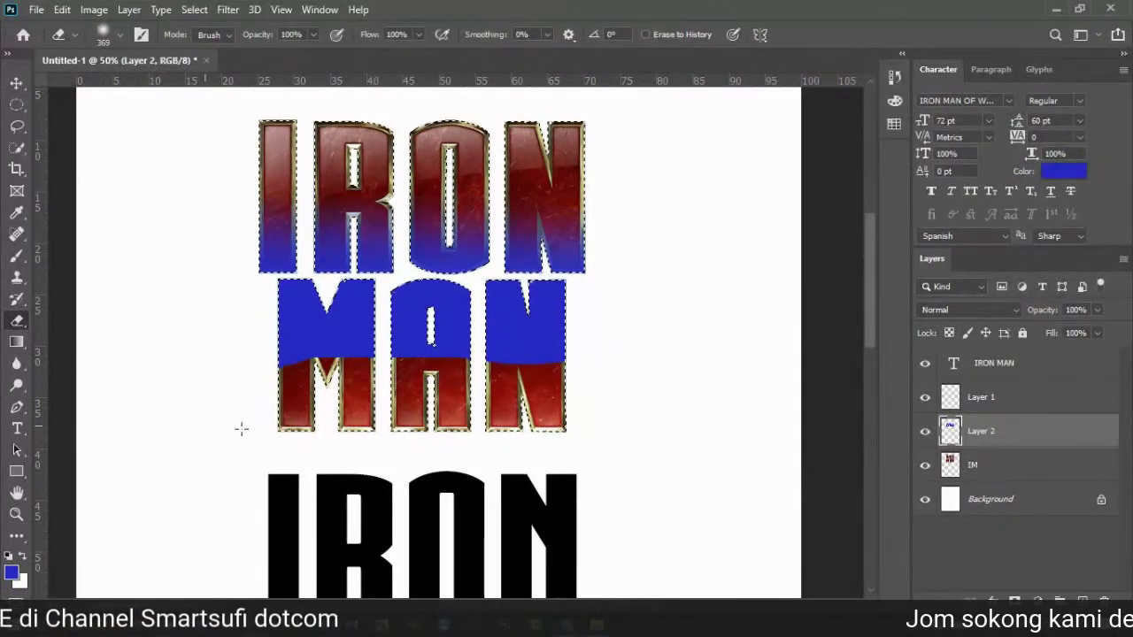
{"action": "left_click_drag", "start_coordinate": [360, 399], "coordinate": [522, 403]}
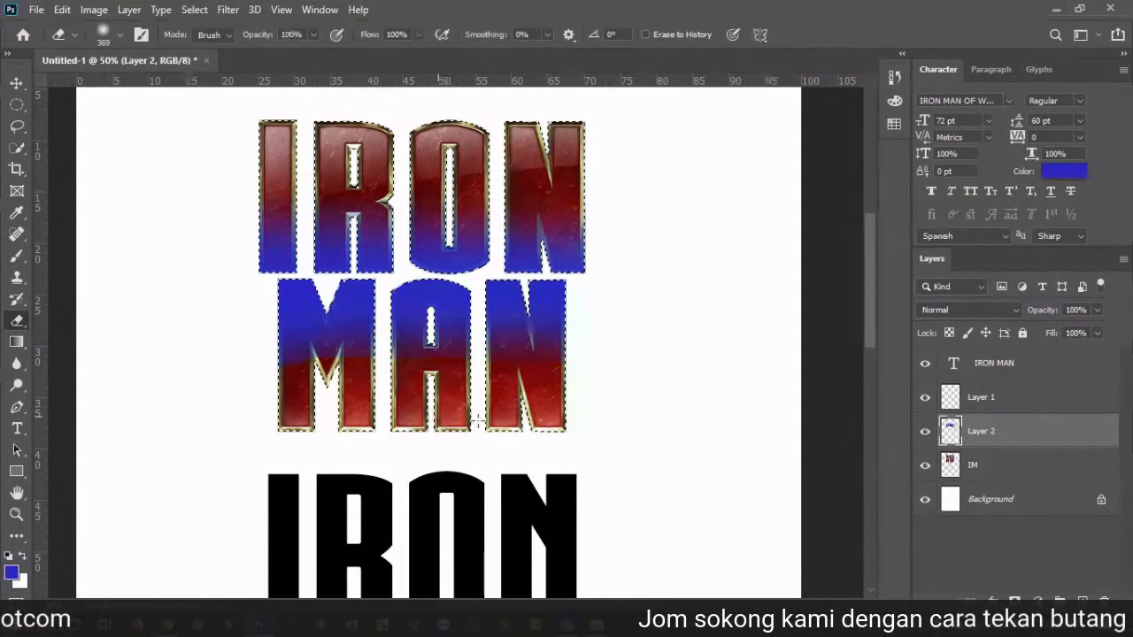
{"action": "left_click", "coordinate": [16, 83]}
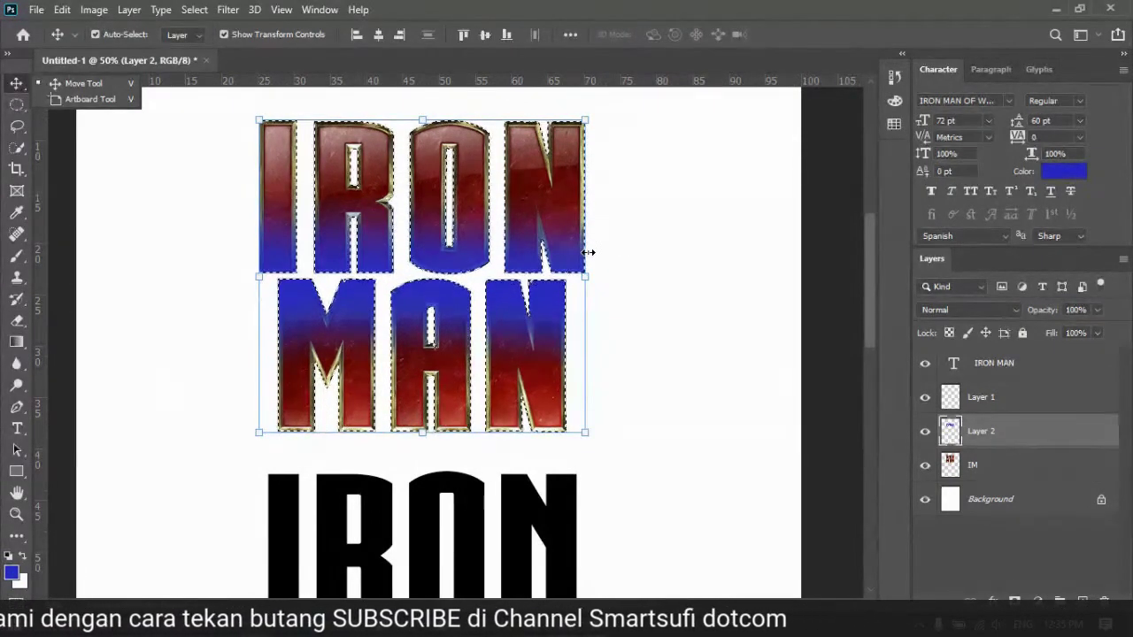
Step: Pick white in the colour picker, then trial-nudge the blue paint and undo the move
{"action": "left_click", "coordinate": [1063, 171]}
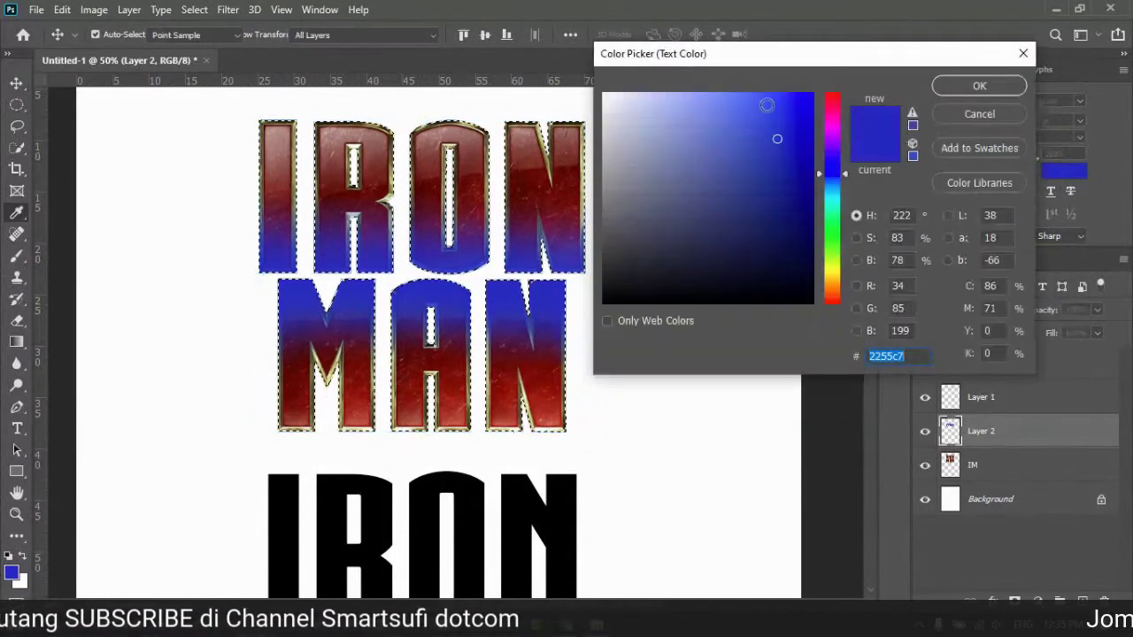
{"action": "left_click", "coordinate": [602, 93]}
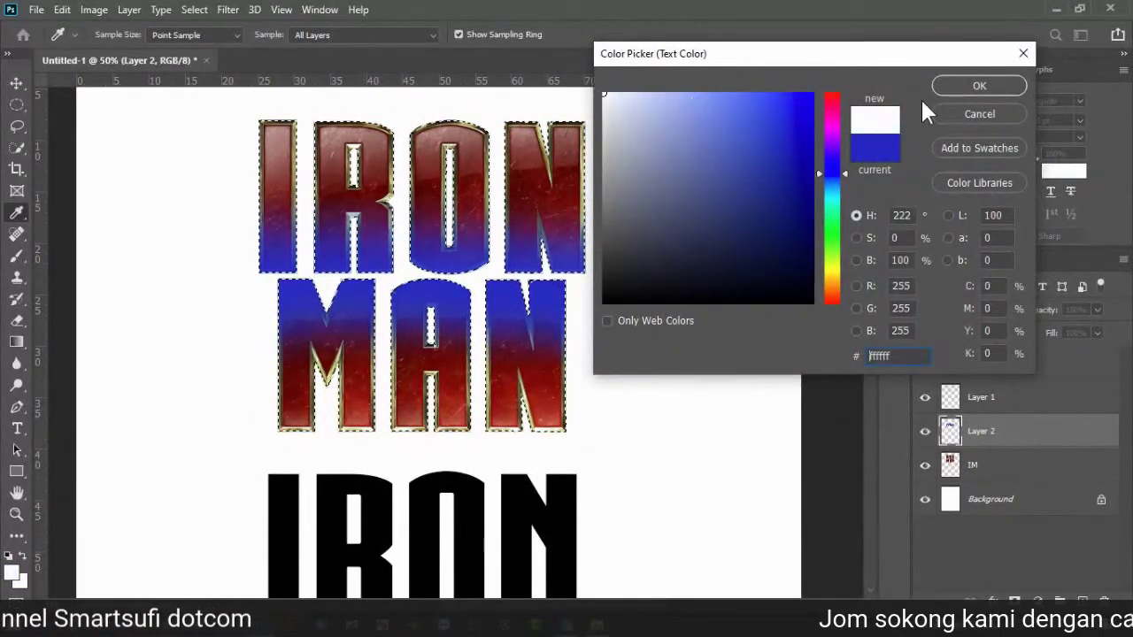
{"action": "left_click", "coordinate": [969, 80]}
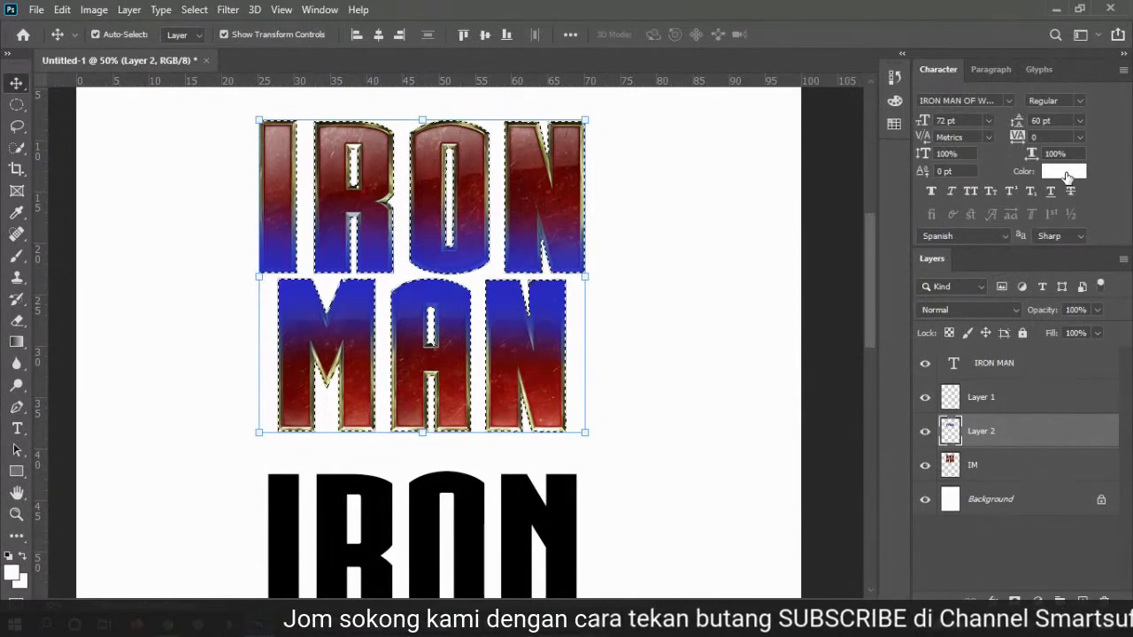
{"action": "mouse_move", "coordinate": [540, 250]}
{"action": "left_mouse_down"}
{"action": "mouse_move", "coordinate": [526, 229]}
{"action": "mouse_move", "coordinate": [528, 265]}
{"action": "left_mouse_up"}
{"action": "key", "text": "ctrl+z"}
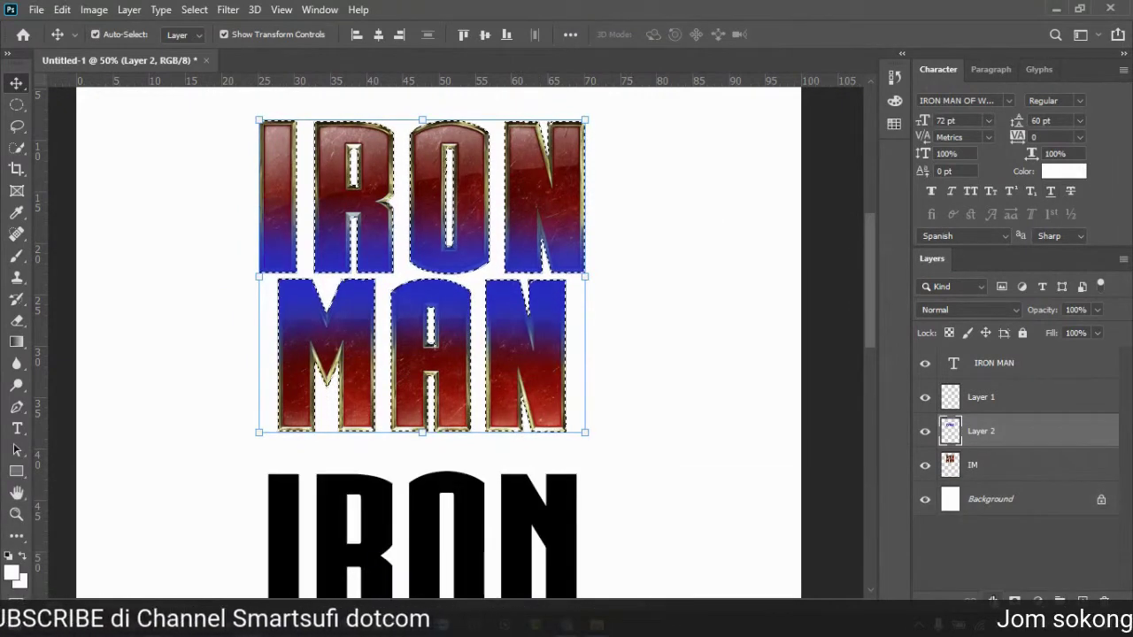
Step: Add a white (#ffffff) Color Overlay effect to Layer 2
{"action": "right_click", "coordinate": [981, 428]}
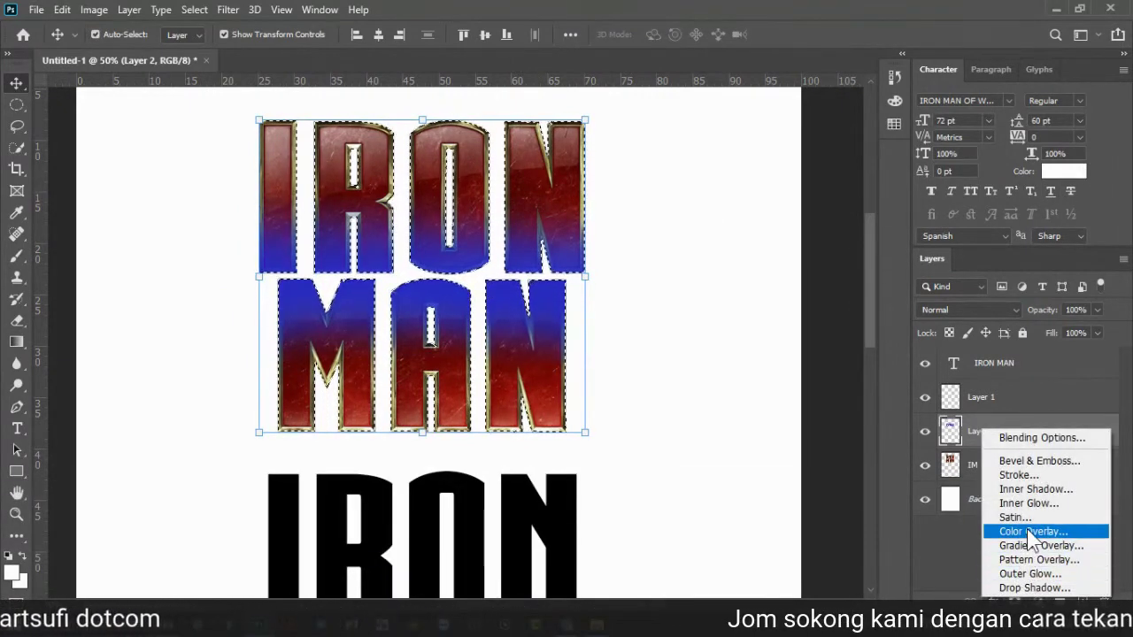
{"action": "key", "text": "Escape"}
{"action": "double_click", "coordinate": [1053, 434]}
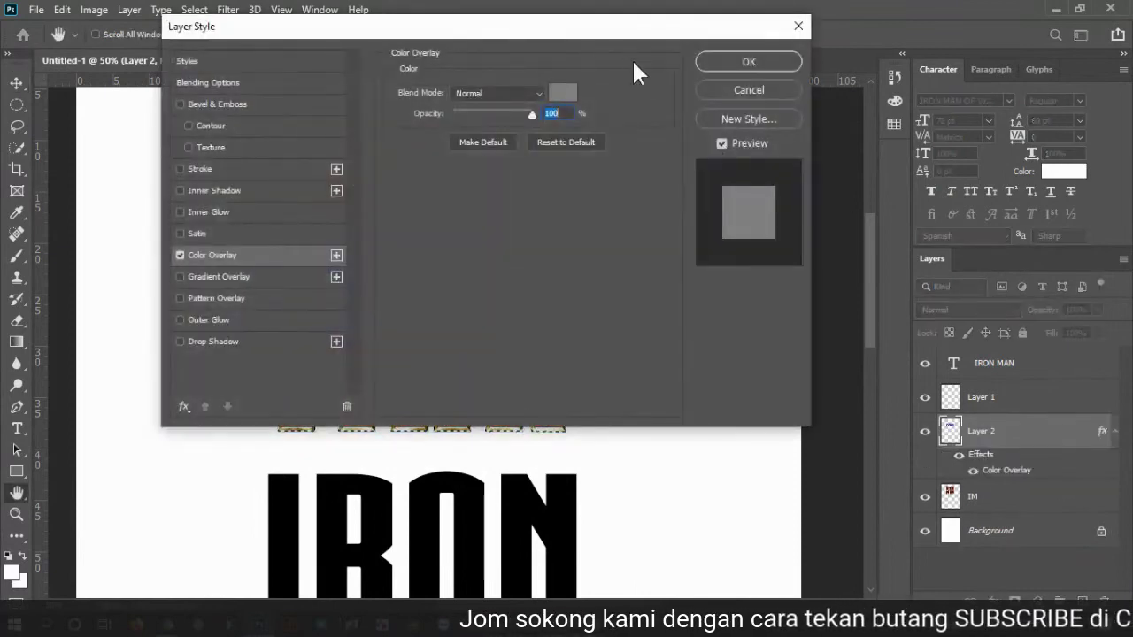
{"action": "left_click_drag", "start_coordinate": [620, 49], "coordinate": [1106, 80]}
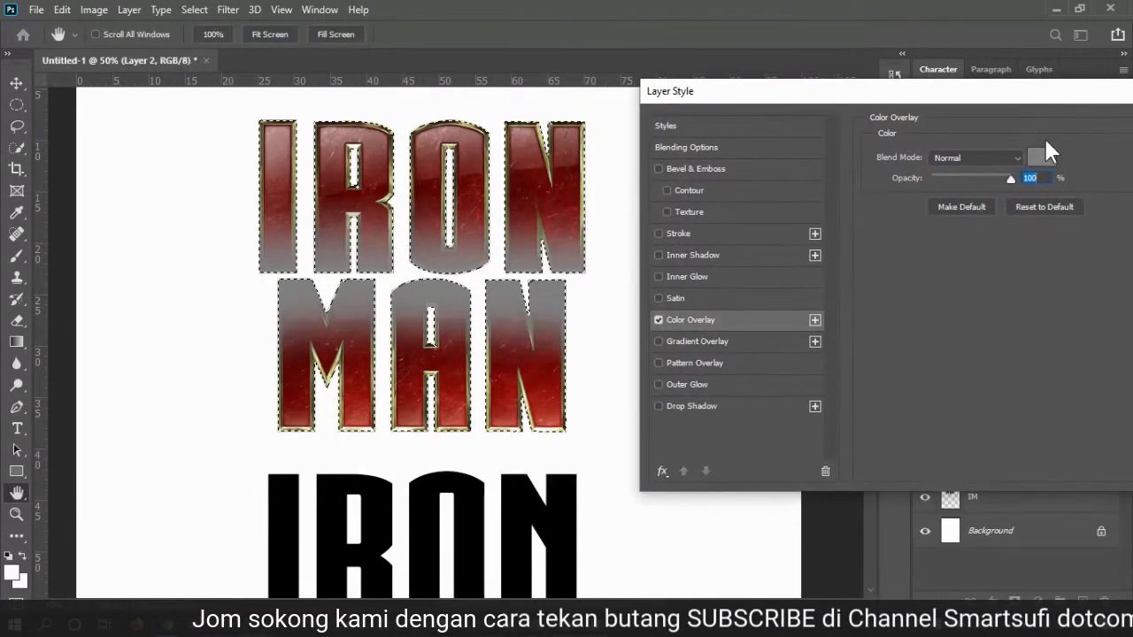
{"action": "left_click", "coordinate": [1040, 157]}
{"action": "left_click_drag", "start_coordinate": [630, 117], "coordinate": [603, 93]}
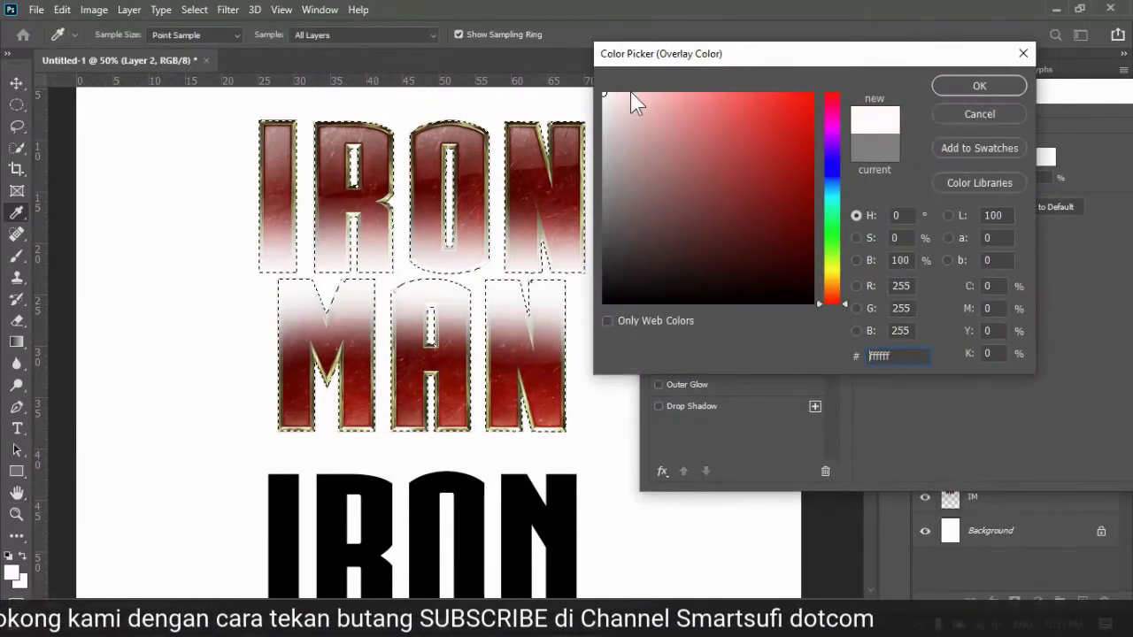
{"action": "left_click", "coordinate": [978, 85]}
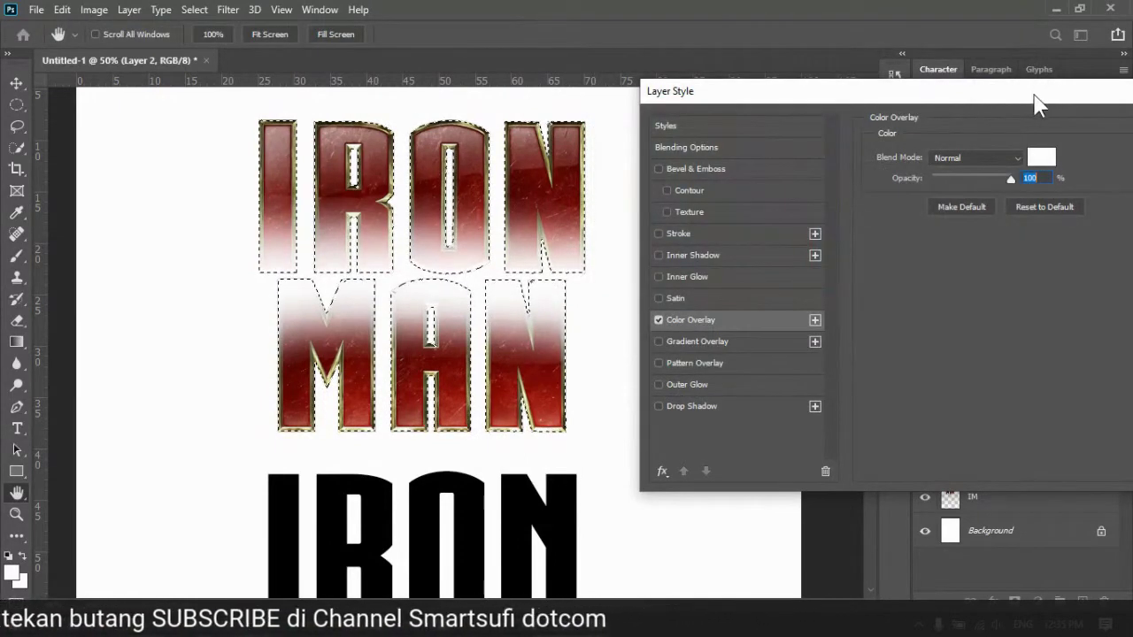
{"action": "left_click_drag", "start_coordinate": [1037, 101], "coordinate": [498, 392]}
{"action": "left_click", "coordinate": [689, 414]}
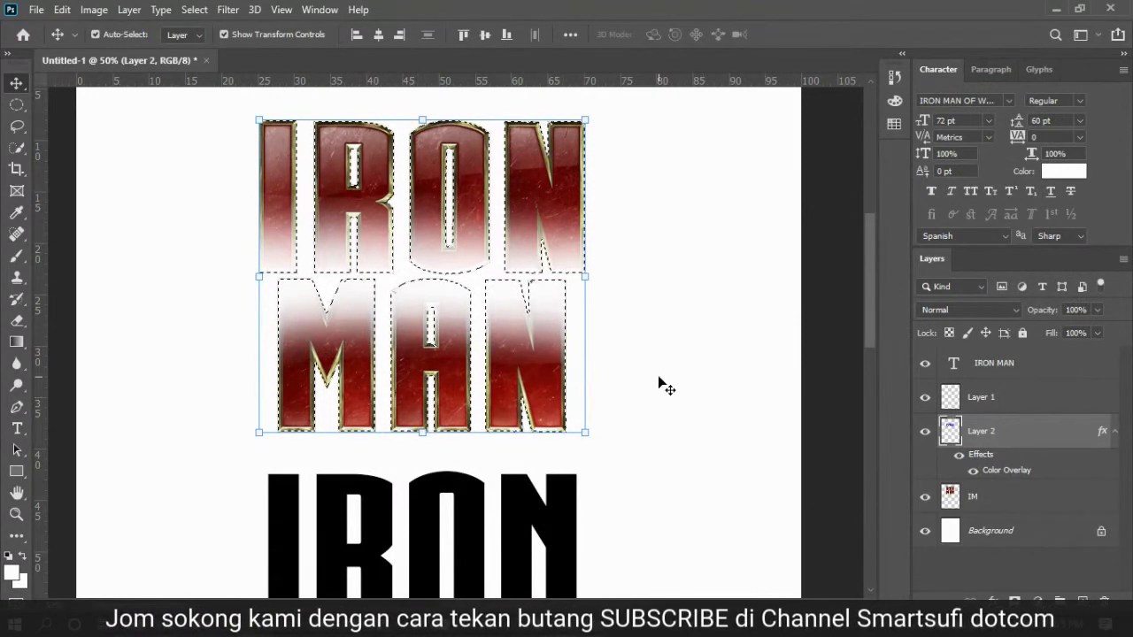
Step: Reselect Layer 2 after a no-layer-selected alert and bring up its effects menu
{"action": "left_click", "coordinate": [696, 317]}
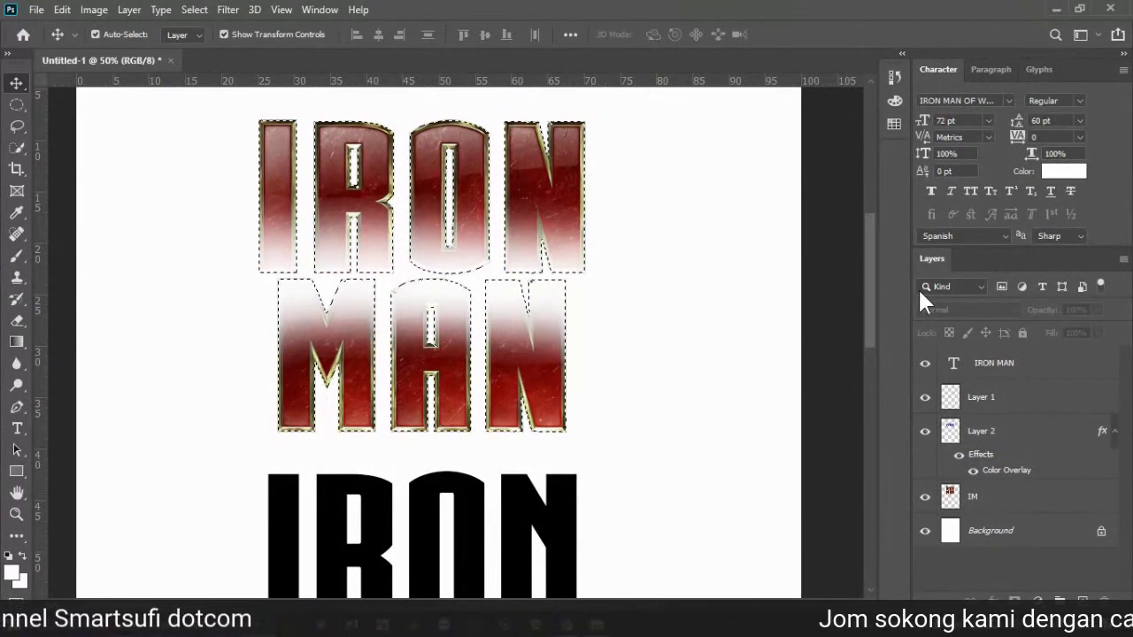
{"action": "left_click", "coordinate": [513, 285]}
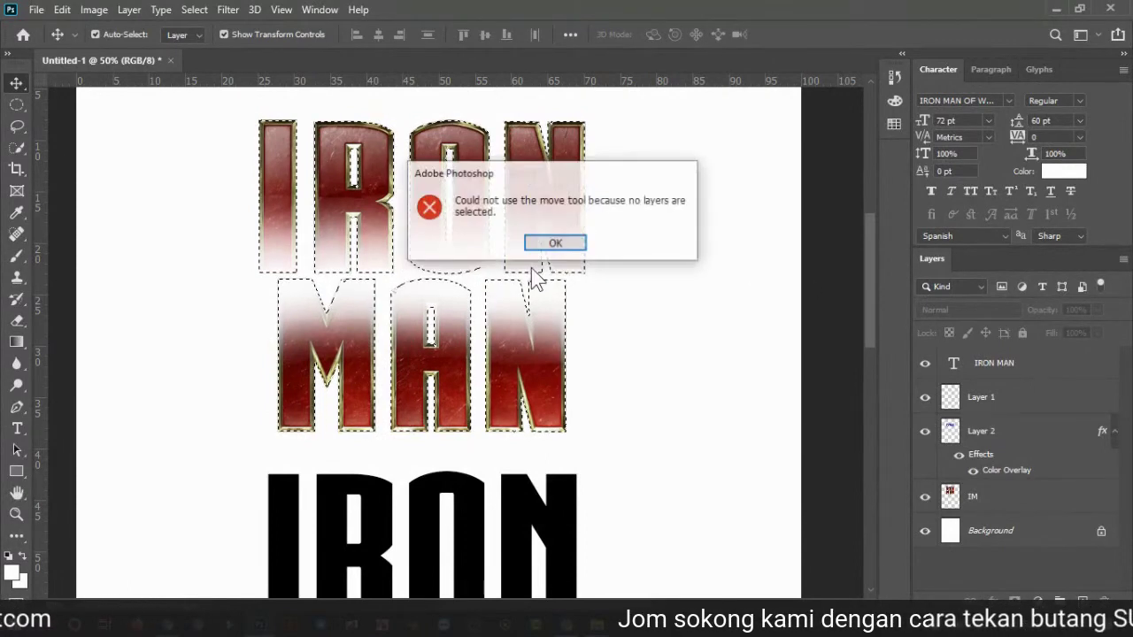
{"action": "left_click", "coordinate": [573, 246]}
{"action": "left_click", "coordinate": [1027, 431]}
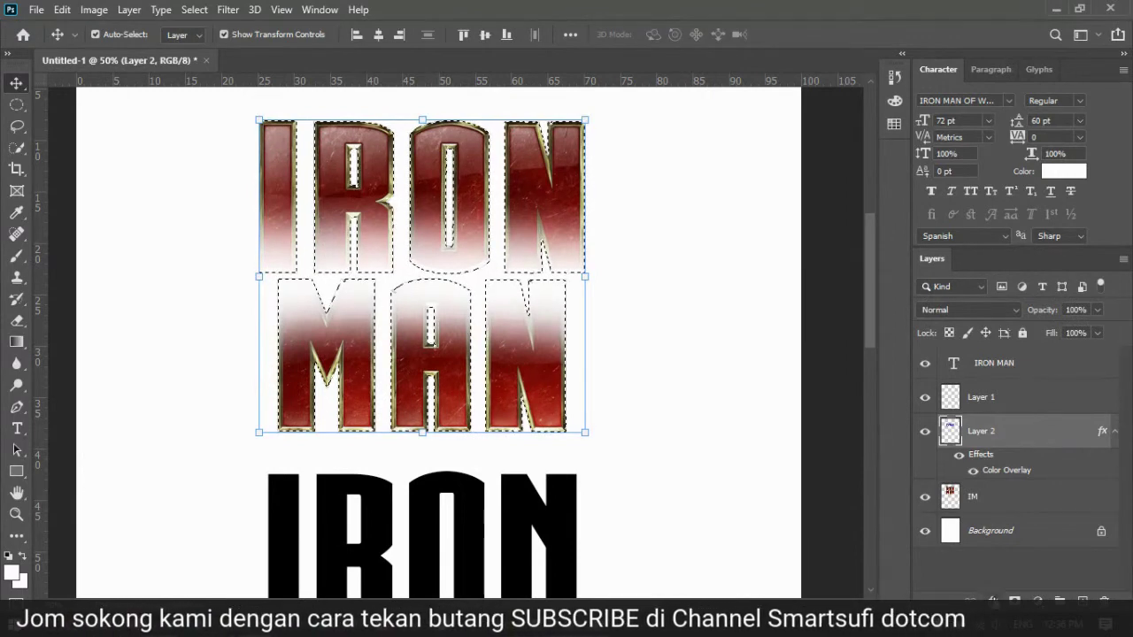
{"action": "right_click", "coordinate": [1101, 431]}
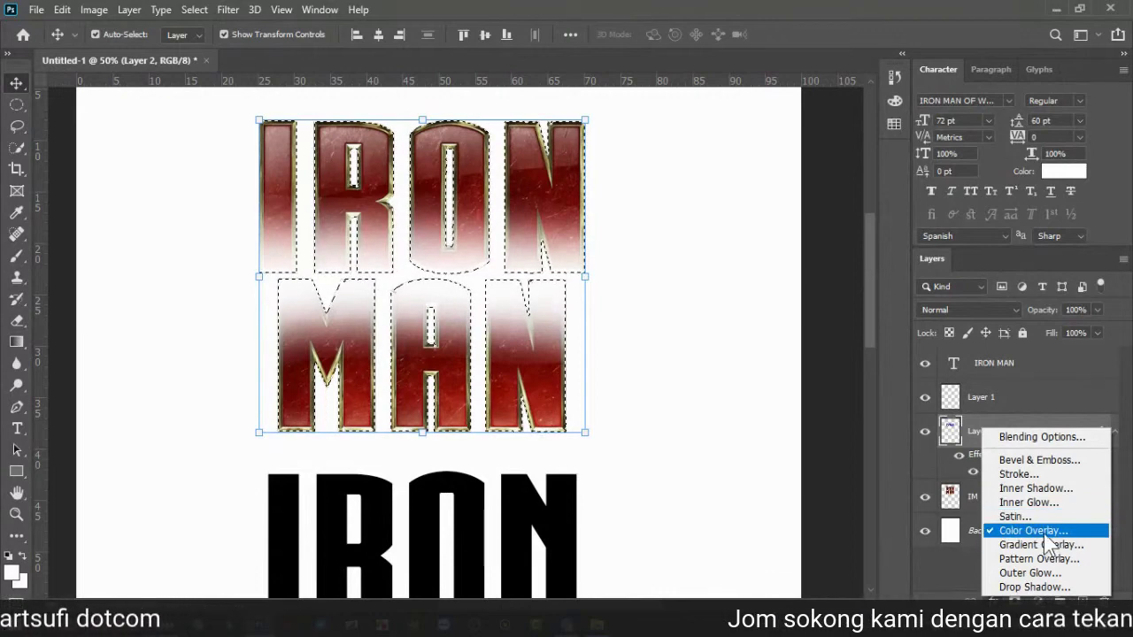
Step: Change Layer 2's Color Overlay to a strong saturated yellow
{"action": "left_click", "coordinate": [1052, 406]}
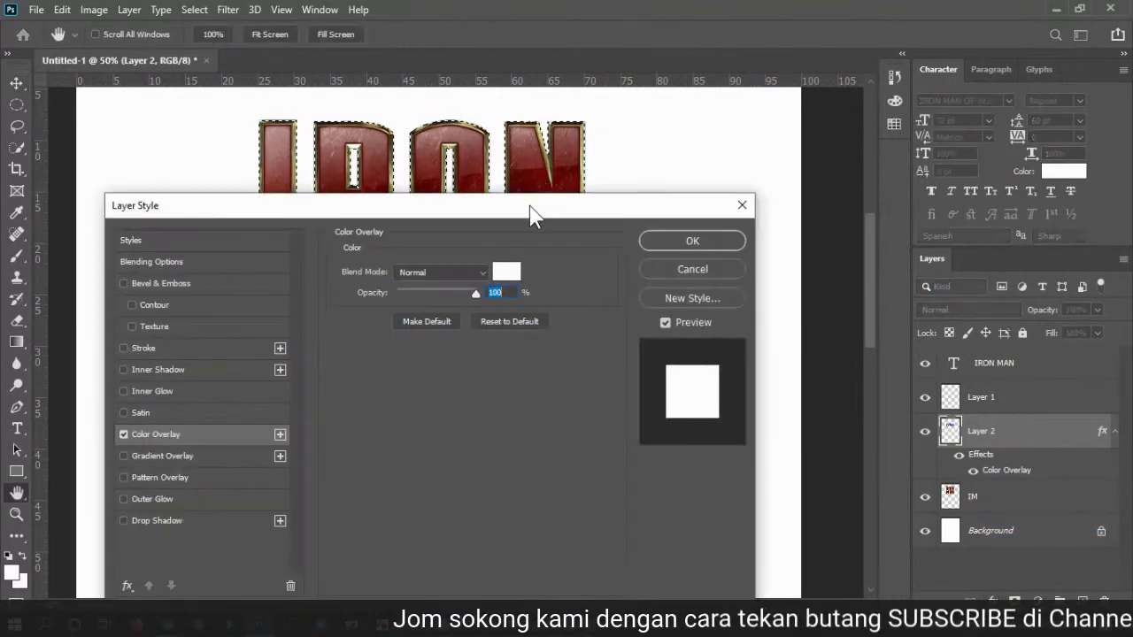
{"action": "left_click_drag", "start_coordinate": [525, 207], "coordinate": [1009, 71]}
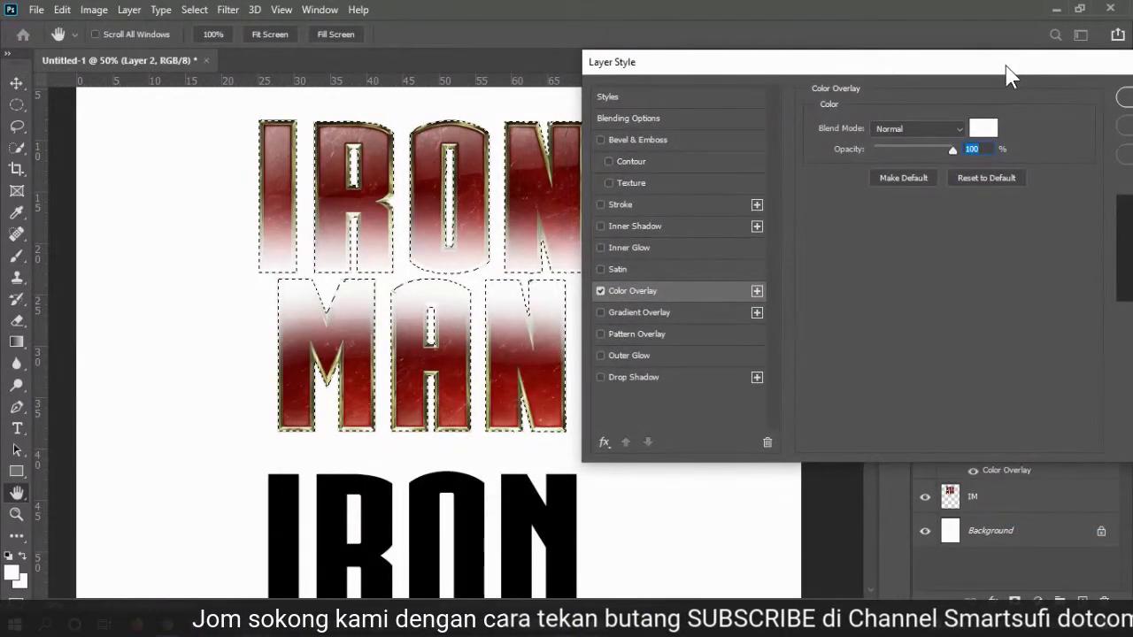
{"action": "left_click", "coordinate": [982, 128]}
{"action": "left_click", "coordinate": [826, 257]}
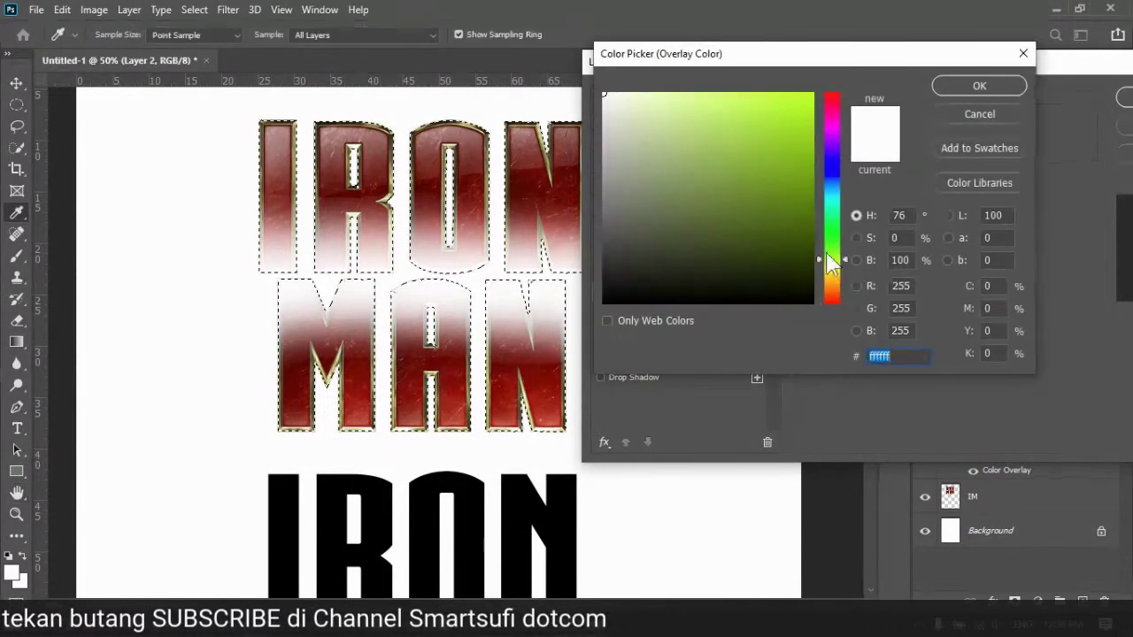
{"action": "left_click_drag", "start_coordinate": [832, 255], "coordinate": [830, 275]}
{"action": "left_click_drag", "start_coordinate": [813, 130], "coordinate": [813, 93]}
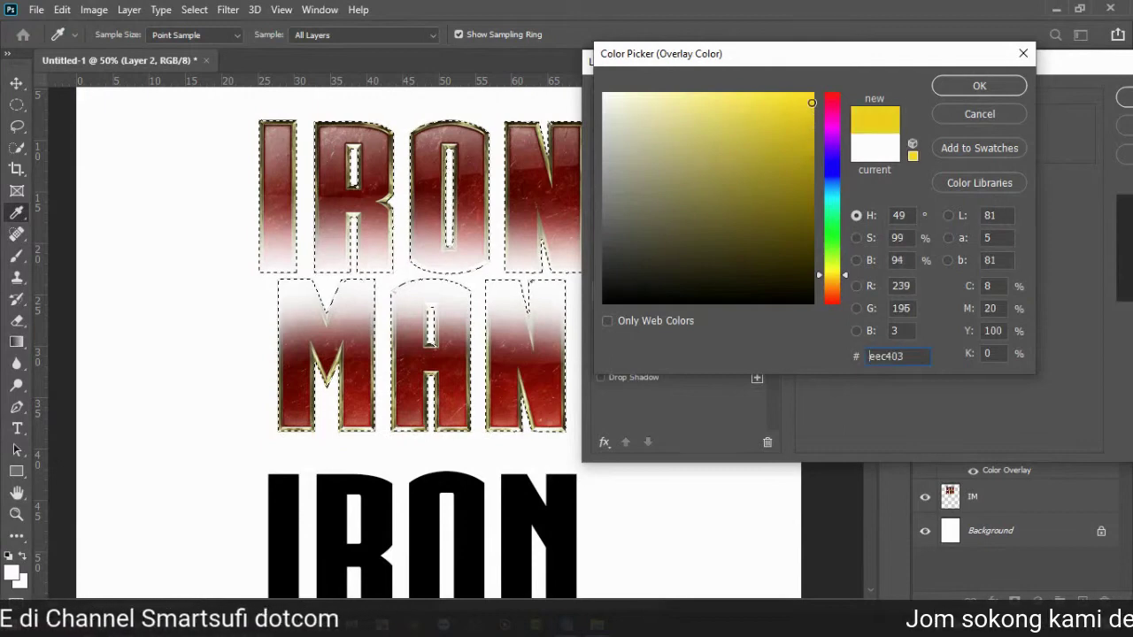
{"action": "left_click", "coordinate": [991, 87]}
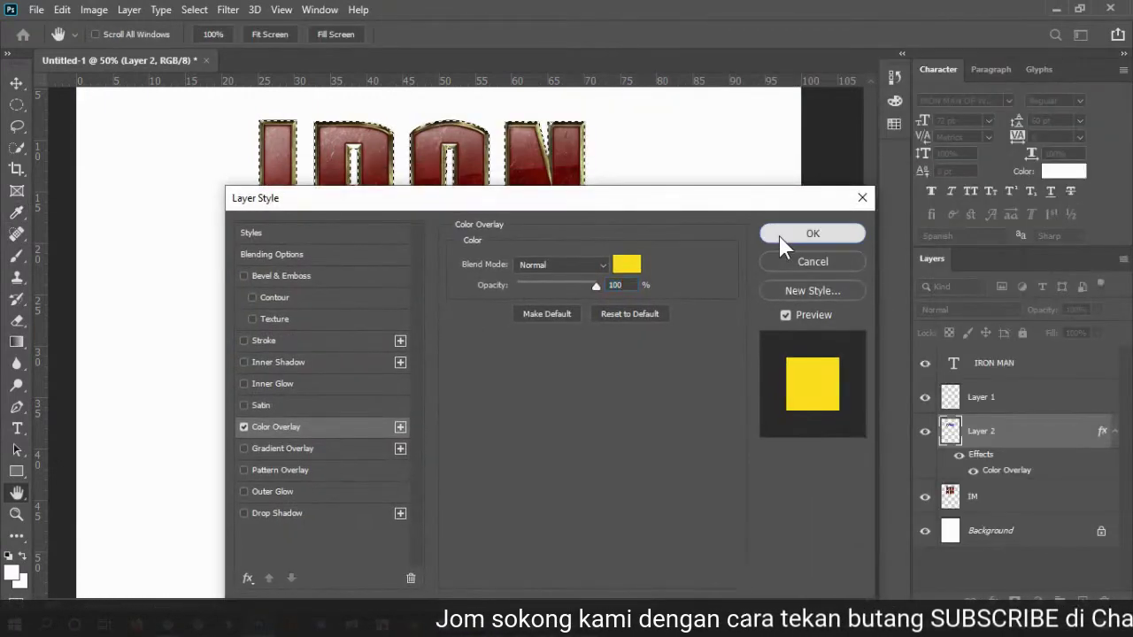
{"action": "left_click", "coordinate": [782, 235]}
{"action": "key", "text": "v"}
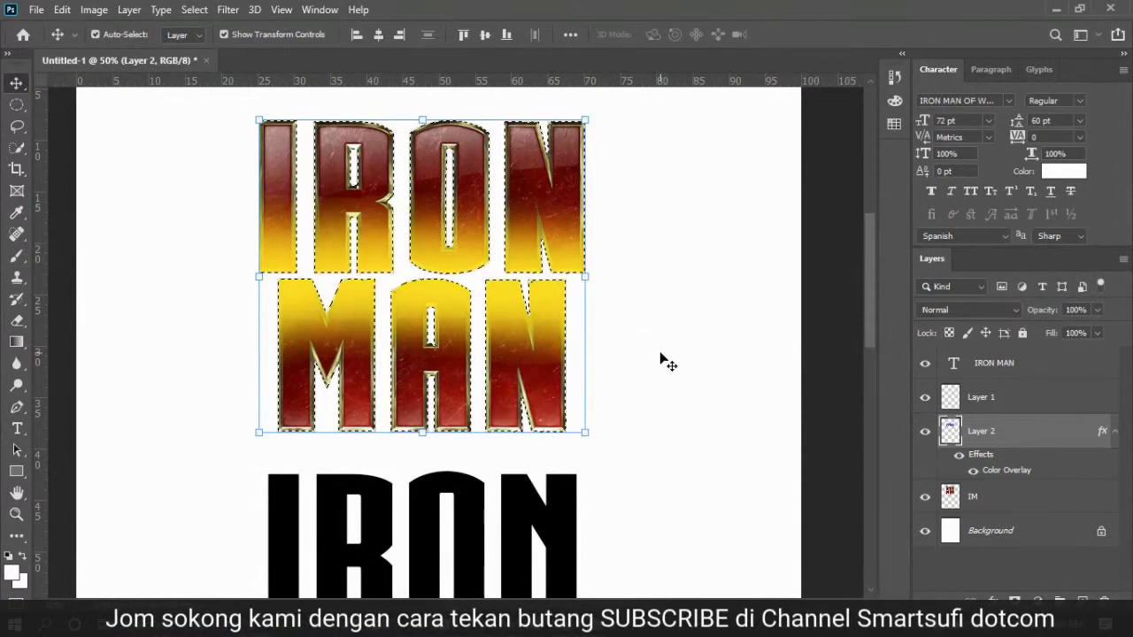
{"action": "left_click", "coordinate": [1009, 430]}
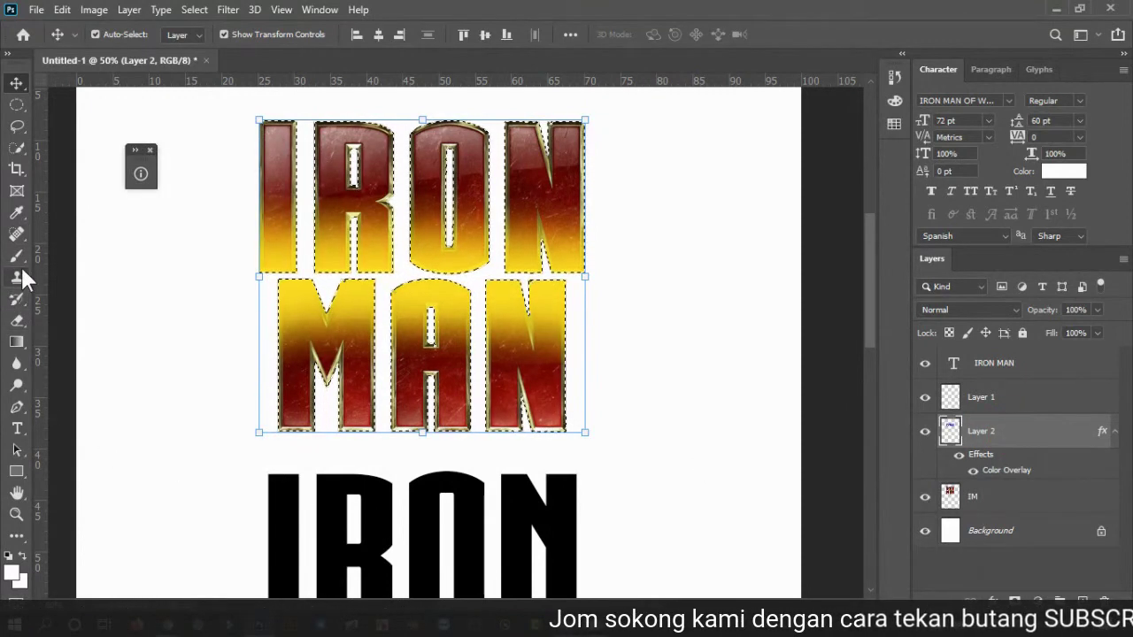
Step: Erase parts of the yellow fade across the M, the A and N, and the IRON letters
{"action": "left_click", "coordinate": [17, 319]}
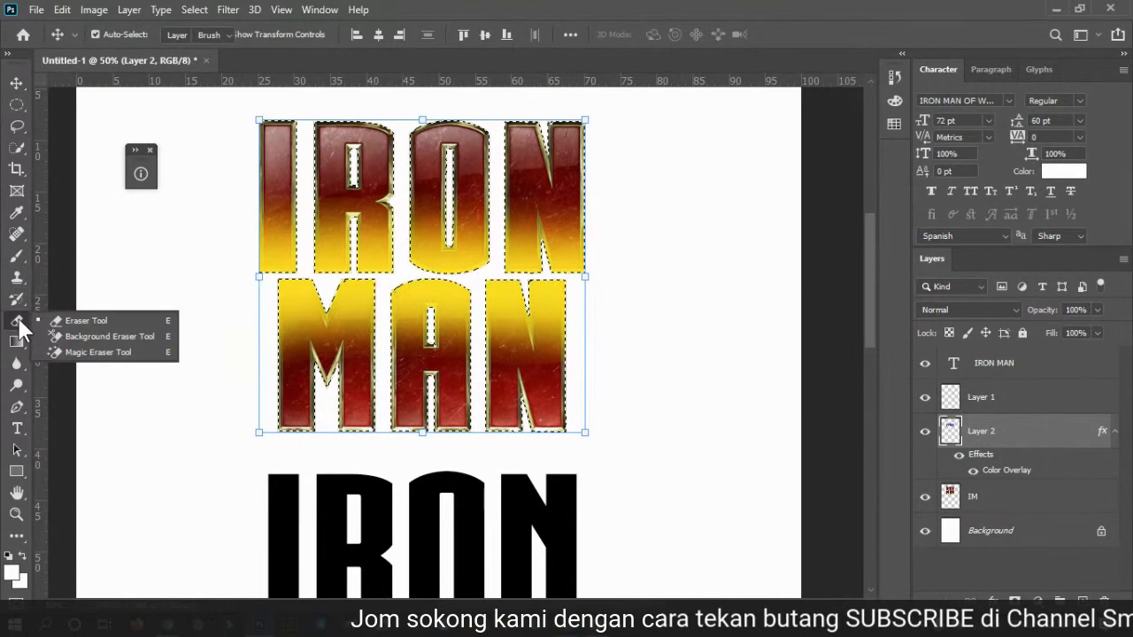
{"action": "left_click", "coordinate": [89, 321]}
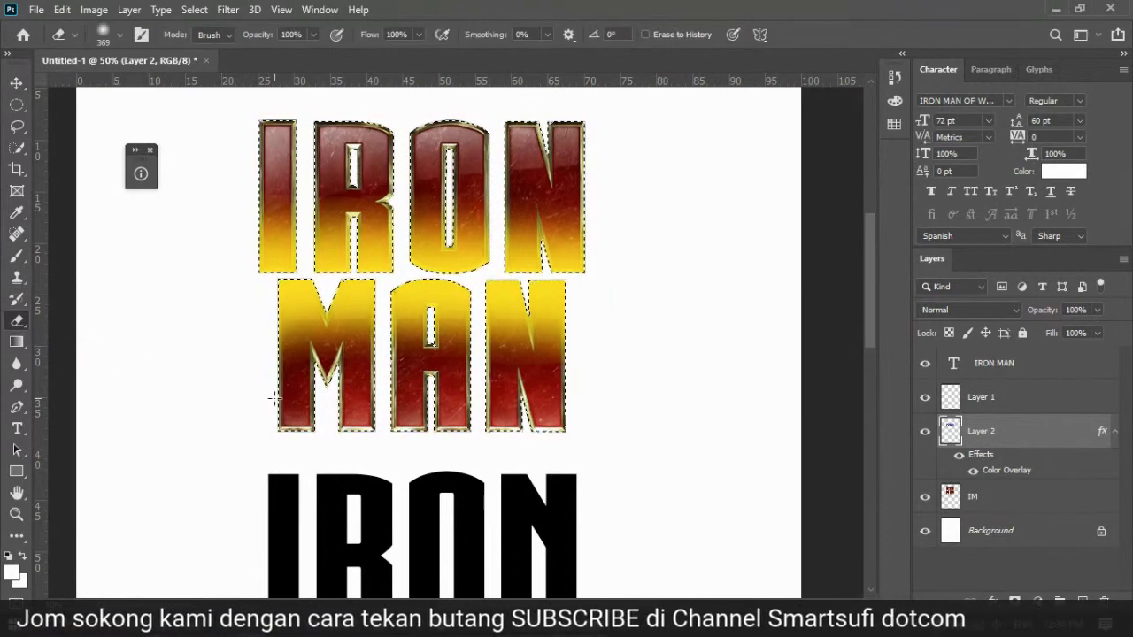
{"action": "left_click_drag", "start_coordinate": [332, 310], "coordinate": [351, 372]}
{"action": "left_click_drag", "start_coordinate": [400, 327], "coordinate": [503, 413]}
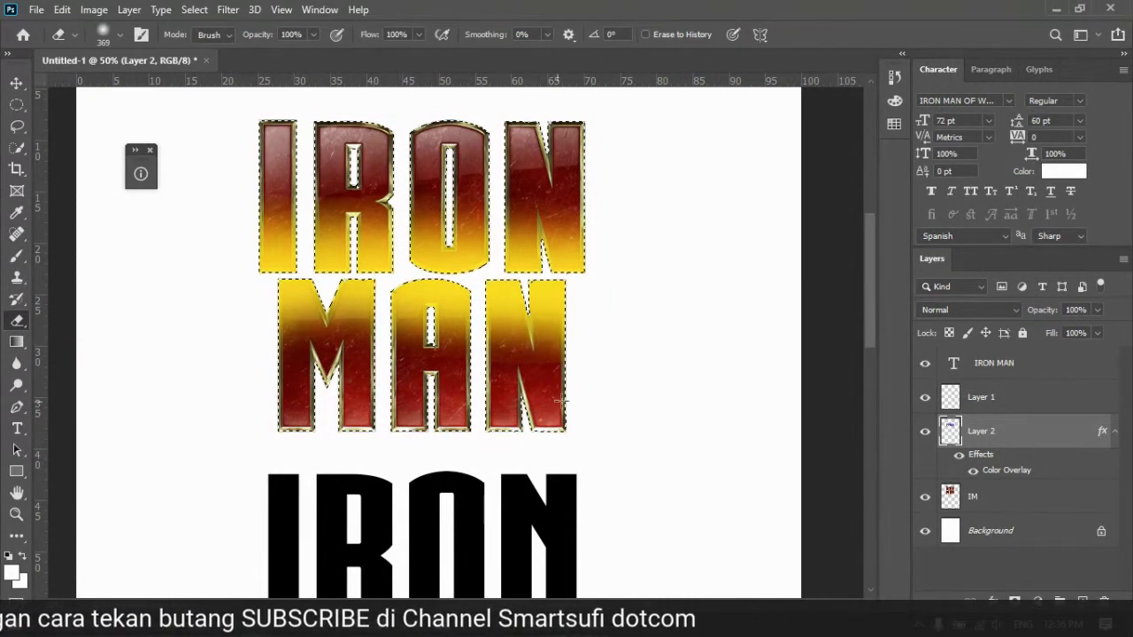
{"action": "mouse_move", "coordinate": [645, 127]}
{"action": "left_mouse_down"}
{"action": "mouse_move", "coordinate": [607, 163]}
{"action": "mouse_move", "coordinate": [531, 147]}
{"action": "mouse_move", "coordinate": [339, 161]}
{"action": "mouse_move", "coordinate": [246, 151]}
{"action": "left_mouse_up"}
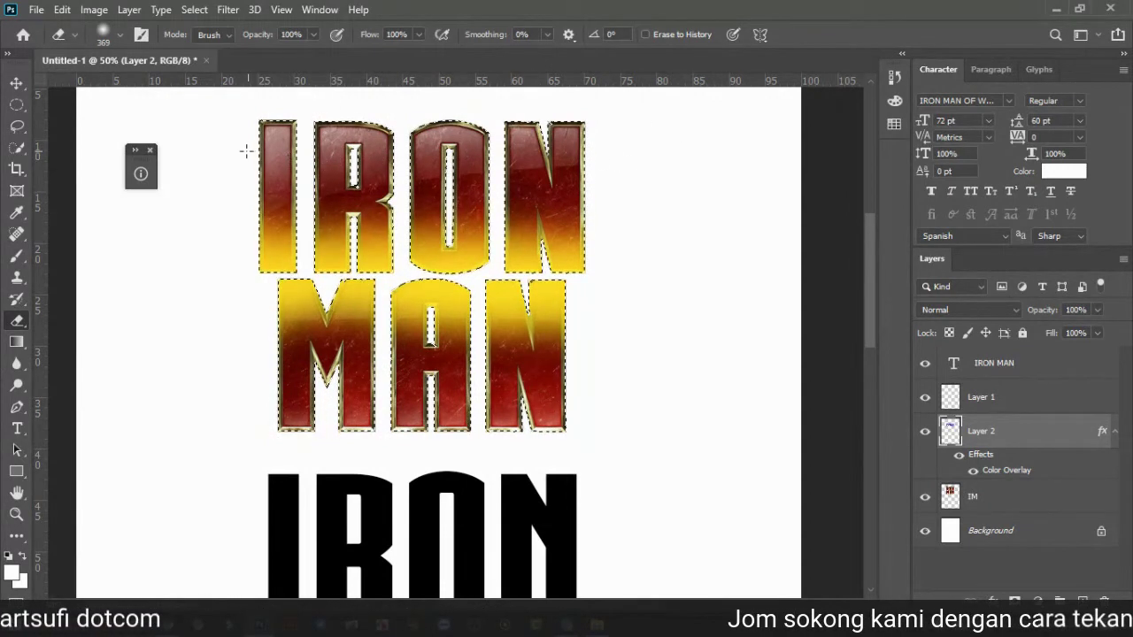
{"action": "left_click", "coordinate": [18, 83]}
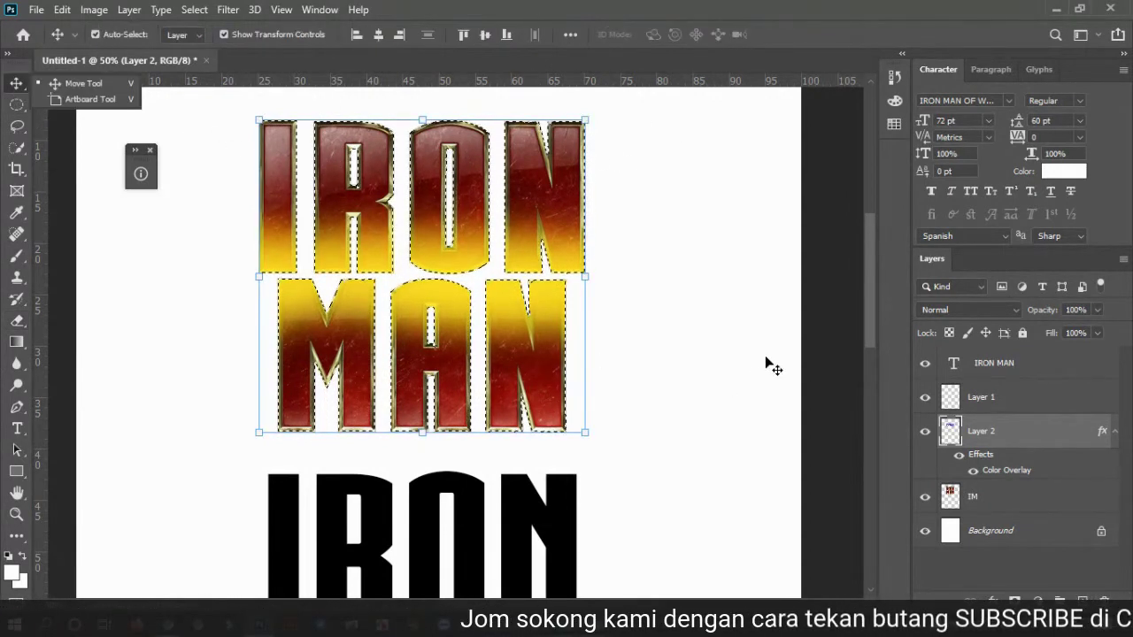
{"action": "left_click", "coordinate": [920, 447]}
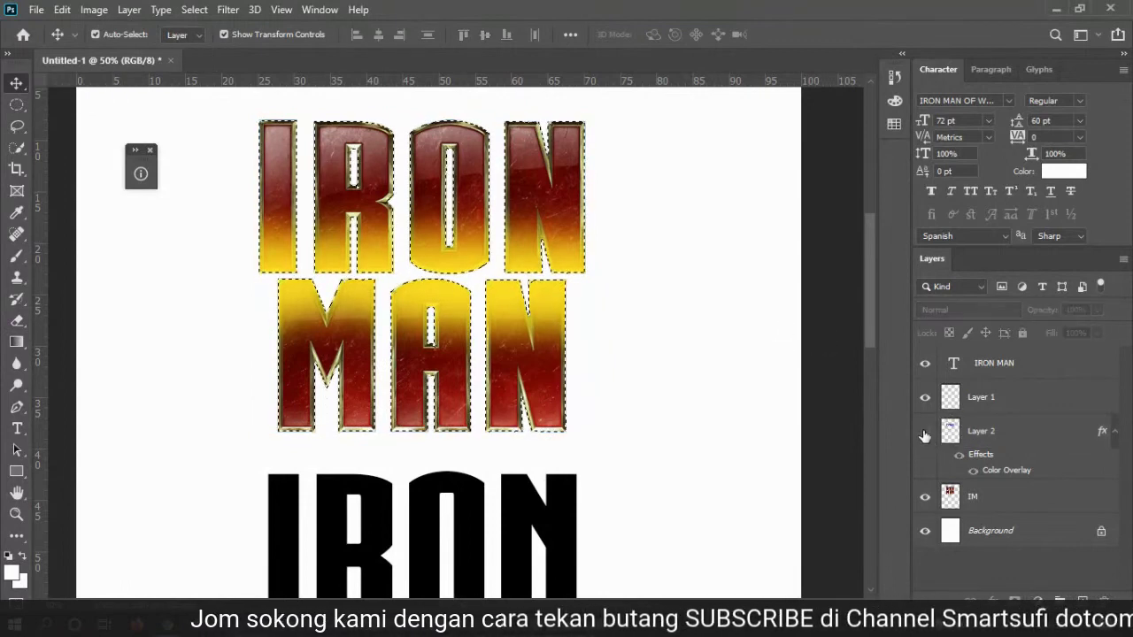
{"action": "left_click", "coordinate": [924, 434]}
Step: Toggle Layer 2's visibility repeatedly to compare the letters with and without the yellow overlay
{"action": "left_click", "coordinate": [925, 433]}
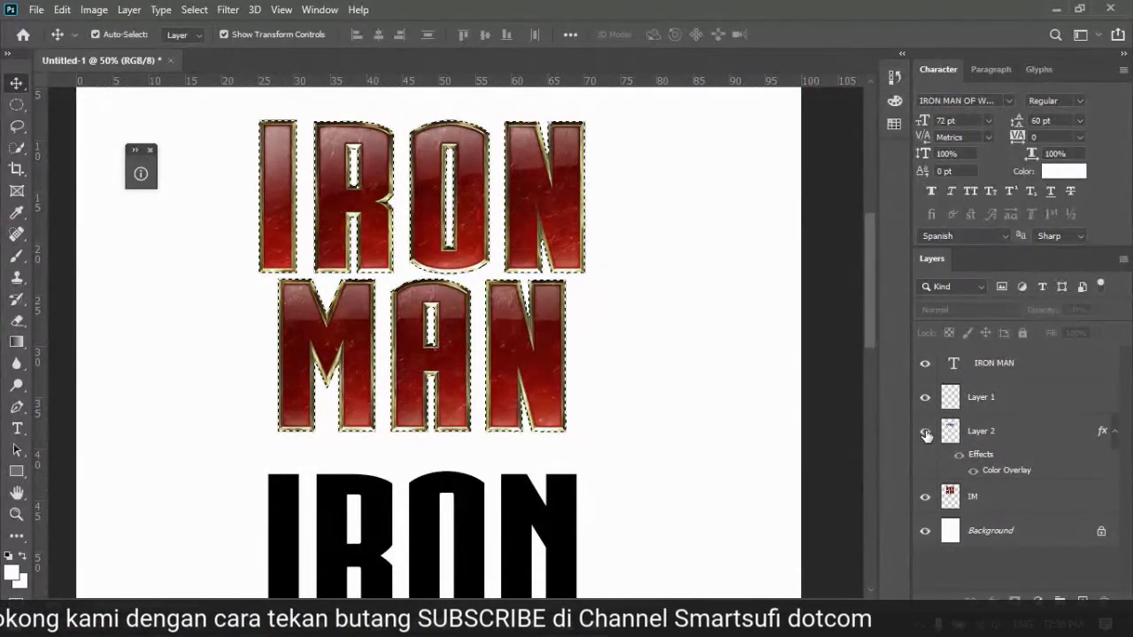
{"action": "left_click", "coordinate": [925, 434]}
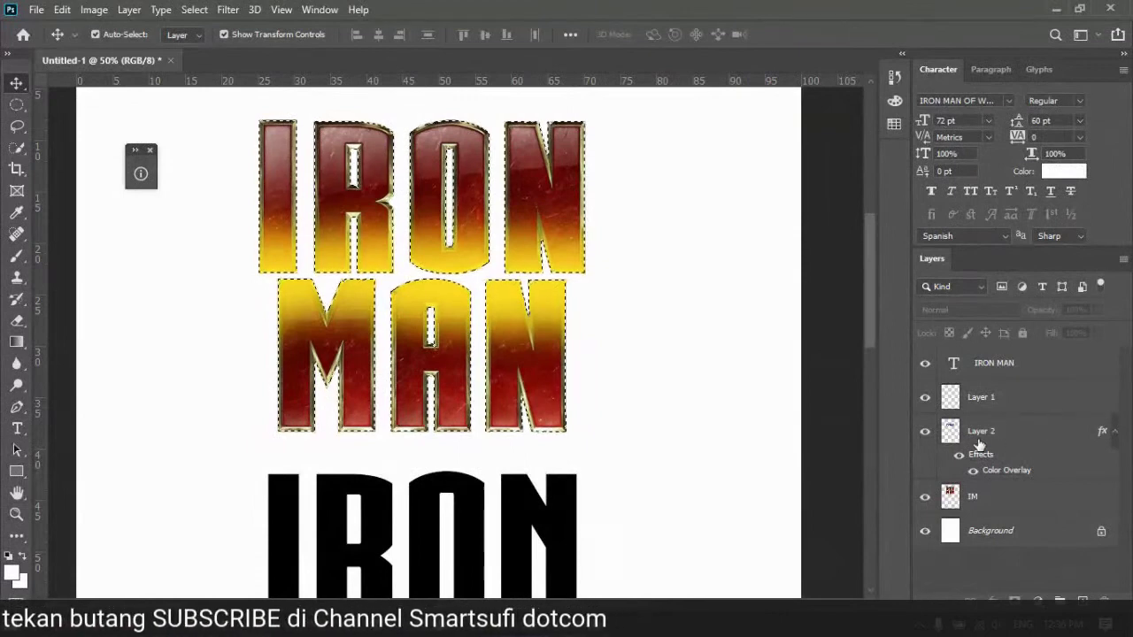
{"action": "left_click", "coordinate": [926, 434]}
{"action": "left_click", "coordinate": [926, 434]}
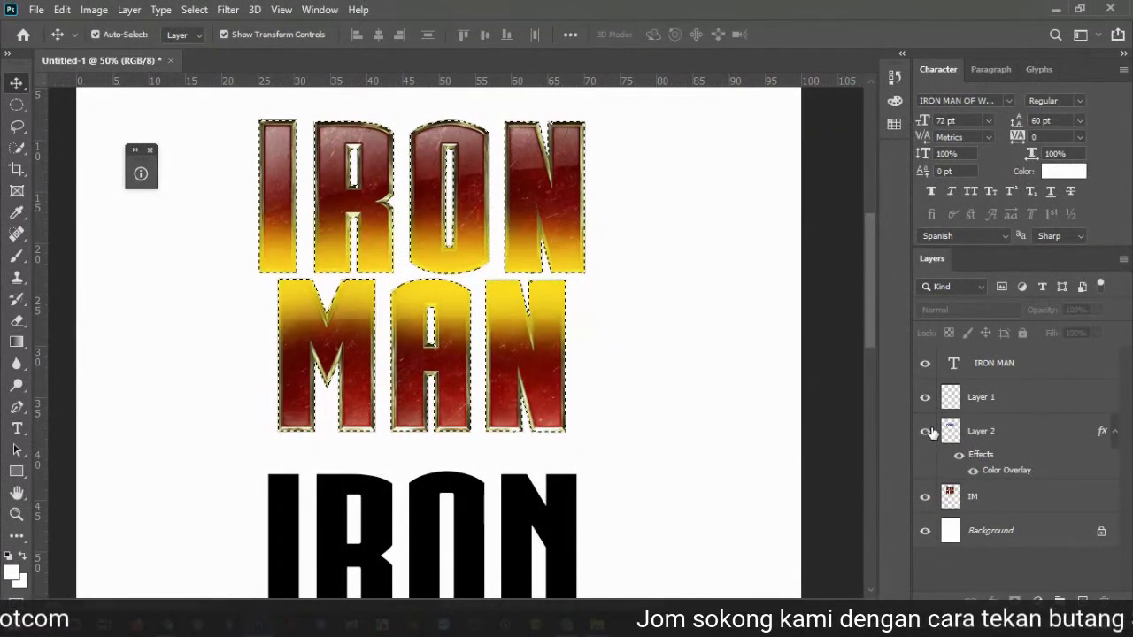
{"action": "left_click", "coordinate": [929, 433]}
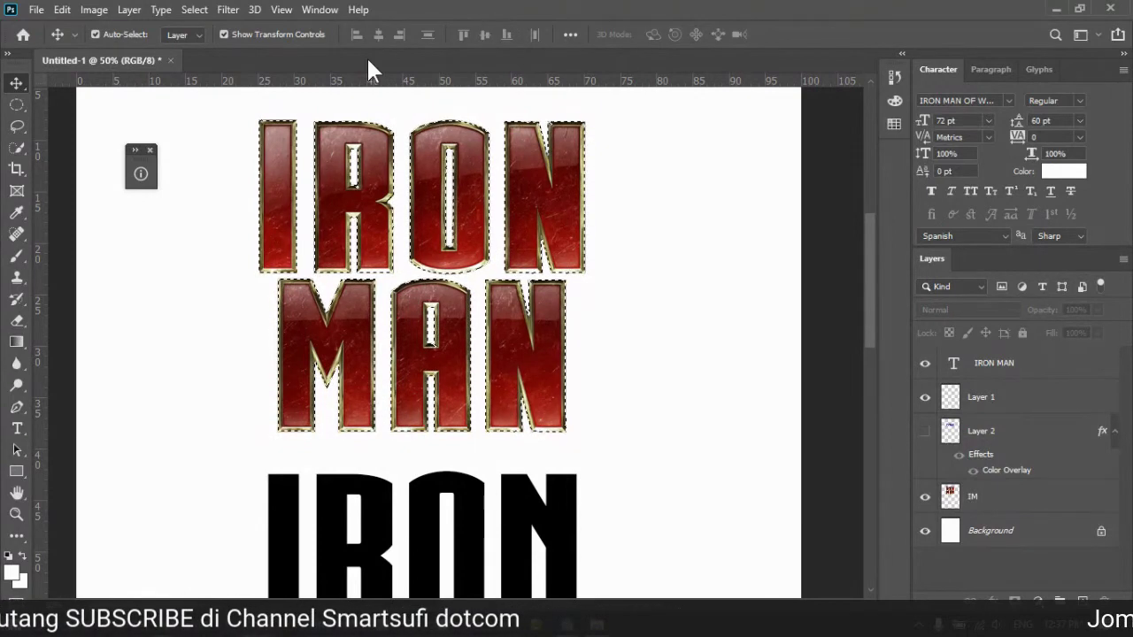
{"action": "left_click", "coordinate": [926, 431]}
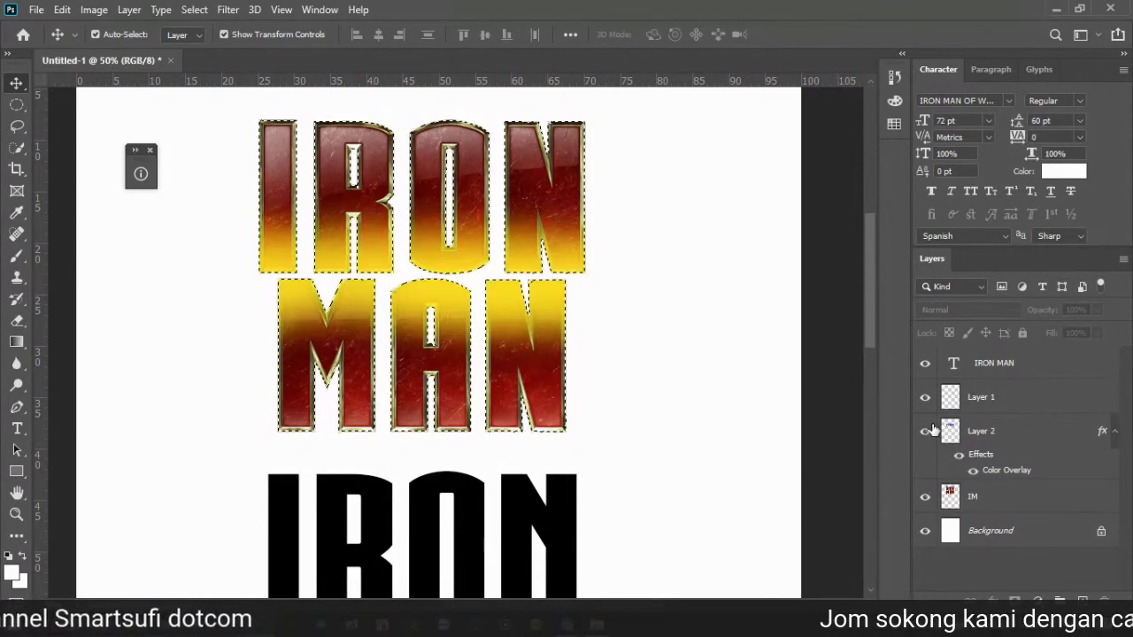
Step: Drop the letter selection with Ctrl+D and merge Layer 2 down into IM
{"action": "left_click", "coordinate": [981, 432]}
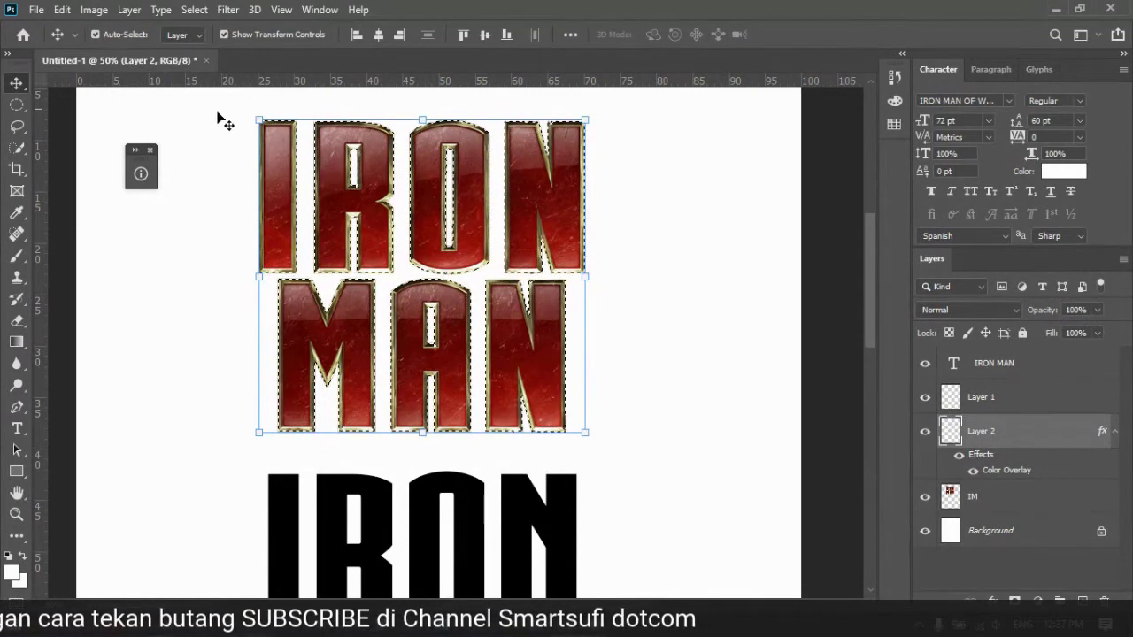
{"action": "left_click", "coordinate": [149, 149]}
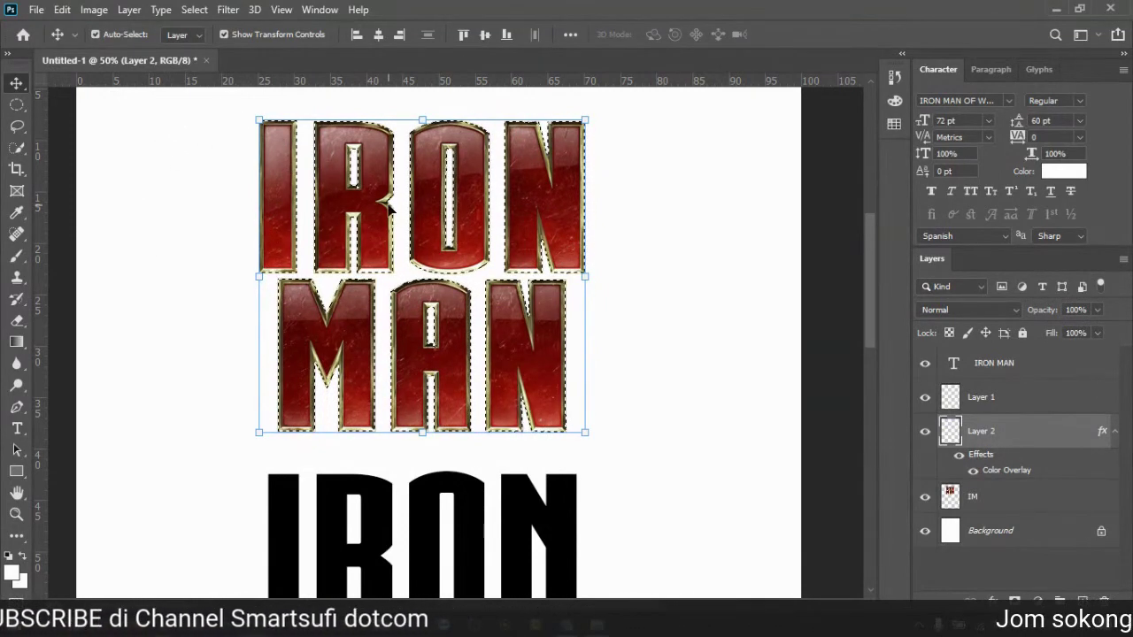
{"action": "key", "text": "ctrl+d"}
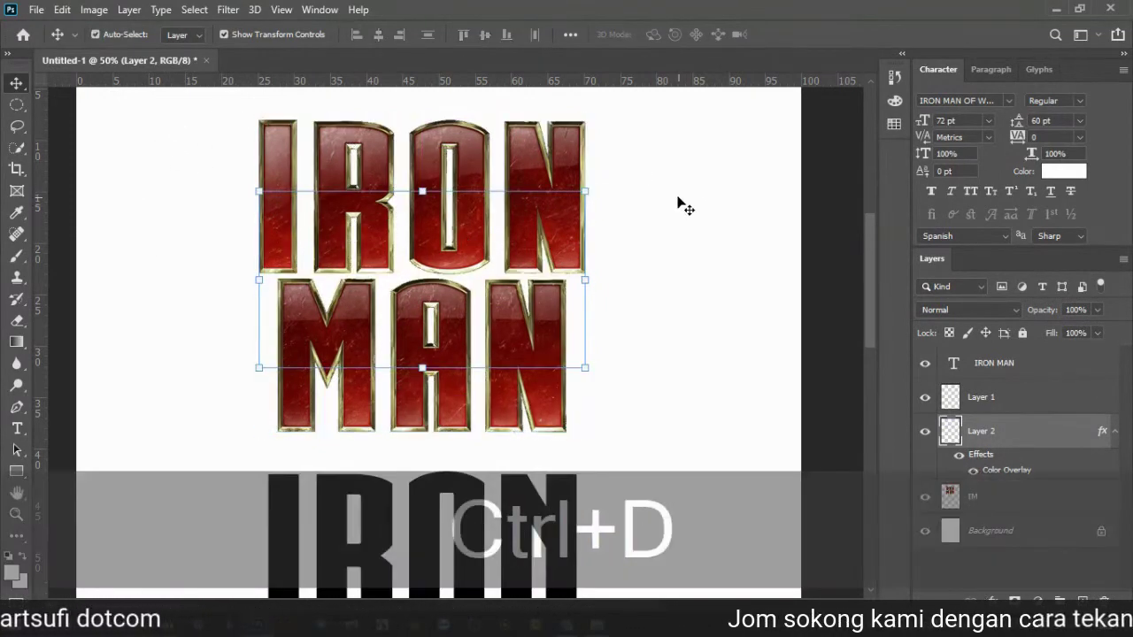
{"action": "left_click", "coordinate": [181, 242]}
{"action": "left_click", "coordinate": [1019, 435]}
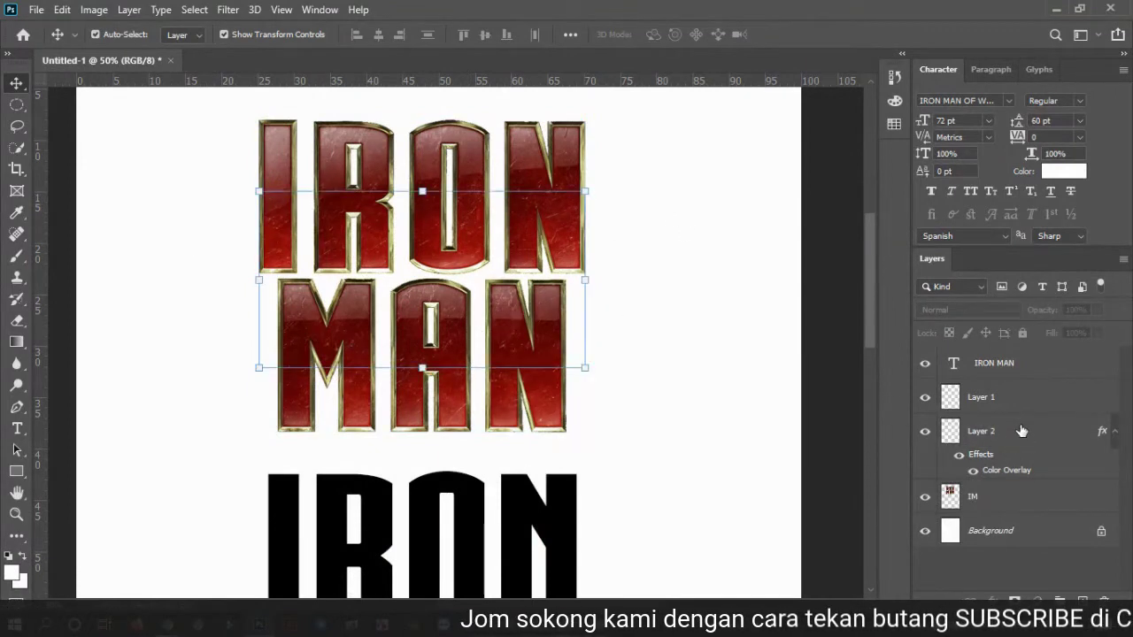
{"action": "key", "text": "ctrl+e"}
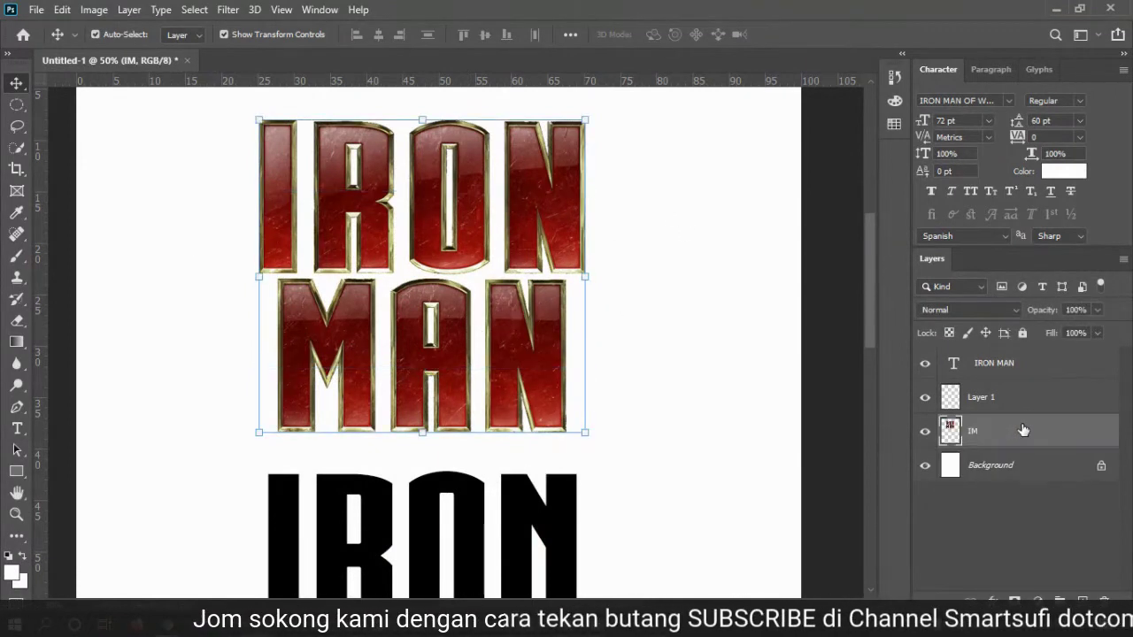
Step: Paint white over the IRON letters, then undo the strokes and a move back to intact letters
{"action": "left_click", "coordinate": [16, 258]}
{"action": "left_click", "coordinate": [89, 256]}
{"action": "mouse_move", "coordinate": [253, 169]}
{"action": "left_mouse_down"}
{"action": "mouse_move", "coordinate": [612, 209]}
{"action": "mouse_move", "coordinate": [648, 199]}
{"action": "mouse_move", "coordinate": [292, 213]}
{"action": "mouse_move", "coordinate": [623, 189]}
{"action": "mouse_move", "coordinate": [371, 220]}
{"action": "left_mouse_up"}
{"action": "mouse_move", "coordinate": [598, 164]}
{"action": "left_mouse_down"}
{"action": "mouse_move", "coordinate": [351, 174]}
{"action": "mouse_move", "coordinate": [454, 147]}
{"action": "mouse_move", "coordinate": [504, 271]}
{"action": "mouse_move", "coordinate": [602, 354]}
{"action": "left_mouse_up"}
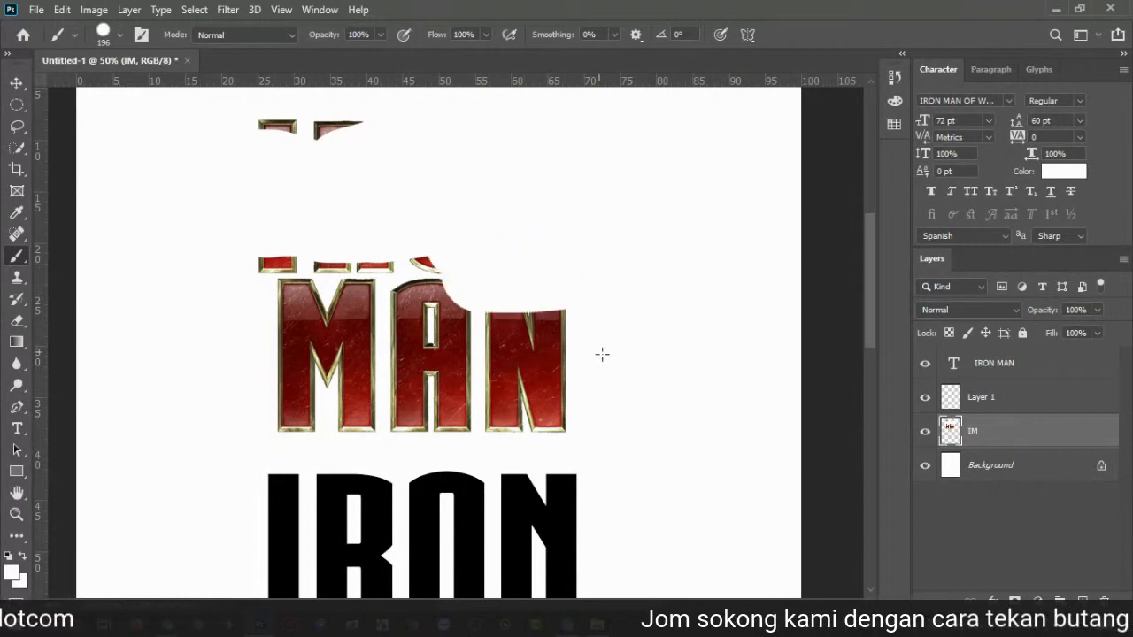
{"action": "left_click", "coordinate": [17, 83]}
{"action": "left_click_drag", "start_coordinate": [398, 111], "coordinate": [465, 178]}
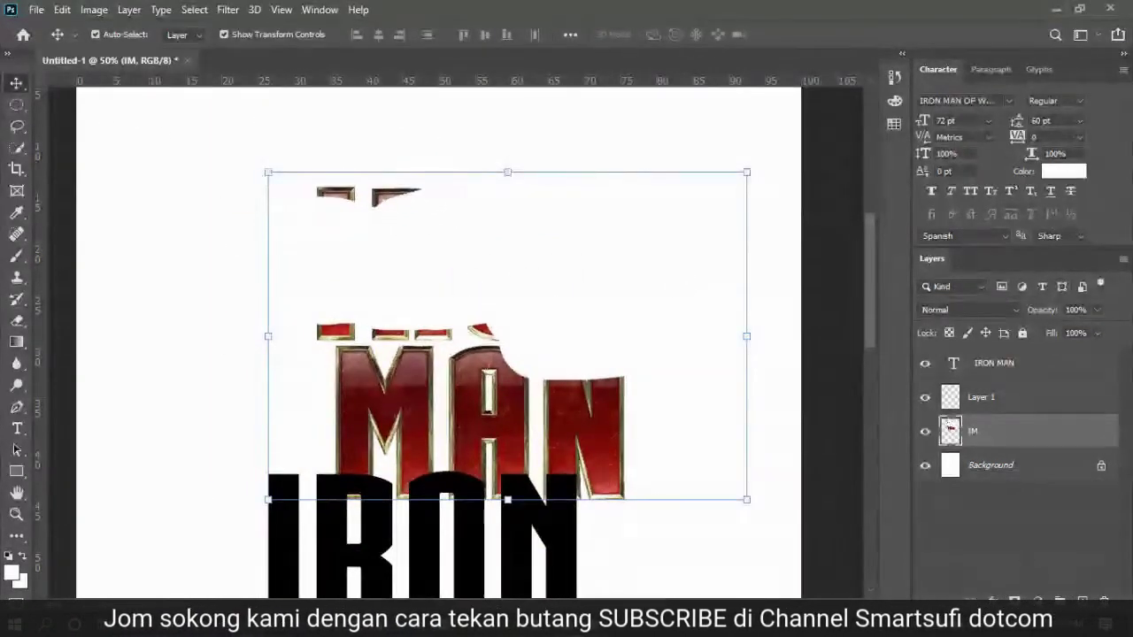
{"action": "key", "text": "ctrl+z"}
{"action": "key", "text": "ctrl+z"}
{"action": "key", "text": "ctrl+z"}
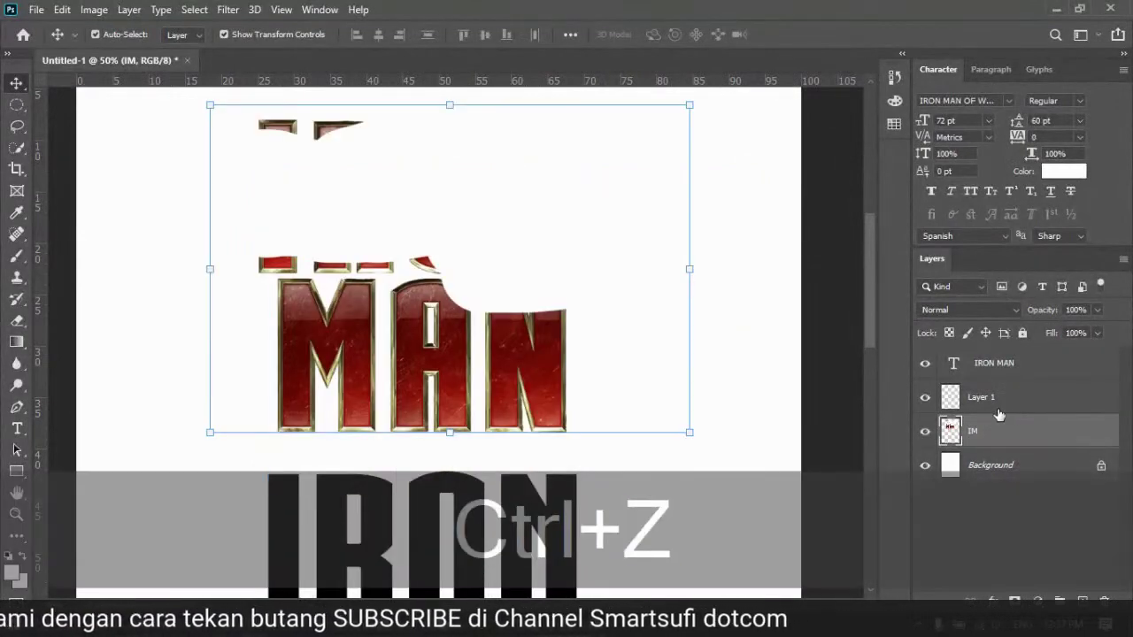
{"action": "key", "text": "ctrl+z"}
{"action": "key", "text": "ctrl+z"}
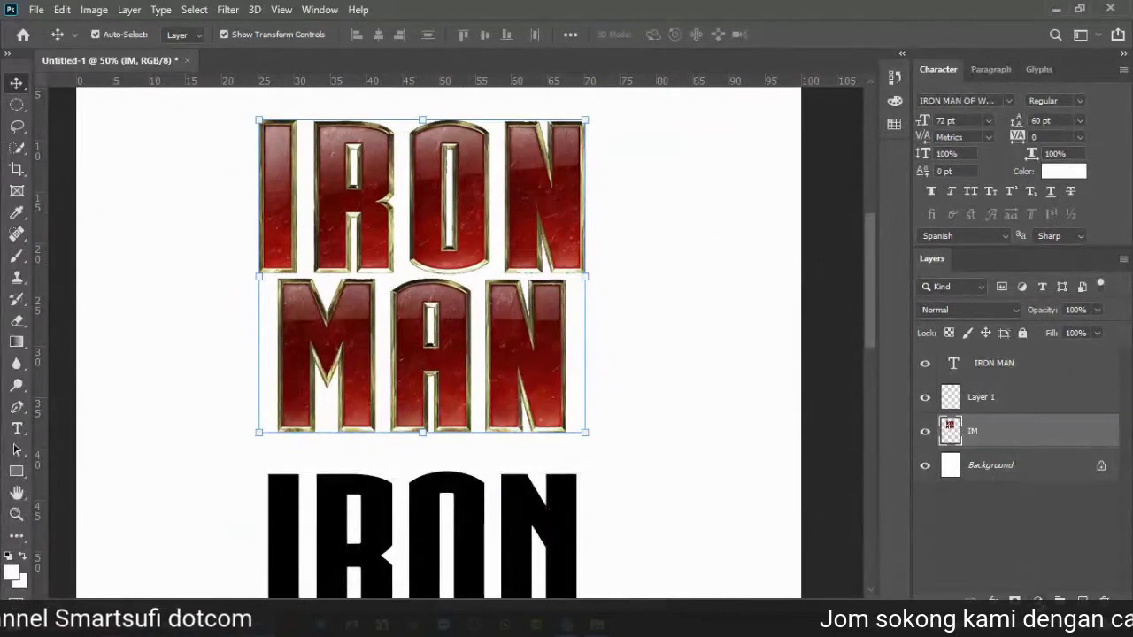
Step: On a new empty layer, paint white over the lower half of MAN and across IRON
{"action": "key", "text": "ctrl+shift+alt+n"}
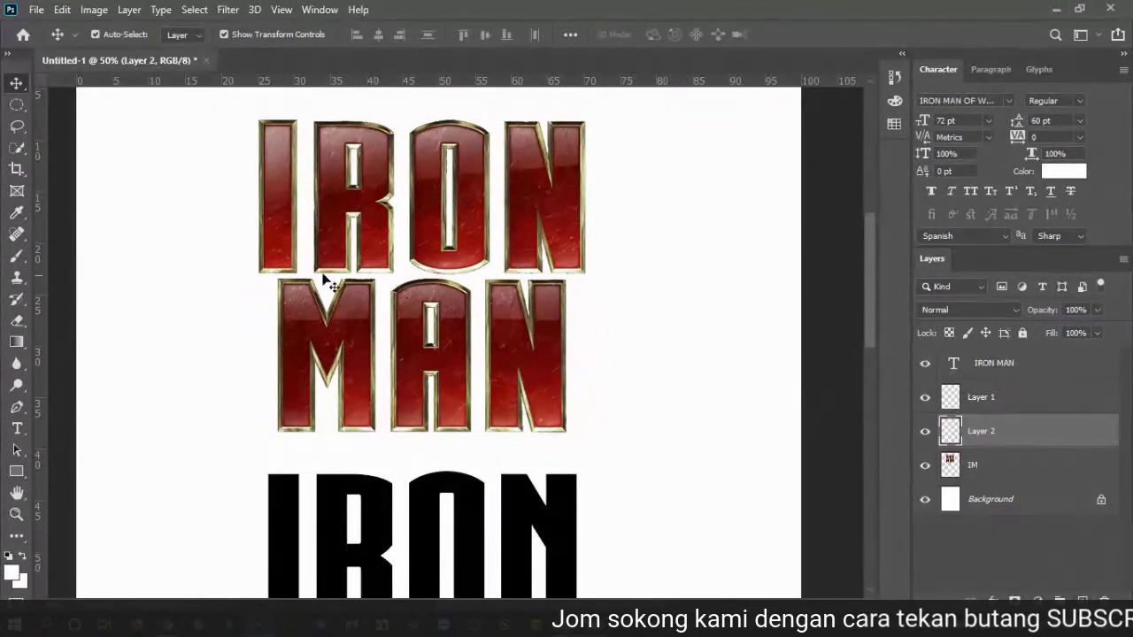
{"action": "left_click", "coordinate": [16, 255]}
{"action": "mouse_move", "coordinate": [218, 197]}
{"action": "left_mouse_down"}
{"action": "mouse_move", "coordinate": [466, 198]}
{"action": "mouse_move", "coordinate": [601, 239]}
{"action": "mouse_move", "coordinate": [661, 242]}
{"action": "mouse_move", "coordinate": [387, 257]}
{"action": "mouse_move", "coordinate": [218, 235]}
{"action": "left_mouse_up"}
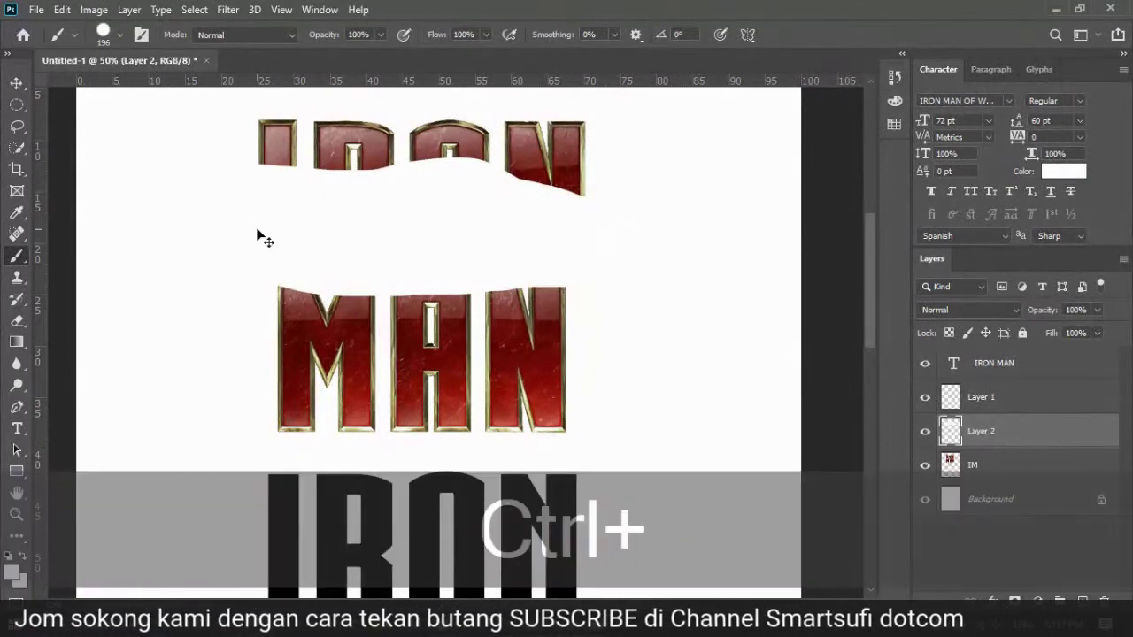
{"action": "key", "text": "ctrl+z"}
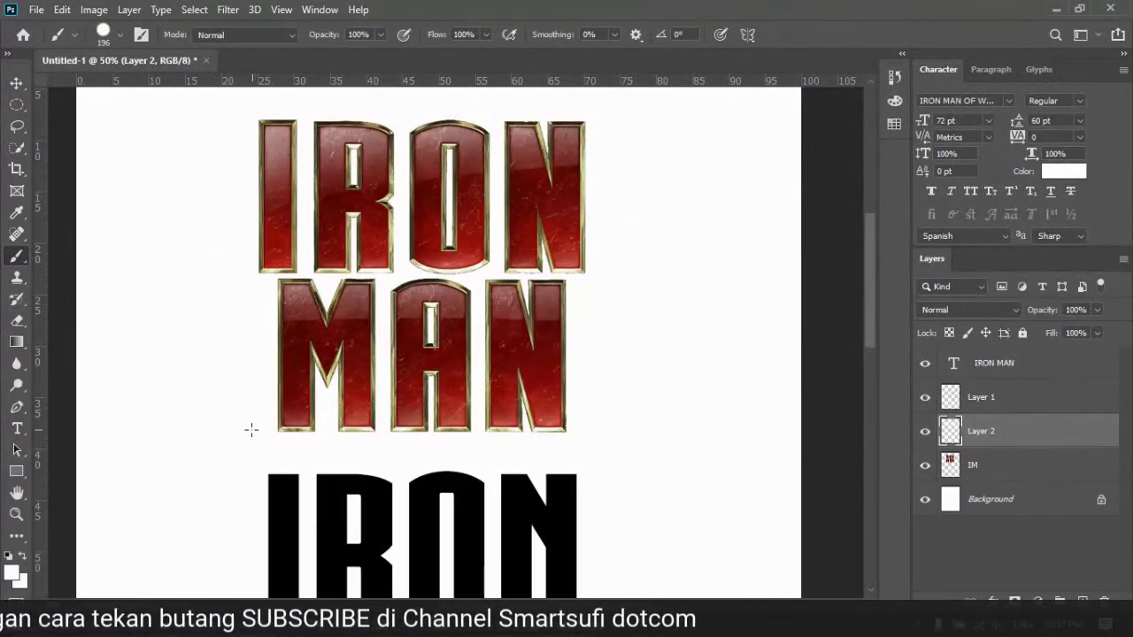
{"action": "left_click_drag", "start_coordinate": [251, 430], "coordinate": [619, 448]}
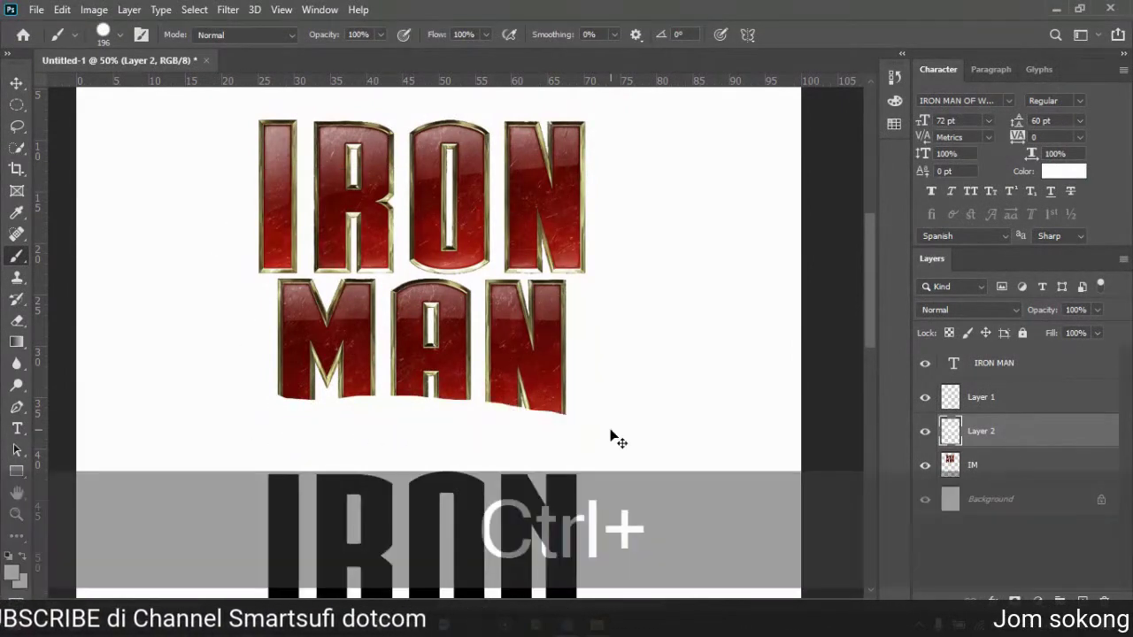
{"action": "key", "text": "ctrl+z"}
{"action": "mouse_move", "coordinate": [255, 384]}
{"action": "left_mouse_down"}
{"action": "mouse_move", "coordinate": [527, 424]}
{"action": "mouse_move", "coordinate": [362, 428]}
{"action": "left_mouse_up"}
{"action": "mouse_move", "coordinate": [225, 216]}
{"action": "left_mouse_down"}
{"action": "mouse_move", "coordinate": [434, 239]}
{"action": "mouse_move", "coordinate": [547, 239]}
{"action": "mouse_move", "coordinate": [614, 222]}
{"action": "left_mouse_up"}
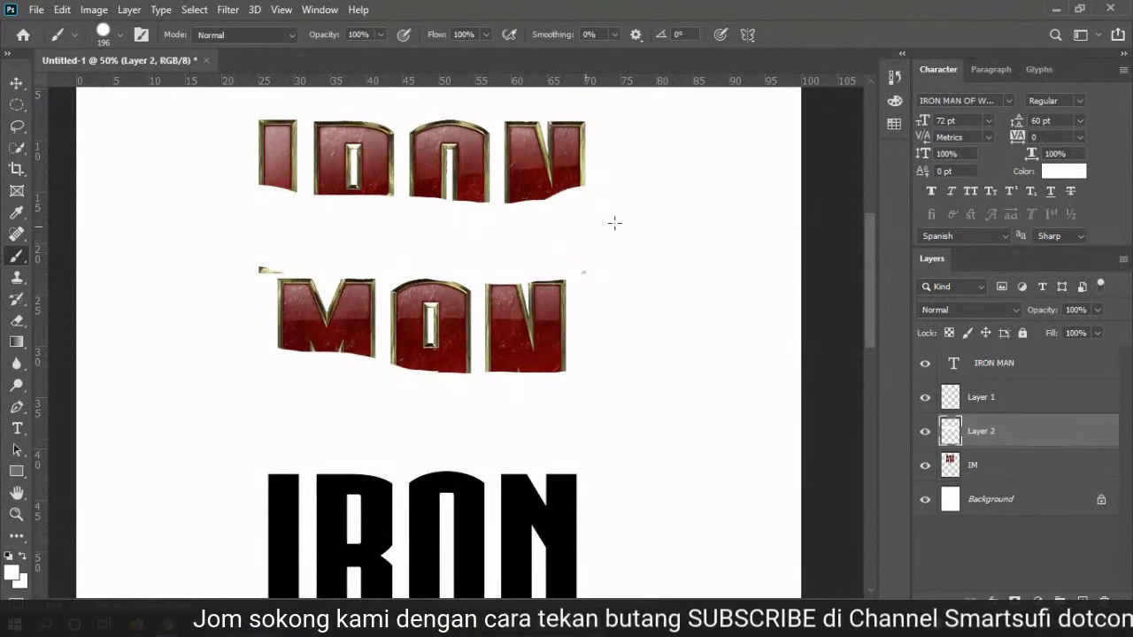
Step: Touch up the M's top-left, set the foreground colour to black, and restore the deleted Layer 2
{"action": "left_click", "coordinate": [290, 256]}
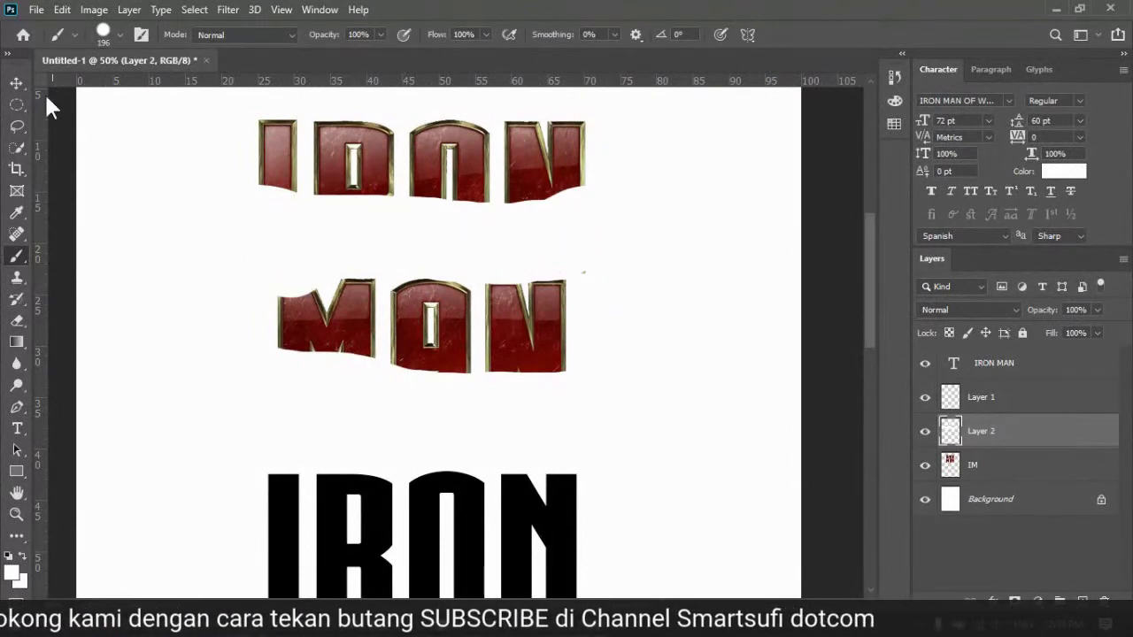
{"action": "left_click", "coordinate": [16, 82]}
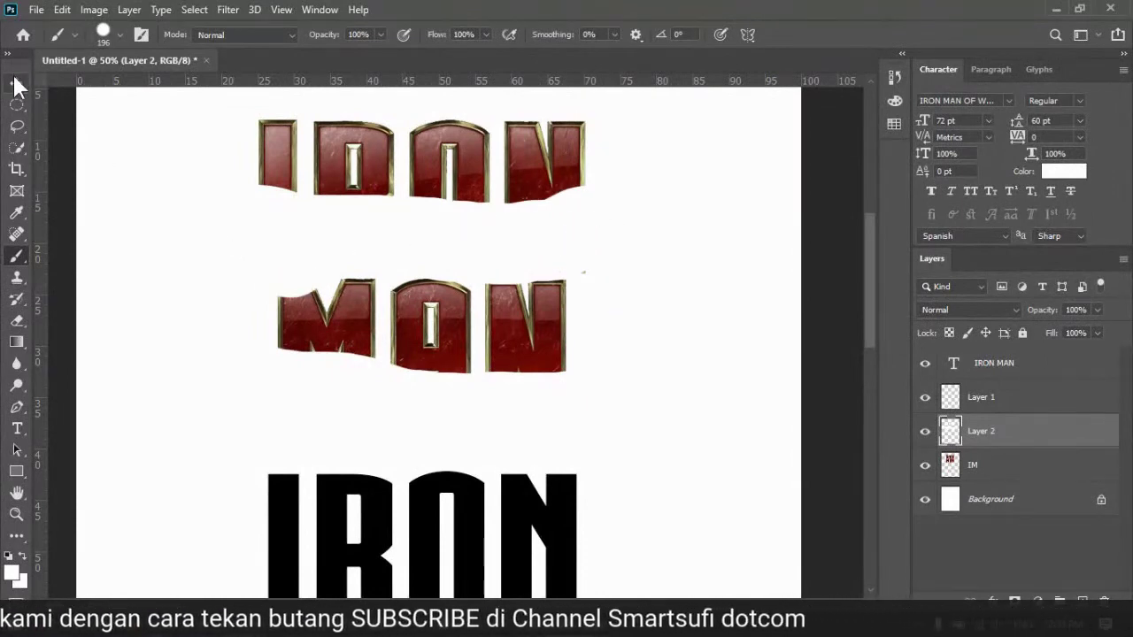
{"action": "left_click", "coordinate": [15, 575]}
{"action": "type", "text": "004eff"}
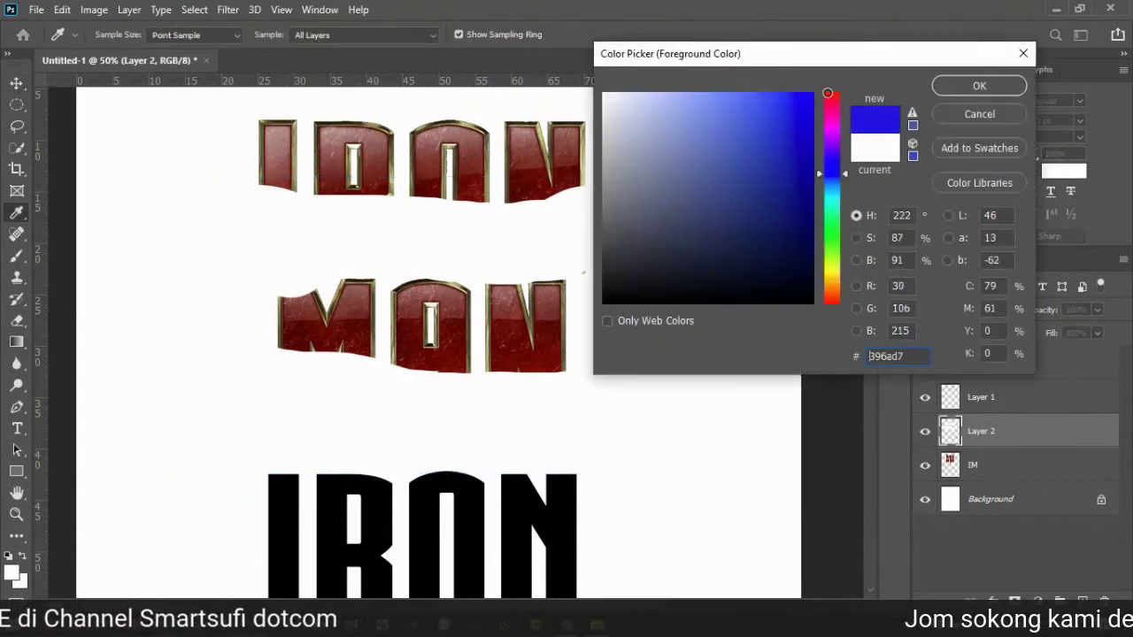
{"action": "left_click_drag", "start_coordinate": [808, 146], "coordinate": [812, 305]}
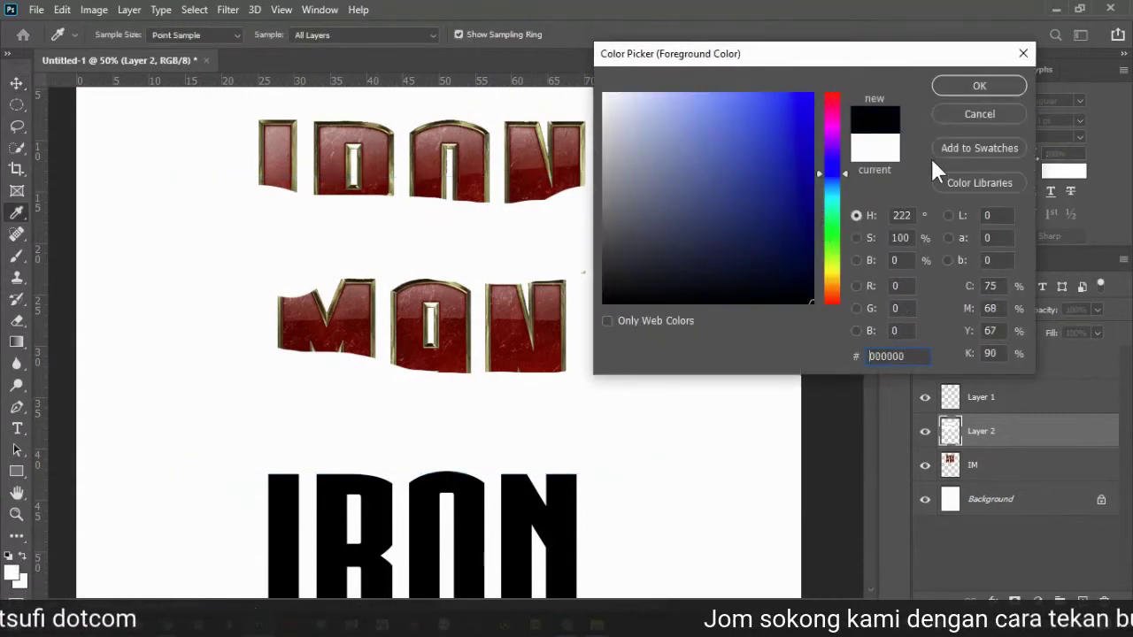
{"action": "left_click", "coordinate": [963, 79]}
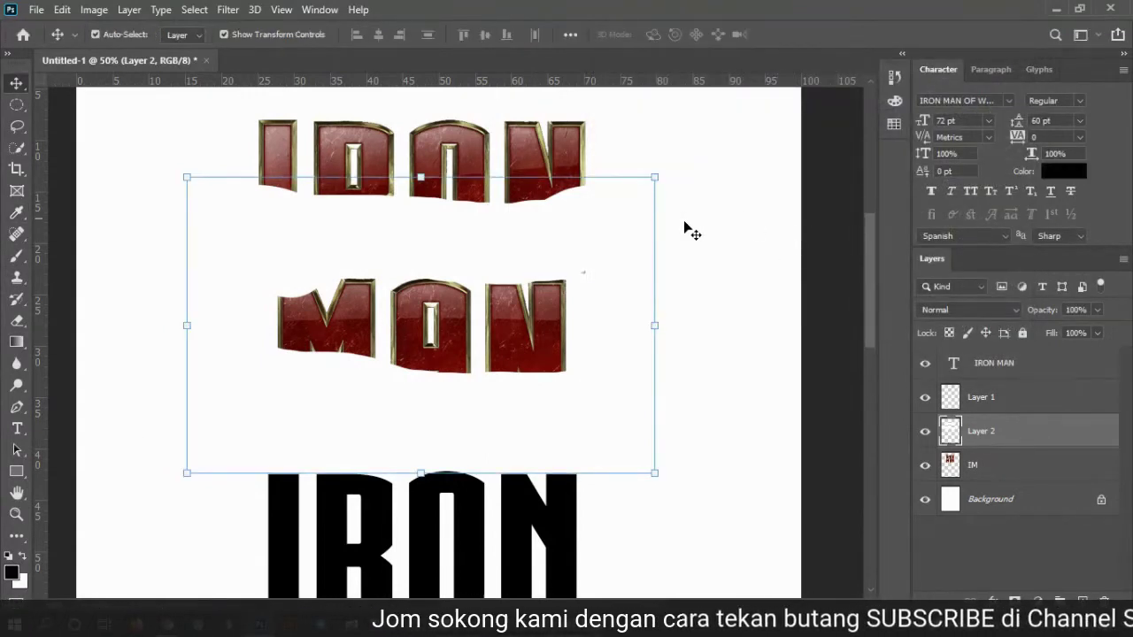
{"action": "key", "text": "Delete"}
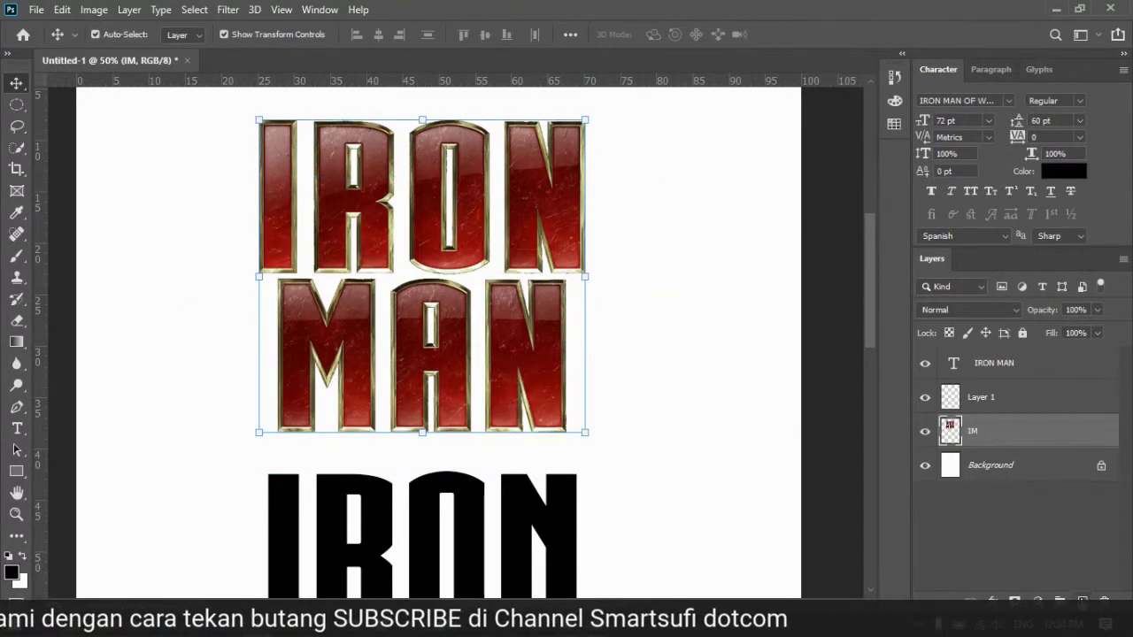
{"action": "key", "text": "ctrl+z"}
Step: Brush two thick black strokes across the lower IRON letters and along the bottom of MAN
{"action": "left_click", "coordinate": [15, 259]}
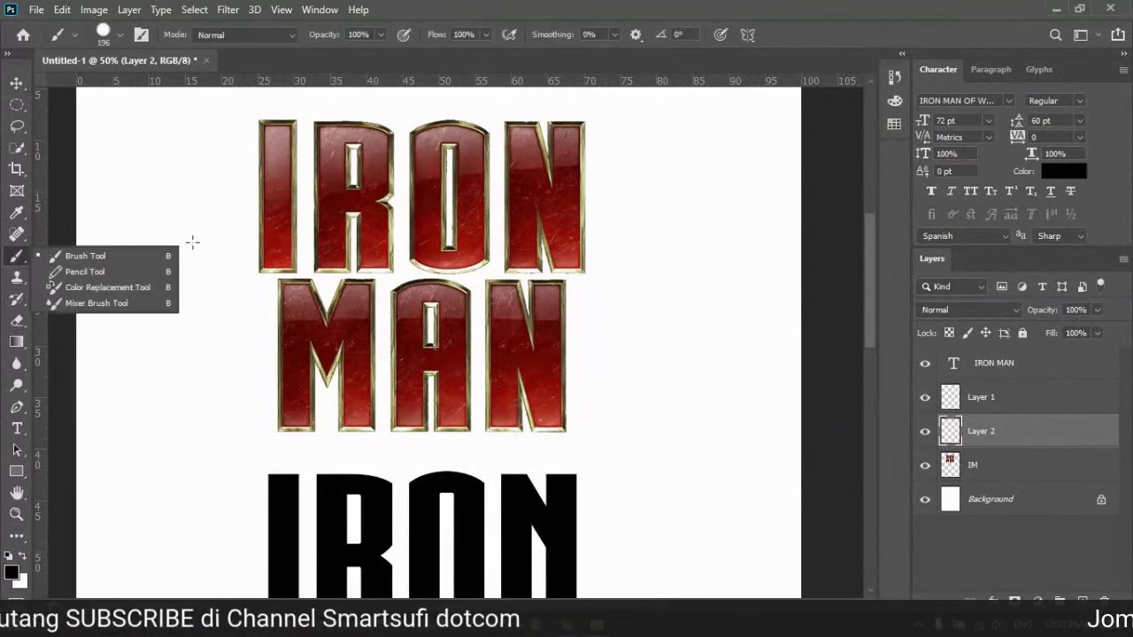
{"action": "left_click_drag", "start_coordinate": [215, 240], "coordinate": [668, 240]}
{"action": "left_click_drag", "start_coordinate": [254, 408], "coordinate": [637, 409]}
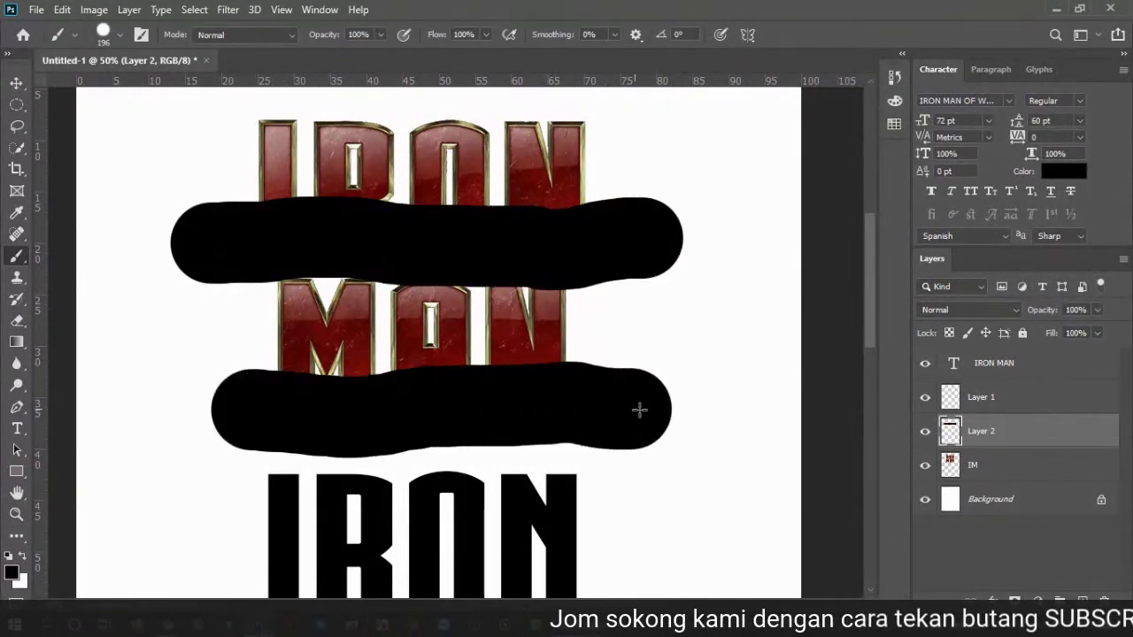
{"action": "left_click", "coordinate": [16, 84]}
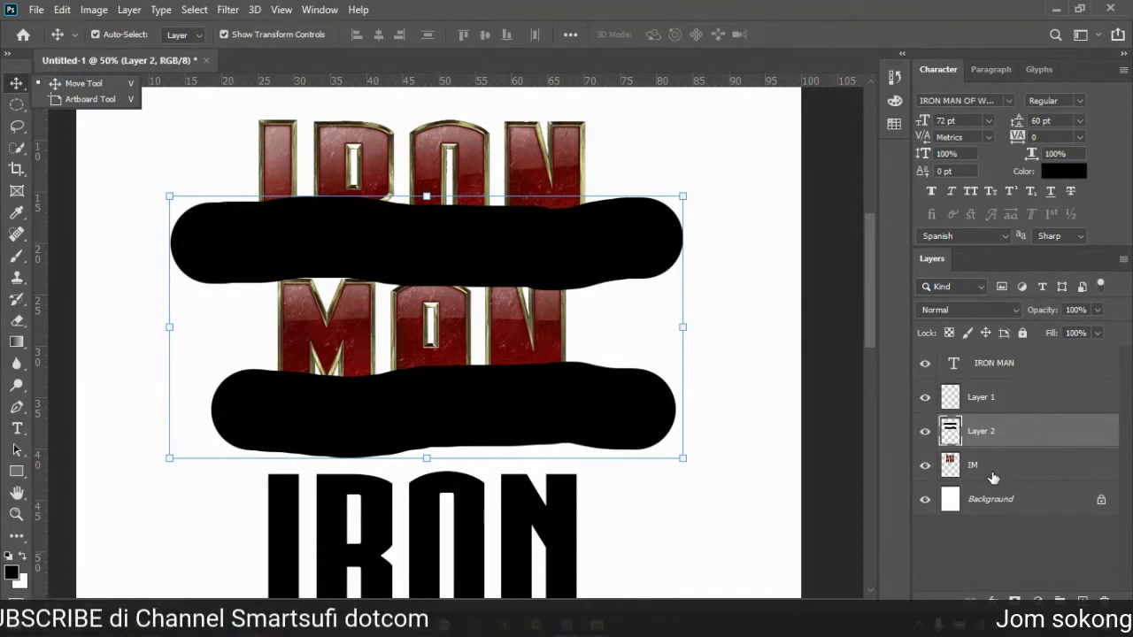
Step: Switch between Layer 1, the IRON MAN text layer and Layer 2, leaving Layer 2 active
{"action": "left_click", "coordinate": [984, 400]}
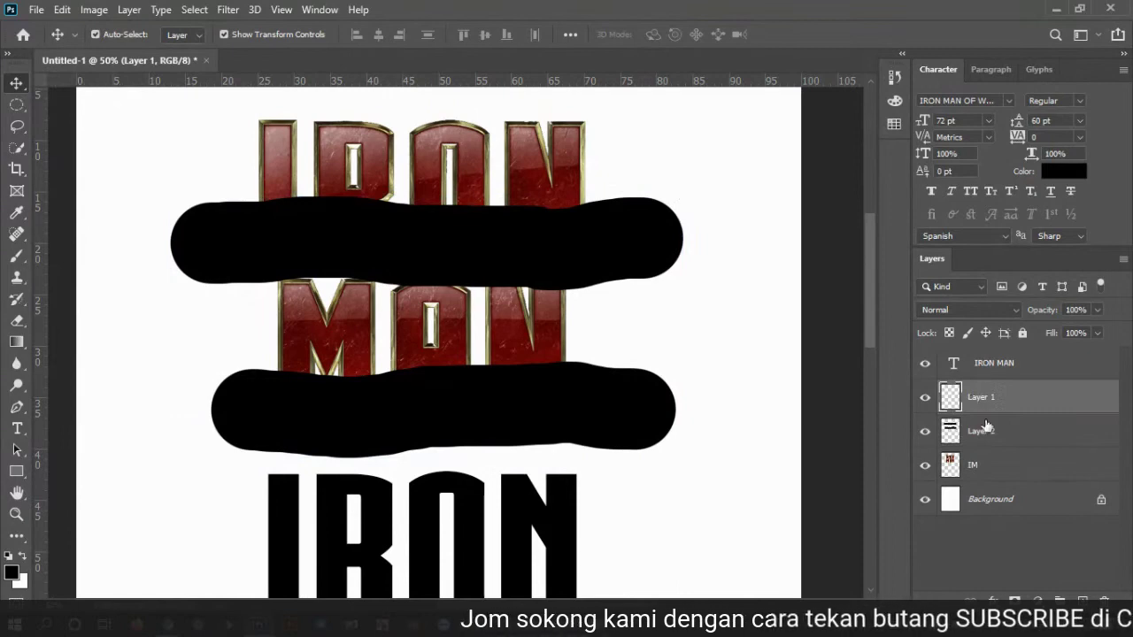
{"action": "scroll", "coordinate": [807, 244], "scroll_direction": "down", "scroll_amount": 10}
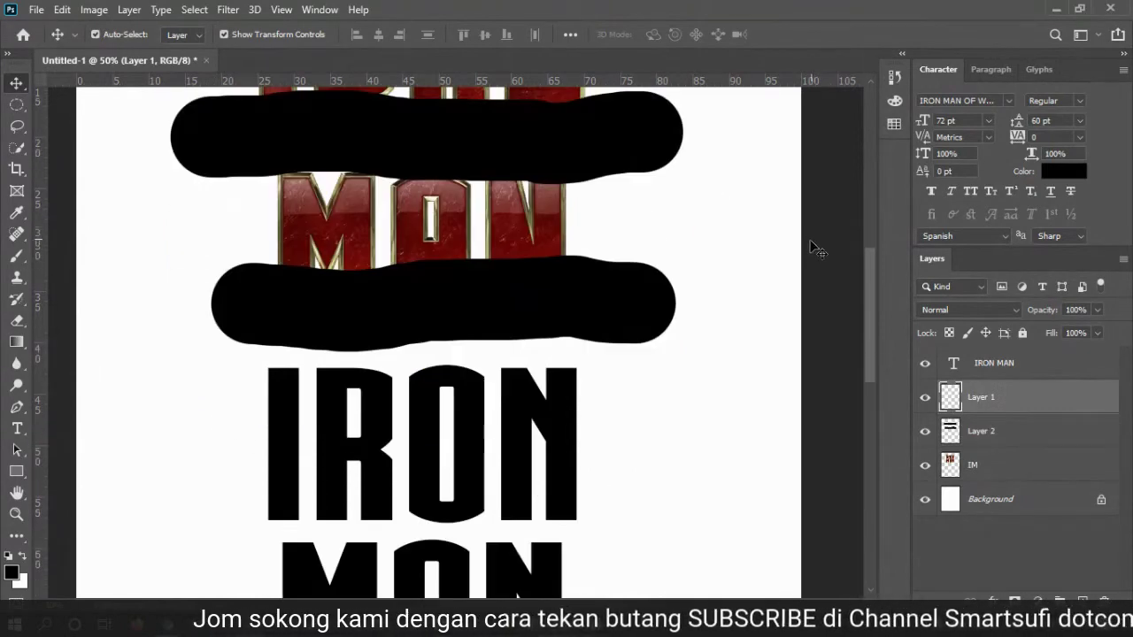
{"action": "scroll", "coordinate": [865, 323], "scroll_direction": "up", "scroll_amount": 12}
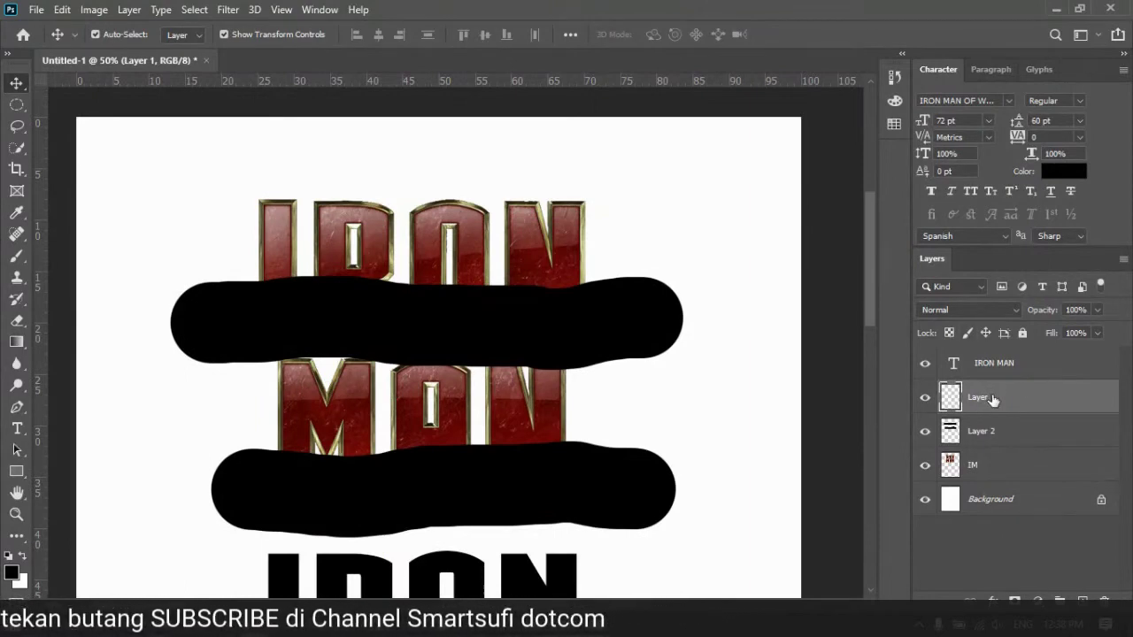
{"action": "left_click", "coordinate": [1002, 363]}
{"action": "scroll", "coordinate": [889, 425], "scroll_direction": "down", "scroll_amount": 3}
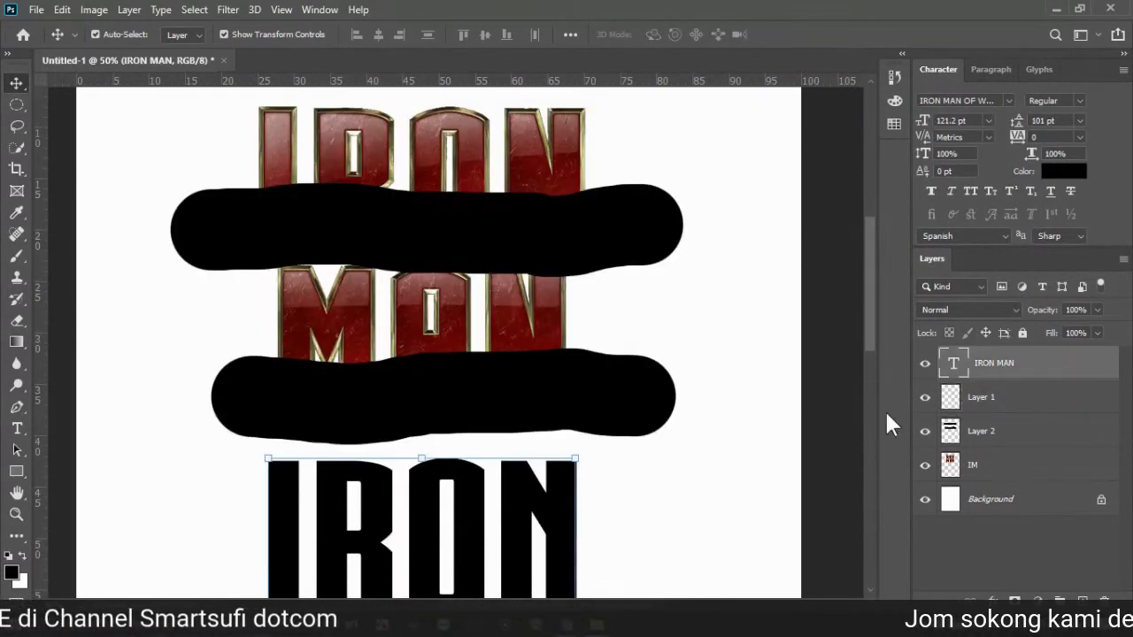
{"action": "left_click", "coordinate": [996, 397]}
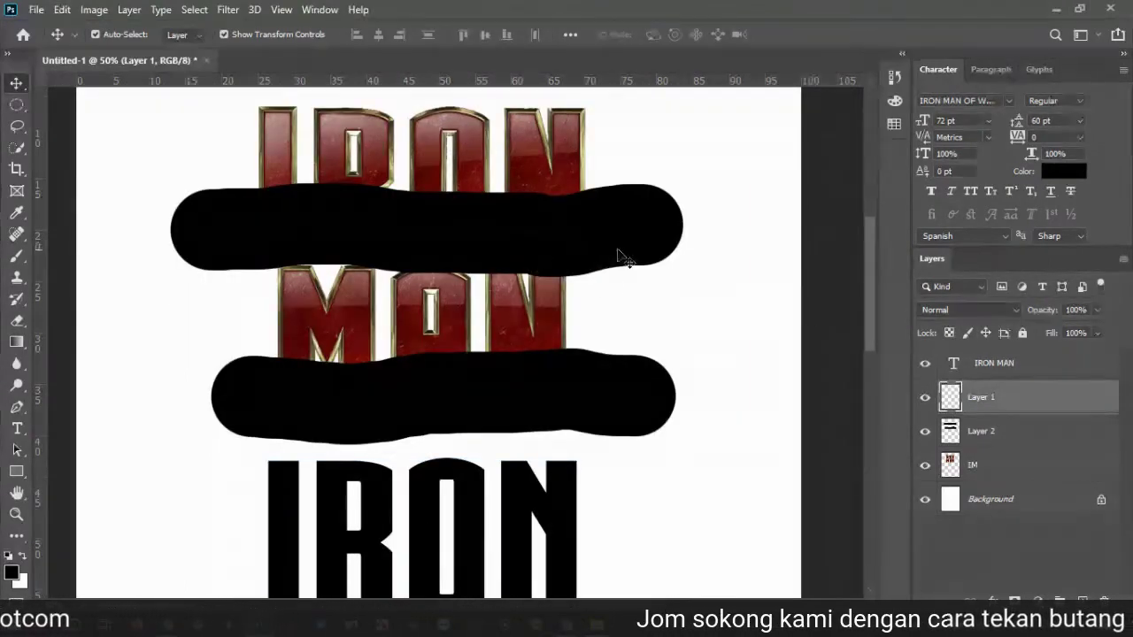
{"action": "left_click", "coordinate": [998, 434]}
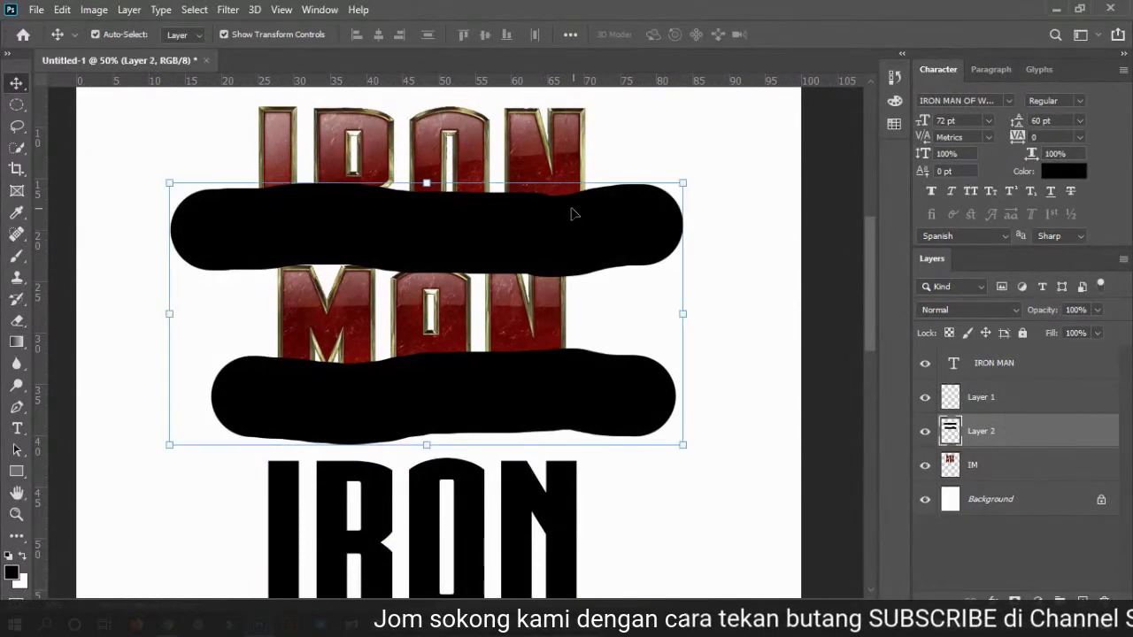
{"action": "left_click", "coordinate": [993, 398]}
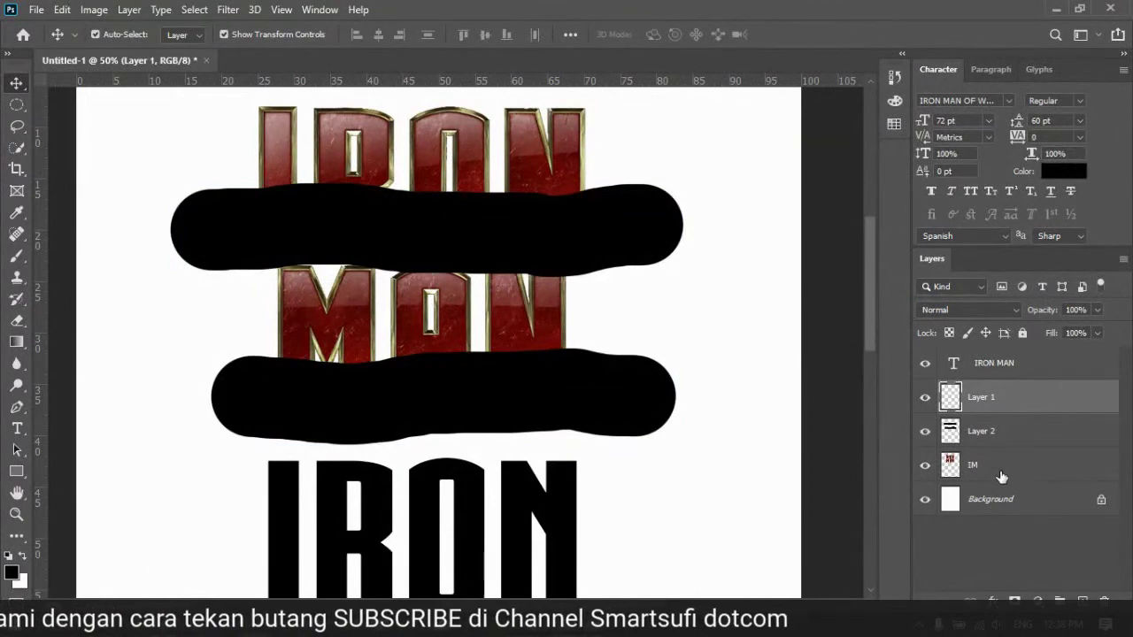
{"action": "left_click", "coordinate": [999, 438]}
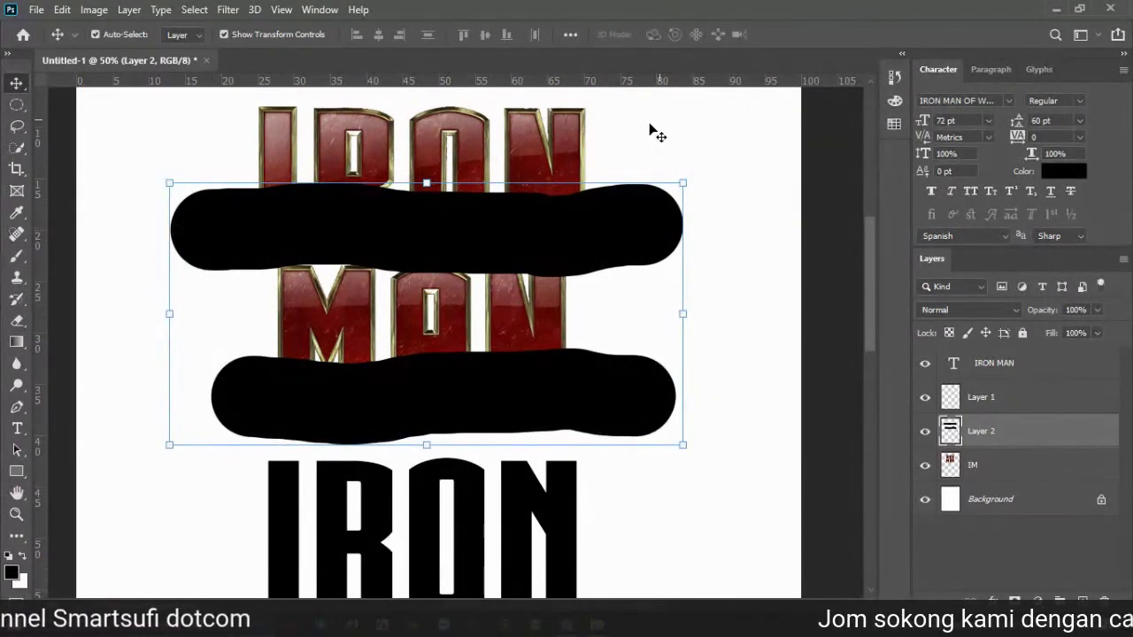
Step: Nudge Layer 2's black strokes slightly up and left, delete the layer, then undo the deletion
{"action": "mouse_move", "coordinate": [549, 208]}
{"action": "left_mouse_down"}
{"action": "mouse_move", "coordinate": [589, 251]}
{"action": "mouse_move", "coordinate": [544, 223]}
{"action": "mouse_move", "coordinate": [546, 210]}
{"action": "left_mouse_up"}
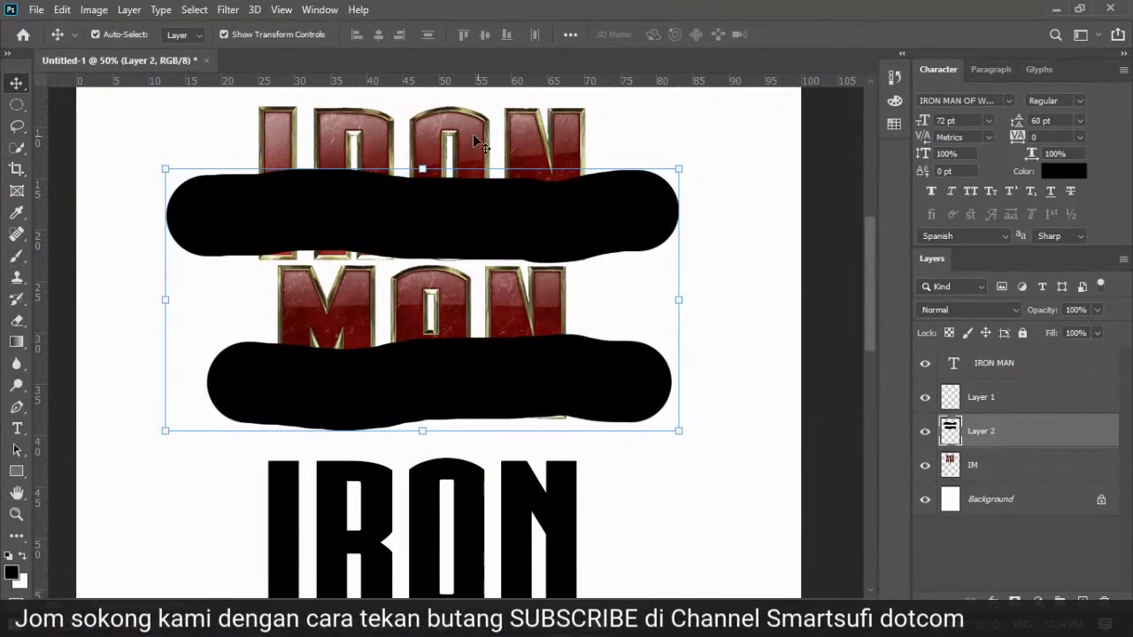
{"action": "key", "text": "Delete"}
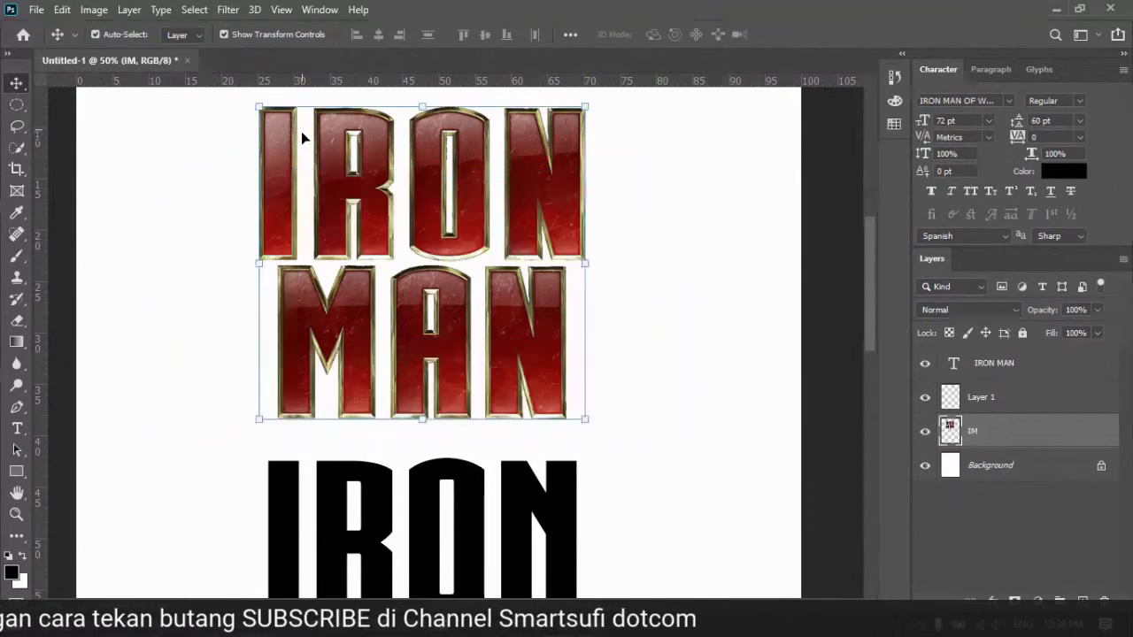
{"action": "key", "text": "ctrl+z"}
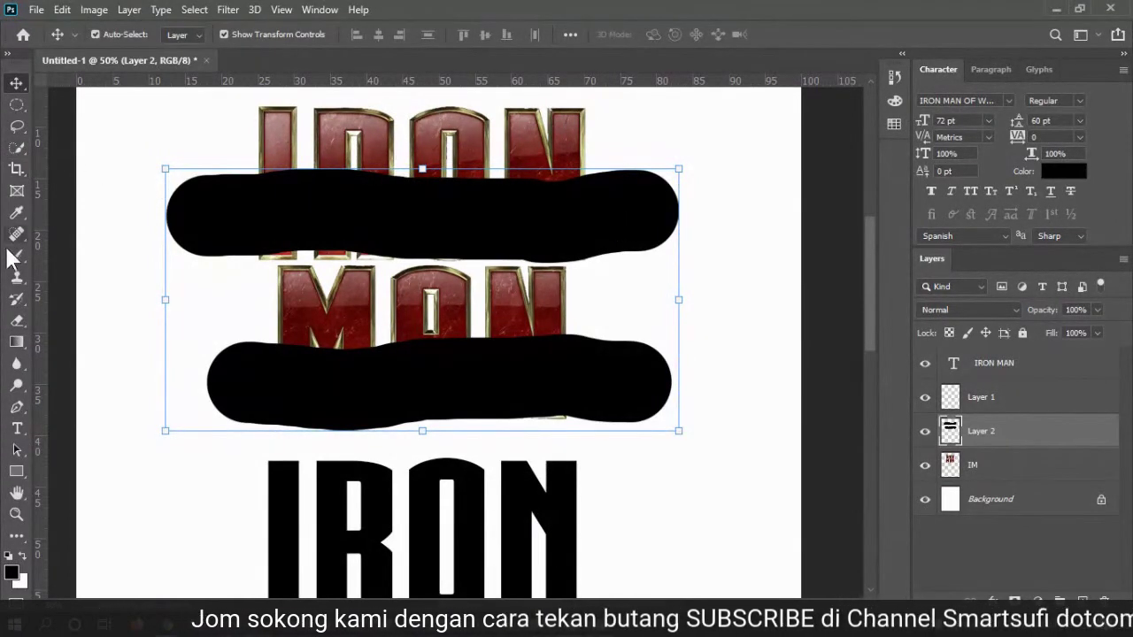
Step: Erase the left end of the top black stroke, then undo past the black strokes layer
{"action": "left_click", "coordinate": [17, 320]}
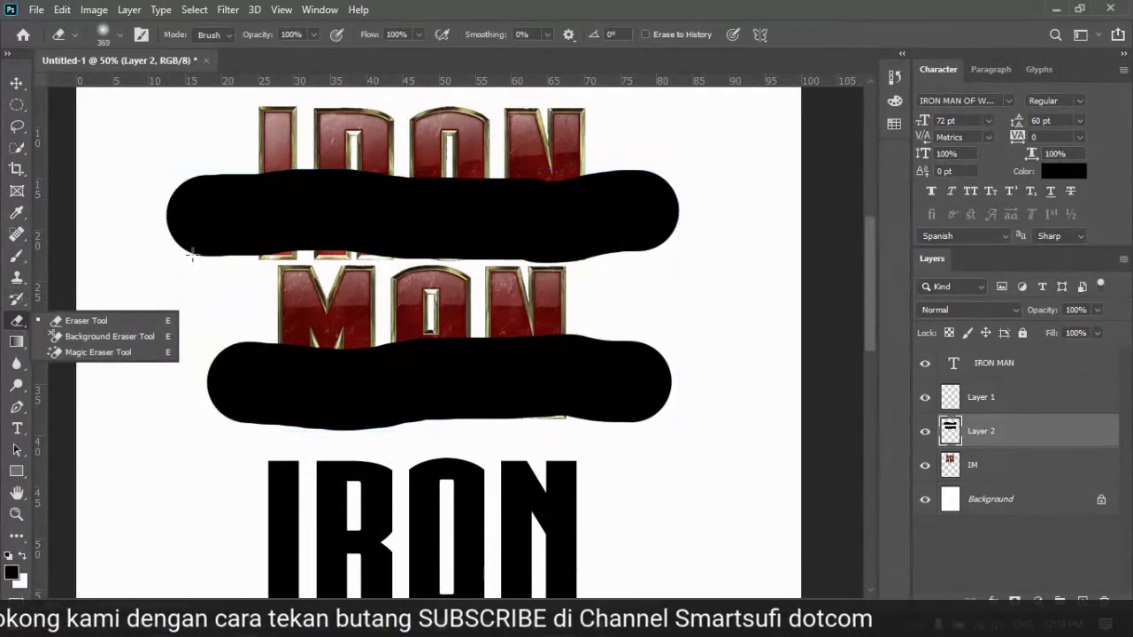
{"action": "mouse_move", "coordinate": [180, 180]}
{"action": "left_mouse_down"}
{"action": "mouse_move", "coordinate": [161, 210]}
{"action": "mouse_move", "coordinate": [212, 233]}
{"action": "mouse_move", "coordinate": [314, 135]}
{"action": "left_mouse_up"}
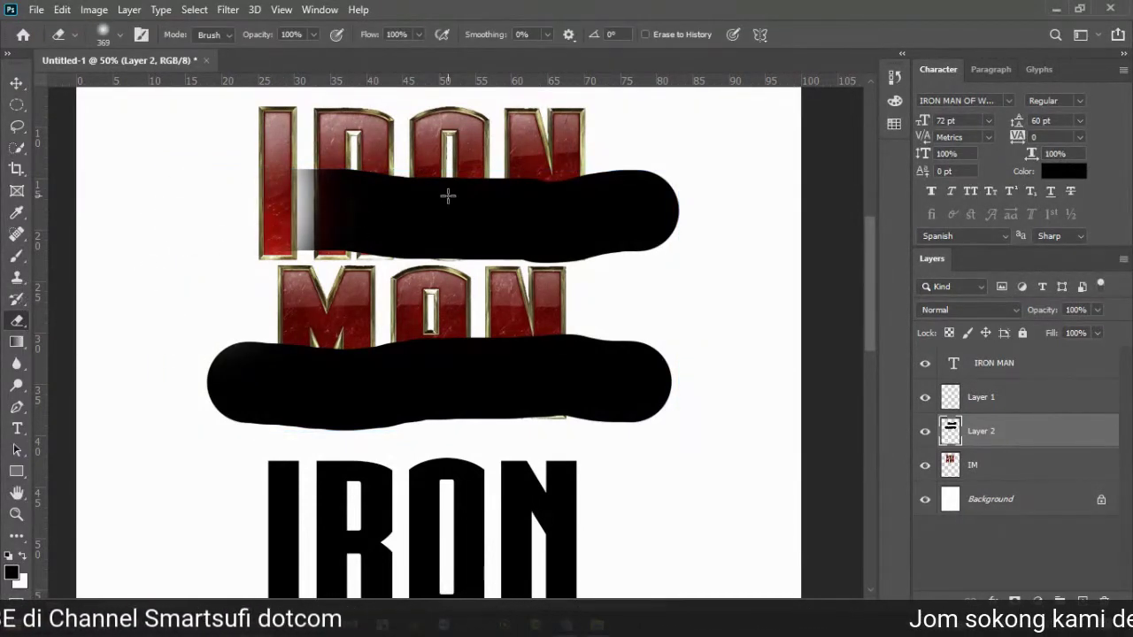
{"action": "key", "text": "ctrl+z"}
{"action": "key", "text": "ctrl+z"}
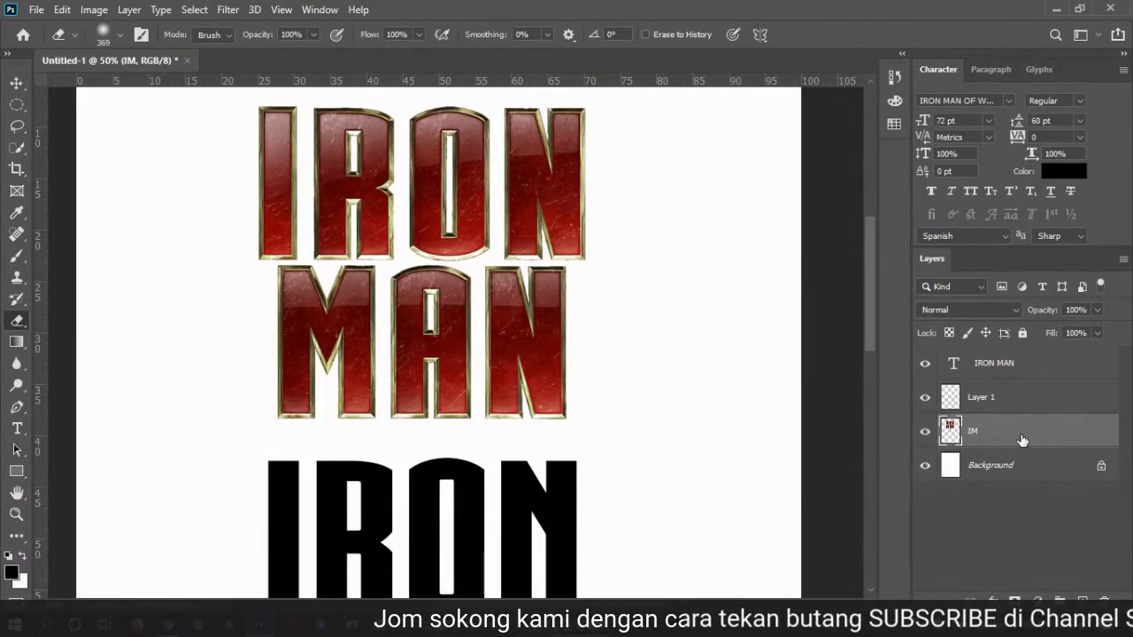
Step: Select the IRON MAN letters on the IM layer with the Quick Selection Tool
{"action": "right_click", "coordinate": [12, 147]}
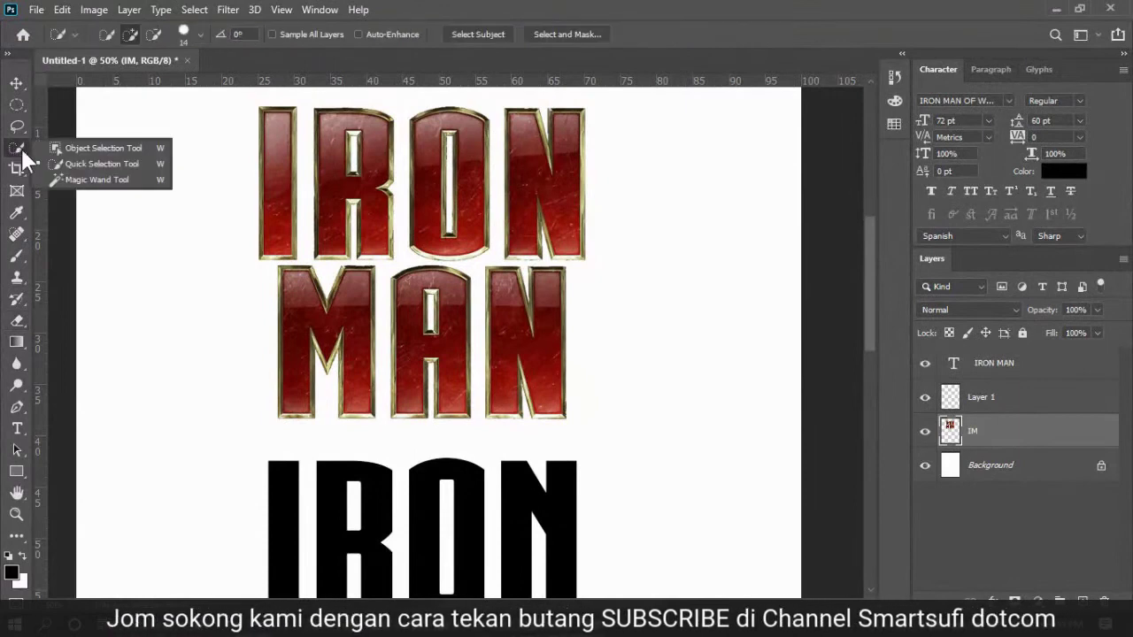
{"action": "left_click", "coordinate": [96, 163]}
{"action": "mouse_move", "coordinate": [261, 109]}
{"action": "left_mouse_down"}
{"action": "mouse_move", "coordinate": [361, 141]}
{"action": "mouse_move", "coordinate": [493, 161]}
{"action": "mouse_move", "coordinate": [544, 188]}
{"action": "mouse_move", "coordinate": [561, 214]}
{"action": "mouse_move", "coordinate": [556, 354]}
{"action": "mouse_move", "coordinate": [538, 377]}
{"action": "mouse_move", "coordinate": [427, 385]}
{"action": "mouse_move", "coordinate": [320, 359]}
{"action": "left_mouse_up"}
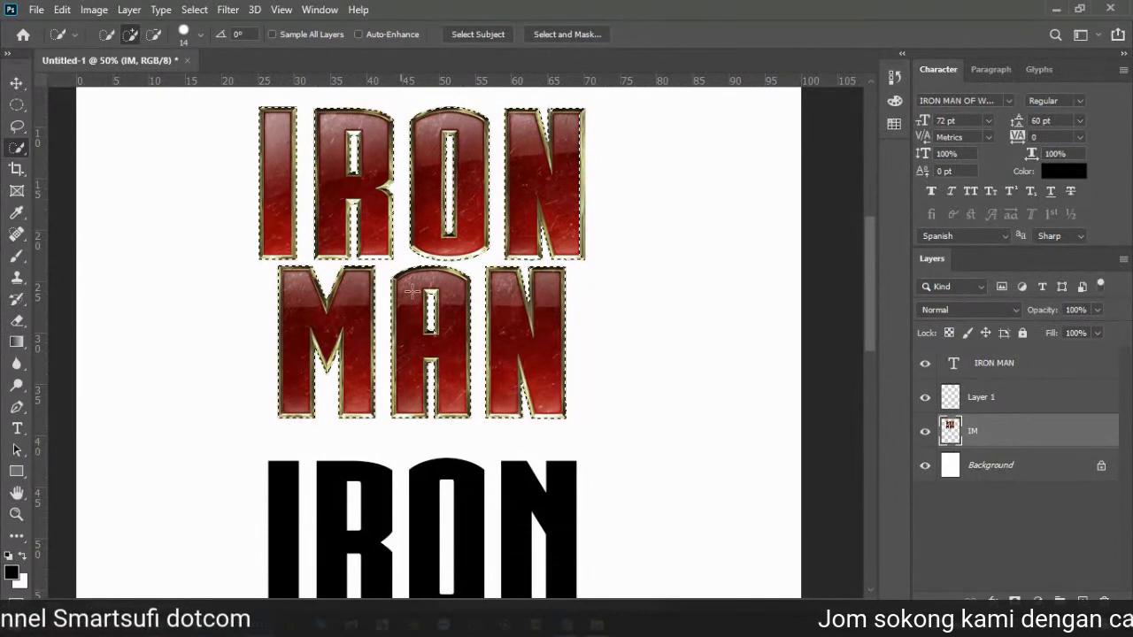
{"action": "left_click_drag", "start_coordinate": [584, 104], "coordinate": [580, 120]}
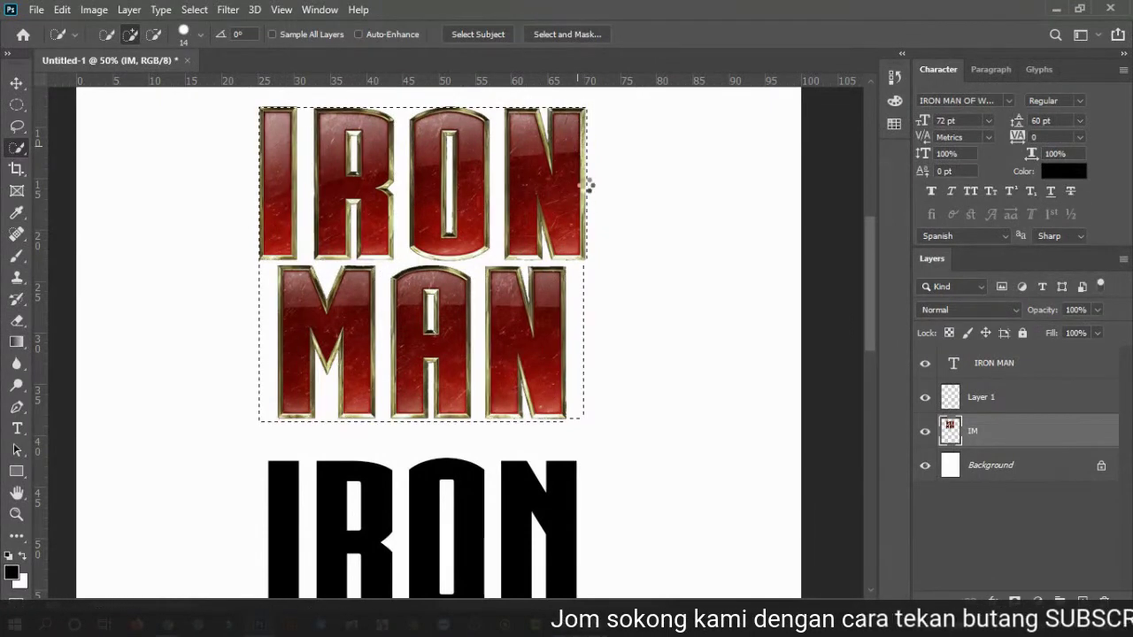
{"action": "key", "text": "ctrl+z"}
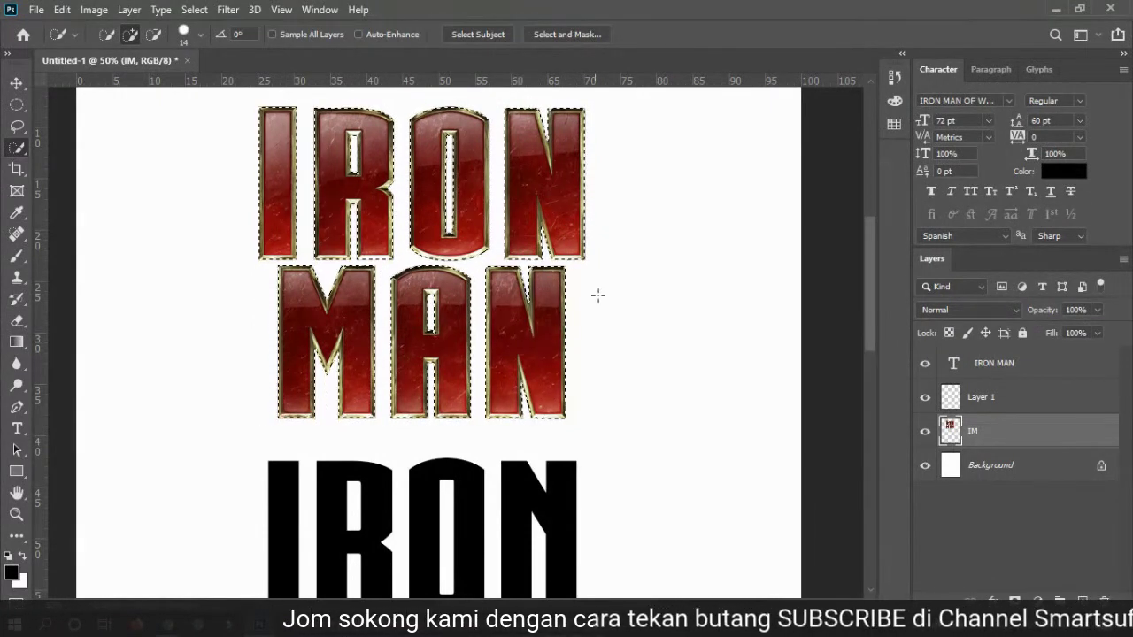
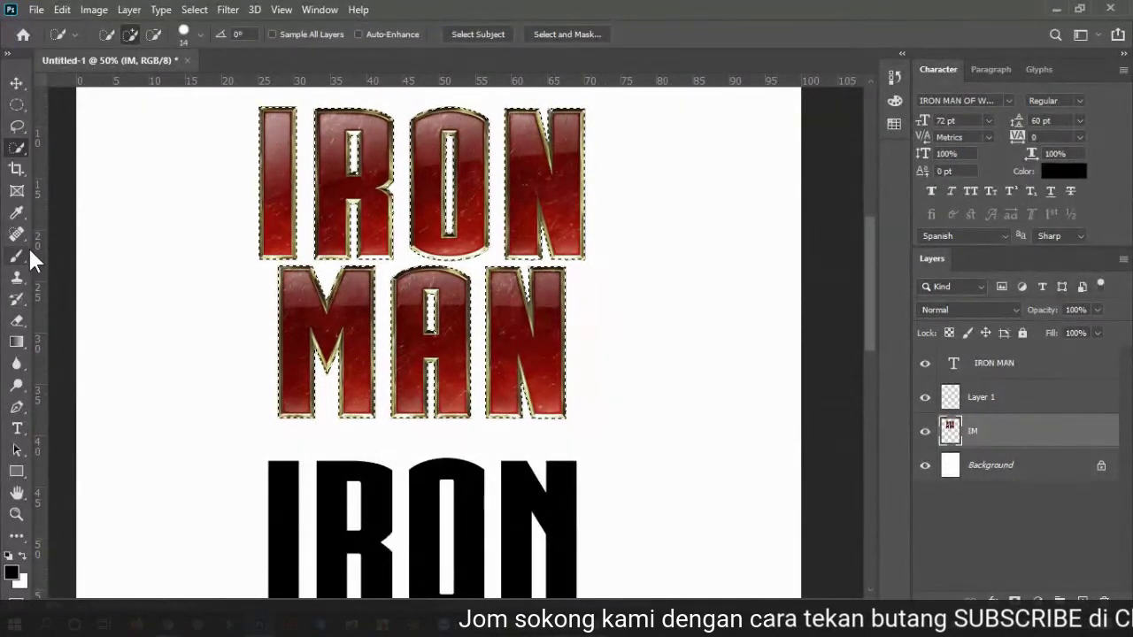
Step: Choose the Eraser Tool and expand the General Brushes set in the brush picker
{"action": "left_click", "coordinate": [18, 320]}
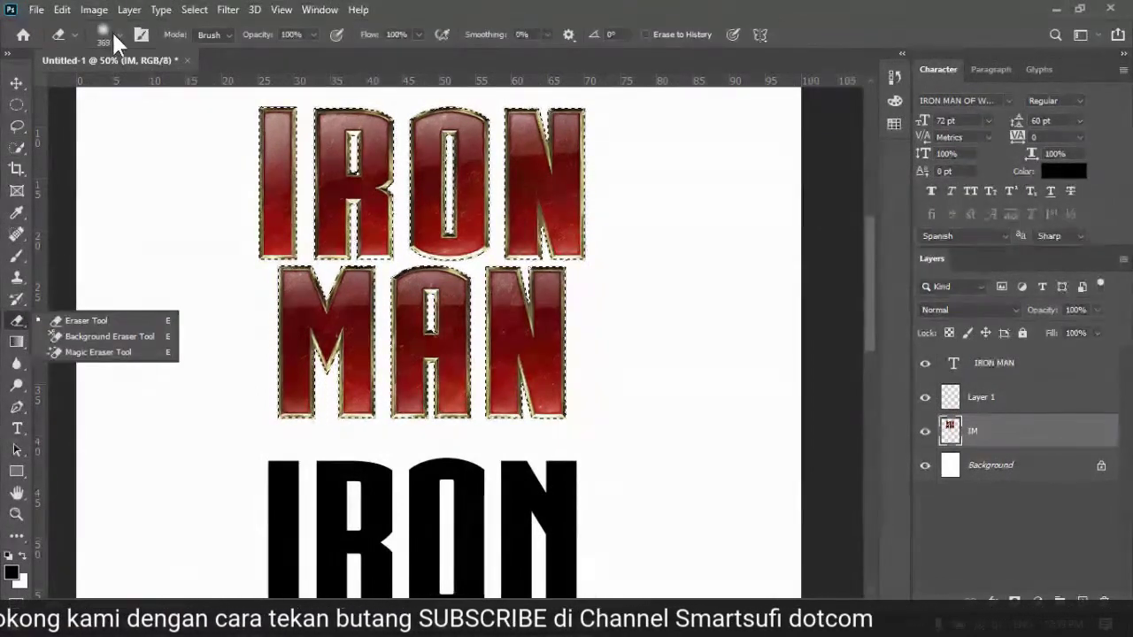
{"action": "left_click", "coordinate": [121, 35]}
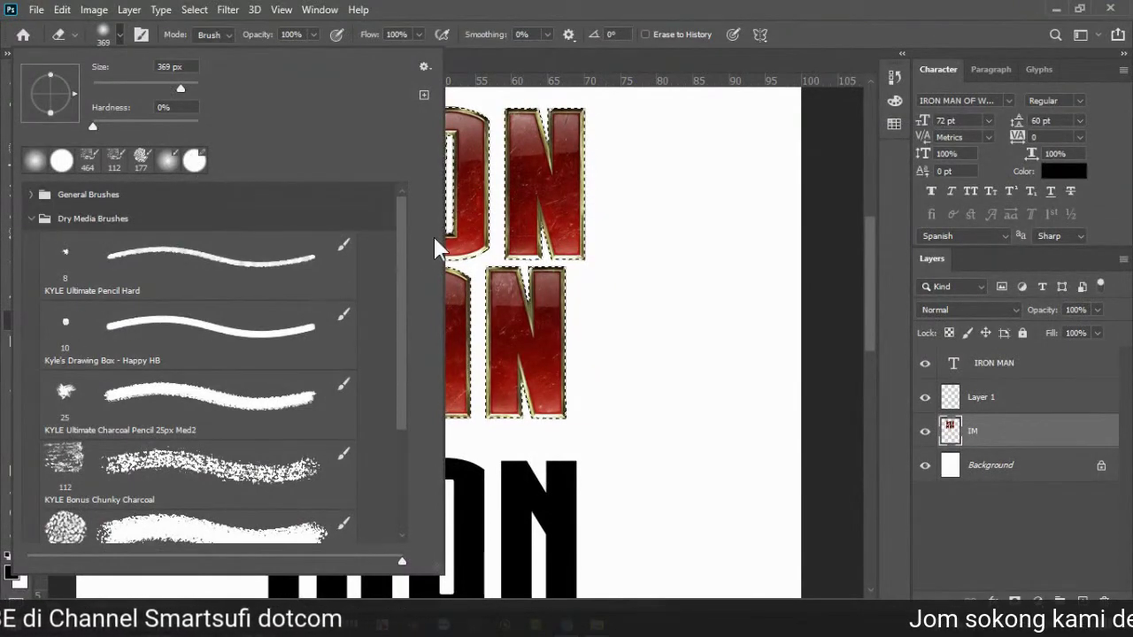
{"action": "mouse_move", "coordinate": [402, 233]}
{"action": "left_mouse_down"}
{"action": "mouse_move", "coordinate": [397, 304]}
{"action": "mouse_move", "coordinate": [370, 188]}
{"action": "left_mouse_up"}
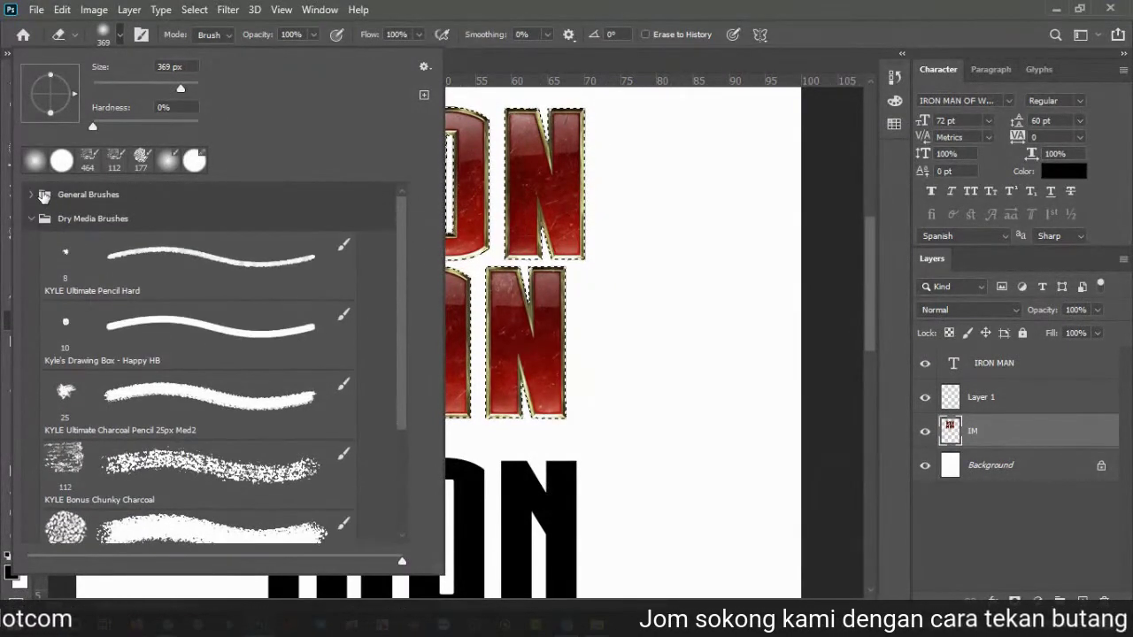
{"action": "left_click", "coordinate": [32, 194]}
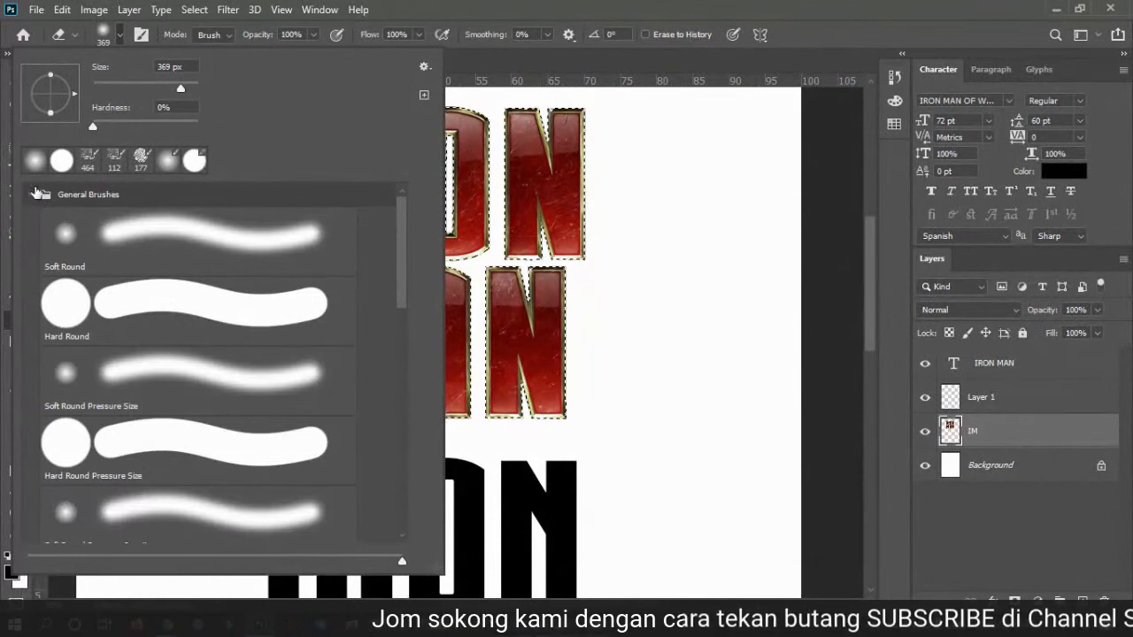
Step: Try the eraser's Block and Pencil modes, then return it to Brush mode
{"action": "left_click", "coordinate": [32, 194]}
{"action": "left_click", "coordinate": [496, 10]}
{"action": "left_click", "coordinate": [222, 34]}
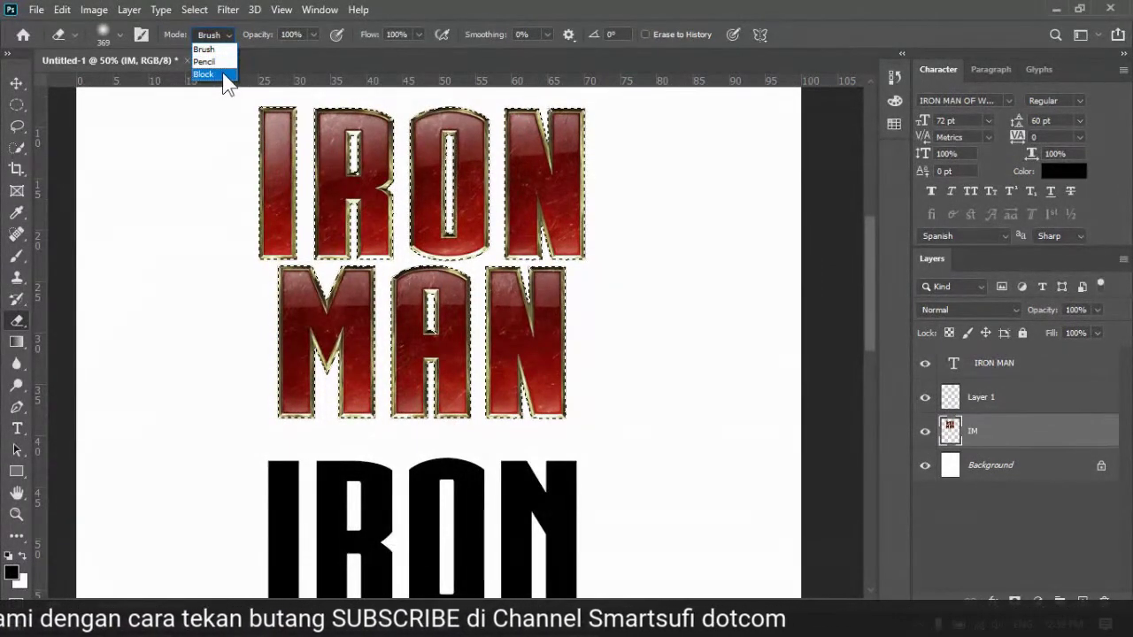
{"action": "left_click", "coordinate": [205, 74]}
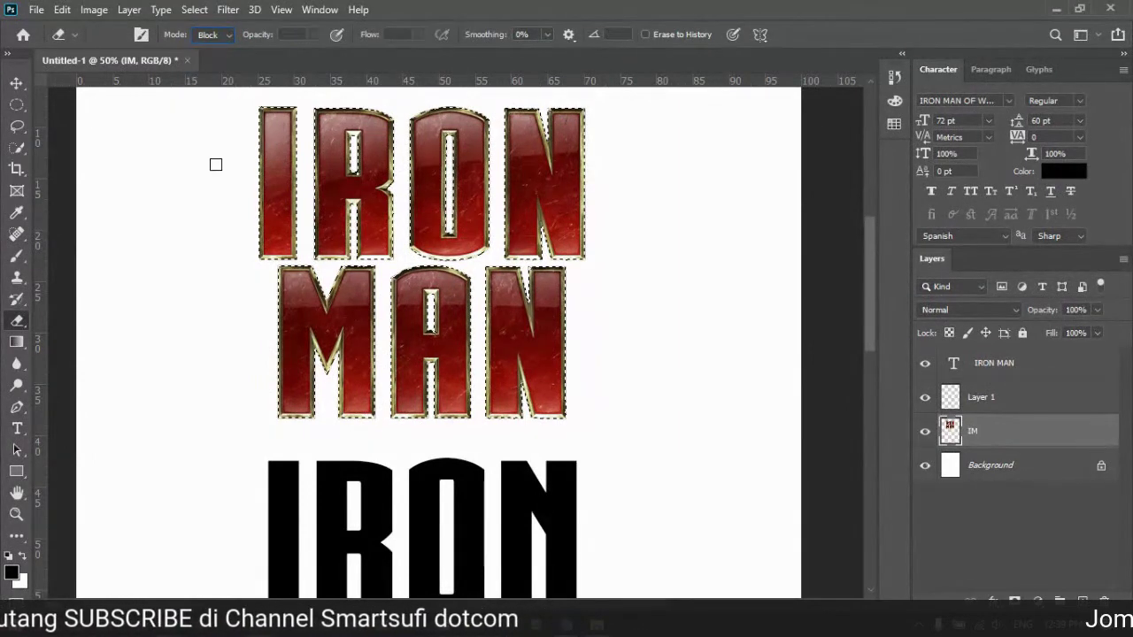
{"action": "left_click", "coordinate": [229, 34]}
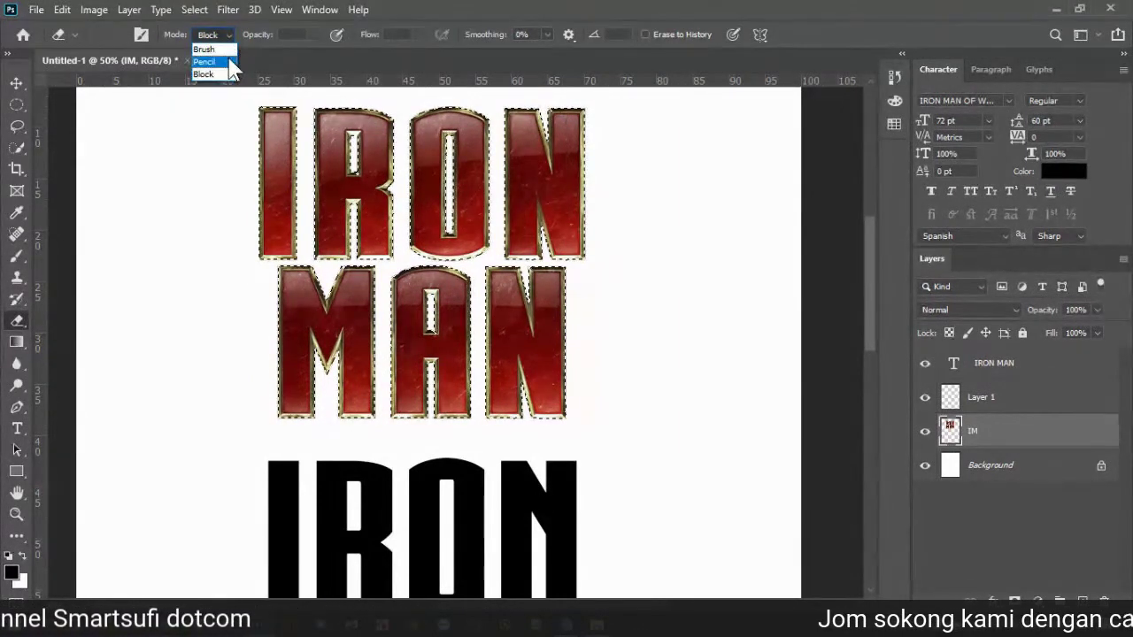
{"action": "left_click", "coordinate": [207, 62]}
{"action": "left_click", "coordinate": [225, 33]}
{"action": "left_click", "coordinate": [217, 50]}
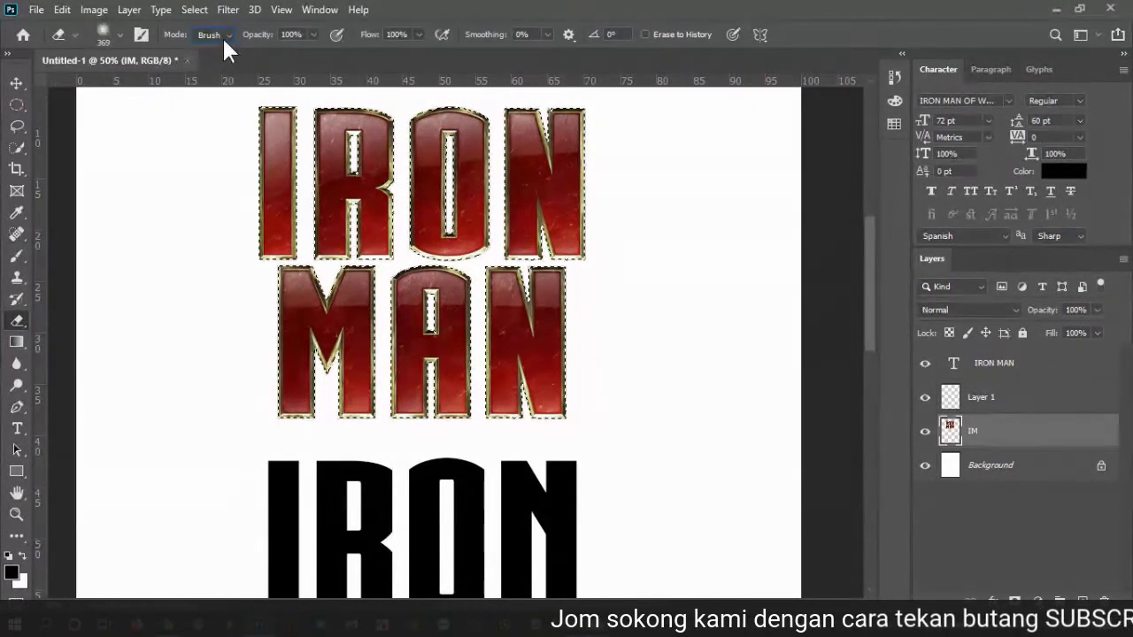
{"action": "left_click", "coordinate": [222, 36]}
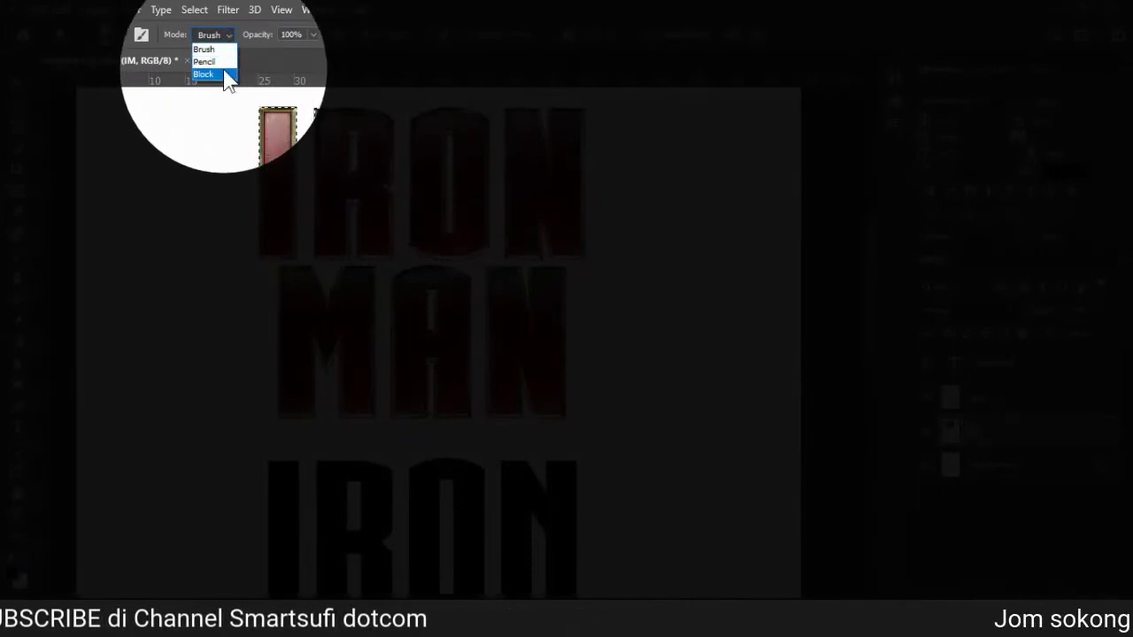
{"action": "left_click", "coordinate": [223, 50]}
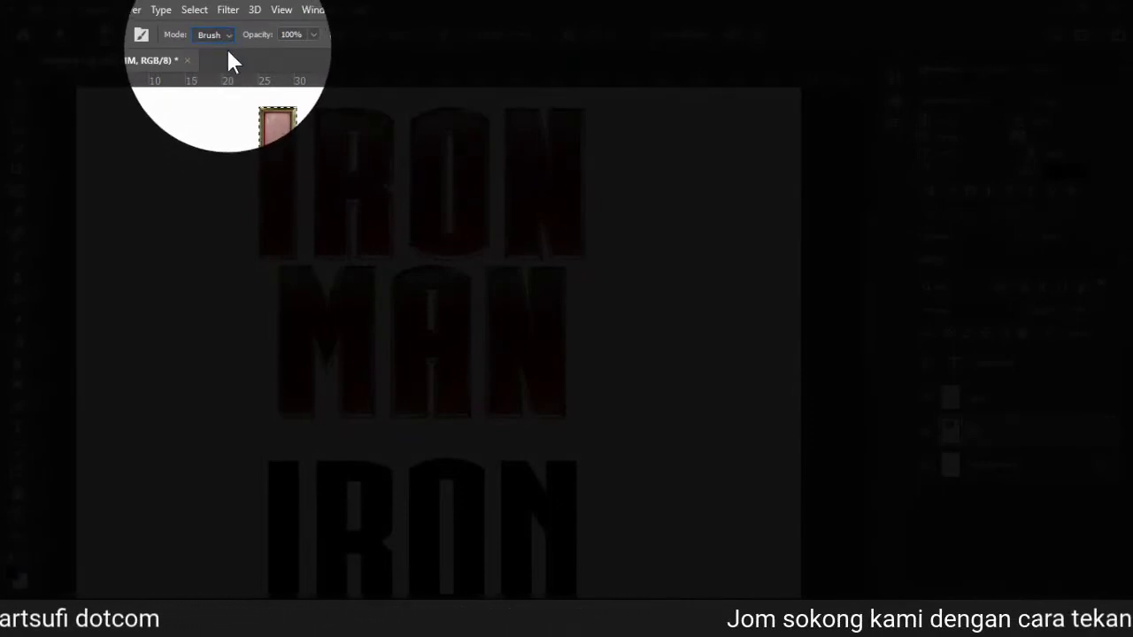
Step: Set the eraser brush to 369 px with 0% hardness
{"action": "left_click", "coordinate": [120, 36]}
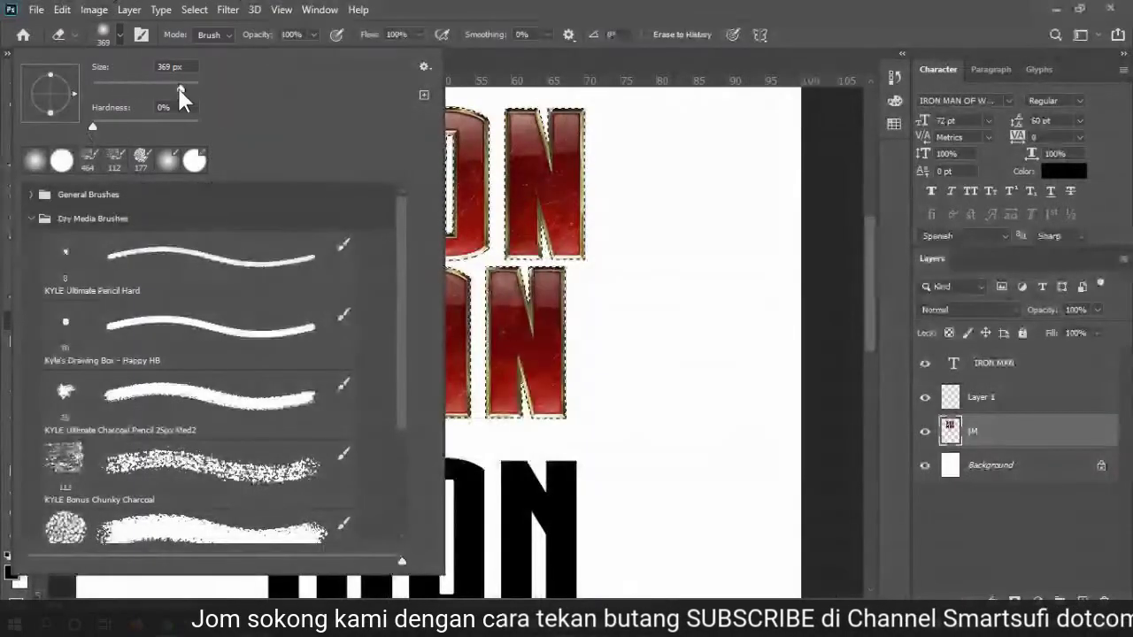
{"action": "scroll", "coordinate": [146, 389], "scroll_direction": "down", "scroll_amount": 3}
{"action": "scroll", "coordinate": [146, 390], "scroll_direction": "down", "scroll_amount": 2}
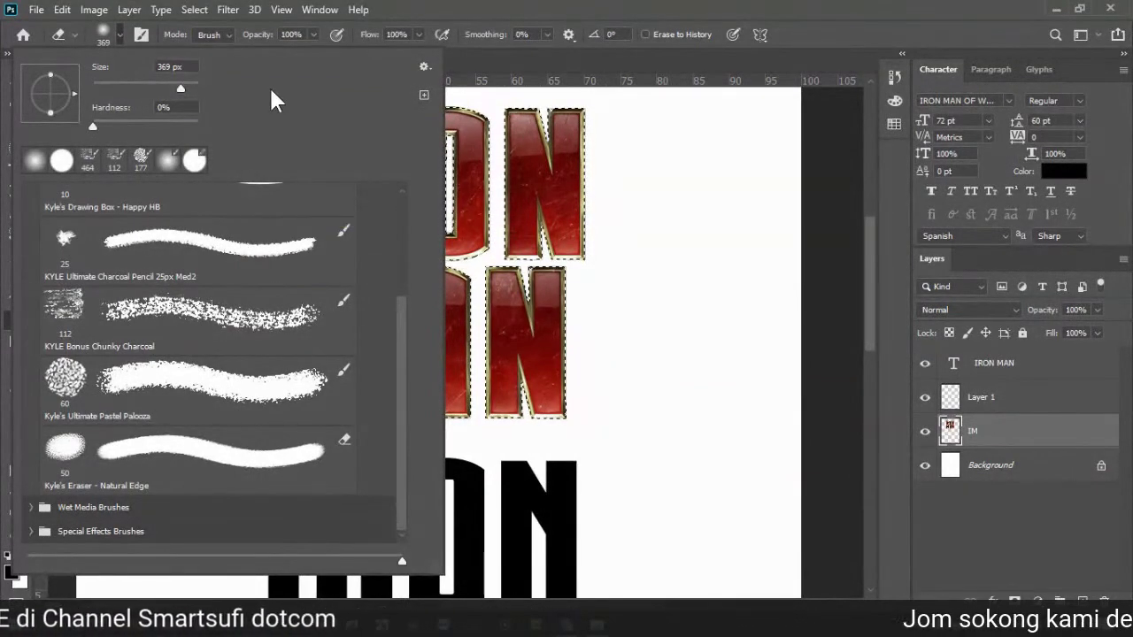
{"action": "left_click", "coordinate": [571, 5]}
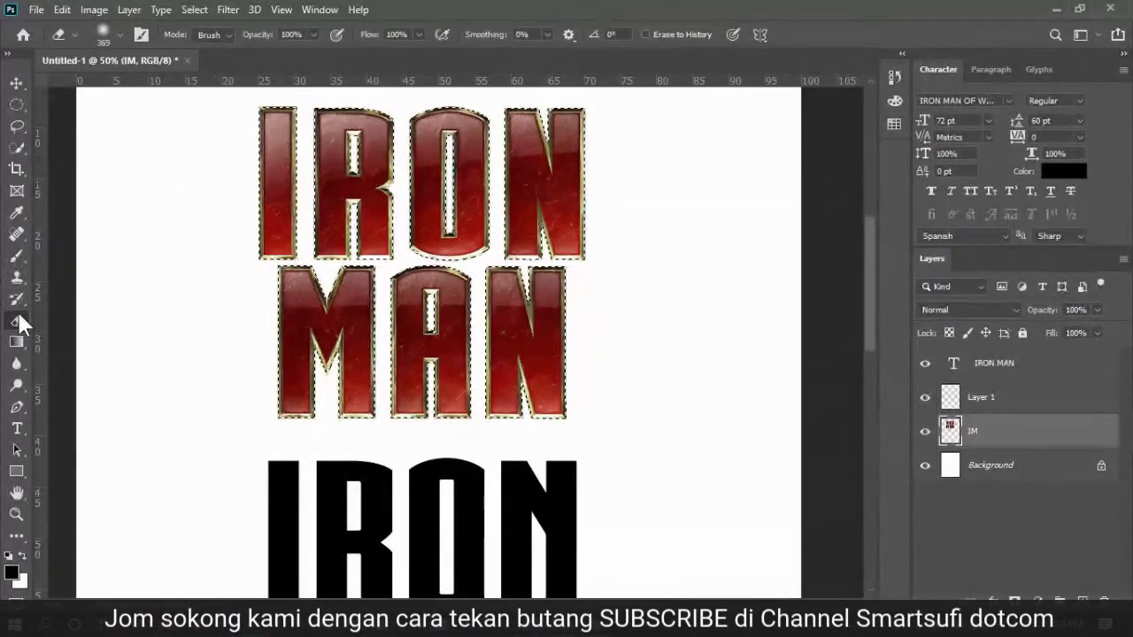
Step: Choose the Brush Tool with the 369 px soft brush and a deep blue foreground colour
{"action": "left_click", "coordinate": [21, 256]}
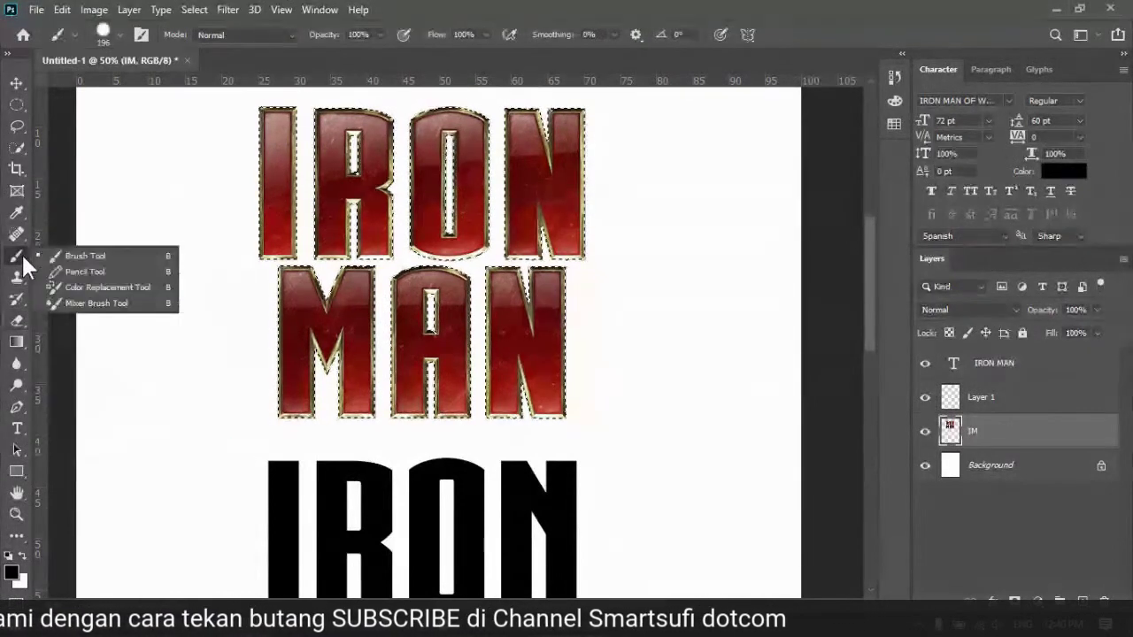
{"action": "left_click", "coordinate": [57, 255]}
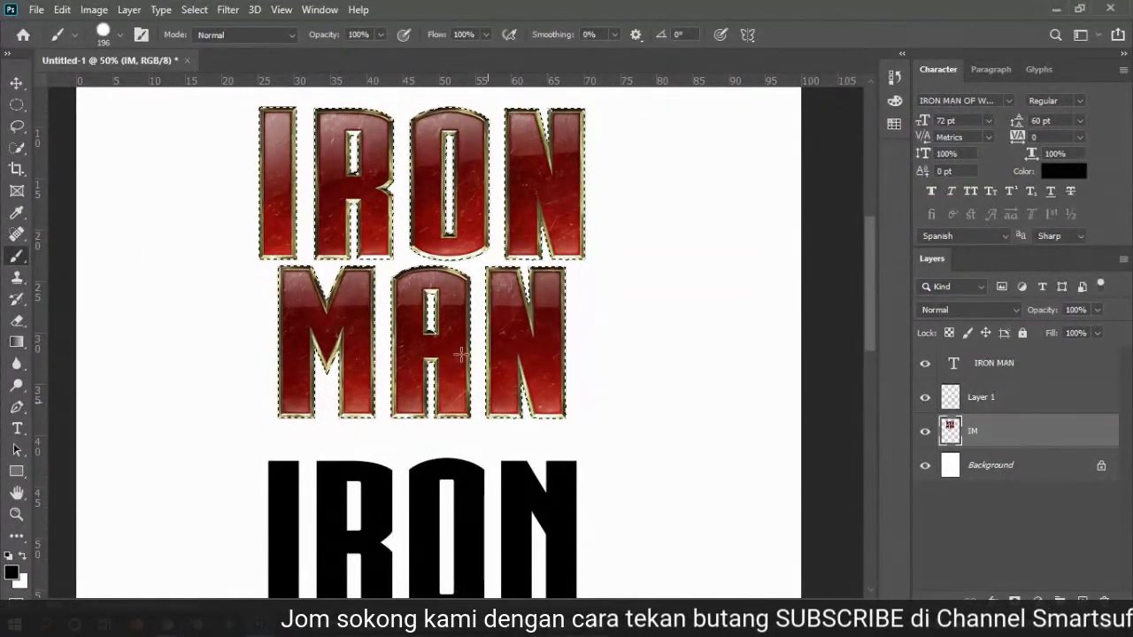
{"action": "left_click", "coordinate": [120, 34]}
{"action": "left_click", "coordinate": [177, 87]}
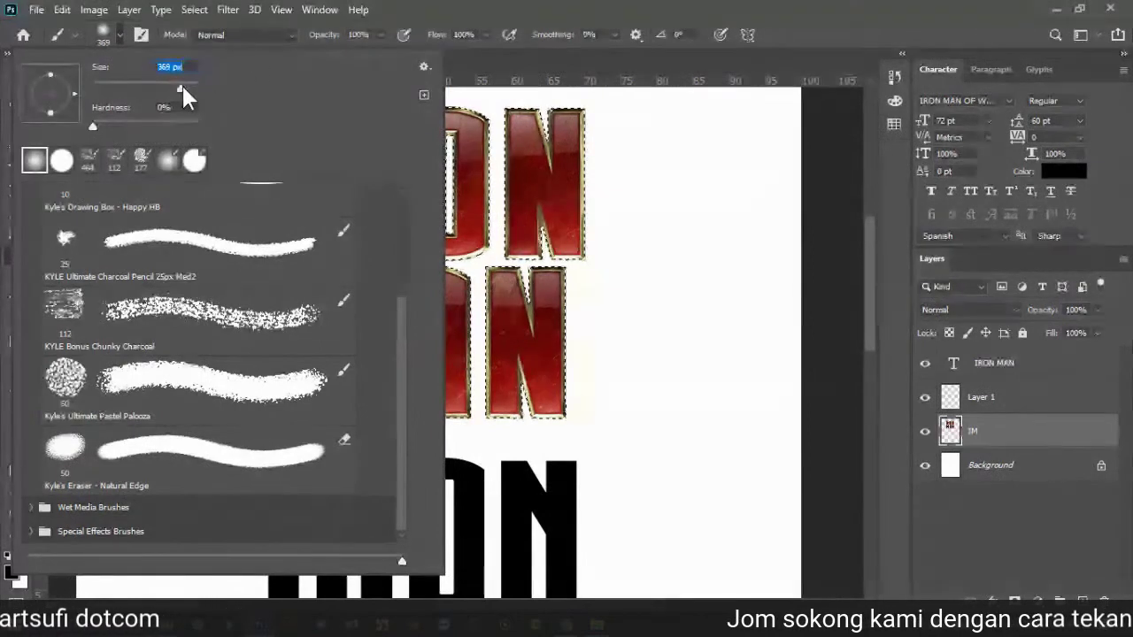
{"action": "left_click", "coordinate": [471, 27]}
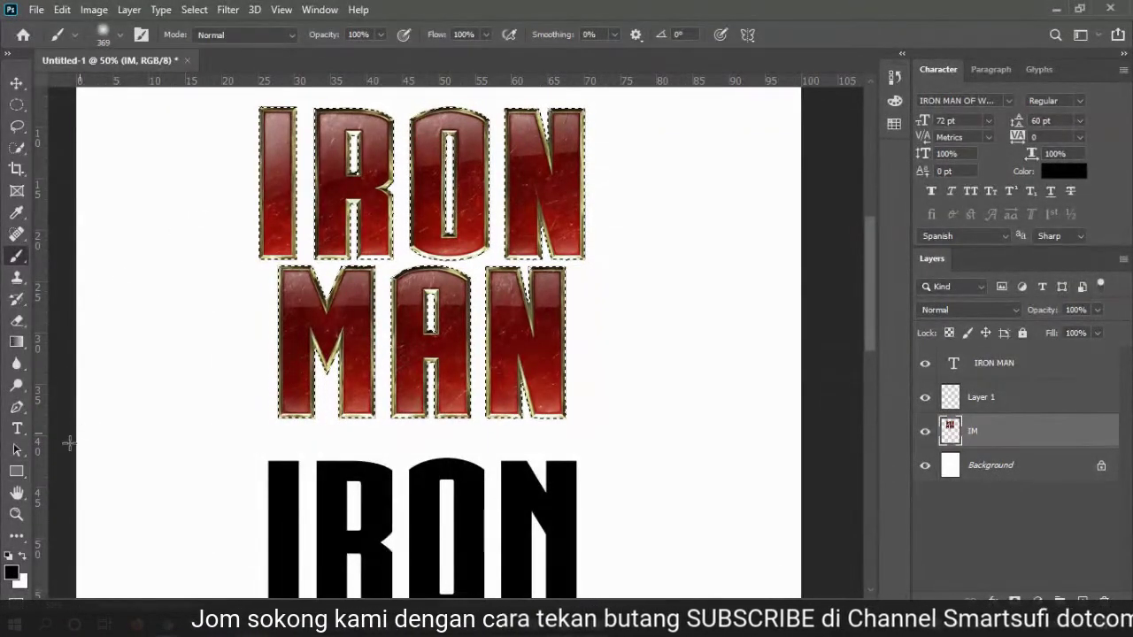
{"action": "left_click", "coordinate": [12, 572]}
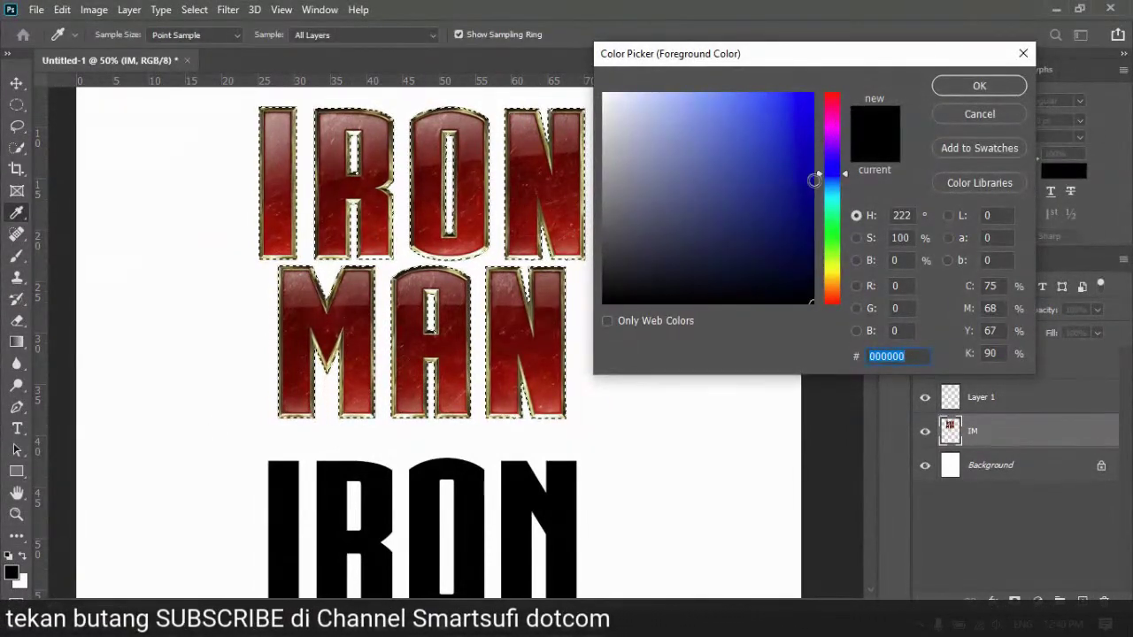
{"action": "mouse_move", "coordinate": [810, 214]}
{"action": "left_mouse_down"}
{"action": "mouse_move", "coordinate": [776, 185]}
{"action": "mouse_move", "coordinate": [782, 153]}
{"action": "left_mouse_up"}
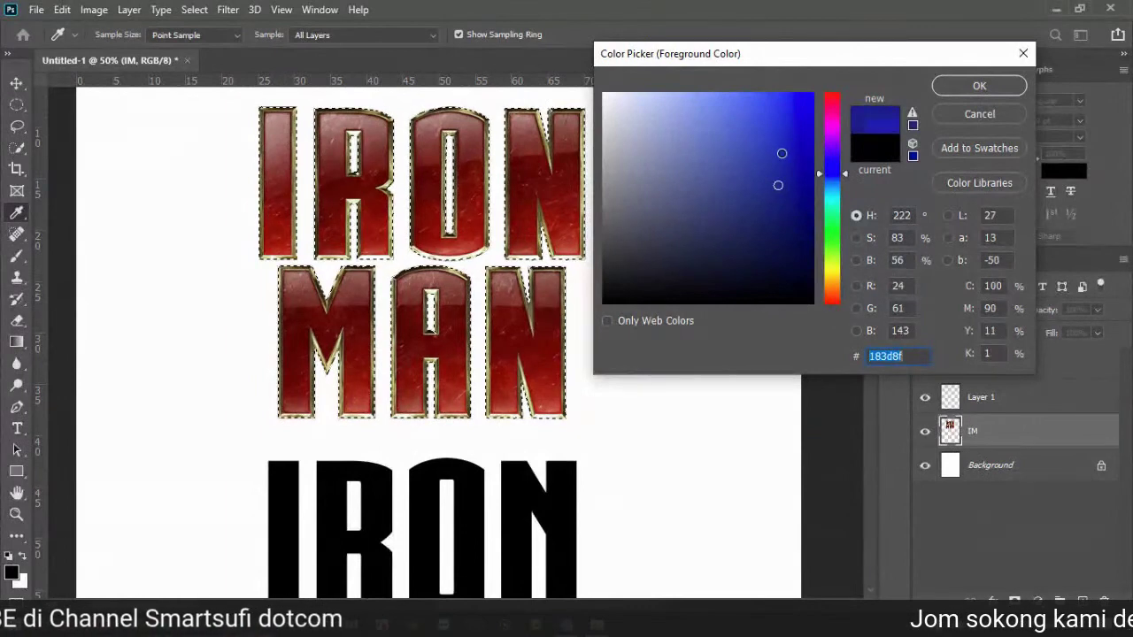
{"action": "left_click", "coordinate": [973, 85]}
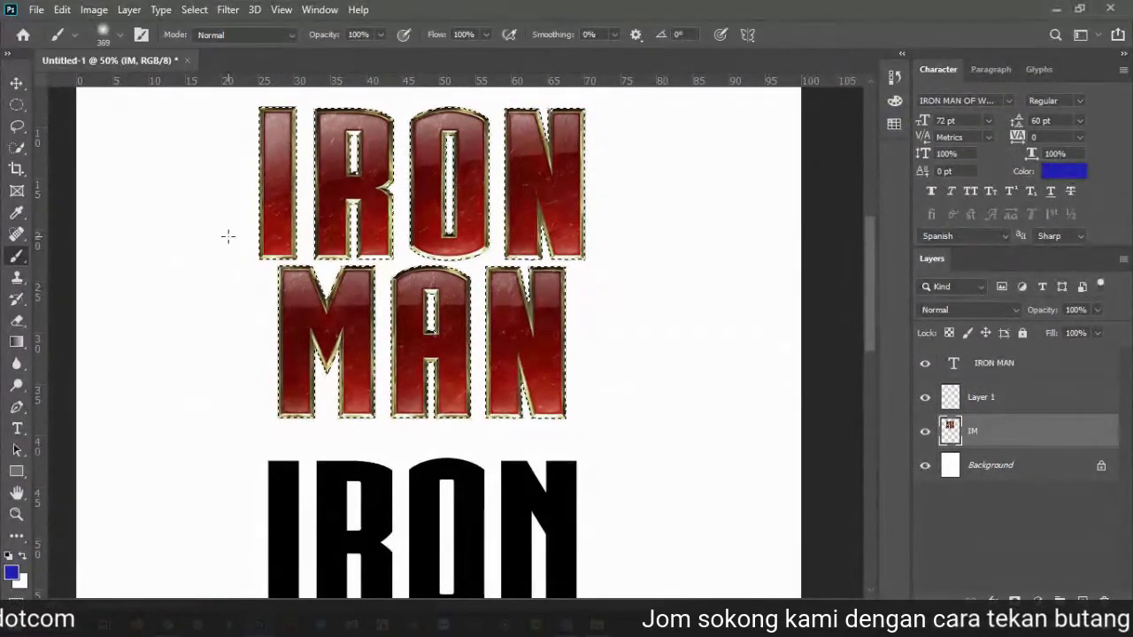
Step: Paint deep blue across IRON and the lower half of MAN, then deselect
{"action": "left_click_drag", "start_coordinate": [352, 284], "coordinate": [416, 289]}
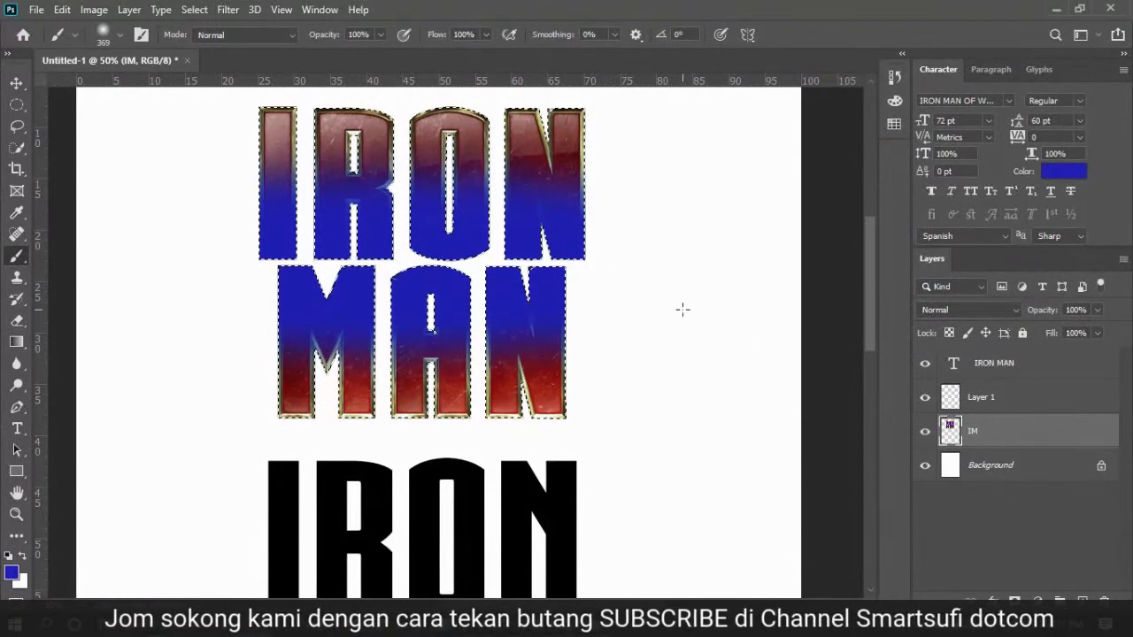
{"action": "key", "text": "ctrl+z"}
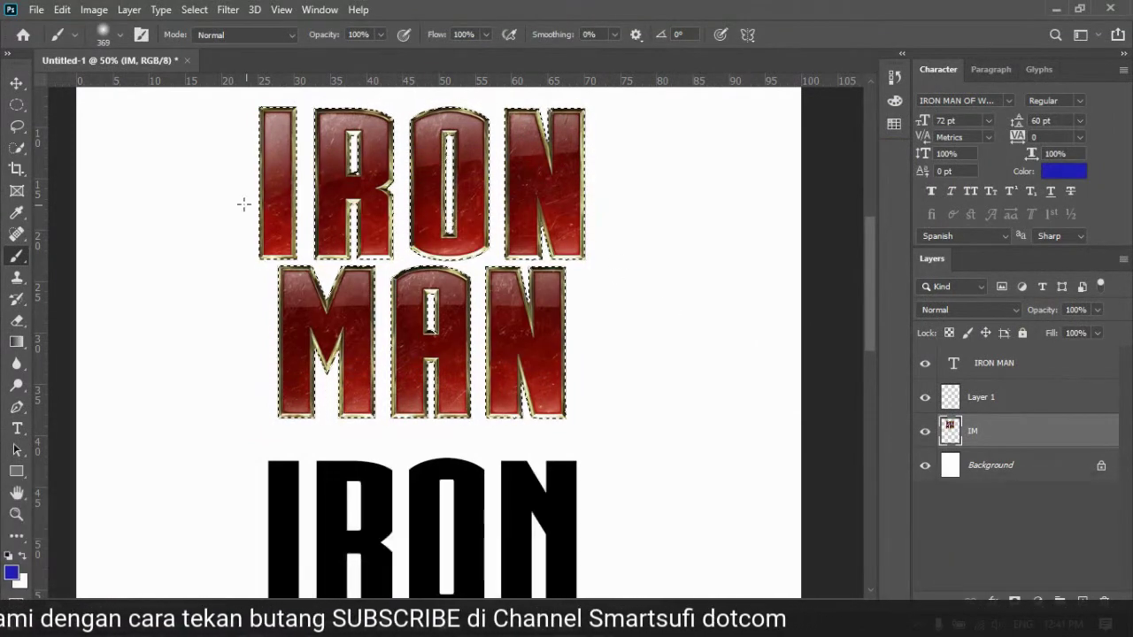
{"action": "left_click_drag", "start_coordinate": [296, 219], "coordinate": [436, 220]}
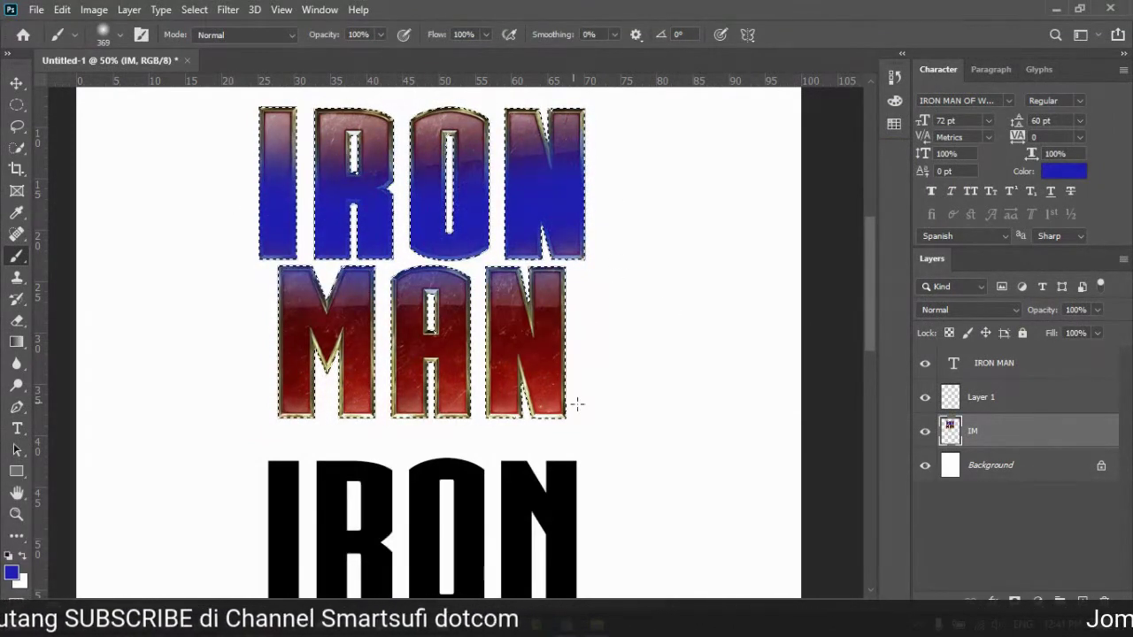
{"action": "left_click_drag", "start_coordinate": [374, 436], "coordinate": [286, 425]}
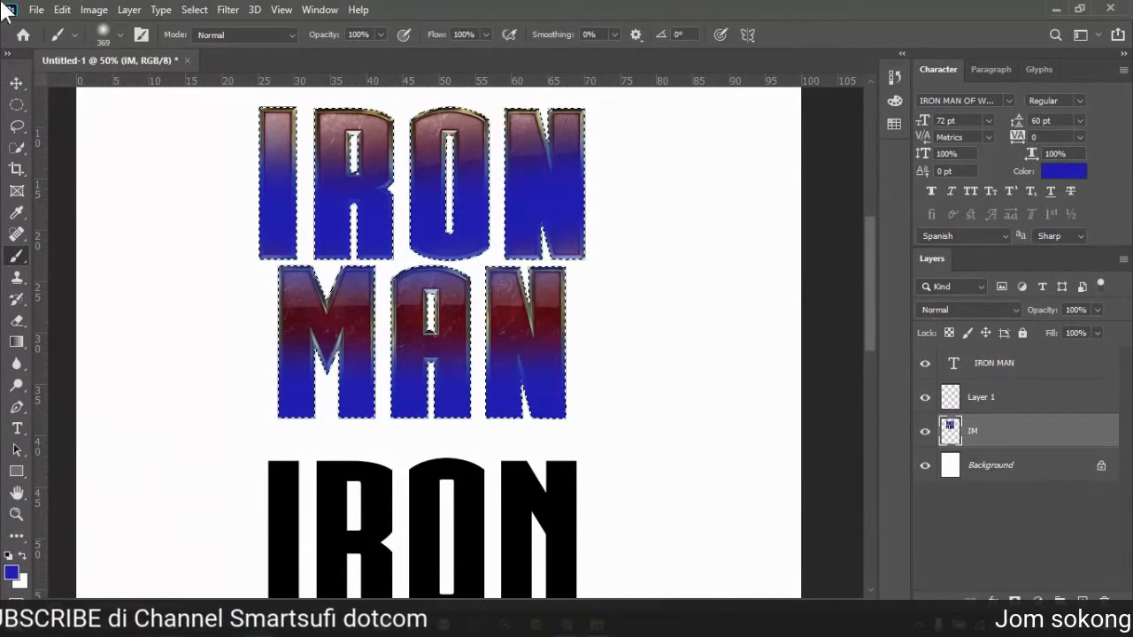
{"action": "key", "text": "ctrl+d"}
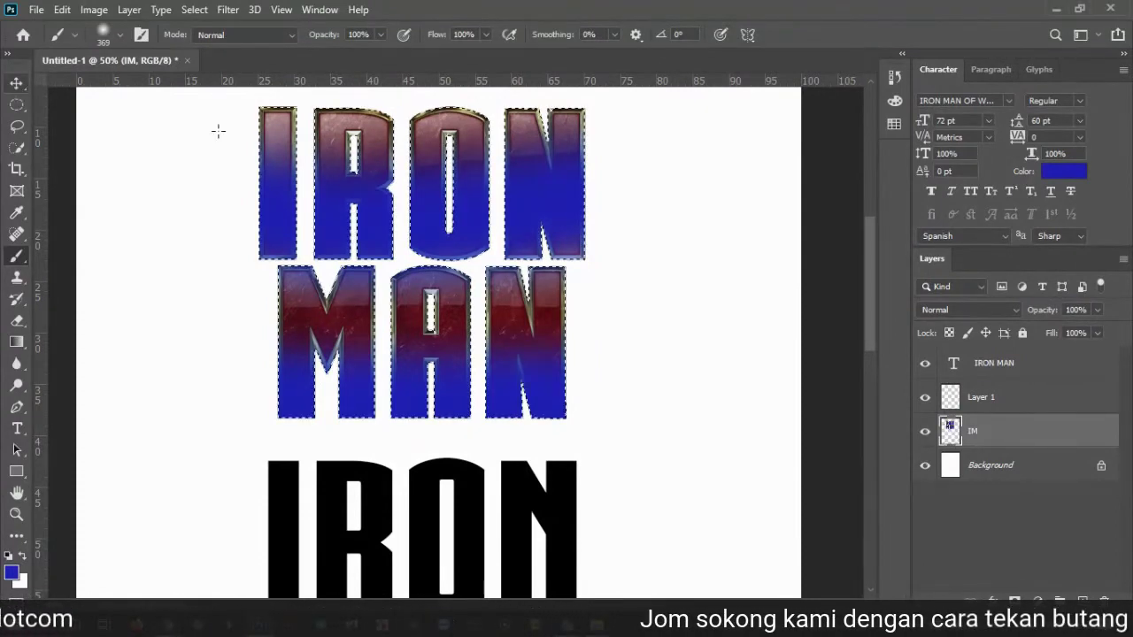
Step: Undo the blue painting on Layer 1 back to red, then add an empty Layer 2 above it
{"action": "left_click", "coordinate": [1008, 400]}
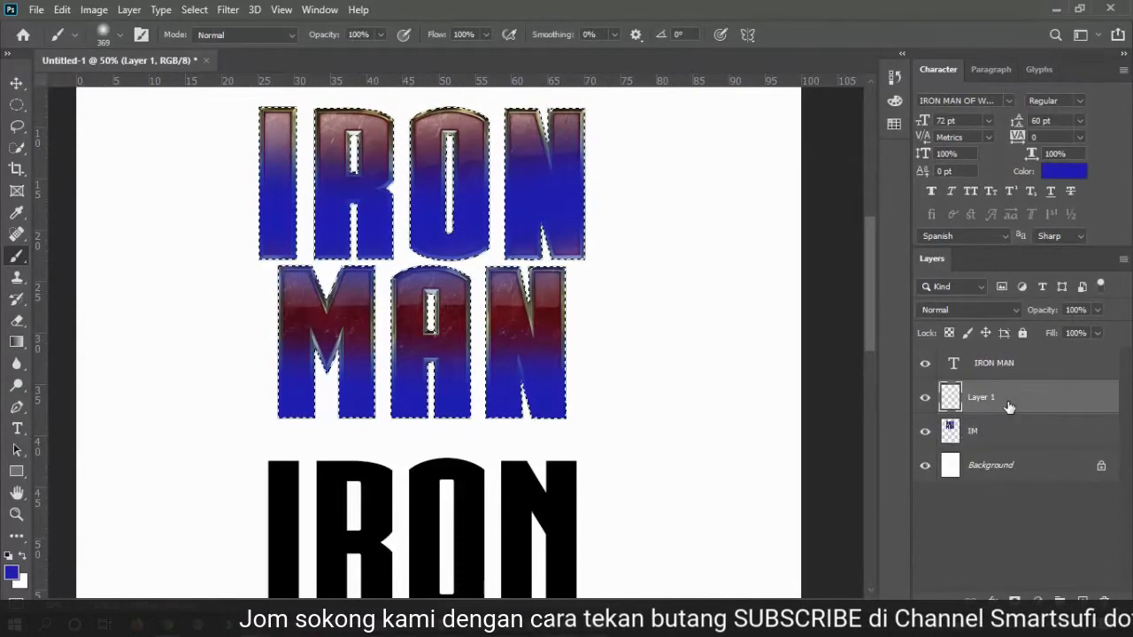
{"action": "left_click", "coordinate": [16, 83]}
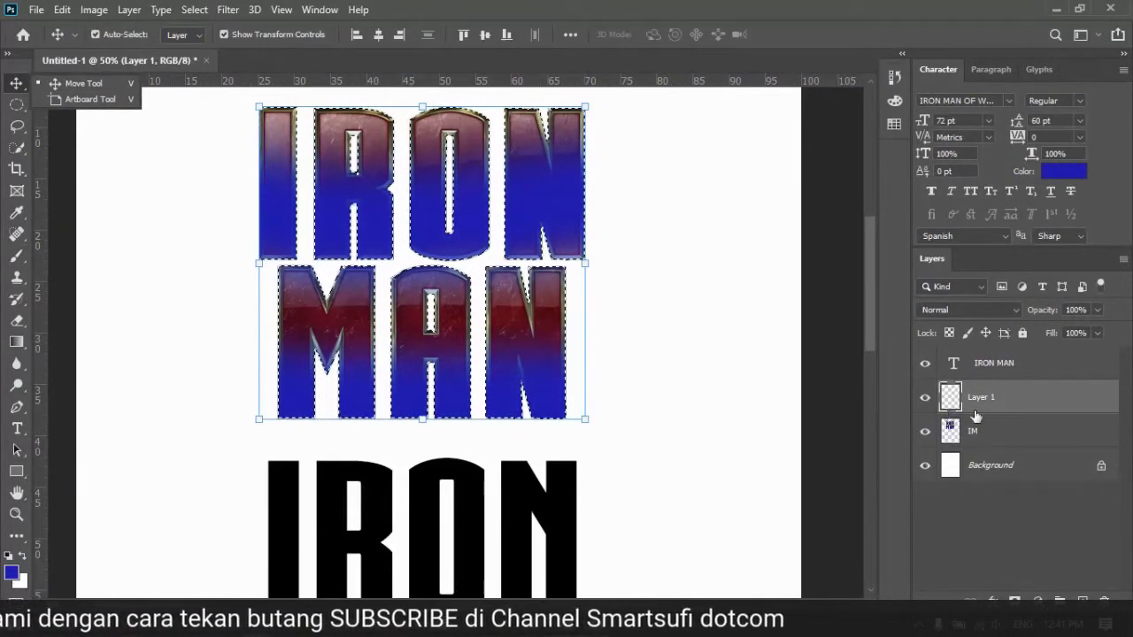
{"action": "left_click", "coordinate": [575, 219]}
{"action": "left_click", "coordinate": [575, 220]}
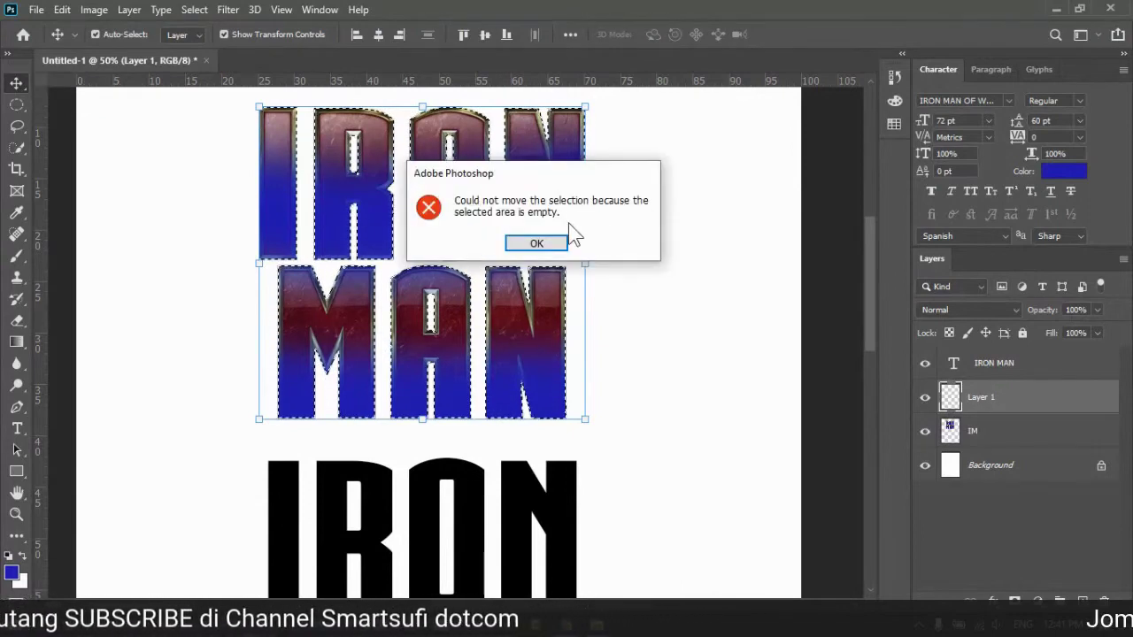
{"action": "left_click", "coordinate": [540, 245]}
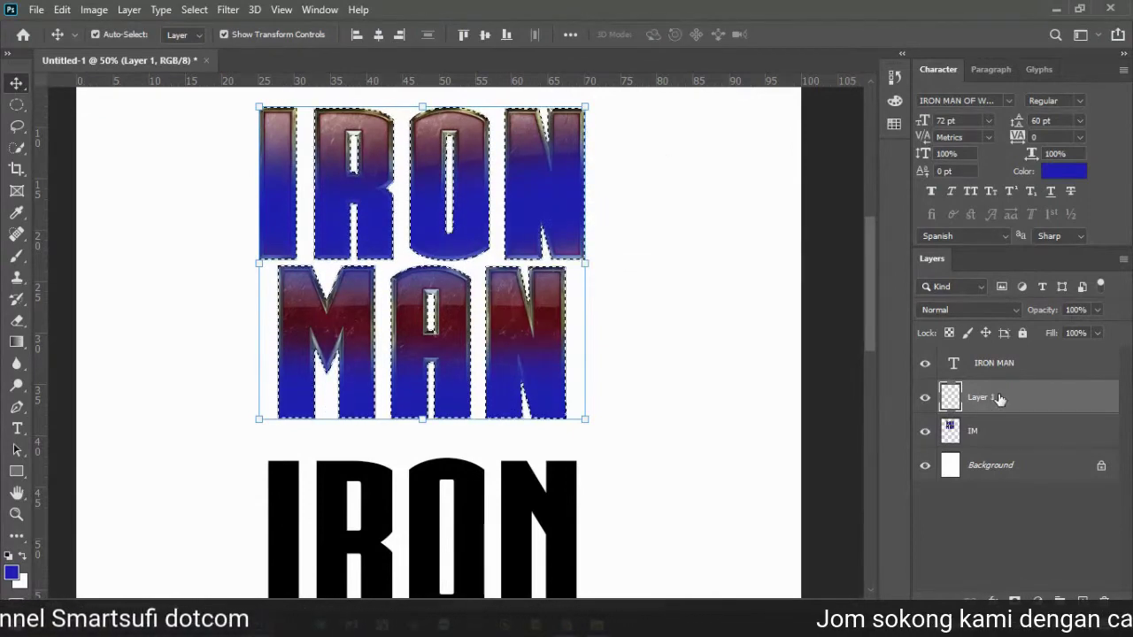
{"action": "key", "text": "ctrl+z"}
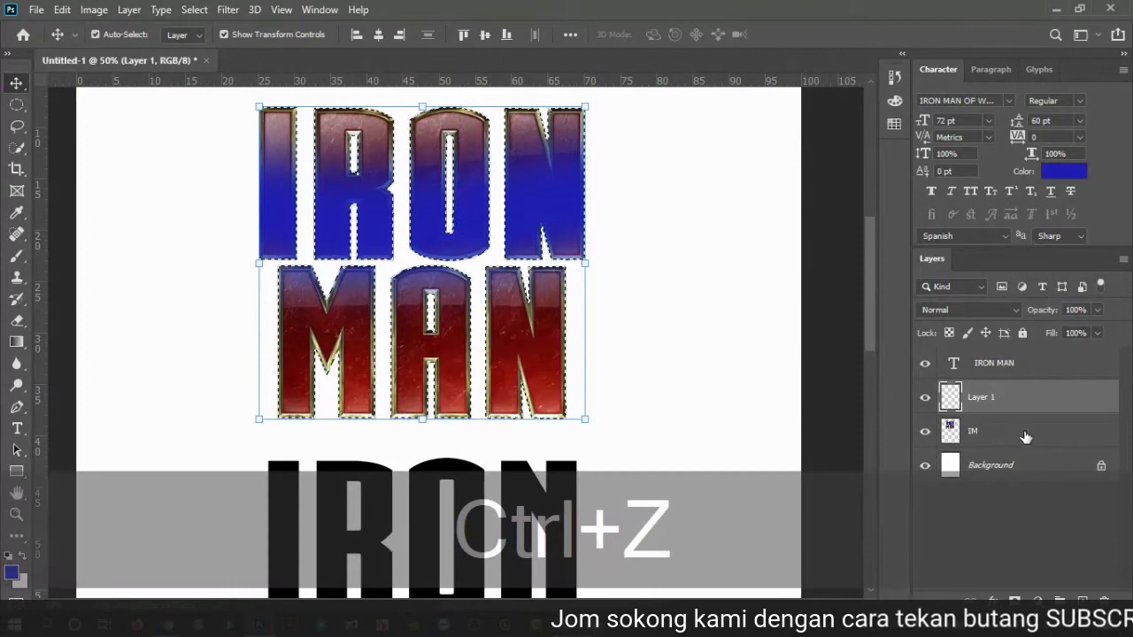
{"action": "key", "text": "ctrl+z"}
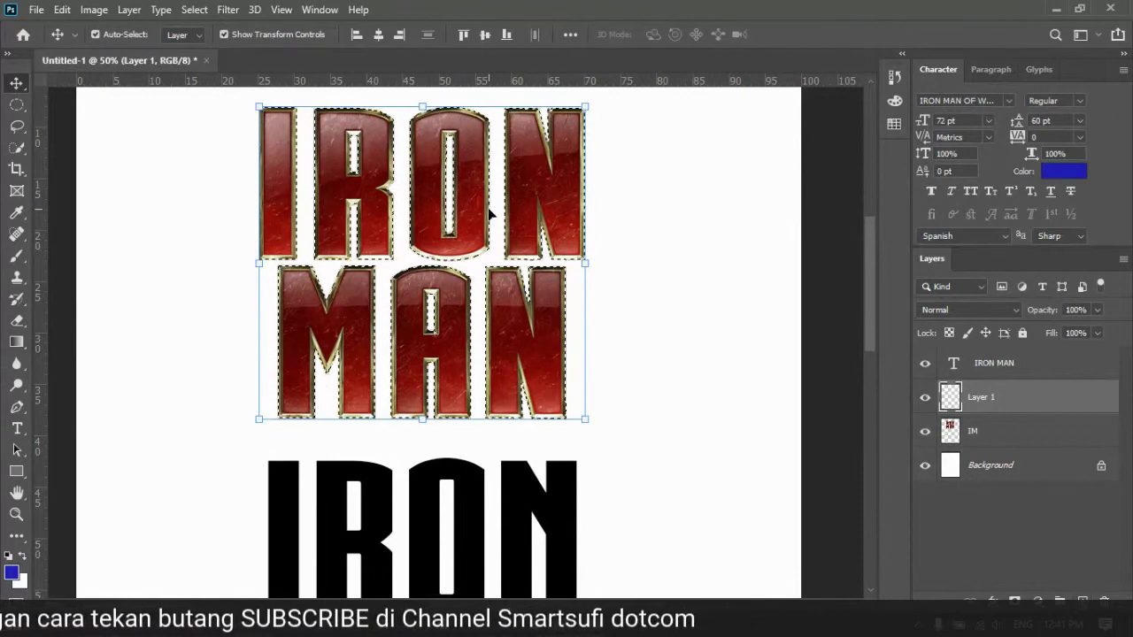
{"action": "key", "text": "ctrl+shift+alt+n"}
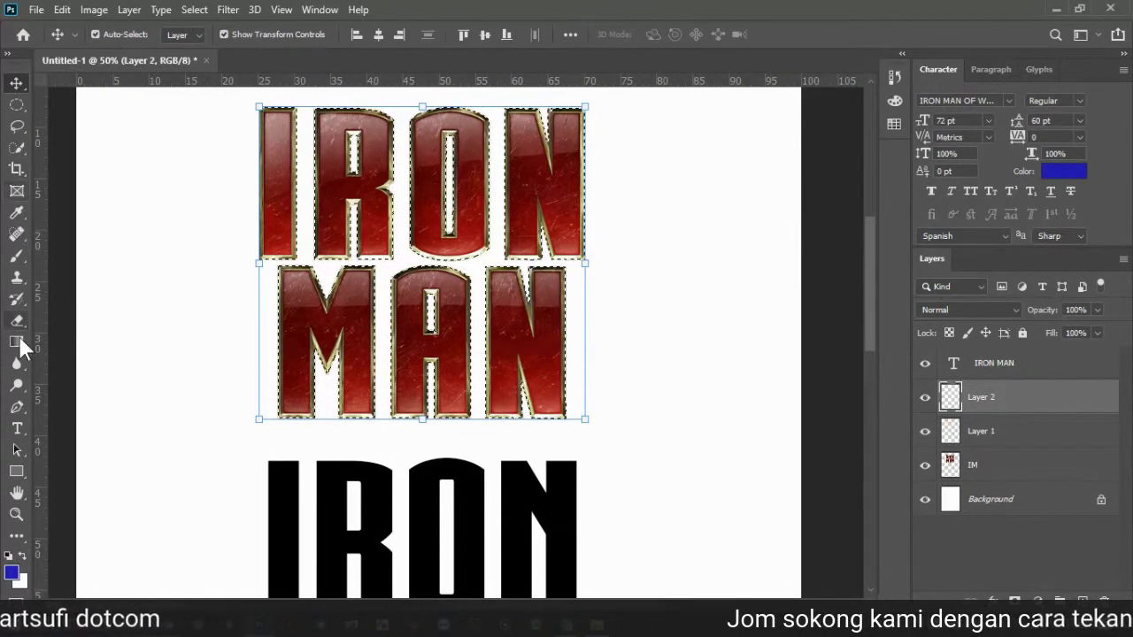
Step: Paint blue over the IRON MAN letters on Layer 2 and nudge the letters with the Move tool
{"action": "left_click", "coordinate": [16, 256]}
{"action": "mouse_move", "coordinate": [189, 210]}
{"action": "left_mouse_down"}
{"action": "mouse_move", "coordinate": [621, 245]}
{"action": "mouse_move", "coordinate": [195, 312]}
{"action": "mouse_move", "coordinate": [276, 315]}
{"action": "left_mouse_up"}
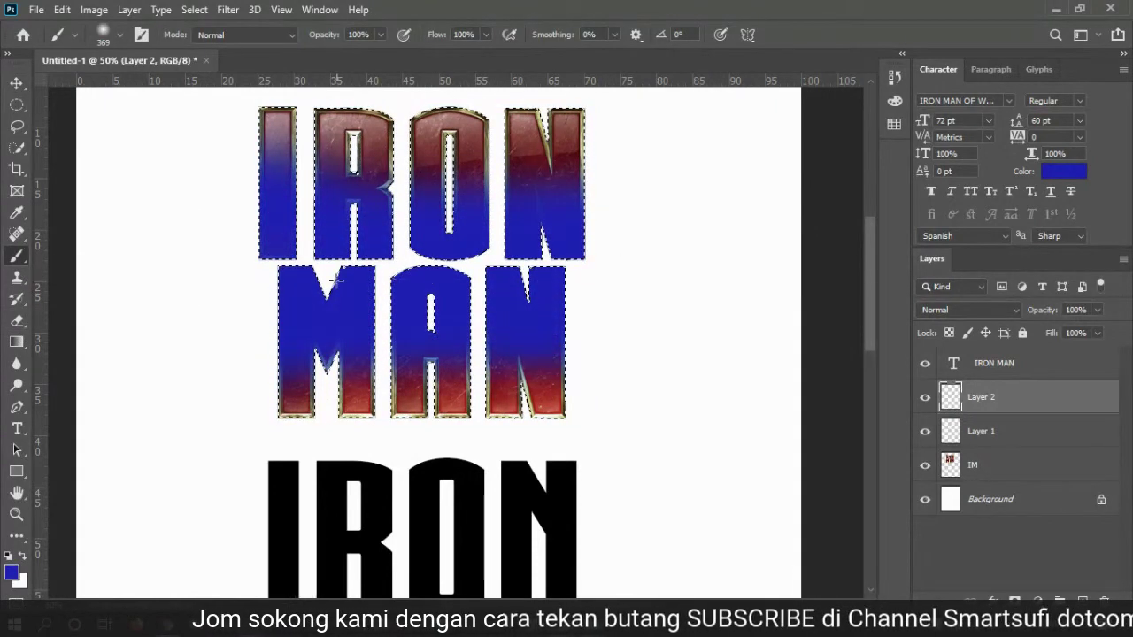
{"action": "left_click", "coordinate": [16, 82]}
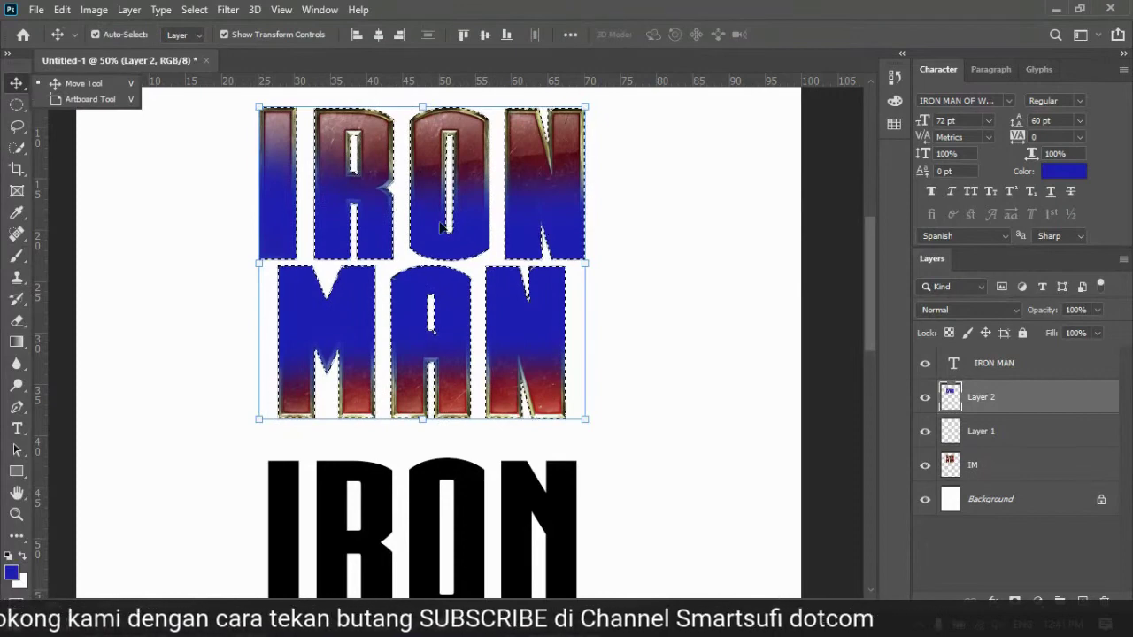
{"action": "left_click", "coordinate": [474, 222], "text": "shift"}
{"action": "mouse_move", "coordinate": [474, 222]}
{"action": "left_mouse_down"}
{"action": "mouse_move", "coordinate": [497, 233]}
{"action": "mouse_move", "coordinate": [465, 216]}
{"action": "left_mouse_up"}
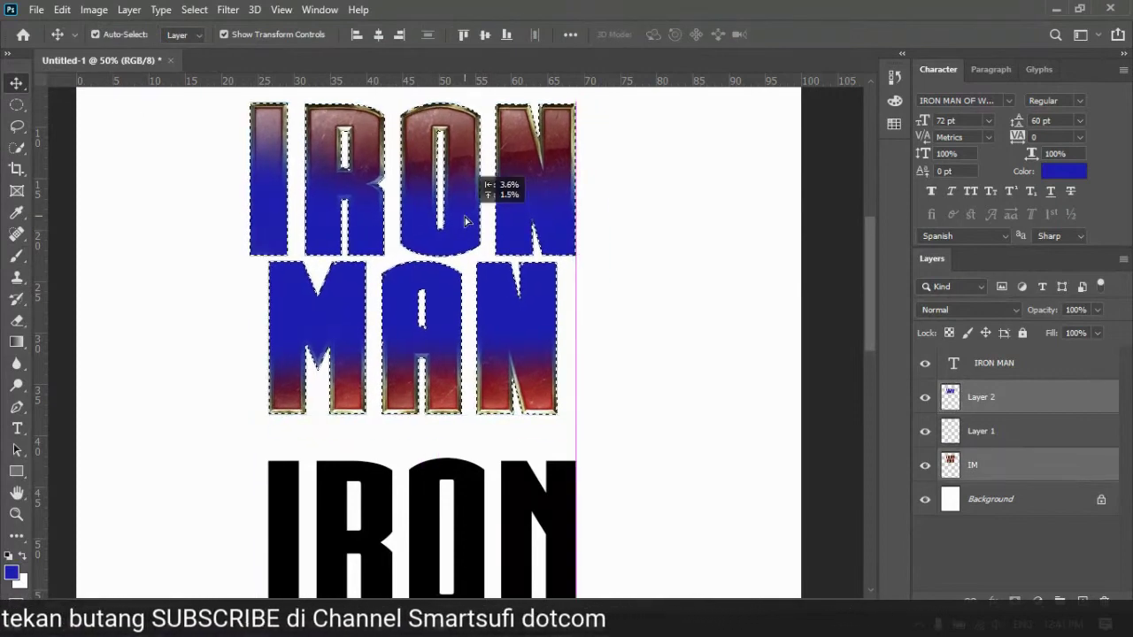
Step: Test a transform and a move on the blue Layer 2 letters, then undo the move
{"action": "key", "text": "ctrl+t"}
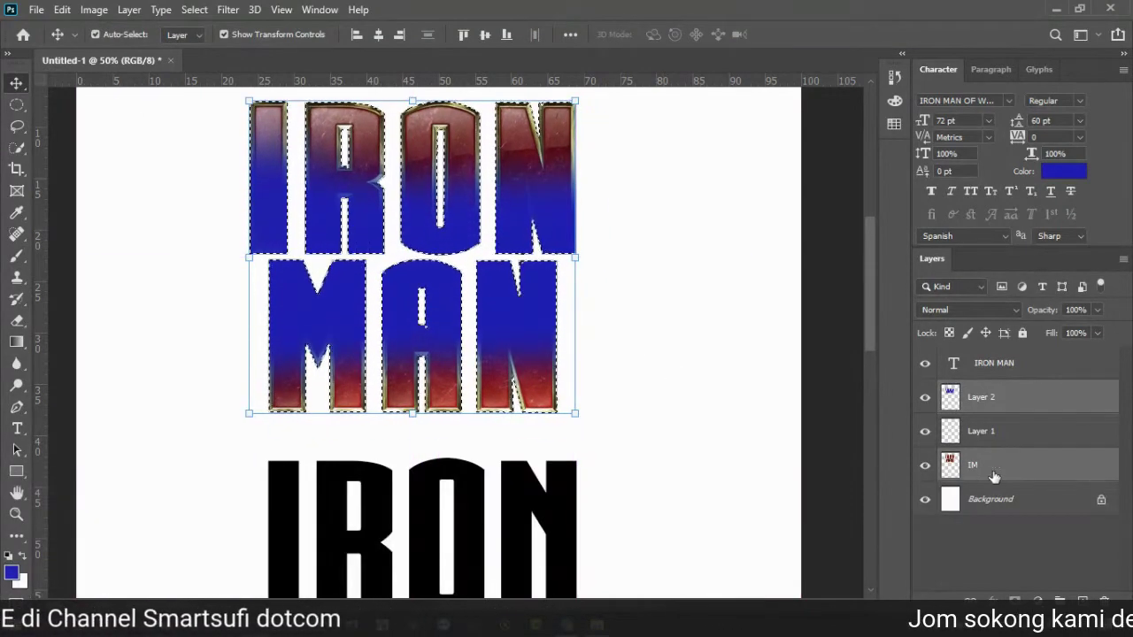
{"action": "left_click", "coordinate": [991, 476]}
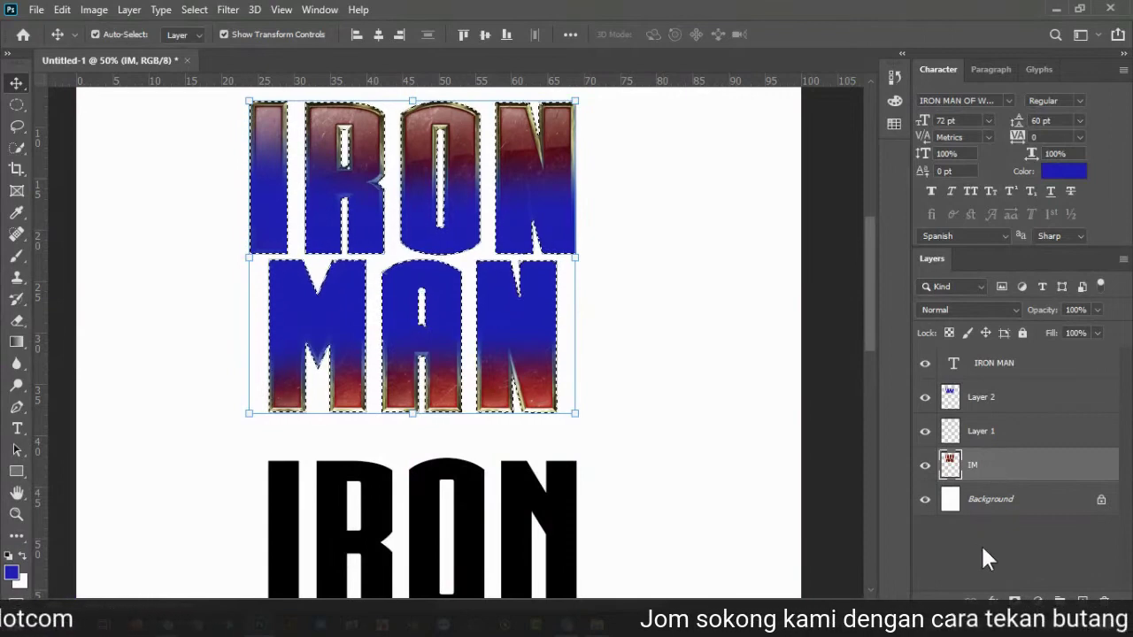
{"action": "left_click", "coordinate": [1006, 406]}
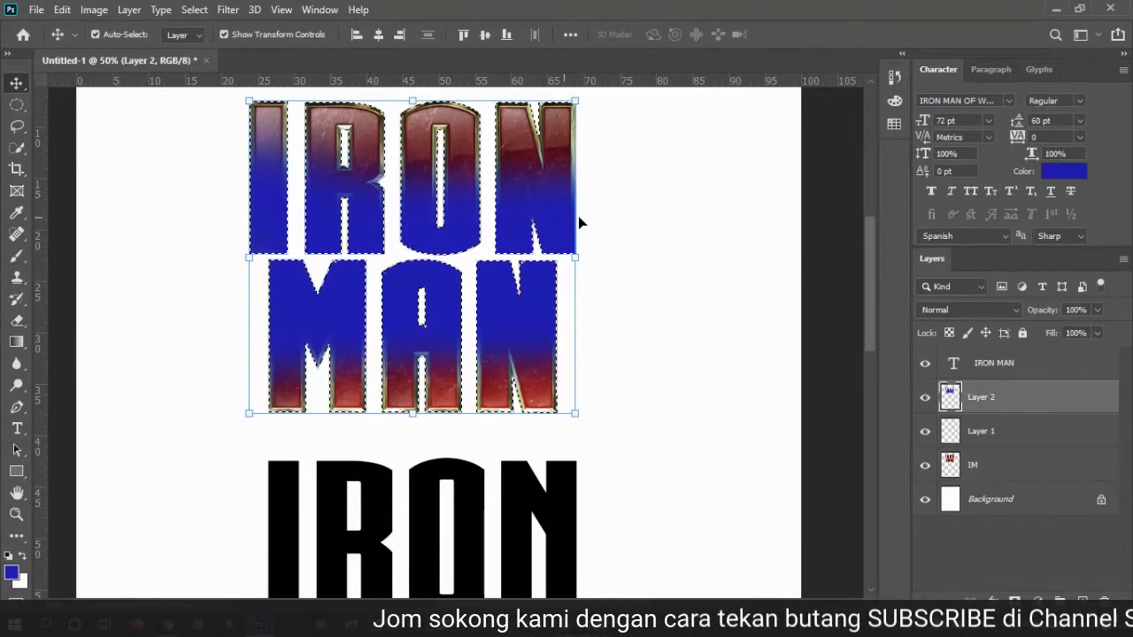
{"action": "left_click_drag", "start_coordinate": [579, 222], "coordinate": [632, 236]}
{"action": "key", "text": "ctrl+z"}
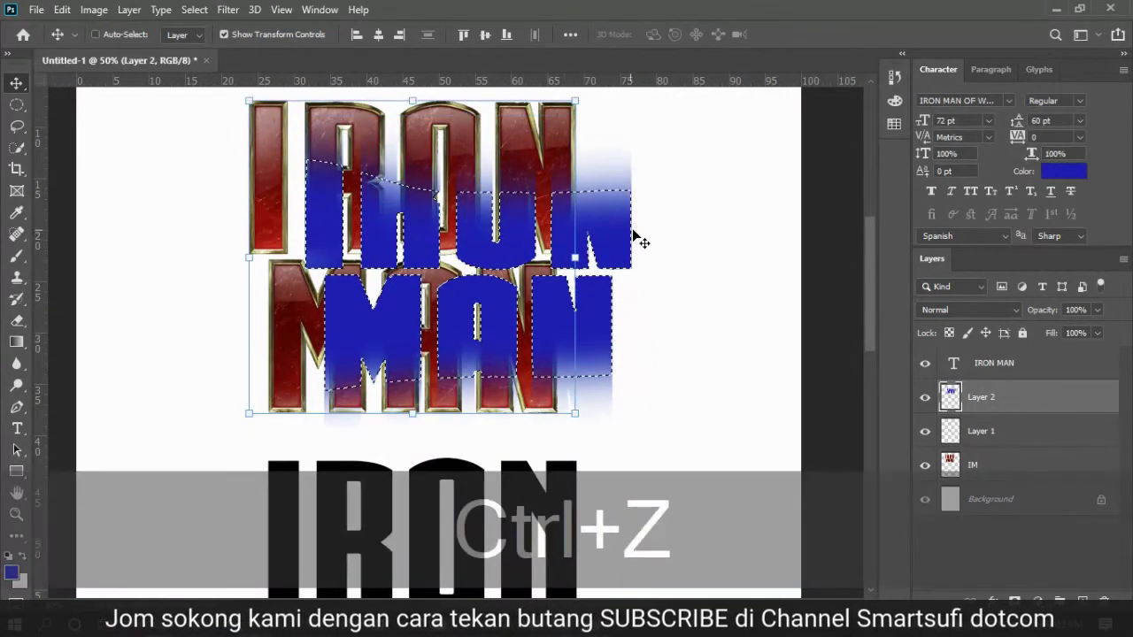
{"action": "left_click", "coordinate": [992, 600]}
Step: Add a Gradient Overlay to Layer 2 using the Orange_10 preset from the Oranges set
{"action": "left_click", "coordinate": [1001, 547]}
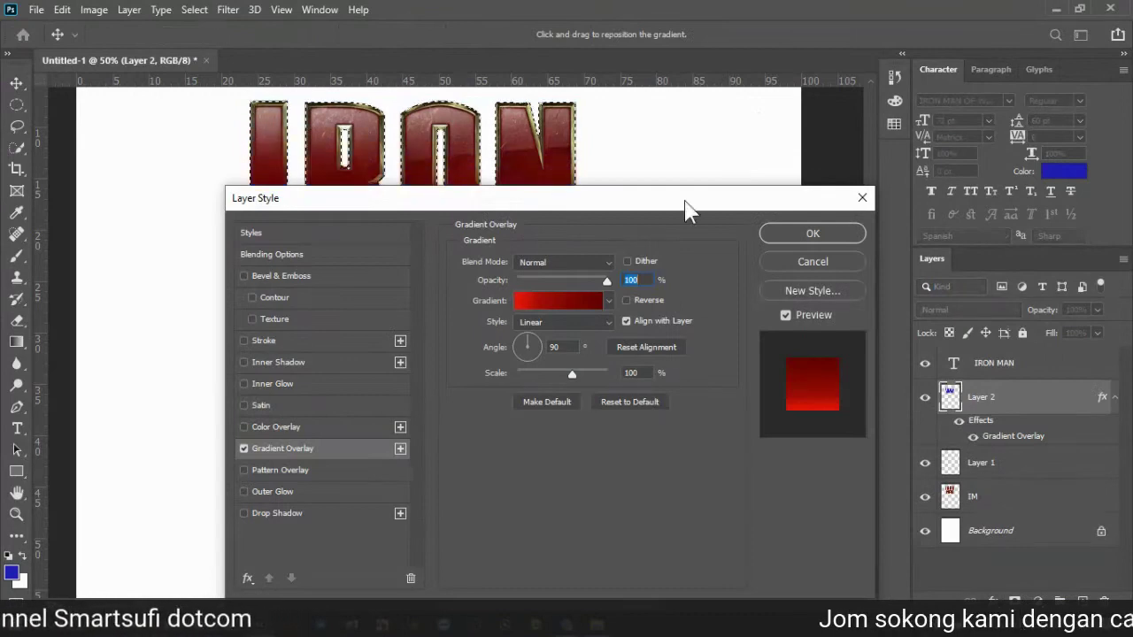
{"action": "left_click_drag", "start_coordinate": [685, 202], "coordinate": [970, 88]}
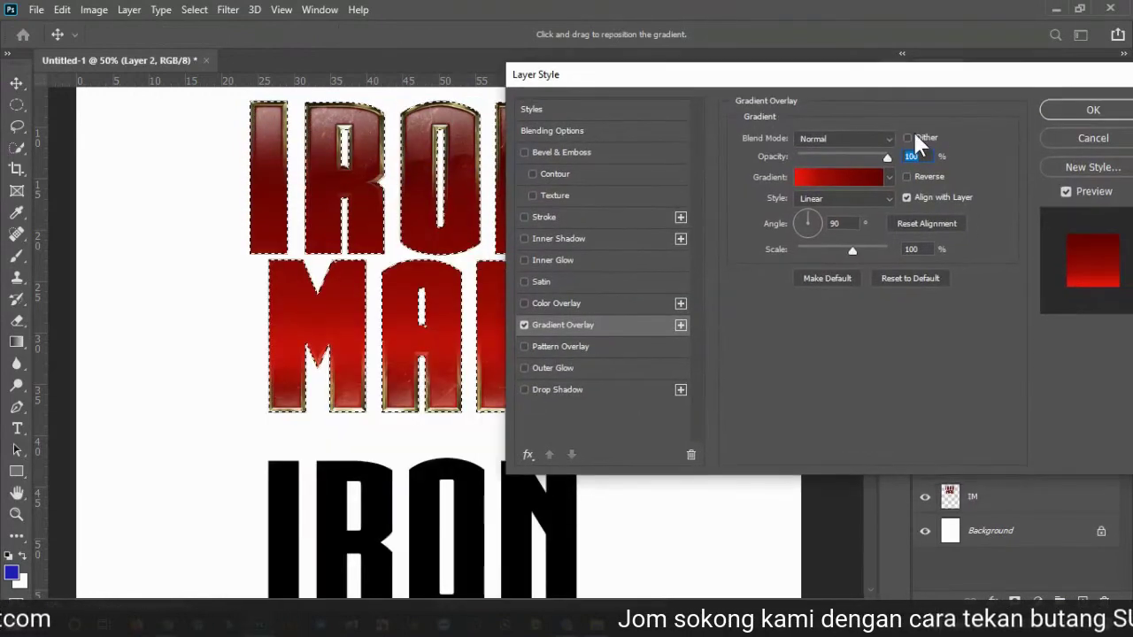
{"action": "left_click", "coordinate": [827, 179]}
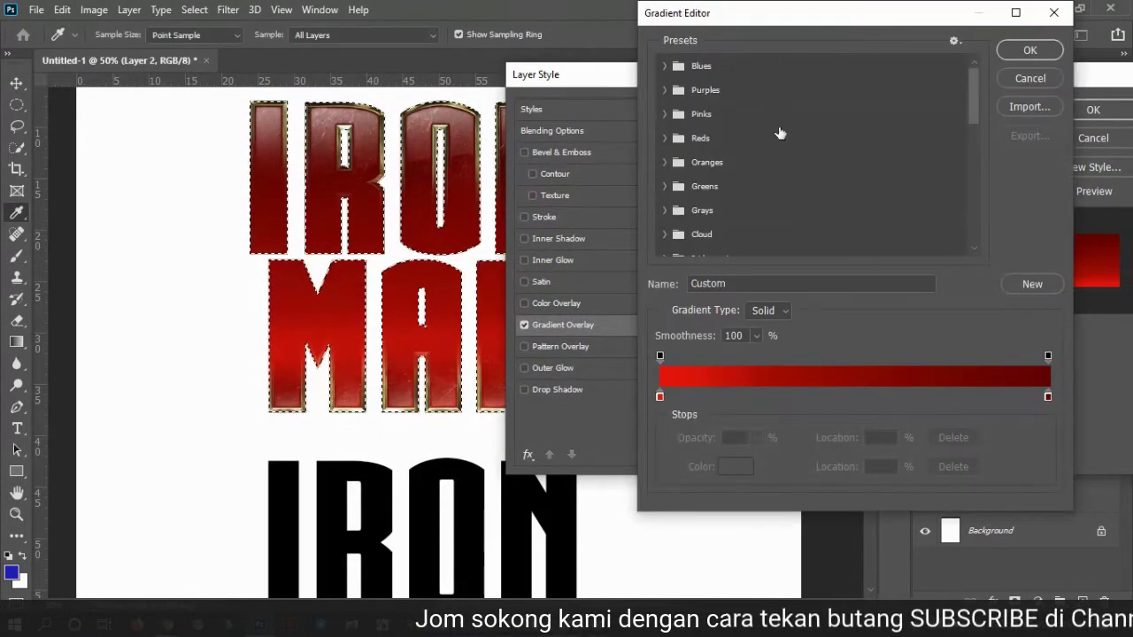
{"action": "left_click", "coordinate": [665, 162]}
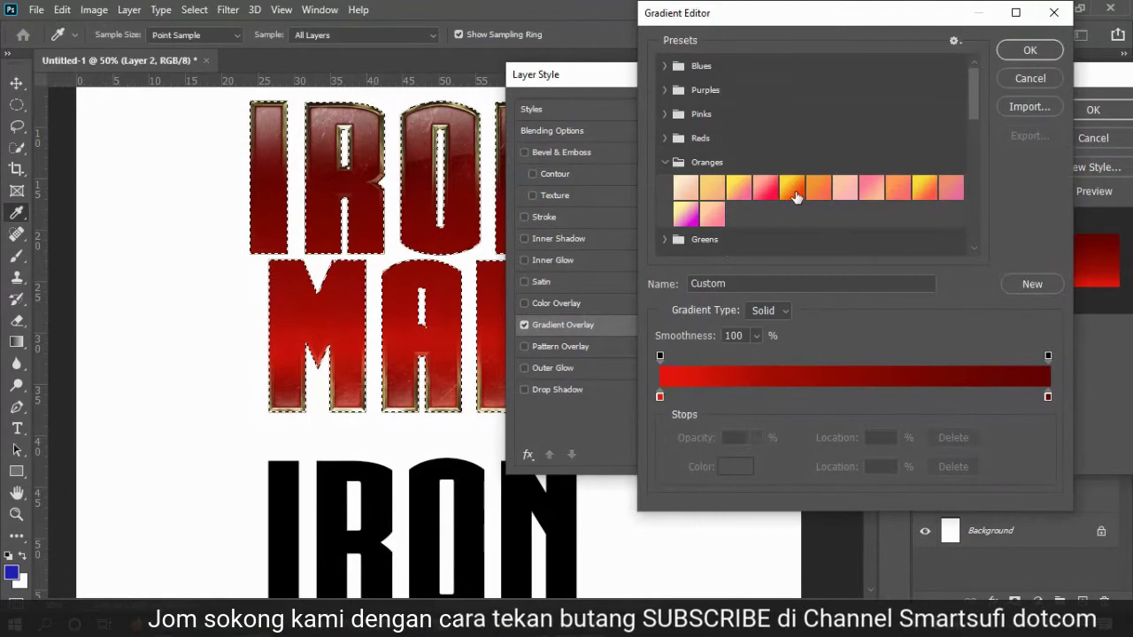
{"action": "left_click", "coordinate": [923, 189]}
{"action": "left_click", "coordinate": [1029, 50]}
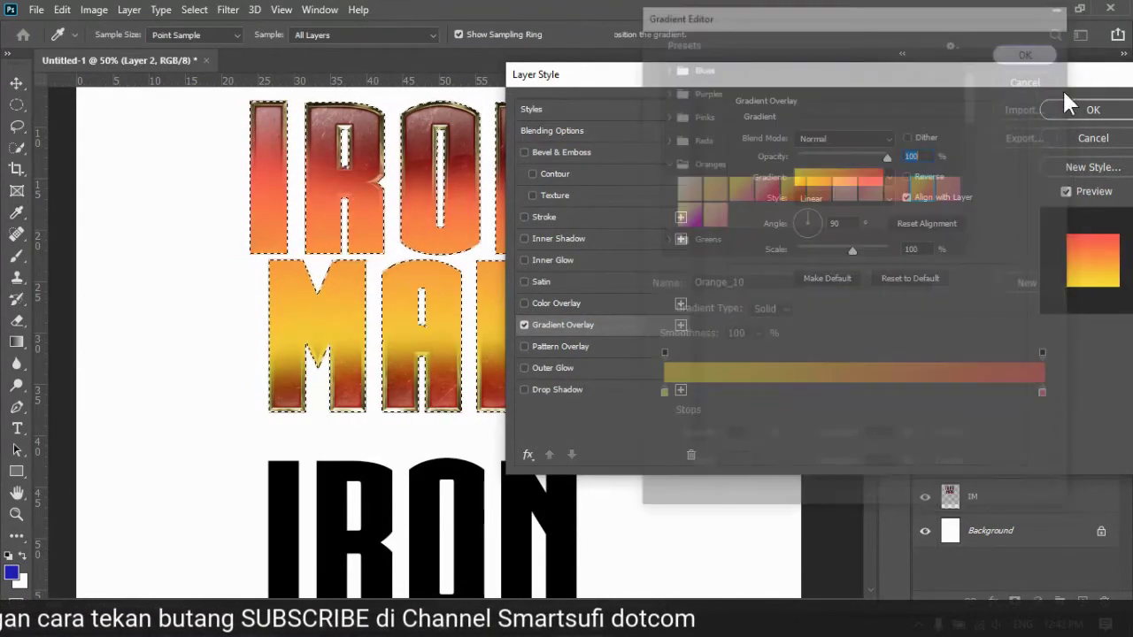
{"action": "left_click_drag", "start_coordinate": [1062, 89], "coordinate": [634, 336]}
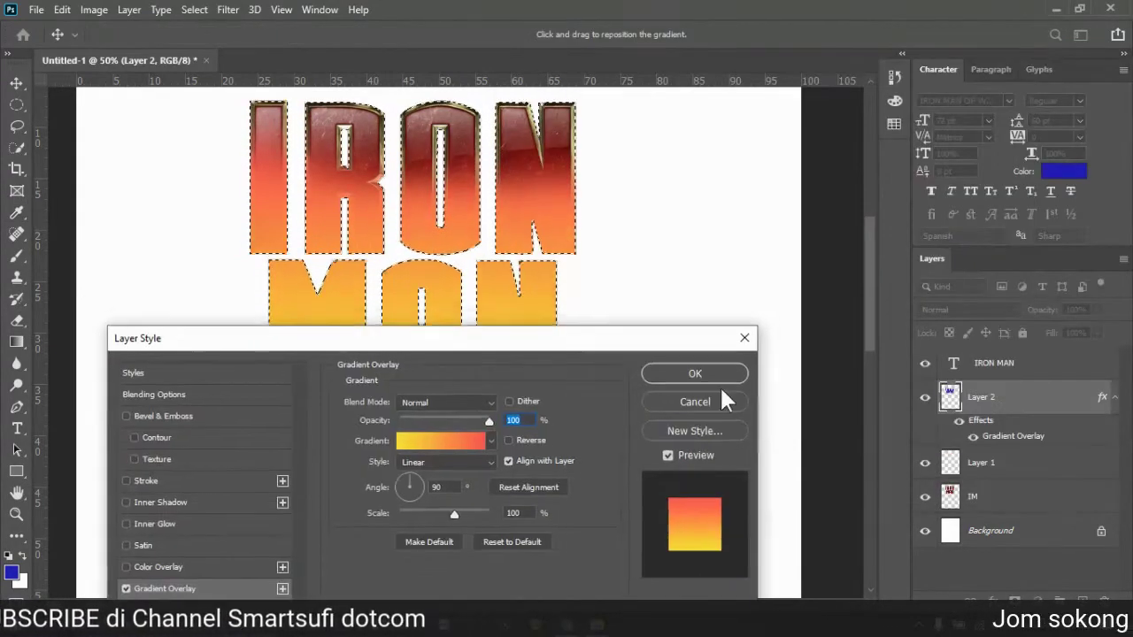
Step: Apply the gradient overlay, paint soft orange strokes over IRON MAN, and undo a test move
{"action": "left_click", "coordinate": [720, 371]}
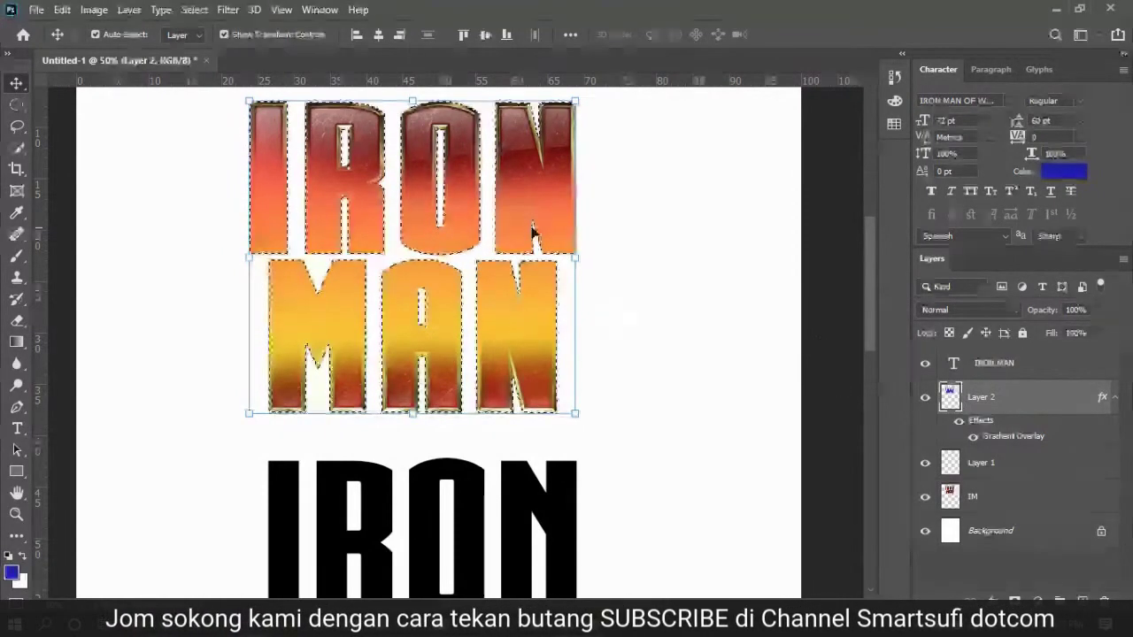
{"action": "mouse_move", "coordinate": [475, 321]}
{"action": "left_mouse_down"}
{"action": "mouse_move", "coordinate": [454, 407]}
{"action": "mouse_move", "coordinate": [457, 324]}
{"action": "mouse_move", "coordinate": [484, 324]}
{"action": "mouse_move", "coordinate": [490, 311]}
{"action": "left_mouse_up"}
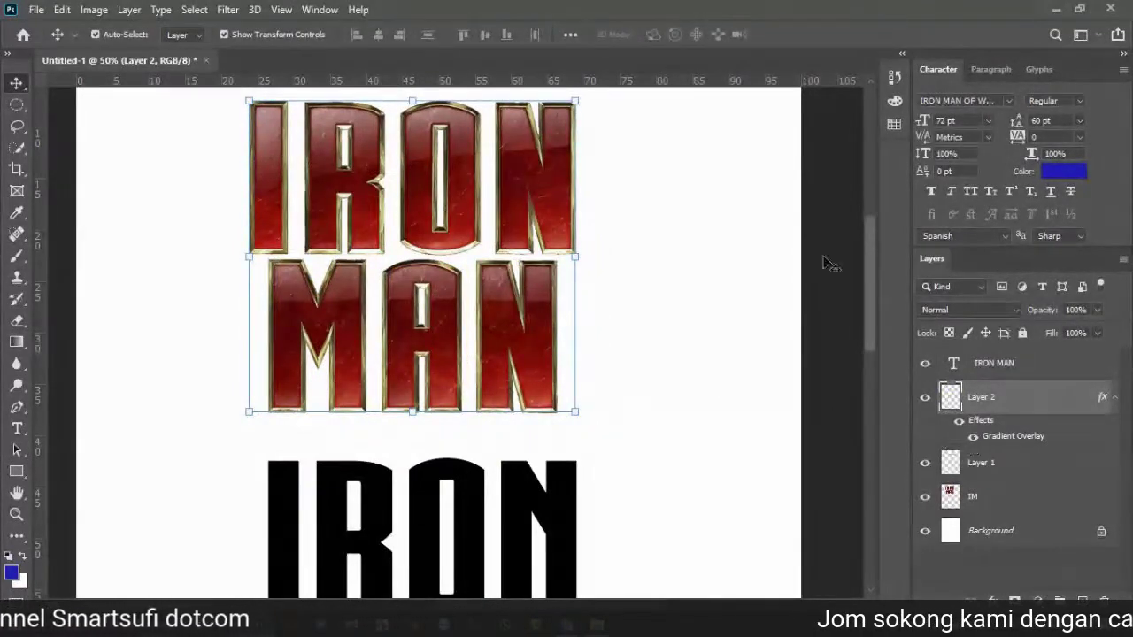
{"action": "left_click", "coordinate": [16, 255]}
{"action": "left_click", "coordinate": [88, 255]}
{"action": "mouse_move", "coordinate": [215, 174]}
{"action": "left_mouse_down"}
{"action": "mouse_move", "coordinate": [516, 188]}
{"action": "mouse_move", "coordinate": [256, 274]}
{"action": "mouse_move", "coordinate": [383, 338]}
{"action": "left_mouse_up"}
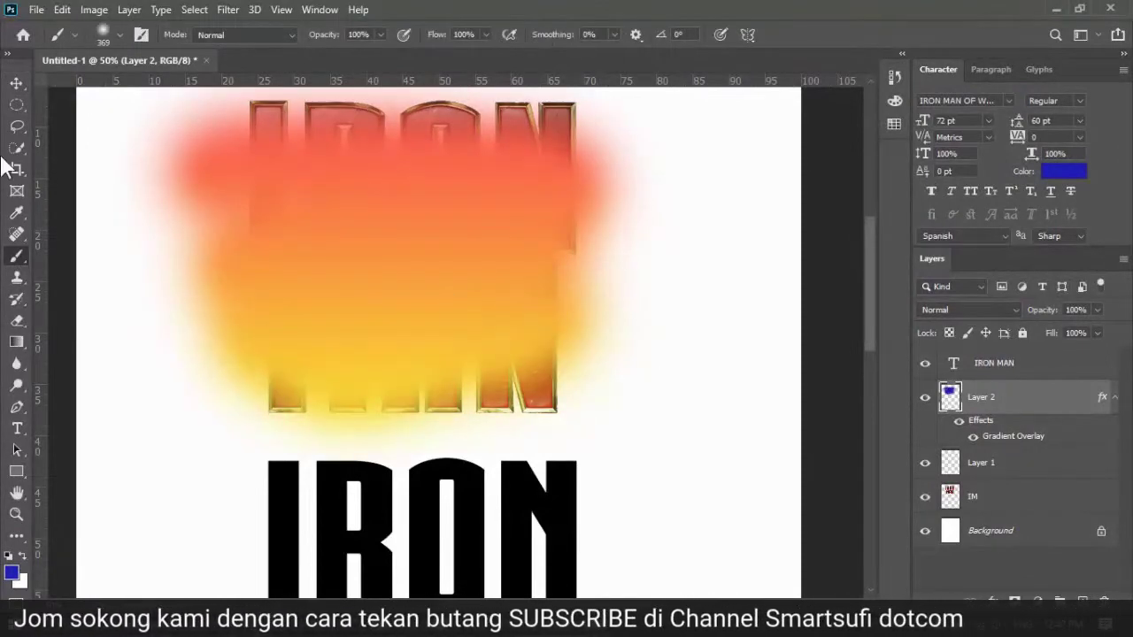
{"action": "left_click", "coordinate": [17, 82]}
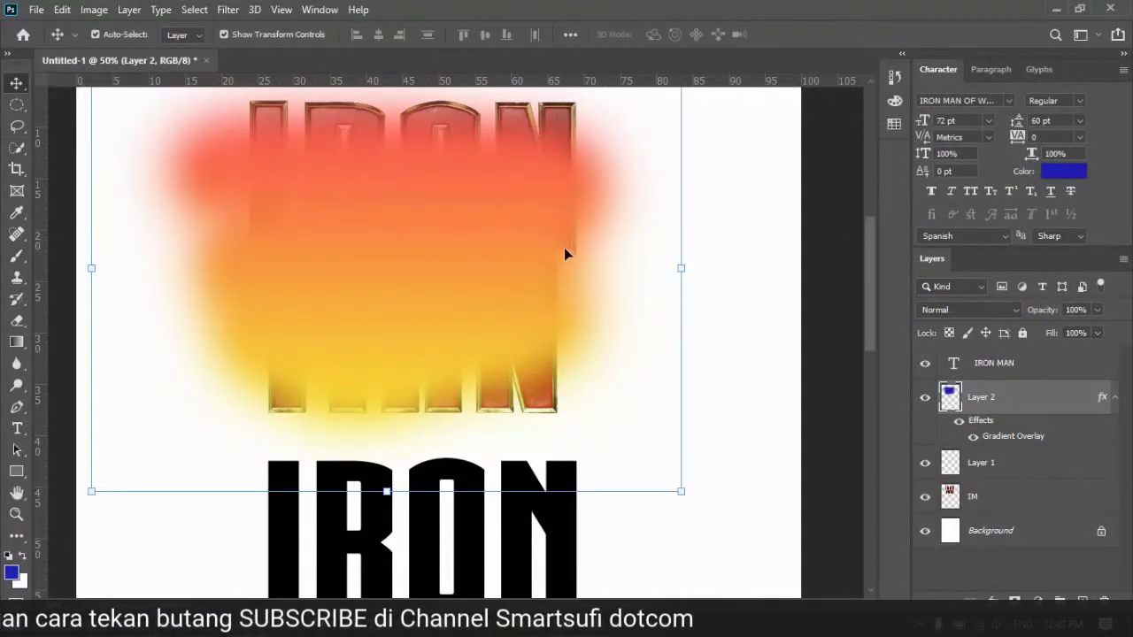
{"action": "left_click_drag", "start_coordinate": [564, 250], "coordinate": [681, 395]}
{"action": "key", "text": "ctrl+z"}
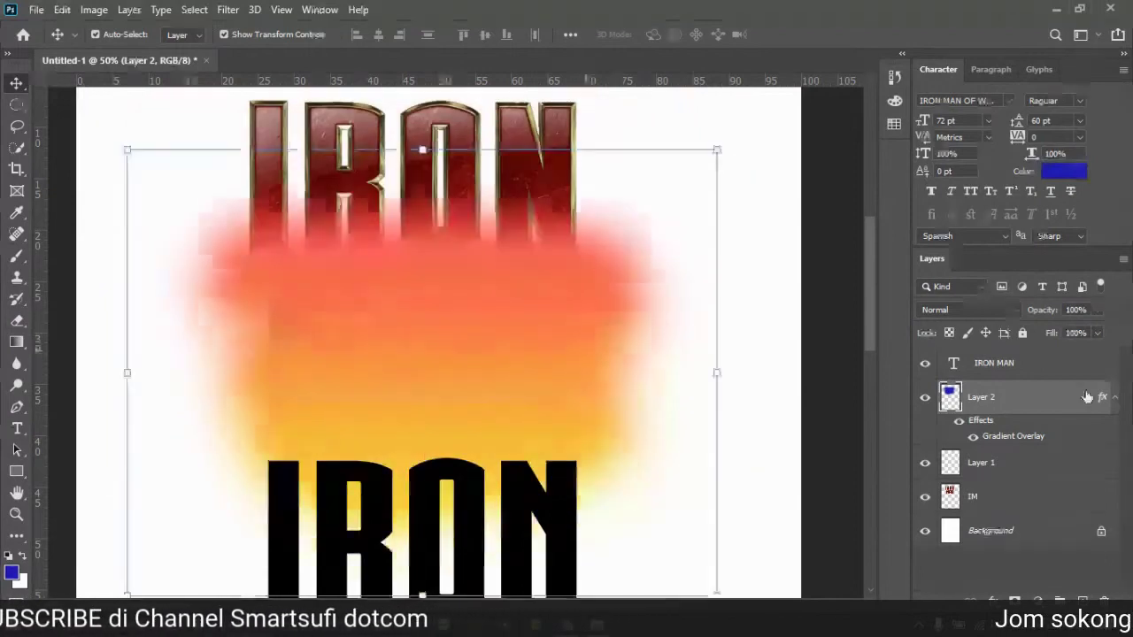
Step: Delete the orange glow layer and Layer 1, then paint two soft blue strokes across the lettering
{"action": "key", "text": "Delete"}
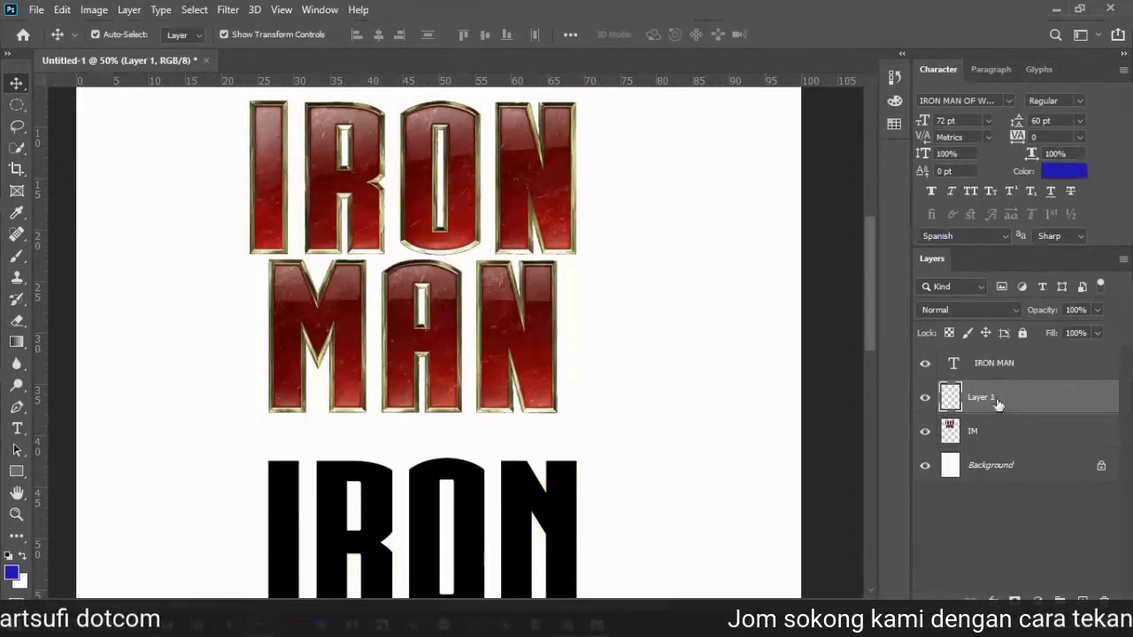
{"action": "key", "text": "Delete"}
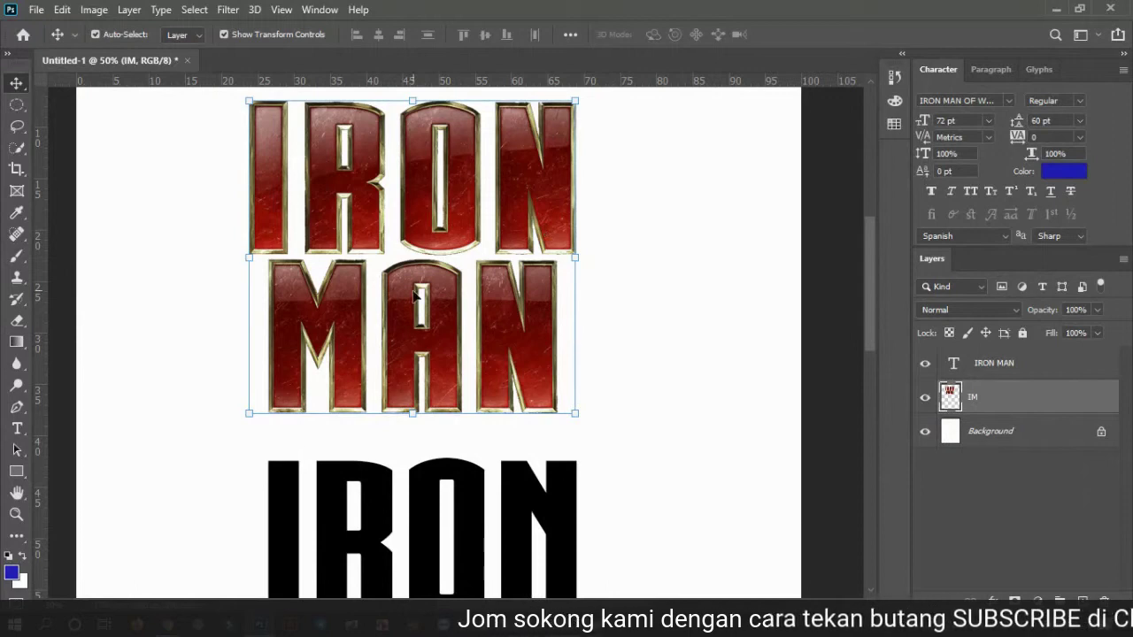
{"action": "right_click", "coordinate": [16, 256]}
{"action": "left_click", "coordinate": [98, 256]}
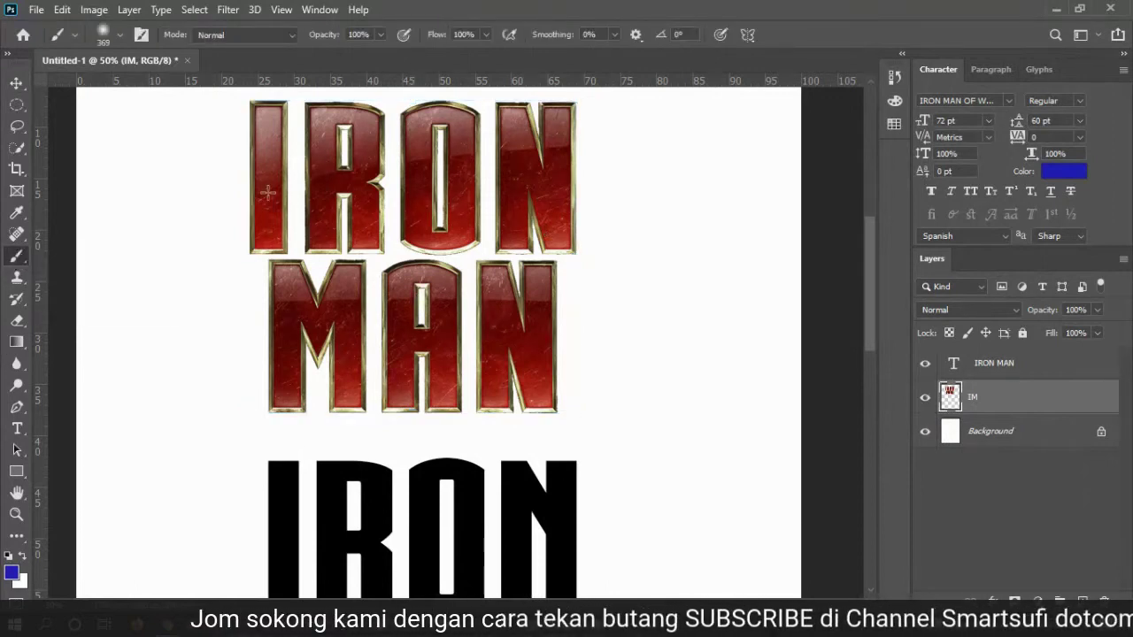
{"action": "left_click_drag", "start_coordinate": [266, 193], "coordinate": [637, 196]}
{"action": "left_click_drag", "start_coordinate": [496, 261], "coordinate": [106, 319]}
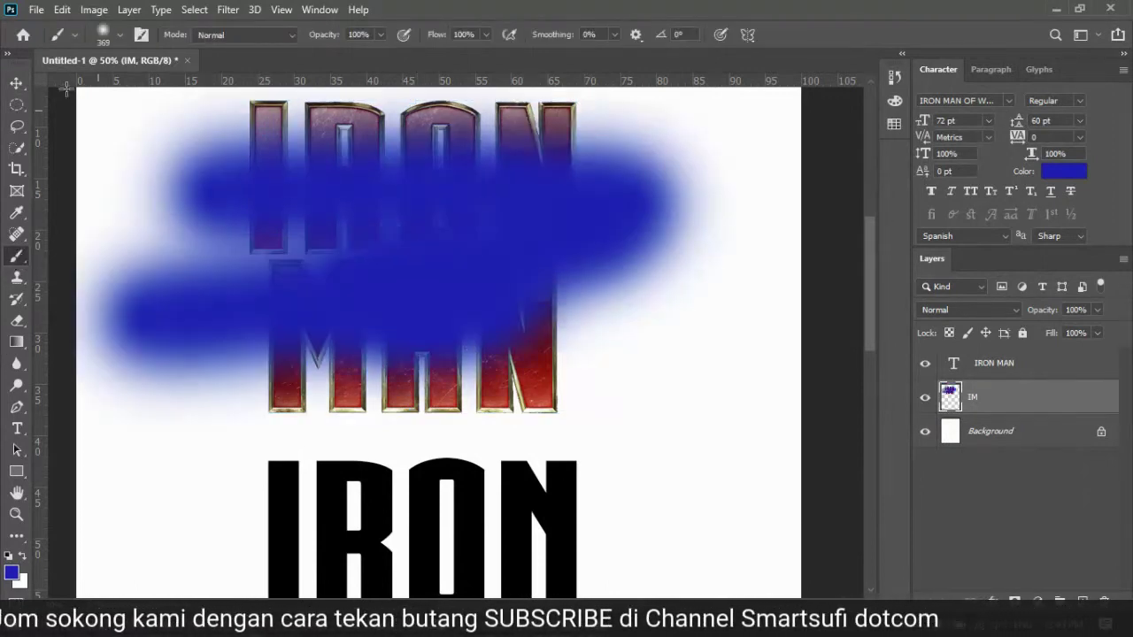
Step: Undo a test layer move and the blue strokes, then scroll down to the black text
{"action": "left_click", "coordinate": [17, 83]}
{"action": "left_click", "coordinate": [318, 186]}
{"action": "mouse_move", "coordinate": [397, 197]}
{"action": "left_mouse_down"}
{"action": "mouse_move", "coordinate": [377, 182]}
{"action": "mouse_move", "coordinate": [428, 322]}
{"action": "mouse_move", "coordinate": [372, 346]}
{"action": "left_mouse_up"}
{"action": "key", "text": "ctrl+z"}
{"action": "key", "text": "ctrl+z"}
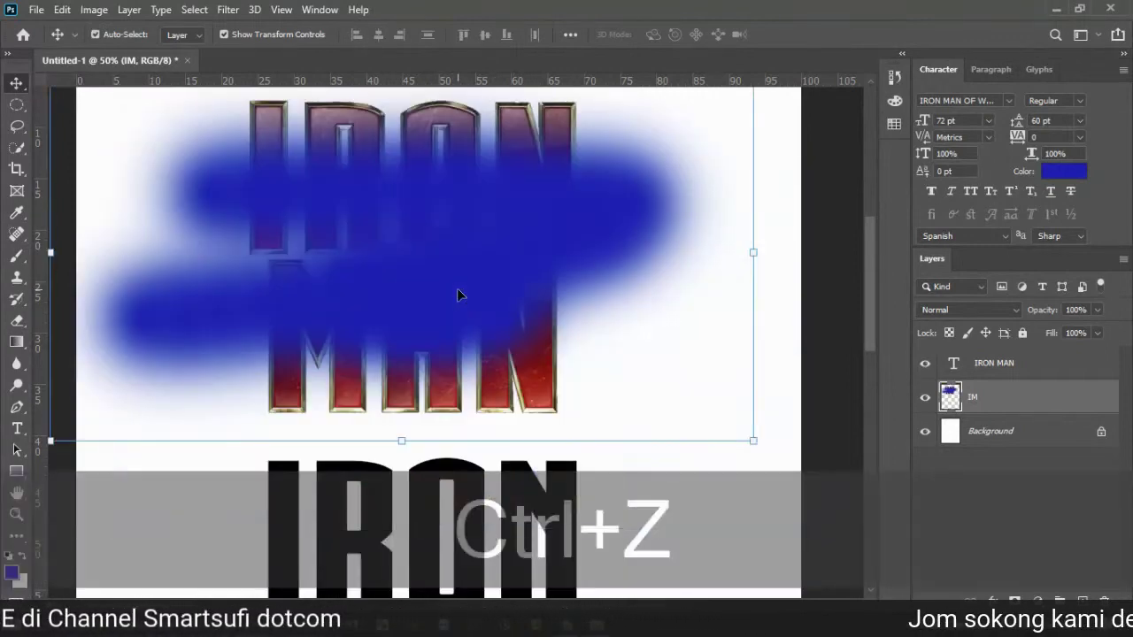
{"action": "key", "text": "ctrl+z"}
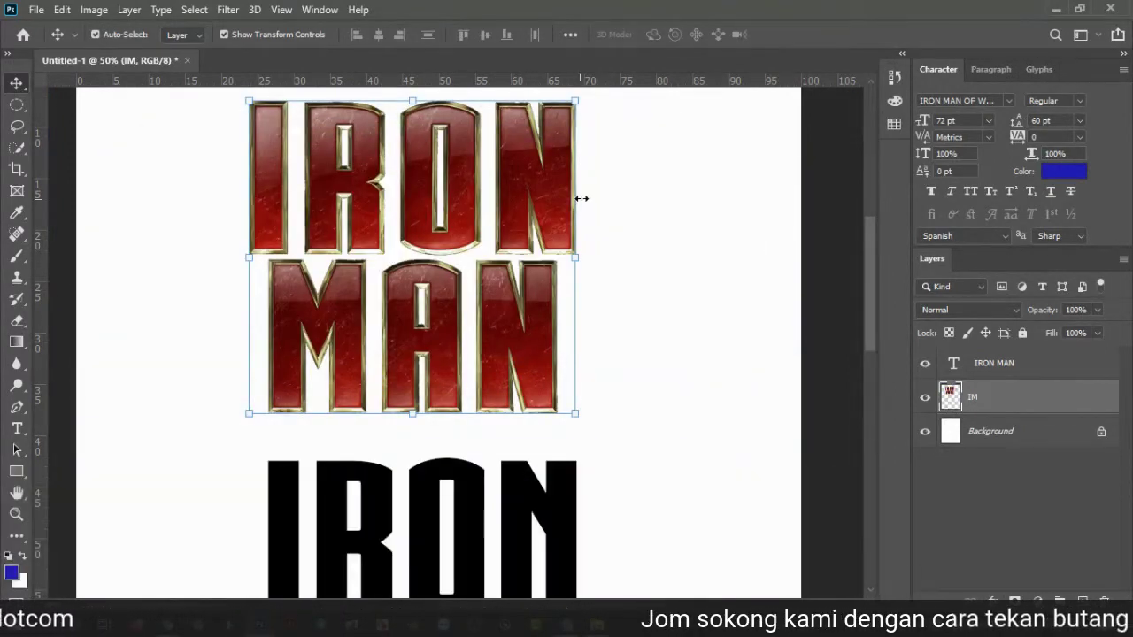
{"action": "scroll", "coordinate": [670, 283], "scroll_direction": "down", "scroll_amount": 8}
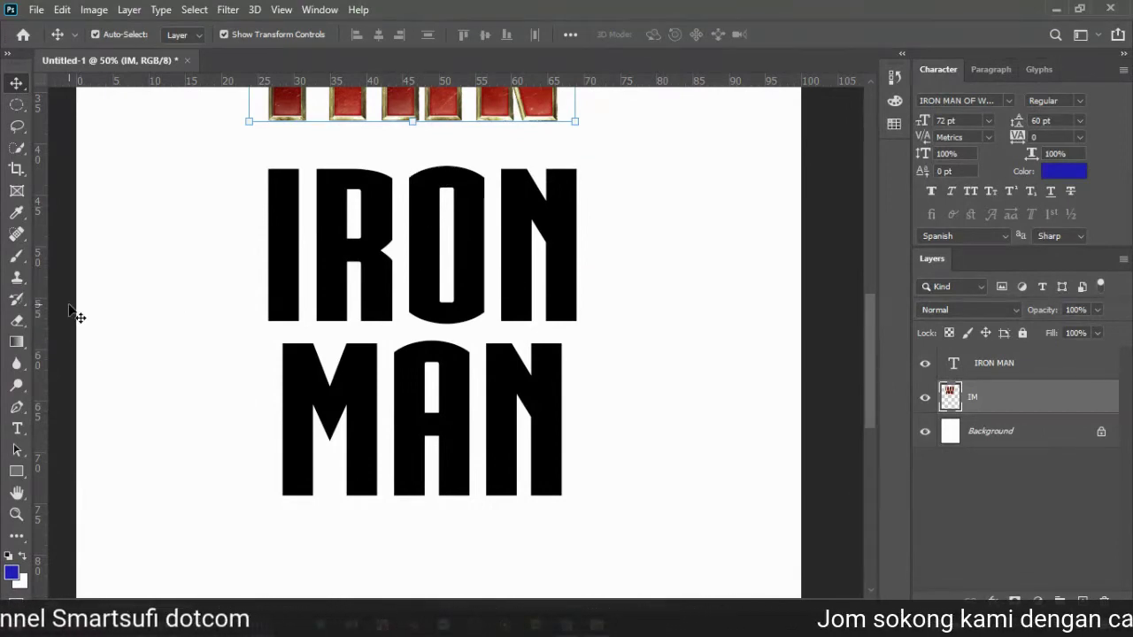
Step: Minimize Photoshop and open This PC, maximized, to the Software (D:) drive
{"action": "left_click", "coordinate": [1053, 8]}
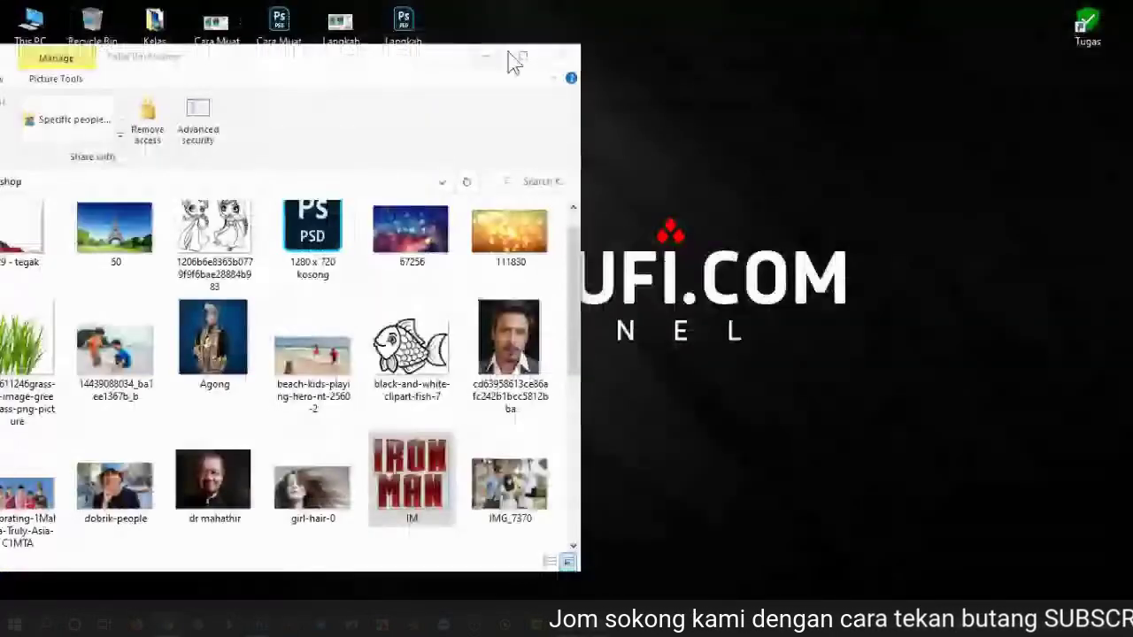
{"action": "left_click", "coordinate": [551, 51]}
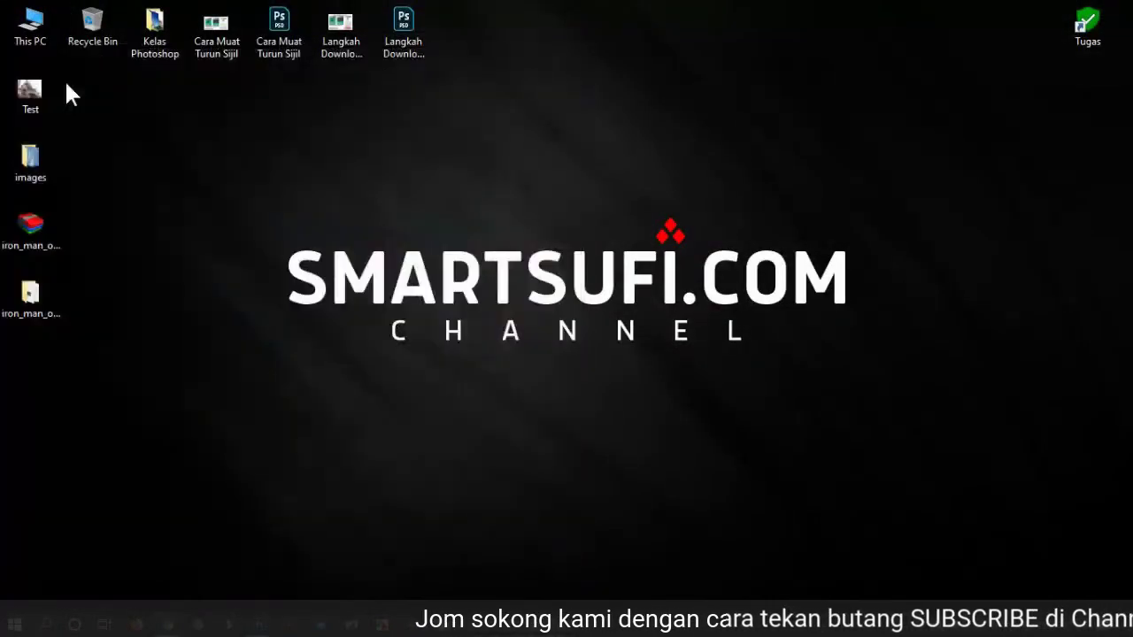
{"action": "double_click", "coordinate": [38, 21]}
{"action": "left_click", "coordinate": [702, 55]}
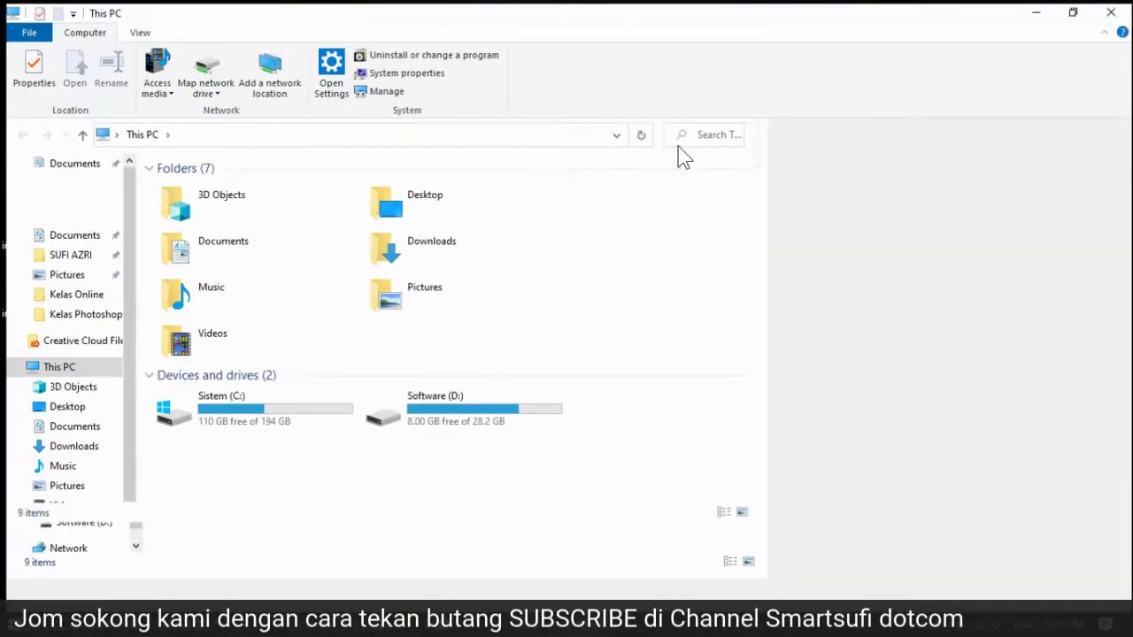
{"action": "double_click", "coordinate": [463, 317]}
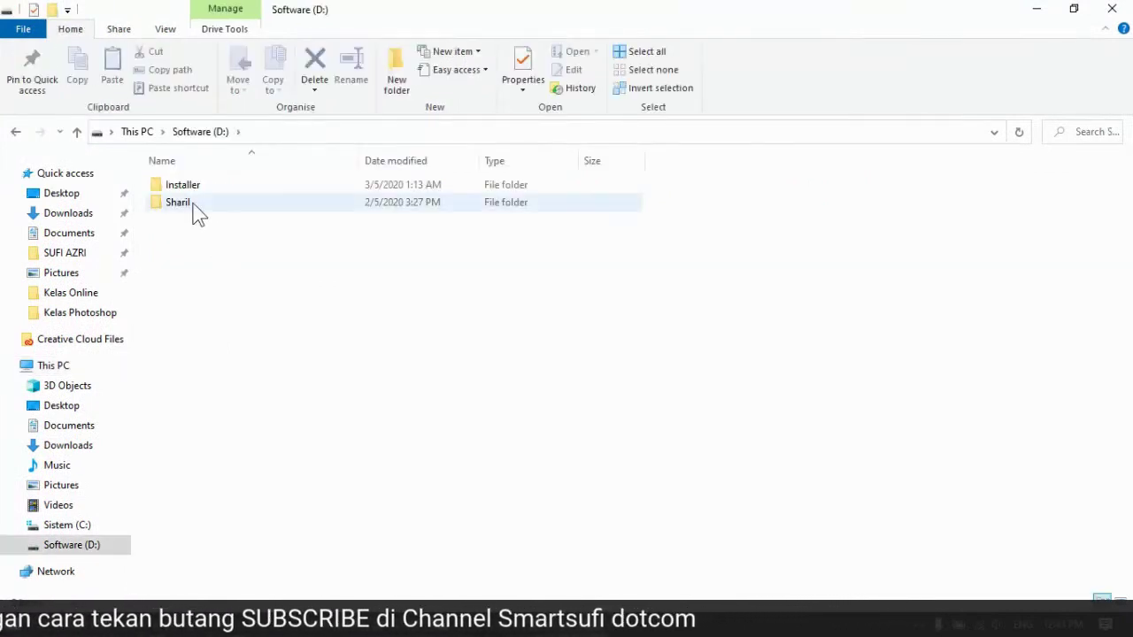
Step: Browse into Installer > Adobe > Plugins > Brushes on the Software (D:) drive
{"action": "double_click", "coordinate": [188, 204]}
{"action": "left_click", "coordinate": [16, 131]}
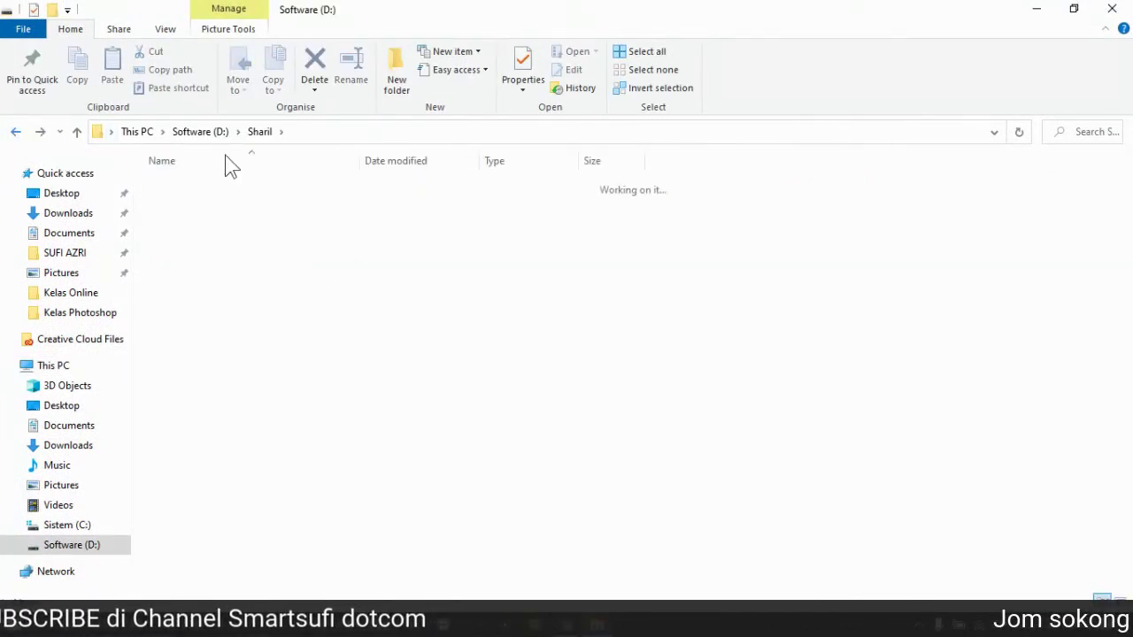
{"action": "double_click", "coordinate": [206, 185]}
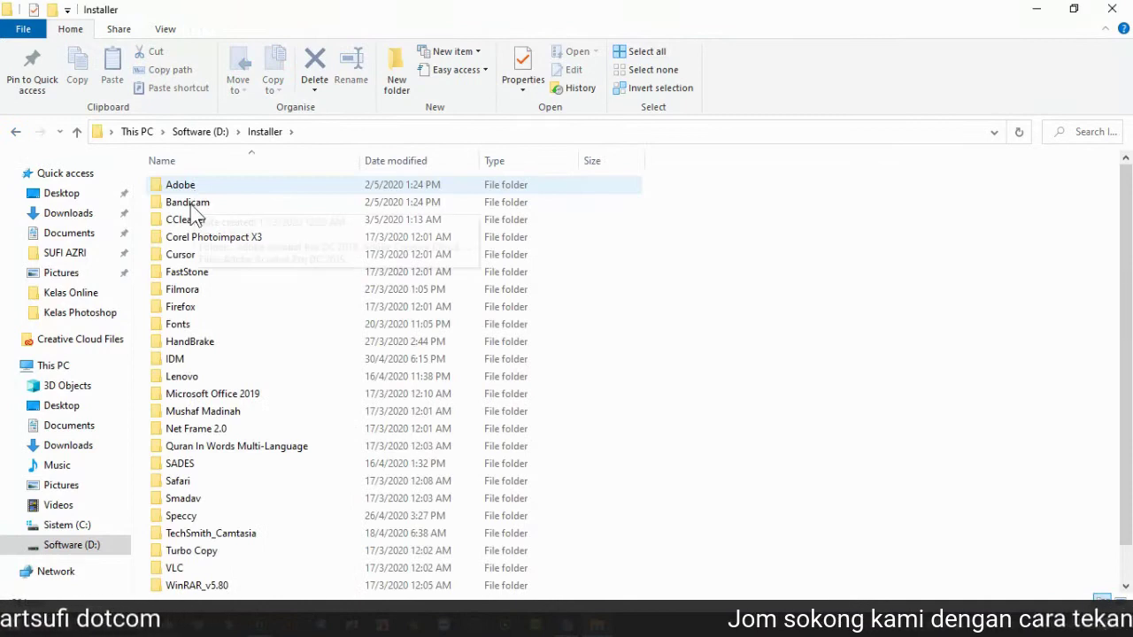
{"action": "left_click", "coordinate": [192, 188]}
{"action": "double_click", "coordinate": [193, 189]}
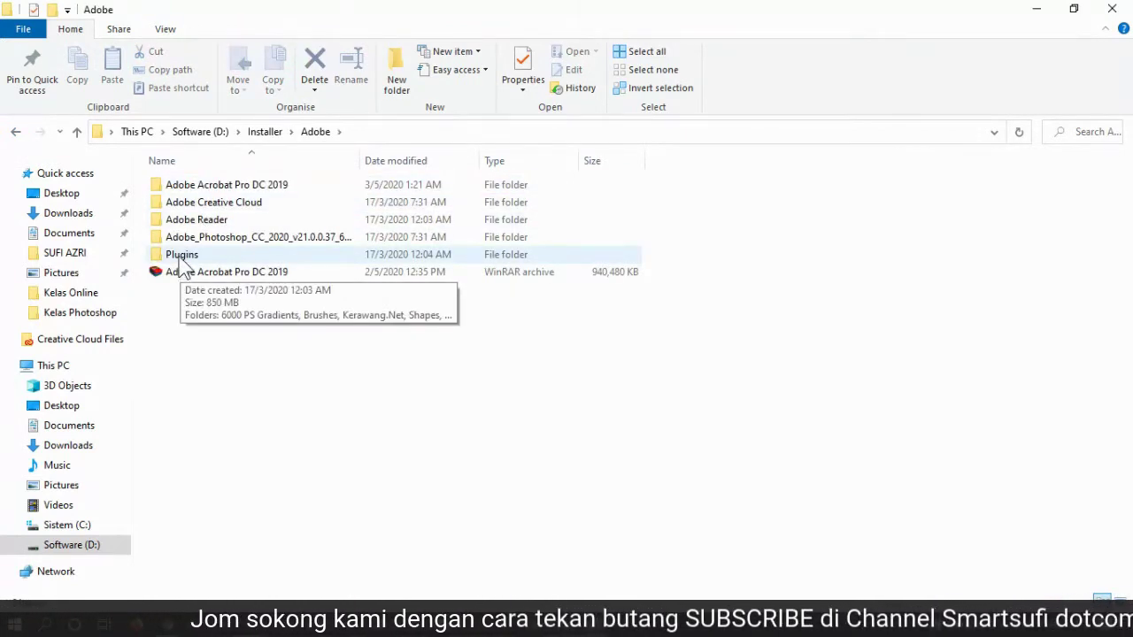
{"action": "double_click", "coordinate": [181, 257]}
{"action": "right_click", "coordinate": [179, 257]}
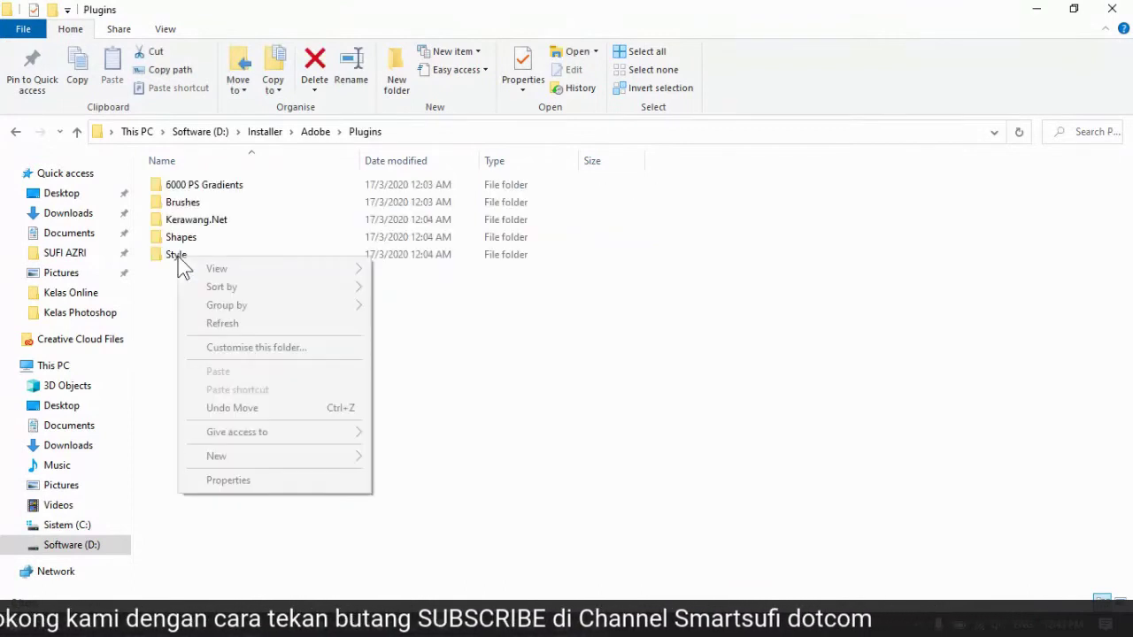
{"action": "left_click", "coordinate": [424, 314]}
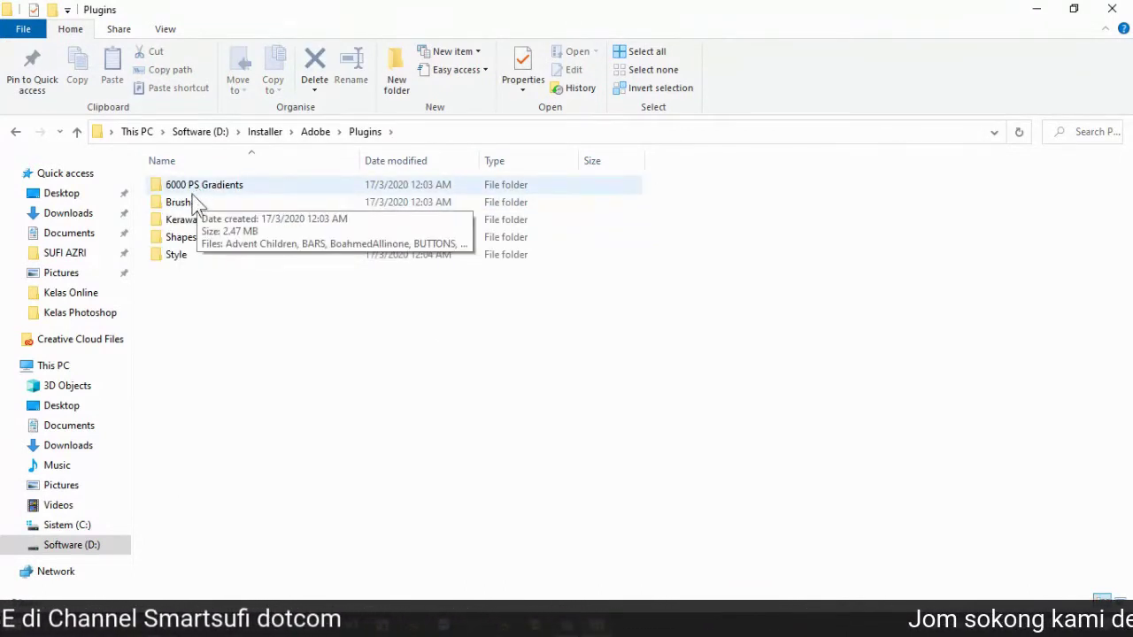
{"action": "double_click", "coordinate": [186, 203]}
Step: Scroll through the ABR brush files, then minimize File Explorer
{"action": "scroll", "coordinate": [794, 243], "scroll_direction": "down", "scroll_amount": 5}
{"action": "scroll", "coordinate": [794, 246], "scroll_direction": "down", "scroll_amount": 20}
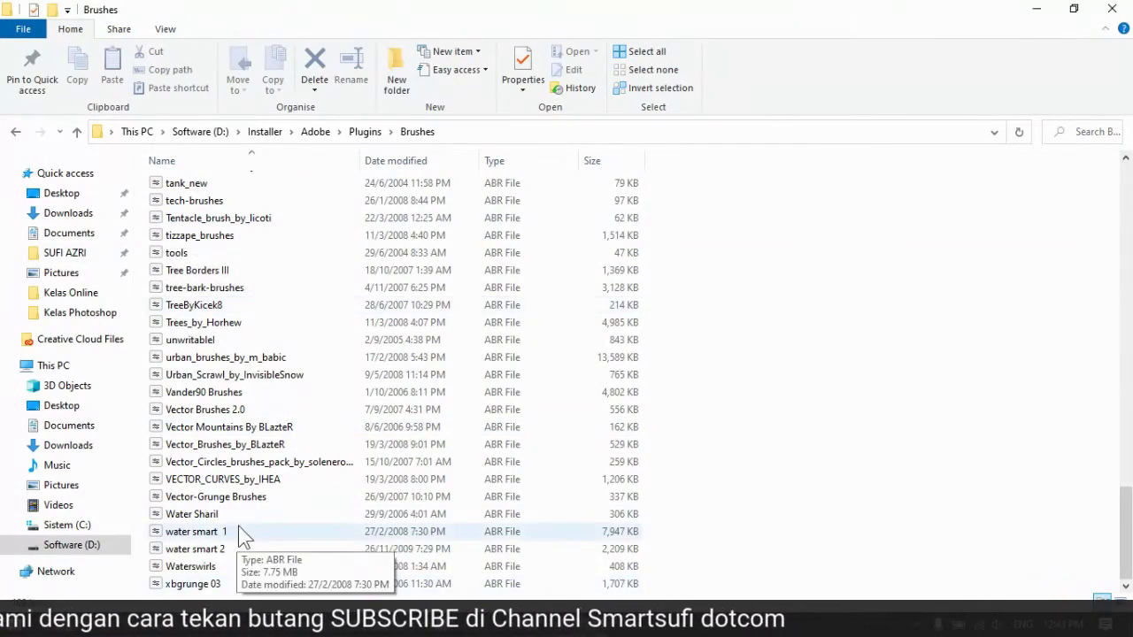
{"action": "scroll", "coordinate": [238, 292], "scroll_direction": "up", "scroll_amount": 8}
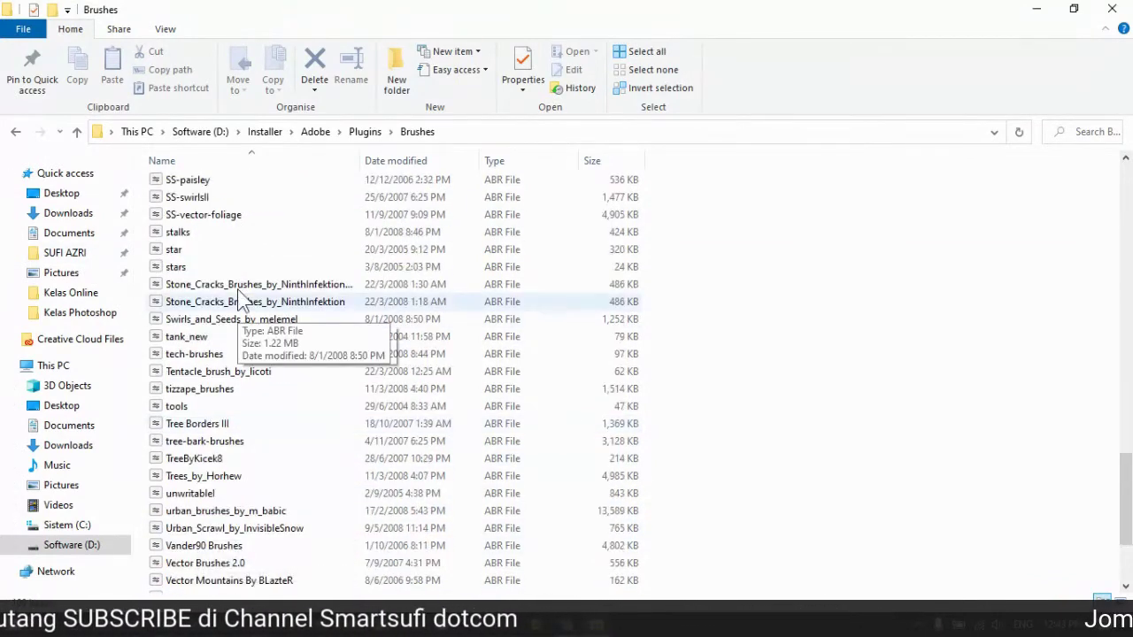
{"action": "scroll", "coordinate": [404, 233], "scroll_direction": "up", "scroll_amount": 3}
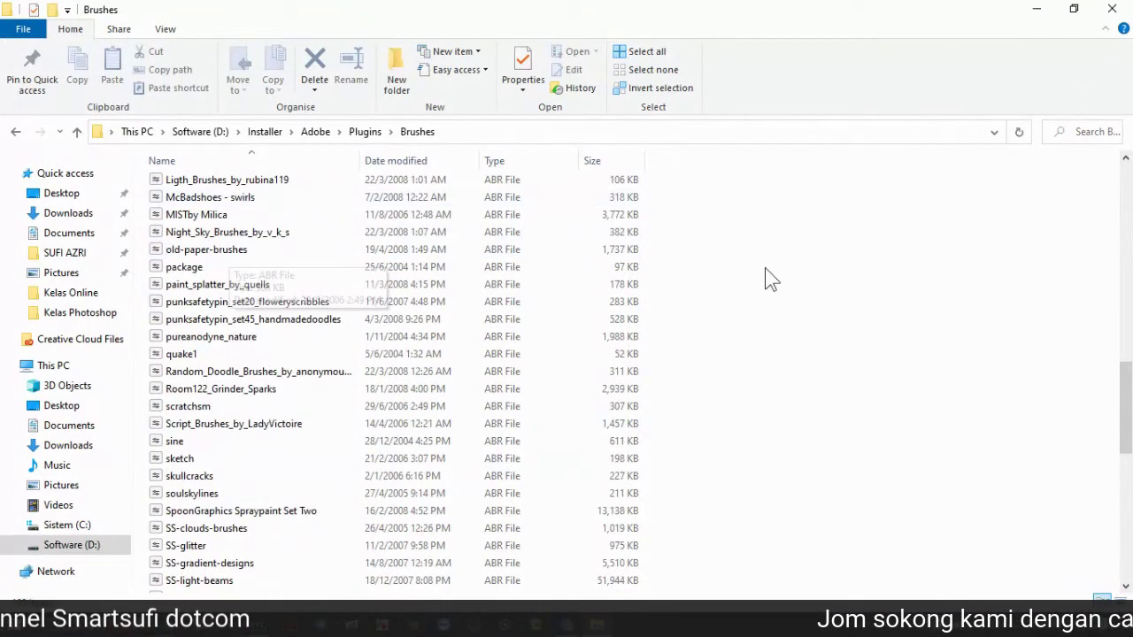
{"action": "scroll", "coordinate": [834, 274], "scroll_direction": "up", "scroll_amount": 9}
{"action": "scroll", "coordinate": [845, 283], "scroll_direction": "up", "scroll_amount": 2}
{"action": "scroll", "coordinate": [845, 283], "scroll_direction": "up", "scroll_amount": 3}
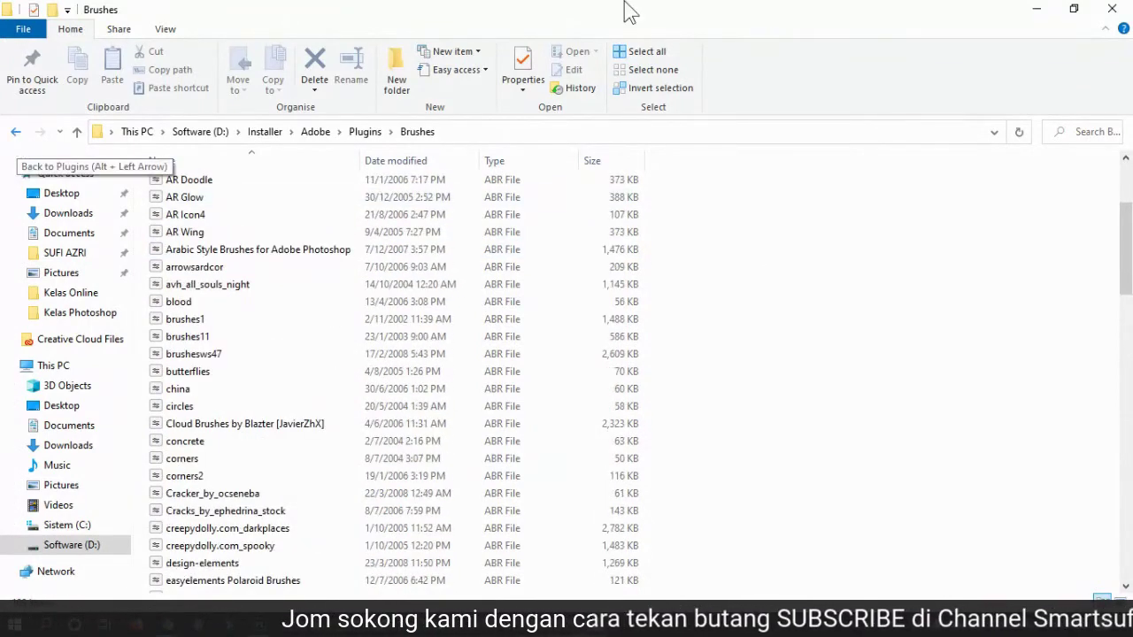
{"action": "left_click", "coordinate": [1035, 8]}
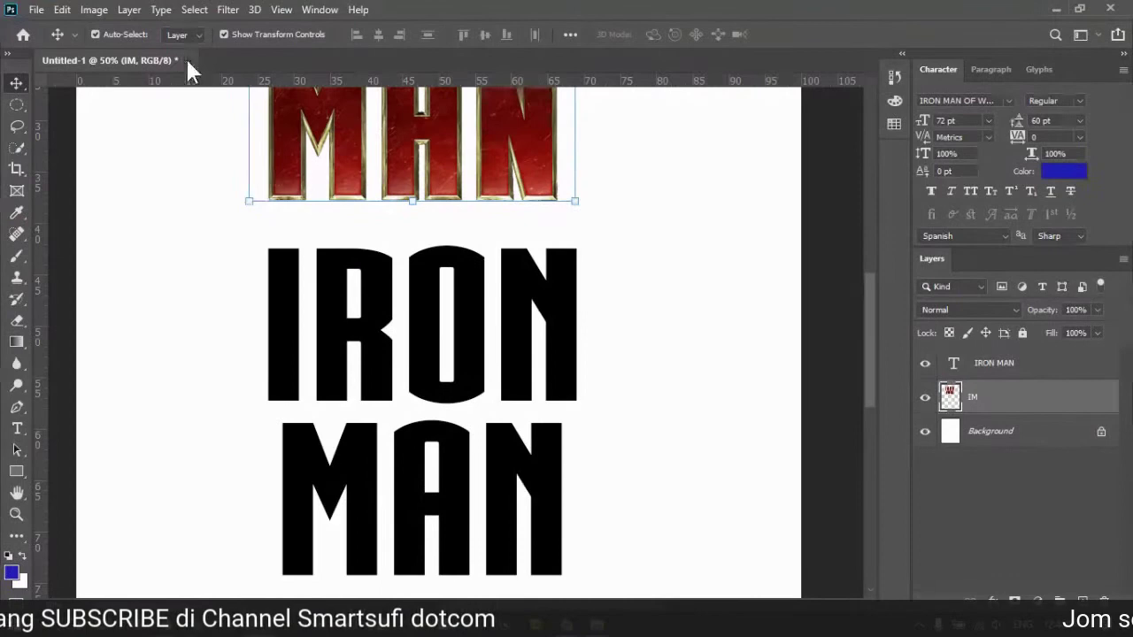
Step: Close the Iron Man document without saving and create a new landscape A5 document
{"action": "left_click", "coordinate": [187, 61]}
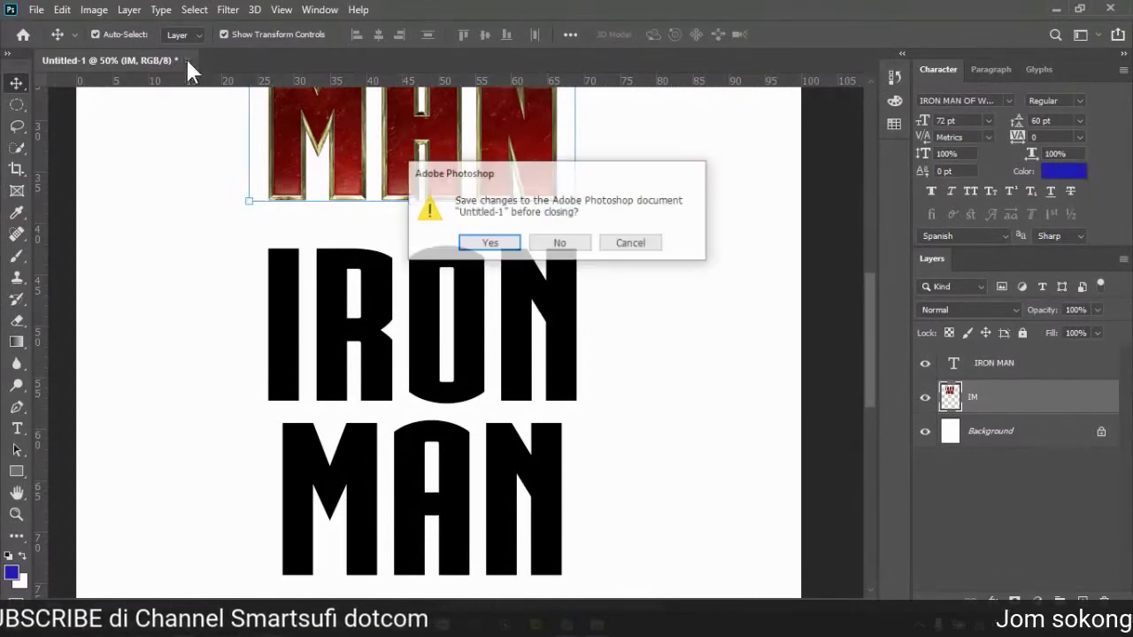
{"action": "left_click", "coordinate": [549, 248]}
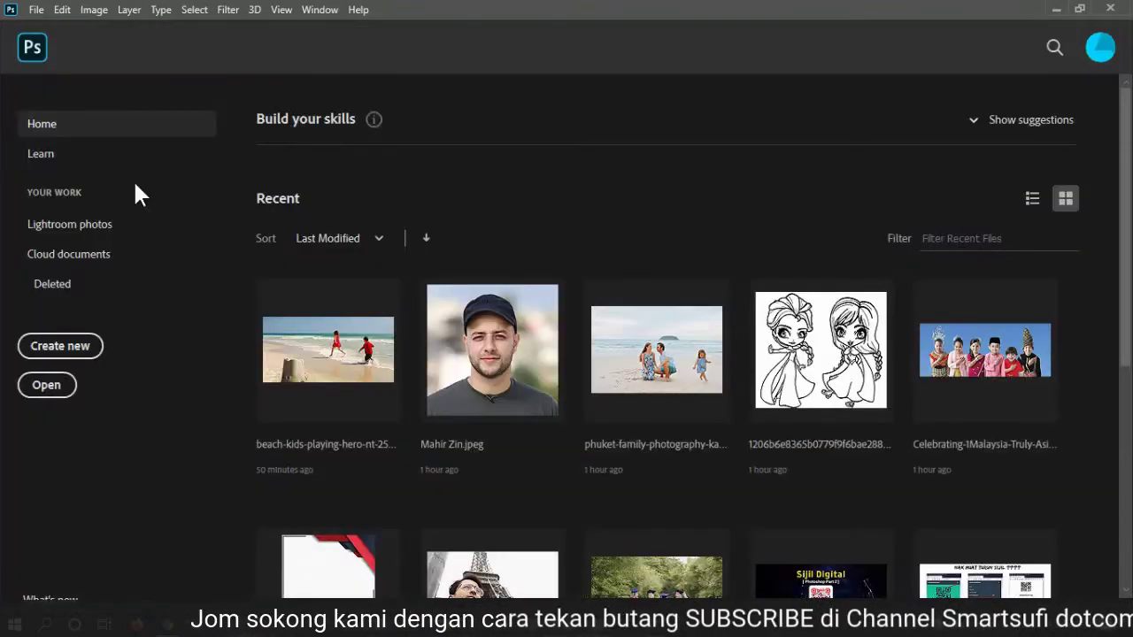
{"action": "left_click", "coordinate": [36, 10]}
{"action": "left_click", "coordinate": [51, 25]}
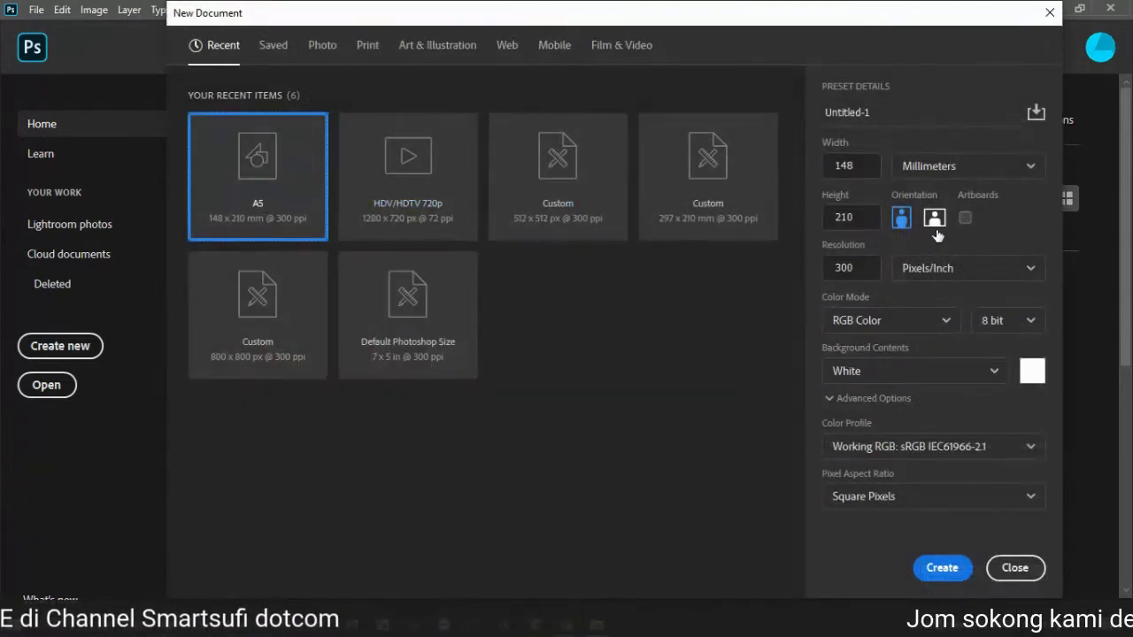
{"action": "left_click", "coordinate": [934, 219]}
{"action": "left_click", "coordinate": [943, 568]}
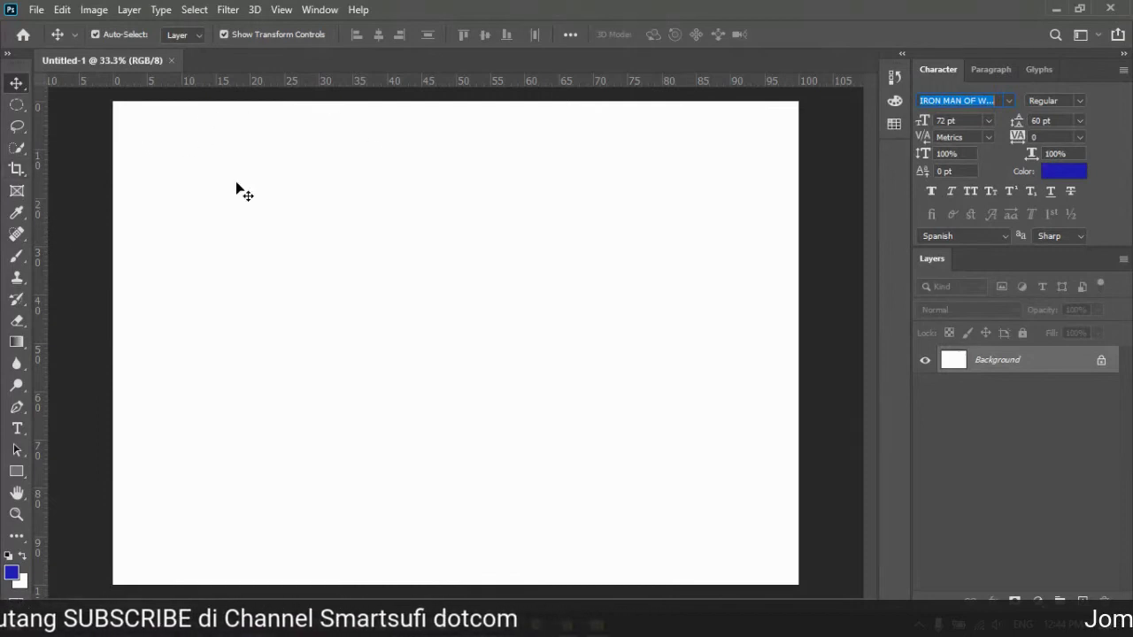
Step: Crop the top and right off the canvas to a wide 2030 × 765 px banner
{"action": "left_click", "coordinate": [16, 169]}
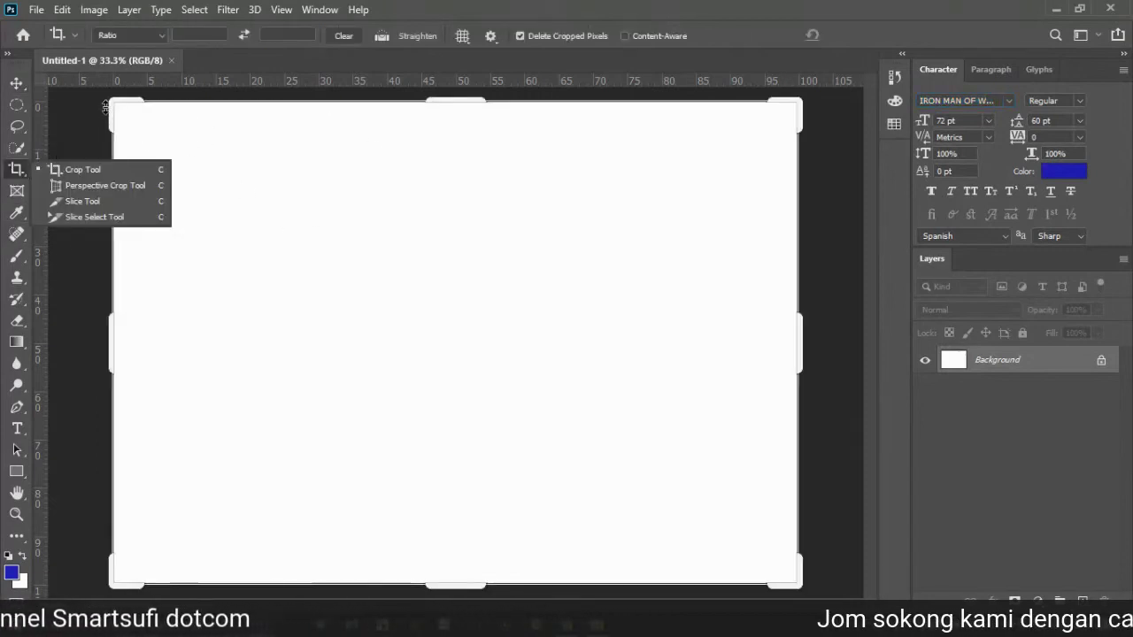
{"action": "left_click_drag", "start_coordinate": [444, 100], "coordinate": [442, 238]}
{"action": "left_click_drag", "start_coordinate": [799, 337], "coordinate": [736, 340]}
{"action": "key", "text": "Return"}
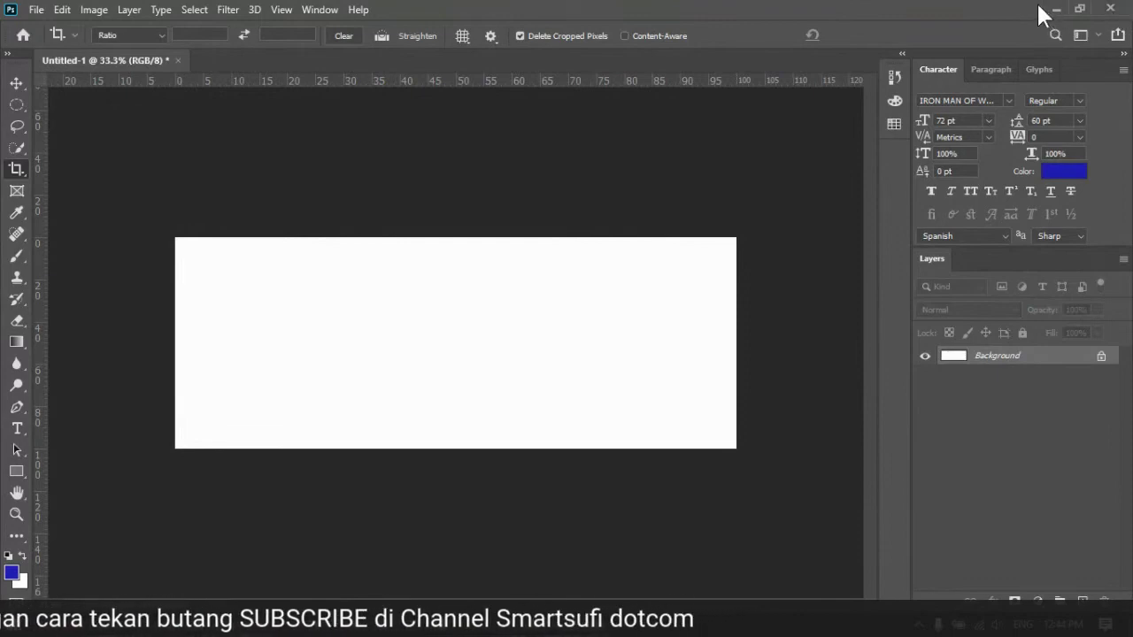
{"action": "double_click", "coordinate": [947, 8]}
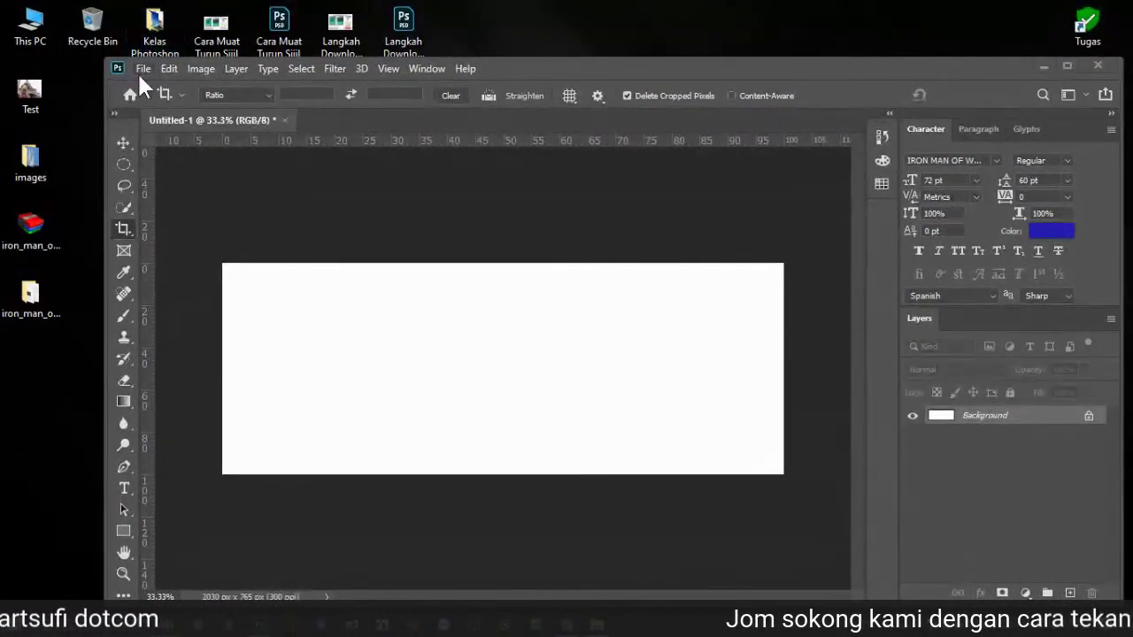
{"action": "double_click", "coordinate": [155, 27]}
{"action": "left_click_drag", "start_coordinate": [581, 69], "coordinate": [771, 13]}
{"action": "scroll", "coordinate": [492, 495], "scroll_direction": "down", "scroll_amount": 1}
{"action": "scroll", "coordinate": [632, 427], "scroll_direction": "down", "scroll_amount": 3}
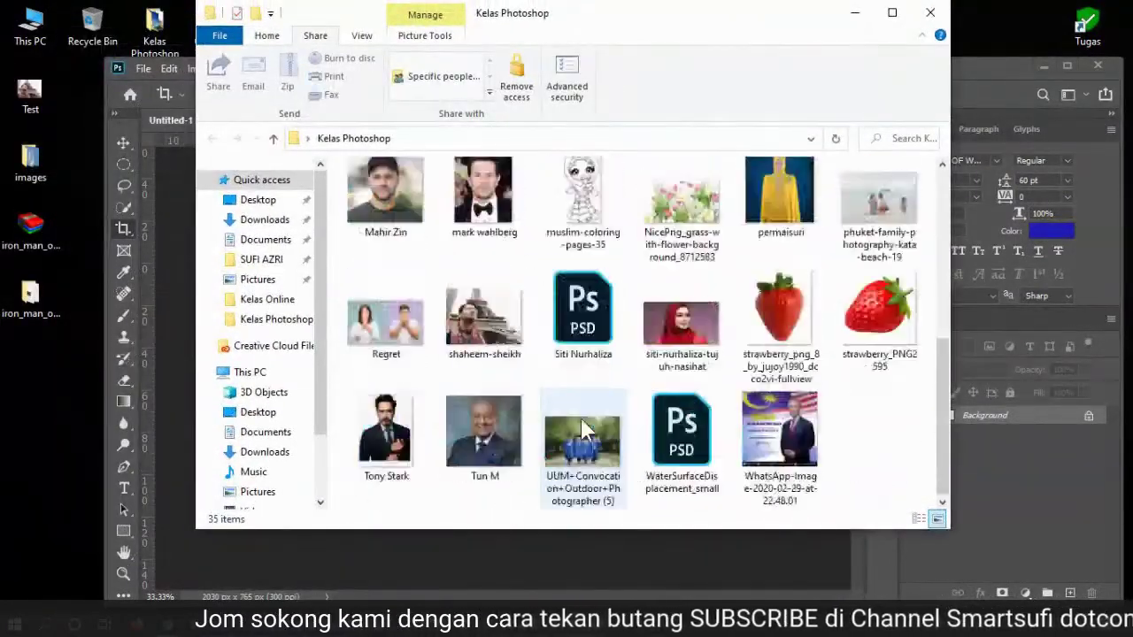
{"action": "left_click", "coordinate": [492, 440]}
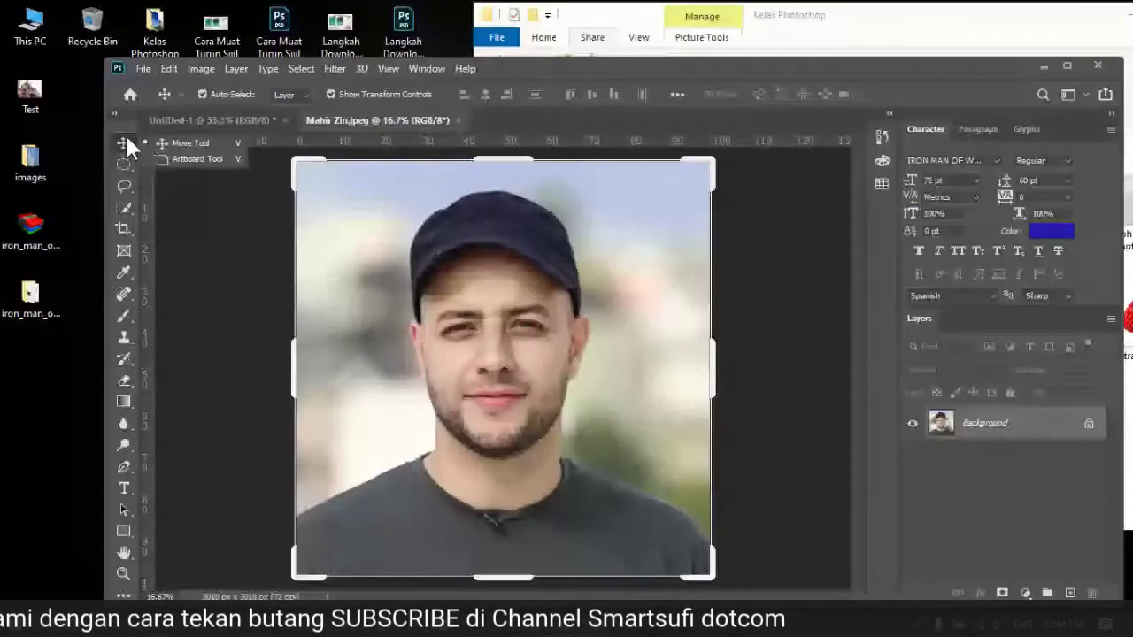
Step: Select the man with Object Selection and drag him onto the Untitled-1 banner
{"action": "left_click", "coordinate": [123, 206]}
{"action": "left_click_drag", "start_coordinate": [298, 193], "coordinate": [747, 619]}
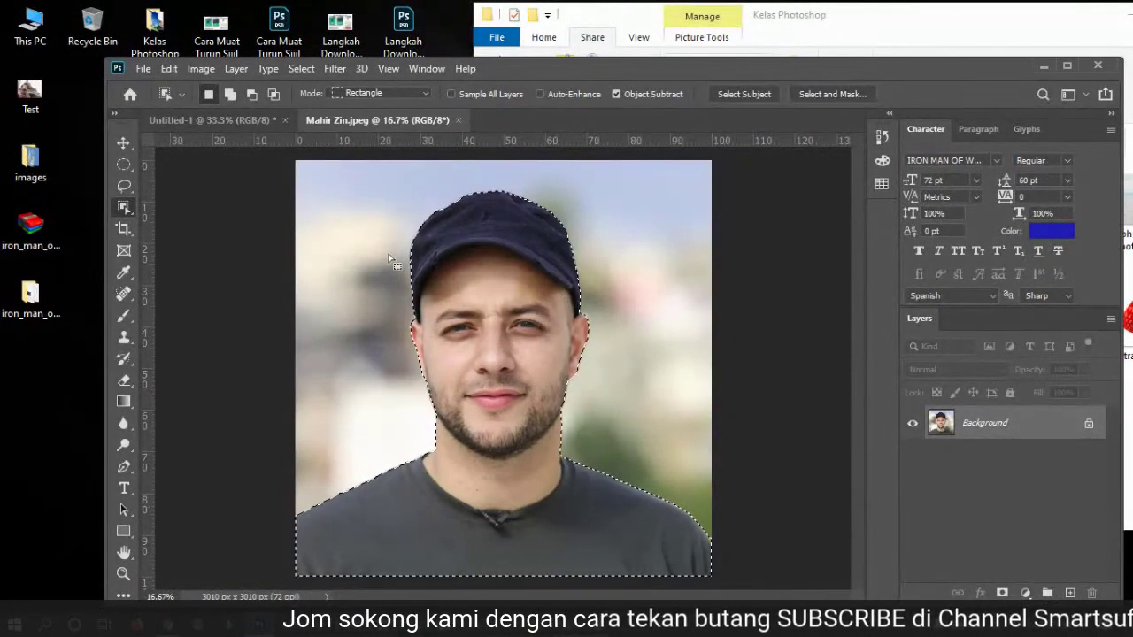
{"action": "left_click", "coordinate": [124, 142]}
{"action": "left_click_drag", "start_coordinate": [467, 279], "coordinate": [563, 379]}
Step: Scale the man to about 27% and place him at the banner's left edge
{"action": "left_click_drag", "start_coordinate": [210, 241], "coordinate": [521, 304]}
{"action": "left_click_drag", "start_coordinate": [663, 375], "coordinate": [699, 338]}
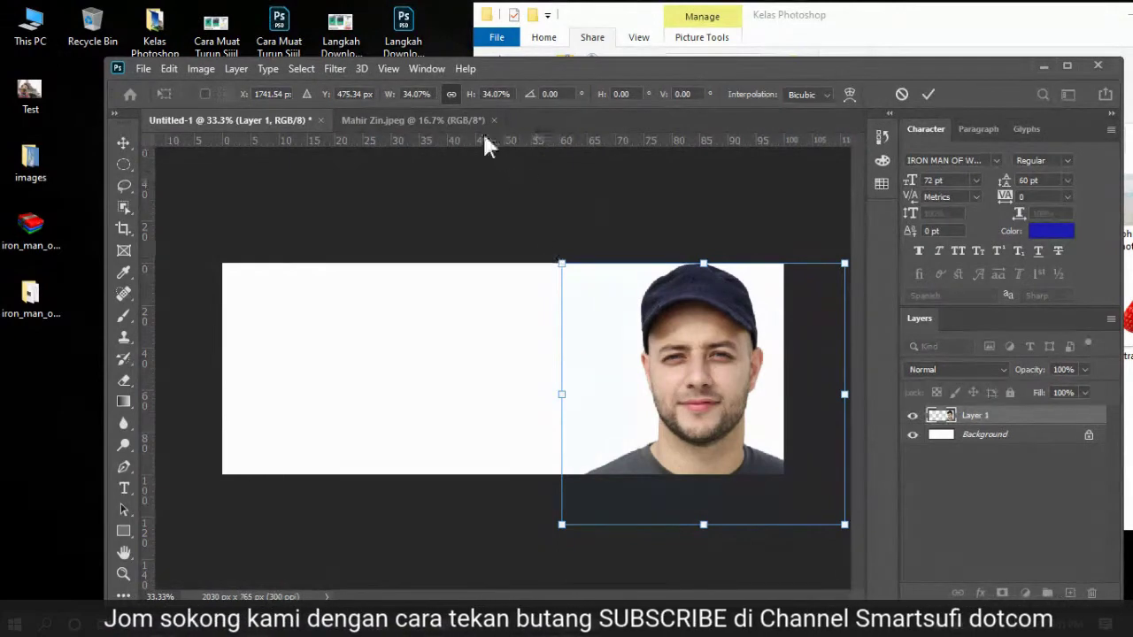
{"action": "left_click_drag", "start_coordinate": [561, 393], "coordinate": [503, 397]}
{"action": "key", "text": "ctrl+z"}
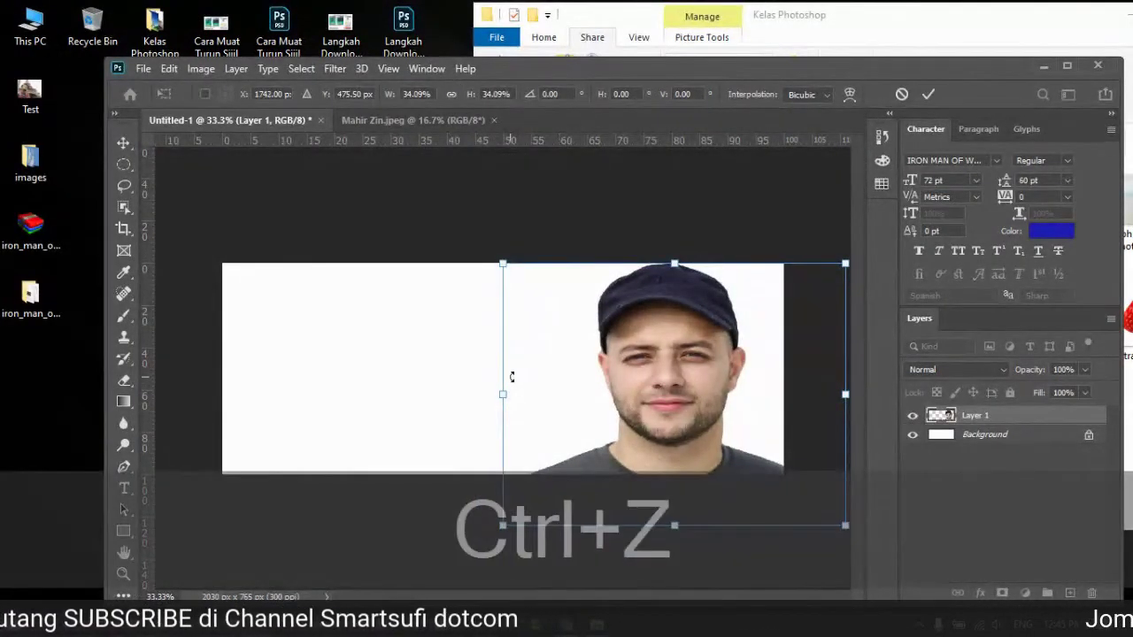
{"action": "left_click_drag", "start_coordinate": [557, 261], "coordinate": [617, 317]}
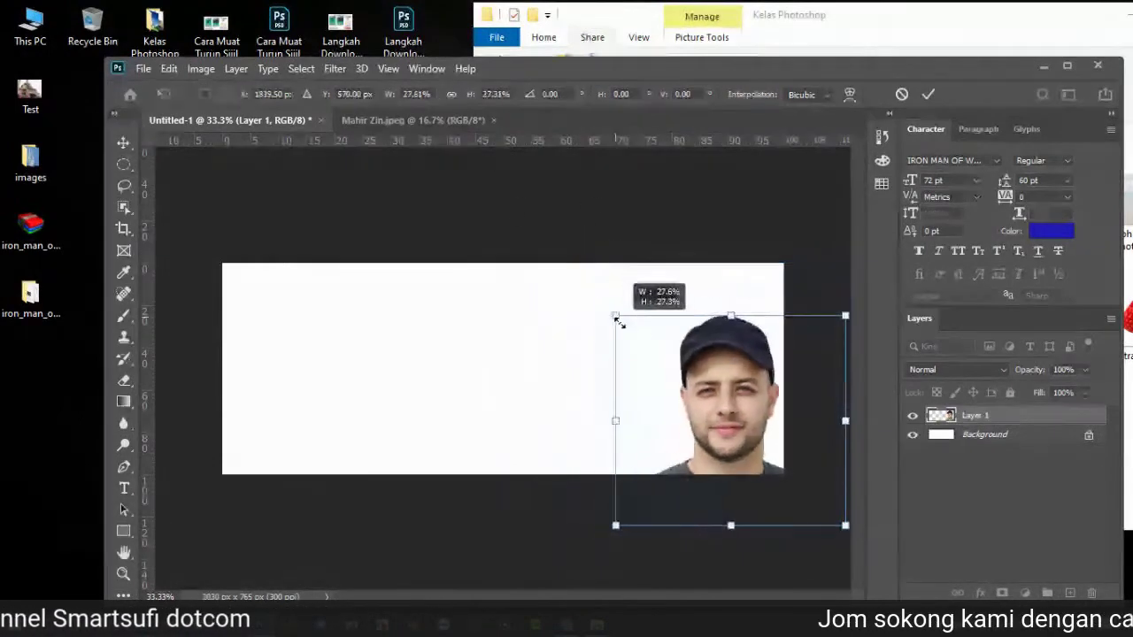
{"action": "left_click_drag", "start_coordinate": [714, 376], "coordinate": [653, 350]}
{"action": "left_click_drag", "start_coordinate": [506, 393], "coordinate": [313, 345]}
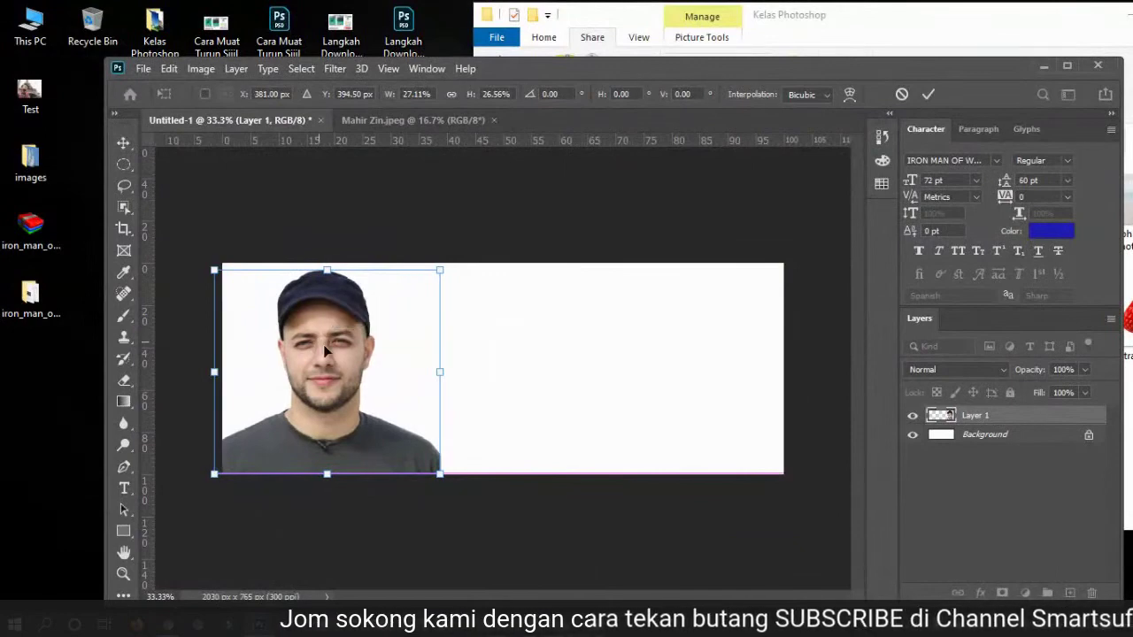
{"action": "key", "text": "Return"}
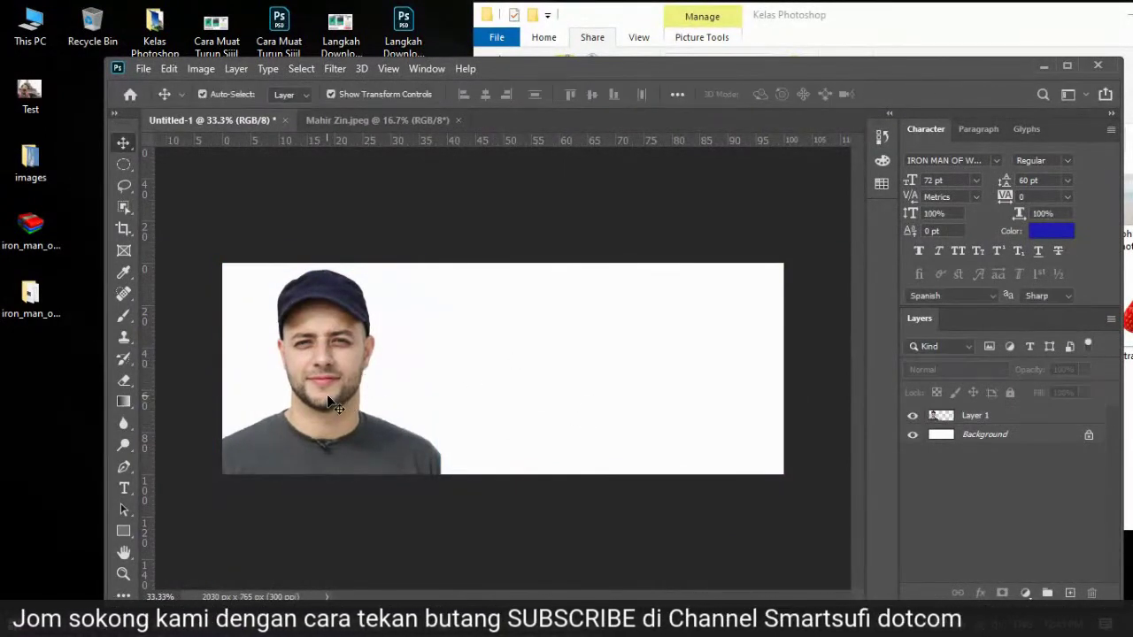
Step: Drag the 67256 bokeh image from Explorer onto the banner
{"action": "left_click", "coordinate": [862, 20]}
{"action": "scroll", "coordinate": [883, 260], "scroll_direction": "up", "scroll_amount": 3}
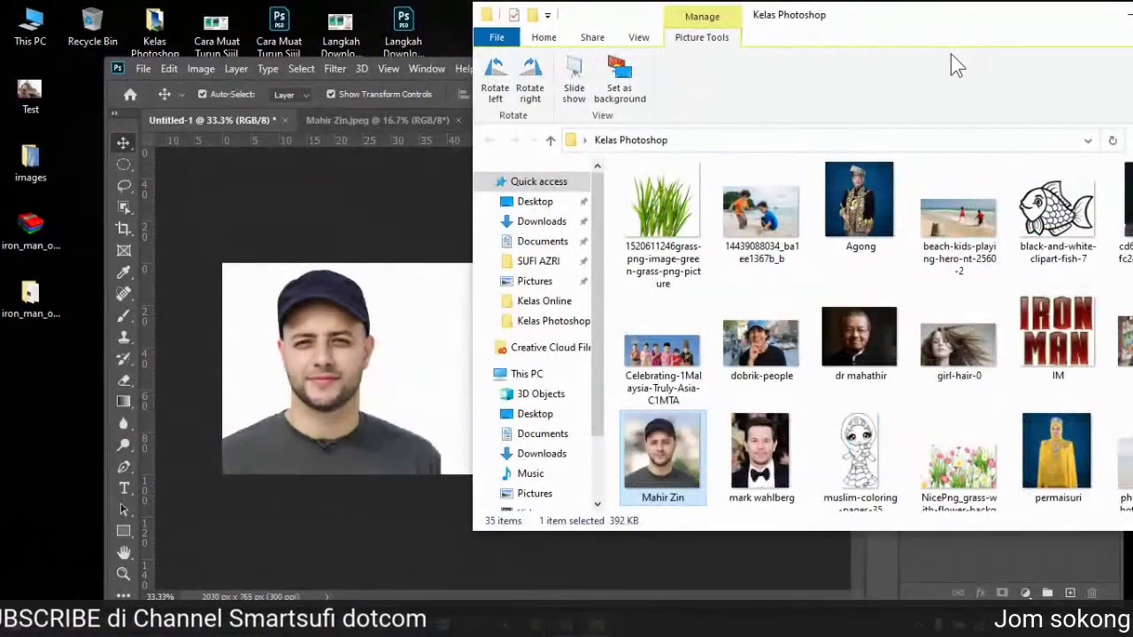
{"action": "left_click_drag", "start_coordinate": [965, 34], "coordinate": [916, 34]}
{"action": "scroll", "coordinate": [991, 235], "scroll_direction": "up", "scroll_amount": 2}
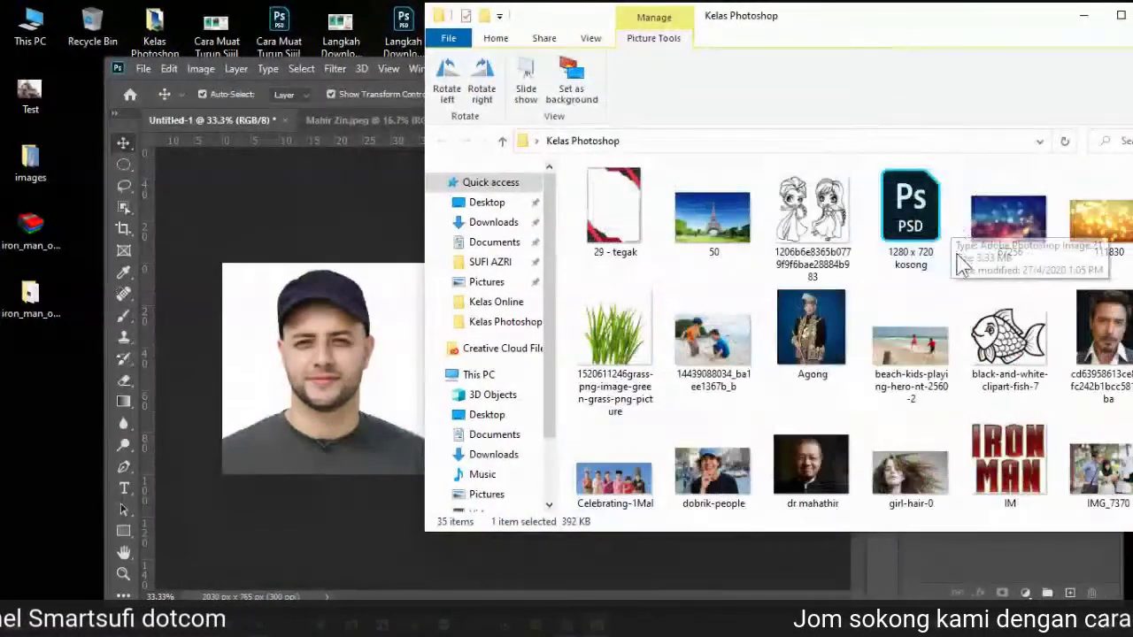
{"action": "left_click", "coordinate": [1014, 232]}
{"action": "left_click_drag", "start_coordinate": [1014, 232], "coordinate": [254, 341]}
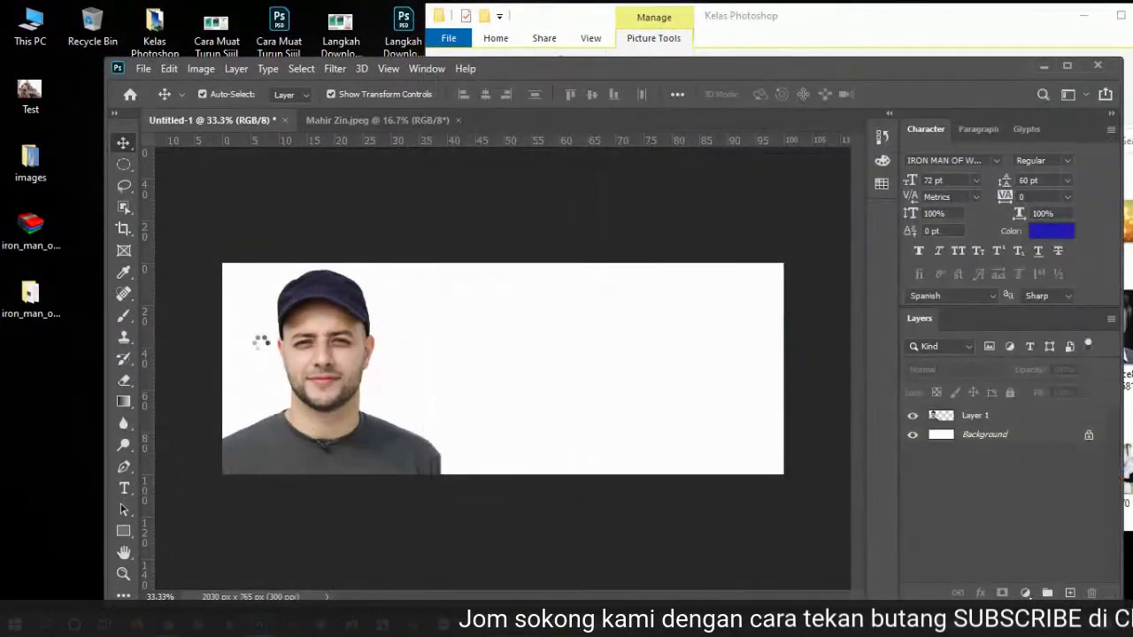
Step: Try resizing and rotating the placed bokeh layer, then undo that placement
{"action": "left_click_drag", "start_coordinate": [655, 445], "coordinate": [784, 553]}
{"action": "key", "text": "ctrl+z"}
{"action": "key", "text": "ctrl+z"}
{"action": "key", "text": "ctrl+z"}
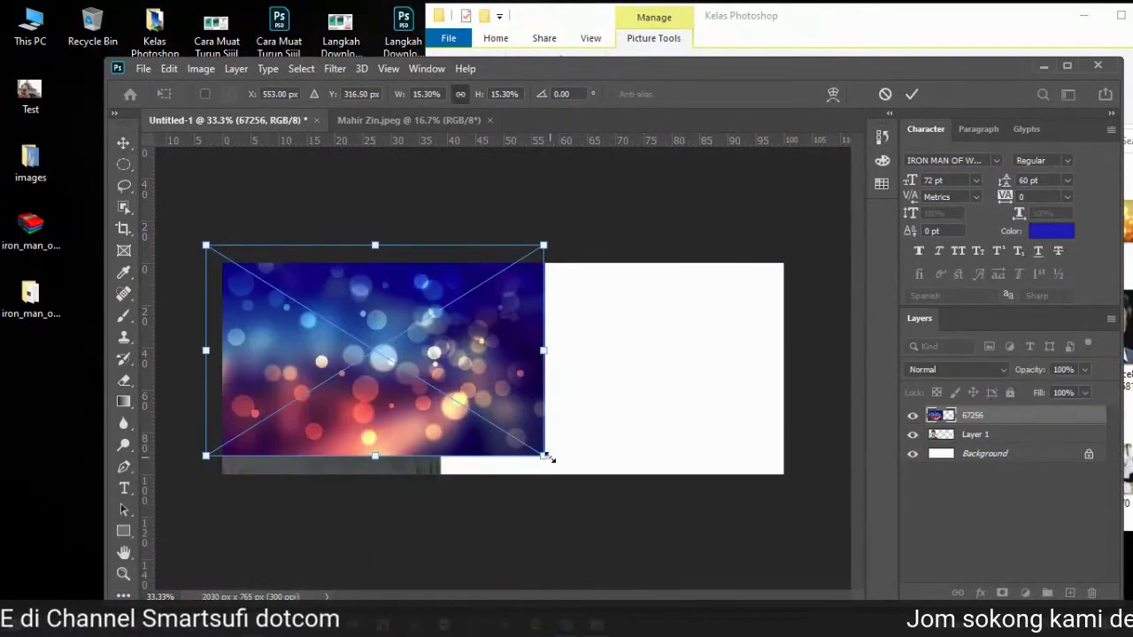
{"action": "left_click_drag", "start_coordinate": [547, 457], "coordinate": [815, 567]}
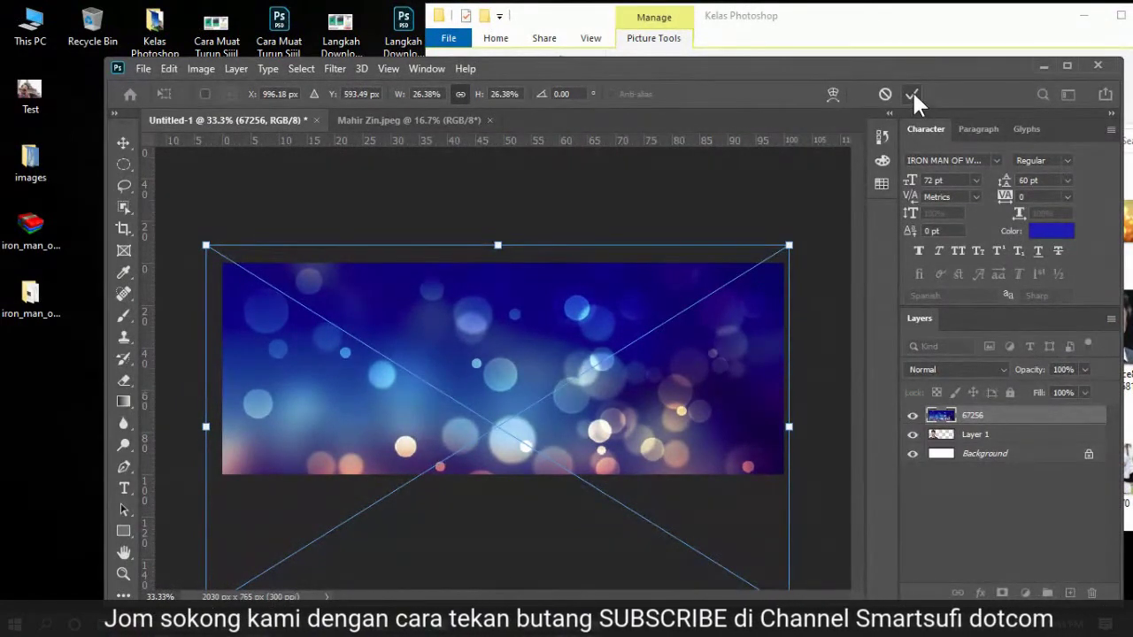
{"action": "left_click", "coordinate": [120, 139]}
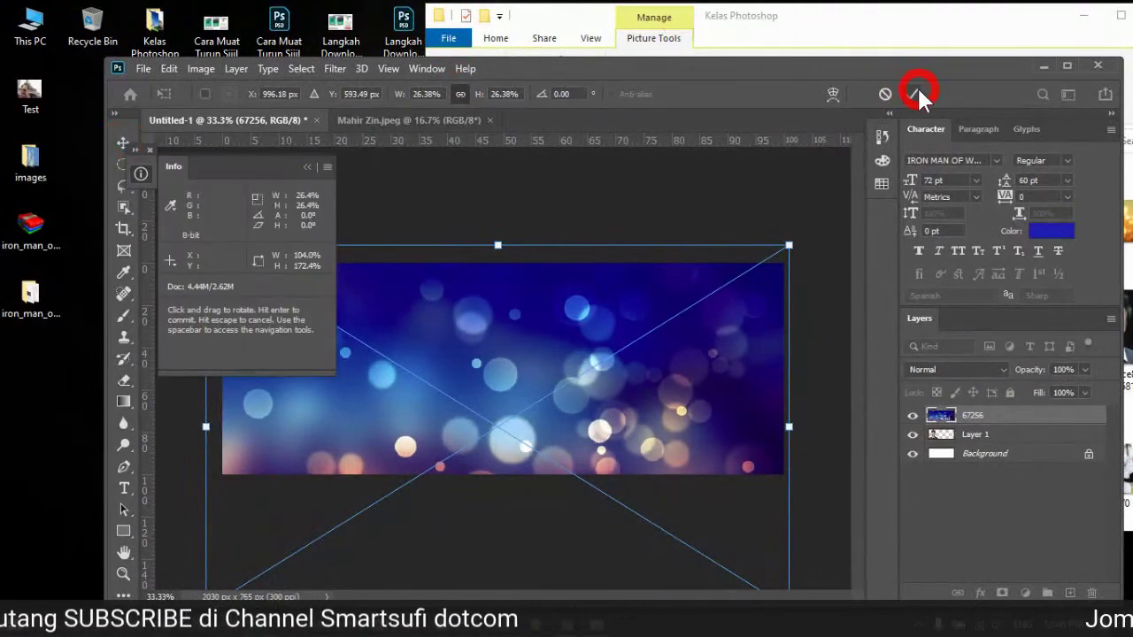
{"action": "left_click_drag", "start_coordinate": [662, 199], "coordinate": [686, 206]}
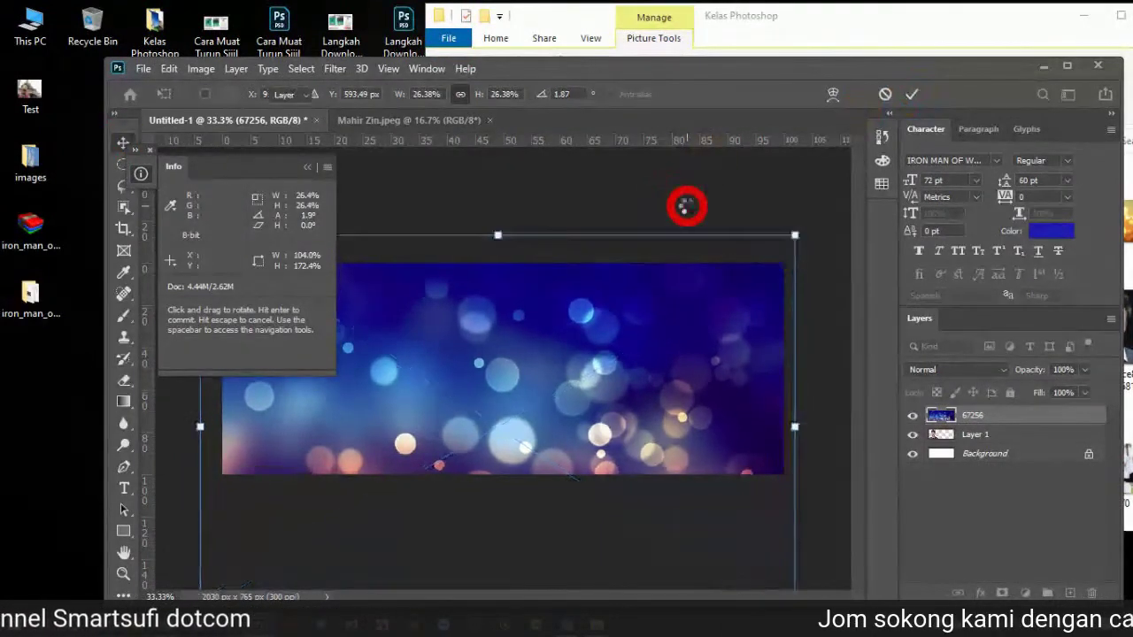
{"action": "key", "text": "Return"}
{"action": "key", "text": "ctrl+z"}
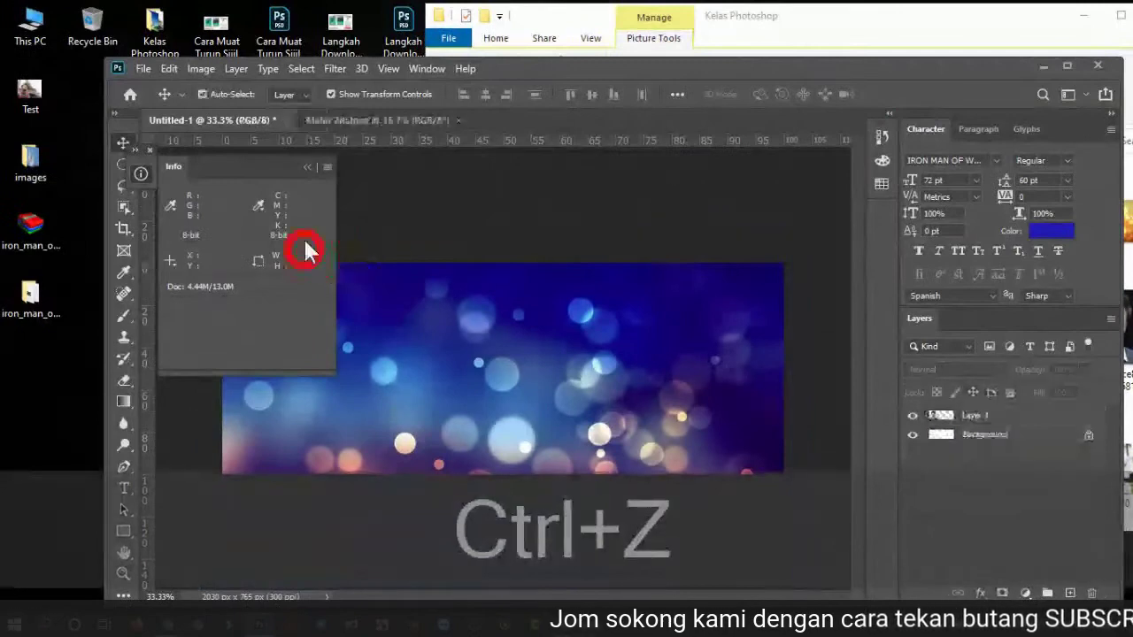
Step: Place the bokeh PSD from Explorer and scale it to about 26.5% to fill the banner
{"action": "left_click", "coordinate": [306, 170]}
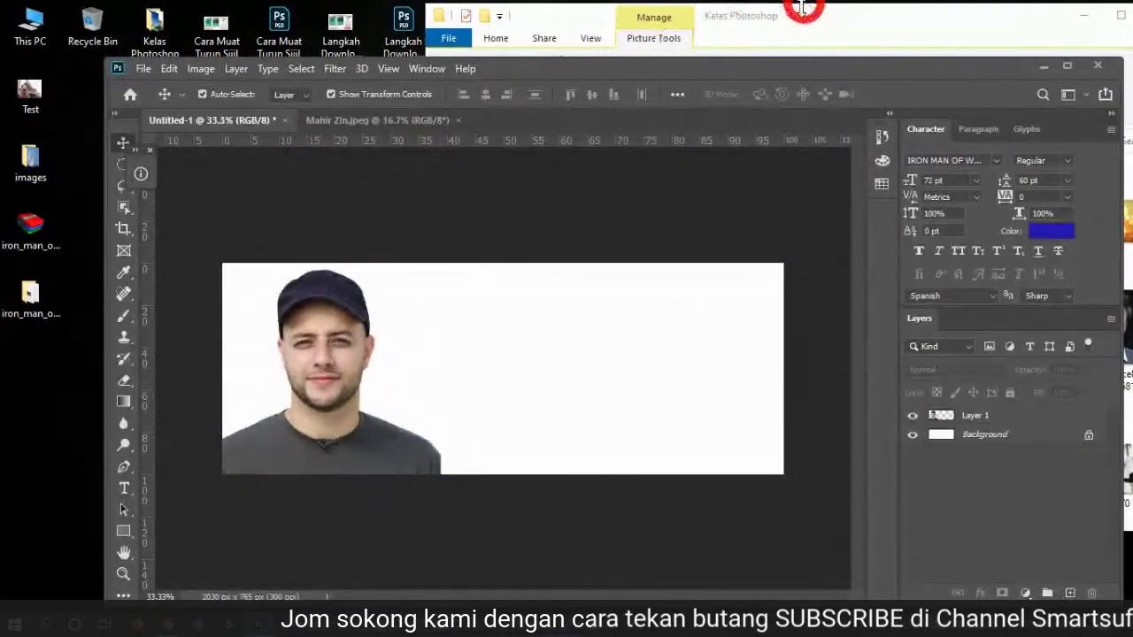
{"action": "left_click", "coordinate": [793, 31]}
{"action": "left_click_drag", "start_coordinate": [909, 212], "coordinate": [316, 314]}
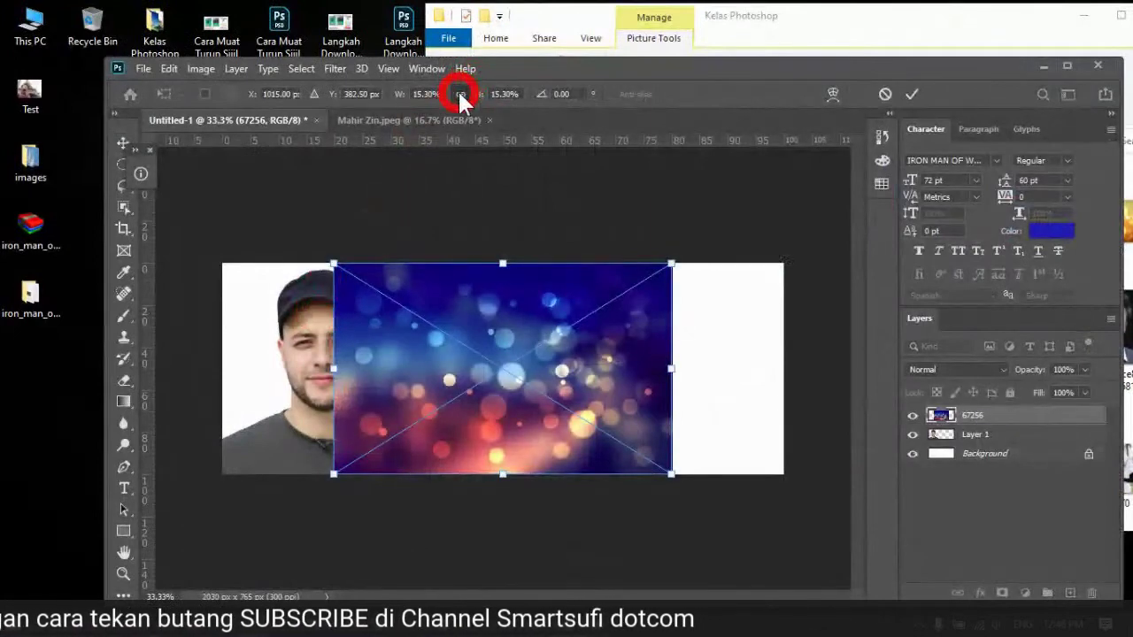
{"action": "left_click_drag", "start_coordinate": [334, 264], "coordinate": [204, 183]}
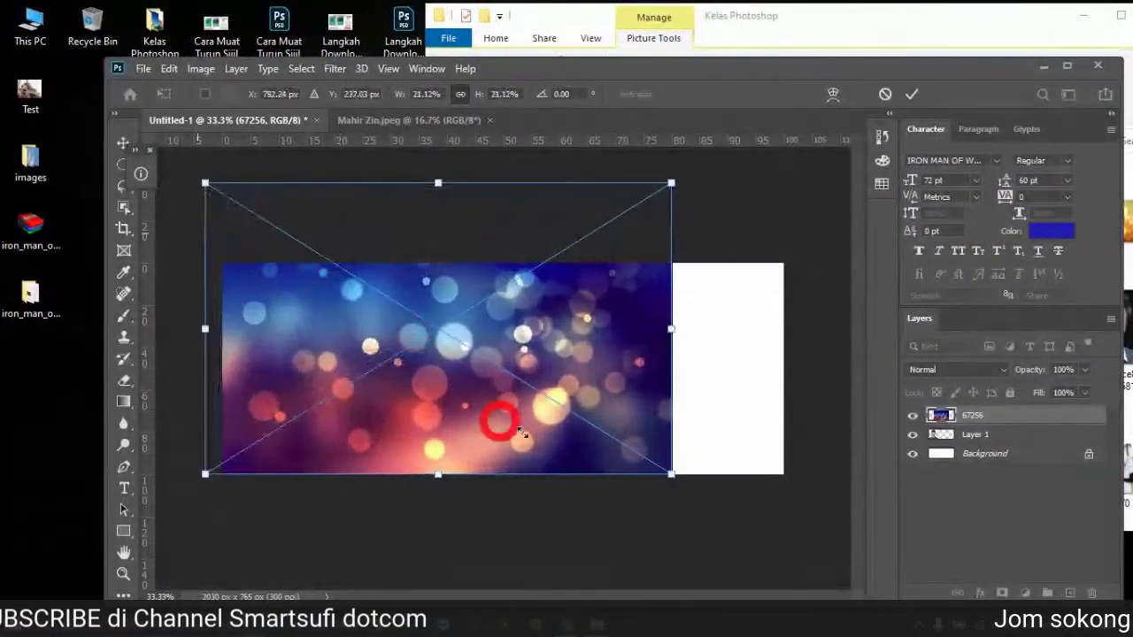
{"action": "left_click_drag", "start_coordinate": [669, 472], "coordinate": [791, 549]}
{"action": "left_click_drag", "start_coordinate": [704, 326], "coordinate": [718, 378]}
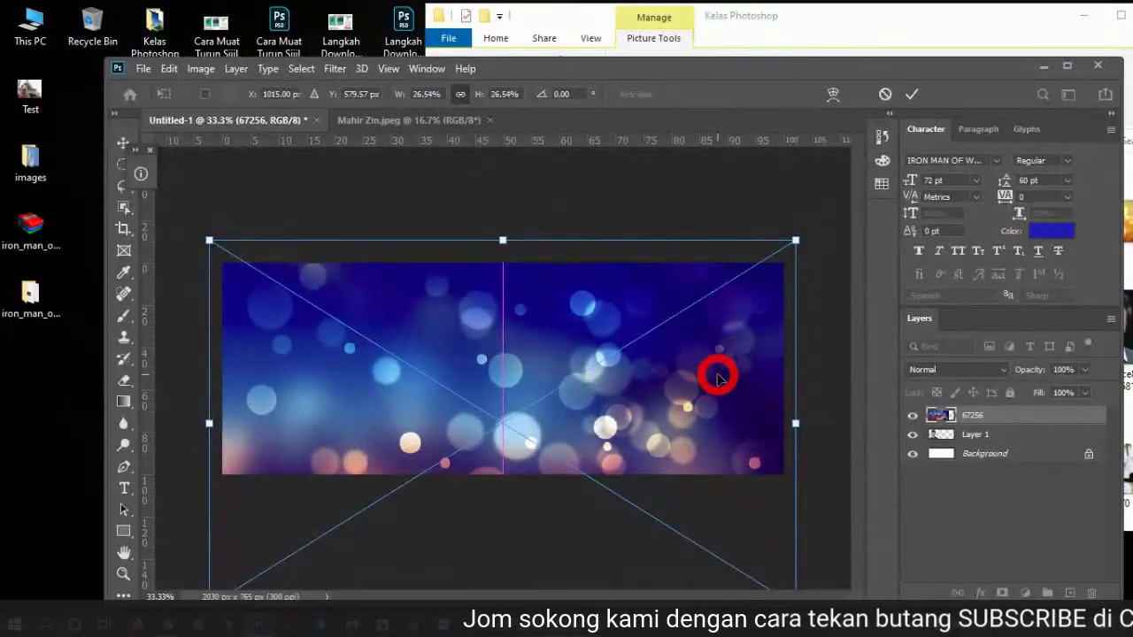
{"action": "key", "text": "Return"}
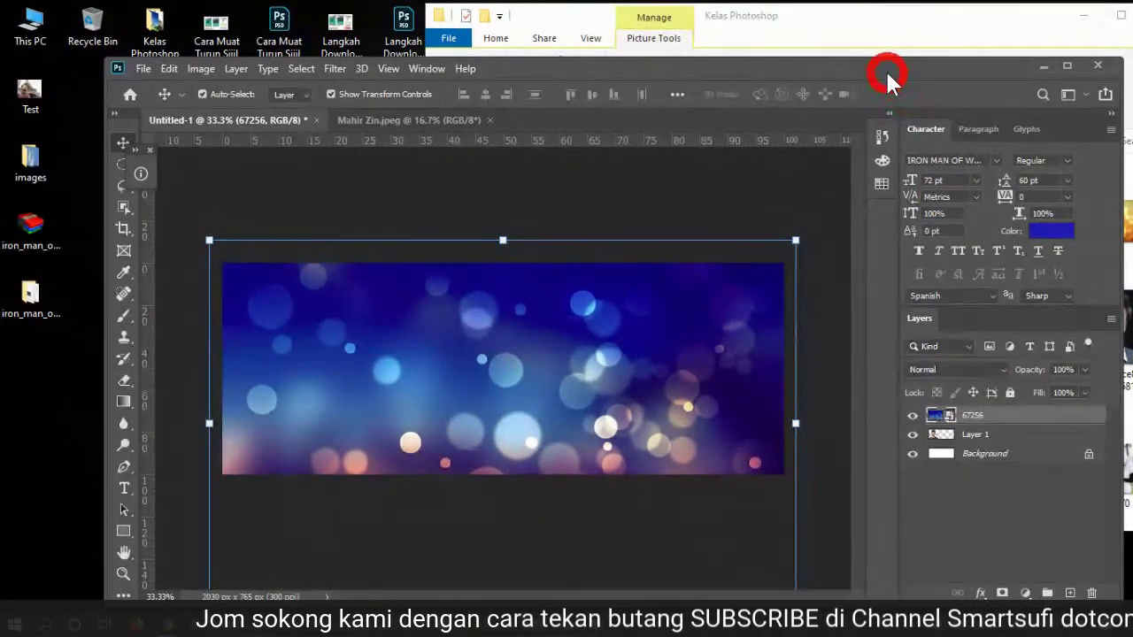
{"action": "left_click_drag", "start_coordinate": [886, 71], "coordinate": [836, 53]}
Step: Rename the bokeh layer BG below the portrait, and rename Layer 1 to MZ
{"action": "double_click", "coordinate": [930, 398]}
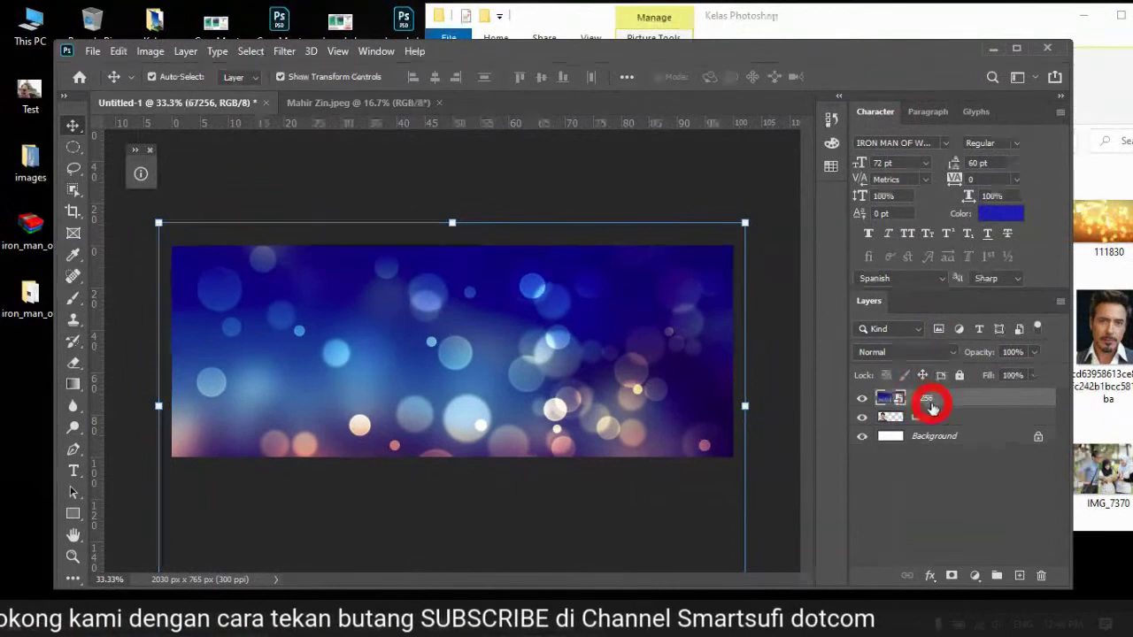
{"action": "left_click_drag", "start_coordinate": [930, 398], "coordinate": [931, 428]}
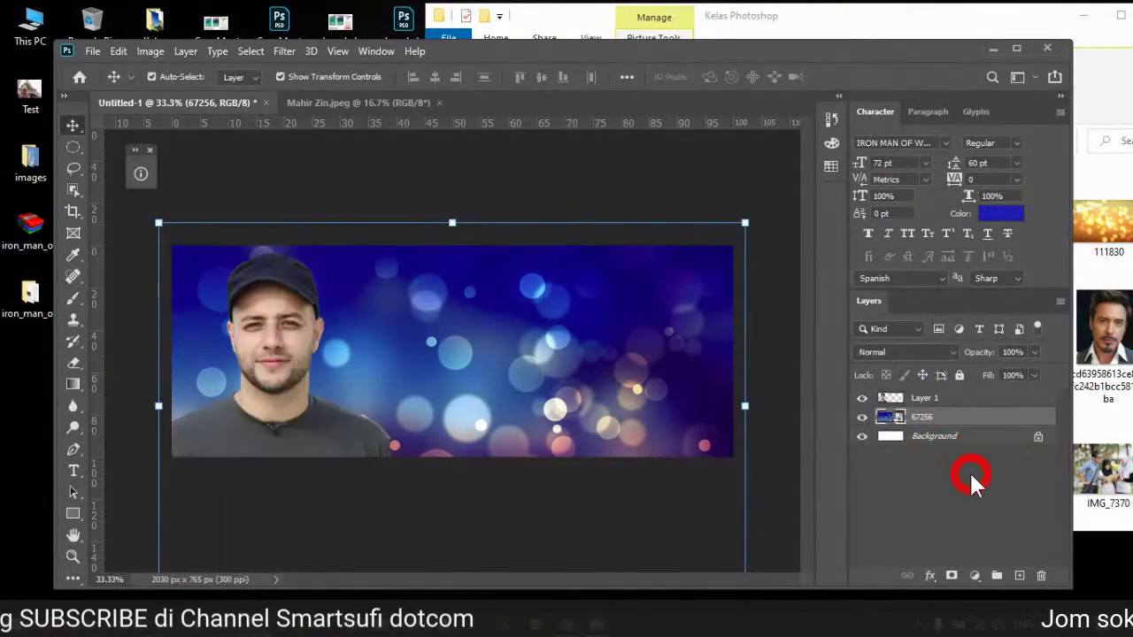
{"action": "left_click", "coordinate": [952, 399]}
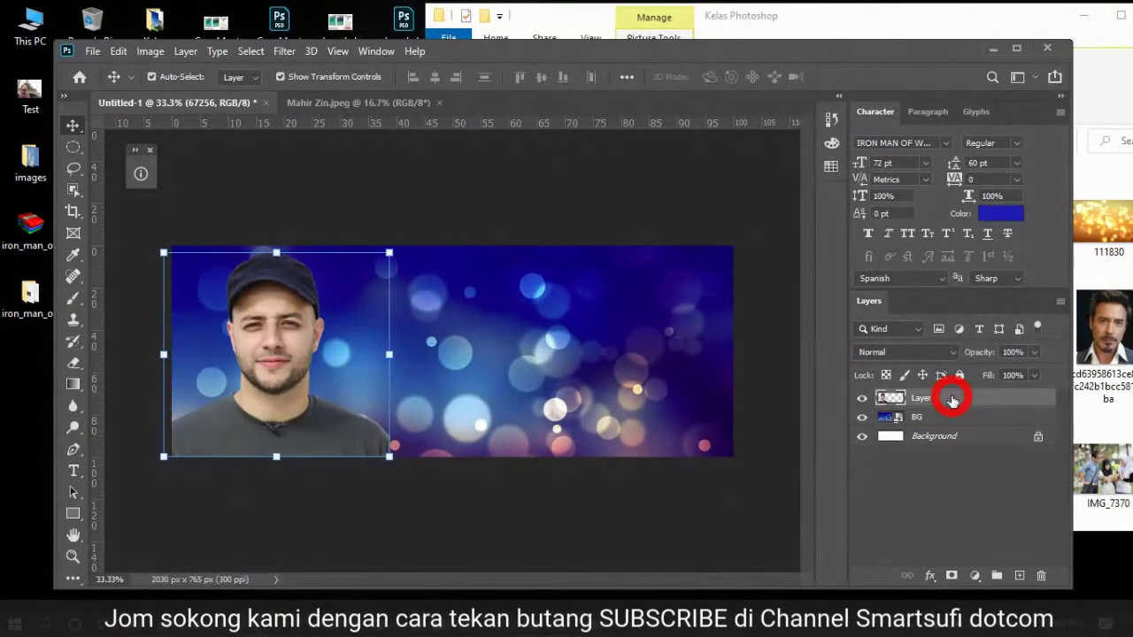
{"action": "double_click", "coordinate": [952, 399]}
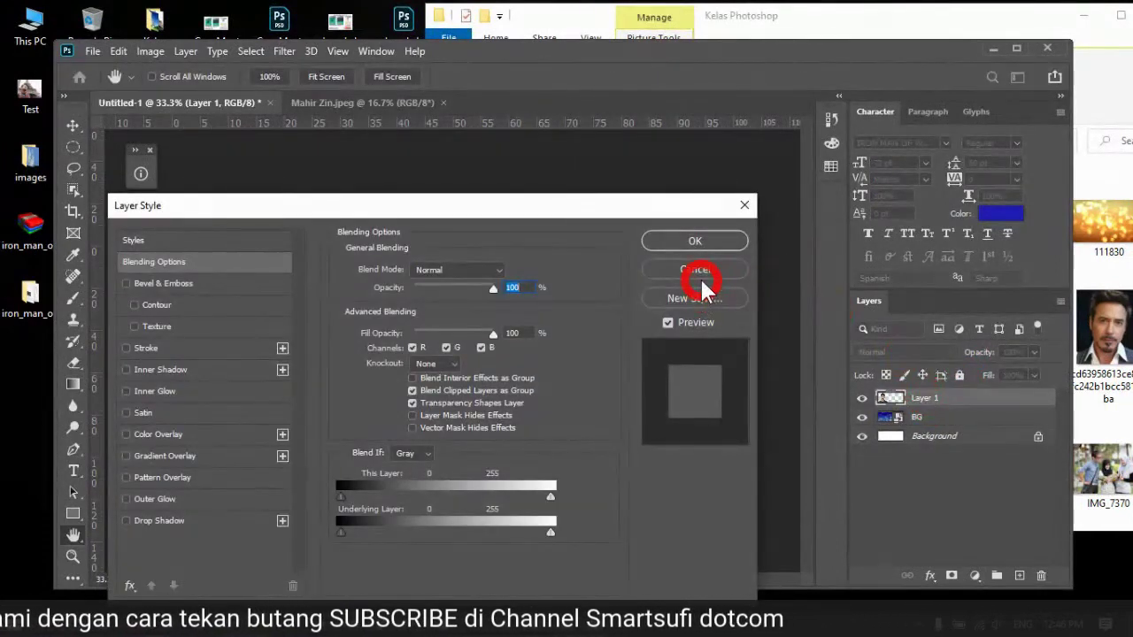
{"action": "left_click", "coordinate": [699, 273]}
{"action": "left_click", "coordinate": [920, 397]}
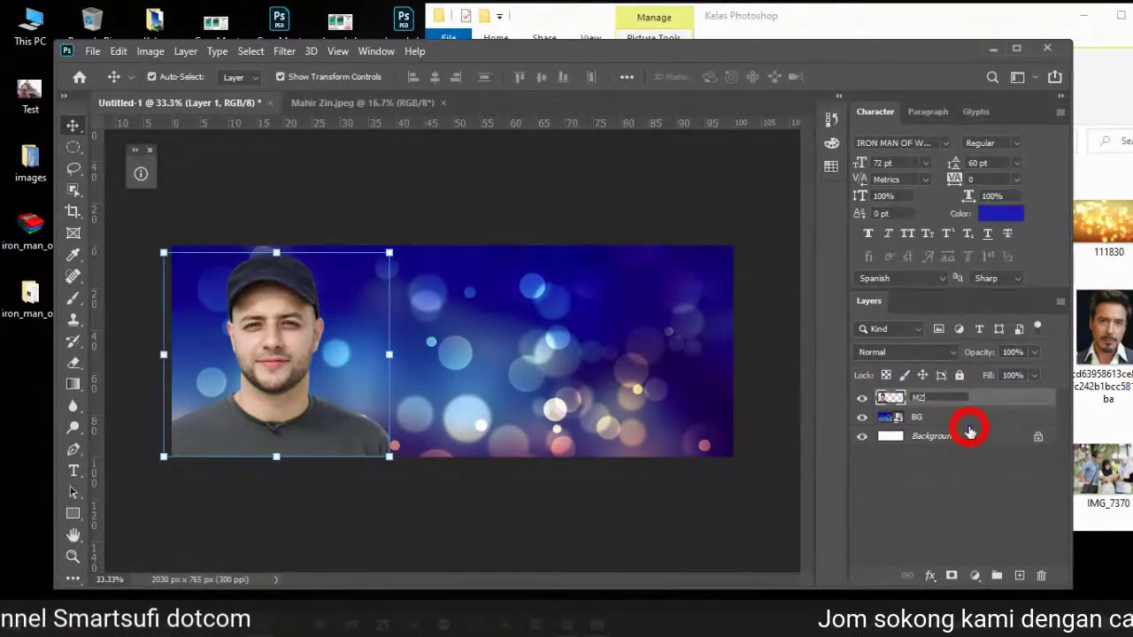
{"action": "type", "text": "MZ"}
{"action": "key", "text": "Return"}
{"action": "left_click", "coordinate": [412, 194]}
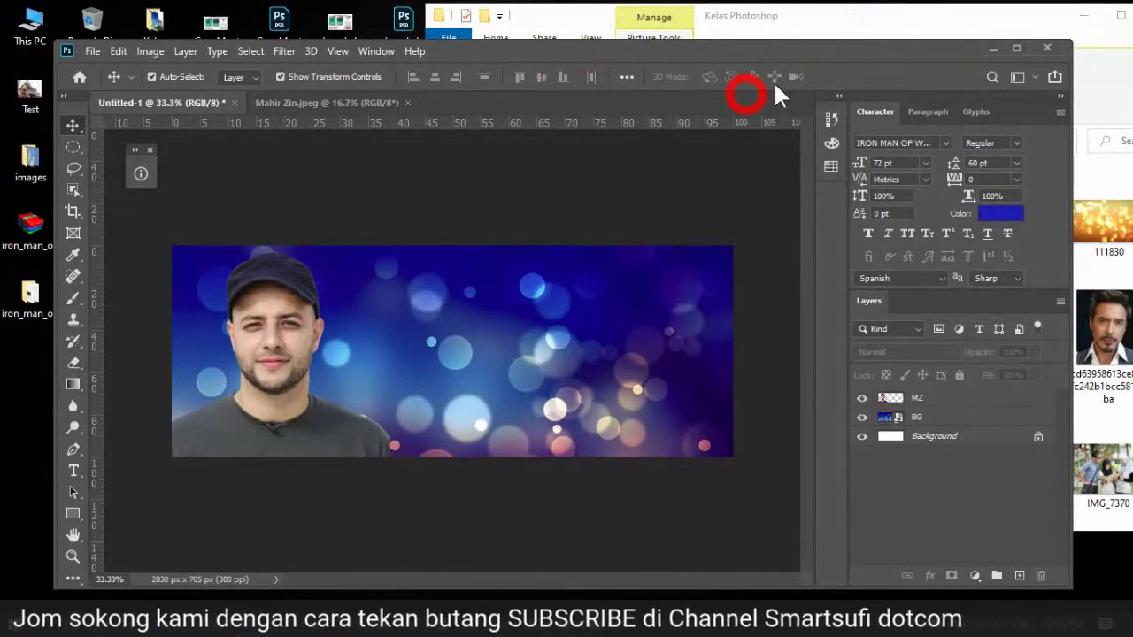
{"action": "left_click", "coordinate": [1014, 47]}
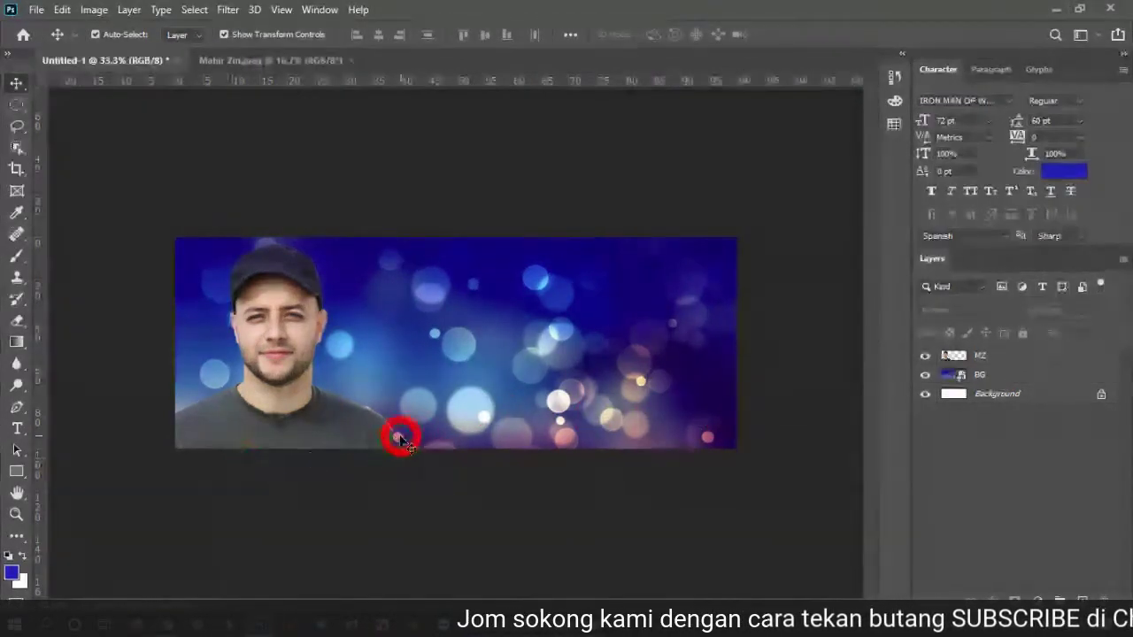
Step: Select the Brush tool and browse brush sets, loading Asap and br66hairs
{"action": "left_click", "coordinate": [18, 259]}
{"action": "left_click", "coordinate": [96, 256]}
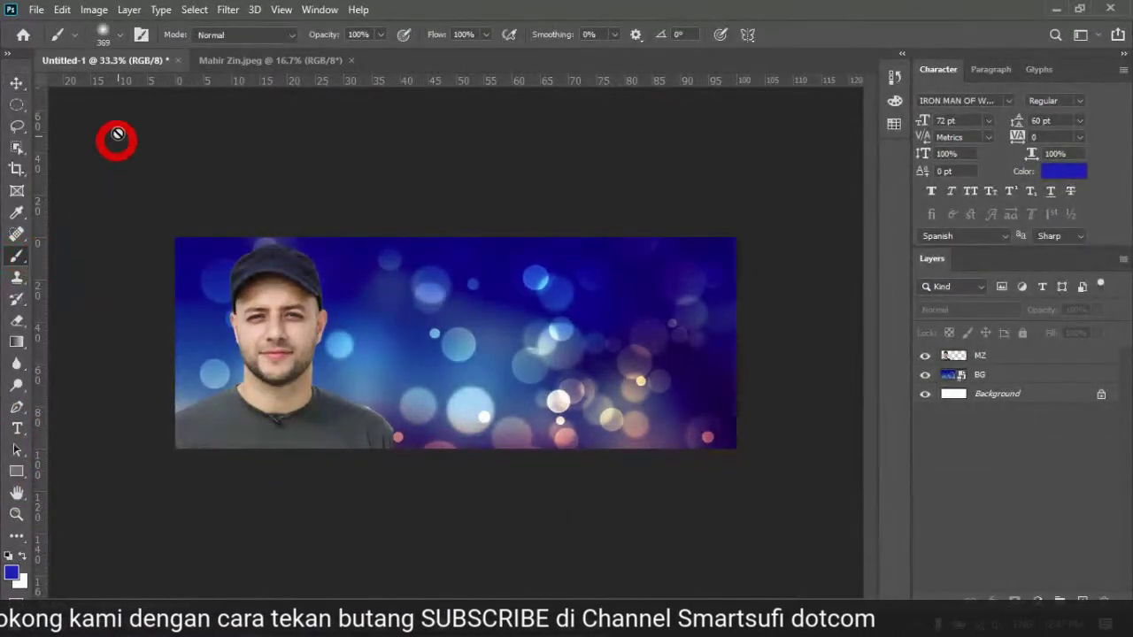
{"action": "left_click", "coordinate": [118, 33]}
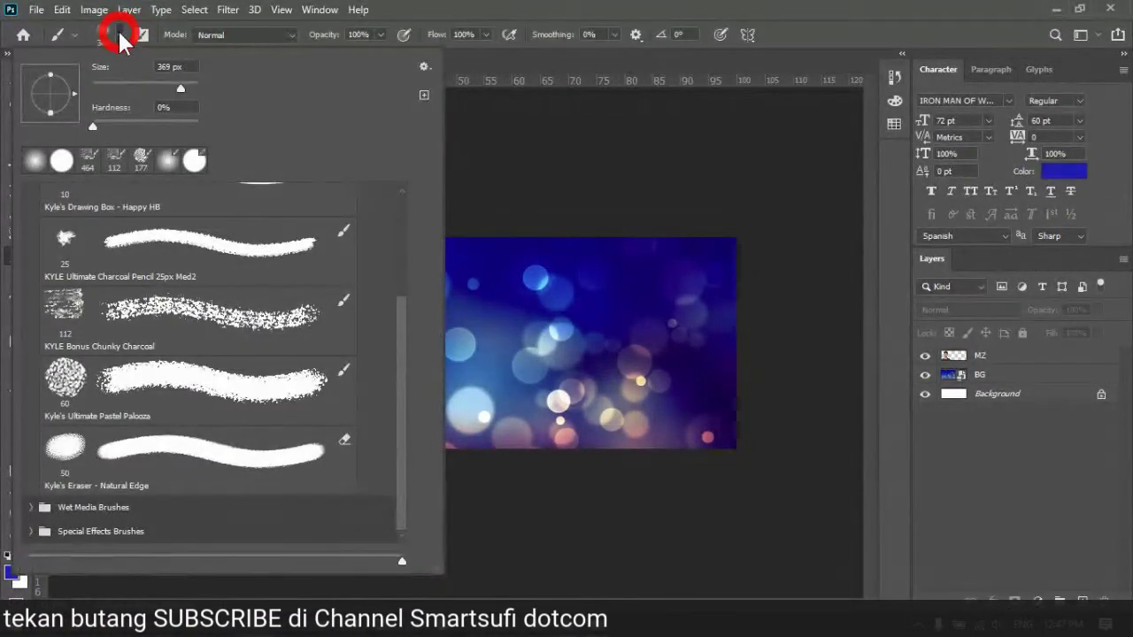
{"action": "left_click", "coordinate": [424, 67]}
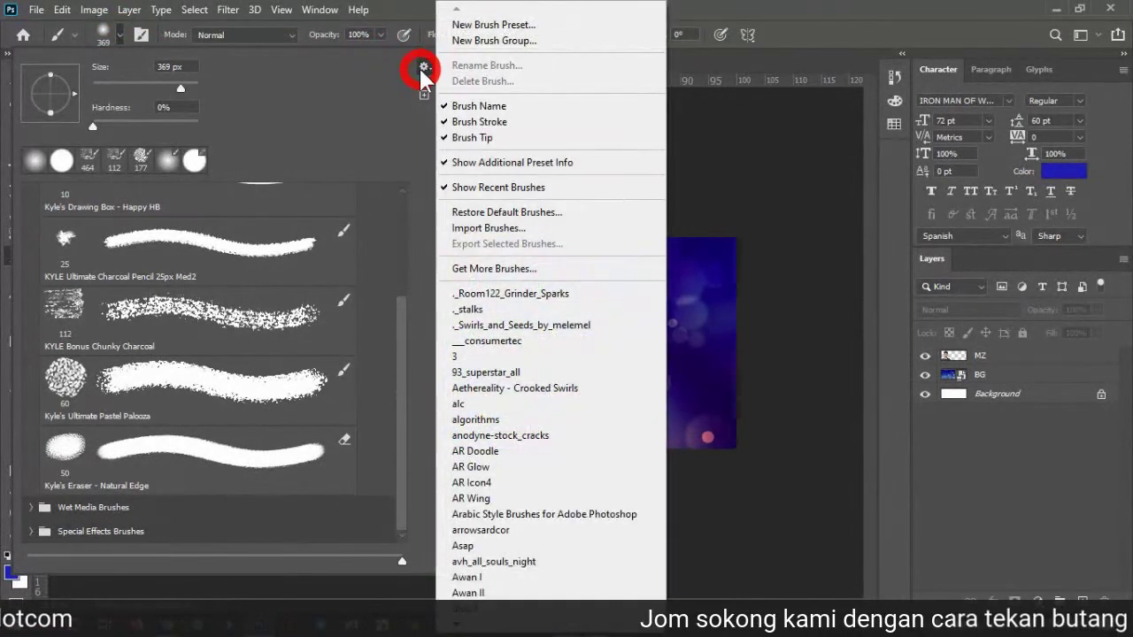
{"action": "left_click", "coordinate": [524, 546]}
{"action": "scroll", "coordinate": [550, 354], "scroll_direction": "down", "scroll_amount": 6}
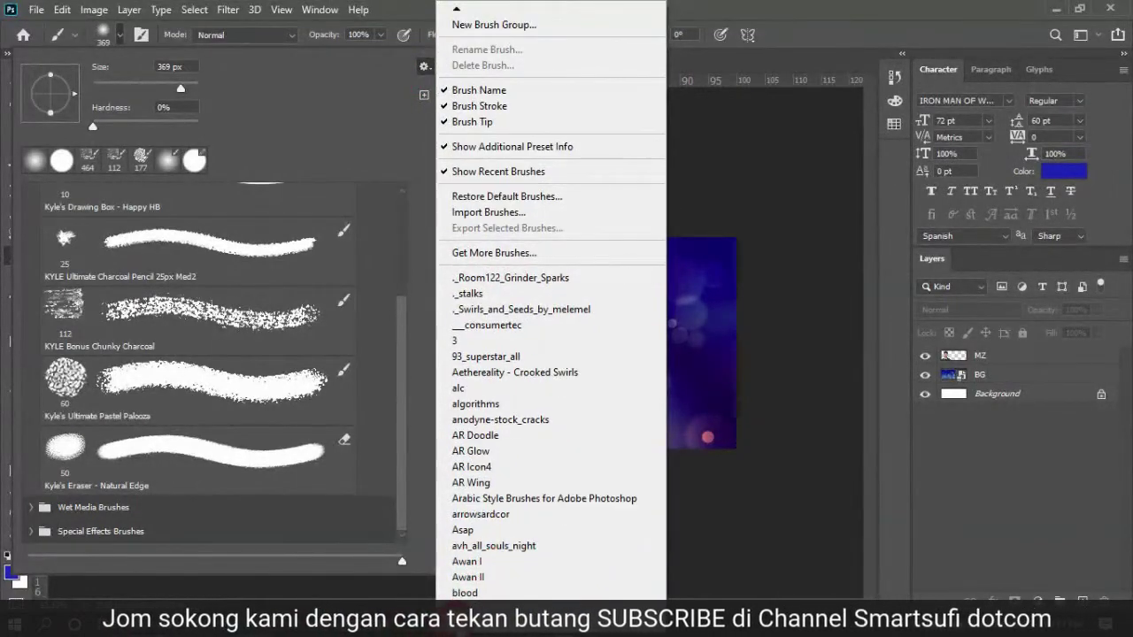
{"action": "scroll", "coordinate": [550, 354], "scroll_direction": "down", "scroll_amount": 8}
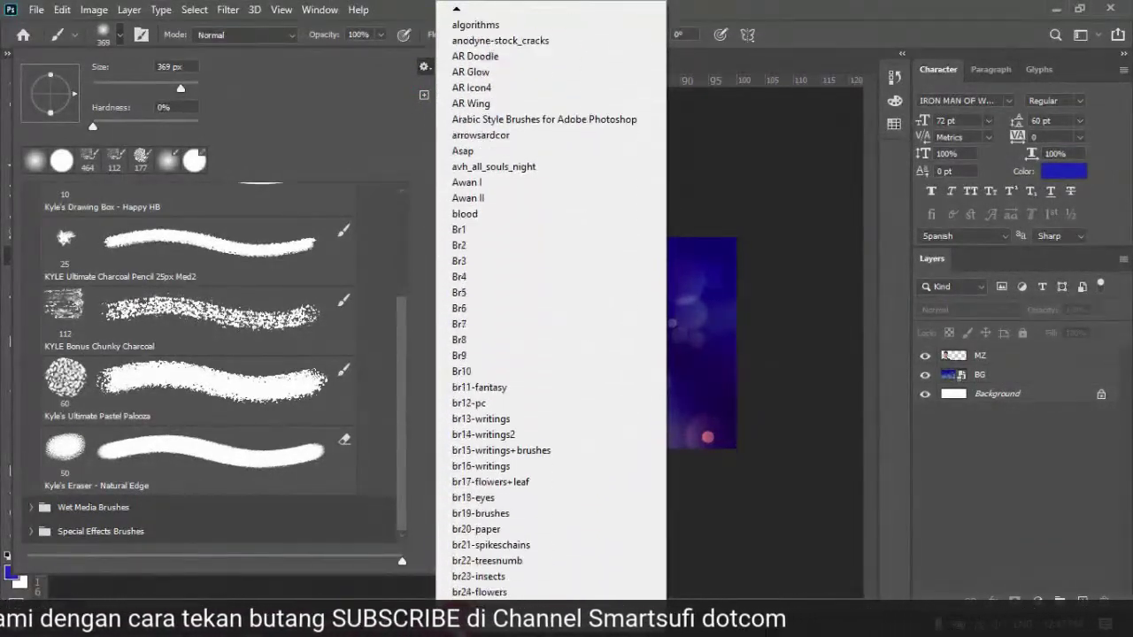
{"action": "scroll", "coordinate": [551, 354], "scroll_direction": "down", "scroll_amount": 10}
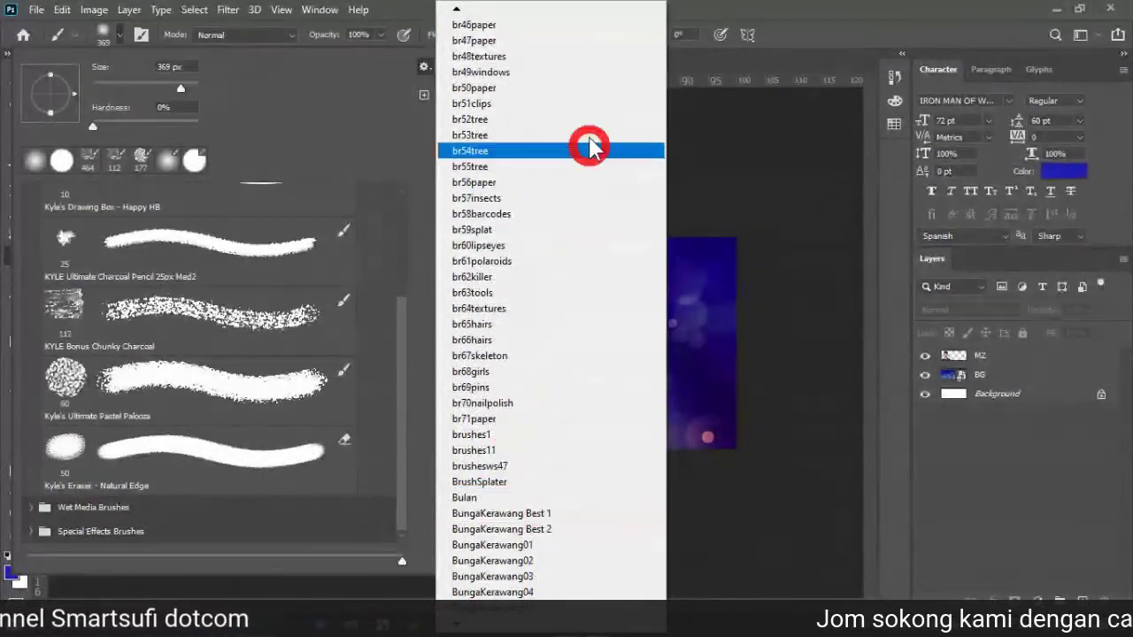
{"action": "left_click", "coordinate": [548, 341]}
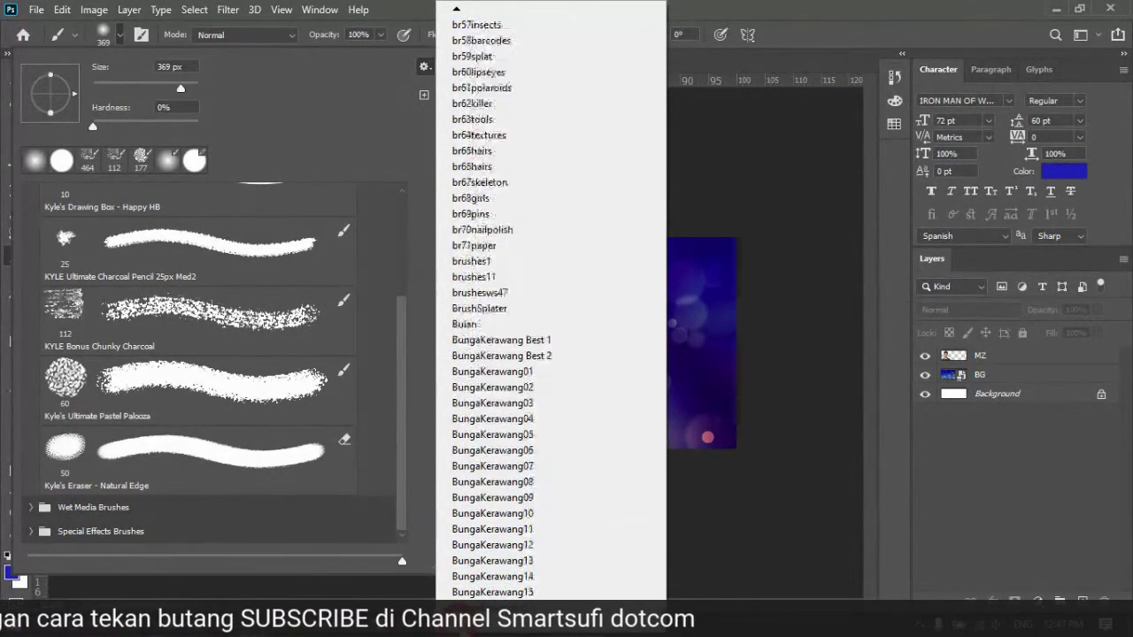
{"action": "scroll", "coordinate": [549, 309], "scroll_direction": "down", "scroll_amount": 8}
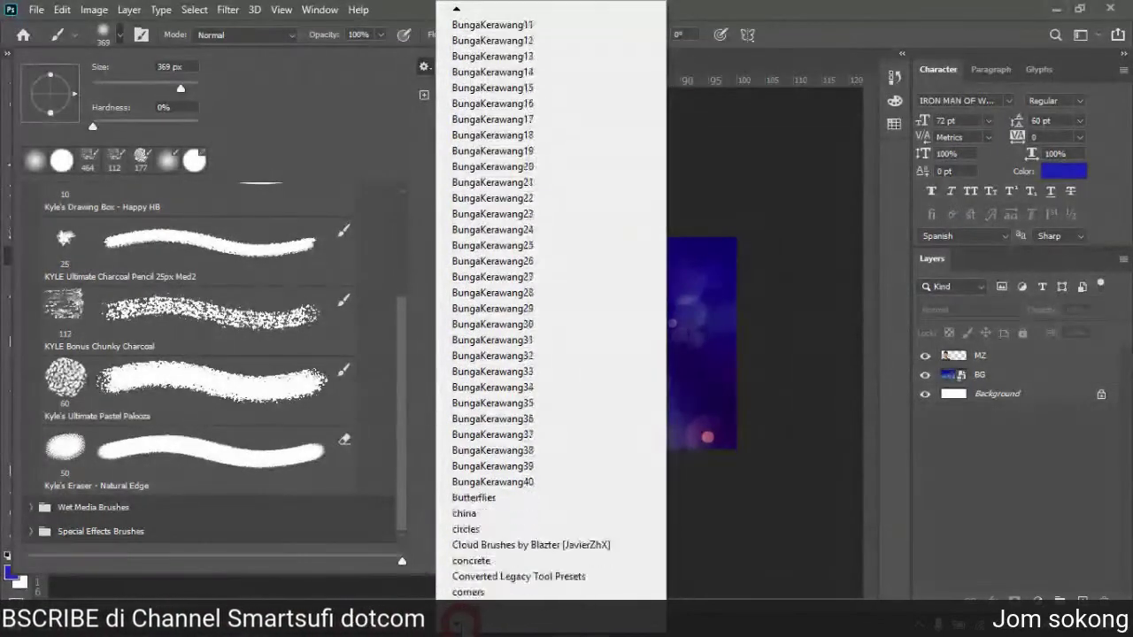
{"action": "scroll", "coordinate": [455, 624], "scroll_direction": "down", "scroll_amount": 7}
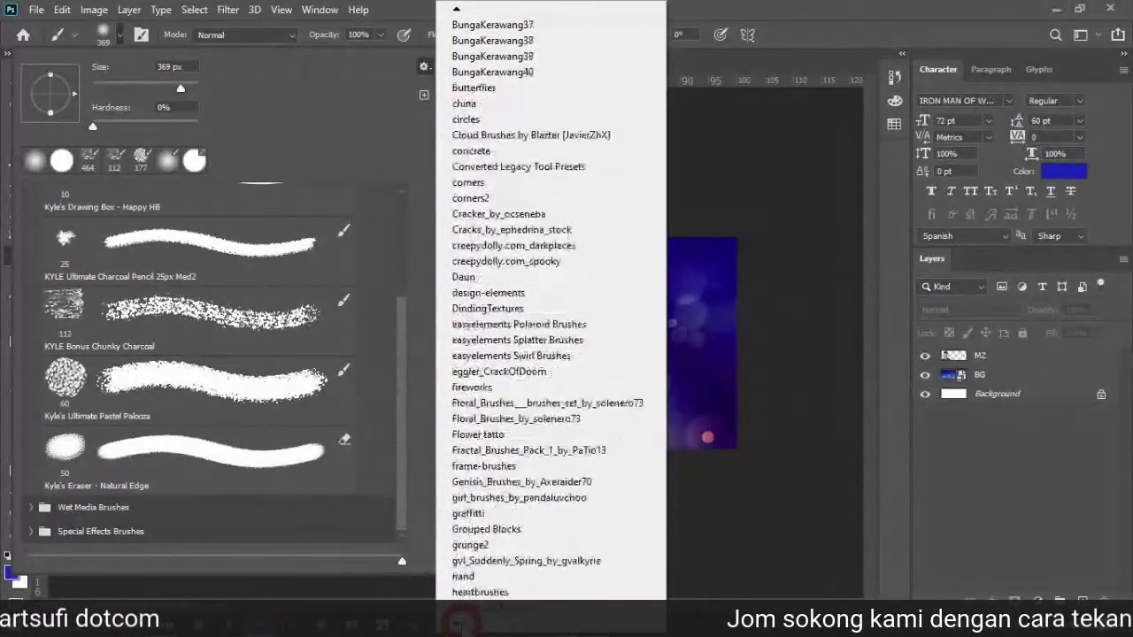
{"action": "scroll", "coordinate": [456, 624], "scroll_direction": "down", "scroll_amount": 13}
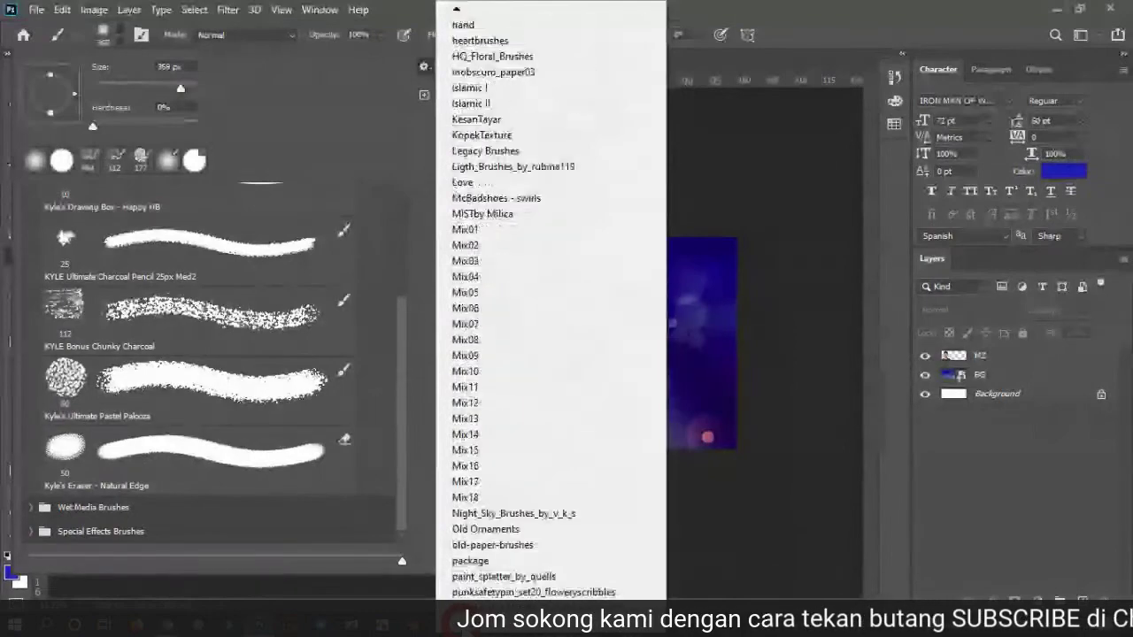
{"action": "scroll", "coordinate": [548, 309], "scroll_direction": "down", "scroll_amount": 9}
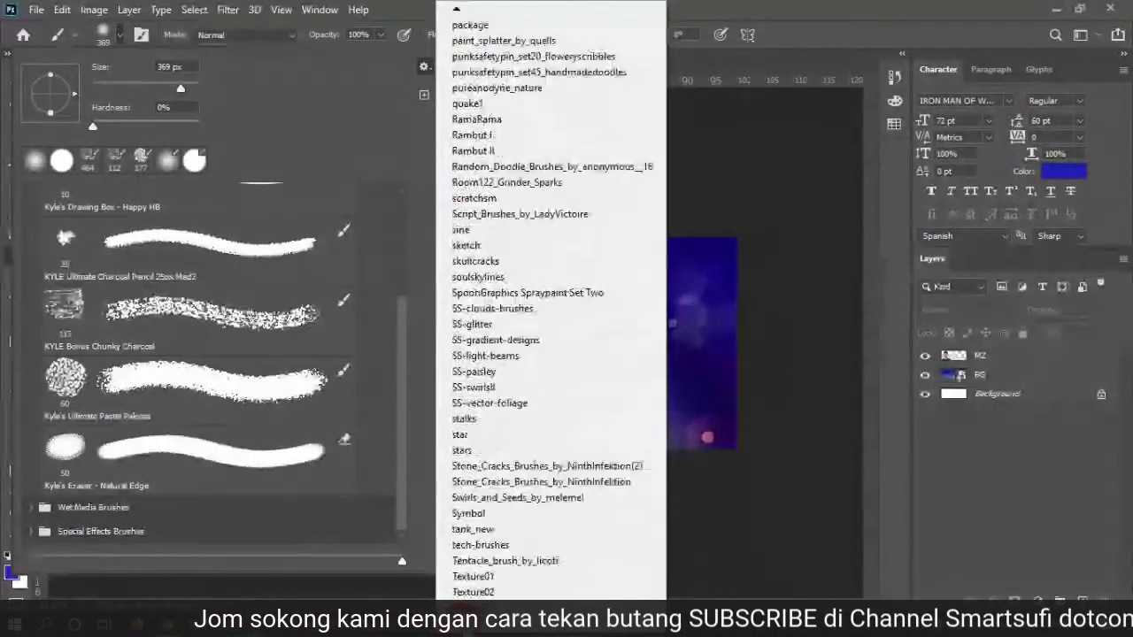
{"action": "scroll", "coordinate": [549, 310], "scroll_direction": "down", "scroll_amount": 11}
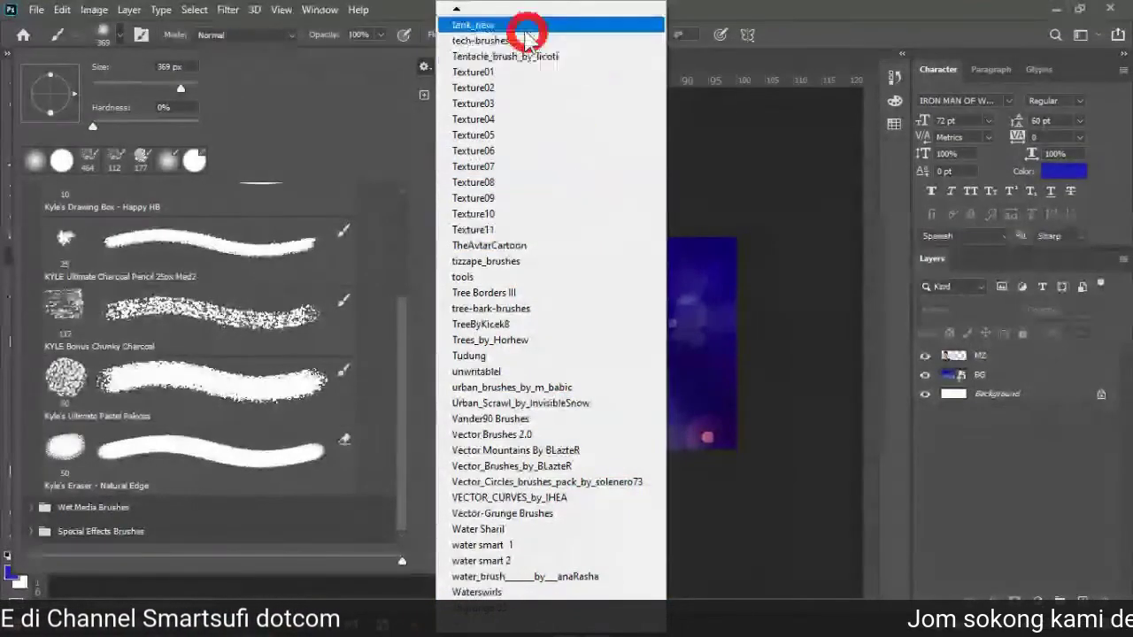
{"action": "scroll", "coordinate": [456, 11], "scroll_direction": "up", "scroll_amount": 10}
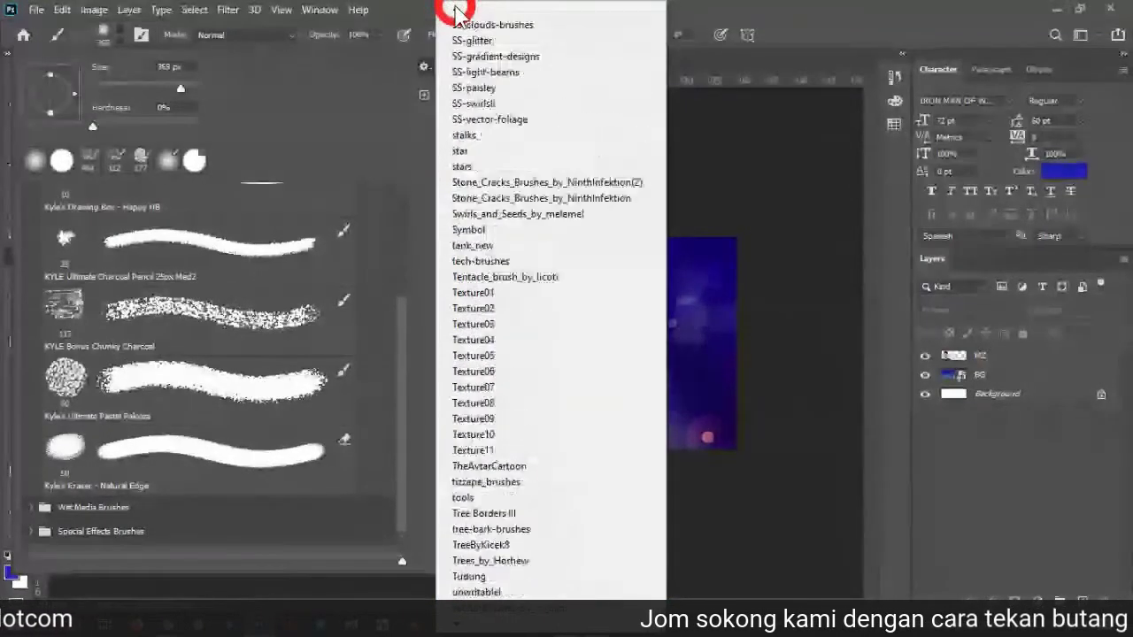
{"action": "scroll", "coordinate": [456, 11], "scroll_direction": "up", "scroll_amount": 10}
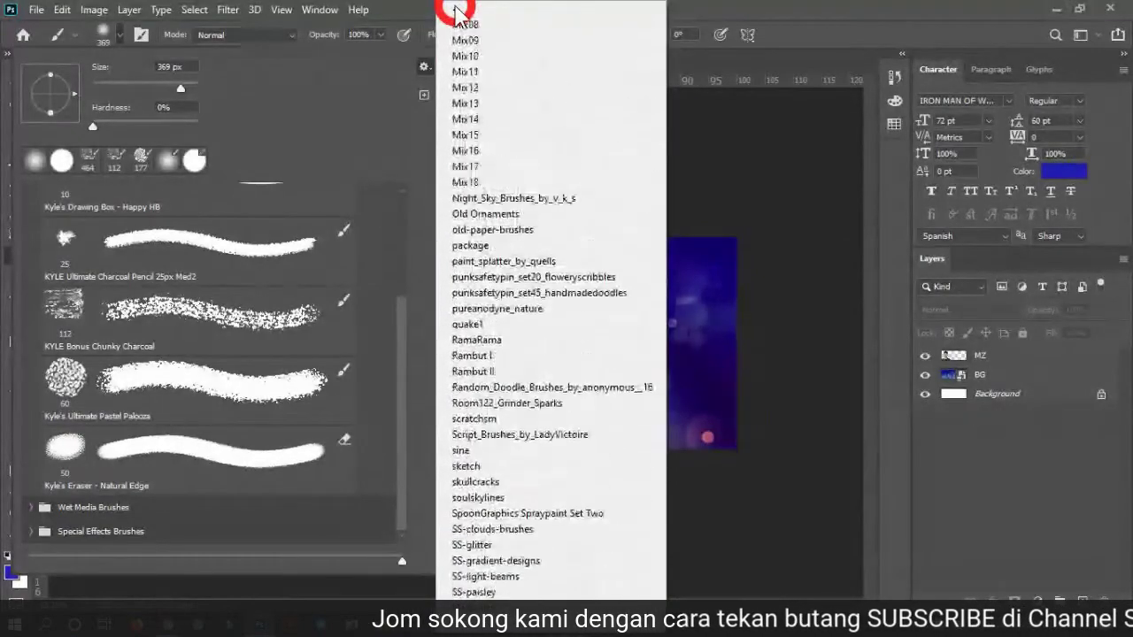
{"action": "scroll", "coordinate": [456, 11], "scroll_direction": "up", "scroll_amount": 12}
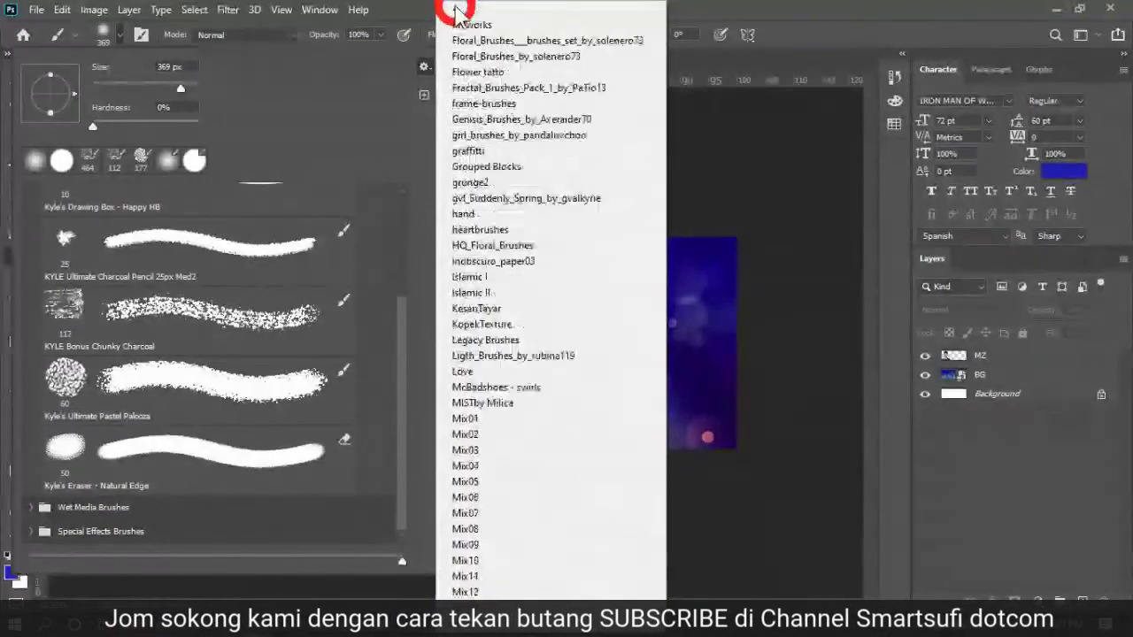
{"action": "scroll", "coordinate": [457, 10], "scroll_direction": "up", "scroll_amount": 12}
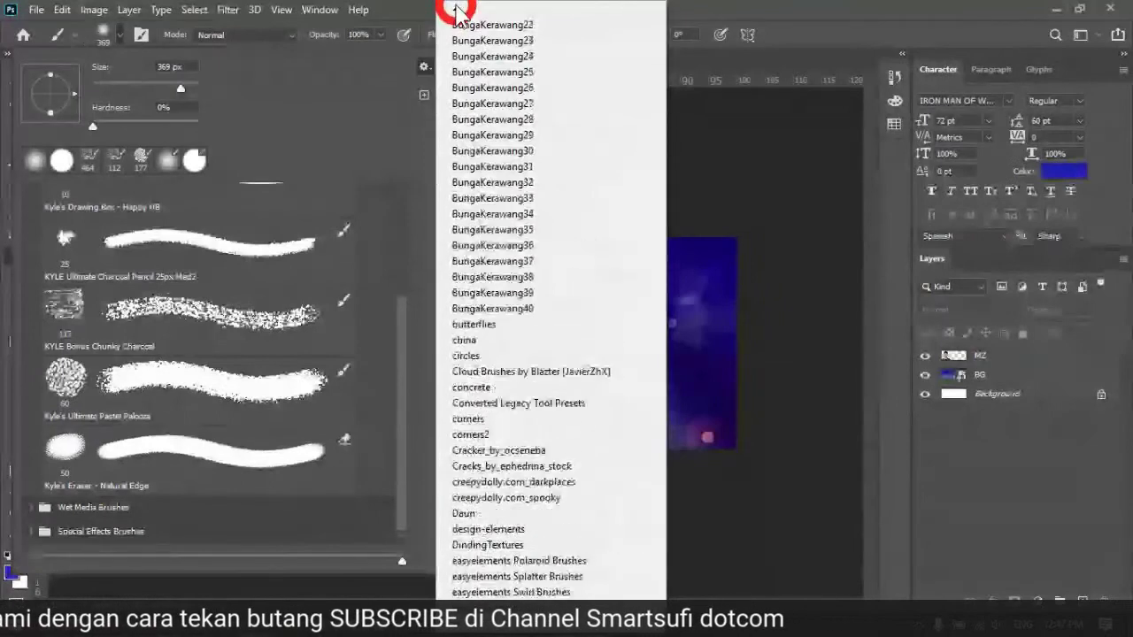
{"action": "scroll", "coordinate": [456, 11], "scroll_direction": "up", "scroll_amount": 10}
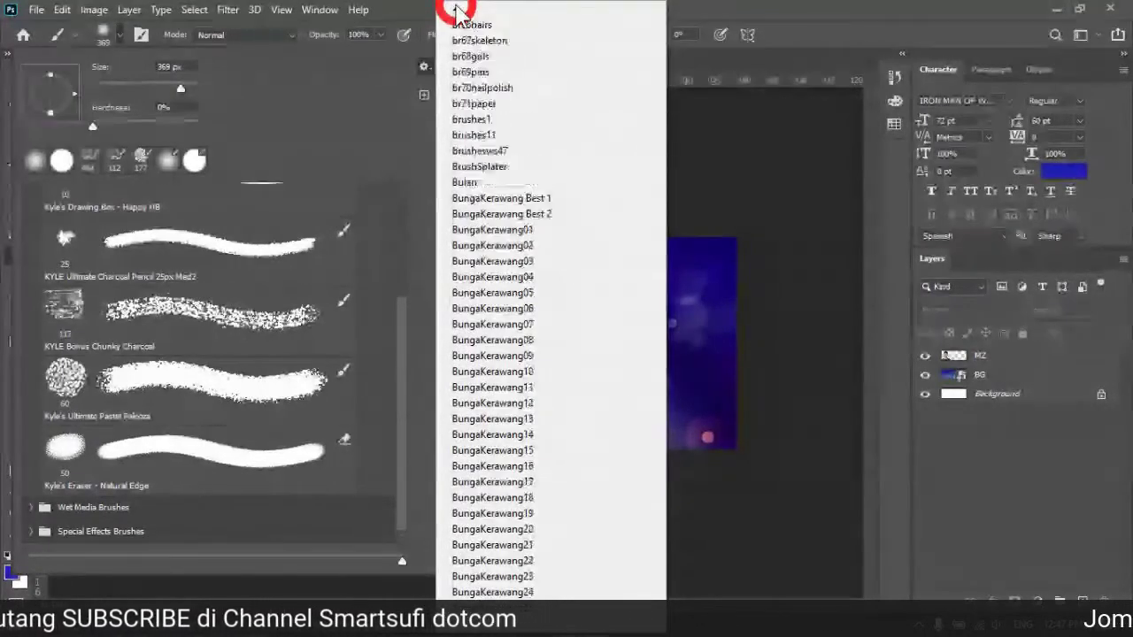
{"action": "scroll", "coordinate": [457, 11], "scroll_direction": "up", "scroll_amount": 1}
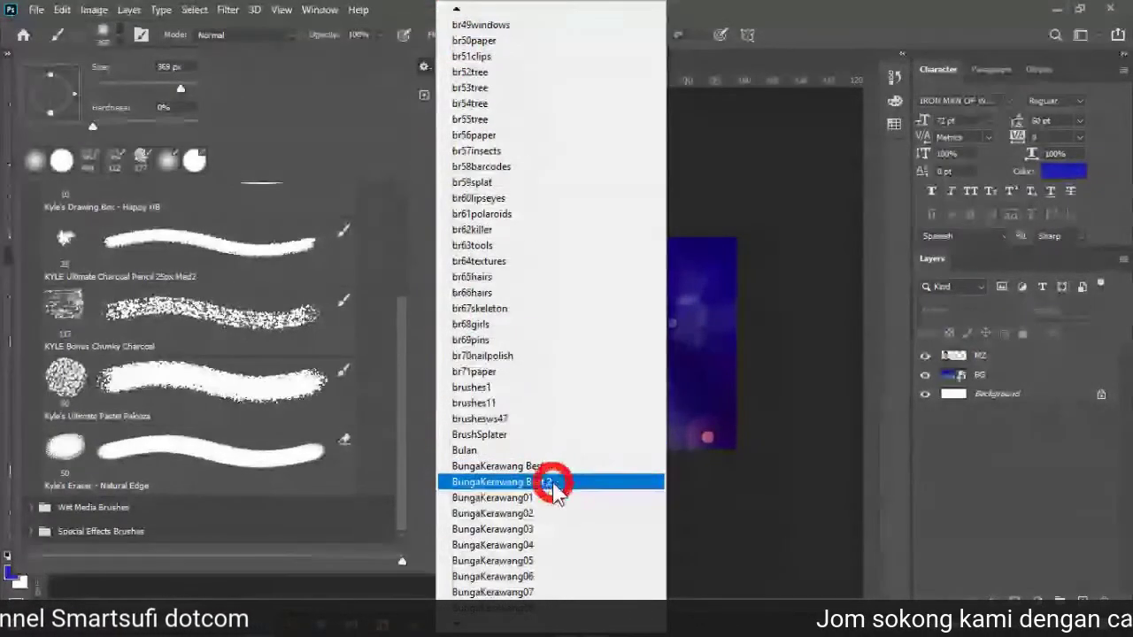
Step: Restore the BungaKerawang Best 1 set and choose its Sampled Brush 14 at 1000 px
{"action": "left_click", "coordinate": [553, 467]}
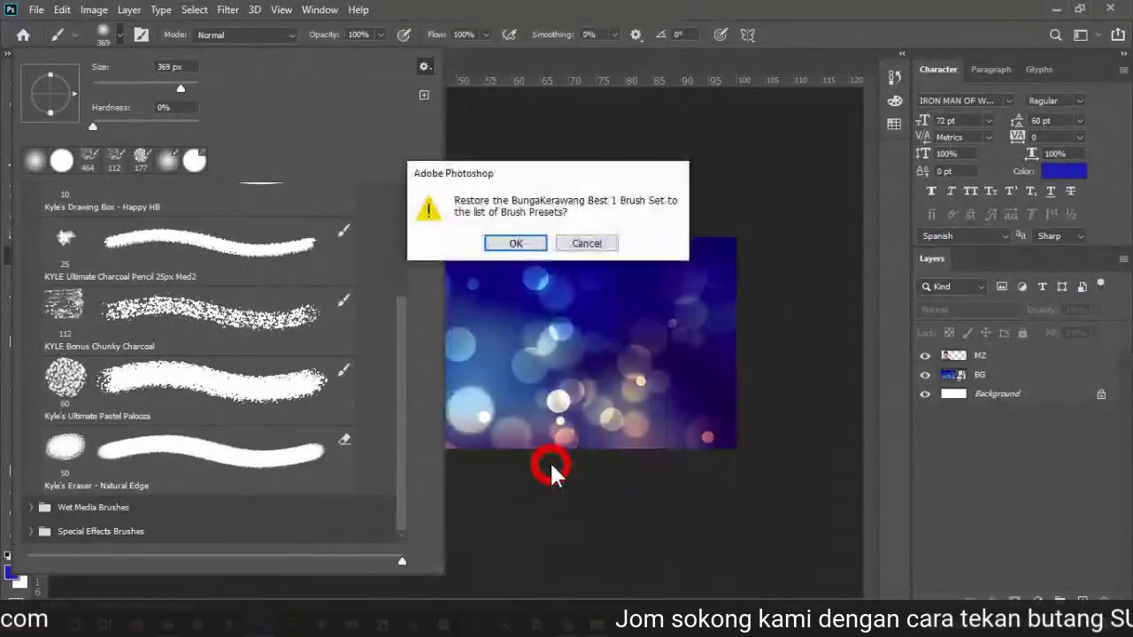
{"action": "left_click", "coordinate": [516, 244]}
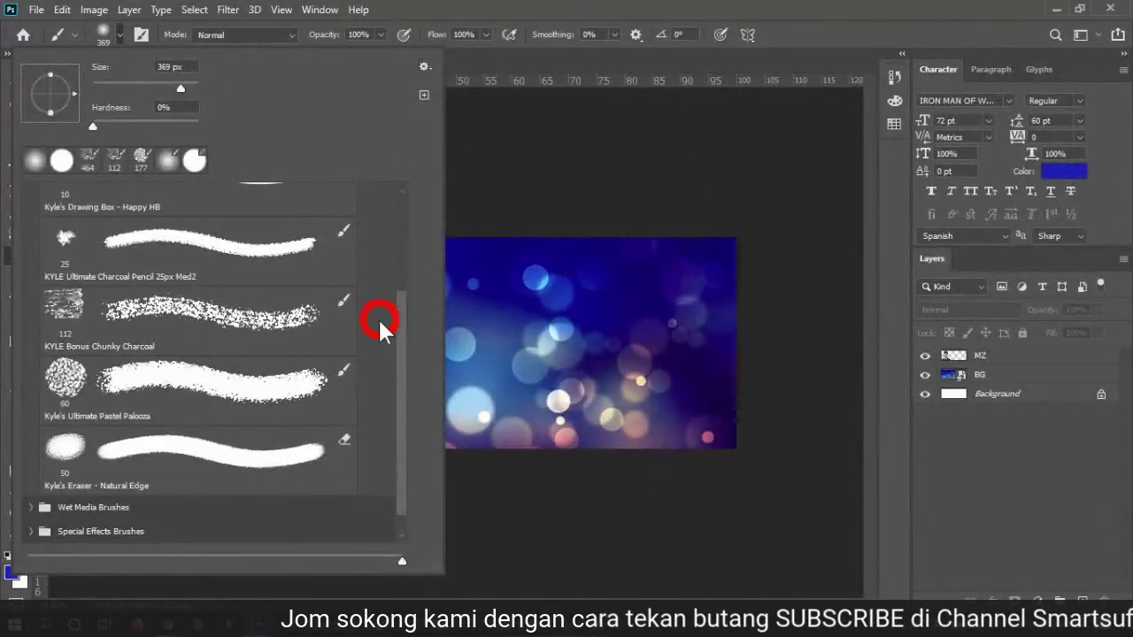
{"action": "left_click_drag", "start_coordinate": [399, 309], "coordinate": [370, 403]}
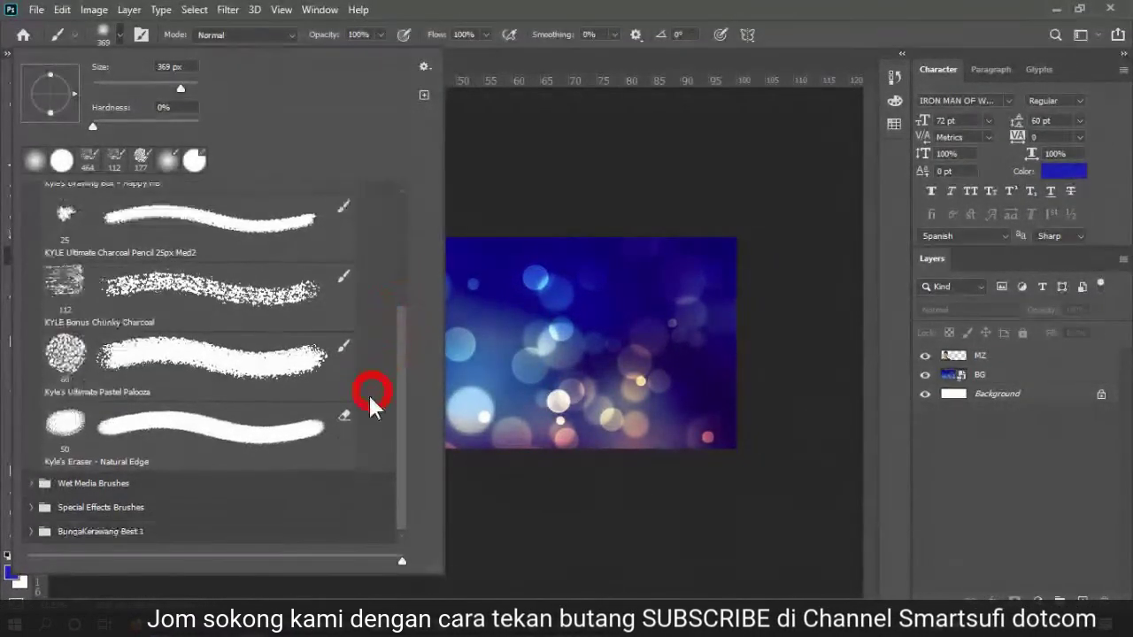
{"action": "left_click", "coordinate": [32, 531]}
{"action": "scroll", "coordinate": [44, 522], "scroll_direction": "down", "scroll_amount": 4}
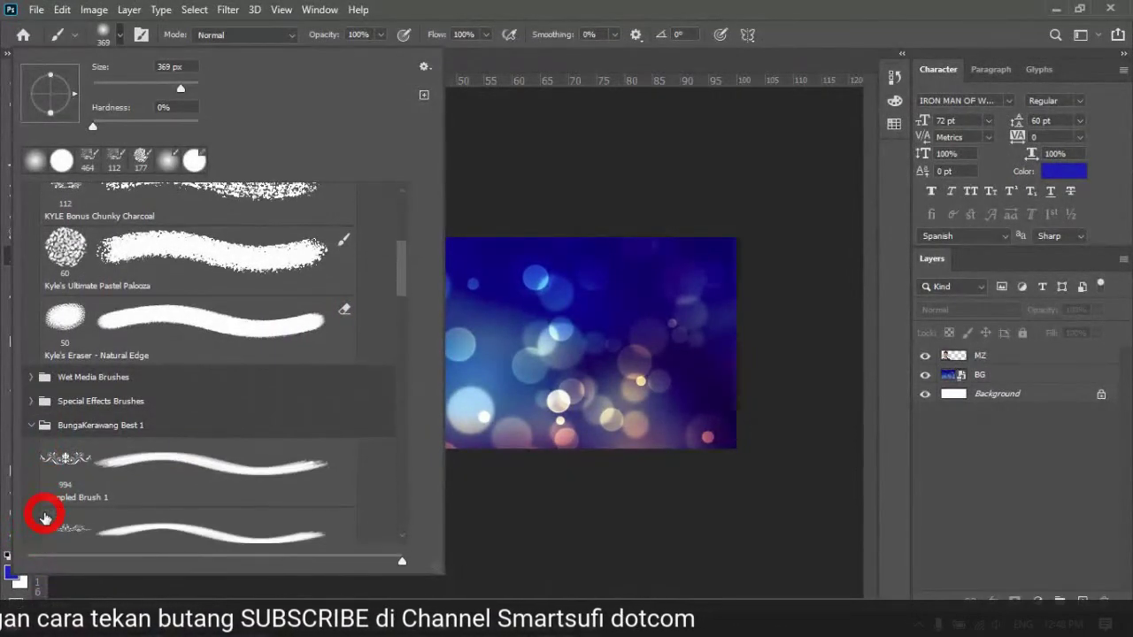
{"action": "scroll", "coordinate": [112, 482], "scroll_direction": "down", "scroll_amount": 7}
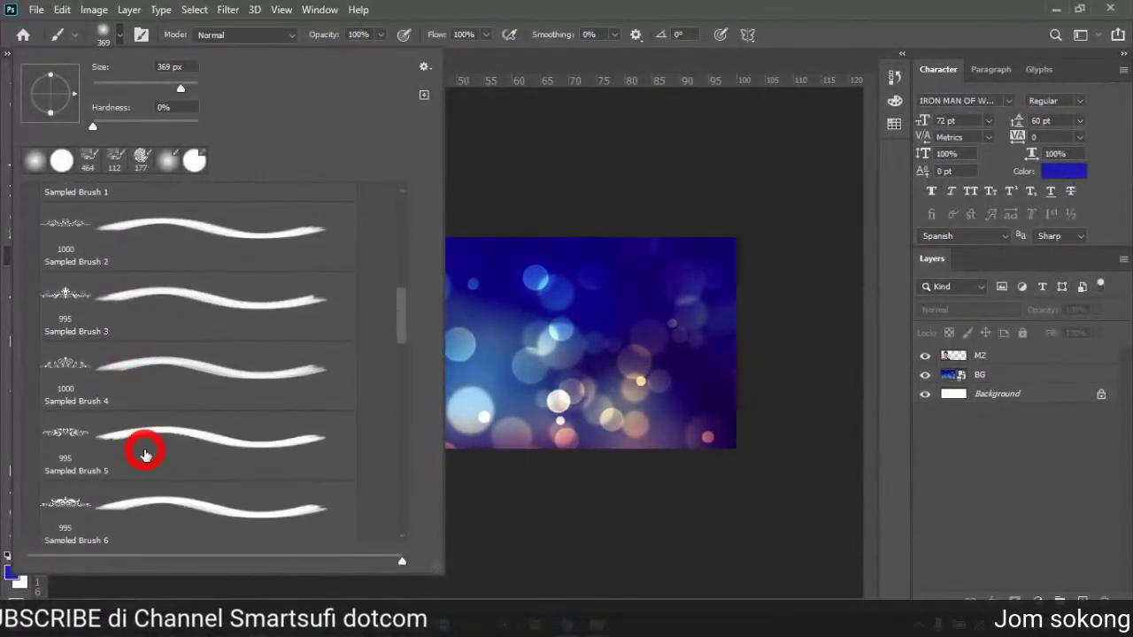
{"action": "scroll", "coordinate": [209, 439], "scroll_direction": "down", "scroll_amount": 3}
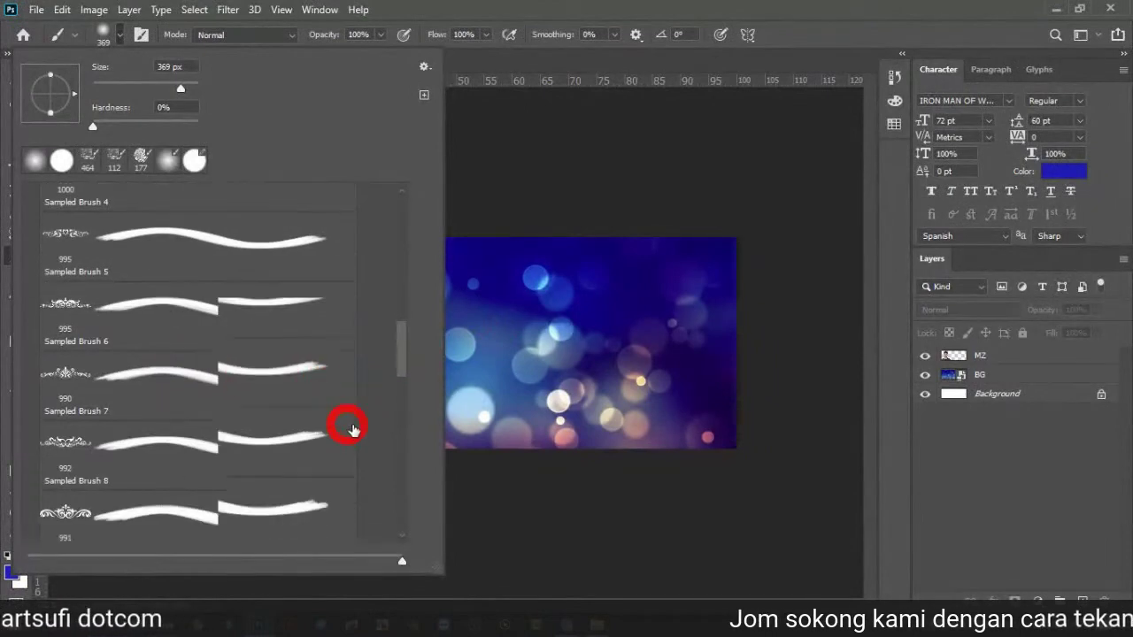
{"action": "left_click_drag", "start_coordinate": [403, 352], "coordinate": [370, 440]}
{"action": "scroll", "coordinate": [367, 440], "scroll_direction": "down", "scroll_amount": 2}
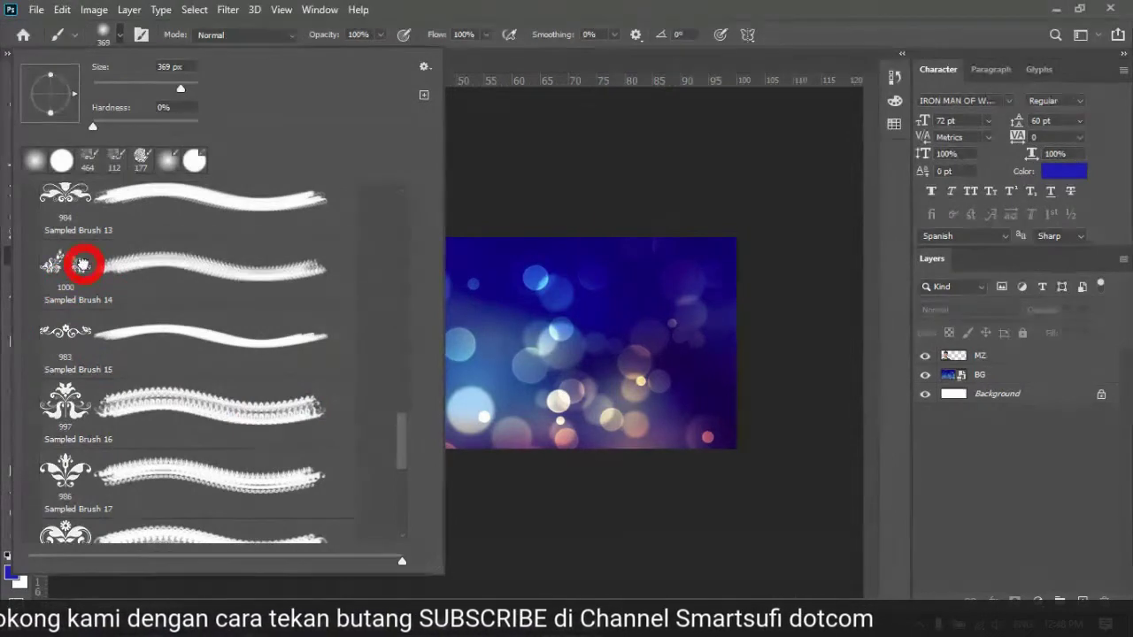
{"action": "left_click", "coordinate": [82, 266]}
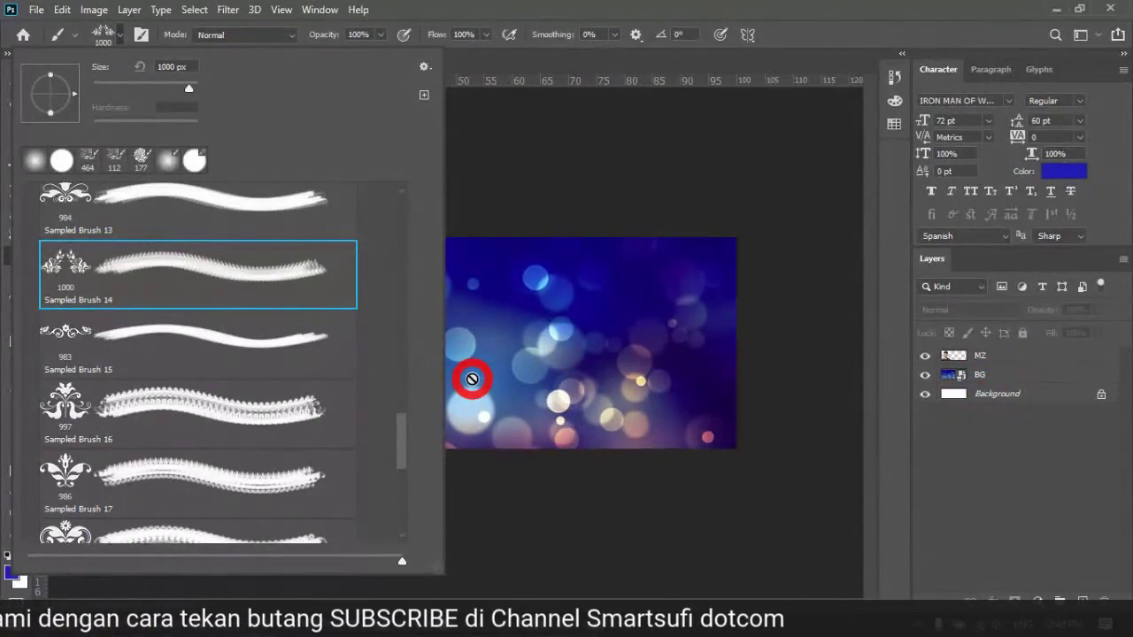
{"action": "scroll", "coordinate": [387, 371], "scroll_direction": "down", "scroll_amount": 1}
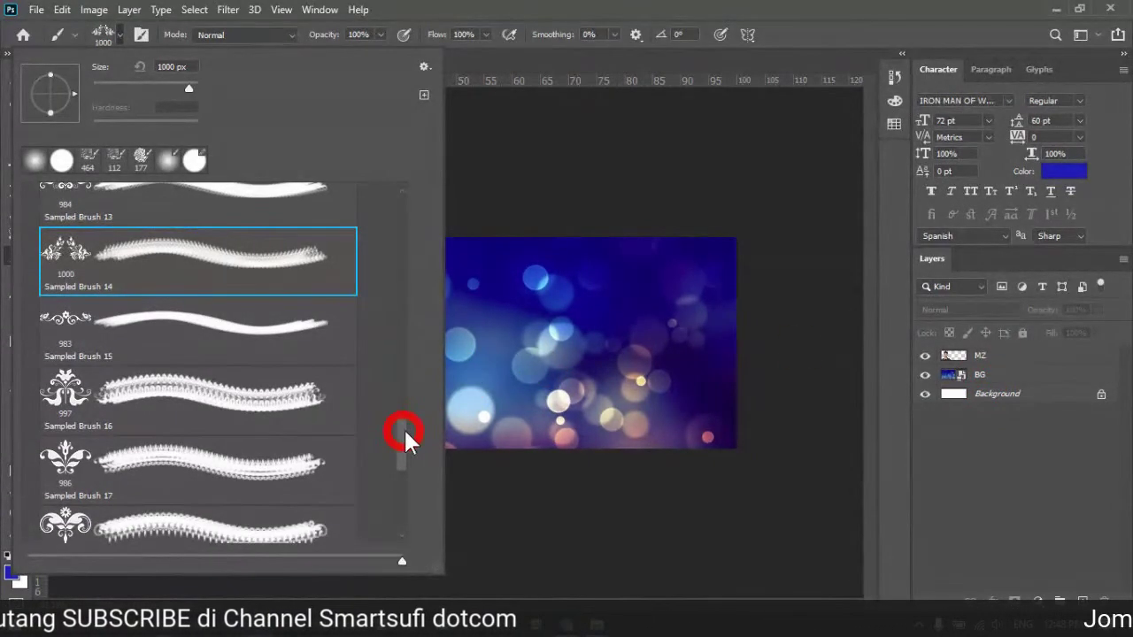
{"action": "mouse_move", "coordinate": [404, 427]}
{"action": "left_mouse_down"}
{"action": "mouse_move", "coordinate": [381, 513]}
{"action": "mouse_move", "coordinate": [400, 398]}
{"action": "left_mouse_up"}
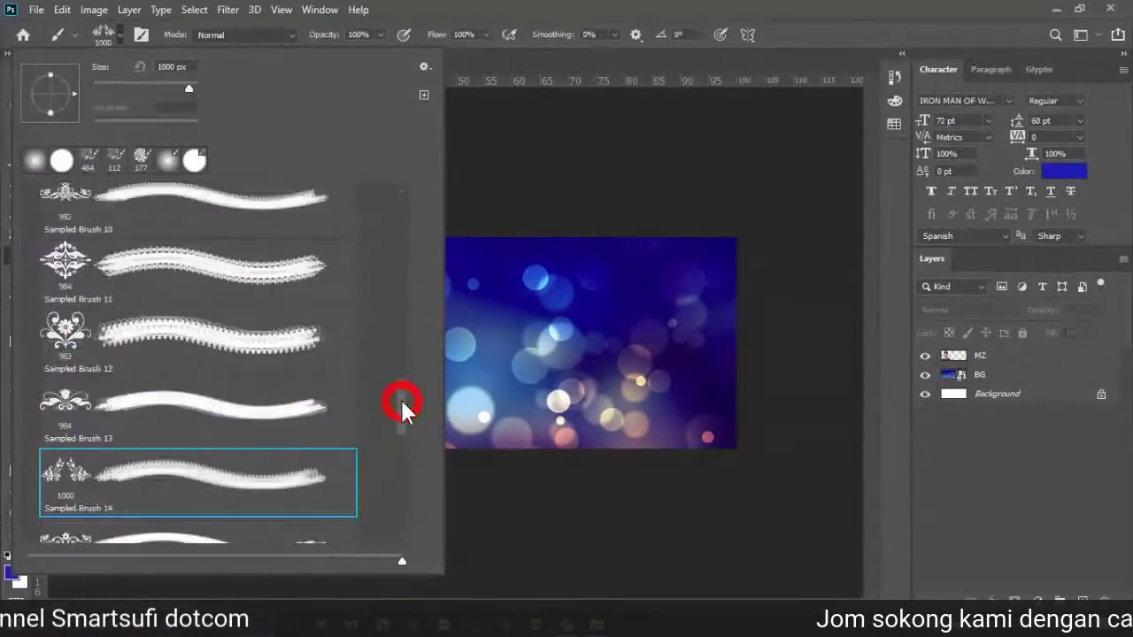
Step: Add a new empty layer and switch to Sampled Brush 6 at 995 px, undoing a test stamp
{"action": "left_click", "coordinate": [765, 13]}
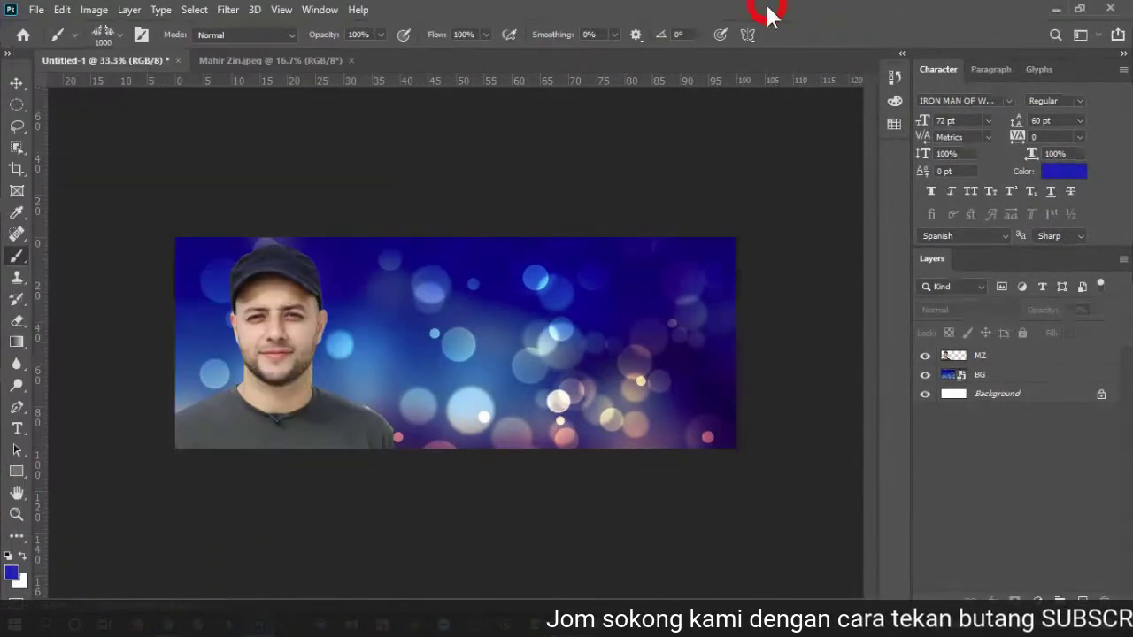
{"action": "left_click", "coordinate": [1083, 598]}
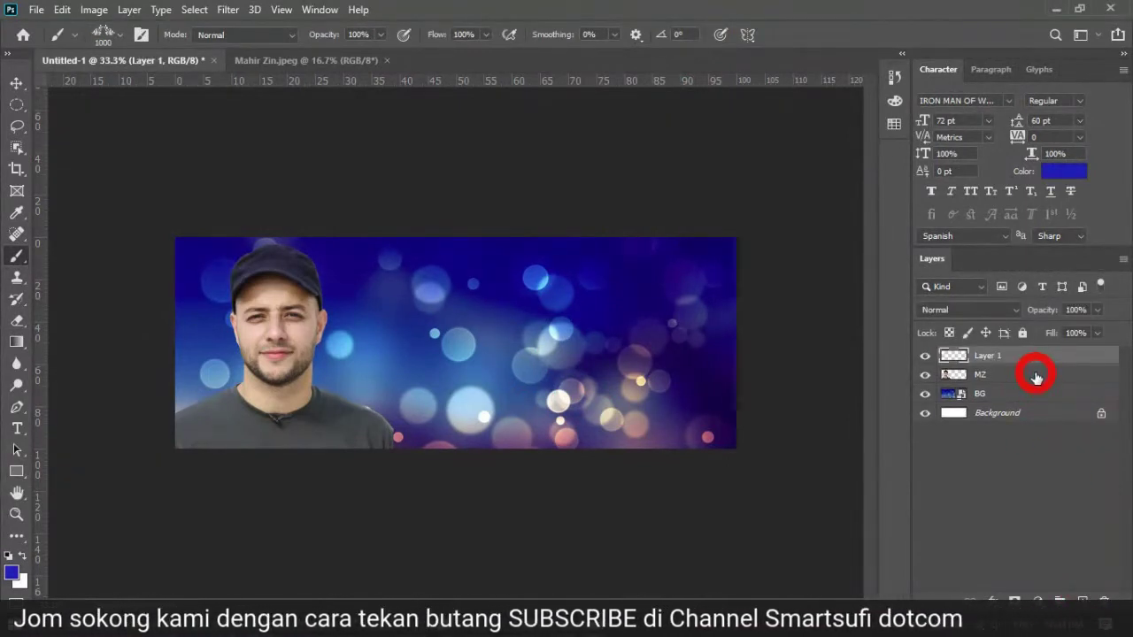
{"action": "left_click", "coordinate": [118, 33]}
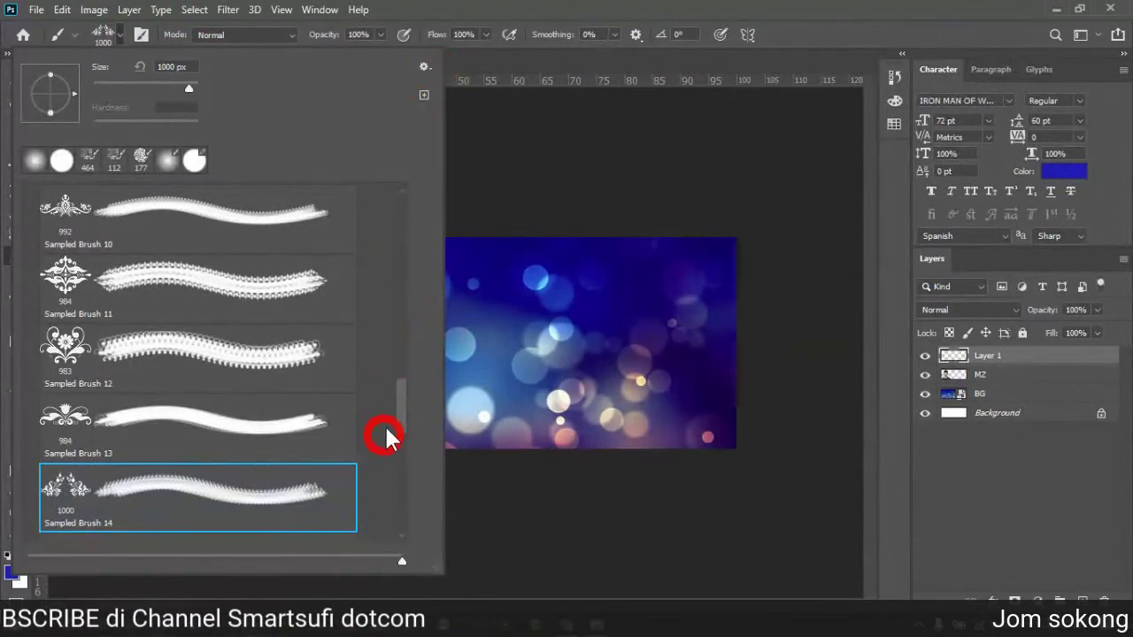
{"action": "mouse_move", "coordinate": [396, 426]}
{"action": "left_mouse_down"}
{"action": "mouse_move", "coordinate": [395, 473]}
{"action": "mouse_move", "coordinate": [383, 396]}
{"action": "mouse_move", "coordinate": [396, 340]}
{"action": "mouse_move", "coordinate": [382, 331]}
{"action": "left_mouse_up"}
{"action": "left_click", "coordinate": [69, 263]}
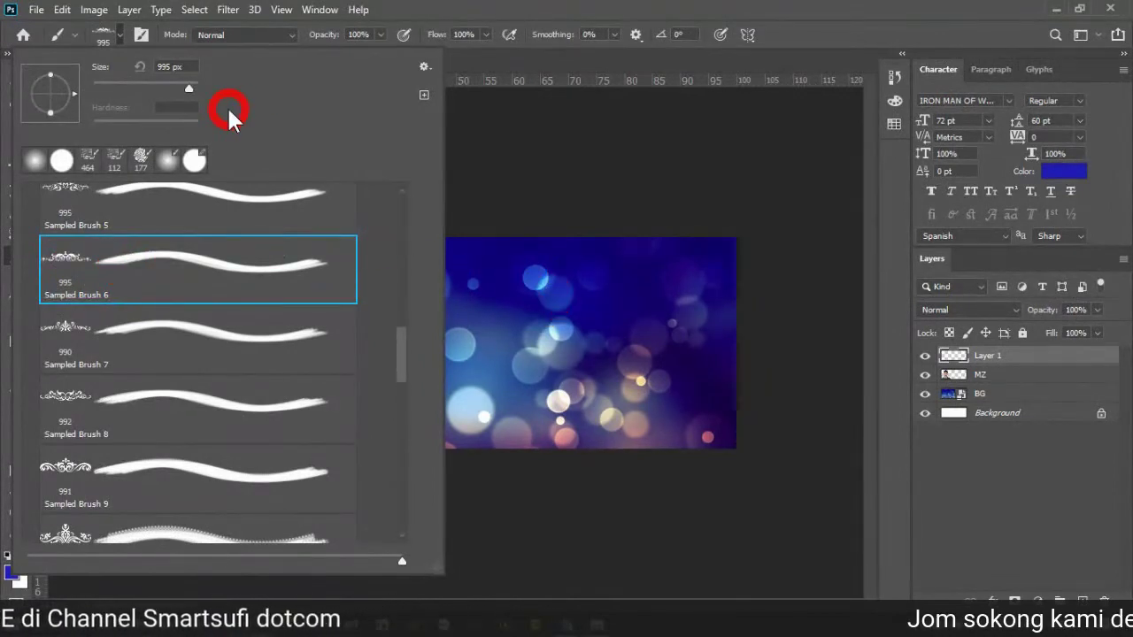
{"action": "left_click", "coordinate": [671, 319]}
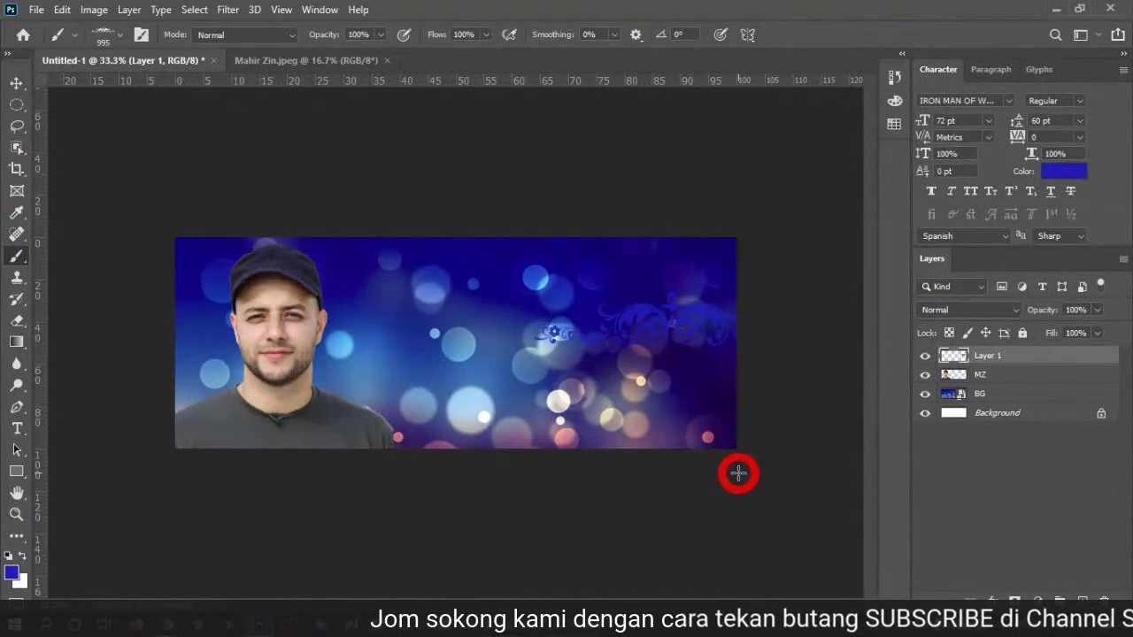
{"action": "key", "text": "ctrl+z"}
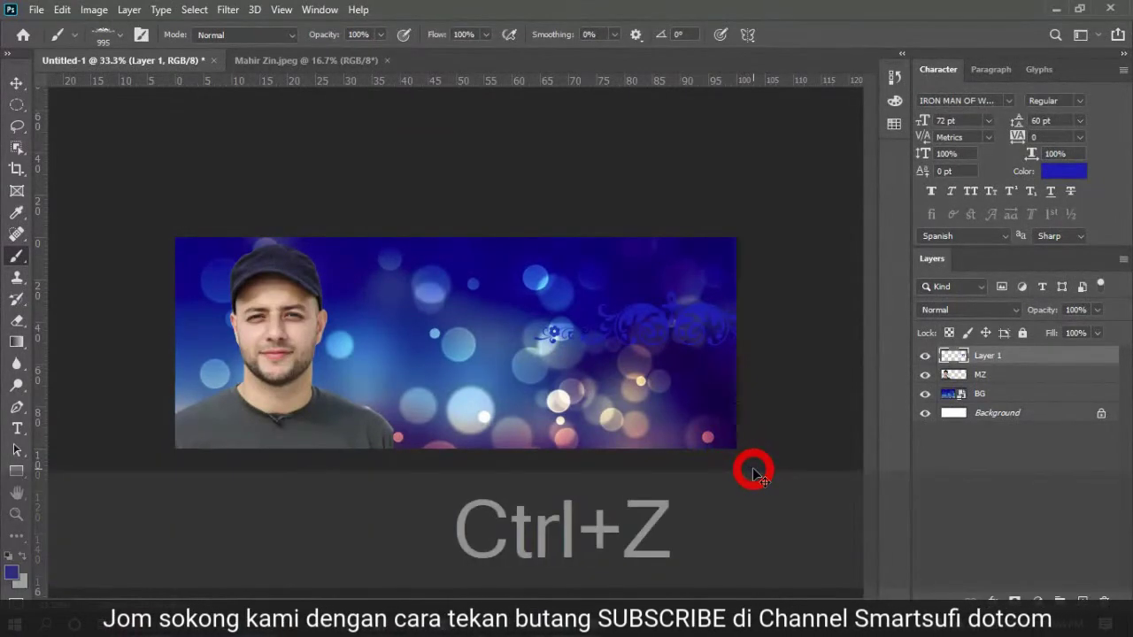
Step: Set the foreground colour to a yellow (#b4b61b) in the Color Picker
{"action": "left_click", "coordinate": [11, 575]}
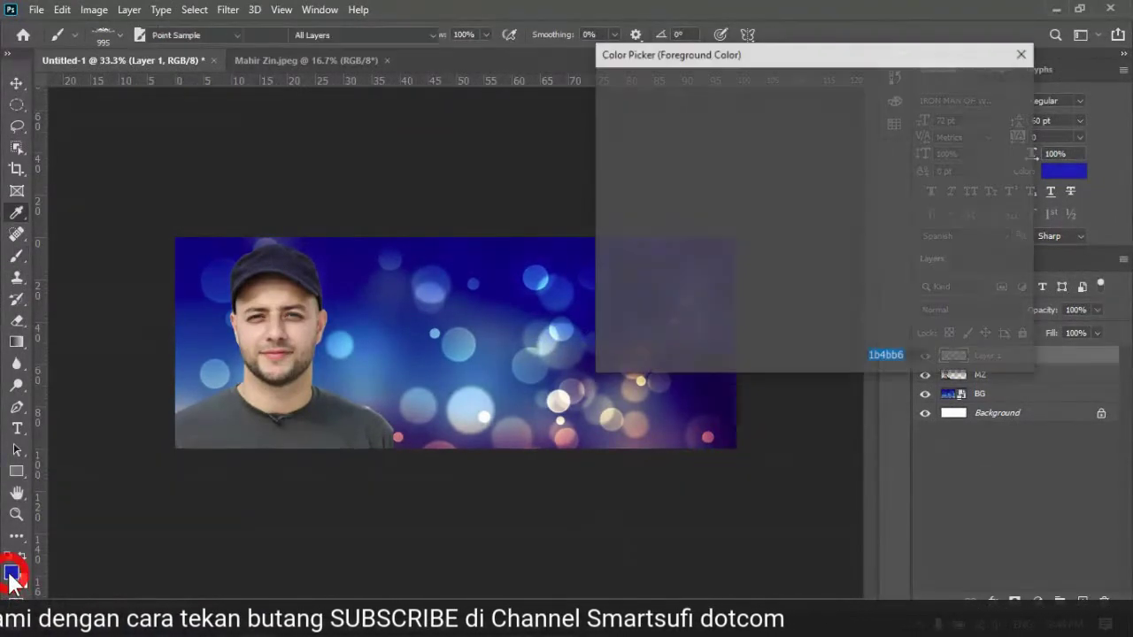
{"action": "left_click", "coordinate": [834, 278]}
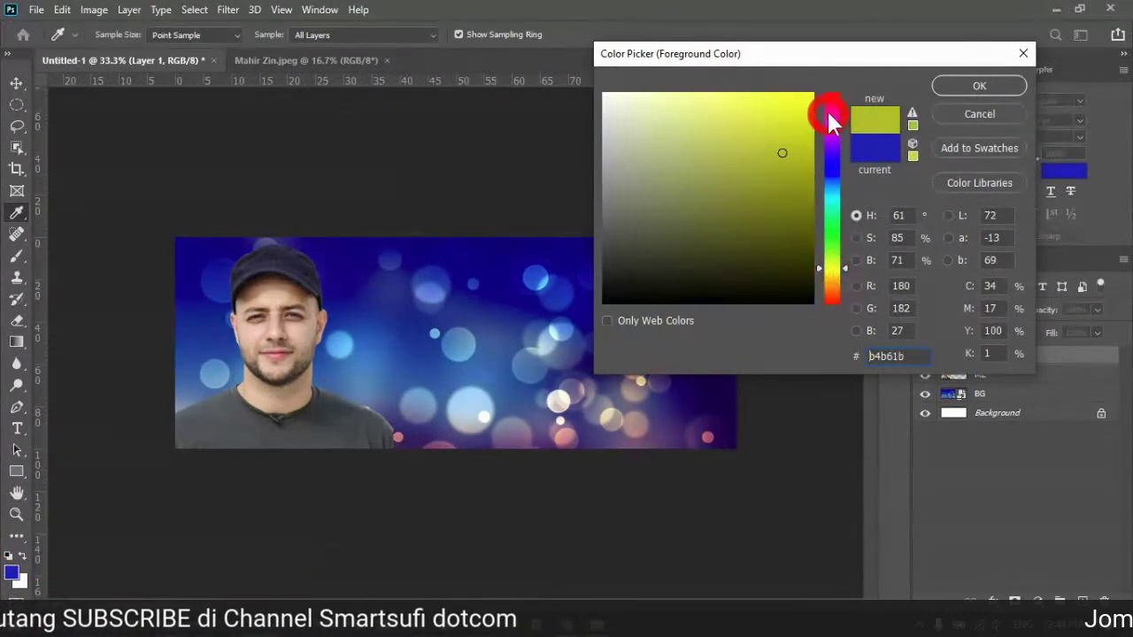
{"action": "left_click", "coordinate": [809, 104]}
{"action": "left_click", "coordinate": [950, 86]}
Step: Rename the new empty layer to KERAWANG
{"action": "key", "text": "b"}
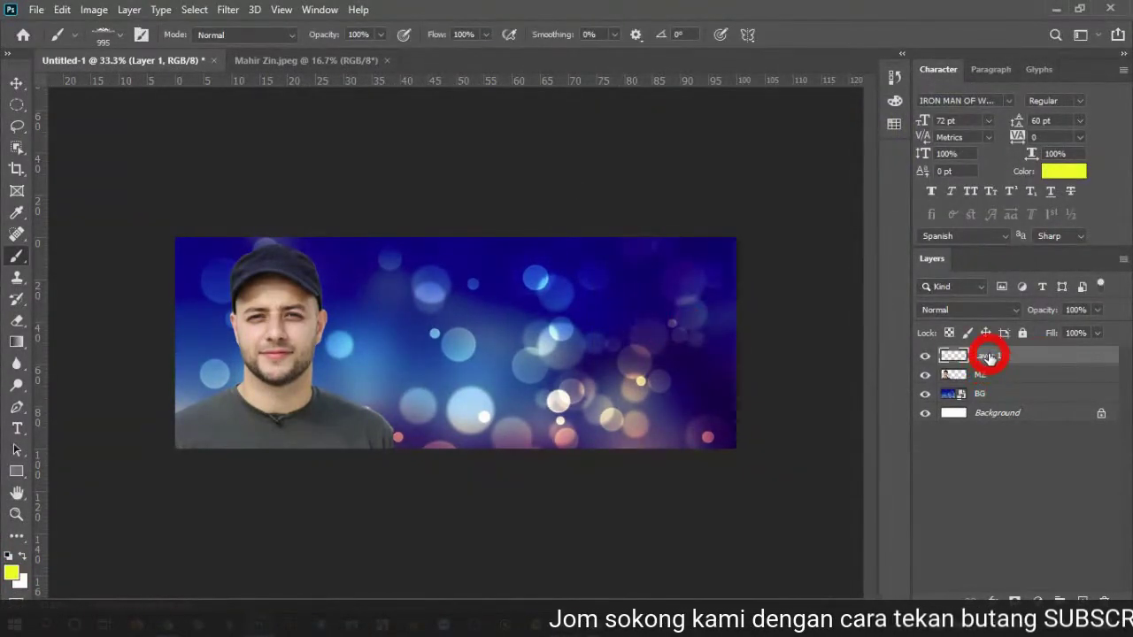
{"action": "type", "text": "KERAWANG"}
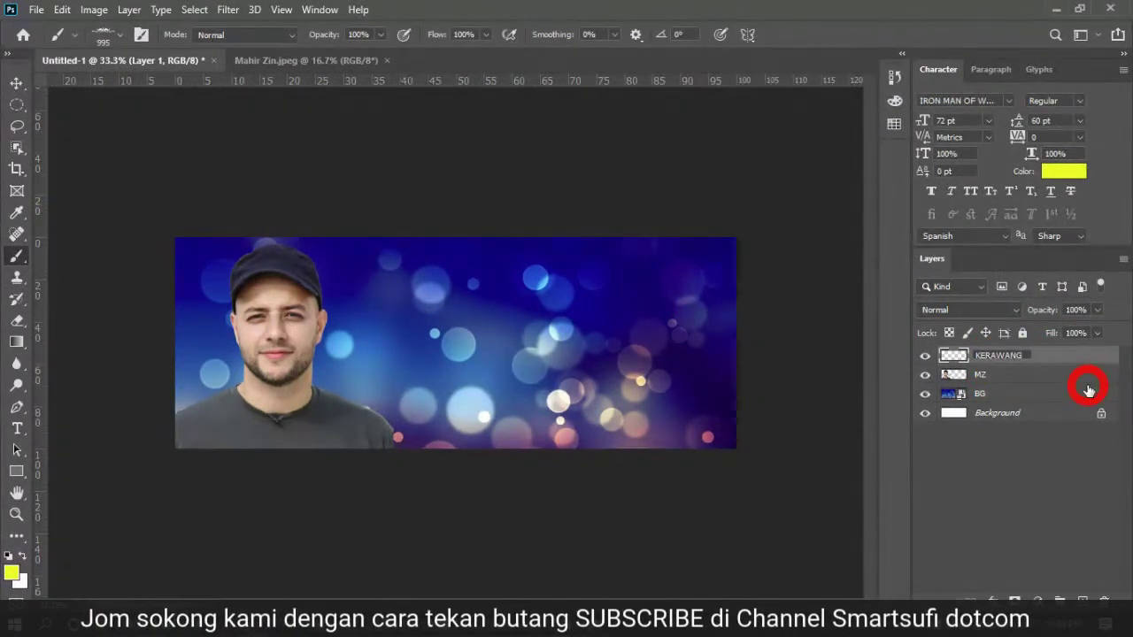
{"action": "key", "text": "Return"}
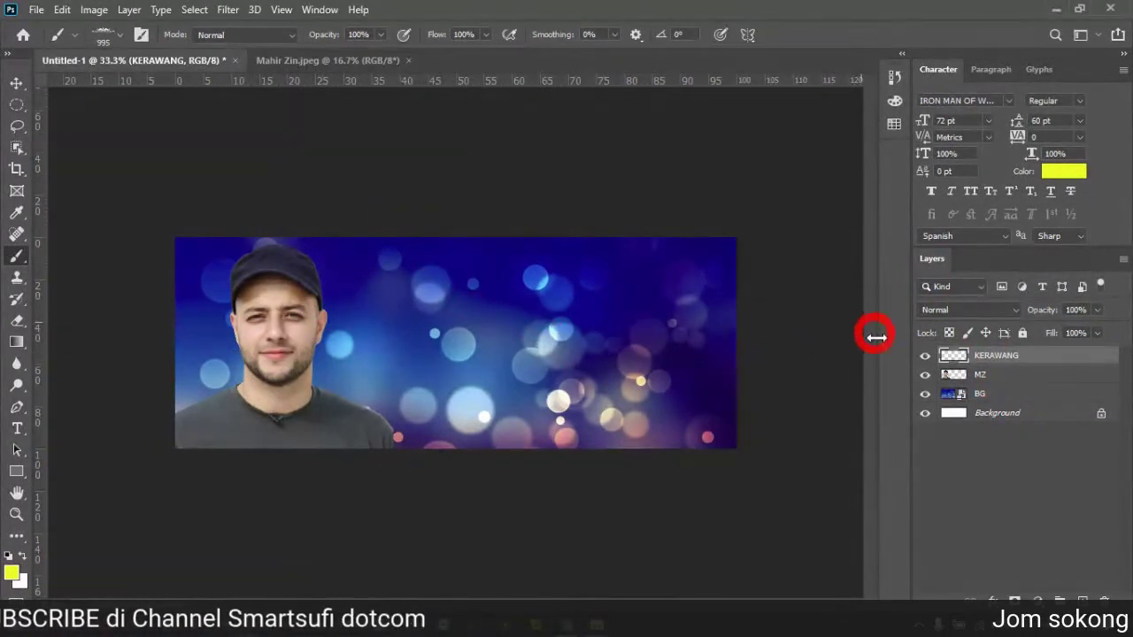
Step: Brush a yellow ornament stroke on the Background layer, check it by hiding BG, and undo
{"action": "left_click", "coordinate": [1054, 412]}
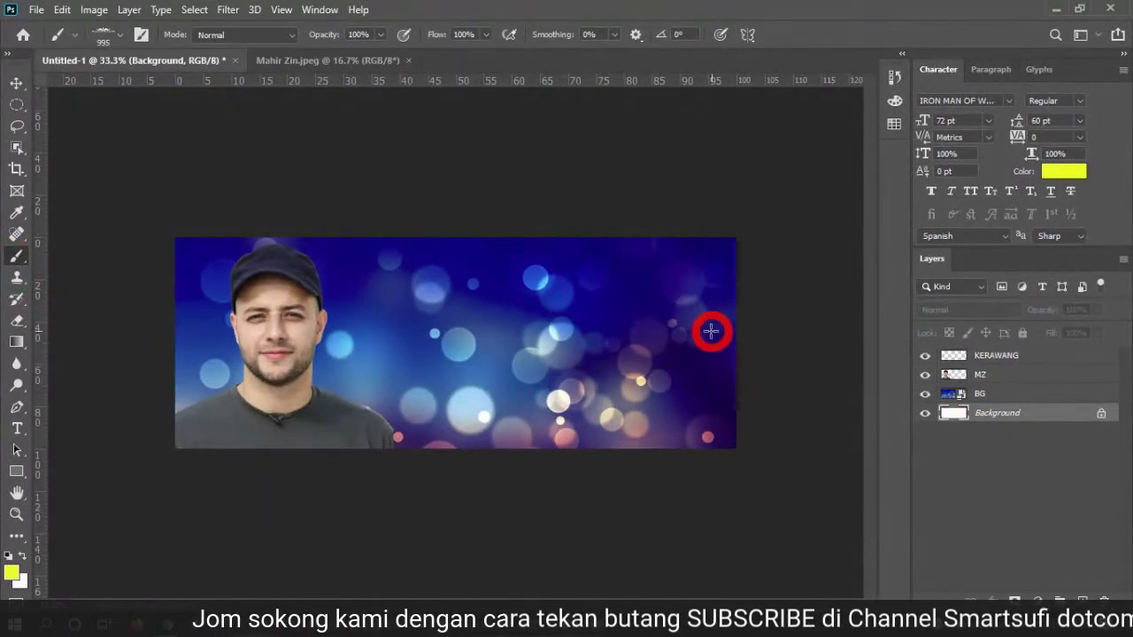
{"action": "mouse_move", "coordinate": [698, 331]}
{"action": "left_mouse_down"}
{"action": "mouse_move", "coordinate": [720, 384]}
{"action": "mouse_move", "coordinate": [756, 357]}
{"action": "mouse_move", "coordinate": [718, 391]}
{"action": "mouse_move", "coordinate": [791, 457]}
{"action": "left_mouse_up"}
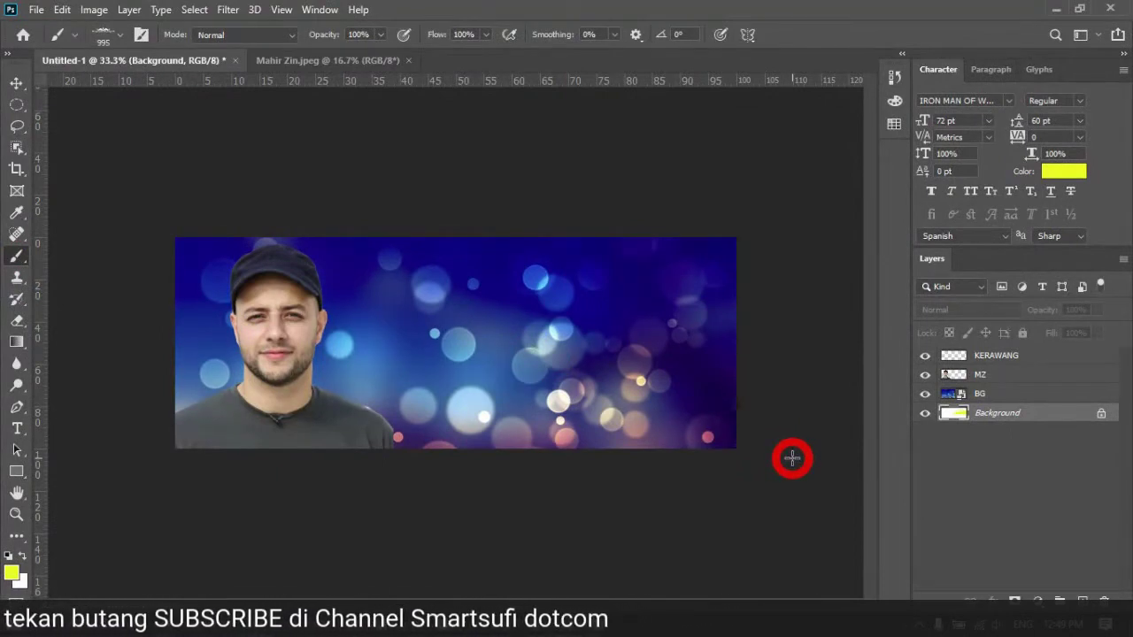
{"action": "left_click", "coordinate": [1025, 419]}
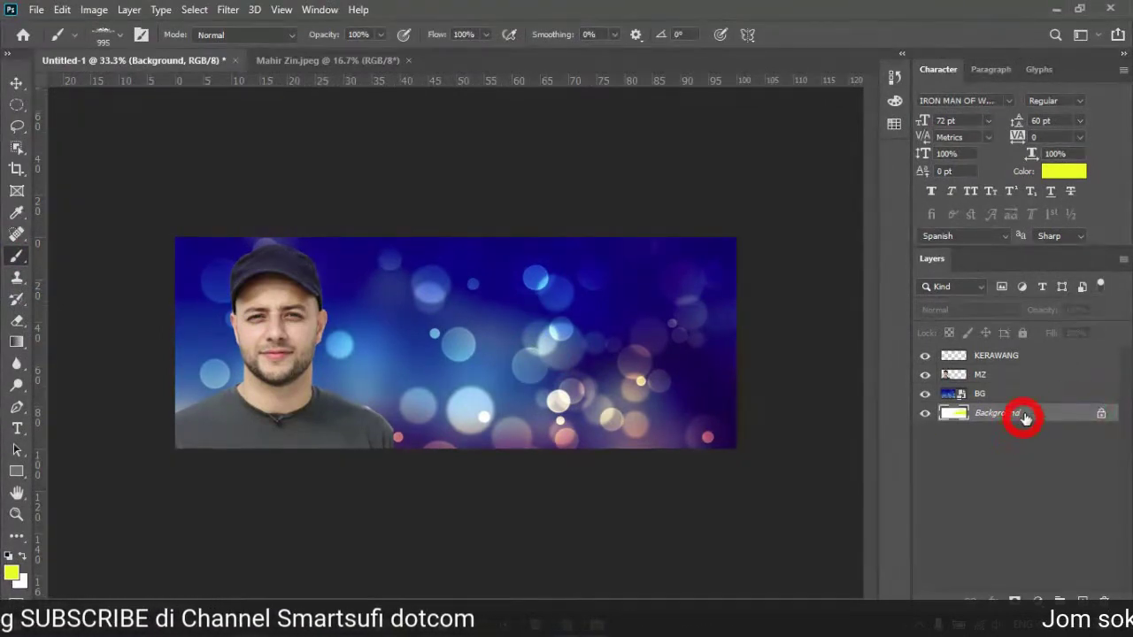
{"action": "left_click", "coordinate": [924, 393]}
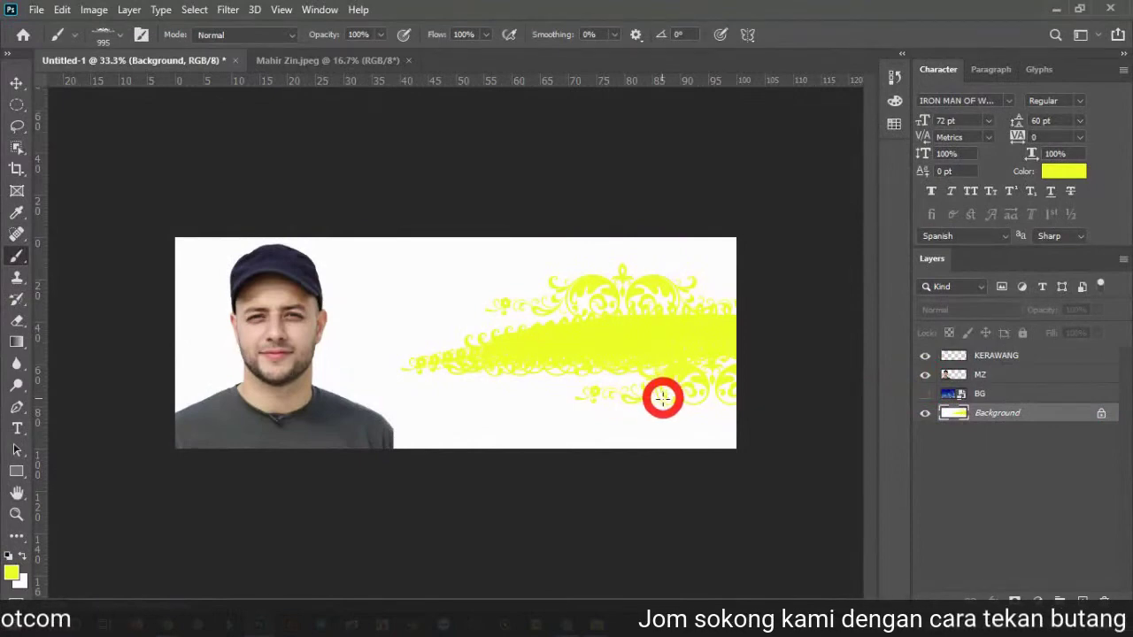
{"action": "key", "text": "ctrl+z"}
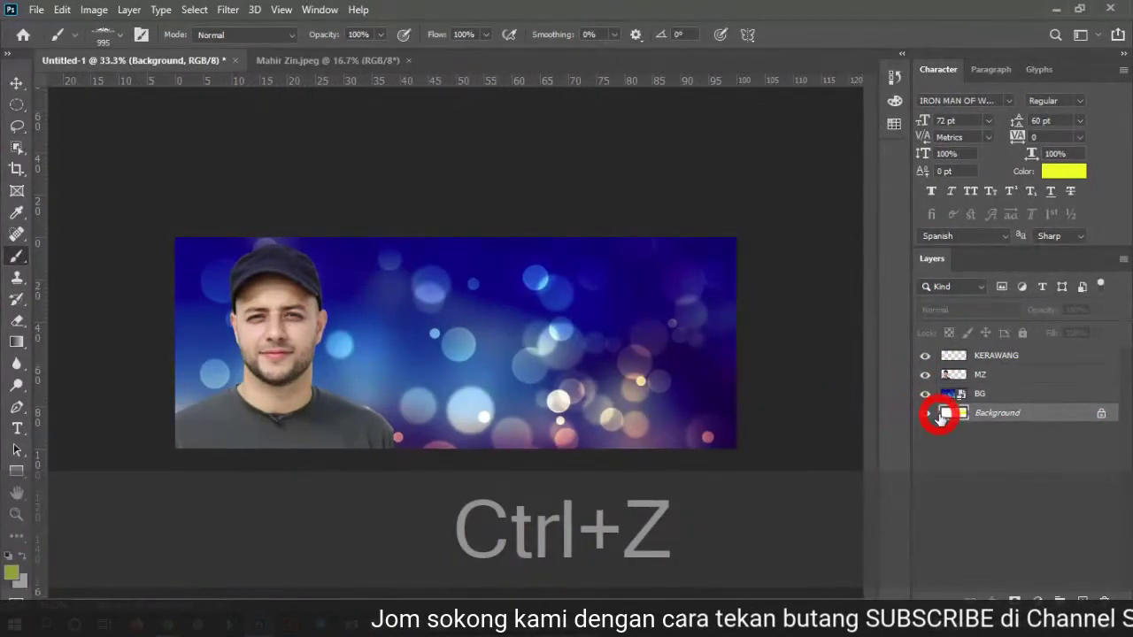
{"action": "key", "text": "ctrl+z"}
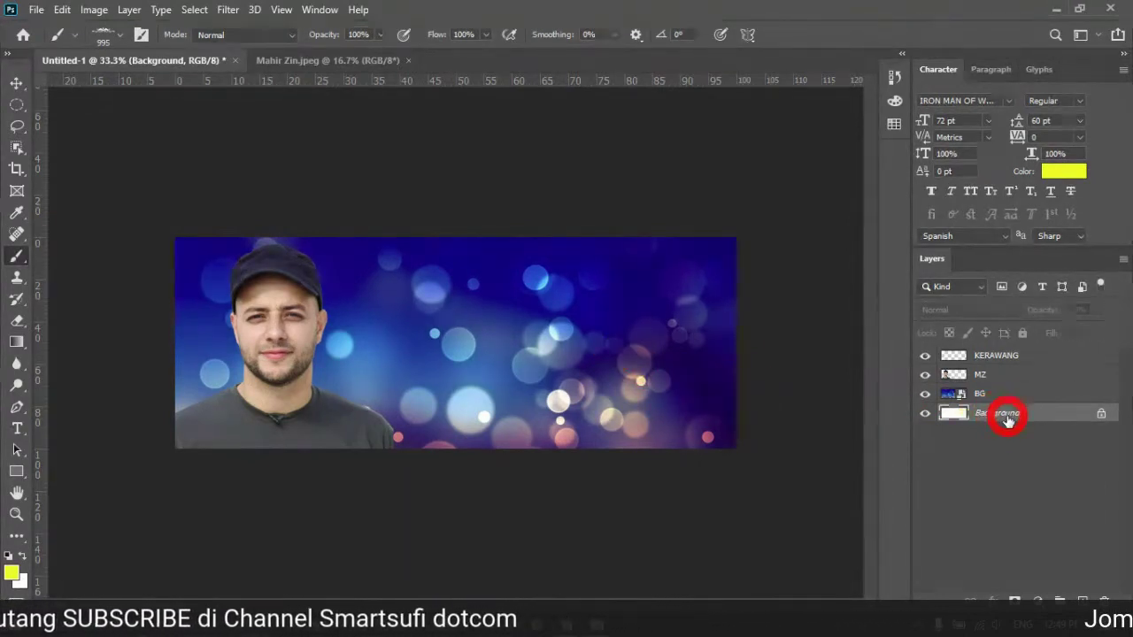
{"action": "left_click", "coordinate": [925, 394]}
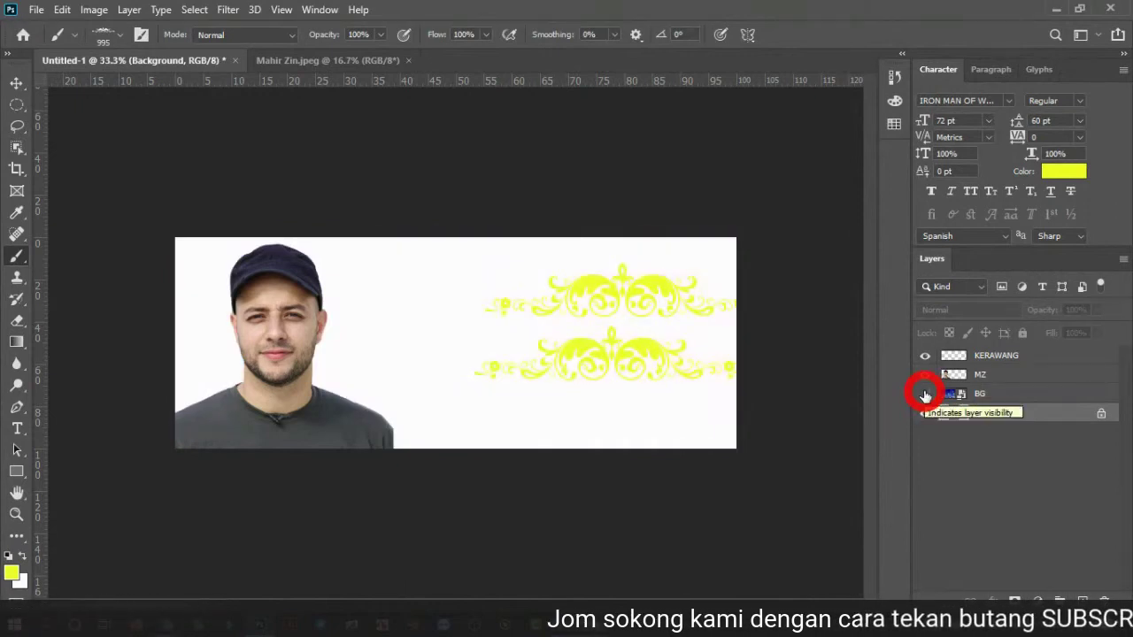
{"action": "key", "text": "ctrl+z"}
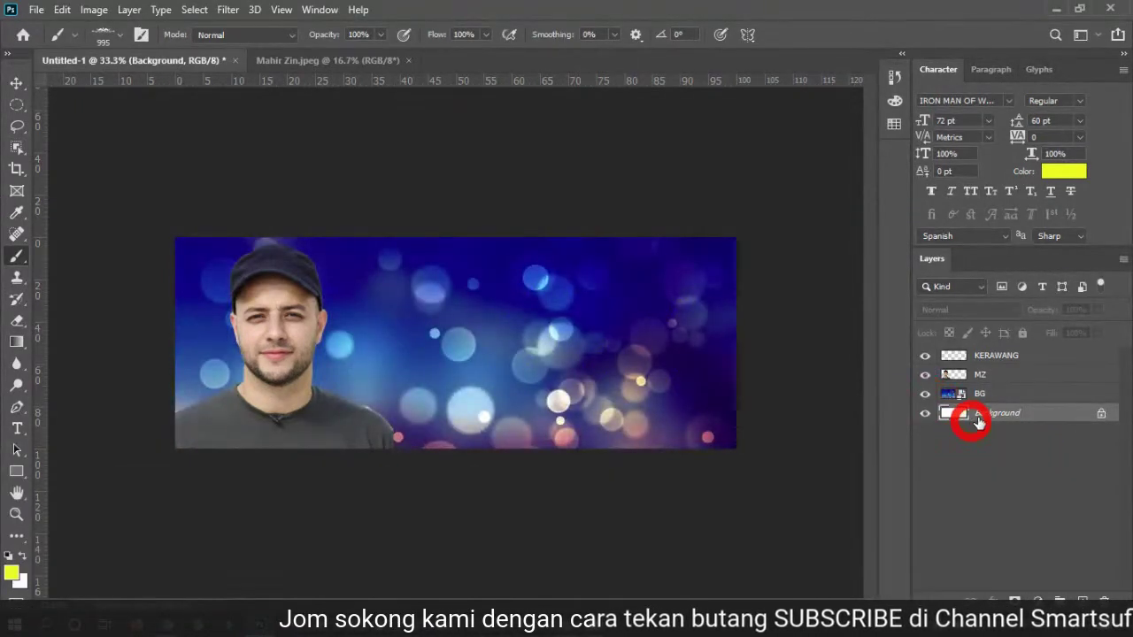
{"action": "key", "text": "ctrl+z"}
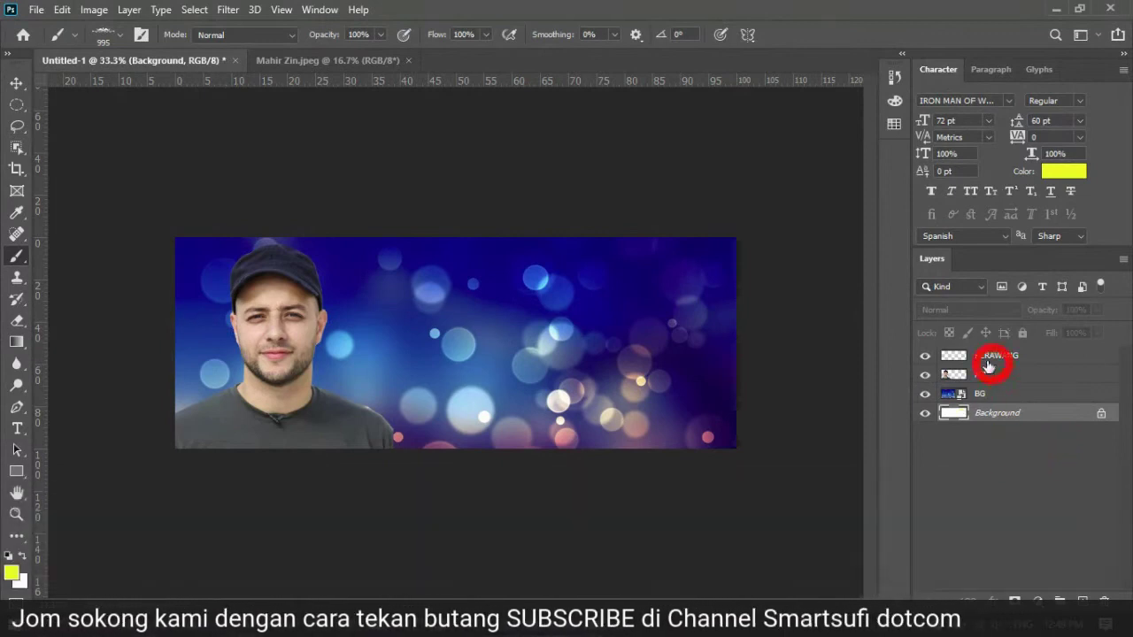
Step: Stamp the yellow ornament on KERAWANG, scale it 185% and rotate it 73.49° along the right edge
{"action": "left_click", "coordinate": [997, 362]}
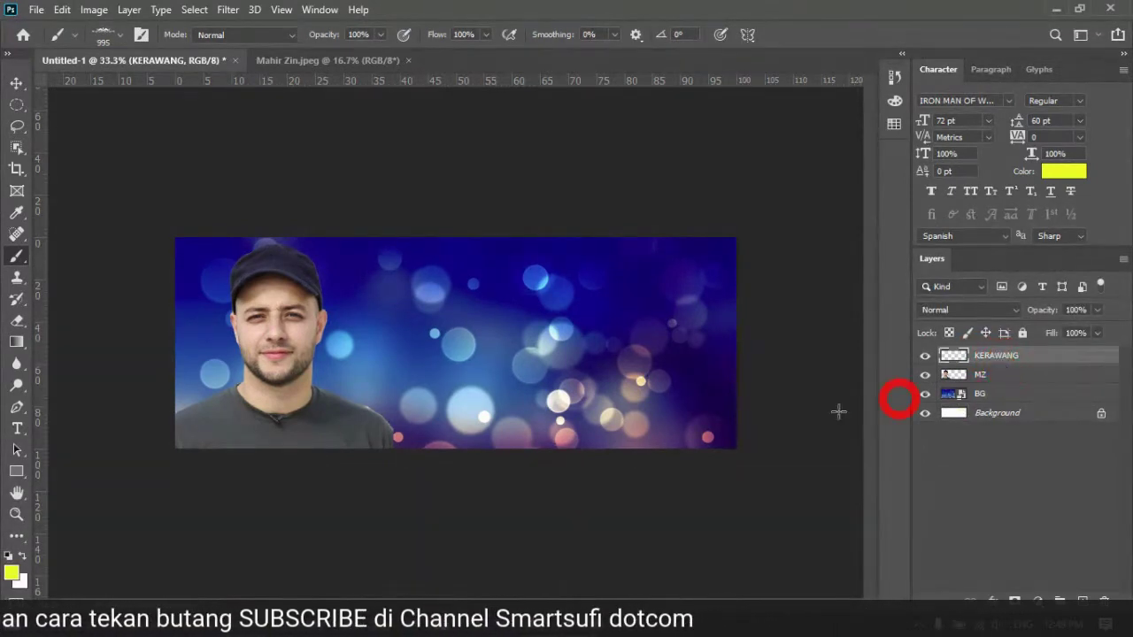
{"action": "left_click", "coordinate": [651, 320]}
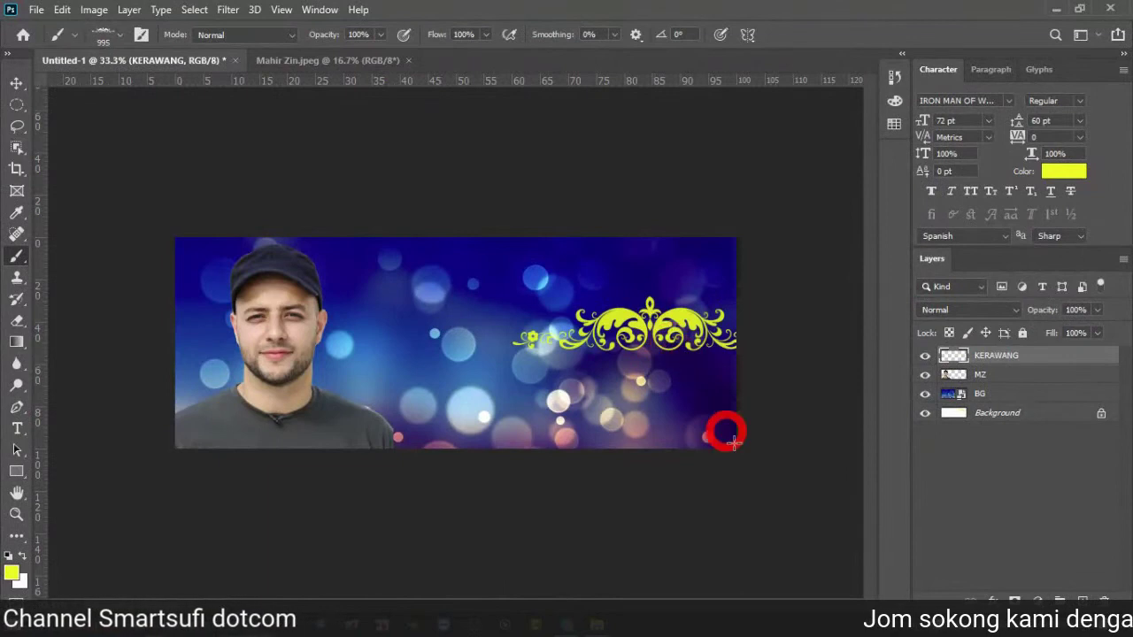
{"action": "left_click", "coordinate": [17, 83]}
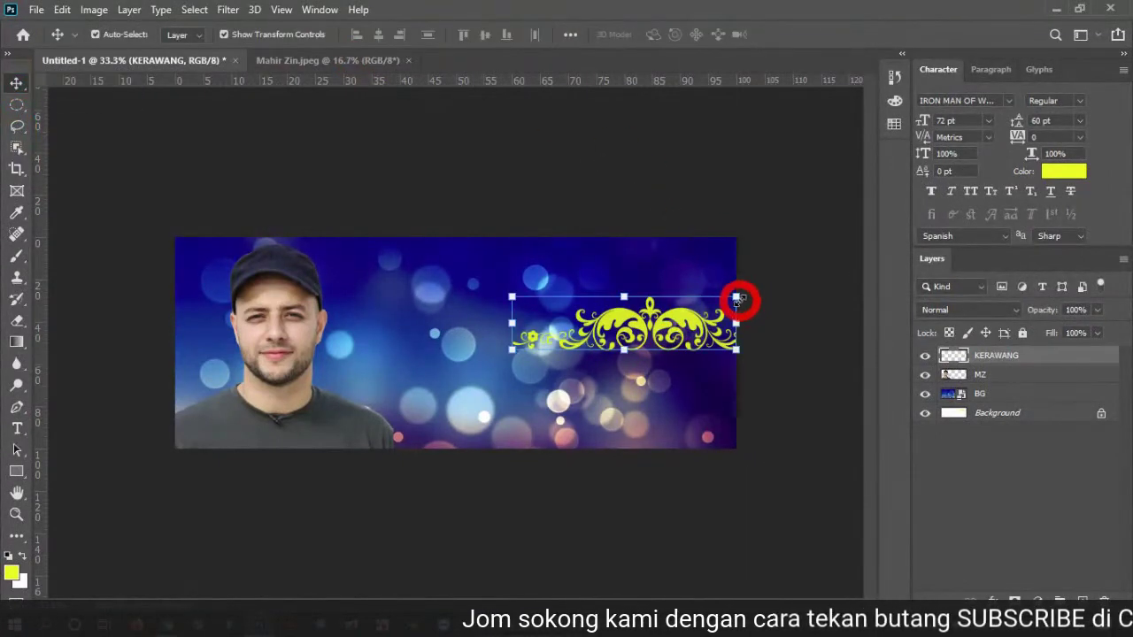
{"action": "left_click_drag", "start_coordinate": [736, 299], "coordinate": [913, 190]}
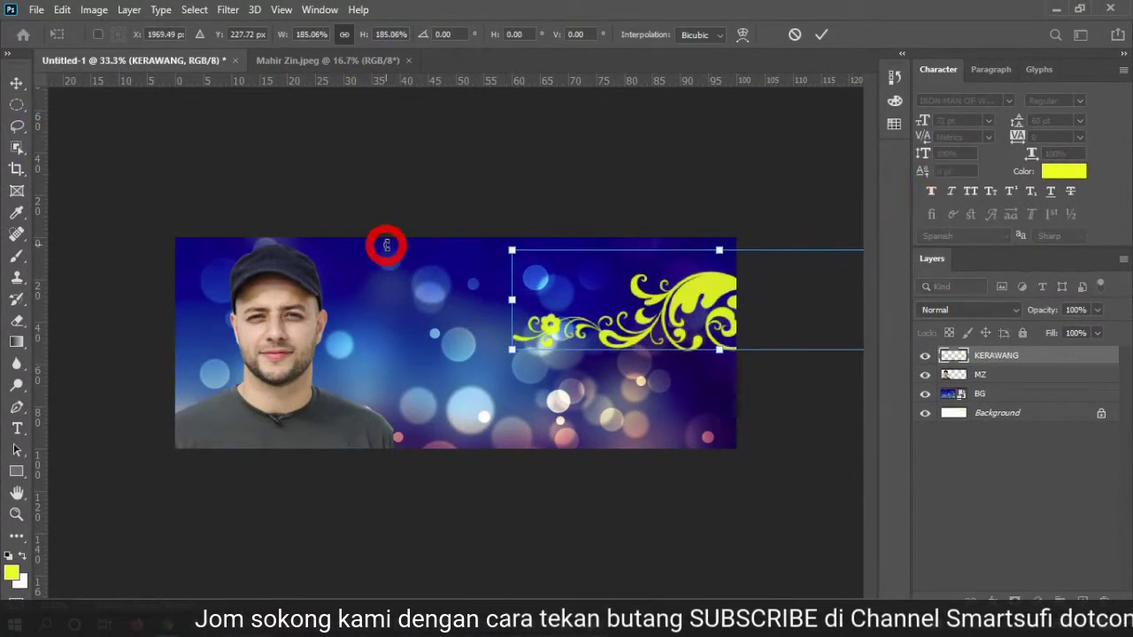
{"action": "left_click_drag", "start_coordinate": [501, 246], "coordinate": [710, 91]}
{"action": "left_click_drag", "start_coordinate": [716, 273], "coordinate": [739, 321]}
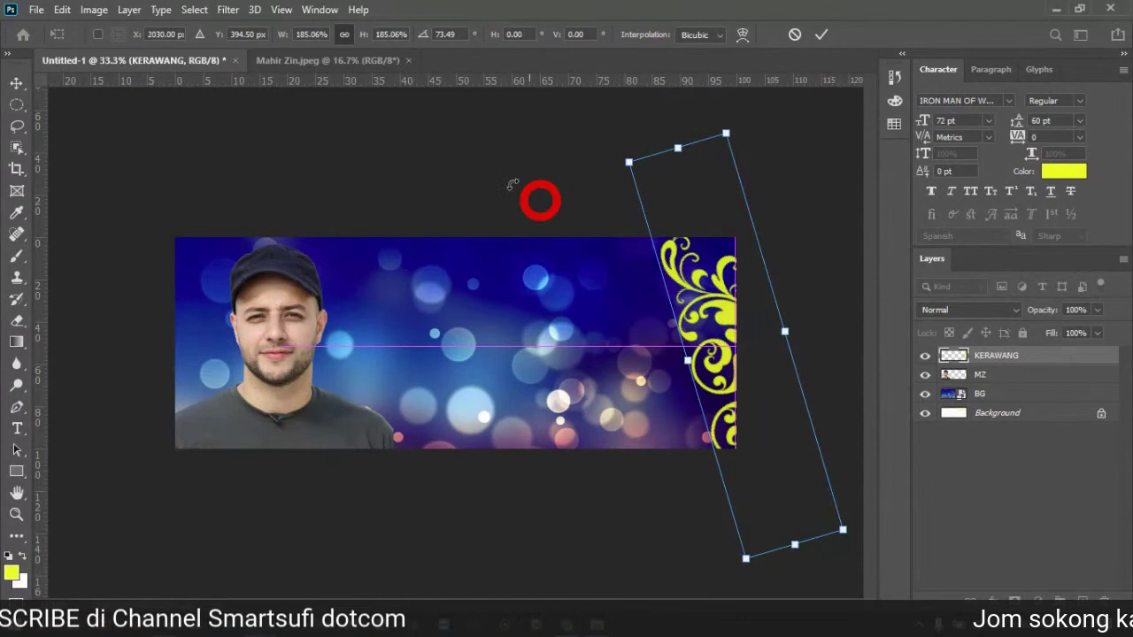
{"action": "left_click", "coordinate": [16, 83]}
{"action": "left_click", "coordinate": [215, 132]}
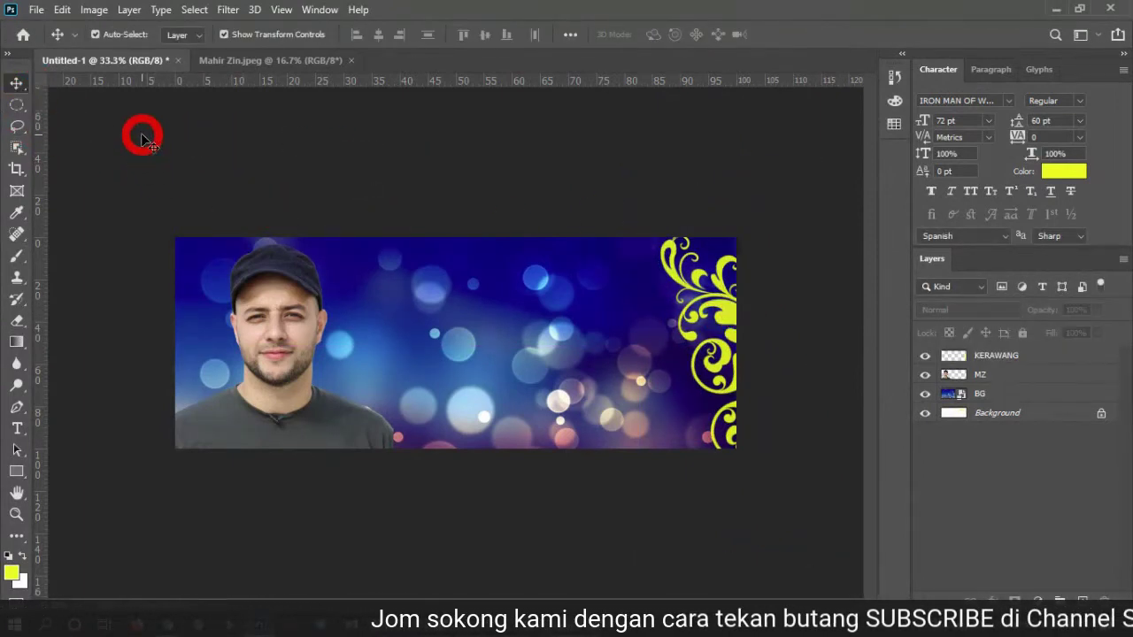
Step: Select the BG layer and close the Info panel
{"action": "key", "text": "F8"}
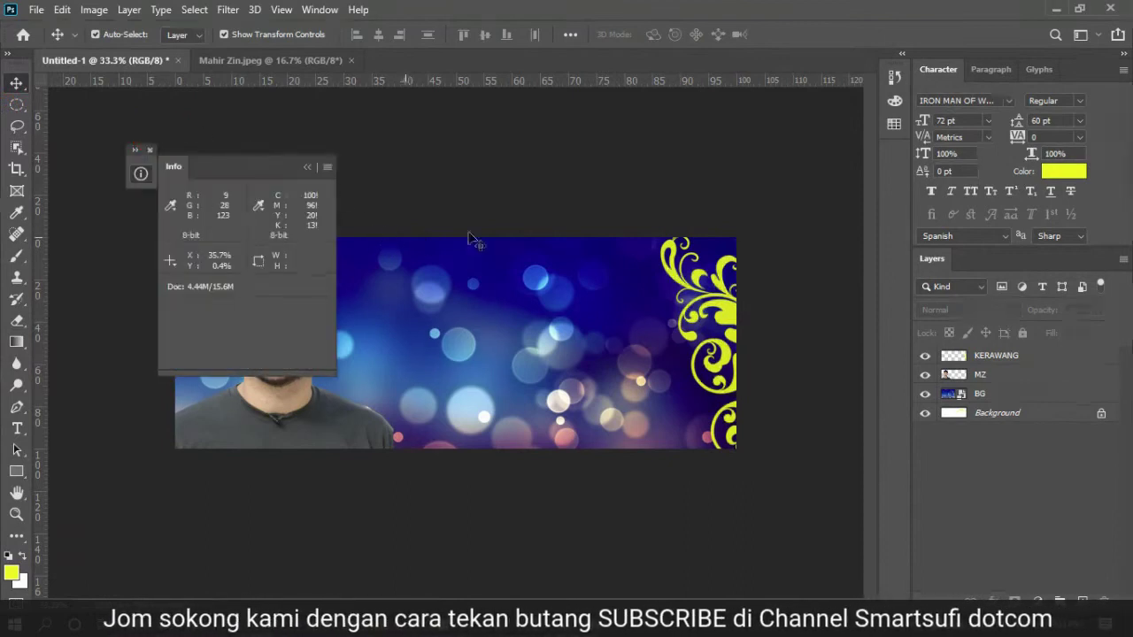
{"action": "left_click", "coordinate": [492, 267]}
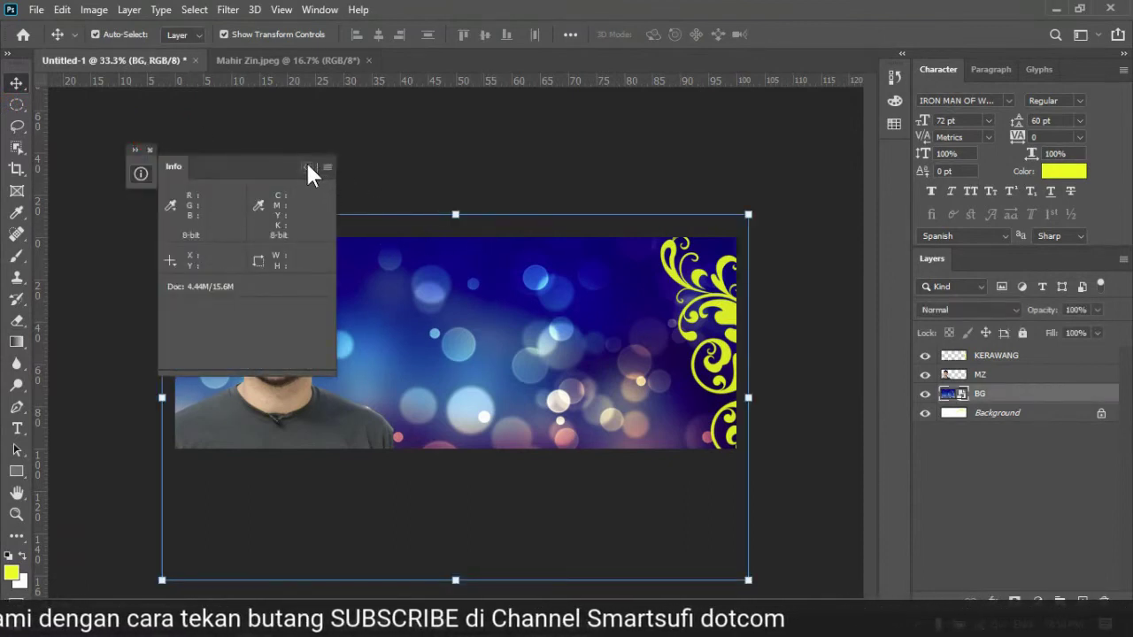
{"action": "left_click", "coordinate": [306, 167]}
{"action": "left_click", "coordinate": [151, 149]}
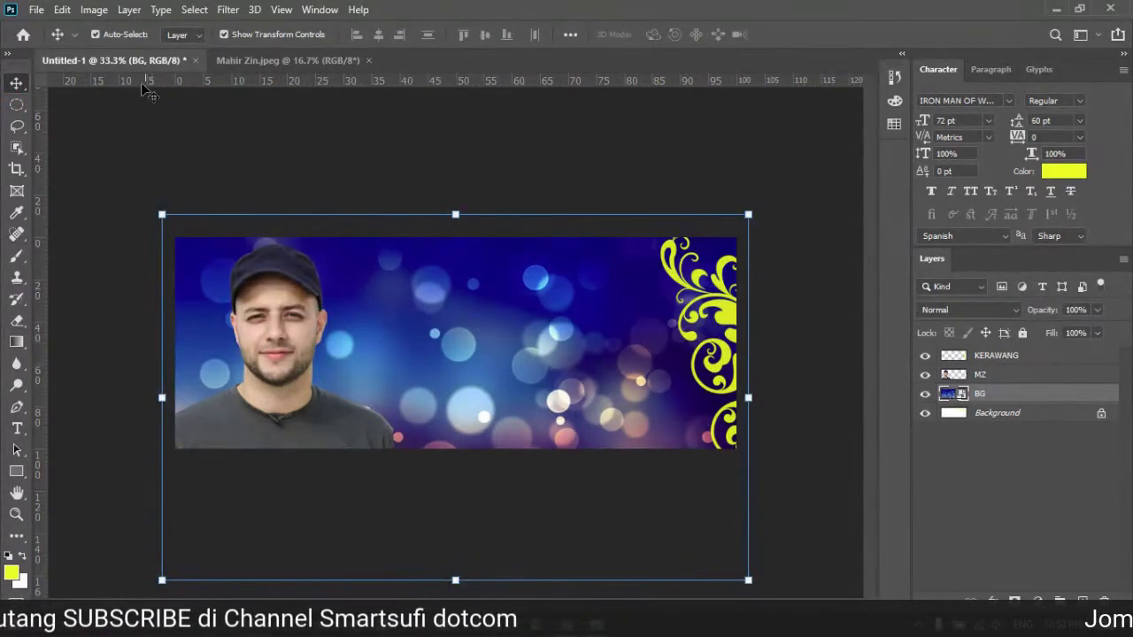
Step: Apply a Curves adjustment to BG, pulling the curve down to darken the bokeh
{"action": "left_click", "coordinate": [96, 10]}
{"action": "mouse_move", "coordinate": [122, 55]}
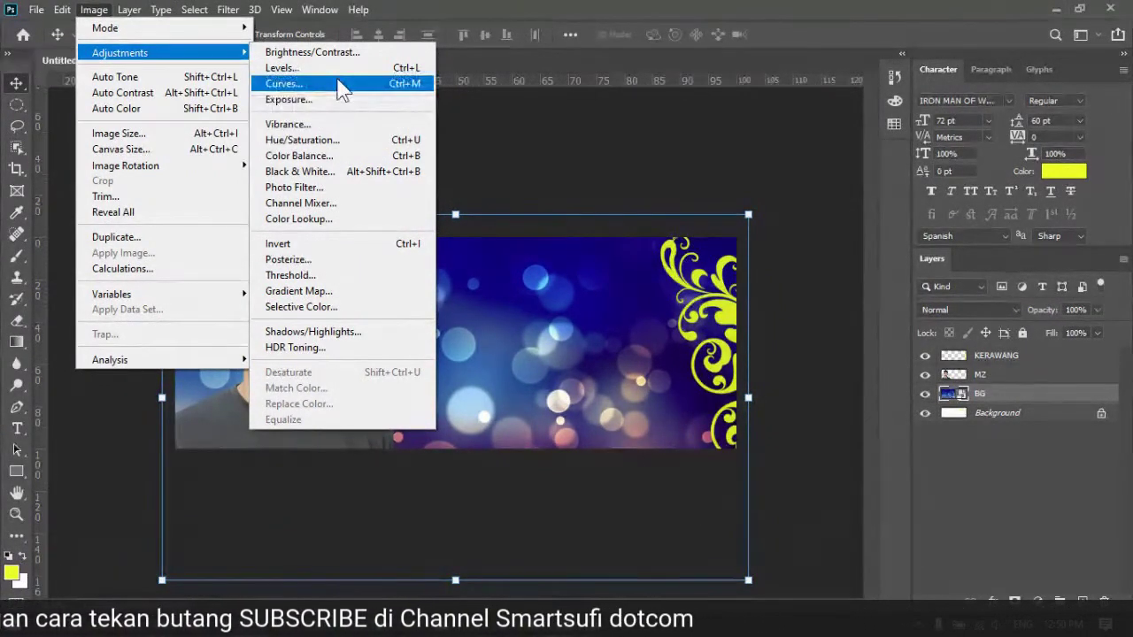
{"action": "left_click", "coordinate": [338, 82]}
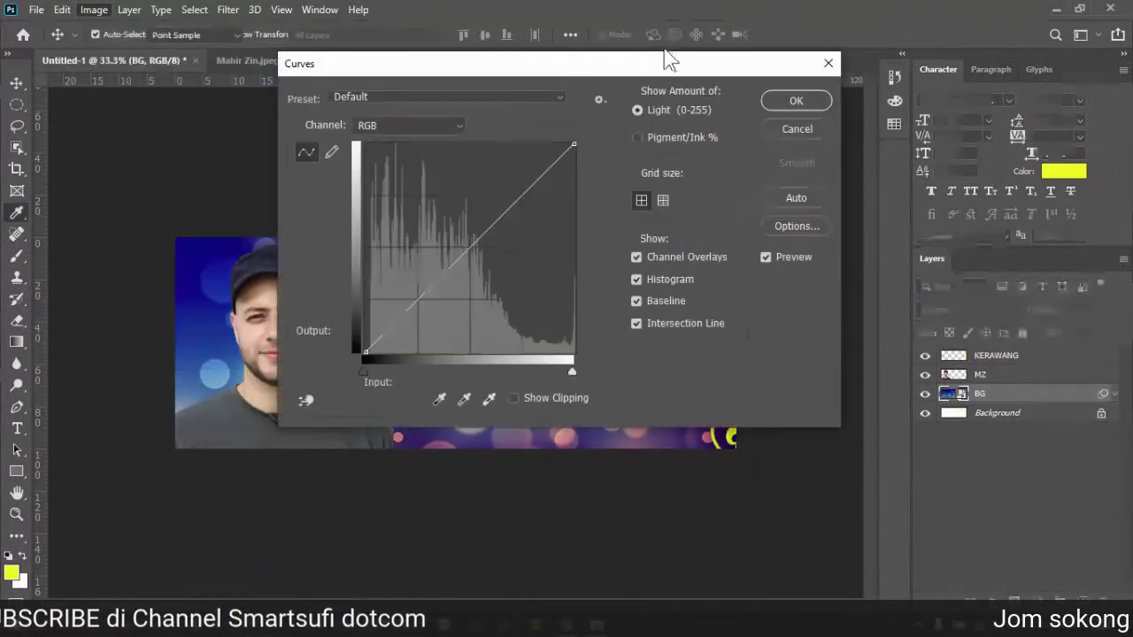
{"action": "left_click_drag", "start_coordinate": [668, 60], "coordinate": [971, 24]}
{"action": "left_click_drag", "start_coordinate": [816, 168], "coordinate": [832, 188]}
{"action": "left_click_drag", "start_coordinate": [761, 279], "coordinate": [759, 276]}
{"action": "left_click", "coordinate": [1099, 69]}
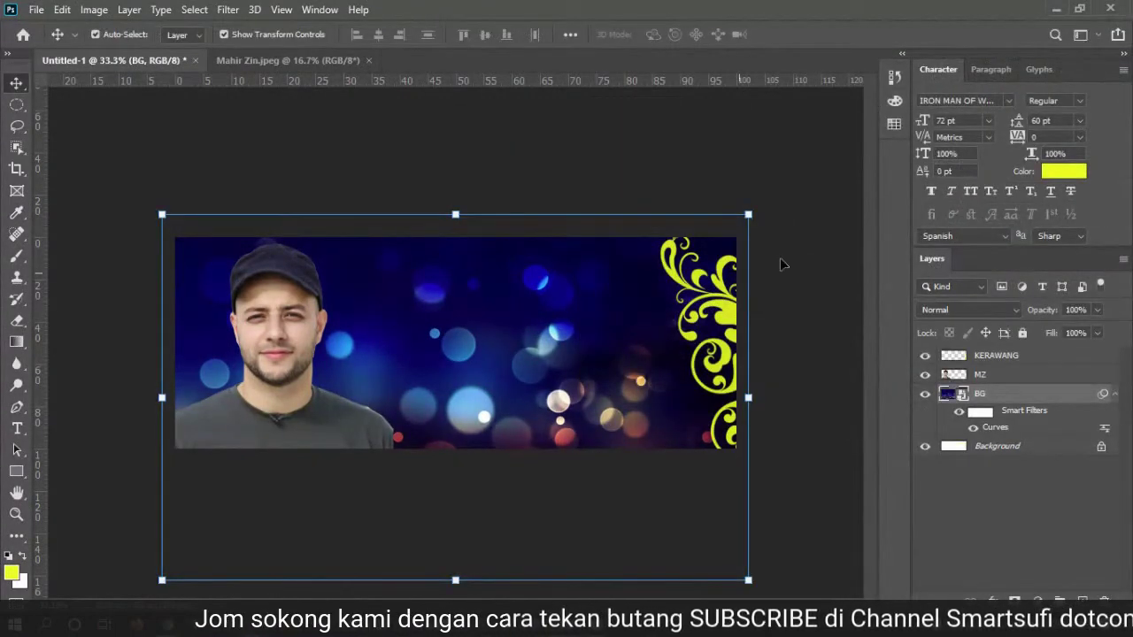
{"action": "left_click", "coordinate": [731, 164]}
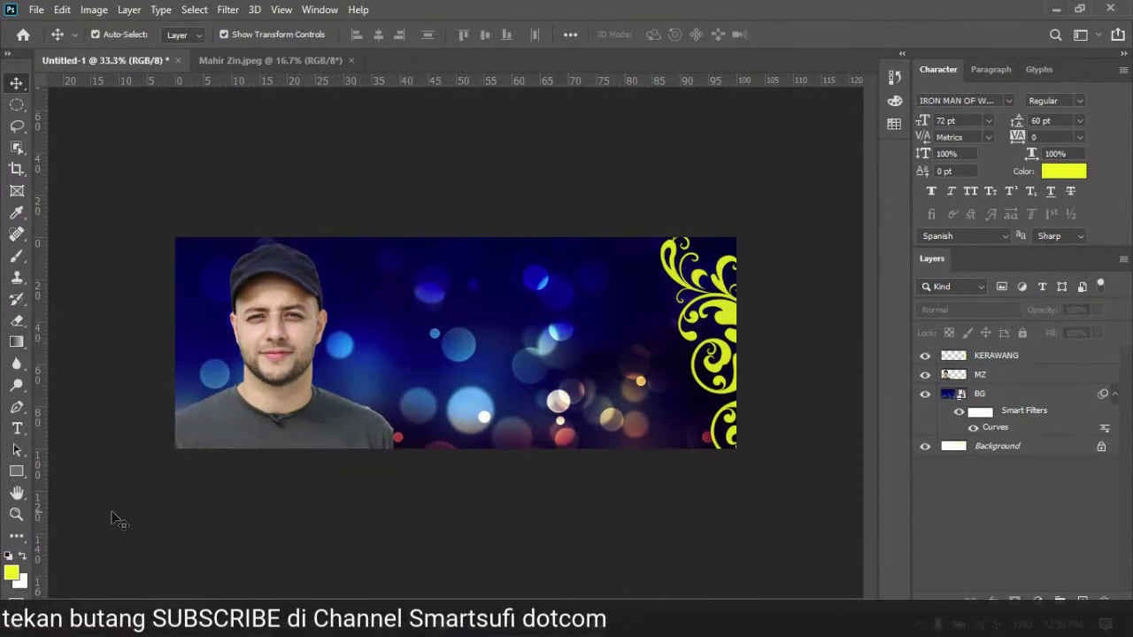
{"action": "left_click", "coordinate": [16, 470]}
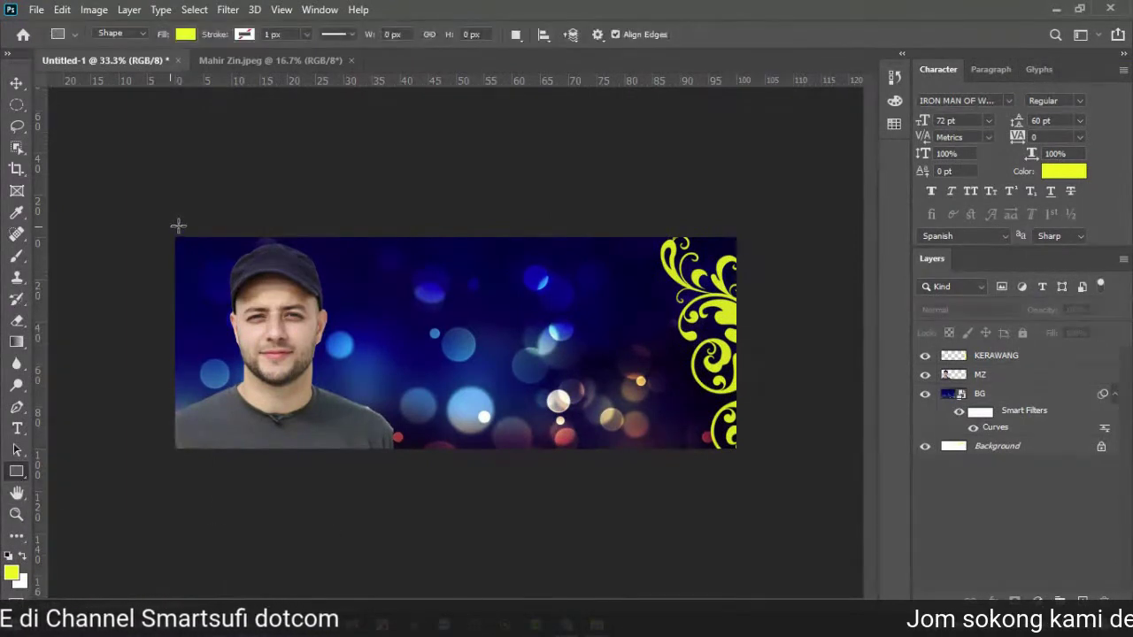
Step: Draw a black-filled rectangle covering the whole banner
{"action": "left_click_drag", "start_coordinate": [170, 226], "coordinate": [753, 462]}
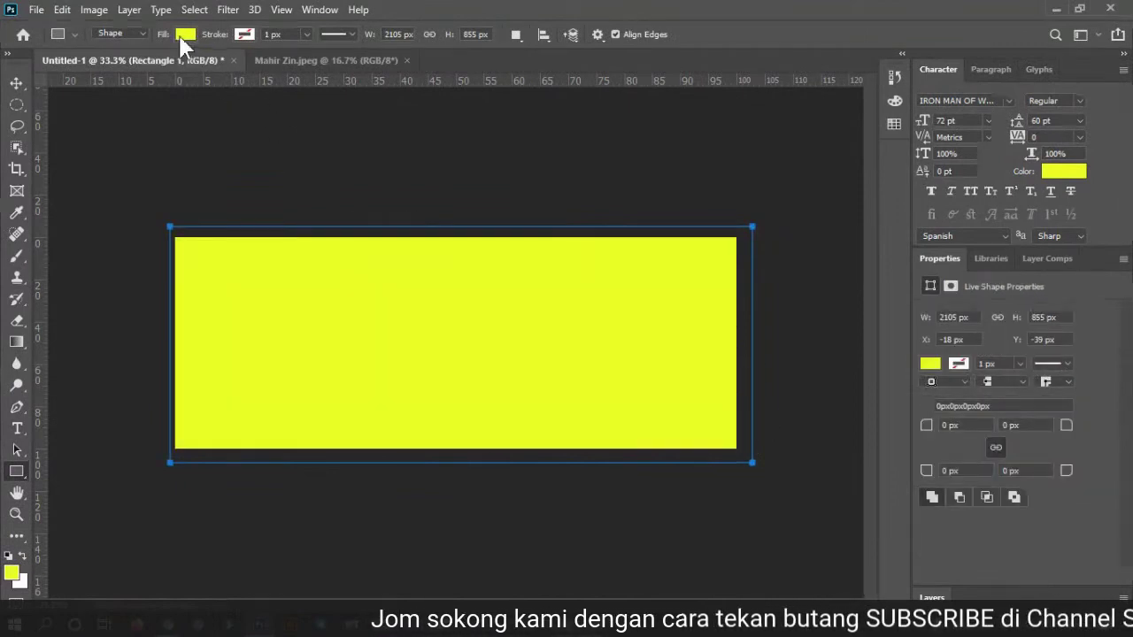
{"action": "left_click", "coordinate": [184, 34]}
{"action": "left_click", "coordinate": [114, 120]}
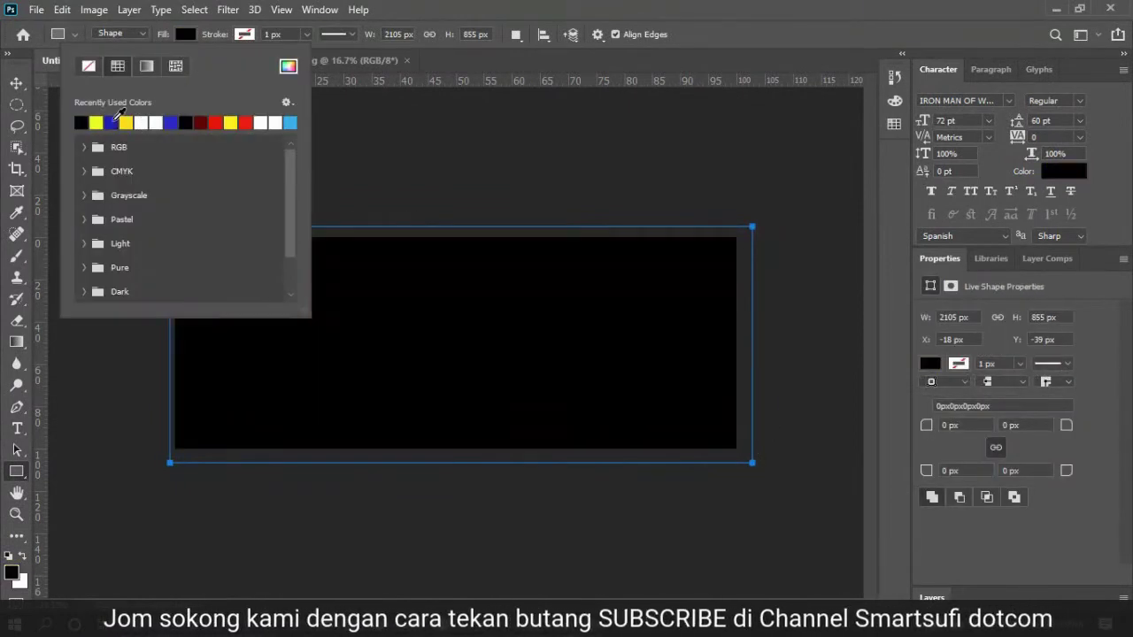
Step: Move Rectangle 1 just above BG and lower its opacity to make it translucent
{"action": "left_click", "coordinate": [16, 83]}
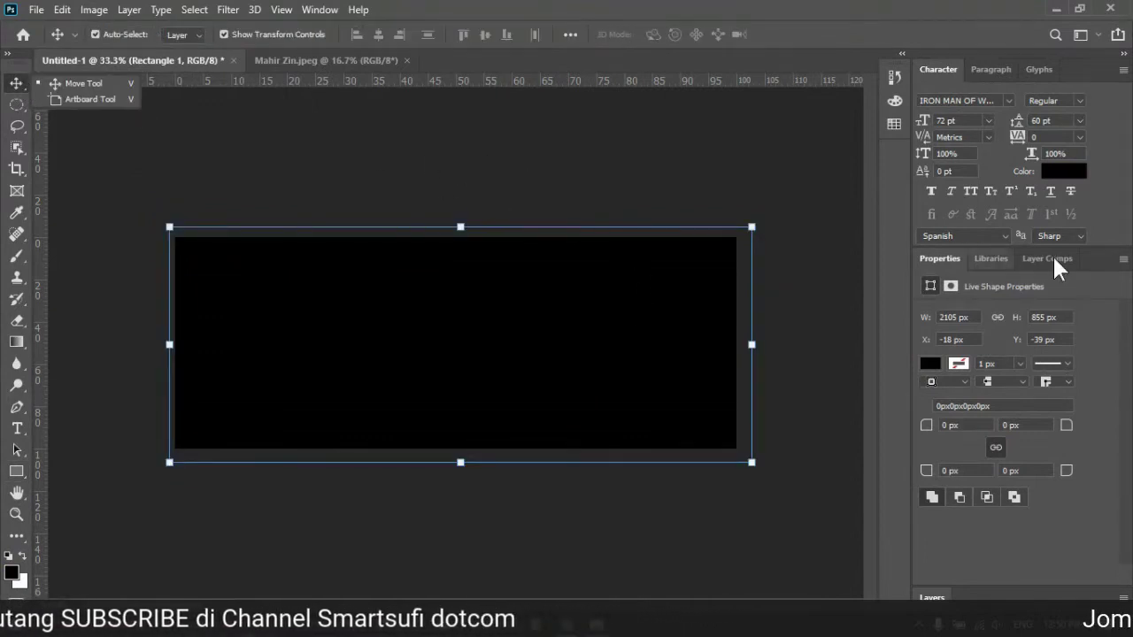
{"action": "right_click", "coordinate": [950, 262]}
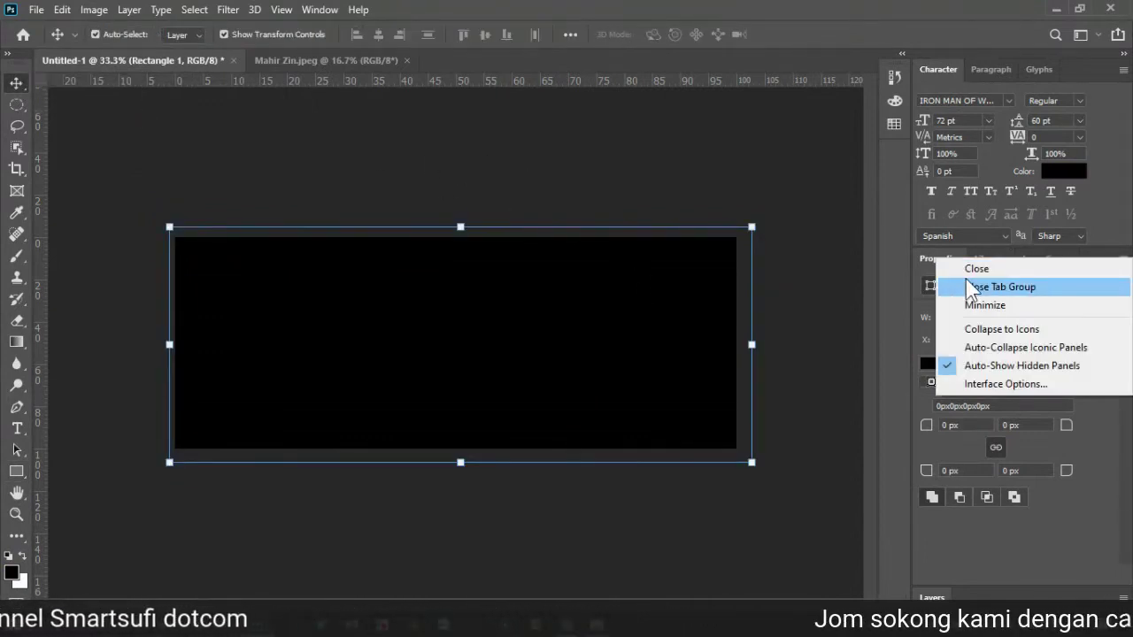
{"action": "left_click", "coordinate": [967, 281]}
{"action": "left_click_drag", "start_coordinate": [976, 357], "coordinate": [978, 400]}
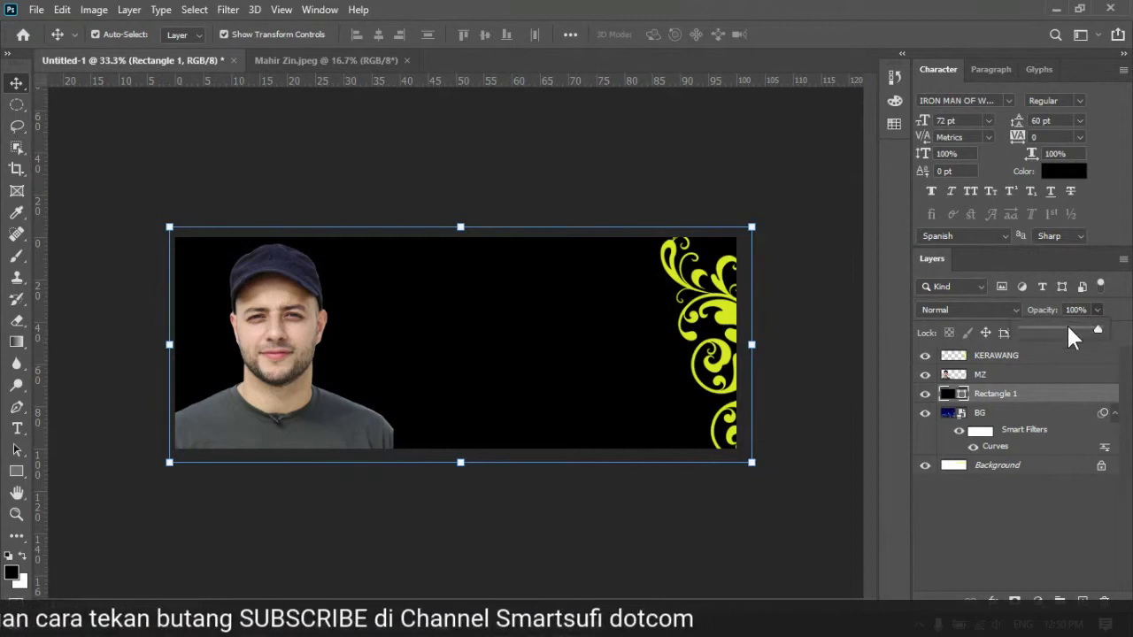
{"action": "mouse_move", "coordinate": [1069, 335]}
{"action": "left_mouse_down"}
{"action": "mouse_move", "coordinate": [1055, 337]}
{"action": "mouse_move", "coordinate": [1080, 331]}
{"action": "mouse_move", "coordinate": [1070, 326]}
{"action": "left_mouse_up"}
Step: Nudge the yellow KERAWANG ornament a few pixels to the left
{"action": "left_click", "coordinate": [778, 155]}
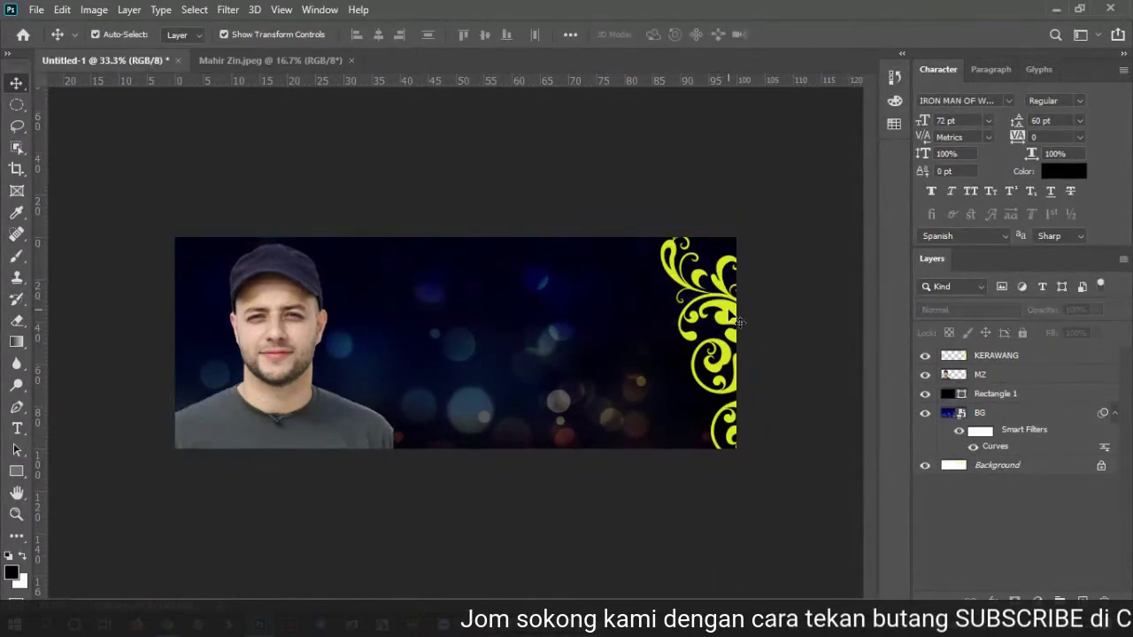
{"action": "left_click", "coordinate": [723, 323]}
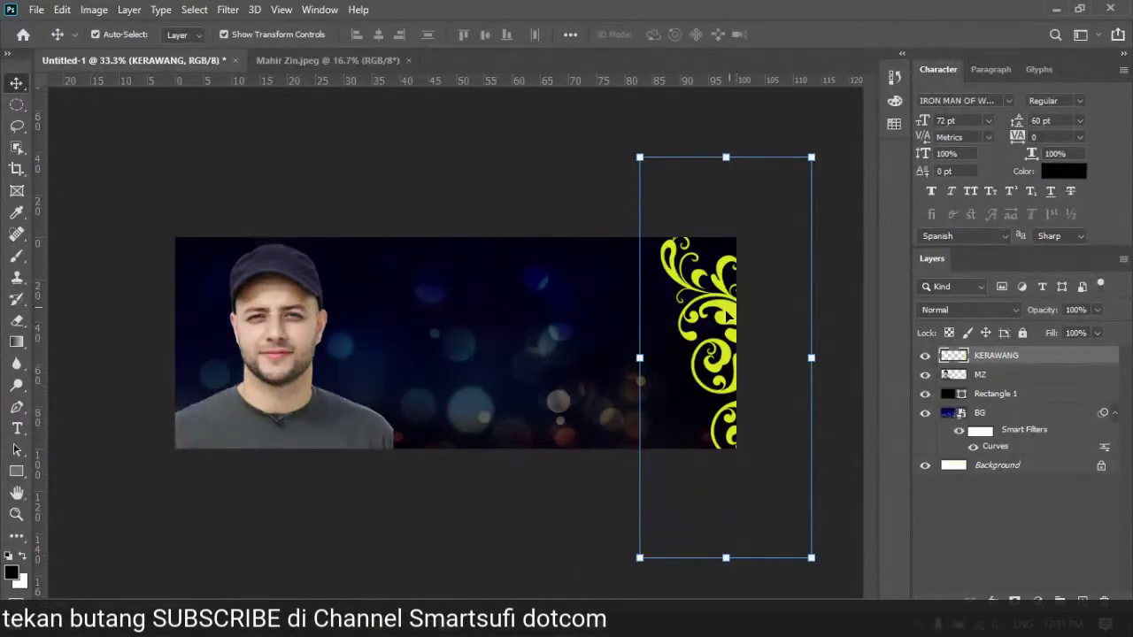
{"action": "left_click_drag", "start_coordinate": [728, 316], "coordinate": [720, 316]}
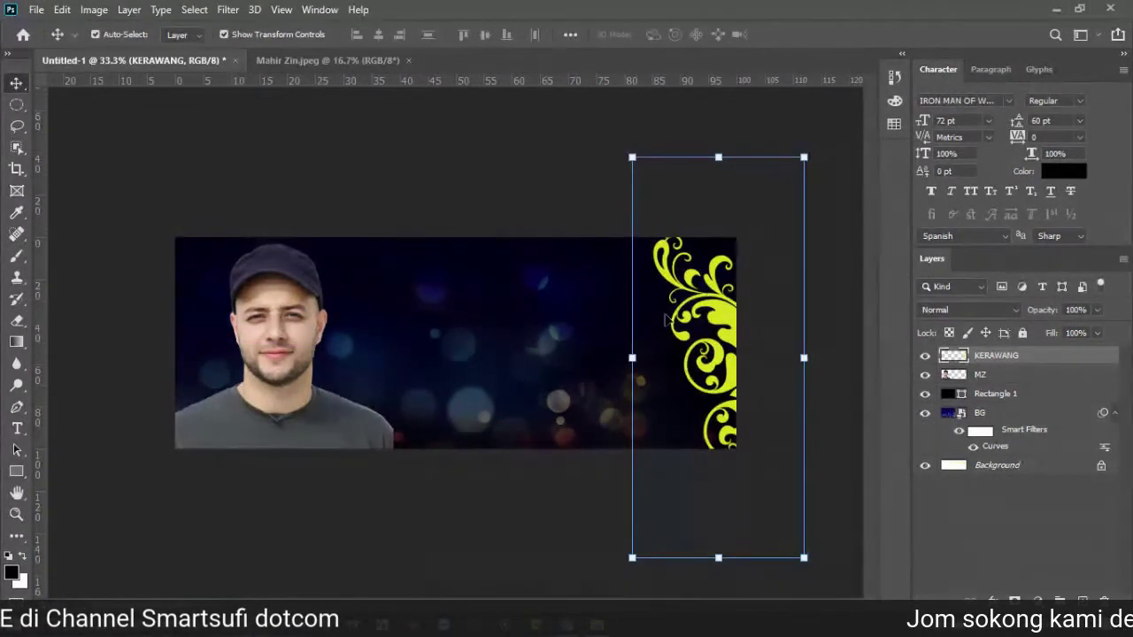
{"action": "left_click", "coordinate": [17, 257]}
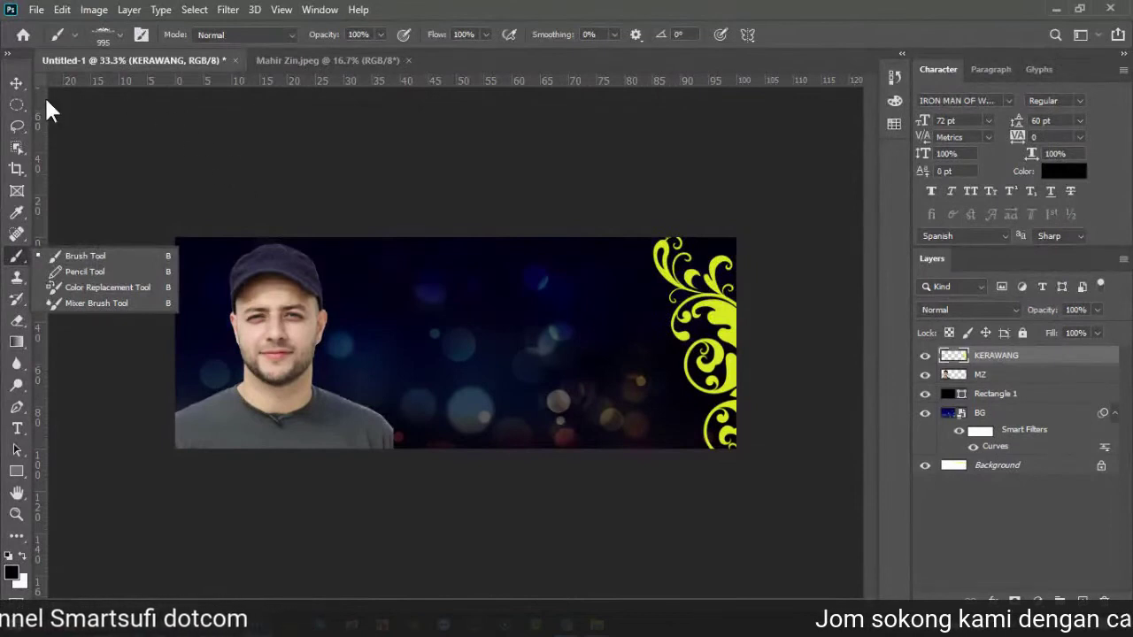
{"action": "left_click", "coordinate": [21, 80]}
Step: Compare Rectangle 1 on and off, then set its opacity to 60%
{"action": "left_click", "coordinate": [480, 291]}
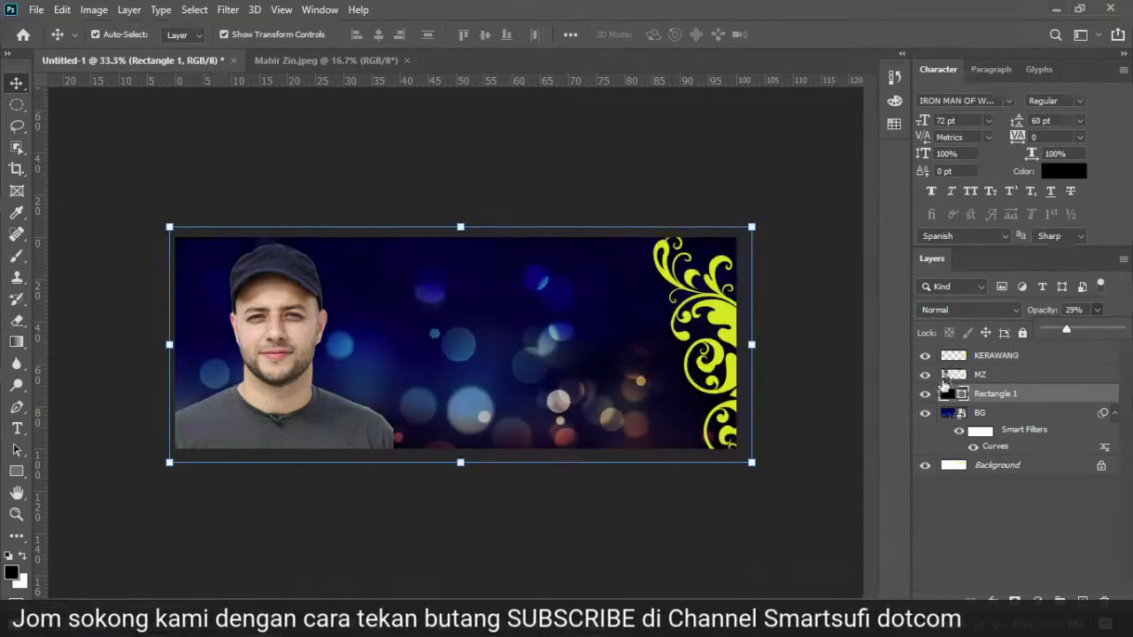
{"action": "left_click", "coordinate": [925, 402]}
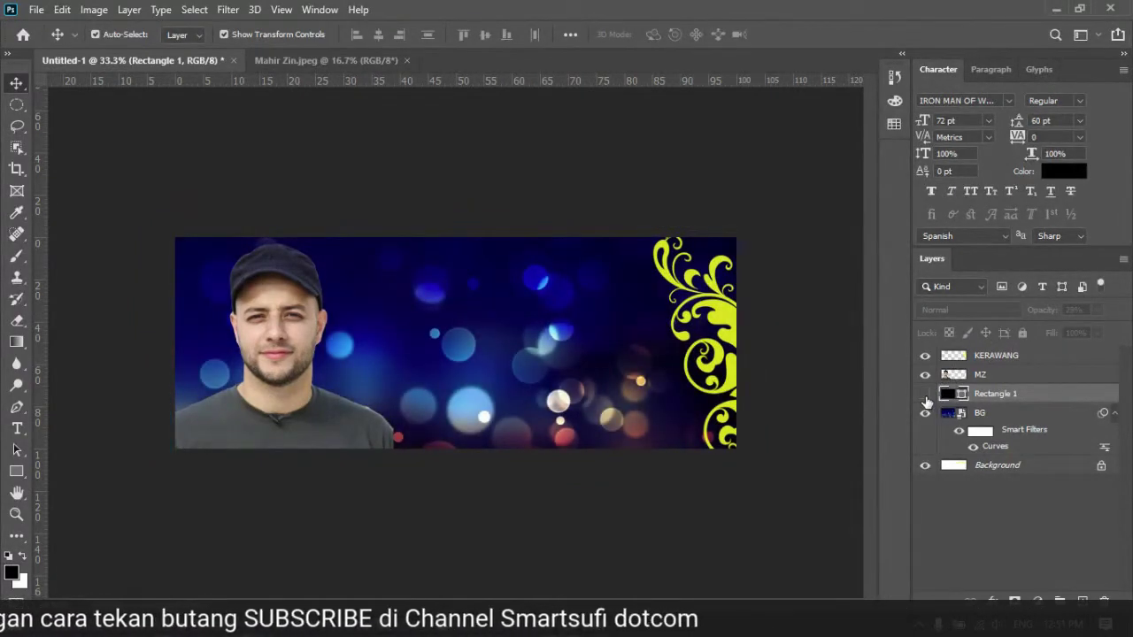
{"action": "left_click", "coordinate": [925, 395]}
{"action": "left_click", "coordinate": [924, 394]}
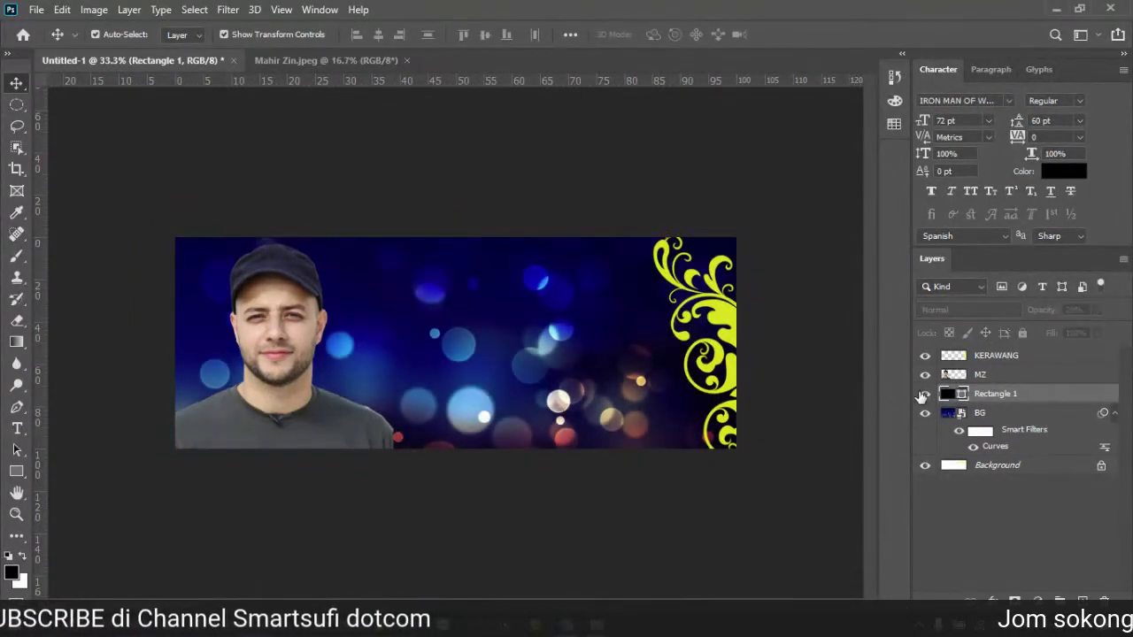
{"action": "left_click", "coordinate": [923, 395]}
{"action": "left_click", "coordinate": [922, 395]}
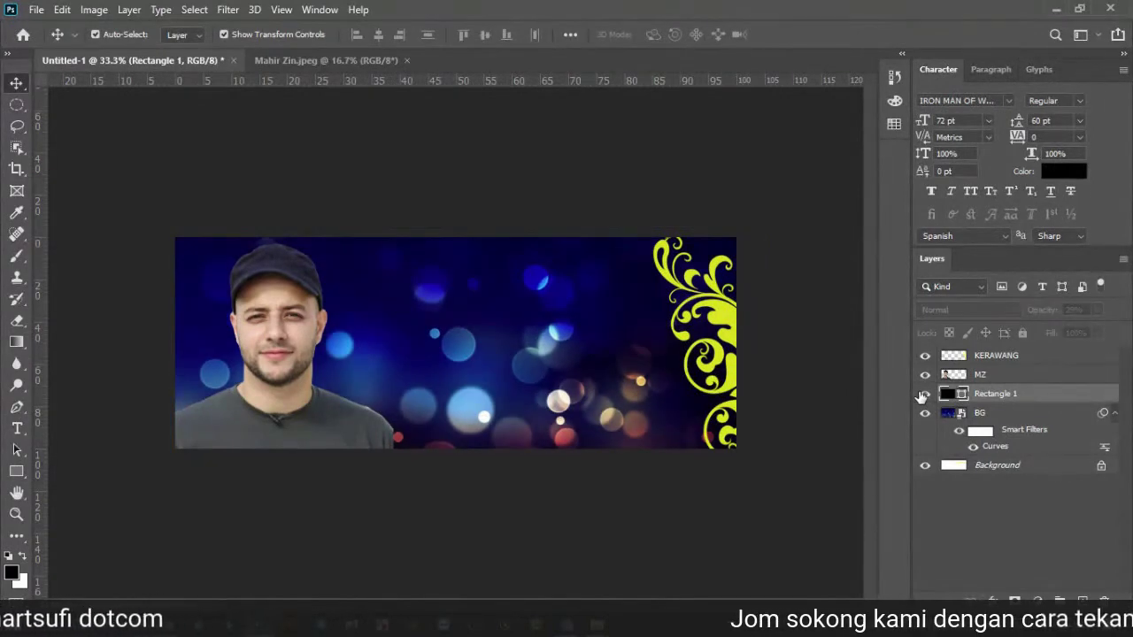
{"action": "left_click", "coordinate": [923, 395]}
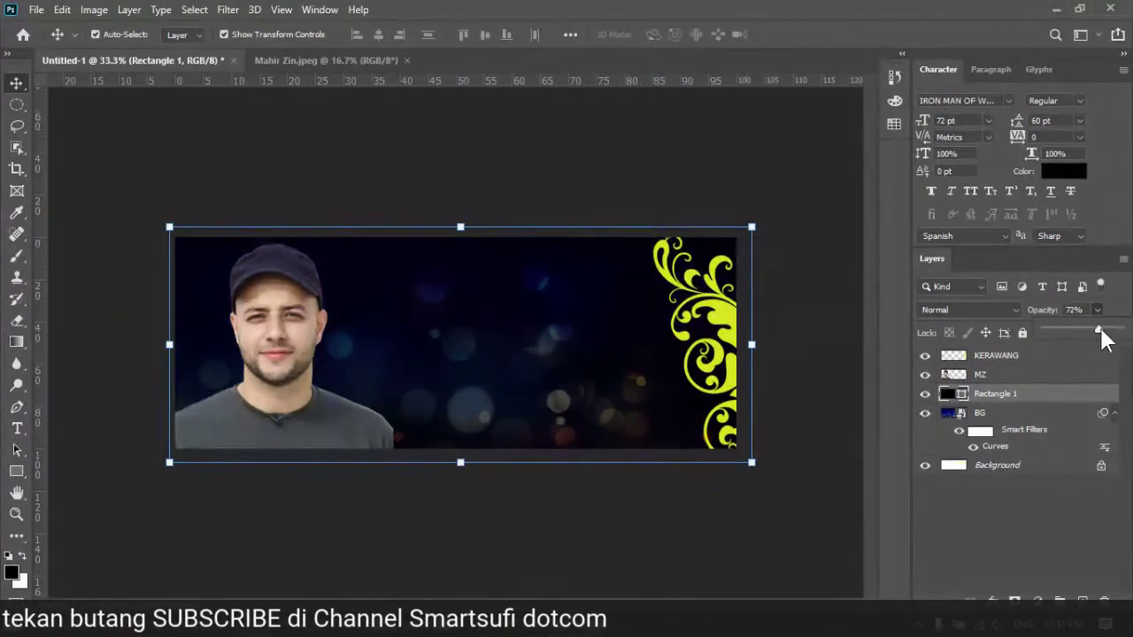
{"action": "left_click_drag", "start_coordinate": [1083, 330], "coordinate": [1088, 329]}
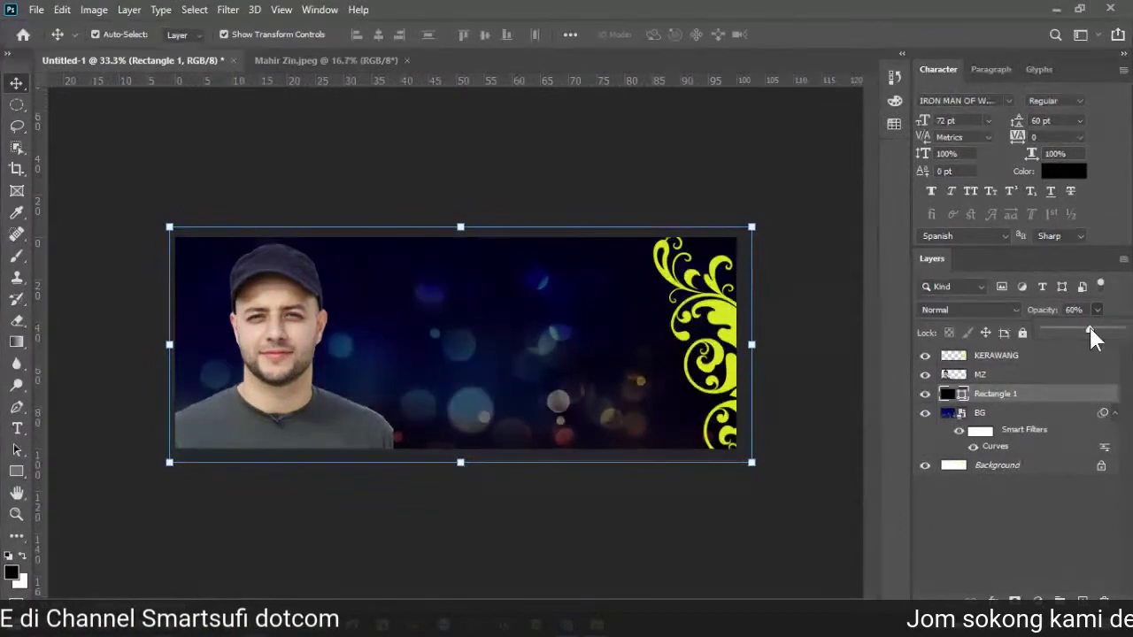
{"action": "left_click", "coordinate": [717, 164]}
Step: Apply Brightness/Contrast to the MZ portrait layer with brightness 57 and contrast -7
{"action": "left_click", "coordinate": [261, 318]}
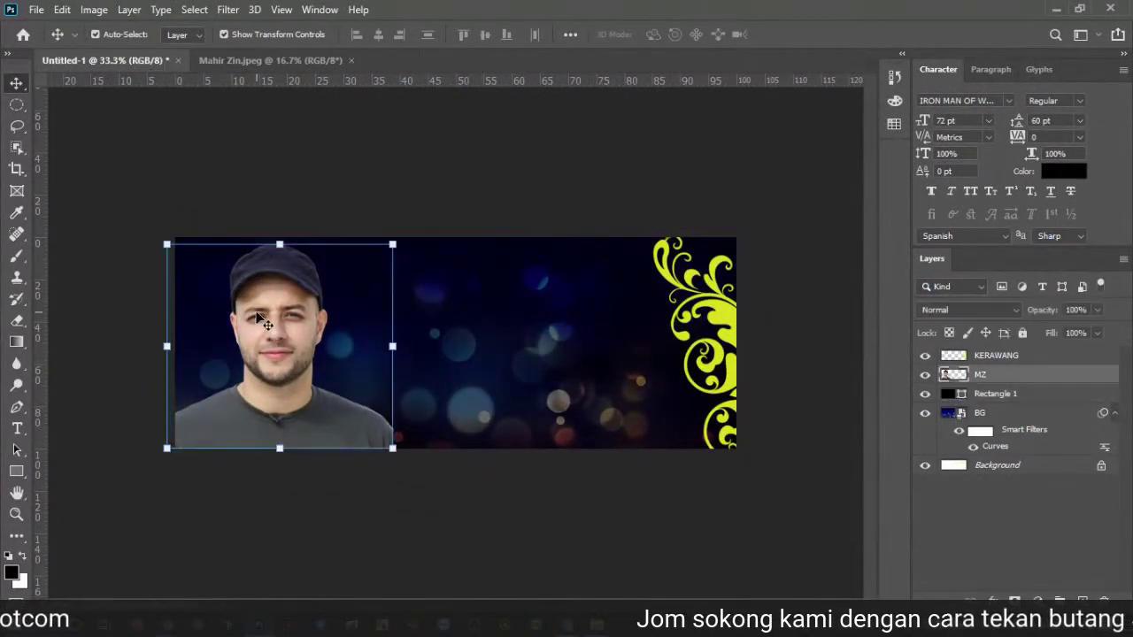
{"action": "left_click", "coordinate": [94, 11]}
{"action": "mouse_move", "coordinate": [117, 53]}
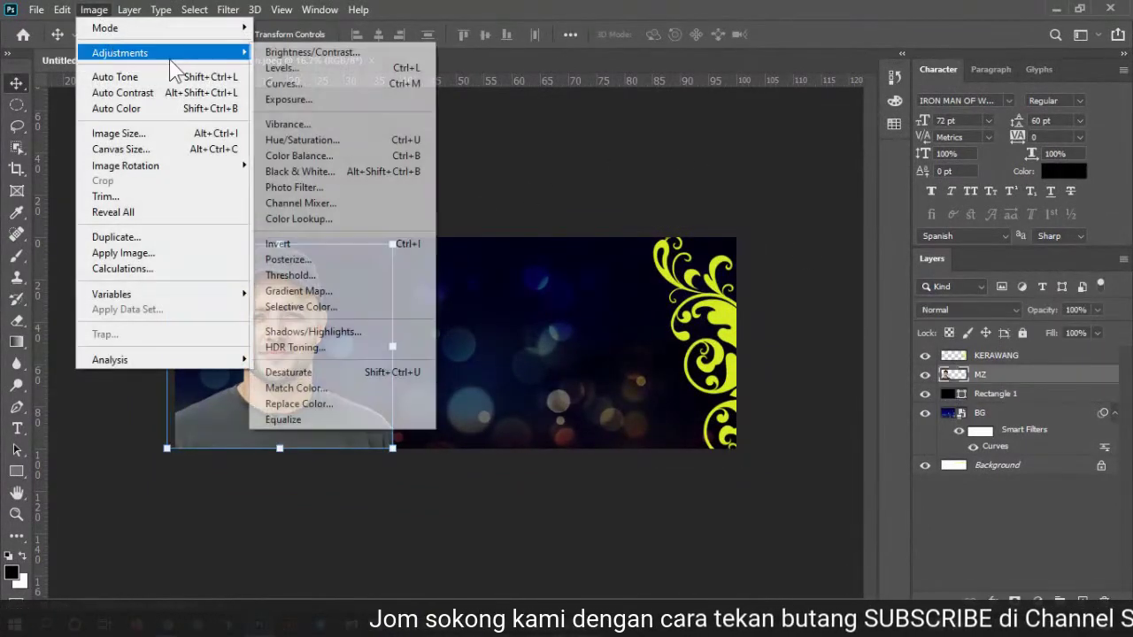
{"action": "left_click", "coordinate": [292, 51]}
{"action": "left_click_drag", "start_coordinate": [560, 143], "coordinate": [639, 119]}
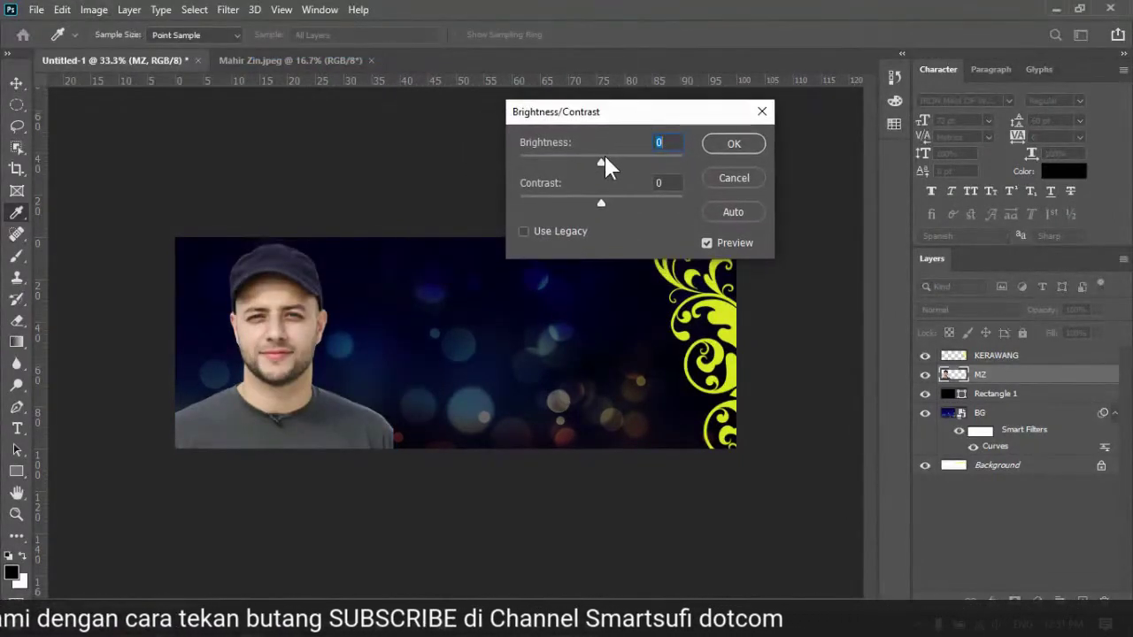
{"action": "left_click_drag", "start_coordinate": [603, 161], "coordinate": [631, 161]}
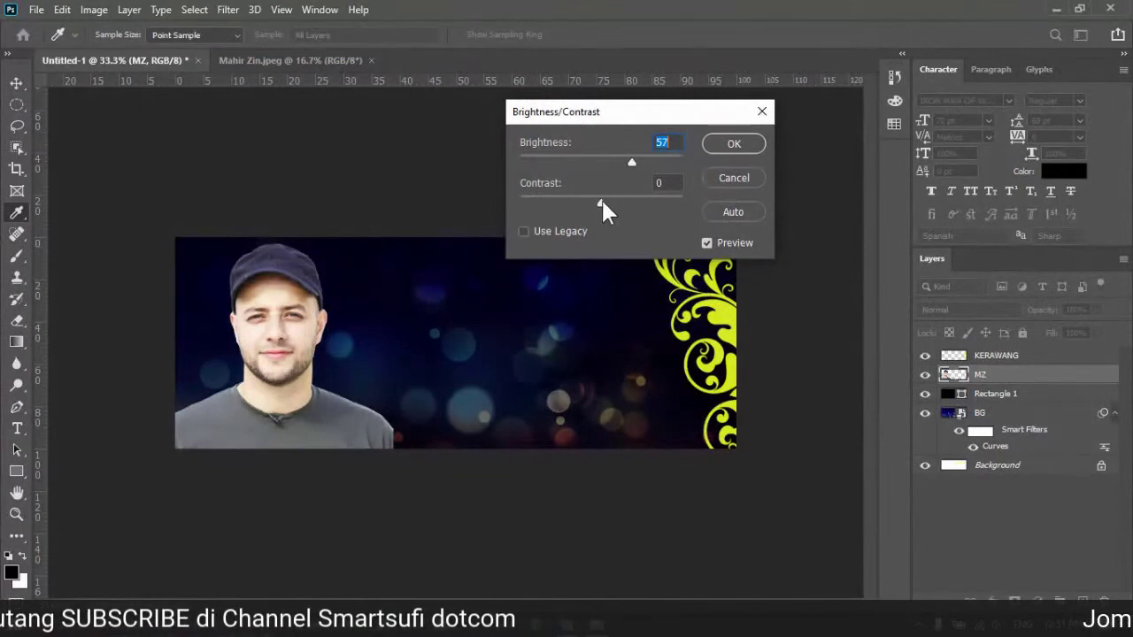
{"action": "left_click_drag", "start_coordinate": [601, 203], "coordinate": [589, 203]}
{"action": "left_click", "coordinate": [733, 144]}
{"action": "key", "text": "v"}
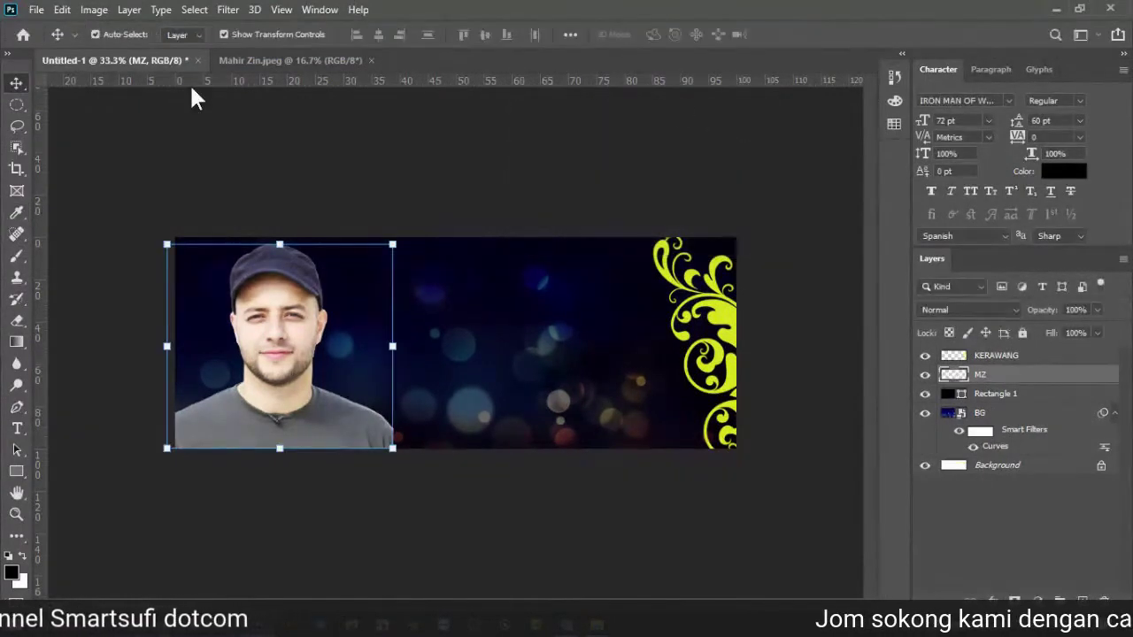
Step: Shape an RGB S-curve in Curves, lifting the portrait's highlights and deepening its shadows
{"action": "left_click", "coordinate": [94, 9]}
{"action": "mouse_move", "coordinate": [182, 50]}
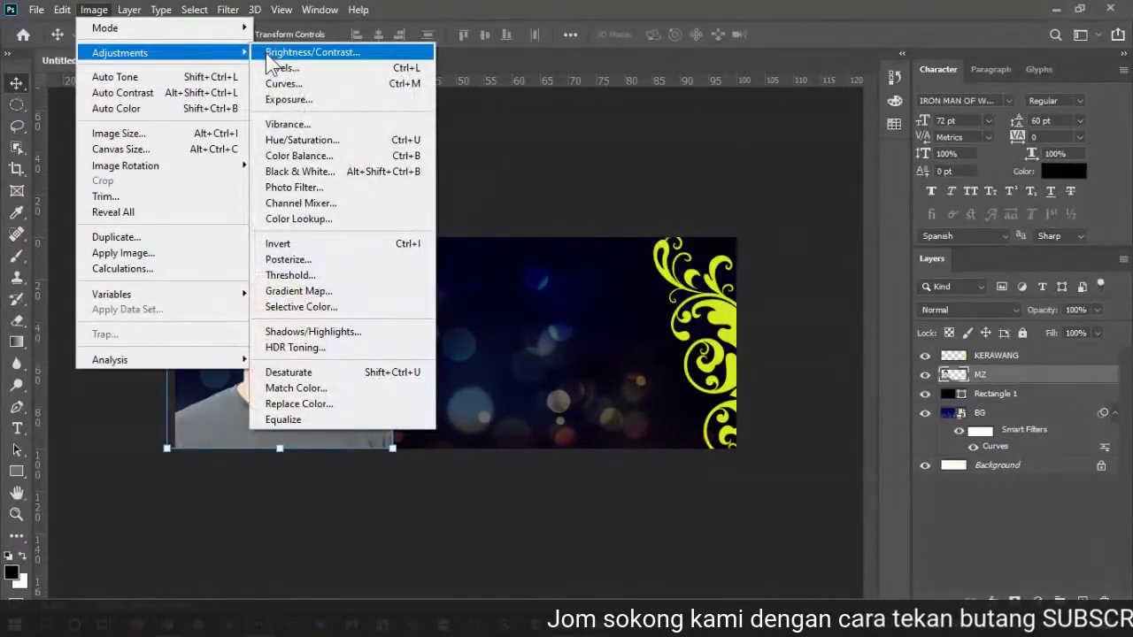
{"action": "left_click", "coordinate": [275, 83]}
{"action": "left_click_drag", "start_coordinate": [625, 58], "coordinate": [878, 15]}
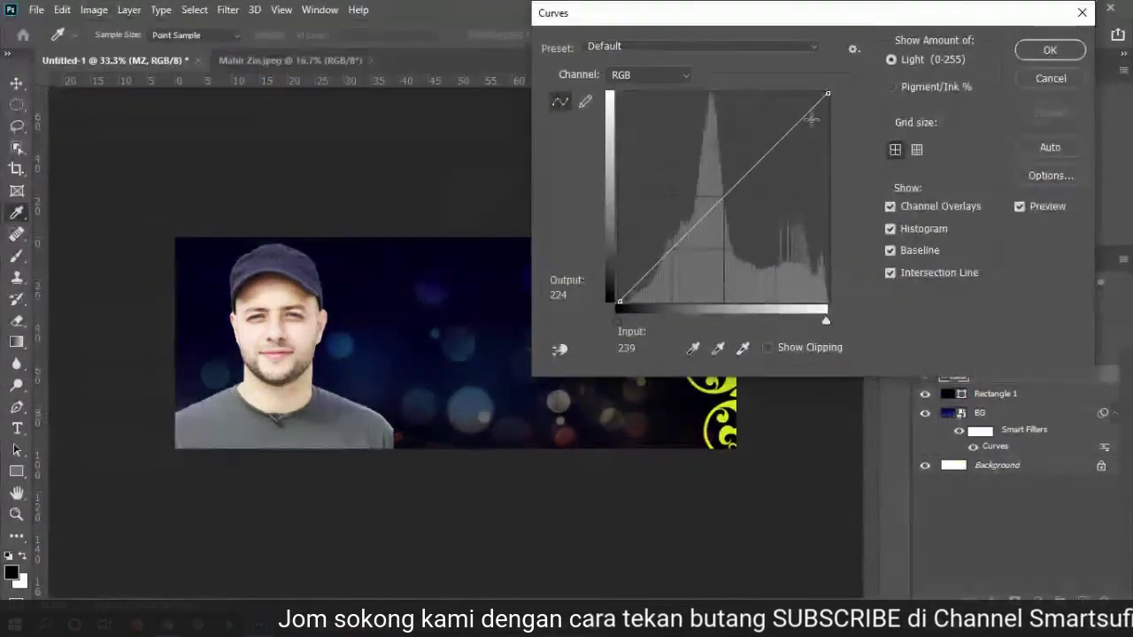
{"action": "left_click", "coordinate": [795, 124]}
{"action": "left_click_drag", "start_coordinate": [796, 124], "coordinate": [762, 129]}
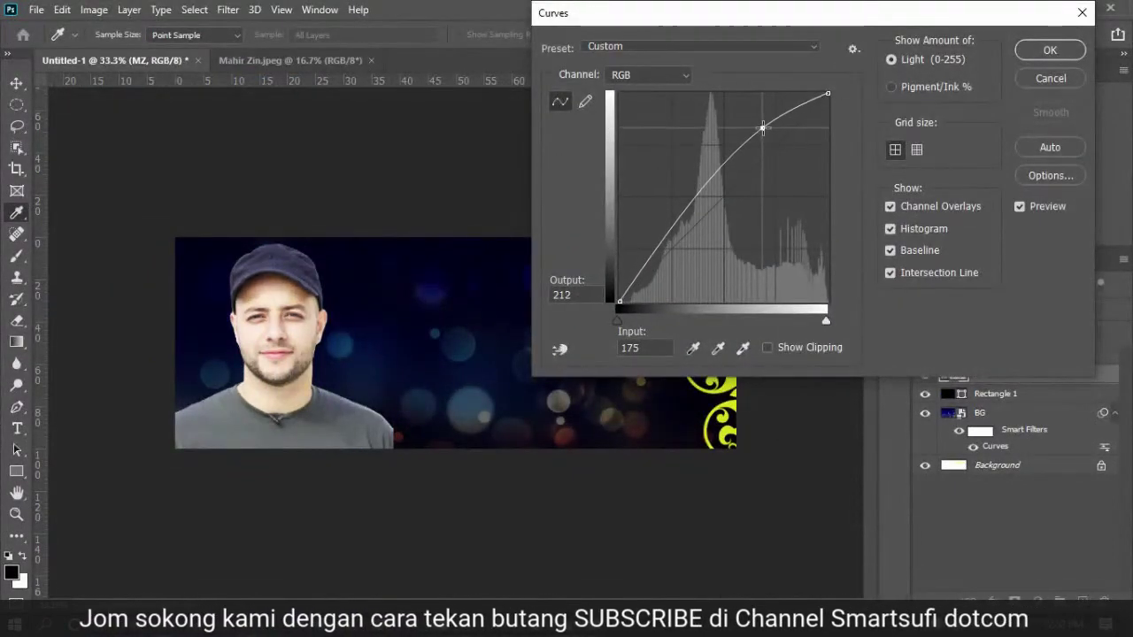
{"action": "left_click", "coordinate": [694, 220]}
{"action": "left_click_drag", "start_coordinate": [695, 219], "coordinate": [698, 227]}
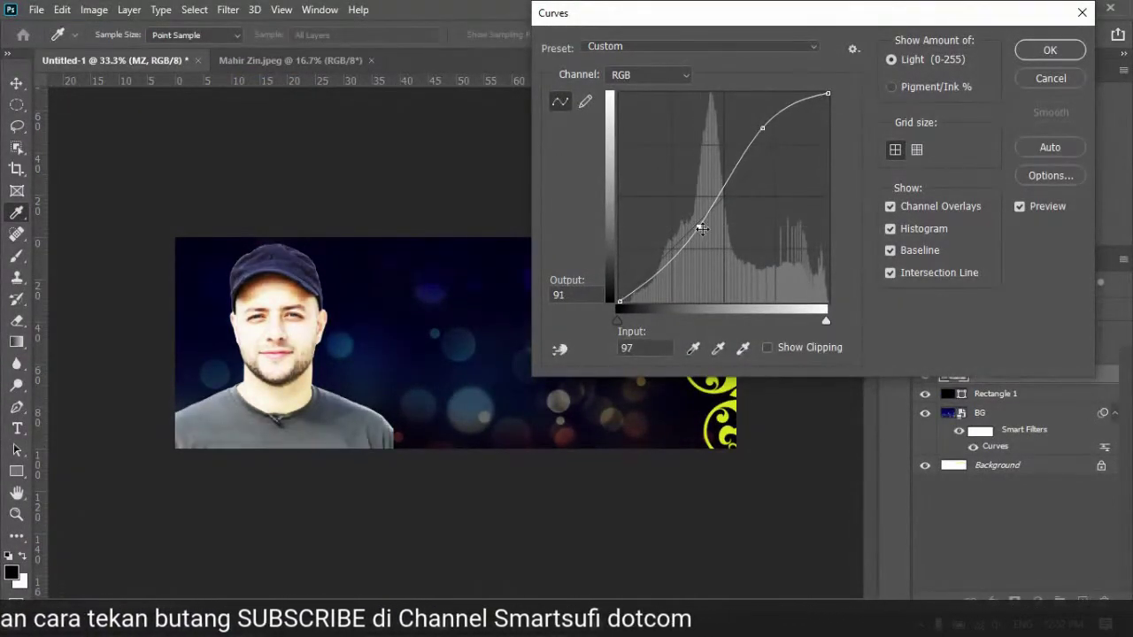
{"action": "left_click_drag", "start_coordinate": [772, 129], "coordinate": [771, 147]}
{"action": "left_click_drag", "start_coordinate": [699, 226], "coordinate": [707, 225]}
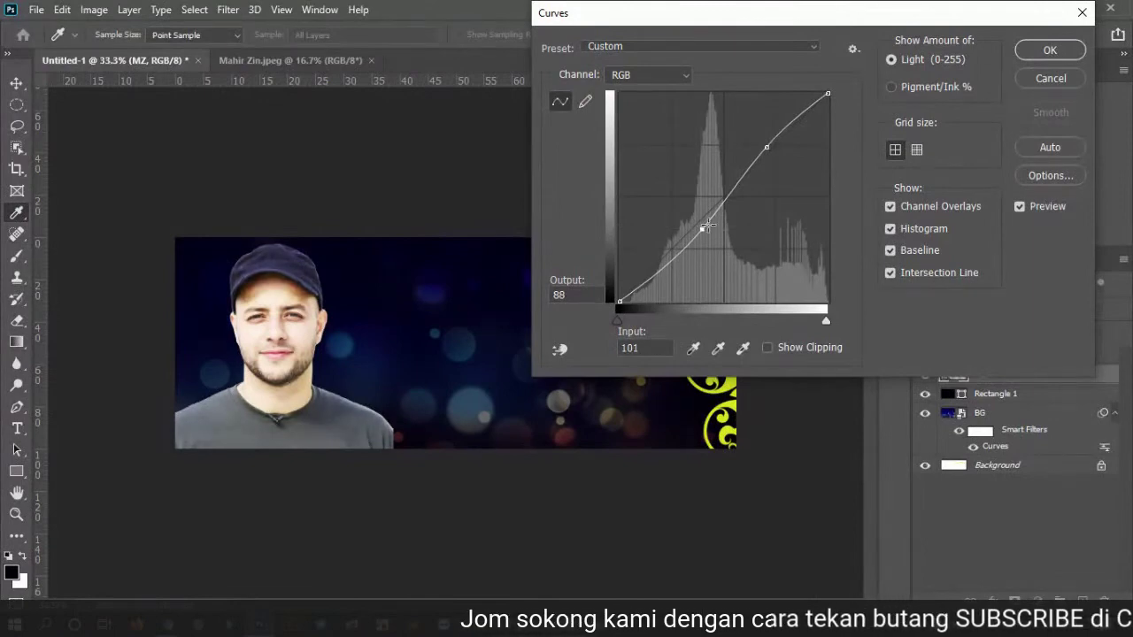
Step: Adjust the Blue channel curve, raising blue in the highlights and reducing it in midtones
{"action": "left_click", "coordinate": [682, 78]}
{"action": "left_click", "coordinate": [651, 135]}
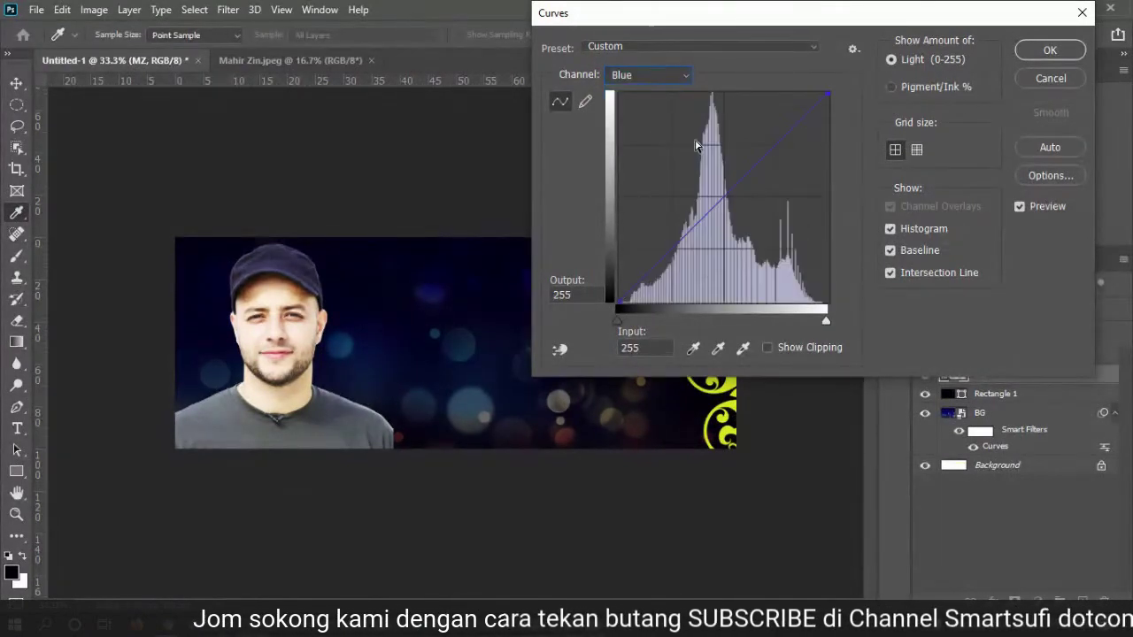
{"action": "left_click_drag", "start_coordinate": [787, 124], "coordinate": [782, 128]}
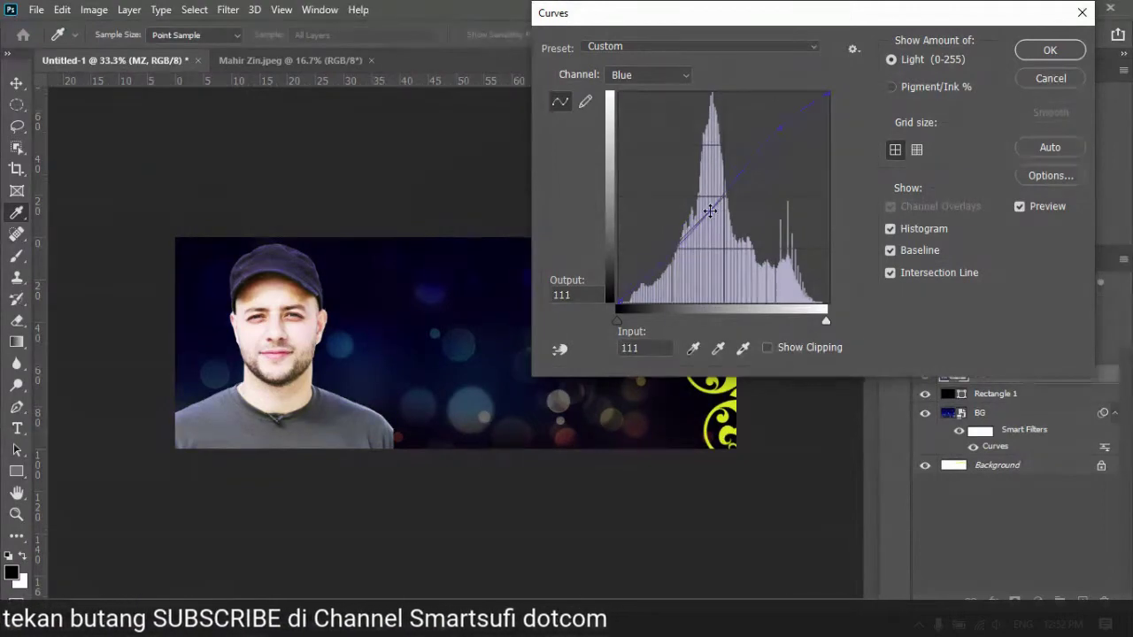
{"action": "left_click_drag", "start_coordinate": [710, 210], "coordinate": [717, 214]}
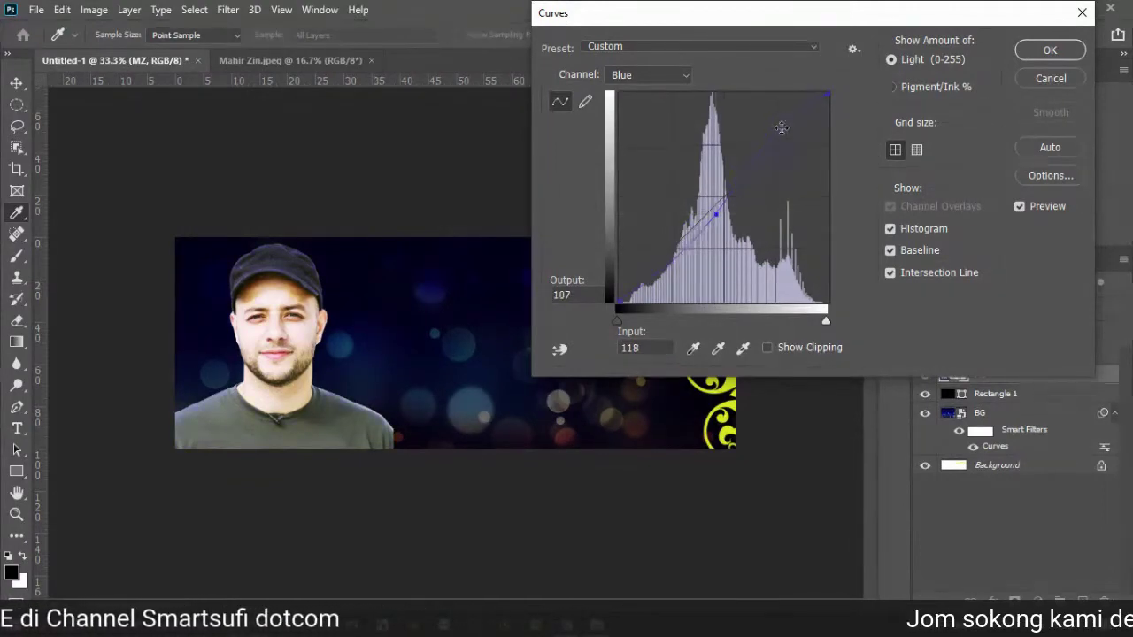
{"action": "left_click_drag", "start_coordinate": [778, 128], "coordinate": [771, 127]}
Step: Lift the Green channel highlights, return to the RGB curve, and apply Curves
{"action": "left_click", "coordinate": [684, 76]}
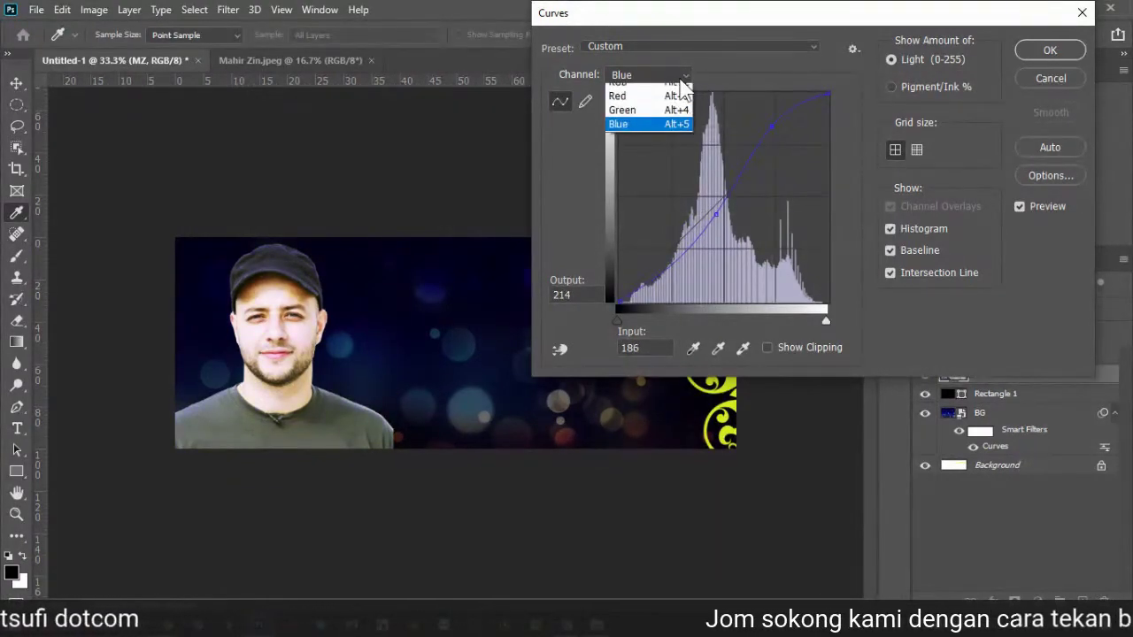
{"action": "left_click", "coordinate": [656, 120]}
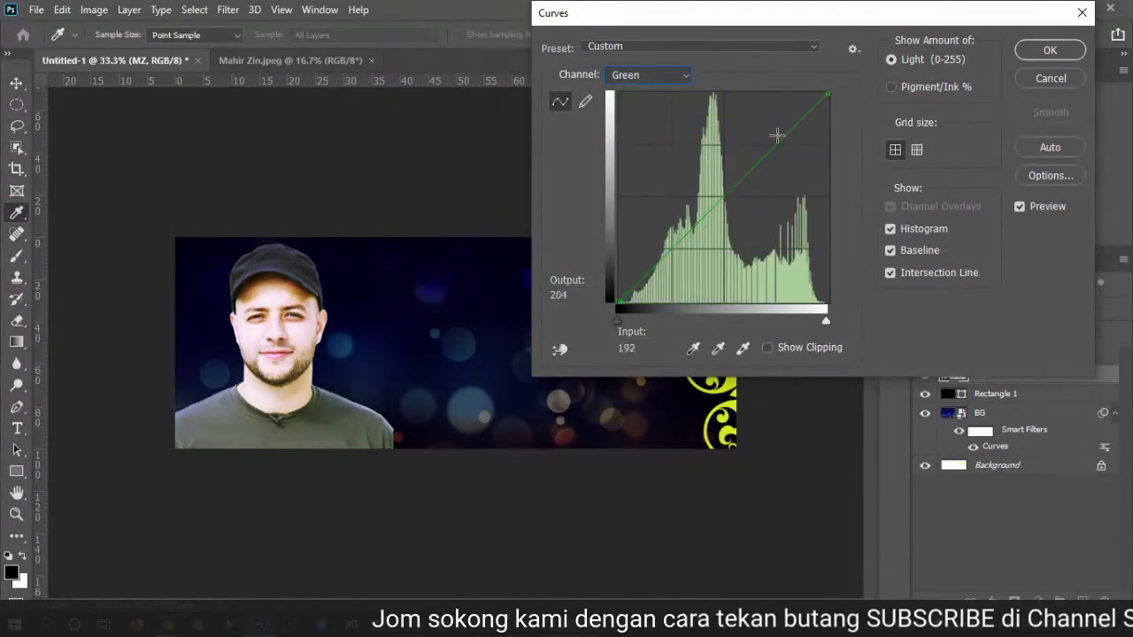
{"action": "left_click_drag", "start_coordinate": [776, 134], "coordinate": [762, 140]}
{"action": "left_click_drag", "start_coordinate": [714, 196], "coordinate": [716, 202]}
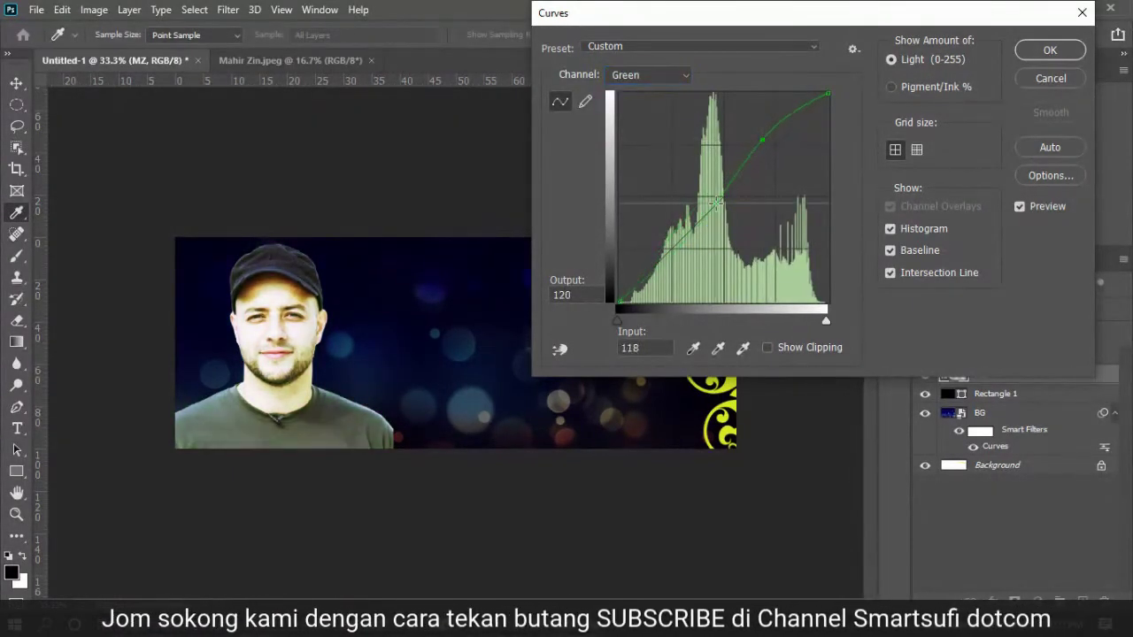
{"action": "left_click", "coordinate": [669, 78]}
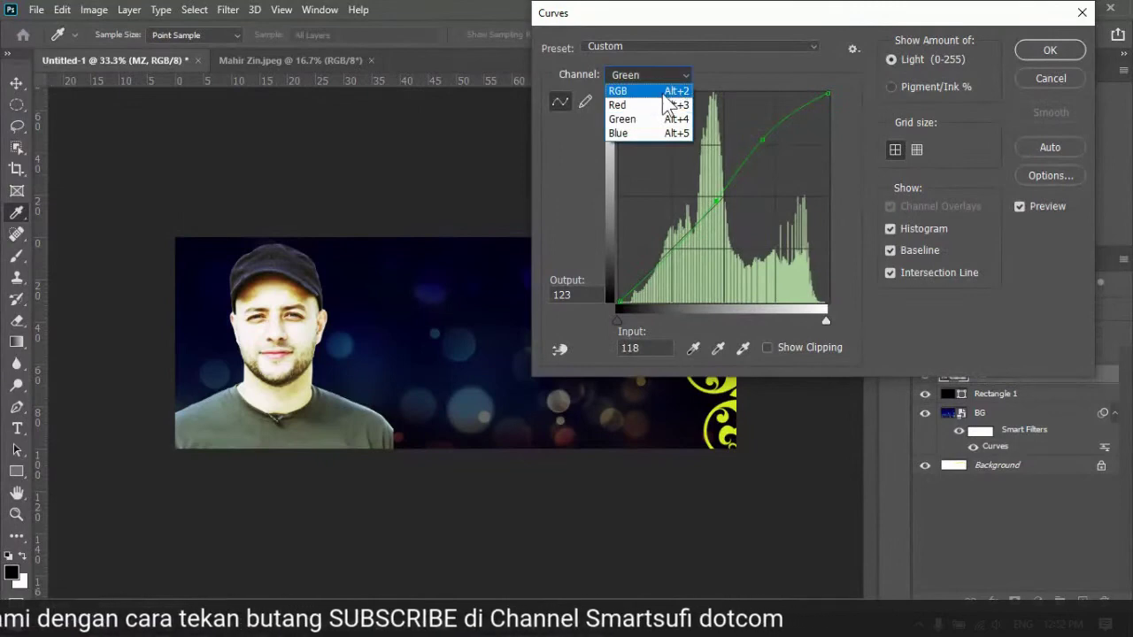
{"action": "key", "text": "Return"}
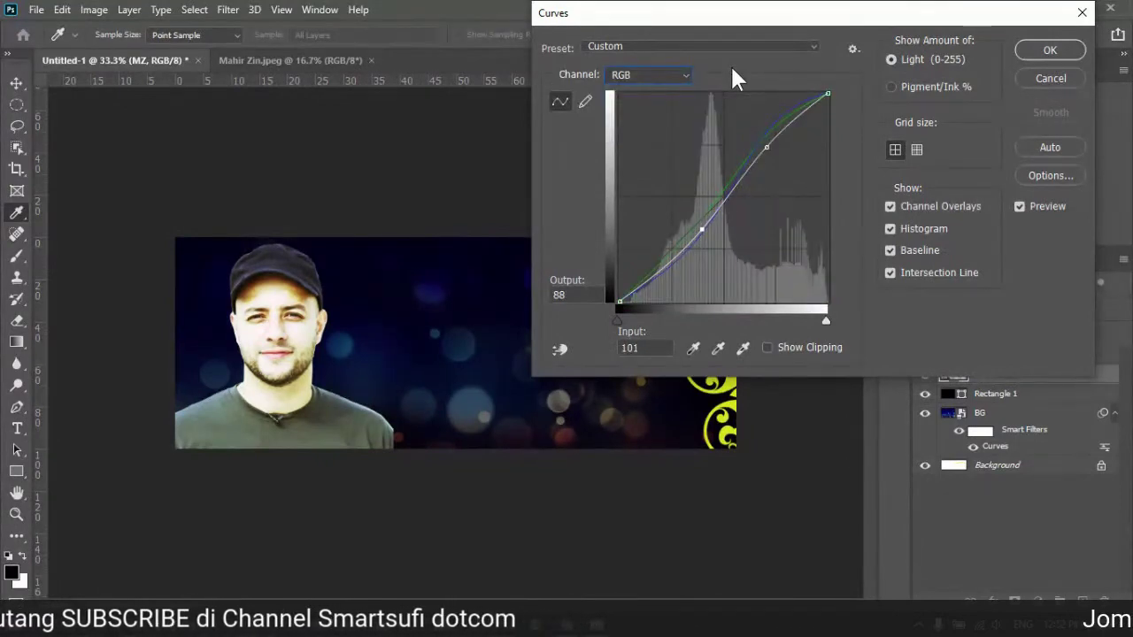
{"action": "left_click_drag", "start_coordinate": [943, 27], "coordinate": [878, 46]}
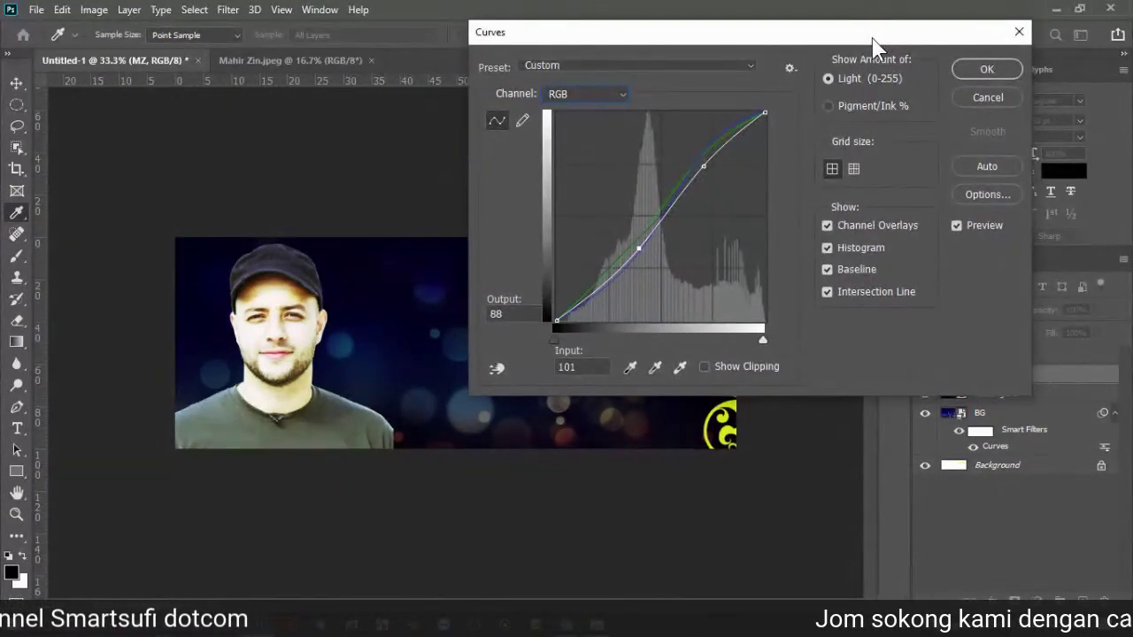
{"action": "left_click", "coordinate": [985, 69]}
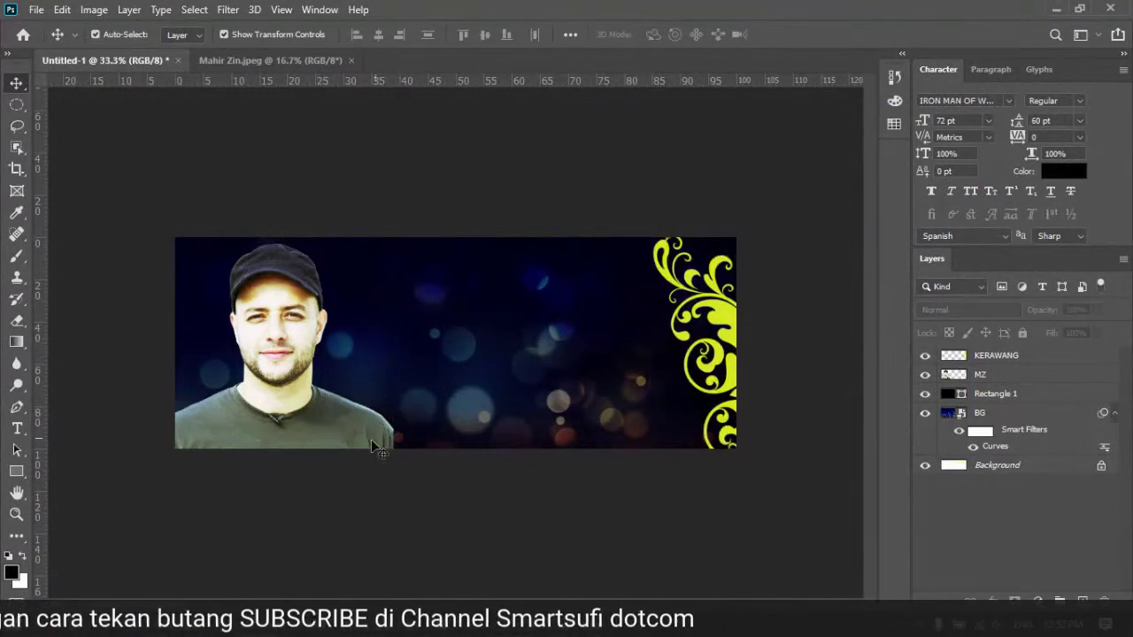
Step: Pick the Kyle's Ultimate Pastel Palooza brush and create a new empty layer for painting
{"action": "left_click", "coordinate": [730, 318]}
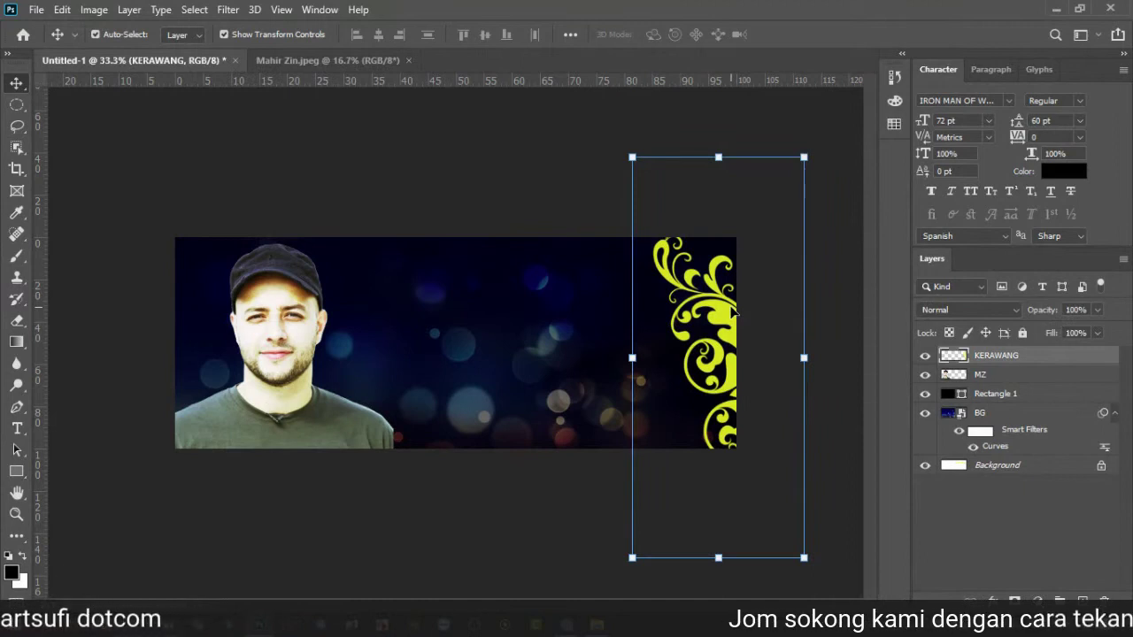
{"action": "left_click", "coordinate": [417, 185]}
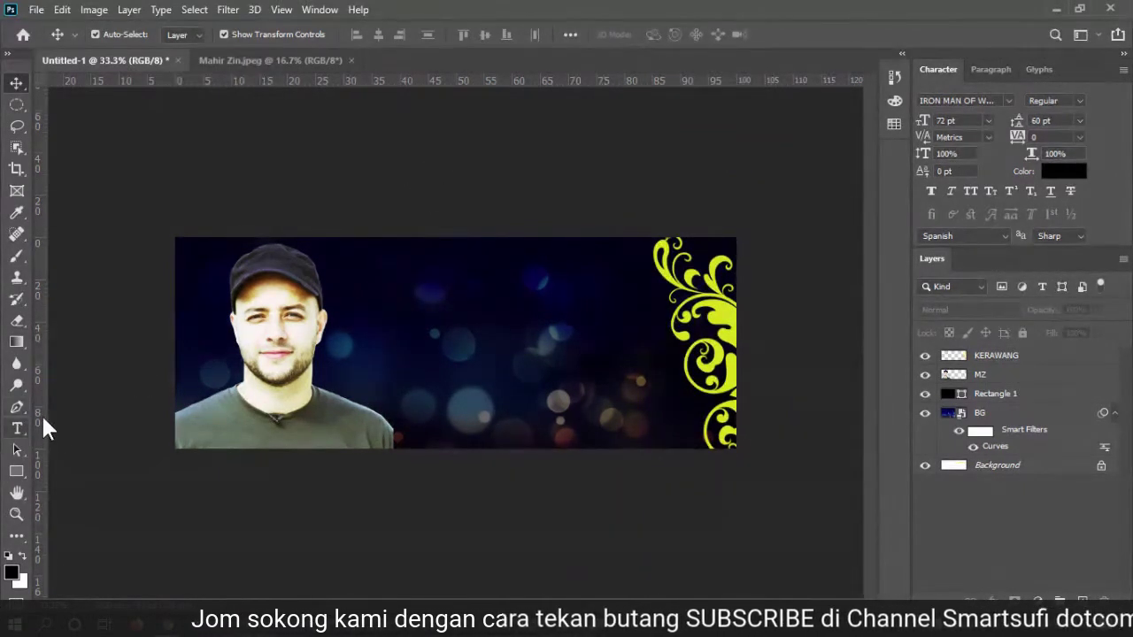
{"action": "left_click", "coordinate": [24, 252]}
{"action": "left_click", "coordinate": [121, 34]}
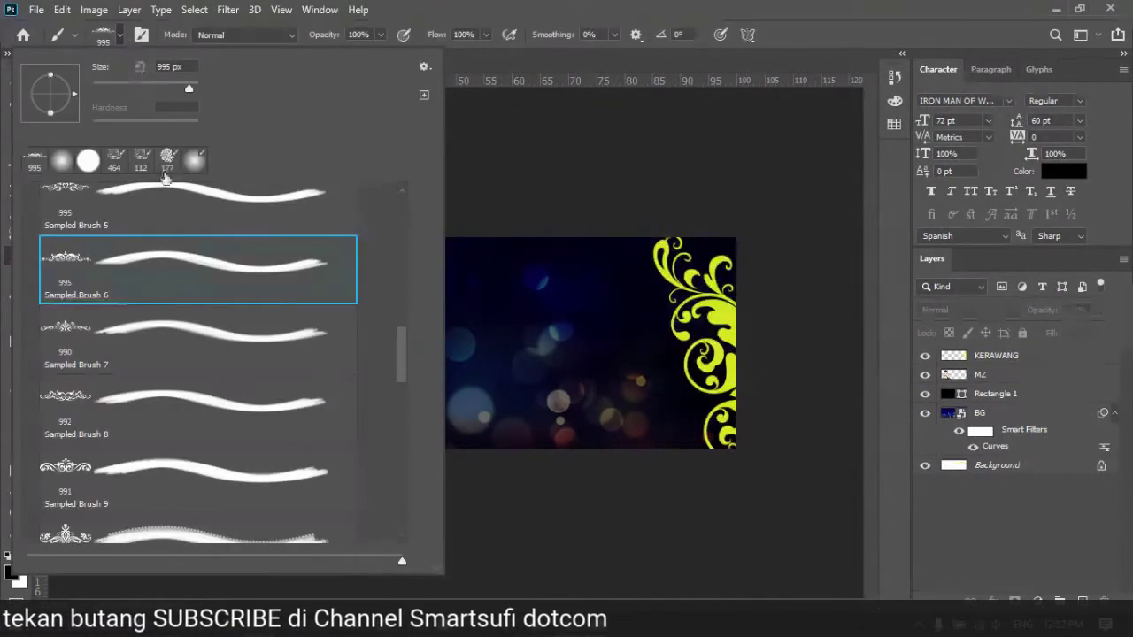
{"action": "left_click_drag", "start_coordinate": [401, 354], "coordinate": [404, 211]}
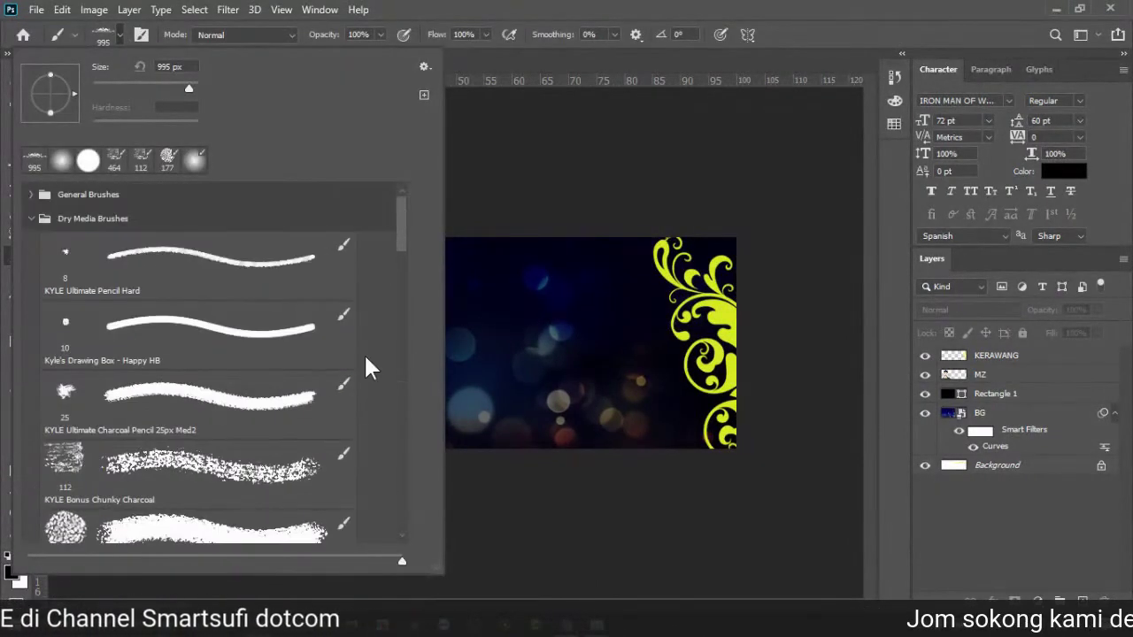
{"action": "left_click", "coordinate": [199, 529]}
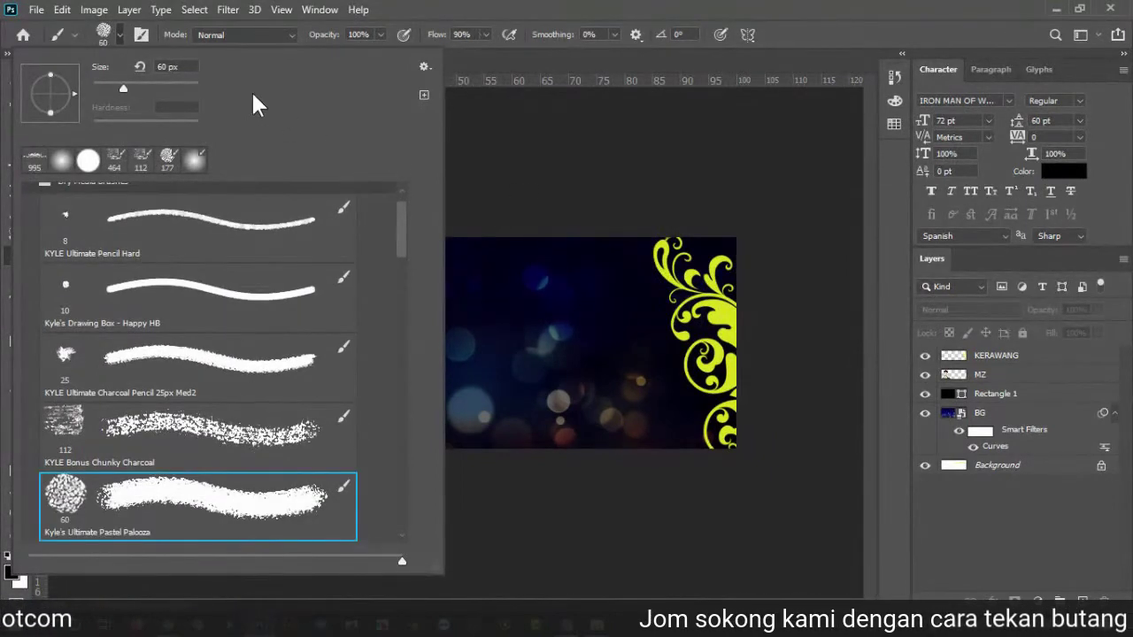
{"action": "key", "text": "Return"}
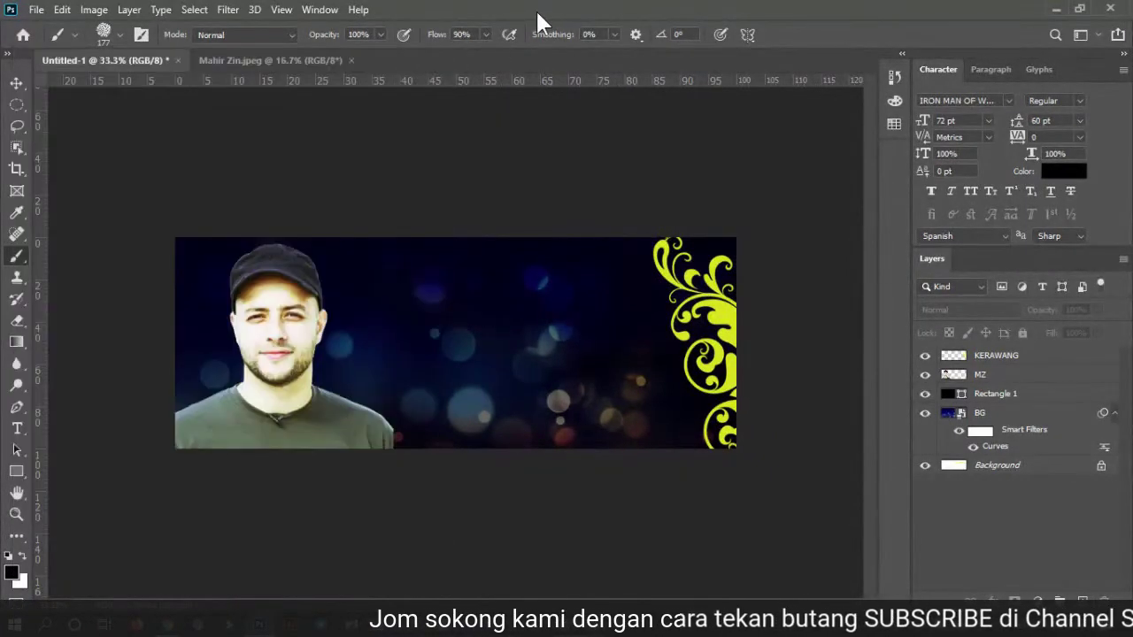
{"action": "key", "text": "ctrl+shift+alt+n"}
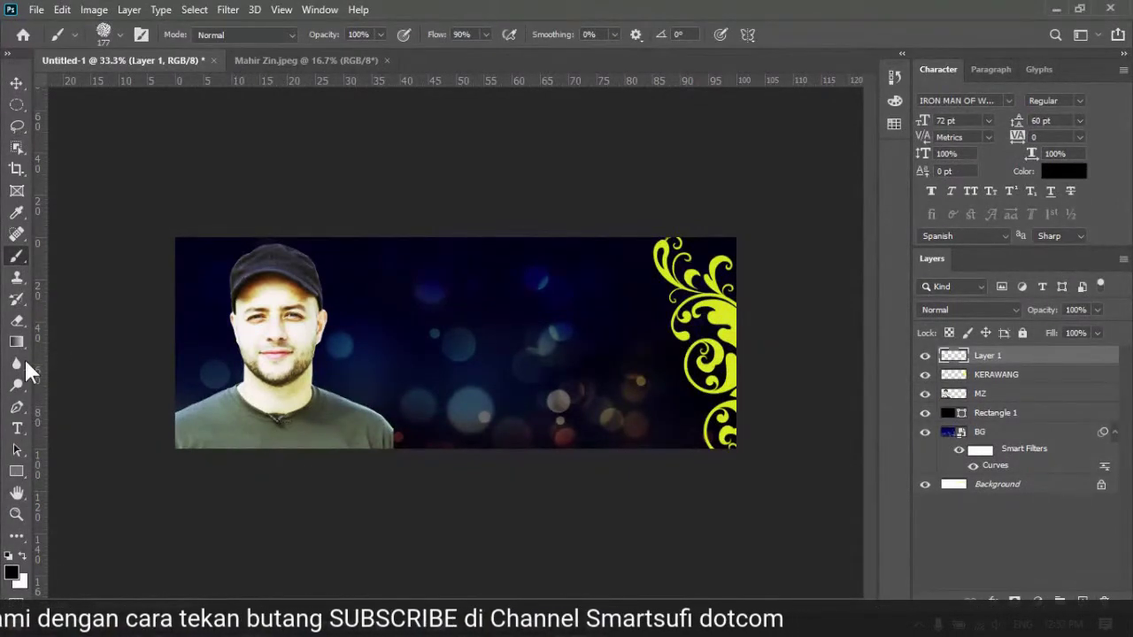
Step: Try black strokes across the lower banner with a 291 px brush, undoing both attempts
{"action": "left_click", "coordinate": [120, 33]}
{"action": "left_click_drag", "start_coordinate": [180, 89], "coordinate": [176, 83]}
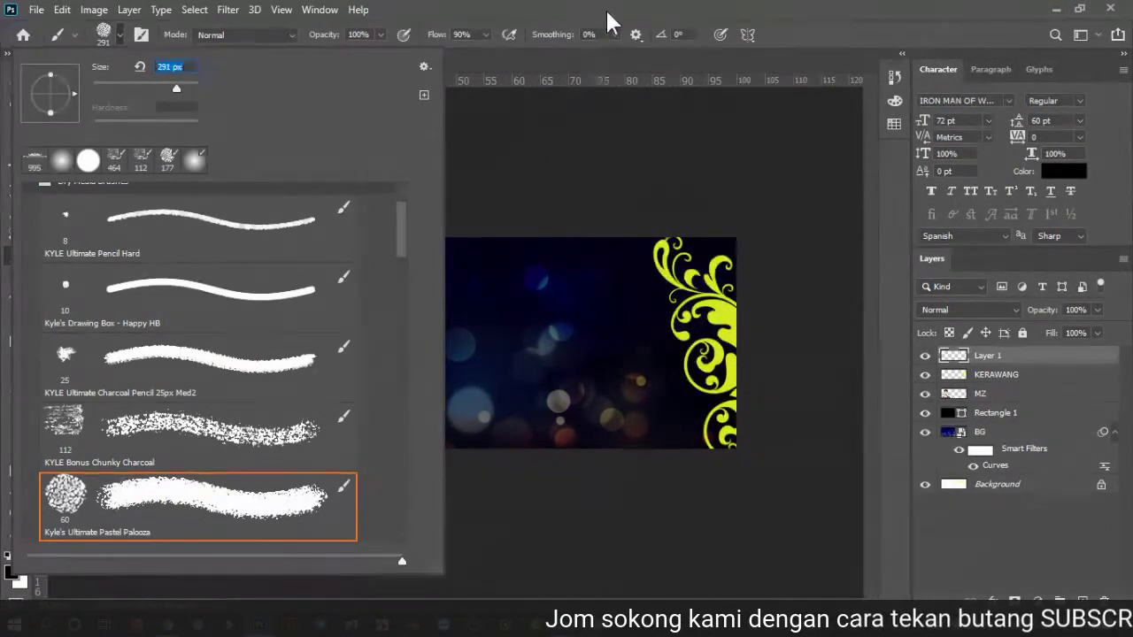
{"action": "left_click", "coordinate": [518, 156]}
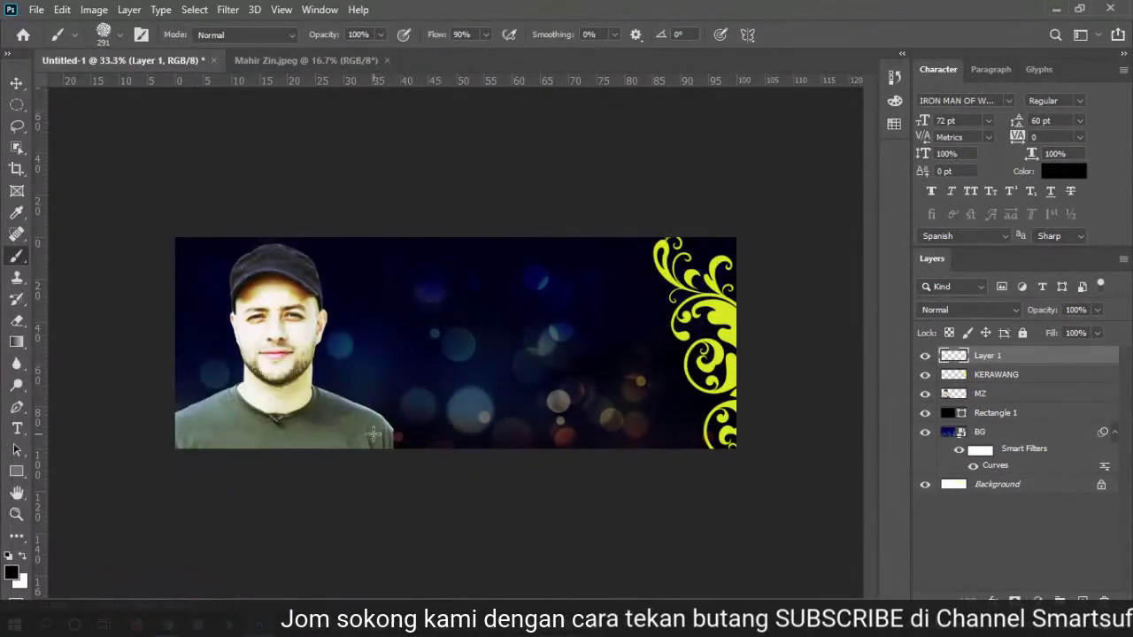
{"action": "mouse_move", "coordinate": [374, 431]}
{"action": "left_mouse_down"}
{"action": "mouse_move", "coordinate": [434, 417]}
{"action": "mouse_move", "coordinate": [523, 433]}
{"action": "left_mouse_up"}
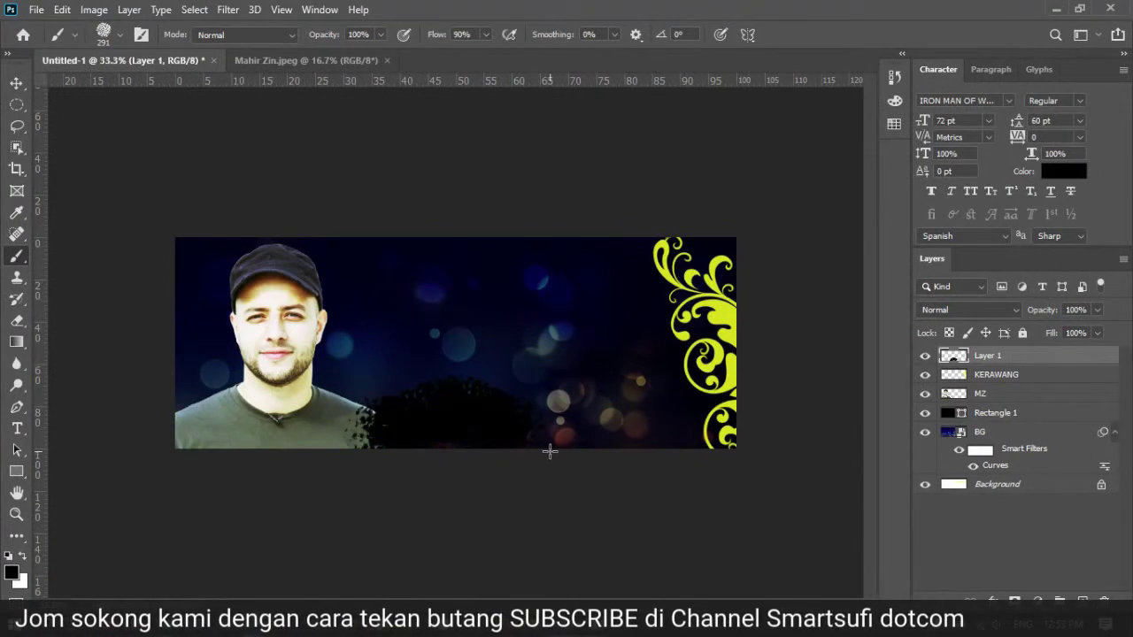
{"action": "key", "text": "ctrl+z"}
{"action": "mouse_move", "coordinate": [389, 433]}
{"action": "left_mouse_down"}
{"action": "mouse_move", "coordinate": [561, 434]}
{"action": "mouse_move", "coordinate": [554, 451]}
{"action": "left_mouse_up"}
{"action": "key", "text": "ctrl+z"}
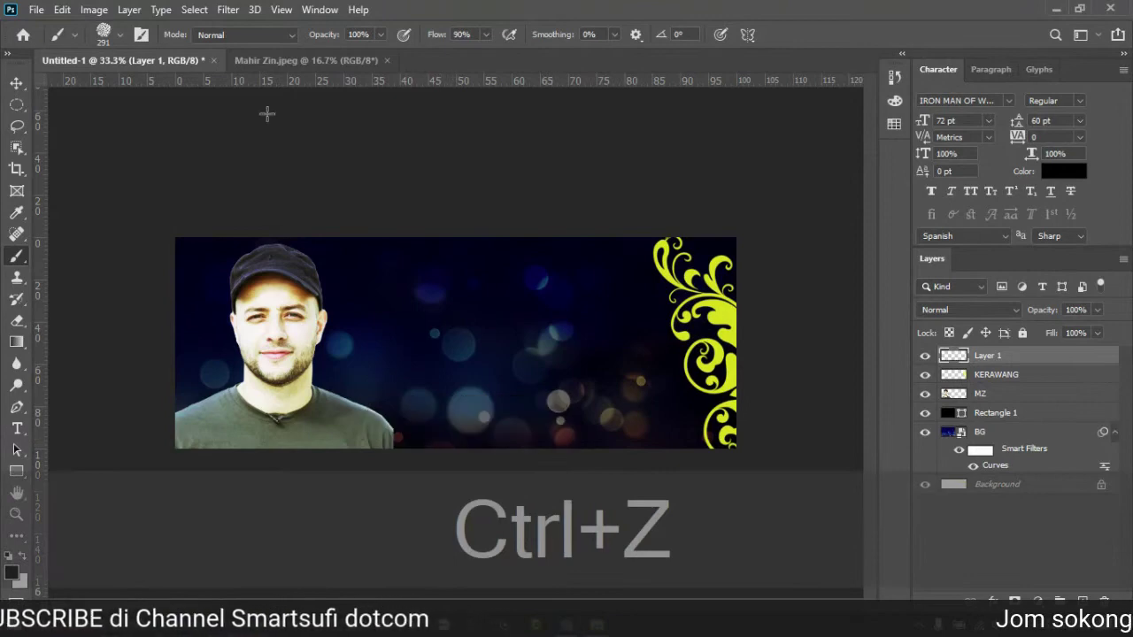
Step: Paint a black band along the banner's bottom edge with the brush at 177 px
{"action": "left_click", "coordinate": [107, 34]}
{"action": "left_click_drag", "start_coordinate": [159, 86], "coordinate": [167, 83]}
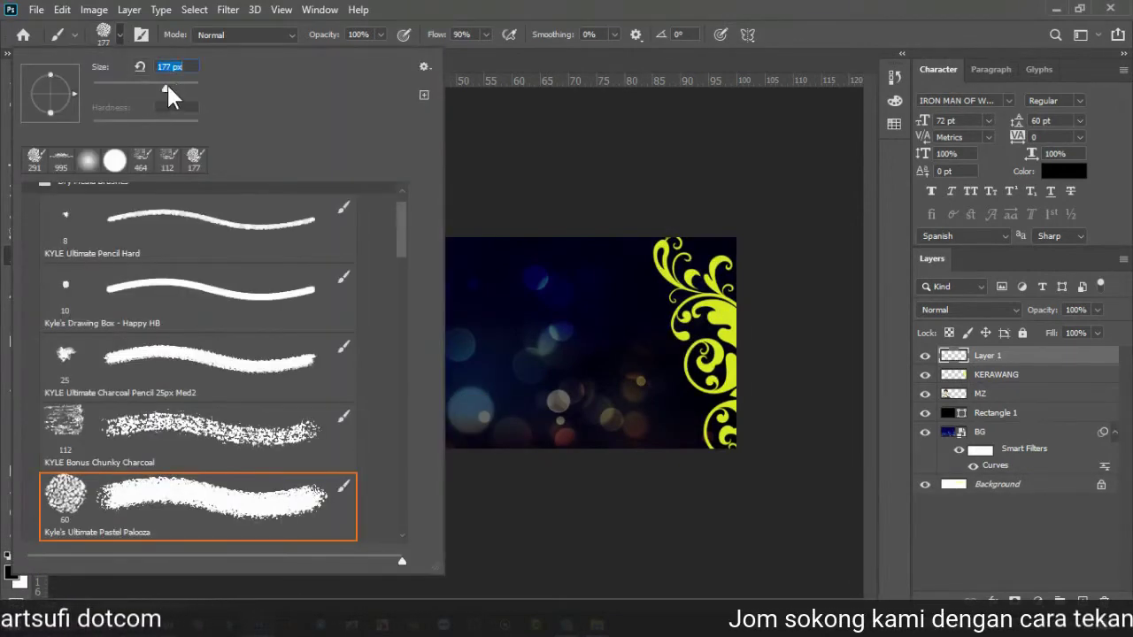
{"action": "left_click", "coordinate": [549, 22]}
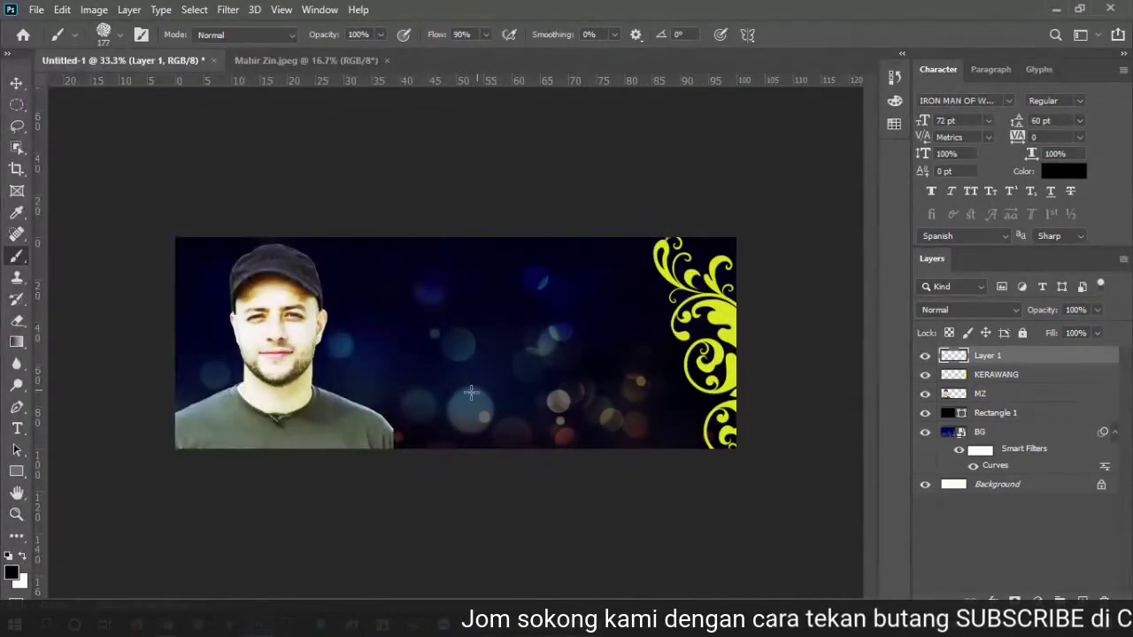
{"action": "left_click_drag", "start_coordinate": [388, 439], "coordinate": [584, 439]}
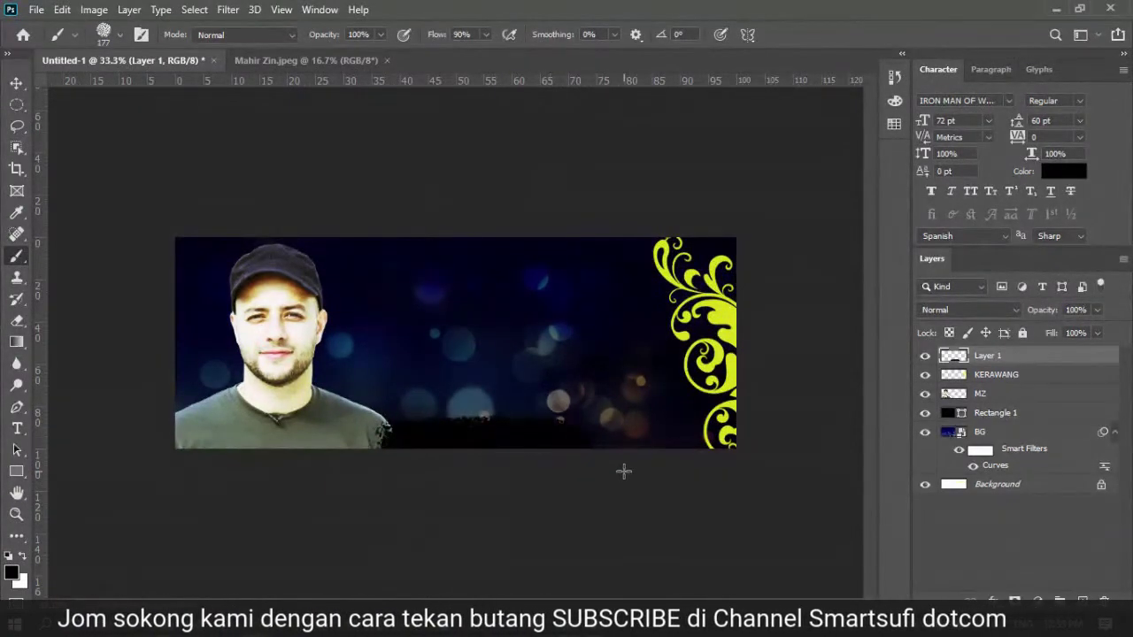
{"action": "left_click", "coordinate": [22, 85]}
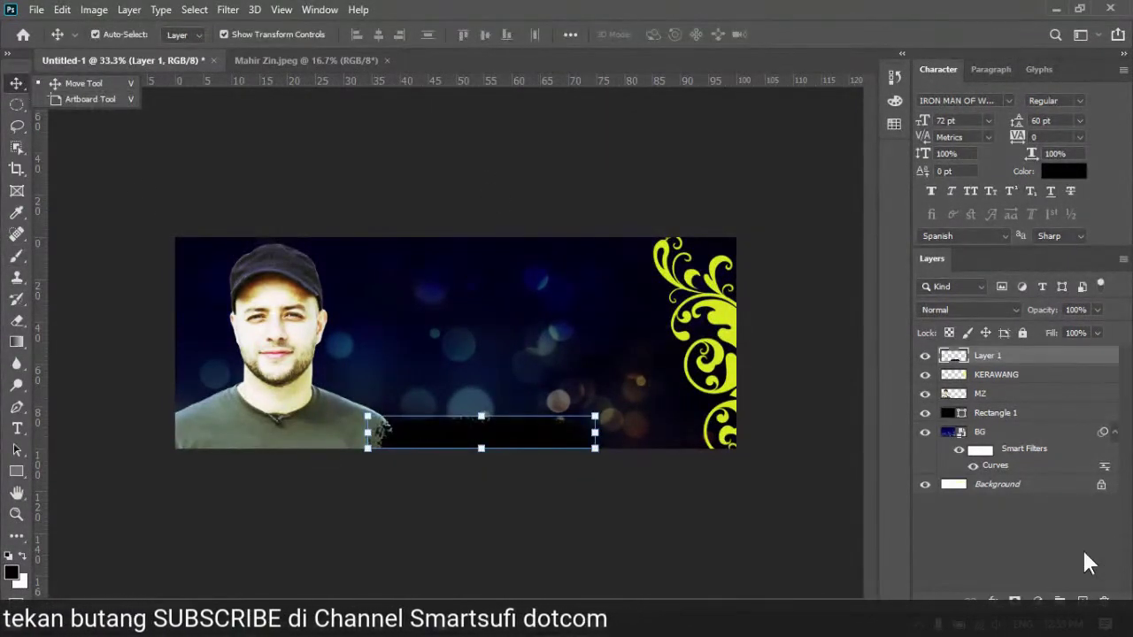
Step: Give the brush-stroke layer a red (e9050f) Color Overlay style instead of a gradient overlay
{"action": "left_click", "coordinate": [991, 600]}
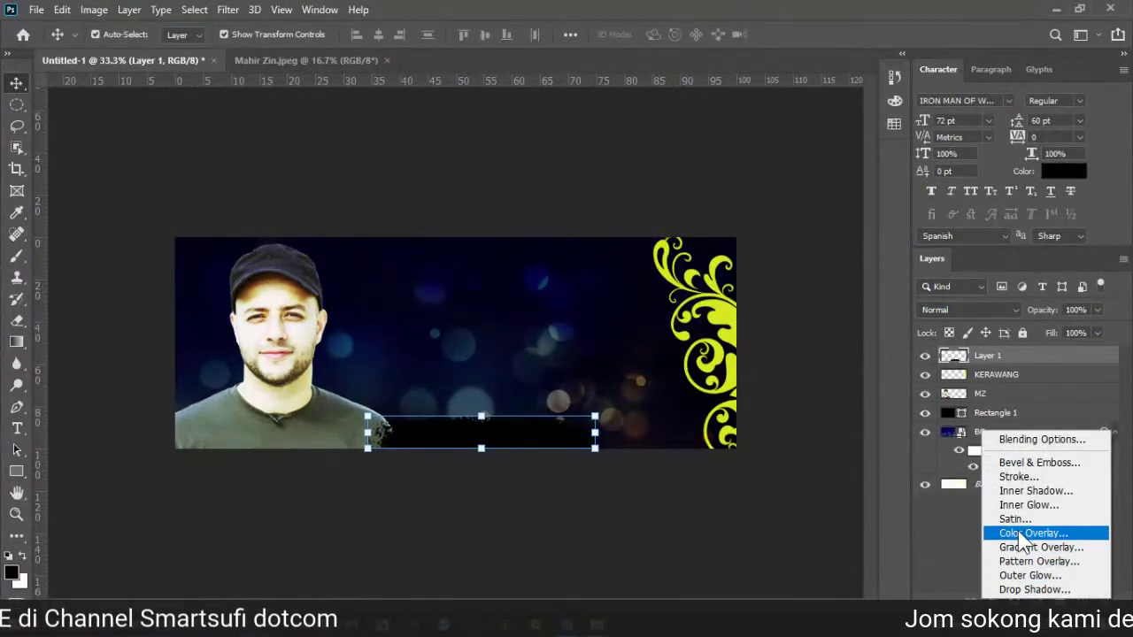
{"action": "left_click", "coordinate": [1025, 548]}
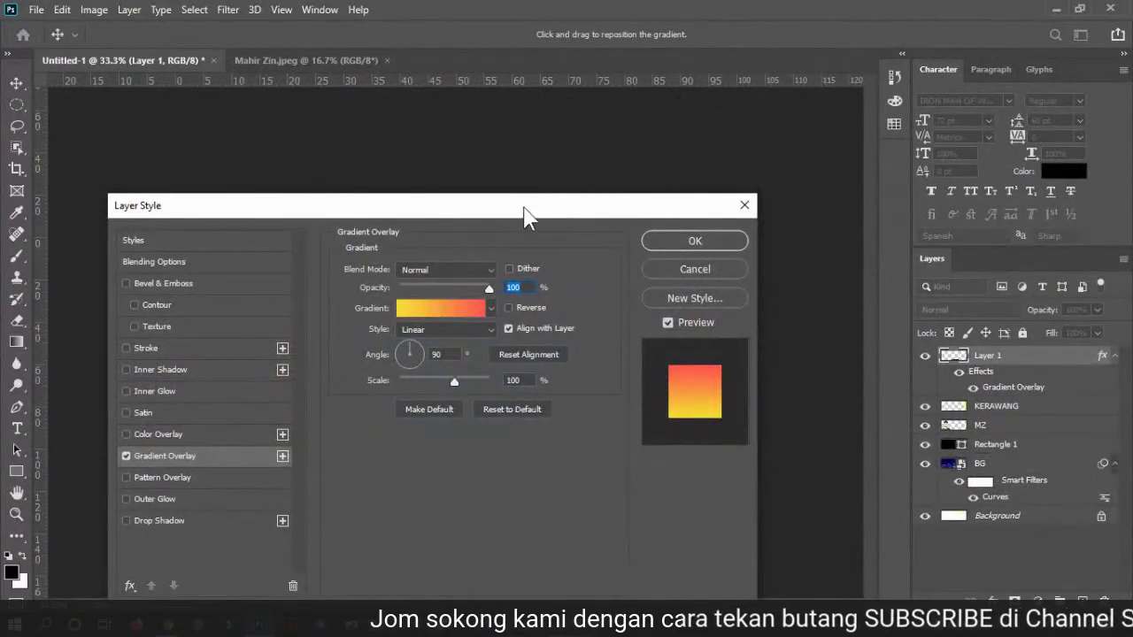
{"action": "left_click_drag", "start_coordinate": [525, 212], "coordinate": [933, 52]}
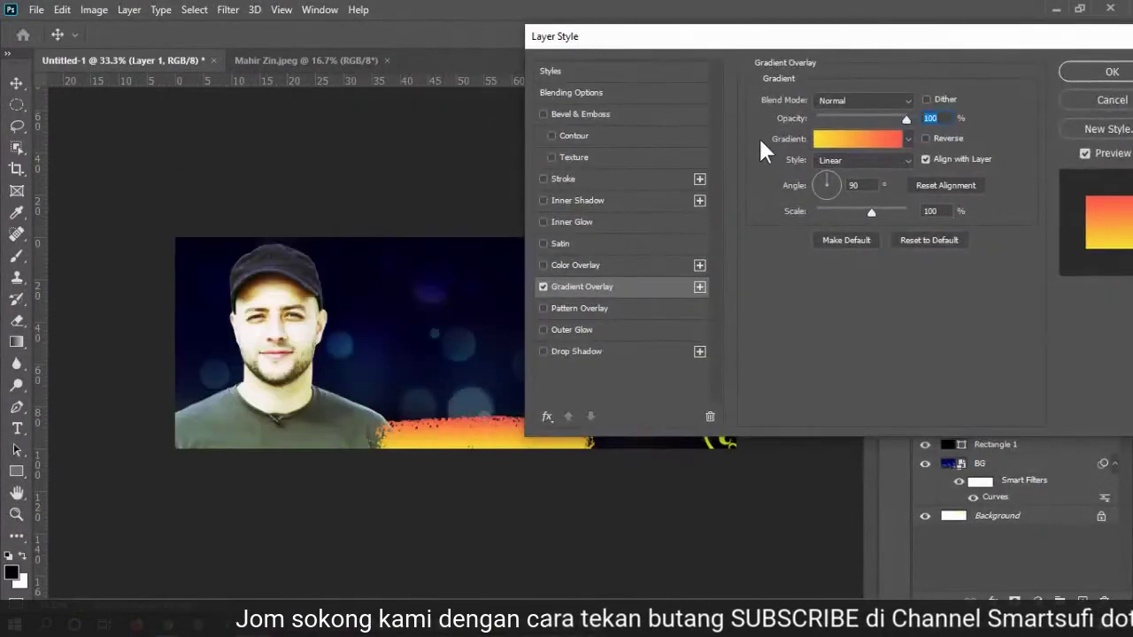
{"action": "left_click", "coordinate": [545, 285]}
{"action": "left_click", "coordinate": [543, 264]}
{"action": "left_click", "coordinate": [568, 264]}
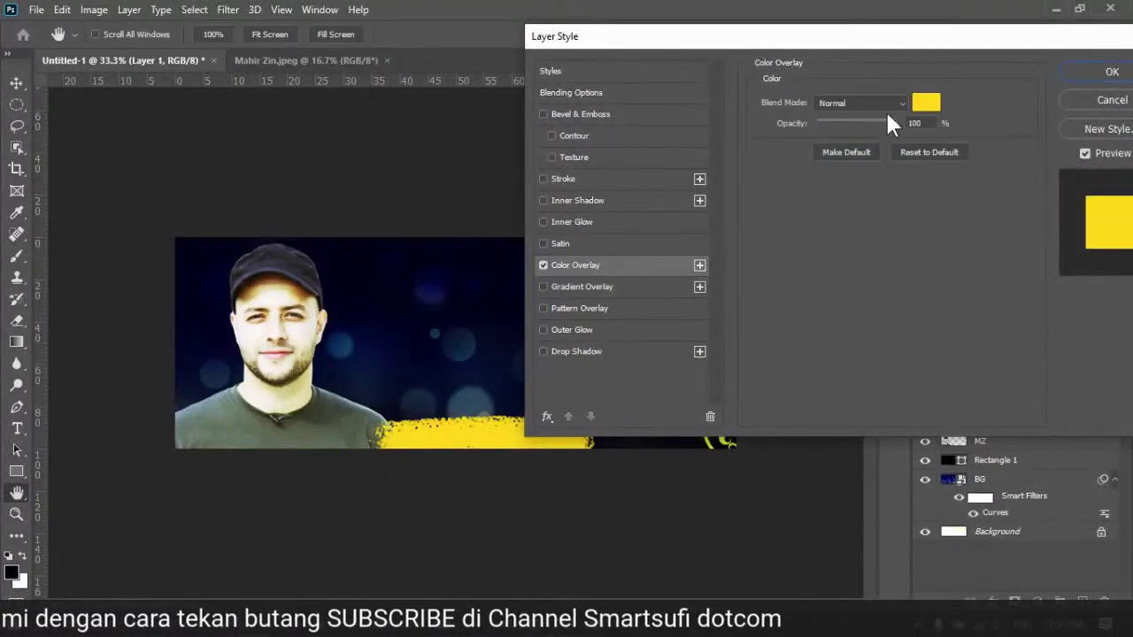
{"action": "left_click", "coordinate": [929, 103]}
{"action": "left_click_drag", "start_coordinate": [836, 129], "coordinate": [834, 99]}
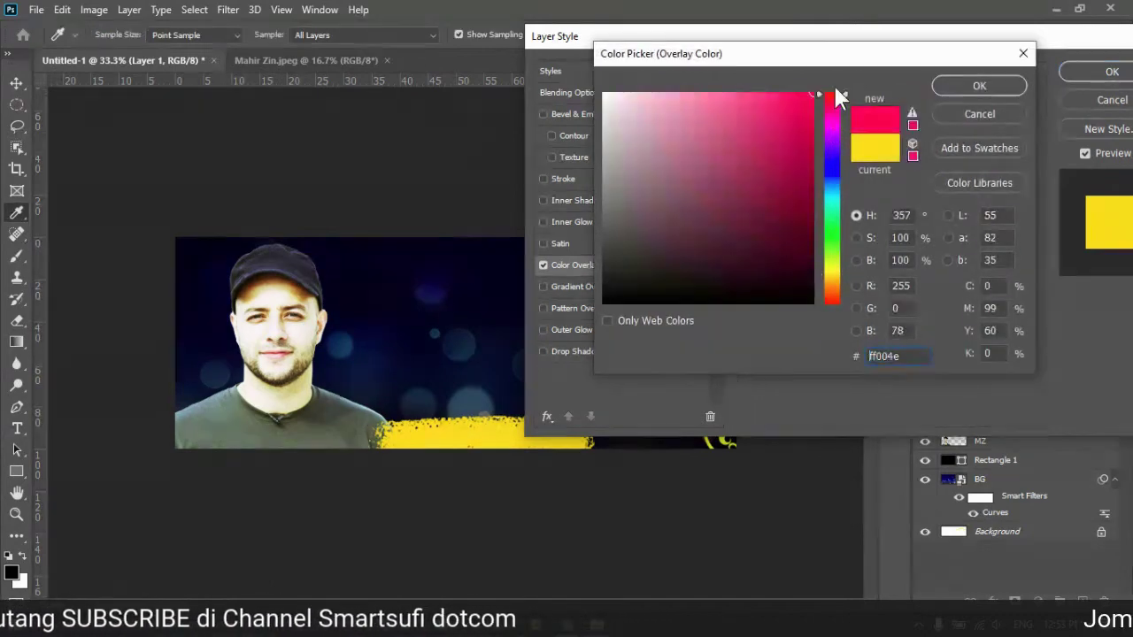
{"action": "left_click", "coordinate": [809, 111]}
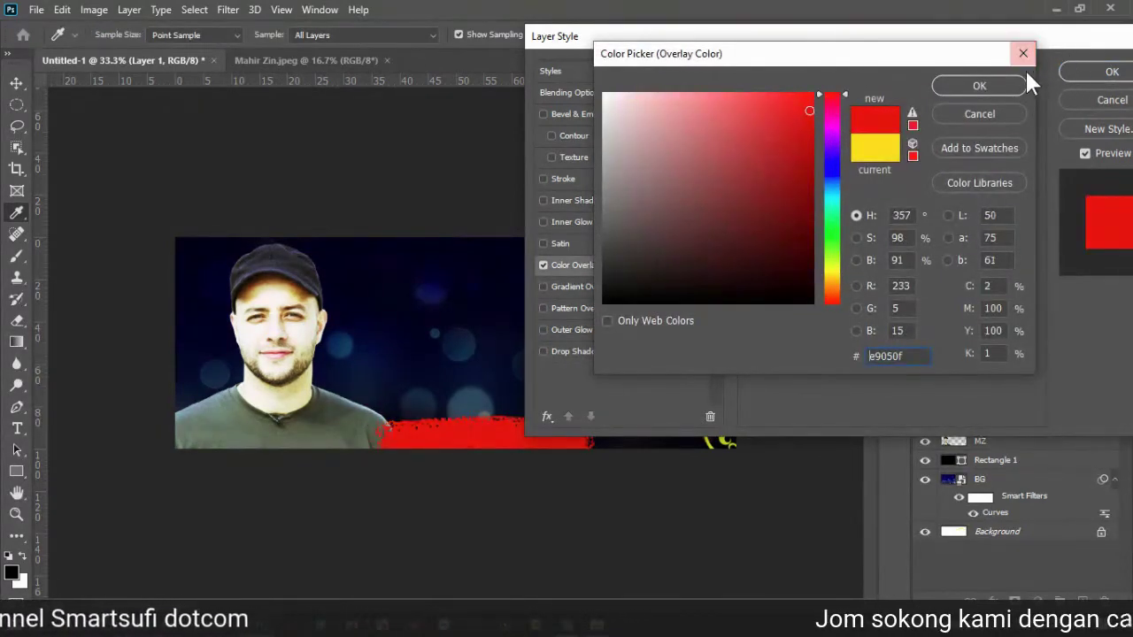
{"action": "key", "text": "Return"}
{"action": "left_click", "coordinate": [1111, 72]}
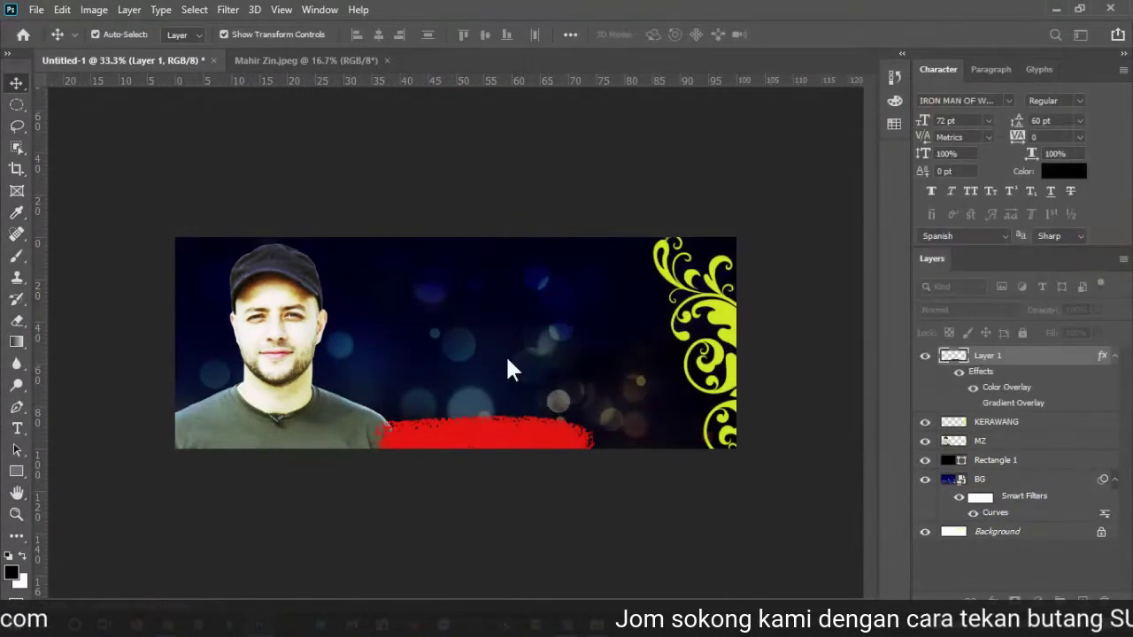
Step: Enlarge the red band to about 136% so it reaches toward the swirl, and commit
{"action": "left_click", "coordinate": [568, 508]}
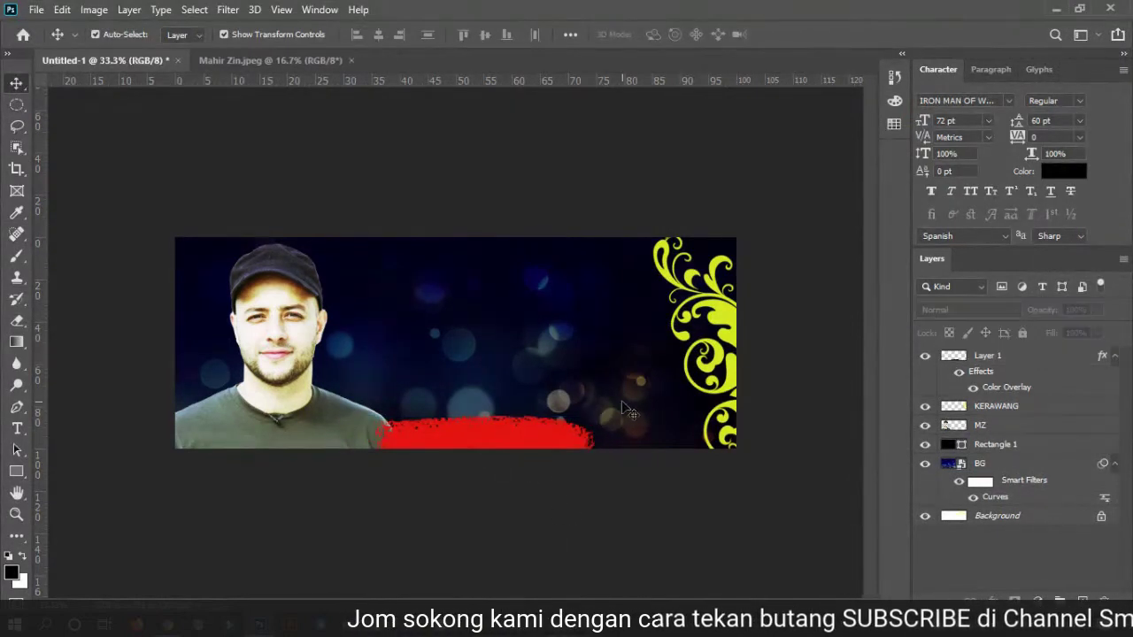
{"action": "left_click", "coordinate": [579, 433]}
{"action": "mouse_move", "coordinate": [595, 416]}
{"action": "left_mouse_down"}
{"action": "mouse_move", "coordinate": [683, 367]}
{"action": "mouse_move", "coordinate": [673, 376]}
{"action": "left_mouse_up"}
{"action": "key", "text": "Return"}
{"action": "left_click", "coordinate": [495, 430]}
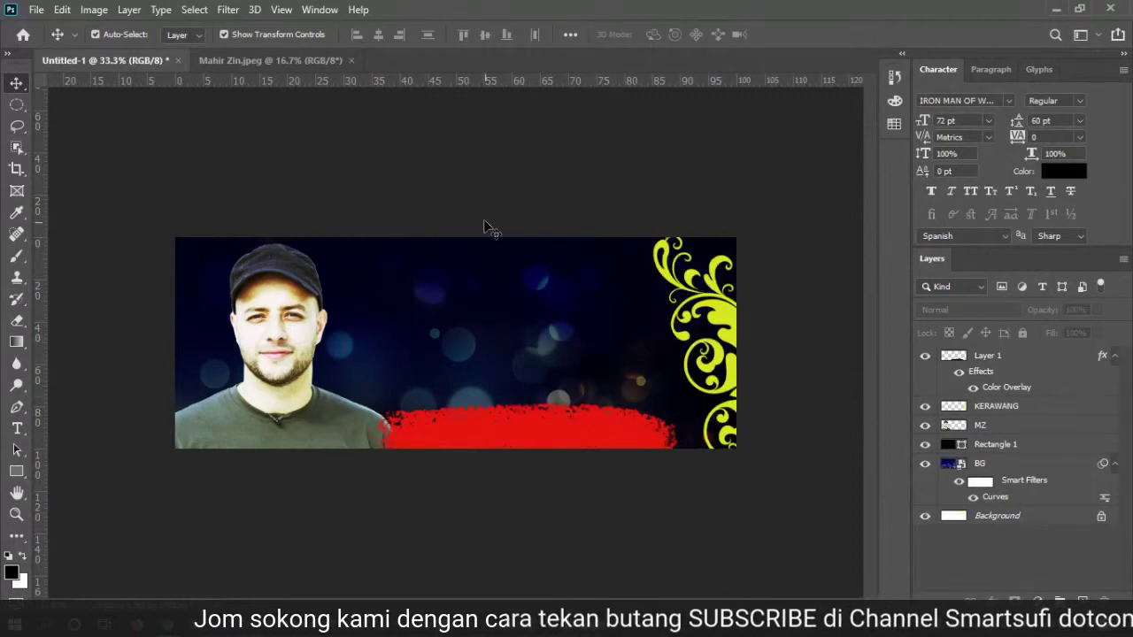
Step: Type the title SELAMAT HARI RAYA in capitals as a new text layer on the banner
{"action": "left_click", "coordinate": [16, 428]}
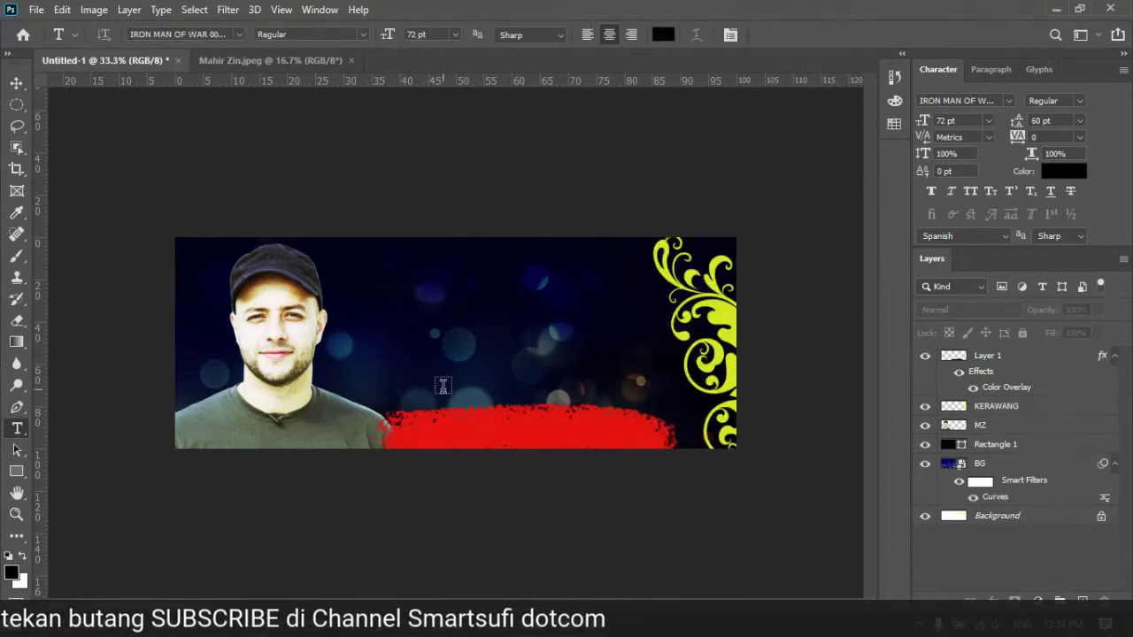
{"action": "left_click", "coordinate": [492, 430]}
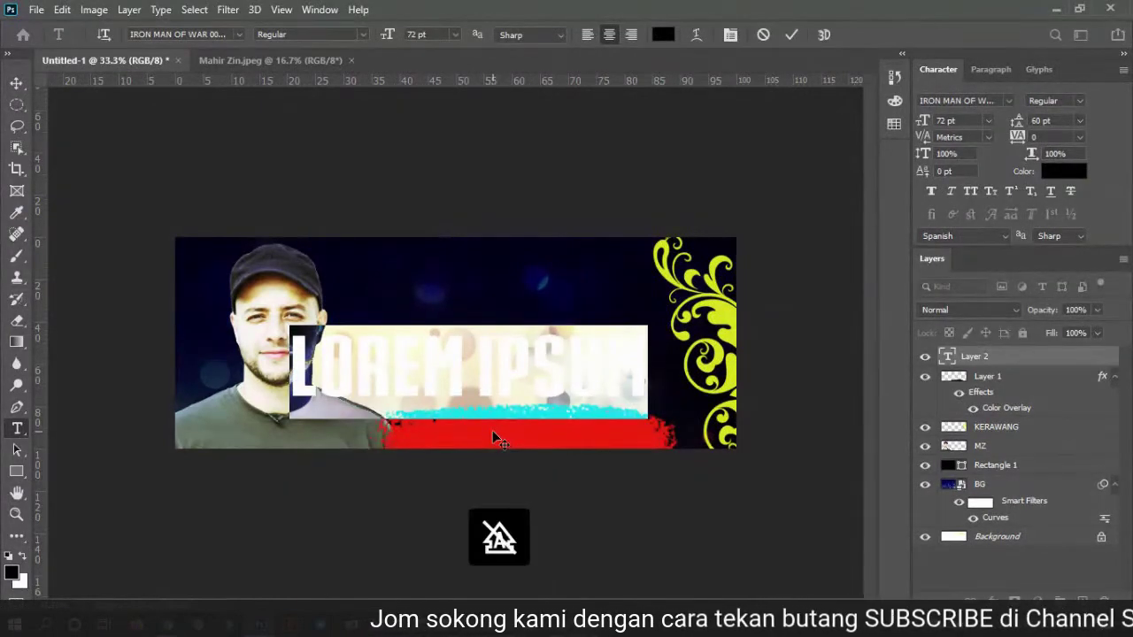
{"action": "key", "text": "Caps_Lock"}
{"action": "type", "text": "SEL"}
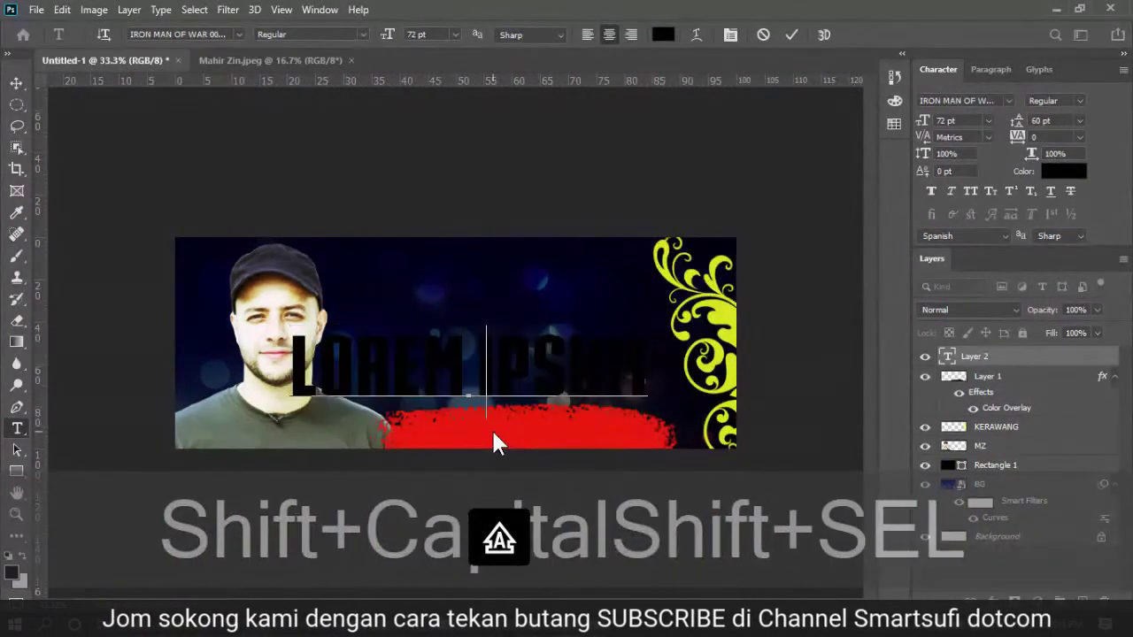
{"action": "type", "text": "AMAT"}
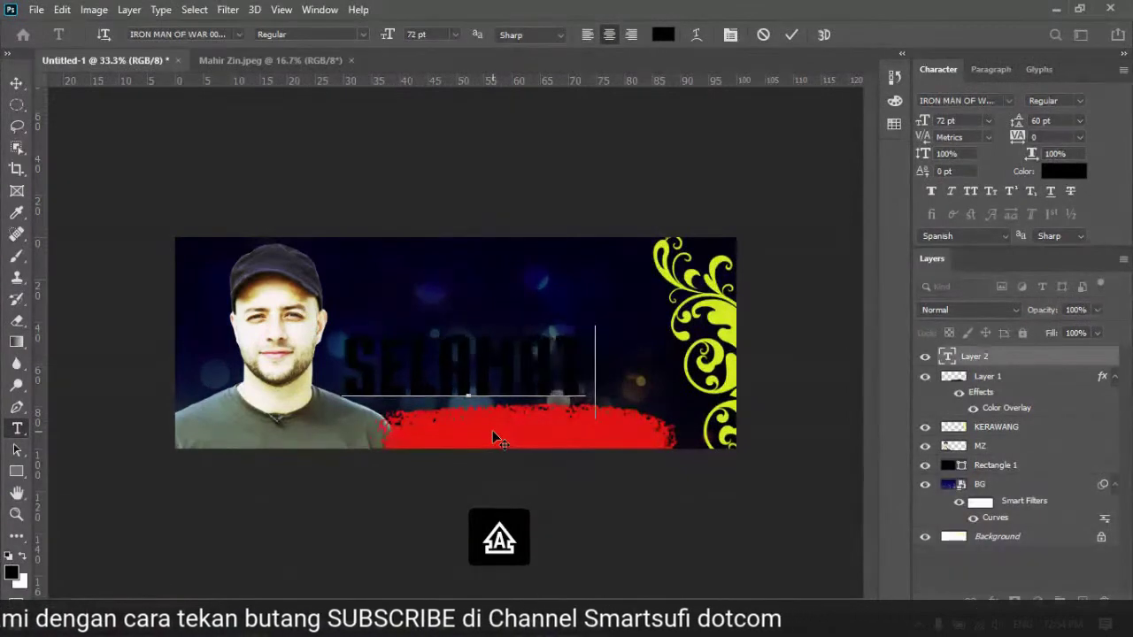
{"action": "type", "text": " DATANG"}
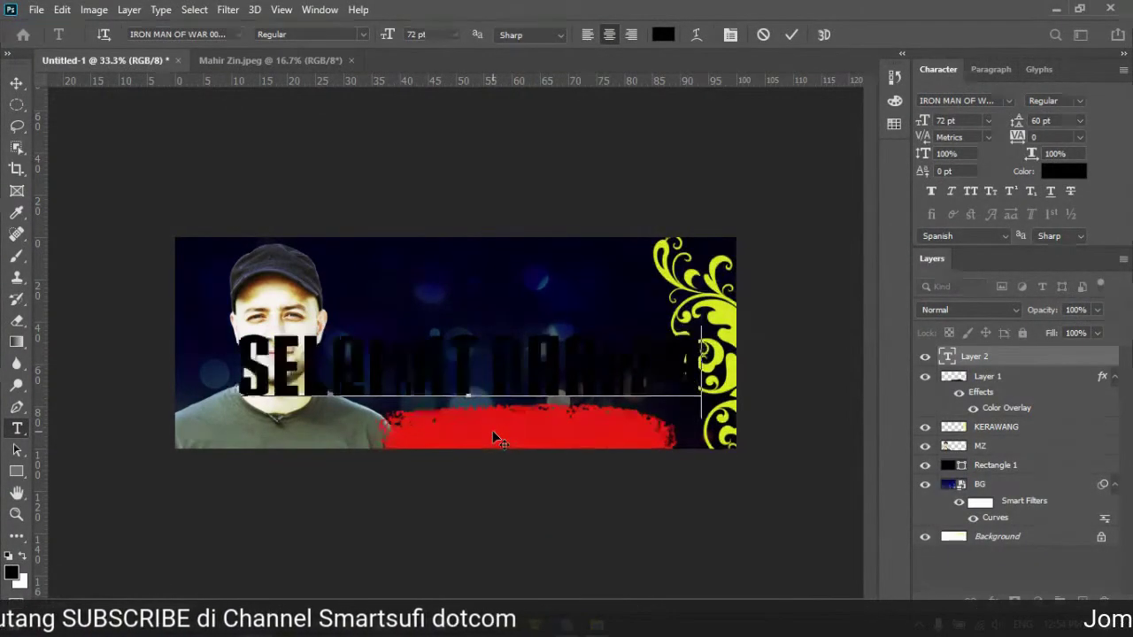
{"action": "type", "text": "YA"}
{"action": "left_click", "coordinate": [16, 82]}
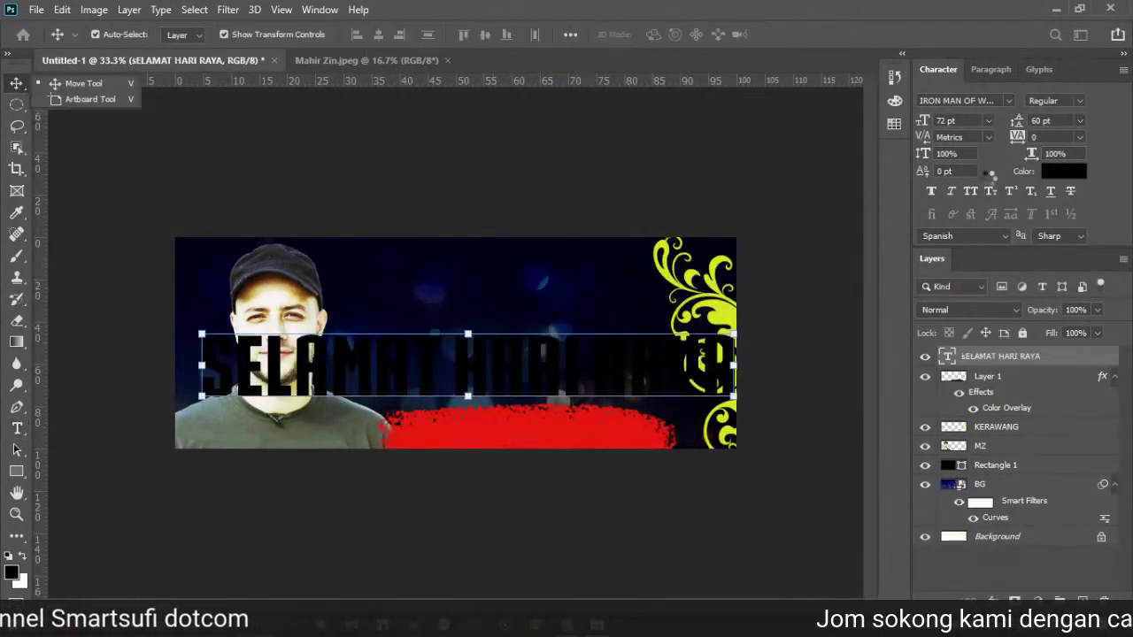
Step: Make the title white, scale it to about 34%, and move it onto the red band
{"action": "left_click", "coordinate": [1064, 172]}
{"action": "left_click_drag", "start_coordinate": [799, 157], "coordinate": [604, 93]}
{"action": "left_click", "coordinate": [958, 79]}
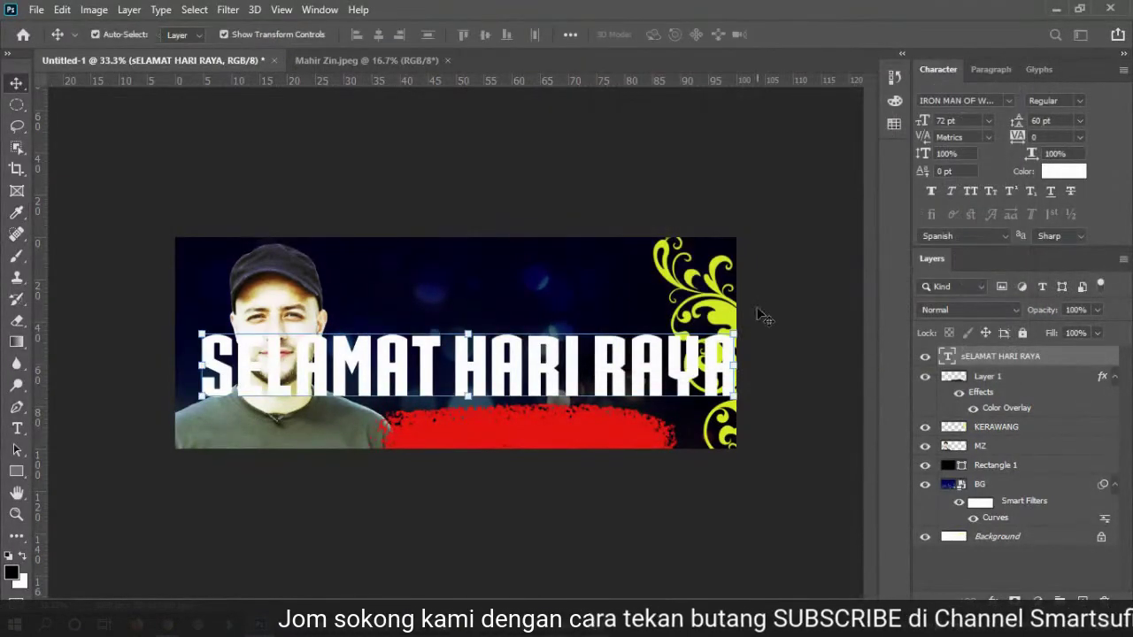
{"action": "left_click_drag", "start_coordinate": [708, 347], "coordinate": [376, 461]}
{"action": "left_click_drag", "start_coordinate": [337, 402], "coordinate": [571, 427]}
Step: Nudge the title left and down with the arrow keys and commit its position
{"action": "key", "text": "Left"}
{"action": "key", "text": "Left"}
{"action": "key", "text": "Left"}
{"action": "key", "text": "Left"}
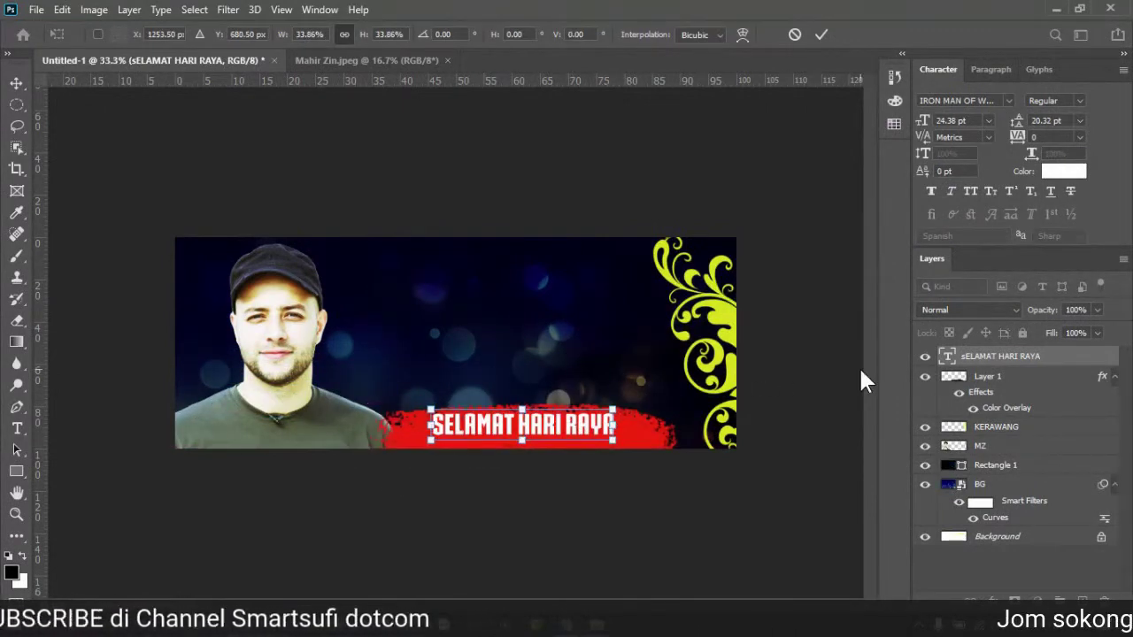
{"action": "key", "text": "Left"}
{"action": "key", "text": "Left"}
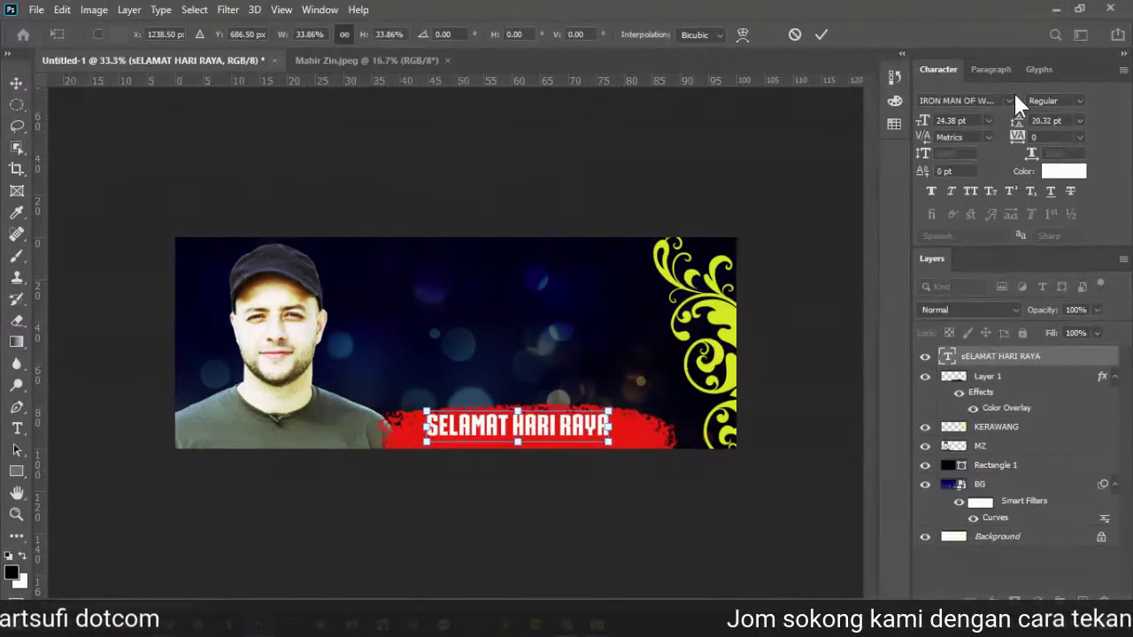
{"action": "key", "text": "Down"}
{"action": "key", "text": "Down"}
{"action": "key", "text": "Down"}
{"action": "key", "text": "Left"}
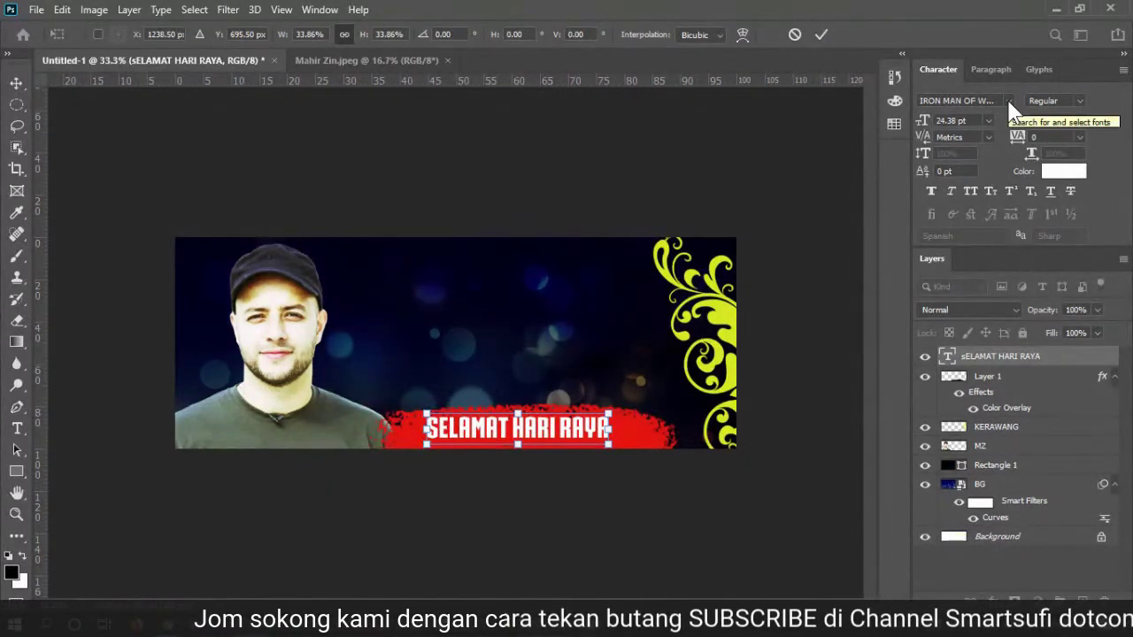
{"action": "left_click", "coordinate": [822, 34]}
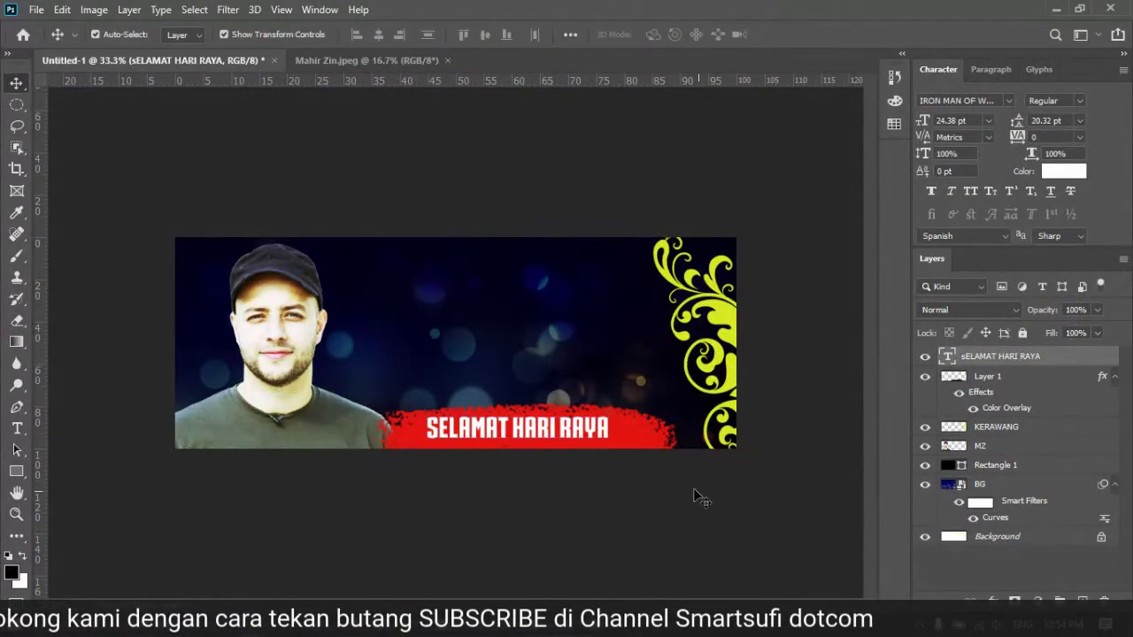
{"action": "left_click", "coordinate": [538, 431]}
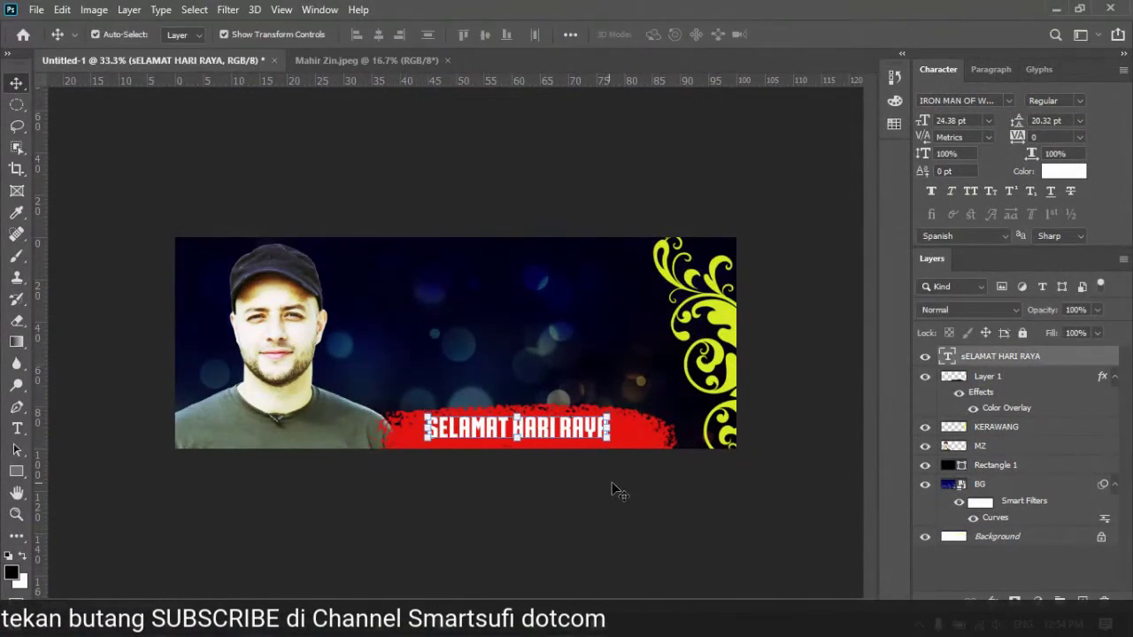
{"action": "key", "text": "Down"}
{"action": "key", "text": "Down"}
Step: Try moving the red band upward, then undo so it stays behind the title
{"action": "left_click", "coordinate": [648, 475]}
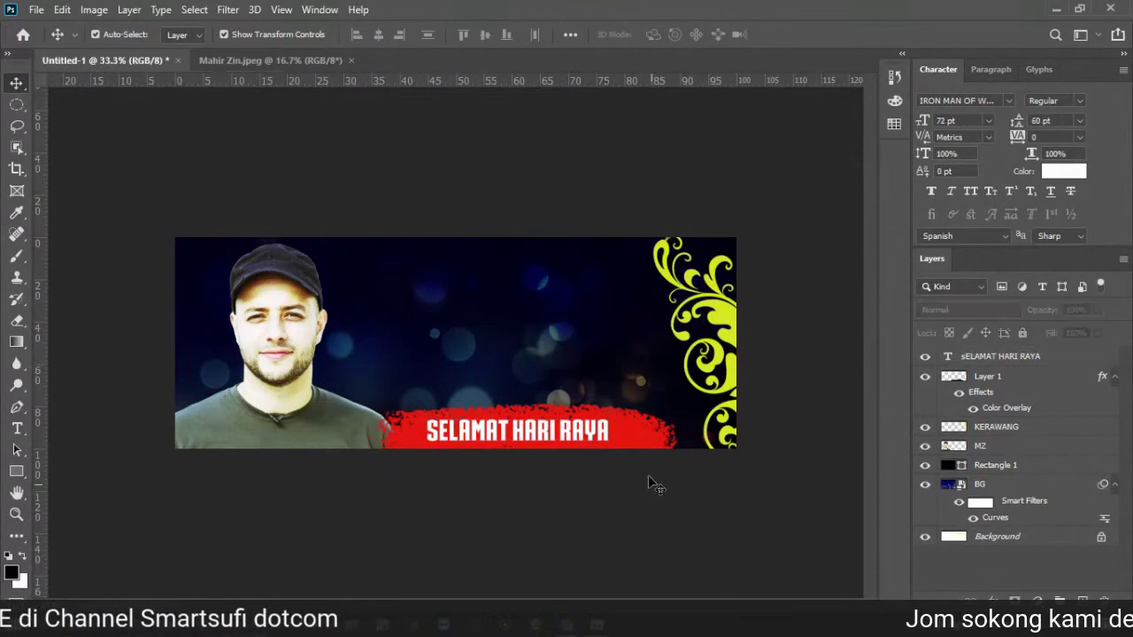
{"action": "left_click", "coordinate": [656, 430]}
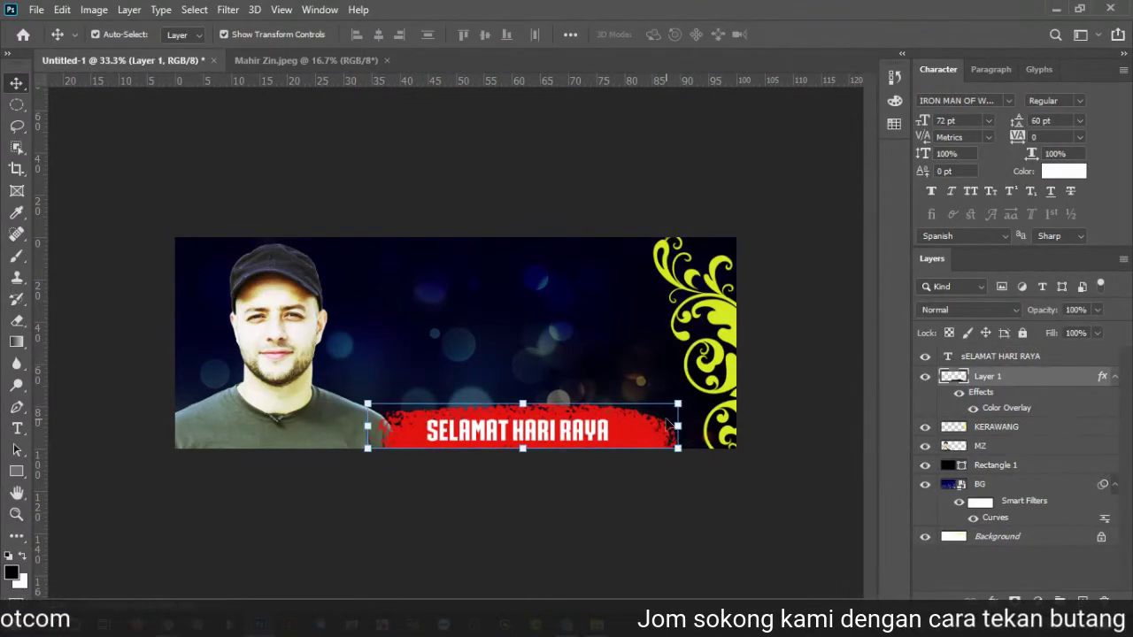
{"action": "left_click_drag", "start_coordinate": [626, 451], "coordinate": [629, 411]}
{"action": "key", "text": "ctrl+z"}
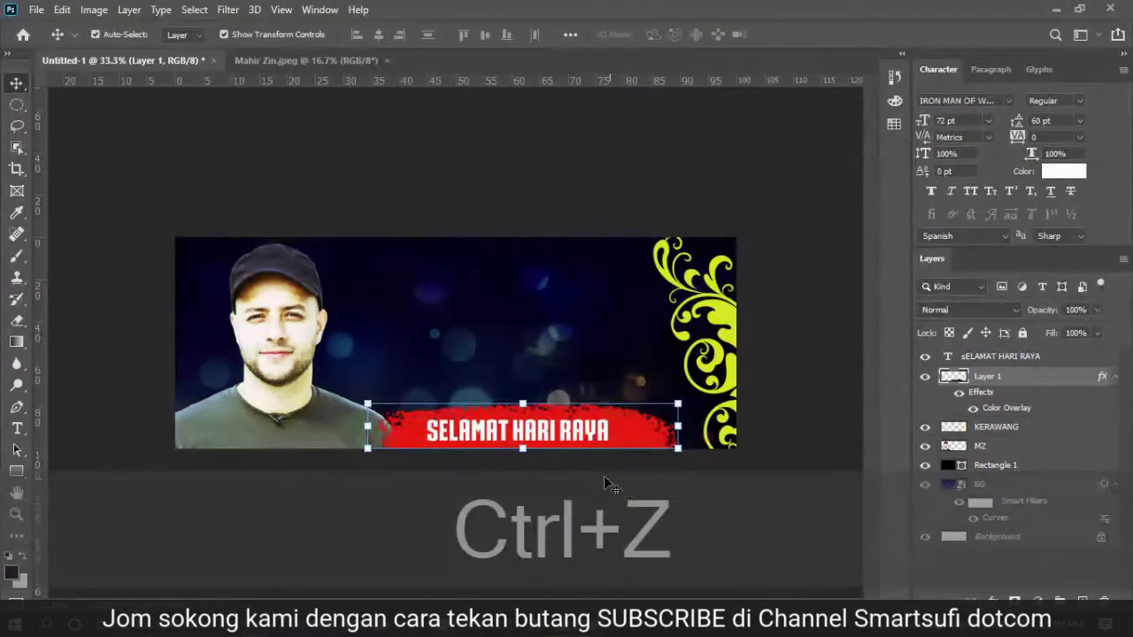
{"action": "mouse_move", "coordinate": [675, 434]}
{"action": "left_mouse_down"}
{"action": "mouse_move", "coordinate": [659, 372]}
{"action": "mouse_move", "coordinate": [682, 366]}
{"action": "left_mouse_up"}
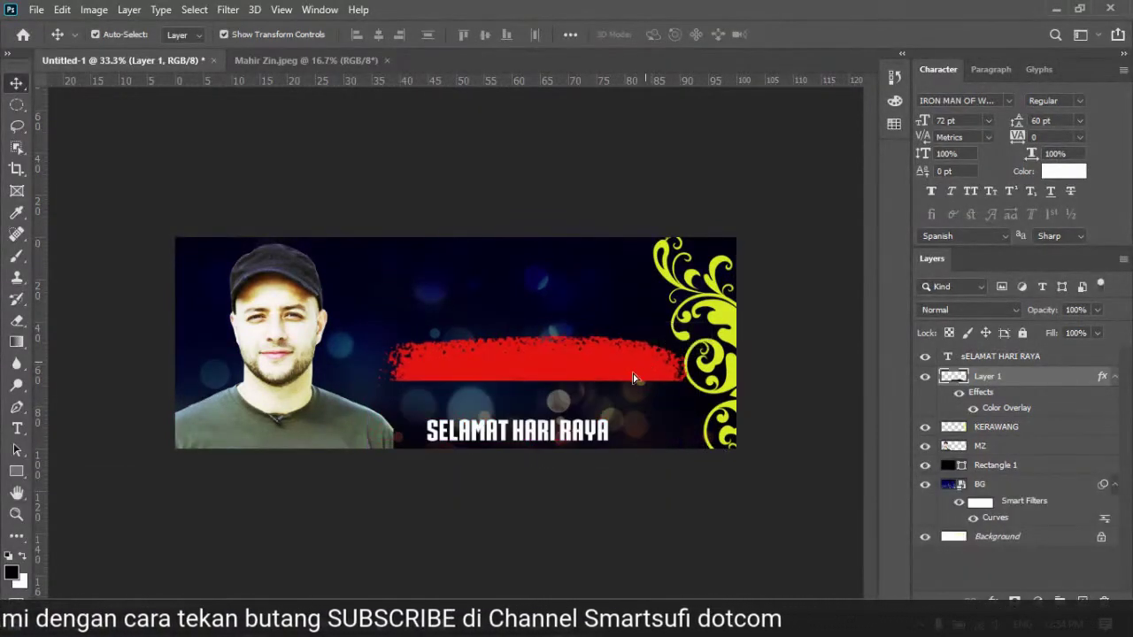
{"action": "left_click", "coordinate": [456, 526]}
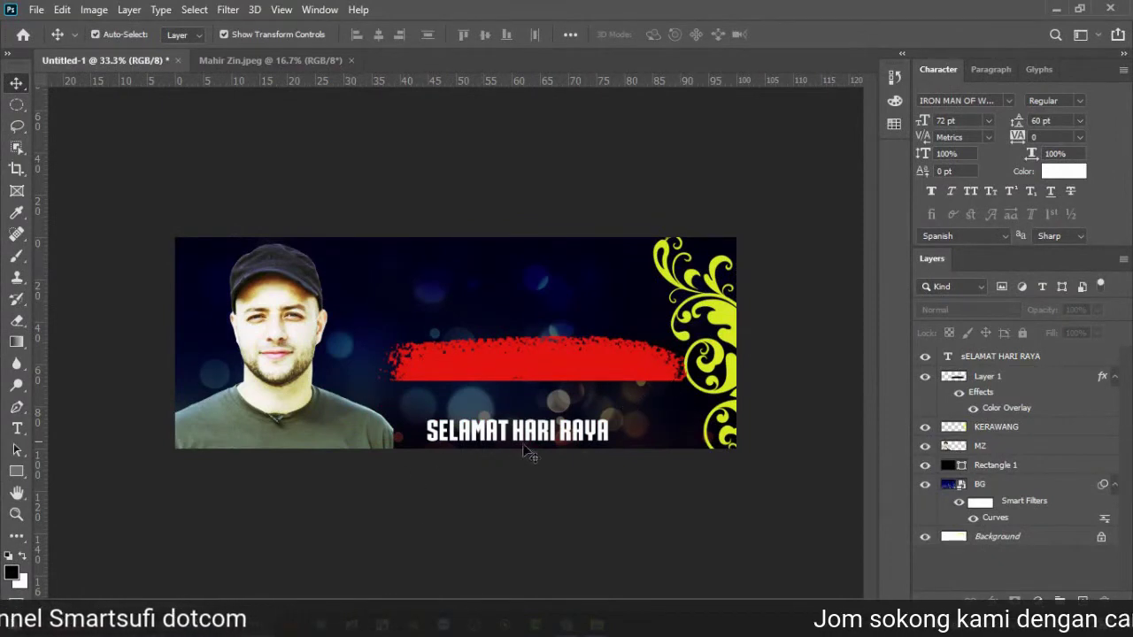
{"action": "key", "text": "ctrl+z"}
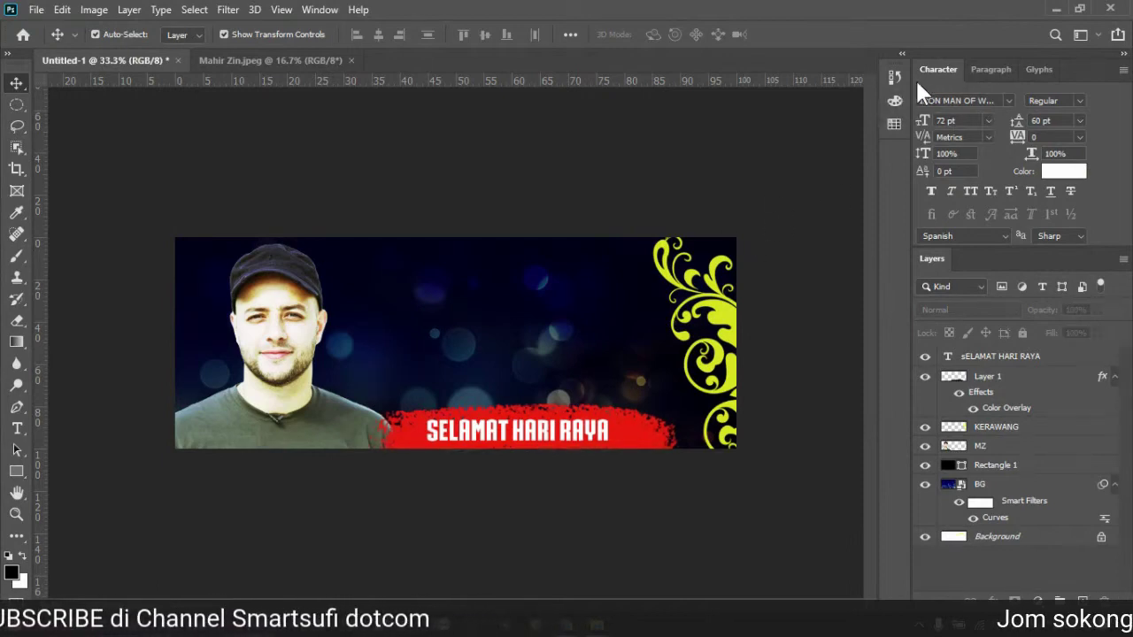
{"action": "mouse_move", "coordinate": [135, 625]}
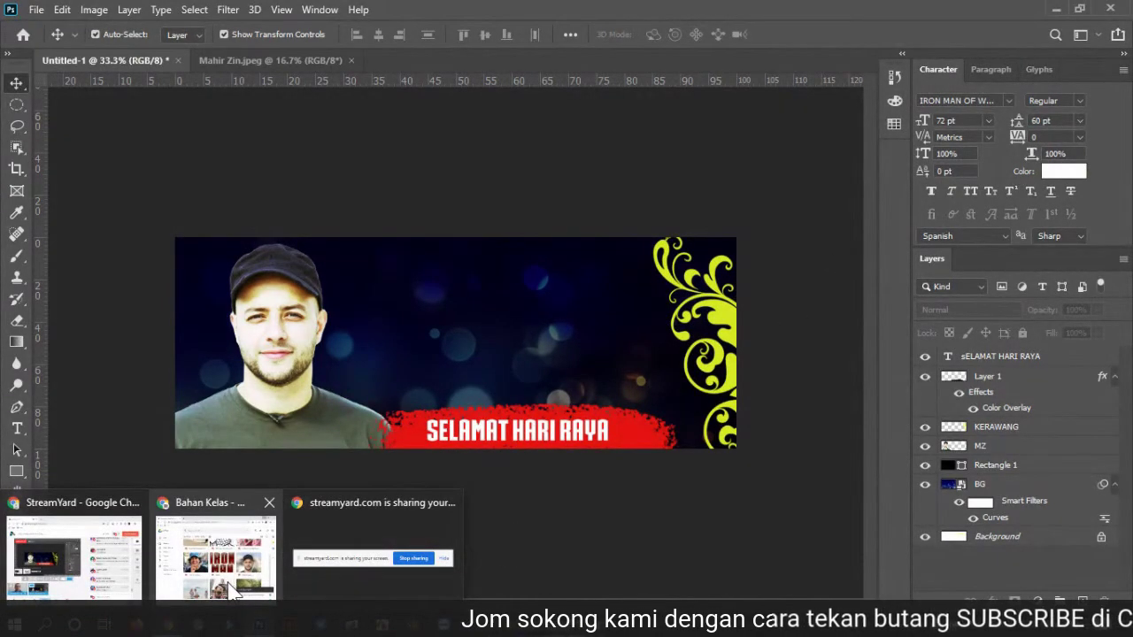
{"action": "mouse_move", "coordinate": [98, 556]}
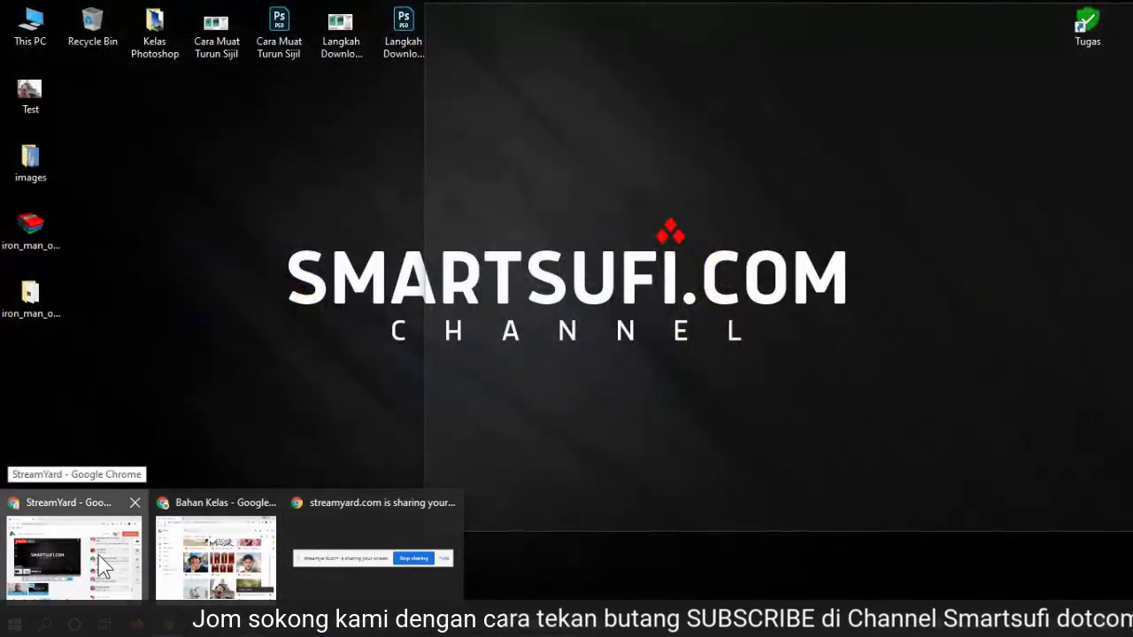